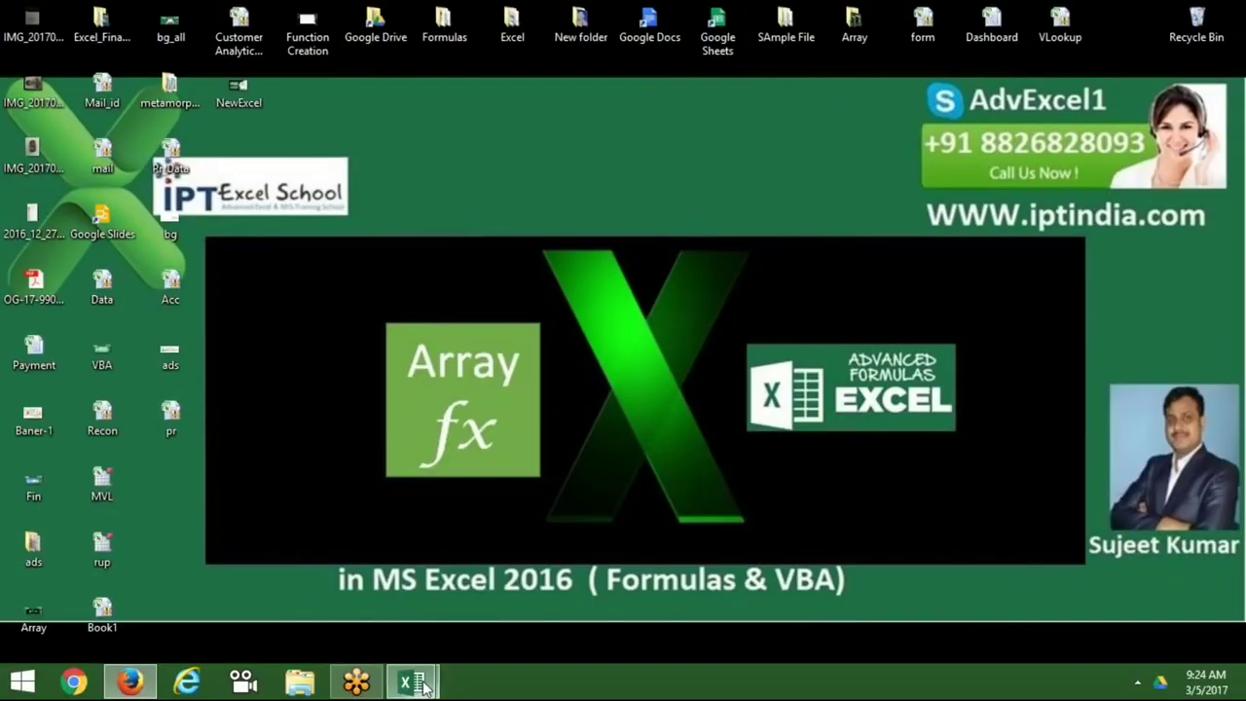
# Switch from the desktop to the blank Book2 workbook and select cell A1 on Sheet1
pyautogui.moveTo(425, 687)
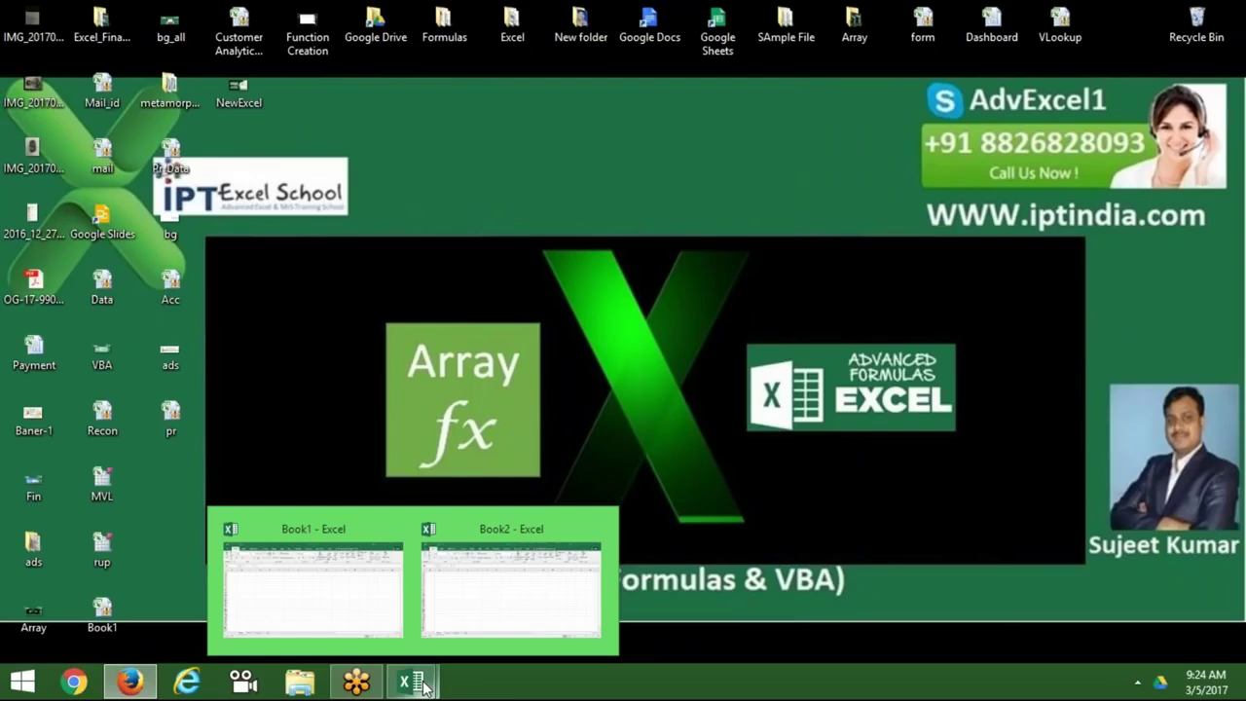
pyautogui.click(482, 632)
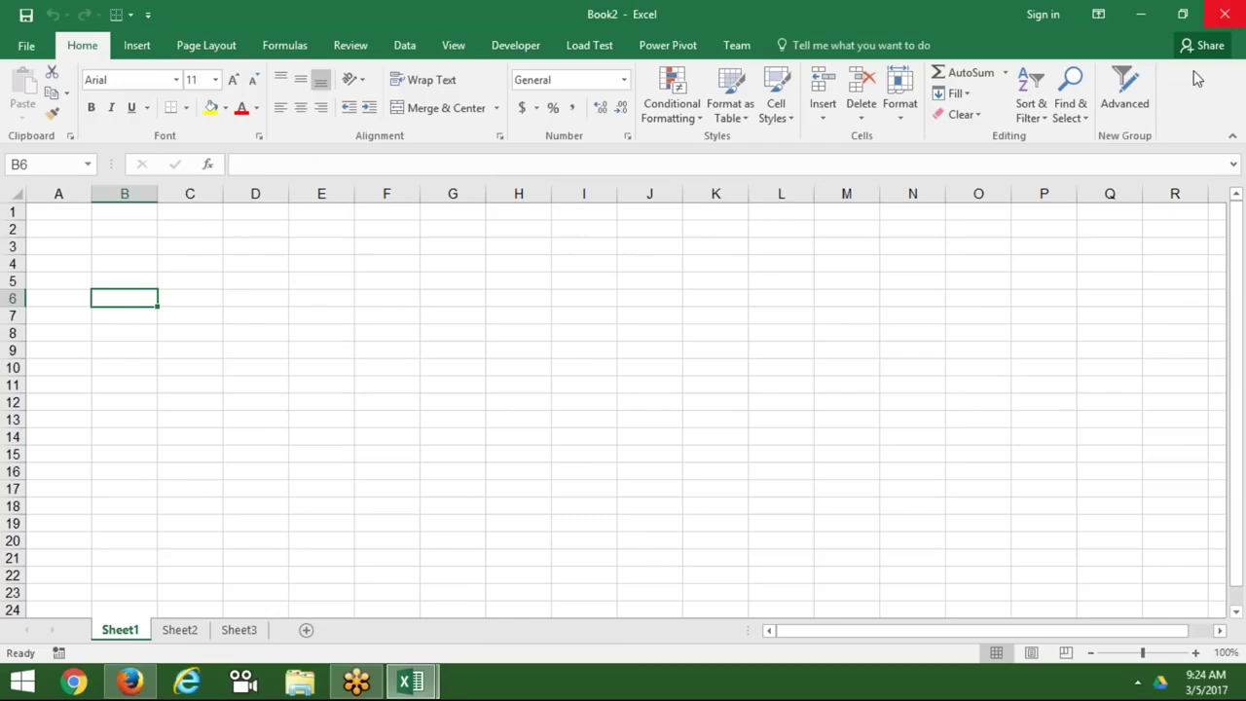
pyautogui.click(410, 681)
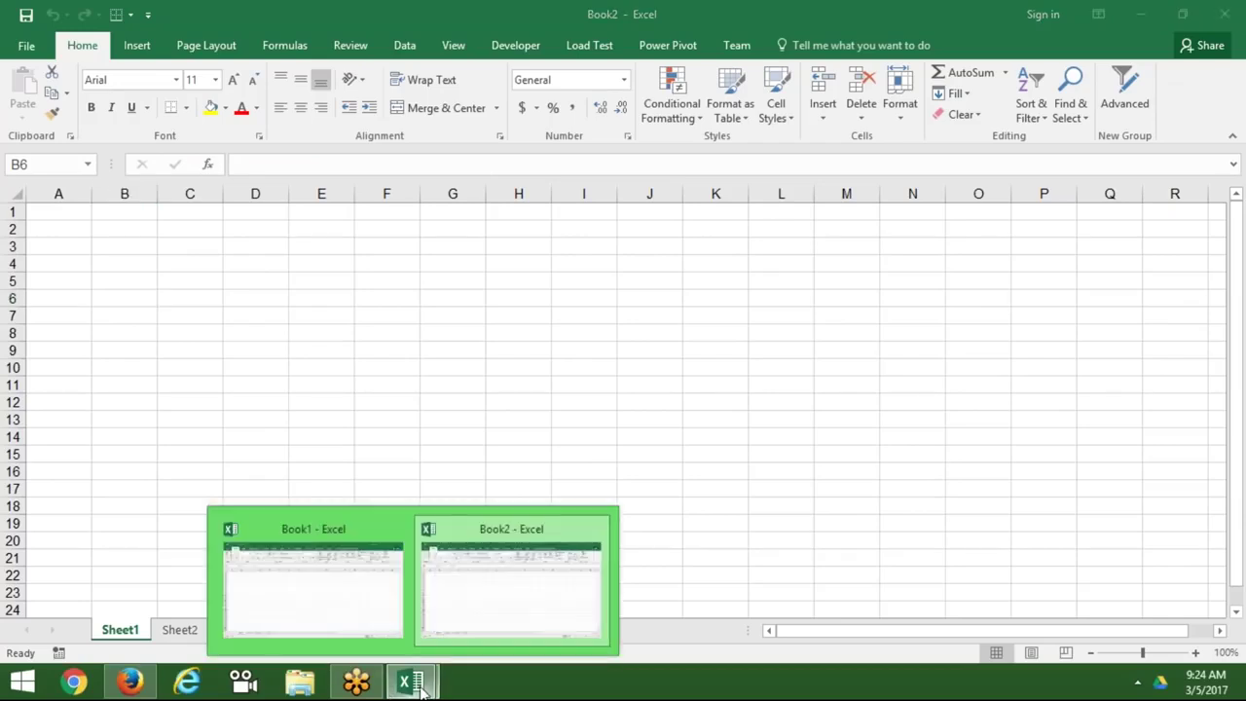
pyautogui.click(516, 604)
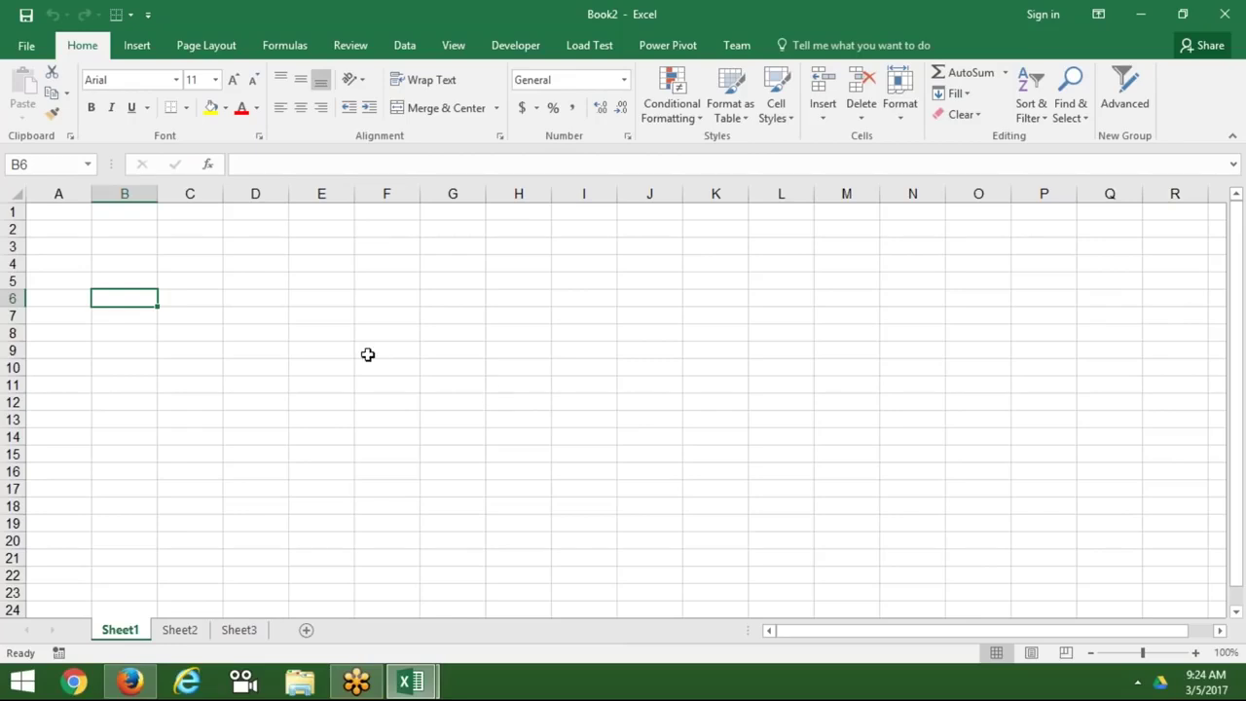
pyautogui.click(67, 213)
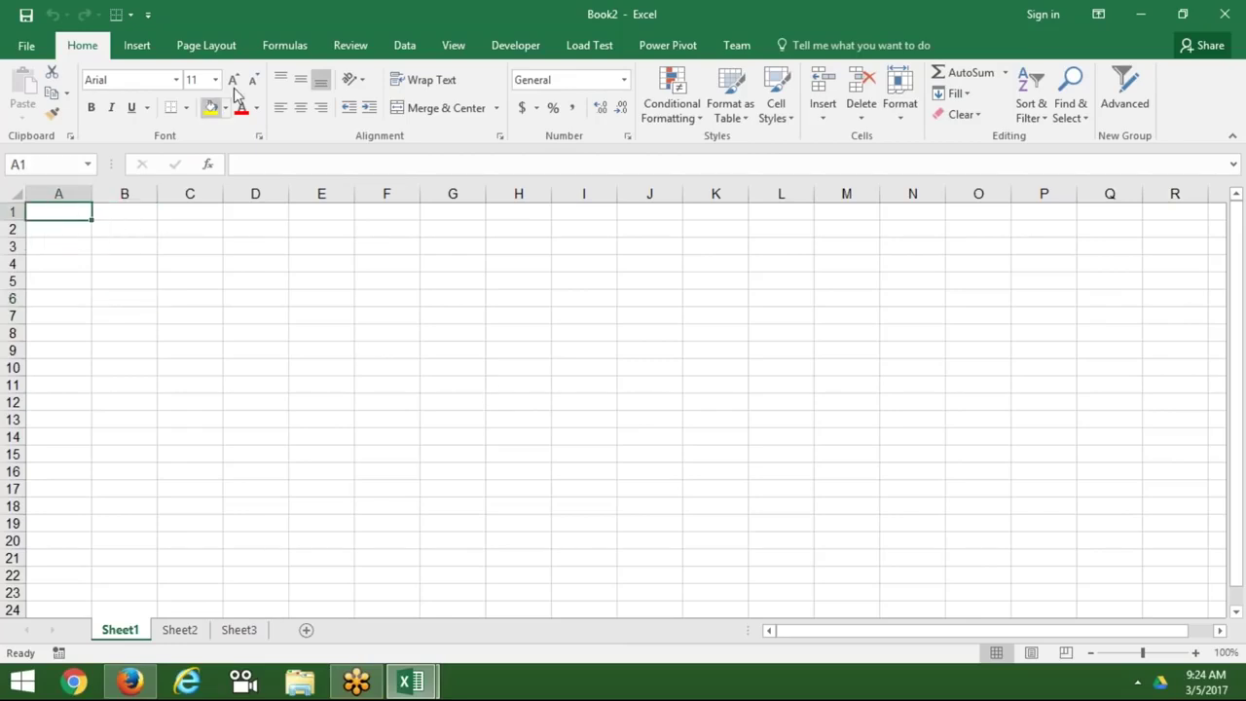
pyautogui.click(284, 39)
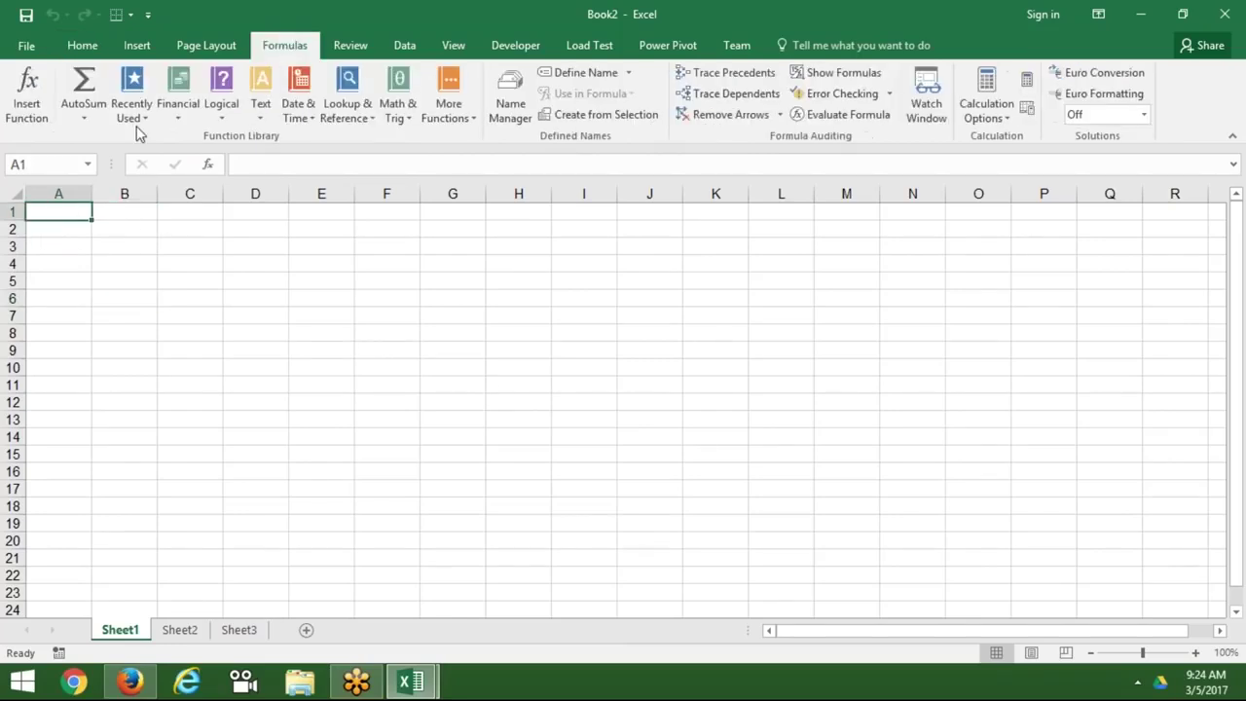
pyautogui.click(136, 213)
pyautogui.click(199, 211)
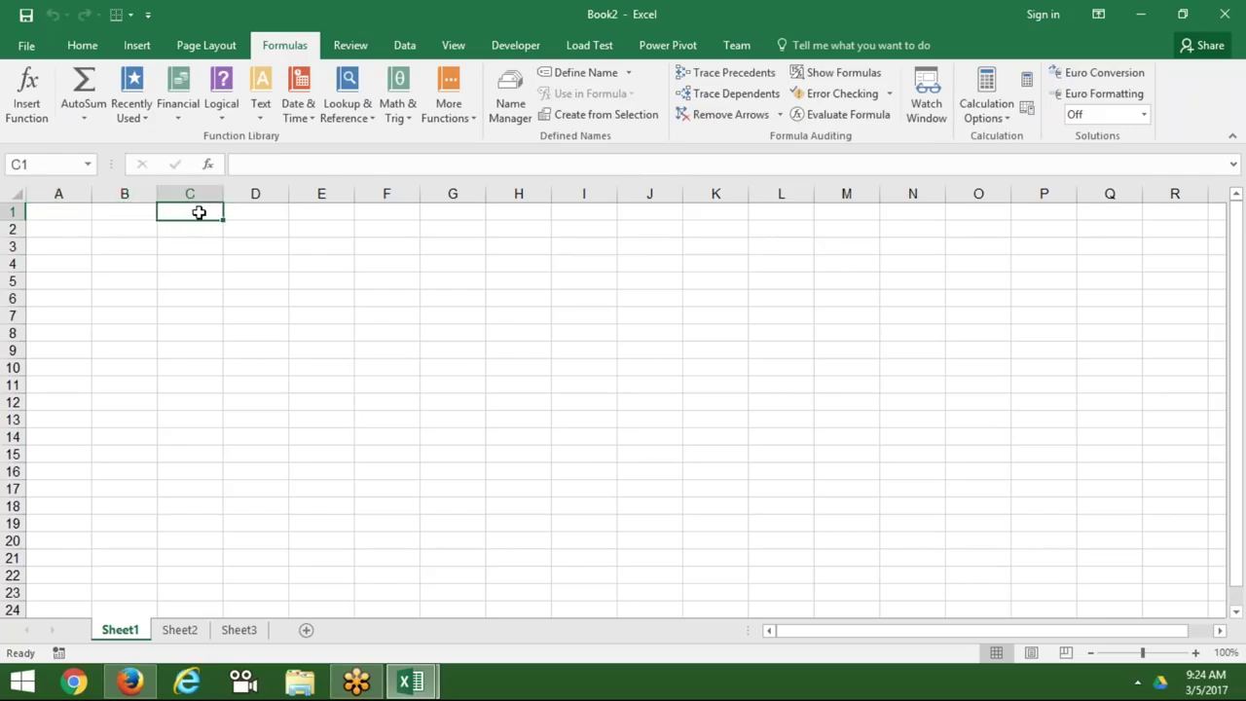
pyautogui.click(133, 234)
pyautogui.click(223, 121)
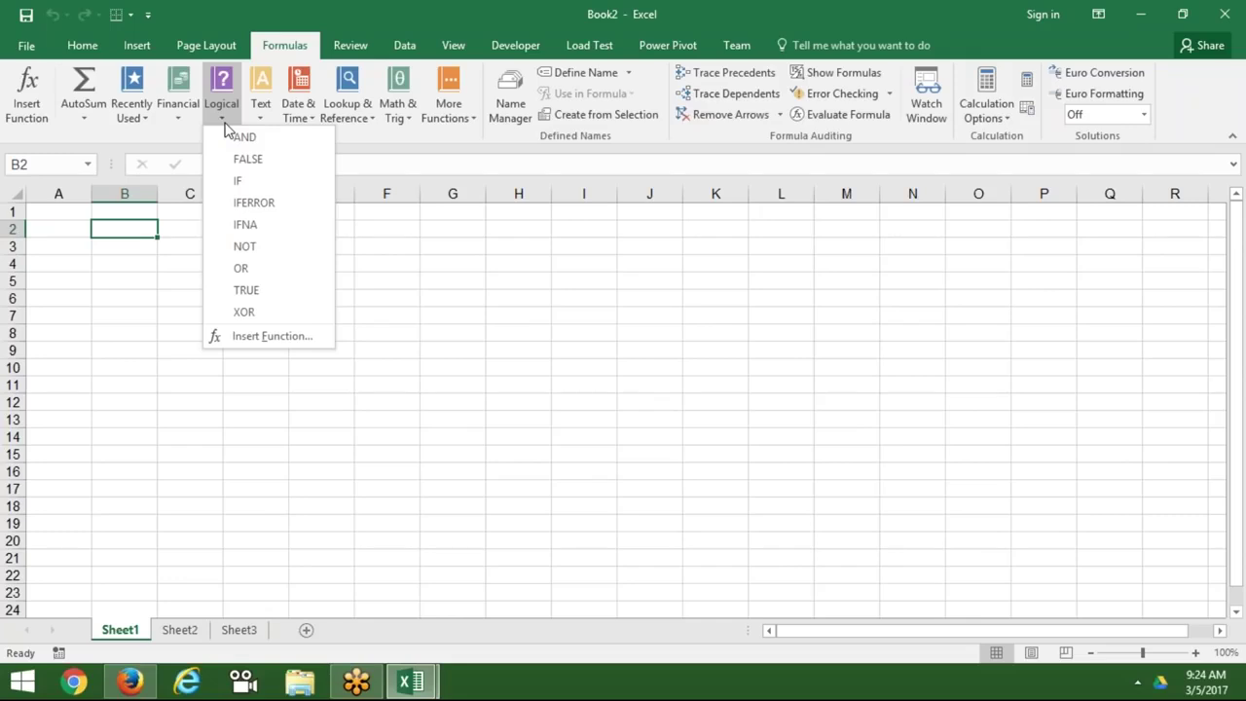
pyautogui.click(126, 261)
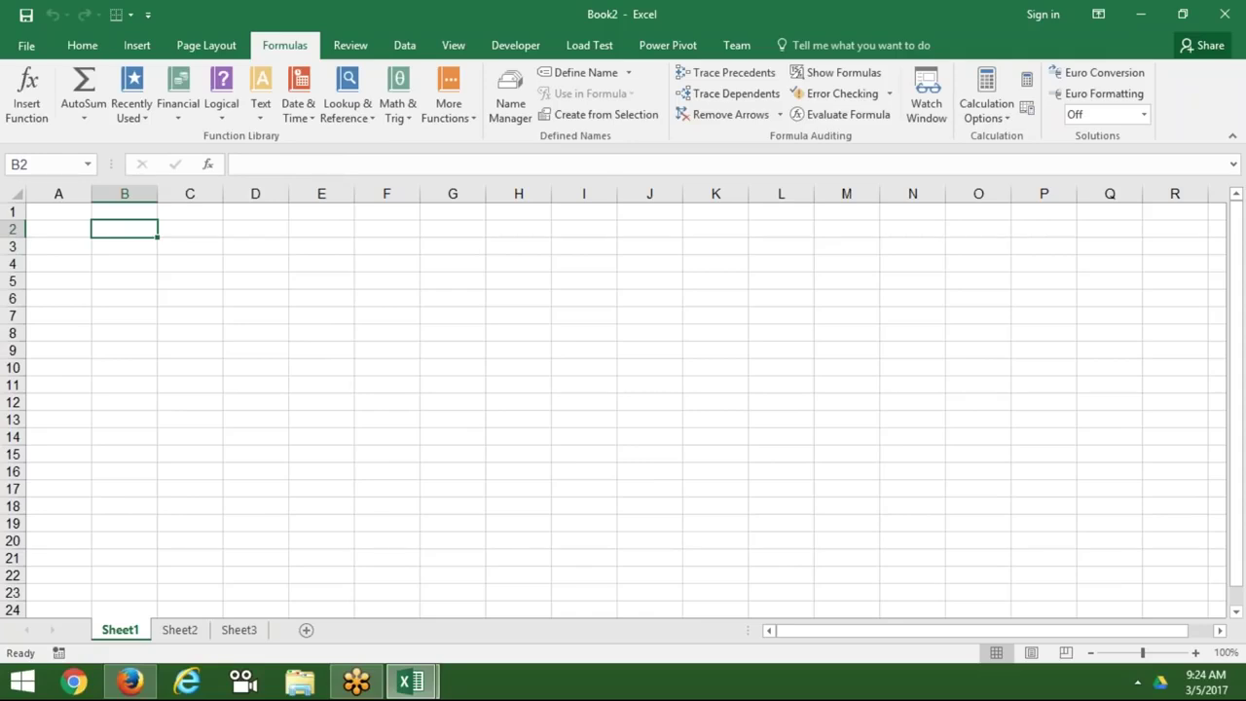
pyautogui.click(211, 129)
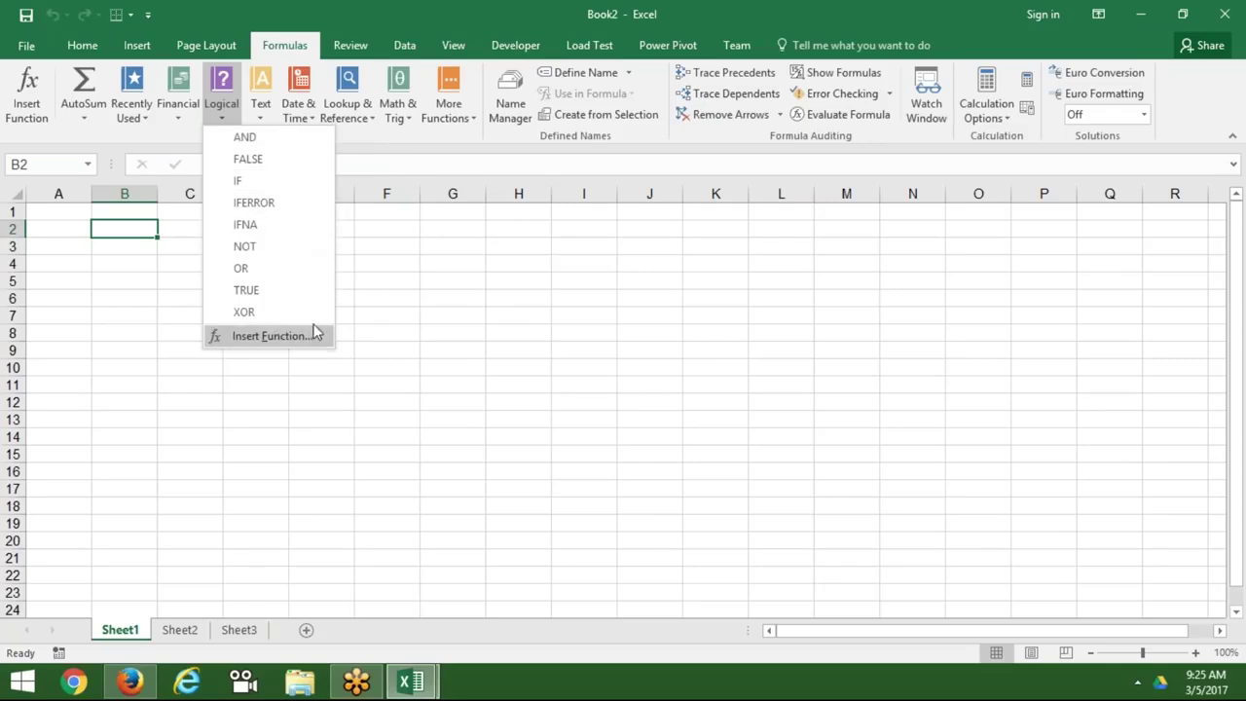
pyautogui.click(384, 321)
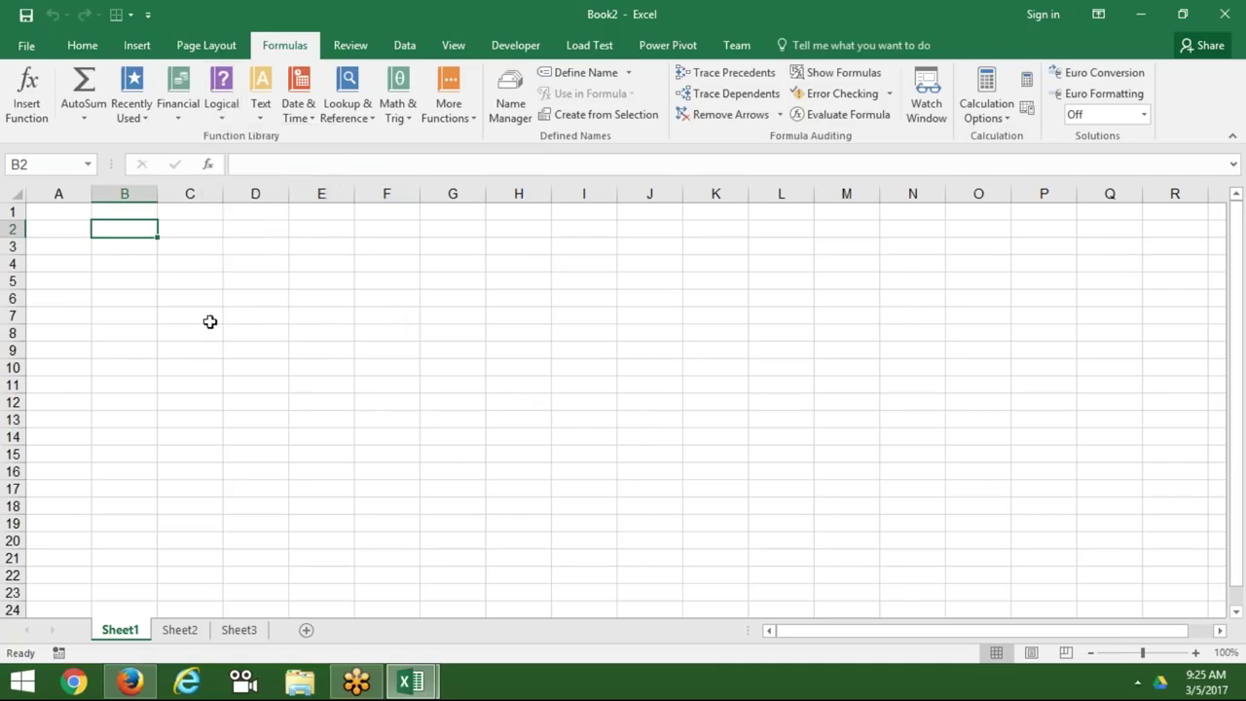
pyautogui.click(82, 208)
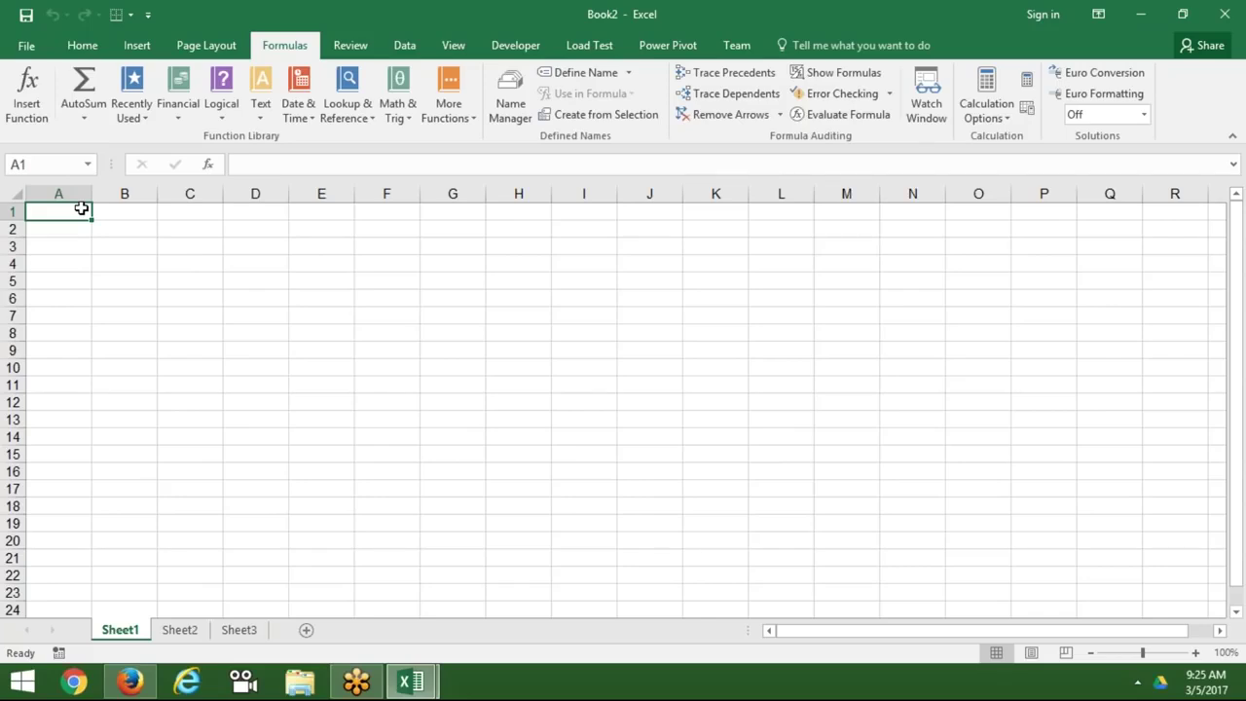
# Enter the header Sales in A1 and =RANDBETWEEN(10,90) in A2
pyautogui.write('Sales')
pyautogui.press('Return')
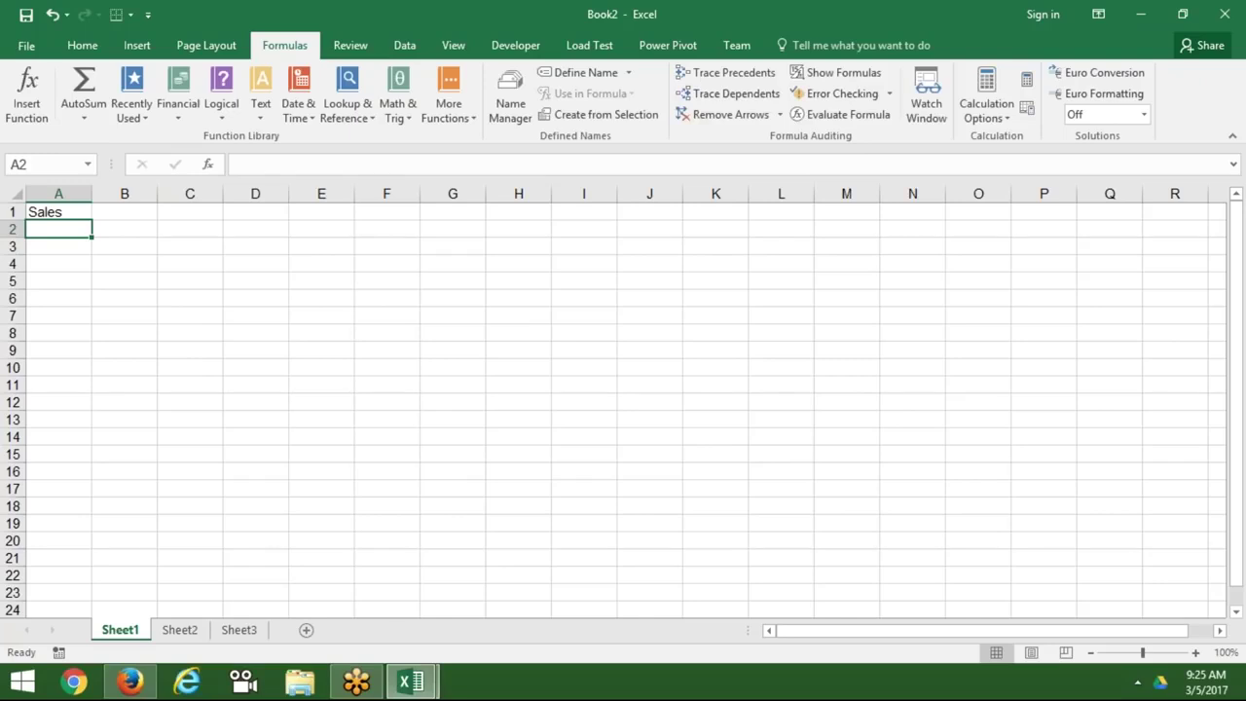
pyautogui.write('=ra')
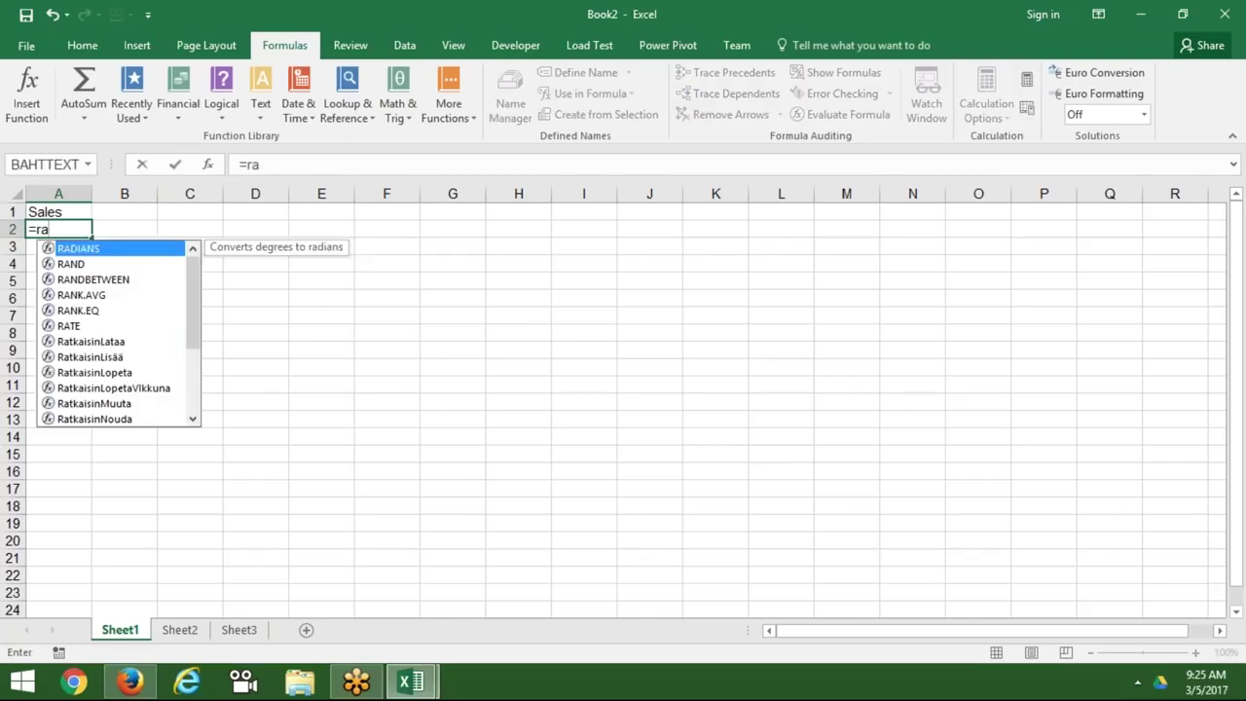
pyautogui.press('Down')
pyautogui.press('Down')
pyautogui.press('Tab')
pyautogui.write('10,9')
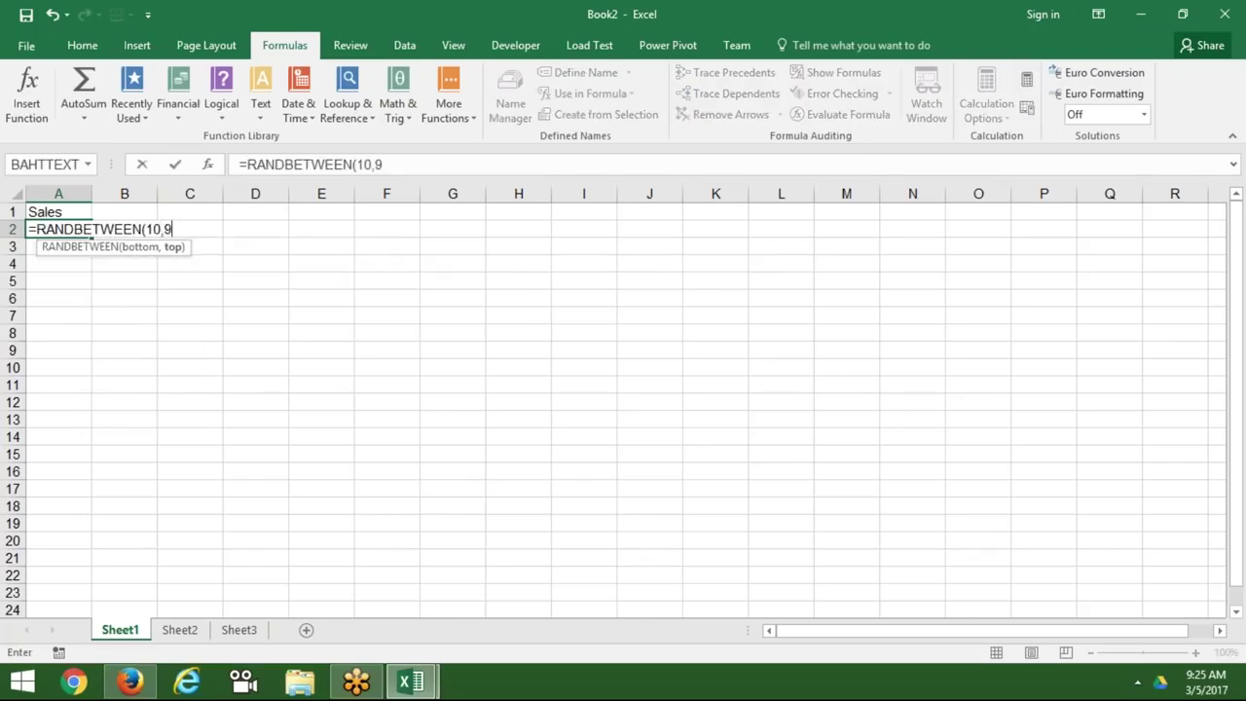
pyautogui.write('0)')
pyautogui.hotkey('ctrl', 'Return')
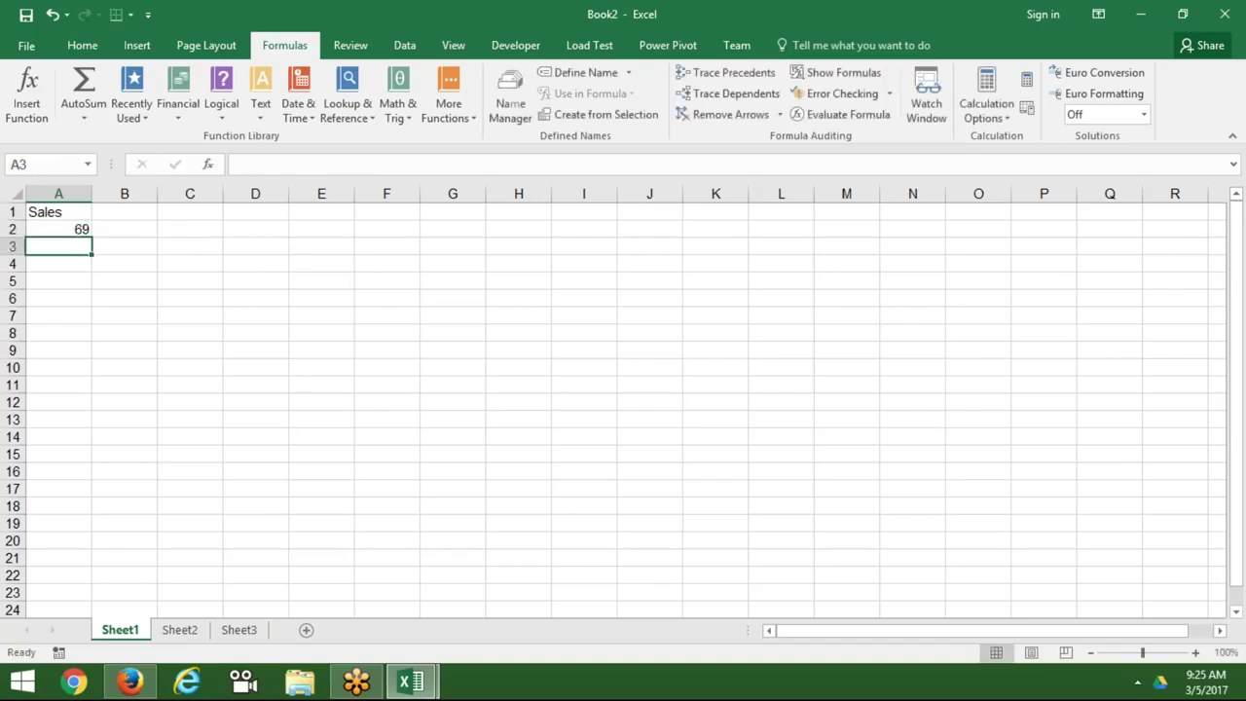
# Fill the random formula down to A23 and copy the Sales column
pyautogui.moveTo(92, 237); pyautogui.dragTo(93, 597)
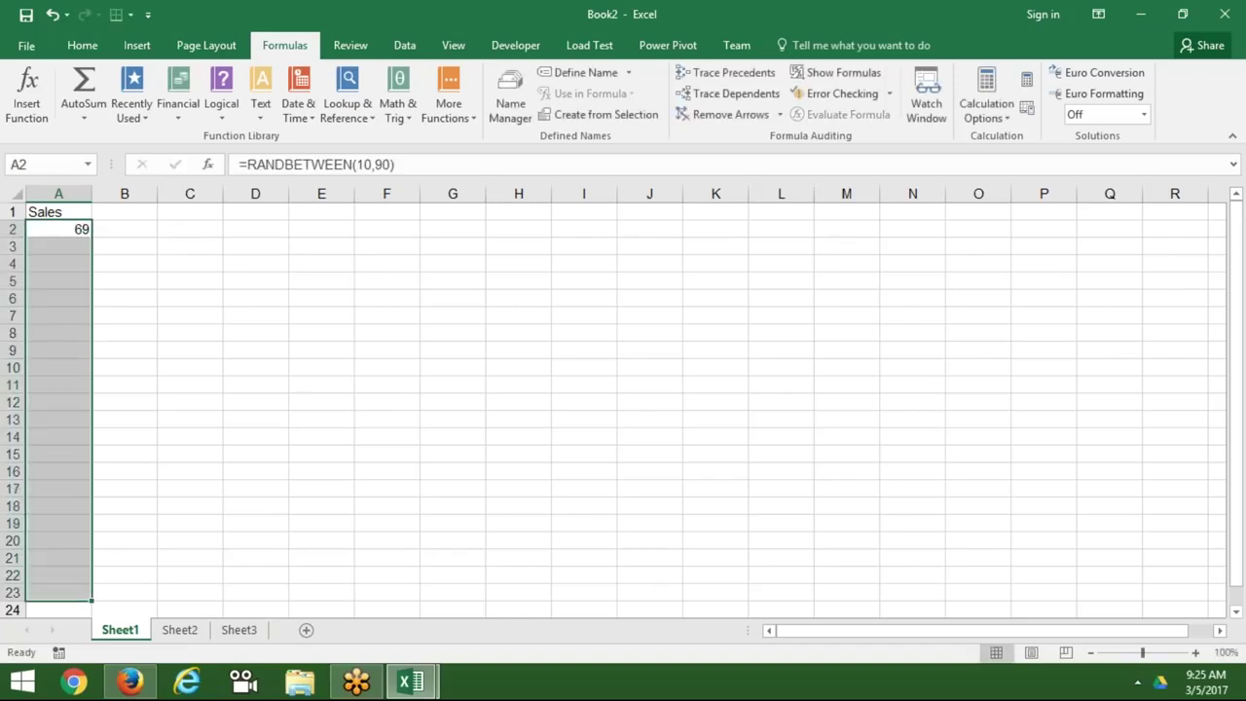
pyautogui.hotkey('ctrl', 'a')
pyautogui.hotkey('ctrl', 'c')
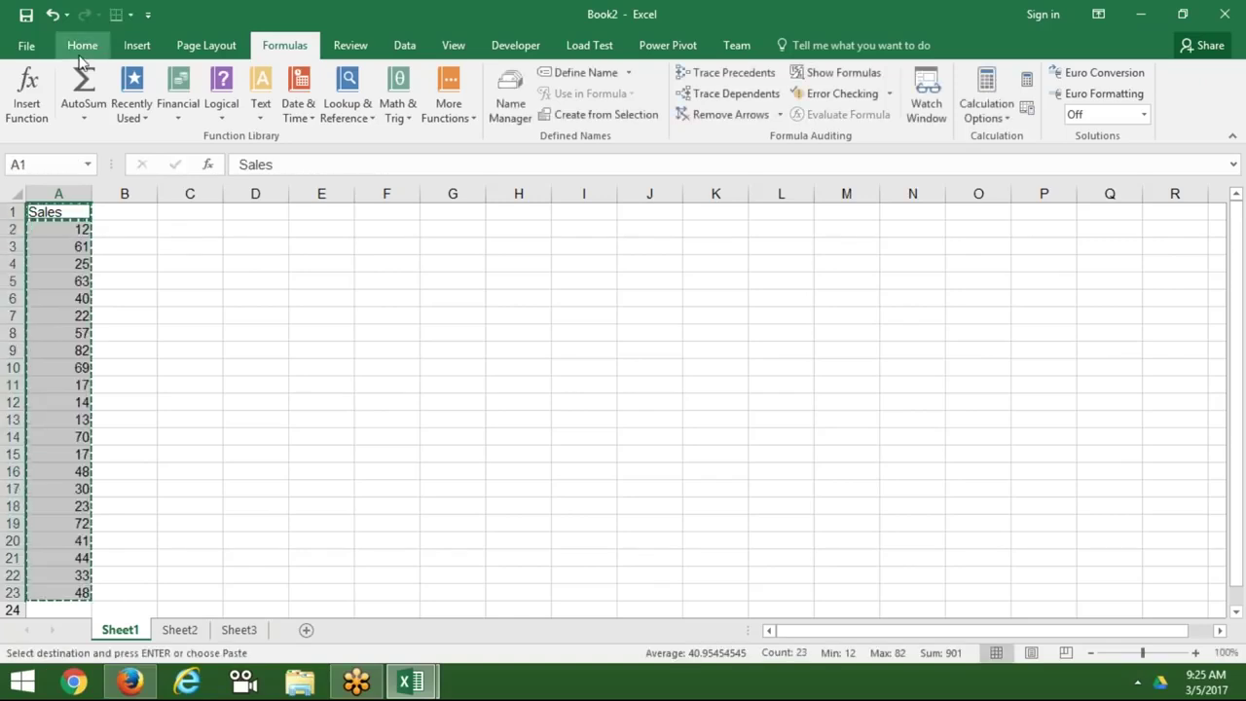
# Attempt Paste Values on the Sales column, dismiss the multiple-selection error and copy again
pyautogui.click(83, 46)
pyautogui.click(22, 109)
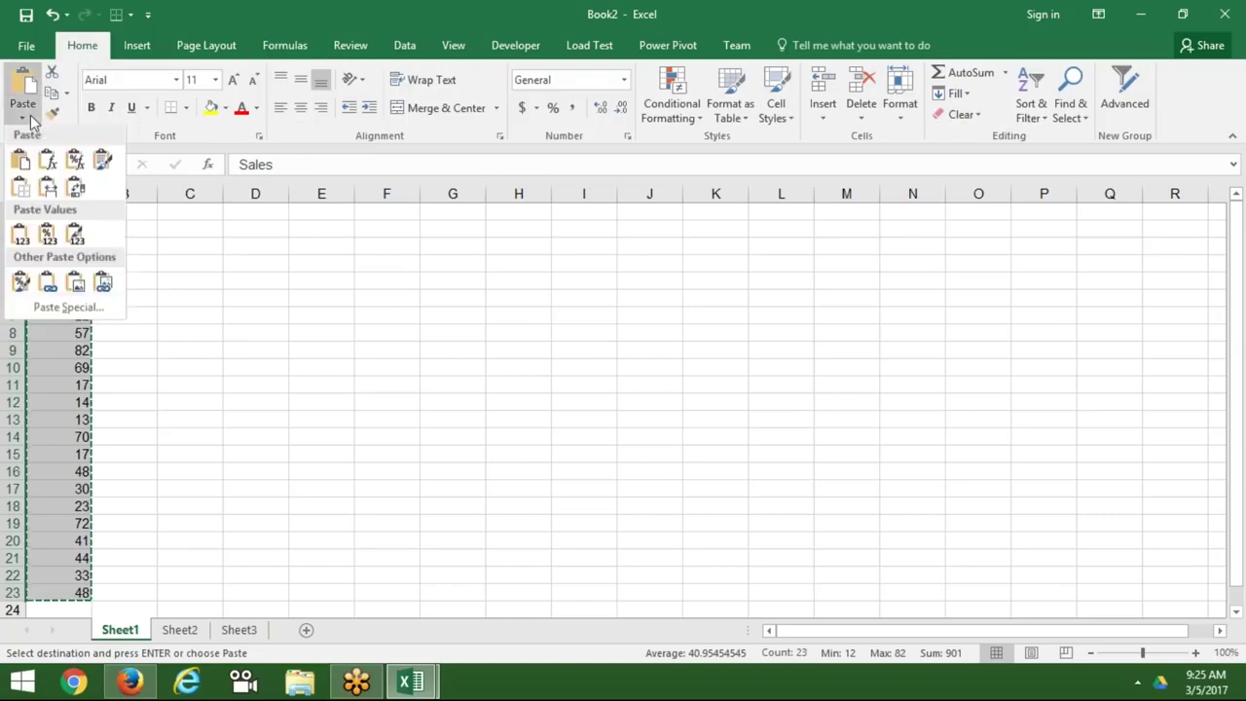
pyautogui.click(18, 237)
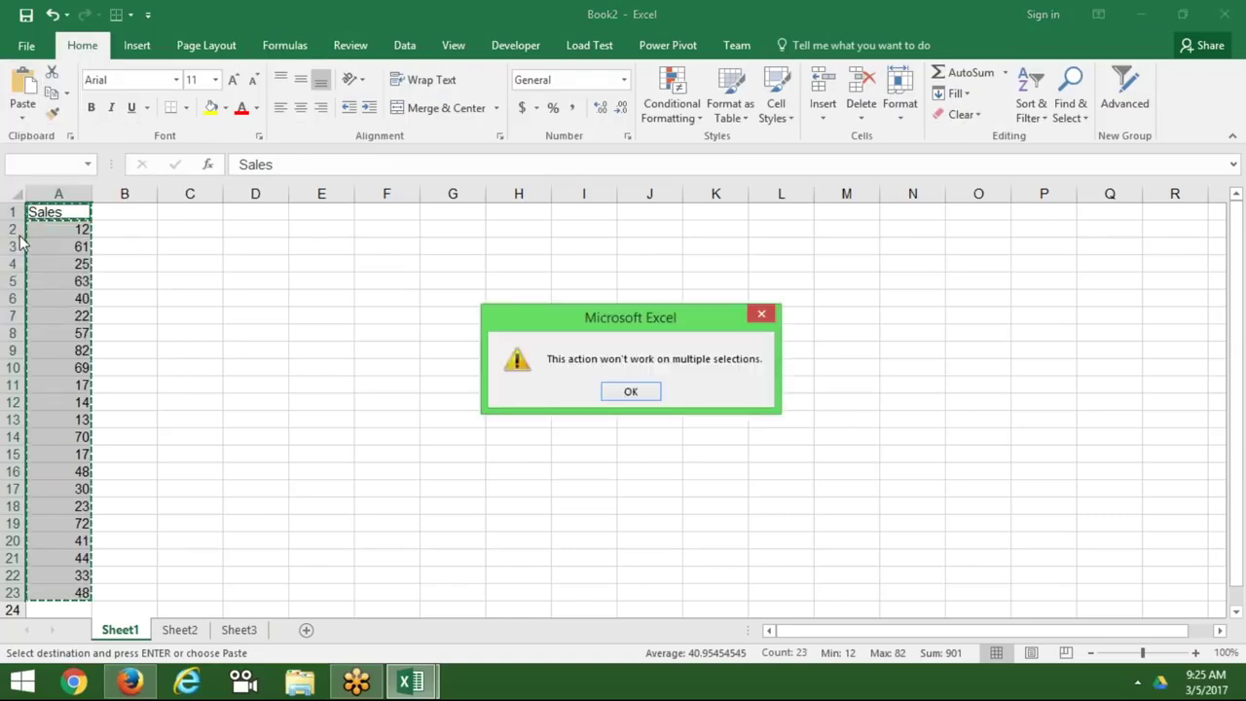
pyautogui.press('Return')
pyautogui.press('Escape')
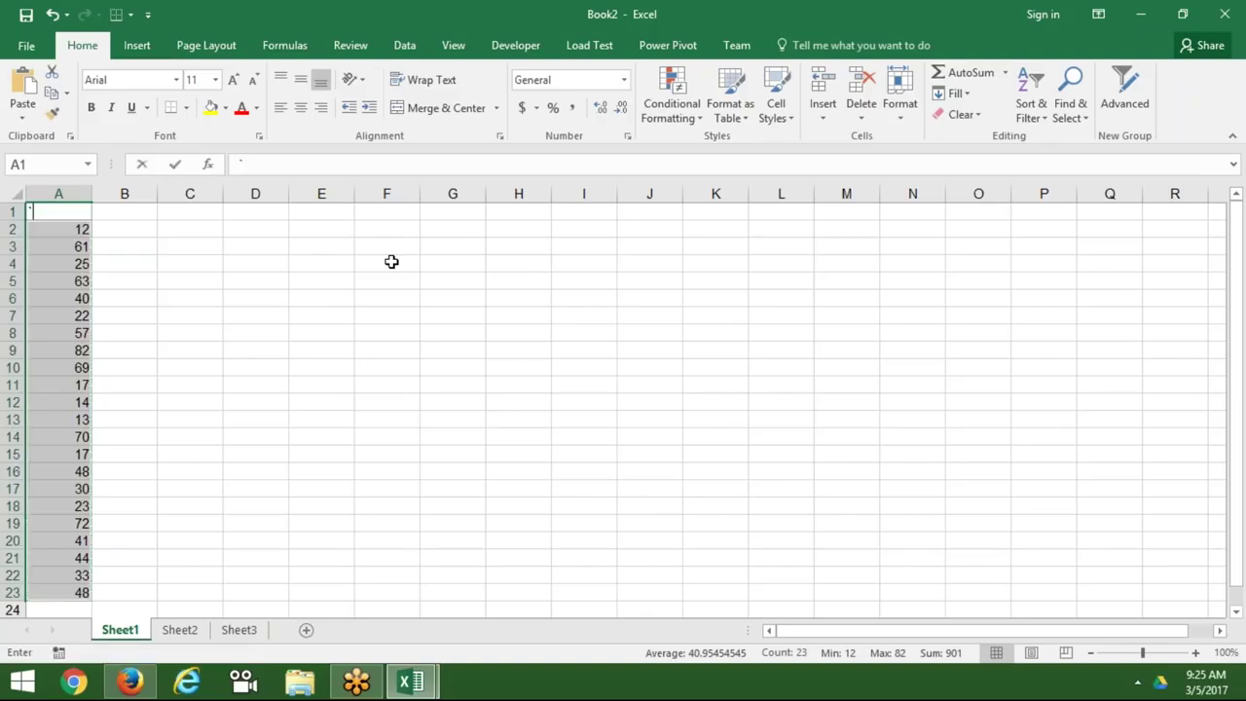
pyautogui.write('Sales')
pyautogui.hotkey('ctrl', 'c')
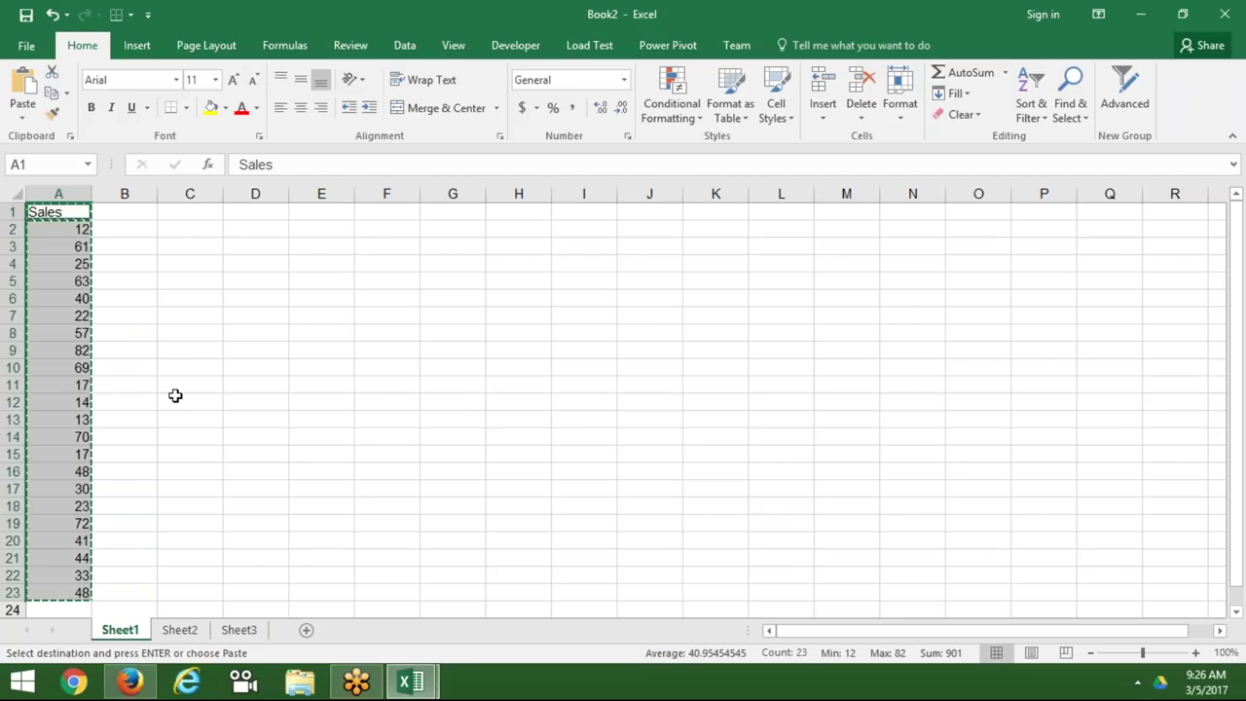
# Copy A1:A23 and paste it back as values, leaving static Sales numbers
pyautogui.press('Escape')
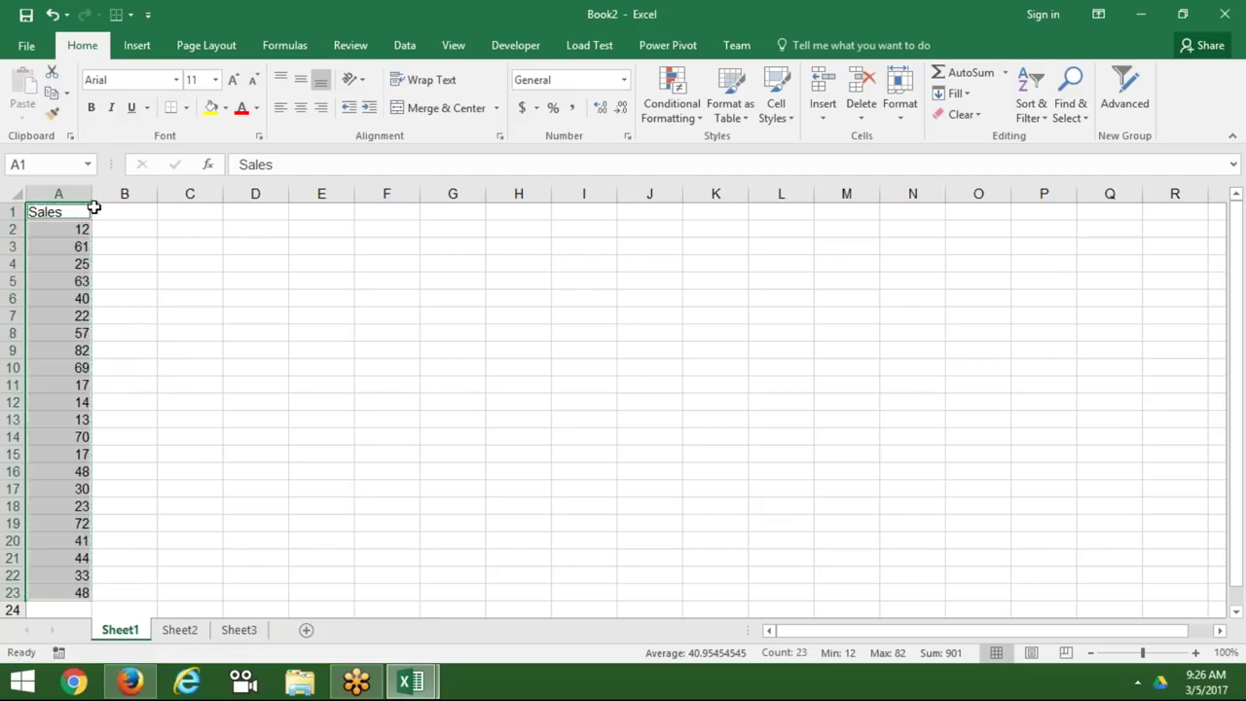
pyautogui.click(92, 206)
pyautogui.hotkey('ctrl', 'shift', 'Down')
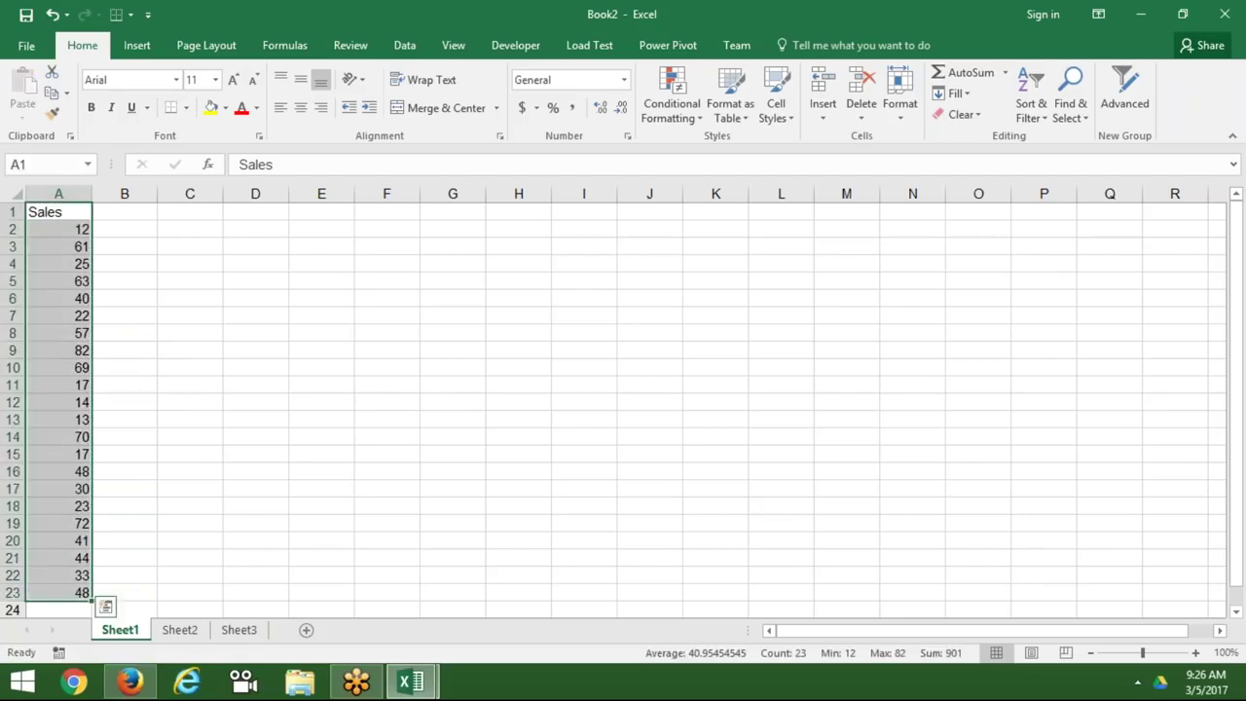
pyautogui.hotkey('ctrl', 'c')
pyautogui.click(26, 116)
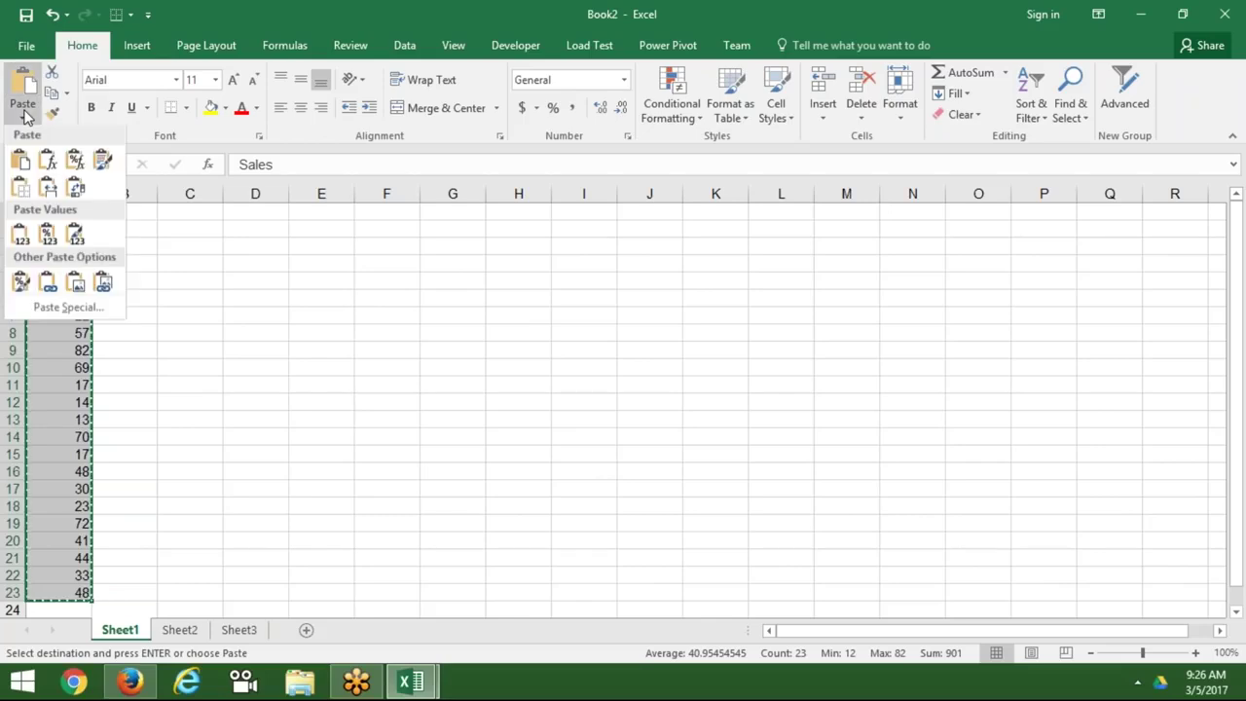
pyautogui.click(19, 235)
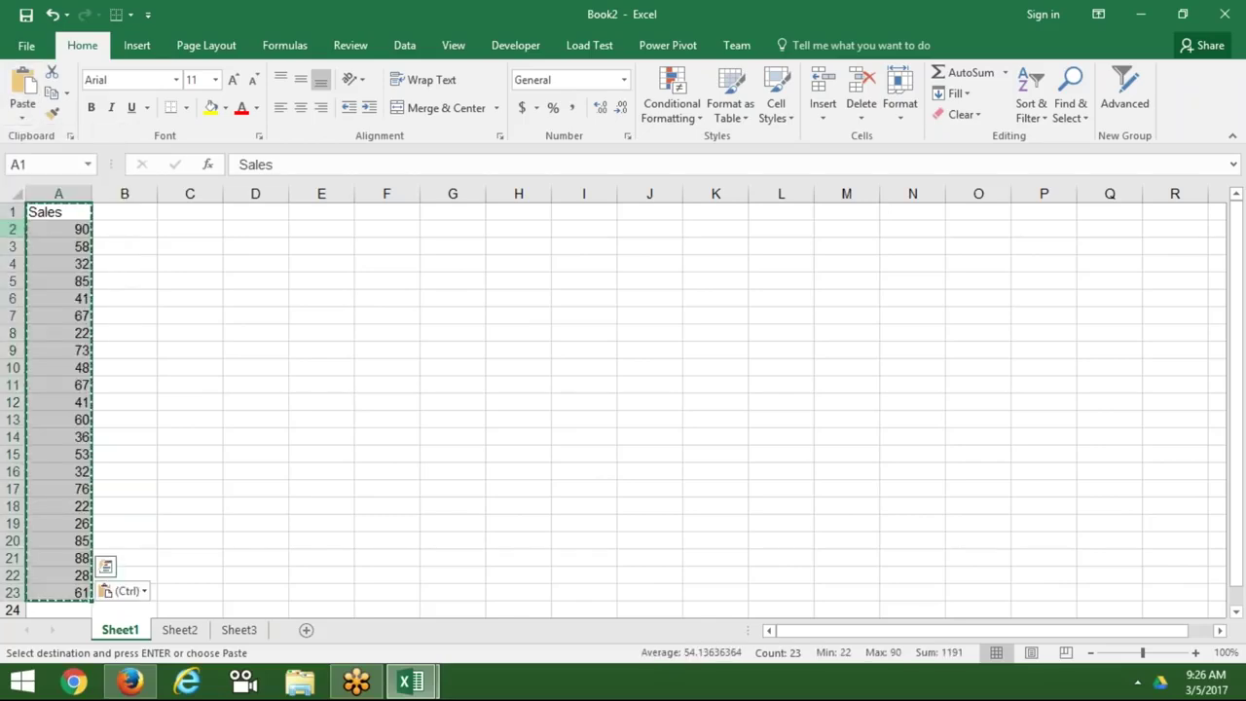
pyautogui.press('Escape')
pyautogui.click(35, 264)
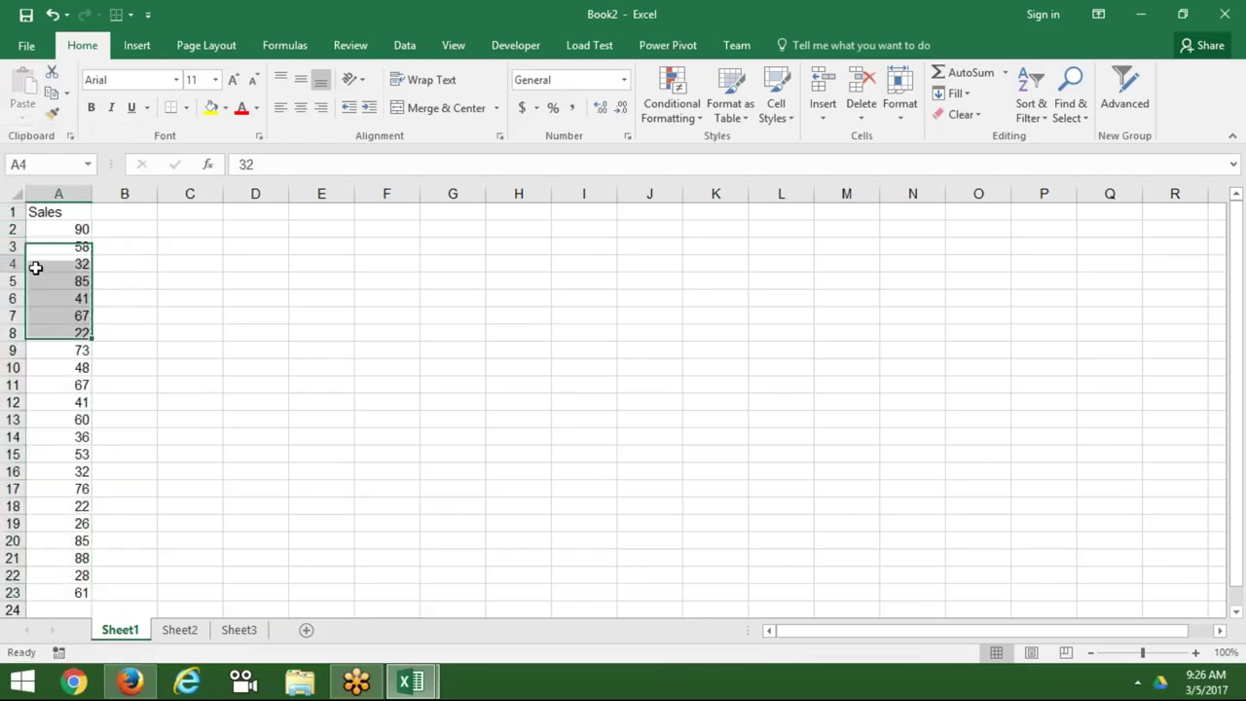
# Enter the criteria >50 in D2 and <50 in D3
pyautogui.click(124, 230)
pyautogui.press('Right')
pyautogui.press('Right')
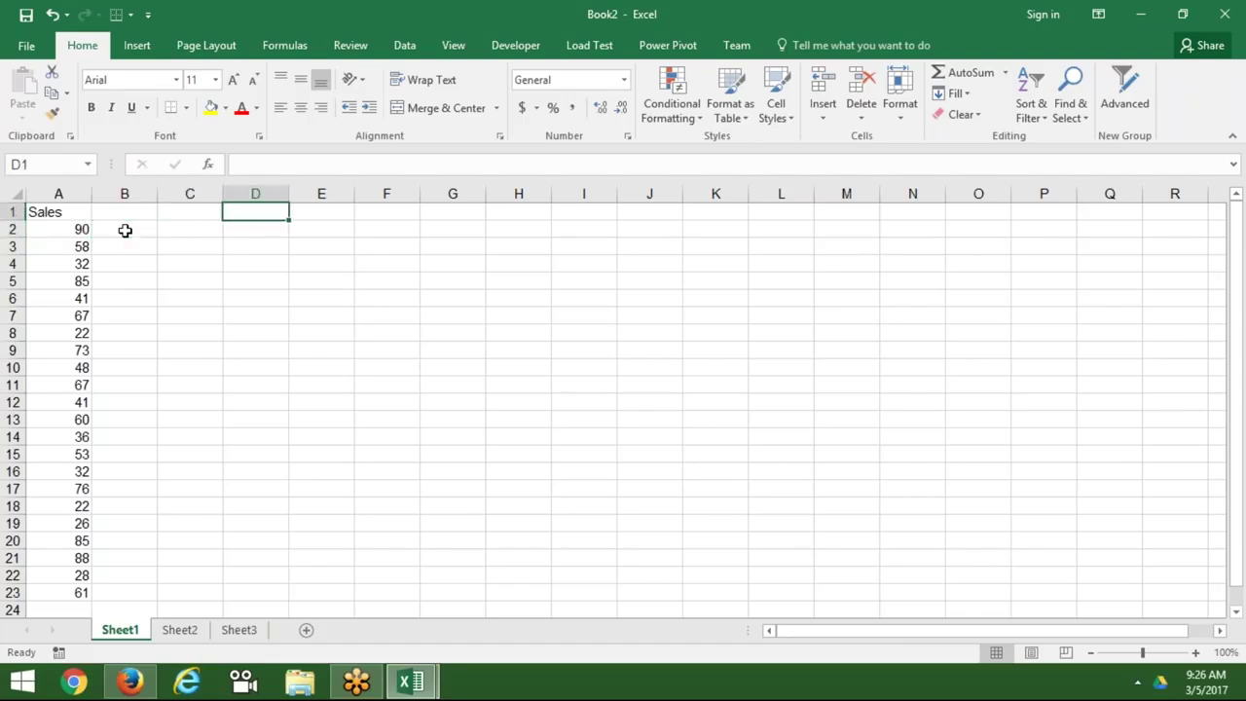
pyautogui.write('>50')
pyautogui.hotkey('ctrl', 'Return')
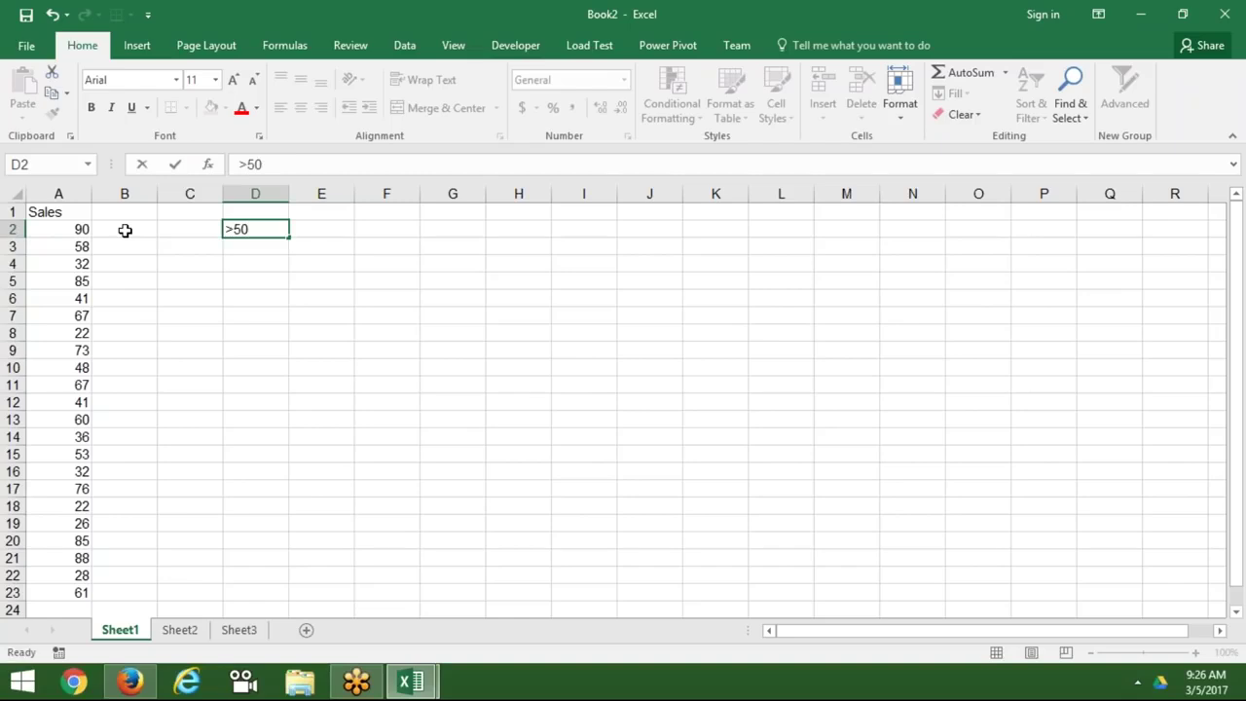
pyautogui.press('Left')
pyautogui.press('Right')
pyautogui.press('Down')
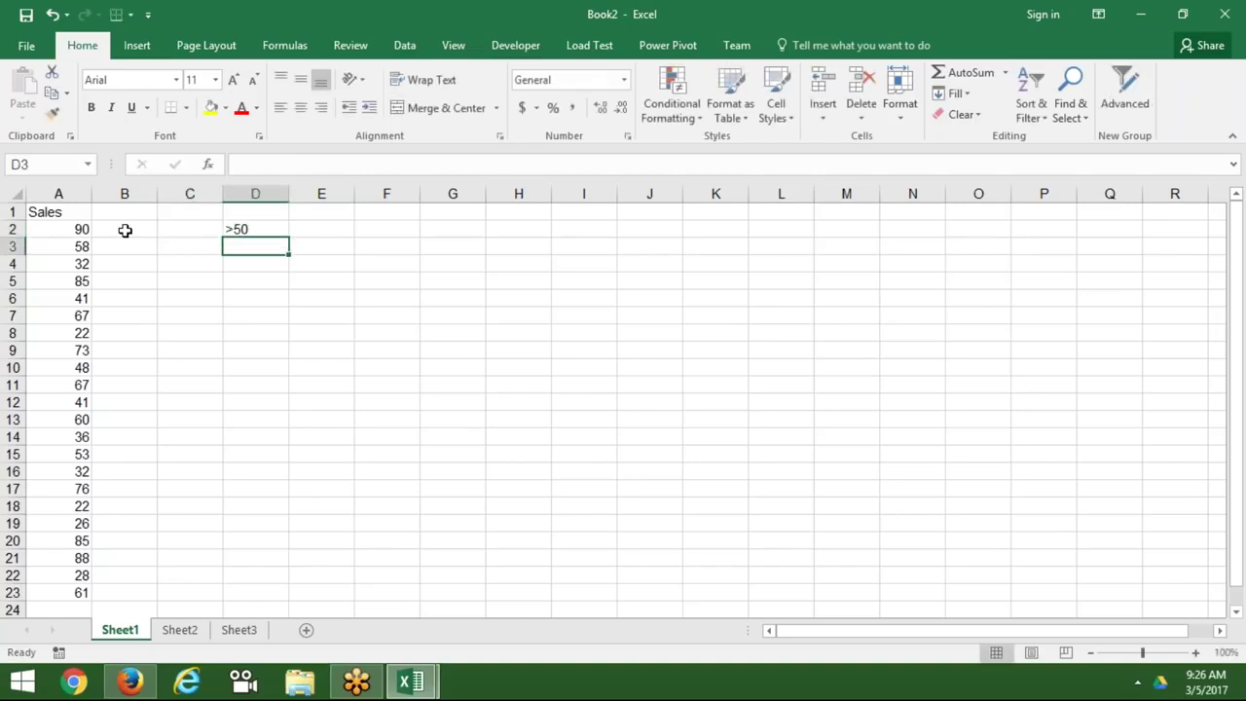
pyautogui.write('<')
pyautogui.write('0')
pyautogui.press('BackSpace')
pyautogui.write('50')
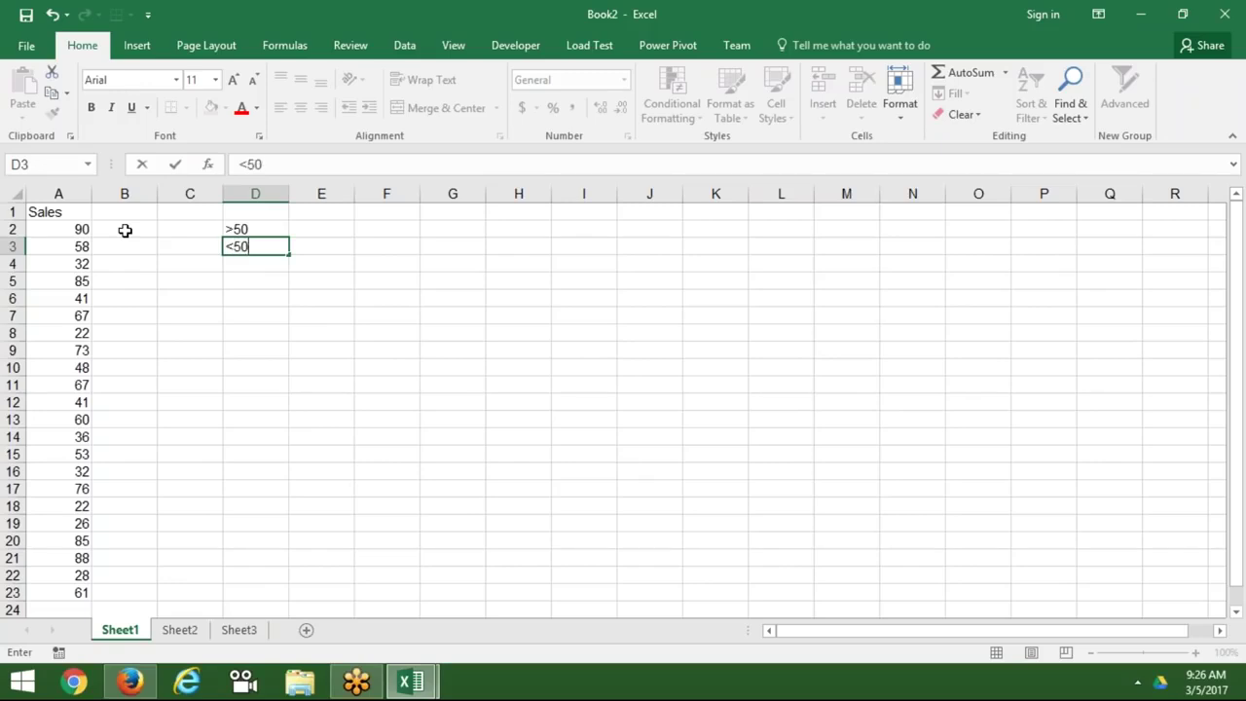
pyautogui.press('Up')
# Add the labels OK in E2 and Pendindi in E3
pyautogui.press('Right')
pyautogui.write('K')
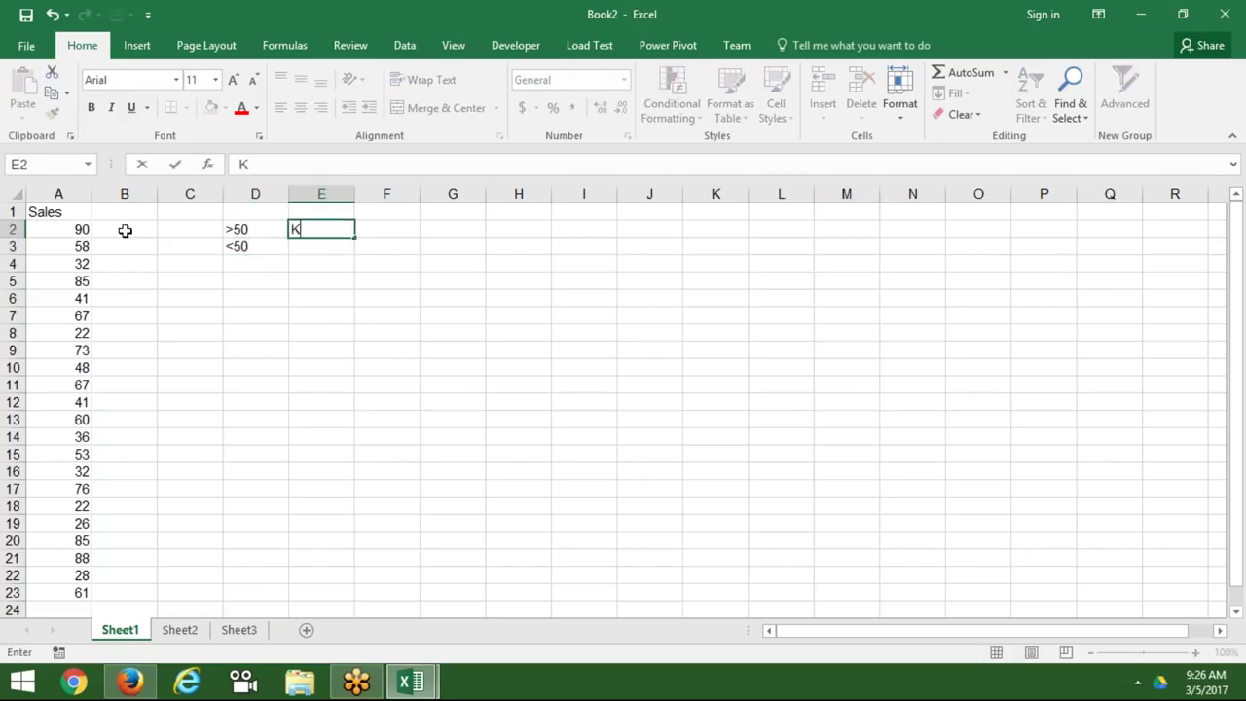
pyautogui.write('=C')
pyautogui.press('BackSpace')
pyautogui.press('BackSpace')
pyautogui.press('BackSpace')
pyautogui.write('OK')
pyautogui.press('Return')
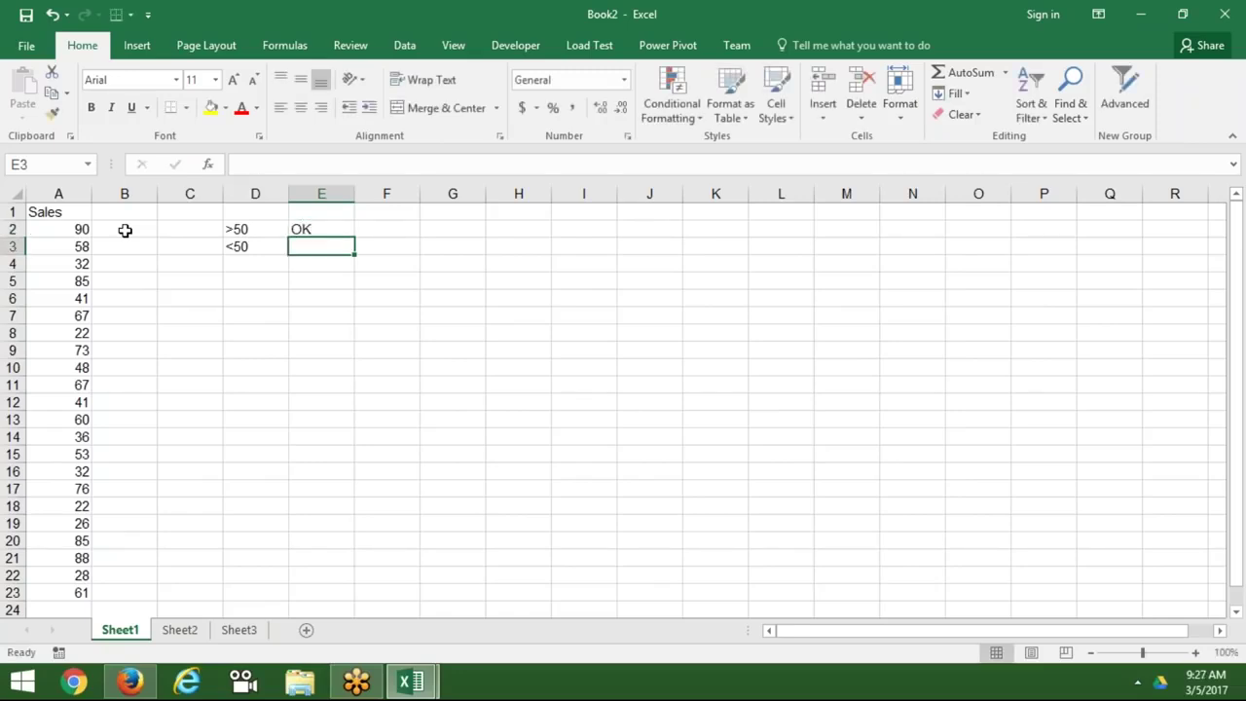
pyautogui.write('Pendindi')
pyautogui.press('Return')
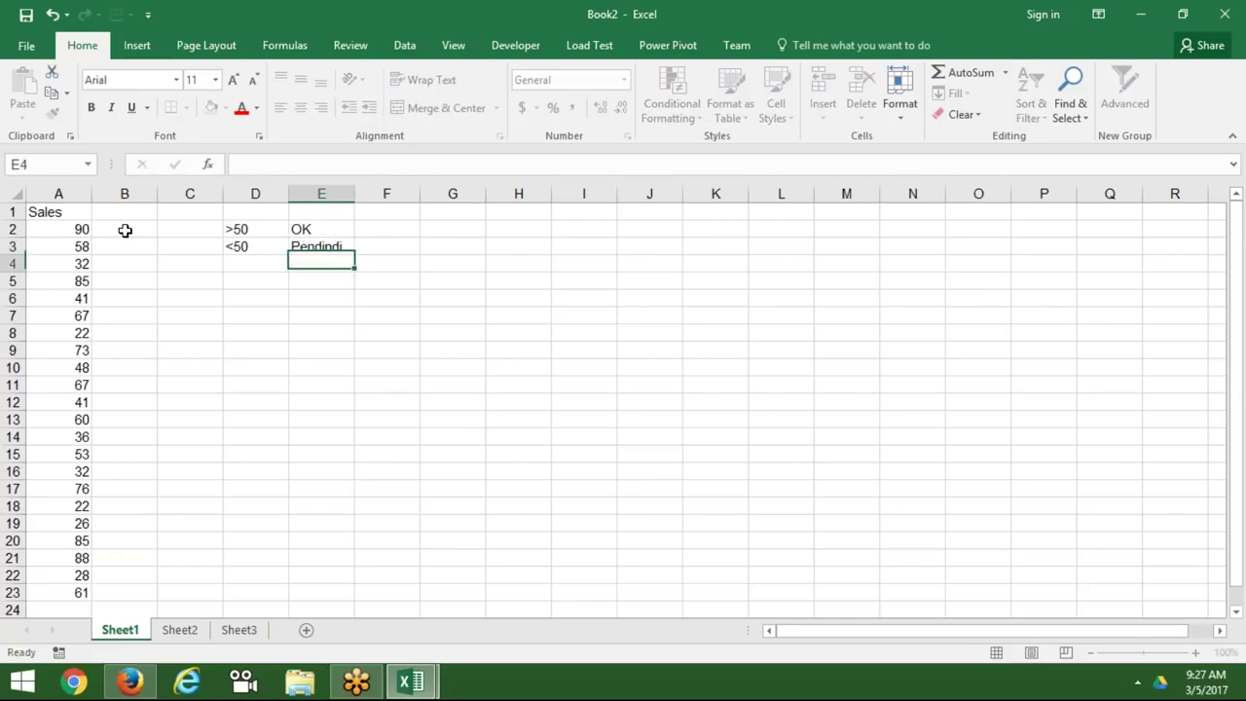
pyautogui.press('Up')
pyautogui.press('Up')
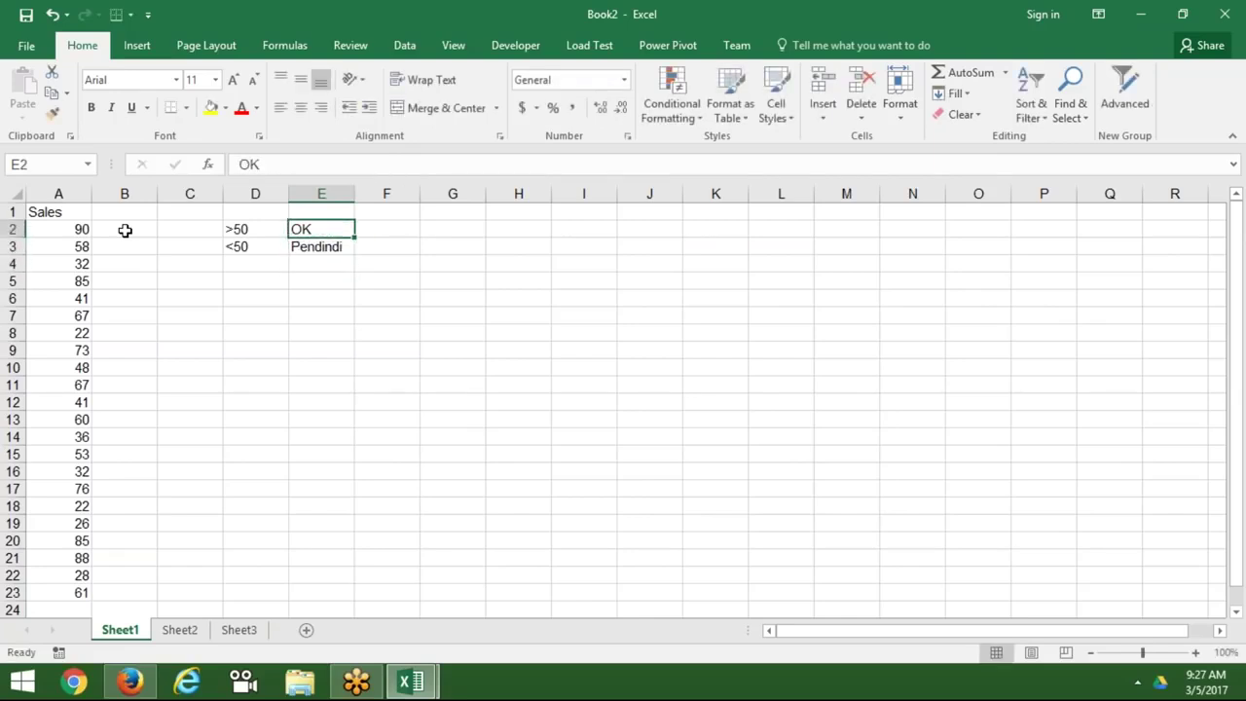
pyautogui.press('Left')
pyautogui.press('Left')
pyautogui.press('Left')
pyautogui.press('Left')
pyautogui.hotkey('ctrl', 'shift', 'Down')
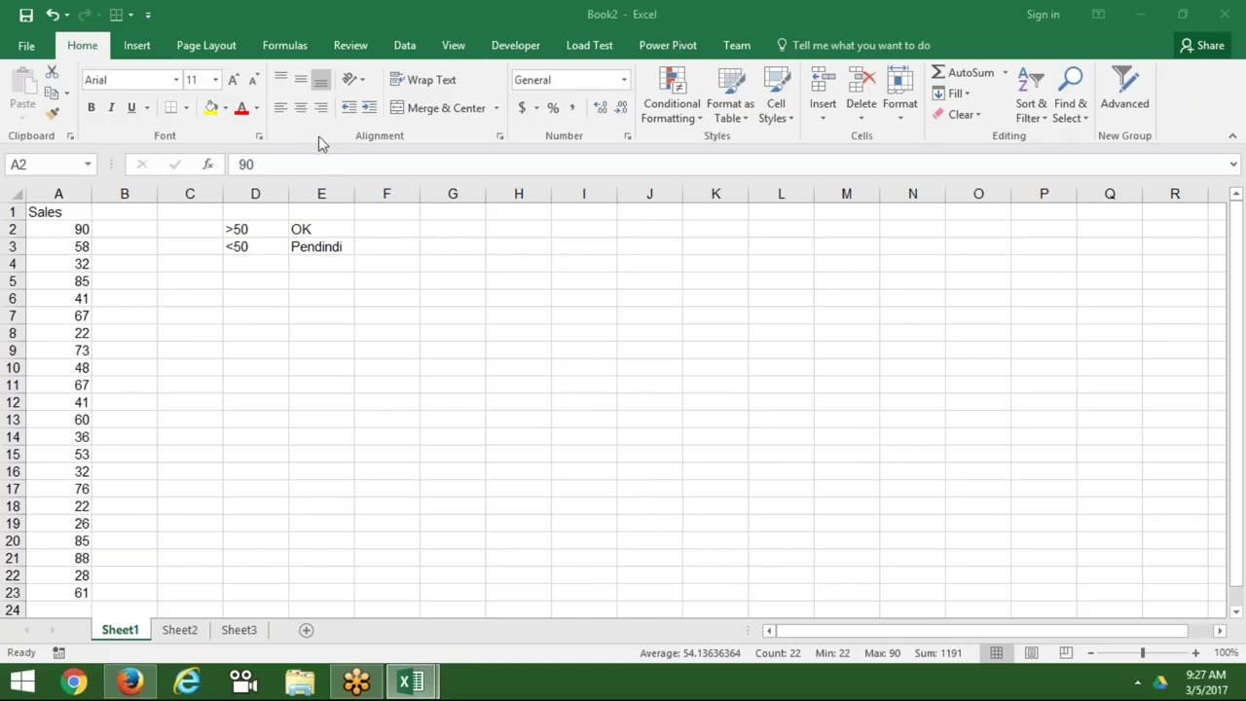
# Discard a started IF formula and enter =A2>50 in B2 instead
pyautogui.click(136, 237)
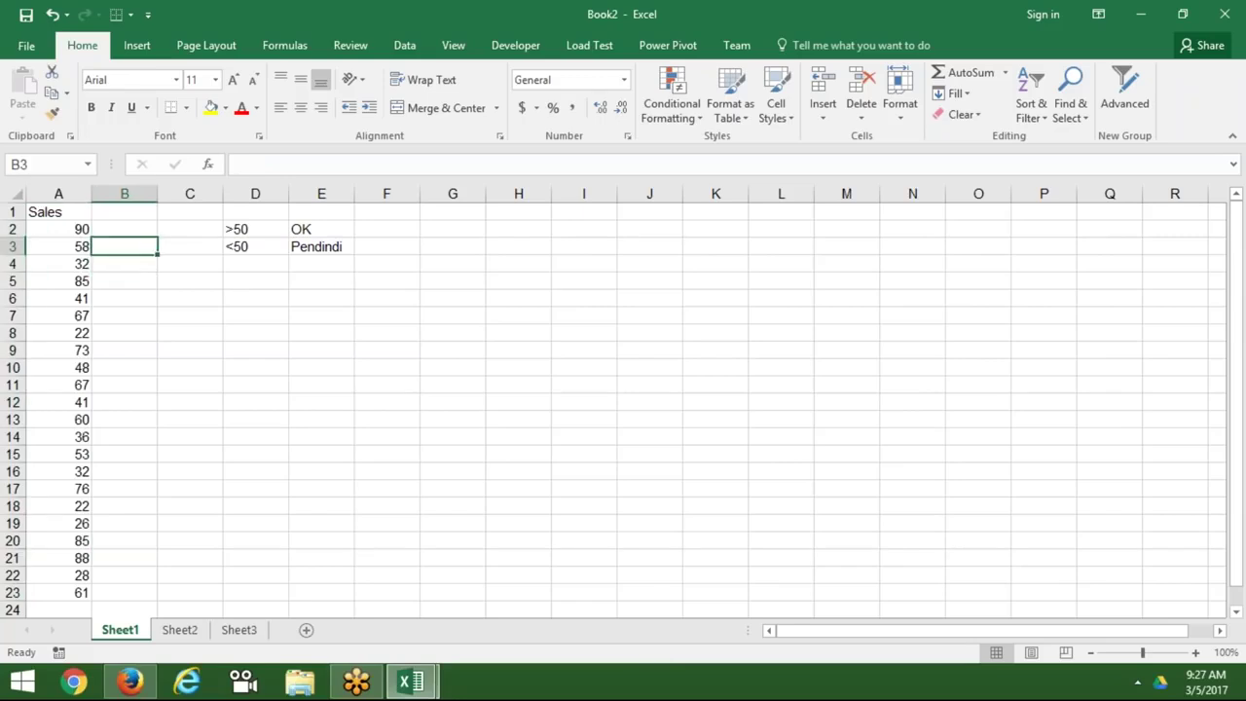
pyautogui.write('=')
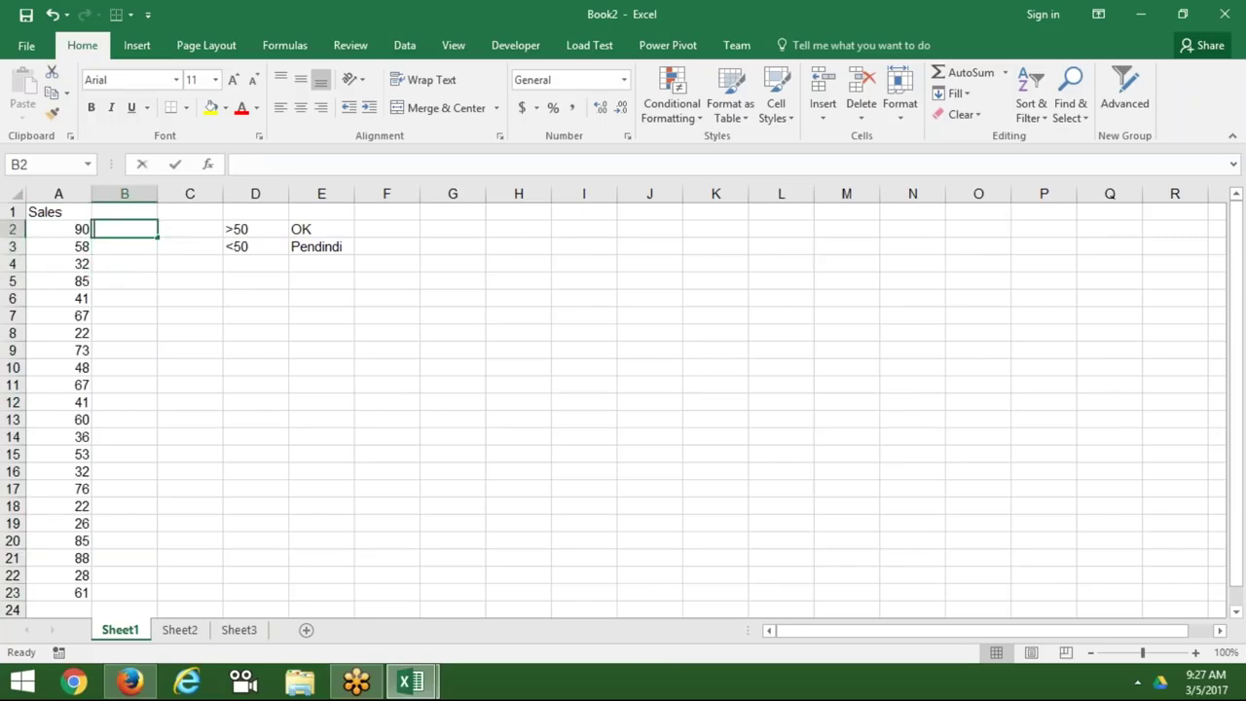
pyautogui.write('if')
pyautogui.press('Tab')
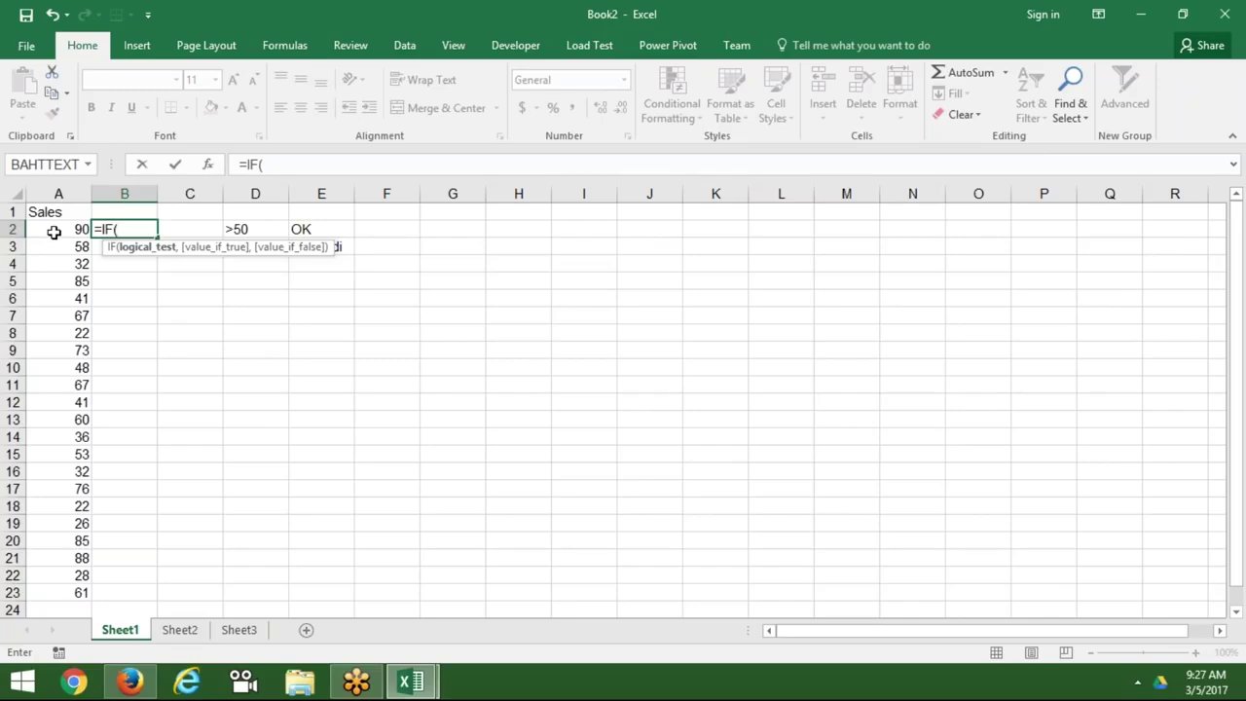
pyautogui.press('Escape')
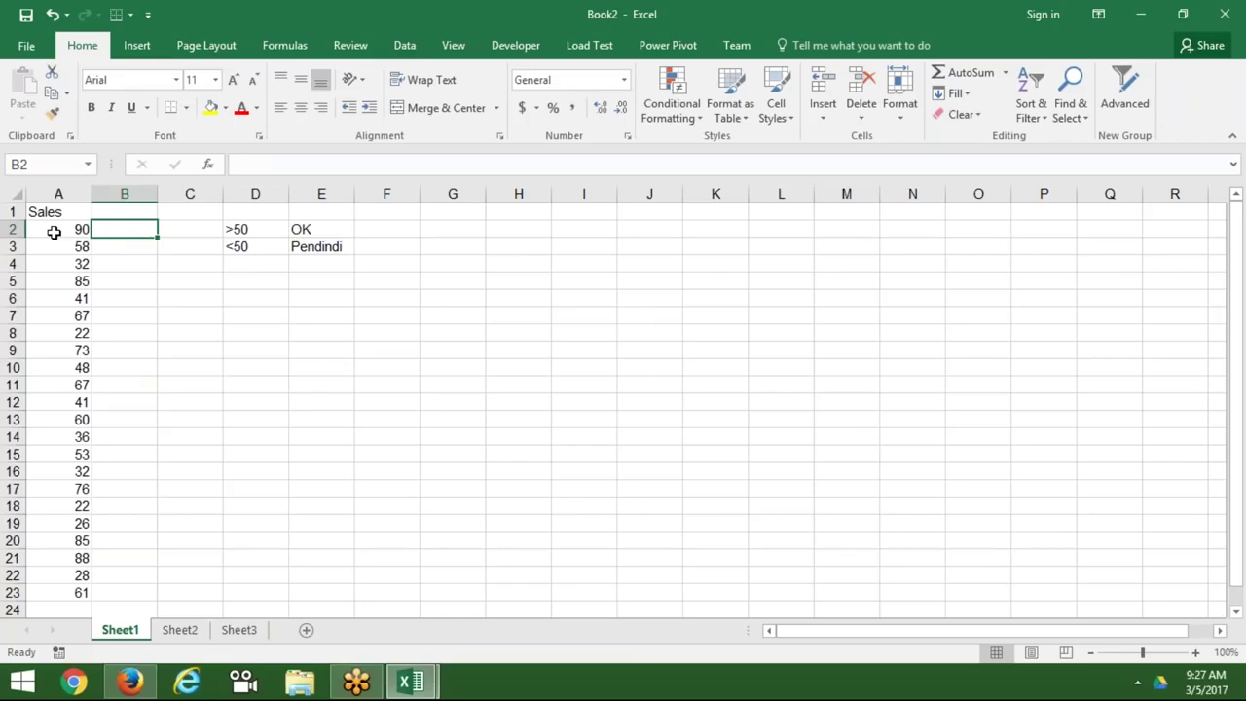
pyautogui.write('=')
pyautogui.press('Down')
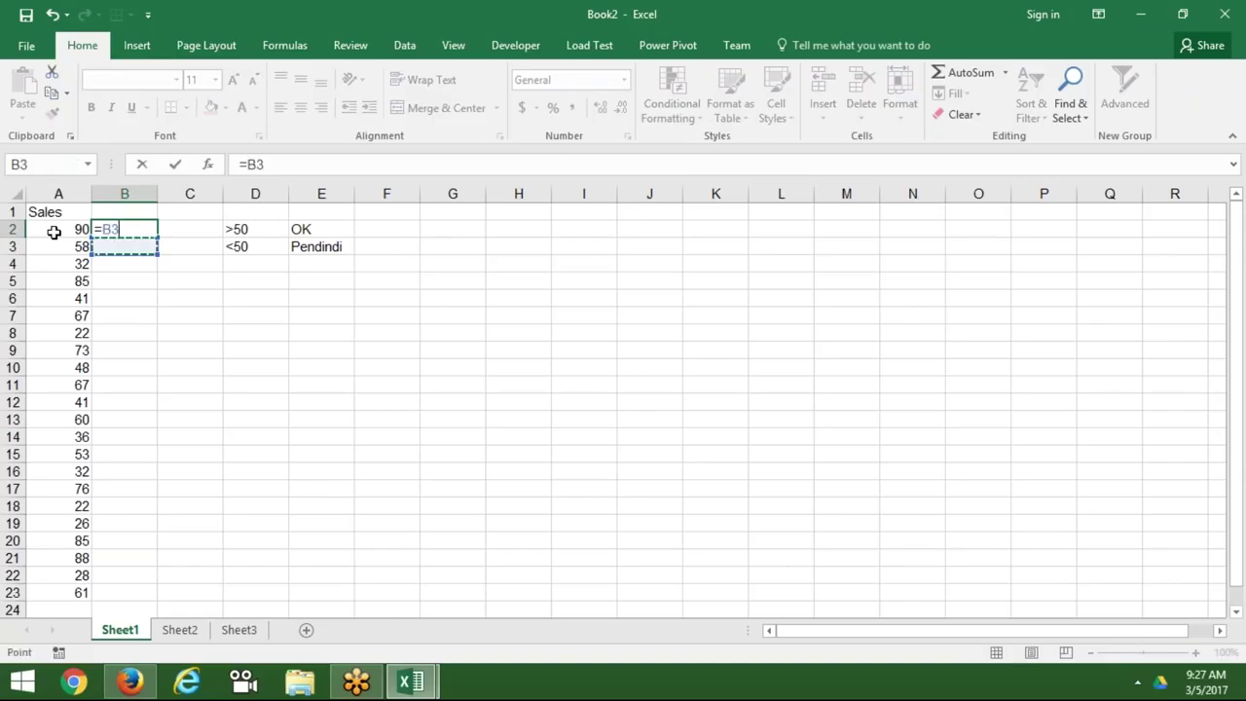
pyautogui.press('Up')
pyautogui.press('Left')
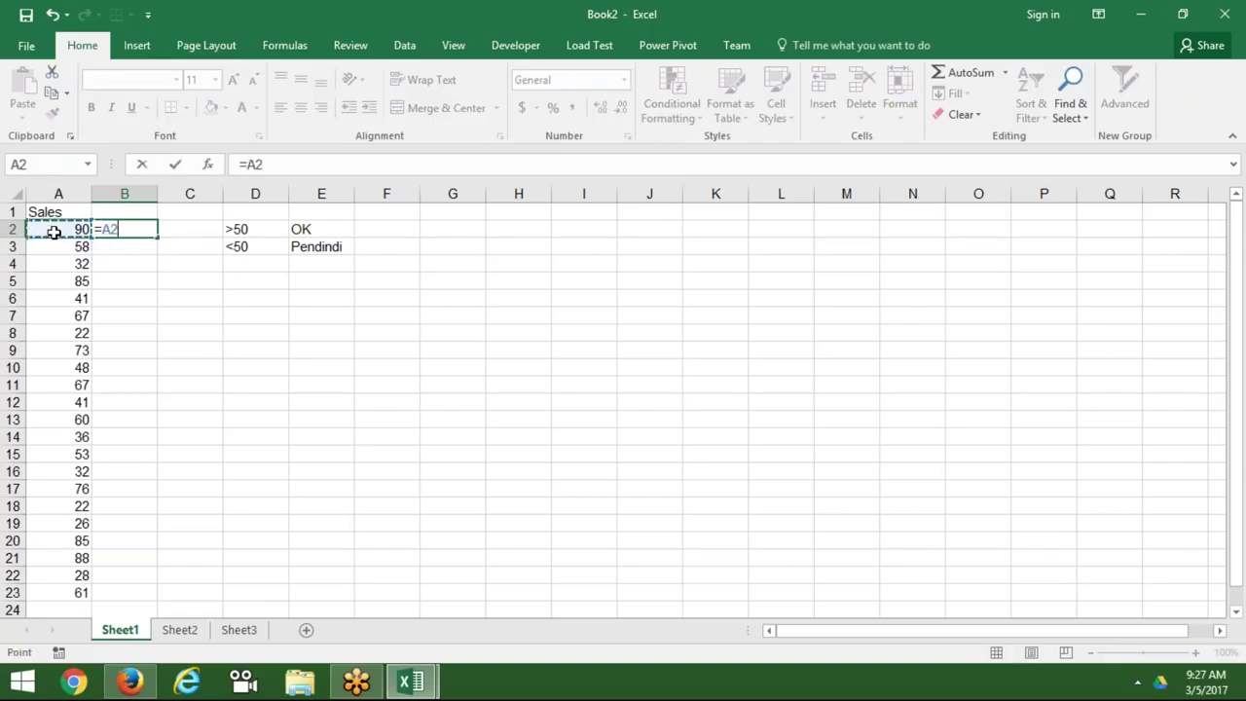
pyautogui.write('>50')
pyautogui.press('Return')
# Copy the =A2>50 test down to B23, giving TRUE/FALSE for every Sales row
pyautogui.press('Up')
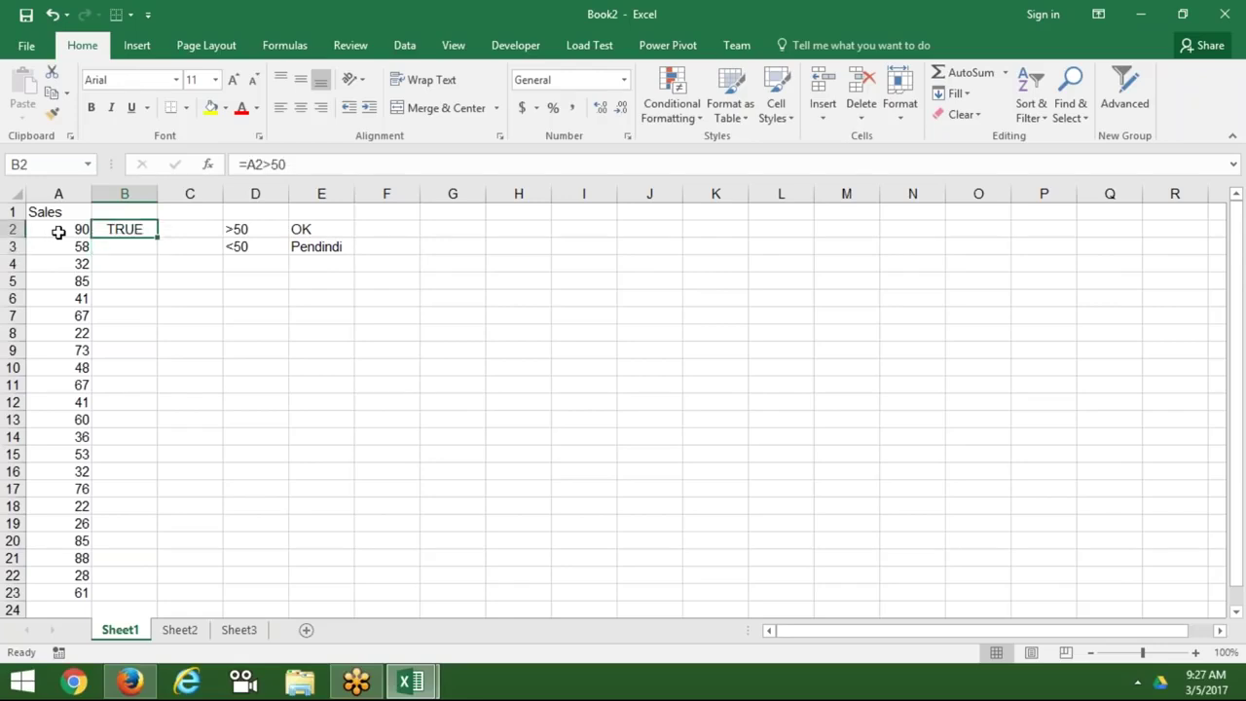
pyautogui.doubleClick(155, 234)
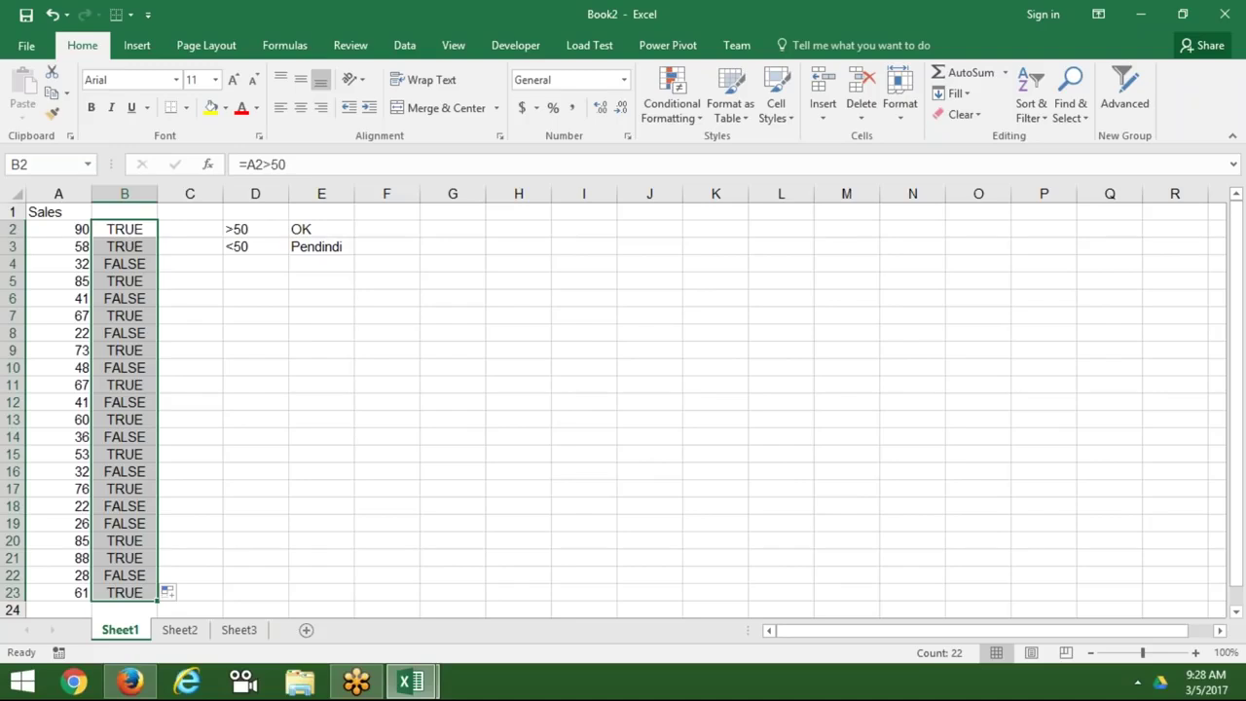
pyautogui.click(182, 245)
pyautogui.click(190, 224)
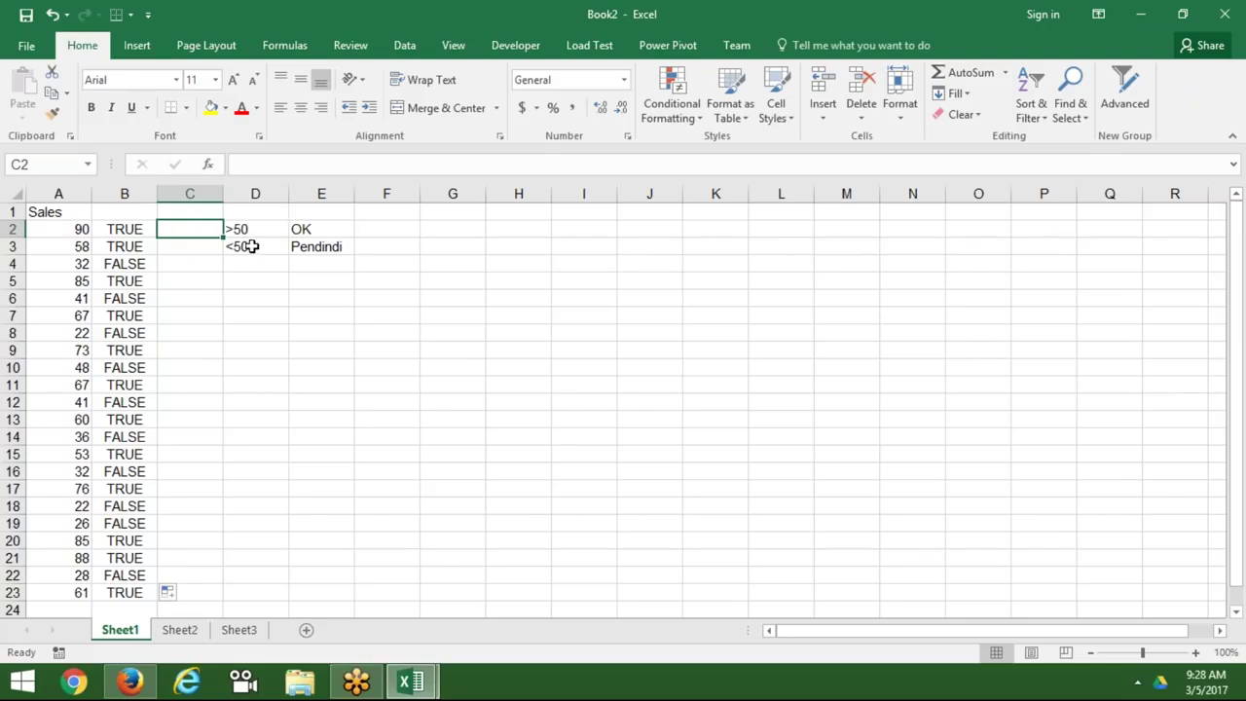
# Enter =IF(B2,"OK","Pending") in C2
pyautogui.write('=i')
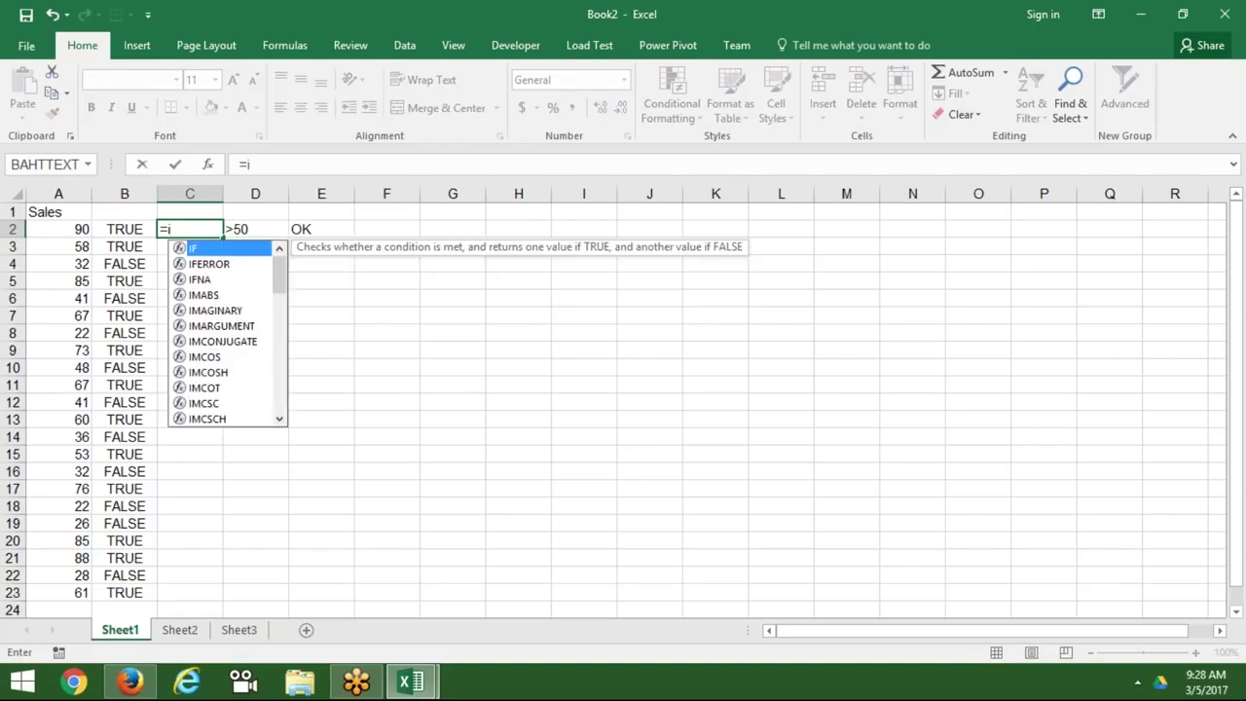
pyautogui.press('Tab')
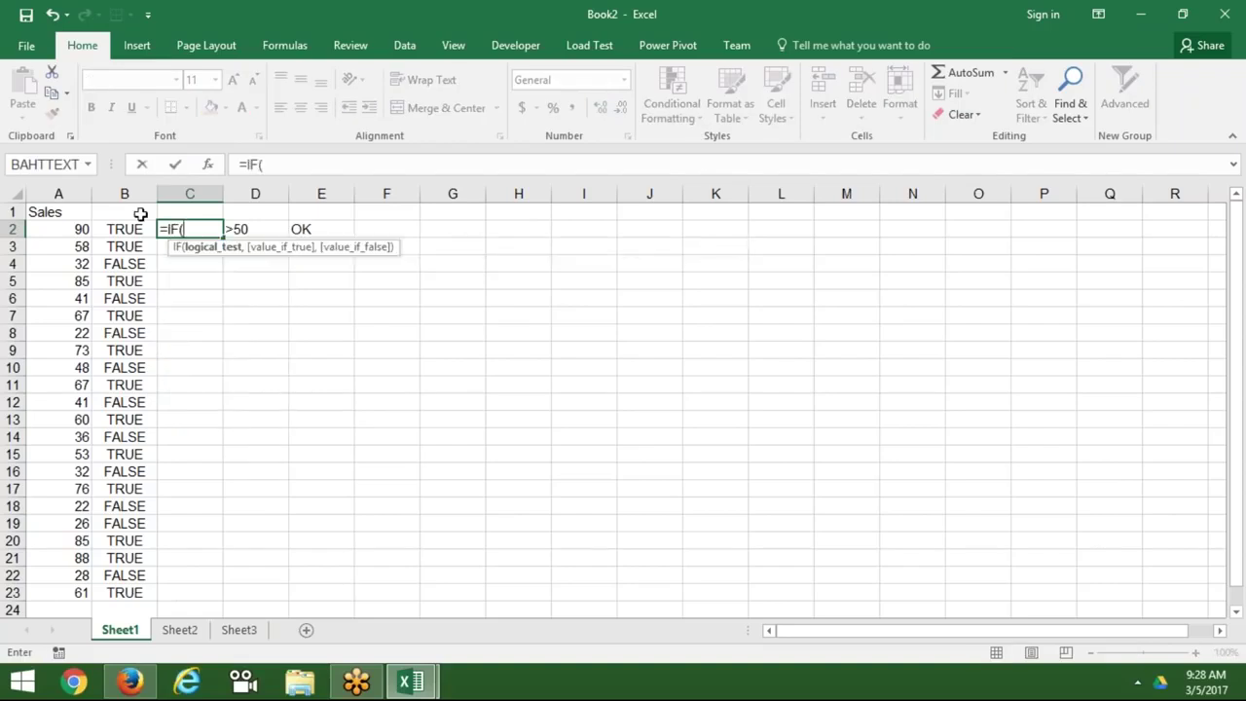
pyautogui.click(138, 211)
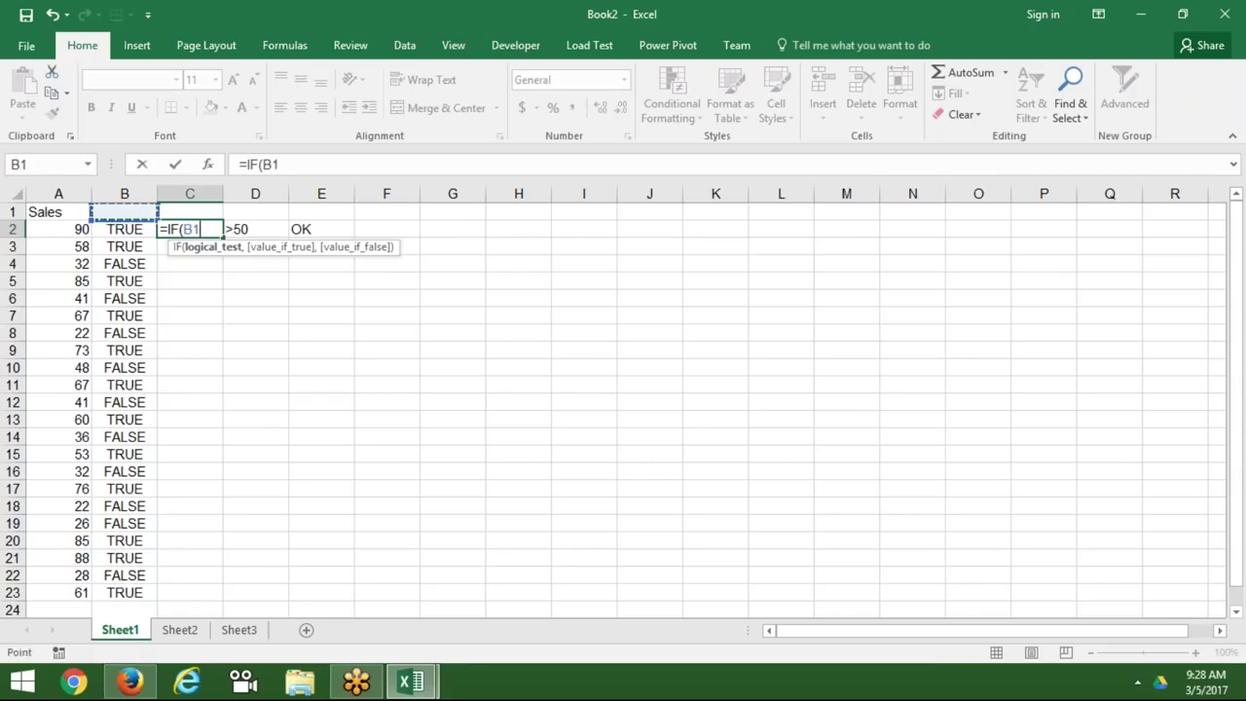
pyautogui.click(134, 231)
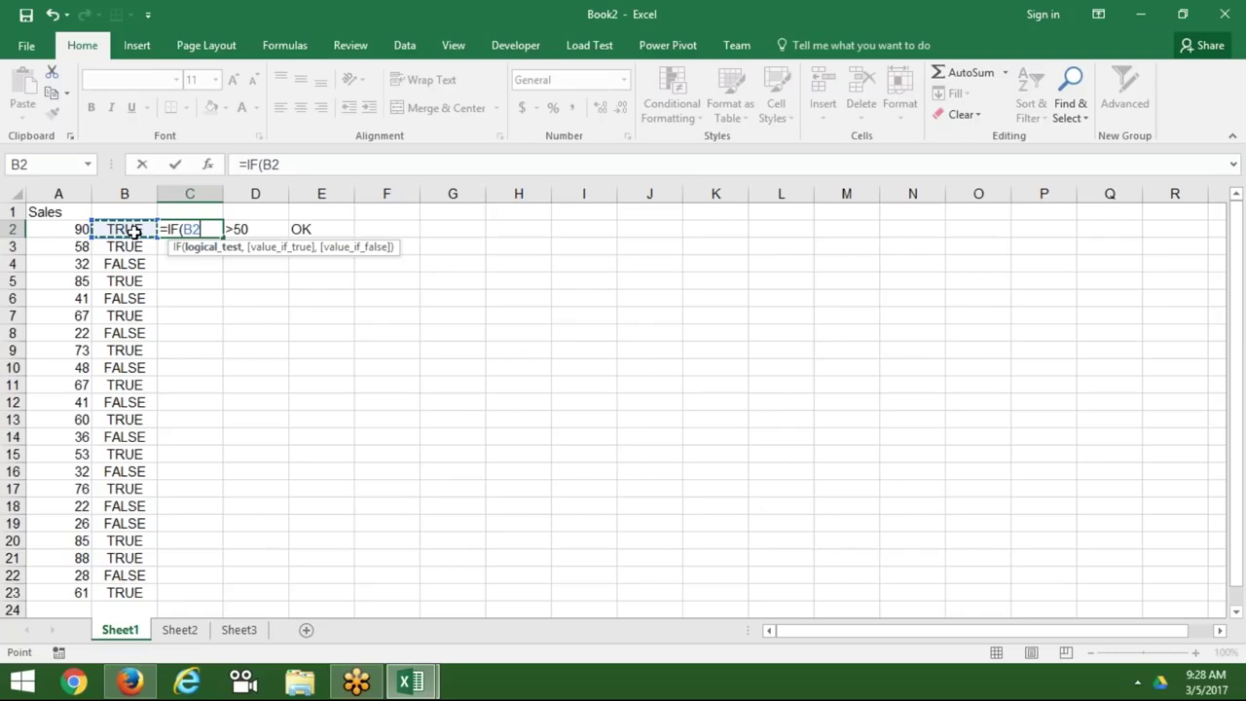
pyautogui.write(',"OK')
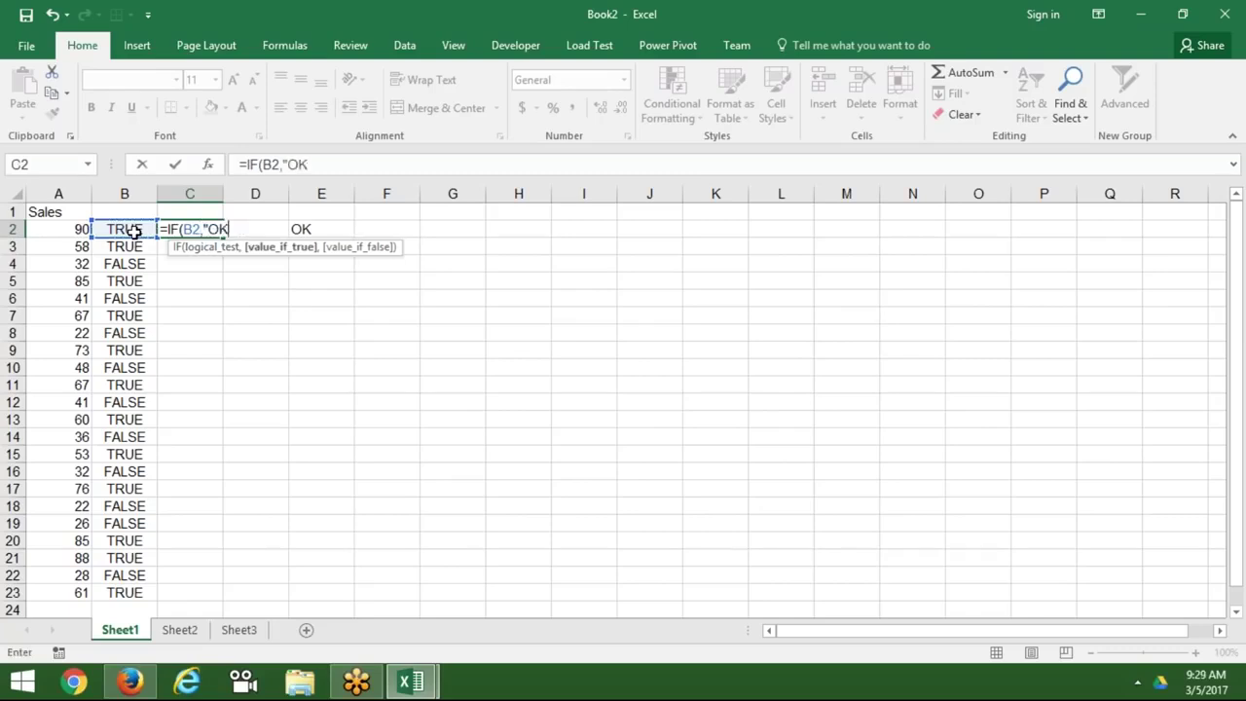
pyautogui.write('","PE')
pyautogui.press('BackSpace')
pyautogui.write('ending"')
pyautogui.press('Return')
# Review the formulas in C2 and B2 without changing them
pyautogui.press('Up')
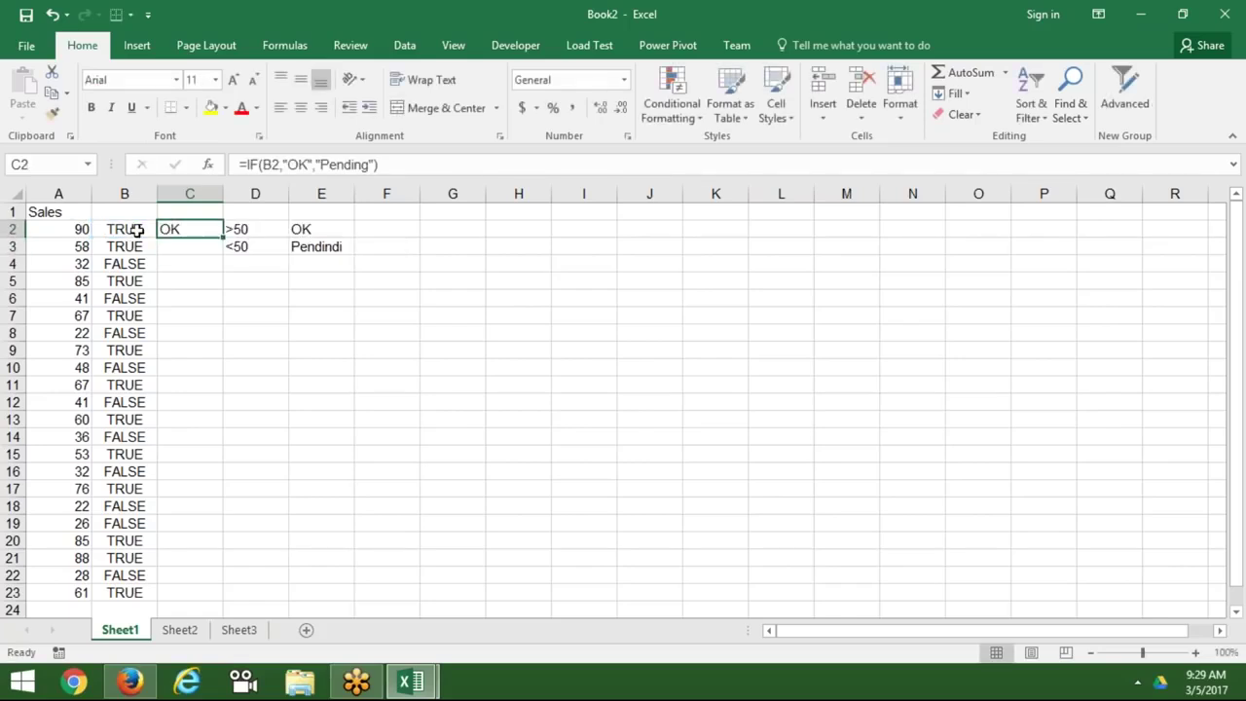
pyautogui.press('F2')
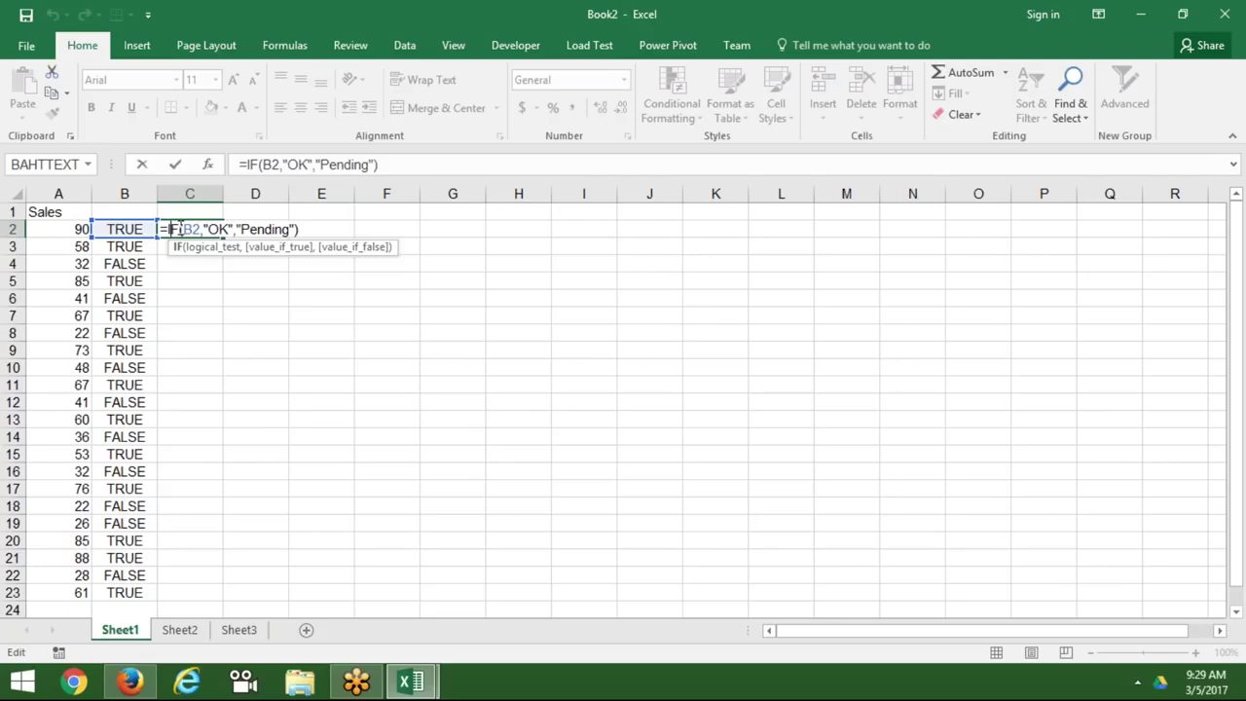
pyautogui.hotkey('ctrl', 'Return')
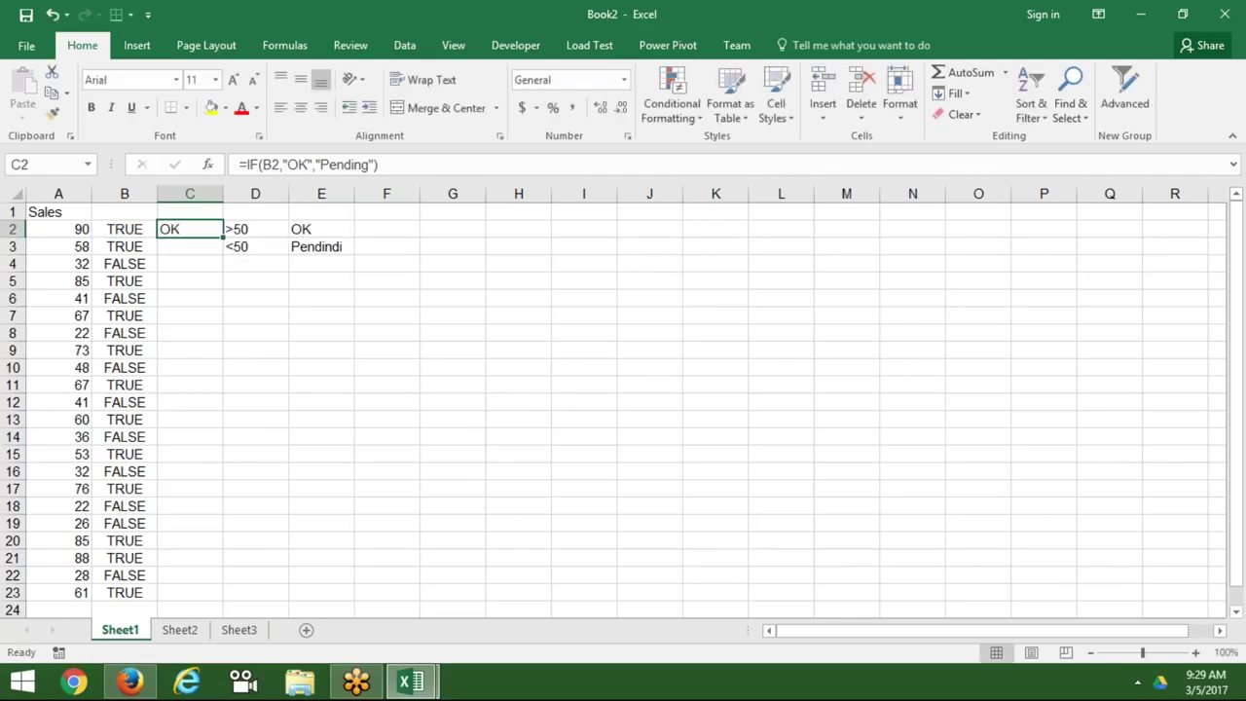
pyautogui.doubleClick(133, 229)
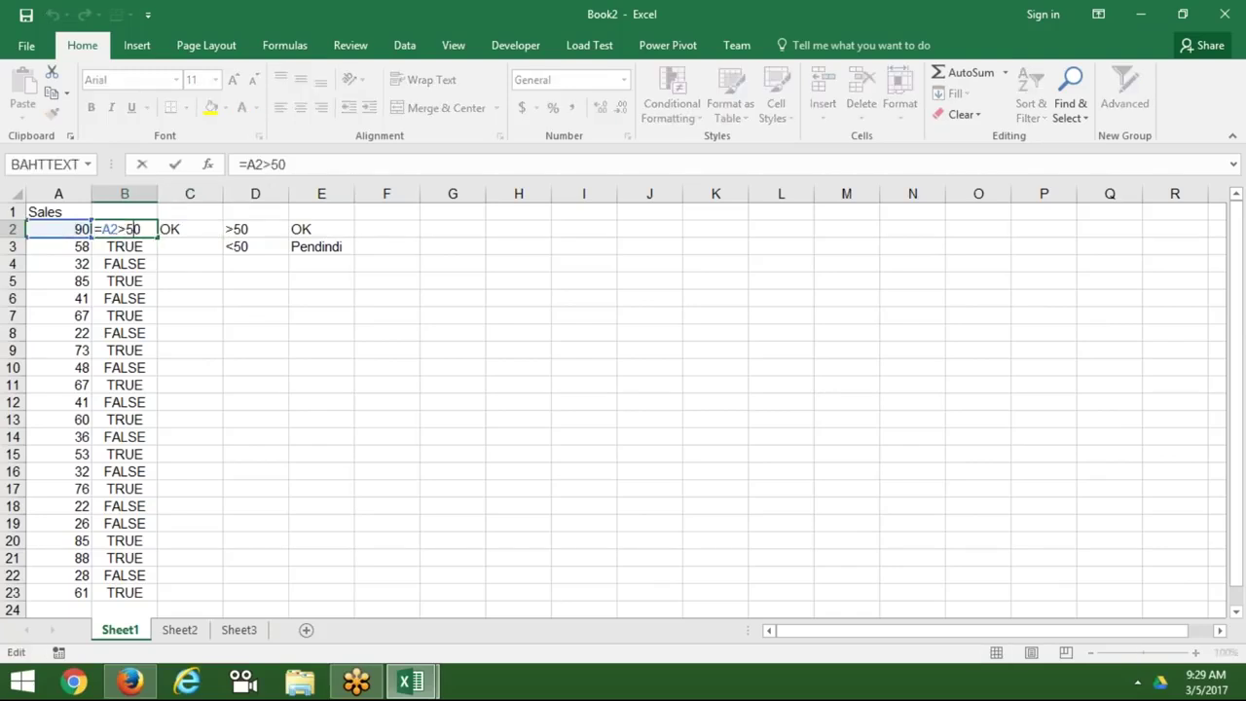
pyautogui.moveTo(145, 228); pyautogui.dragTo(105, 226)
pyautogui.press('Escape')
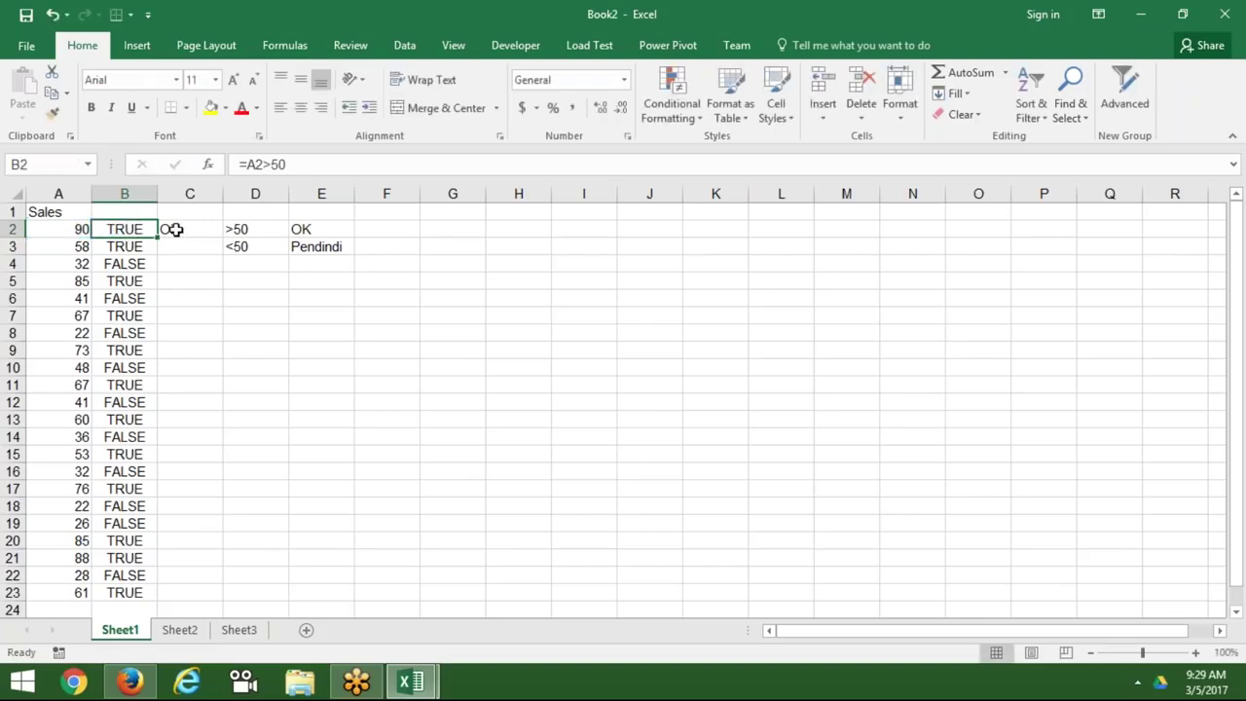
pyautogui.doubleClick(172, 228)
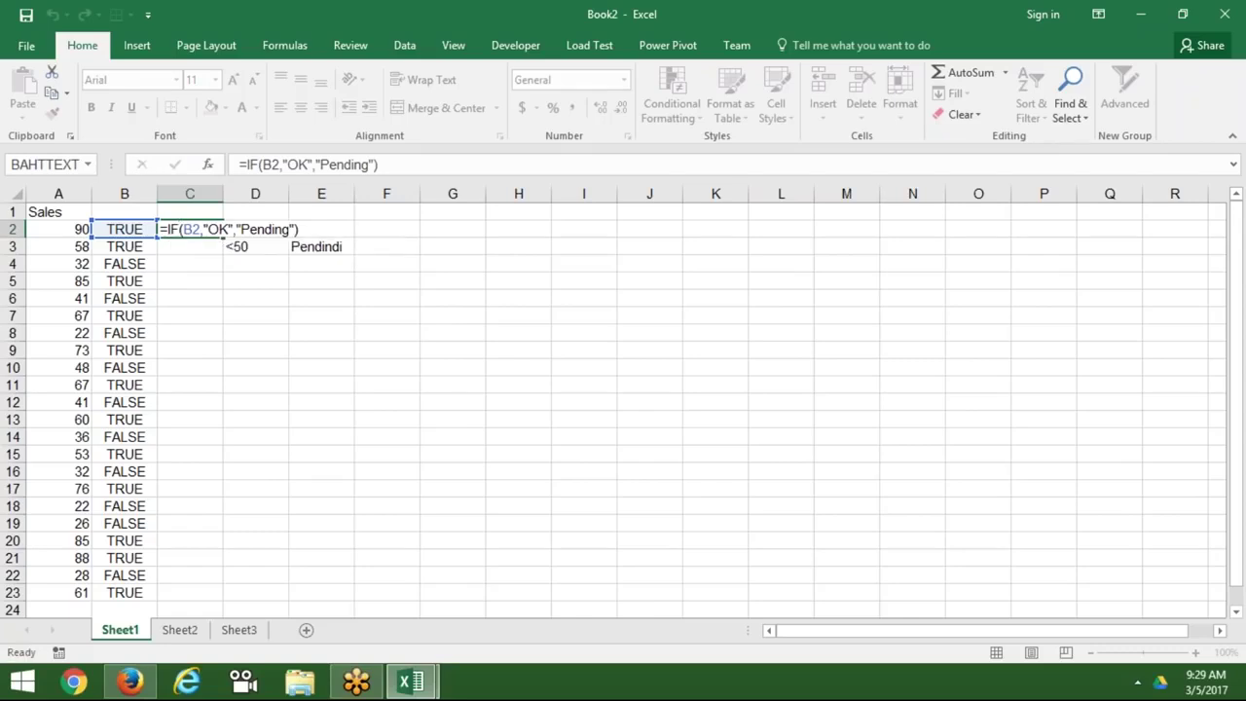
pyautogui.click(179, 261)
# Enter =IF(A4>50,"OK","Pending") in C4, which returns Pending for the value 32
pyautogui.write('=')
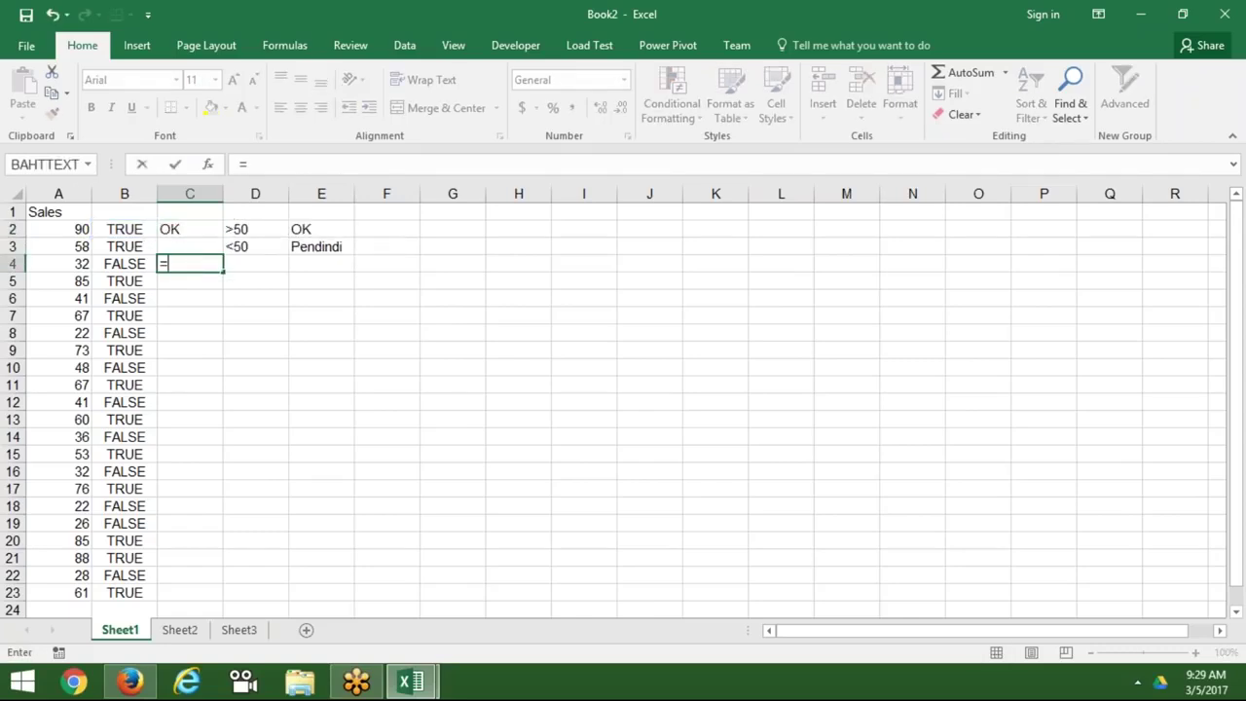
pyautogui.write('IF(')
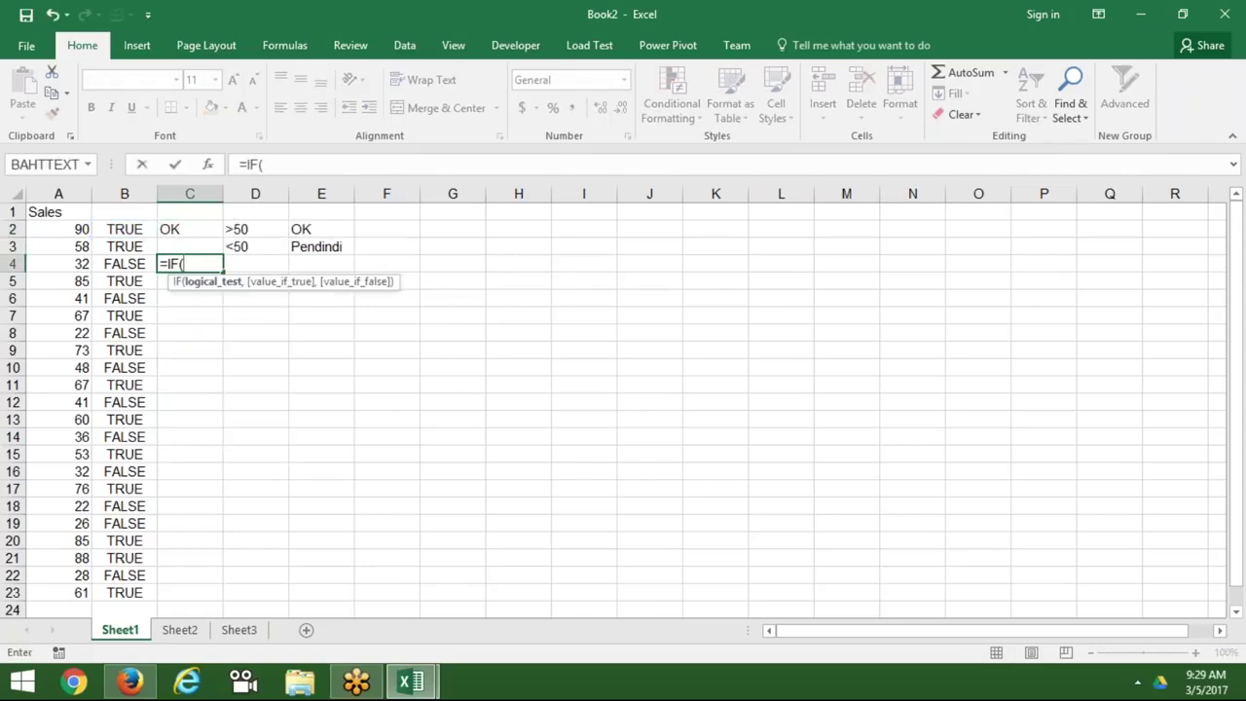
pyautogui.click(84, 265)
pyautogui.write('>50,"OK",')
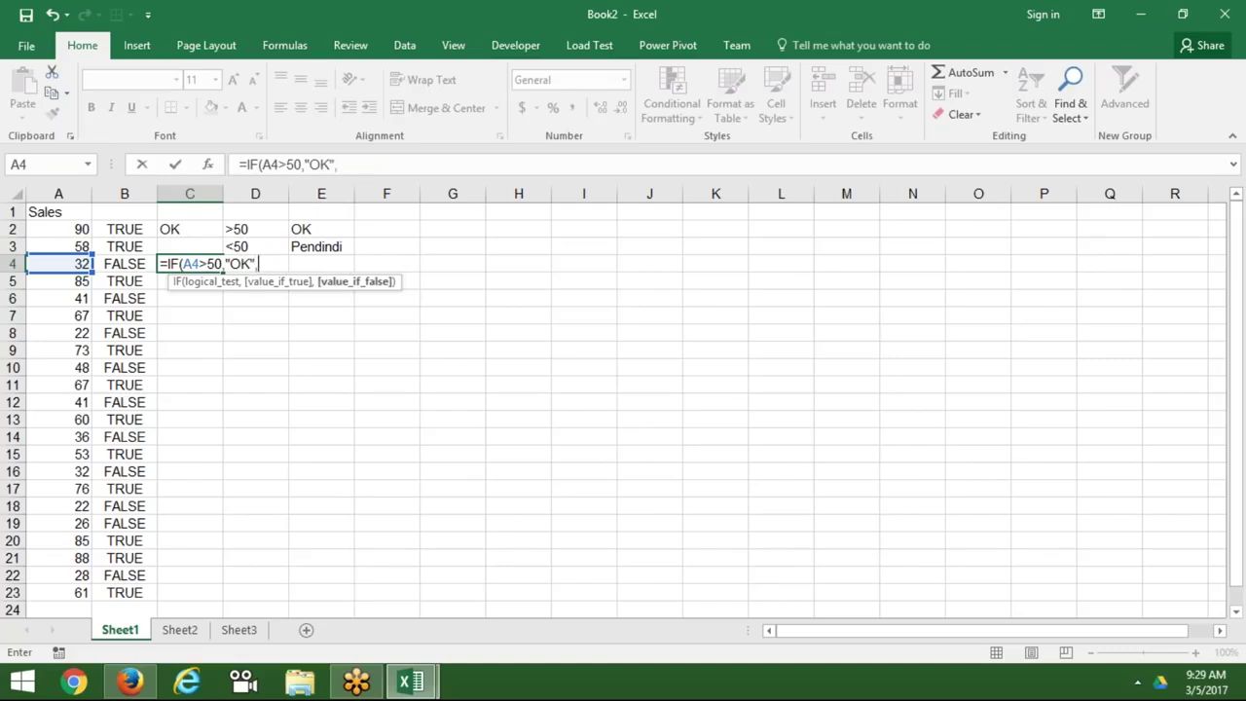
pyautogui.write('"Pe')
pyautogui.write('nding')
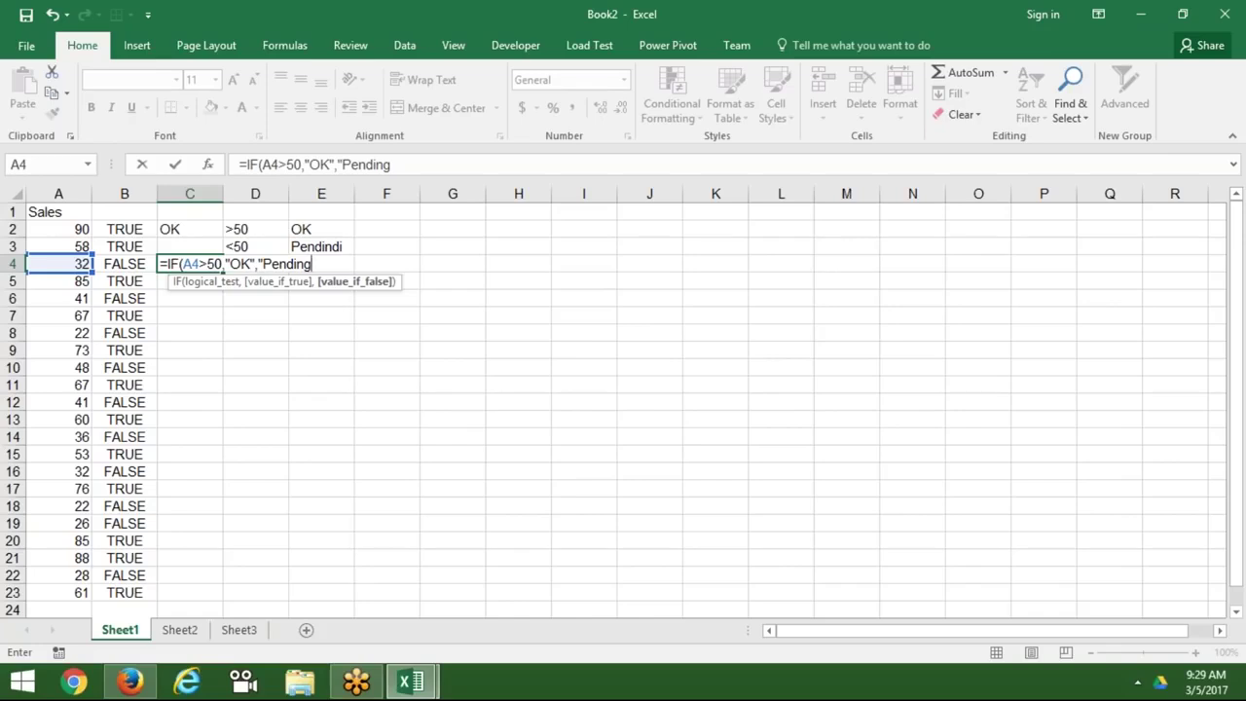
pyautogui.write('"')
pyautogui.press('Return')
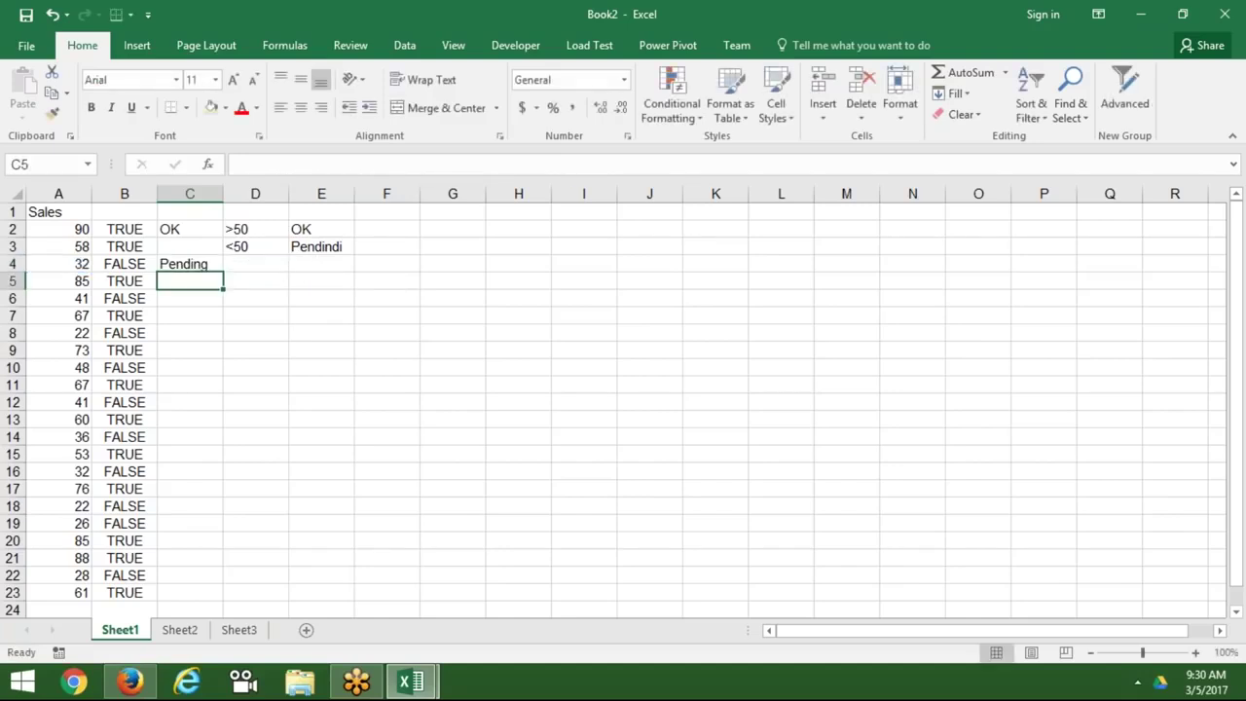
pyautogui.click(255, 280)
# Start an =IF( formula in D5, picking IF from the autocomplete suggestions
pyautogui.write('=')
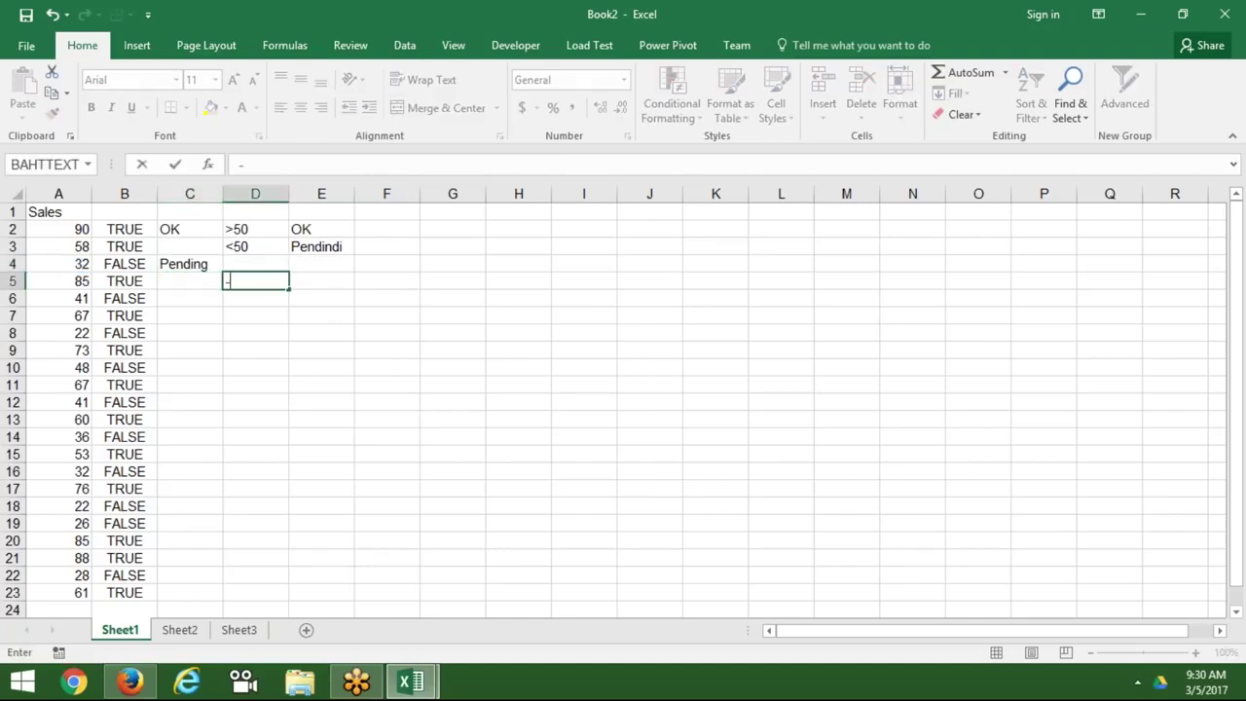
pyautogui.press('BackSpace')
pyautogui.write('=i')
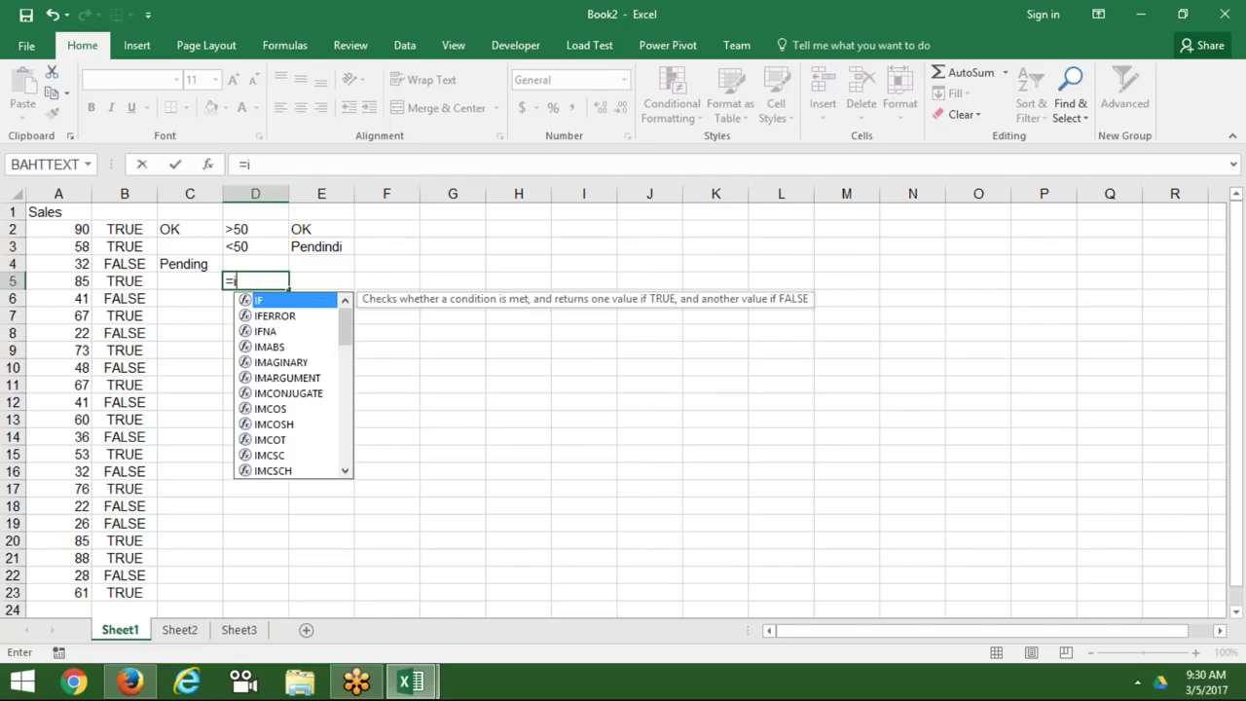
pyautogui.press('Down')
pyautogui.press('Down')
pyautogui.press('Down')
pyautogui.press('Down')
pyautogui.press('Down')
pyautogui.press('Up')
pyautogui.press('Up')
pyautogui.press('Up')
pyautogui.press('Up')
pyautogui.press('Up')
pyautogui.press('Down')
pyautogui.press('Down')
pyautogui.press('Down')
pyautogui.press('Up')
pyautogui.press('Up')
pyautogui.press('Up')
pyautogui.press('Down')
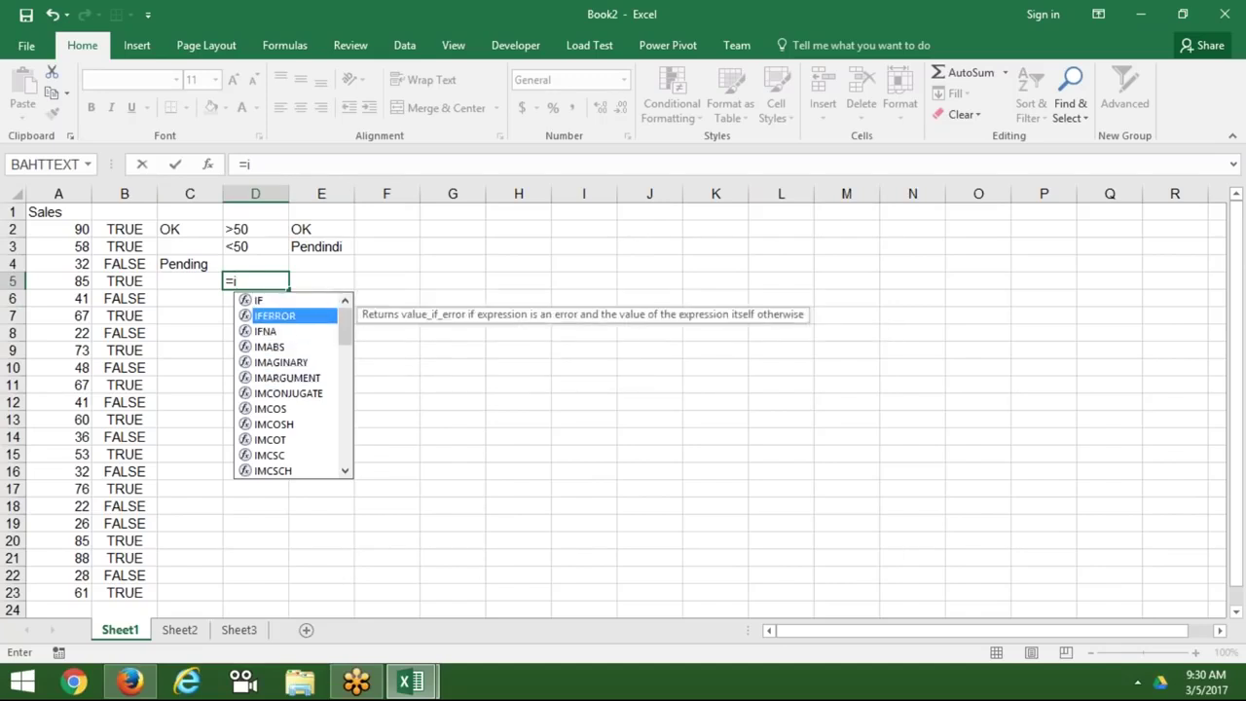
pyautogui.press('Down')
pyautogui.press('Down')
pyautogui.press('Down')
pyautogui.press('Down')
pyautogui.press('Up')
pyautogui.press('Up')
pyautogui.press('Up')
pyautogui.press('Up')
pyautogui.press('Up')
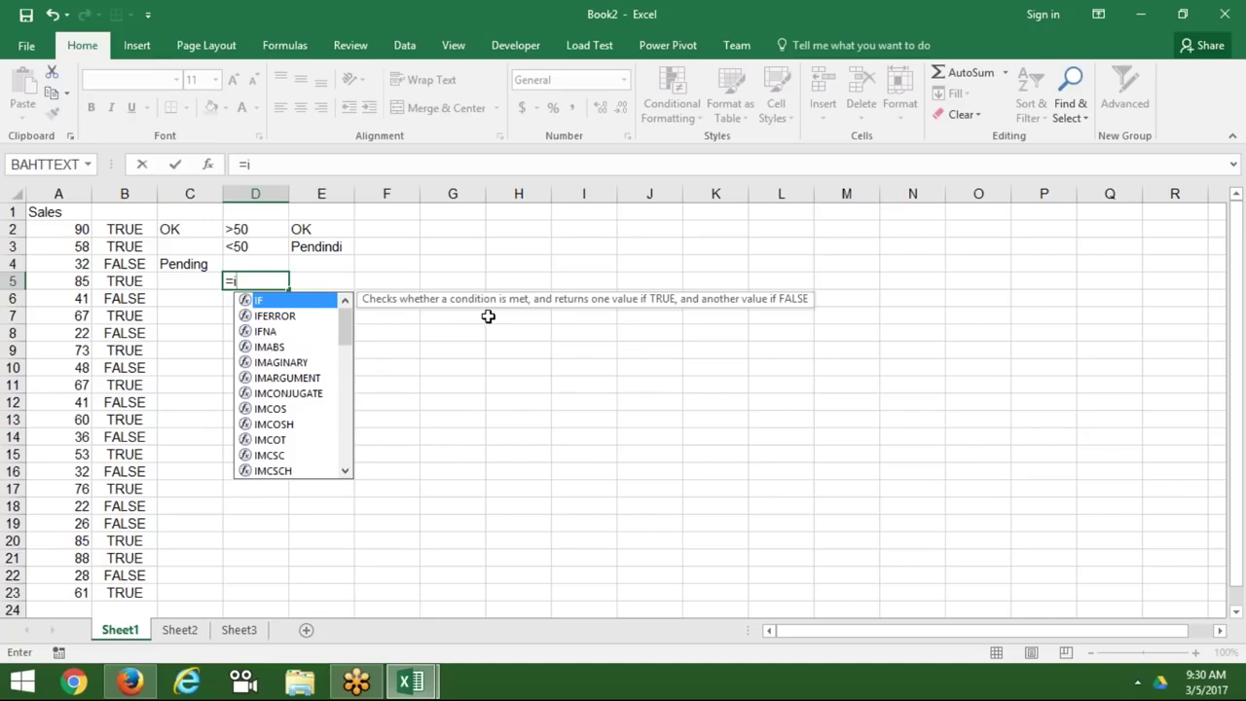
pyautogui.press('Down')
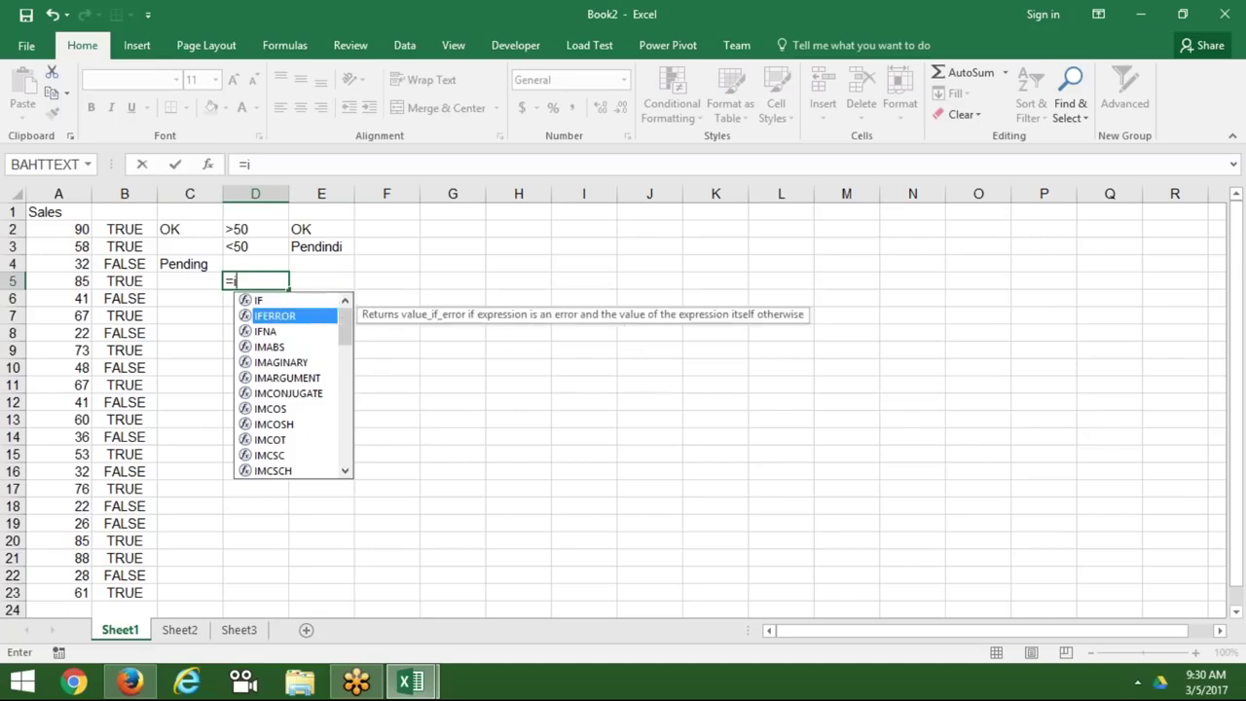
pyautogui.press('Down')
pyautogui.press('Down')
pyautogui.press('Down')
pyautogui.press('Down')
pyautogui.press('Down')
pyautogui.press('Down')
pyautogui.press('Down')
pyautogui.press('Down')
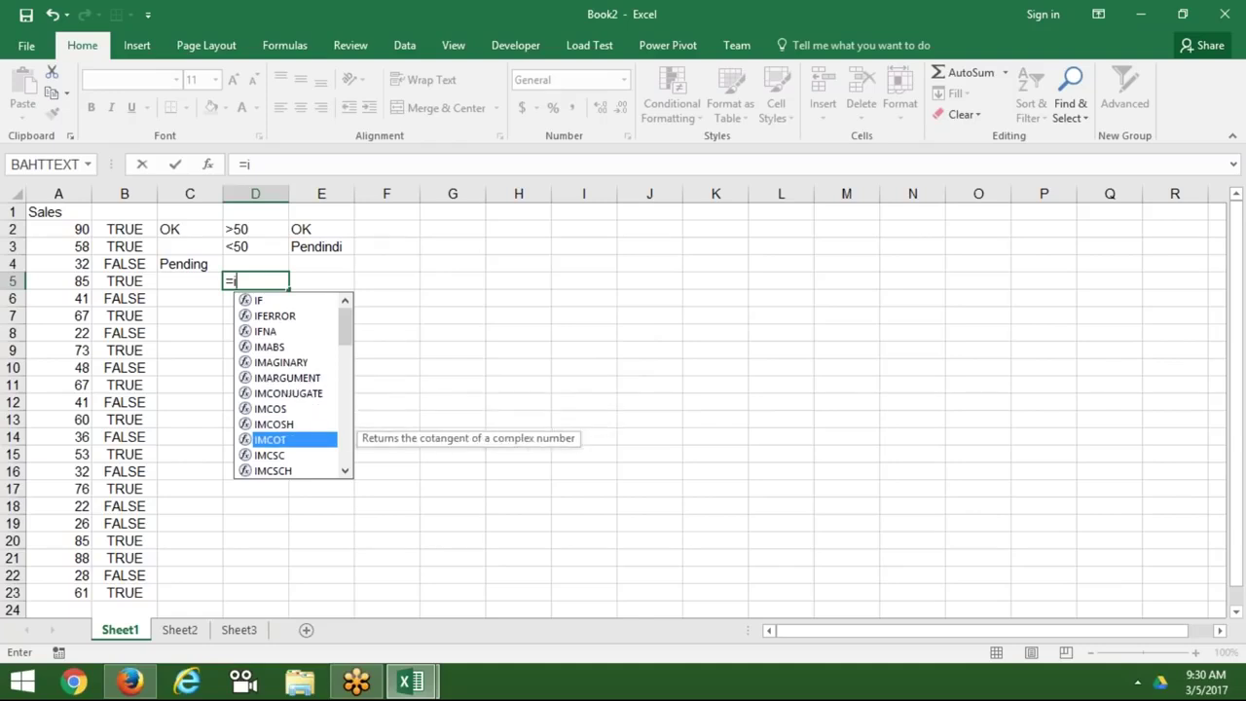
pyautogui.press('Up')
pyautogui.press('Up')
pyautogui.press('Up')
pyautogui.press('Up')
pyautogui.press('Up')
pyautogui.press('Up')
pyautogui.press('Up')
pyautogui.press('Up')
pyautogui.press('Up')
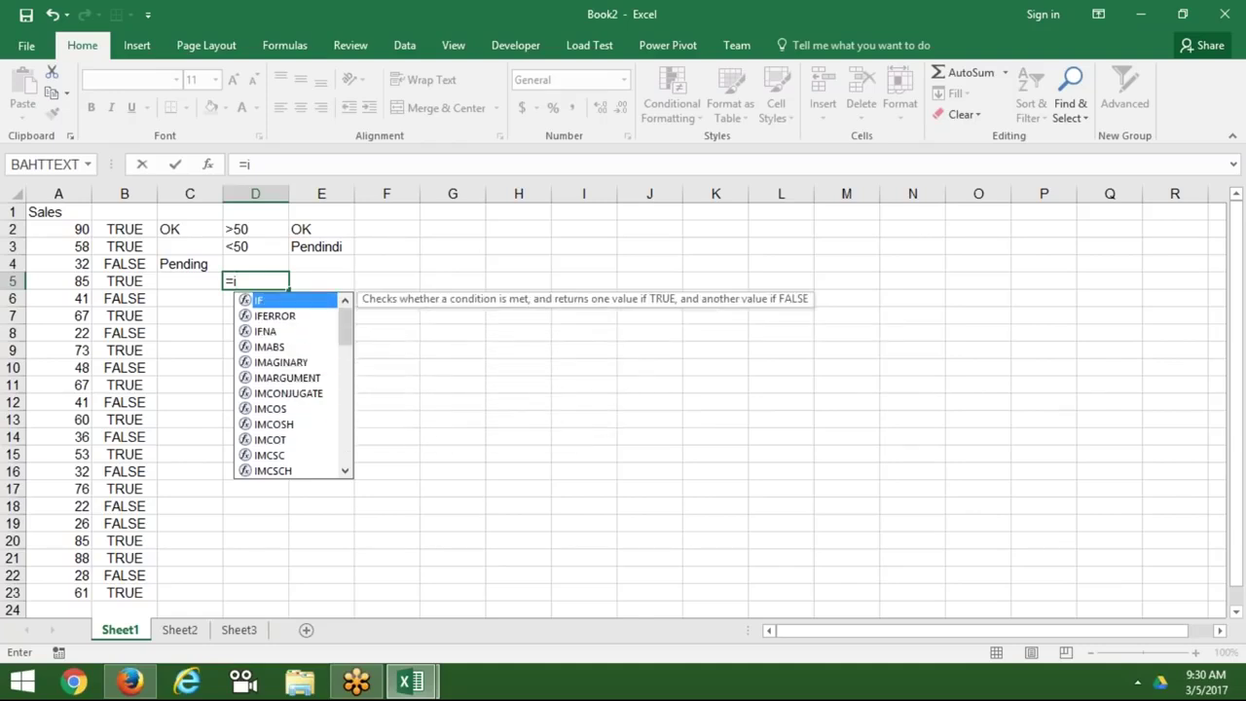
pyautogui.press('Tab')
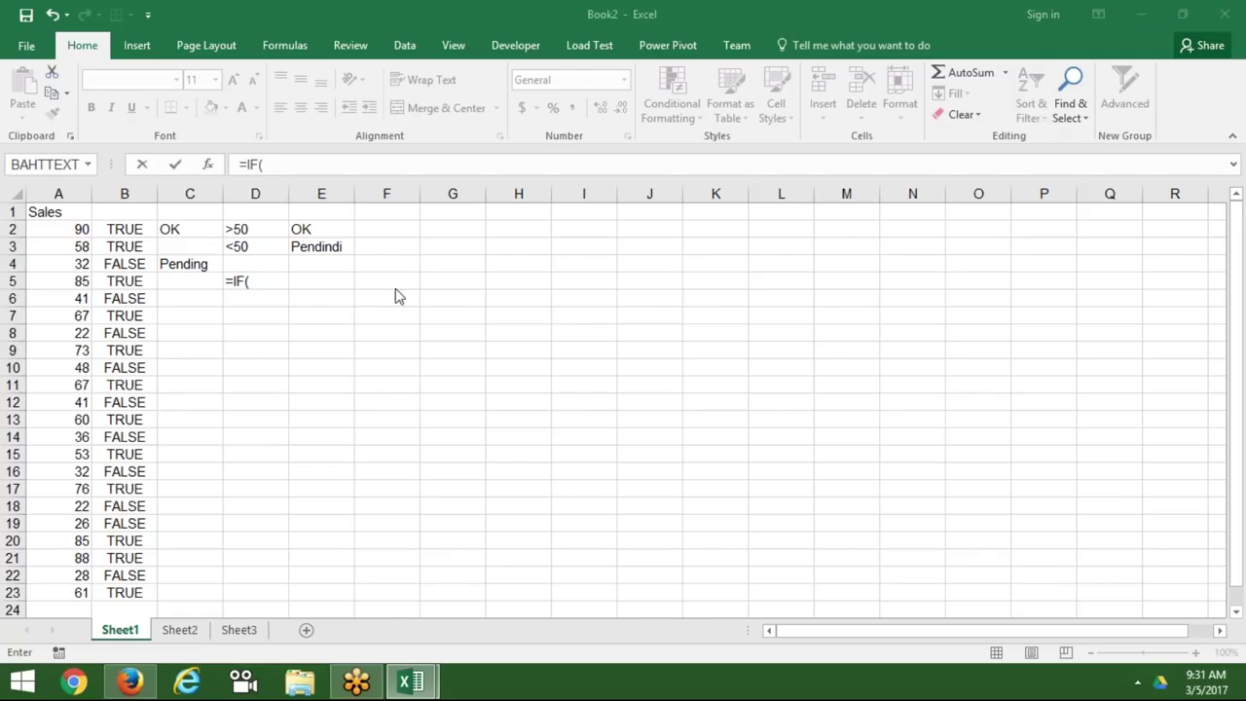
# Finish D5 as =IF(A5>=10,), which returns 0, and check the result
pyautogui.click(270, 279)
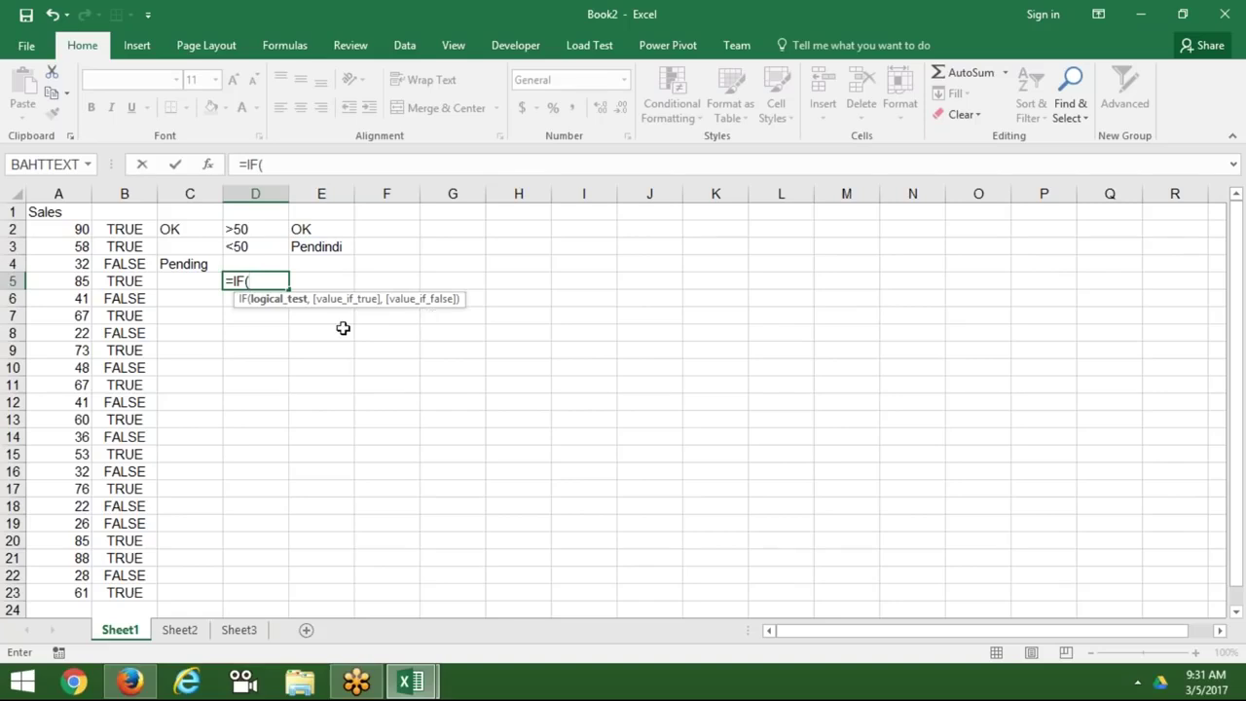
pyautogui.press('Return')
pyautogui.press('Return')
pyautogui.press('Return')
pyautogui.press('Return')
pyautogui.press('Return')
pyautogui.press('Return')
pyautogui.press('Return')
pyautogui.press('Return')
pyautogui.press('Return')
pyautogui.press('Return')
pyautogui.press('Return')
pyautogui.press('Return')
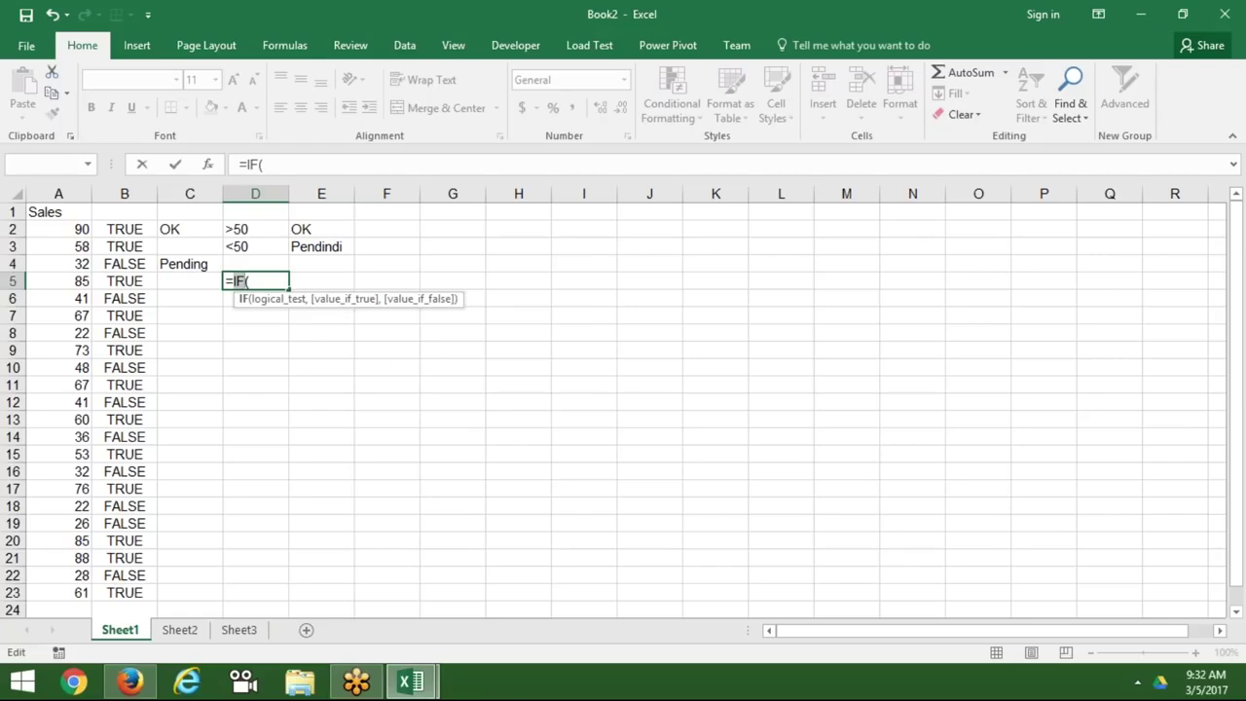
pyautogui.click(280, 283)
pyautogui.click(49, 280)
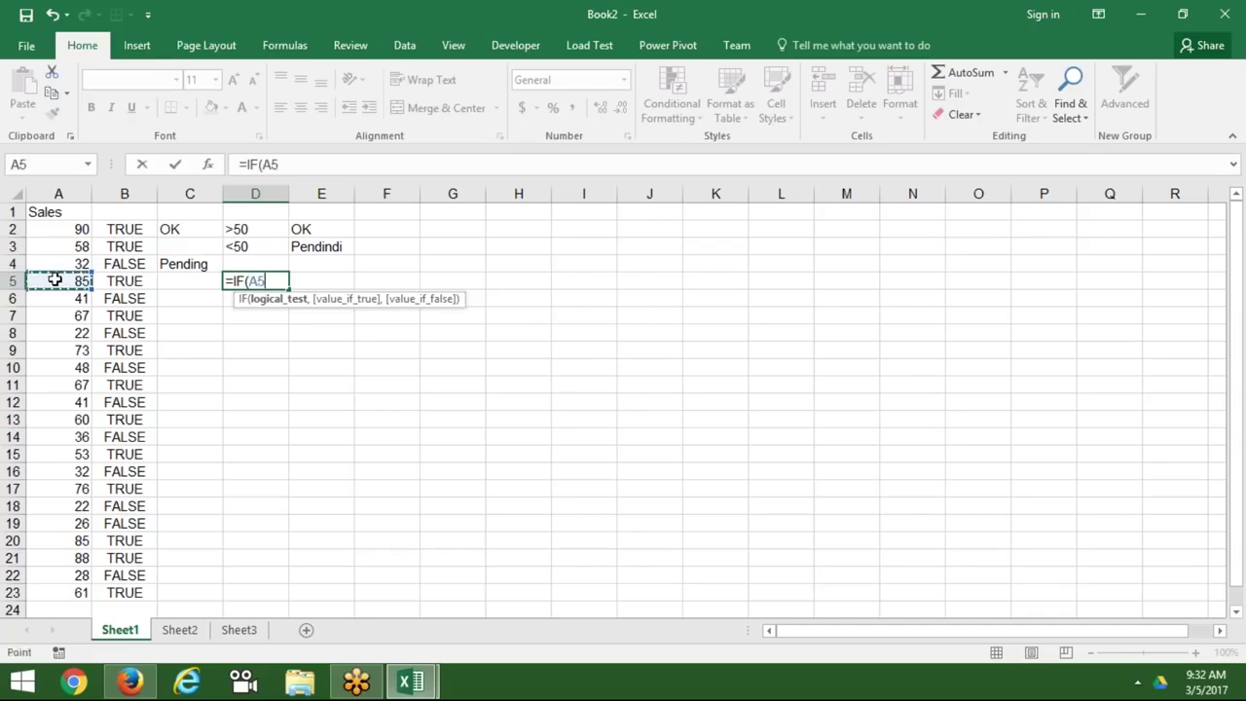
pyautogui.write('>=')
pyautogui.write('10')
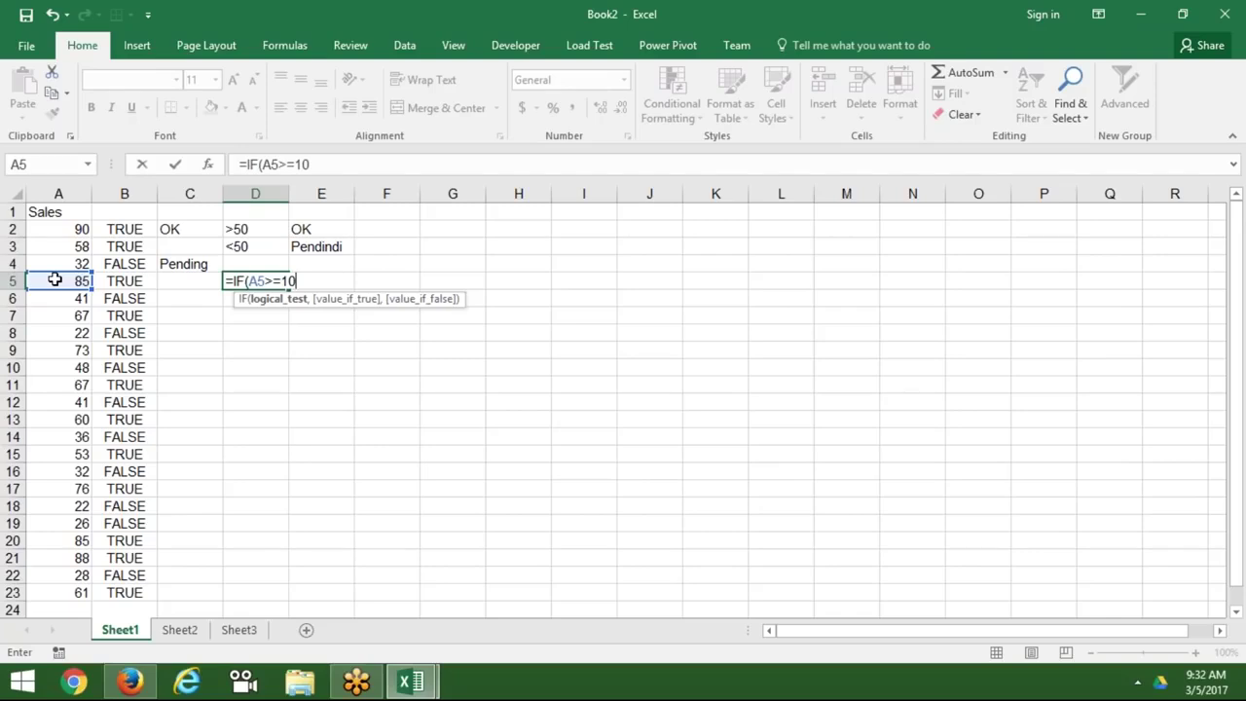
pyautogui.write(',')
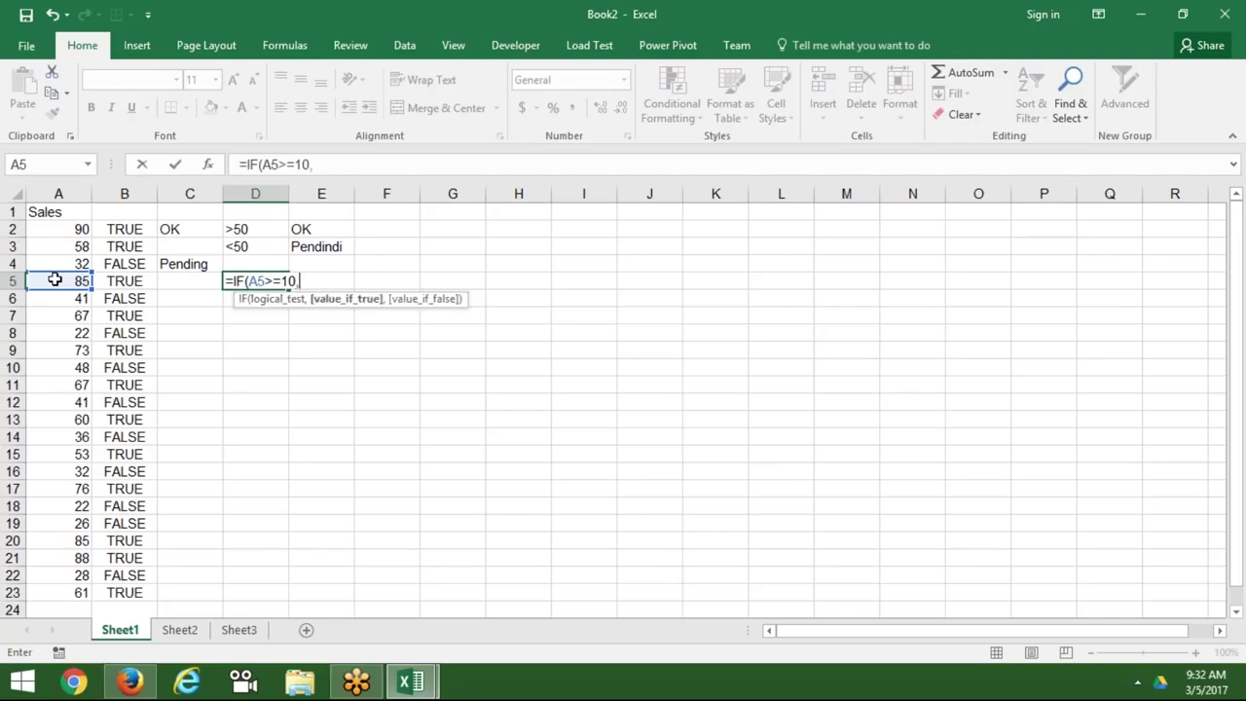
pyautogui.press('Return')
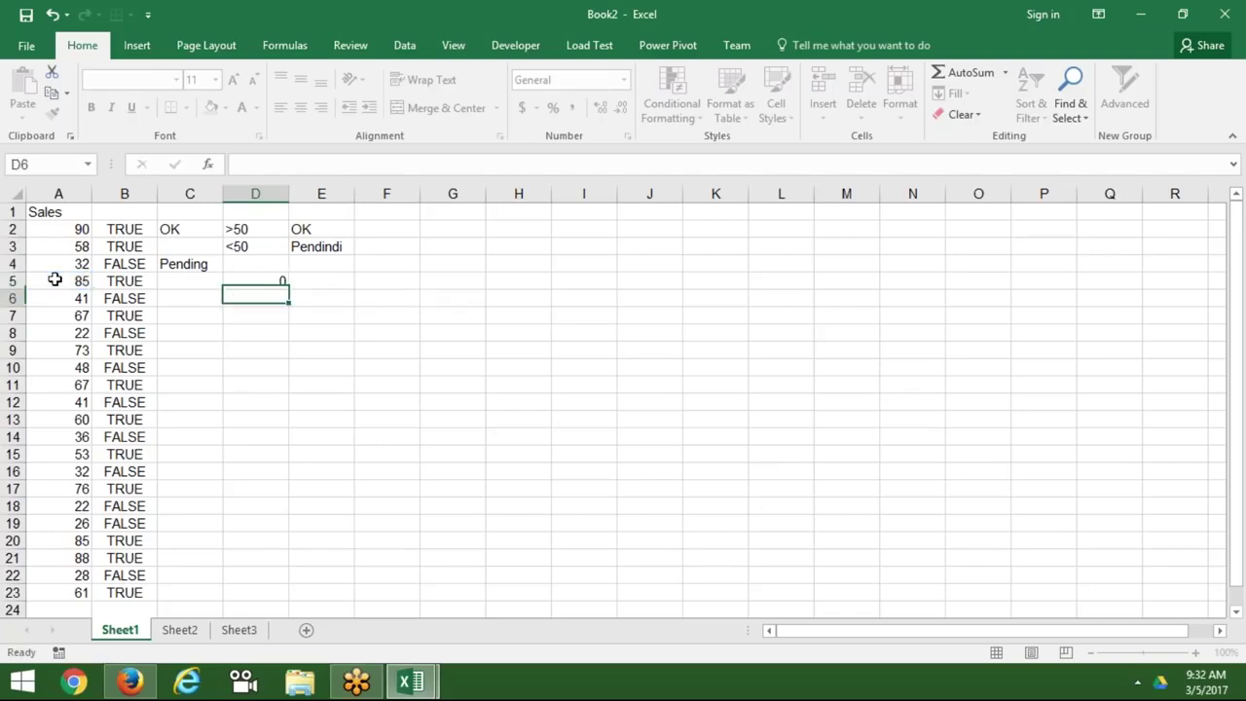
pyautogui.press('Up')
pyautogui.press('Down')
pyautogui.press('Up')
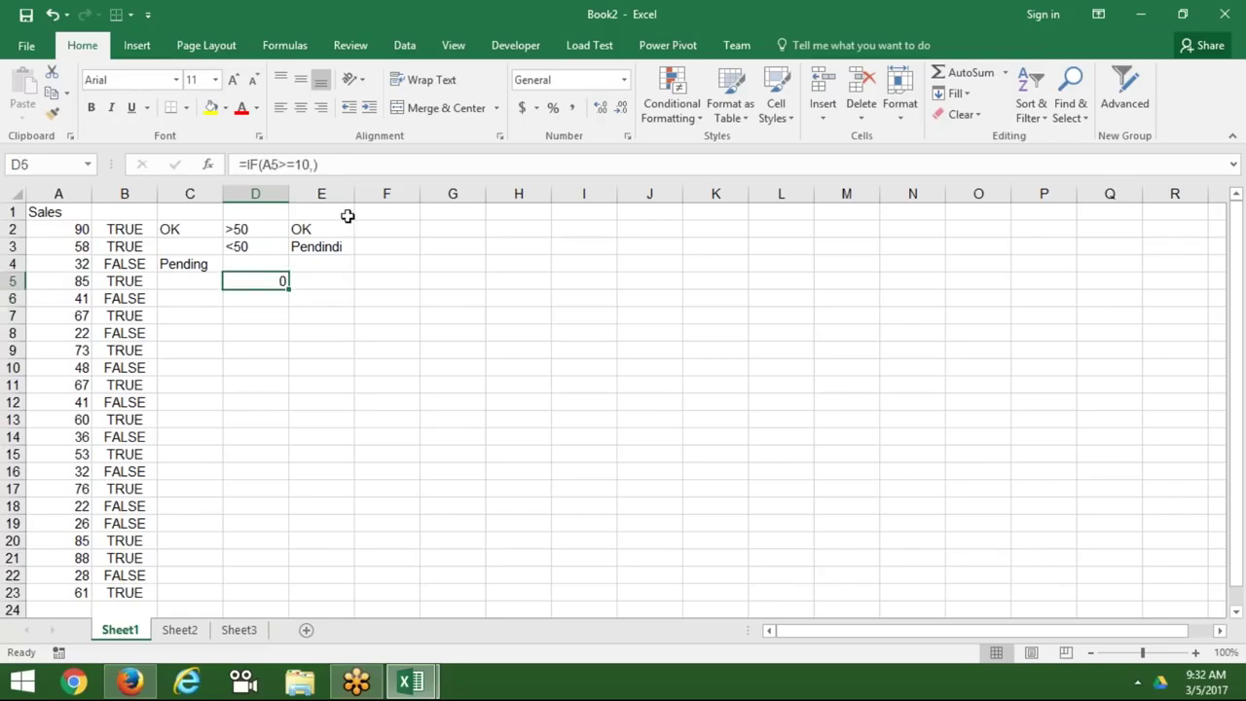
pyautogui.click(400, 263)
pyautogui.write('=')
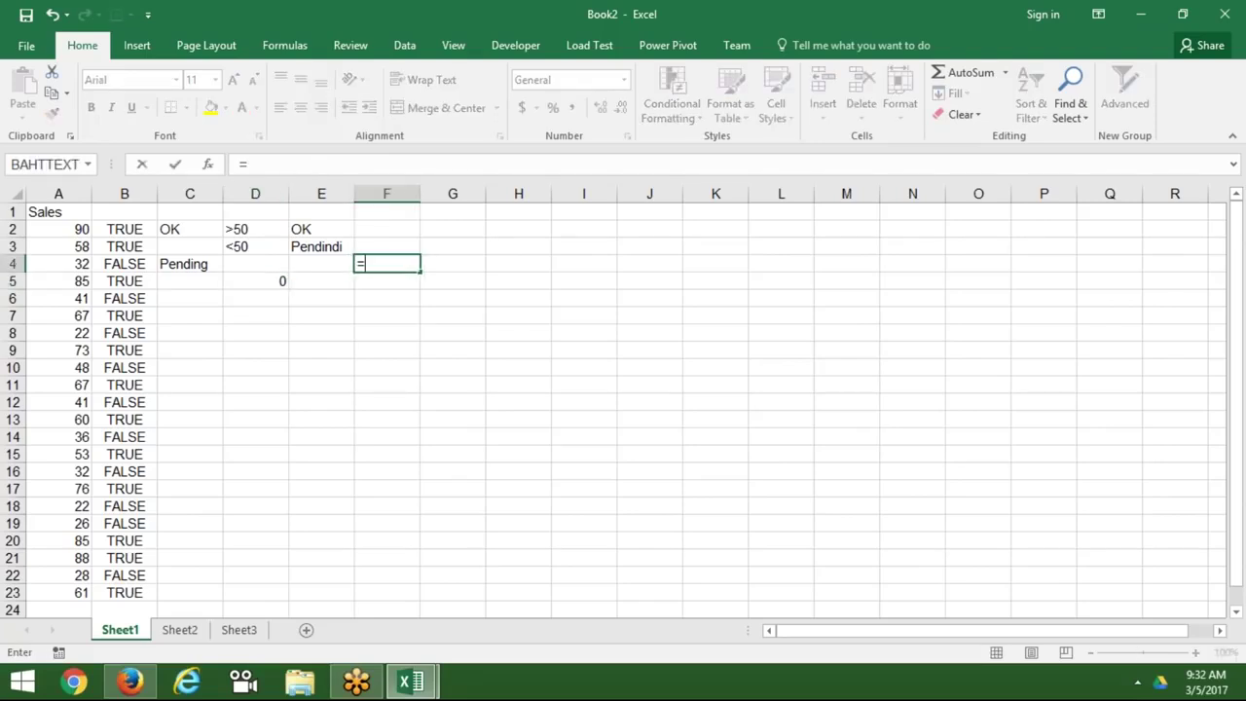
pyautogui.write('sub')
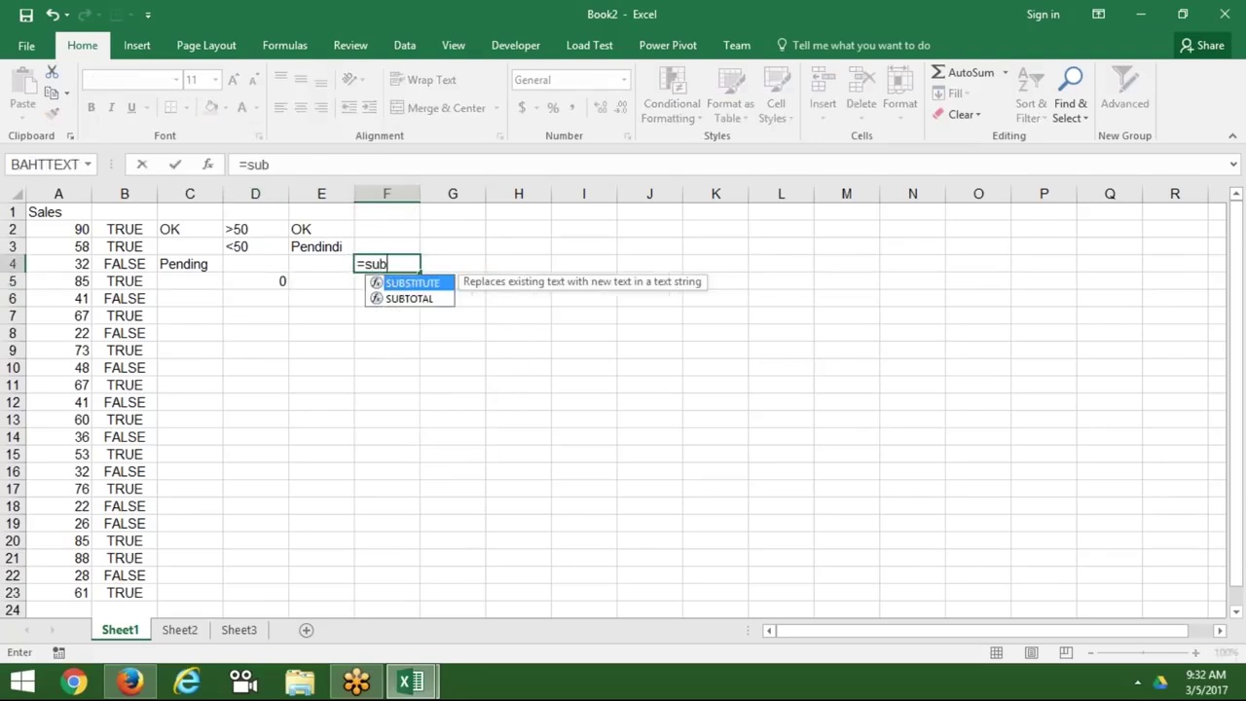
pyautogui.press('Tab')
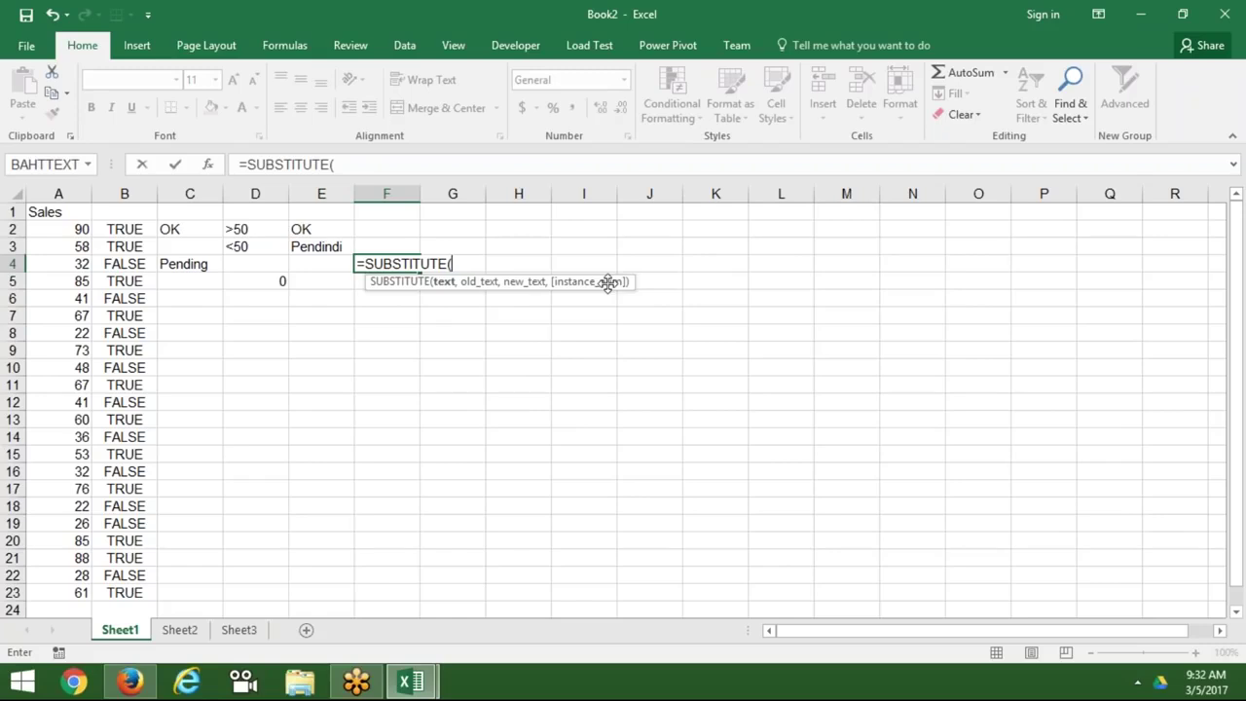
pyautogui.press('Return')
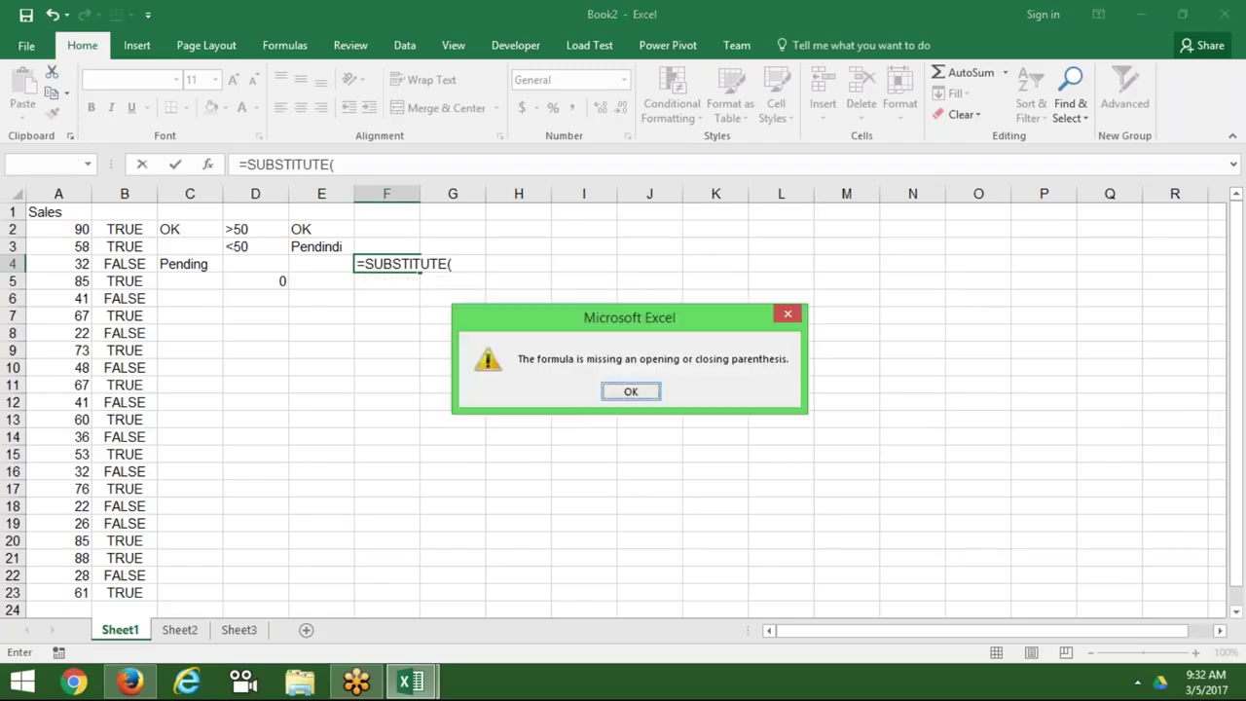
pyautogui.press('Escape')
pyautogui.press('Escape')
pyautogui.write("=vl'")
pyautogui.press('BackSpace')
pyautogui.press('Tab')
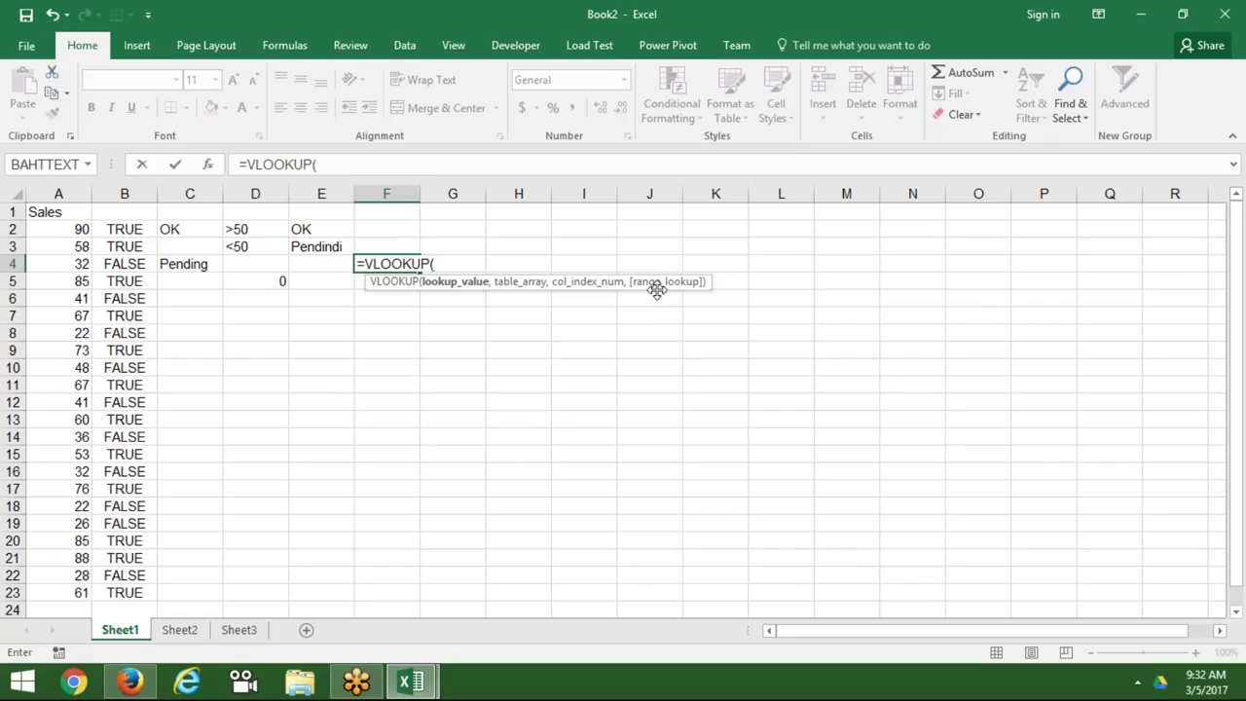
pyautogui.press('Escape')
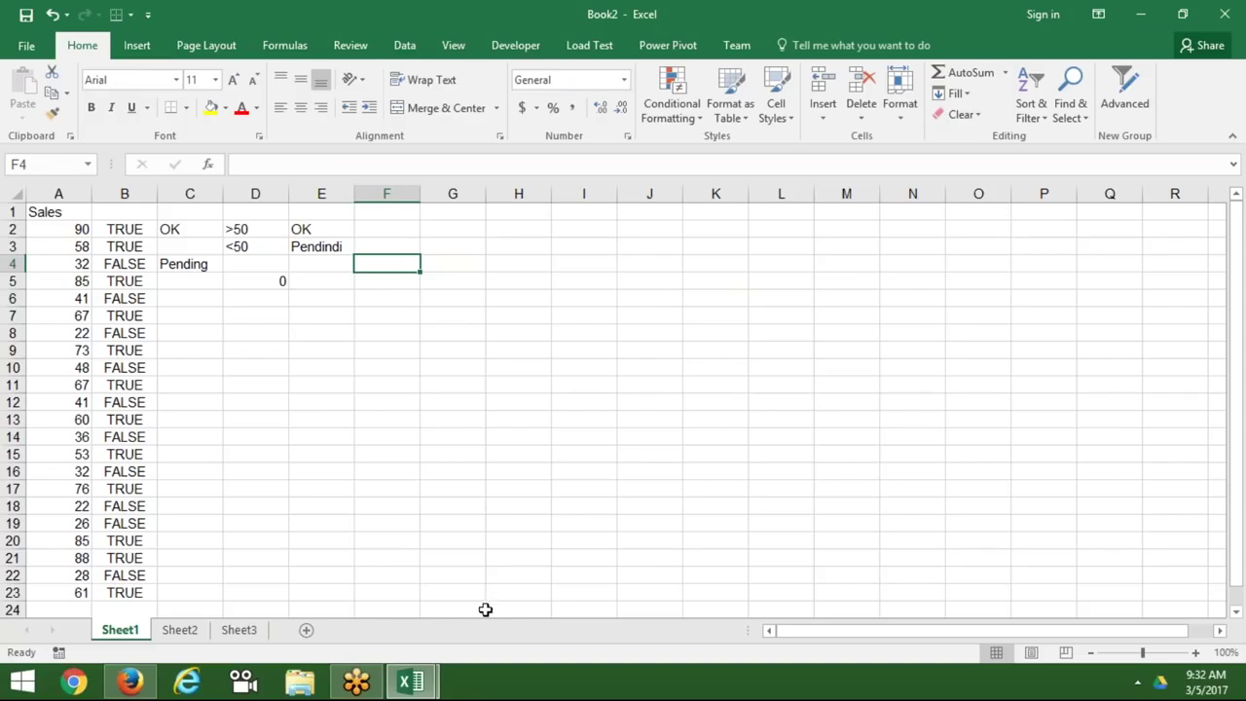
# On Sheet2, enter the Name header and a first name, then fill the list to row 144
pyautogui.click(201, 632)
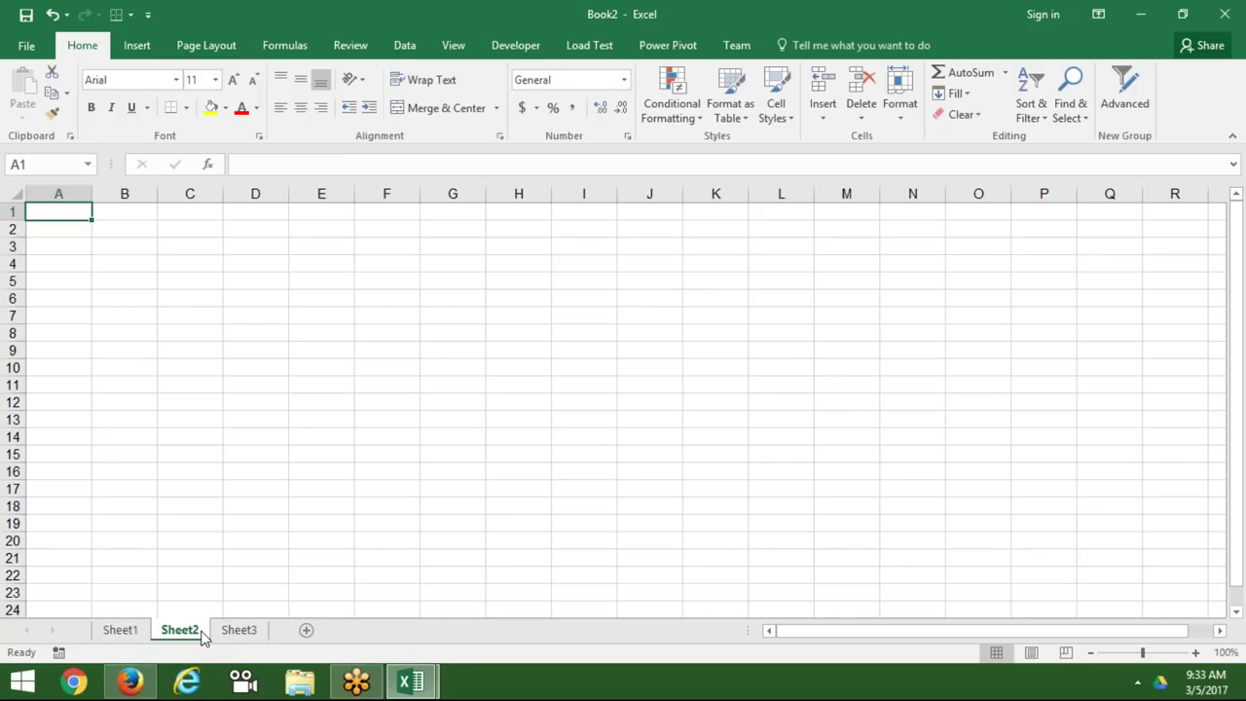
pyautogui.write('S')
pyautogui.press('BackSpace')
pyautogui.write('NAme')
pyautogui.press('Return')
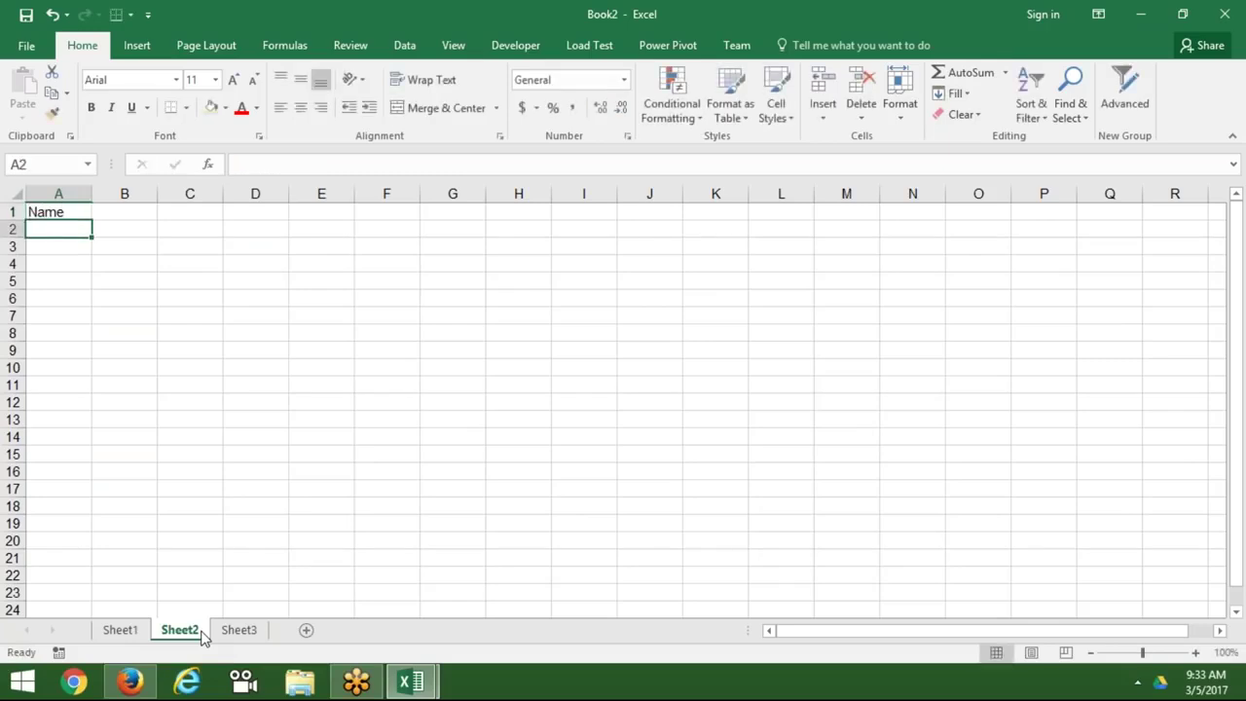
pyautogui.write('Puneet')
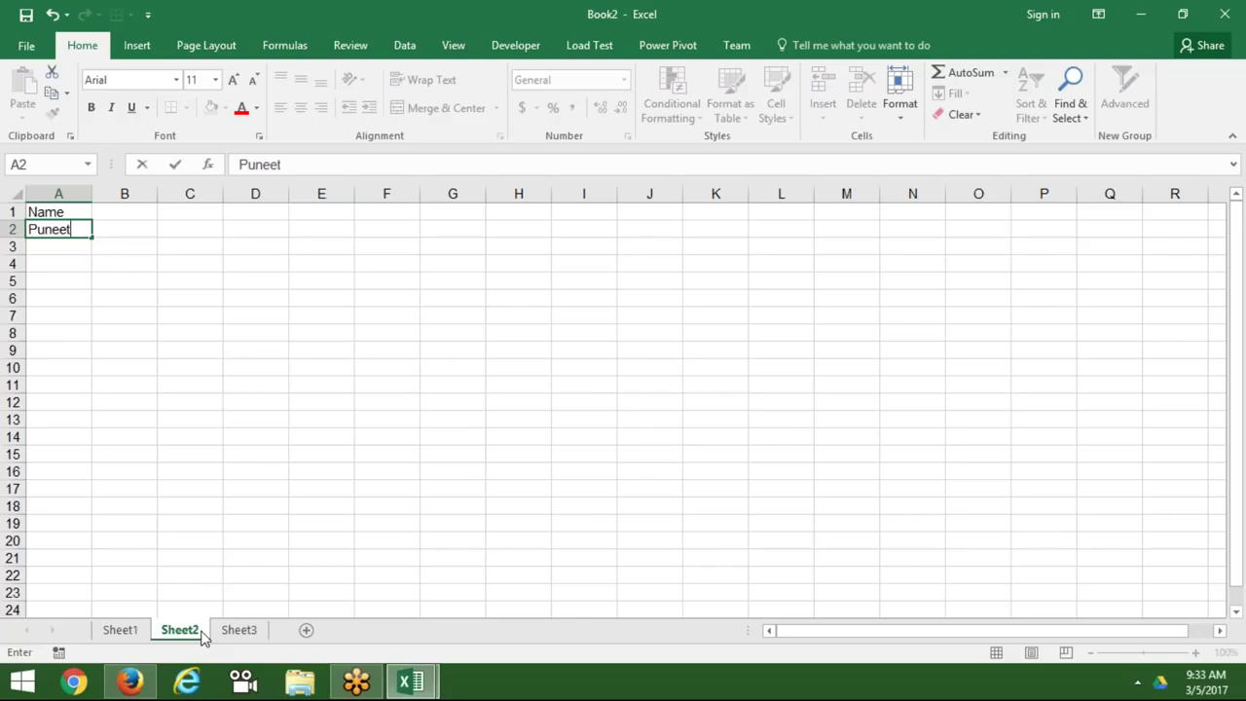
pyautogui.press('Return')
pyautogui.click(75, 231)
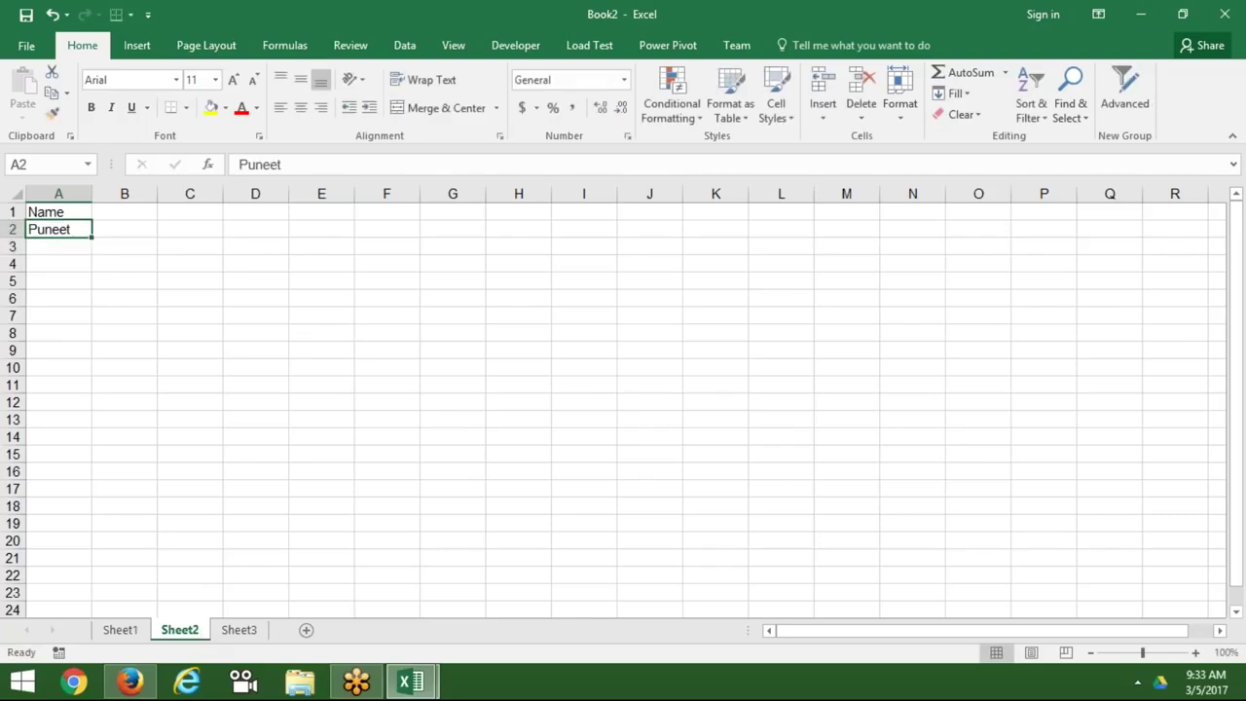
pyautogui.moveTo(93, 240); pyautogui.dragTo(97, 623)
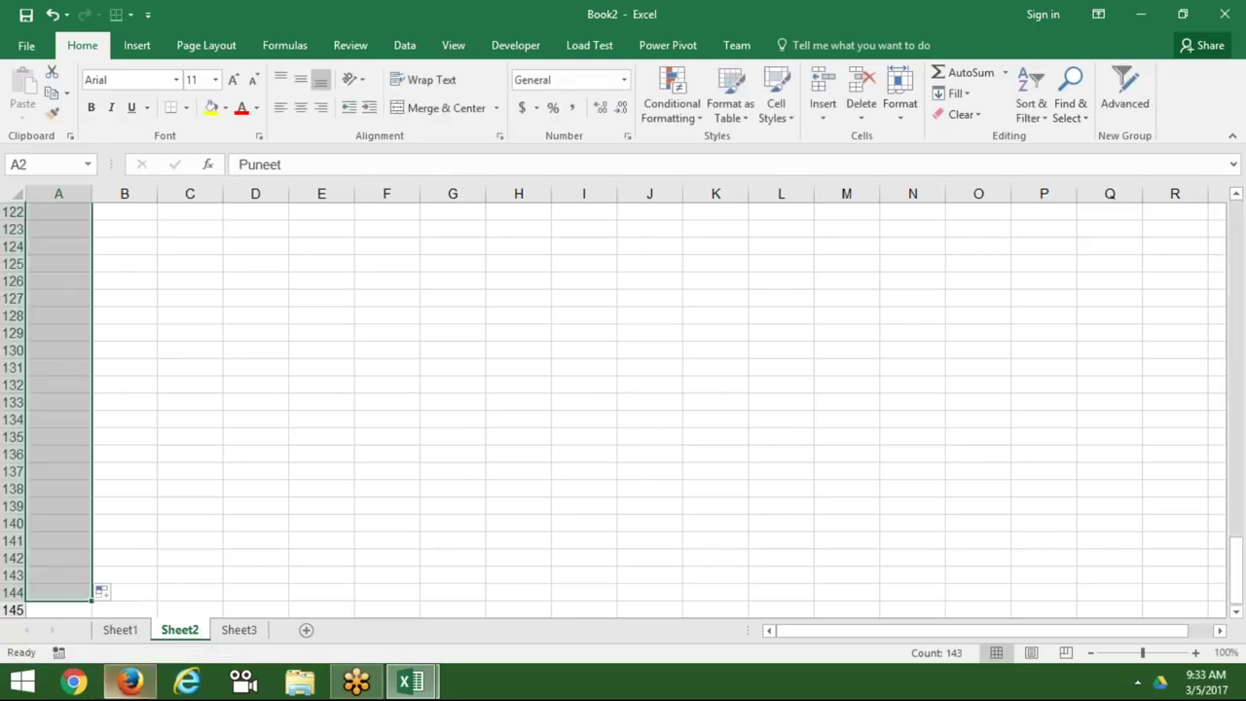
pyautogui.moveTo(130, 682)
# Number the first name's occurrences 1, 2 and 3 in B2, B11 and B20
pyautogui.hotkey('ctrl', 'Home')
pyautogui.press('Down')
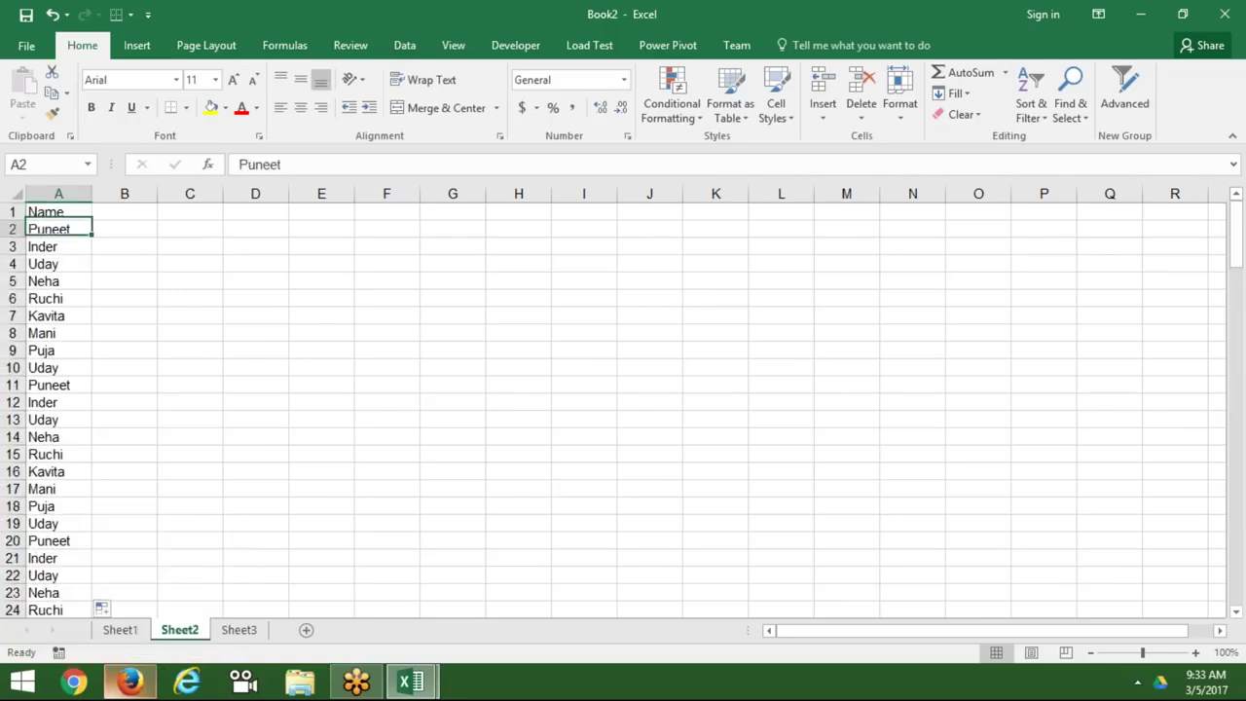
pyautogui.press('Right')
pyautogui.write('1')
pyautogui.press('Return')
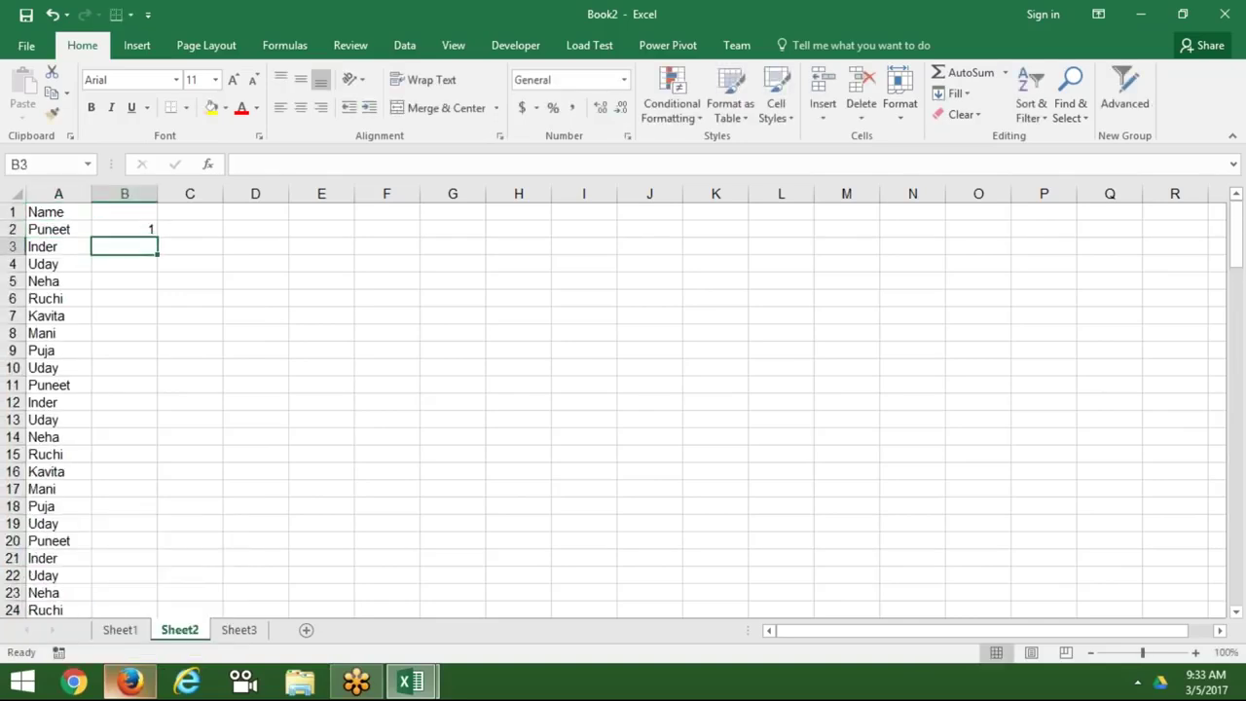
pyautogui.press('Down')
pyautogui.press('Down')
pyautogui.press('Down')
pyautogui.press('Down')
pyautogui.press('Down')
pyautogui.press('Down')
pyautogui.press('Down')
pyautogui.press('Down')
pyautogui.write('2')
pyautogui.press('Return')
pyautogui.press('Down')
pyautogui.press('Down')
pyautogui.press('Down')
pyautogui.press('Down')
pyautogui.press('Down')
pyautogui.press('Down')
pyautogui.press('Up')
pyautogui.press('Up')
pyautogui.press('Up')
pyautogui.write('3')
pyautogui.press('Return')
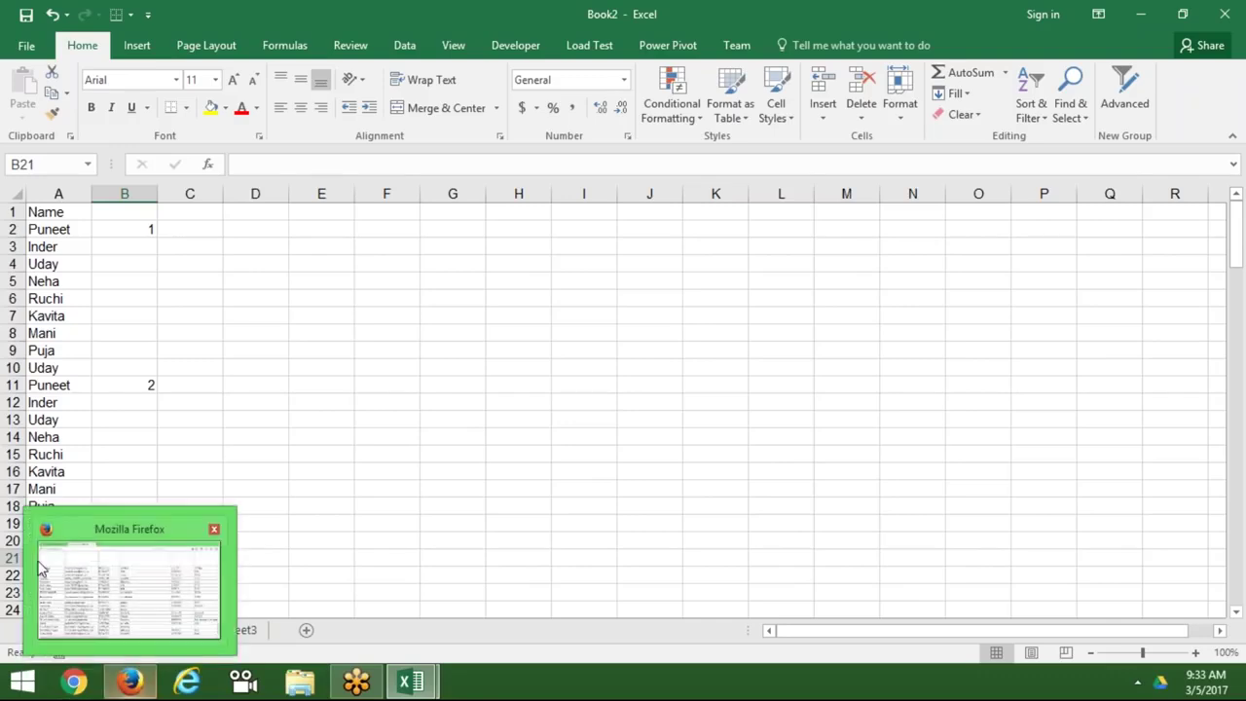
# Clear the occurrence counts from column B and select the Name header in A1
pyautogui.click(139, 208)
pyautogui.click(125, 194)
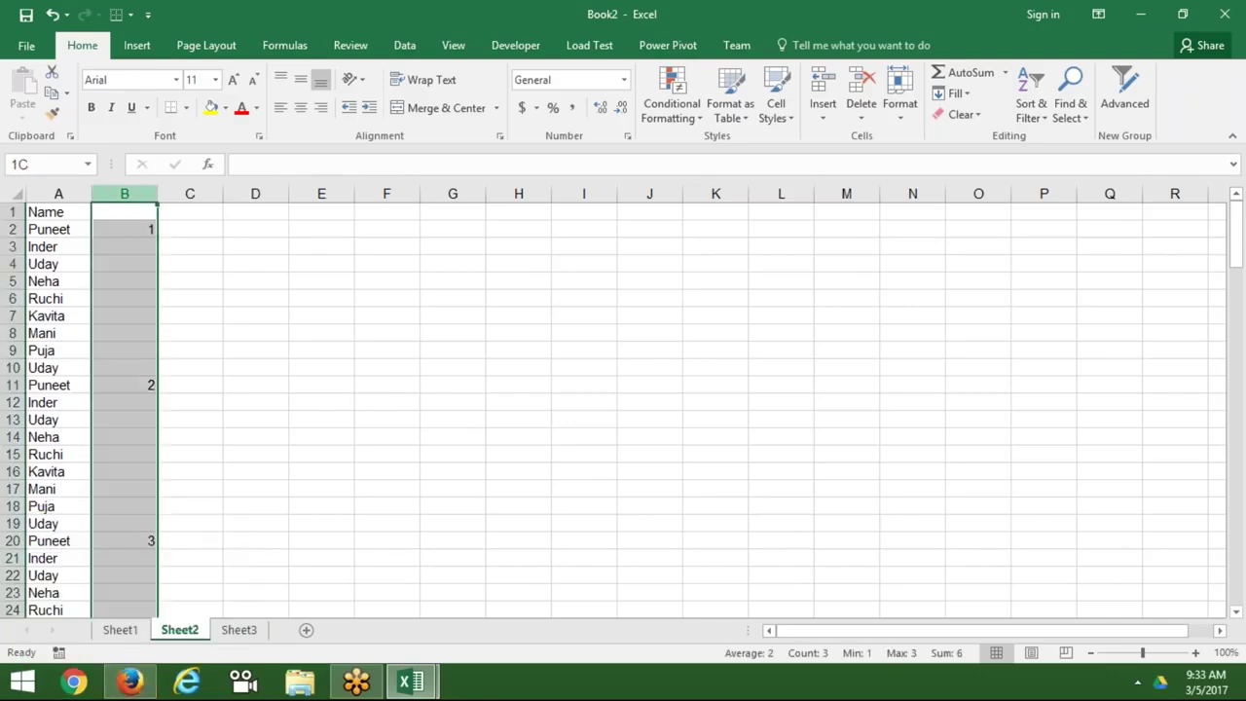
pyautogui.press('Delete')
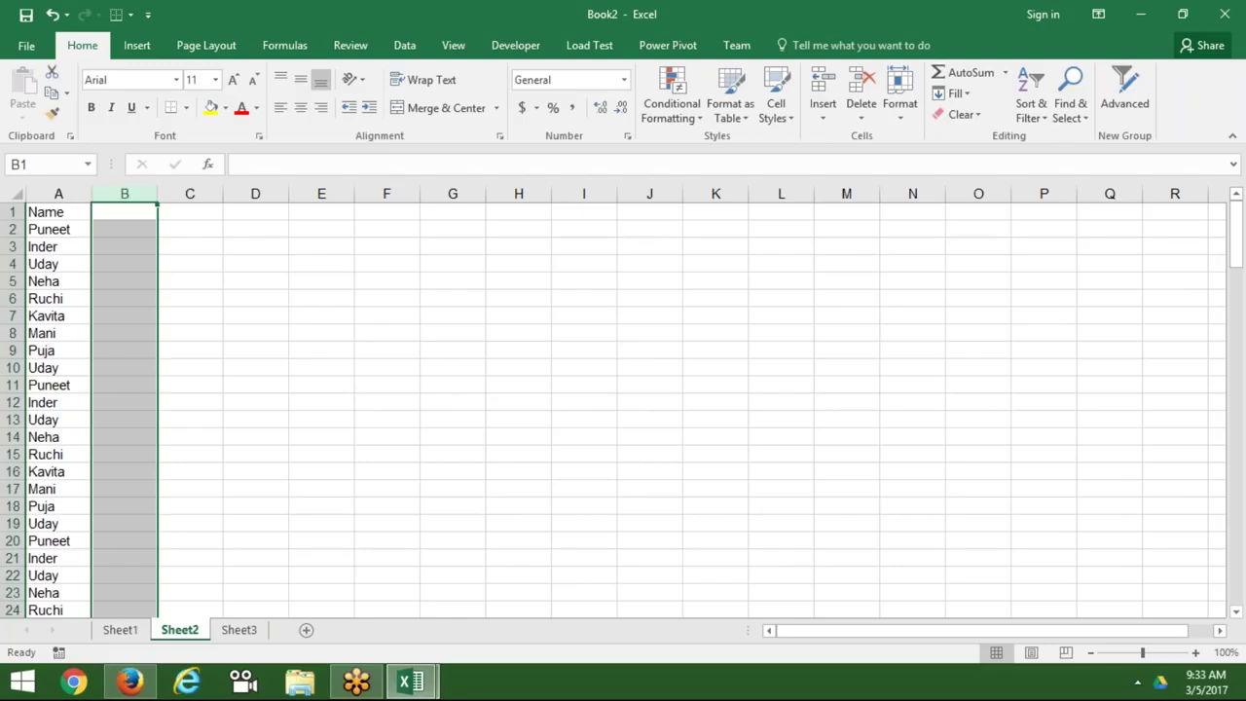
pyautogui.click(65, 214)
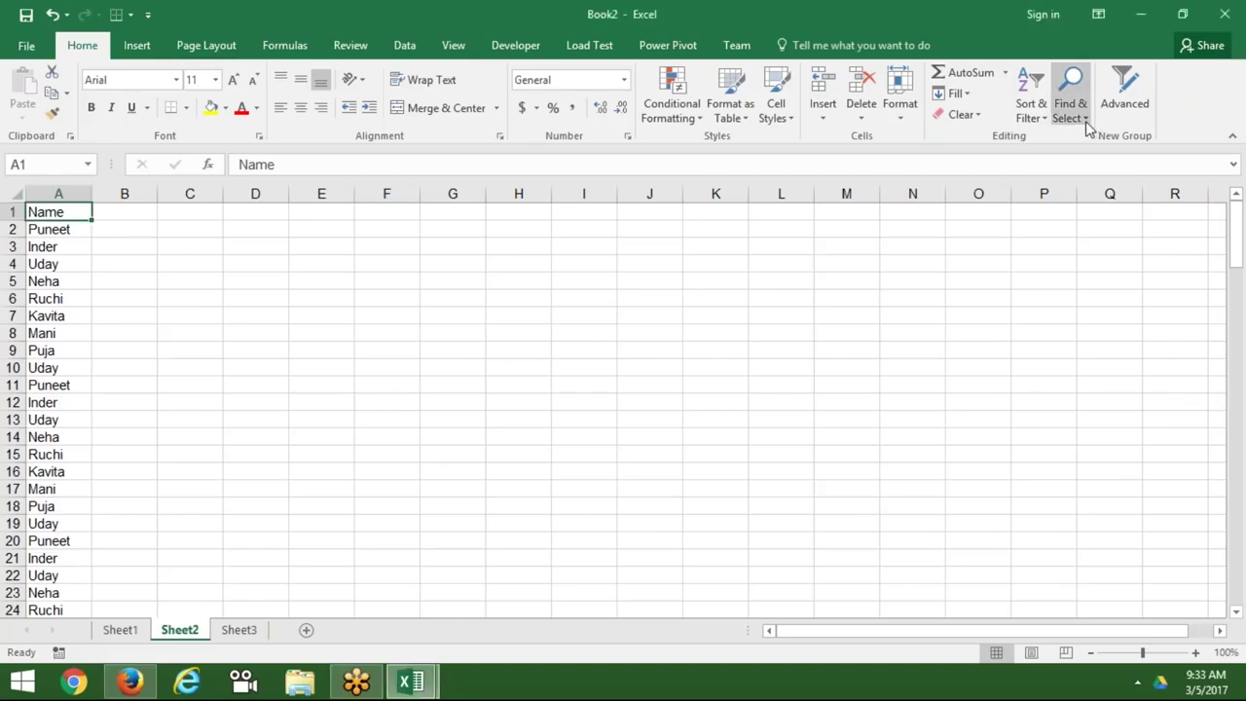
# Custom-sort the list by Name, Values, A to Z, with My data has headers ticked
pyautogui.click(1048, 125)
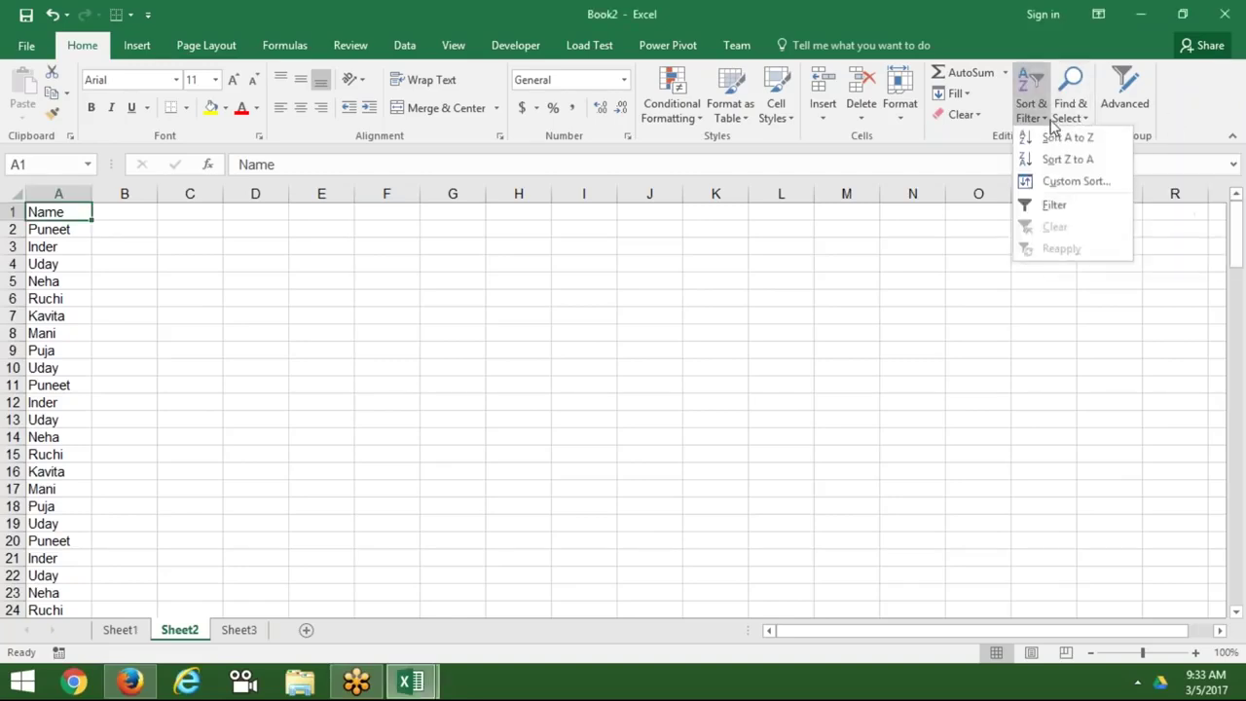
pyautogui.click(1071, 181)
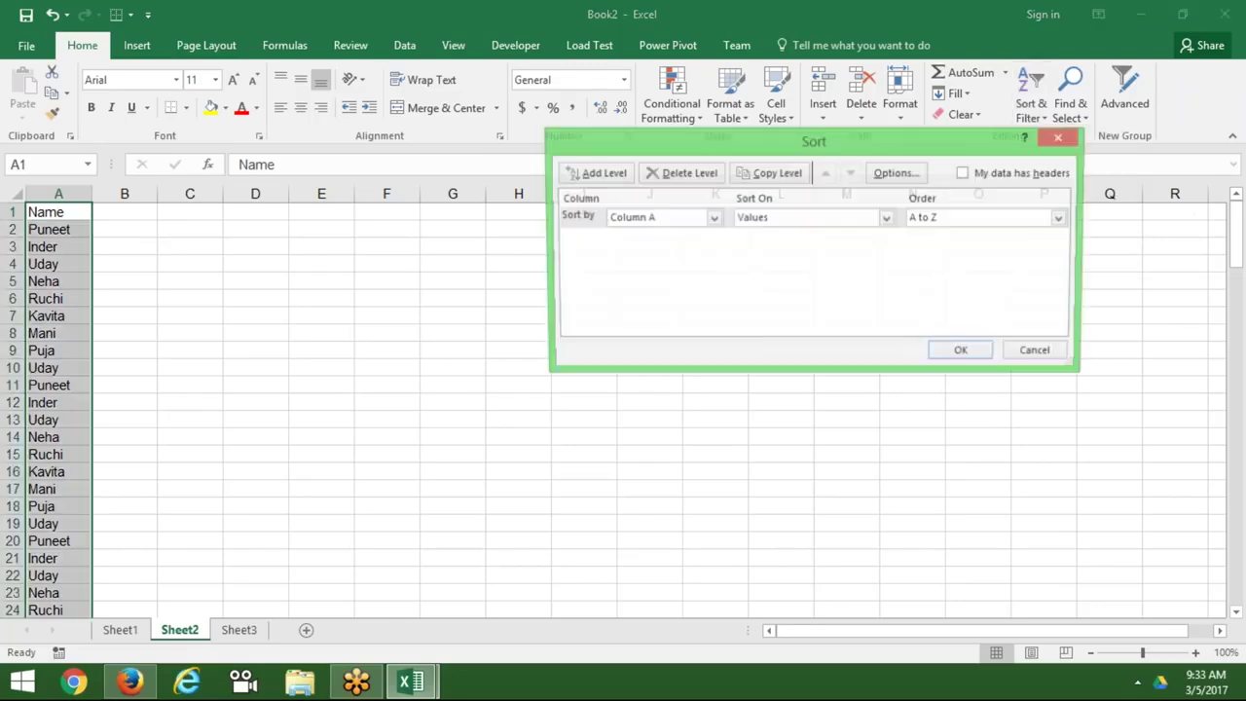
pyautogui.click(998, 176)
pyautogui.click(962, 356)
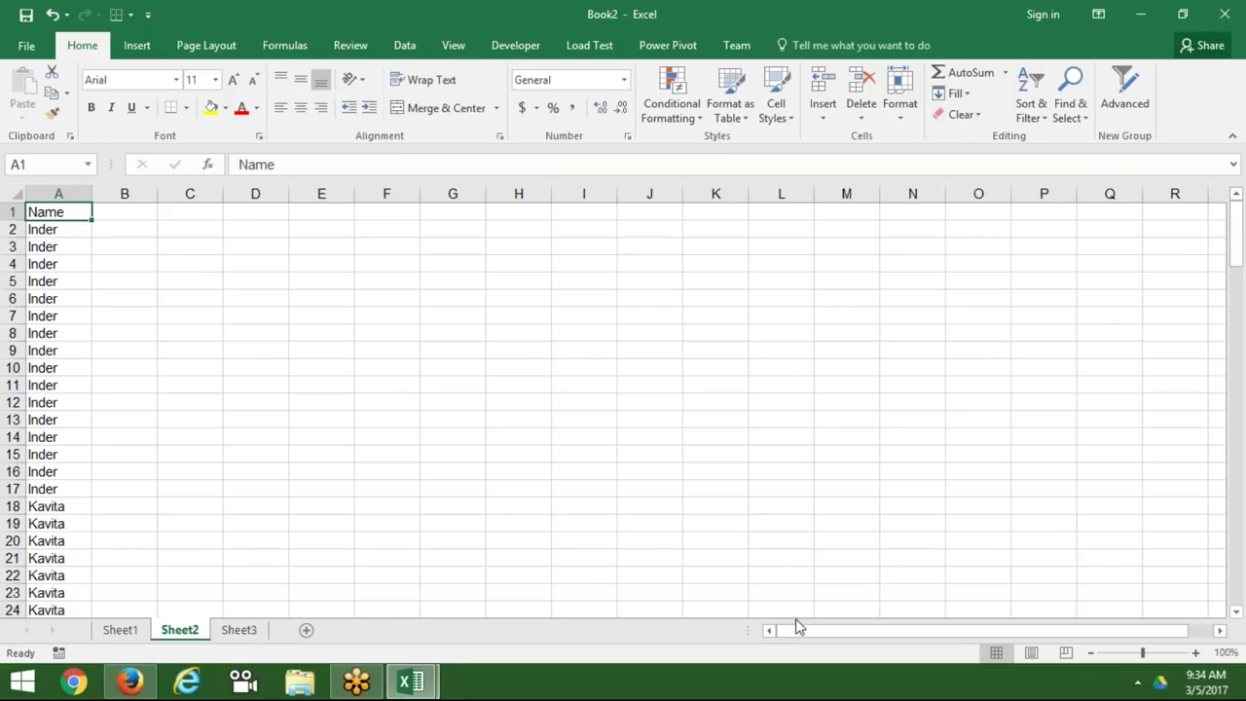
# Dismiss the extra open window and return focus to the workbook
pyautogui.click(1222, 24)
pyautogui.press('Escape')
pyautogui.hotkey('alt', 'F4')
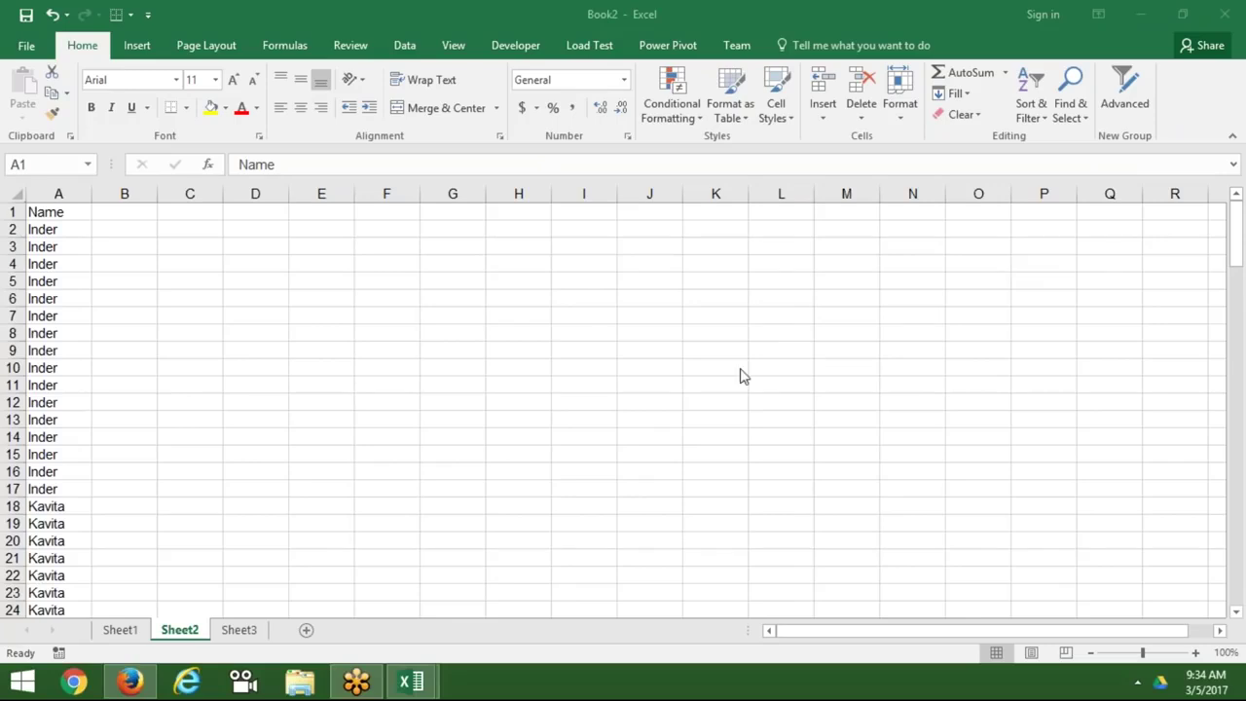
pyautogui.click(552, 360)
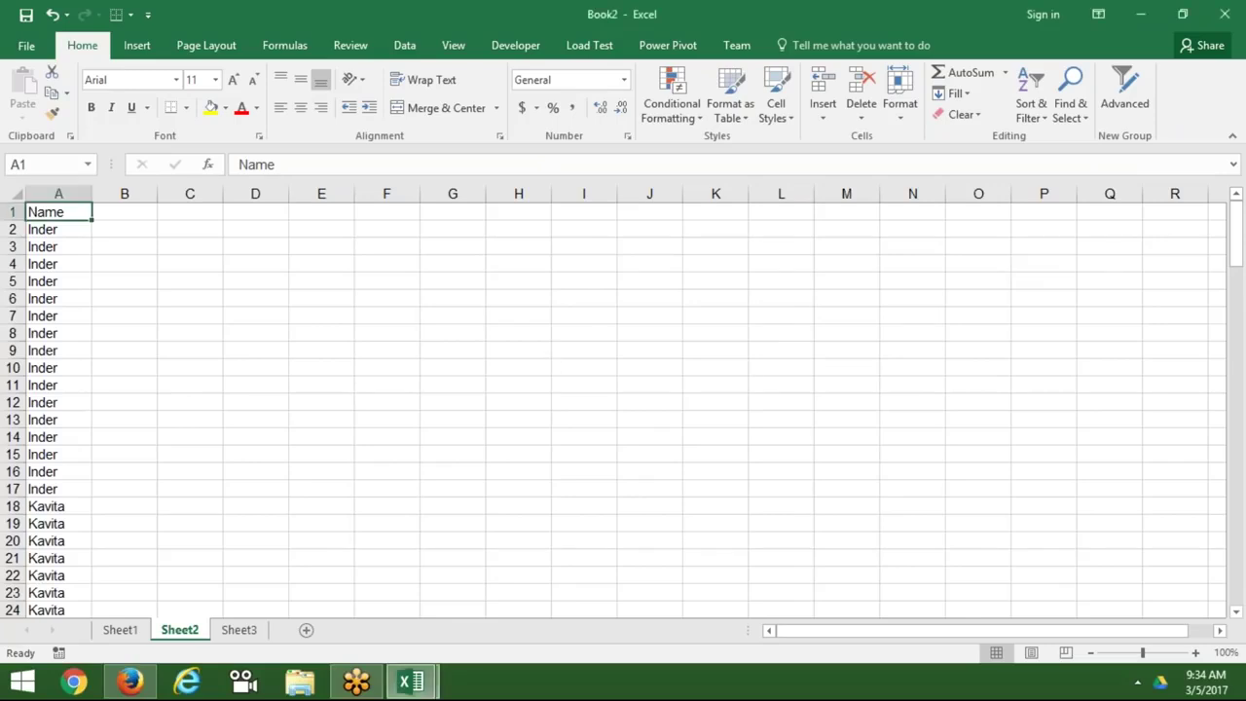
pyautogui.moveTo(129, 687)
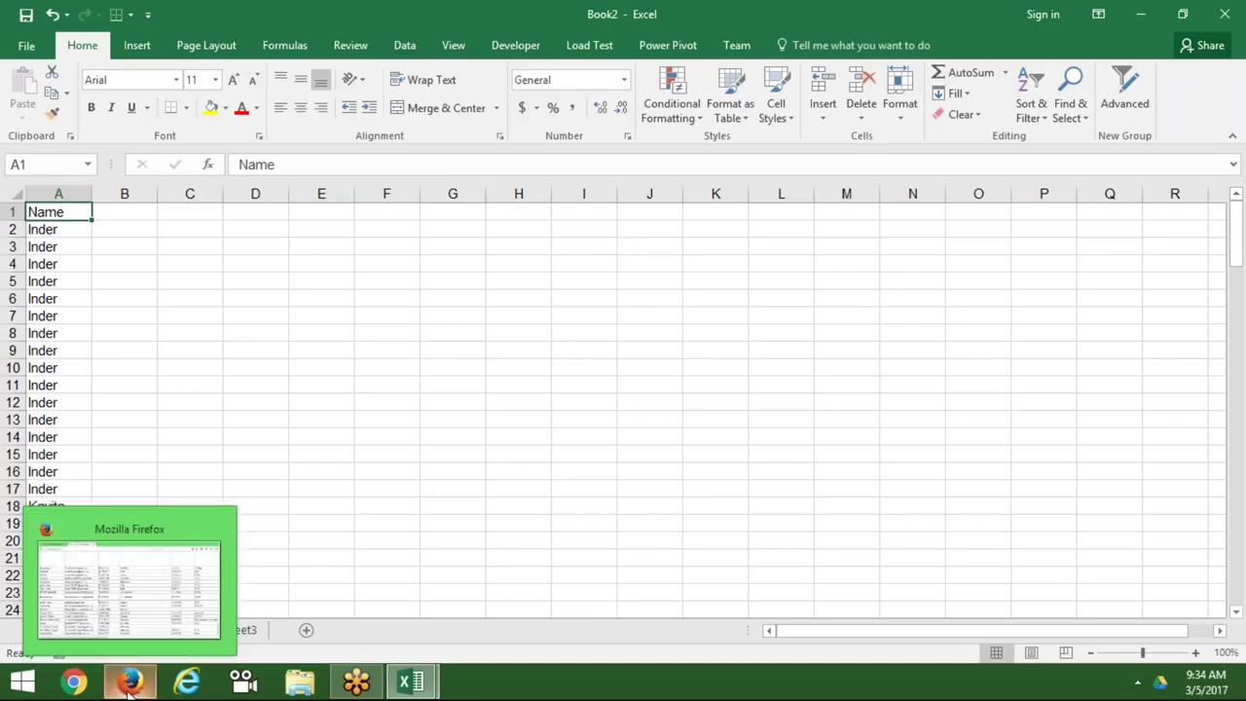
# Close the Firefox window from the taskbar, confirming closure of both tabs
pyautogui.rightClick(130, 684)
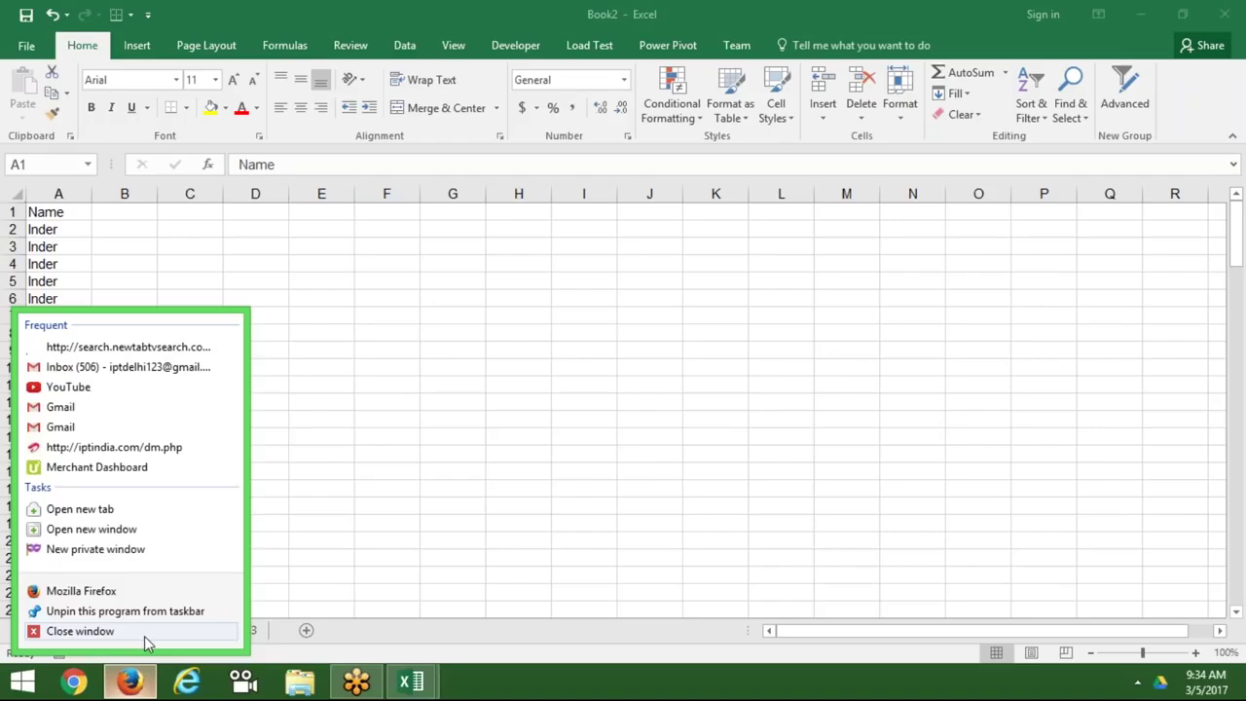
pyautogui.click(144, 636)
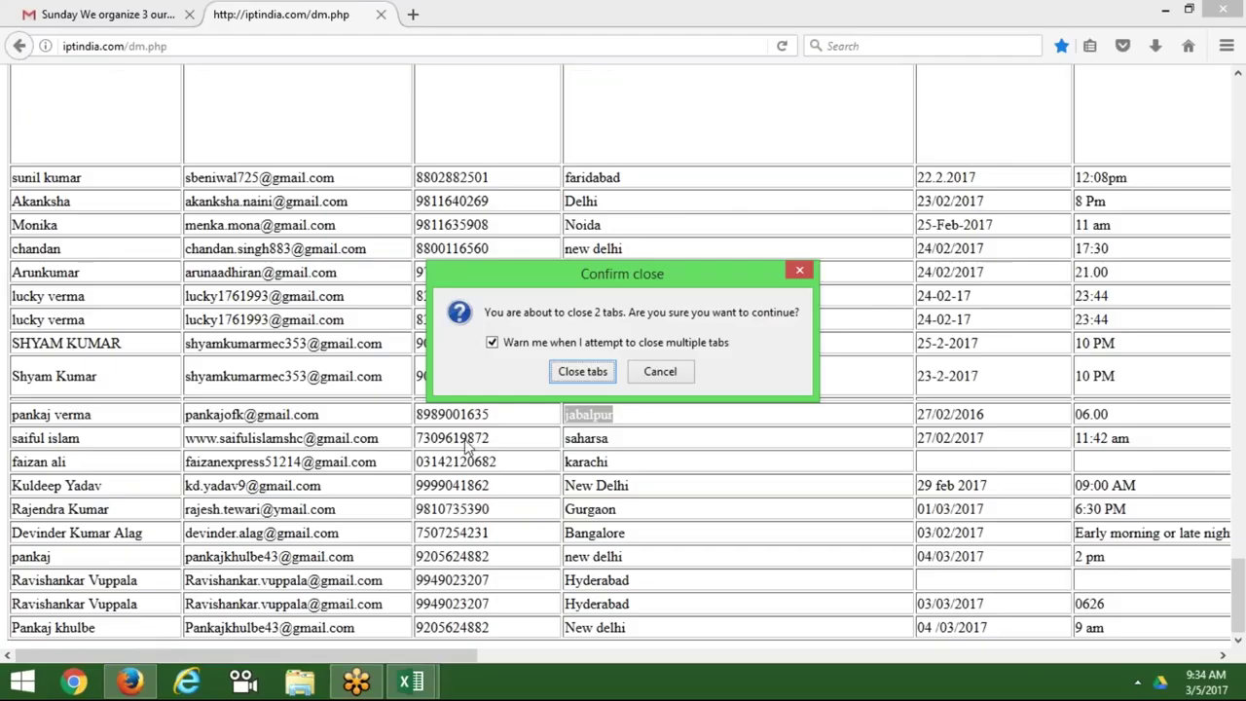
pyautogui.click(584, 371)
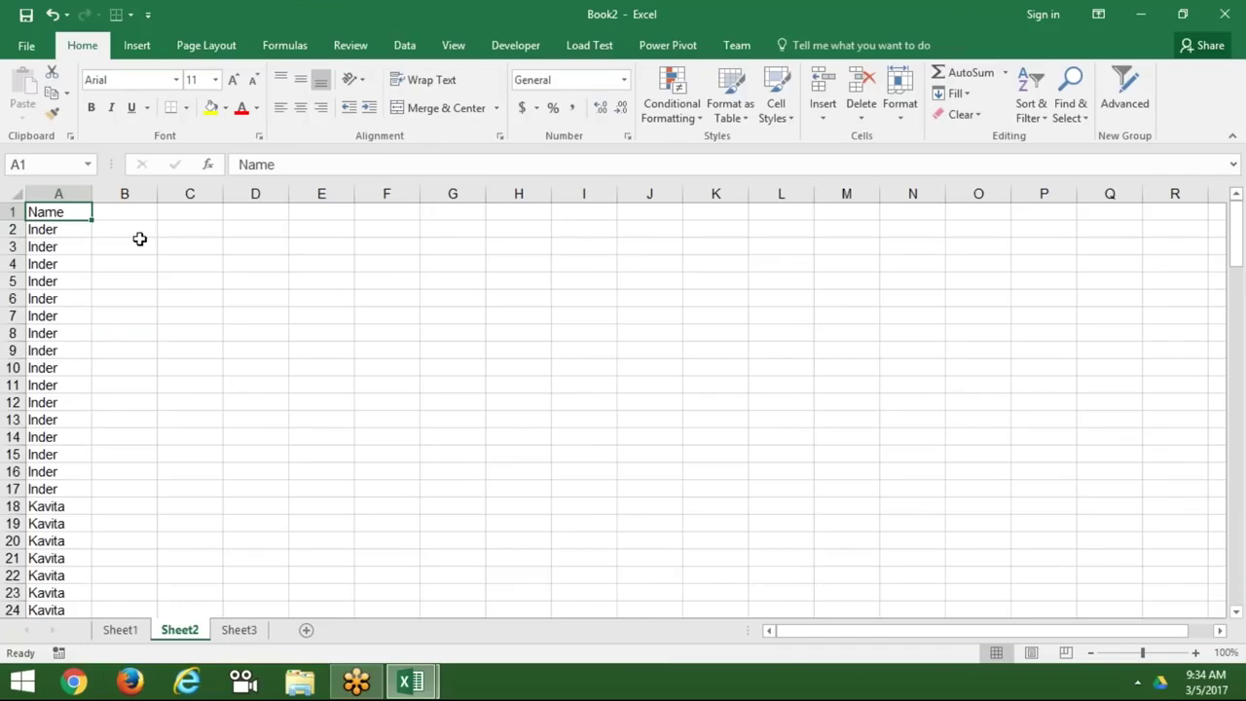
# Enter =IF(A2=A1,B1+1,1) in B2 so the first Inder shows 1
pyautogui.click(66, 245)
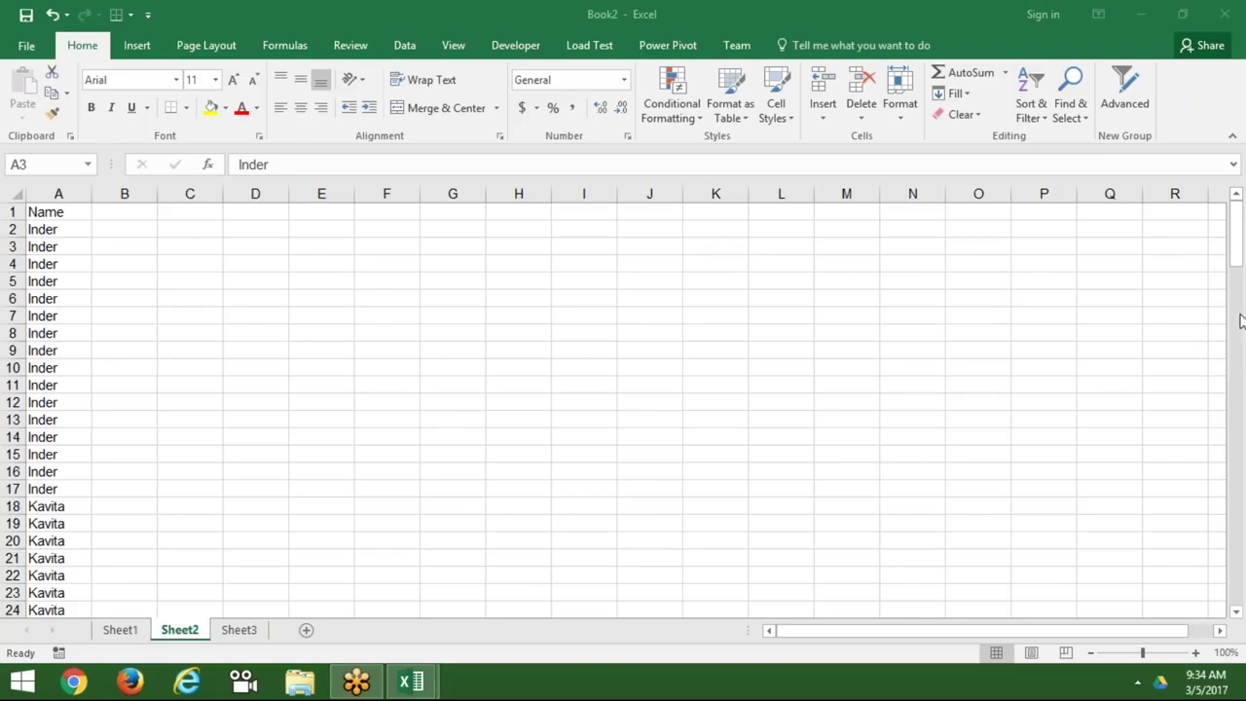
pyautogui.click(1234, 262)
pyautogui.click(126, 223)
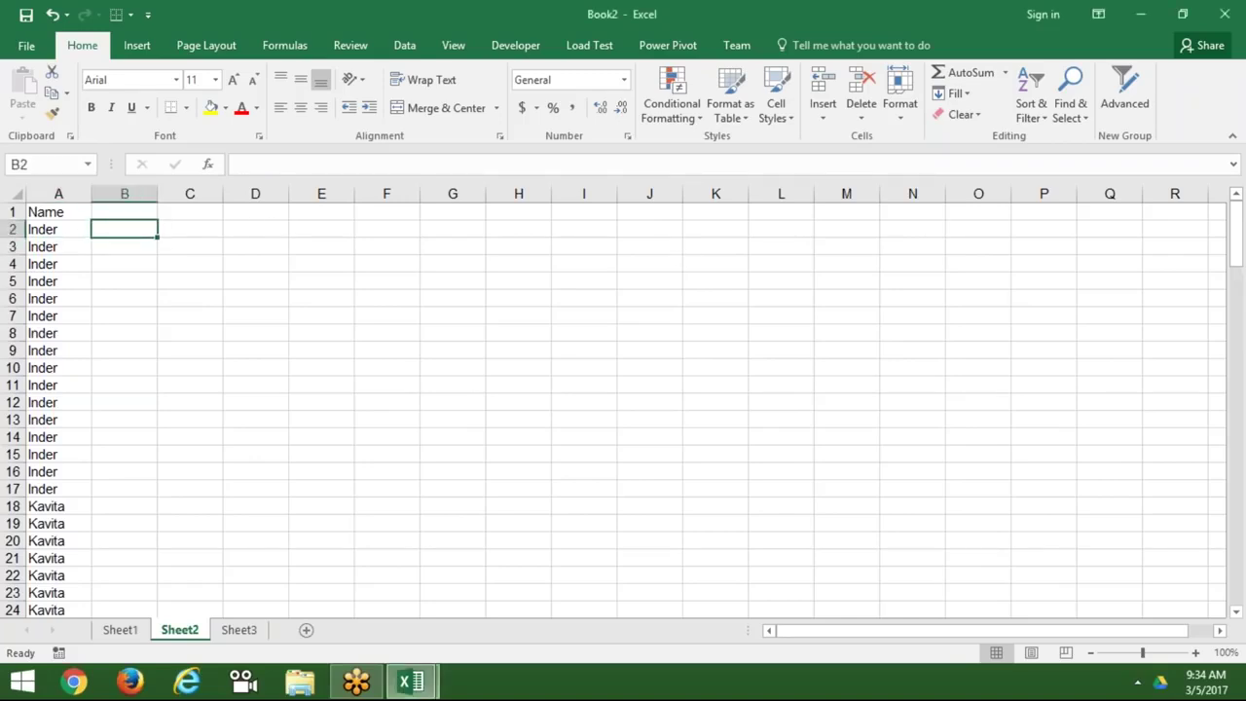
pyautogui.write('=')
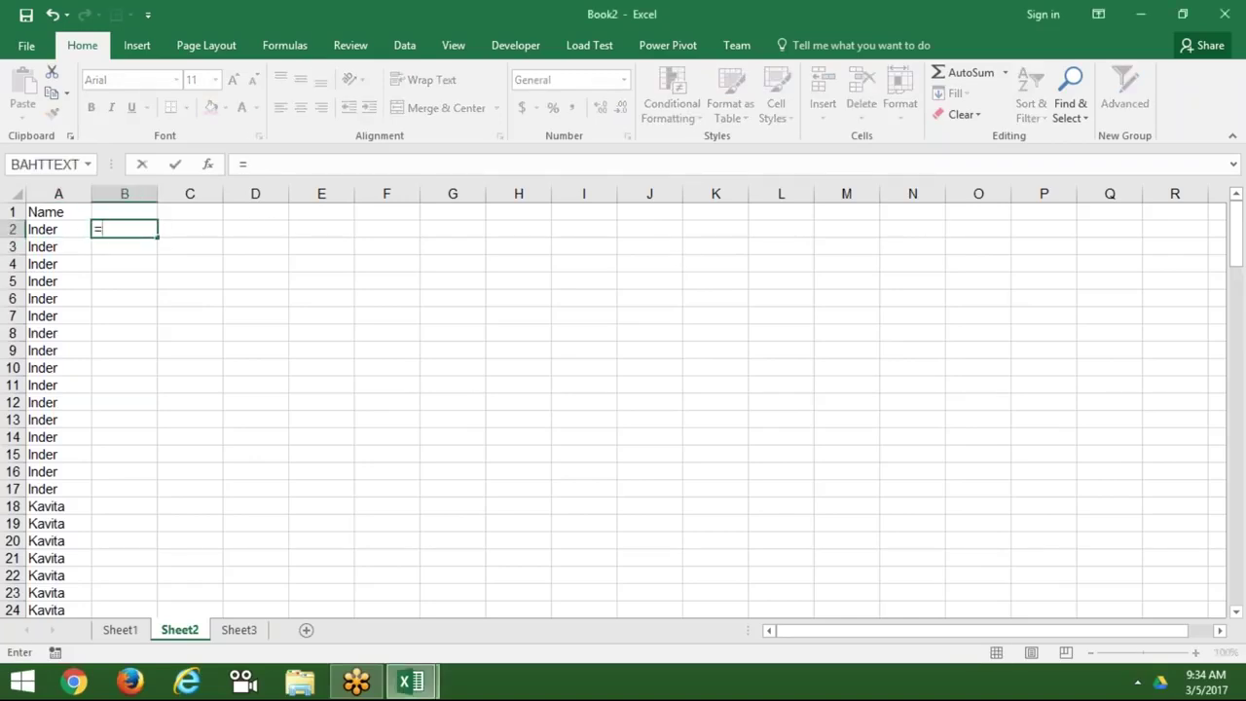
pyautogui.write('if')
pyautogui.press('Tab')
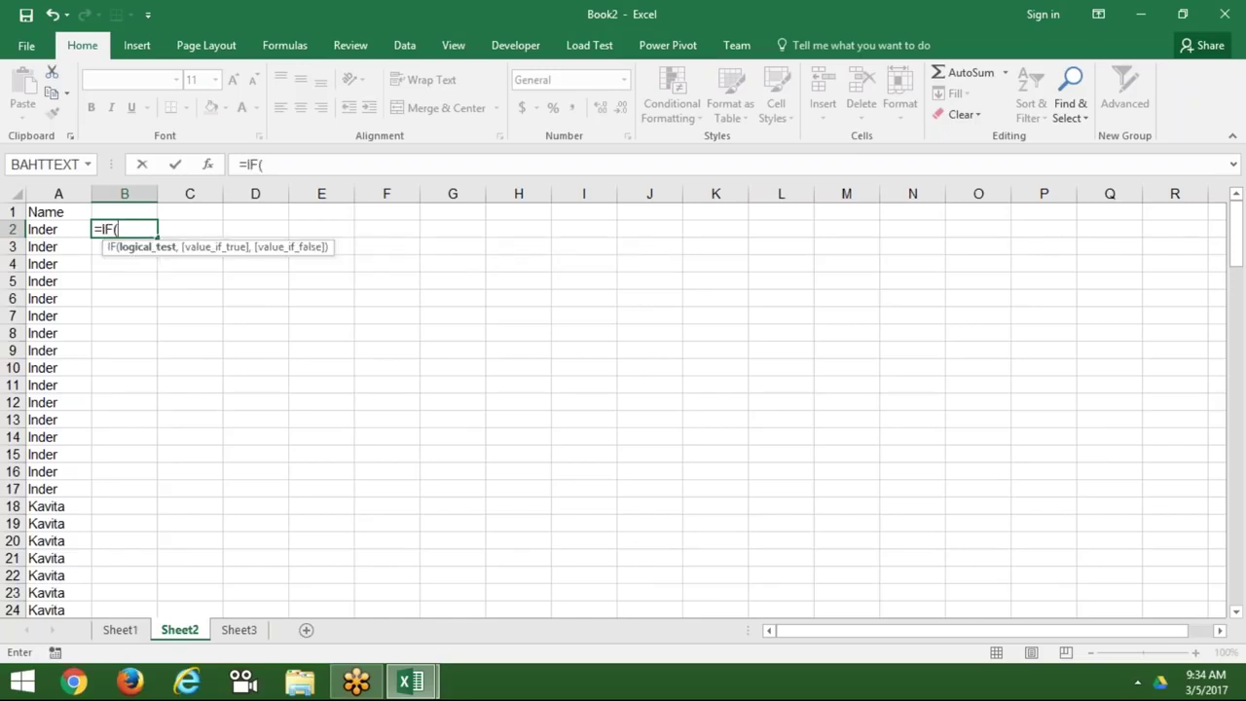
pyautogui.click(65, 226)
pyautogui.write('=')
pyautogui.click(65, 213)
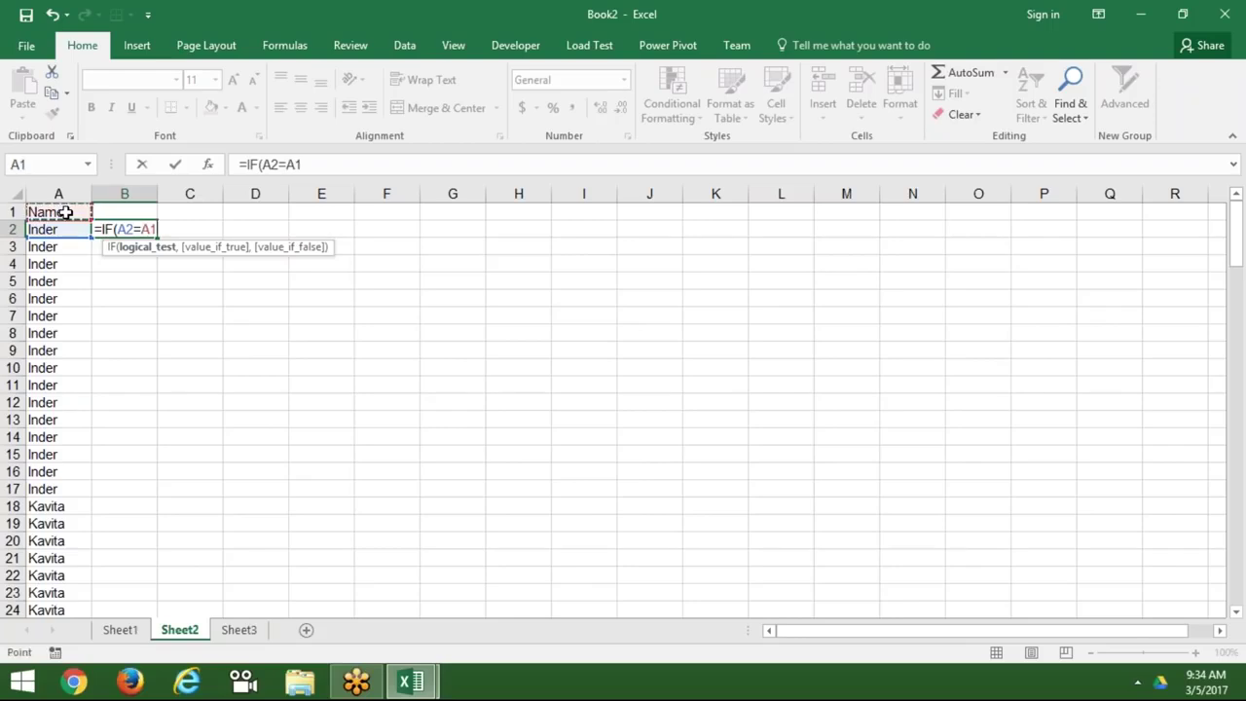
pyautogui.write(',')
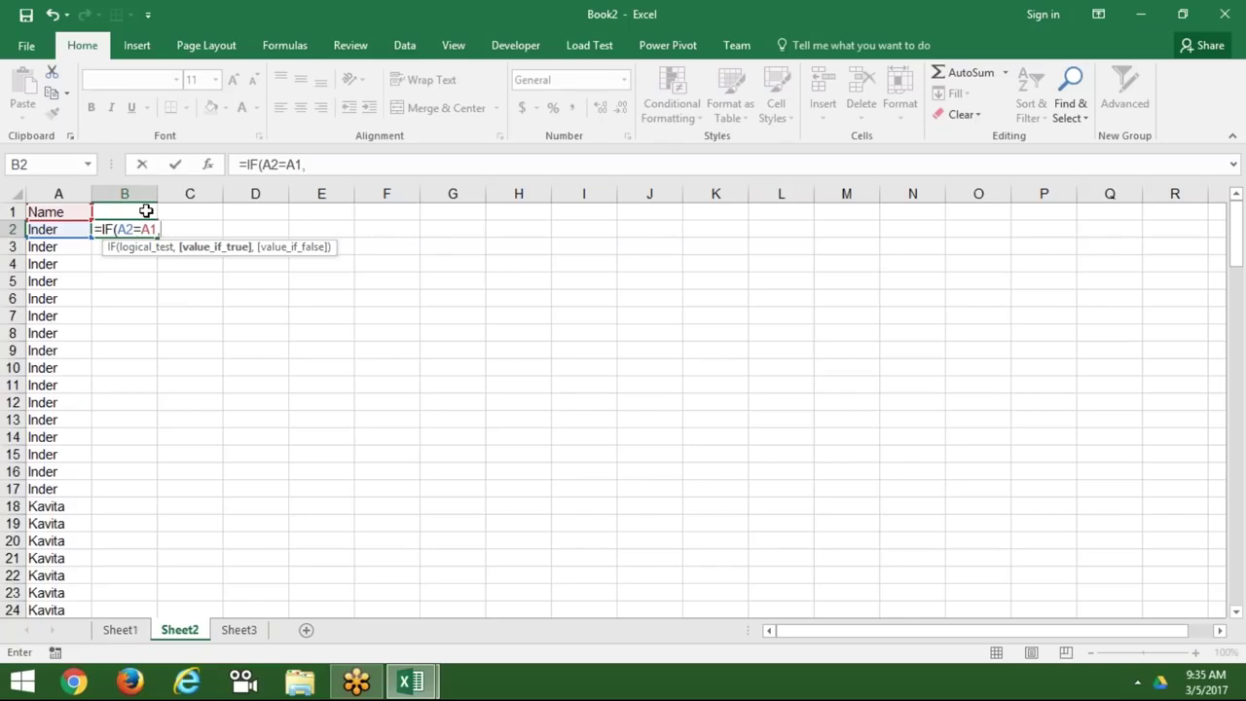
pyautogui.click(146, 212)
pyautogui.write('+1,1')
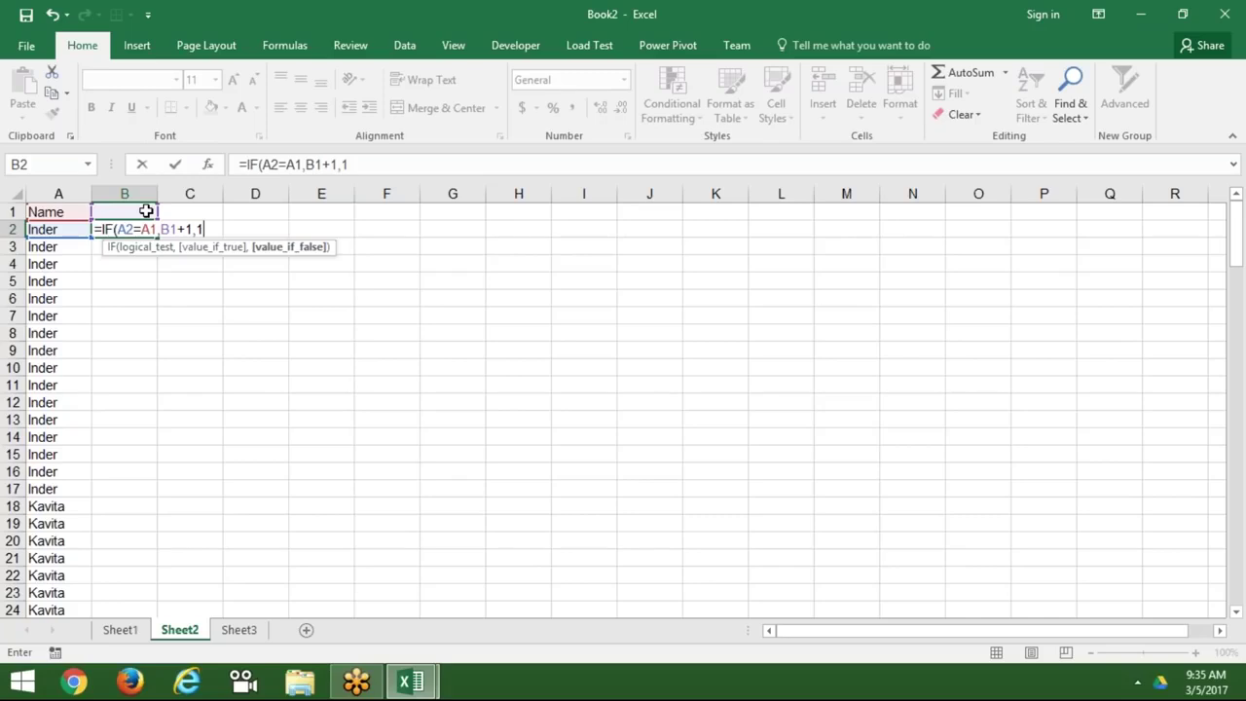
pyautogui.write(')')
pyautogui.press('Return')
pyautogui.press('Up')
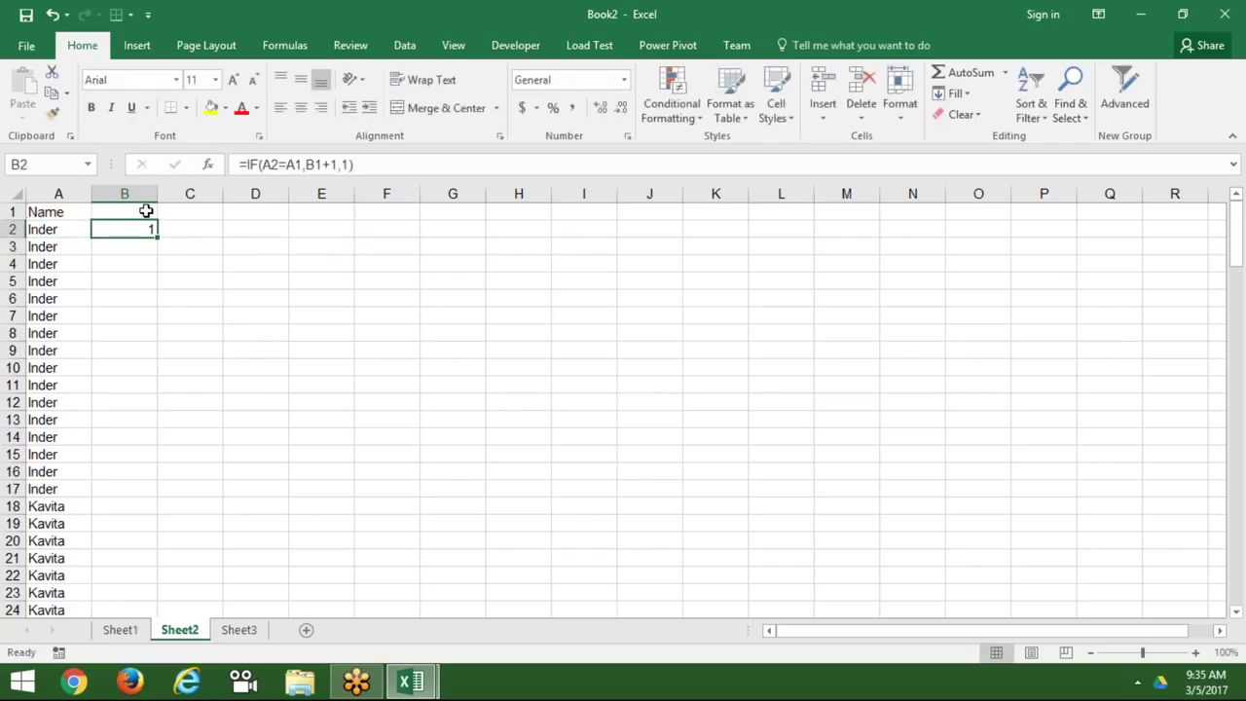
# Fill the running-count formula down through B17 with Ctrl+D and check B3 and B4
pyautogui.hotkey('shift', 'Down')
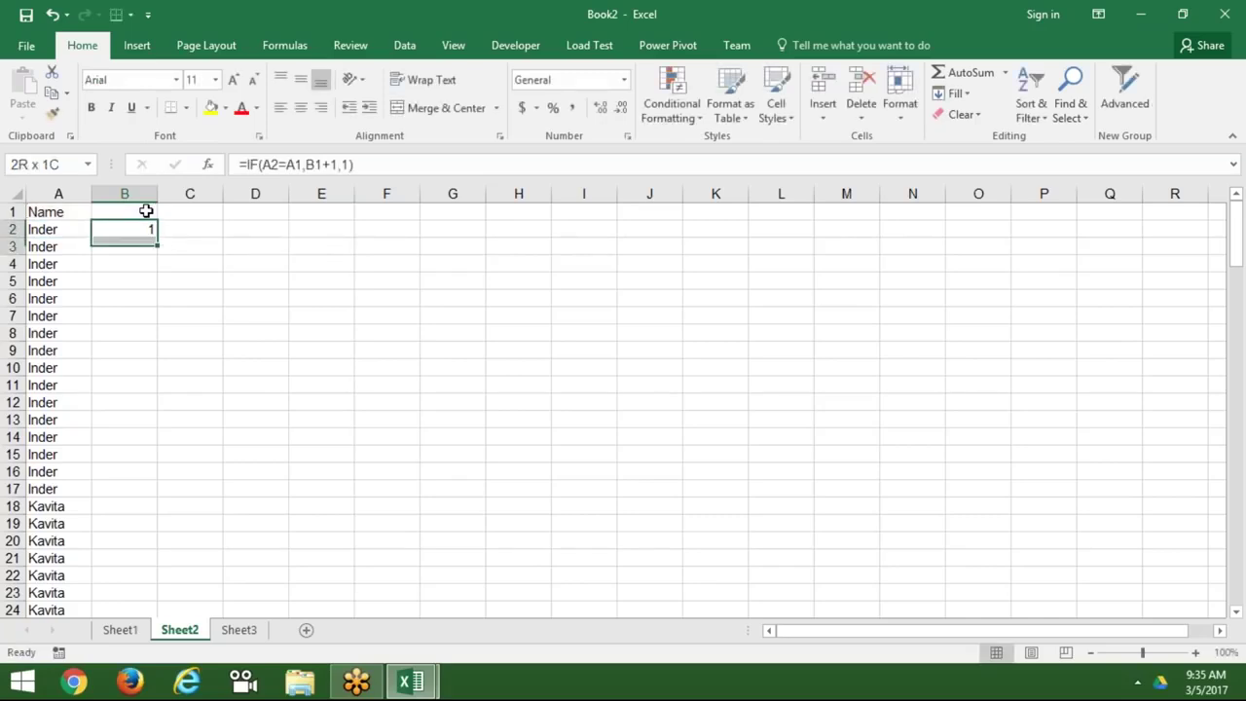
pyautogui.hotkey('shift', 'Down')
pyautogui.hotkey('shift', 'Down')
pyautogui.hotkey('shift', 'Down')
pyautogui.hotkey('shift', 'Down')
pyautogui.hotkey('shift', 'Down')
pyautogui.hotkey('shift', 'Down')
pyautogui.hotkey('shift', 'Down')
pyautogui.hotkey('shift', 'Down')
pyautogui.hotkey('shift', 'Down')
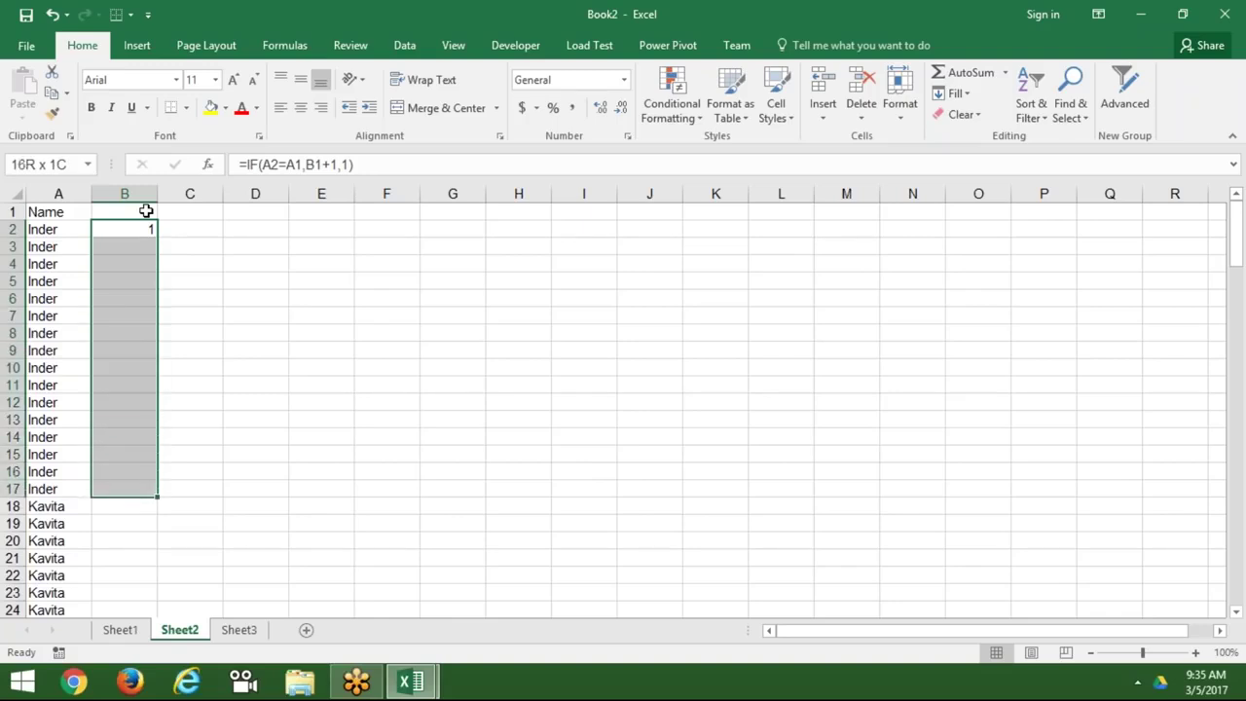
pyautogui.hotkey('ctrl', 'd')
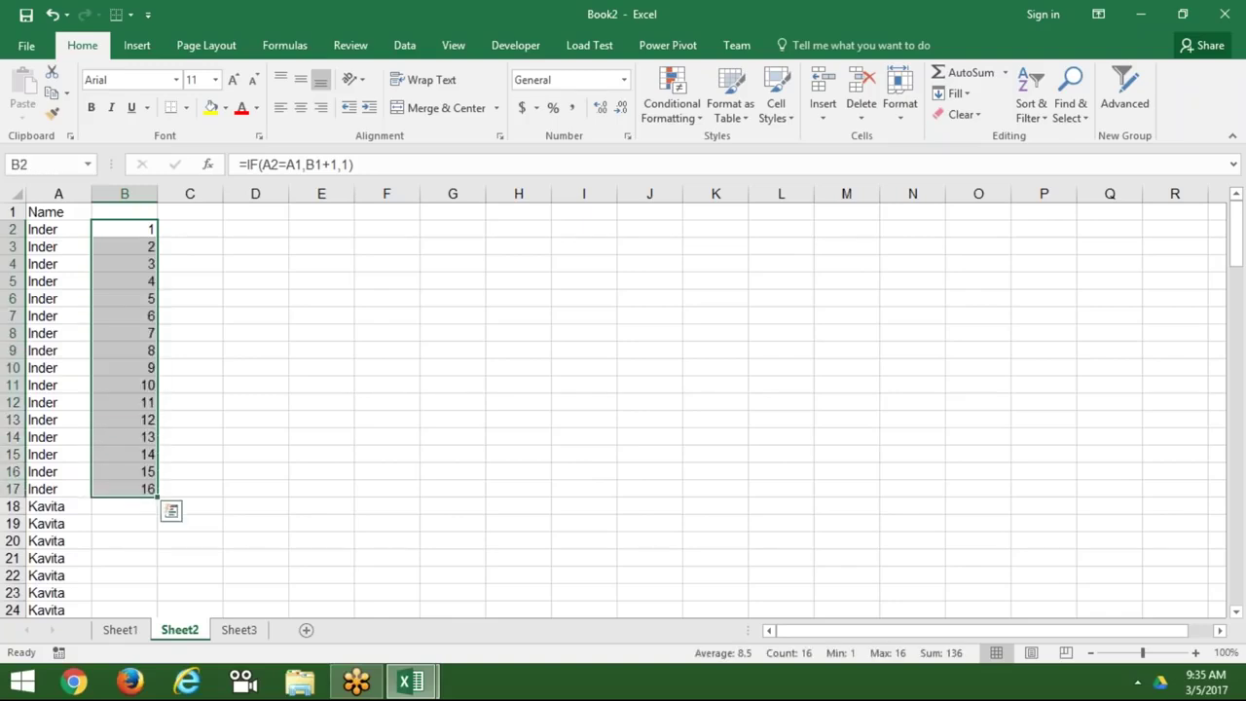
pyautogui.press('Down')
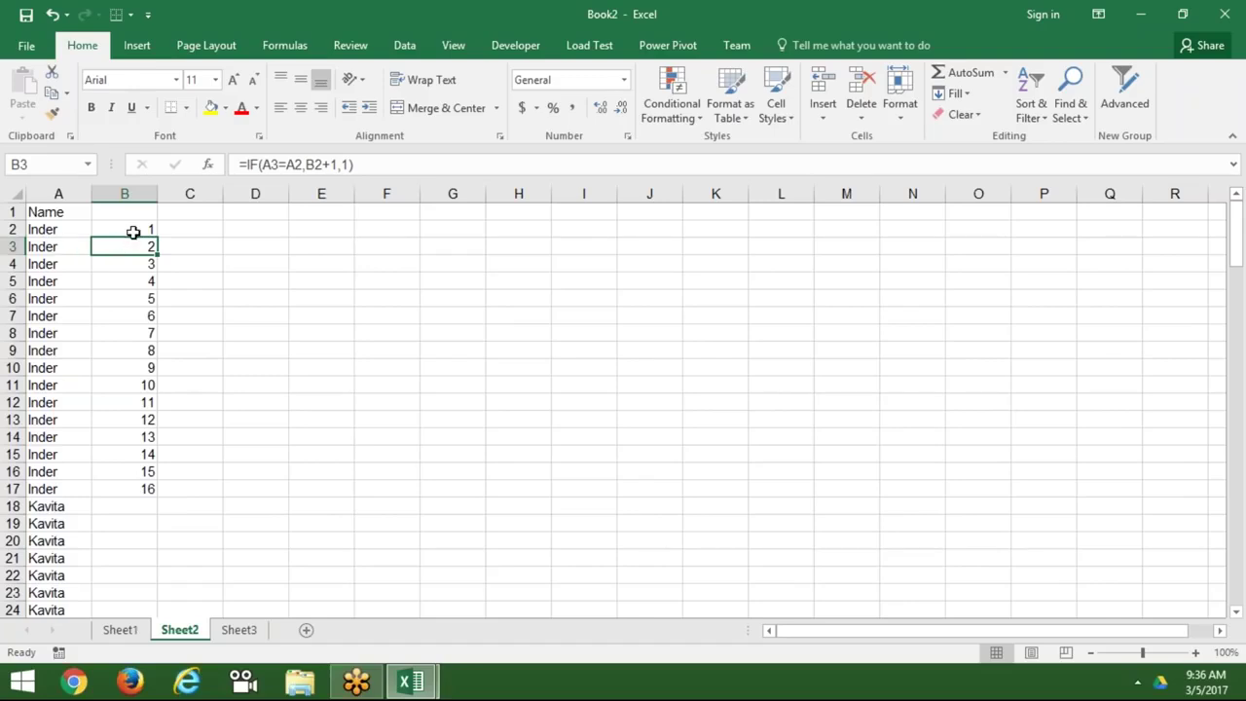
pyautogui.press('Down')
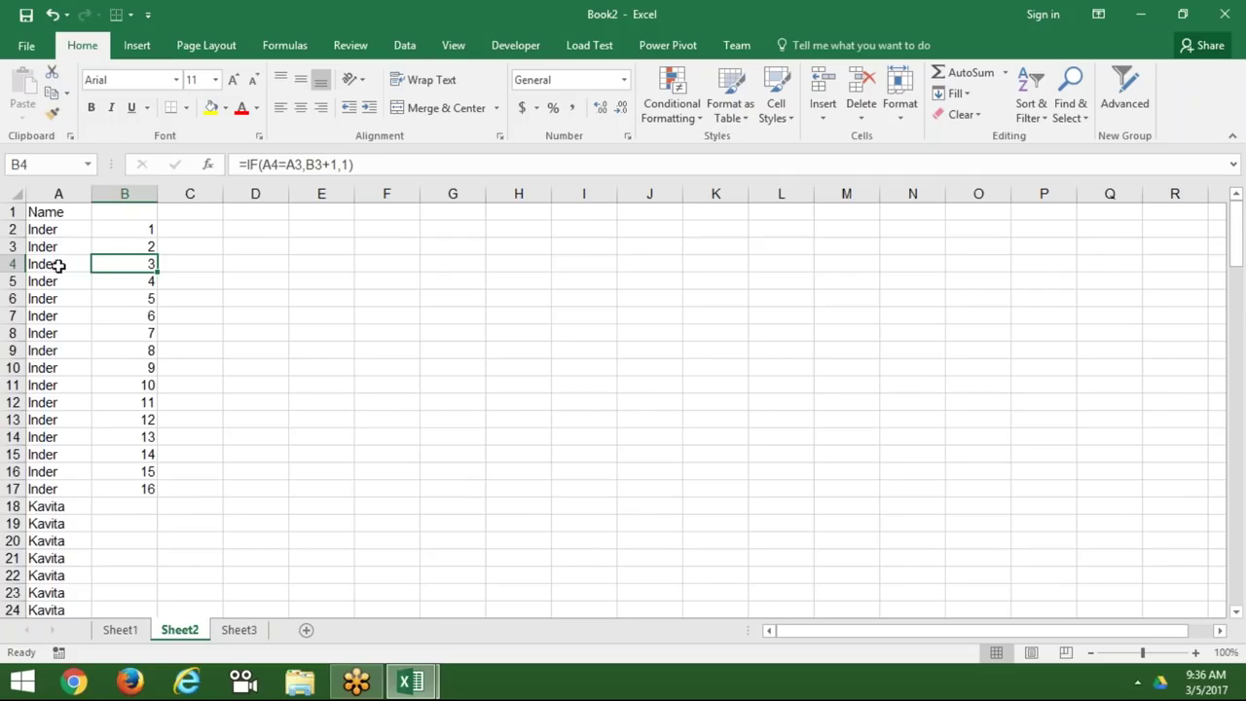
pyautogui.press('Down')
pyautogui.press('Down')
pyautogui.press('Down')
pyautogui.press('Down')
pyautogui.press('Down')
pyautogui.press('Down')
pyautogui.press('Down')
pyautogui.press('Up')
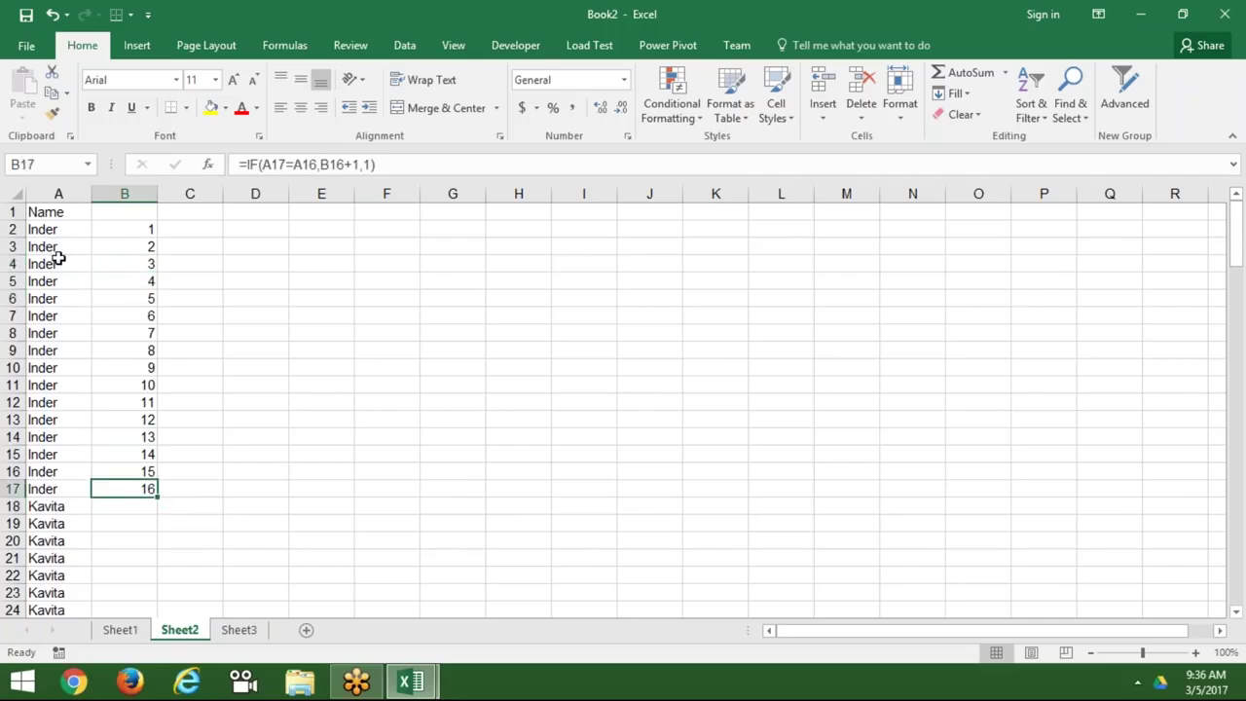
# Copy the formula into B18, then fill it down to B144 via the fill handle
pyautogui.hotkey('shift', 'Down')
pyautogui.hotkey('ctrl', 'd')
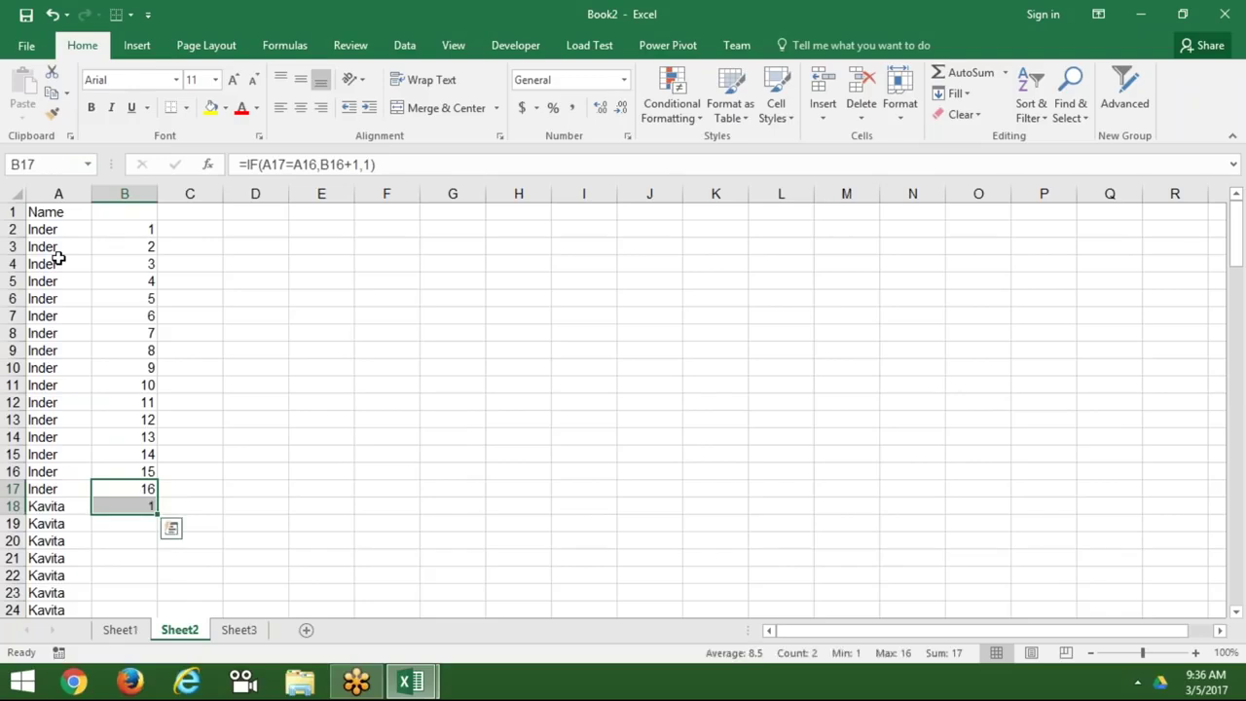
pyautogui.press('Down')
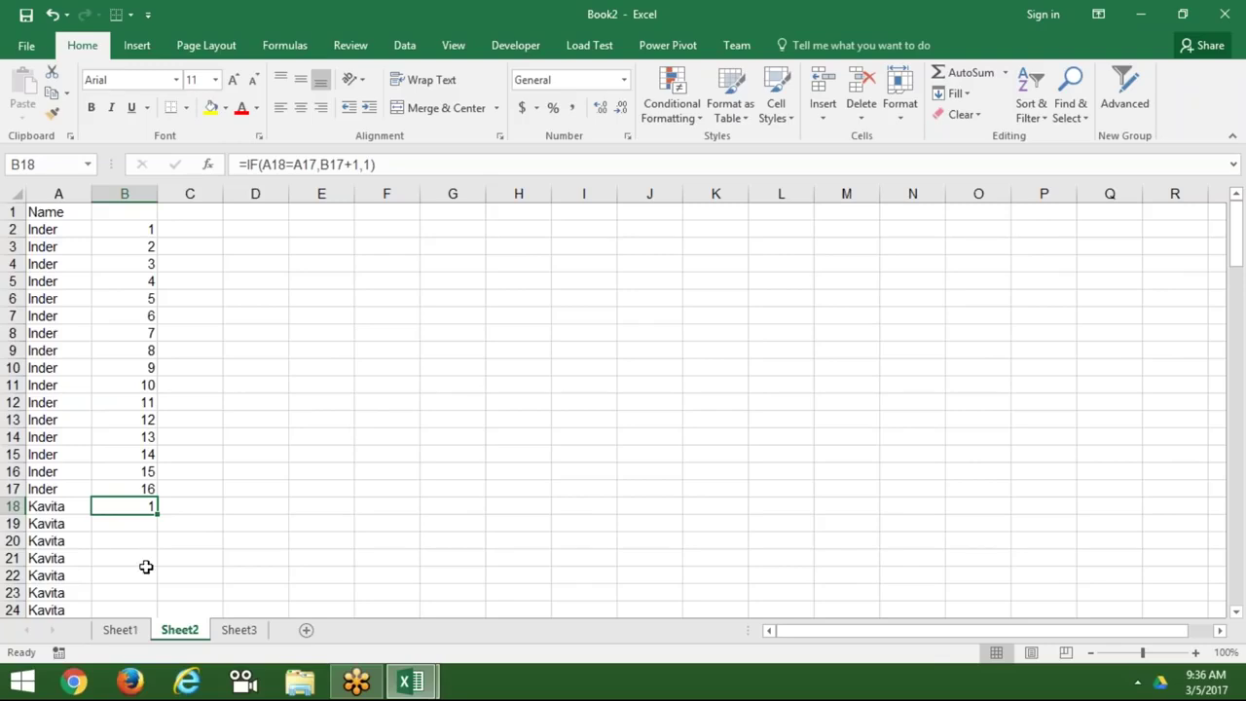
pyautogui.doubleClick(156, 513)
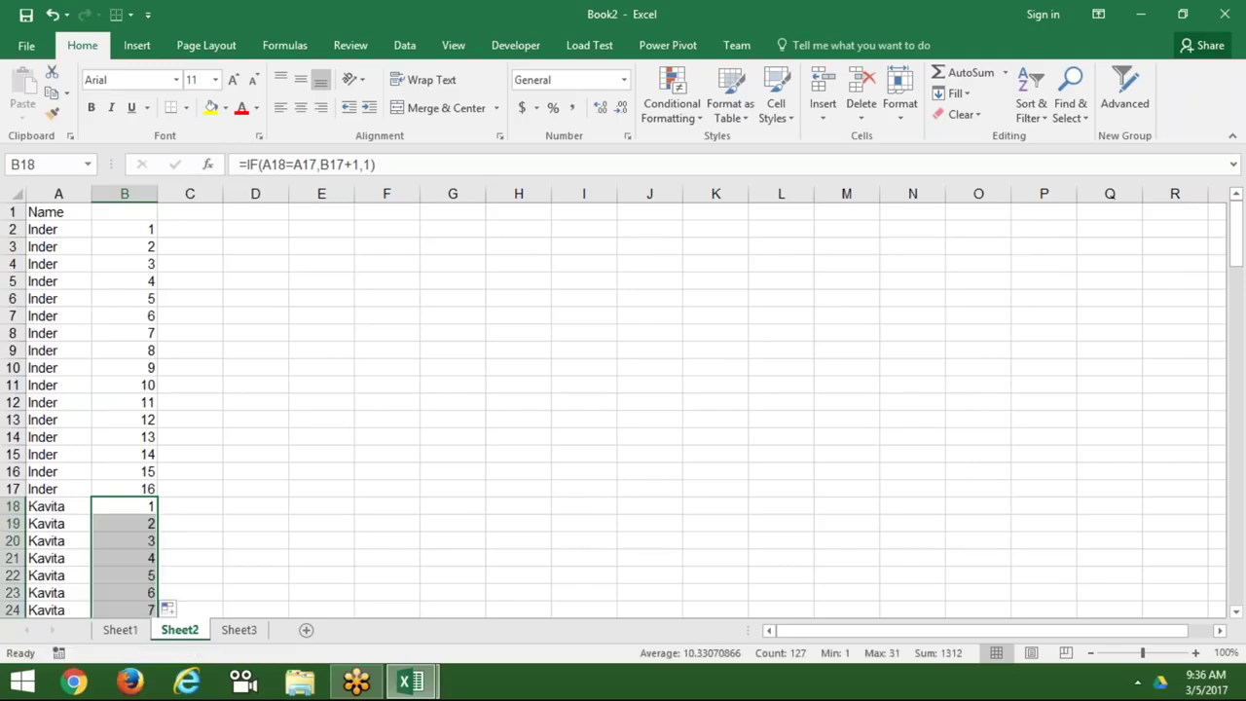
pyautogui.hotkey('ctrl', 'Down')
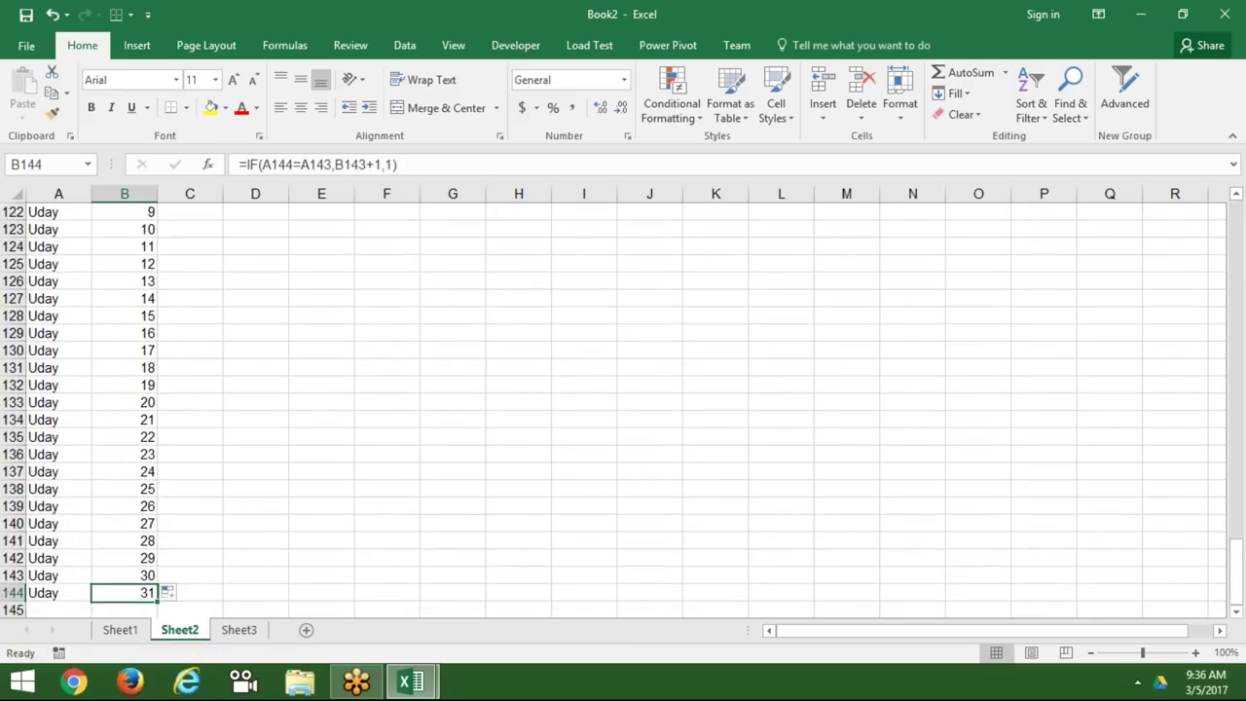
pyautogui.hotkey('ctrl', 'Up')
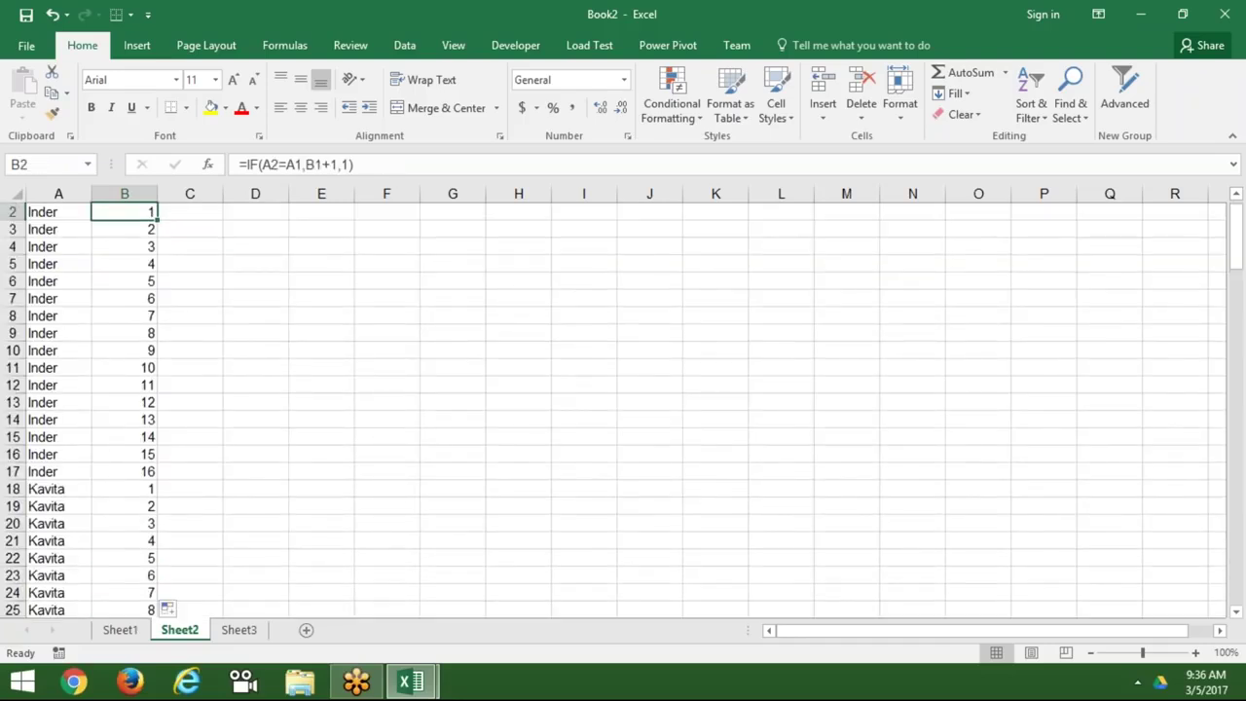
pyautogui.press('Down')
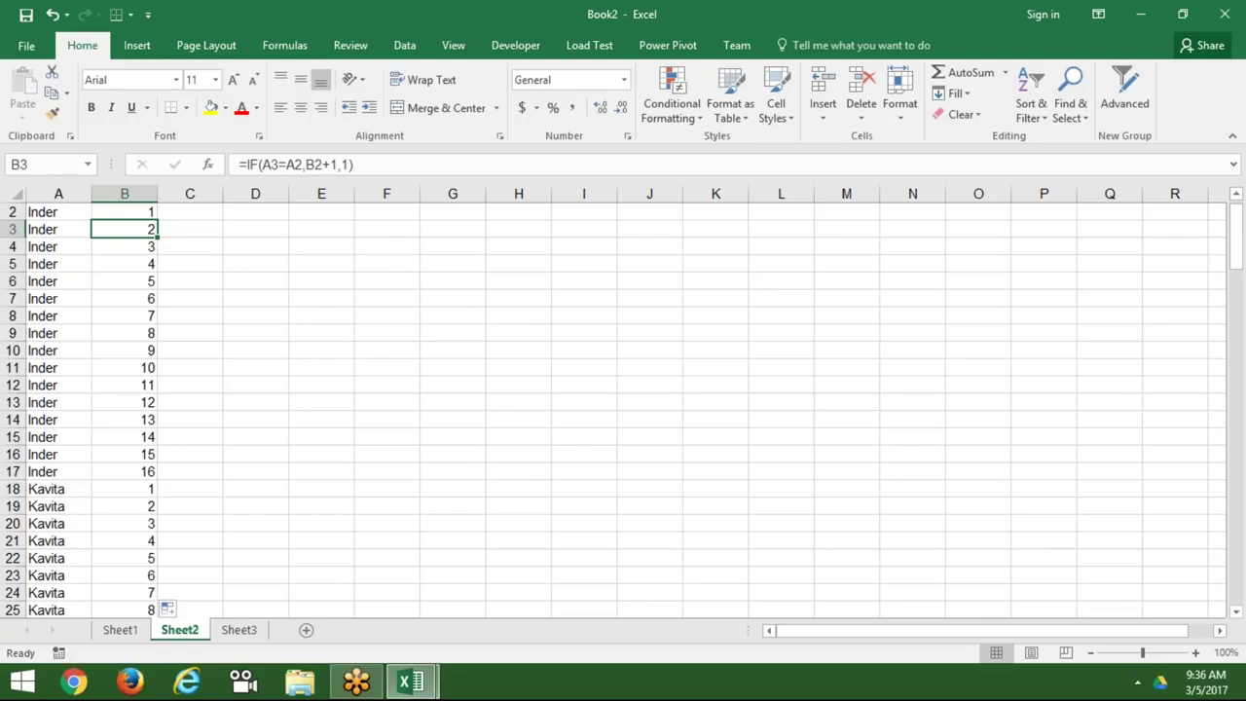
pyautogui.press('Up')
pyautogui.press('Up')
pyautogui.press('Down')
pyautogui.press('Down')
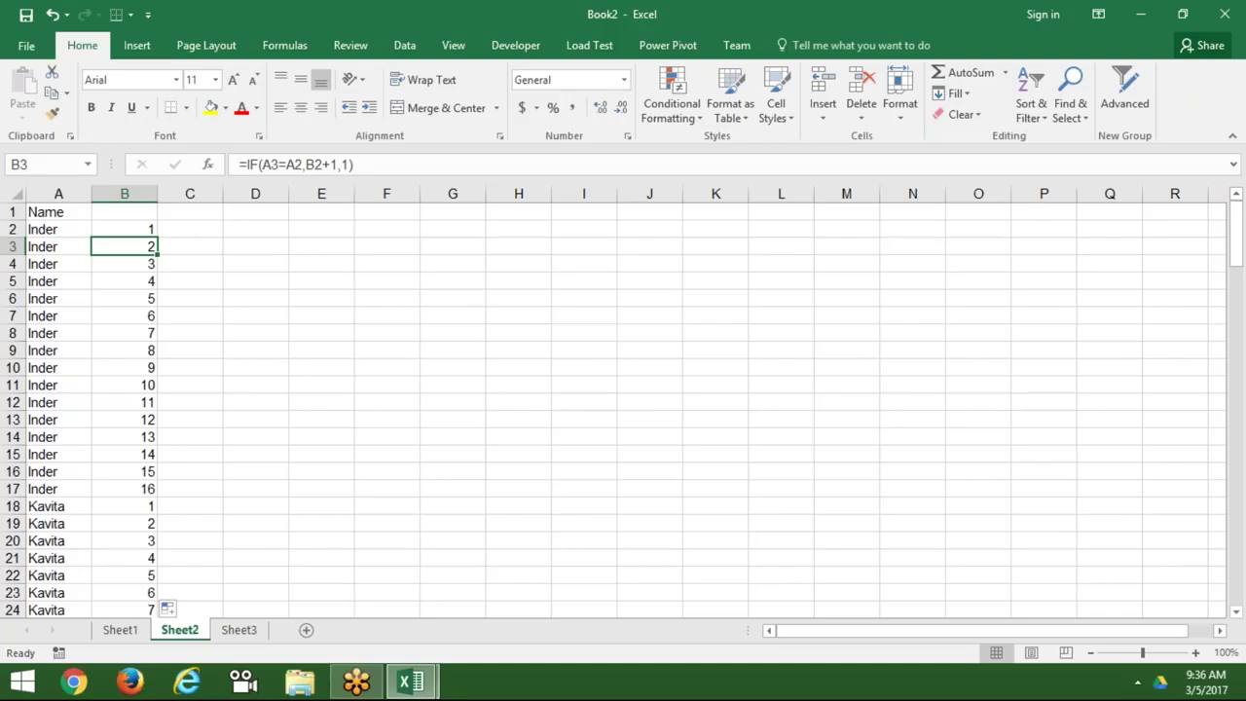
pyautogui.press('Up')
pyautogui.press('Up')
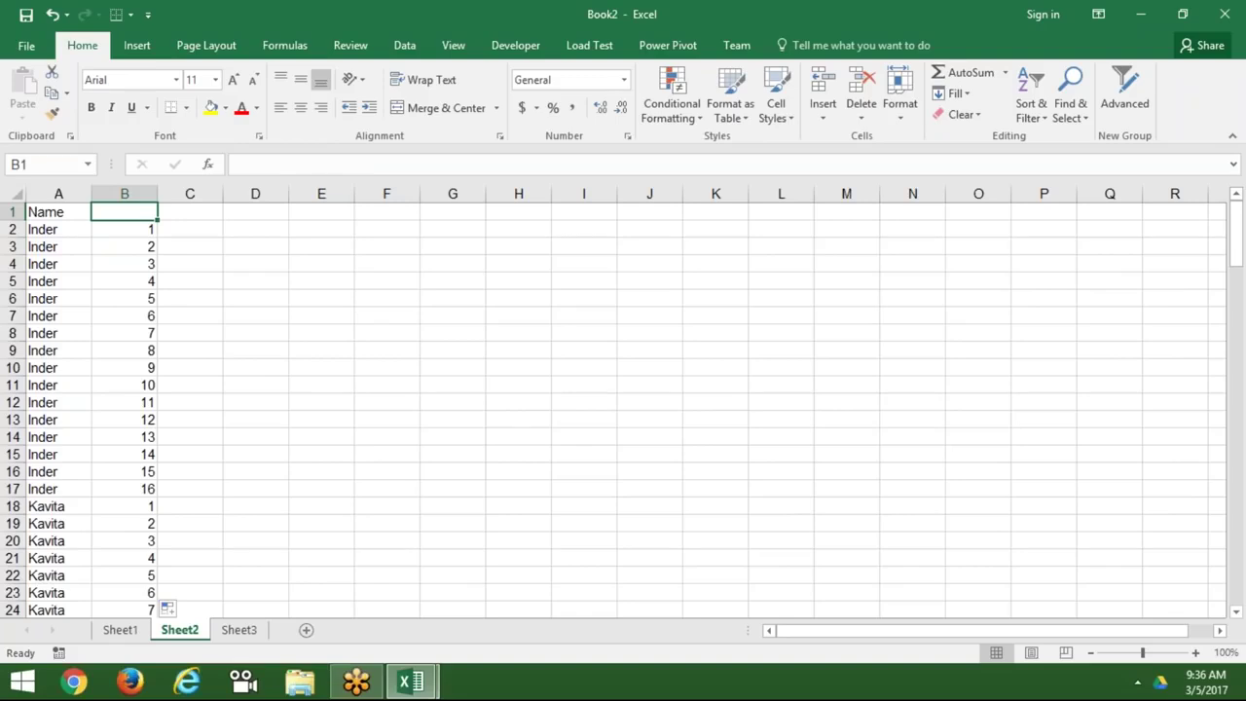
pyautogui.click(123, 229)
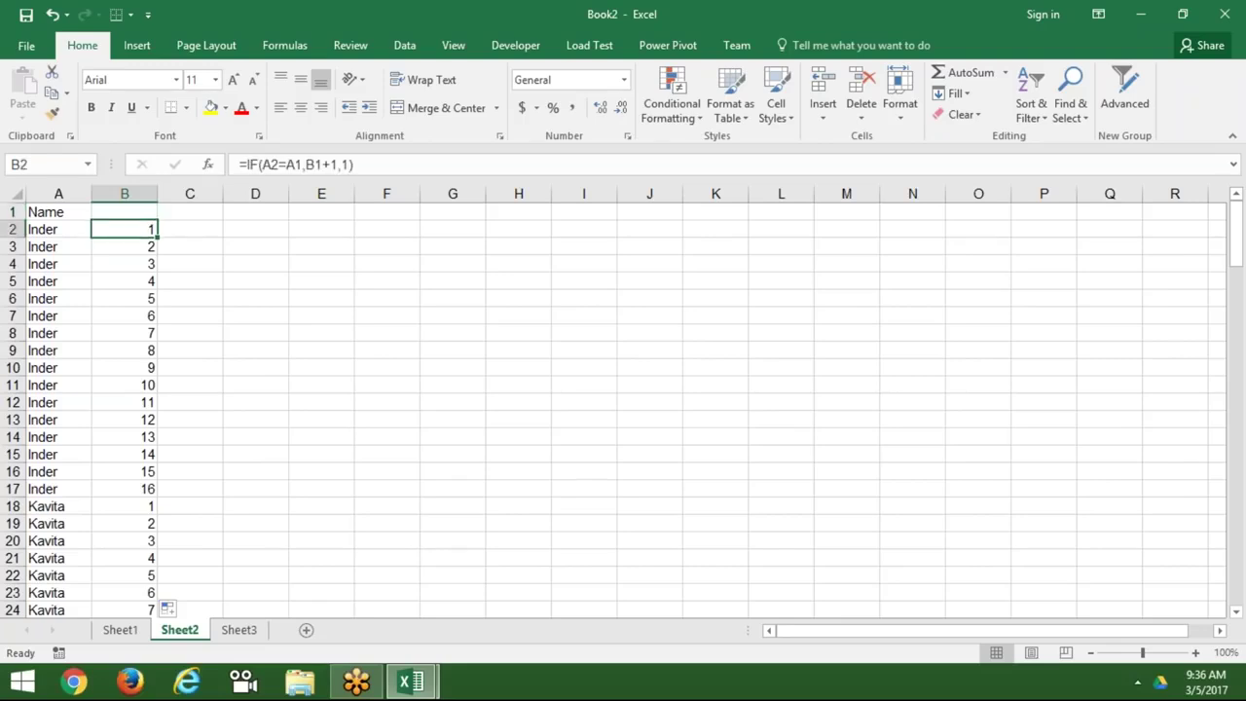
pyautogui.click(124, 211)
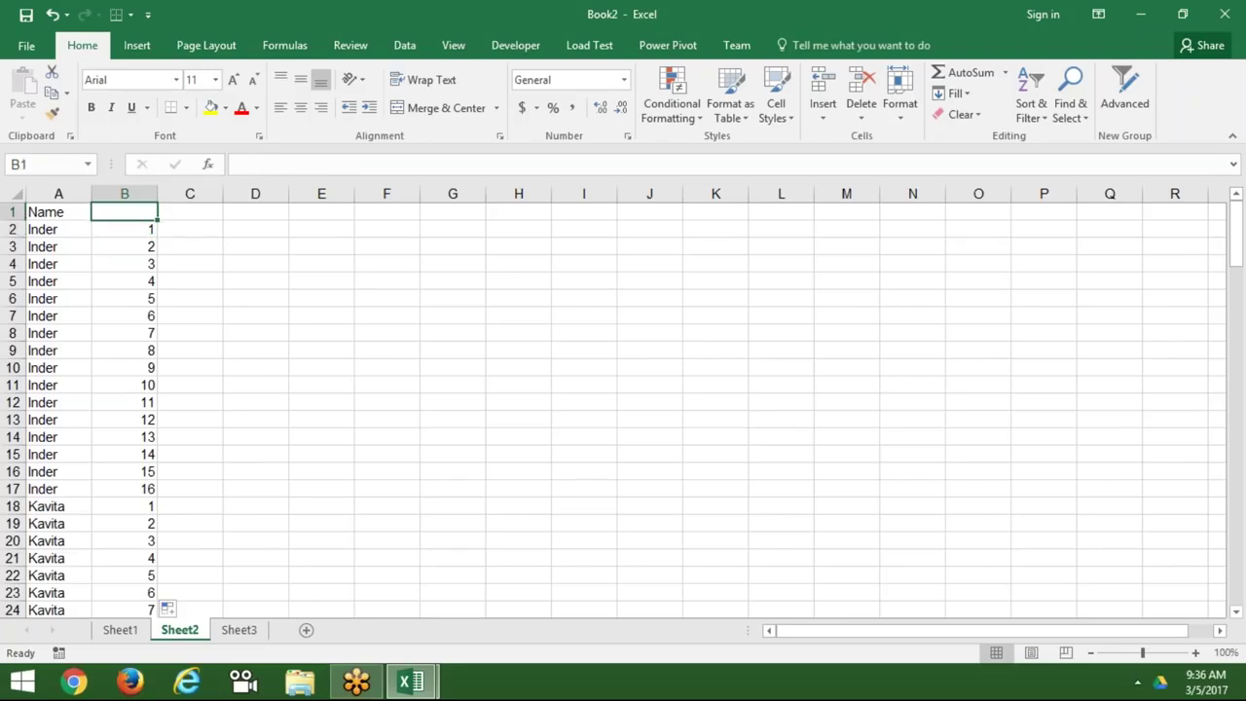
# Enter the heading Sr in B1, correcting the initial SR entry
pyautogui.press('alt')
pyautogui.press('r')
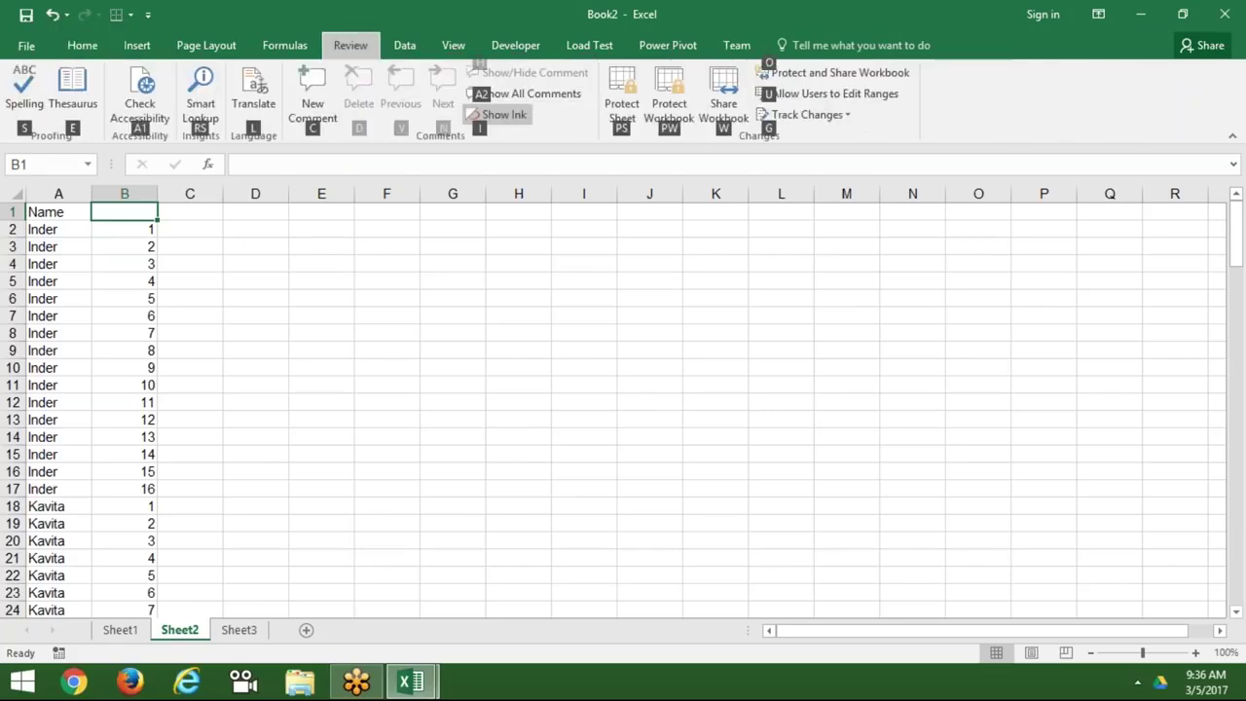
pyautogui.click(350, 308)
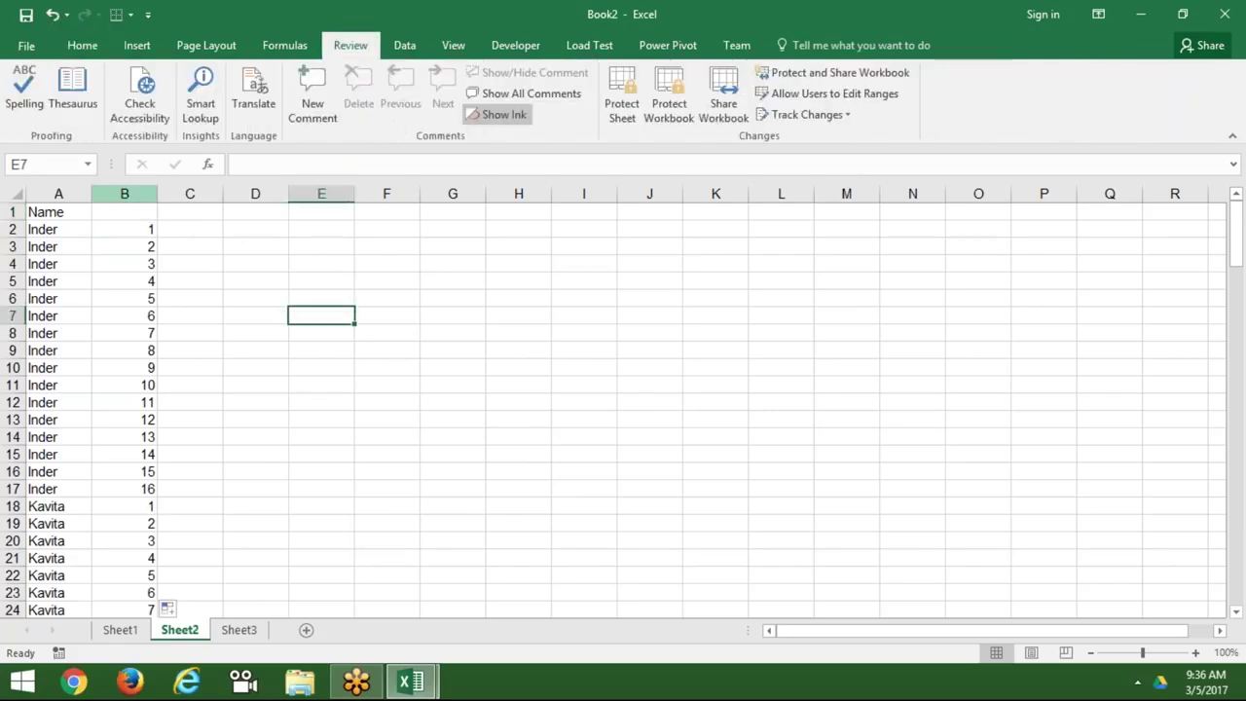
pyautogui.click(124, 211)
pyautogui.write('SR')
pyautogui.press('Return')
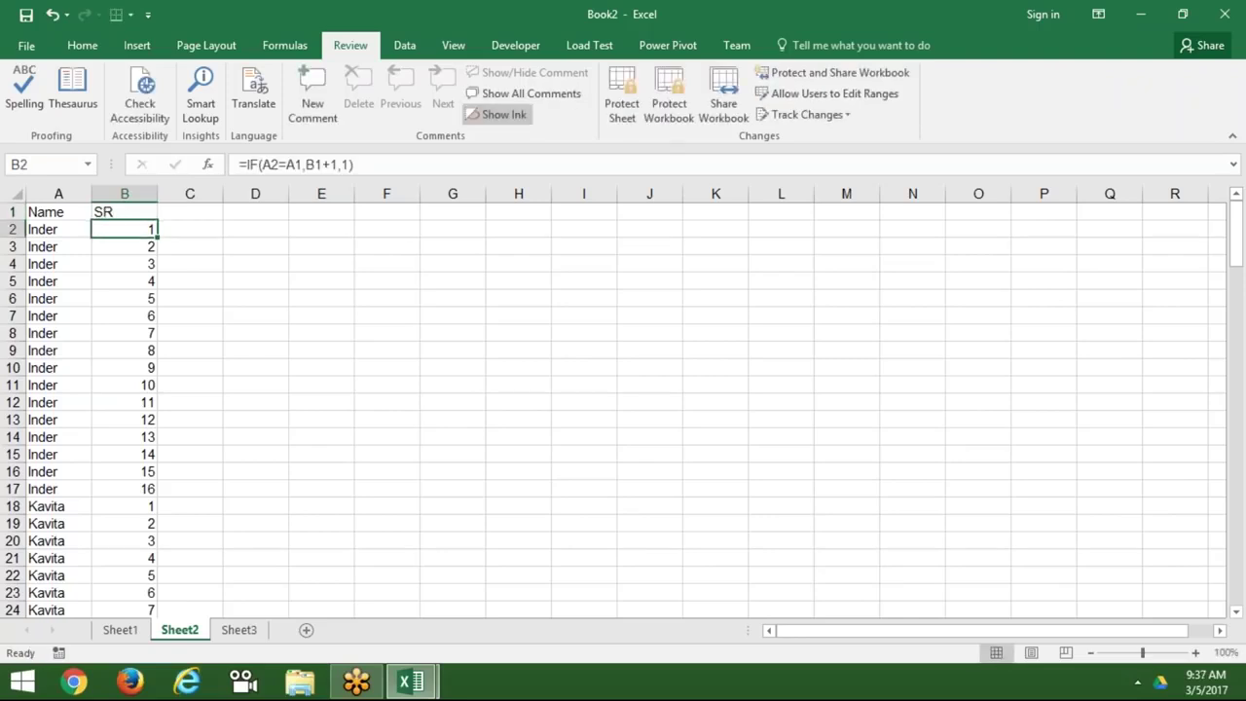
pyautogui.click(124, 210)
pyautogui.doubleClick(126, 211)
pyautogui.press('BackSpace')
pyautogui.write('S')
pyautogui.press('BackSpace')
pyautogui.write('r')
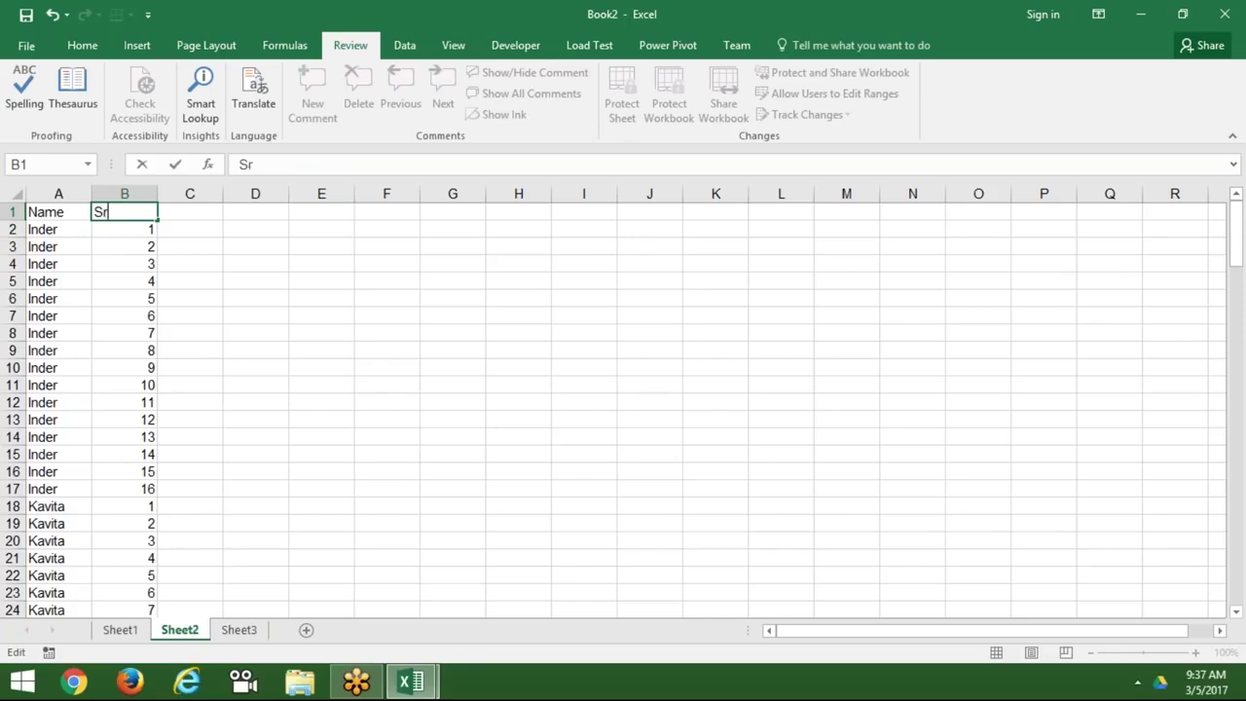
pyautogui.press('Return')
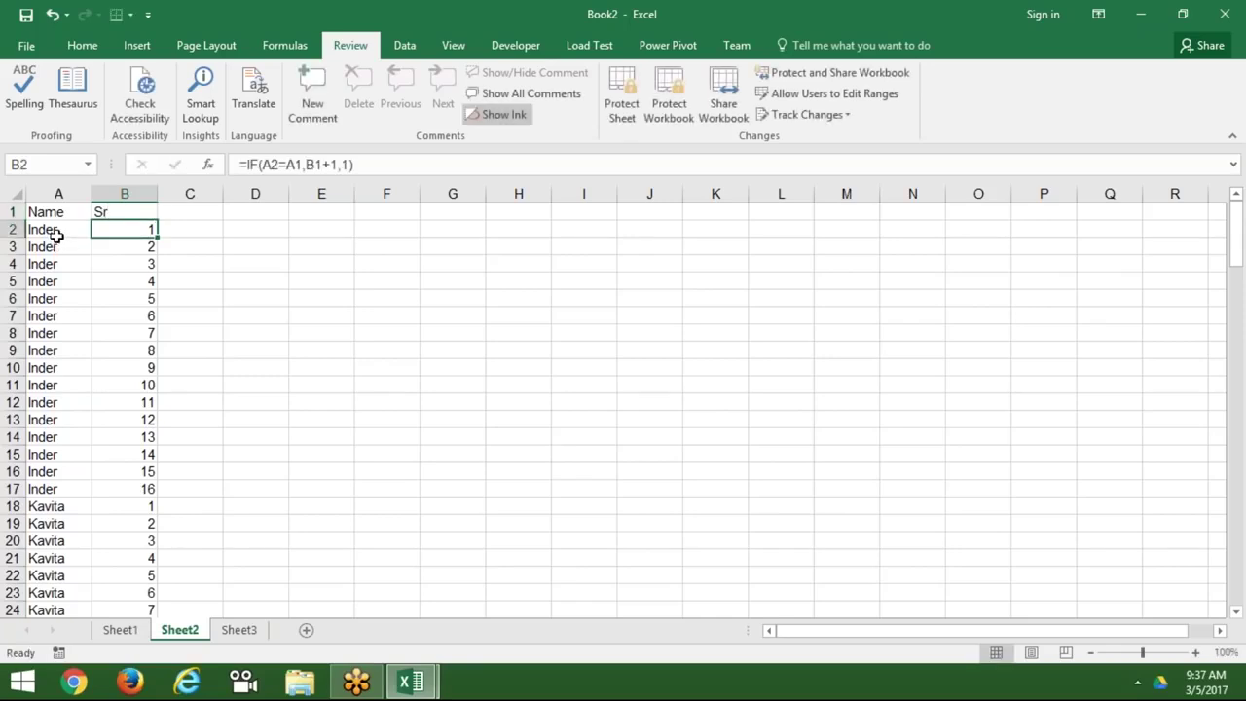
# Review the Name cells and the B2 count formula, leaving it unchanged
pyautogui.click(54, 231)
pyautogui.moveTo(58, 221); pyautogui.dragTo(60, 213)
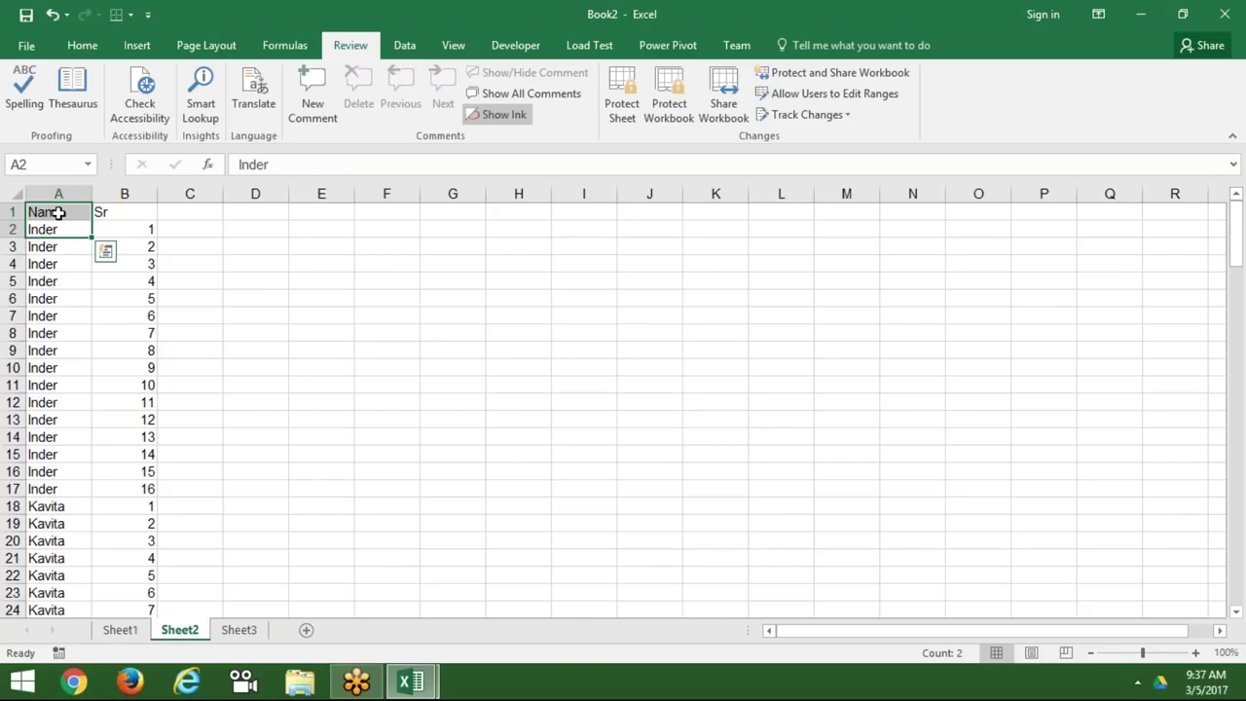
pyautogui.click(121, 227)
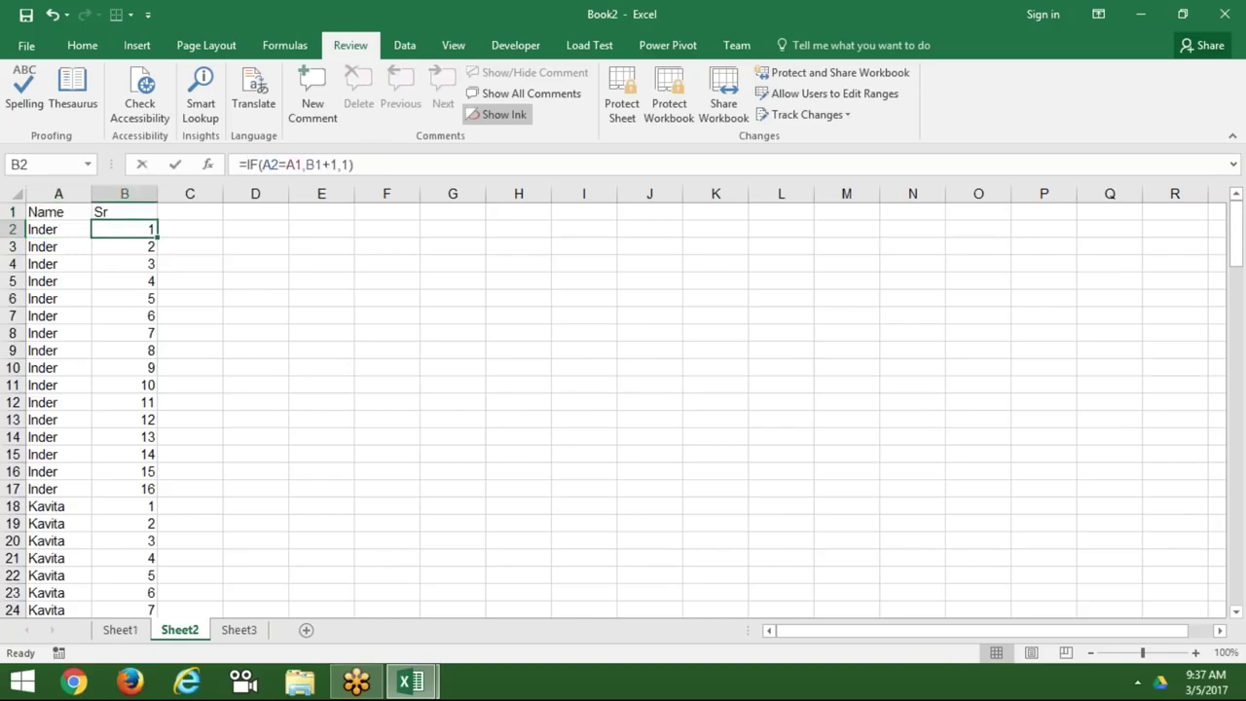
pyautogui.doubleClick(344, 165)
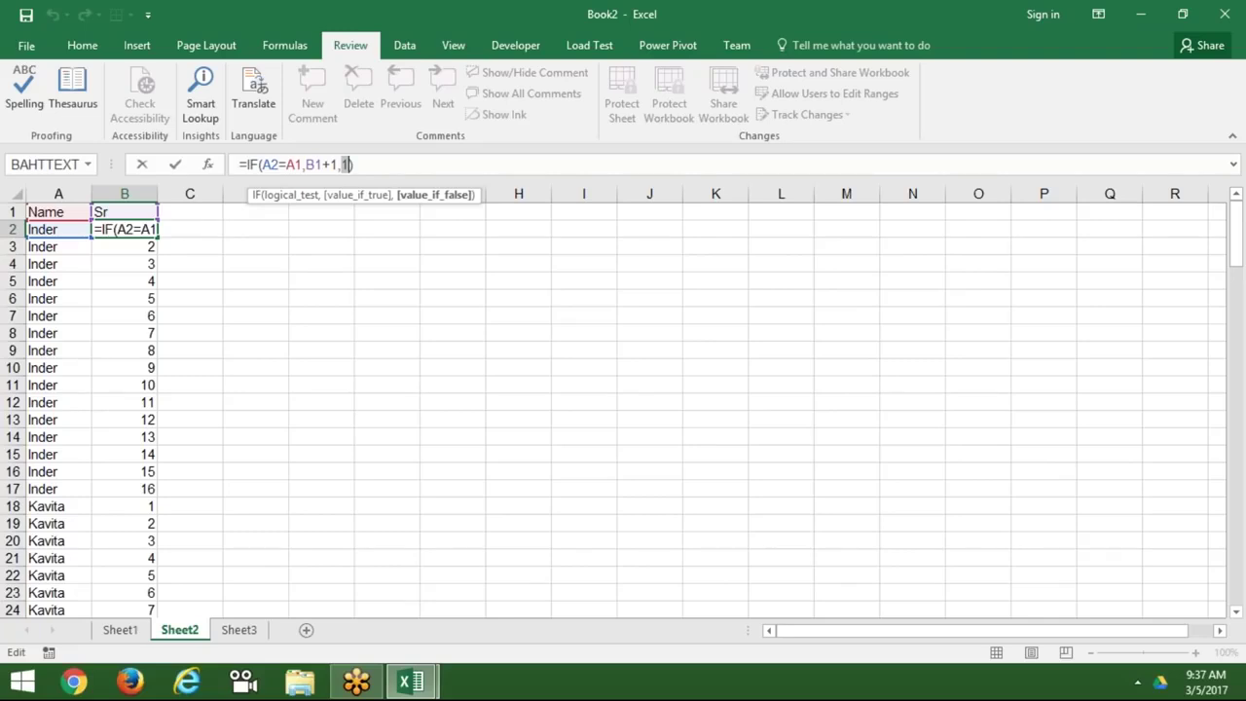
pyautogui.press('Return')
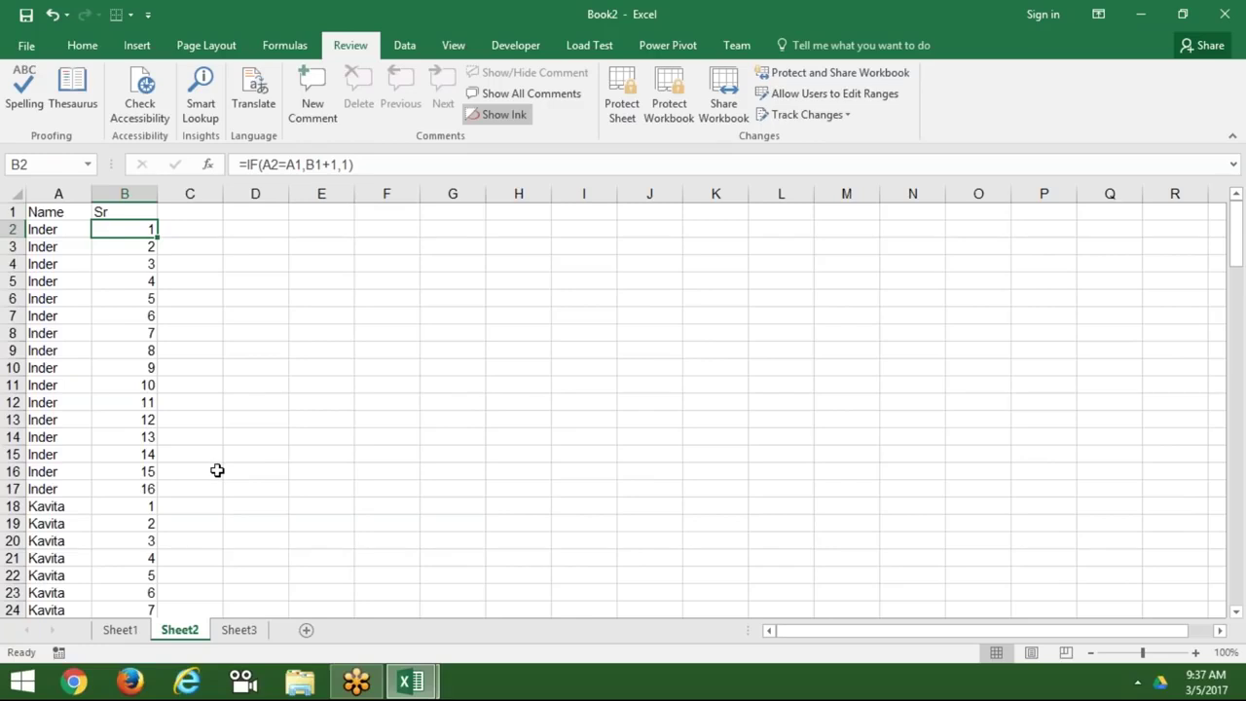
pyautogui.doubleClick(145, 230)
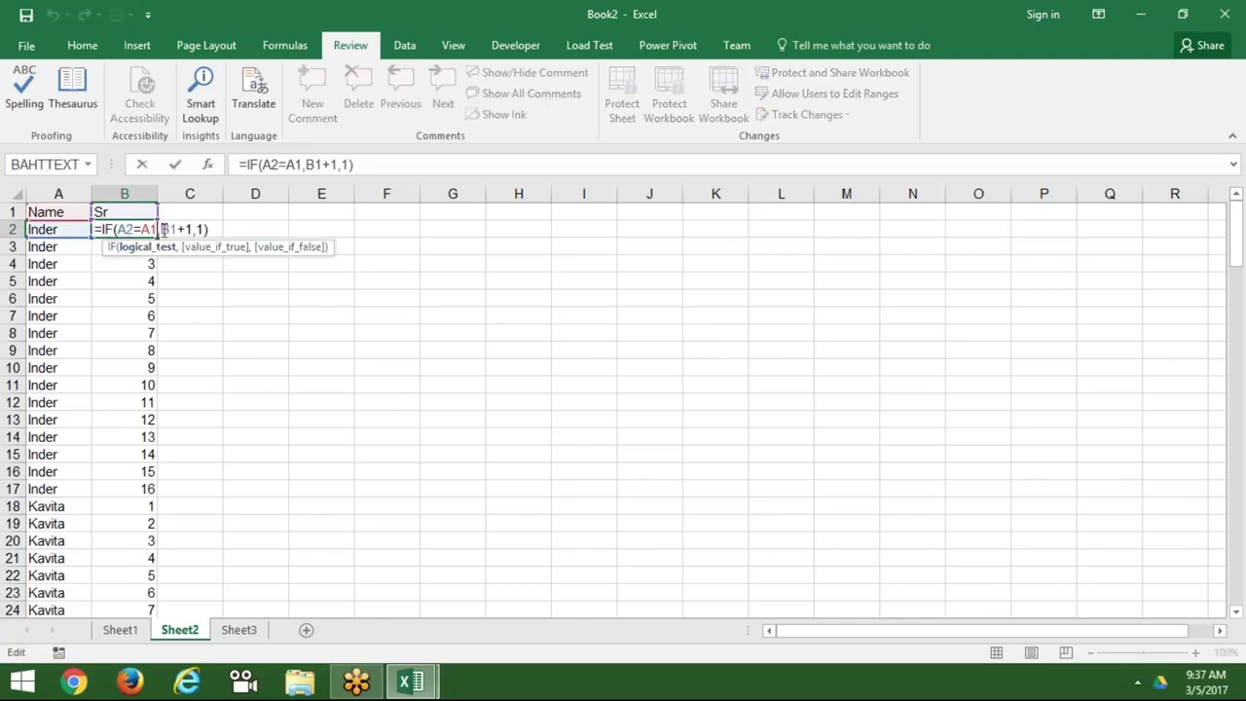
pyautogui.moveTo(159, 228); pyautogui.dragTo(200, 230)
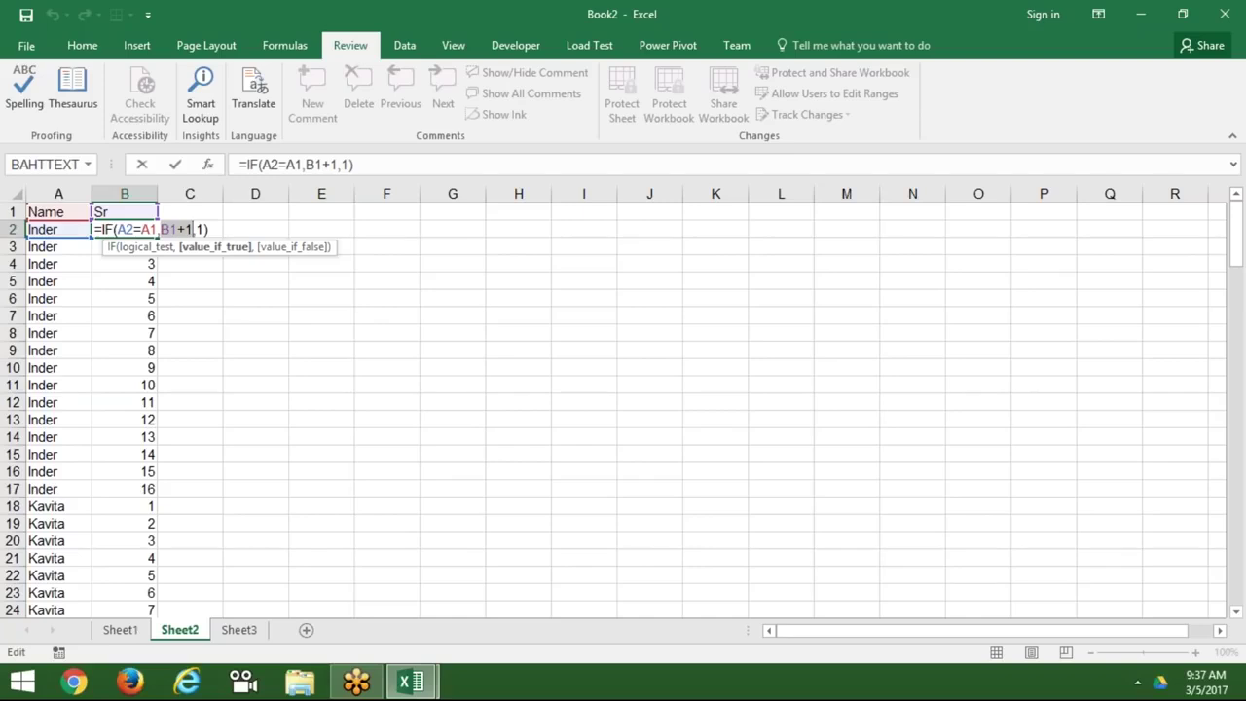
pyautogui.hotkey('ctrl', 'Return')
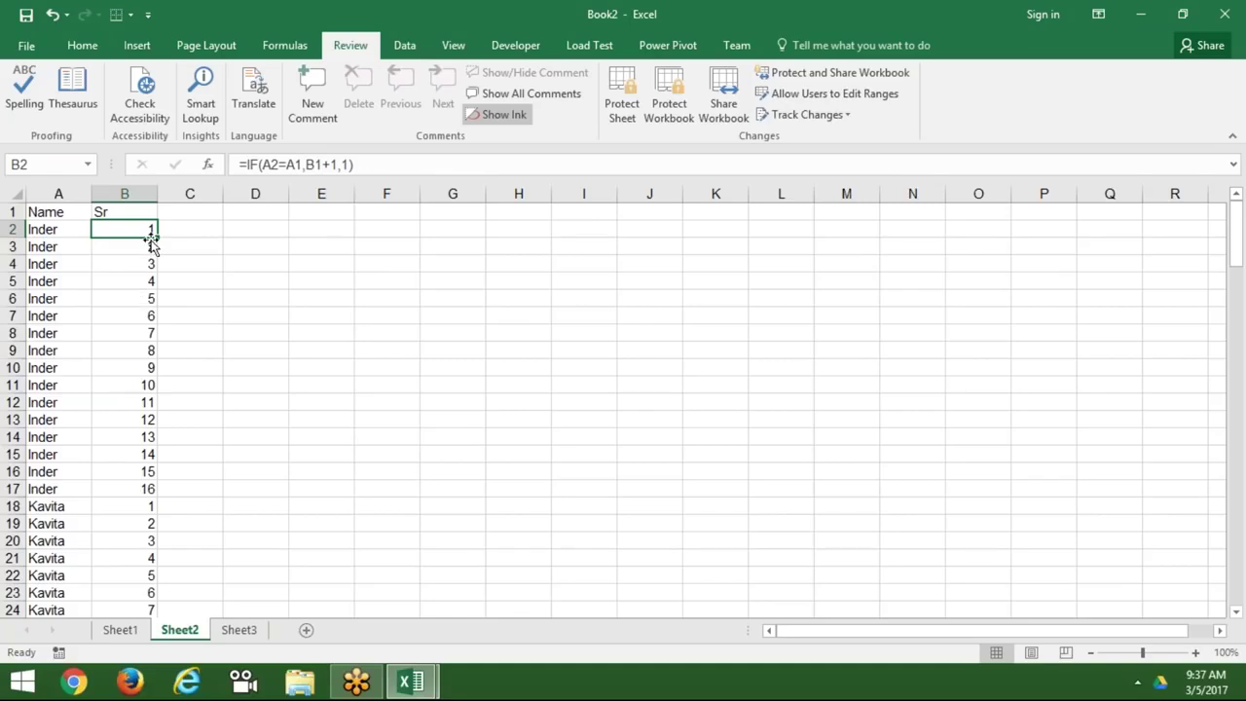
pyautogui.click(74, 225)
pyautogui.hotkey('ctrl', 'c')
pyautogui.press('Up')
pyautogui.press('Return')
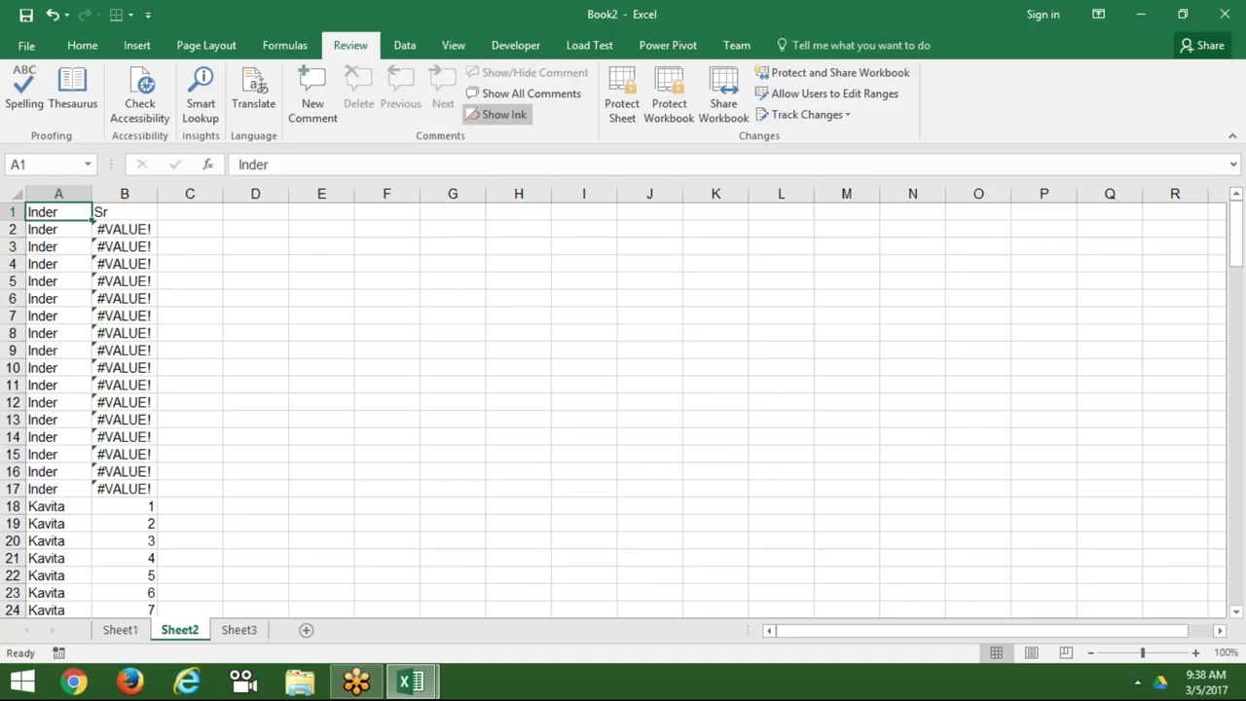
pyautogui.hotkey('ctrl', 'z')
pyautogui.press('Escape')
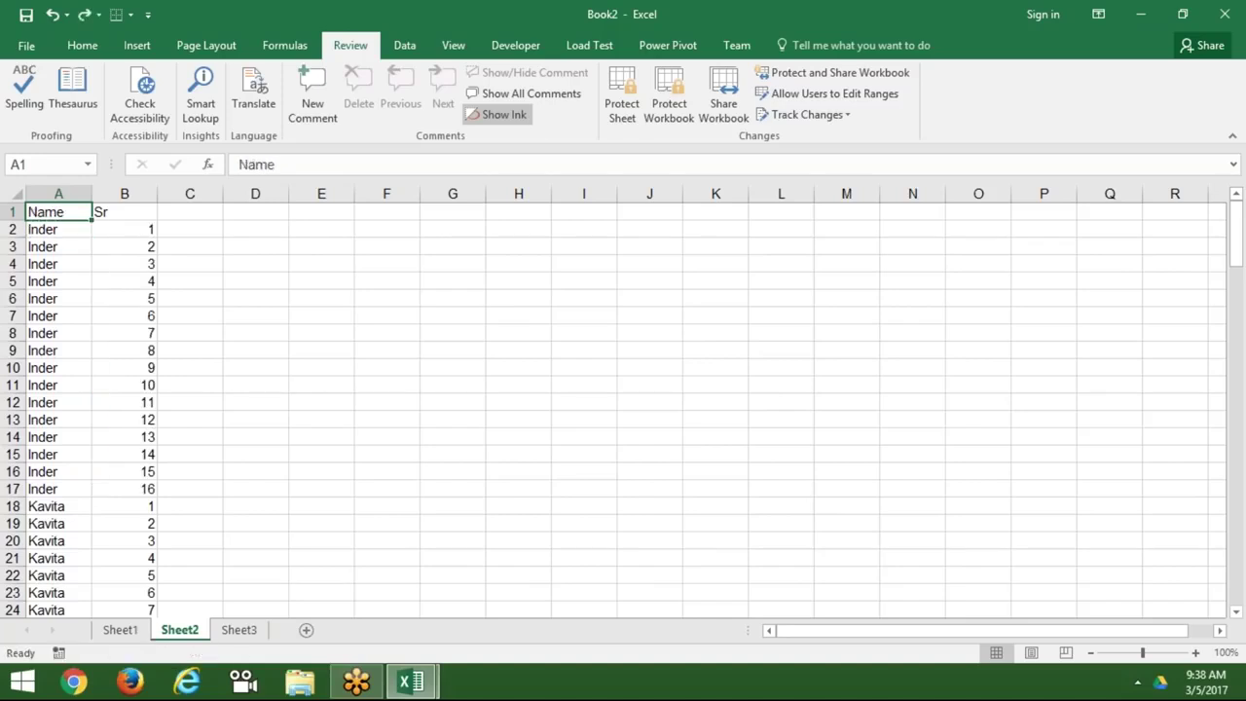
# On Sheet3, enter the headings Sr in A1 and Name in B1
pyautogui.click(239, 633)
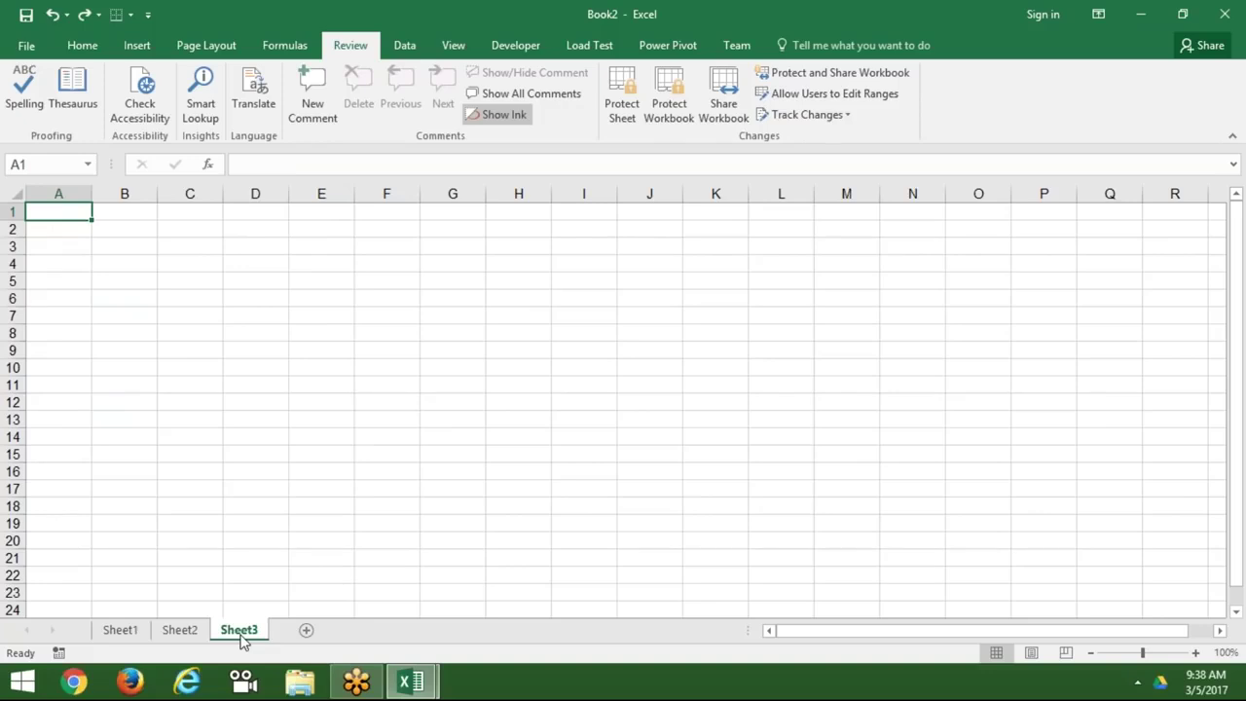
pyautogui.write('Sr')
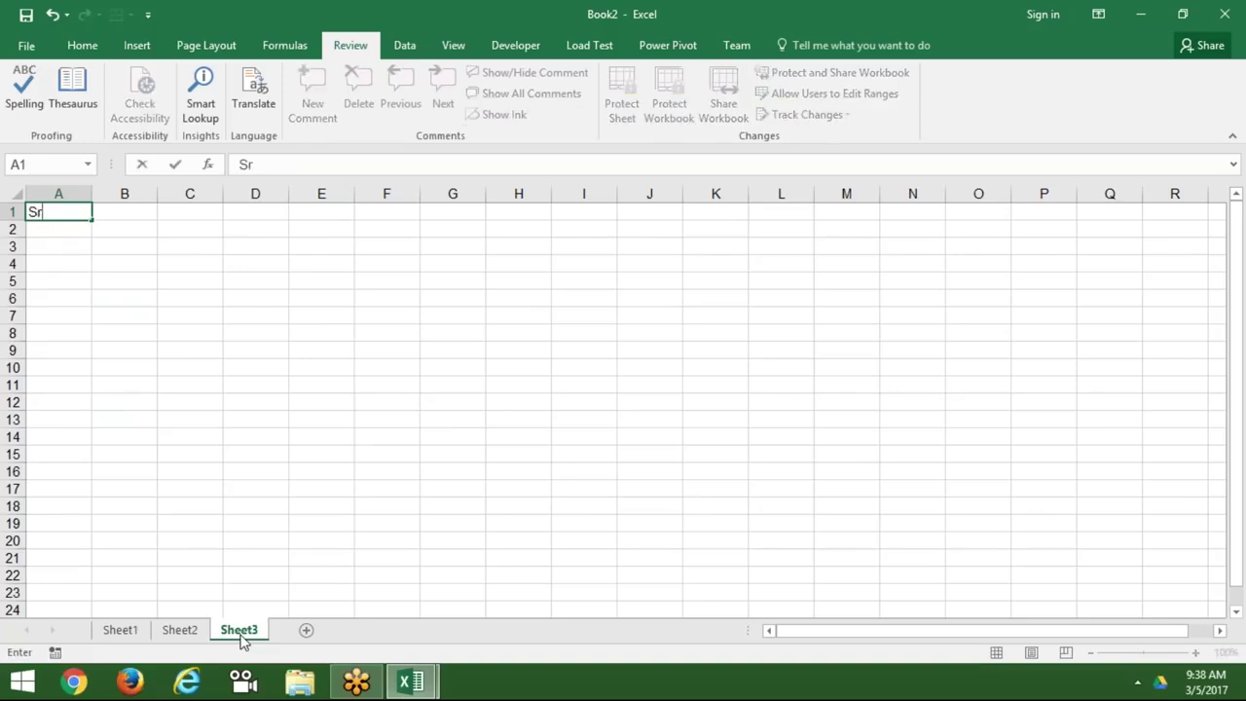
pyautogui.press('Return')
pyautogui.press('Up')
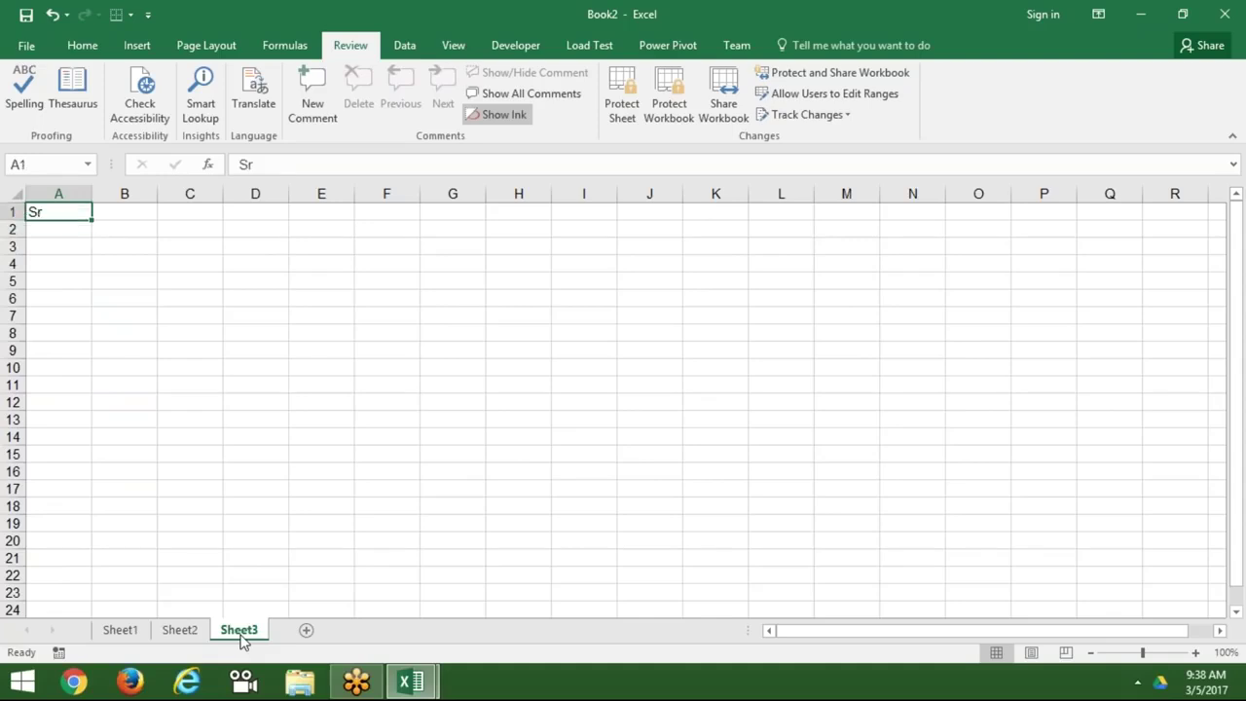
pyautogui.press('Right')
pyautogui.write('Name')
pyautogui.press('Return')
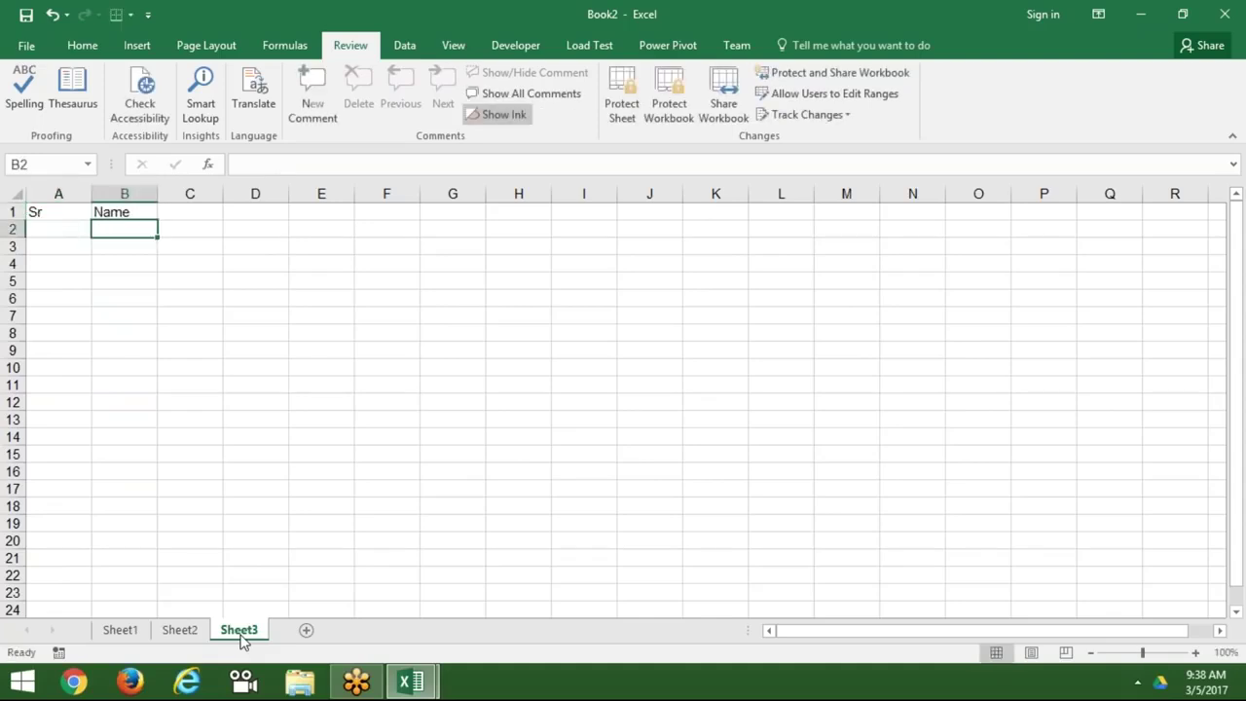
# Enter 1 in A2, Inder in B2 and Puja in B3, clearing a trial 2 from A3
pyautogui.press('Left')
pyautogui.write('1')
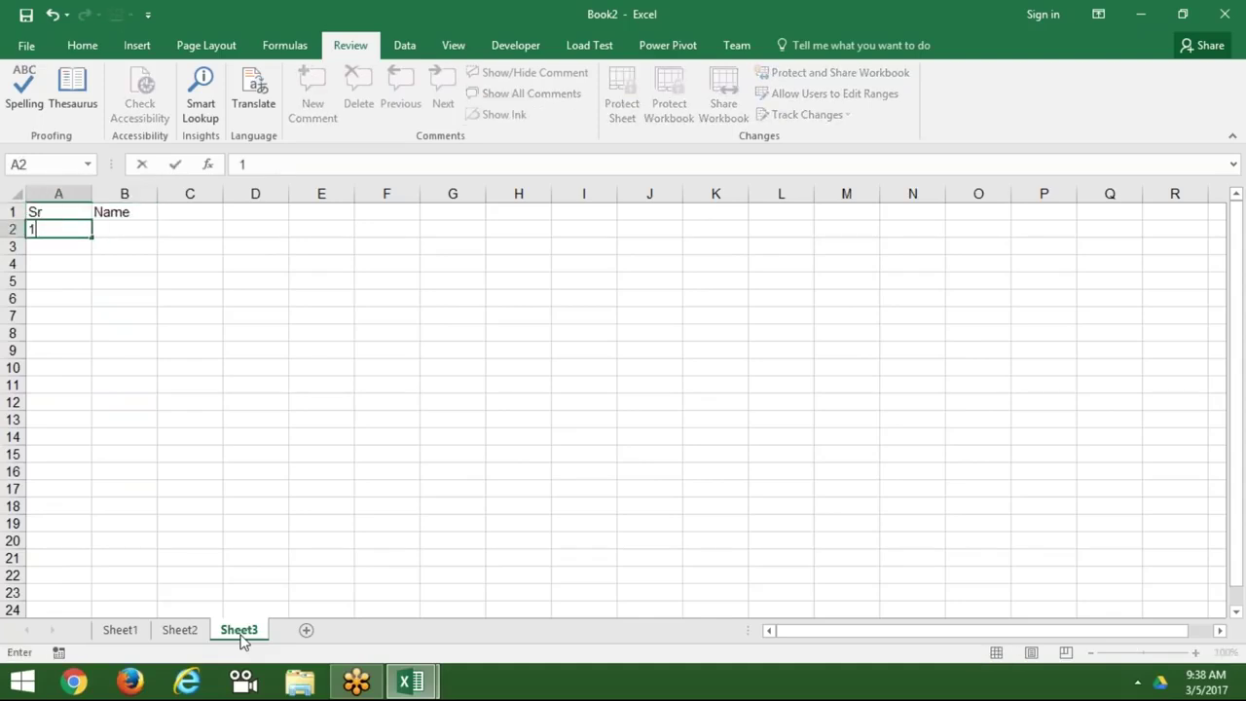
pyautogui.press('Right')
pyautogui.press('Up')
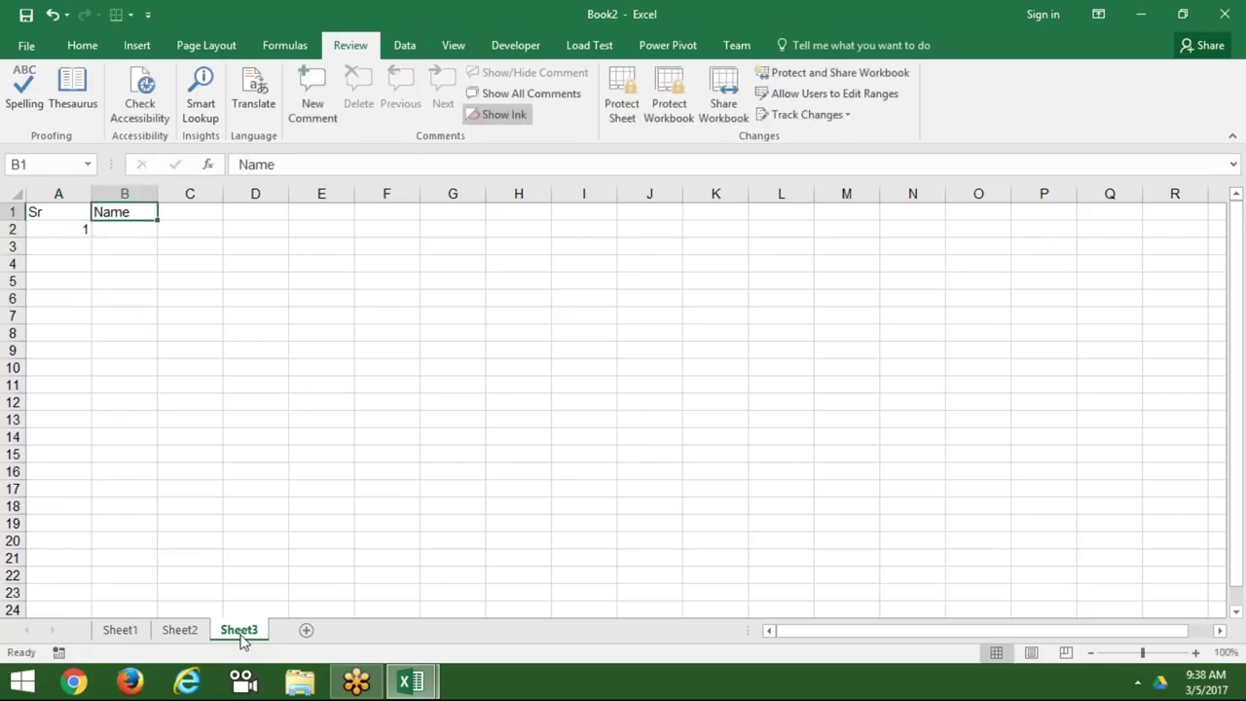
pyautogui.press('Down')
pyautogui.write('Inder')
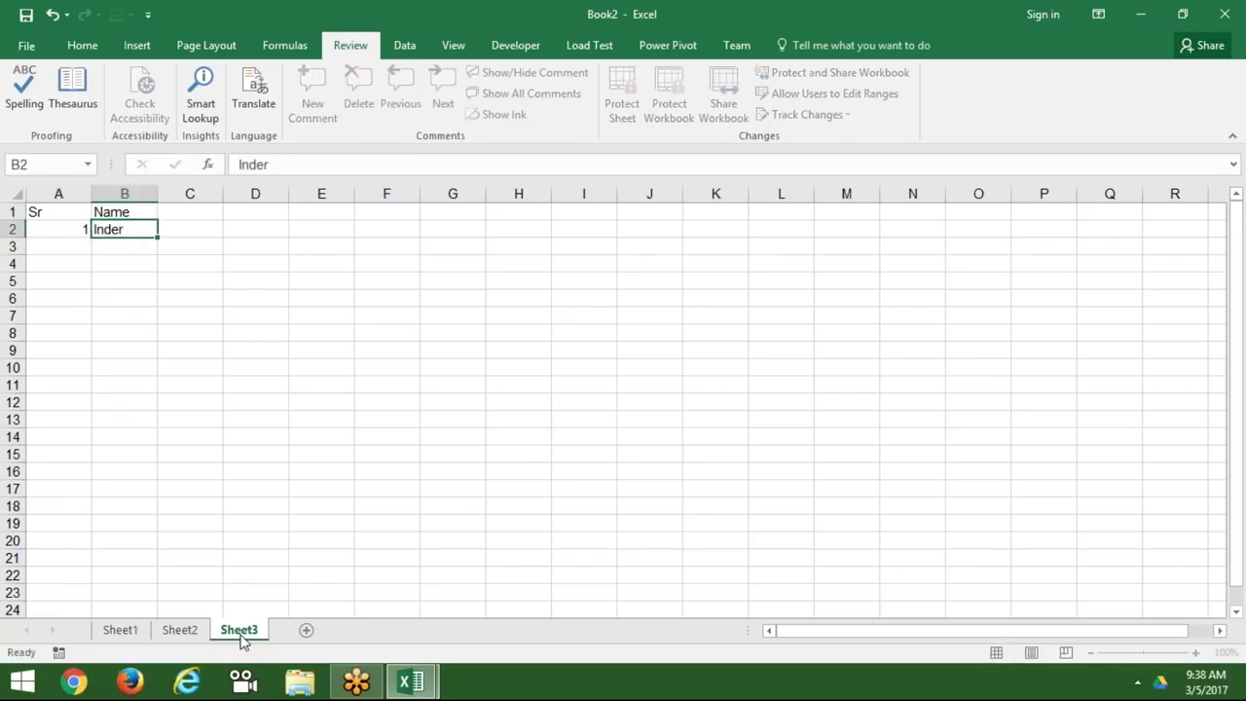
pyautogui.press('Return')
pyautogui.write('Puja')
pyautogui.press('Return')
pyautogui.press('Left')
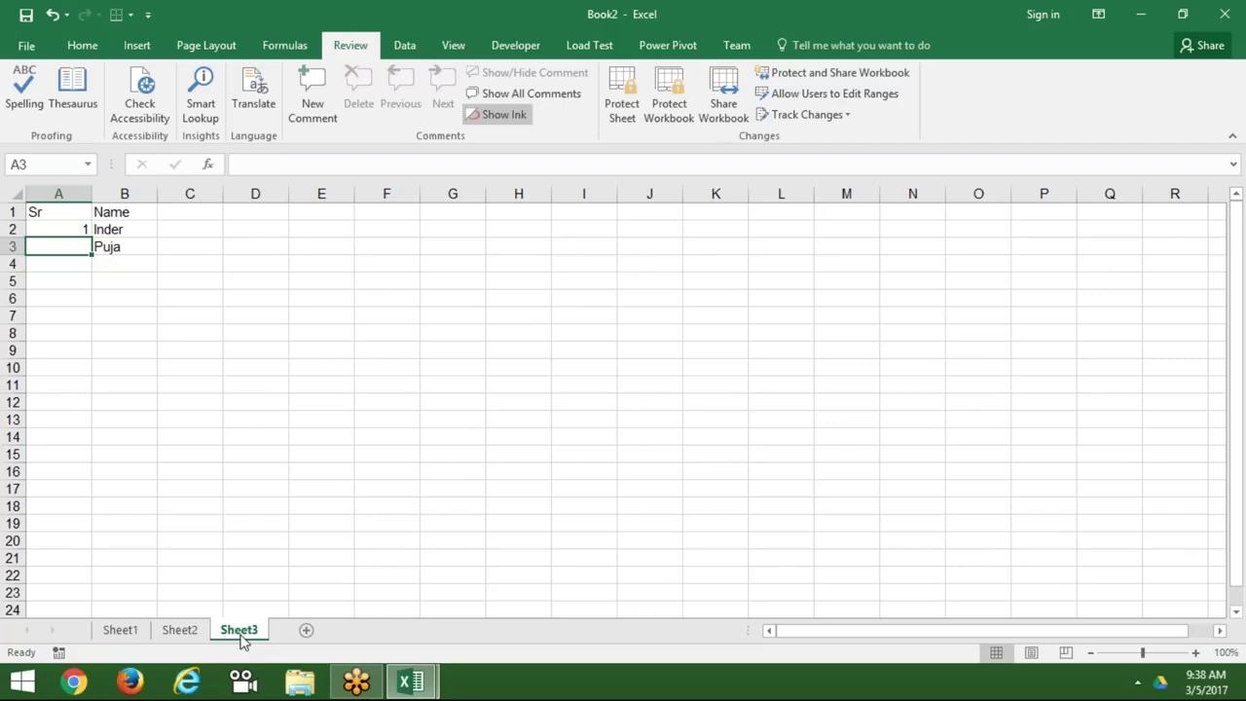
pyautogui.write('2')
pyautogui.press('Return')
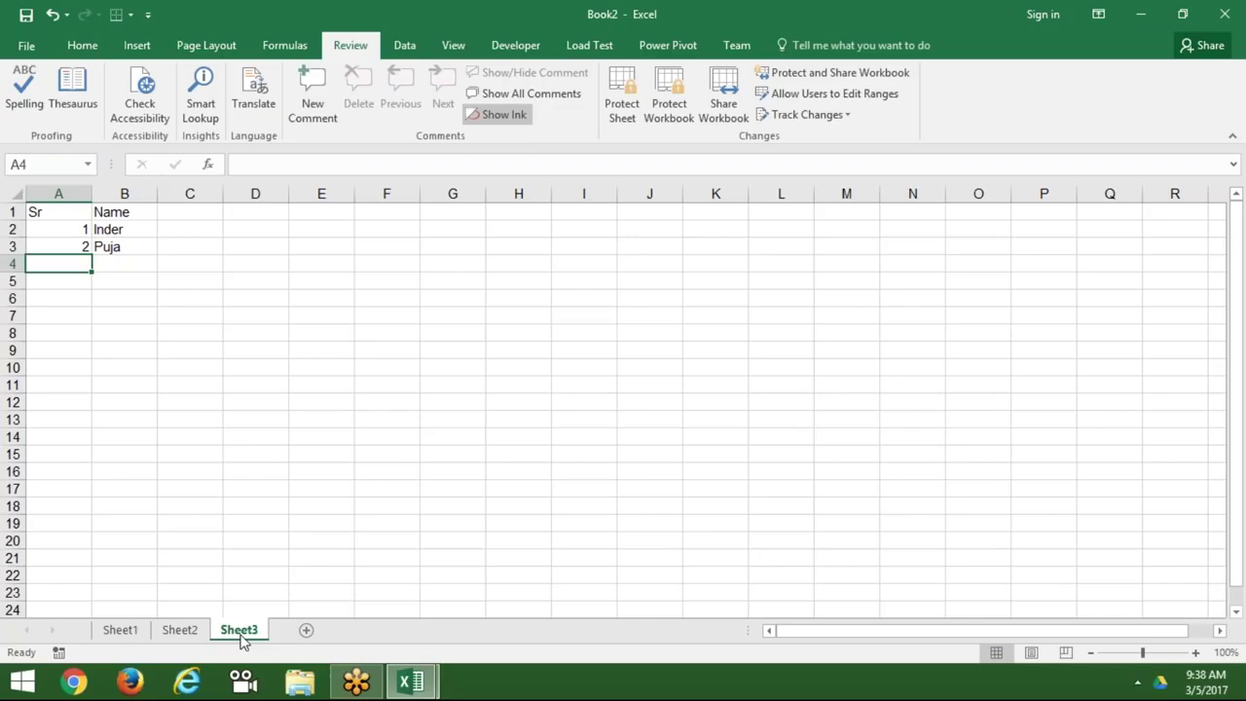
pyautogui.press('Up')
pyautogui.press('Delete')
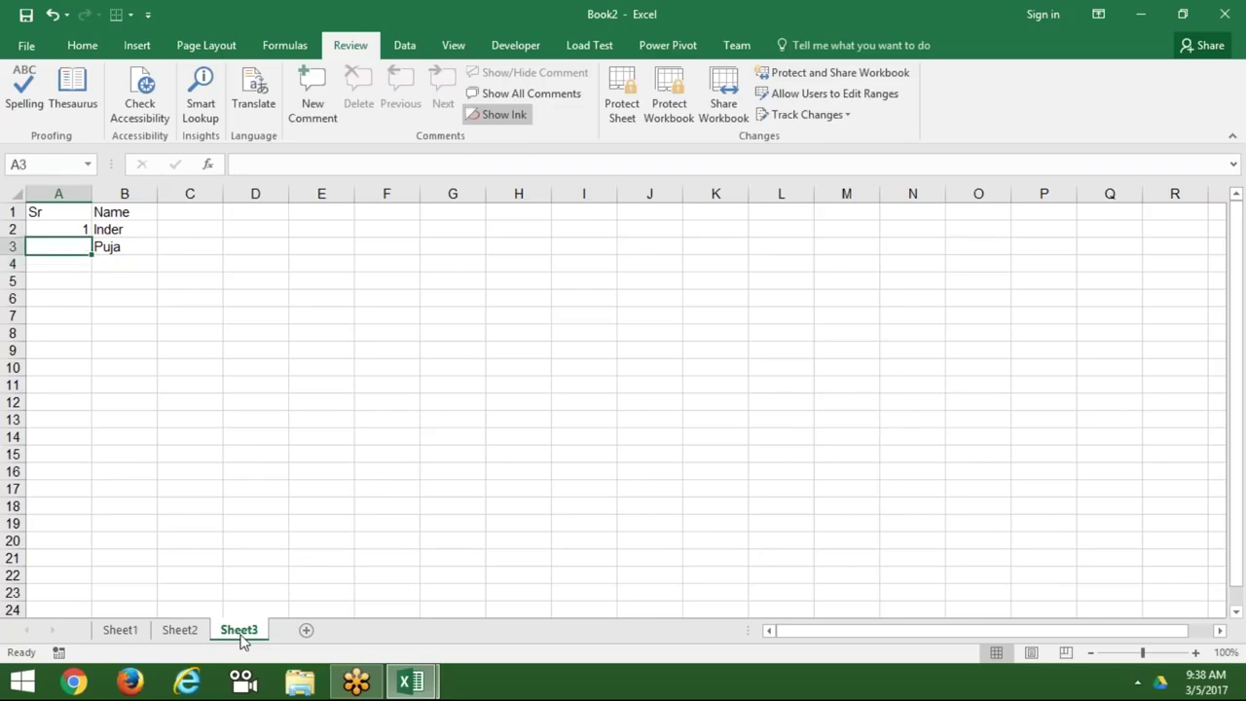
# Enter =IF(B3>0,A2+1,"") in A3 so Puja is numbered 2
pyautogui.write('=if')
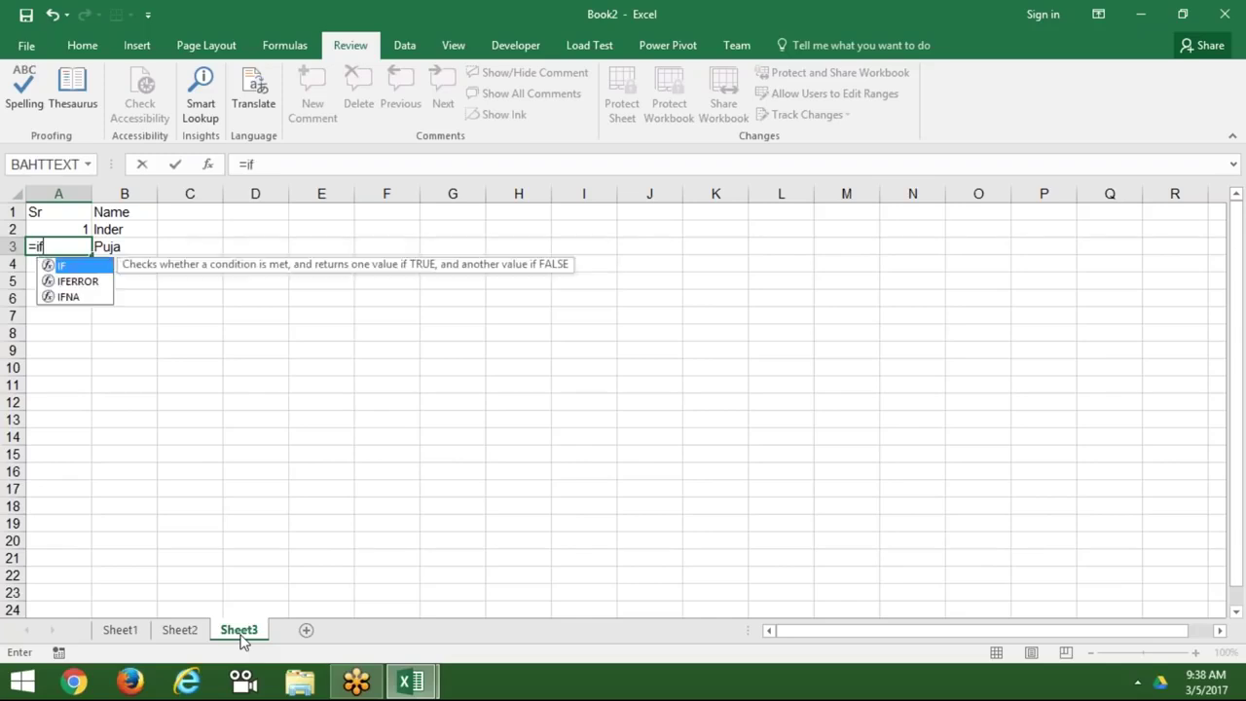
pyautogui.press('Tab')
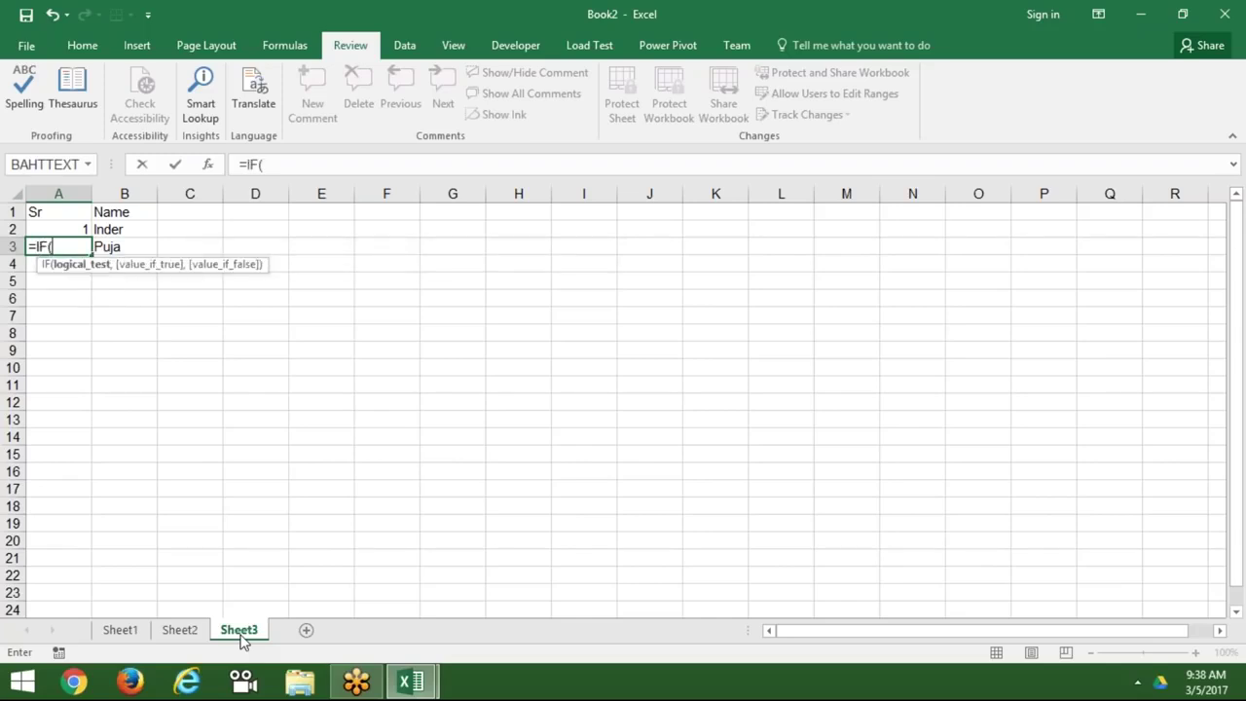
pyautogui.press('Right')
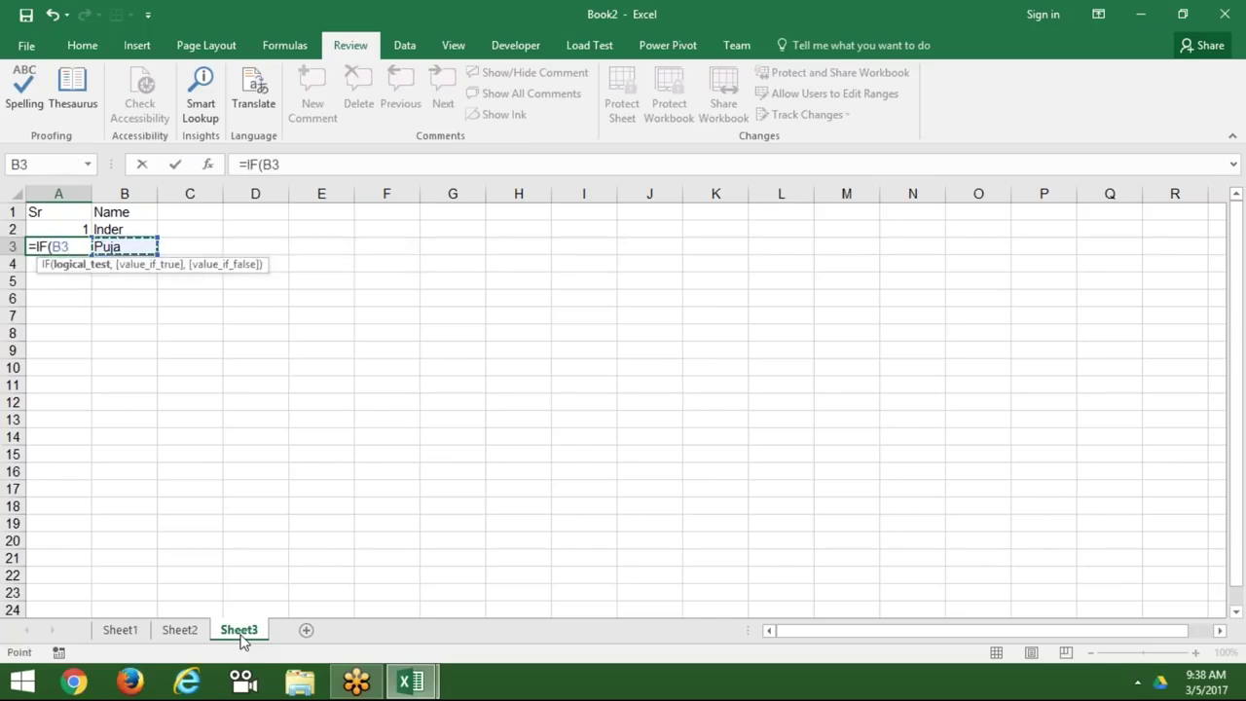
pyautogui.write('>0')
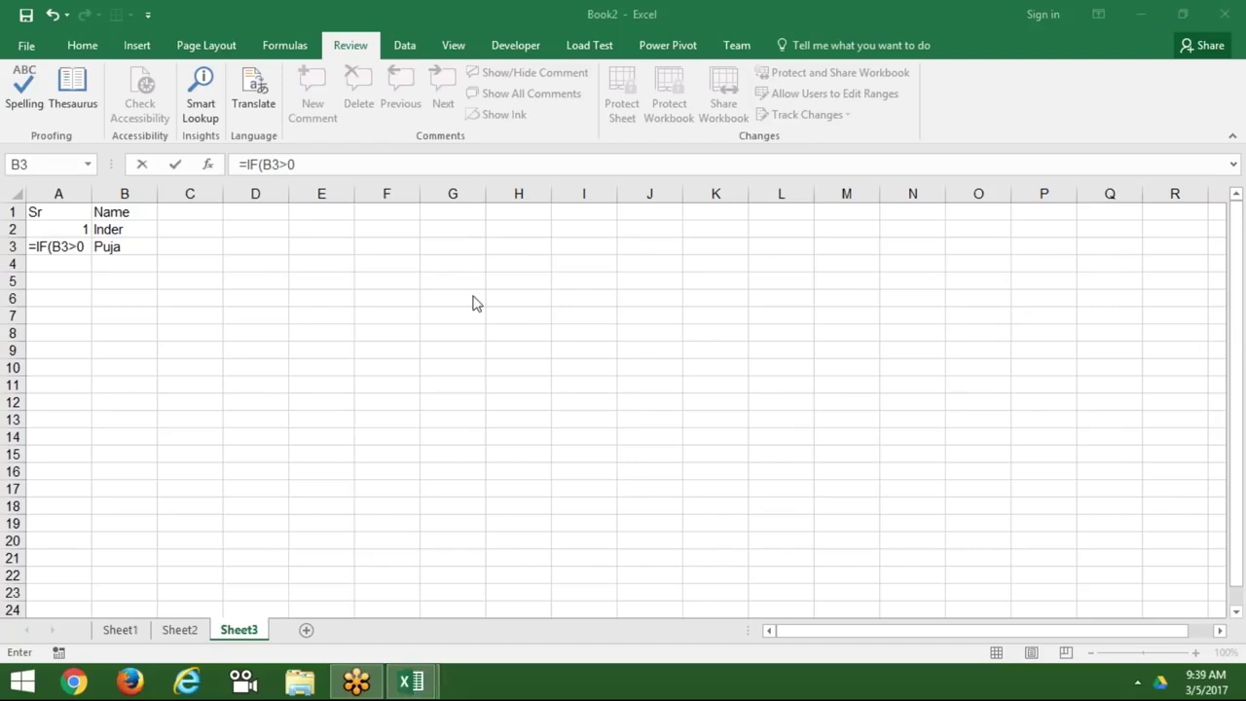
pyautogui.click(105, 246)
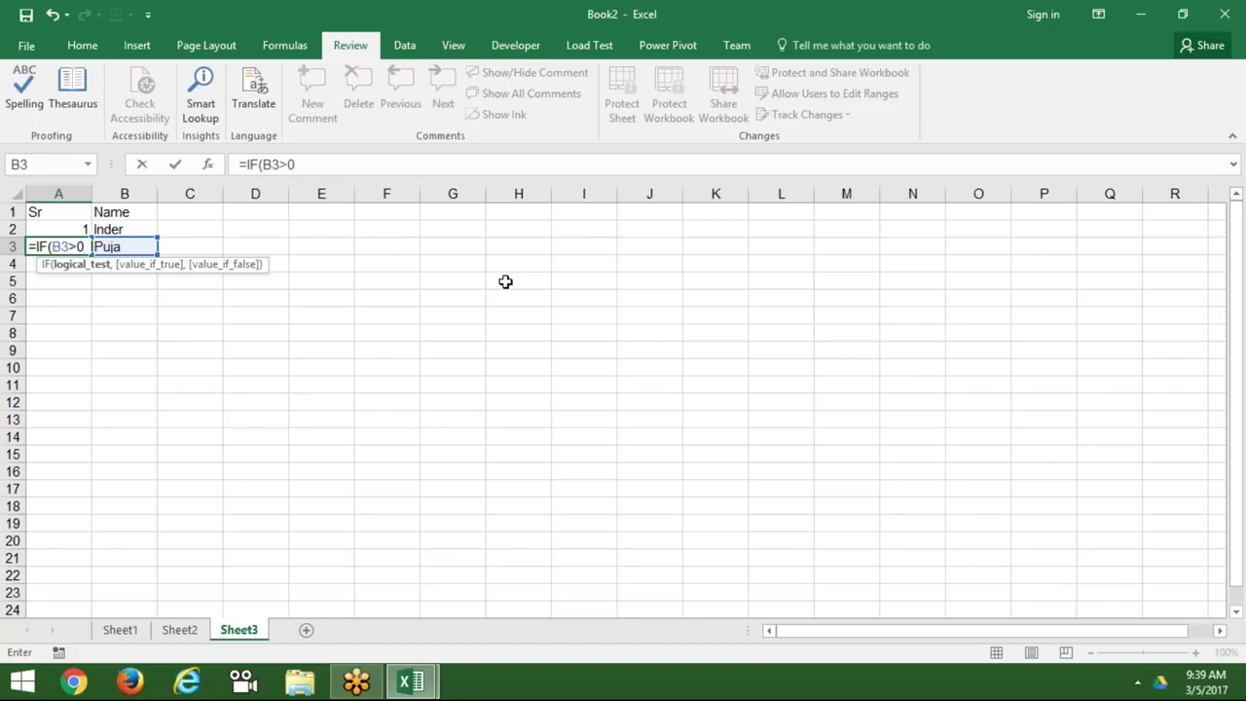
pyautogui.write(',')
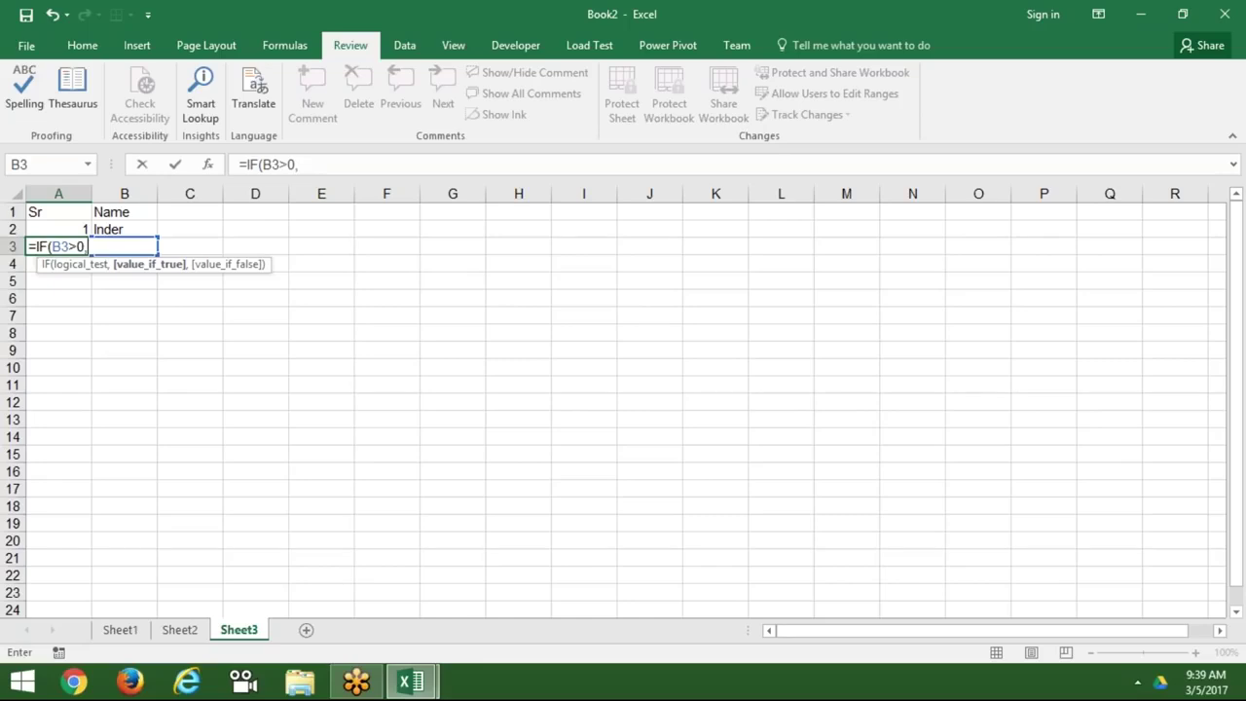
pyautogui.click(68, 230)
pyautogui.write('+1')
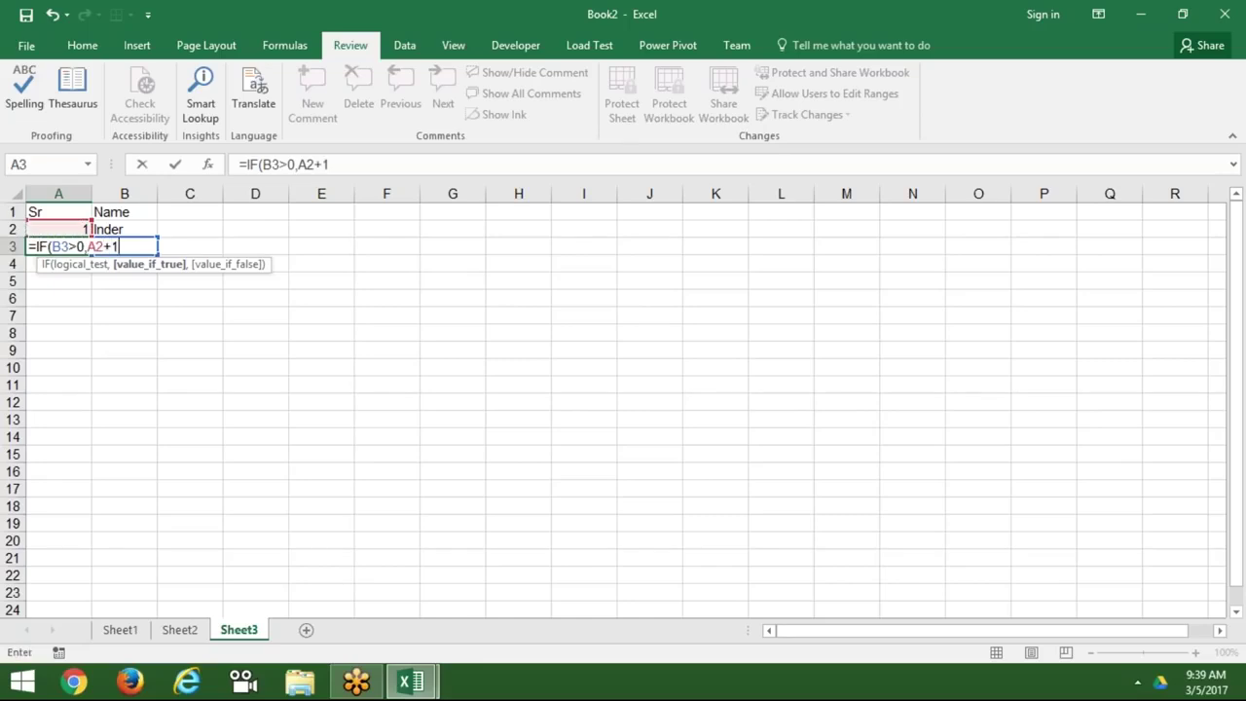
pyautogui.write(',')
pyautogui.write('""')
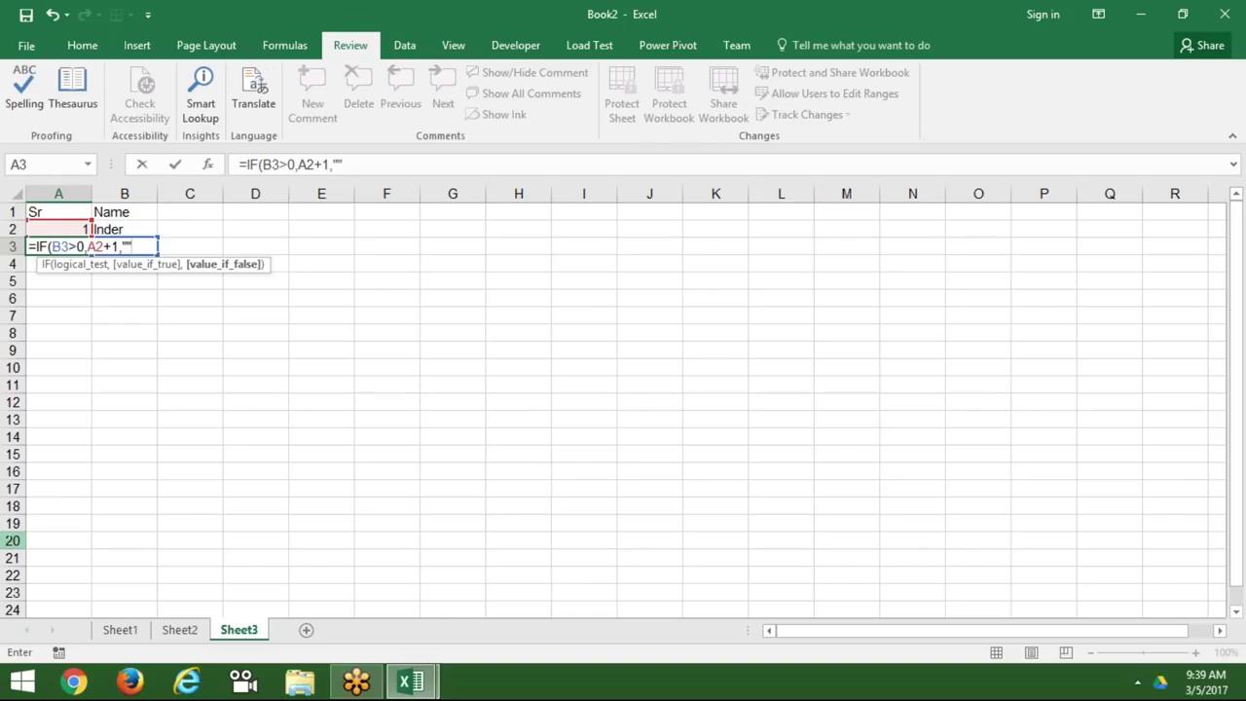
pyautogui.press('Return')
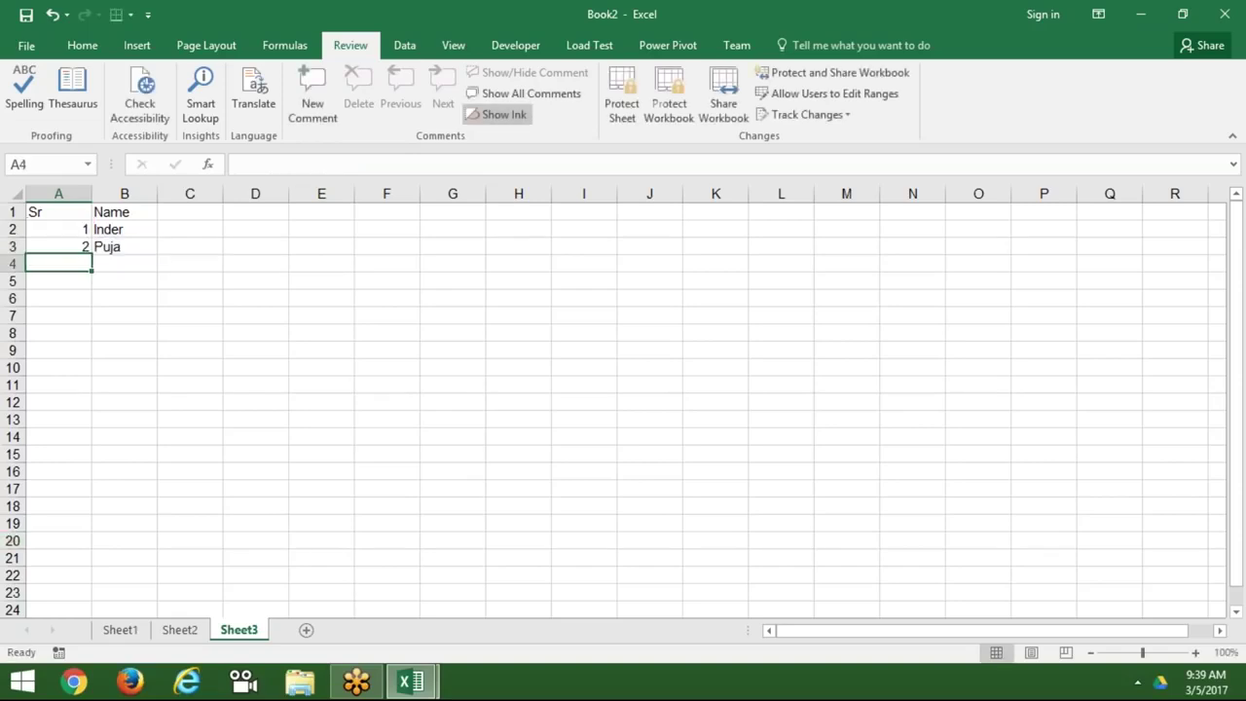
# Copy the A3 serial formula down column A to row 26
pyautogui.click(86, 249)
pyautogui.moveTo(86, 249); pyautogui.dragTo(88, 598)
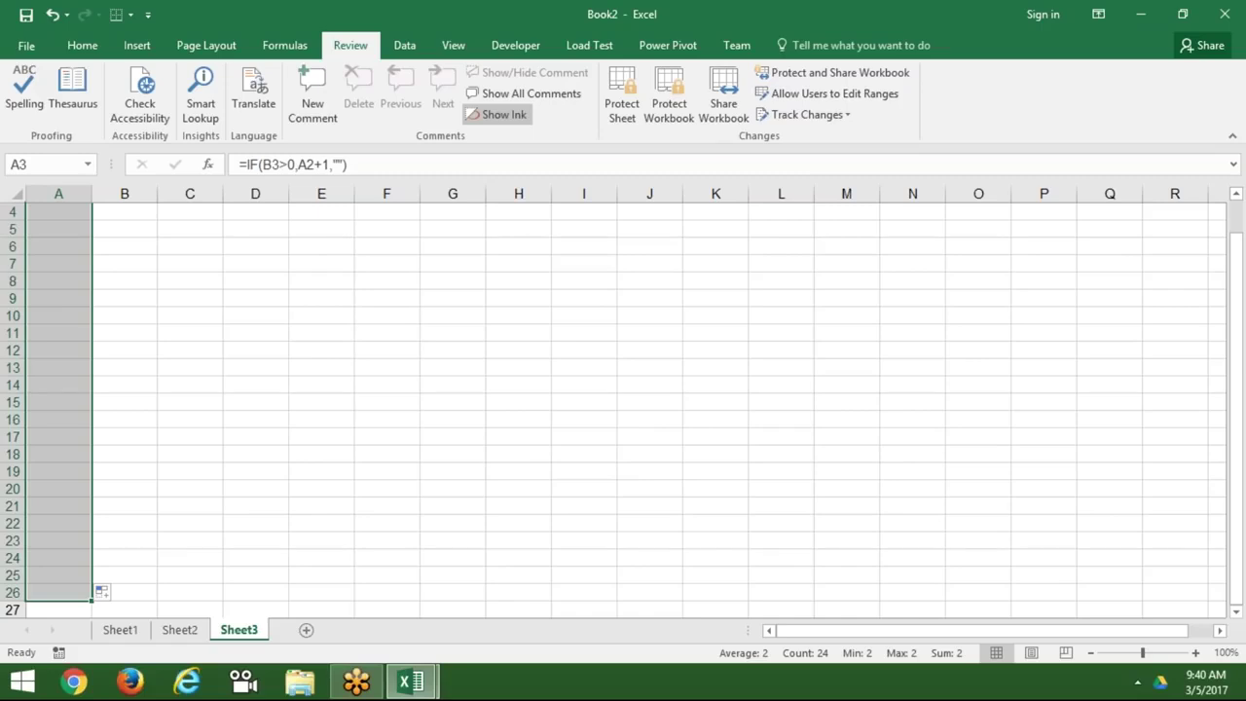
pyautogui.press('Up')
pyautogui.press('Down')
# Add the names Mona in B4, Indu in B5 and om in B7, leaving row 6 empty
pyautogui.click(124, 264)
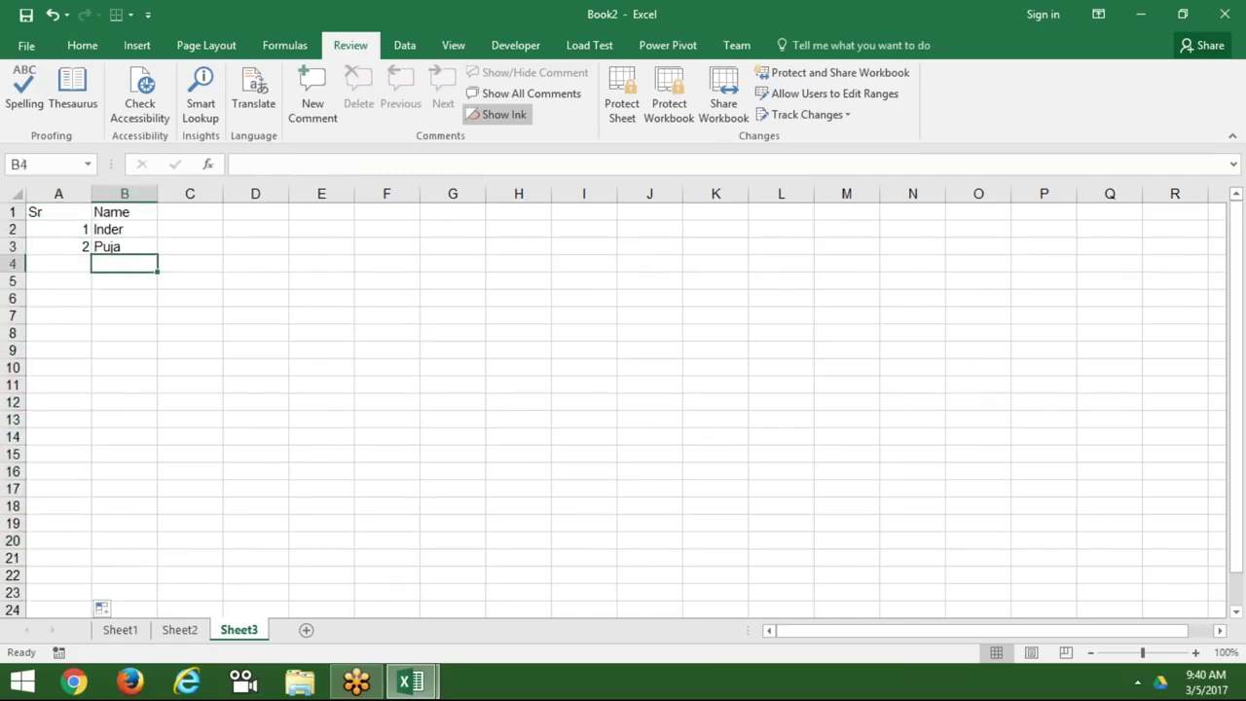
pyautogui.write('Mona')
pyautogui.press('Return')
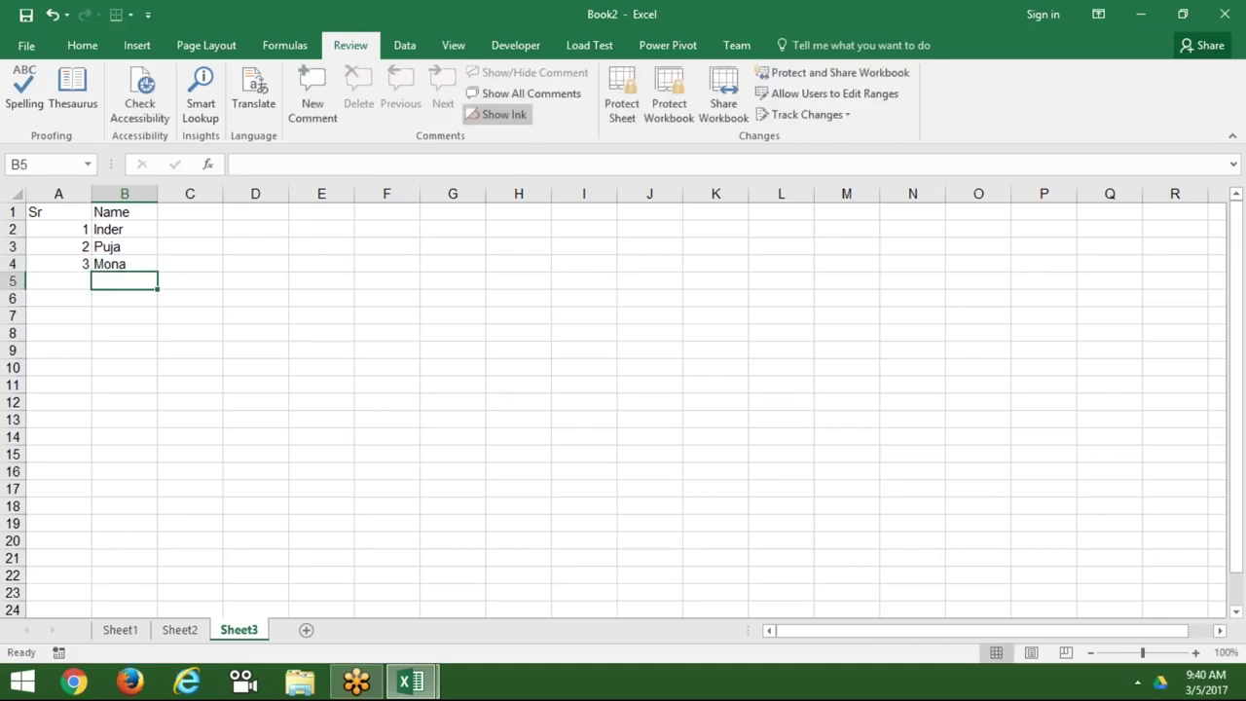
pyautogui.write('I')
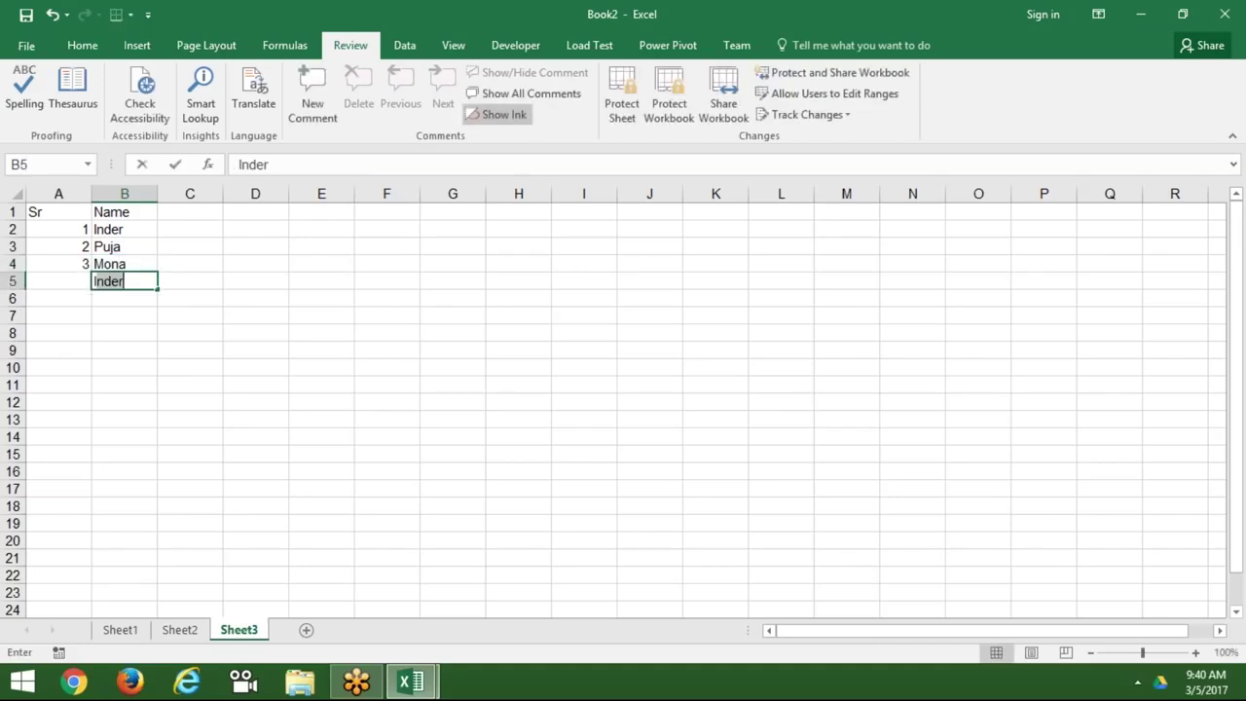
pyautogui.write('ndu')
pyautogui.press('Return')
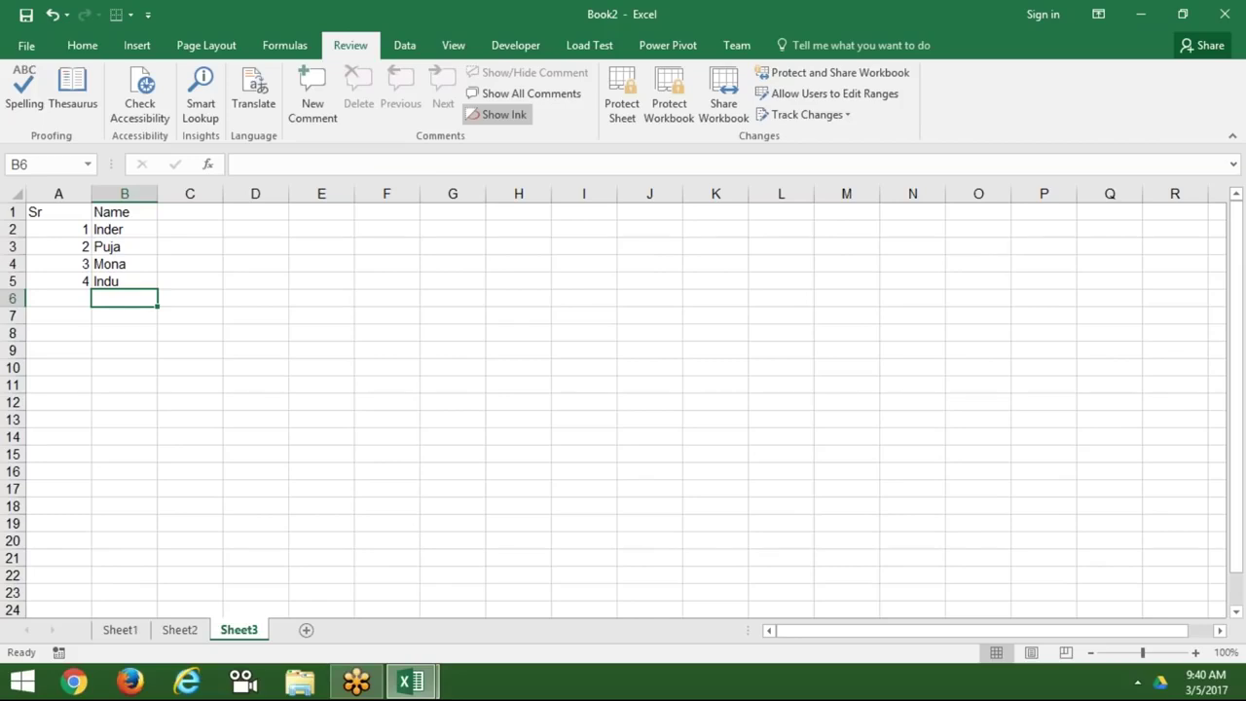
pyautogui.click(124, 314)
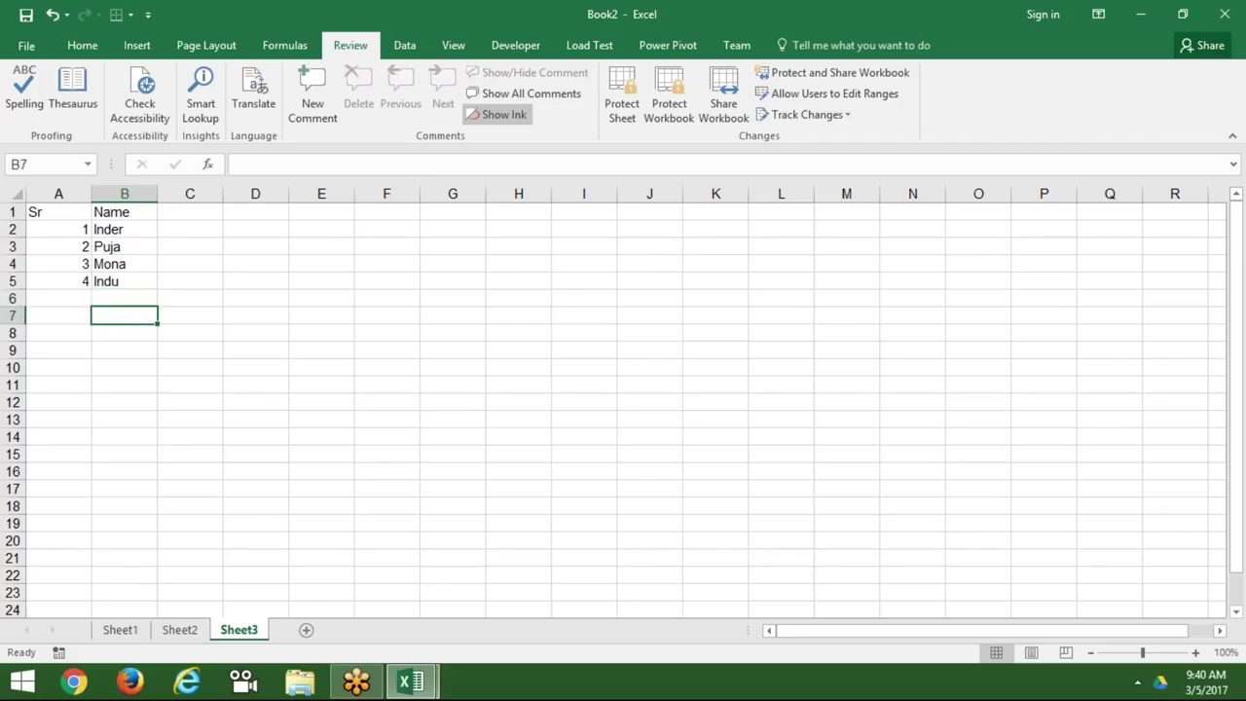
pyautogui.write('om')
pyautogui.press('Return')
# Inspect the #VALUE! formula in A7 and re-commit the blank A6 formula
pyautogui.click(124, 315)
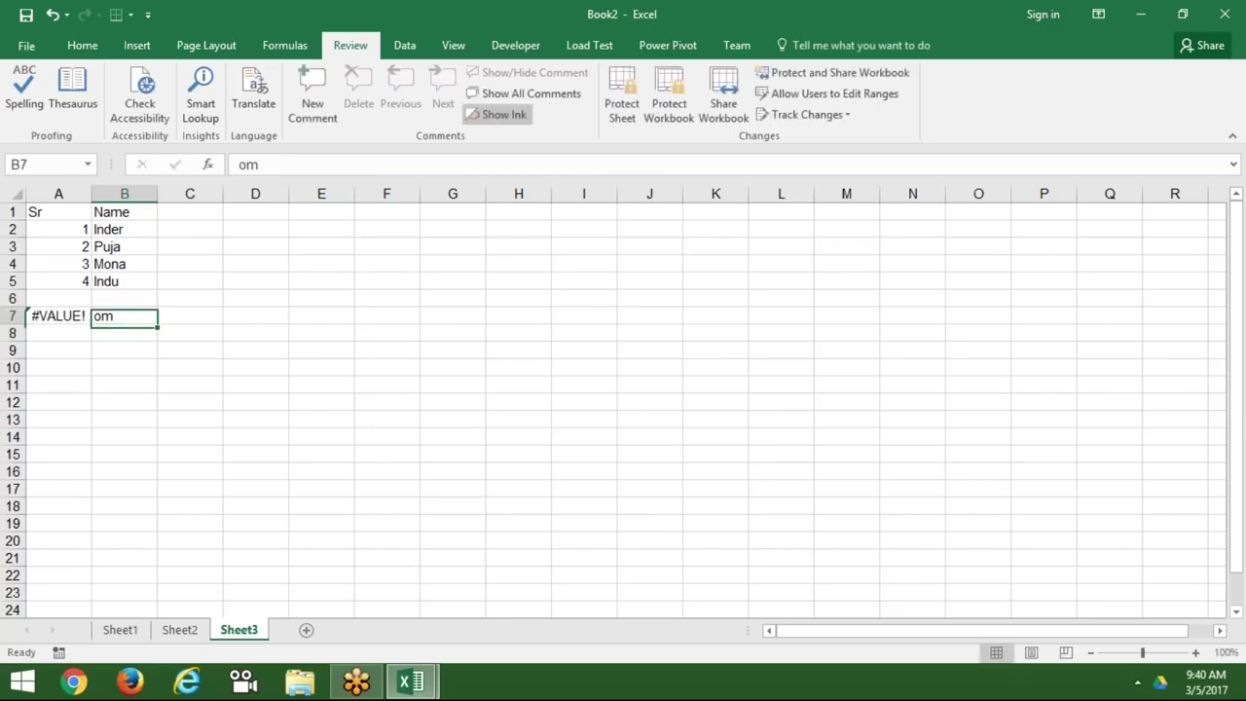
pyautogui.click(58, 315)
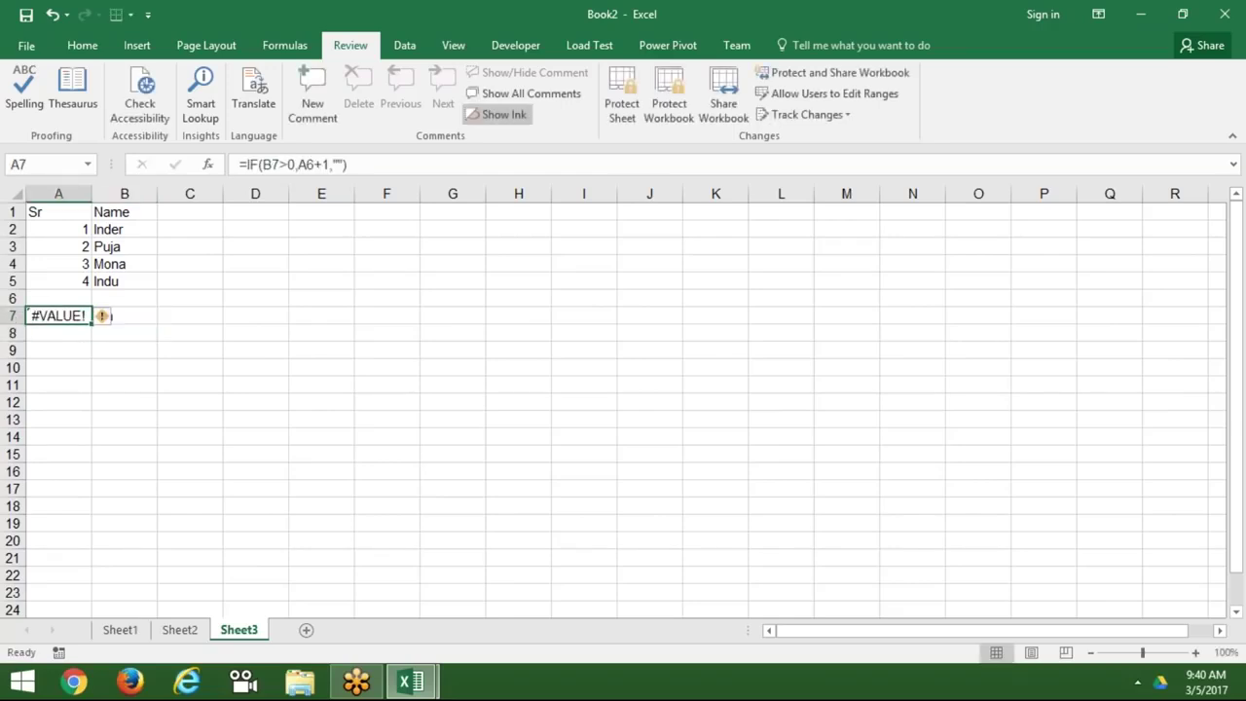
pyautogui.press('Up')
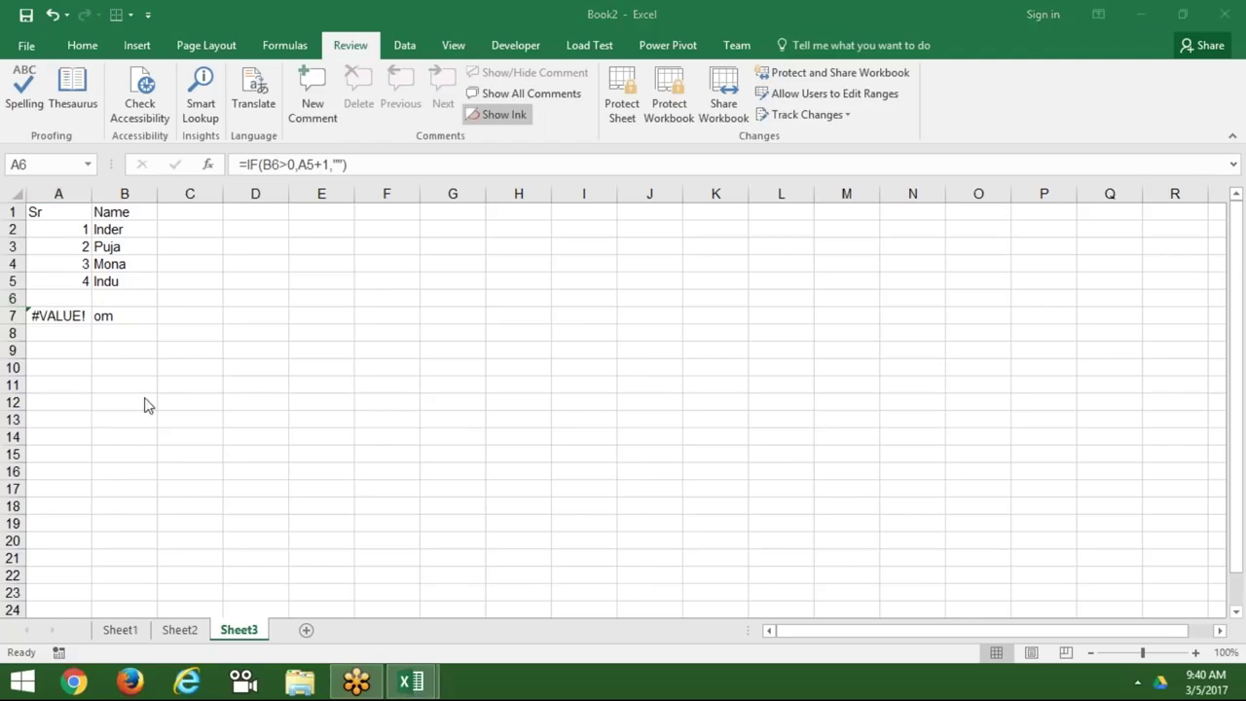
pyautogui.doubleClick(64, 295)
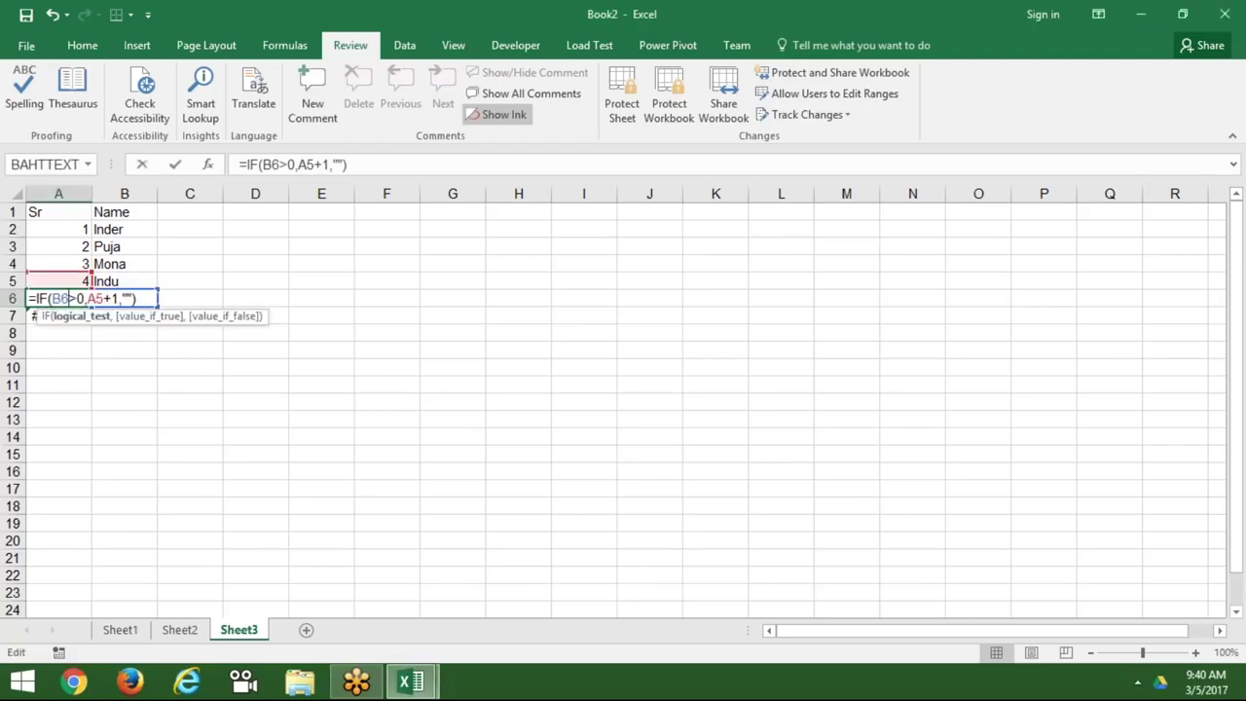
pyautogui.moveTo(134, 298); pyautogui.dragTo(118, 298)
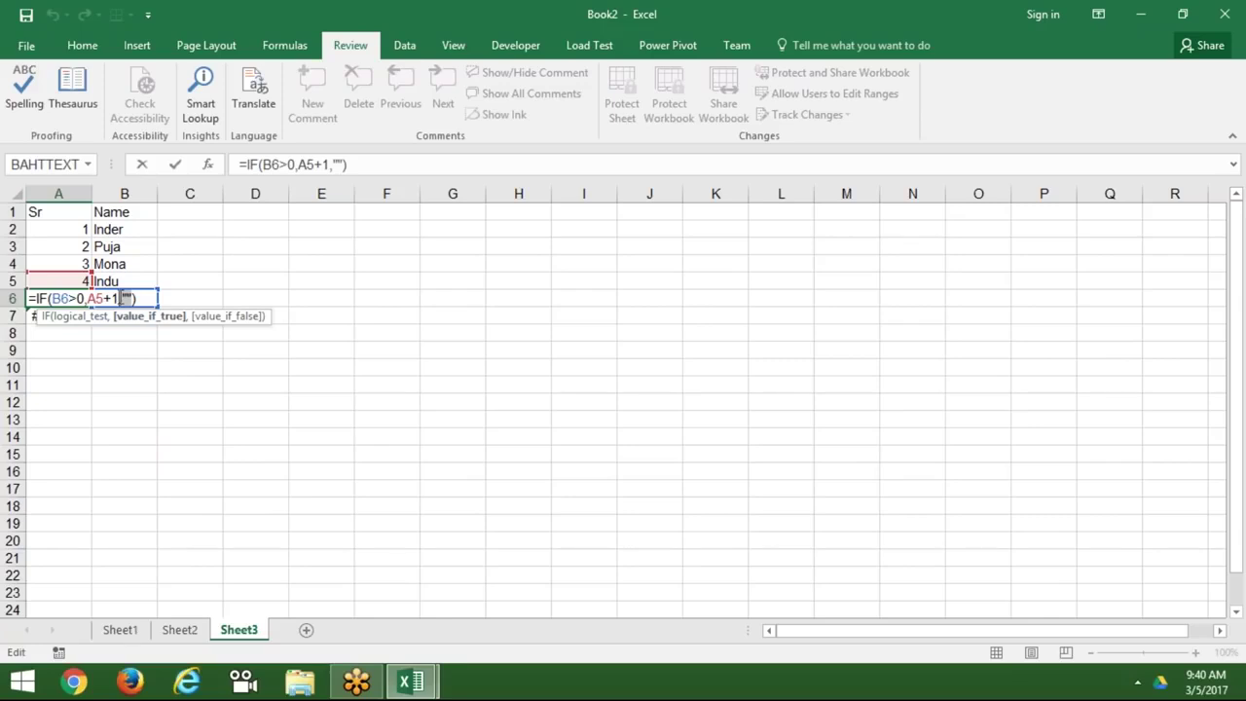
pyautogui.hotkey('ctrl', 'Return')
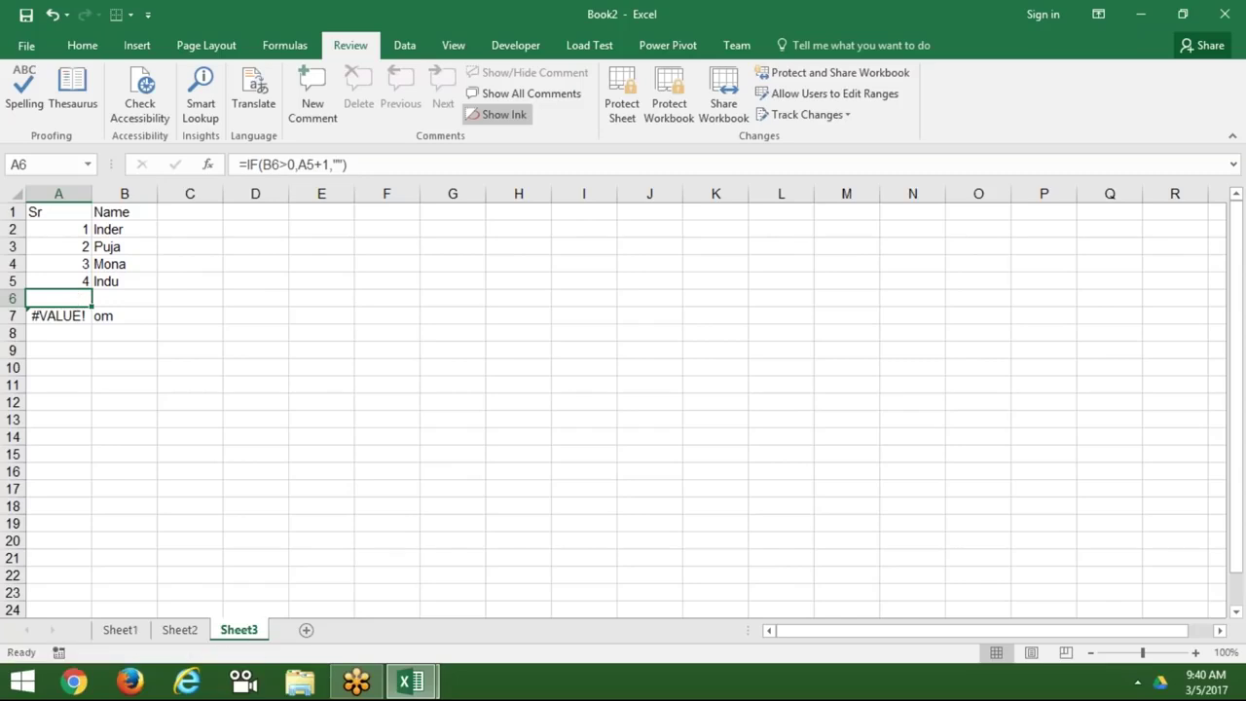
# Enter =IF(B2>0,MAX(C1:C1)+1,"") in C2 so it returns 1 beside Inder
pyautogui.press('Up')
pyautogui.press('Up')
pyautogui.press('Up')
pyautogui.press('Up')
pyautogui.press('Right')
pyautogui.press('Right')
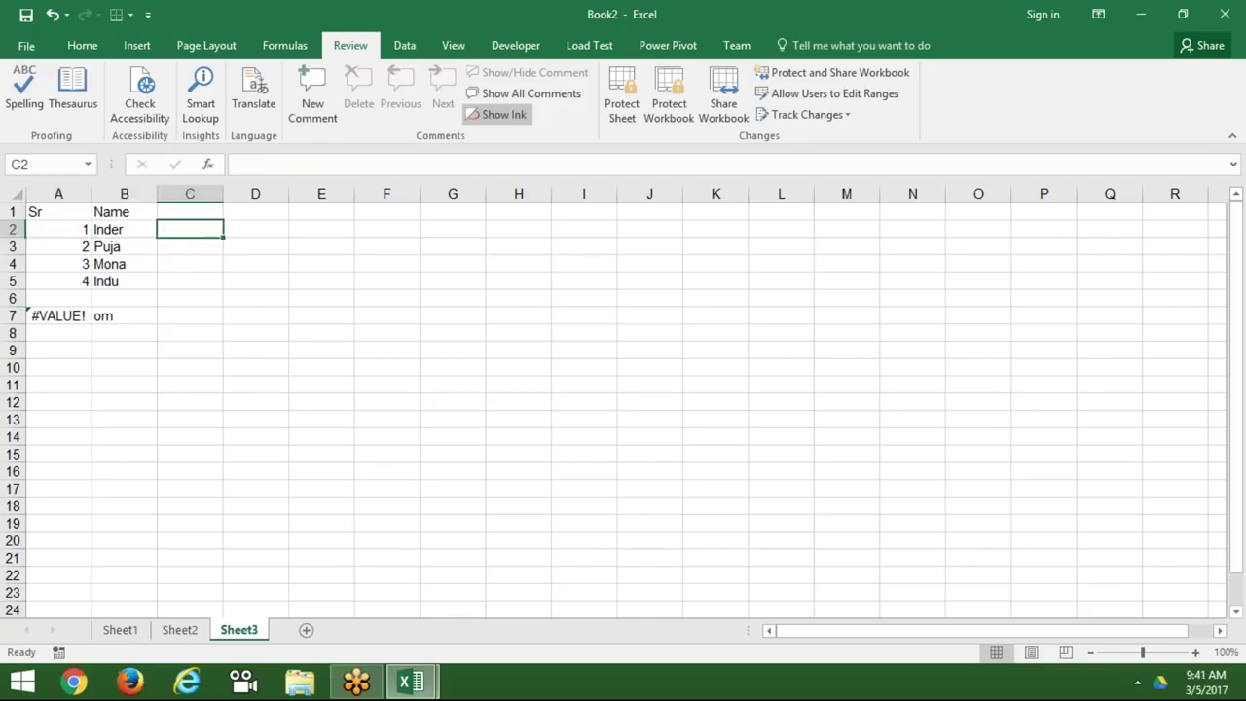
pyautogui.write('=')
pyautogui.write('if')
pyautogui.press('Tab')
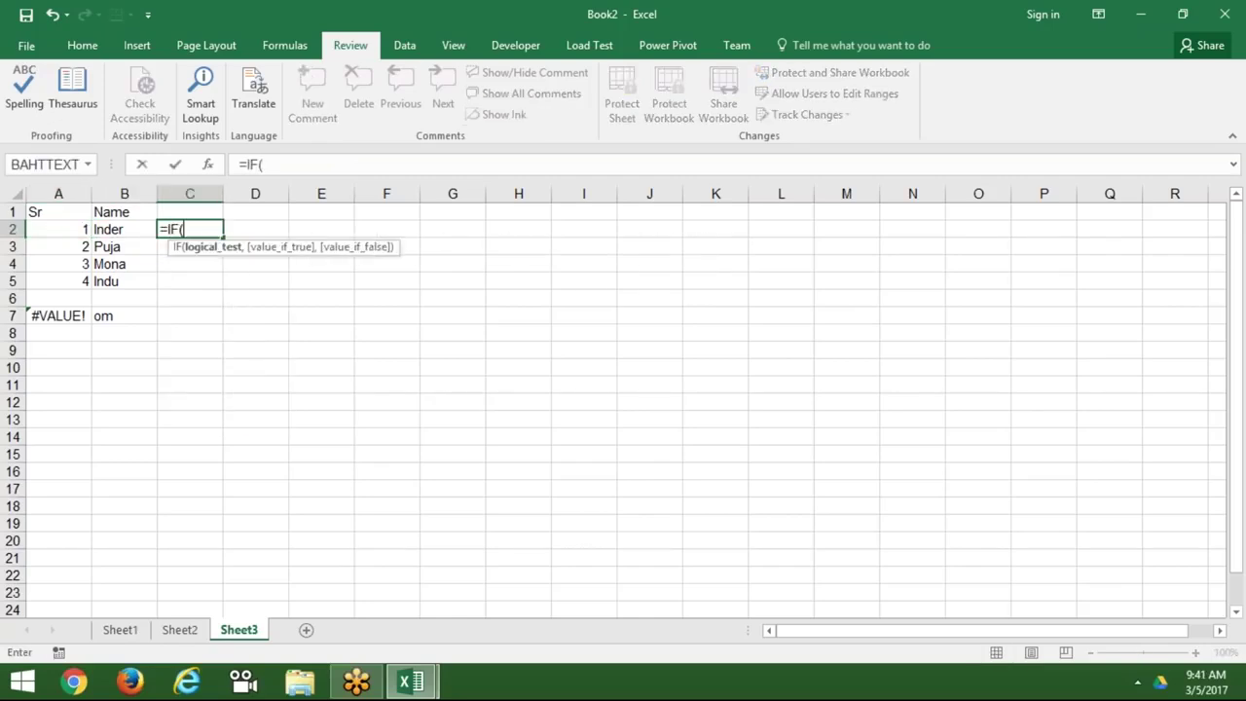
pyautogui.click(120, 228)
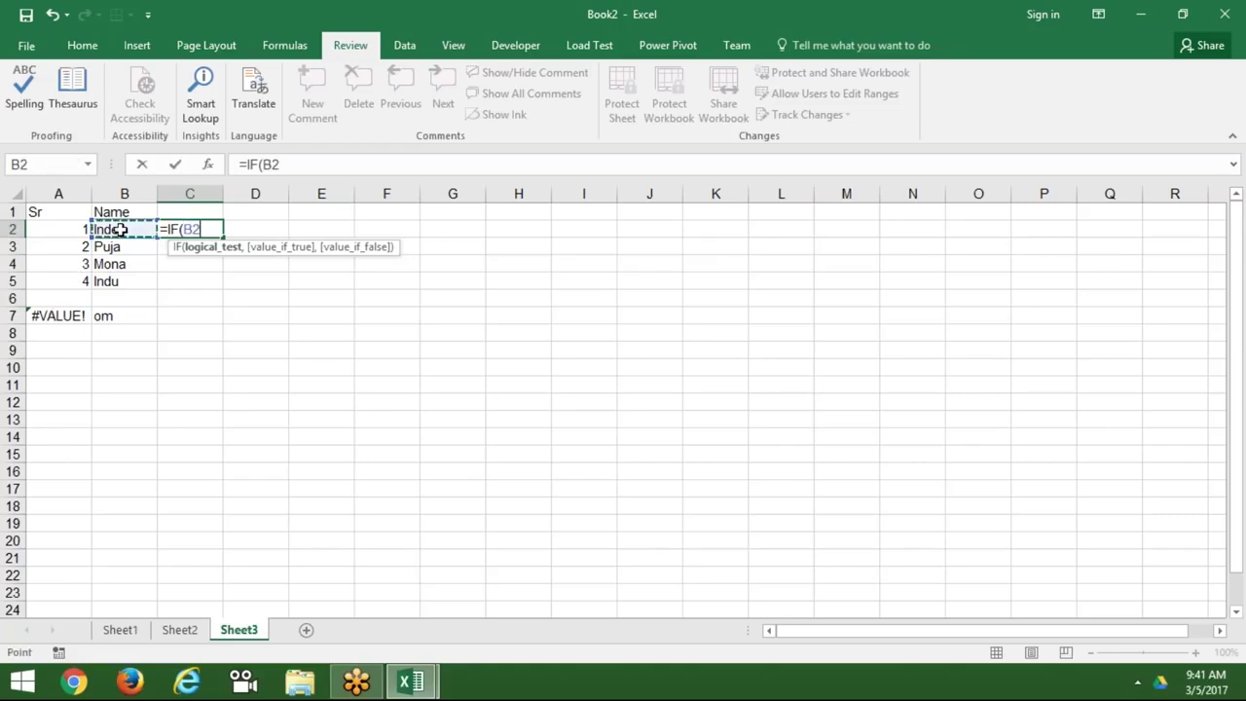
pyautogui.write('>0,')
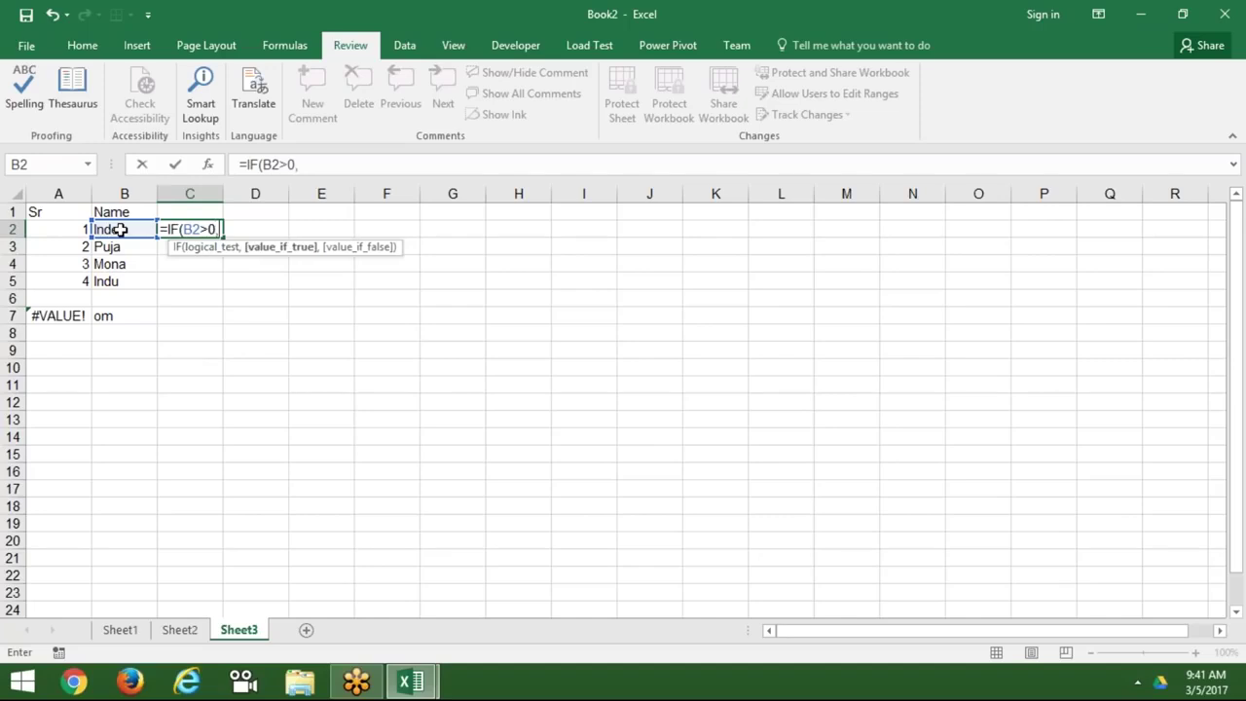
pyautogui.write('ma')
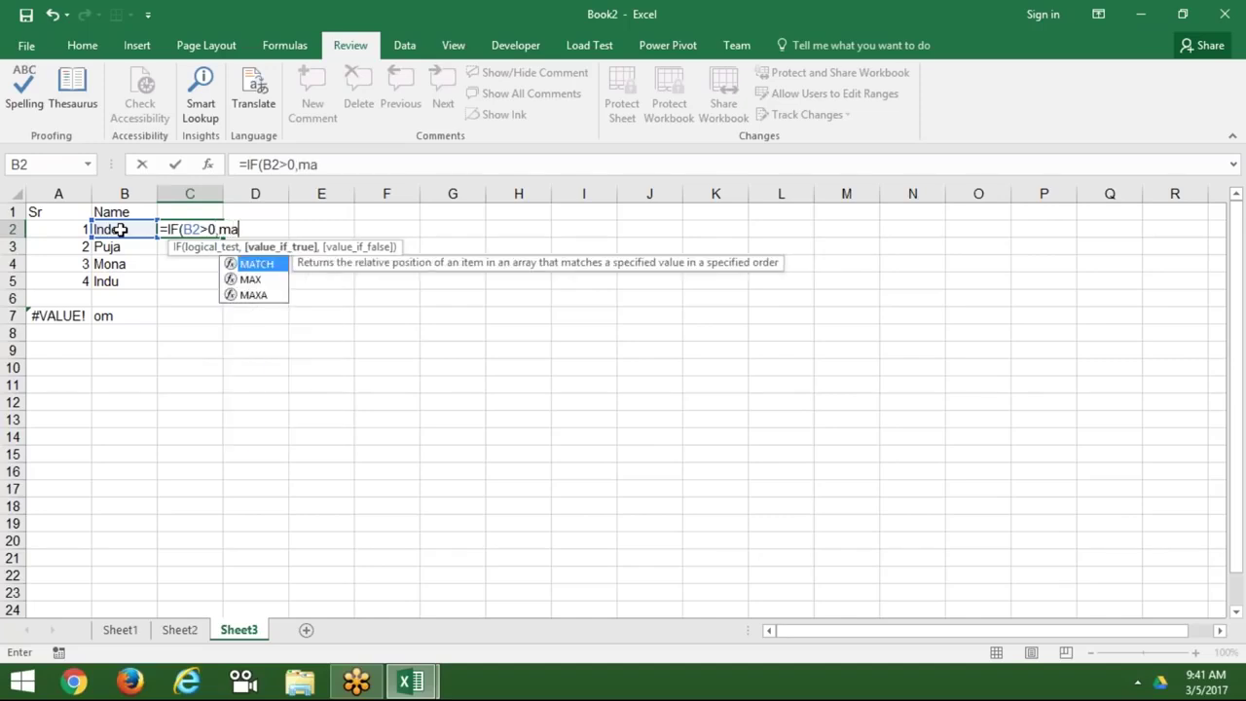
pyautogui.write('x')
pyautogui.press('Tab')
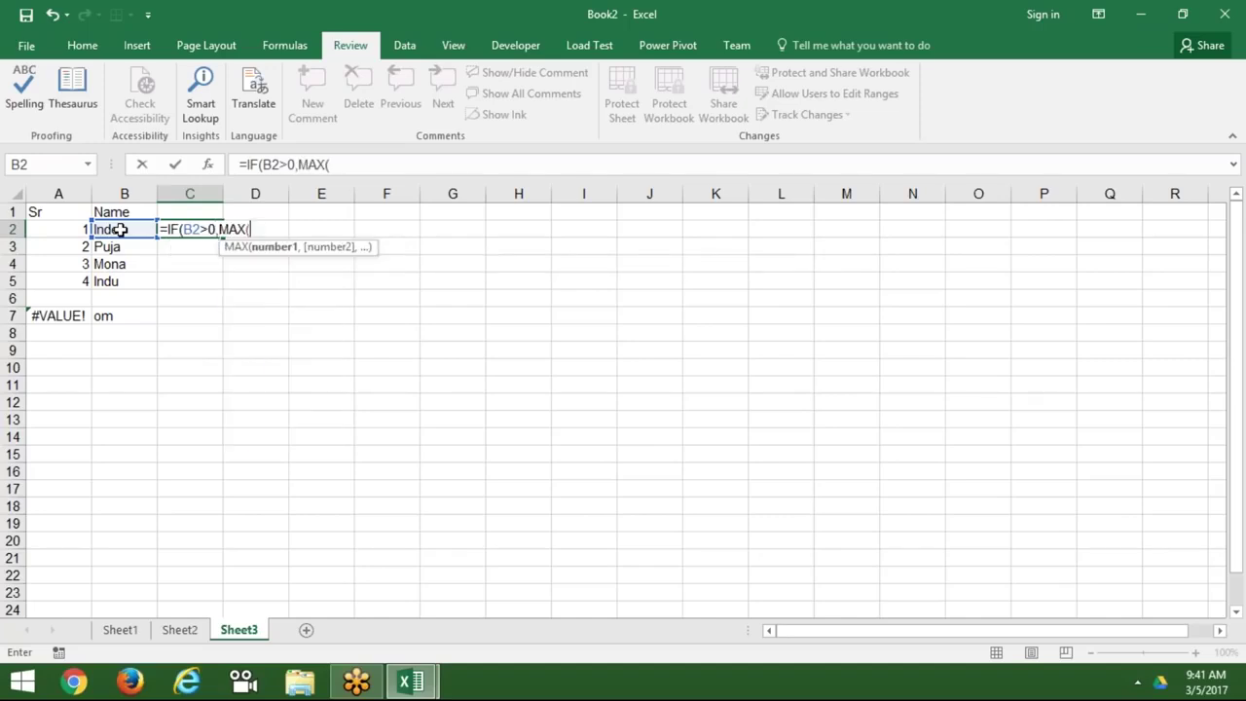
pyautogui.click(130, 212)
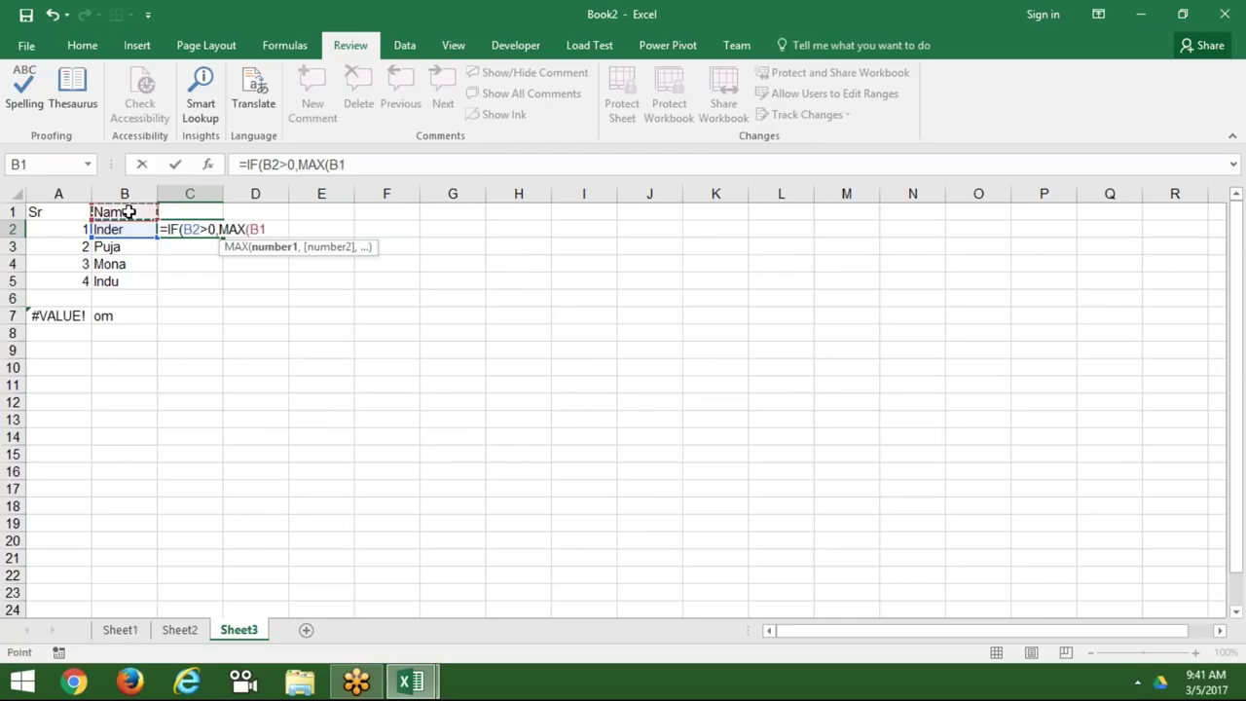
pyautogui.click(205, 213)
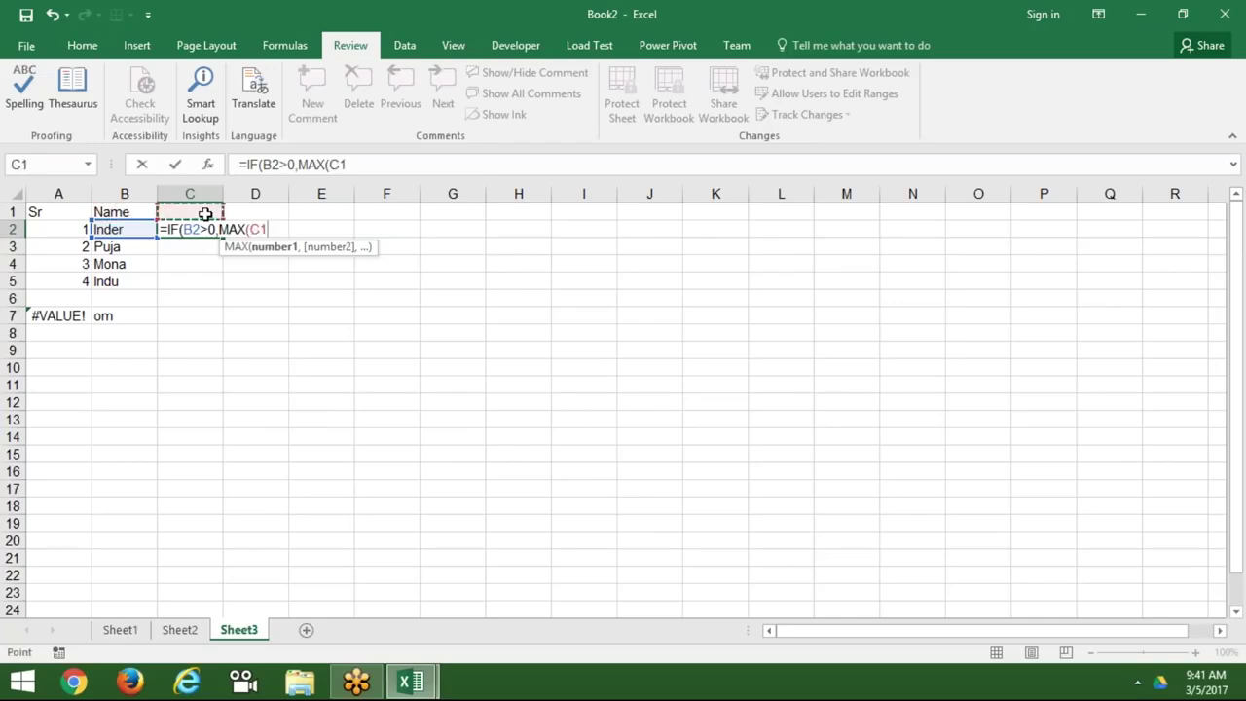
pyautogui.press('F8')
pyautogui.write(')+')
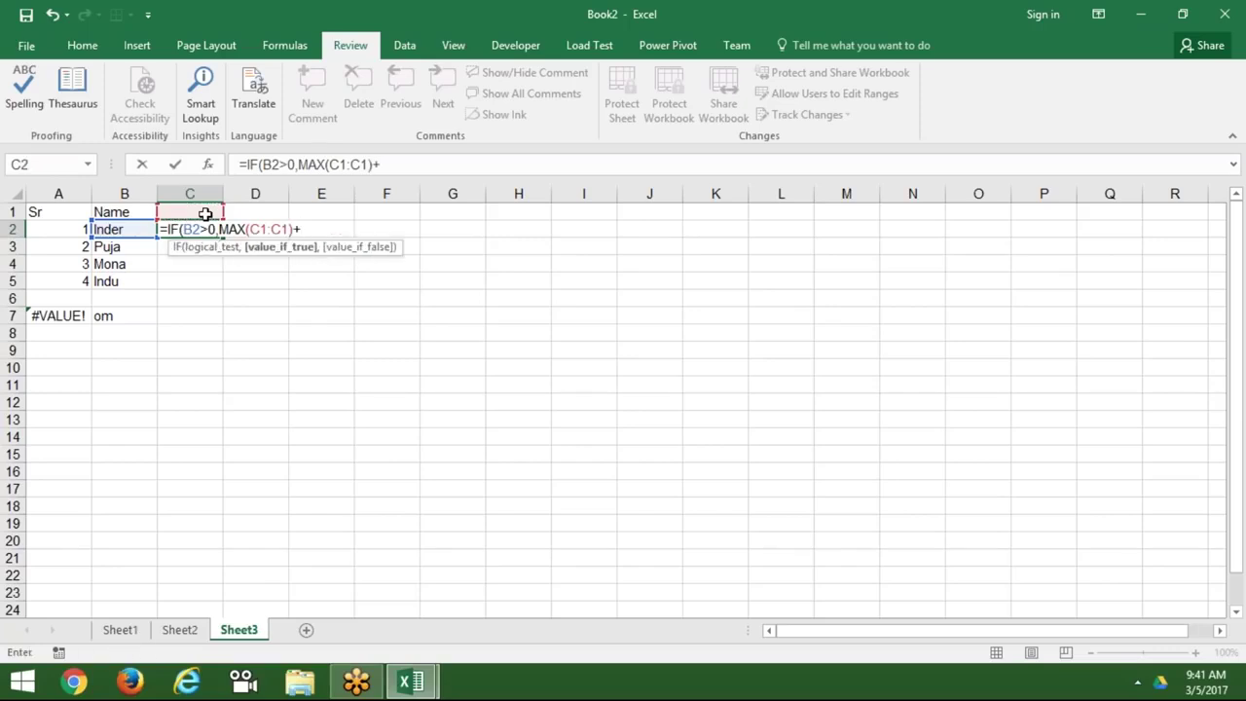
pyautogui.write('1')
pyautogui.write(',""')
pyautogui.press('Return')
# Give column C the header 'Sr' in cell C1
pyautogui.press('Return')
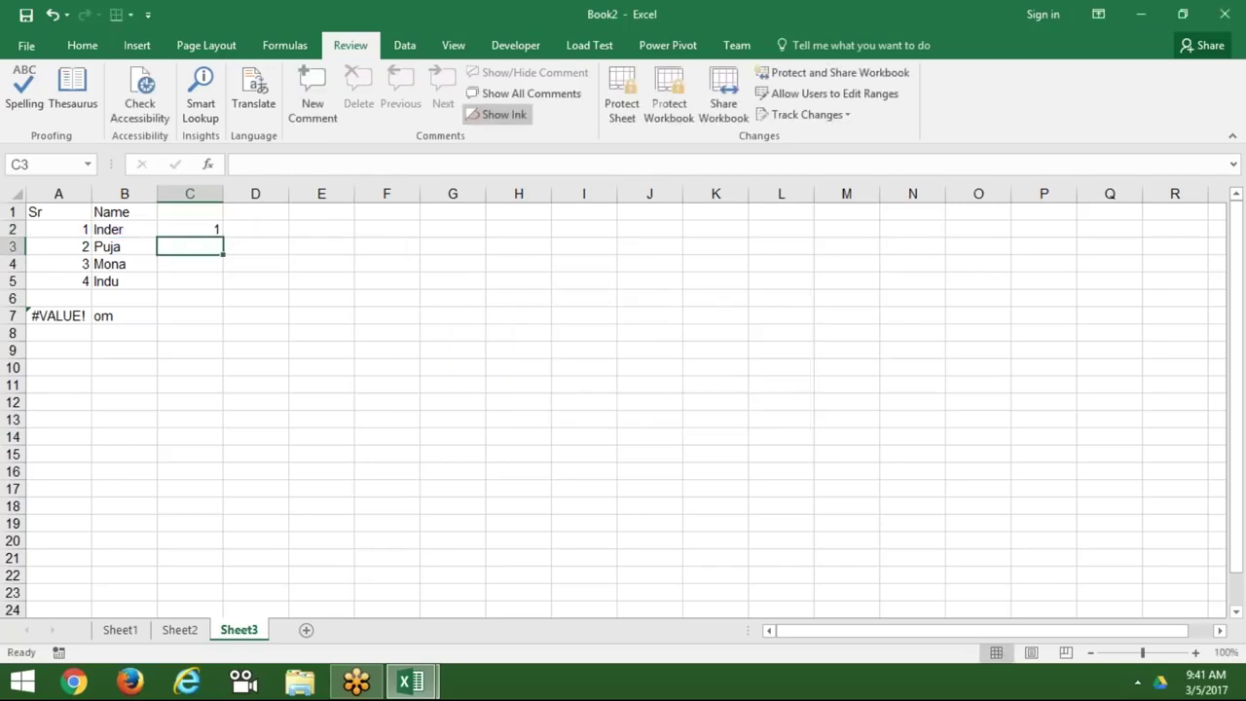
pyautogui.click(190, 211)
pyautogui.doubleClick(190, 211)
pyautogui.write('Sr')
pyautogui.press('Return')
# Anchor C2's MAX range start as $C$1 and fill the formula down to C5
pyautogui.doubleClick(200, 228)
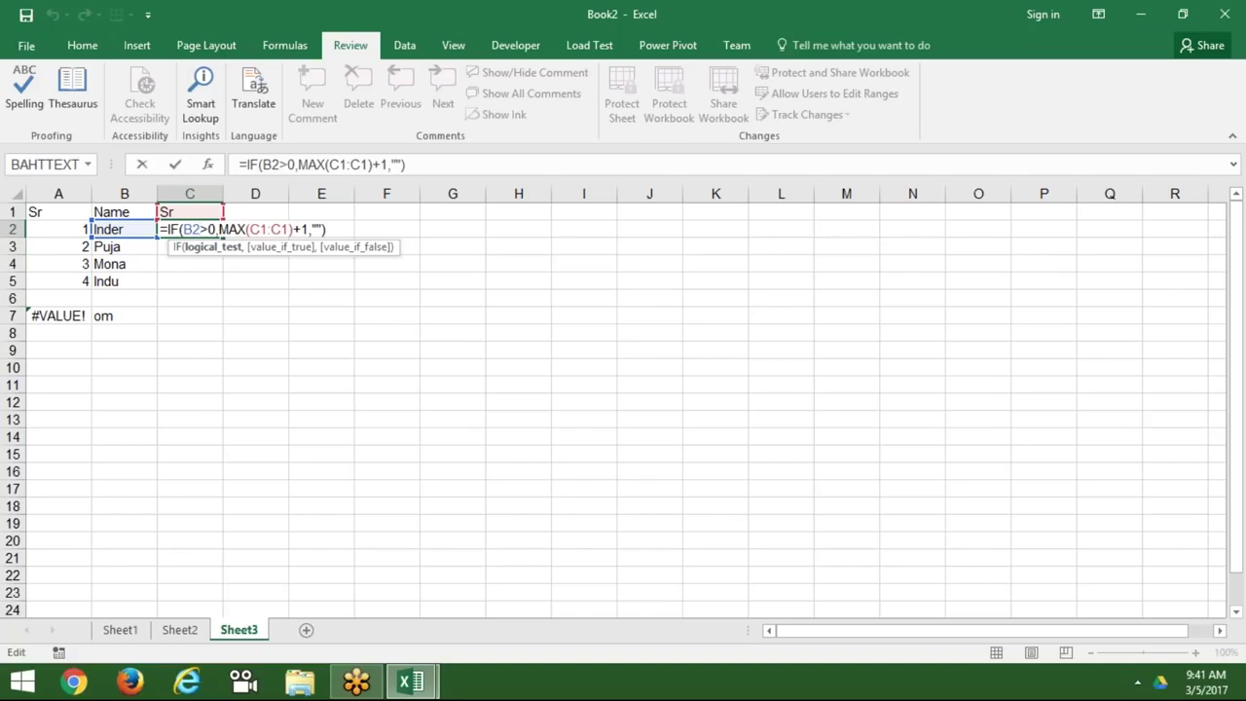
pyautogui.click(263, 228)
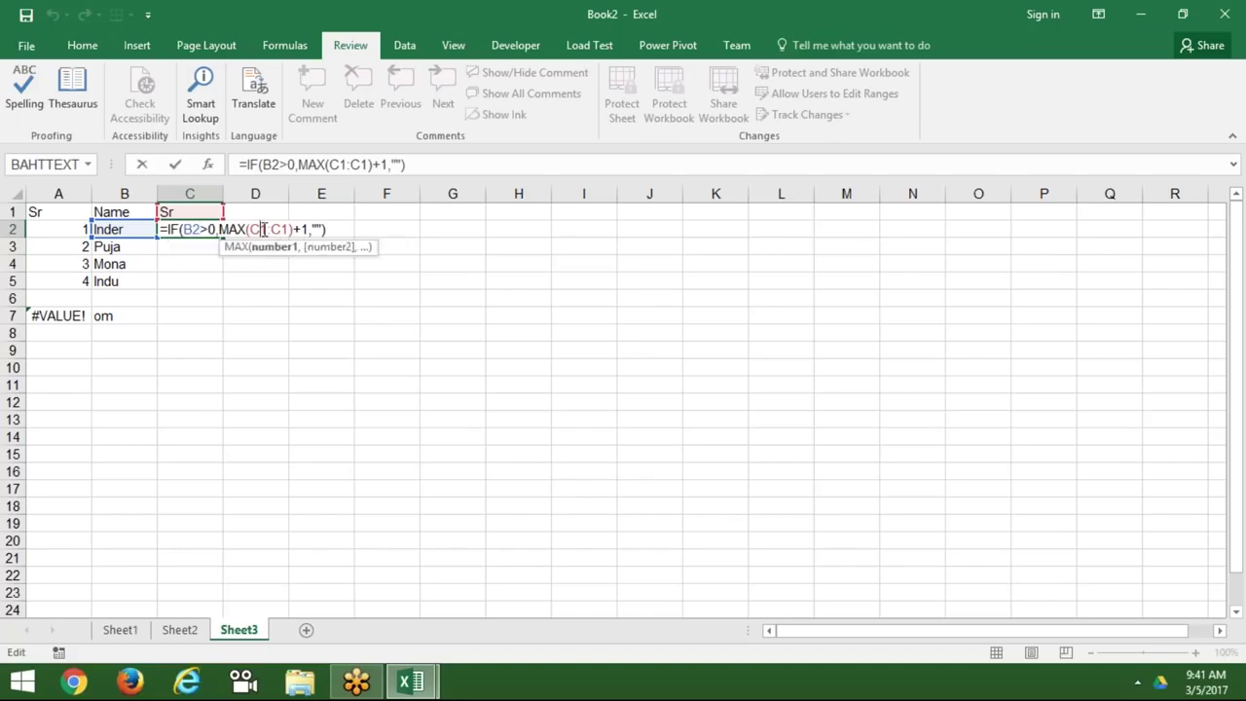
pyautogui.press('F4')
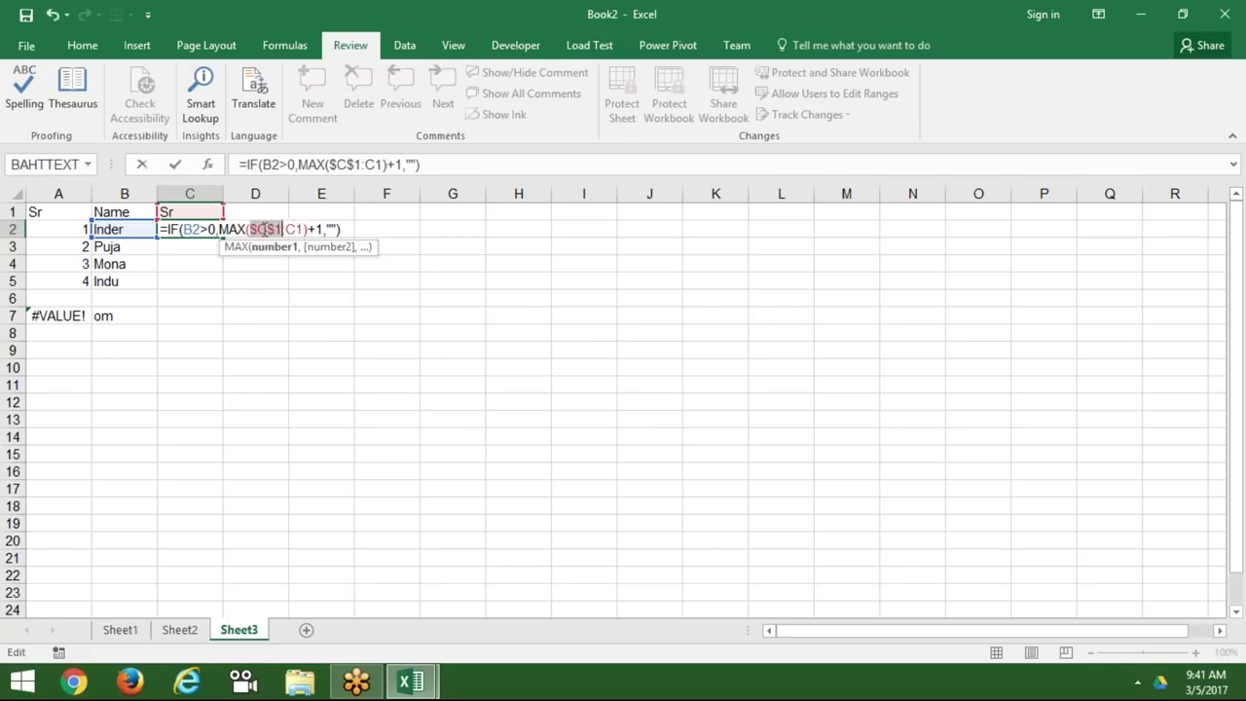
pyautogui.press('Return')
pyautogui.press('Up')
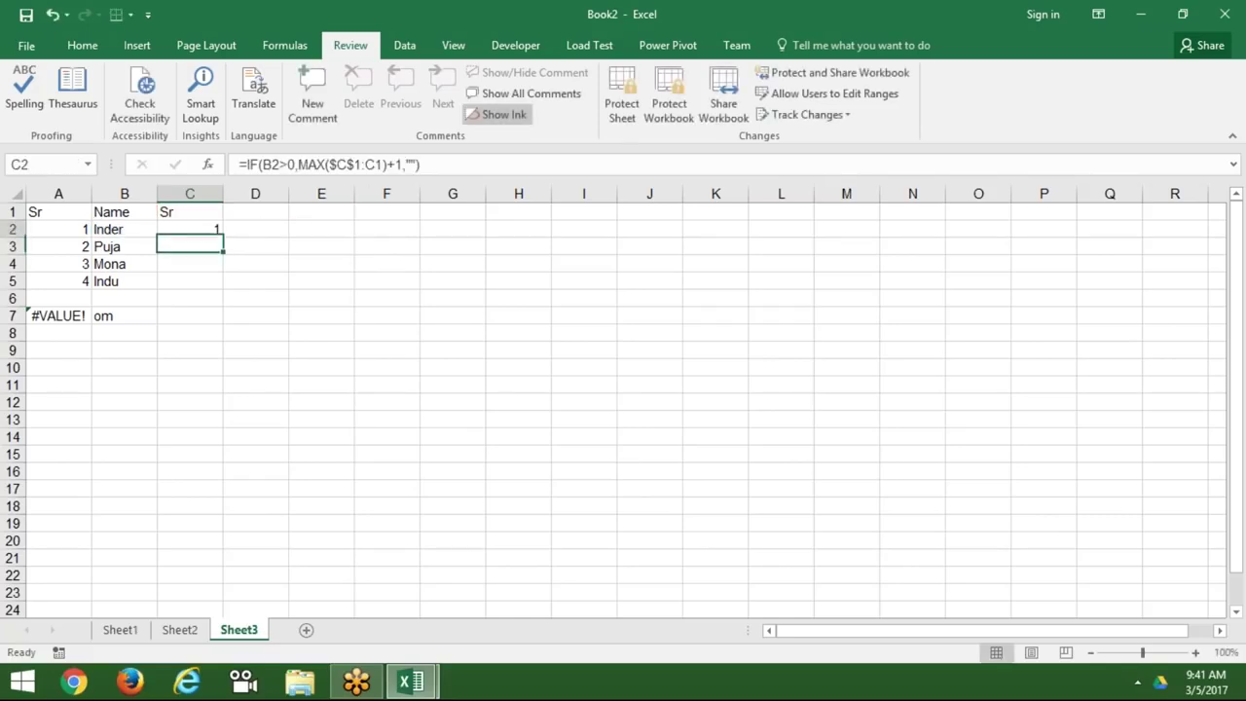
pyautogui.hotkey('shift', 'Down')
pyautogui.hotkey('shift', 'Down')
pyautogui.hotkey('shift', 'Down')
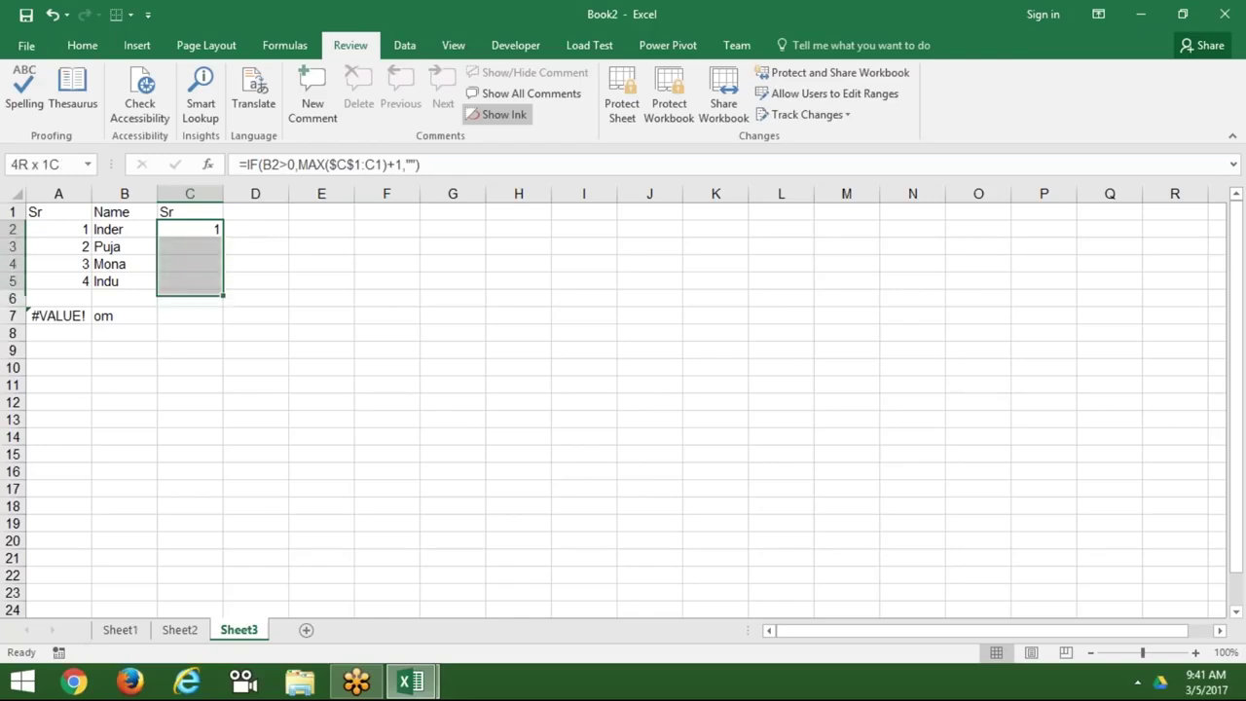
pyautogui.hotkey('ctrl', 'd')
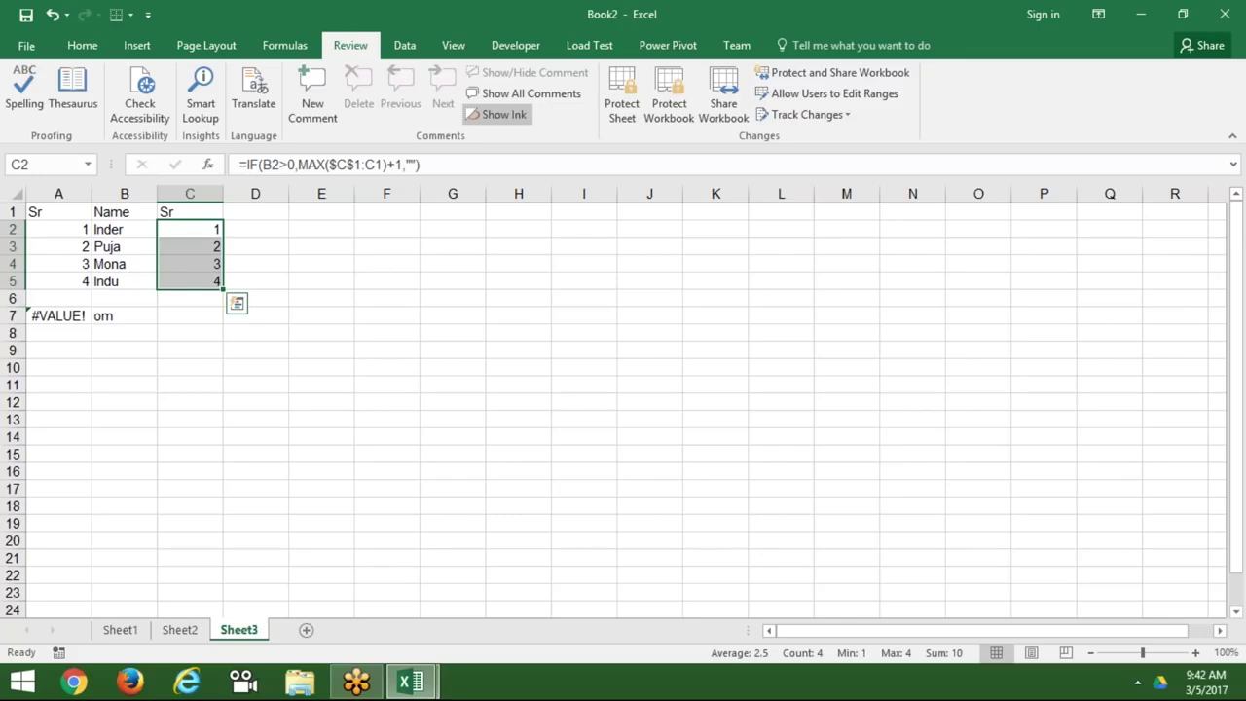
pyautogui.click(81, 245)
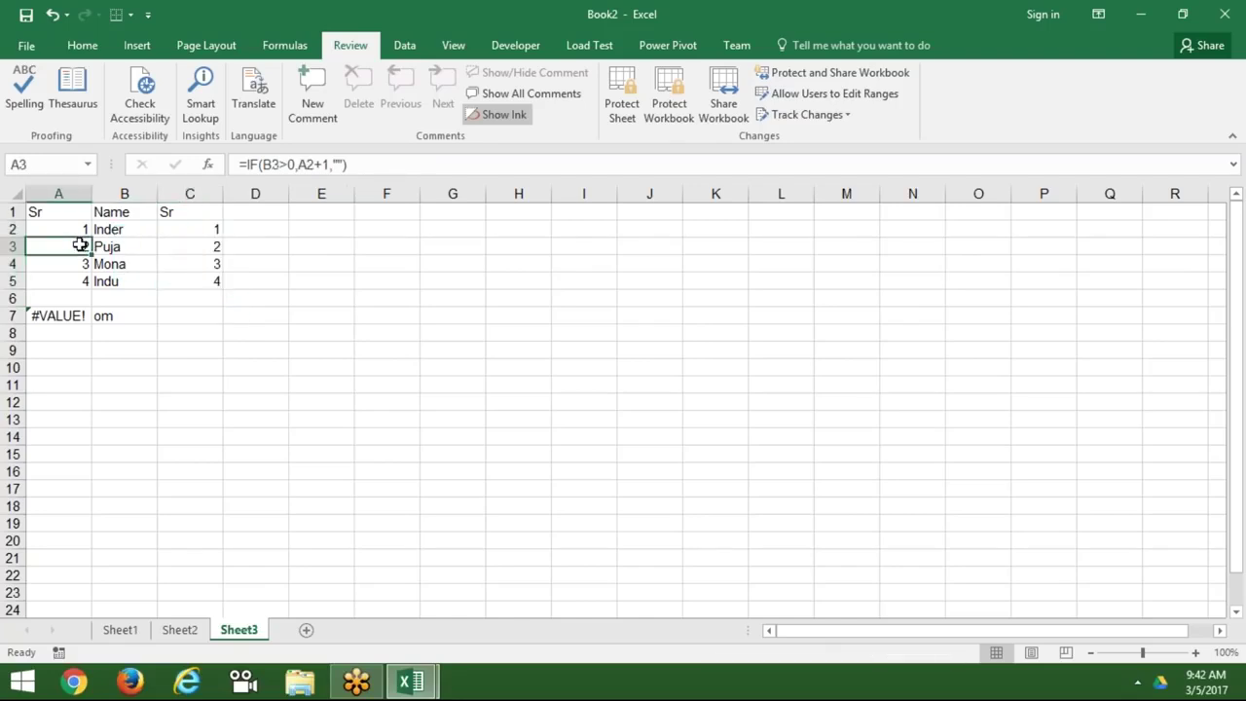
pyautogui.doubleClick(81, 245)
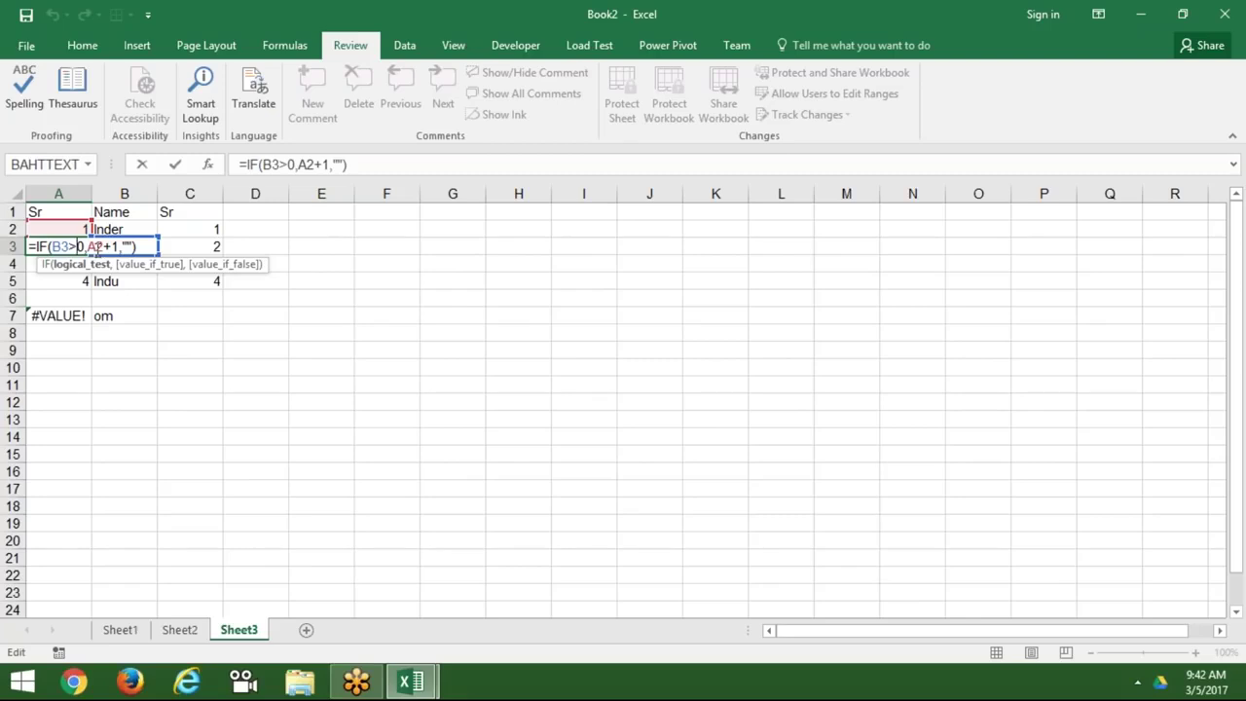
pyautogui.press('Return')
pyautogui.press('Return')
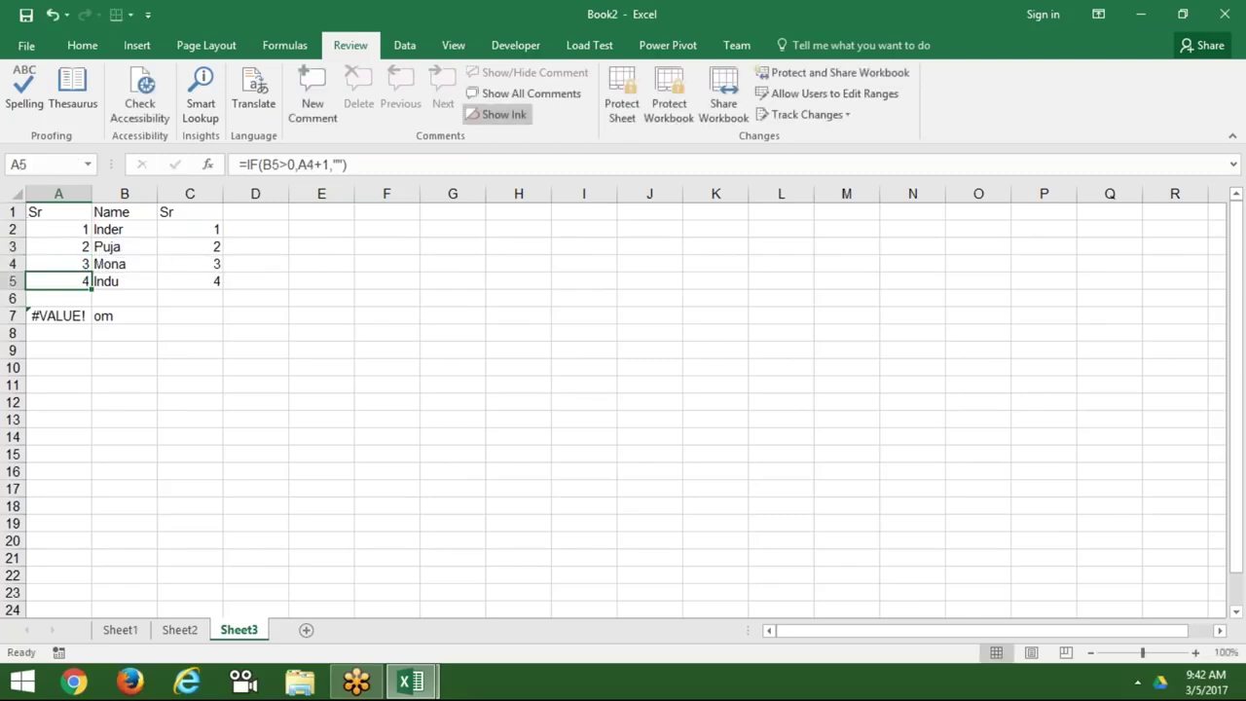
pyautogui.press('Return')
pyautogui.press('Return')
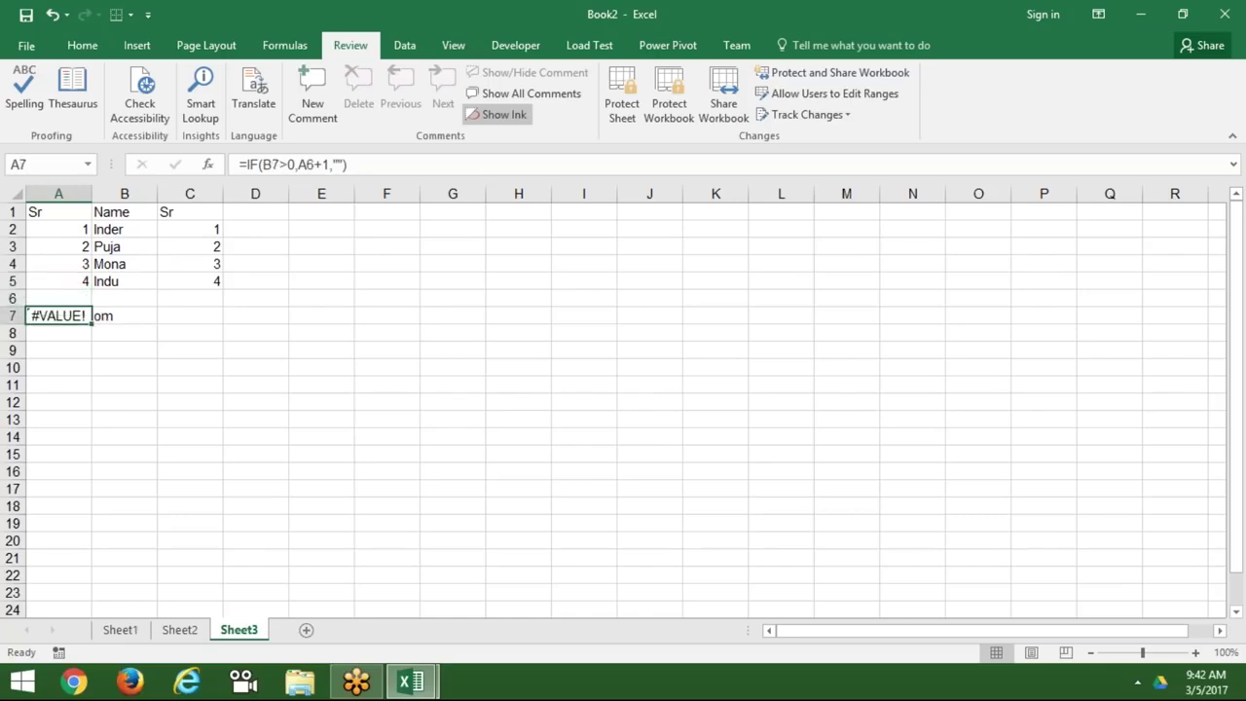
pyautogui.press('Right')
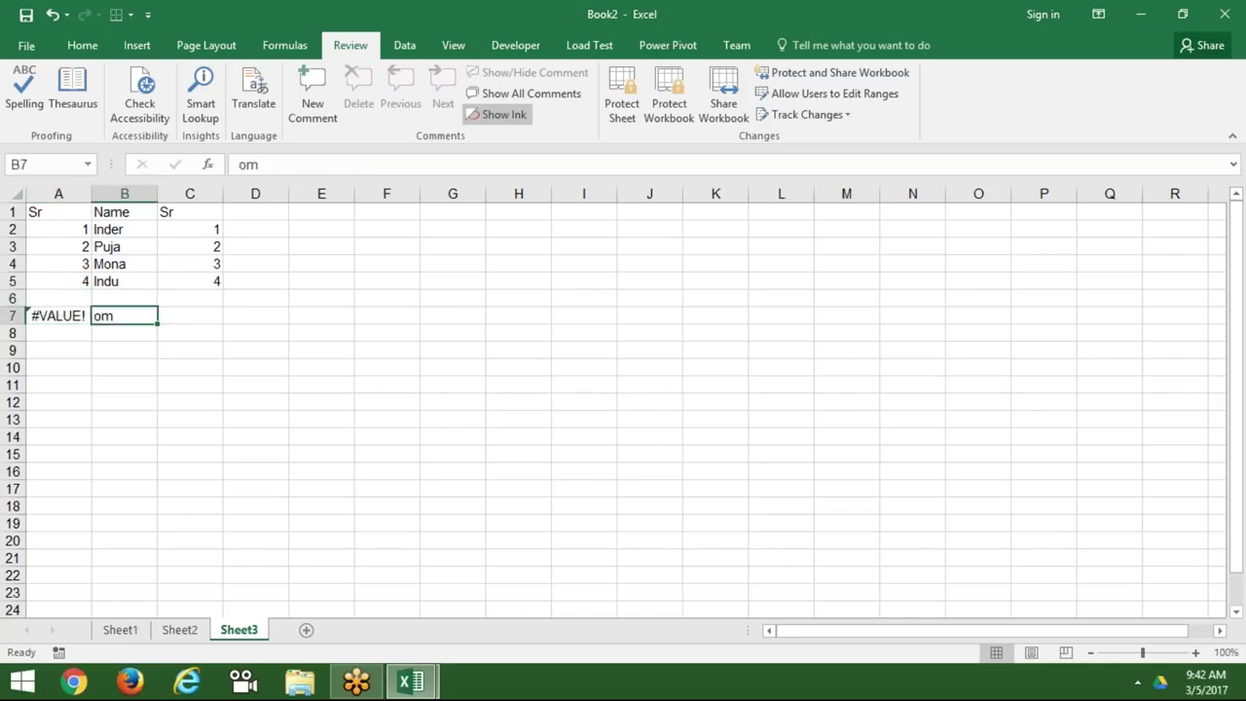
pyautogui.press('Left')
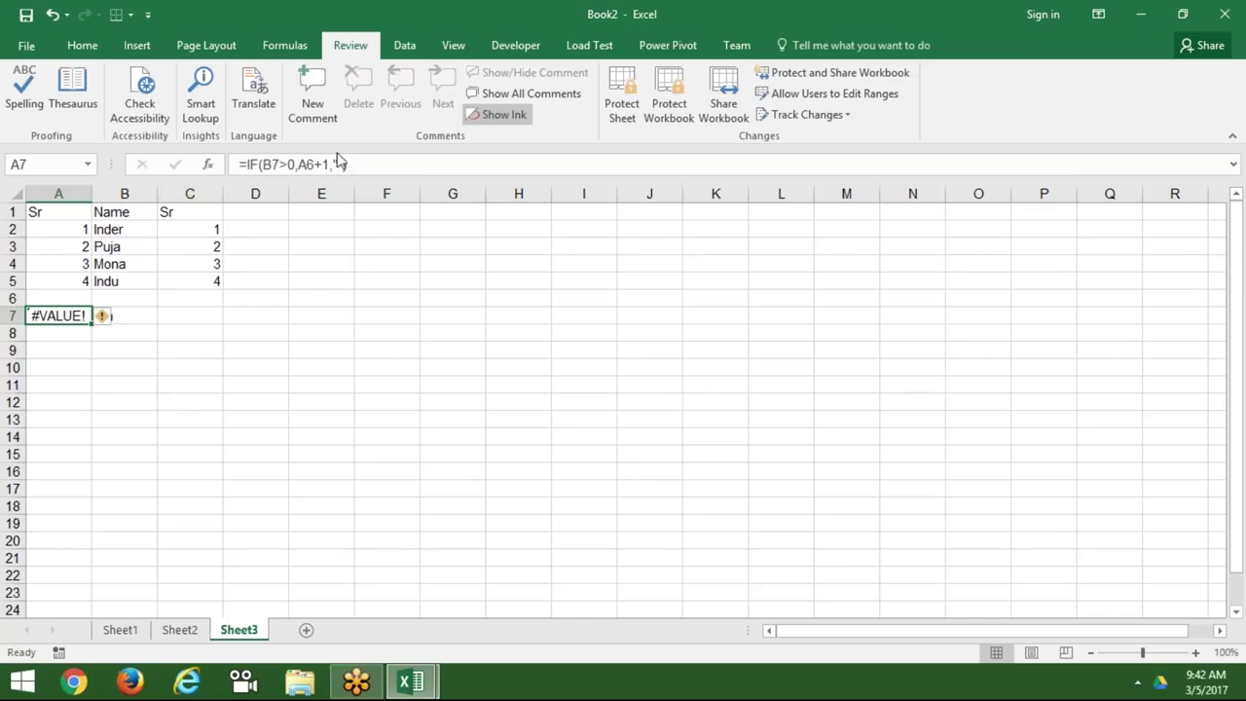
pyautogui.click(341, 164)
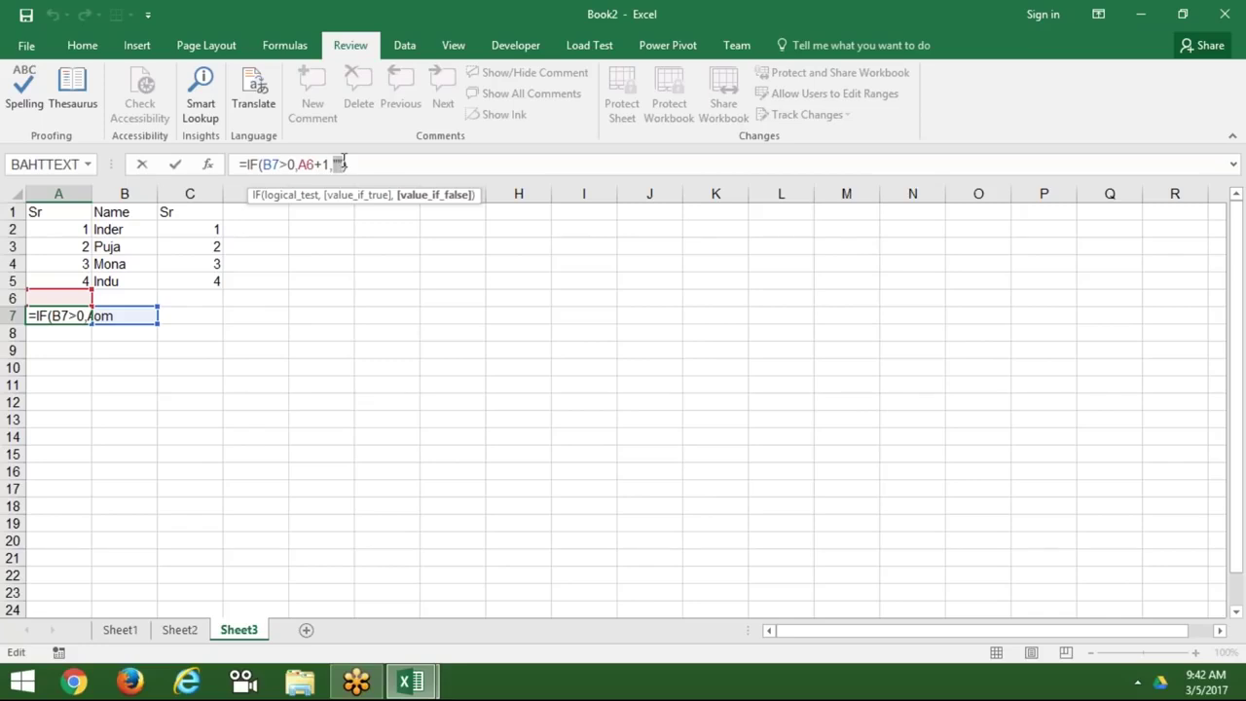
pyautogui.hotkey('ctrl', 'Return')
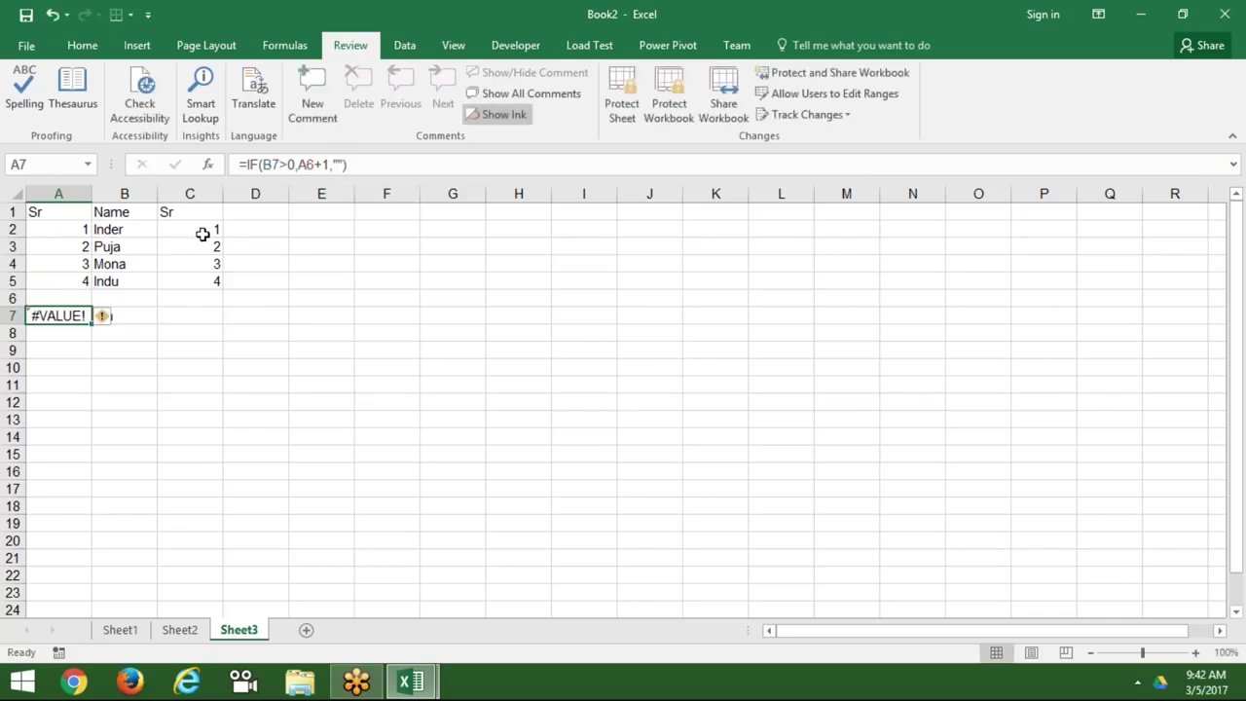
# Review C2's formula, checking the MAX part and the anchored $C$1 range start, without changes
pyautogui.doubleClick(203, 234)
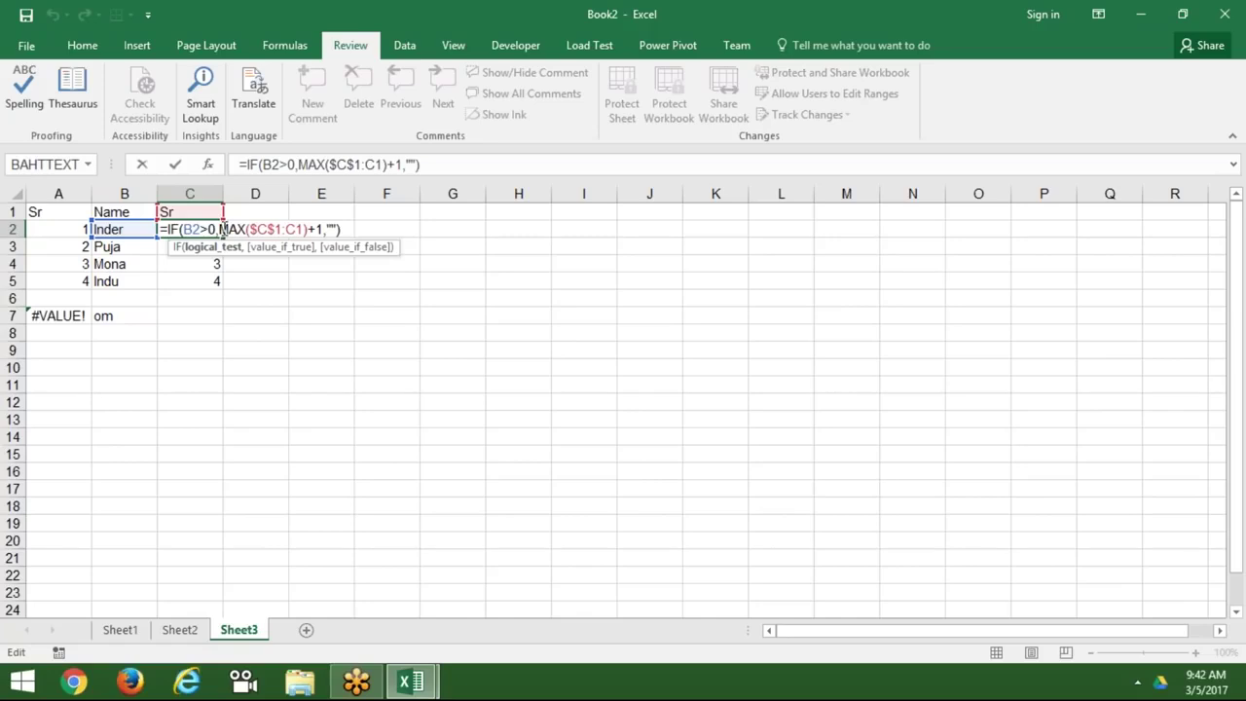
pyautogui.moveTo(220, 229); pyautogui.dragTo(309, 232)
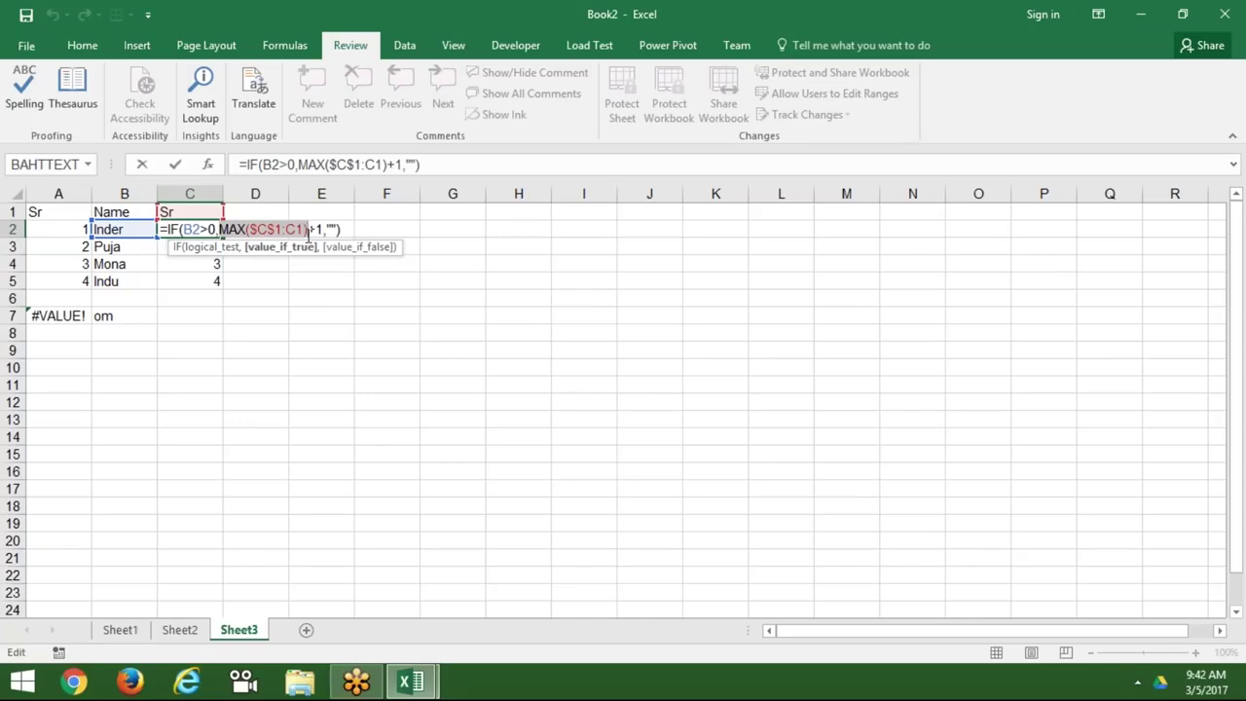
pyautogui.press('Escape')
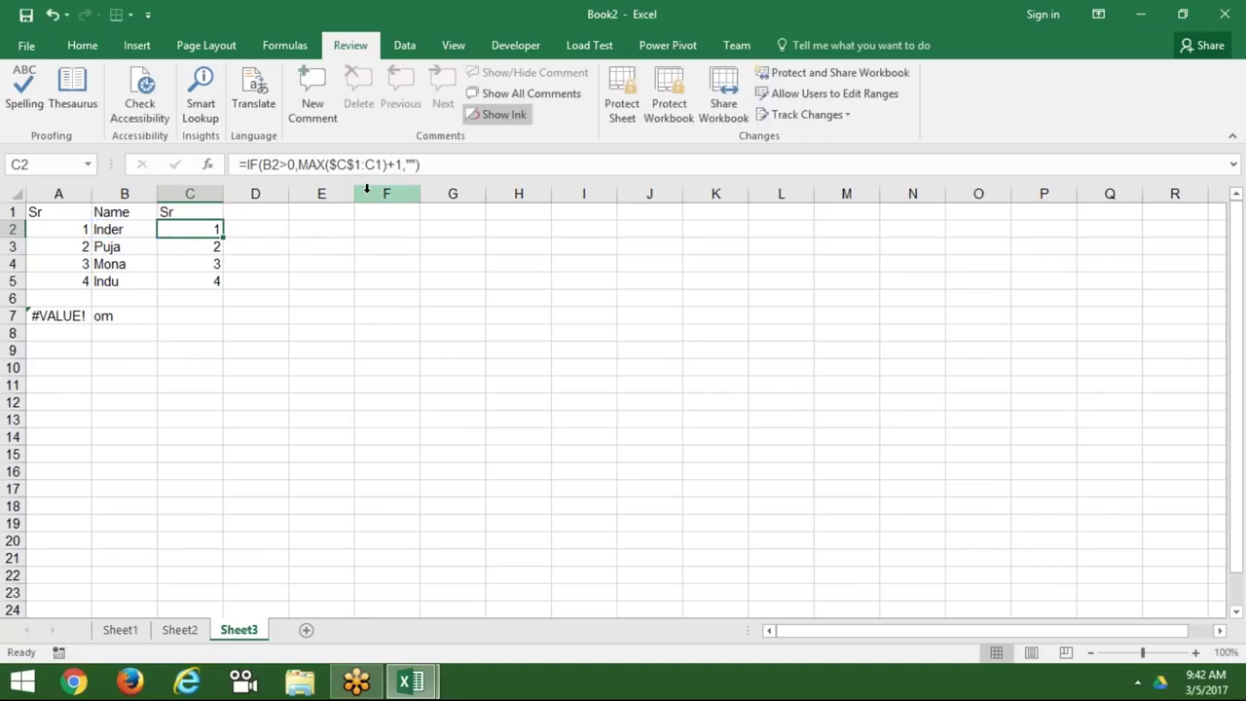
pyautogui.click(356, 165)
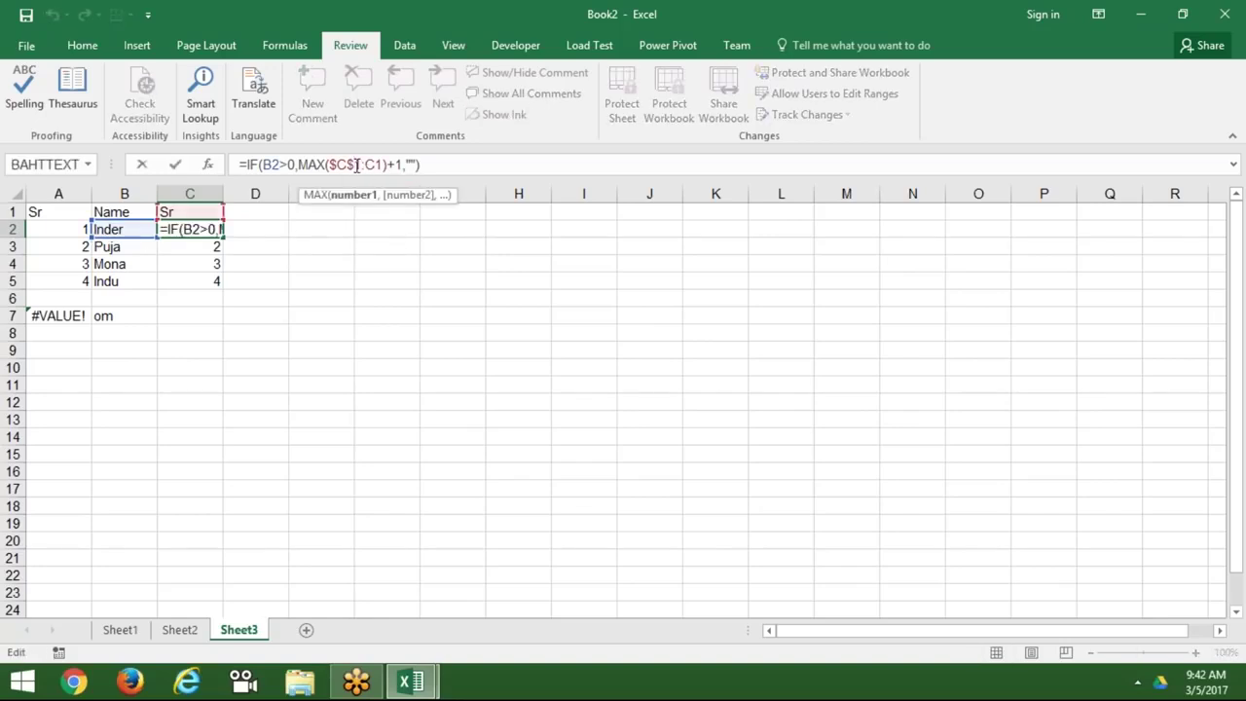
pyautogui.moveTo(356, 165); pyautogui.dragTo(330, 166)
pyautogui.press('Escape')
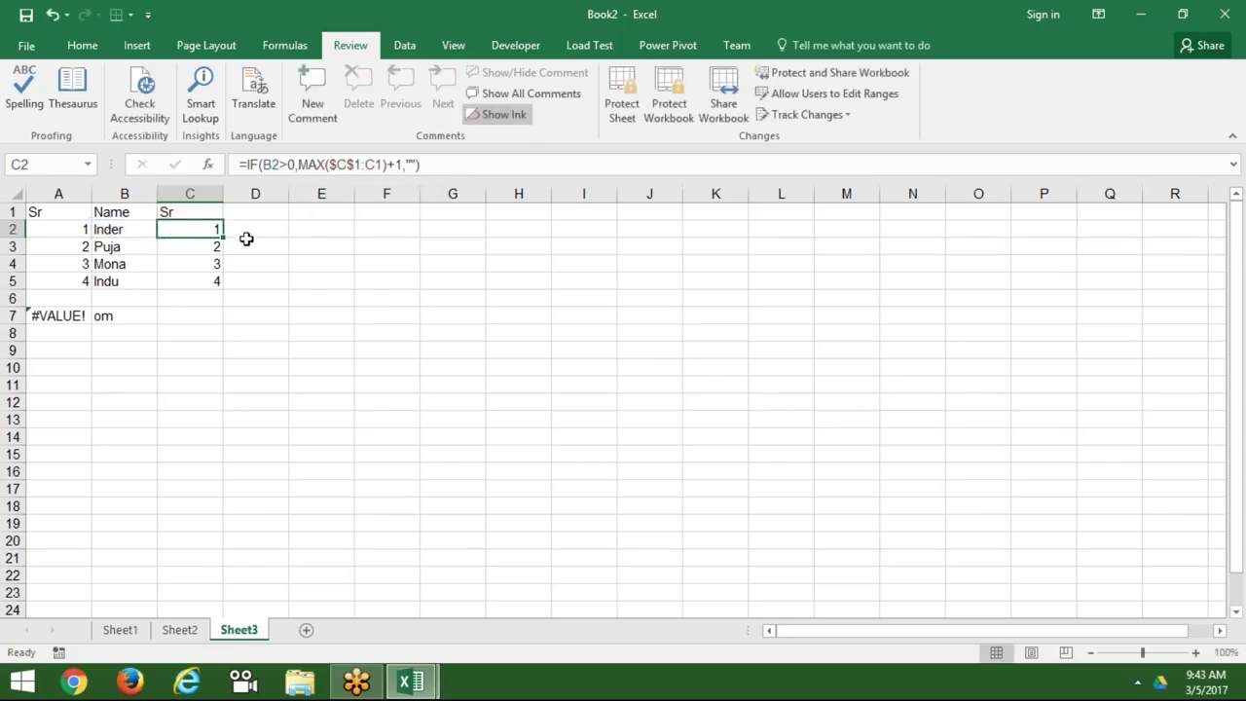
# Fill the Sr formula down to C20 and confirm C7 numbers om 5
pyautogui.moveTo(223, 239); pyautogui.dragTo(222, 548)
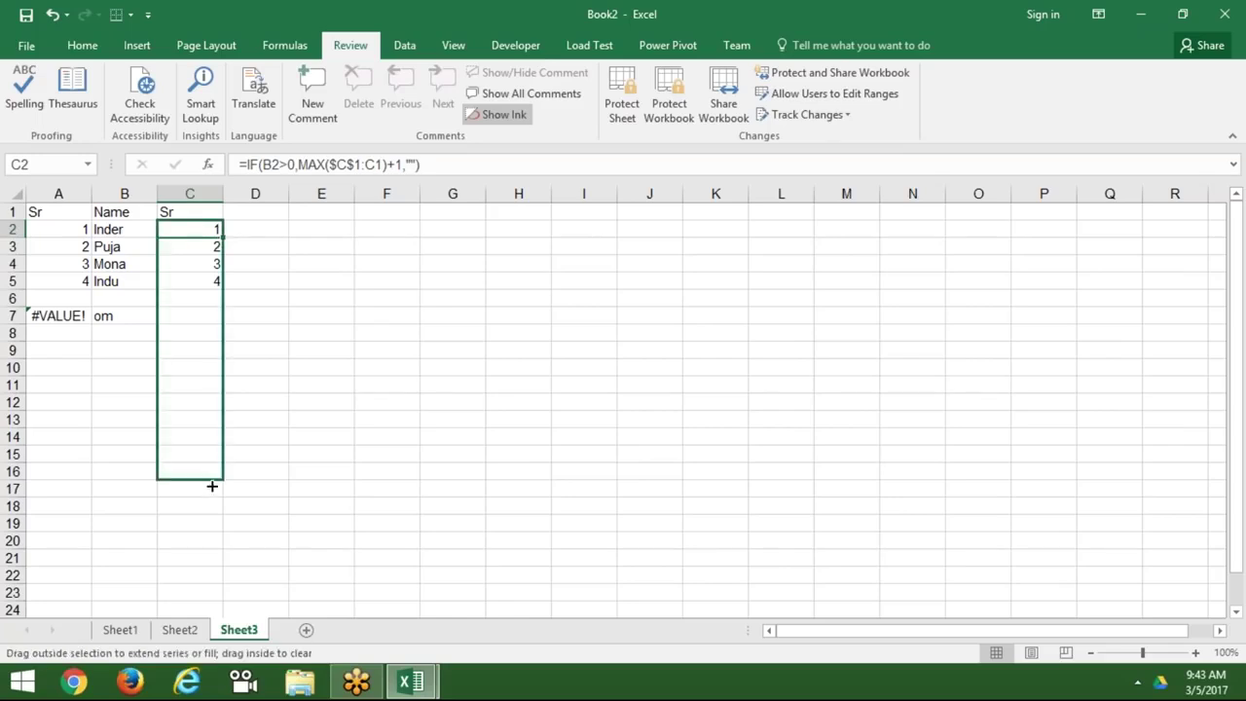
pyautogui.doubleClick(206, 317)
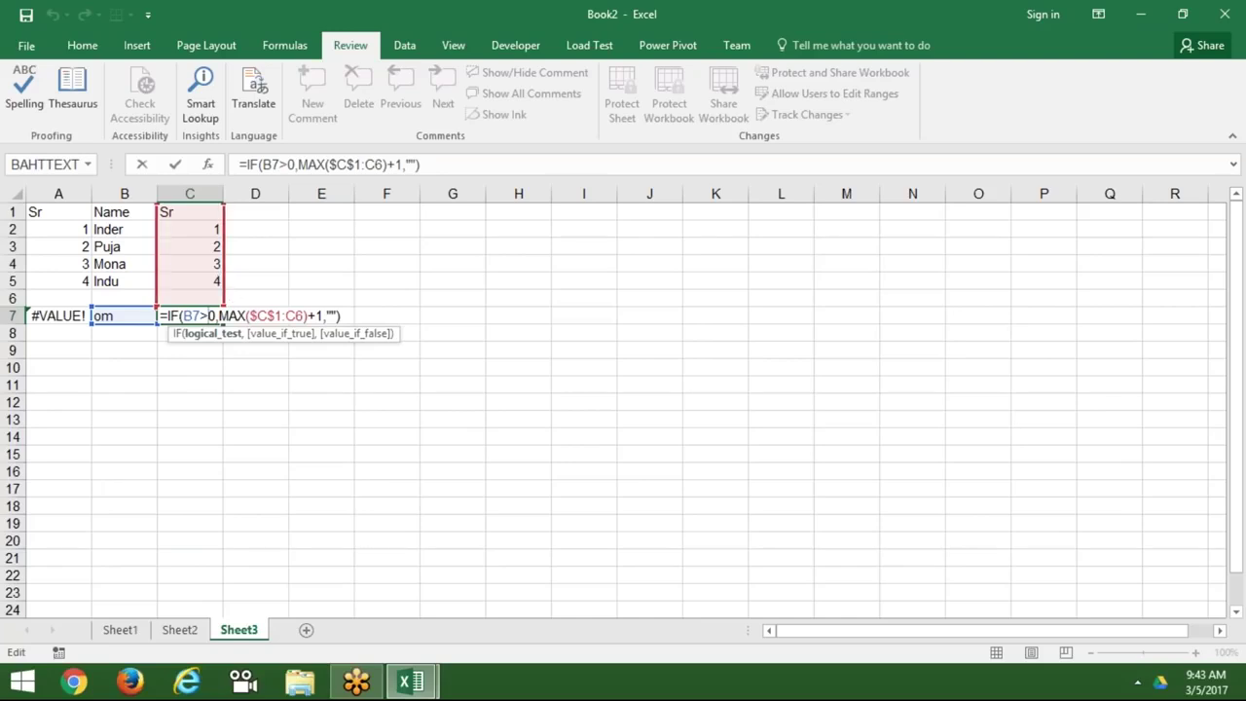
pyautogui.press('Return')
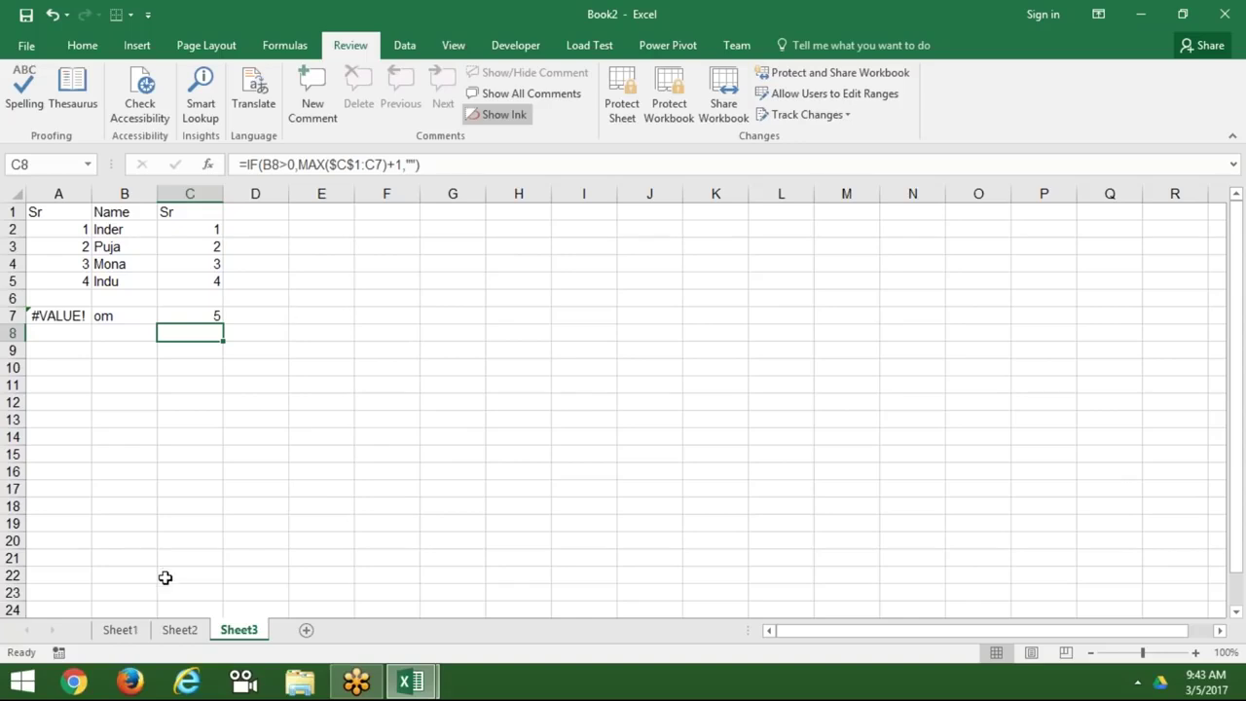
# Enter =MAX(A:A) in Sheet1's E7 to show 90, then return to Sheet3's C7
pyautogui.click(122, 631)
pyautogui.click(302, 313)
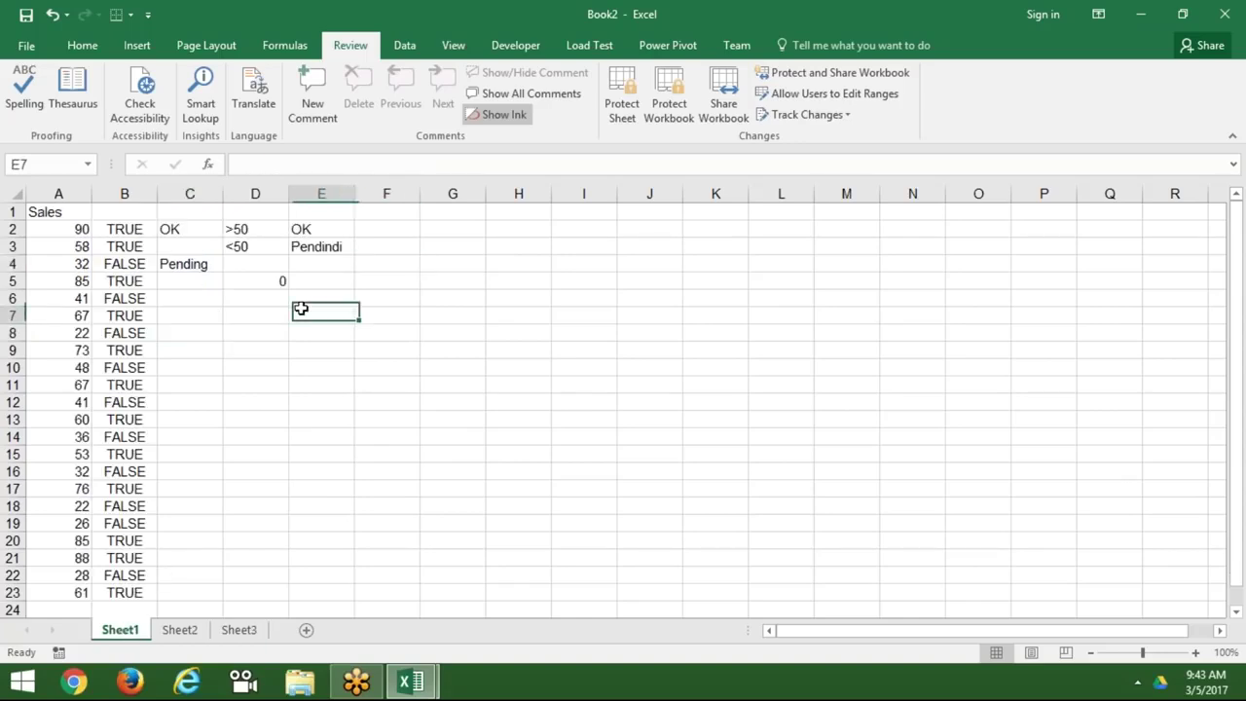
pyautogui.write('=m')
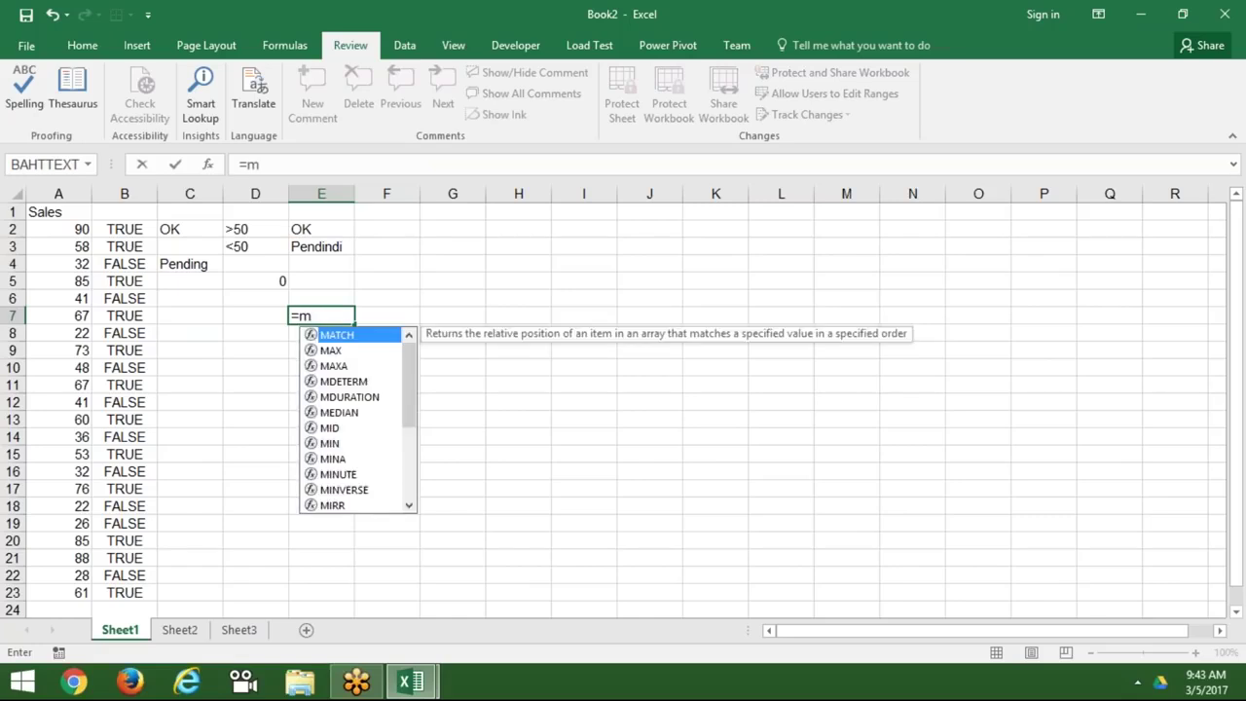
pyautogui.press('Down')
pyautogui.press('Tab')
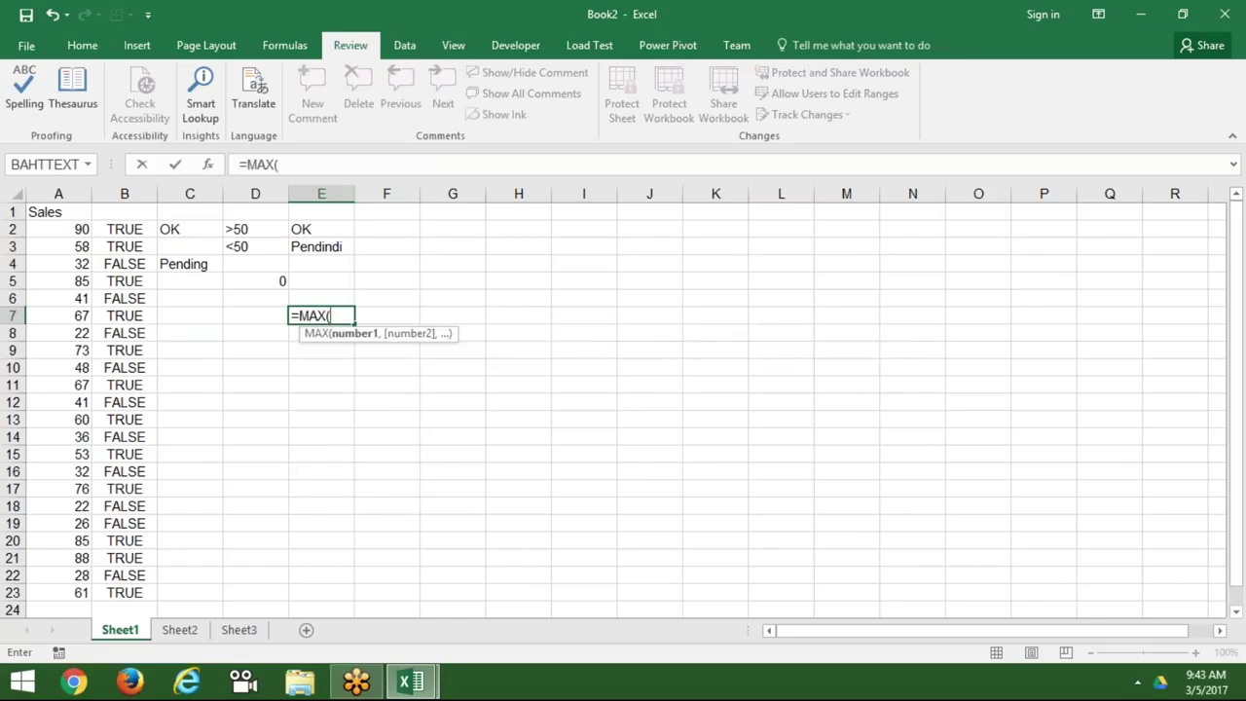
pyautogui.click(68, 193)
pyautogui.press('Return')
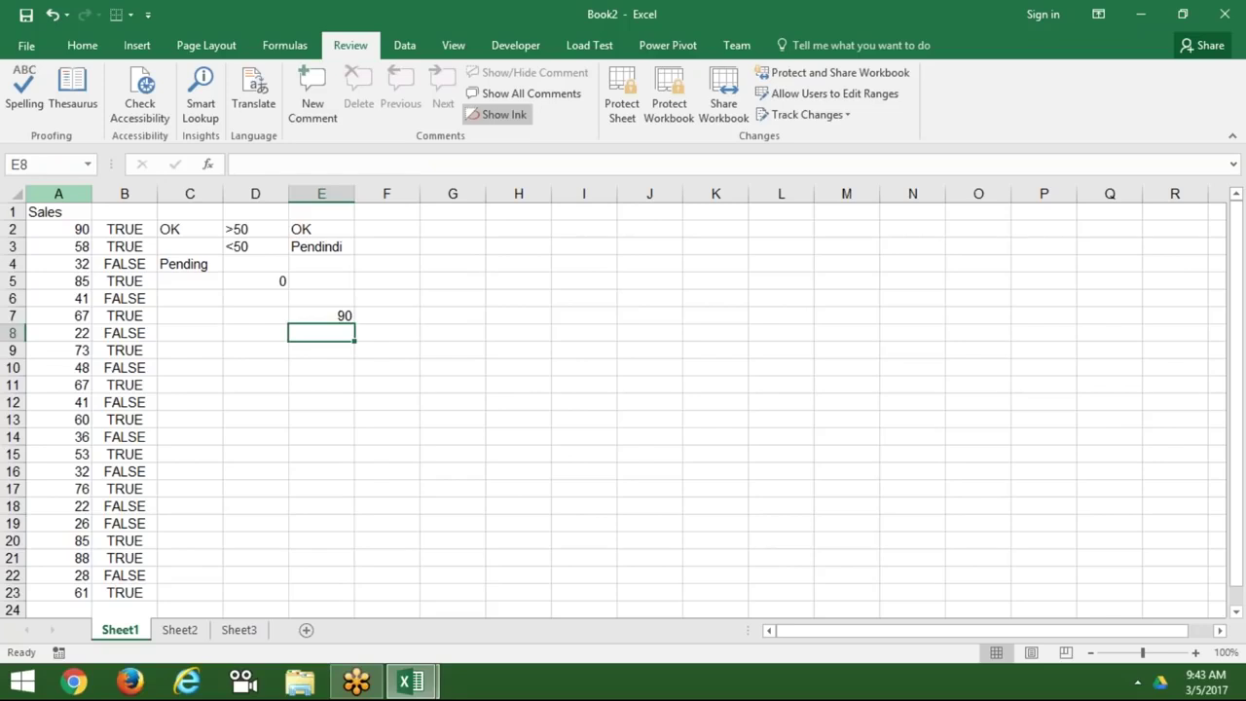
pyautogui.press('Up')
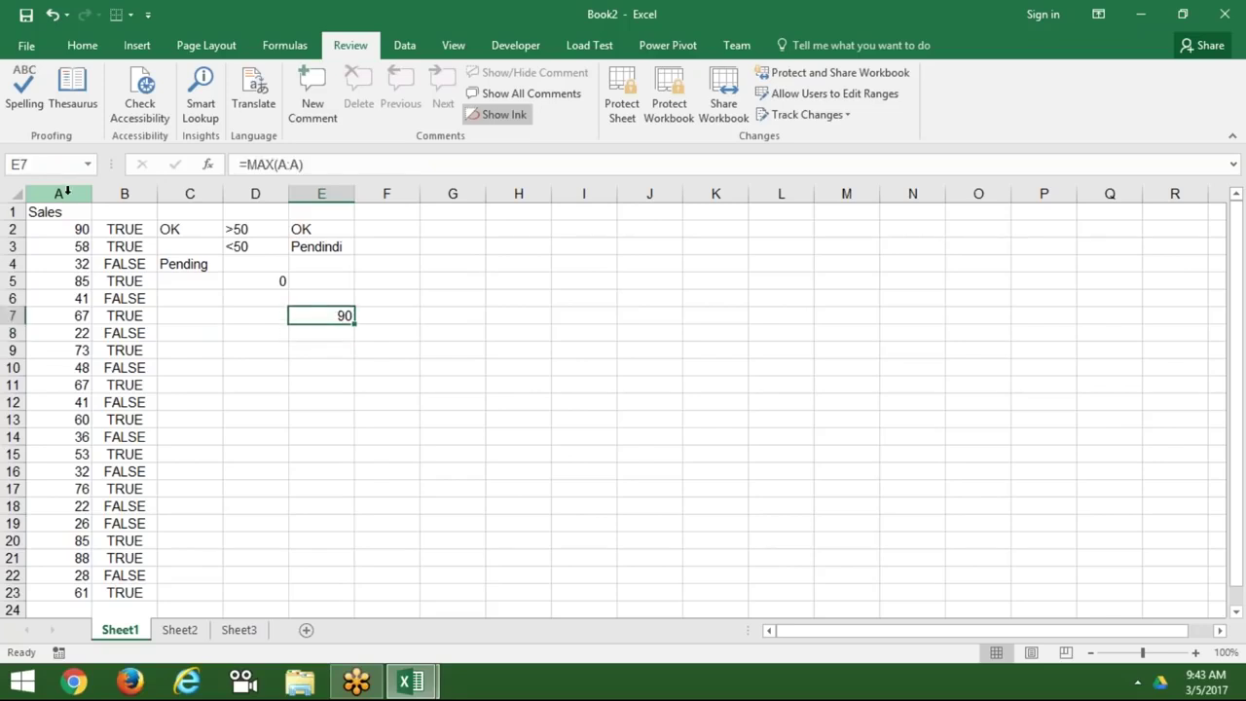
pyautogui.click(68, 192)
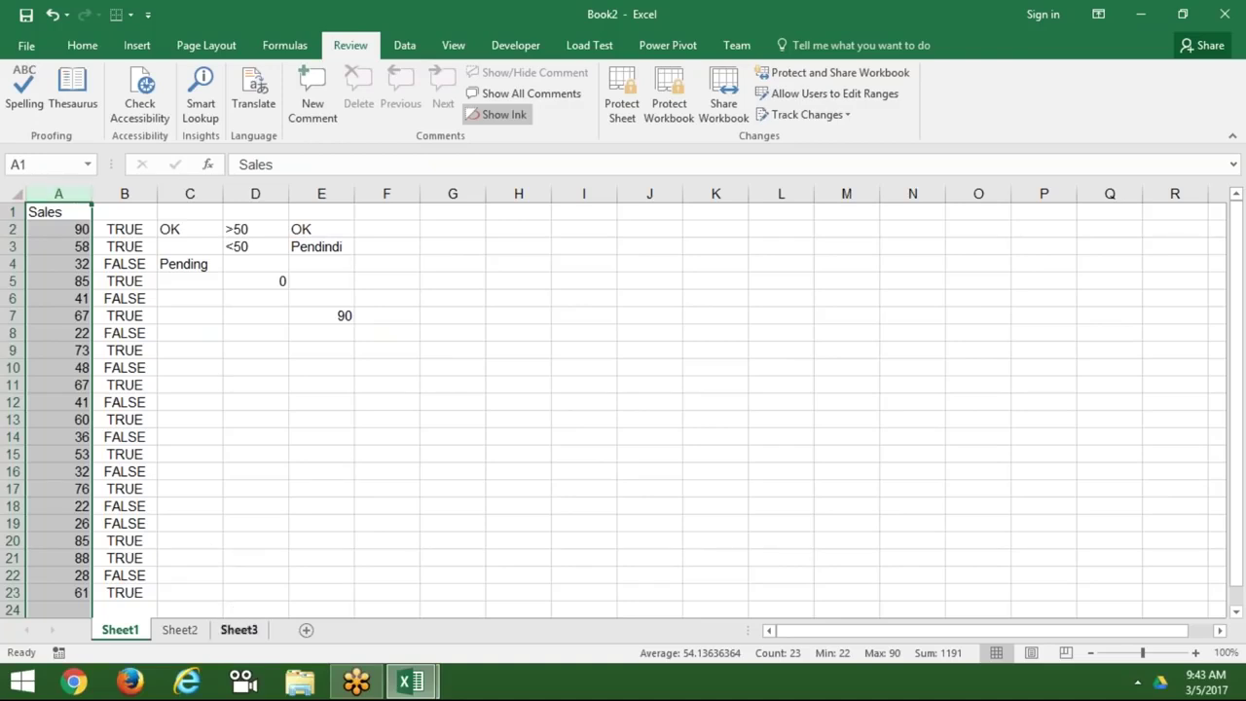
pyautogui.click(238, 630)
pyautogui.click(214, 319)
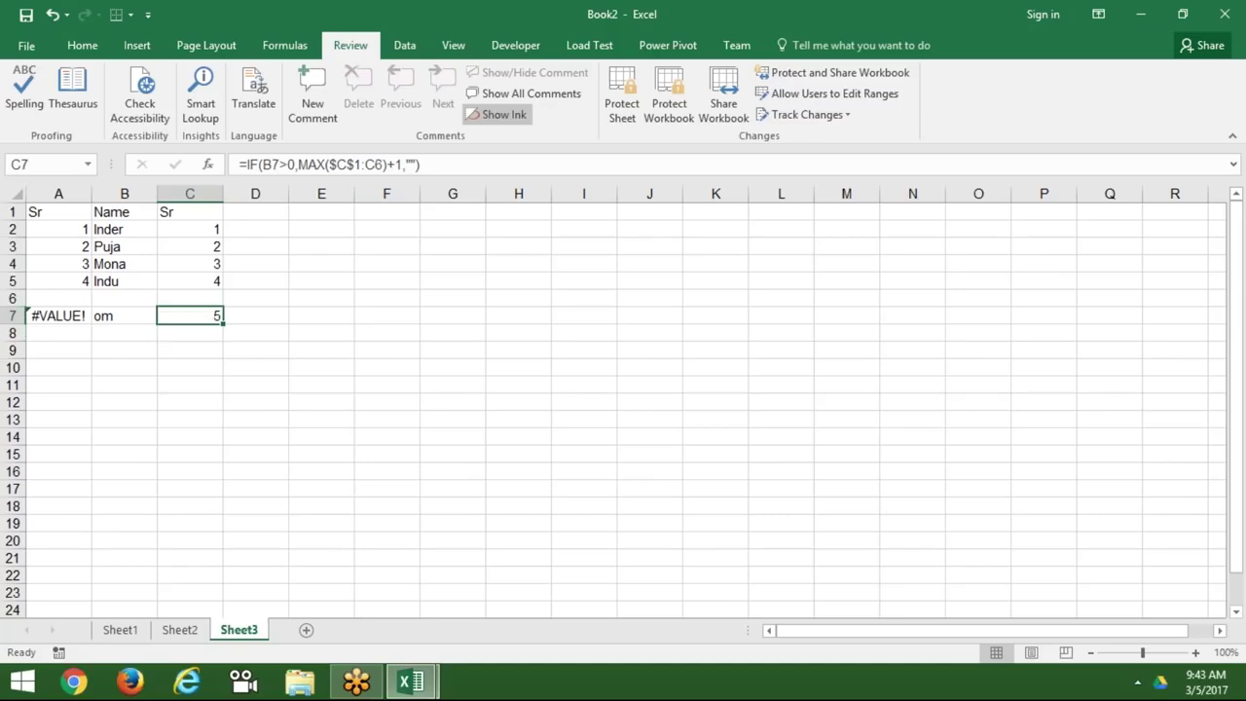
pyautogui.click(216, 249)
pyautogui.doubleClick(216, 248)
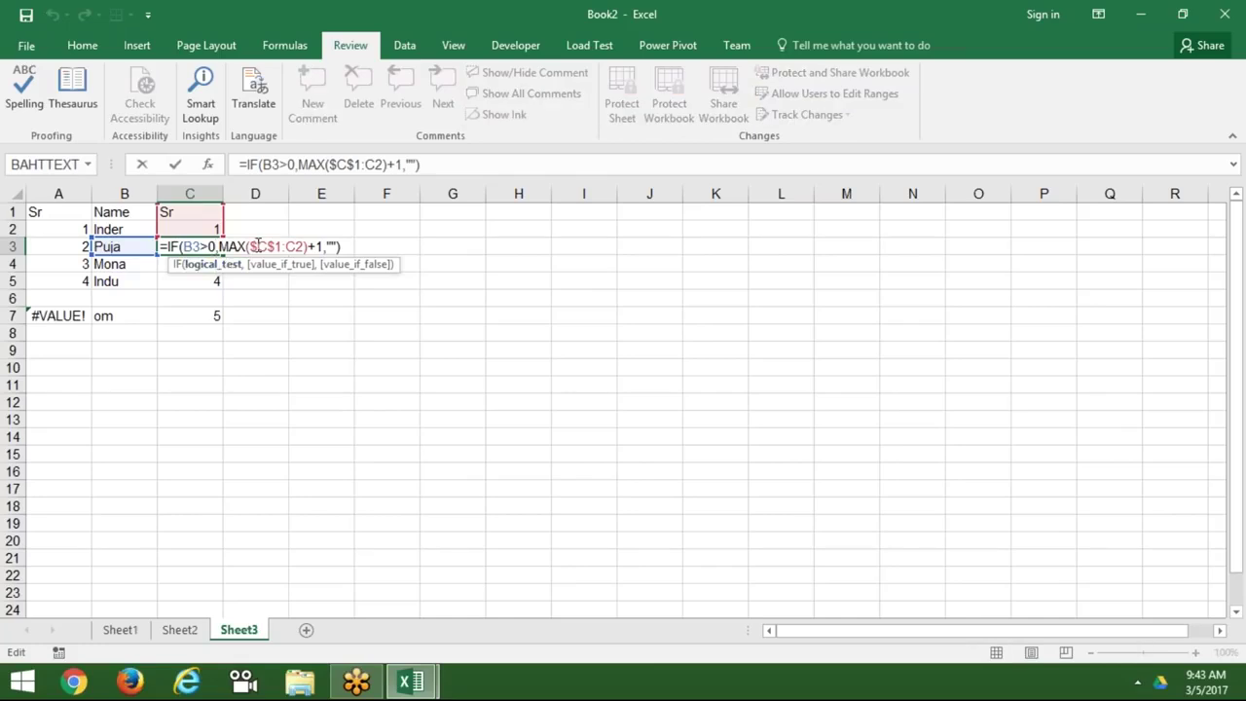
pyautogui.doubleClick(259, 246)
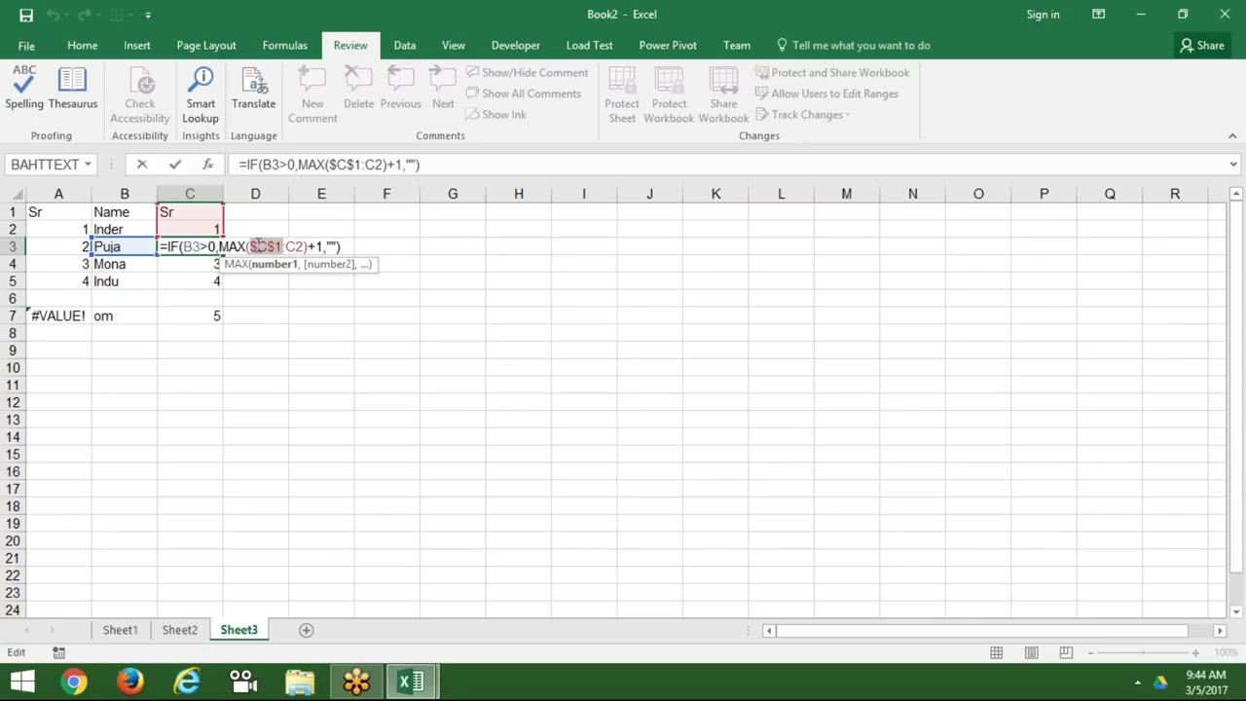
pyautogui.hotkey('ctrl', 'Return')
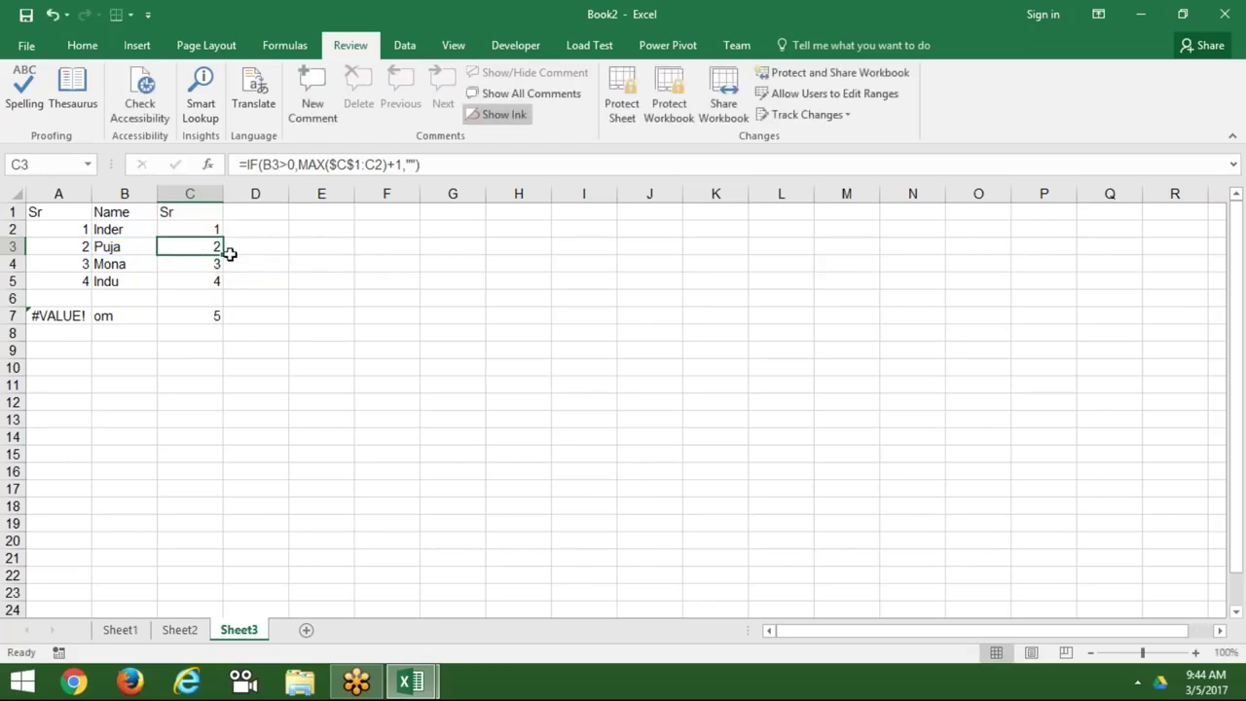
# On Sheet2, enter =COUNTIF(A:A,A2) in C2, returning Inder's total count of 16
pyautogui.click(185, 632)
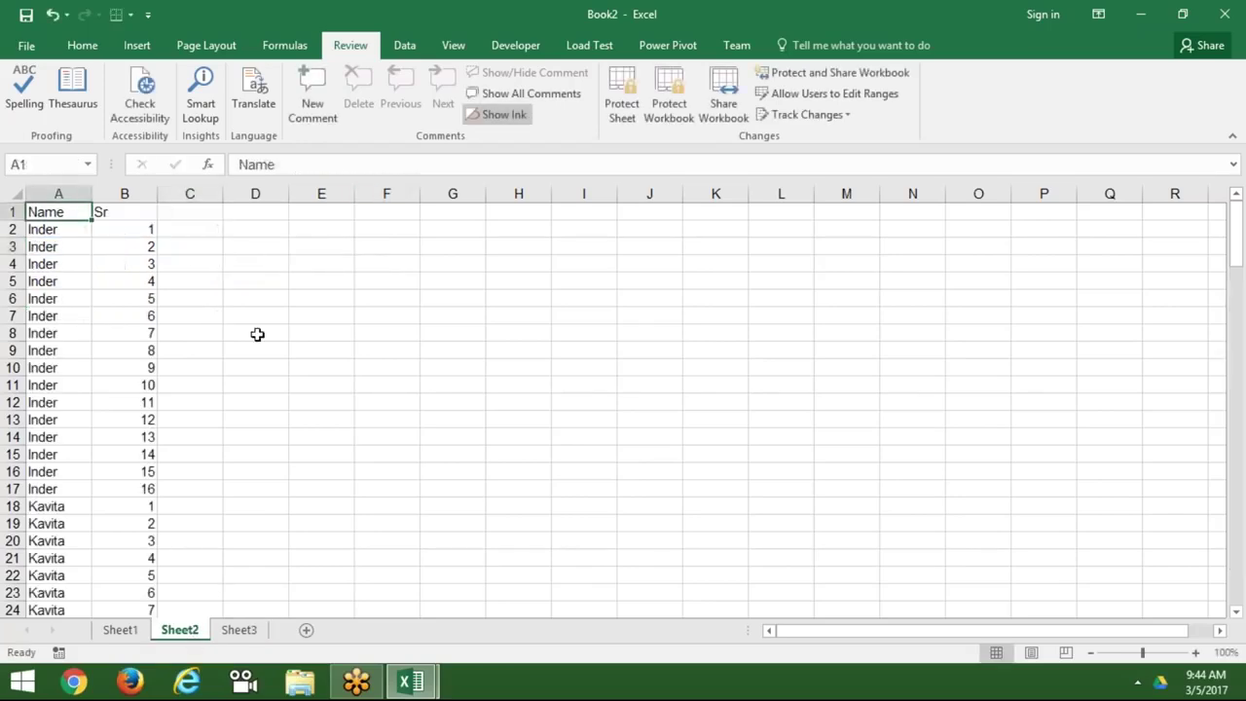
pyautogui.moveTo(143, 230); pyautogui.dragTo(117, 479)
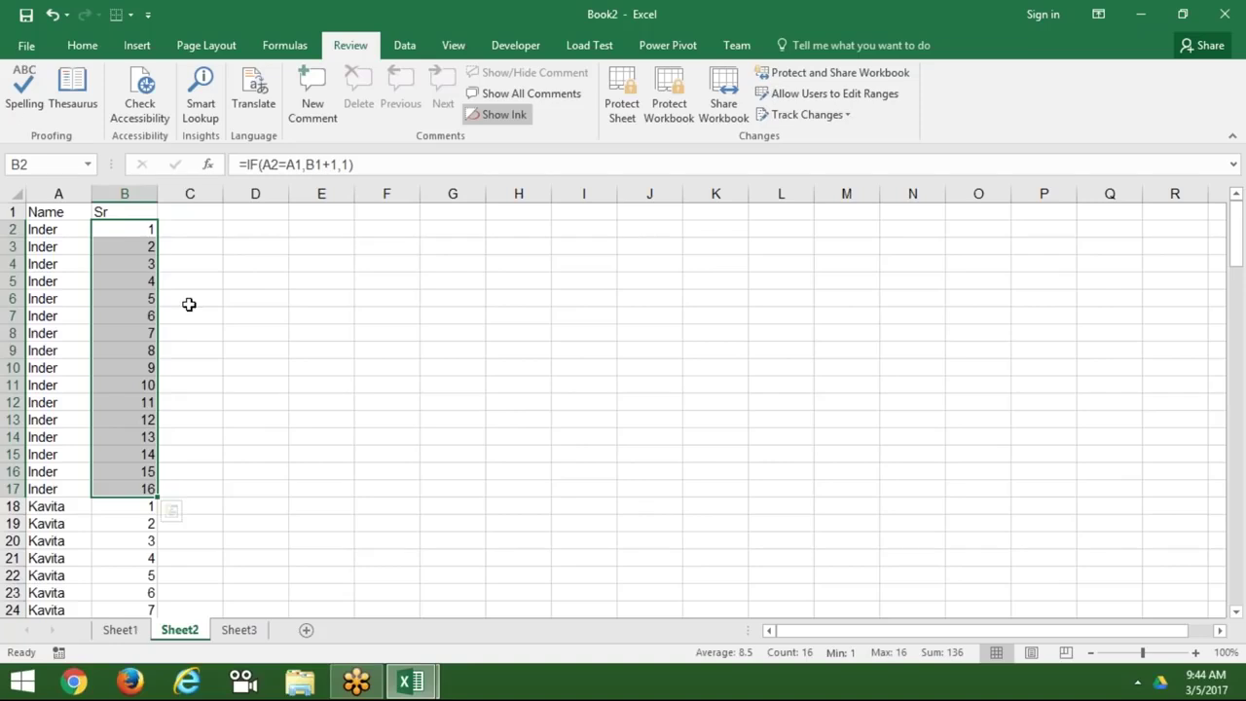
pyautogui.click(197, 229)
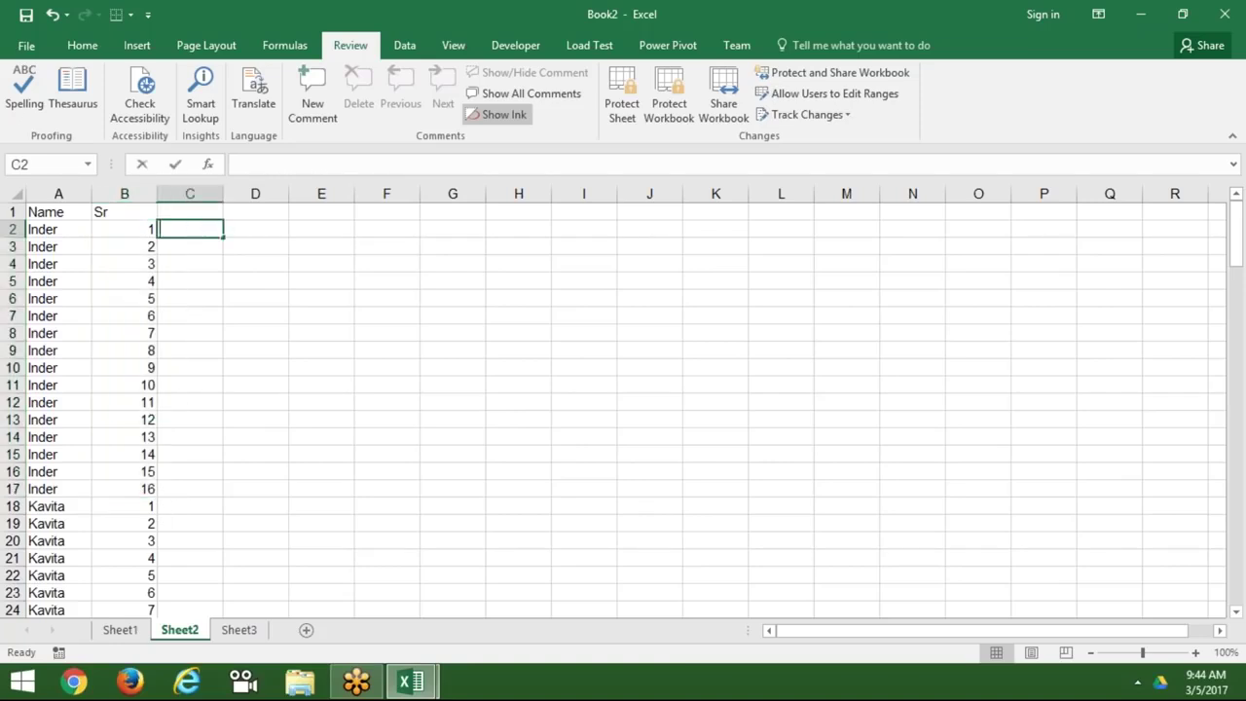
pyautogui.write('=cou')
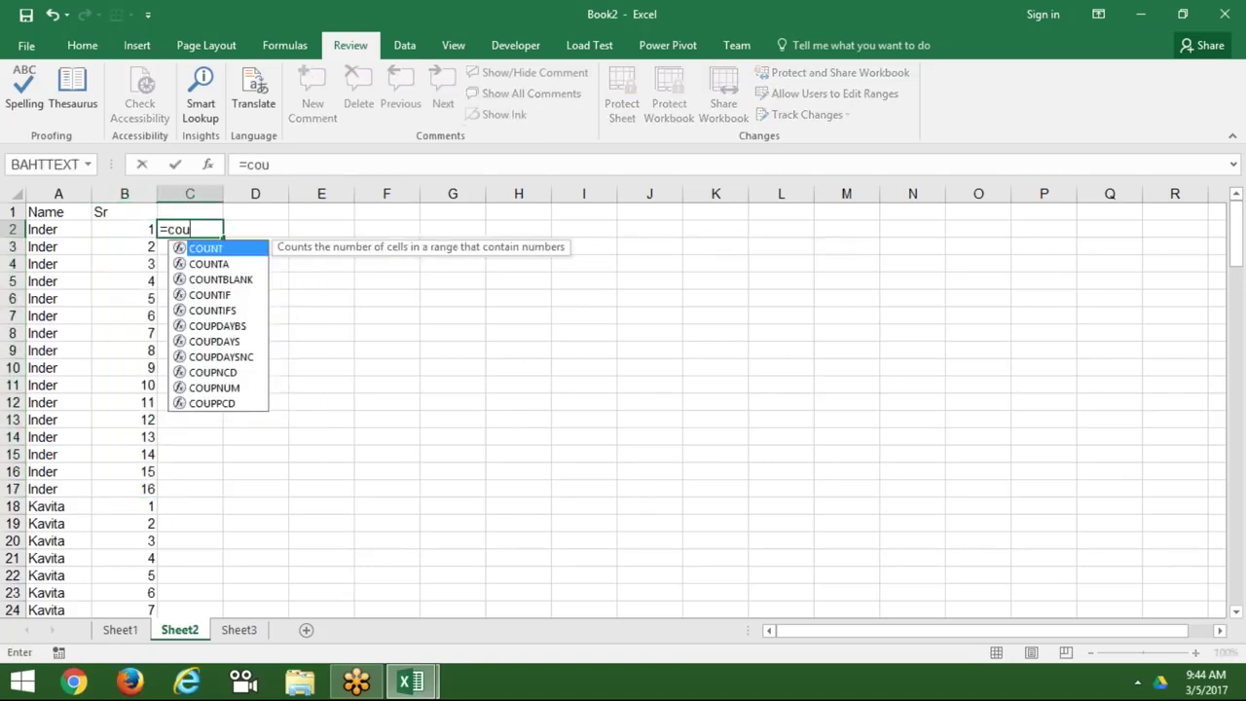
pyautogui.press('Down')
pyautogui.press('Down')
pyautogui.press('Down')
pyautogui.press('Tab')
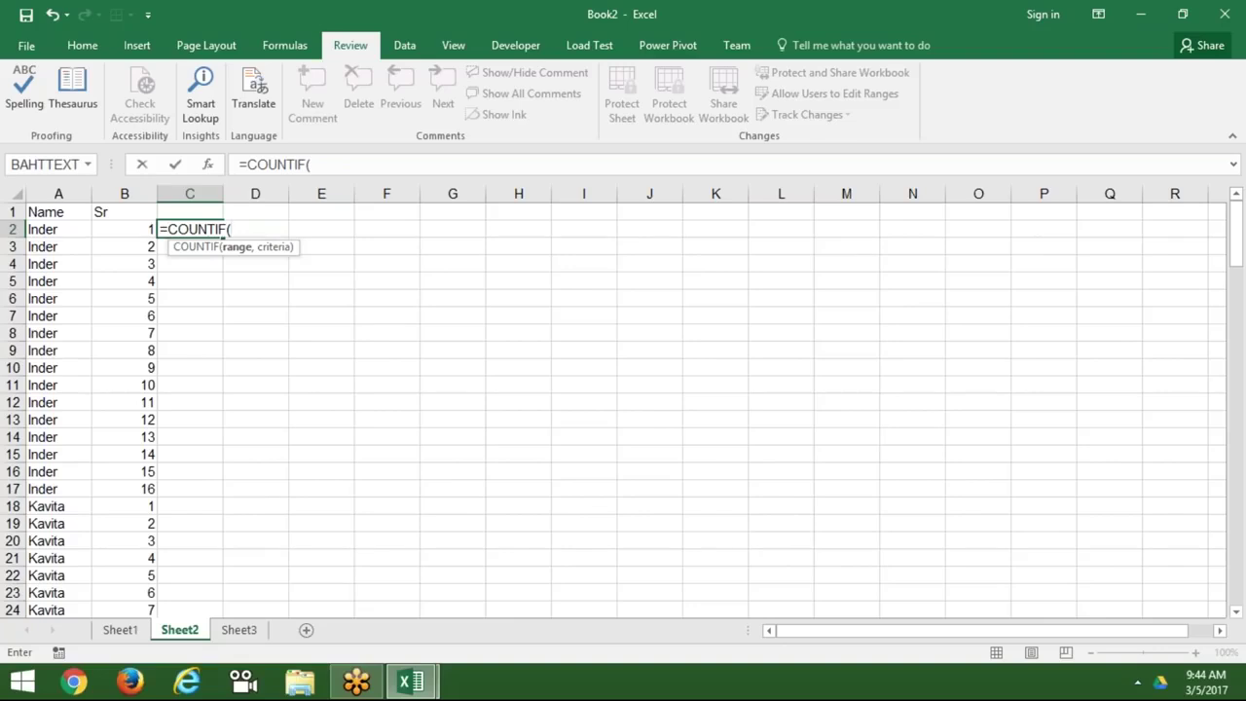
pyautogui.click(59, 194)
pyautogui.write(',')
pyautogui.click(55, 227)
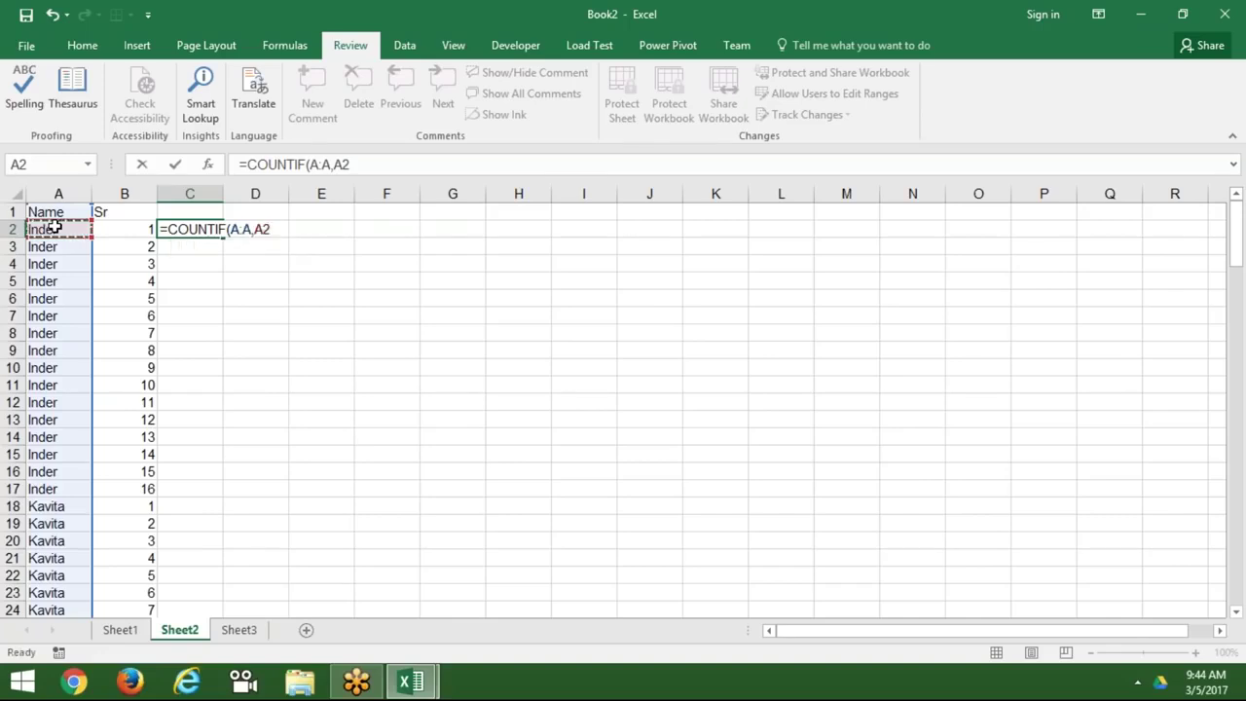
pyautogui.press('Return')
pyautogui.press('Up')
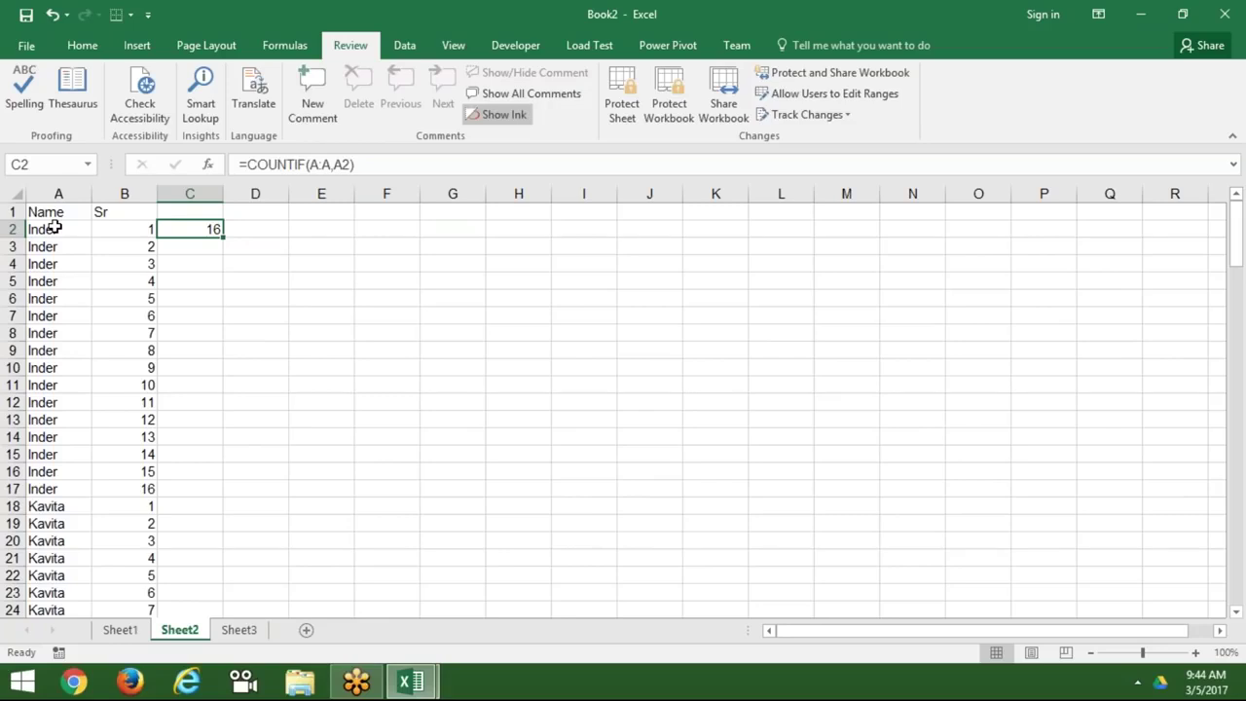
# Enter =COUNTIF(A2:A2,A2) in C2 as the starting count formula
pyautogui.write('=cou')
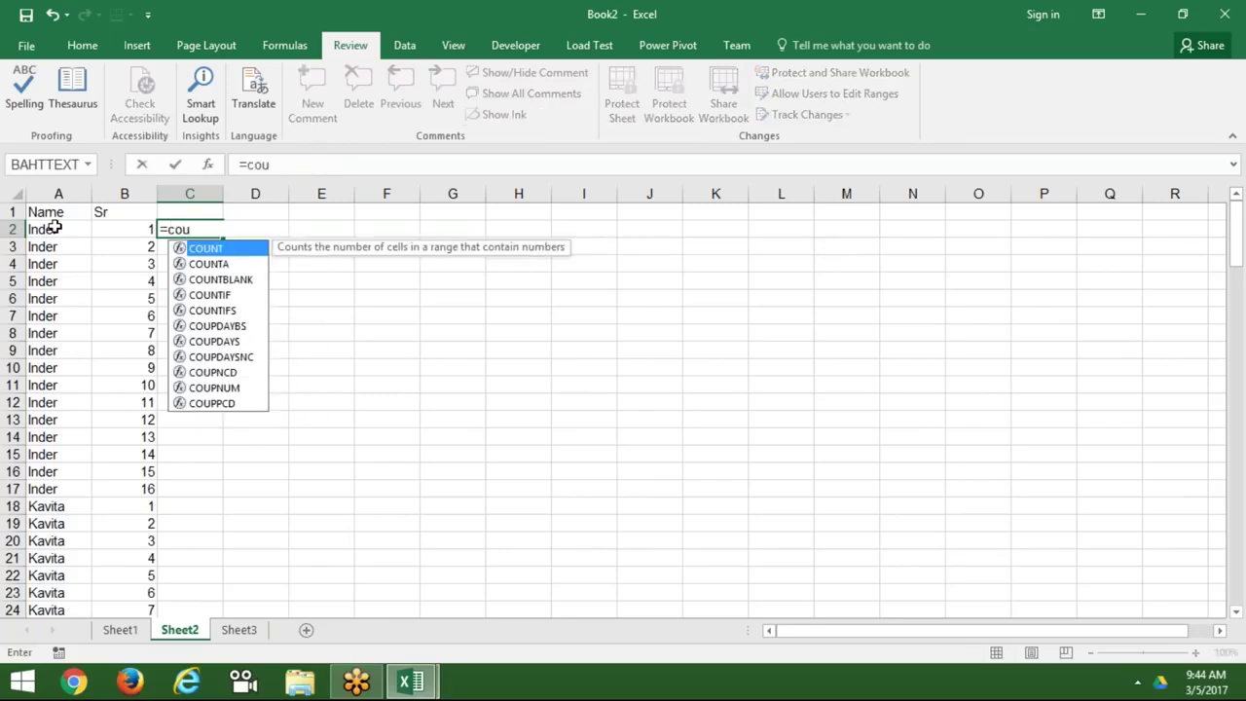
pyautogui.press('Down')
pyautogui.press('Down')
pyautogui.press('Down')
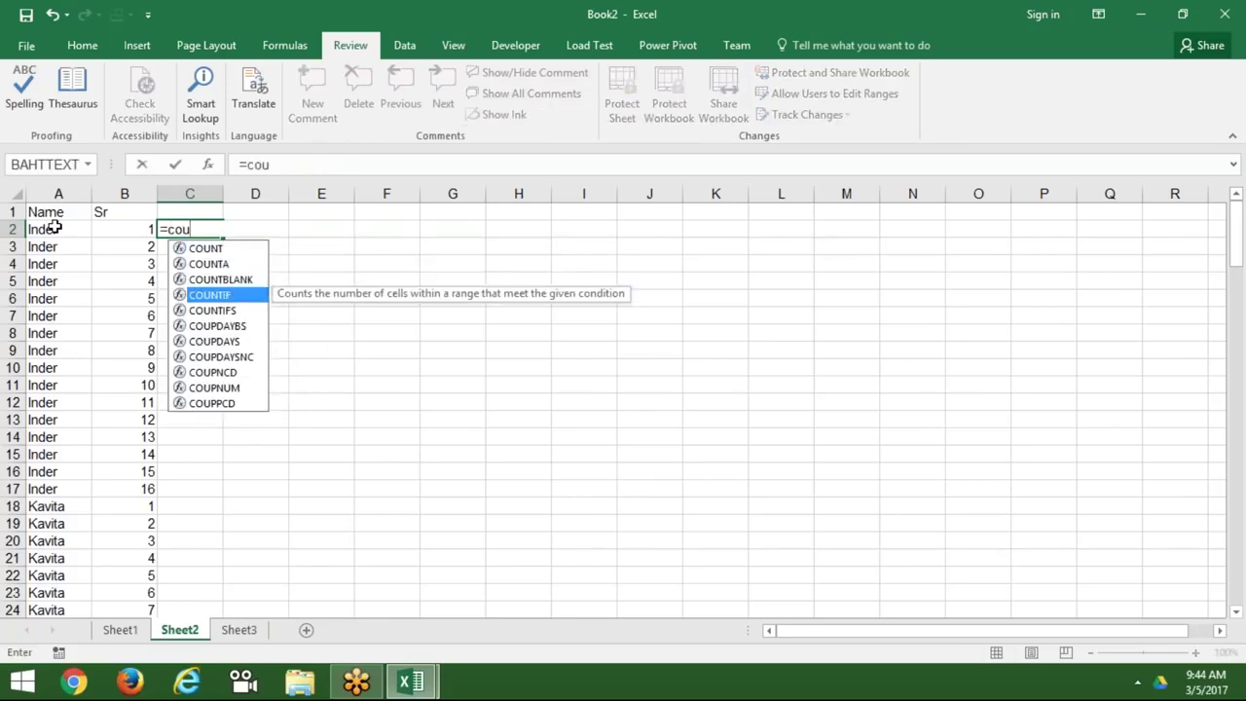
pyautogui.press('Tab')
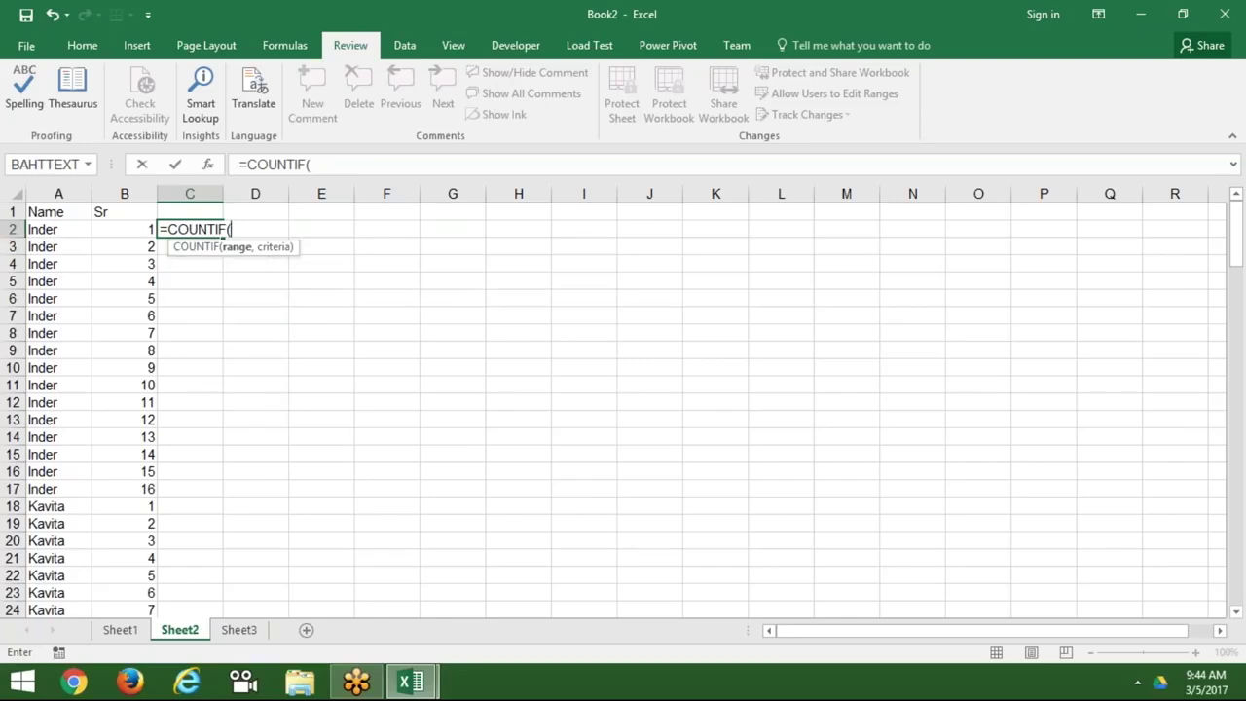
pyautogui.click(55, 229)
pyautogui.press('F8')
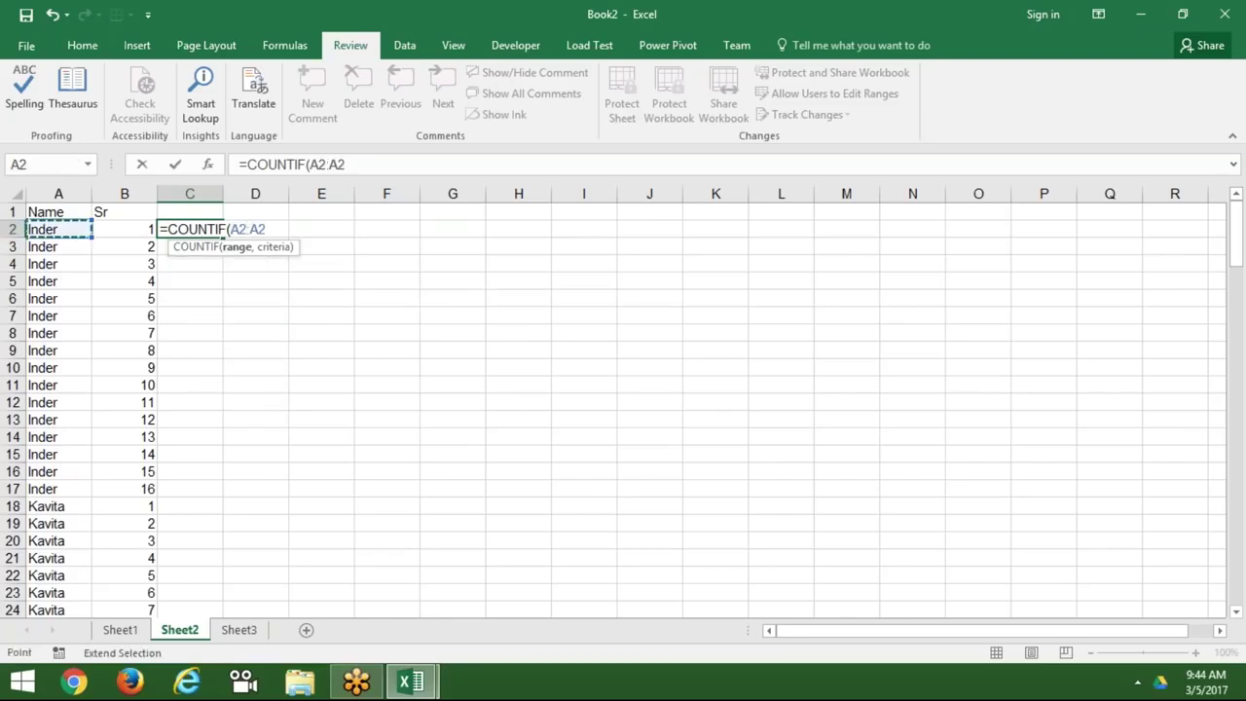
pyautogui.write(',')
pyautogui.click(46, 230)
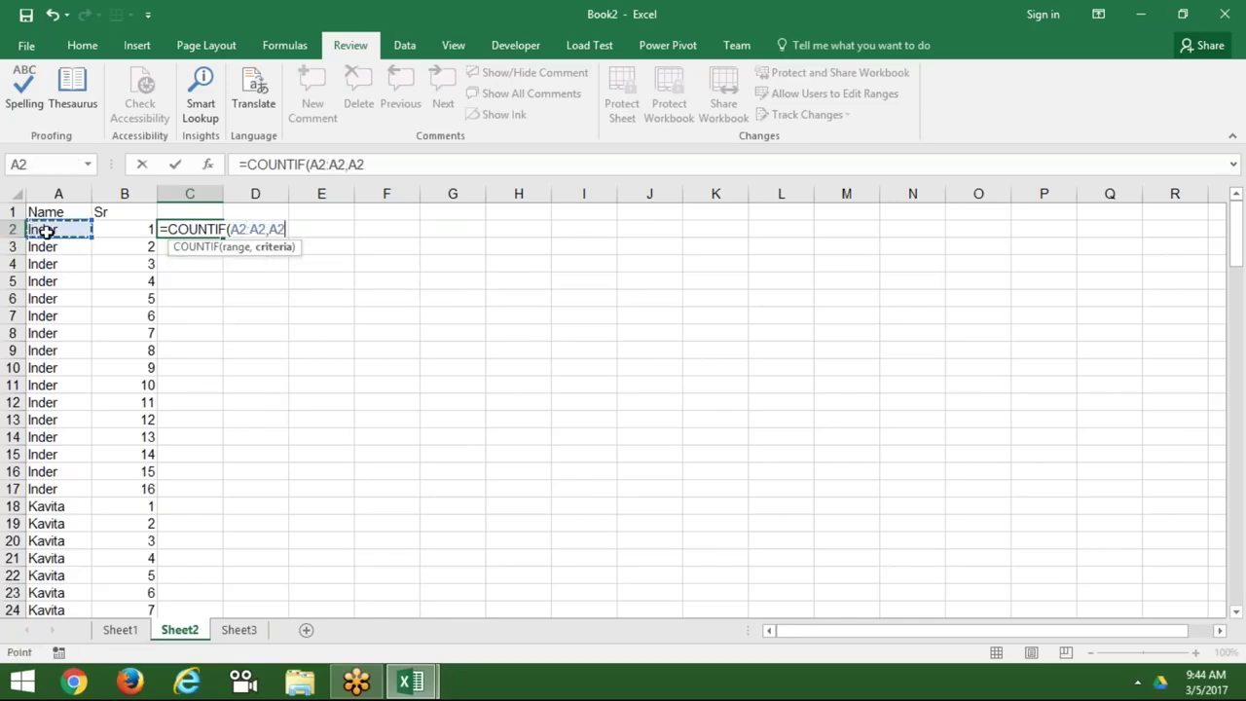
pyautogui.press('Return')
pyautogui.press('Up')
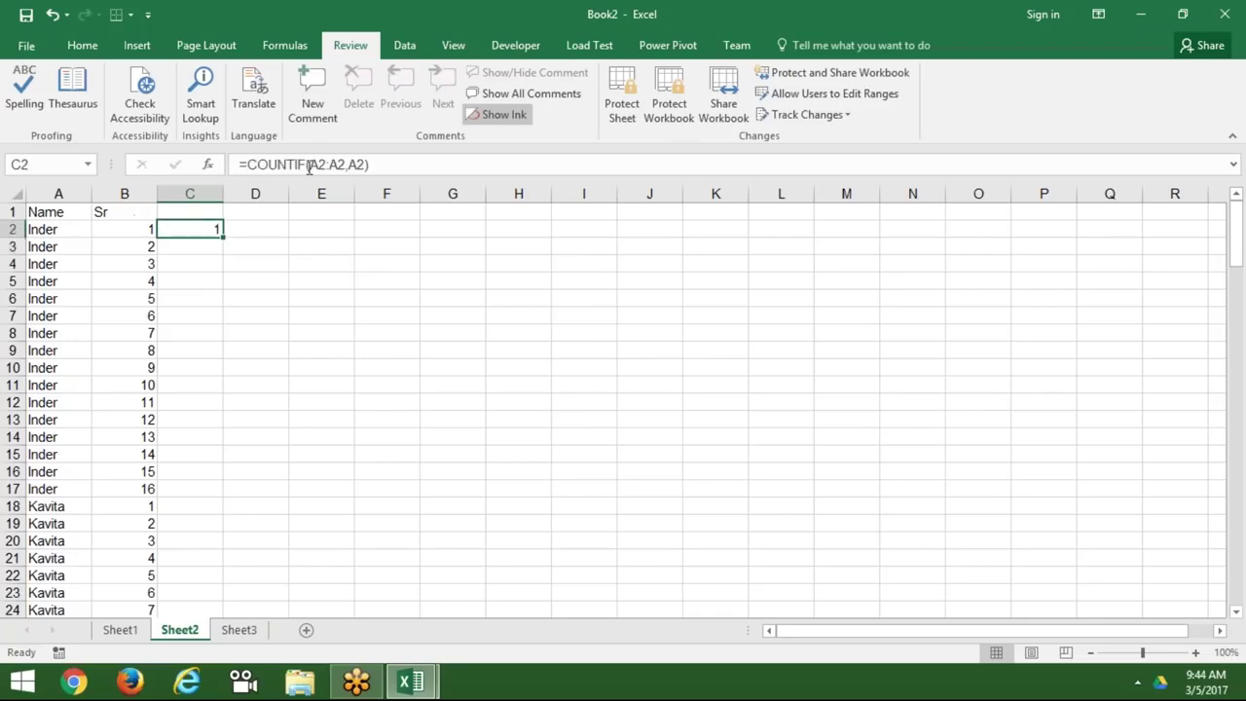
# Anchor the range start as $A$2 and fill =COUNTIF($A$2:A2,A2) down column C
pyautogui.click(323, 167)
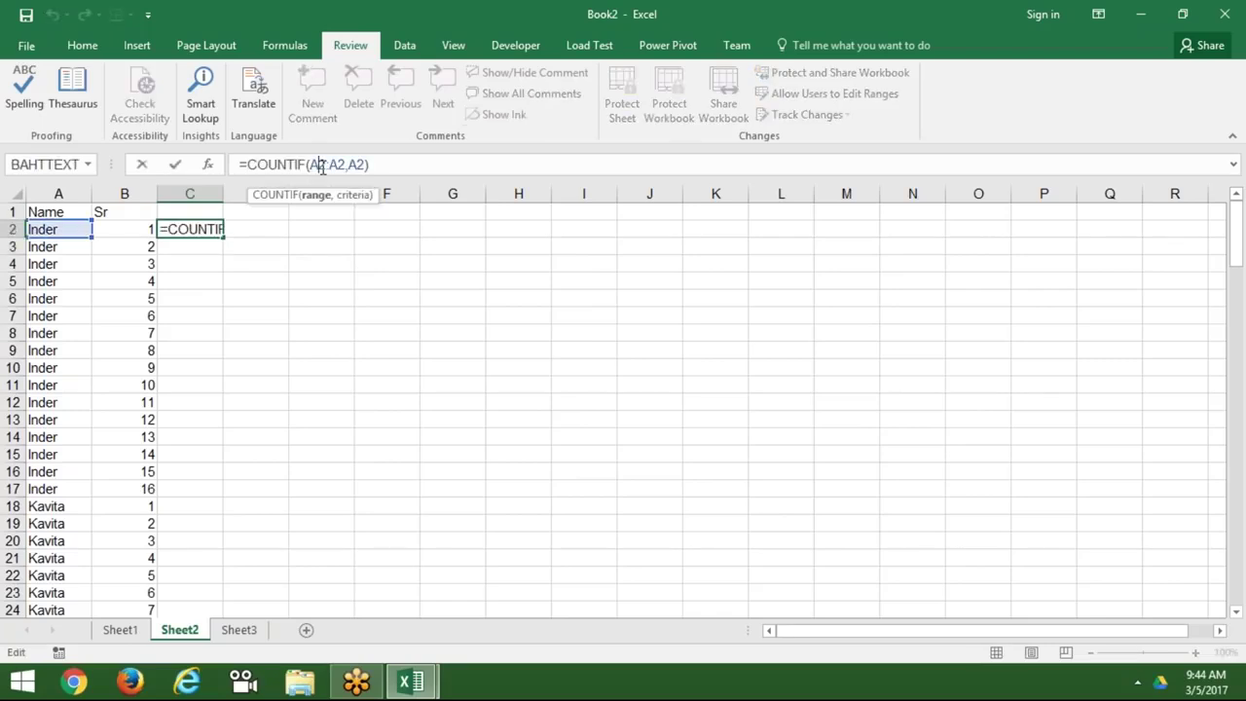
pyautogui.press('F4')
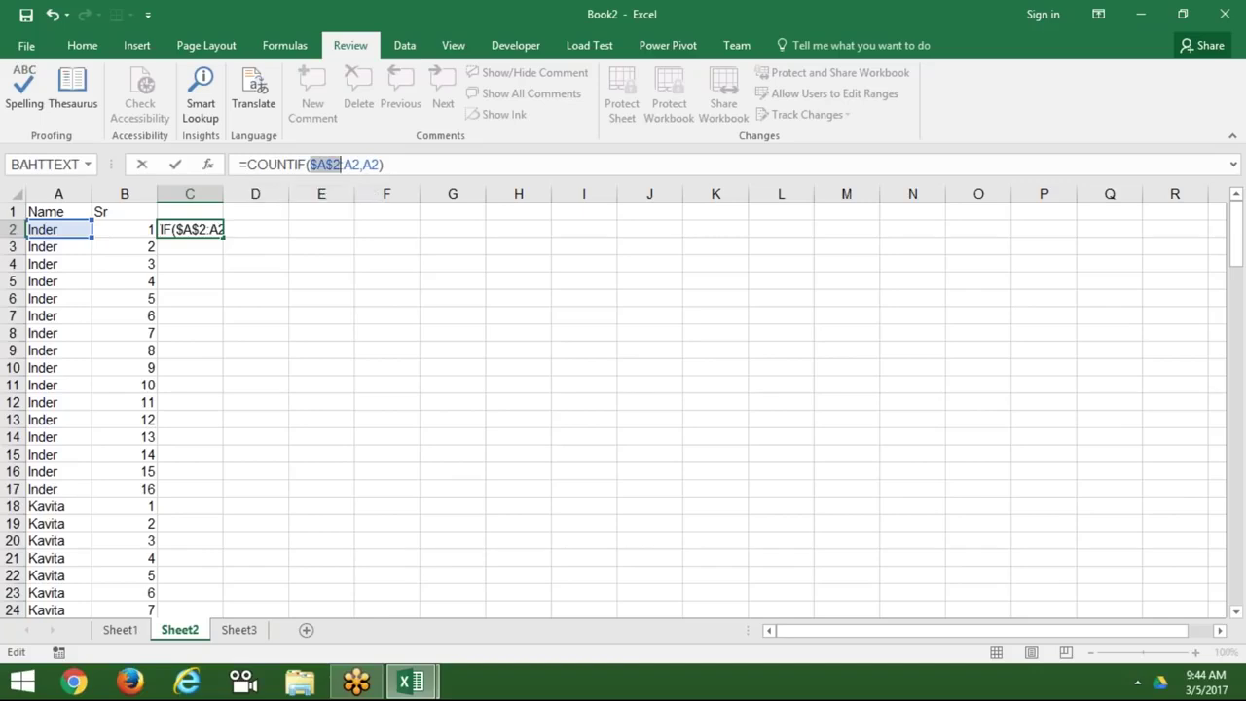
pyautogui.press('Return')
pyautogui.doubleClick(216, 230)
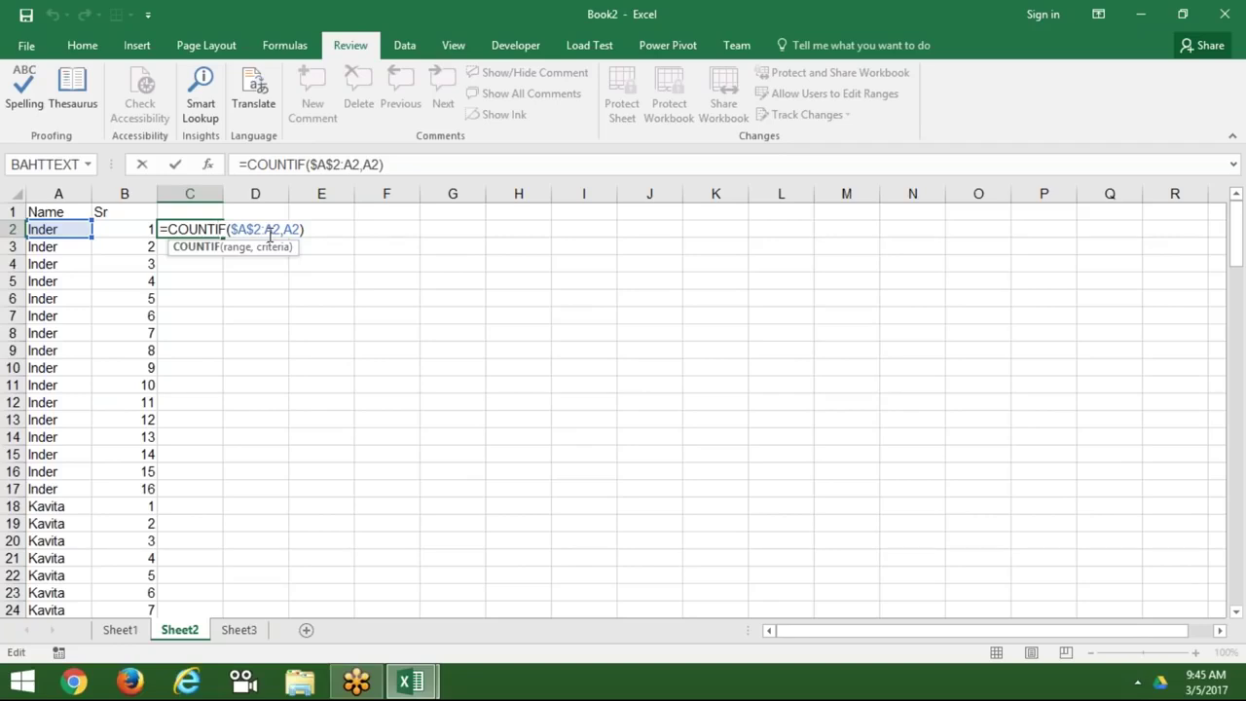
pyautogui.press('Return')
pyautogui.click(218, 232)
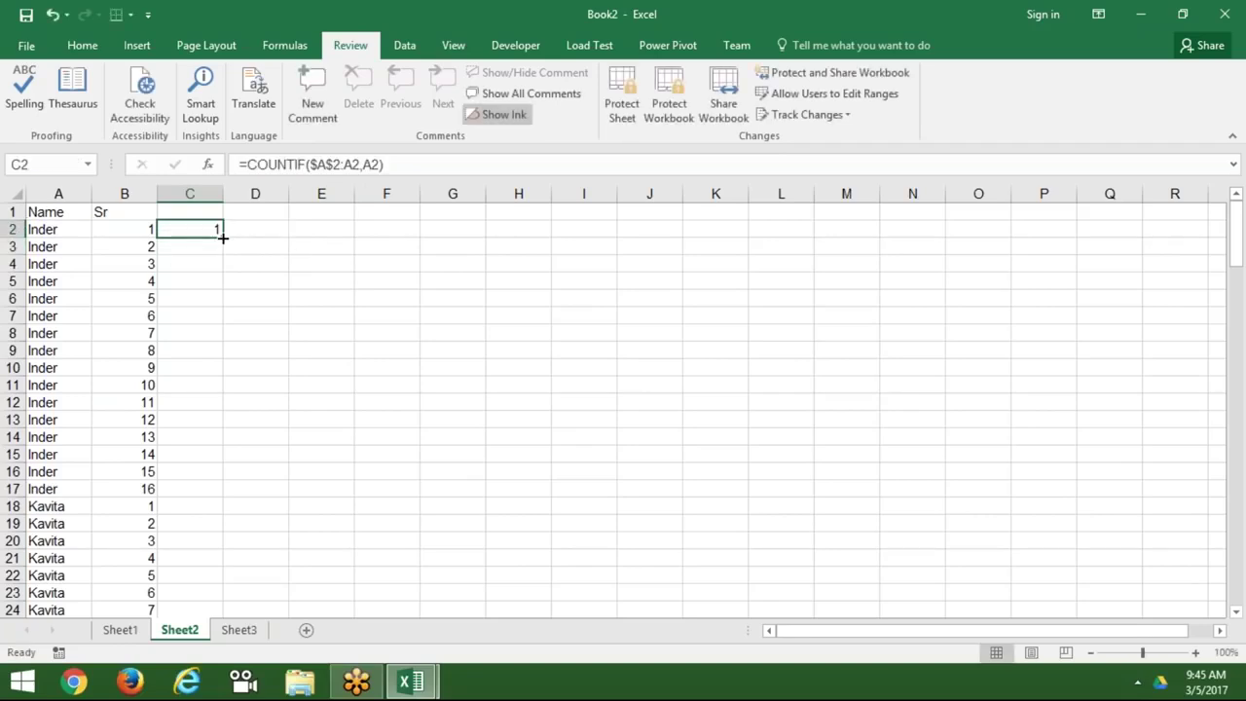
pyautogui.doubleClick(223, 236)
pyautogui.click(209, 298)
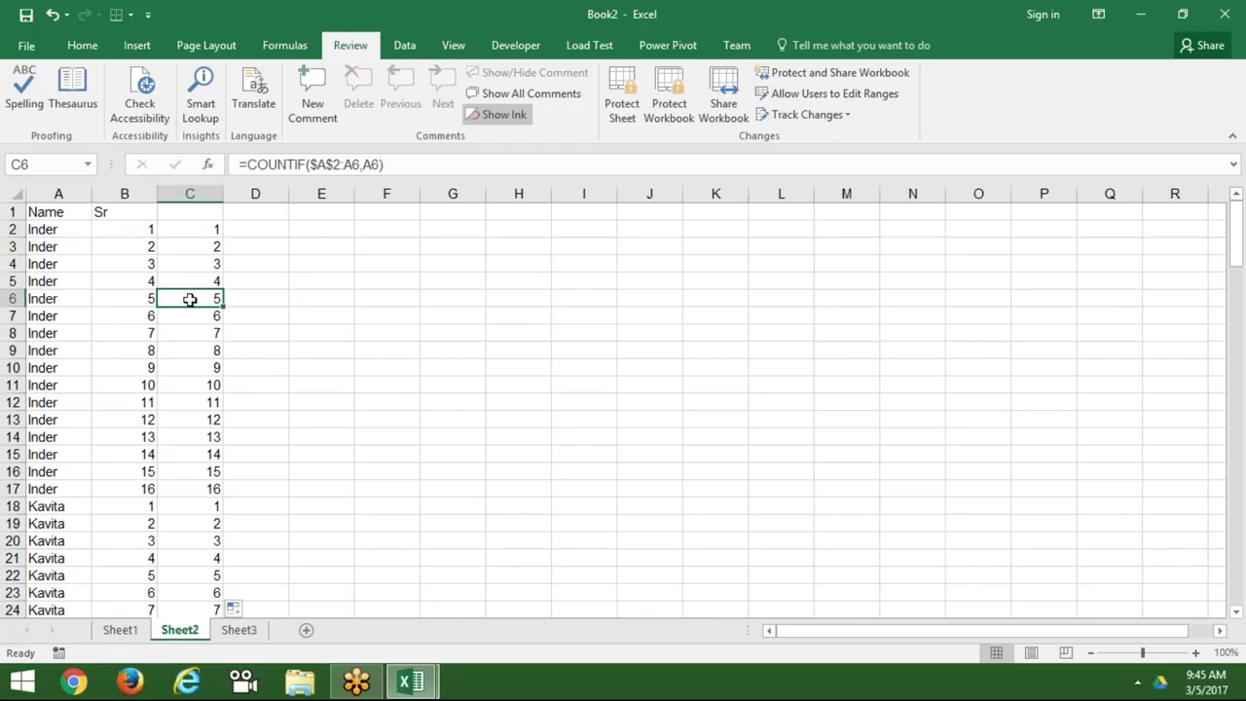
# Change the name in A5 to Kavita
pyautogui.click(57, 282)
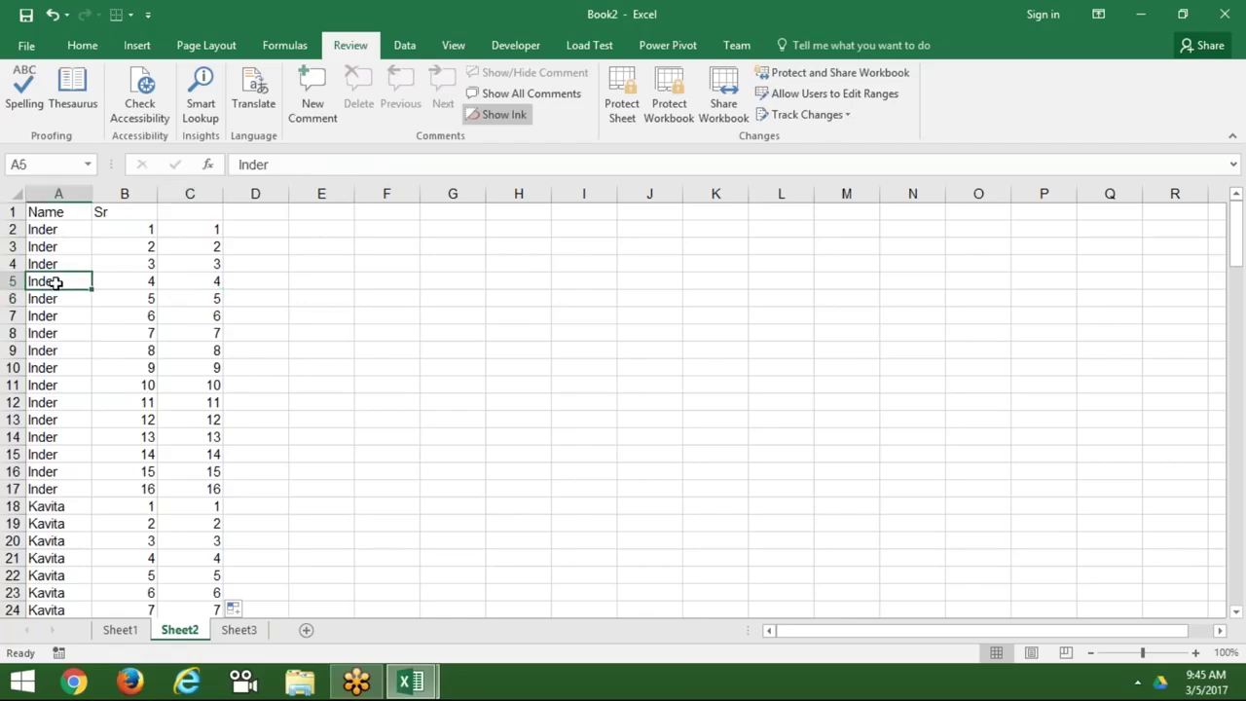
pyautogui.write('Kavita')
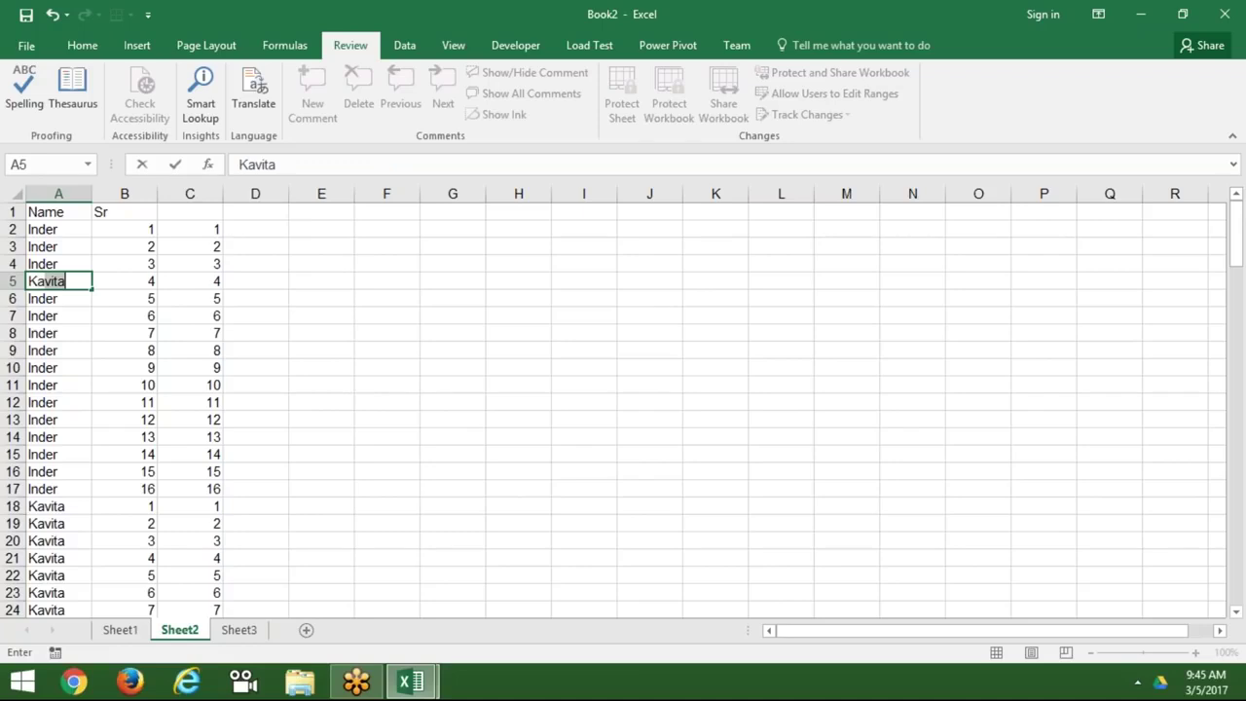
pyautogui.press('Return')
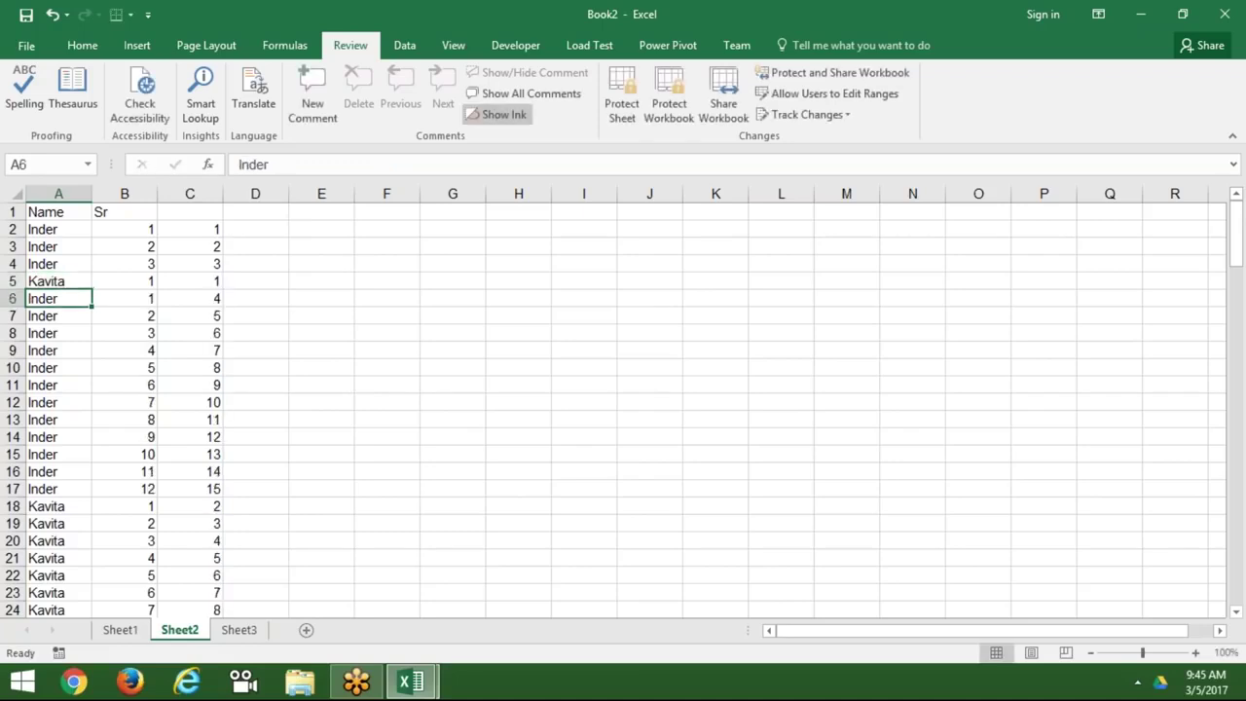
# Review the recalculated counts in C5, C18 and the Sr column, then view C2's formula
pyautogui.click(80, 282)
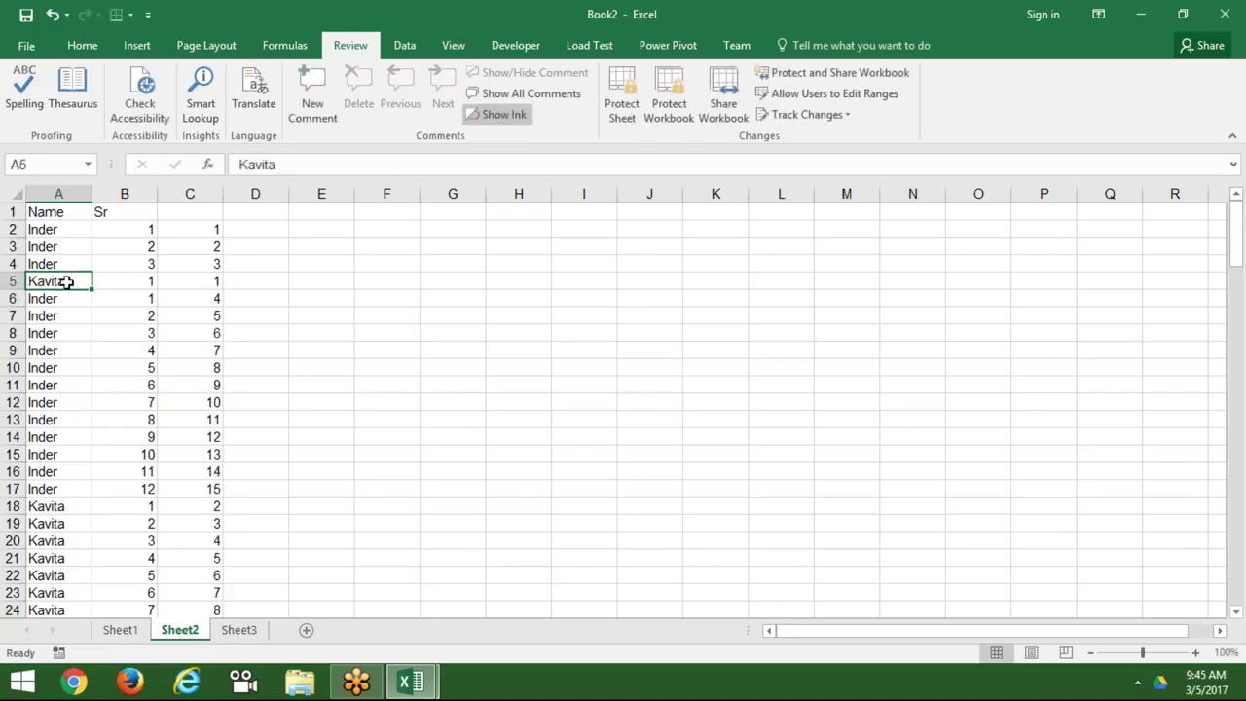
pyautogui.click(185, 284)
pyautogui.click(208, 506)
pyautogui.moveTo(146, 488)
pyautogui.mouseDown()
pyautogui.moveTo(162, 350)
pyautogui.moveTo(124, 235)
pyautogui.mouseUp()
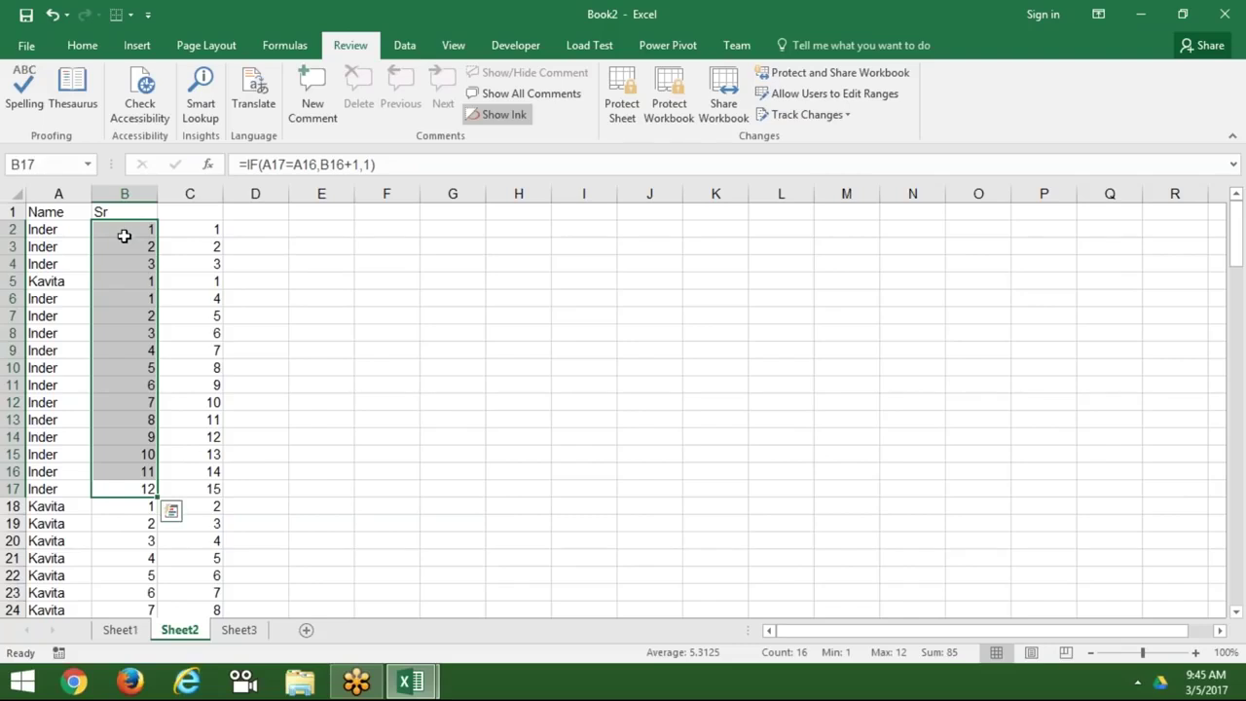
pyautogui.click(55, 284)
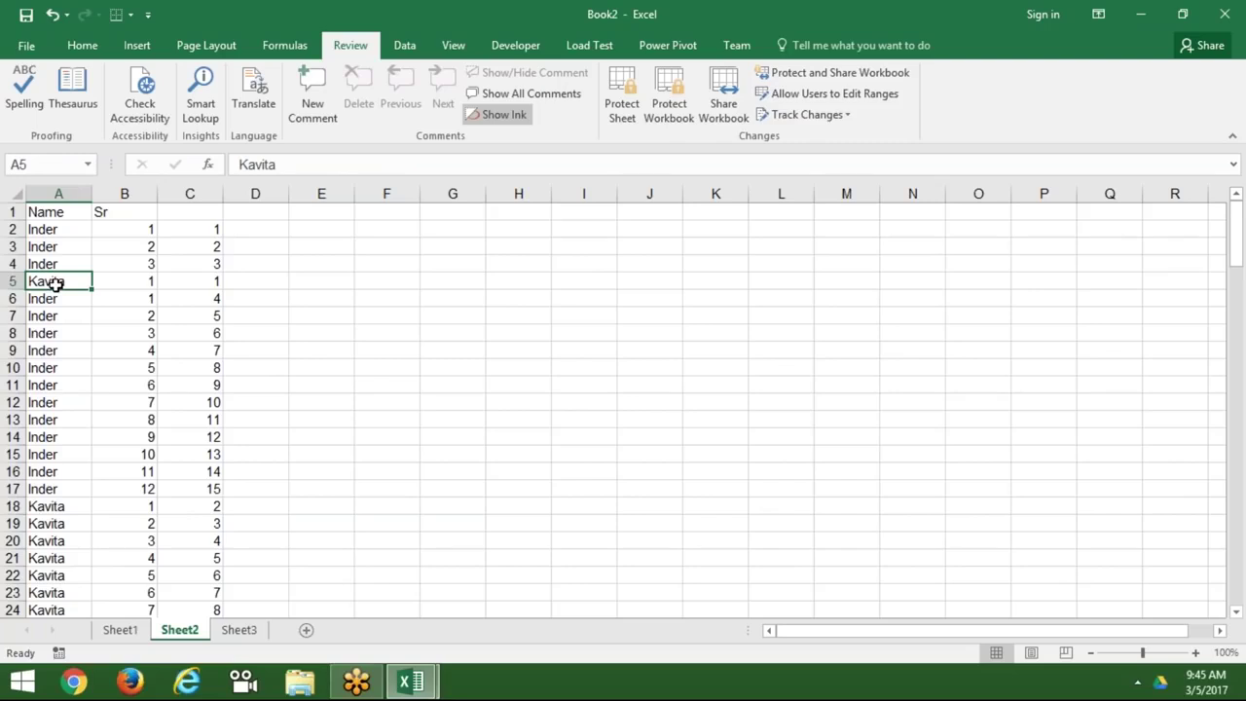
pyautogui.doubleClick(199, 229)
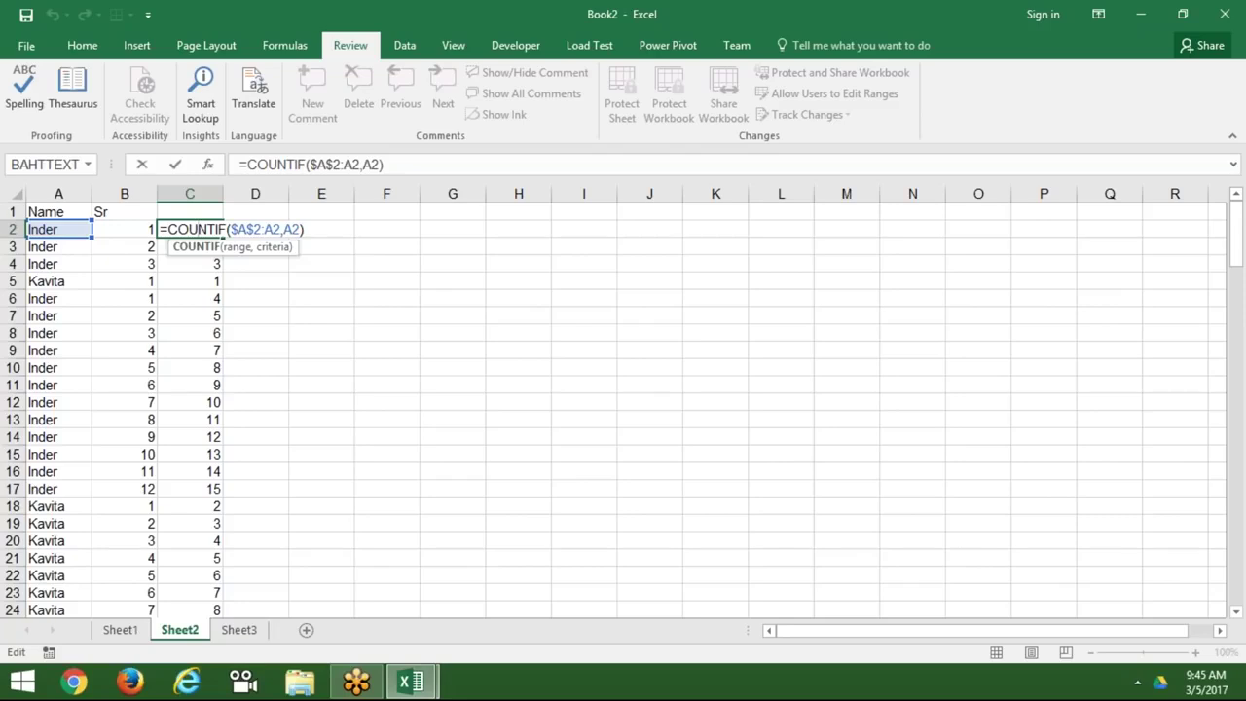
# Review the running counts in C2:C4 and C6:C9 on Sheet2
pyautogui.hotkey('ctrl', 'Return')
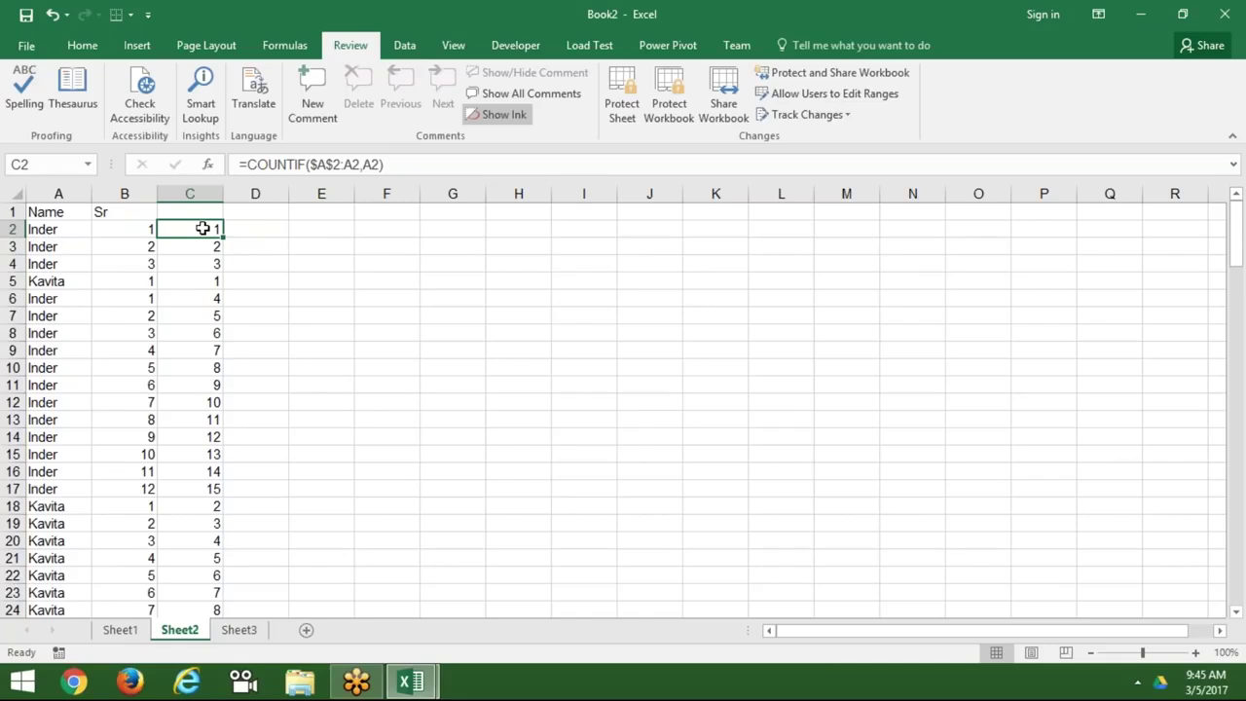
pyautogui.moveTo(200, 230); pyautogui.dragTo(202, 258)
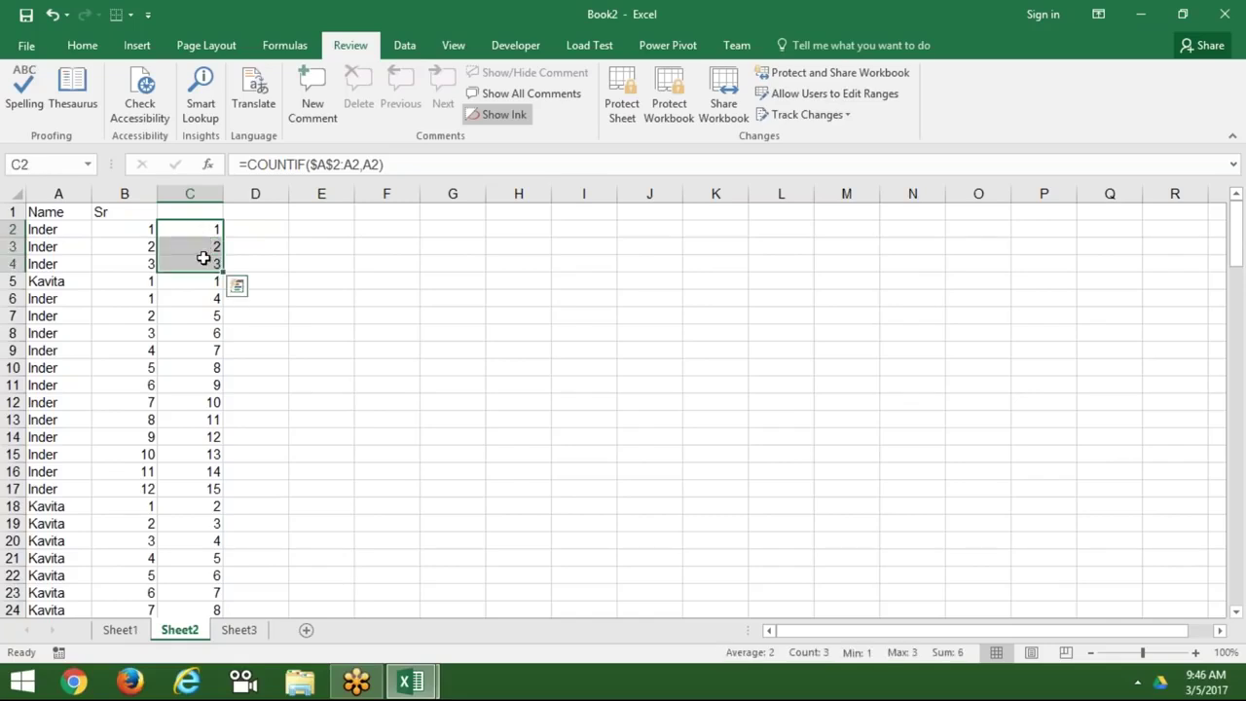
pyautogui.click(212, 298)
pyautogui.moveTo(212, 299); pyautogui.dragTo(211, 352)
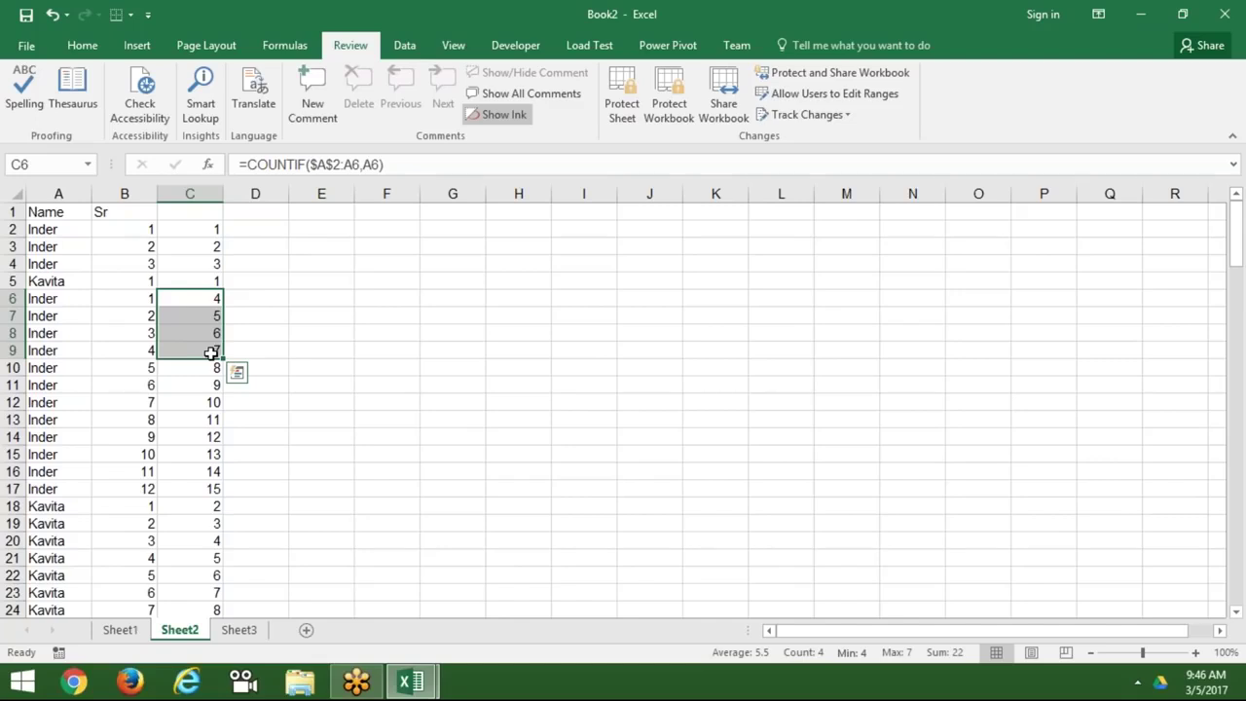
pyautogui.click(212, 352)
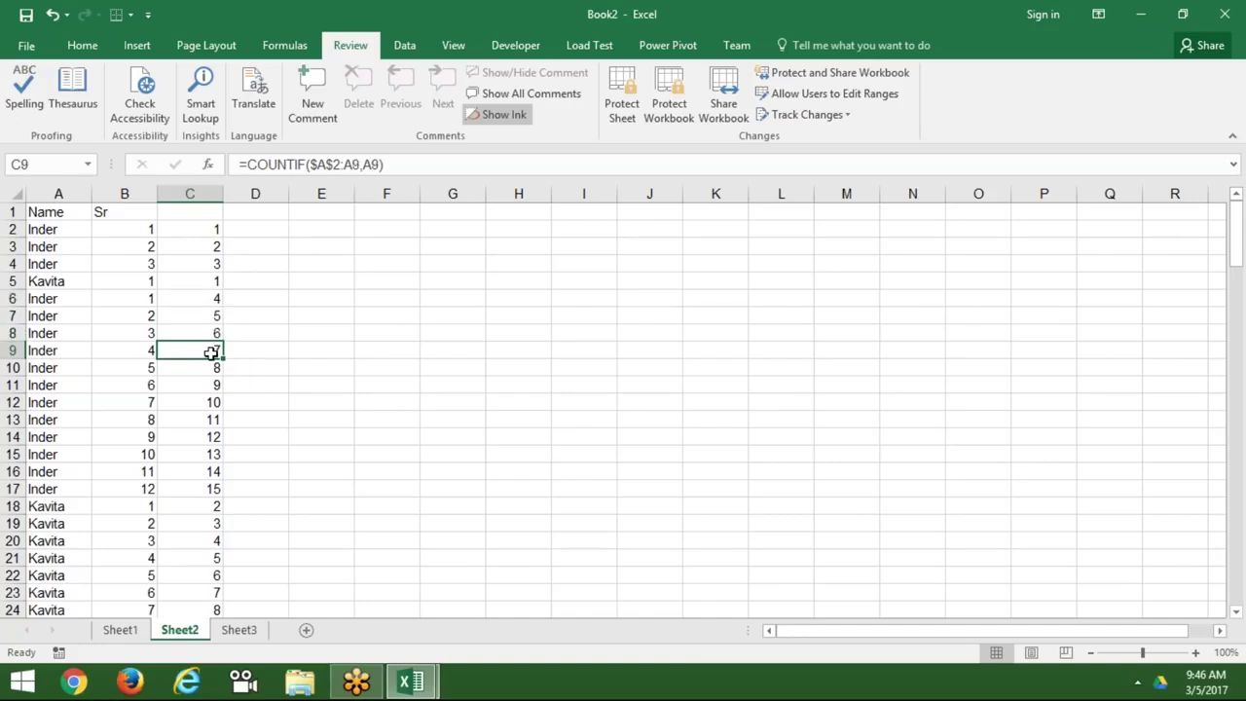
# Return to Sheet3, where Inder to Indu are numbered 1–4 and om 5
pyautogui.click(238, 630)
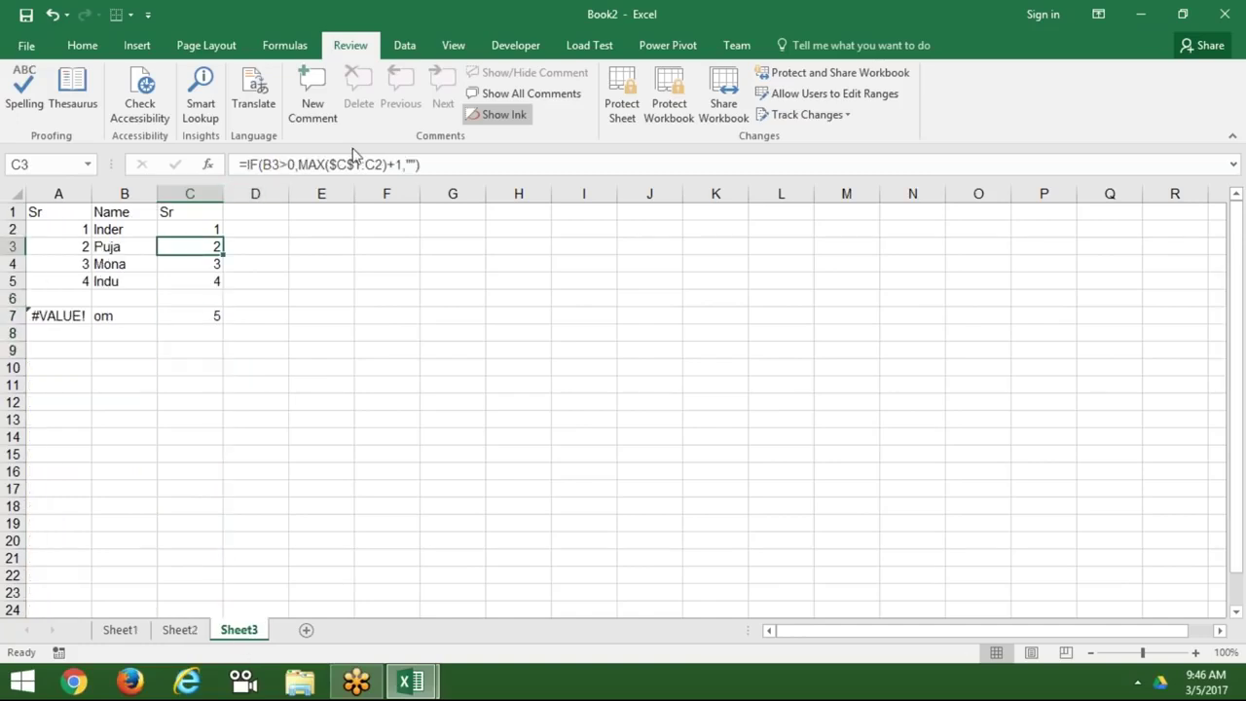
pyautogui.click(179, 630)
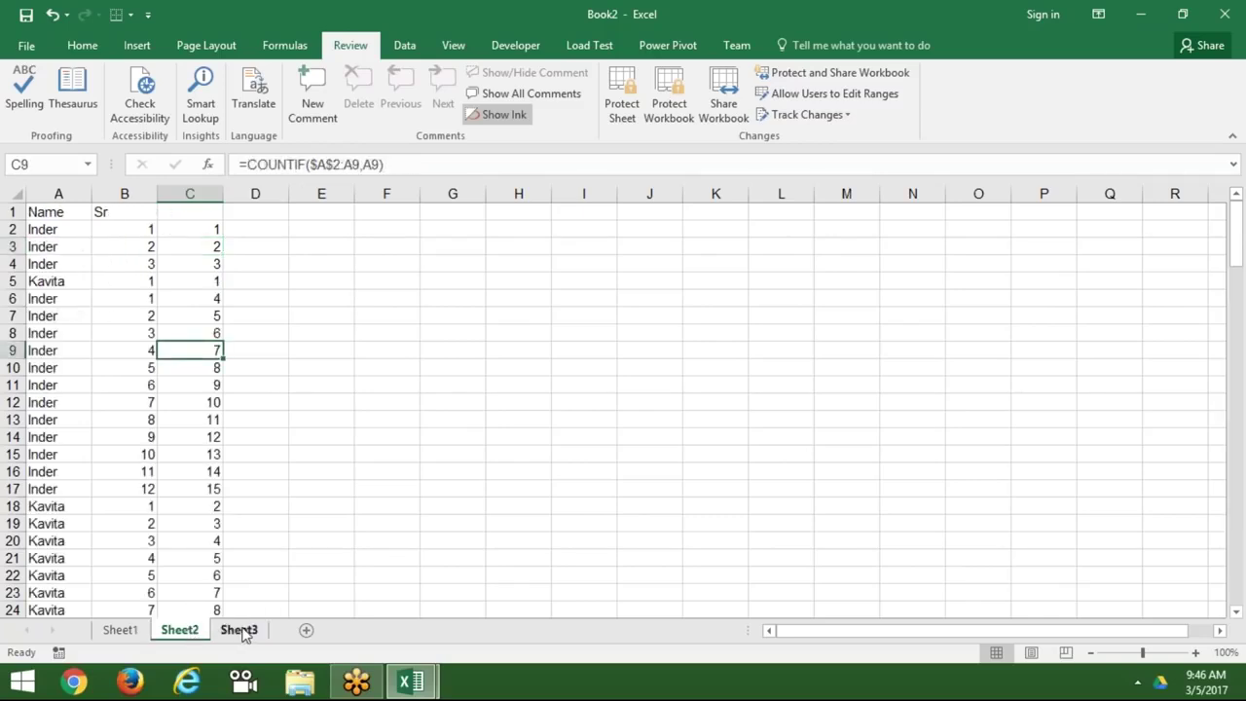
pyautogui.click(242, 630)
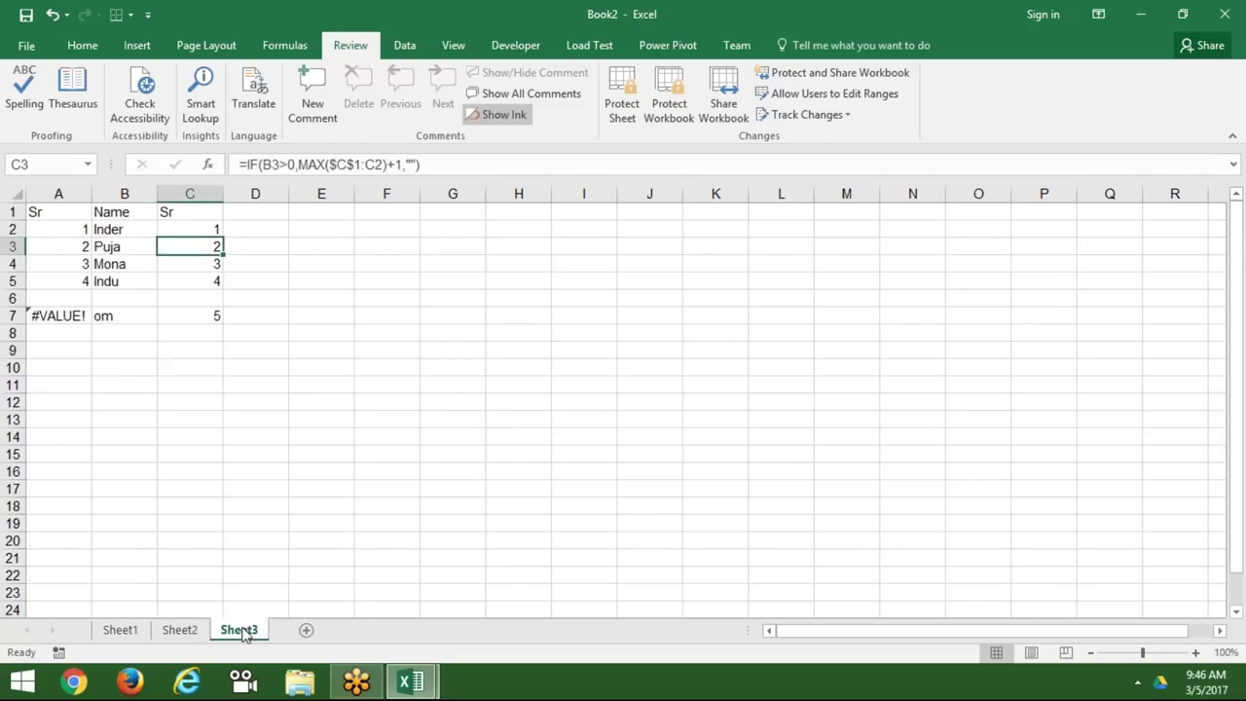
pyautogui.click(464, 526)
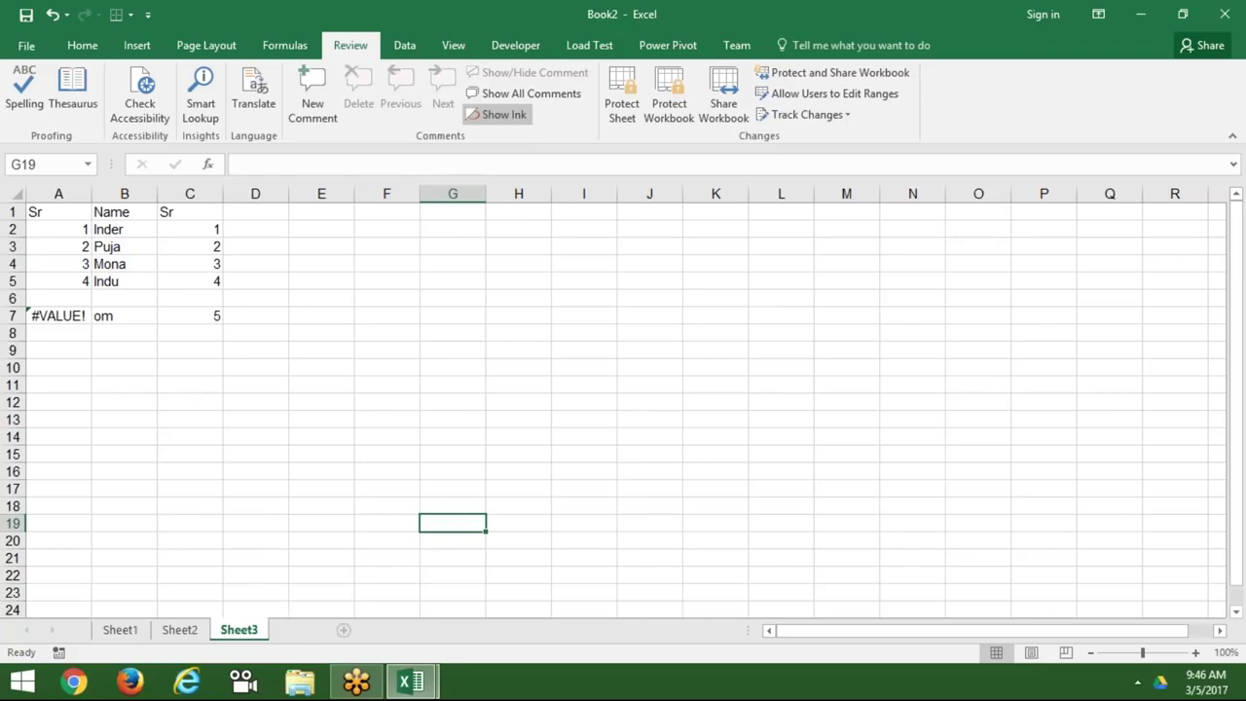
# Add a blank Sheet4, then inspect Sheet1's Sales values, TRUE/FALSE flags and C2's IF formula
pyautogui.click(304, 631)
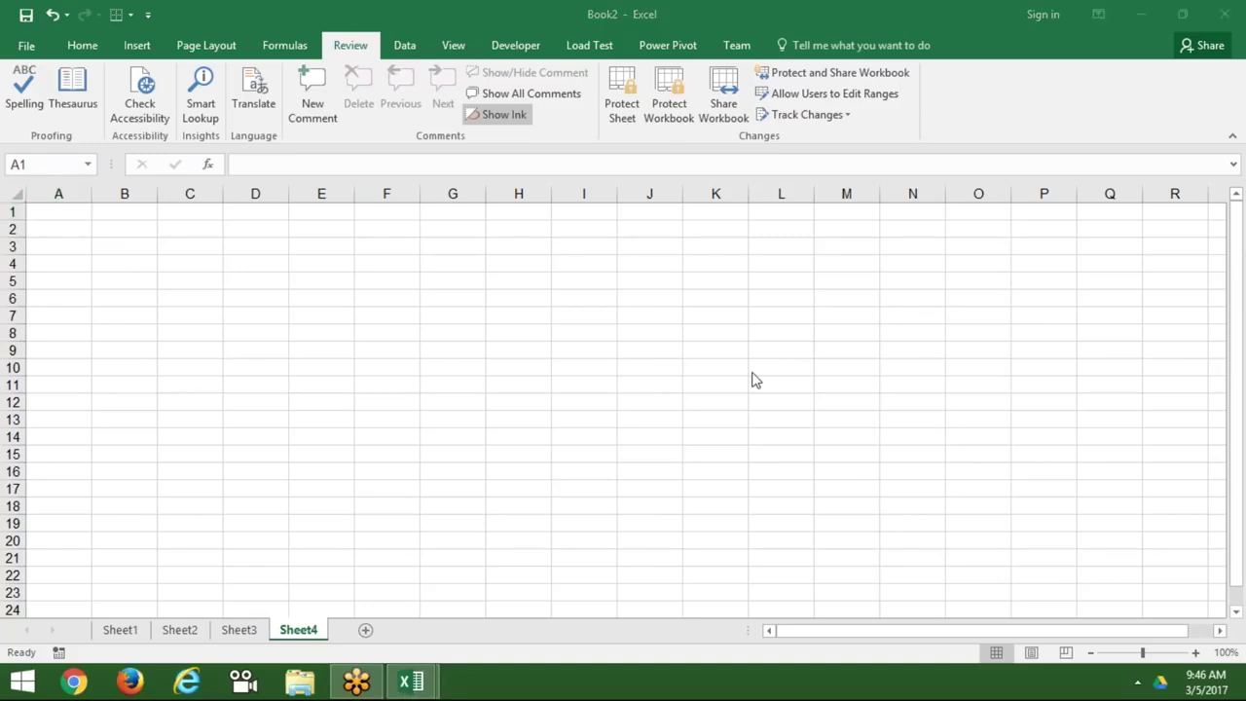
pyautogui.click(121, 630)
pyautogui.click(316, 298)
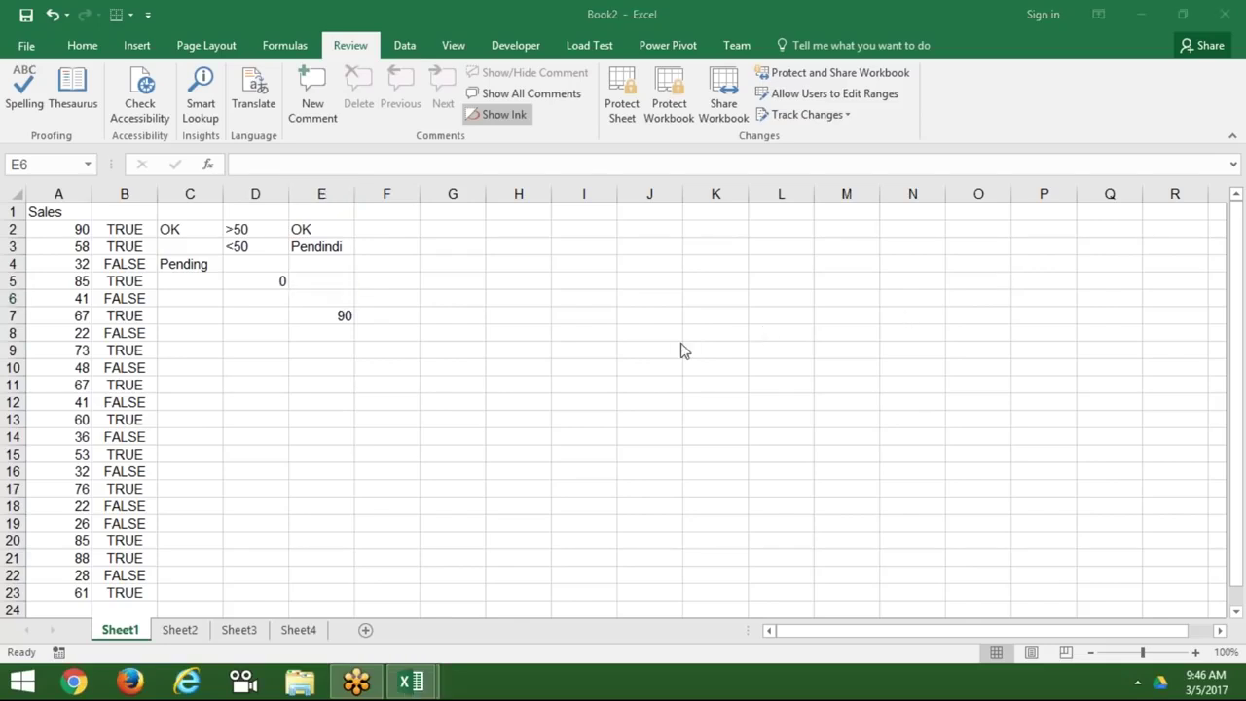
pyautogui.click(358, 281)
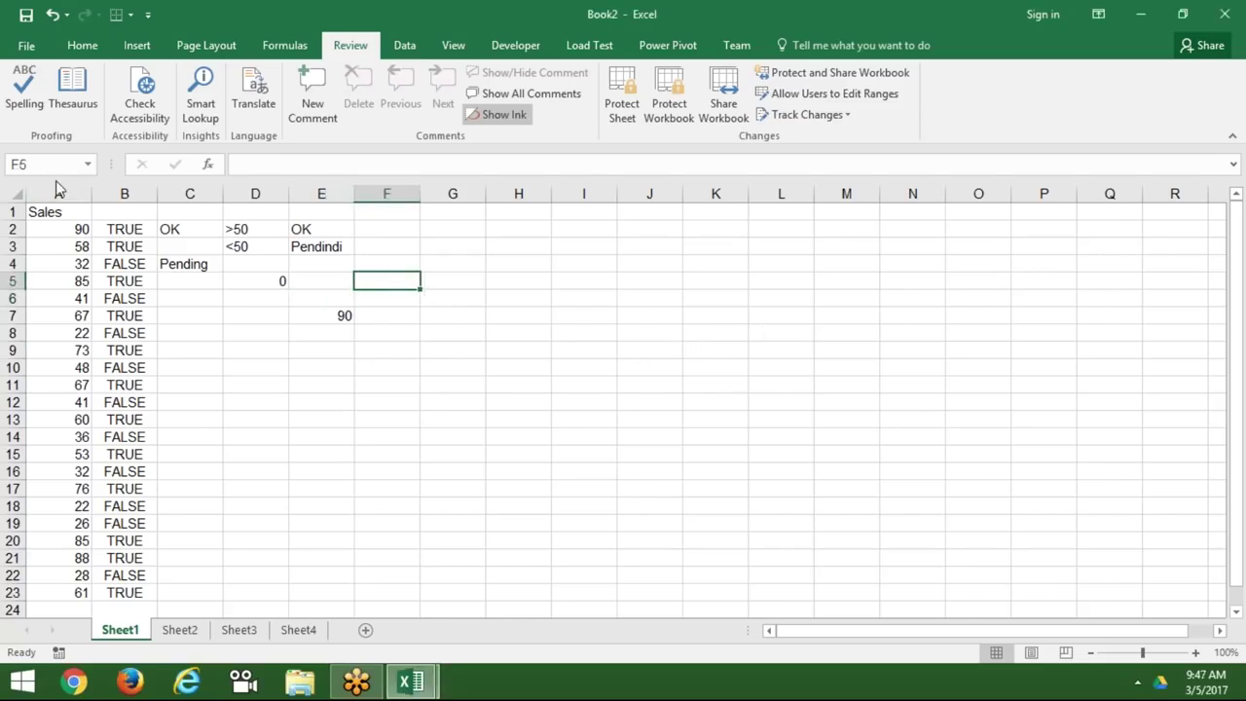
pyautogui.click(116, 190)
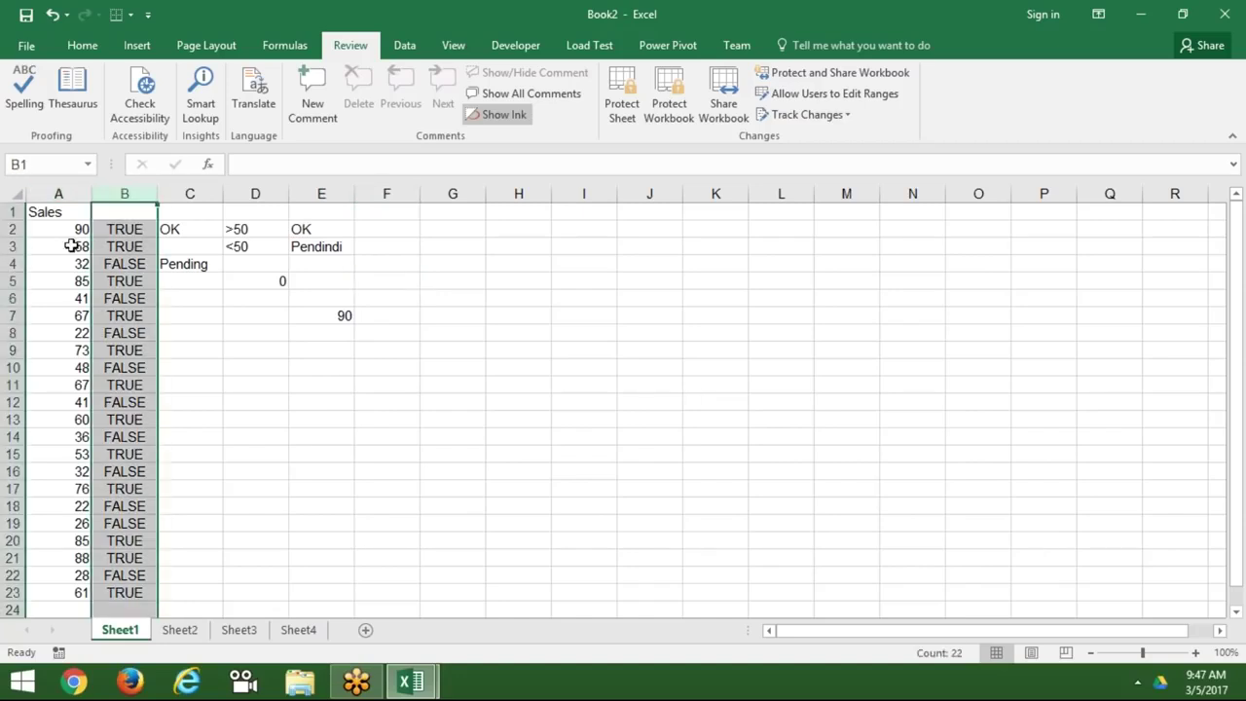
pyautogui.click(60, 194)
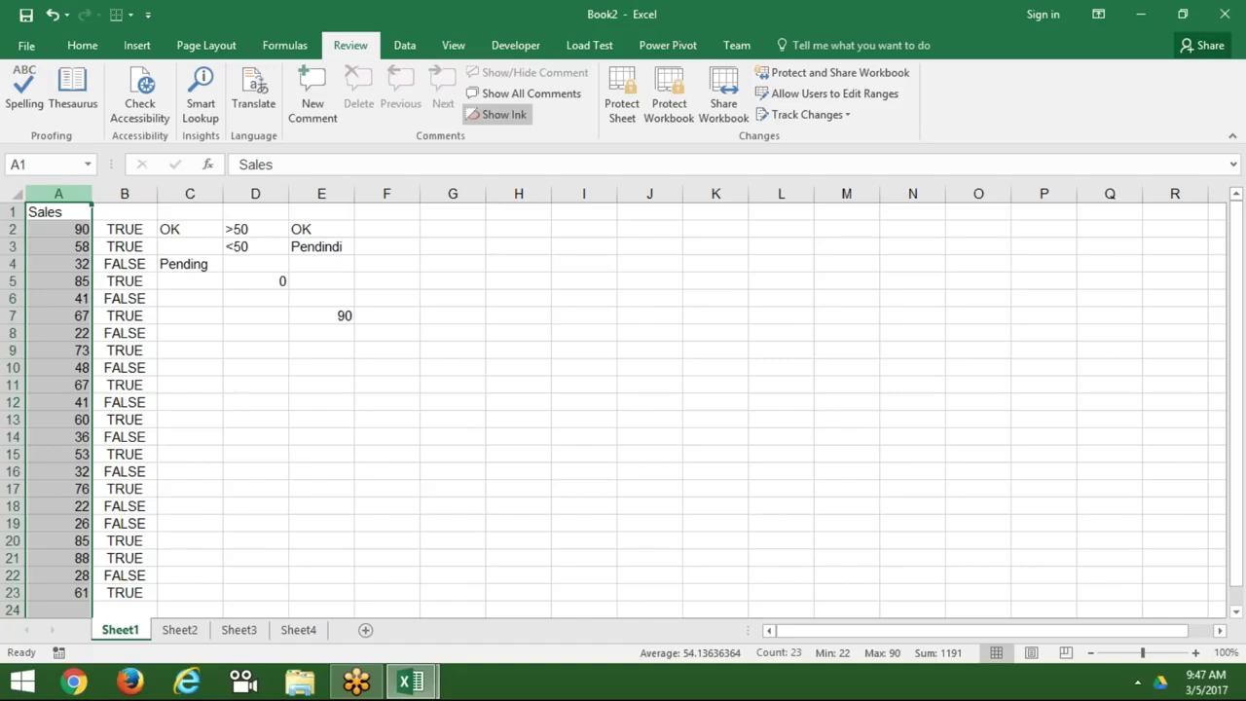
pyautogui.click(124, 193)
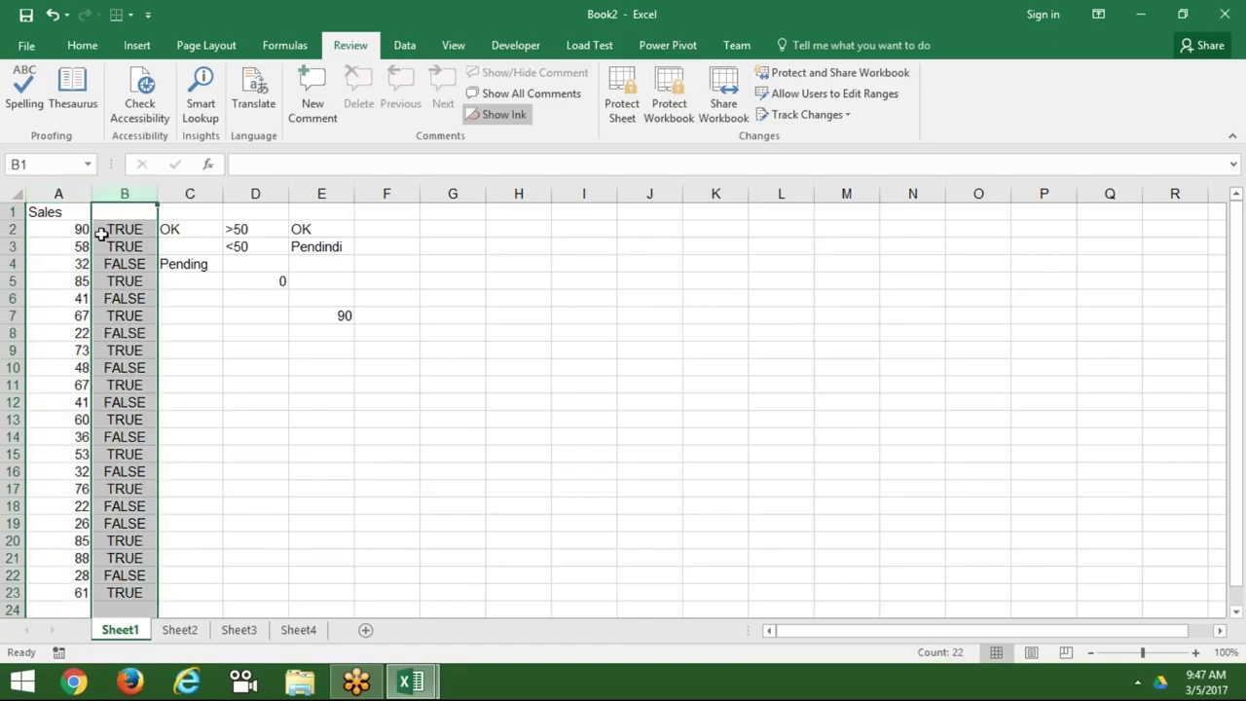
pyautogui.click(216, 233)
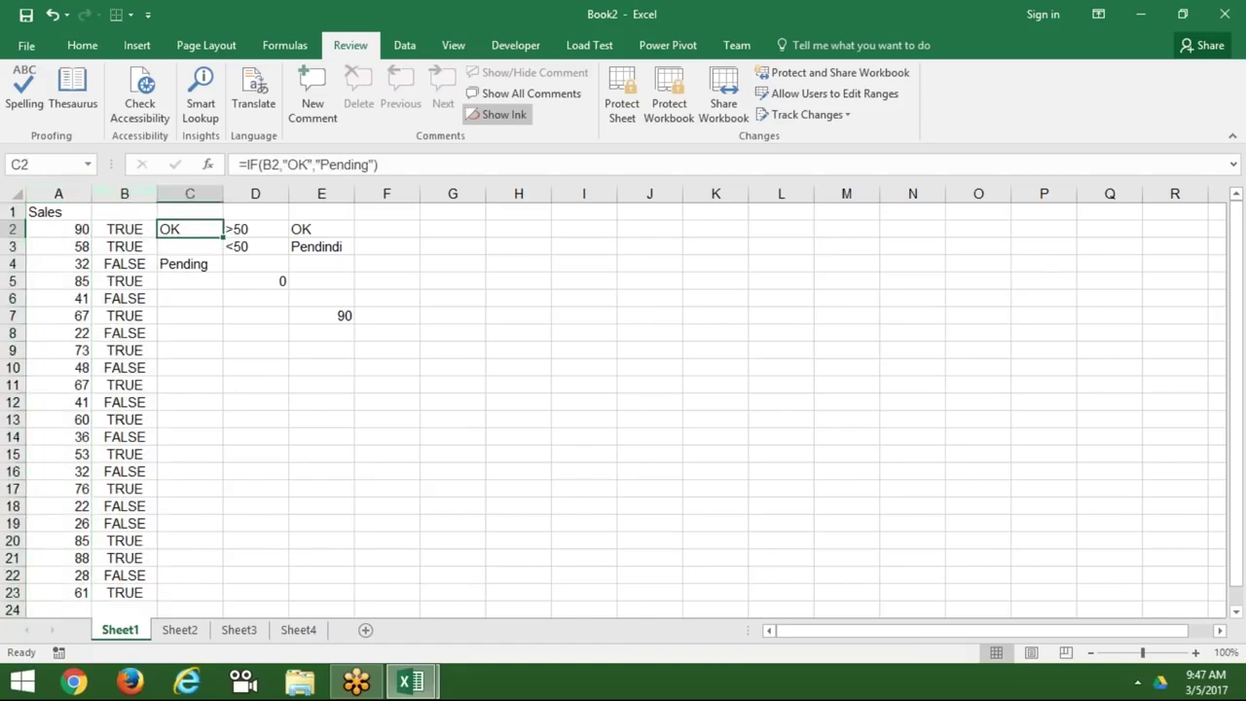
# Enter the range label 50-80 in cell E8, replacing the mistyped 85-80
pyautogui.click(313, 338)
pyautogui.write('85-80')
pyautogui.press('Escape')
pyautogui.write('50-')
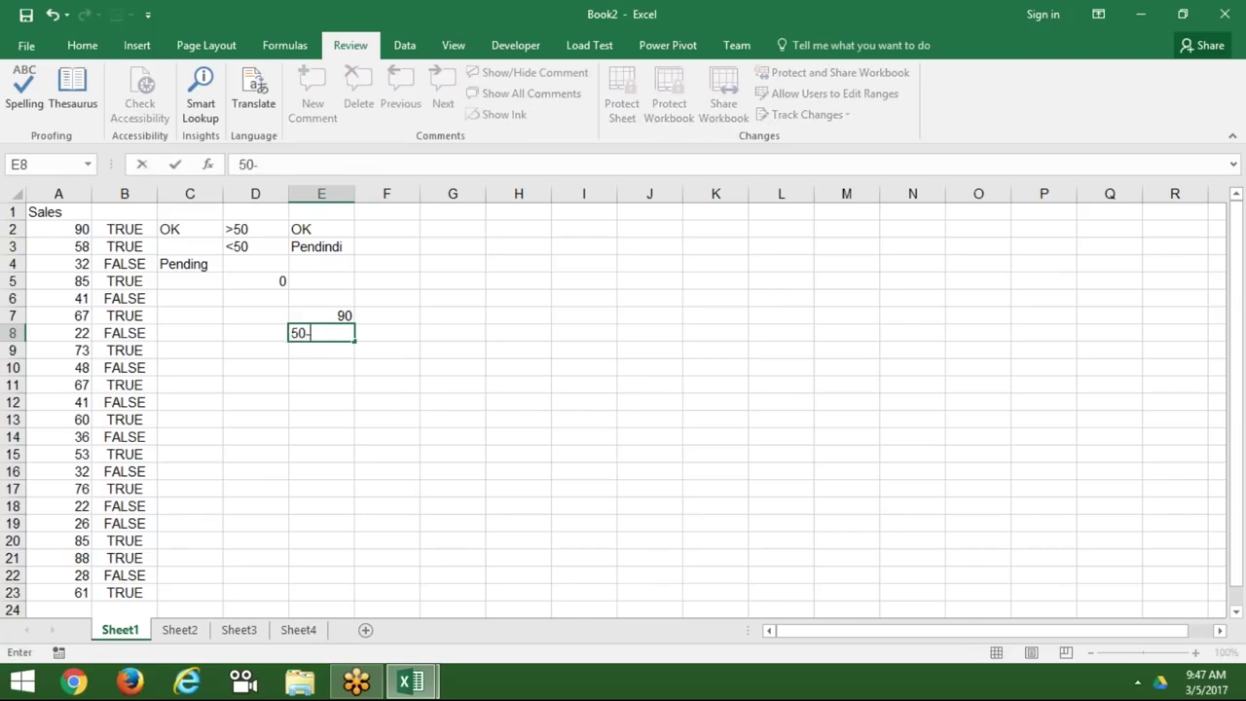
pyautogui.write('80')
pyautogui.press('Return')
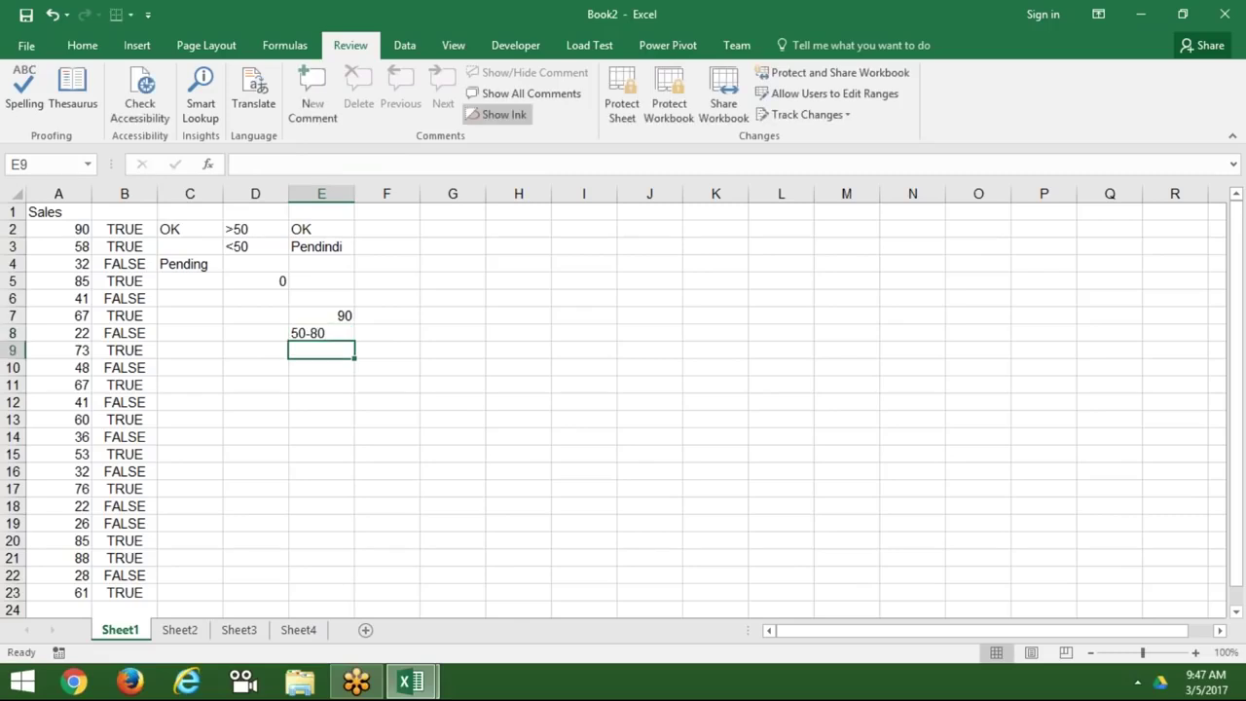
pyautogui.click(320, 333)
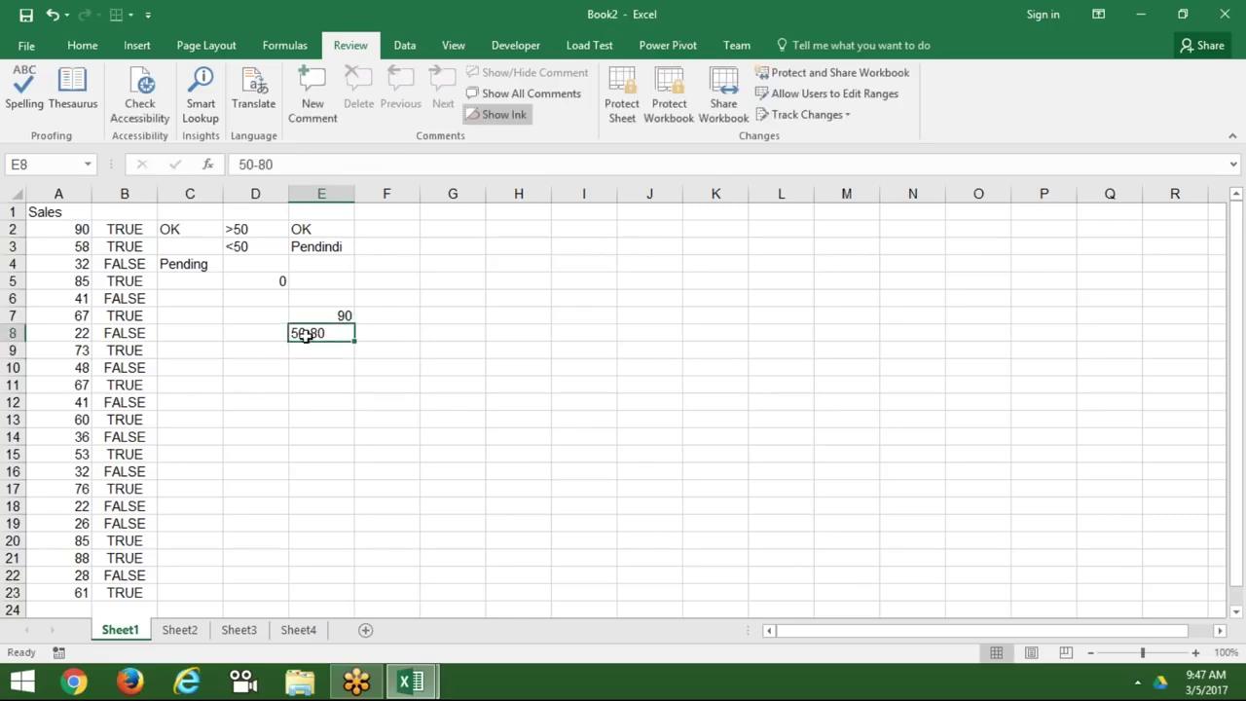
pyautogui.click(204, 319)
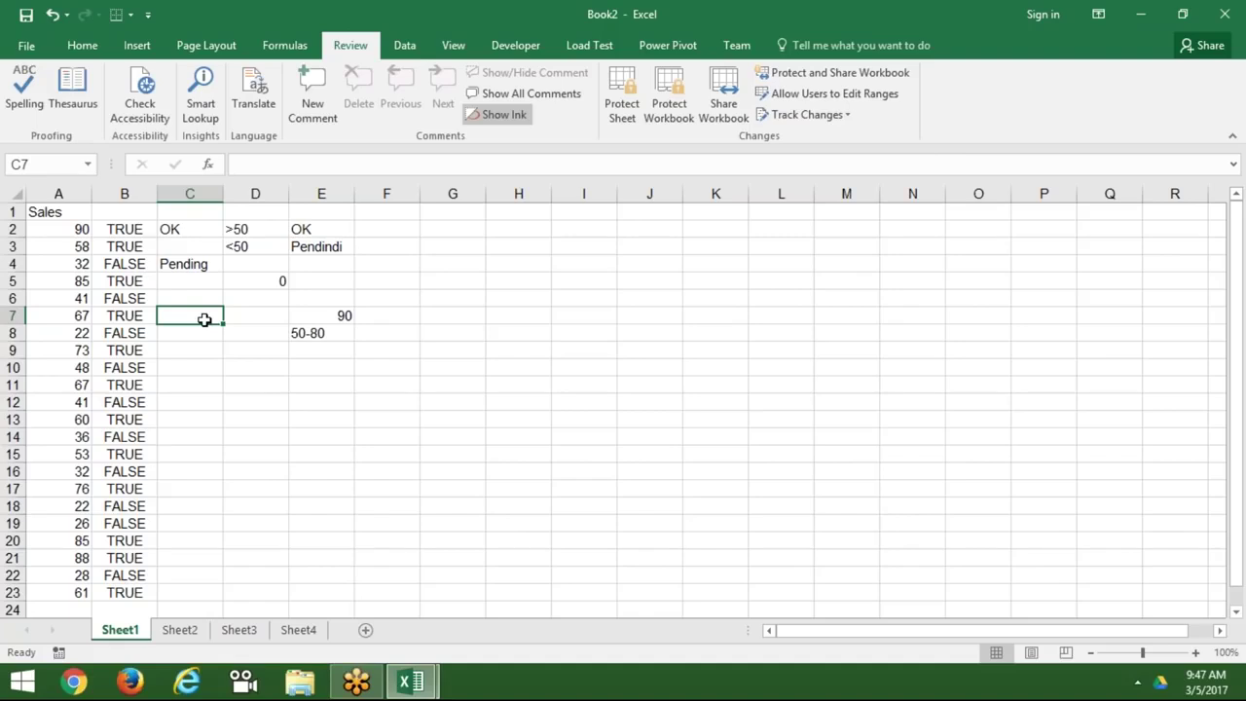
# Enter =AND(A7>=50,A7<=80) in C7, which returns TRUE for the sale of 67
pyautogui.write('=')
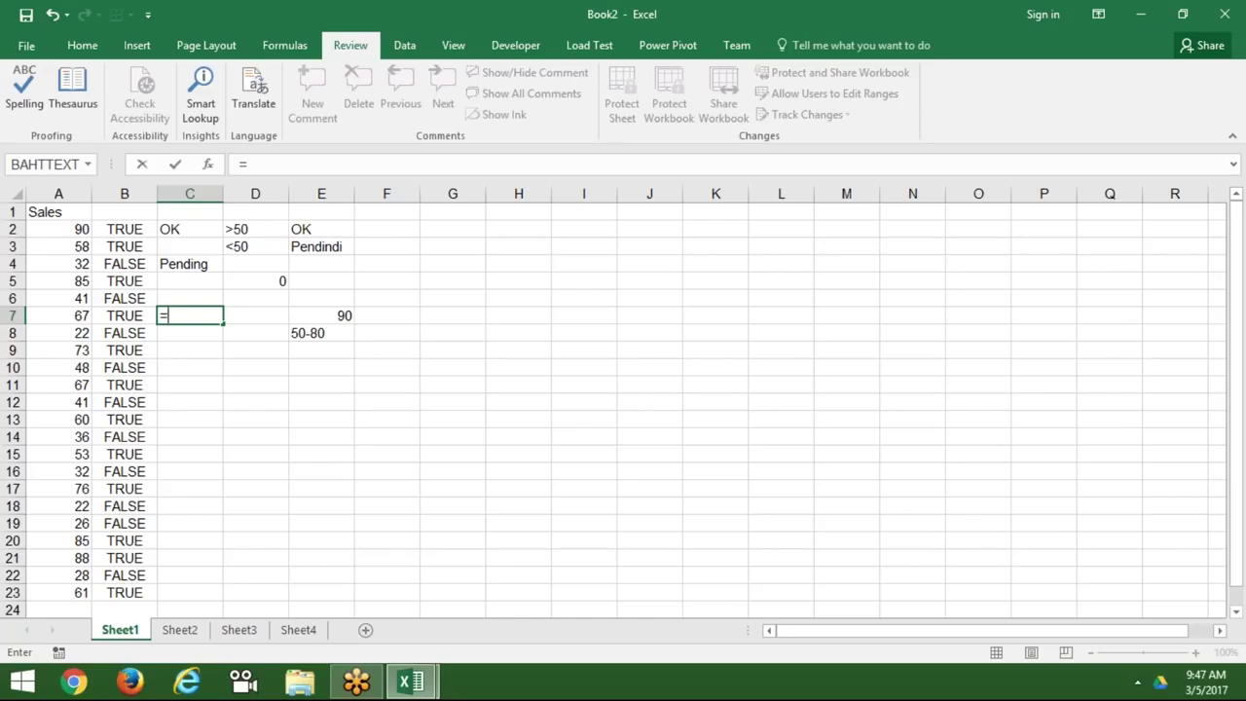
pyautogui.write('and')
pyautogui.press('Tab')
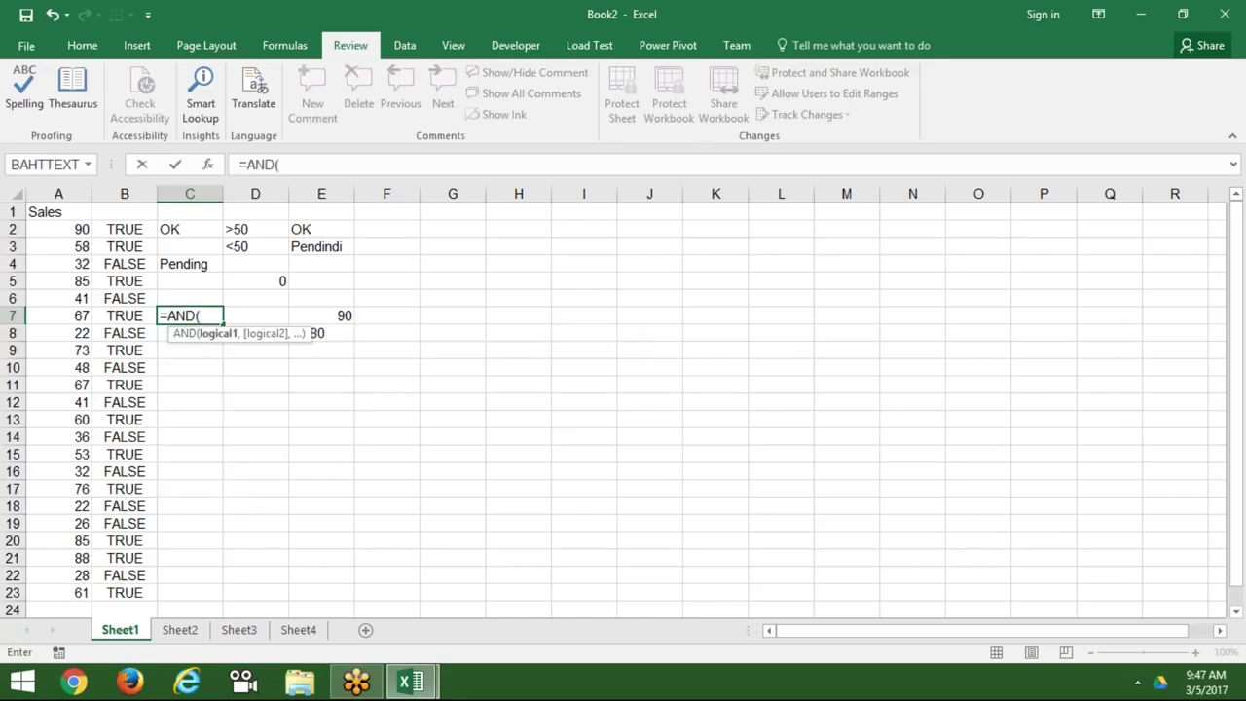
pyautogui.click(73, 317)
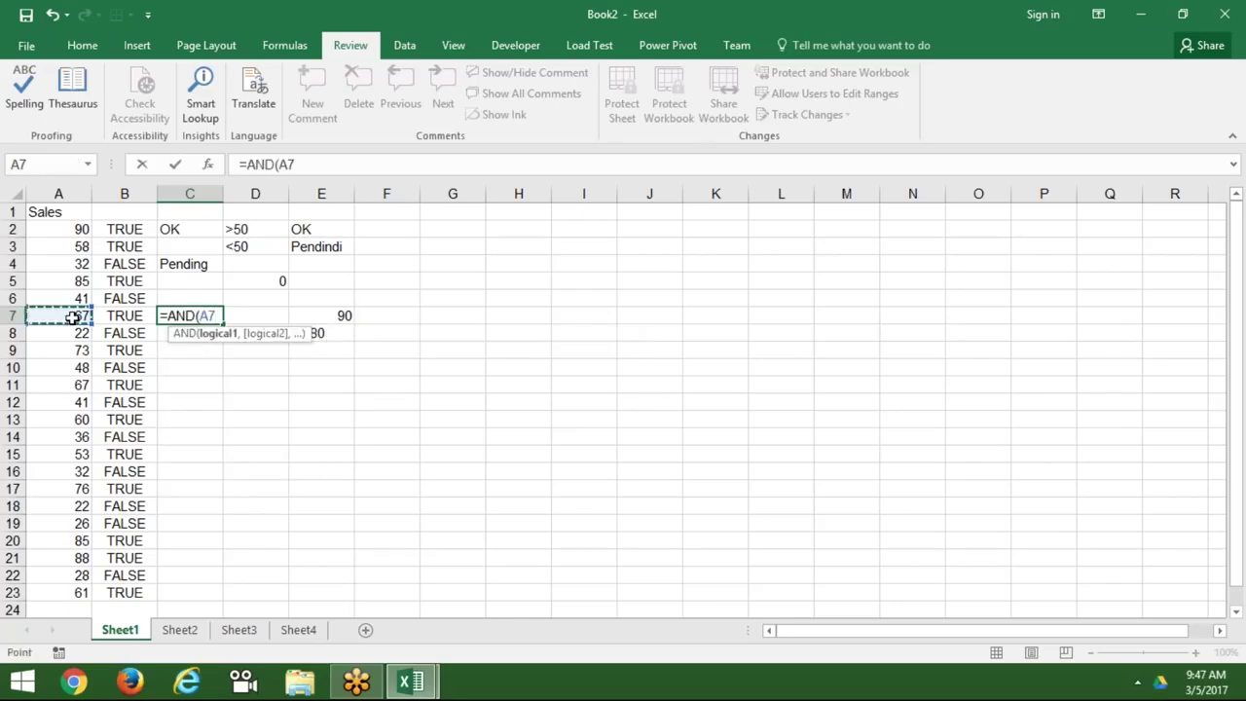
pyautogui.write('>=50,')
pyautogui.click(73, 316)
pyautogui.write('<=')
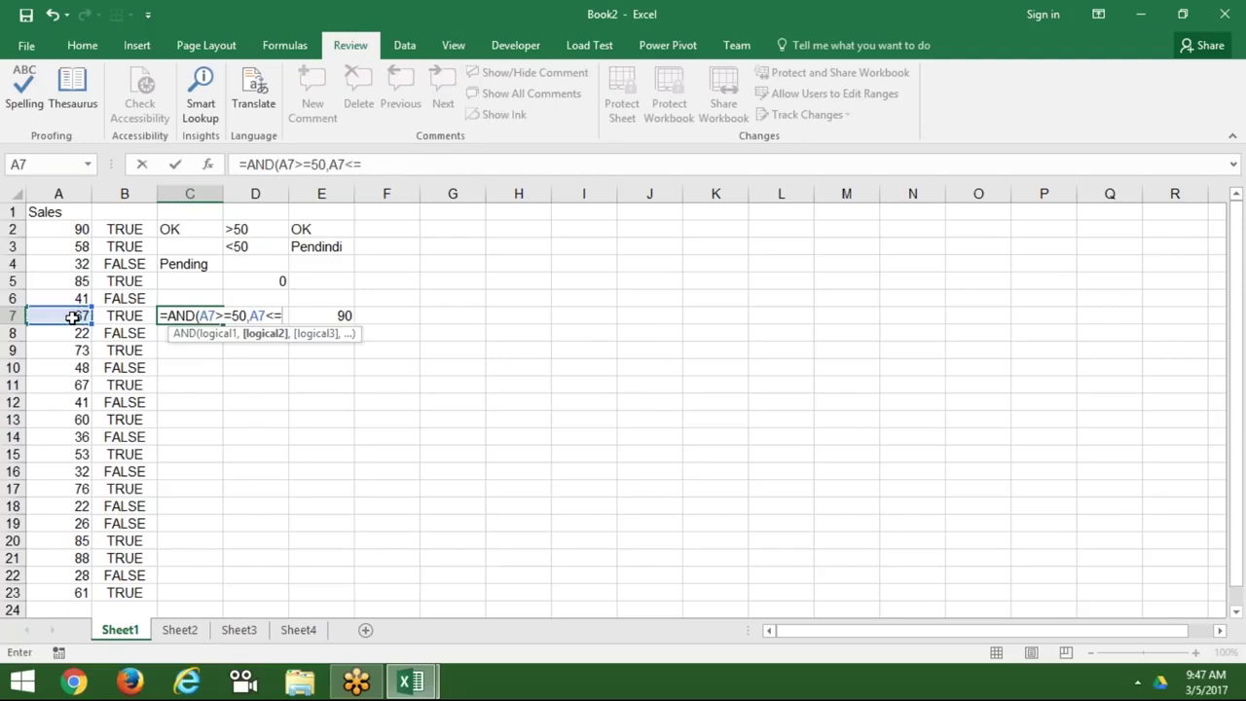
pyautogui.write('80')
pyautogui.write(')')
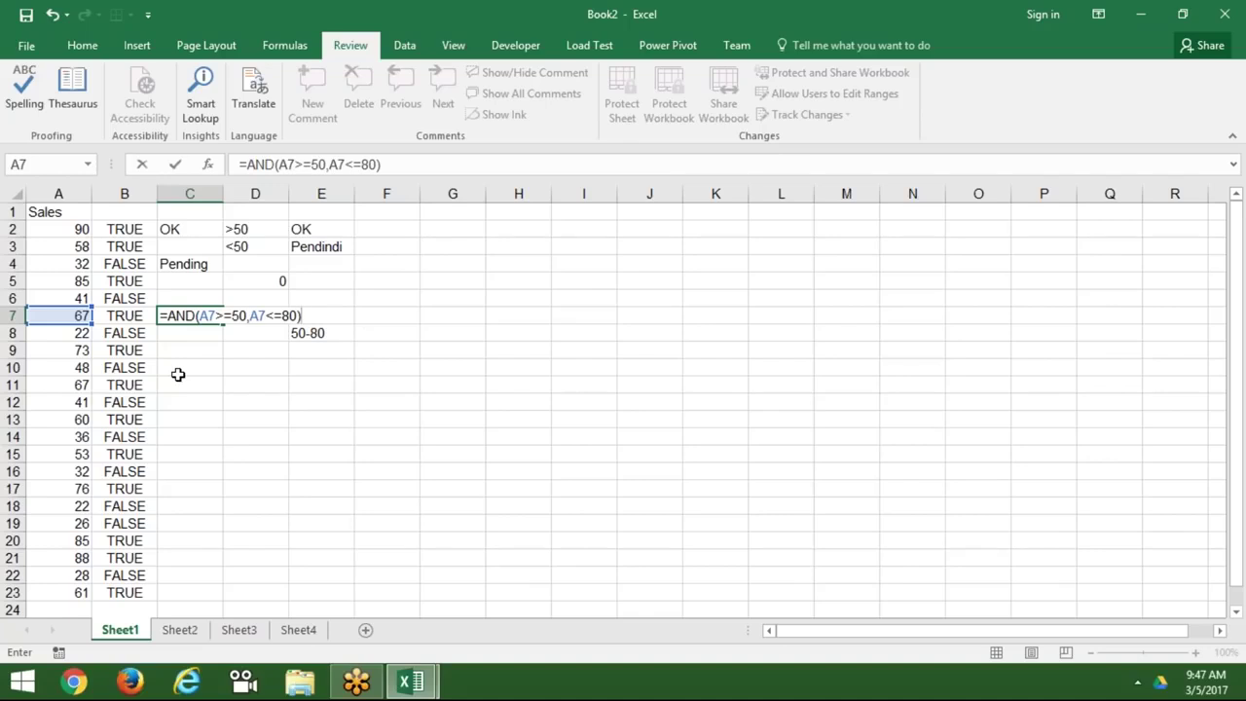
pyautogui.press('Return')
pyautogui.press('Up')
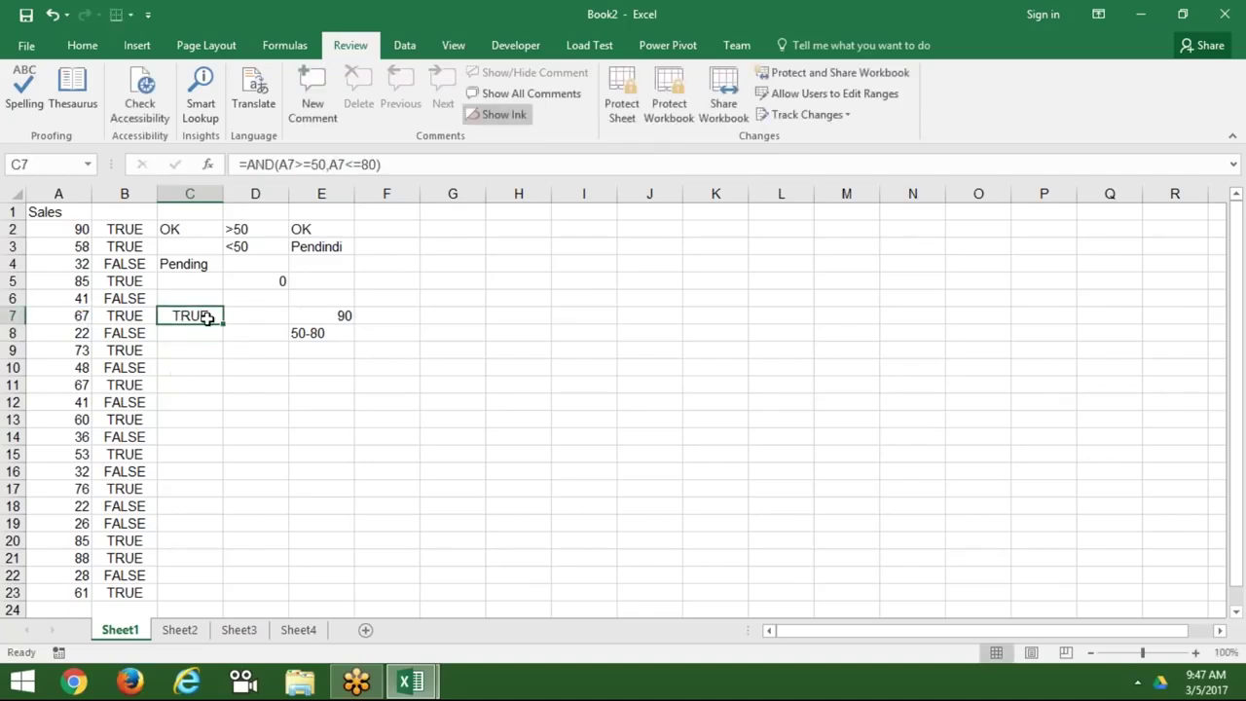
# Review C7's two conditions, A7>=50 and A7<=80, leaving the formula unchanged
pyautogui.doubleClick(201, 316)
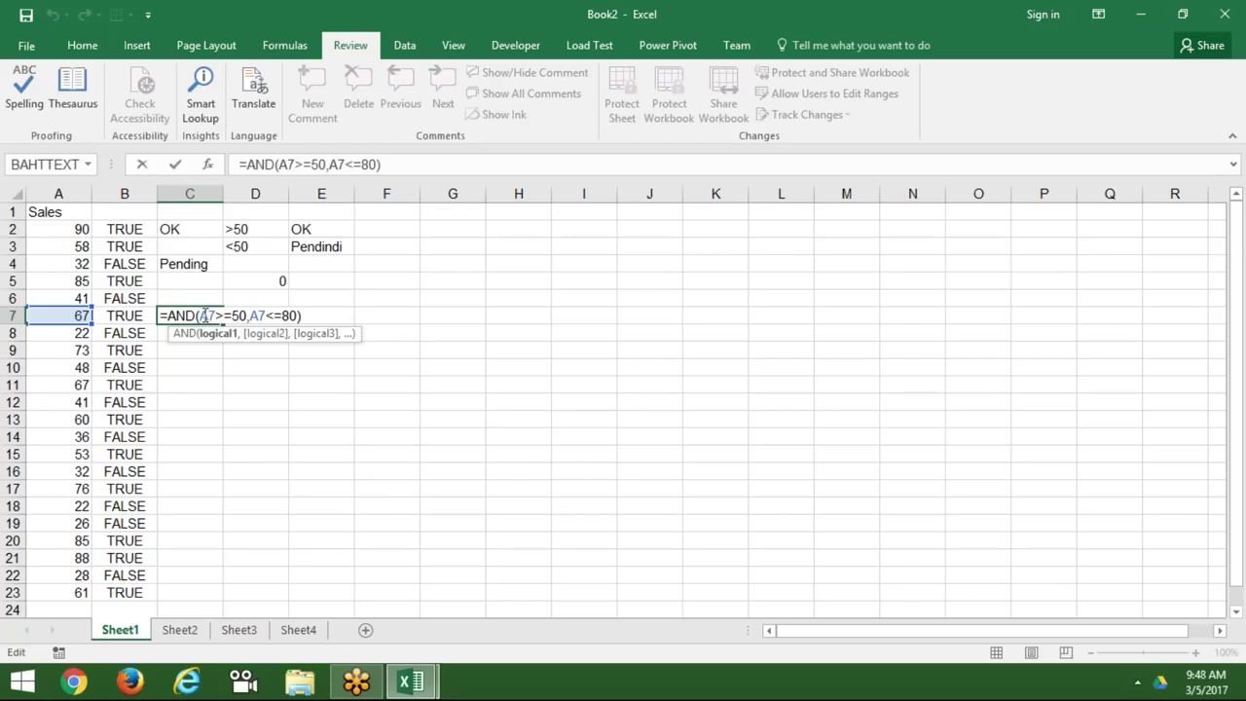
pyautogui.moveTo(200, 315); pyautogui.dragTo(298, 317)
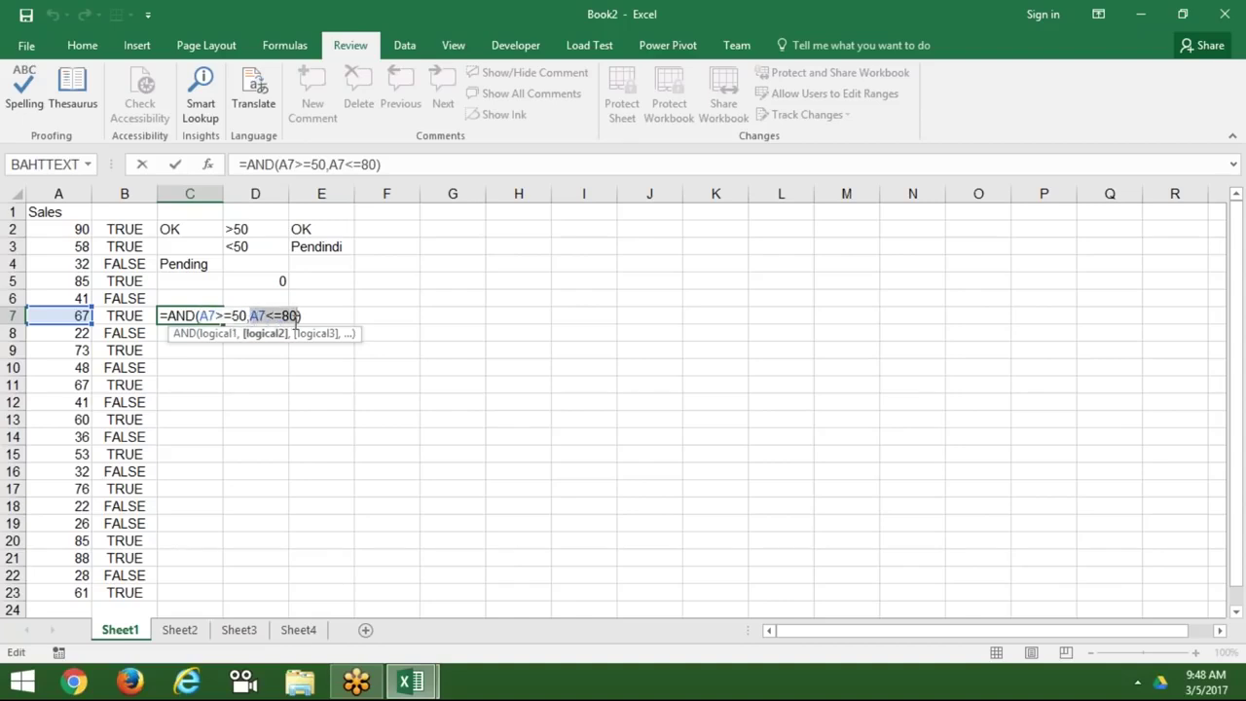
pyautogui.moveTo(200, 315); pyautogui.dragTo(243, 317)
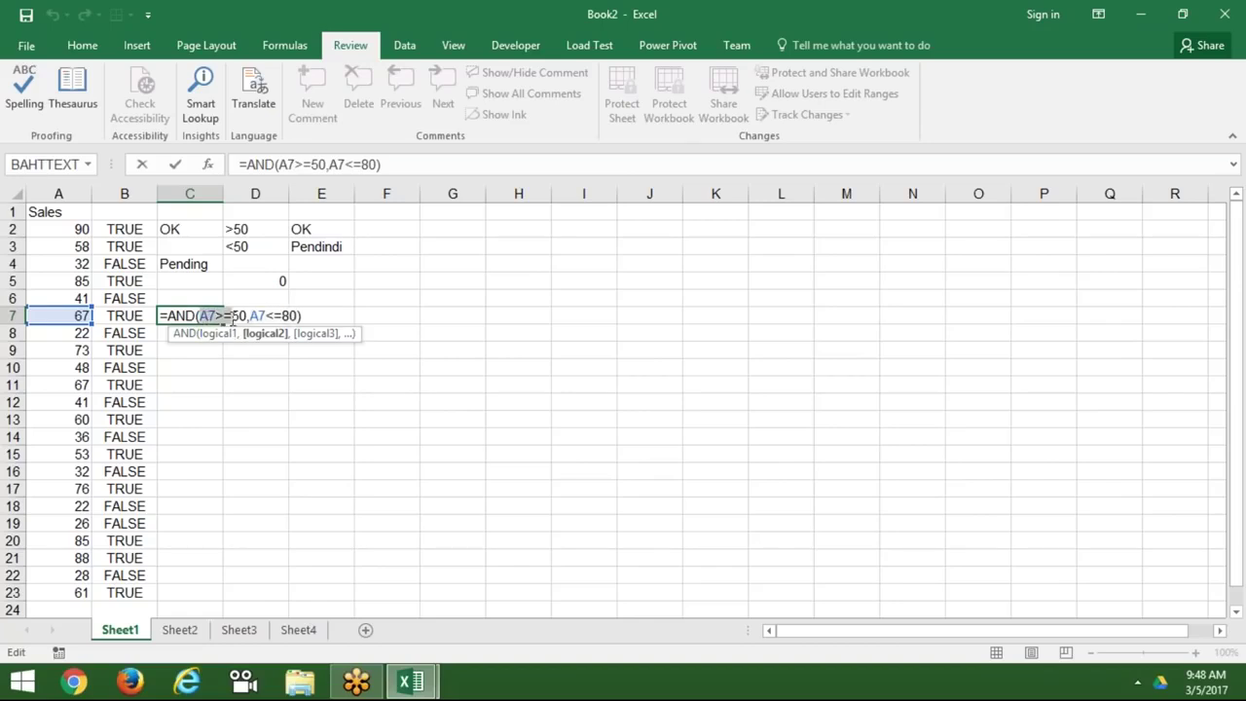
pyautogui.moveTo(251, 316); pyautogui.dragTo(297, 317)
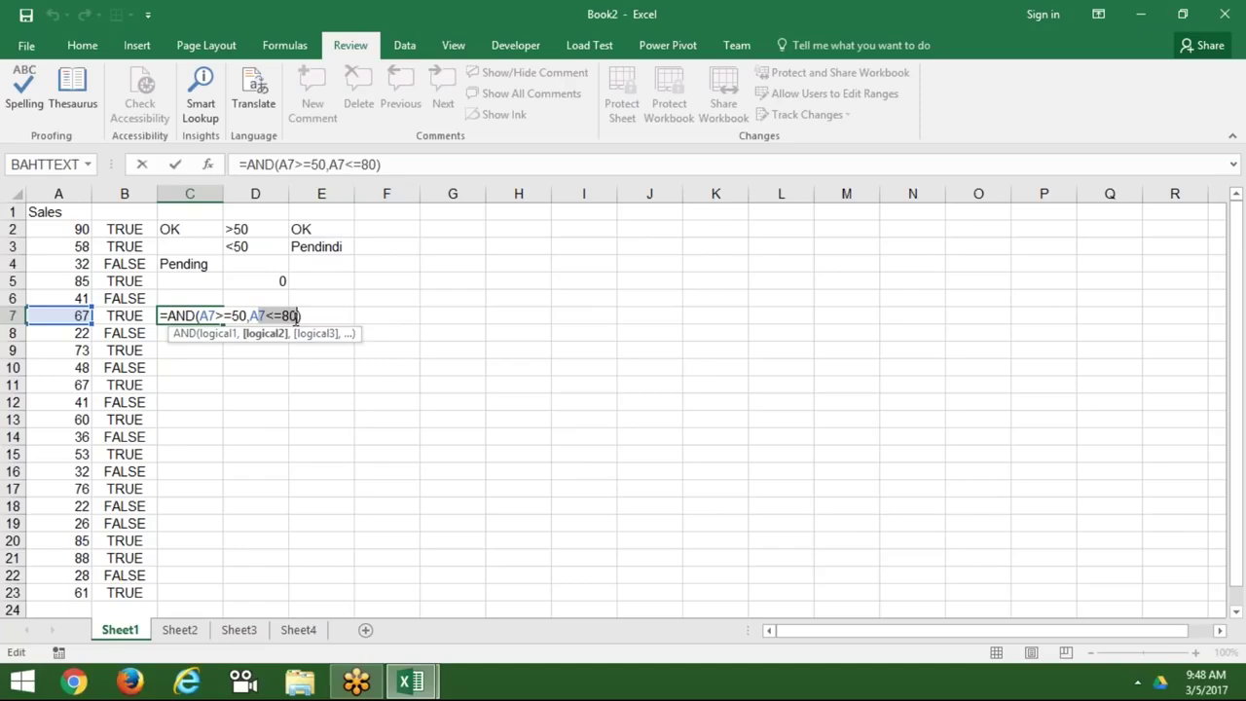
pyautogui.hotkey('ctrl', 'Return')
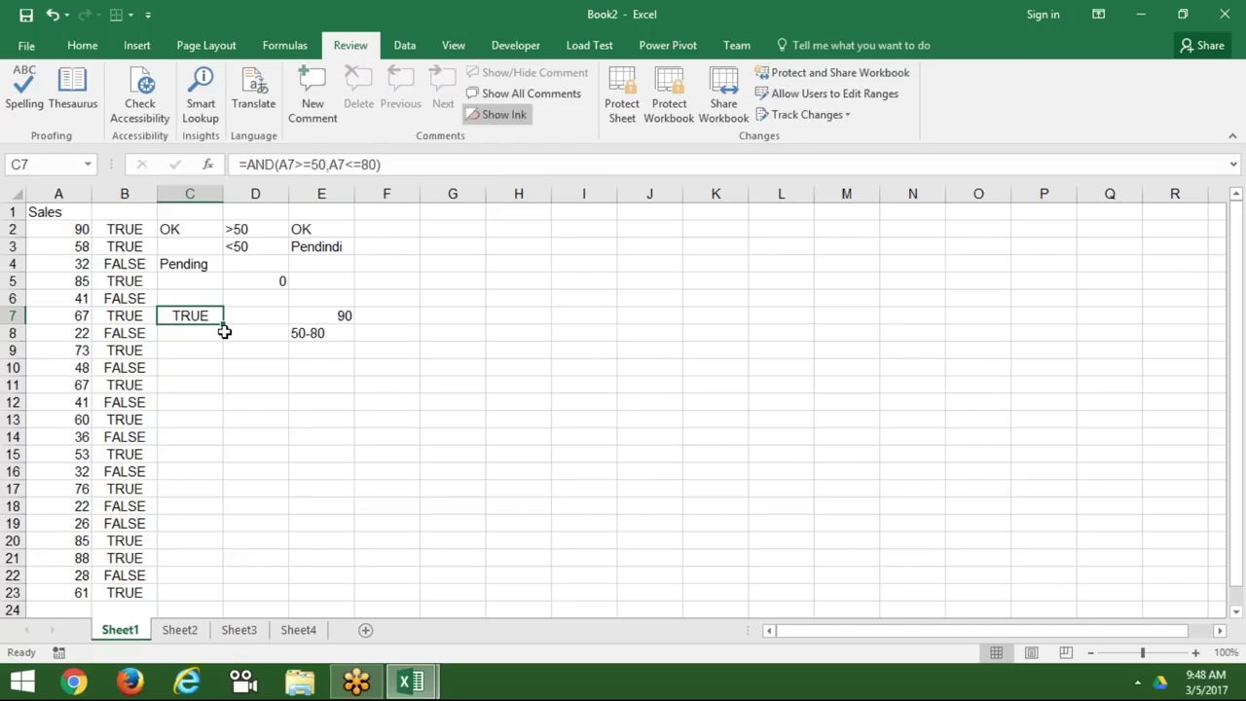
# Wrap C7's test as =IF(AND(A7>=50,A7<=80),"OK","Pending"), which shows OK for 67
pyautogui.click(249, 167)
pyautogui.click(249, 168)
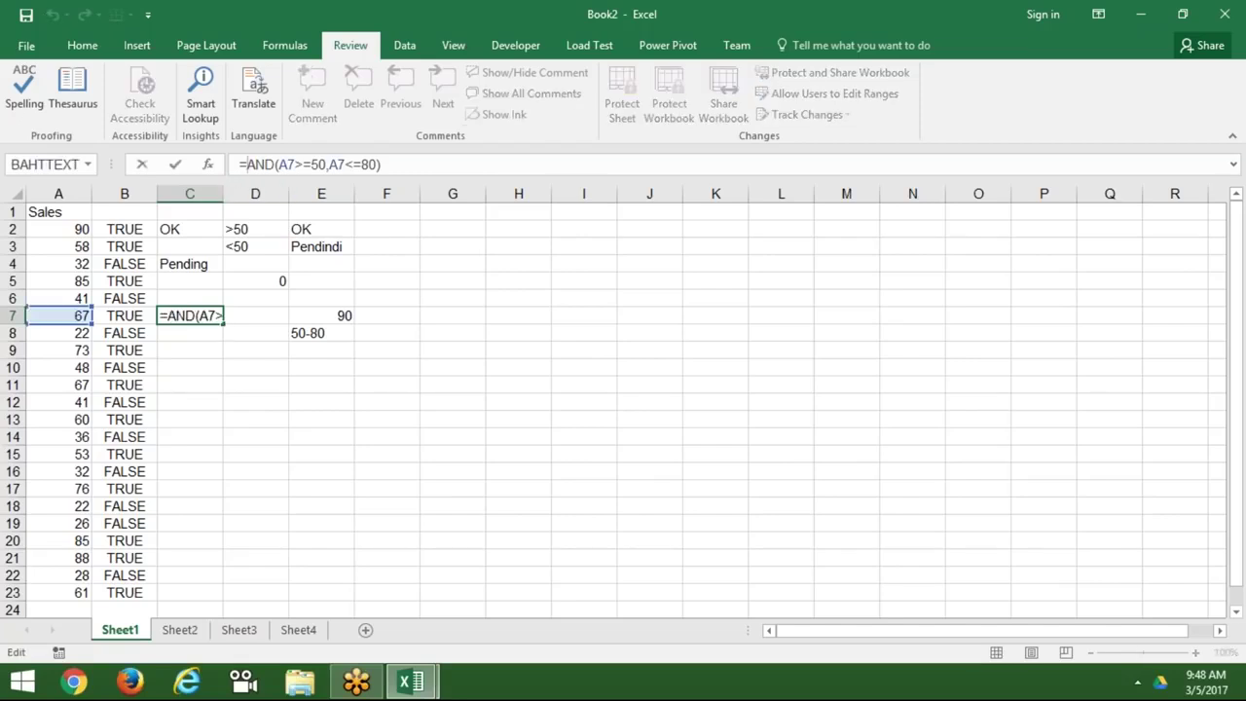
pyautogui.write('IF(')
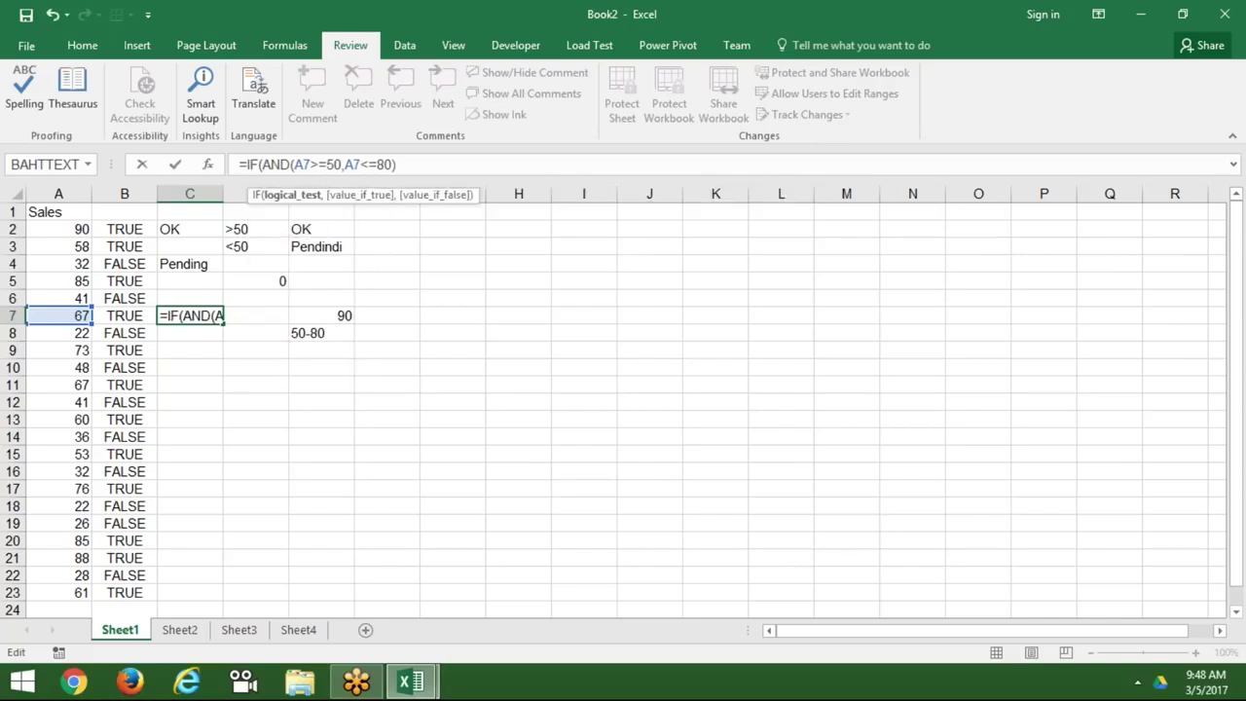
pyautogui.write('),')
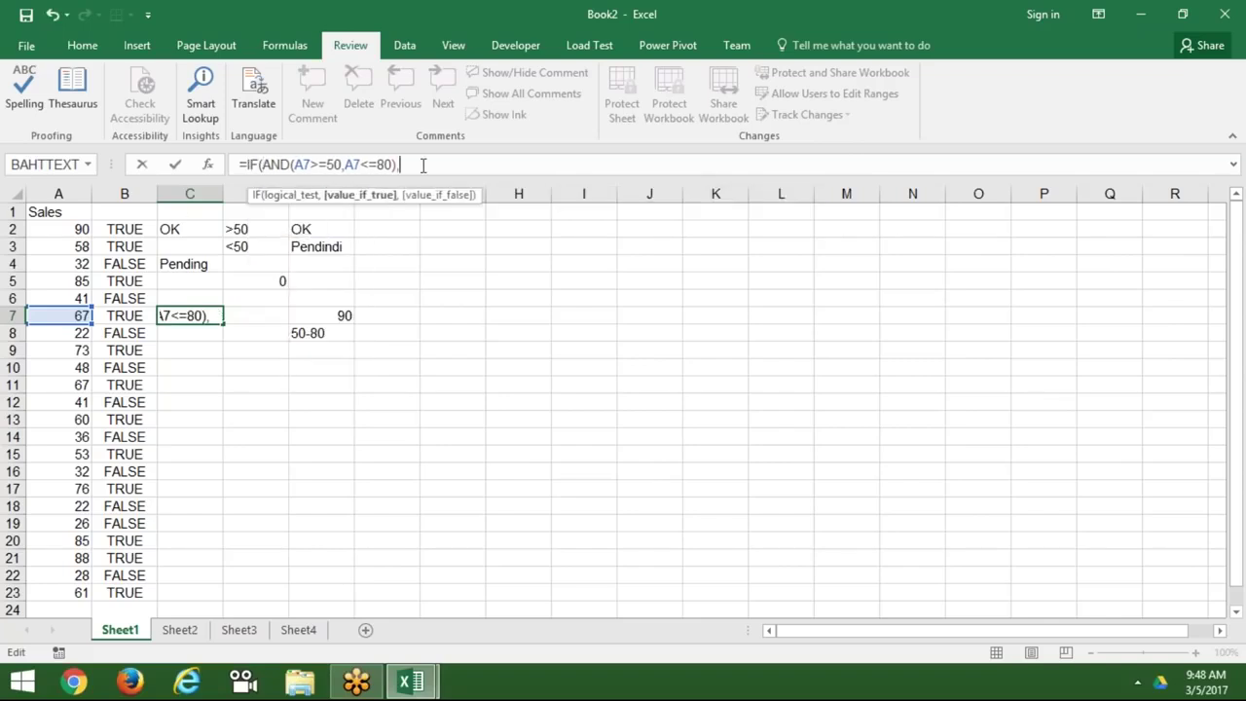
pyautogui.write('"OK","Pending"')
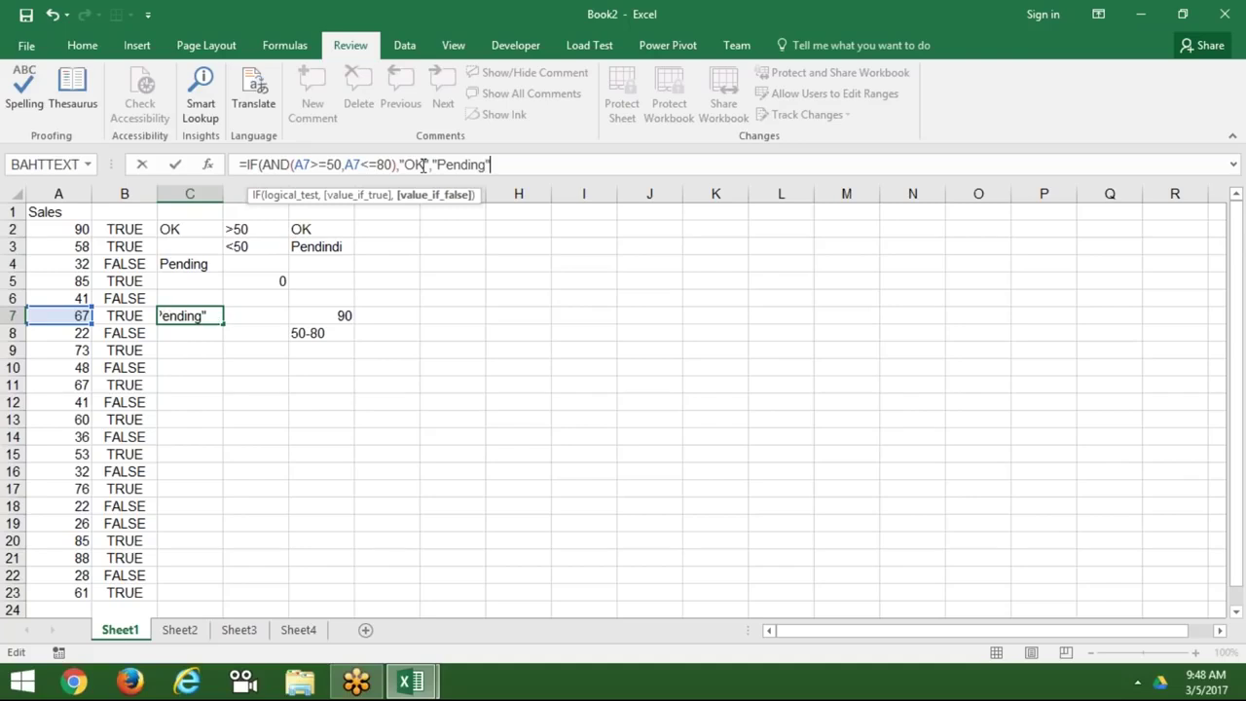
pyautogui.press('Return')
pyautogui.press('Return')
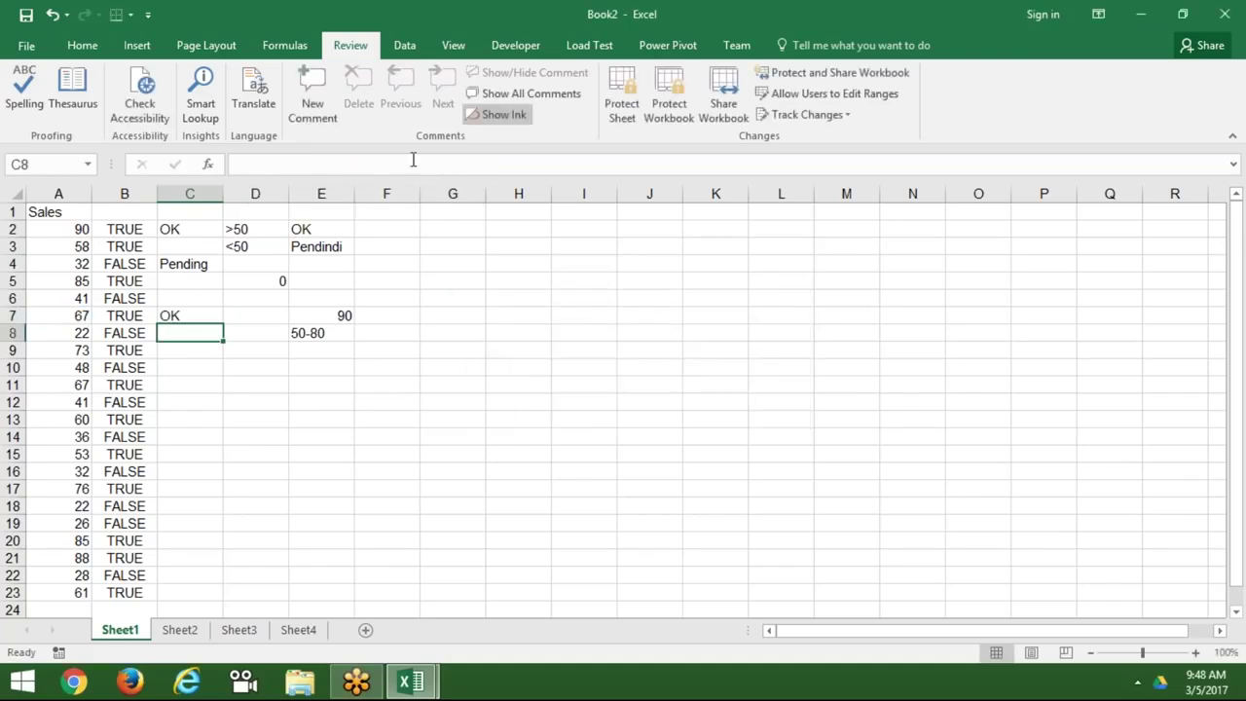
pyautogui.click(210, 301)
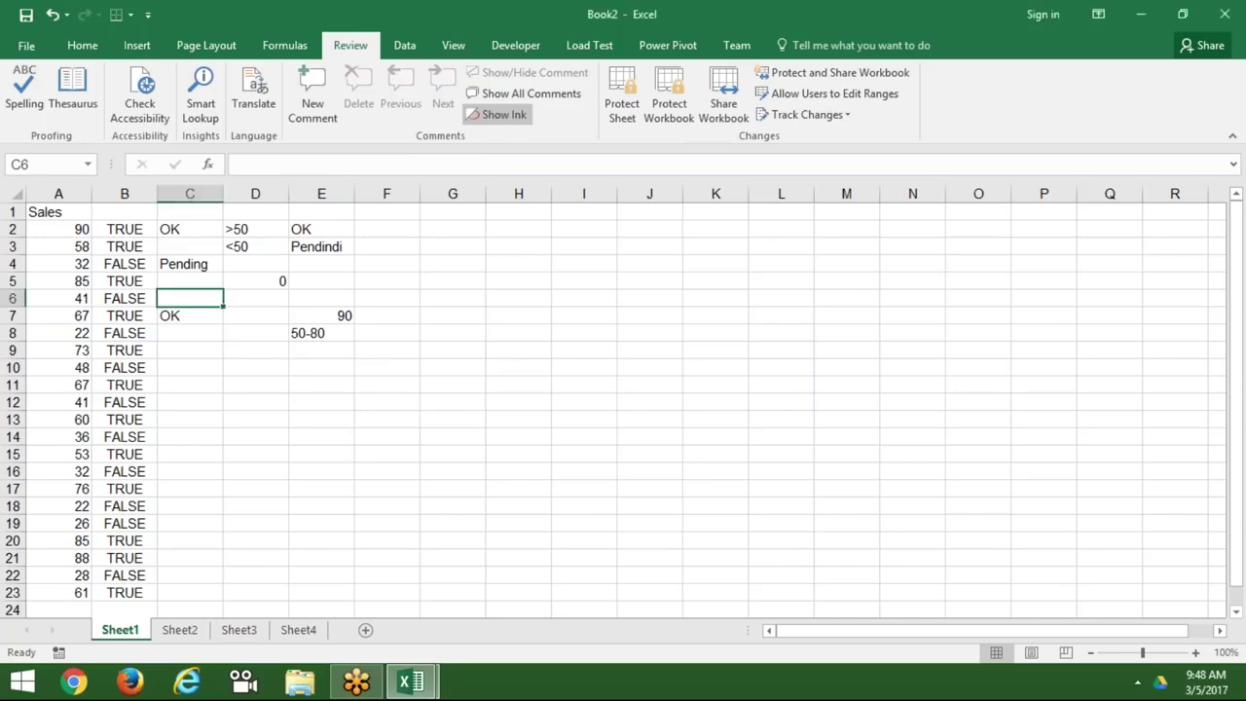
pyautogui.click(202, 317)
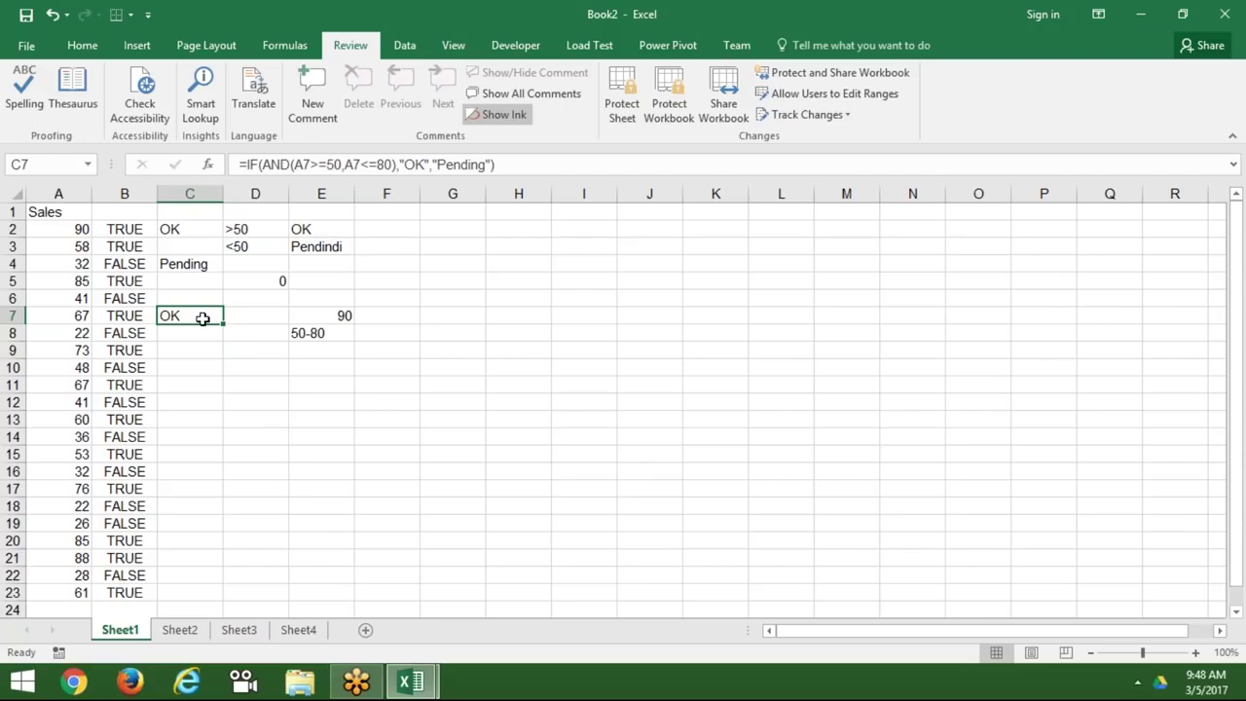
pyautogui.doubleClick(202, 317)
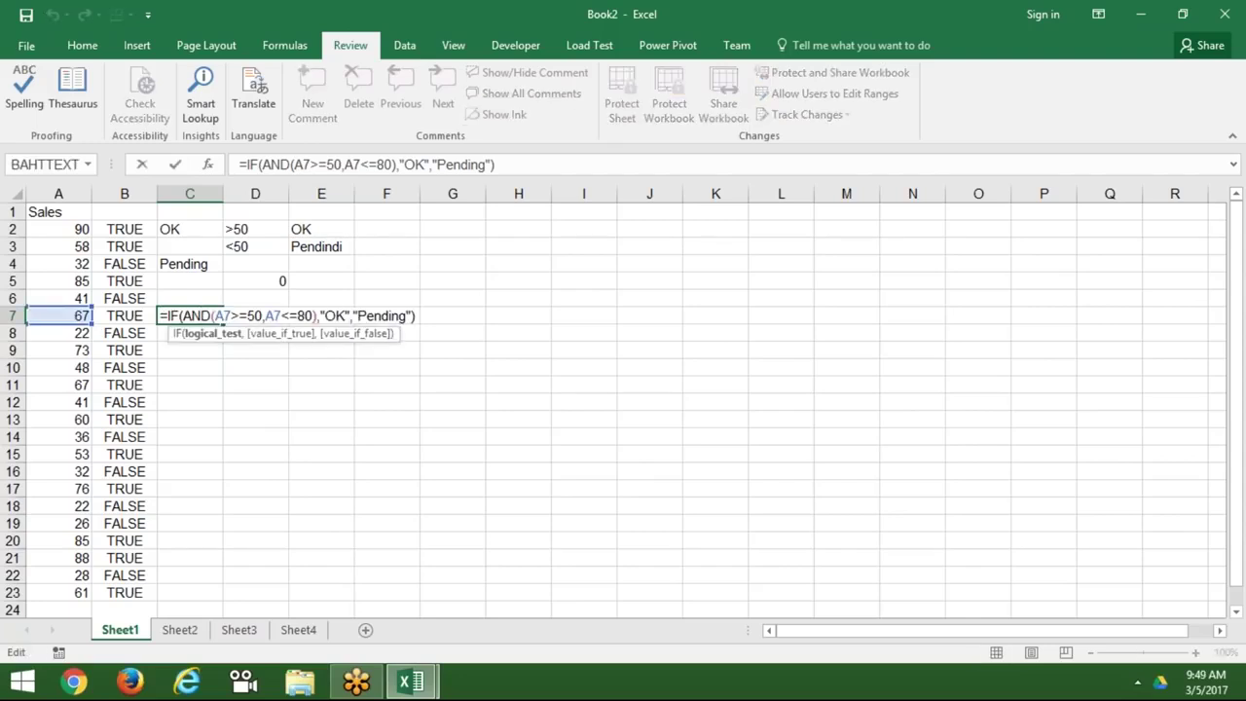
pyautogui.hotkey('ctrl', 'Return')
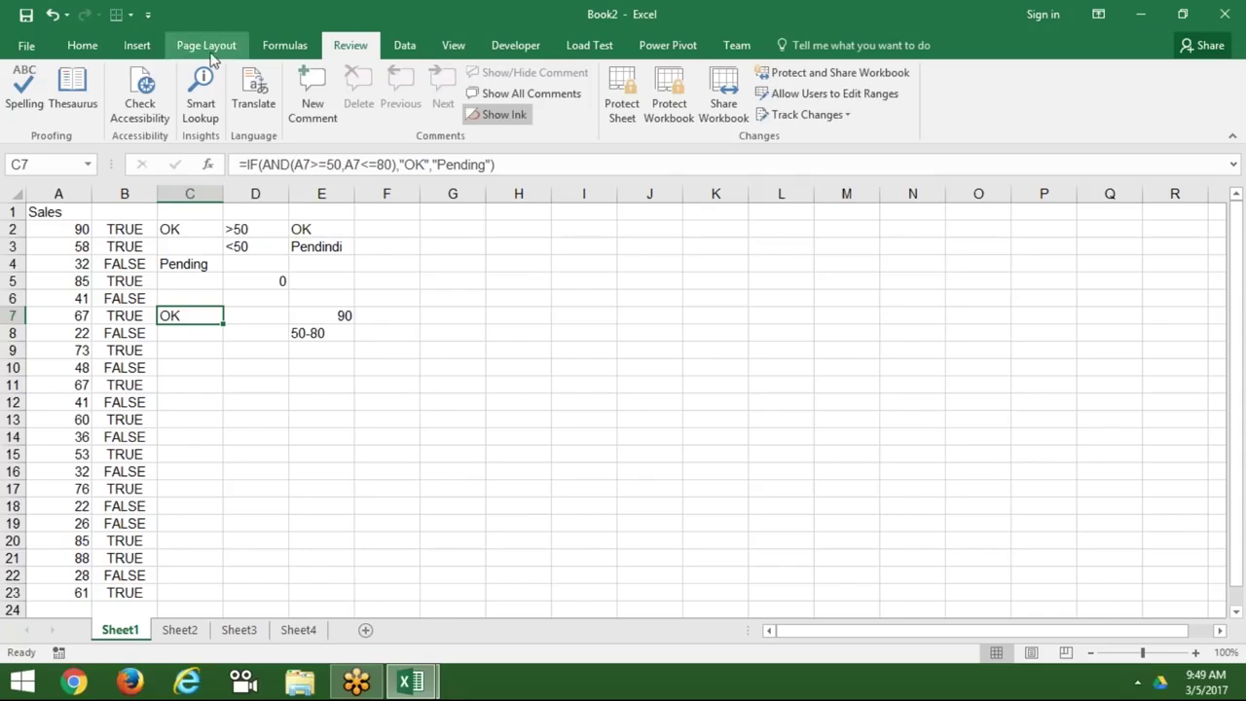
pyautogui.click(290, 49)
pyautogui.click(859, 114)
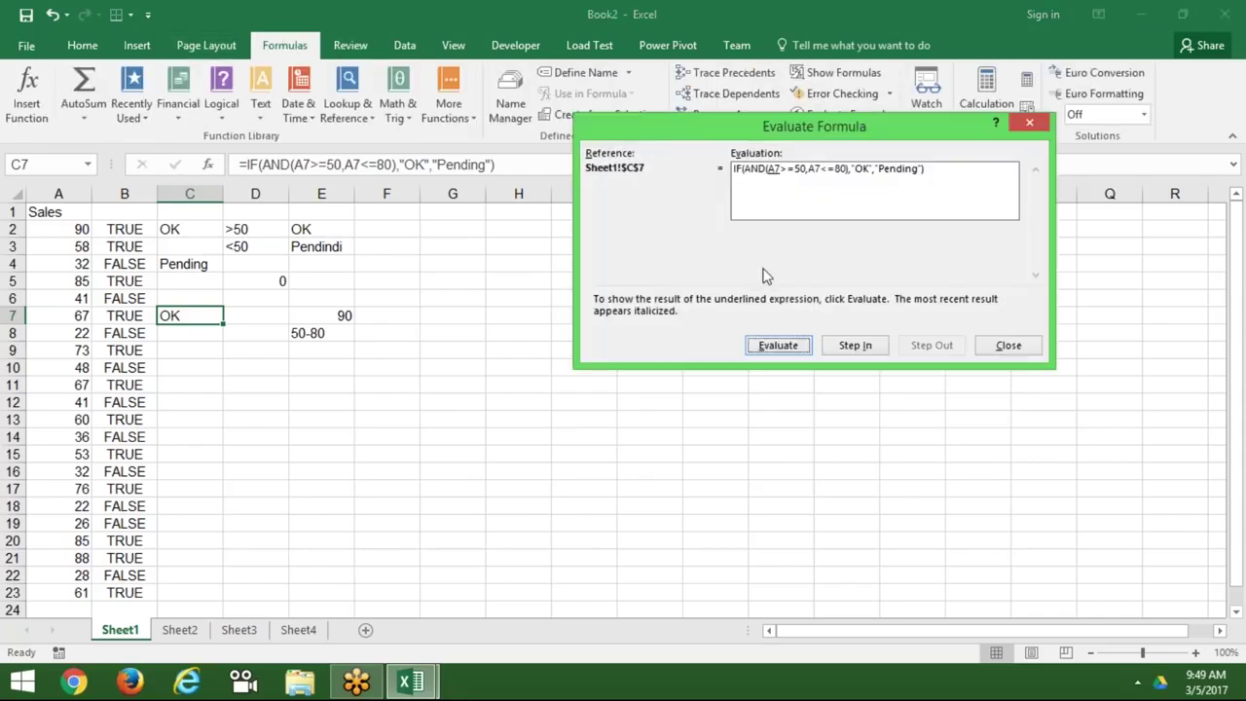
pyautogui.click(778, 348)
pyautogui.click(779, 348)
pyautogui.click(778, 347)
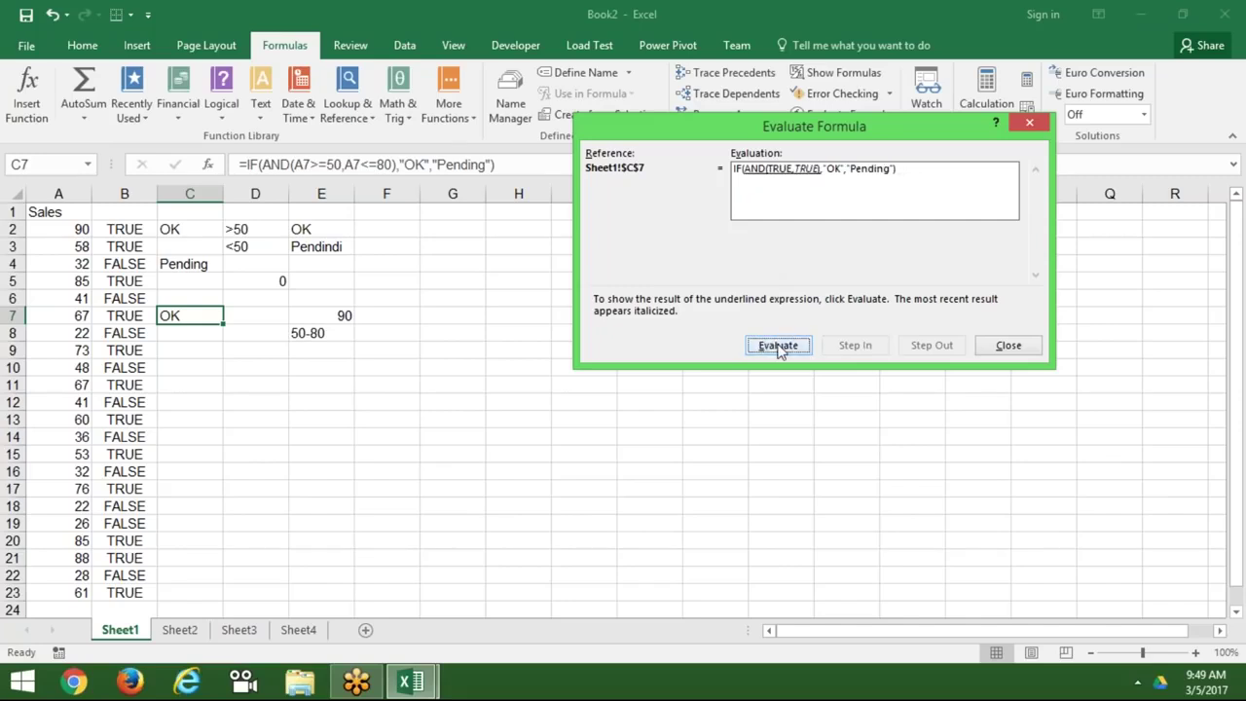
pyautogui.click(778, 347)
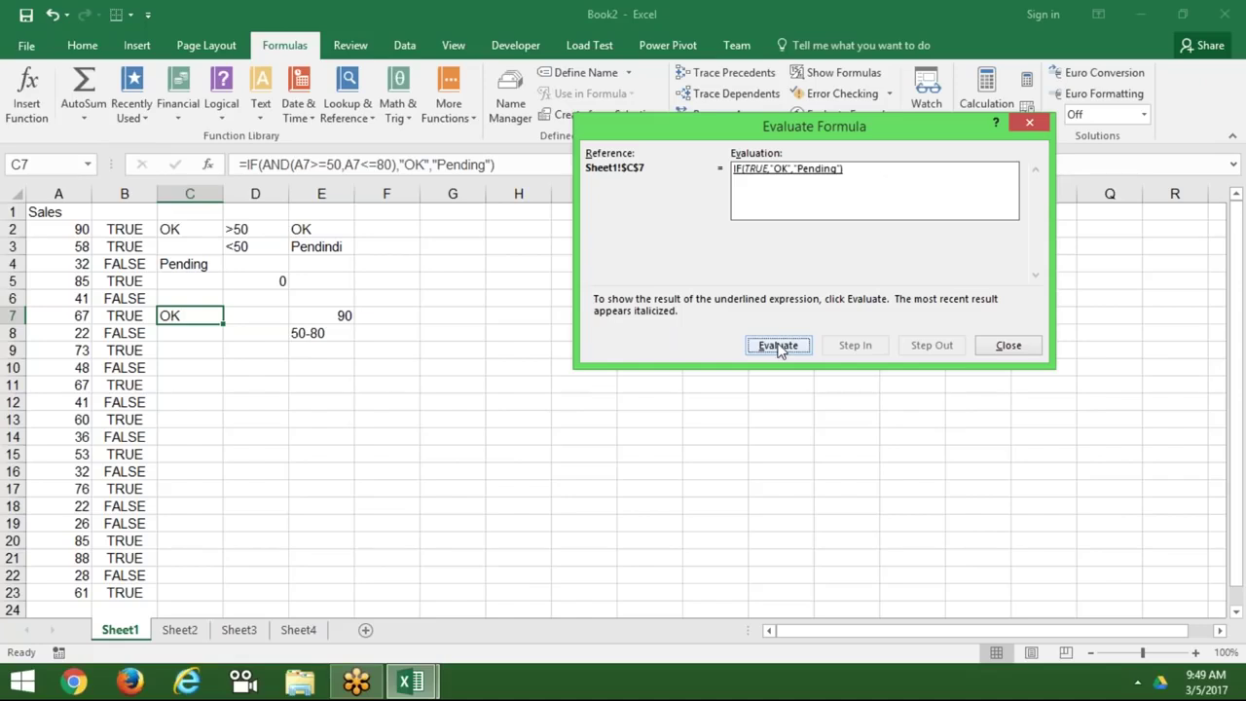
pyautogui.click(778, 347)
pyautogui.click(779, 348)
pyautogui.press('Escape')
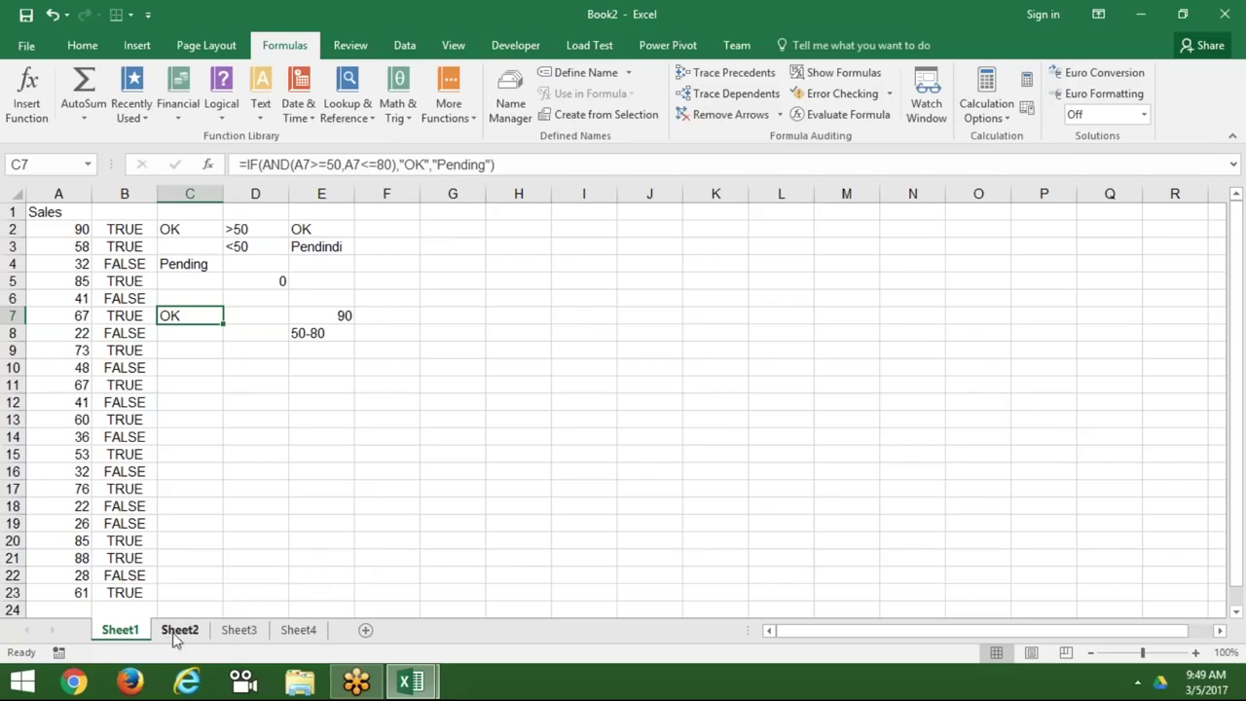
# On Sheet4, enter the Name heading in A1 and headings P1 through P4 across B1:E1
pyautogui.click(176, 634)
pyautogui.click(233, 634)
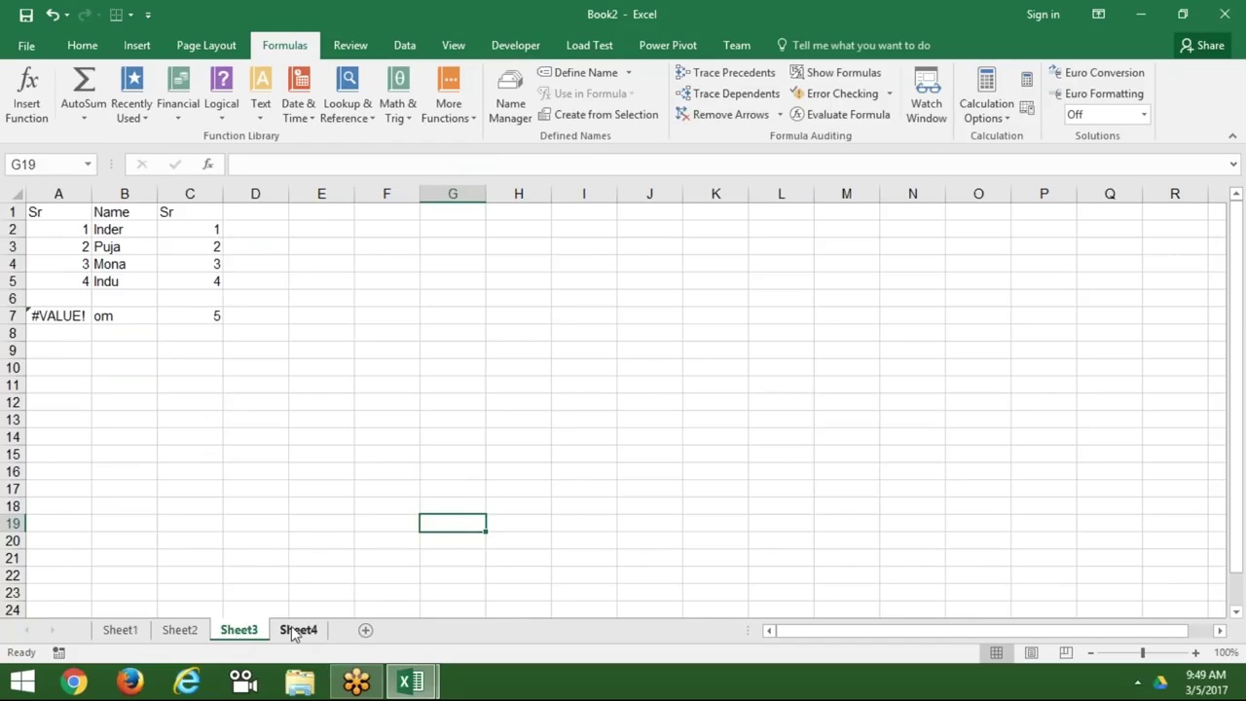
pyautogui.click(294, 634)
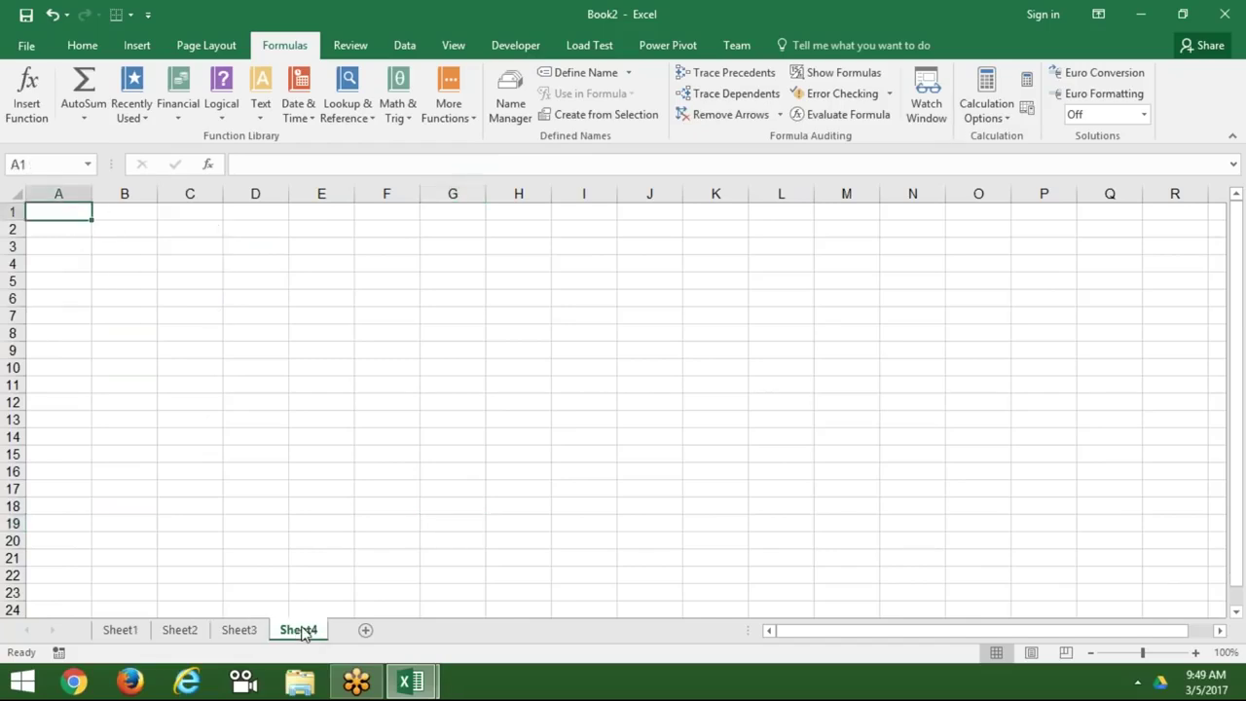
pyautogui.write('Nm')
pyautogui.press('BackSpace')
pyautogui.write('ae')
pyautogui.press('BackSpace')
pyautogui.write('me')
pyautogui.press('Tab')
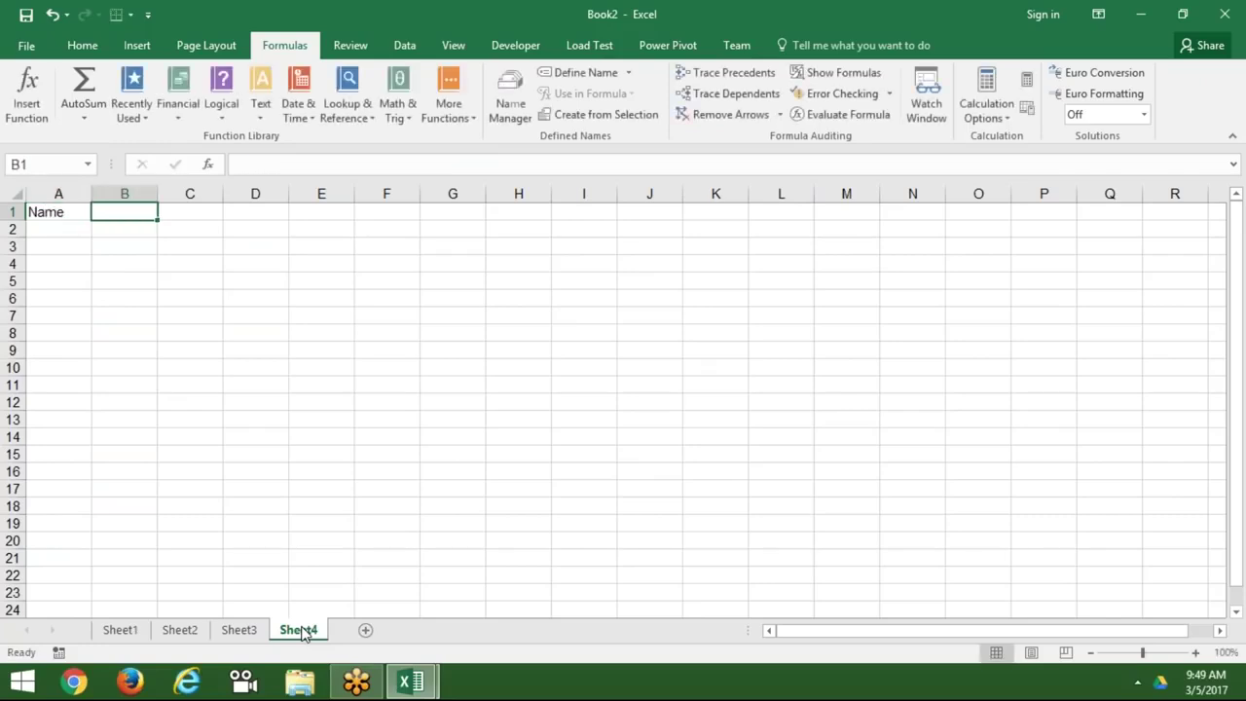
pyautogui.write('P1')
pyautogui.press('Return')
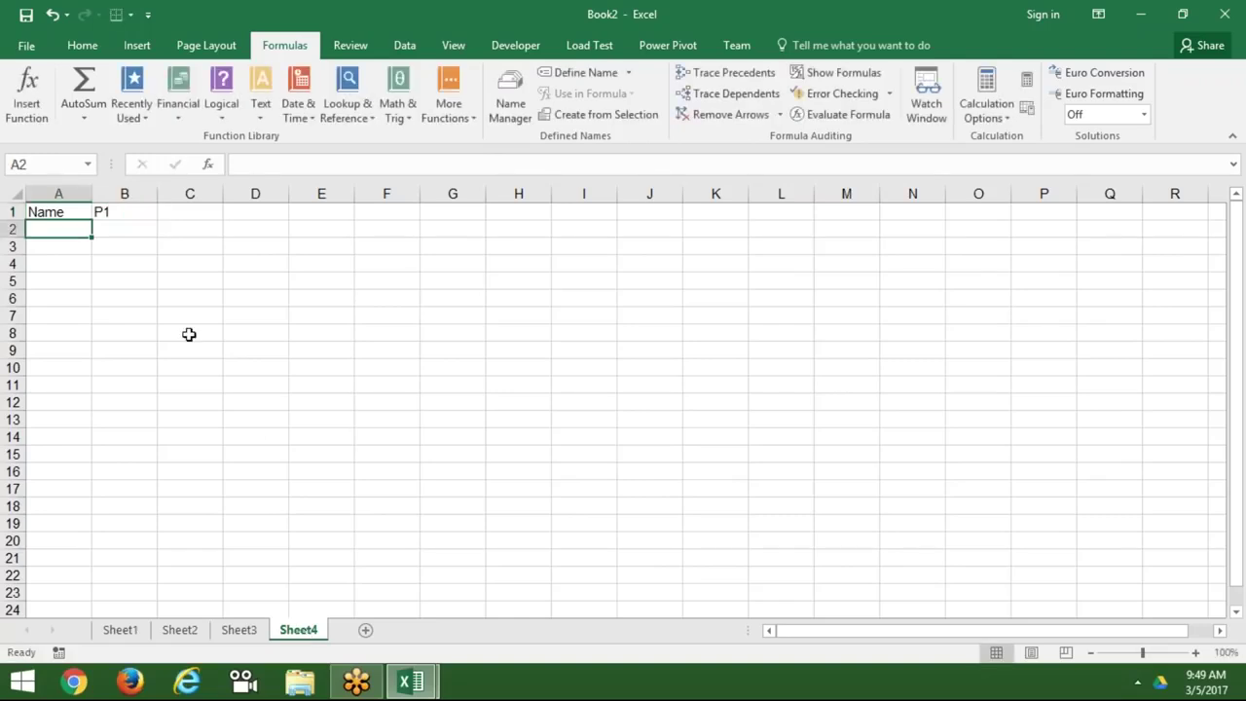
pyautogui.click(124, 194)
pyautogui.click(124, 213)
pyautogui.moveTo(157, 220); pyautogui.dragTo(351, 220)
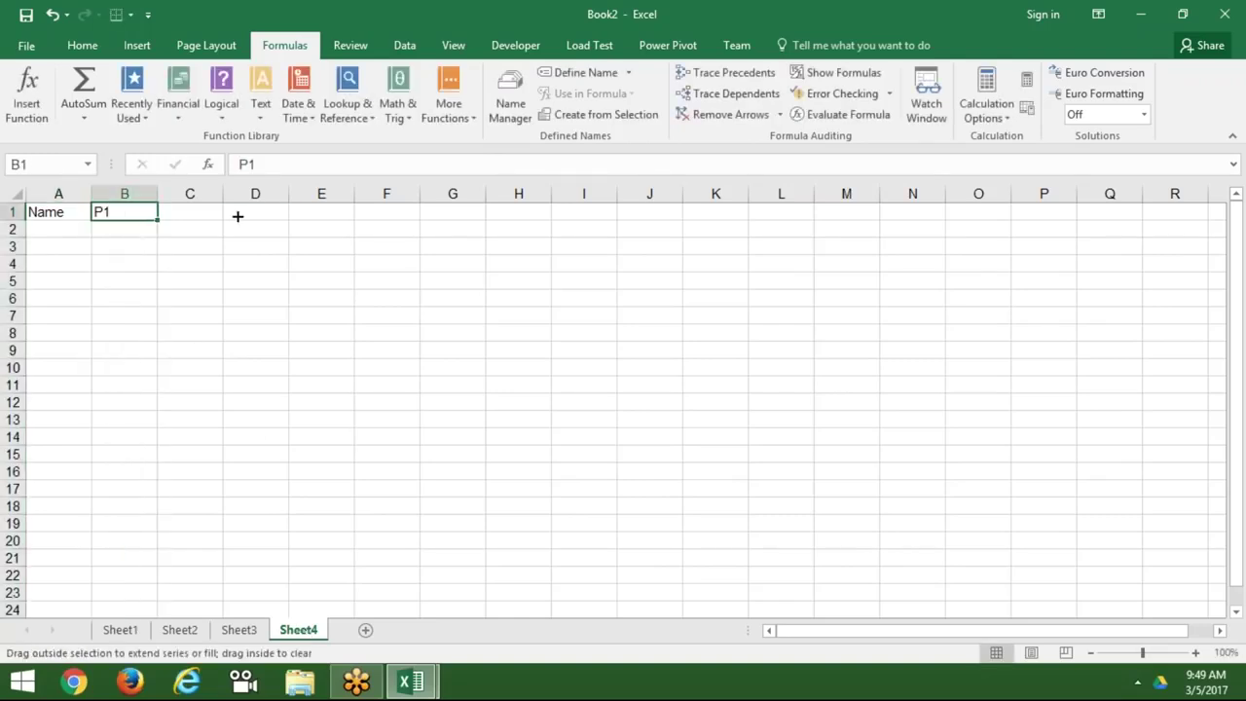
# Enter a first student name in A2 and fill A3:A8 with further names
pyautogui.click(65, 227)
pyautogui.write('Pun')
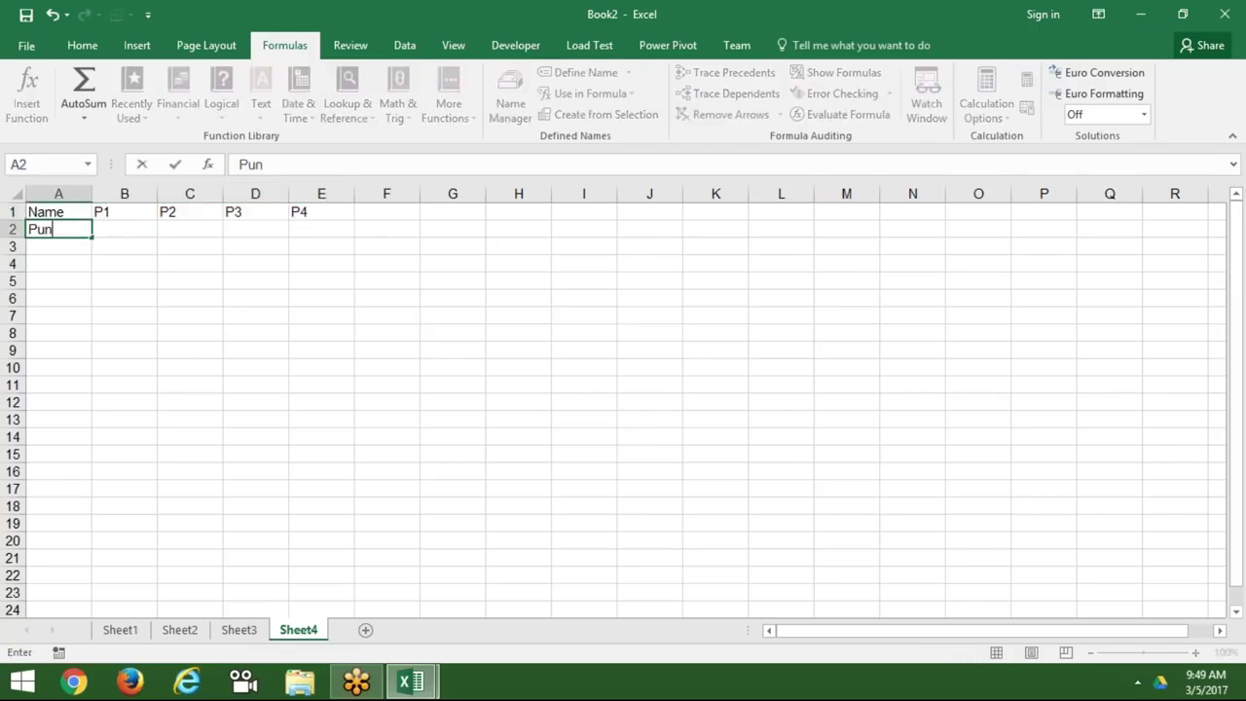
pyautogui.press('BackSpace')
pyautogui.write('ja')
pyautogui.press('Return')
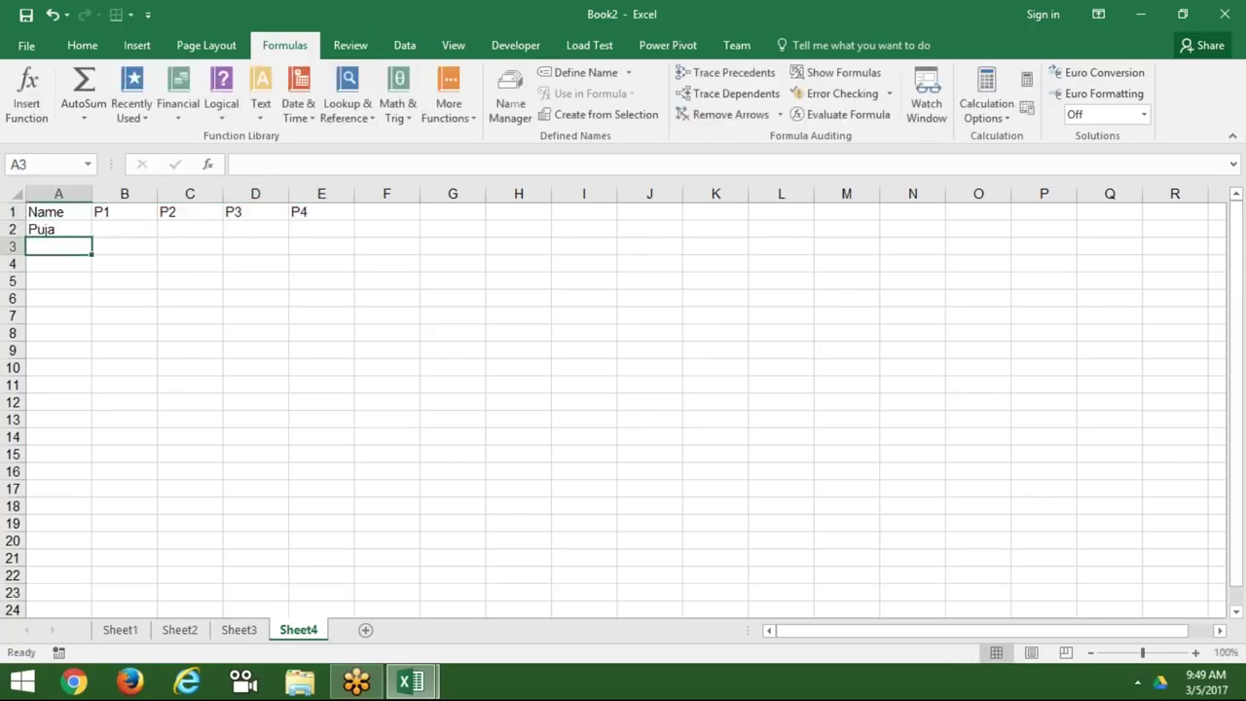
pyautogui.click(75, 231)
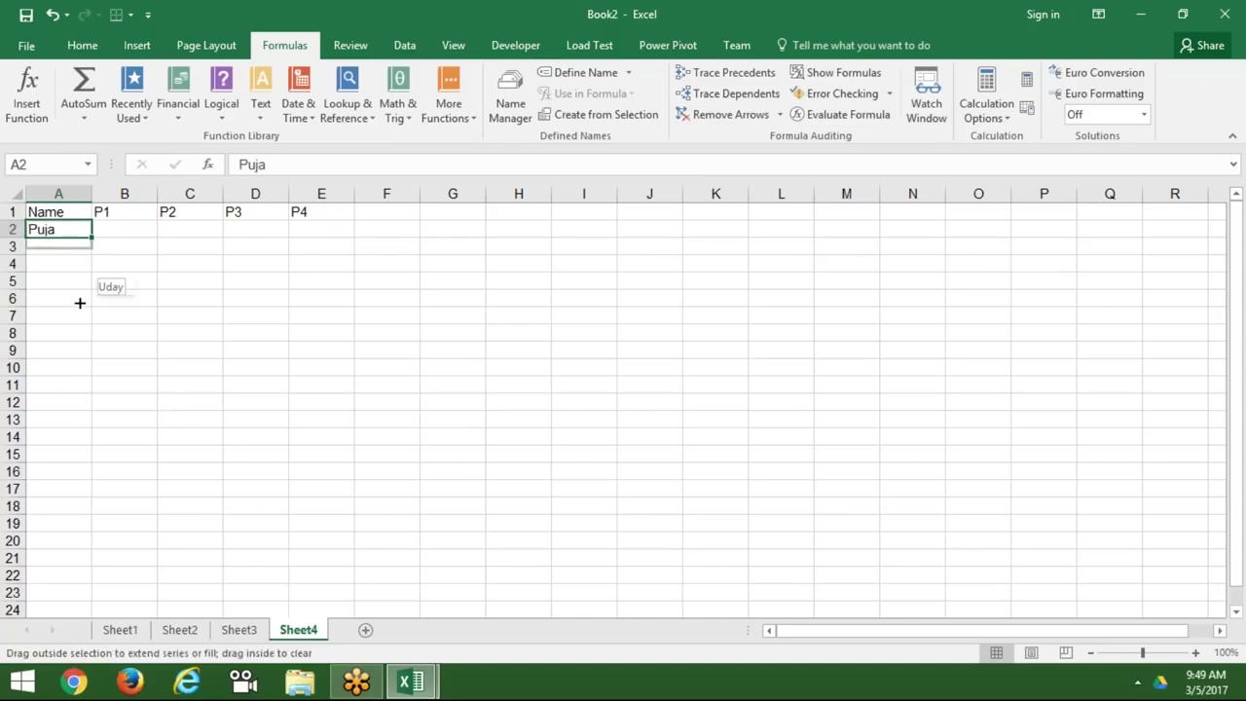
pyautogui.moveTo(93, 237); pyautogui.dragTo(88, 335)
# Enter =RANDBETWEEN(10,90) in B2 and select B2:E2
pyautogui.click(137, 225)
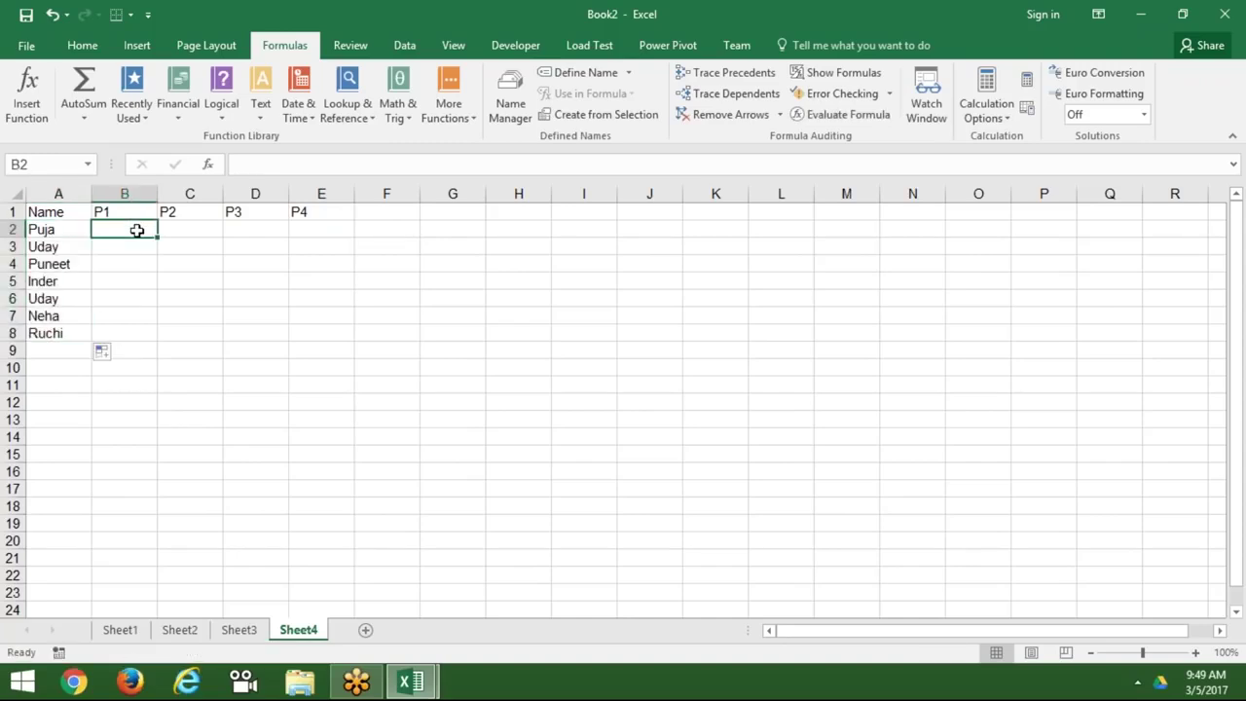
pyautogui.write('=ra')
pyautogui.press('Down')
pyautogui.press('Tab')
pyautogui.write('10')
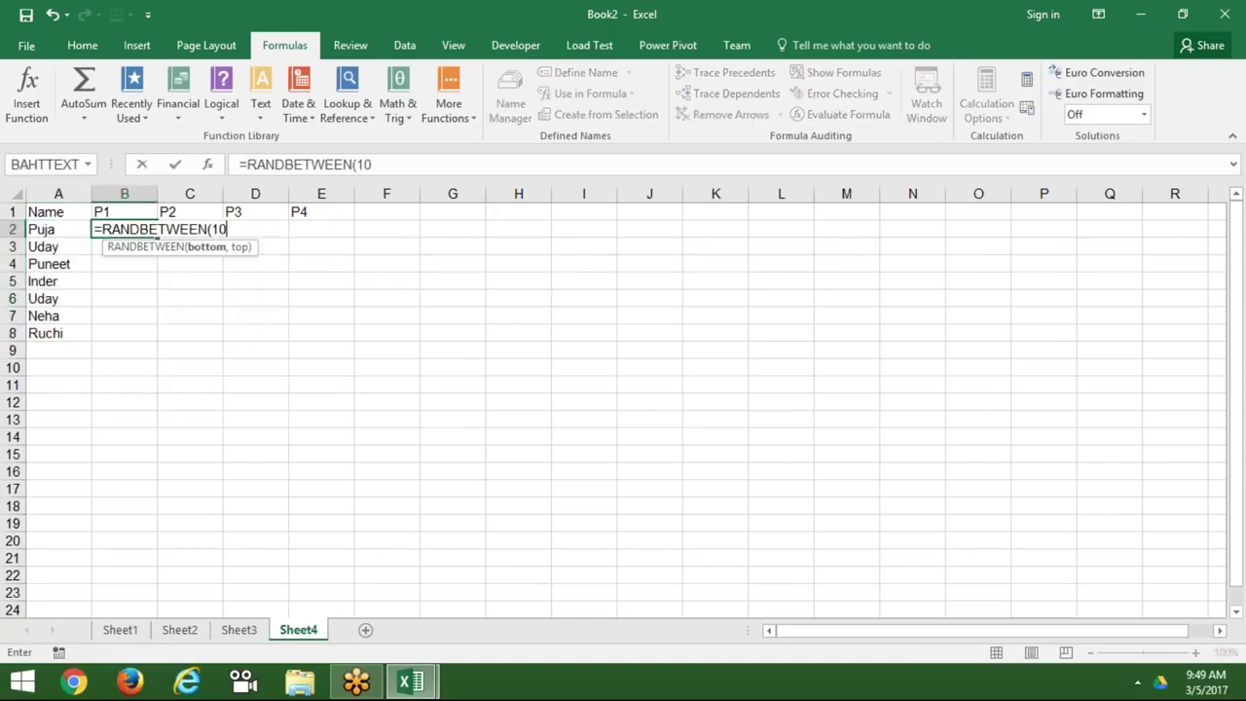
pyautogui.write(',90')
pyautogui.press('Return')
pyautogui.press('Up')
pyautogui.hotkey('shift', 'Right')
pyautogui.hotkey('shift', 'Right')
pyautogui.hotkey('shift', 'Right')
# Fill B2:E8 with the random score formula, then paste it back as fixed values
pyautogui.hotkey('shift', 'Down')
pyautogui.hotkey('shift', 'Down')
pyautogui.hotkey('shift', 'Down')
pyautogui.hotkey('shift', 'Down')
pyautogui.hotkey('shift', 'Down')
pyautogui.hotkey('shift', 'Down')
pyautogui.hotkey('ctrl', 'r')
pyautogui.hotkey('ctrl', 'd')
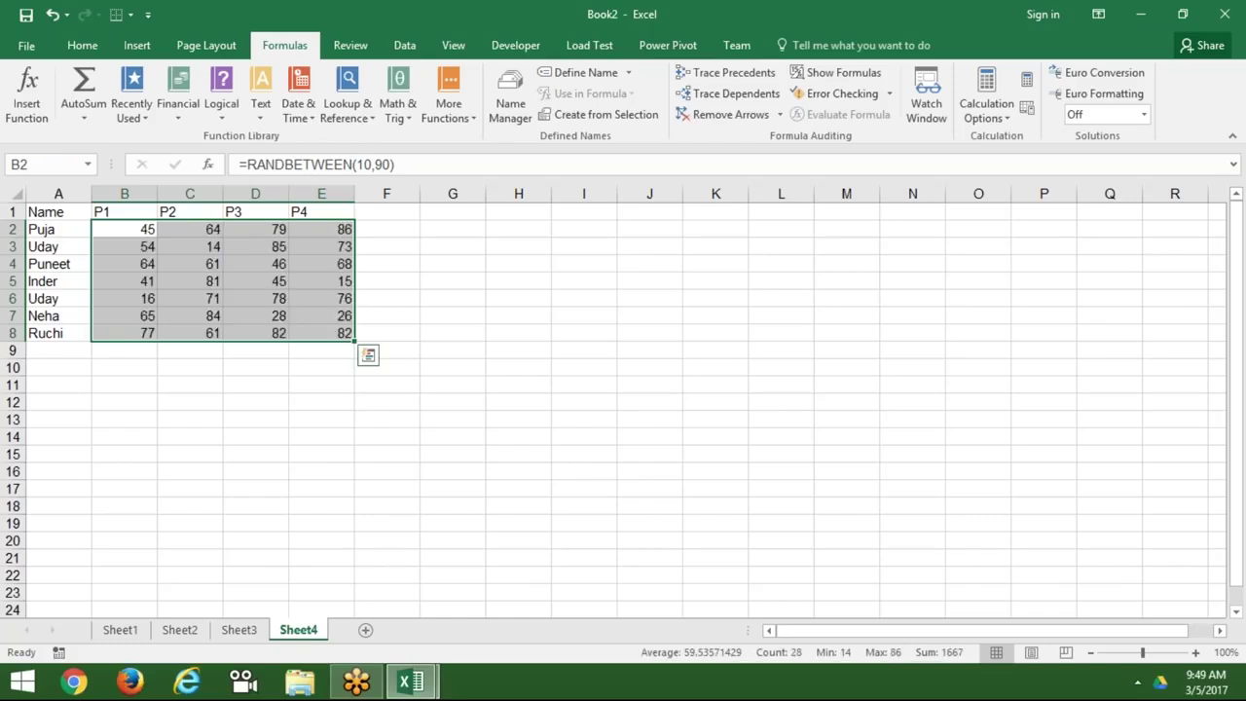
pyautogui.hotkey('ctrl', 'c')
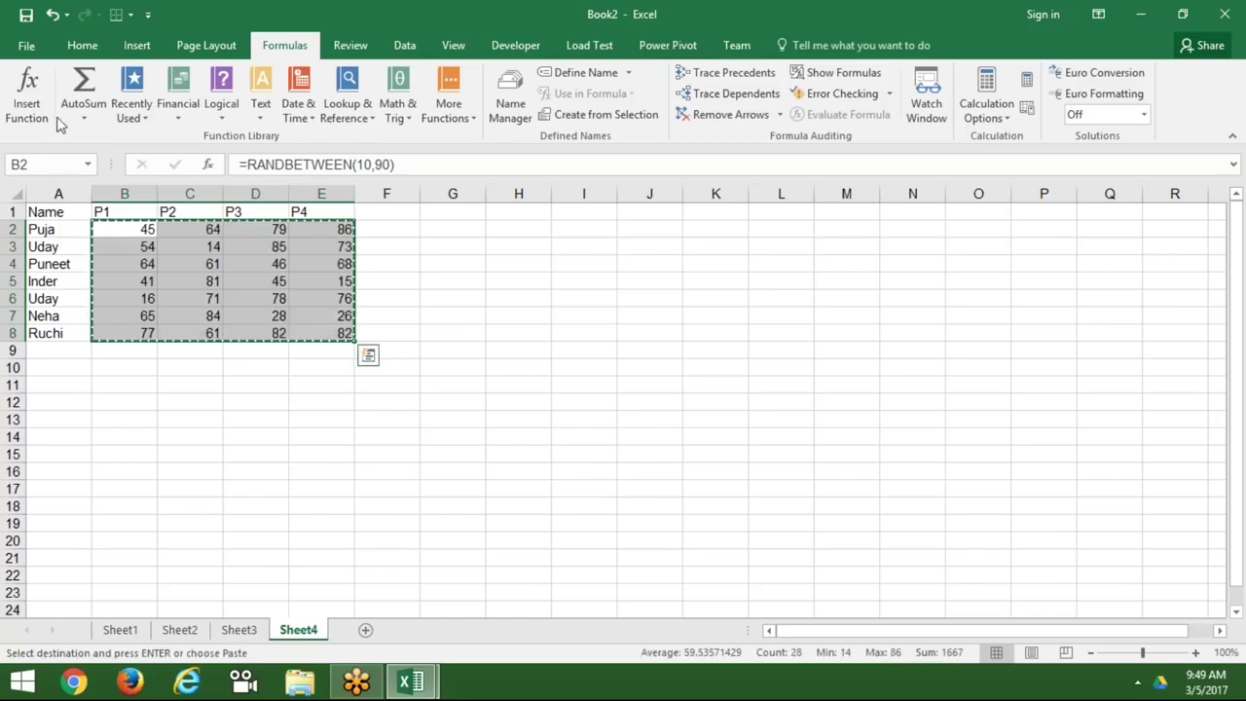
pyautogui.click(81, 49)
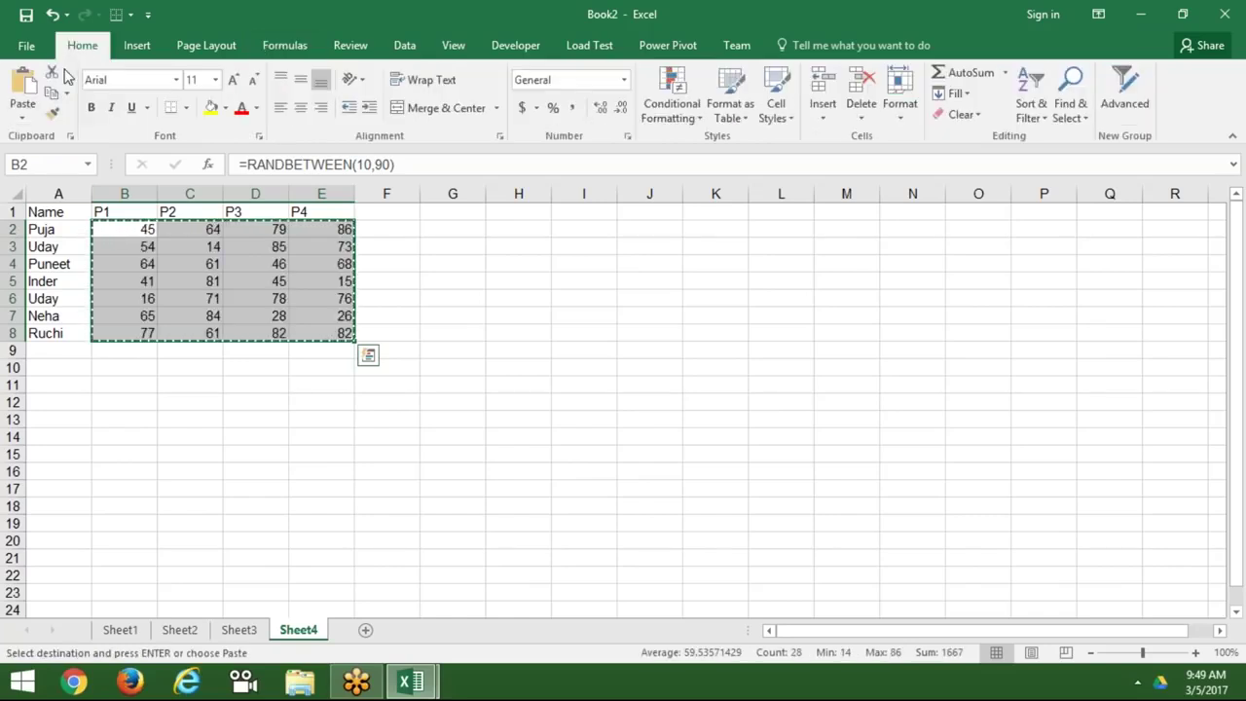
pyautogui.click(22, 115)
pyautogui.click(20, 233)
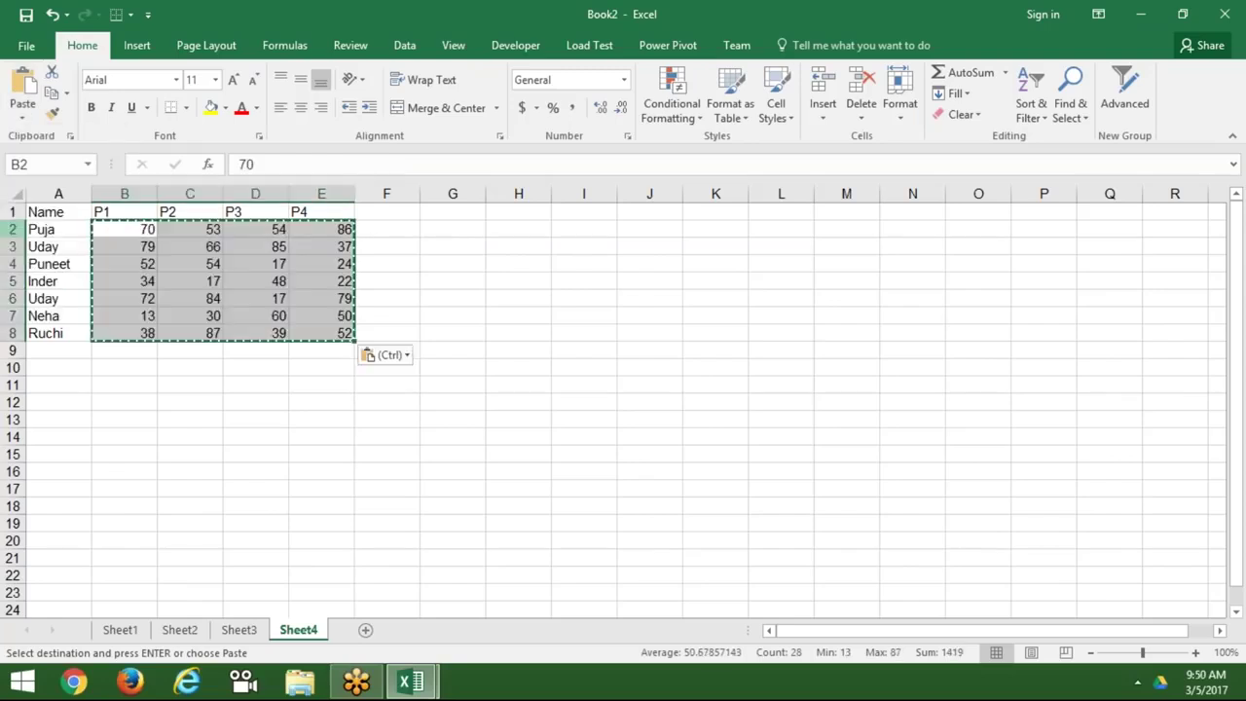
# Add a Result heading in F1 and check the scores in rows 2 and 4
pyautogui.click(389, 224)
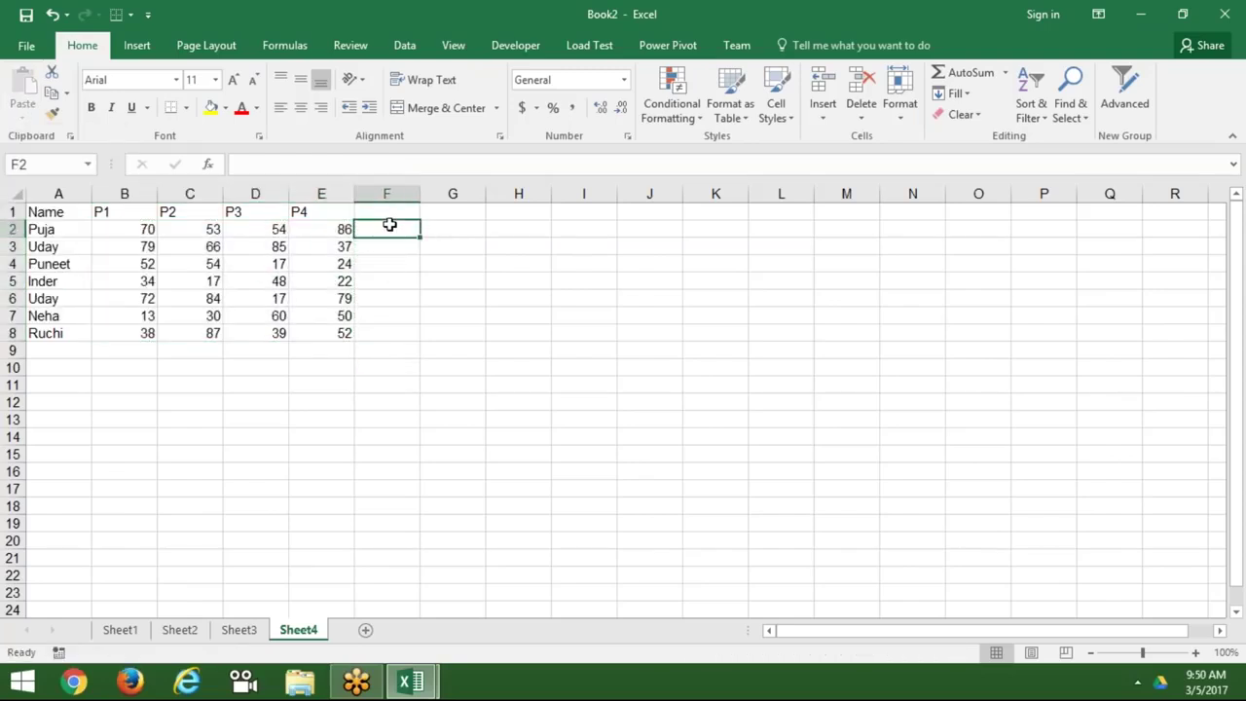
pyautogui.press('Up')
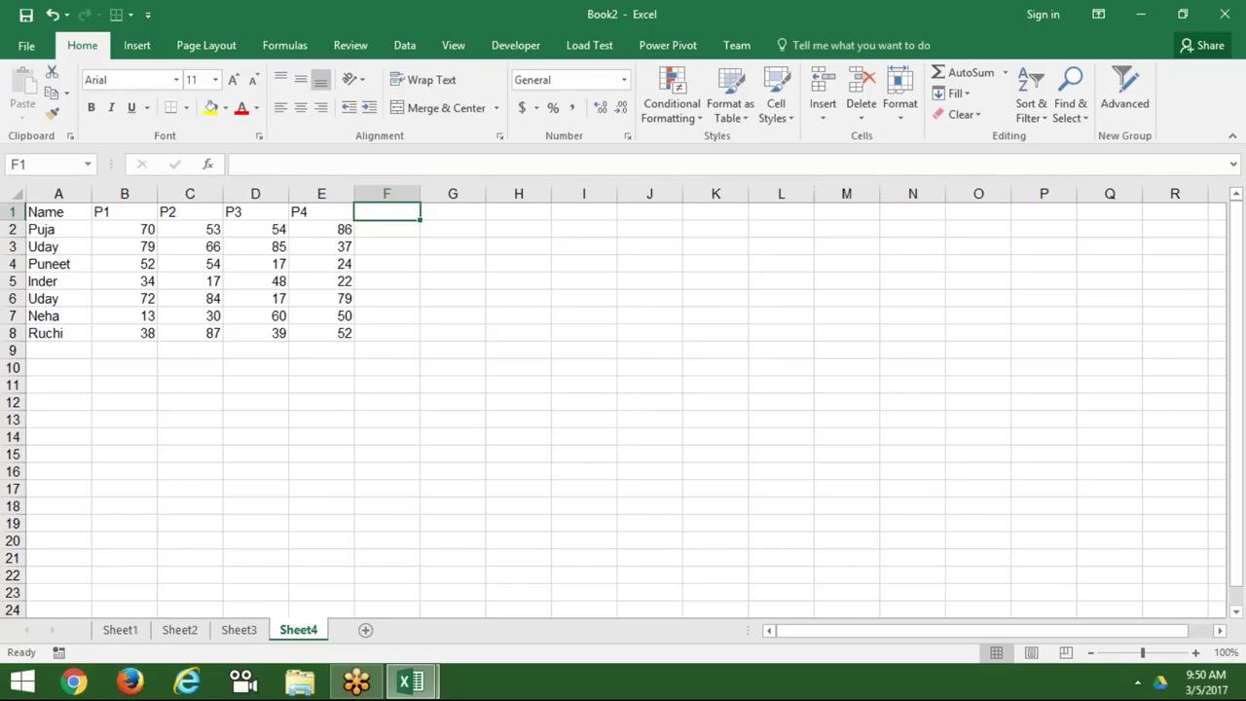
pyautogui.write('Result')
pyautogui.press('Return')
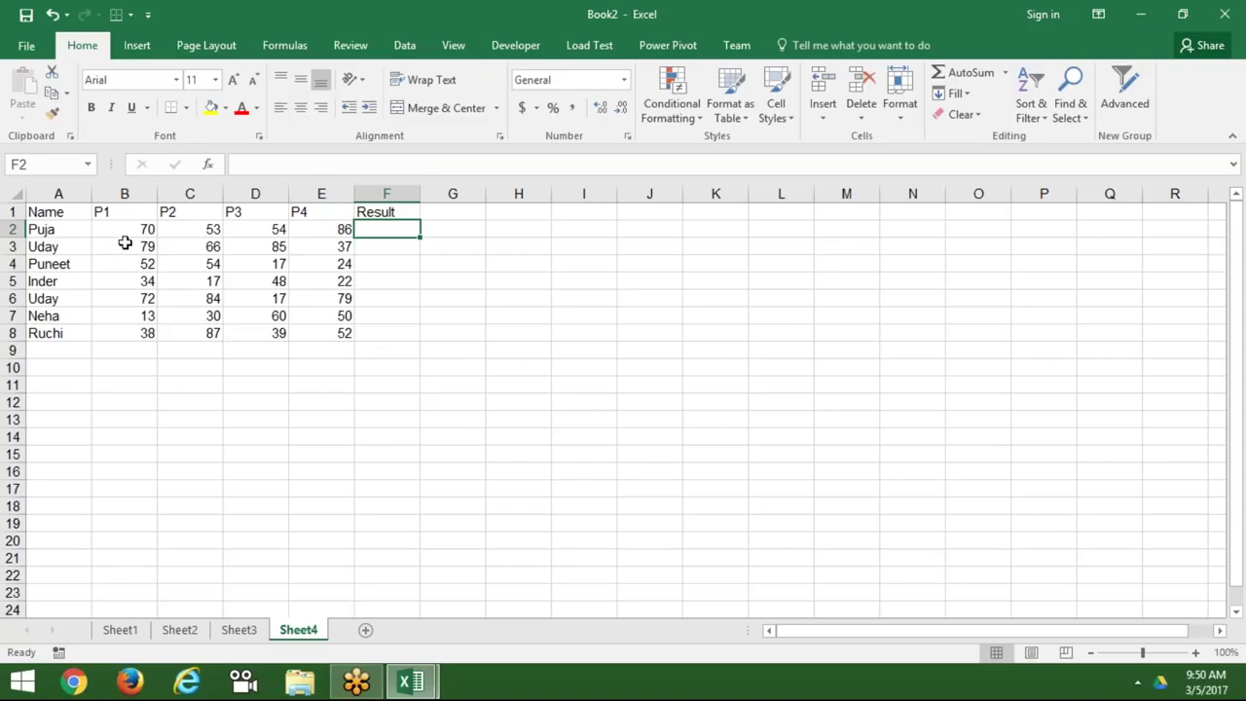
pyautogui.moveTo(134, 230); pyautogui.dragTo(311, 228)
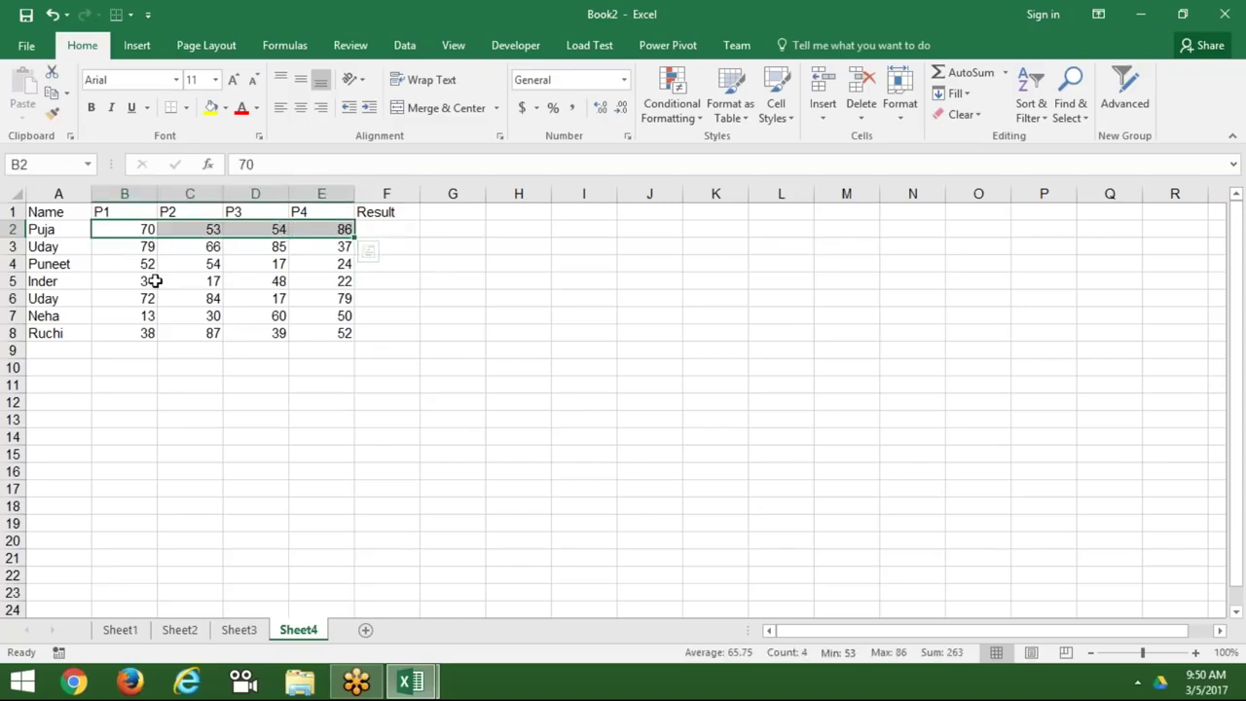
pyautogui.moveTo(144, 265); pyautogui.dragTo(310, 267)
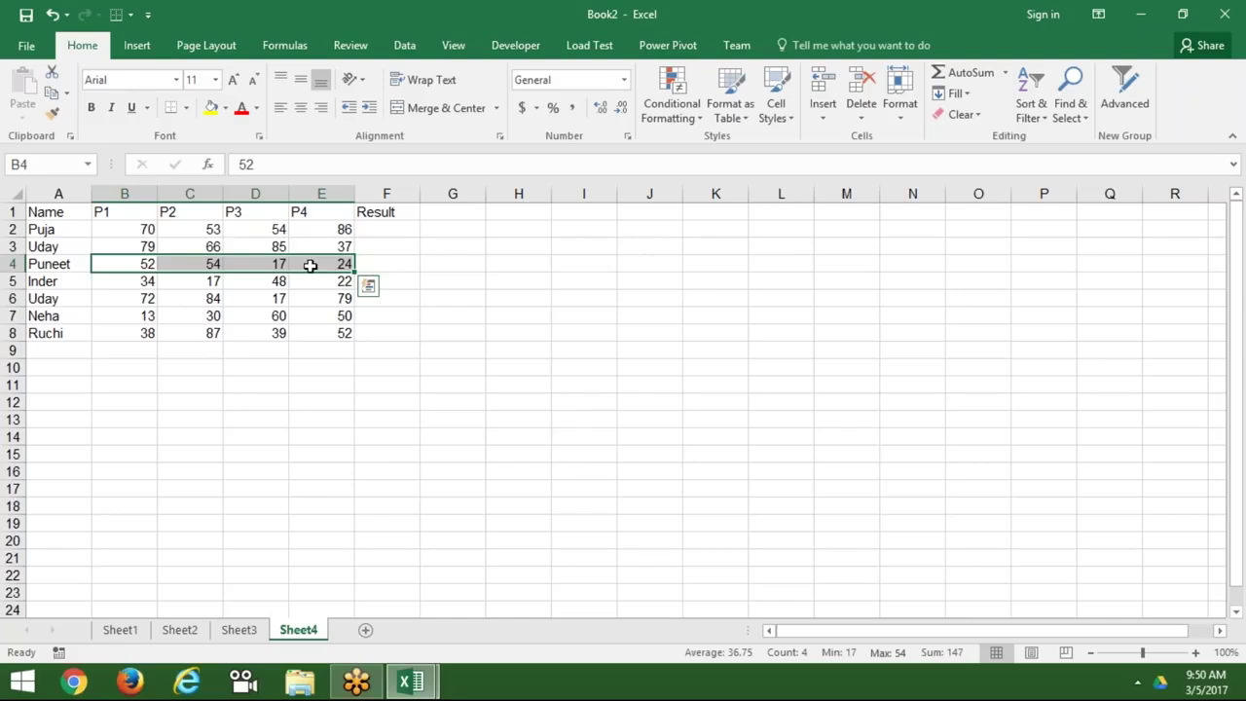
pyautogui.click(392, 238)
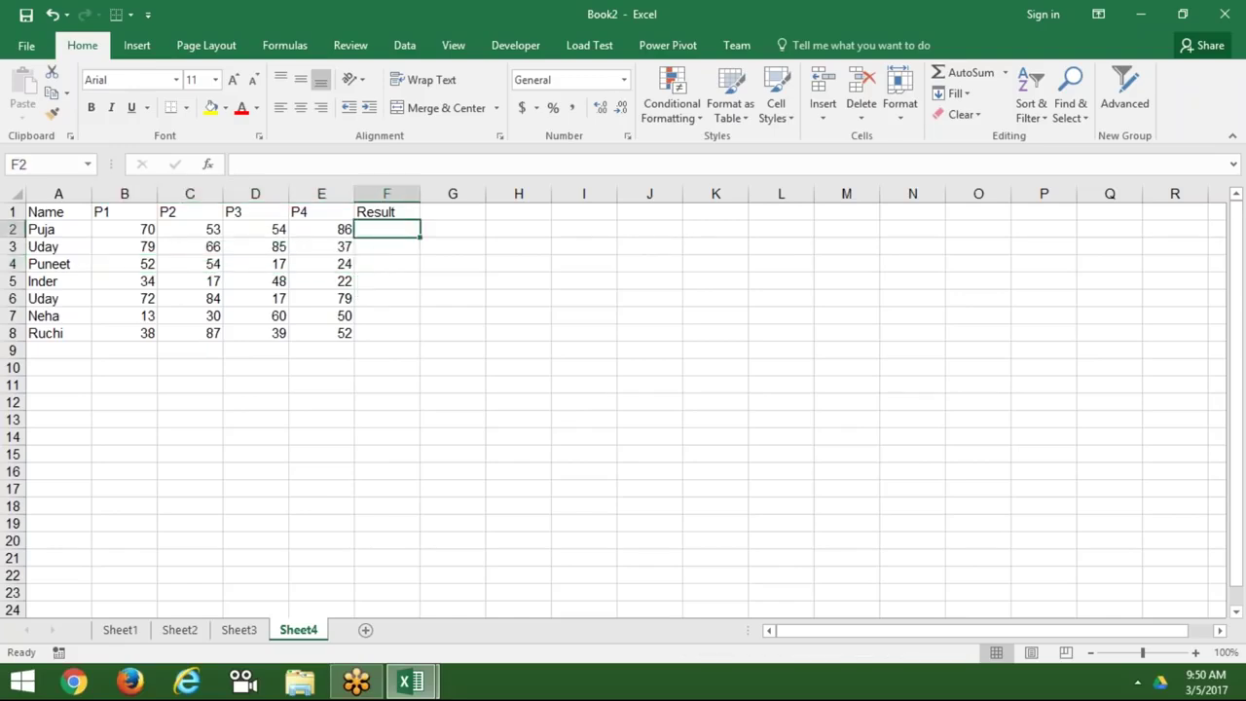
# Discard an unfinished IF in F2 and begin =AND(B2>=33, instead
pyautogui.write('=IF(')
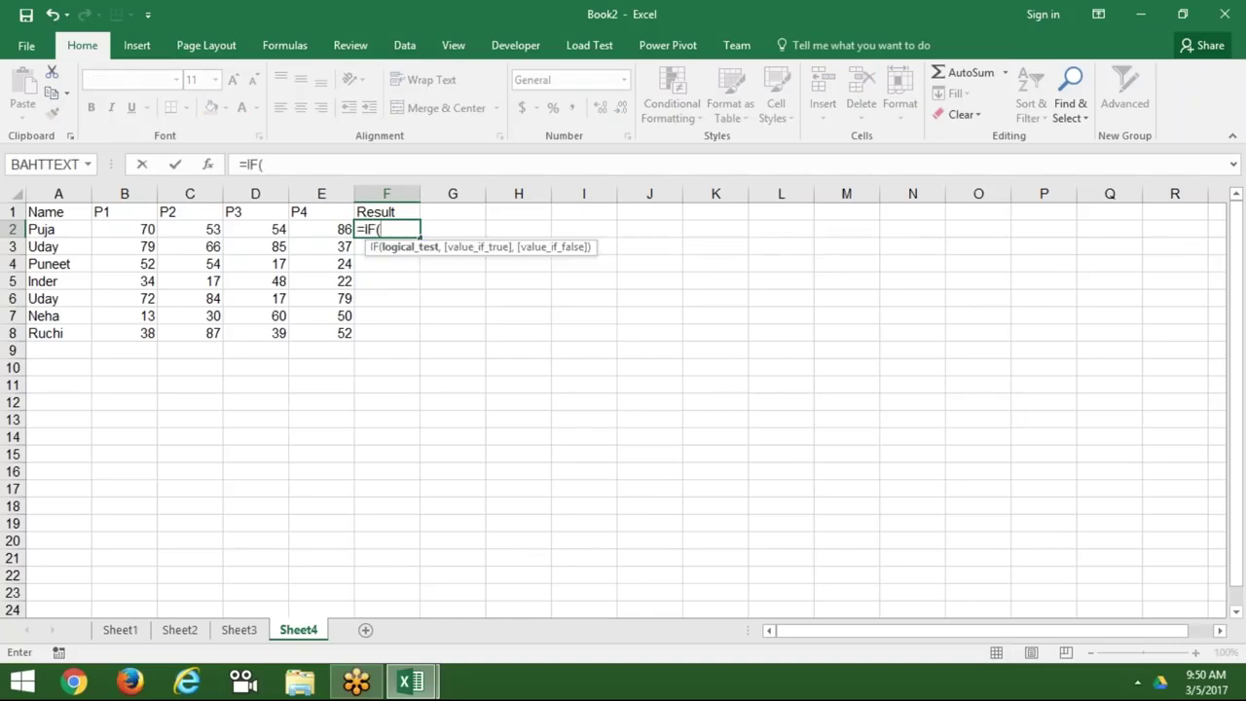
pyautogui.press('Escape')
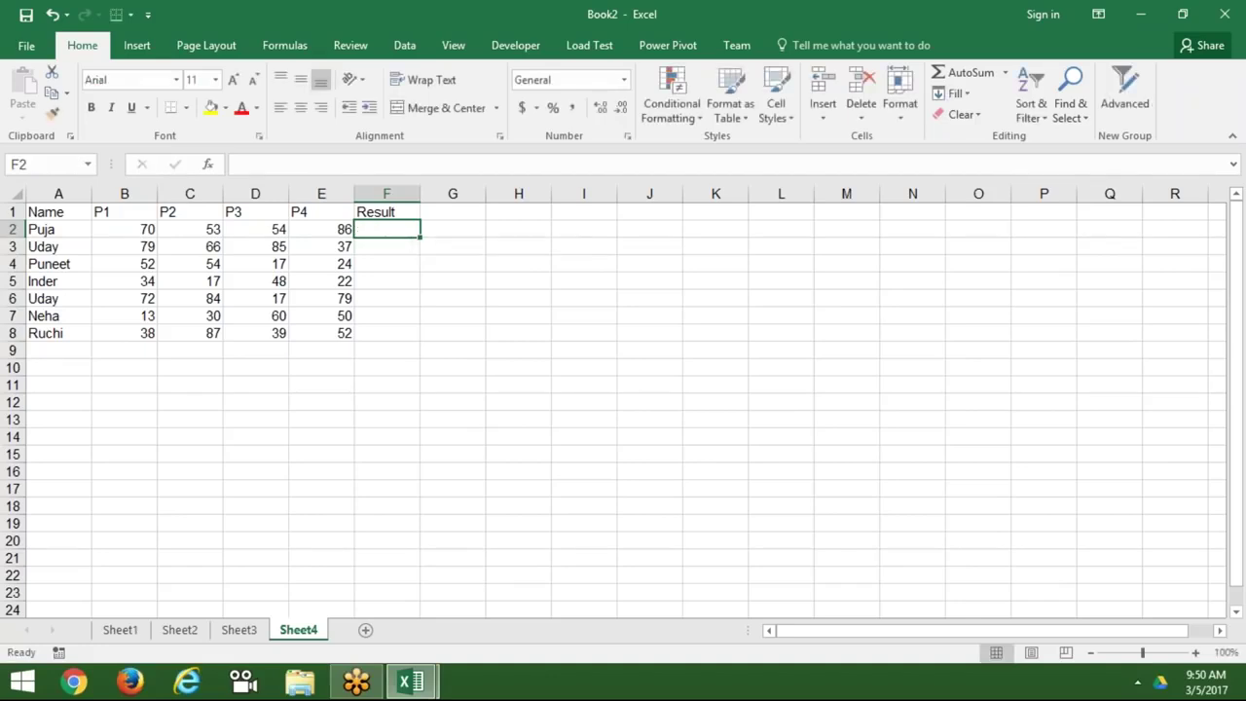
pyautogui.write('=and')
pyautogui.press('Tab')
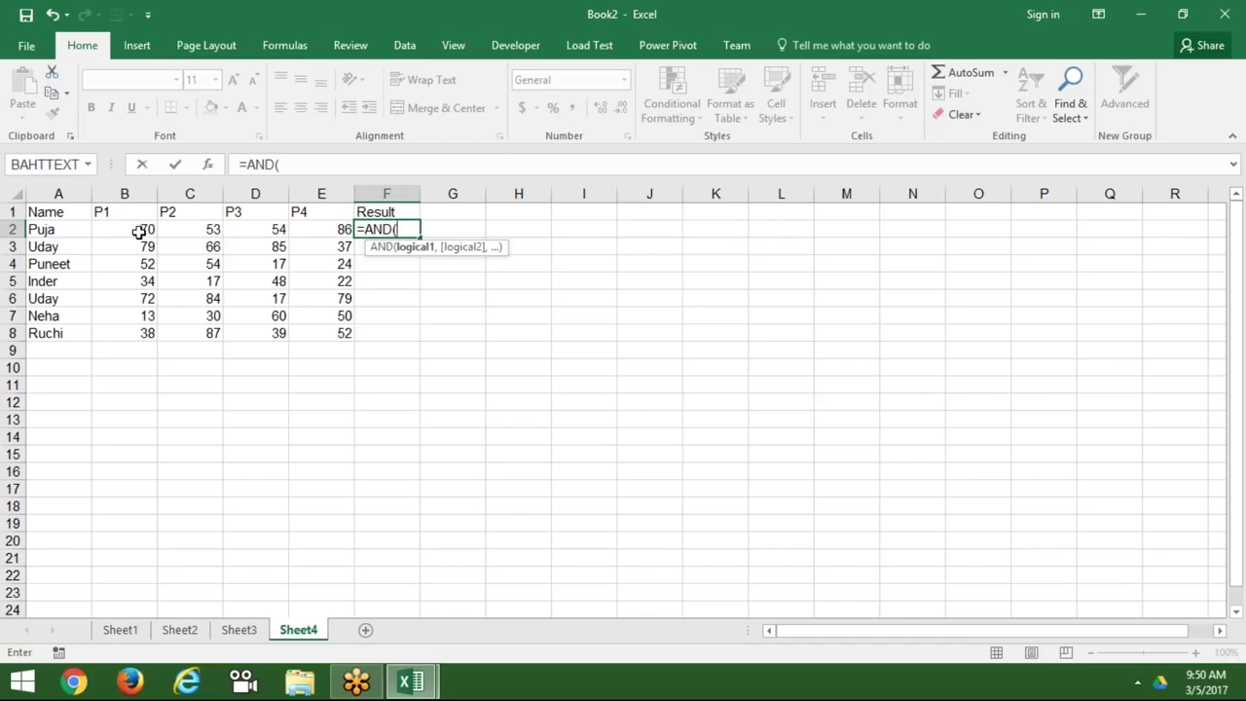
pyautogui.click(139, 231)
pyautogui.write('>')
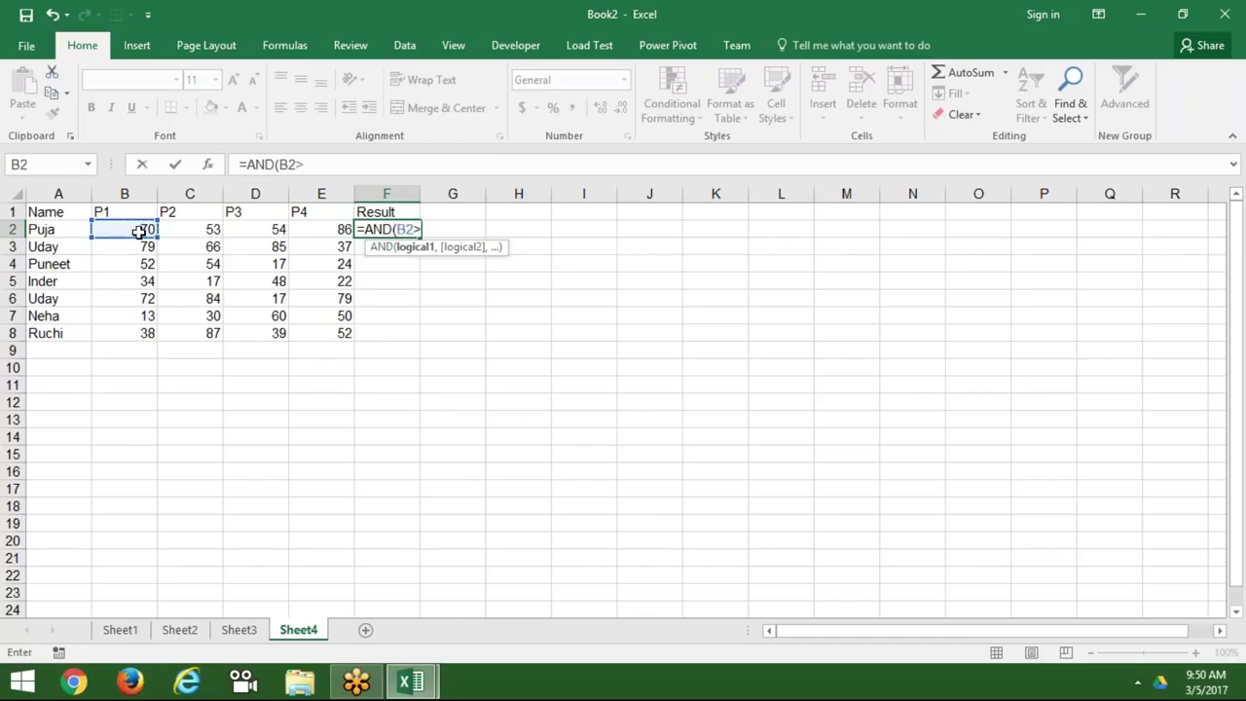
pyautogui.write('=33')
pyautogui.write(',')
# Add C2, D2 and E2 >=33 conditions, completing =AND(B2>=33,C2>=33,D2>=33,E2>=33)
pyautogui.click(216, 229)
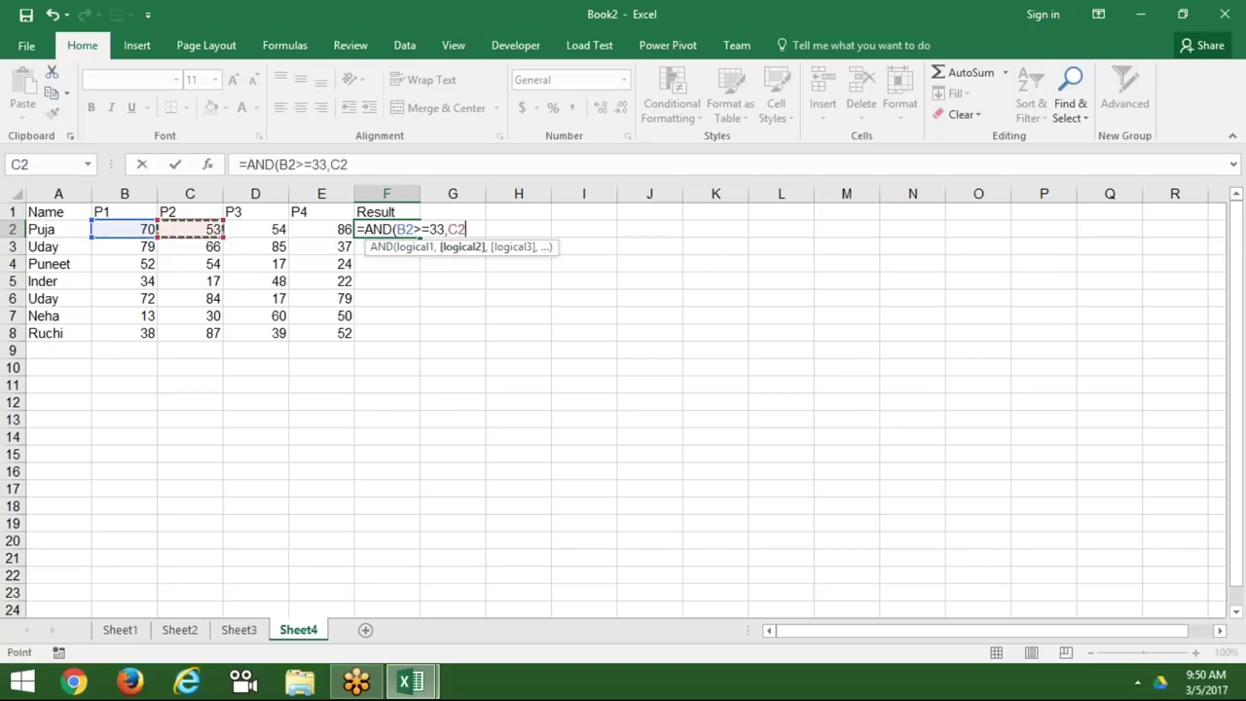
pyautogui.write('>=33,')
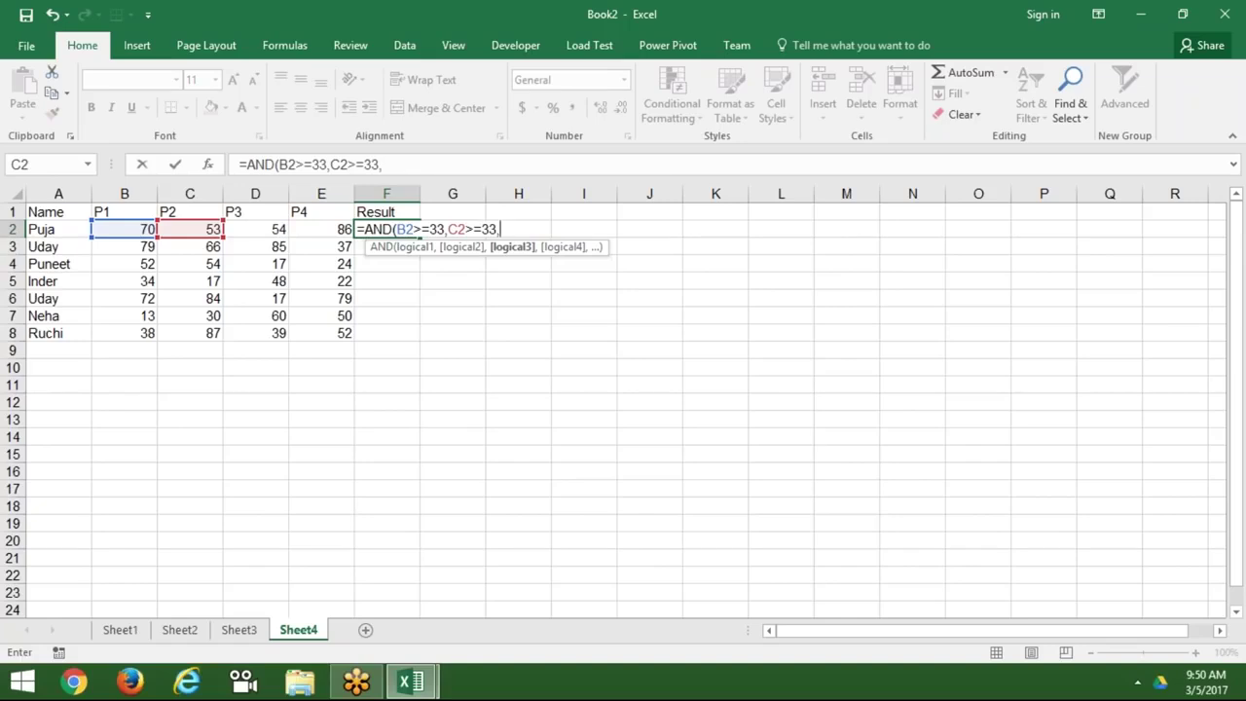
pyautogui.click(281, 230)
pyautogui.write('>=33,')
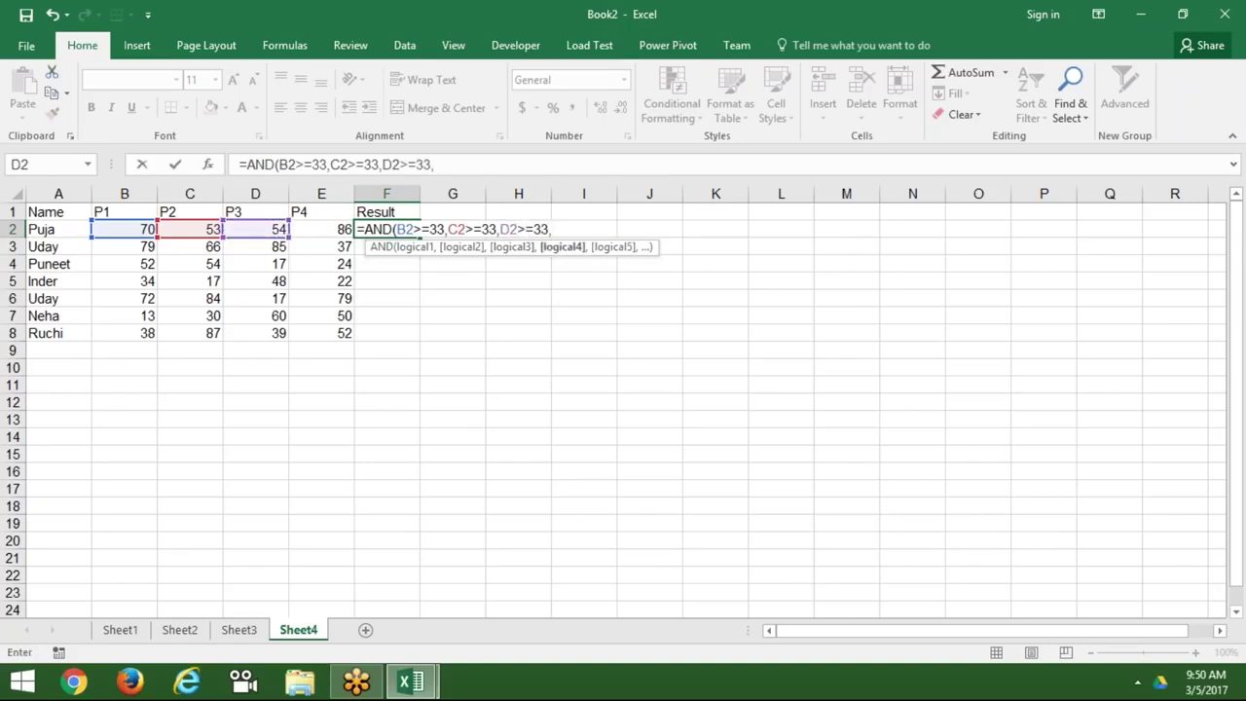
pyautogui.click(321, 229)
pyautogui.write('>=33')
pyautogui.write(')')
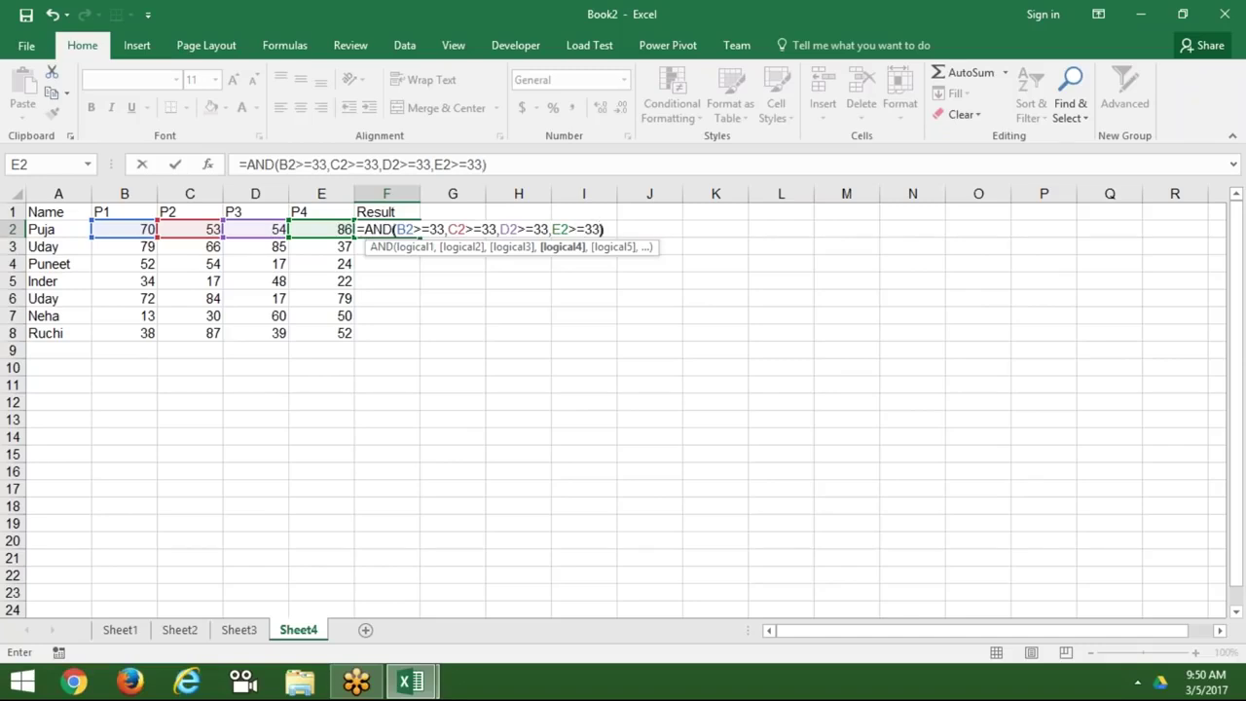
pyautogui.press('Return')
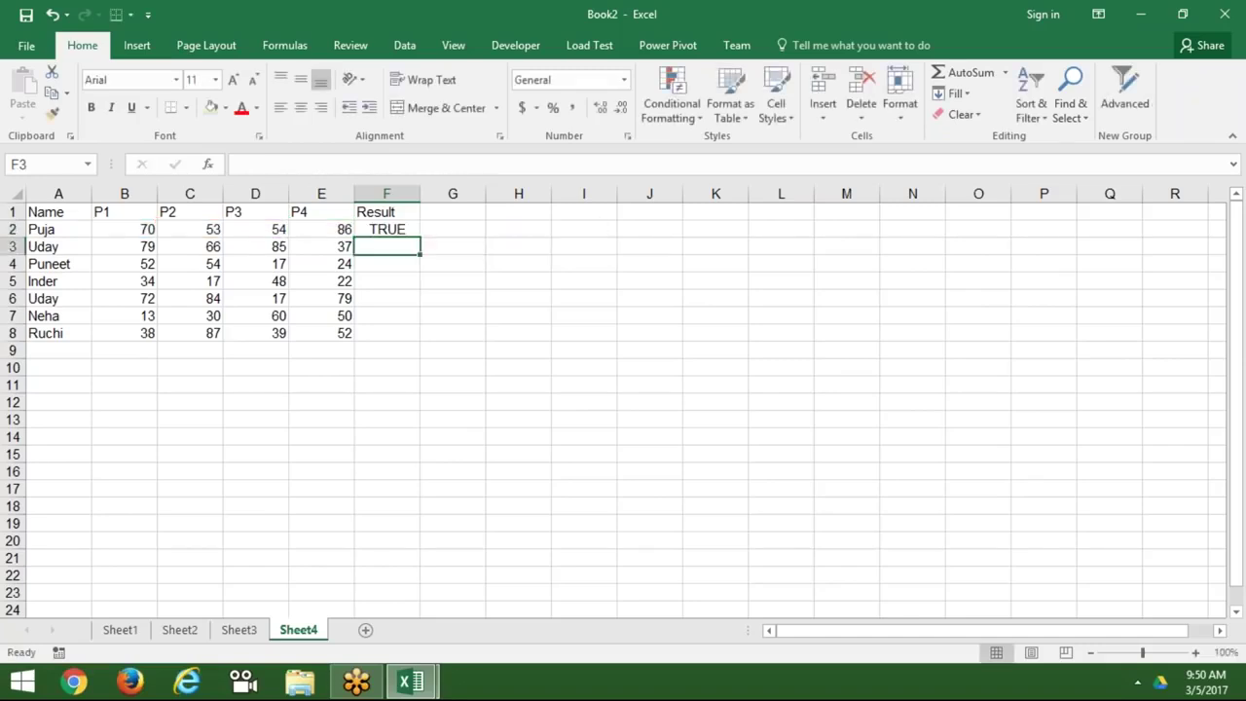
pyautogui.press('Up')
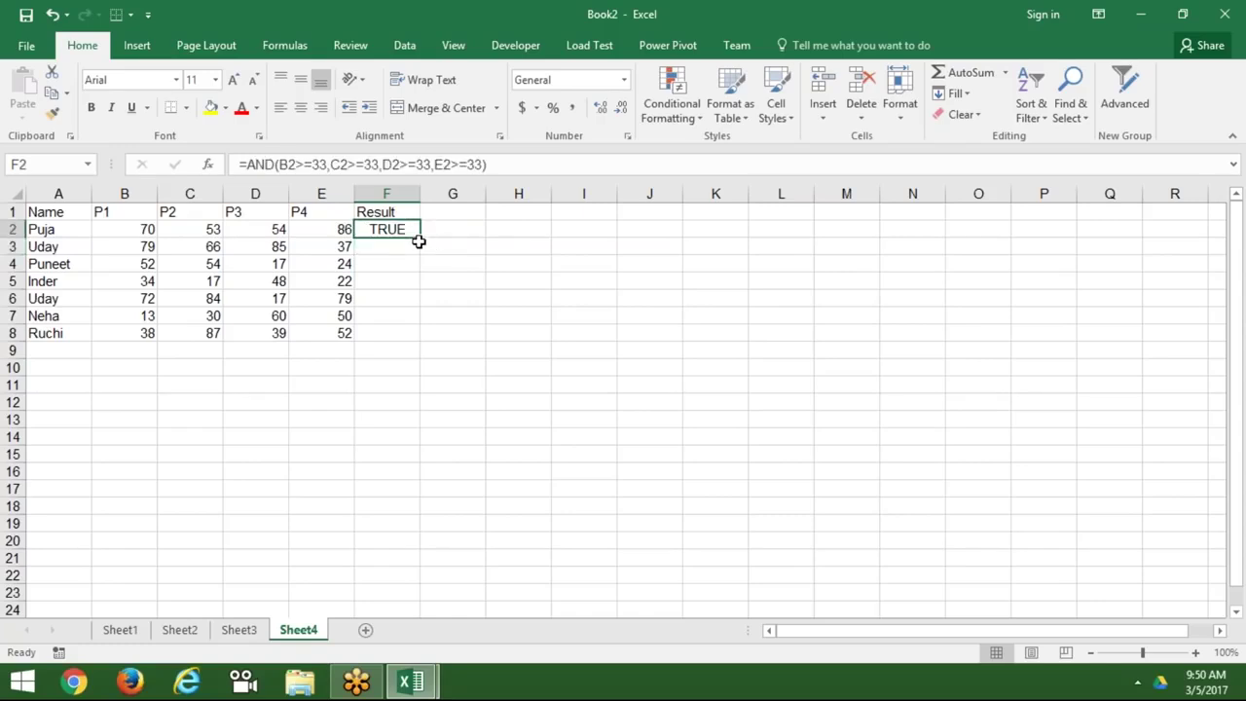
# Wrap F2's test as =IF(AND(...),"Pass","Fail") and fill it down through F8
pyautogui.doubleClick(419, 237)
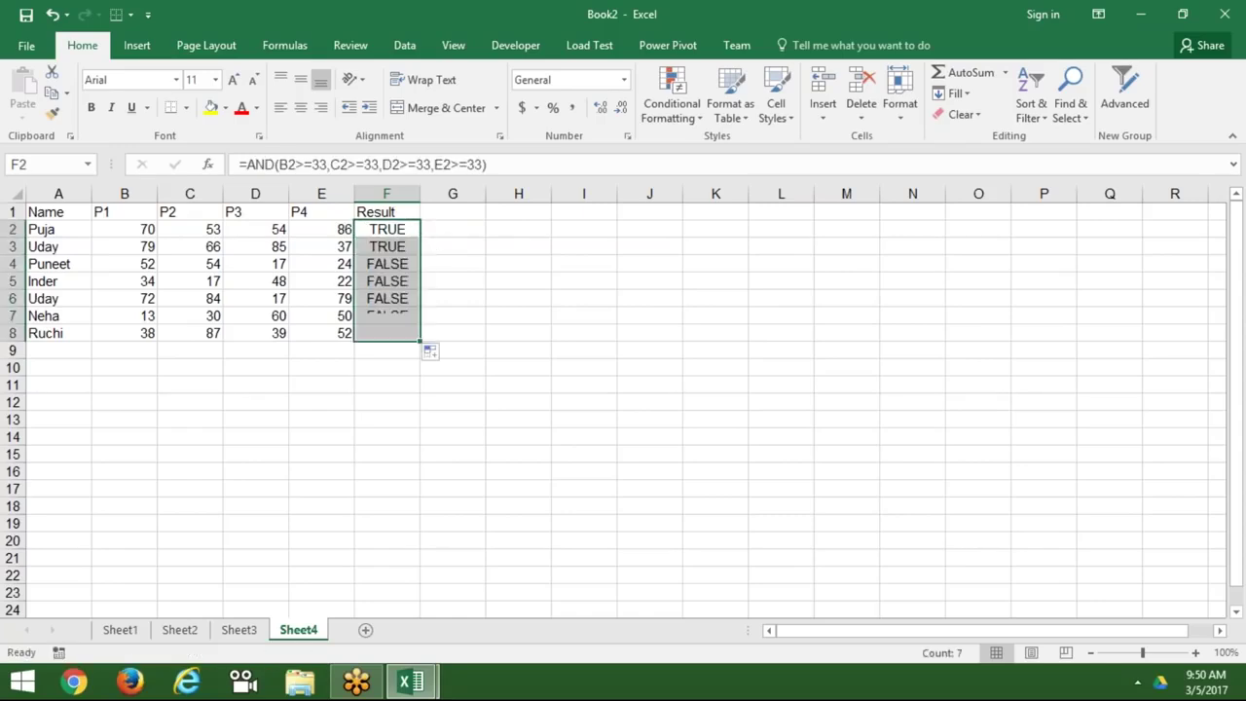
pyautogui.click(386, 230)
pyautogui.click(247, 164)
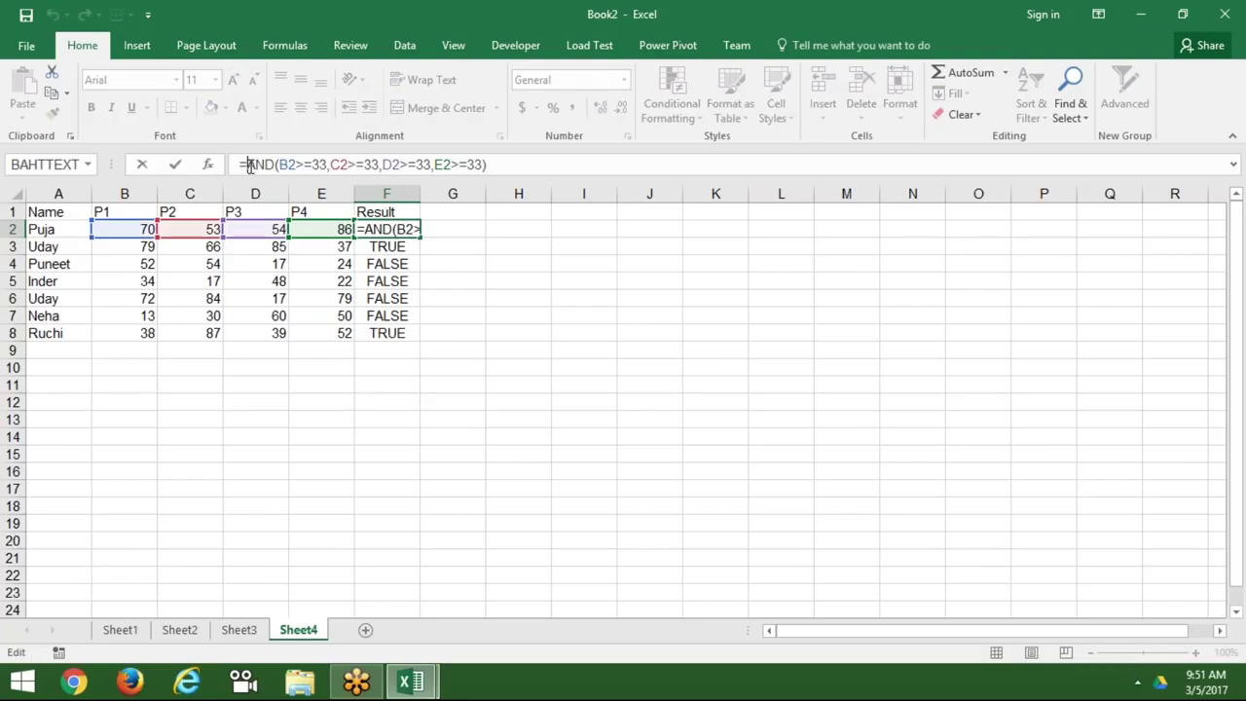
pyautogui.write('if')
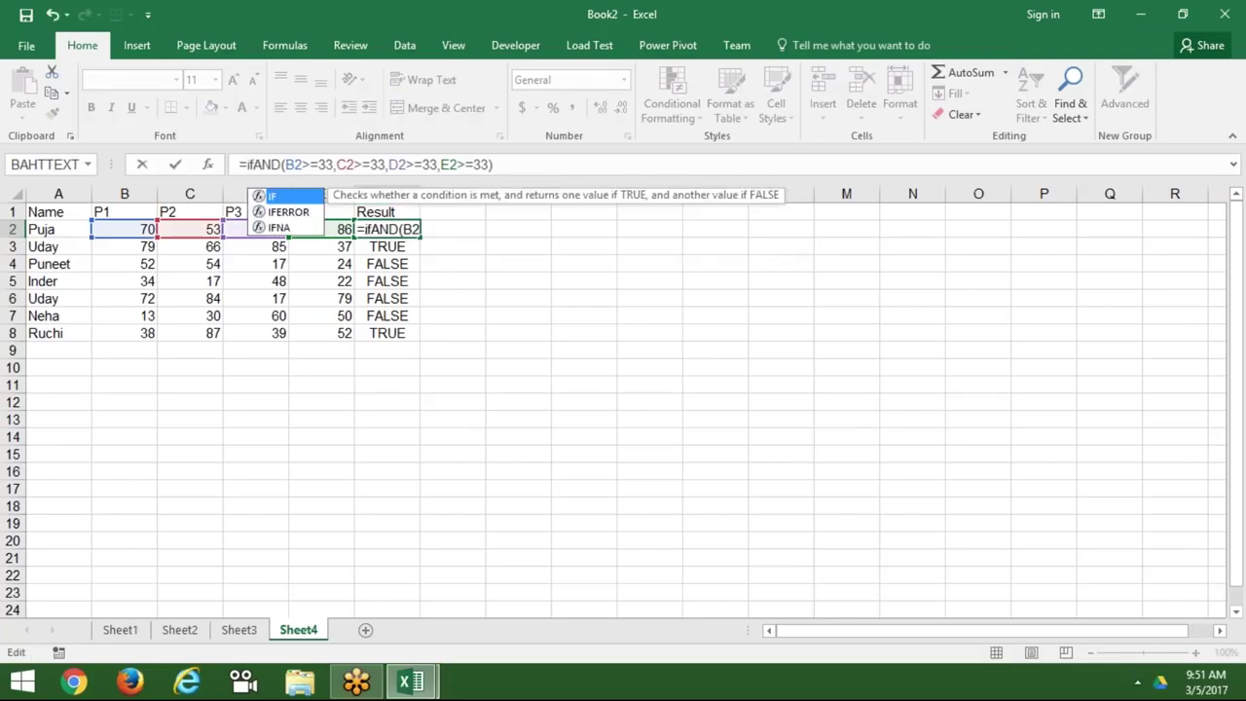
pyautogui.press('Tab')
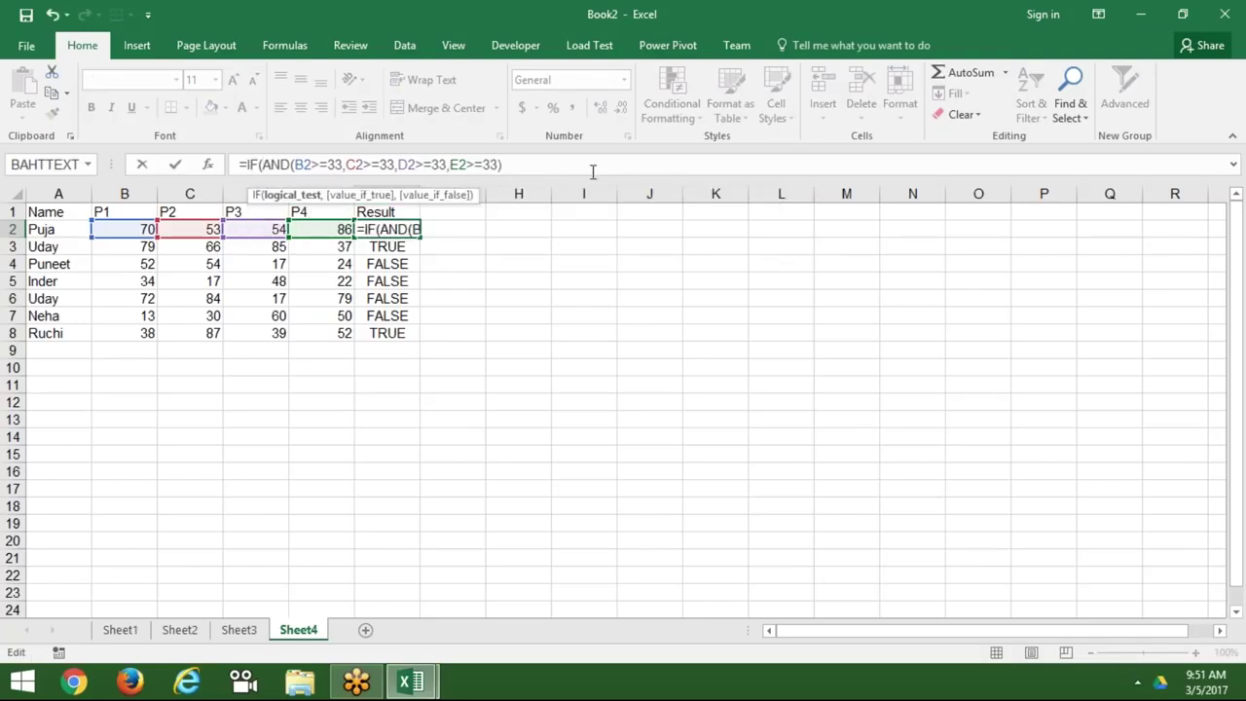
pyautogui.write(',')
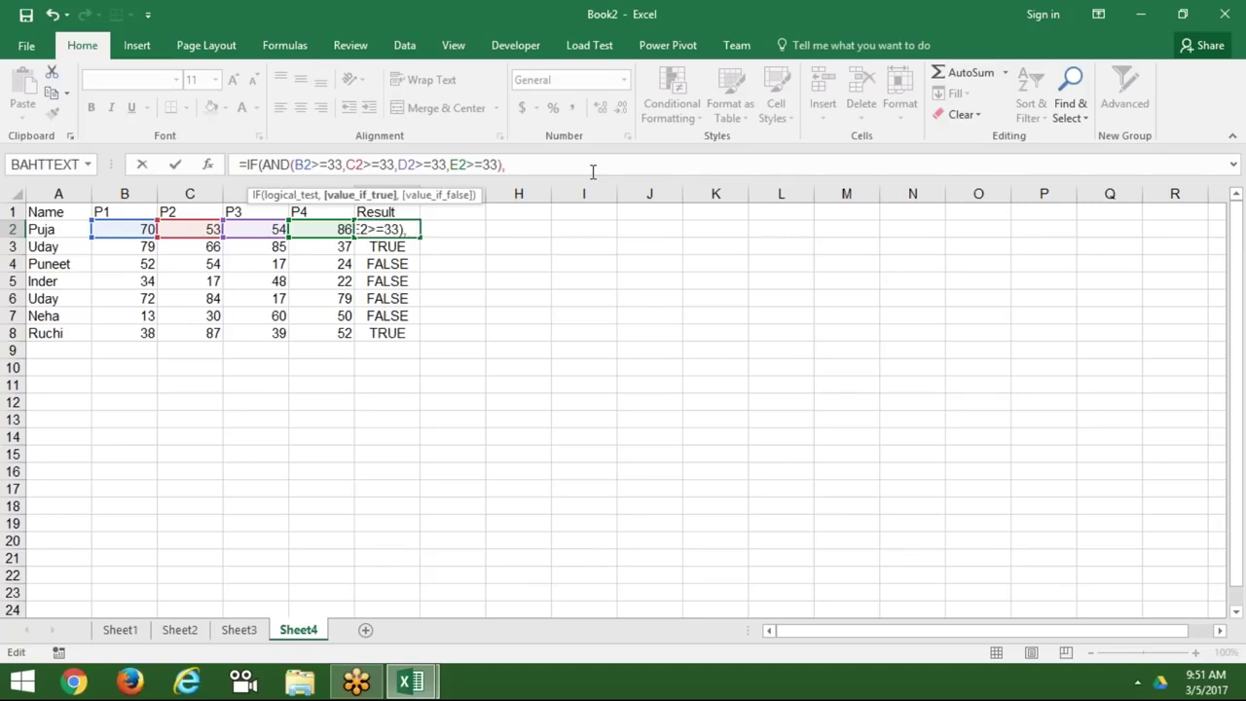
pyautogui.write('"P')
pyautogui.write('ass","Fail"')
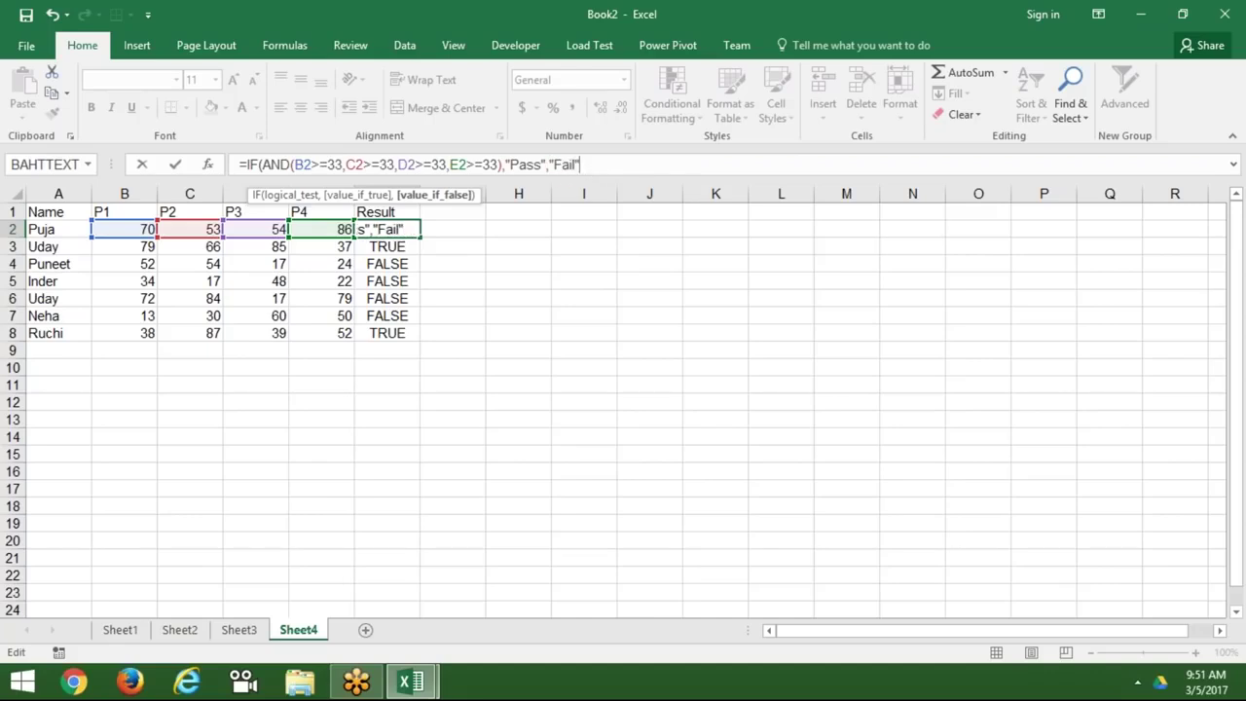
pyautogui.press('Return')
pyautogui.press('Return')
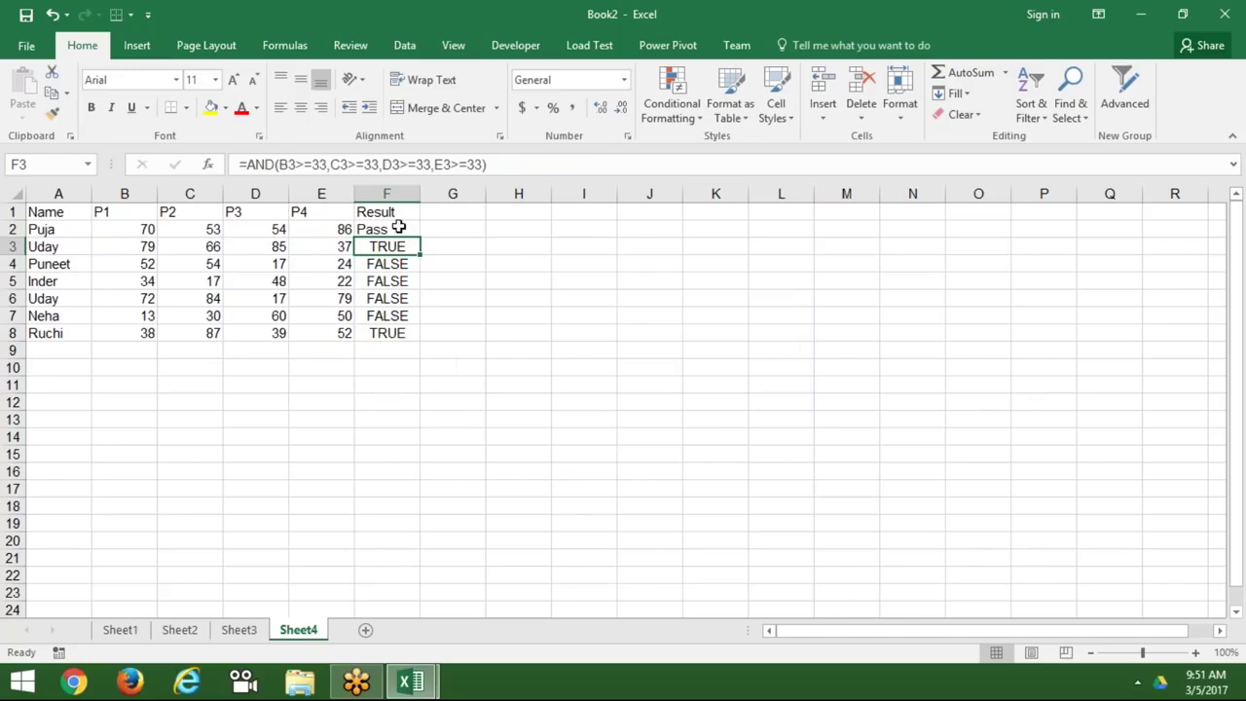
pyautogui.click(399, 229)
pyautogui.moveTo(416, 236); pyautogui.dragTo(420, 343)
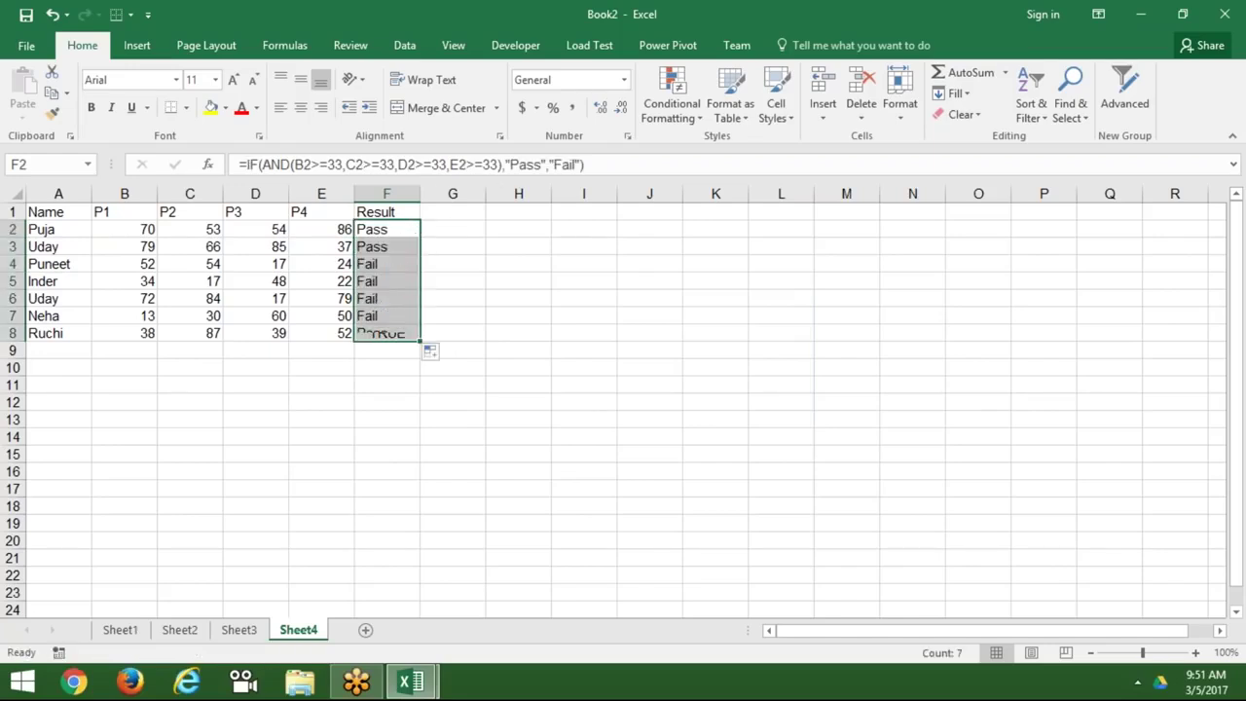
pyautogui.doubleClick(388, 230)
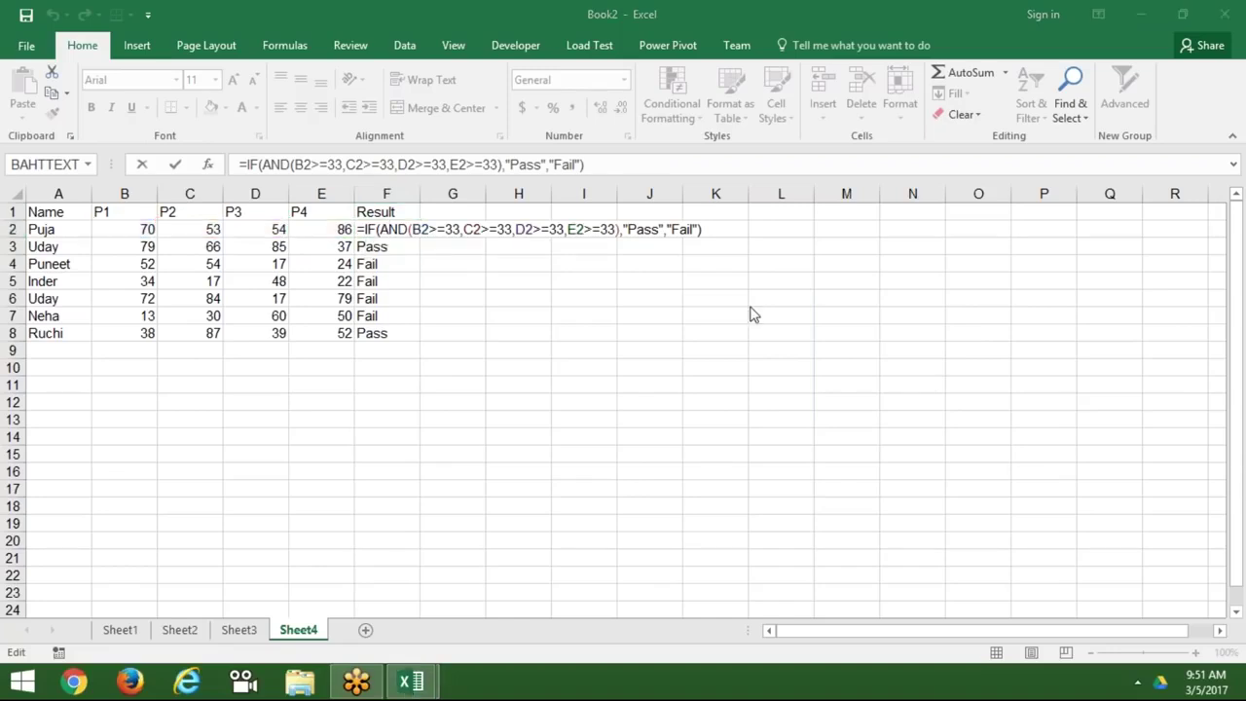
pyautogui.click(380, 229)
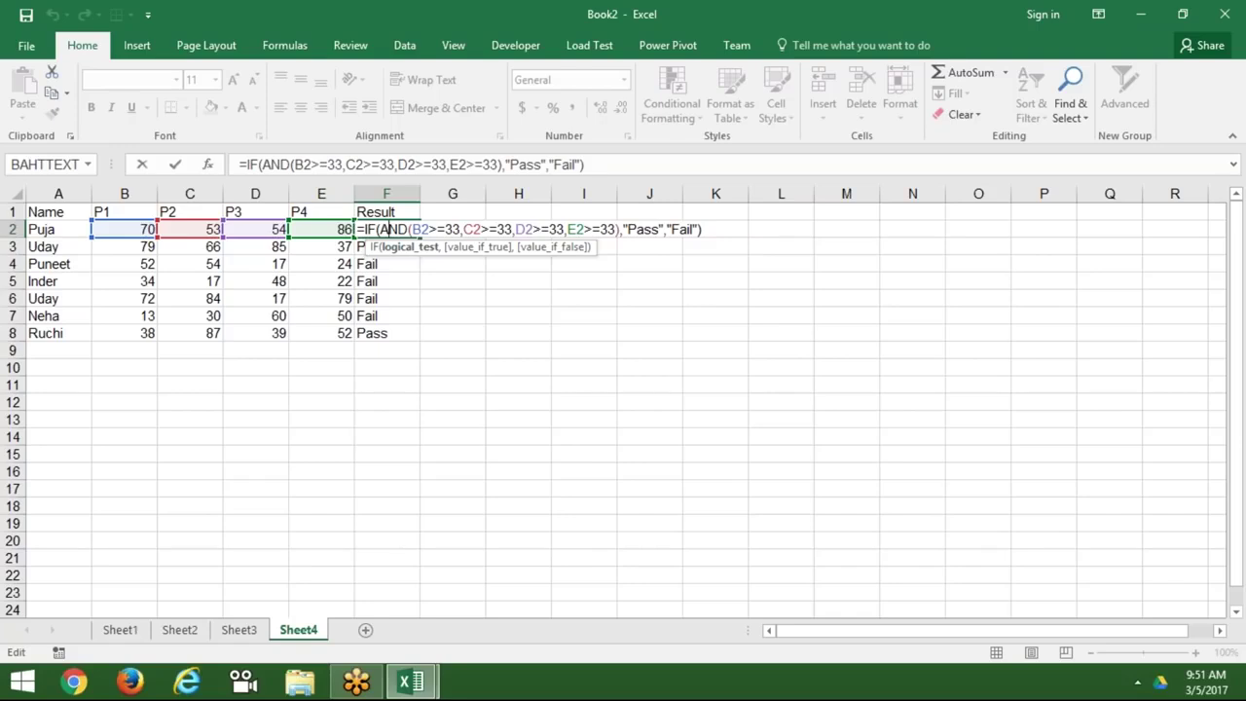
pyautogui.press('Escape')
pyautogui.click(453, 229)
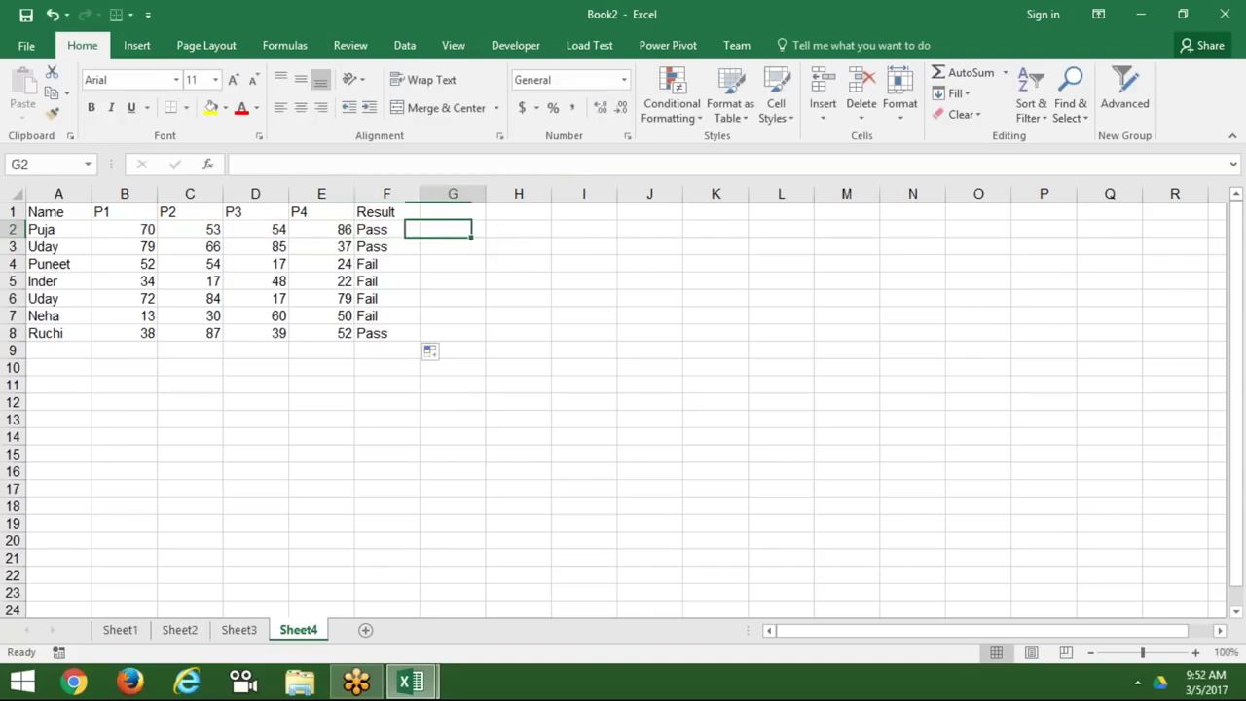
pyautogui.write('=and')
pyautogui.press('Tab')
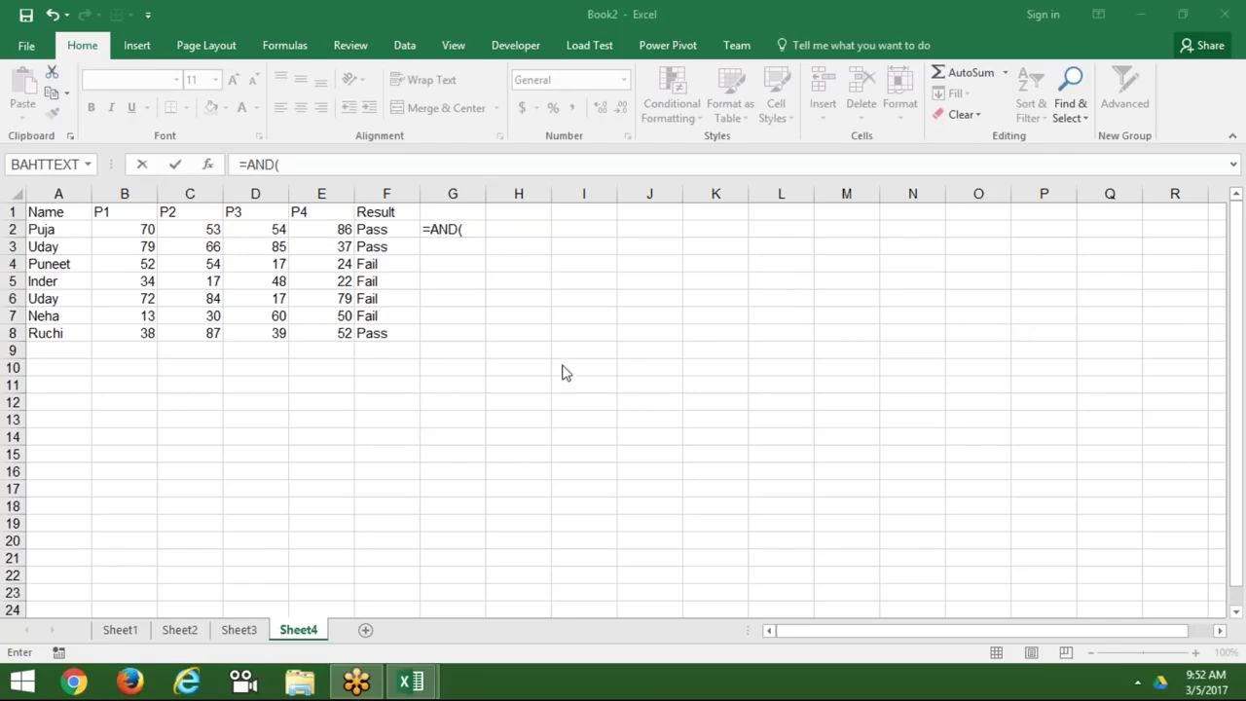
pyautogui.press('Escape')
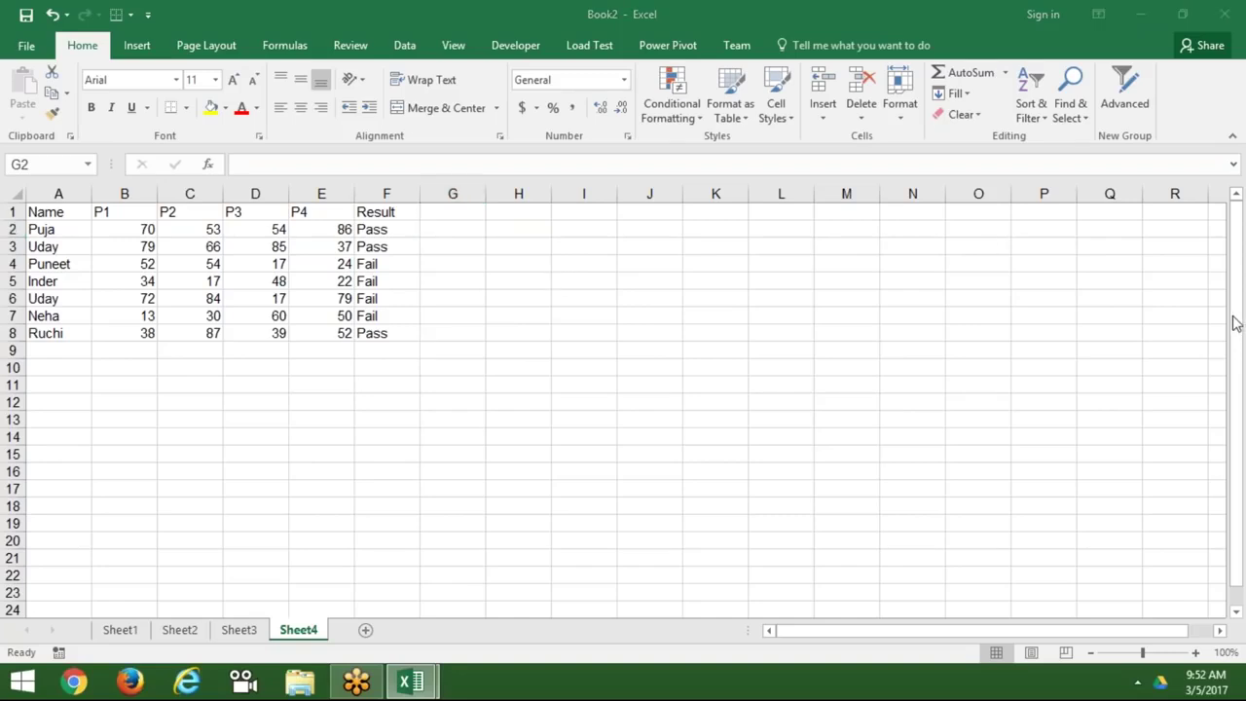
pyautogui.click(394, 234)
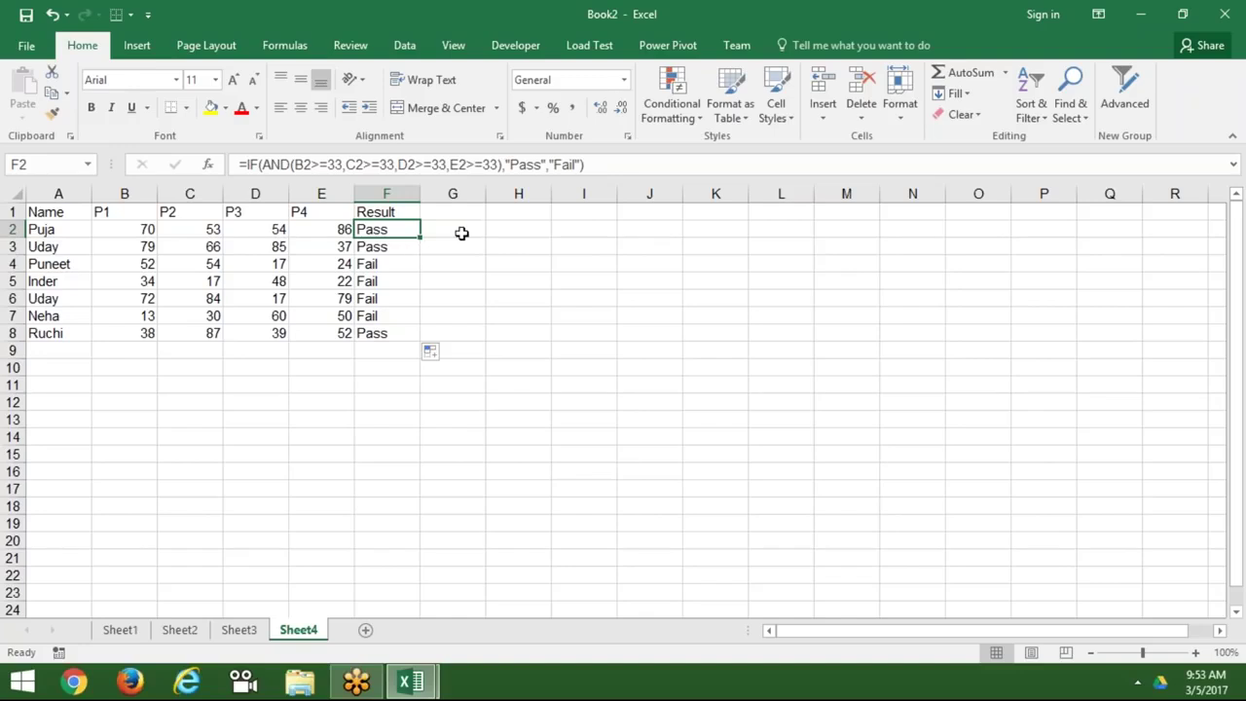
pyautogui.click(462, 232)
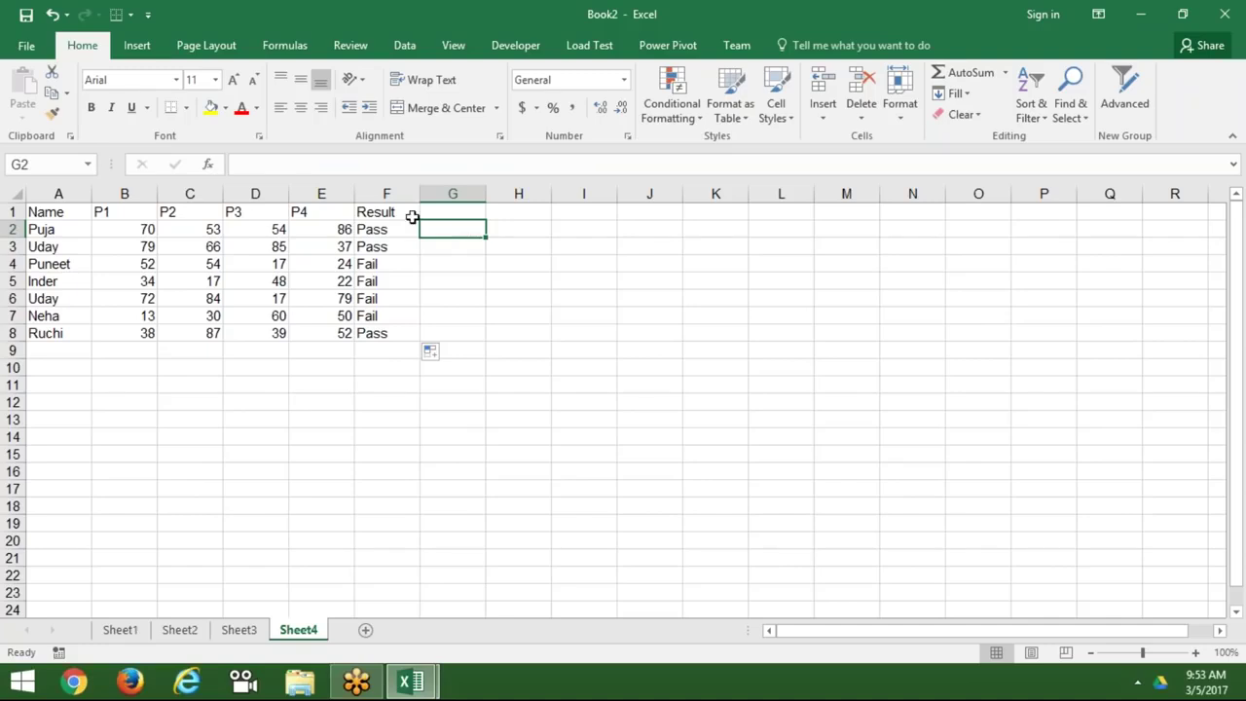
pyautogui.click(29, 51)
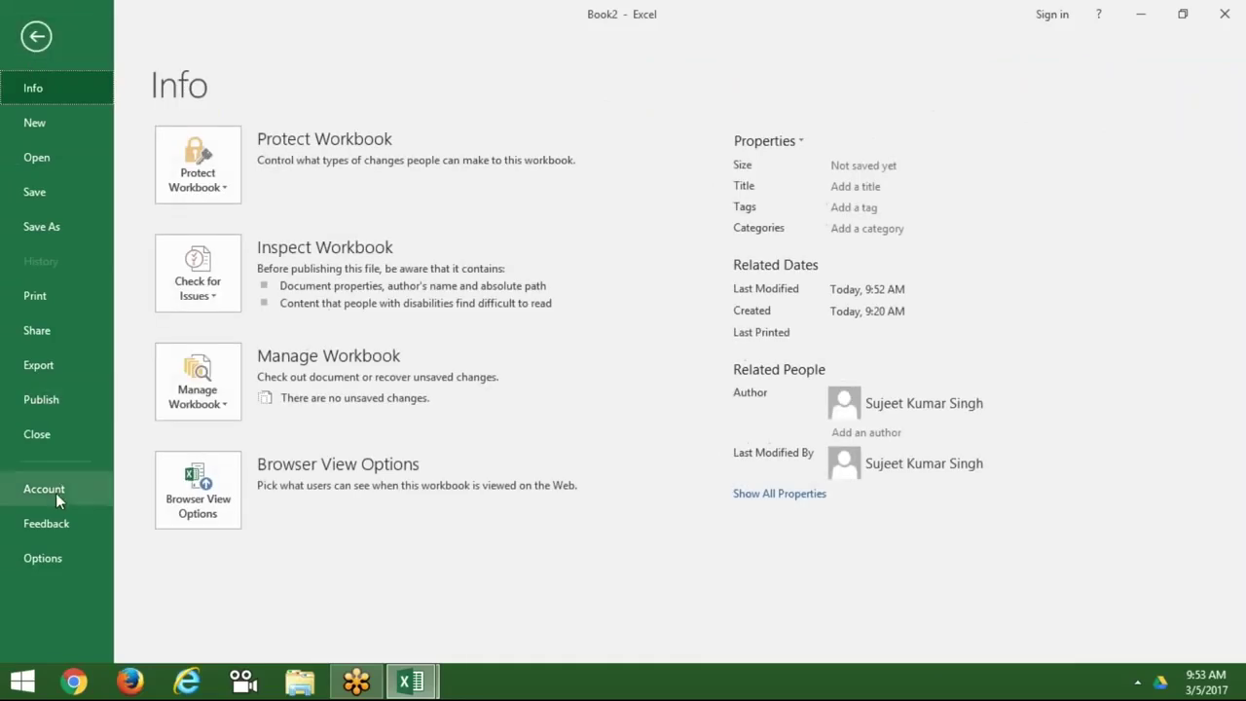
pyautogui.press('Escape')
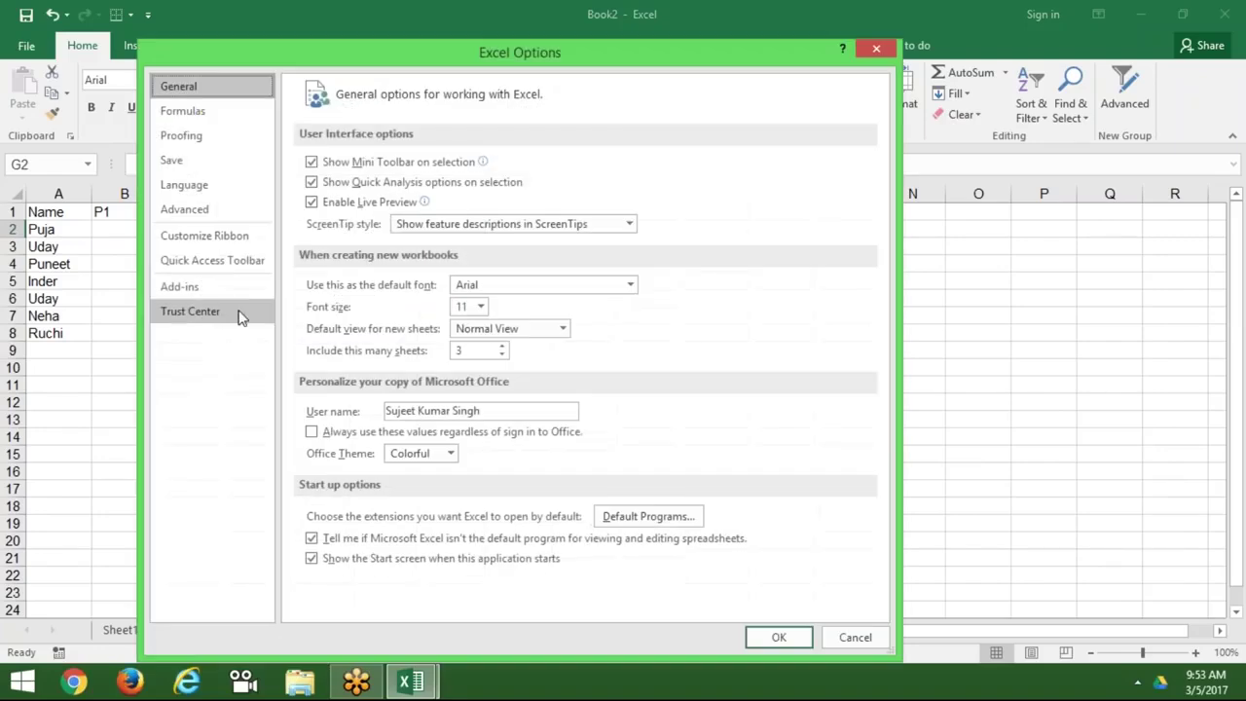
pyautogui.click(208, 210)
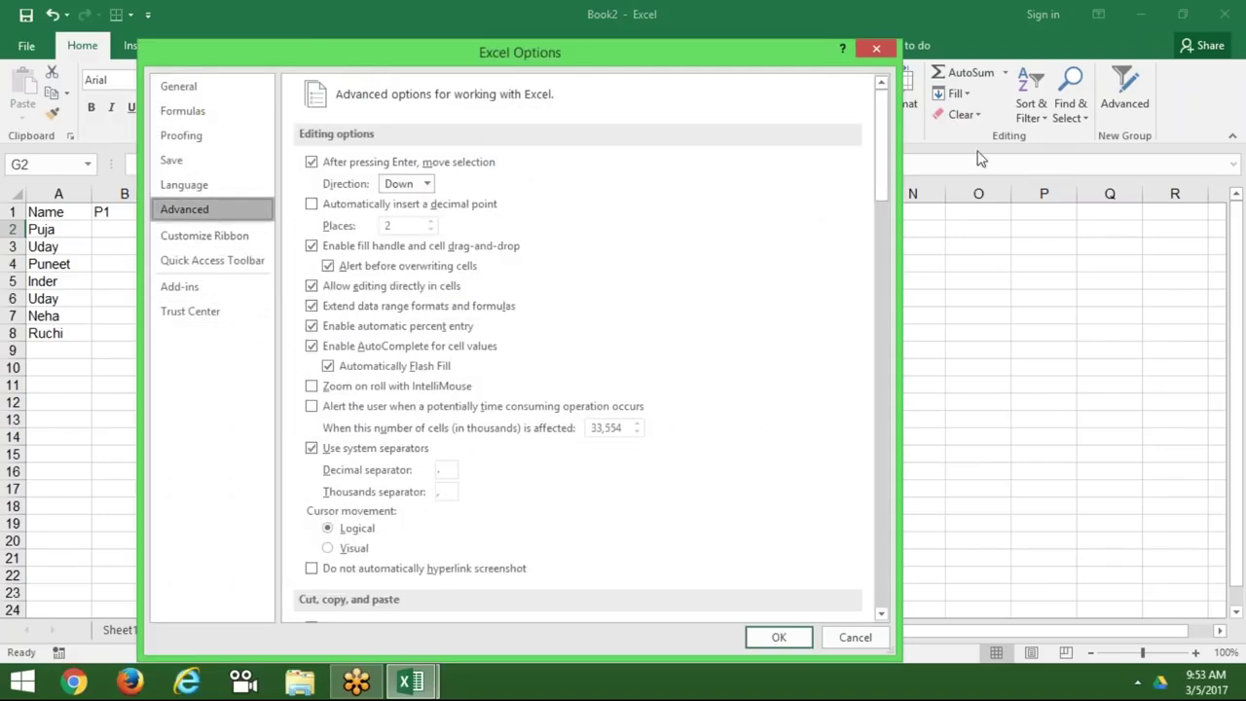
pyautogui.moveTo(881, 131); pyautogui.dragTo(881, 545)
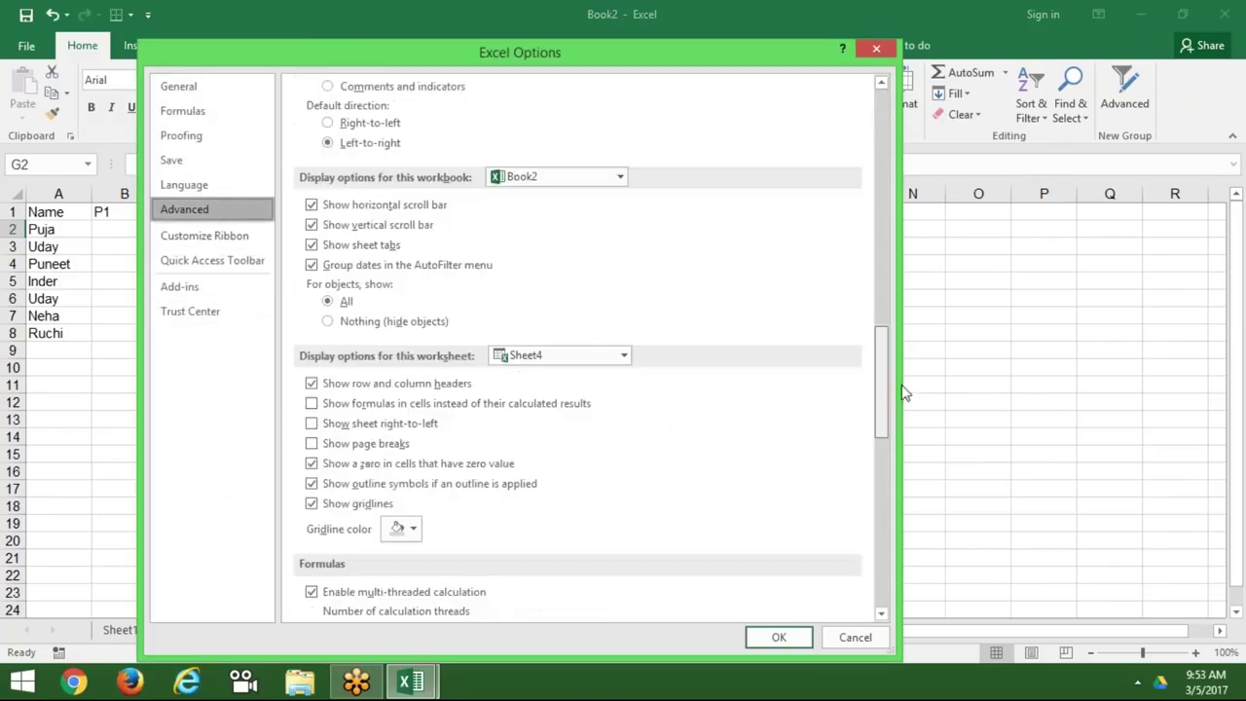
pyautogui.click(586, 253)
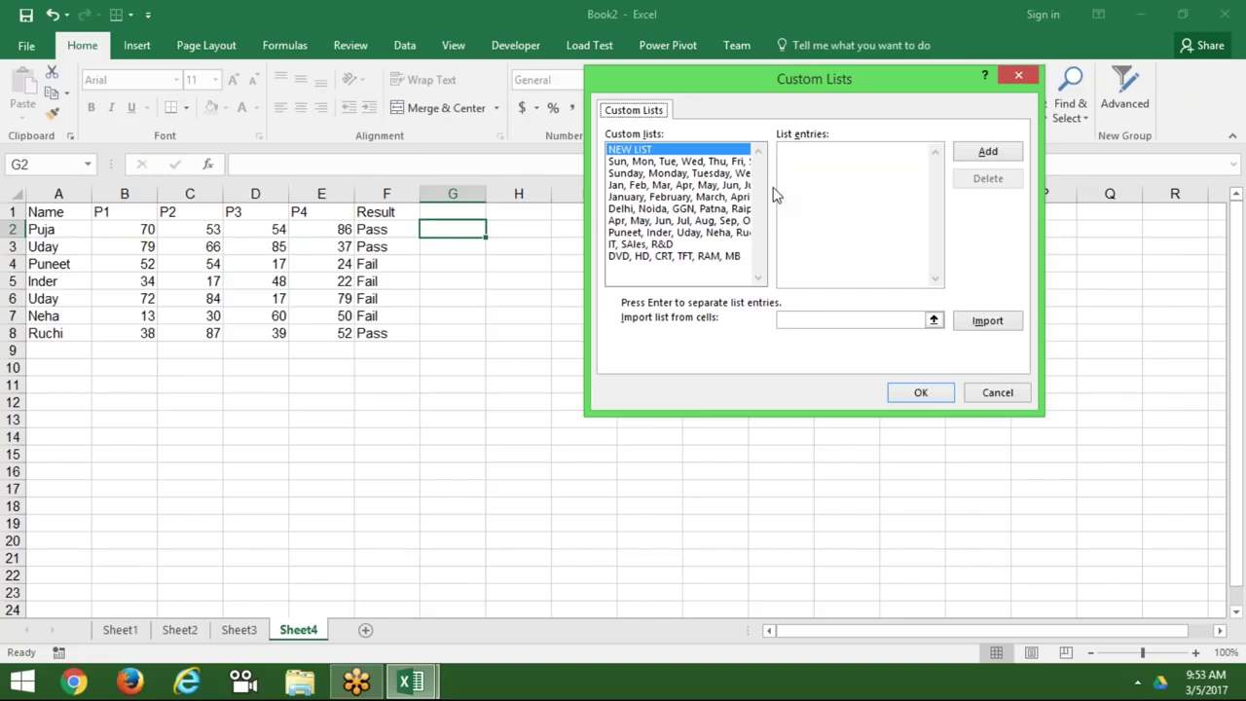
pyautogui.click(634, 234)
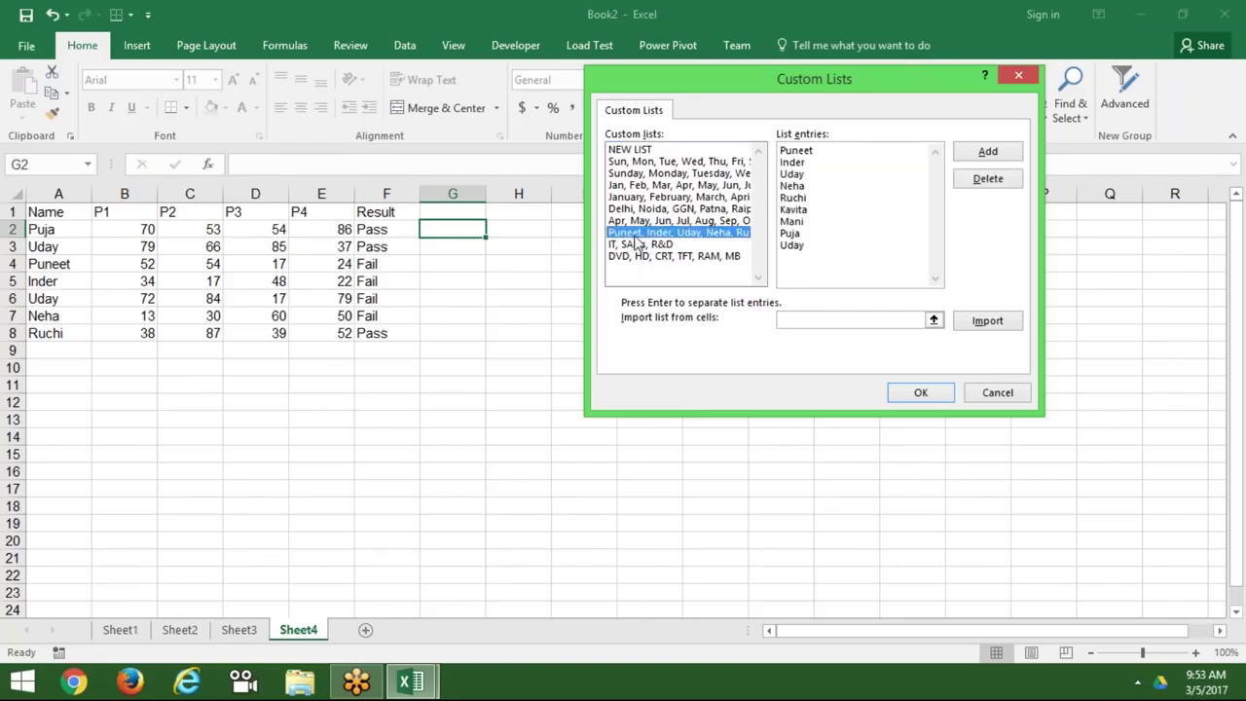
pyautogui.click(921, 392)
pyautogui.click(781, 637)
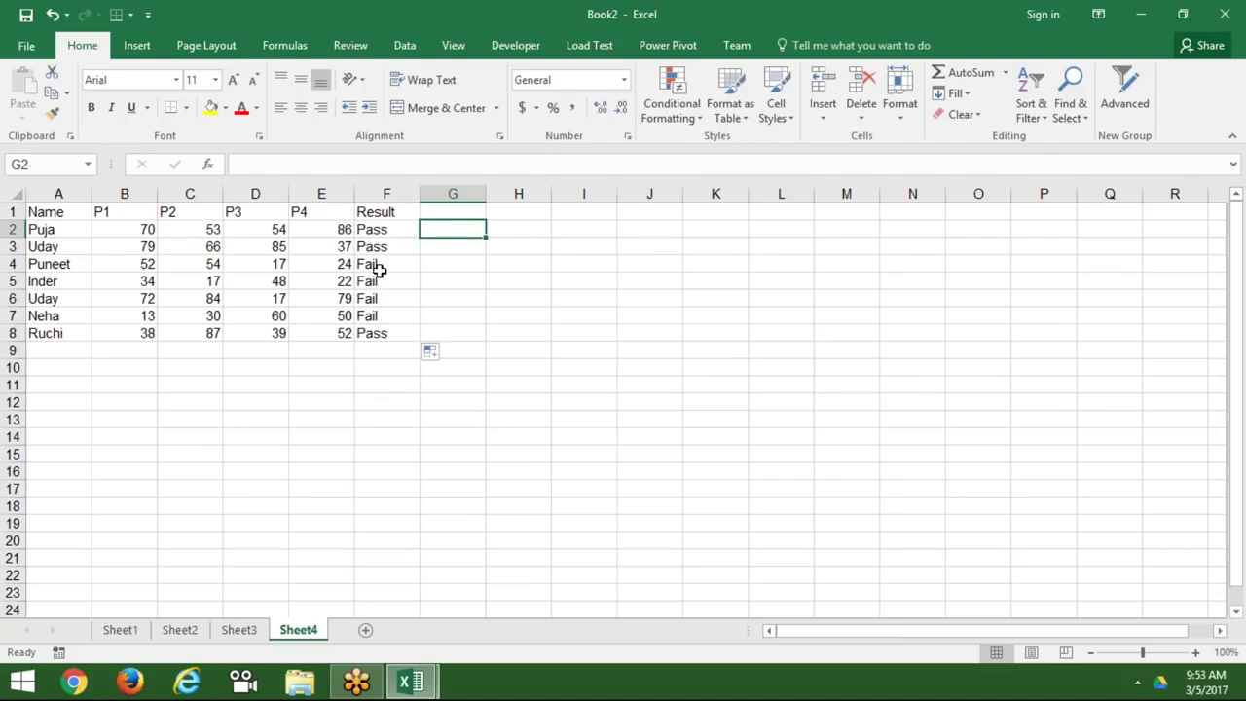
pyautogui.press('Left')
pyautogui.press('Left')
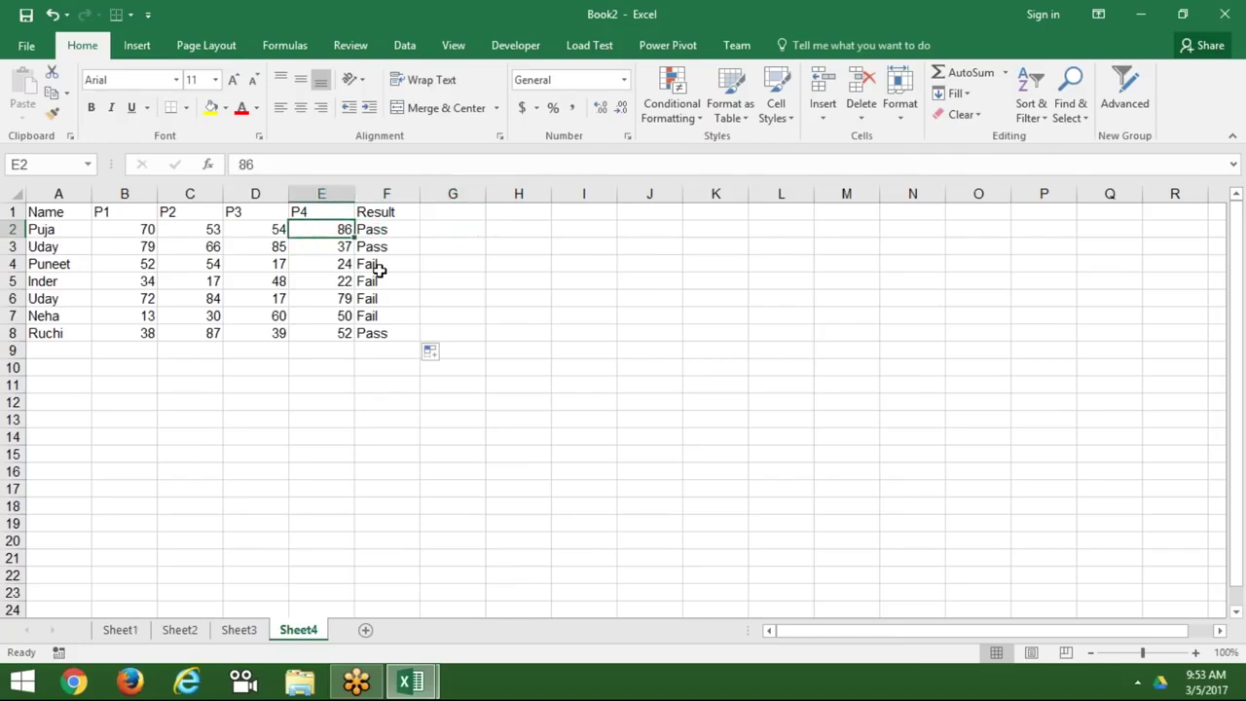
pyautogui.press('Right')
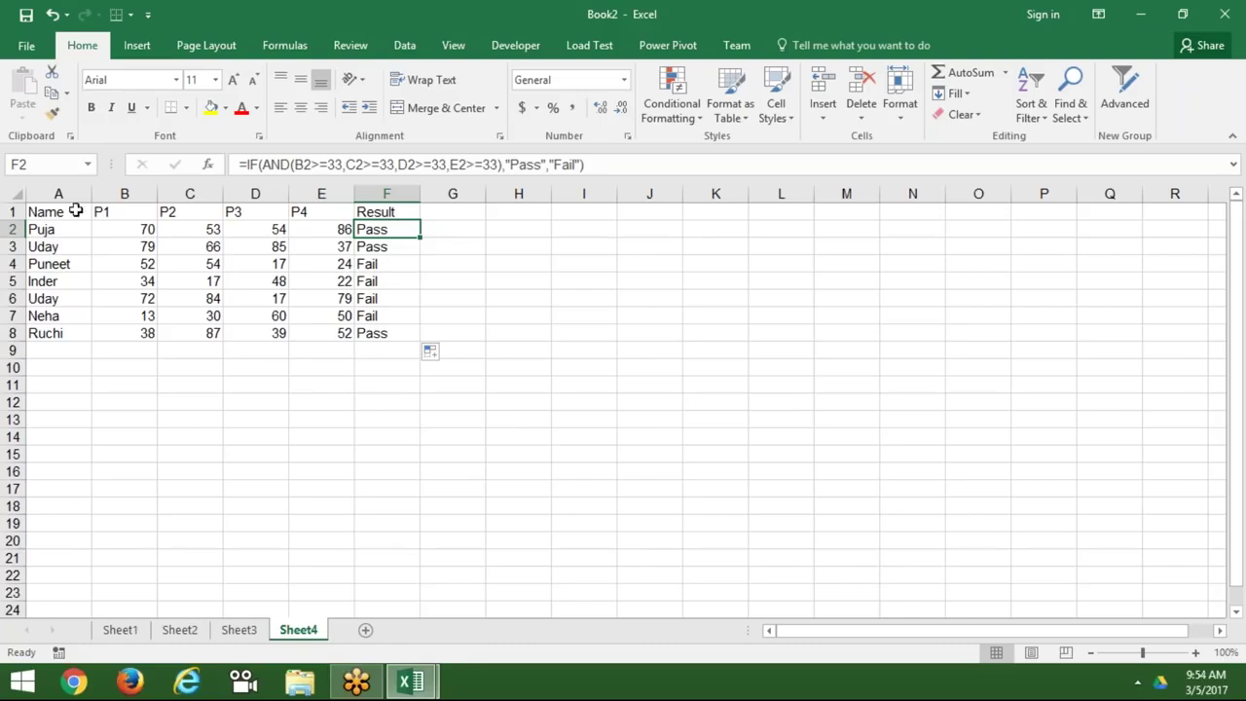
pyautogui.rightClick(134, 230)
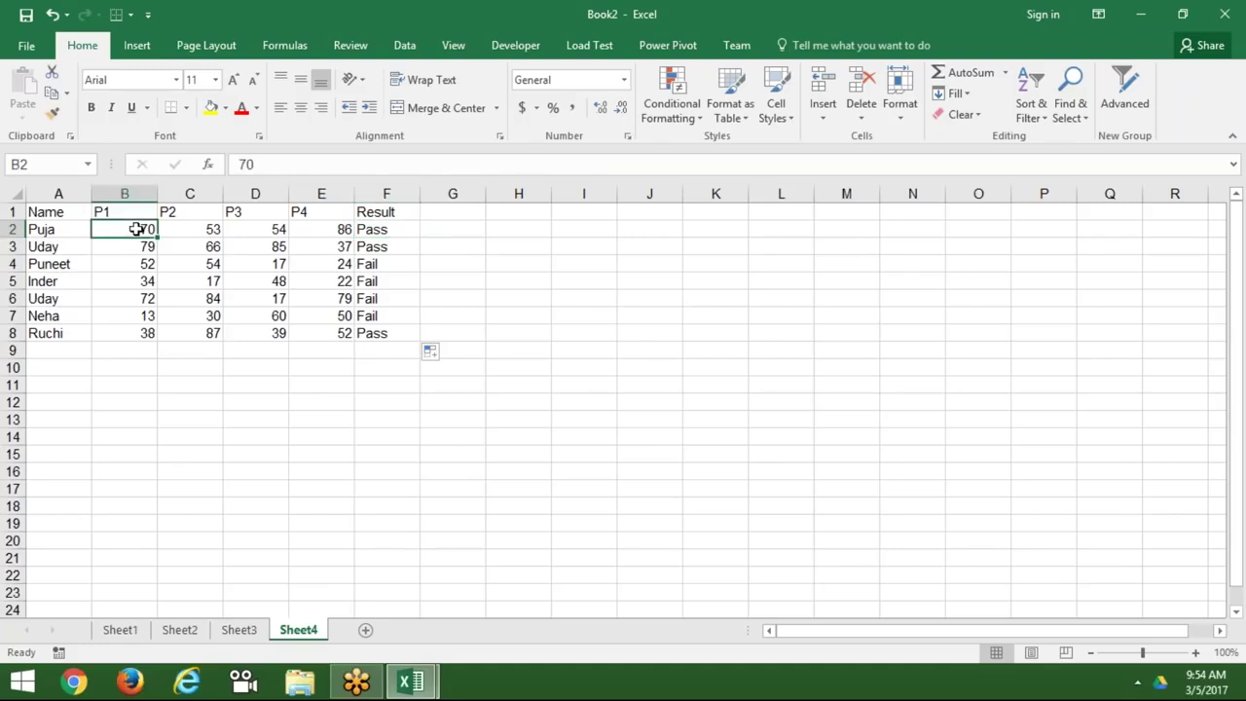
pyautogui.press('Escape')
pyautogui.doubleClick(385, 229)
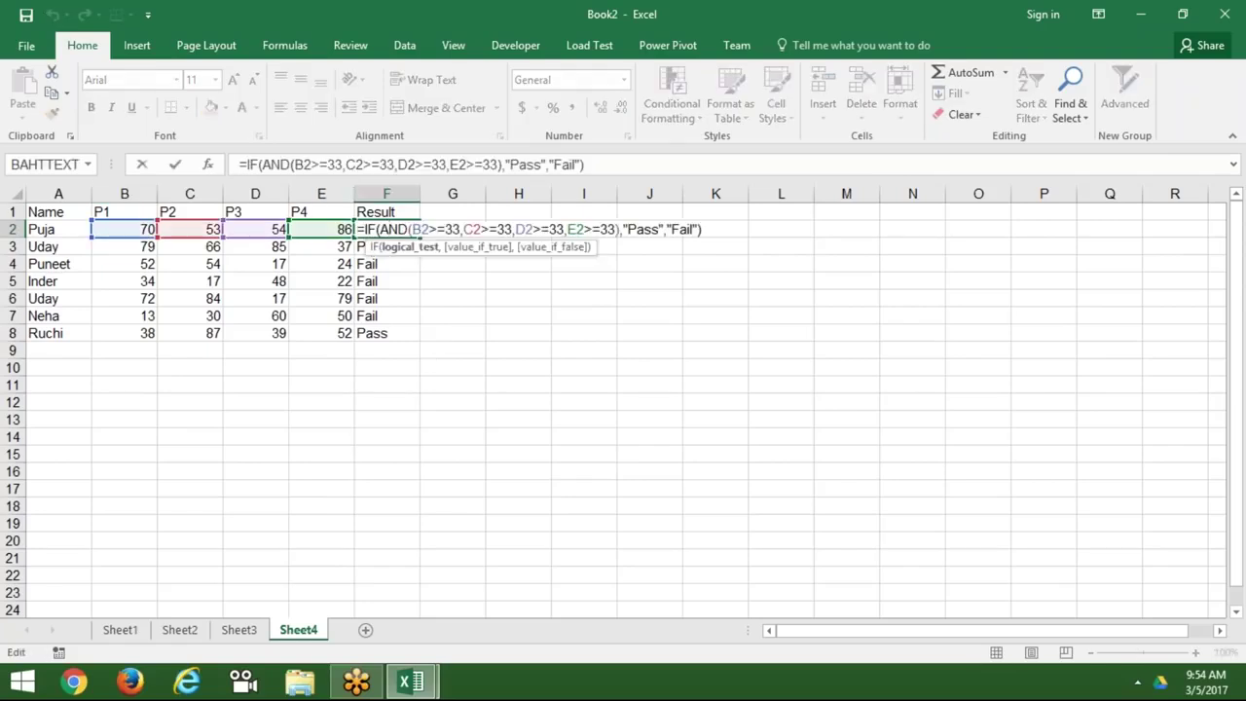
pyautogui.doubleClick(386, 164)
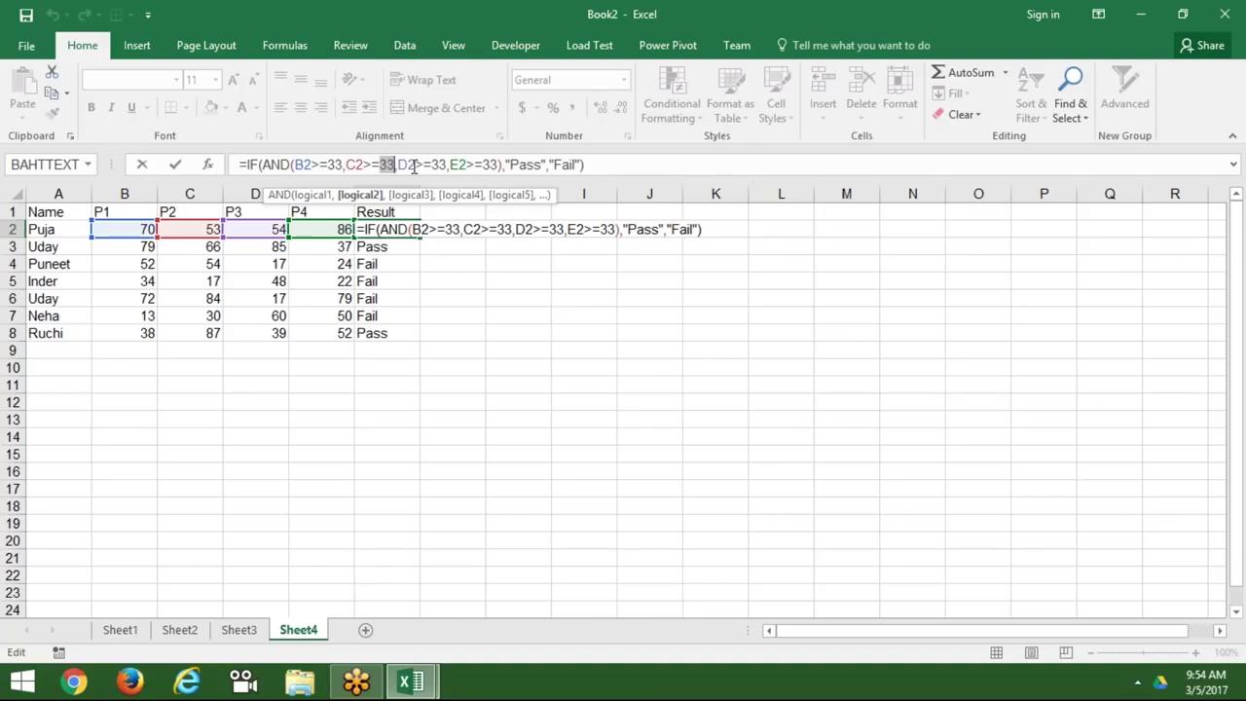
pyautogui.press('Return')
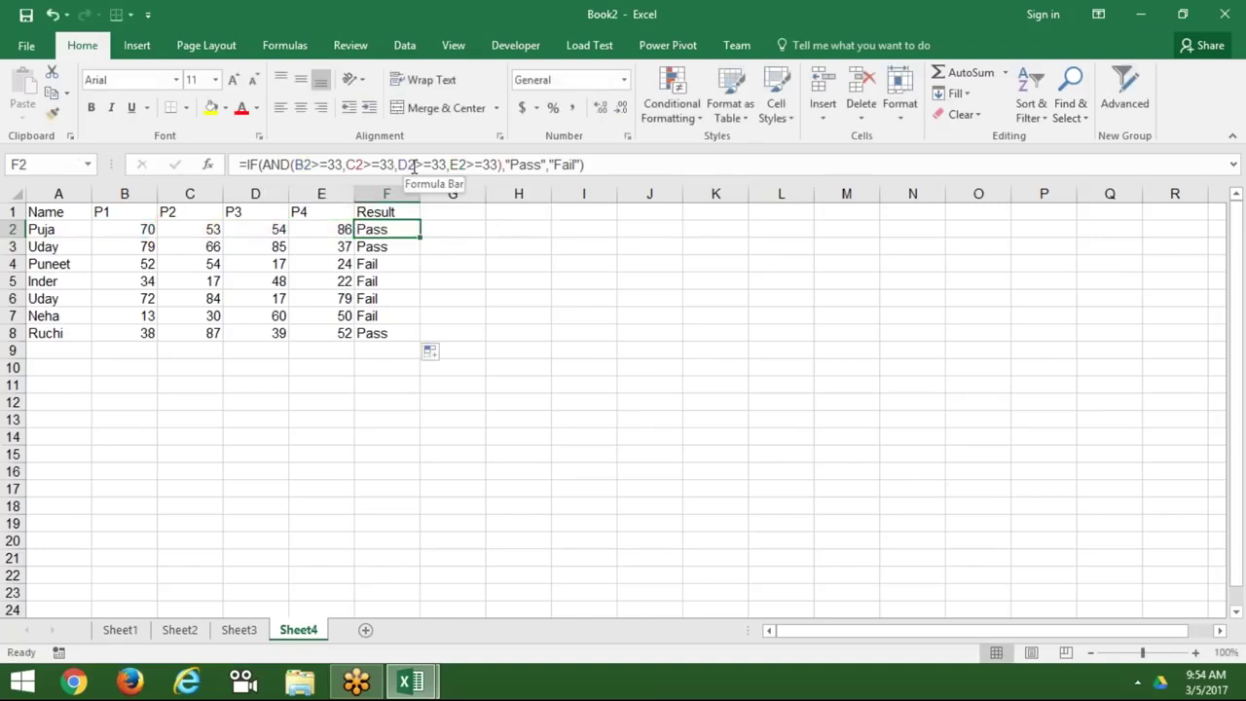
pyautogui.press('Up')
pyautogui.press('Left')
pyautogui.press('Left')
pyautogui.press('Left')
pyautogui.press('Left')
pyautogui.hotkey('shift', 'Right')
pyautogui.hotkey('shift', 'Right')
pyautogui.hotkey('shift', 'Right')
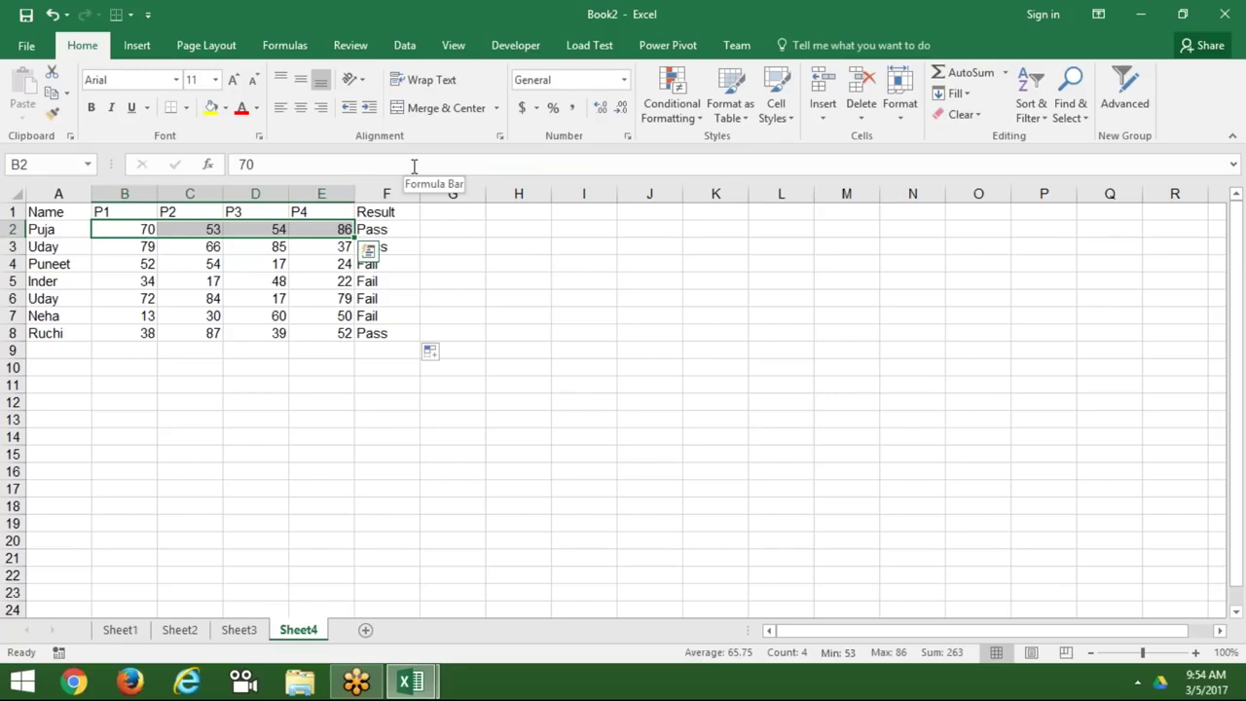
pyautogui.press('Right')
pyautogui.press('Right')
pyautogui.press('Right')
pyautogui.press('Right')
pyautogui.press('Right')
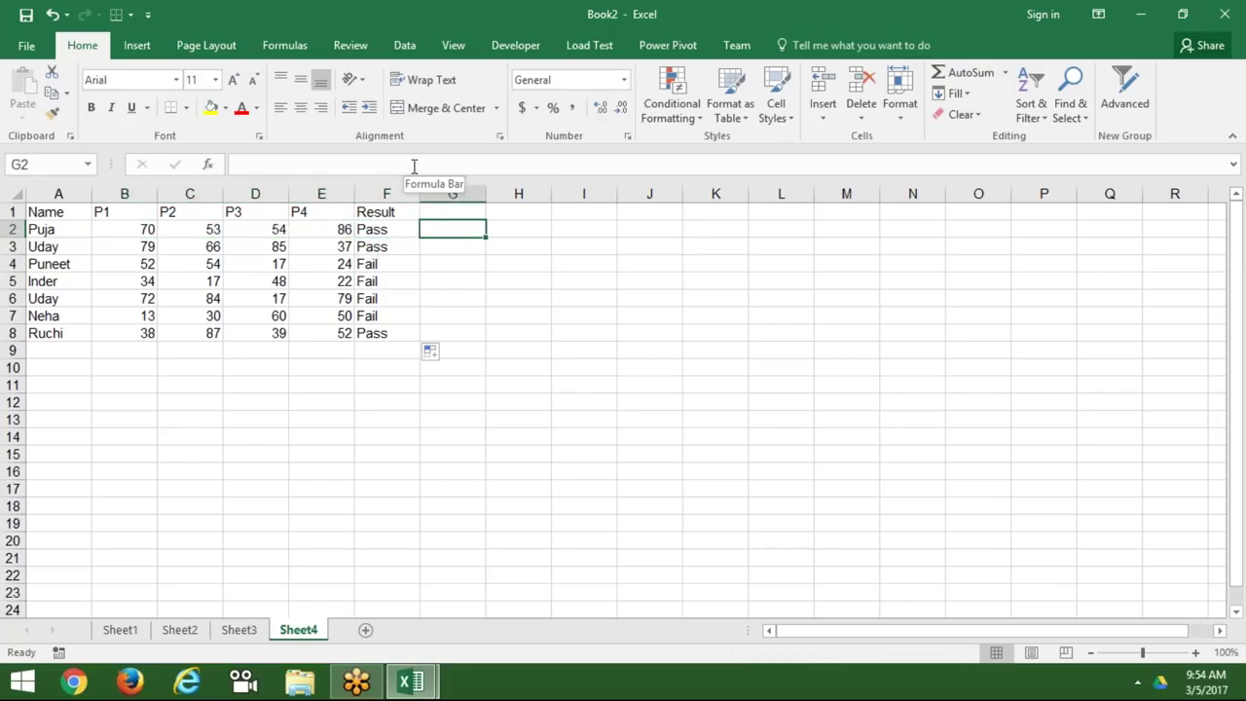
# Enter =COUNTIF(B2:E2,">=30") in G2 to count the first student's marks of at least 30
pyautogui.write('=cu')
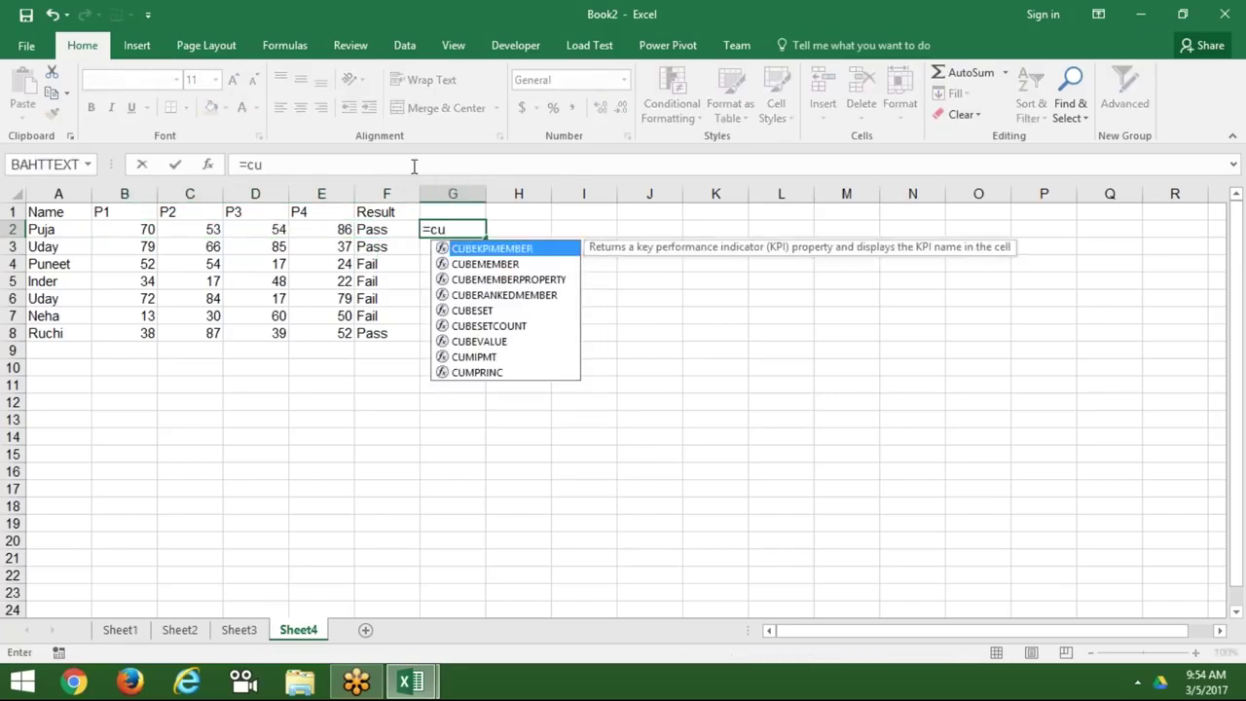
pyautogui.press('BackSpace')
pyautogui.write('ou')
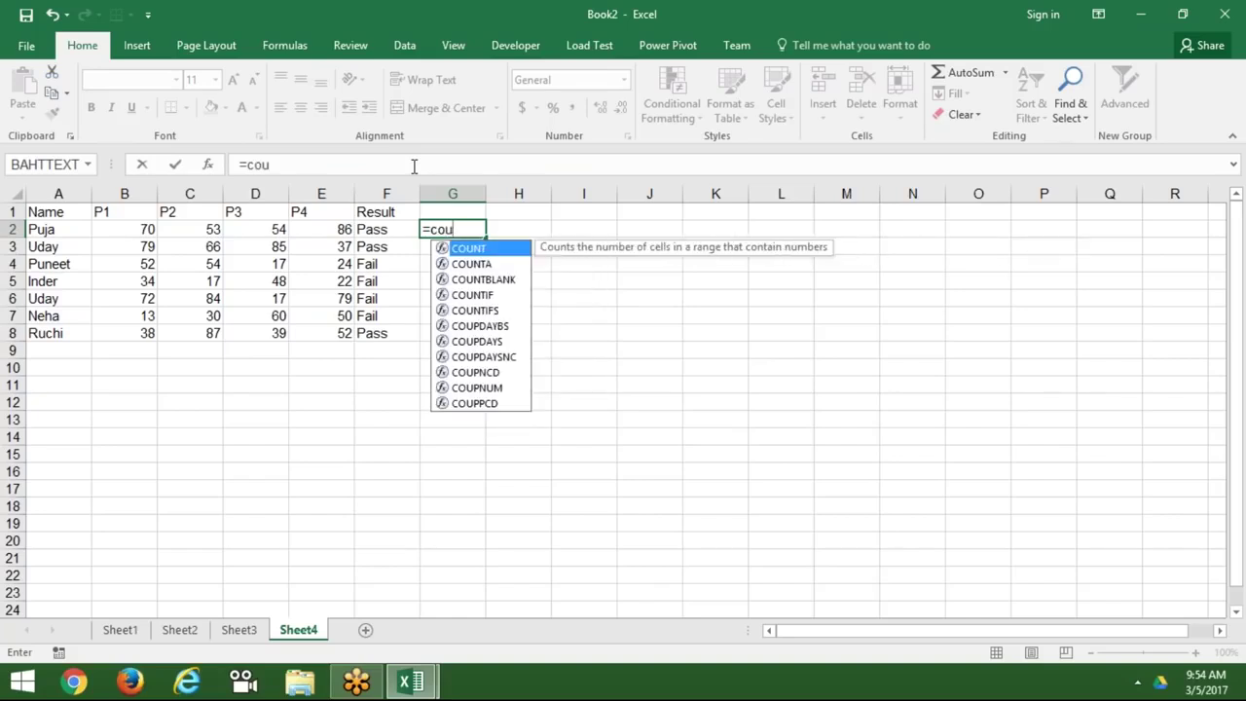
pyautogui.press('Down')
pyautogui.press('Down')
pyautogui.press('Down')
pyautogui.press('Tab')
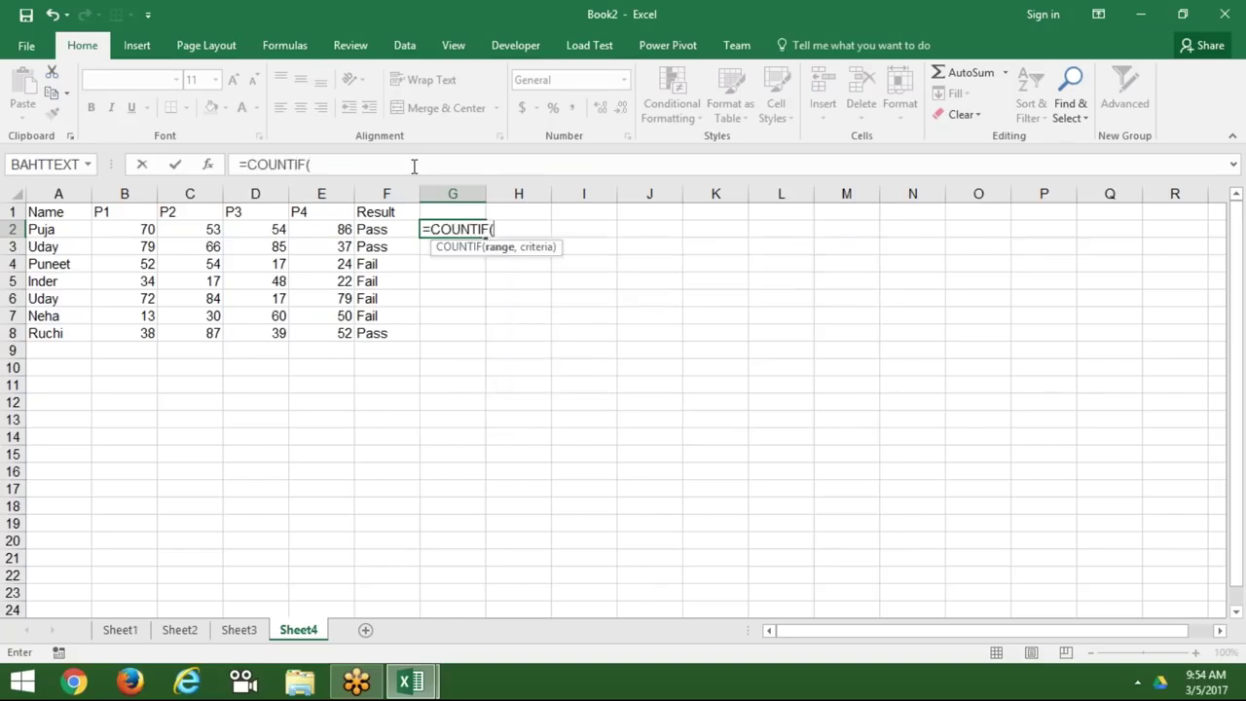
pyautogui.click(137, 226)
pyautogui.moveTo(184, 221); pyautogui.dragTo(306, 231)
pyautogui.write(',">=30')
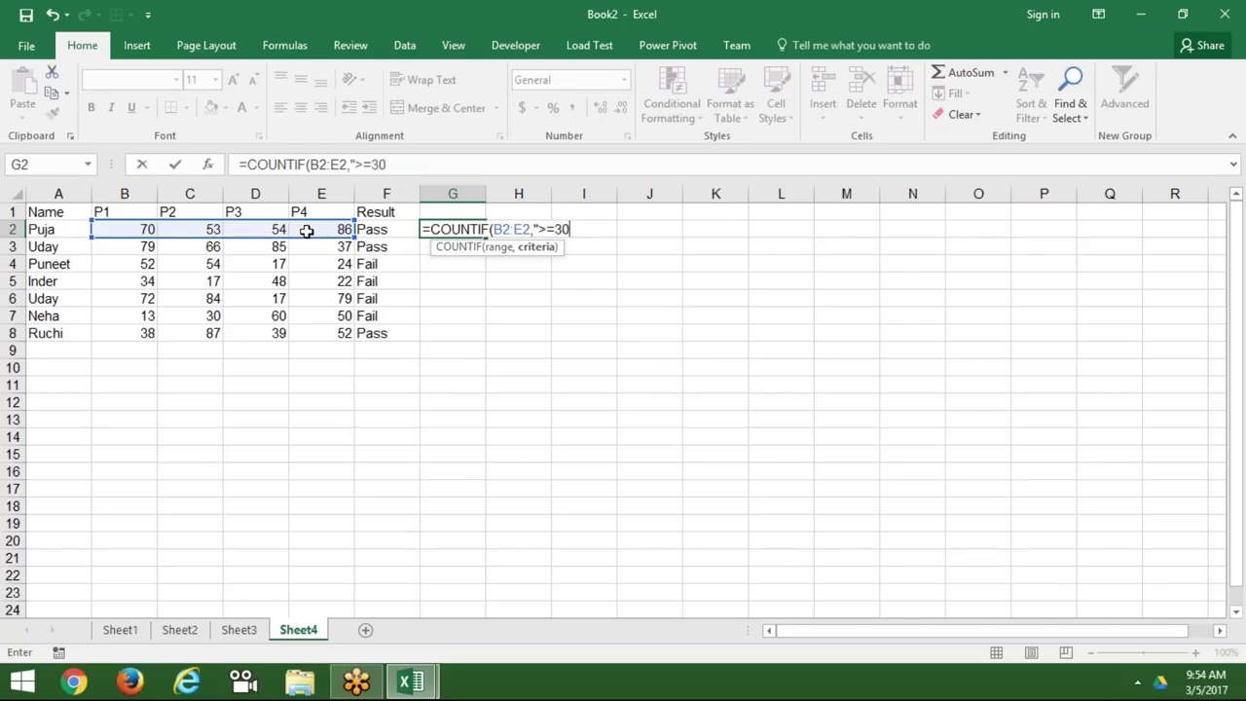
pyautogui.write('"')
pyautogui.press('Return')
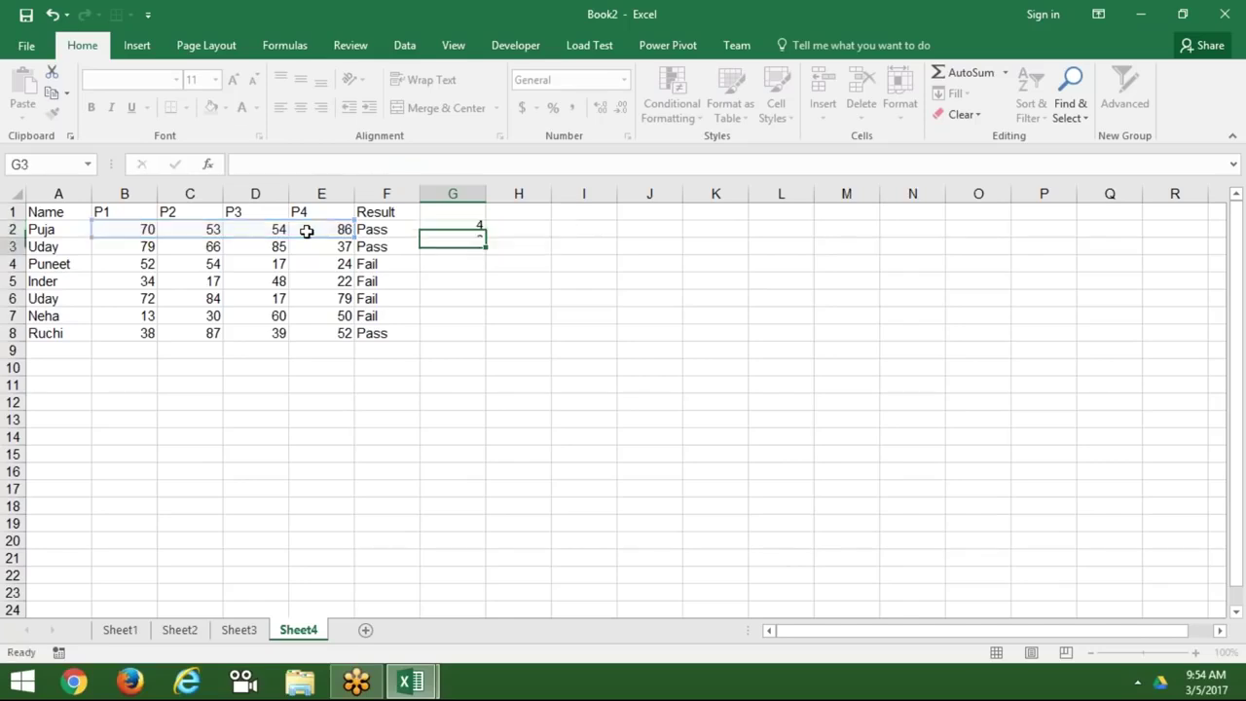
pyautogui.press('Up')
# Fill the count formula down to G8 and compare it against the row 2 marks
pyautogui.click(317, 230)
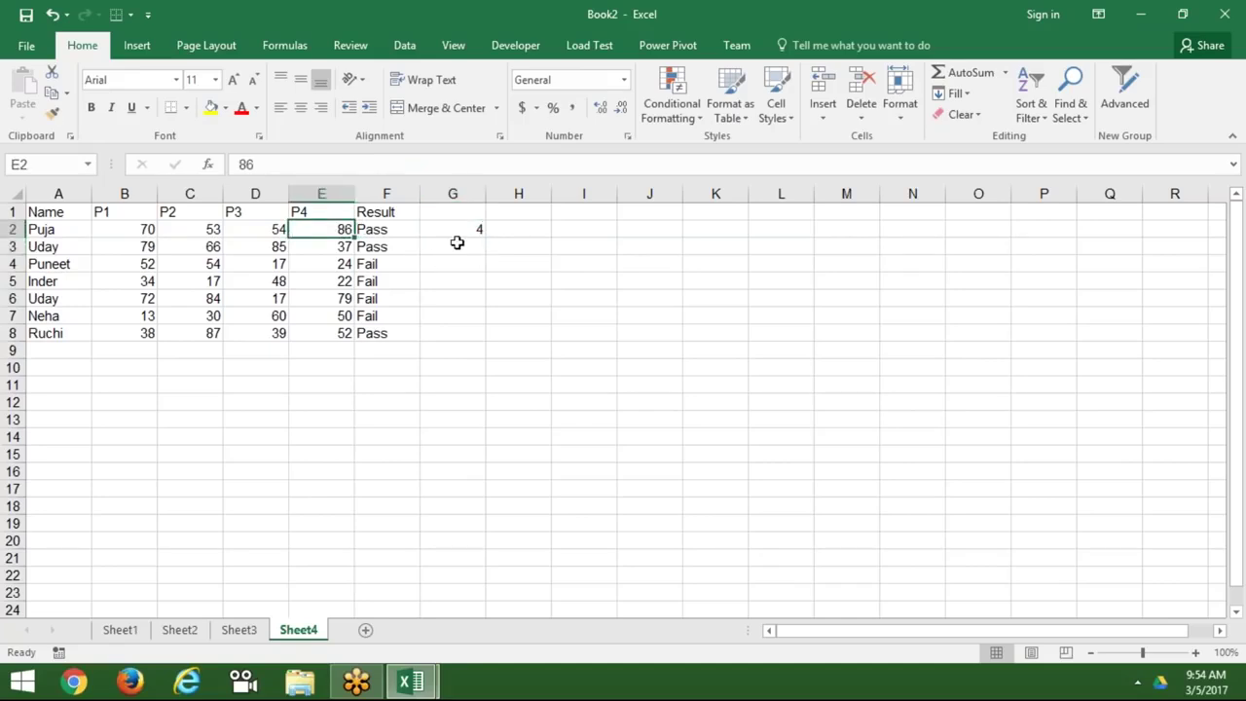
pyautogui.click(466, 234)
pyautogui.moveTo(484, 237); pyautogui.dragTo(486, 343)
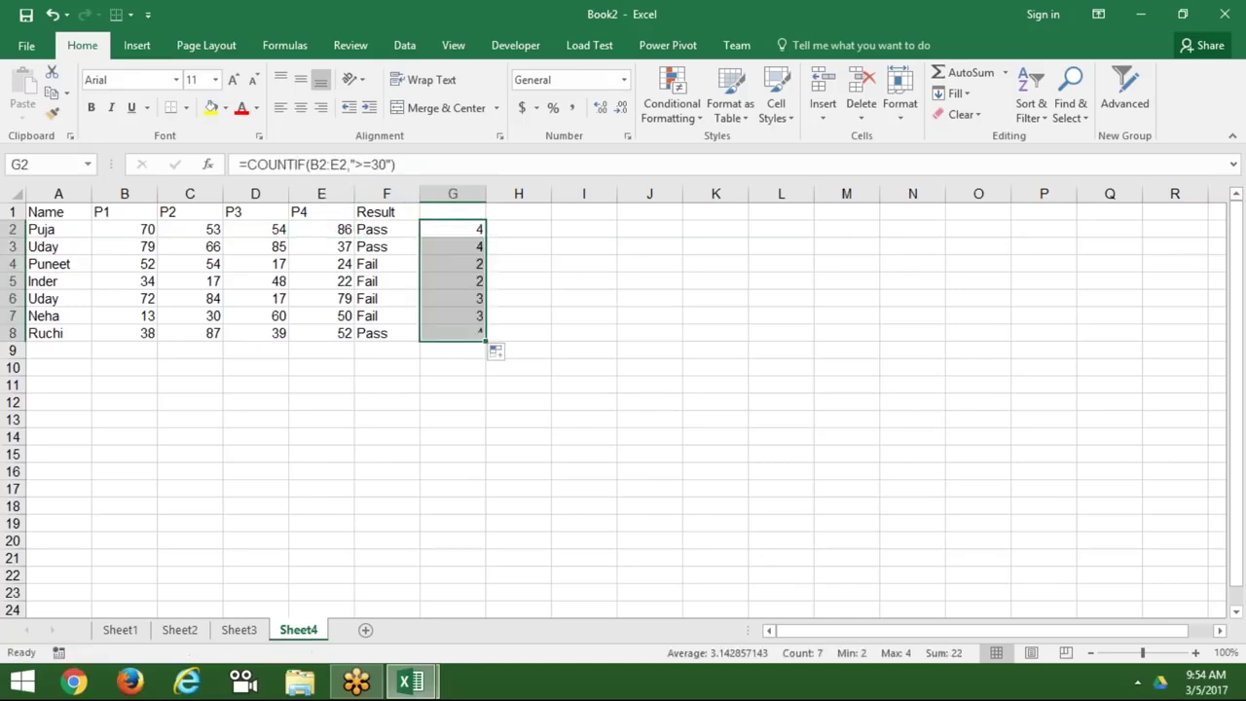
pyautogui.moveTo(133, 231); pyautogui.dragTo(307, 228)
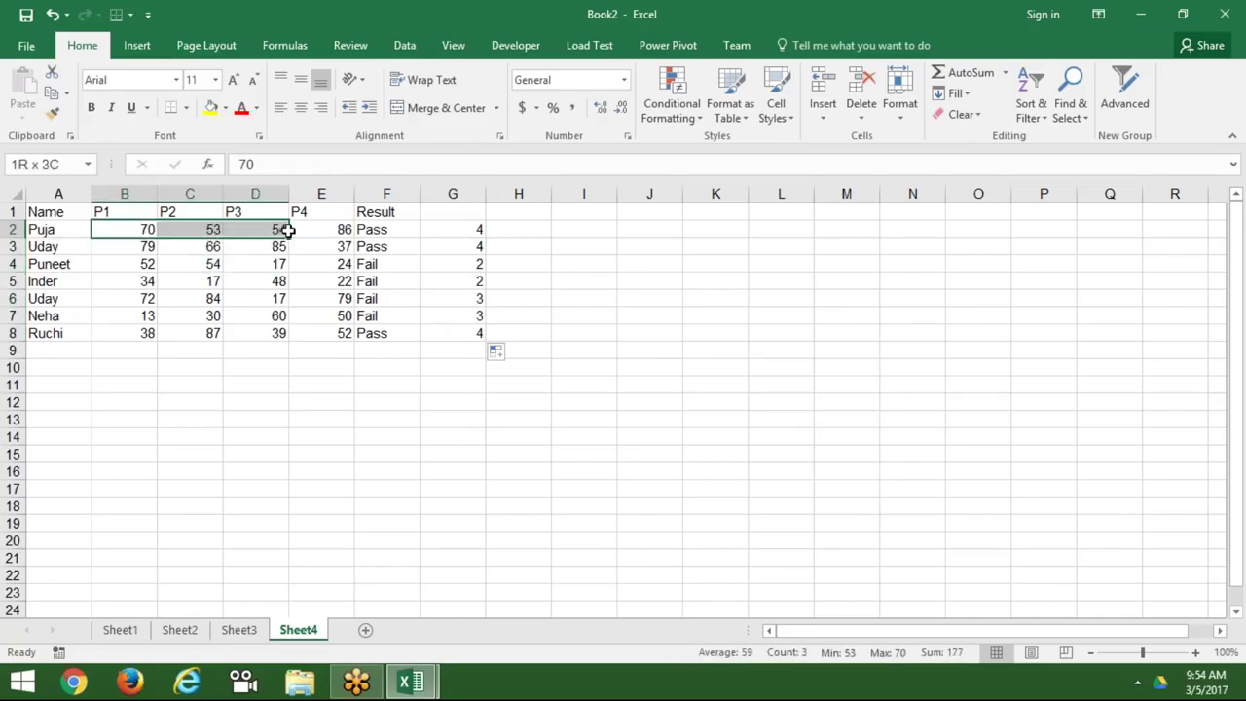
pyautogui.click(448, 231)
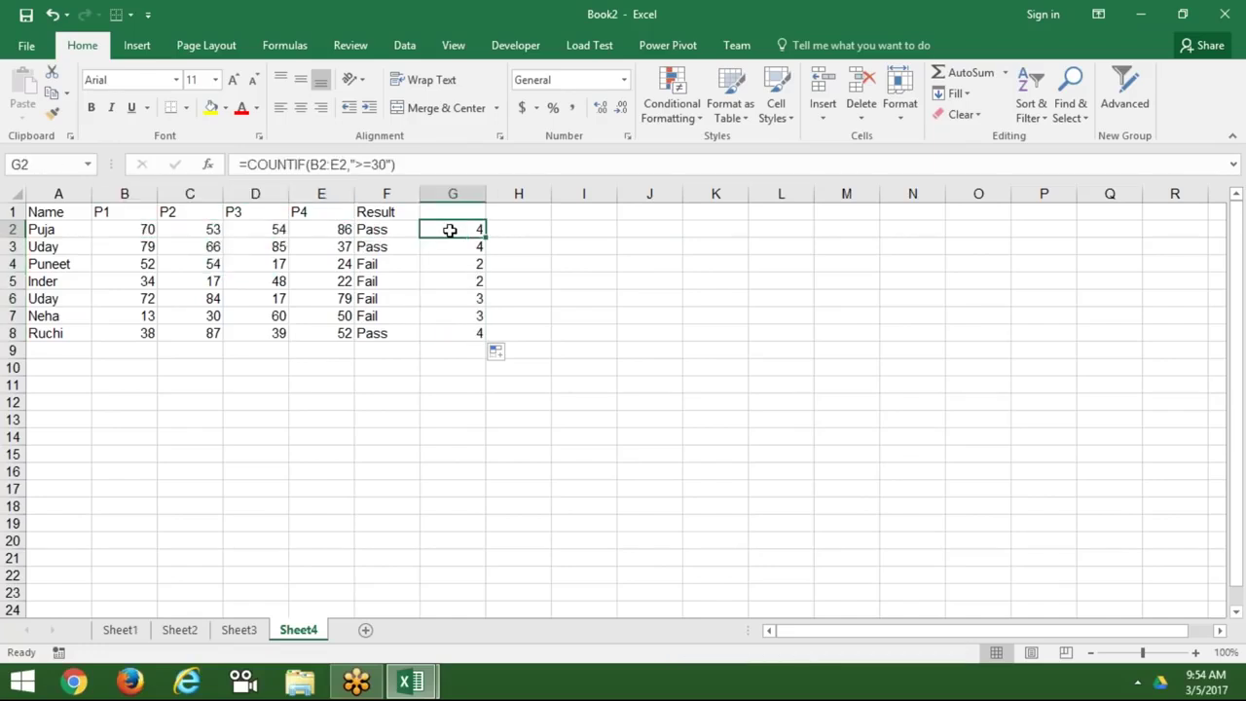
pyautogui.click(449, 246)
# Change G2 to =IF(COUNTIF(B2:E2,">=30")=4,"Pass","Fail") and fill it down to G8
pyautogui.click(450, 230)
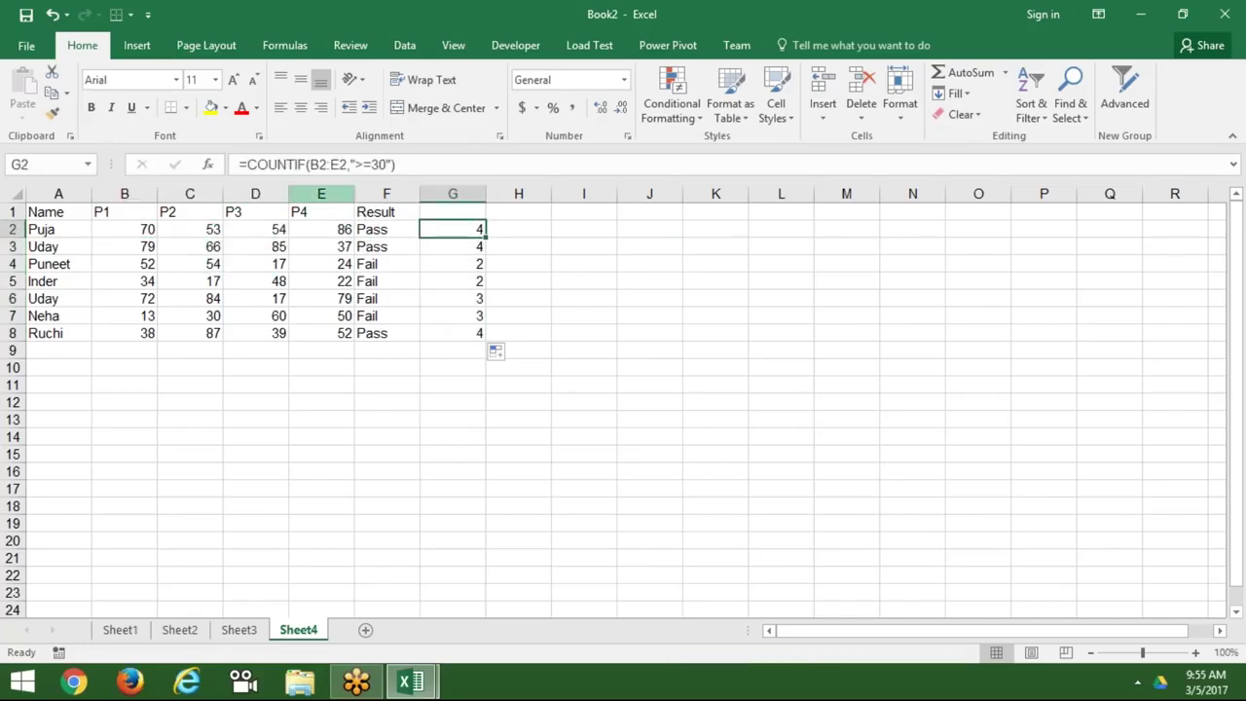
pyautogui.click(250, 165)
pyautogui.write('IF(')
pyautogui.click(458, 162)
pyautogui.write('=4')
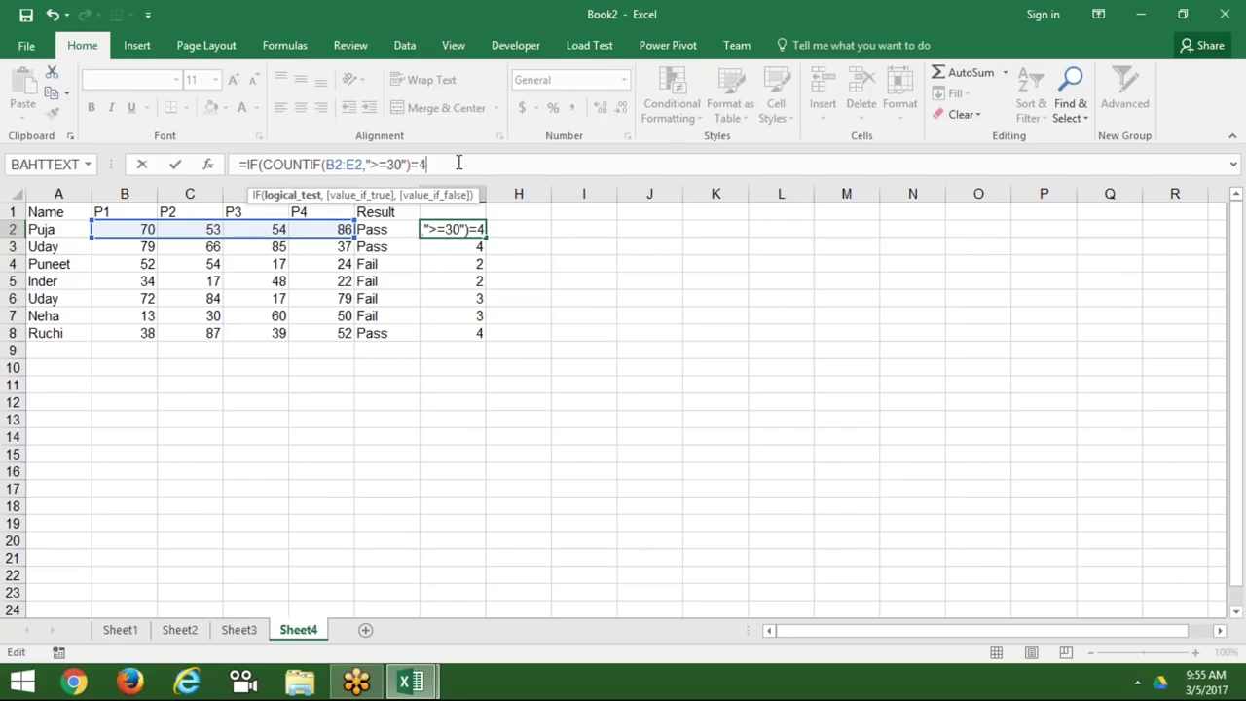
pyautogui.write(',"Pass')
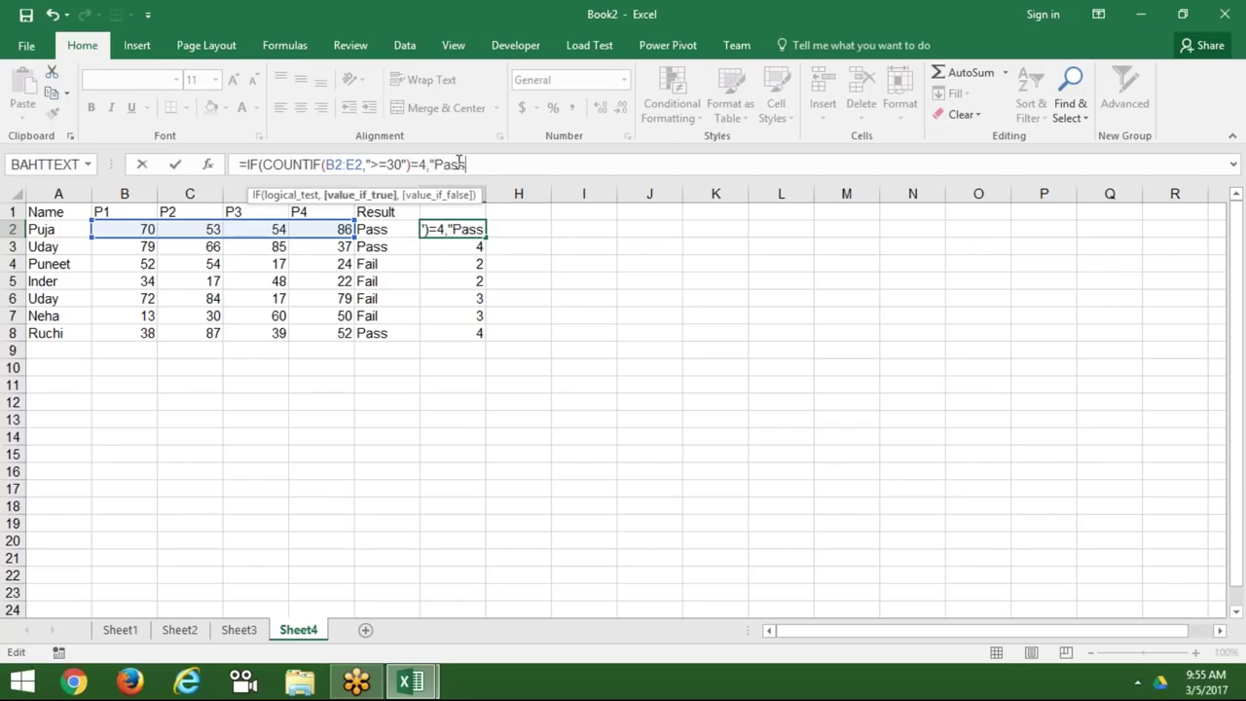
pyautogui.write('","Fail"')
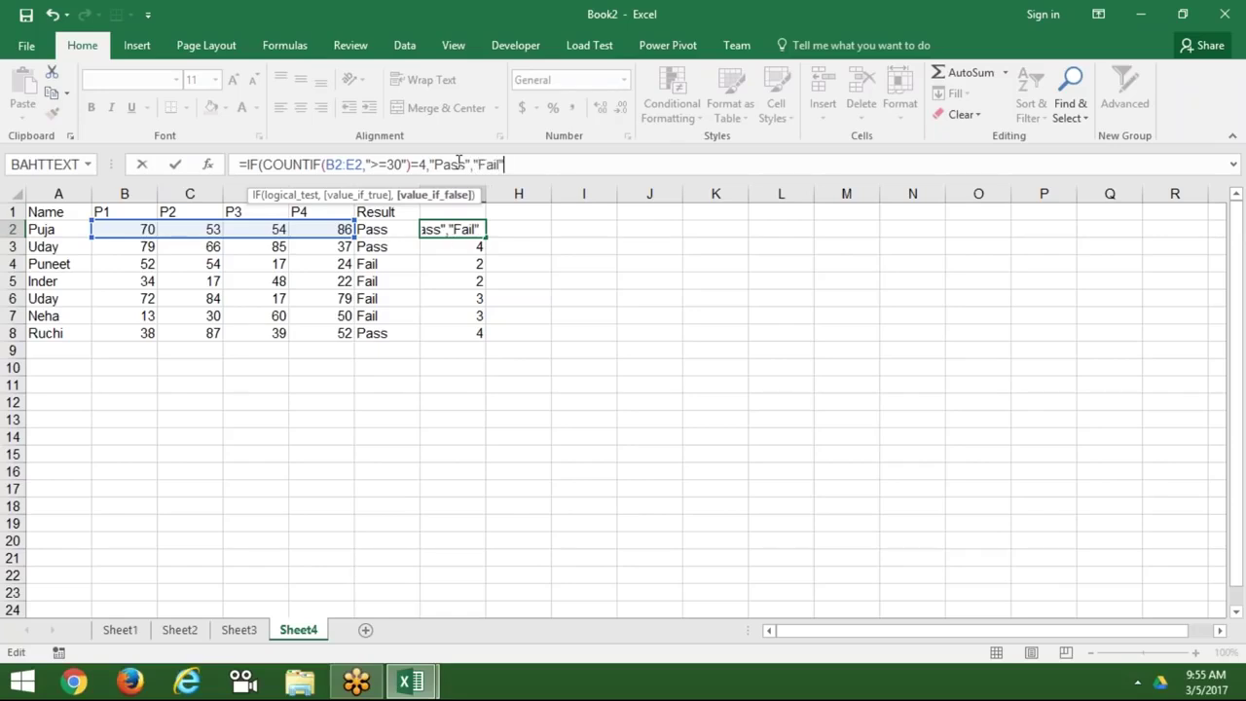
pyautogui.press('Return')
pyautogui.press('Return')
pyautogui.press('Up')
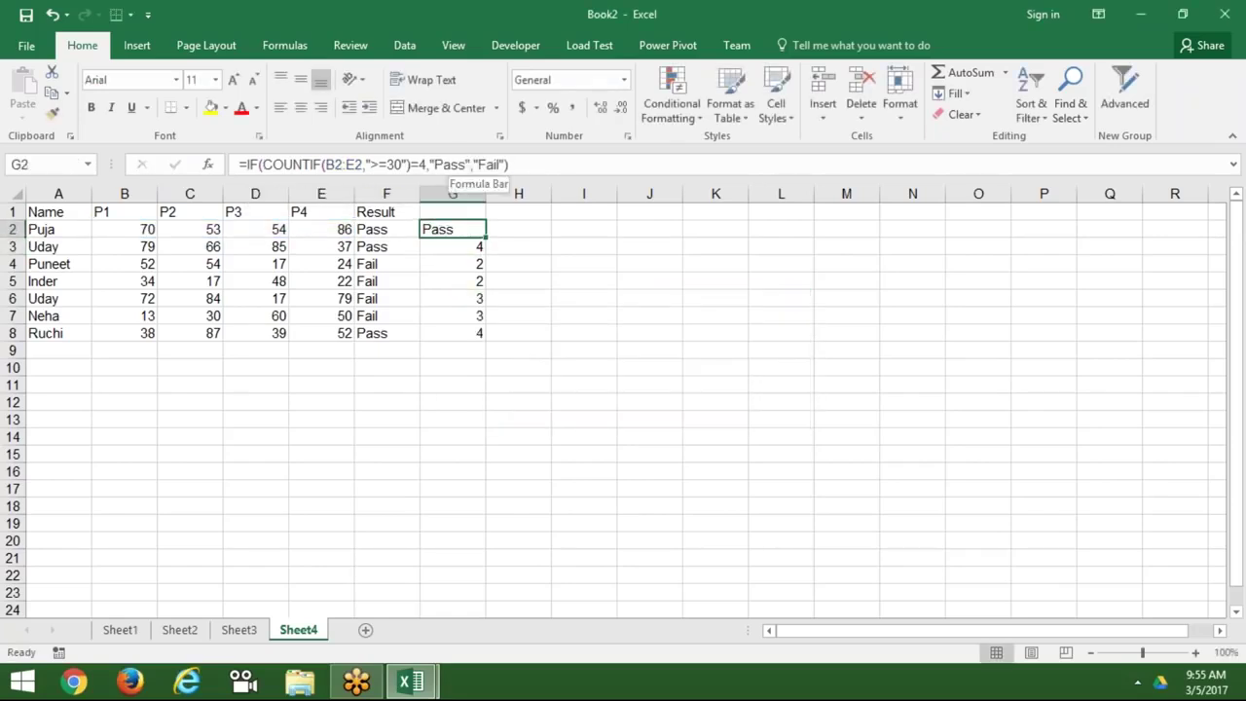
pyautogui.doubleClick(486, 239)
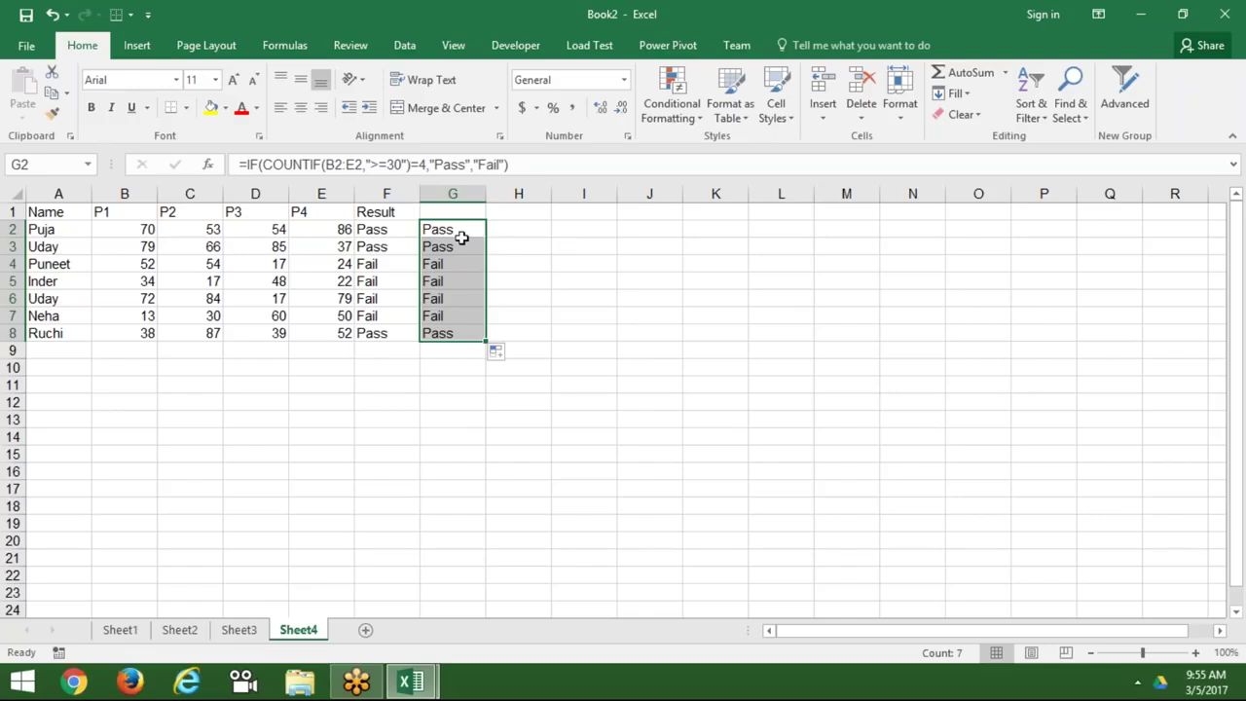
pyautogui.hotkey('ctrl', 'Down')
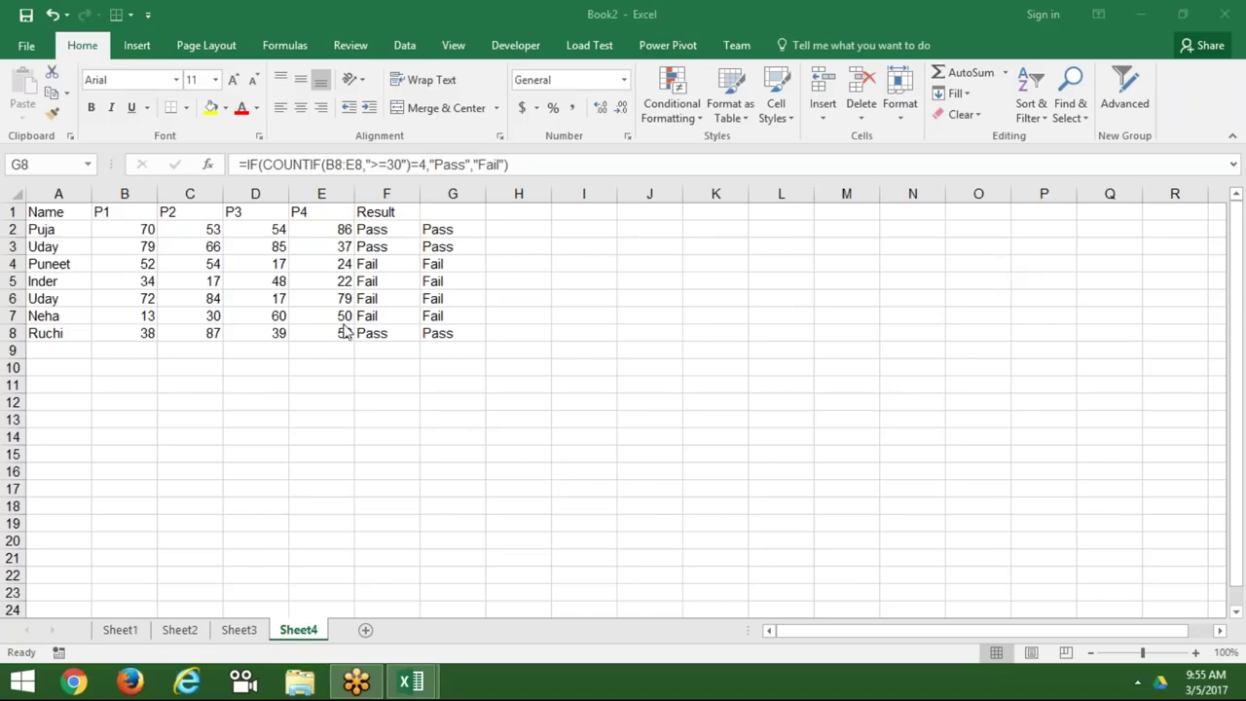
pyautogui.click(464, 226)
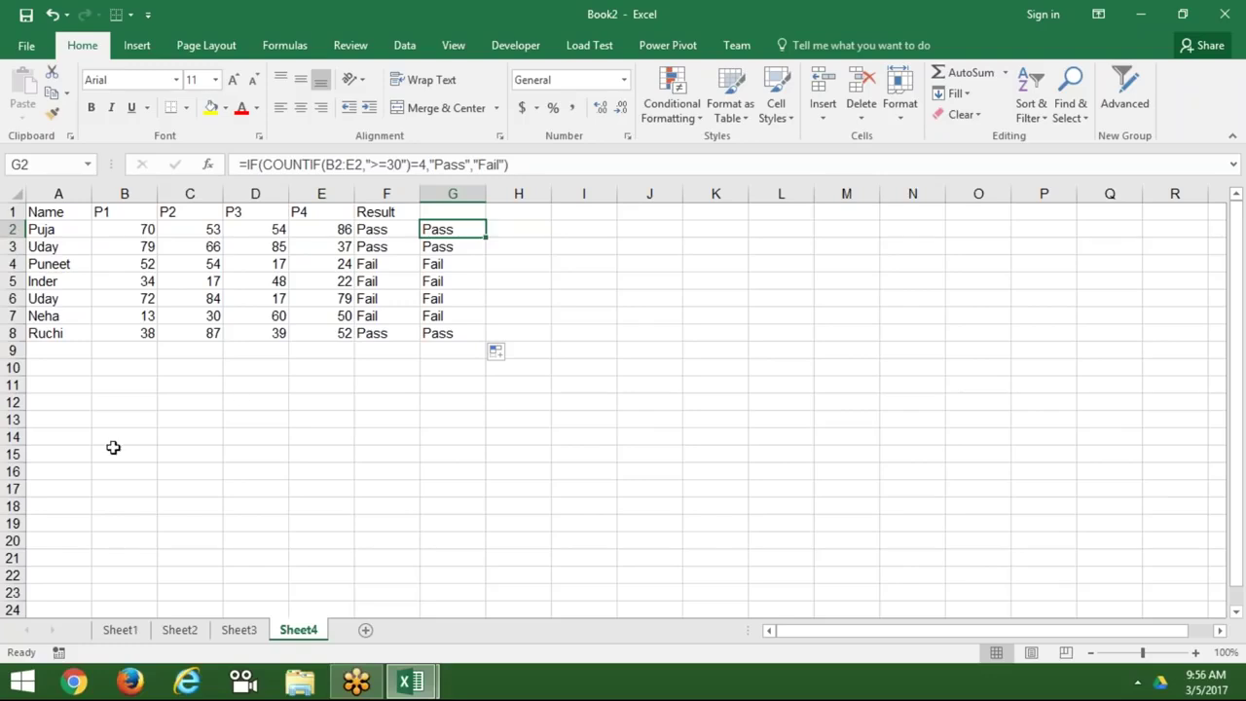
pyautogui.click(76, 338)
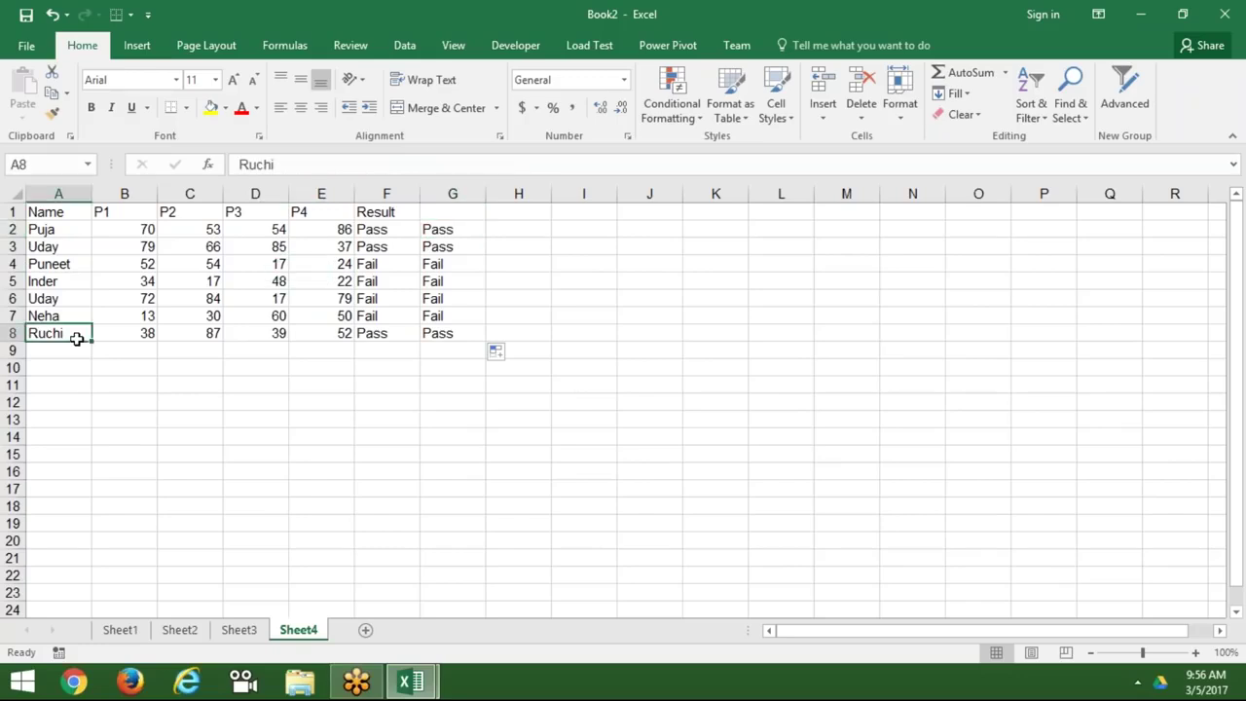
pyautogui.click(449, 258)
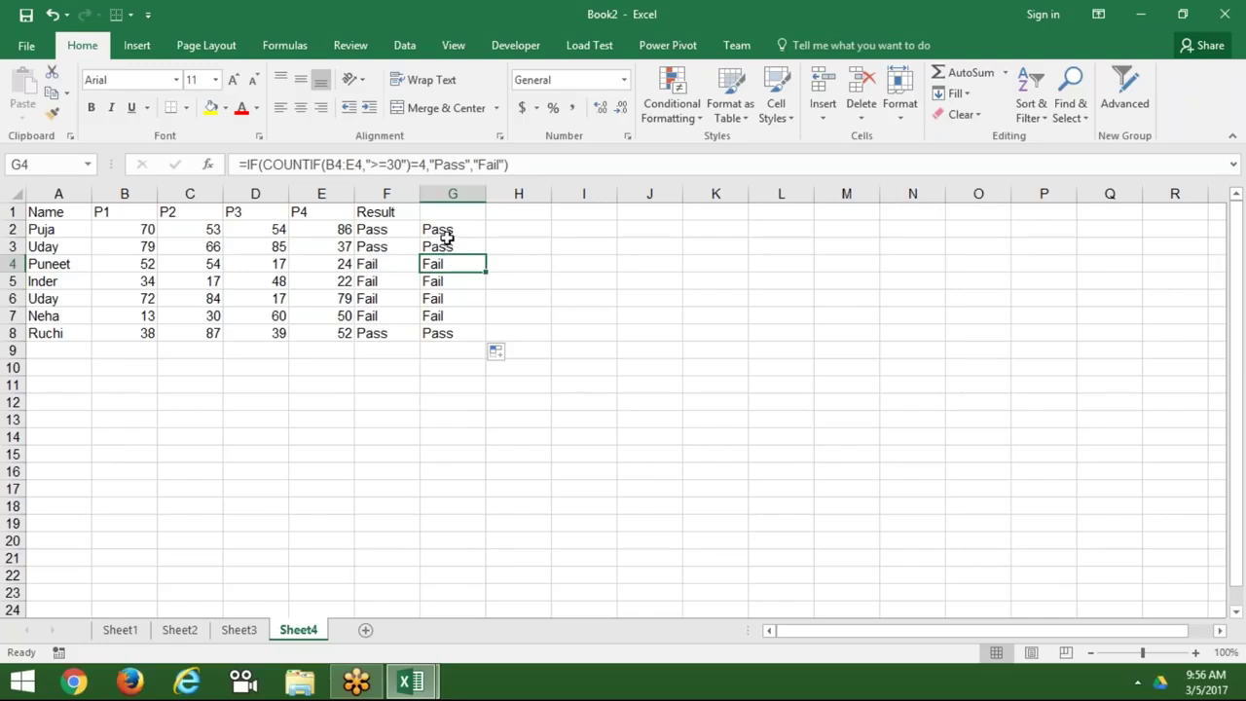
pyautogui.click(444, 231)
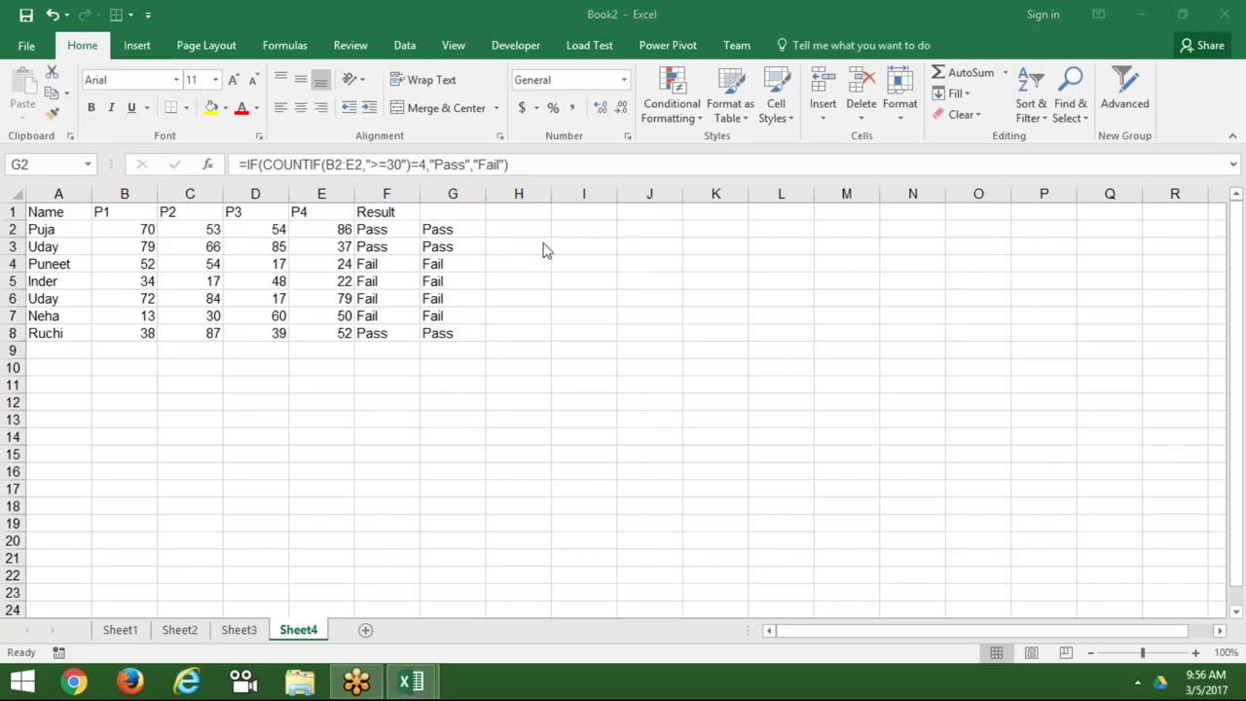
pyautogui.click(436, 234)
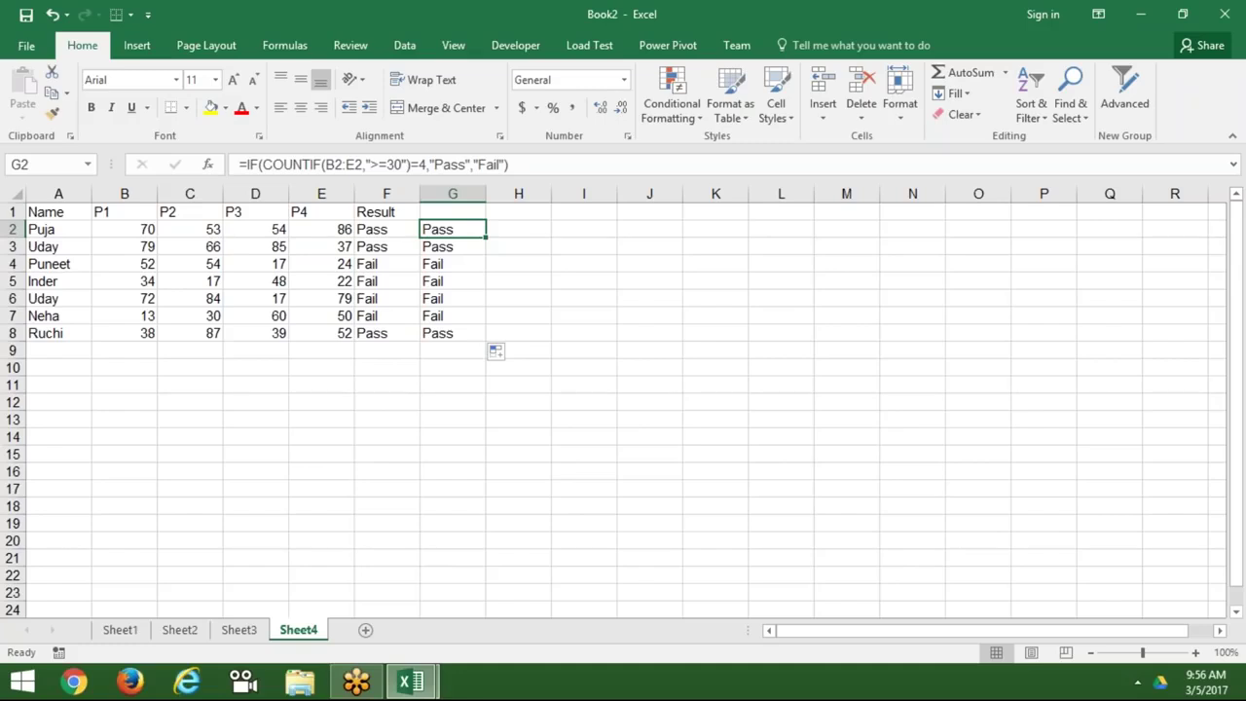
pyautogui.click(401, 235)
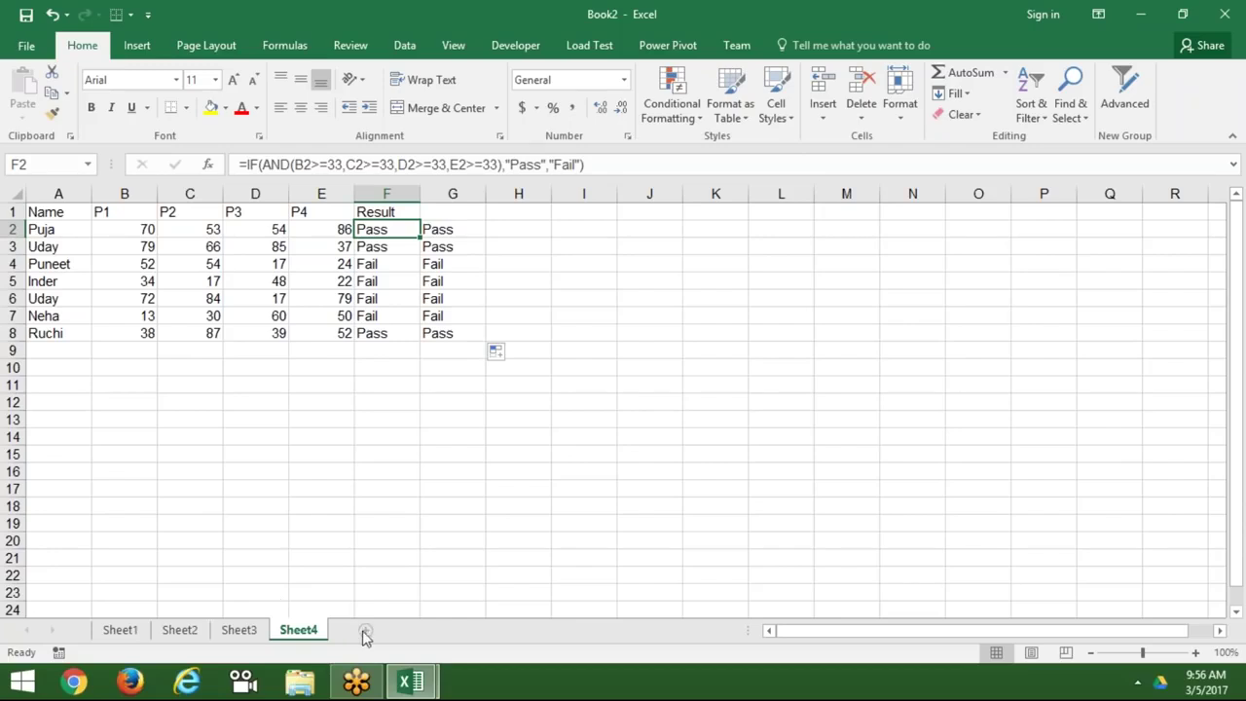
pyautogui.click(321, 557)
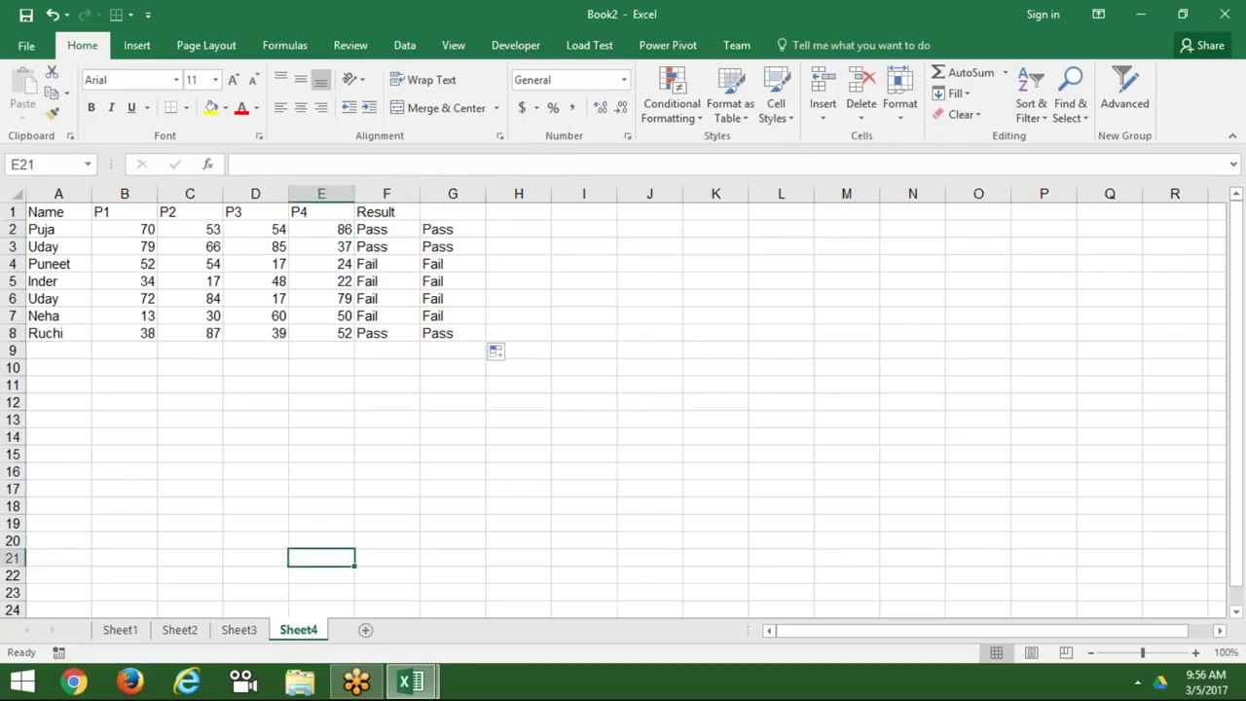
# Add a new sheet with a Sales heading in A1 and a RANDBETWEEN random-number formula in A2
pyautogui.click(363, 636)
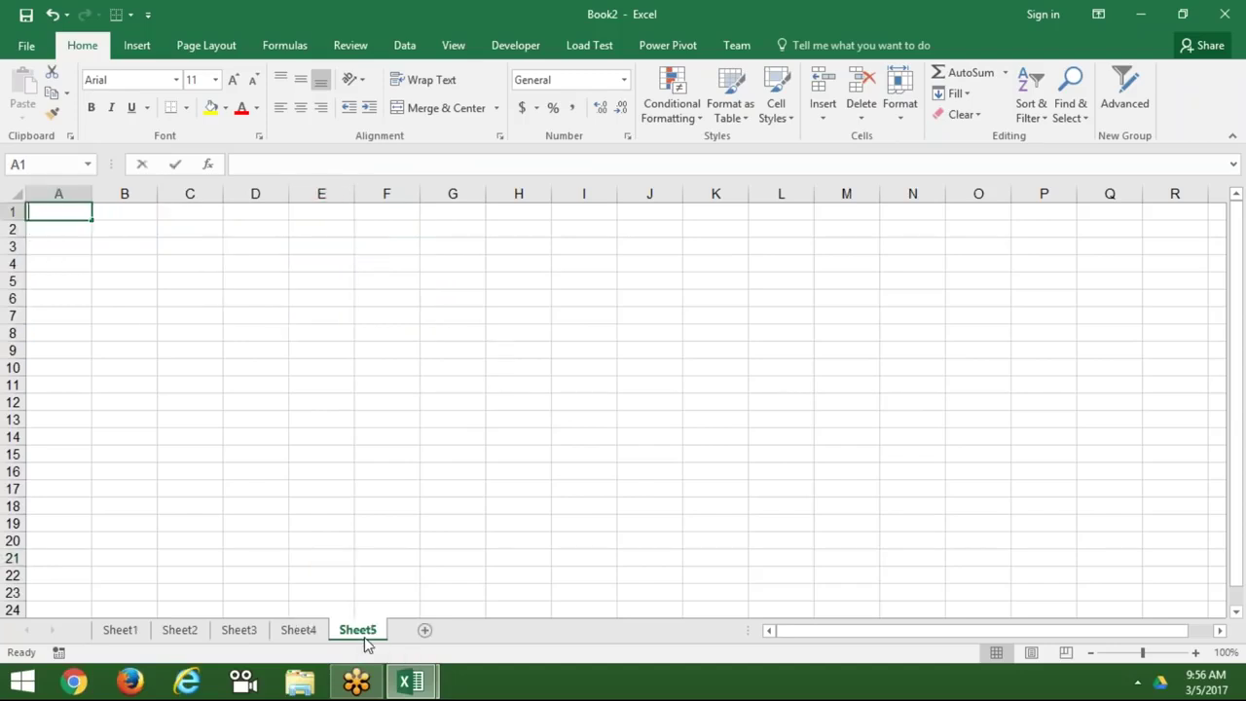
pyautogui.write('Sales')
pyautogui.press('Return')
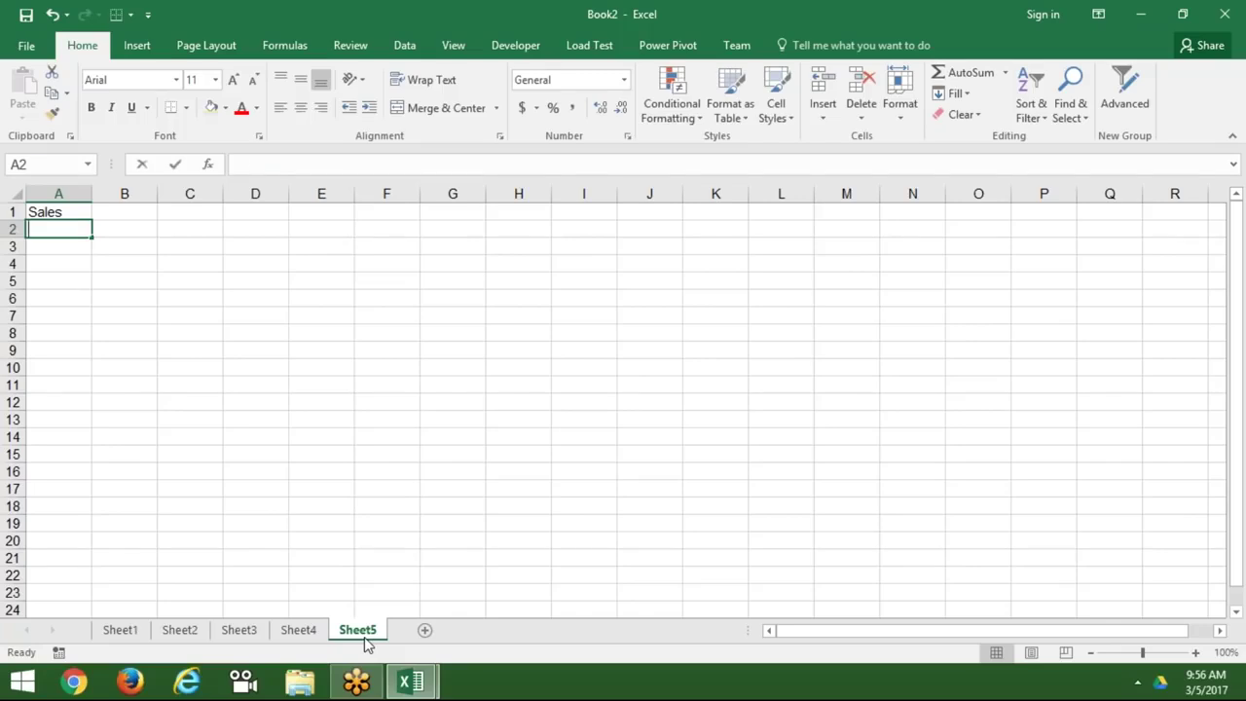
pyautogui.write('=ra')
pyautogui.press('Down')
pyautogui.press('Down')
pyautogui.press('Tab')
pyautogui.write('10')
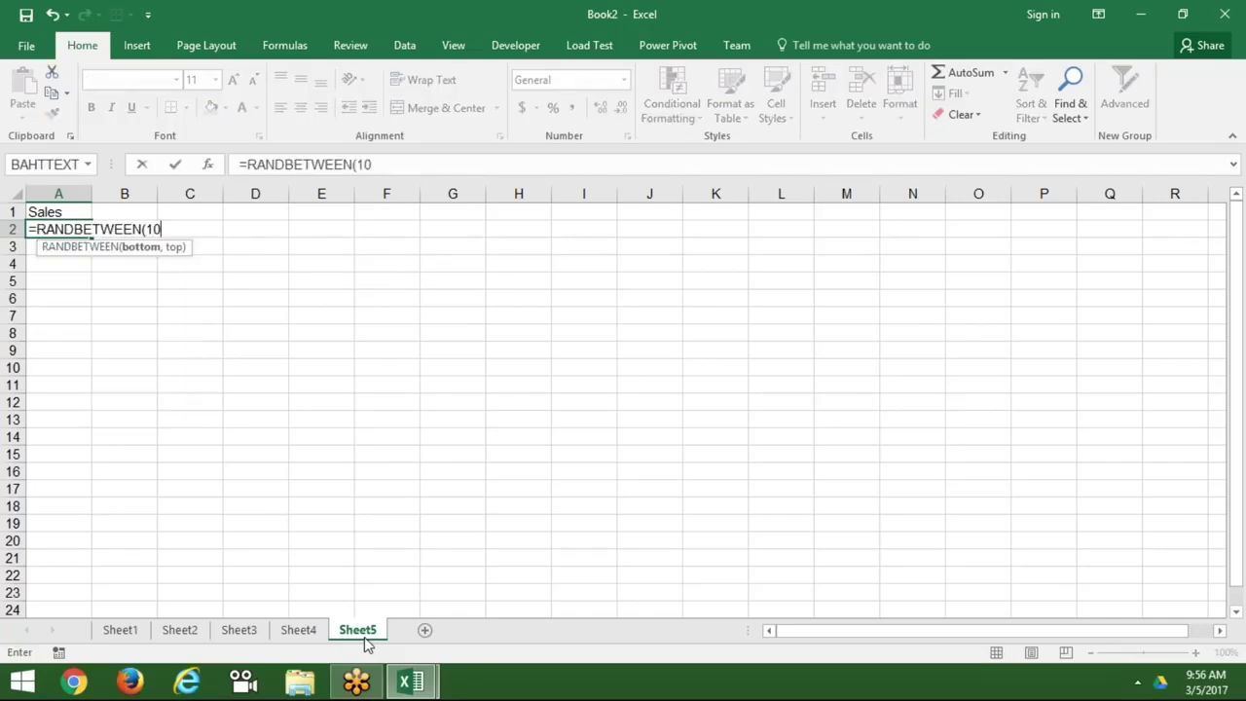
pyautogui.write(',50')
pyautogui.press('Return')
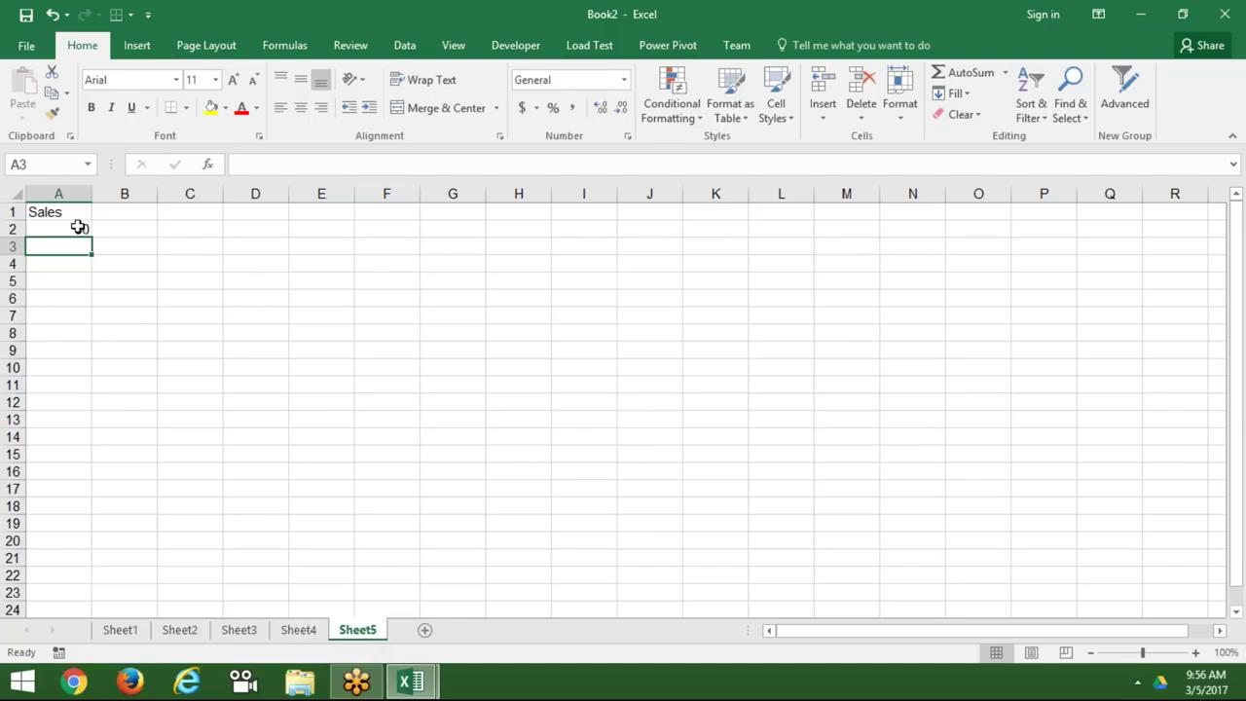
# Fill the A2 formula down to A30 and paste the results back as fixed values
pyautogui.click(80, 226)
pyautogui.moveTo(92, 236); pyautogui.dragTo(109, 666)
pyautogui.hotkey('ctrl', 'c')
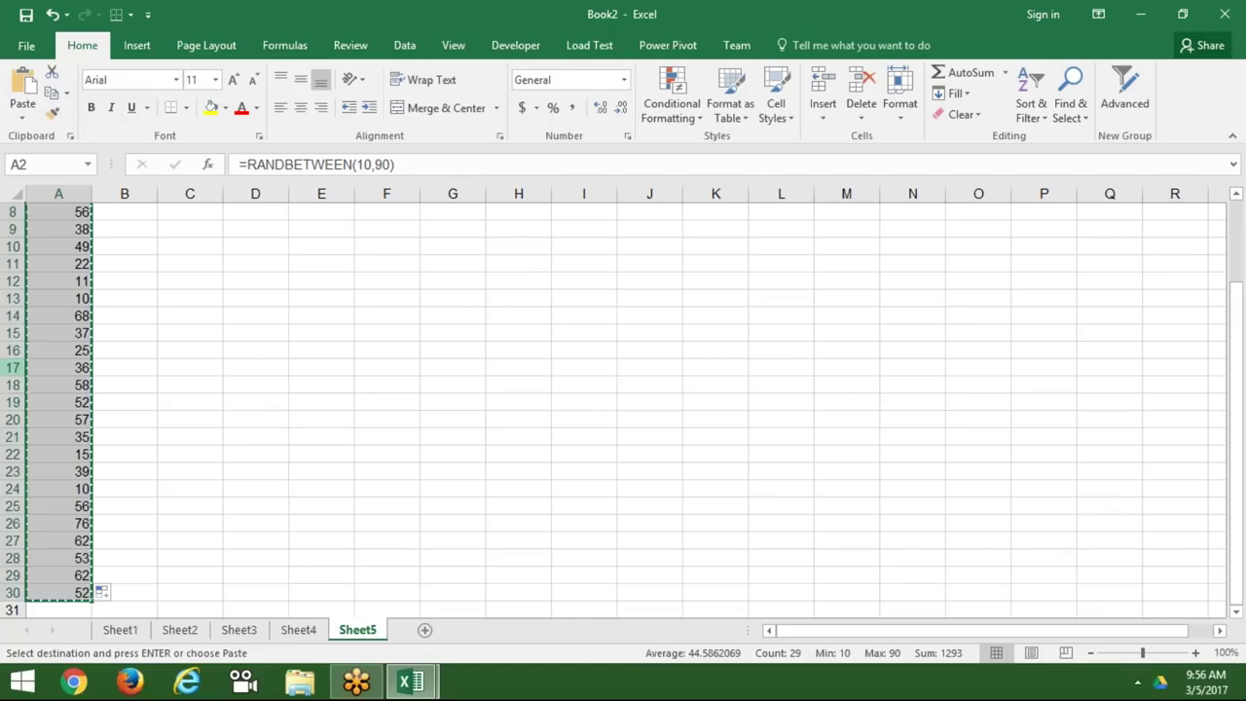
pyautogui.click(23, 109)
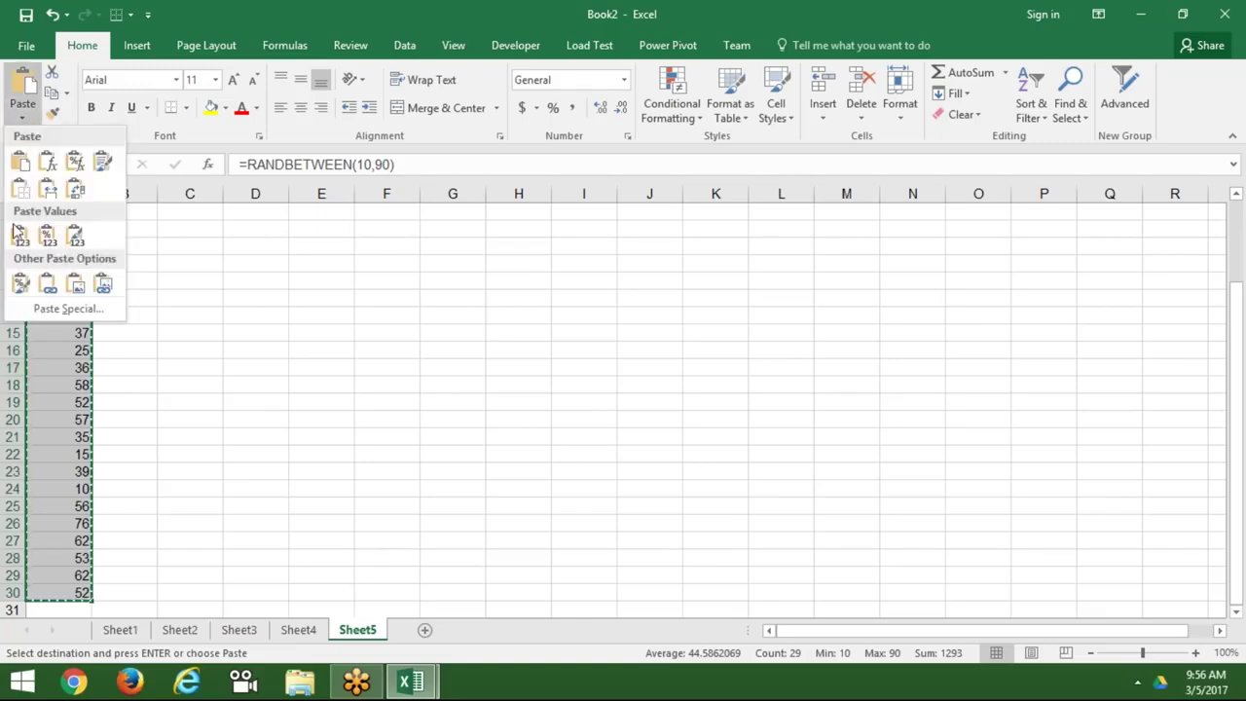
pyautogui.click(19, 239)
pyautogui.press('Escape')
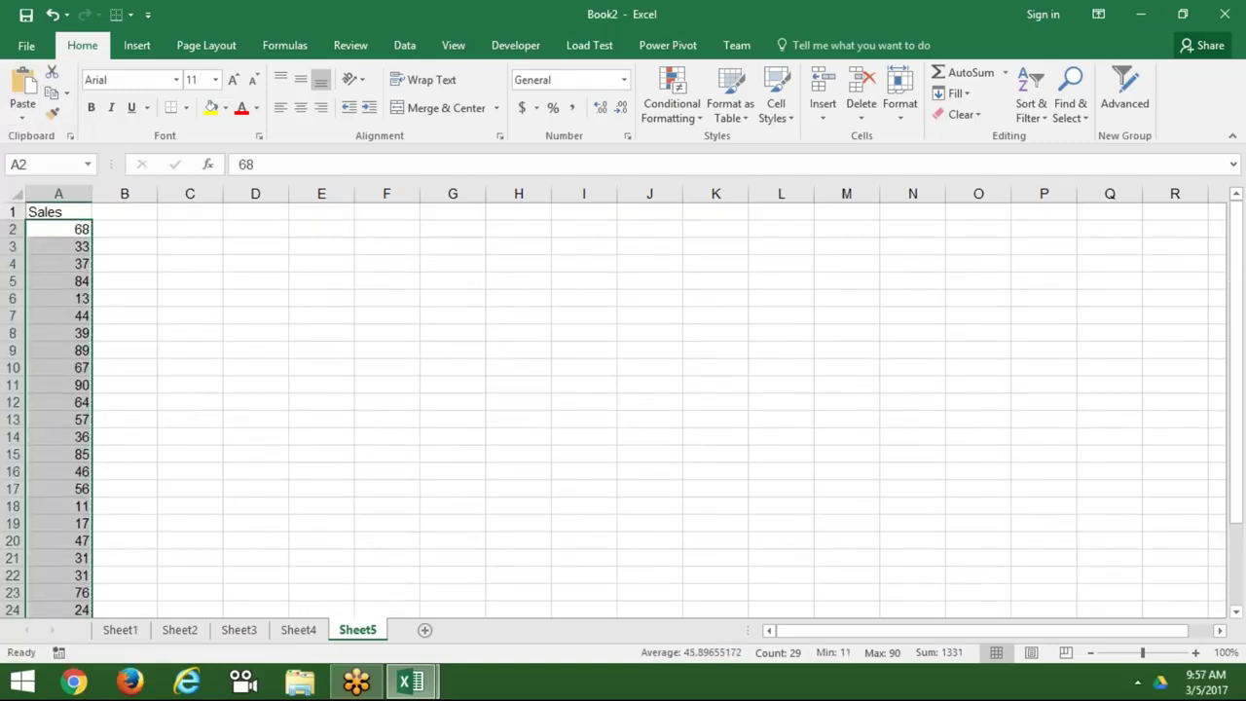
# Enter the first two slab rows: 0-40 with 500 and 41-80 with 1000 in D2:E3
pyautogui.click(234, 236)
pyautogui.write('0-40')
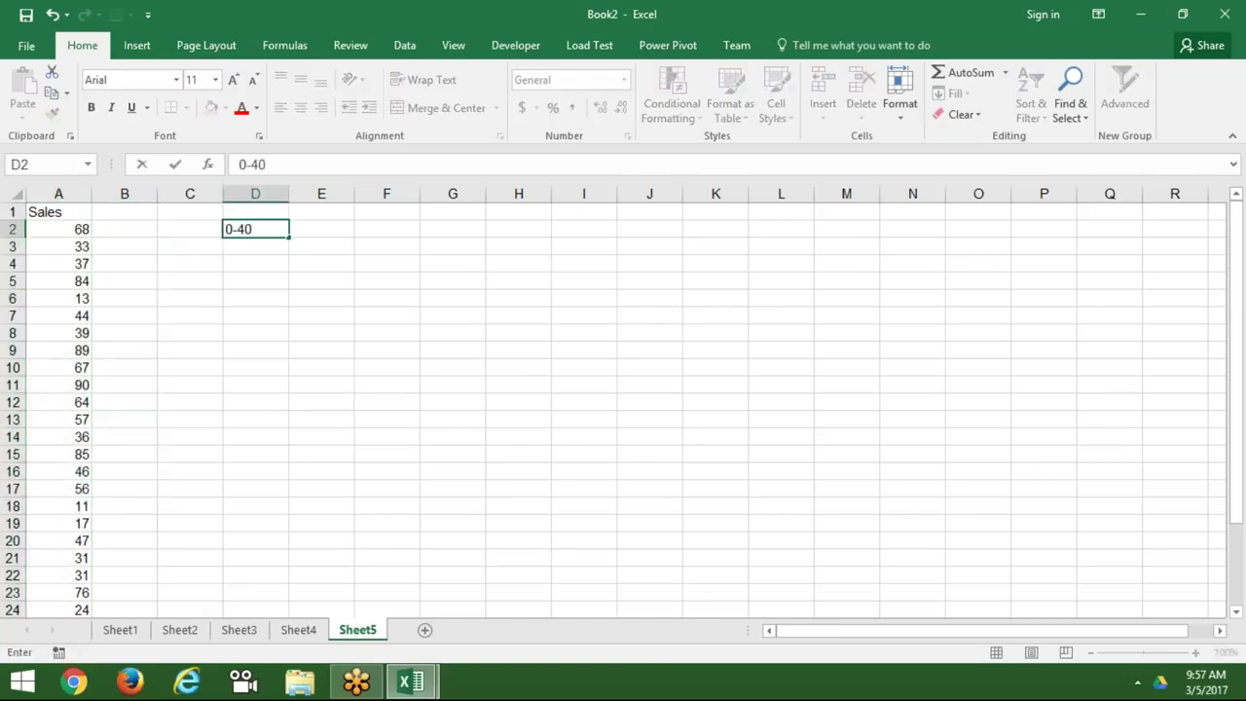
pyautogui.click(321, 228)
pyautogui.write('500')
pyautogui.press('Return')
pyautogui.click(255, 246)
pyautogui.write('41-')
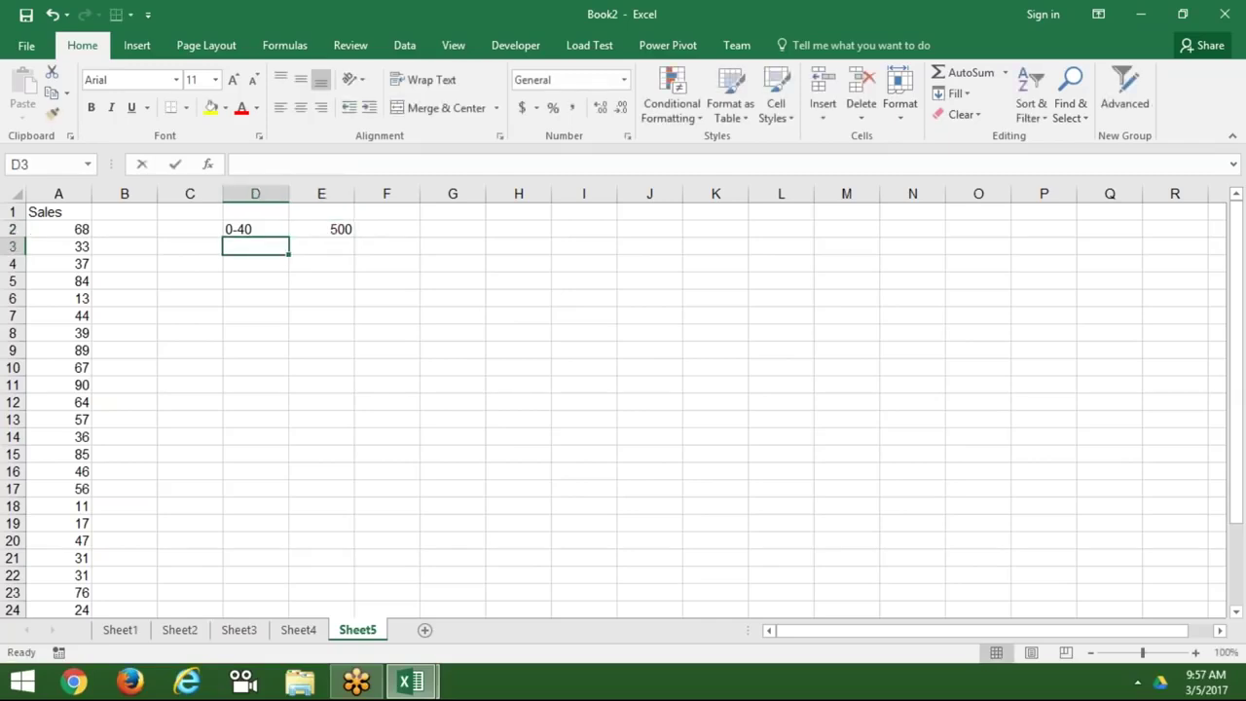
pyautogui.write('1')
pyautogui.press('BackSpace')
pyautogui.write('80')
pyautogui.press('Tab')
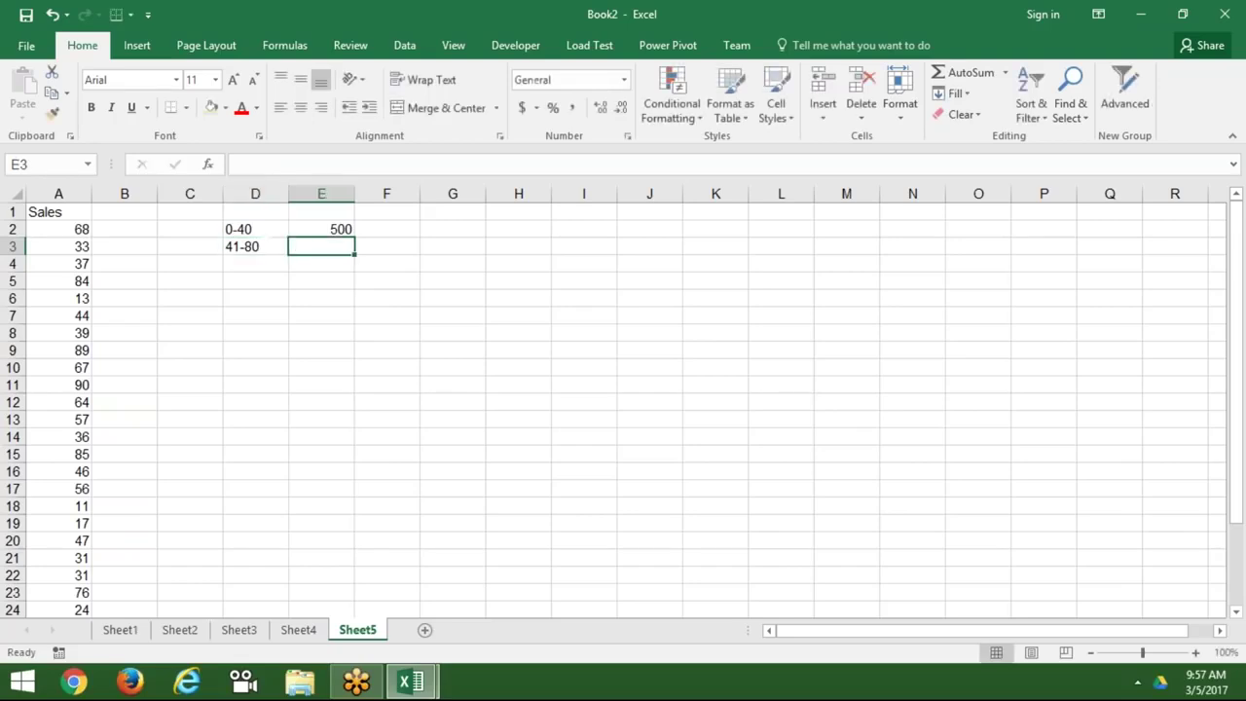
pyautogui.write('1000')
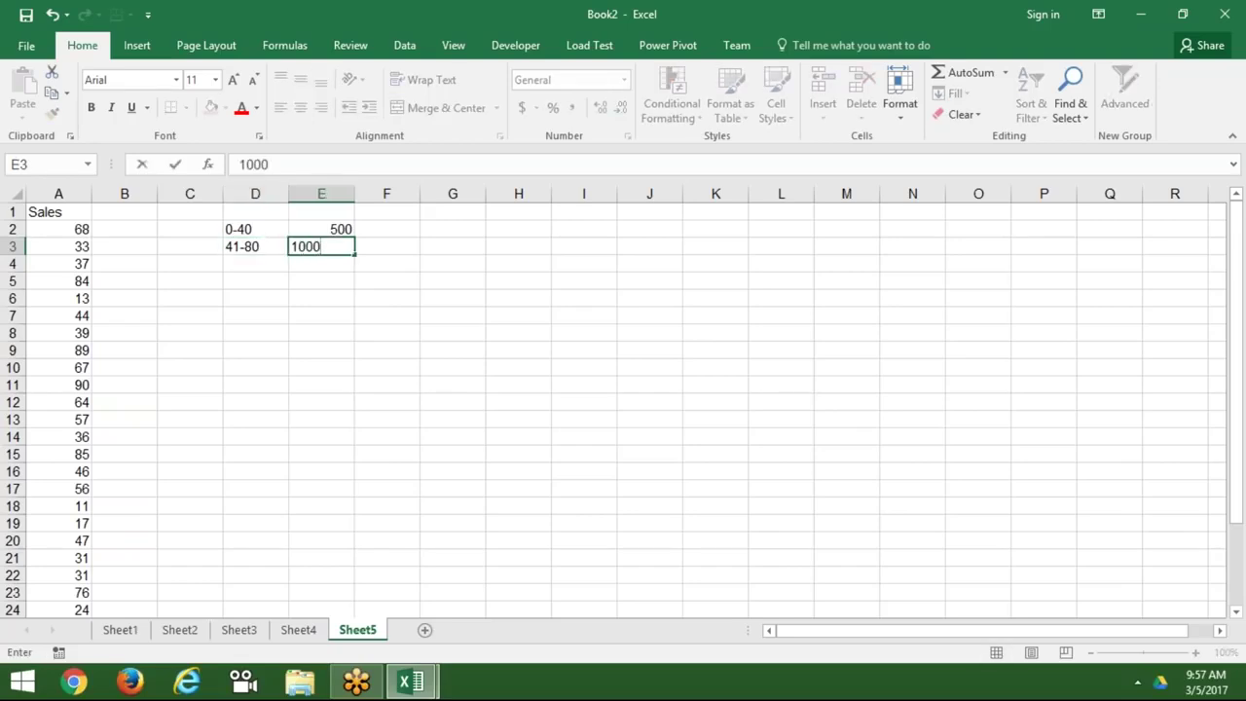
pyautogui.press('Return')
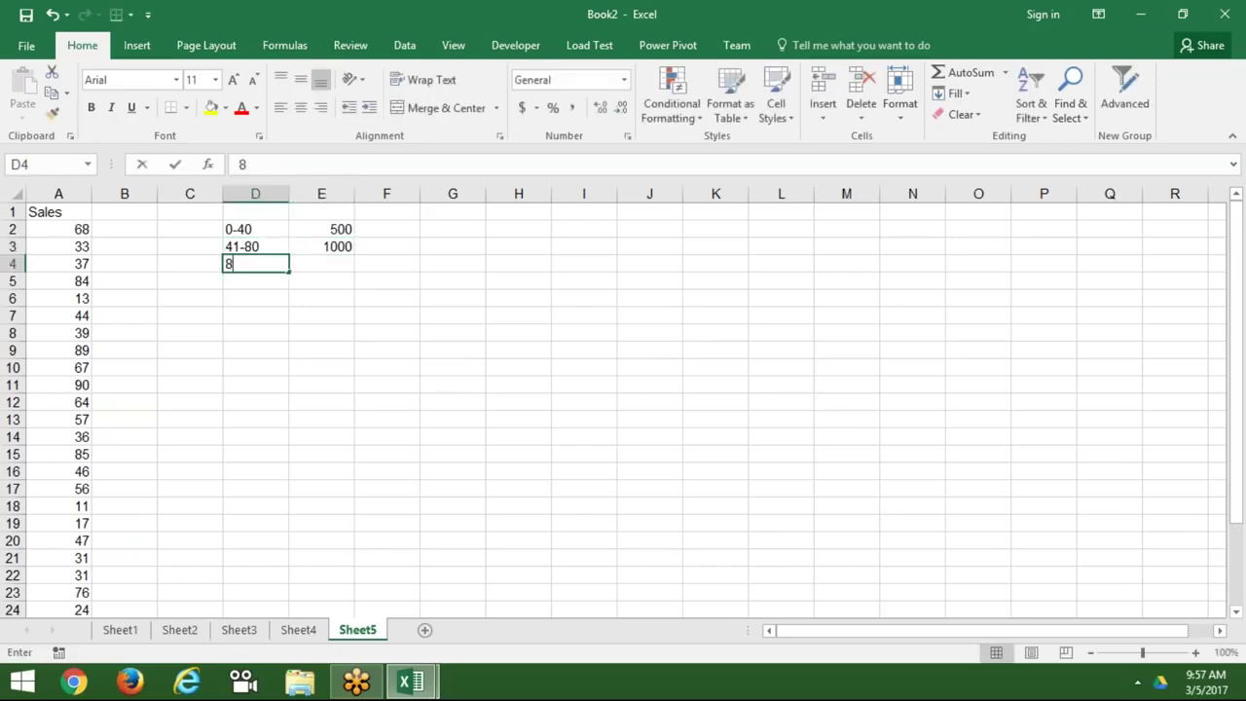
# Enter the remaining slab rows: 81-100 with 2000 and >100 with 5000 in D4:E5
pyautogui.write('81-100')
pyautogui.press('Tab')
pyautogui.write('2000')
pyautogui.press('Tab')
pyautogui.press('Return')
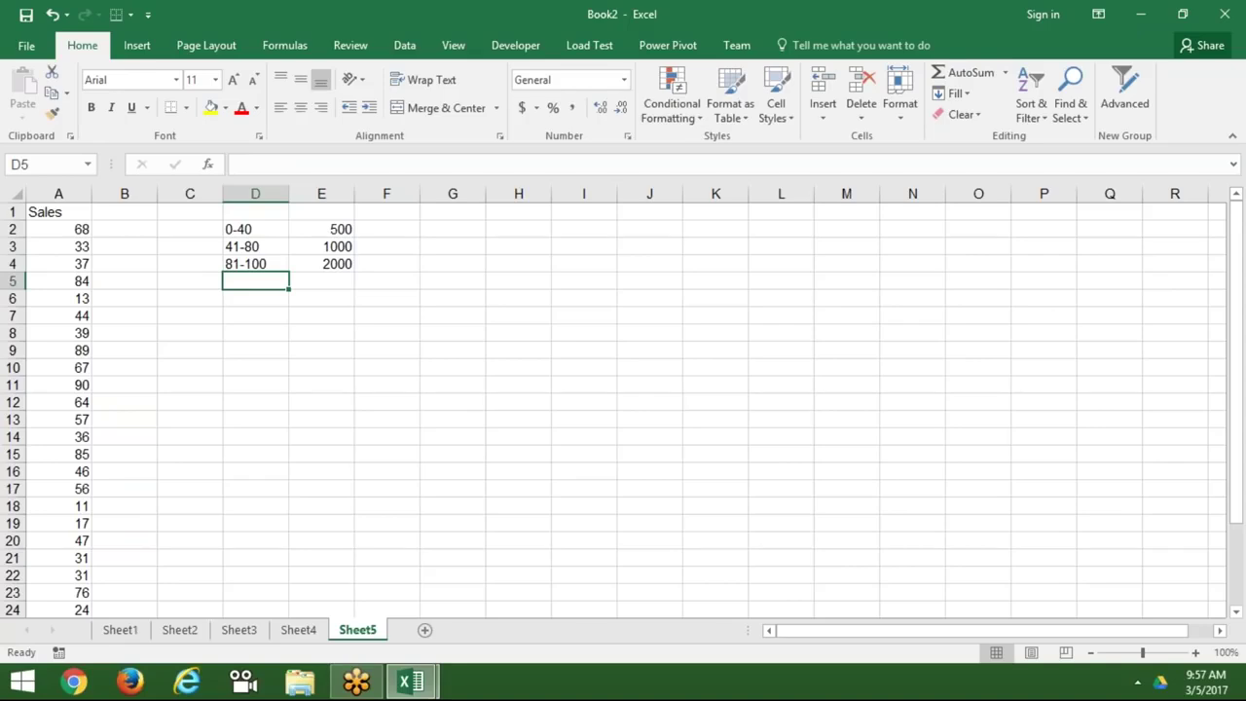
pyautogui.write('>100')
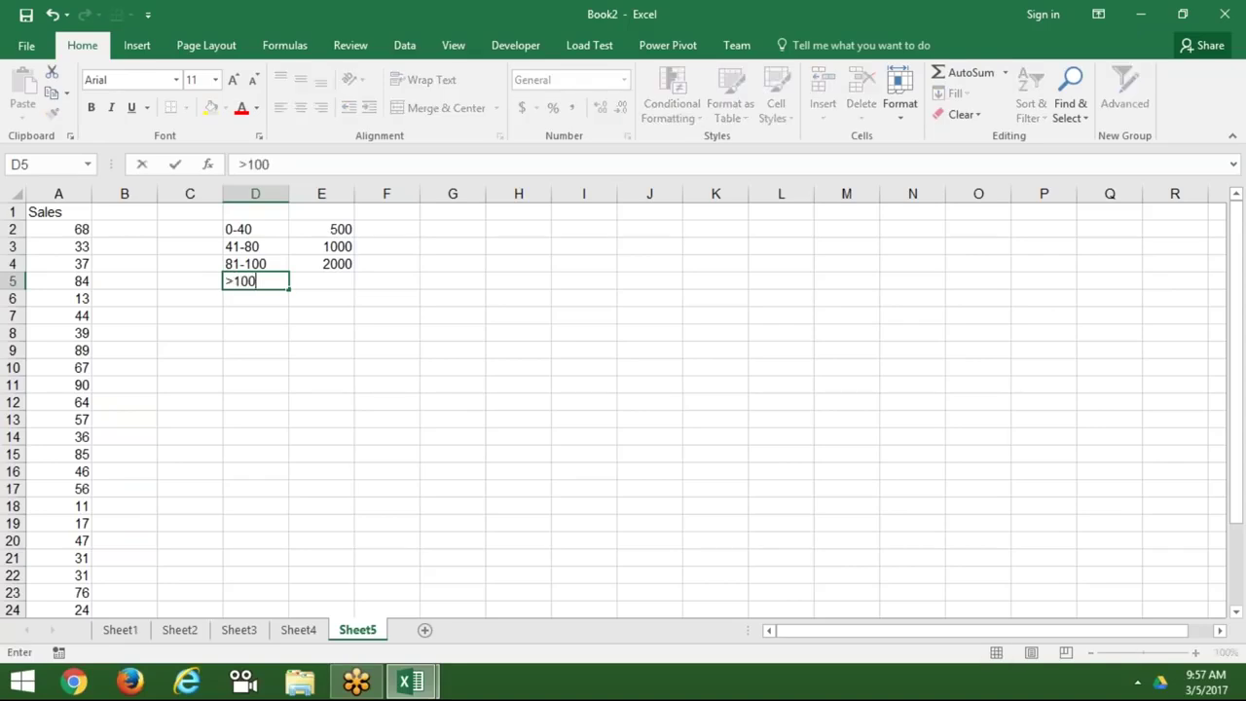
pyautogui.press('Tab')
pyautogui.write('5000')
pyautogui.press('Return')
# Select the range labels D2:D5, then start a formula in B2
pyautogui.click(238, 231)
pyautogui.moveTo(238, 231); pyautogui.dragTo(239, 287)
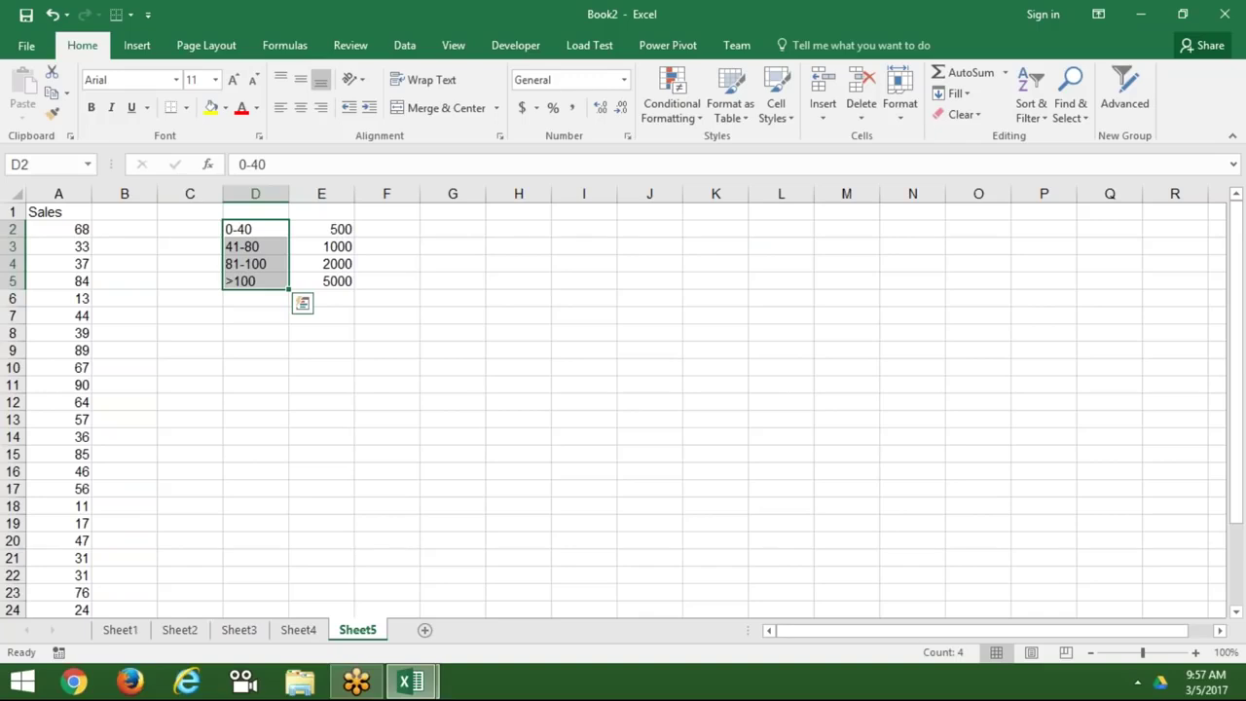
pyautogui.press('Left')
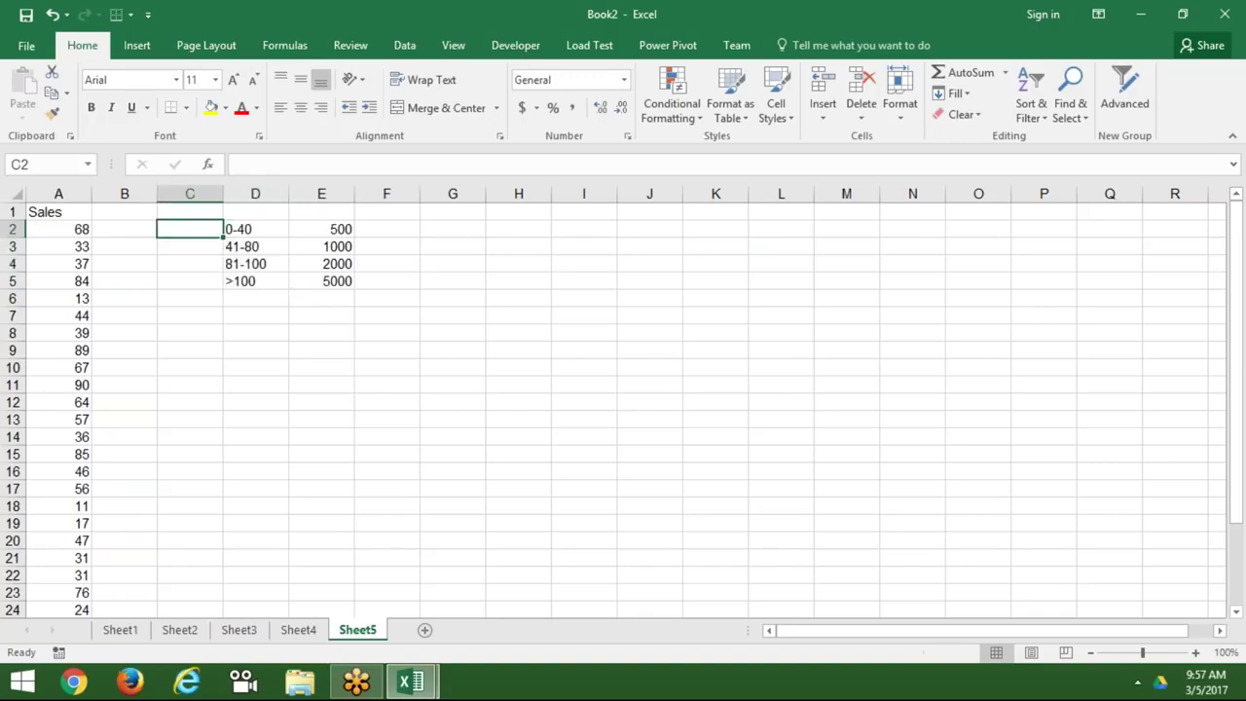
pyautogui.press('Left')
pyautogui.write('=')
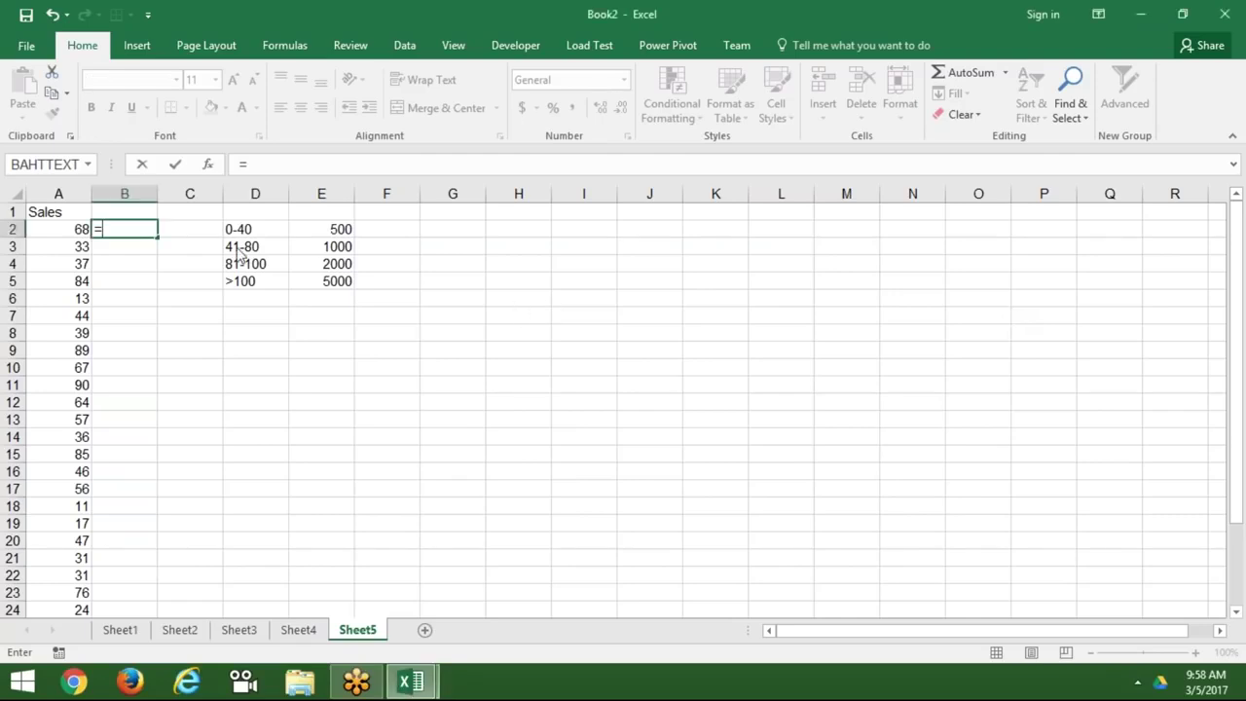
# Build the first IF conditions in B2: A2<=40 gives 500, A2<=80 gives 1000
pyautogui.write('I')
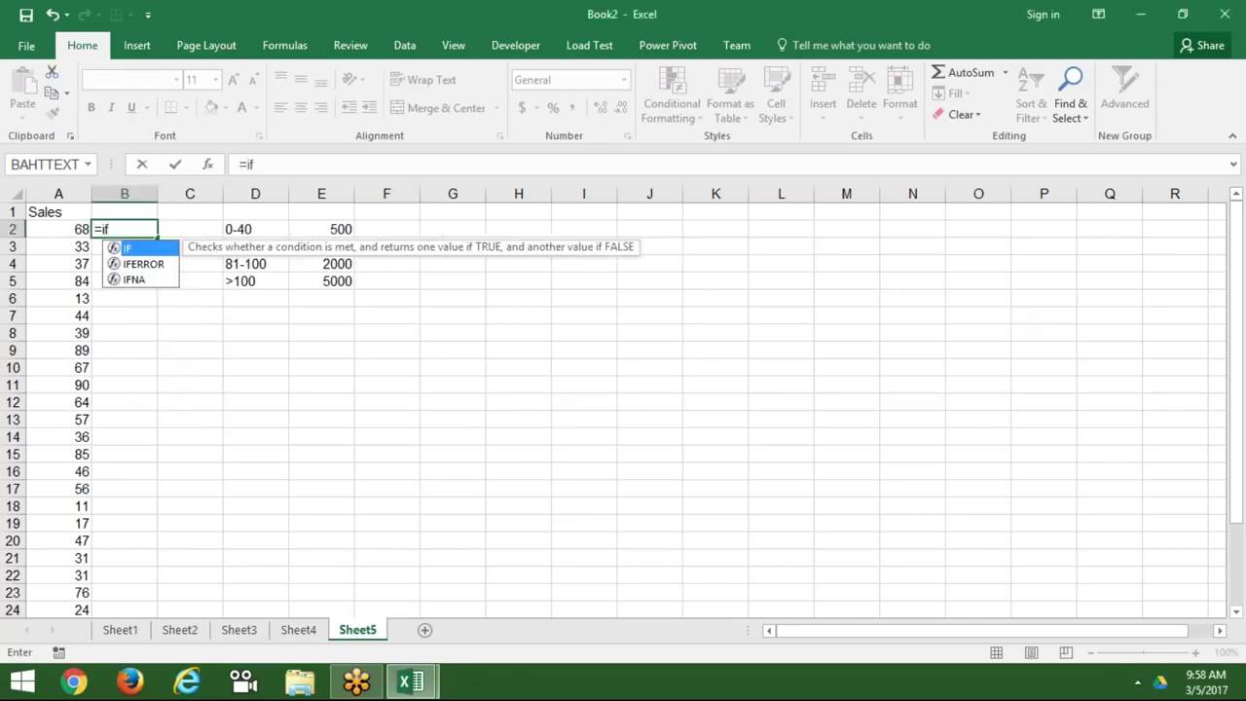
pyautogui.press('Tab')
pyautogui.click(63, 231)
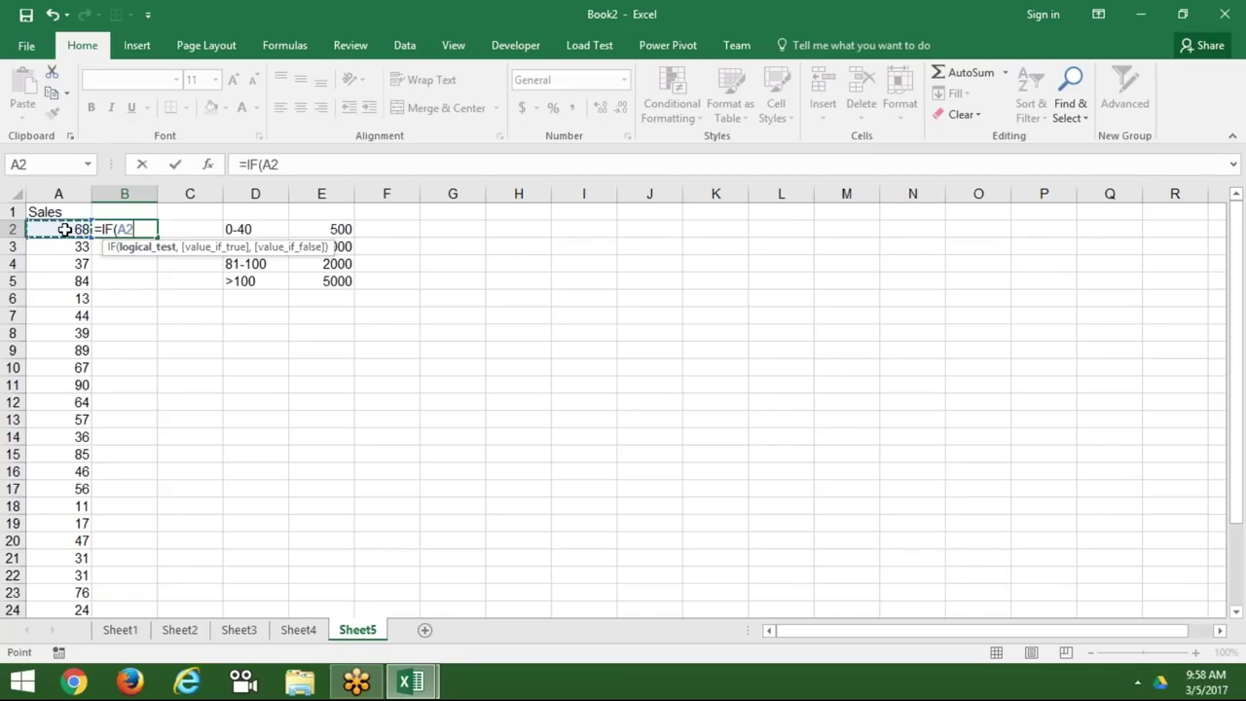
pyautogui.write('<=40,')
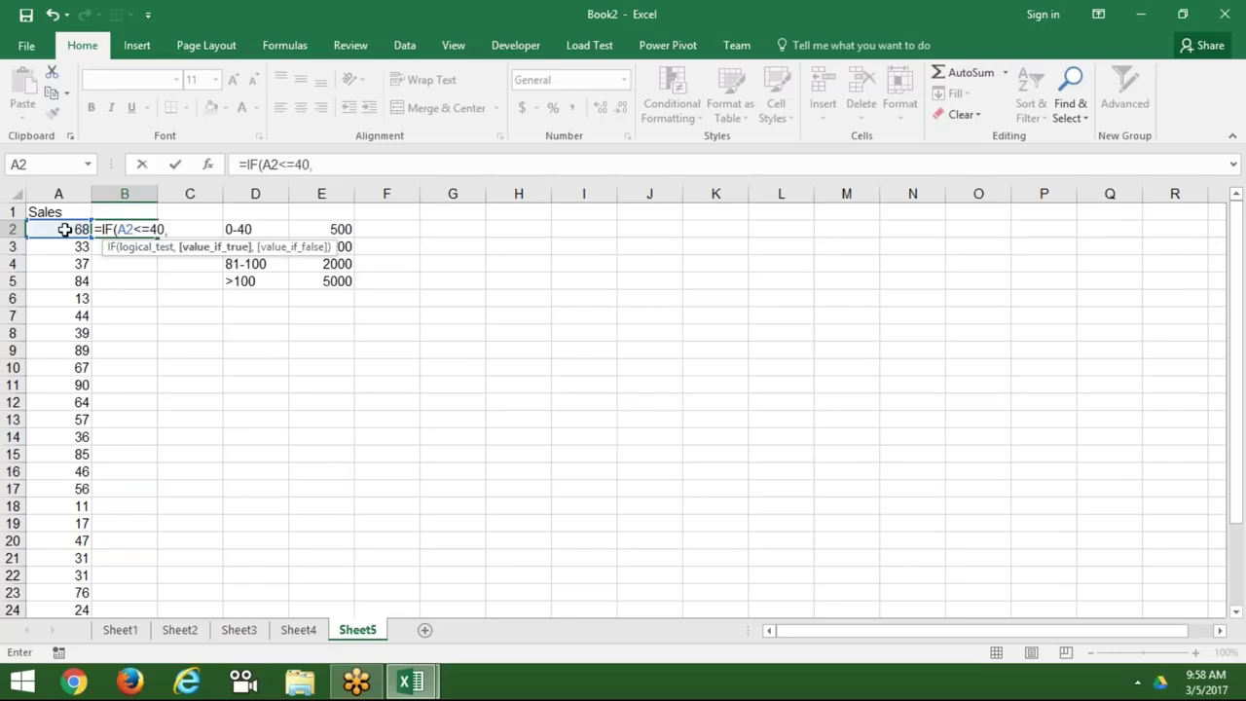
pyautogui.write('5000')
pyautogui.press('BackSpace')
pyautogui.write(',if')
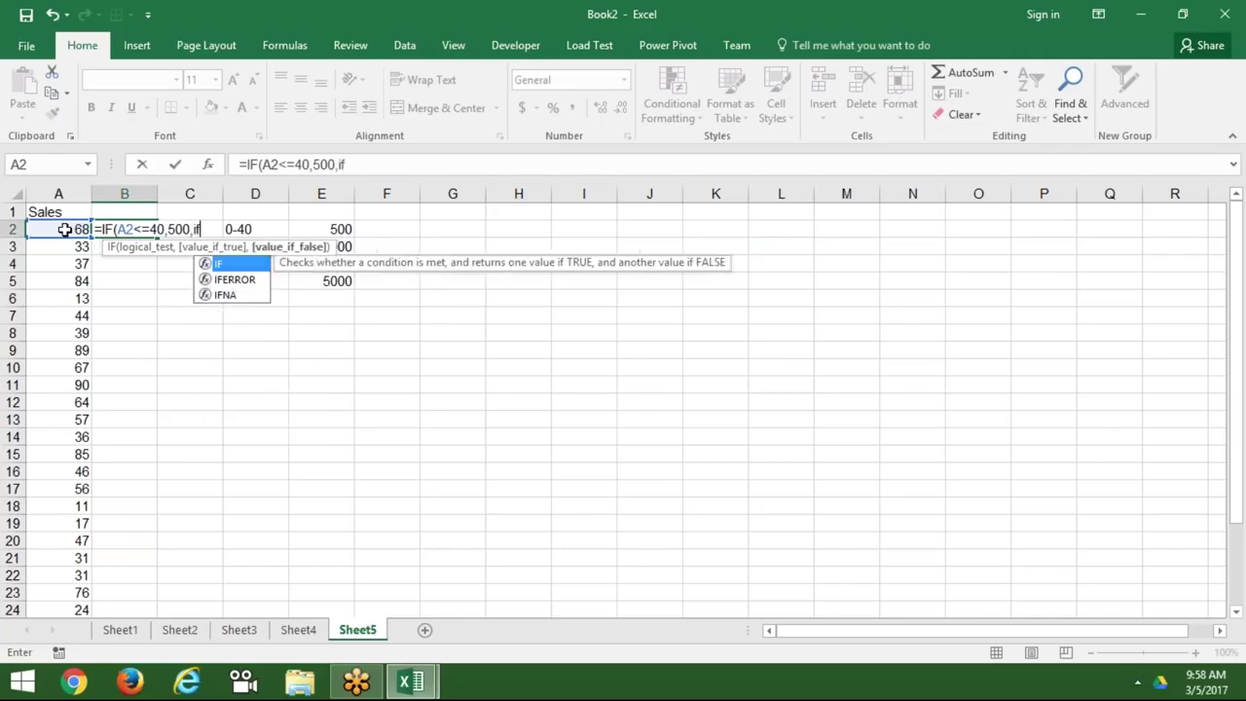
pyautogui.press('Tab')
pyautogui.click(60, 228)
pyautogui.write('<=')
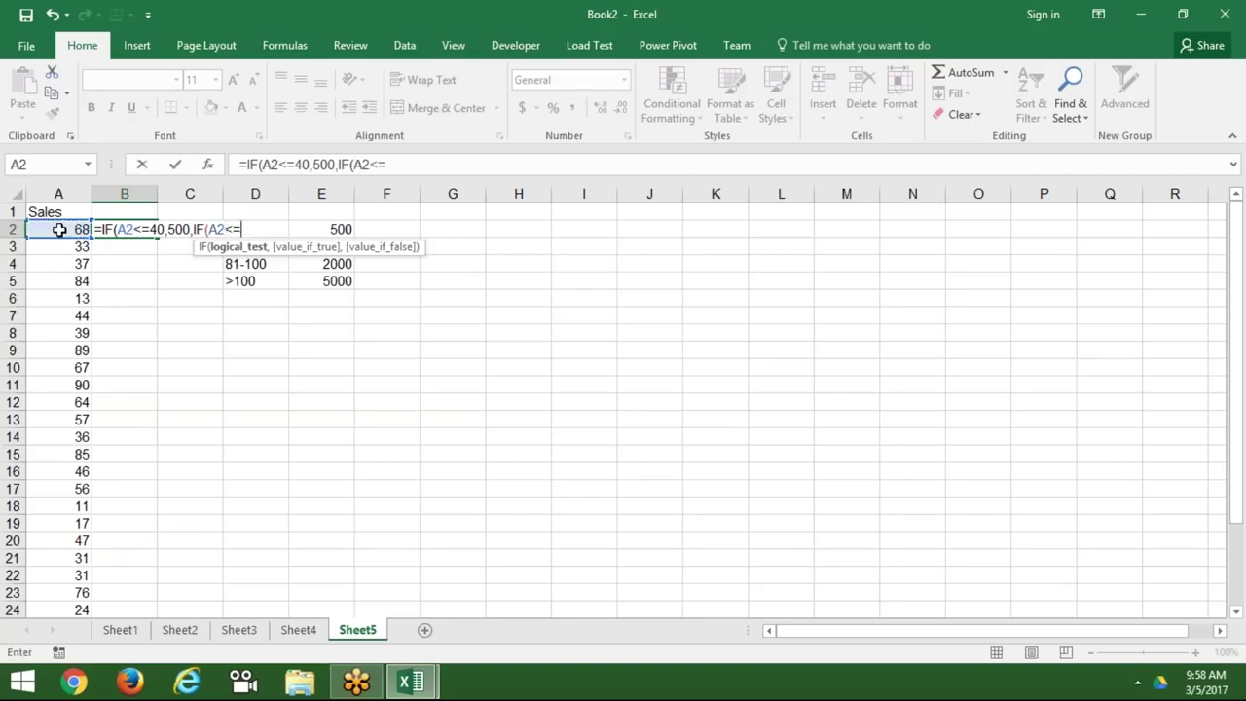
pyautogui.write('80,1000')
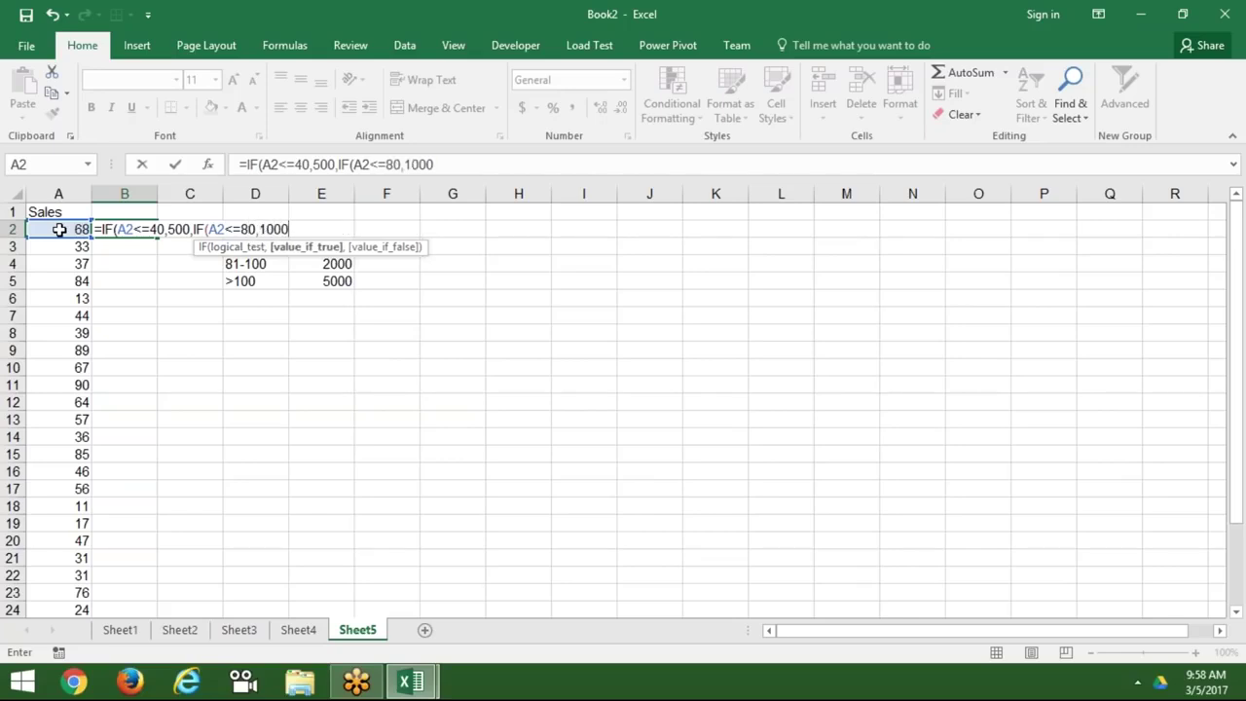
pyautogui.write(',IF(')
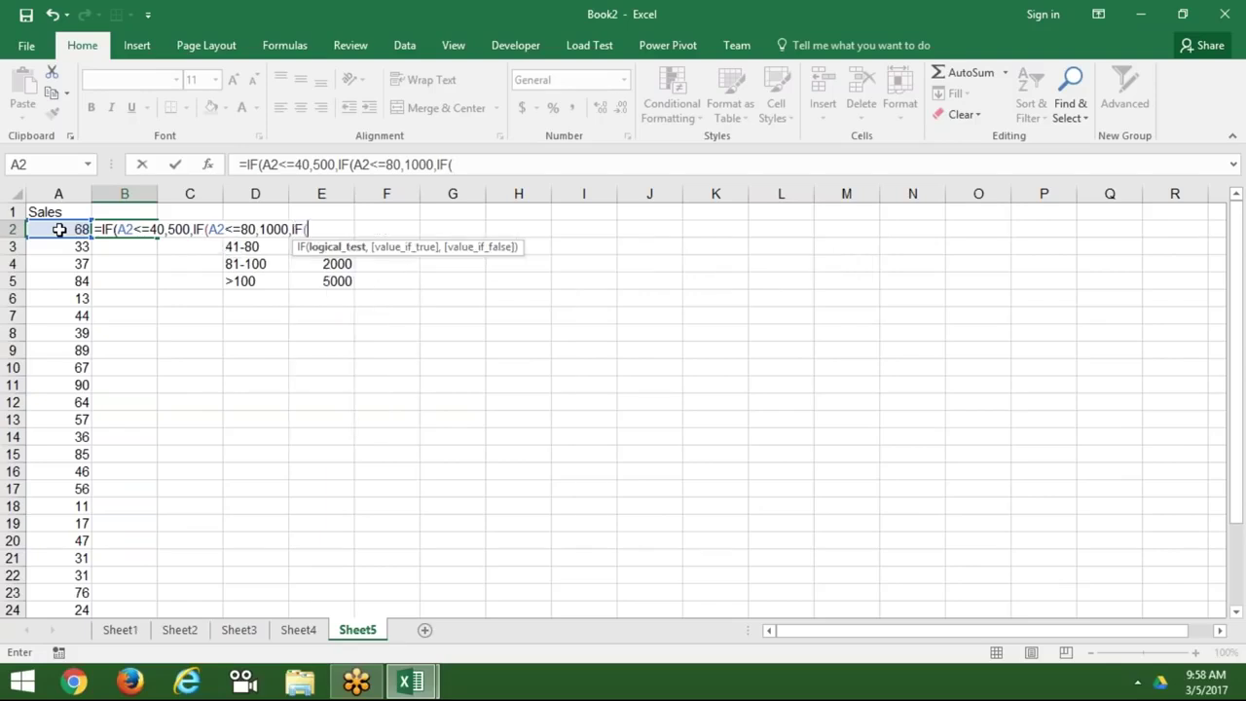
# Add the A2<=100 → 2000 and A2>100 → 5000 conditions and enter the formula
pyautogui.click(60, 229)
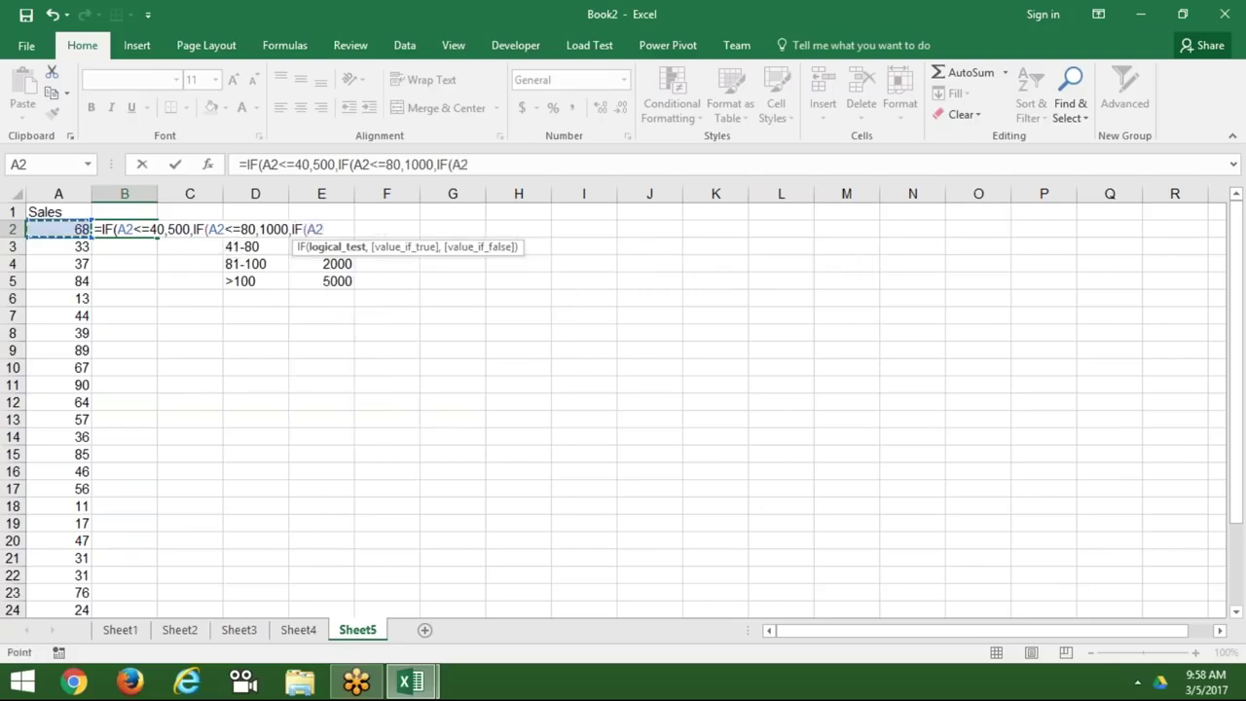
pyautogui.write('<=100')
pyautogui.write(',2000,')
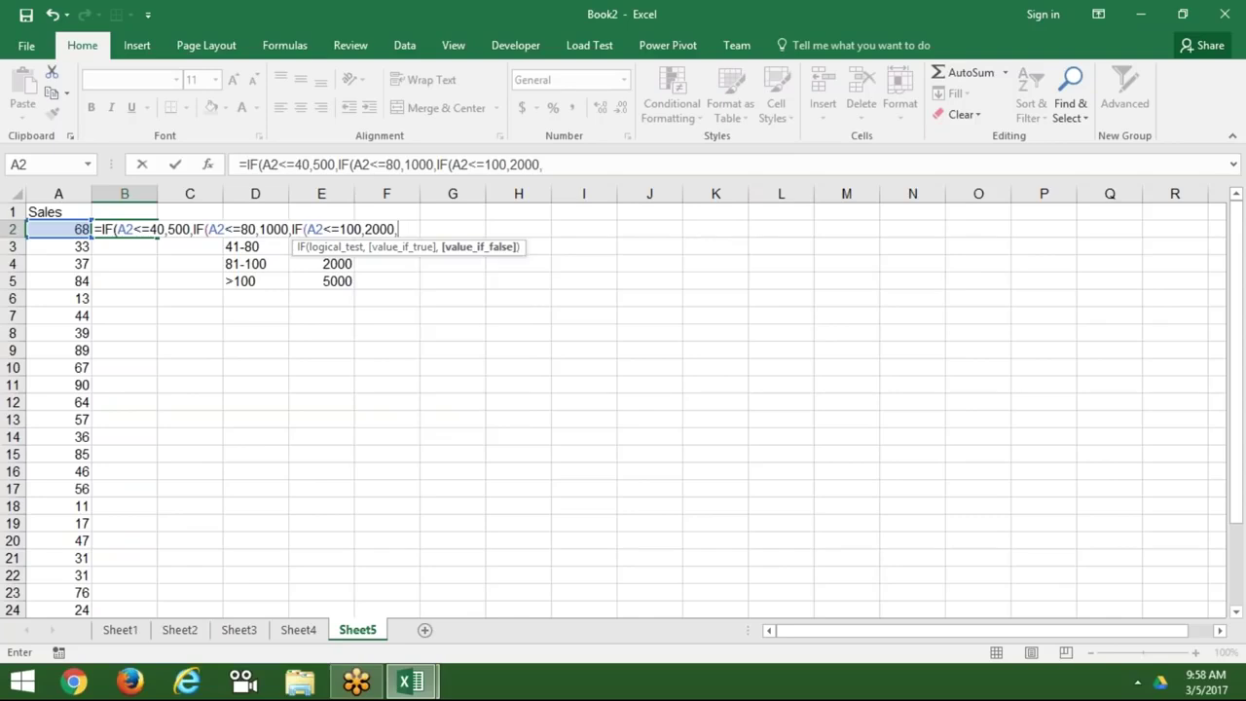
pyautogui.write('IF(')
pyautogui.click(55, 229)
pyautogui.write('<=')
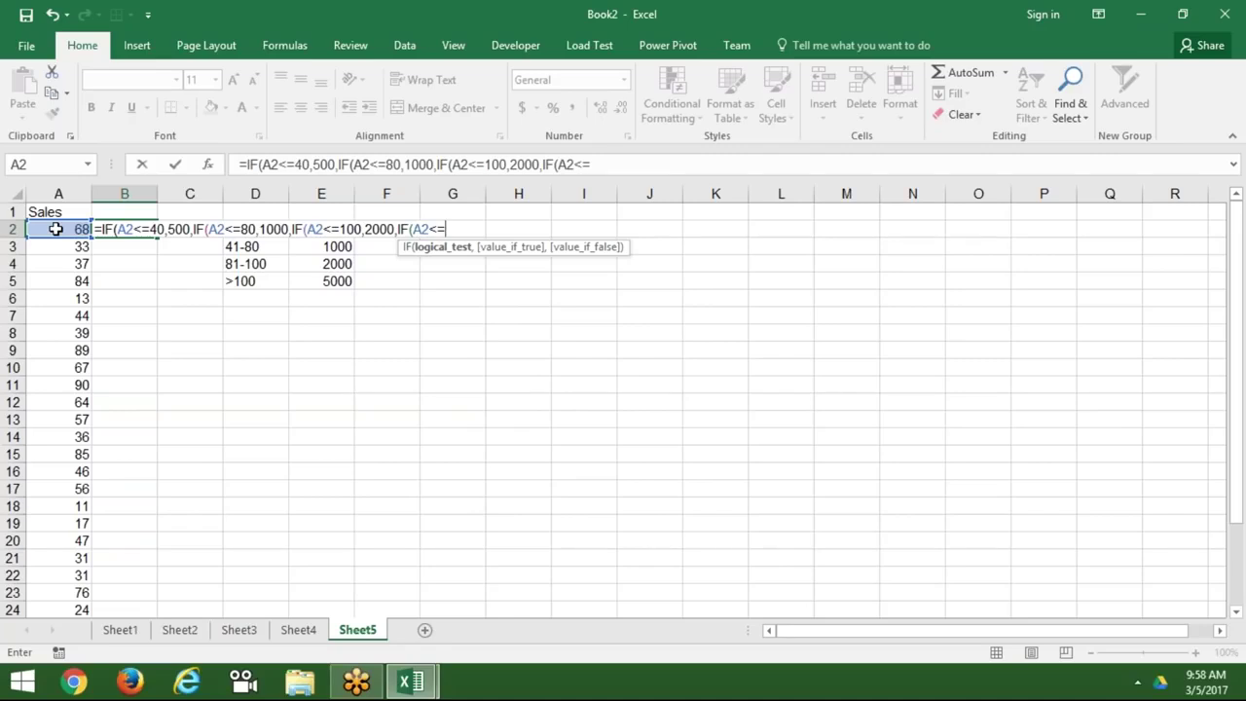
pyautogui.press('BackSpace')
pyautogui.press('BackSpace')
pyautogui.press('BackSpace')
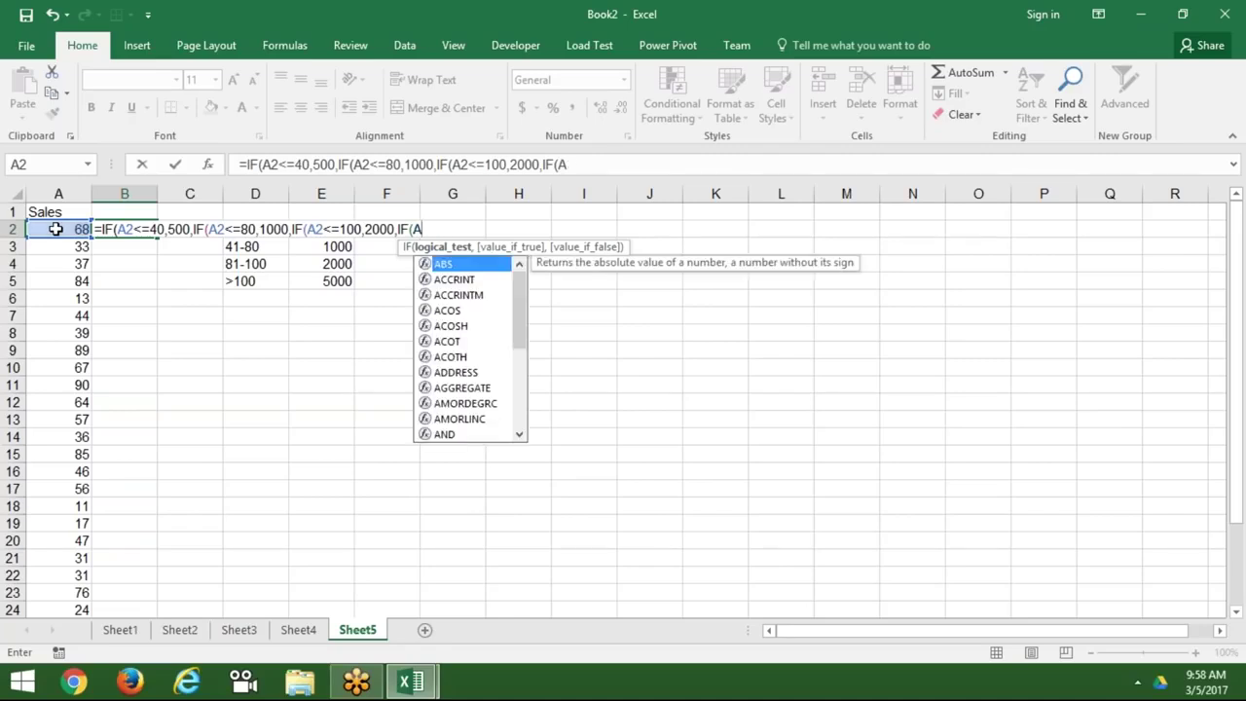
pyautogui.write('2>100,5000')
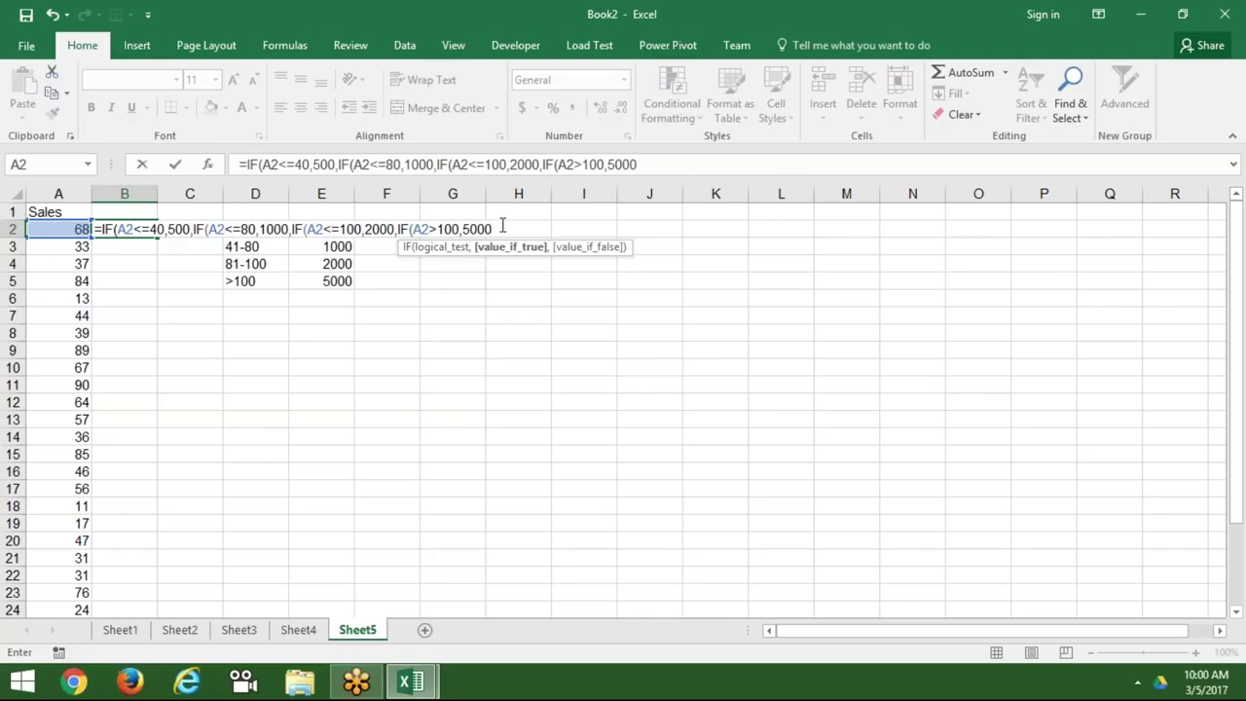
pyautogui.press('Return')
pyautogui.press('Return')
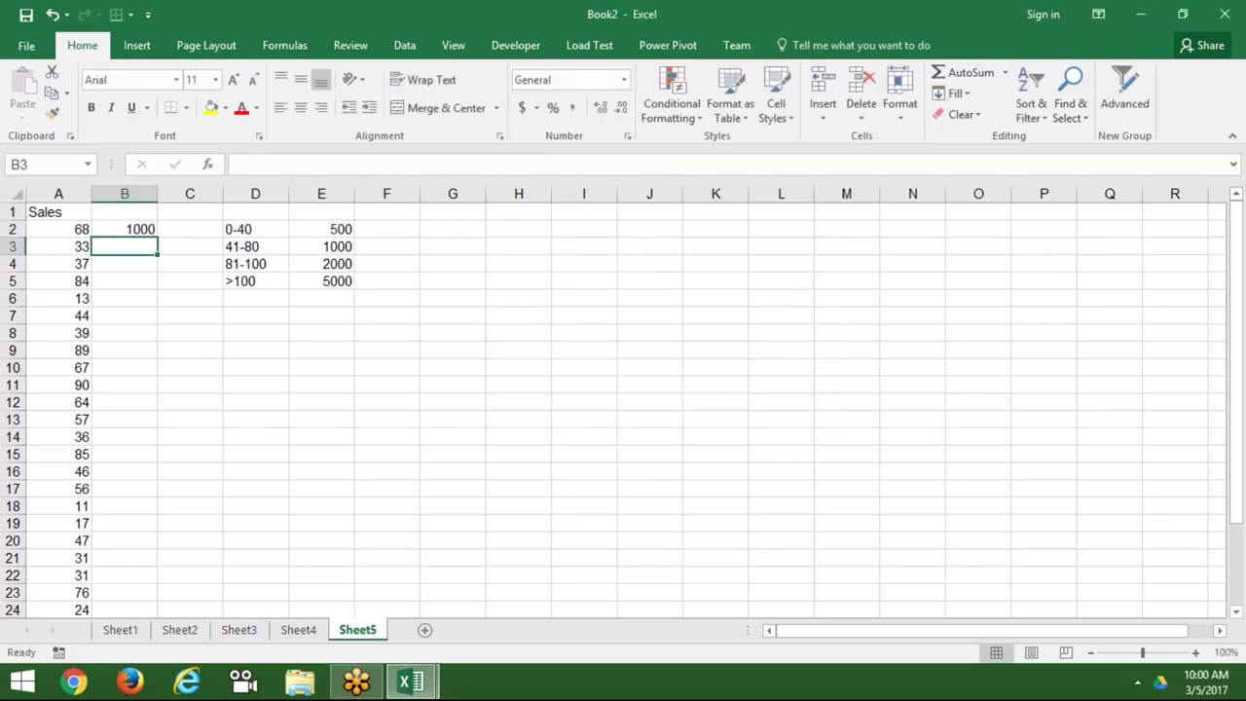
# Fill B2's nested IF formula down to B30 so each sale shows its slab amount
pyautogui.click(125, 229)
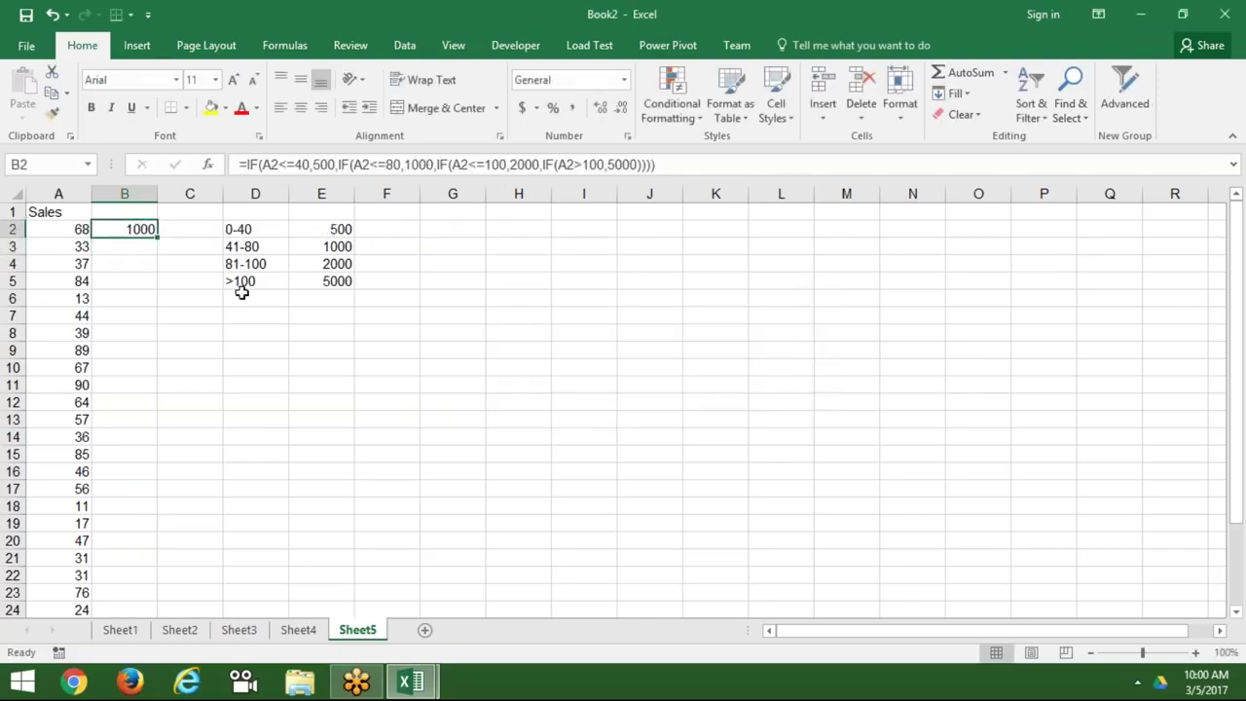
pyautogui.doubleClick(158, 237)
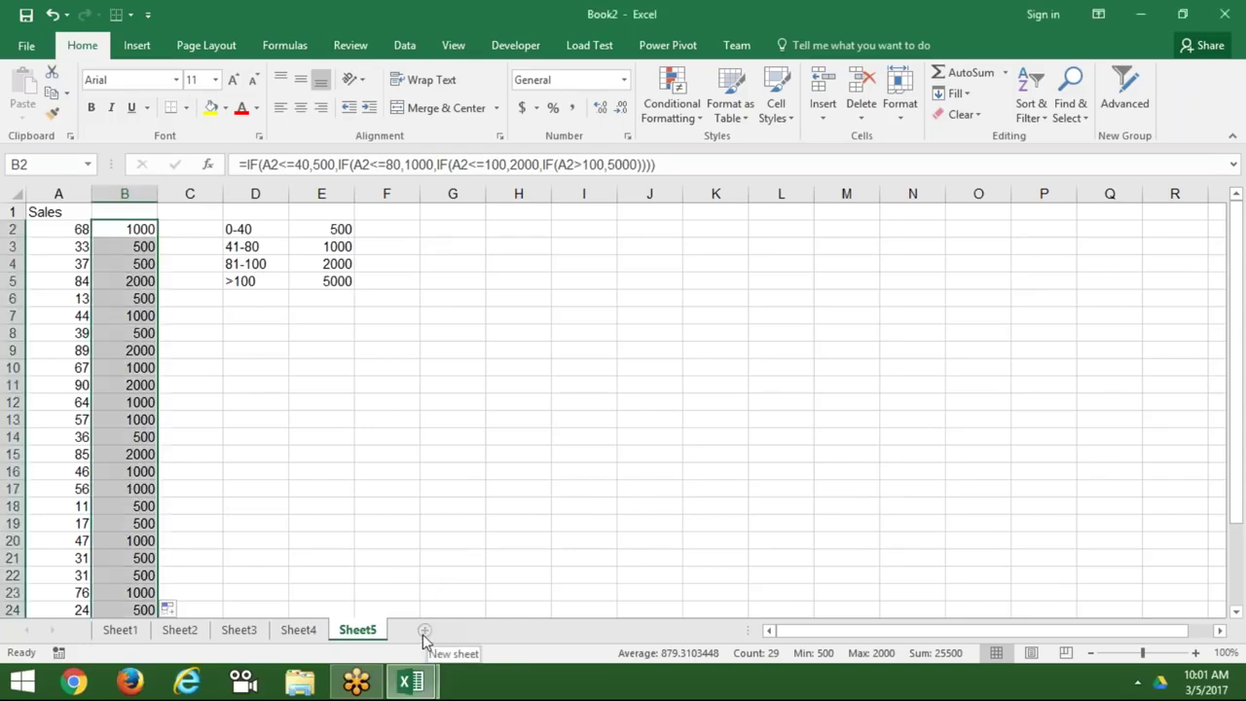
# Add a new sheet and enter the first slab, 0-3L with rate 0, in D2:E2
pyautogui.click(429, 633)
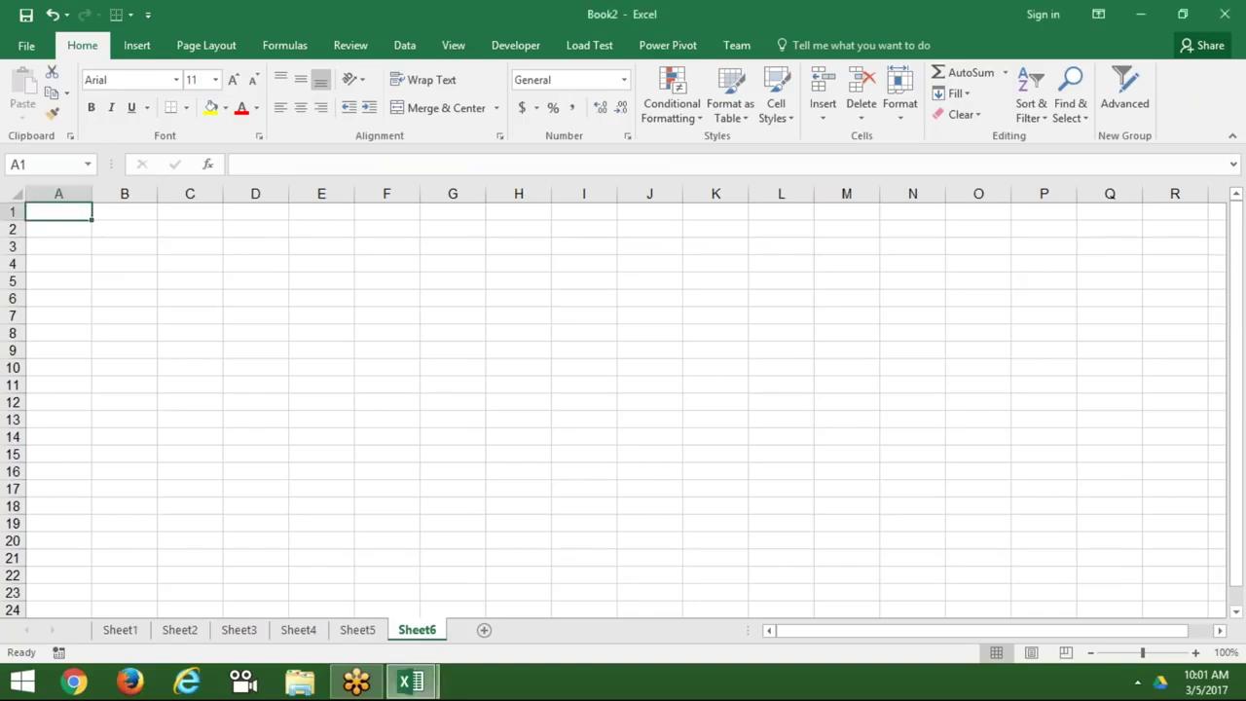
pyautogui.click(270, 232)
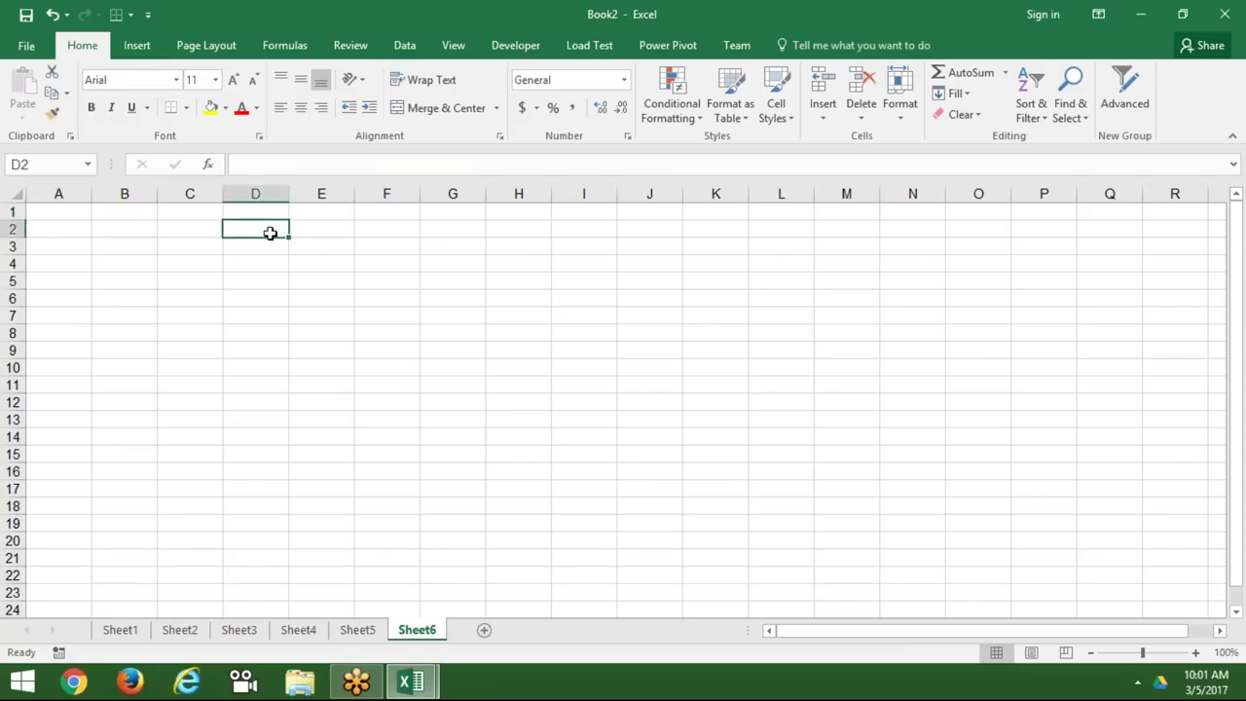
pyautogui.write('0-3l')
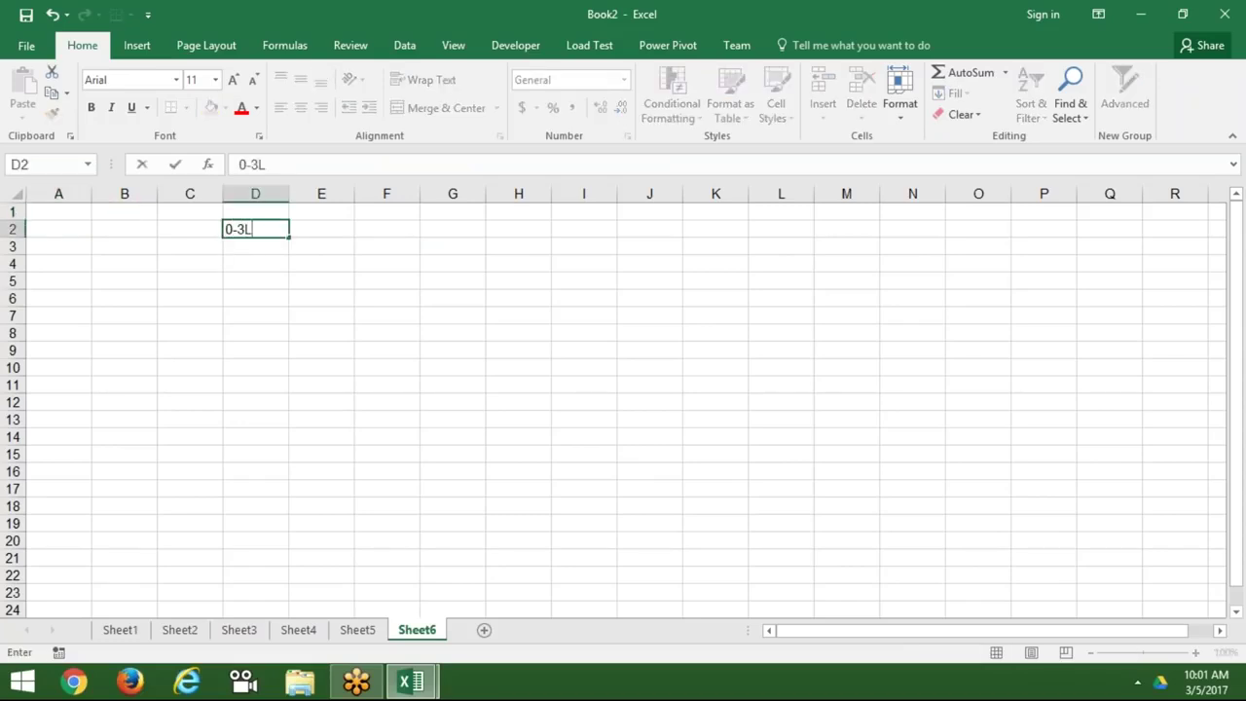
pyautogui.press('Return')
pyautogui.click(321, 229)
pyautogui.write('0')
pyautogui.press('Return')
# Enter 3L-5L with 10% in row 3, clearing the accidental date format in D3
pyautogui.click(255, 247)
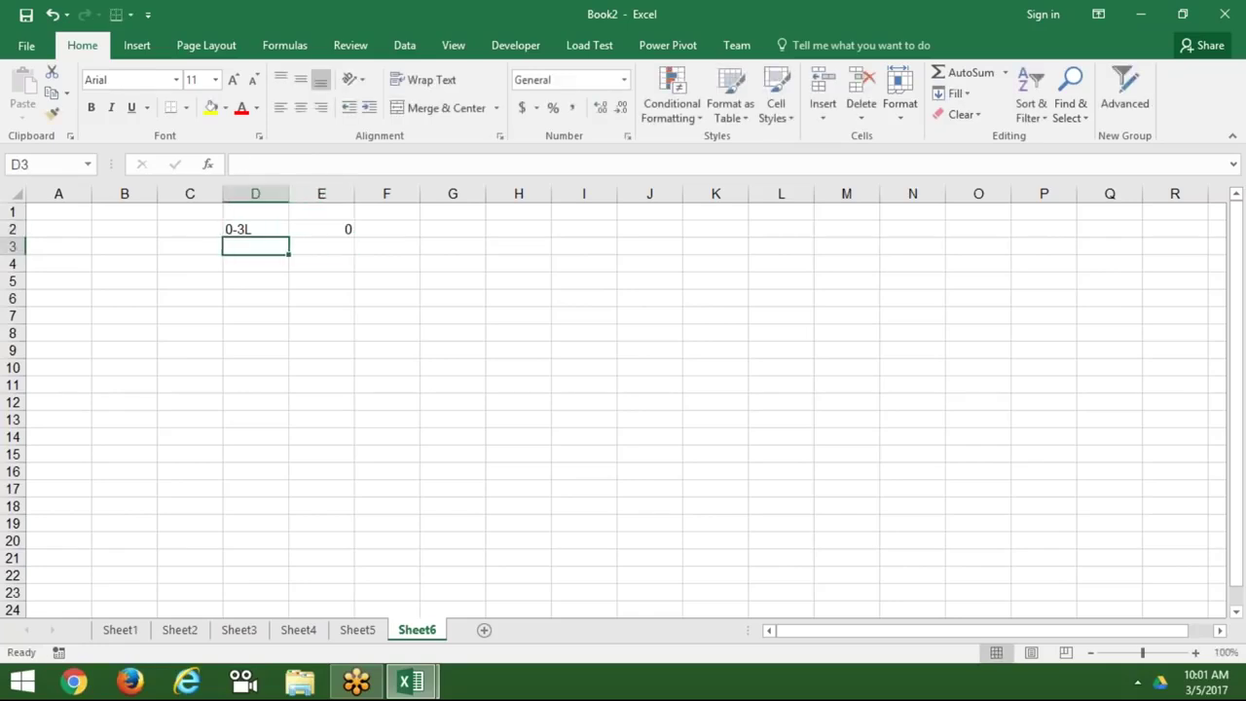
pyautogui.write('3-5')
pyautogui.click(321, 246)
pyautogui.click(255, 246)
pyautogui.press('Delete')
pyautogui.hotkey('ctrl', 'shift', '~')
pyautogui.write('3L-5L')
pyautogui.press('Tab')
pyautogui.write('10')
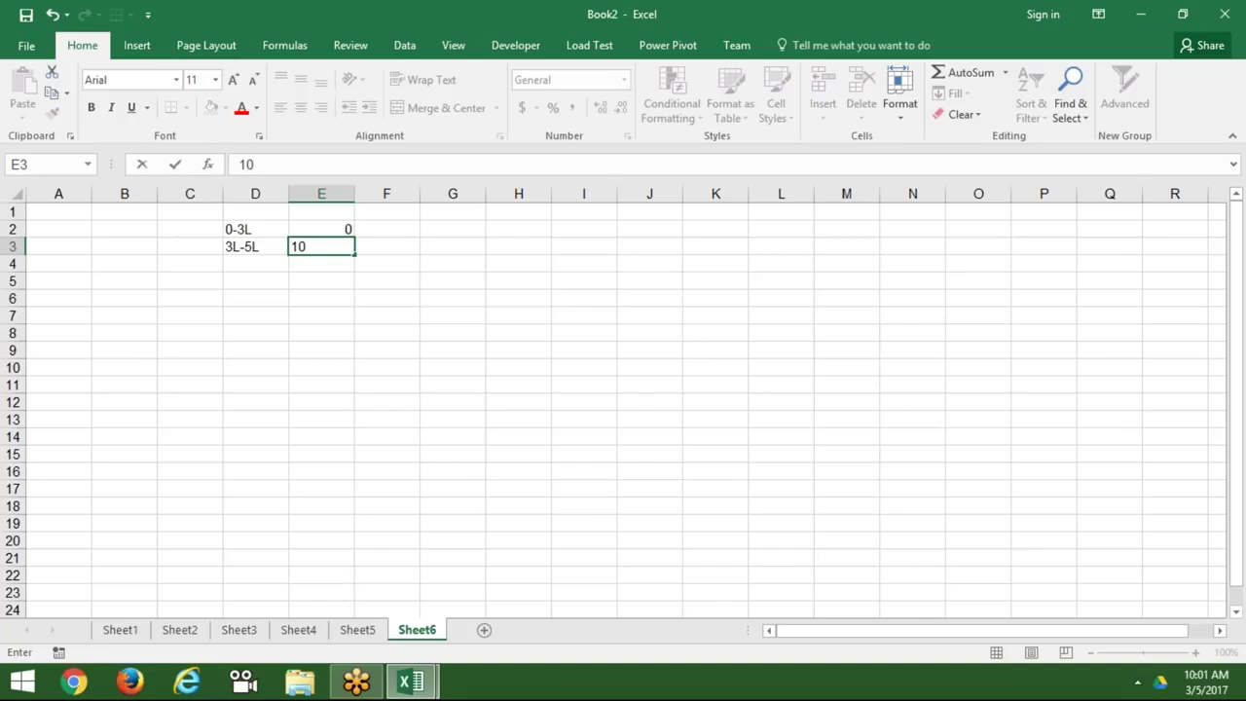
pyautogui.write('%')
pyautogui.press('Return')
pyautogui.press('Return')
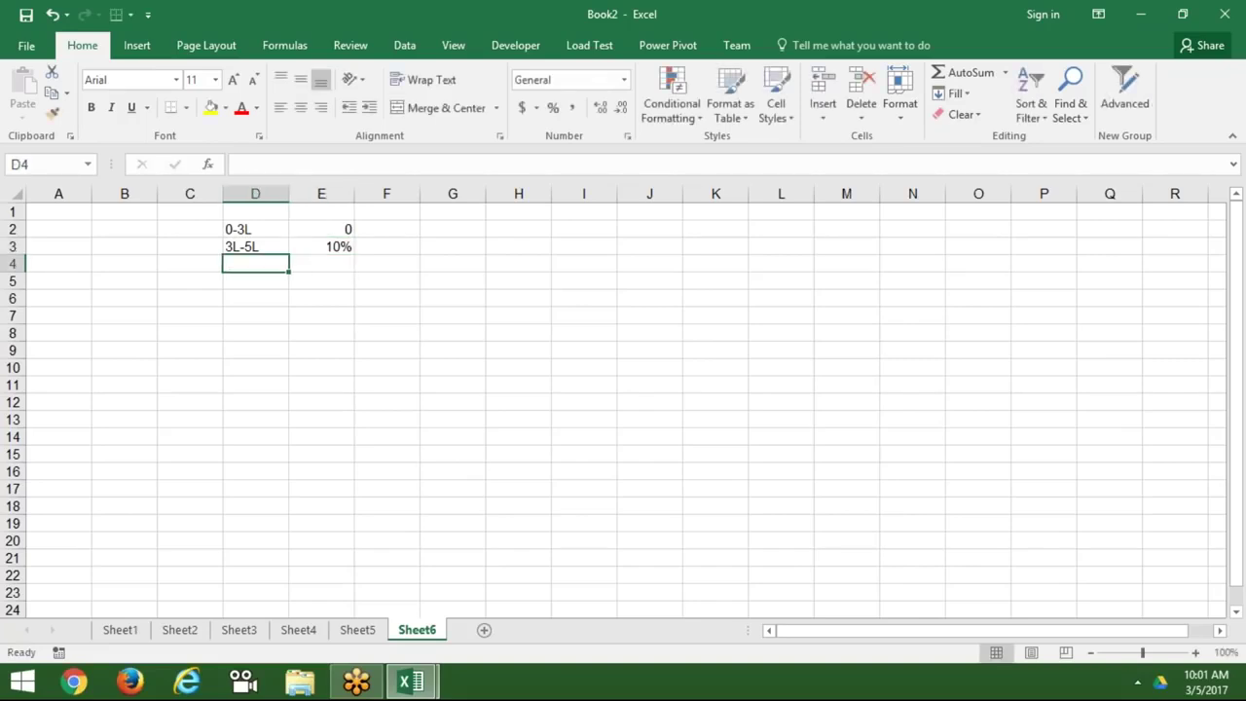
# Enter the 5L-10L slab with a 20% rate in row 4
pyautogui.write('5L*')
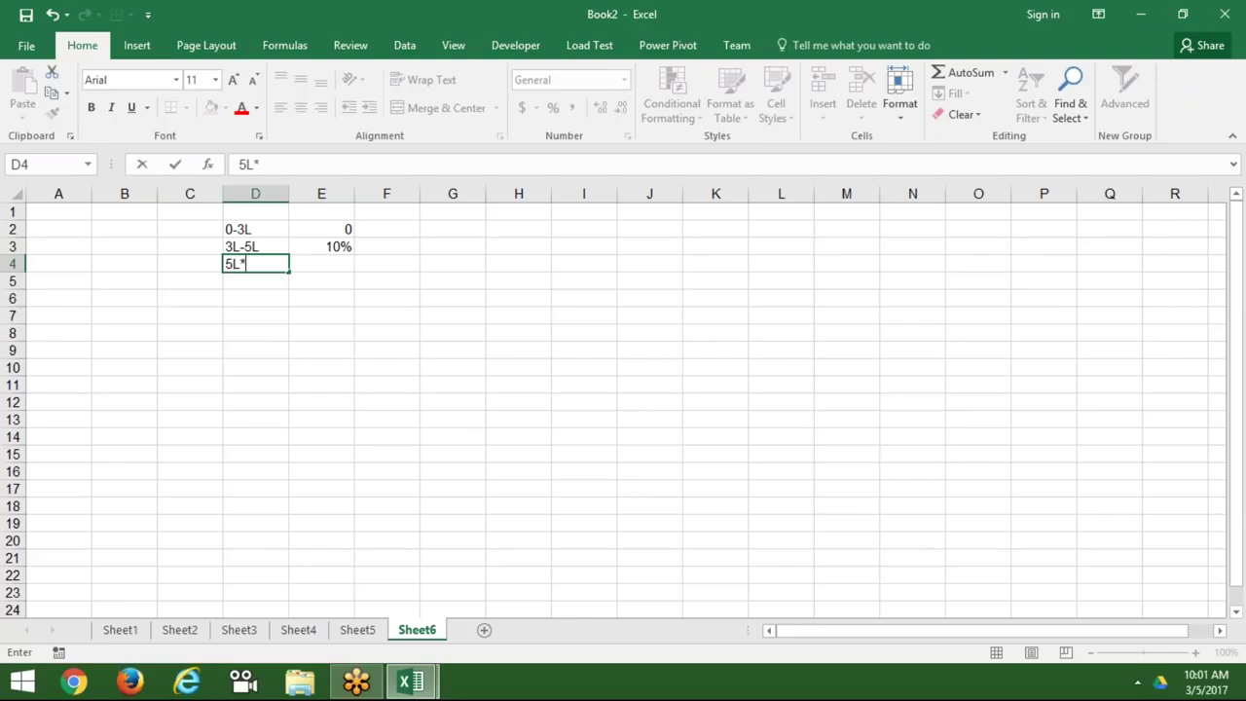
pyautogui.press('BackSpace')
pyautogui.write('-10')
pyautogui.write('L')
pyautogui.click(321, 264)
pyautogui.write('20%')
pyautogui.press('Return')
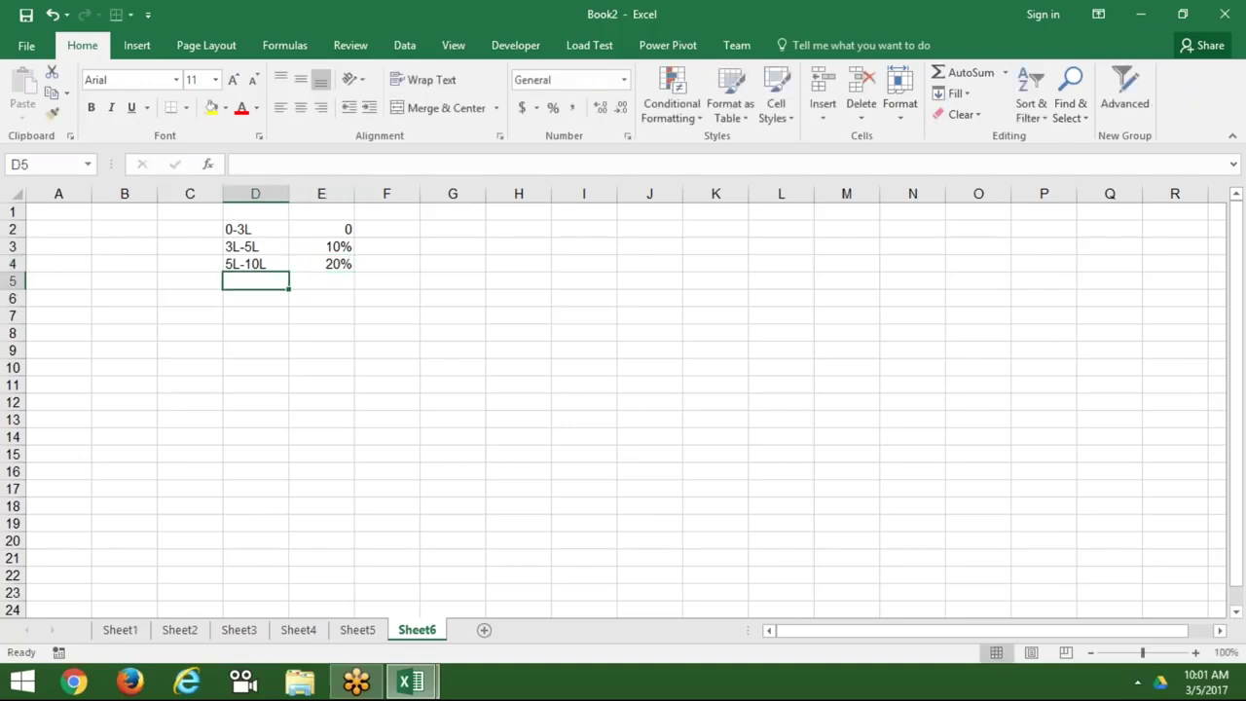
# Enter the >10L slab with a 30% rate in row 5 and select the rates E2:E5
pyautogui.write('10')
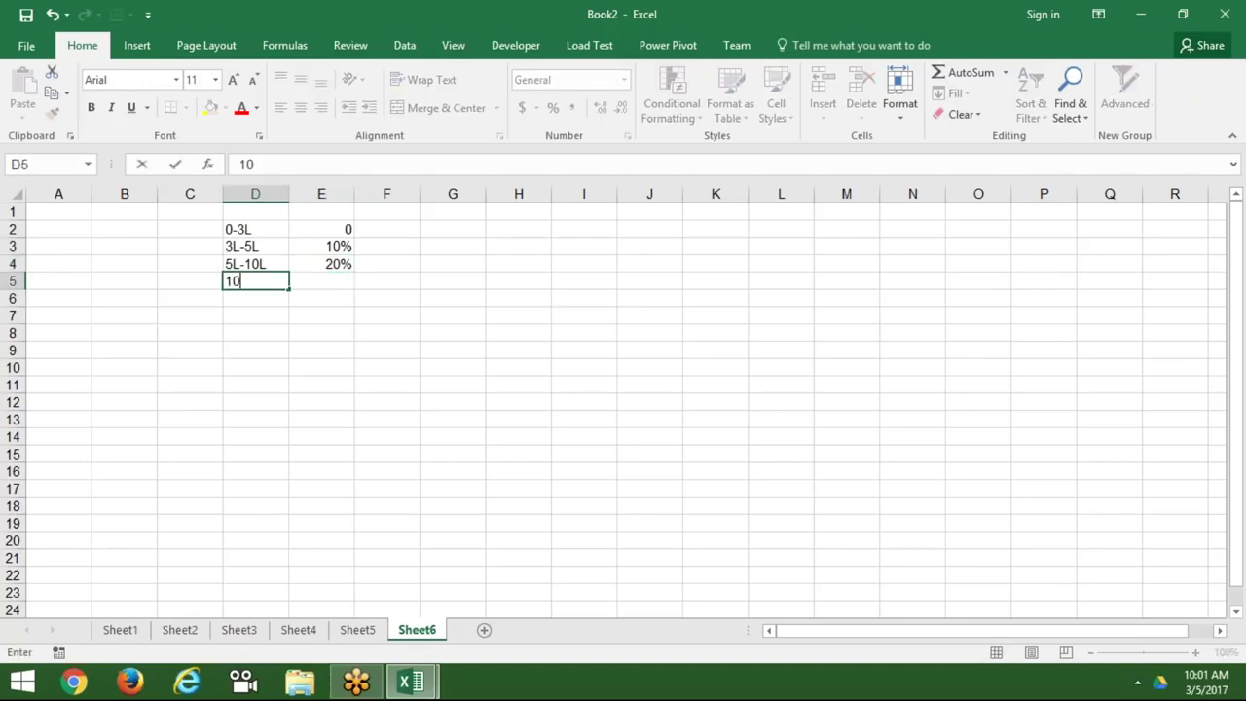
pyautogui.write('-')
pyautogui.press('BackSpace')
pyautogui.press('BackSpace')
pyautogui.press('BackSpace')
pyautogui.write('>')
pyautogui.write('10L')
pyautogui.press('Tab')
pyautogui.write('30%')
pyautogui.press('Return')
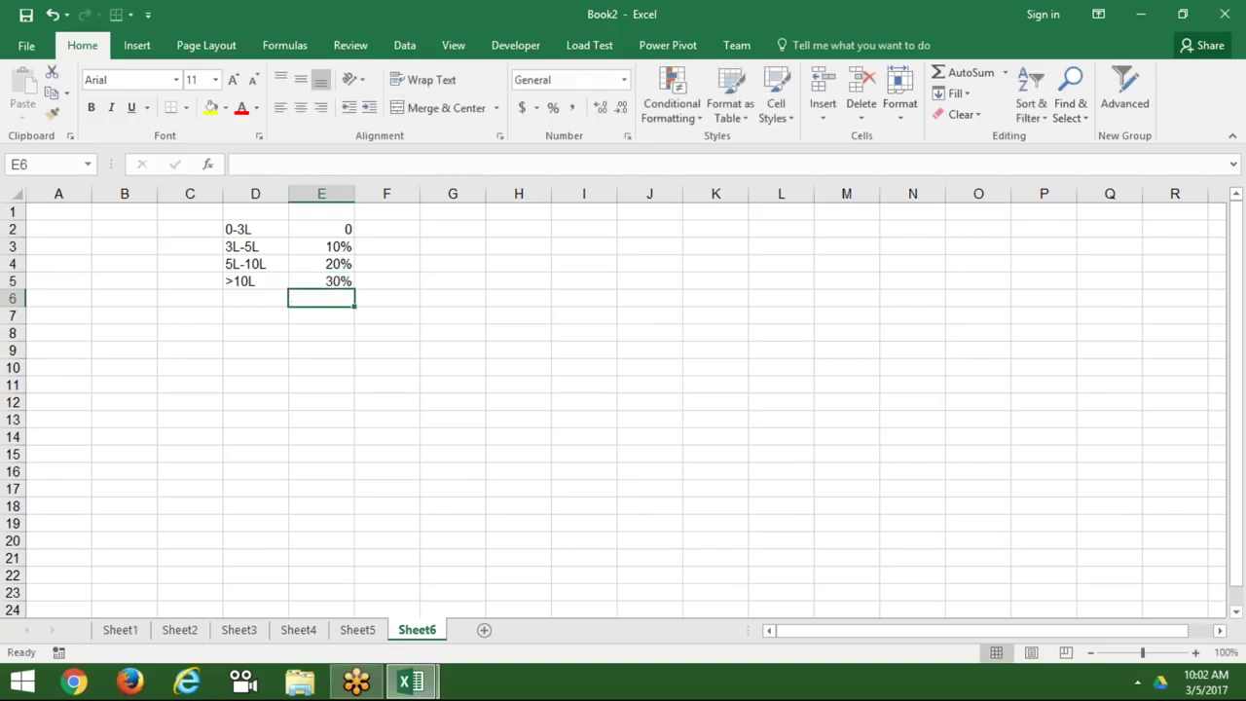
pyautogui.press('Up')
pyautogui.press('Up')
pyautogui.press('Up')
pyautogui.press('Up')
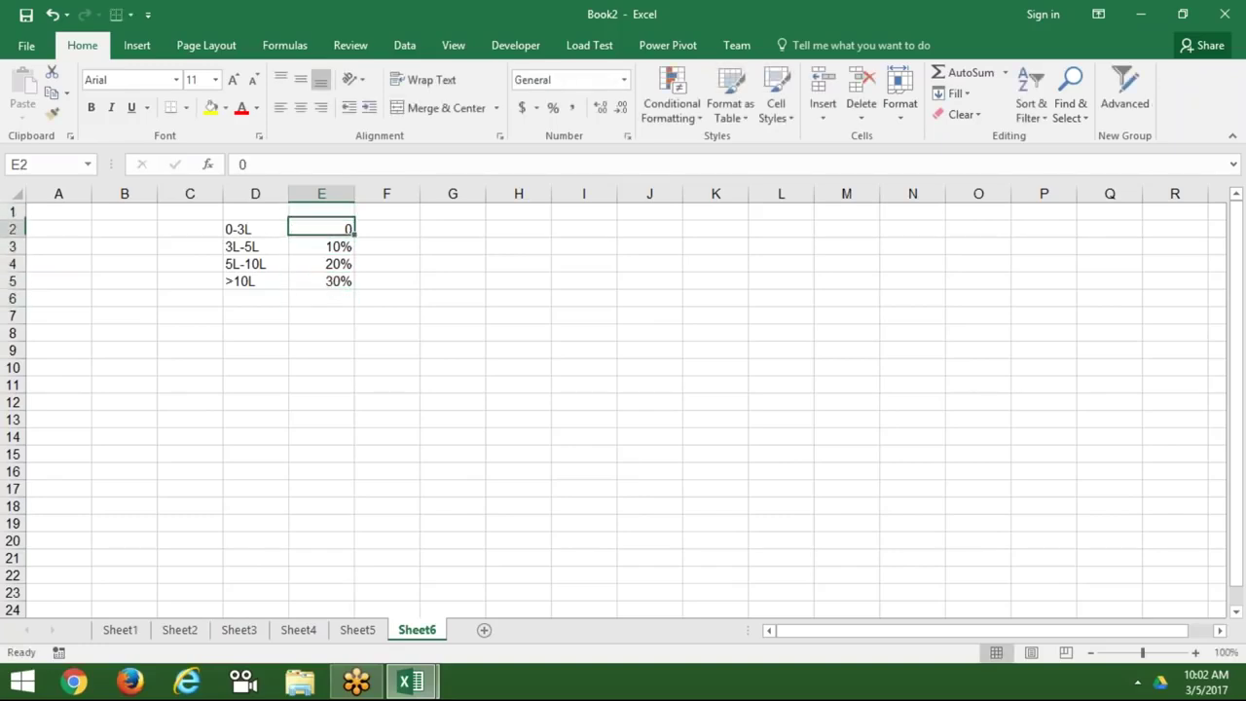
pyautogui.hotkey('shift', 'Down')
pyautogui.hotkey('shift', 'Down')
pyautogui.hotkey('shift', 'Down')
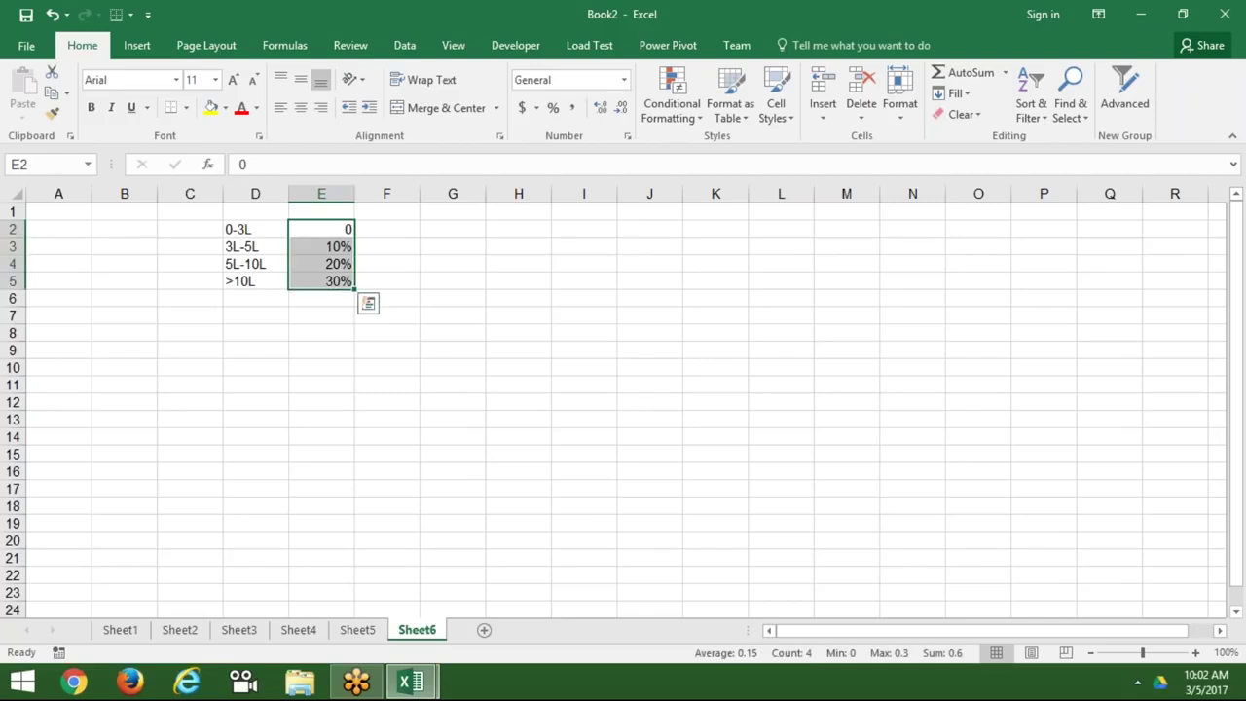
pyautogui.press('Up')
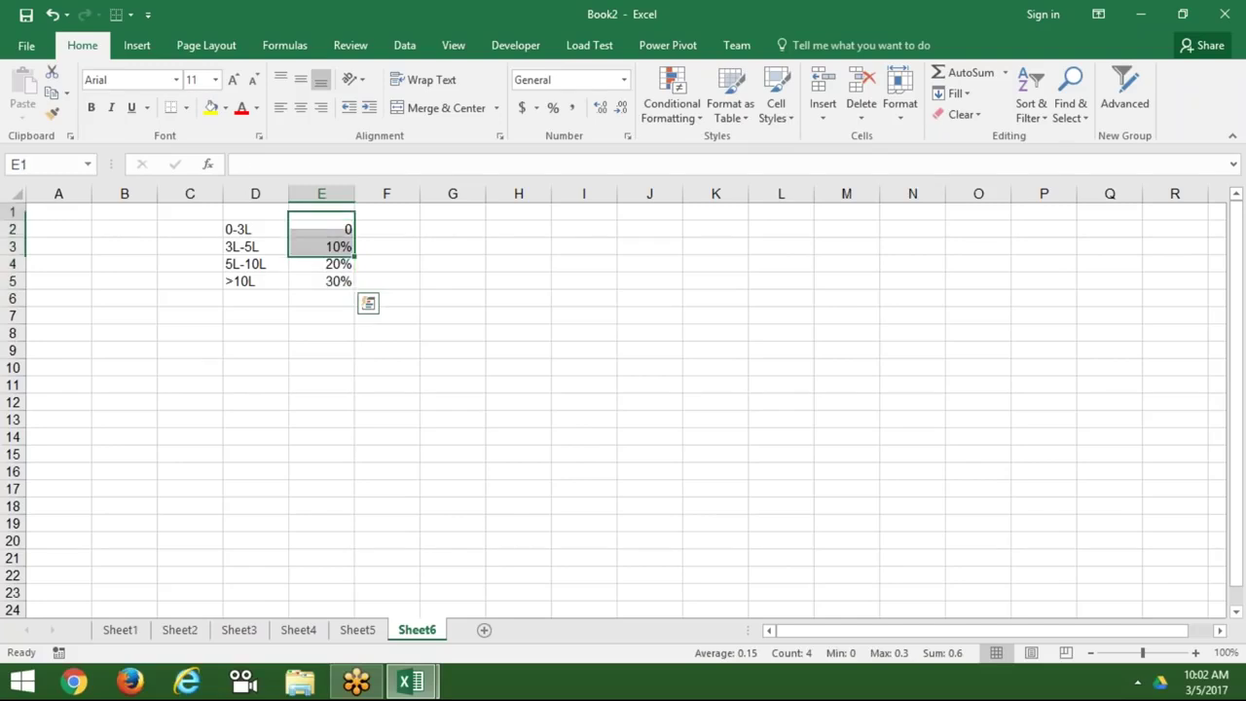
pyautogui.press('Left')
pyautogui.press('Left')
pyautogui.press('Left')
pyautogui.press('Left')
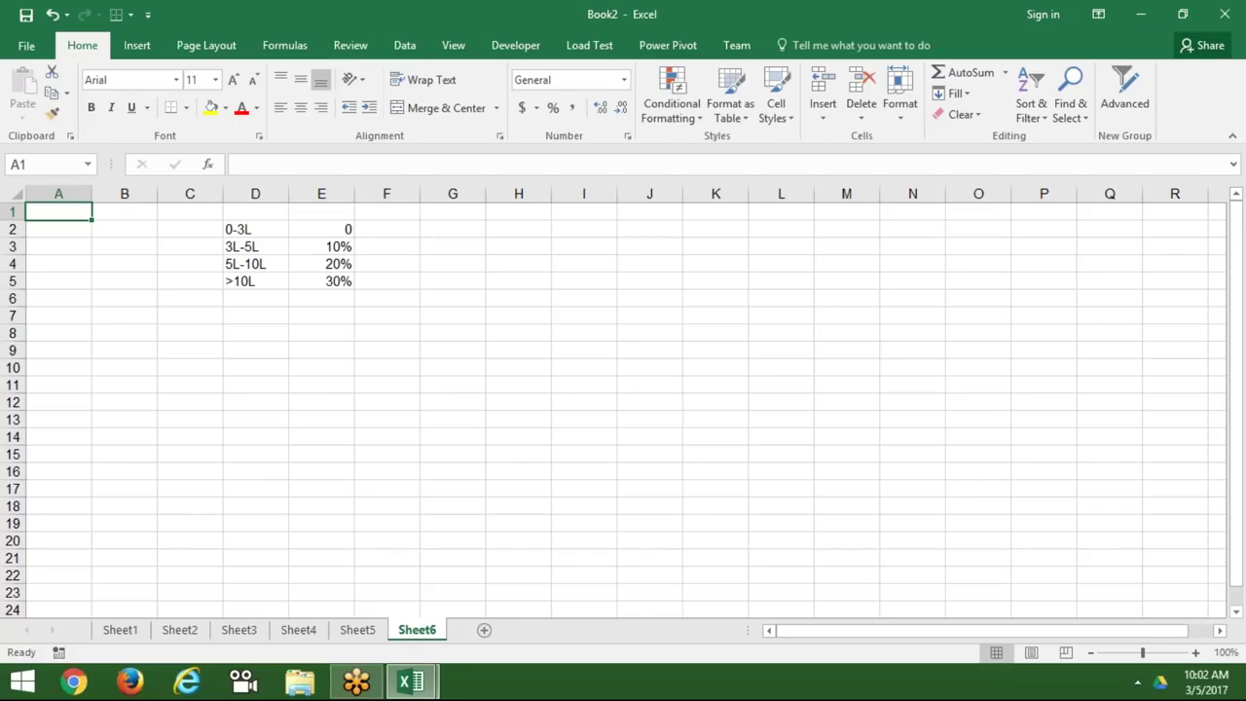
# Enter the TAMt heading in A1 and the amount 350000 in A2
pyautogui.write('TAMt')
pyautogui.press('Return')
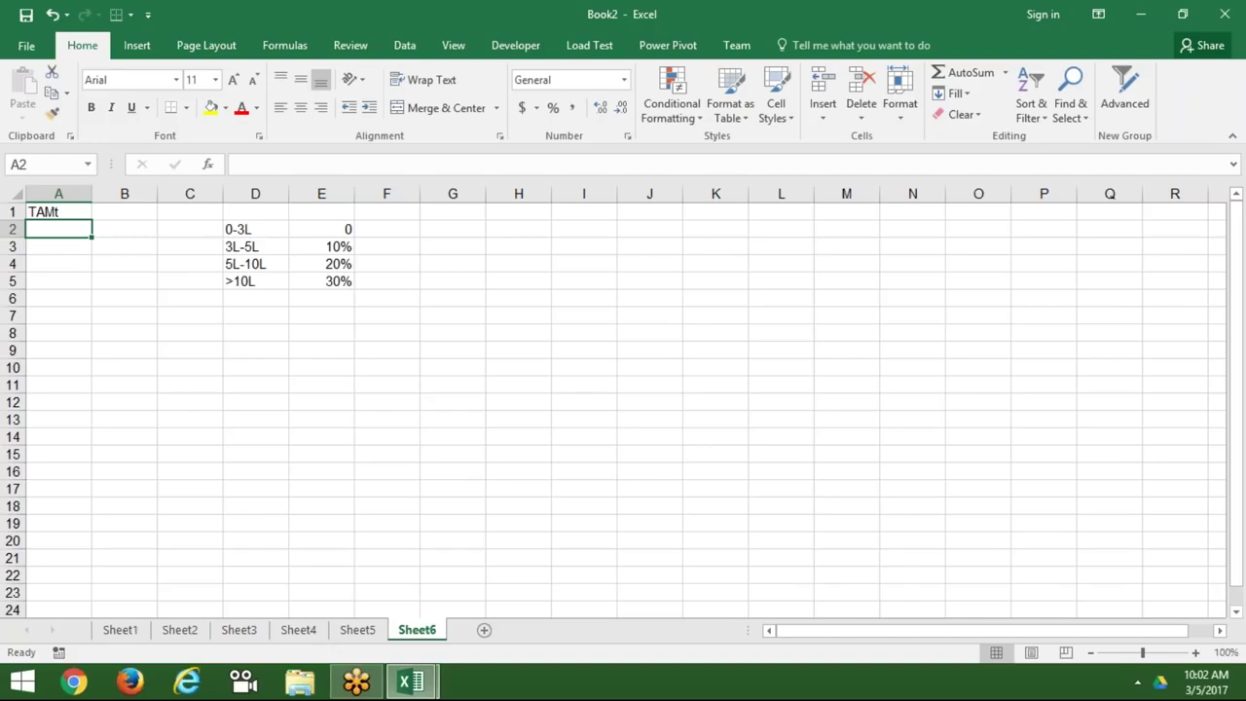
pyautogui.write('3')
pyautogui.write('50000')
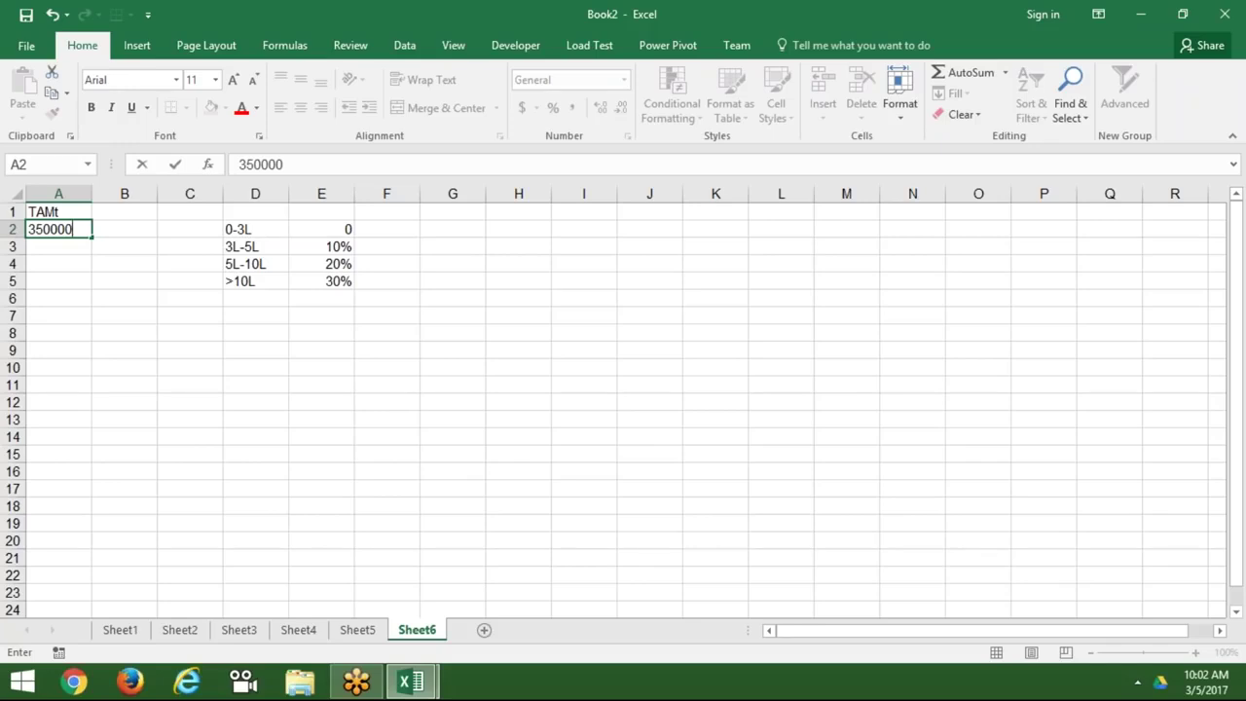
pyautogui.press('Return')
# Enter a B2 formula returning 0 up to 300000 and (A2-300000)*10% up to 500000
pyautogui.click(124, 228)
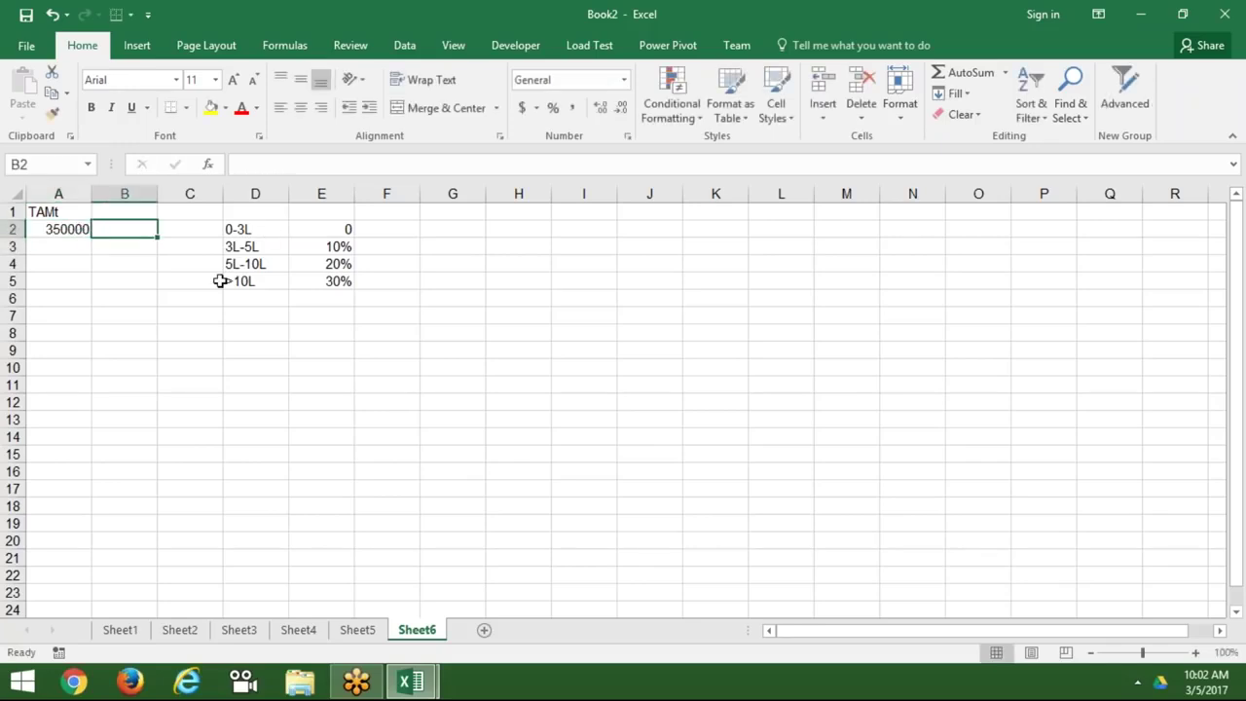
pyautogui.write('=')
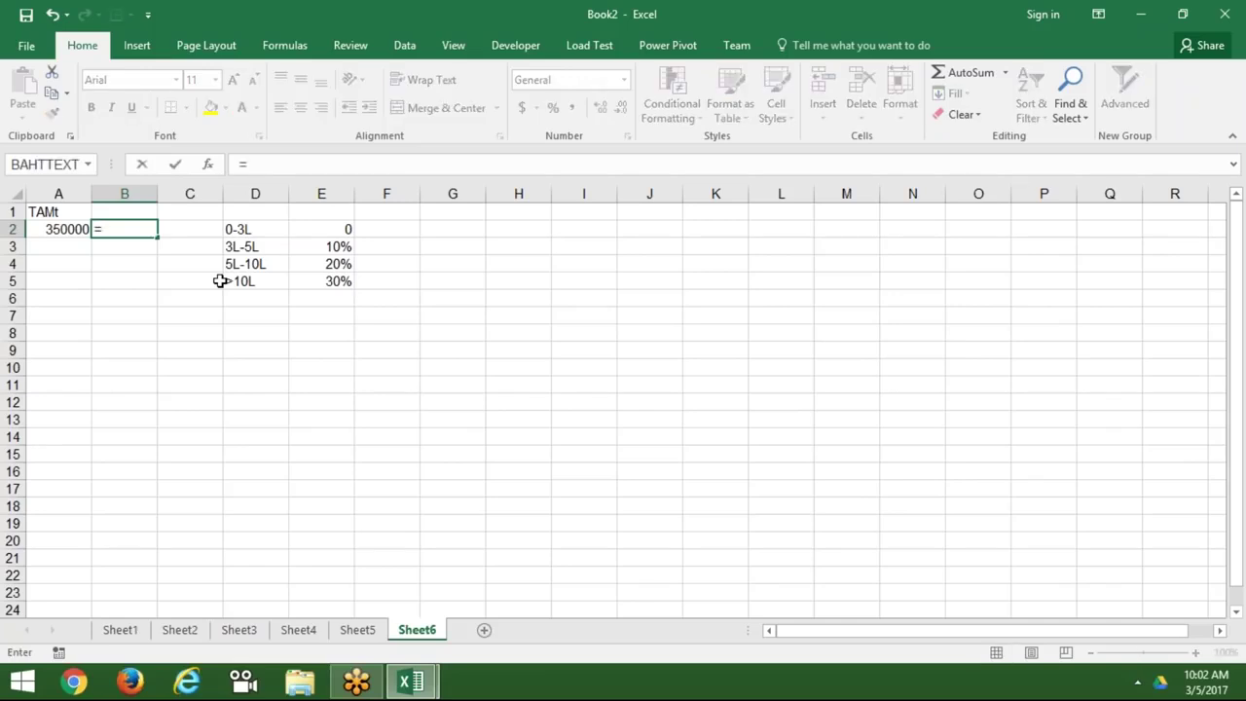
pyautogui.write('if')
pyautogui.press('Tab')
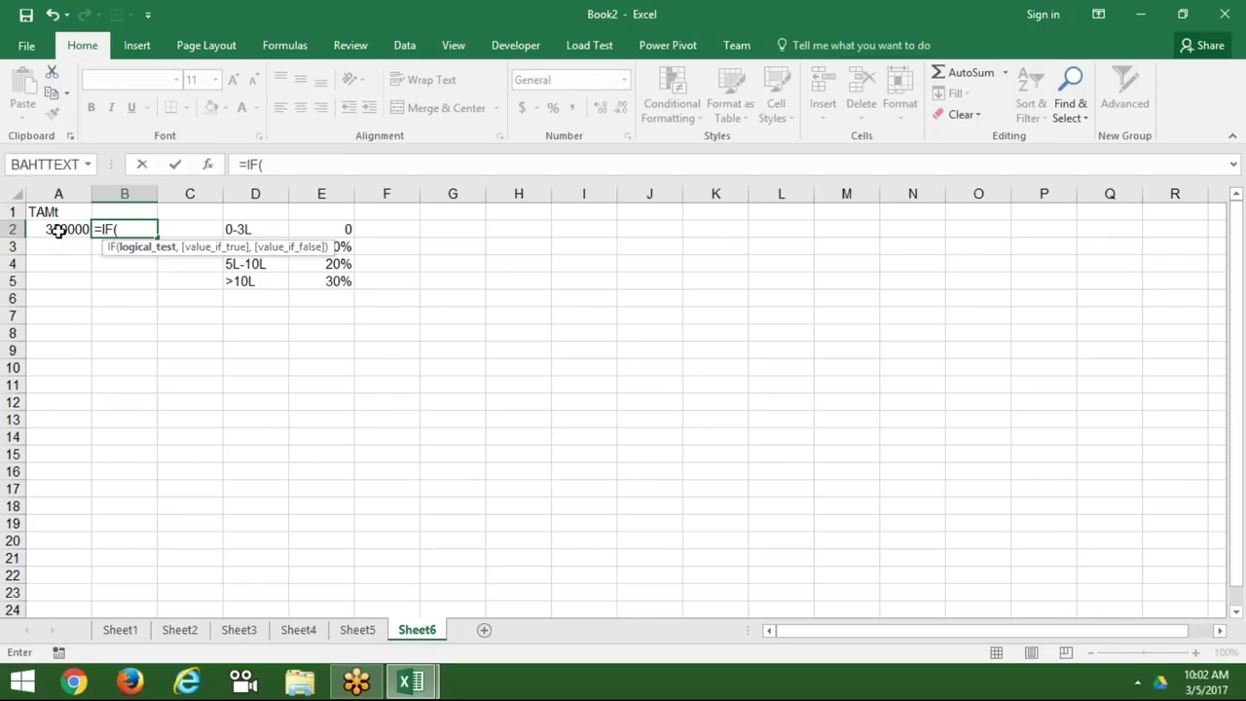
pyautogui.click(58, 230)
pyautogui.write('<')
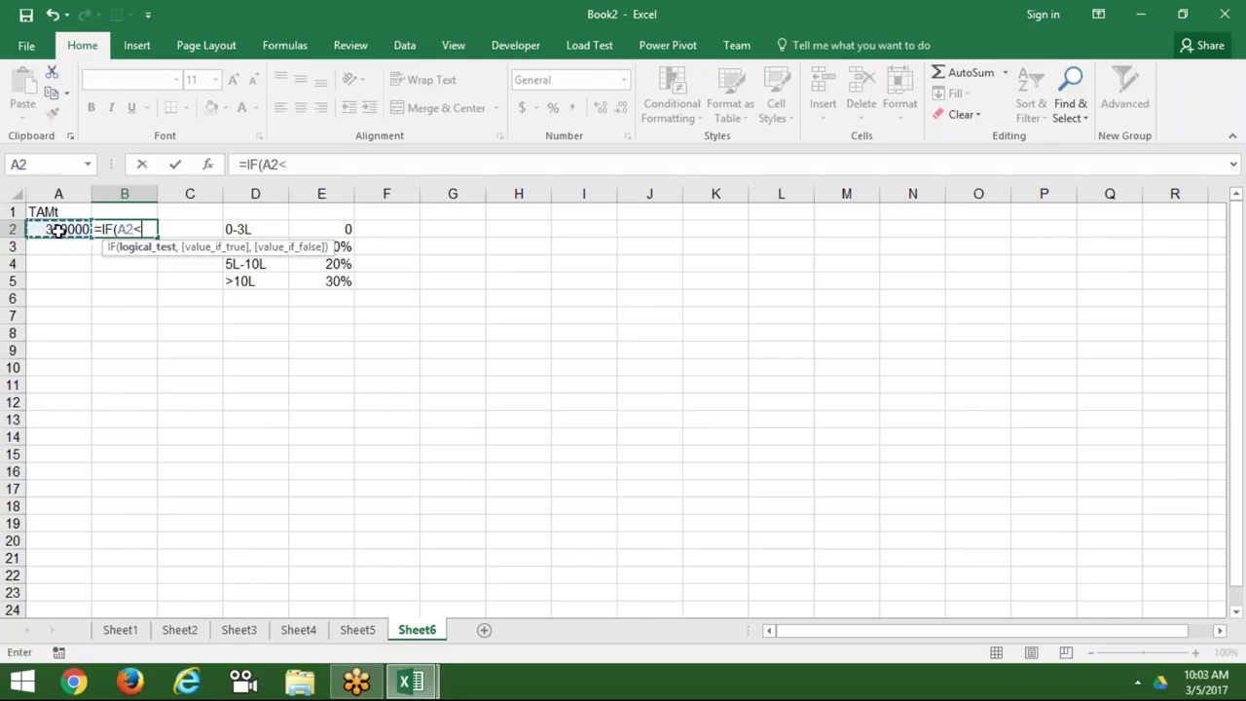
pyautogui.write('=')
pyautogui.write('30000')
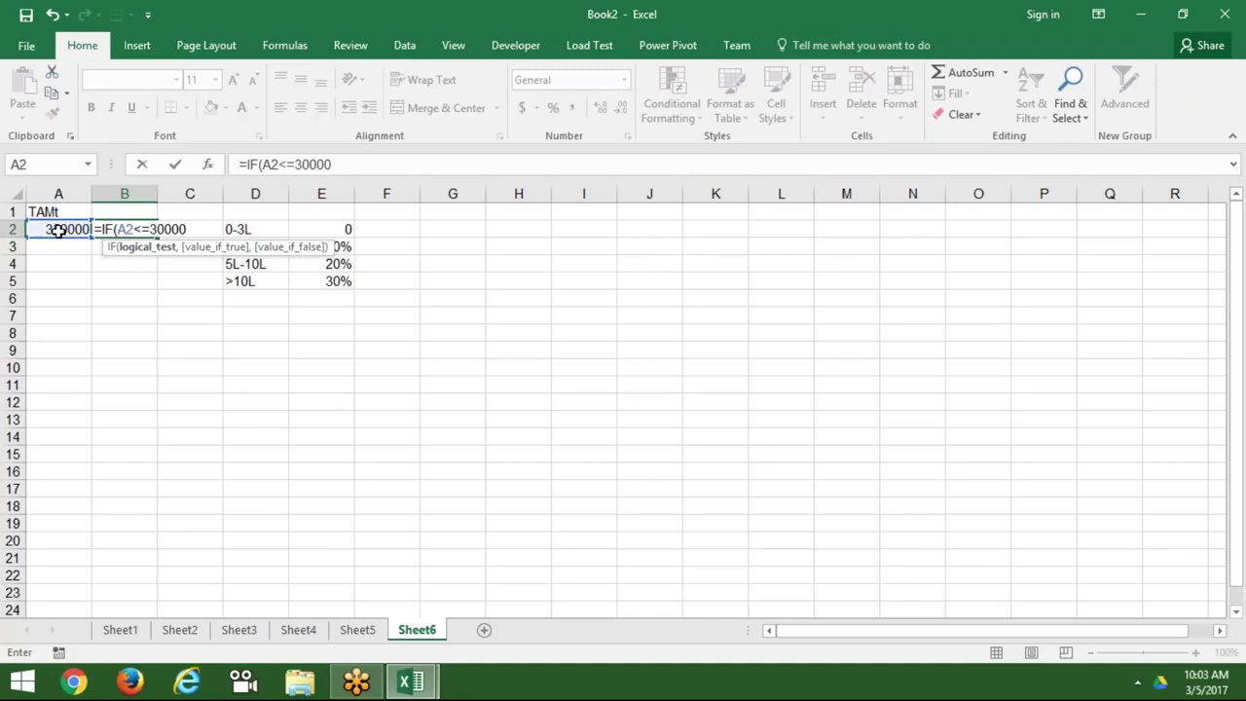
pyautogui.write('0,0,')
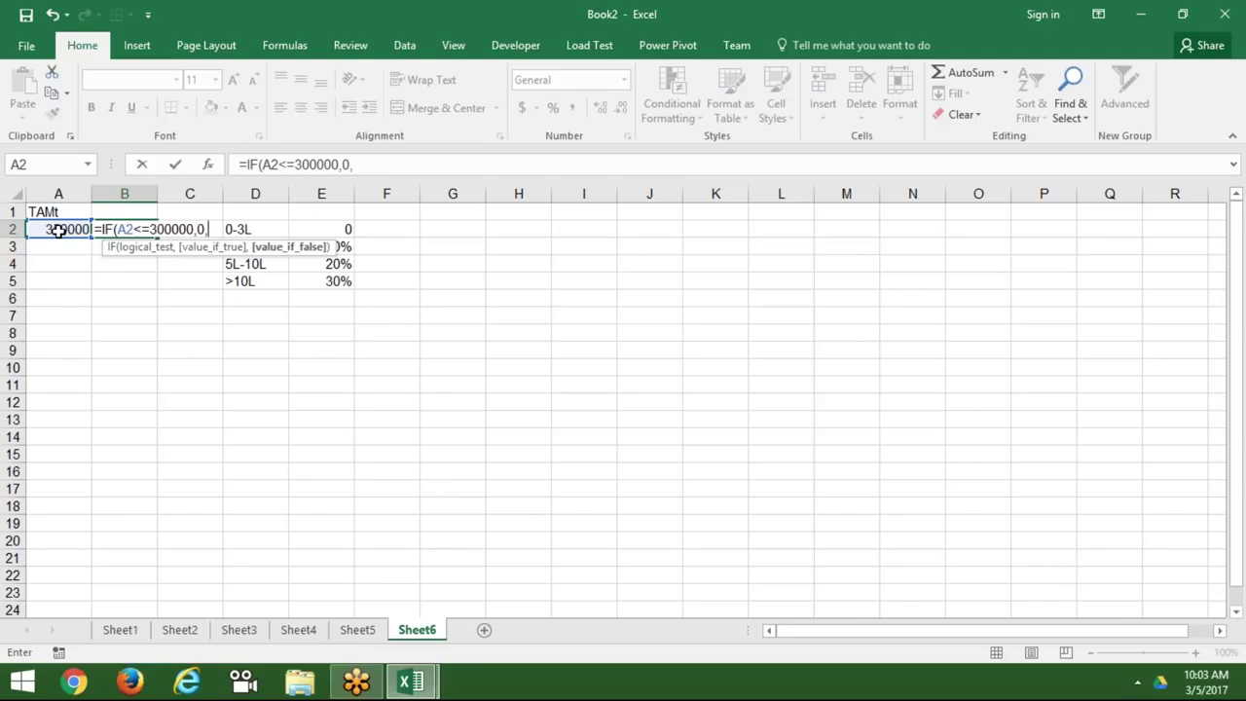
pyautogui.write('IF(')
pyautogui.click(58, 230)
pyautogui.write('<=')
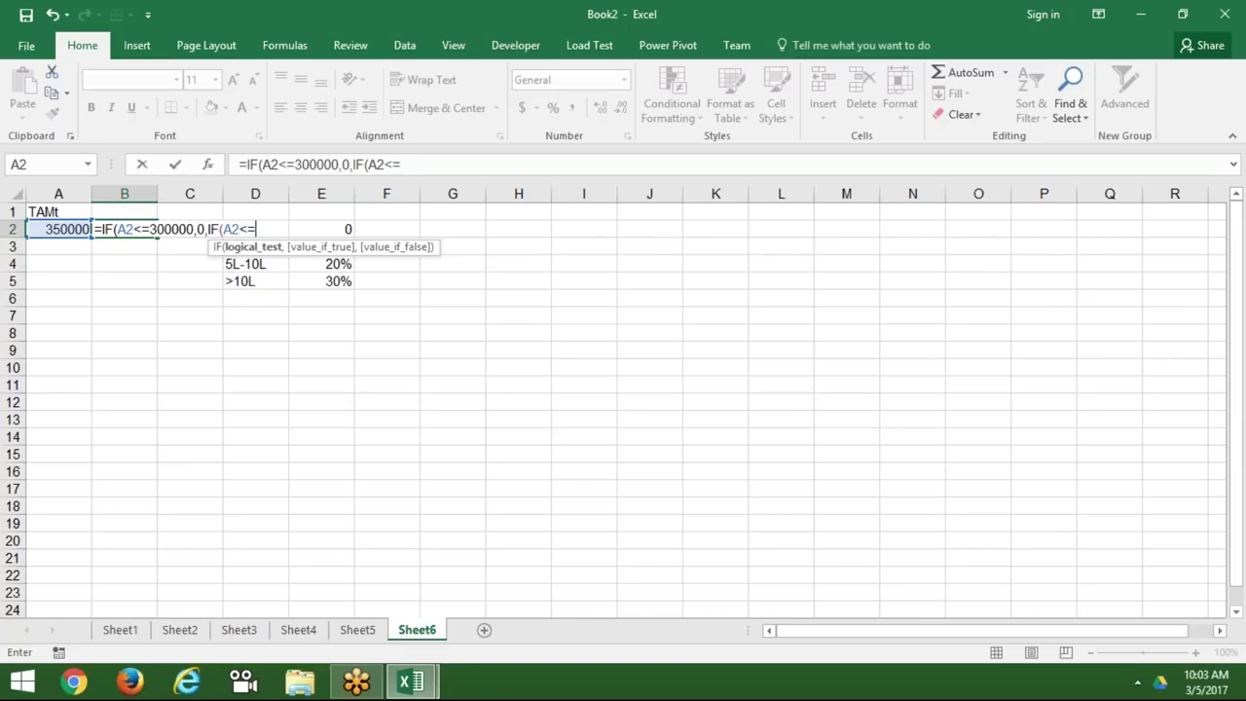
pyautogui.write('5')
pyautogui.write('00000')
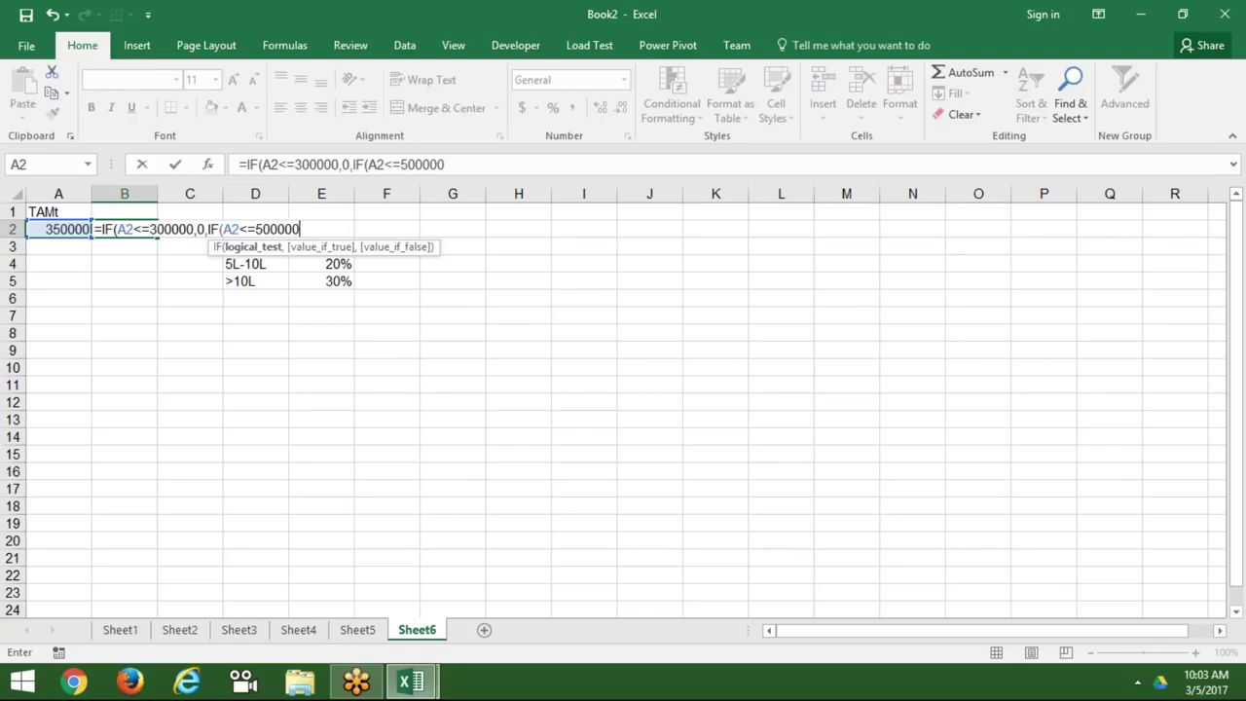
pyautogui.write(',')
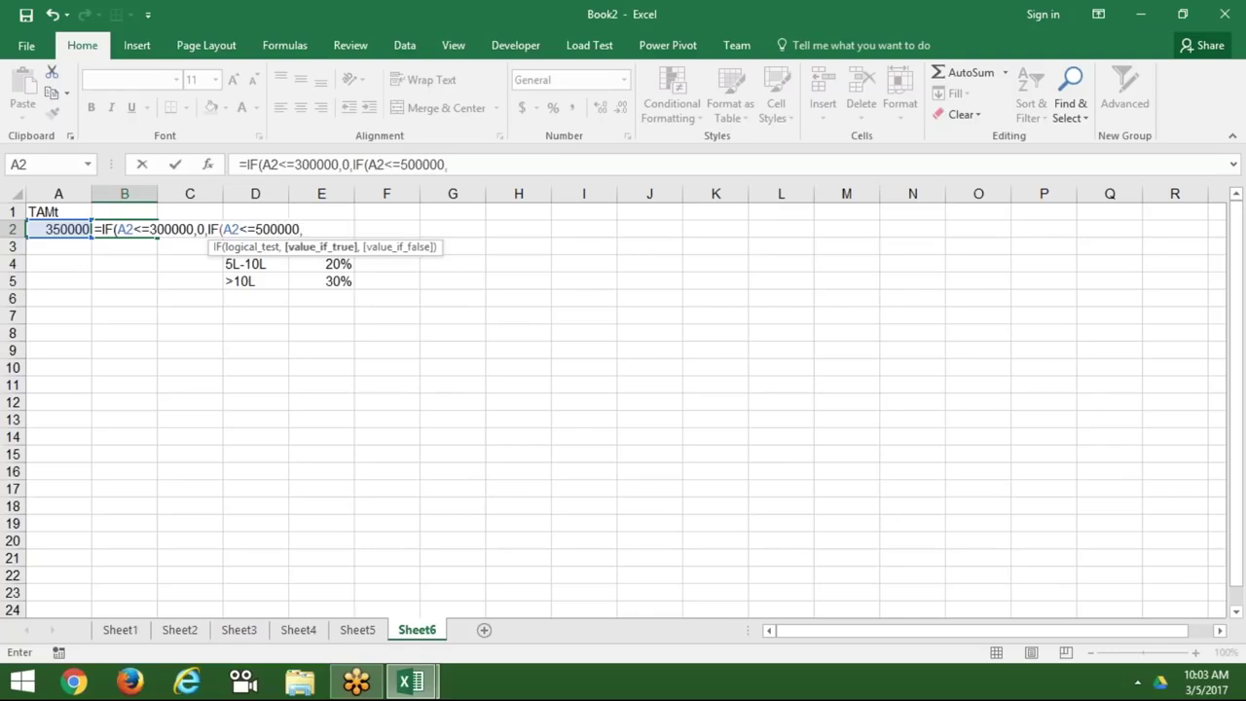
pyautogui.press('Left')
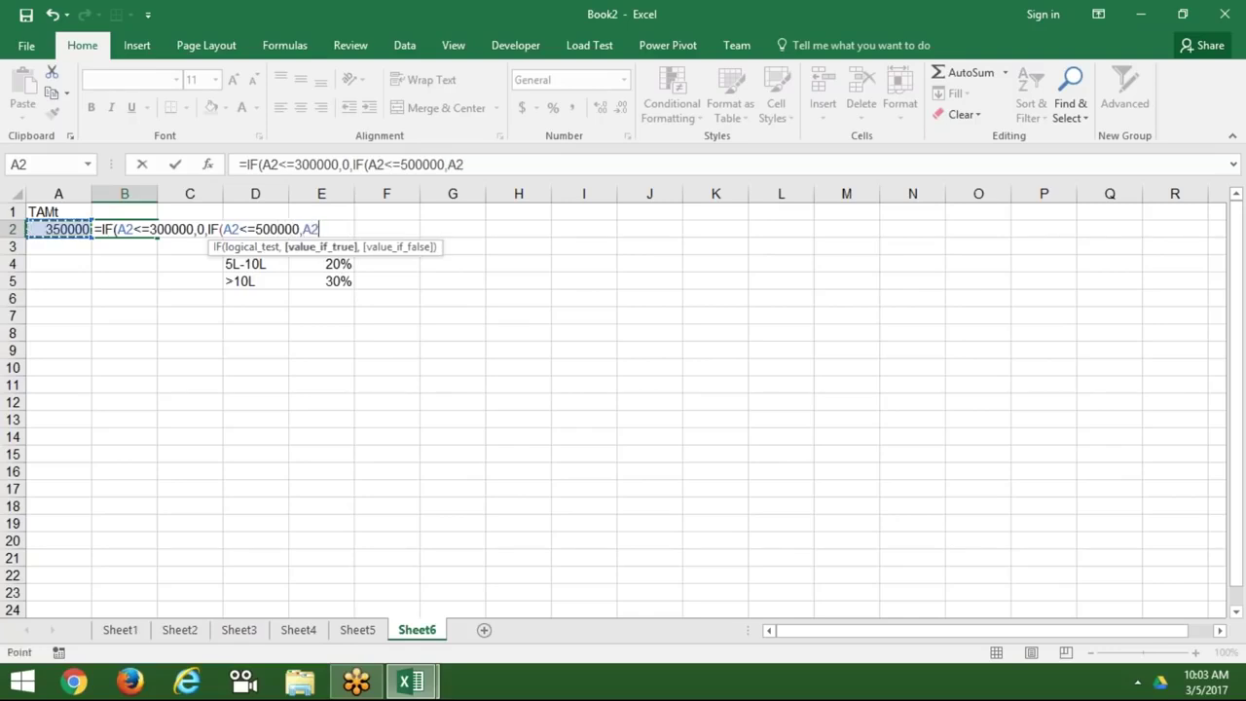
pyautogui.write('-')
pyautogui.write('300000')
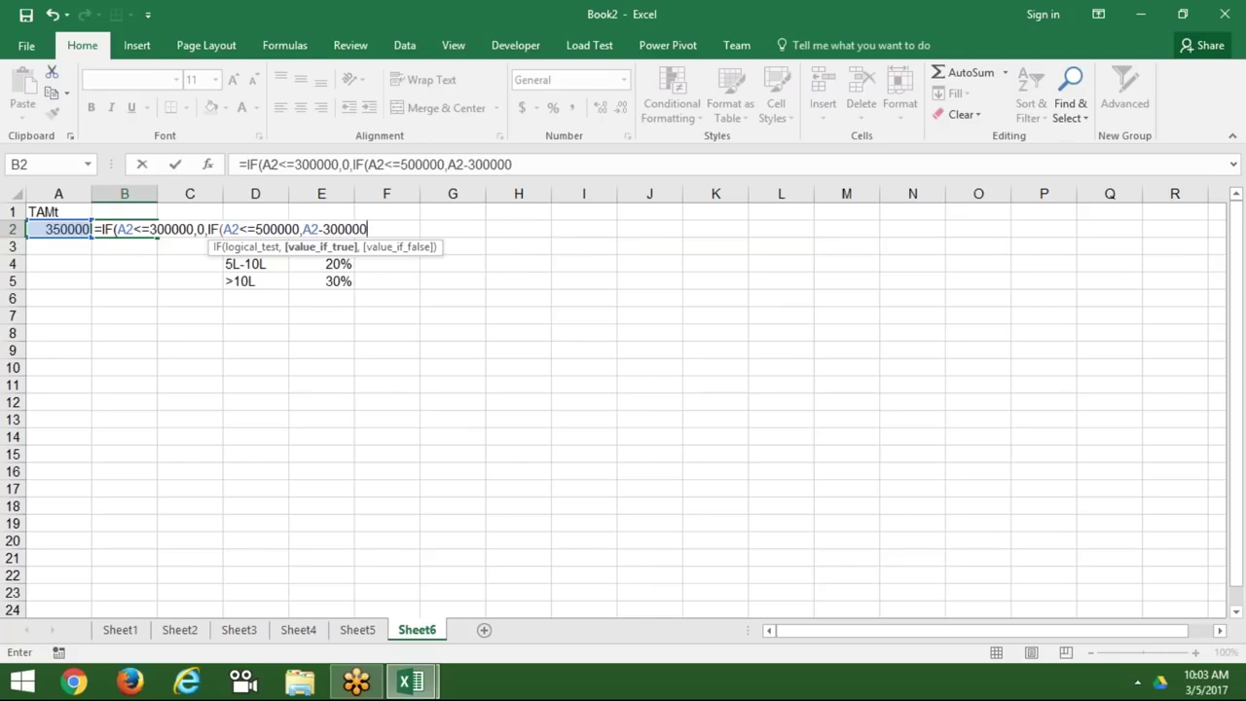
pyautogui.write('*10')
pyautogui.write('%')
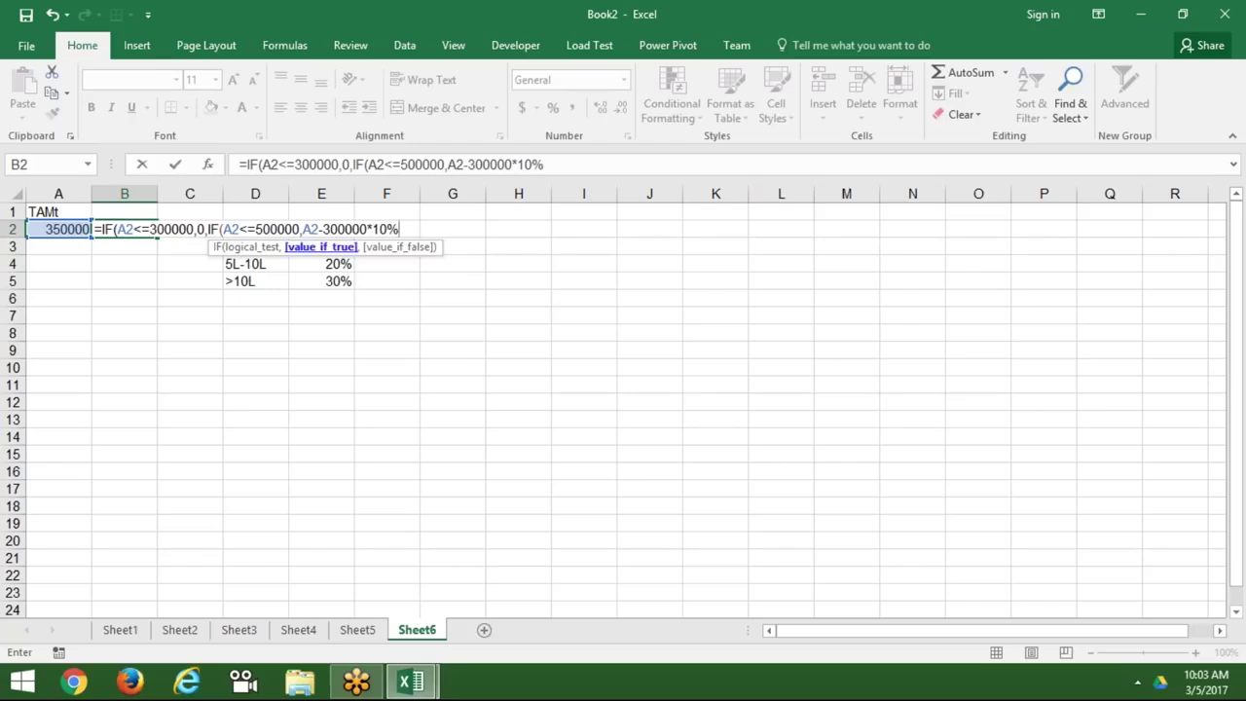
pyautogui.click(303, 230)
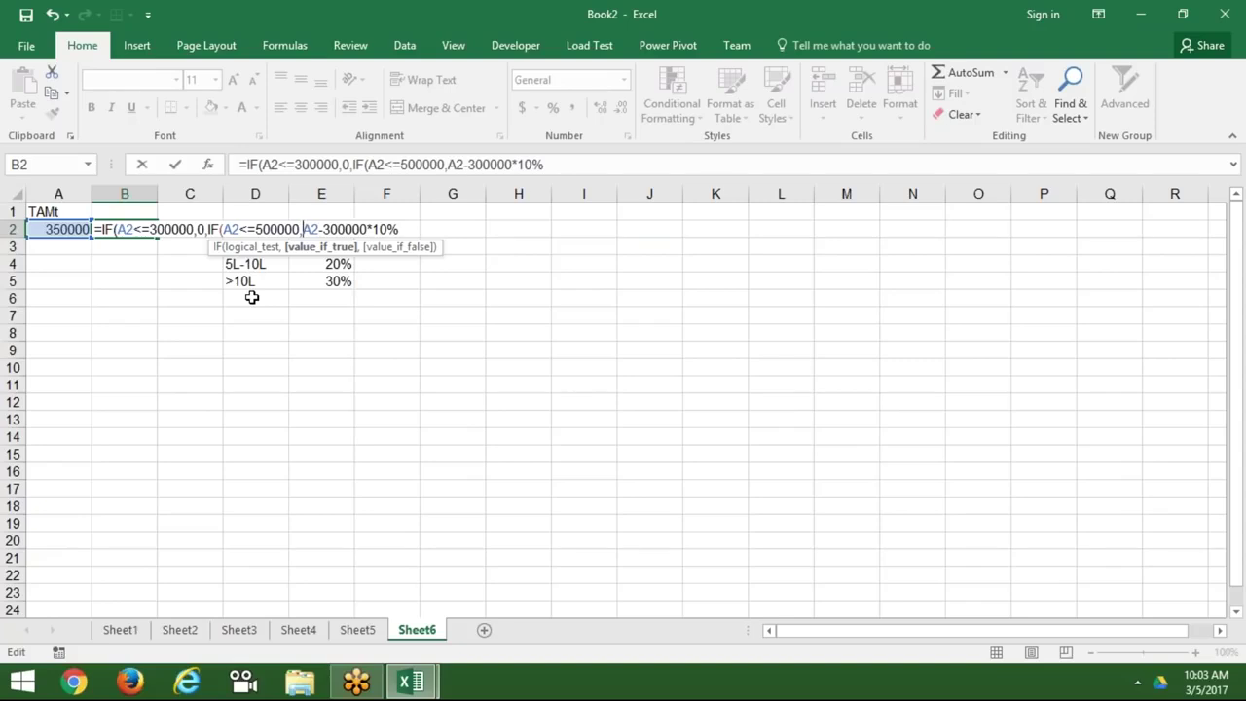
pyautogui.write('(')
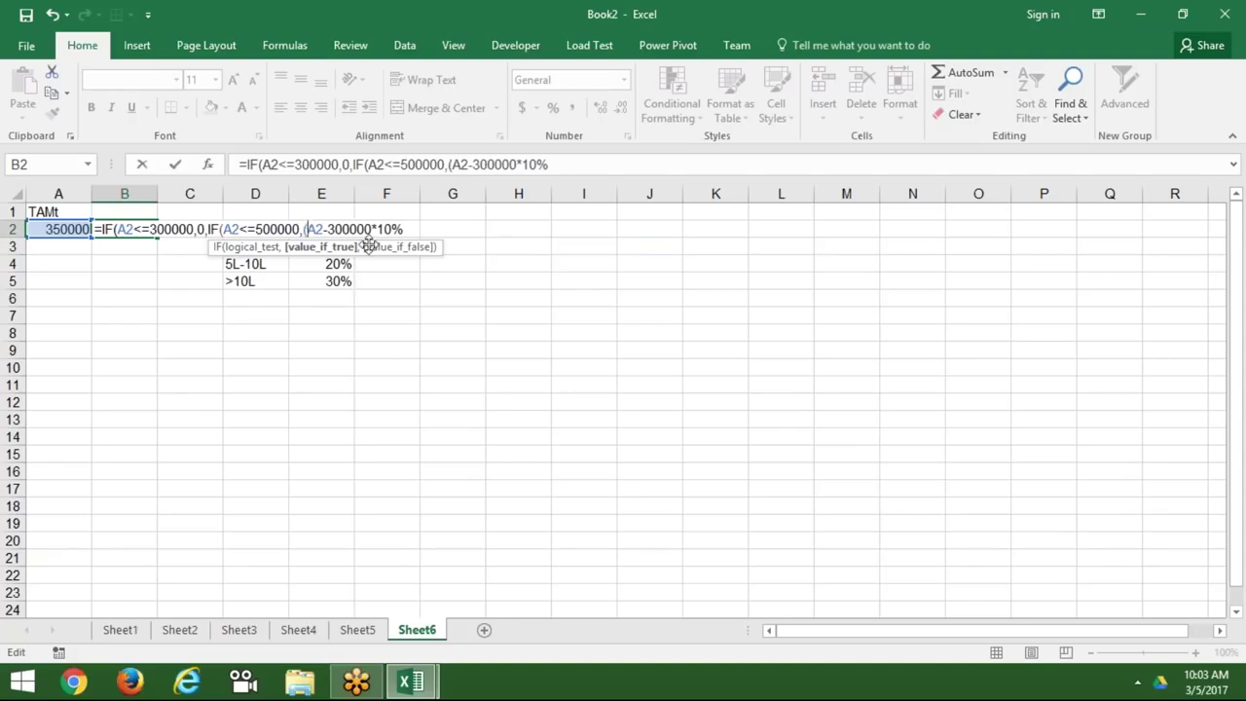
pyautogui.click(373, 230)
pyautogui.write(')')
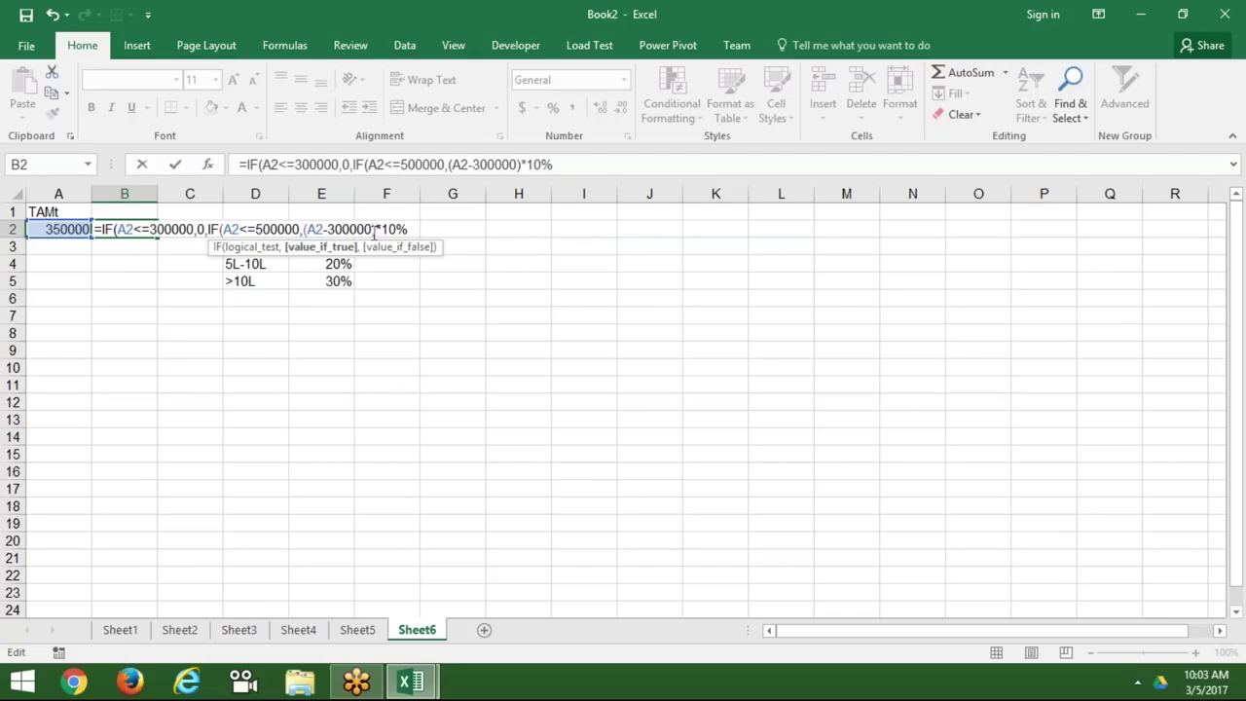
pyautogui.press('Return')
pyautogui.press('Return')
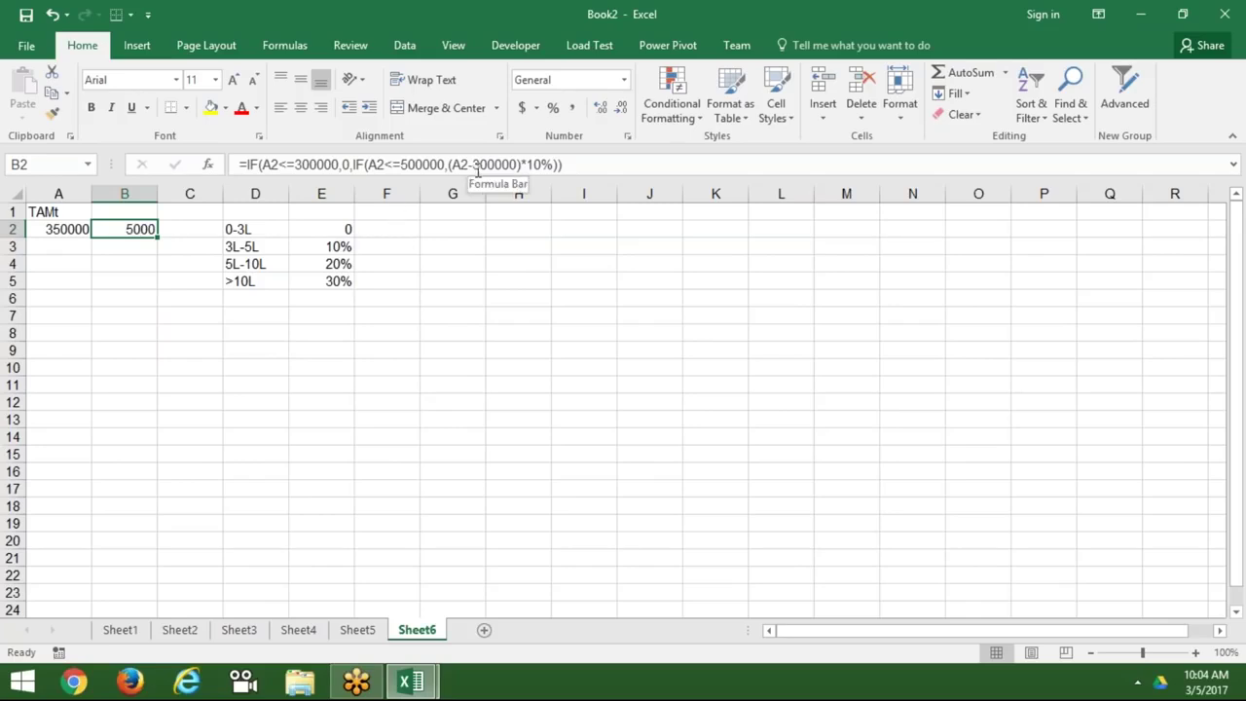
# Append the 20% slab IF(A2<=1000000,50000+(A2-500000)*20%, and begin the A2>1000000 condition
pyautogui.click(578, 166)
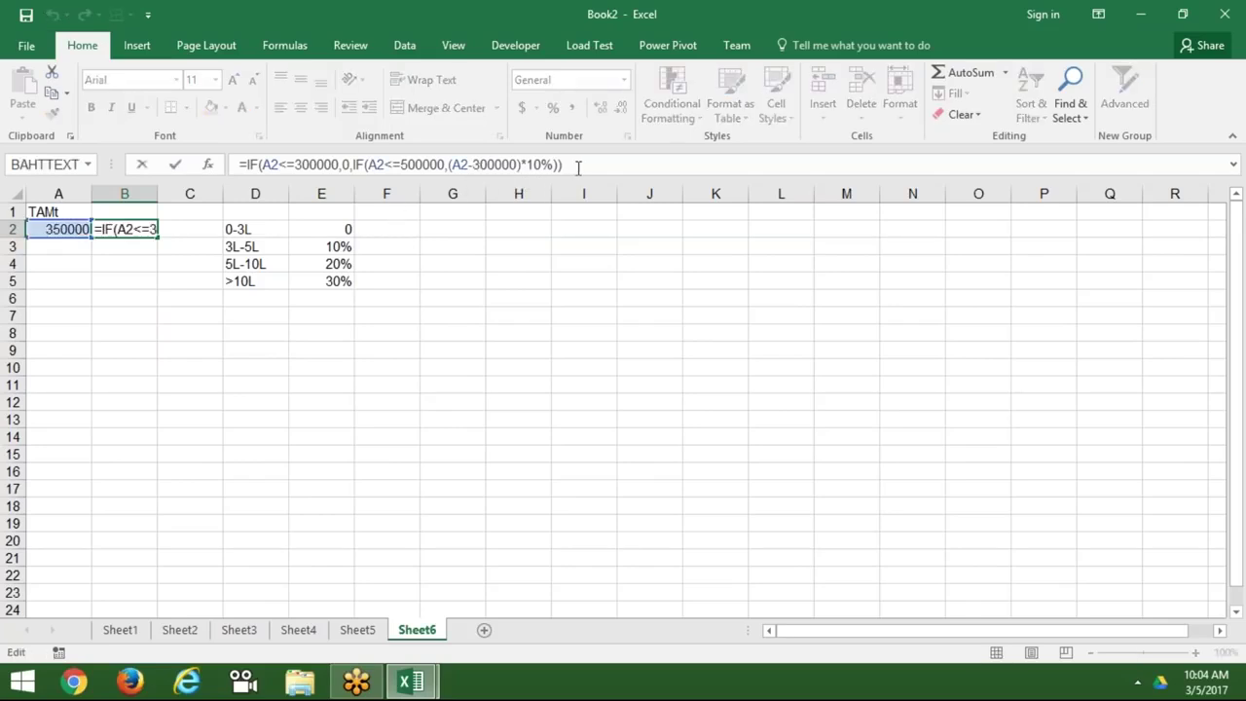
pyautogui.press('BackSpace')
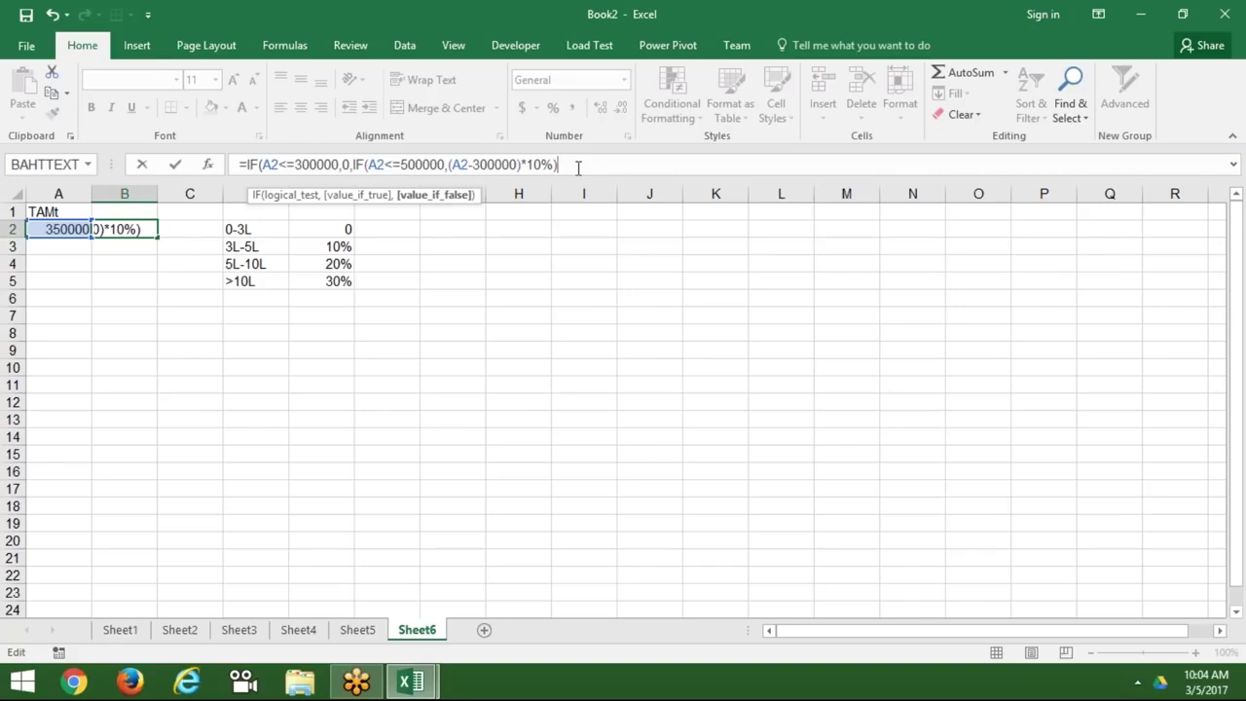
pyautogui.write(',if')
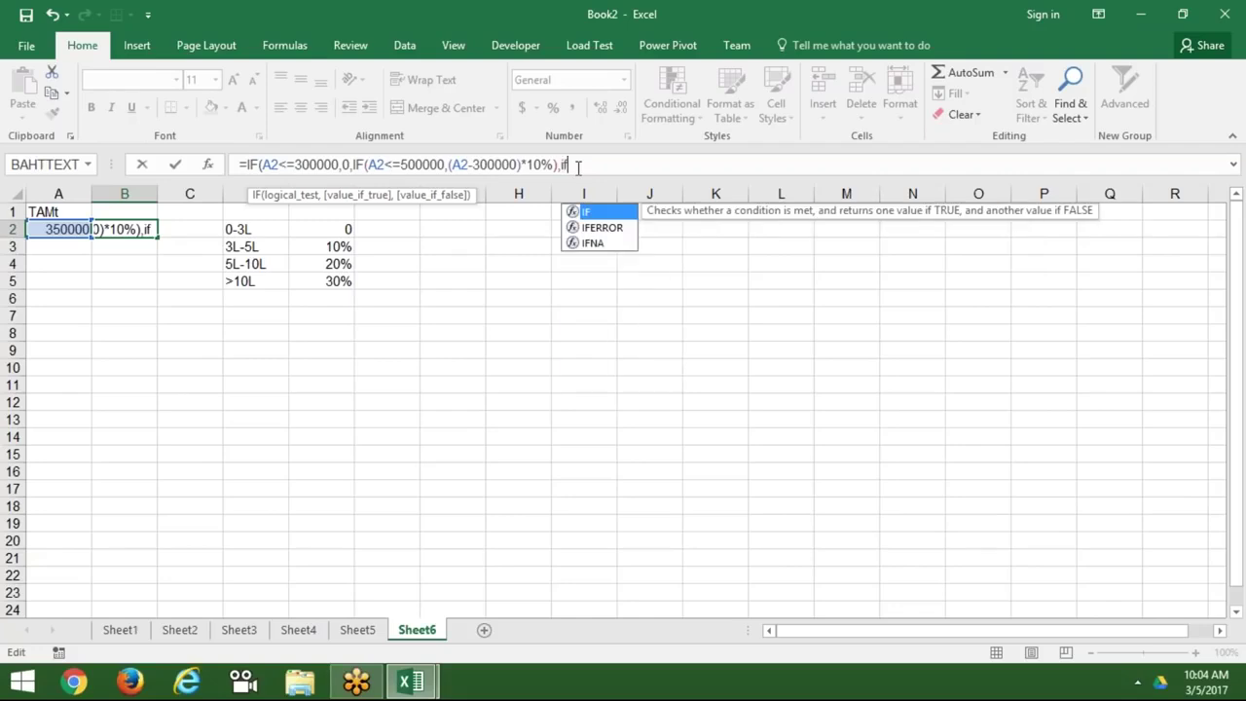
pyautogui.press('Tab')
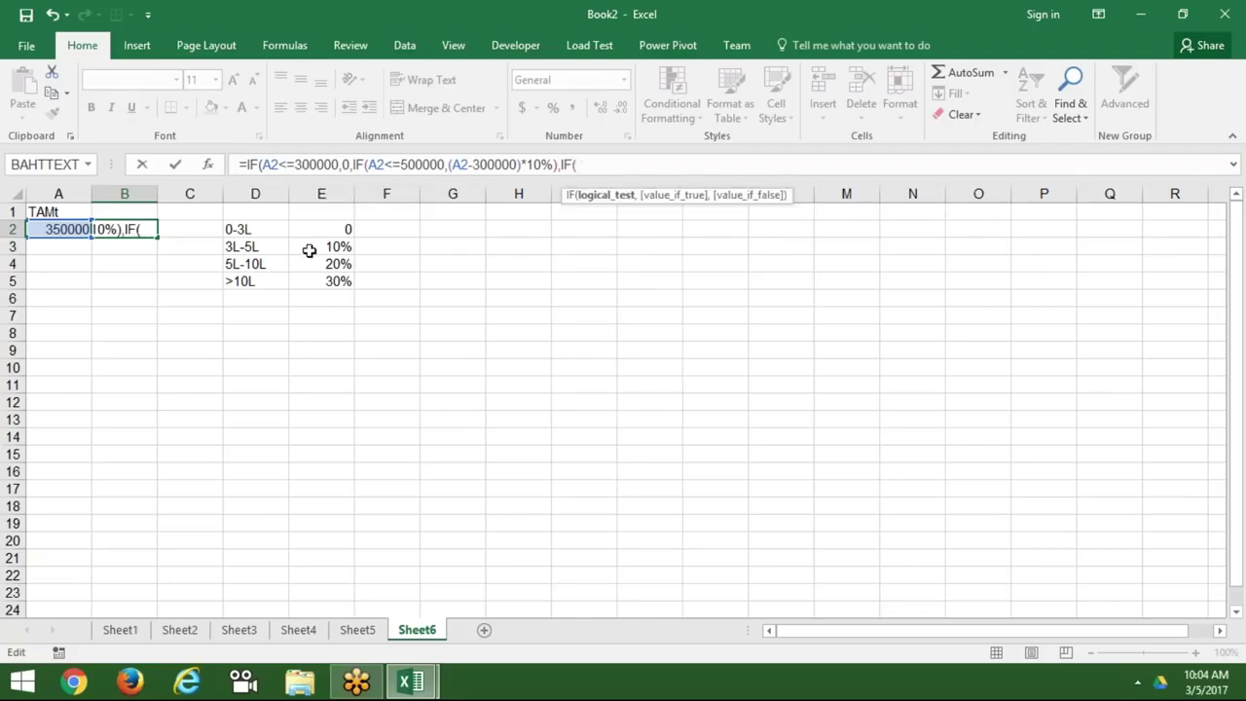
pyautogui.click(57, 229)
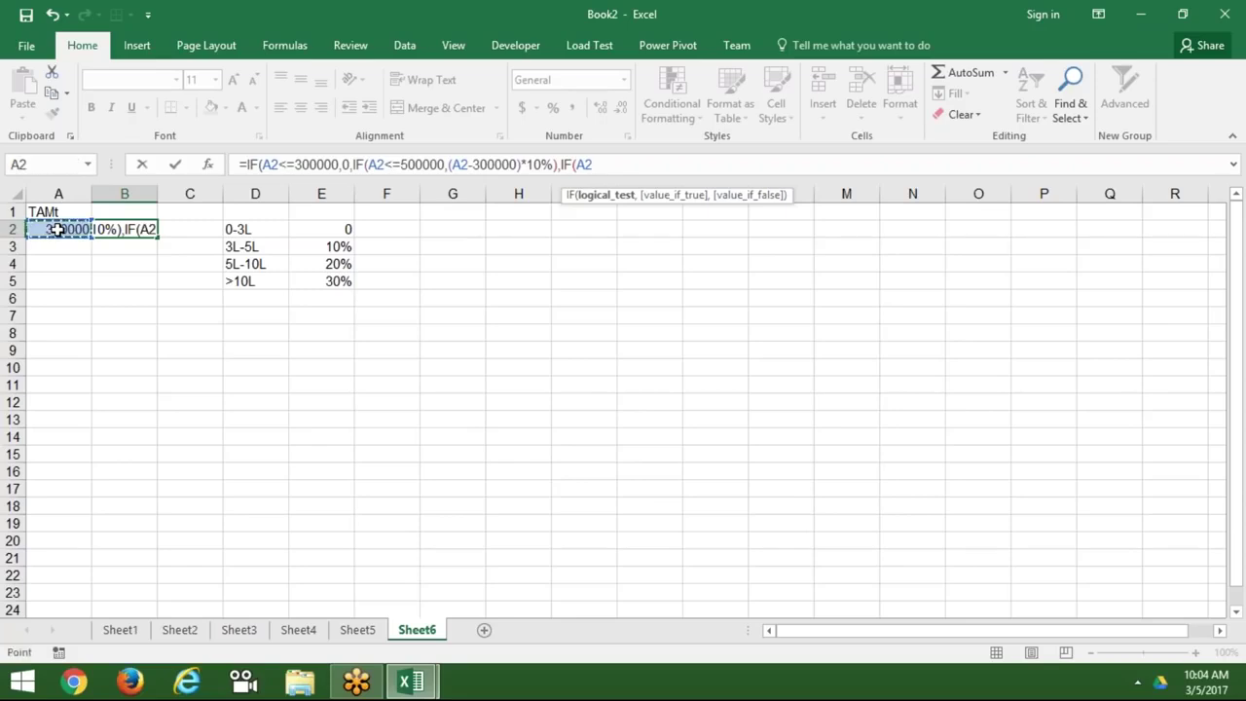
pyautogui.write('<=')
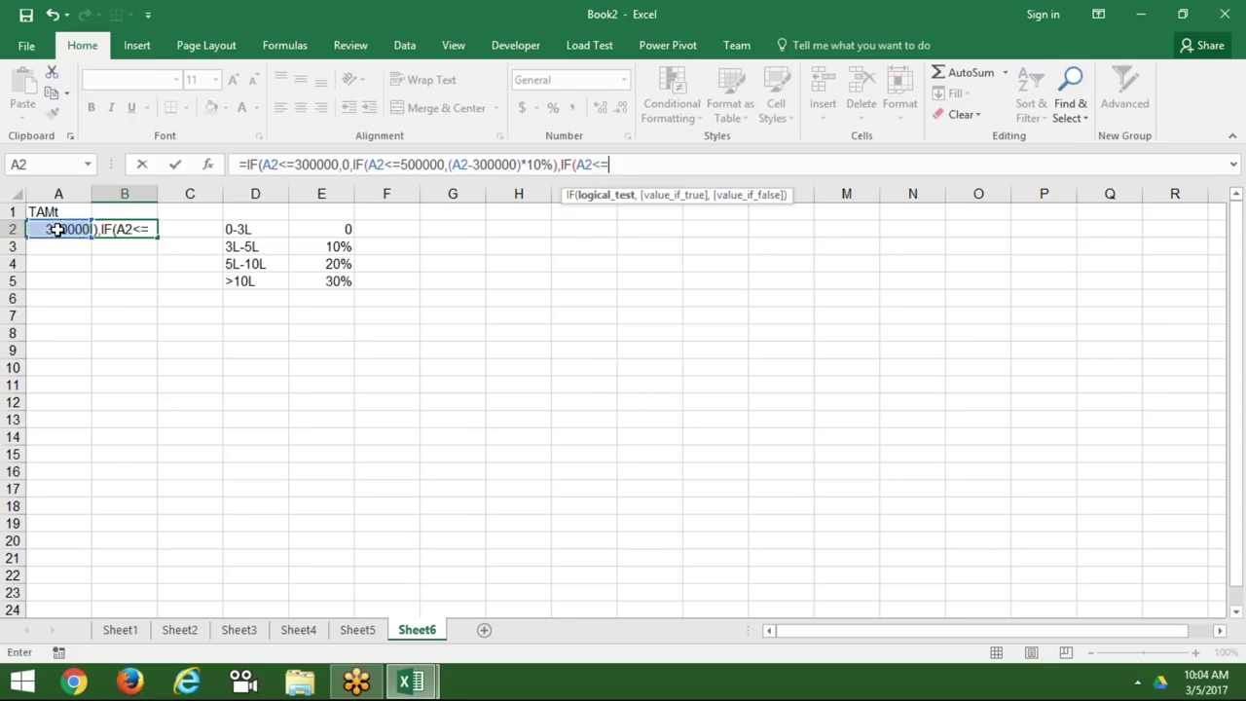
pyautogui.write('1')
pyautogui.write('00000')
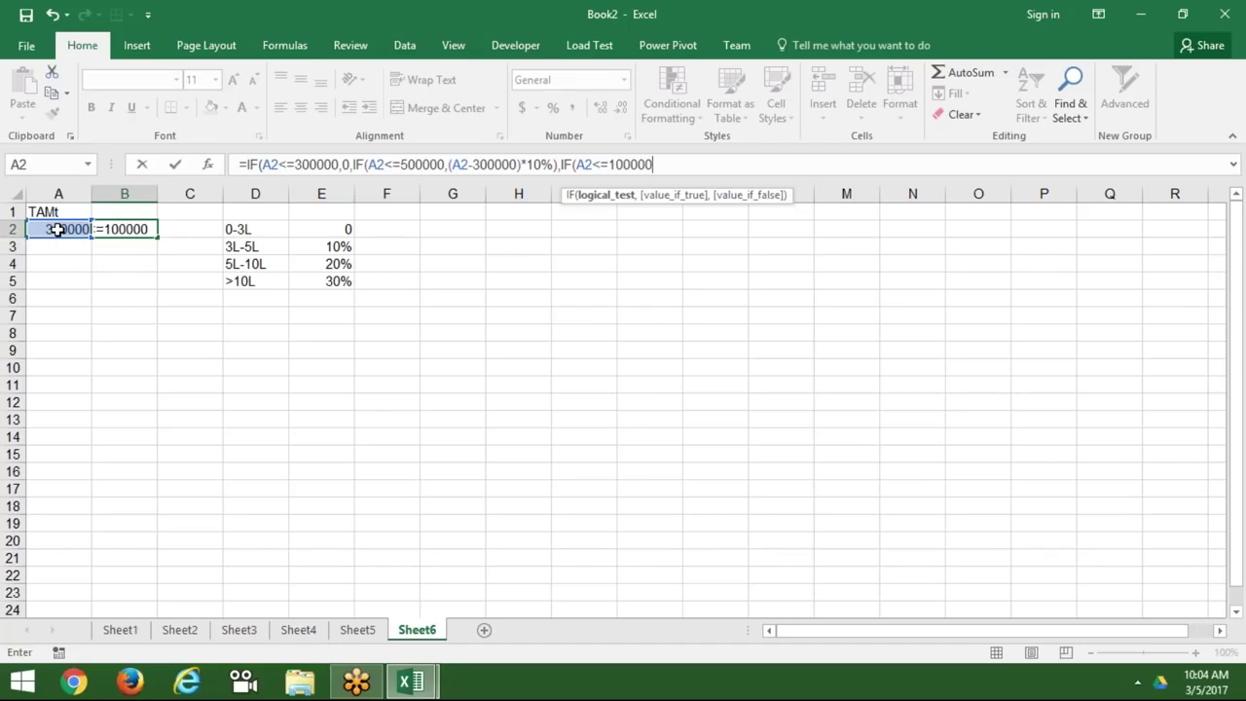
pyautogui.write('0')
pyautogui.write(',')
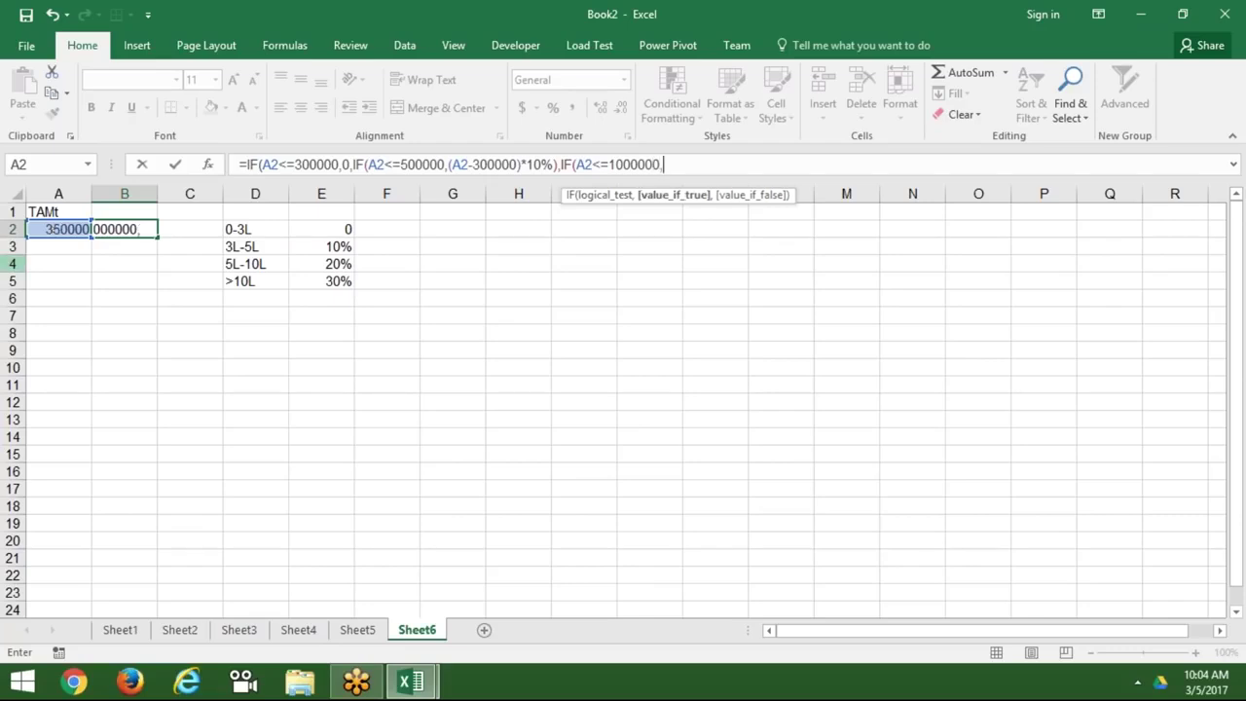
pyautogui.press('Left')
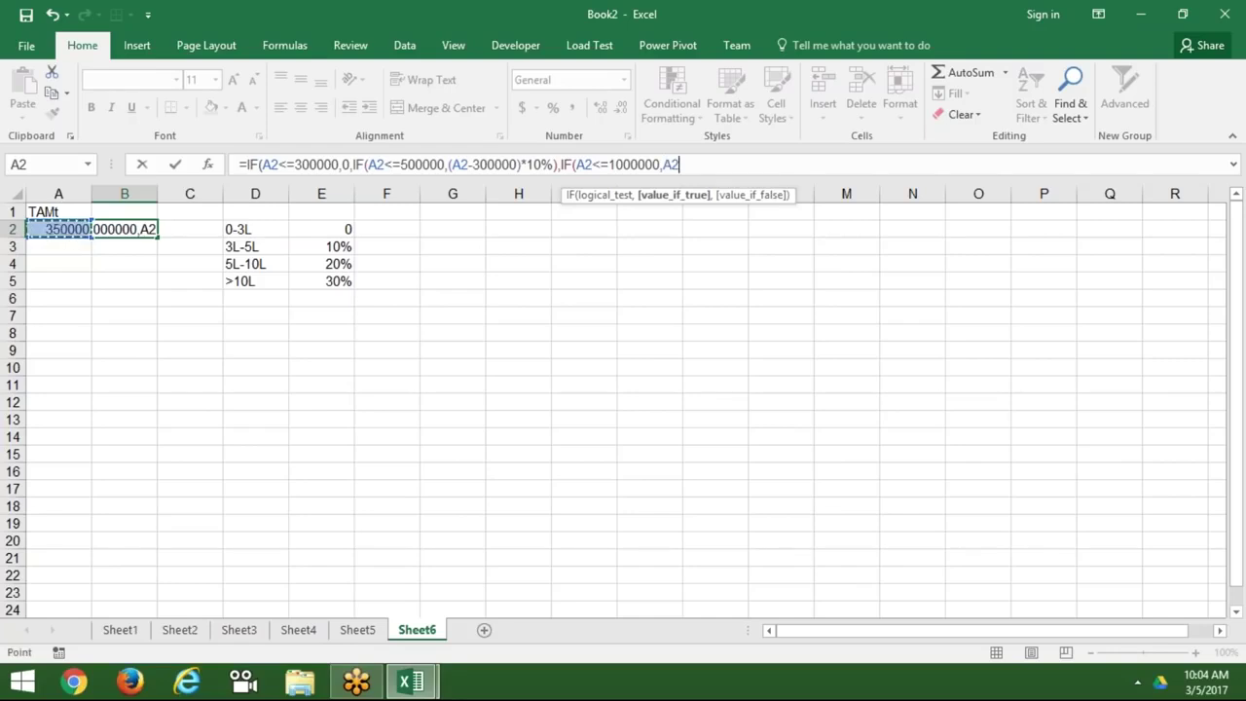
pyautogui.press('BackSpace')
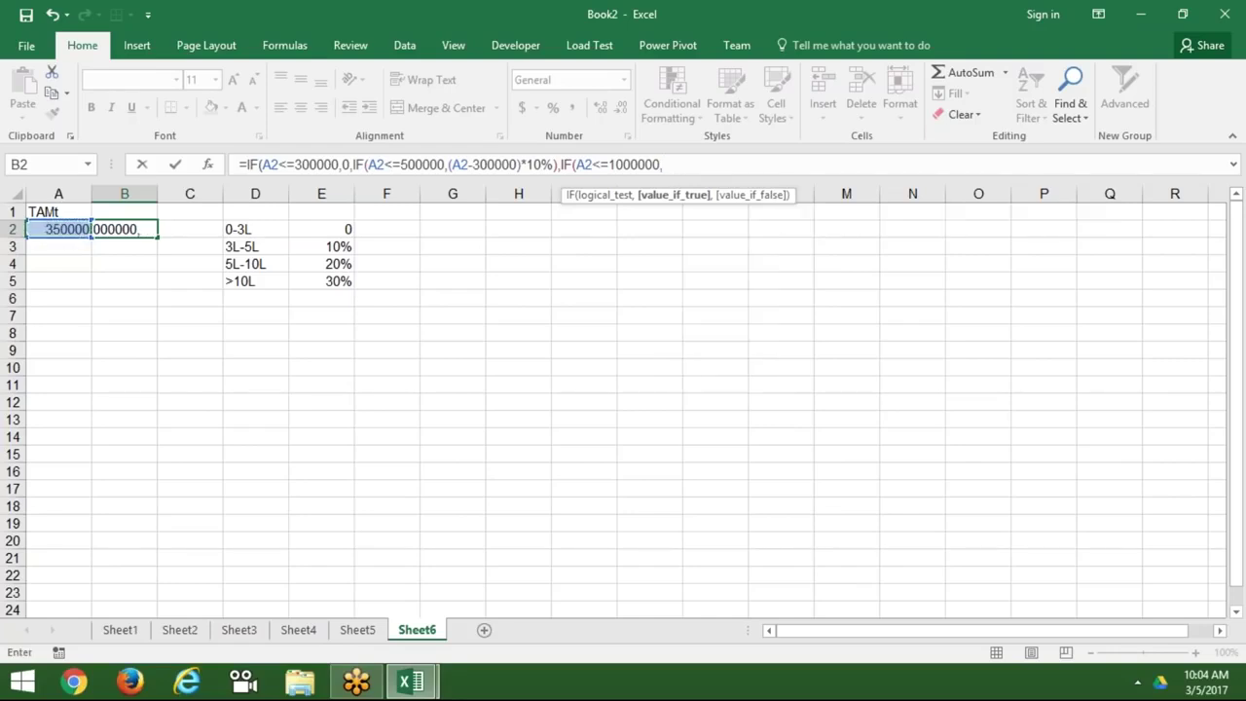
pyautogui.write('5')
pyautogui.write('0')
pyautogui.write('000+')
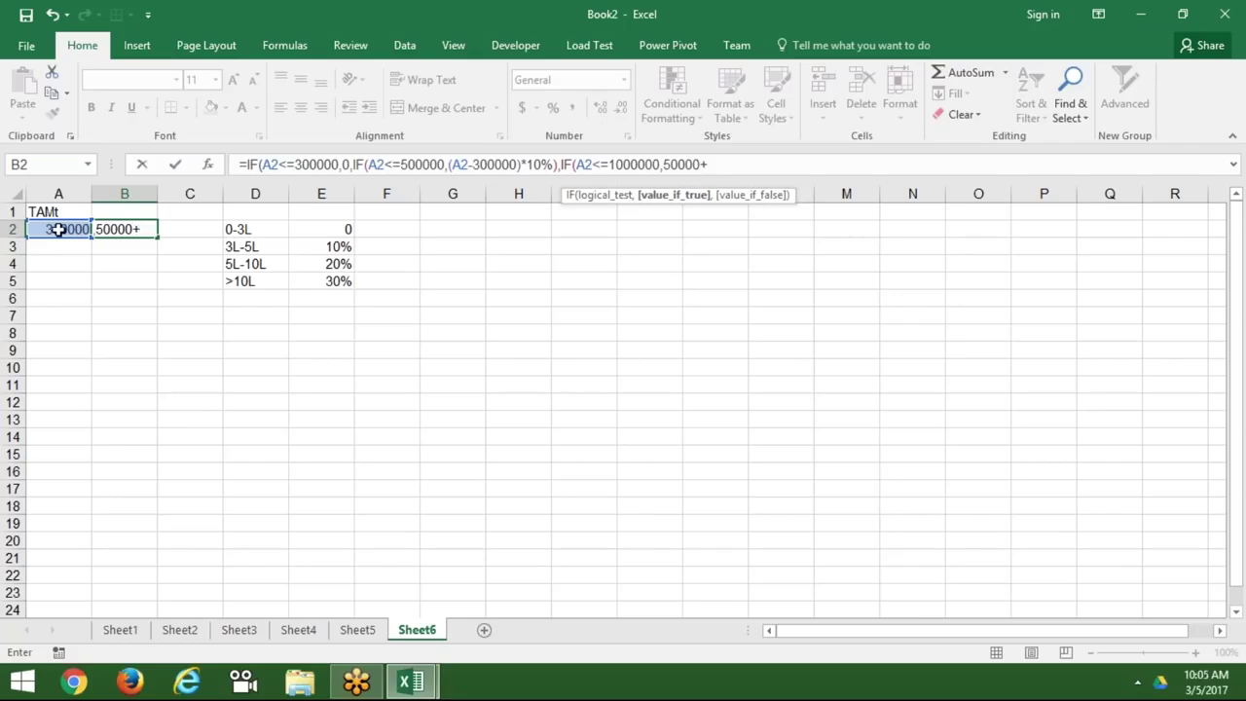
pyautogui.write('(')
pyautogui.click(60, 229)
pyautogui.write('-')
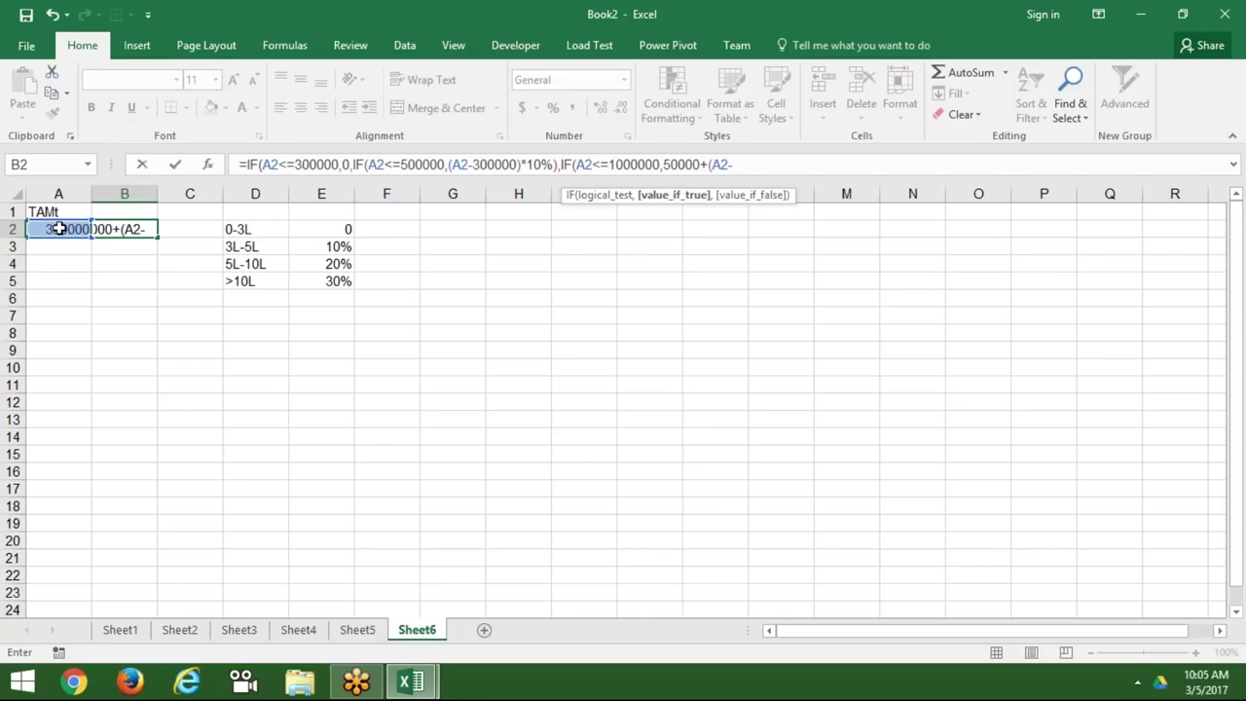
pyautogui.write('500000')
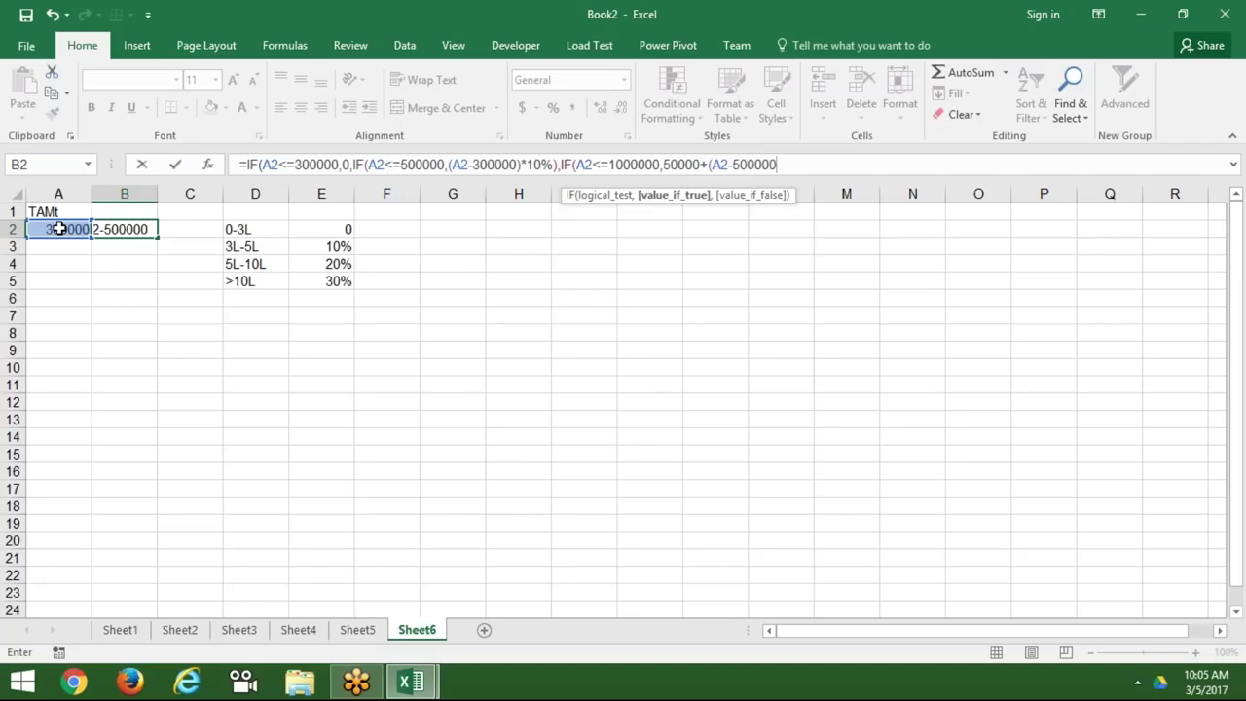
pyautogui.write(')*')
pyautogui.write('20')
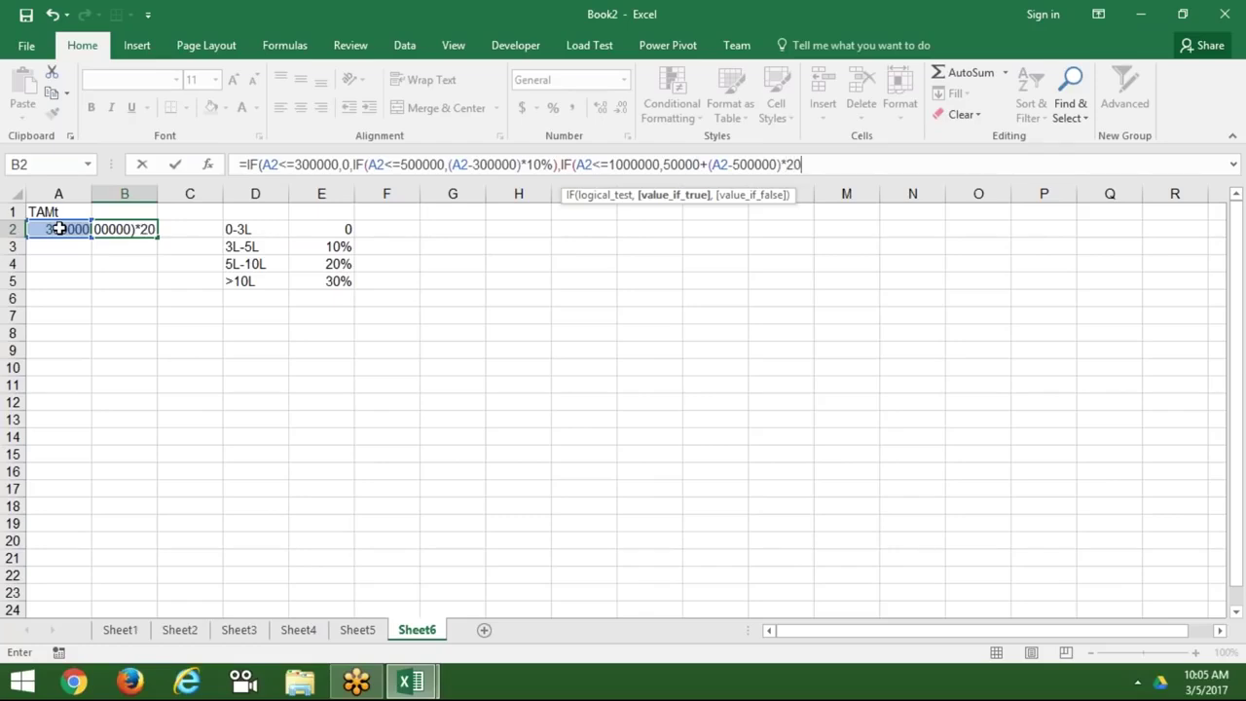
pyautogui.write('%')
pyautogui.write(',')
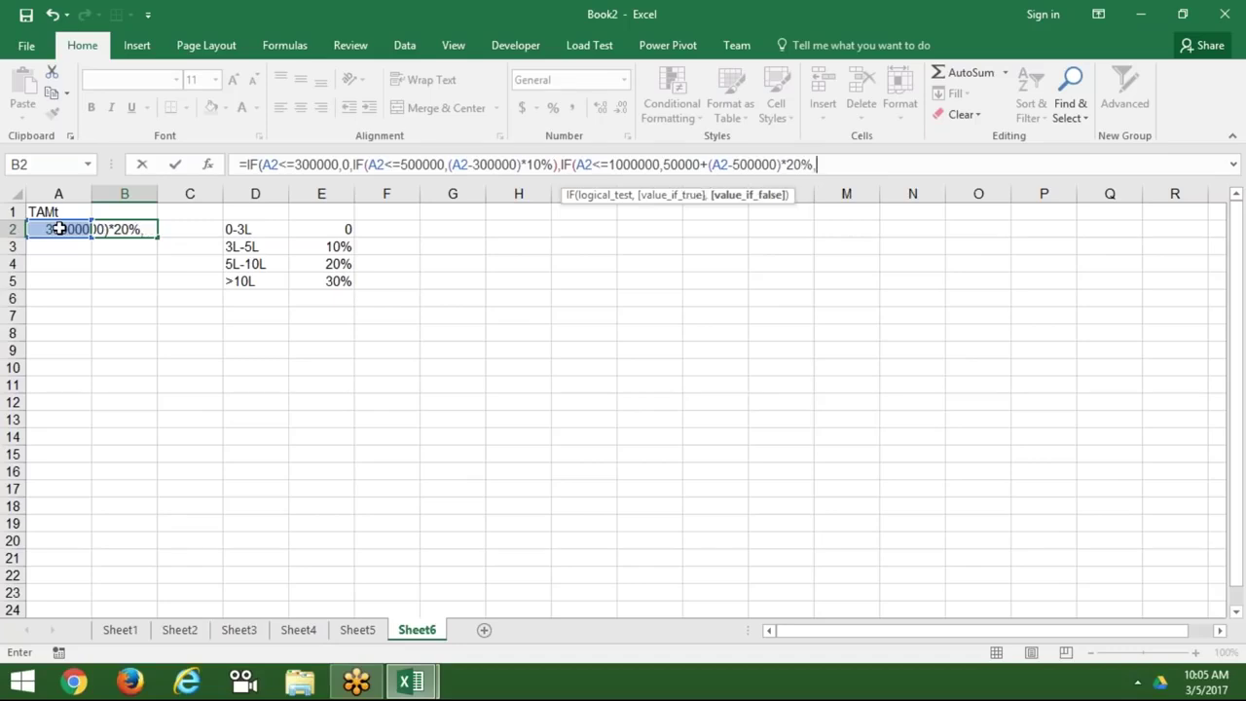
pyautogui.write('IF(')
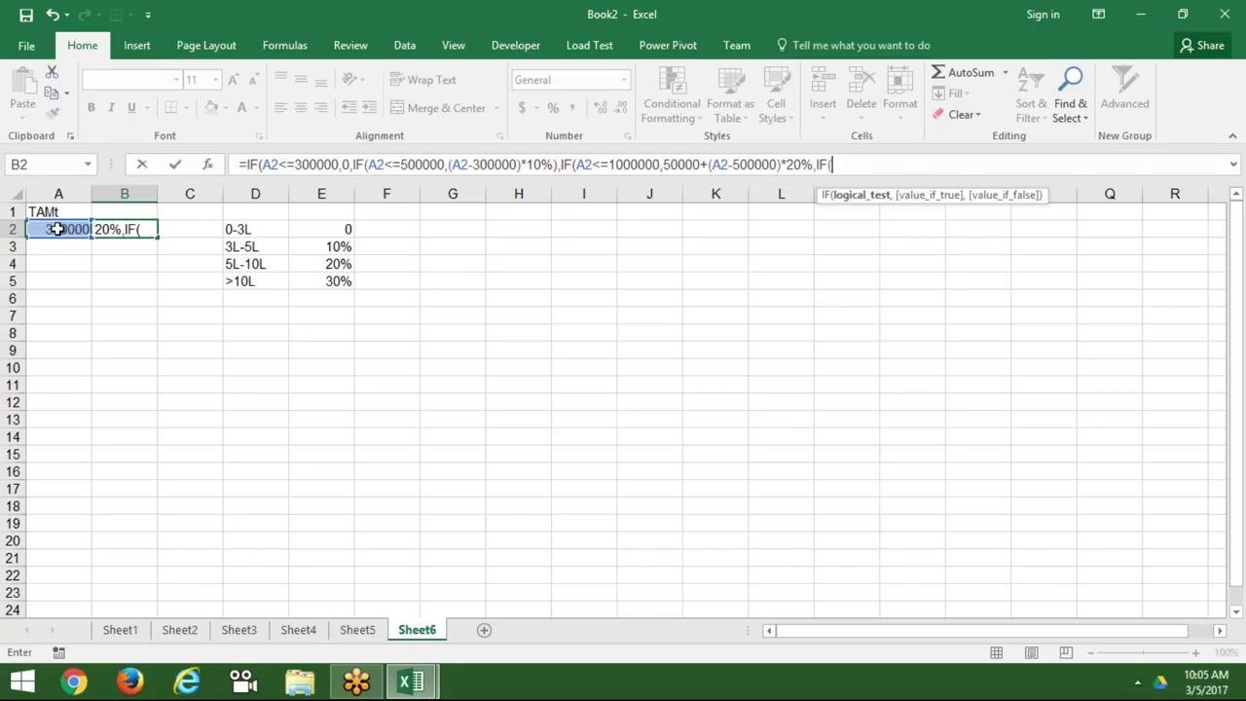
pyautogui.click(53, 229)
pyautogui.write('>')
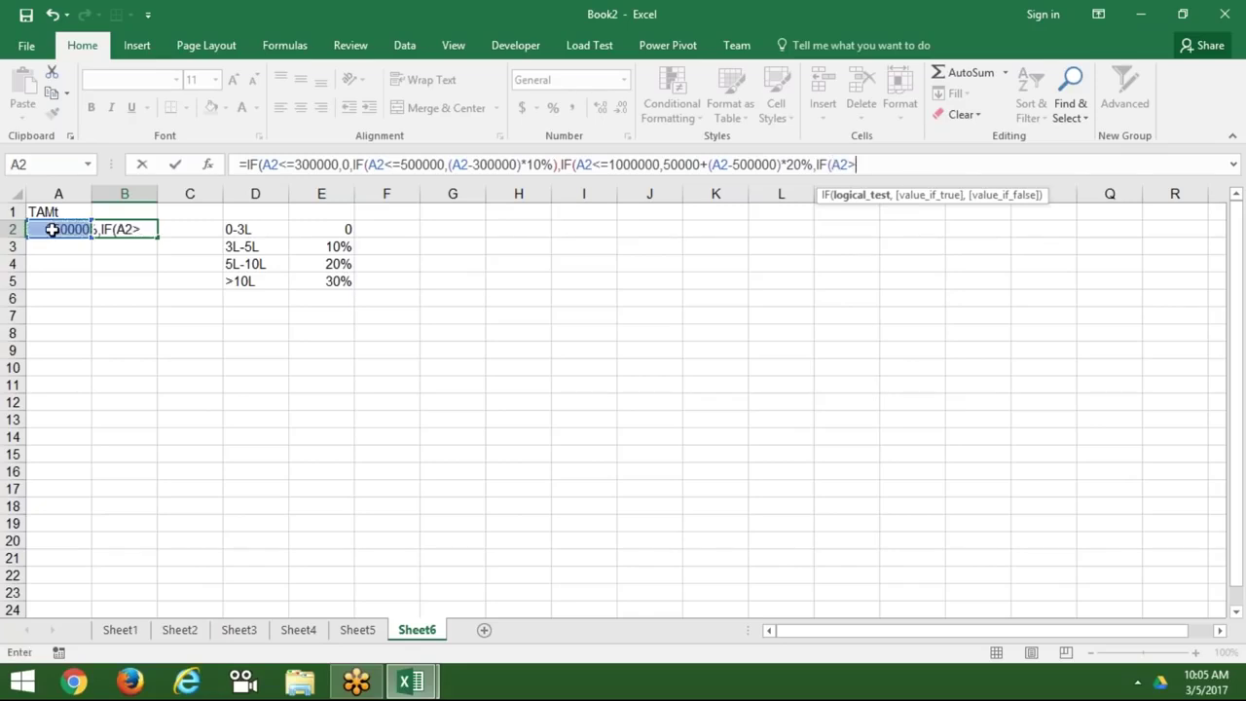
pyautogui.write('100000')
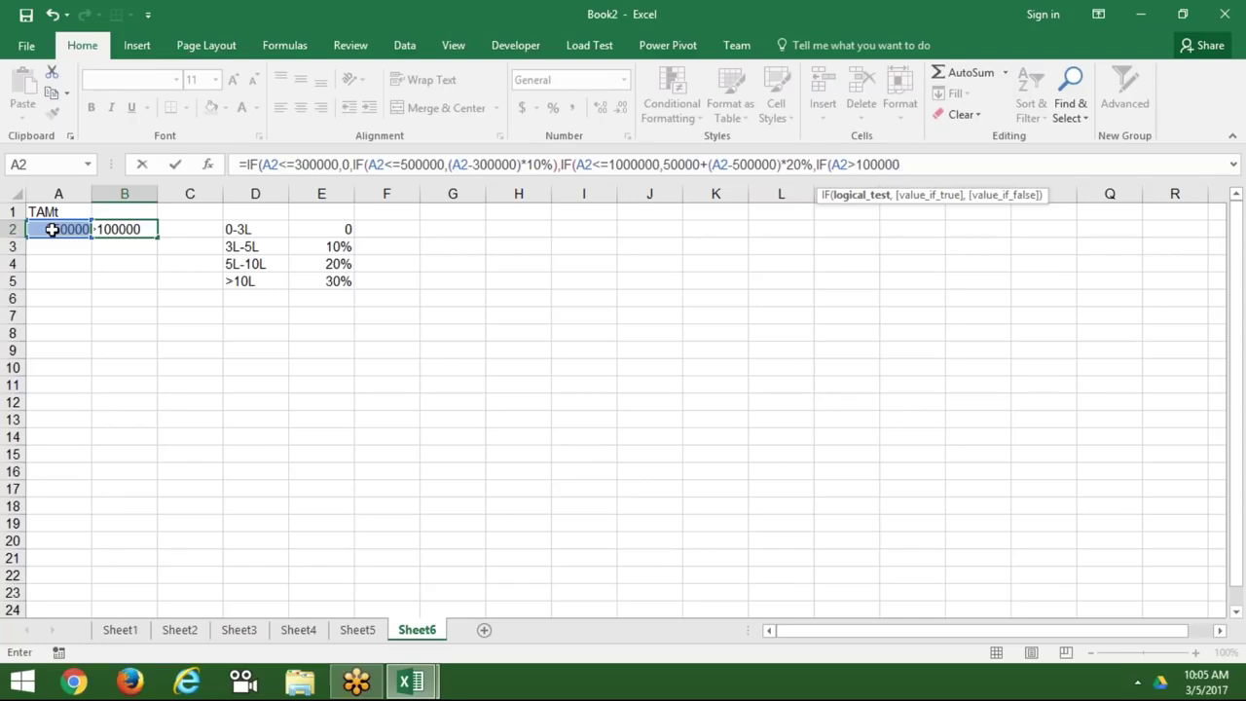
pyautogui.write('0,')
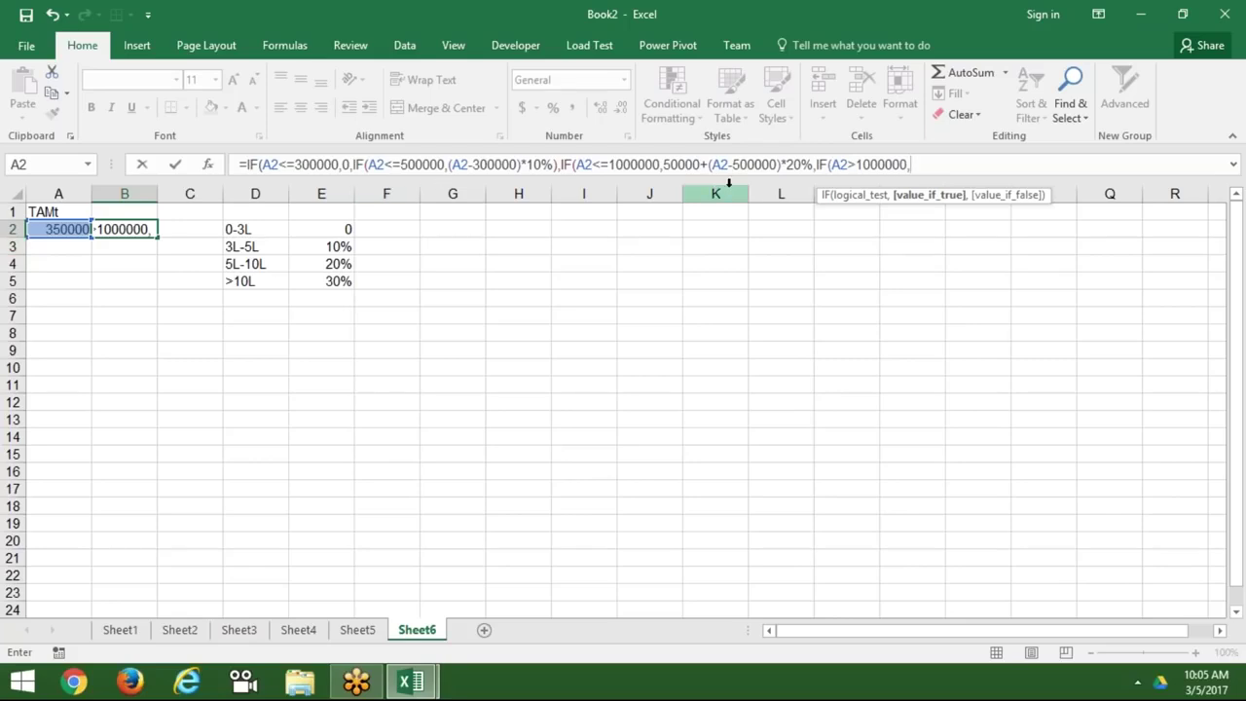
# Change 50000 to 20000 and add the above-10L amount 20000+50000+(A2-1000000)*30%
pyautogui.doubleClick(688, 164)
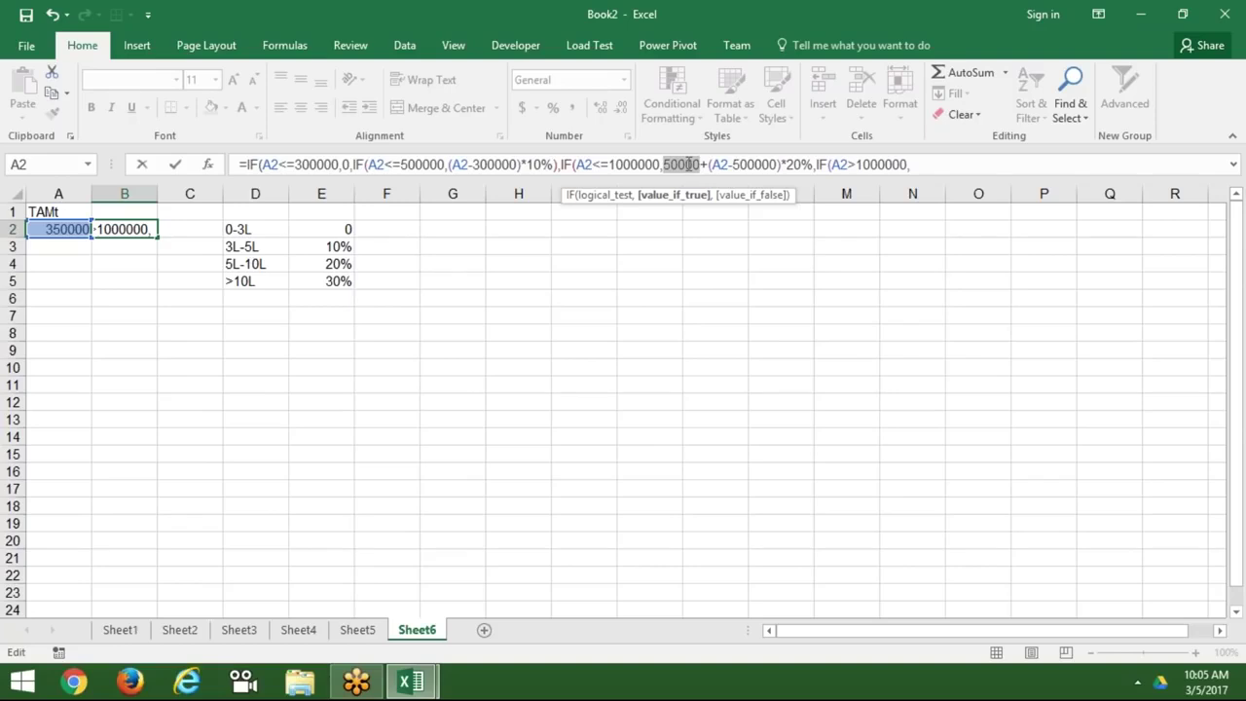
pyautogui.write('20000')
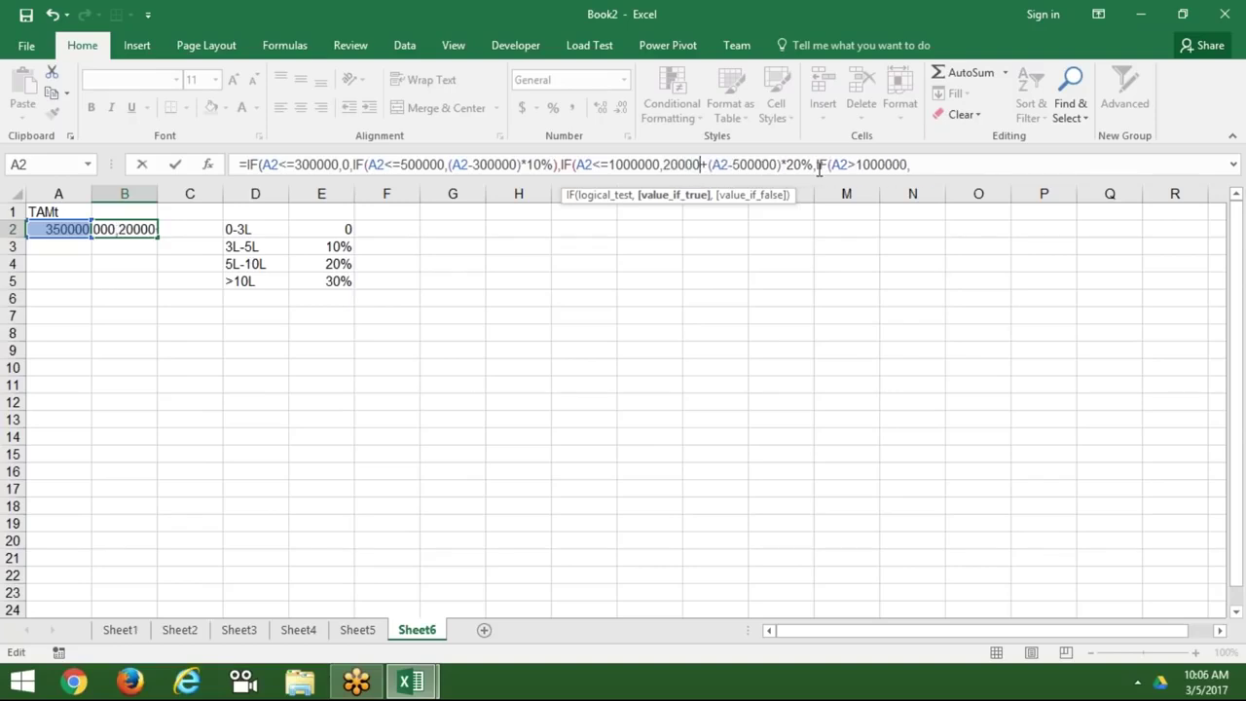
pyautogui.click(915, 164)
pyautogui.write('20000+')
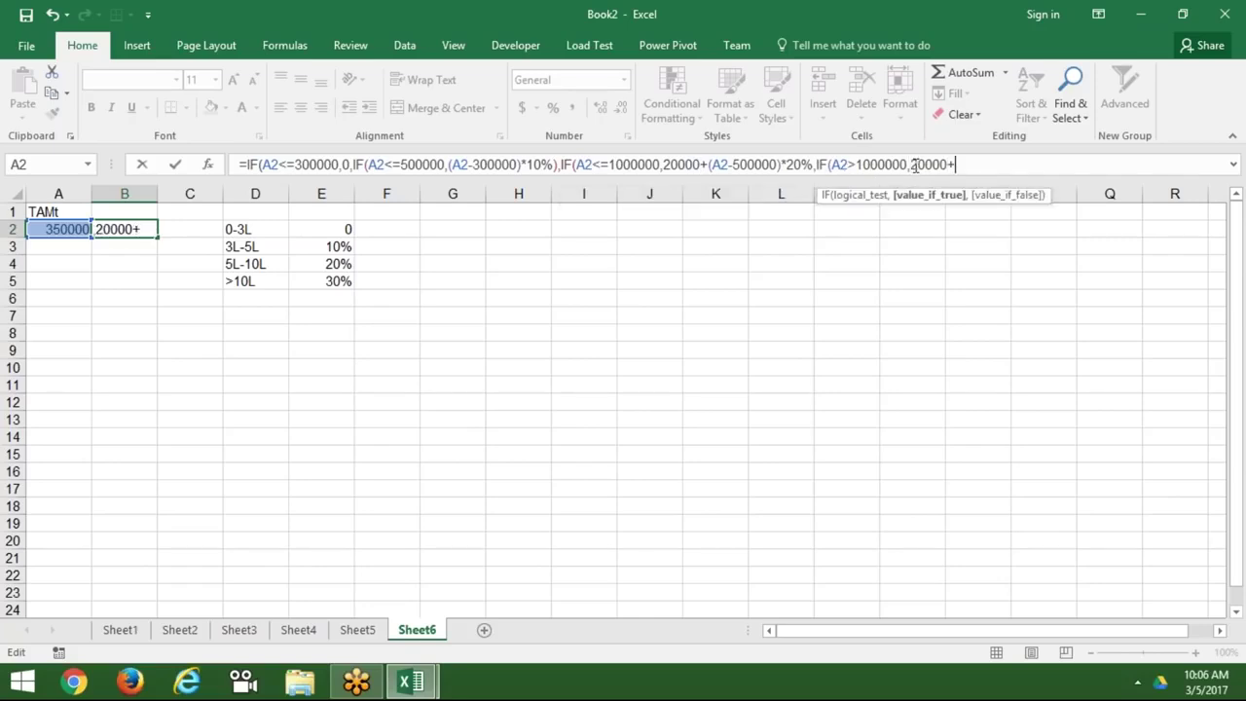
pyautogui.write('50000')
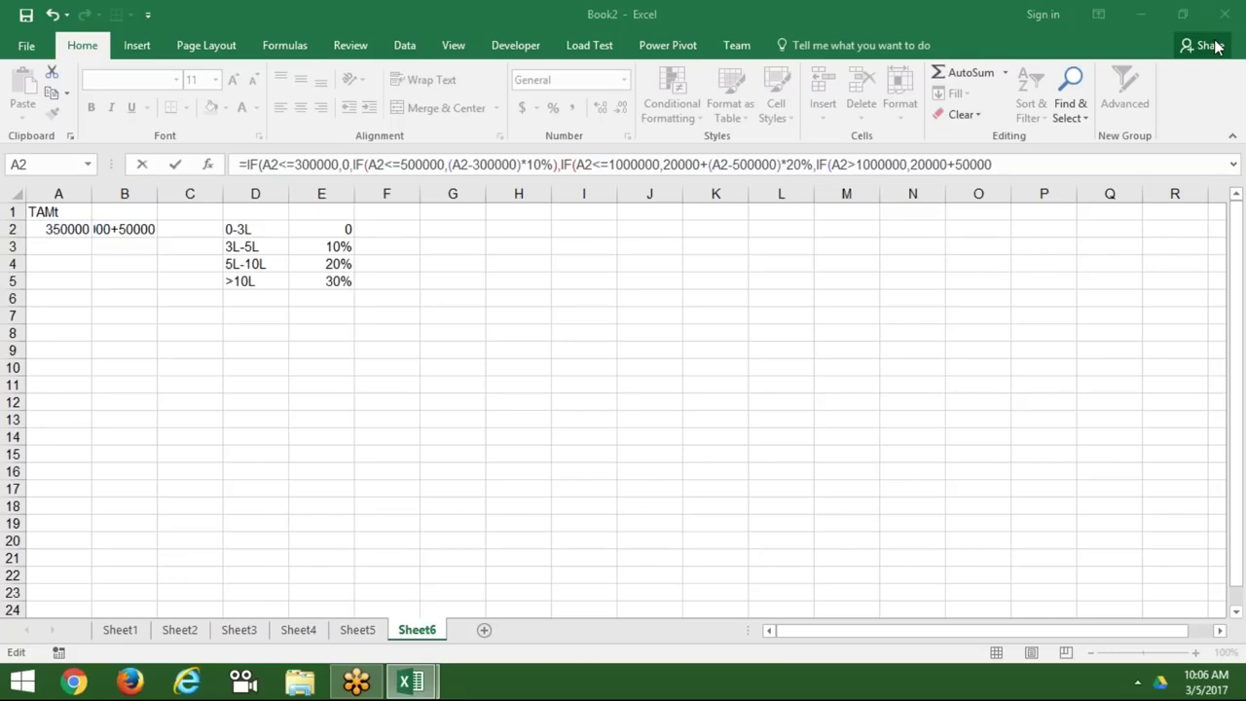
pyautogui.write('+')
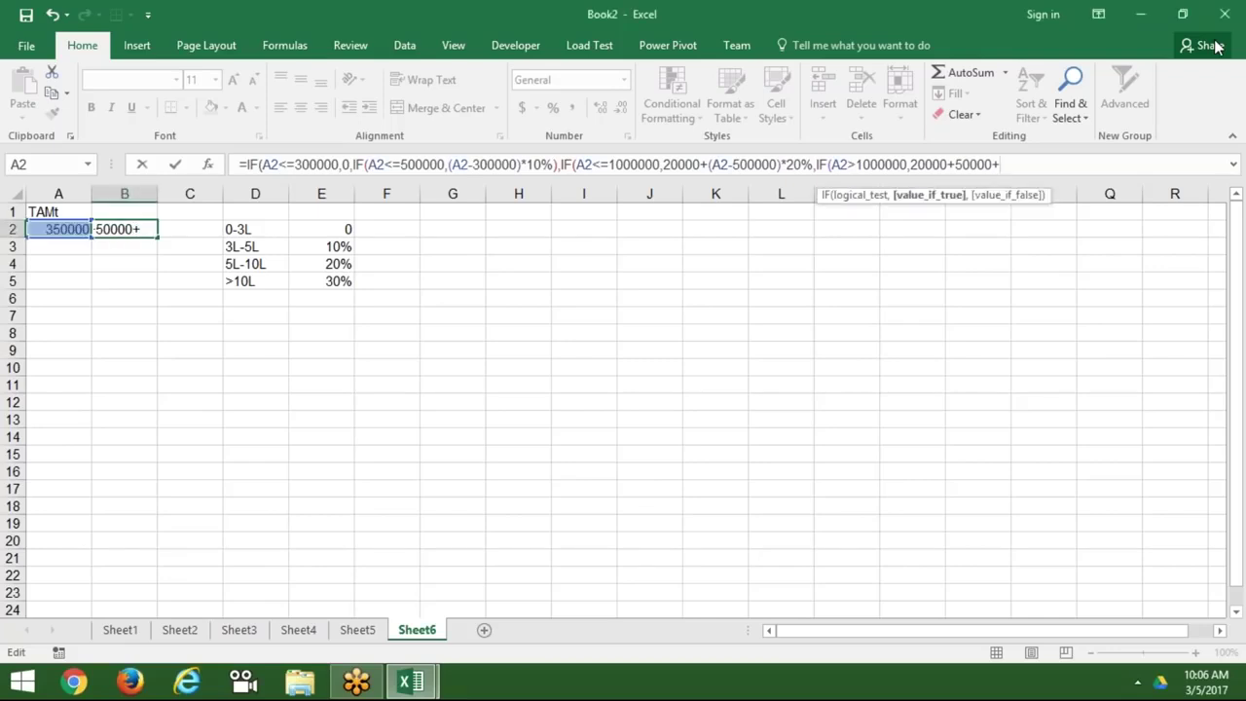
pyautogui.write('(')
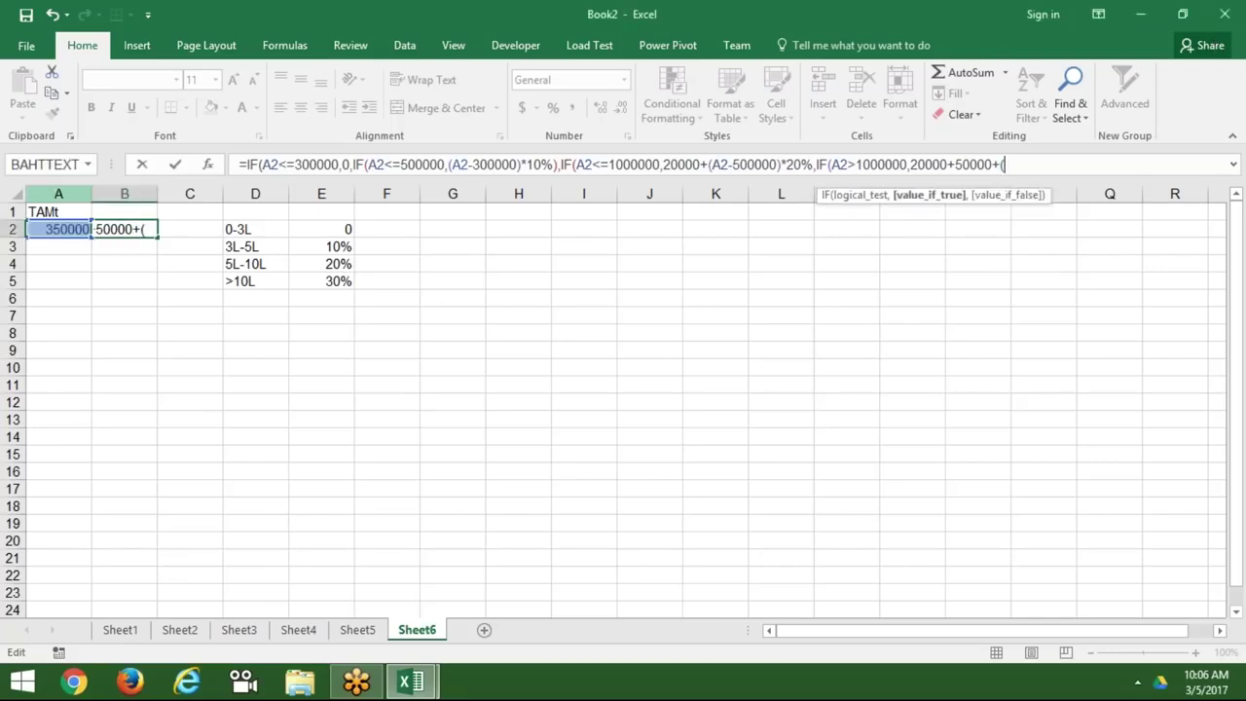
pyautogui.click(58, 229)
pyautogui.write('-1000000')
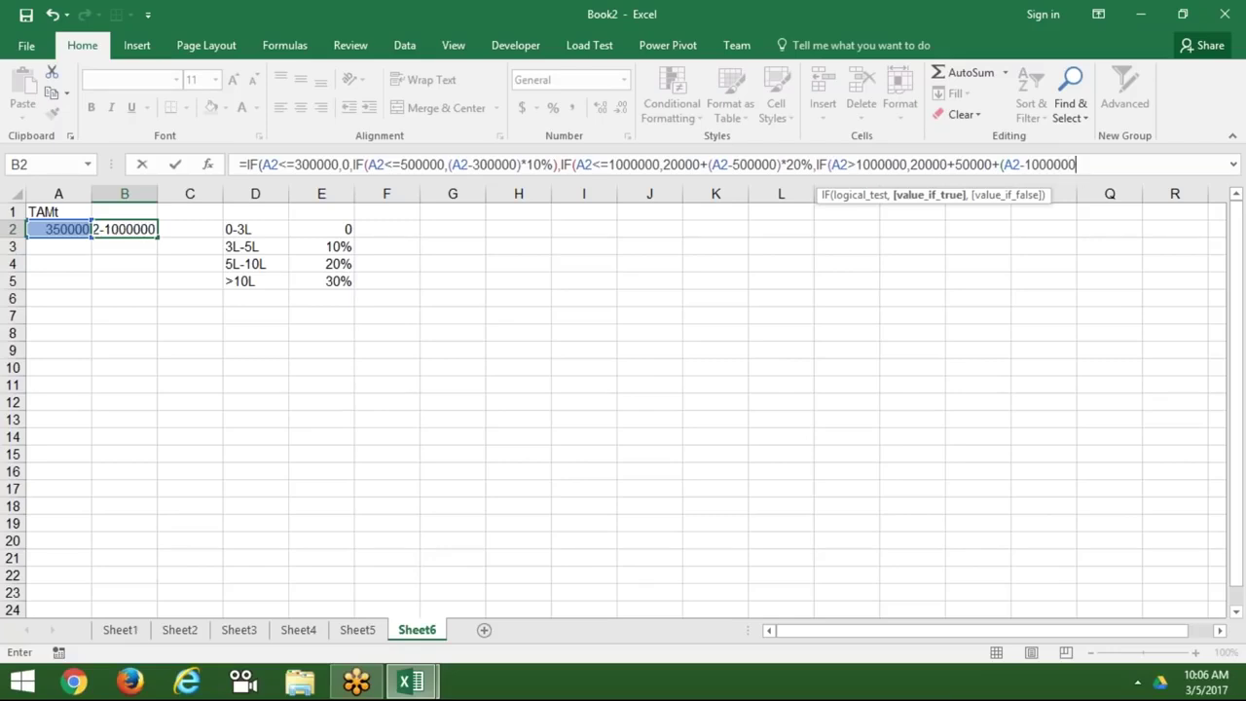
pyautogui.write(')*')
pyautogui.write('30%')
# Submit the formula, then correct the top-slab rate to 30%
pyautogui.press('Return')
pyautogui.press('Return')
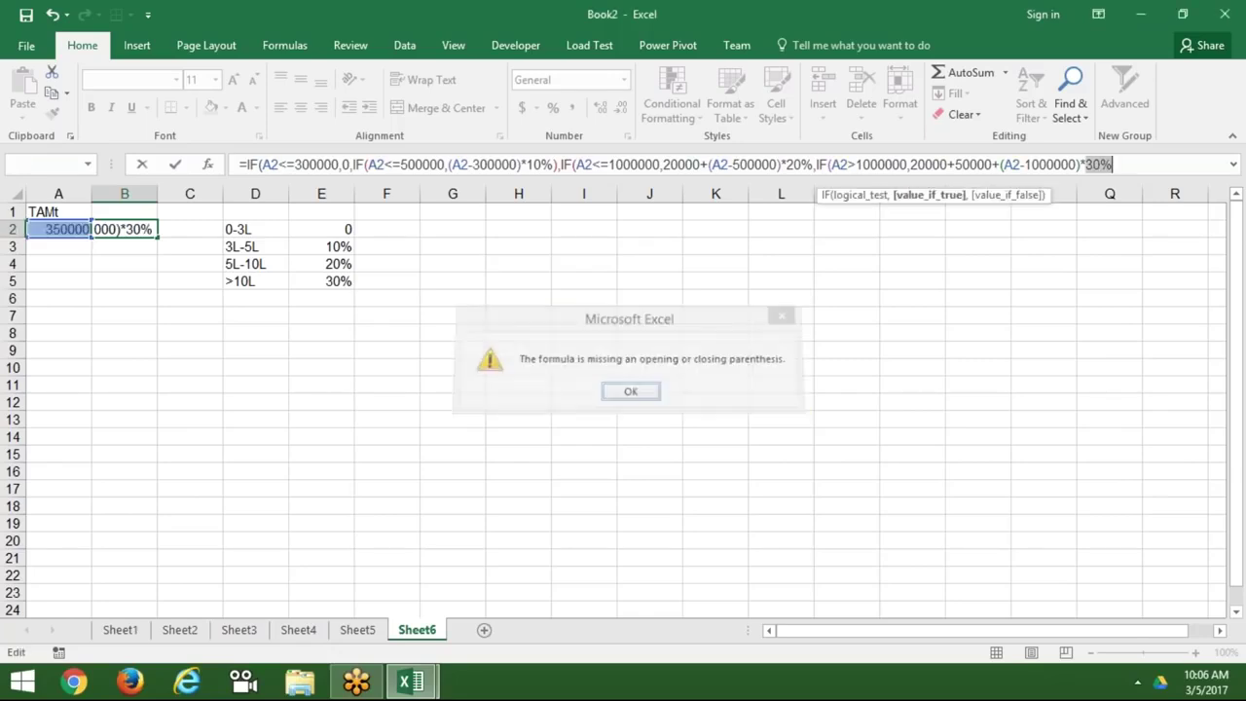
pyautogui.click(43, 230)
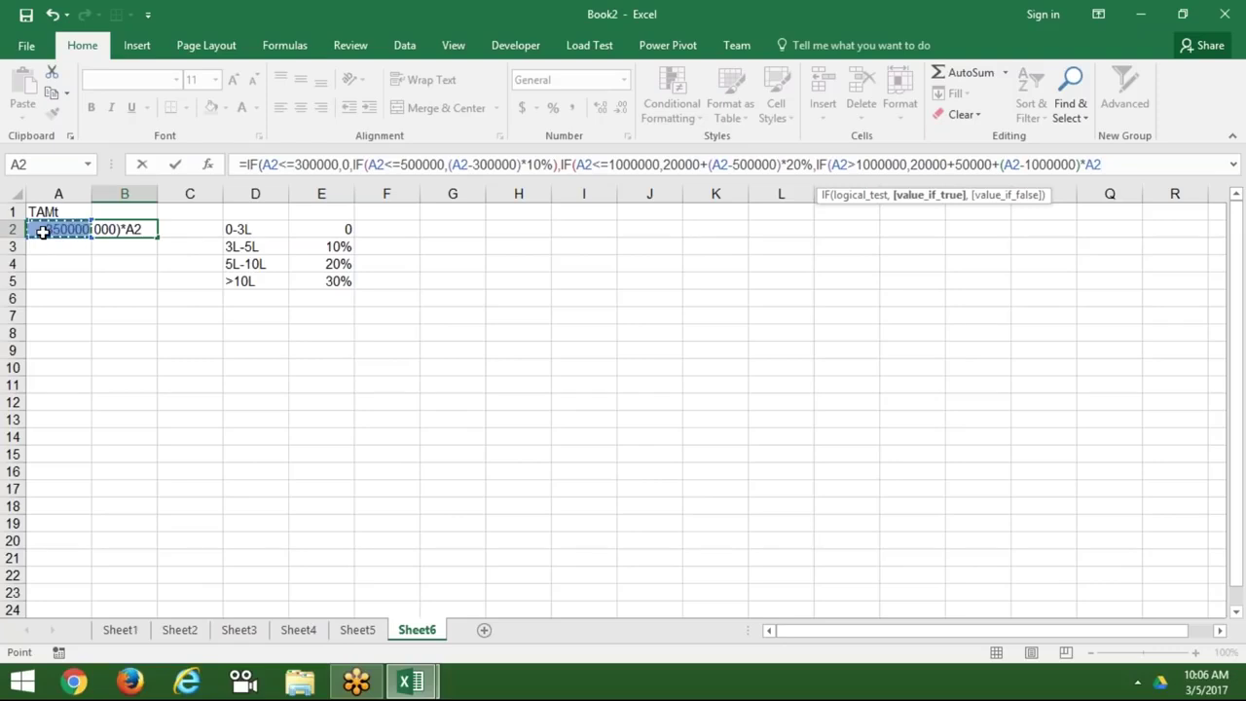
pyautogui.press('BackSpace')
pyautogui.press('BackSpace')
pyautogui.write('30')
pyautogui.write('%')
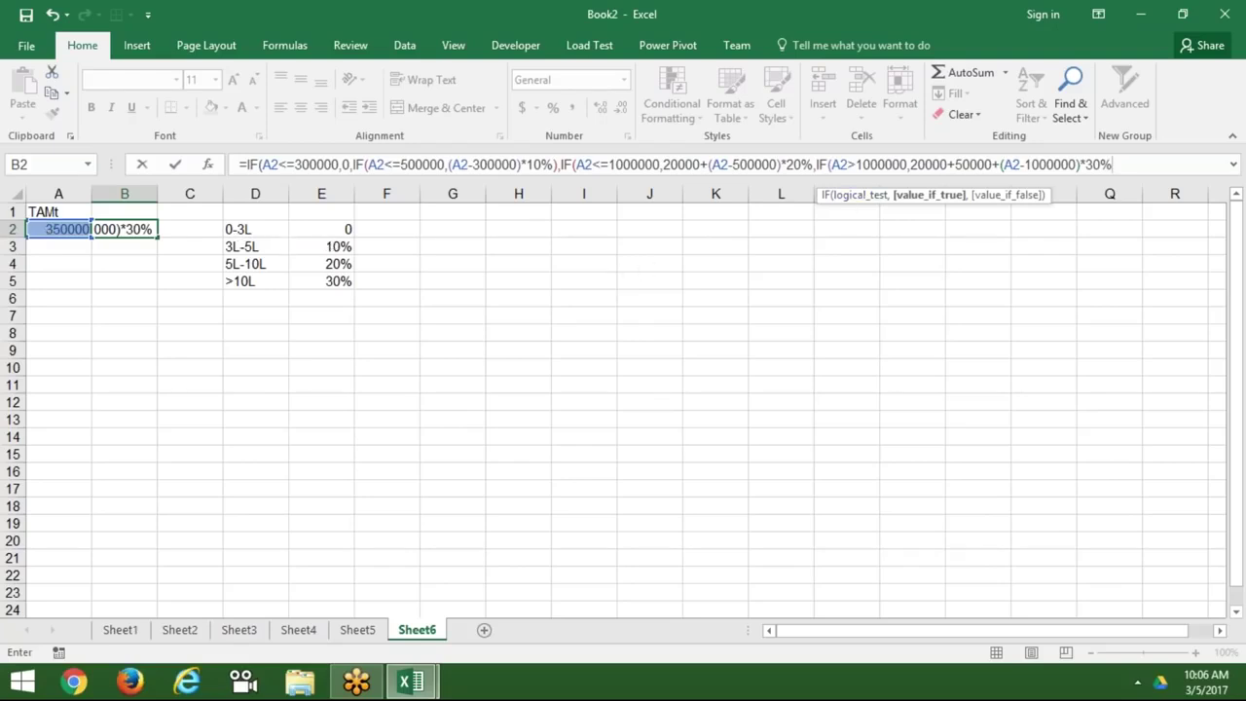
# Remove the stray parenthesis after the 10% slab calculation in B2's formula
pyautogui.click(891, 166)
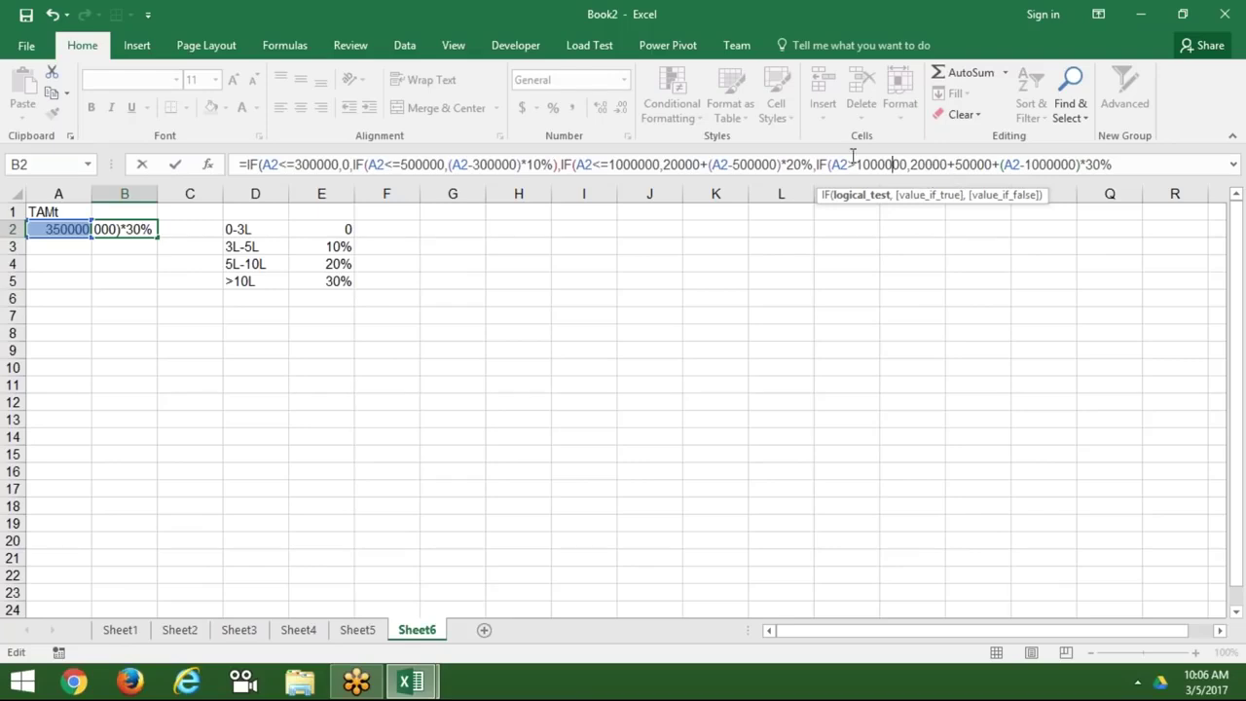
pyautogui.click(794, 165)
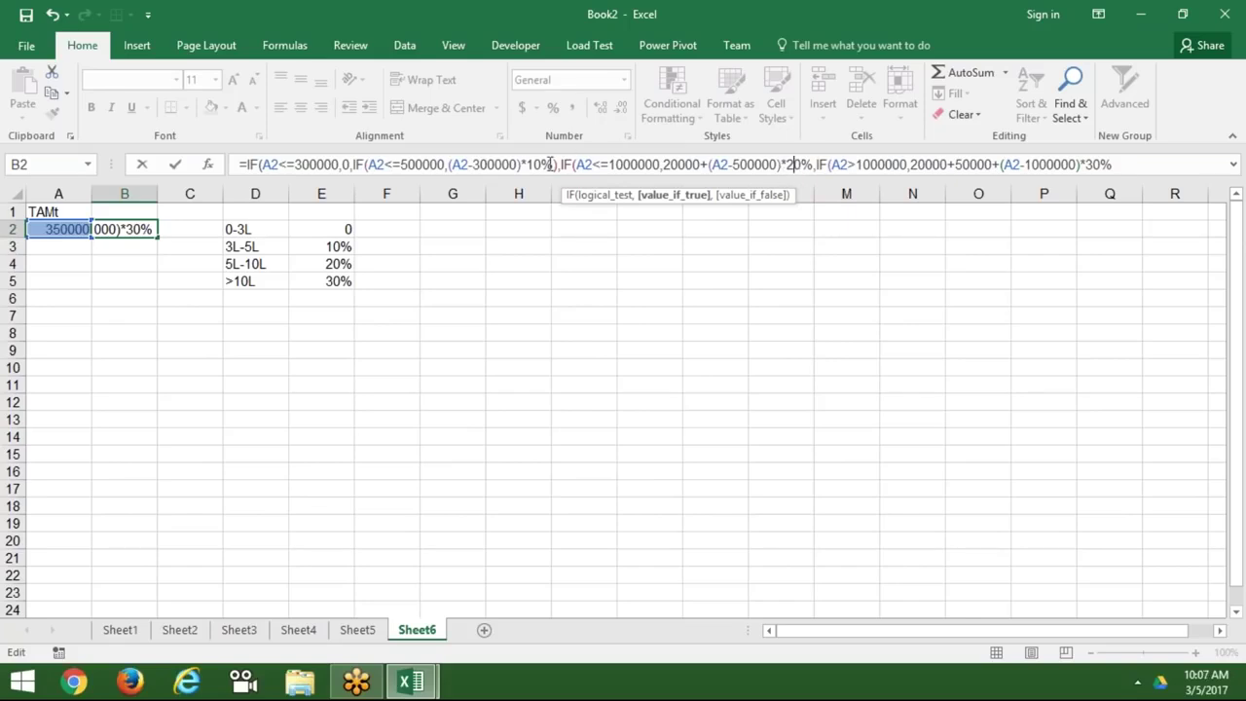
pyautogui.click(551, 165)
pyautogui.click(558, 164)
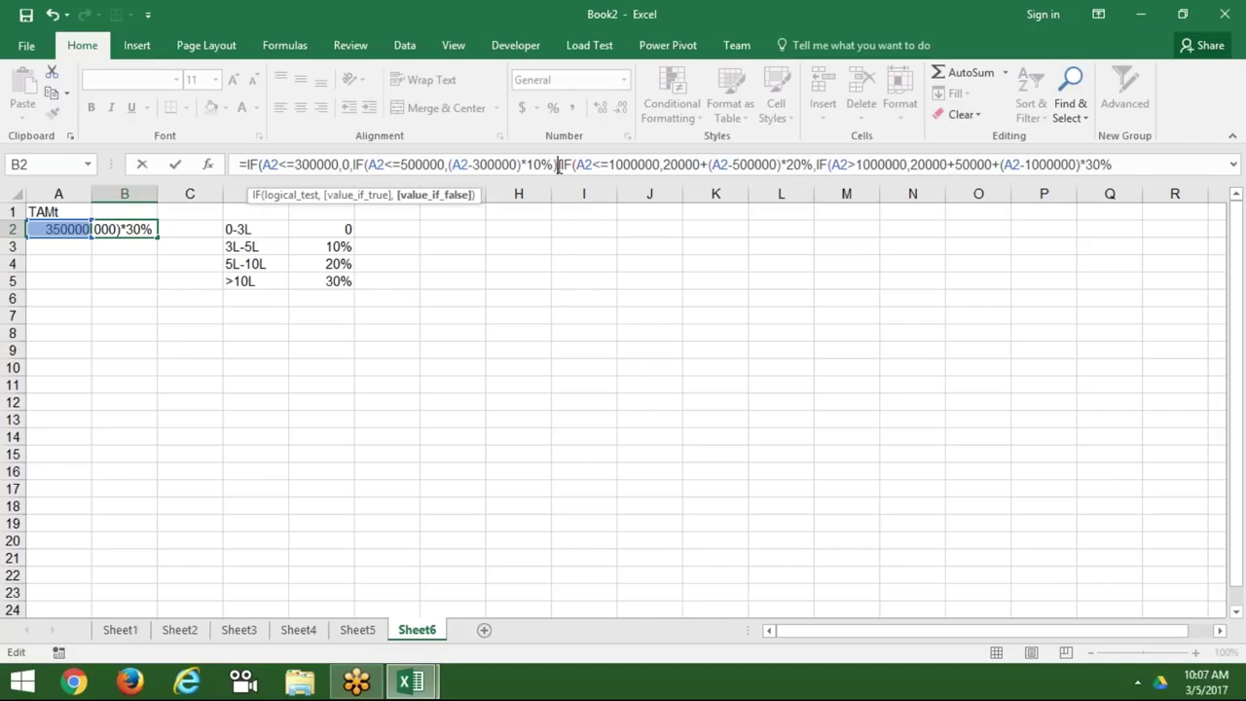
pyautogui.press('BackSpace')
# Enter the nested IF formula in B2, accepting Excel's parenthesis correction so it returns 5000
pyautogui.write(',')
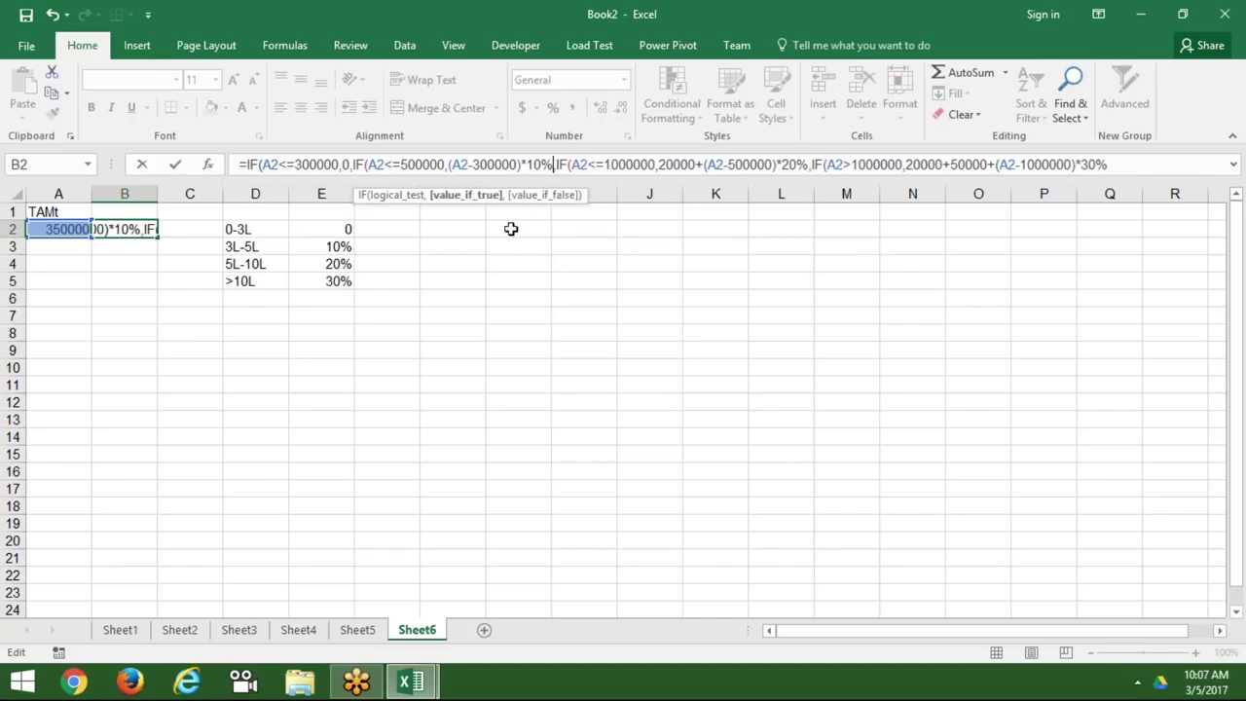
pyautogui.press('Return')
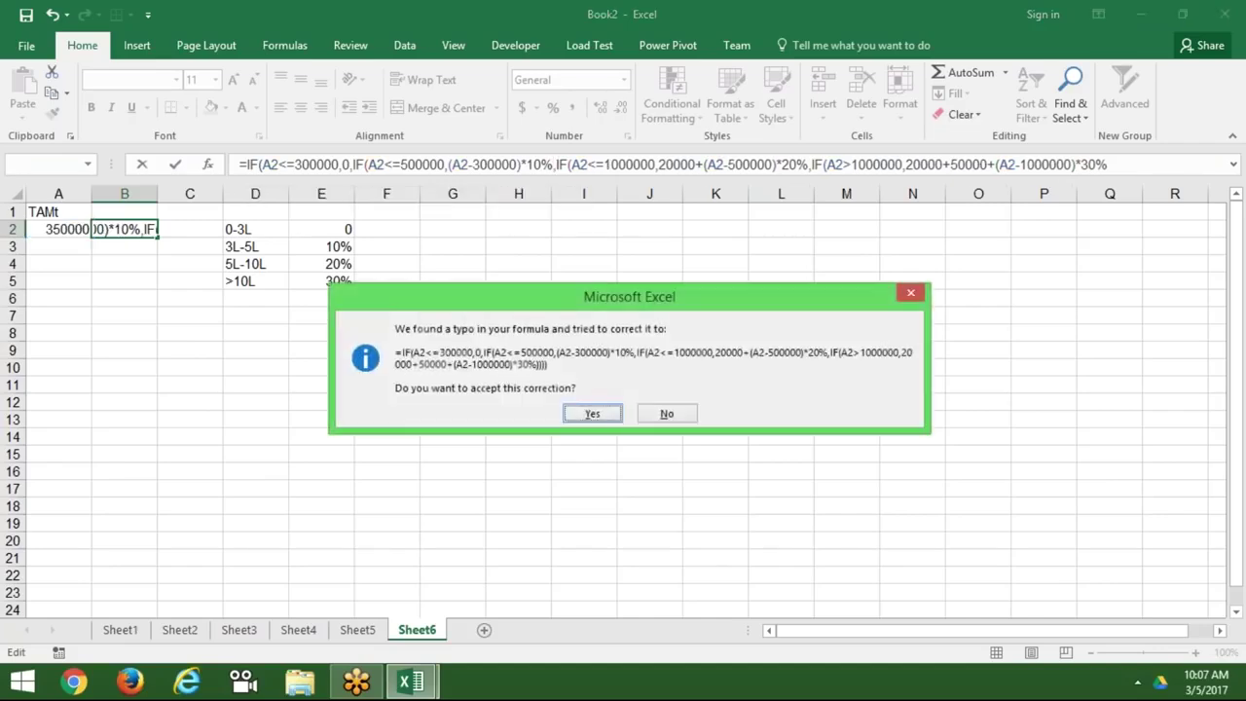
pyautogui.press('Return')
pyautogui.press('Up')
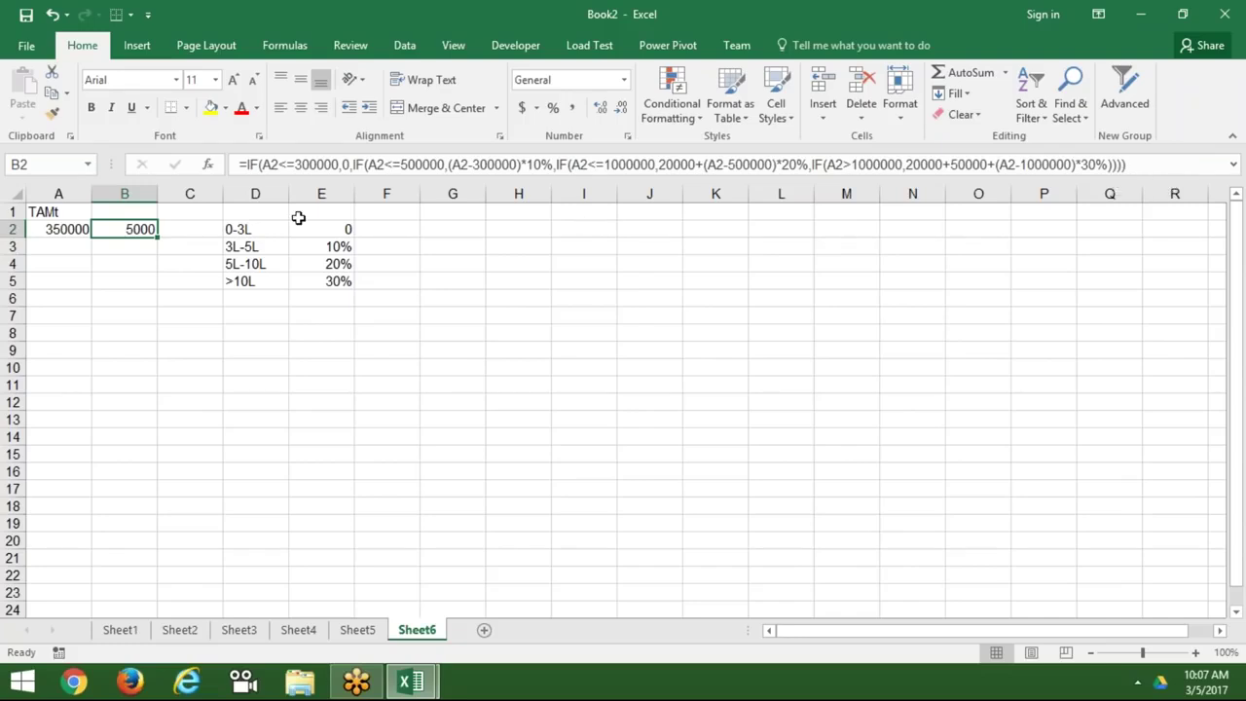
# Review B2's formula parts, (A2-300000), the third IF's 20000 and (A2-500000), leaving it unchanged
pyautogui.doubleClick(143, 228)
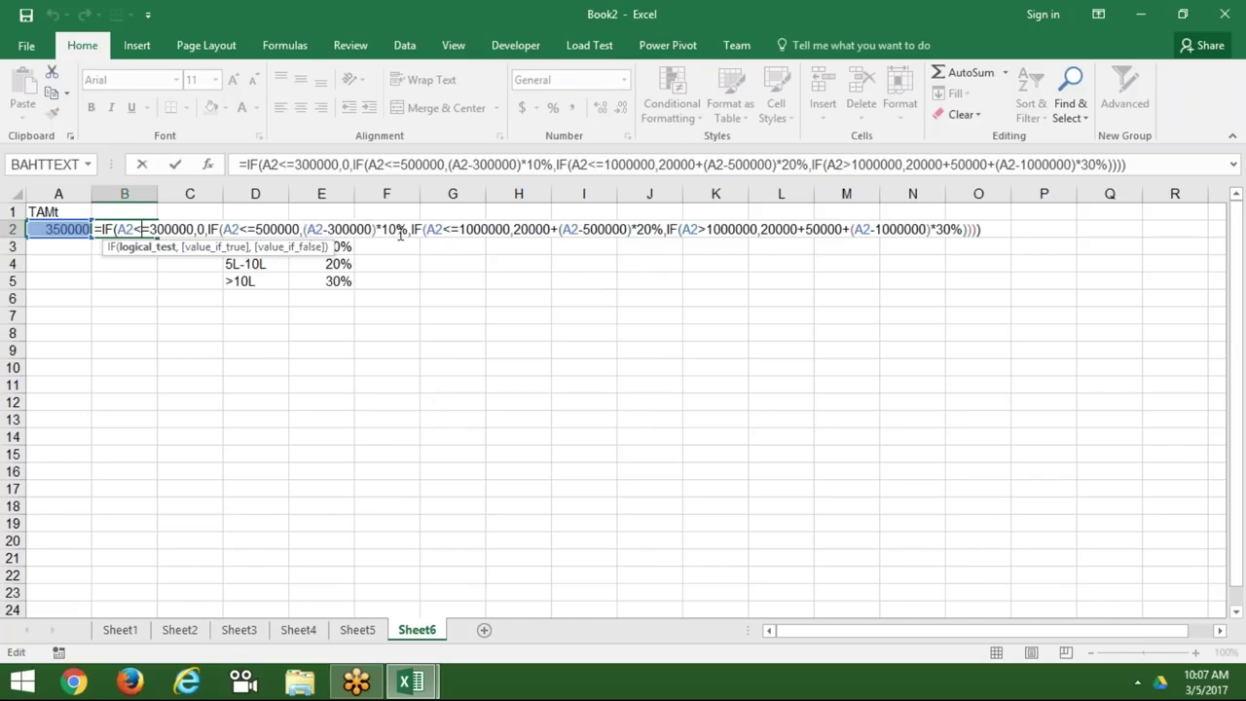
pyautogui.moveTo(303, 228); pyautogui.dragTo(373, 228)
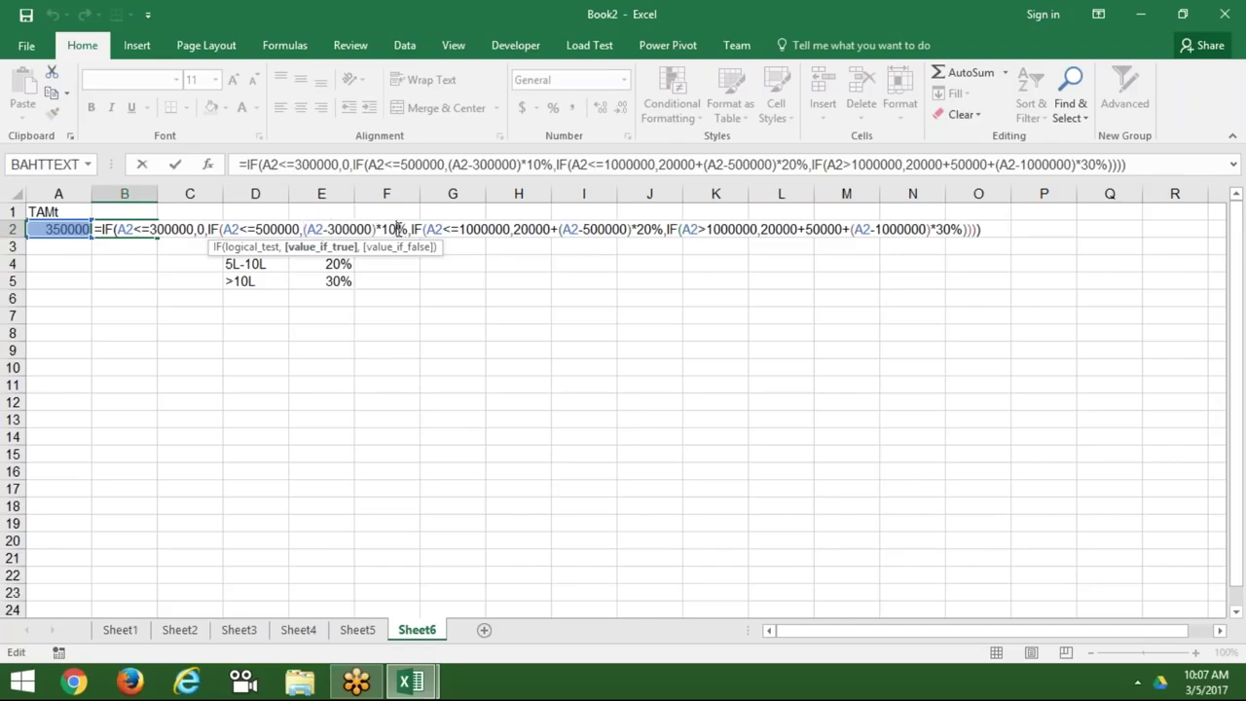
pyautogui.click(491, 229)
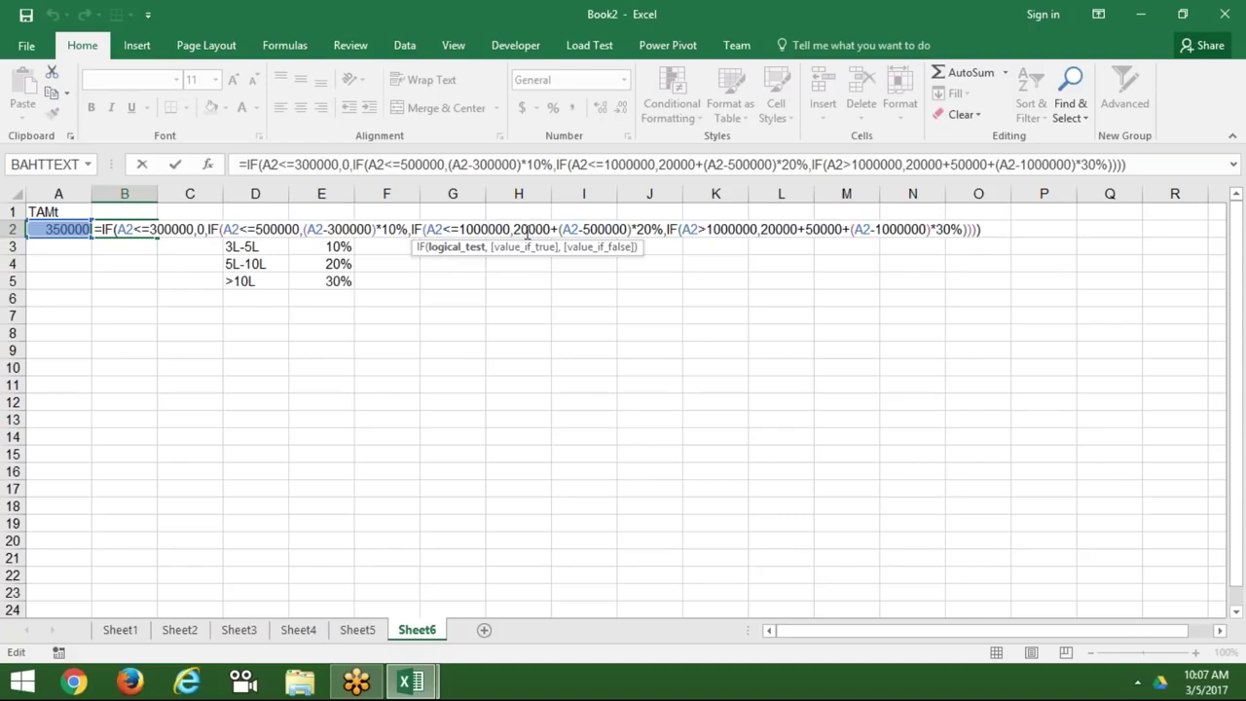
pyautogui.doubleClick(528, 229)
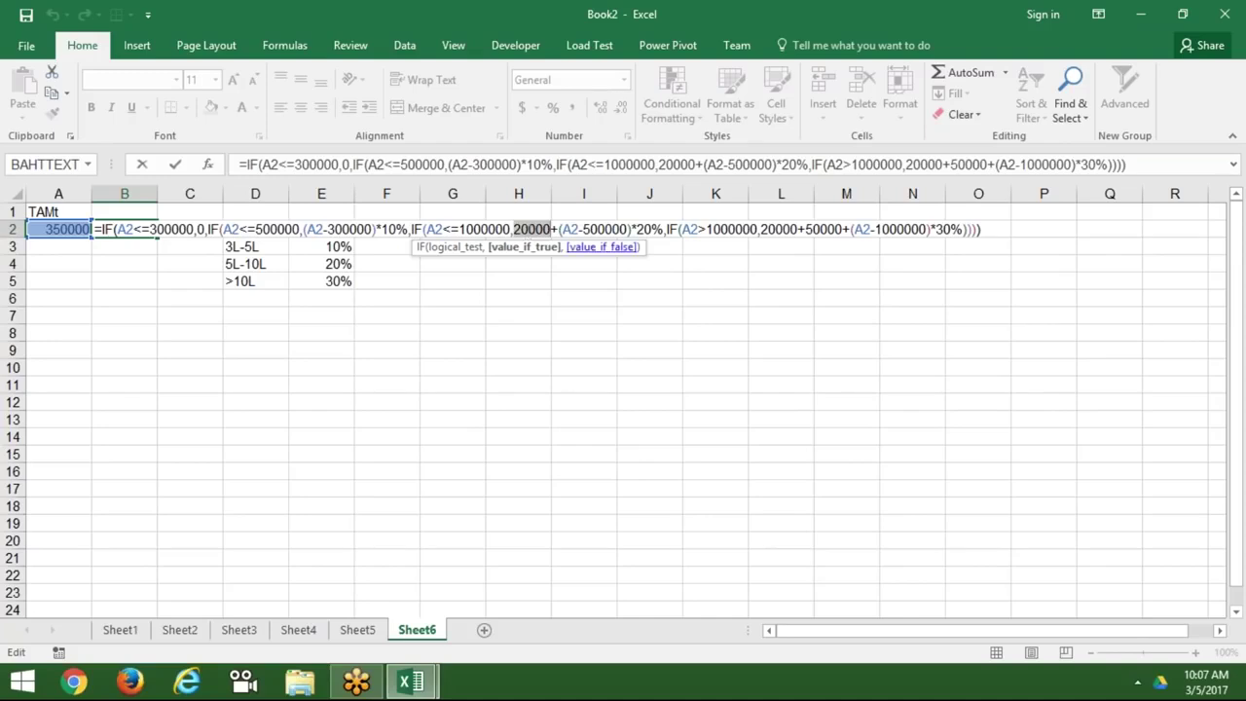
pyautogui.click(606, 228)
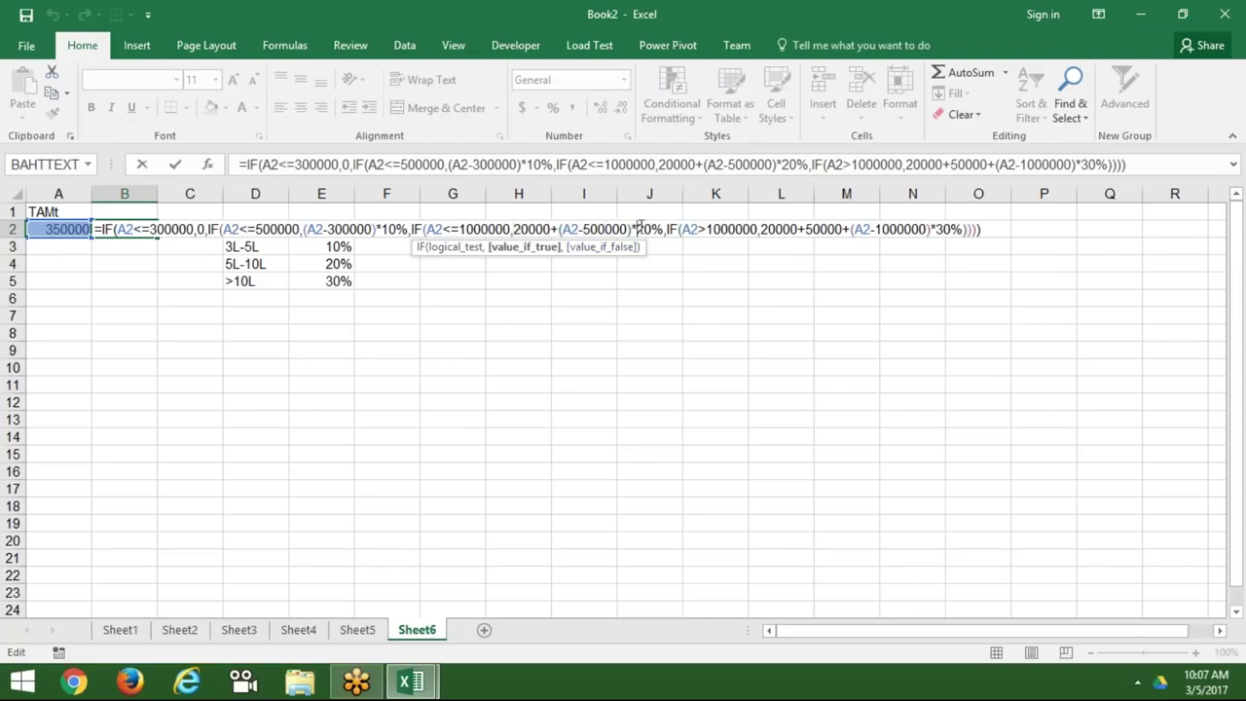
pyautogui.press('Return')
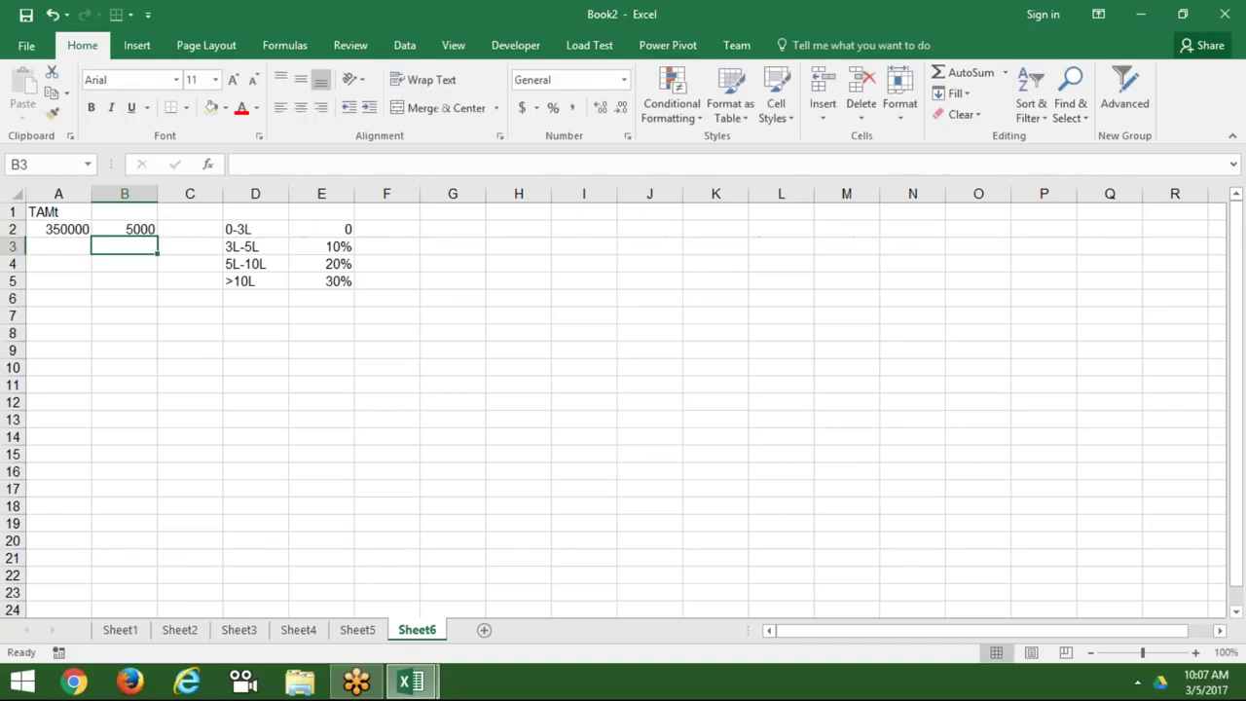
pyautogui.click(125, 229)
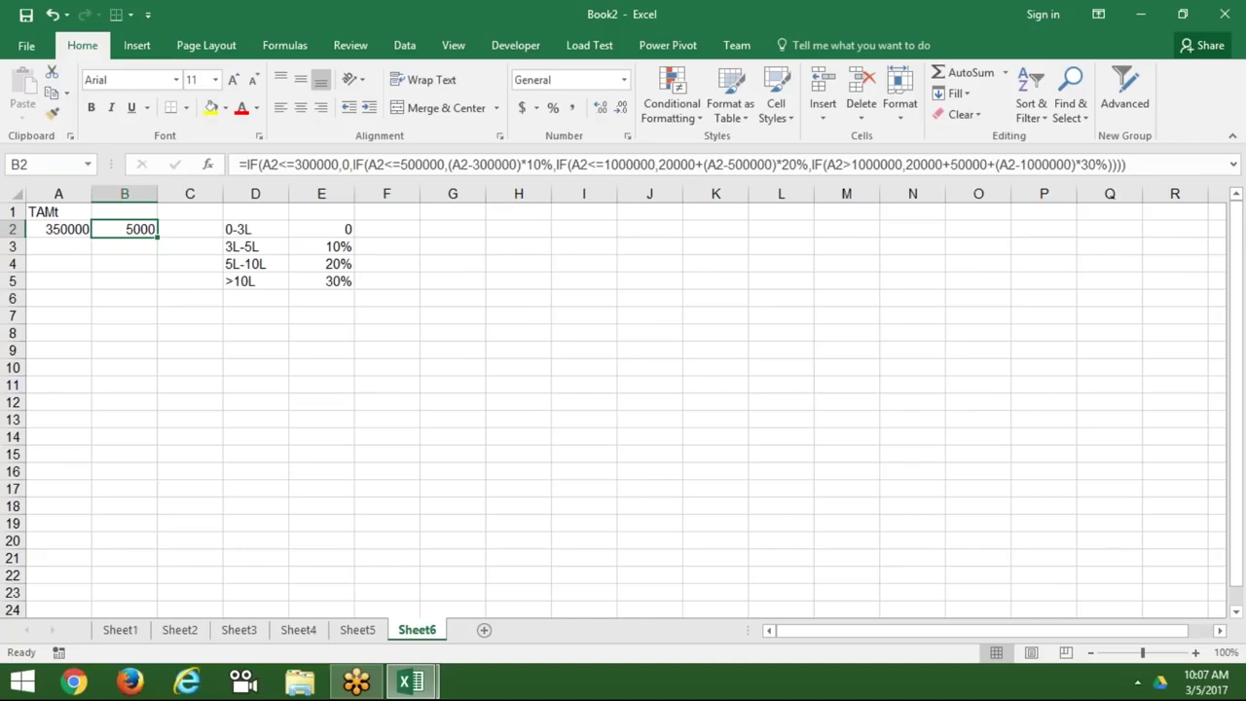
pyautogui.doubleClick(683, 165)
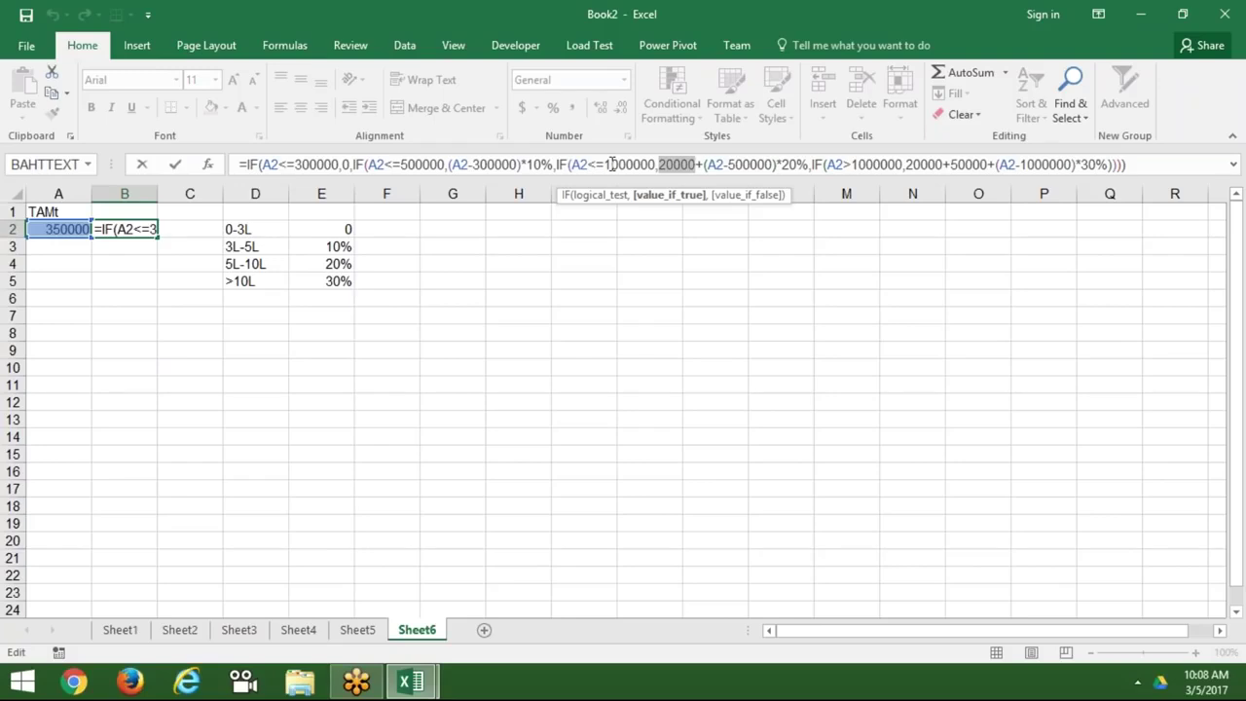
# Commit B2's tax formula and enter the note 7L in F3
pyautogui.hotkey('ctrl', 'Return')
pyautogui.click(410, 245)
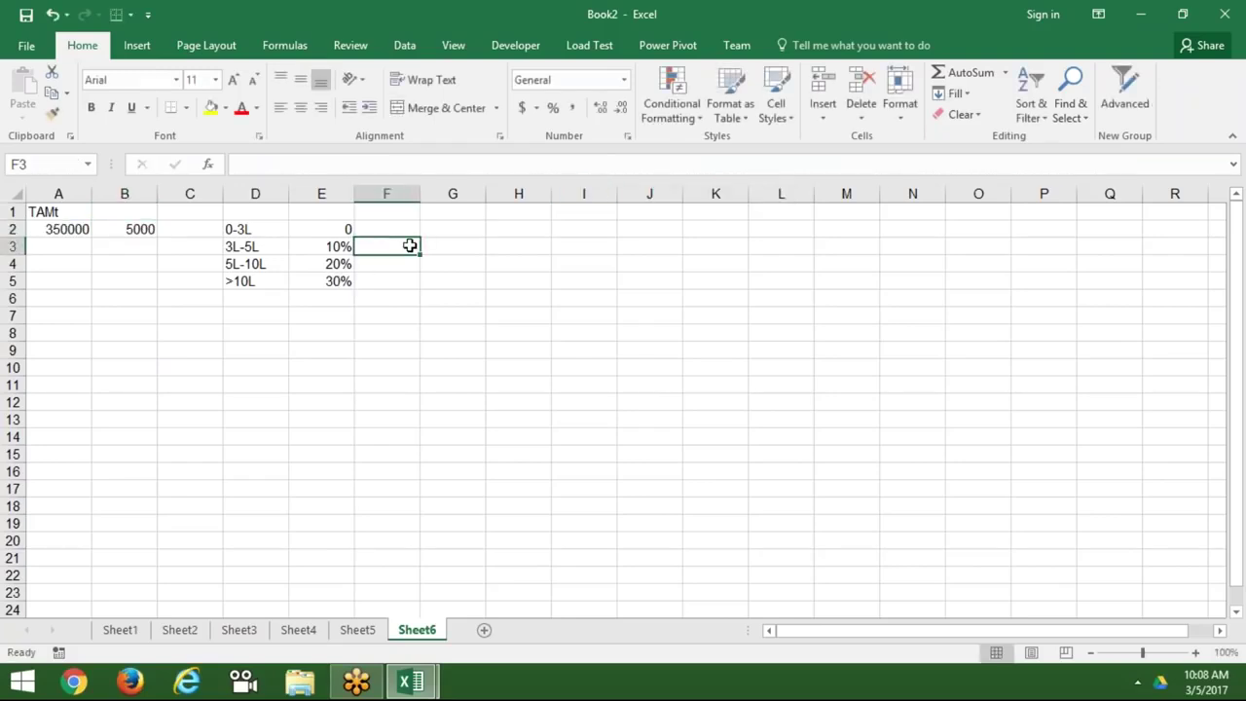
pyautogui.write('7')
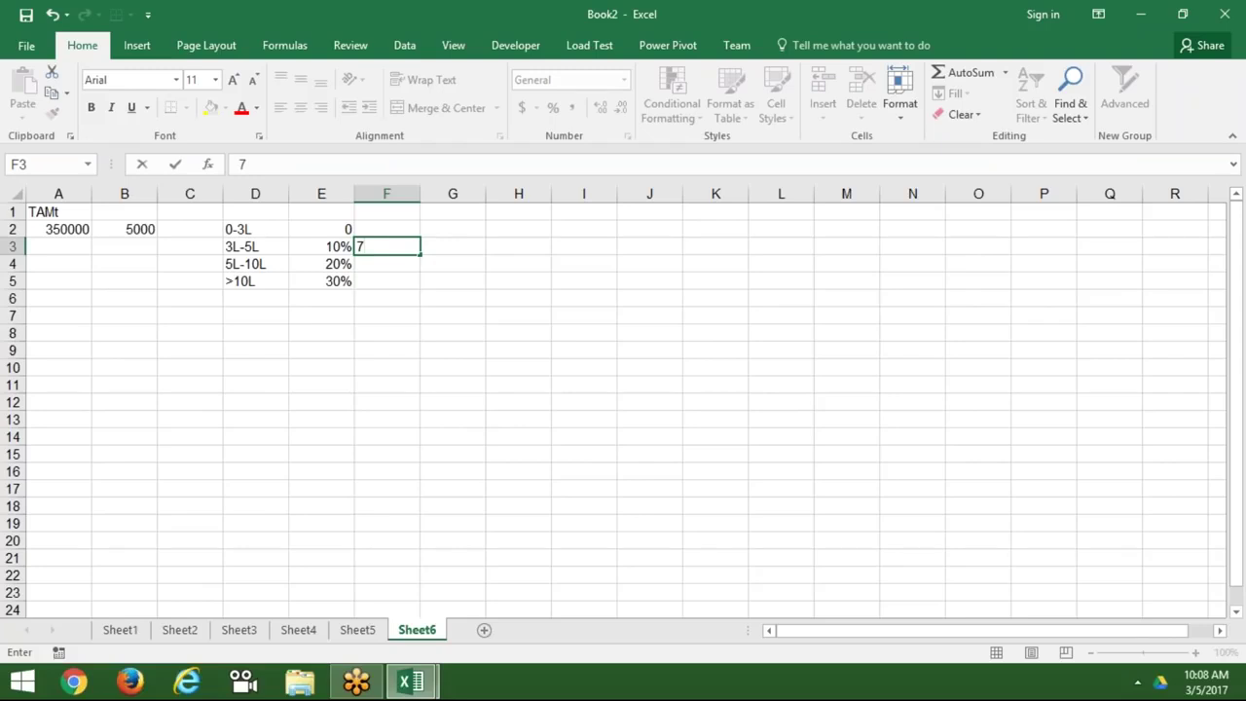
pyautogui.write('L')
pyautogui.press('Return')
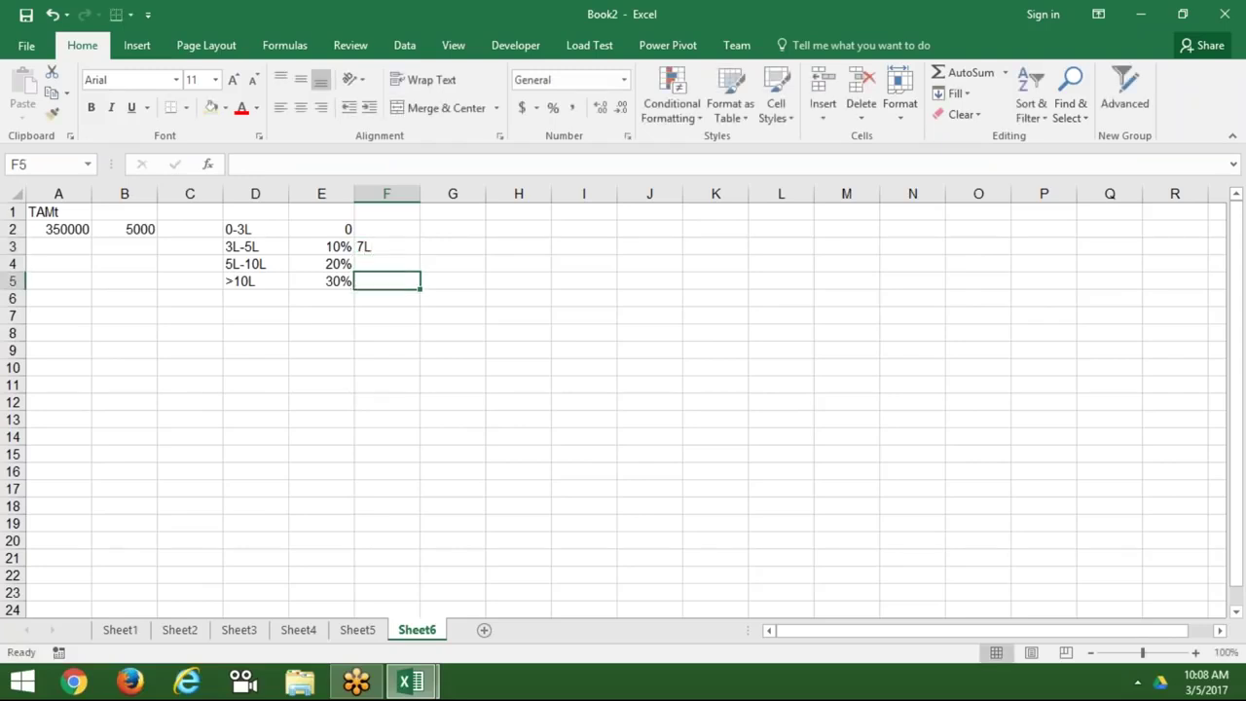
# Fill G4:H4 with 2L and 10%, and G5:H5 with 2 and 20%
pyautogui.click(453, 264)
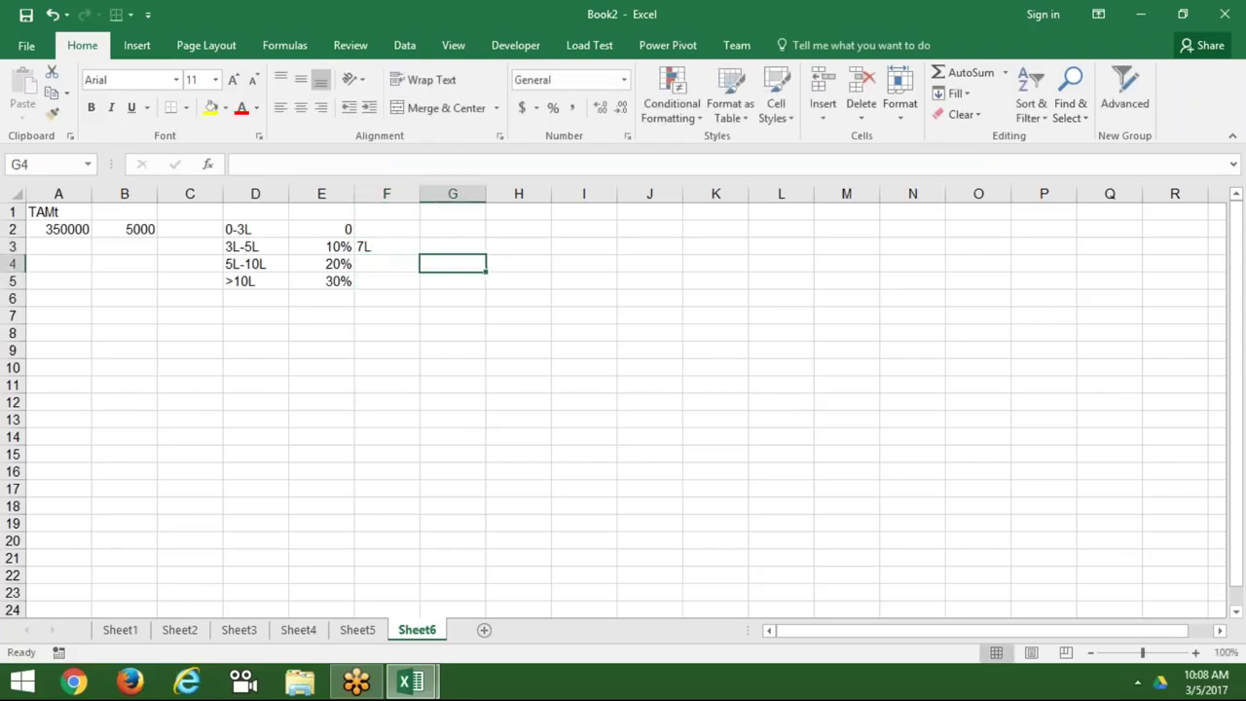
pyautogui.write('2-')
pyautogui.press('BackSpace')
pyautogui.write('L')
pyautogui.click(517, 263)
pyautogui.write('10%')
pyautogui.click(452, 281)
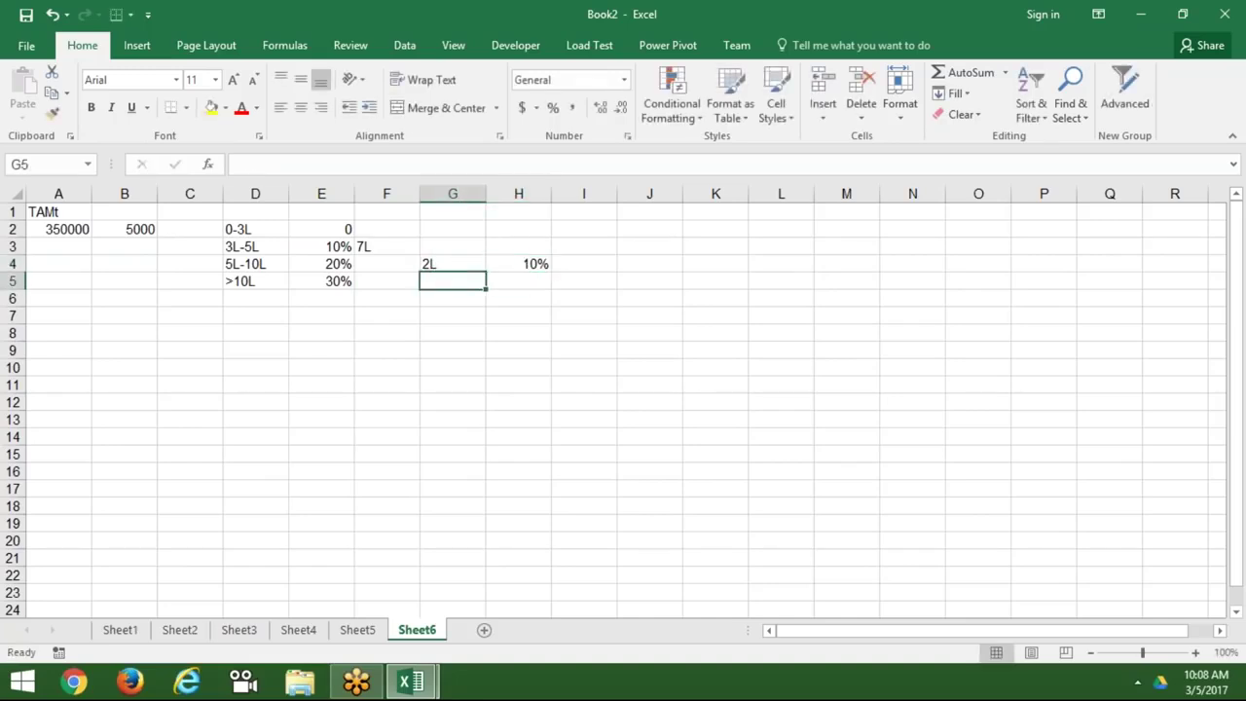
pyautogui.write('2')
pyautogui.click(518, 281)
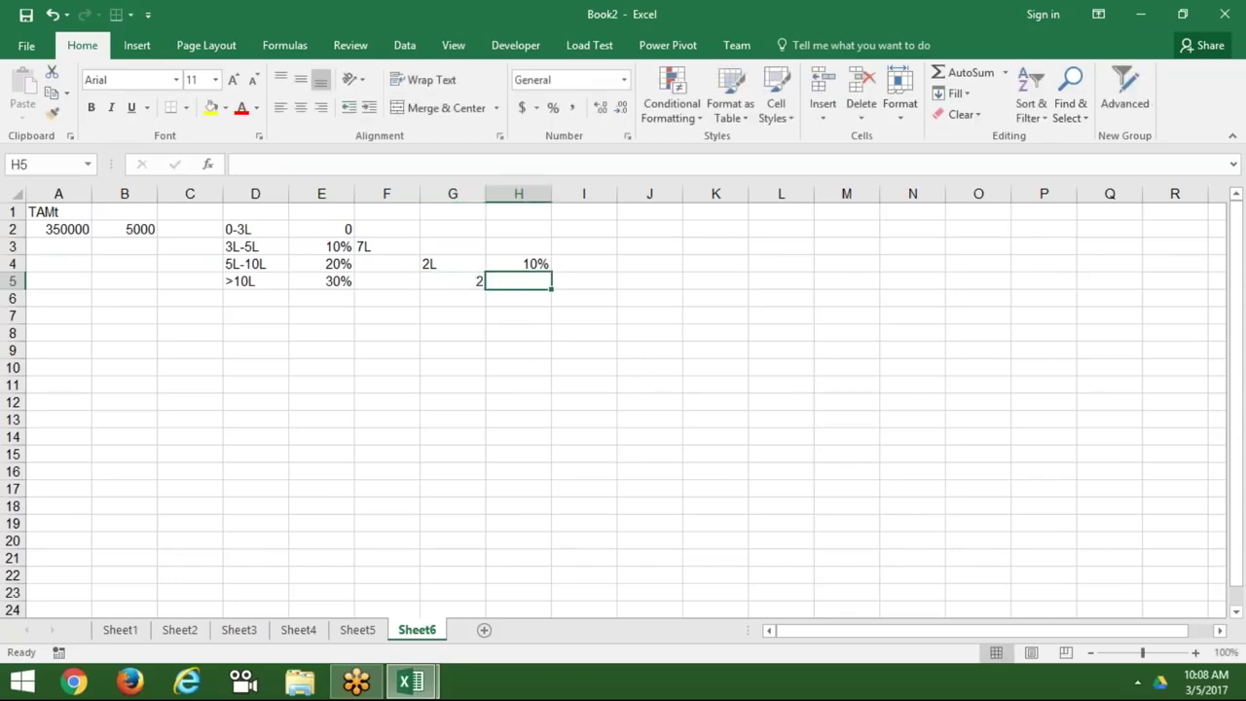
pyautogui.write('20%')
# Re-enter 10% in H4 and fill G3:H3 with 3 and 0
pyautogui.click(518, 264)
pyautogui.write('10')
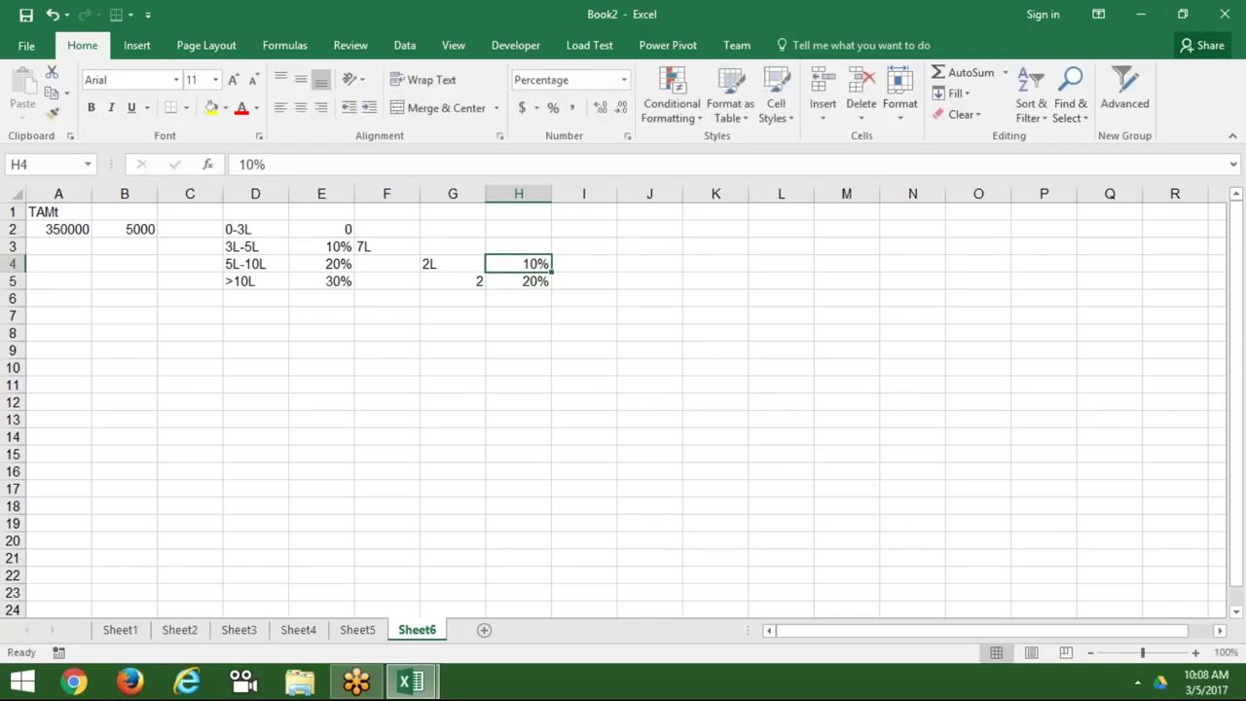
pyautogui.click(453, 246)
pyautogui.write('3')
pyautogui.click(518, 246)
pyautogui.write('0')
pyautogui.press('Return')
# Correct G4 to 2 and select the G4:H4 row of the helper table
pyautogui.press('Left')
pyautogui.press('Up')
pyautogui.press('Down')
pyautogui.write('2')
pyautogui.press('Return')
pyautogui.press('Up')
pyautogui.press('Right')
pyautogui.press('Left')
pyautogui.press('Down')
pyautogui.press('Right')
pyautogui.press('Up')
pyautogui.press('Left')
pyautogui.hotkey('shift', 'Right')
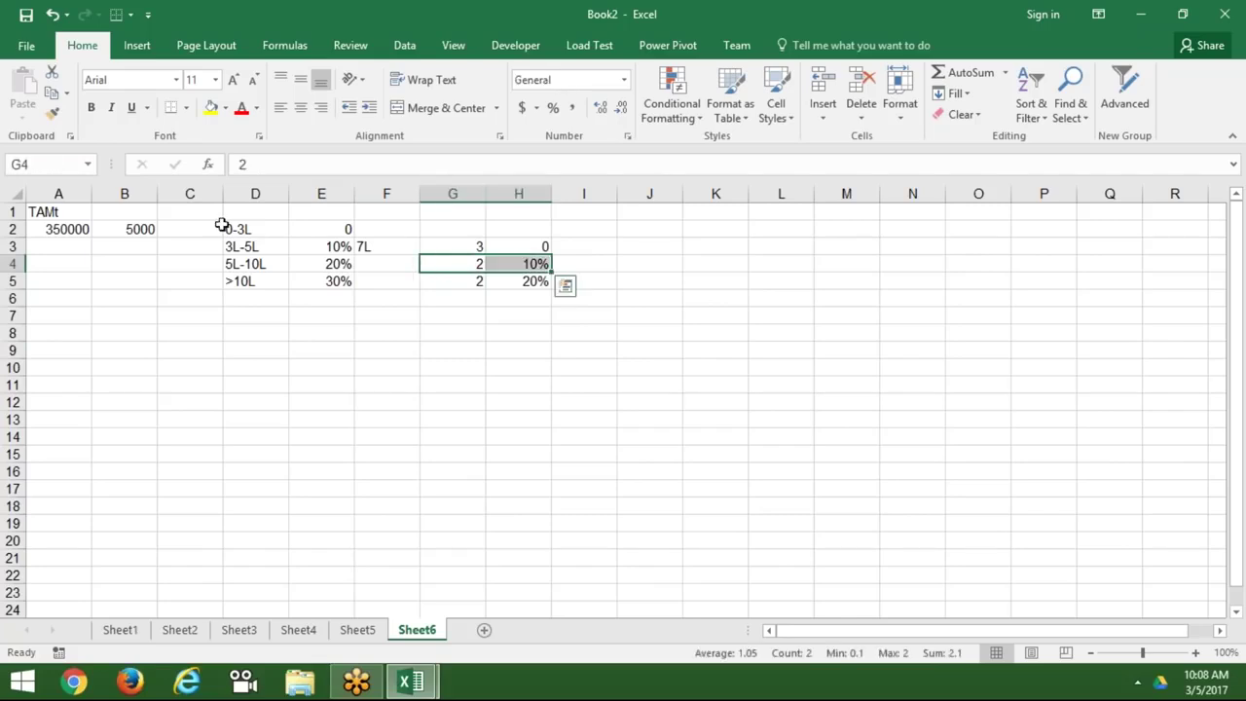
# Review B2's IF formula and the 0-3L, 3L-5L and 5L-10L slab labels
pyautogui.doubleClick(129, 227)
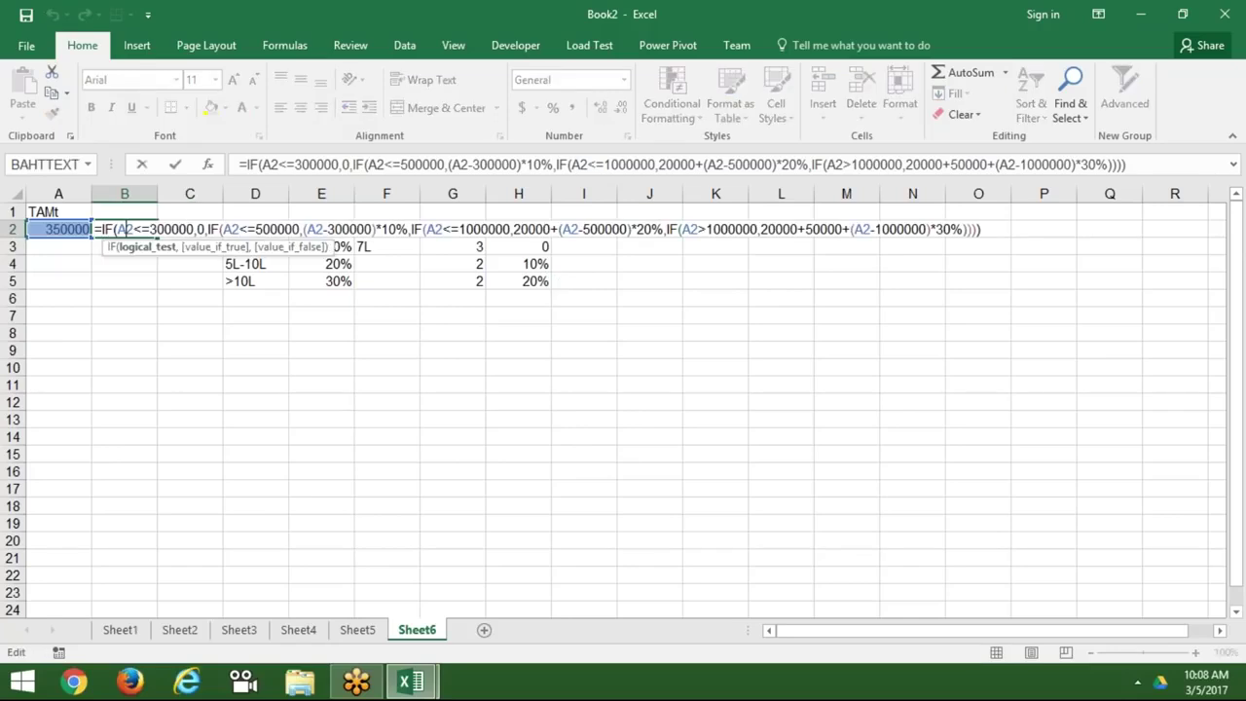
pyautogui.doubleClick(685, 164)
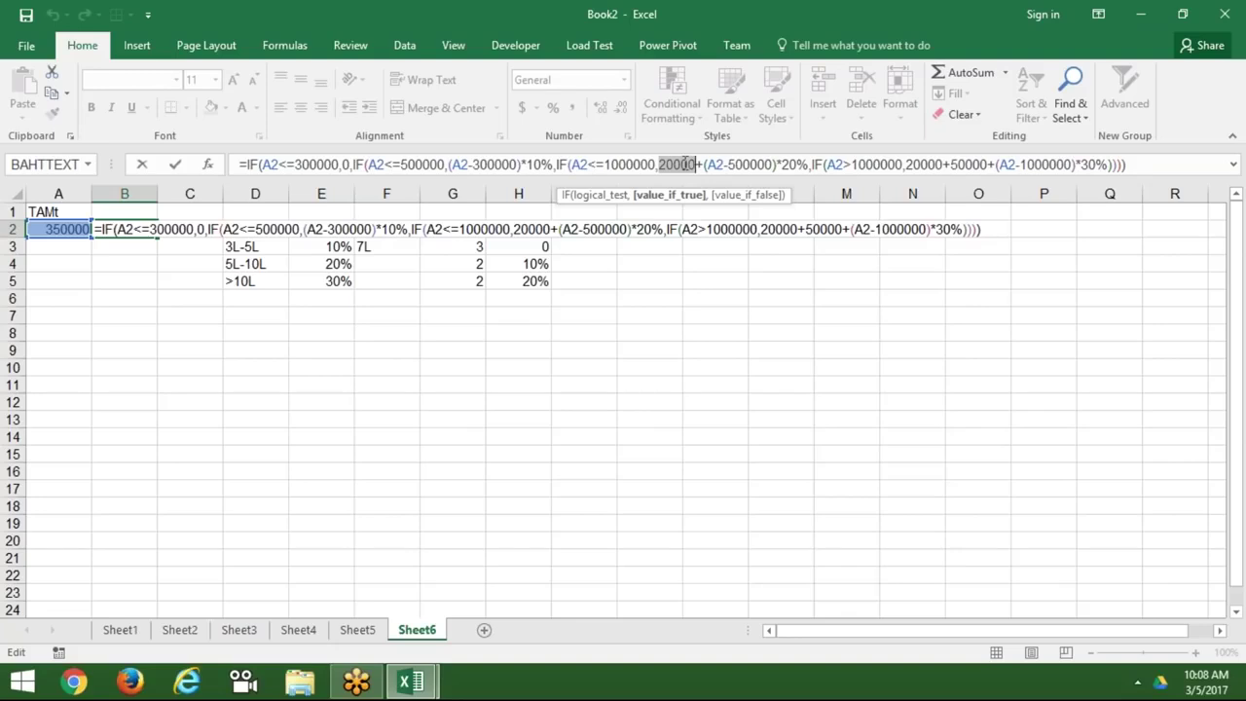
pyautogui.hotkey('ctrl', 'Return')
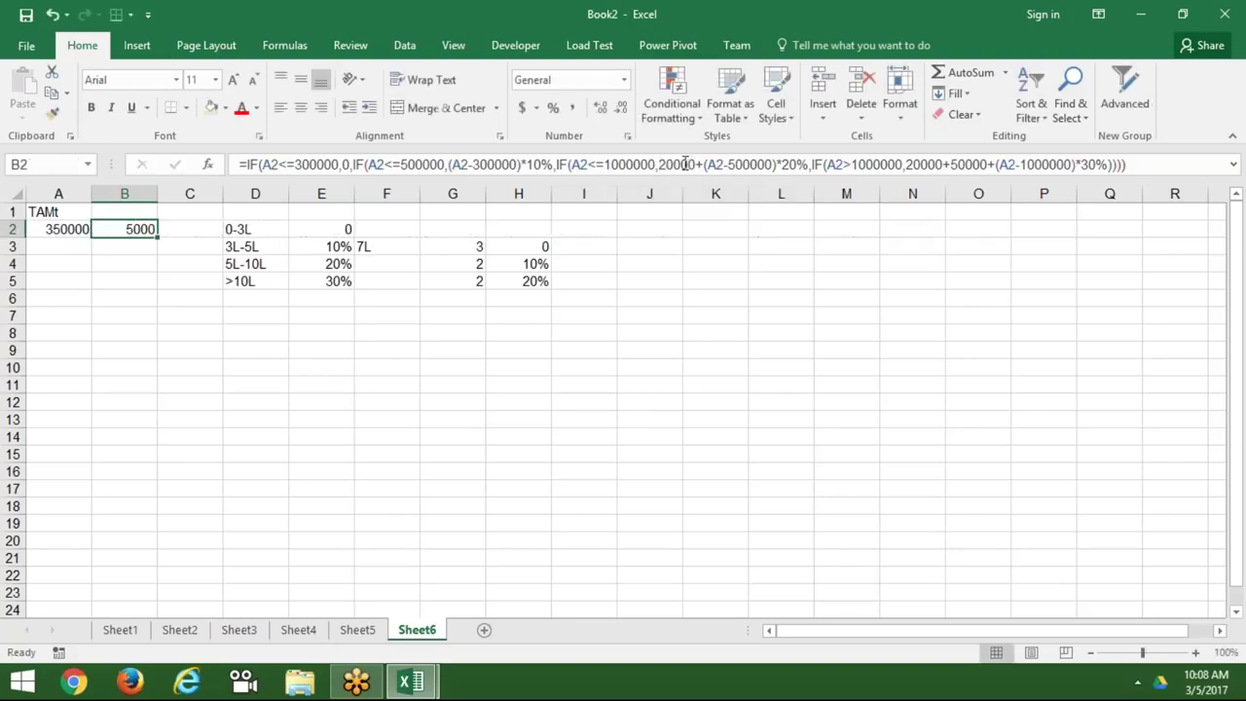
pyautogui.click(282, 227)
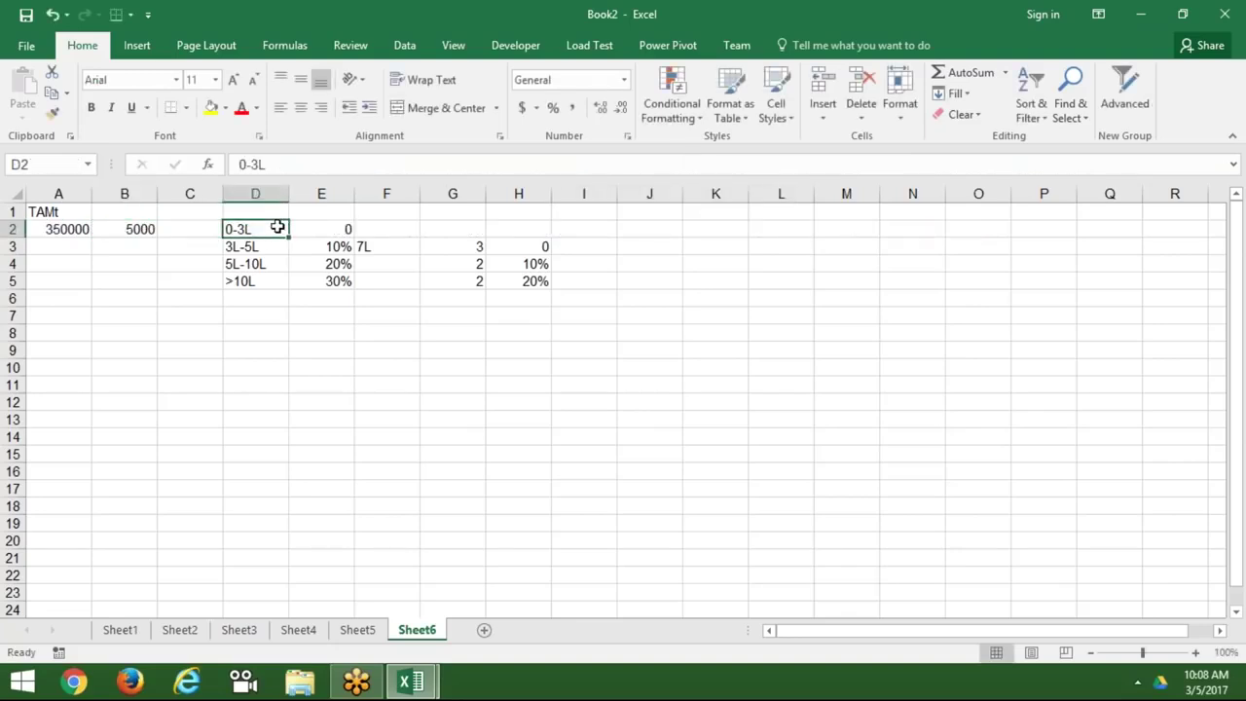
pyautogui.press('Down')
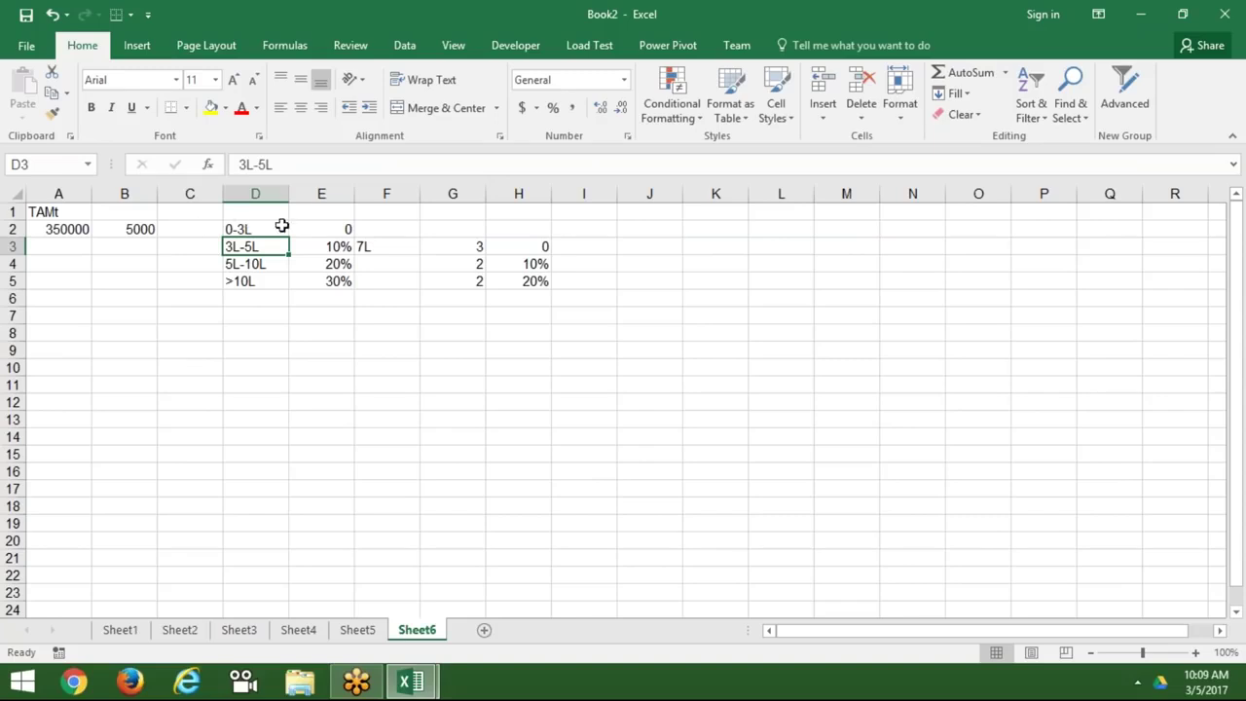
pyautogui.click(264, 261)
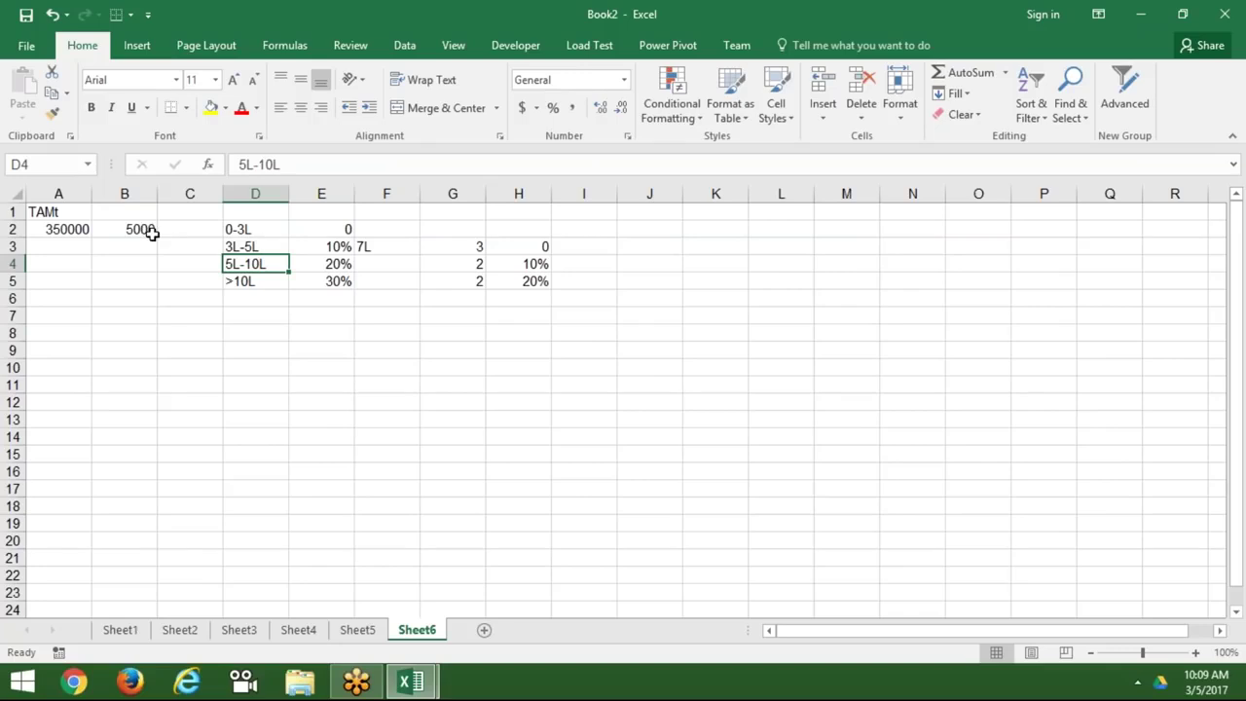
# Insert a blank column at B, shifting 5000 to C2 and the tables right
pyautogui.click(119, 193)
pyautogui.hotkey('ctrl', 'shift', '+')
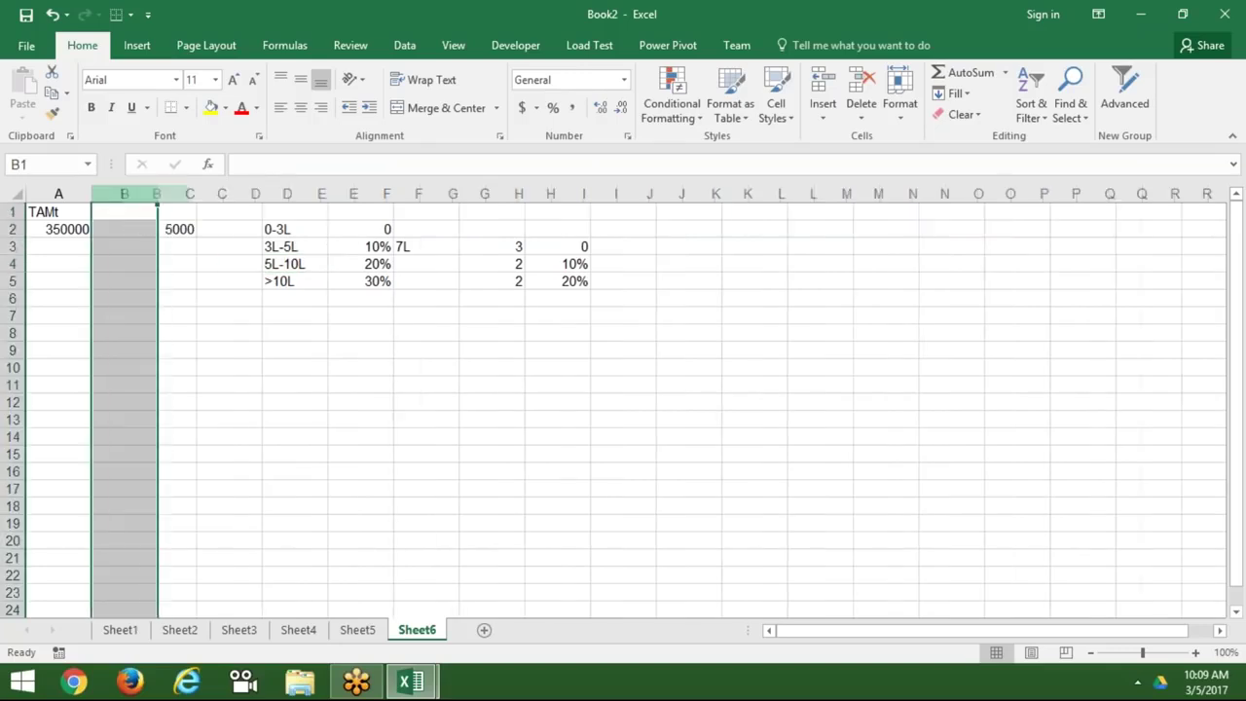
pyautogui.click(134, 231)
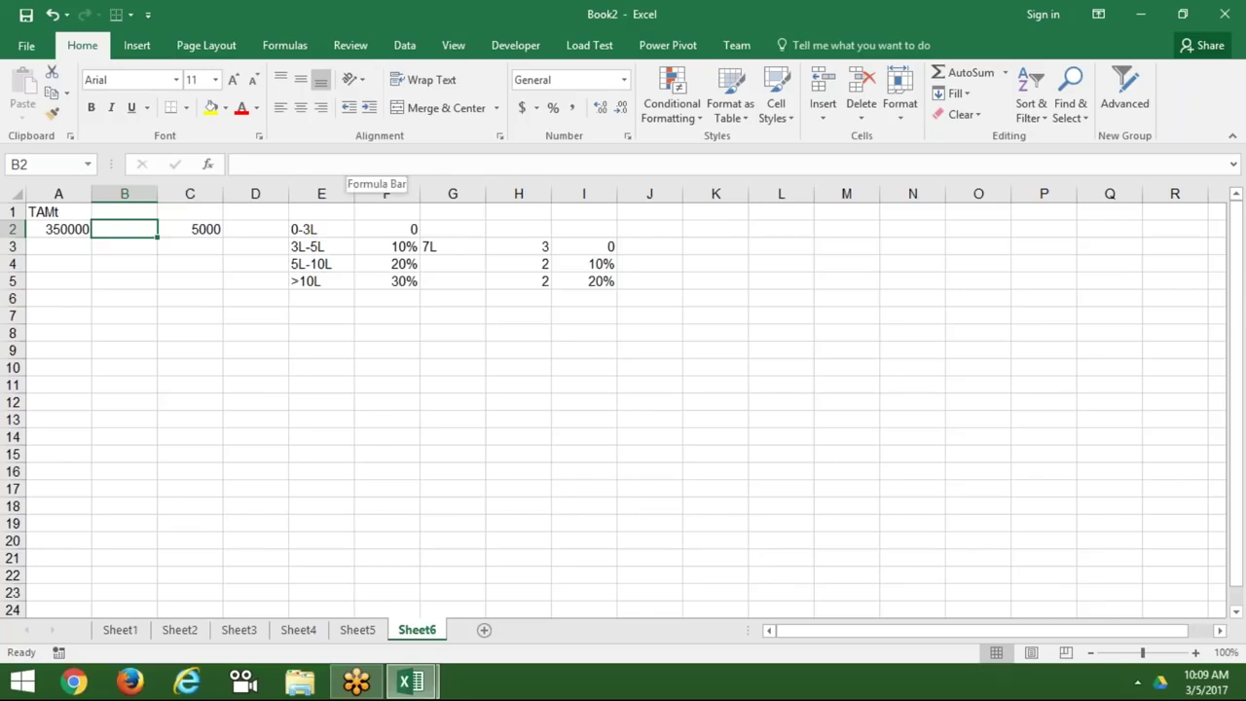
pyautogui.click(515, 44)
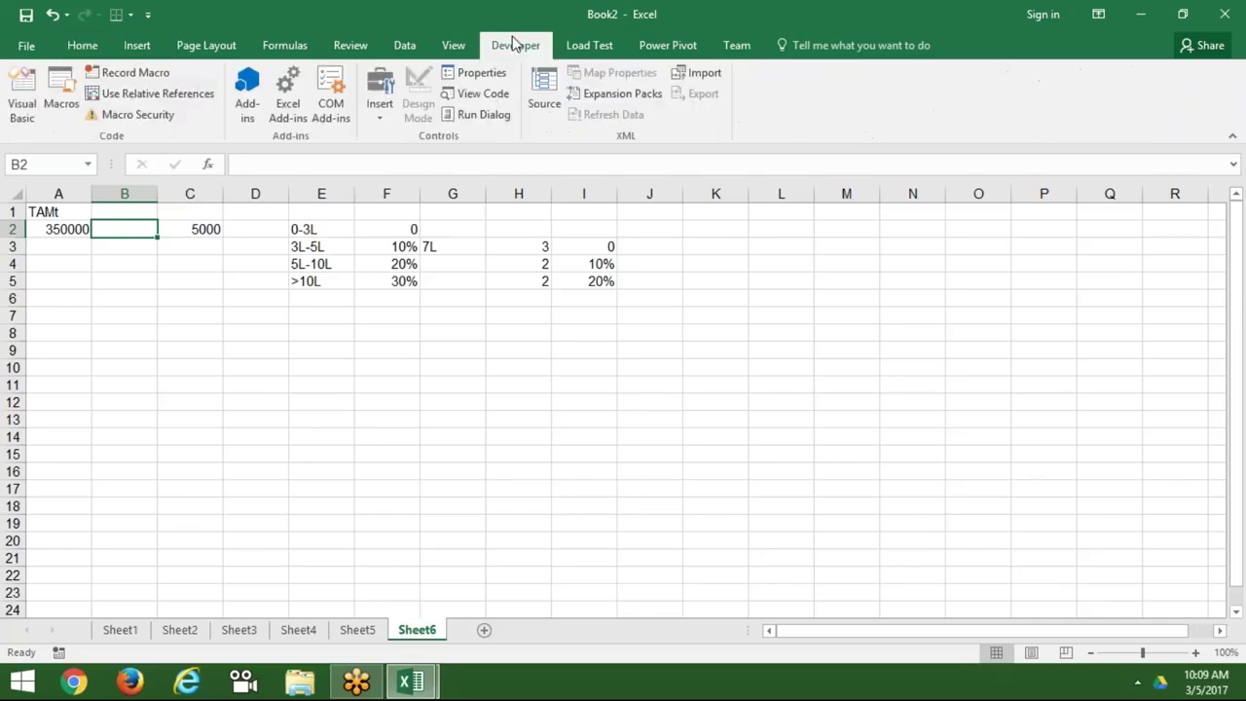
pyautogui.click(305, 44)
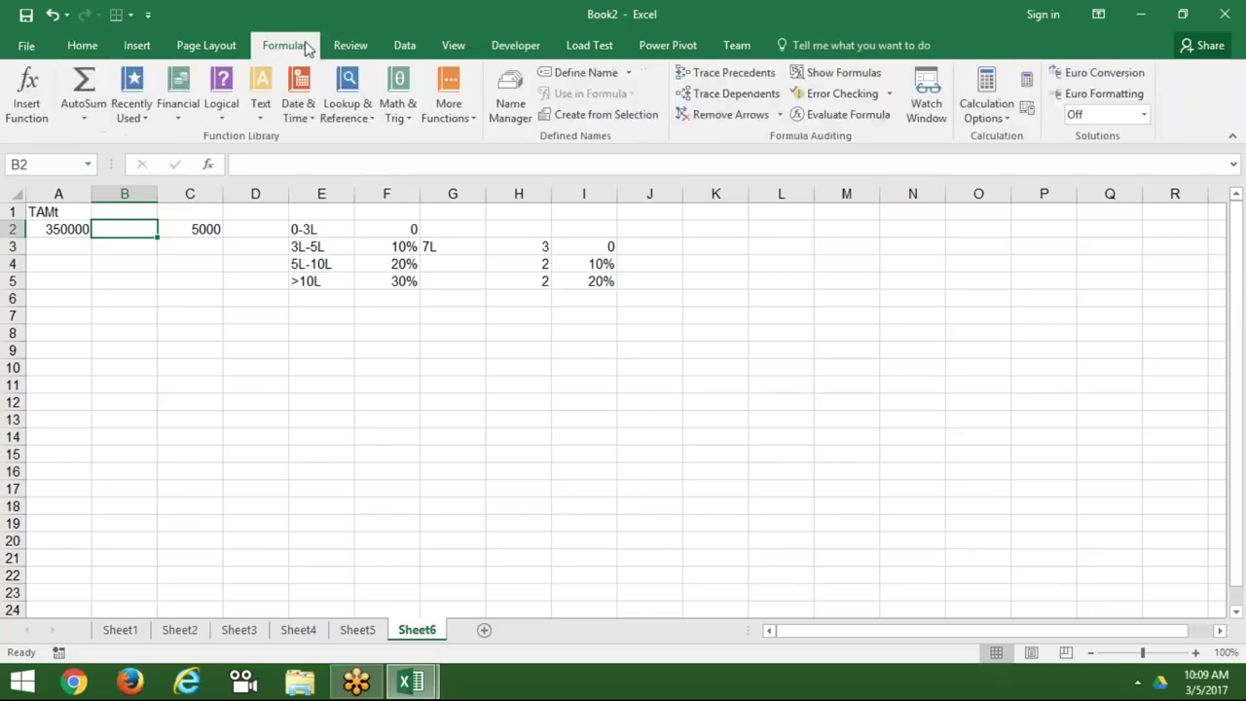
# Create the workbook name S_1 referring to =(a2-300000)*10%
pyautogui.click(576, 76)
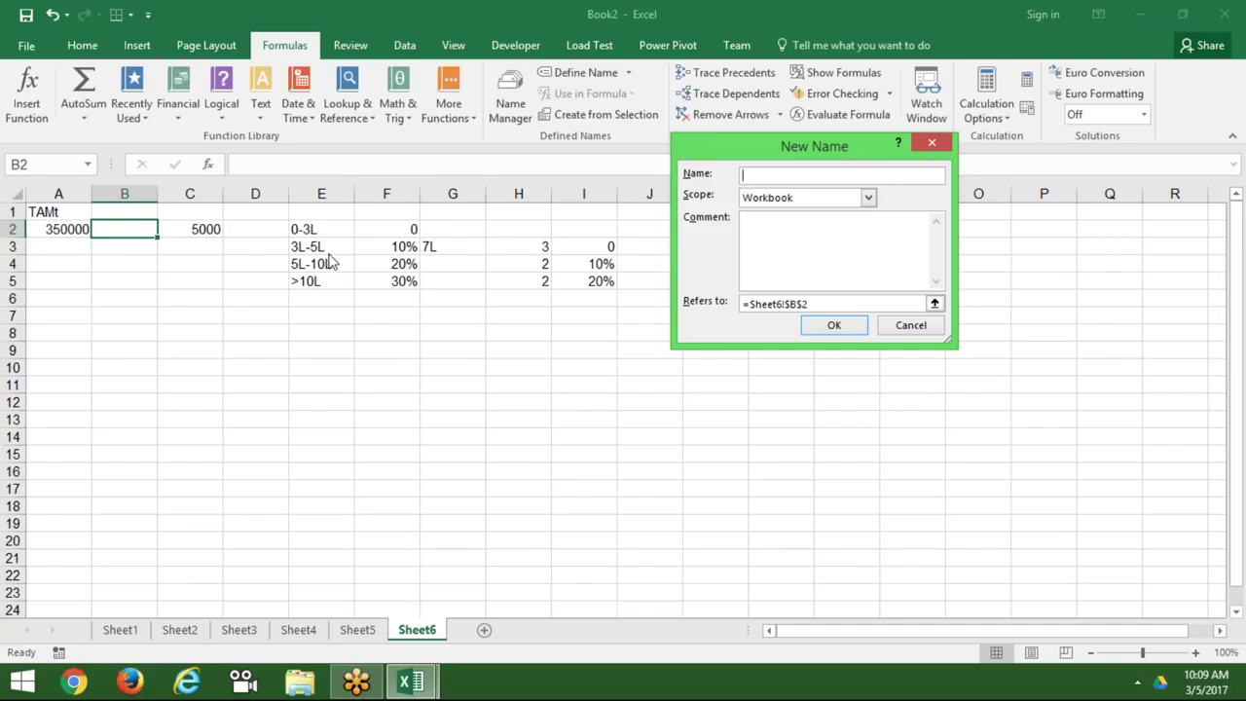
pyautogui.write('S_1')
pyautogui.click(820, 304)
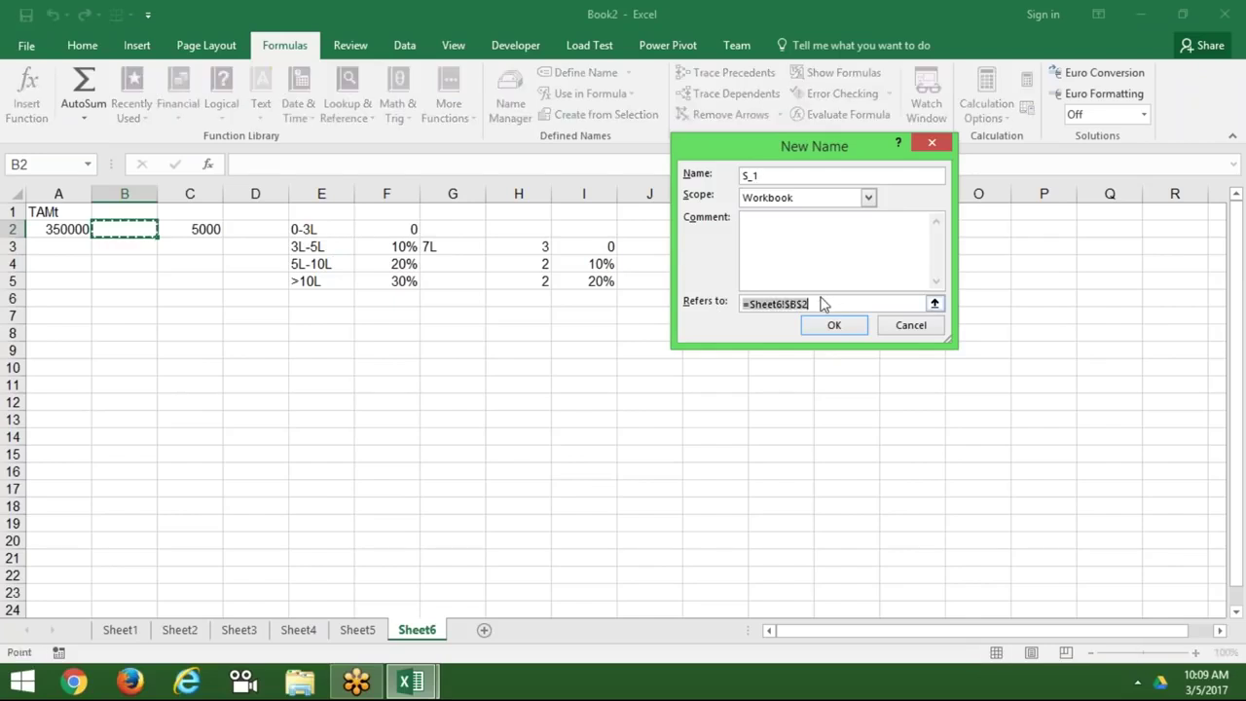
pyautogui.write('=')
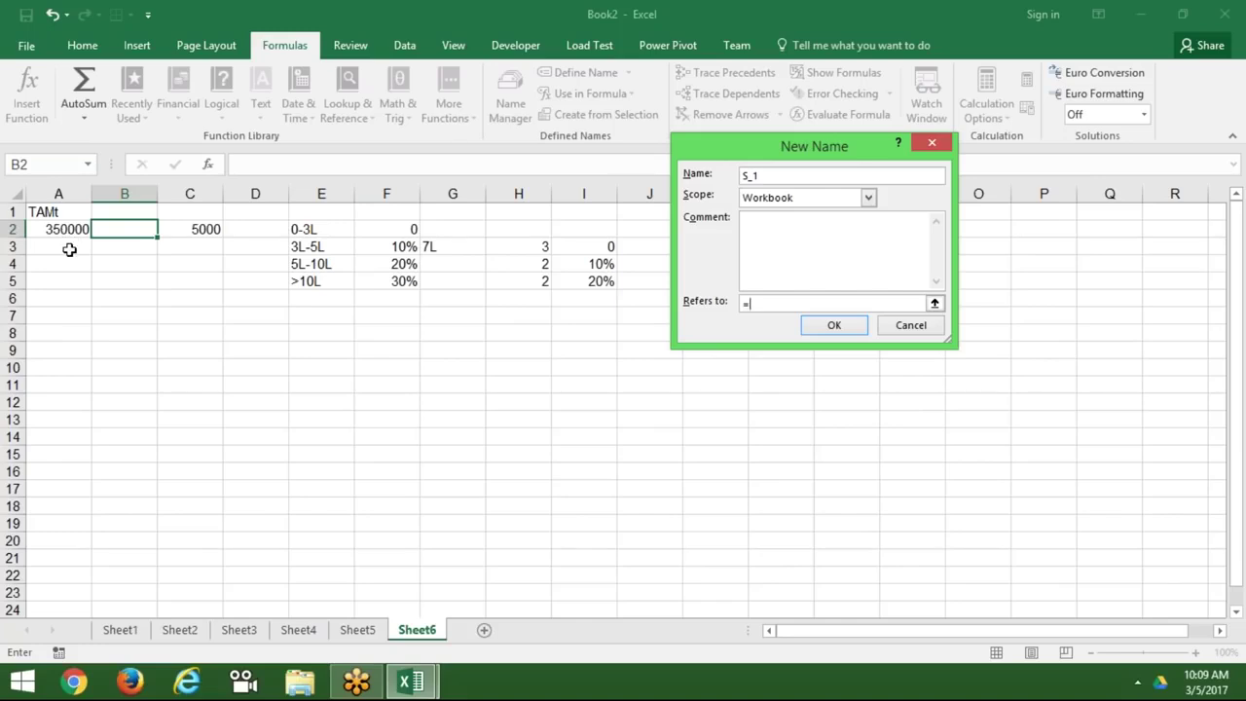
pyautogui.write('a2-')
pyautogui.write('300000')
pyautogui.click(751, 302)
pyautogui.write(')')
pyautogui.write('*10')
pyautogui.write('%')
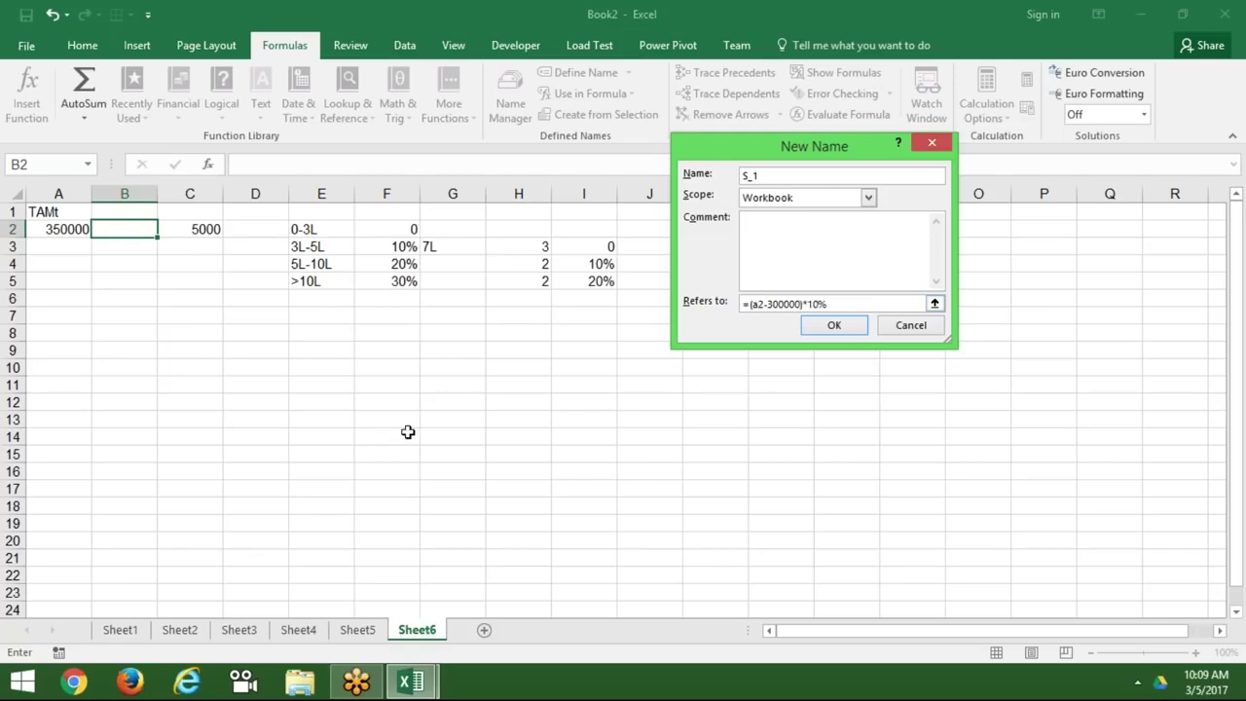
pyautogui.click(843, 331)
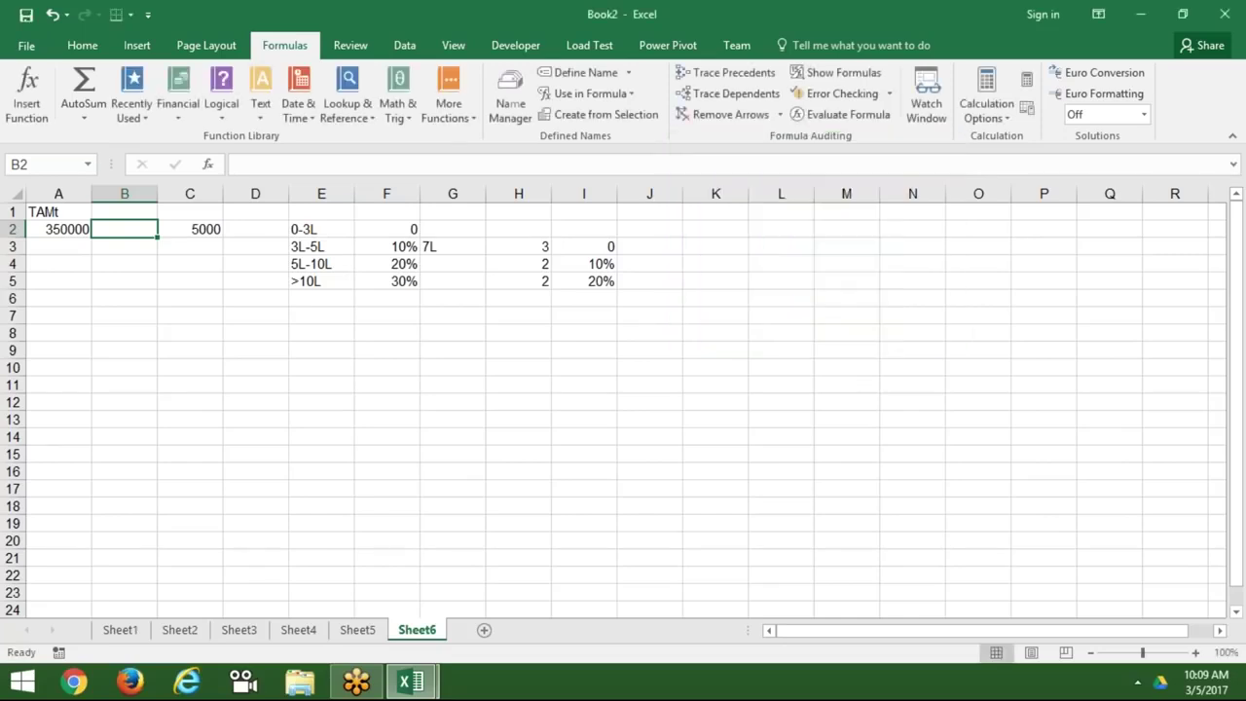
# Create the workbook name S_2 referring to =20000+(A2-500000)*20%
pyautogui.click(561, 76)
pyautogui.write('S-')
pyautogui.write('_')
pyautogui.write('2')
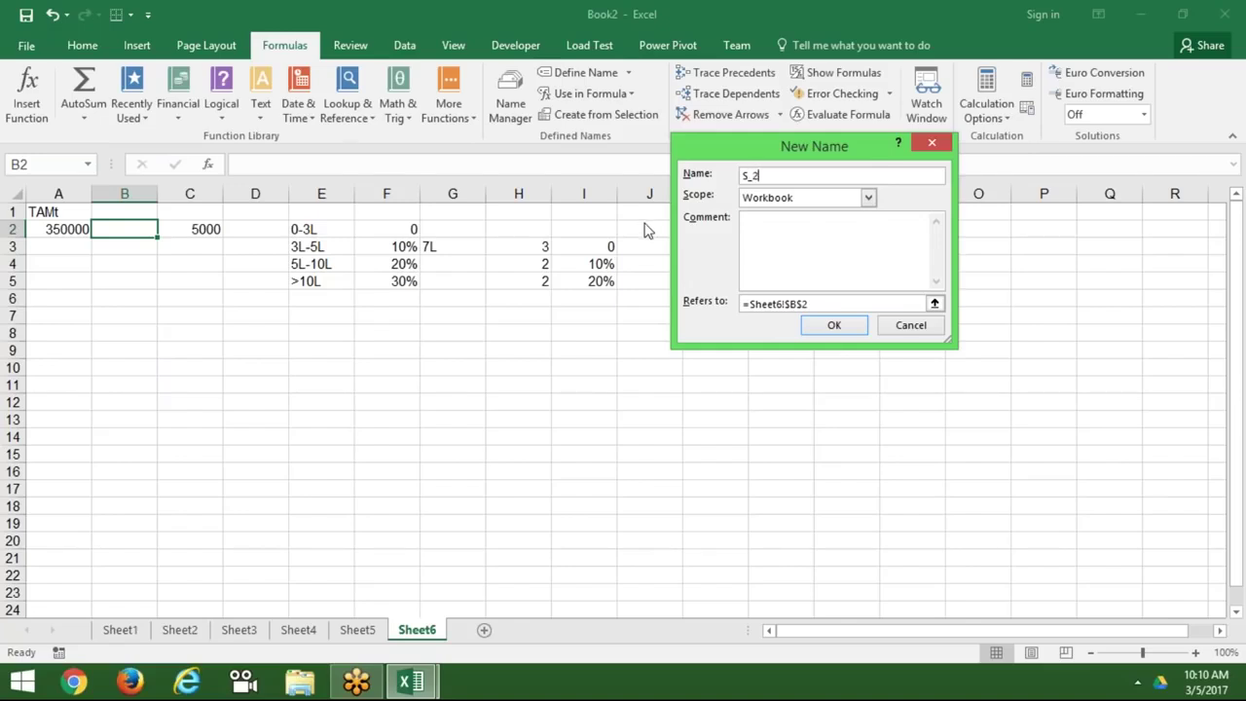
pyautogui.click(822, 303)
pyautogui.press('BackSpace')
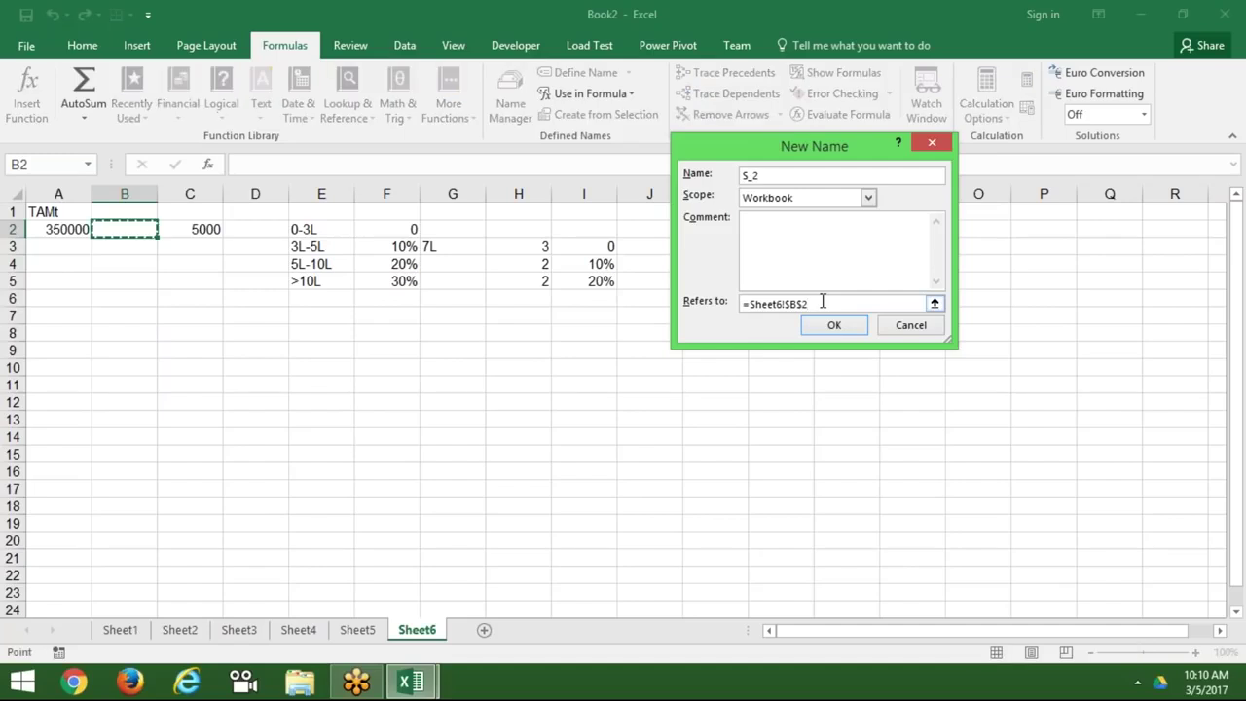
pyautogui.press('BackSpace')
pyautogui.press('BackSpace')
pyautogui.press('BackSpace')
pyautogui.press('BackSpace')
pyautogui.press('BackSpace')
pyautogui.press('BackSpace')
pyautogui.press('BackSpace')
pyautogui.press('BackSpace')
pyautogui.press('BackSpace')
pyautogui.press('BackSpace')
pyautogui.write('2')
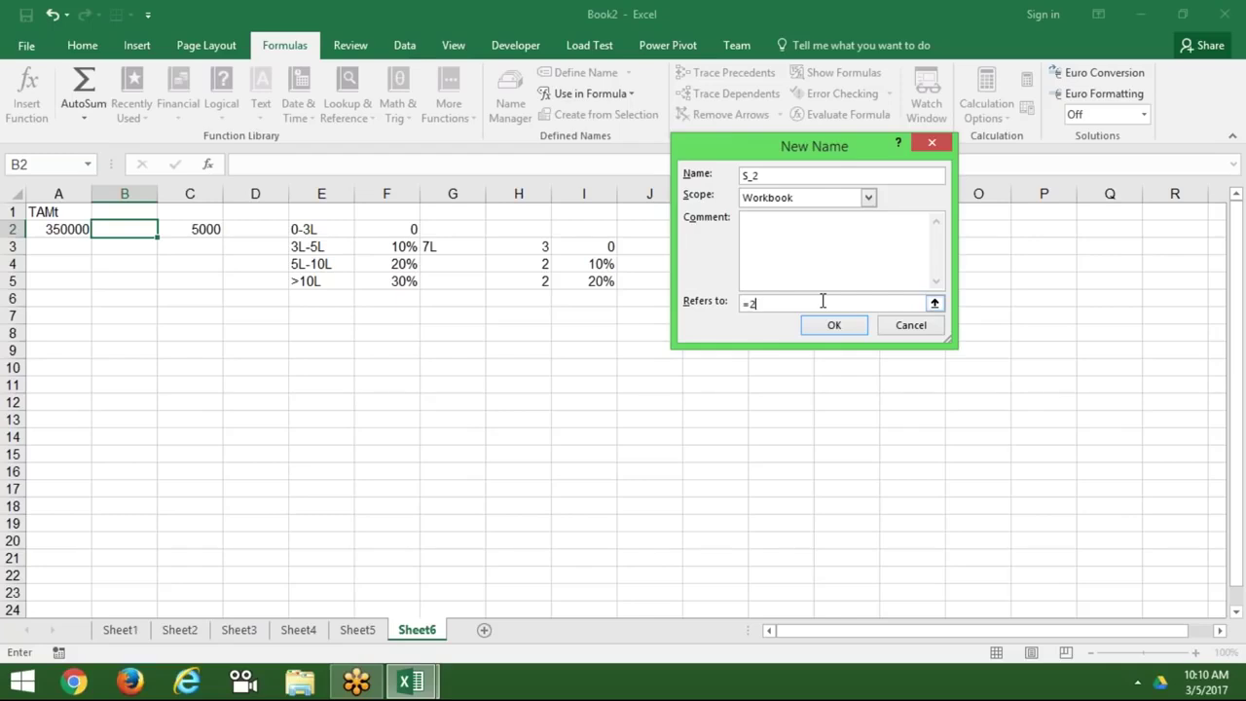
pyautogui.write('000')
pyautogui.write('0+')
pyautogui.write('(A2-500000')
pyautogui.write(')*20')
pyautogui.write('%')
pyautogui.click(833, 324)
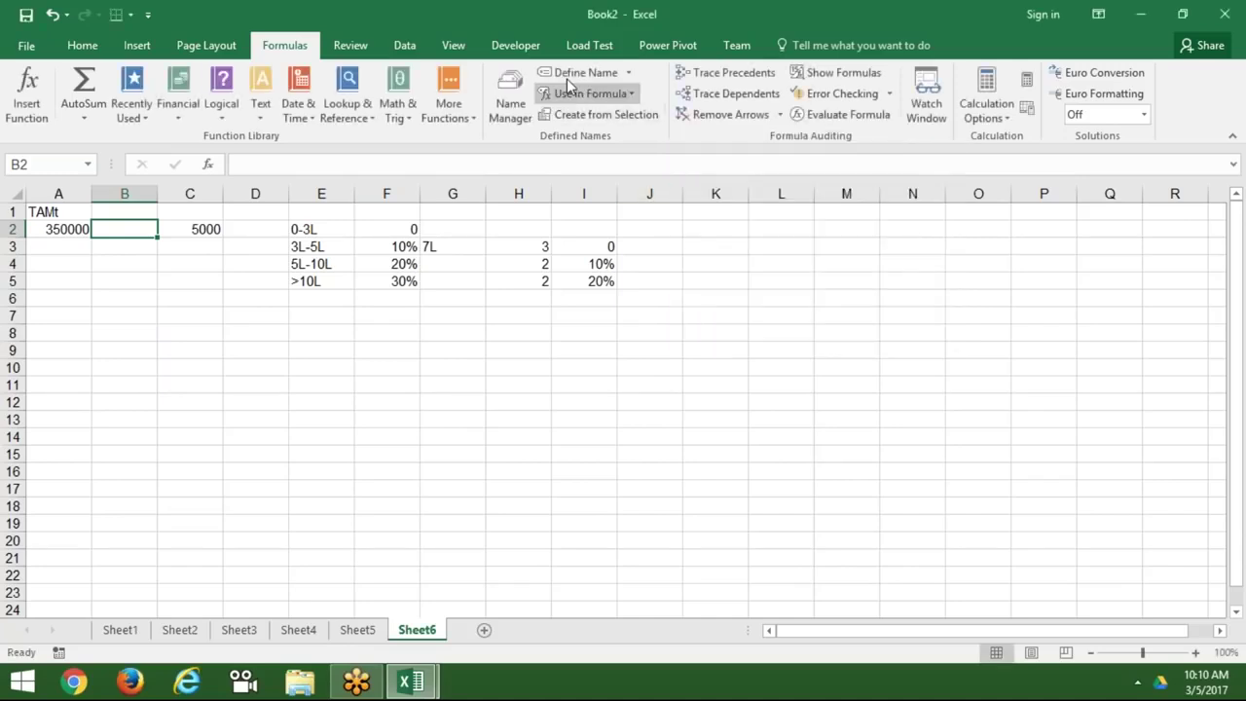
# Create the workbook name S_3 referring to =20000+100000+(a2-1000000)*30%
pyautogui.click(567, 76)
pyautogui.write('S_3')
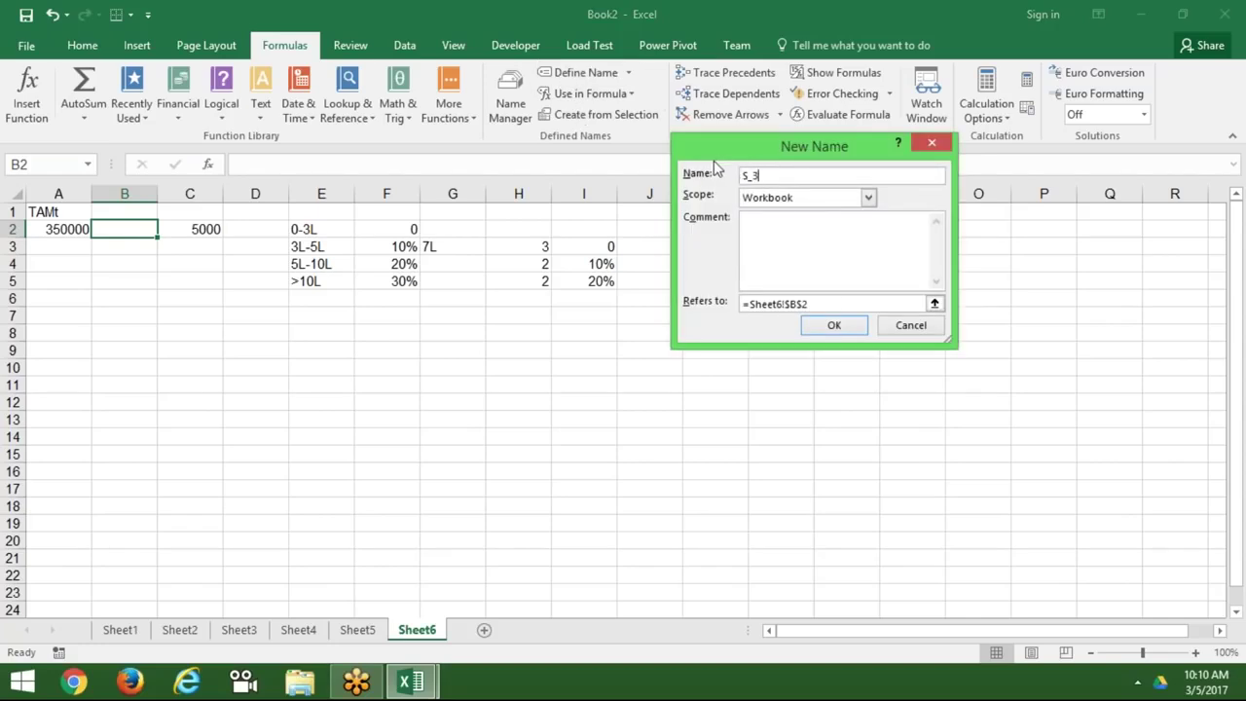
pyautogui.click(808, 304)
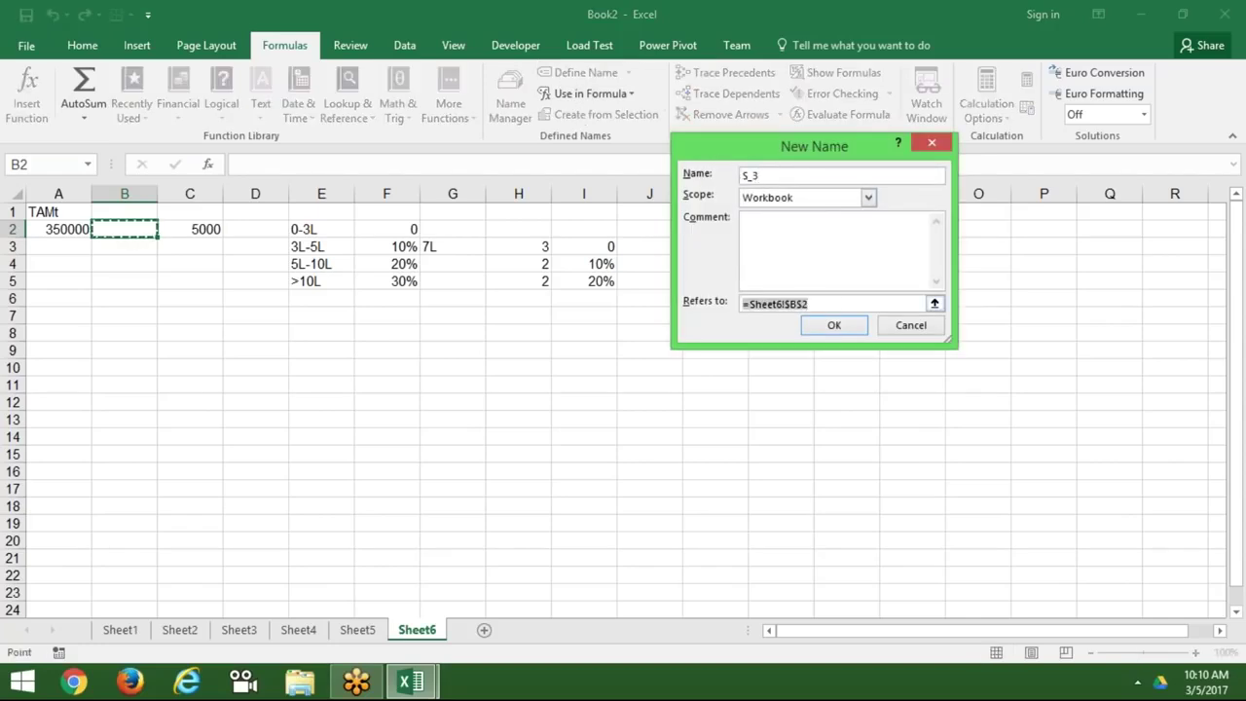
pyautogui.write('=')
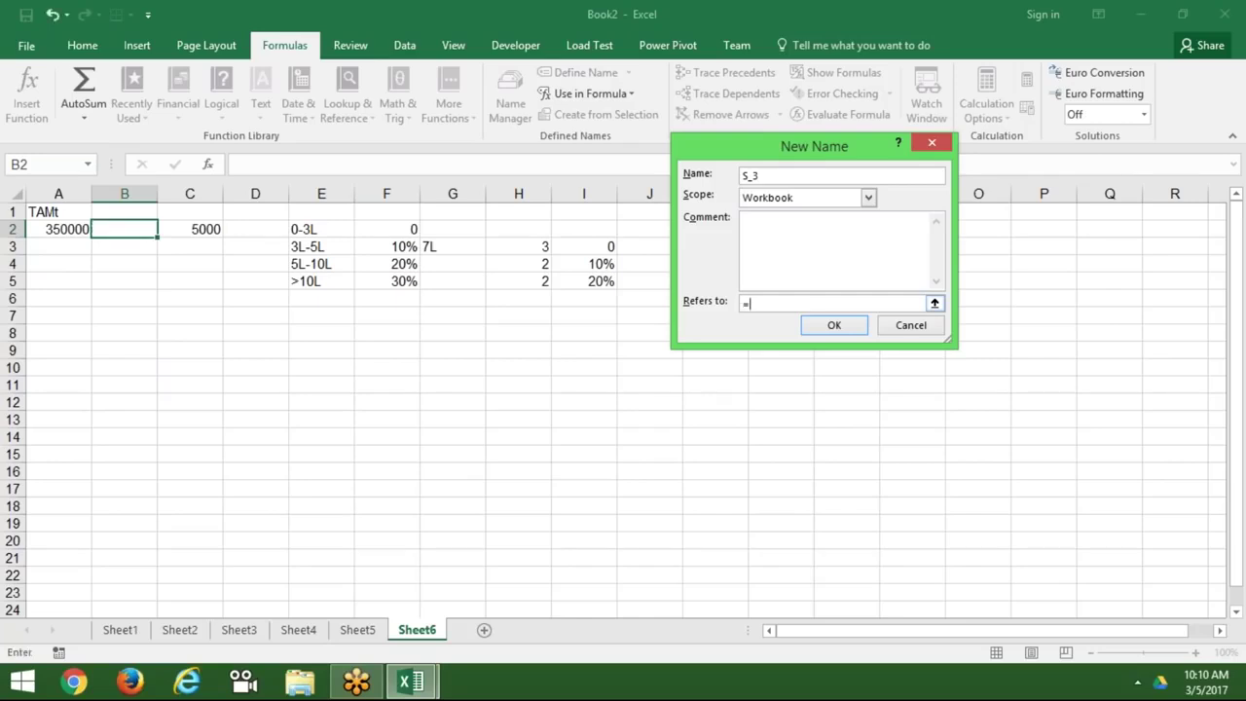
pyautogui.write('20000+5000')
pyautogui.press('BackSpace')
pyautogui.press('BackSpace')
pyautogui.press('BackSpace')
pyautogui.press('BackSpace')
pyautogui.write('1')
pyautogui.write('0')
pyautogui.write('0000+(')
pyautogui.write('a2-')
pyautogui.write('1000000)*30%')
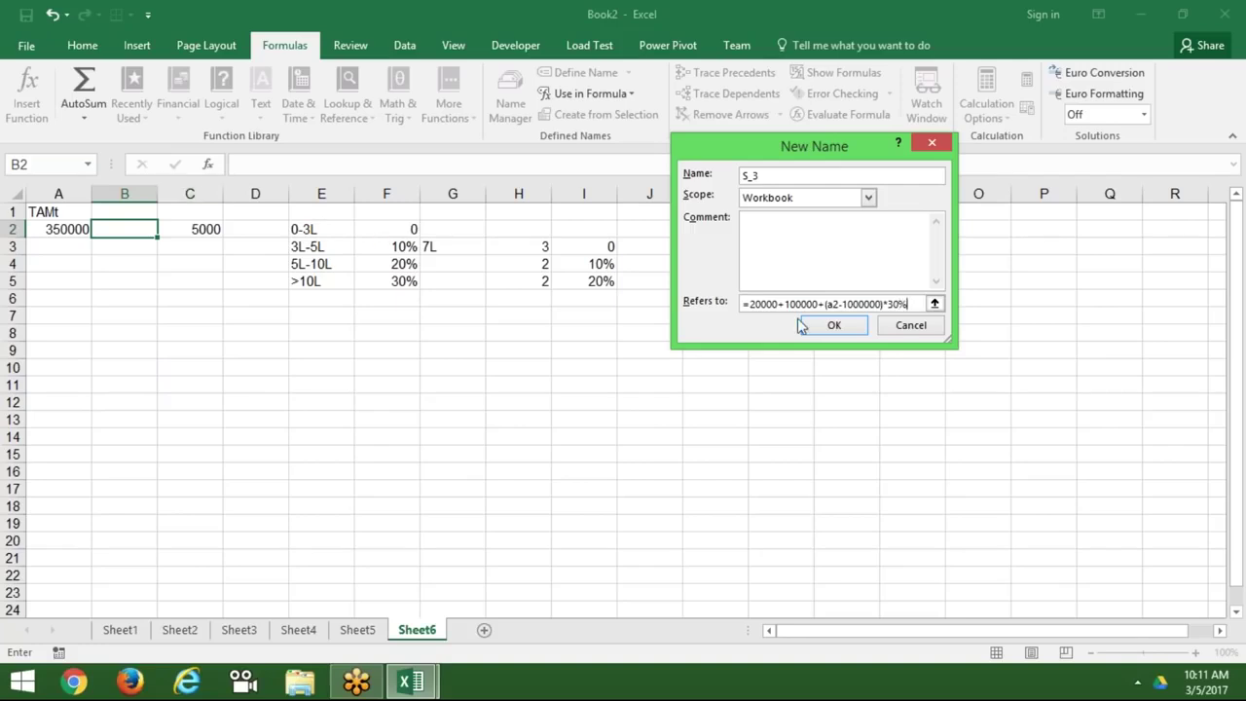
pyautogui.click(834, 324)
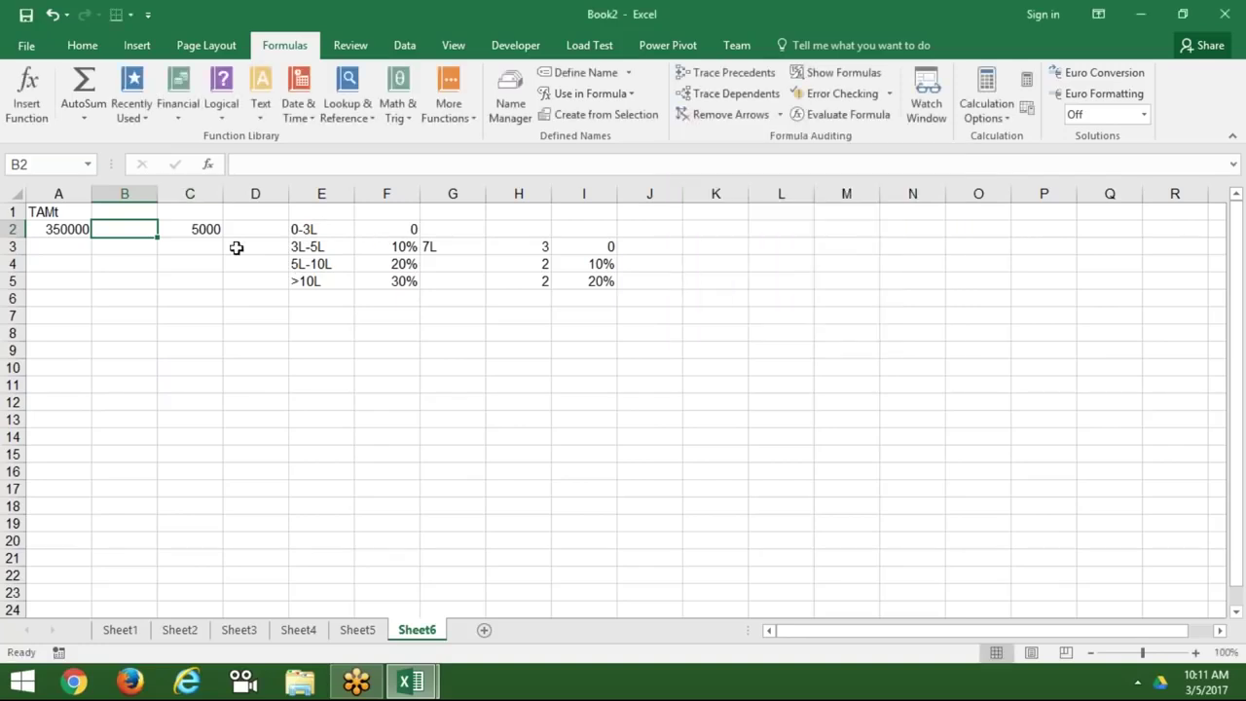
# Change 50000 to 100000 in the last IF branch of C2's formula
pyautogui.click(211, 230)
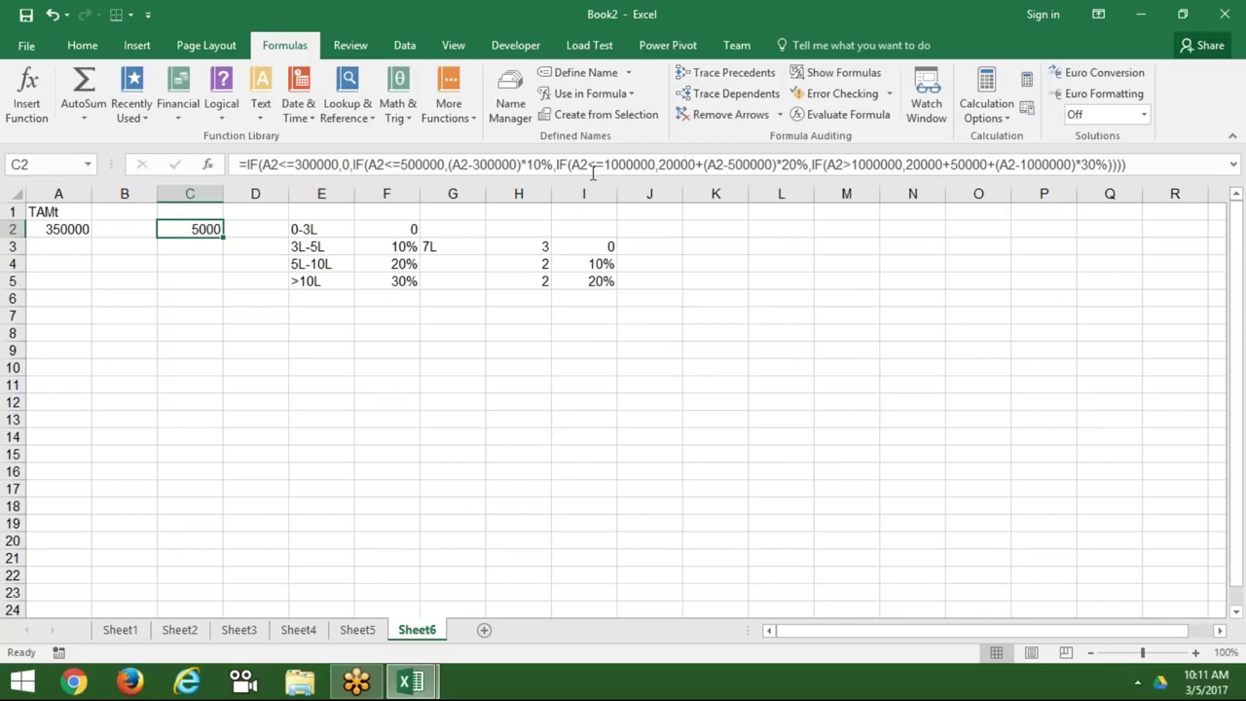
pyautogui.doubleClick(756, 164)
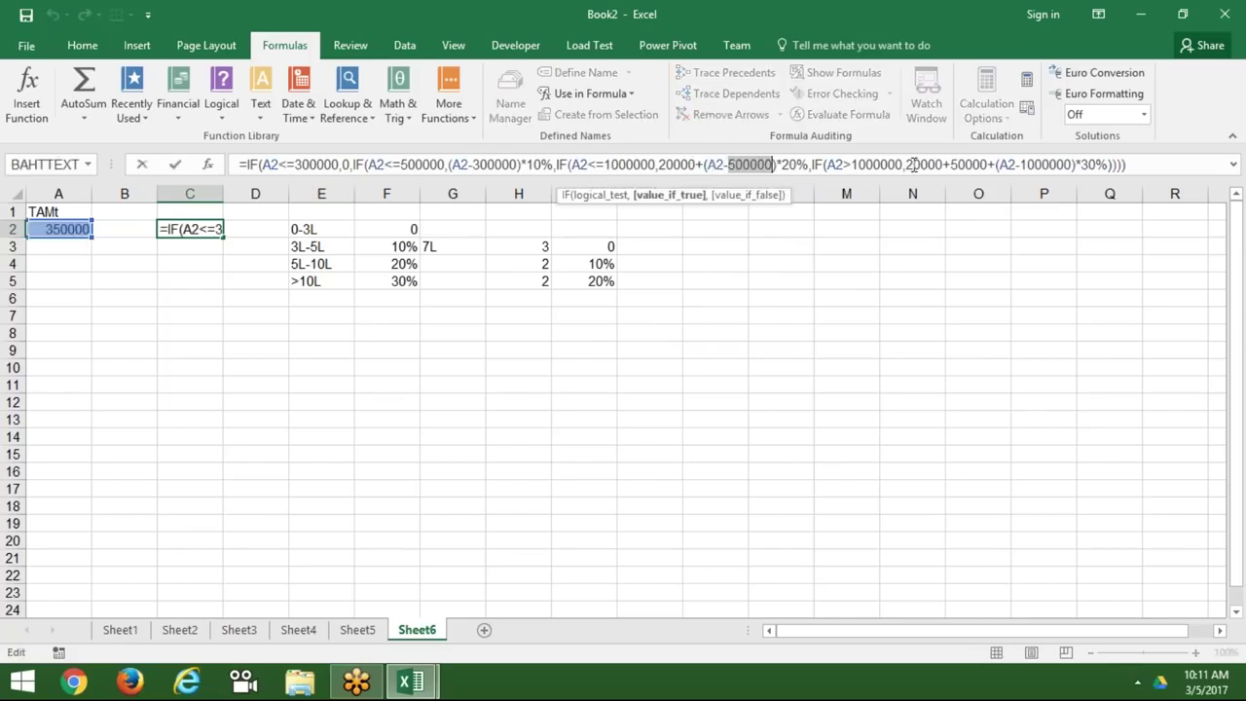
pyautogui.click(959, 165)
pyautogui.press('BackSpace')
pyautogui.write('10')
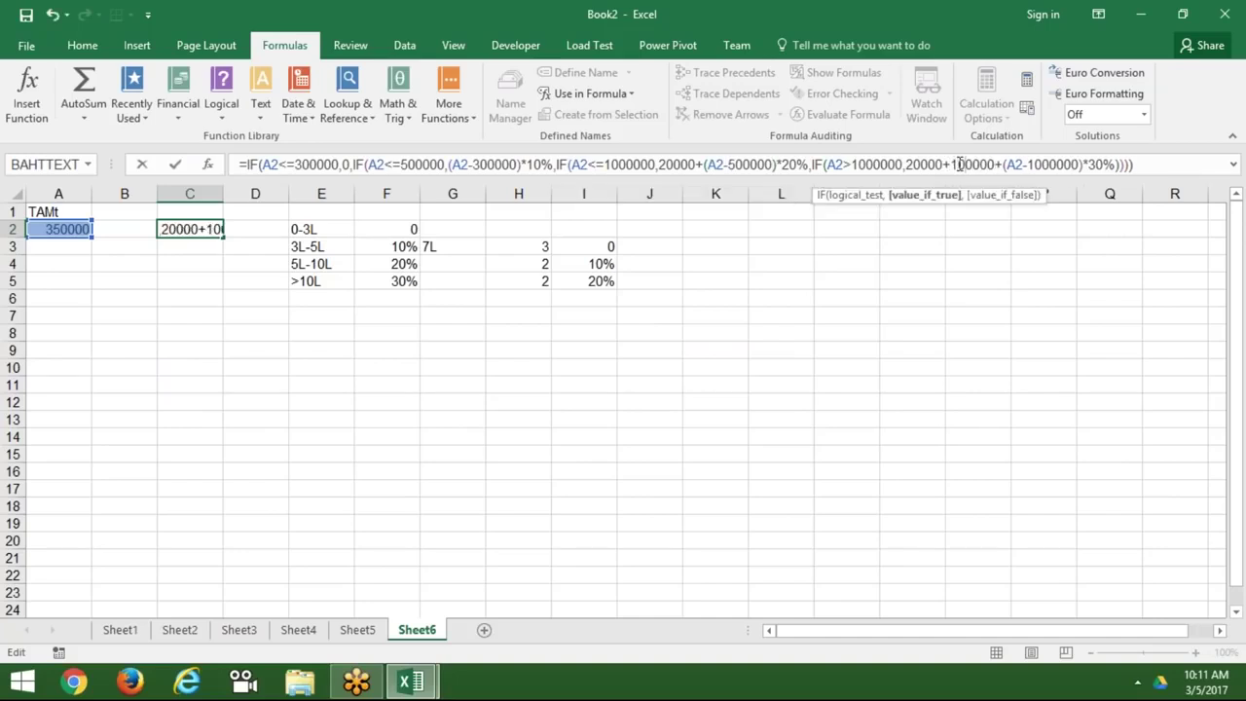
pyautogui.press('Return')
pyautogui.press('Up')
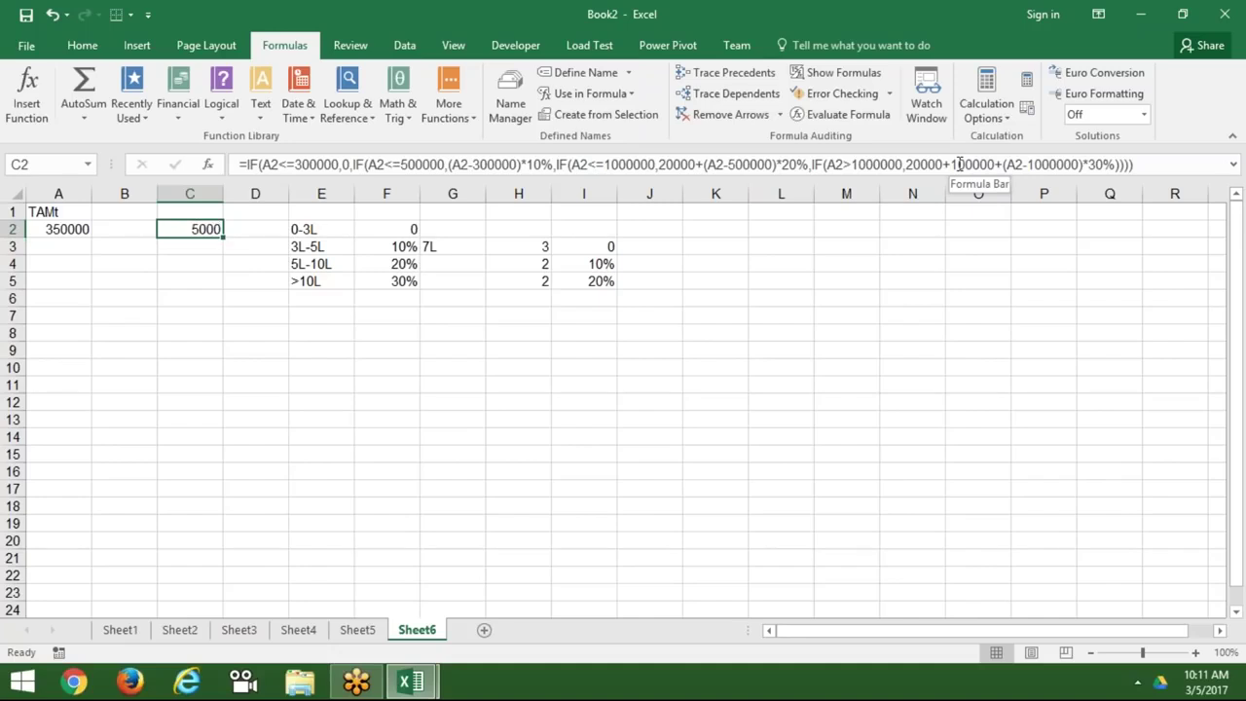
pyautogui.press('Left')
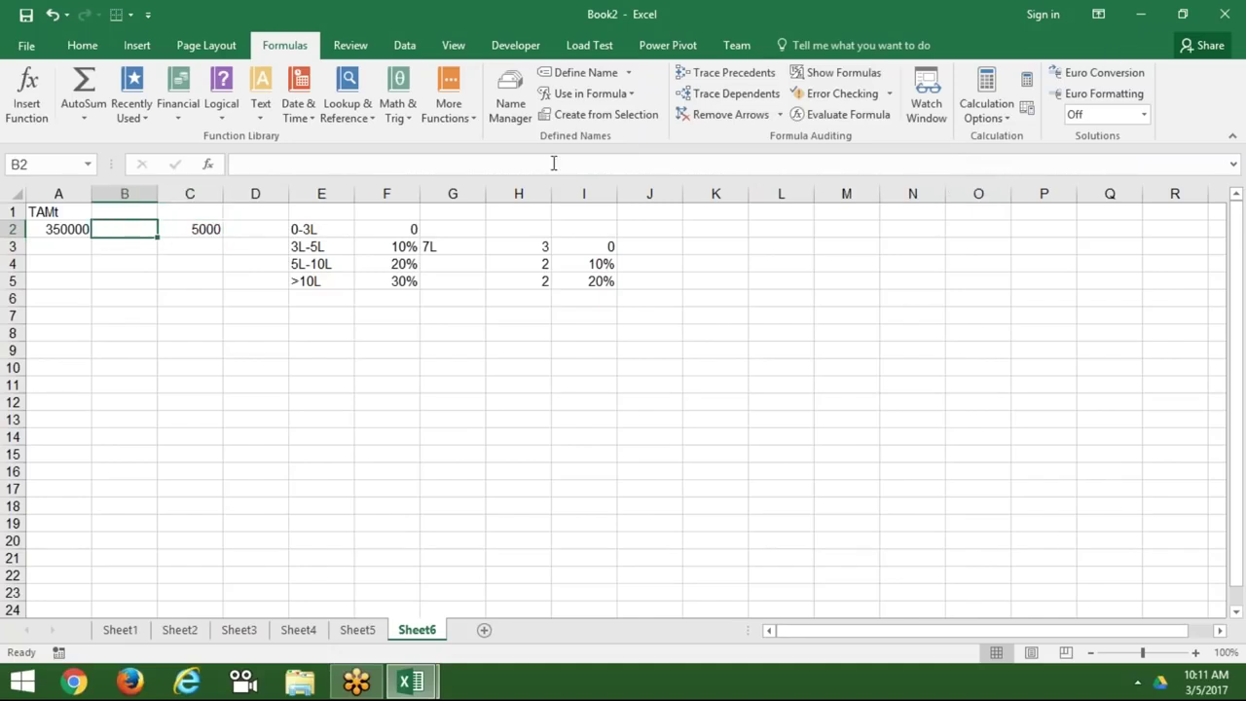
# Check the S_1, S_2 and S_3 definitions in the Name Manager
pyautogui.click(510, 112)
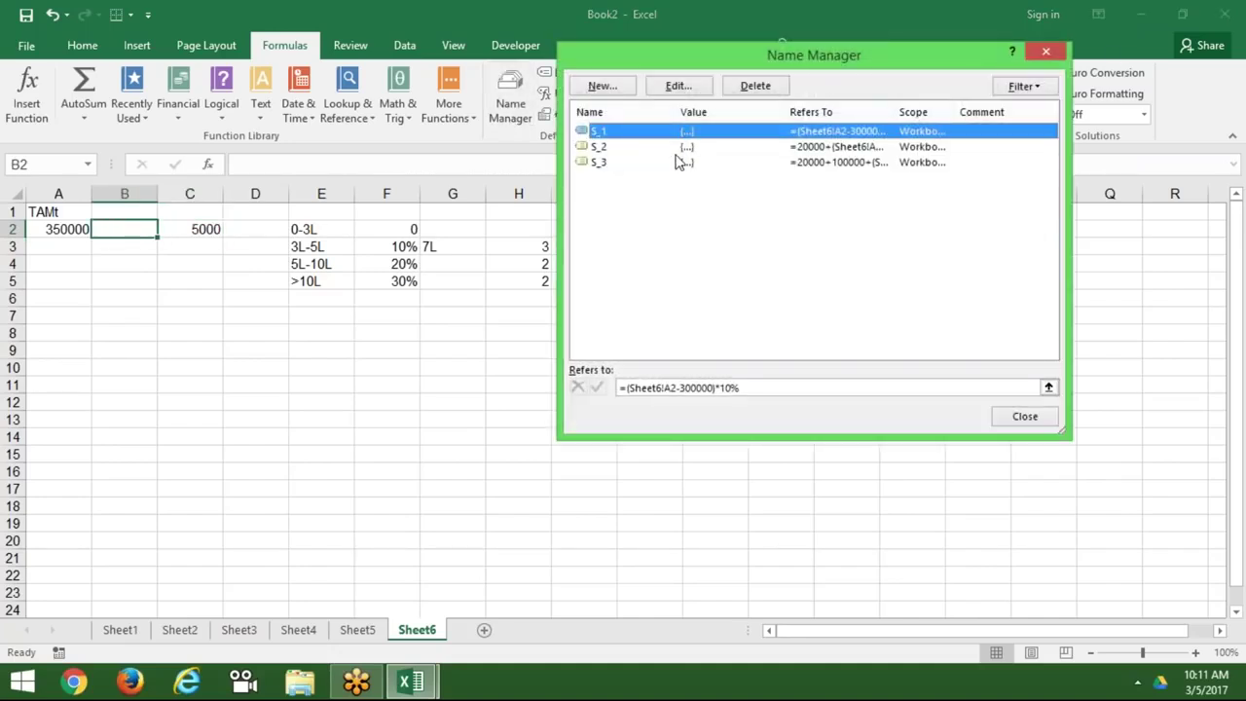
pyautogui.click(680, 148)
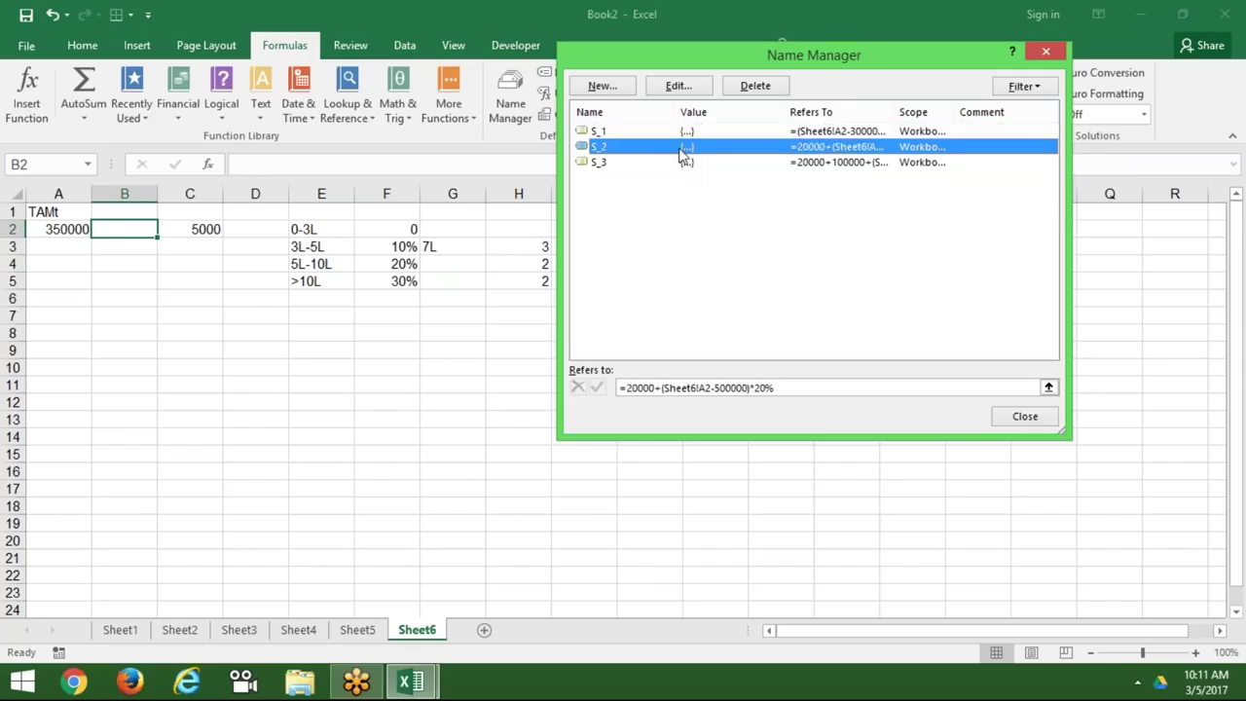
pyautogui.click(684, 166)
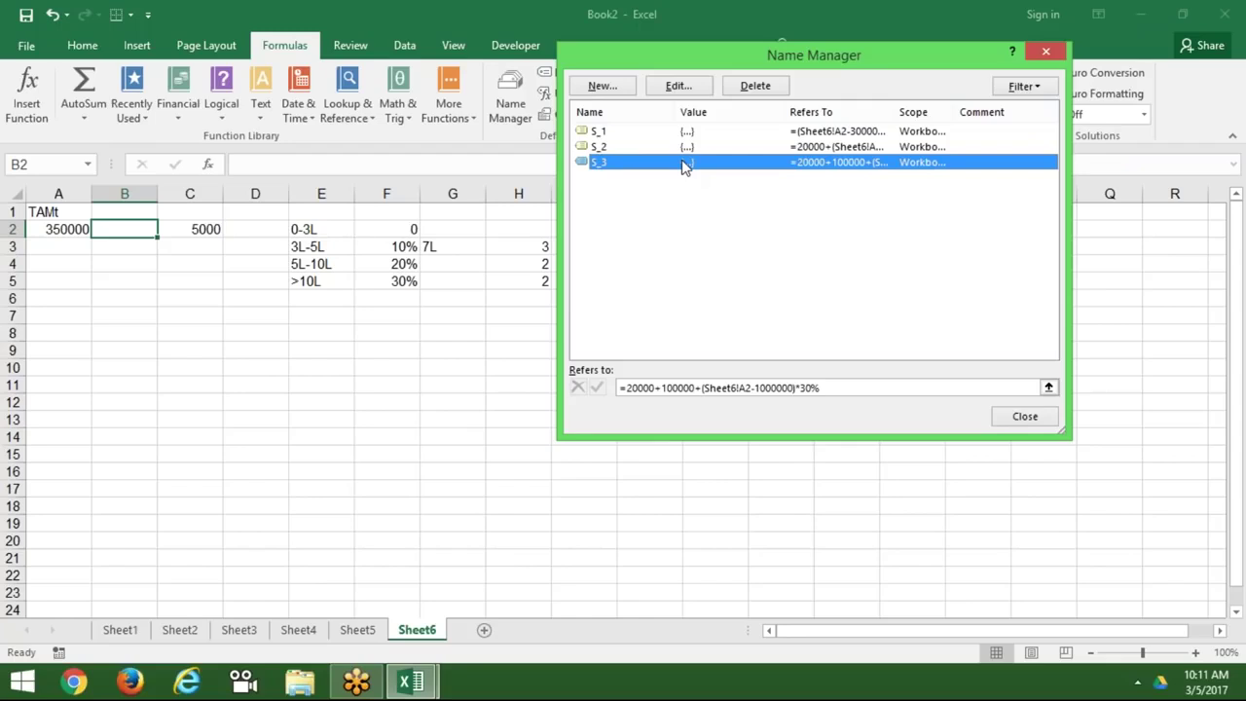
pyautogui.press('Escape')
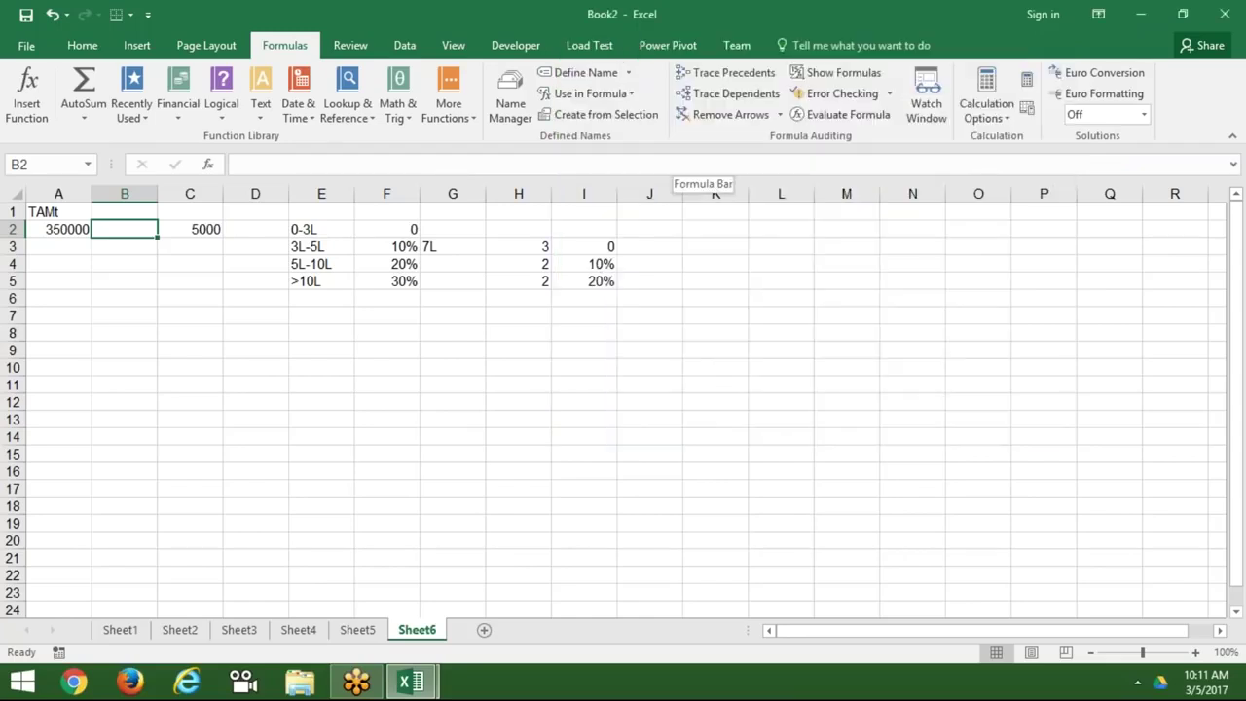
# Begin B2's nested IF: 0 when A2<=300000, S_1 when A2<=500000
pyautogui.write('=IF')
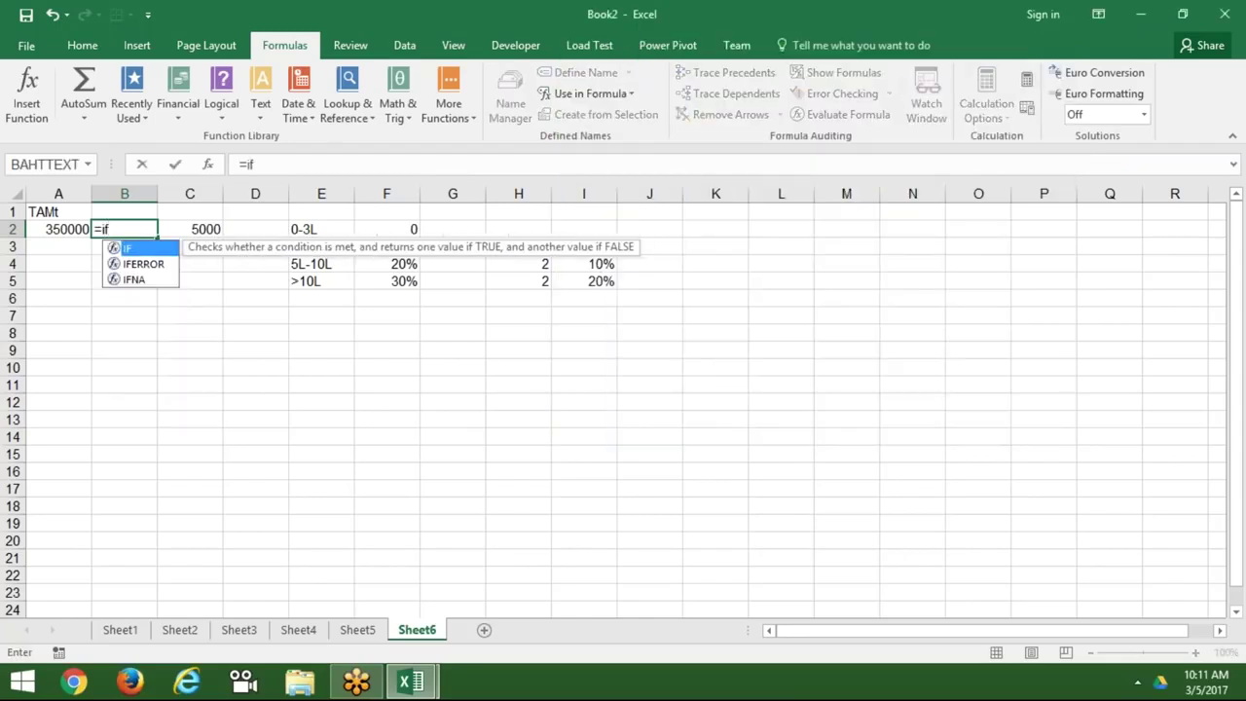
pyautogui.write('(')
pyautogui.click(76, 229)
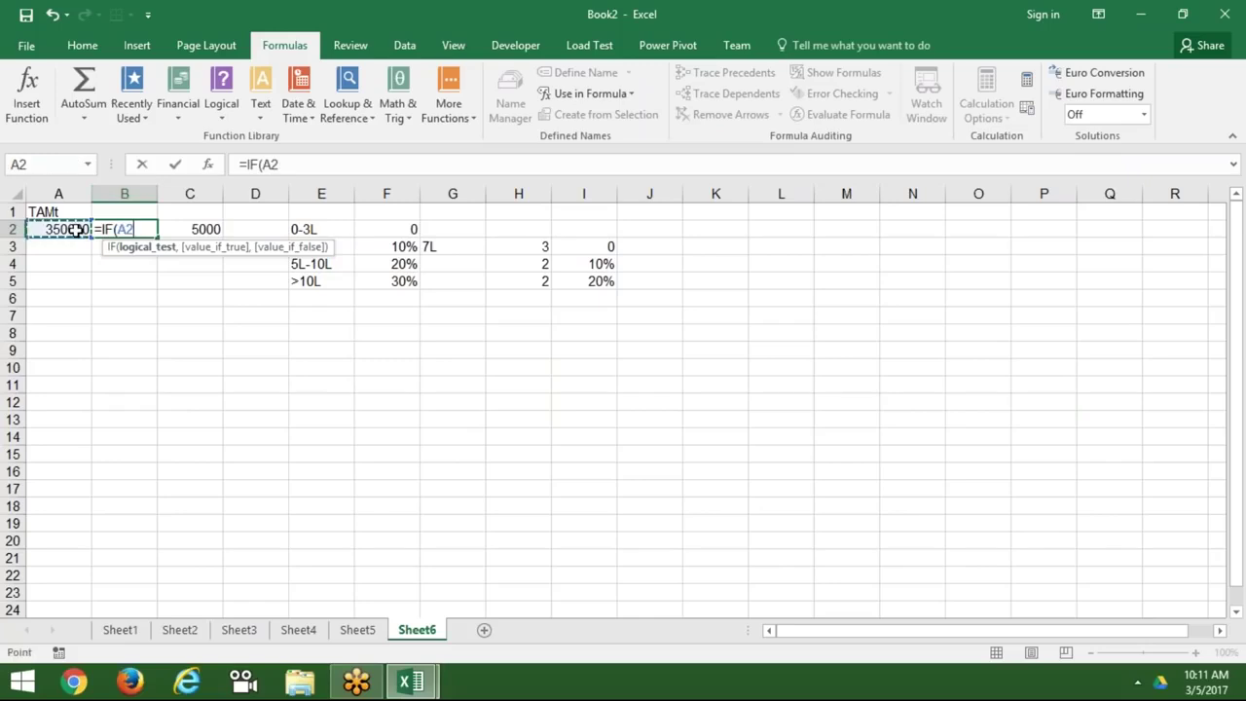
pyautogui.write('<=3')
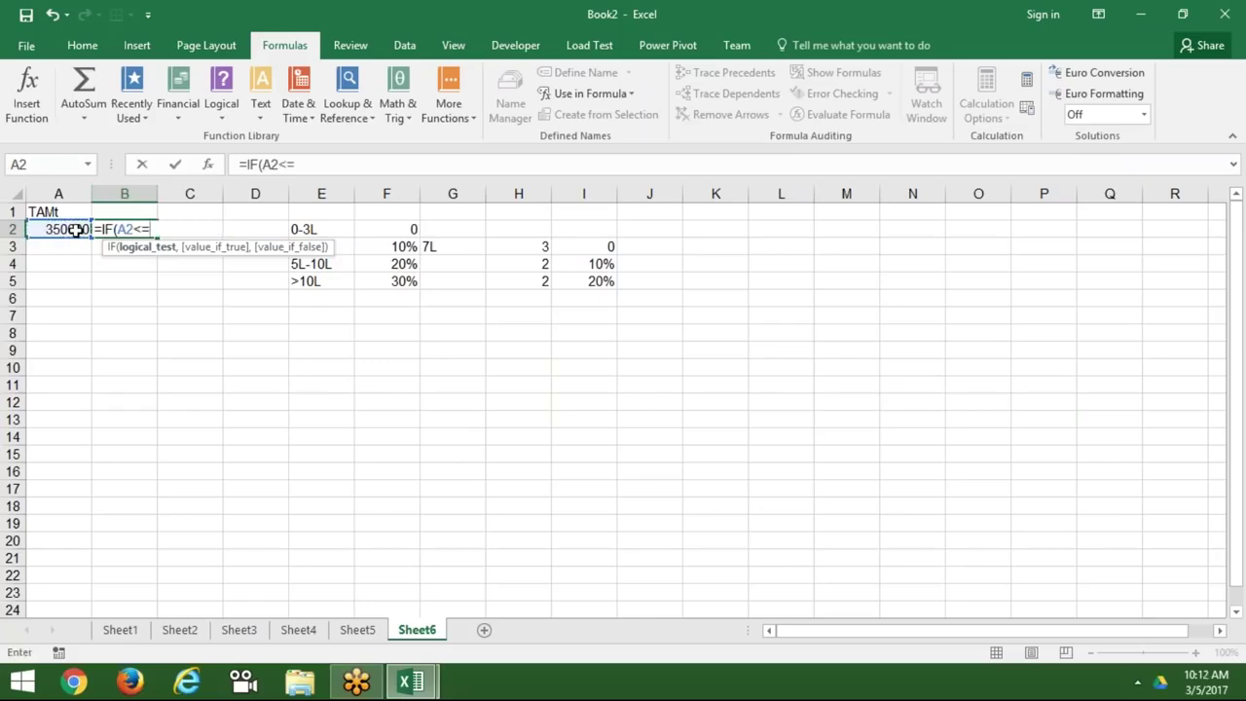
pyautogui.write('00000')
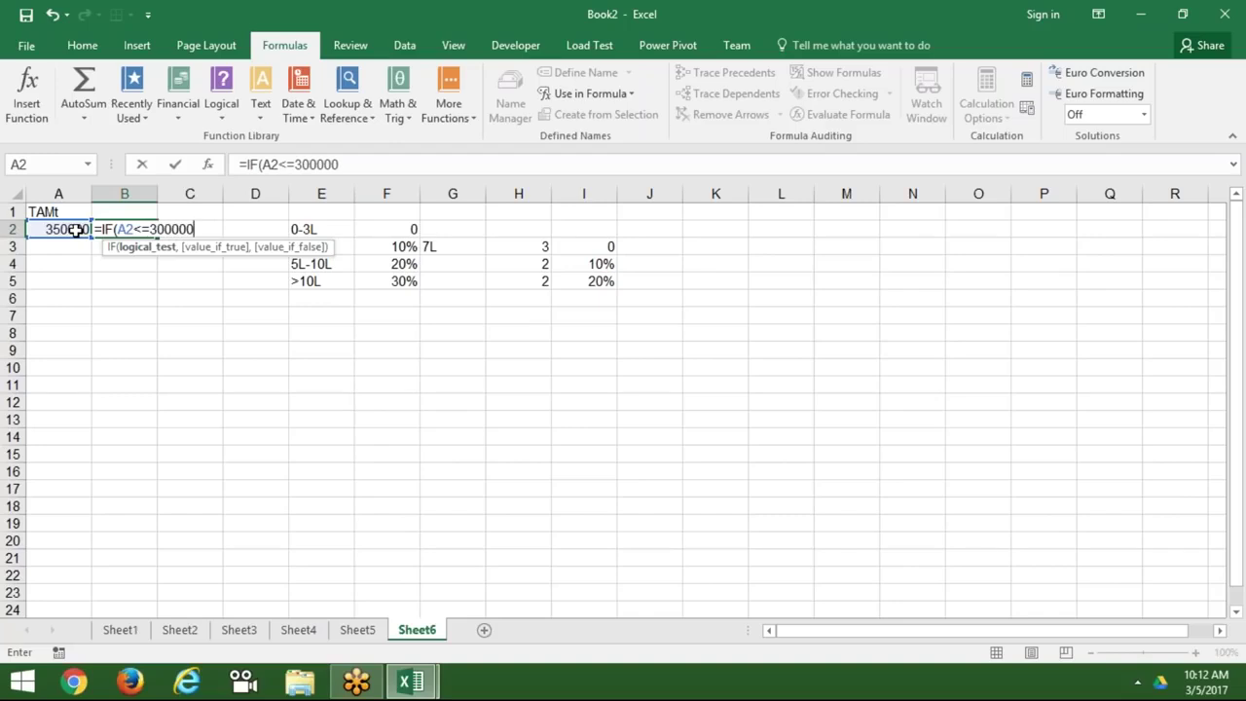
pyautogui.write(',0')
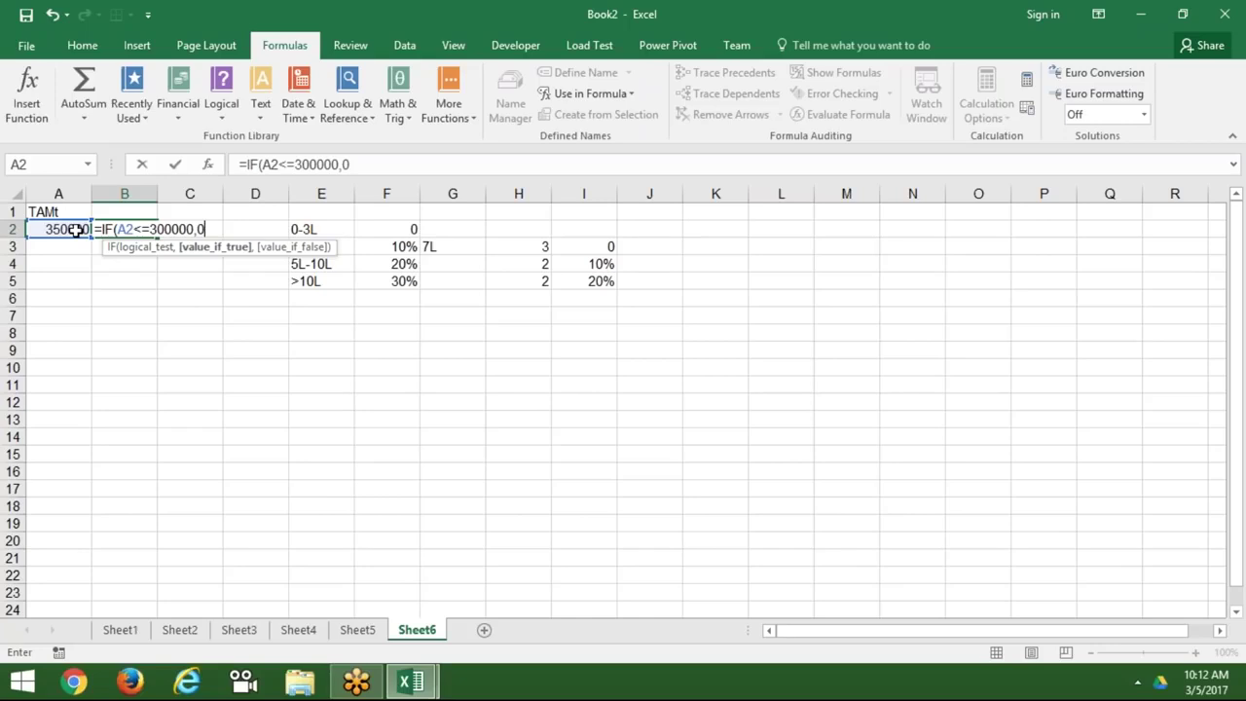
pyautogui.write(',i')
pyautogui.press('Tab')
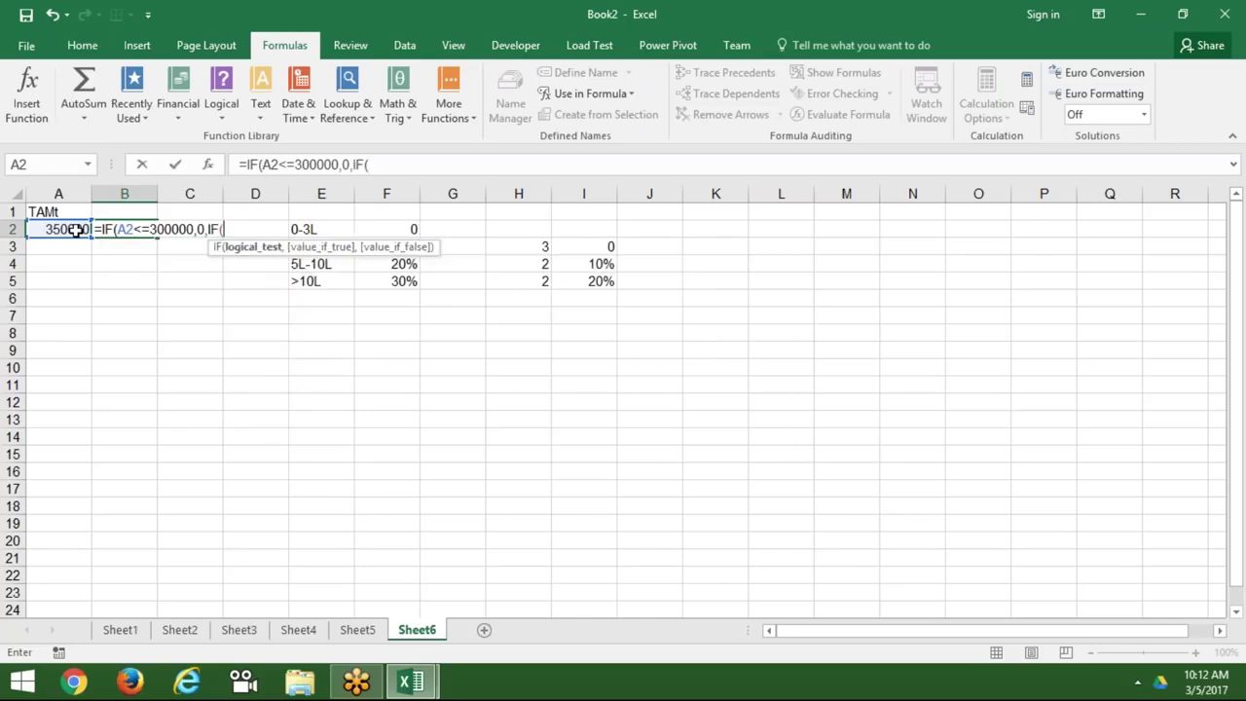
pyautogui.click(47, 226)
pyautogui.write('<=')
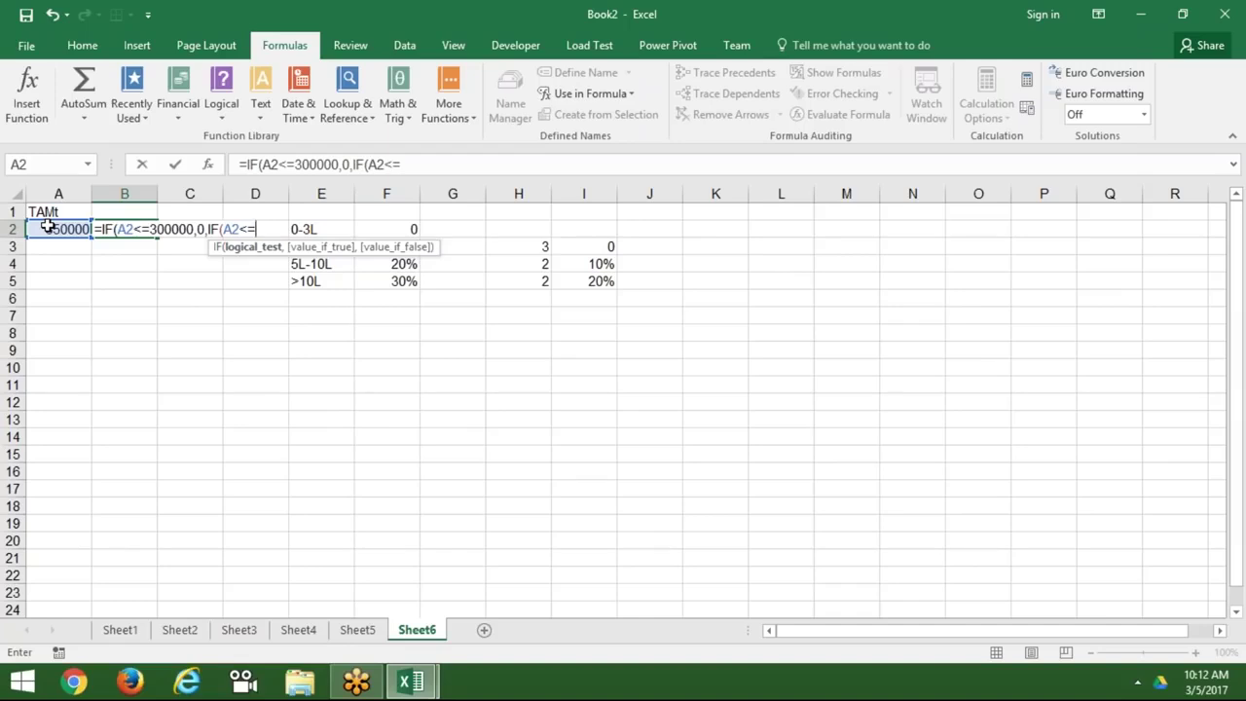
pyautogui.write('30')
pyautogui.write('0000')
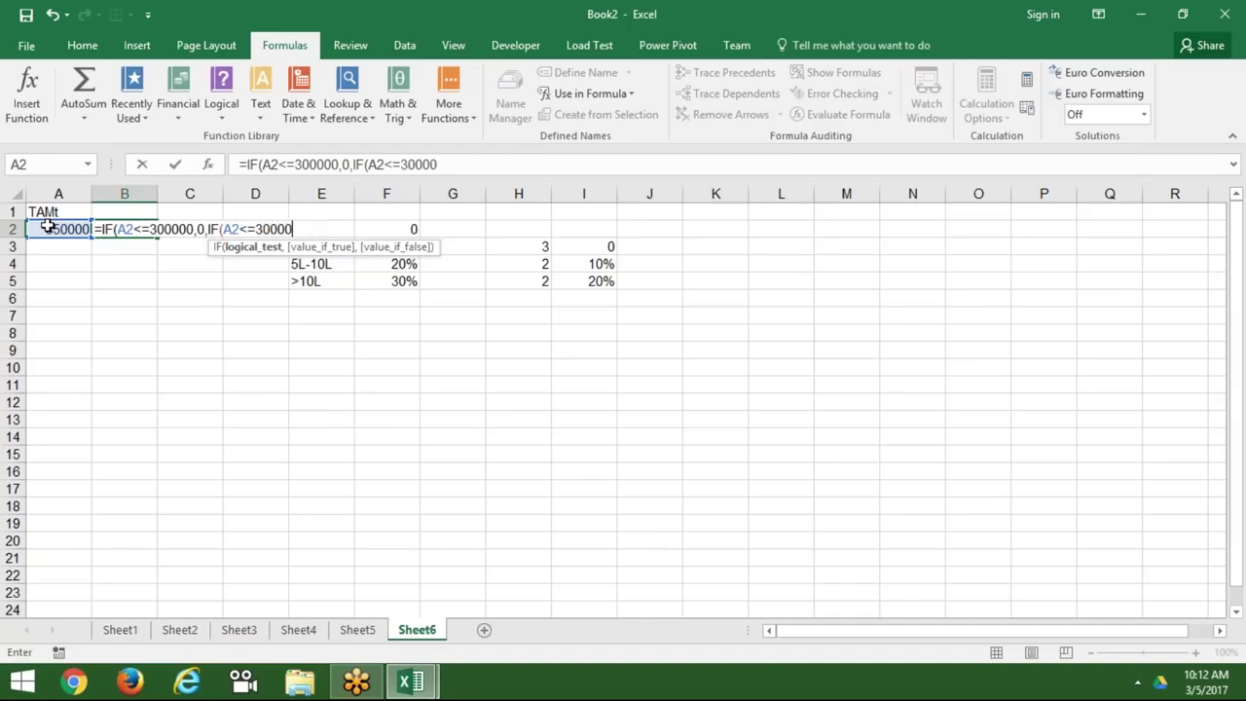
pyautogui.press('BackSpace')
pyautogui.press('BackSpace')
pyautogui.press('BackSpace')
pyautogui.press('BackSpace')
pyautogui.press('BackSpace')
pyautogui.write('500000')
pyautogui.write('0')
pyautogui.press('BackSpace')
pyautogui.write(',s')
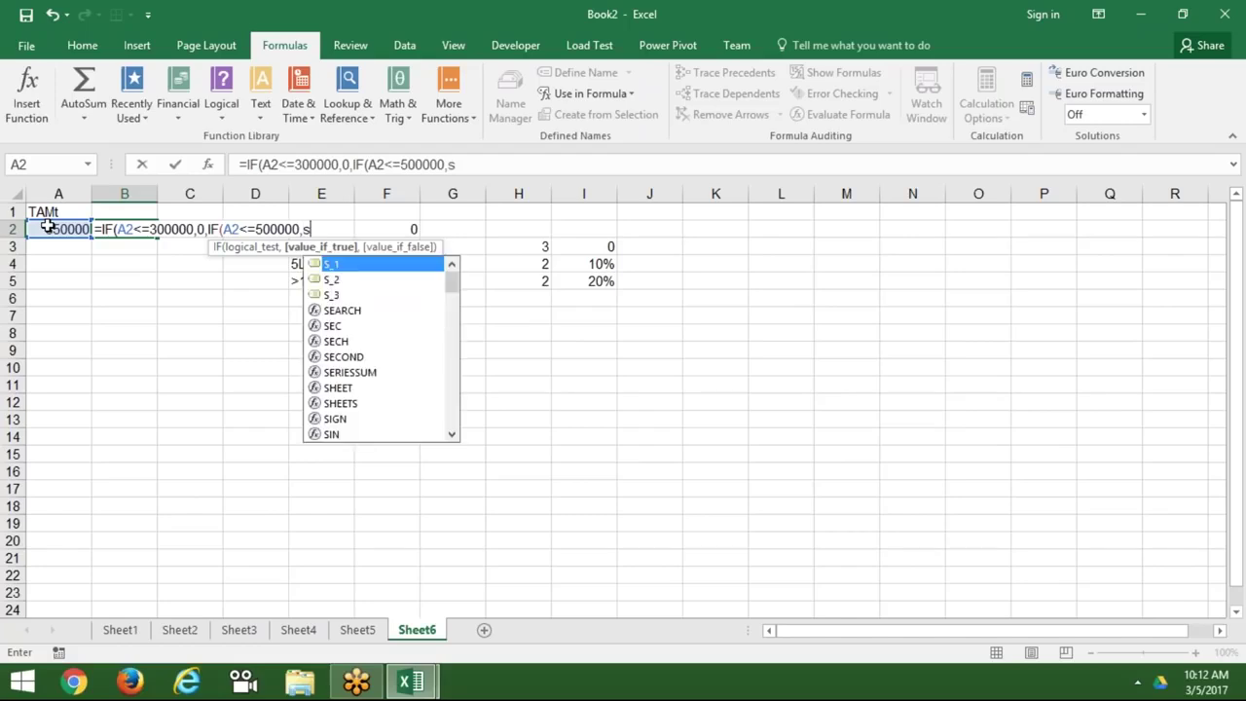
pyautogui.press('Tab')
# Add the next IF branch returning S_2 when A2<=1000000
pyautogui.write(',')
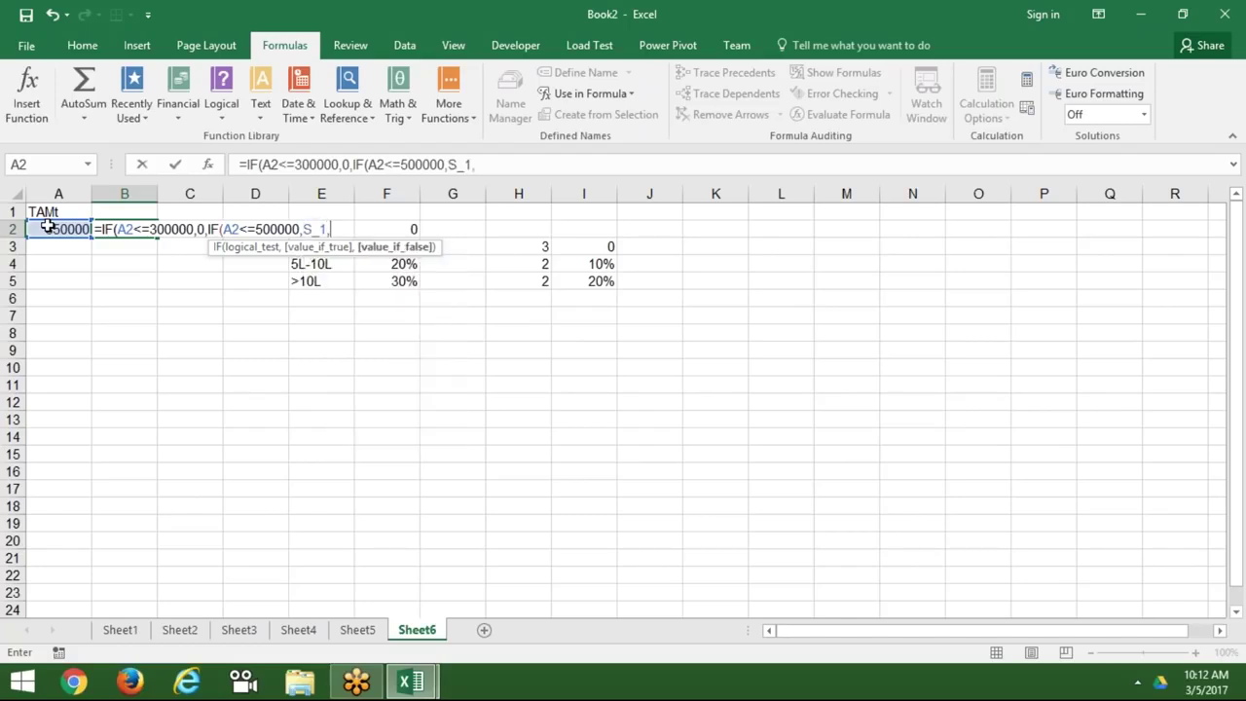
pyautogui.write('if')
pyautogui.press('Tab')
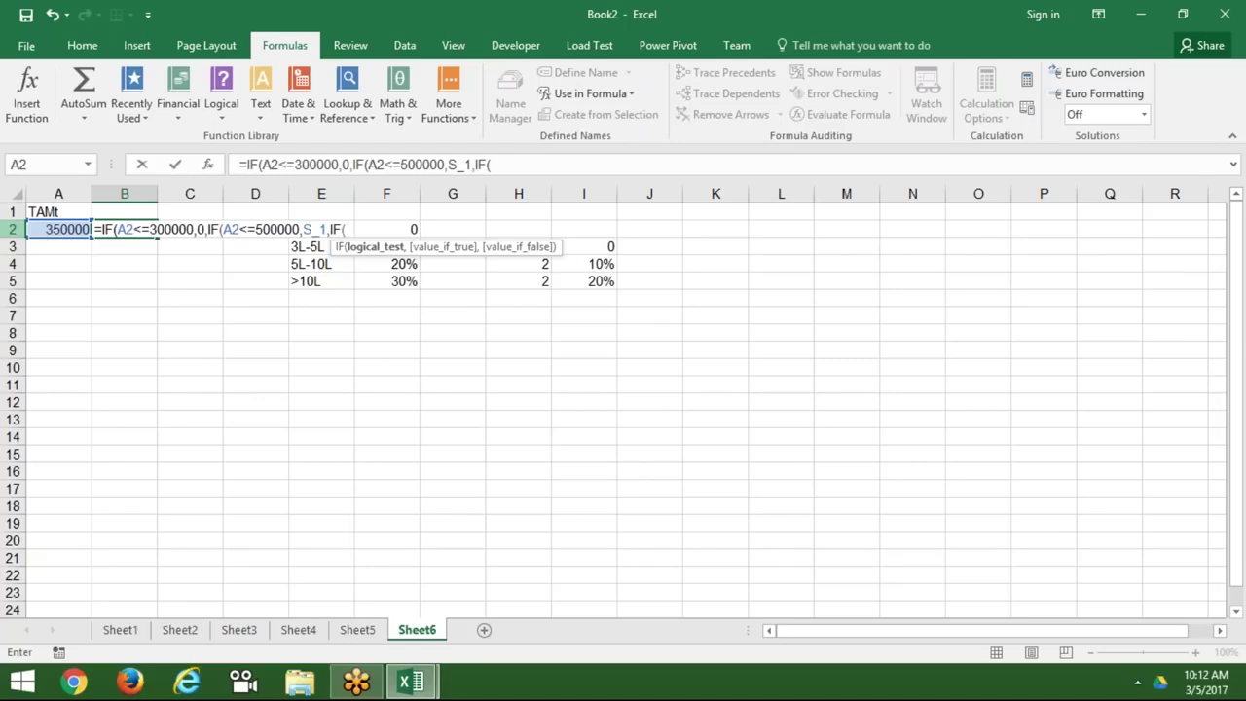
pyautogui.click(47, 229)
pyautogui.write('<=')
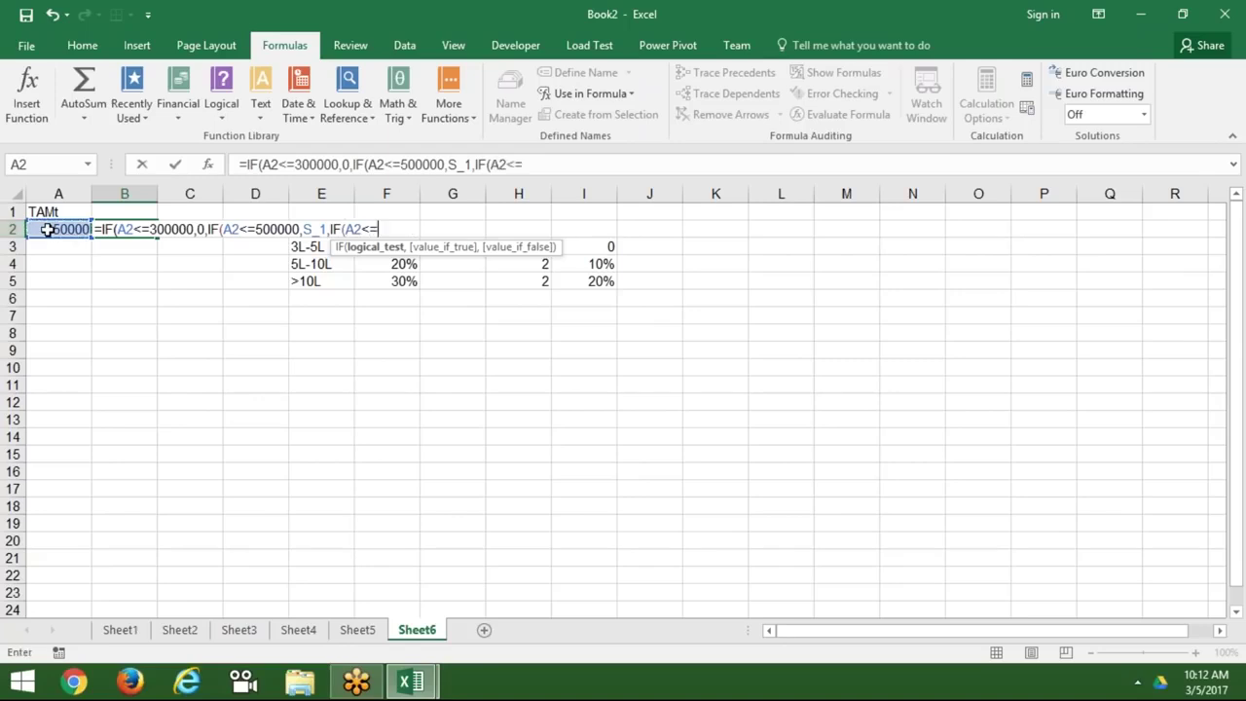
pyautogui.write('1000000,')
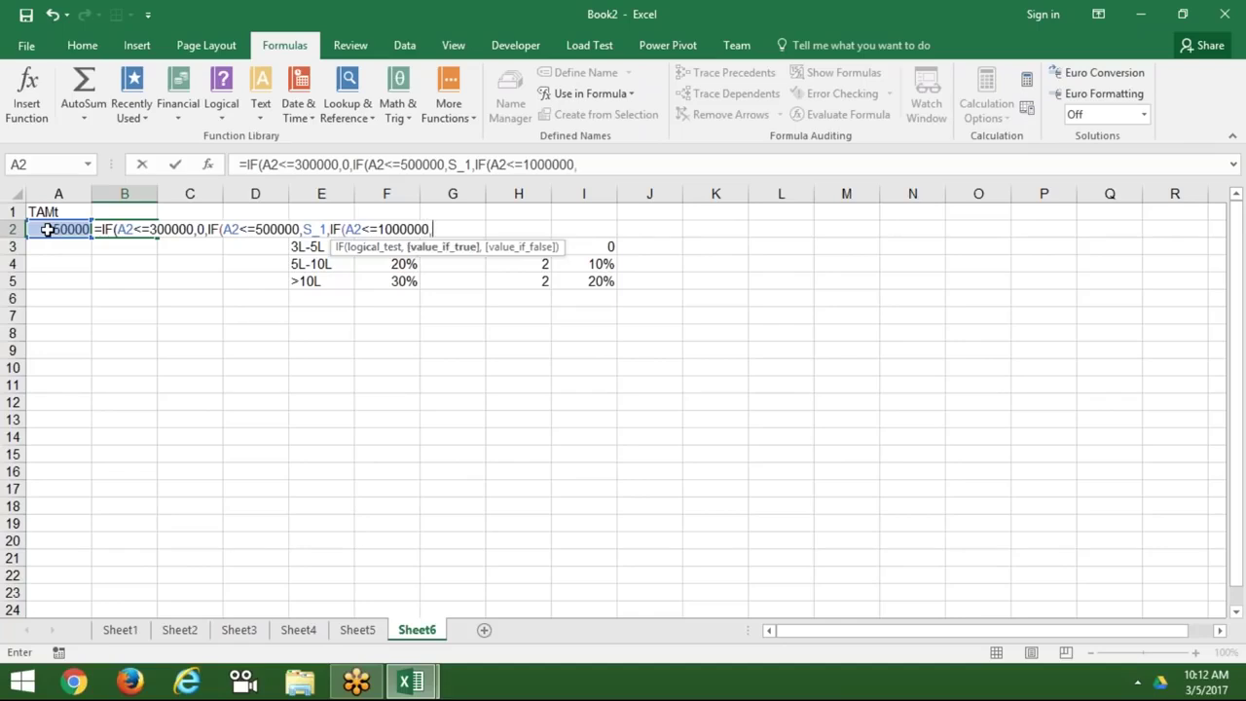
pyautogui.write('s2')
pyautogui.press('BackSpace')
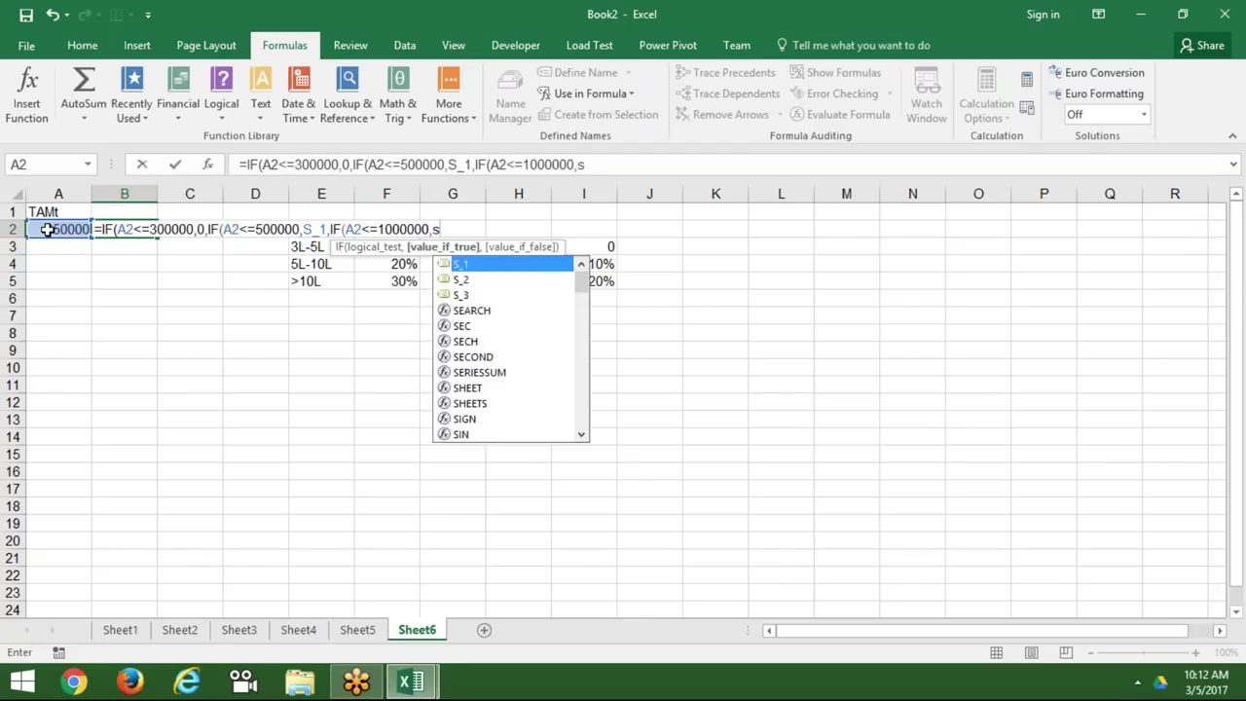
pyautogui.press('Down')
pyautogui.press('Tab')
# Add the final branch returning S_3 when A2>1000000 and commit with bracket correction
pyautogui.write(',if')
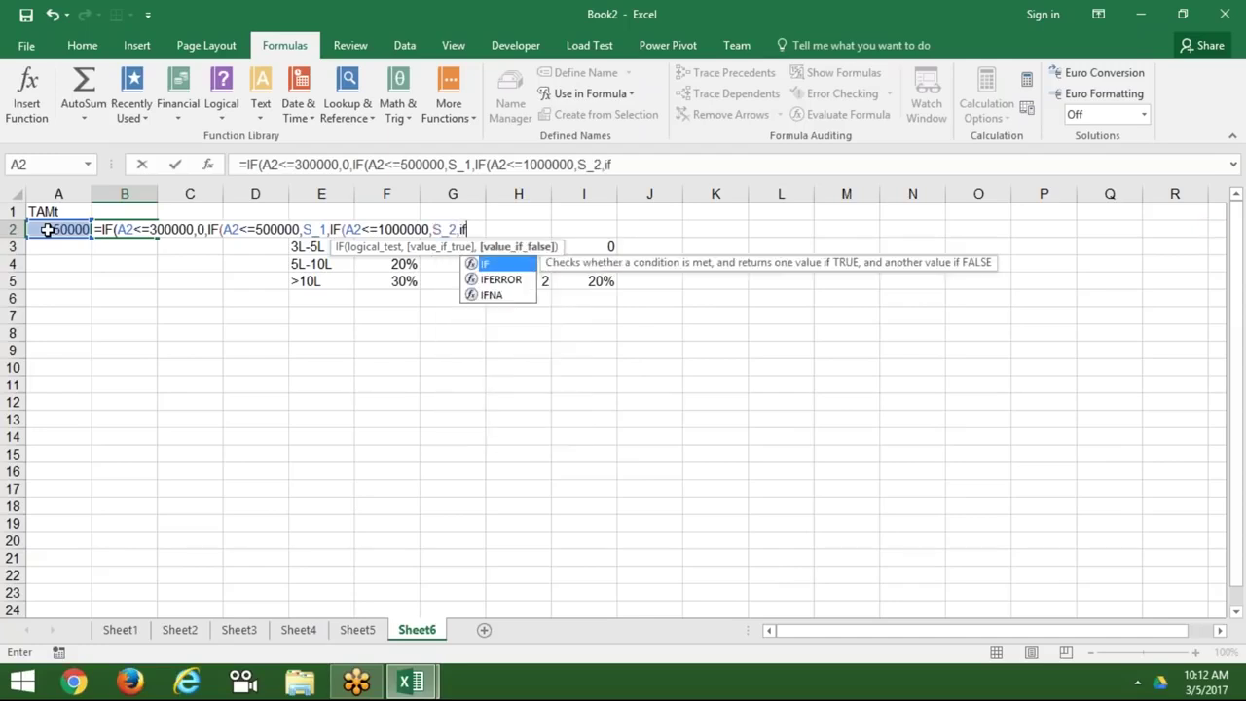
pyautogui.write('(')
pyautogui.click(46, 228)
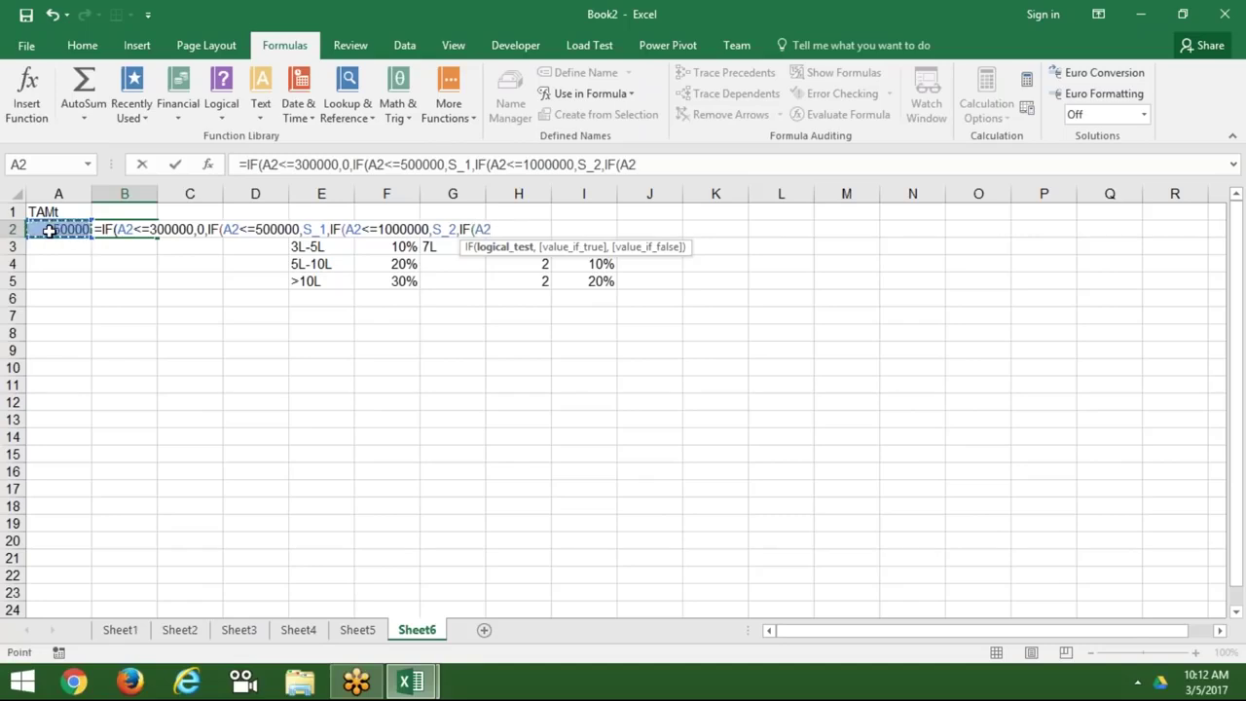
pyautogui.write('>1000000,s')
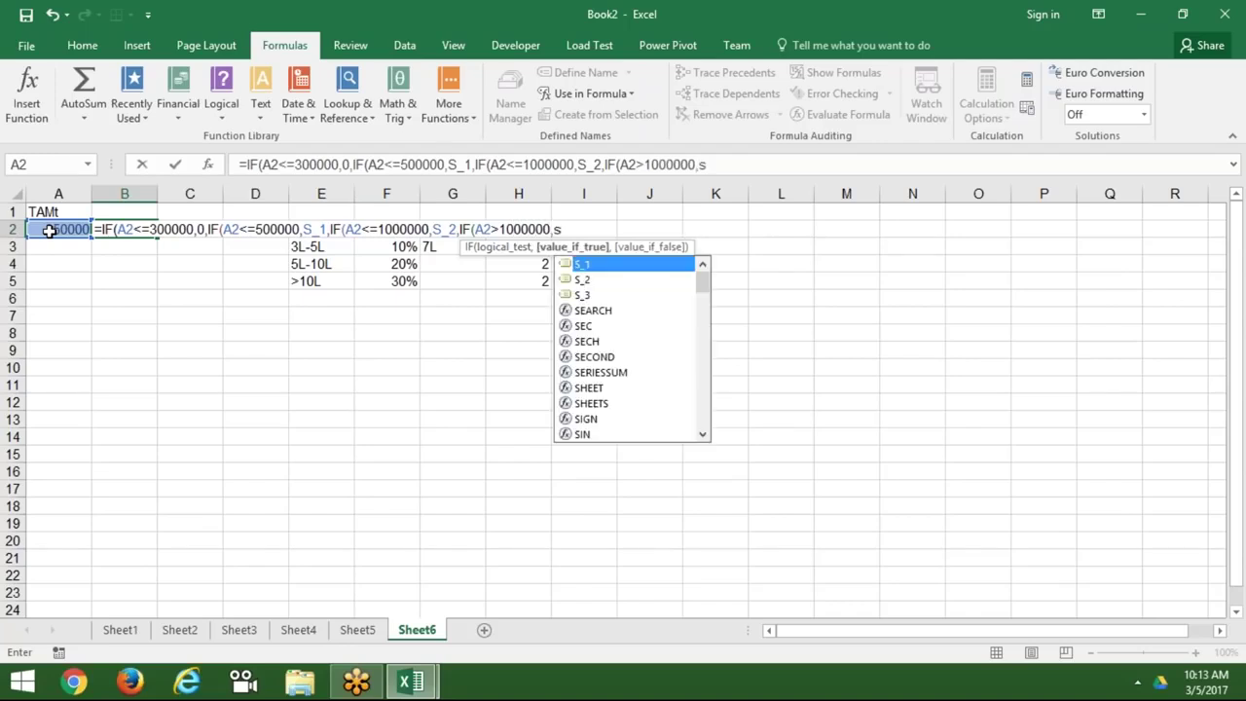
pyautogui.press('Down')
pyautogui.press('Down')
pyautogui.press('Tab')
pyautogui.press('Return')
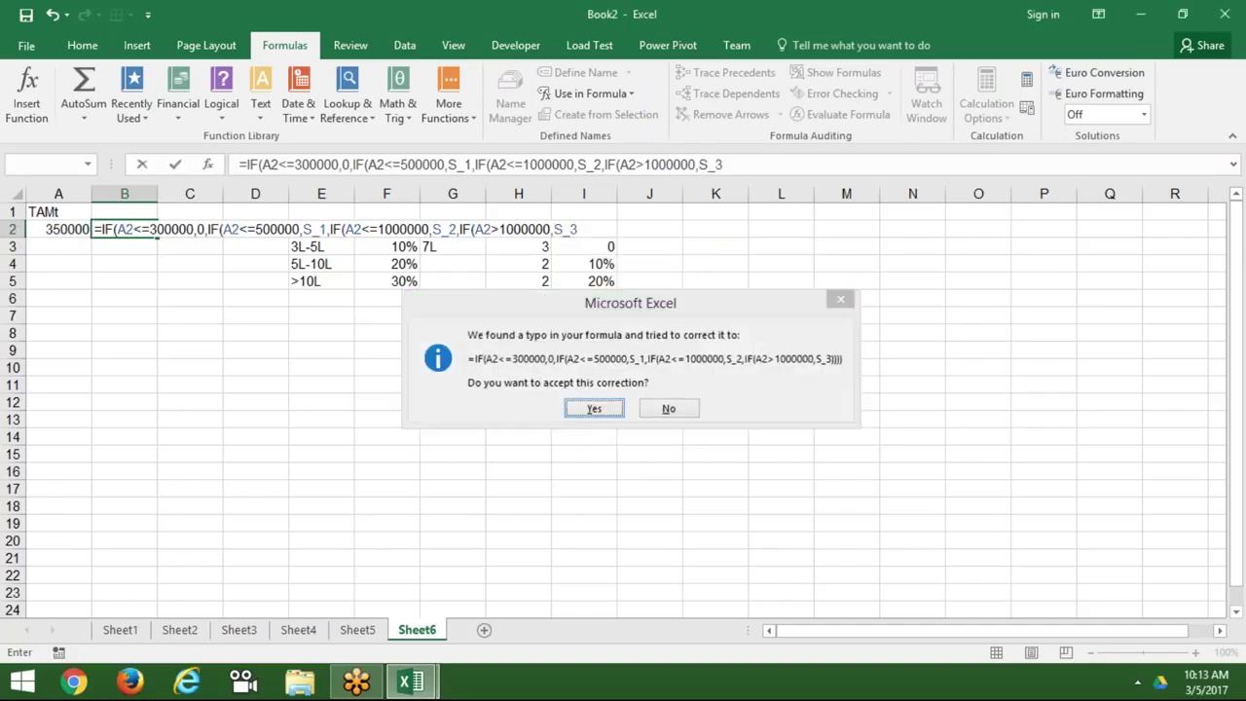
pyautogui.press('Return')
pyautogui.click(125, 228)
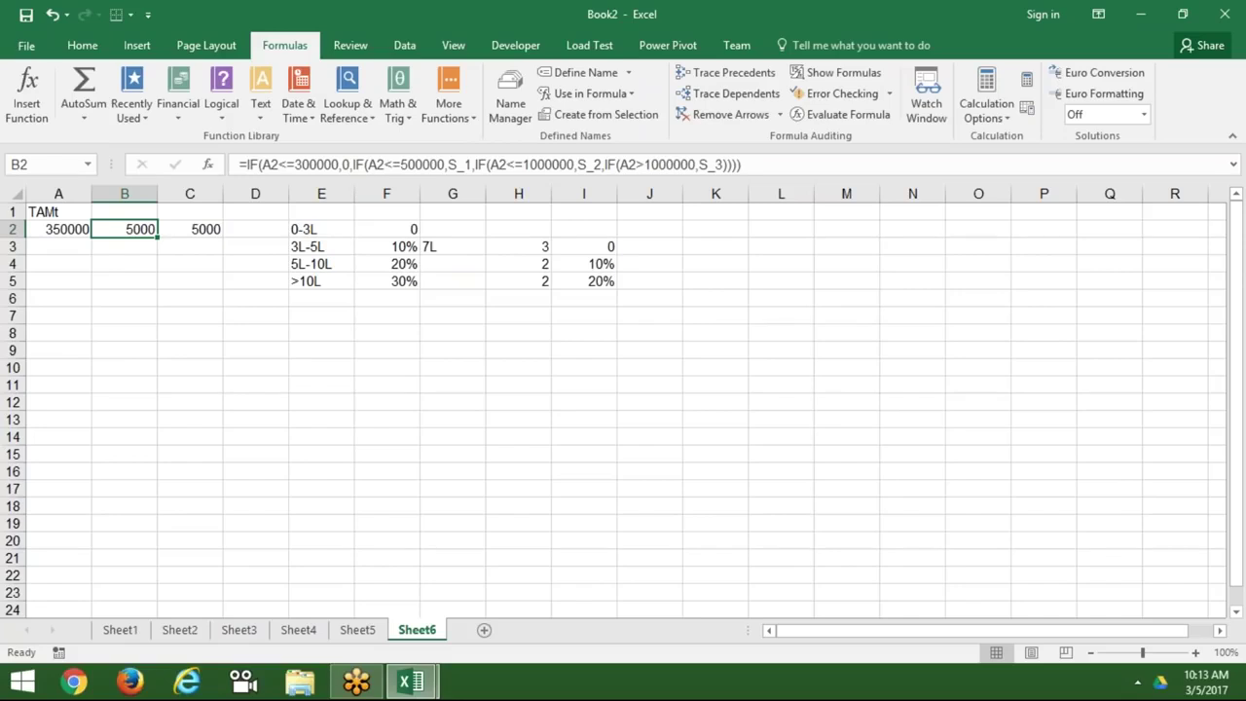
pyautogui.click(761, 165)
# Copy B2's nested IF formula and save it as the new workbook name TAX
pyautogui.keyDown('shift'); pyautogui.click(239, 164); pyautogui.keyUp('shift')
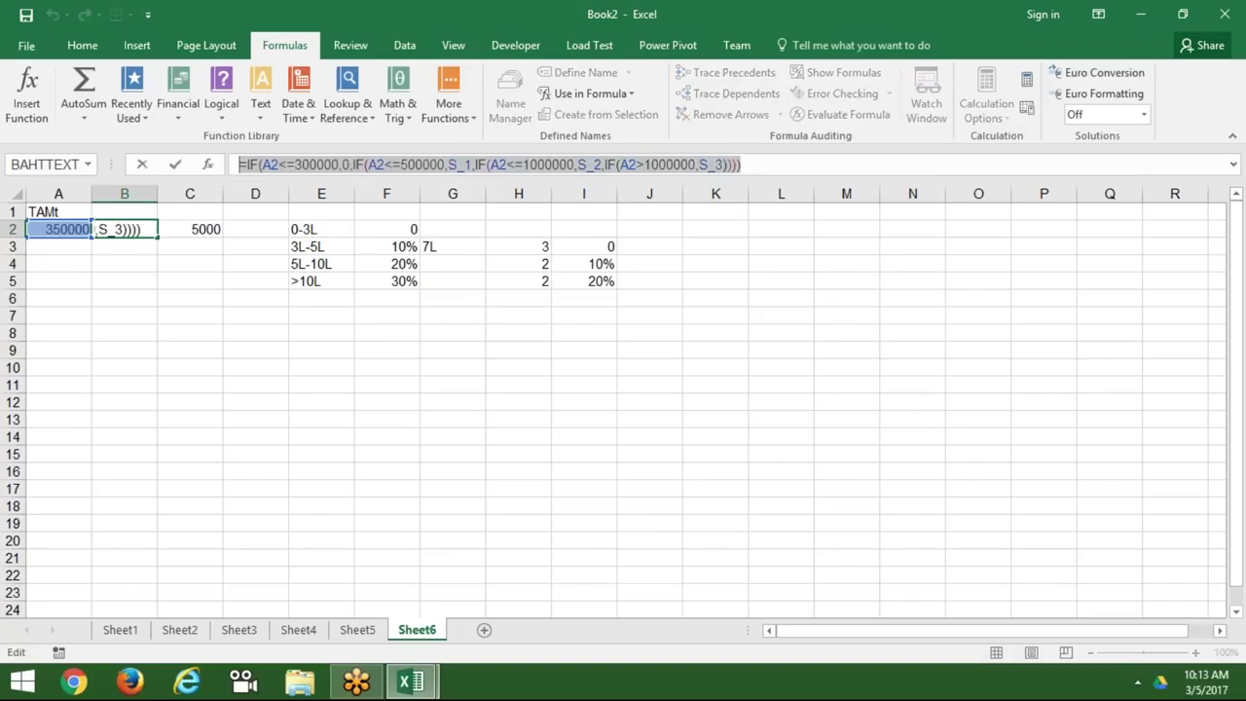
pyautogui.press('Escape')
pyautogui.click(519, 112)
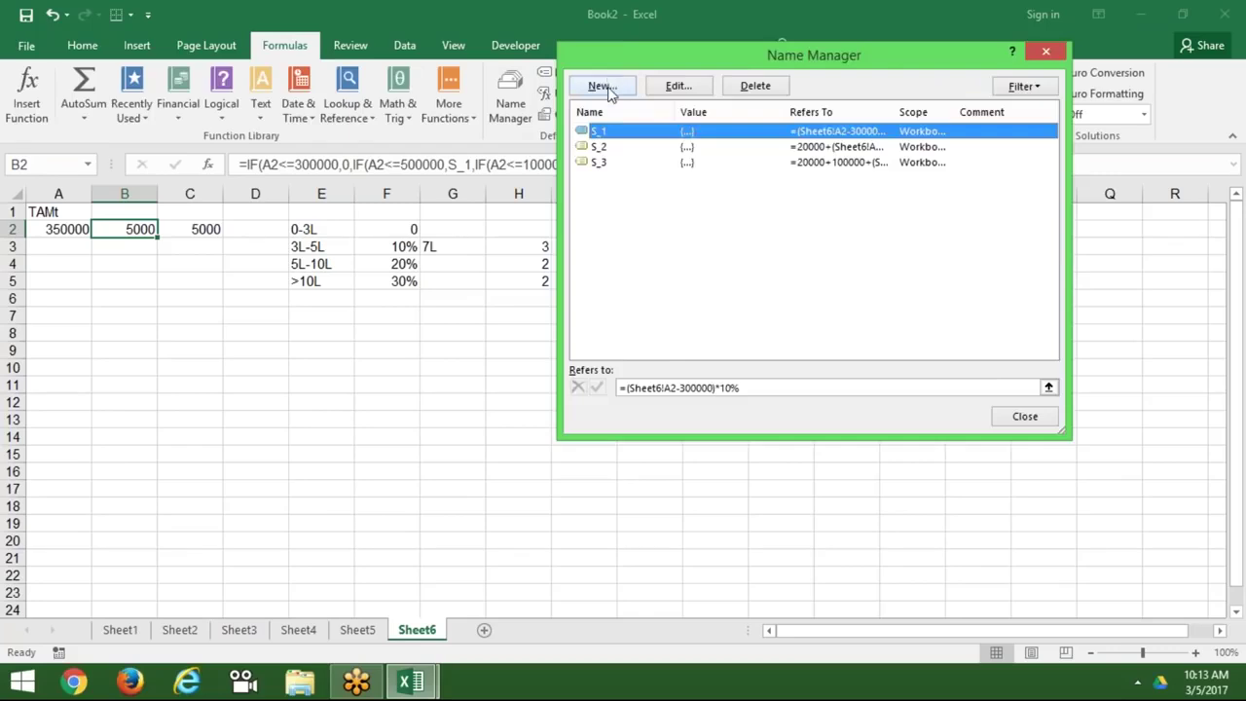
pyautogui.click(608, 87)
pyautogui.write('?TAX')
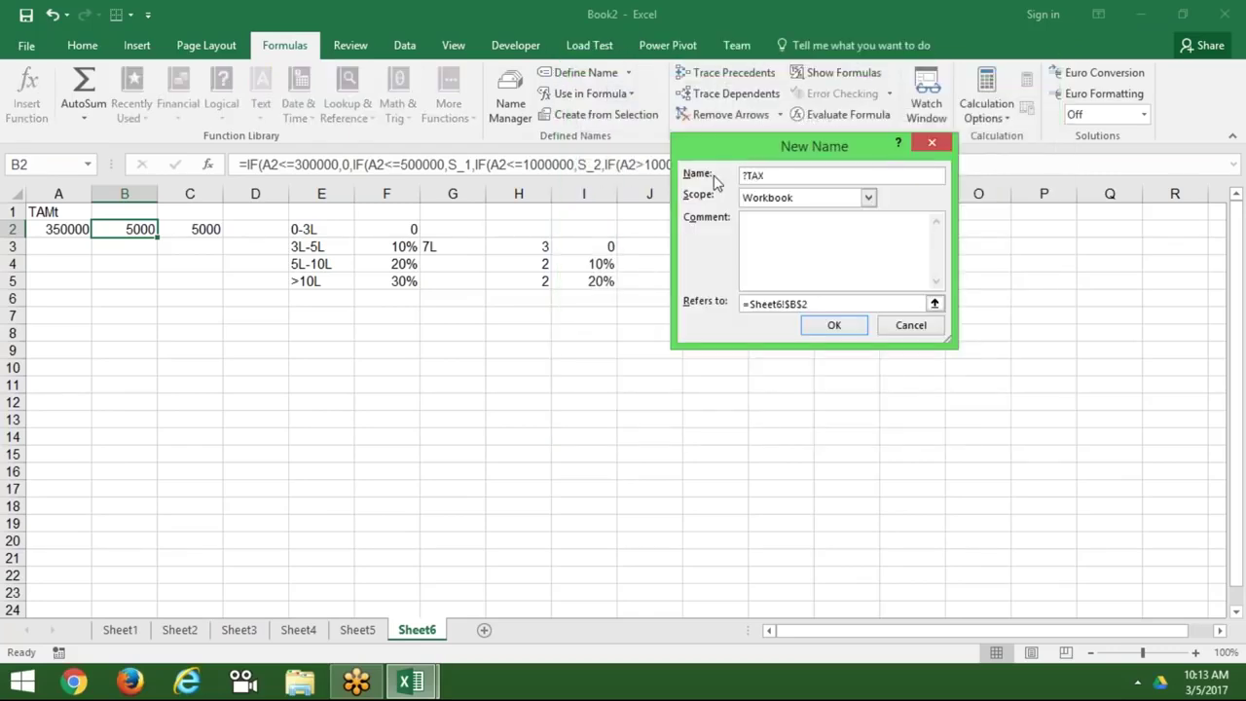
pyautogui.press('BackSpace')
pyautogui.press('BackSpace')
pyautogui.press('BackSpace')
pyautogui.press('BackSpace')
pyautogui.write('TAX')
pyautogui.click(820, 303)
pyautogui.hotkey('ctrl', 'a')
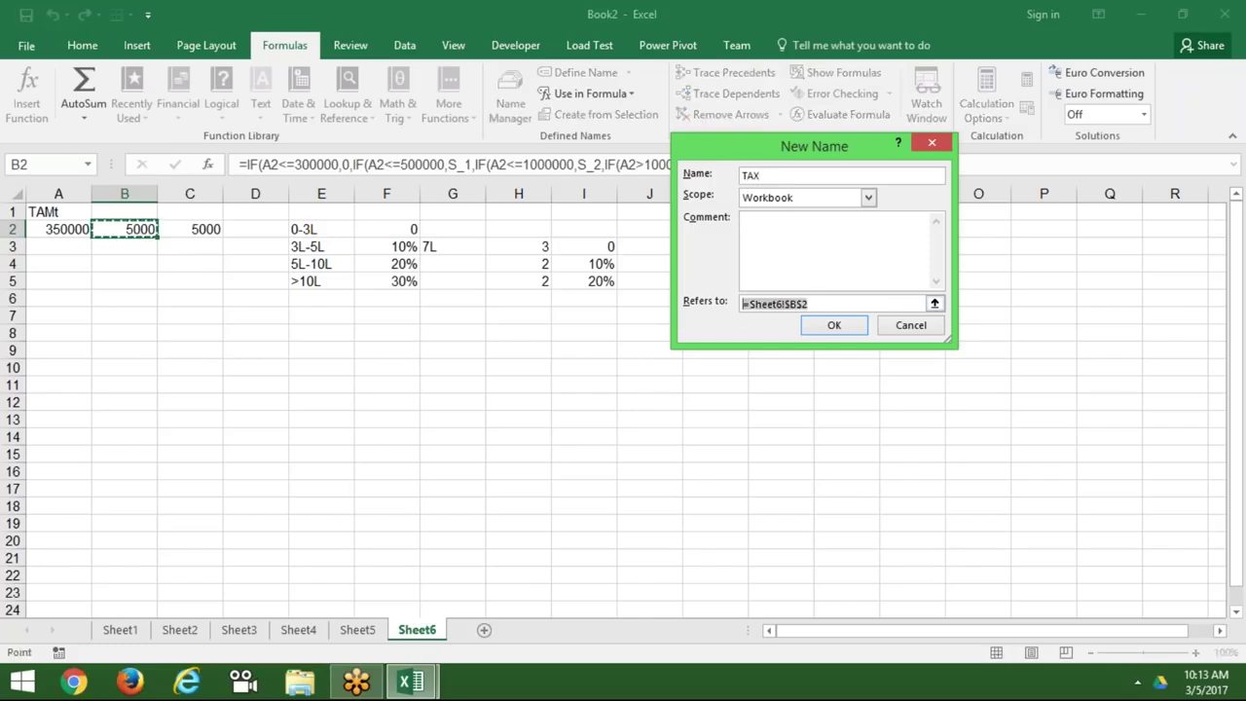
pyautogui.hotkey('ctrl', 'v')
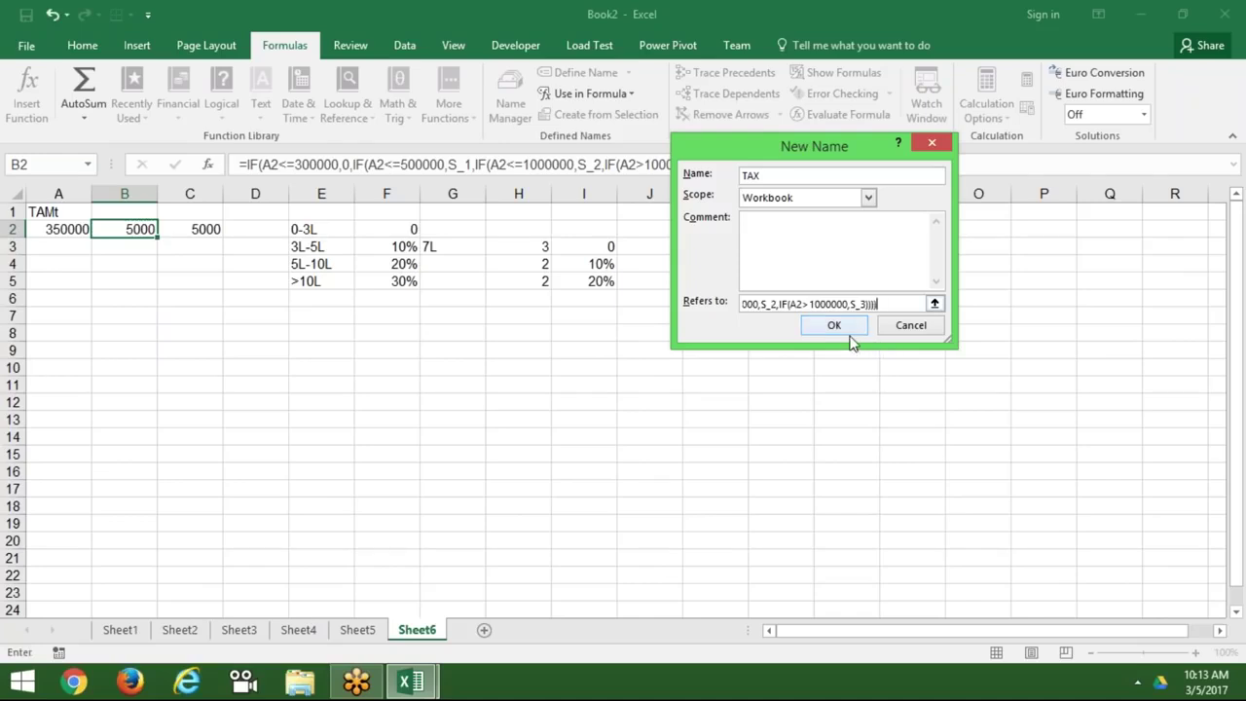
pyautogui.click(847, 332)
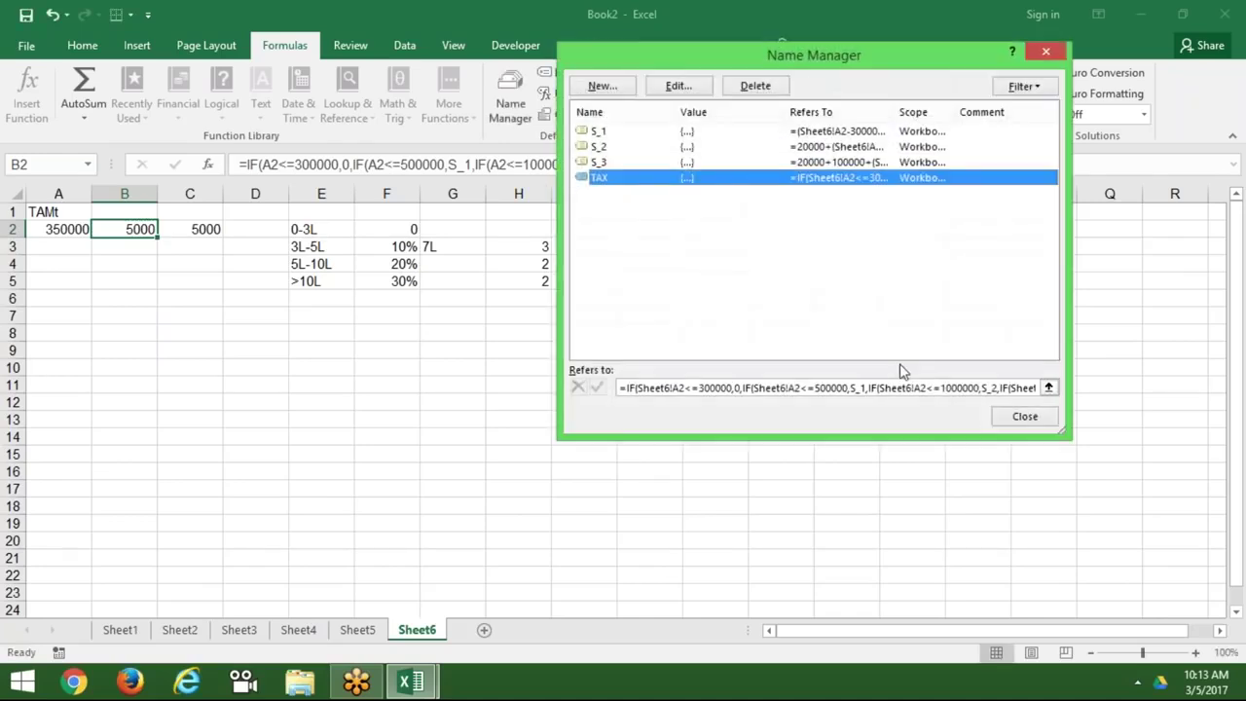
pyautogui.click(1021, 425)
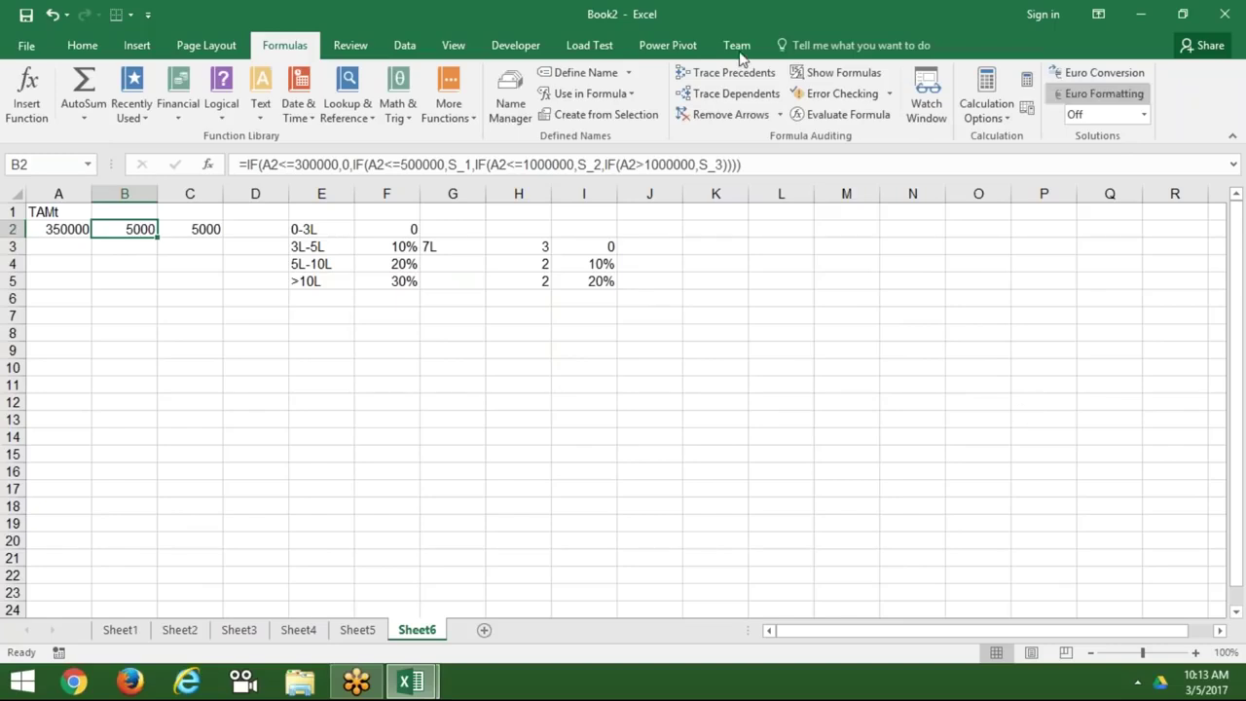
# Replace B2's formula with =TAX and review TAX in the Name Manager
pyautogui.press('F2')
pyautogui.press('Escape')
pyautogui.write('=TAX')
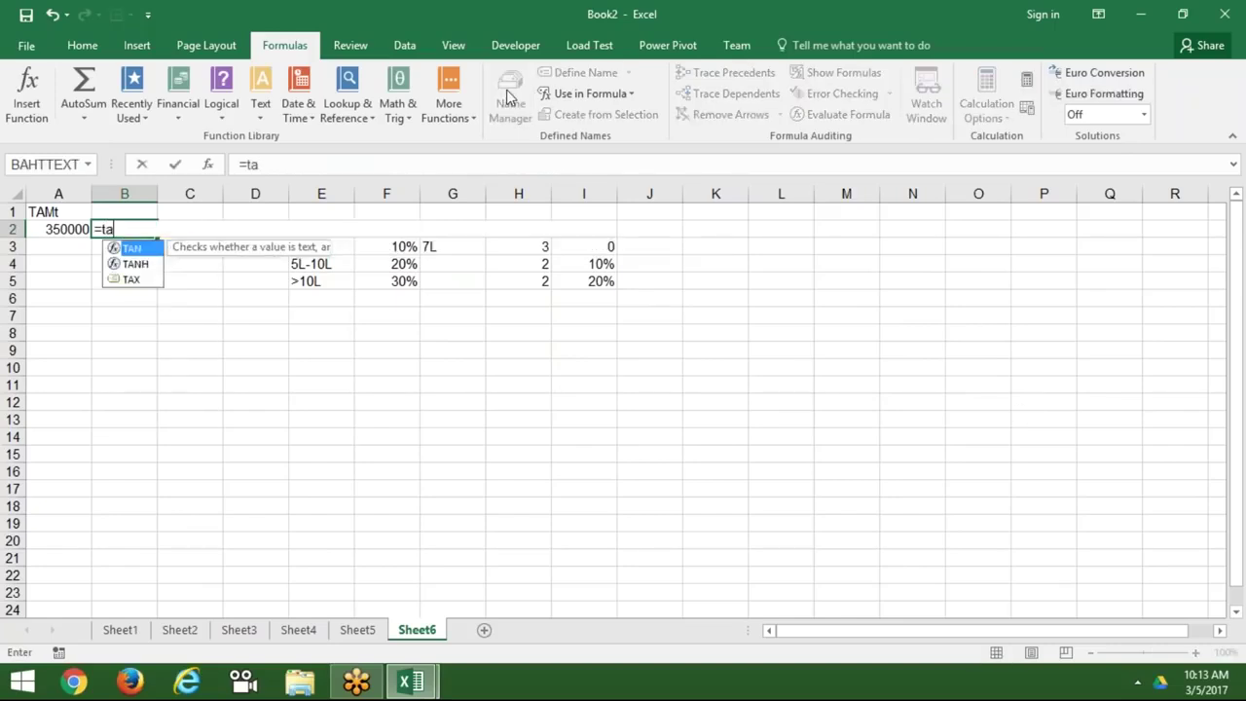
pyautogui.press('Return')
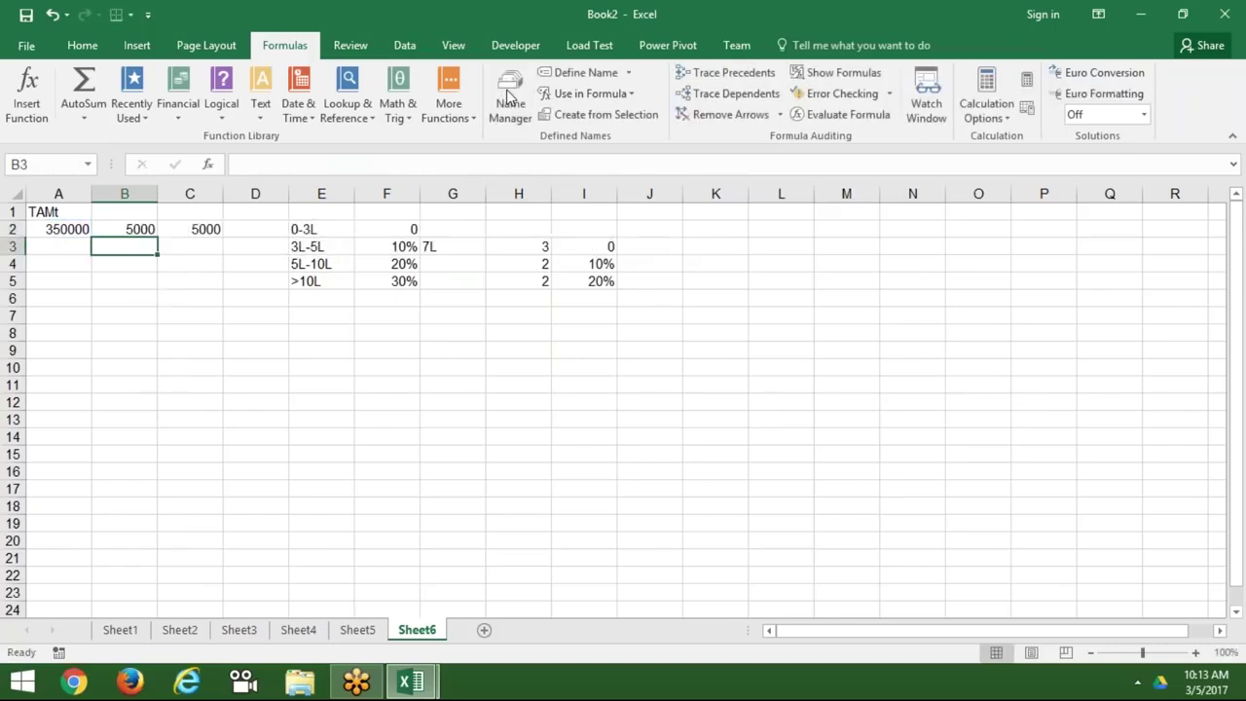
pyautogui.press('Up')
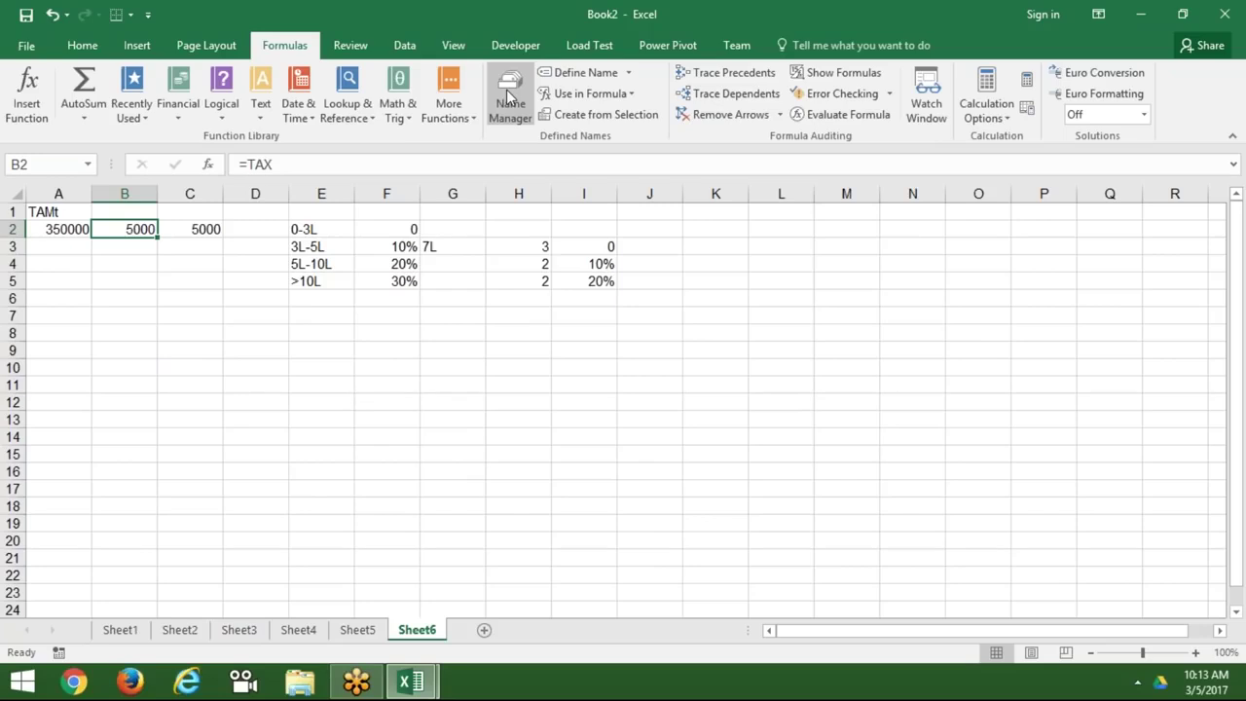
pyautogui.click(506, 89)
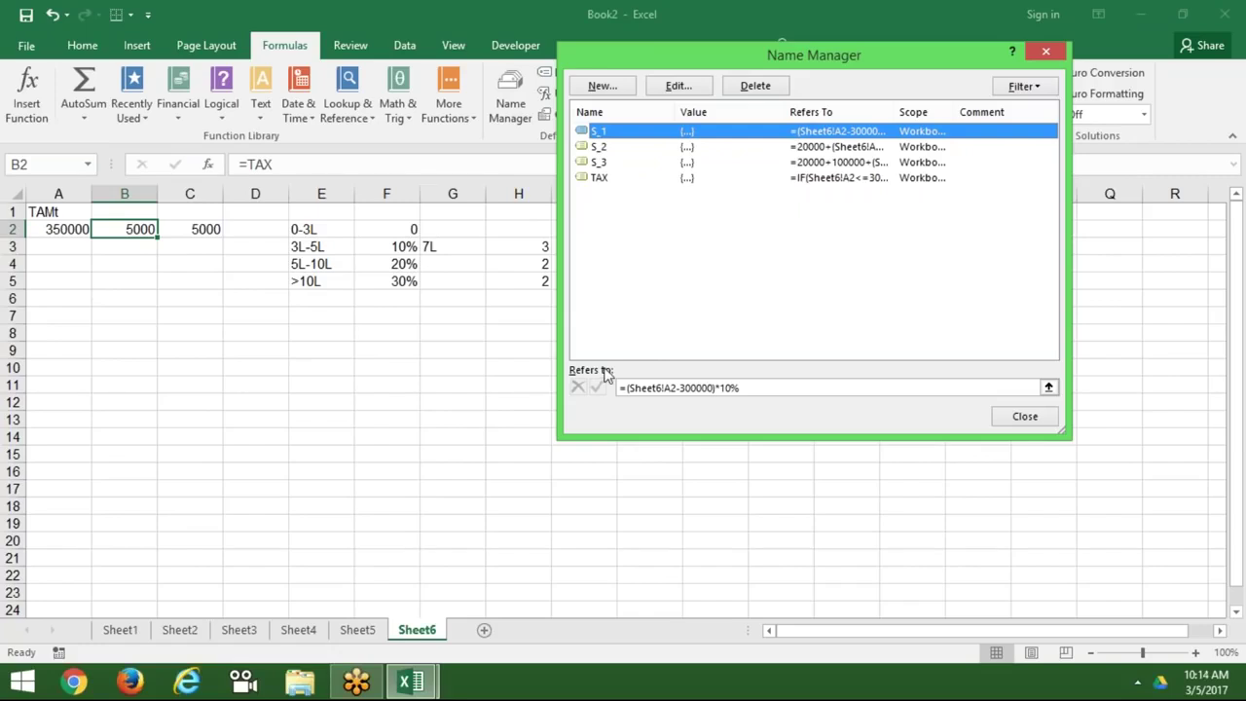
# Enter the amount 3526544 in H13
pyautogui.click(1024, 415)
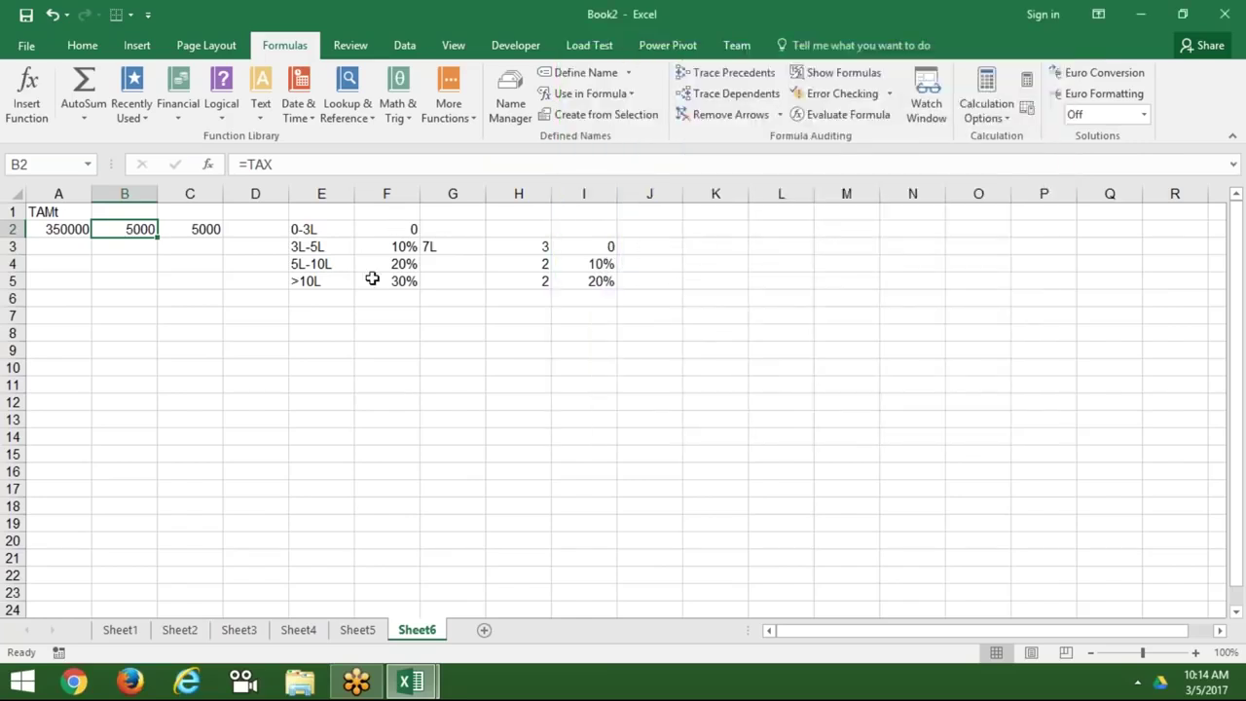
pyautogui.click(511, 418)
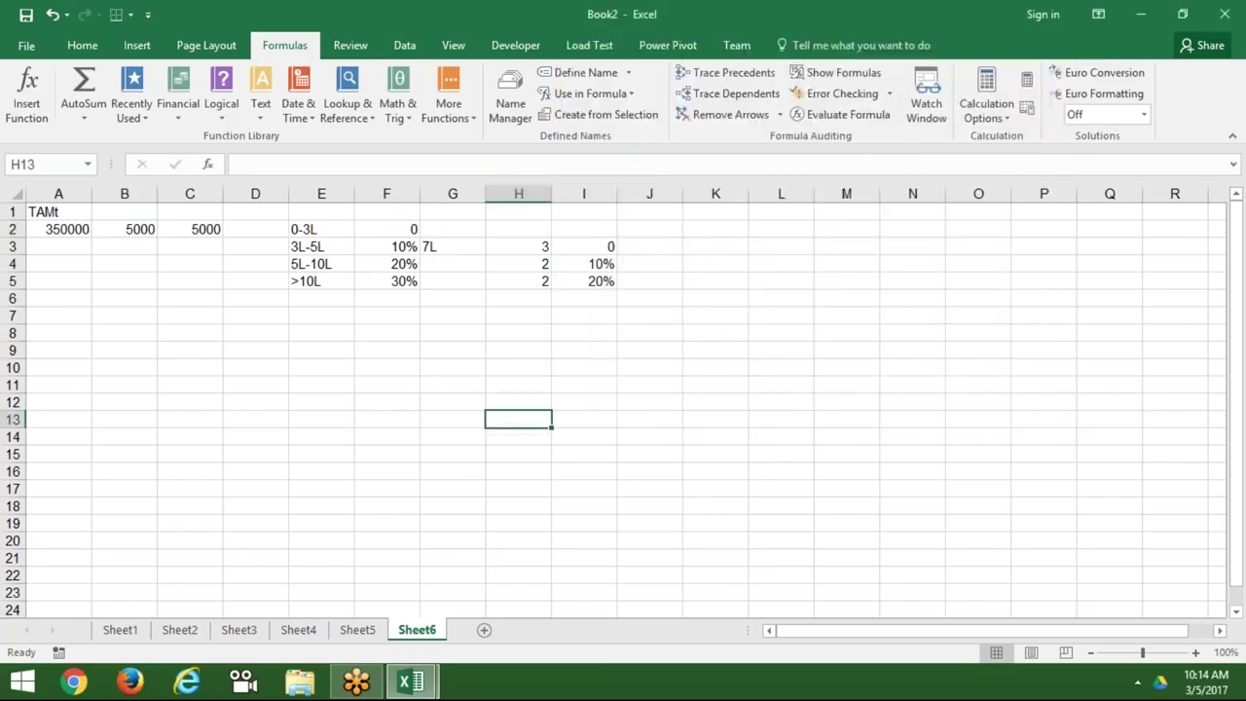
pyautogui.write('TA')
pyautogui.press('BackSpace')
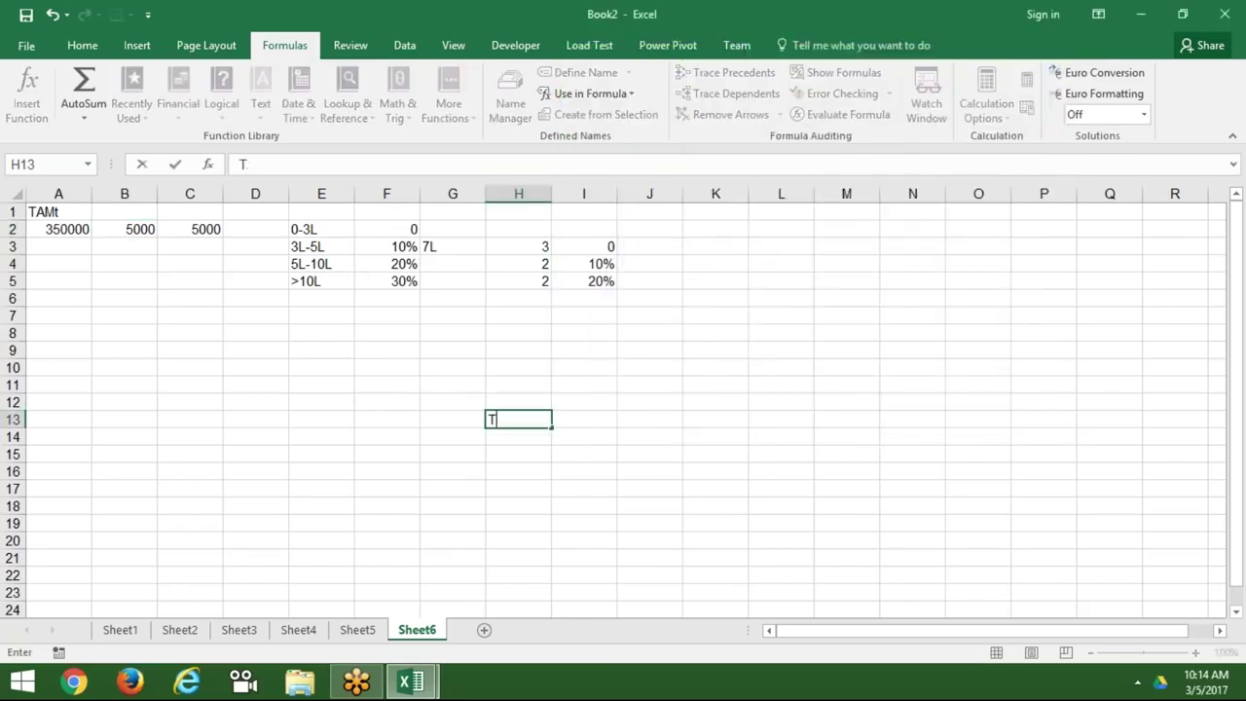
pyautogui.press('BackSpace')
pyautogui.write('3526544')
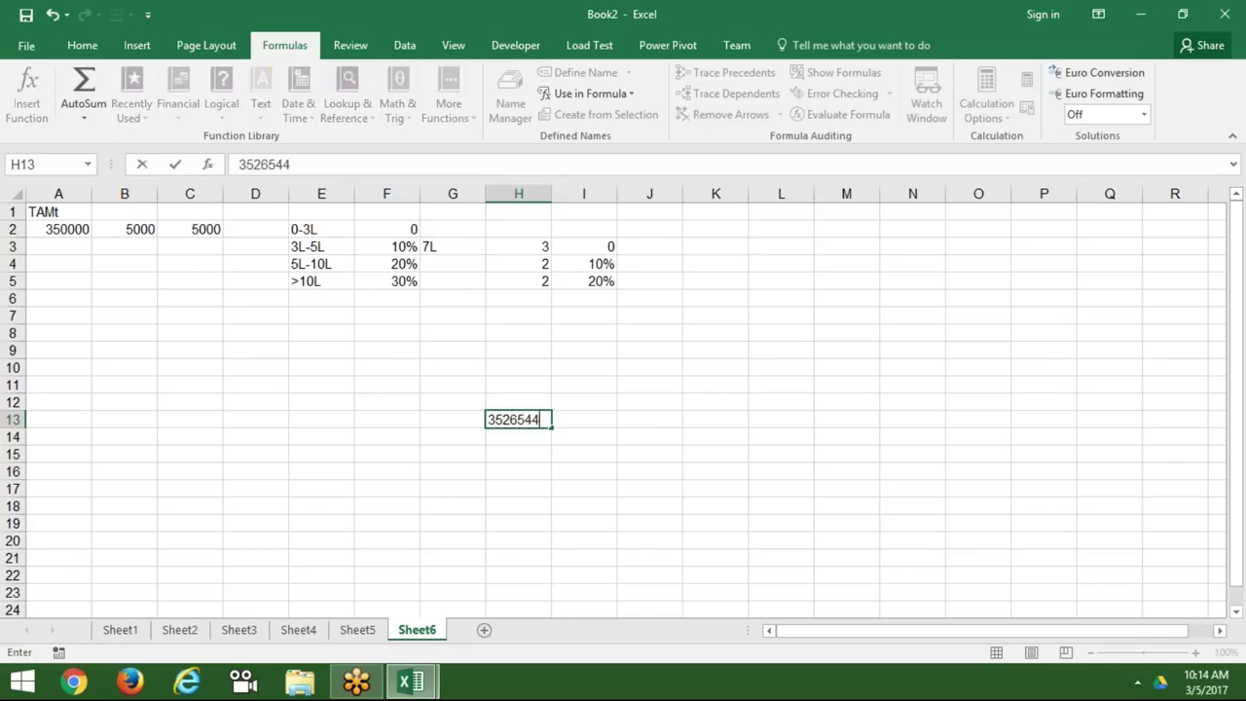
pyautogui.press('Tab')
# Set I13 to =TAX, returning 877963.2 for the H13 amount
pyautogui.write('=')
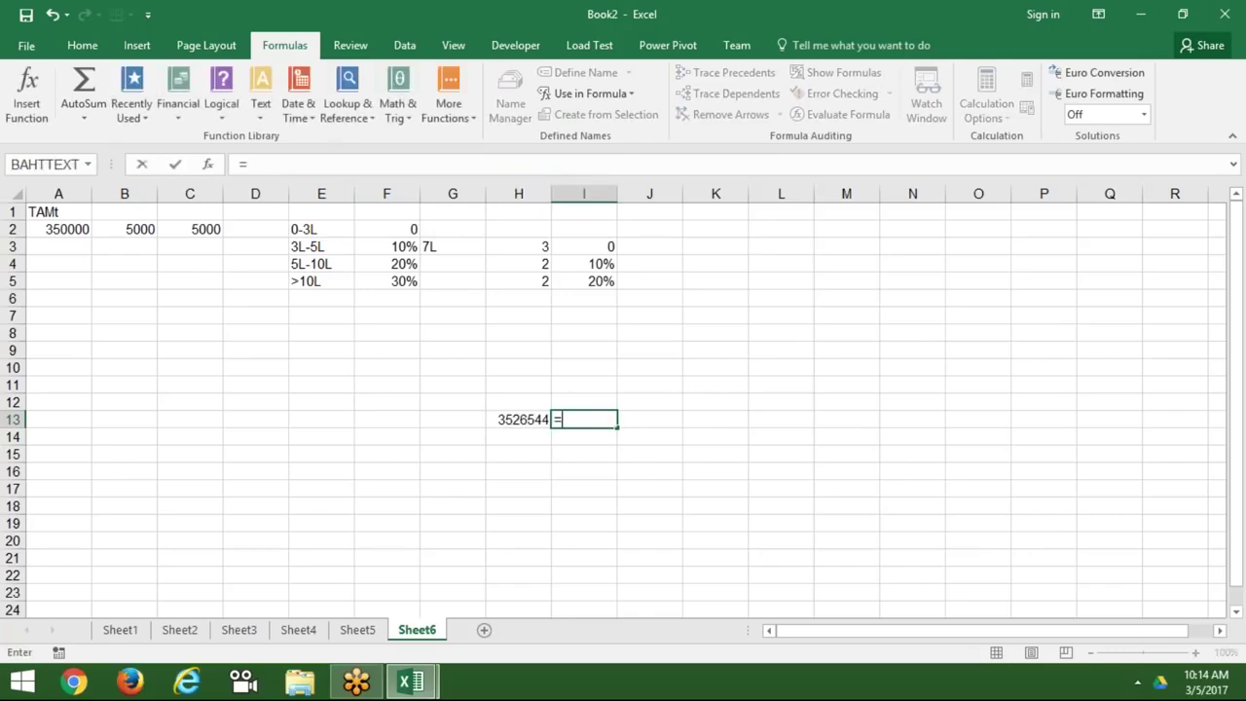
pyautogui.write('ta')
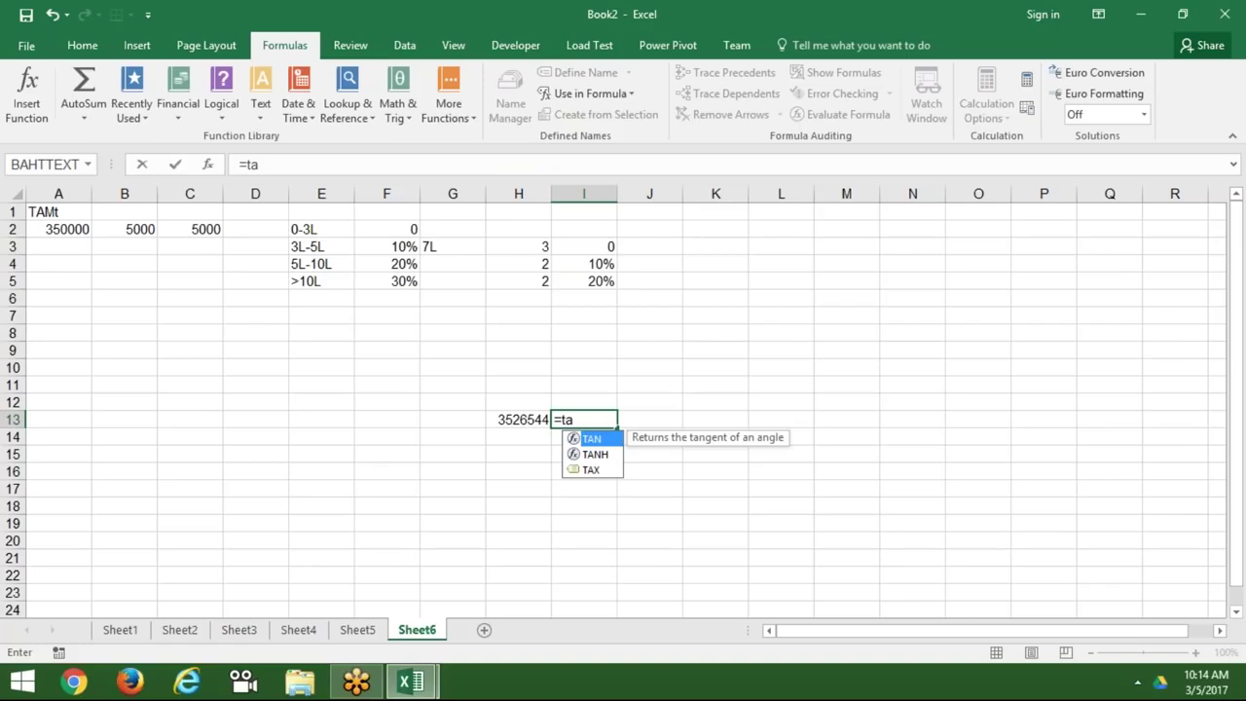
pyautogui.press('Down')
pyautogui.press('Down')
pyautogui.press('Tab')
pyautogui.press('Return')
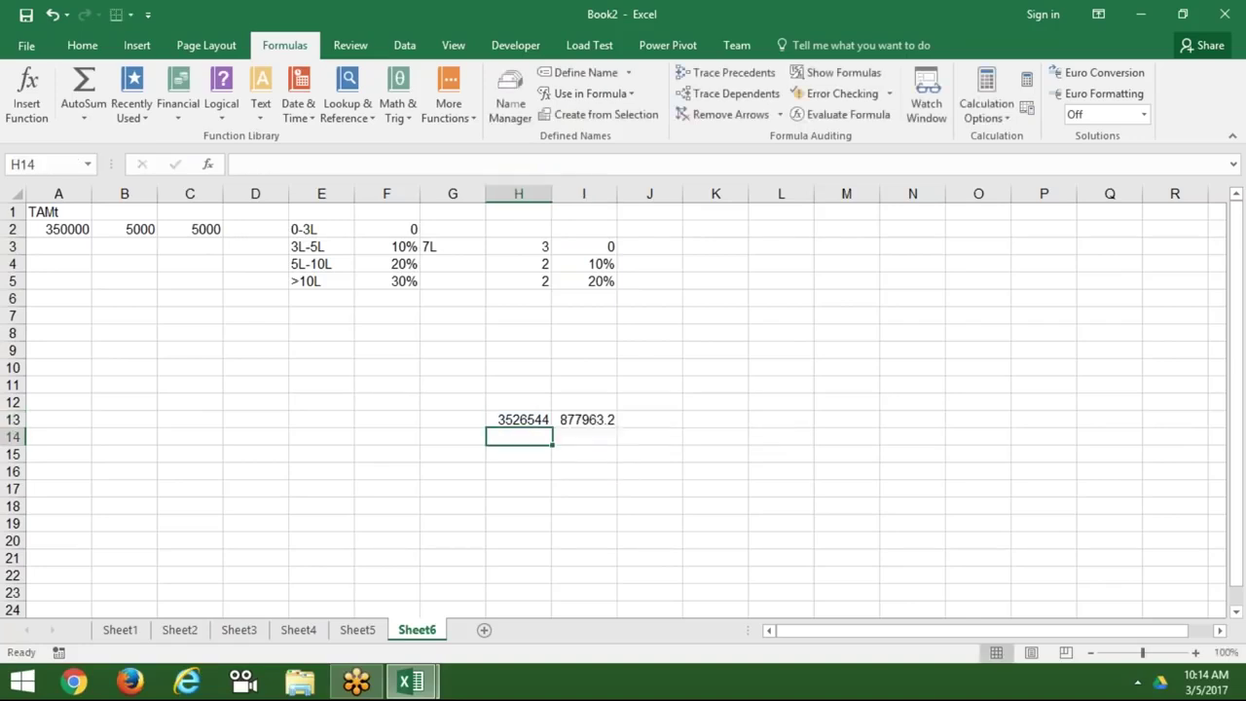
pyautogui.click(518, 420)
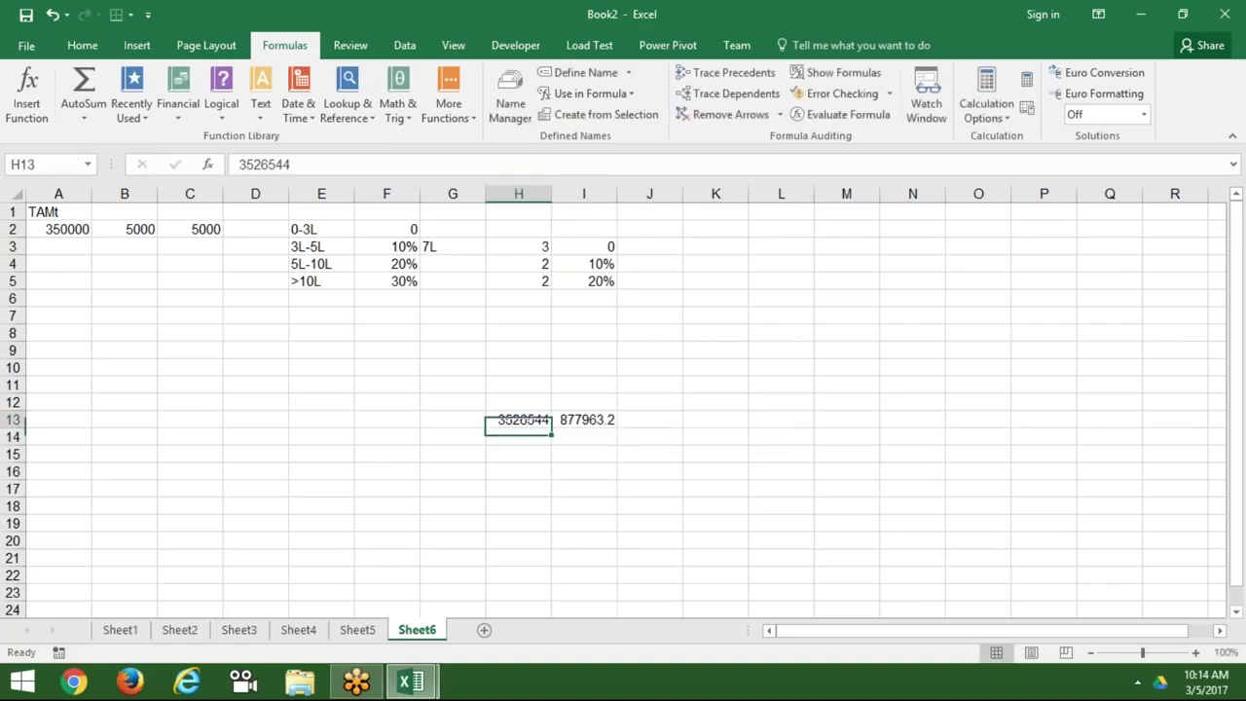
pyautogui.click(584, 419)
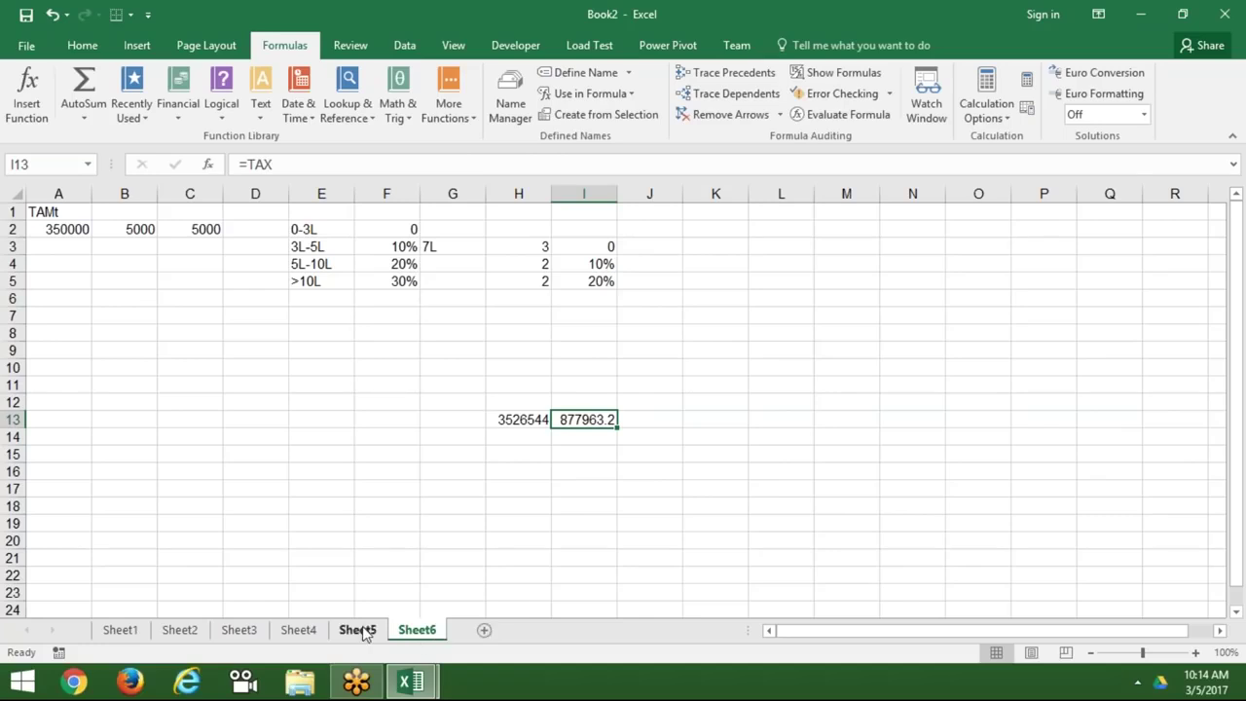
# Copy the amount 3526544 from H13 into B3 of a new Sheet7
pyautogui.click(517, 421)
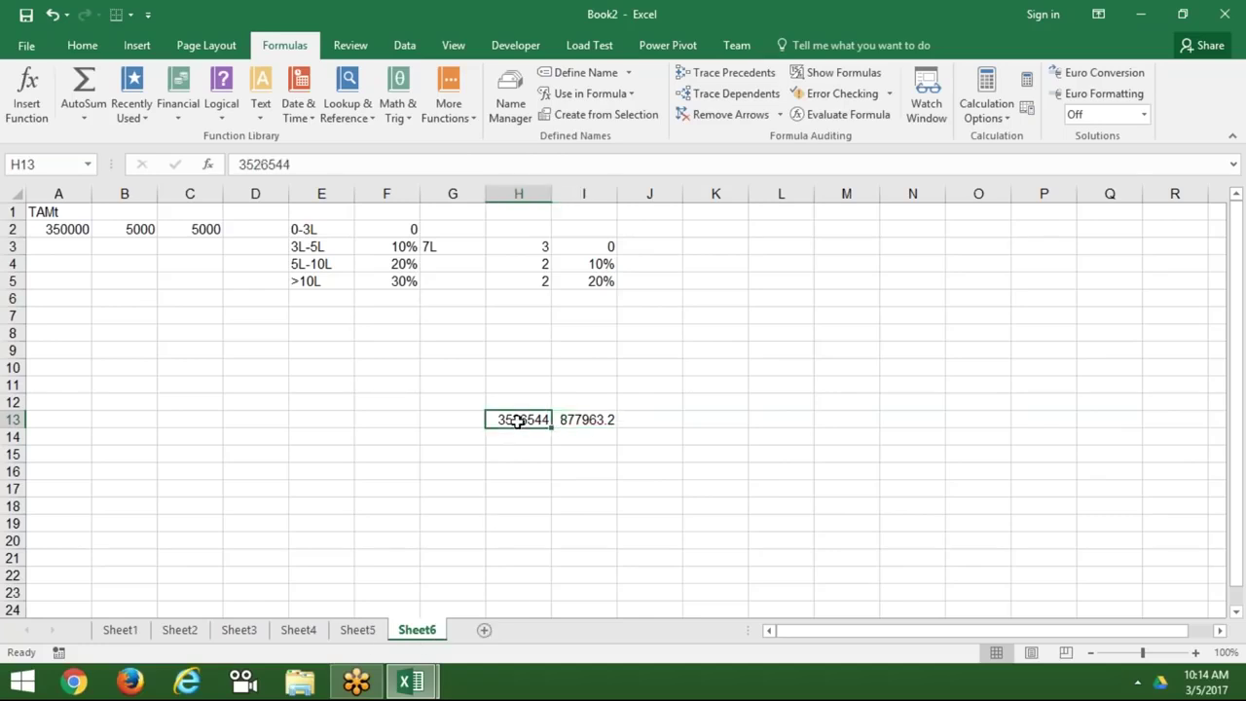
pyautogui.hotkey('ctrl', 'c')
pyautogui.click(484, 629)
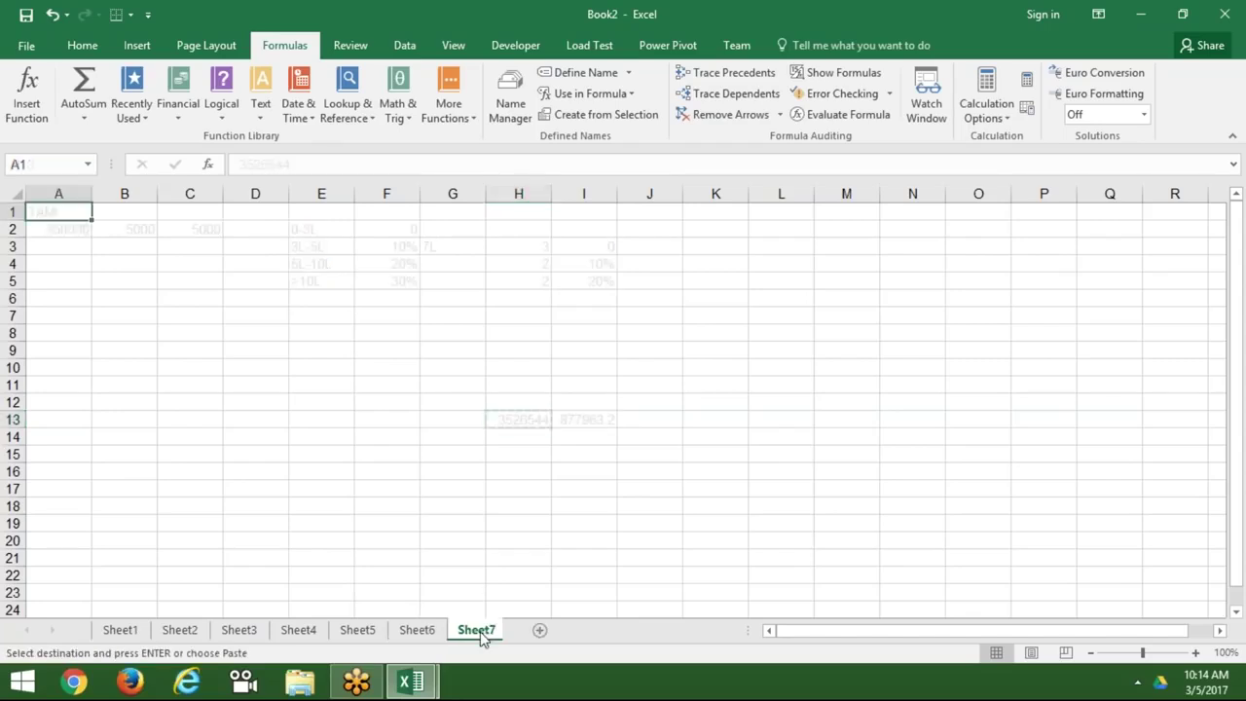
pyautogui.click(104, 248)
pyautogui.hotkey('ctrl', 'v')
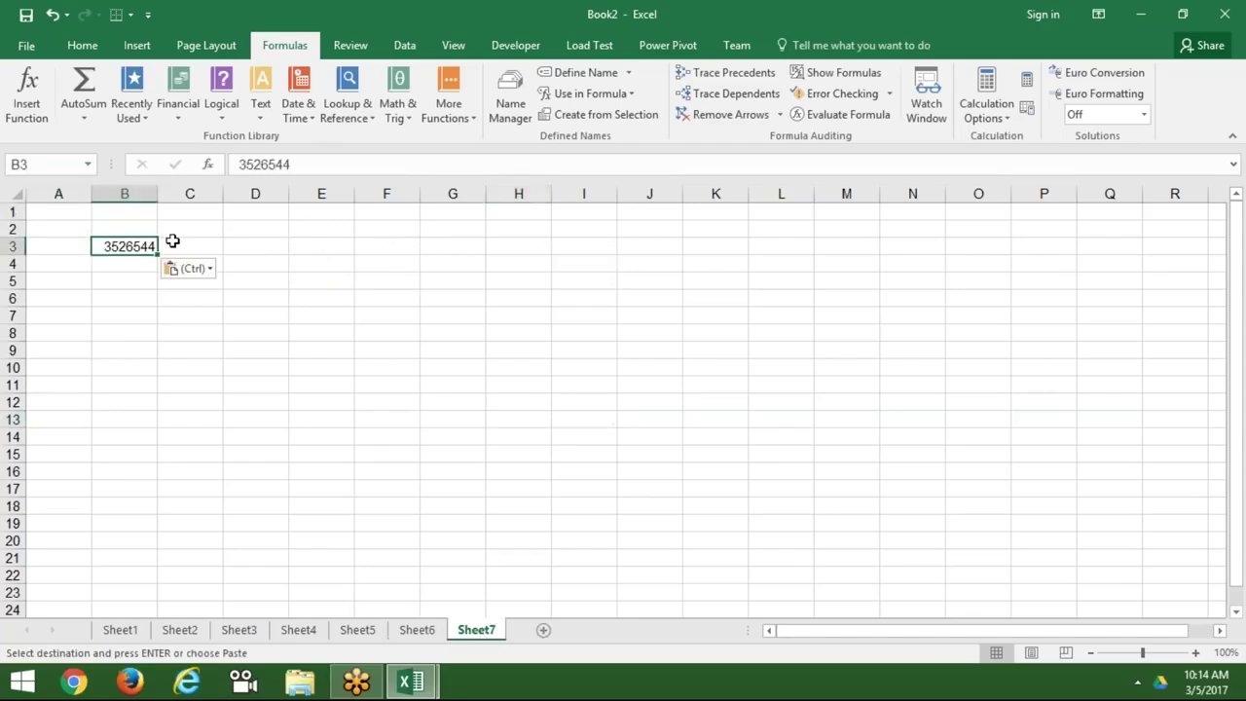
# Enter the =TAX named formula in C3, which returns 0, then return to Sheet6
pyautogui.click(172, 241)
pyautogui.write('=t')
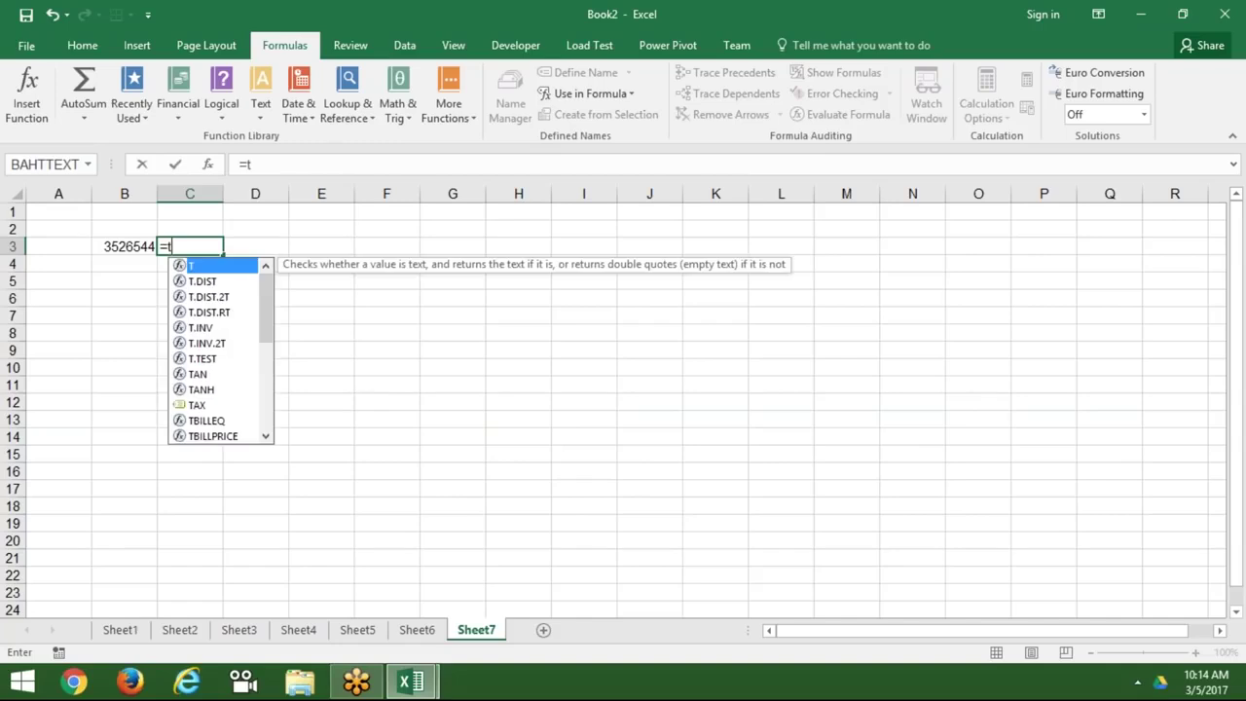
pyautogui.write('a')
pyautogui.press('Down')
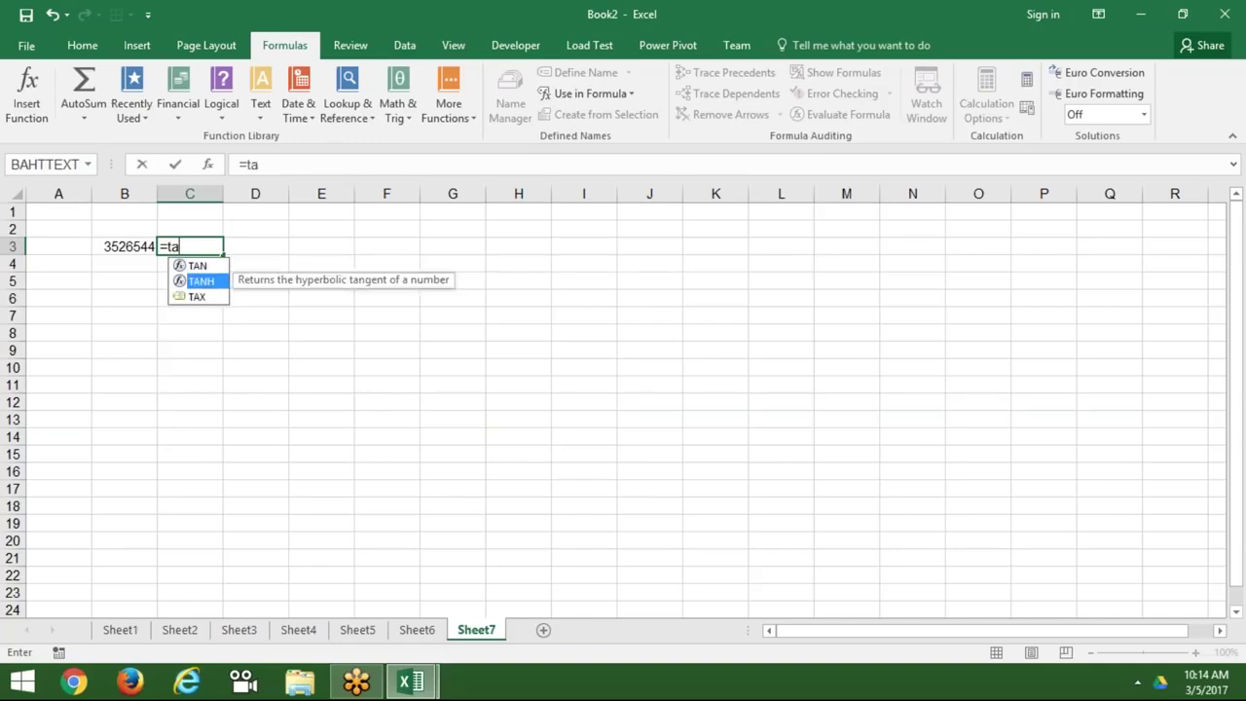
pyautogui.press('Down')
pyautogui.press('Tab')
pyautogui.press('Return')
pyautogui.press('Up')
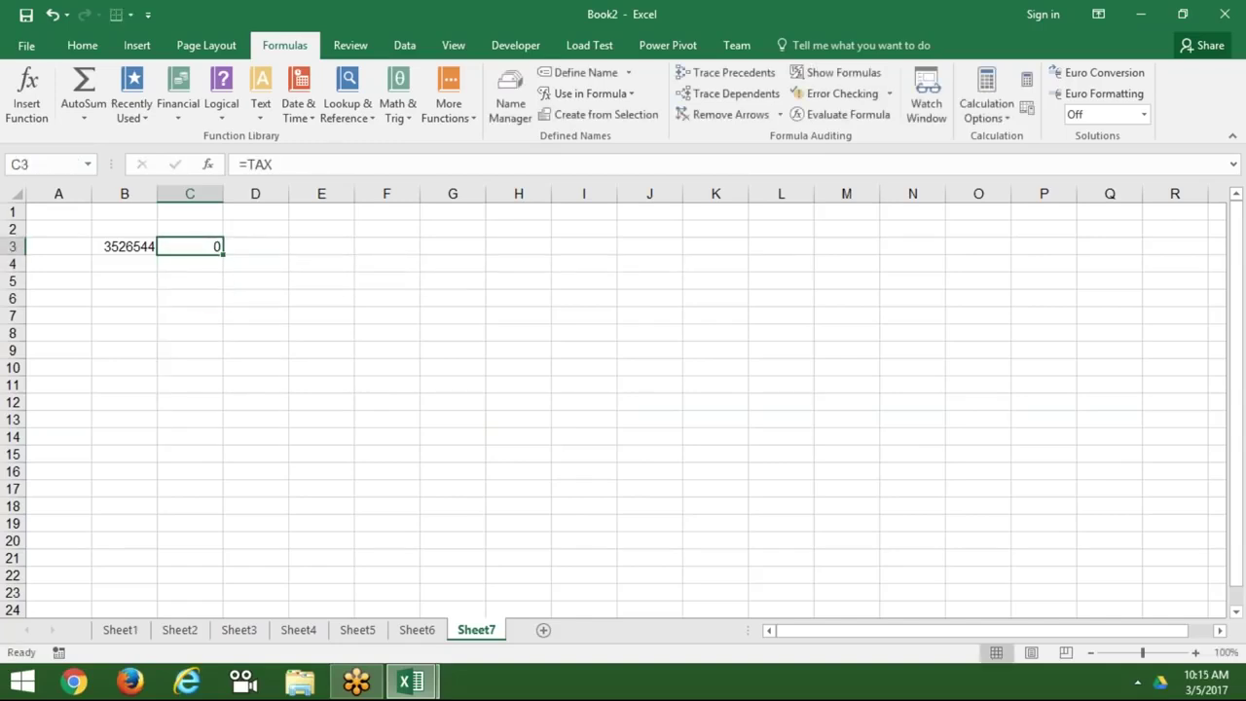
pyautogui.doubleClick(190, 246)
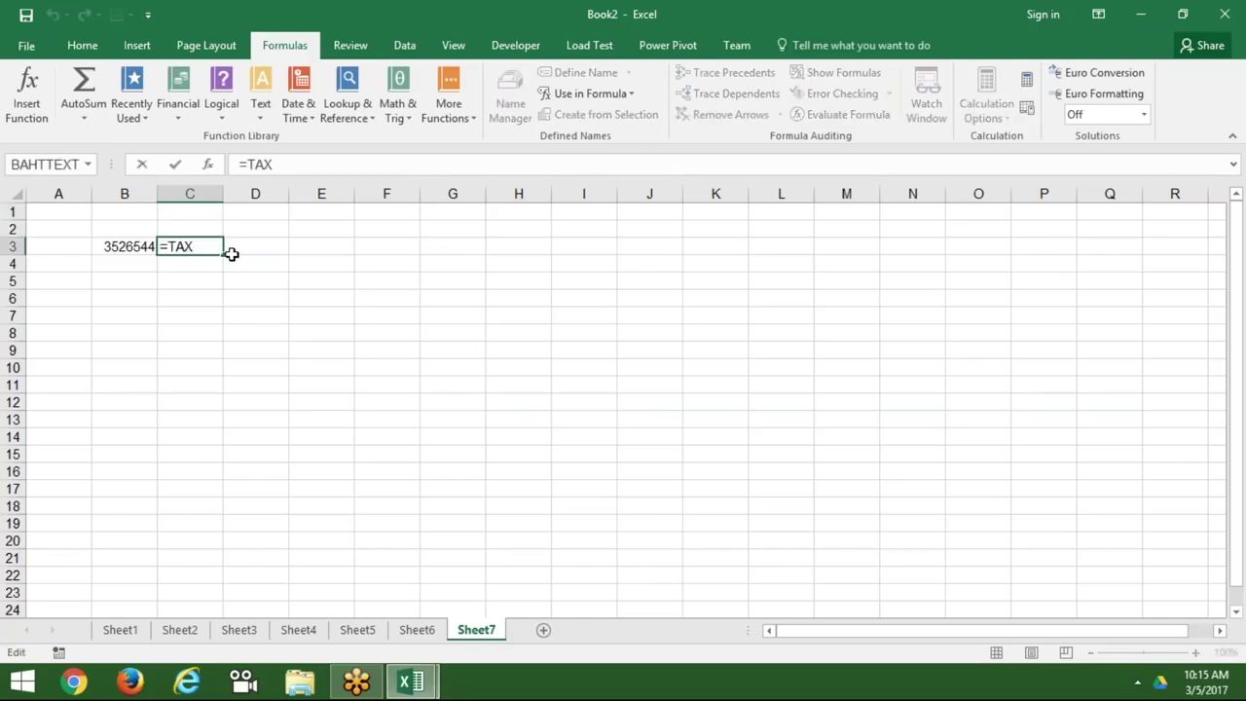
pyautogui.hotkey('ctrl', 'Return')
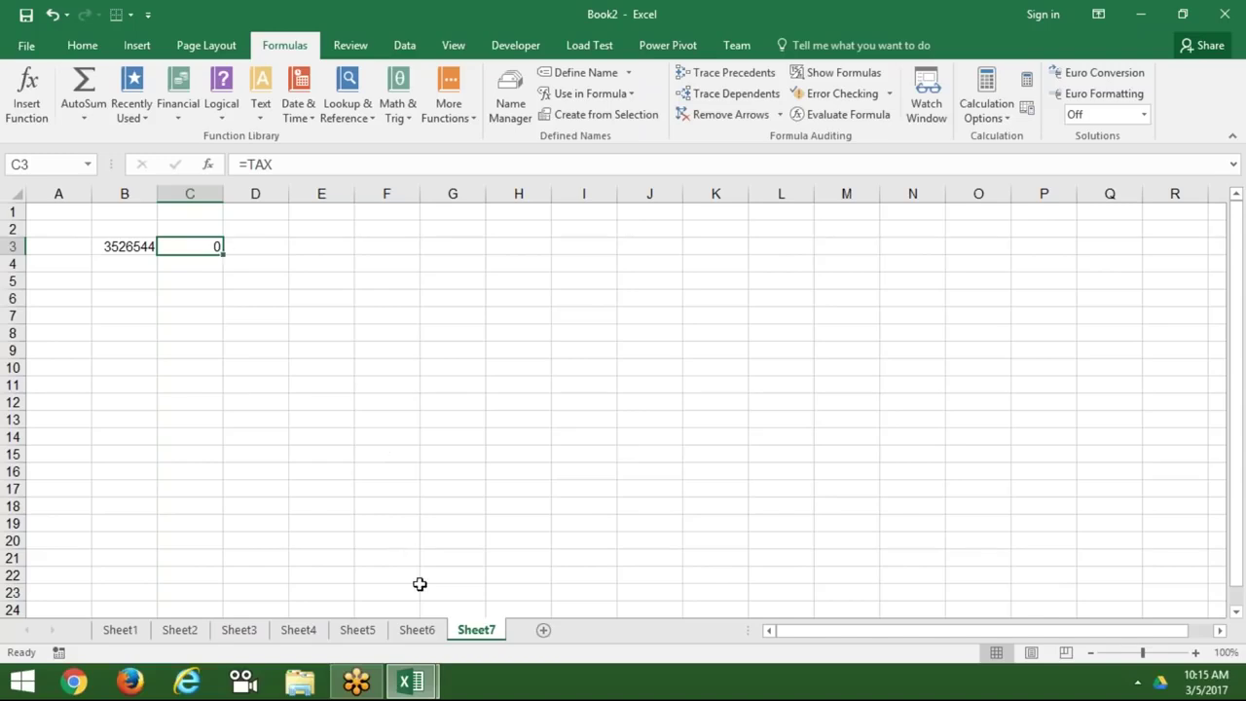
pyautogui.click(418, 631)
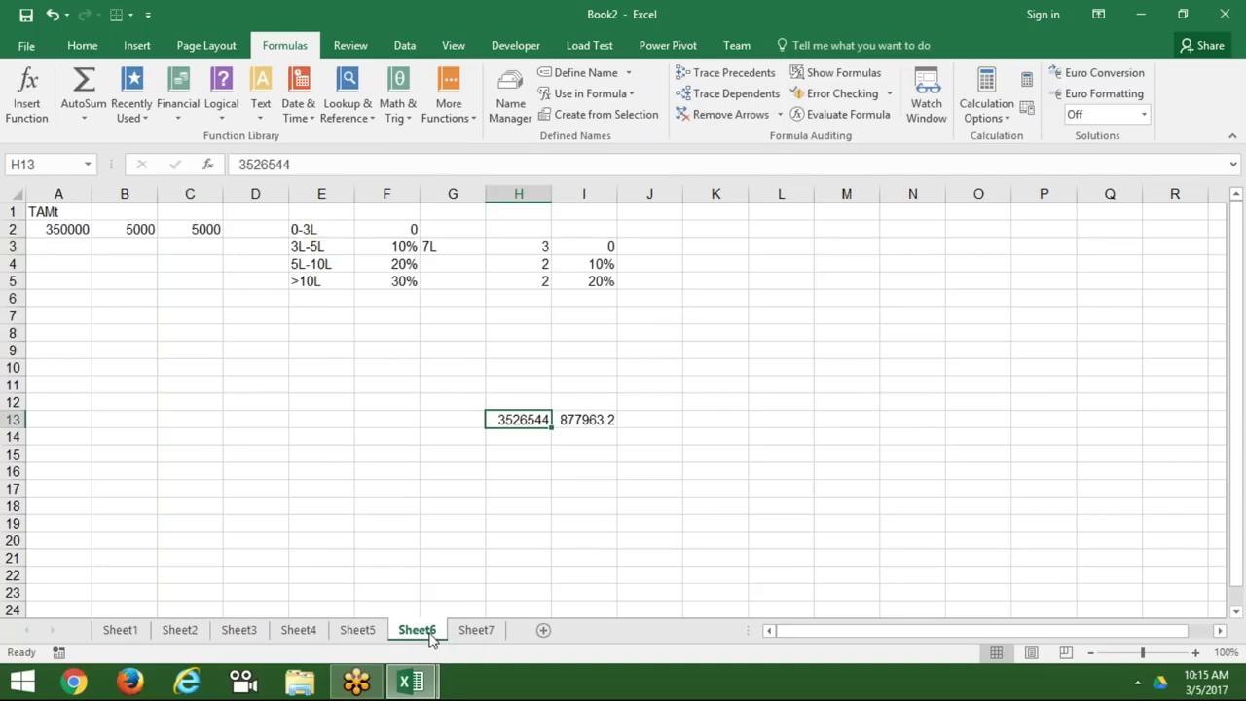
# Inspect S_1's Refers to definition in Name Manager without changing it, then go back to Sheet7
pyautogui.click(512, 103)
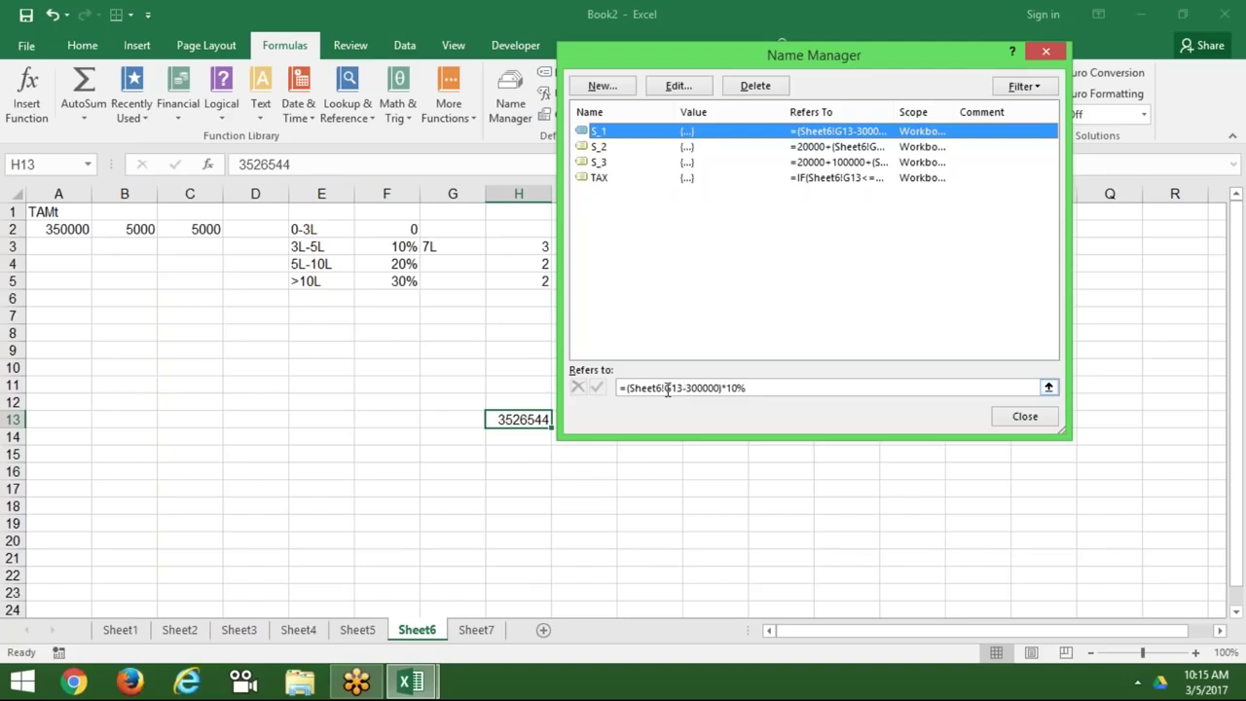
pyautogui.click(667, 387)
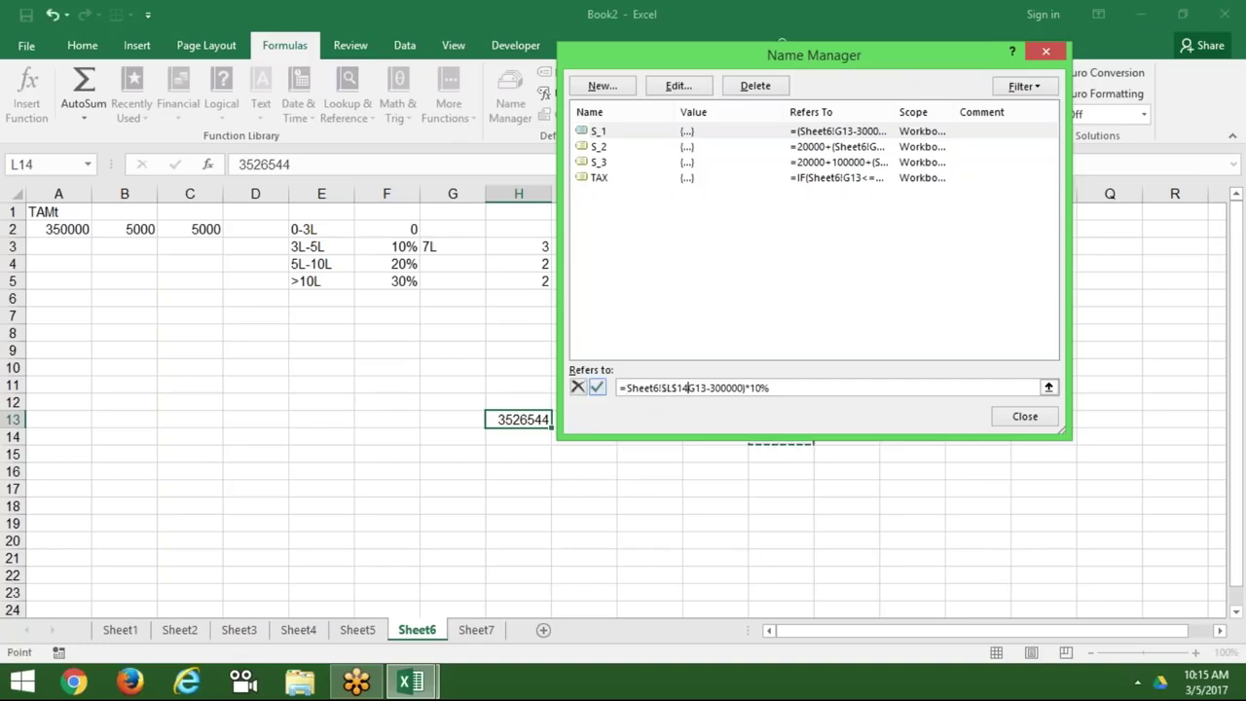
pyautogui.press('Return')
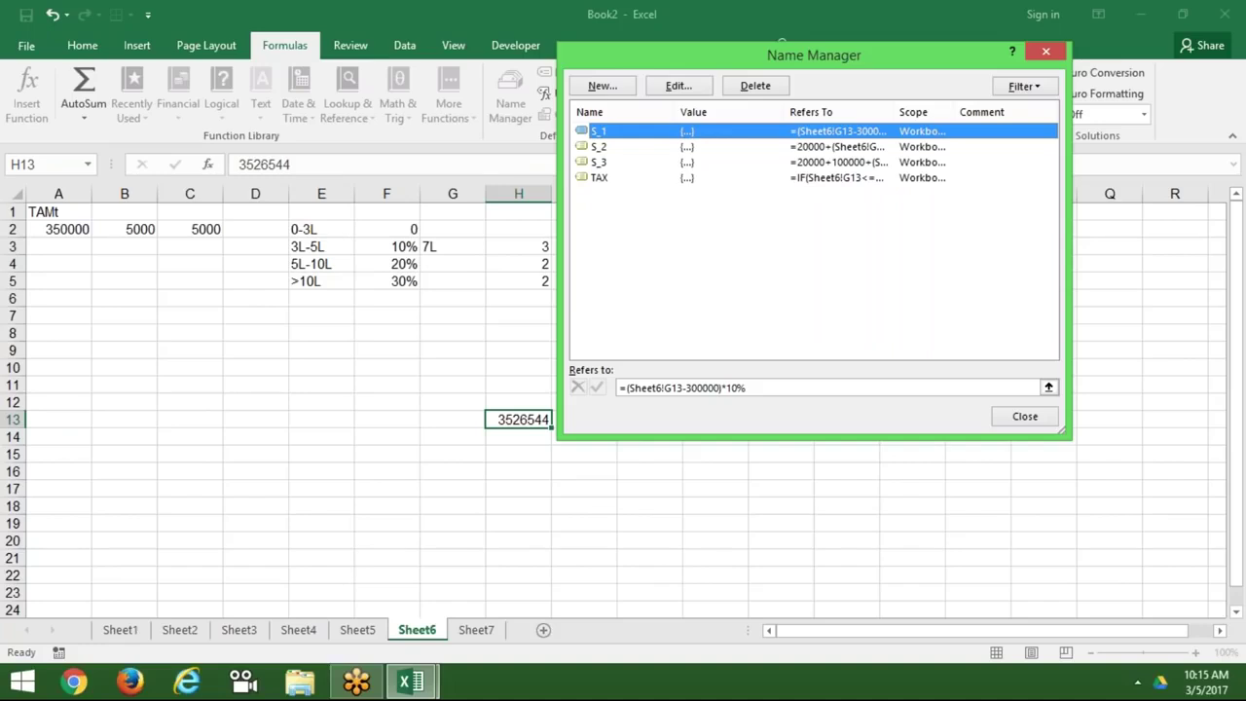
pyautogui.click(1025, 416)
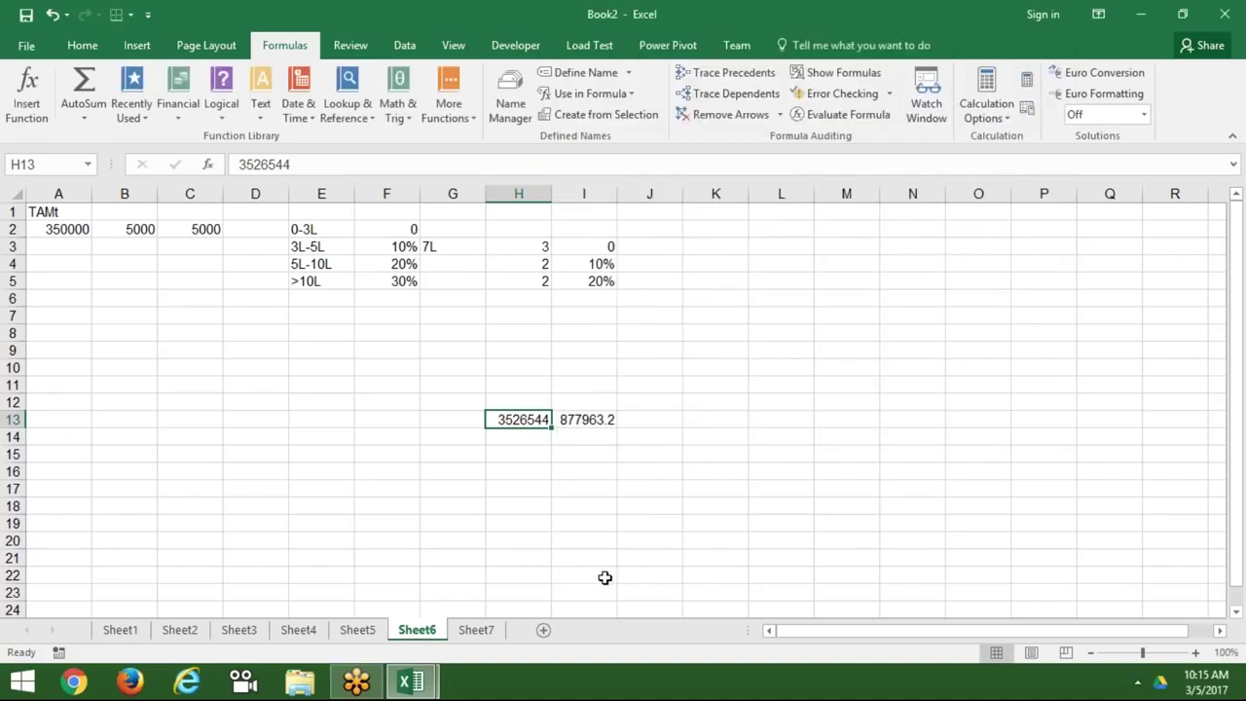
pyautogui.click(474, 633)
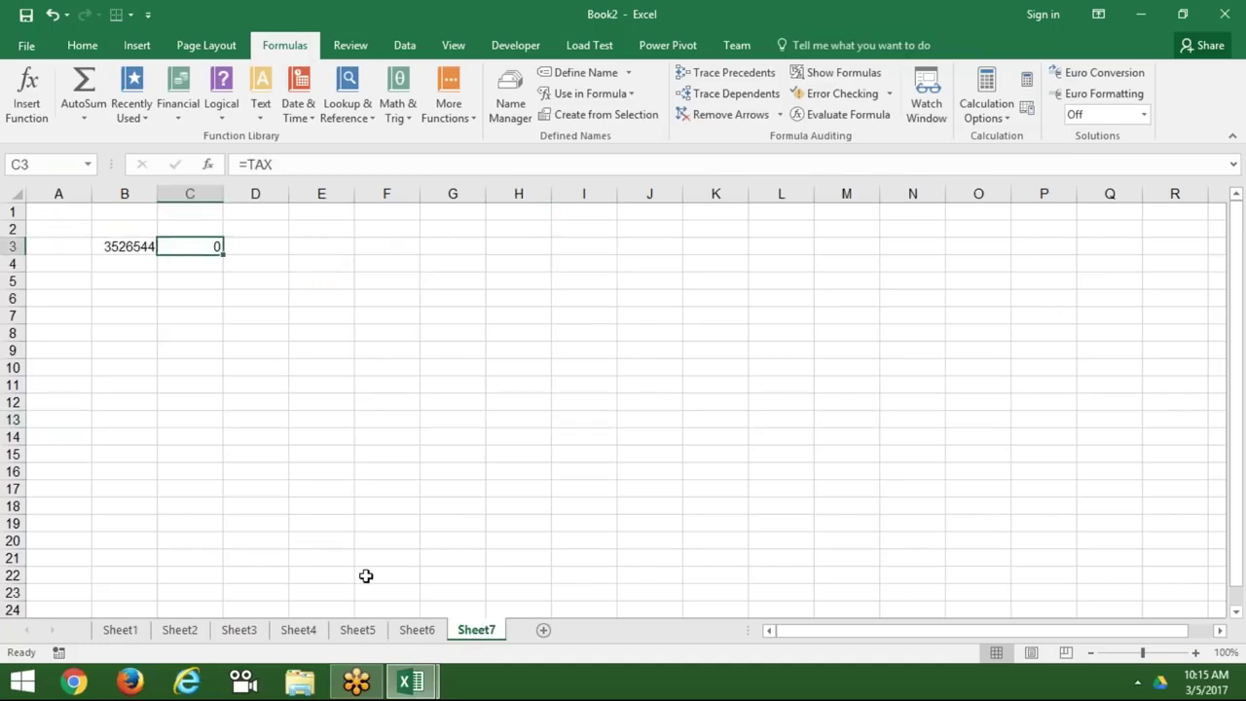
# Check Sheet6's cells, leaving 350000 in A2, then select column B on Sheet7
pyautogui.click(434, 636)
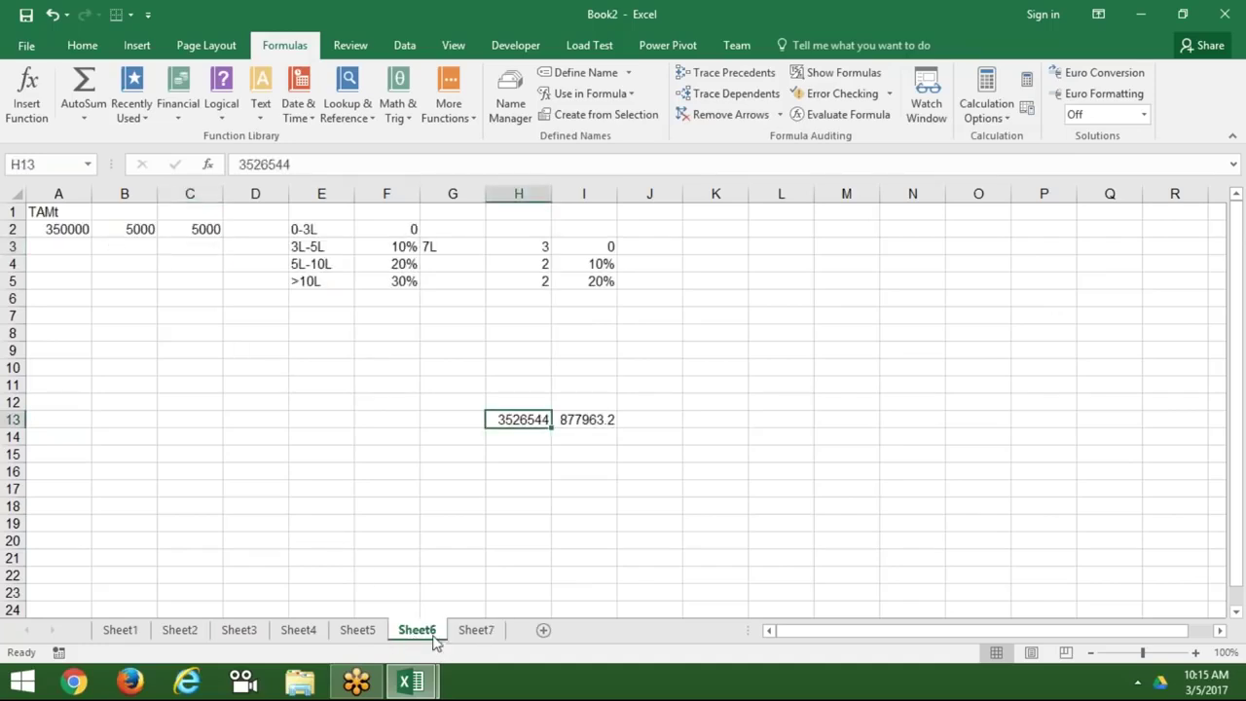
pyautogui.click(119, 264)
pyautogui.click(122, 249)
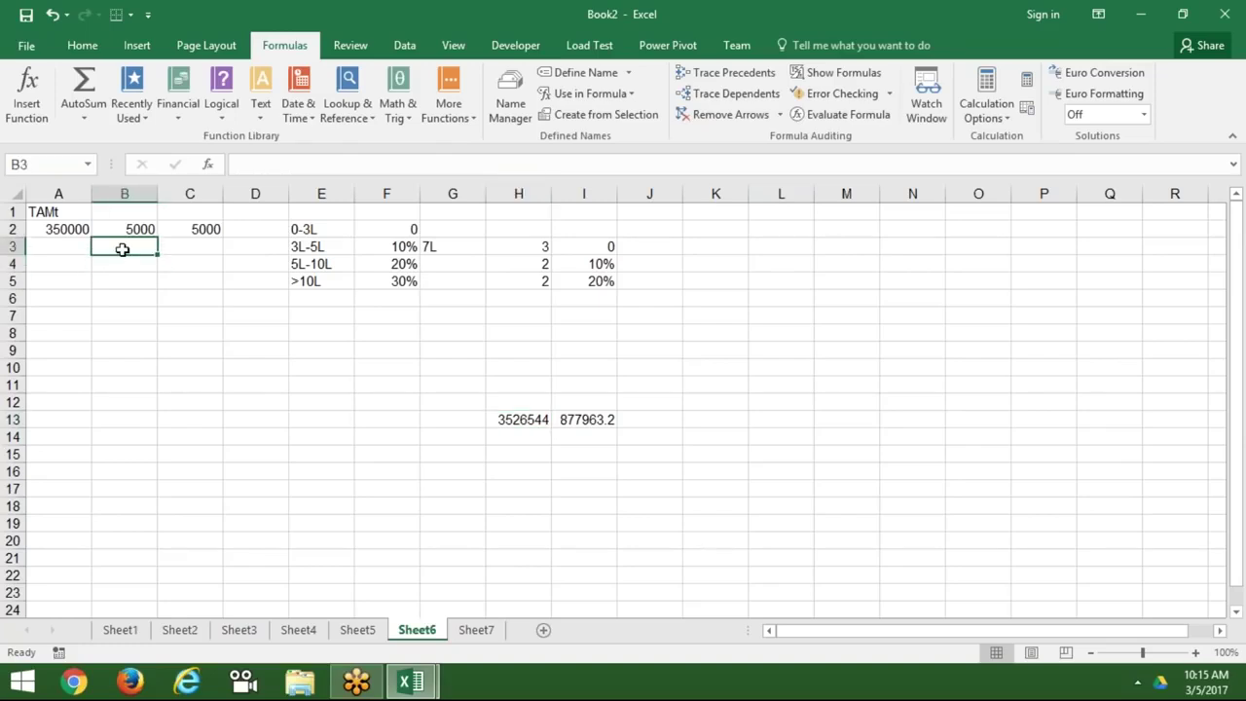
pyautogui.click(83, 228)
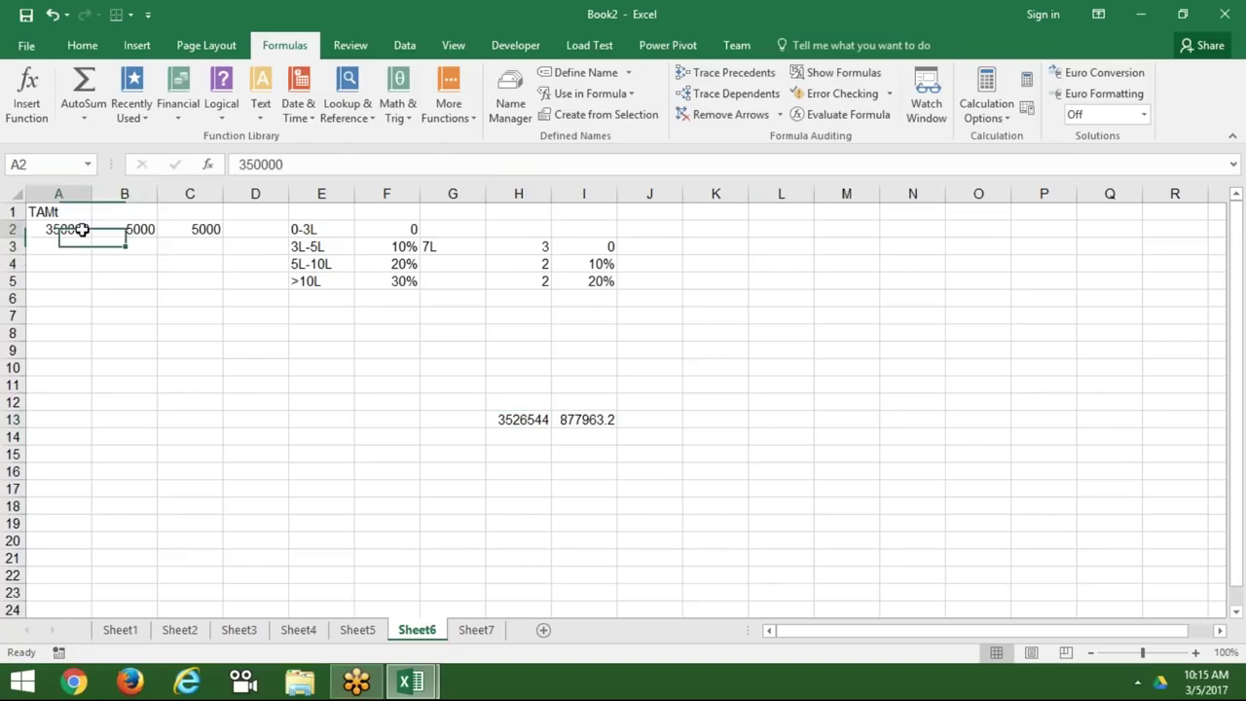
pyautogui.hotkey('ctrl', 'c')
pyautogui.write('00')
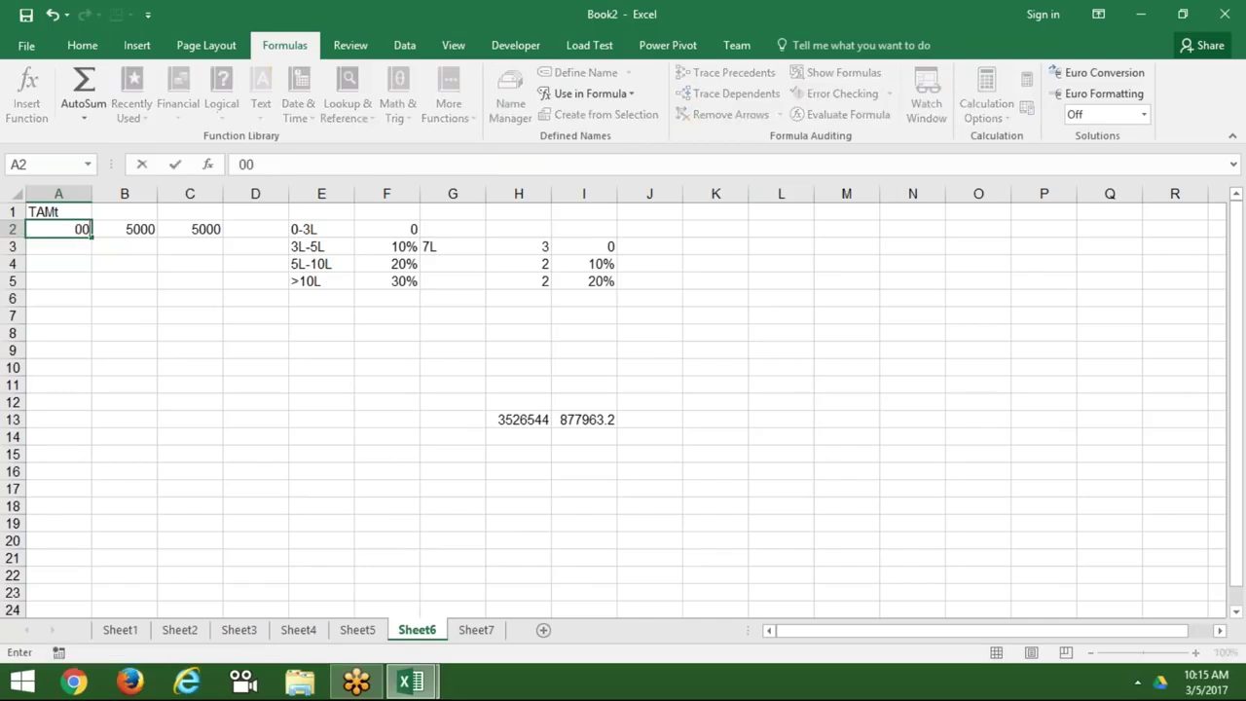
pyautogui.hotkey('ctrl', 'Return')
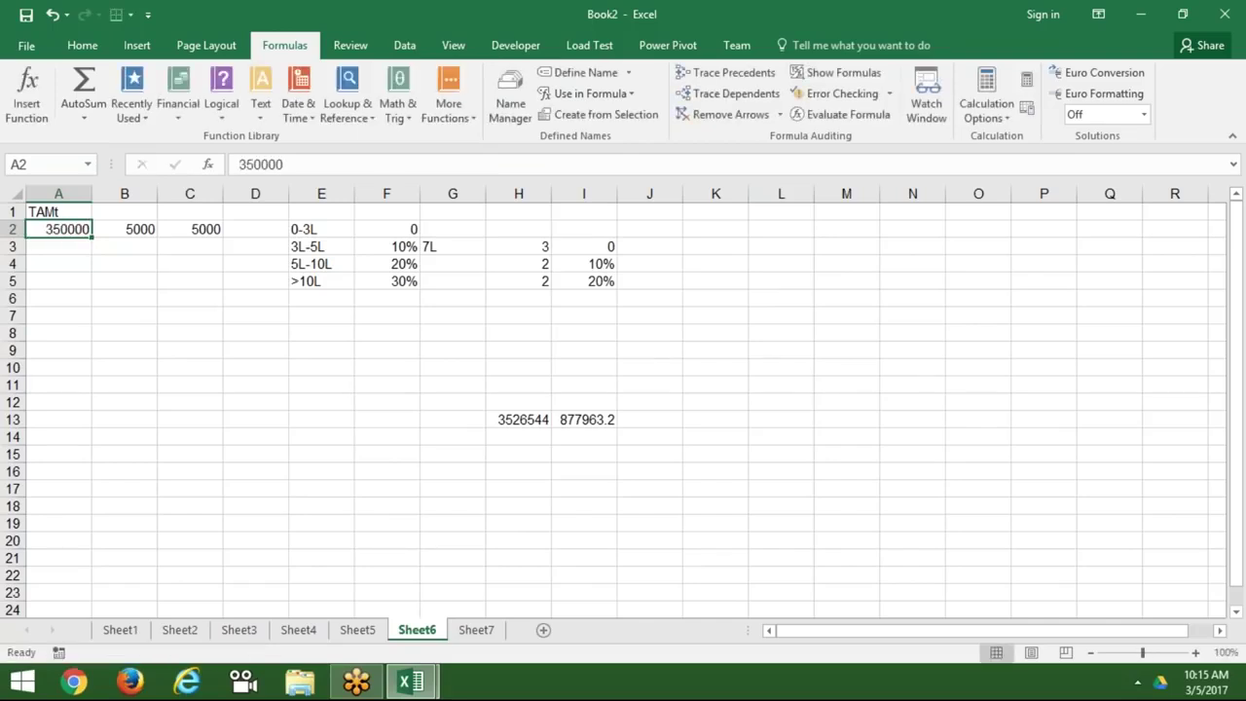
pyautogui.click(477, 630)
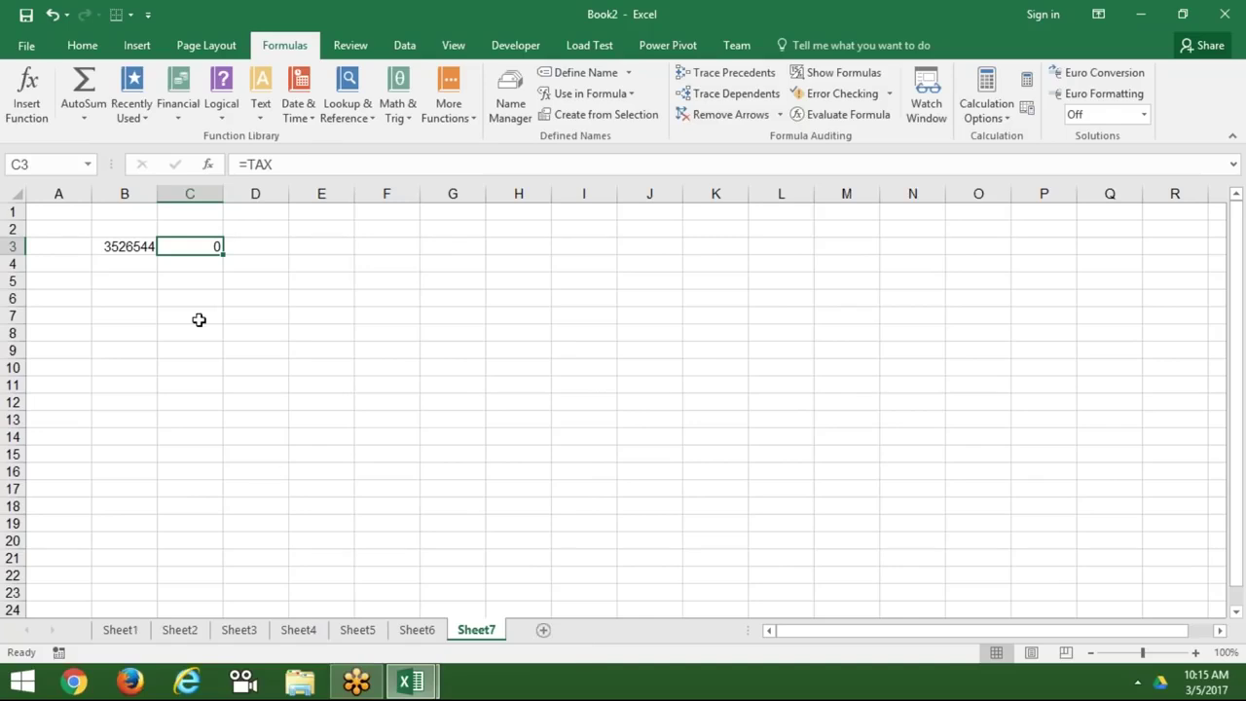
pyautogui.click(152, 194)
# Clear columns B through D on Sheet7 and enter ID in A4
pyautogui.moveTo(155, 195); pyautogui.dragTo(254, 194)
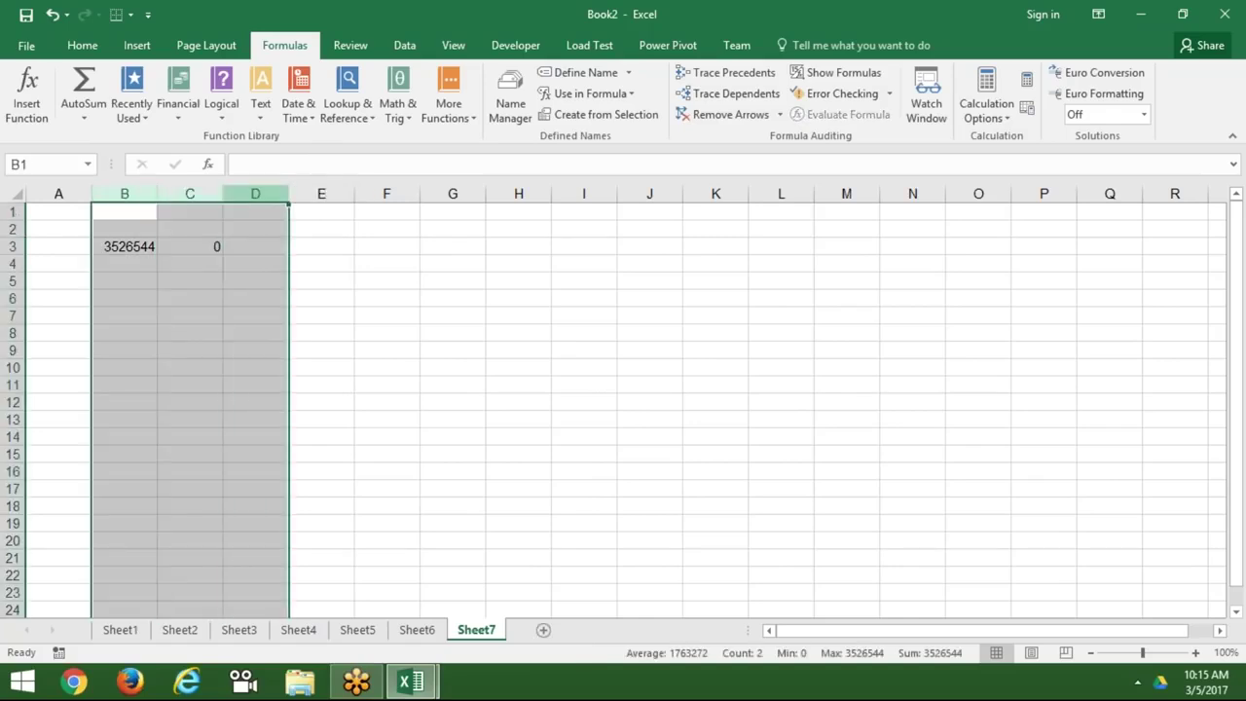
pyautogui.press('Delete')
pyautogui.click(124, 280)
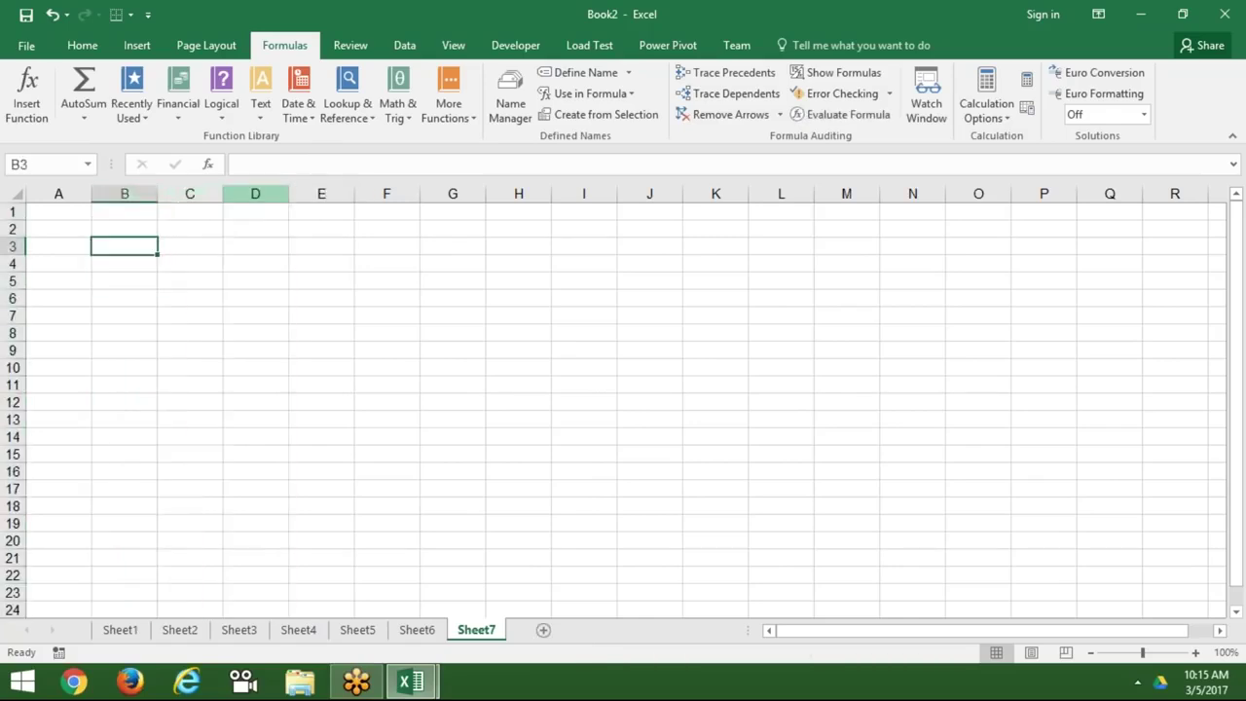
pyautogui.press('Left')
pyautogui.press('Up')
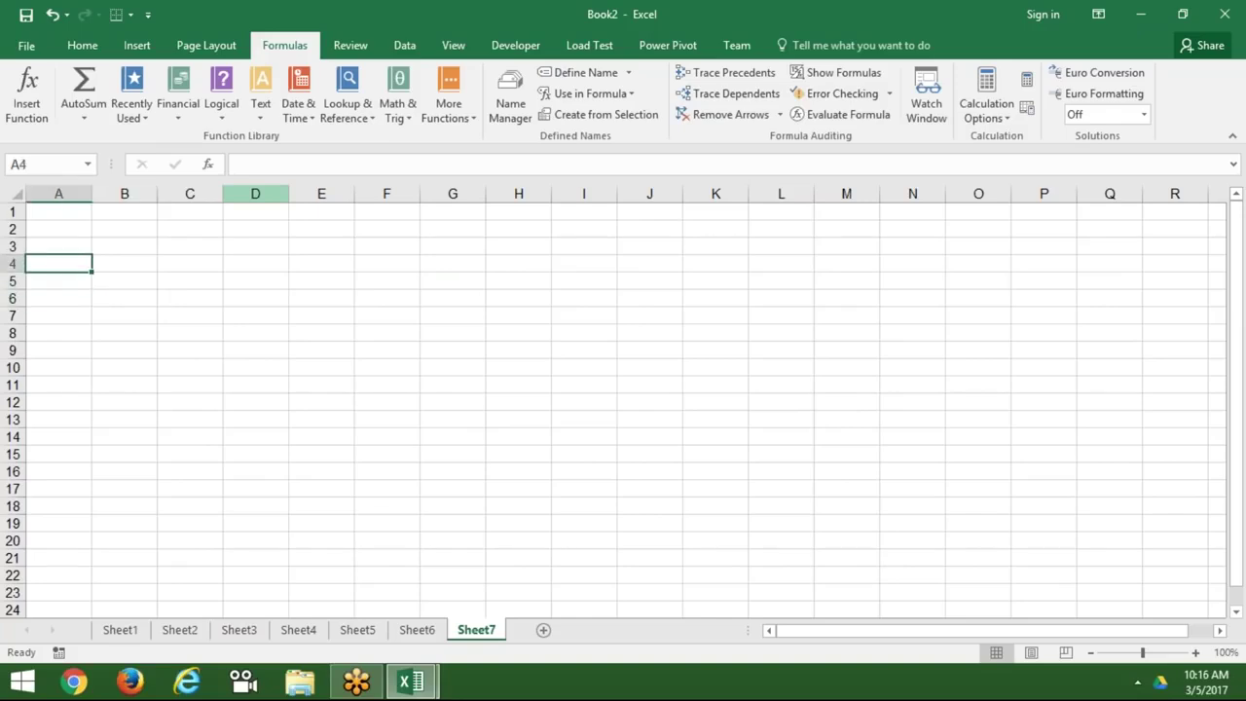
pyautogui.write('ID')
pyautogui.press('Return')
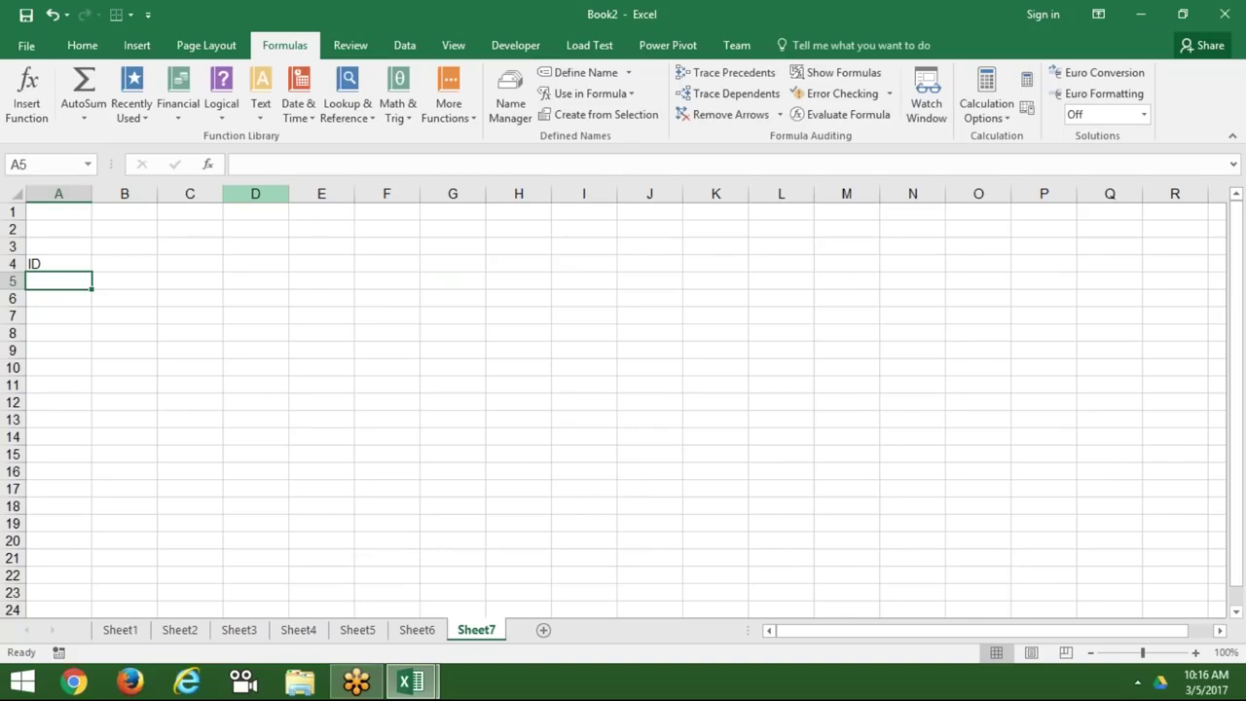
# Add row 5 headings Name, PAN, Voter, DL and Pass, correcting PAM to PAN
pyautogui.write('Name')
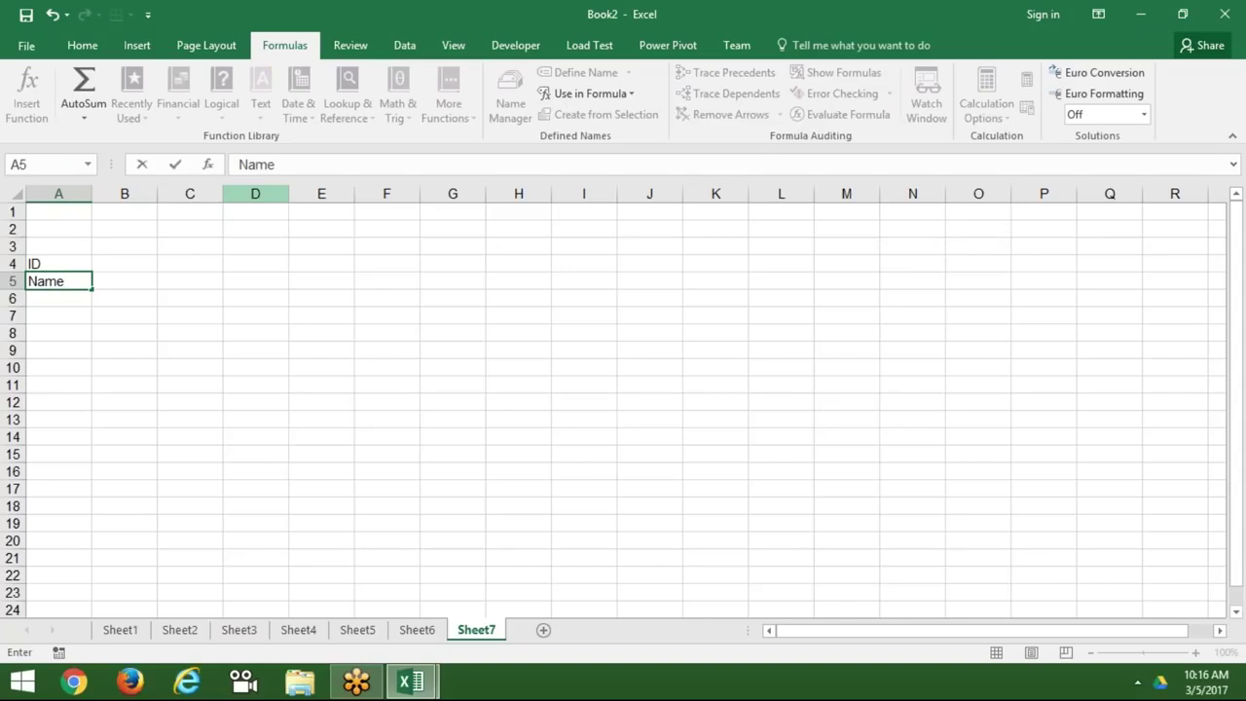
pyautogui.write('`')
pyautogui.press('BackSpace')
pyautogui.press('Tab')
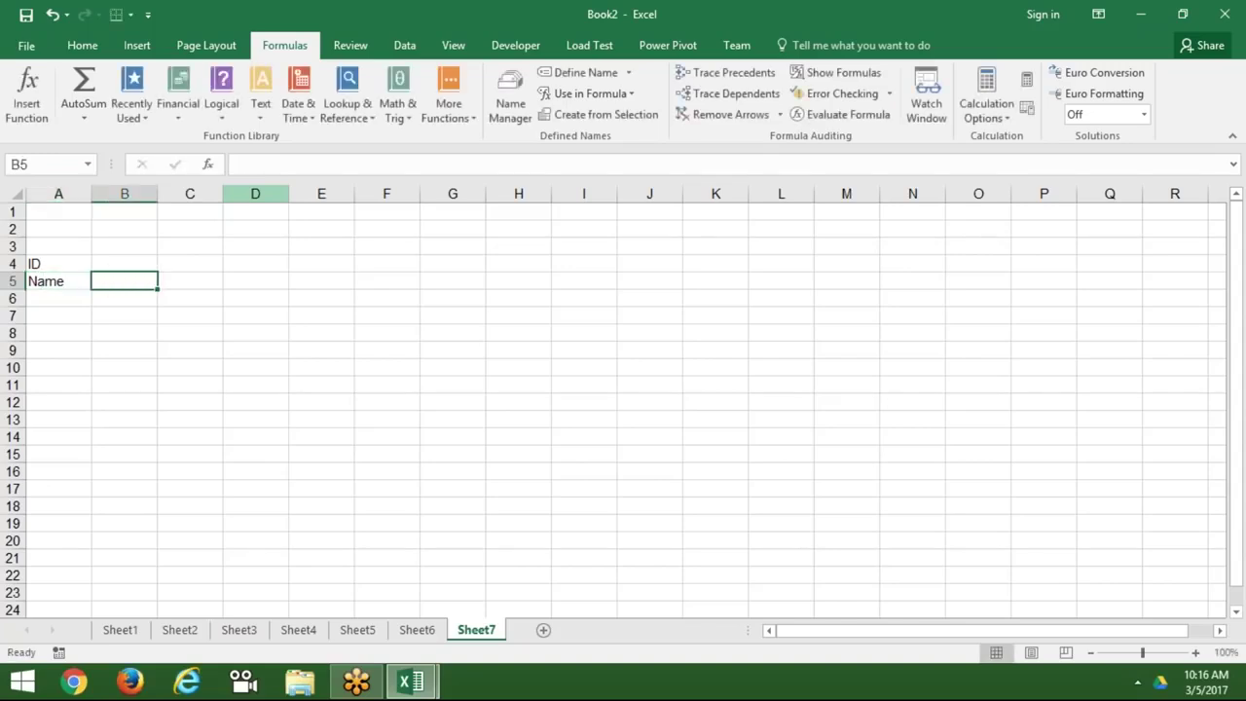
pyautogui.write('PAM')
pyautogui.press('Tab')
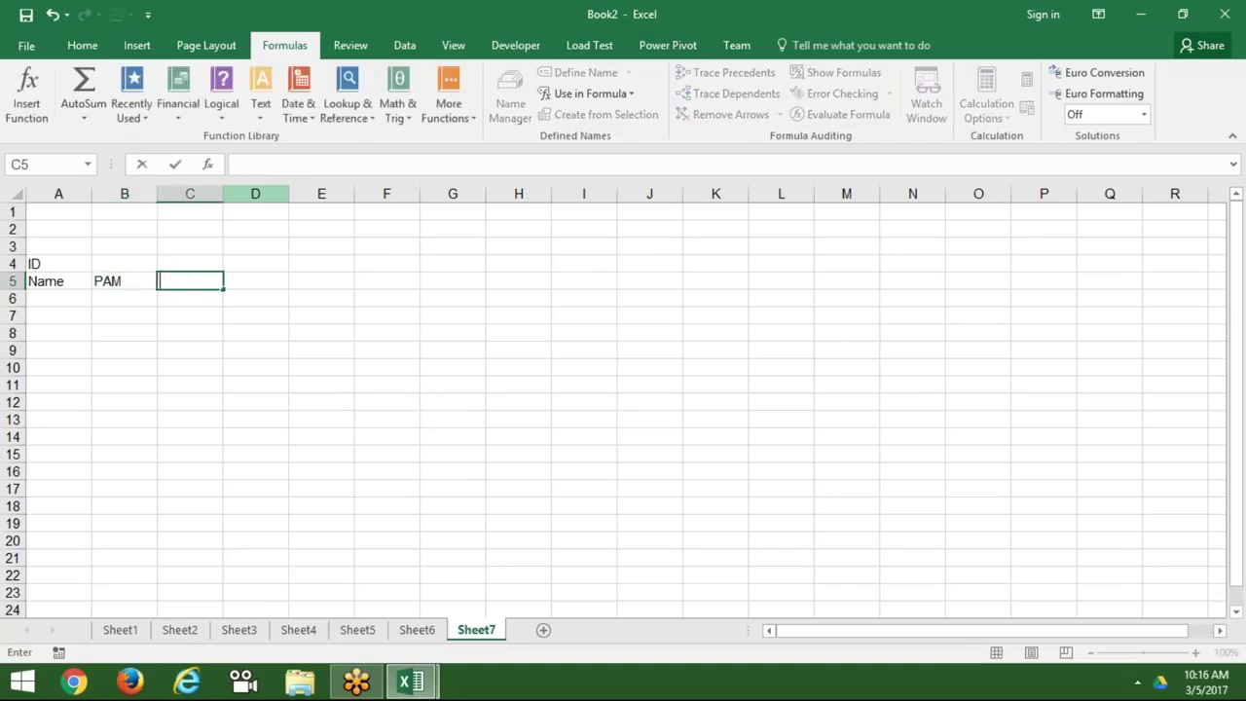
pyautogui.click(58, 280)
pyautogui.click(124, 280)
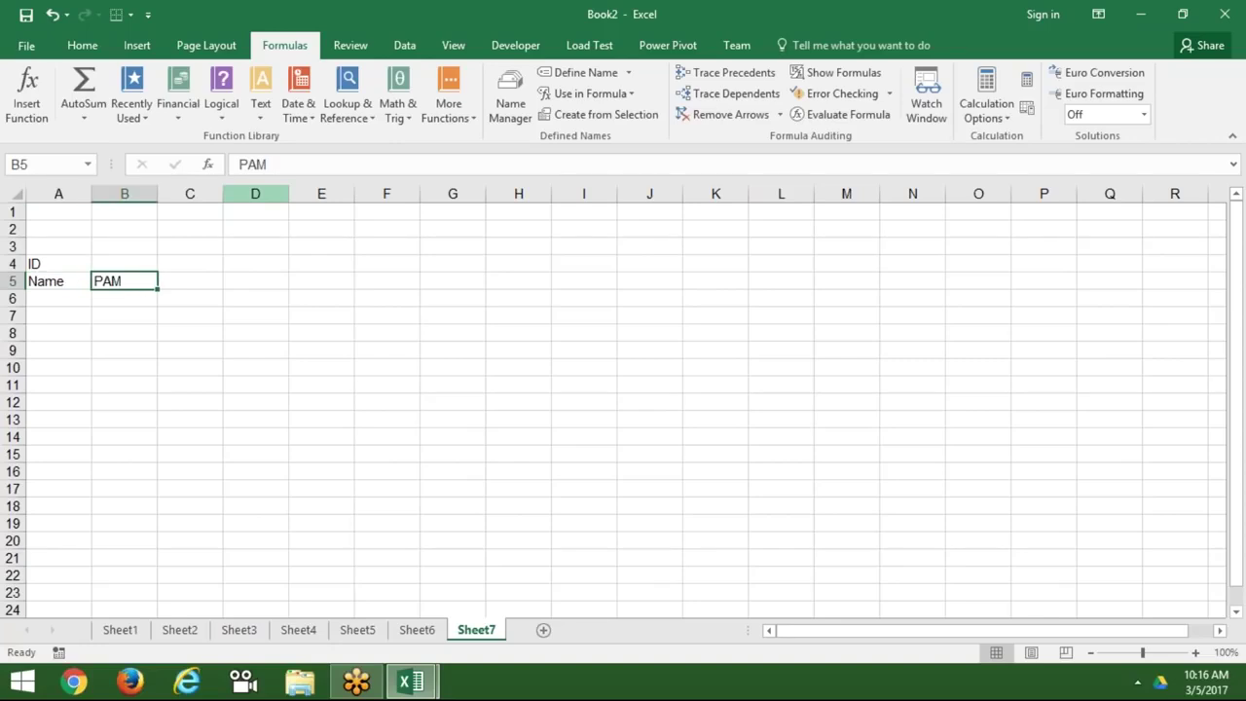
pyautogui.press('F2')
pyautogui.press('BackSpace')
pyautogui.write('N')
pyautogui.press('Tab')
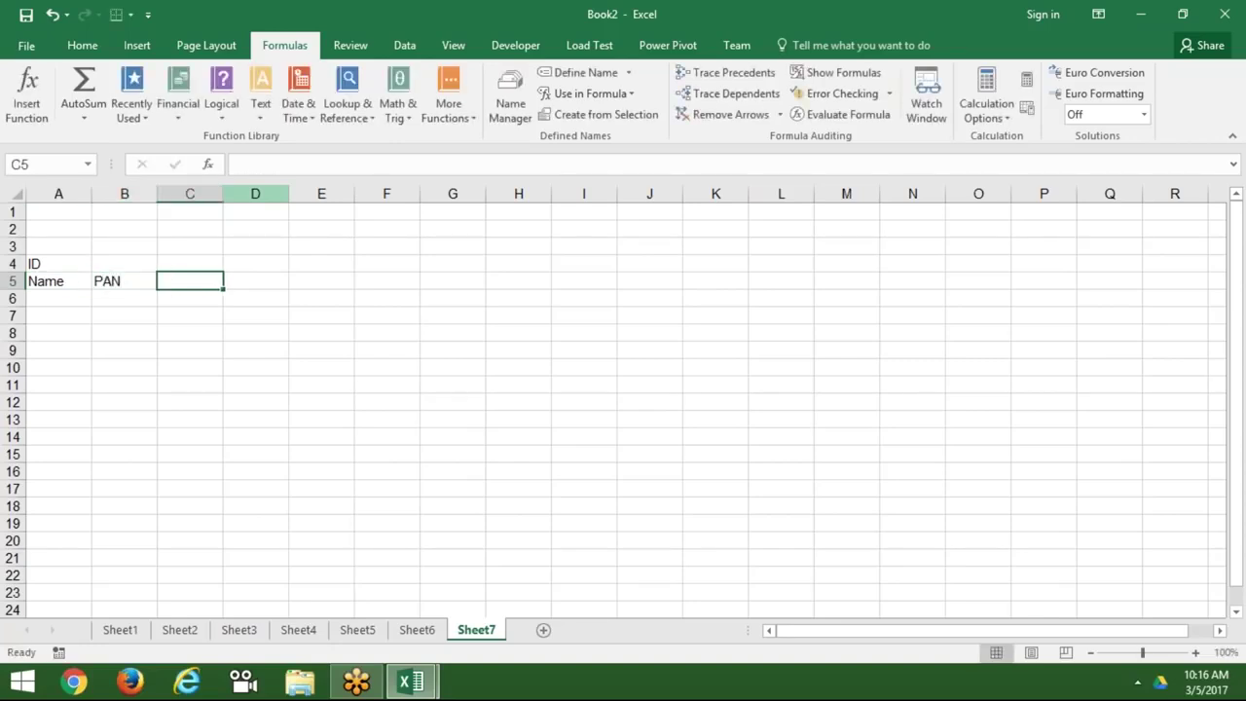
pyautogui.write('Voter')
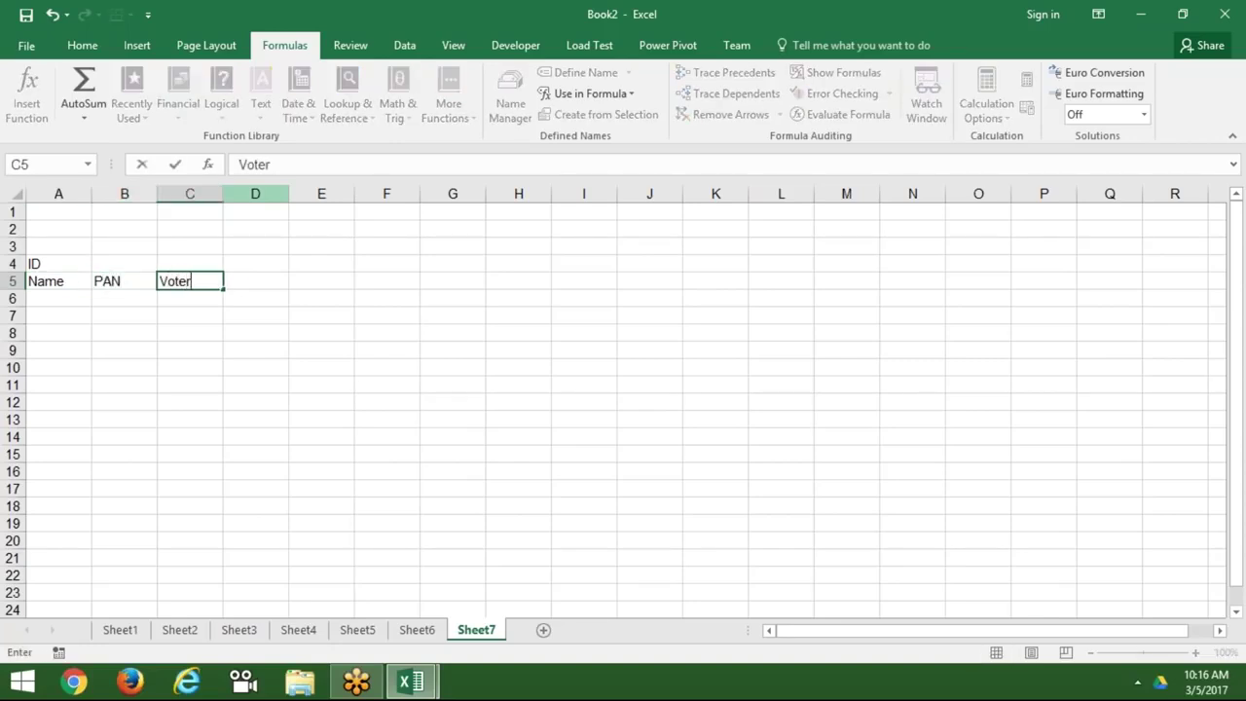
pyautogui.press('Tab')
pyautogui.write('DL')
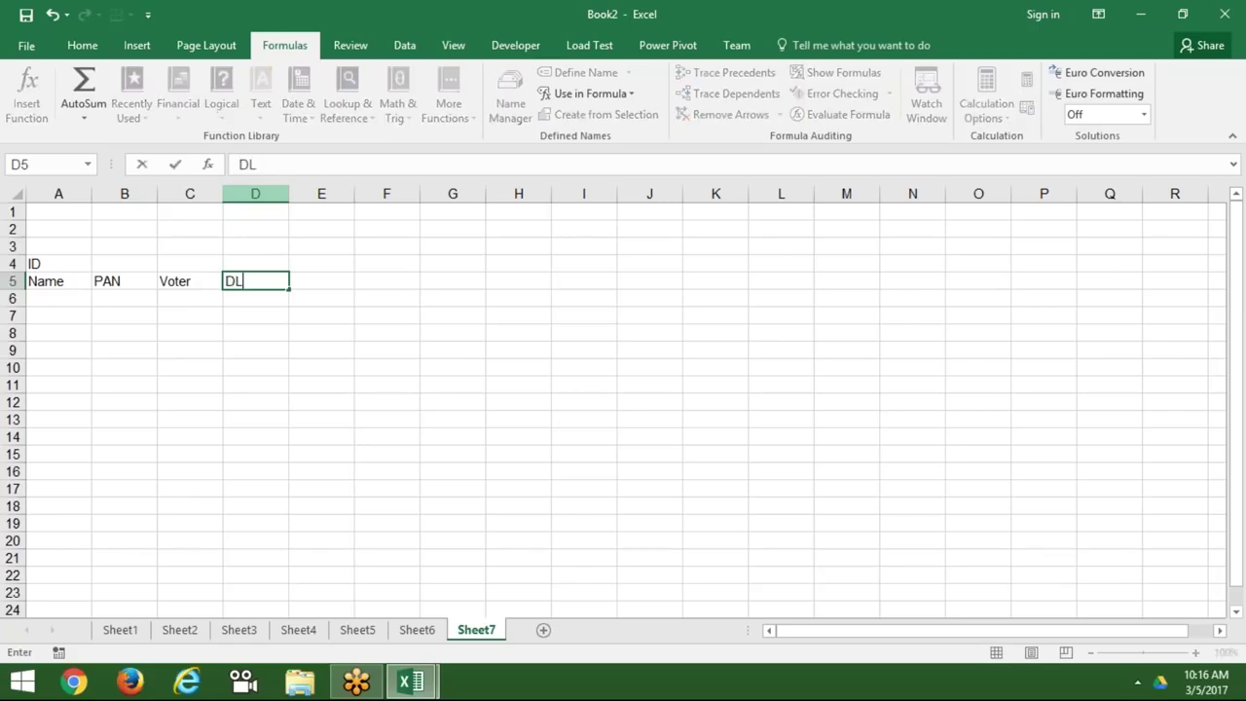
pyautogui.press('Tab')
pyautogui.write('PAss')
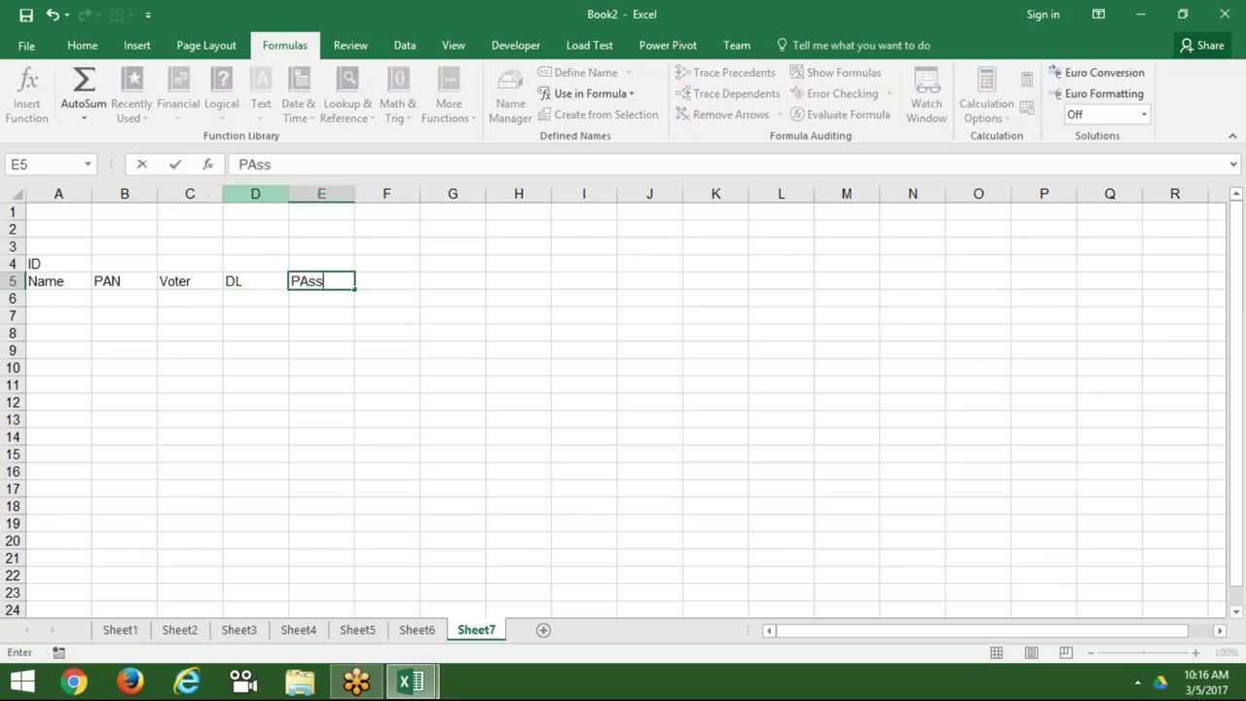
pyautogui.press('Return')
# Enter the first person's name in A6 and add the Status heading in F5
pyautogui.click(58, 298)
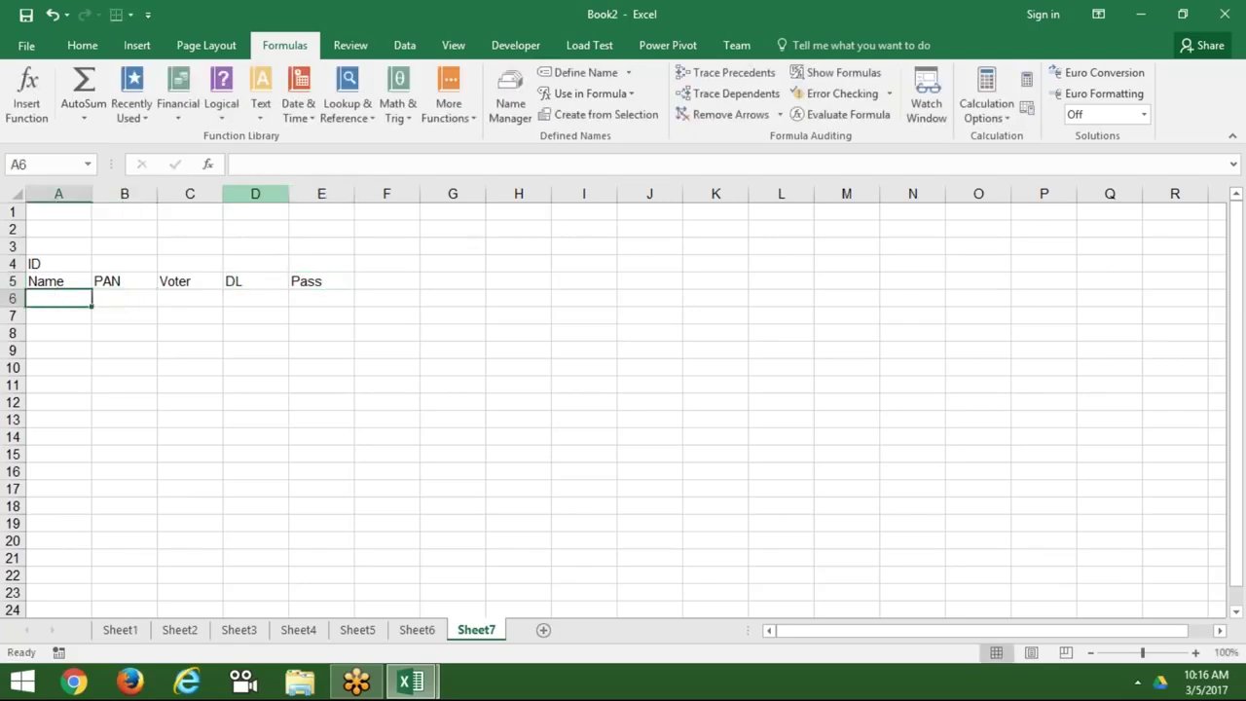
pyautogui.write('Puja')
pyautogui.press('Return')
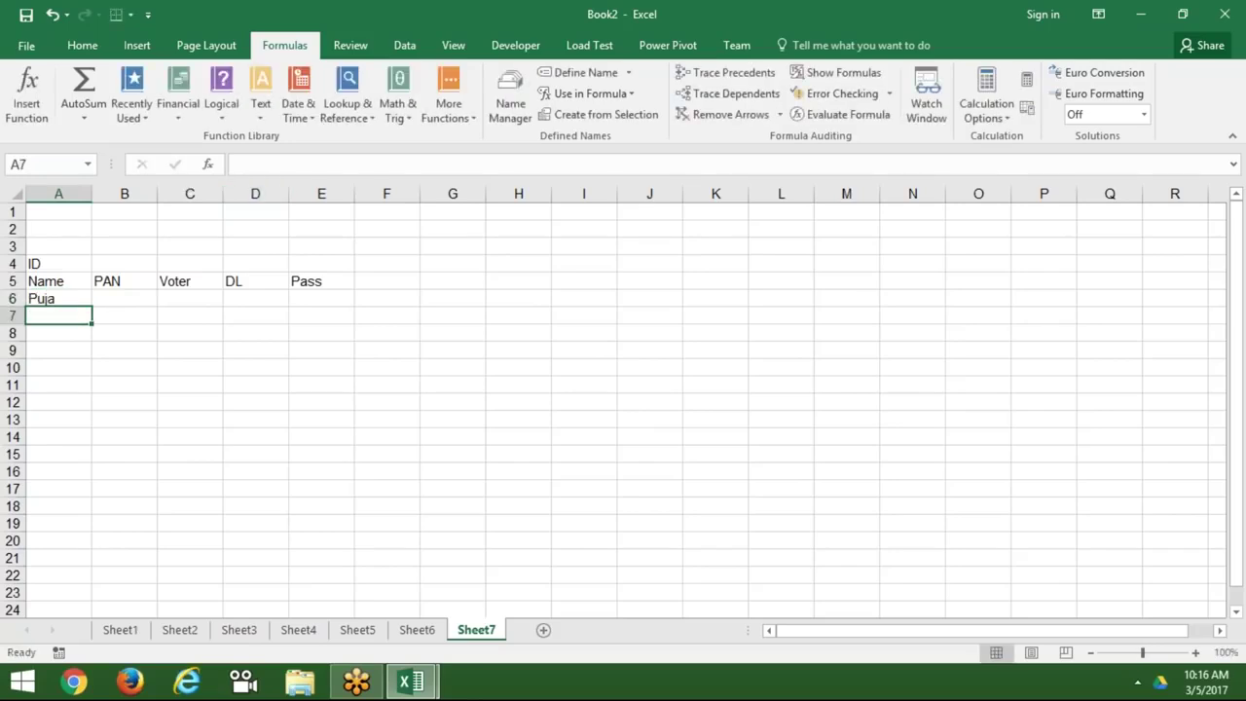
pyautogui.click(389, 278)
pyautogui.write('Status')
pyautogui.press('Return')
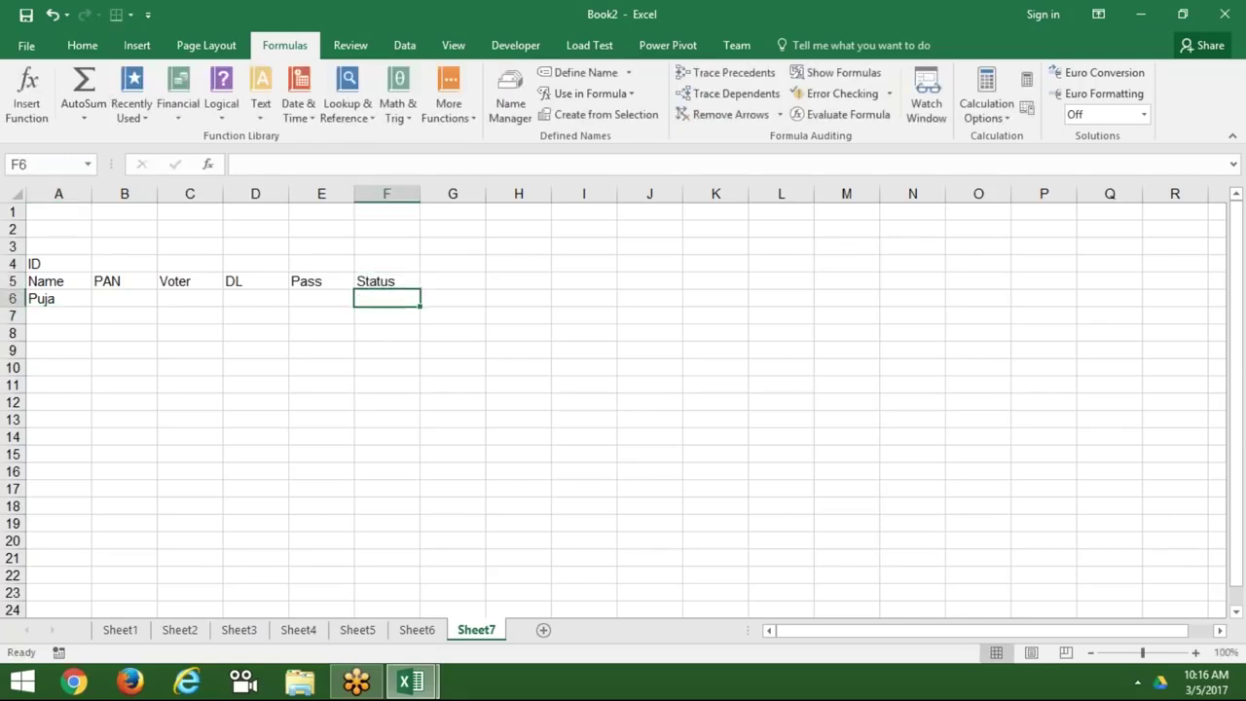
# Mark Y under PAN in B6 and under DL in D6 for the first record
pyautogui.press('Left')
pyautogui.press('Left')
pyautogui.press('Left')
pyautogui.press('Left')
pyautogui.press('Right')
pyautogui.press('Right')
pyautogui.press('Right')
pyautogui.press('Left')
pyautogui.press('Left')
pyautogui.press('Left')
pyautogui.press('Left')
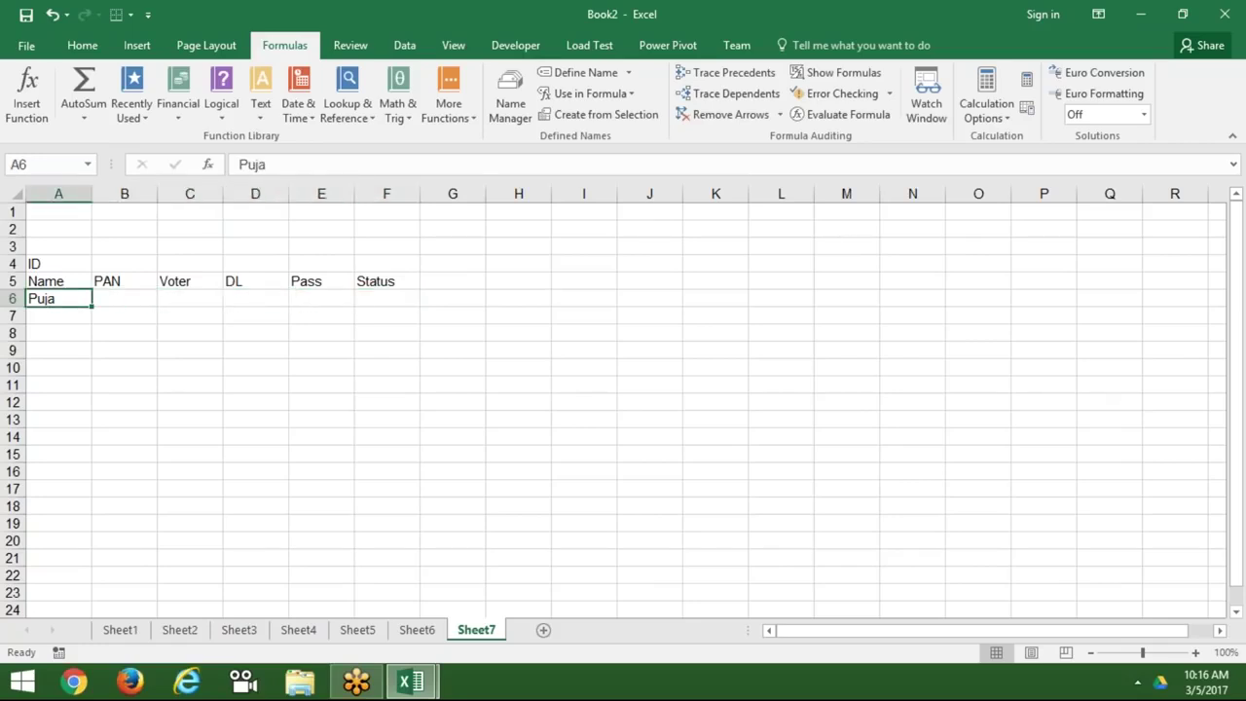
pyautogui.click(124, 298)
pyautogui.write('Y')
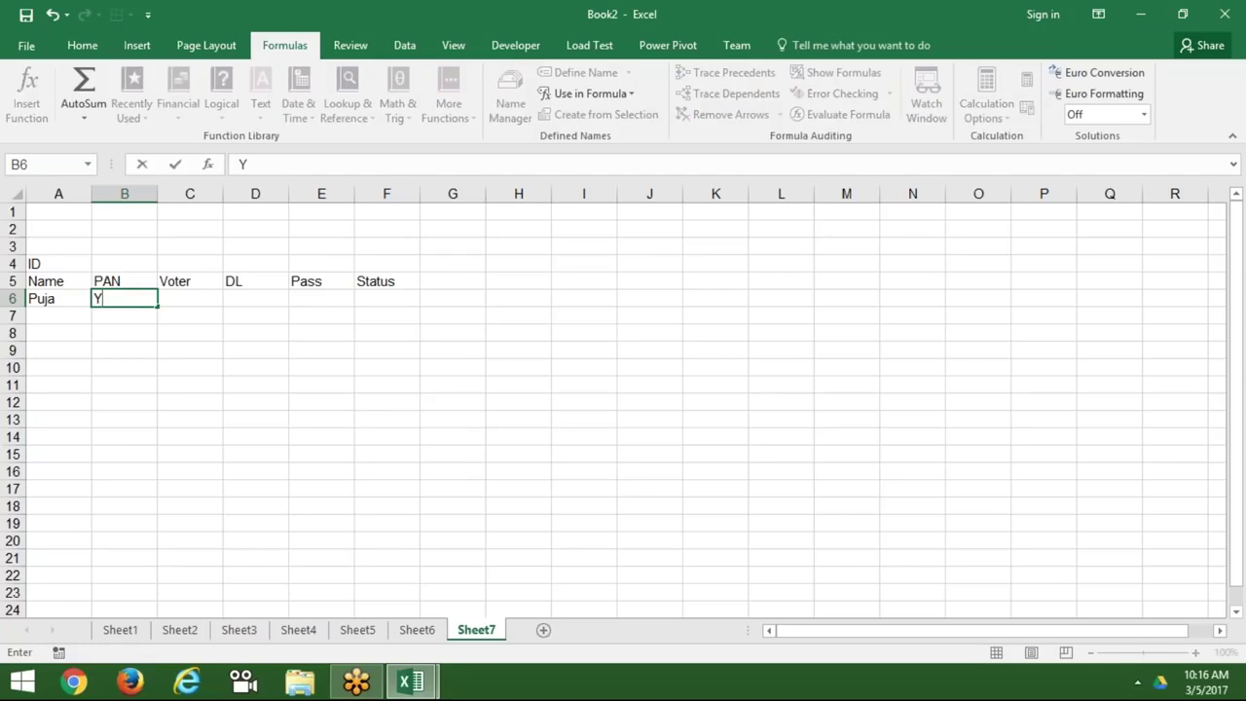
pyautogui.press('Right')
pyautogui.press('Right')
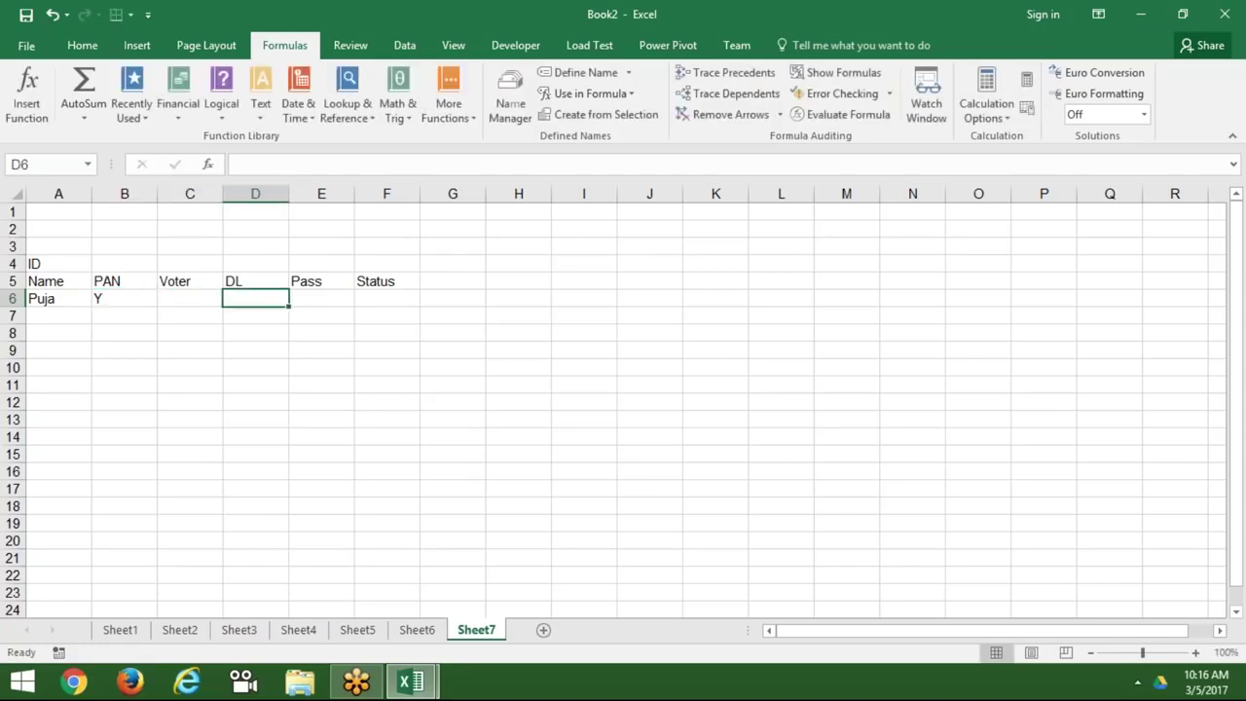
pyautogui.press('alt')
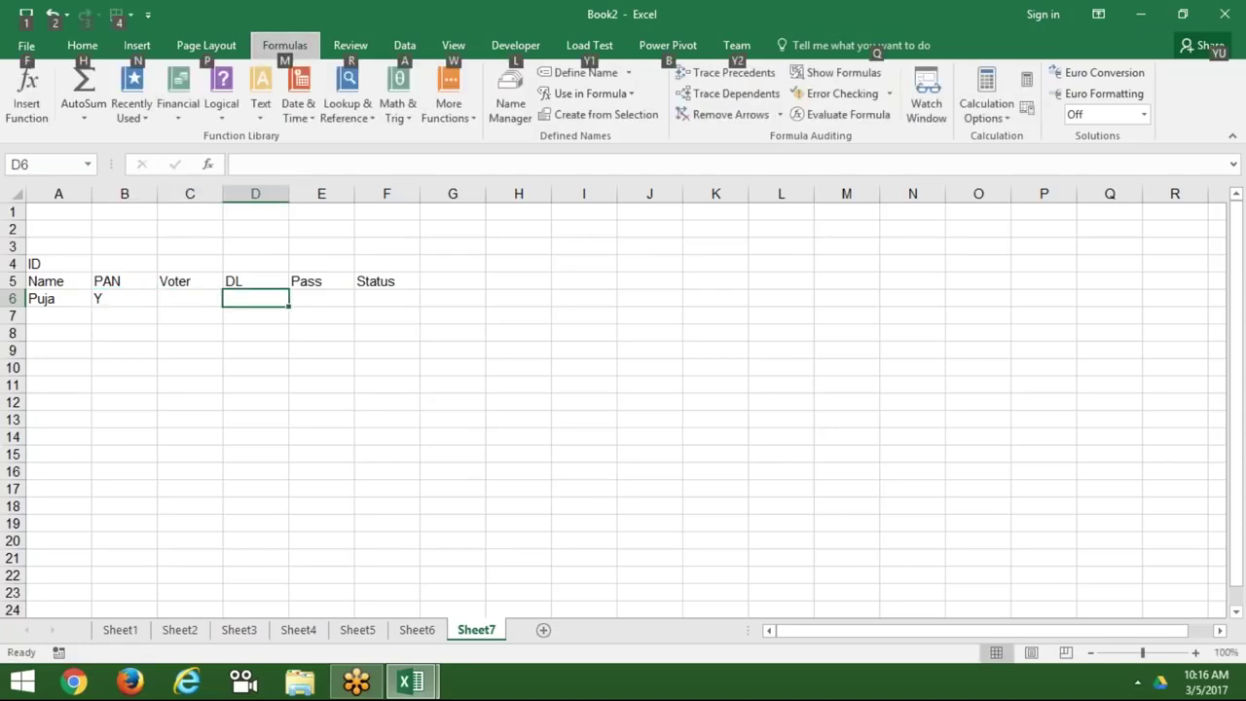
pyautogui.press('Escape')
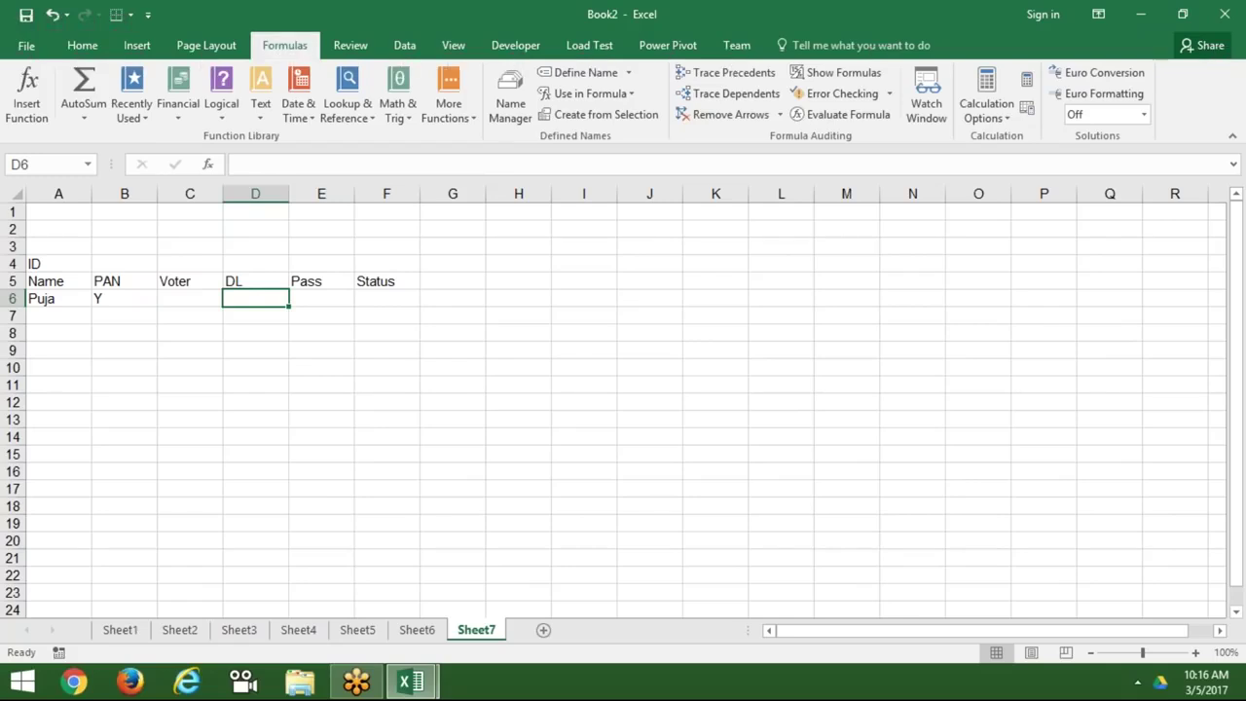
pyautogui.write('Y')
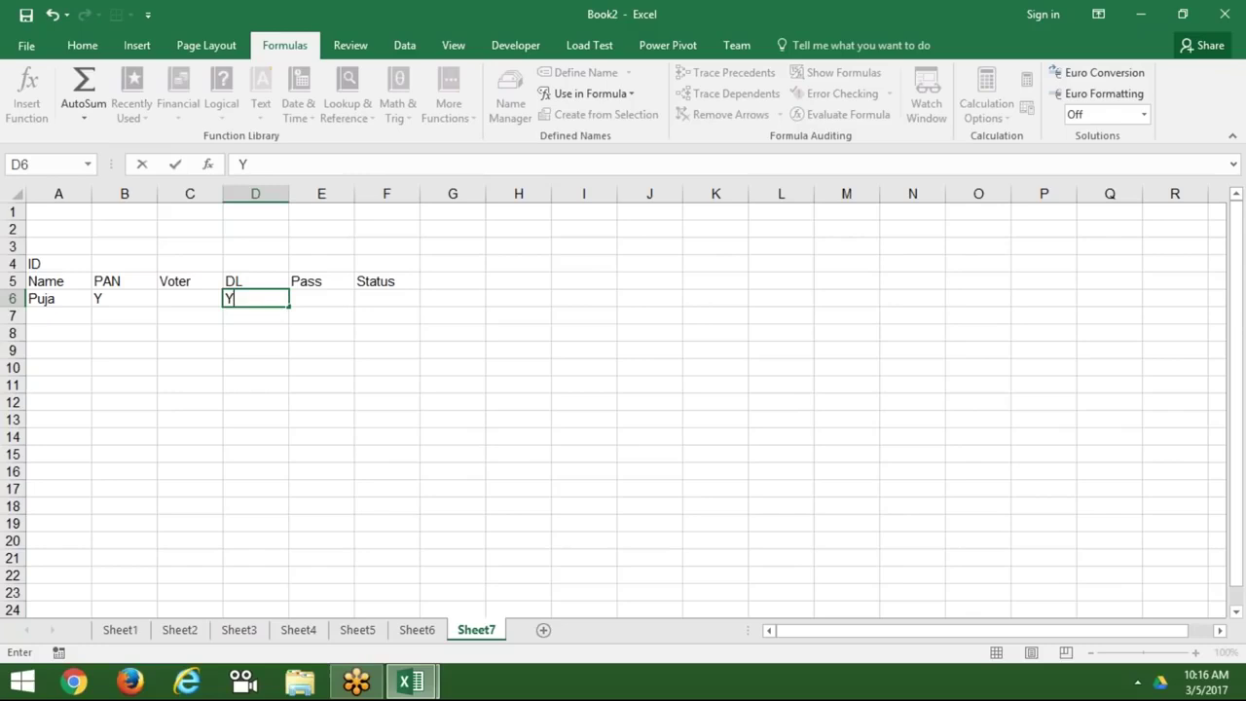
pyautogui.press('Right')
pyautogui.press('Right')
pyautogui.press('Left')
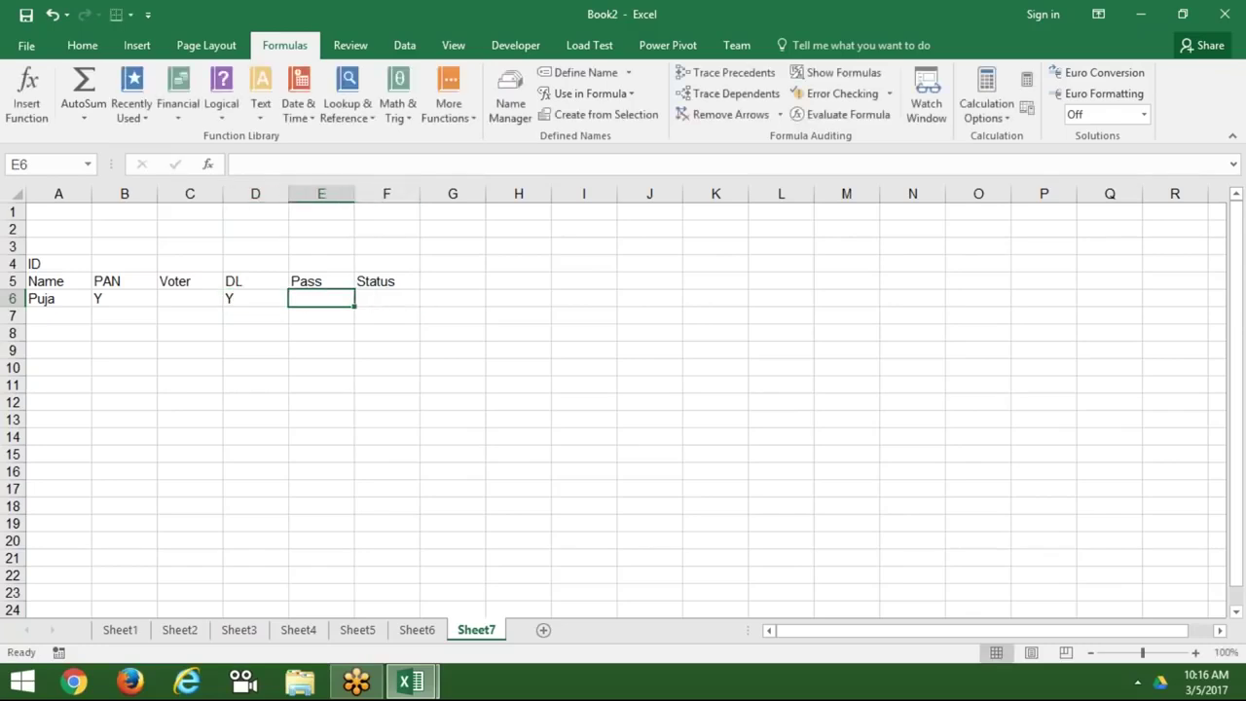
pyautogui.click(387, 298)
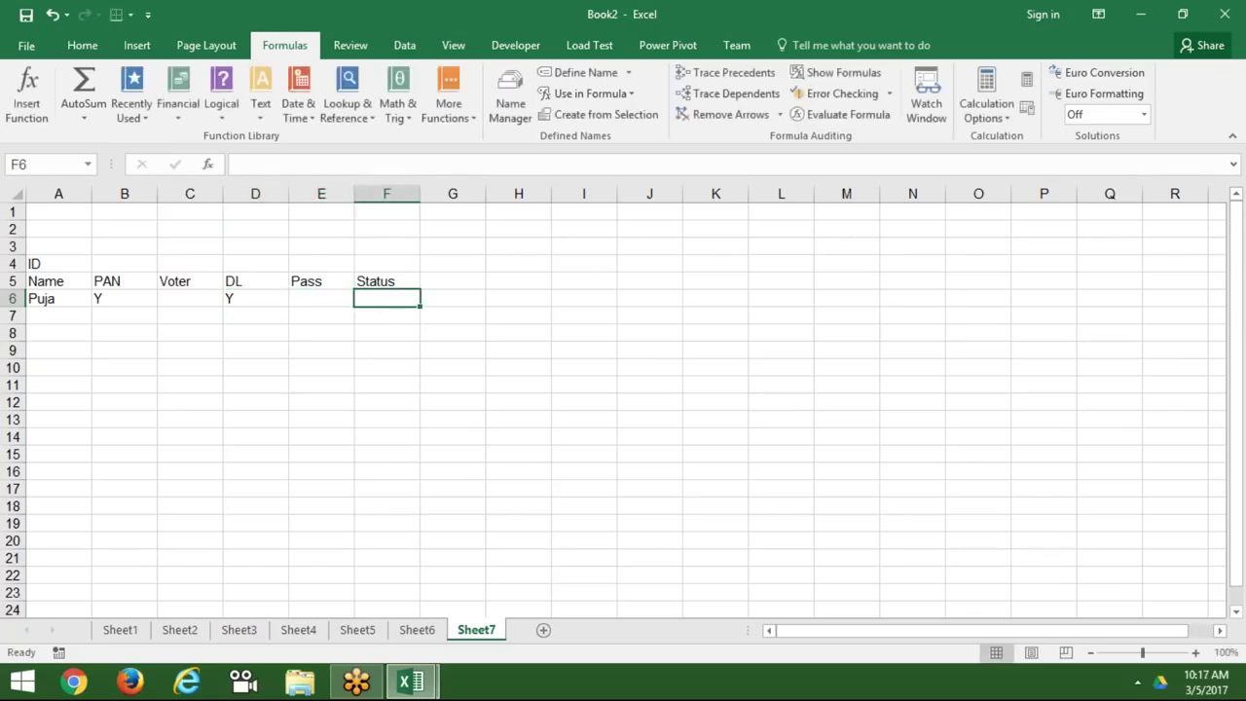
# Enter =OR(B6="y",C6="y",D6="y",E6="y") in the Status cell F6
pyautogui.write('=')
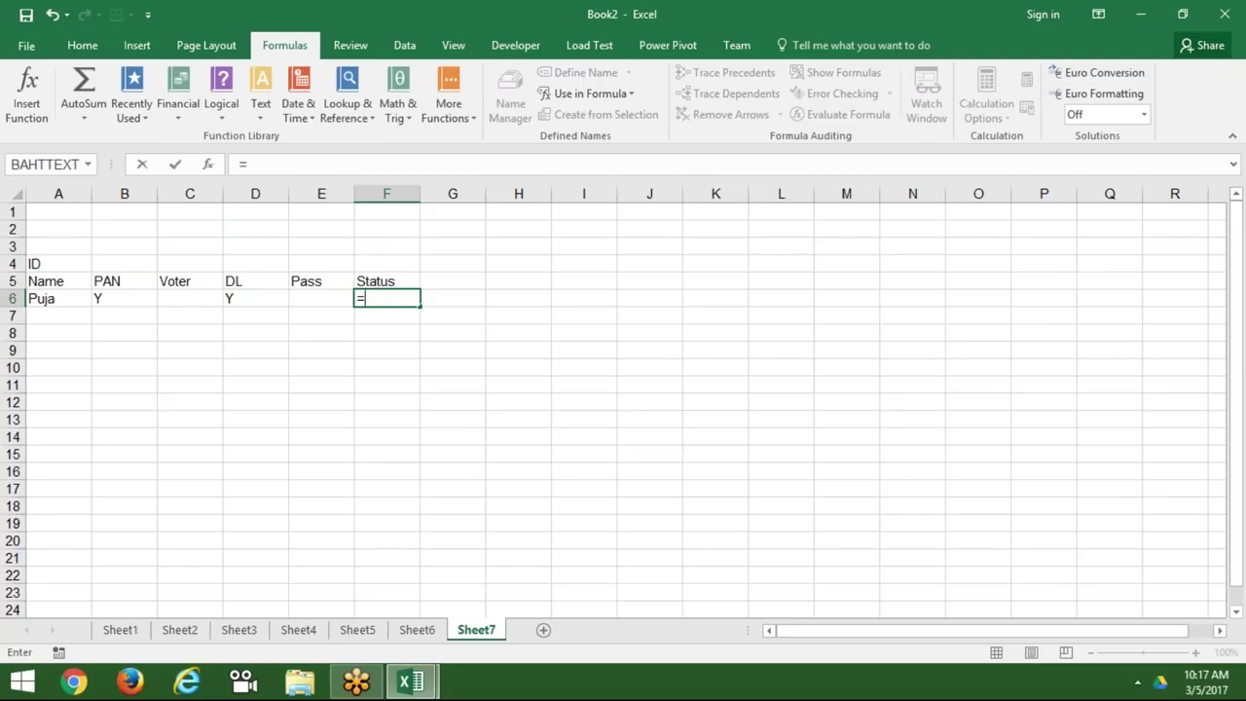
pyautogui.write('oa')
pyautogui.press('BackSpace')
pyautogui.write('r')
pyautogui.press('Tab')
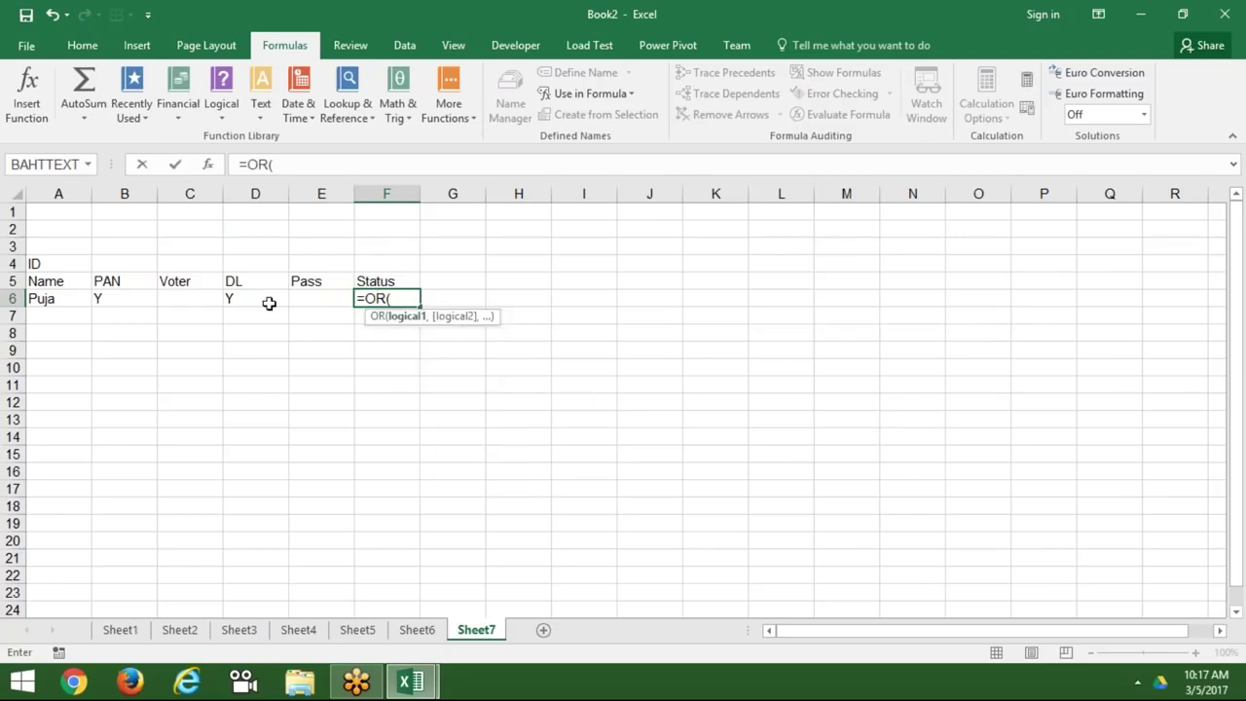
pyautogui.click(121, 302)
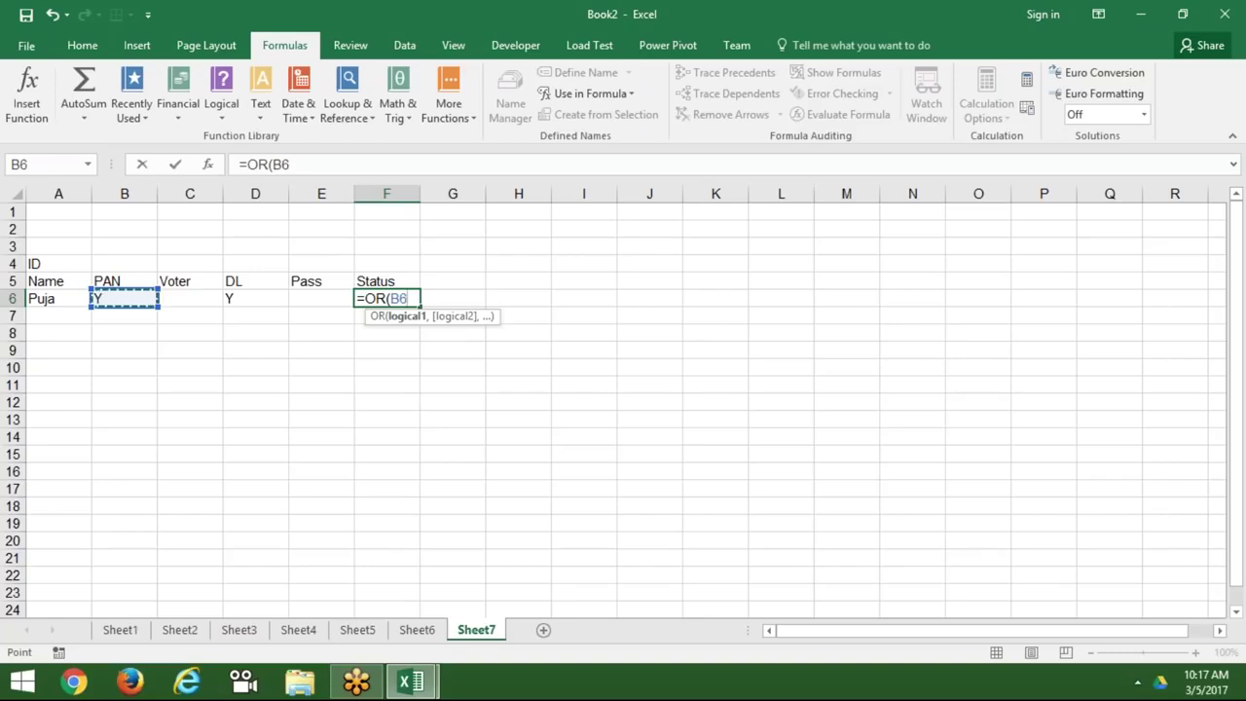
pyautogui.write('=')
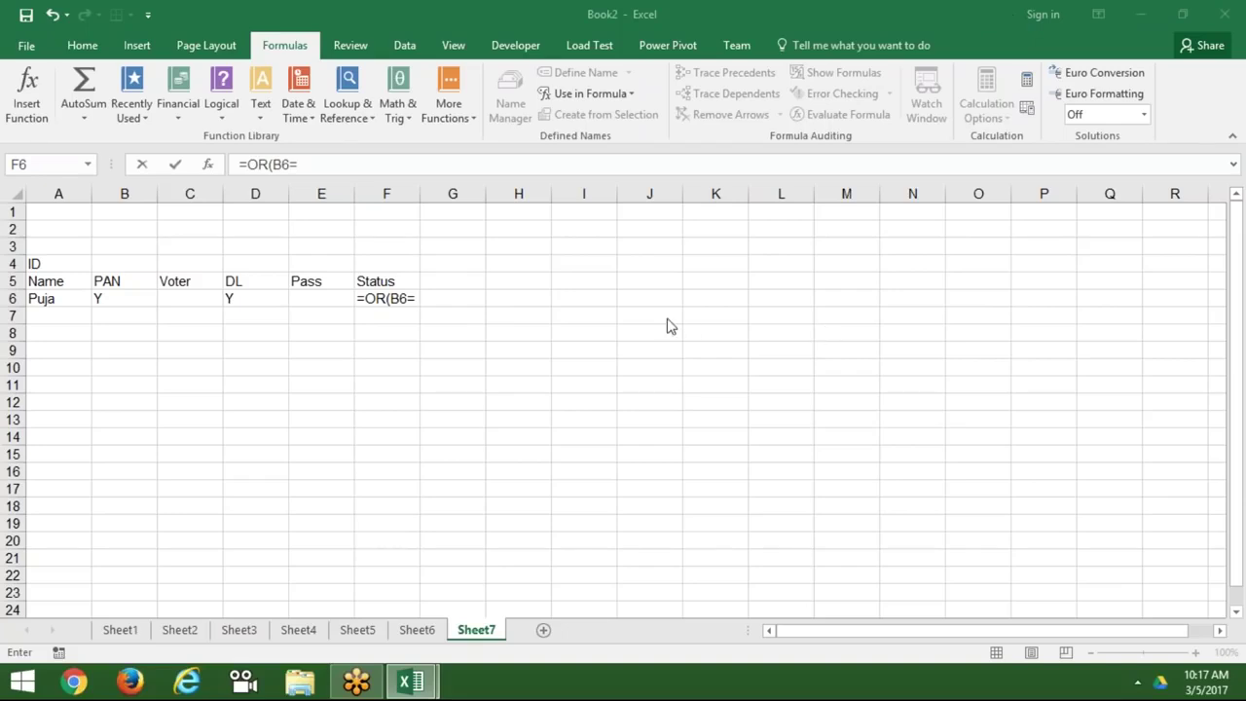
pyautogui.click(414, 298)
pyautogui.press('Up')
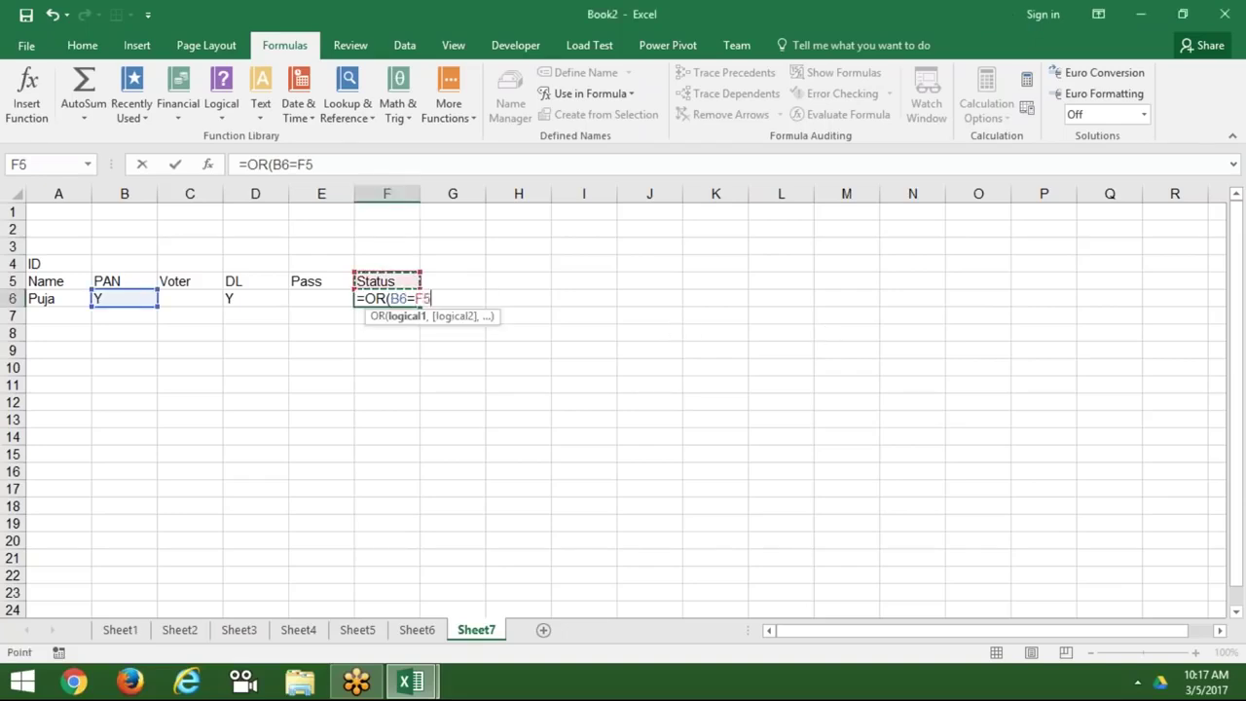
pyautogui.press('BackSpace')
pyautogui.press('BackSpace')
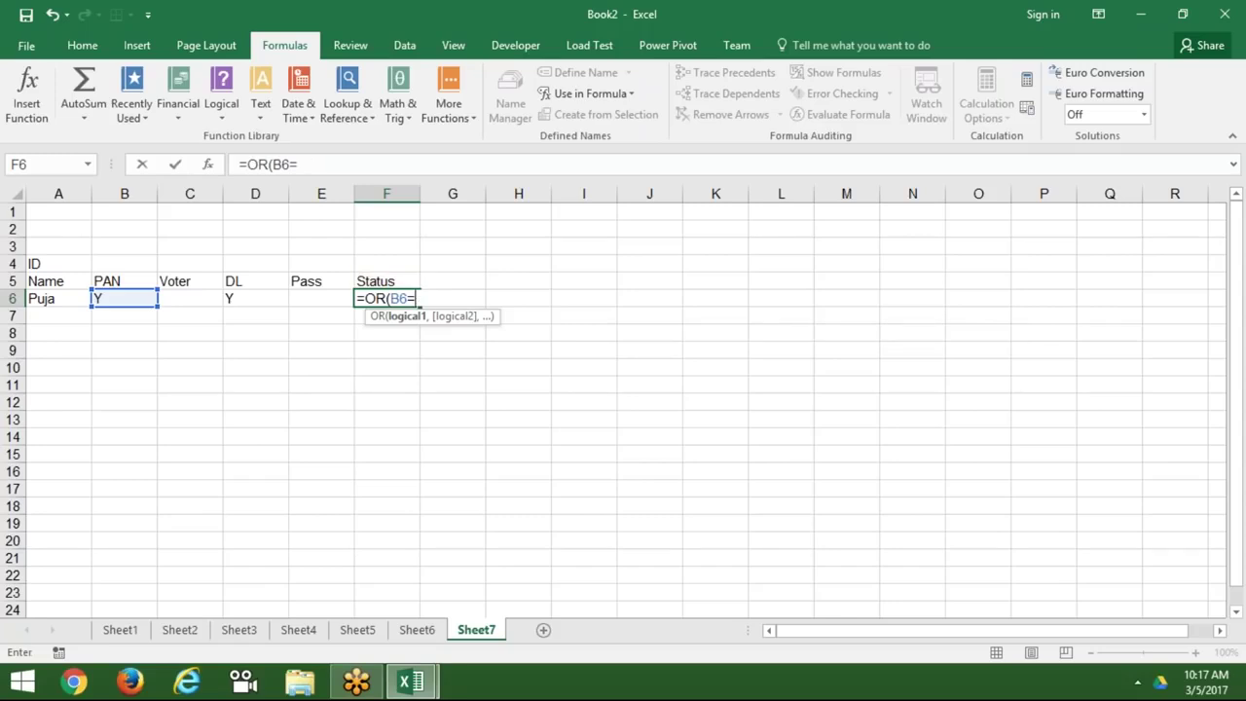
pyautogui.write('"y"')
pyautogui.write(',')
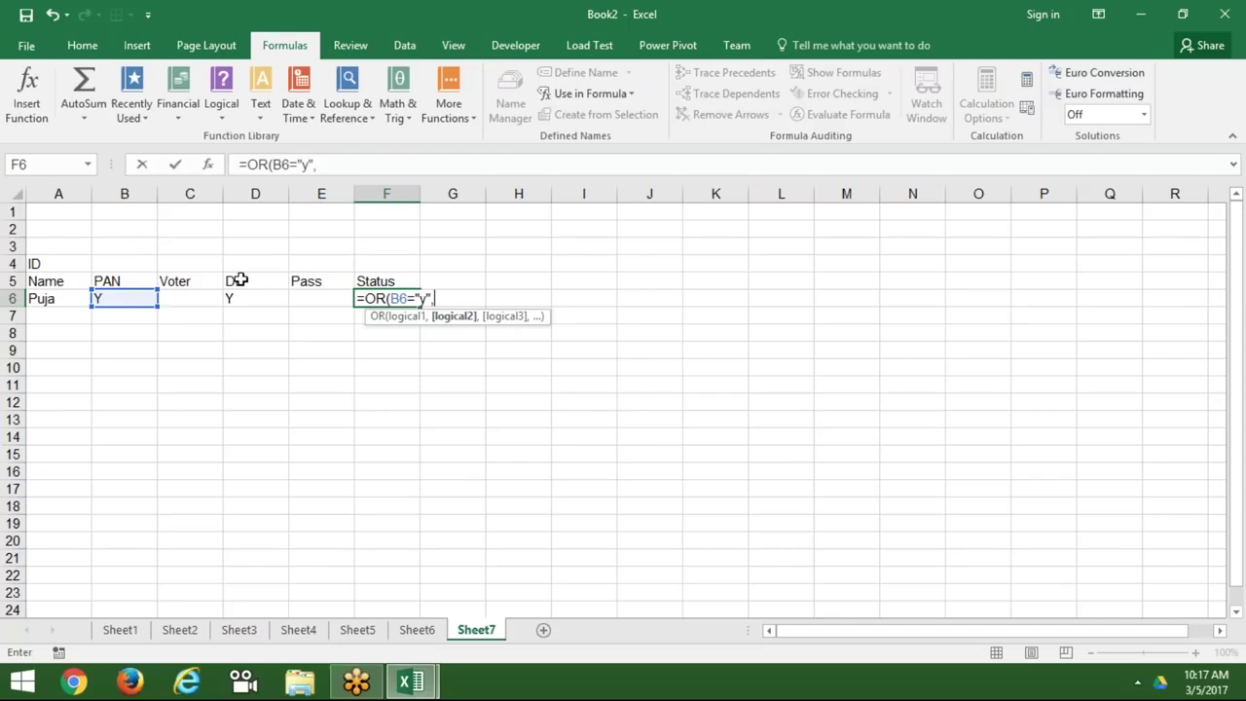
pyautogui.click(180, 299)
pyautogui.write('="y",')
pyautogui.click(237, 299)
pyautogui.write('=')
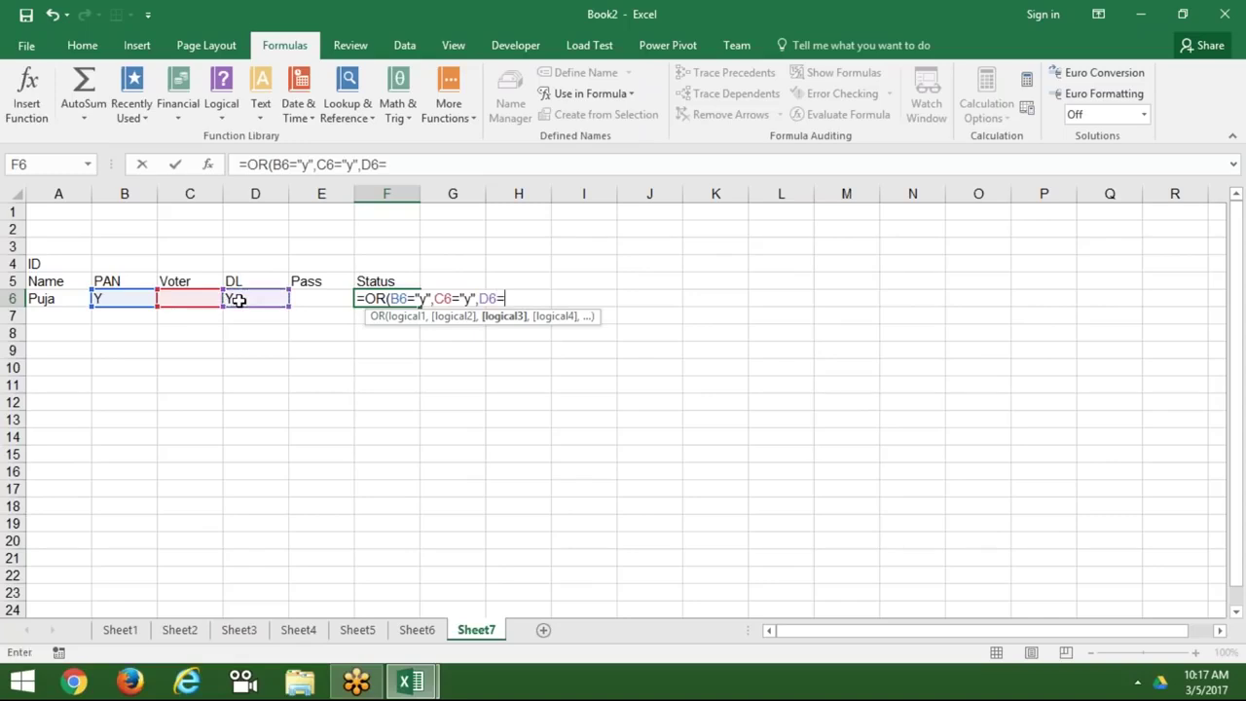
pyautogui.write('"y",')
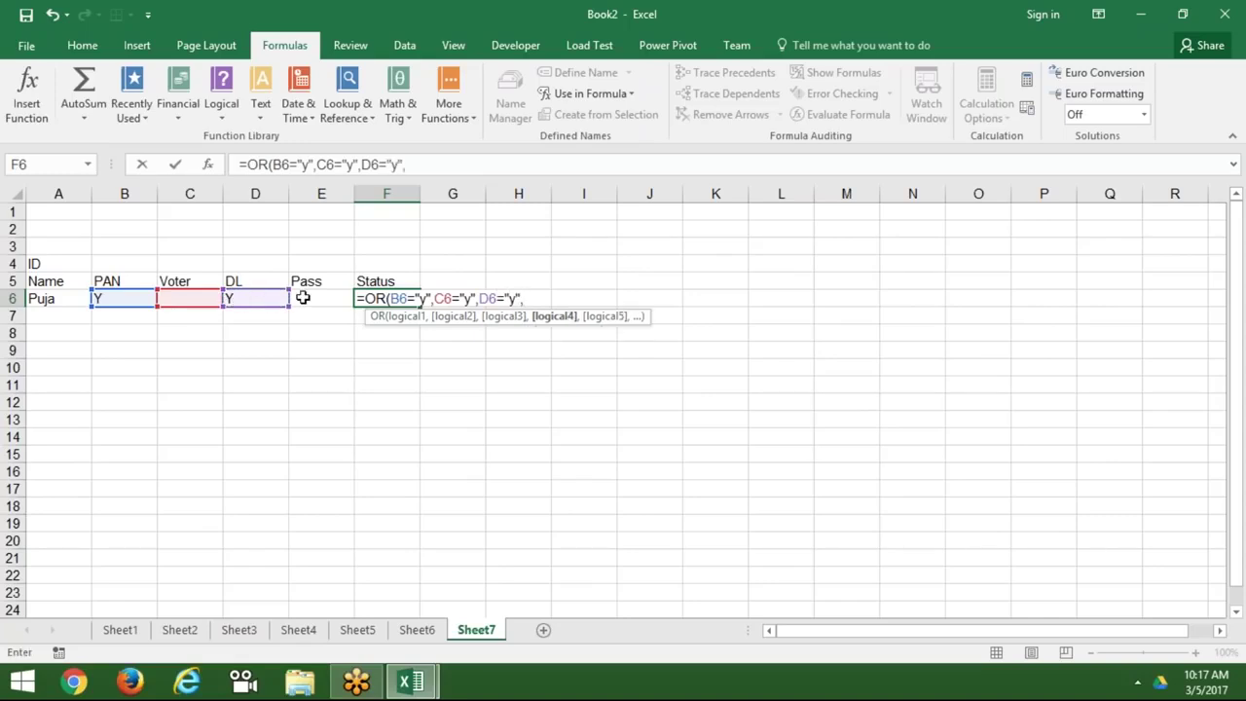
pyautogui.click(302, 299)
pyautogui.write('="y"')
pyautogui.press('Return')
# Test the Status result by adding y values, clearing B6:E6, then re-entering Y under PAN
pyautogui.press('Up')
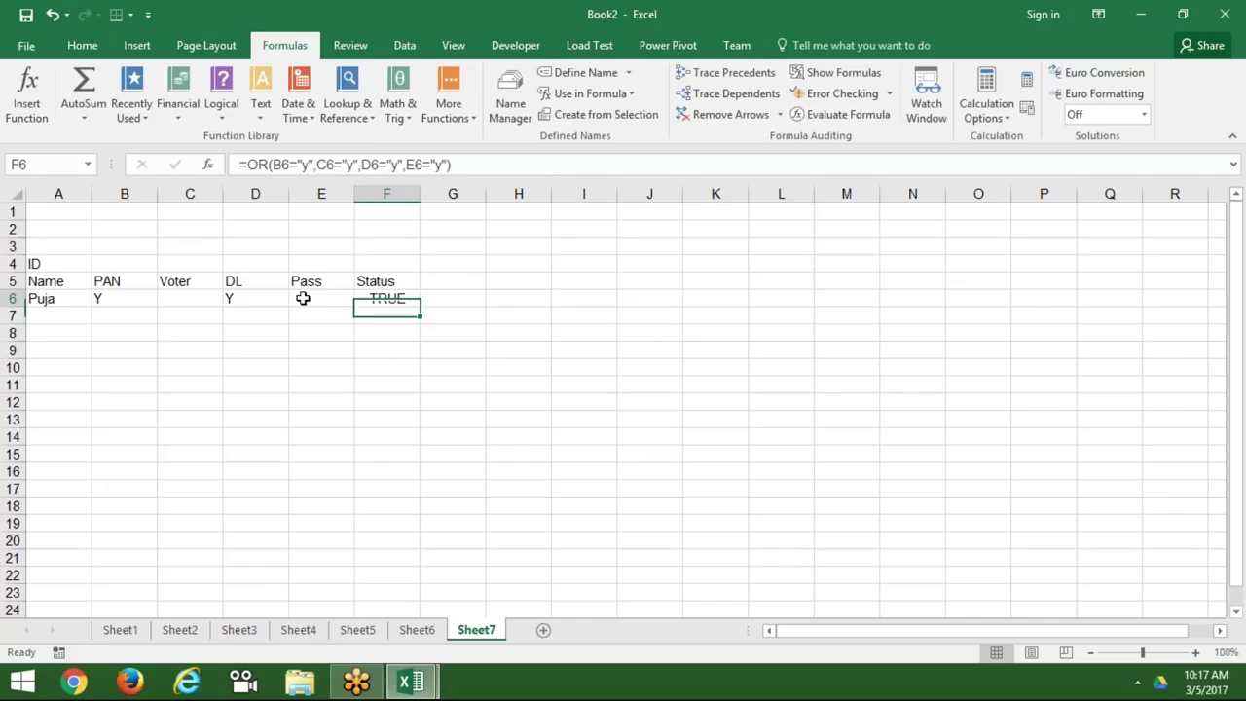
pyautogui.press('Left')
pyautogui.press('Left')
pyautogui.press('Left')
pyautogui.write('y')
pyautogui.press('Right')
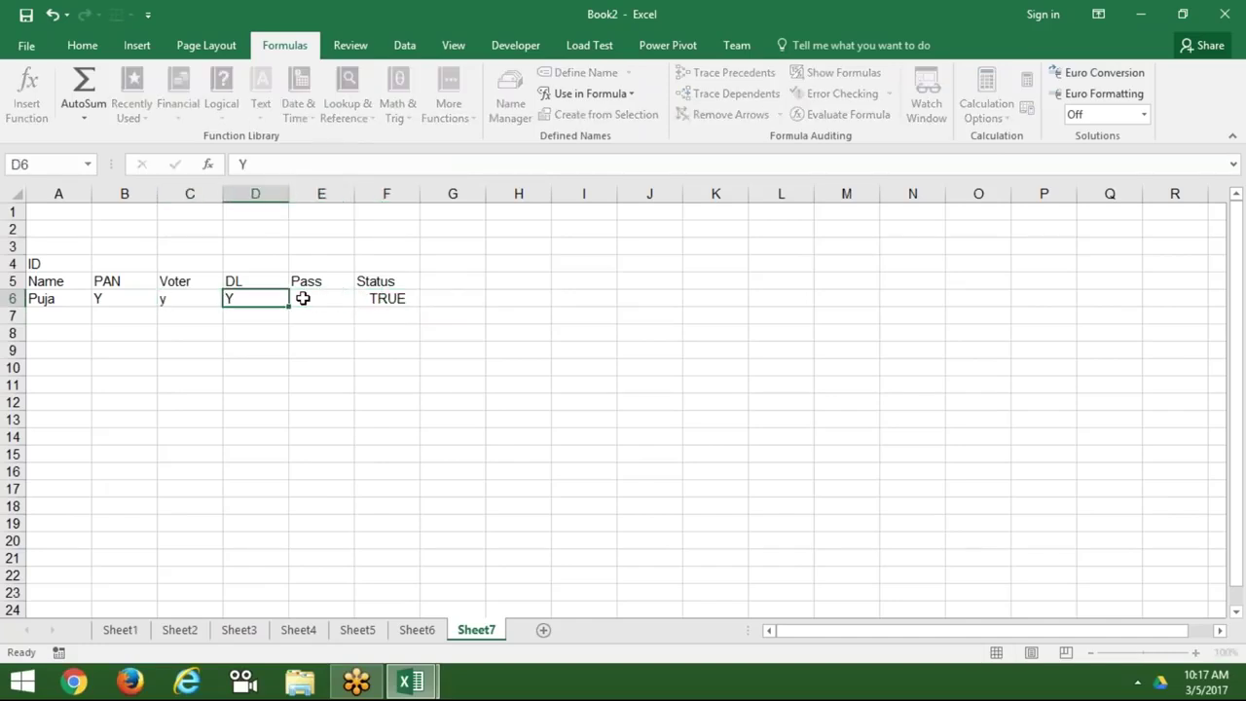
pyautogui.press('Right')
pyautogui.write('y')
pyautogui.press('Left')
pyautogui.press('Left')
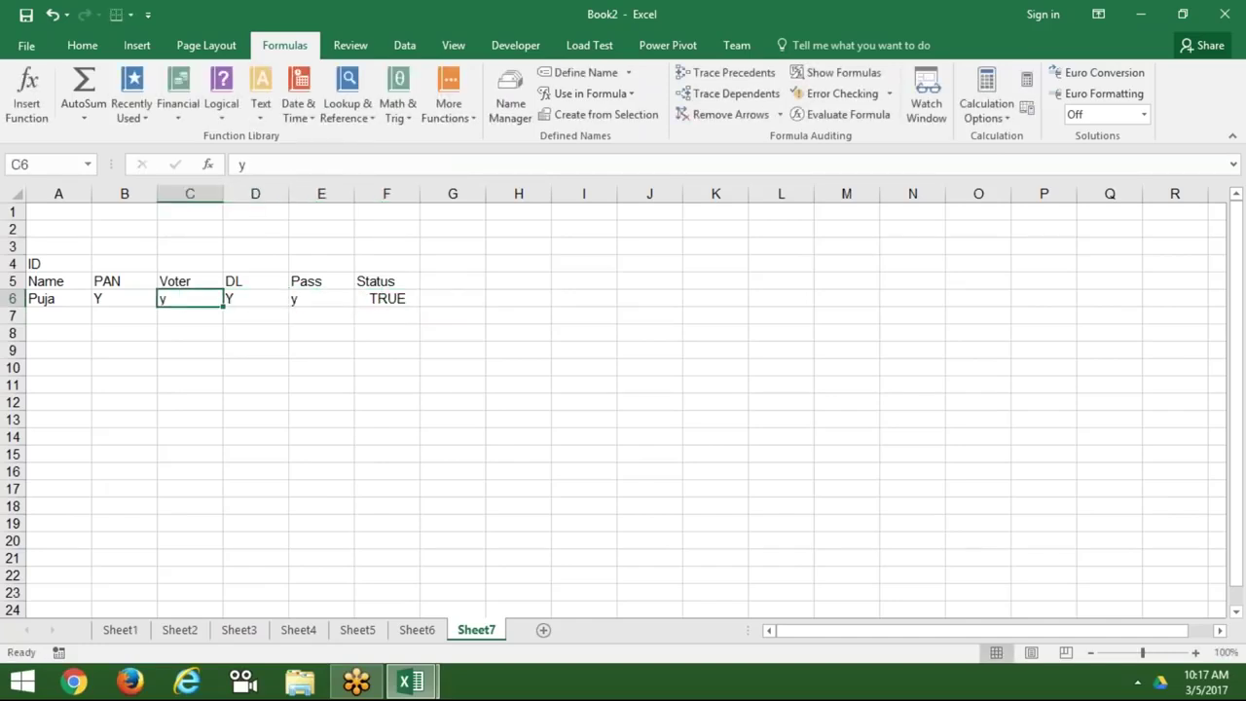
pyautogui.press('Left')
pyautogui.hotkey('shift', 'Right')
pyautogui.hotkey('shift', 'Right')
pyautogui.hotkey('shift', 'Right')
pyautogui.press('Delete')
pyautogui.press('Right')
pyautogui.press('Left')
pyautogui.write('Y')
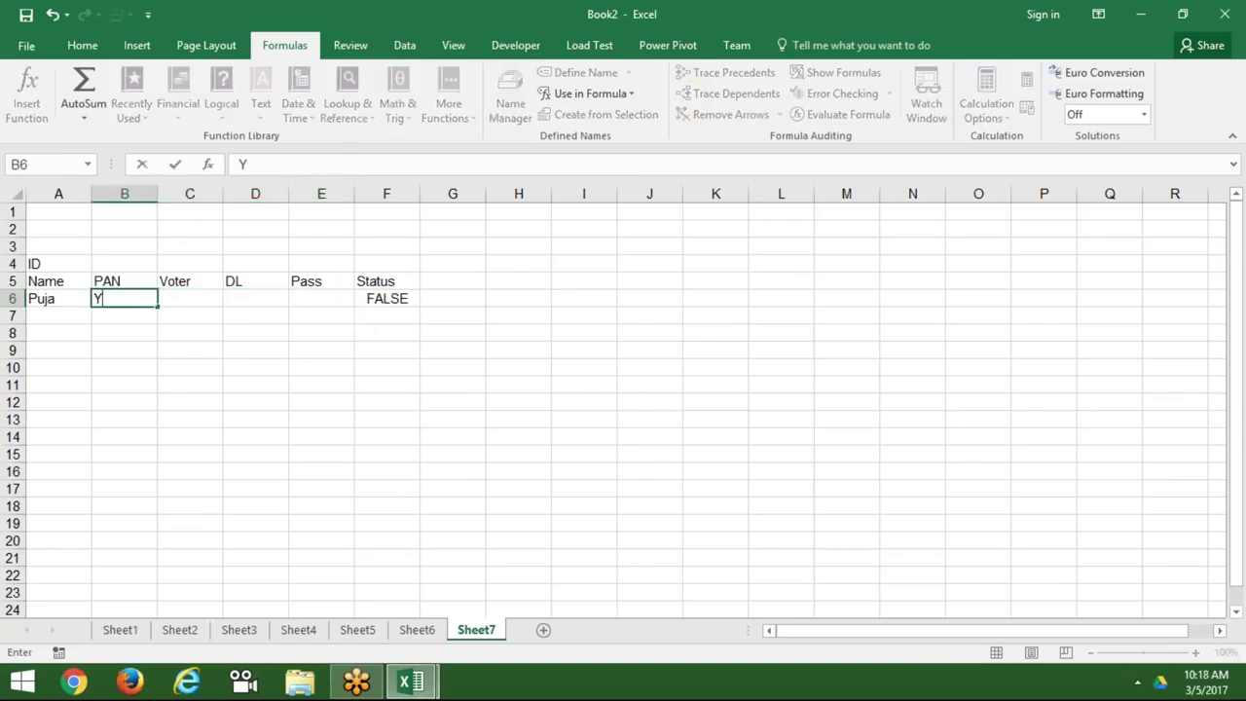
pyautogui.press('Right')
pyautogui.press('Right')
pyautogui.press('Right')
pyautogui.press('Right')
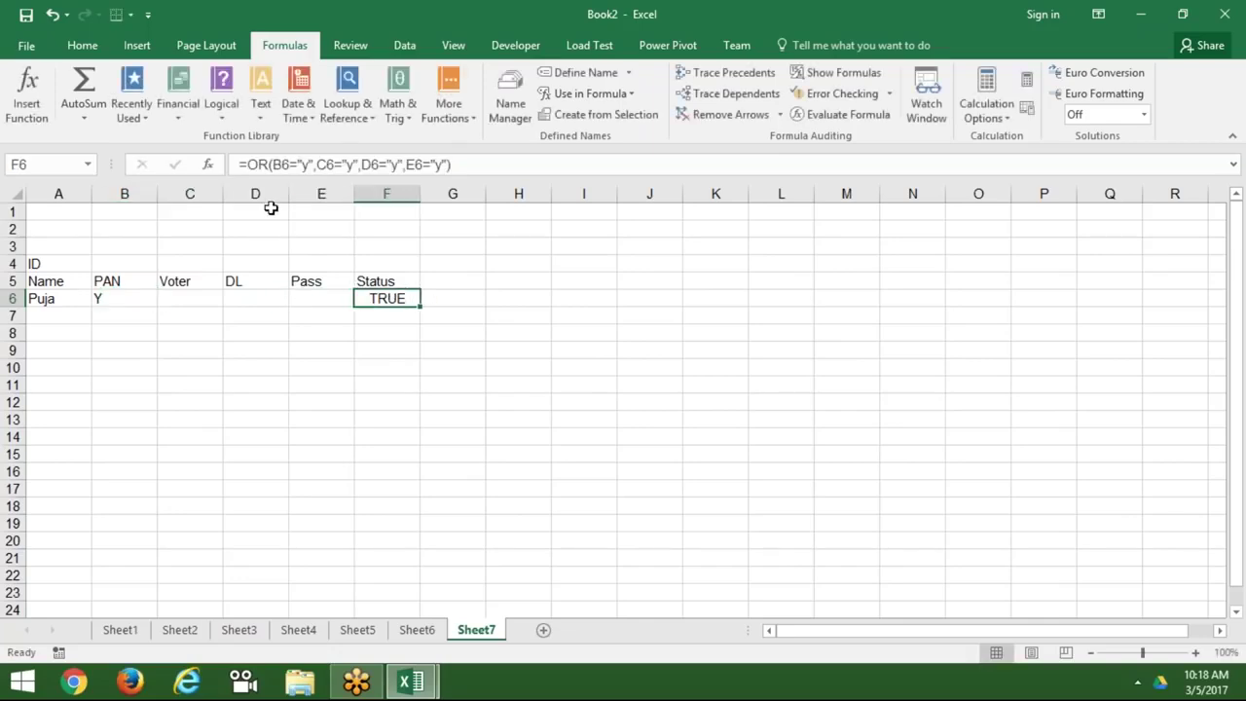
pyautogui.click(249, 163)
# Wrap F6's OR formula in IF so it shows "OK" or "Pending"
pyautogui.write('IF(')
pyautogui.write(',"OK","Pending"')
pyautogui.press('Return')
pyautogui.press('Return')
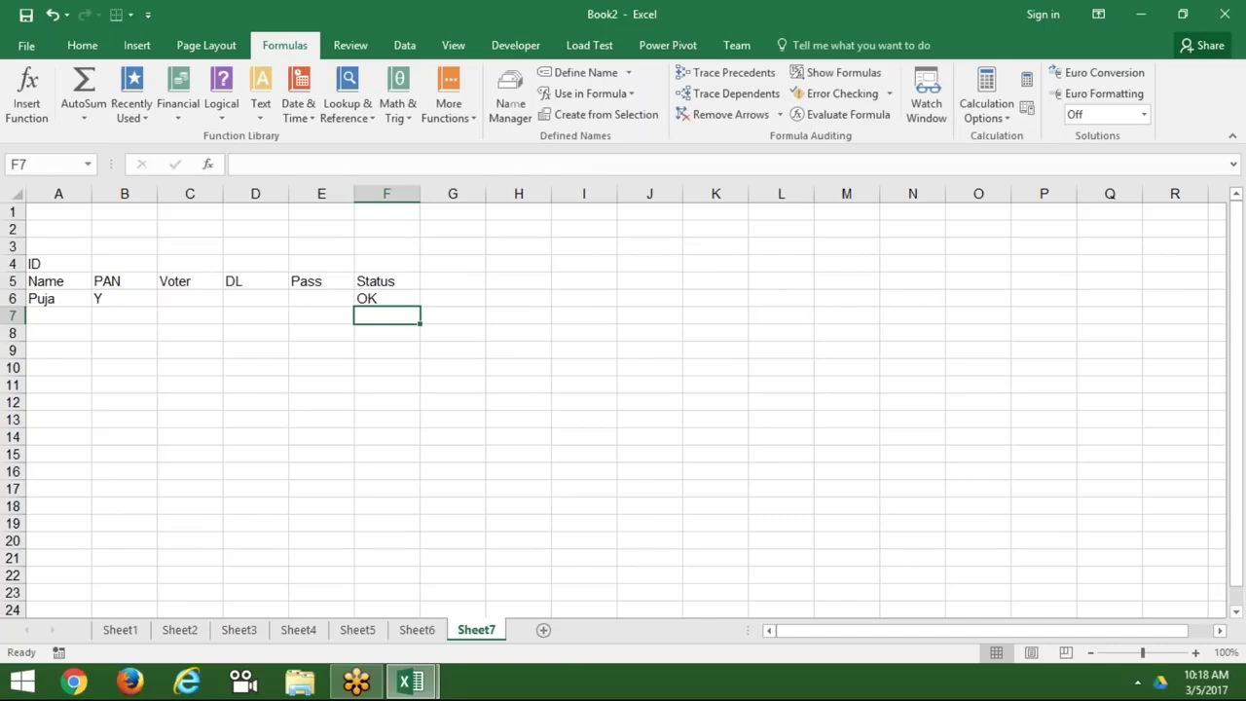
pyautogui.press('Up')
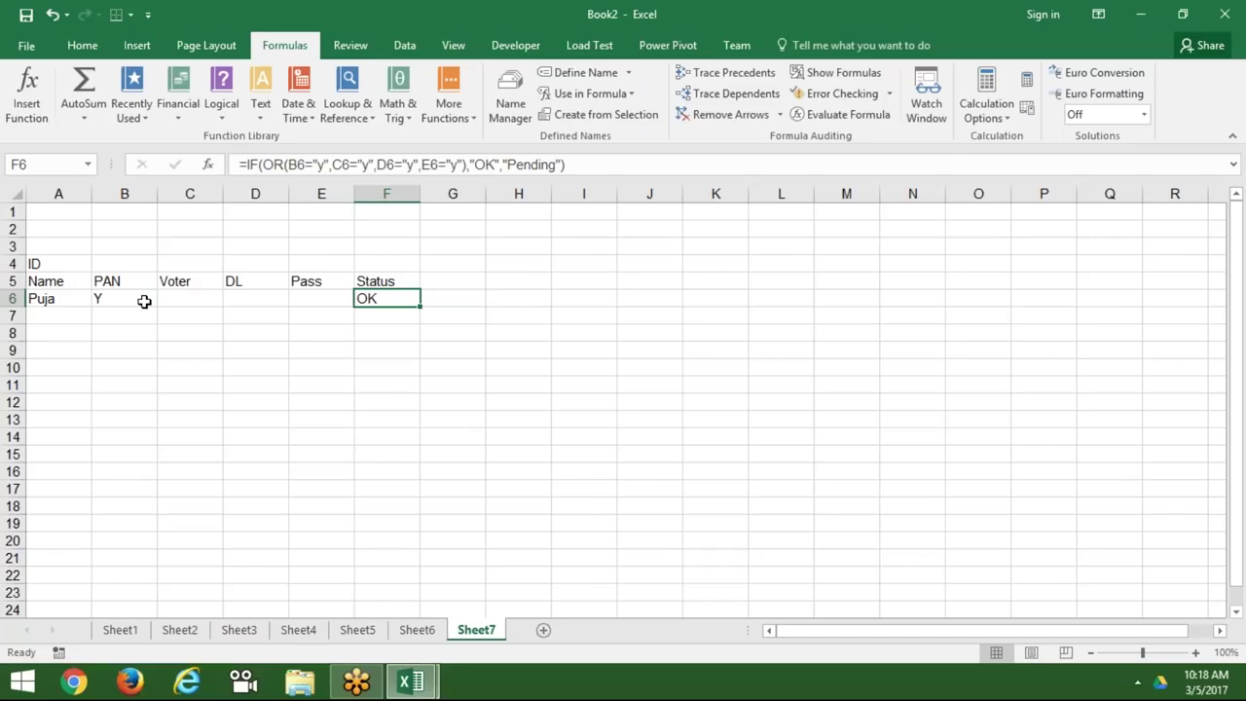
# Start typing a count formula (=co) in G6
pyautogui.click(445, 299)
pyautogui.write('=coy')
pyautogui.press('BackSpace')
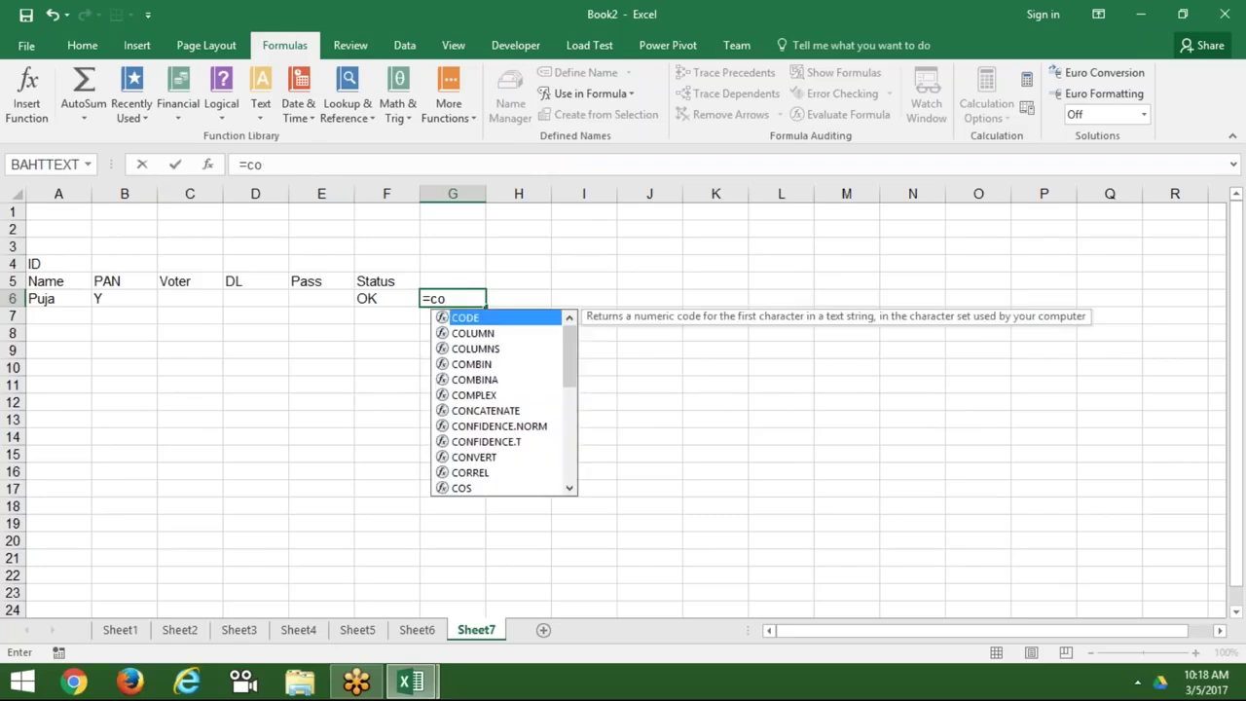
# Enter =COUNTIF(B6:E6,"y") in G6
pyautogui.write('u')
pyautogui.press('Down')
pyautogui.press('Down')
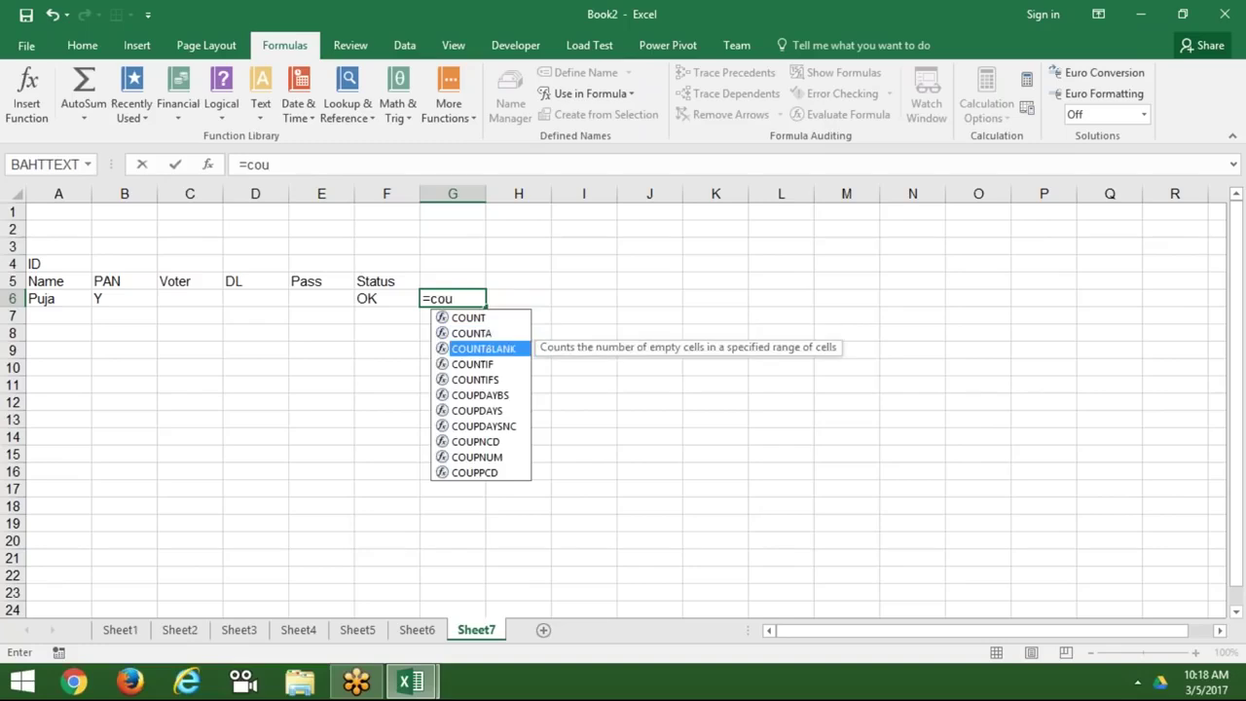
pyautogui.press('Down')
pyautogui.press('Tab')
pyautogui.moveTo(330, 298); pyautogui.dragTo(112, 298)
pyautogui.write(',"y"')
pyautogui.press('Return')
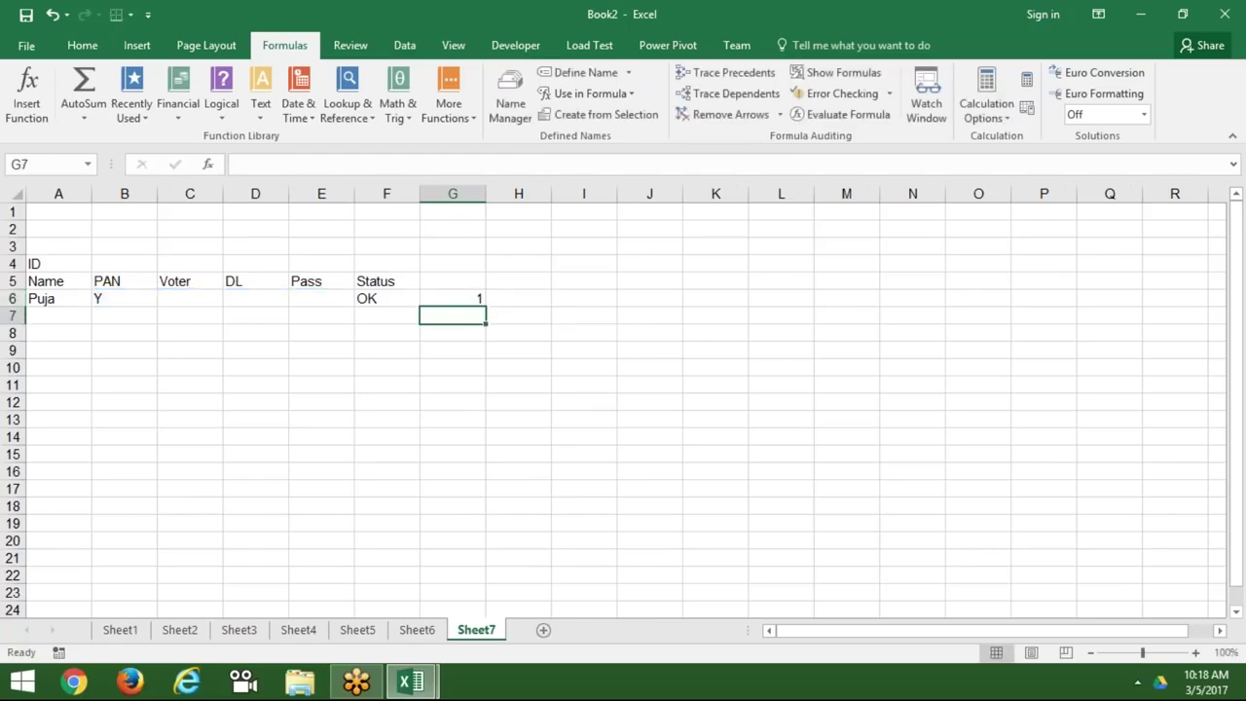
pyautogui.press('Up')
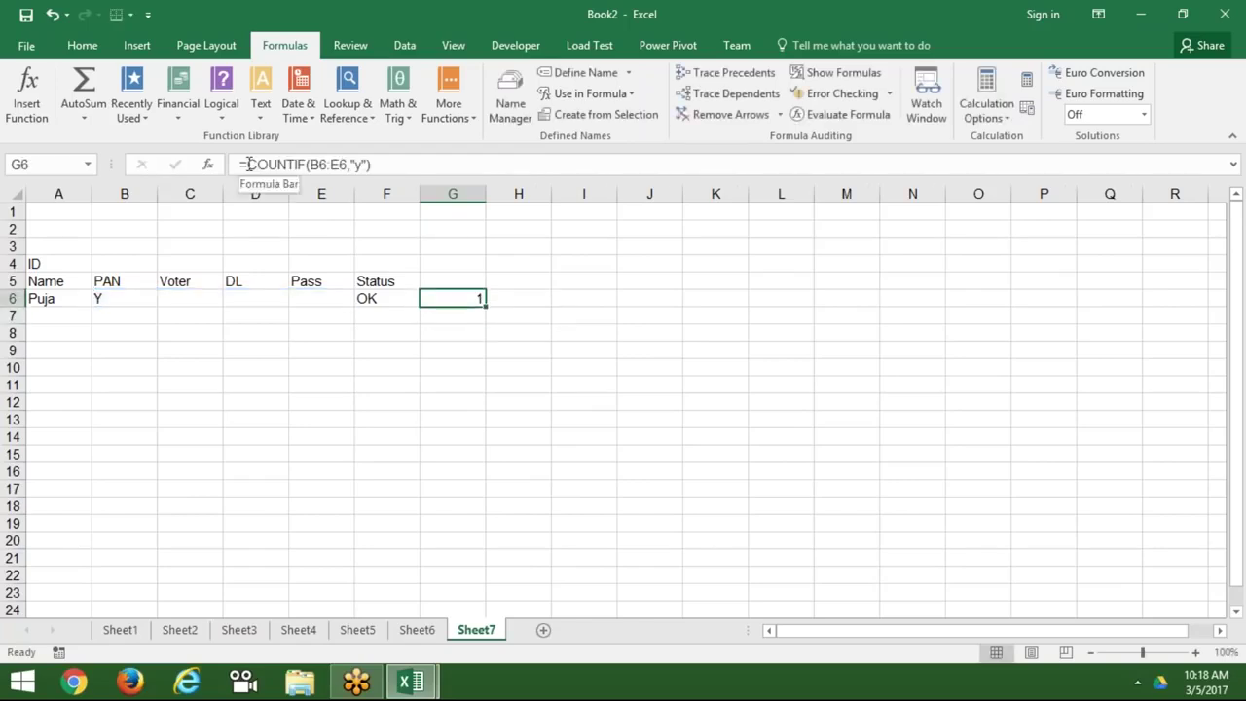
# Turn G6 into =IF(COUNTIF(B6:E6,"y")>0,"OK","Pending"), accepting Excel's correction
pyautogui.click(248, 163)
pyautogui.write('IF(B6:E6,"y")')
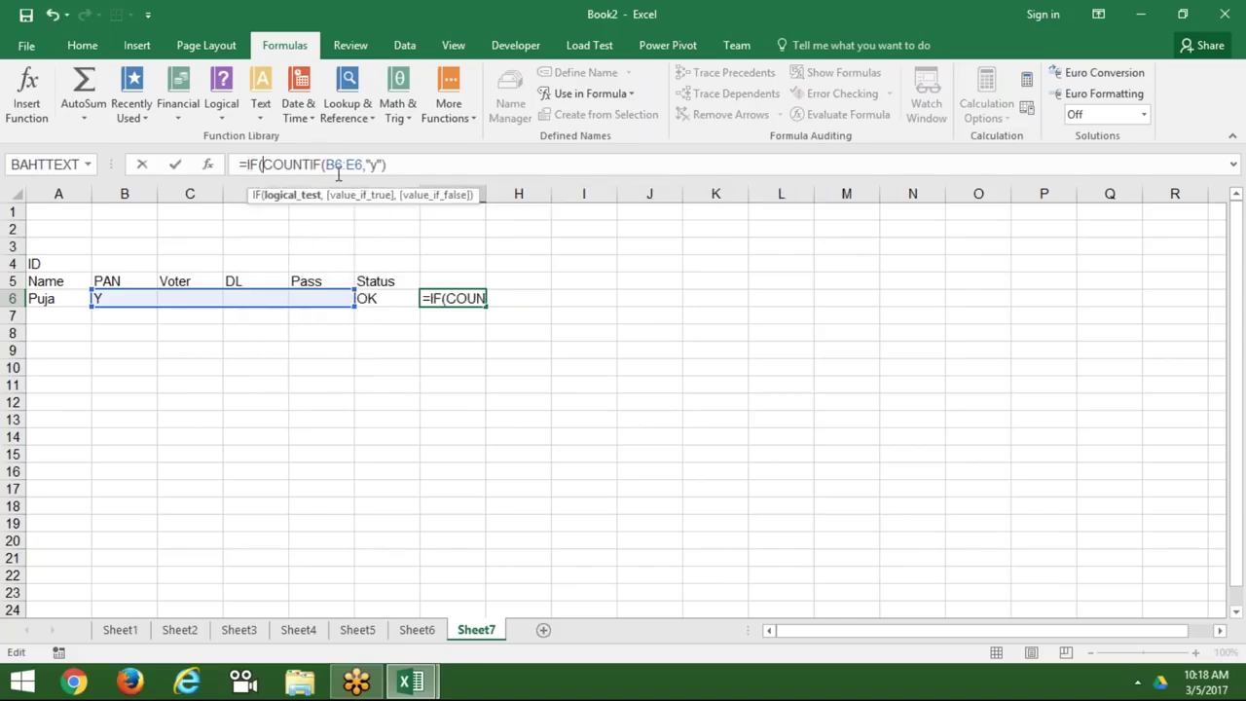
pyautogui.write('>')
pyautogui.write('0,"OK')
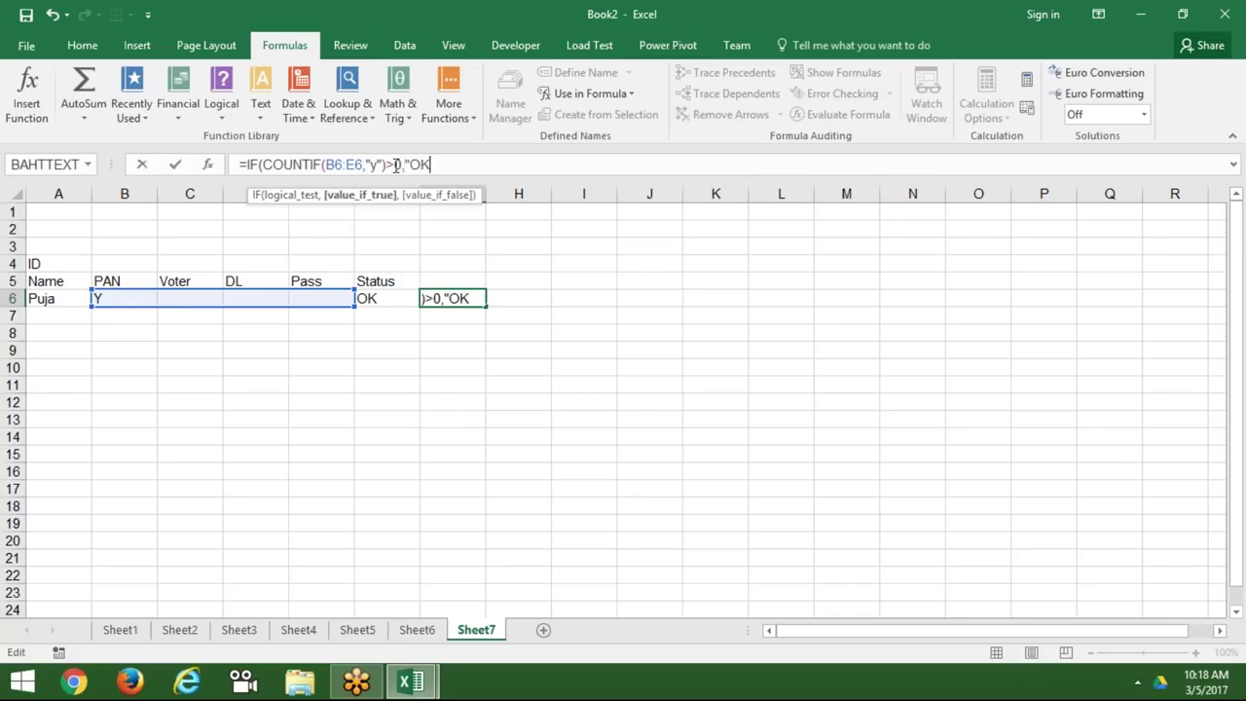
pyautogui.write('","Pending"')
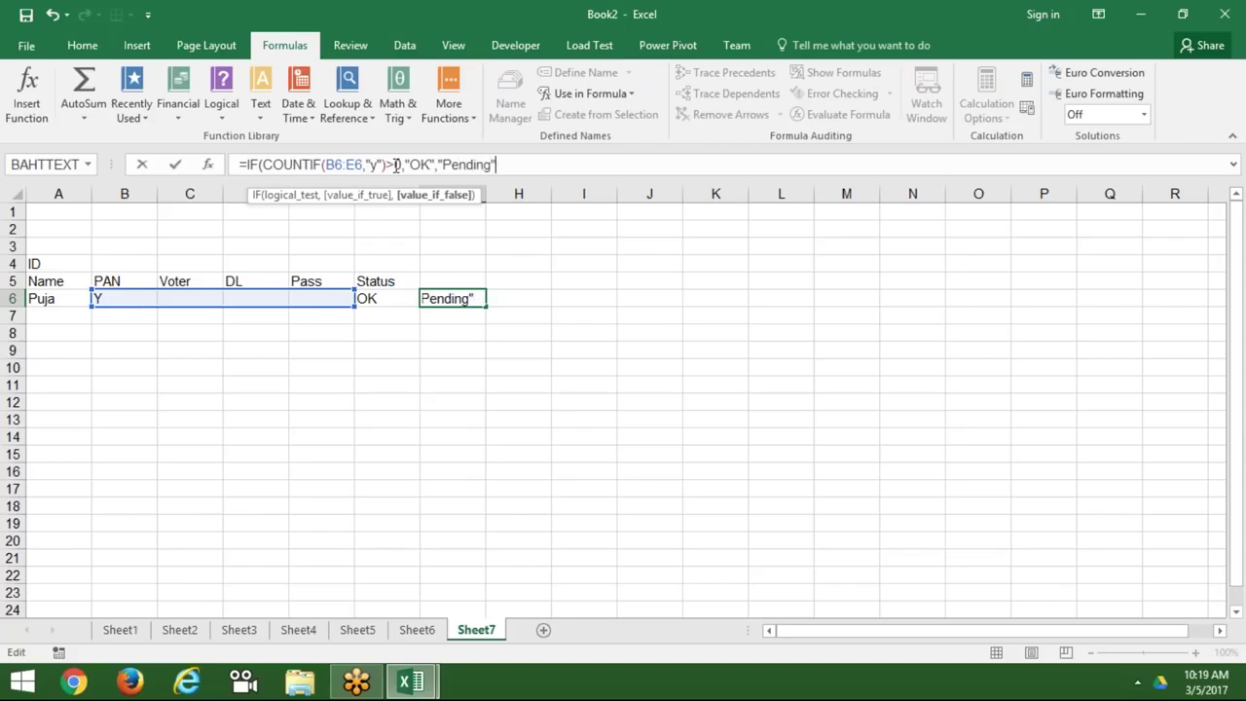
pyautogui.press('Return')
pyautogui.press('Return')
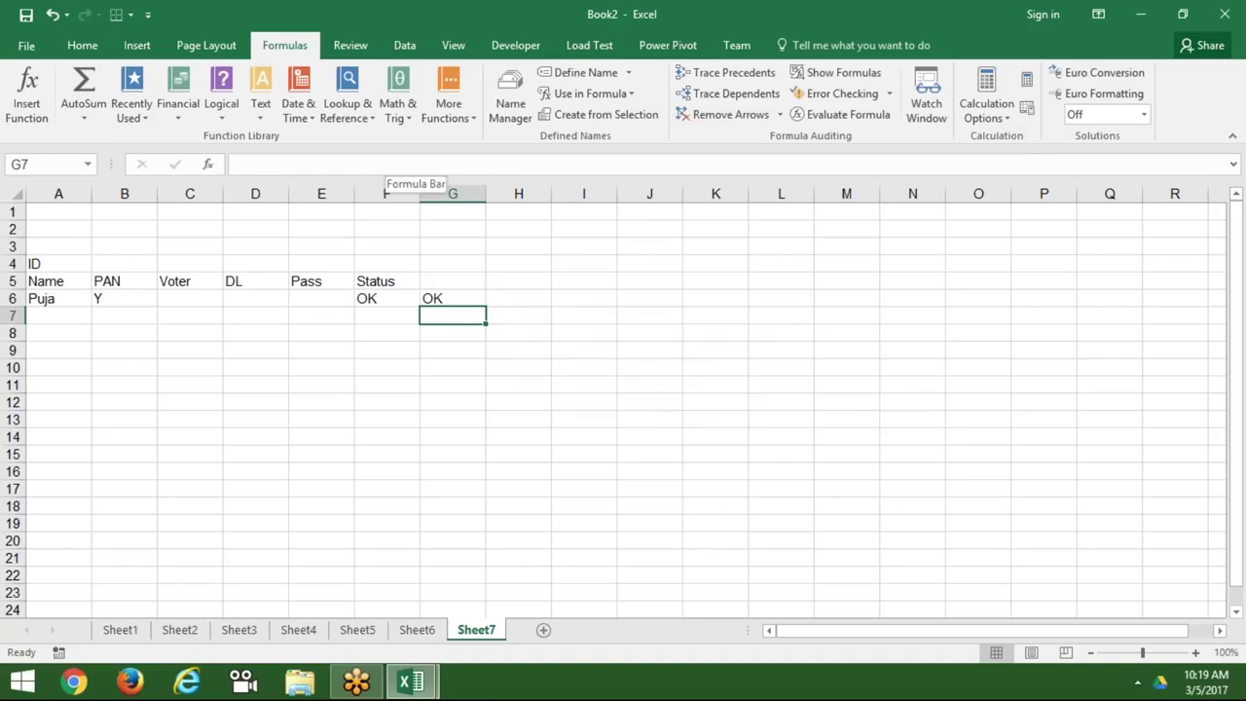
pyautogui.press('Up')
# Change the PAN entry in B6 to Yes
pyautogui.press('Left')
pyautogui.press('Left')
pyautogui.press('Left')
pyautogui.press('Left')
pyautogui.press('Left')
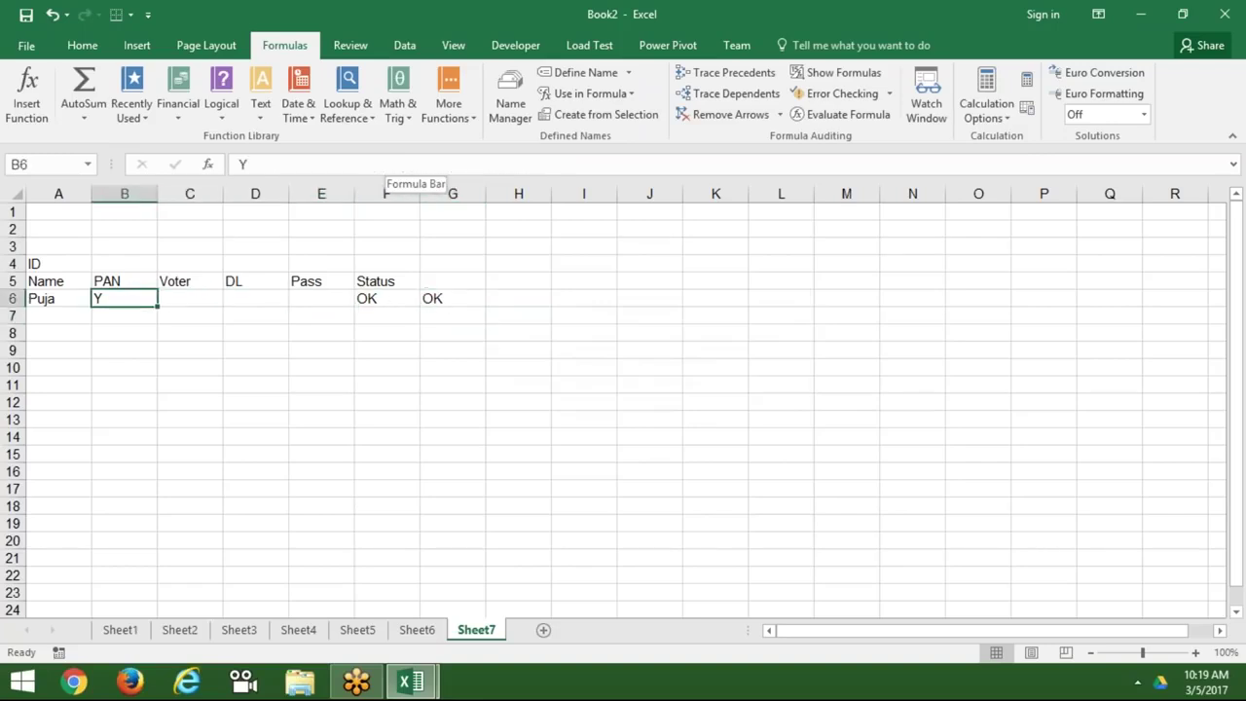
pyautogui.write('Yes')
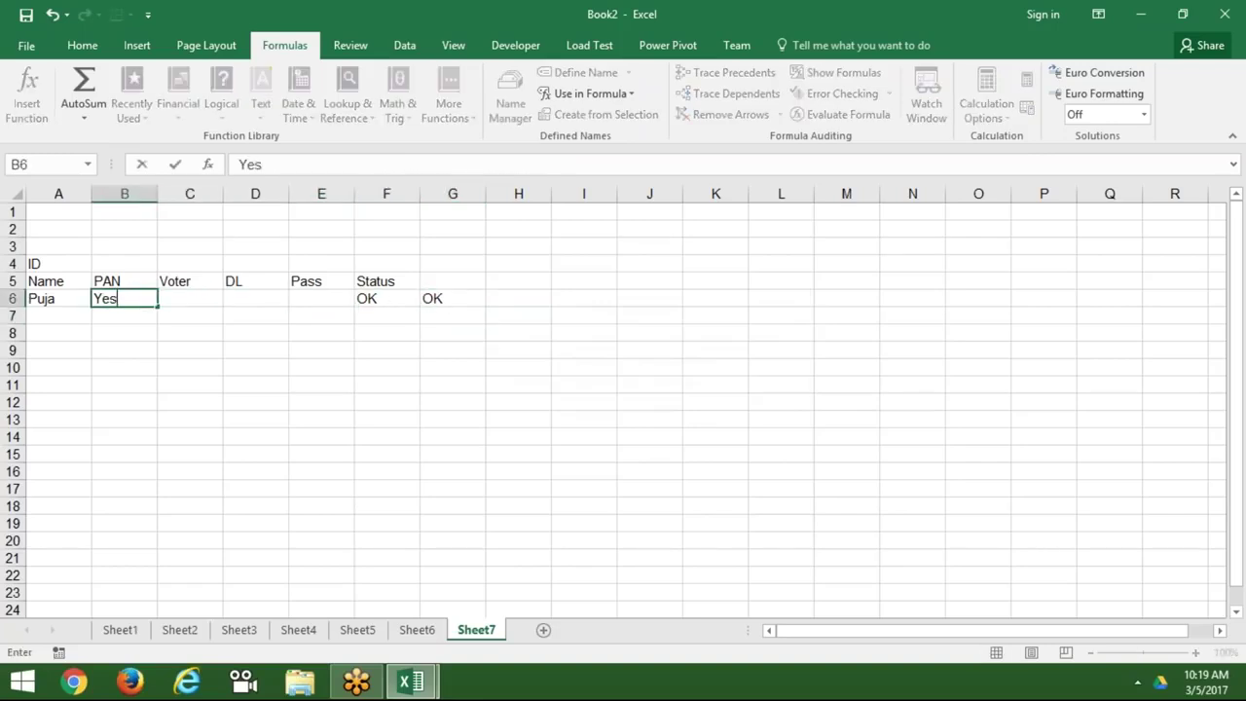
pyautogui.press('Return')
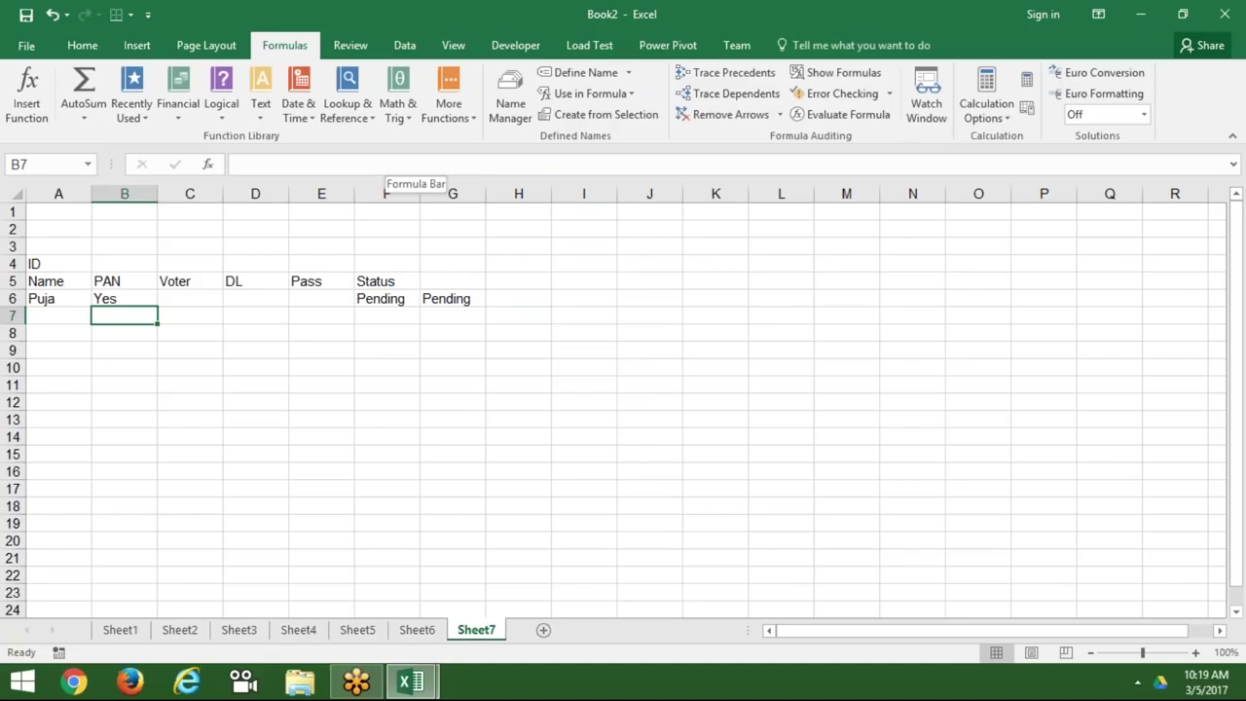
# Change G6's COUNTIF criteria to "y*", then begin changing it to "Y*"
pyautogui.click(123, 298)
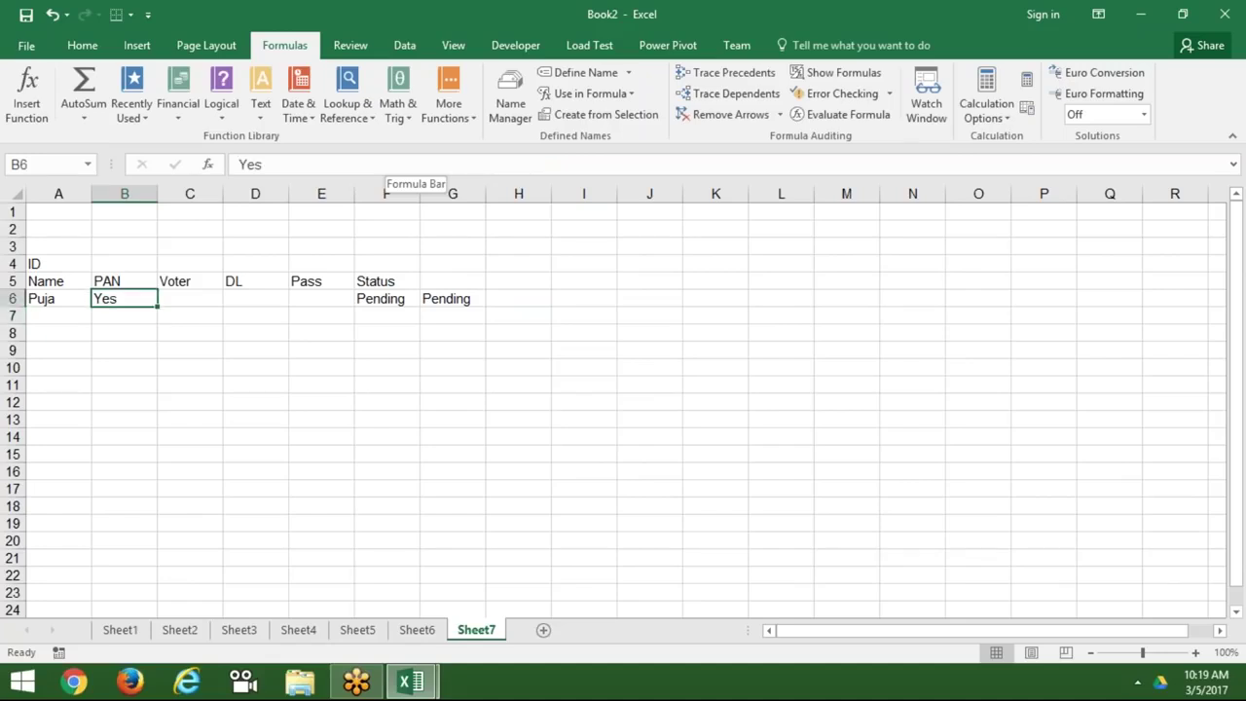
pyautogui.press('Right')
pyautogui.press('Right')
pyautogui.press('Right')
pyautogui.press('Right')
pyautogui.press('Right')
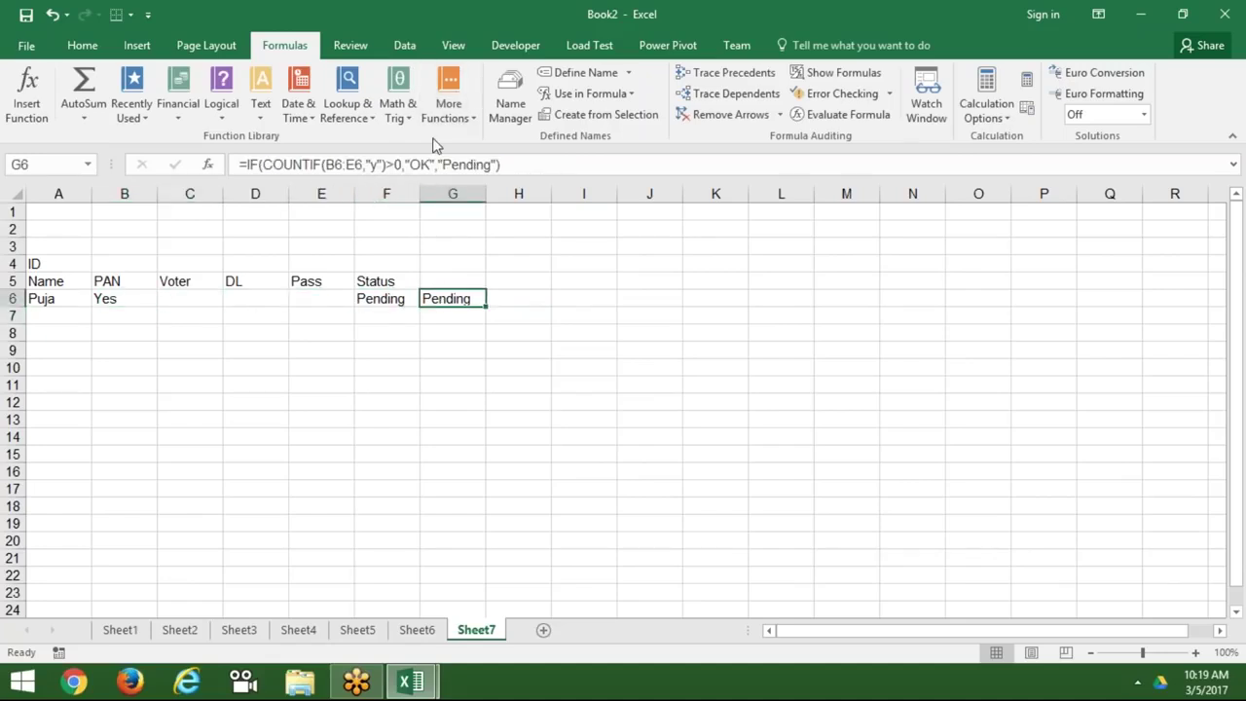
pyautogui.click(373, 165)
pyautogui.write('*')
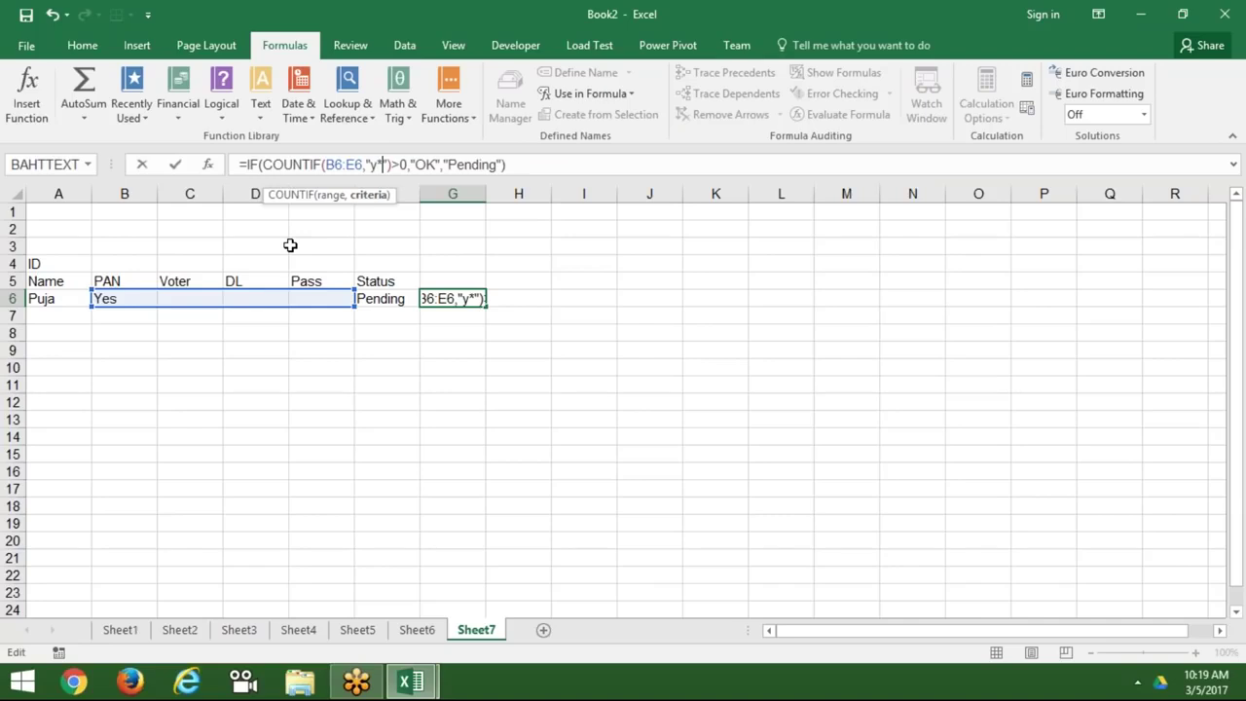
pyautogui.press('Return')
pyautogui.press('Up')
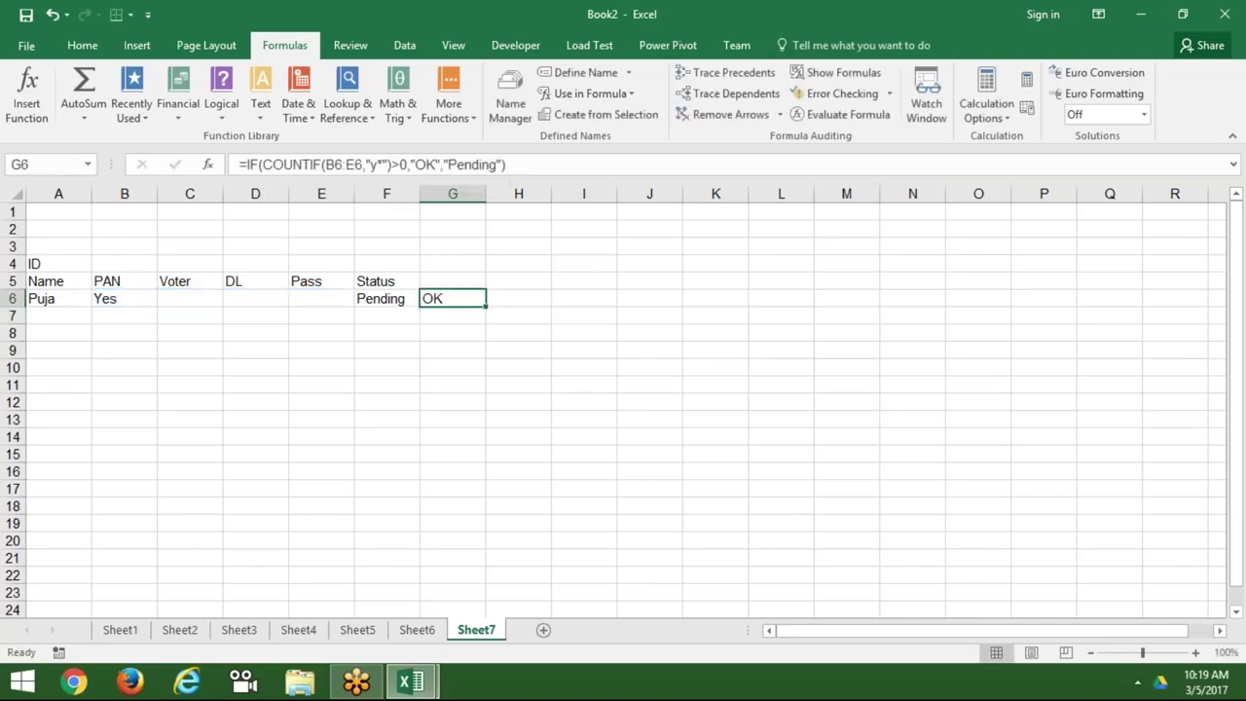
pyautogui.click(379, 165)
pyautogui.press('BackSpace')
pyautogui.write('Y')
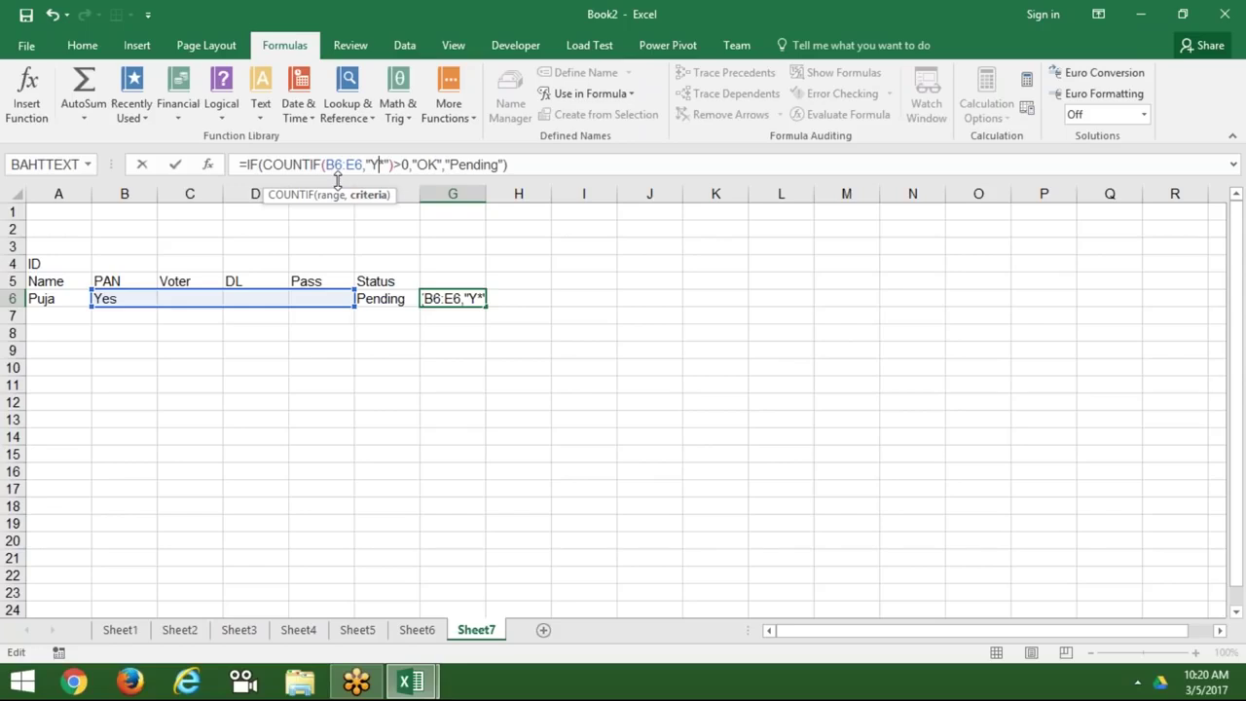
# Commit the "Y*" criteria in G6 and confirm it shows OK for Yes
pyautogui.press('Return')
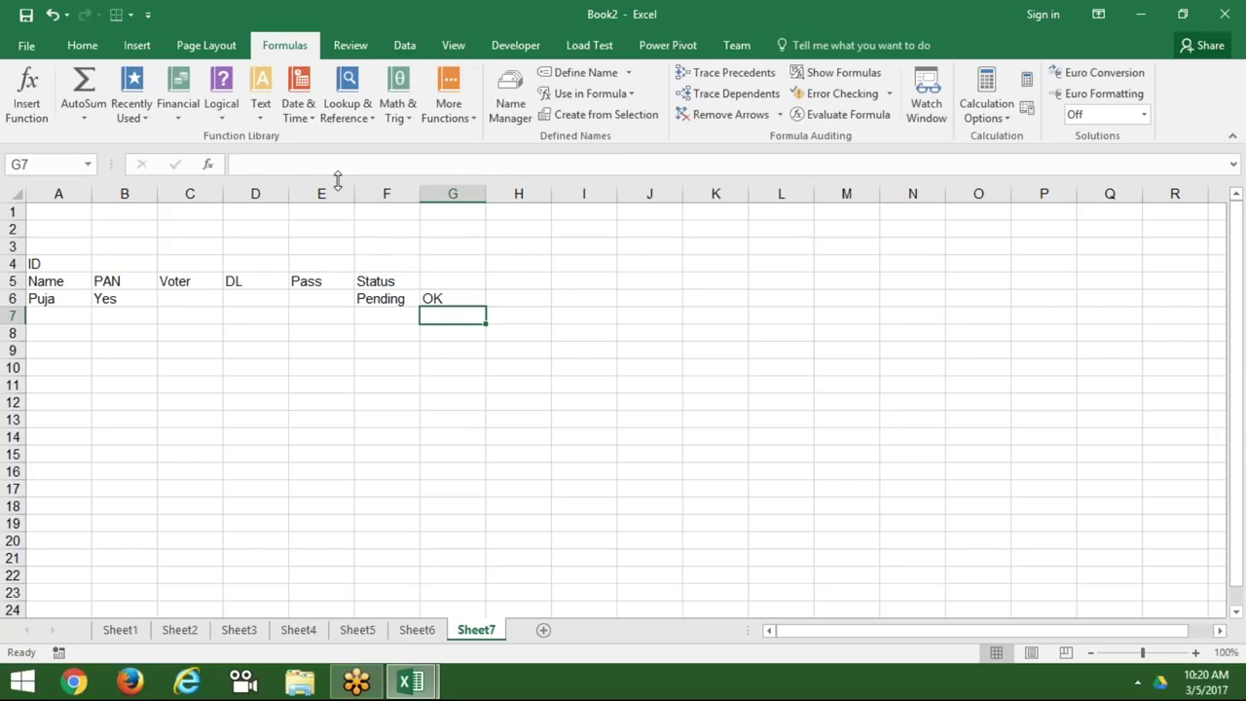
pyautogui.press('Up')
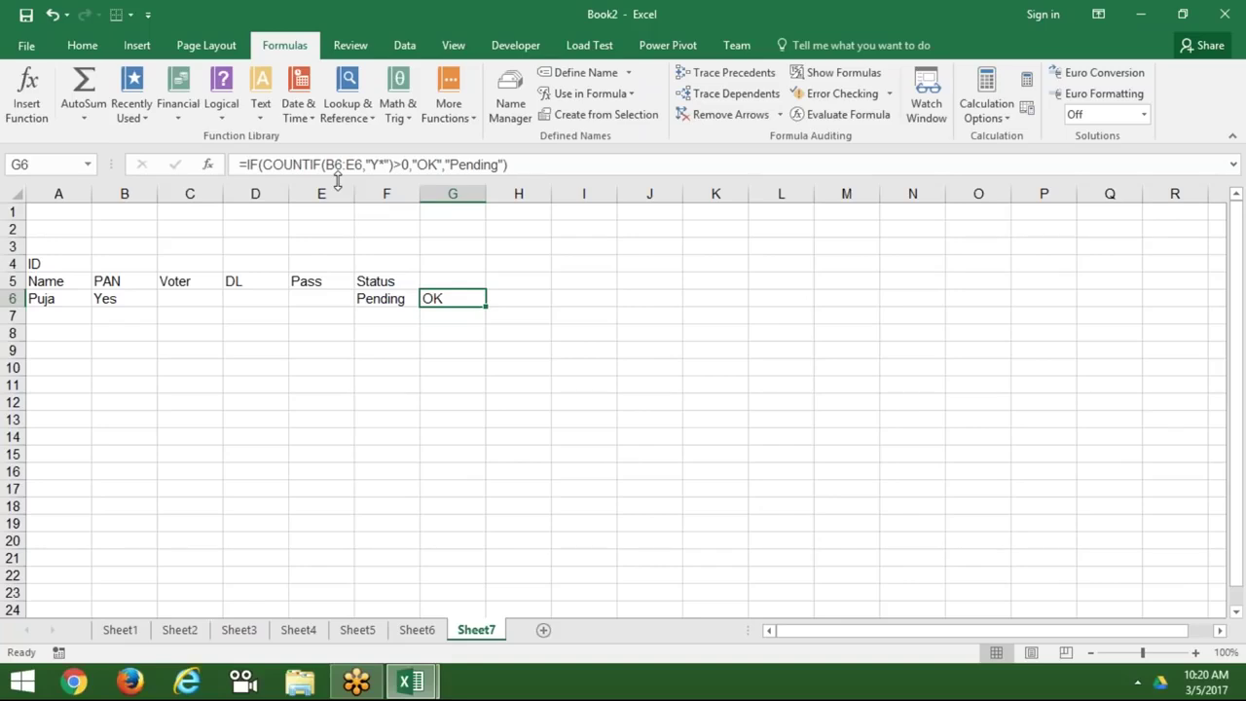
pyautogui.click(333, 283)
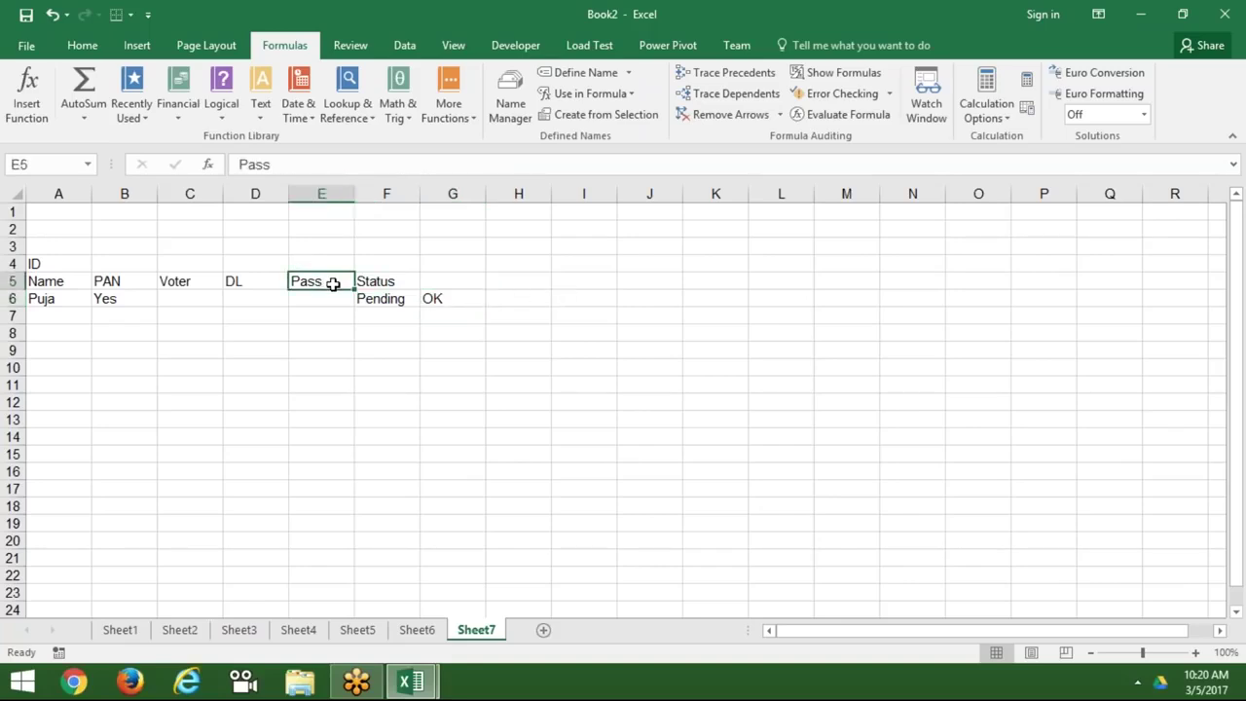
pyautogui.click(422, 346)
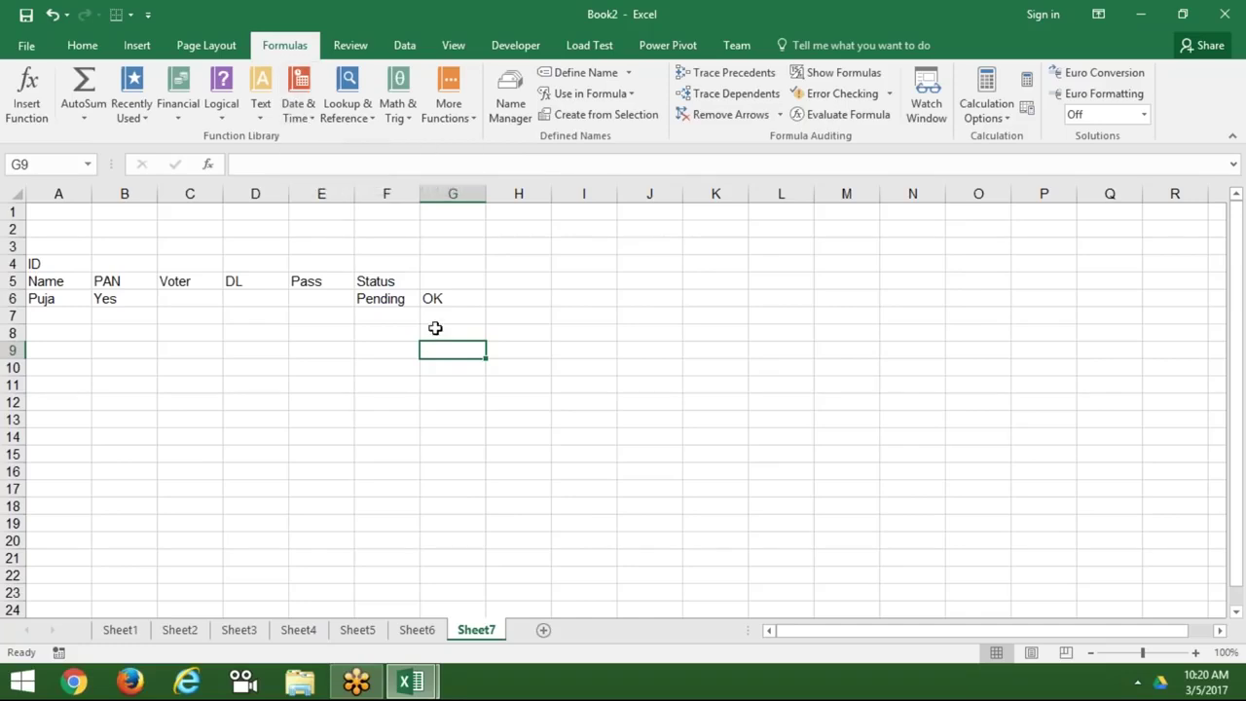
pyautogui.click(448, 295)
pyautogui.click(524, 401)
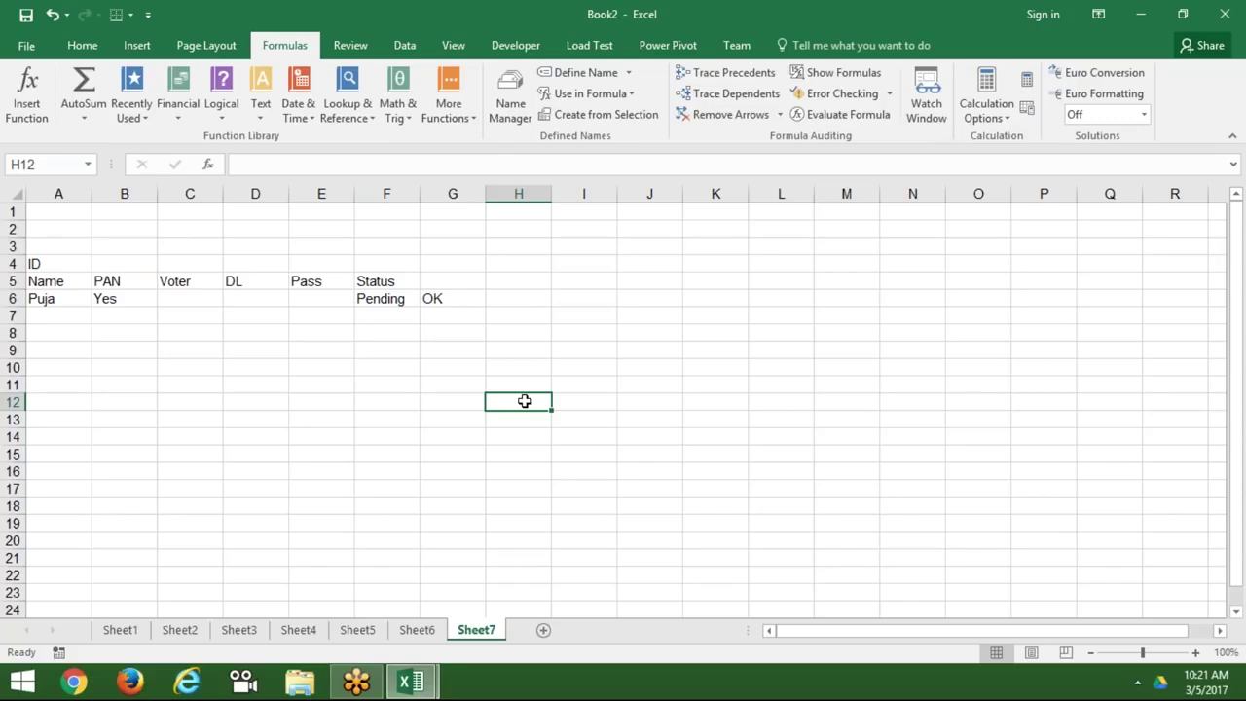
pyautogui.click(531, 230)
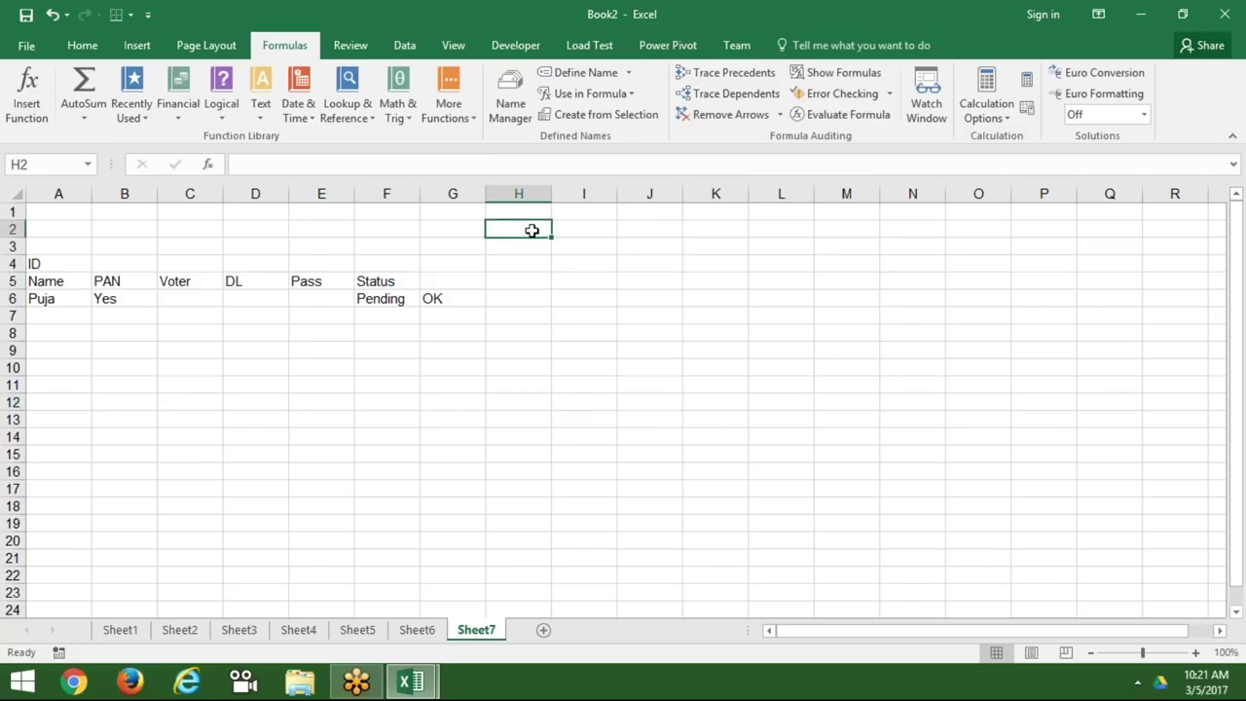
pyautogui.write('Y')
pyautogui.press('Tab')
pyautogui.write('N')
pyautogui.press('Tab')
pyautogui.write('N')
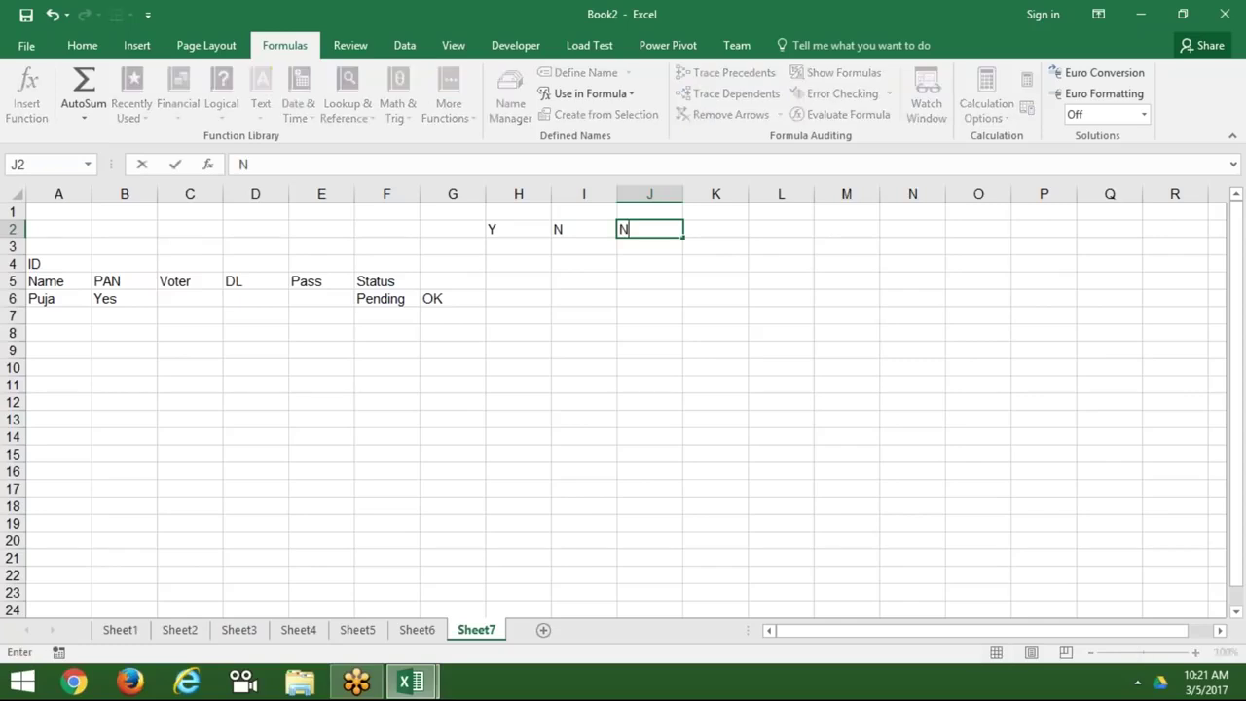
pyautogui.press('Return')
pyautogui.press('Left')
pyautogui.press('Left')
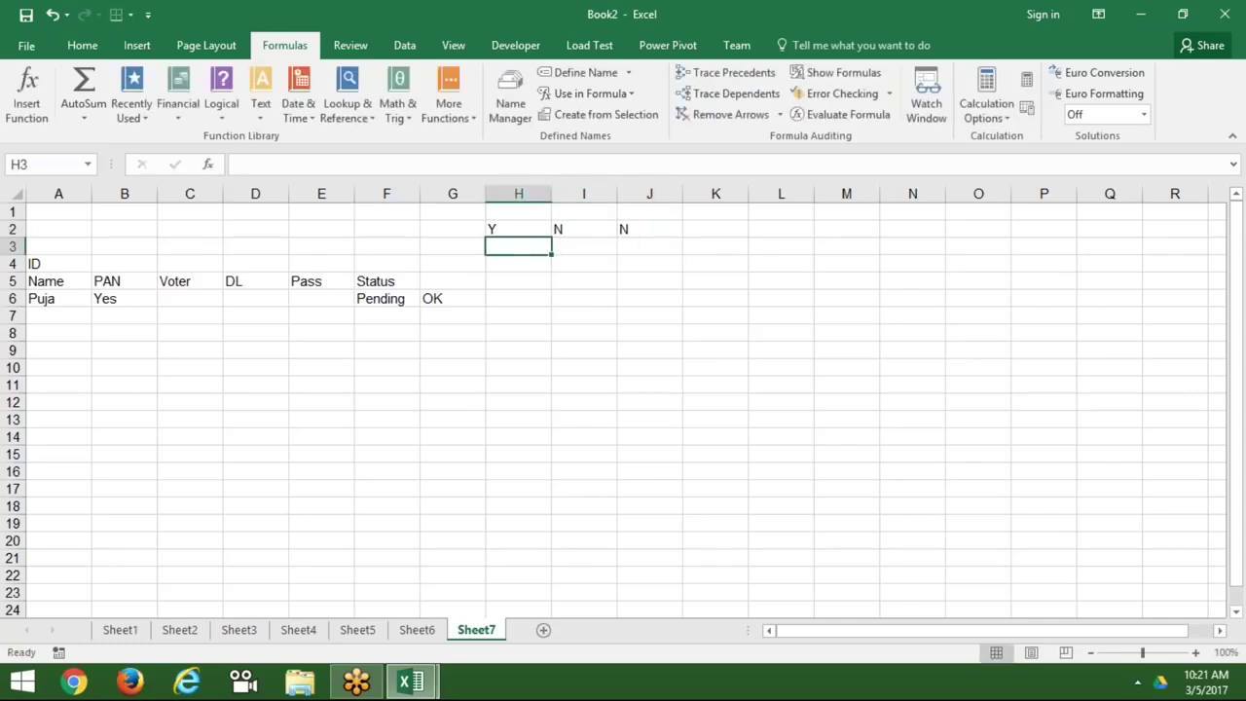
pyautogui.write('2.')
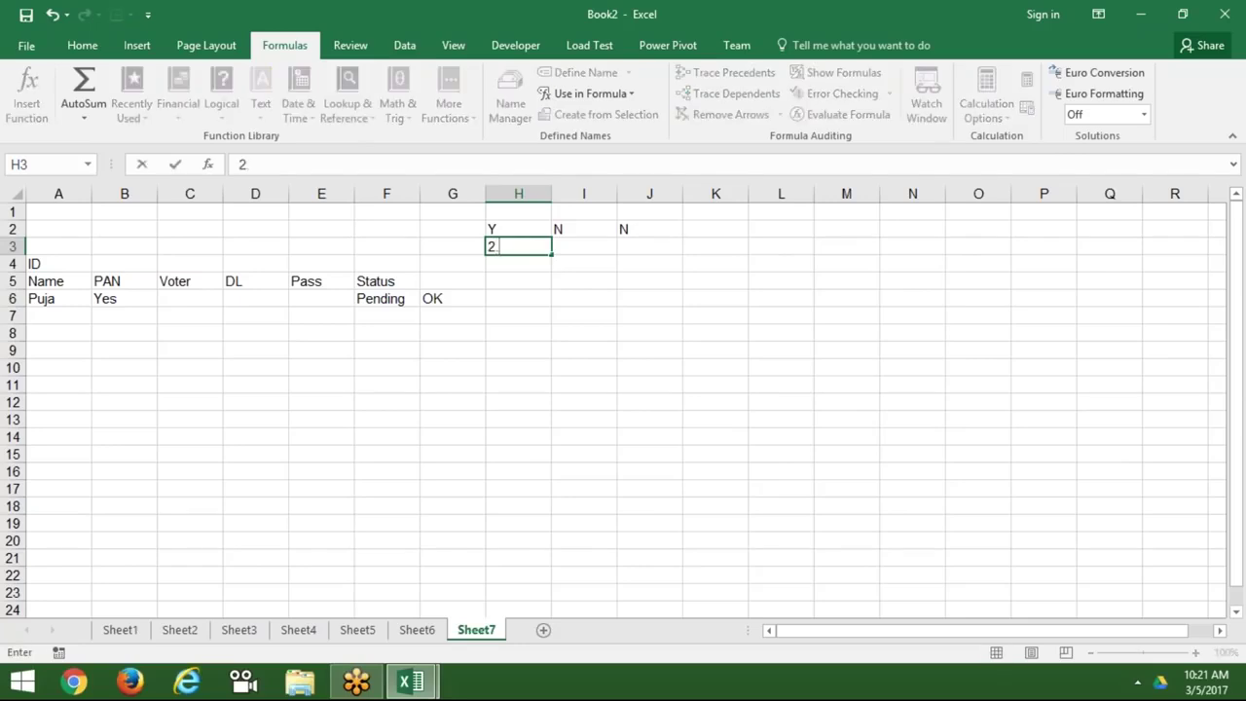
pyautogui.press('Escape')
pyautogui.write('.')
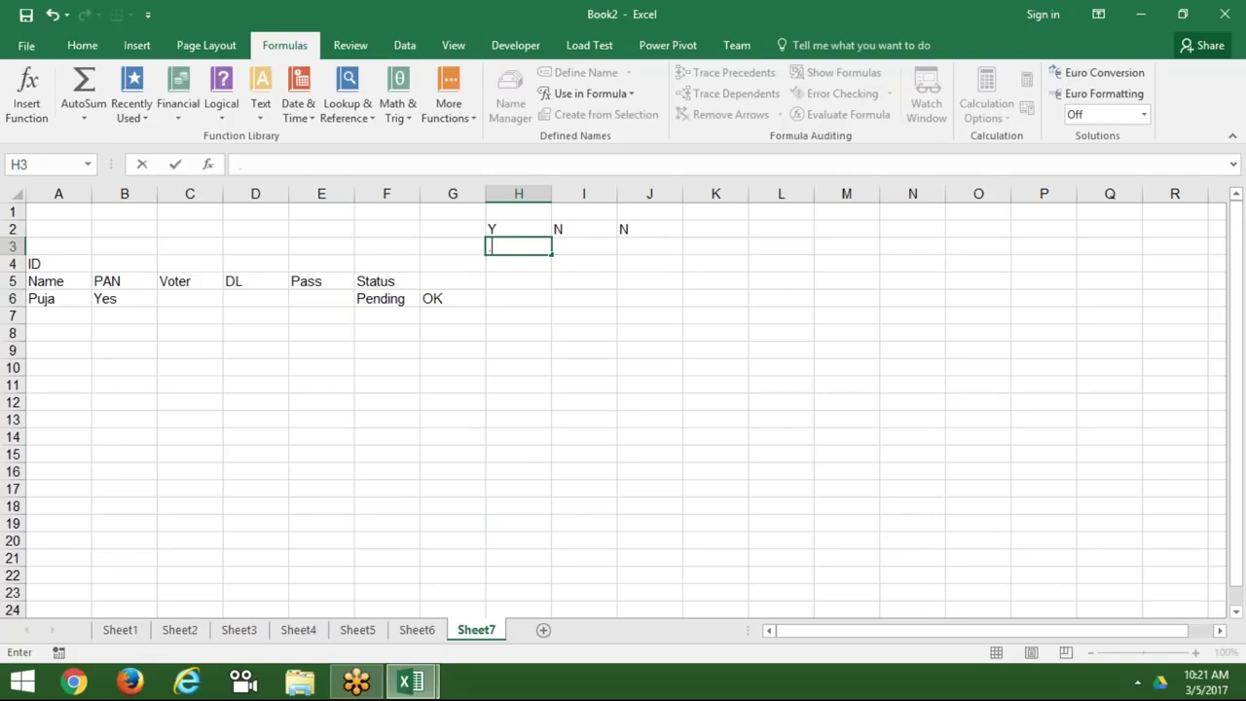
pyautogui.write('75')
pyautogui.hotkey('ctrl', 'Return')
pyautogui.press('Right')
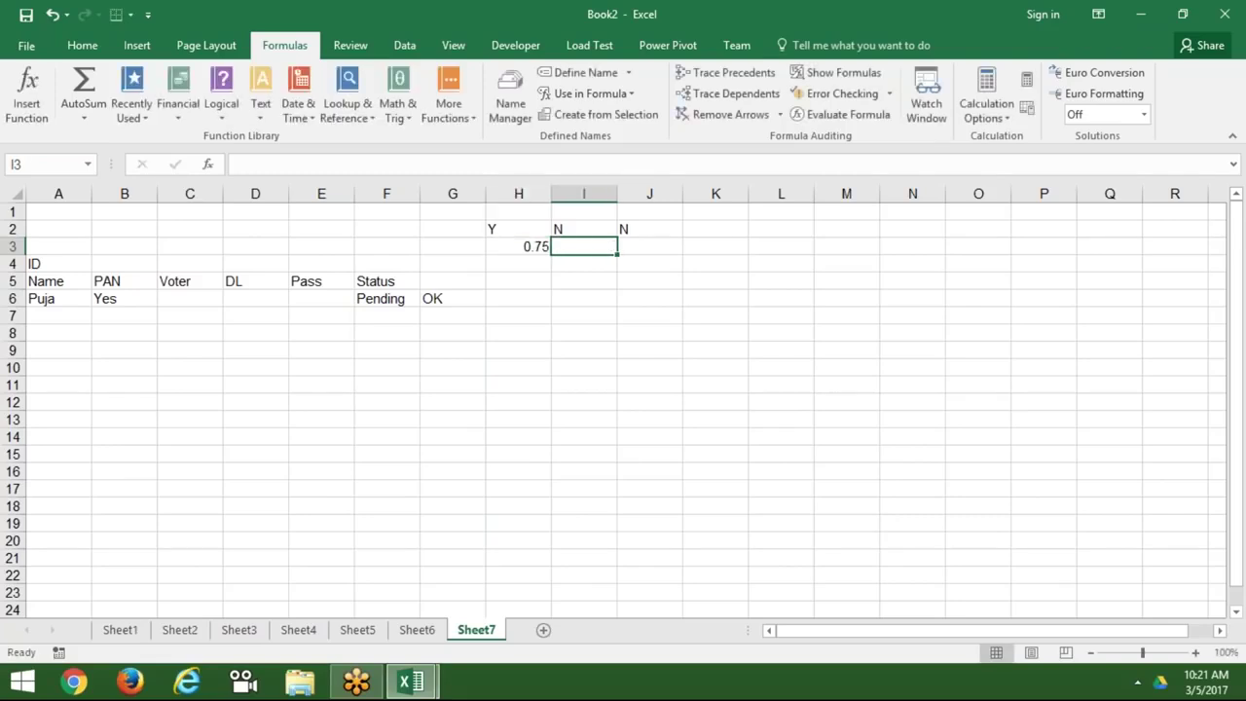
pyautogui.write('.25')
pyautogui.press('Tab')
pyautogui.write('.25')
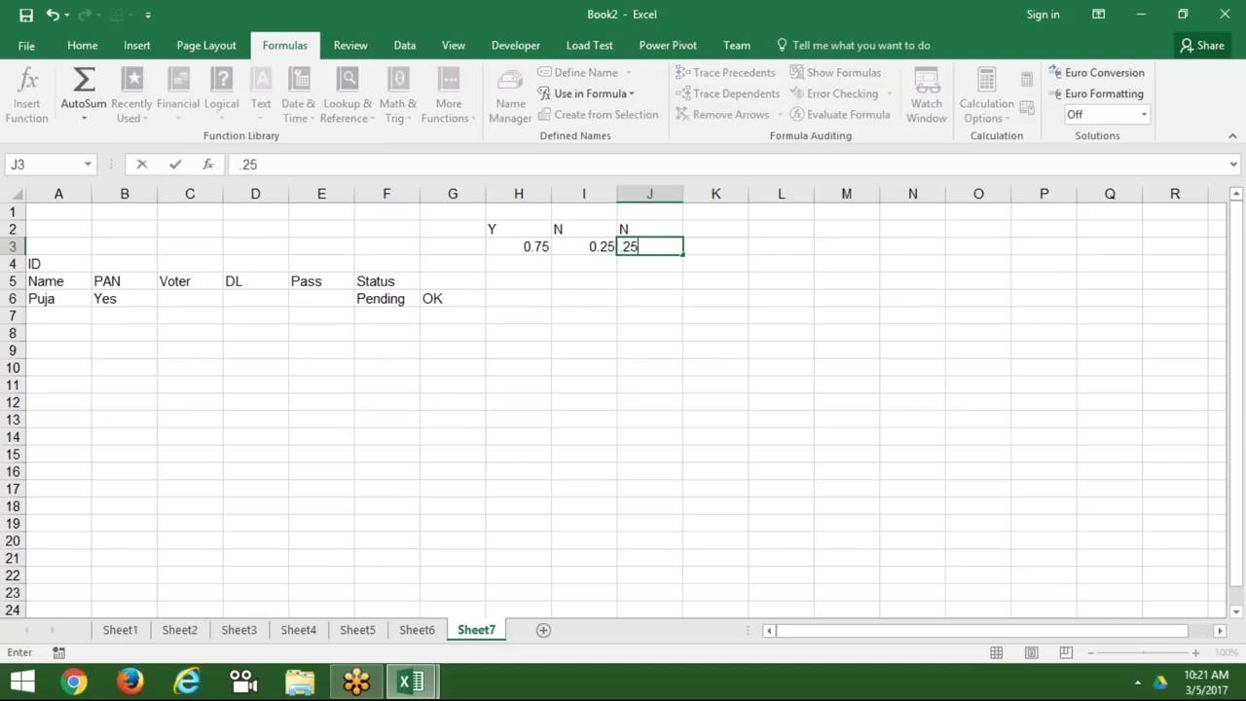
pyautogui.press('Tab')
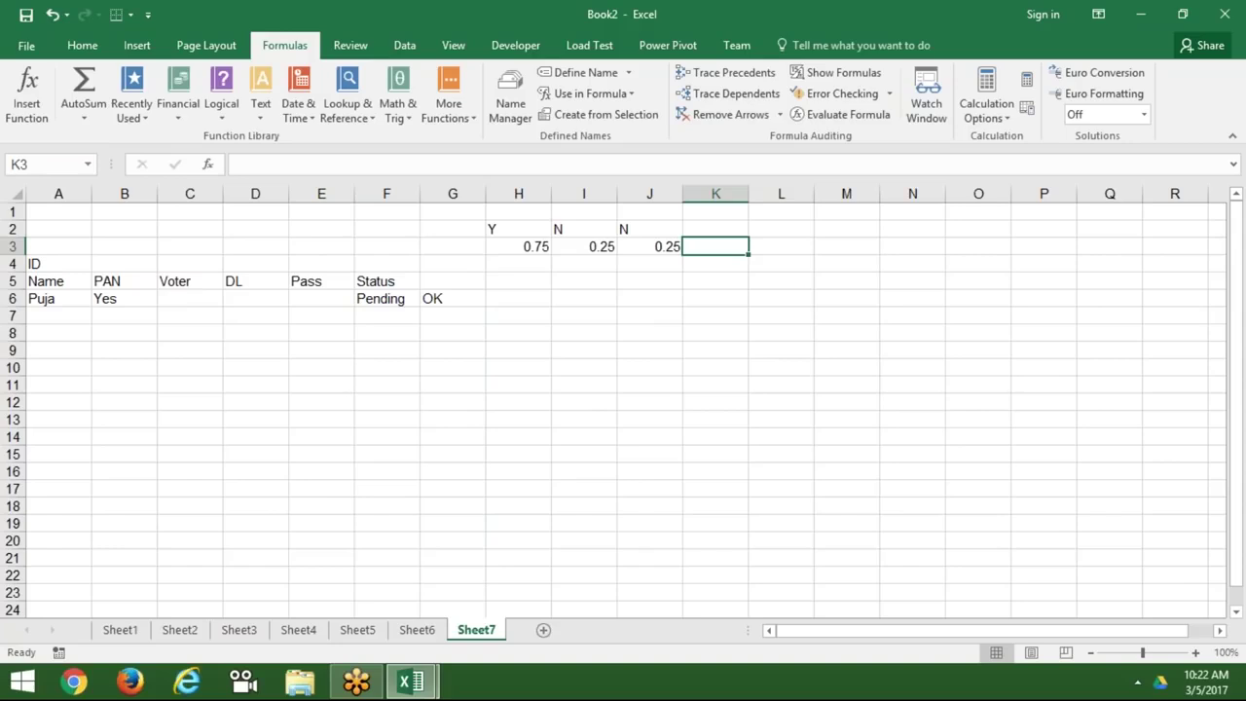
pyautogui.press('Left')
pyautogui.press('Left')
pyautogui.press('Left')
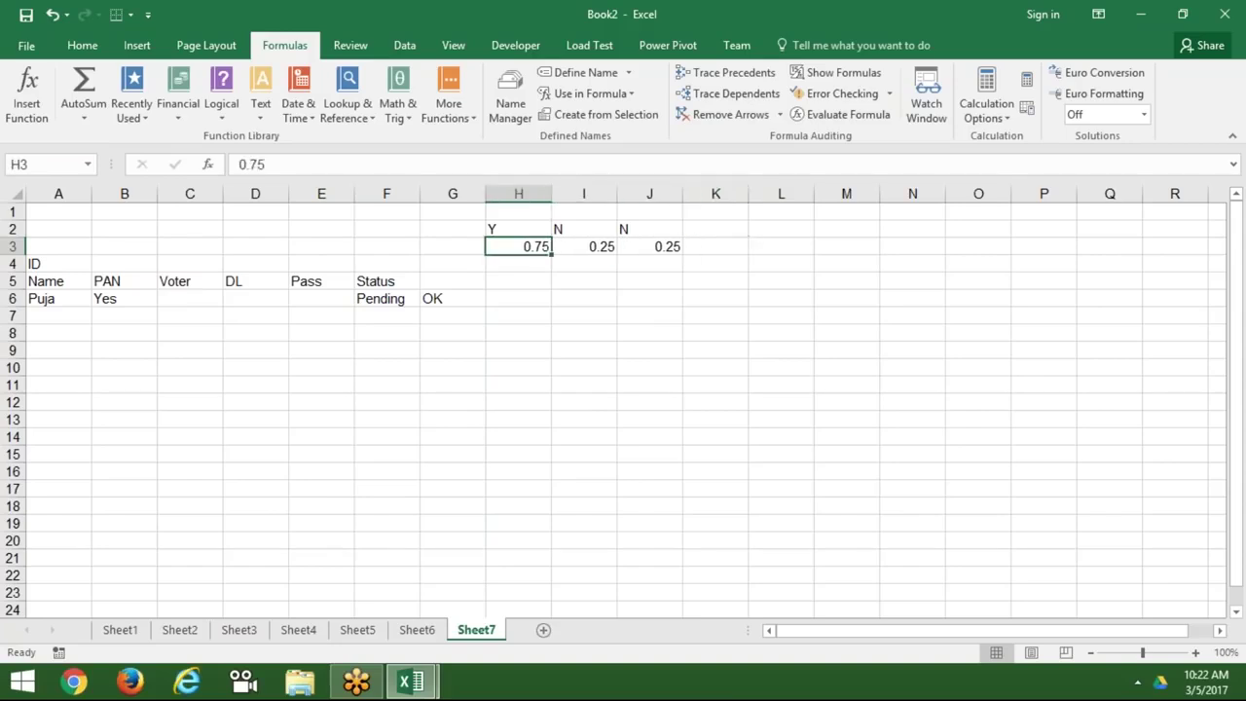
pyautogui.press('Left')
pyautogui.write('10000')
pyautogui.press('Return')
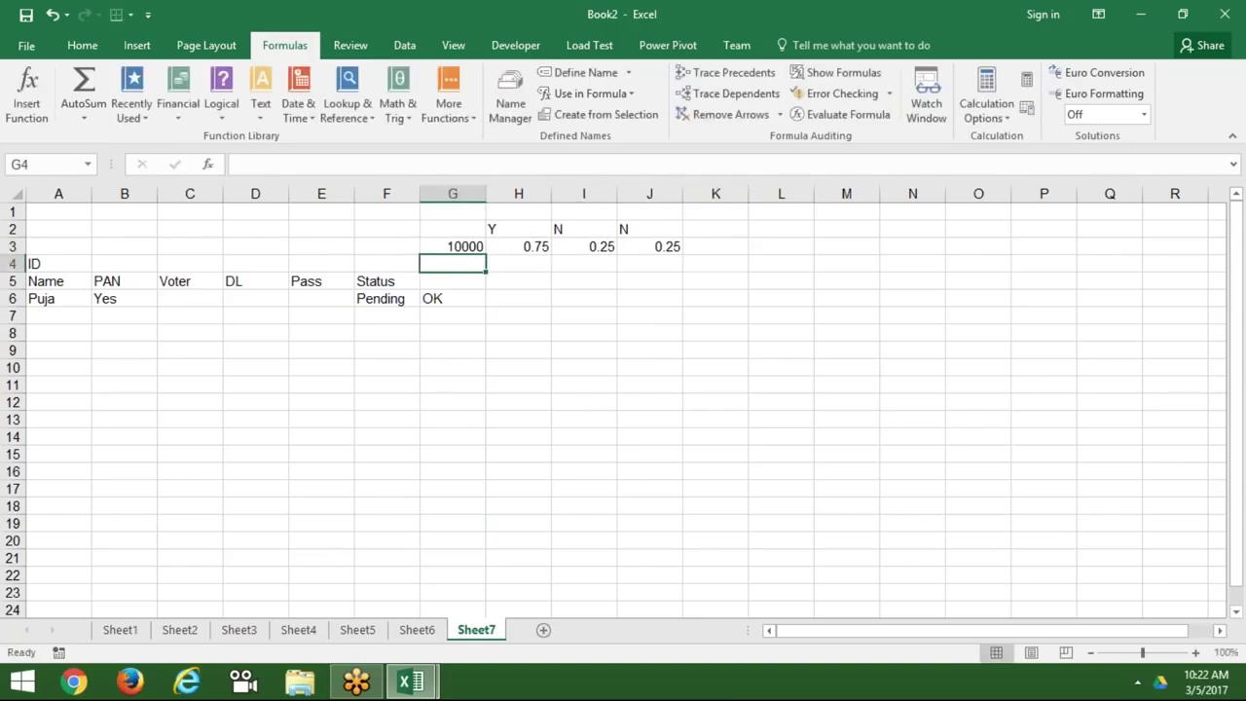
pyautogui.press('Up')
pyautogui.press('Right')
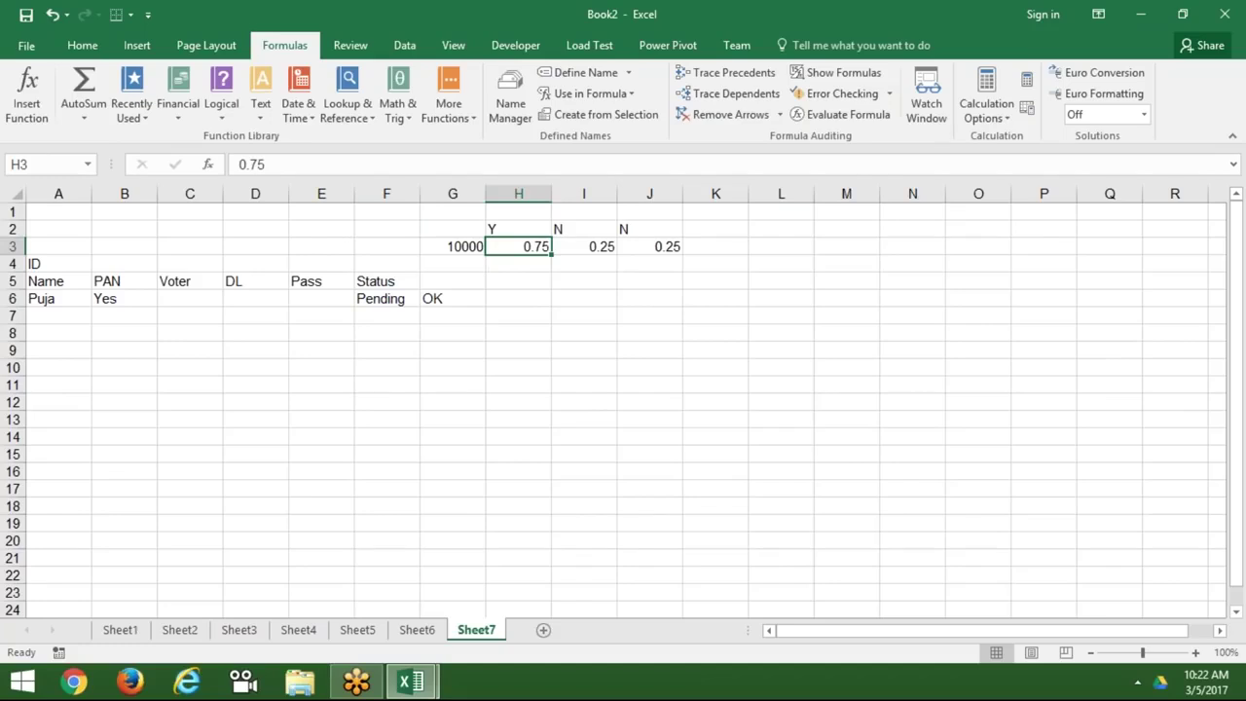
pyautogui.press('Right')
pyautogui.press('Right')
pyautogui.press('Left')
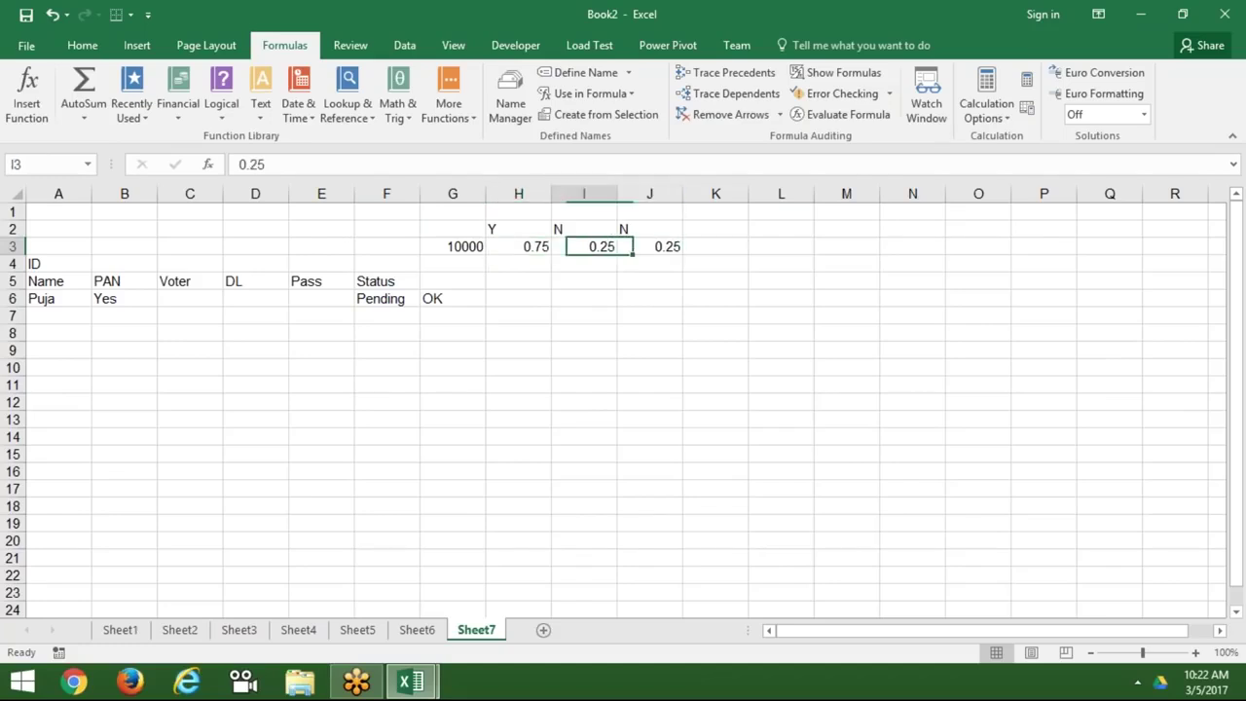
pyautogui.hotkey('shift', 'Right')
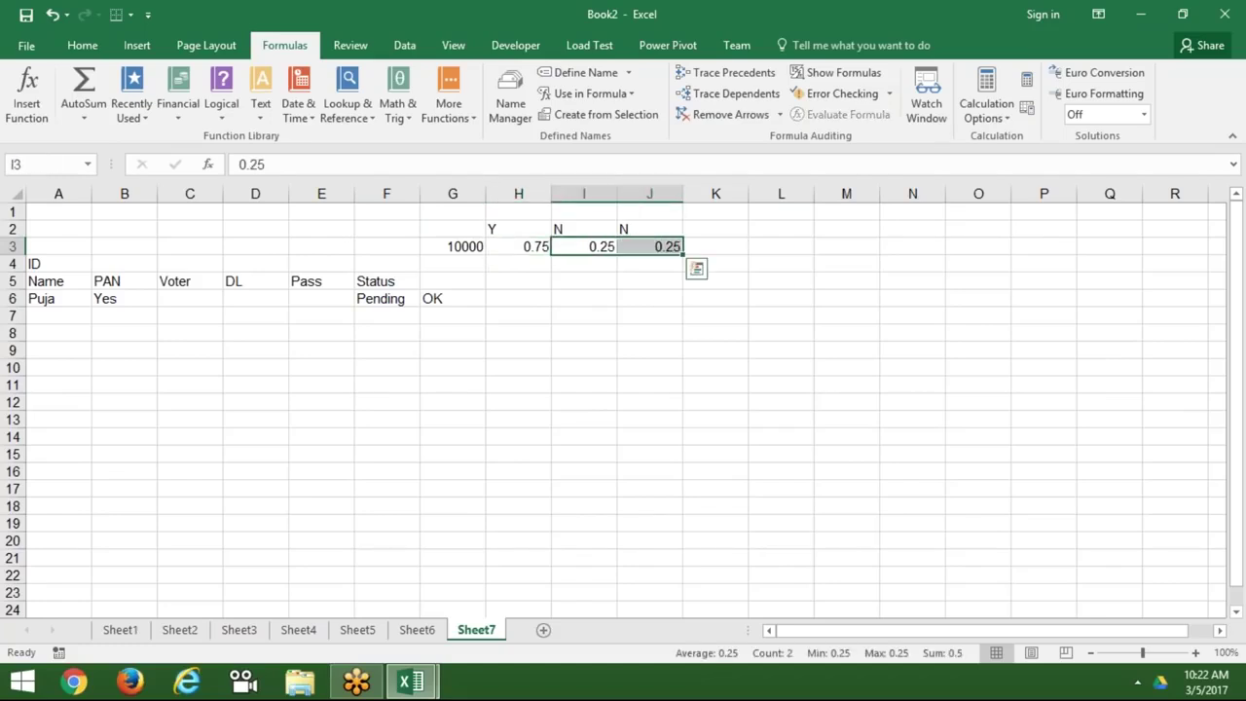
pyautogui.click(519, 247)
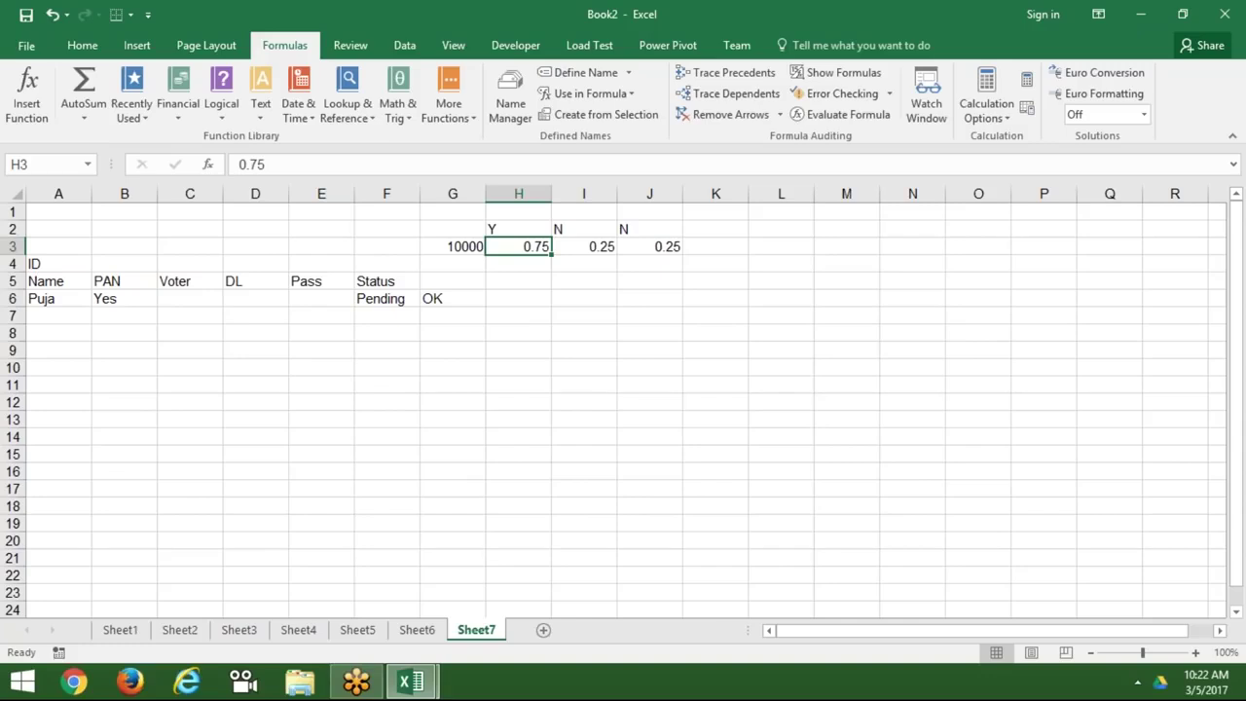
pyautogui.click(584, 246)
pyautogui.click(649, 246)
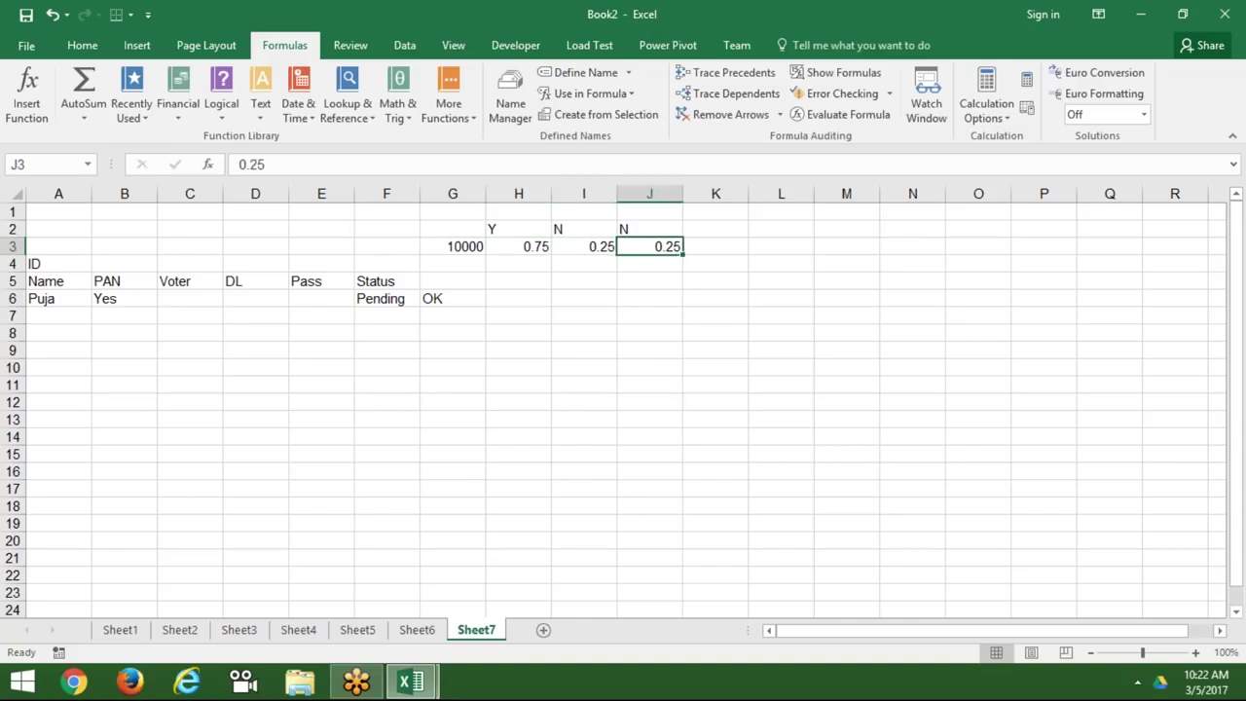
pyautogui.click(584, 246)
pyautogui.click(518, 246)
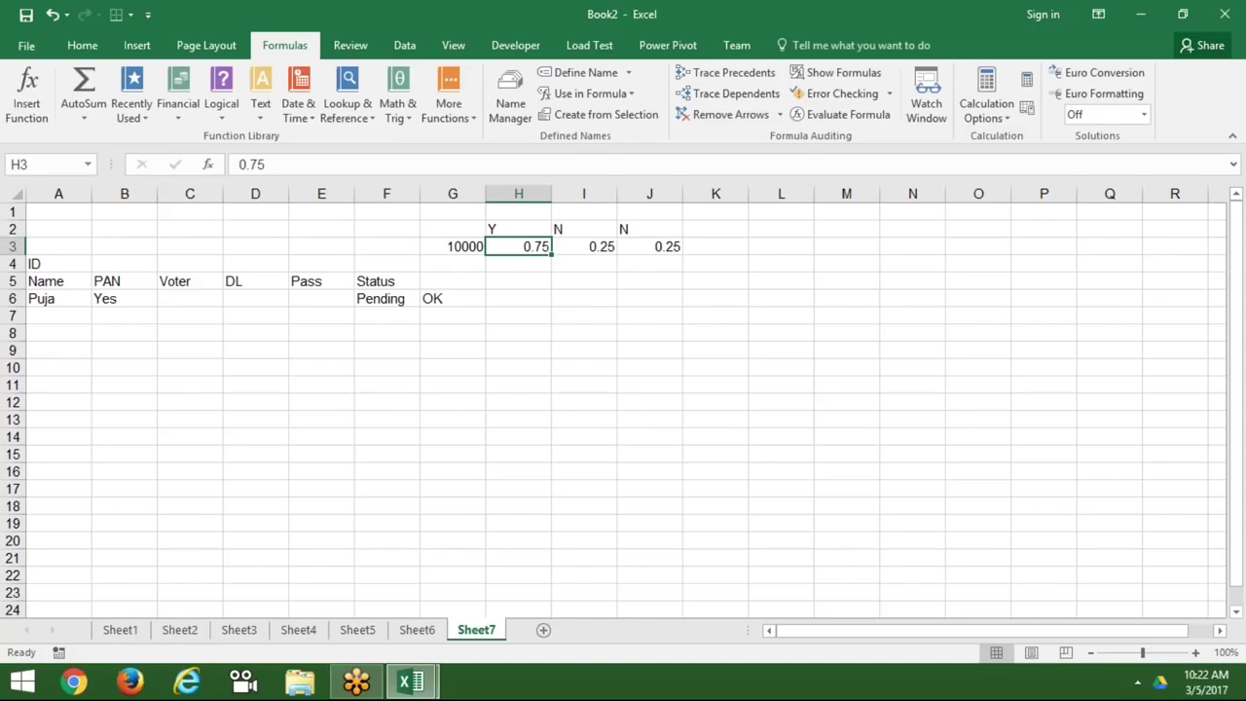
pyautogui.moveTo(452, 229); pyautogui.dragTo(649, 246)
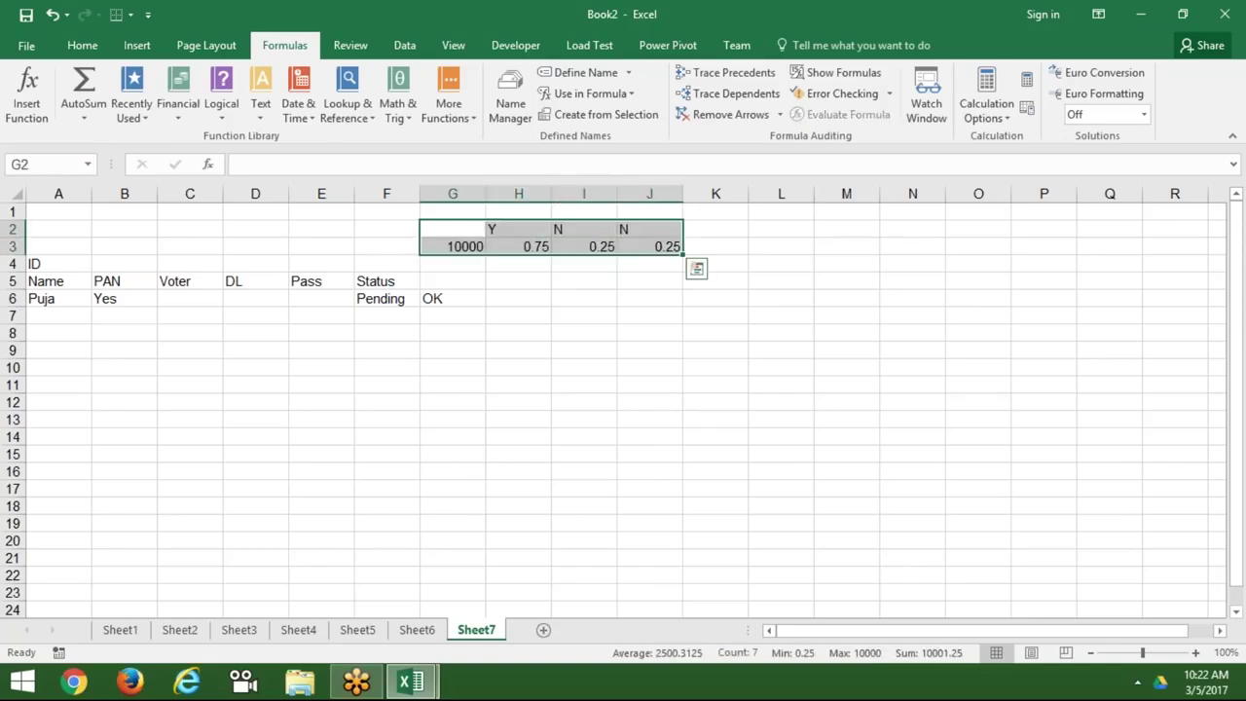
# Clear G2:J3 on Sheet7 and insert a new blank Sheet8
pyautogui.press('Delete')
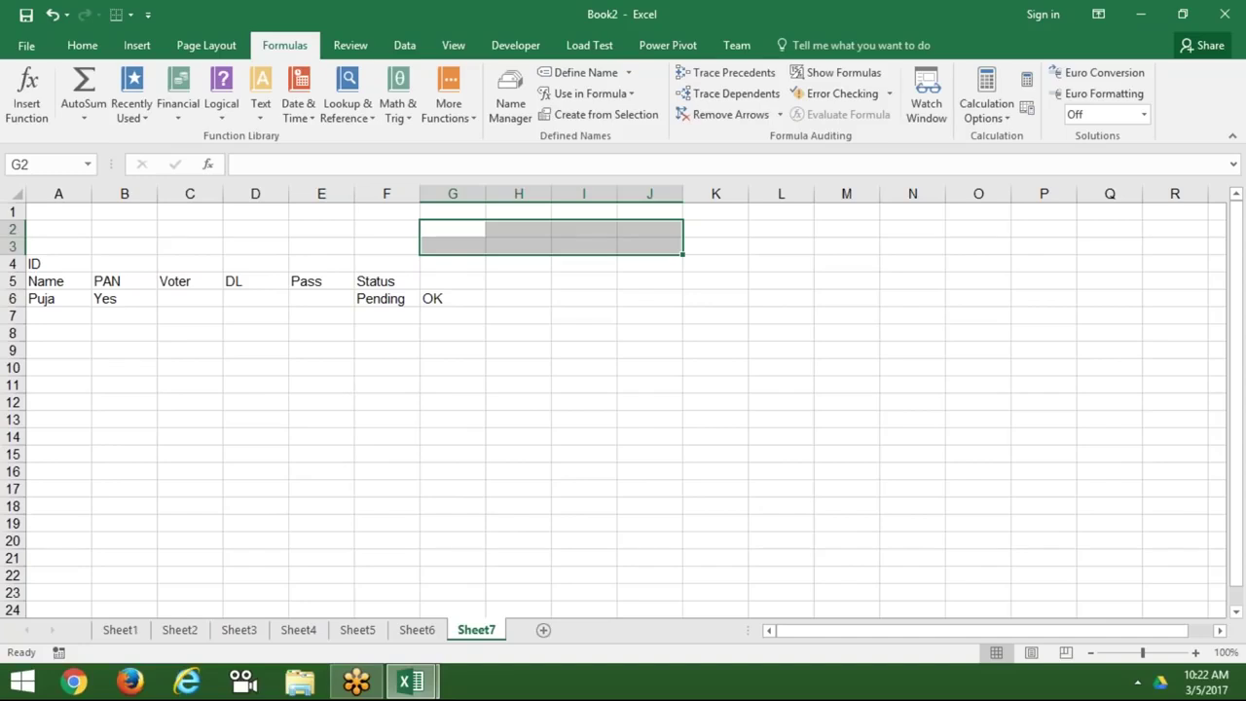
pyautogui.click(545, 632)
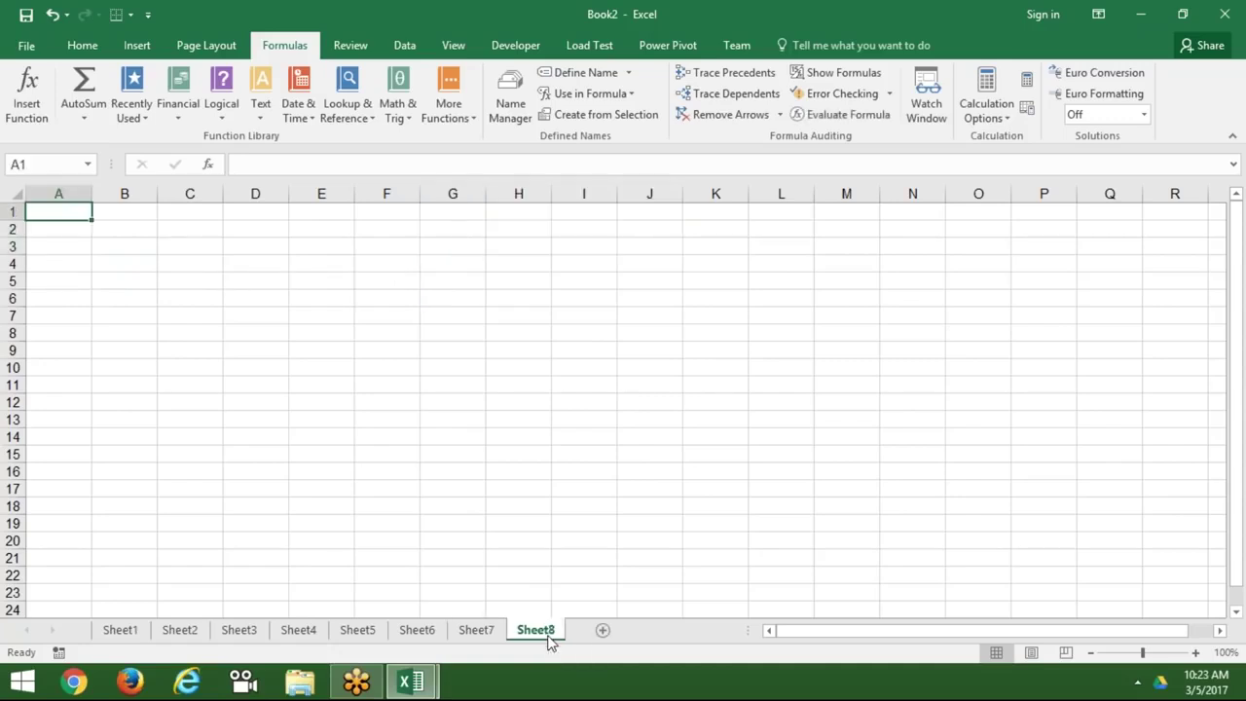
# Enter the letter A in cell A2
pyautogui.click(263, 113)
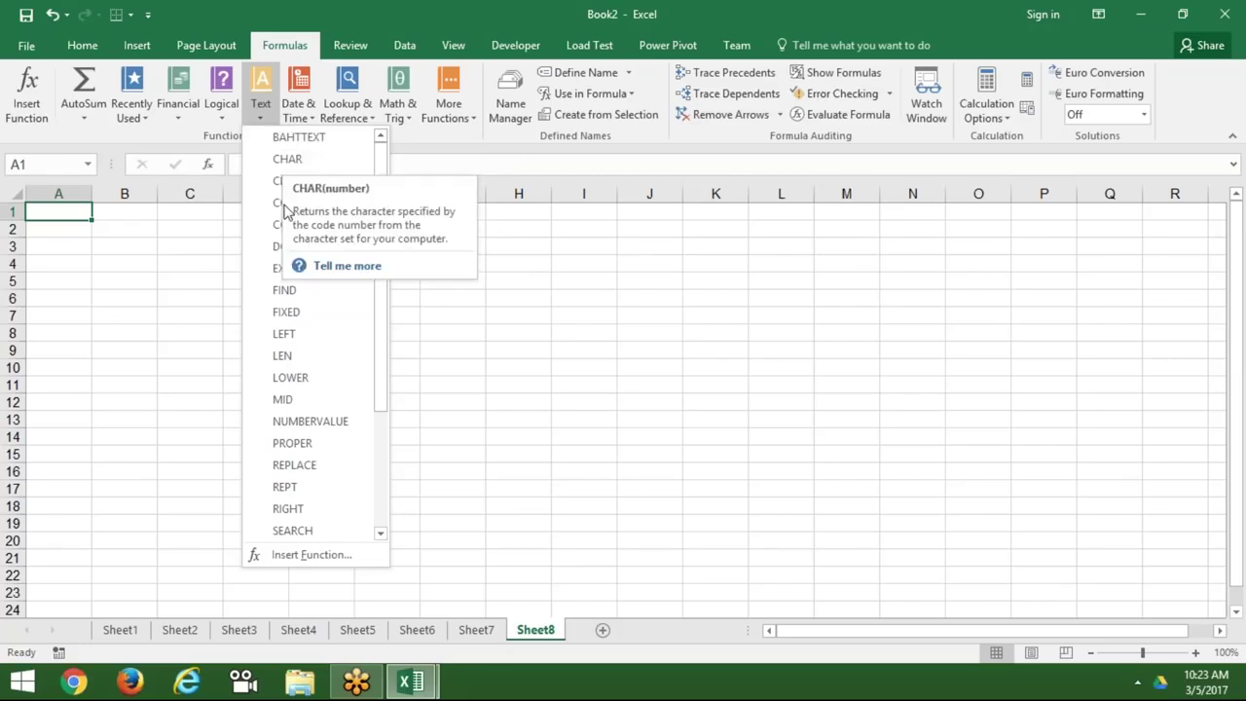
pyautogui.click(33, 242)
pyautogui.click(63, 232)
pyautogui.write('A')
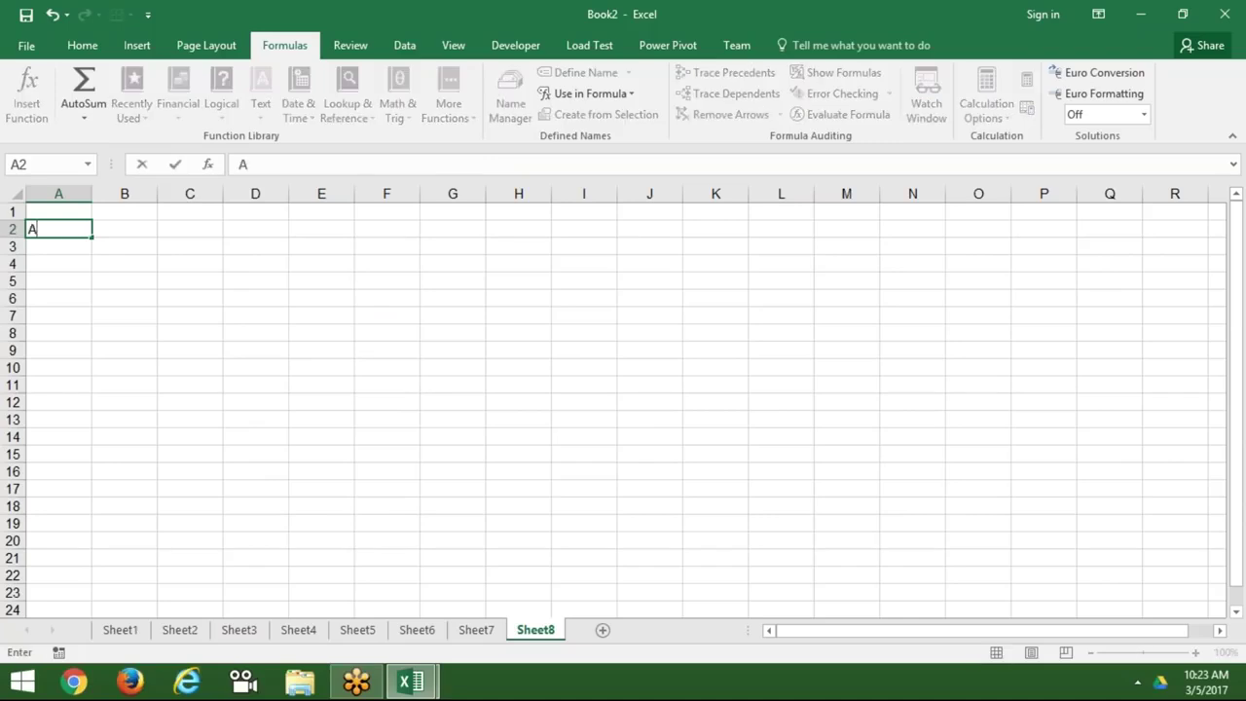
pyautogui.press('Tab')
# Try =CHAR(A2) in B2 and type a test value of 1
pyautogui.write('=cha')
pyautogui.press('Tab')
pyautogui.click(58, 228)
pyautogui.press('Return')
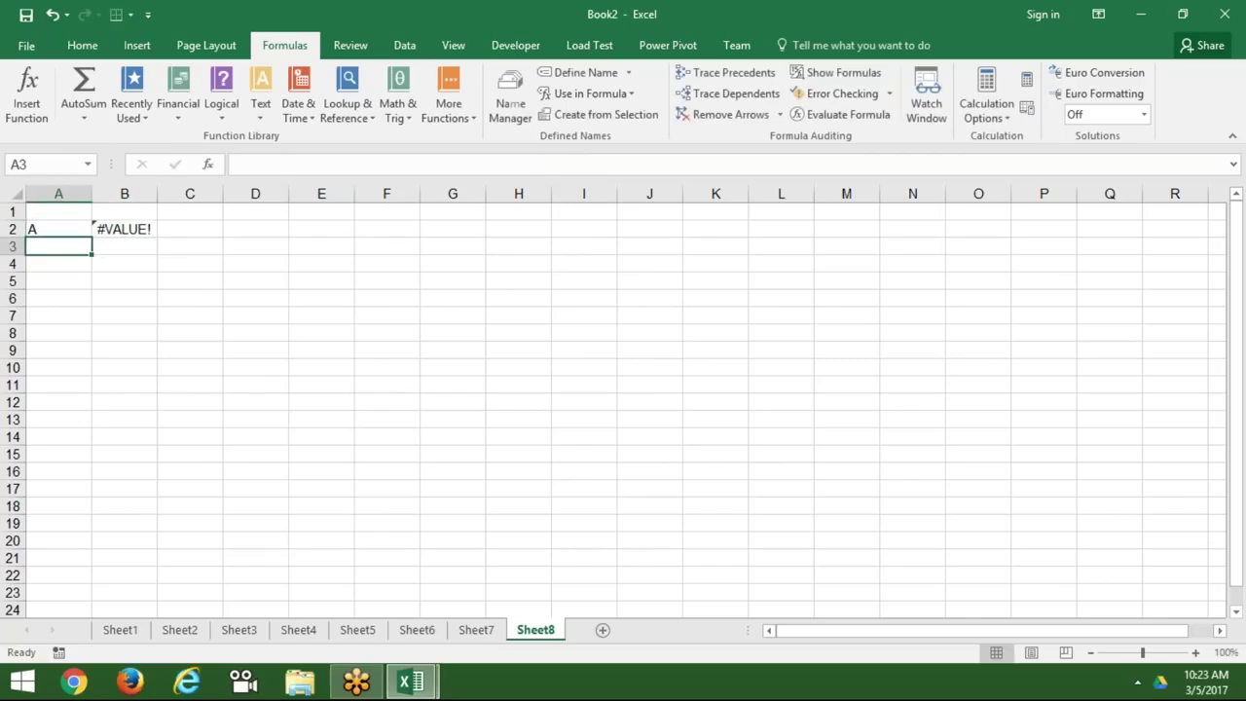
pyautogui.write('1')
# Replace B2 with =CODE(A2), returning 65, and delete the test value in A3
pyautogui.click(125, 229)
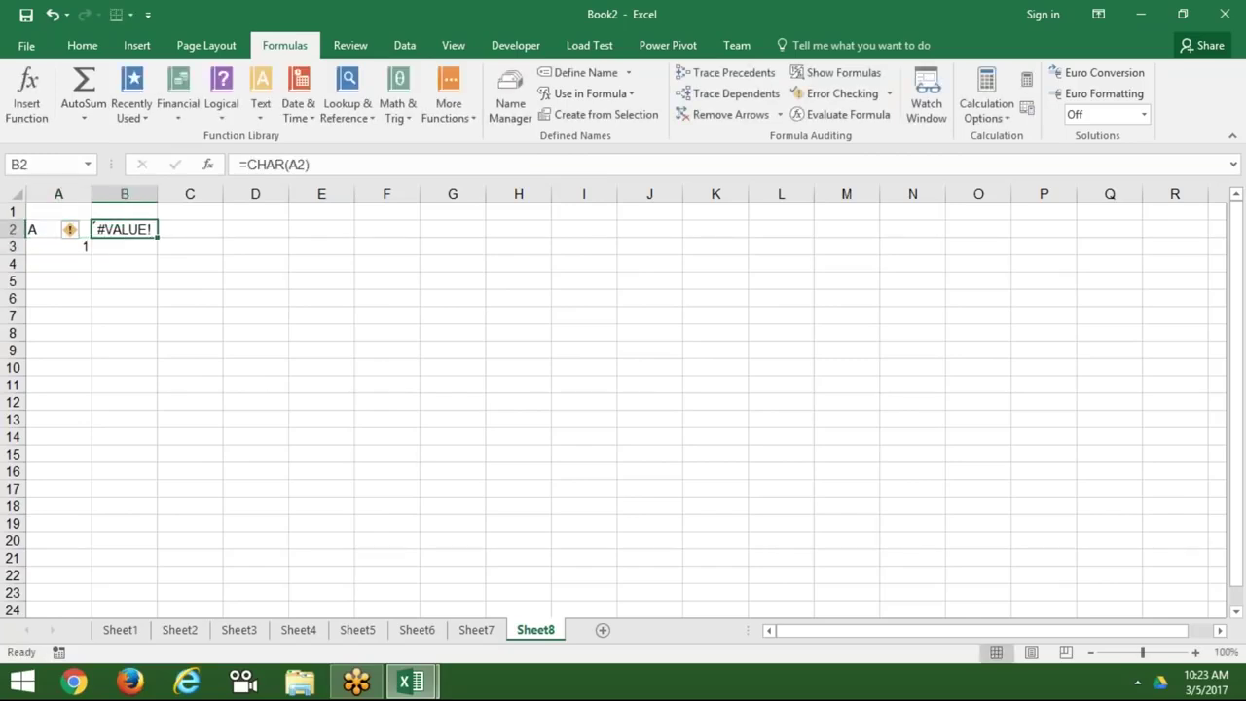
pyautogui.write('=code')
pyautogui.press('Tab')
pyautogui.click(59, 229)
pyautogui.press('Return')
pyautogui.click(58, 247)
pyautogui.press('Delete')
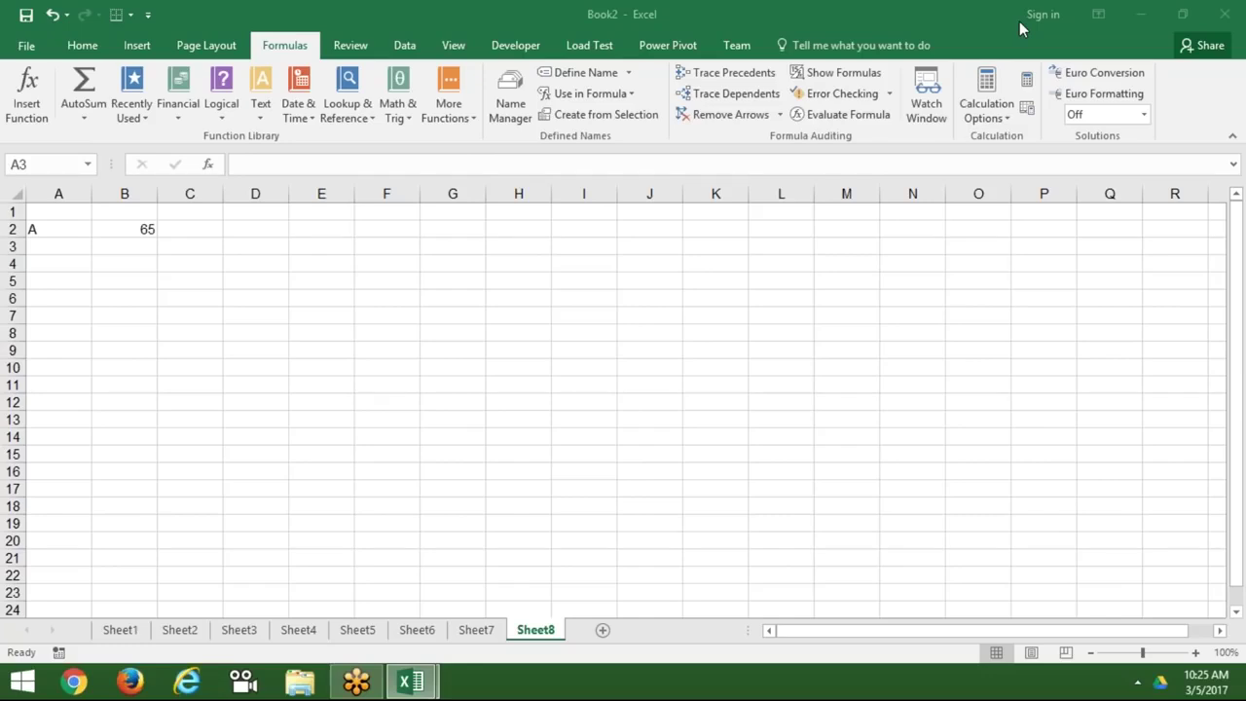
pyautogui.doubleClick(150, 226)
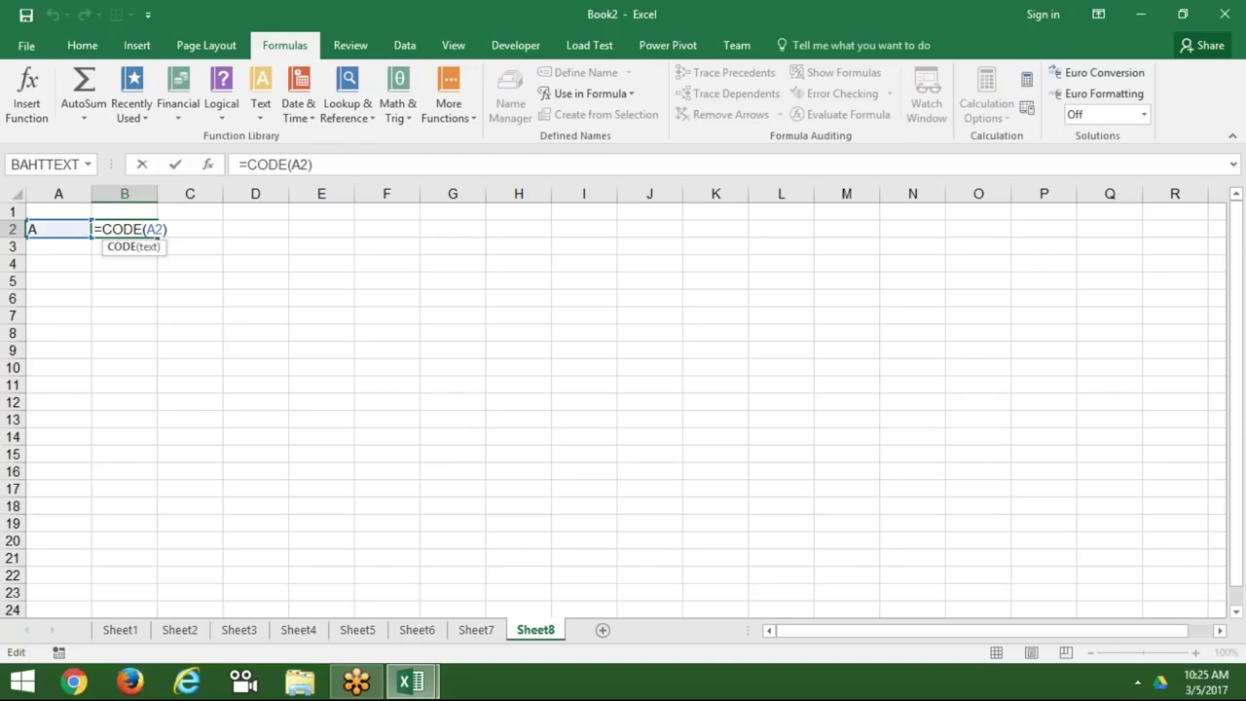
pyautogui.press('Return')
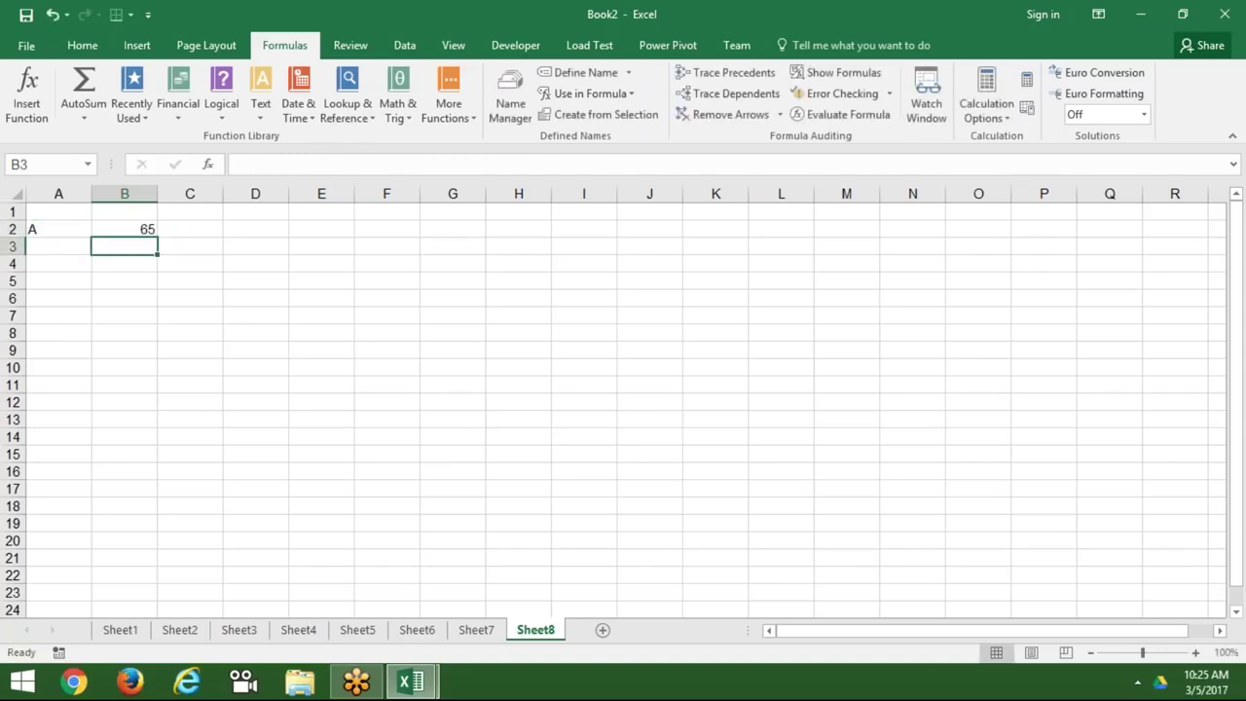
pyautogui.click(124, 229)
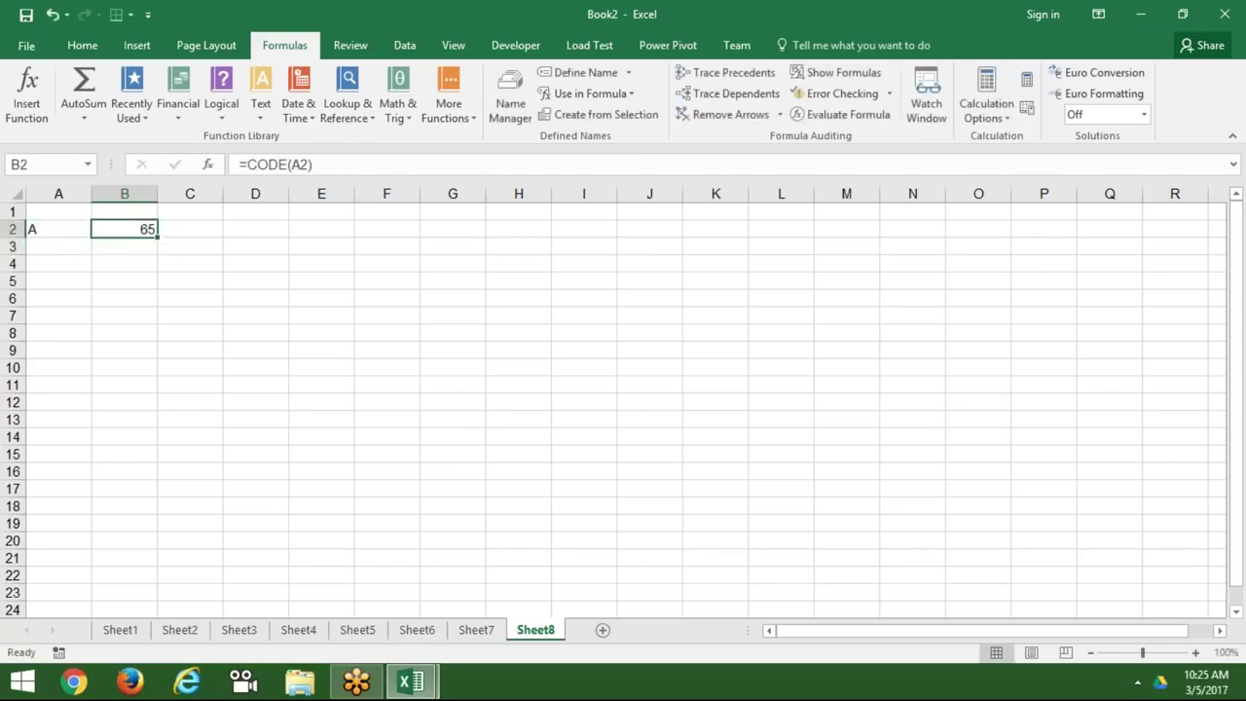
pyautogui.click(190, 229)
# Enter =CHAR(B2) in C2 so the code 65 shows as the letter A
pyautogui.write('=ch')
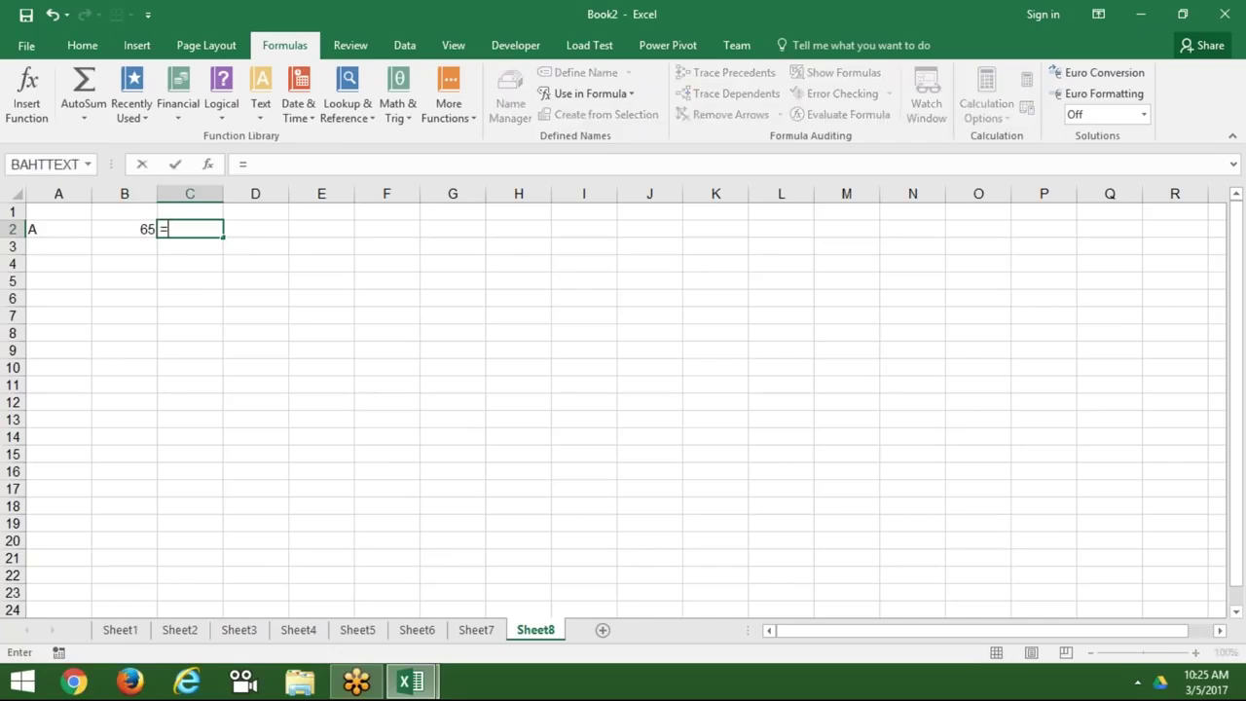
pyautogui.press('Tab')
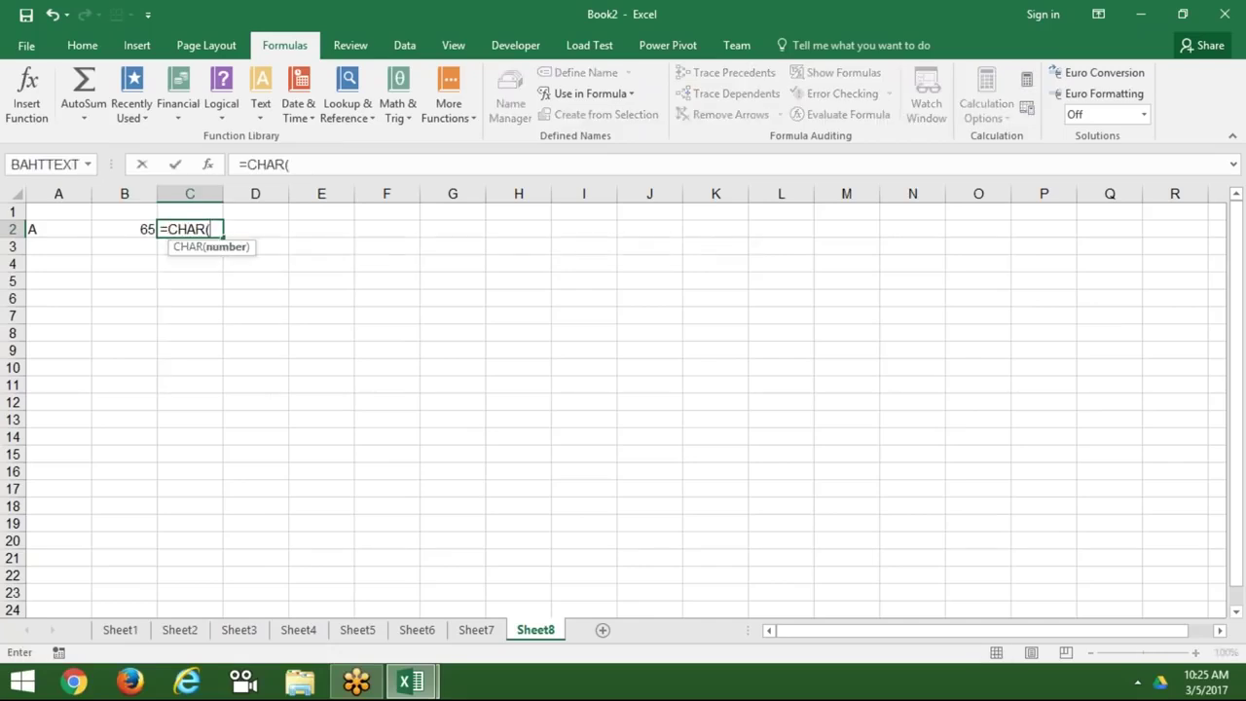
pyautogui.press('Left')
pyautogui.press('Return')
pyautogui.click(190, 229)
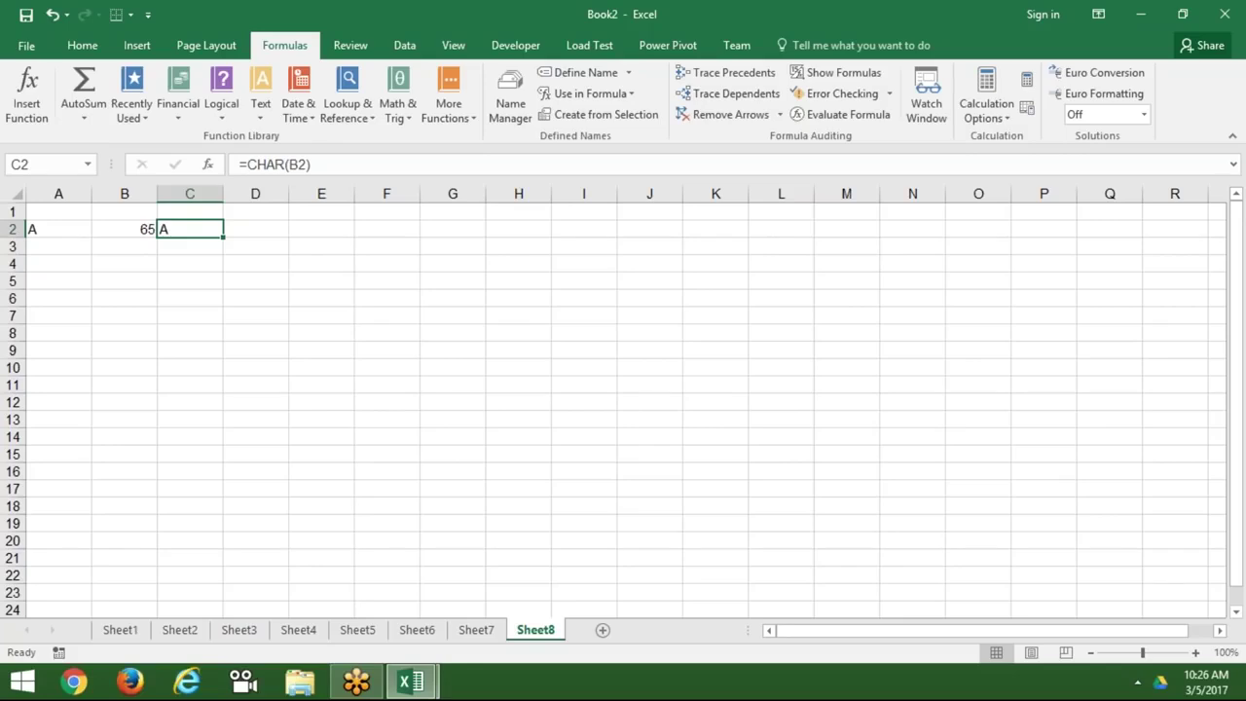
# Enter 'Sujeet ' with a trailing space in cell A4
pyautogui.press('Down')
pyautogui.press('Down')
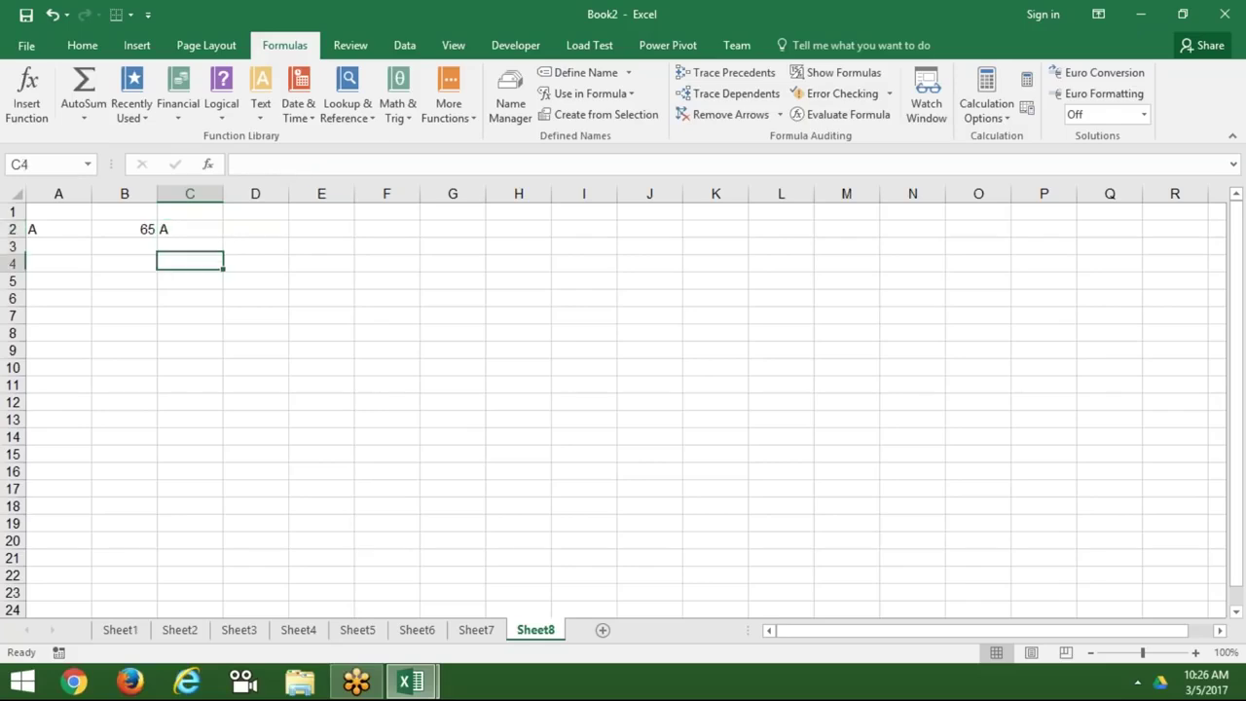
pyautogui.press('Left')
pyautogui.press('Left')
pyautogui.write('Sujeet')
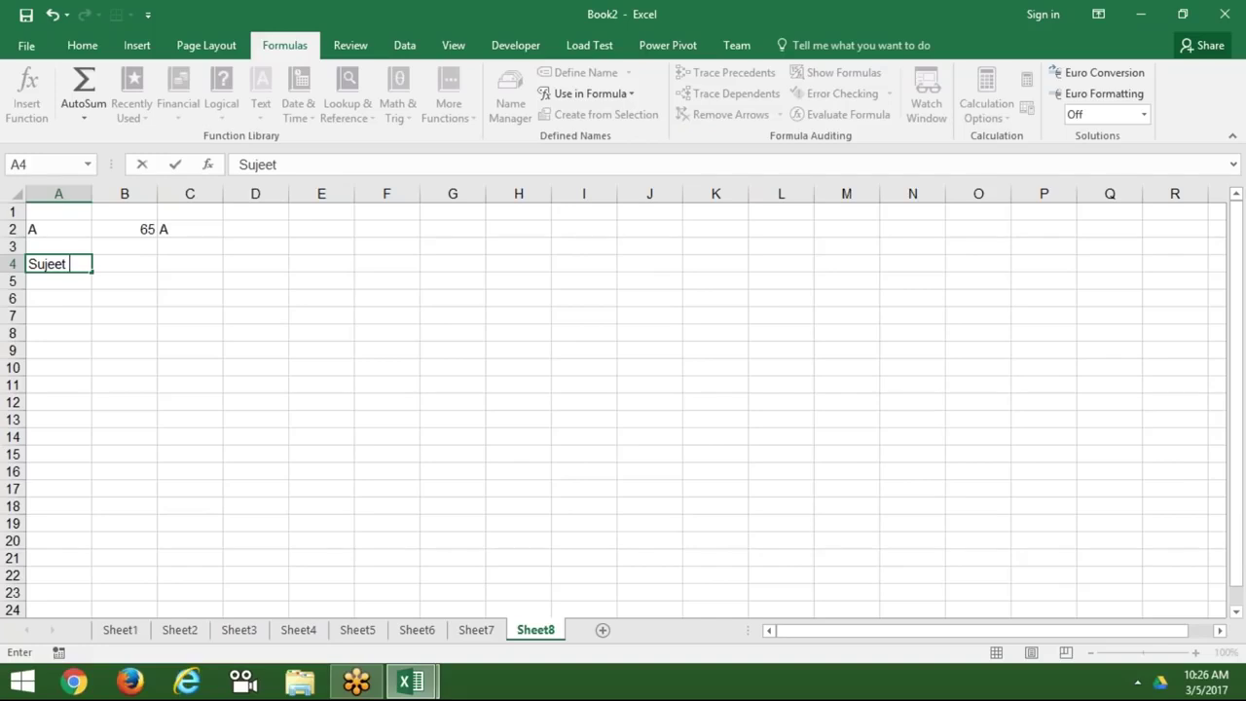
pyautogui.press('Return')
pyautogui.press('Up')
pyautogui.press('Right')
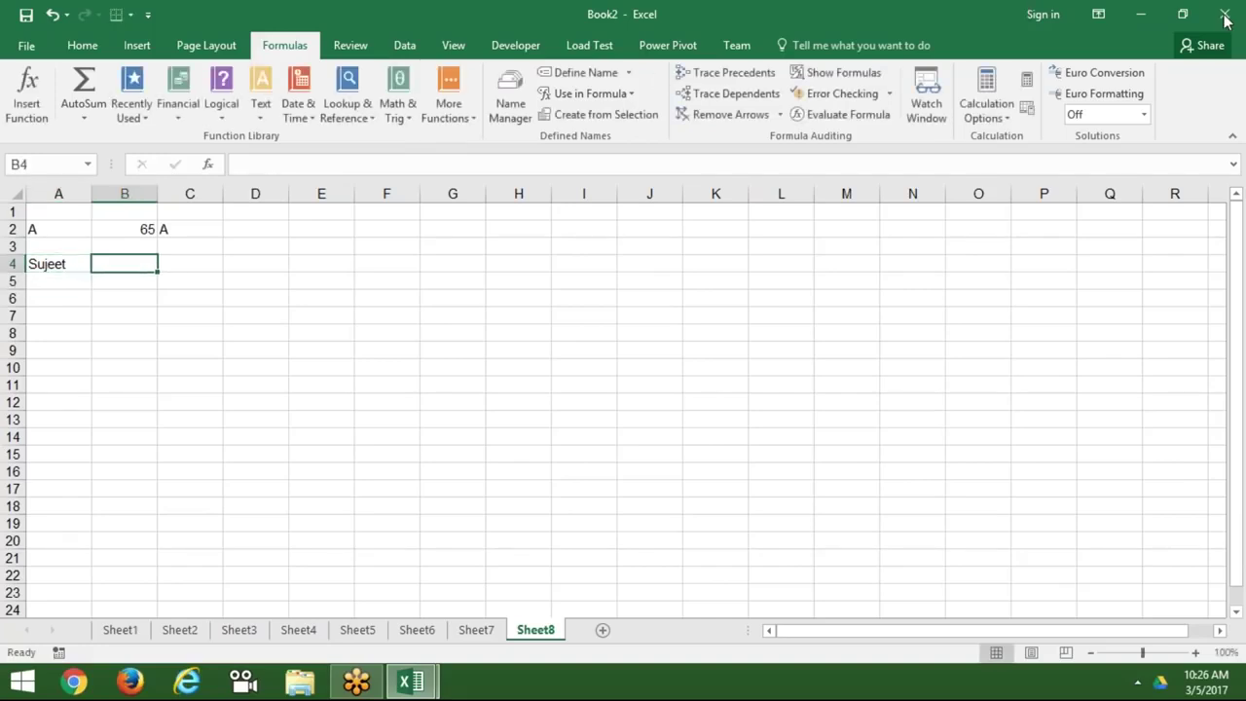
pyautogui.click(1224, 22)
# Type Sujeet in E4 and enter =A4=E4 in D4, which returns FALSE
pyautogui.click(331, 259)
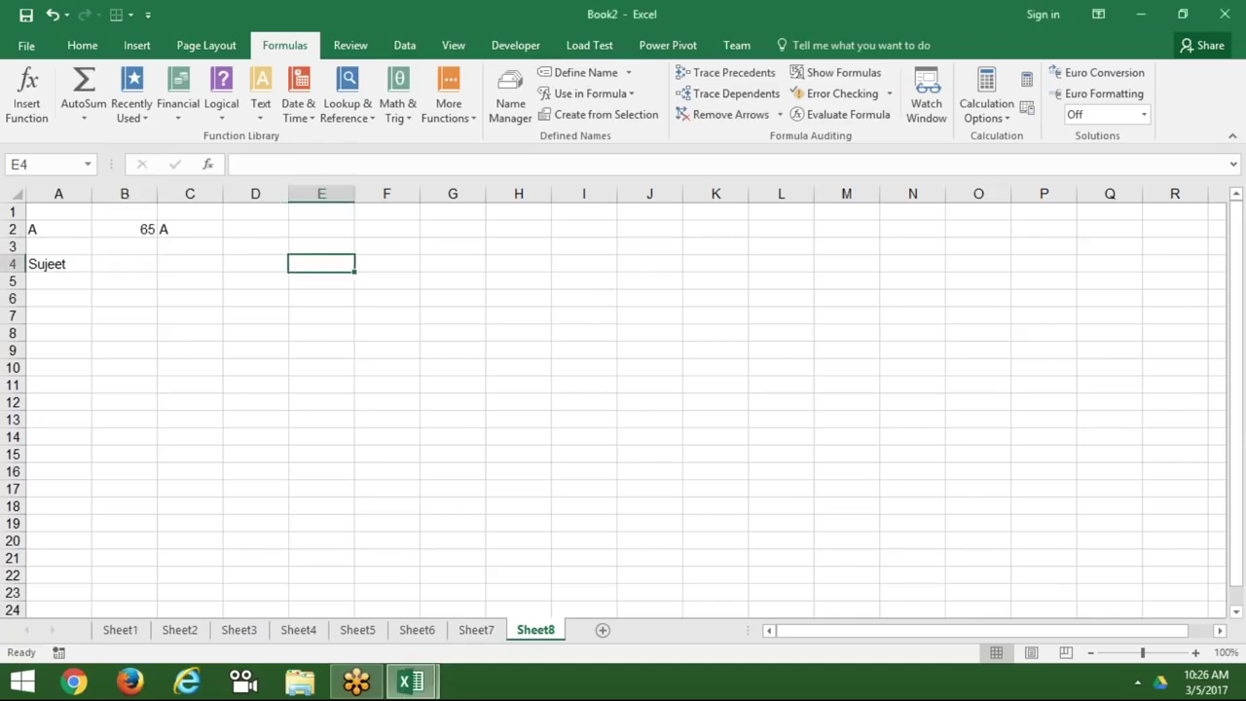
pyautogui.write('Sujeet')
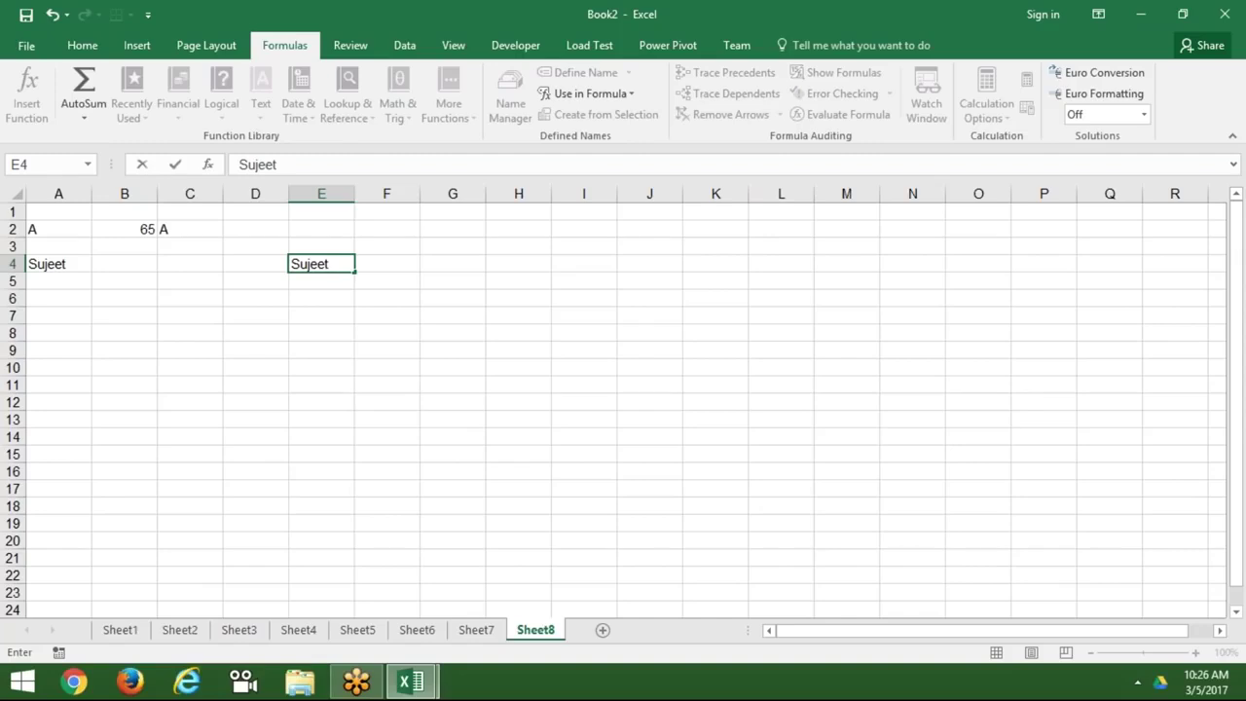
pyautogui.click(226, 266)
pyautogui.write('=')
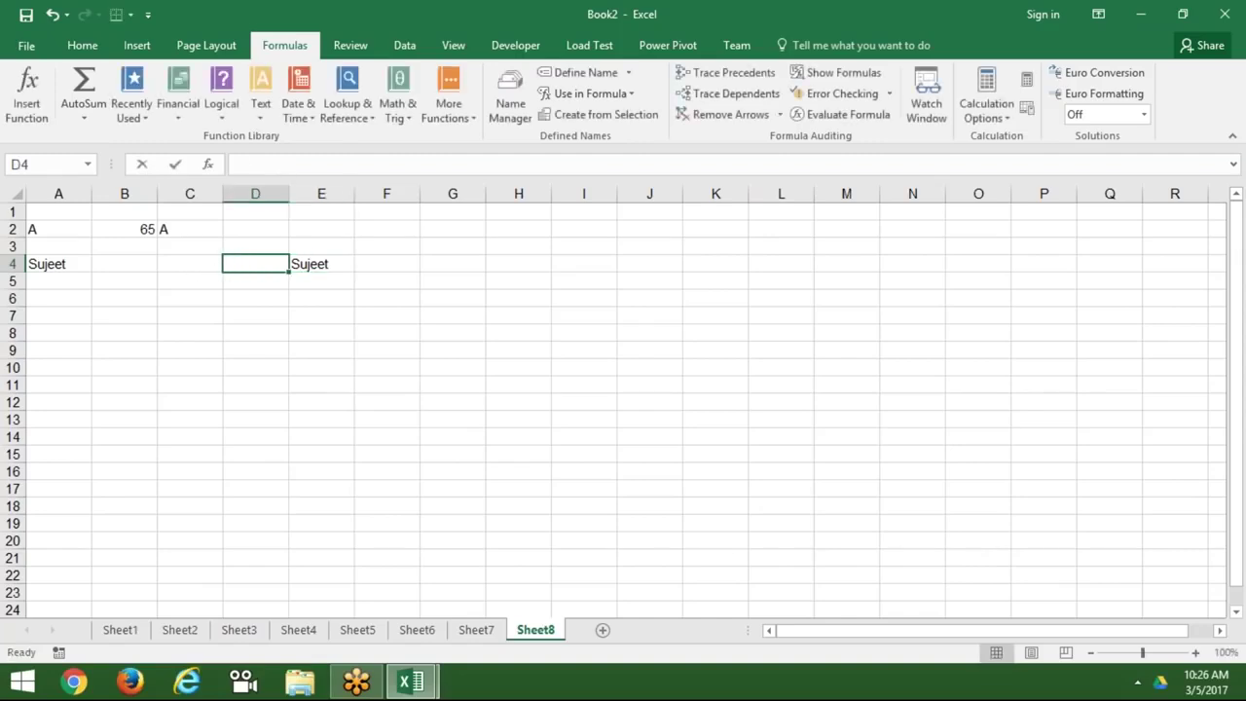
pyautogui.click(61, 261)
pyautogui.write('=')
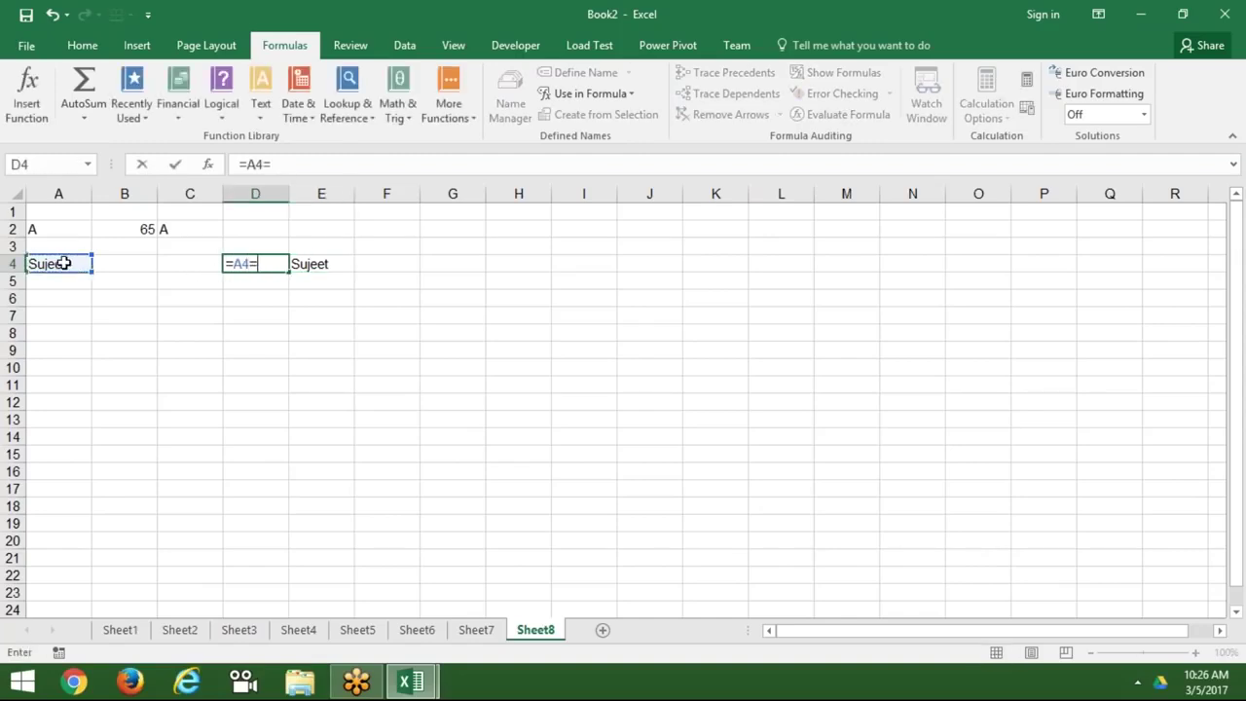
pyautogui.click(320, 260)
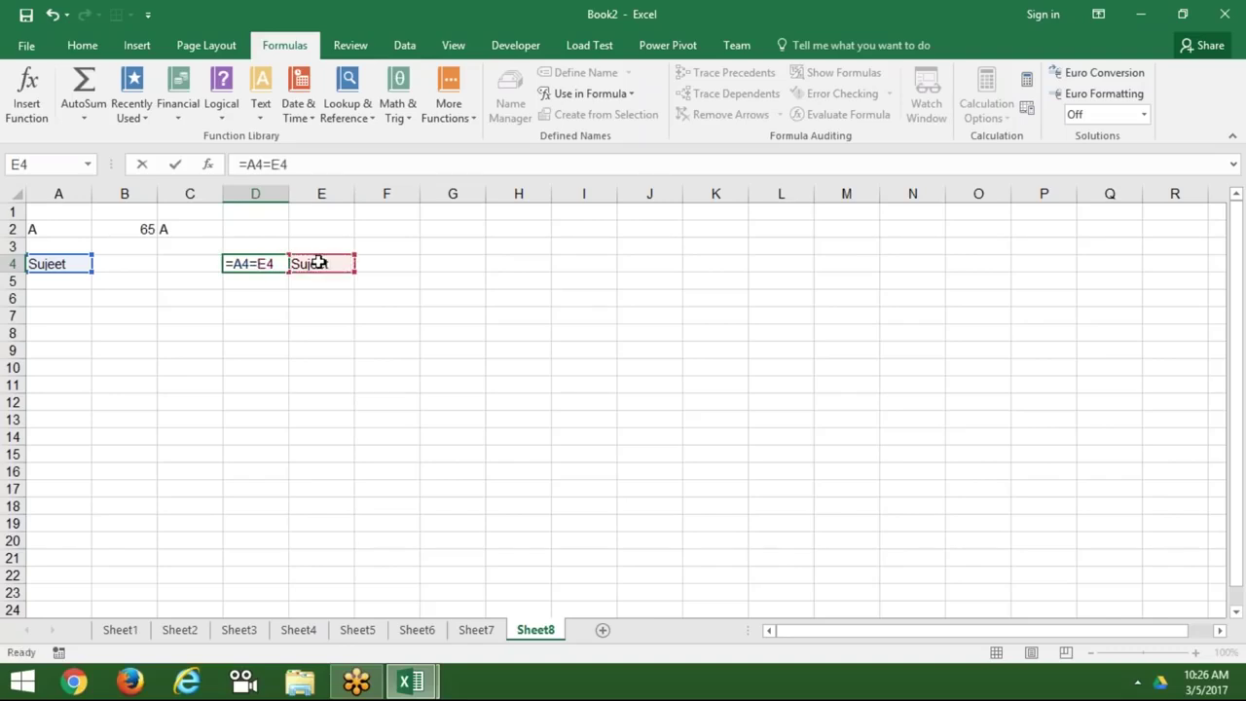
pyautogui.press('Return')
# Open A4 to reveal its trailing space, leaving it unchanged
pyautogui.click(75, 264)
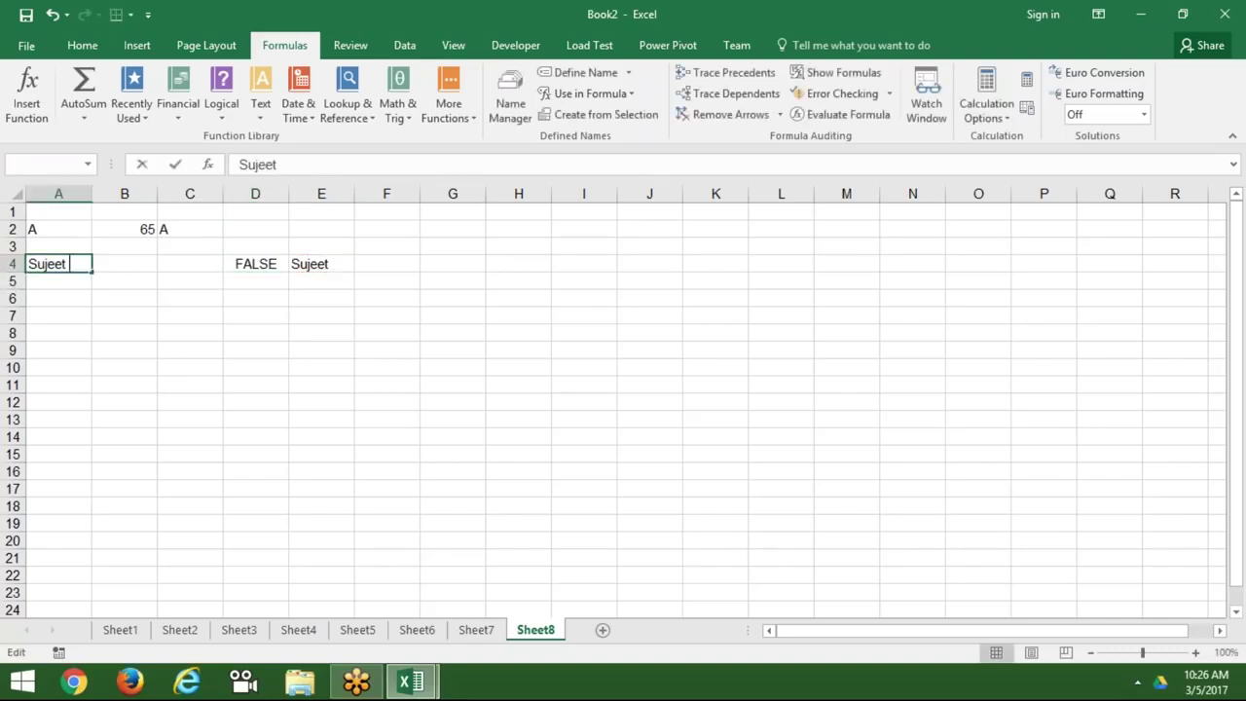
pyautogui.doubleClick(74, 263)
pyautogui.press('Escape')
# Enter =TRIM(A4) in B4 to strip the trailing space from Sujeet
pyautogui.click(116, 259)
pyautogui.write('=')
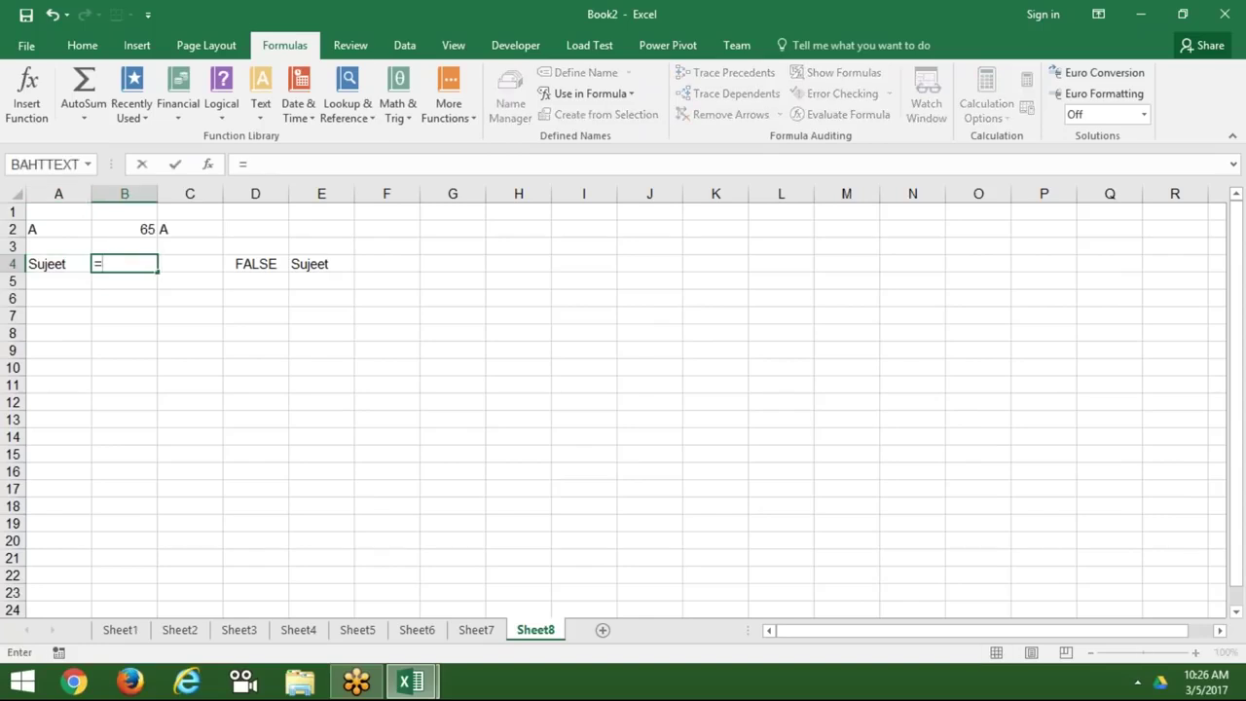
pyautogui.write('t')
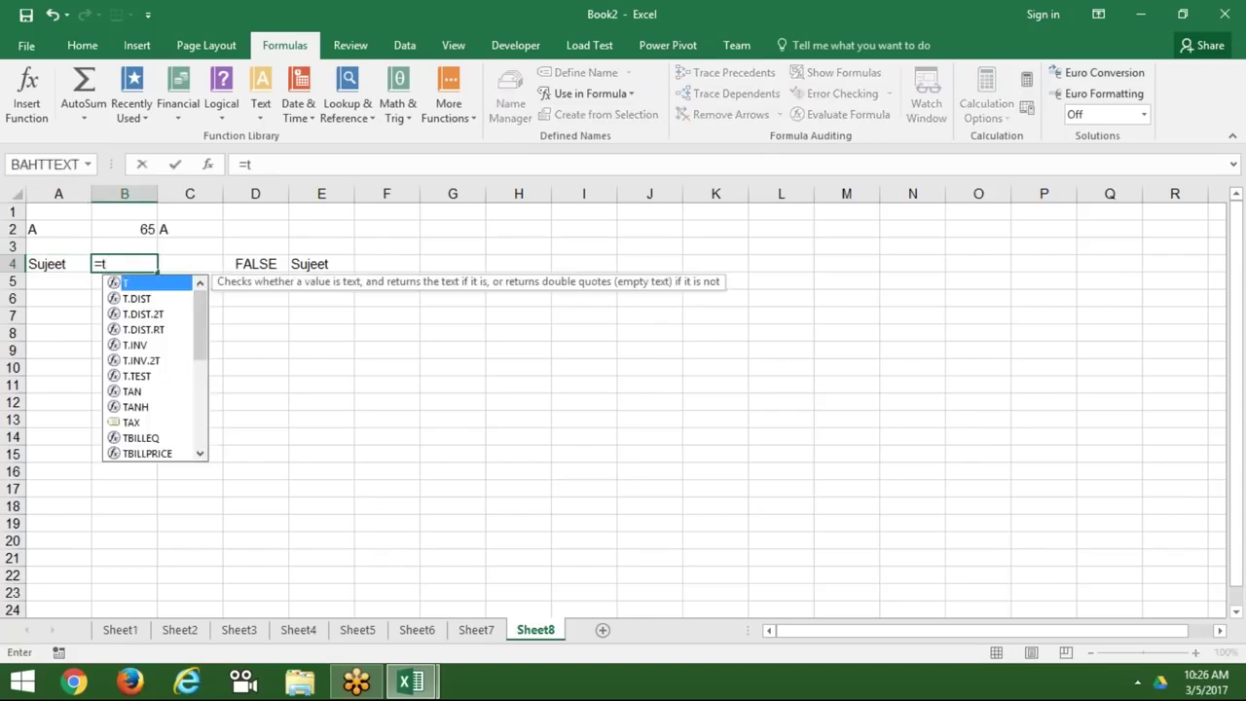
pyautogui.write('e')
pyautogui.press('BackSpace')
pyautogui.write('r')
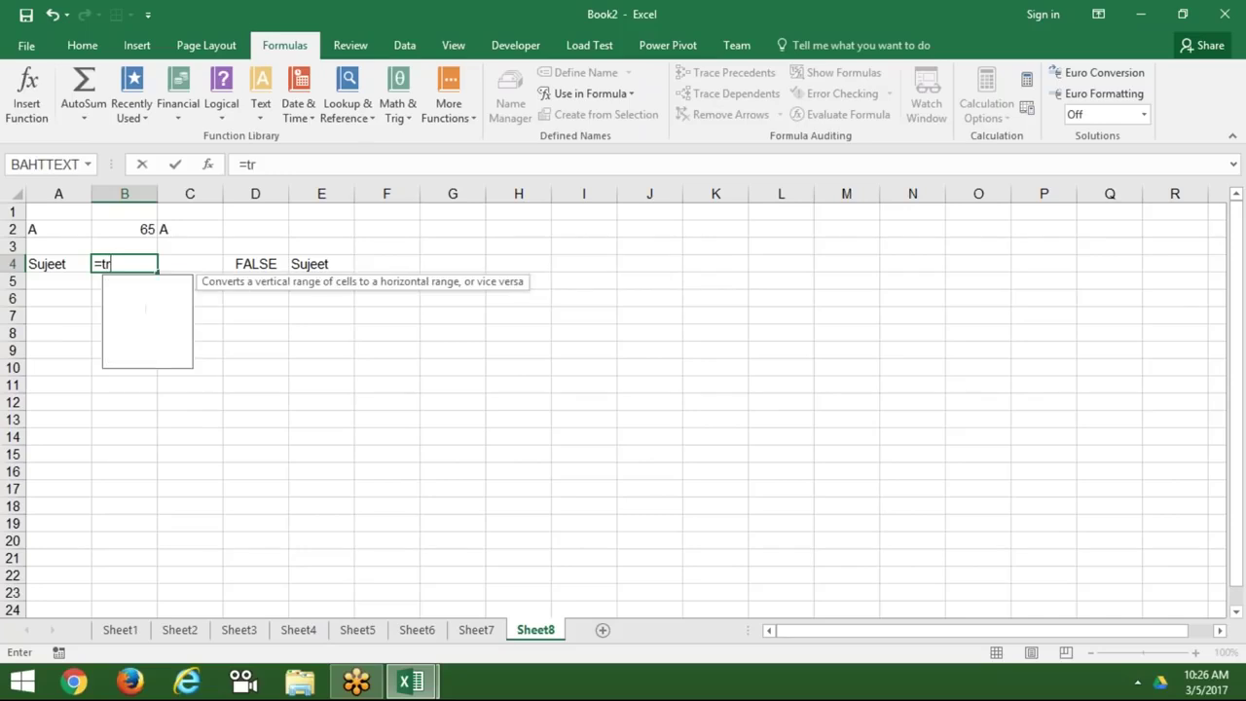
pyautogui.write('im')
pyautogui.press('Tab')
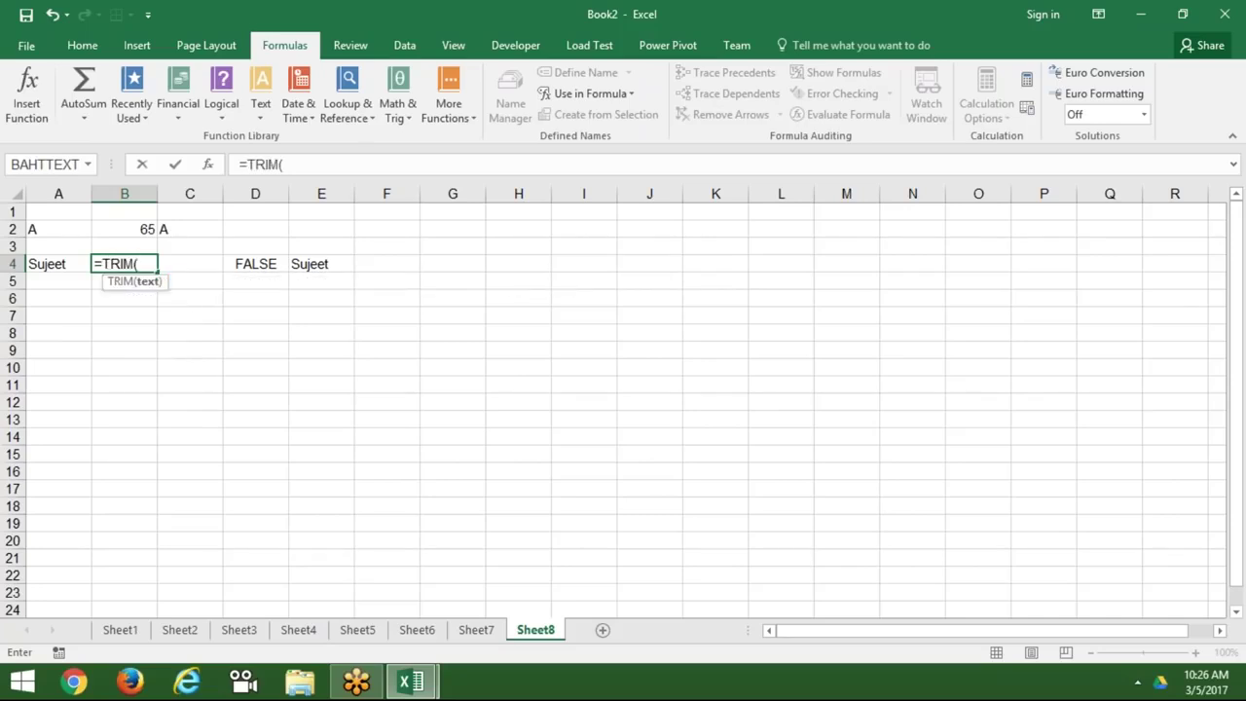
pyautogui.click(75, 266)
pyautogui.press('Return')
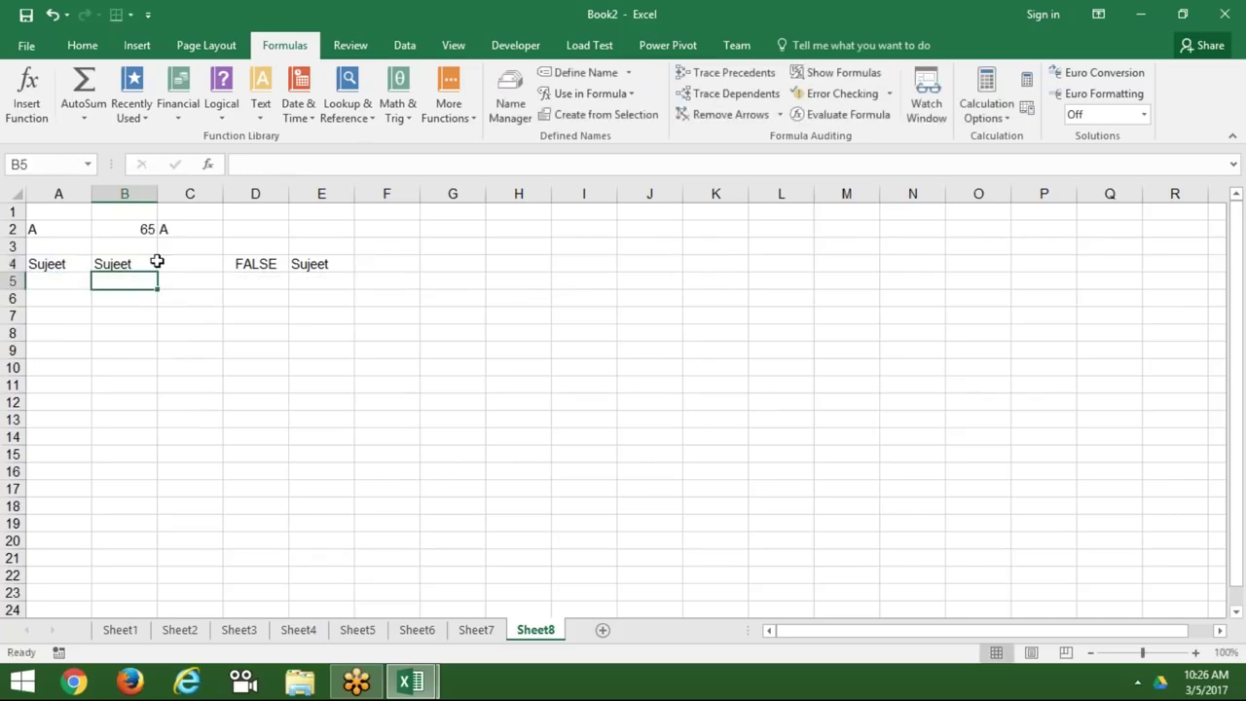
pyautogui.click(150, 264)
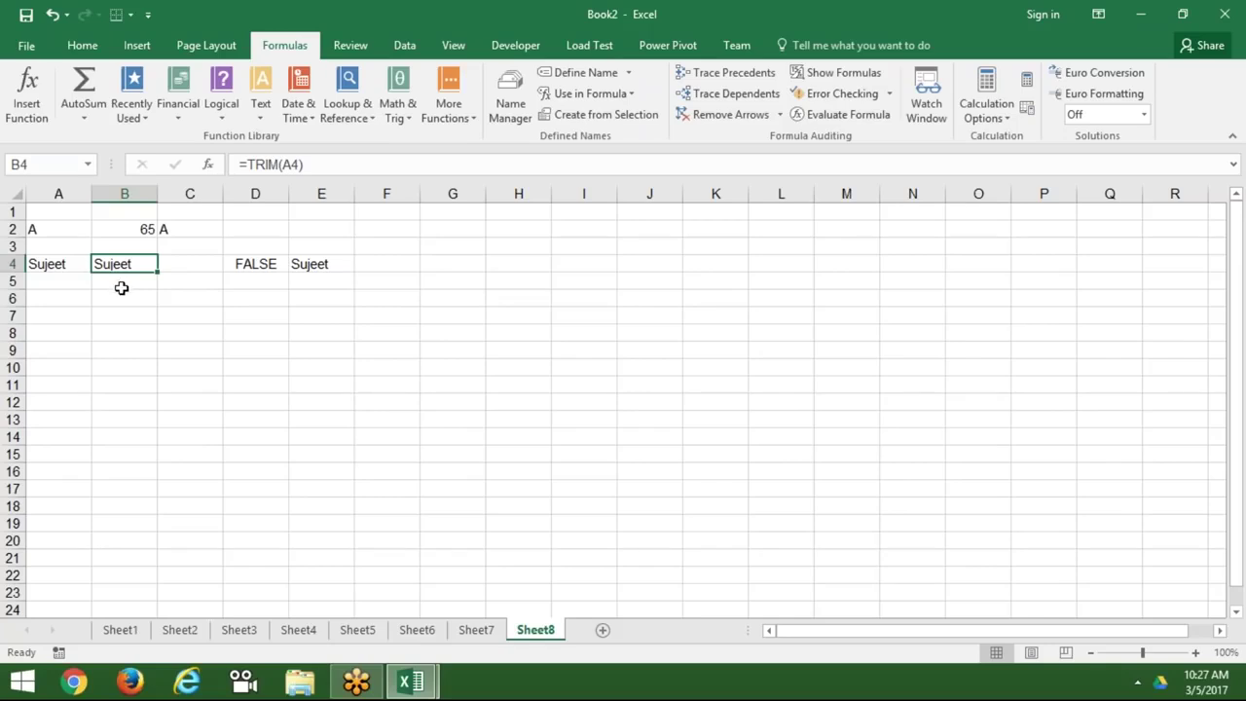
# Enter =LEN(A4) in A5, returning 7
pyautogui.click(70, 278)
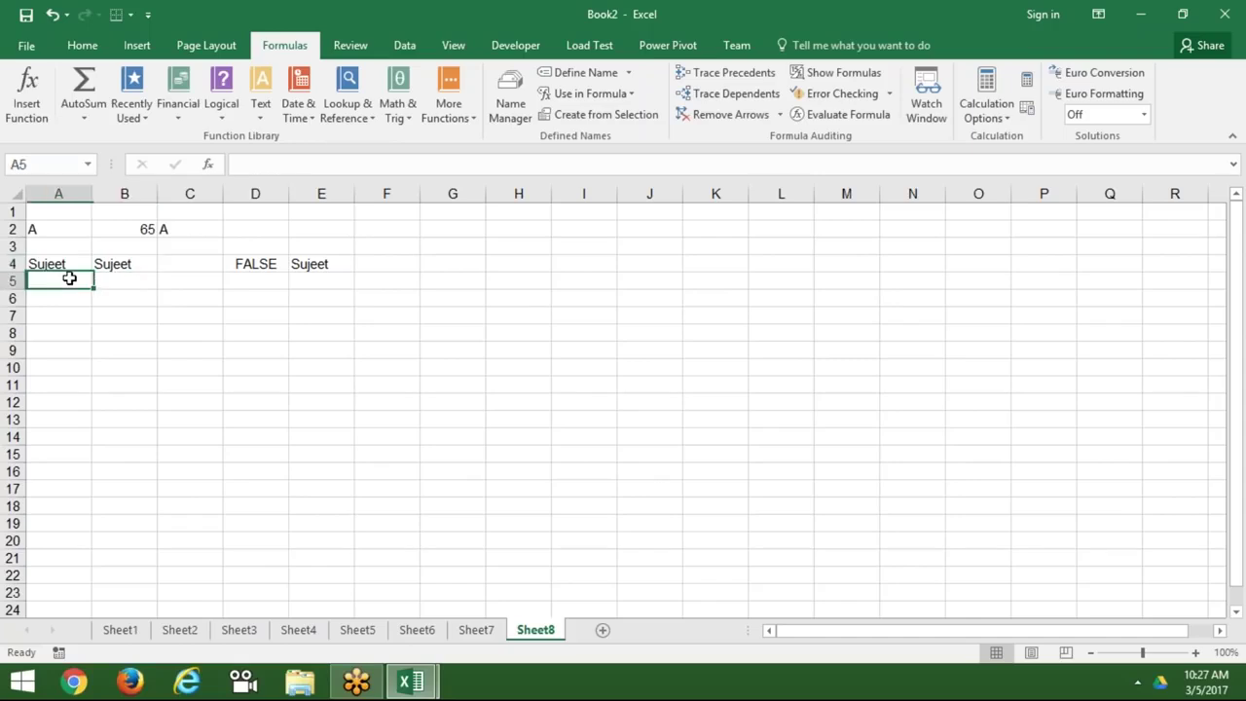
pyautogui.write('=len')
pyautogui.press('Tab')
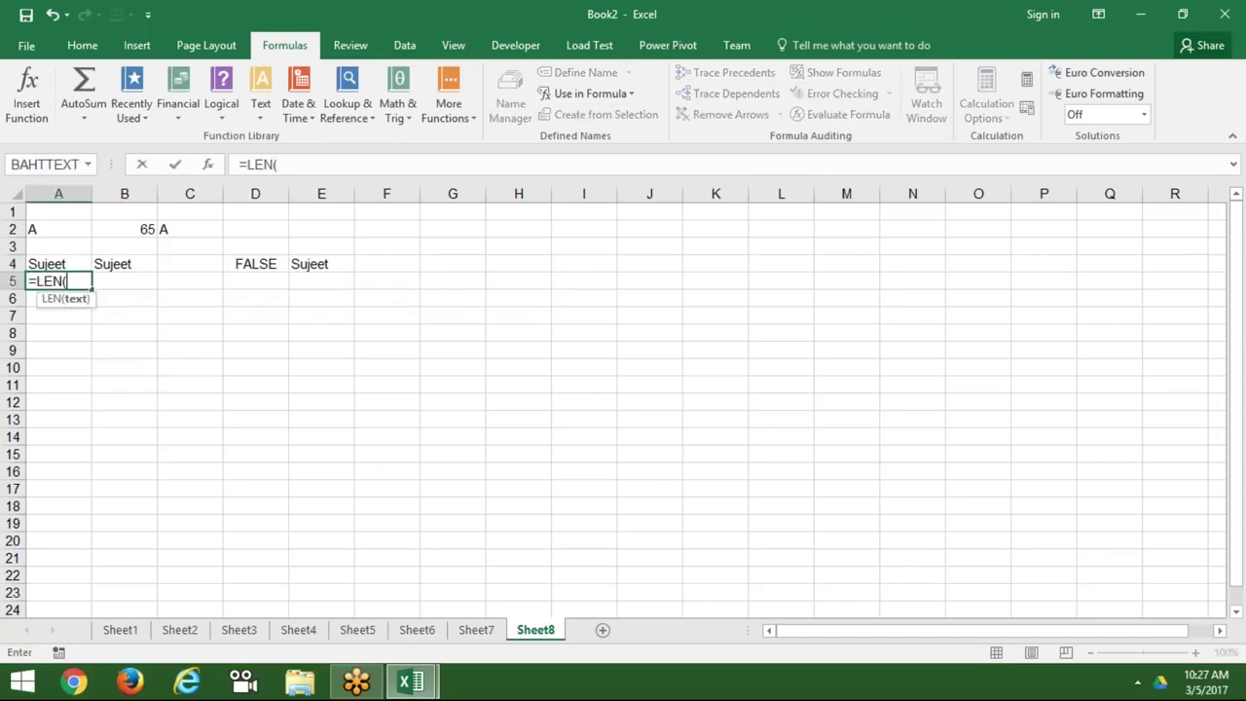
pyautogui.press('Up')
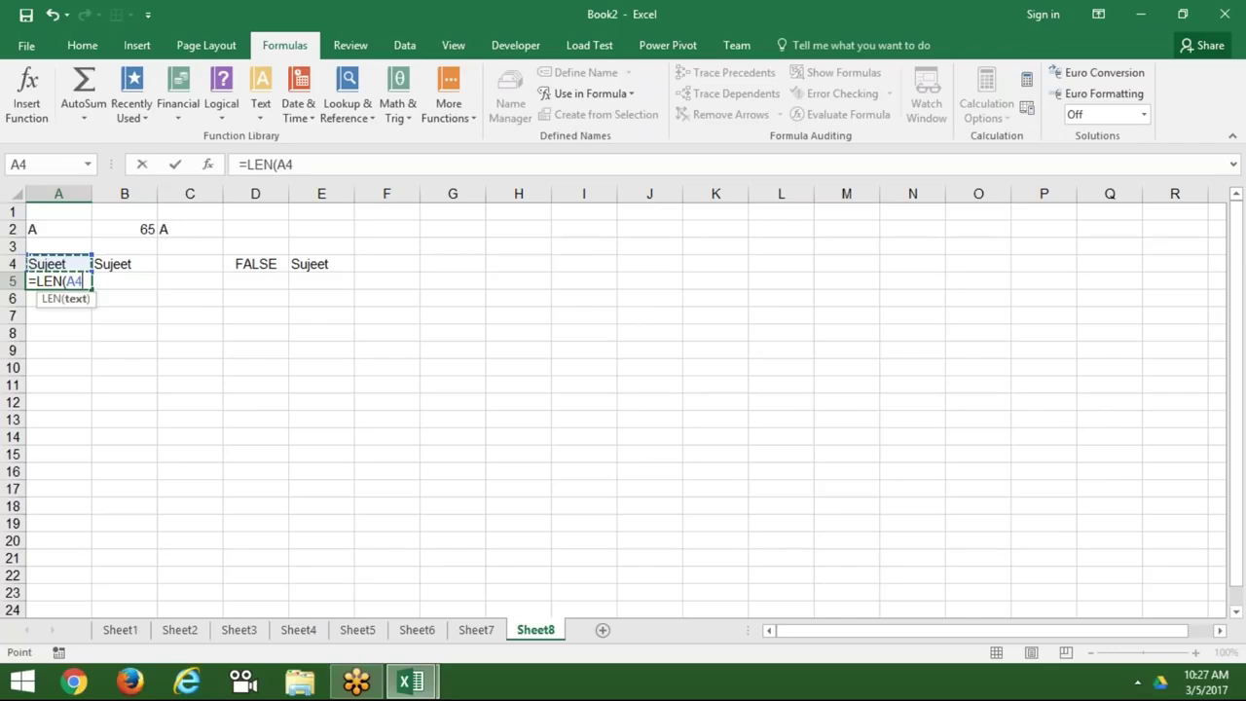
pyautogui.press('Return')
pyautogui.click(59, 281)
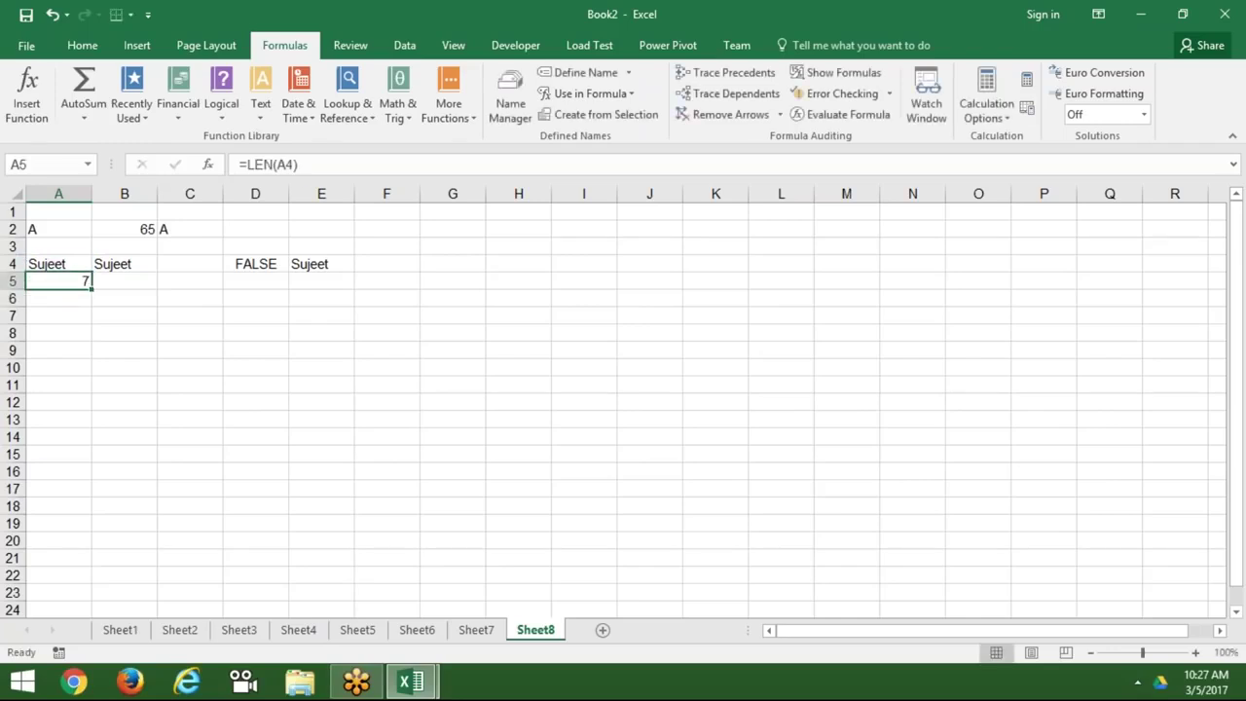
# Enter =LEN(B4) in B5, returning 6, and compare it with A5
pyautogui.click(124, 281)
pyautogui.write('=len')
pyautogui.press('Tab')
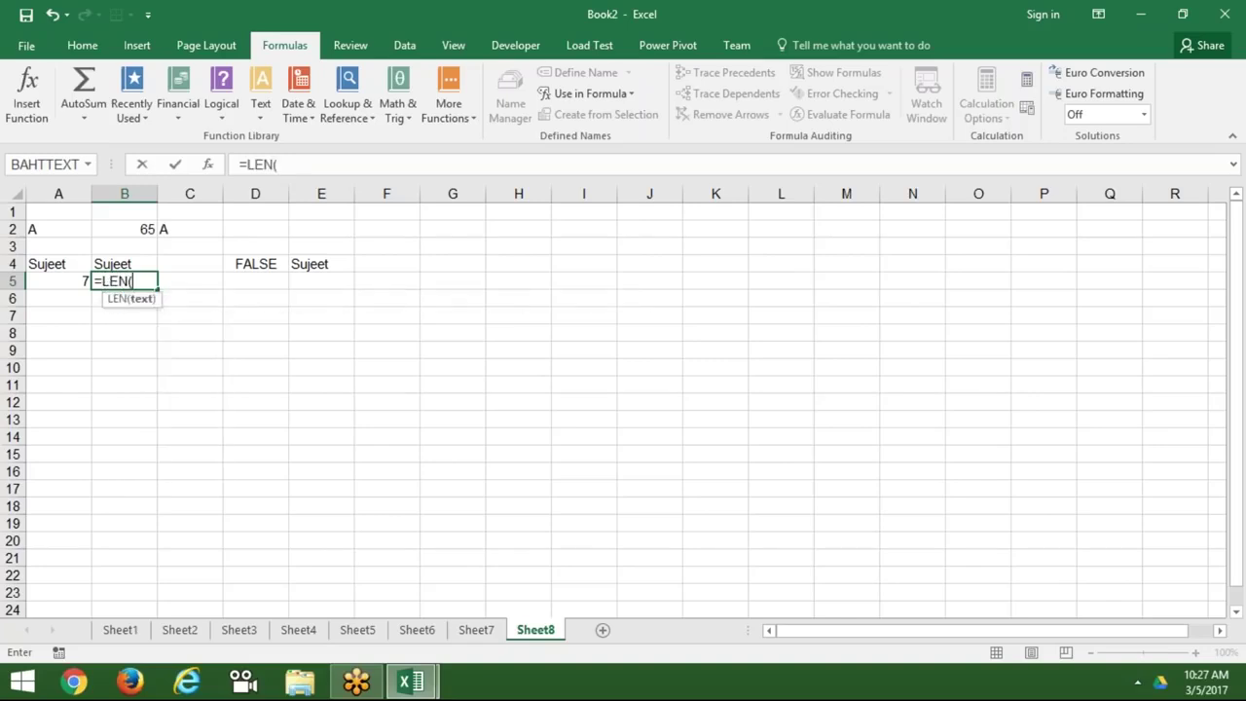
pyautogui.press('Up')
pyautogui.press('Return')
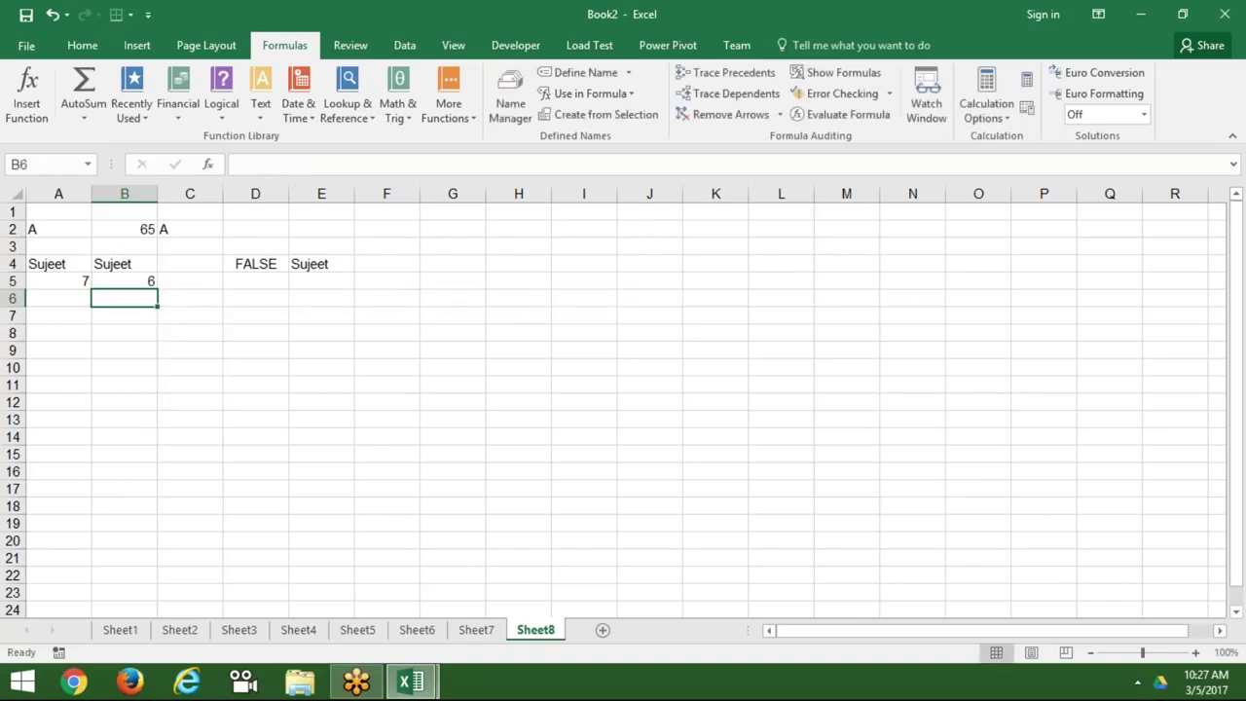
pyautogui.click(125, 280)
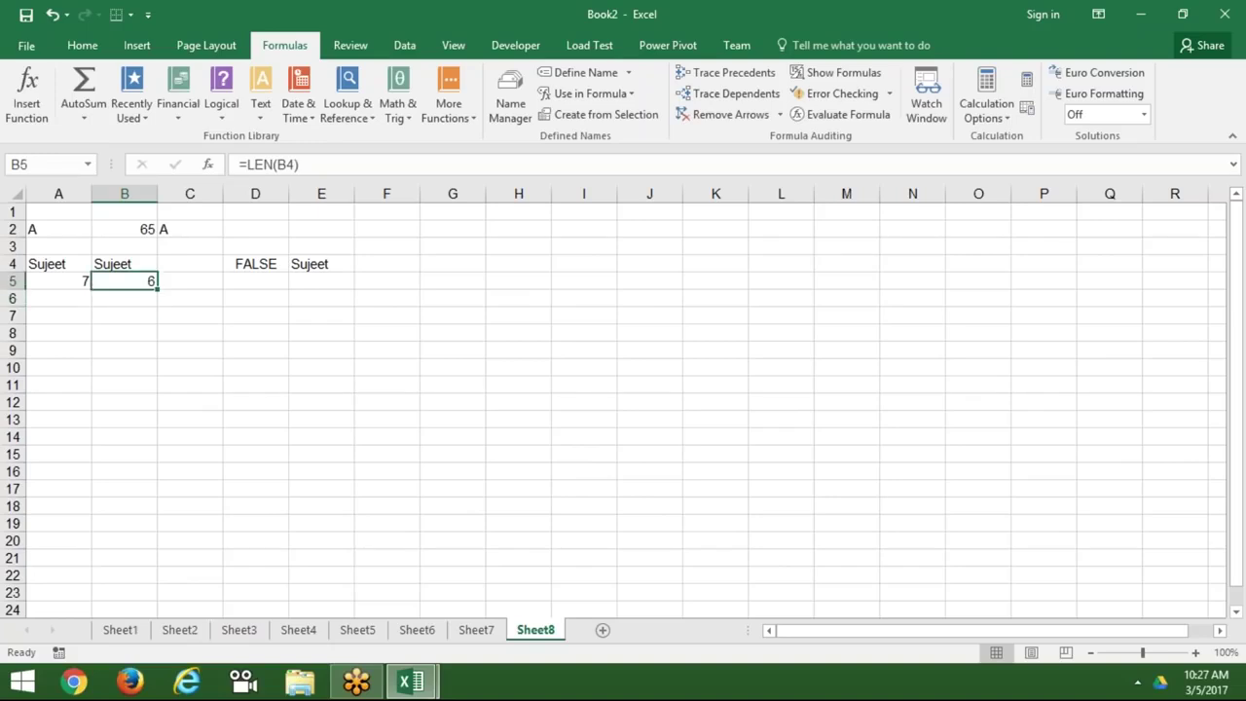
pyautogui.click(58, 280)
pyautogui.doubleClick(69, 315)
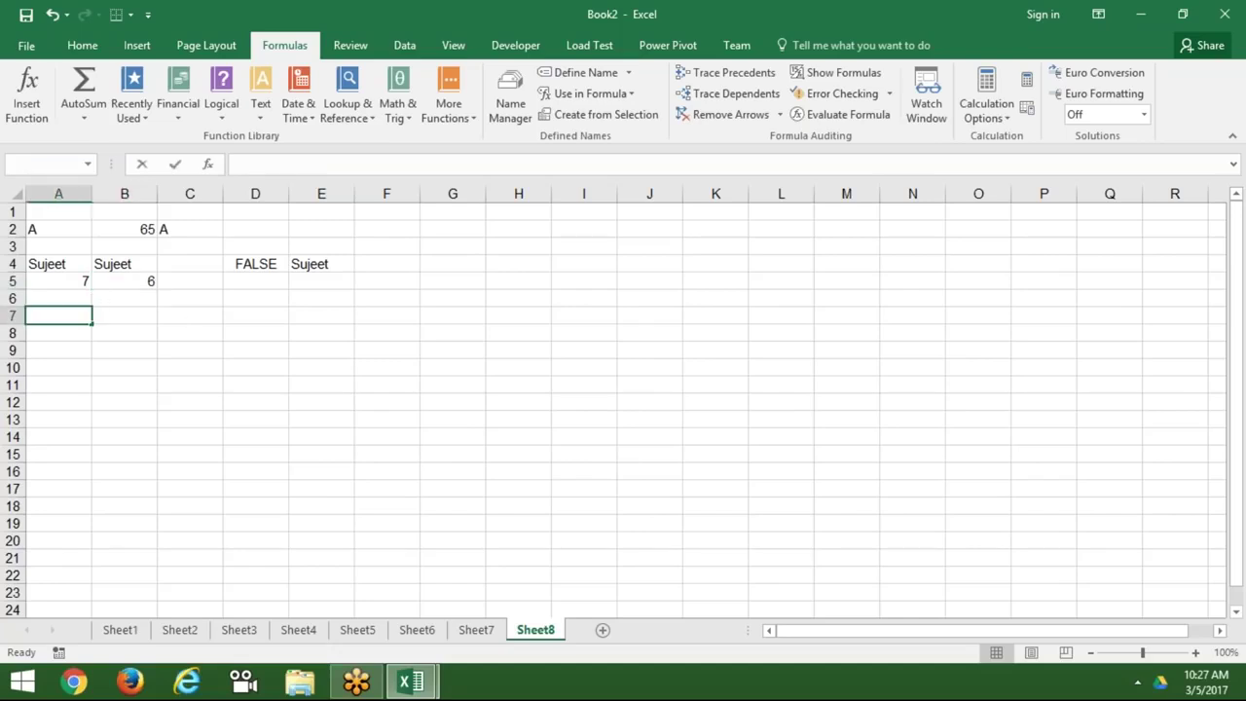
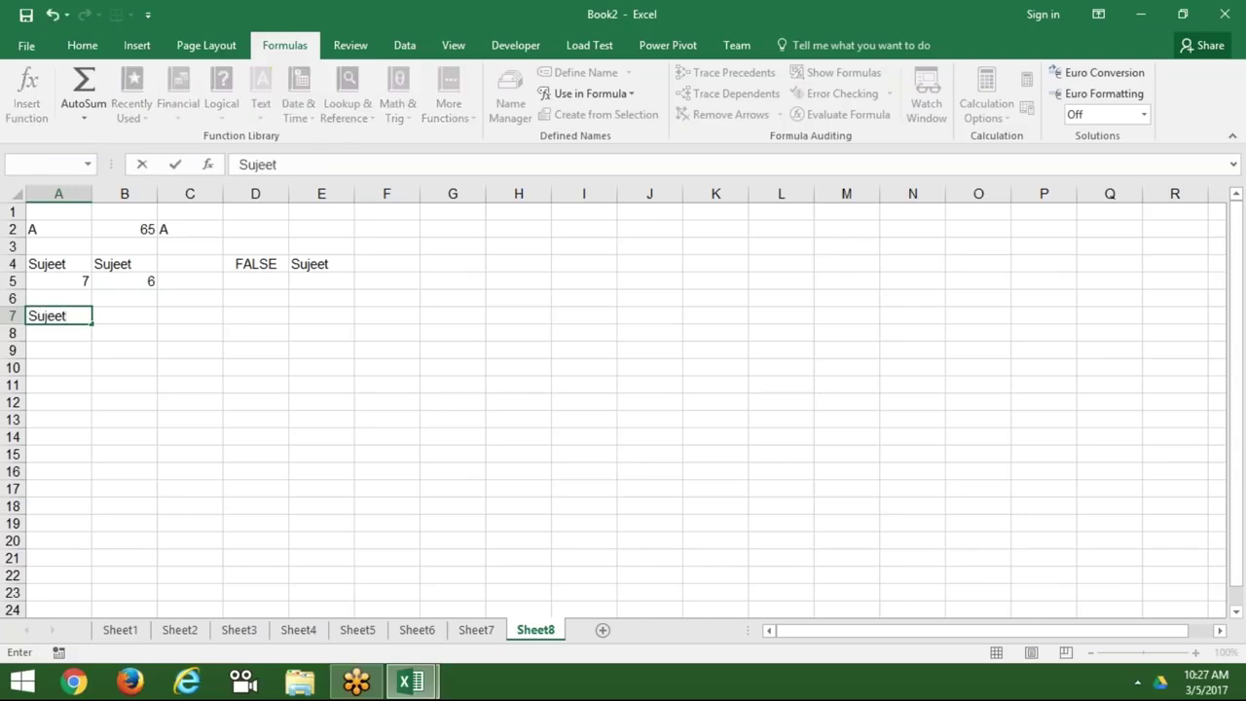
pyautogui.hotkey('alt', 'Return')
pyautogui.hotkey('ctrl', 'Return')
# Enter =TRIM(A7) in B7
pyautogui.click(108, 333)
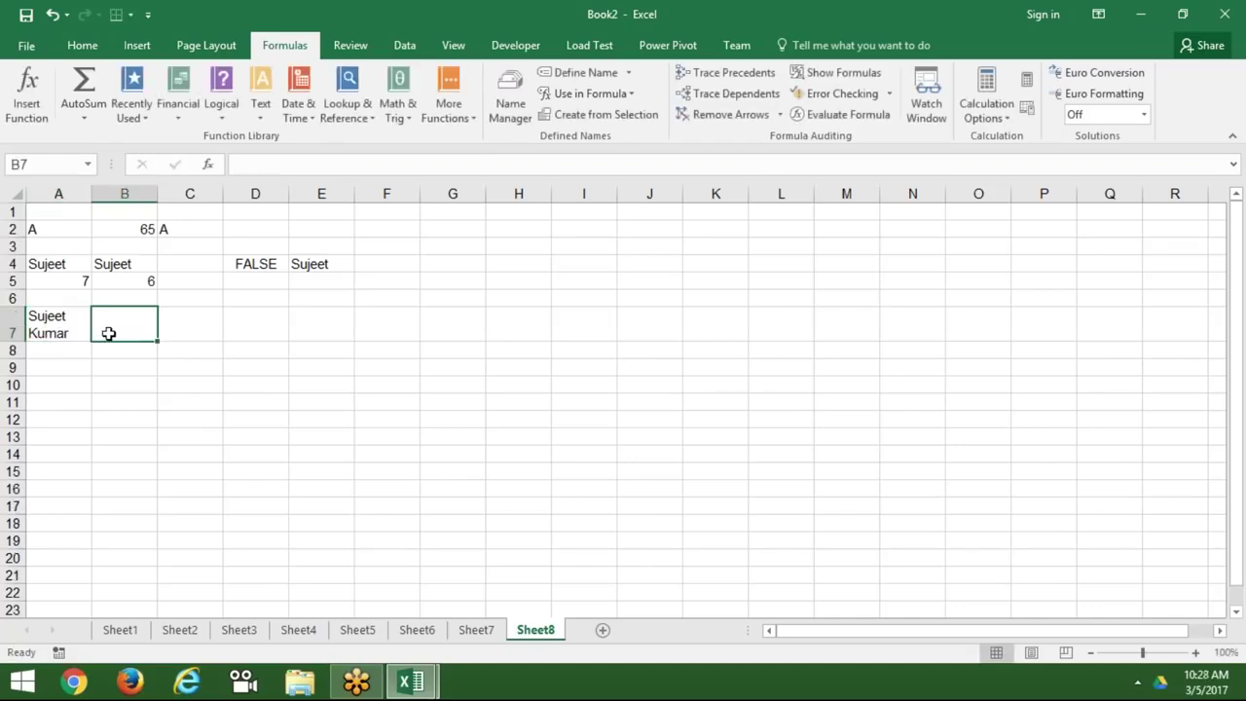
pyautogui.write('=tr')
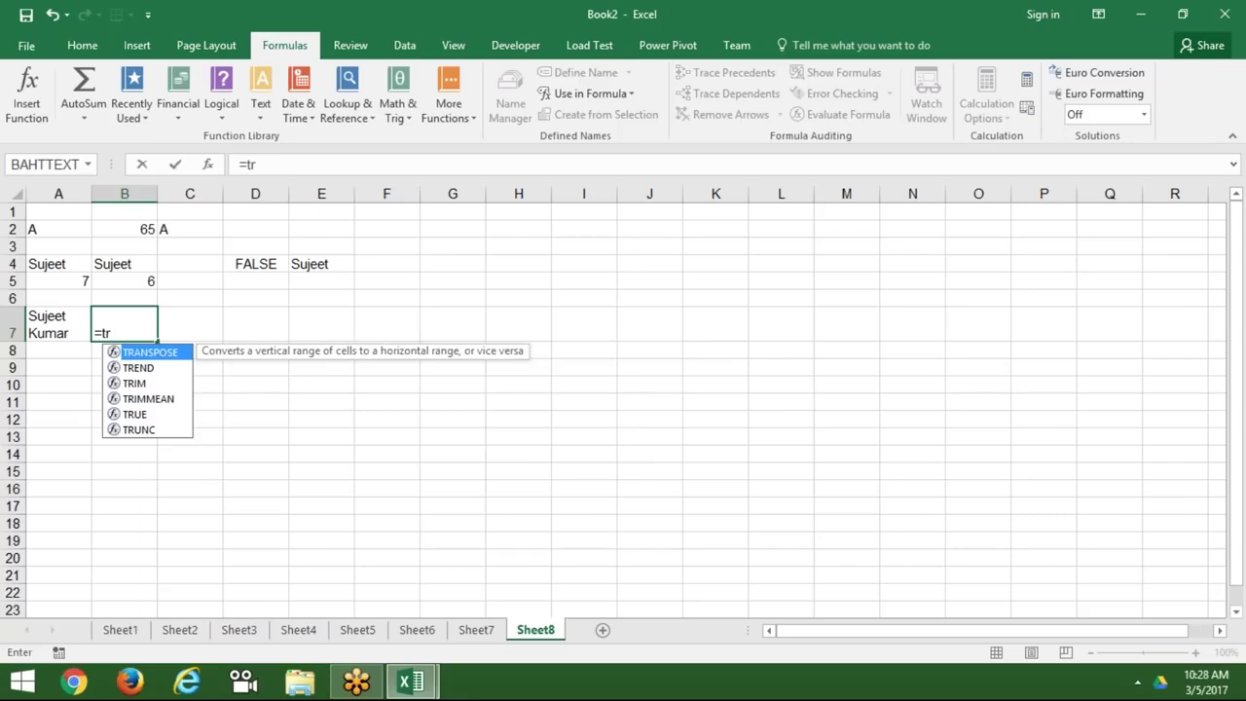
pyautogui.write('im')
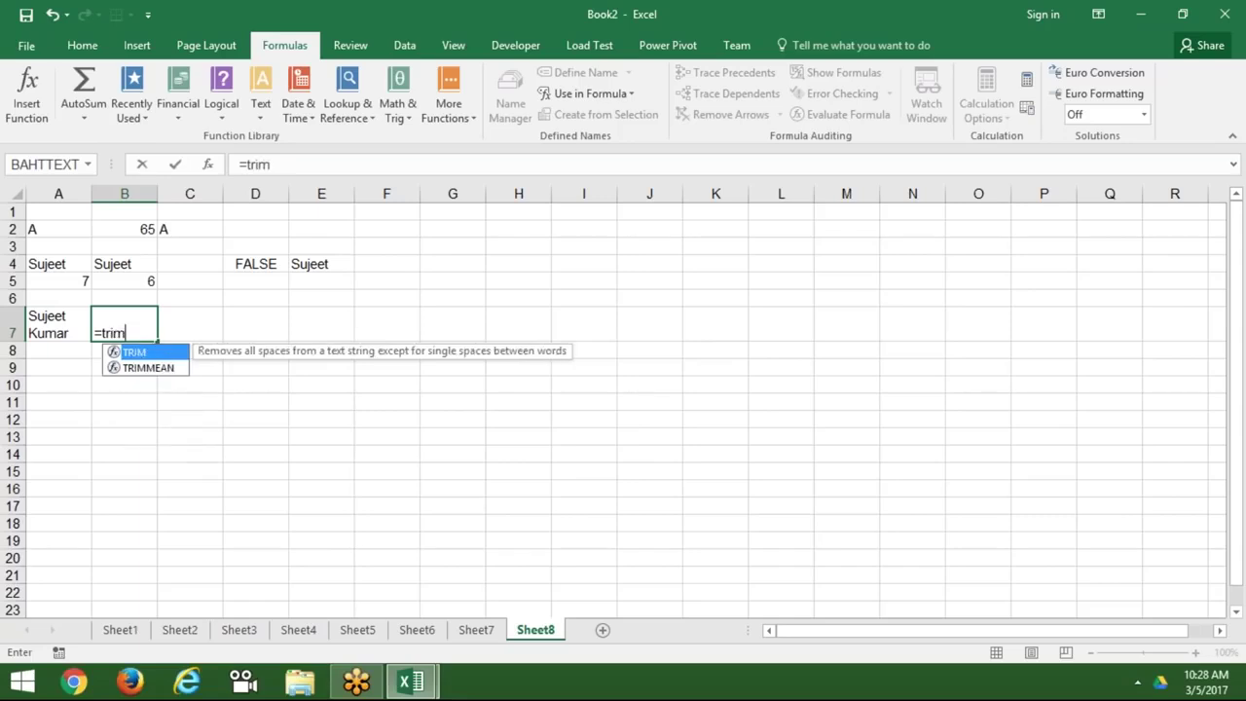
pyautogui.press('Tab')
pyautogui.click(59, 324)
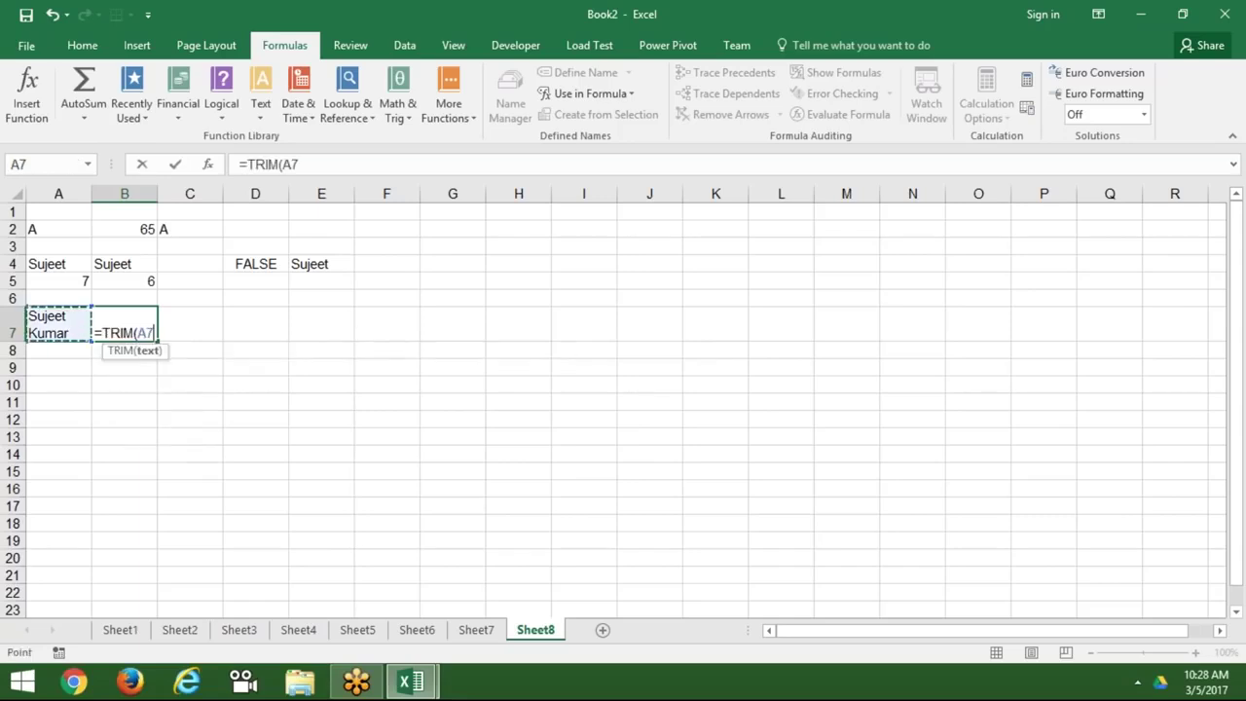
pyautogui.press('Return')
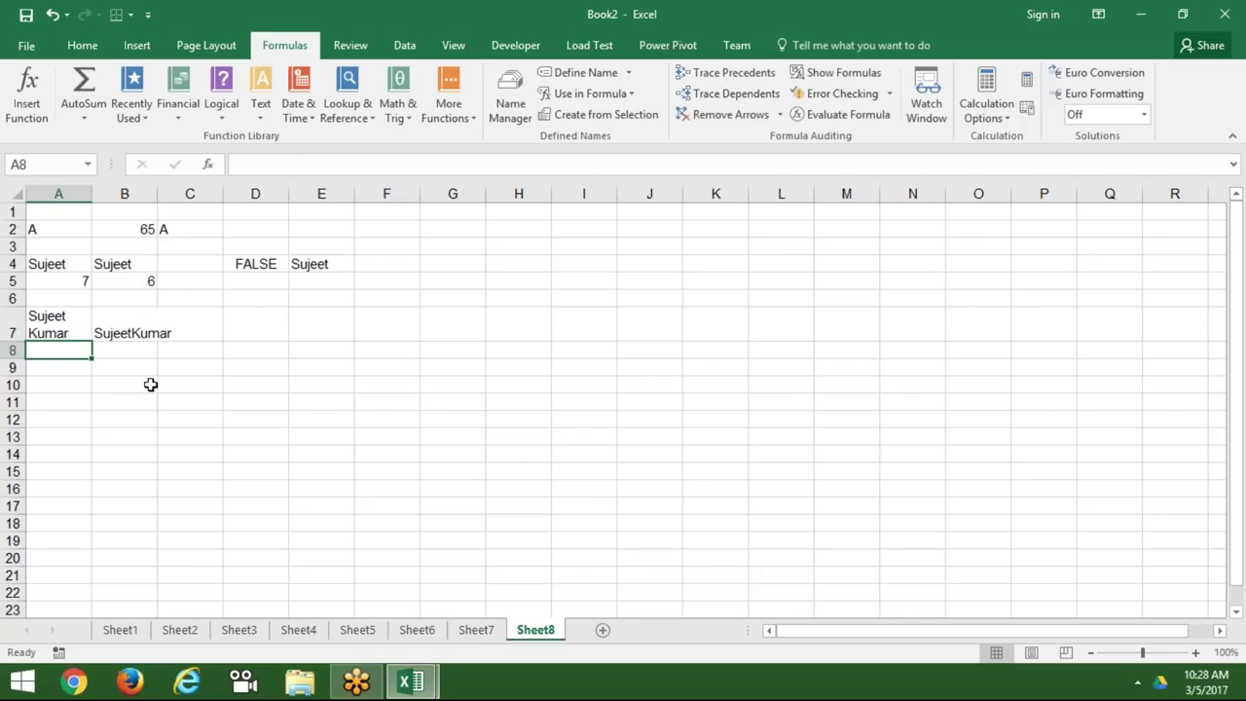
# Enter =LEN(B7) in B8, returning 12, and autofit column B
pyautogui.press('Right')
pyautogui.write('=')
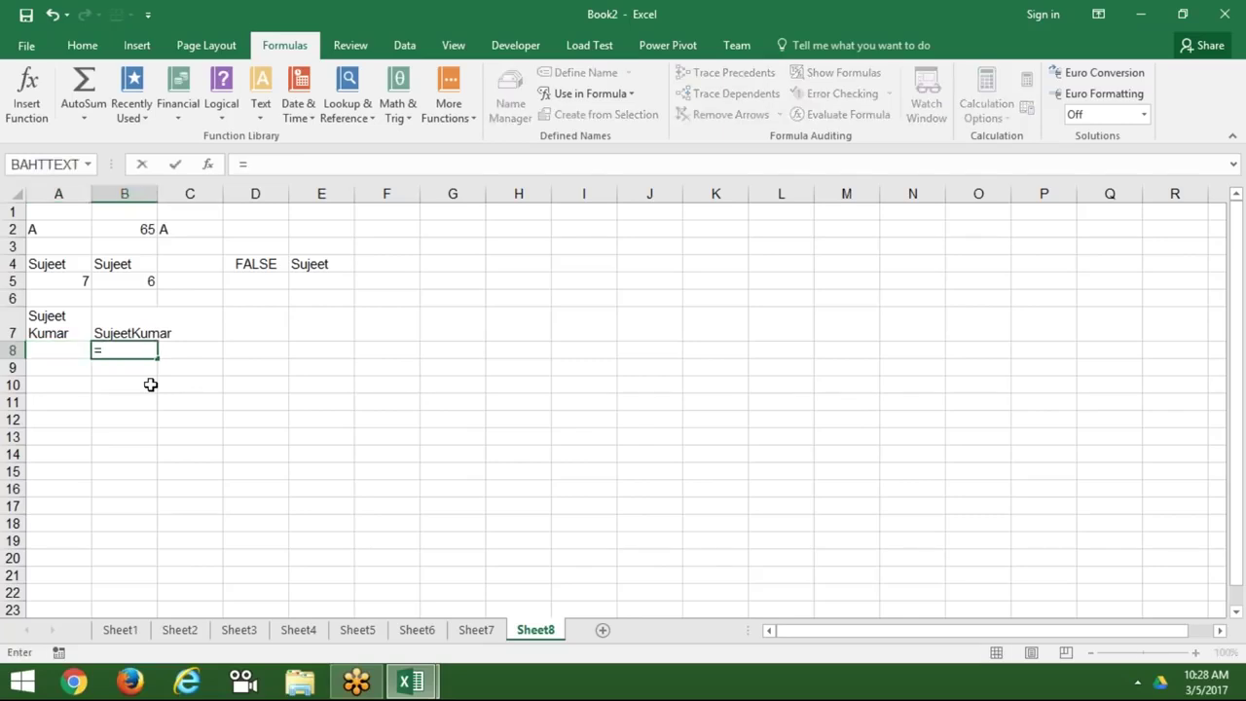
pyautogui.write('tri')
pyautogui.press('BackSpace')
pyautogui.press('BackSpace')
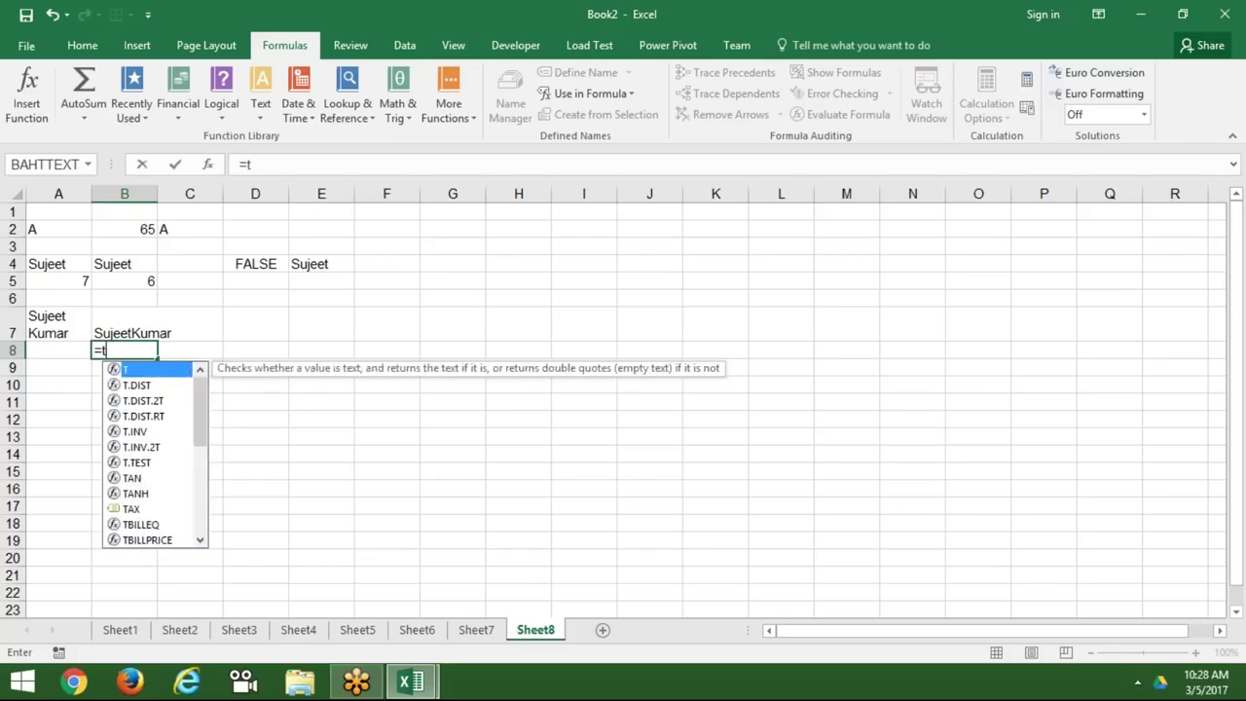
pyautogui.press('BackSpace')
pyautogui.write('le')
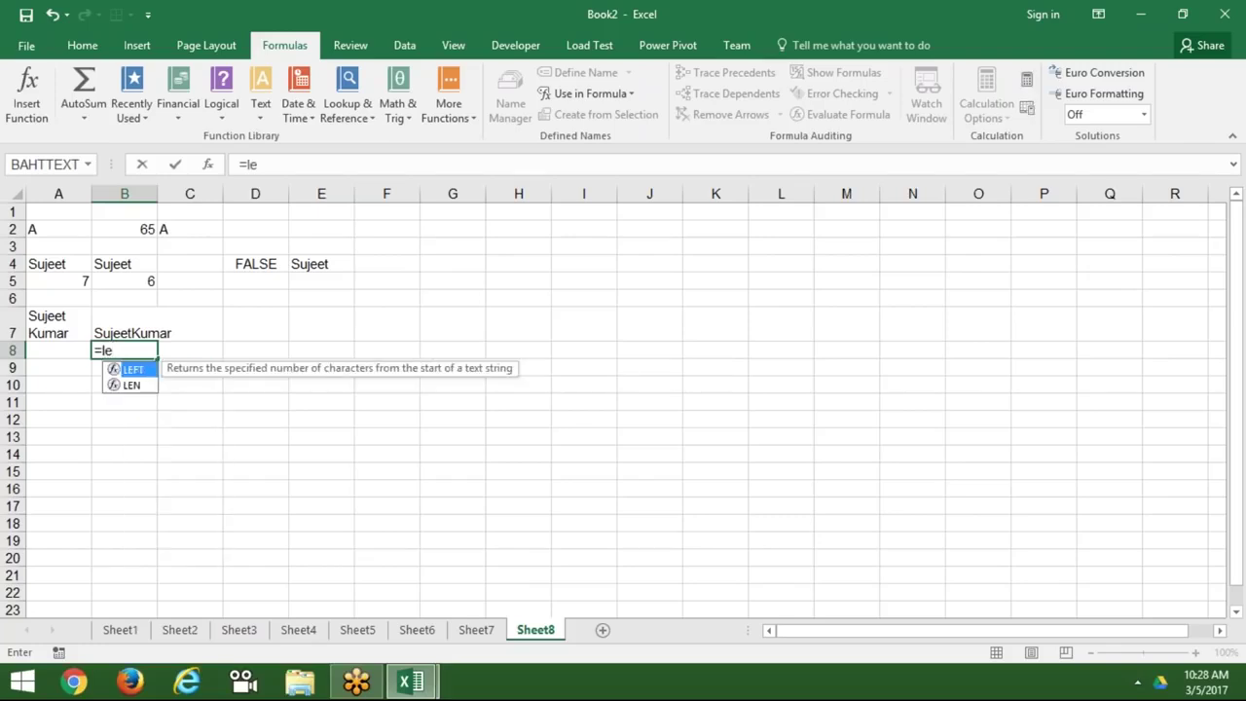
pyautogui.write('n')
pyautogui.press('Tab')
pyautogui.click(124, 332)
pyautogui.press('Return')
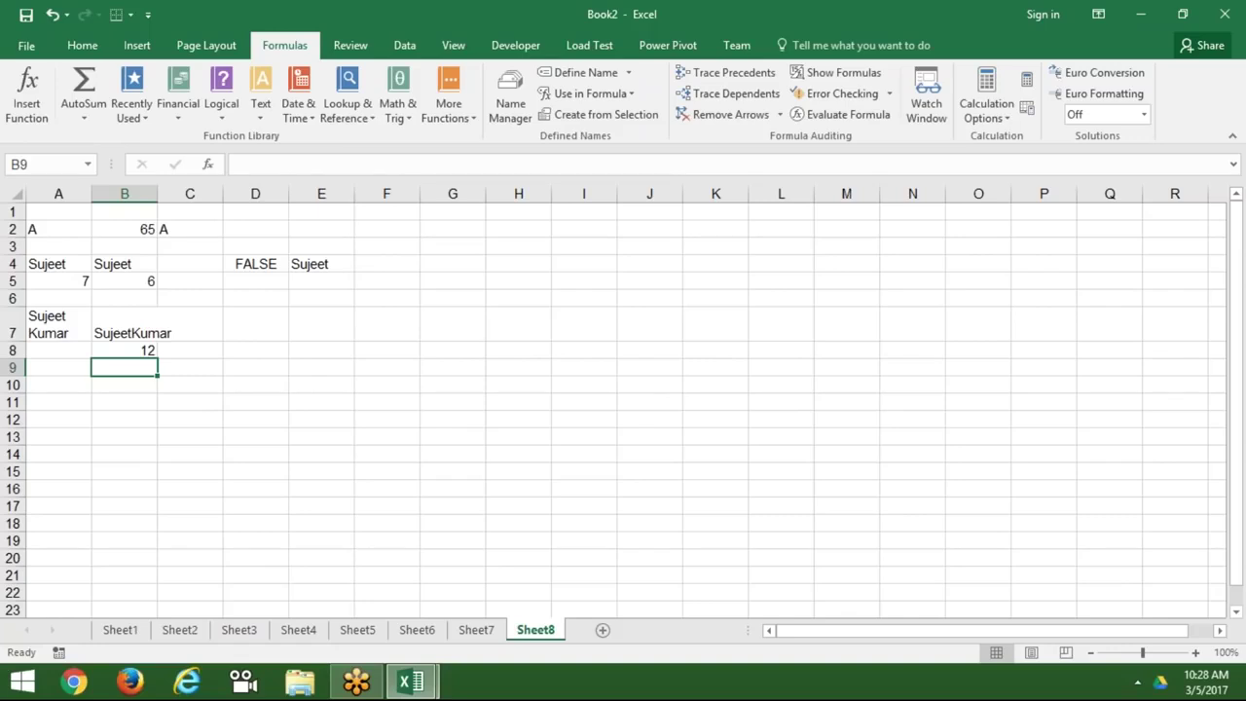
pyautogui.press('Up')
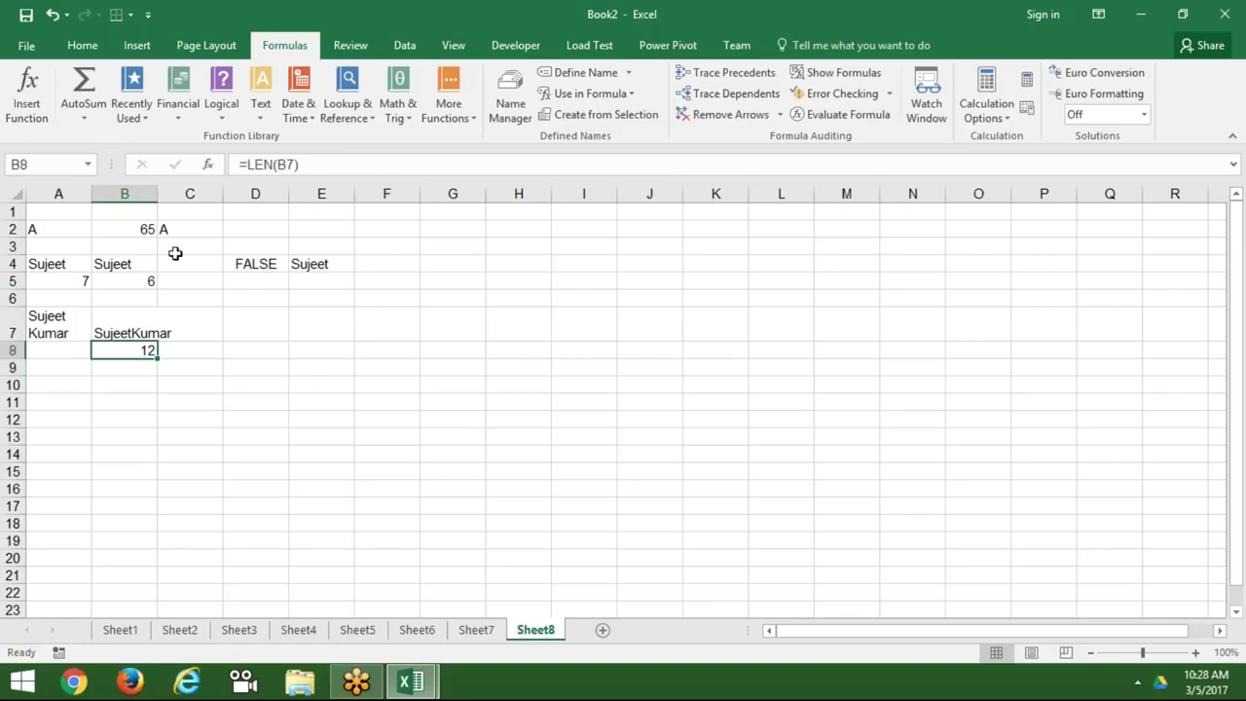
pyautogui.doubleClick(157, 204)
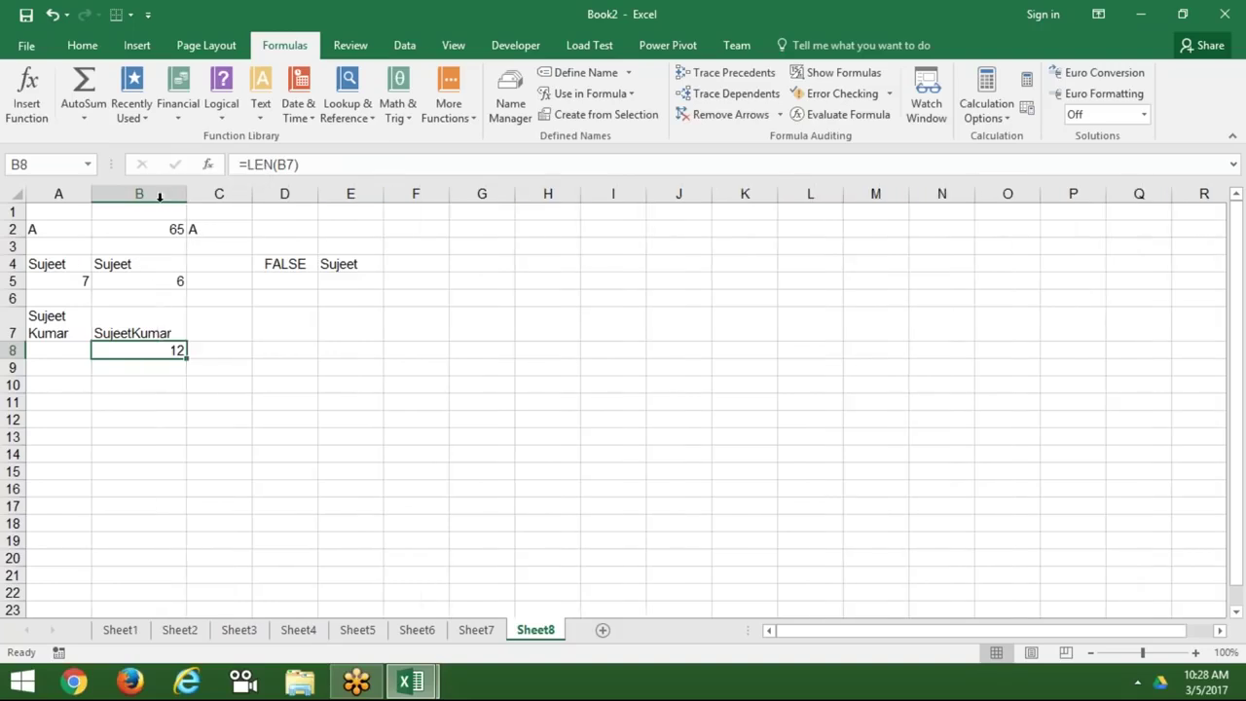
# Enter =CLEAN(B7) in C7 and =LEN(C7) in C8, returning 11
pyautogui.click(216, 322)
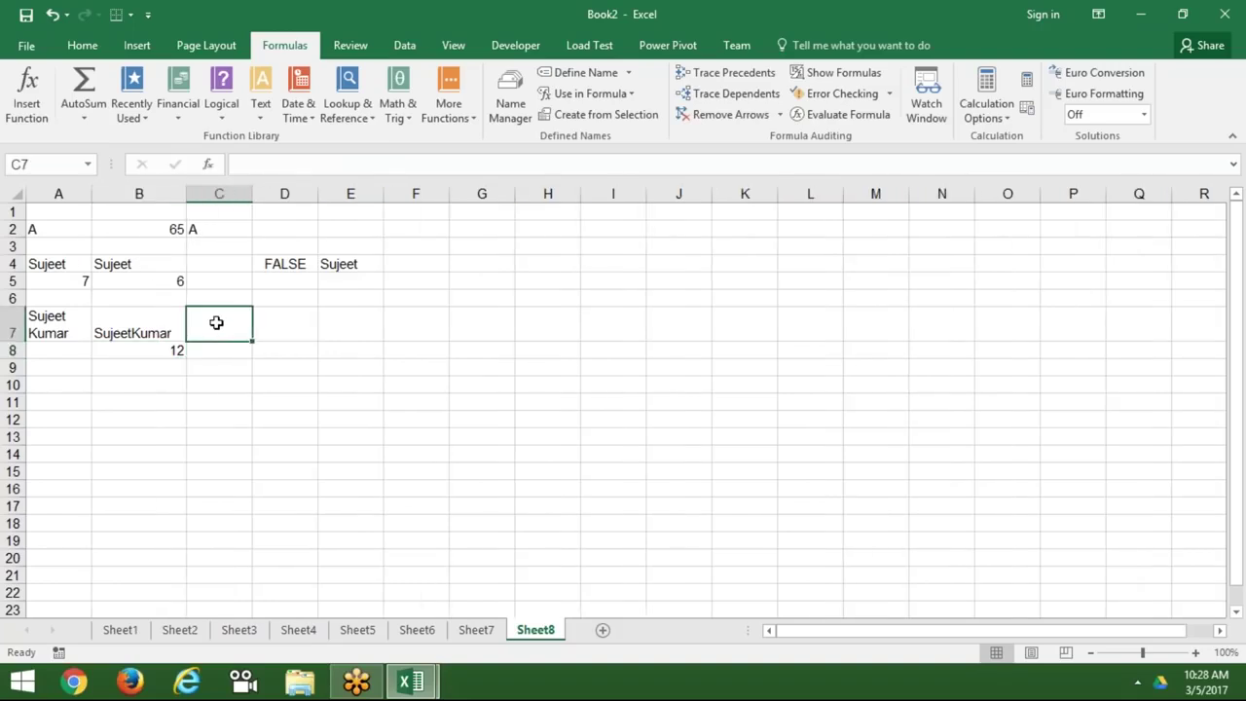
pyautogui.write('=cl')
pyautogui.press('Tab')
pyautogui.press('Left')
pyautogui.press('Return')
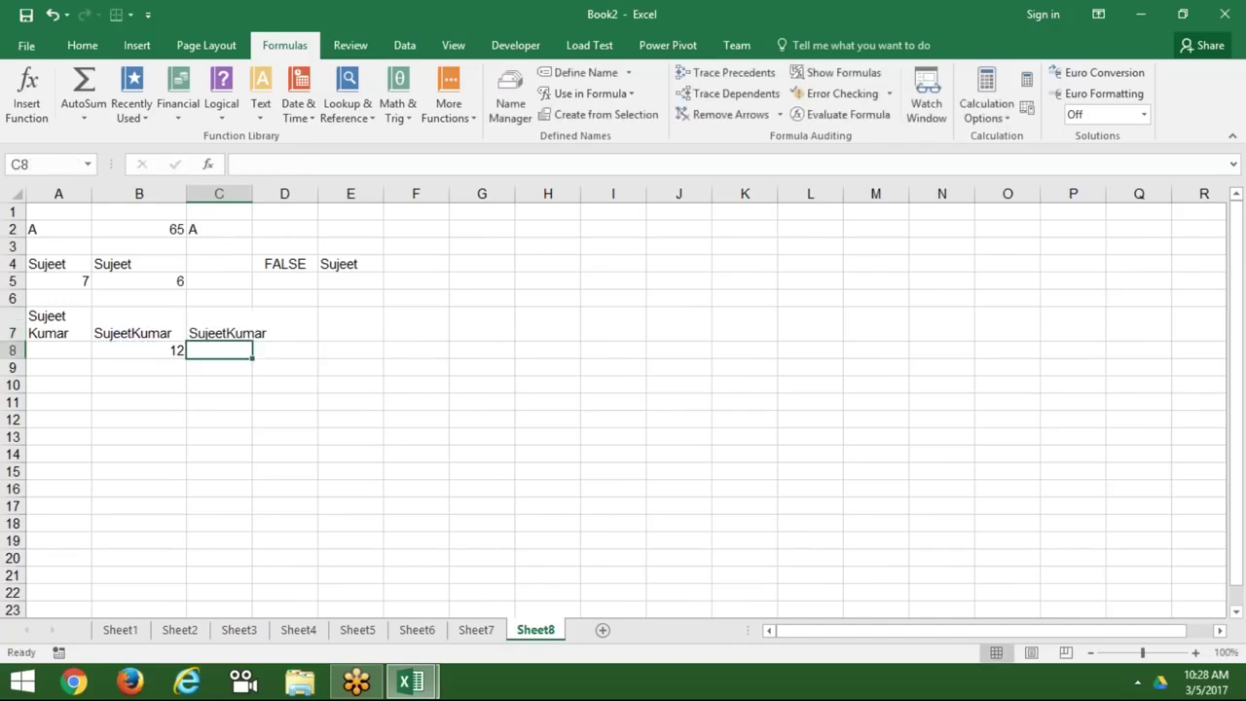
pyautogui.write('=')
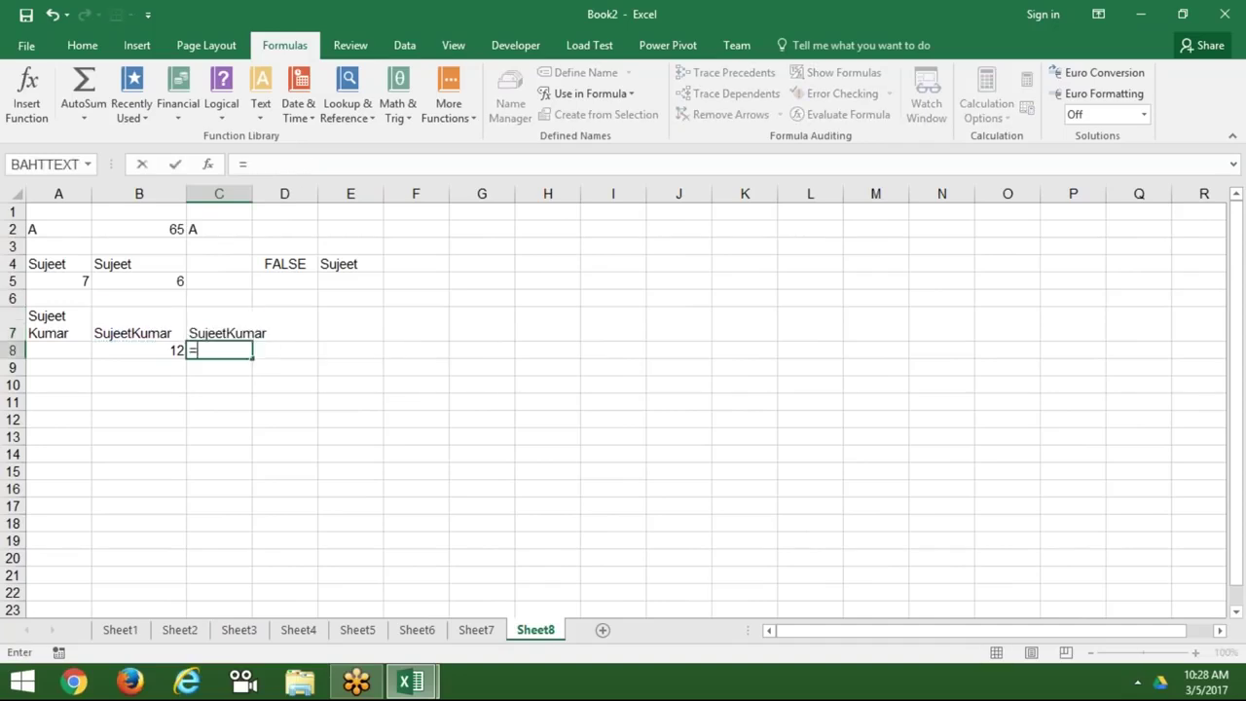
pyautogui.write('len')
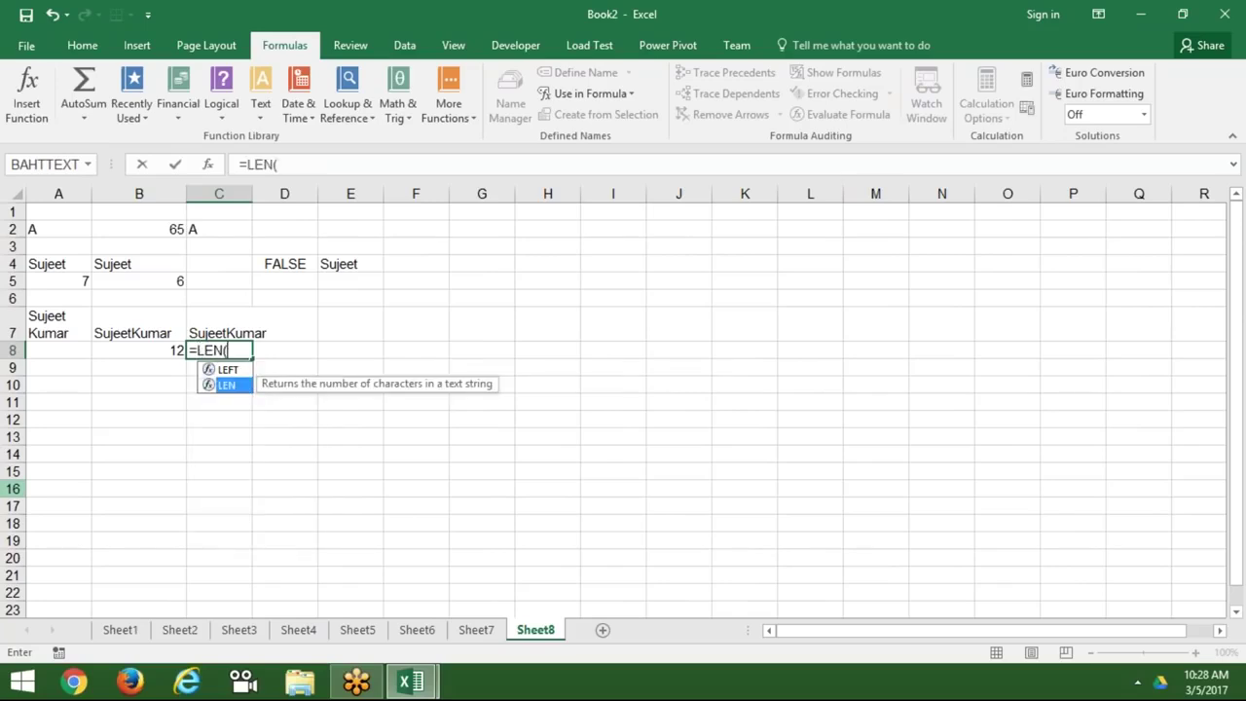
pyautogui.press('Tab')
pyautogui.press('Up')
pyautogui.press('Return')
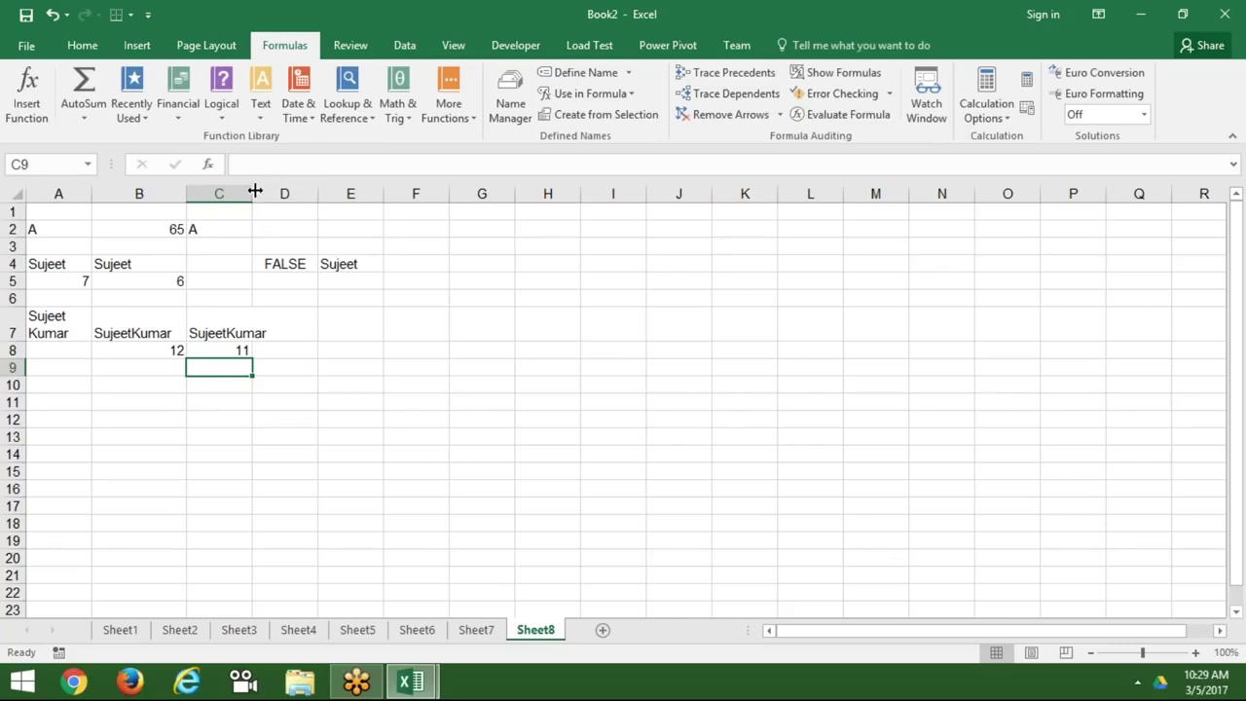
# Autofit column C, then check C7's CLEAN formula without changing it
pyautogui.doubleClick(252, 194)
pyautogui.moveTo(303, 328); pyautogui.dragTo(228, 328)
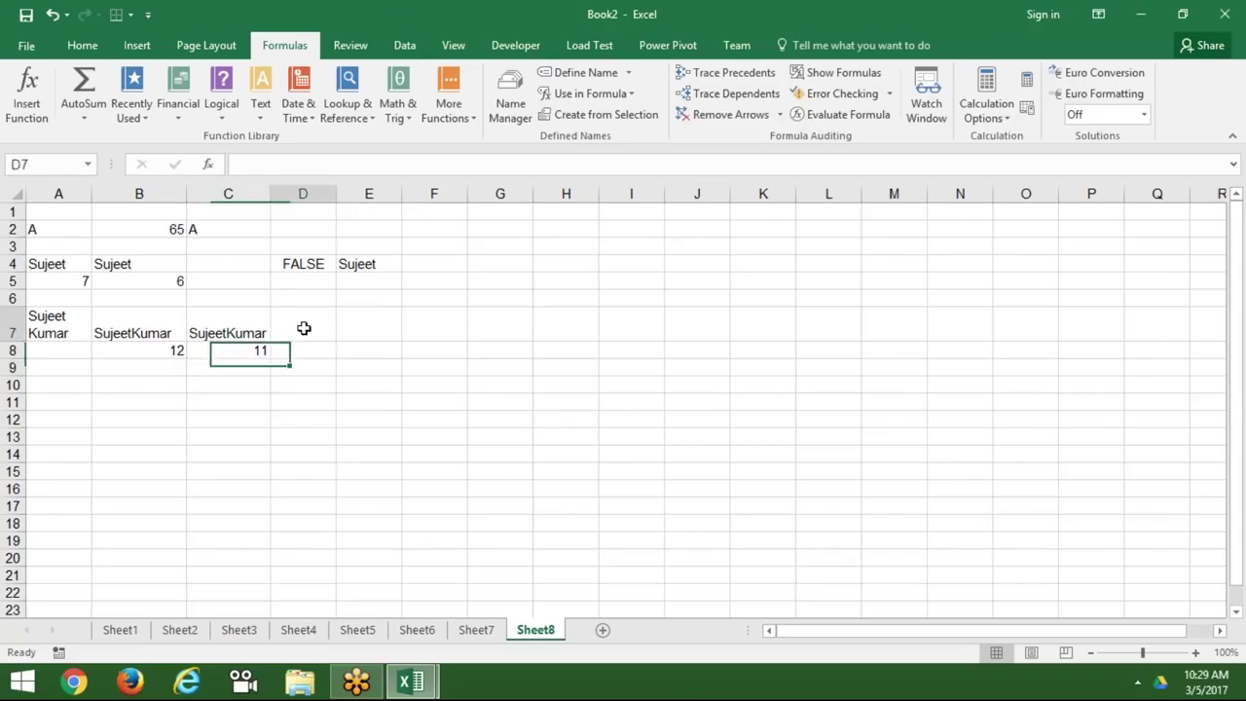
pyautogui.click(227, 328)
pyautogui.doubleClick(227, 328)
pyautogui.press('Escape')
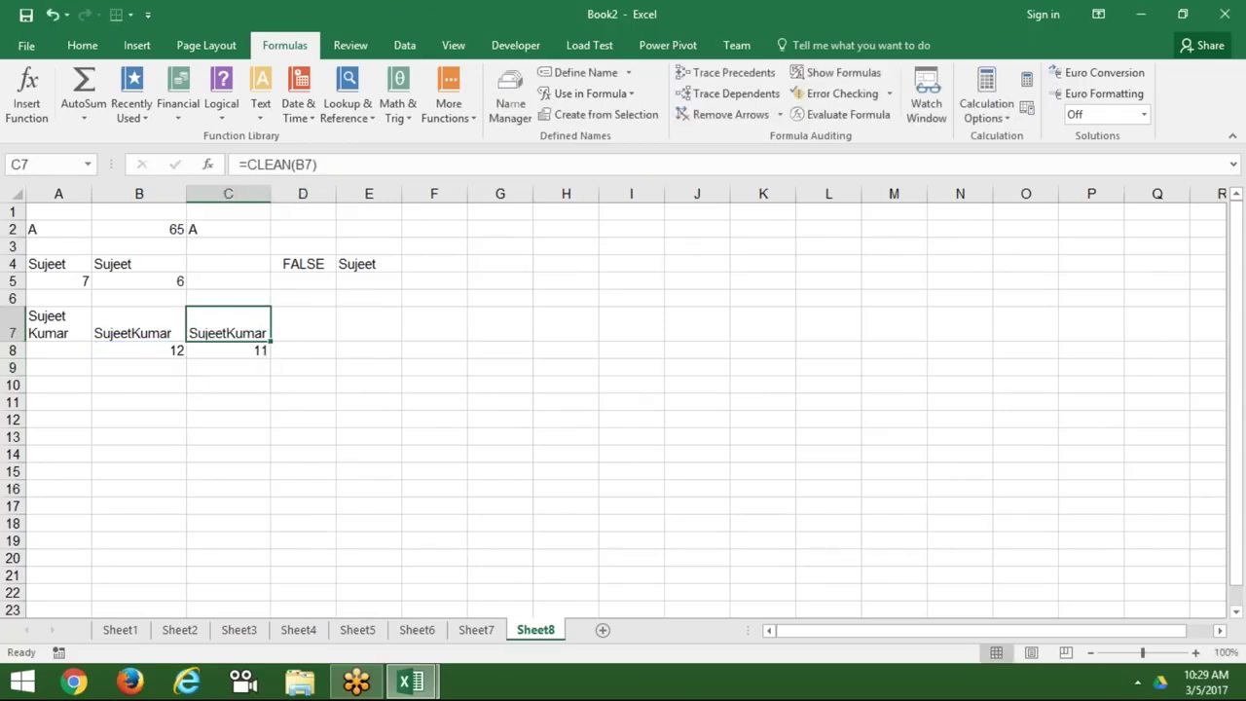
# Enter 123.369.852 in F1 and widen column F to fit it
pyautogui.click(441, 206)
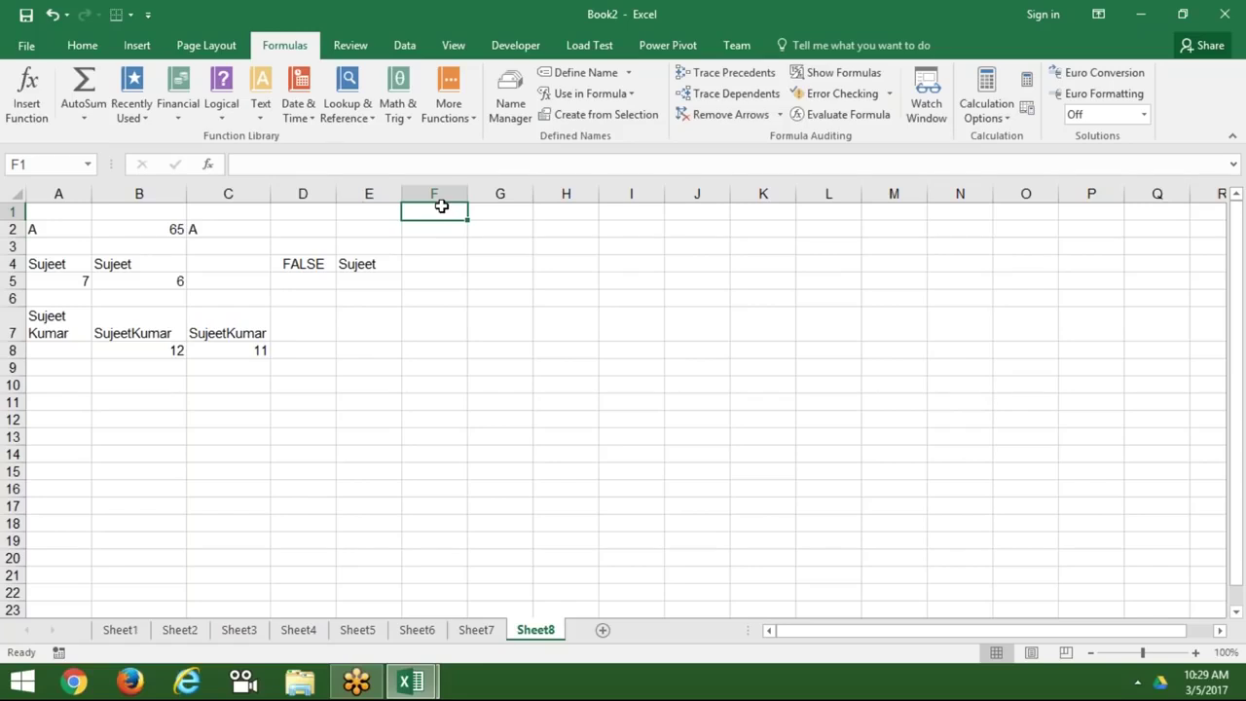
pyautogui.write('Sujeet')
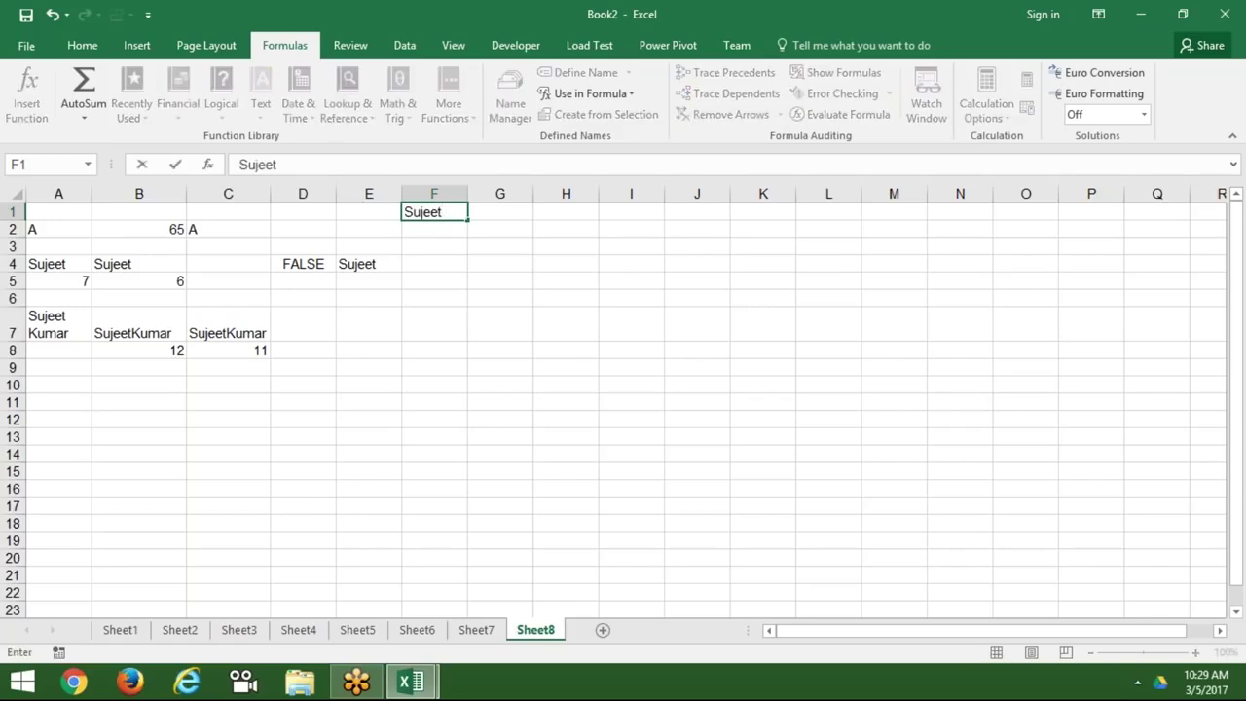
pyautogui.press('Escape')
pyautogui.write('123.369.')
pyautogui.write('852')
pyautogui.press('Return')
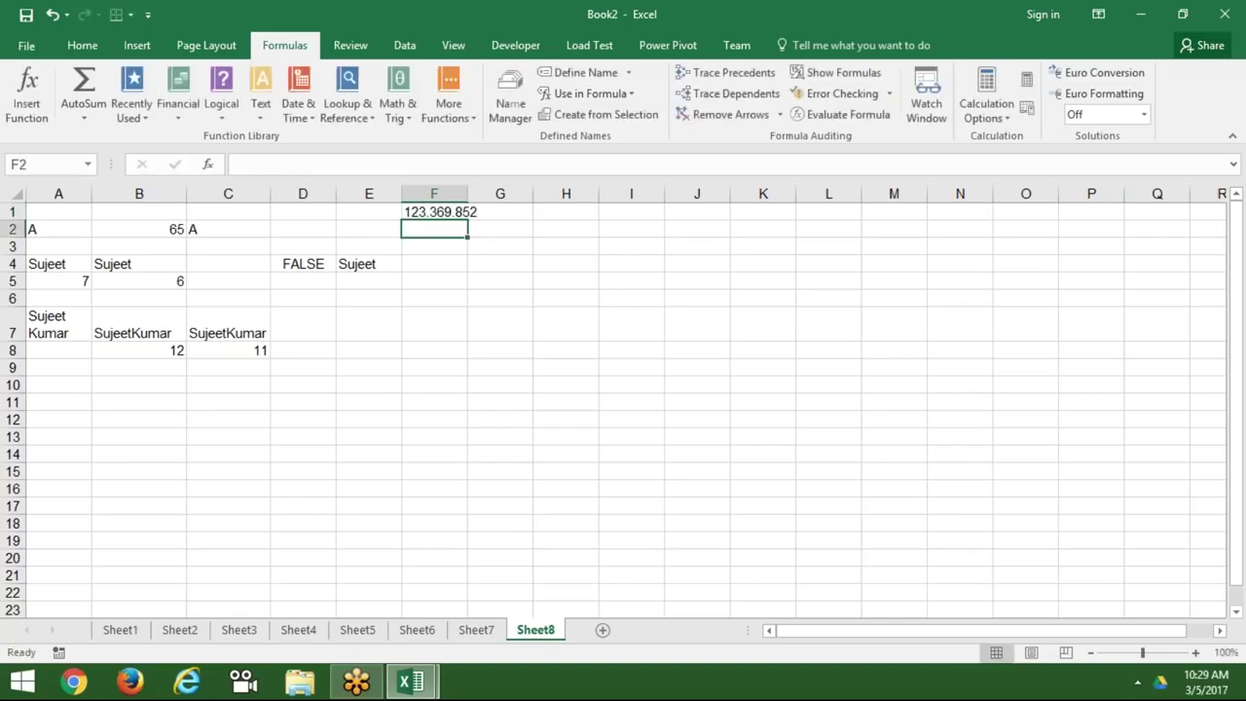
pyautogui.click(491, 194)
pyautogui.moveTo(467, 196); pyautogui.dragTo(479, 196)
pyautogui.click(453, 212)
# Enter =SUBSTITUTE(F1,".","-") in F2 so it shows 123-369-852
pyautogui.press('Return')
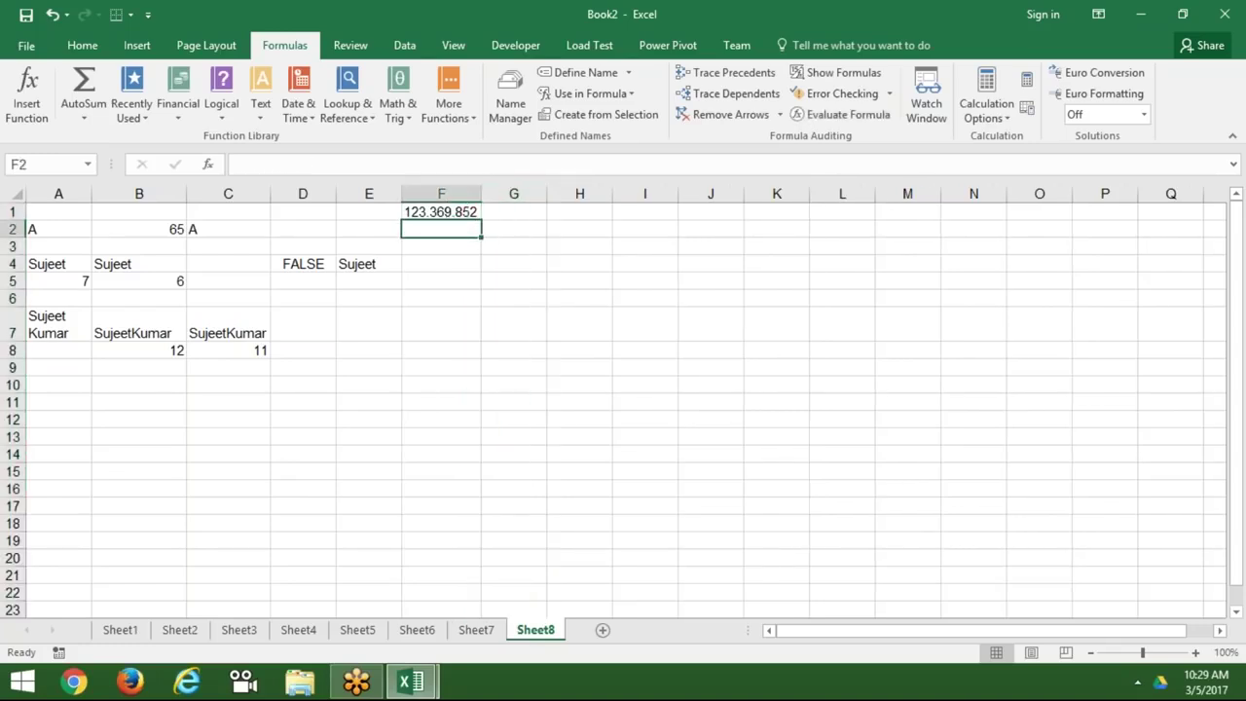
pyautogui.write('=sub')
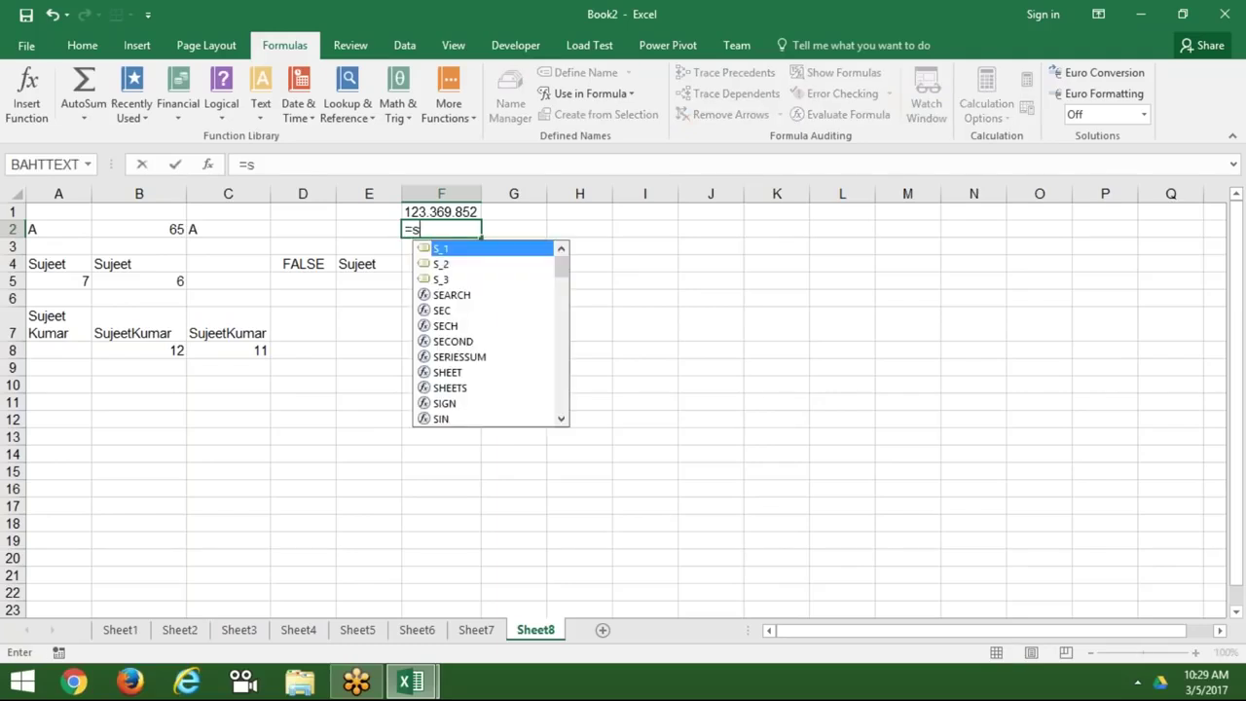
pyautogui.press('Tab')
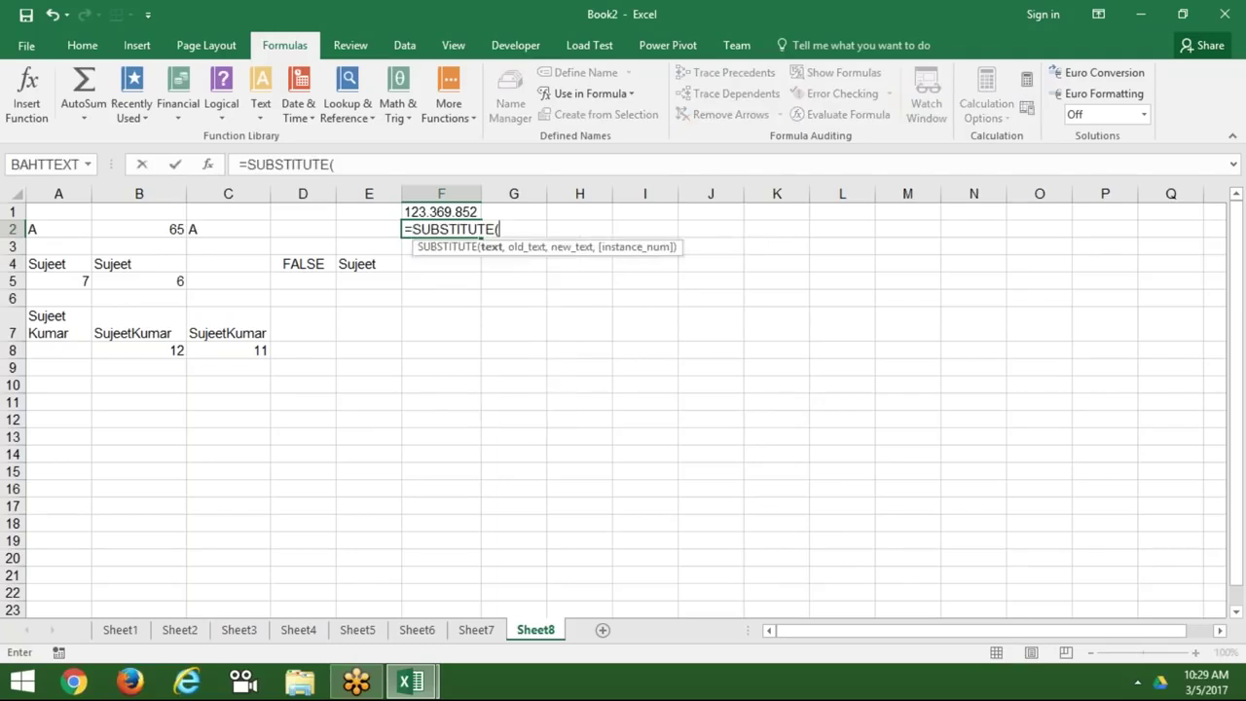
pyautogui.click(468, 212)
pyautogui.write(',')
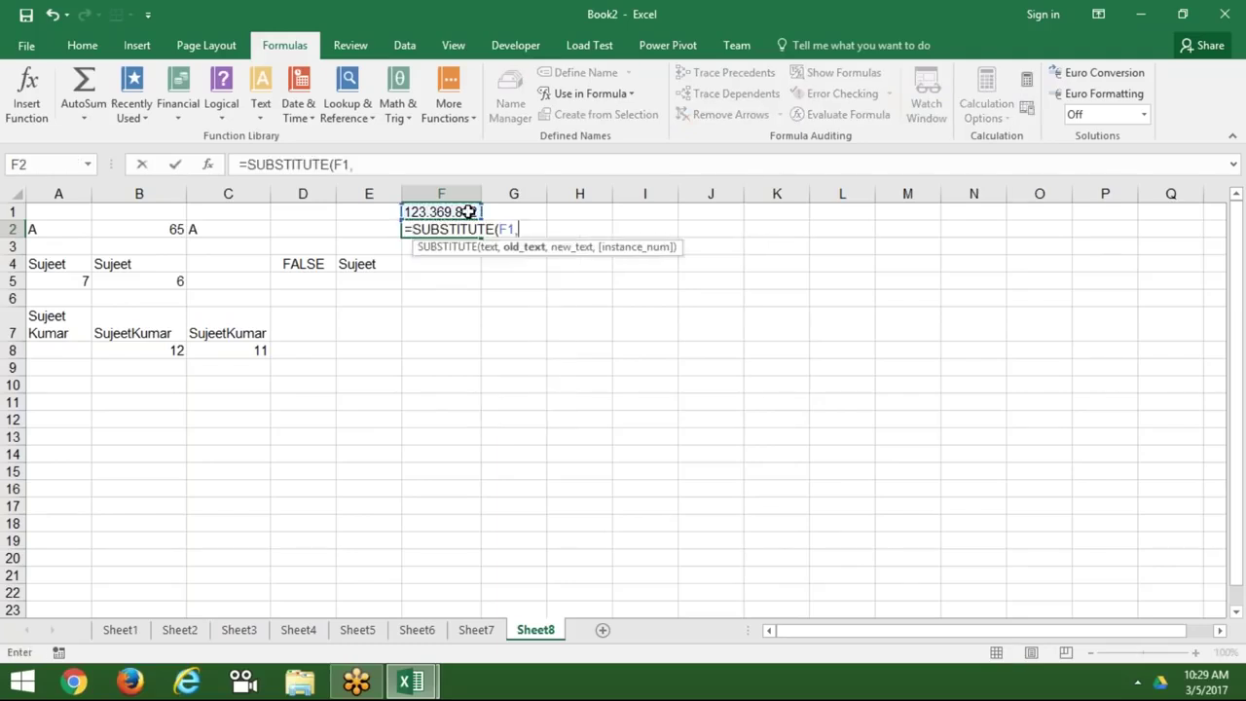
pyautogui.write('"')
pyautogui.write('.')
pyautogui.write('"')
pyautogui.write(',')
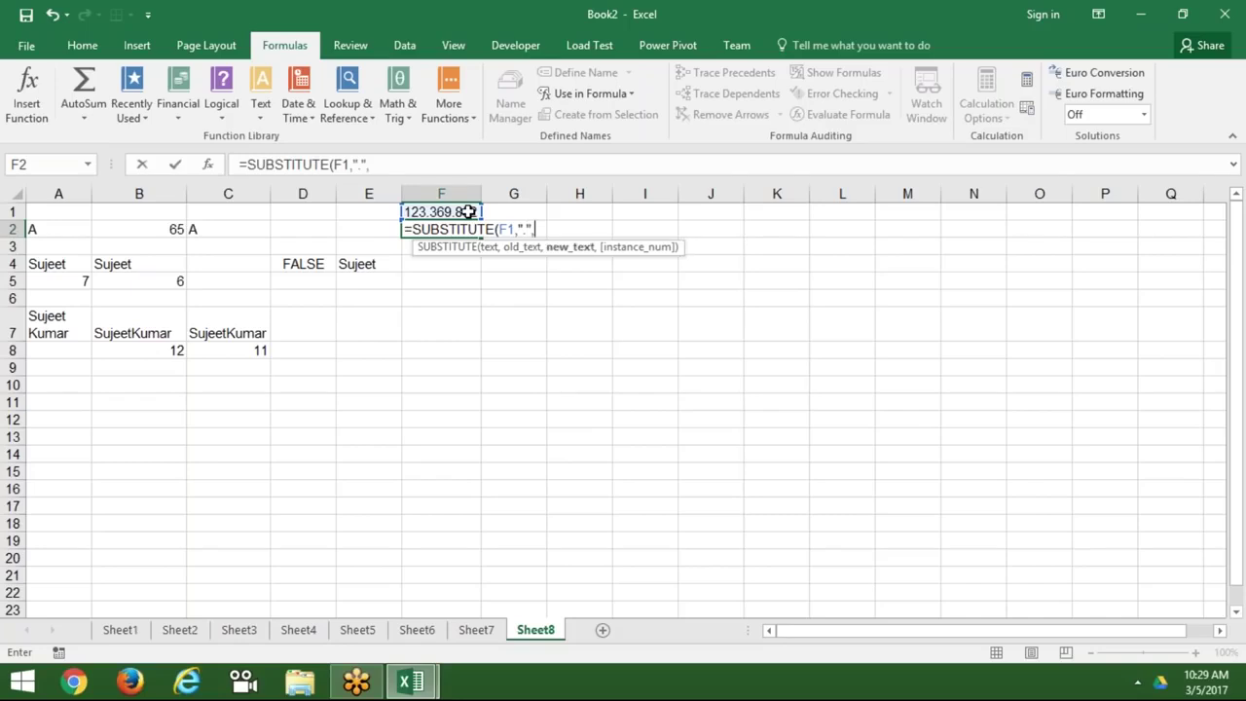
pyautogui.write('"-')
pyautogui.write('"')
pyautogui.press('Return')
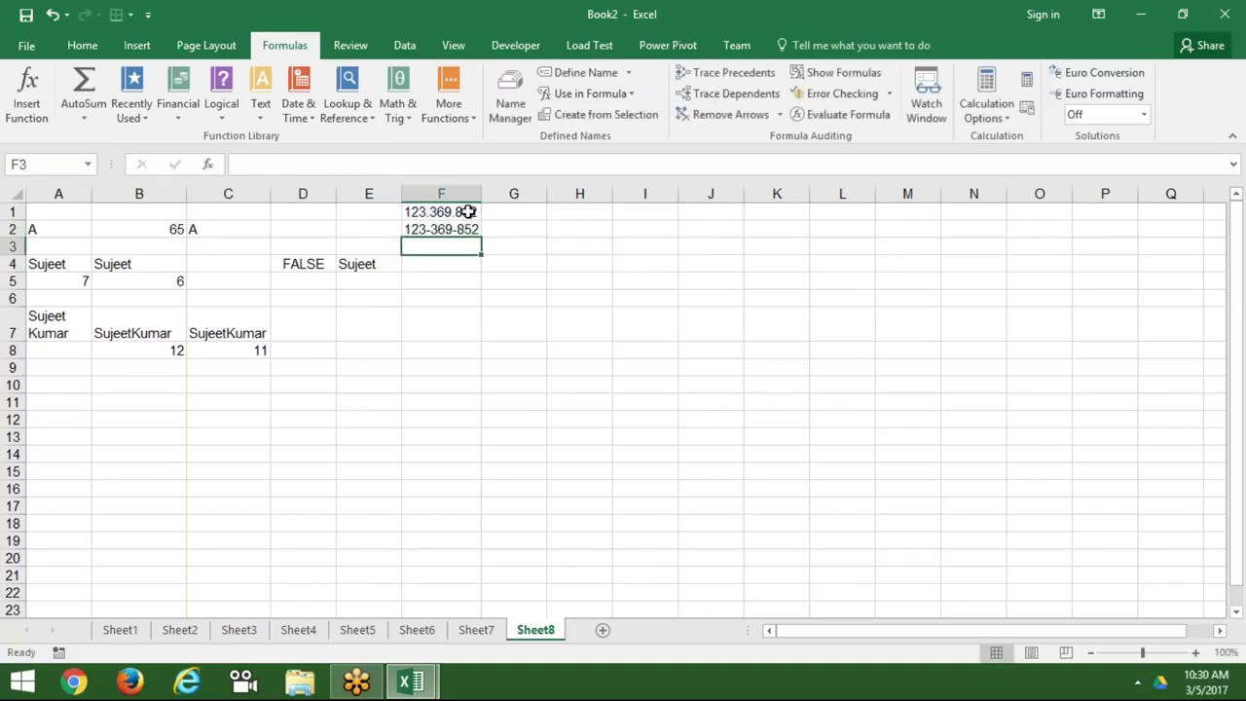
pyautogui.doubleClick(461, 228)
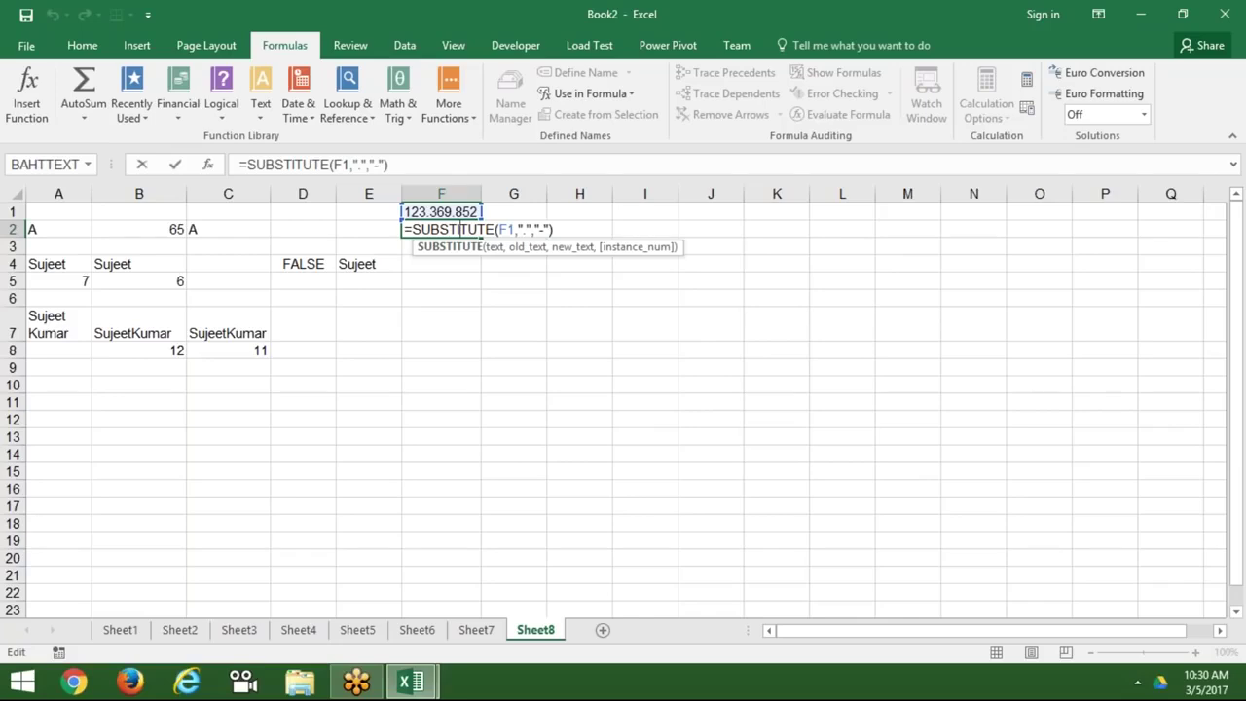
pyautogui.press('Return')
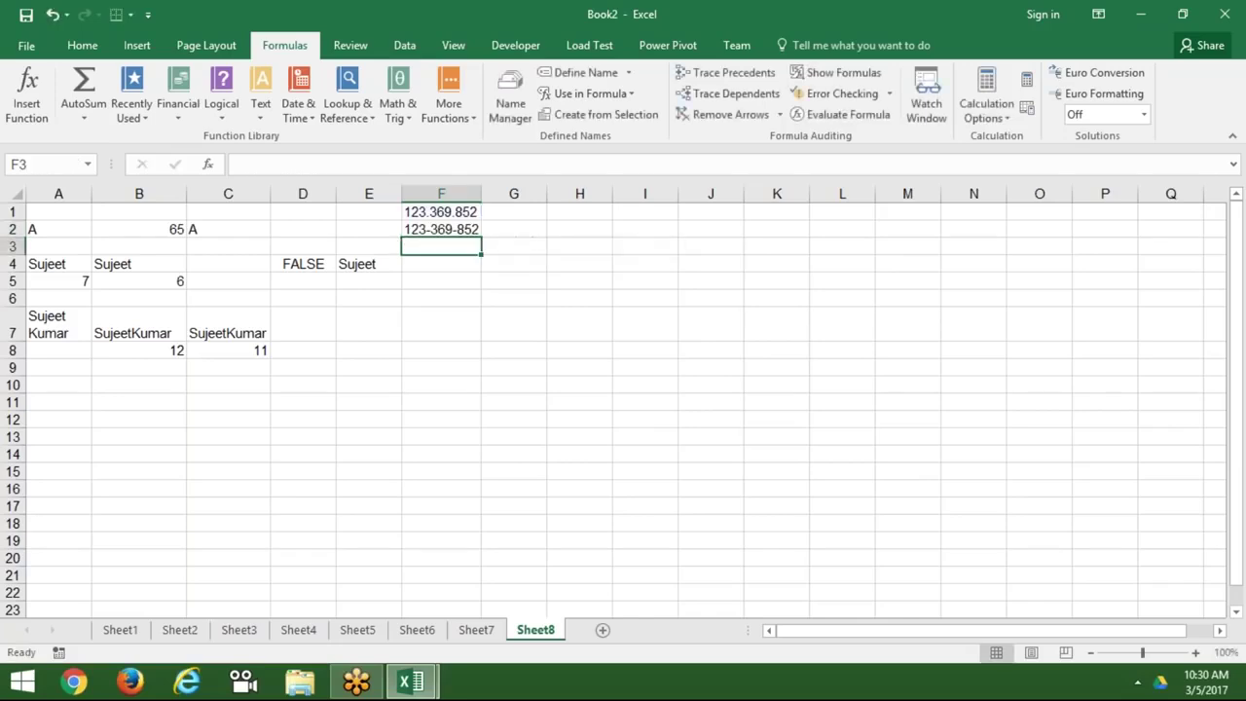
pyautogui.press('Up')
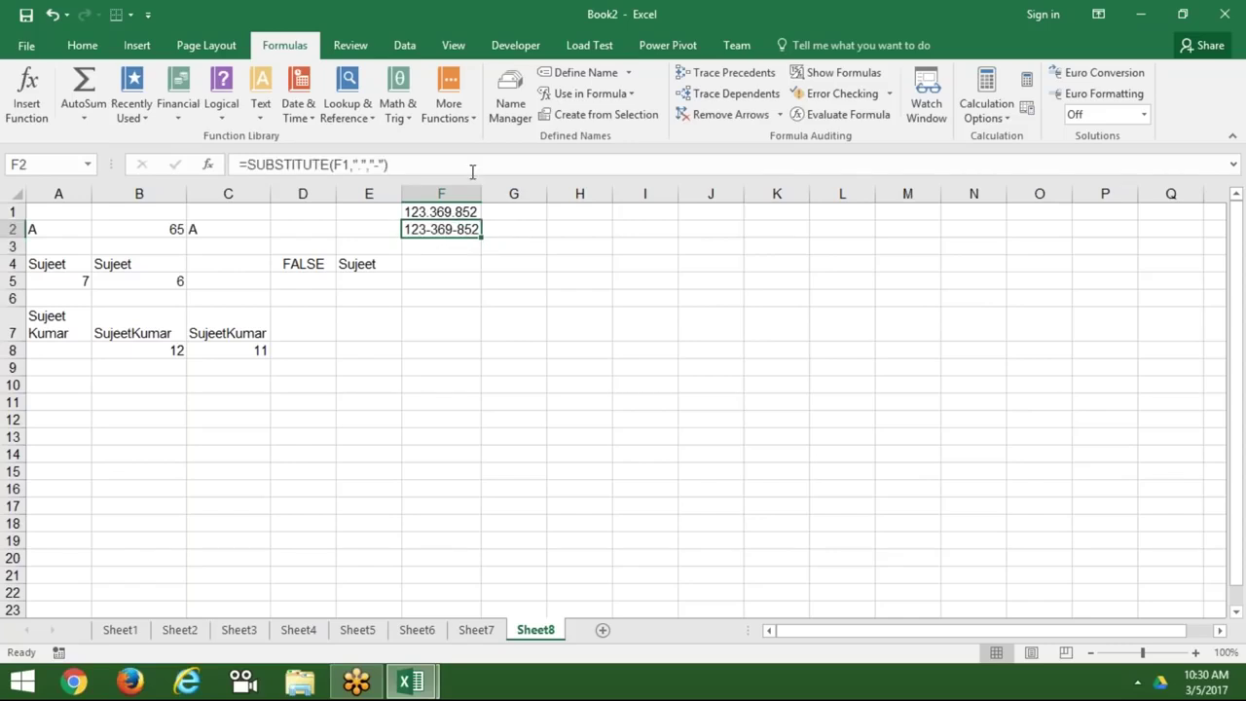
pyautogui.click(472, 168)
pyautogui.press('BackSpace')
pyautogui.write(',1')
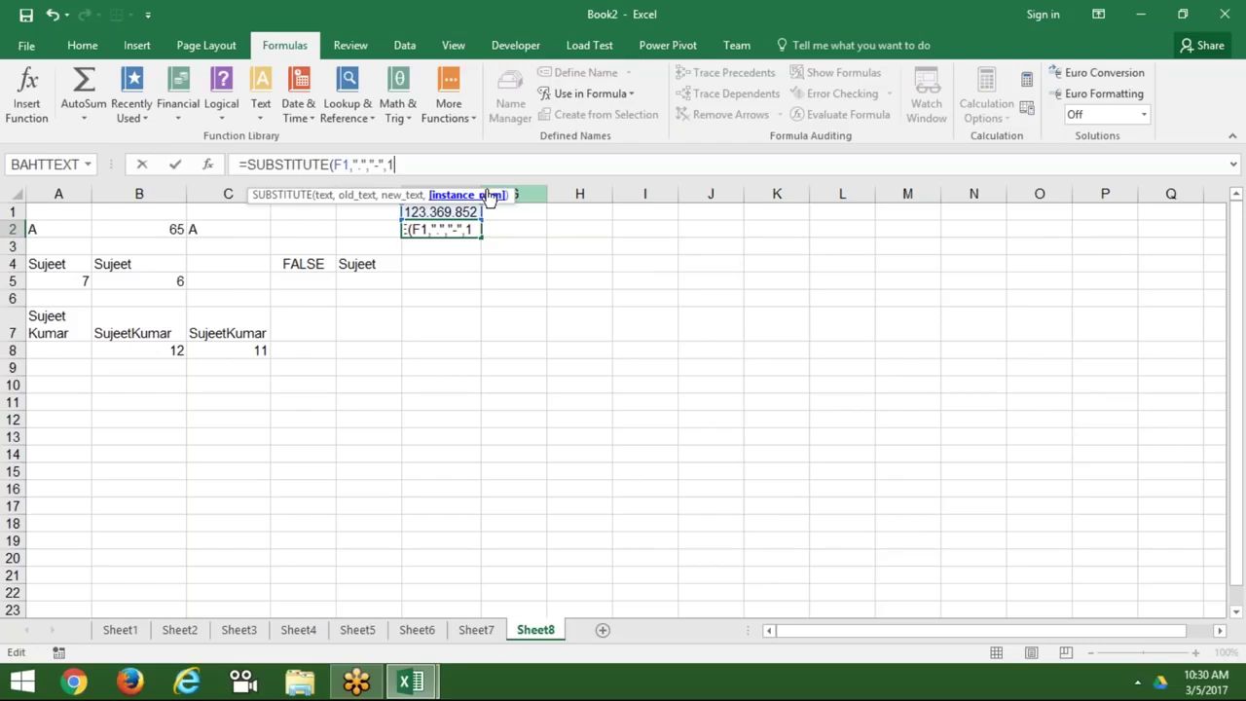
pyautogui.write(')')
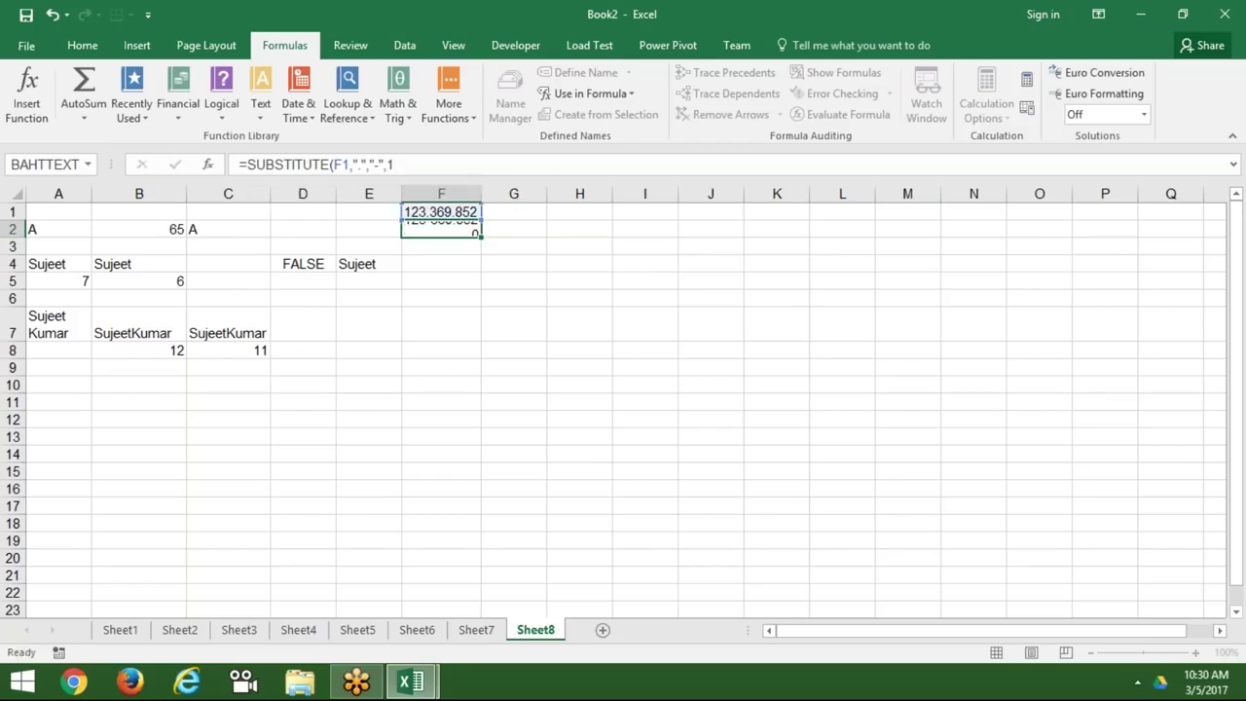
pyautogui.press('Return')
pyautogui.press('Up')
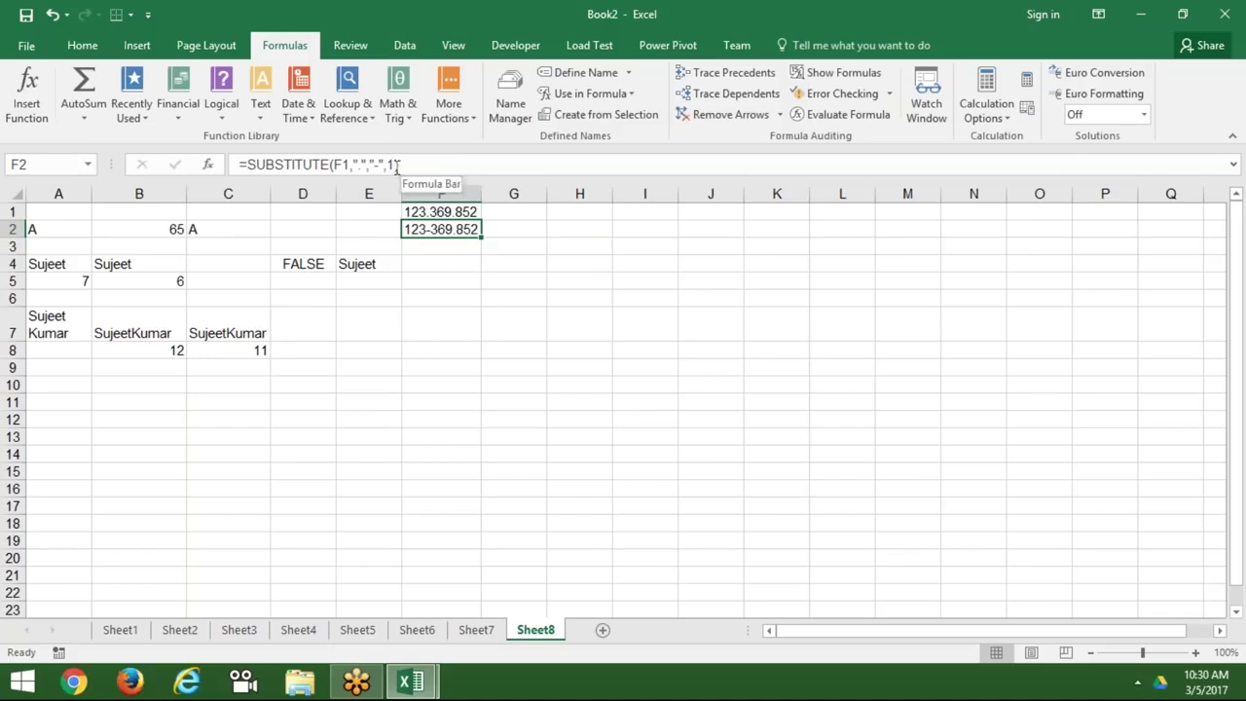
pyautogui.click(396, 165)
pyautogui.press('BackSpace')
pyautogui.write('2)')
pyautogui.press('Return')
pyautogui.press('Up')
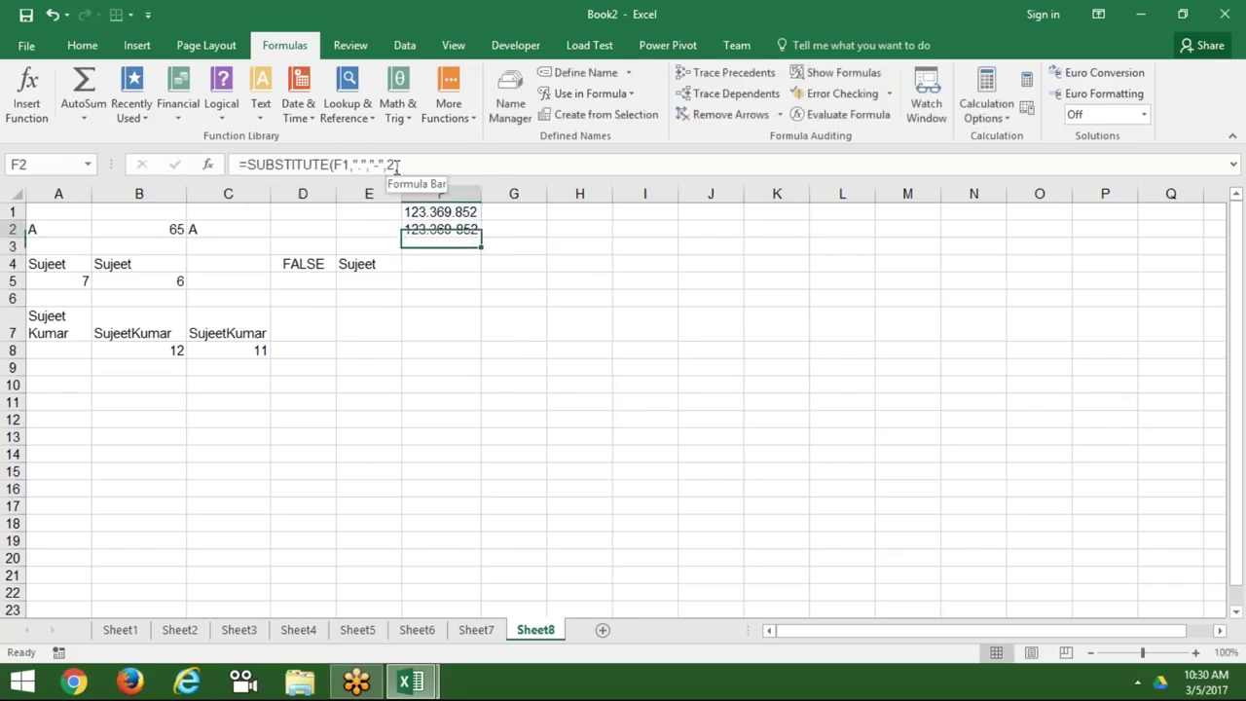
pyautogui.click(394, 165)
pyautogui.press('BackSpace')
pyautogui.press('BackSpace')
pyautogui.press('BackSpace')
pyautogui.write(')')
pyautogui.press('Return')
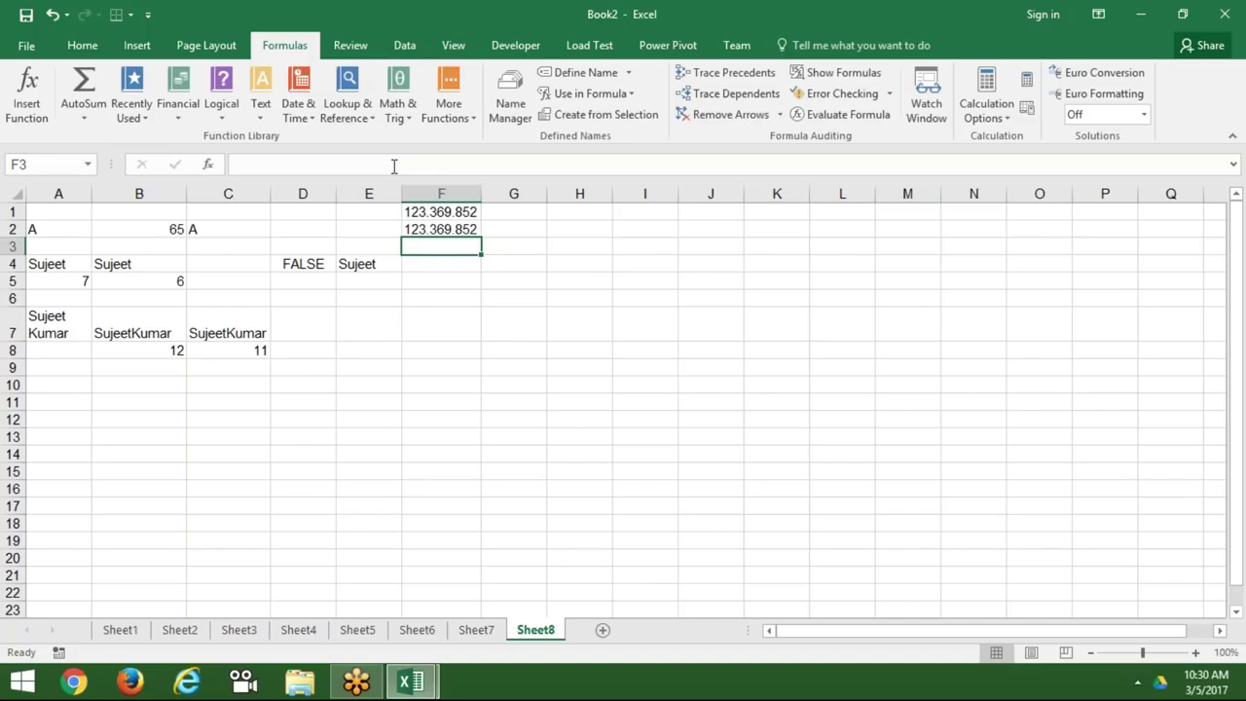
pyautogui.press('Up')
pyautogui.click(390, 165)
pyautogui.write('2')
pyautogui.write('0')
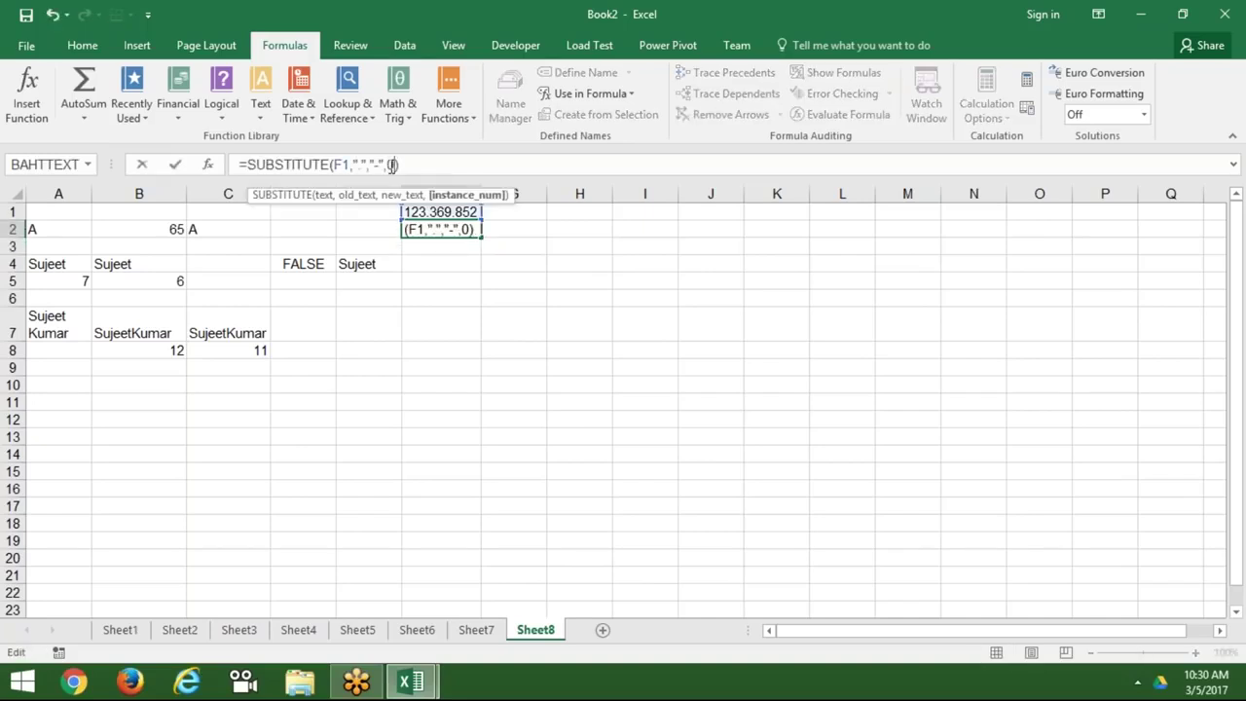
pyautogui.press('Return')
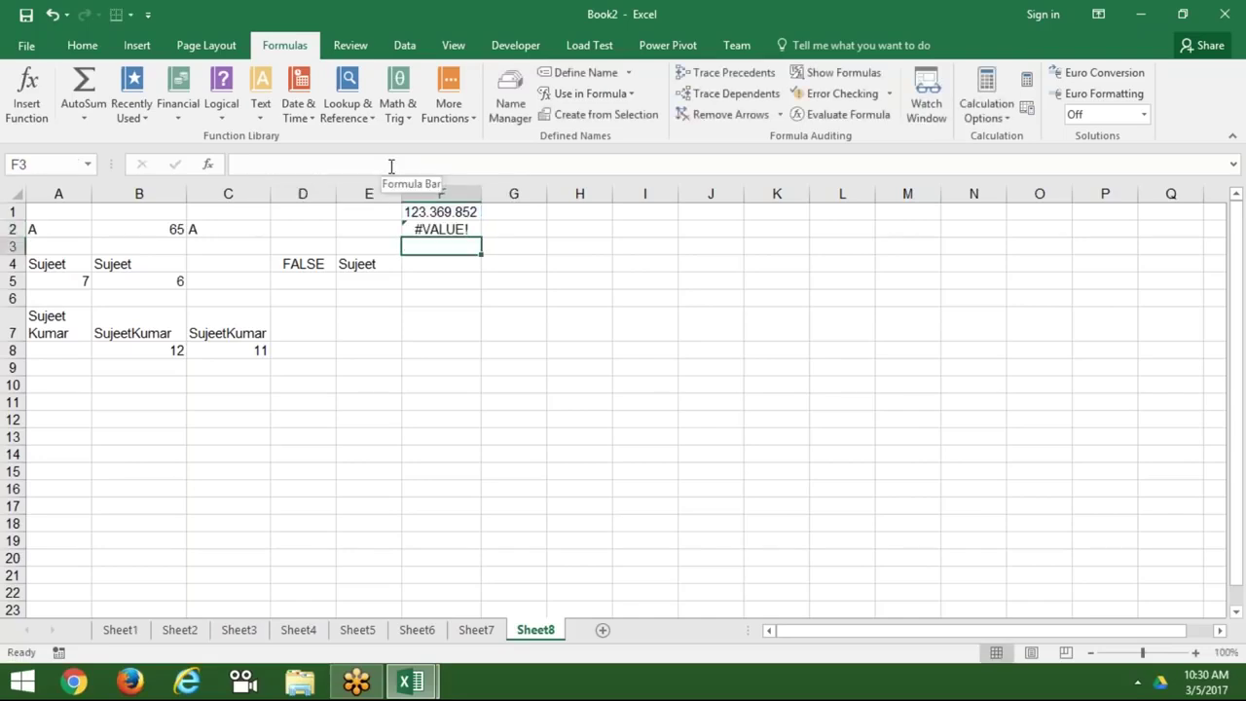
pyautogui.press('Up')
pyautogui.click(391, 166)
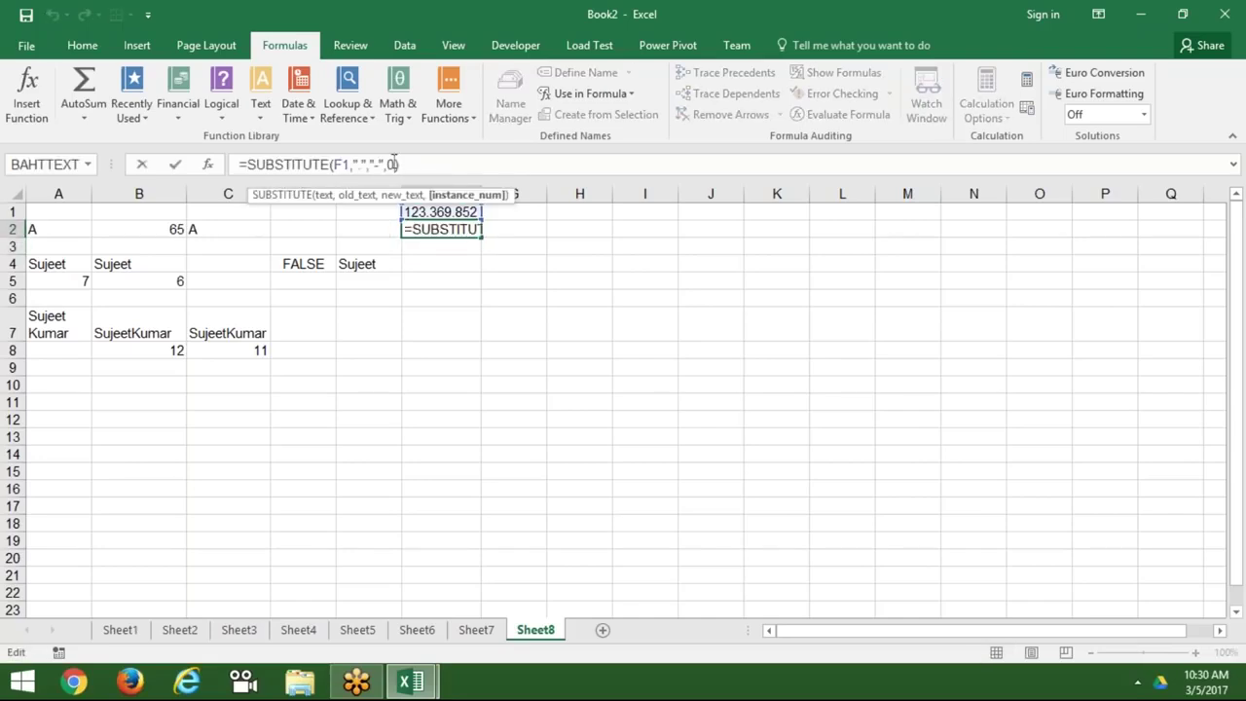
pyautogui.press('BackSpace')
pyautogui.press('BackSpace')
pyautogui.press('Return')
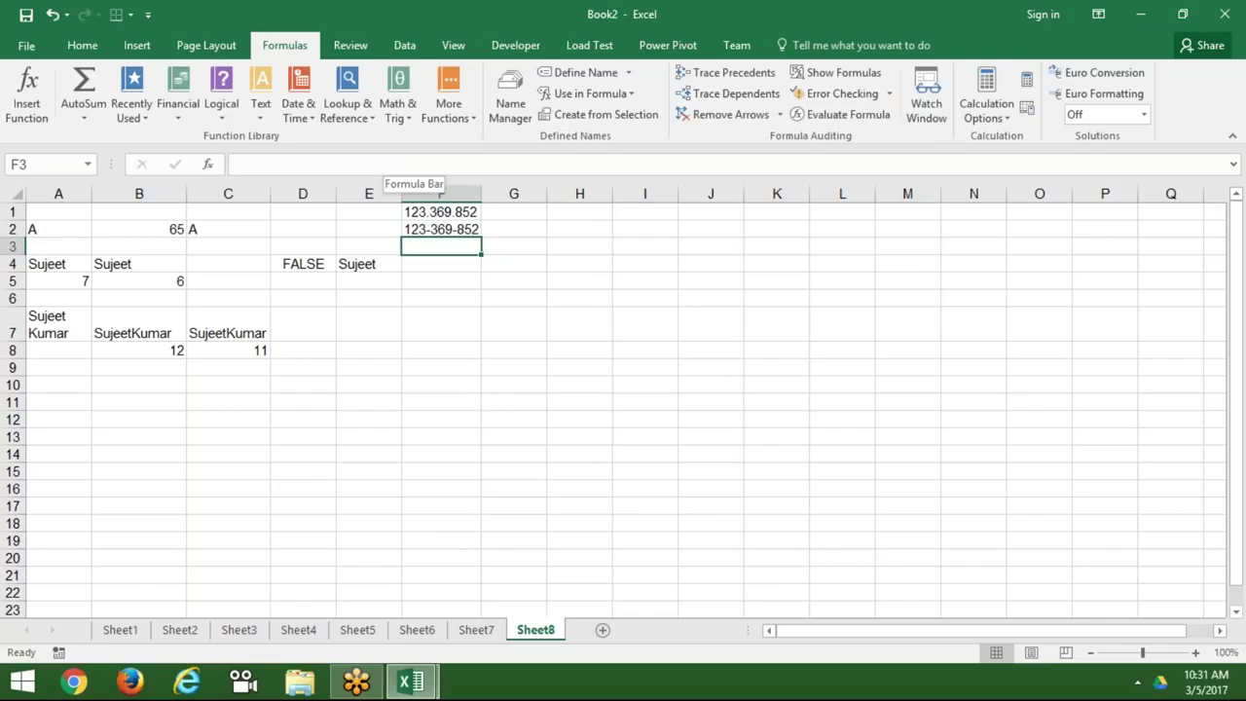
# Enter =REPLACE(F2,4,1,".") in F3 so it shows 123.369-852
pyautogui.write('=')
pyautogui.write('re')
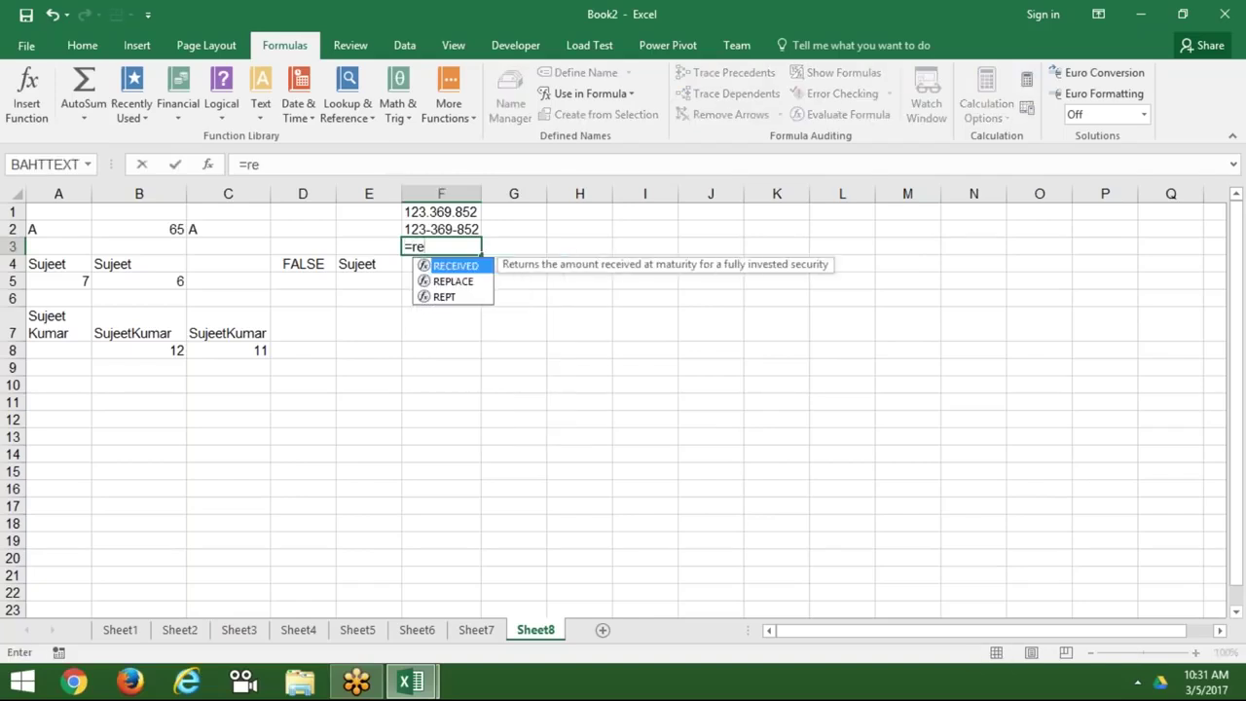
pyautogui.press('Down')
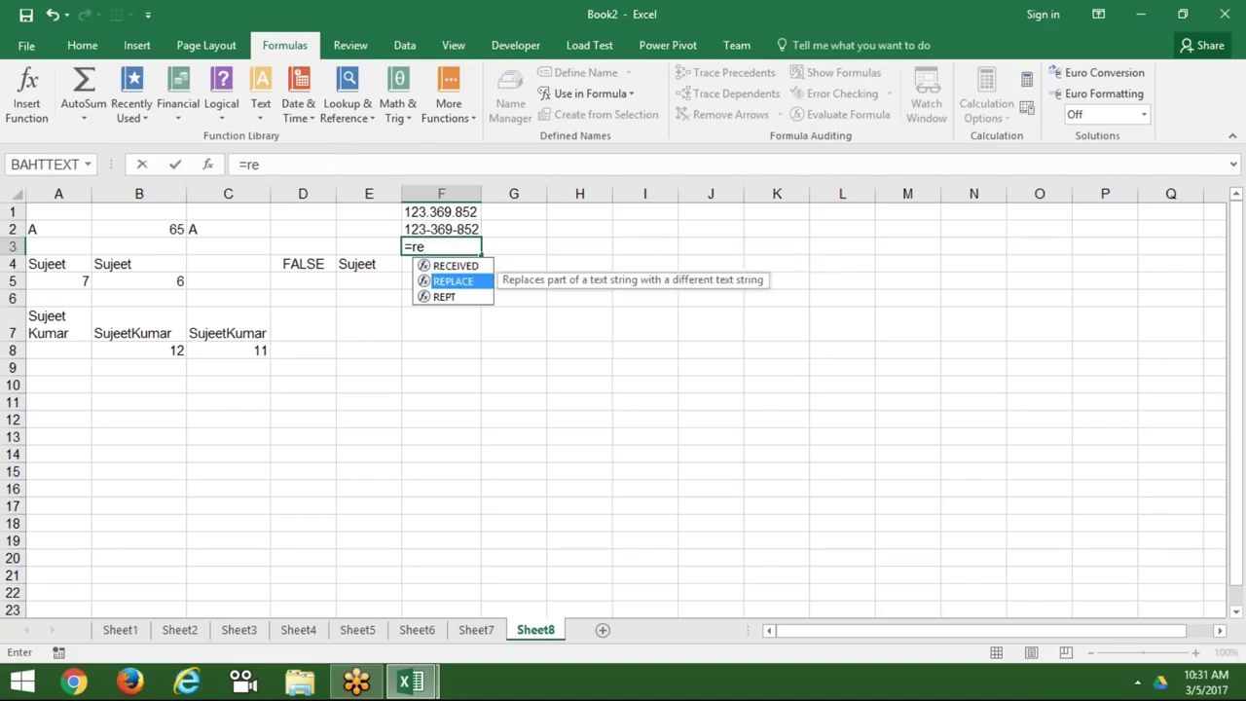
pyautogui.press('Tab')
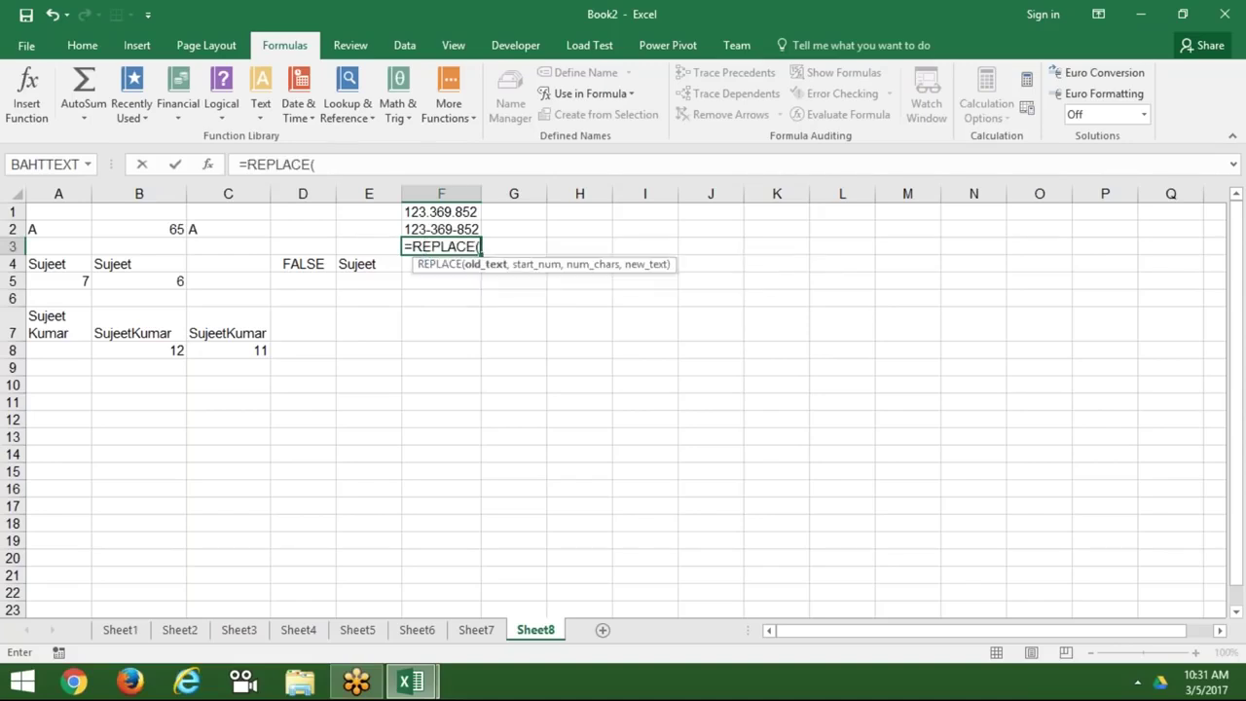
pyautogui.press('Up')
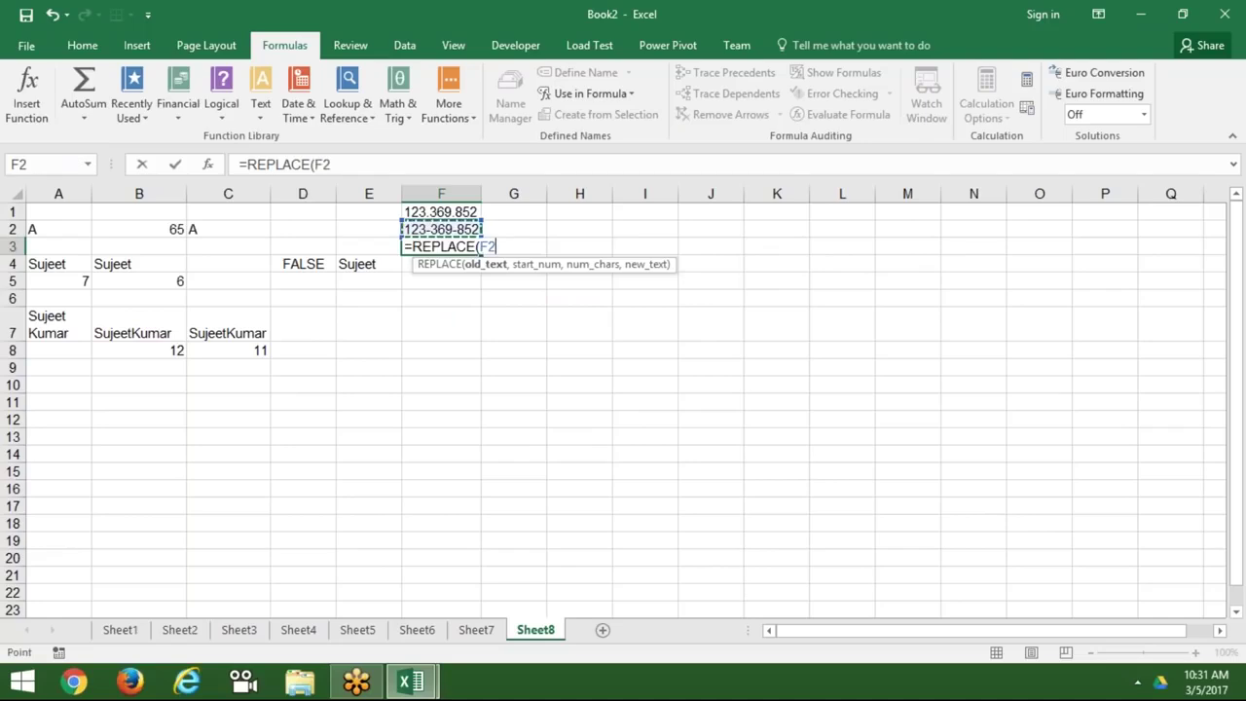
pyautogui.write(',')
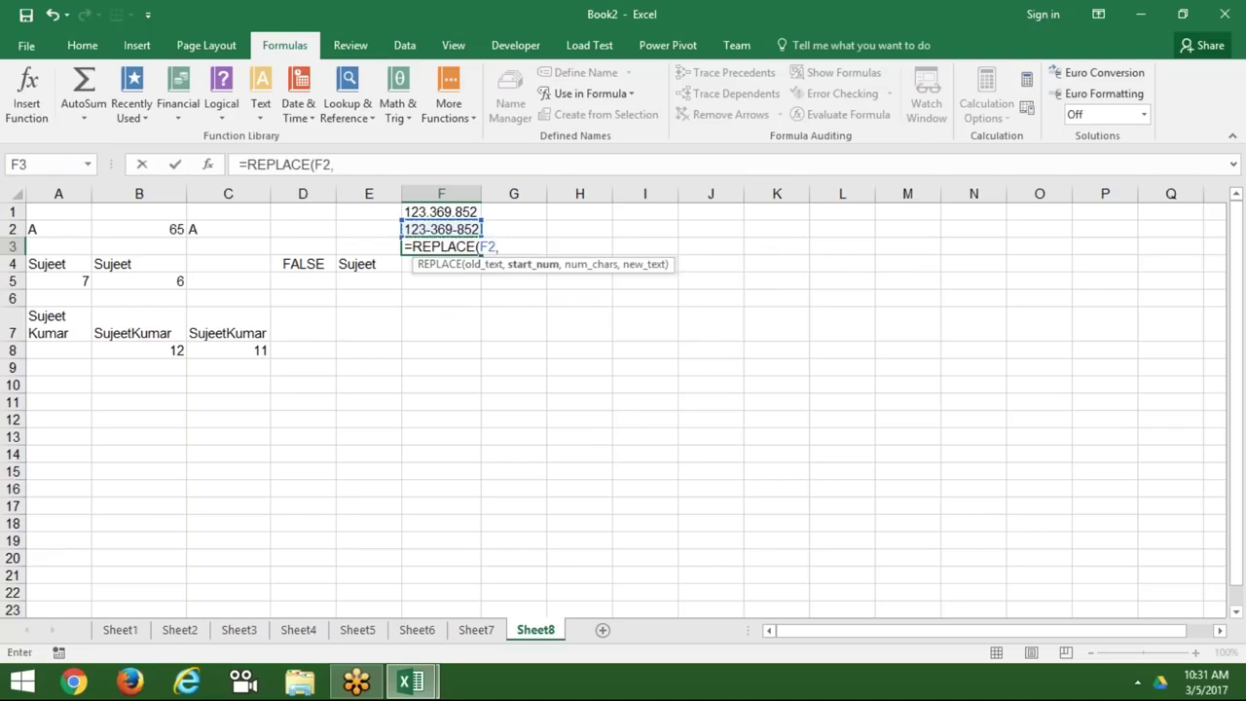
pyautogui.write('"')
pyautogui.press('BackSpace')
pyautogui.write('4,1,"."')
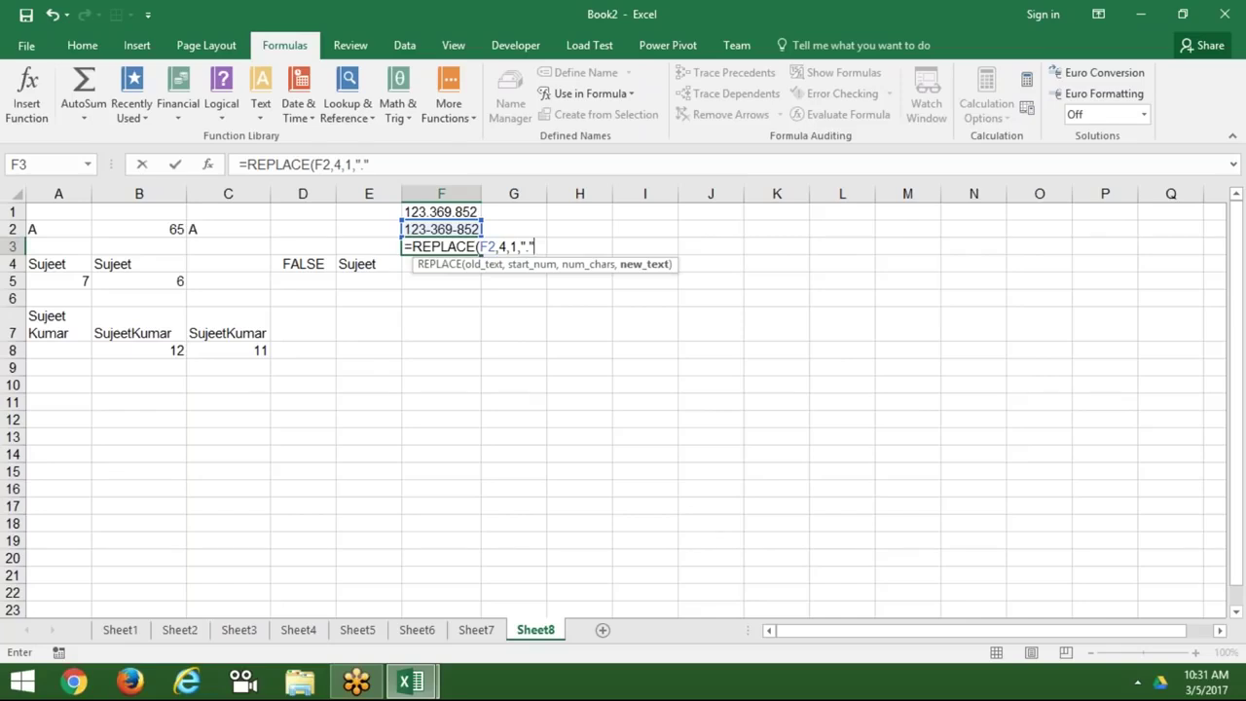
pyautogui.write(')')
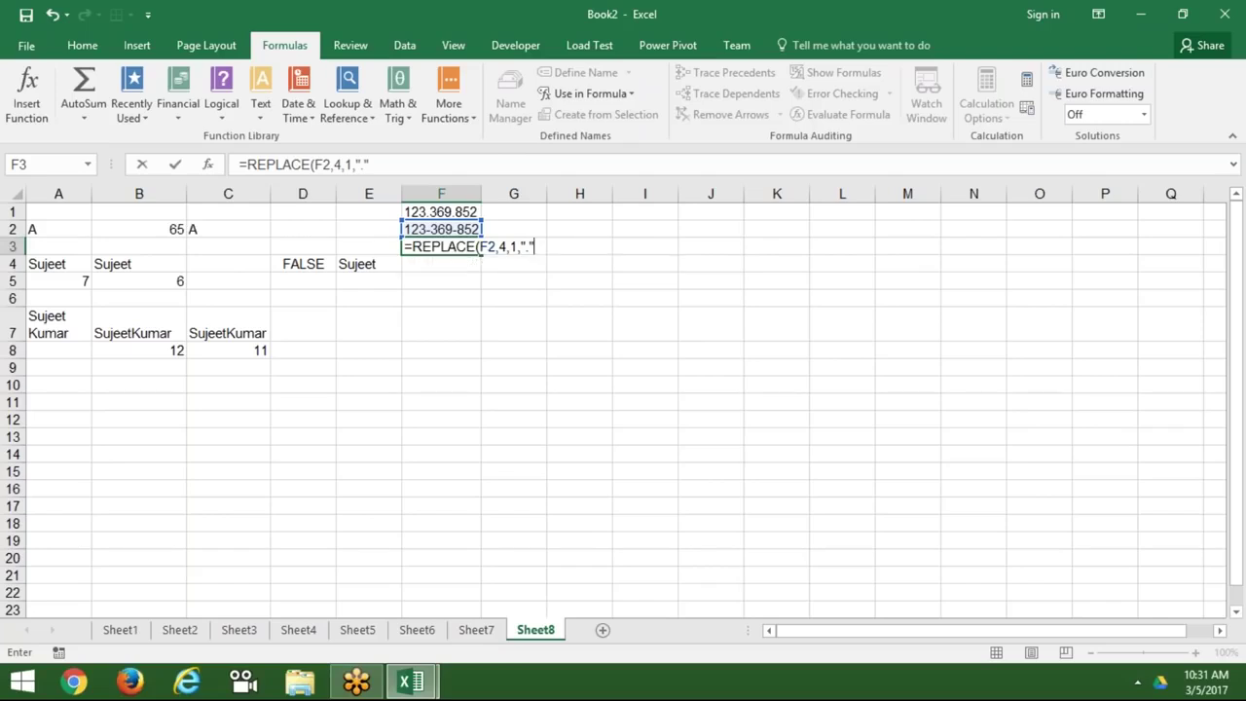
pyautogui.press('Return')
# Try 2 as REPLACE's character count in F3, undo it, then select F2
pyautogui.press('Up')
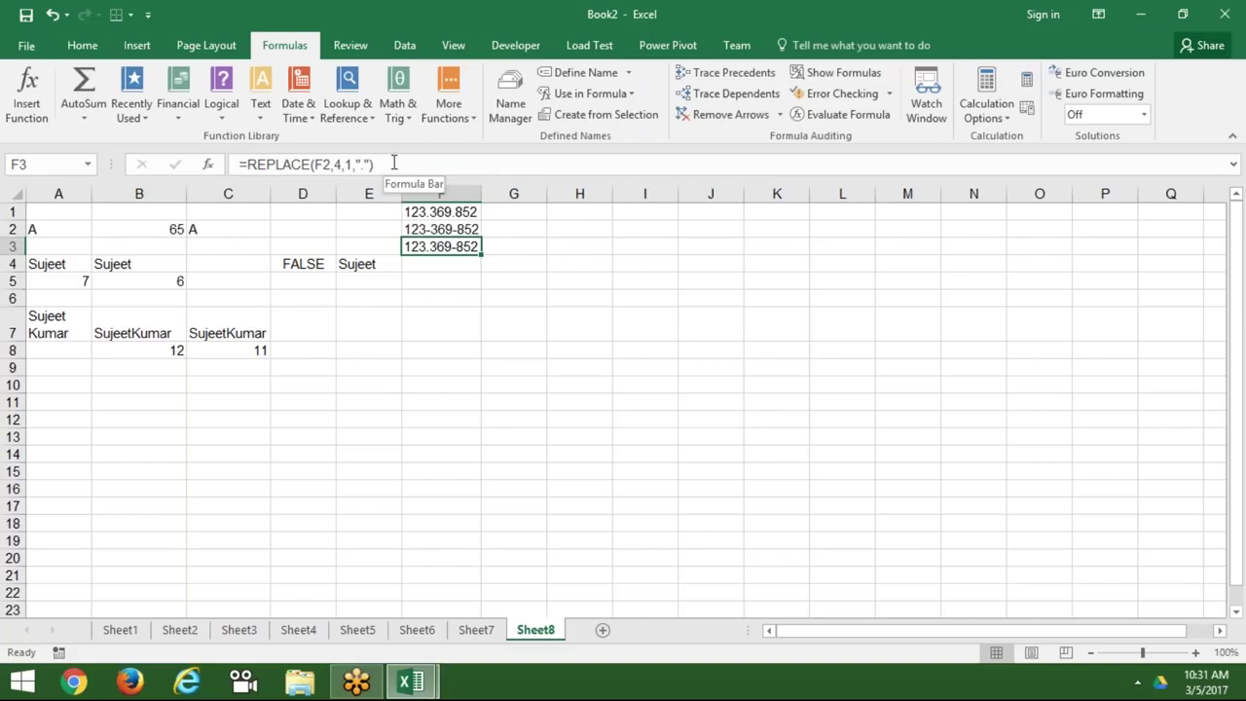
pyautogui.click(348, 166)
pyautogui.press('BackSpace')
pyautogui.write('2')
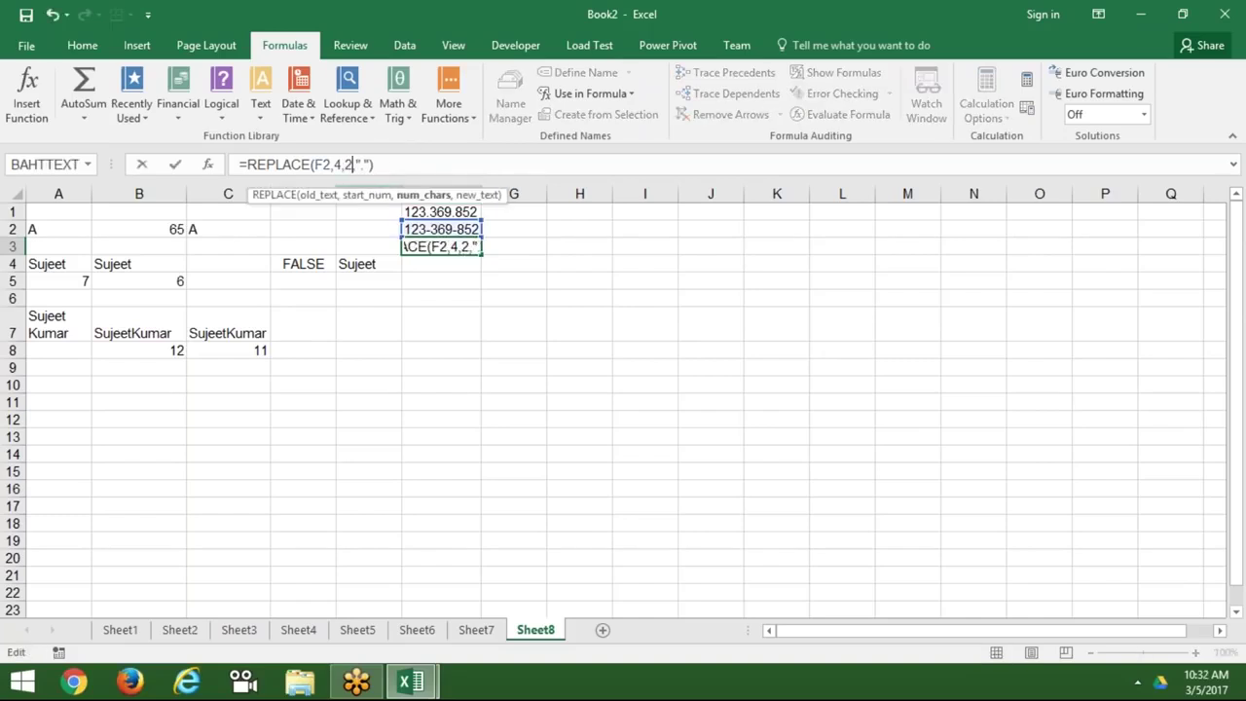
pyautogui.press('Return')
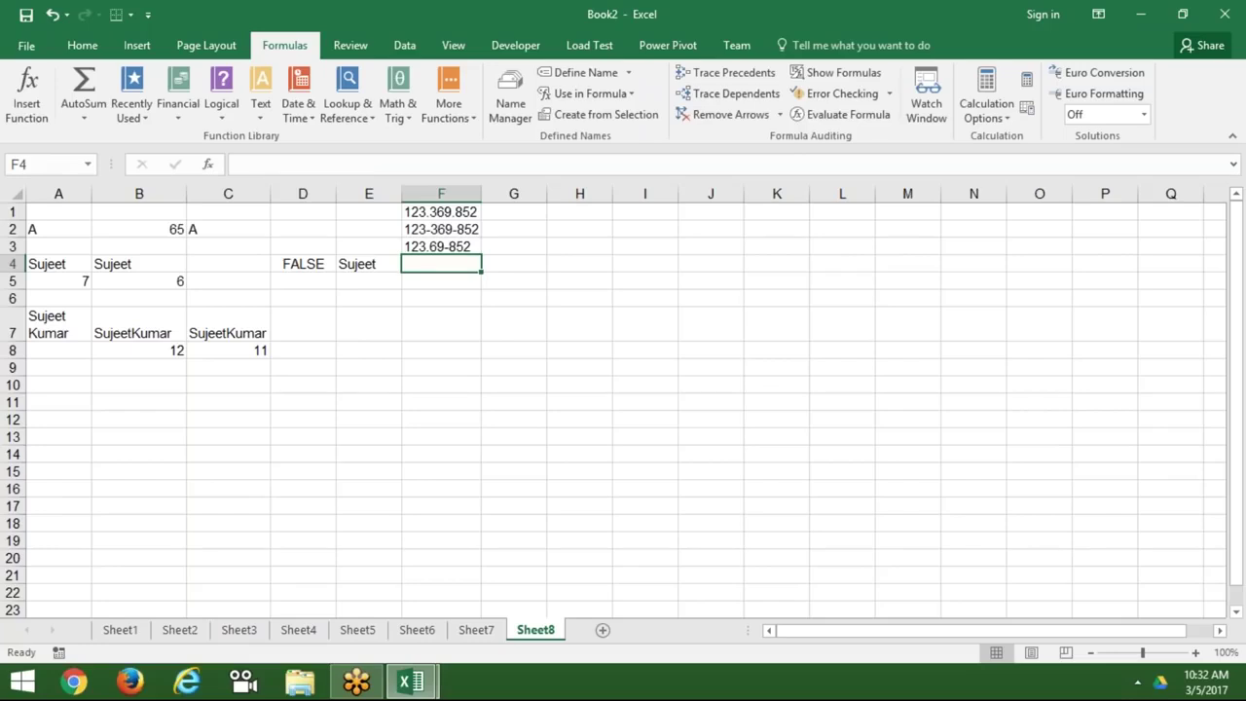
pyautogui.hotkey('ctrl', 'z')
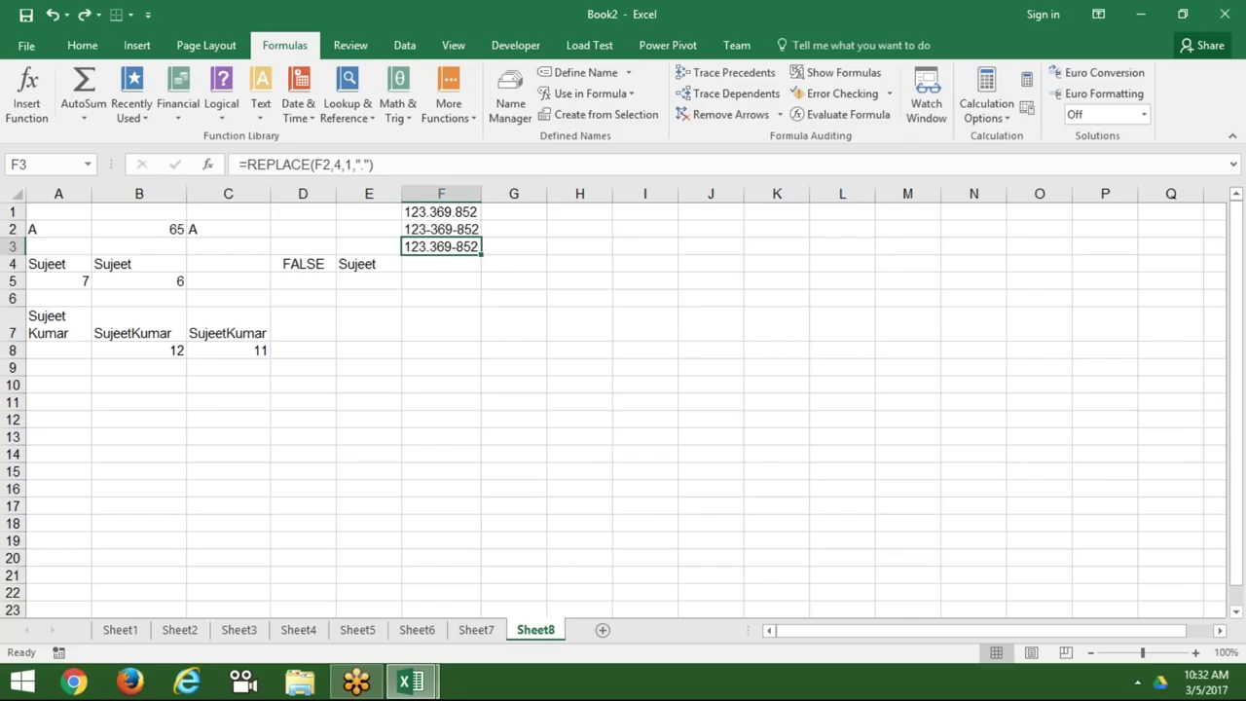
pyautogui.click(440, 229)
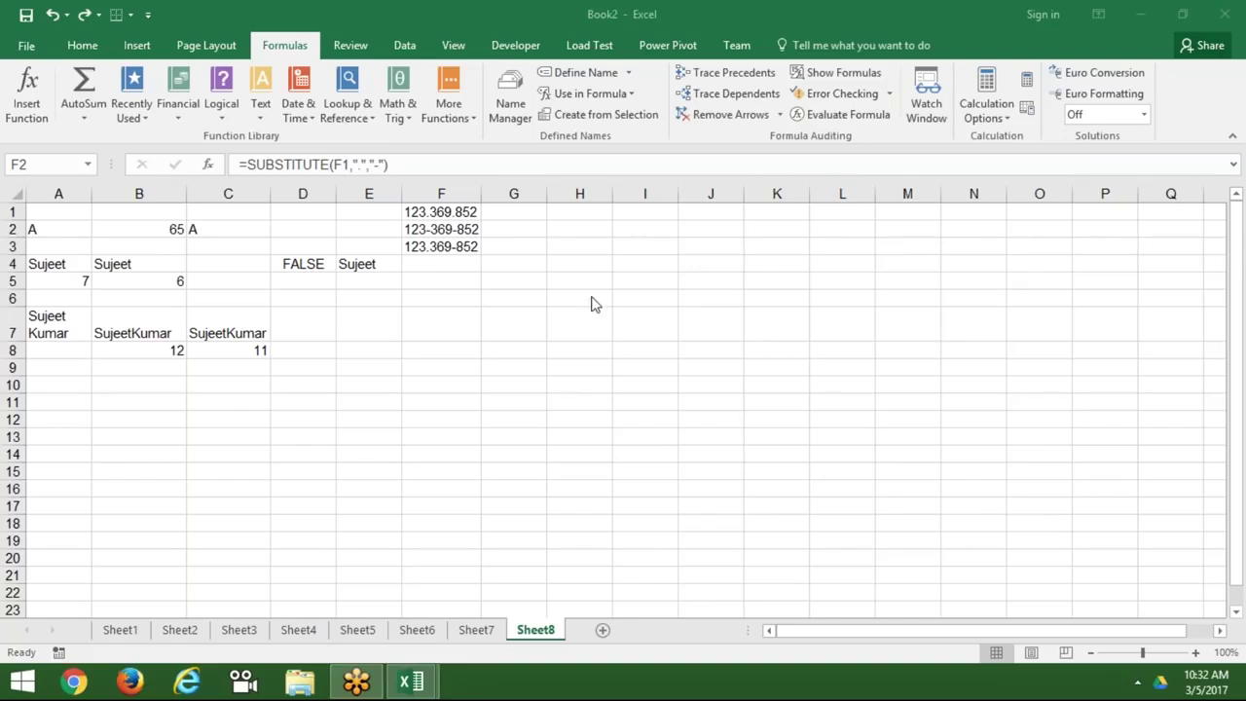
# Review the SUBSTITUTE formula in F2 and the TRIM formula in B7
pyautogui.click(458, 233)
pyautogui.press('F2')
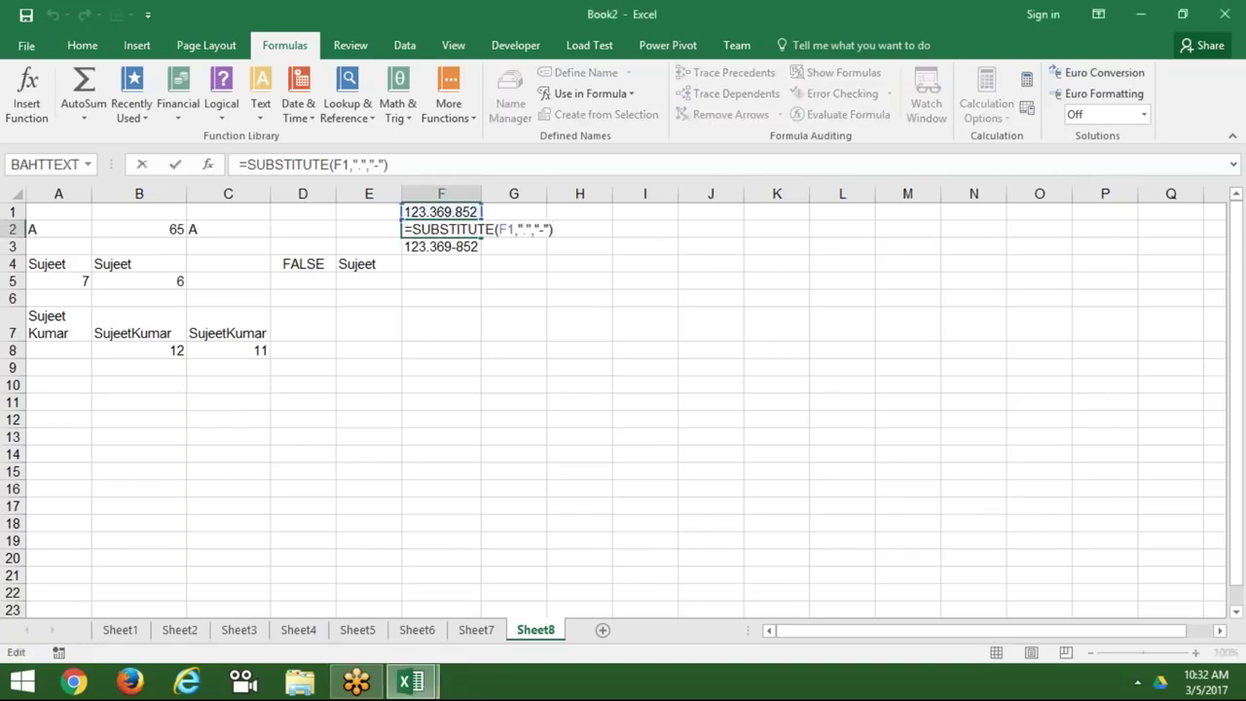
pyautogui.press('Escape')
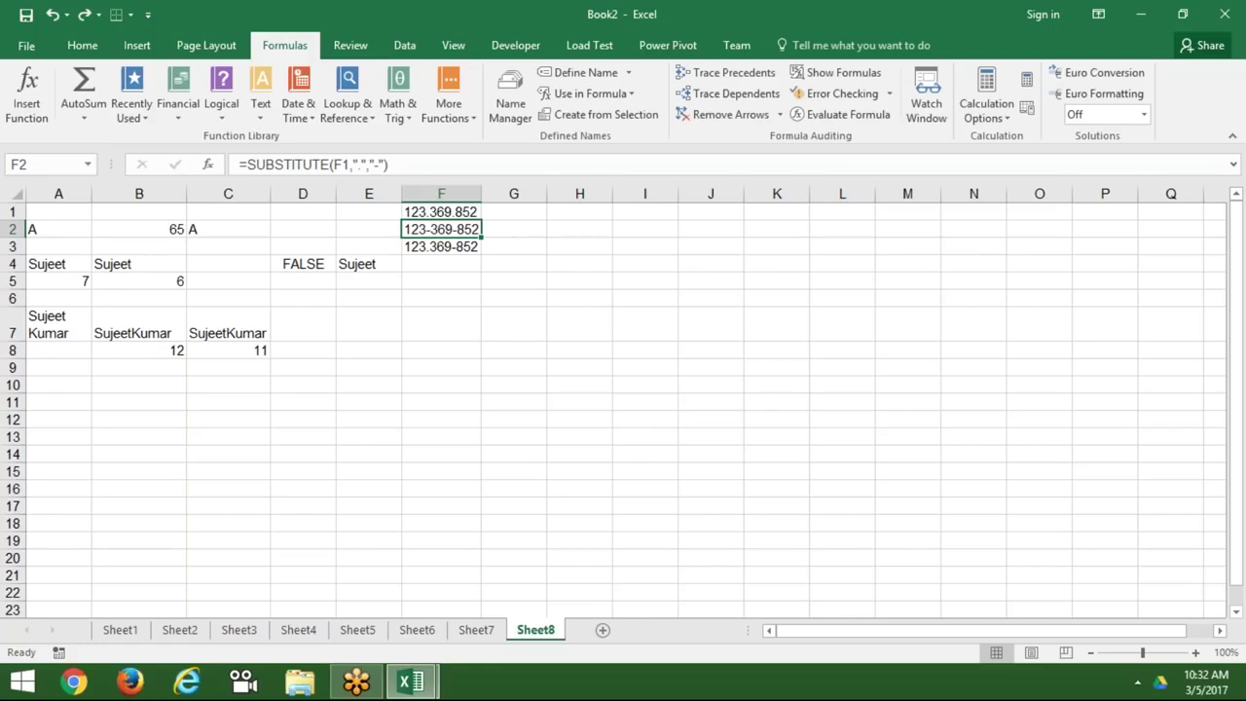
pyautogui.click(138, 330)
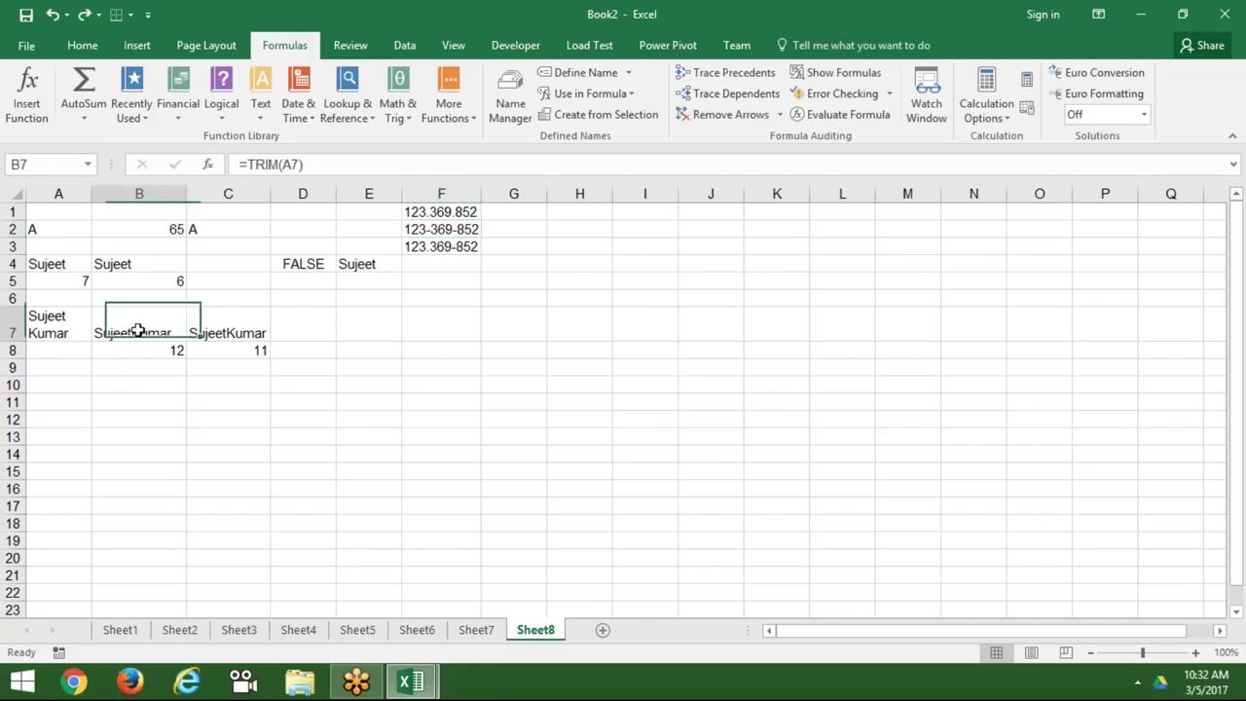
# Start a SUBSTITUTE formula in B9 on B7, adding a line break as the old text
pyautogui.click(114, 370)
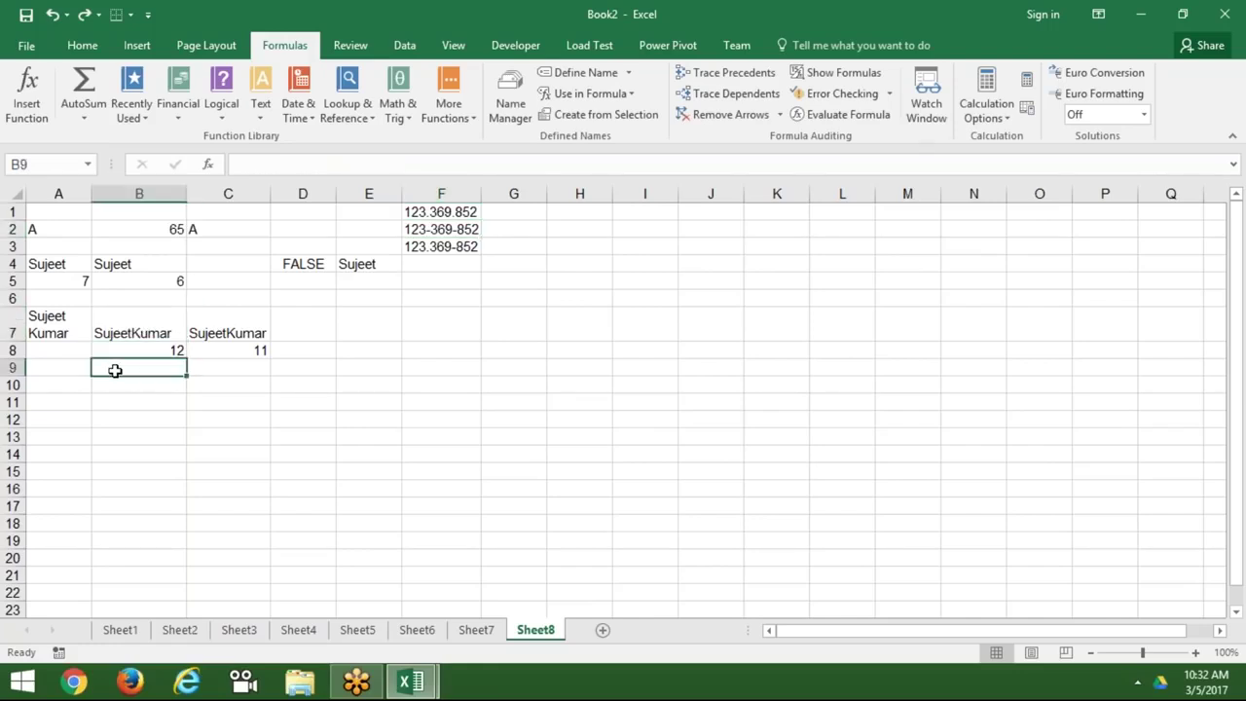
pyautogui.write('=')
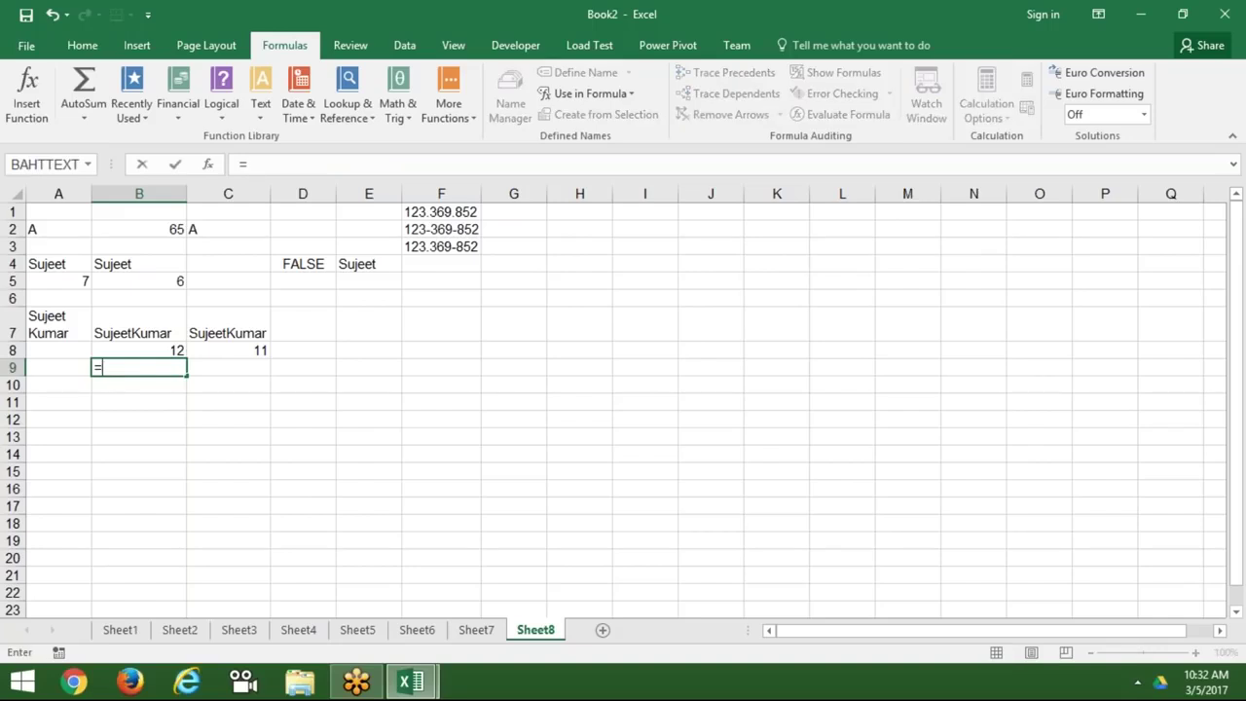
pyautogui.write('sub')
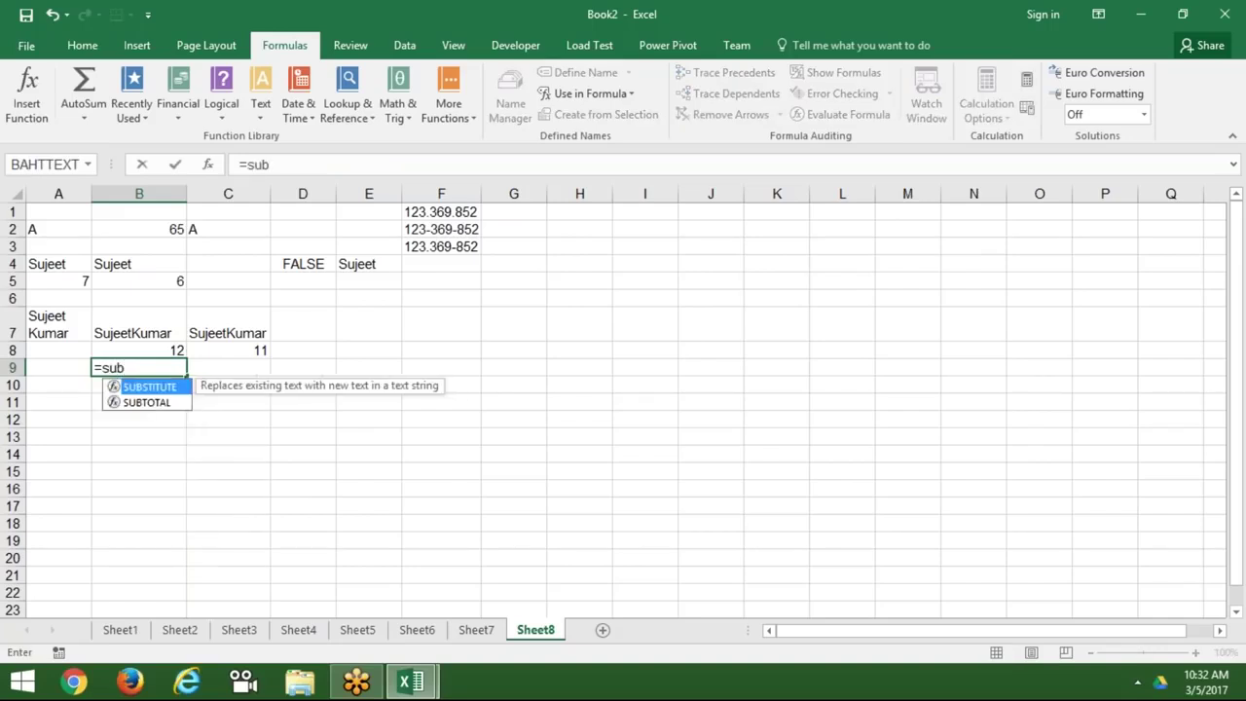
pyautogui.press('Tab')
pyautogui.press('Up')
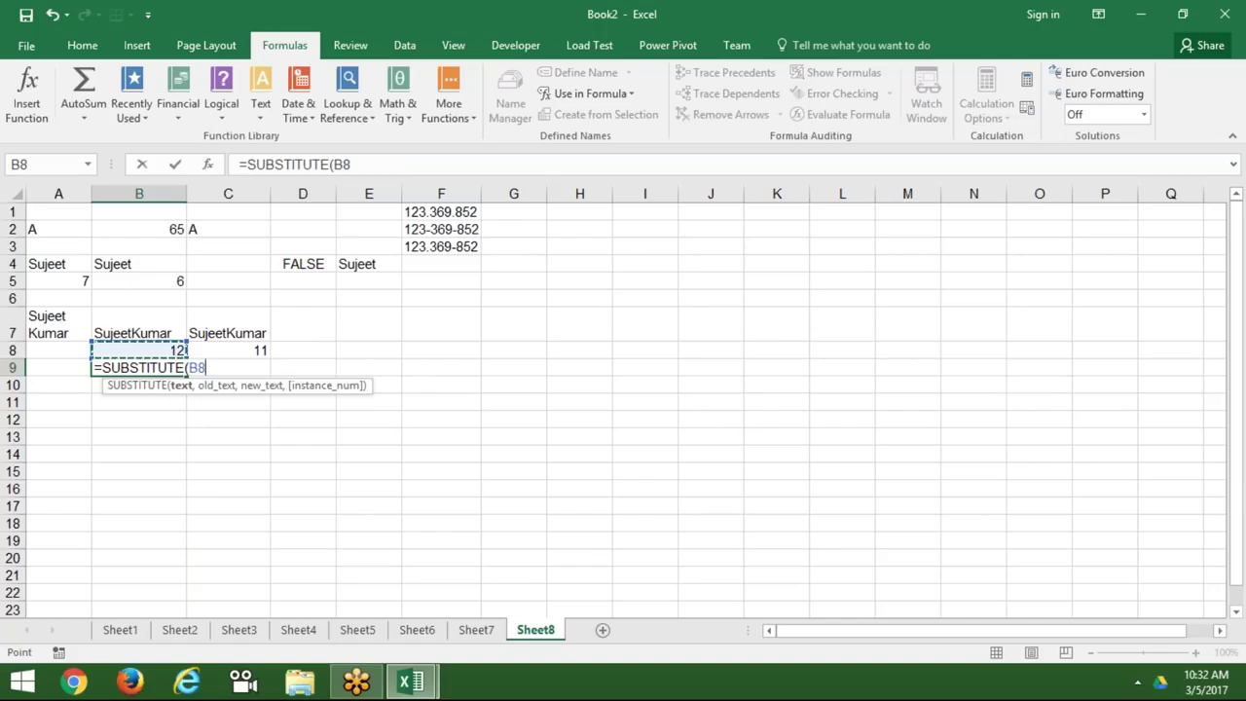
pyautogui.press('Up')
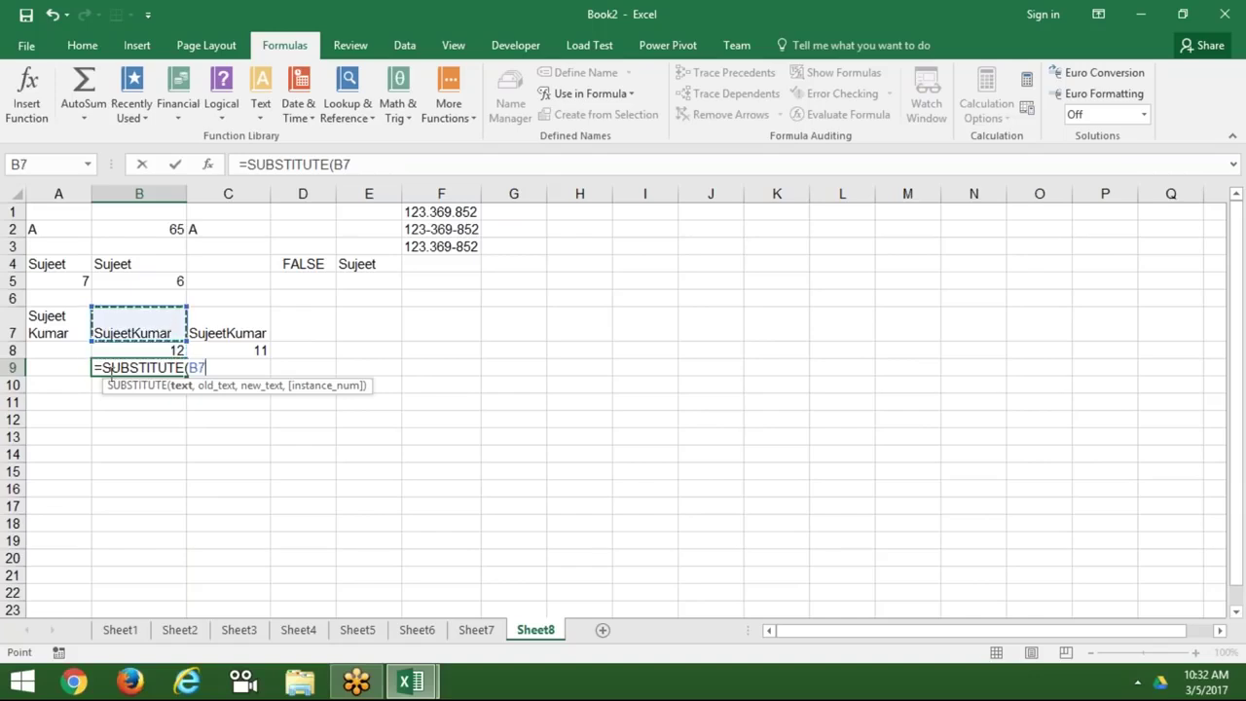
pyautogui.write(',"')
pyautogui.hotkey('alt', 'Return')
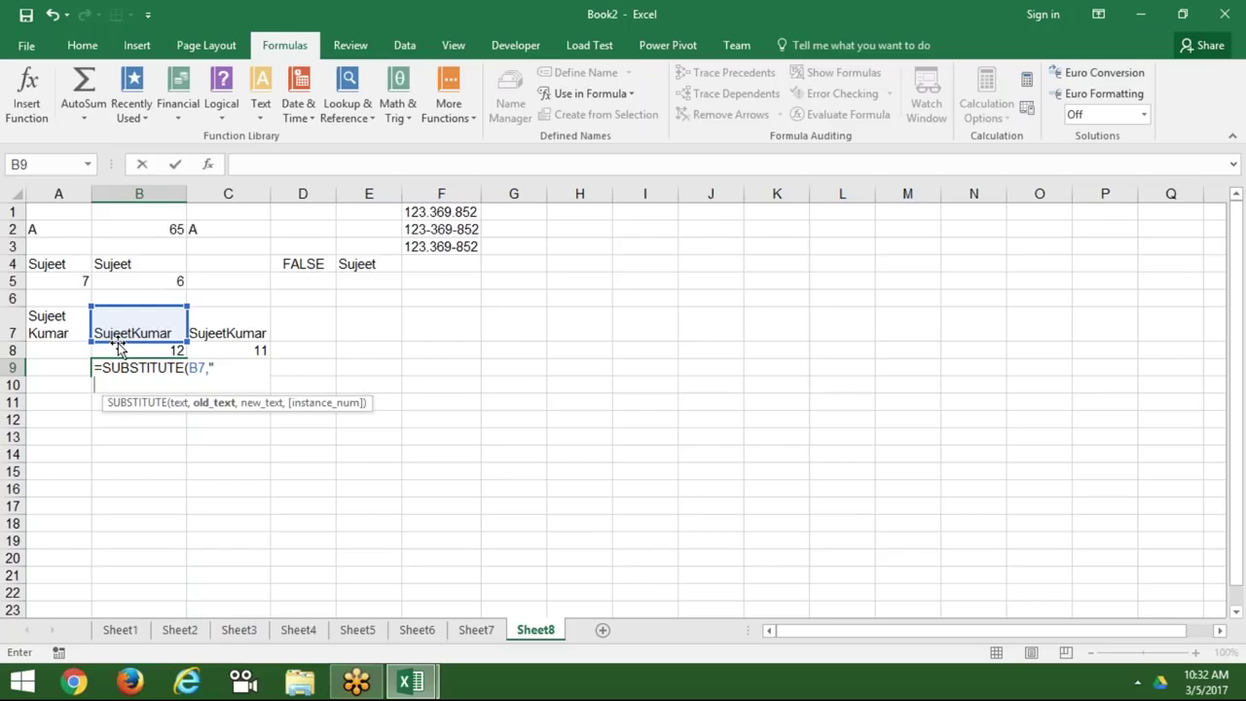
# Cancel the unfinished B9 formula and enter a line break alone in A12
pyautogui.press('Escape')
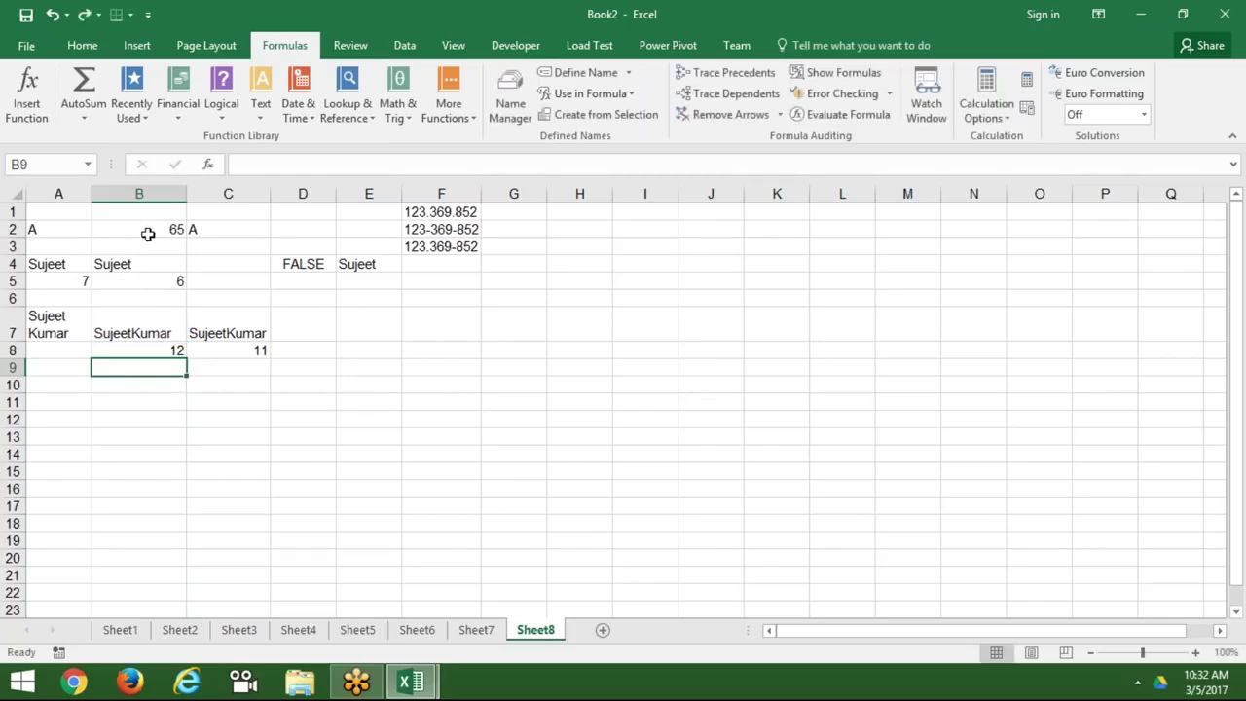
pyautogui.moveTo(147, 231); pyautogui.dragTo(223, 234)
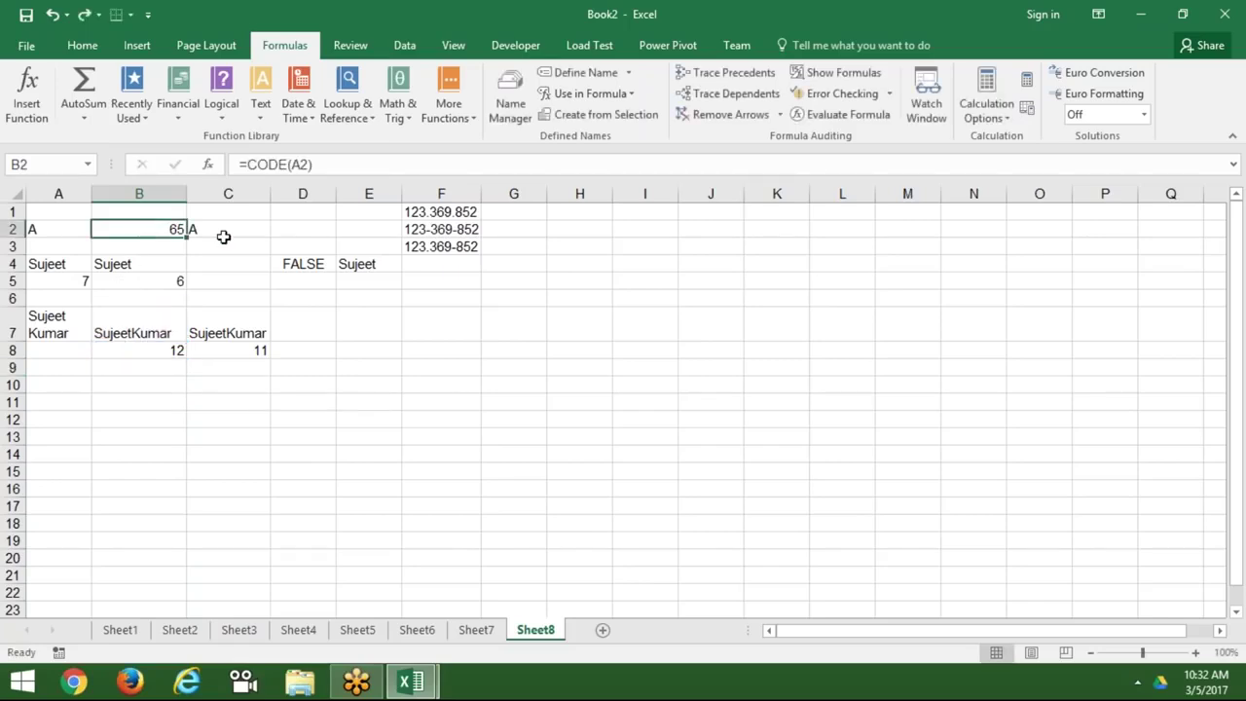
pyautogui.click(45, 419)
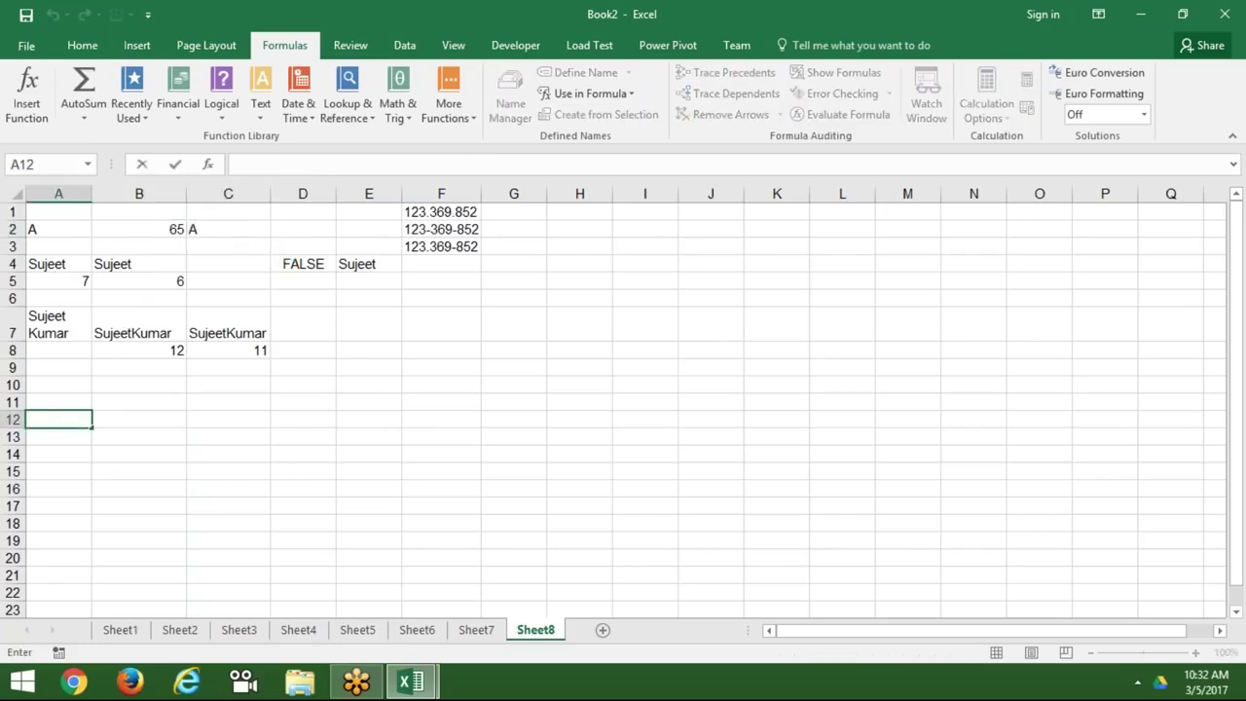
pyautogui.hotkey('alt', 'Return')
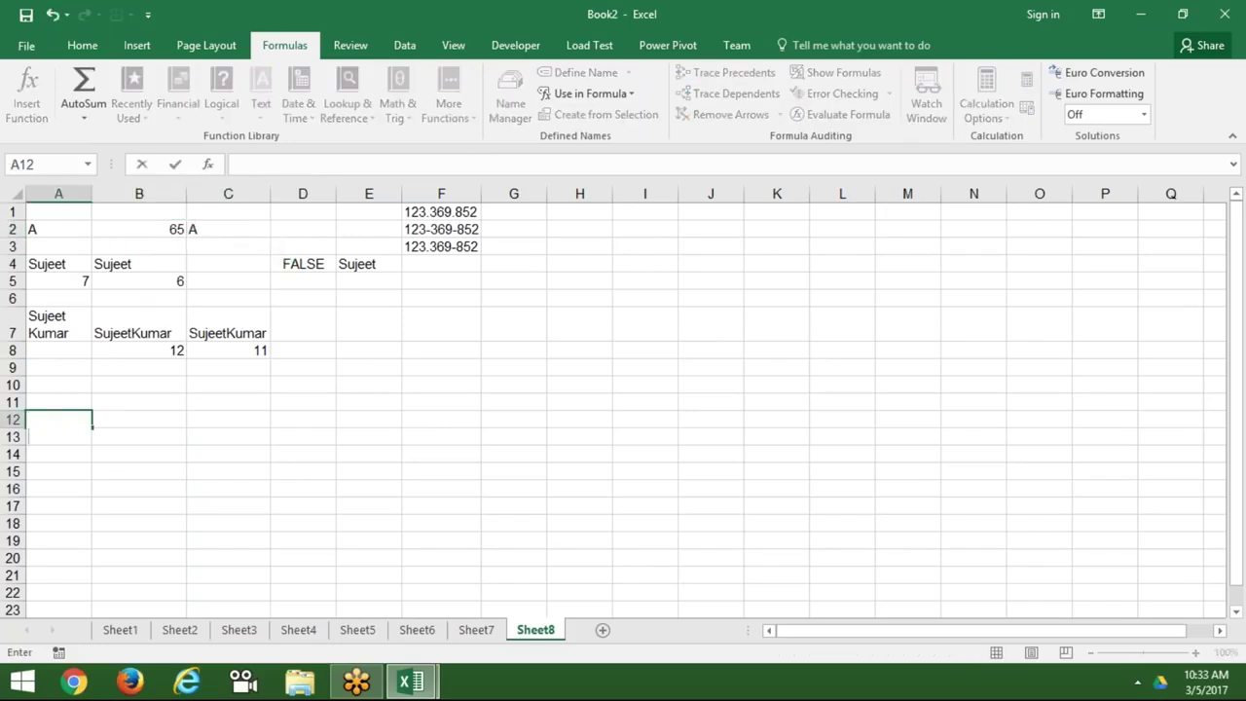
pyautogui.press('Return')
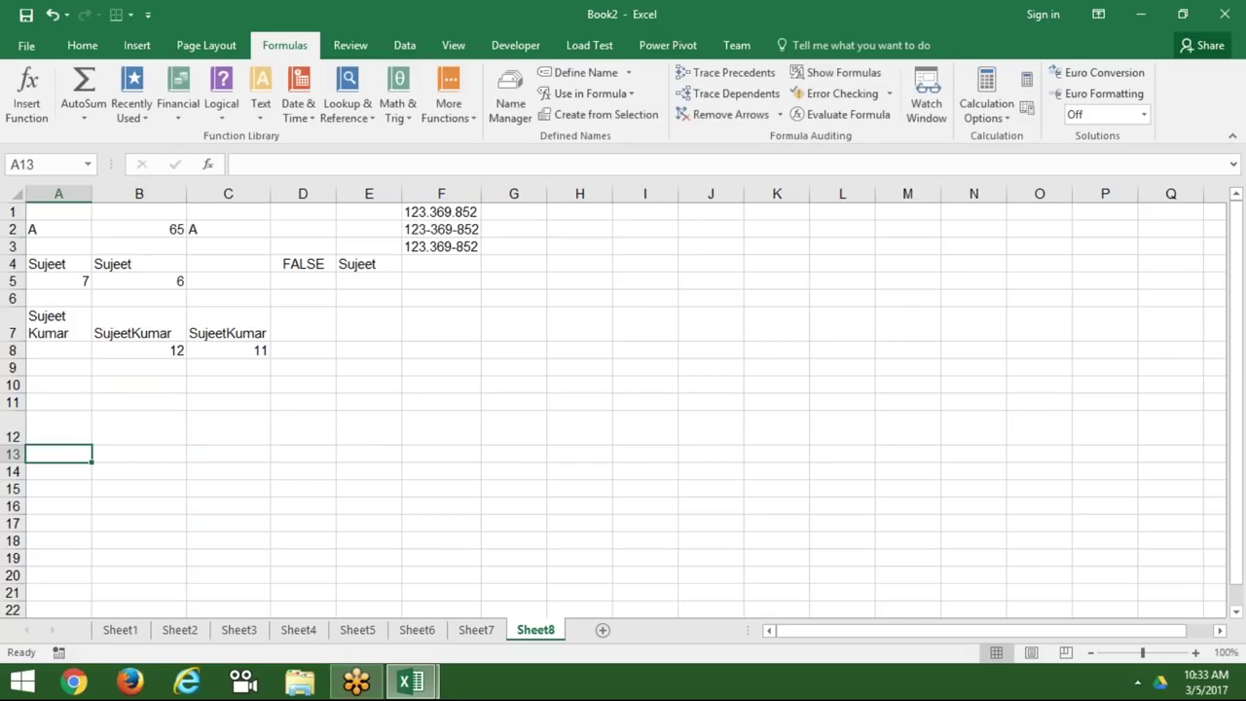
pyautogui.click(58, 427)
# Enter =CODE(A12) in B12, which returns 10
pyautogui.click(139, 427)
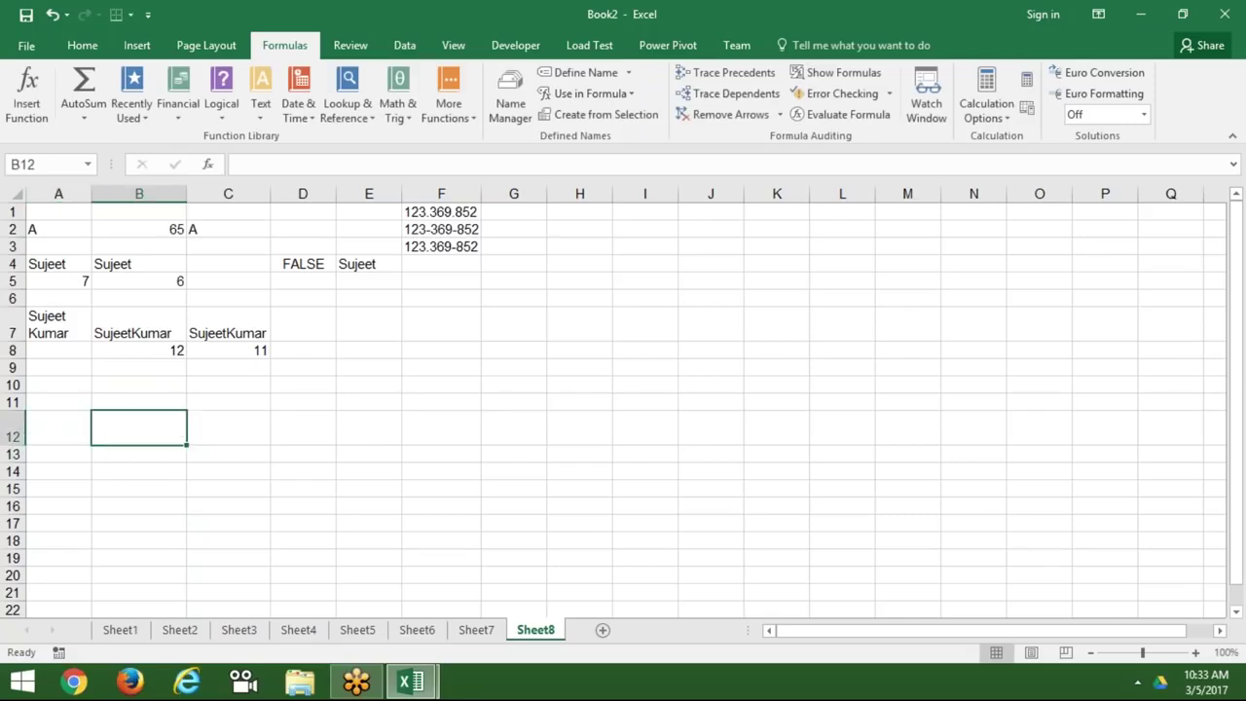
pyautogui.write('=cod')
pyautogui.press('Tab')
pyautogui.press('Left')
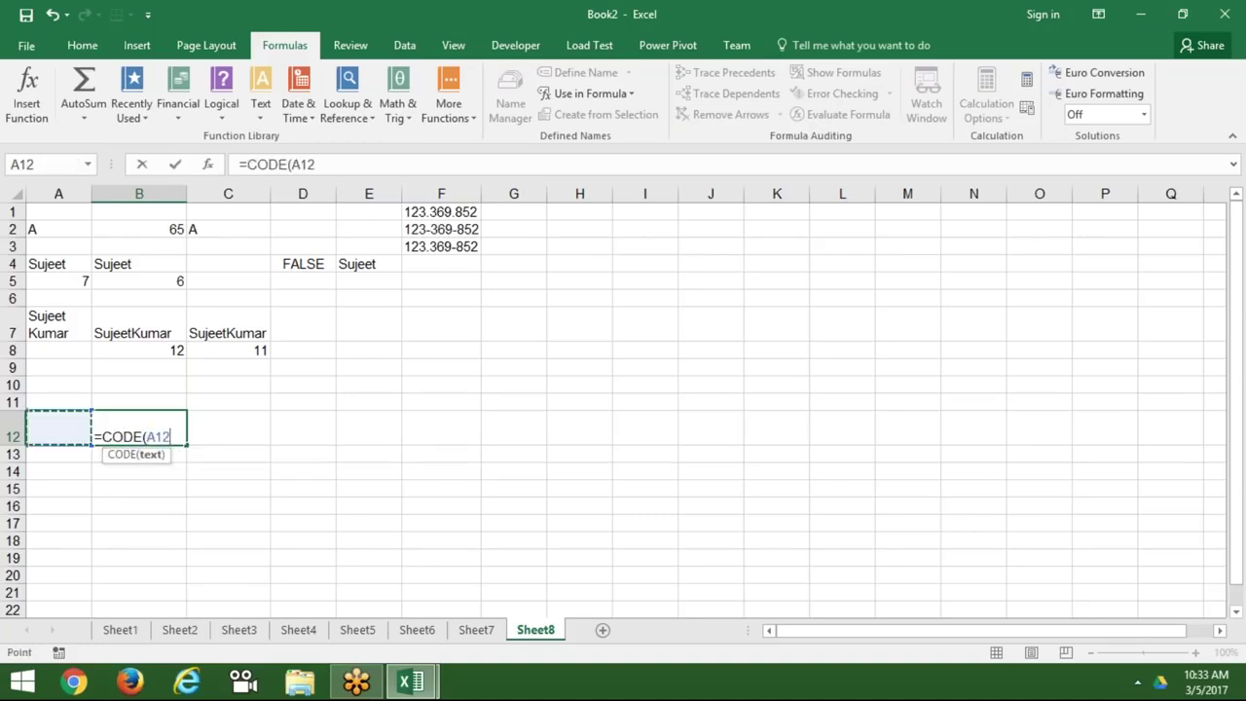
pyautogui.press('Return')
pyautogui.click(139, 428)
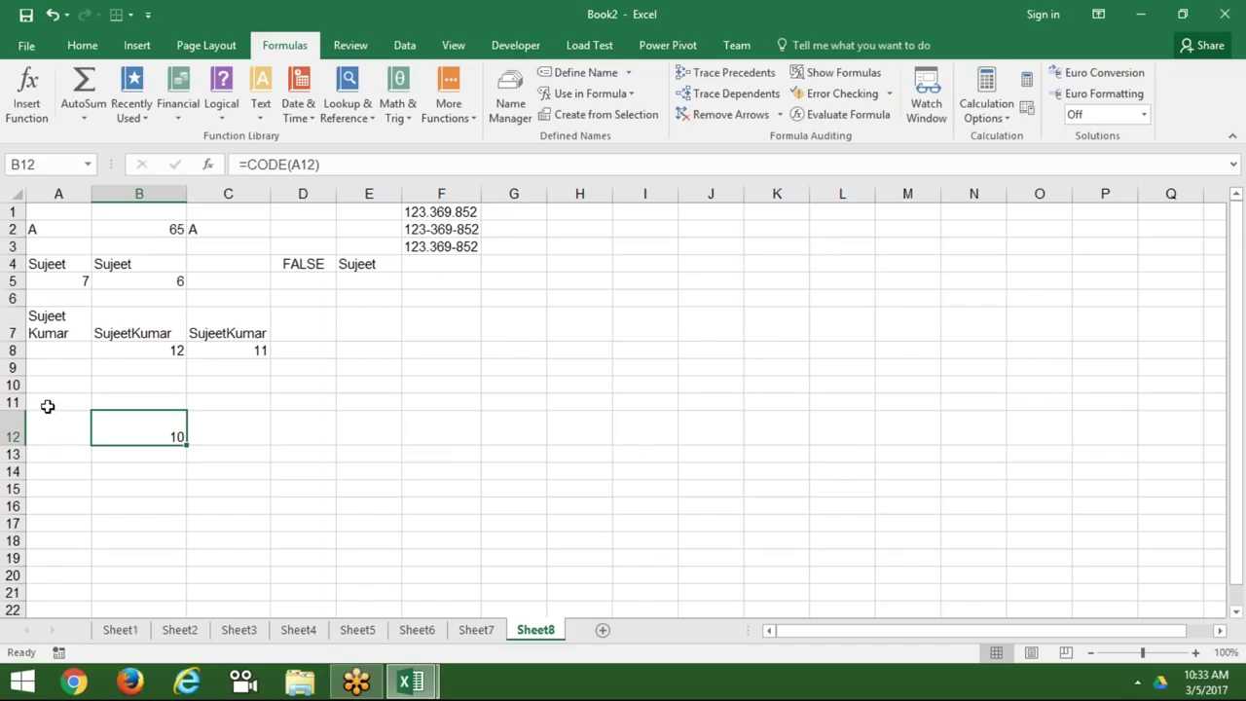
# Review A12 and the CODE example, and re-enter =CHAR(B2) in C2
pyautogui.click(172, 234)
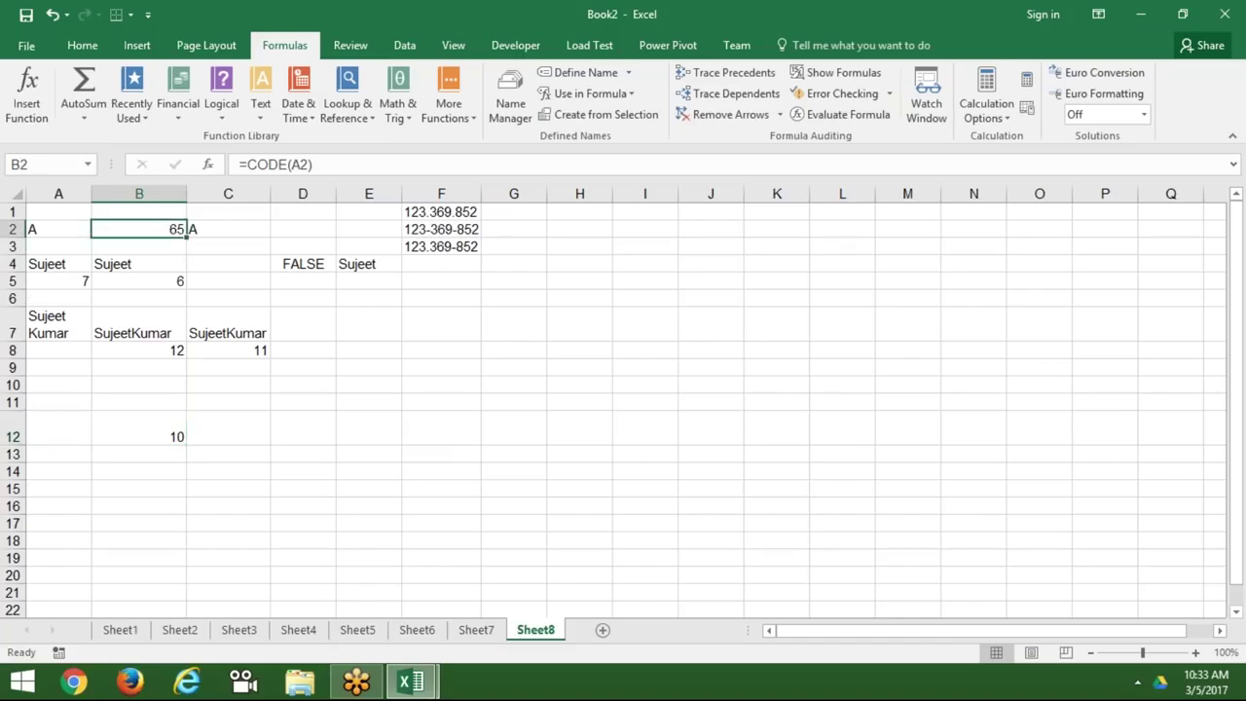
pyautogui.doubleClick(39, 421)
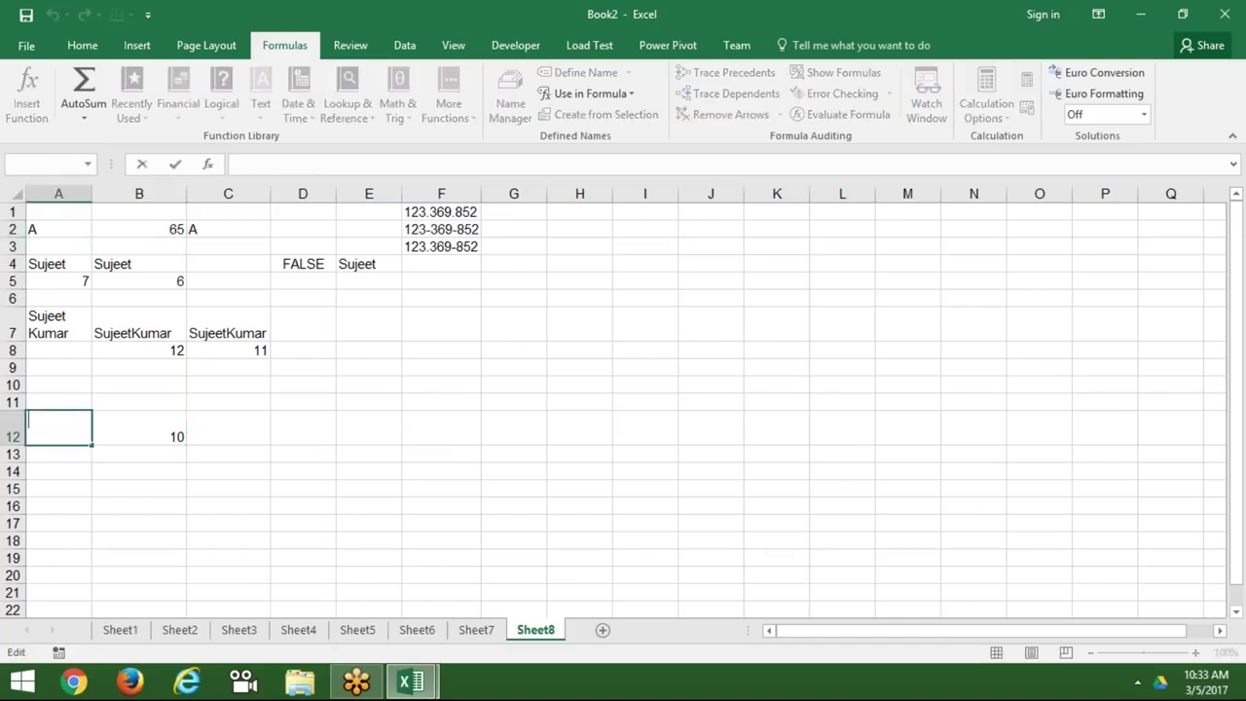
pyautogui.press('Escape')
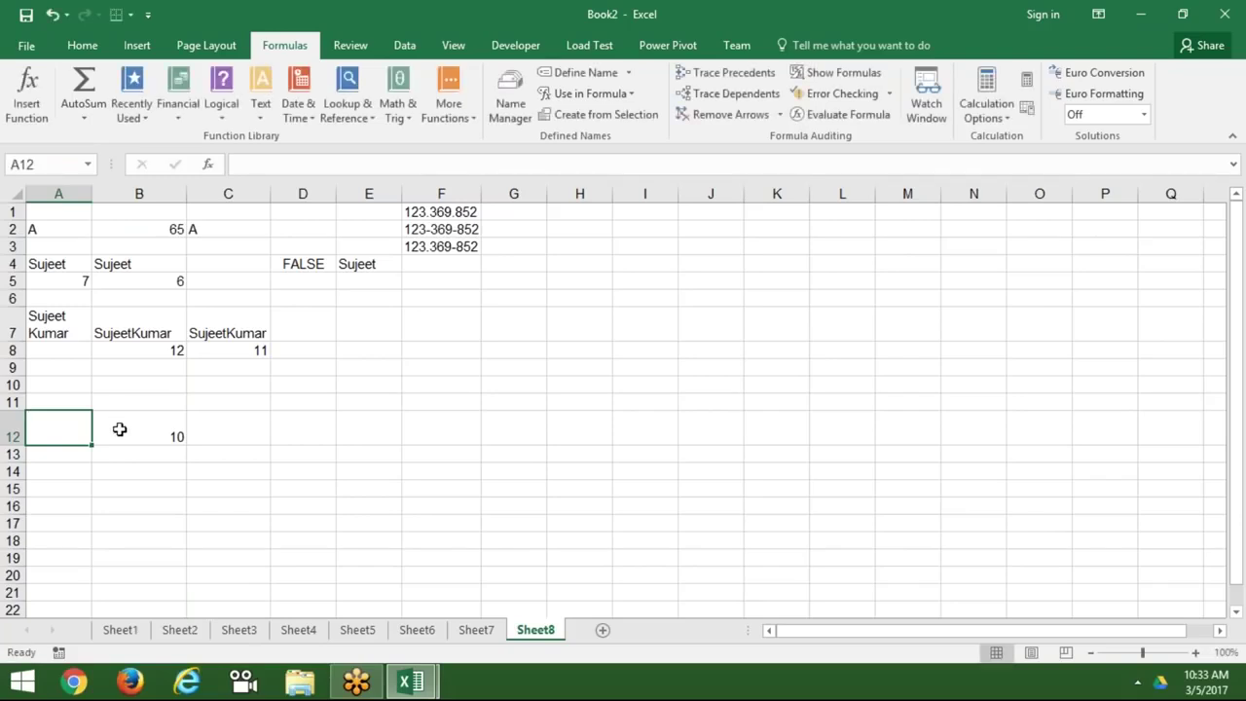
pyautogui.click(118, 429)
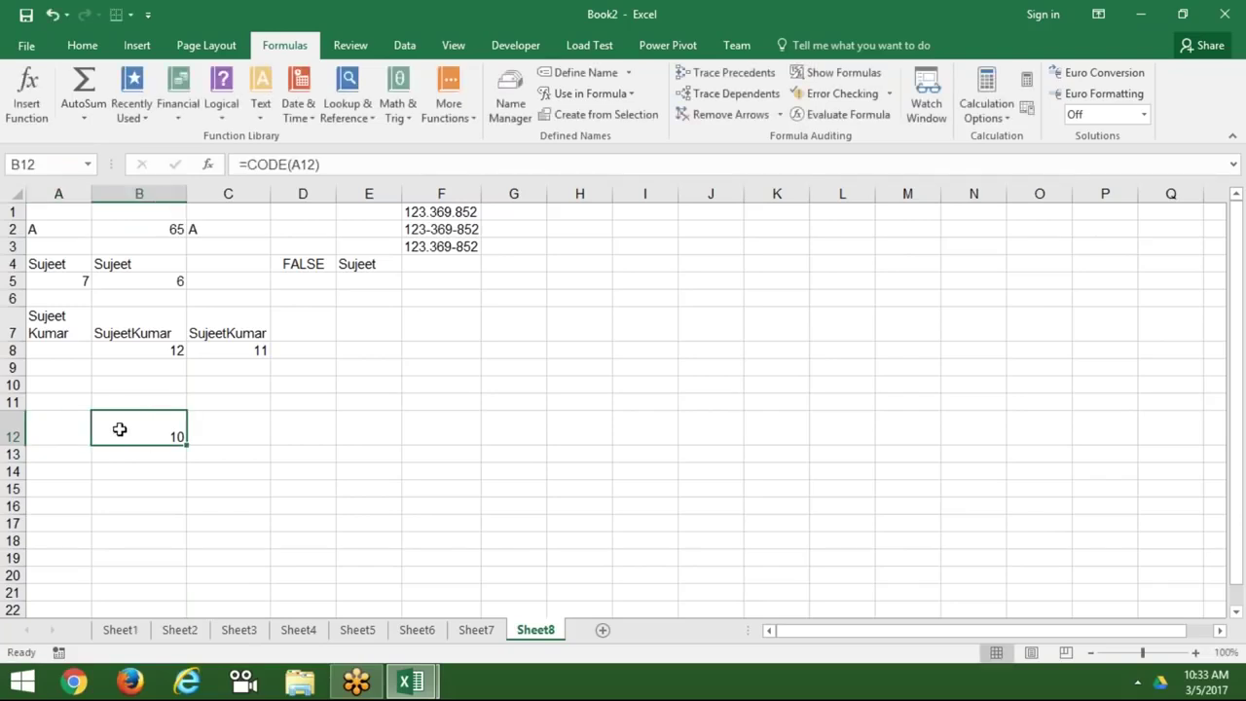
pyautogui.click(219, 231)
pyautogui.write('=CHAR(B2)')
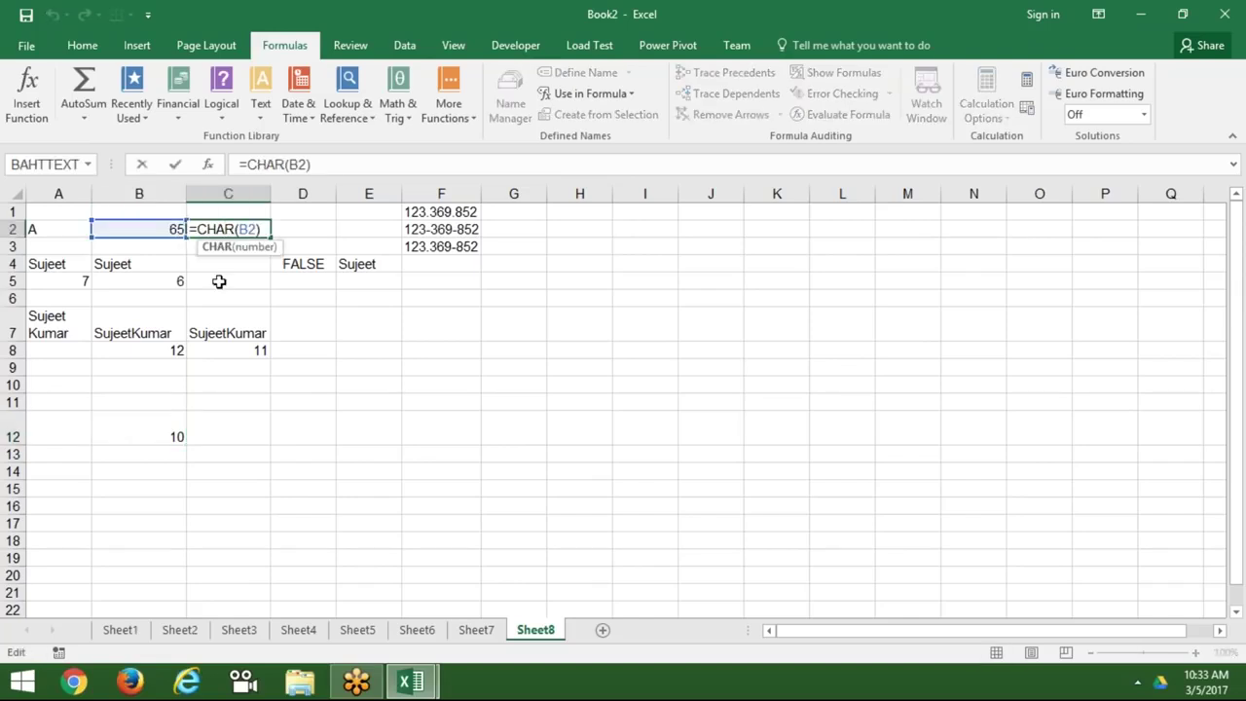
pyautogui.press('Return')
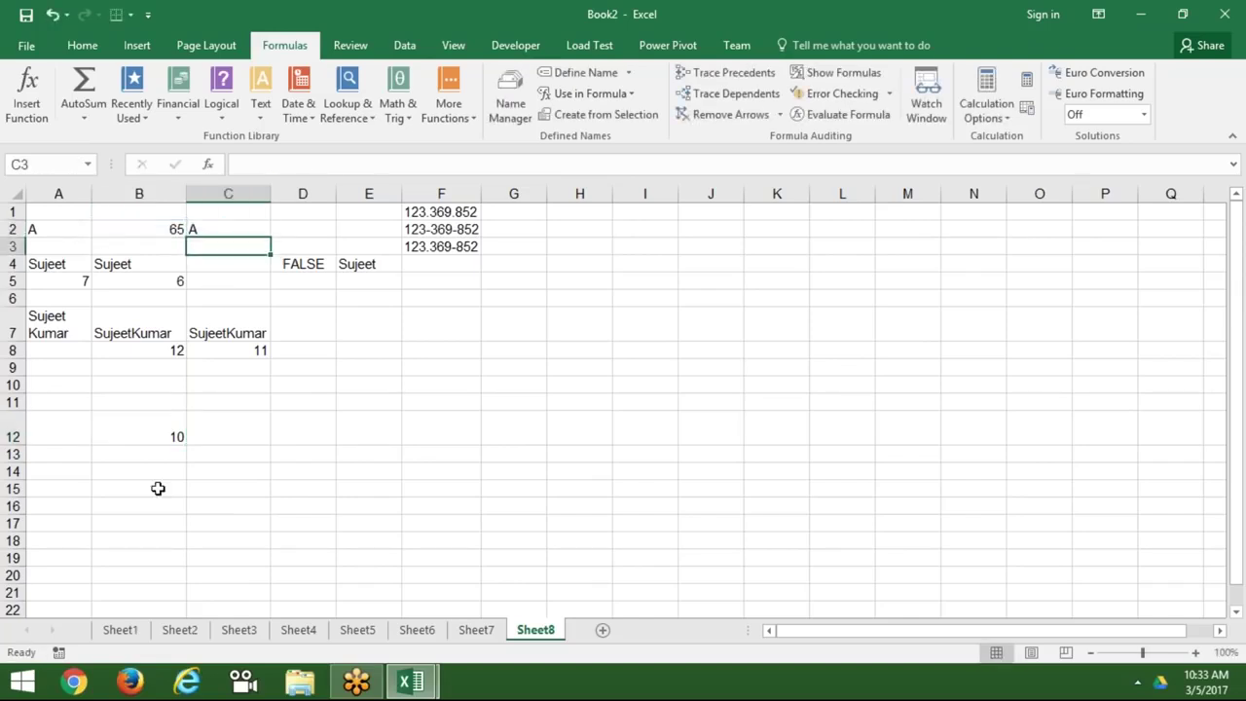
pyautogui.click(172, 436)
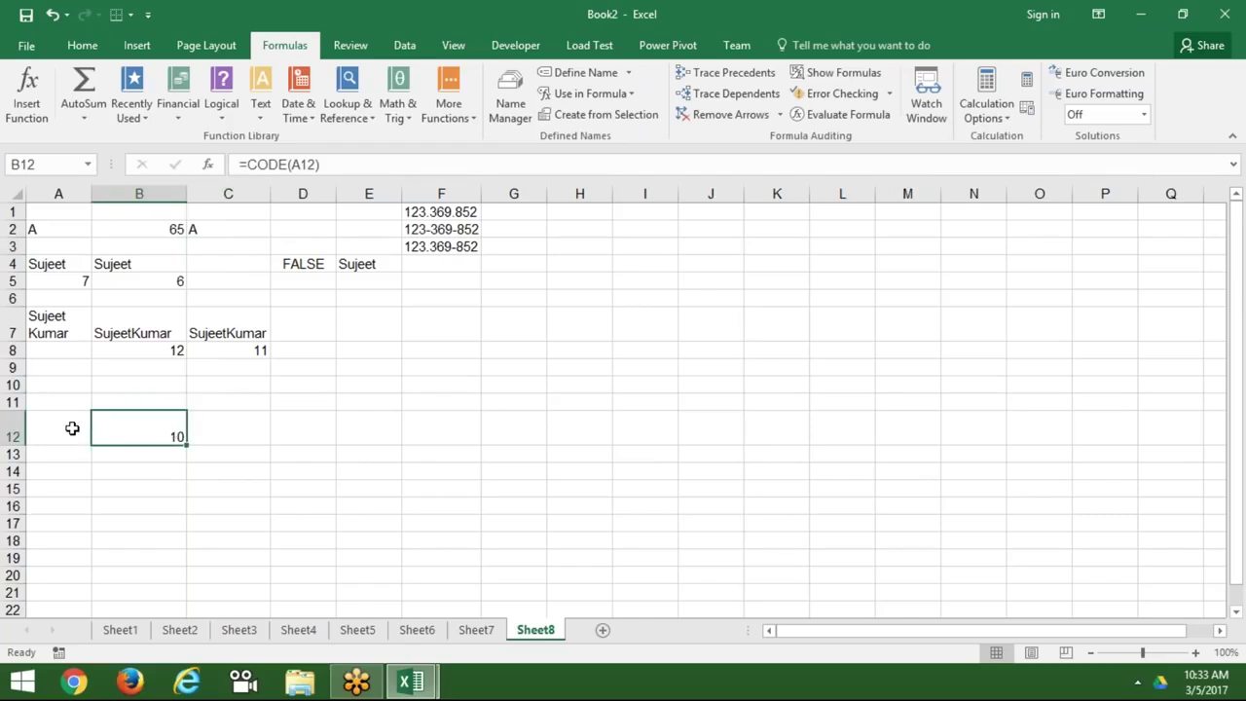
# Enter =SUBSTITUTE(B7,CHAR(10)," ") in B9, accepting Excel's formula correction
pyautogui.click(124, 367)
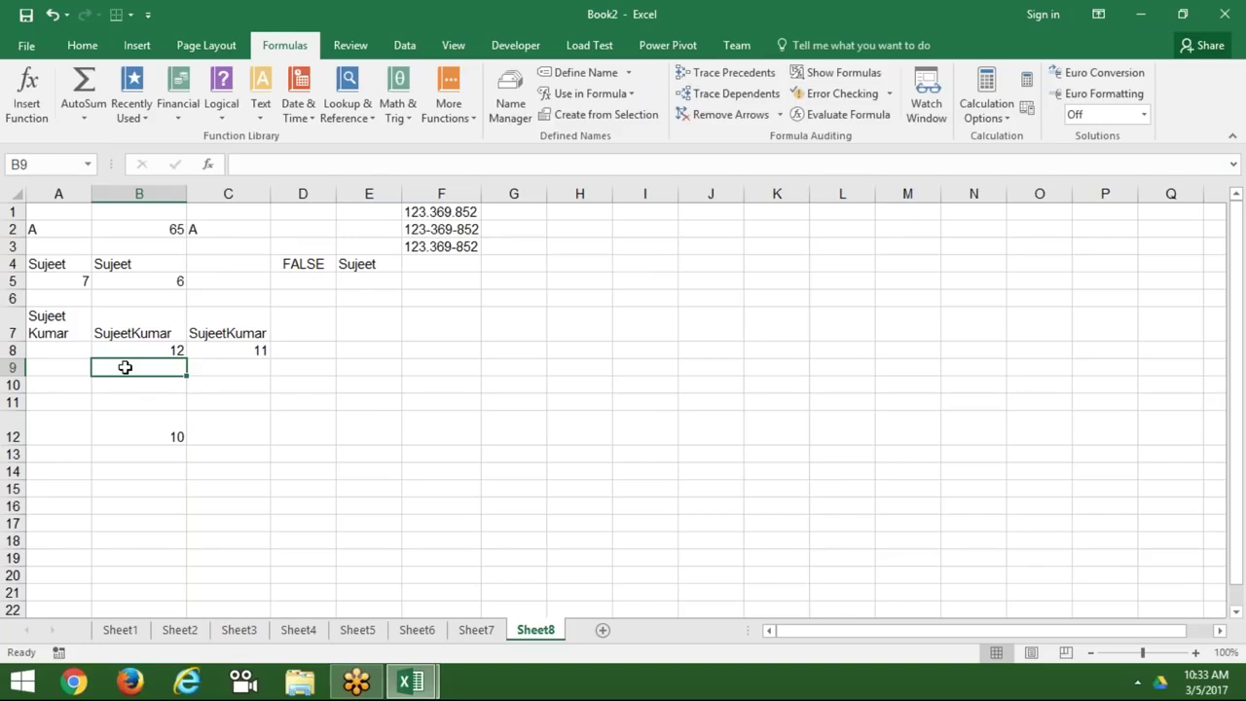
pyautogui.write('=sub')
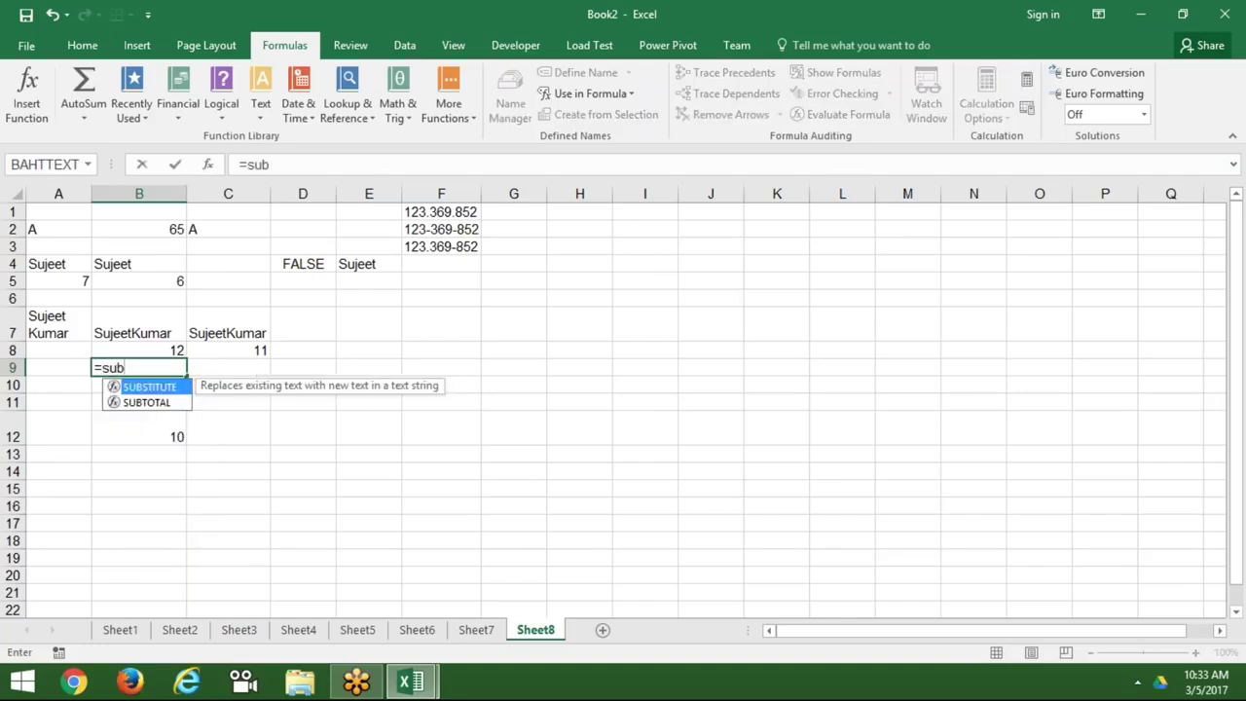
pyautogui.press('Tab')
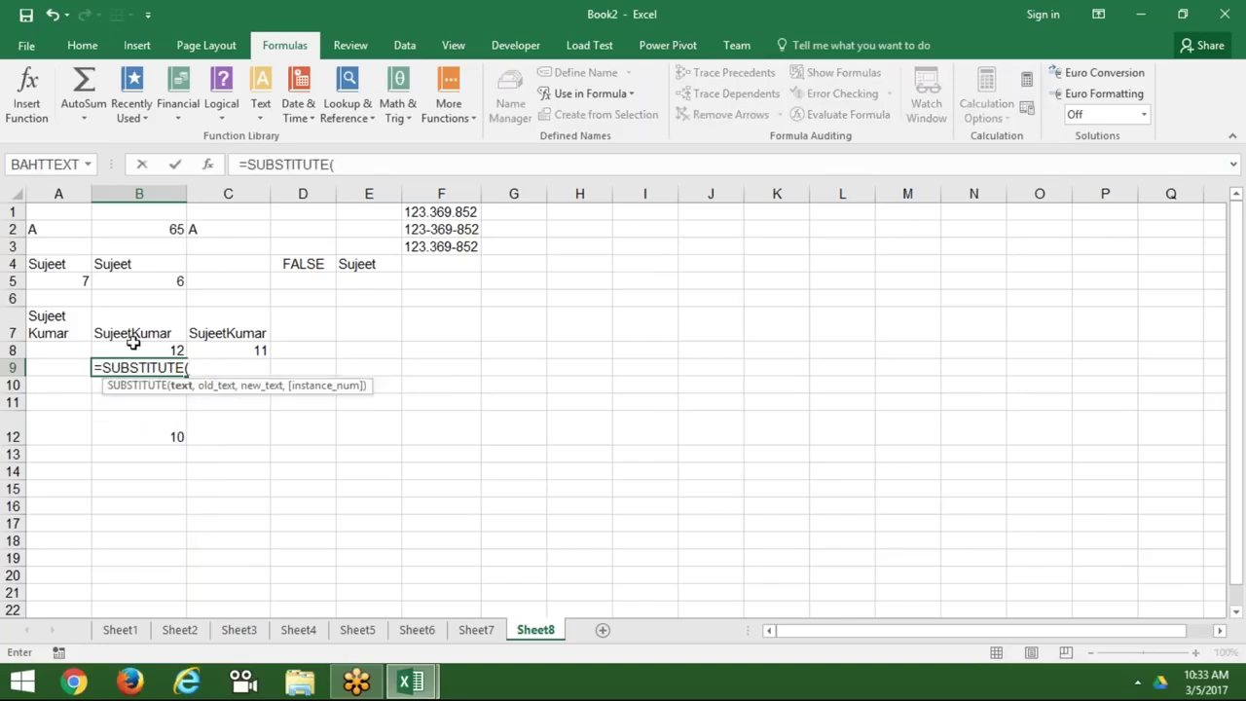
pyautogui.click(137, 333)
pyautogui.write(',')
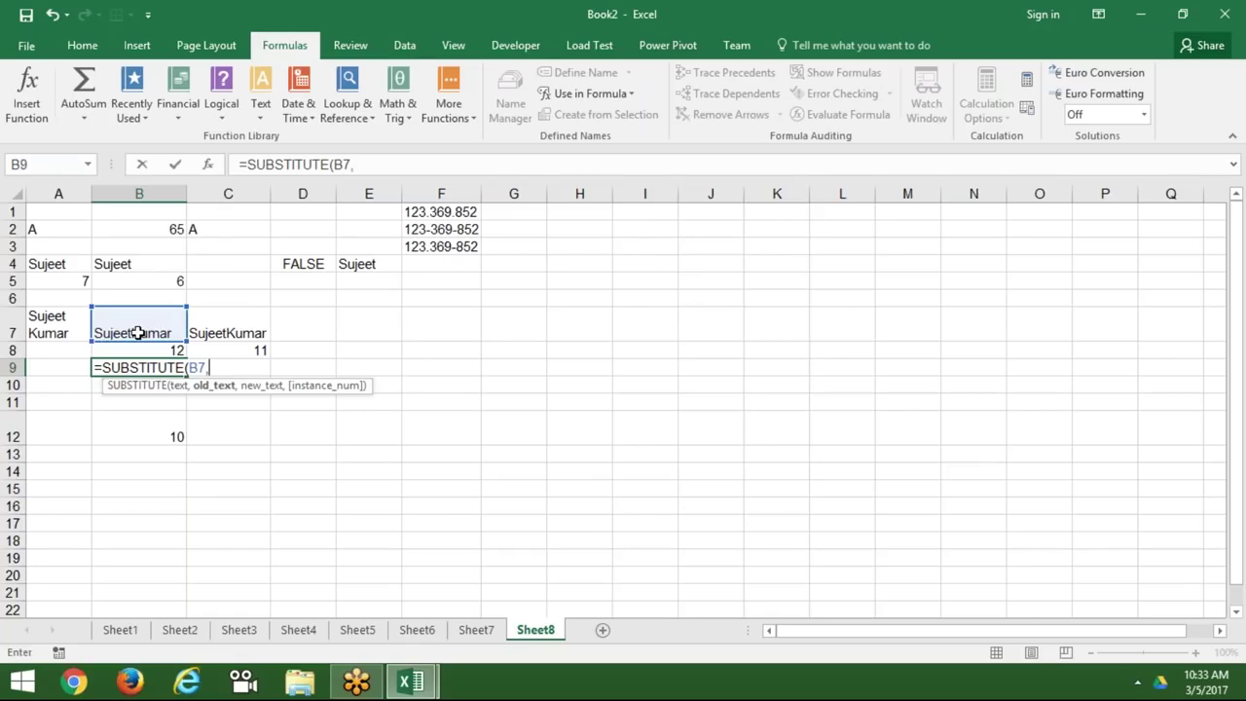
pyautogui.write('ch')
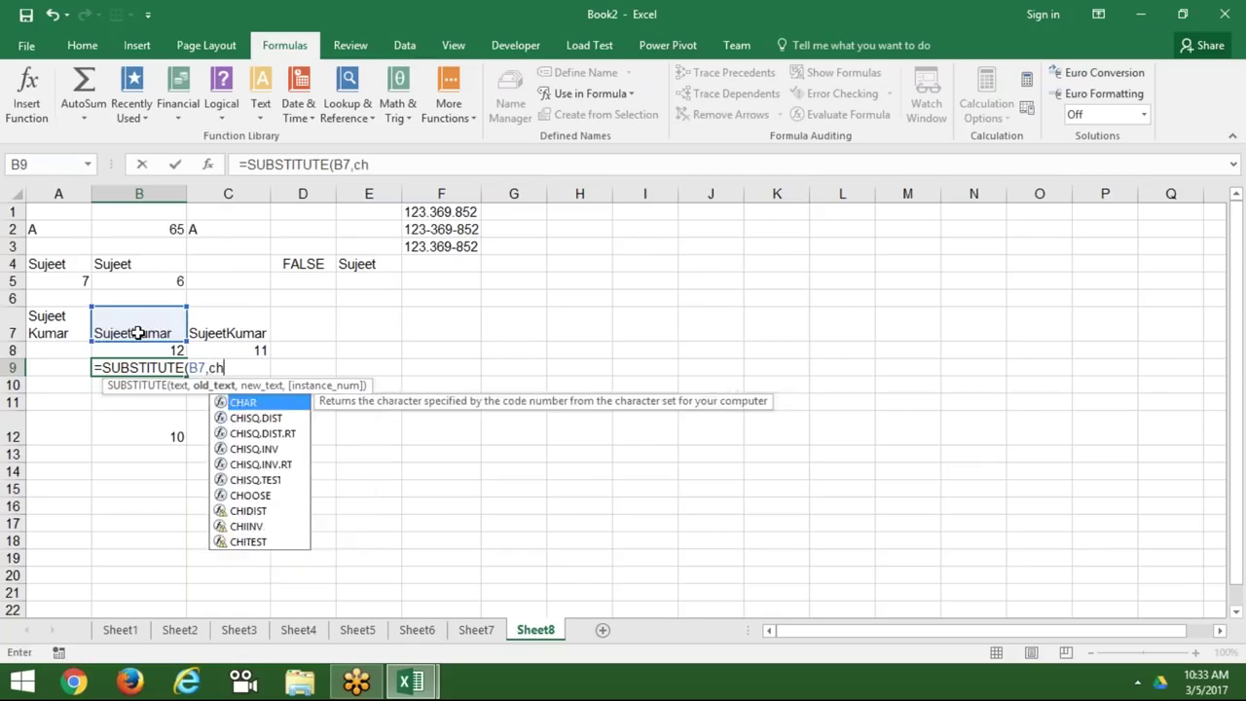
pyautogui.press('Tab')
pyautogui.write('10')
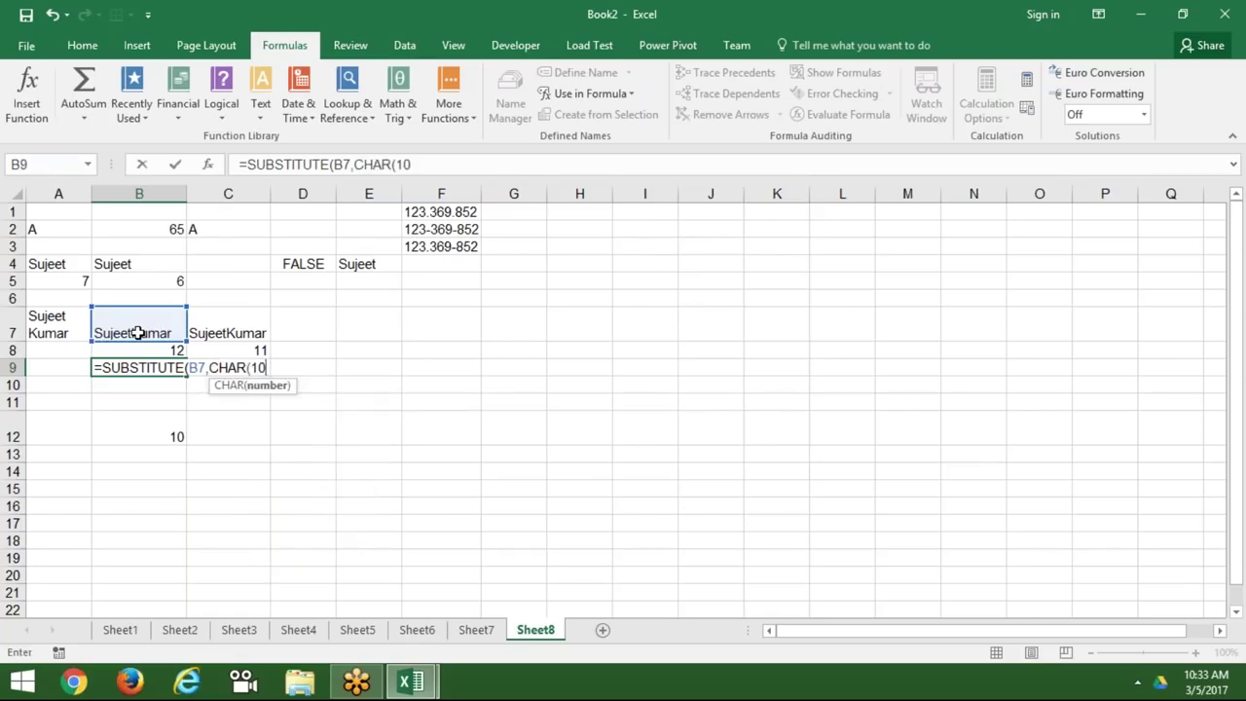
pyautogui.write('),')
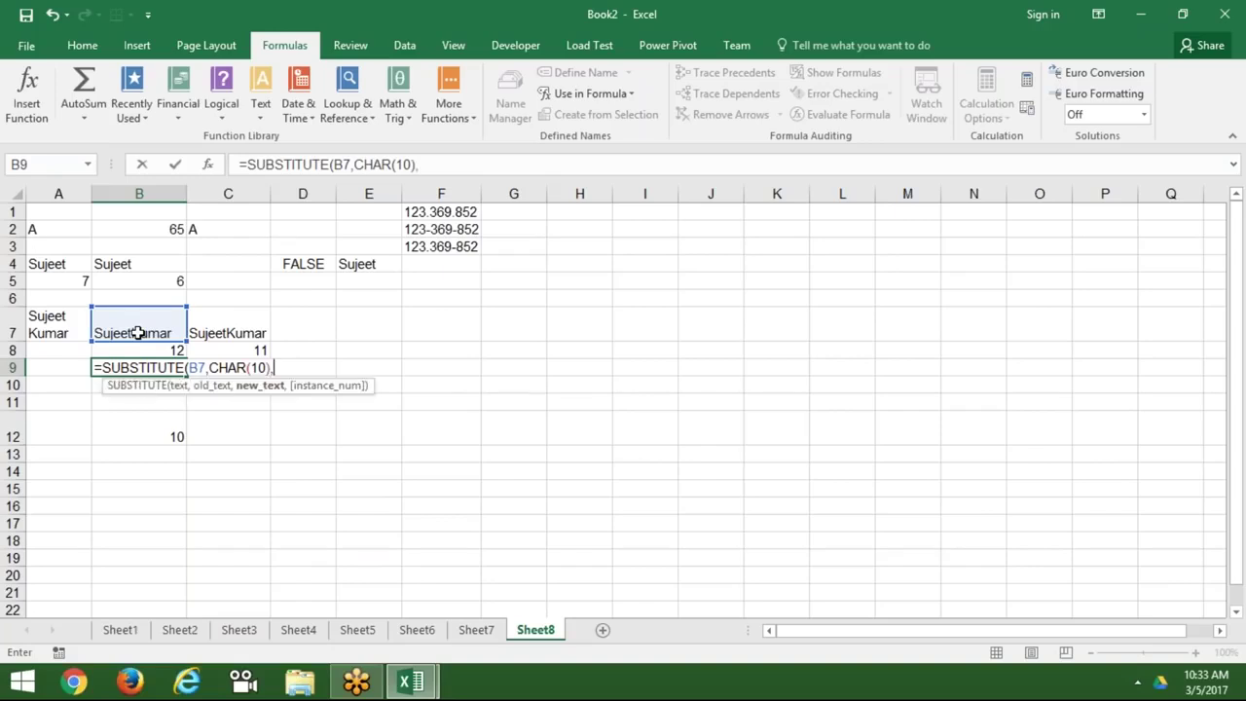
pyautogui.write('"')
pyautogui.write(' "')
pyautogui.press('BackSpace')
pyautogui.press('BackSpace')
pyautogui.write('"')
pyautogui.press('Return')
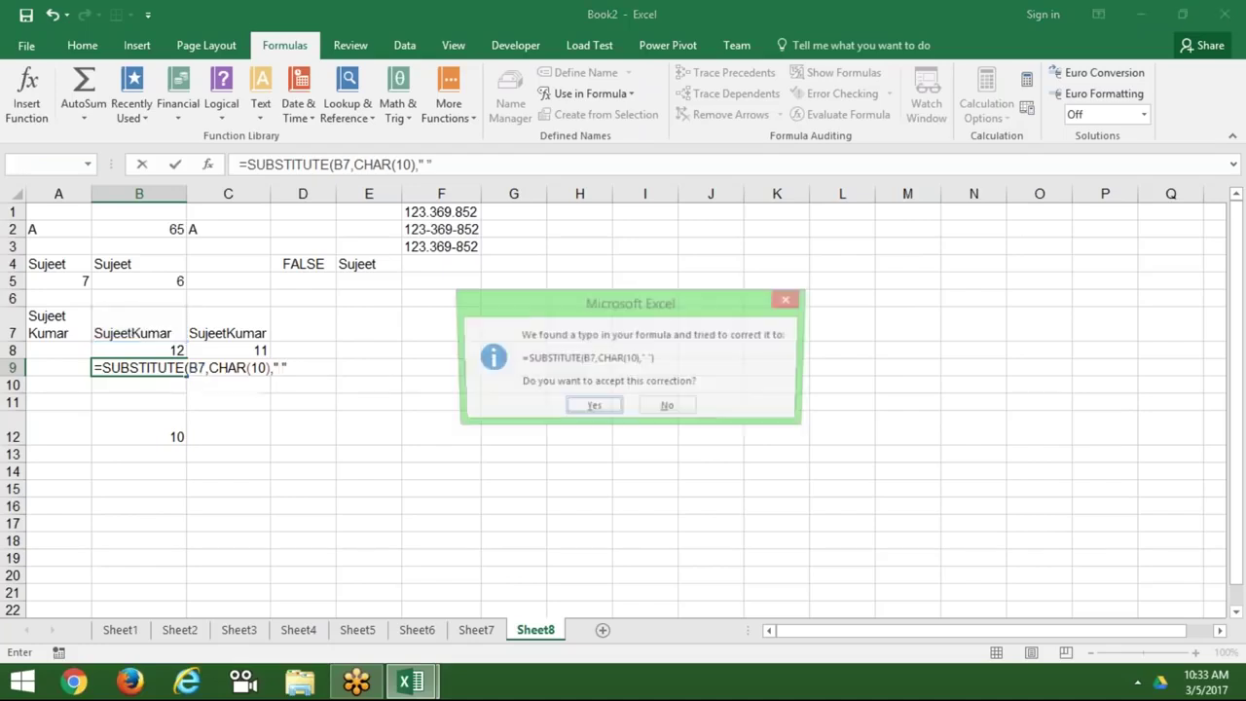
pyautogui.press('Return')
pyautogui.click(139, 366)
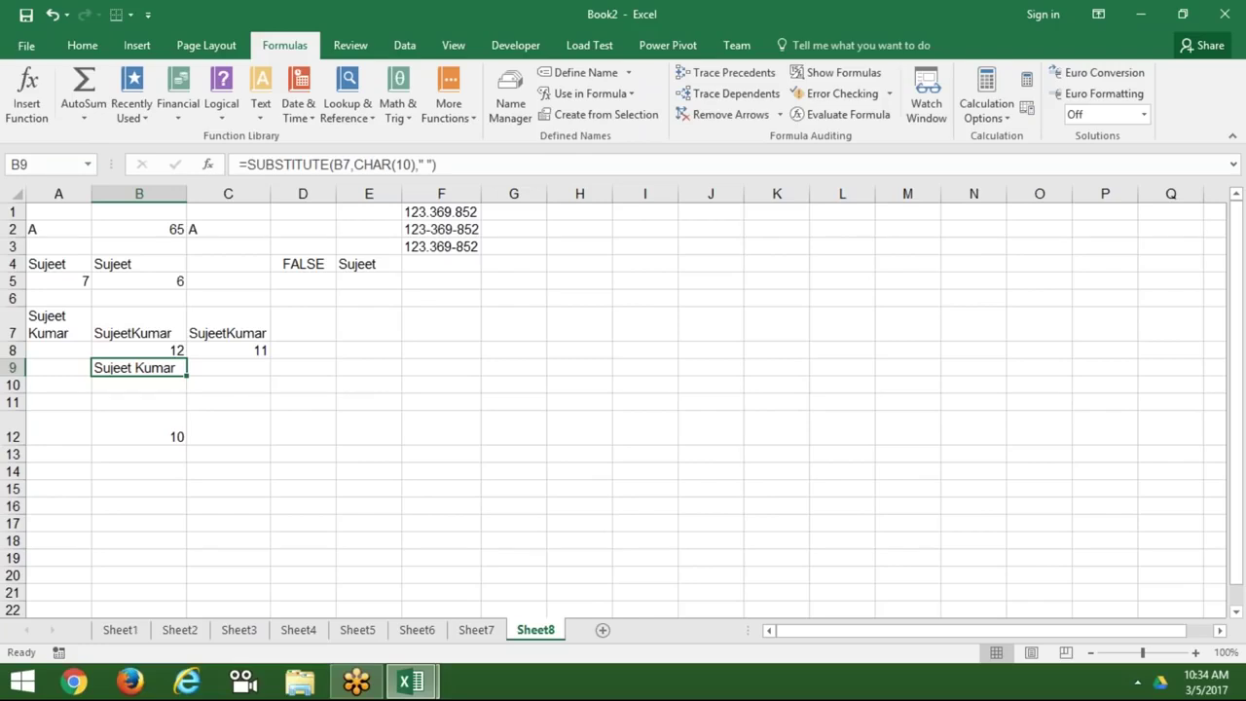
# Move the active cell through the empty rows below to A16
pyautogui.press('Down')
pyautogui.press('Down')
pyautogui.press('Down')
pyautogui.press('Down')
pyautogui.press('Down')
pyautogui.press('Down')
pyautogui.press('Down')
pyautogui.press('Up')
pyautogui.press('Up')
pyautogui.press('Down')
pyautogui.press('Up')
pyautogui.press('Up')
pyautogui.press('Down')
pyautogui.press('Up')
pyautogui.press('Left')
# Type the number string 789.369.852 into cell B15 below the other examples
pyautogui.click(138, 487)
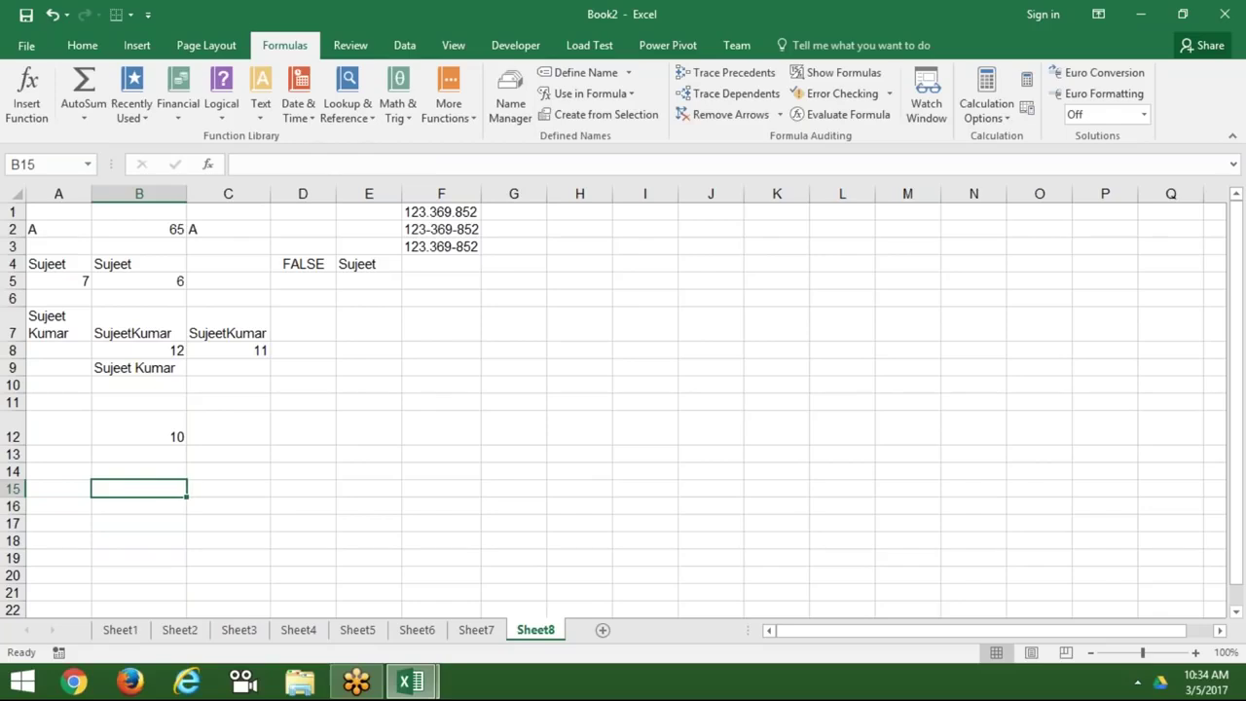
pyautogui.write('789.369.852')
pyautogui.press('Return')
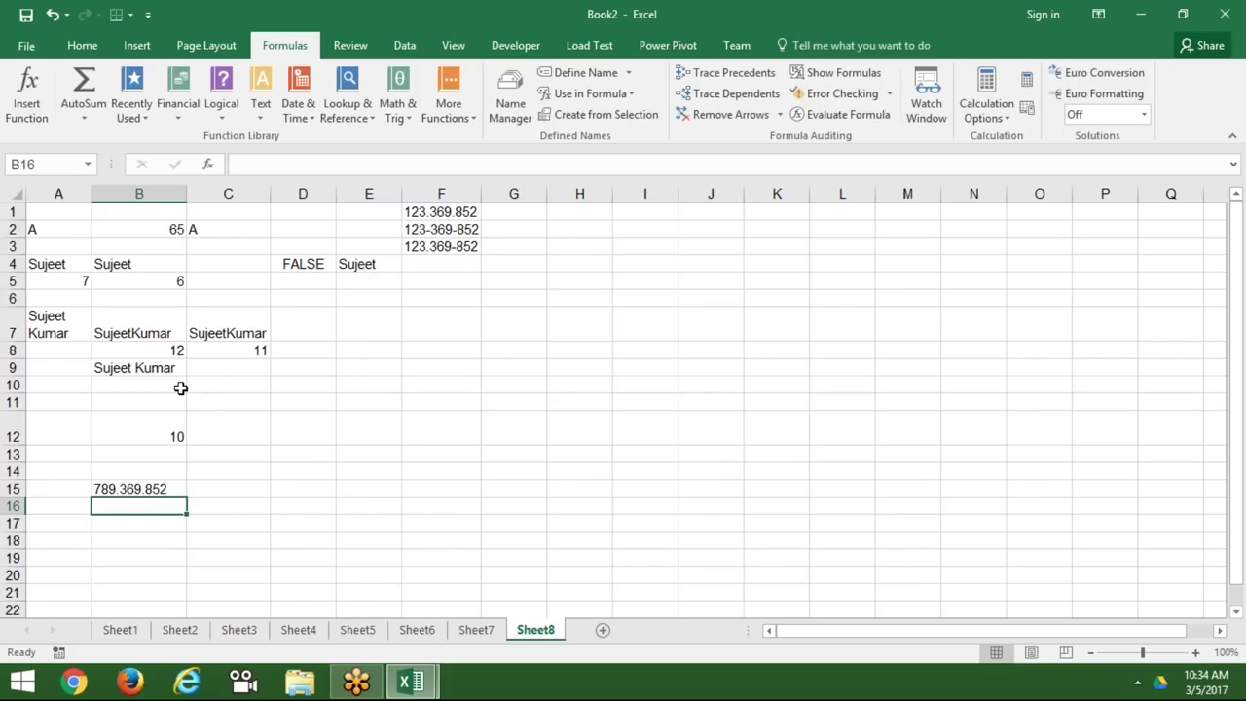
# Append a surname to A4's name with extra spaces, making its length 20 while B4's TRIM gives 12
pyautogui.doubleClick(80, 260)
pyautogui.write('Kumar')
pyautogui.press('Return')
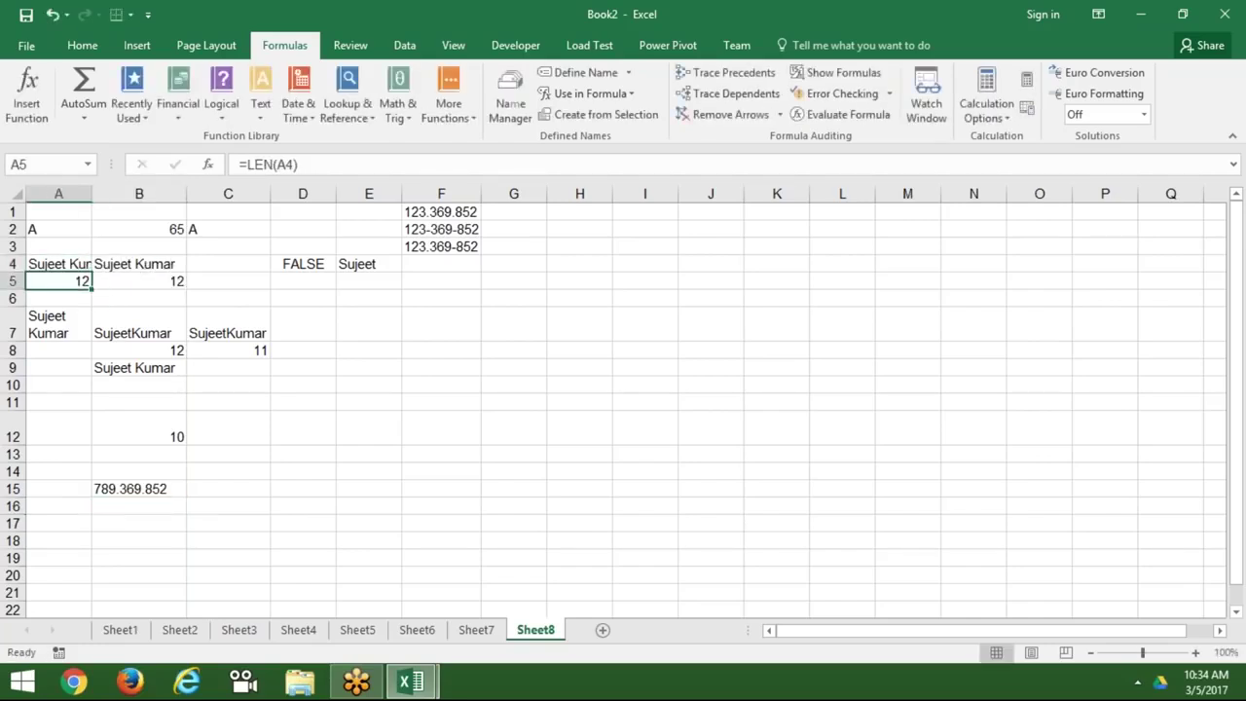
pyautogui.doubleClick(68, 259)
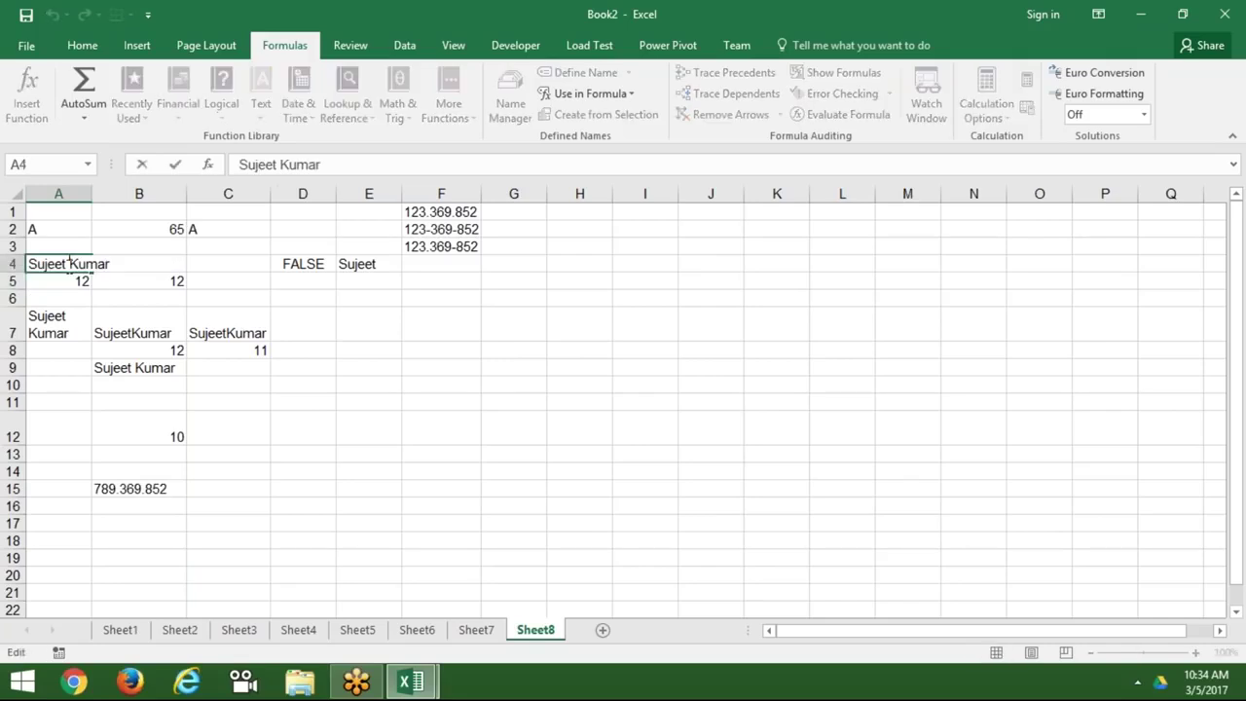
pyautogui.press('Return')
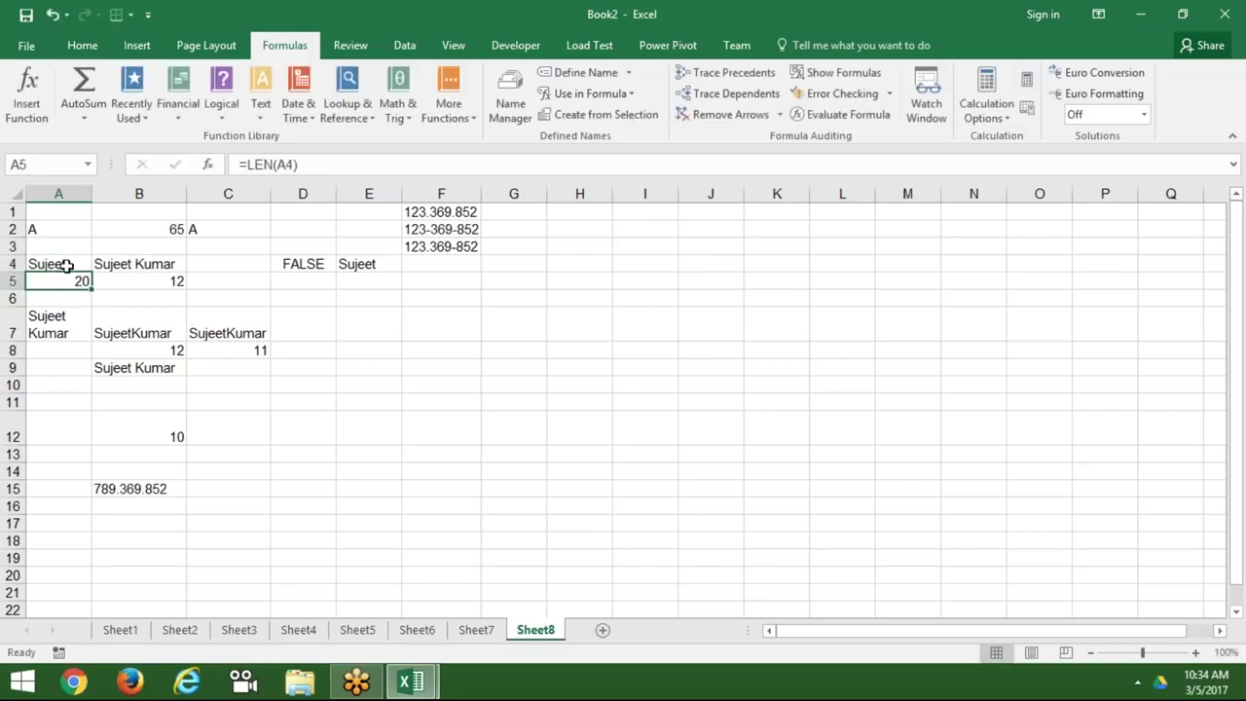
pyautogui.click(134, 266)
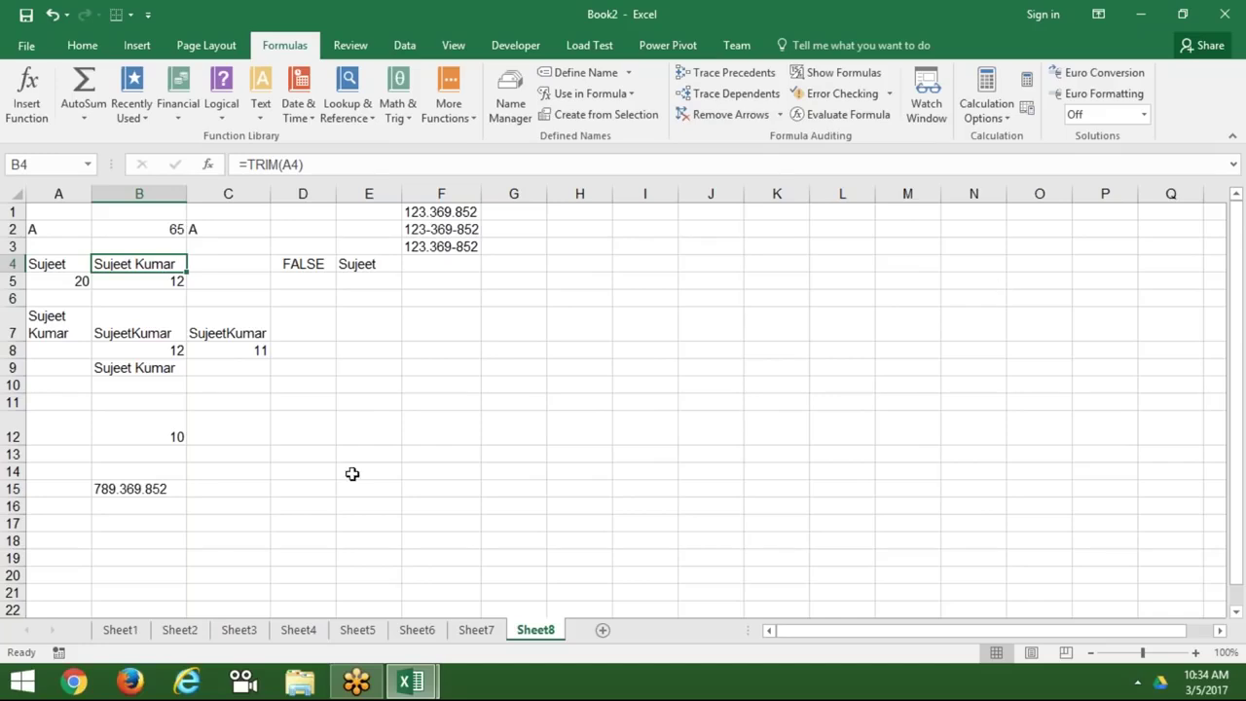
pyautogui.click(196, 502)
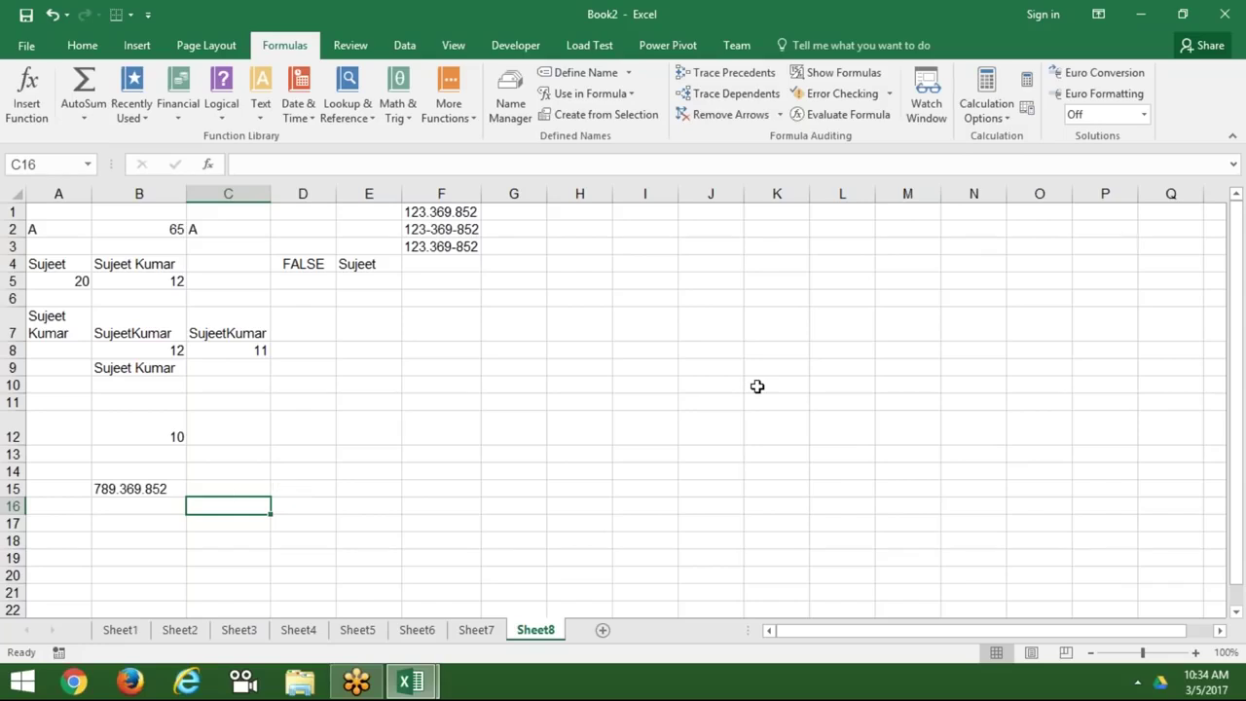
# Enter =LEFT(B15,3) in C15 to show 789
pyautogui.click(223, 492)
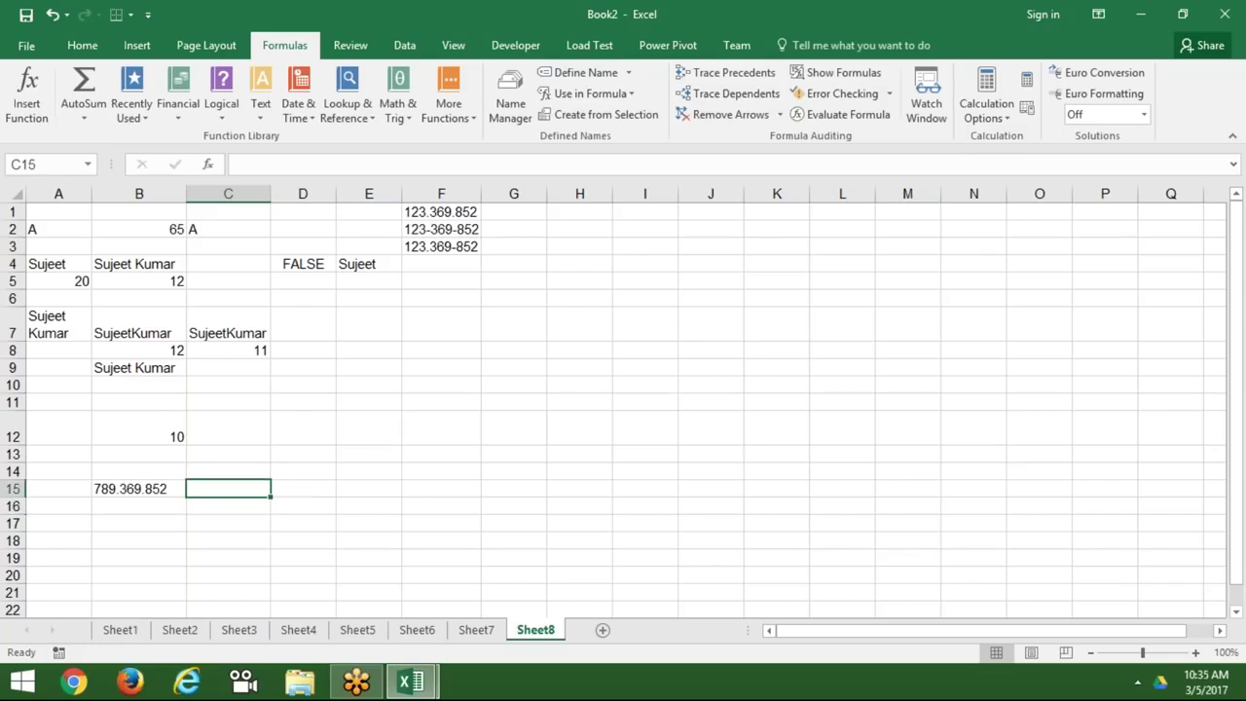
pyautogui.write('=le')
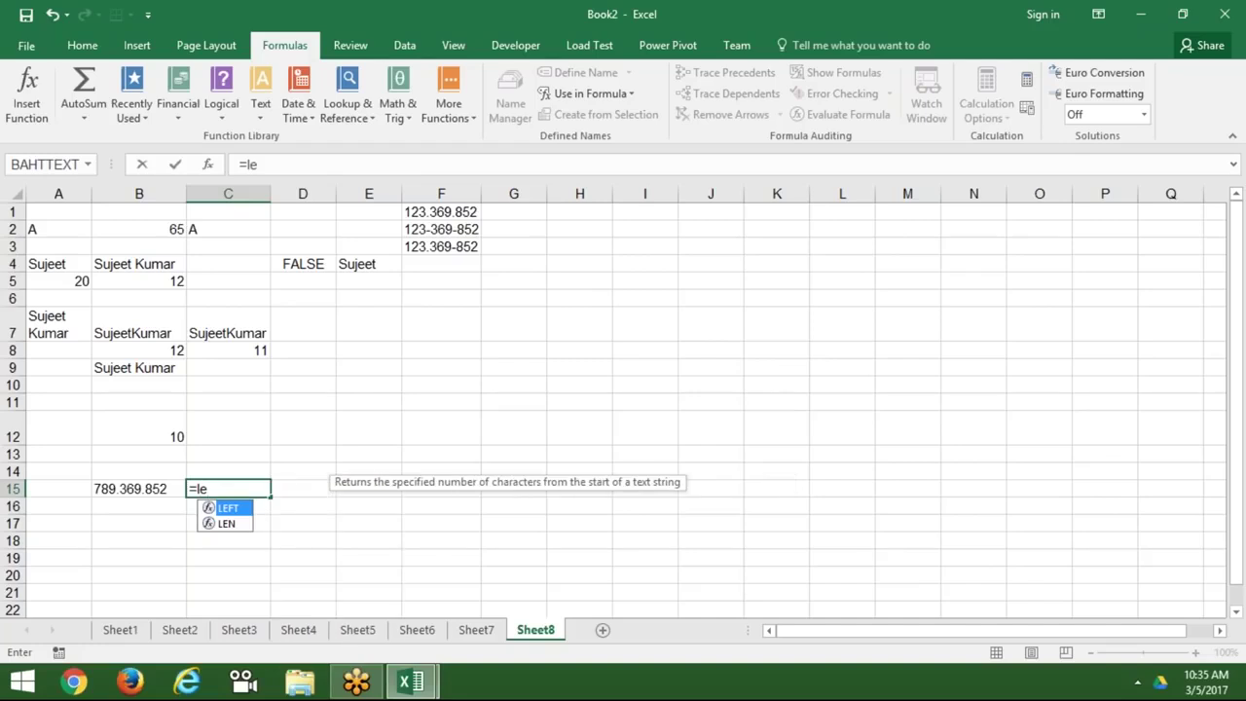
pyautogui.press('Tab')
pyautogui.click(152, 489)
pyautogui.write(',3')
pyautogui.press('Return')
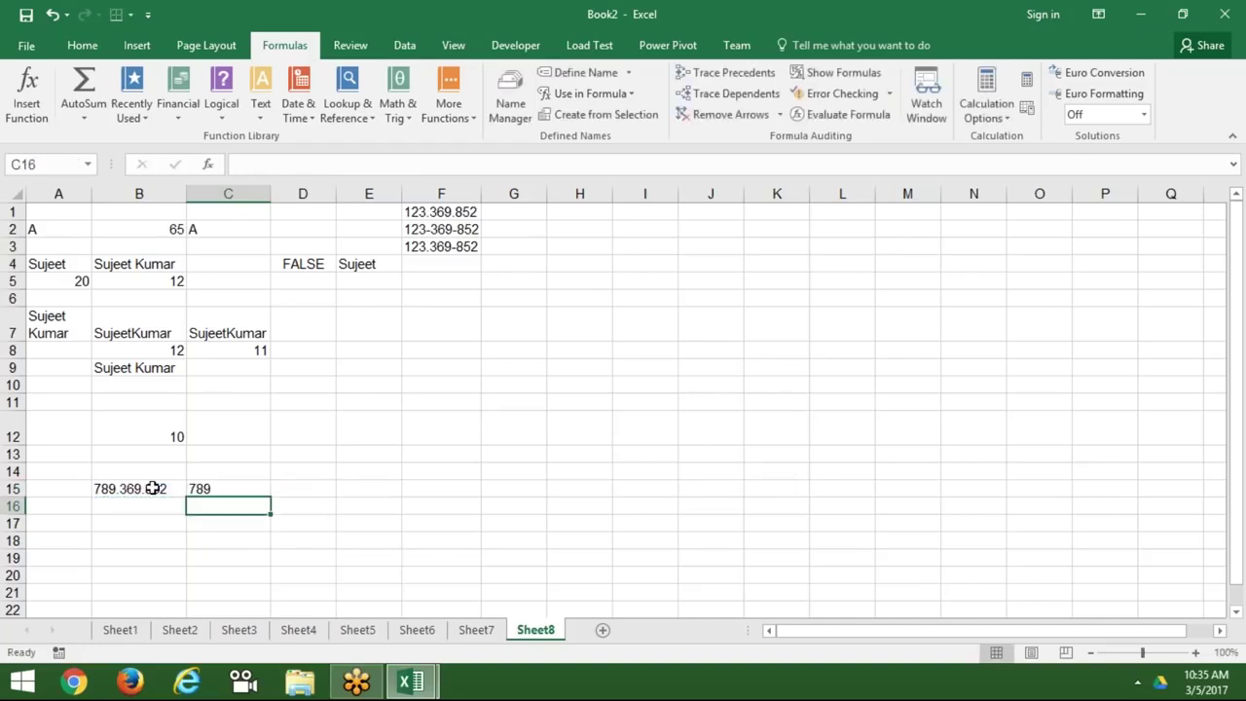
# Enter =RIGHT(B15,3) in E15 to show 852
pyautogui.press('Up')
pyautogui.press('Right')
pyautogui.press('Right')
pyautogui.write('=ri')
pyautogui.press('Tab')
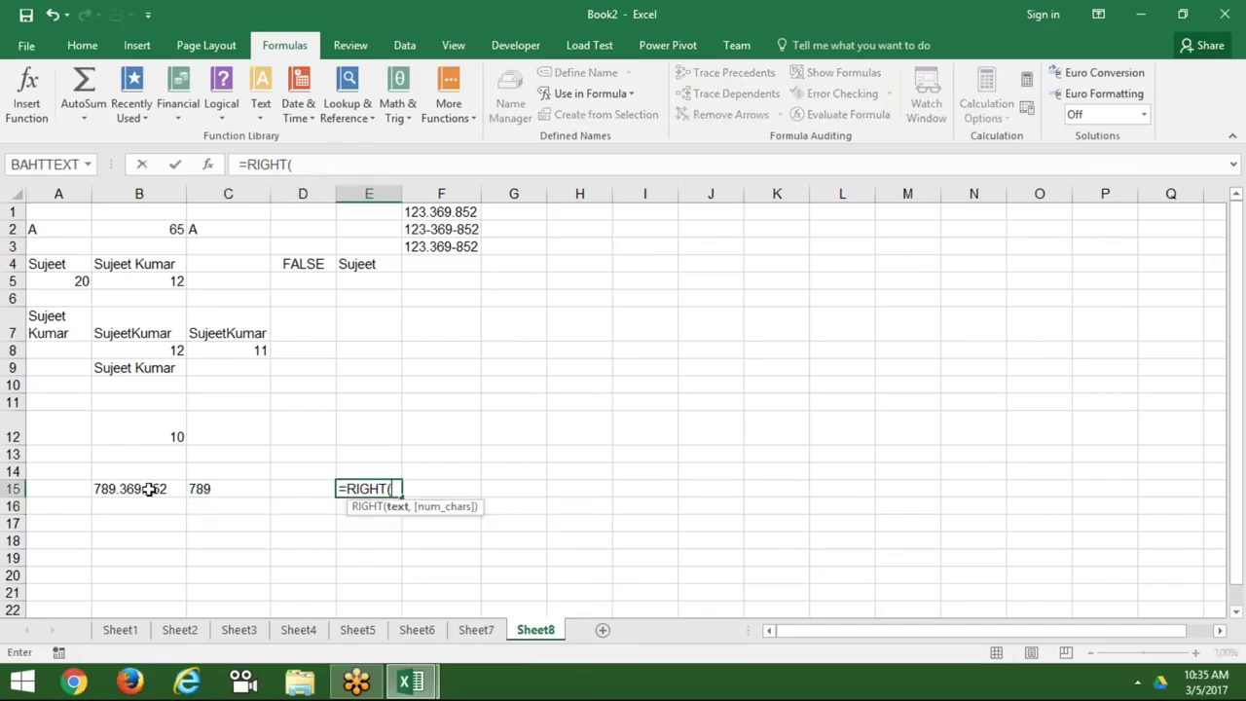
pyautogui.click(133, 488)
pyautogui.write(',')
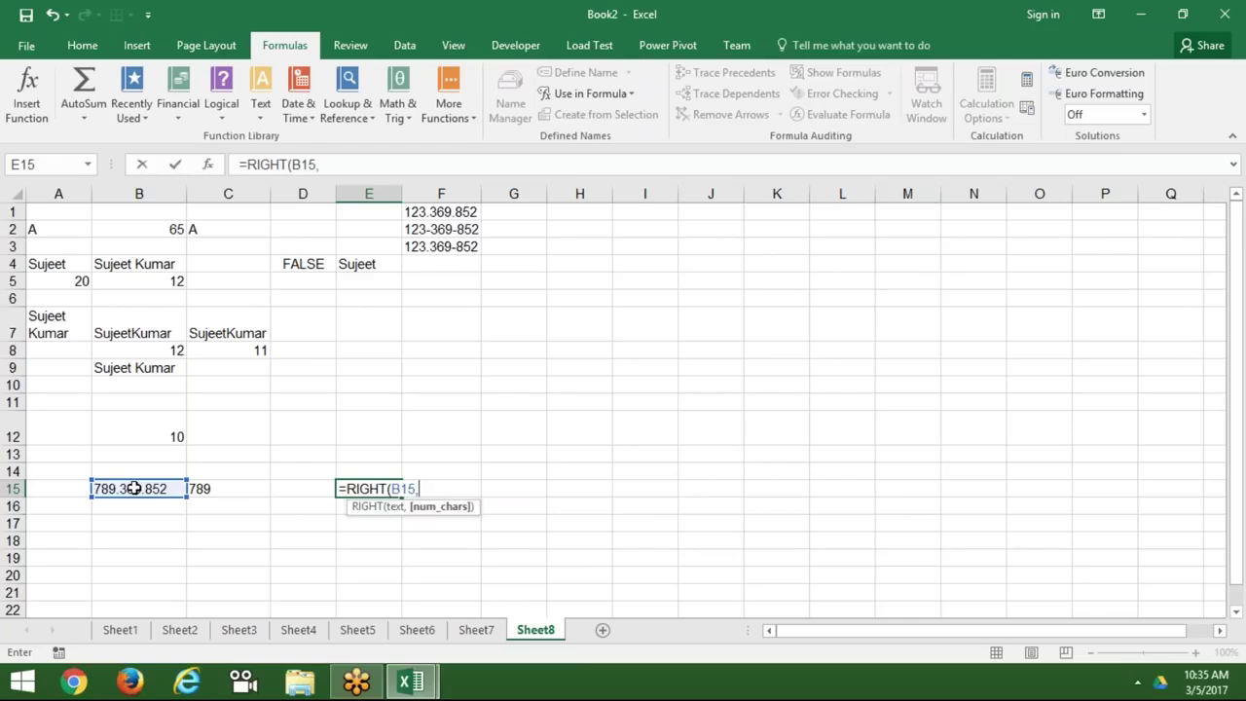
pyautogui.write('3')
pyautogui.press('Return')
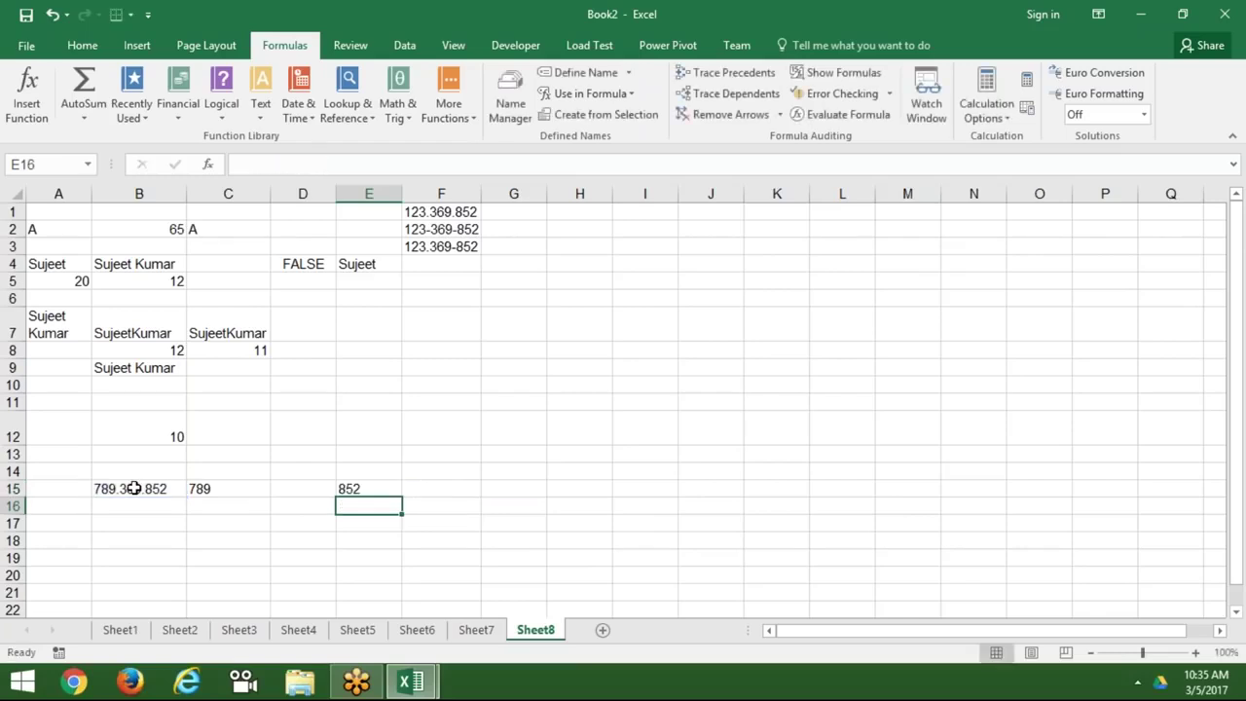
# Enter =MID(B15,5,3) in D15 to show 369
pyautogui.press('Up')
pyautogui.press('Left')
pyautogui.write('=m')
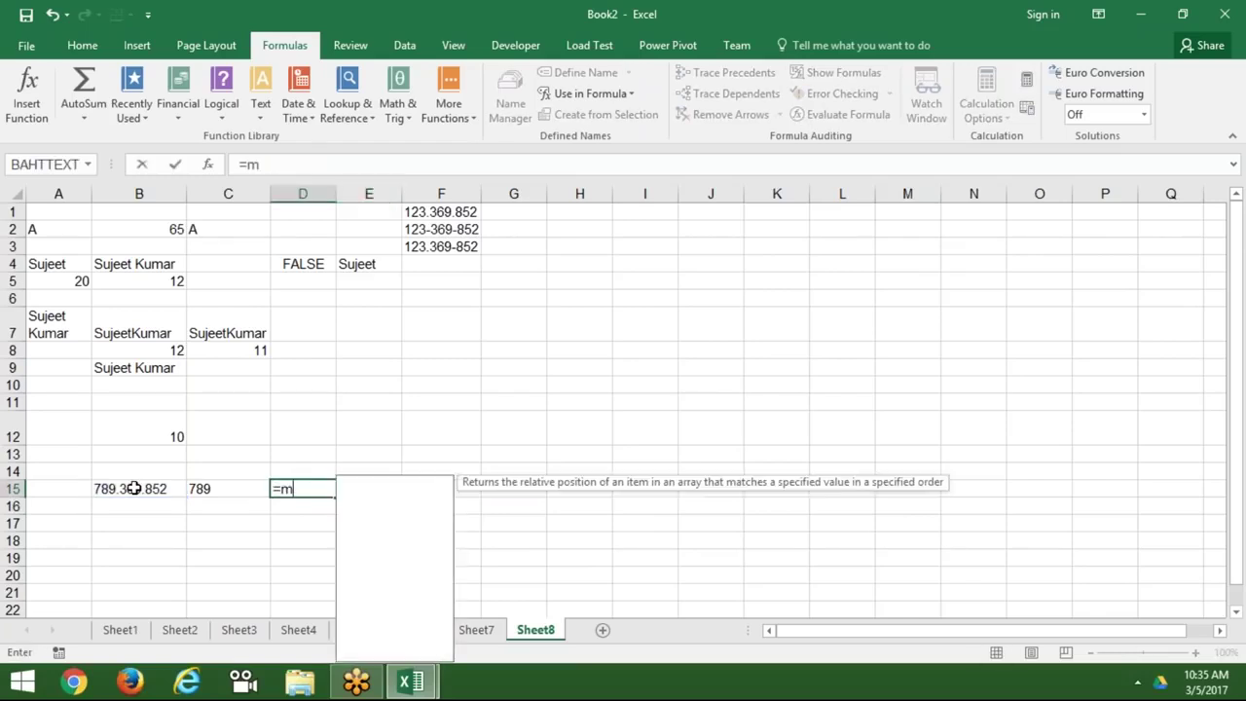
pyautogui.write('i')
pyautogui.press('Tab')
pyautogui.click(107, 489)
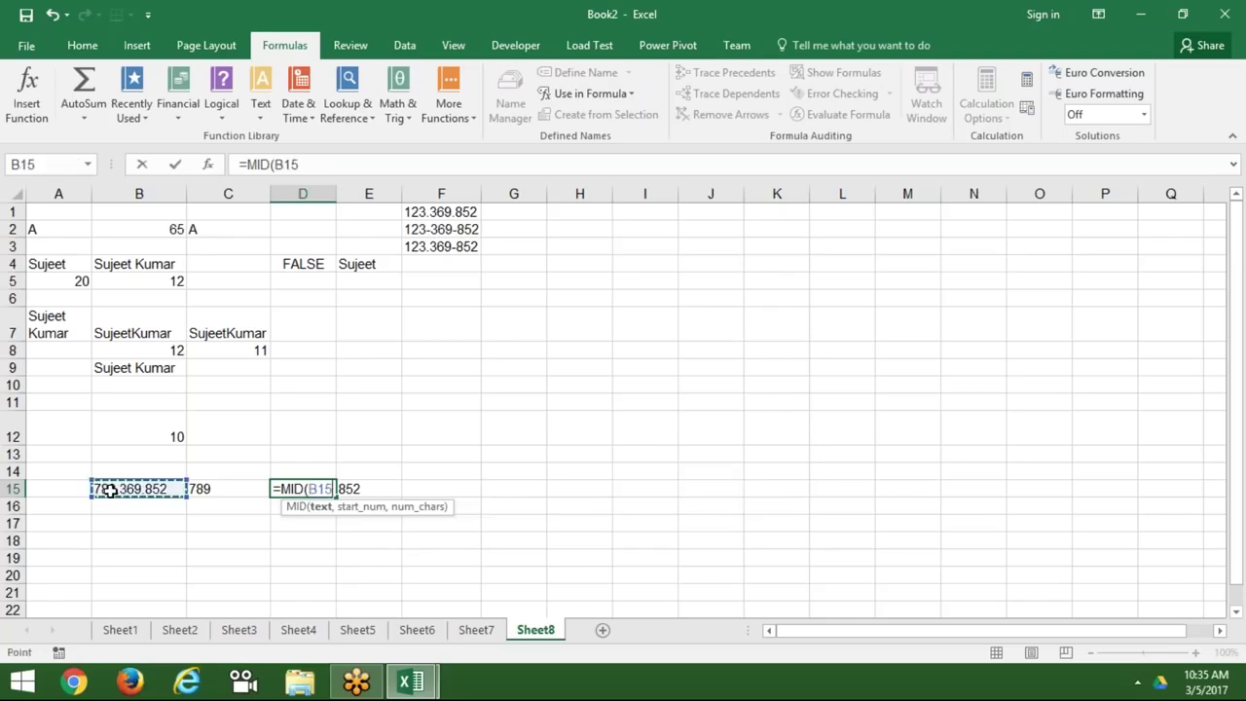
pyautogui.write(',')
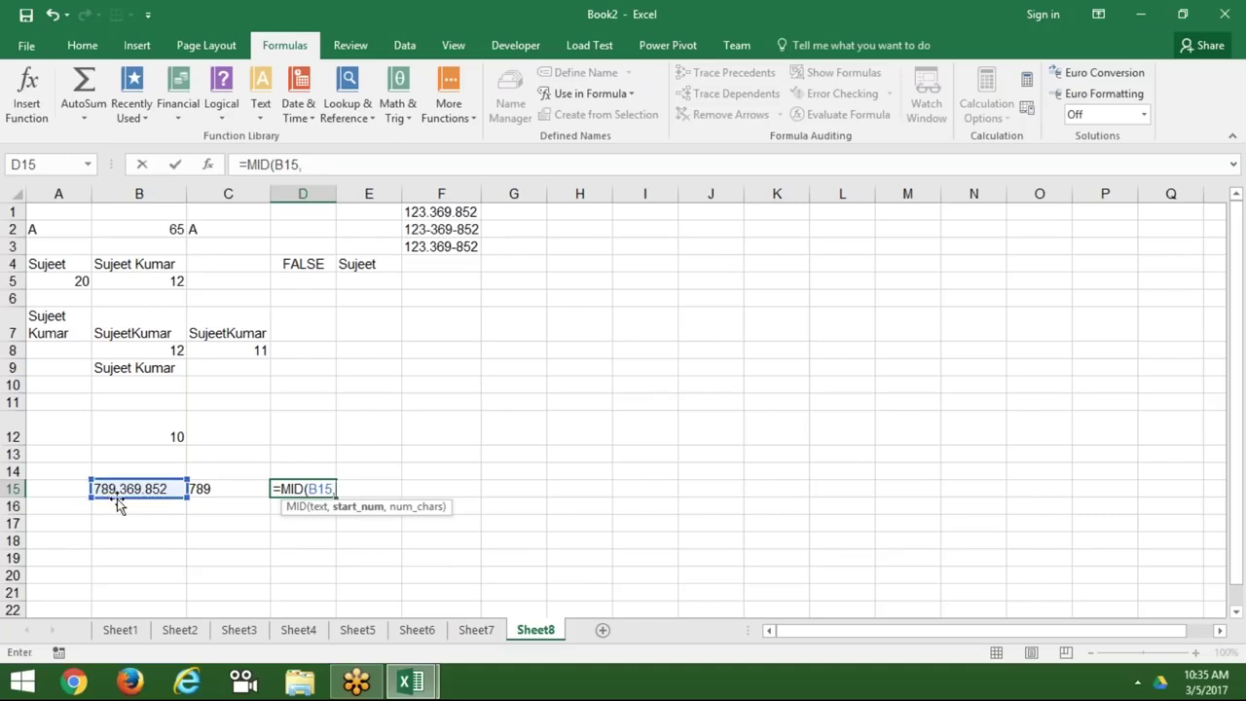
pyautogui.write('4')
pyautogui.press('BackSpace')
pyautogui.write('5,')
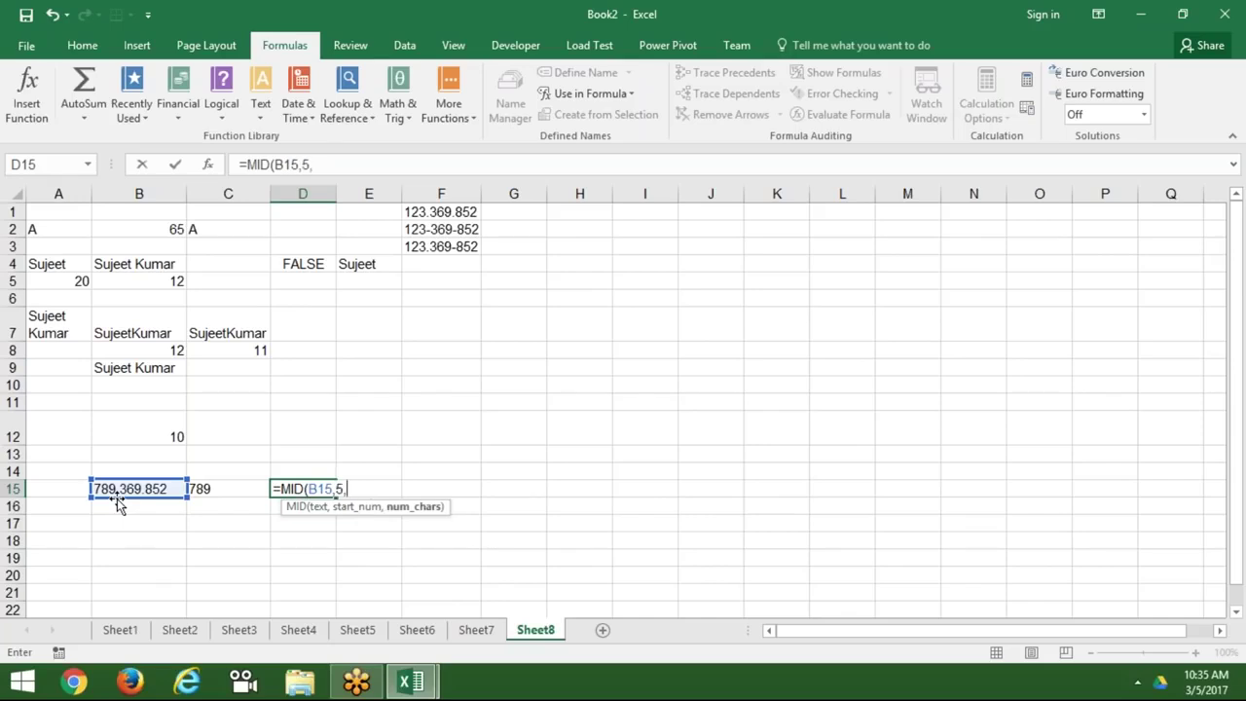
pyautogui.write('3')
pyautogui.press('Return')
# Review the three formulas in C15:E15, re-confirm C15's LEFT formula, and move to B19
pyautogui.click(303, 488)
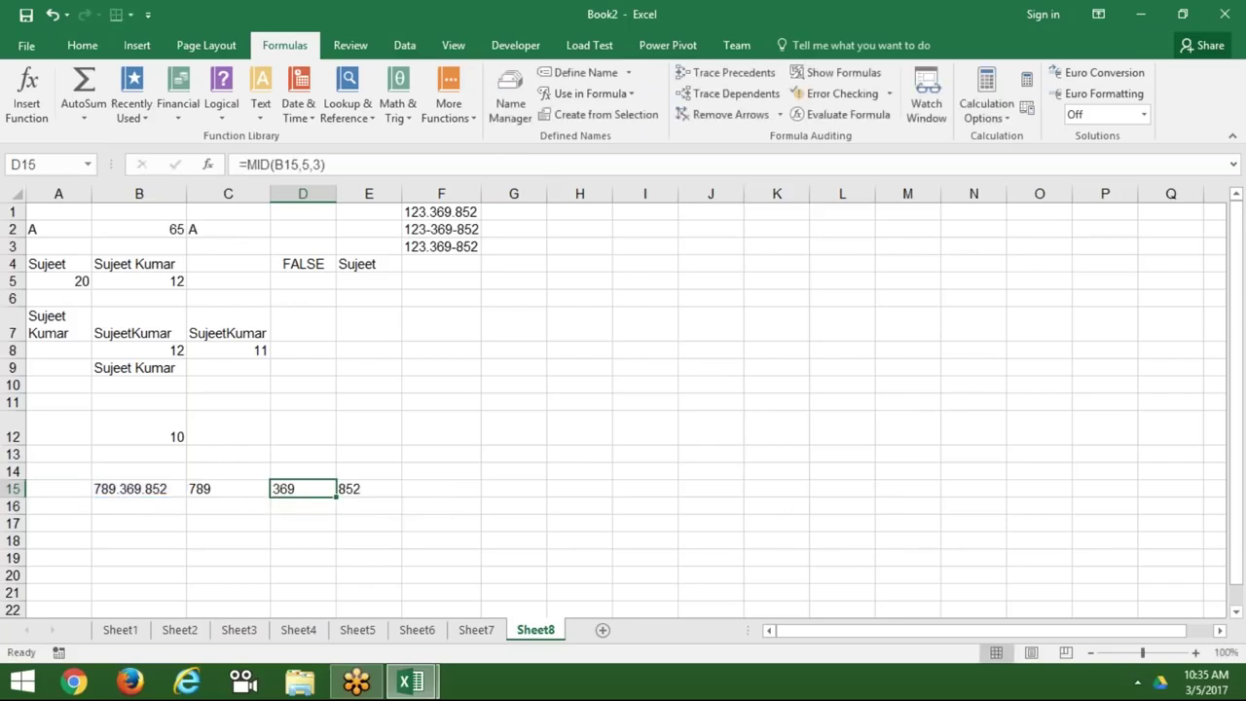
pyautogui.click(228, 488)
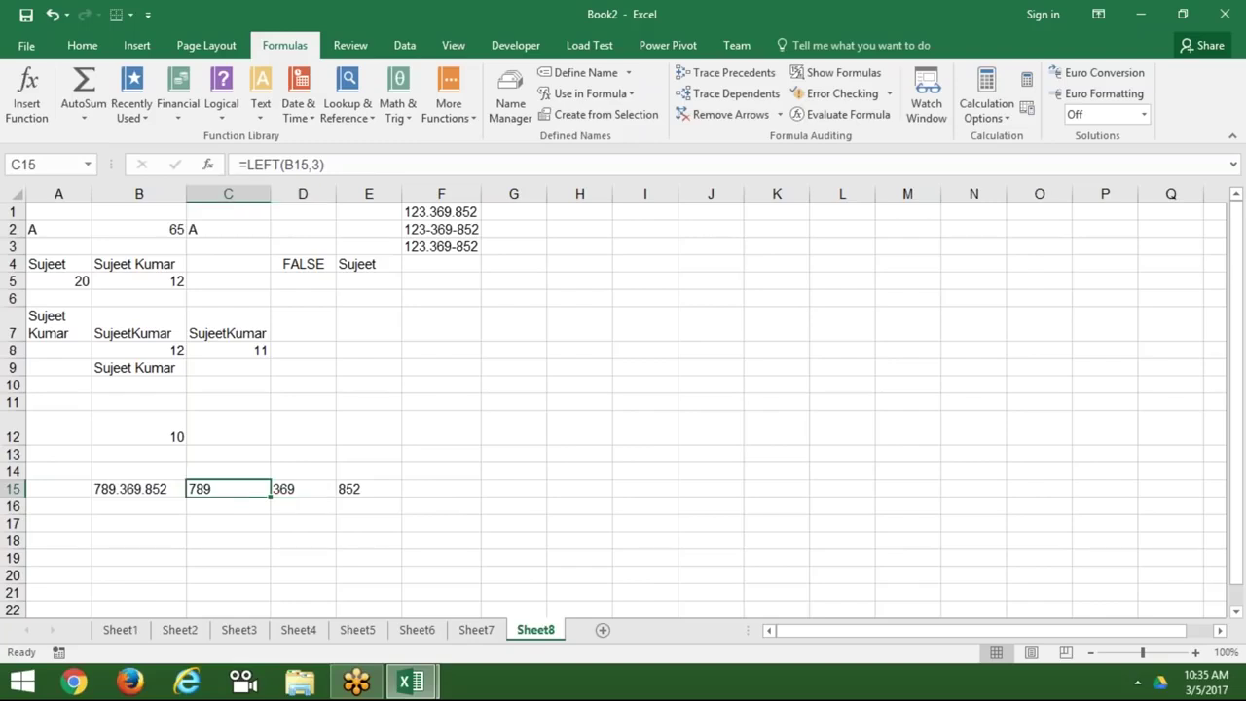
pyautogui.click(369, 489)
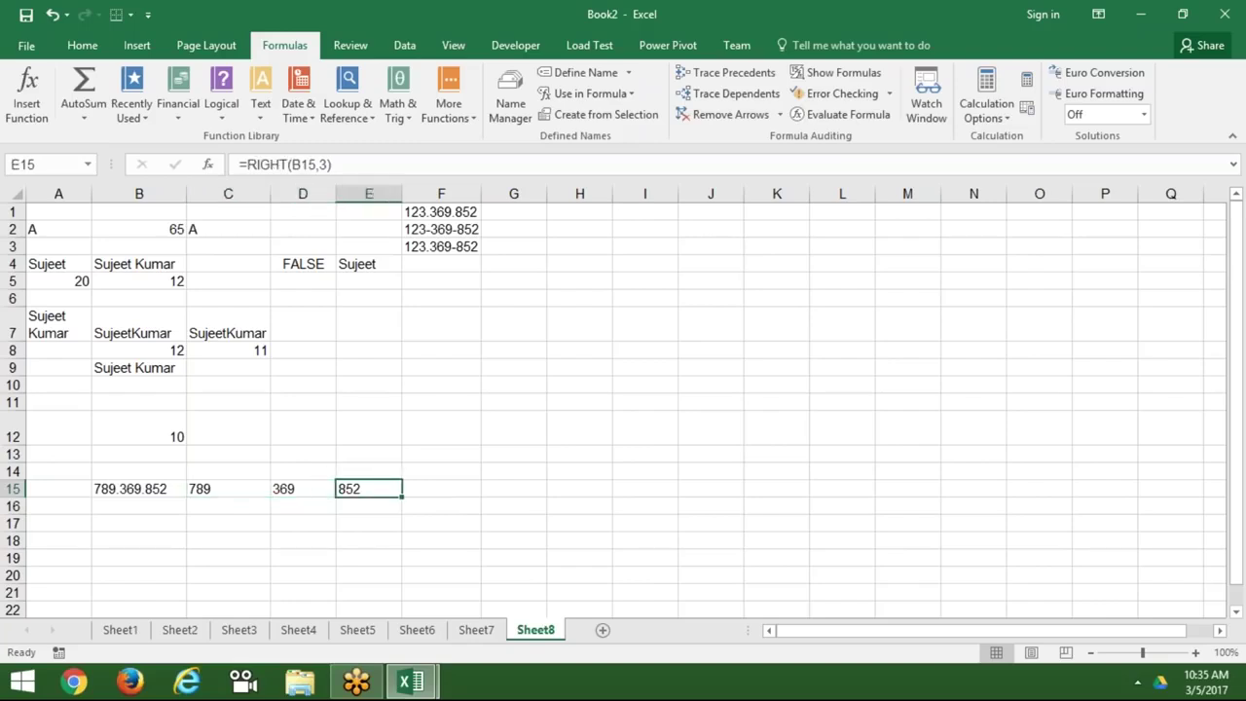
pyautogui.click(369, 506)
pyautogui.click(302, 488)
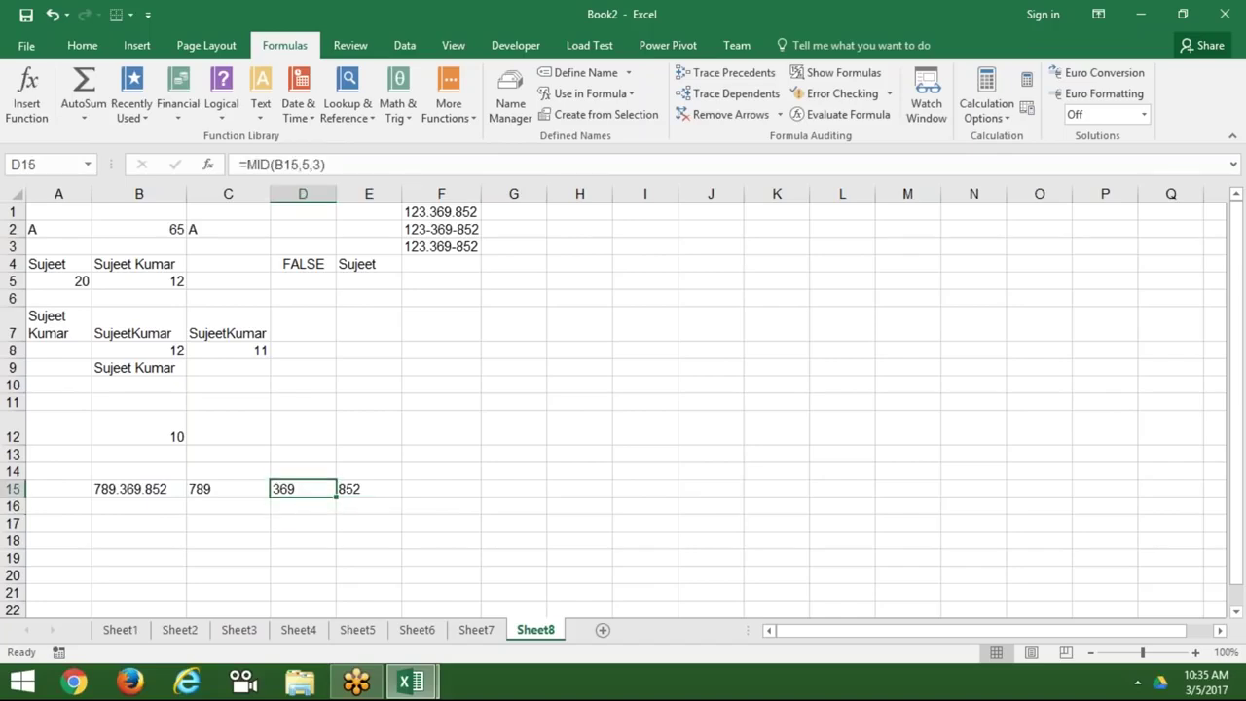
pyautogui.press('Left')
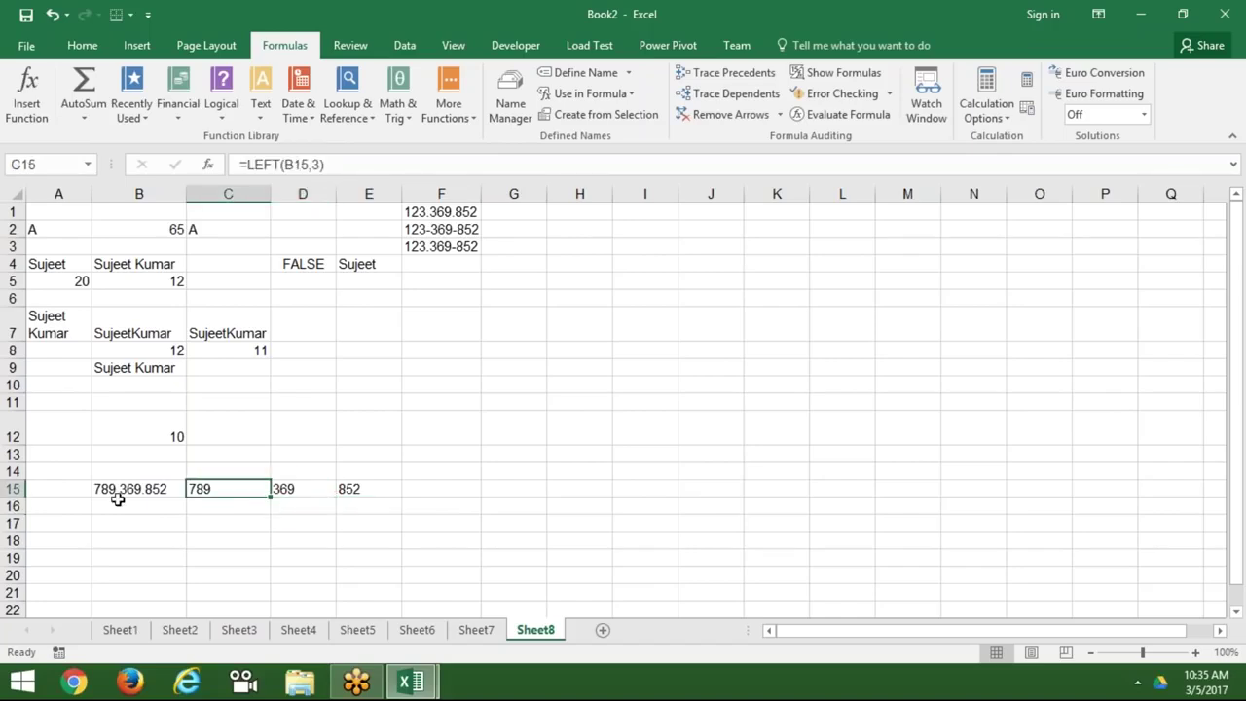
pyautogui.doubleClick(213, 488)
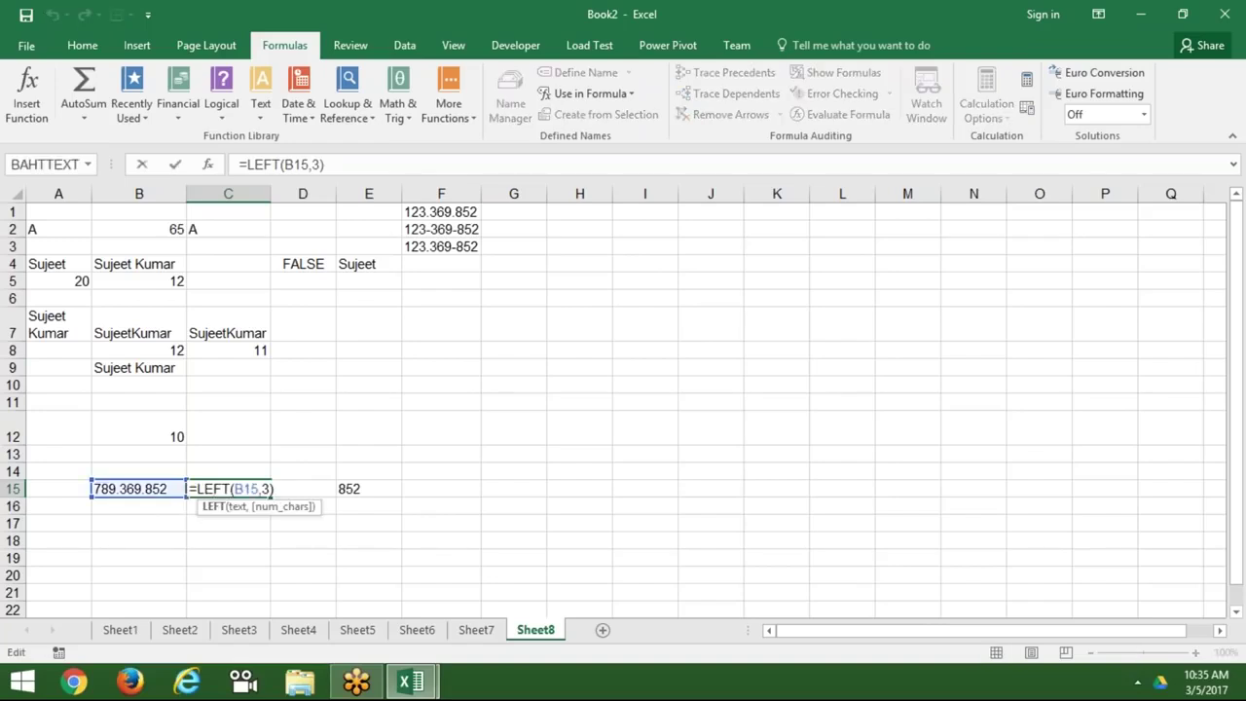
pyautogui.press('Return')
pyautogui.press('Return')
pyautogui.press('Return')
pyautogui.press('Down')
pyautogui.press('Down')
pyautogui.press('Down')
pyautogui.press('Left')
pyautogui.press('Up')
pyautogui.press('Up')
pyautogui.press('Up')
pyautogui.press('Up')
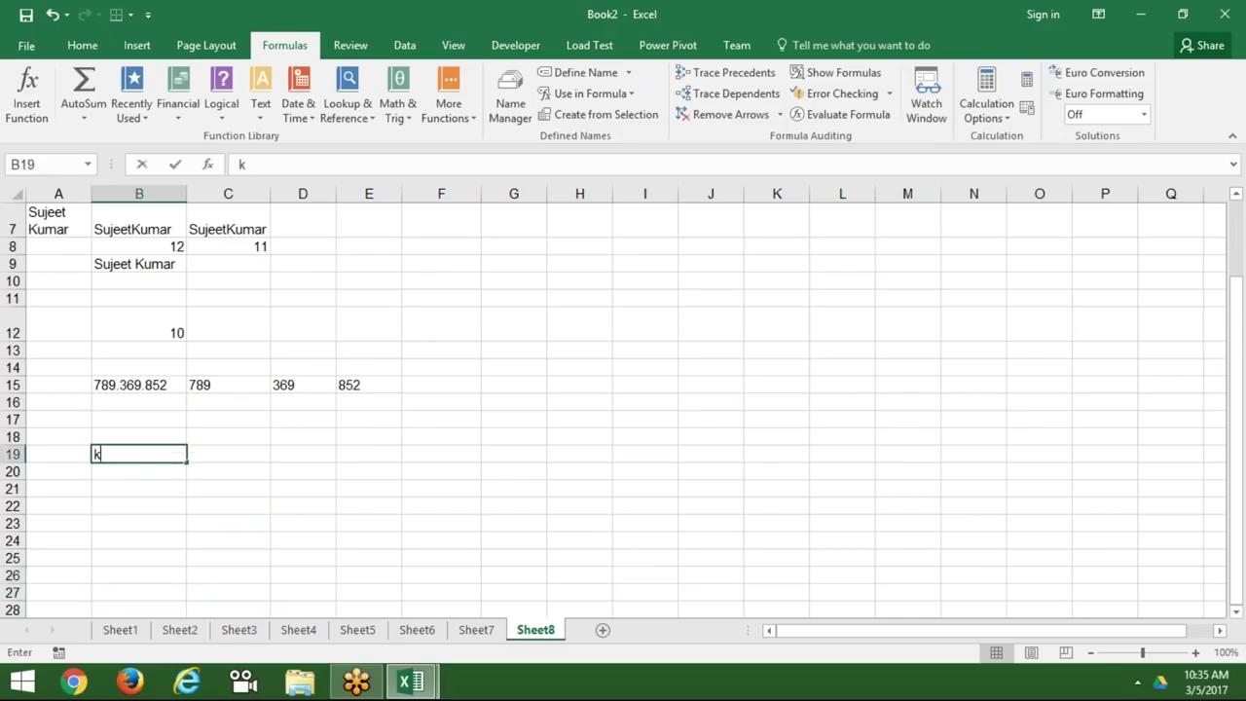
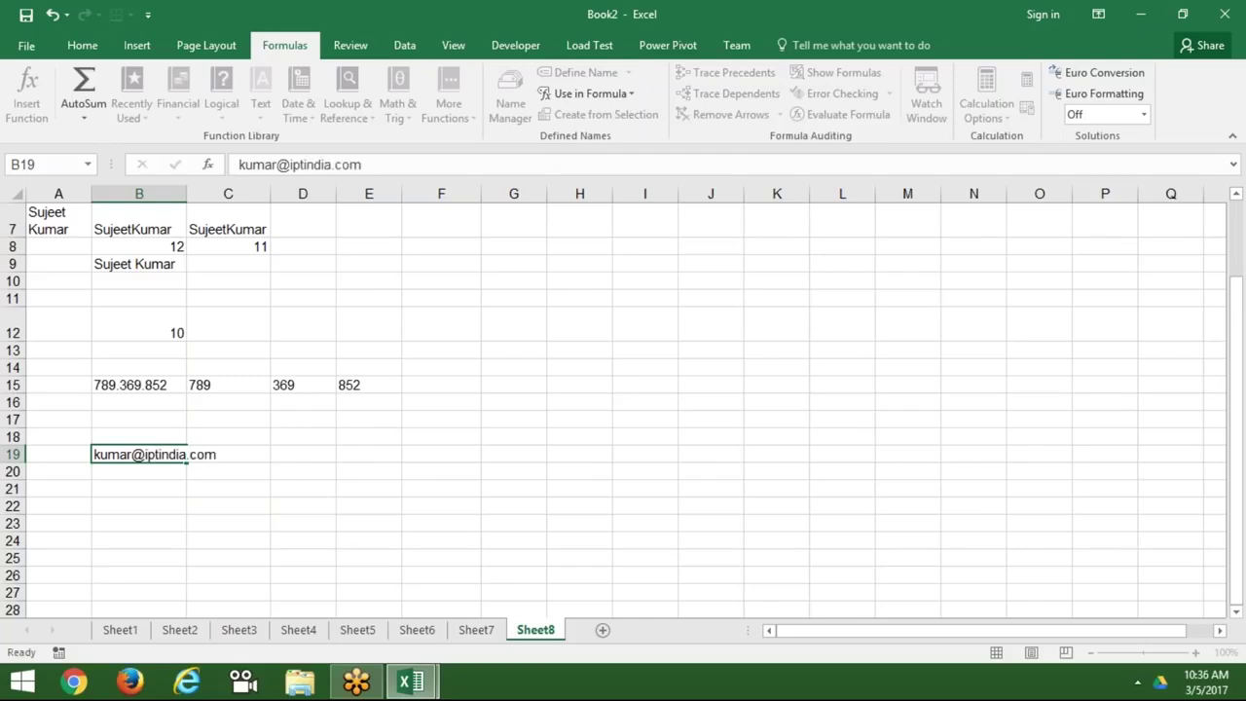
# Enter a sample e-mail address in B19 and autofit column B to fit it
pyautogui.press('Tab')
pyautogui.doubleClick(186, 200)
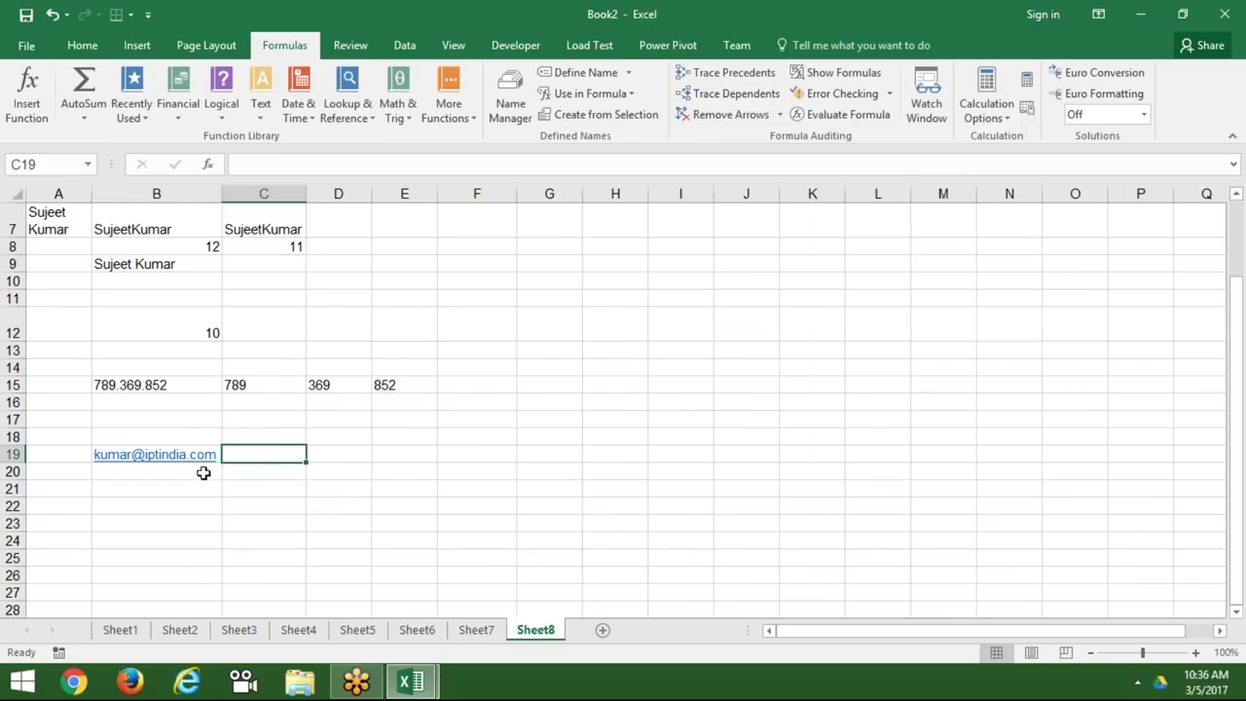
# Add the headings ID in C18 and site in D18
pyautogui.click(246, 436)
pyautogui.doubleClick(246, 436)
pyautogui.write('ID')
pyautogui.press('Tab')
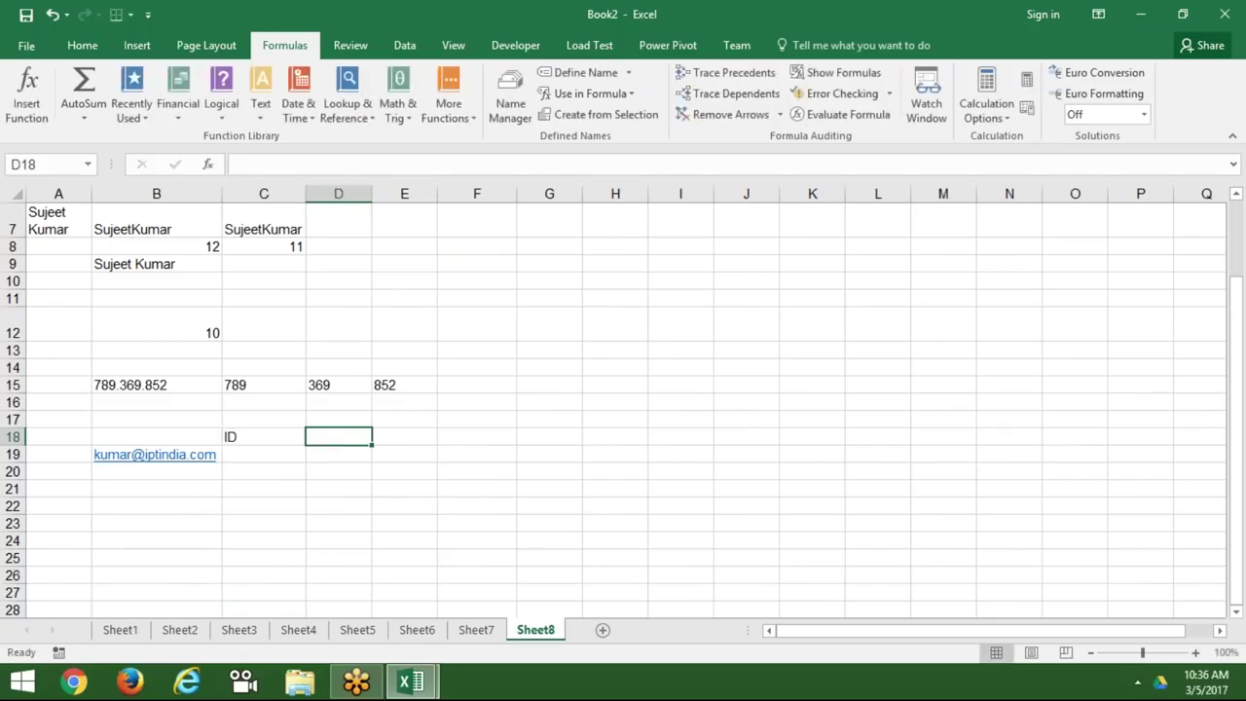
pyautogui.write('site')
pyautogui.press('Return')
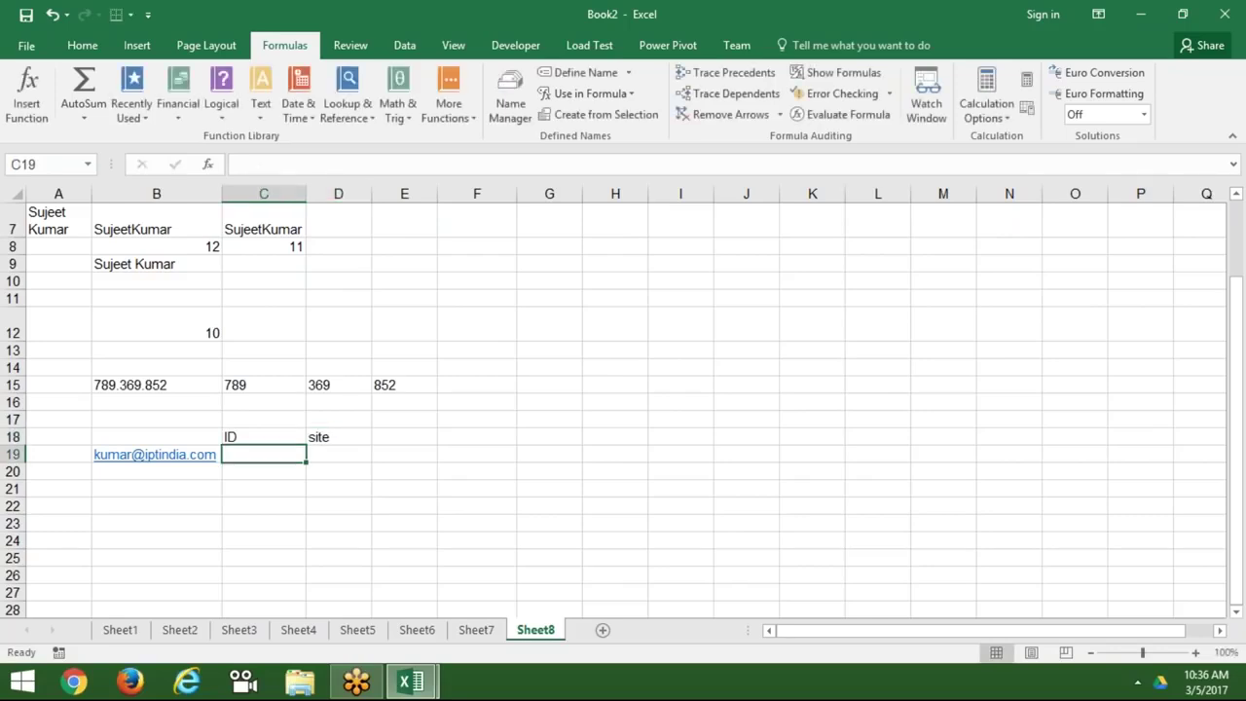
# Enter =LEFT(B19,5) in C19 to extract the first five characters of the address
pyautogui.write('=lef')
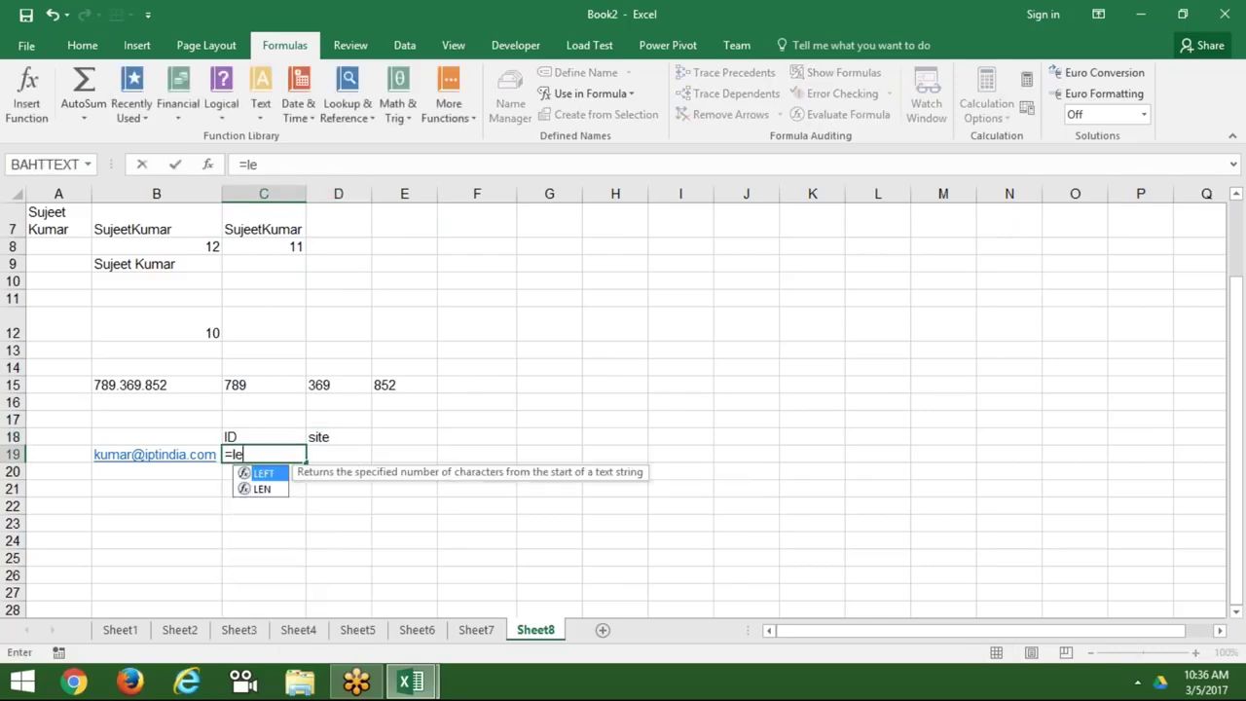
pyautogui.press('Tab')
pyautogui.press('Left')
pyautogui.write(',5')
pyautogui.press('Return')
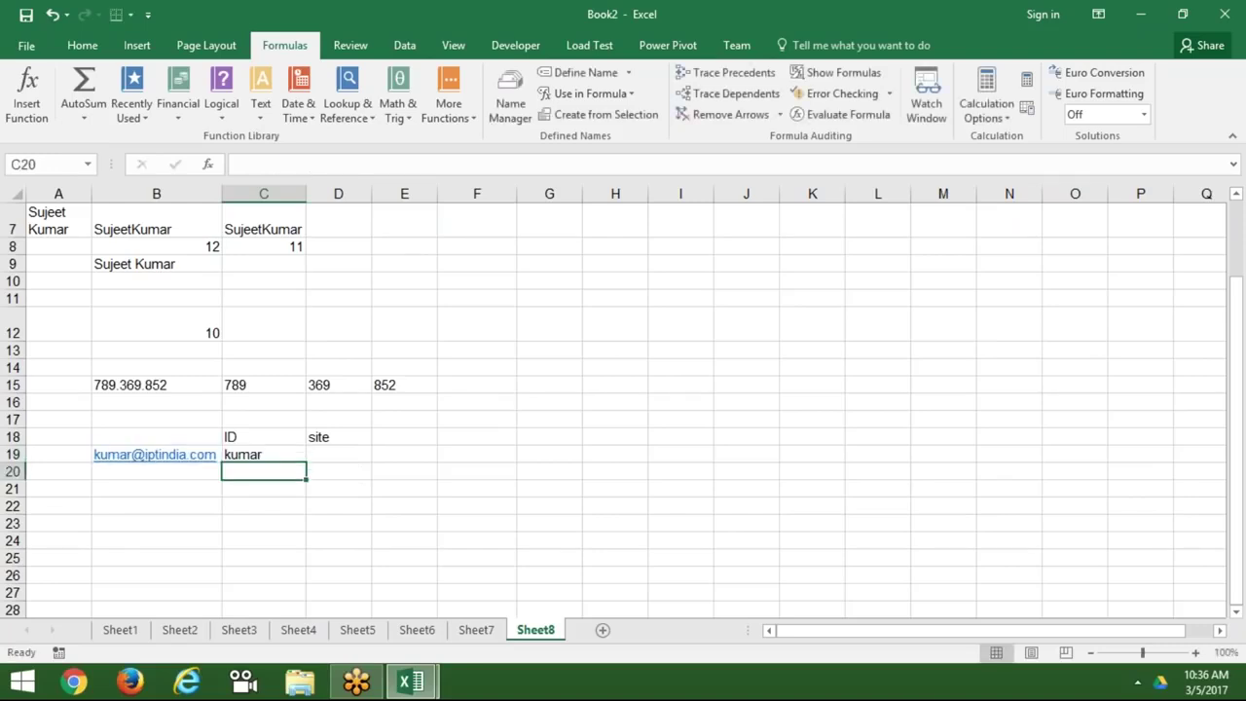
pyautogui.click(263, 453)
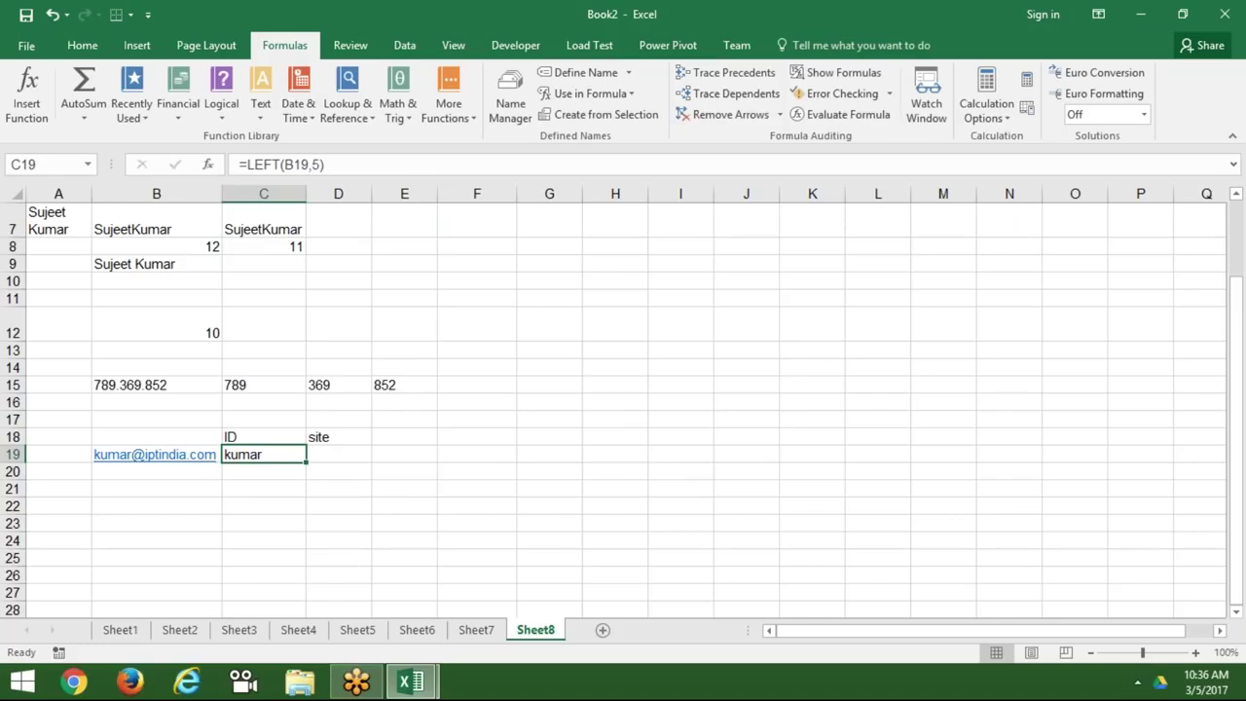
pyautogui.click(264, 471)
pyautogui.click(156, 470)
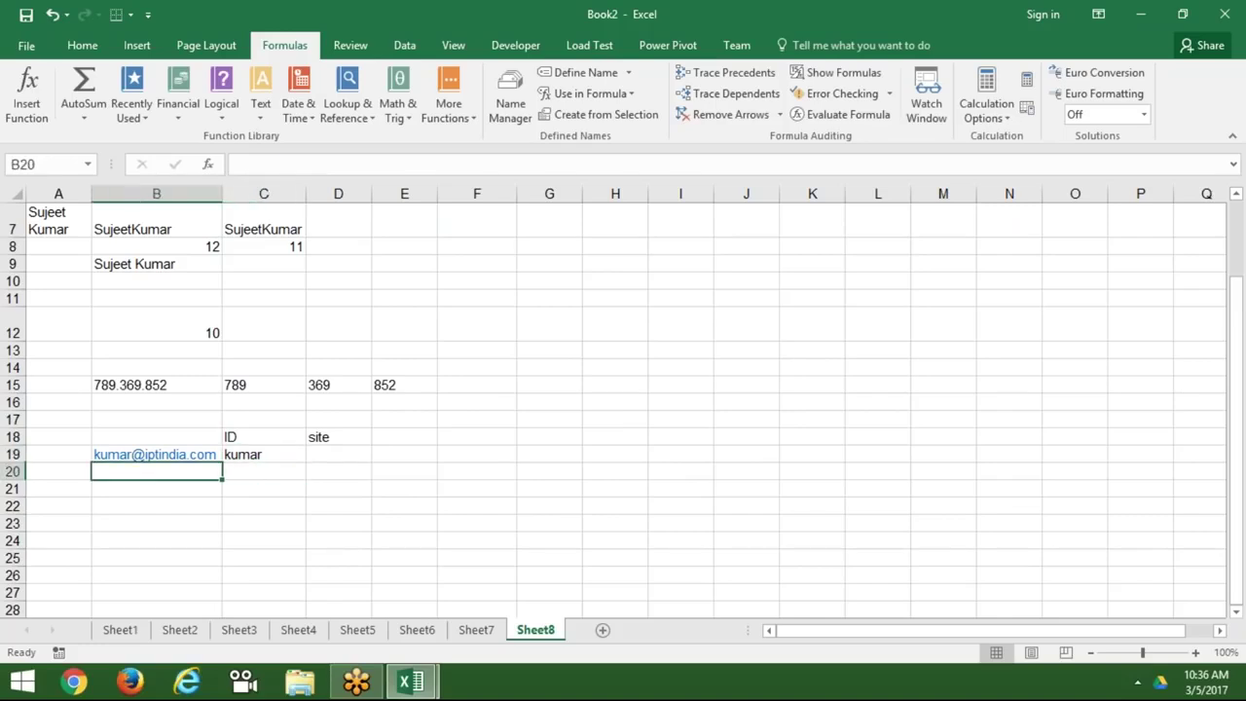
pyautogui.moveTo(156, 471); pyautogui.dragTo(156, 557)
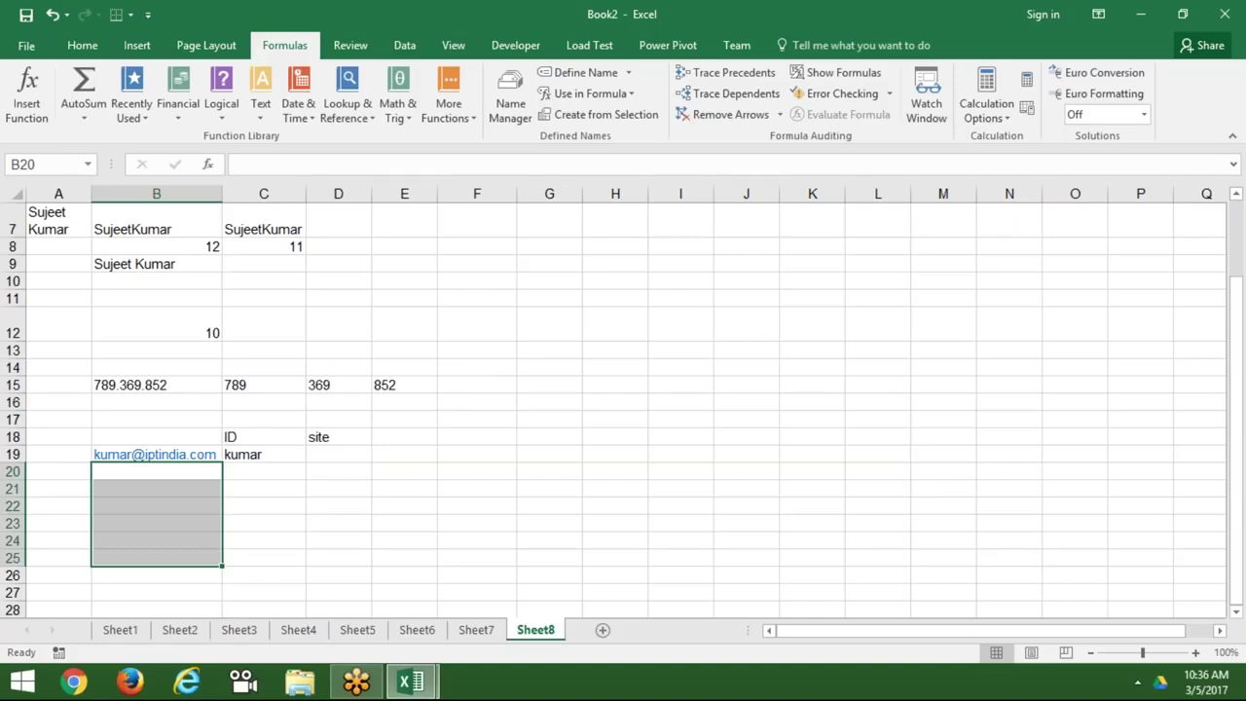
pyautogui.click(156, 454)
pyautogui.click(263, 436)
pyautogui.click(263, 454)
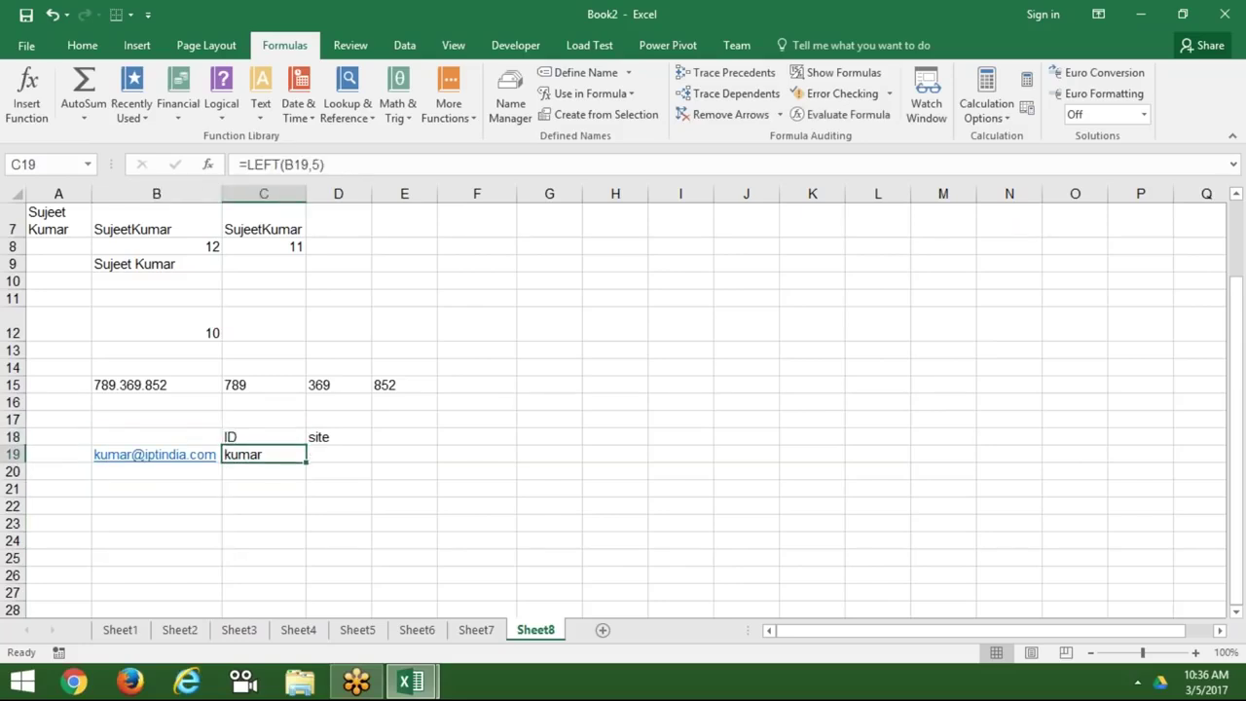
# Enter =FIND("@",B19,1) in C20, which returns 6 as the @ position
pyautogui.click(248, 471)
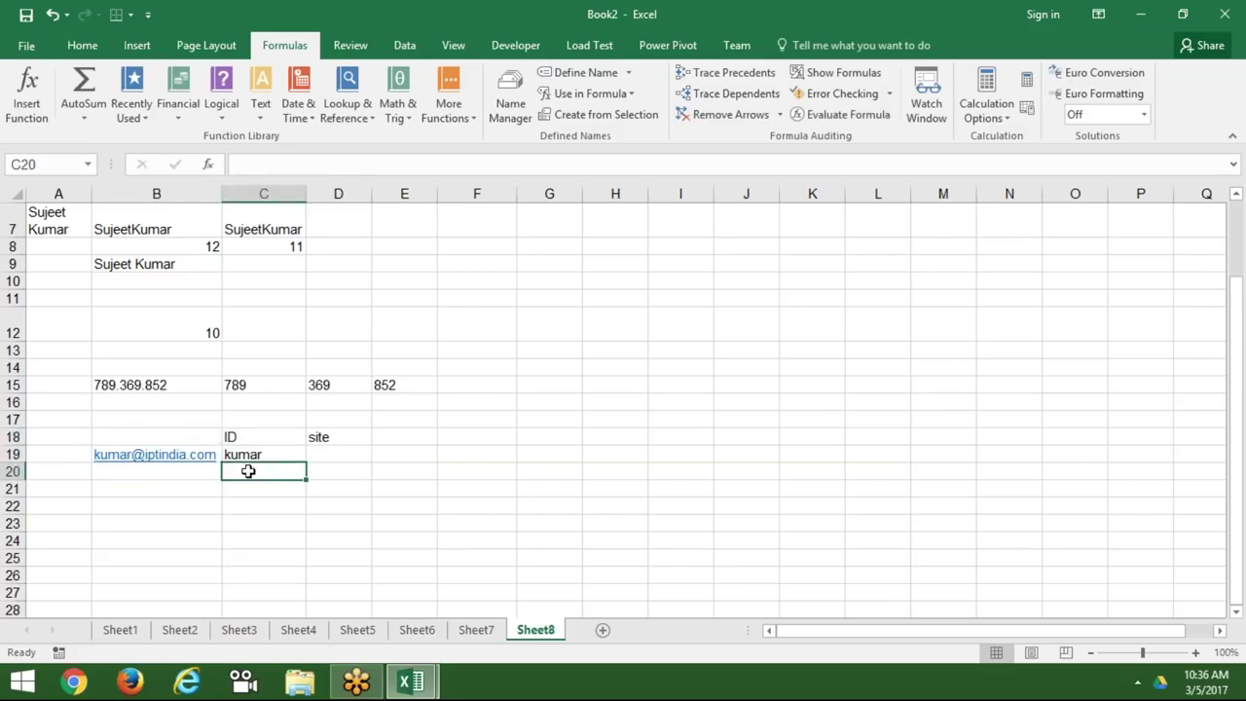
pyautogui.write('=find')
pyautogui.press('Tab')
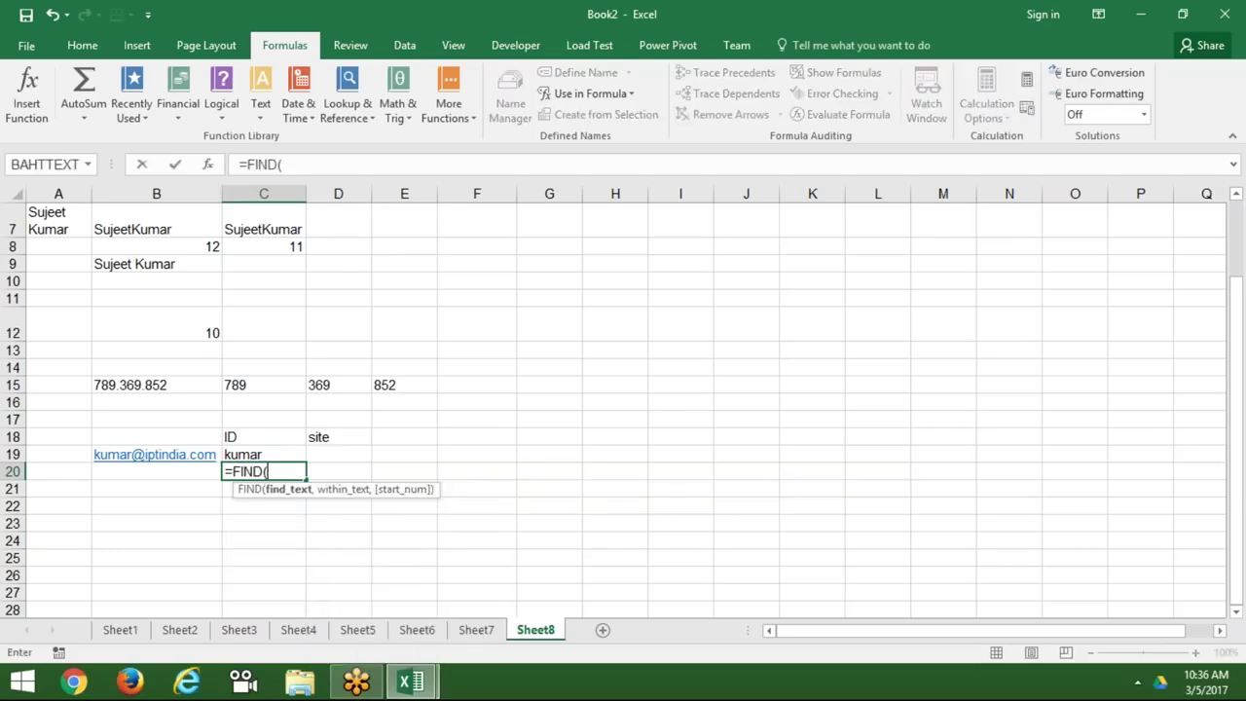
pyautogui.write('"')
pyautogui.write('@"')
pyautogui.write(',')
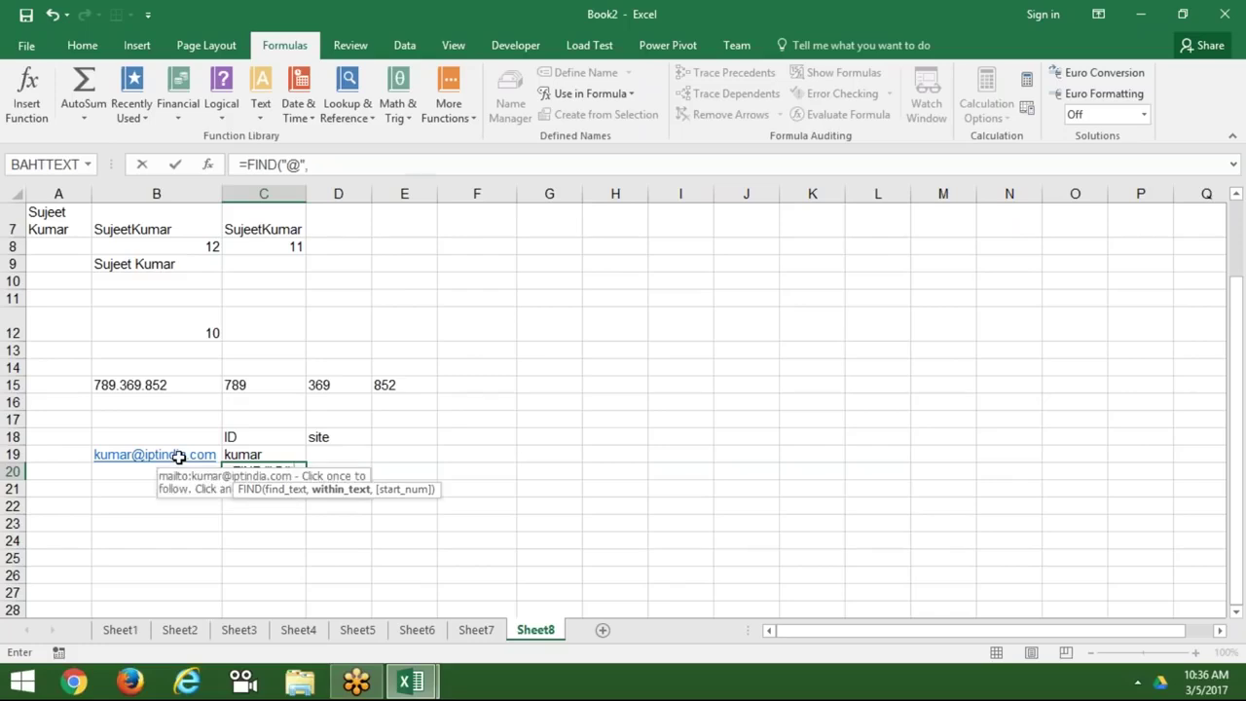
pyautogui.write(',')
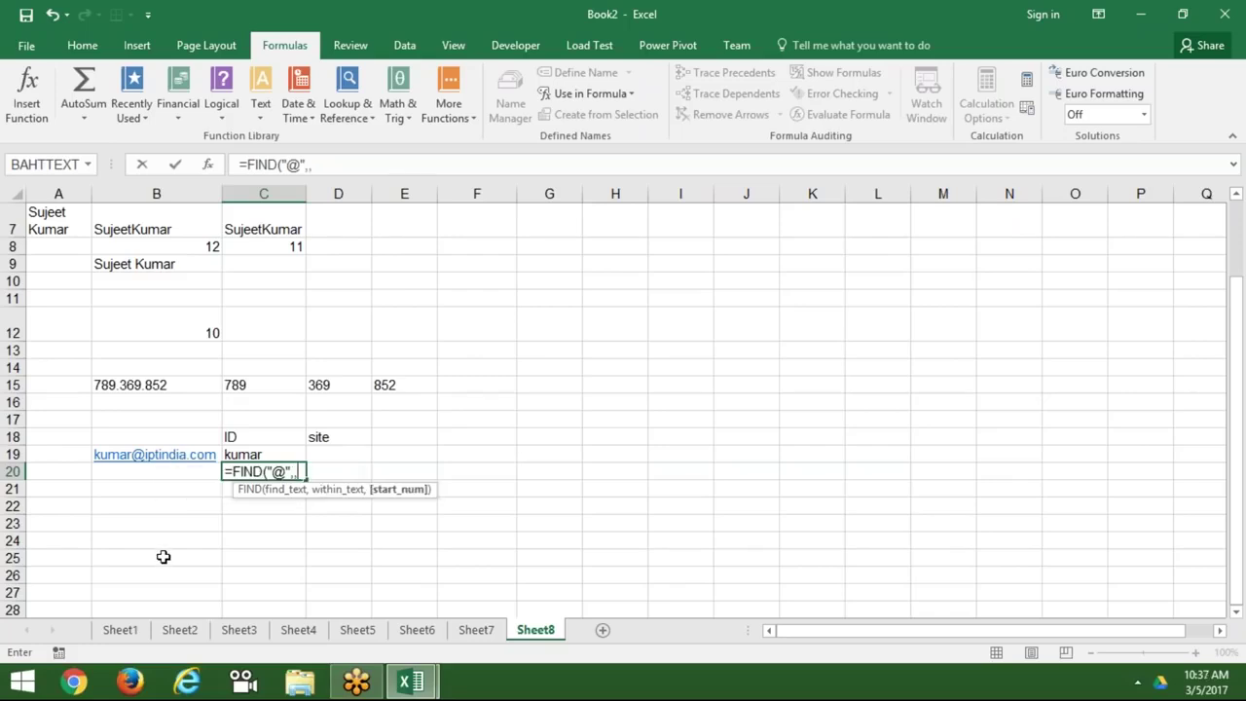
pyautogui.press('BackSpace')
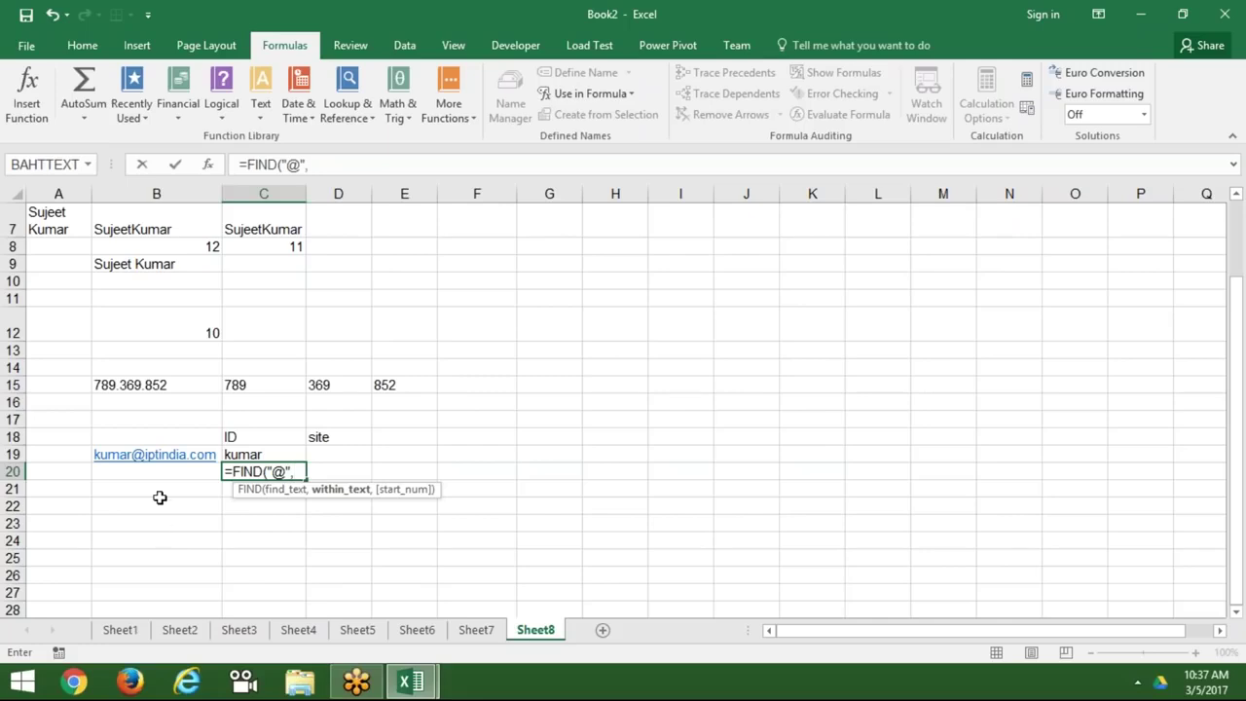
pyautogui.click(148, 454)
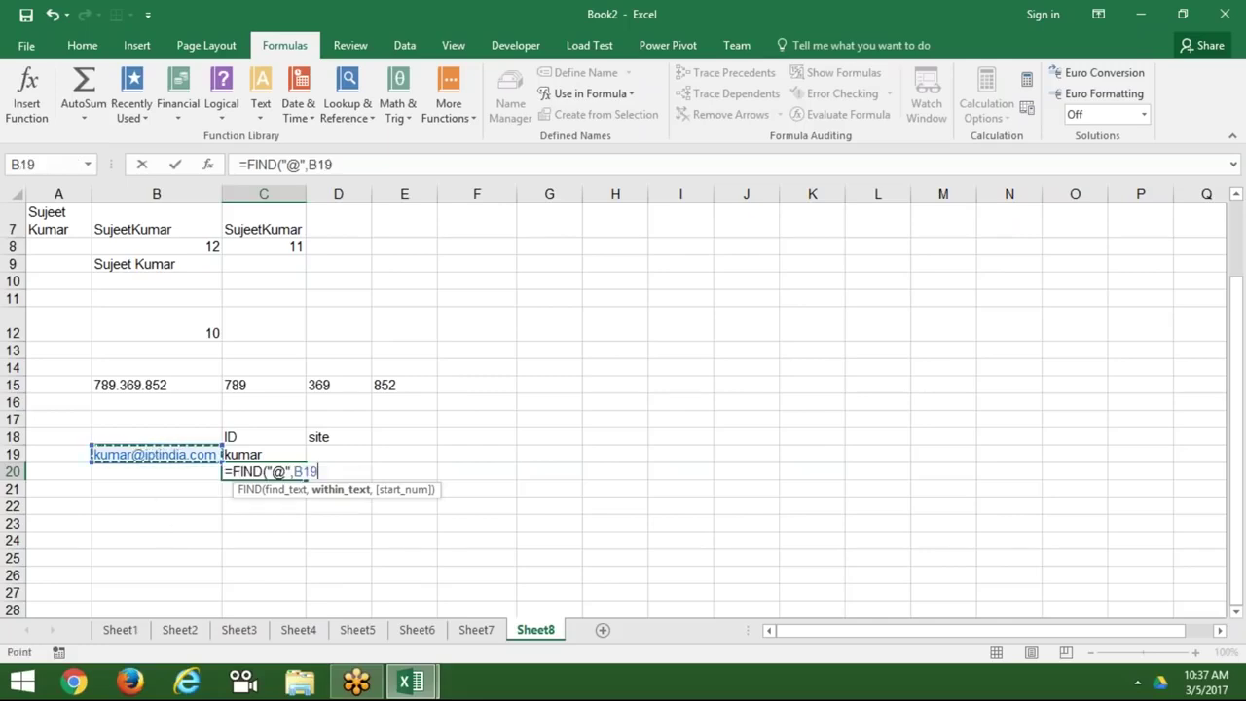
pyautogui.write(',1')
pyautogui.press('Return')
pyautogui.press('Up')
pyautogui.press('Up')
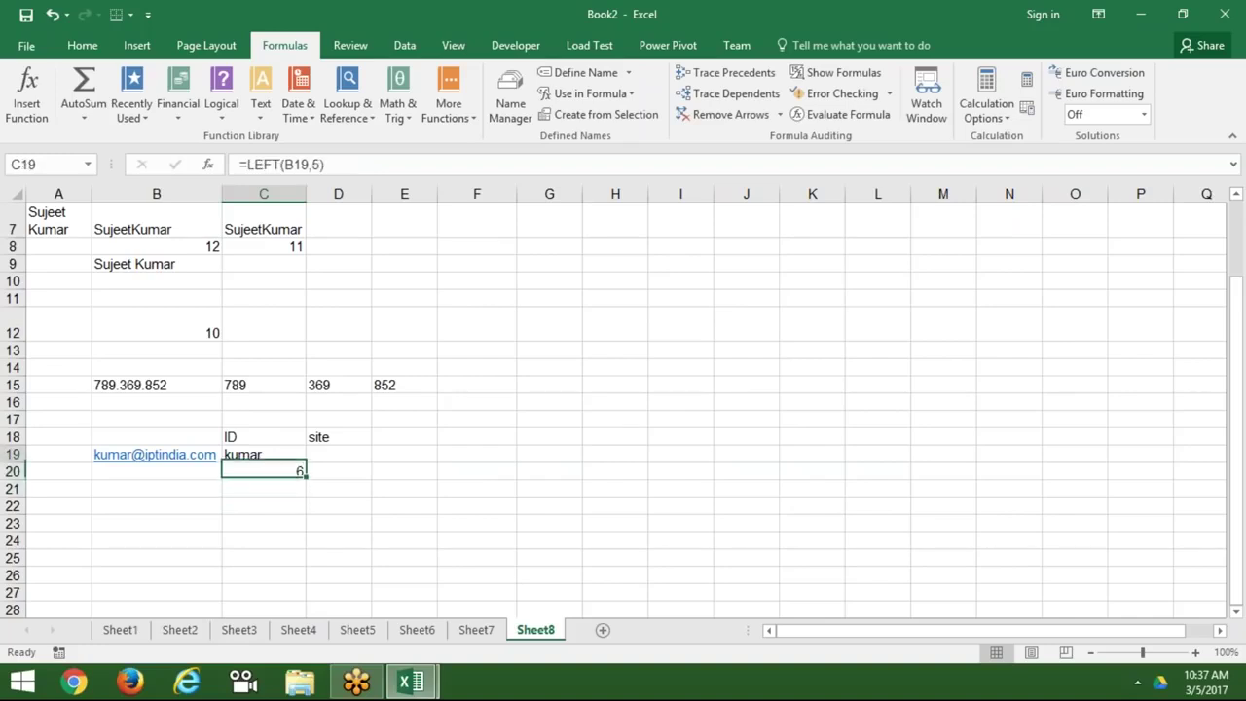
# Change C19 to =LEFT(B19,C20-1) so it returns only the text before the @
pyautogui.click(318, 166)
pyautogui.press('BackSpace')
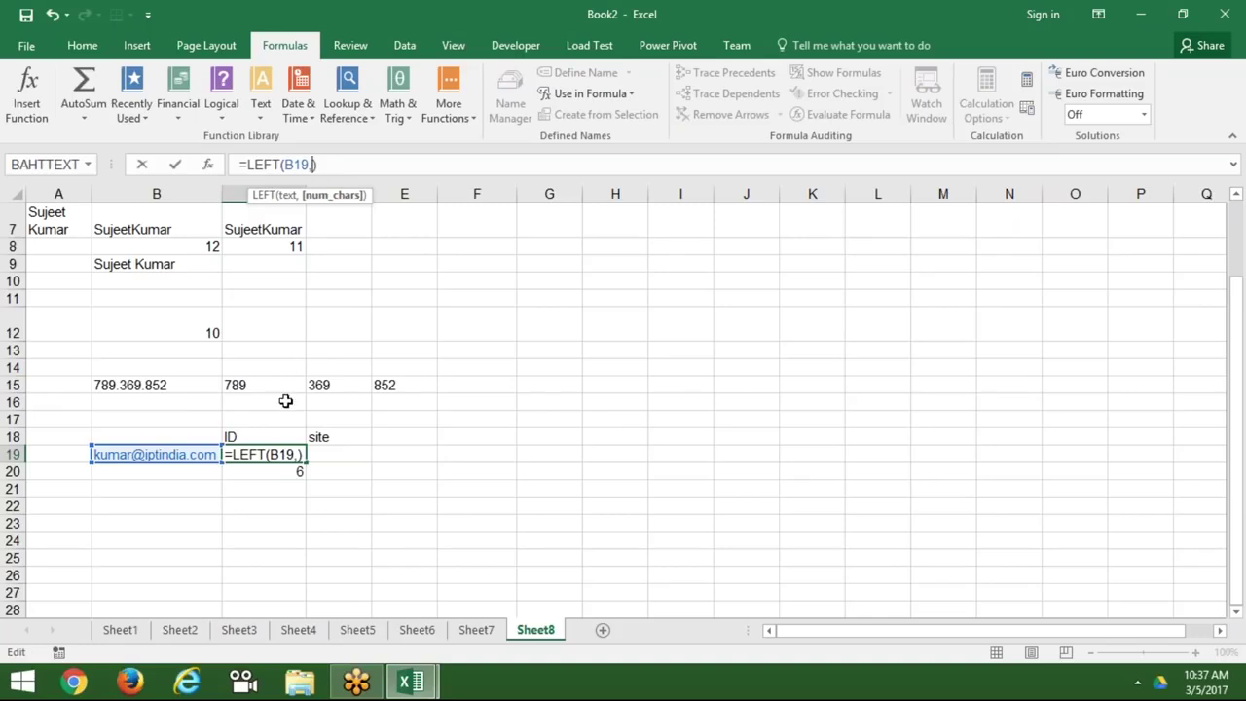
pyautogui.click(277, 471)
pyautogui.write('-1')
pyautogui.press('Return')
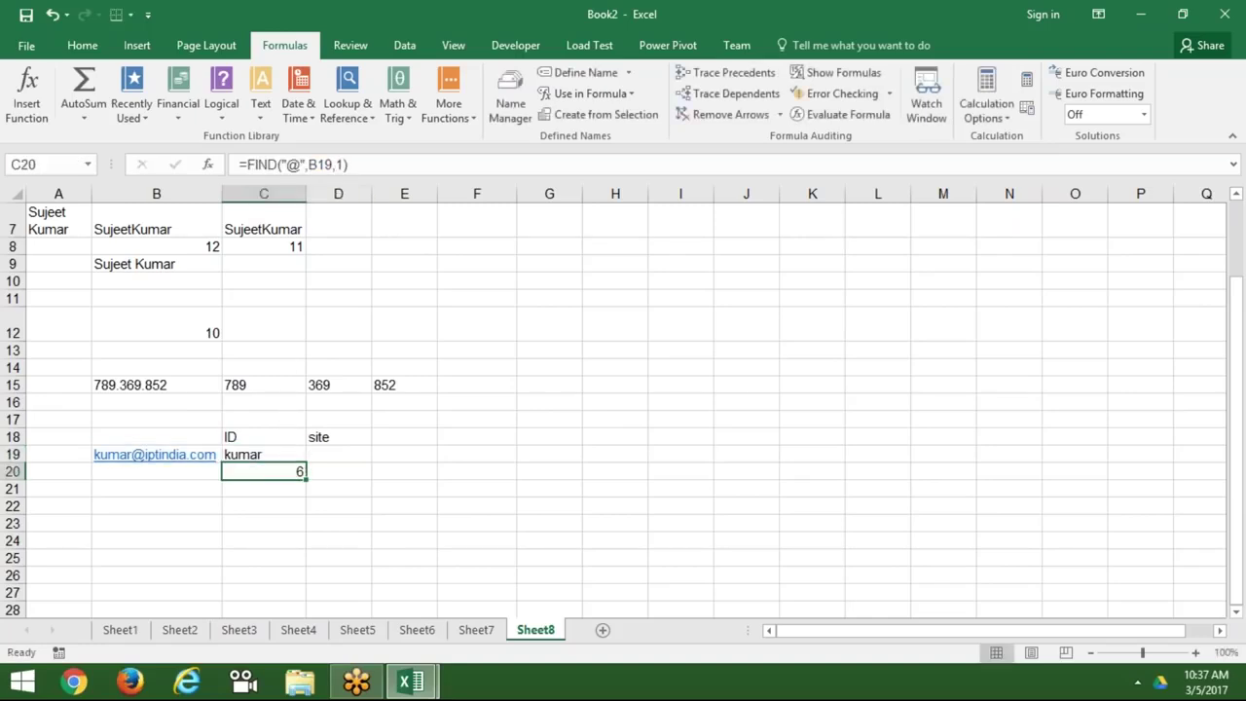
pyautogui.click(156, 453)
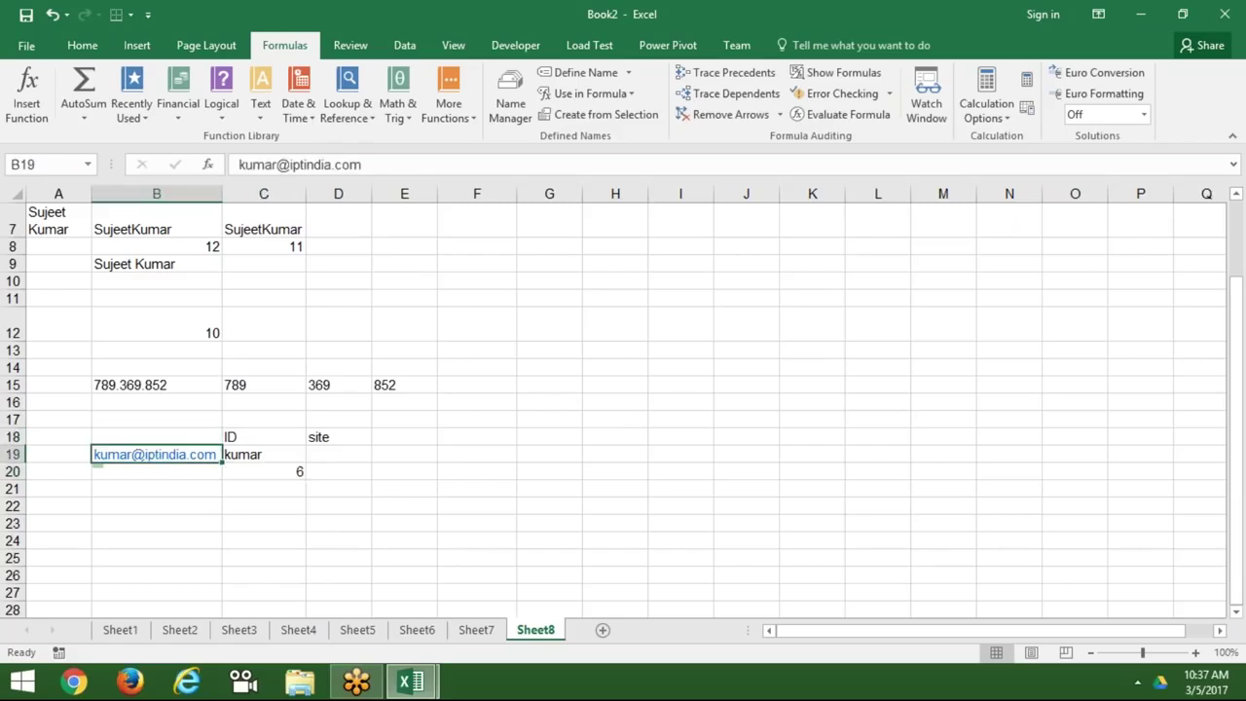
# Replace the name before the @ in B19's address with 'excel'
pyautogui.tripleClick(255, 165)
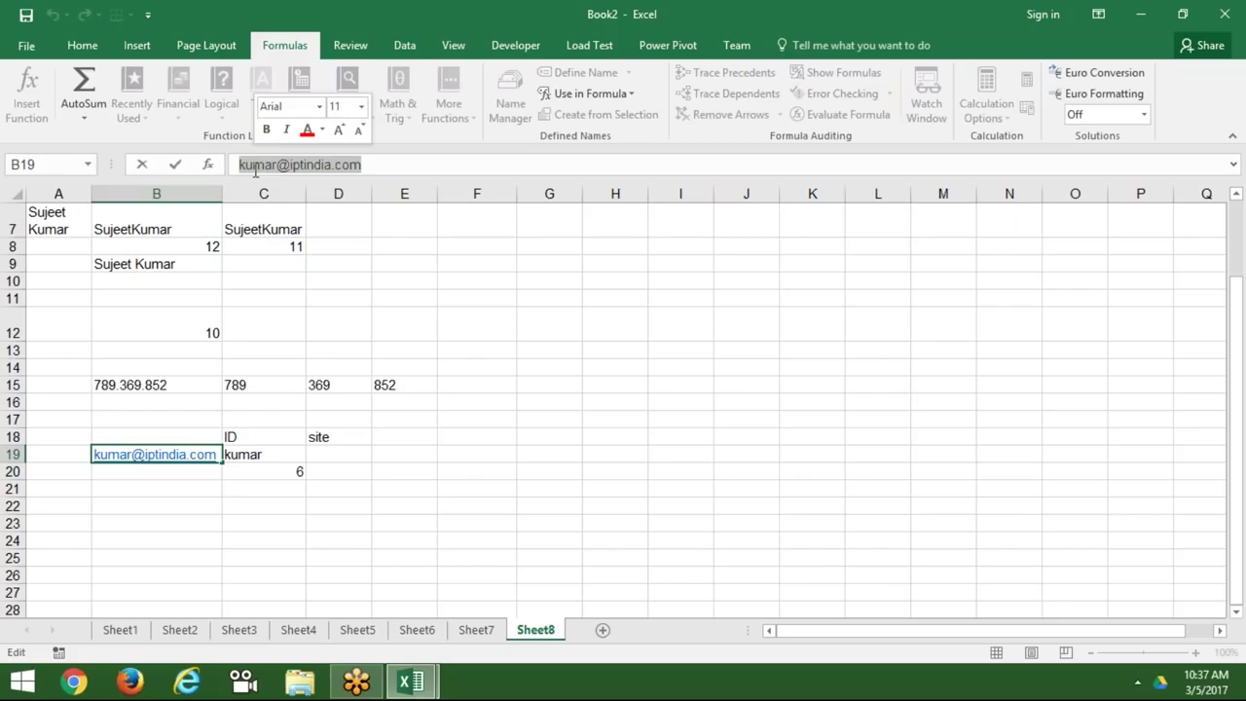
pyautogui.click(276, 164)
pyautogui.press('BackSpace')
pyautogui.press('BackSpace')
pyautogui.press('BackSpace')
pyautogui.press('BackSpace')
pyautogui.press('BackSpace')
pyautogui.write('a')
pyautogui.press('BackSpace')
pyautogui.write('ex')
pyautogui.press('BackSpace')
pyautogui.write('cel\\\\')
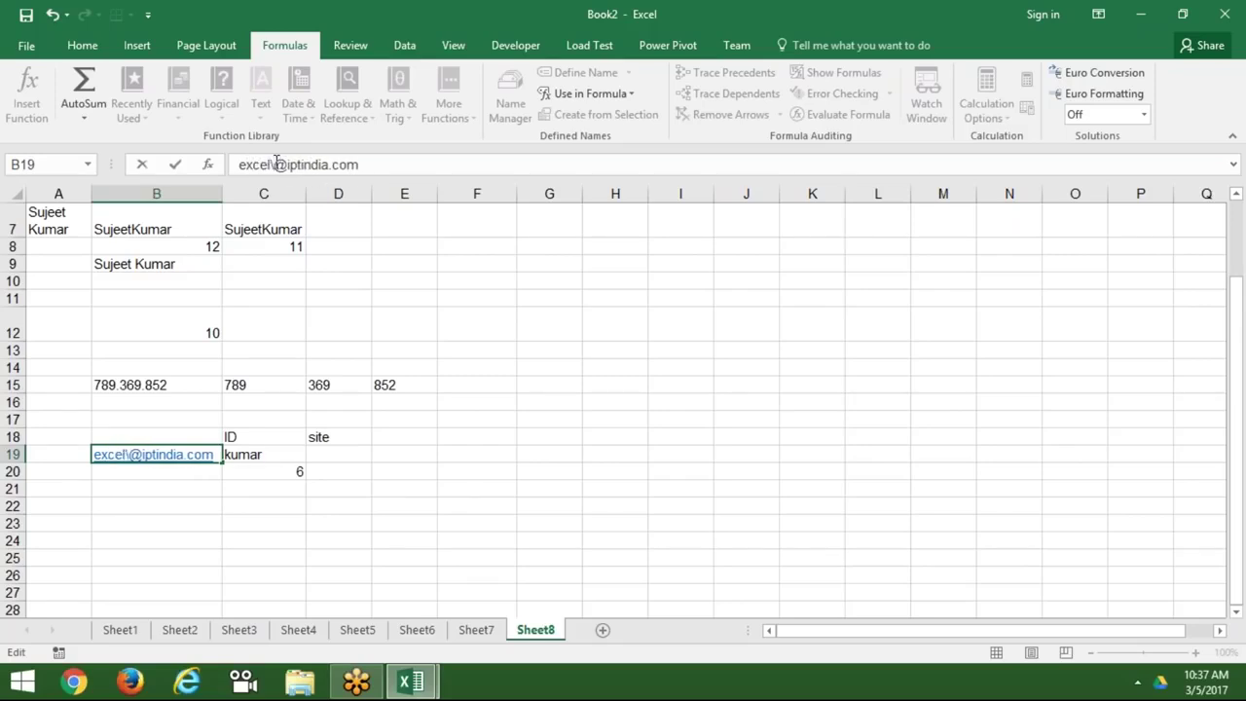
pyautogui.press('Return')
# Remove the stray backslashes from B19's address so C19 shows excel
pyautogui.press('Up')
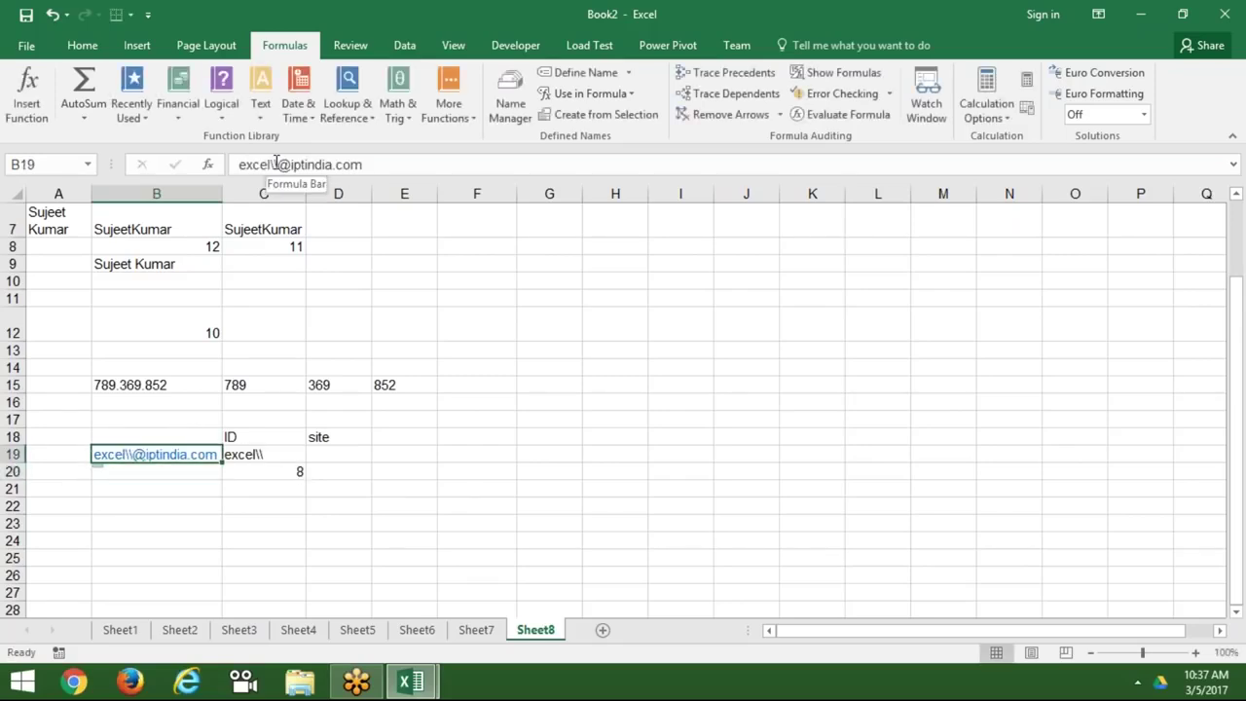
pyautogui.click(277, 163)
pyautogui.press('BackSpace')
pyautogui.press('BackSpace')
pyautogui.press('Return')
pyautogui.press('Up')
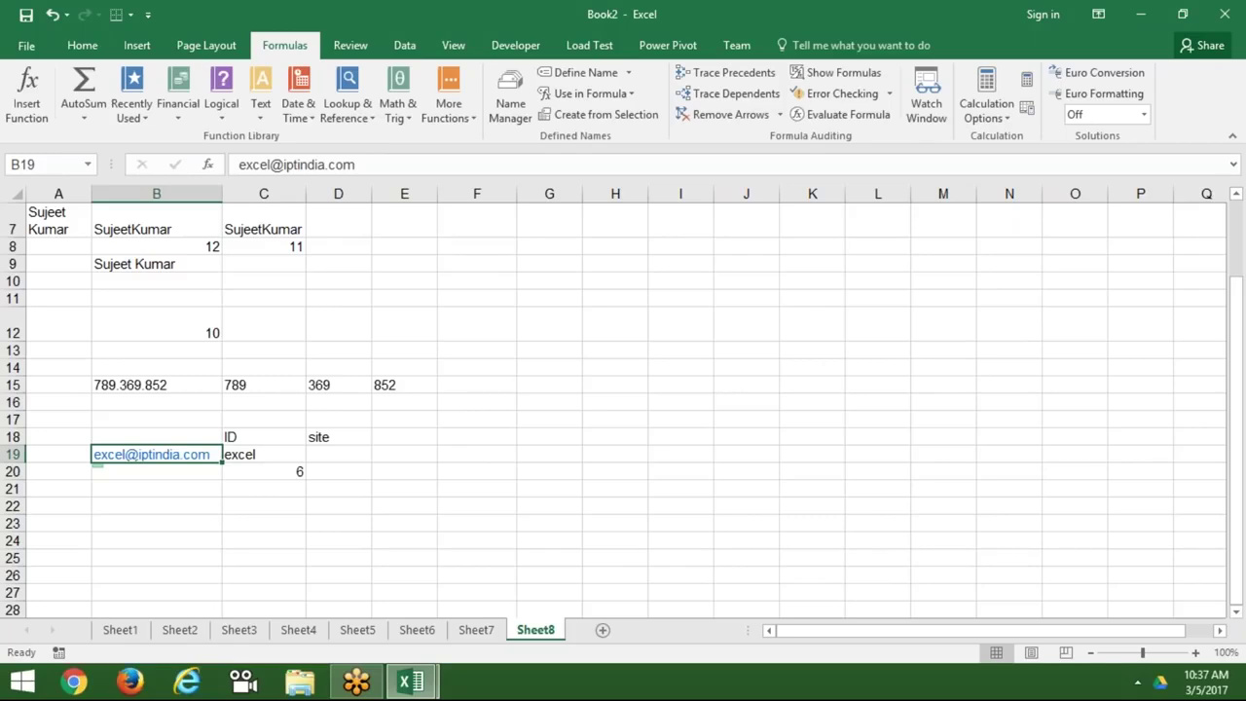
pyautogui.press('Right')
pyautogui.press('Right')
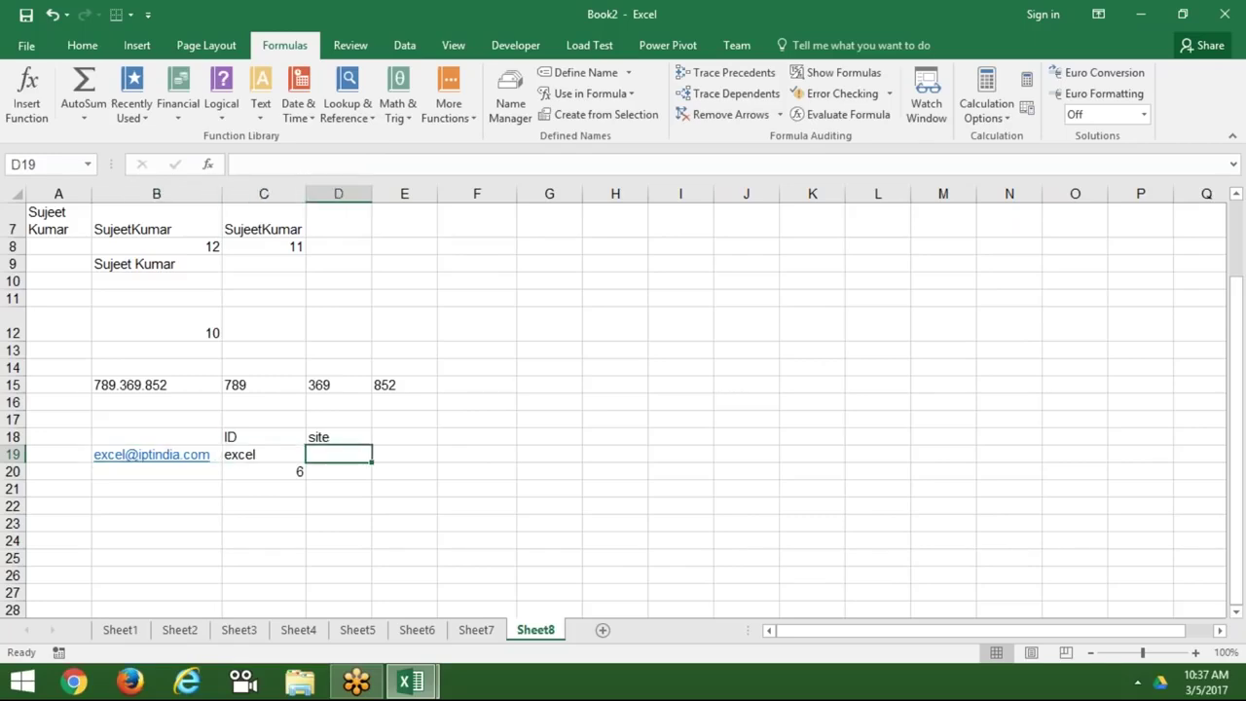
# Enter =RIGHT(B19,LEN(B19)-C20) in D19 to return the domain after the @
pyautogui.write('=')
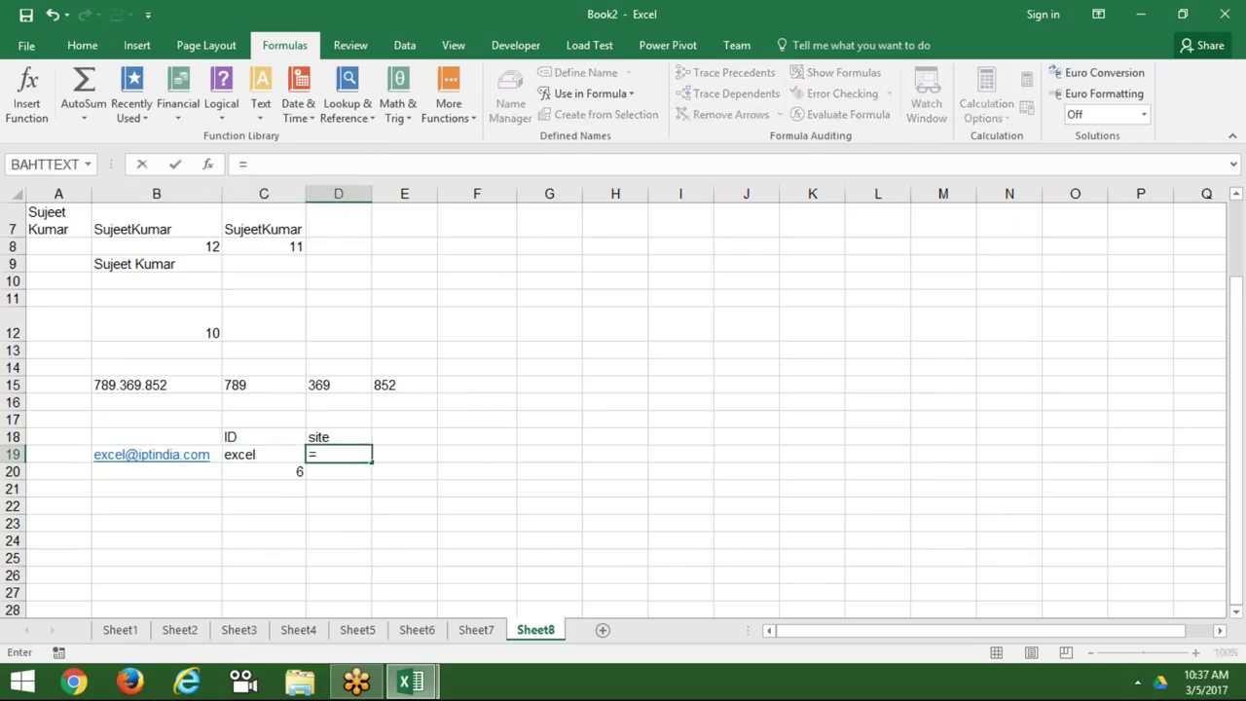
pyautogui.write('rig')
pyautogui.press('Tab')
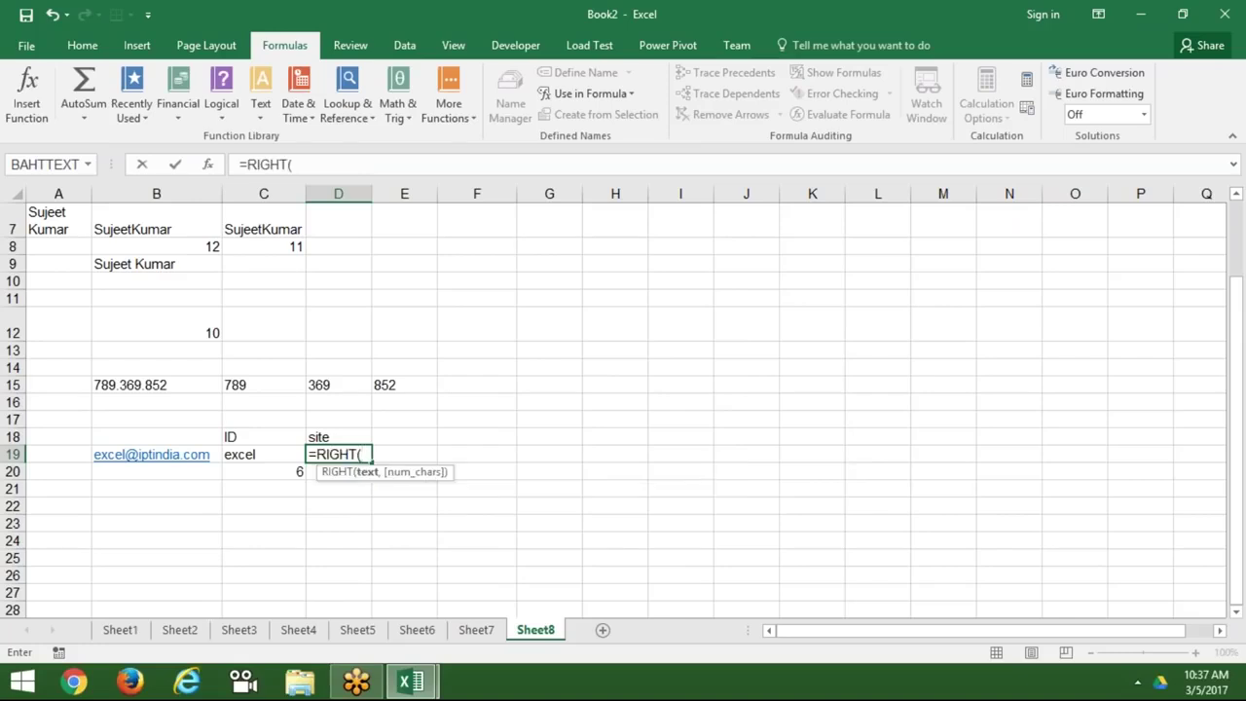
pyautogui.click(105, 453)
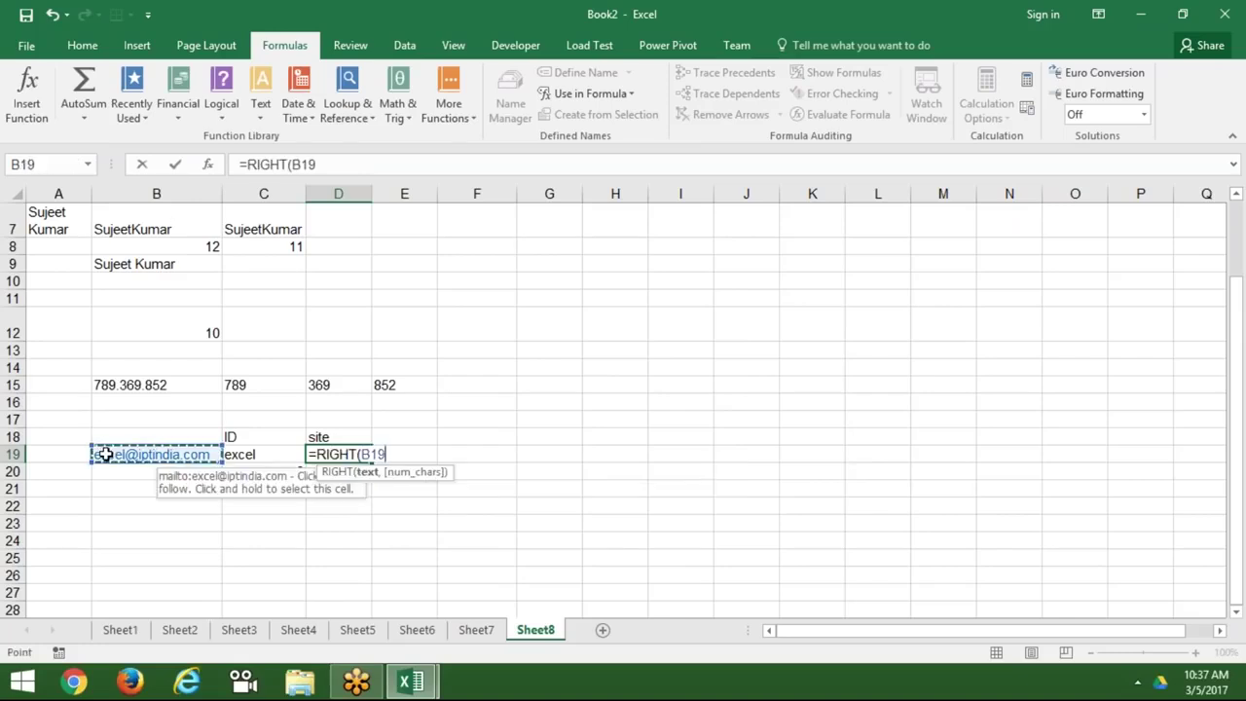
pyautogui.write(',len')
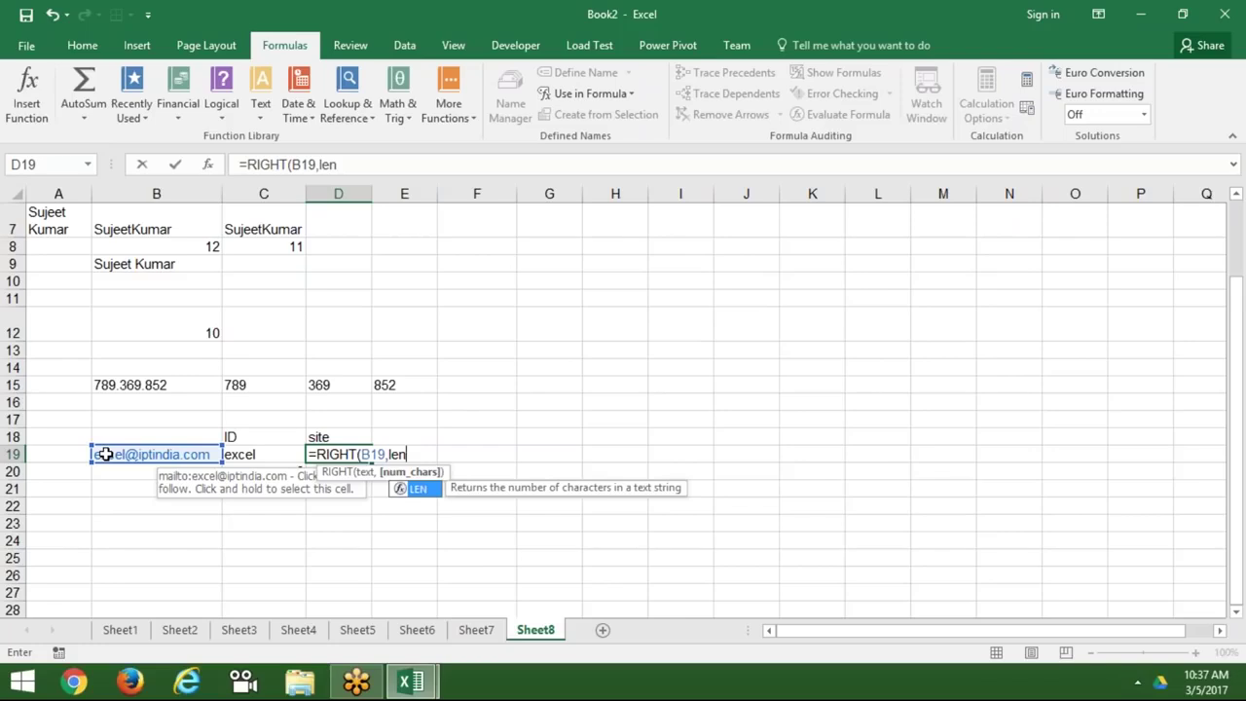
pyautogui.press('Tab')
pyautogui.click(151, 454)
pyautogui.write(')-')
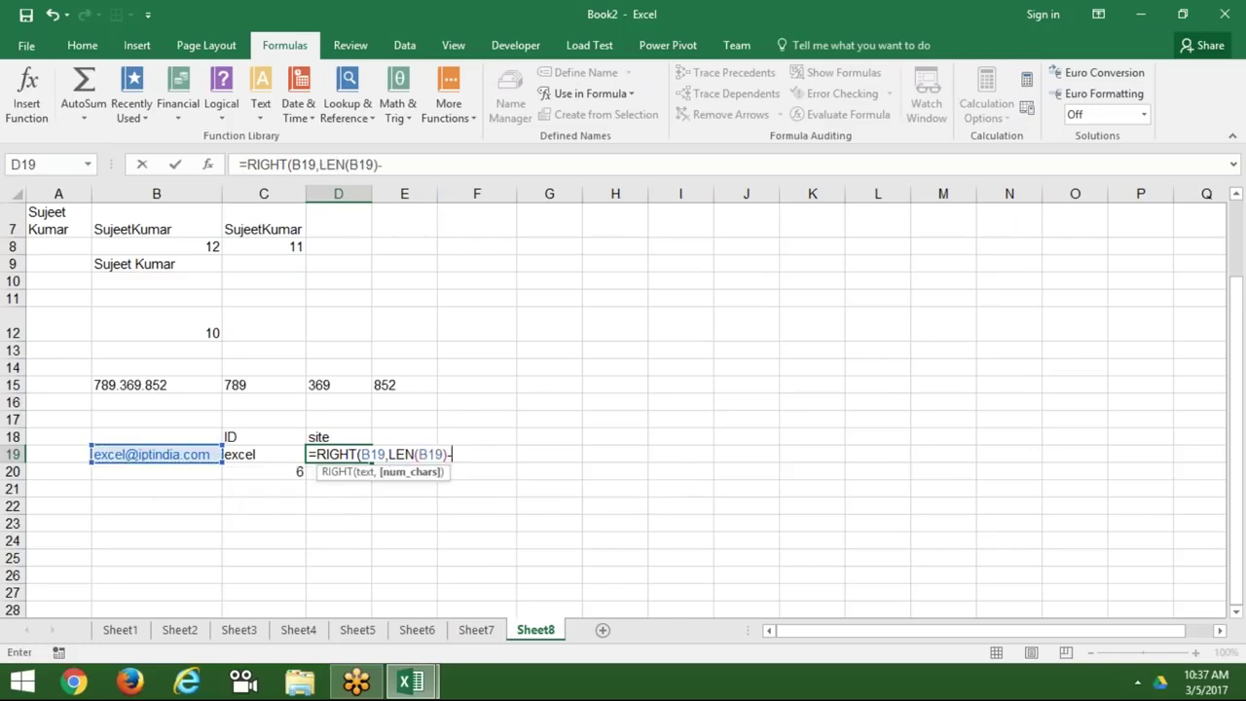
pyautogui.click(279, 470)
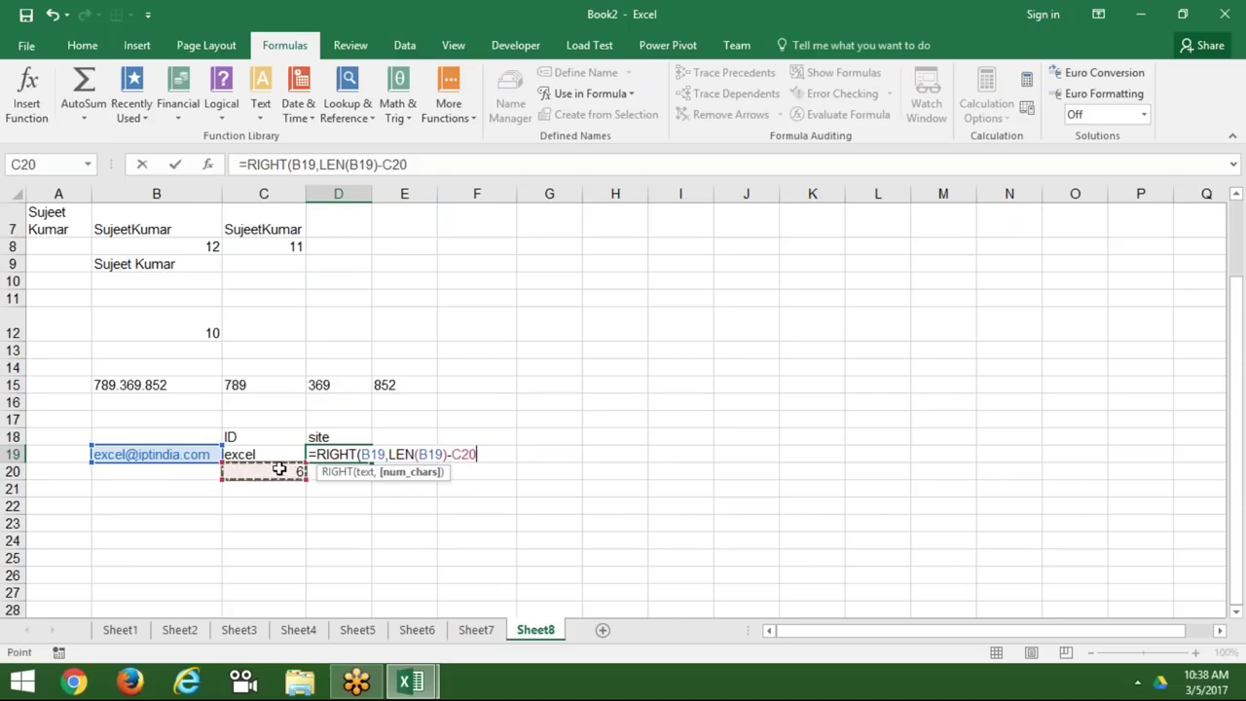
pyautogui.press('Return')
pyautogui.press('Return')
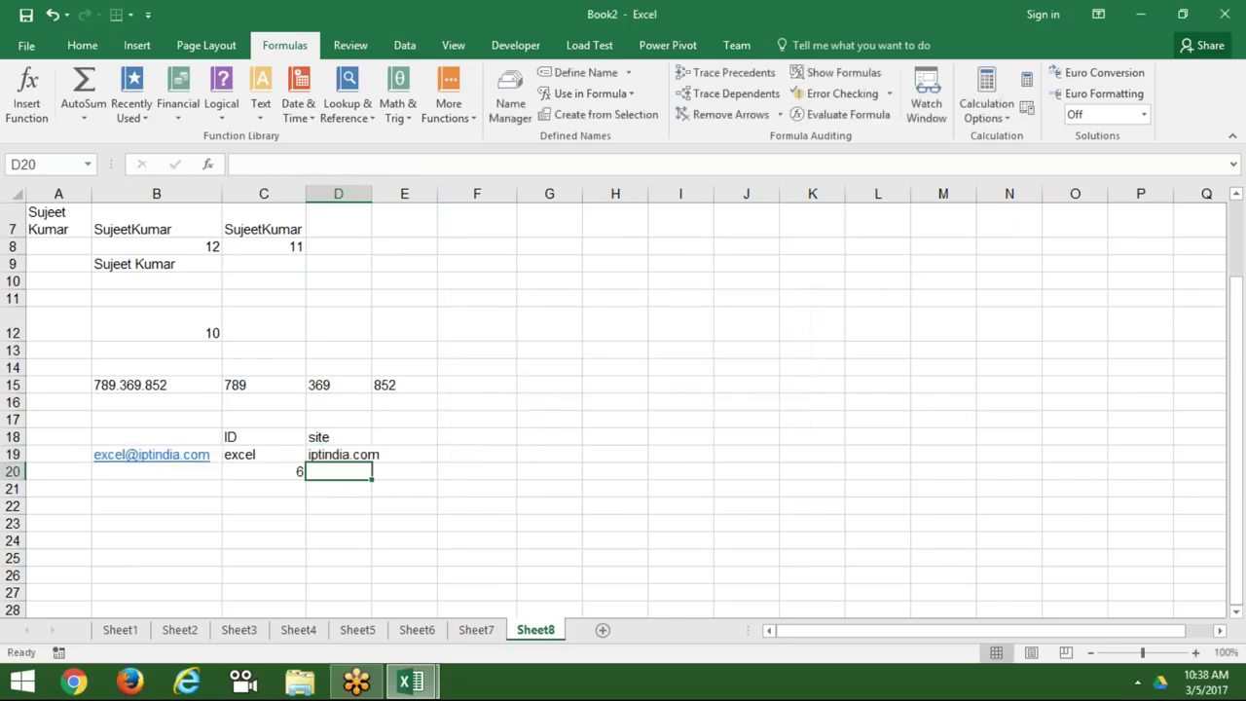
pyautogui.click(337, 455)
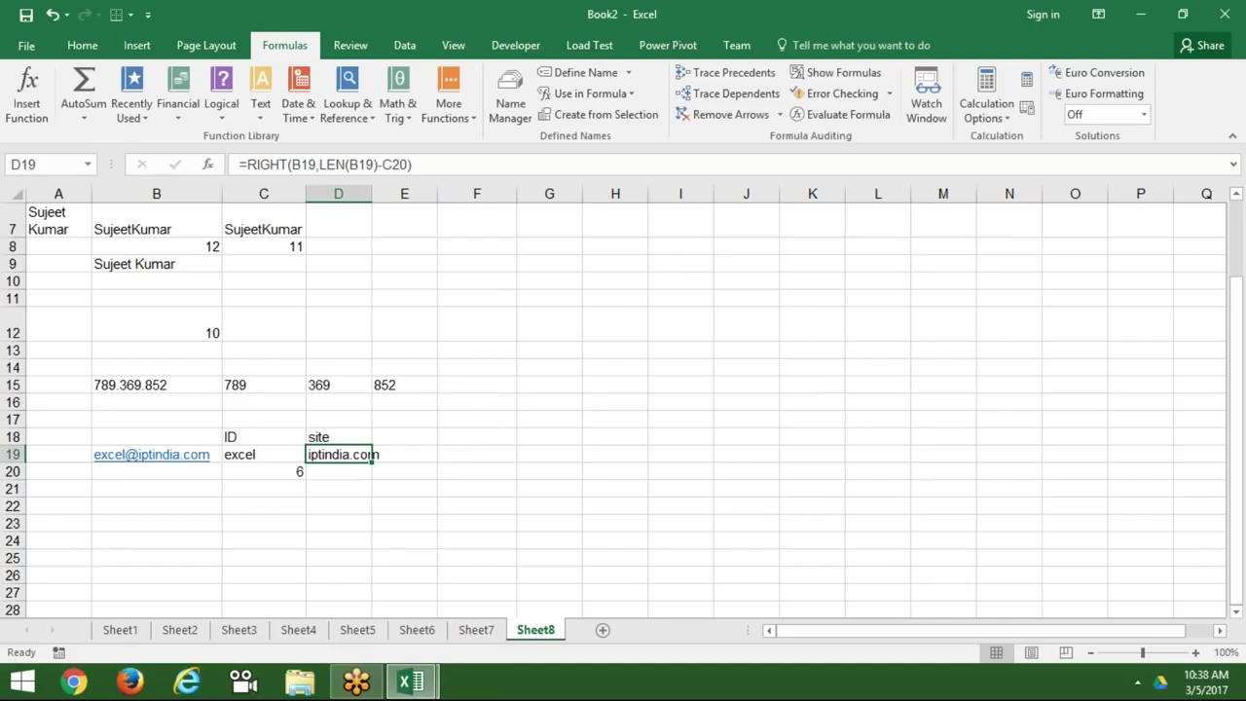
# Review the LEFT, RIGHT and FIND formulas in C19, D19 and C20
pyautogui.press('Left')
pyautogui.press('Left')
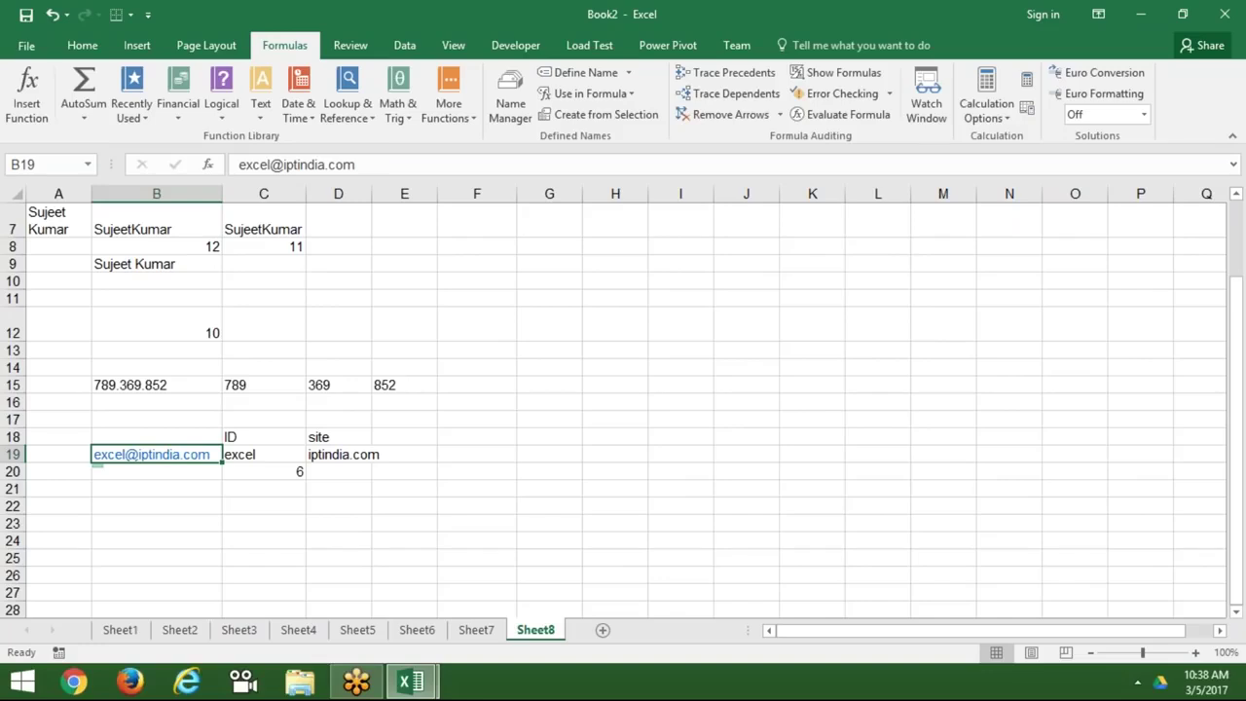
pyautogui.click(263, 453)
pyautogui.click(338, 453)
pyautogui.click(263, 454)
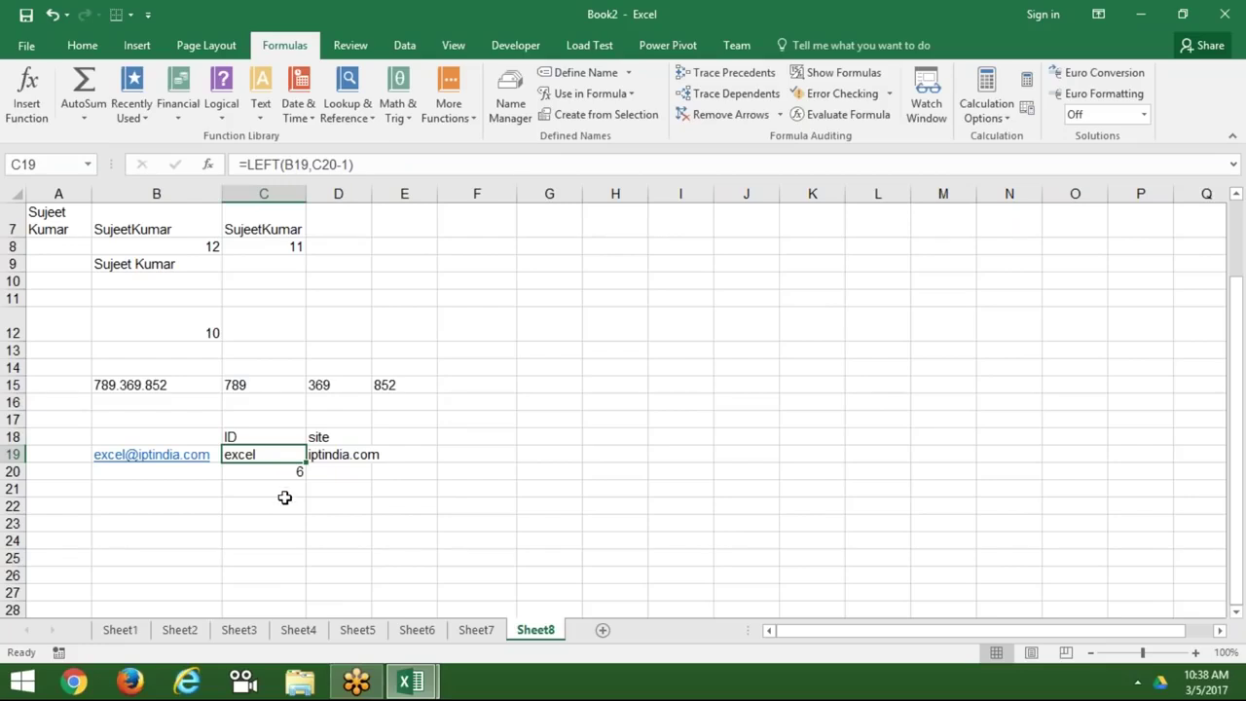
pyautogui.doubleClick(292, 469)
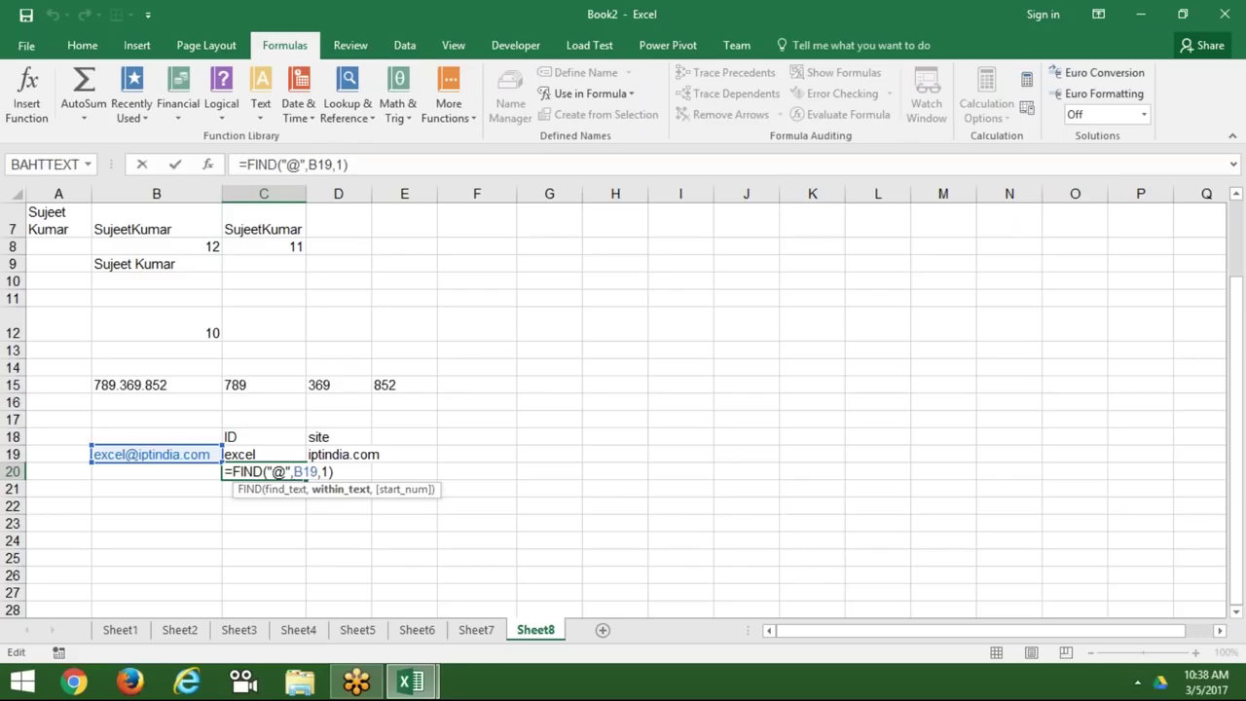
pyautogui.press('Return')
pyautogui.click(263, 471)
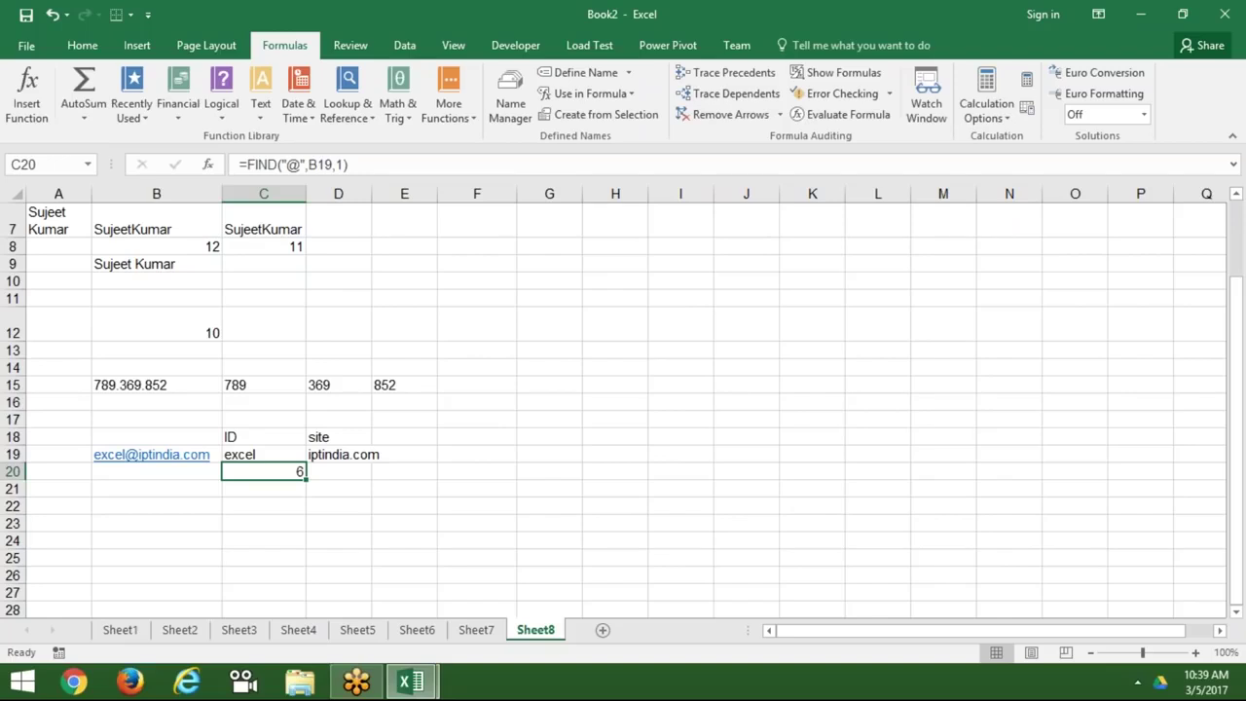
pyautogui.click(262, 453)
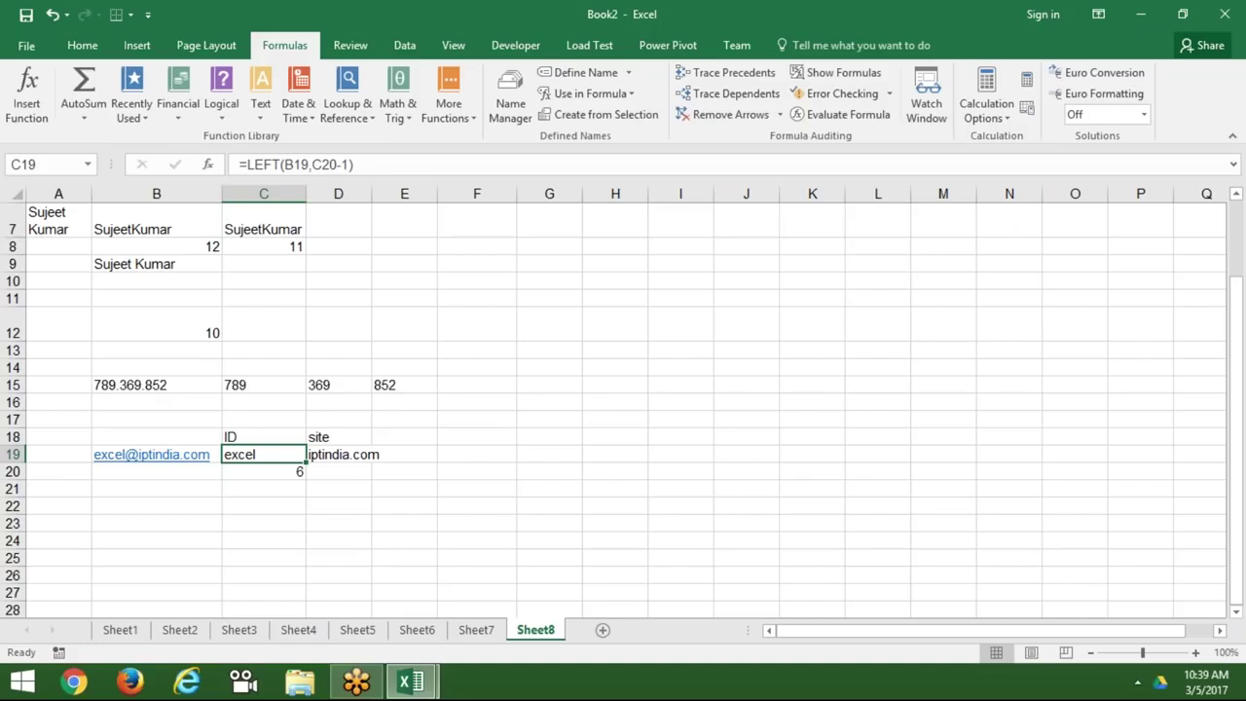
pyautogui.press('Down')
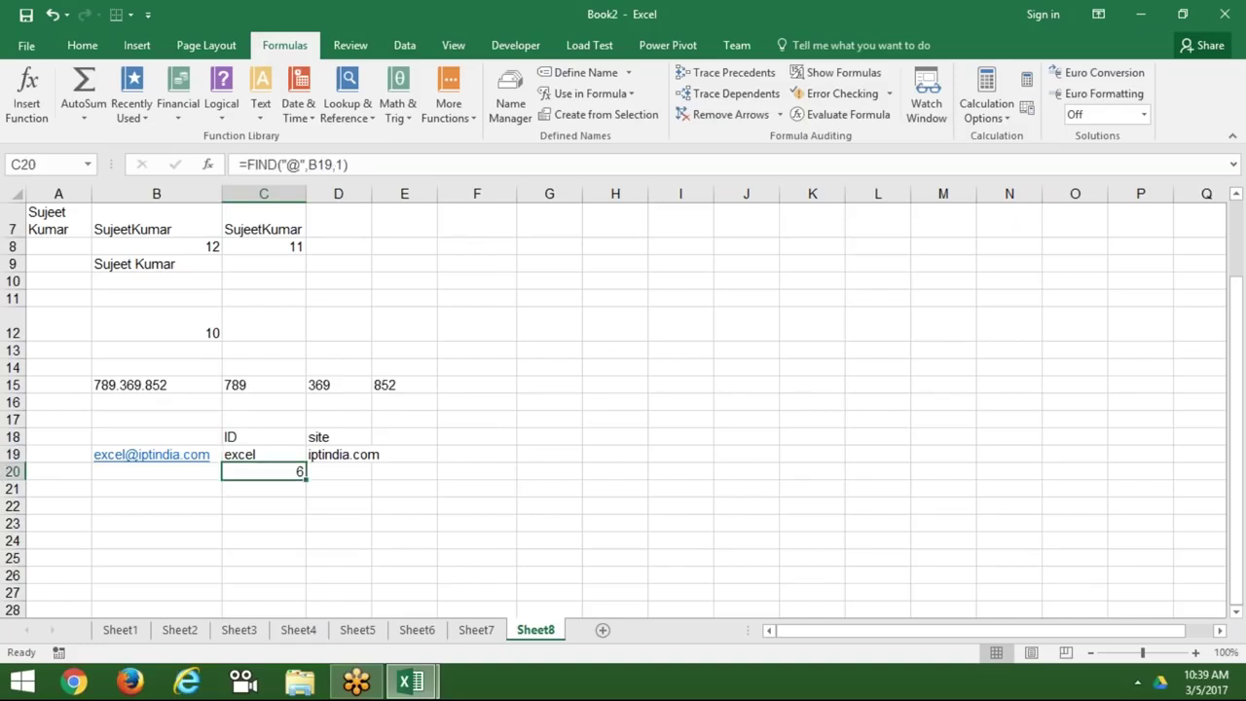
# Replace the C20 reference in C19 with FIND("@",B19,1), giving =LEFT(B19,FIND("@",B19,1)-1)
pyautogui.moveTo(246, 165); pyautogui.dragTo(387, 166)
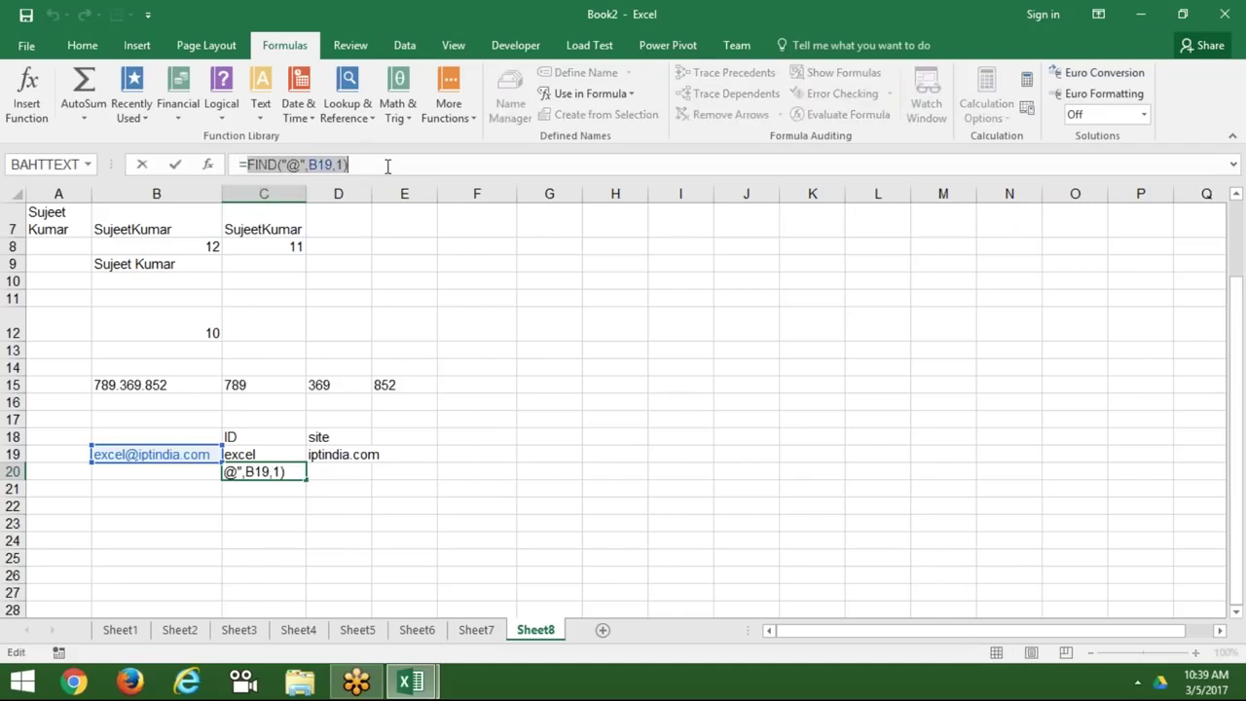
pyautogui.press('Escape')
pyautogui.press('Up')
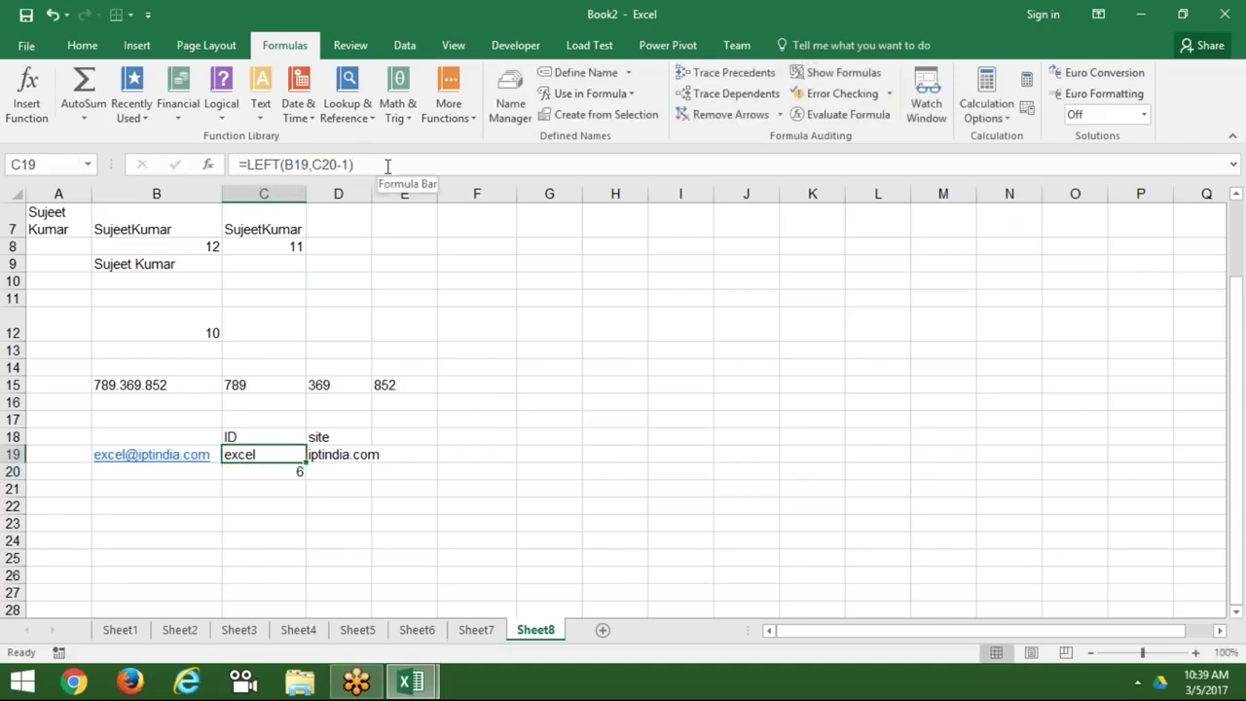
pyautogui.click(332, 164)
pyautogui.doubleClick(321, 163)
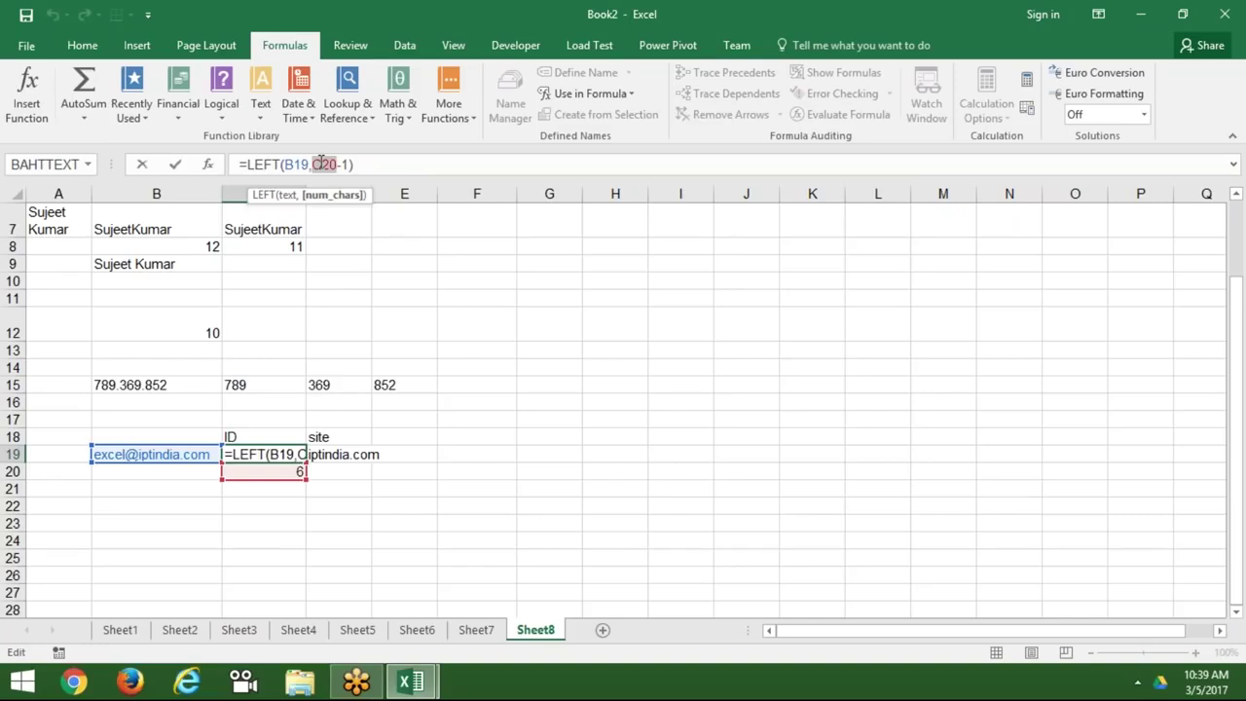
pyautogui.hotkey('ctrl', 'v')
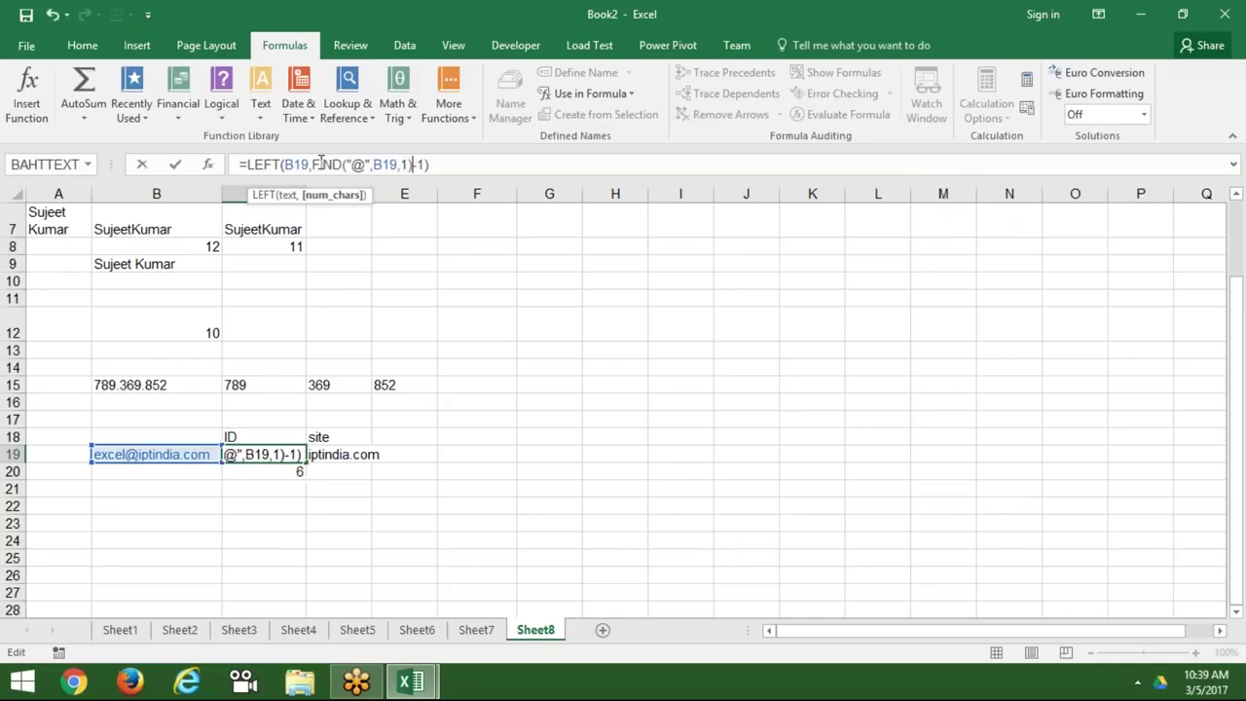
pyautogui.press('Return')
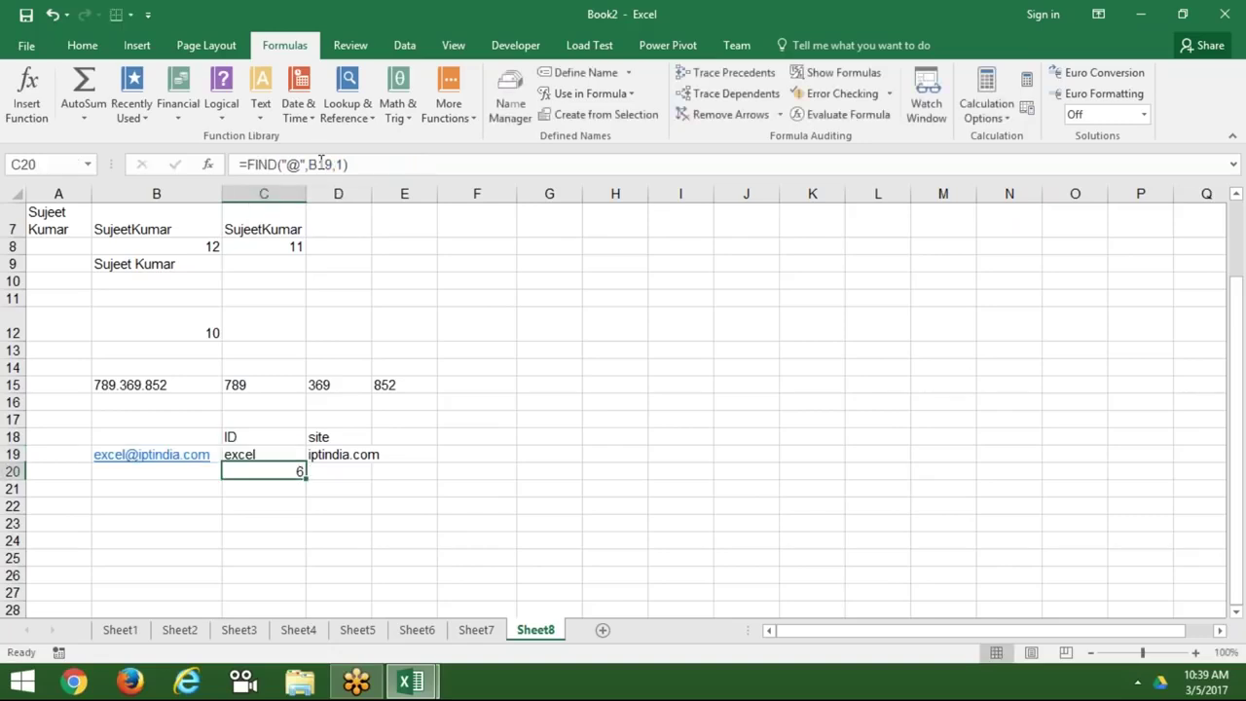
pyautogui.press('Up')
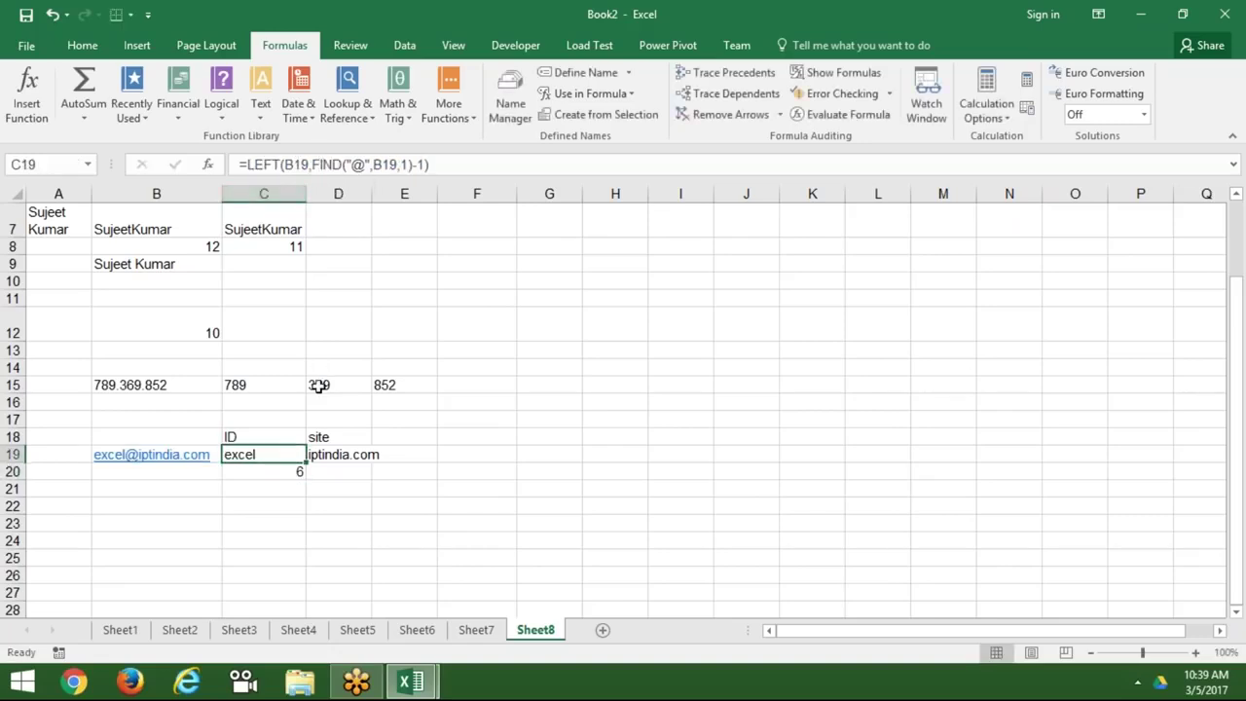
# Recheck the FIND formula in C20 and the RIGHT formula in D19, leaving them unchanged
pyautogui.click(273, 469)
pyautogui.doubleClick(273, 469)
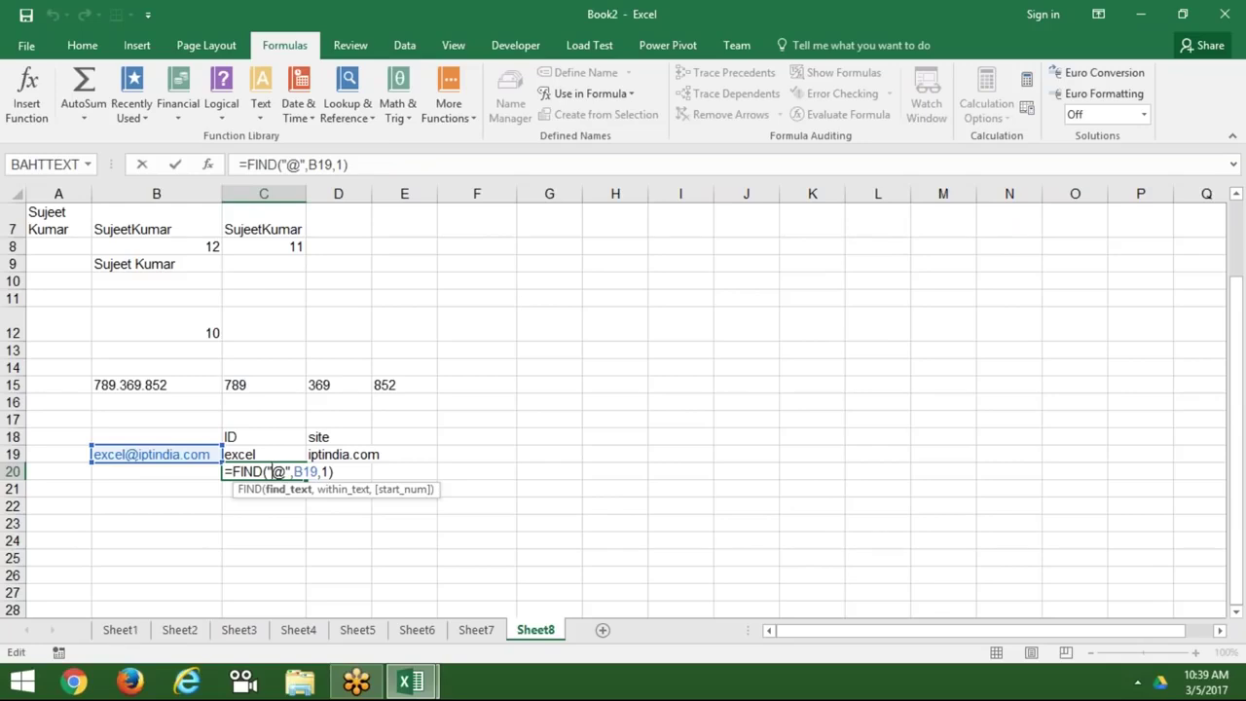
pyautogui.press('Return')
pyautogui.press('Up')
pyautogui.press('Up')
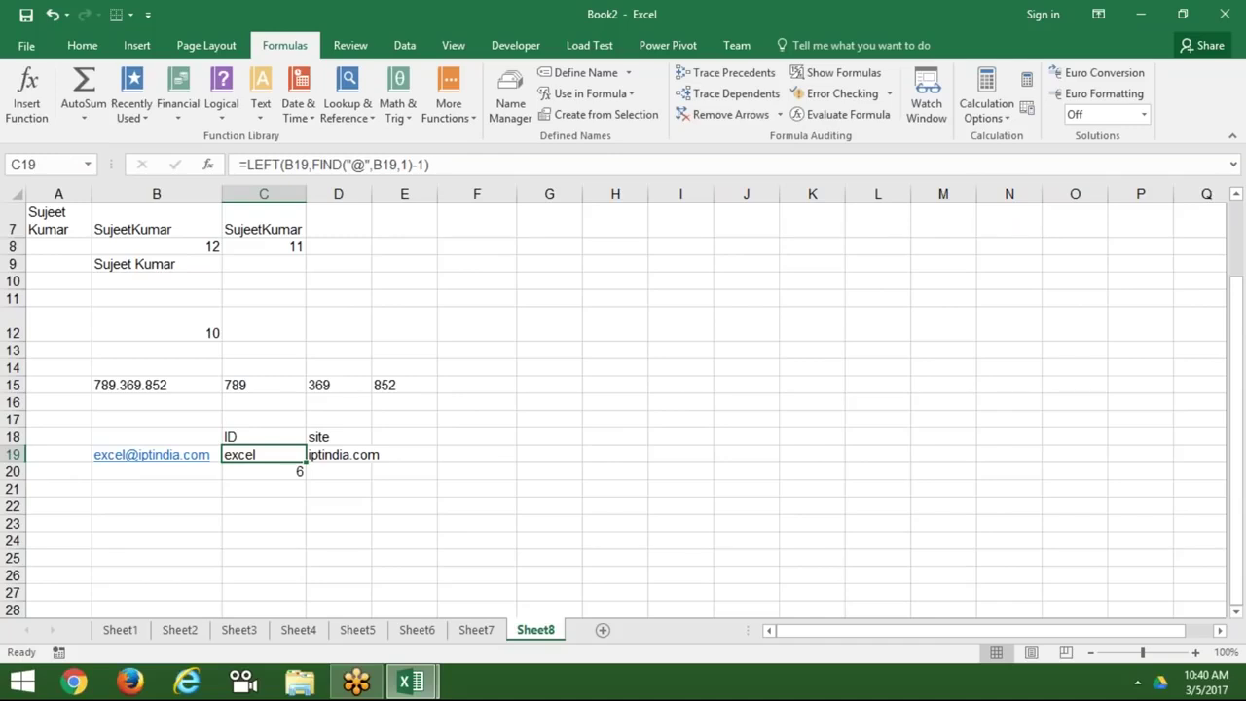
pyautogui.click(337, 453)
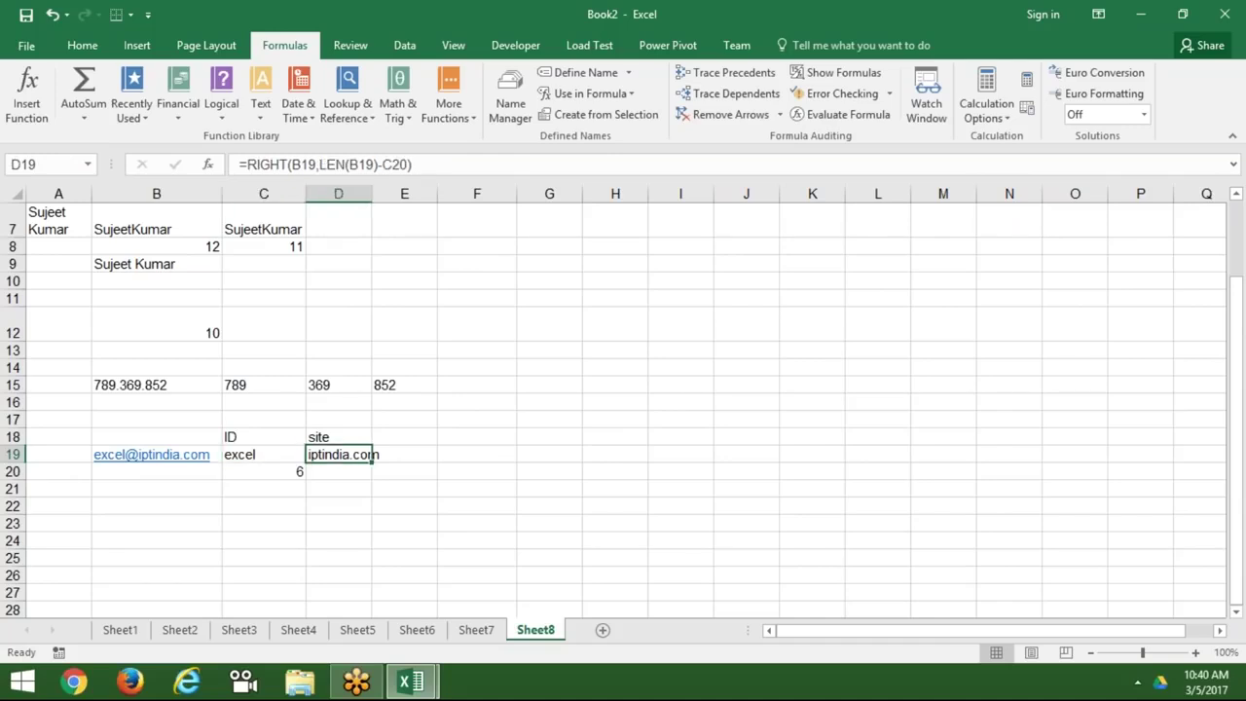
pyautogui.press('Left')
pyautogui.press('Down')
pyautogui.press('Down')
pyautogui.press('Down')
pyautogui.press('Down')
pyautogui.press('Down')
pyautogui.press('Down')
pyautogui.press('Down')
pyautogui.press('Left')
pyautogui.press('Left')
pyautogui.press('Up')
pyautogui.press('Up')
pyautogui.press('Up')
pyautogui.press('Up')
pyautogui.click(156, 436)
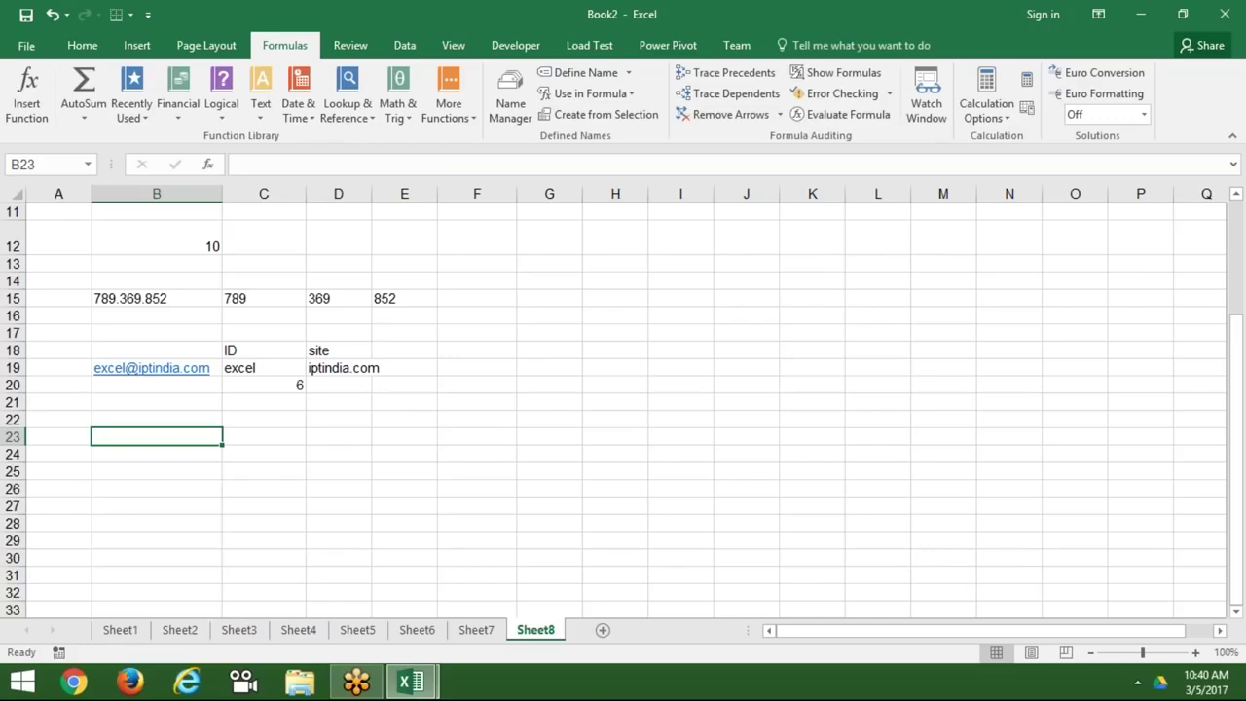
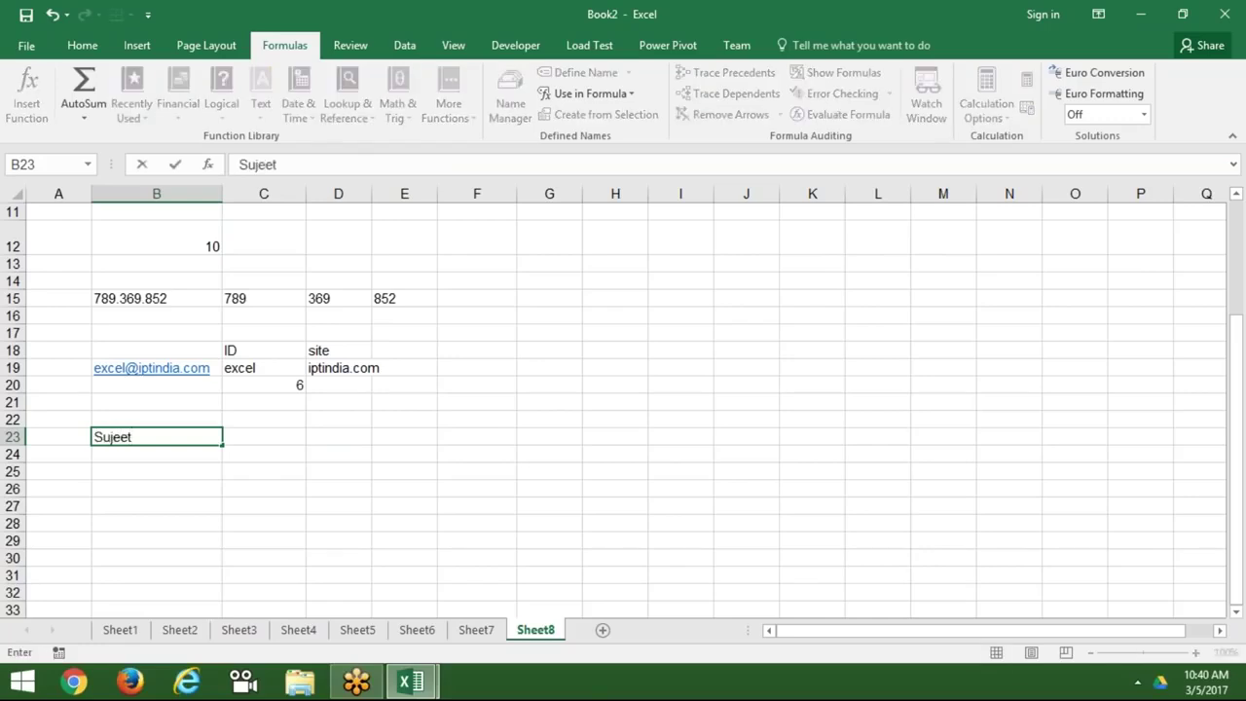
# Enter a sample first name in B23 and a surname in C23
pyautogui.press('Tab')
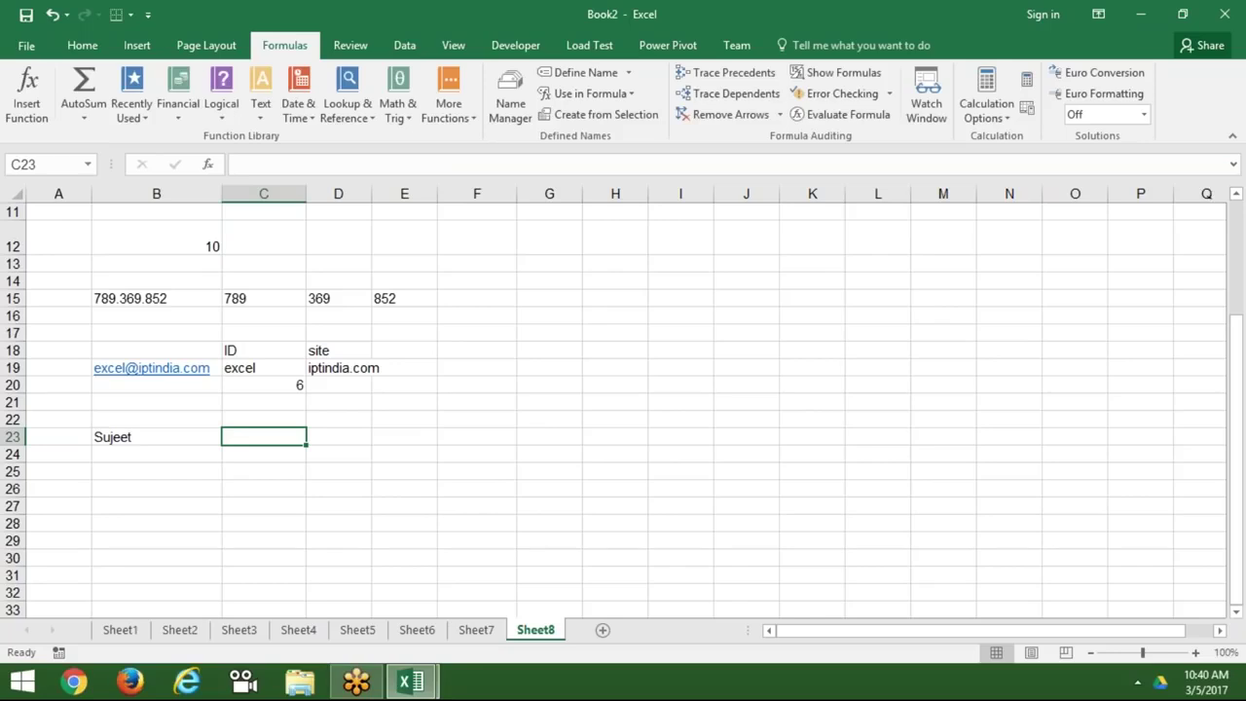
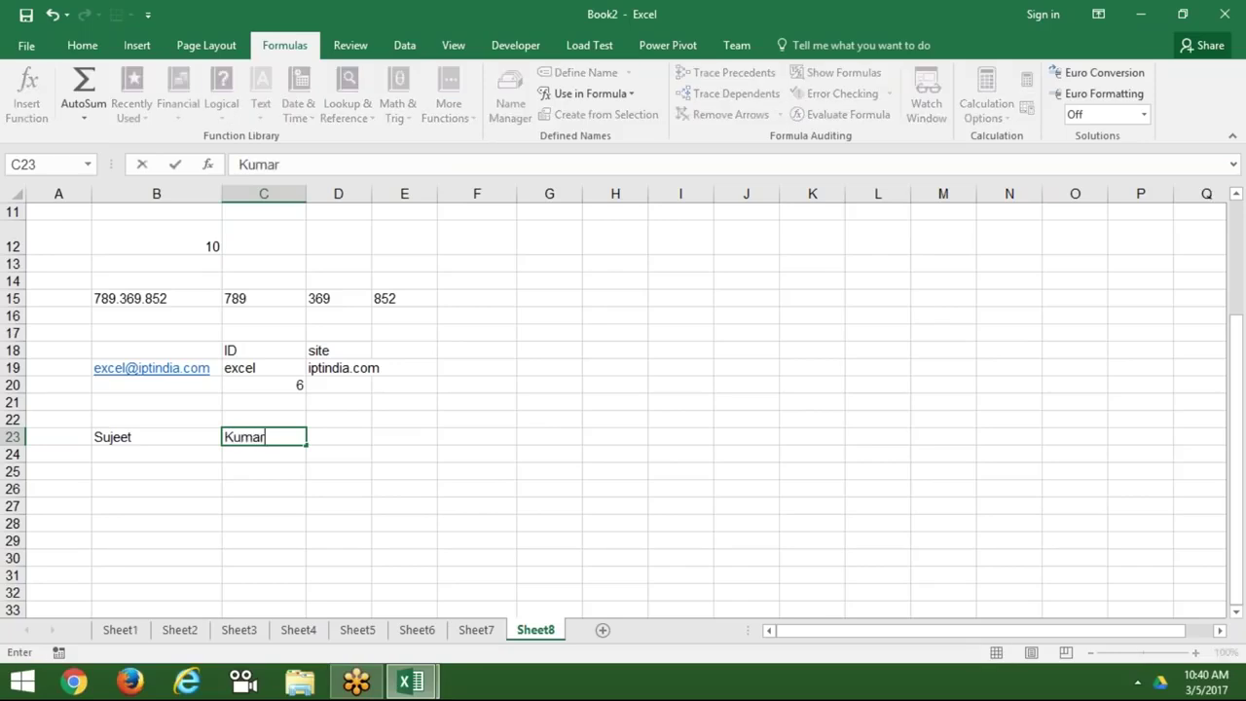
pyautogui.press('Tab')
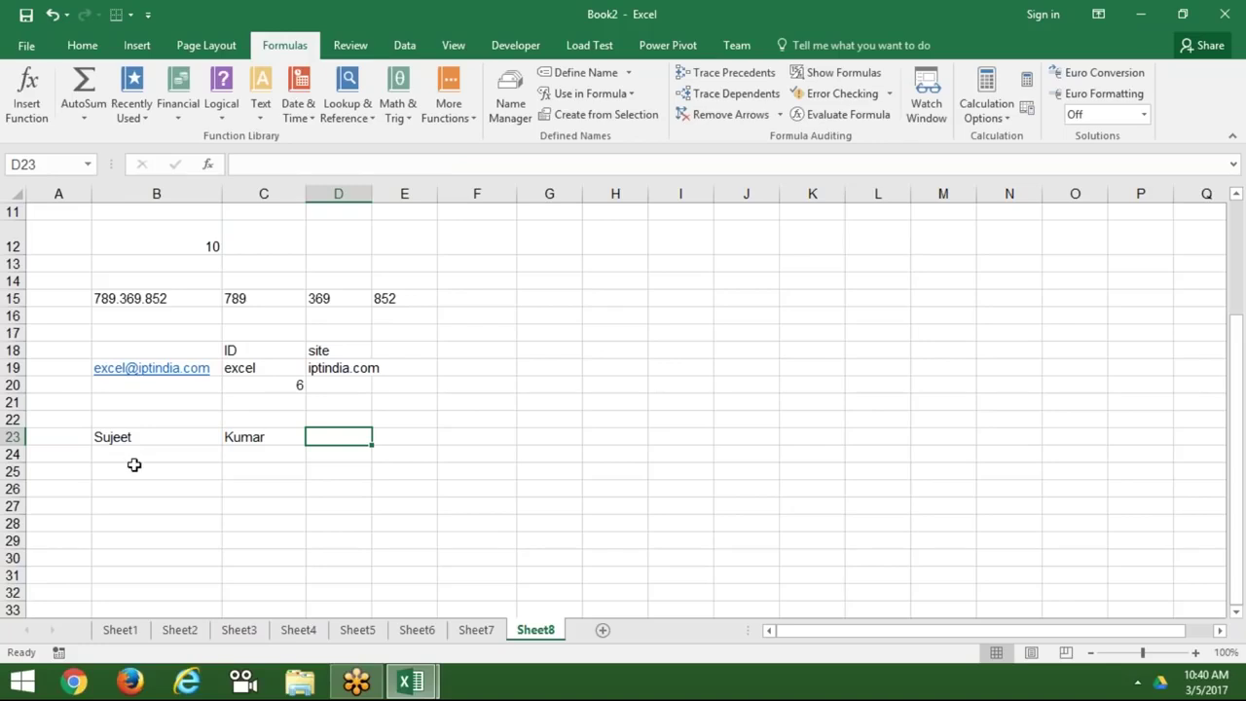
# Inspect the FIND formula in C20 without changing it
pyautogui.doubleClick(279, 383)
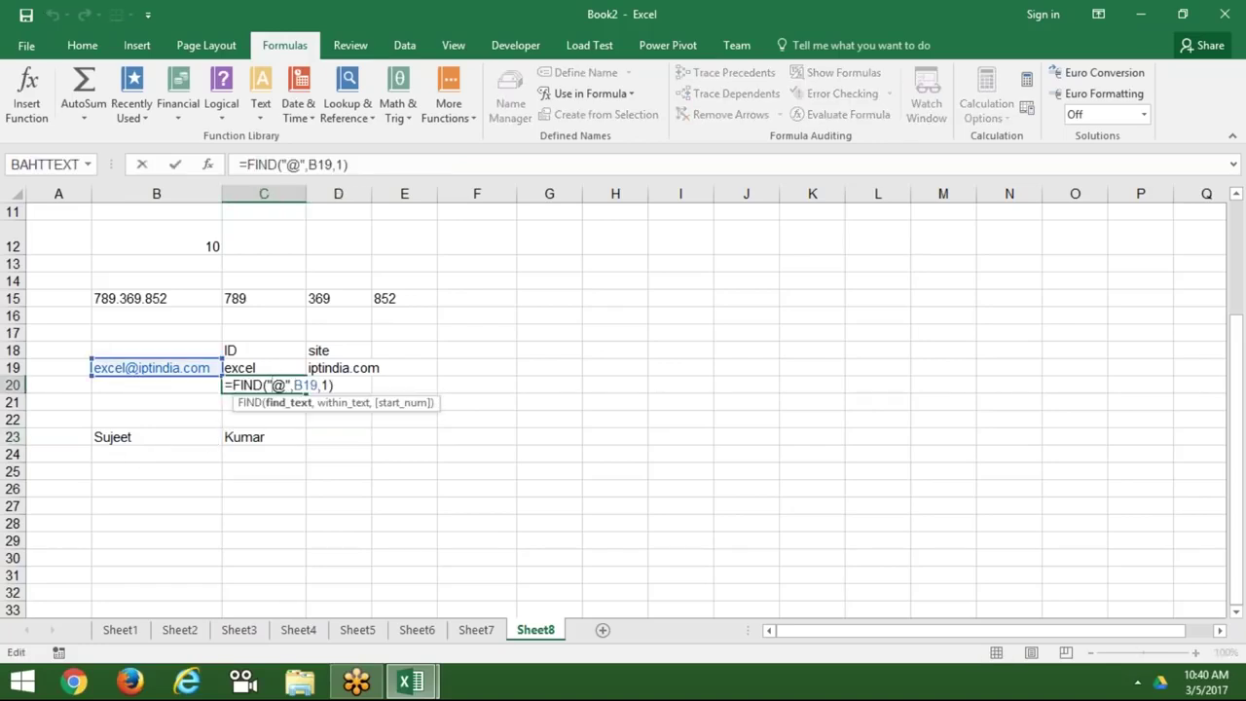
pyautogui.hotkey('ctrl', 'Return')
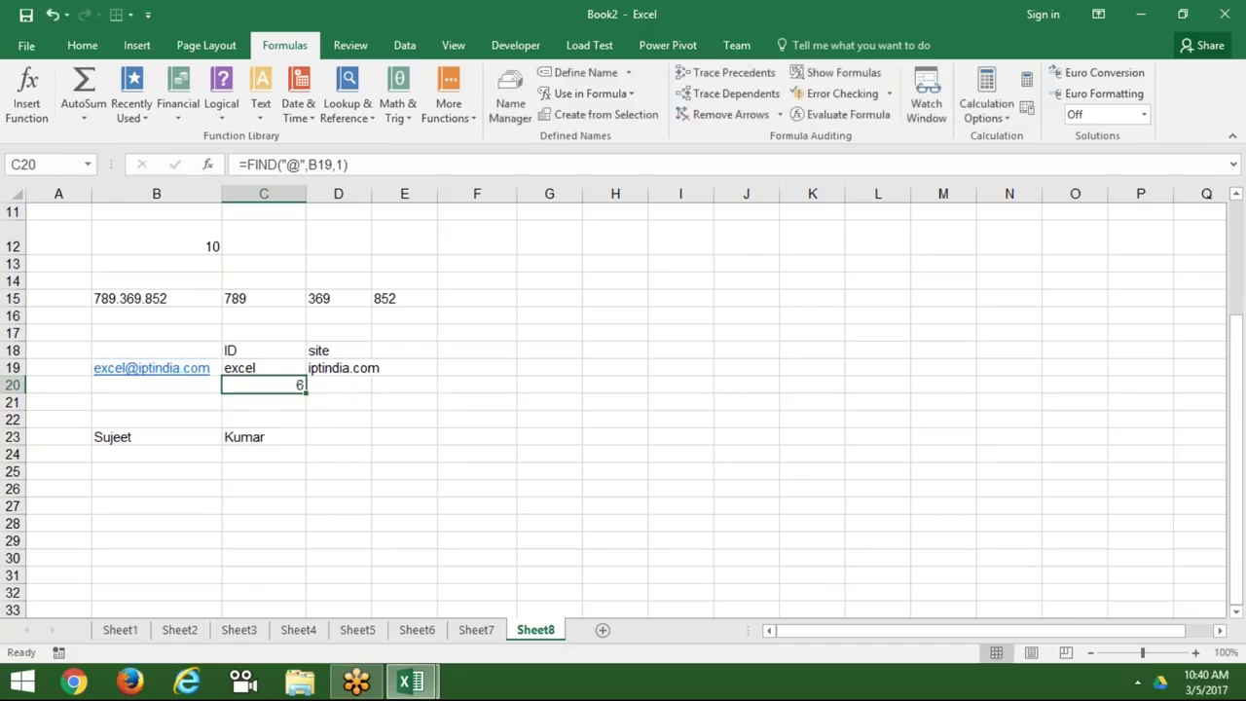
pyautogui.doubleClick(272, 384)
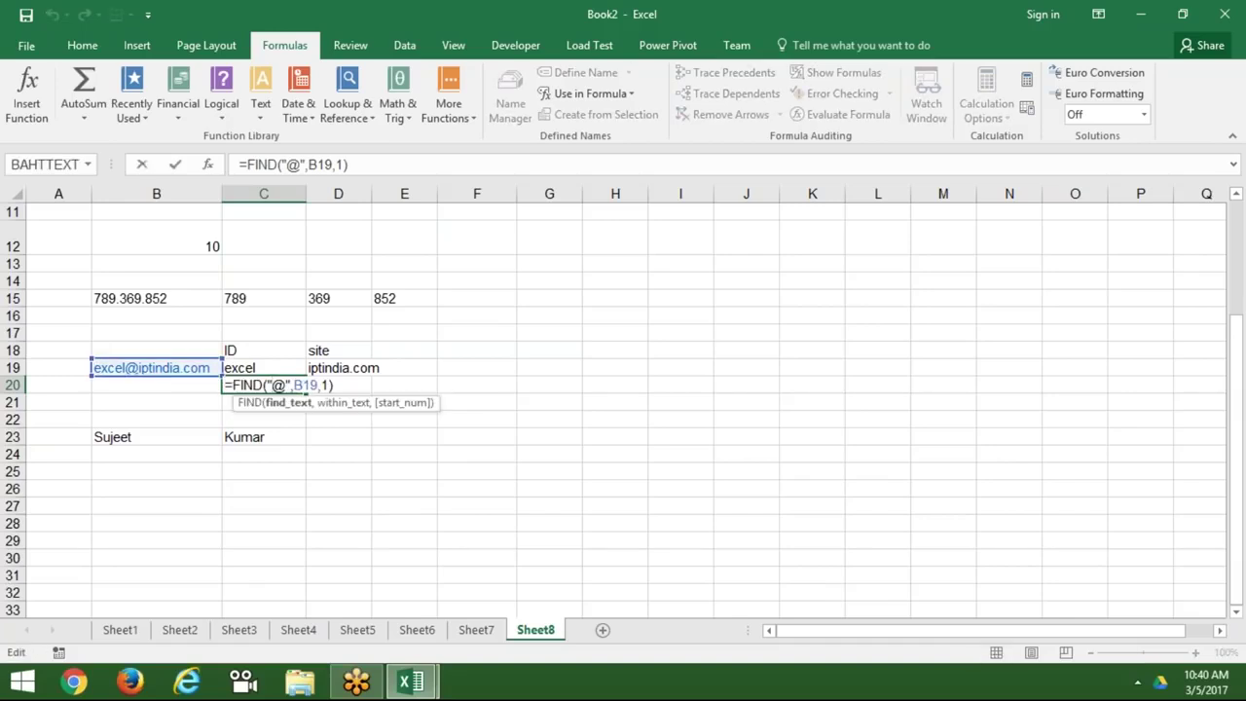
pyautogui.hotkey('ctrl', 'Return')
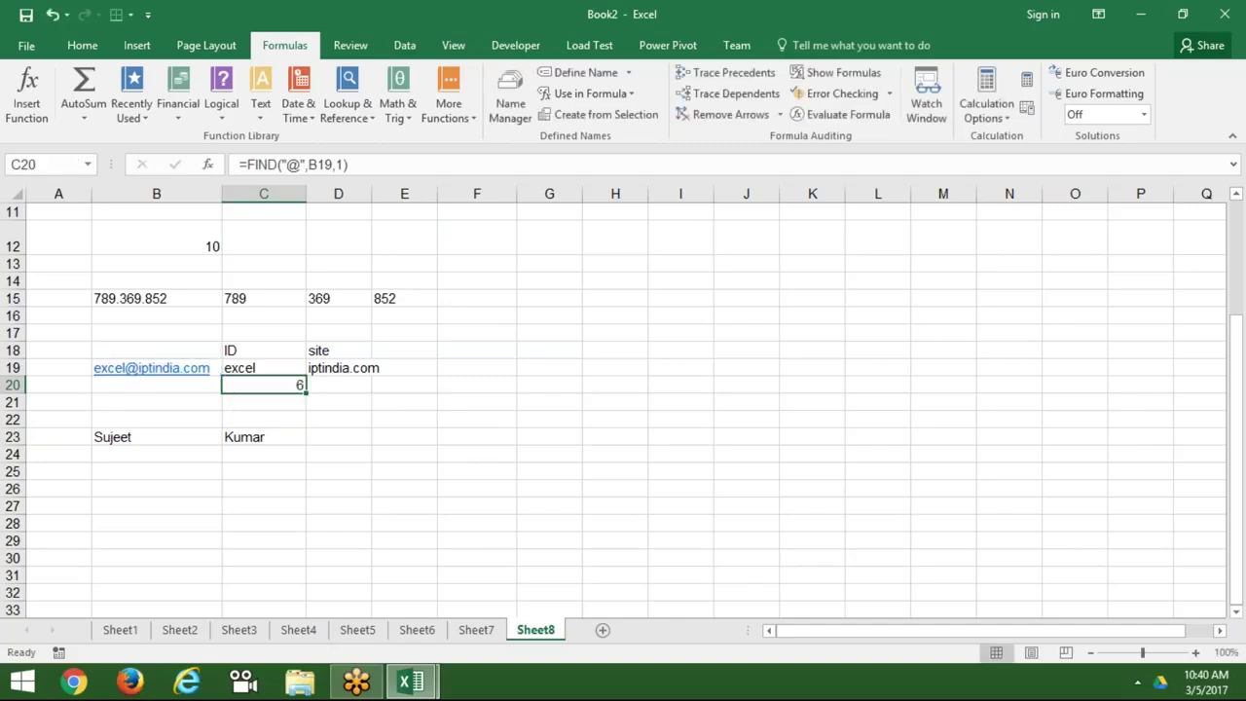
pyautogui.click(497, 317)
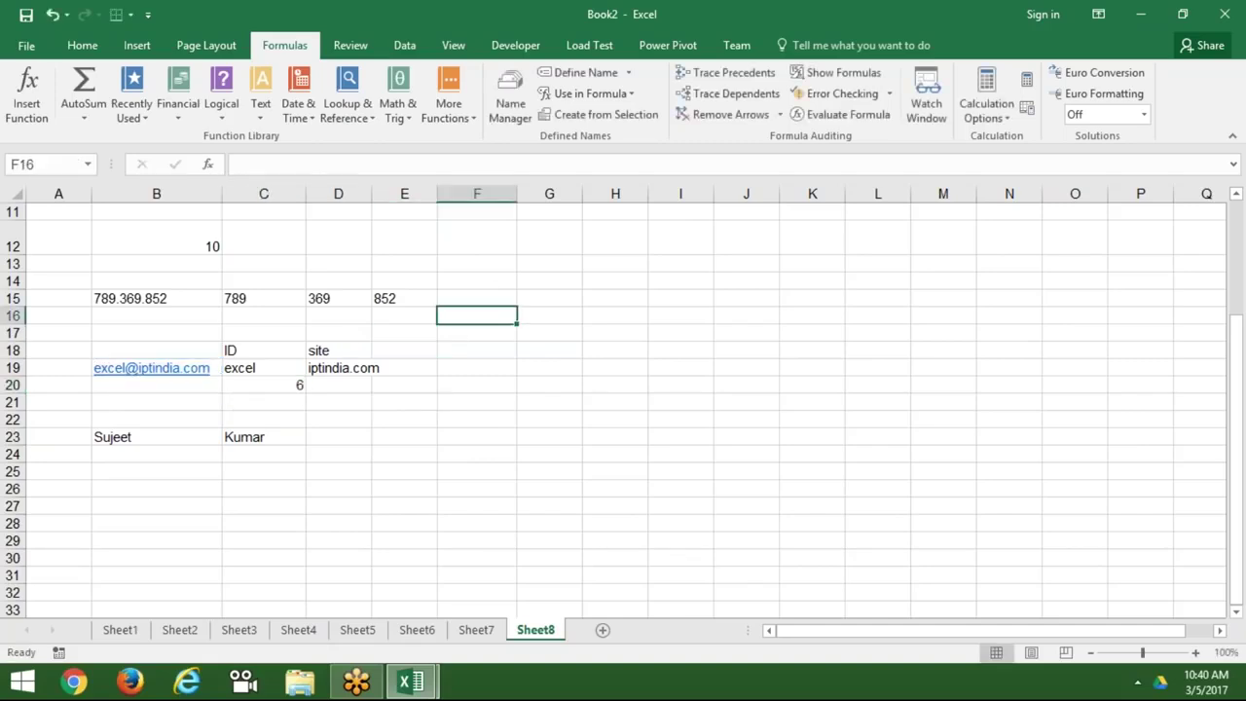
# Enter a three-part sample full name in F16 and autofit column F
pyautogui.press('Return')
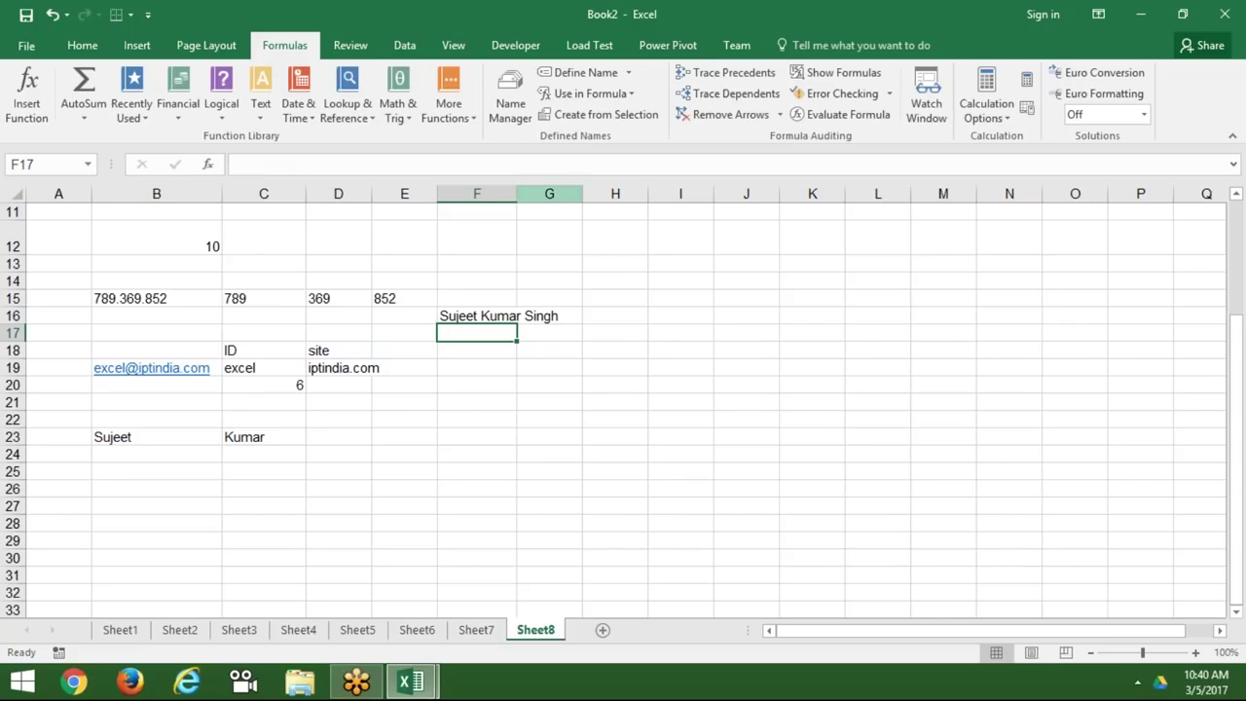
pyautogui.doubleClick(516, 194)
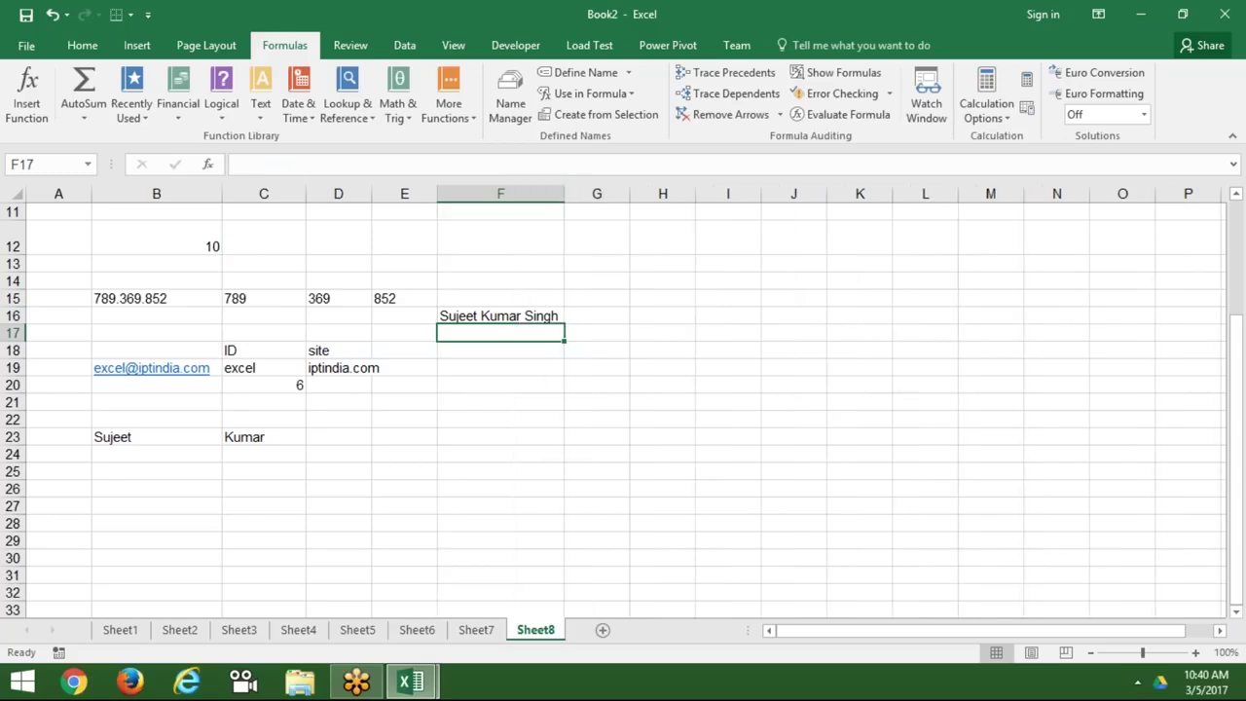
# Enter =FIND(" ",F16,1) in G17, returning 7 for the first space
pyautogui.click(612, 337)
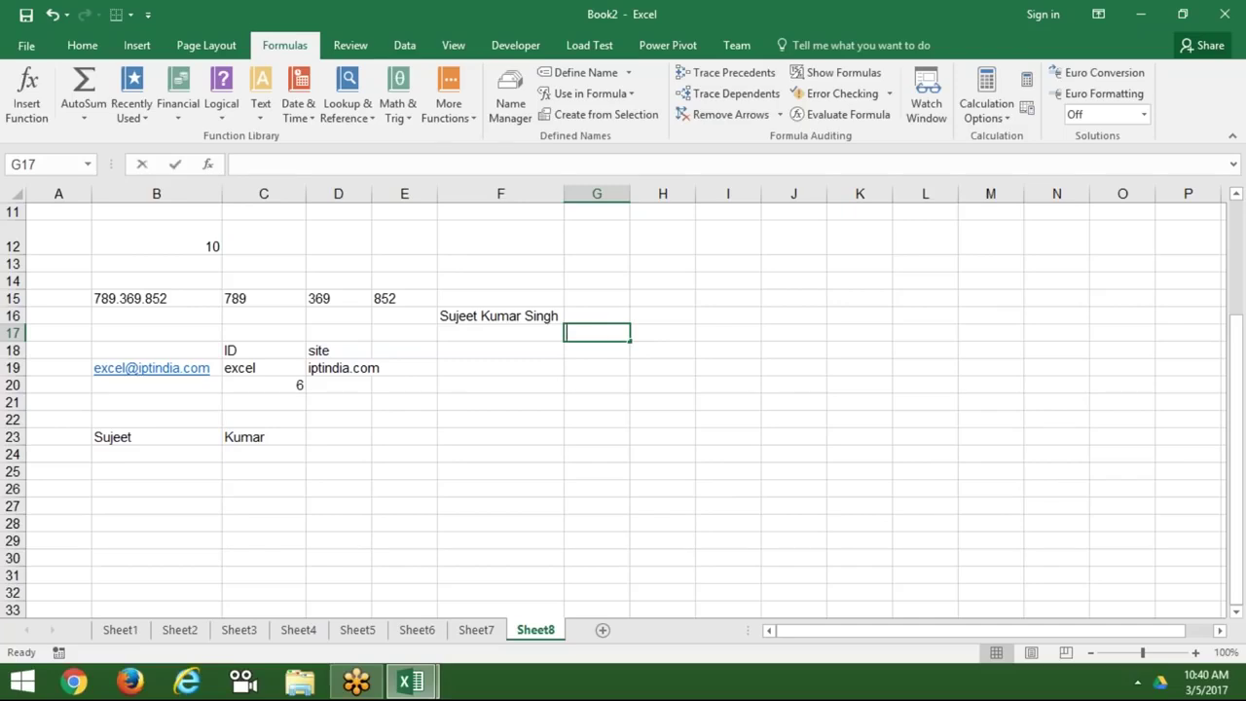
pyautogui.write('=fin')
pyautogui.press('Tab')
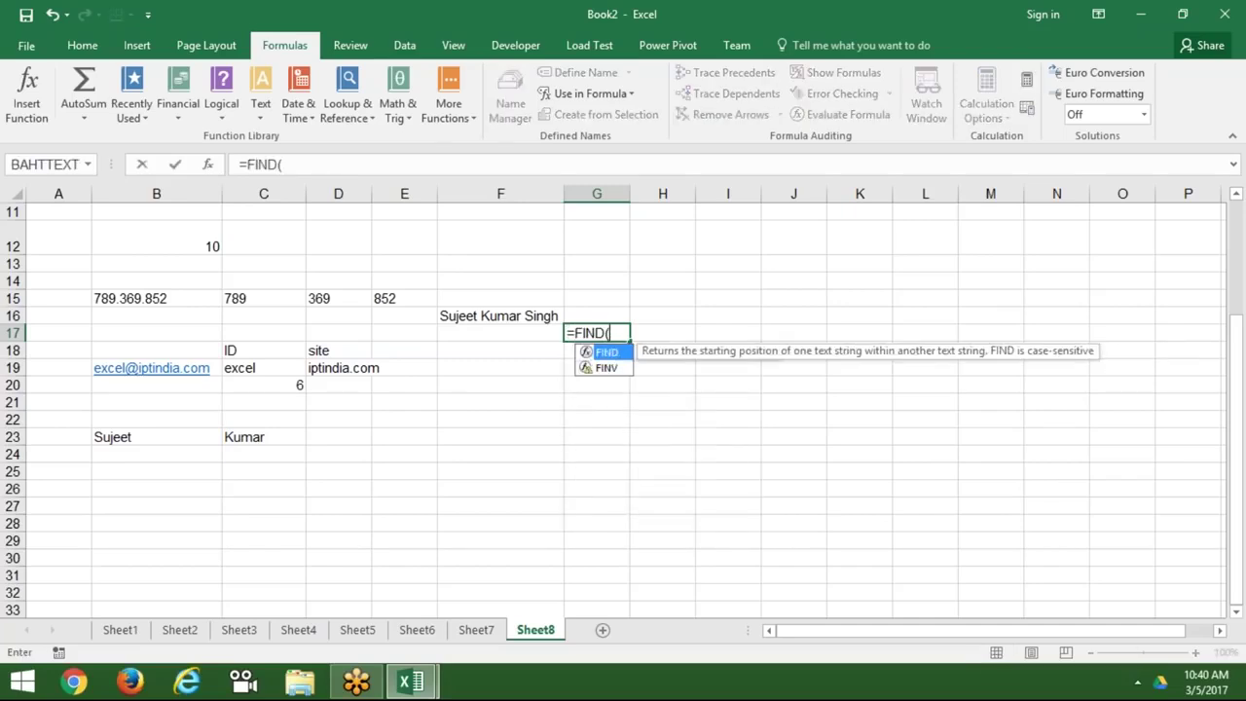
pyautogui.click(529, 316)
pyautogui.write(',')
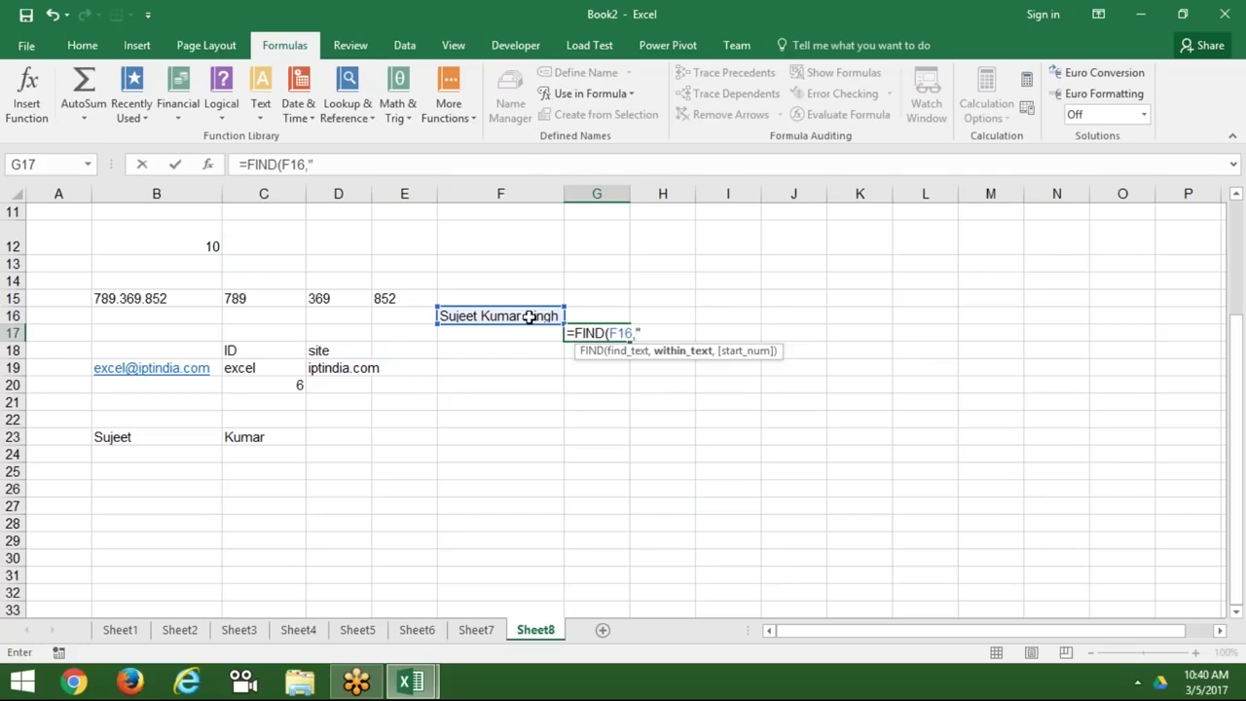
pyautogui.press('BackSpace')
pyautogui.press('BackSpace')
pyautogui.press('BackSpace')
pyautogui.press('BackSpace')
pyautogui.press('BackSpace')
pyautogui.write('" ",')
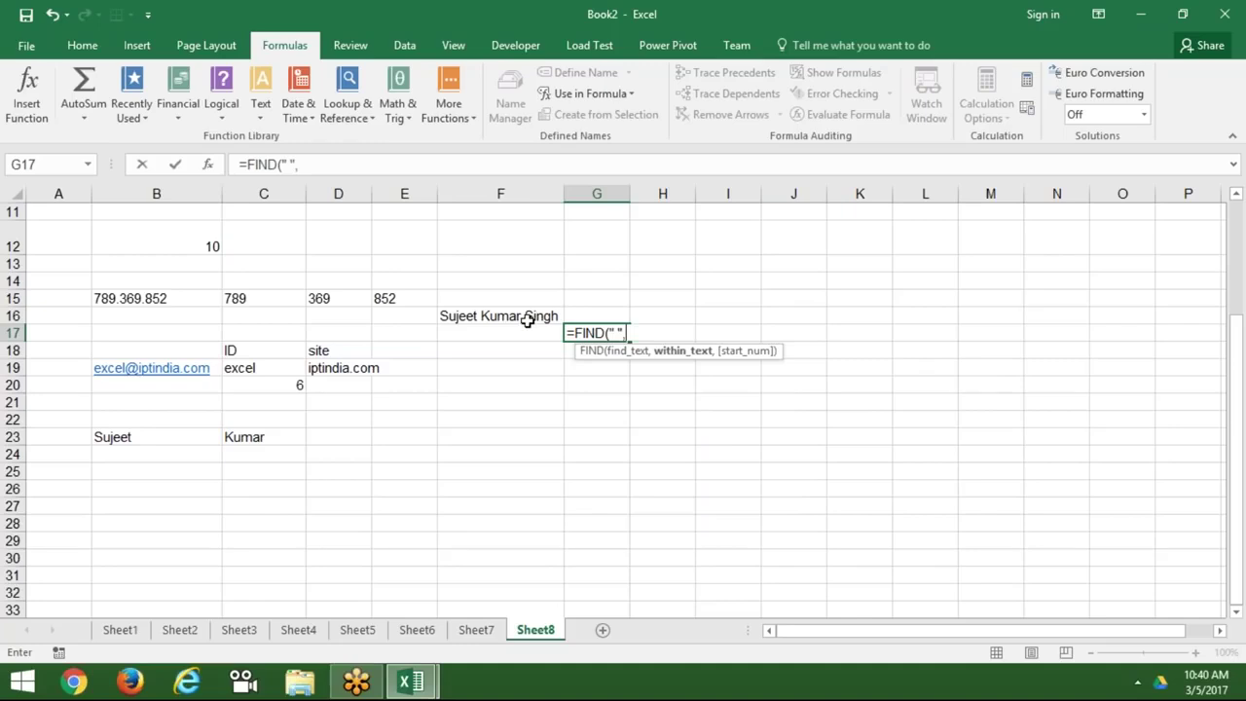
pyautogui.click(512, 318)
pyautogui.write(',1')
pyautogui.press('Return')
pyautogui.press('Up')
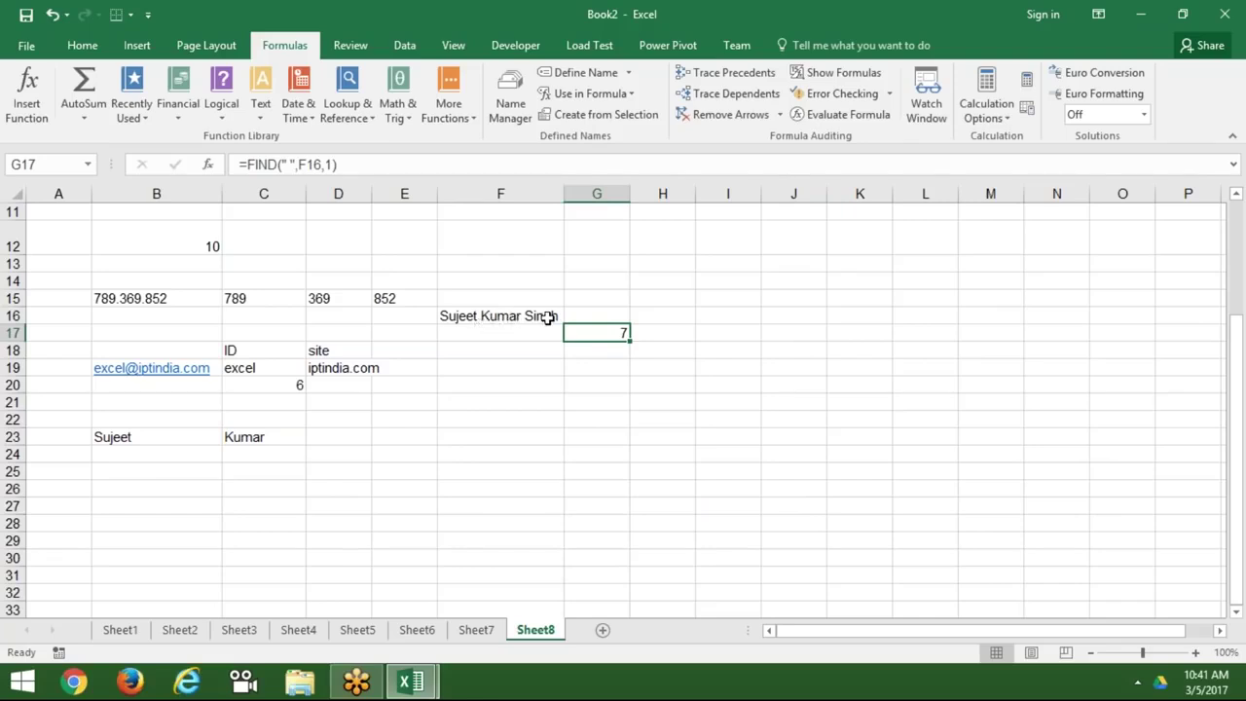
pyautogui.click(620, 312)
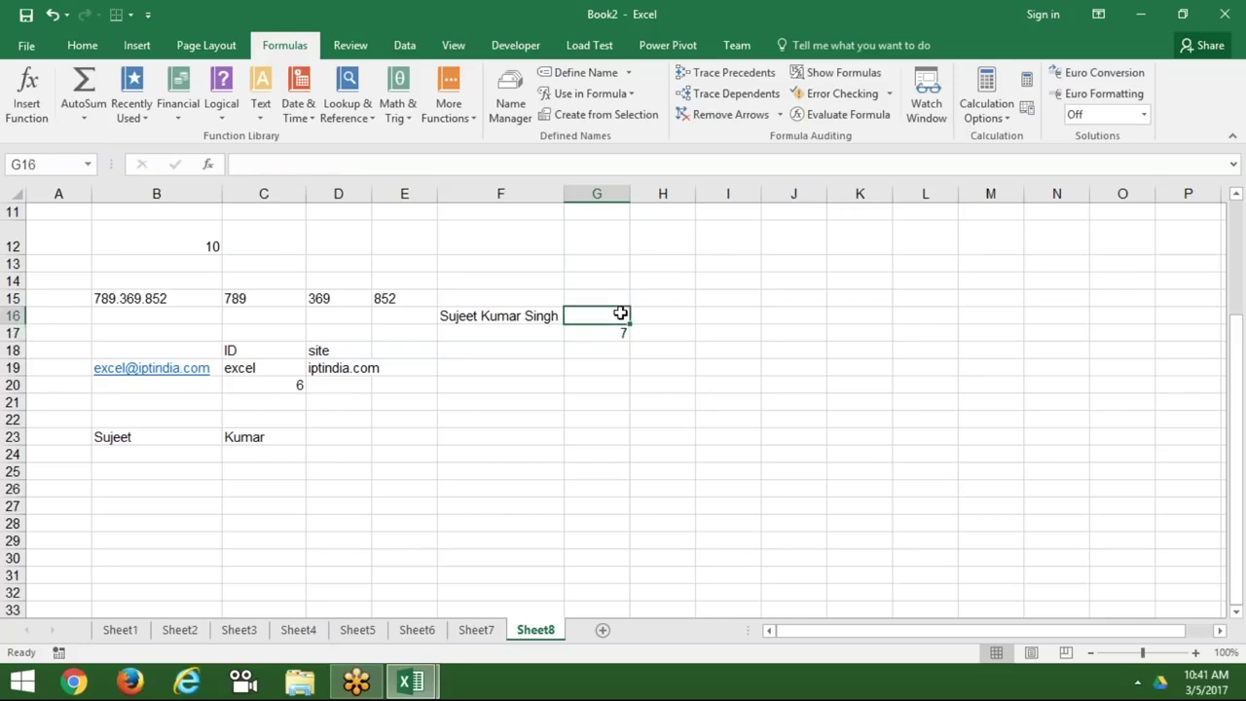
# Enter a FIND formula for a space in F16, starting at position 1, in H17
pyautogui.click(654, 336)
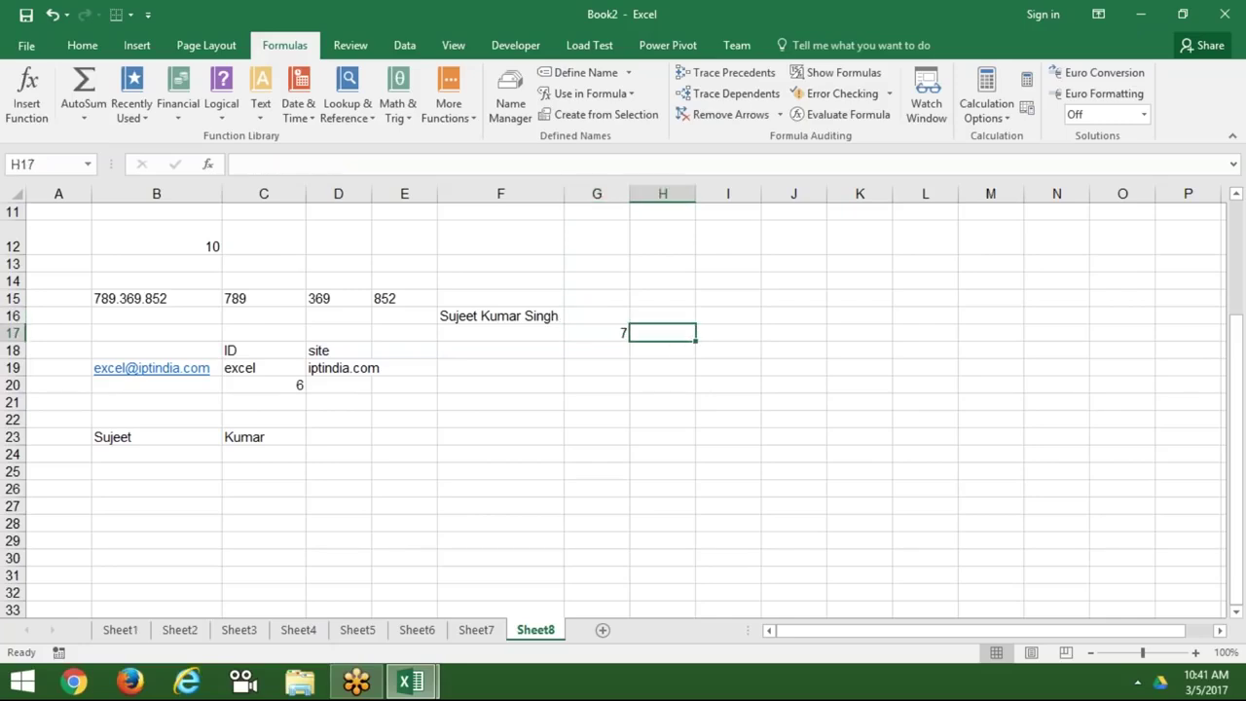
pyautogui.write('=find')
pyautogui.press('Tab')
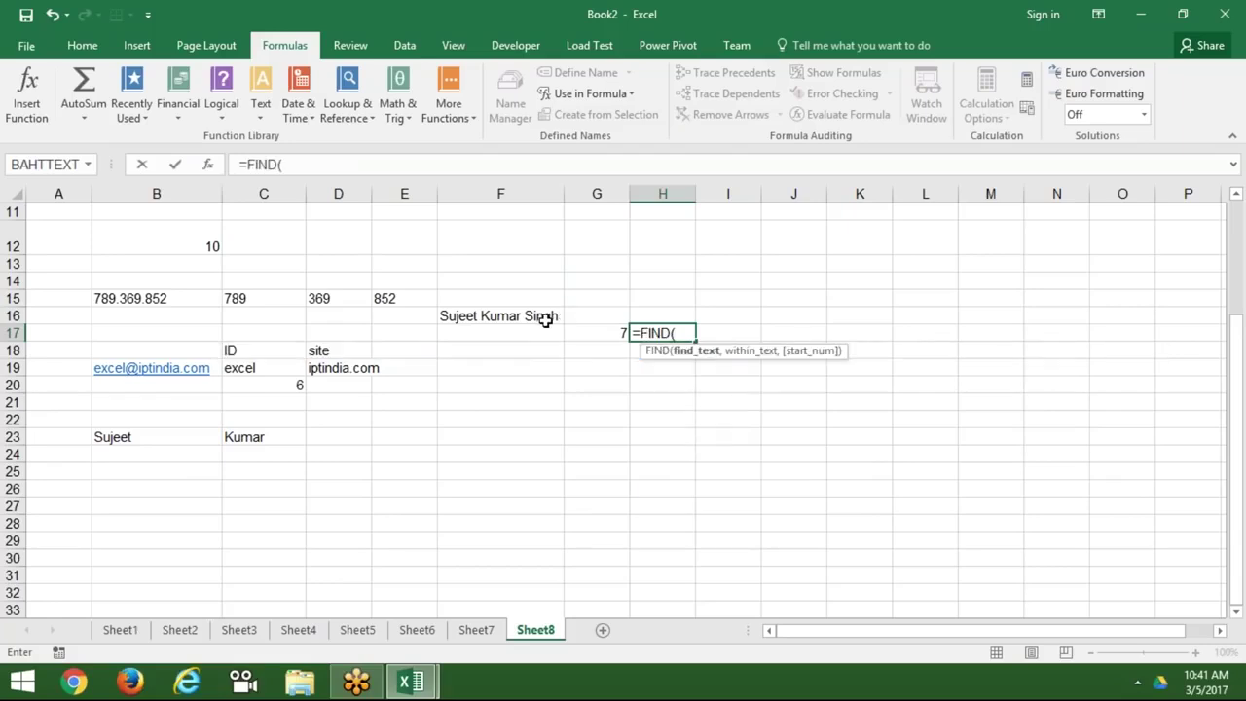
pyautogui.write('",')
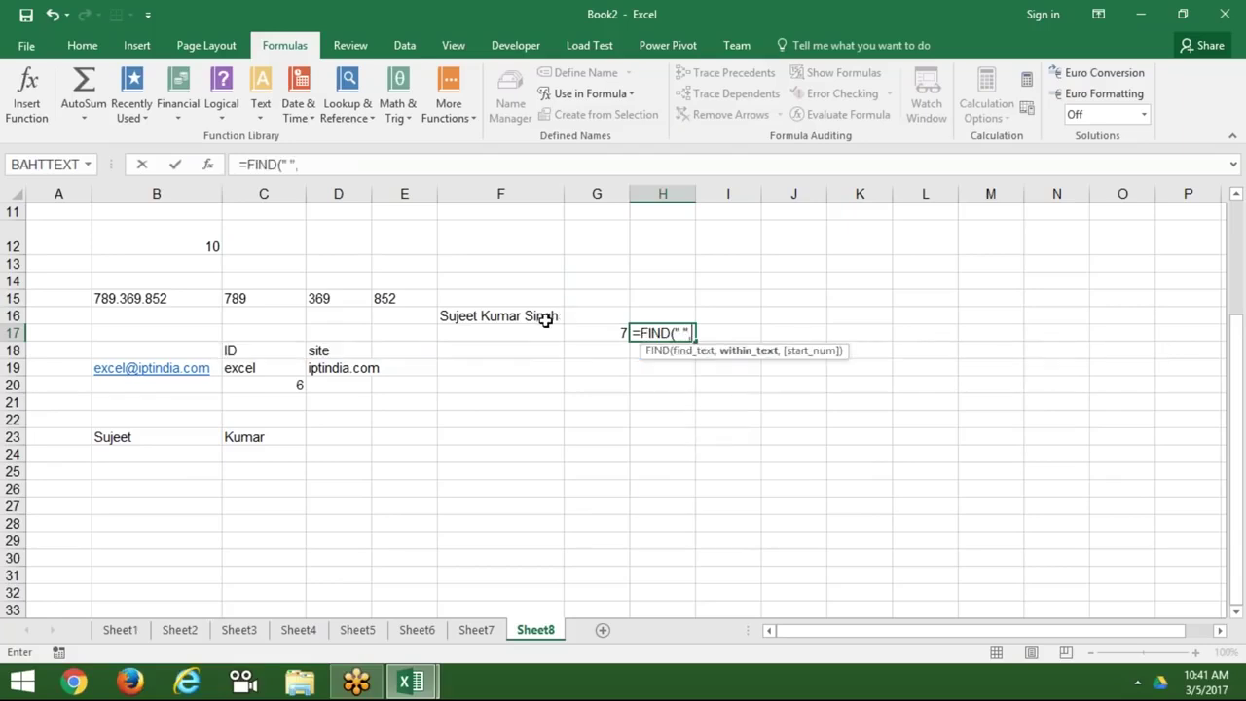
pyautogui.click(500, 316)
pyautogui.write(',')
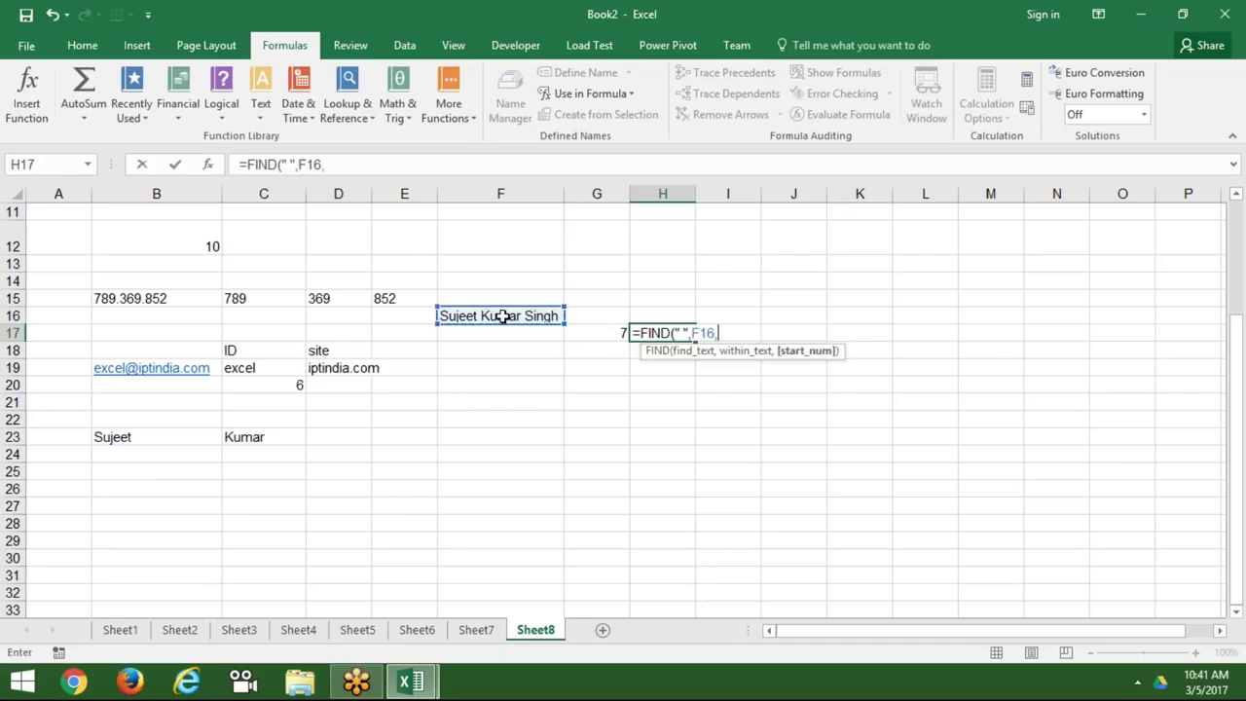
pyautogui.write('1')
pyautogui.press('Return')
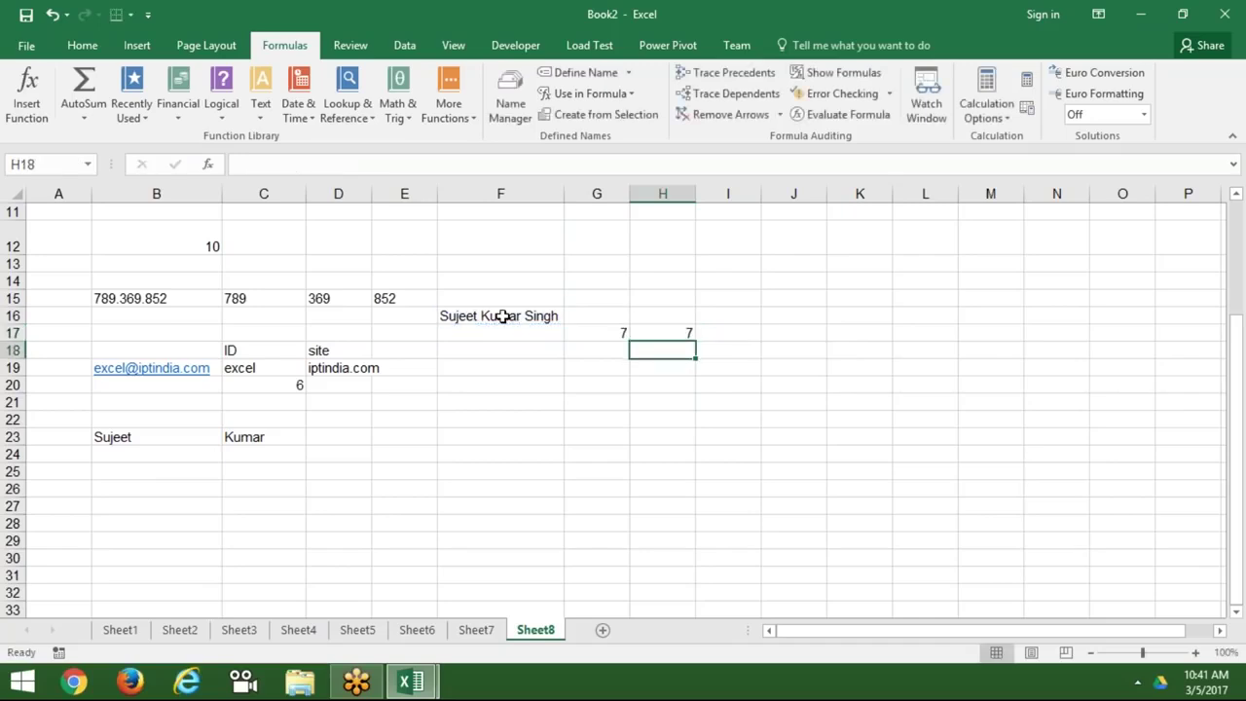
pyautogui.press('Up')
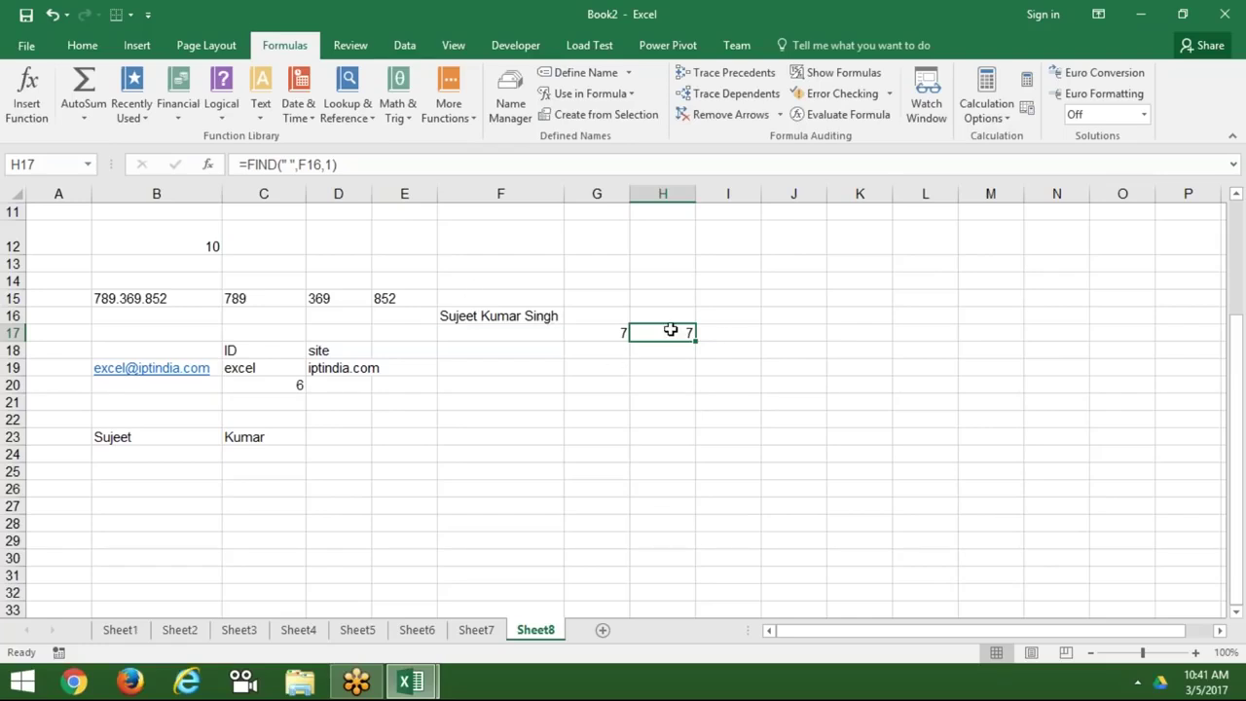
# Change H17's start position to G17+1 so it finds the second space at 13
pyautogui.doubleClick(669, 331)
pyautogui.click(721, 333)
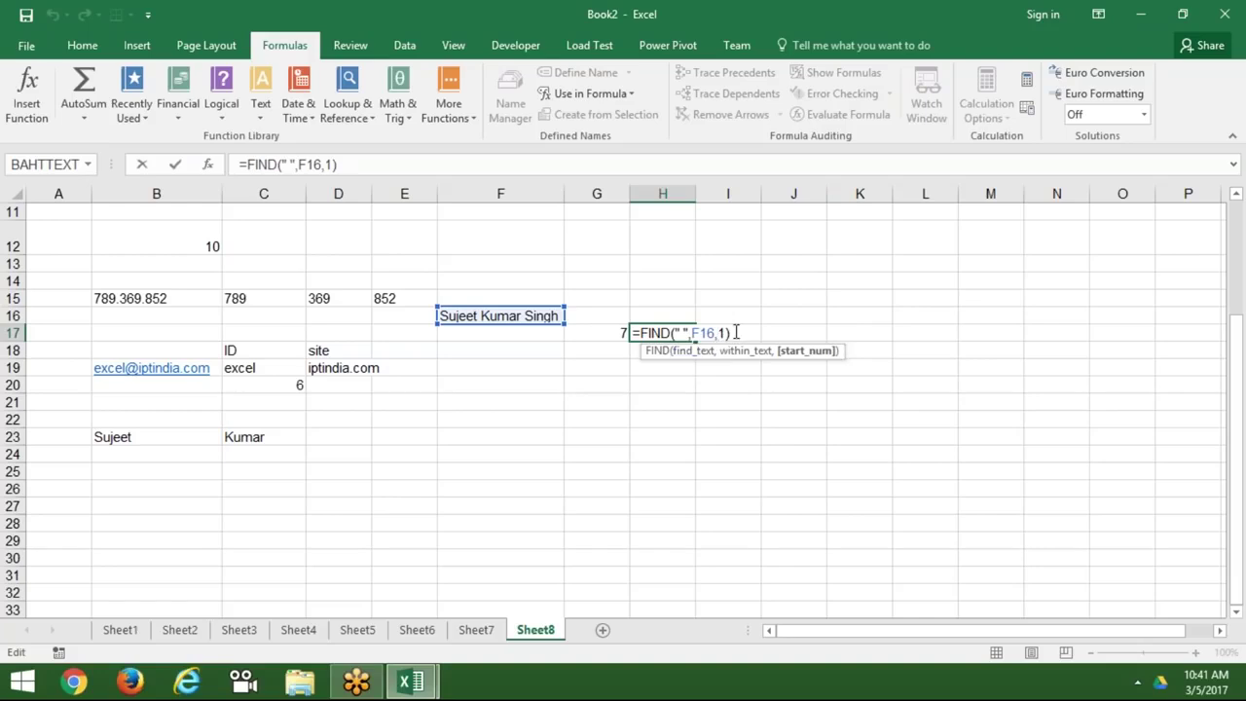
pyautogui.click(735, 332)
pyautogui.press('BackSpace')
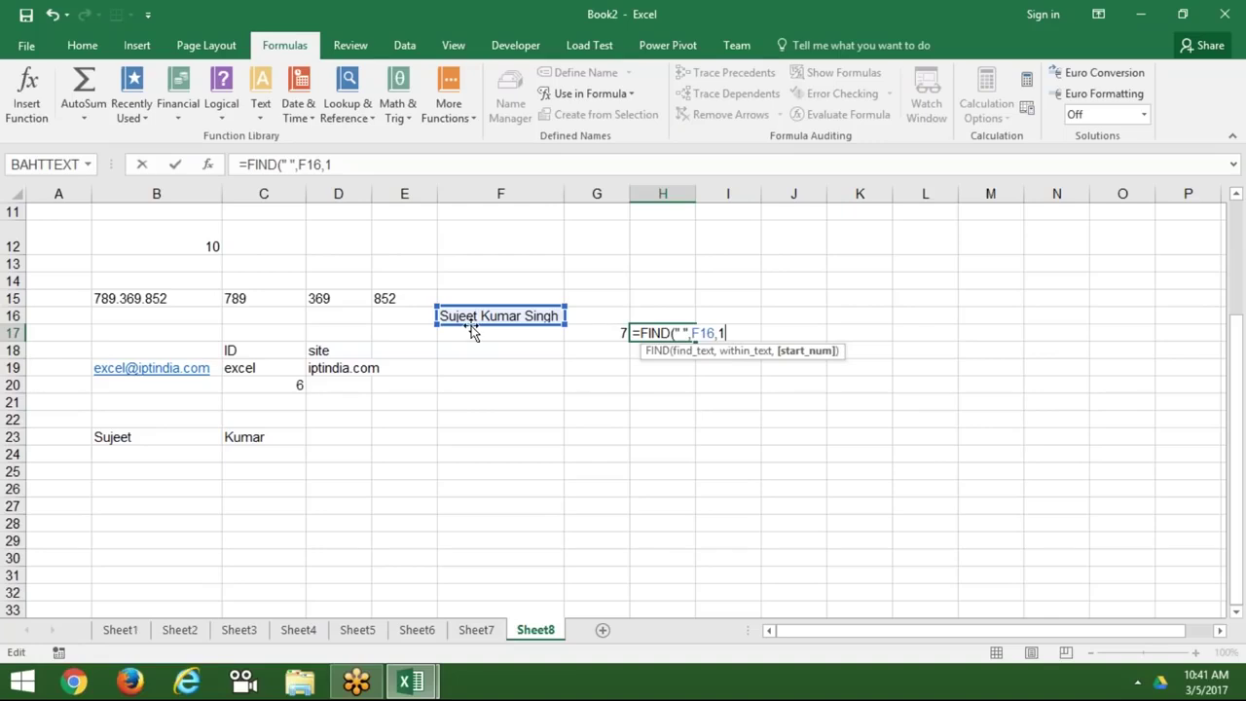
pyautogui.press('BackSpace')
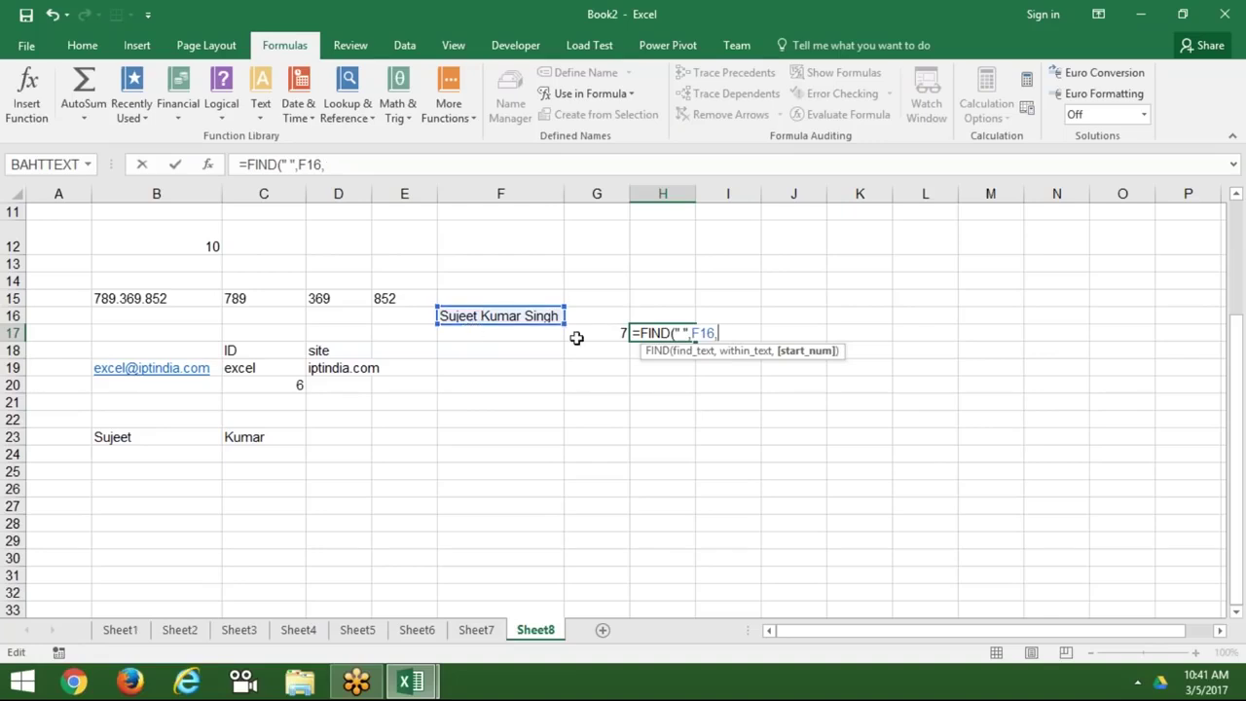
pyautogui.click(587, 335)
pyautogui.write('+1')
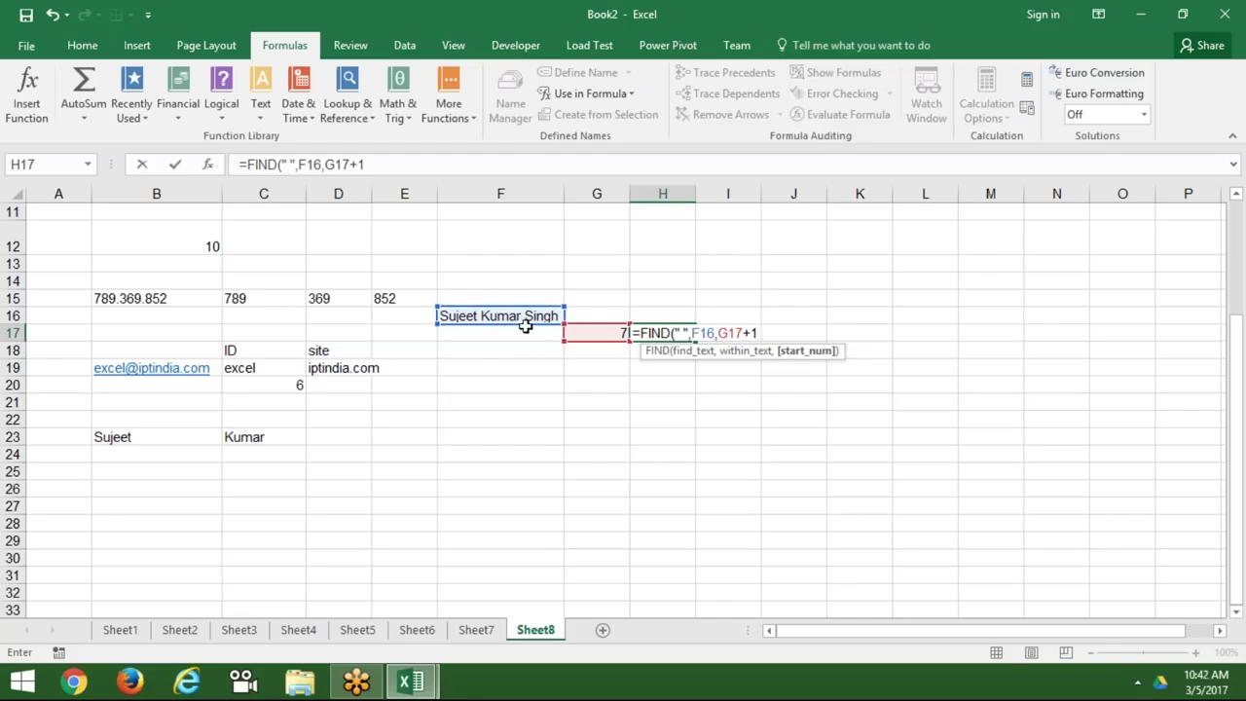
pyautogui.press('Return')
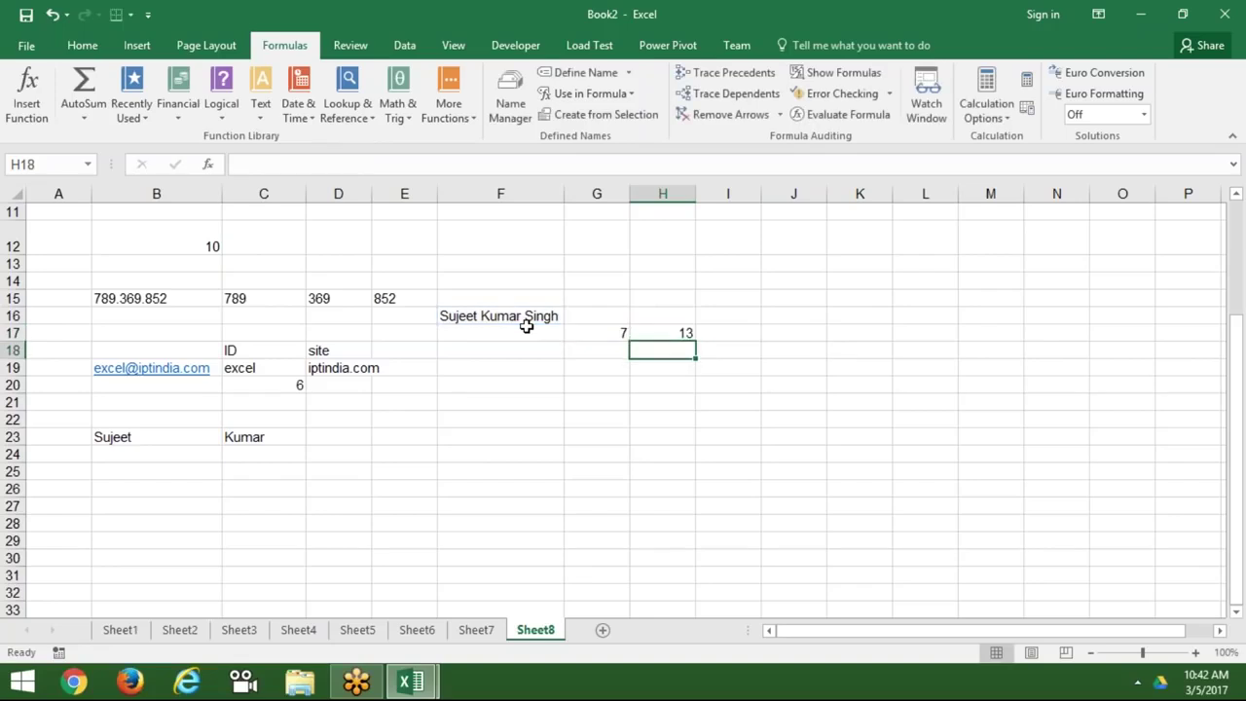
pyautogui.click(588, 334)
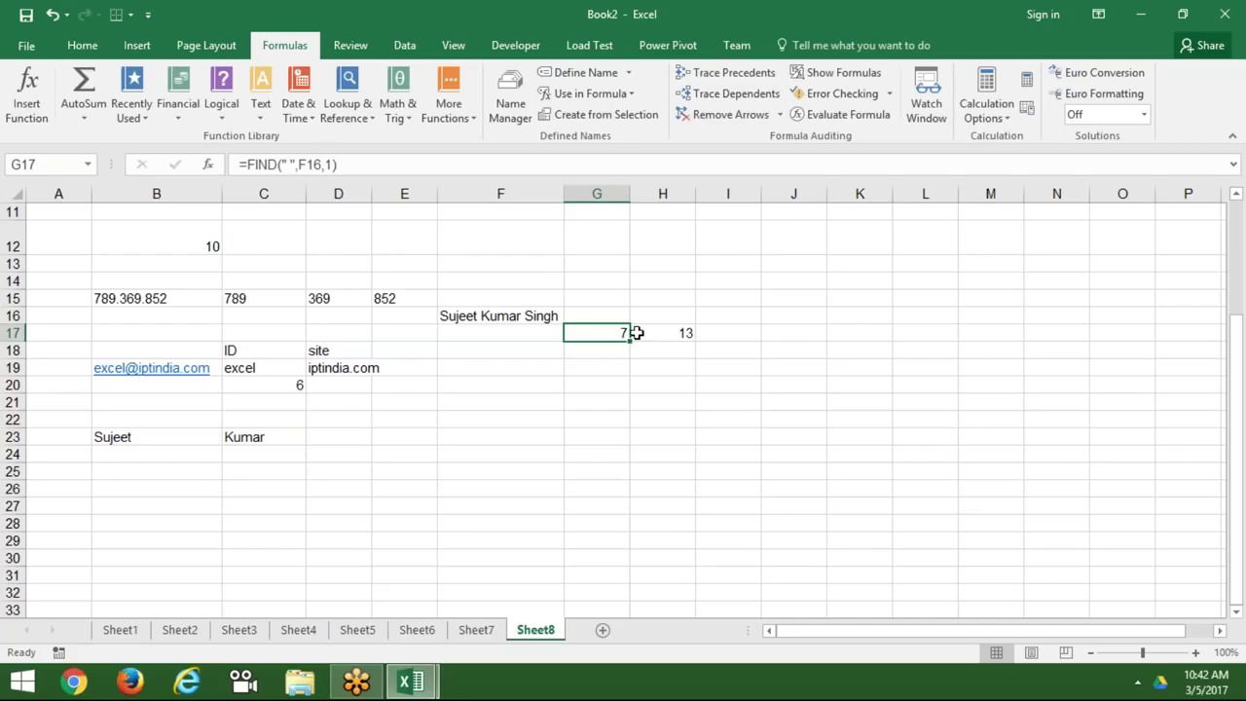
pyautogui.click(635, 332)
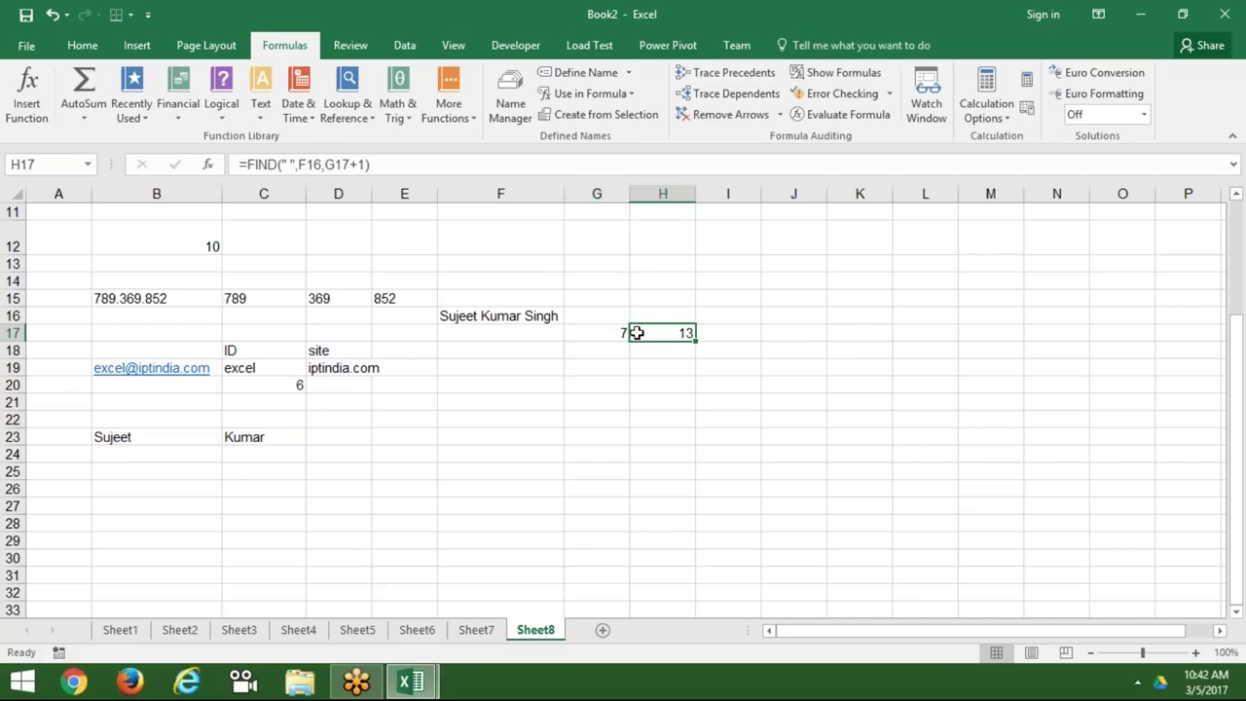
# Enter =LEFT(F16,G17-1) in G16 to extract the first name
pyautogui.click(611, 315)
pyautogui.write('=')
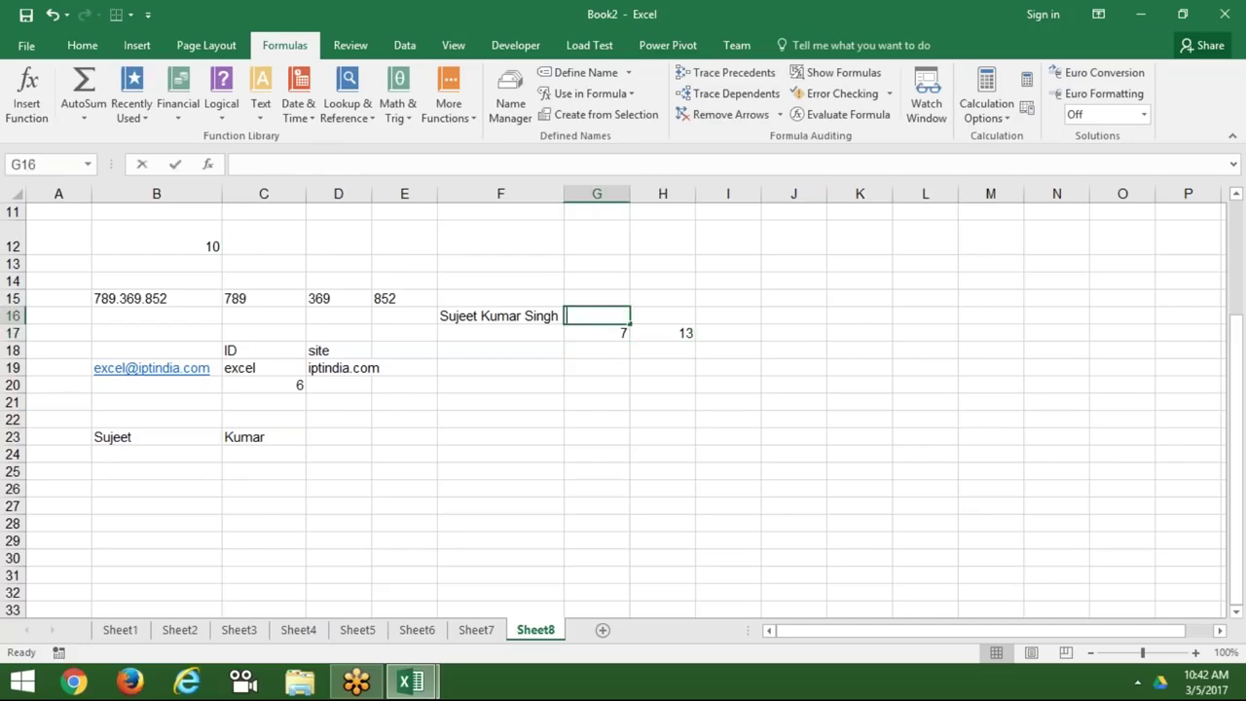
pyautogui.write('le')
pyautogui.press('Tab')
pyautogui.click(525, 315)
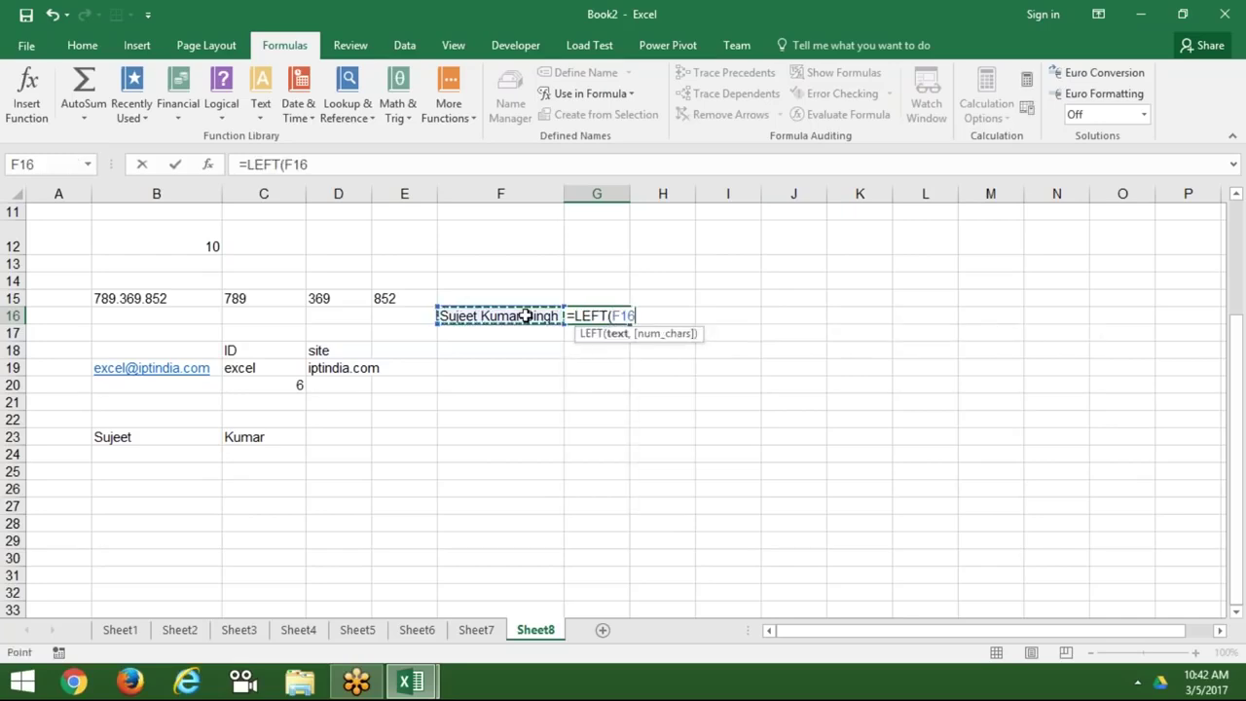
pyautogui.write(',G17-1')
pyautogui.press('Return')
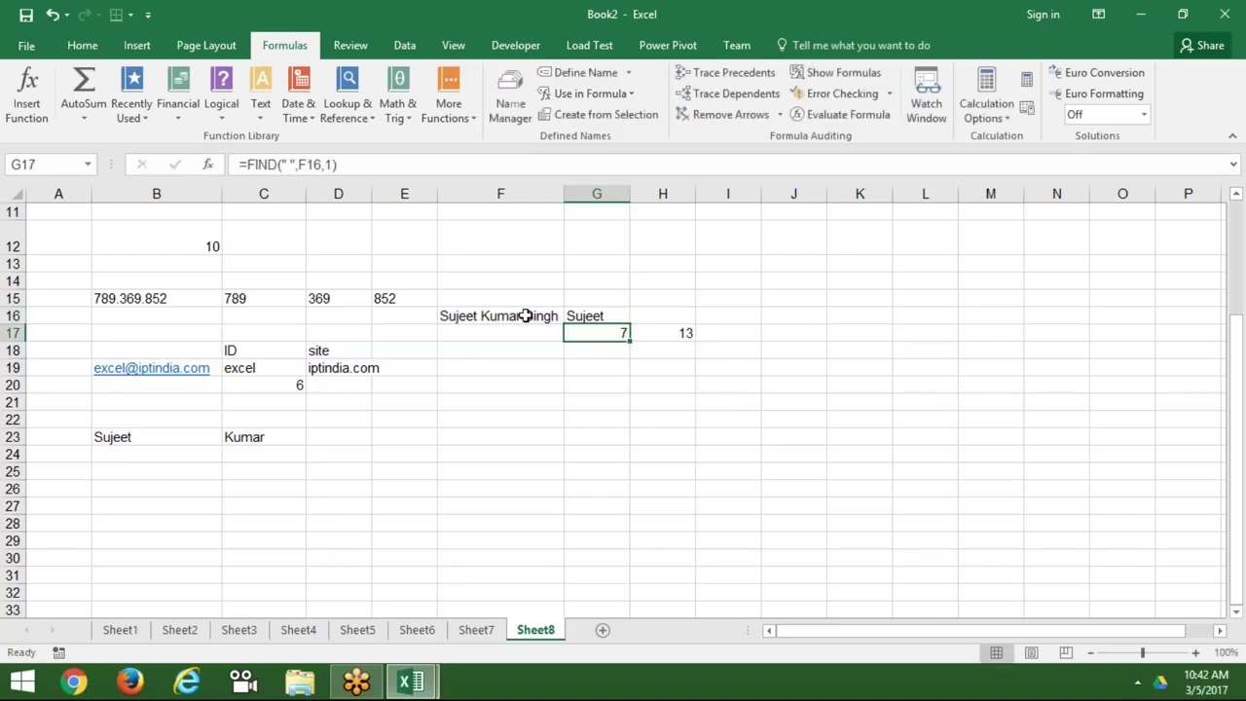
# Enter a MID formula in H16 for the middle name, starting at G17+1 with length H17-G17
pyautogui.press('Up')
pyautogui.press('Right')
pyautogui.write('=')
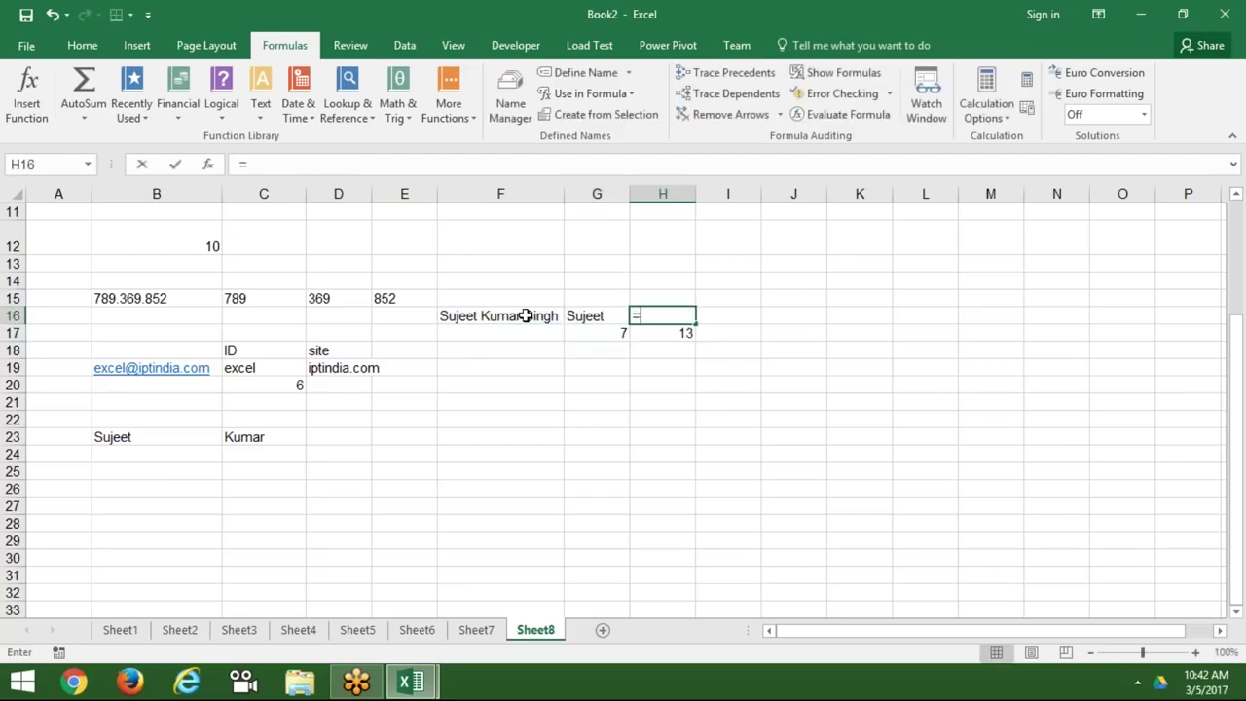
pyautogui.write('mid')
pyautogui.press('Tab')
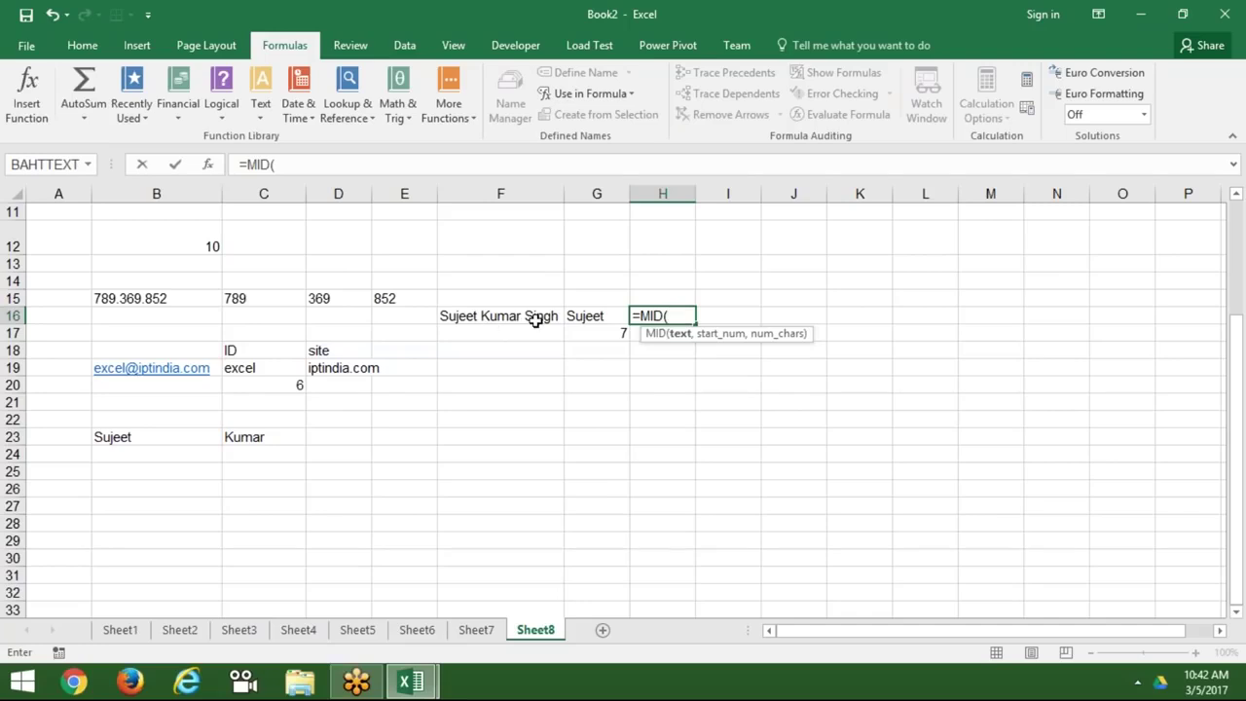
pyautogui.click(534, 317)
pyautogui.write(',')
pyautogui.click(605, 334)
pyautogui.write('+1,')
pyautogui.press('Down')
pyautogui.write('-')
pyautogui.press('Left')
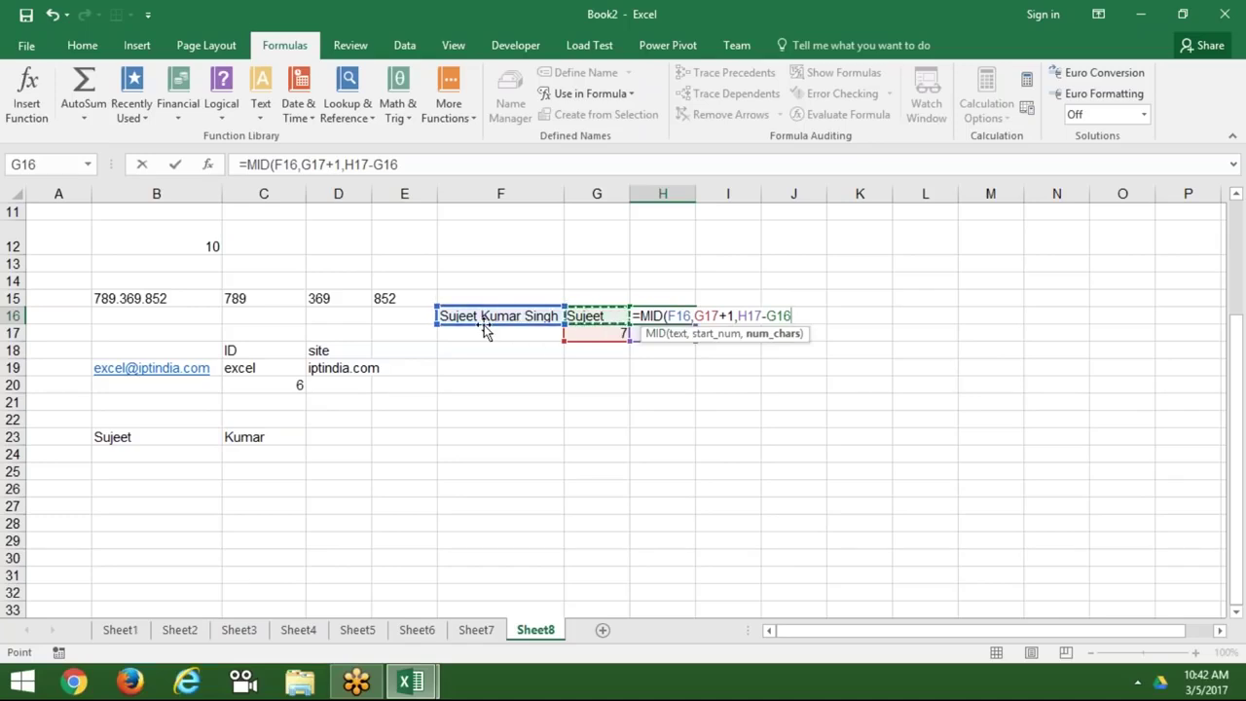
pyautogui.press('Right')
pyautogui.press('Left')
pyautogui.press('Down')
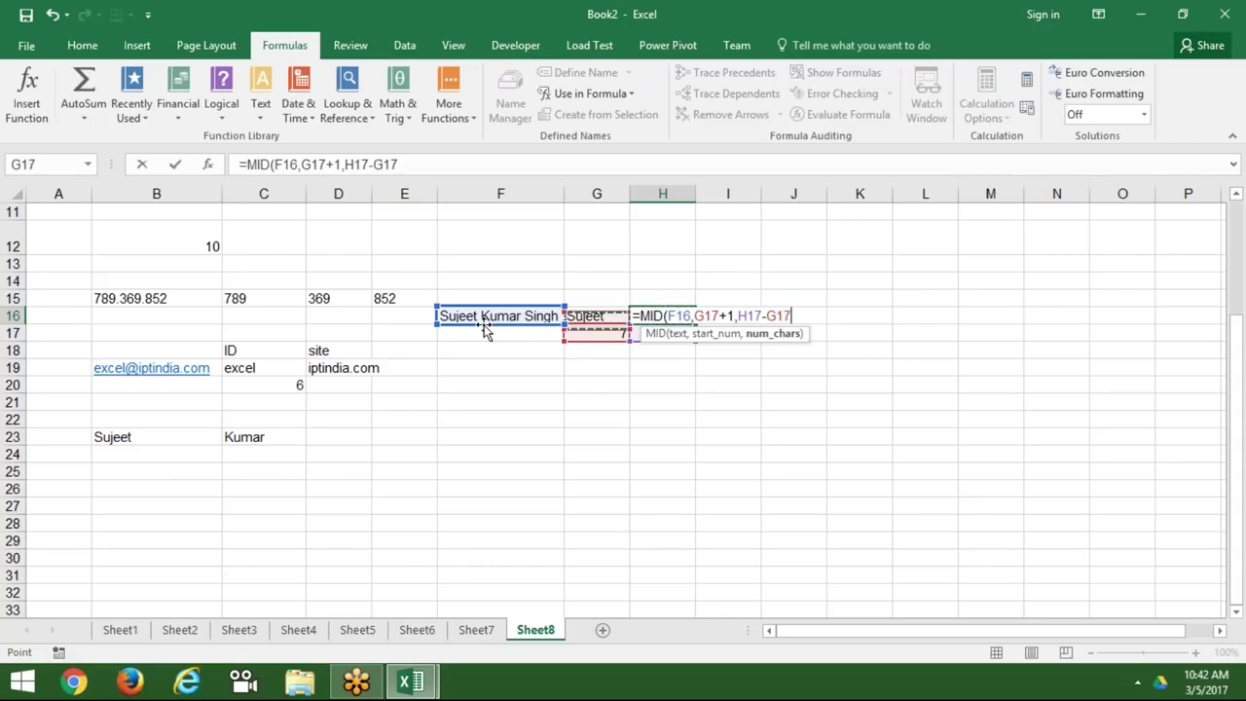
pyautogui.press('Return')
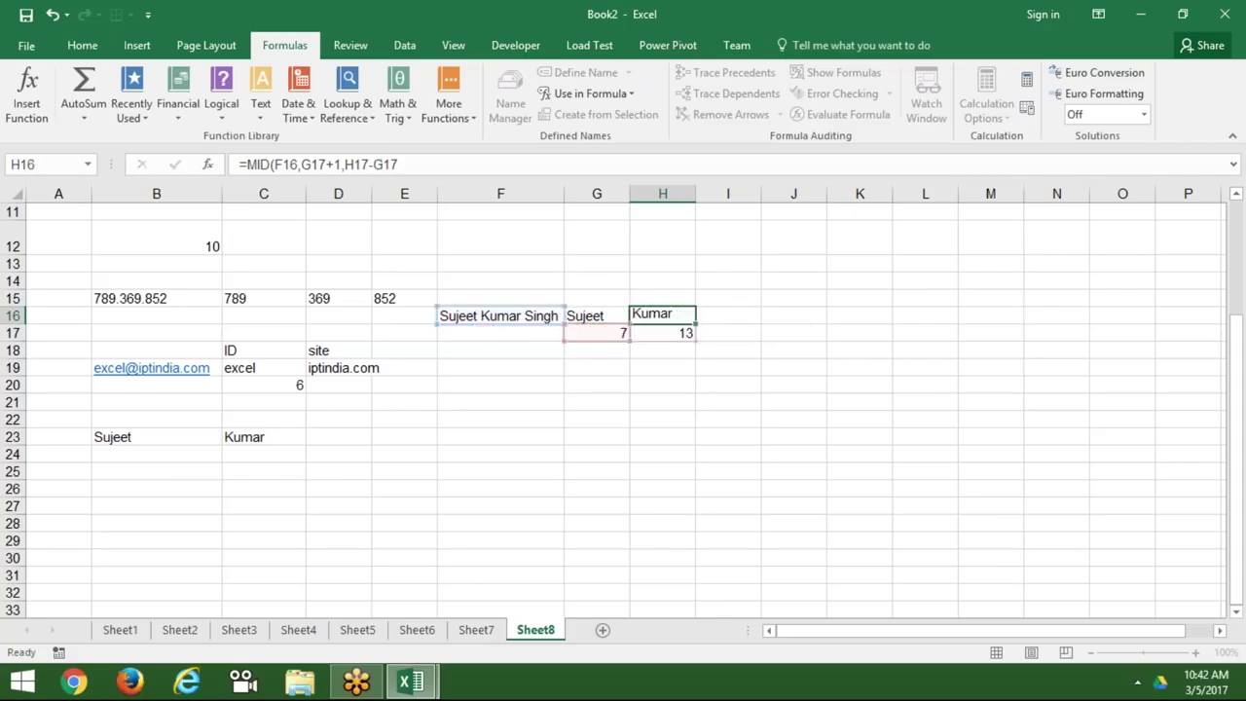
# Enter =RIGHT(F16,LEN(F16)-H17) in I16 and accept Excel's correction
pyautogui.click(661, 315)
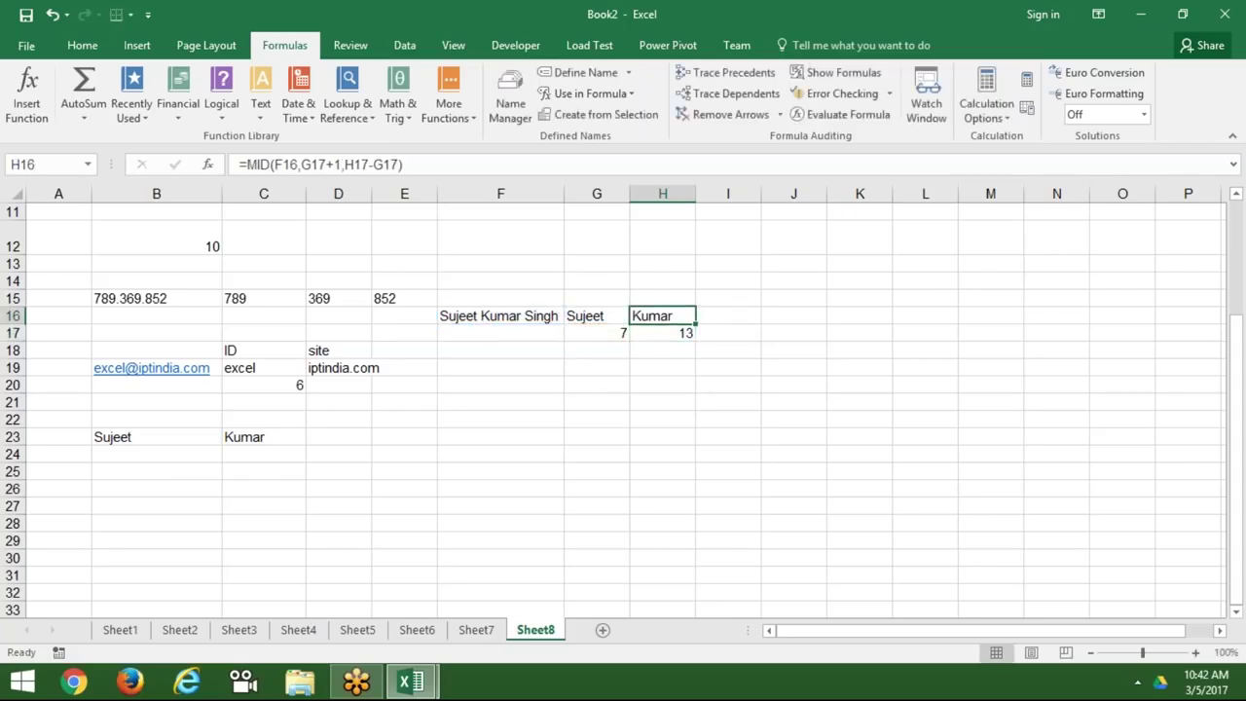
pyautogui.click(727, 315)
pyautogui.write('=ri')
pyautogui.press('Tab')
pyautogui.click(468, 317)
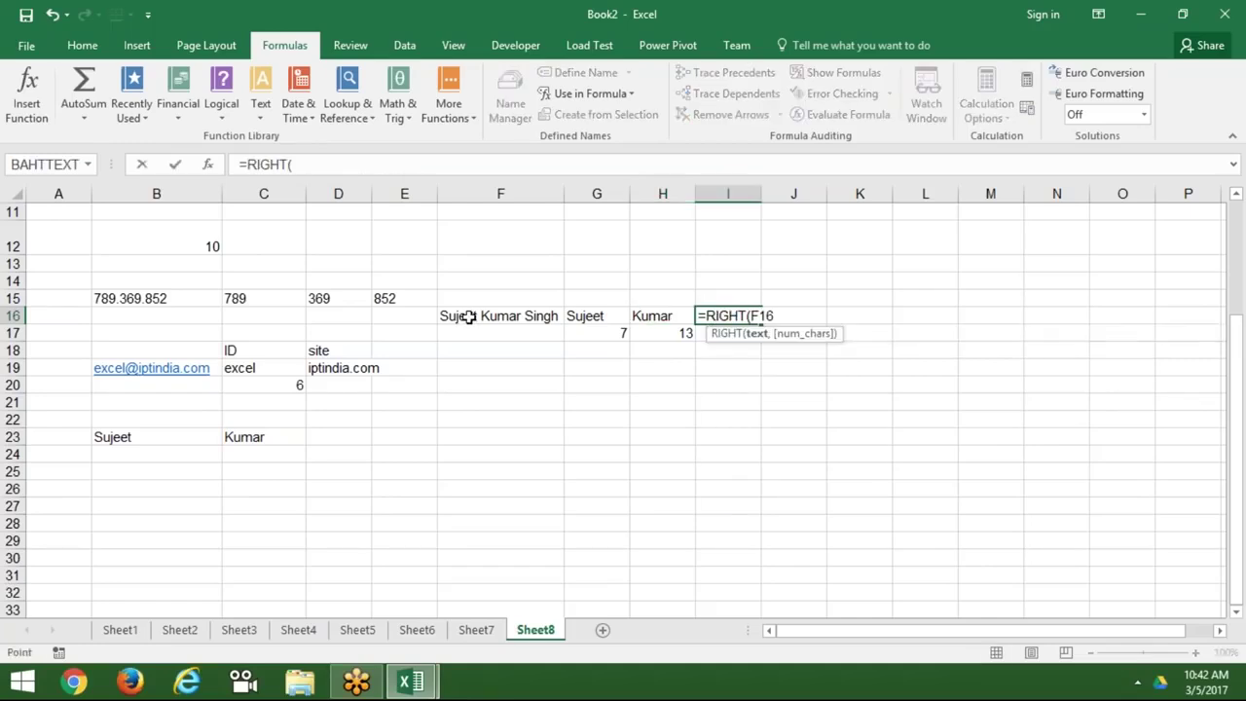
pyautogui.write(',len')
pyautogui.press('Tab')
pyautogui.click(468, 318)
pyautogui.write(')-')
pyautogui.click(658, 334)
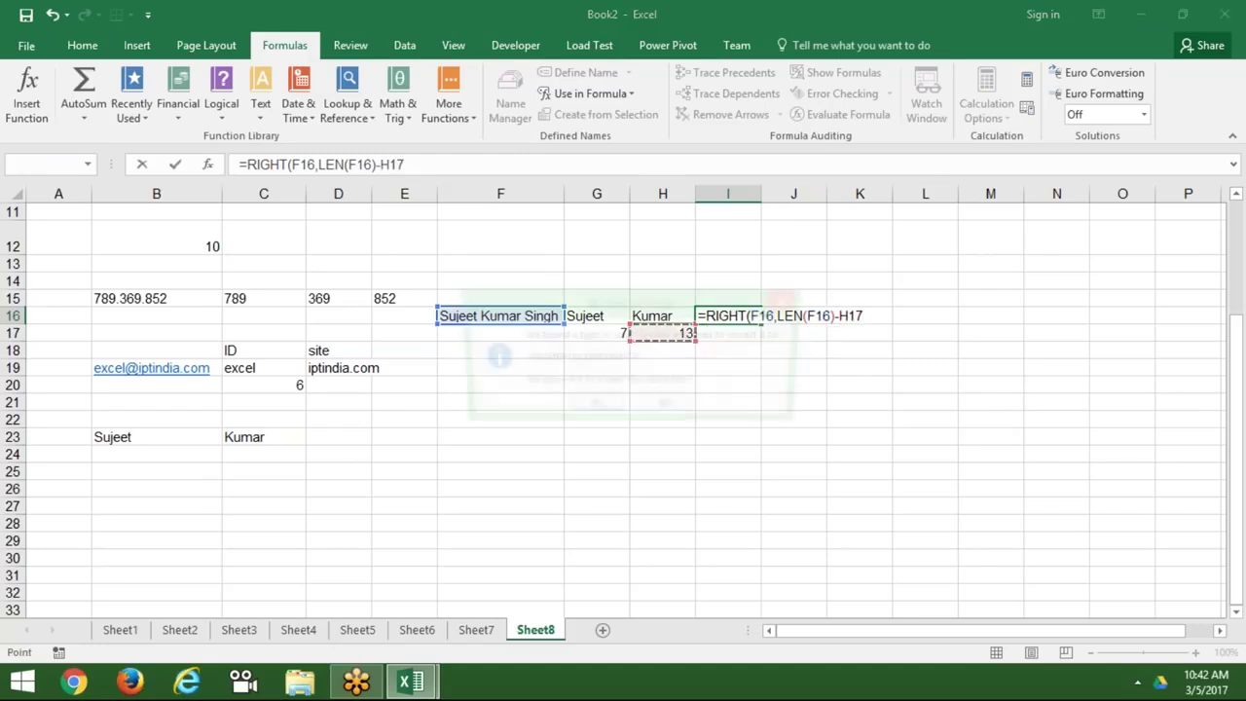
pyautogui.press('Return')
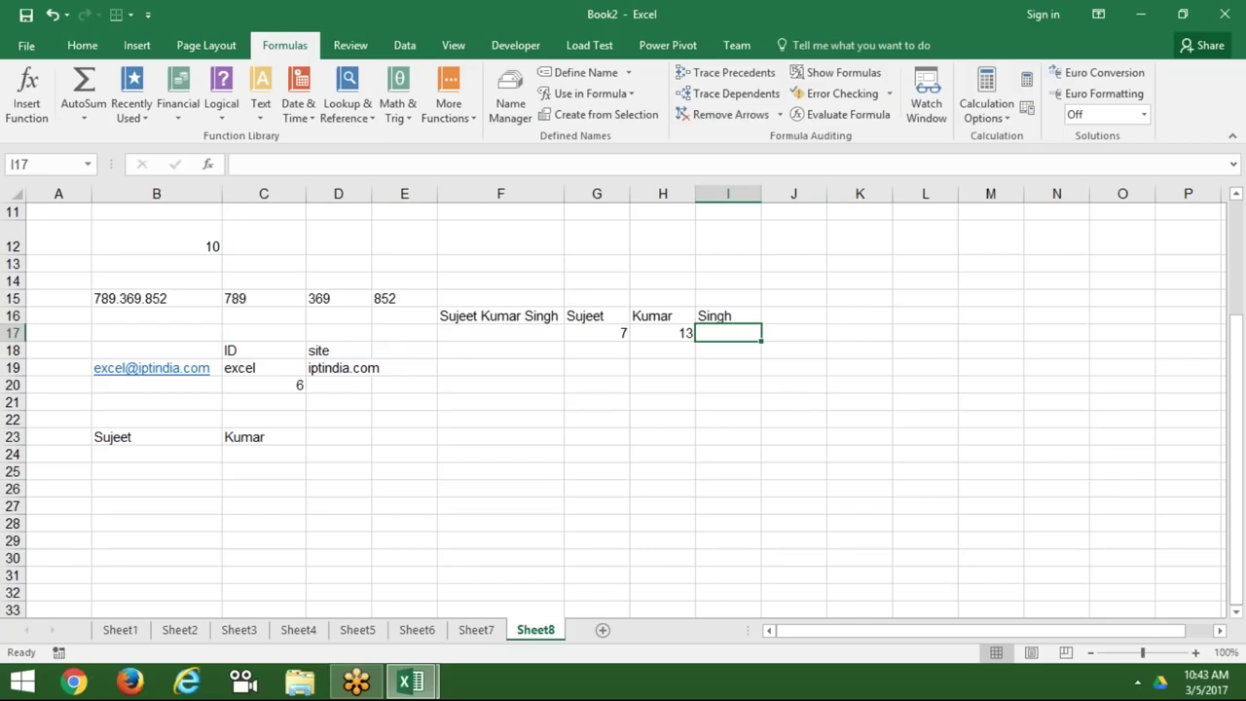
# Move the selection down to D23 beside the first and last names
pyautogui.press('Down')
pyautogui.press('Down')
pyautogui.press('Down')
pyautogui.press('Down')
pyautogui.press('Down')
pyautogui.press('Left')
pyautogui.press('Left')
pyautogui.press('Left')
pyautogui.press('Left')
pyautogui.press('Left')
pyautogui.press('Up')
pyautogui.press('Up')
pyautogui.press('Up')
pyautogui.press('Right')
pyautogui.press('Right')
pyautogui.press('Right')
pyautogui.press('Up')
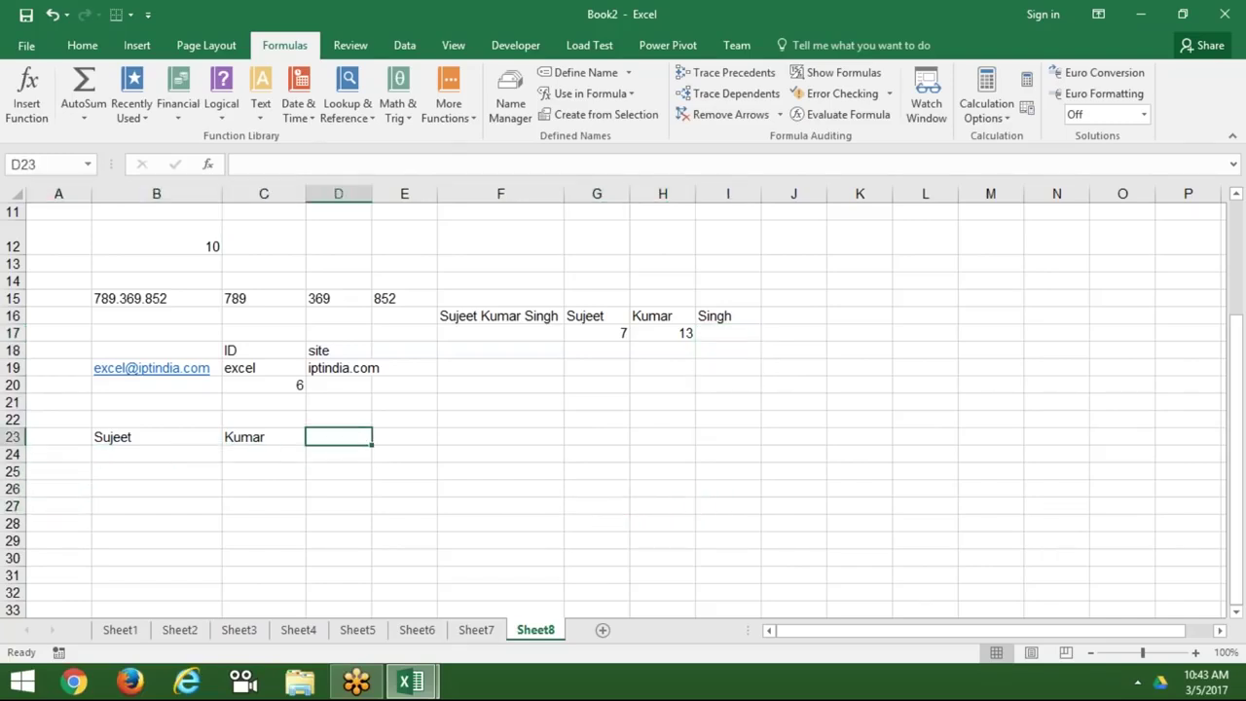
# Enter =CONCATENATE(B23," ",C23) in D23, adding the space separator after a first try
pyautogui.press('Left')
pyautogui.press('Left')
pyautogui.press('Left')
pyautogui.press('Right')
pyautogui.press('Right')
pyautogui.press('Right')
pyautogui.write('=')
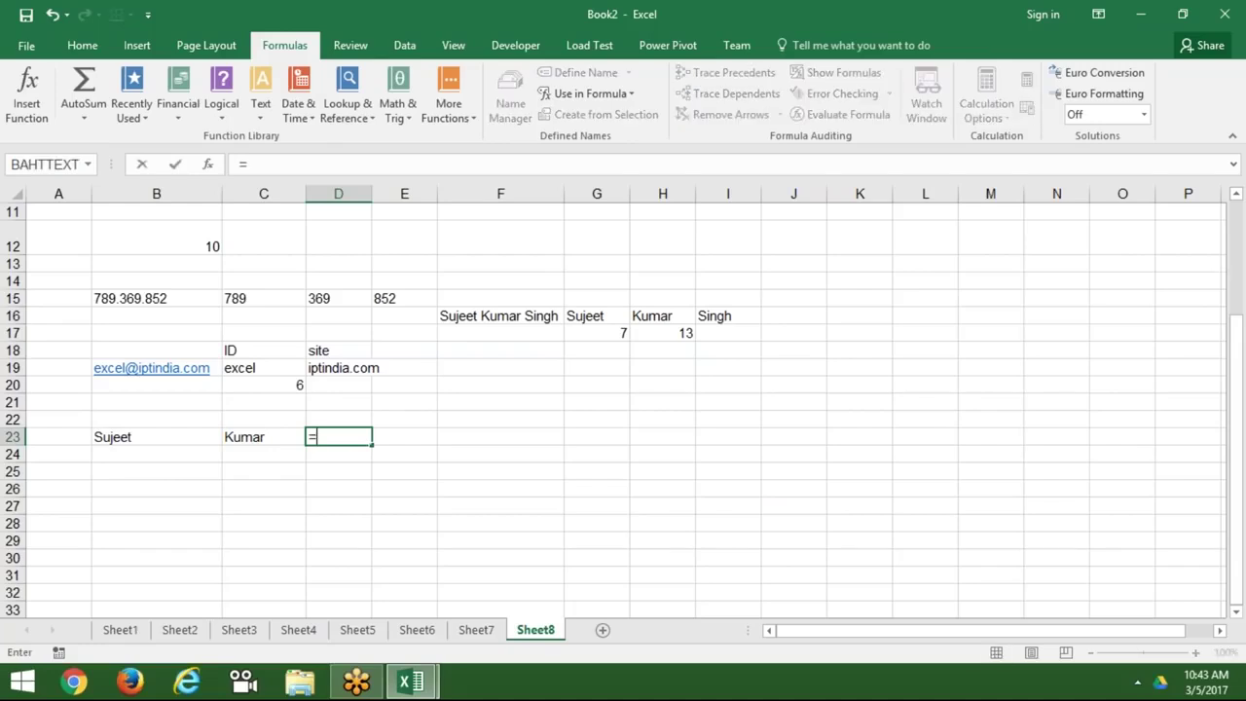
pyautogui.write('con')
pyautogui.press('Tab')
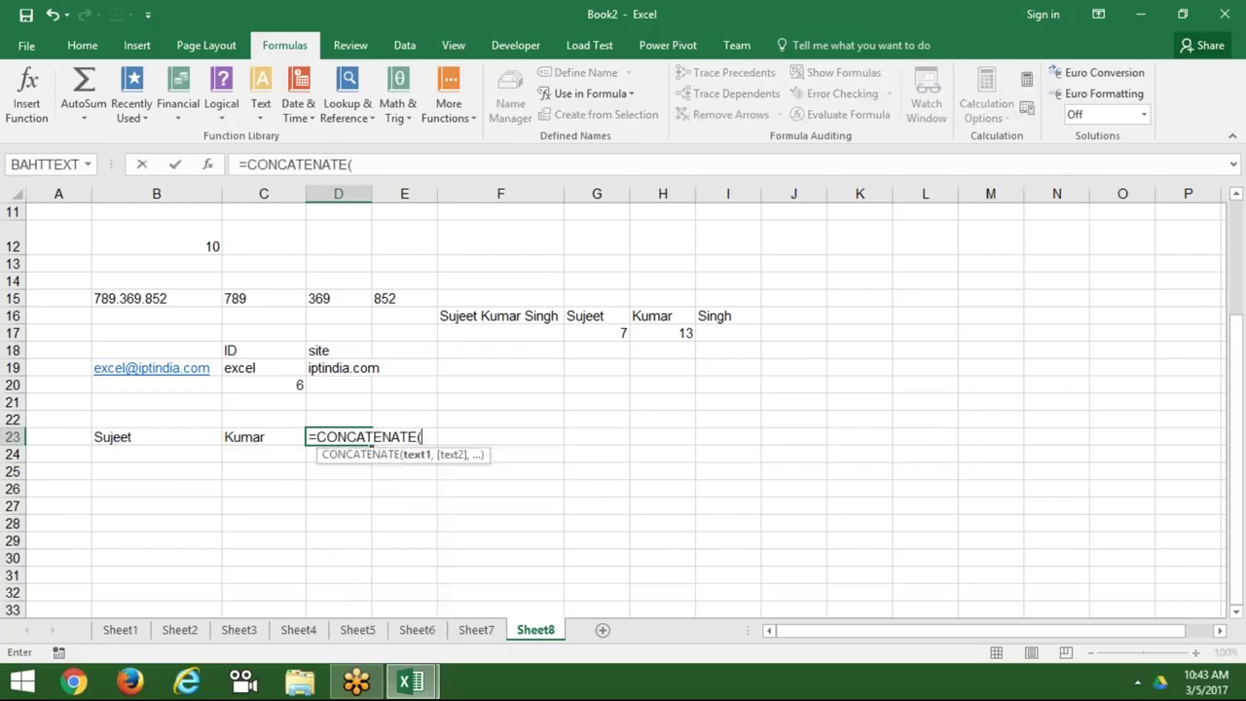
pyautogui.click(195, 439)
pyautogui.write(',')
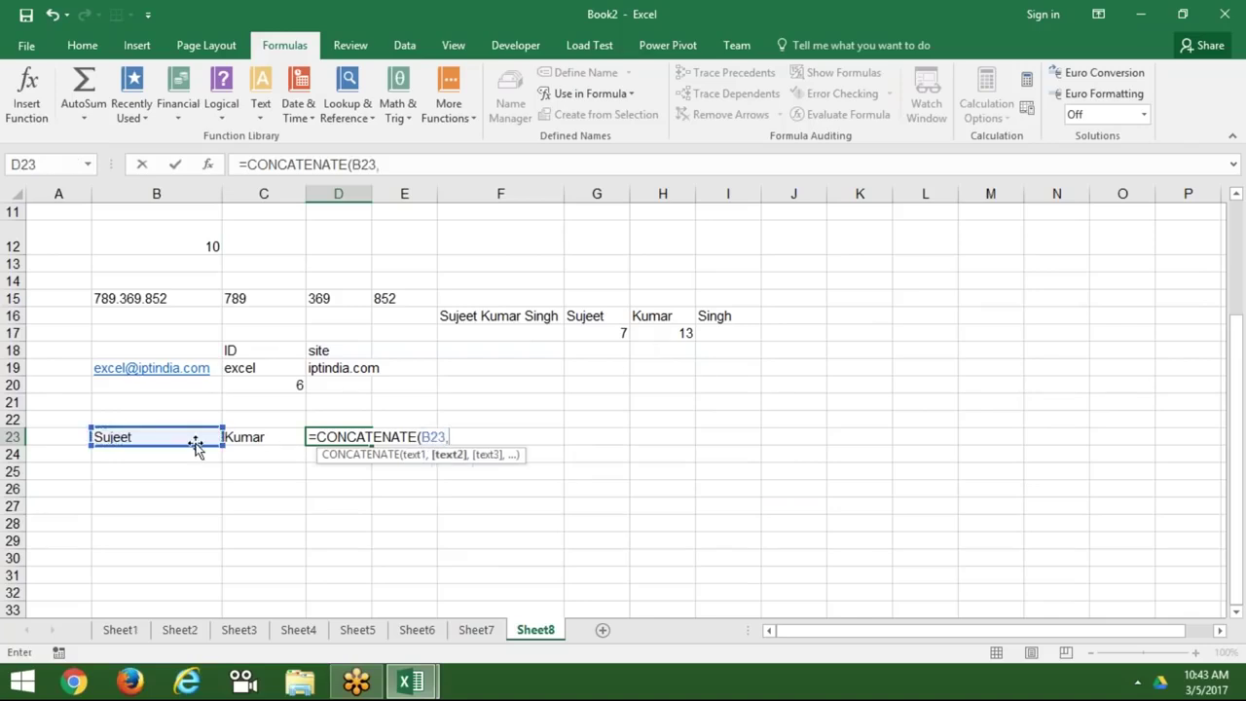
pyautogui.click(248, 437)
pyautogui.press('Return')
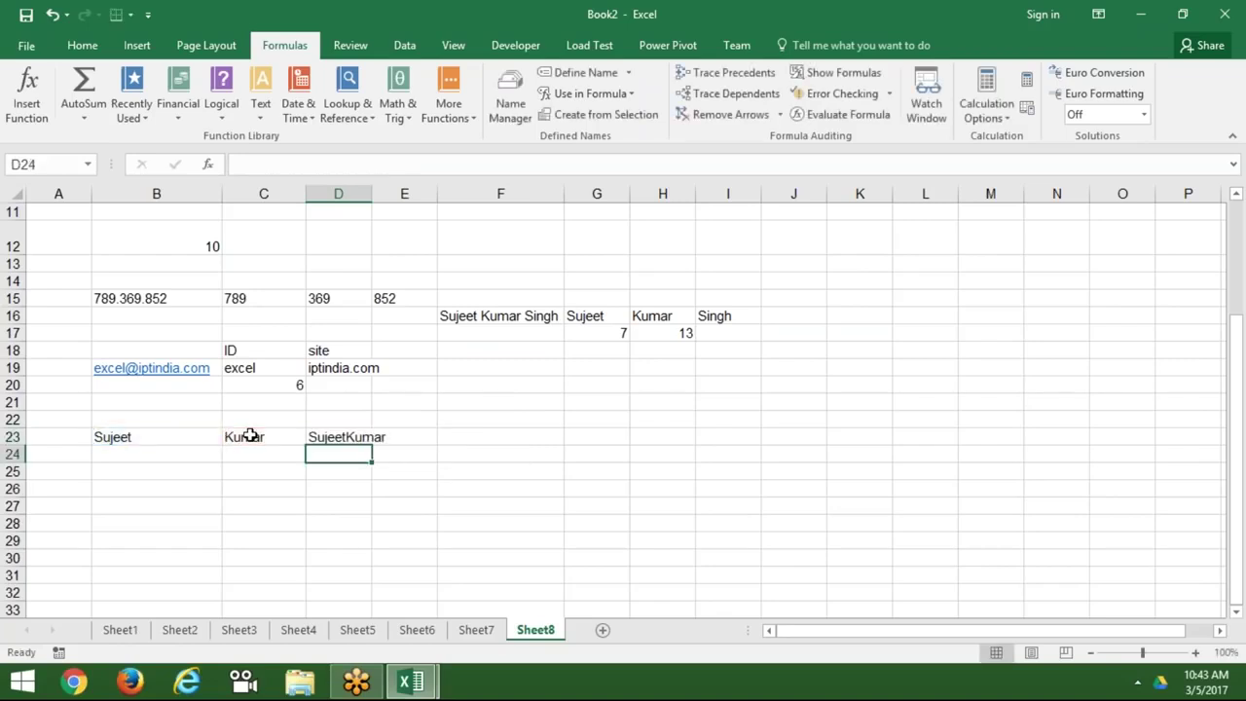
pyautogui.doubleClick(341, 437)
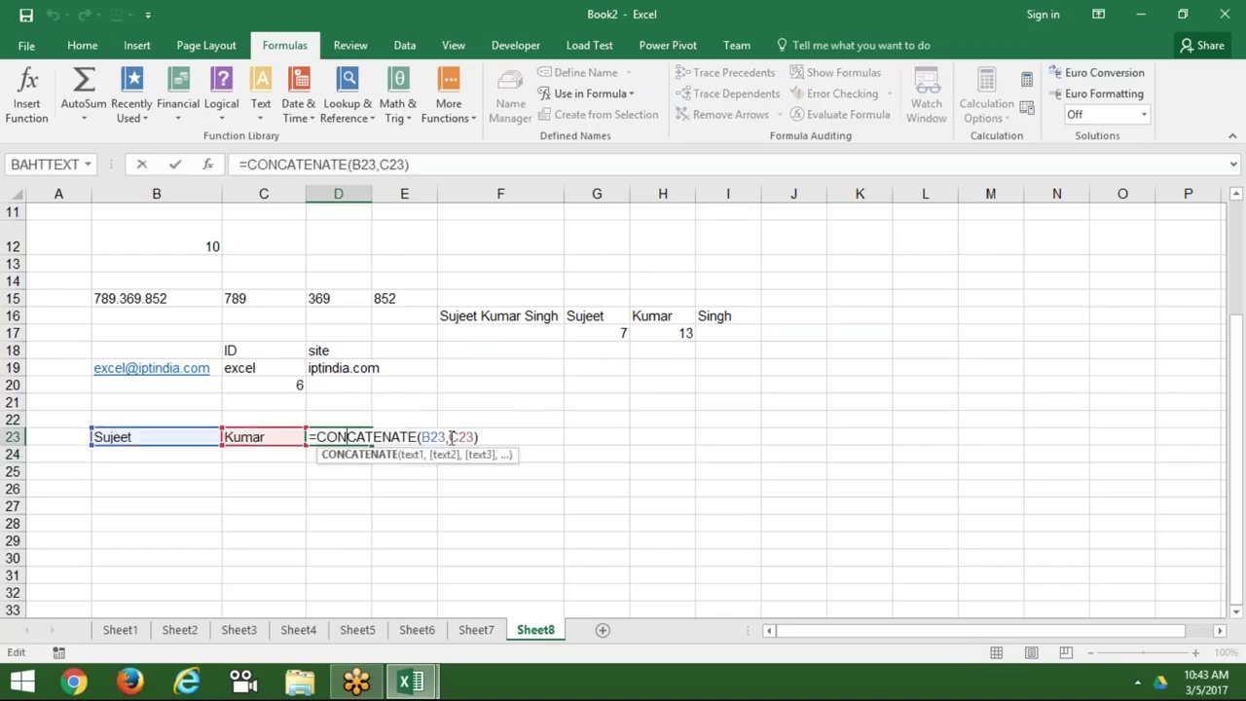
pyautogui.click(450, 437)
pyautogui.write('" ')
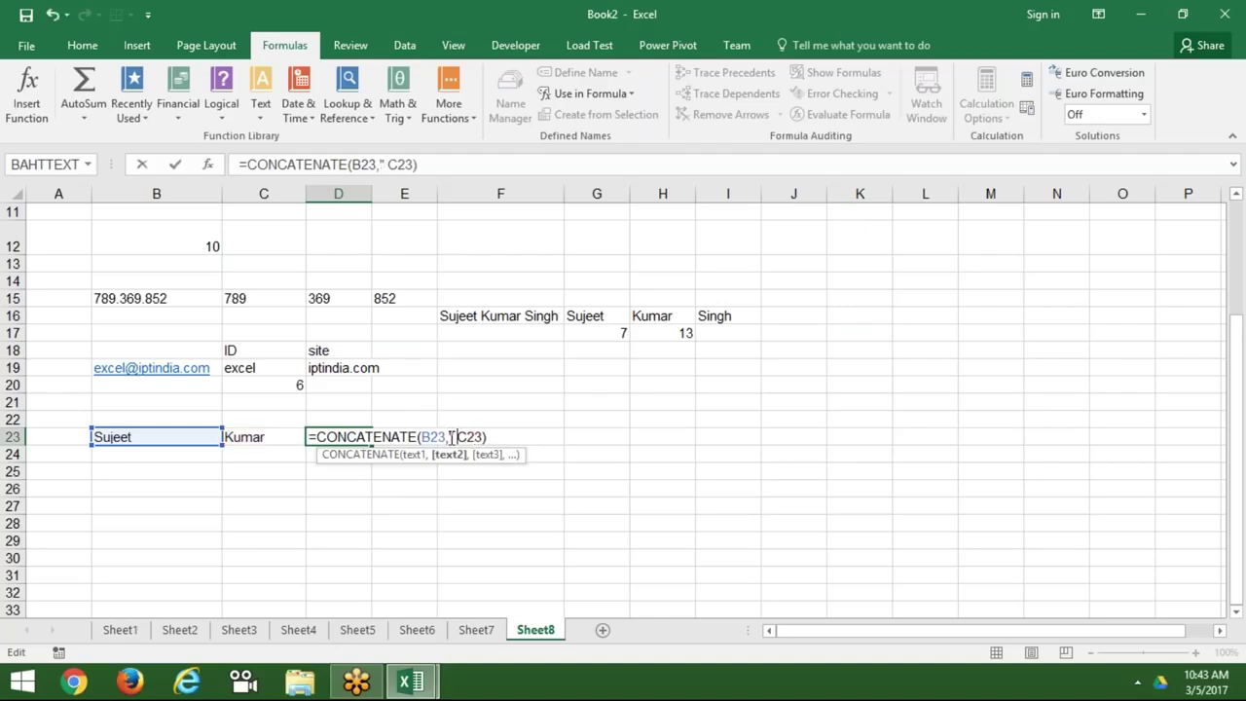
pyautogui.write('",')
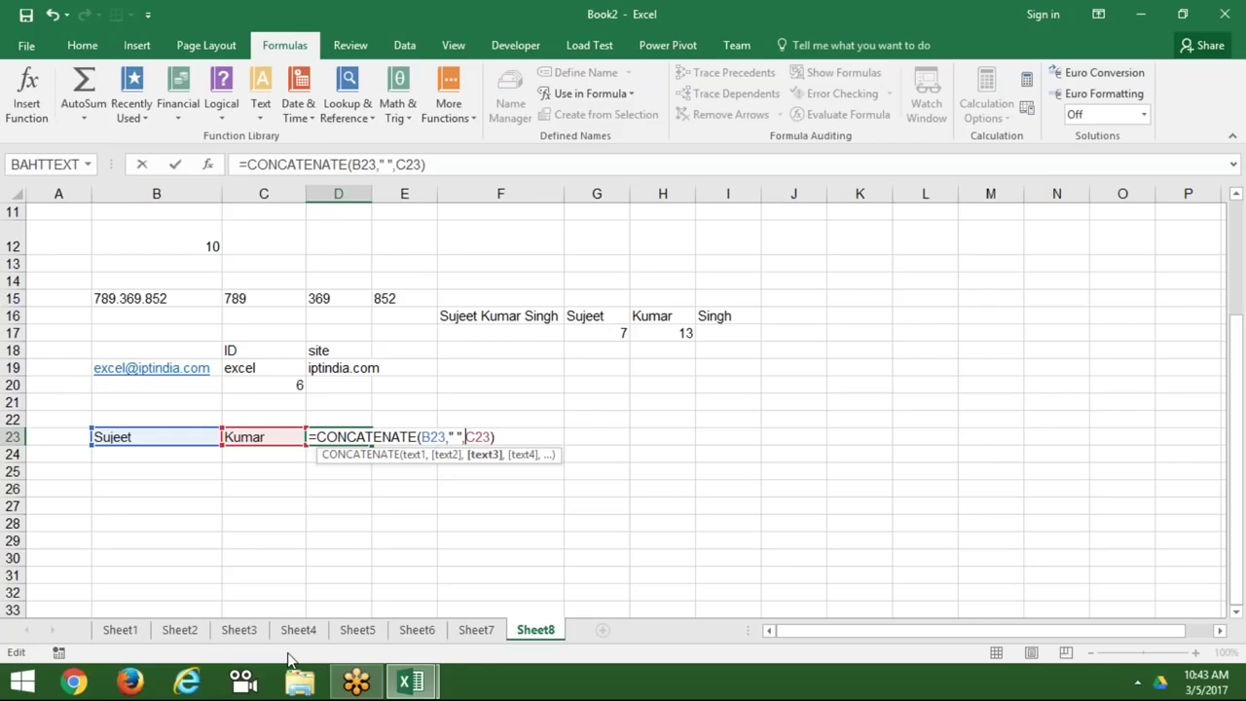
pyautogui.press('Return')
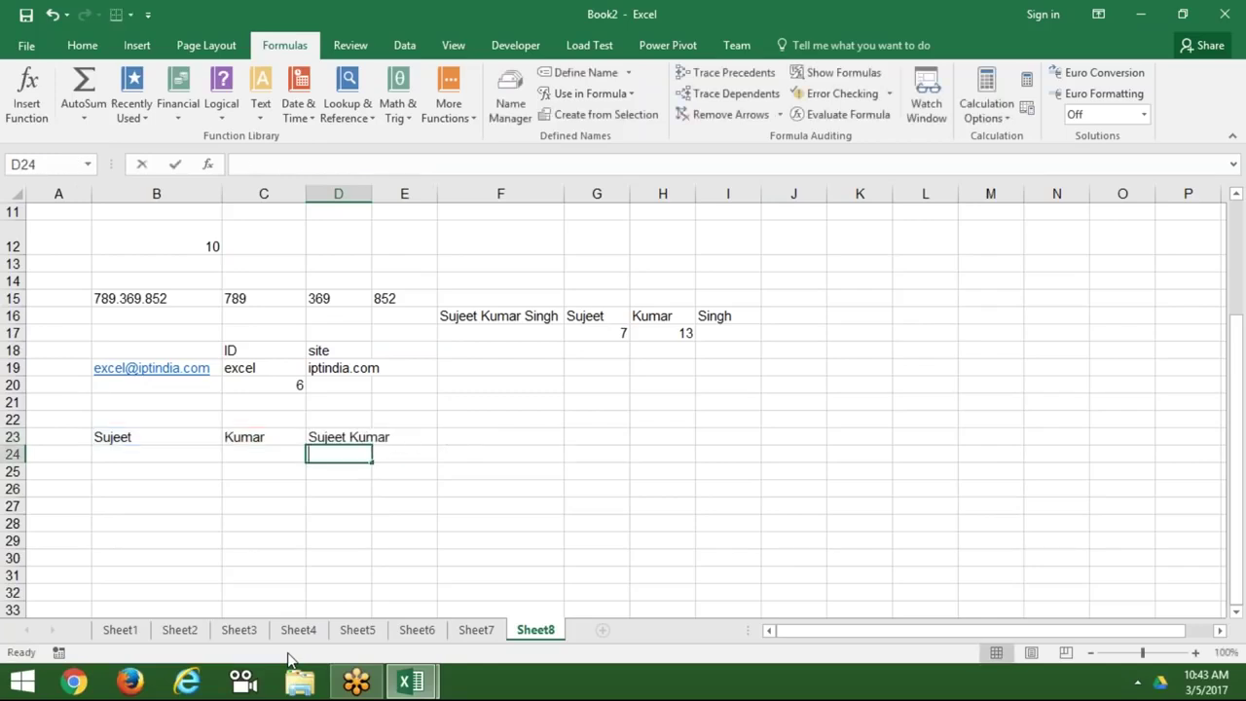
# Enter =B23&" "&C23 in D24 to join the names with the & operator
pyautogui.write('=')
pyautogui.click(169, 435)
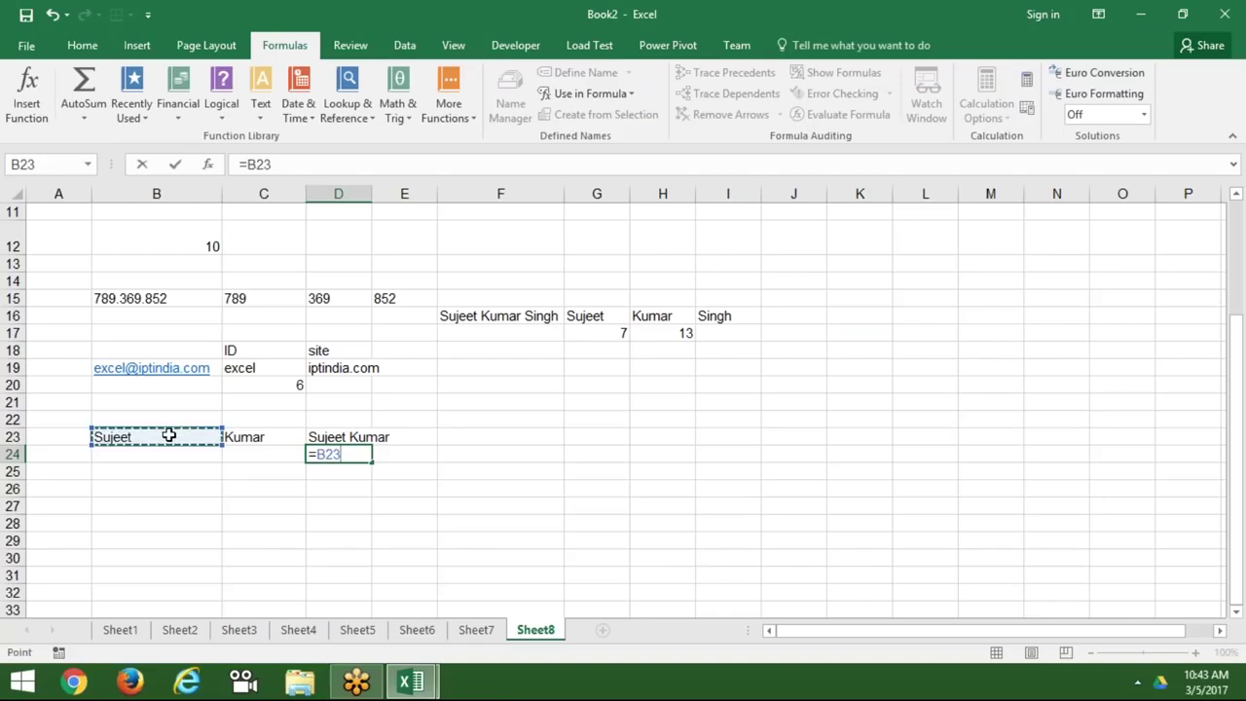
pyautogui.write('&')
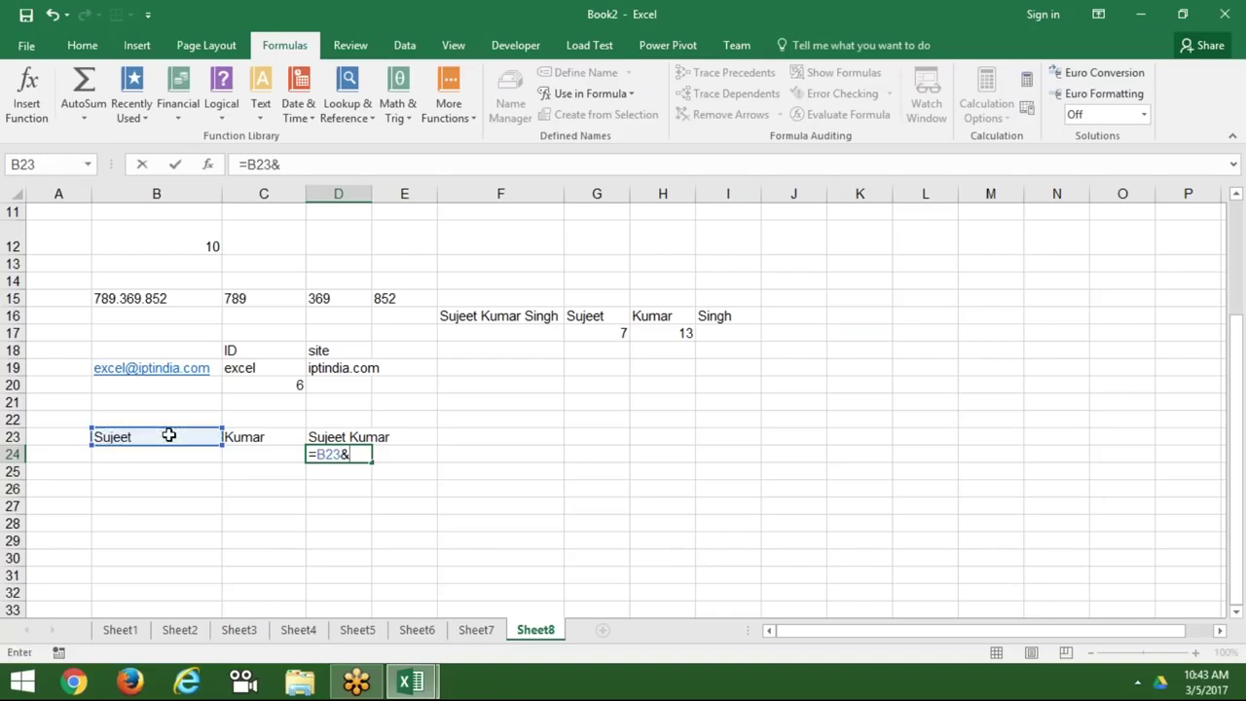
pyautogui.write('" "&')
pyautogui.click(255, 437)
pyautogui.press('Return')
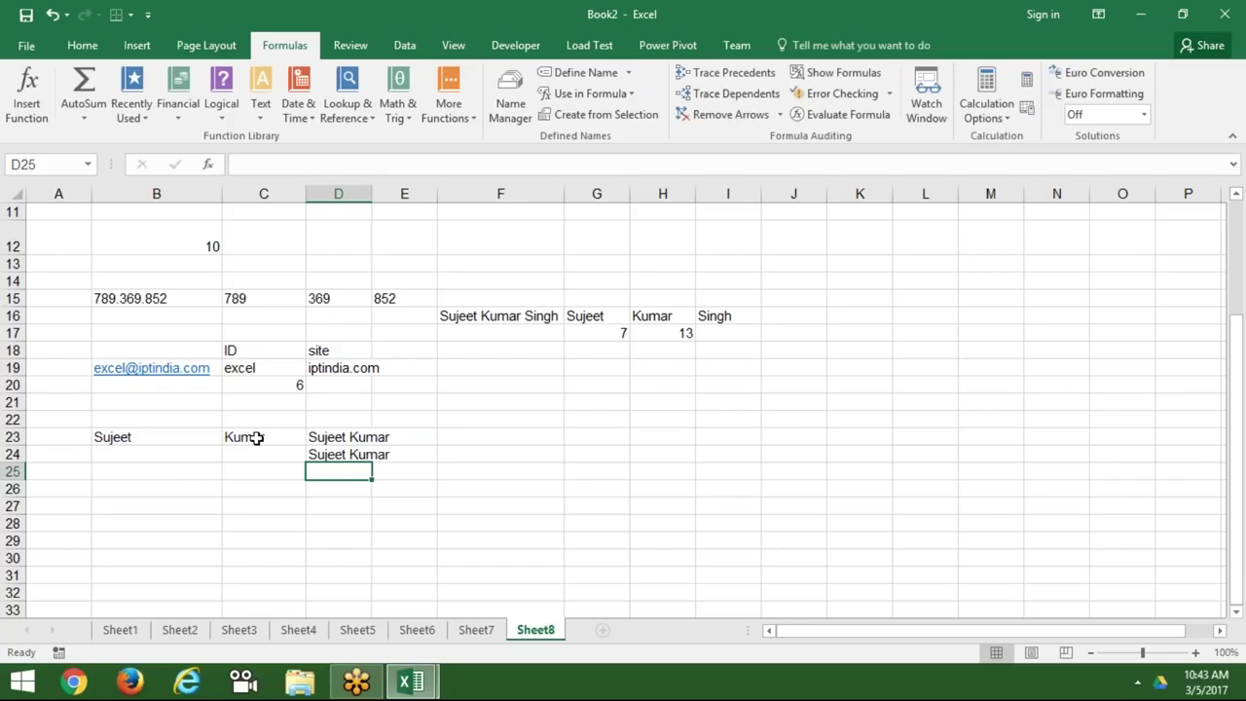
pyautogui.click(116, 502)
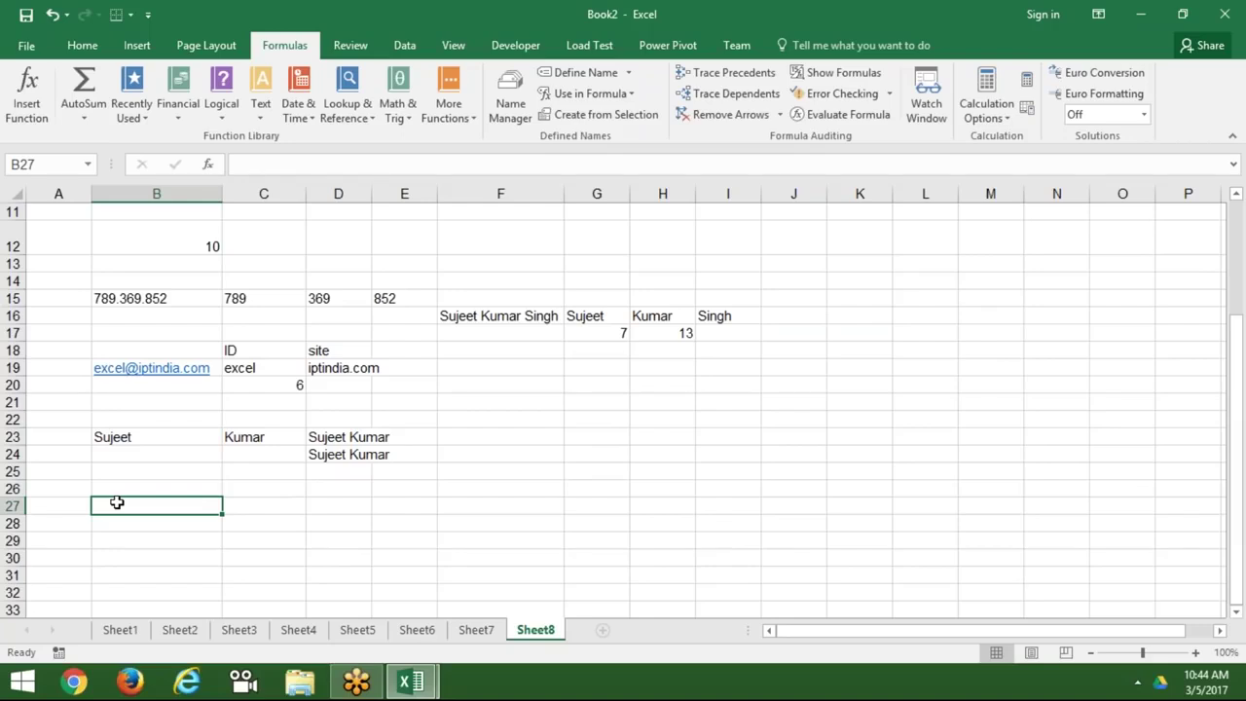
# Enter the dates 2/1 in B27 and 2/28 in C27
pyautogui.write('2/1')
pyautogui.press('Tab')
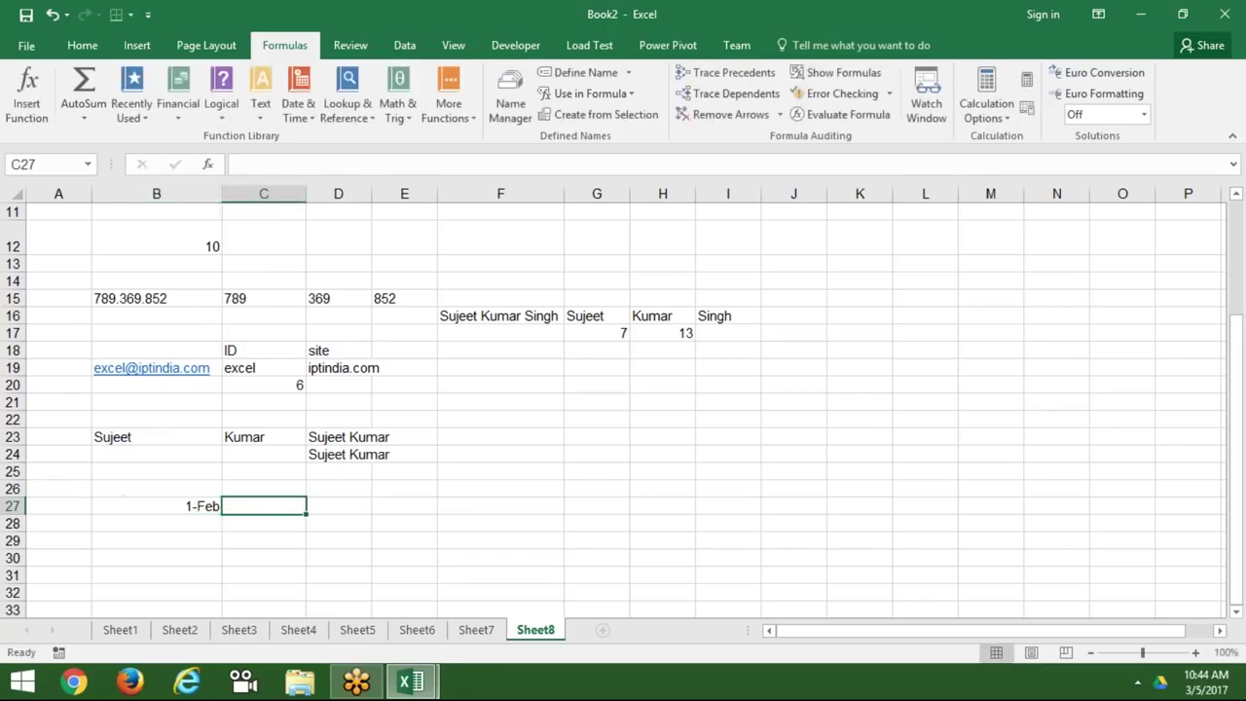
pyautogui.write('2/28')
pyautogui.hotkey('ctrl', 'Return')
pyautogui.press('Return')
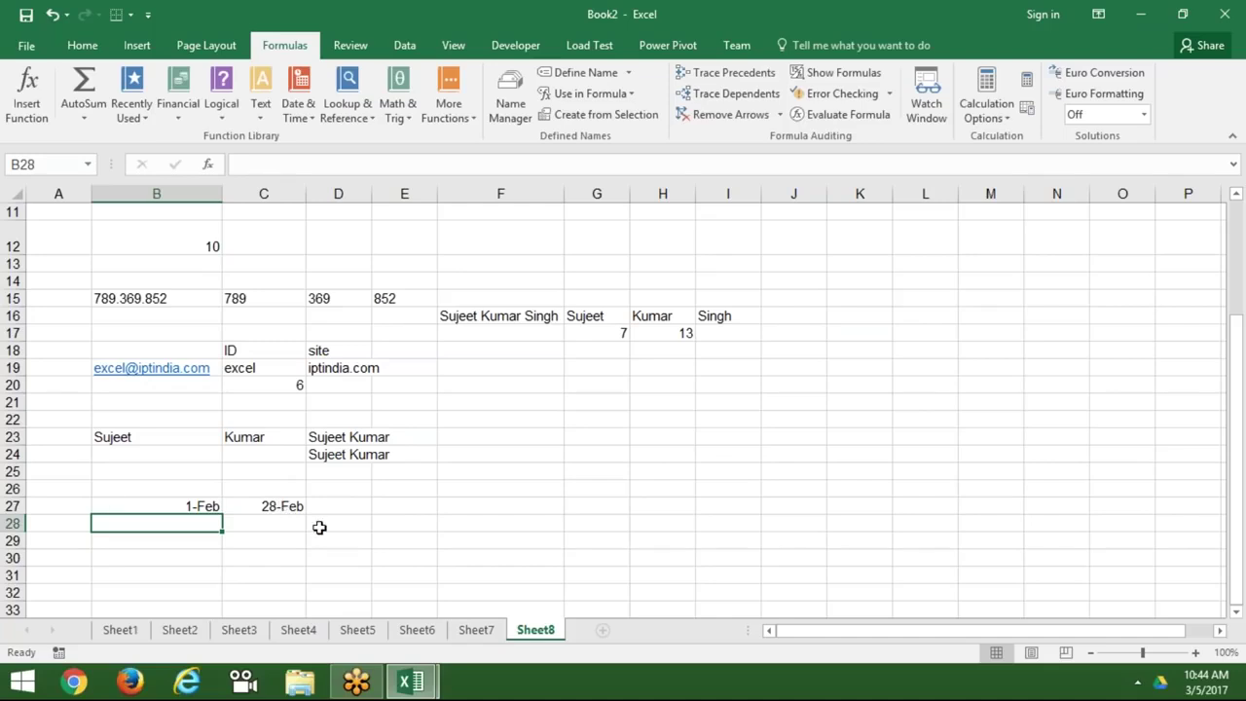
# Enter ="From "&B27&" To "&C27 in D27, showing From 42767 To 42794
pyautogui.click(348, 507)
pyautogui.write('="From ')
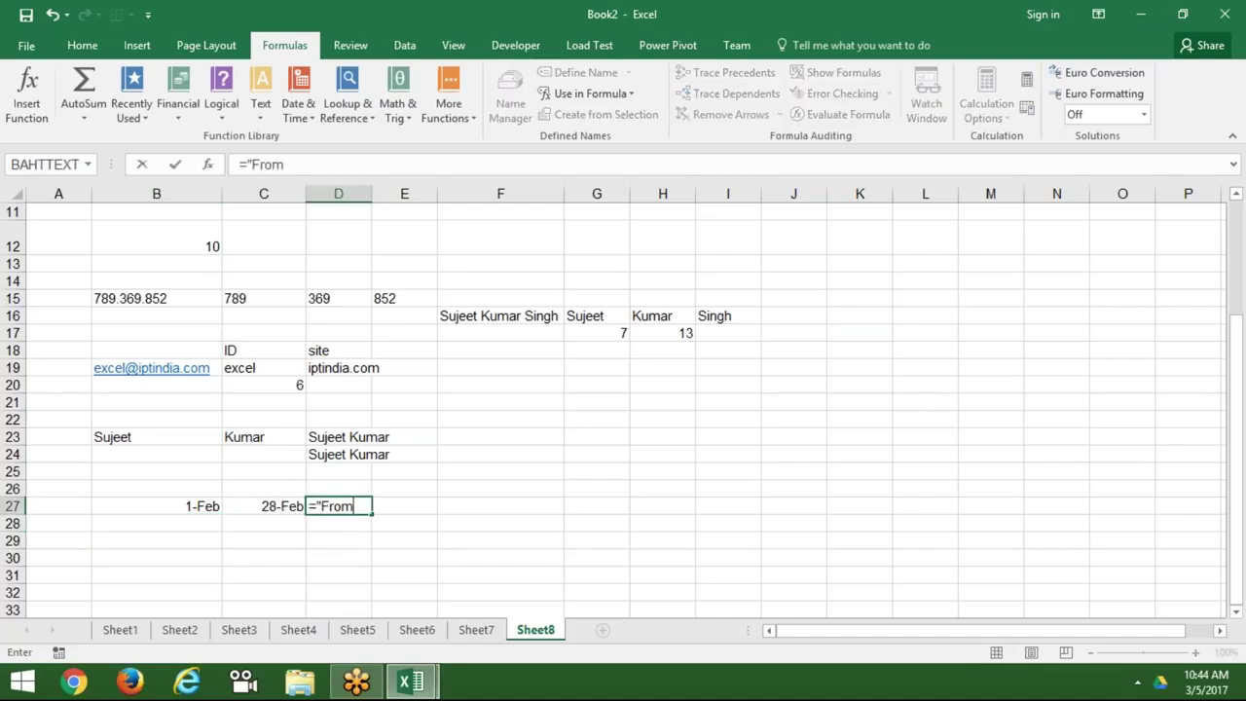
pyautogui.write('"')
pyautogui.write('&')
pyautogui.click(186, 506)
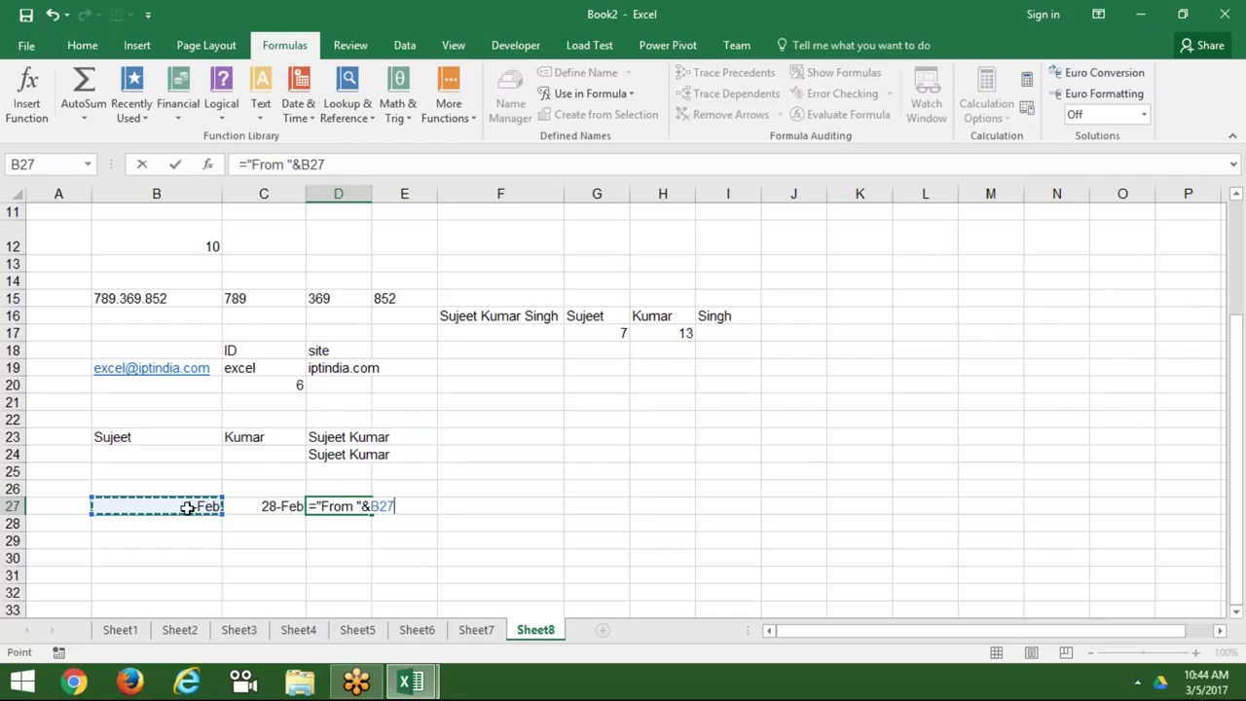
pyautogui.write('&"')
pyautogui.write('Tp')
pyautogui.press('BackSpace')
pyautogui.write('o "&')
pyautogui.click(248, 506)
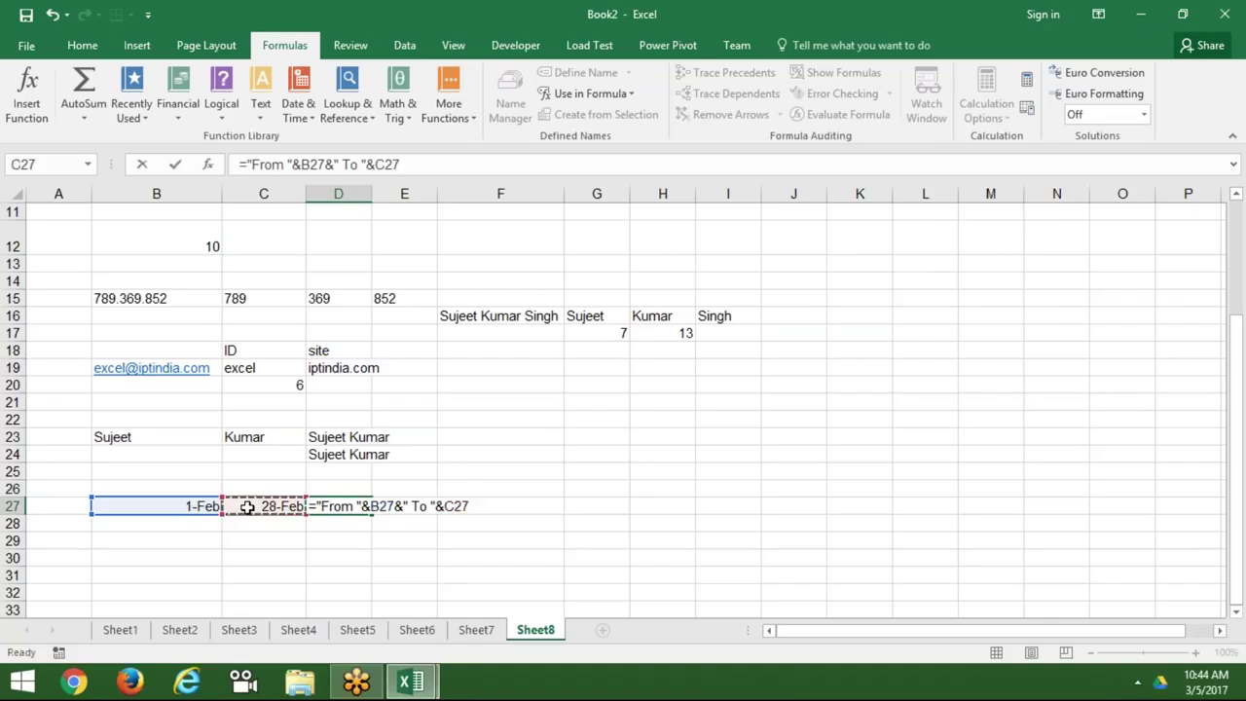
pyautogui.press('Return')
pyautogui.press('Down')
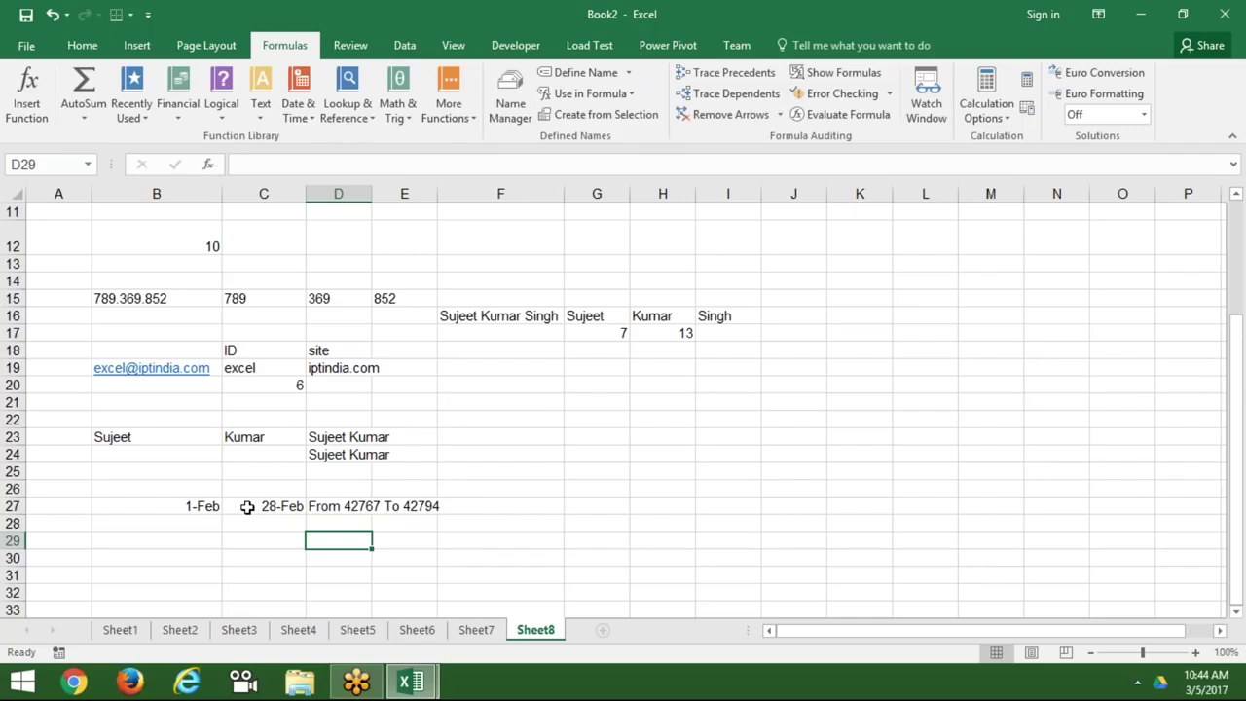
# Apply General number format to B27 to show its serial number, then undo it
pyautogui.press('Up')
pyautogui.press('Up')
pyautogui.press('Left')
pyautogui.press('Left')
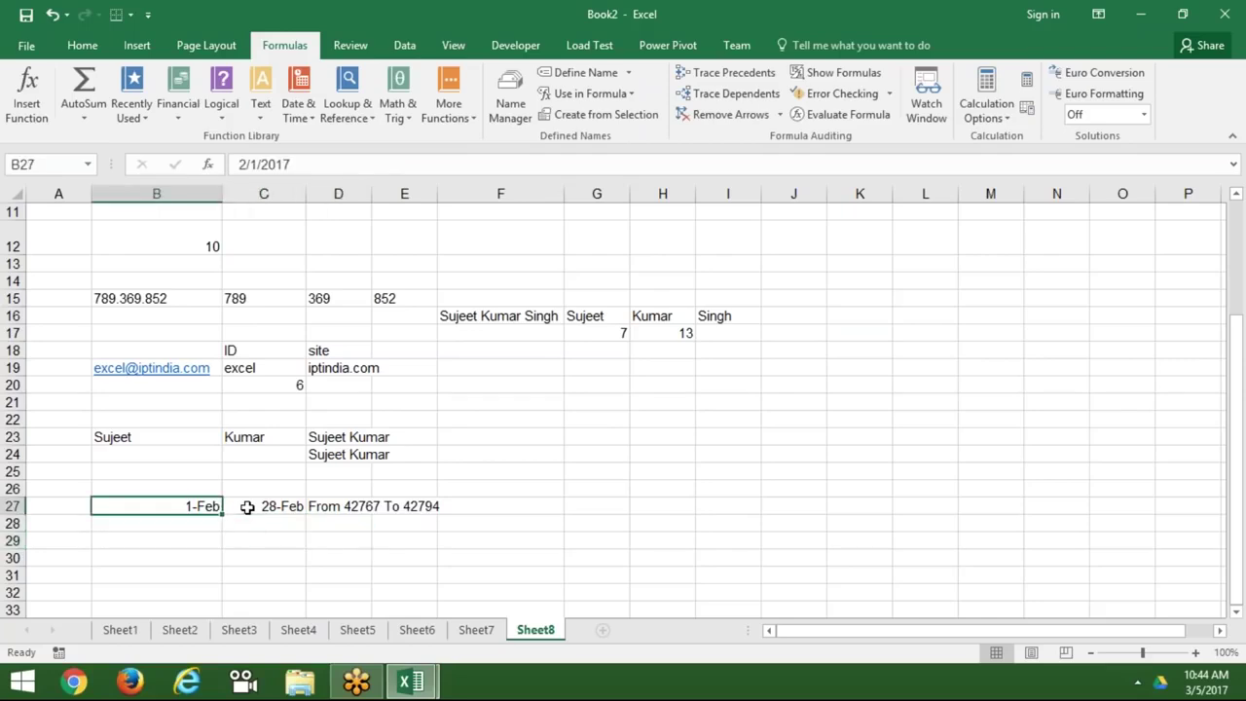
pyautogui.hotkey('ctrl', 'shift', '~')
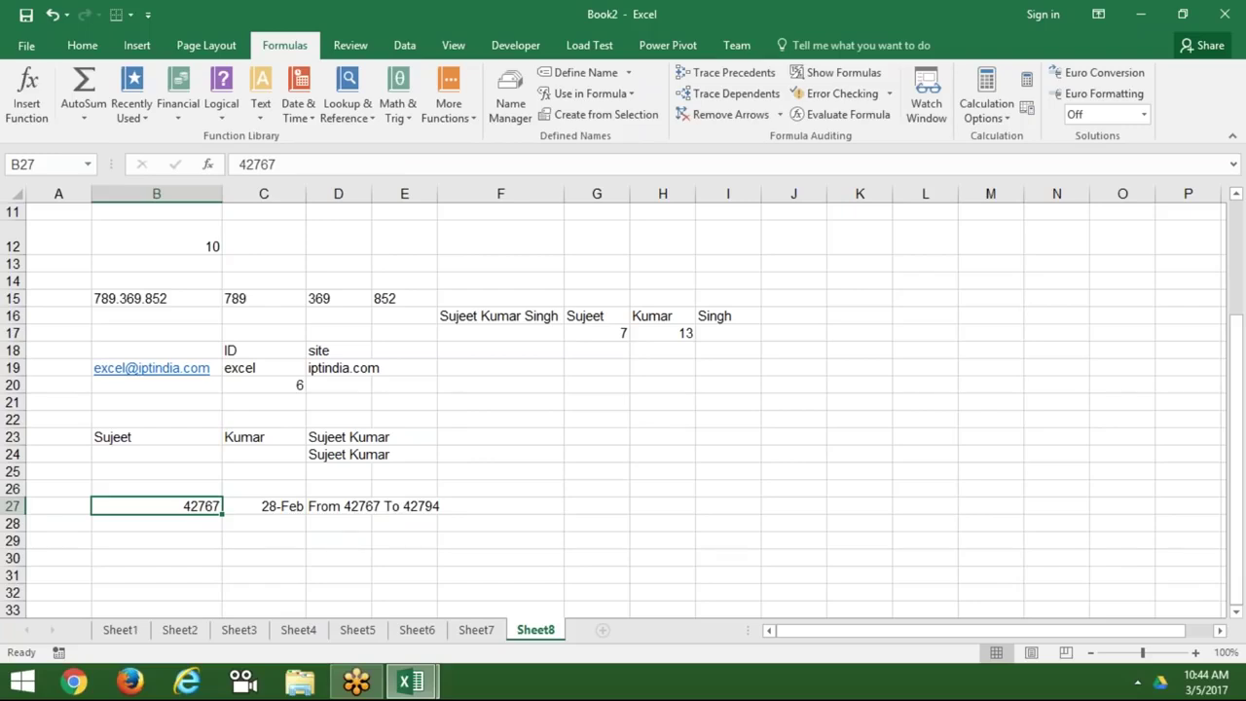
pyautogui.hotkey('ctrl', 'z')
pyautogui.click(156, 522)
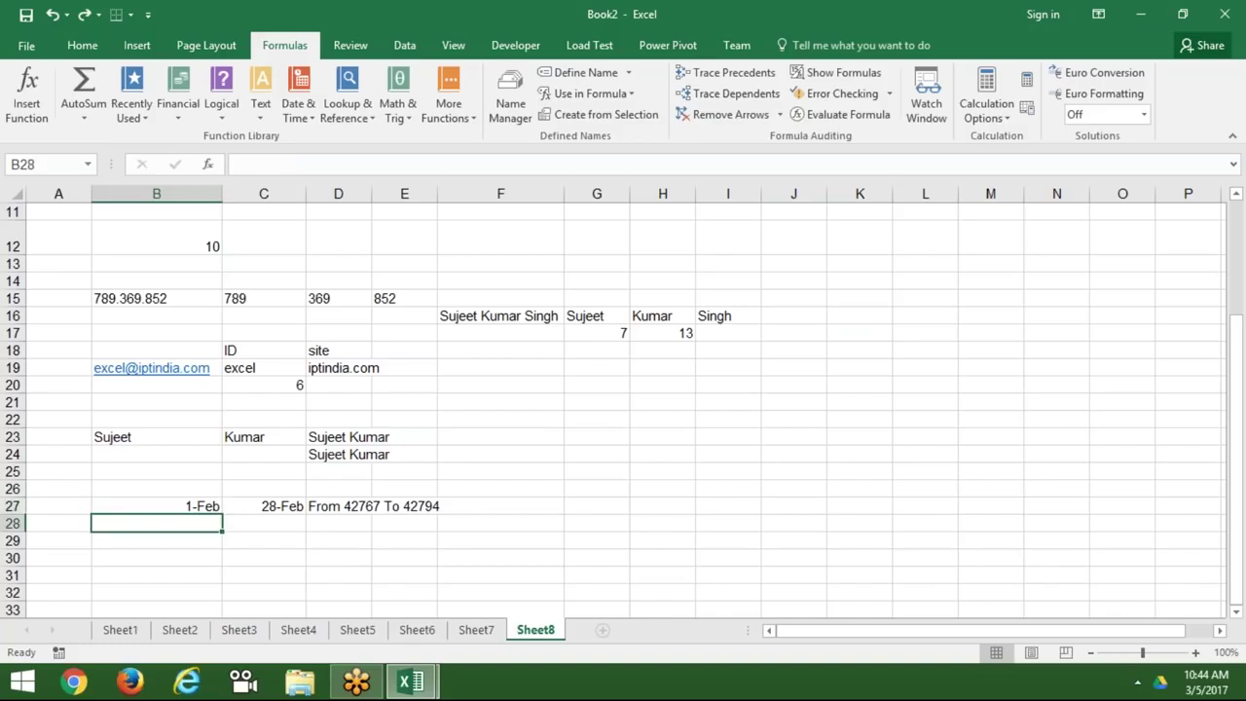
# Enter =TEXT(B27,"dd-mmm-yy") in B28, correcting the month code to mmm
pyautogui.write('=te')
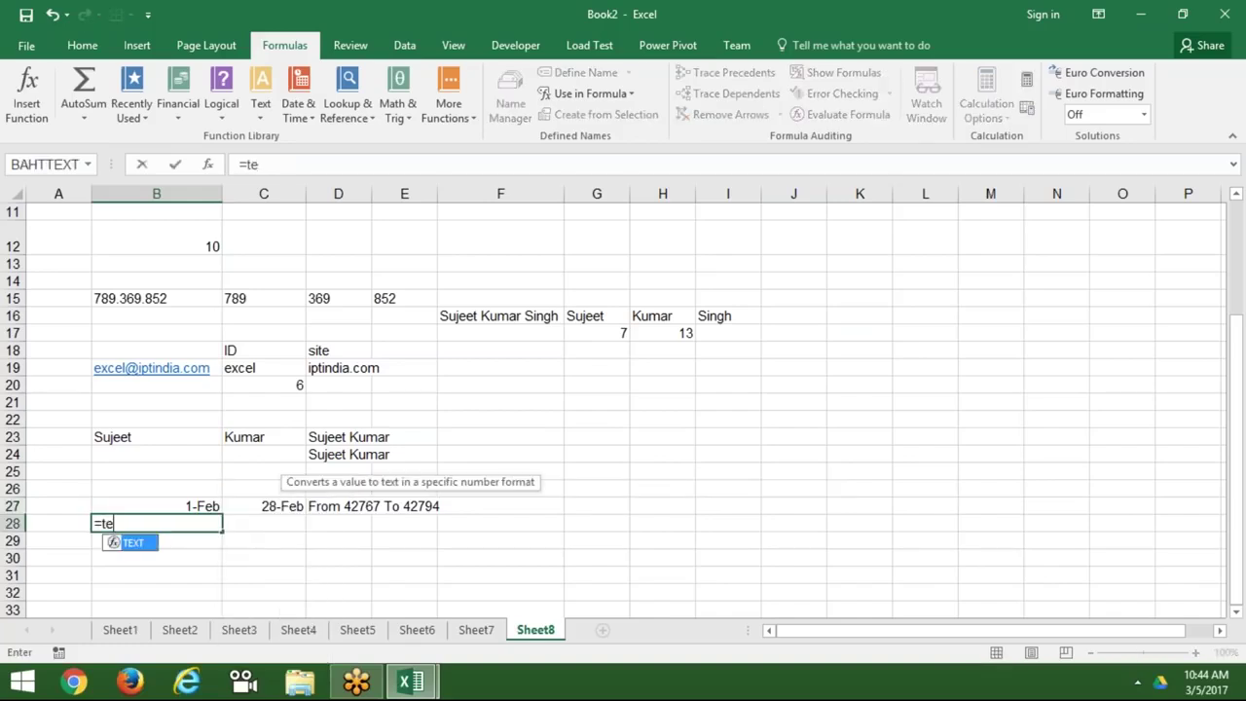
pyautogui.press('Tab')
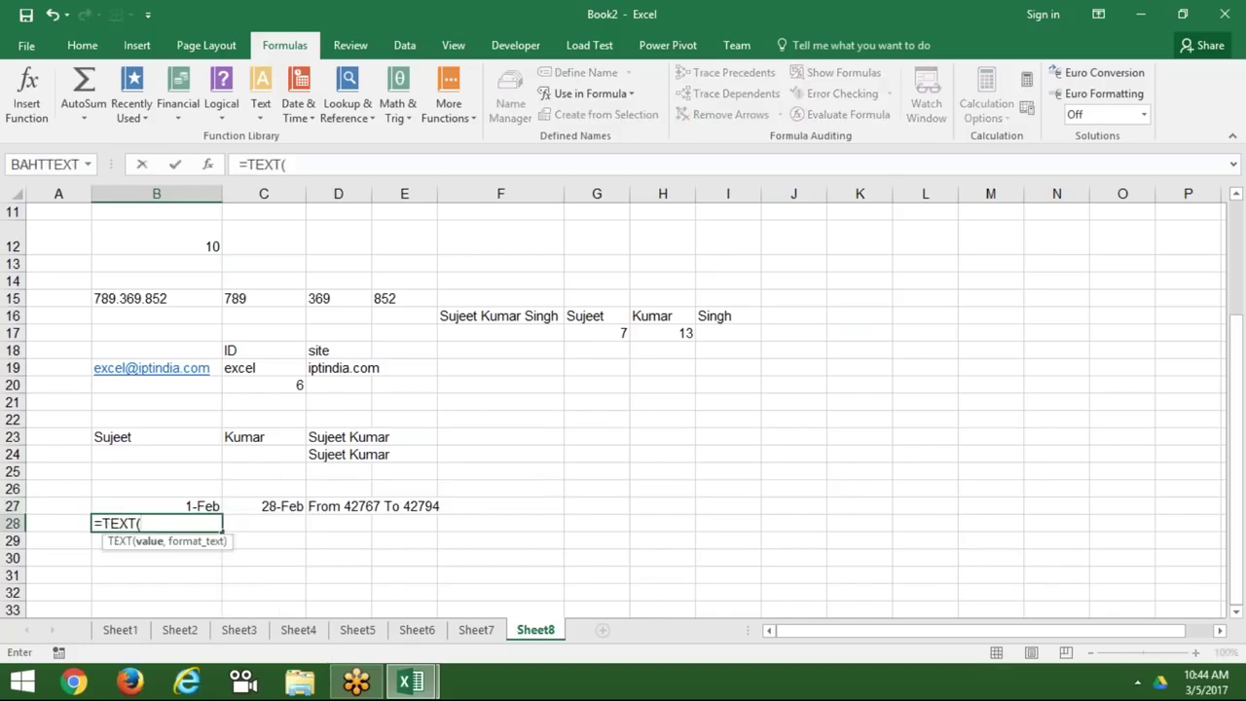
pyautogui.click(155, 505)
pyautogui.write(',')
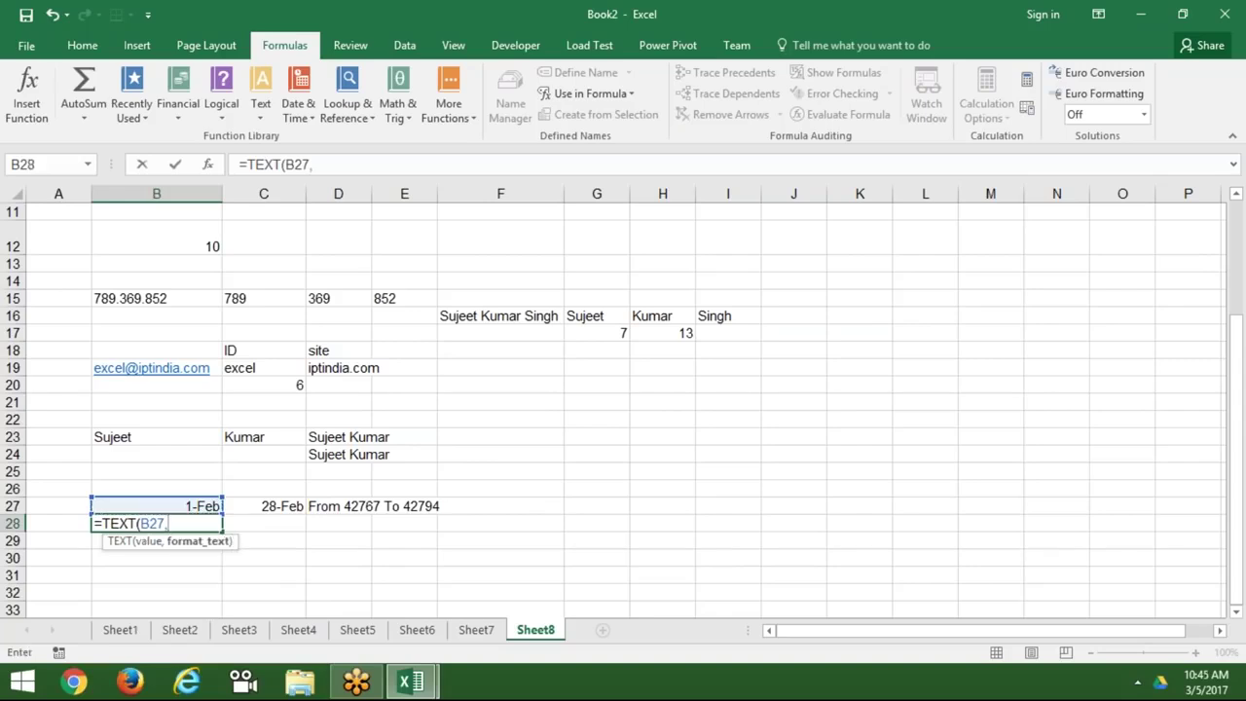
pyautogui.write('"dd-')
pyautogui.write('mm-yy')
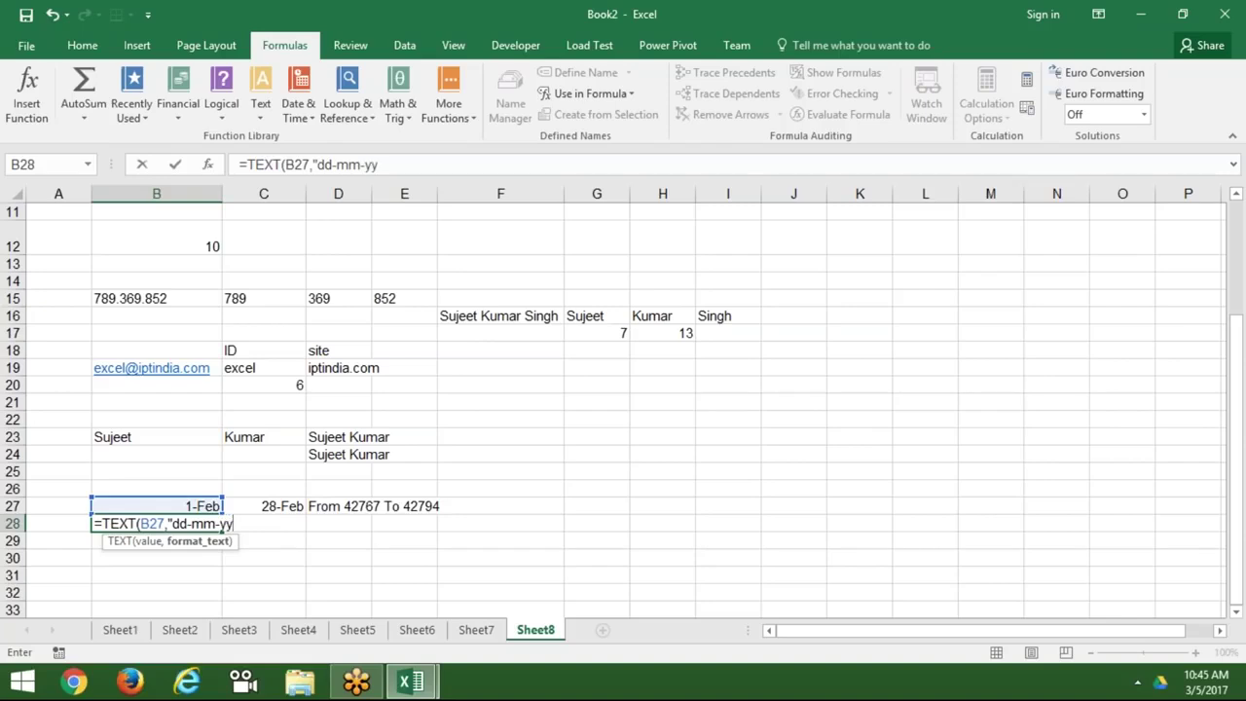
pyautogui.press('Return')
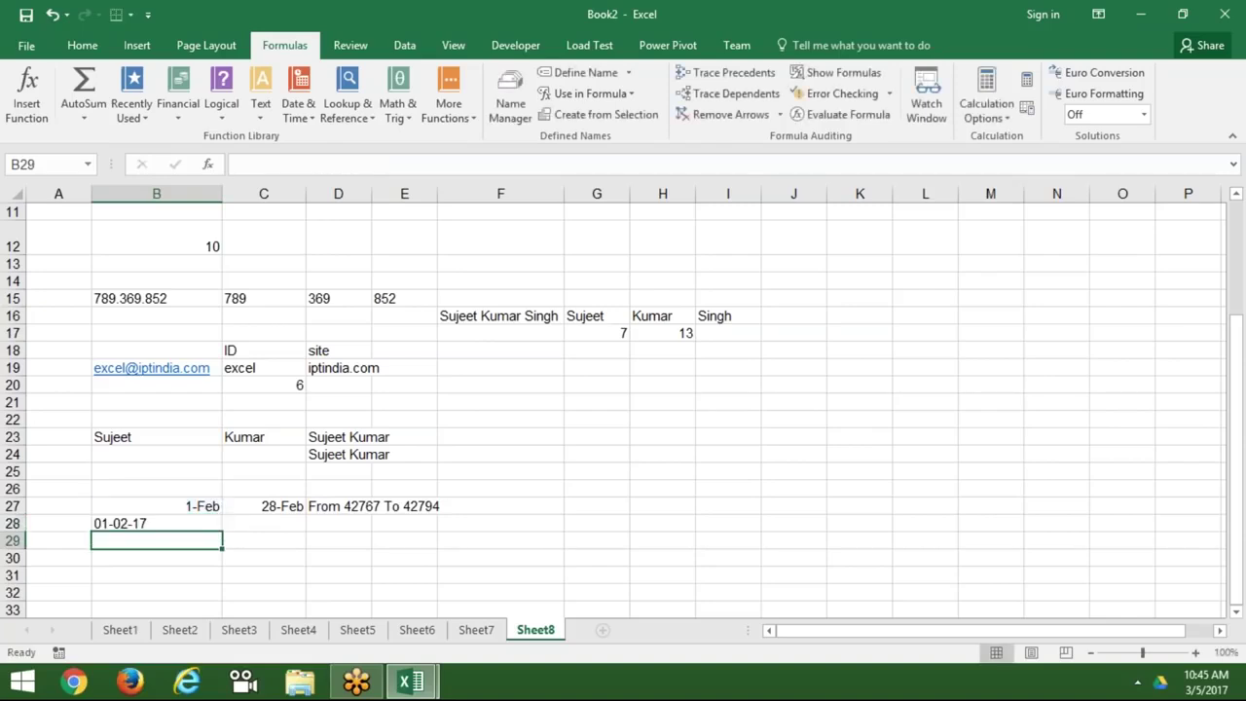
pyautogui.press('Up')
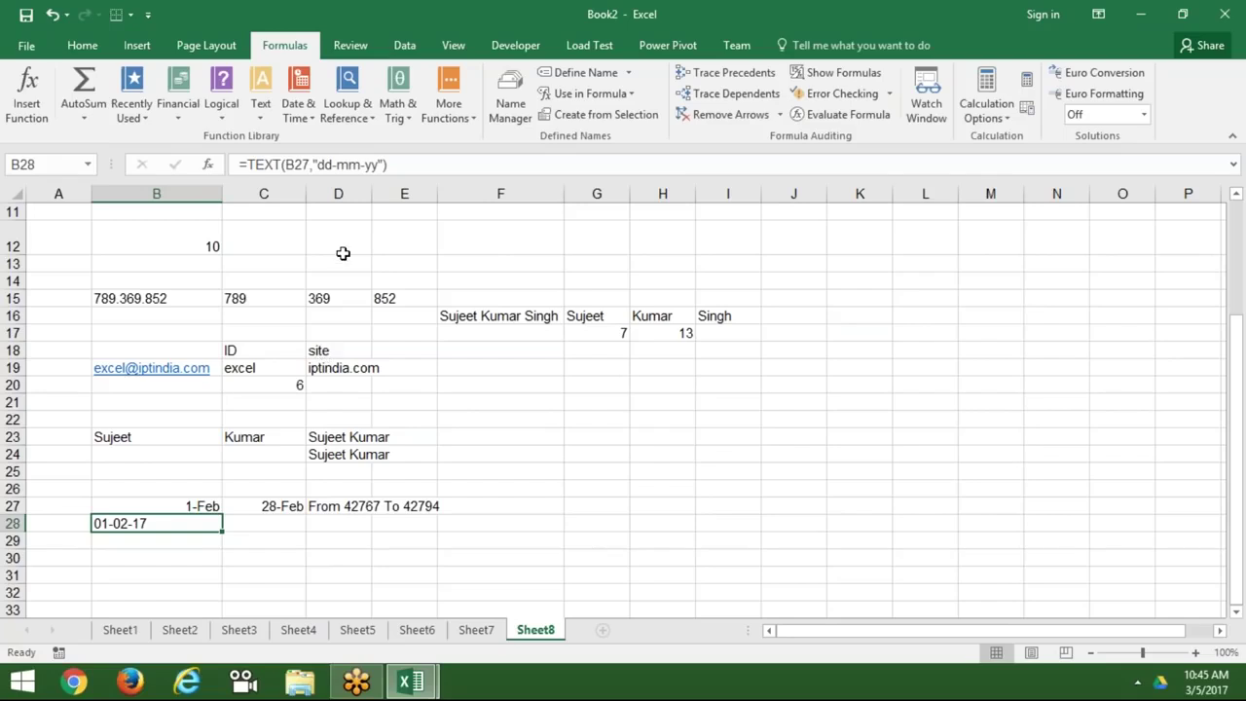
pyautogui.click(348, 165)
pyautogui.write('m')
pyautogui.press('Return')
# Fill B28's formula right into C28 and D27's formula down into D28
pyautogui.press('Up')
pyautogui.hotkey('shift', 'Right')
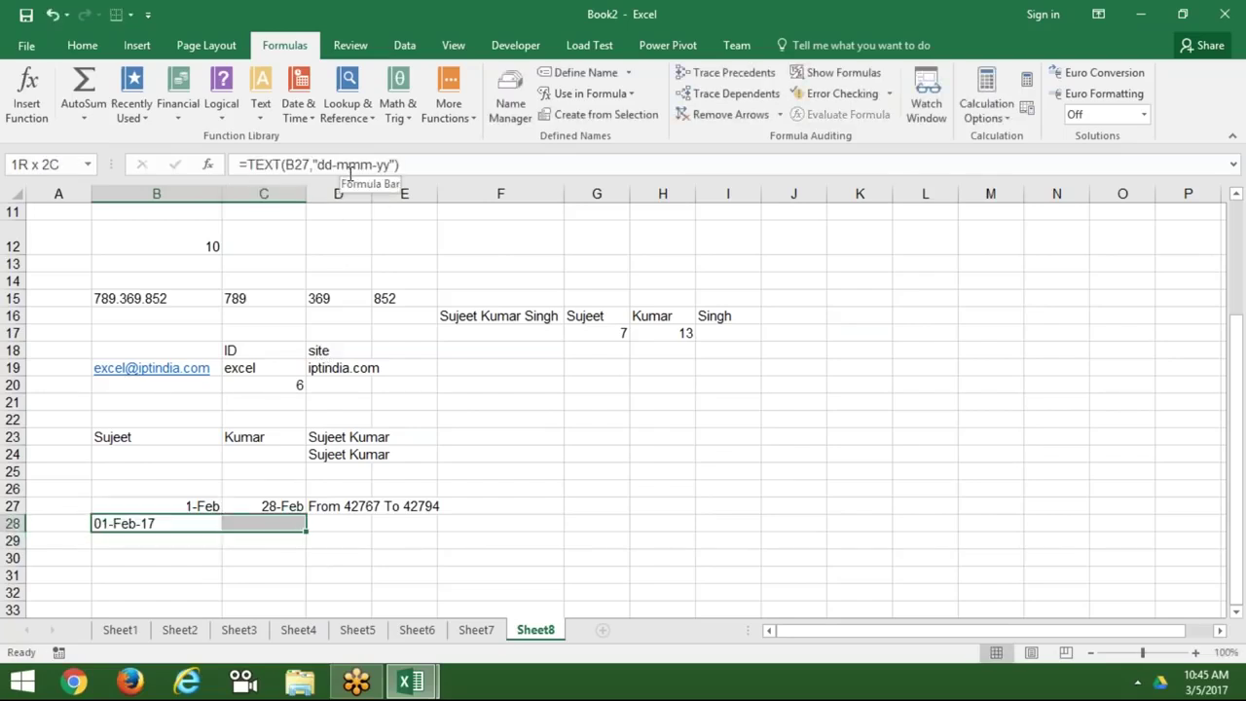
pyautogui.hotkey('ctrl', 'r')
pyautogui.press('Right')
pyautogui.press('Right')
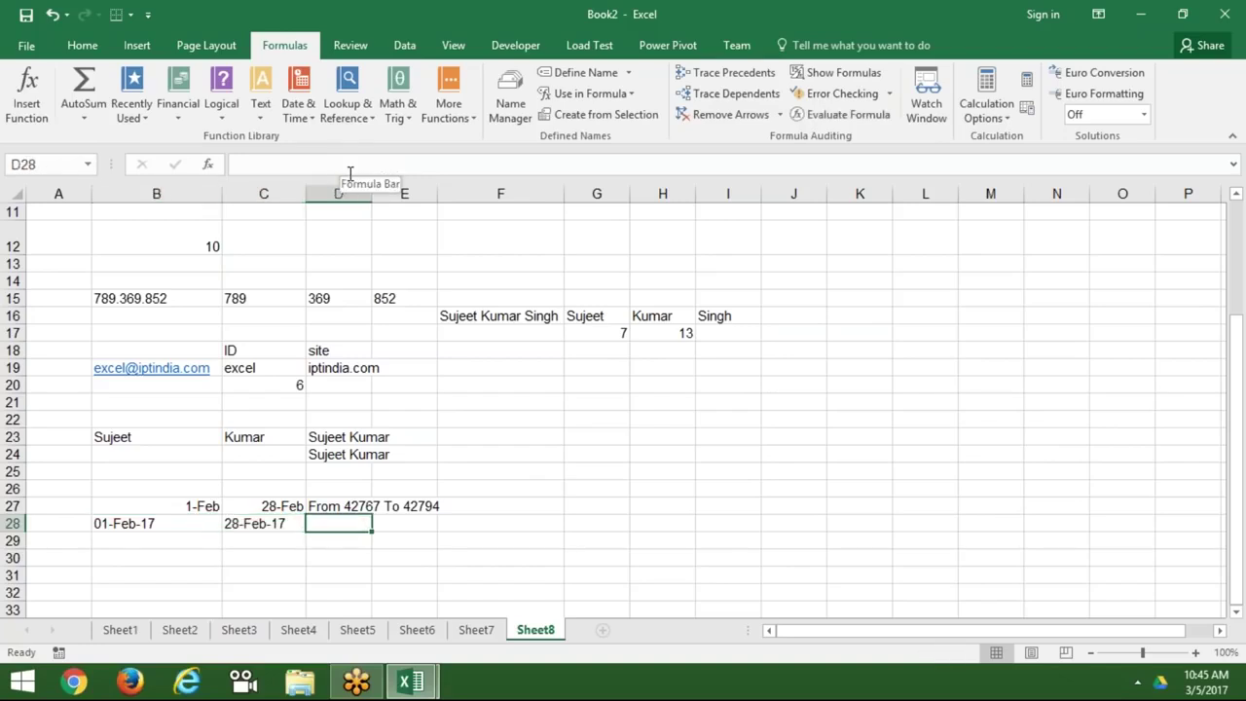
pyautogui.hotkey('ctrl', 'd')
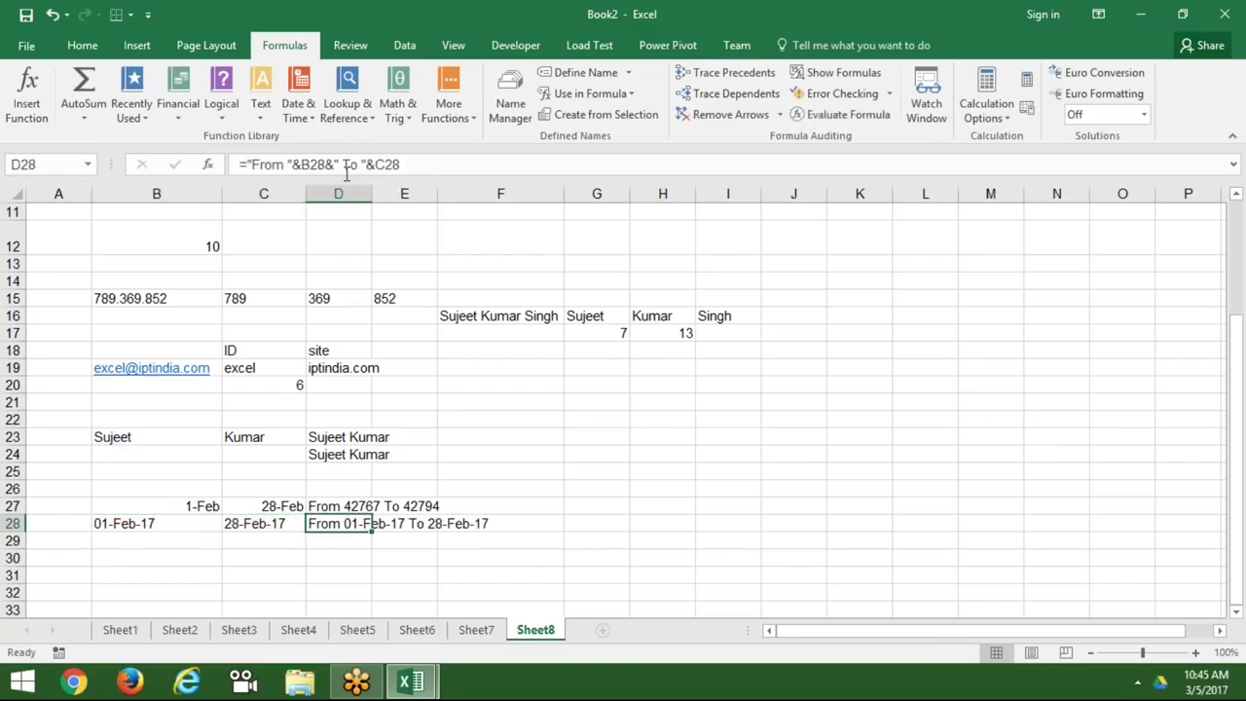
pyautogui.press('F2')
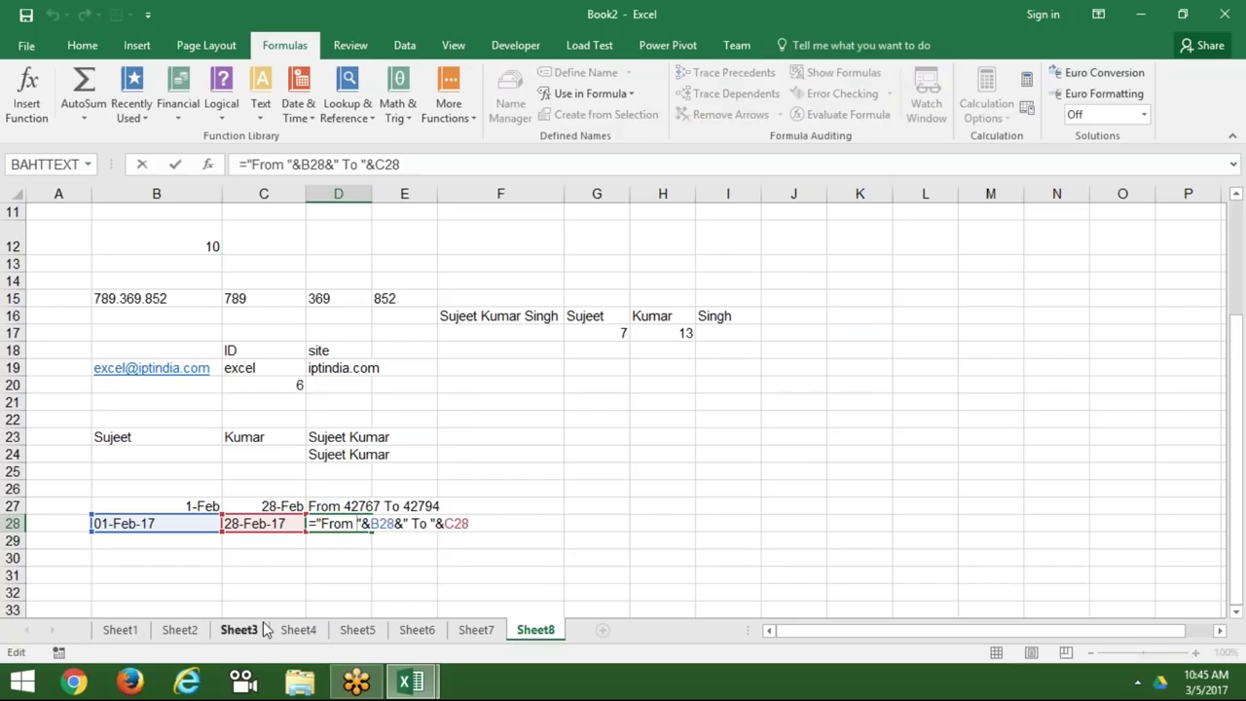
pyautogui.press('Return')
pyautogui.press('Up')
pyautogui.press('Down')
pyautogui.press('Down')
pyautogui.press('Down')
pyautogui.press('Down')
pyautogui.press('Down')
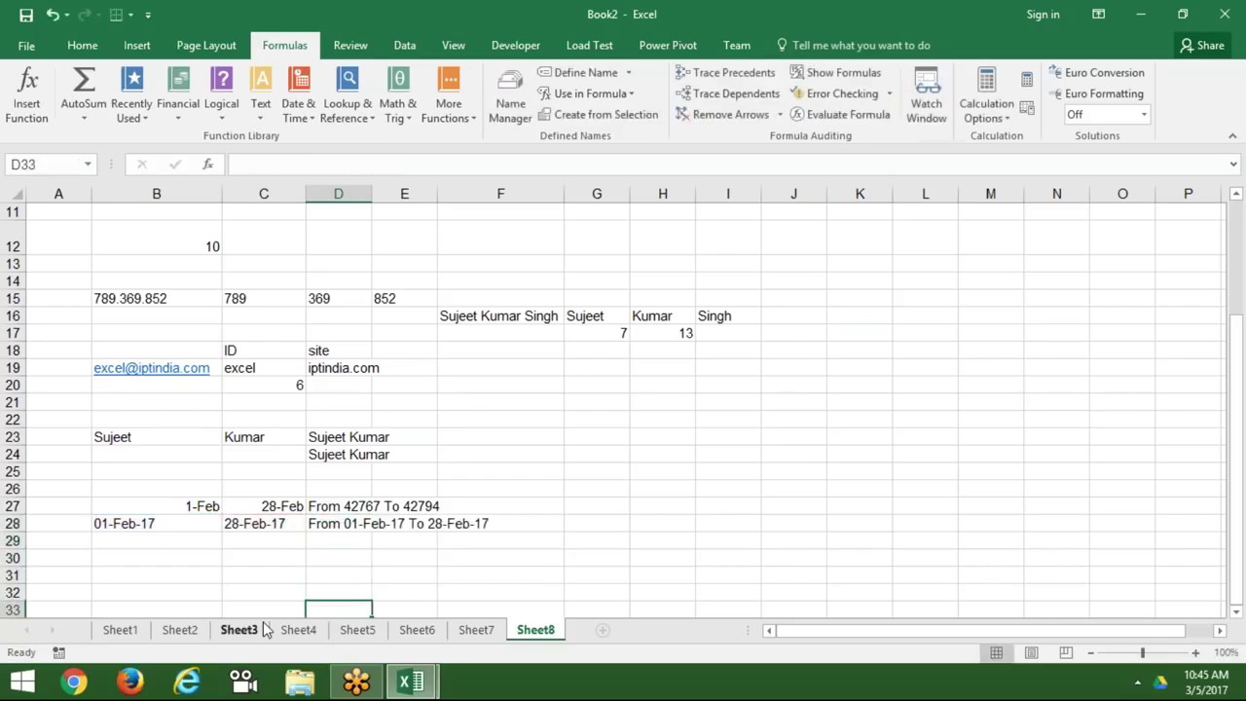
pyautogui.press('Down')
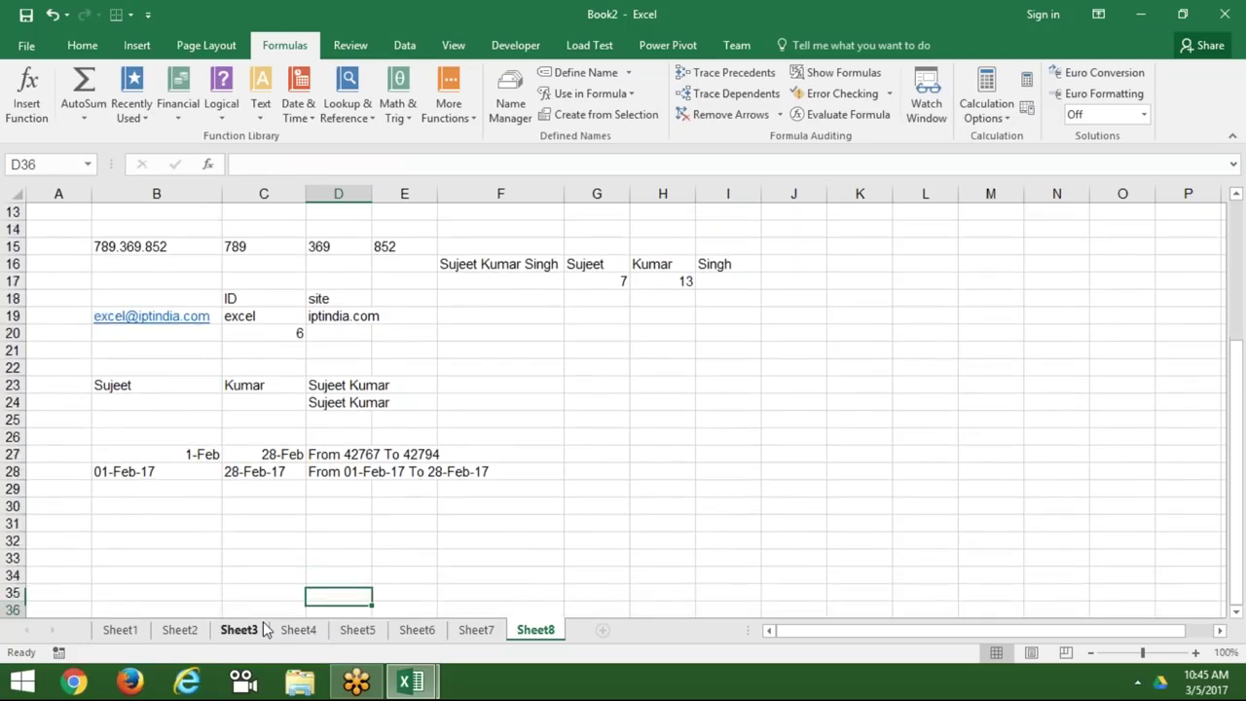
# Go to A31 and browse the Text functions list in the ribbon
pyautogui.press('Up')
pyautogui.press('Up')
pyautogui.press('Up')
pyautogui.press('Up')
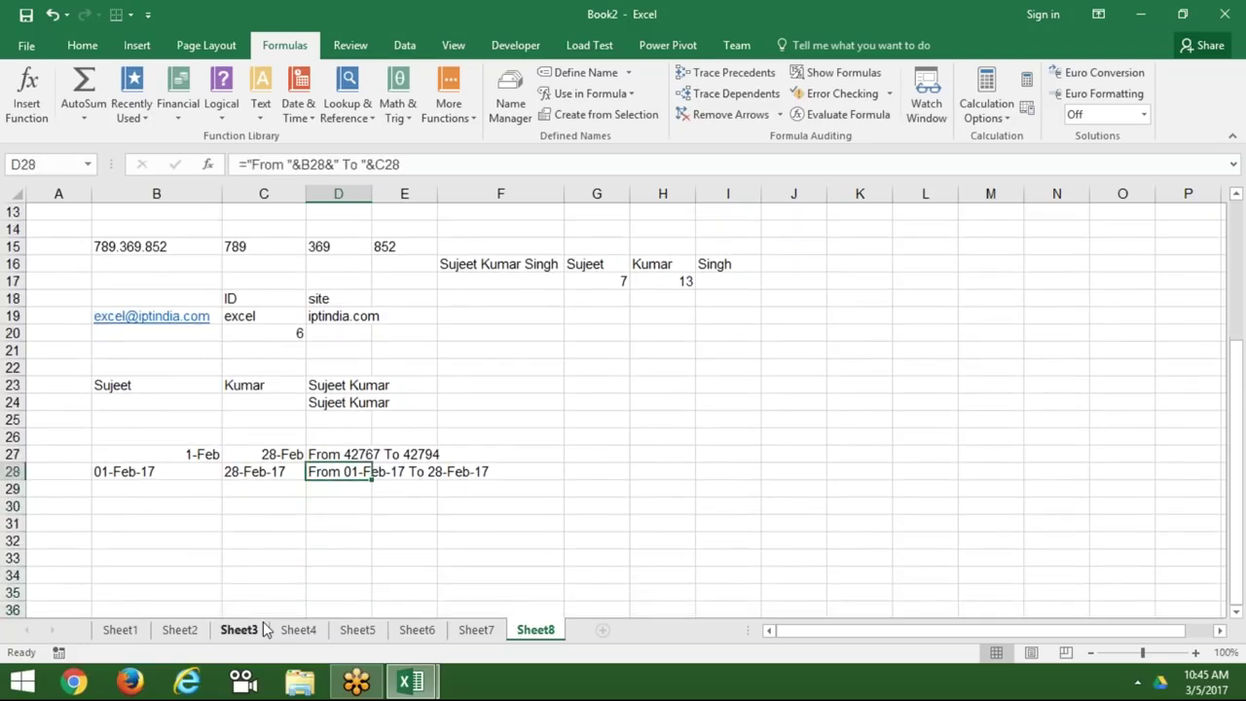
pyautogui.press('Down')
pyautogui.press('Down')
pyautogui.press('Down')
pyautogui.press('Left')
pyautogui.press('Left')
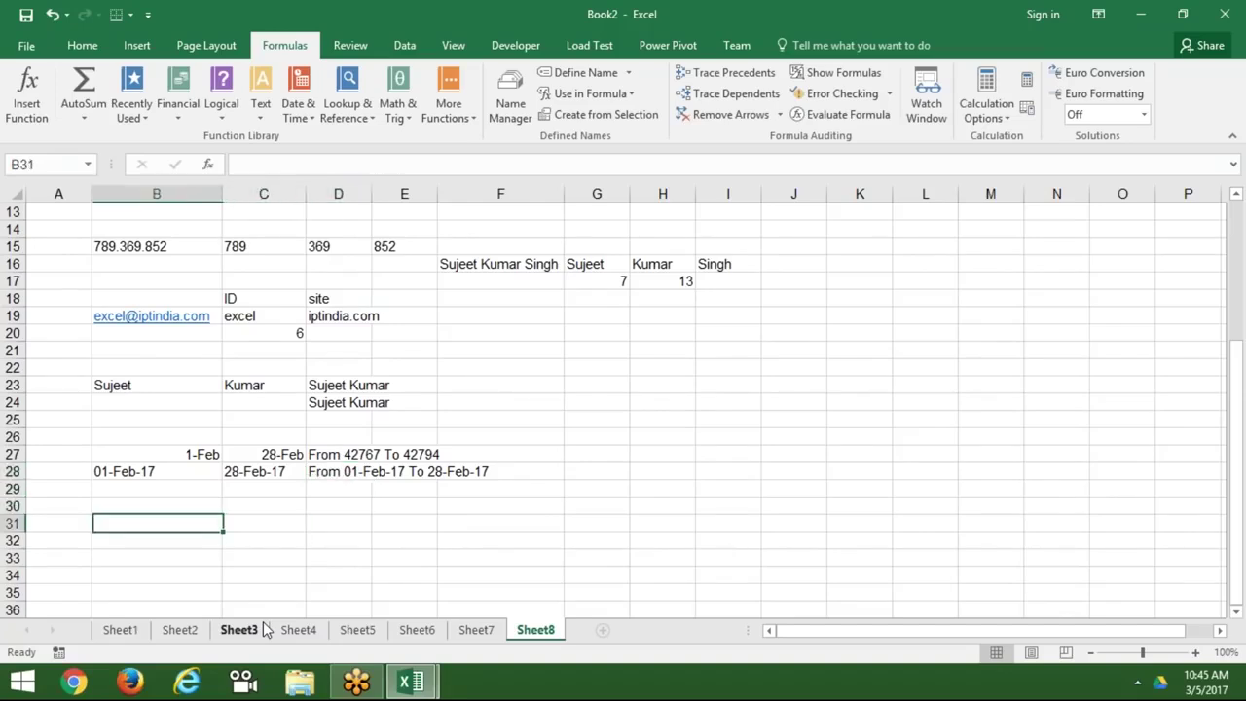
pyautogui.press('Left')
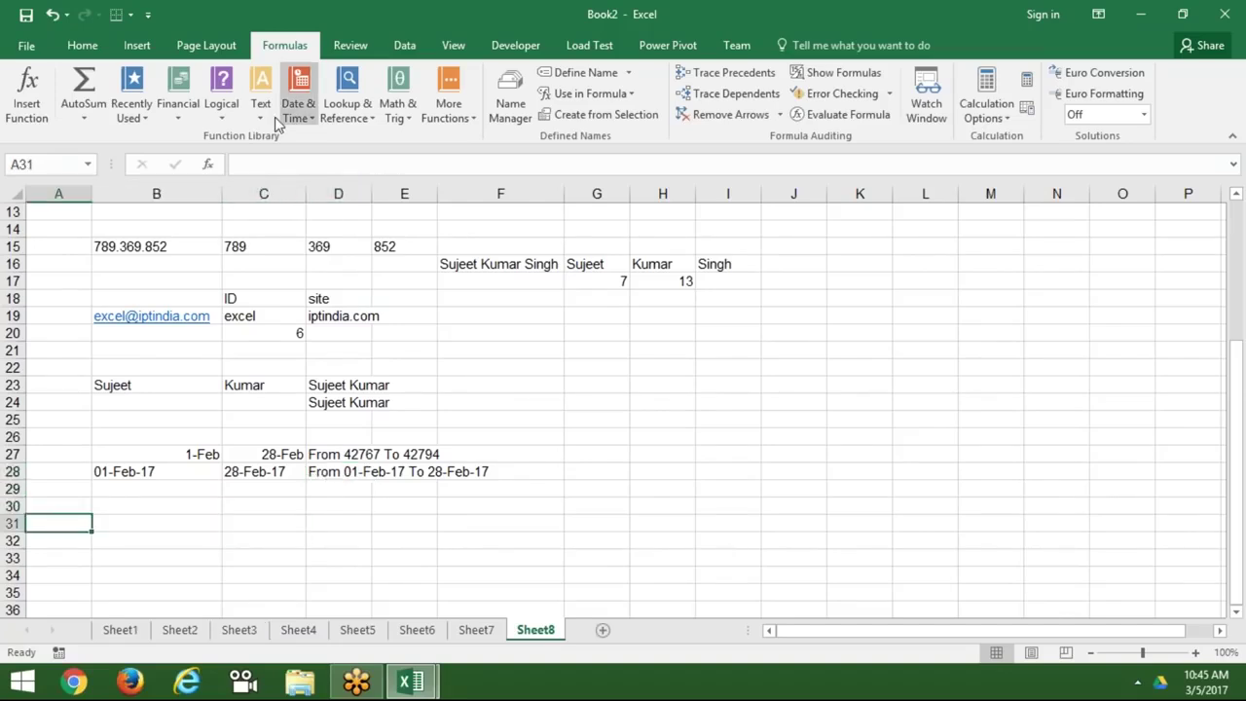
pyautogui.click(263, 114)
pyautogui.moveTo(385, 195); pyautogui.dragTo(400, 331)
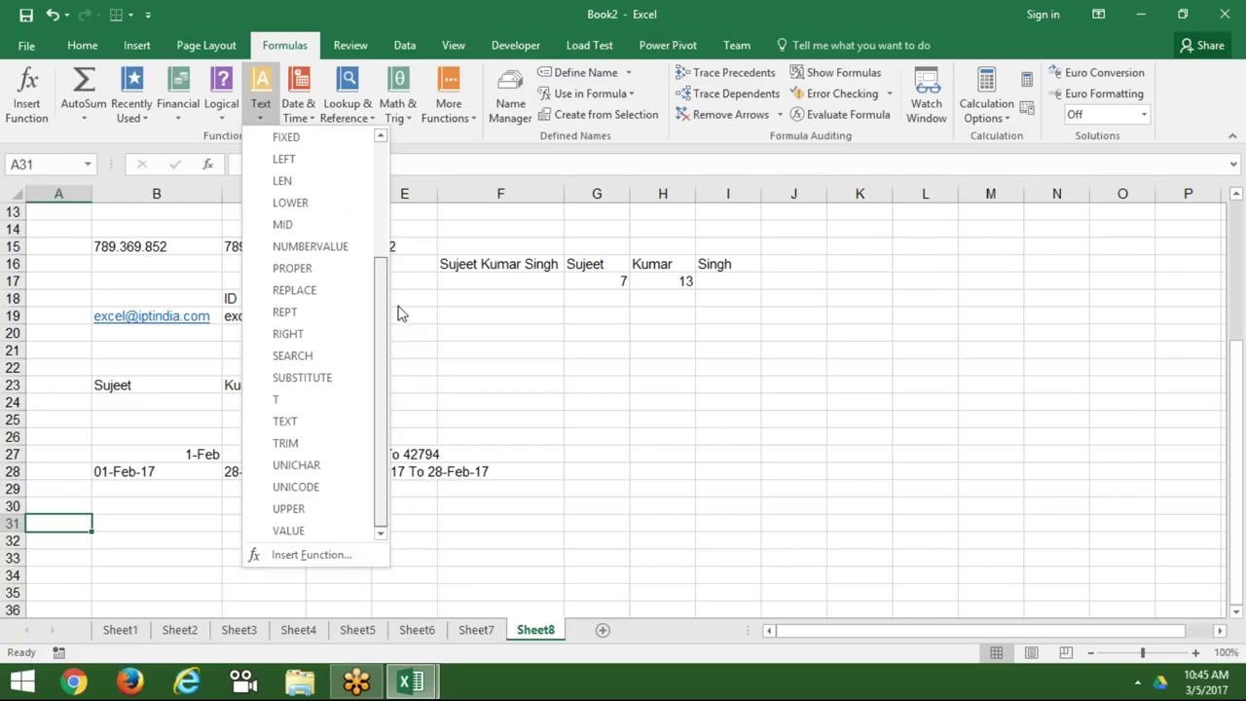
pyautogui.scroll(2, 394, 309)
pyautogui.scroll(1, 394, 310)
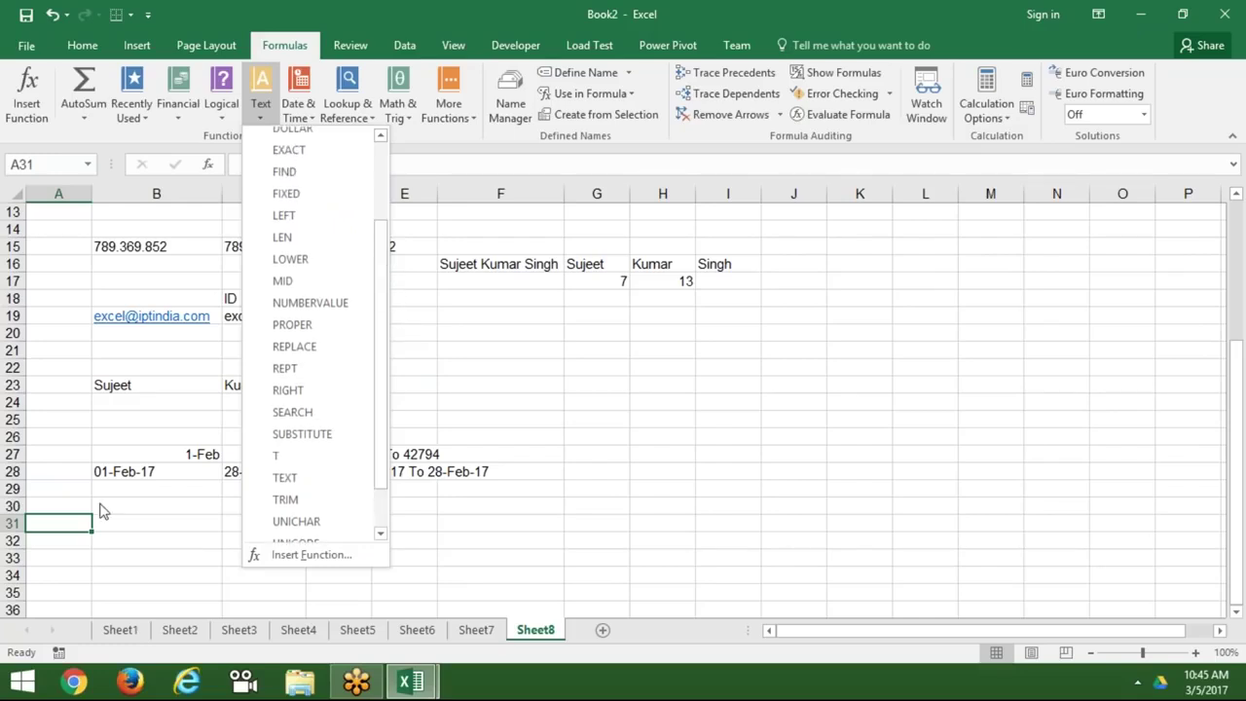
pyautogui.click(94, 533)
# Enter A in A31 and =LOWER(A31) in B31
pyautogui.write('A')
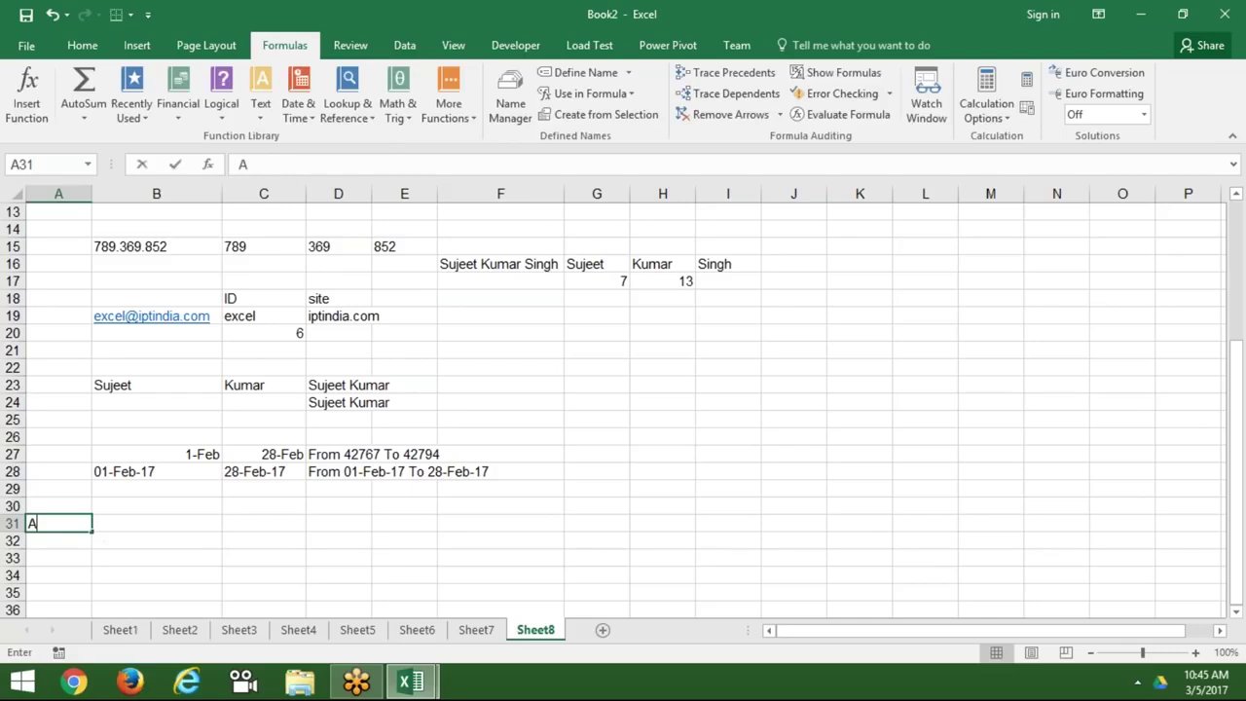
pyautogui.press('Tab')
pyautogui.write('=l')
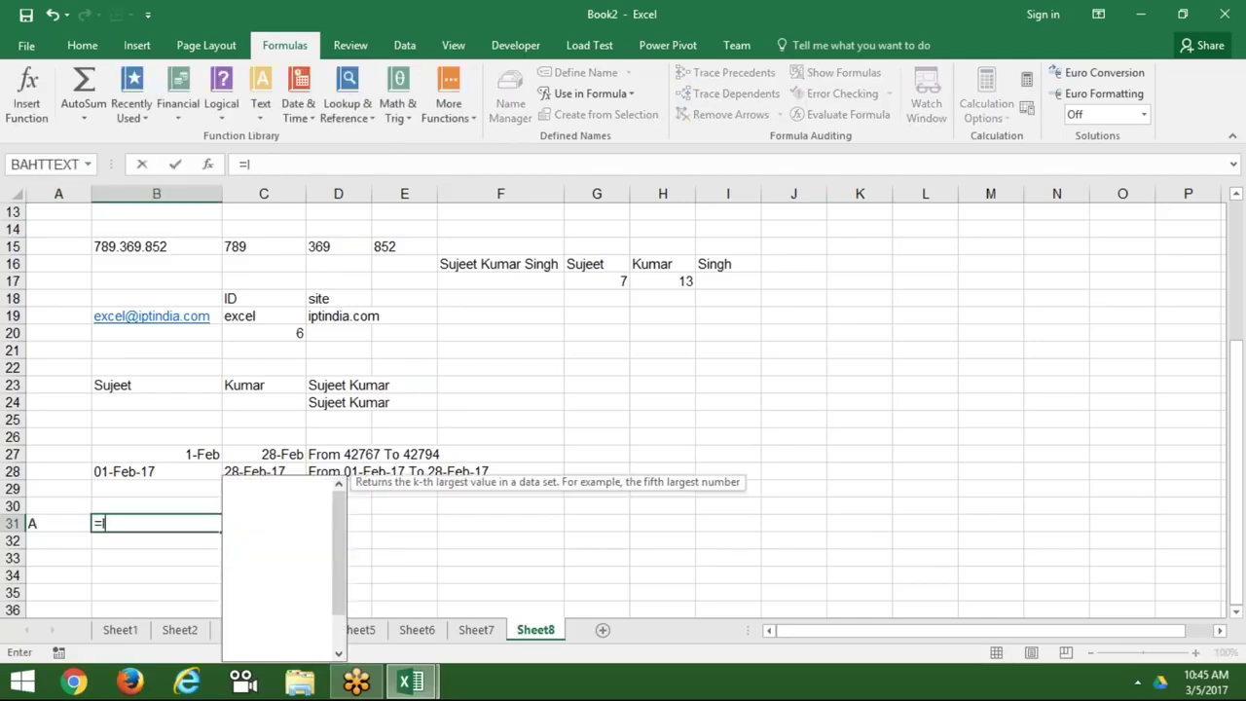
pyautogui.write('ow')
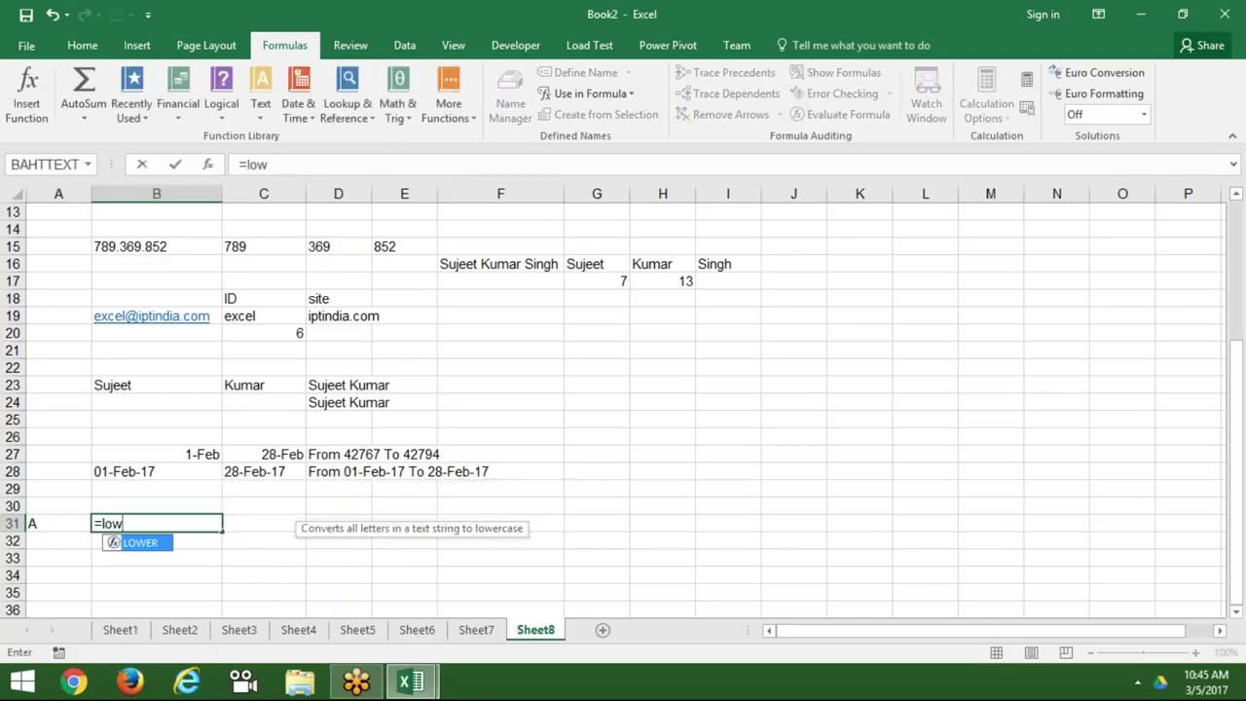
pyautogui.press('Tab')
pyautogui.press('Left')
pyautogui.press('Return')
# Enter =UPPER(A31) in C31
pyautogui.press('Right')
pyautogui.press('Up')
pyautogui.write('=upp')
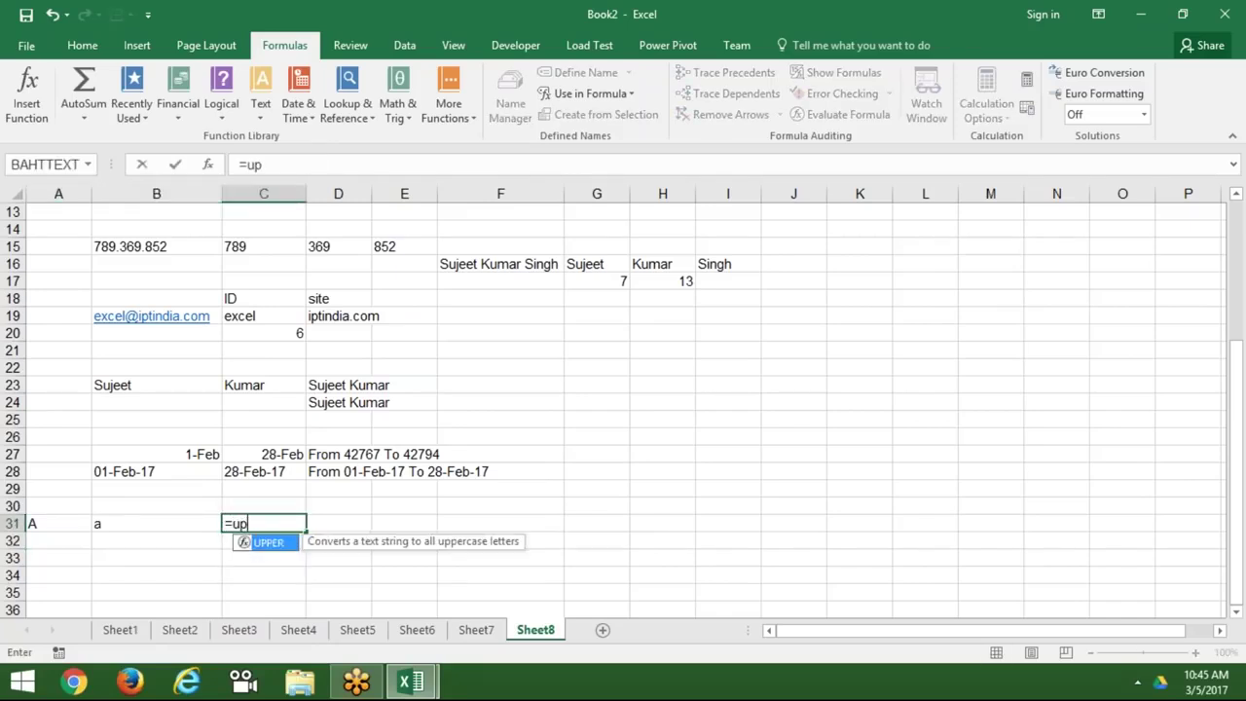
pyautogui.press('Tab')
pyautogui.press('Left')
pyautogui.press('Left')
pyautogui.write('4')
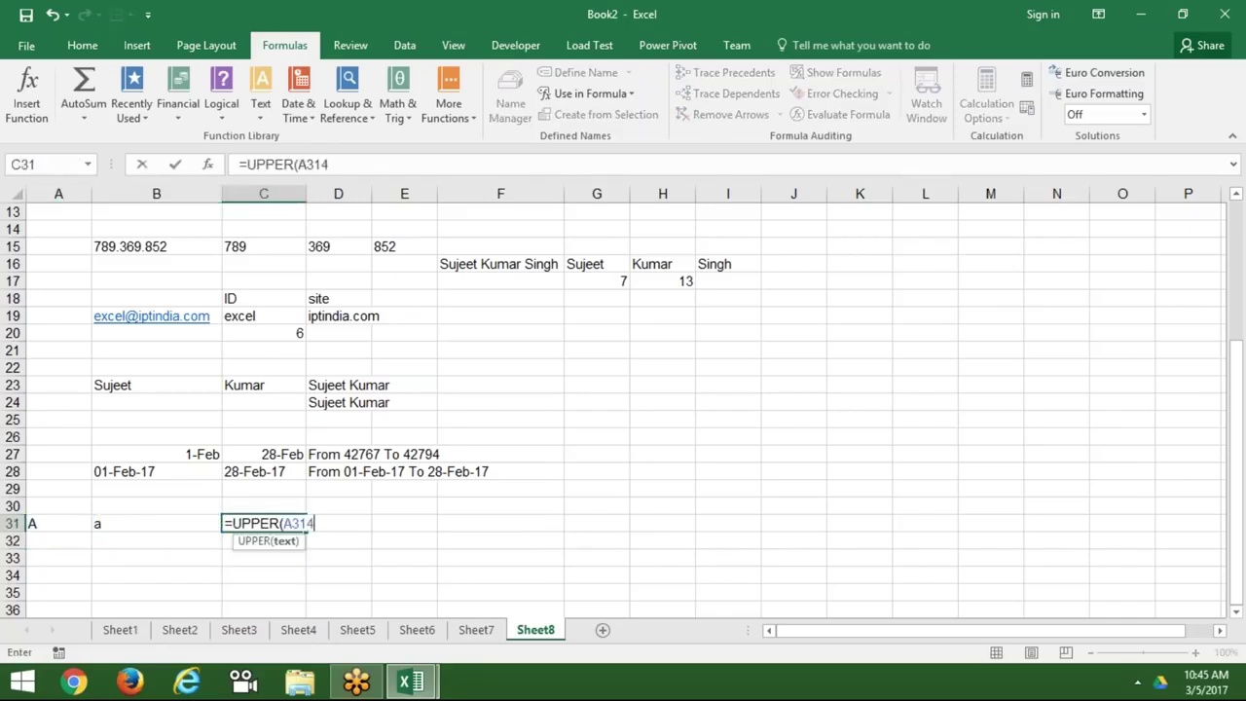
pyautogui.press('BackSpace')
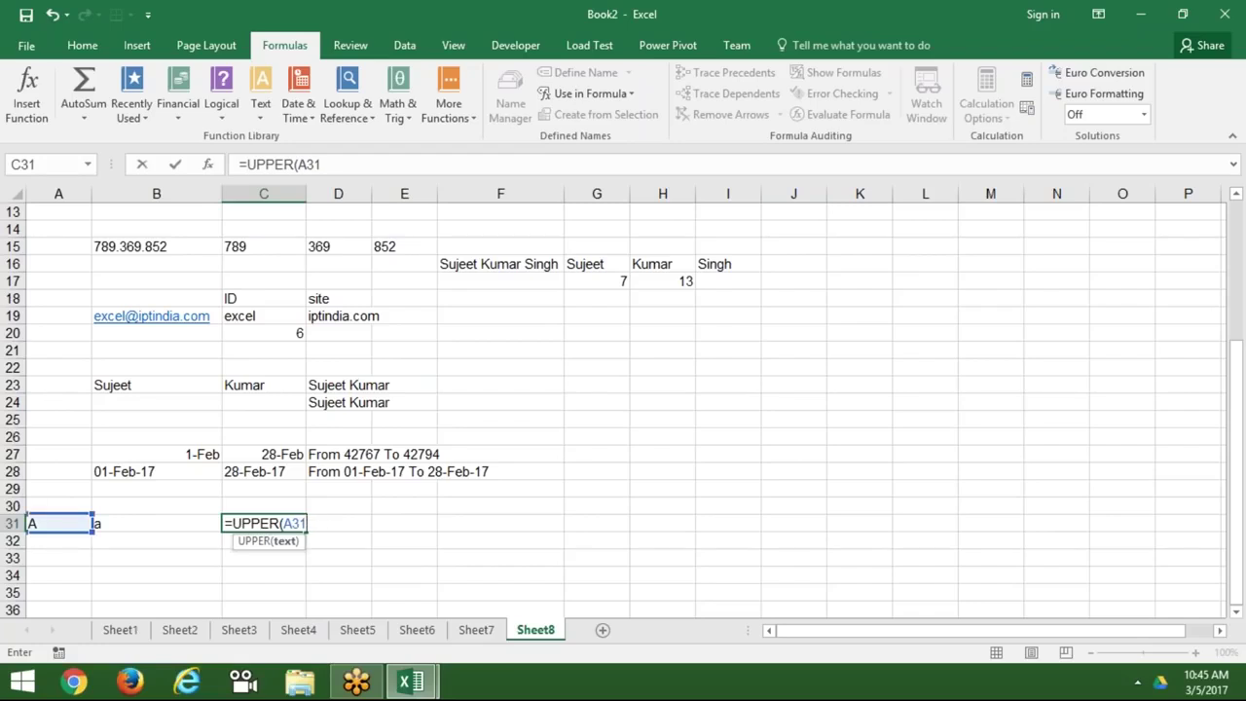
pyautogui.press('Tab')
# Replace A31's text with sujeet so the LOWER and UPPER results update
pyautogui.press('Left')
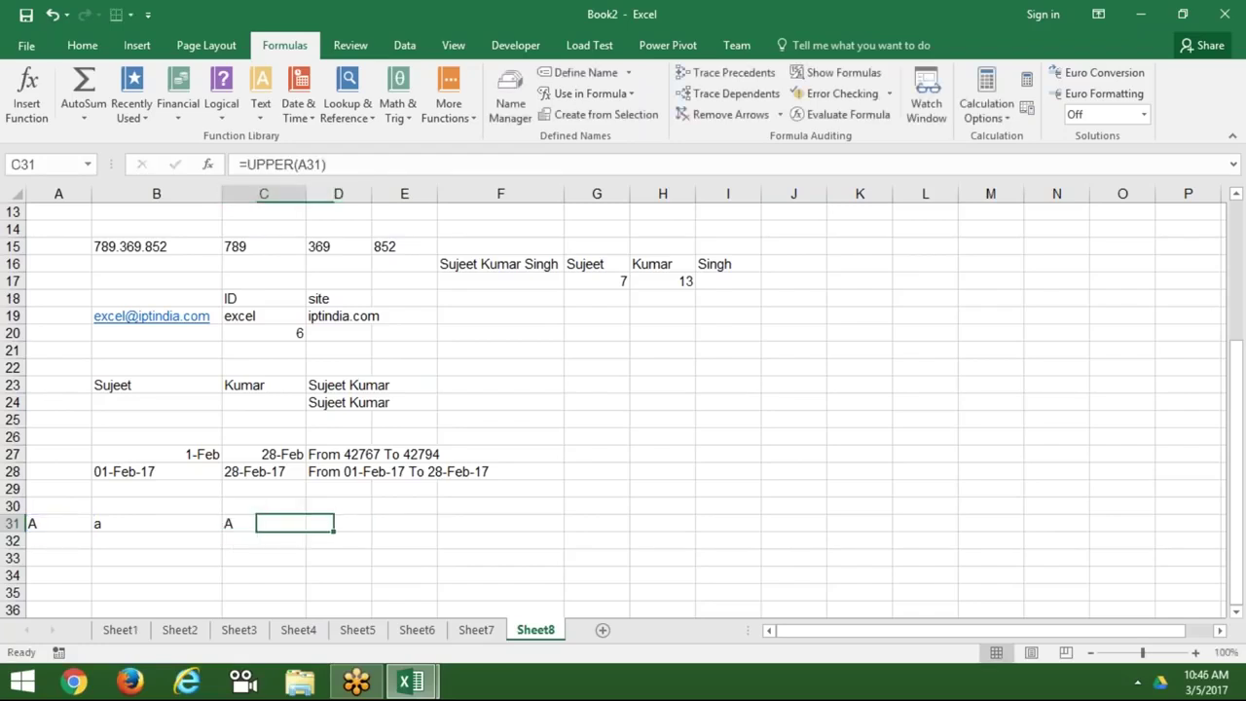
pyautogui.press('Left')
pyautogui.press('Left')
pyautogui.write('sujeet')
pyautogui.press('Tab')
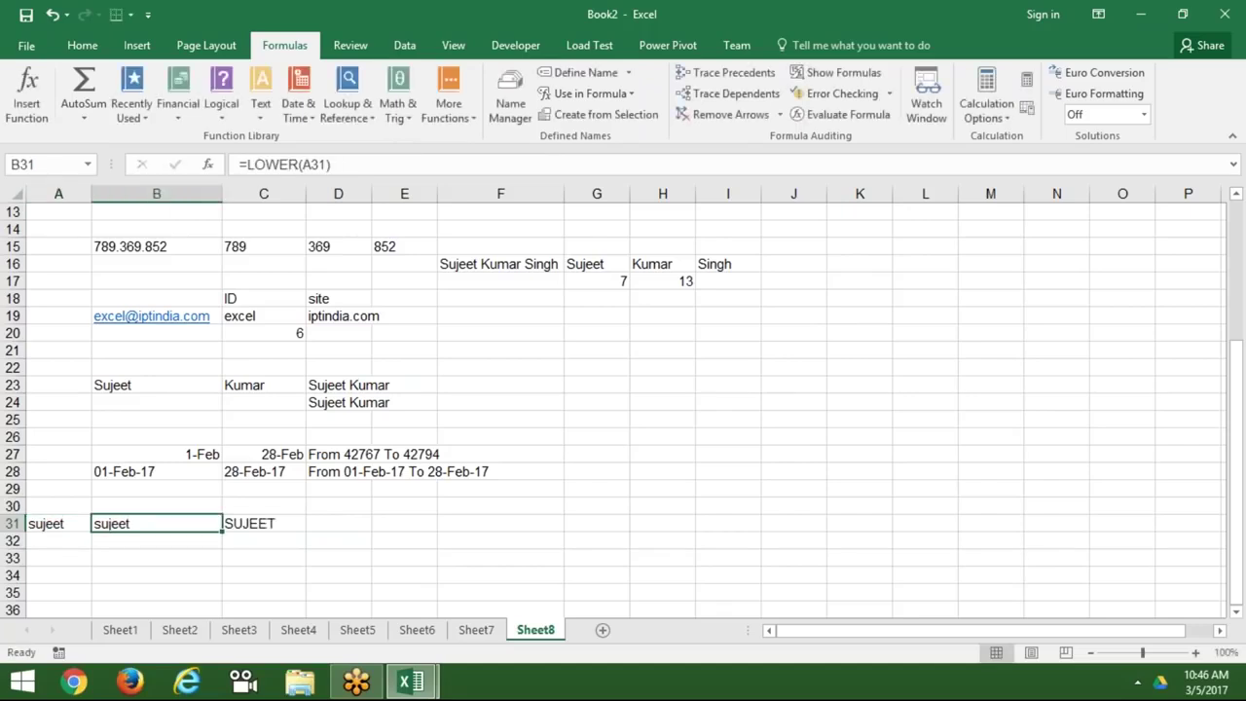
pyautogui.click(263, 522)
# Enter =PROPER(C31) in D31 to show Sujeet in title case
pyautogui.click(338, 523)
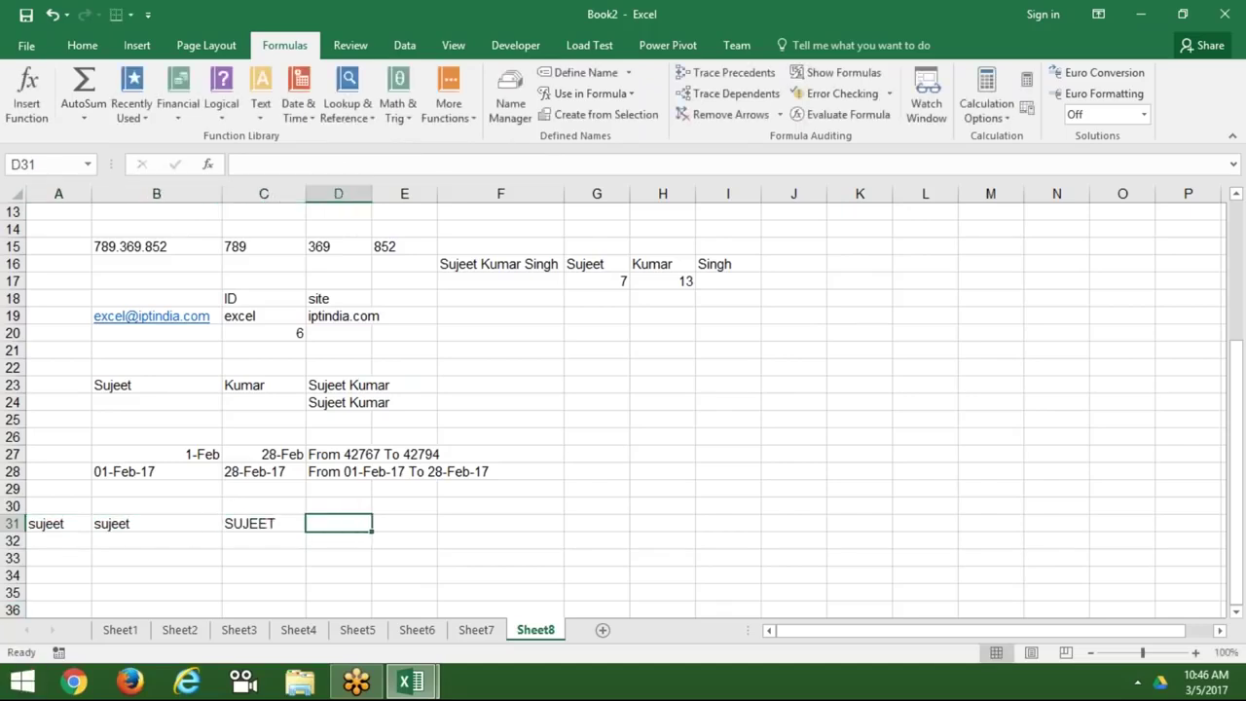
pyautogui.write('=pr')
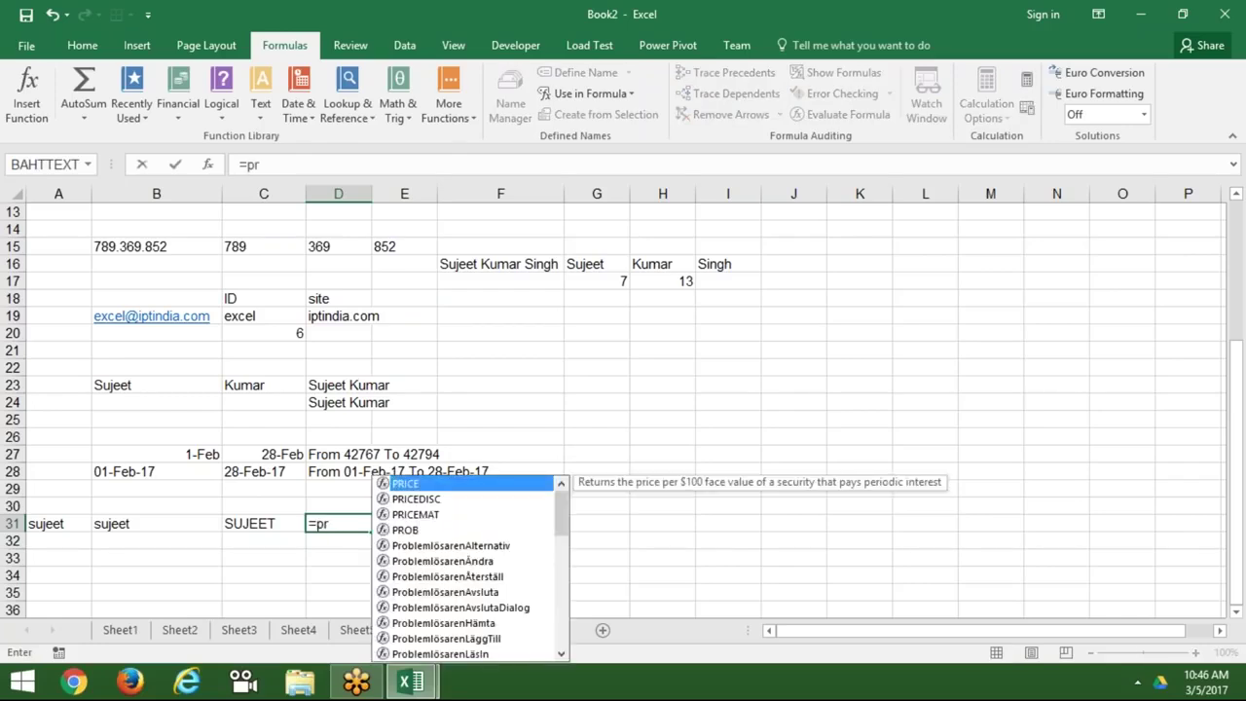
pyautogui.write('o')
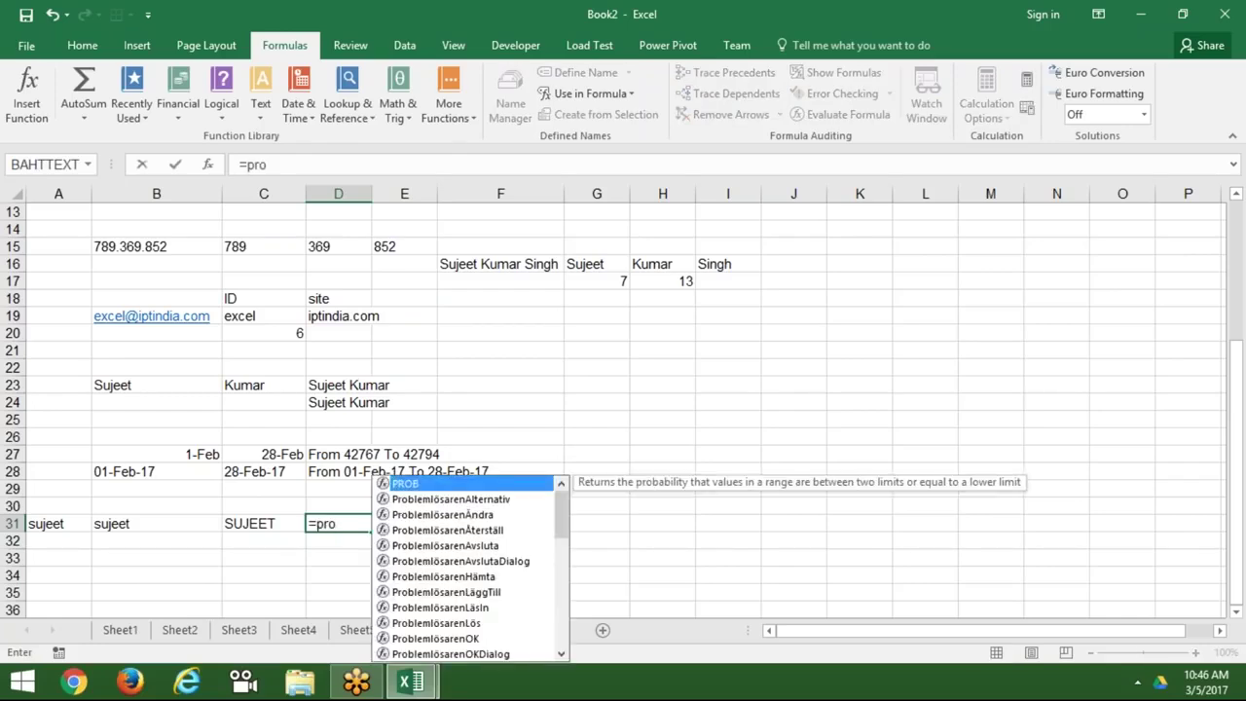
pyautogui.write('p')
pyautogui.press('Tab')
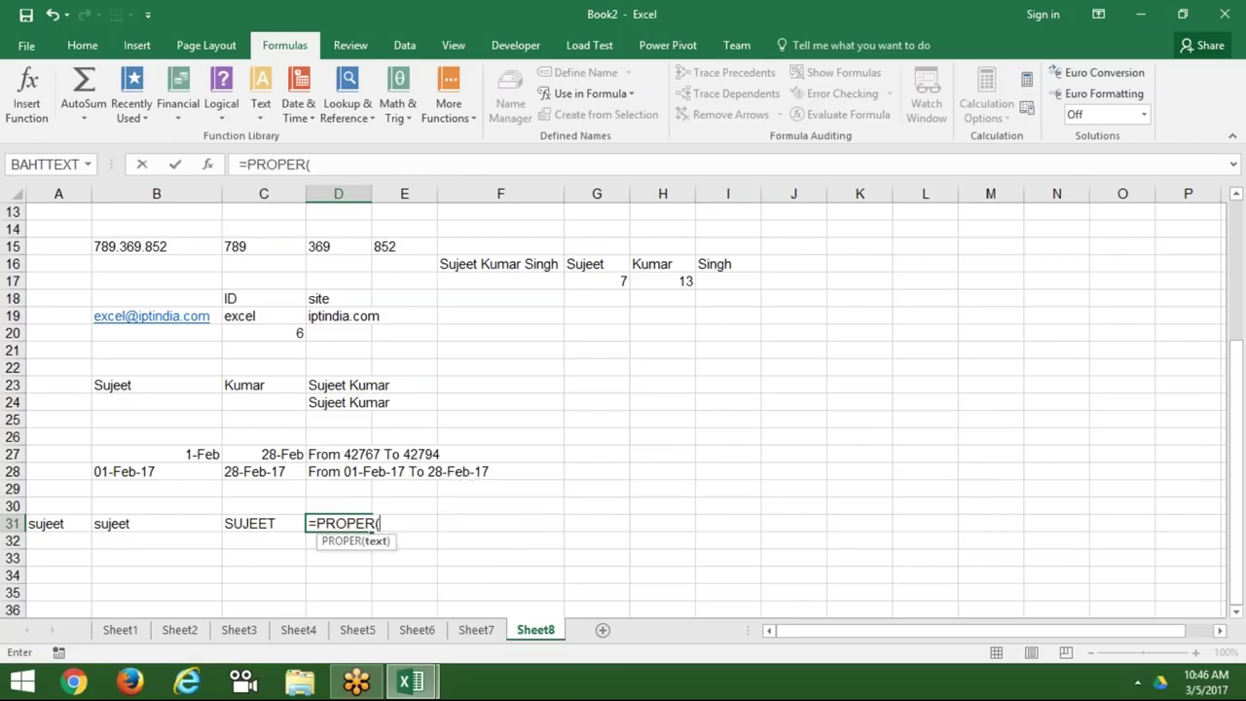
pyautogui.press('Left')
pyautogui.press('Return')
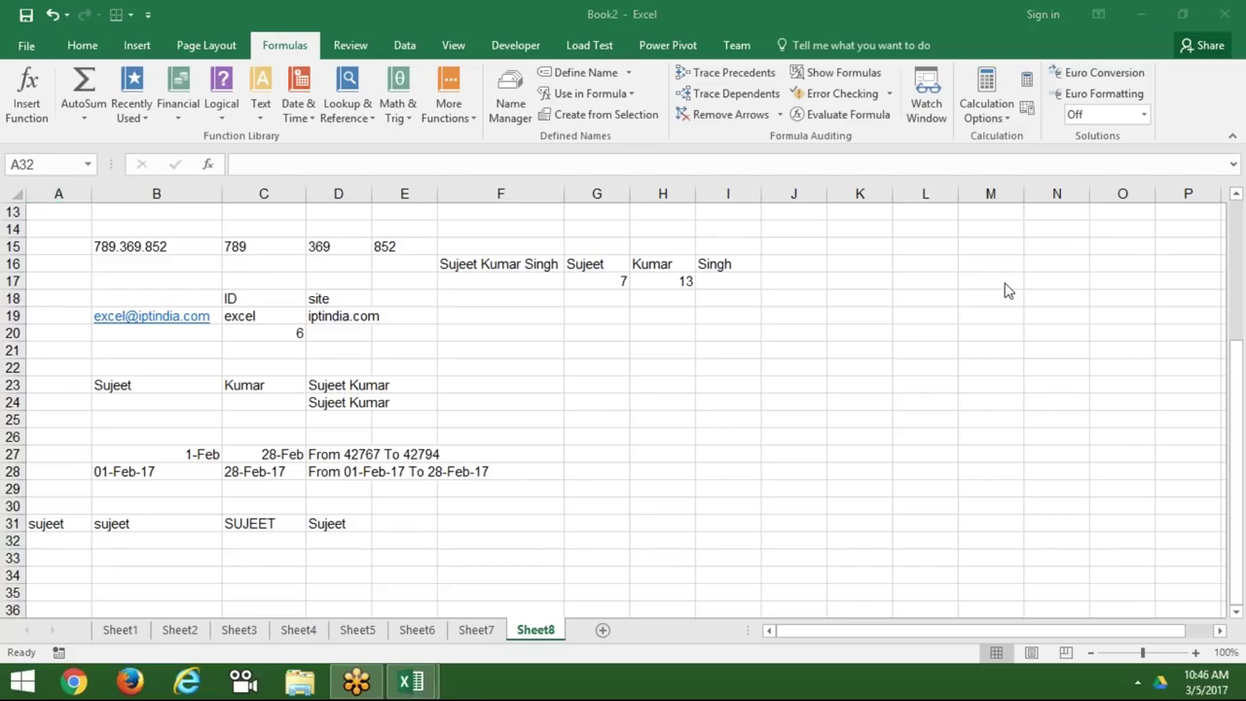
pyautogui.click(410, 681)
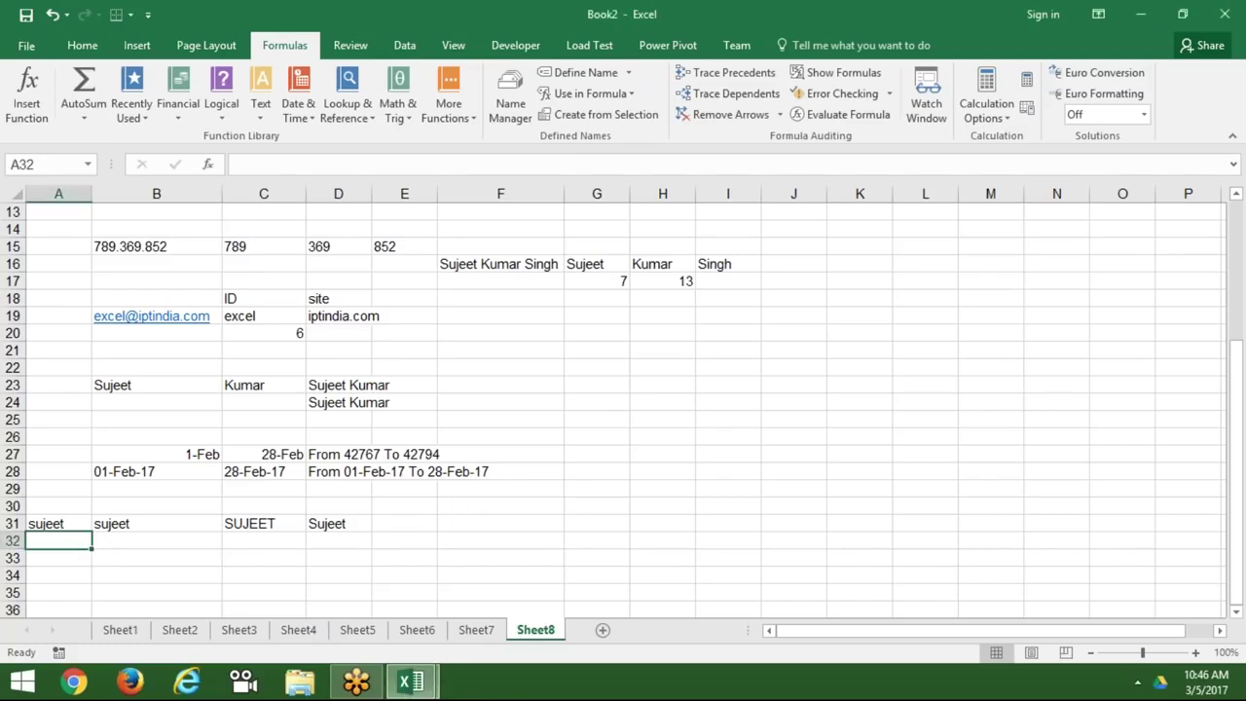
pyautogui.press('Down')
pyautogui.press('Down')
pyautogui.press('Down')
pyautogui.press('Down')
pyautogui.press('Down')
pyautogui.press('Down')
pyautogui.press('Down')
# Enter Ram in B34 and RAM in C34 as a new comparison example
pyautogui.scroll(-1, 83, 409)
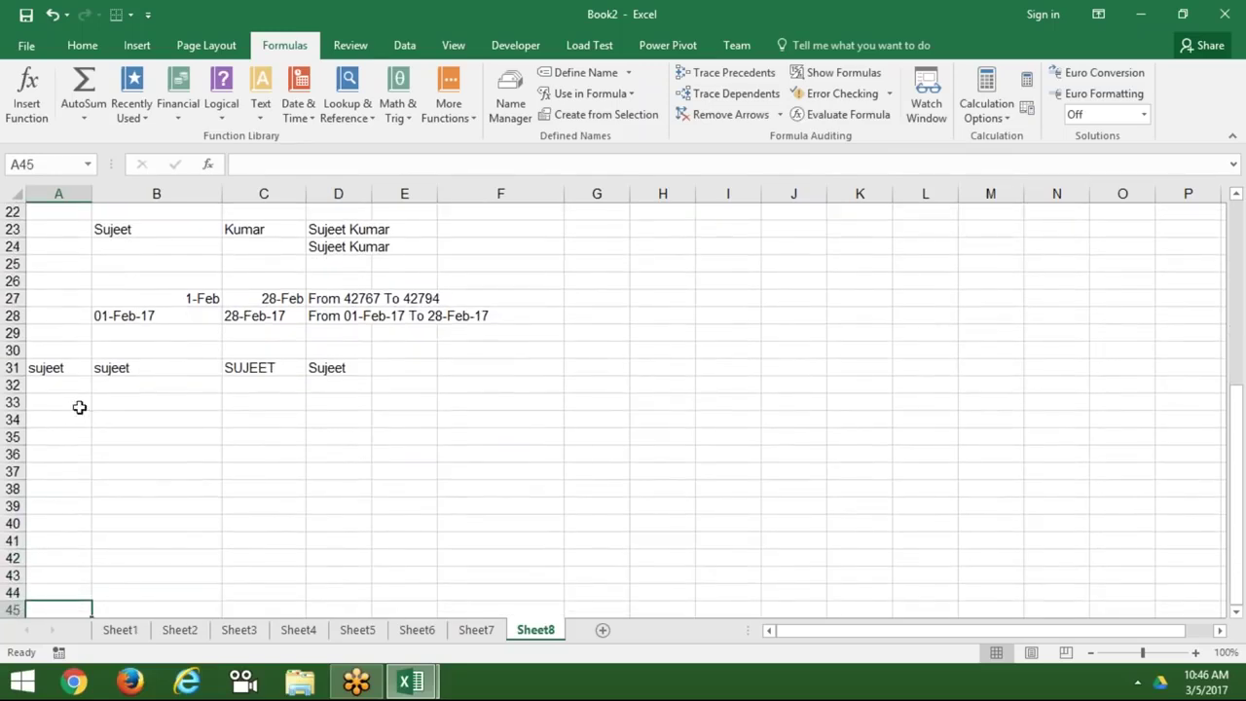
pyautogui.click(107, 417)
pyautogui.write('sujeet')
pyautogui.press('BackSpace')
pyautogui.press('BackSpace')
pyautogui.press('BackSpace')
pyautogui.press('BackSpace')
pyautogui.press('BackSpace')
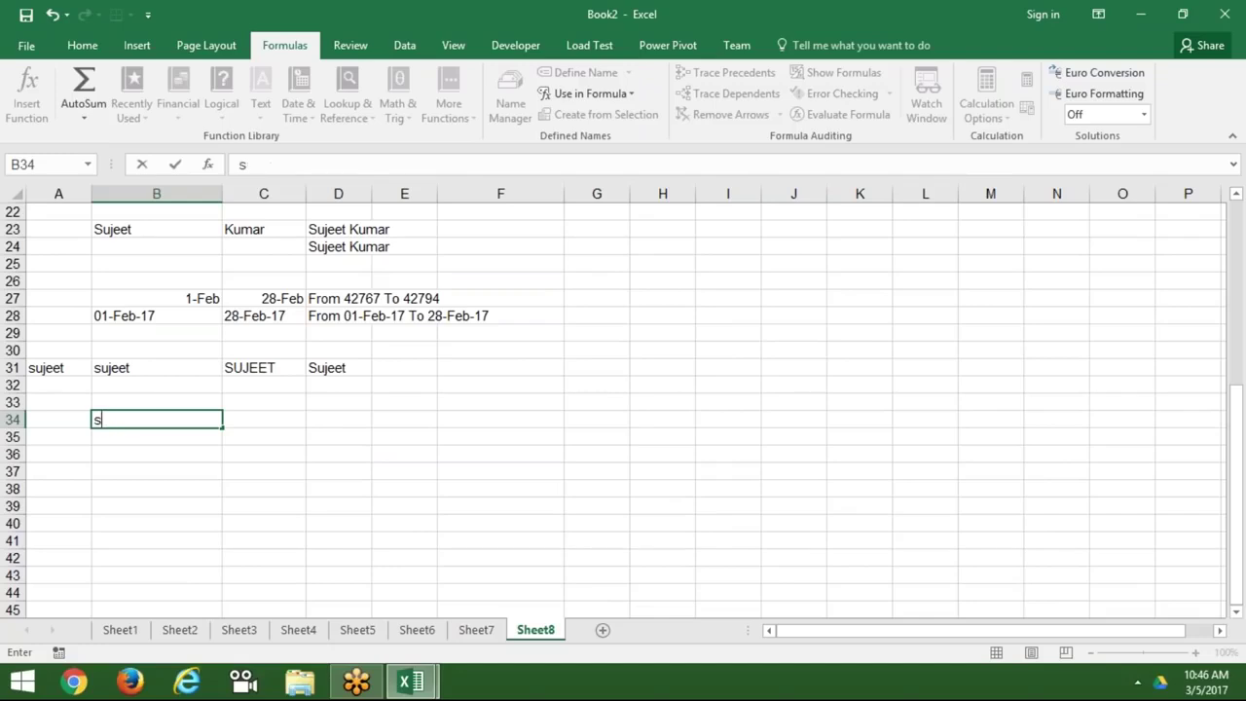
pyautogui.press('BackSpace')
pyautogui.press('Escape')
pyautogui.write('Ra')
pyautogui.write('m')
pyautogui.press('Tab')
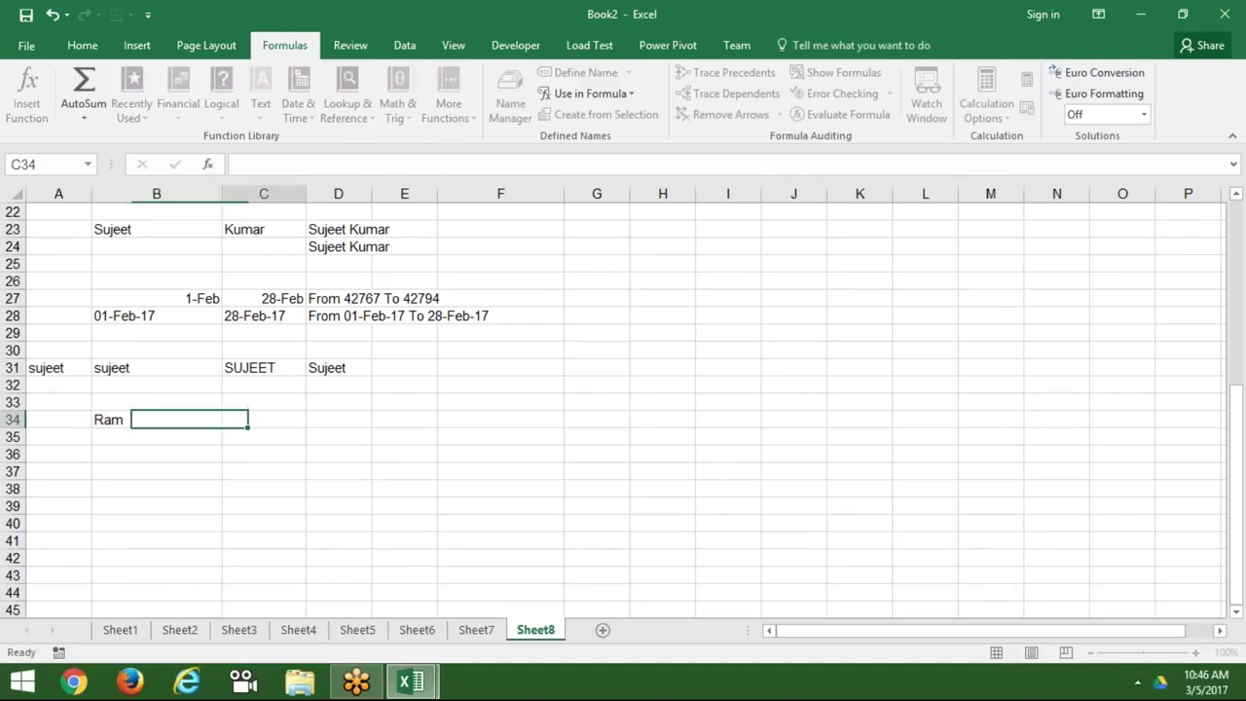
pyautogui.write('RAM')
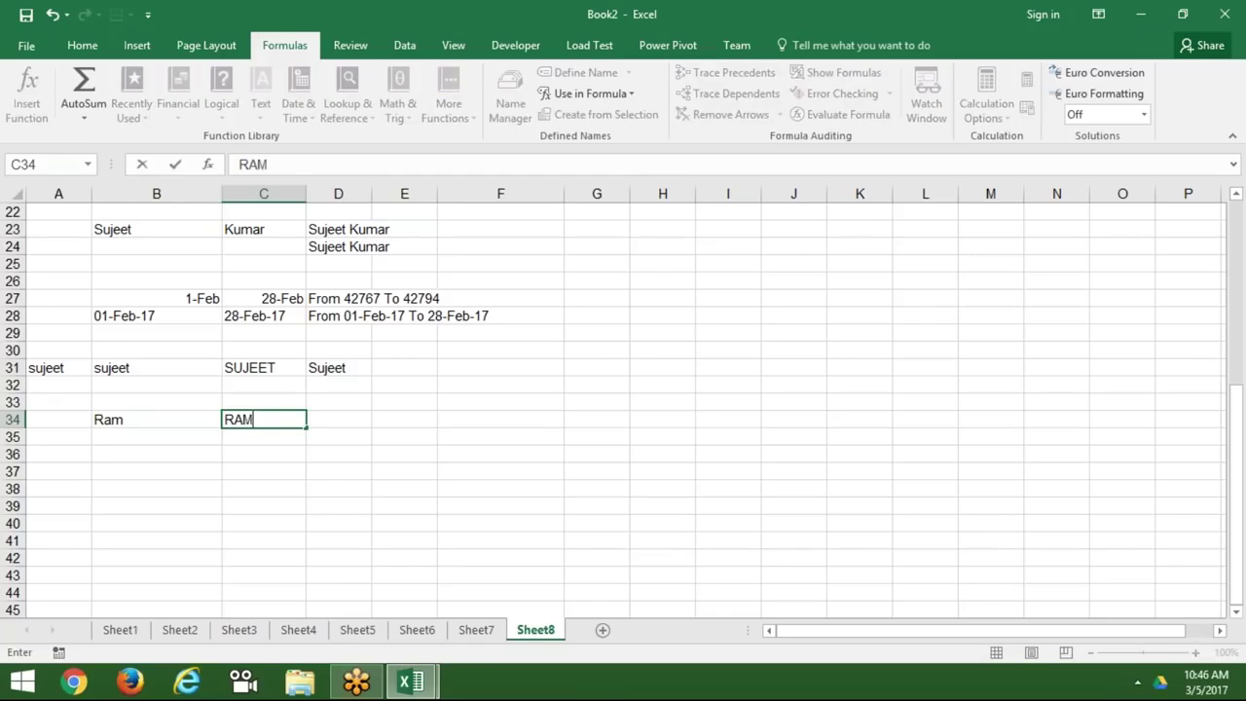
pyautogui.press('Return')
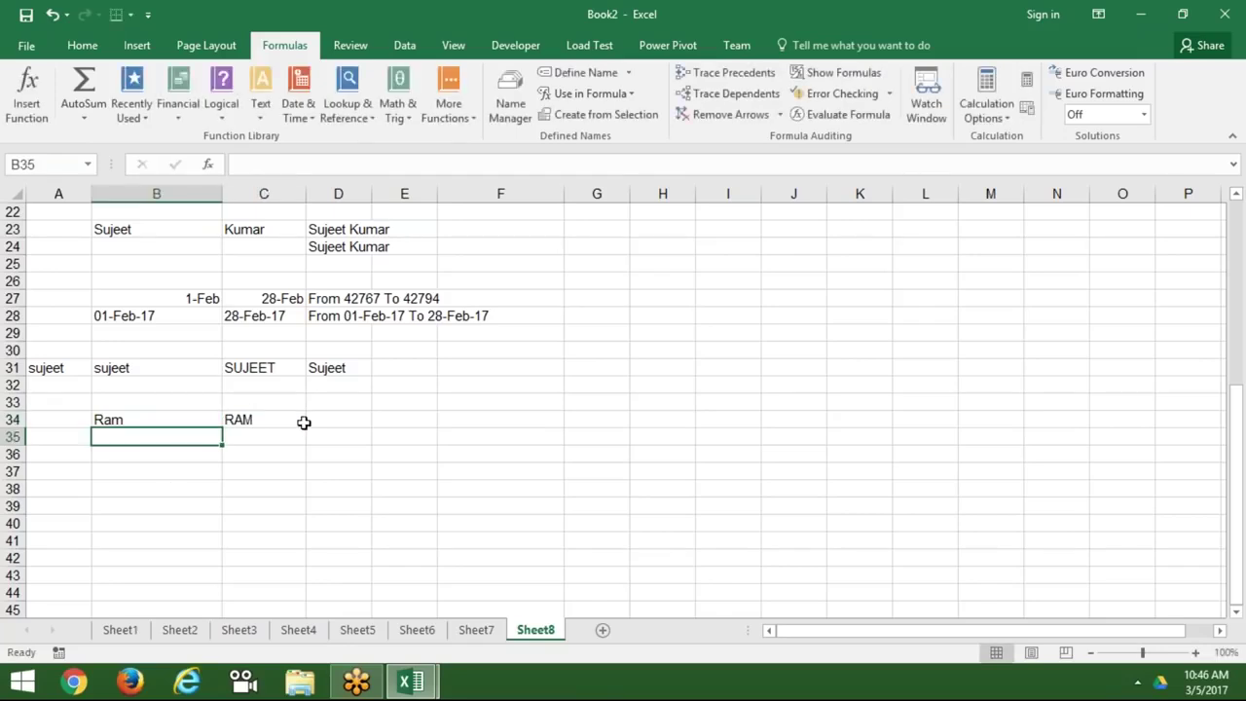
# Enter the equality formula =B34=C34 in D34
pyautogui.click(327, 422)
pyautogui.write('=')
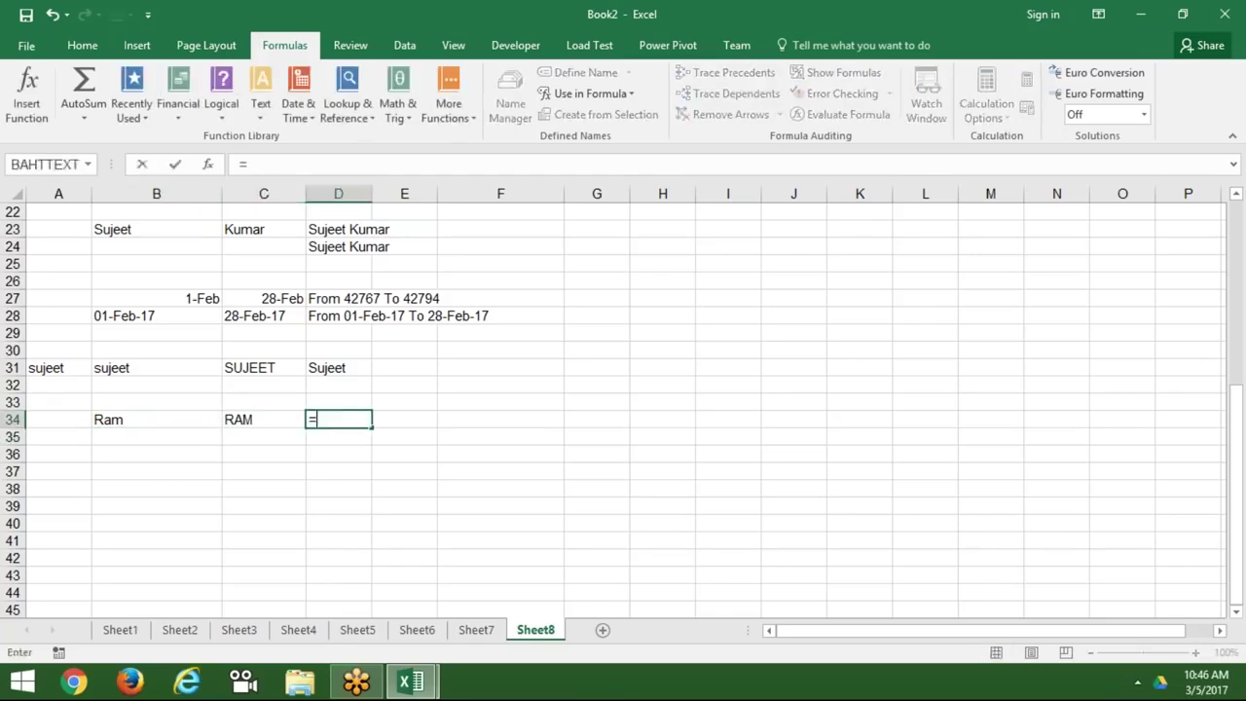
pyautogui.click(159, 417)
pyautogui.write('=')
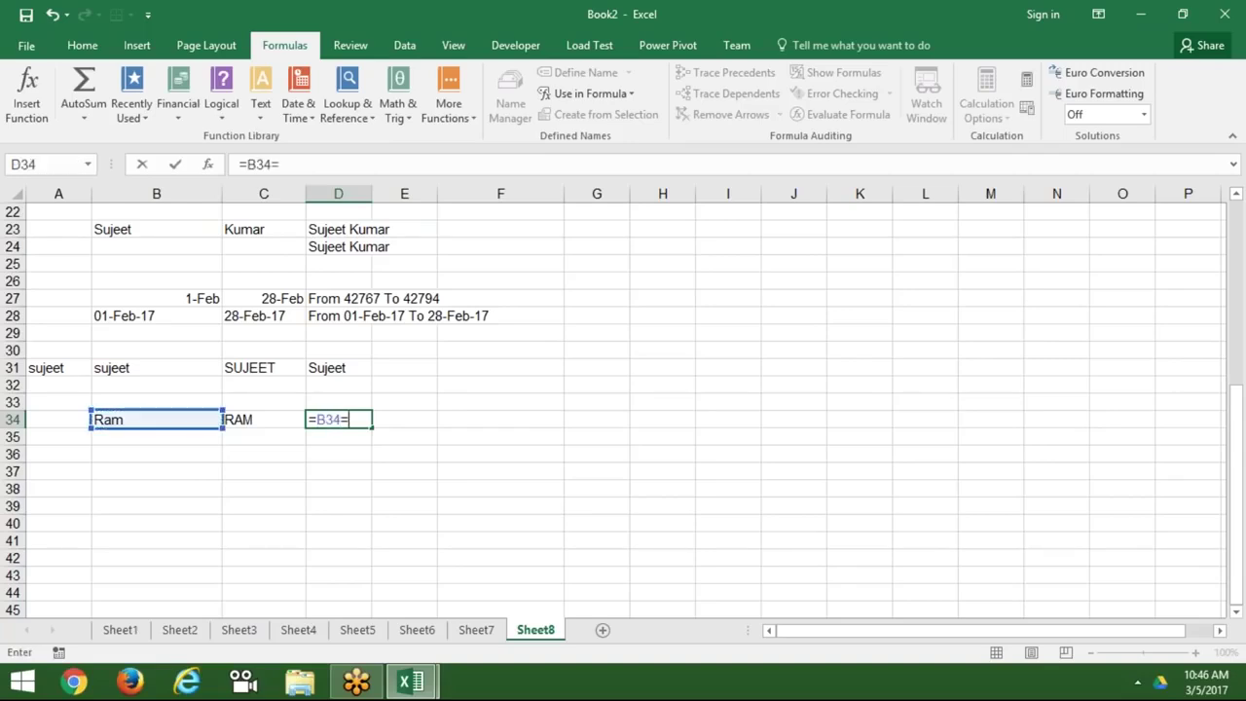
pyautogui.click(261, 420)
pyautogui.press('Return')
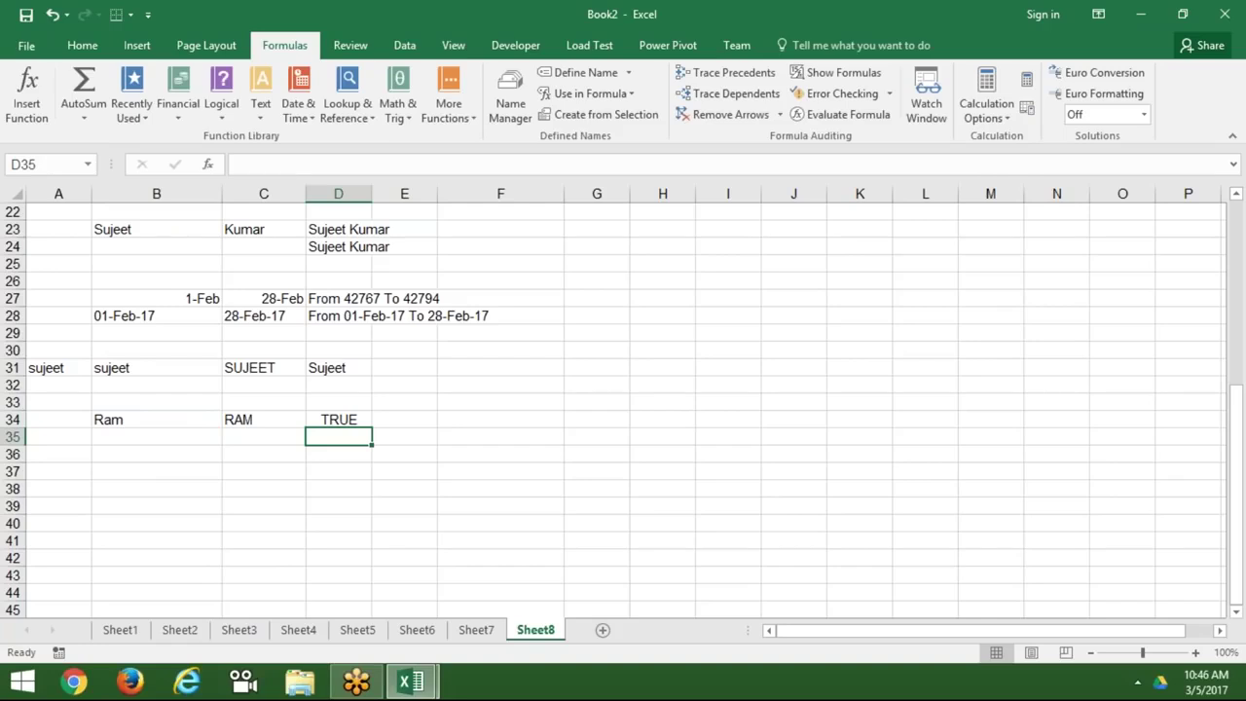
# Enter =EXACT(B34,C34) in D35 for a case-sensitive comparison
pyautogui.press('Up')
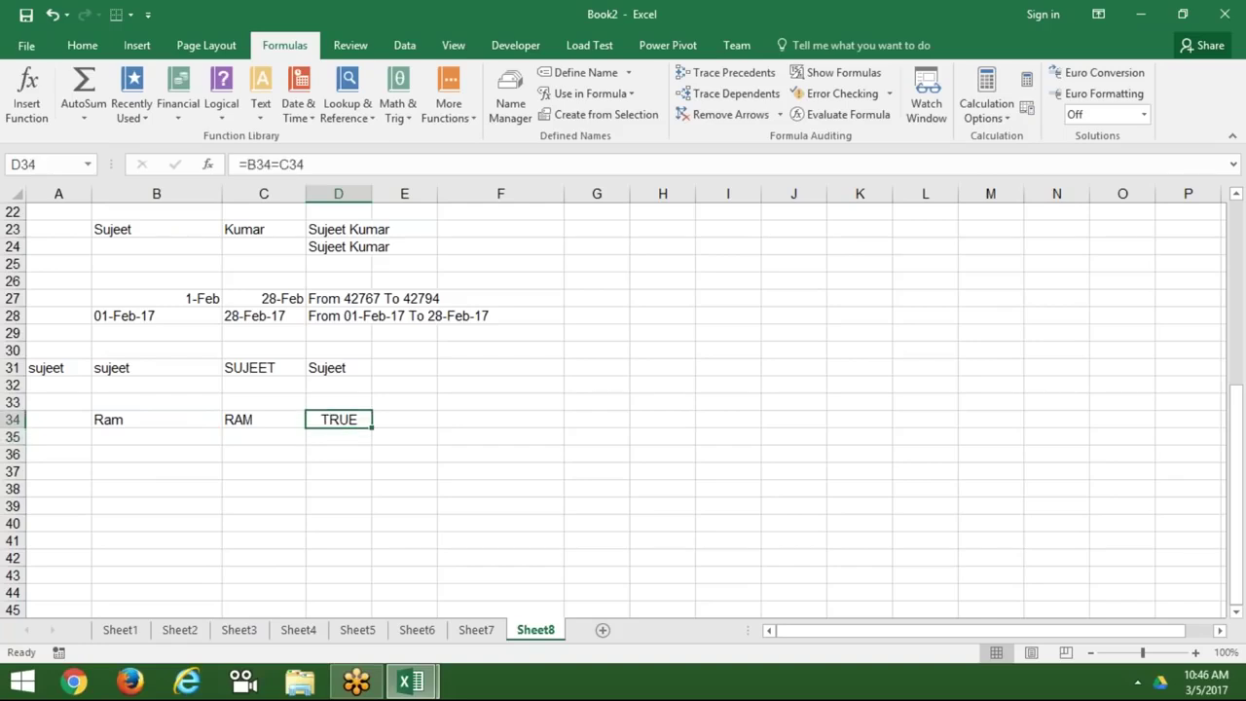
pyautogui.press('Right')
pyautogui.press('F2')
pyautogui.write('=')
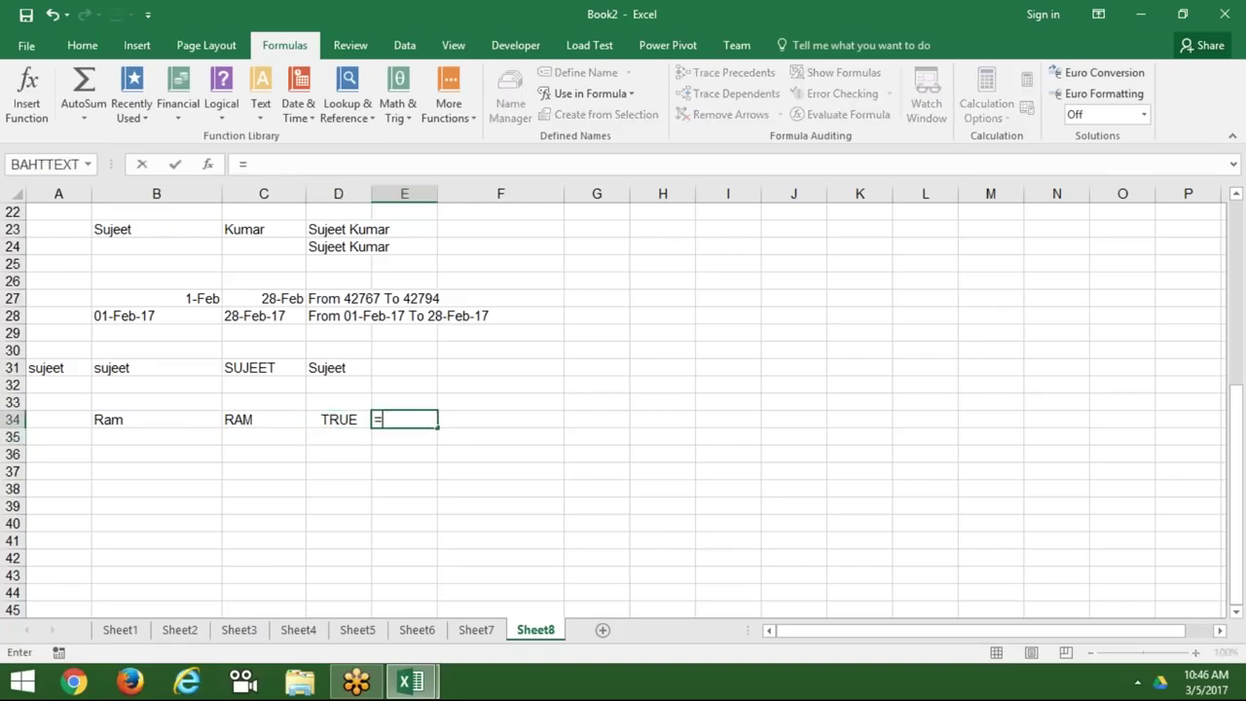
pyautogui.press('Escape')
pyautogui.press('Down')
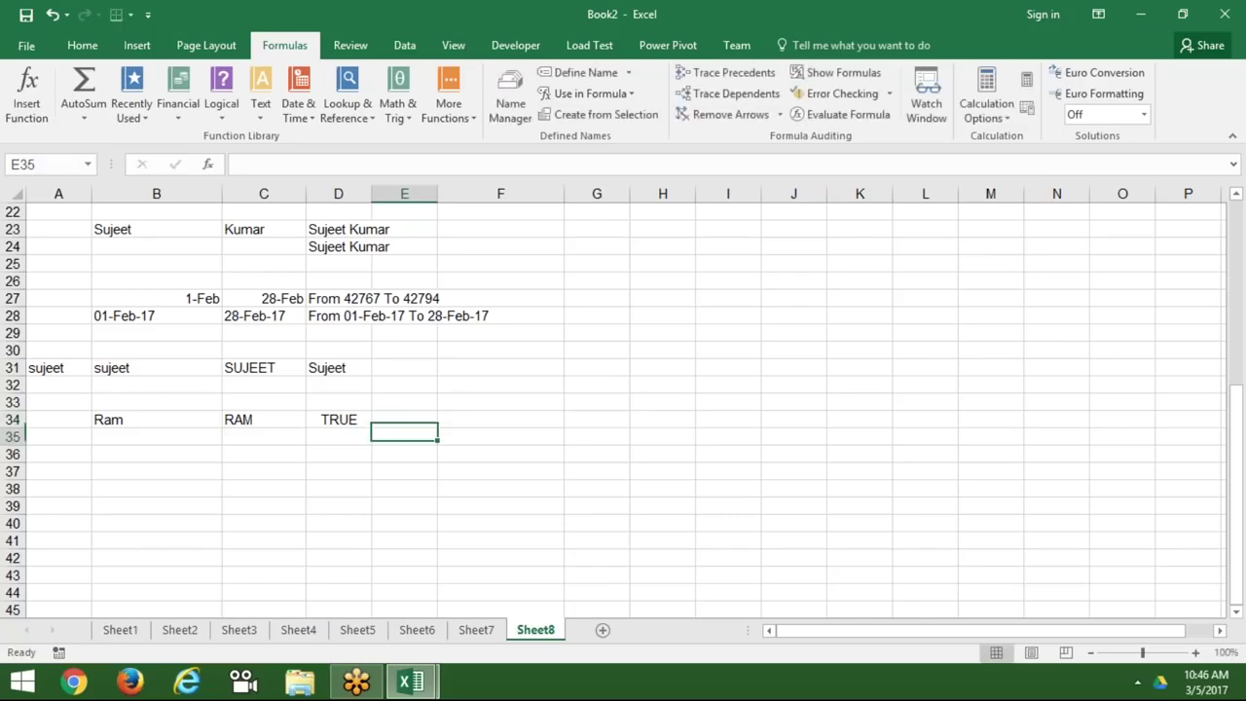
pyautogui.press('Left')
pyautogui.write('=ex')
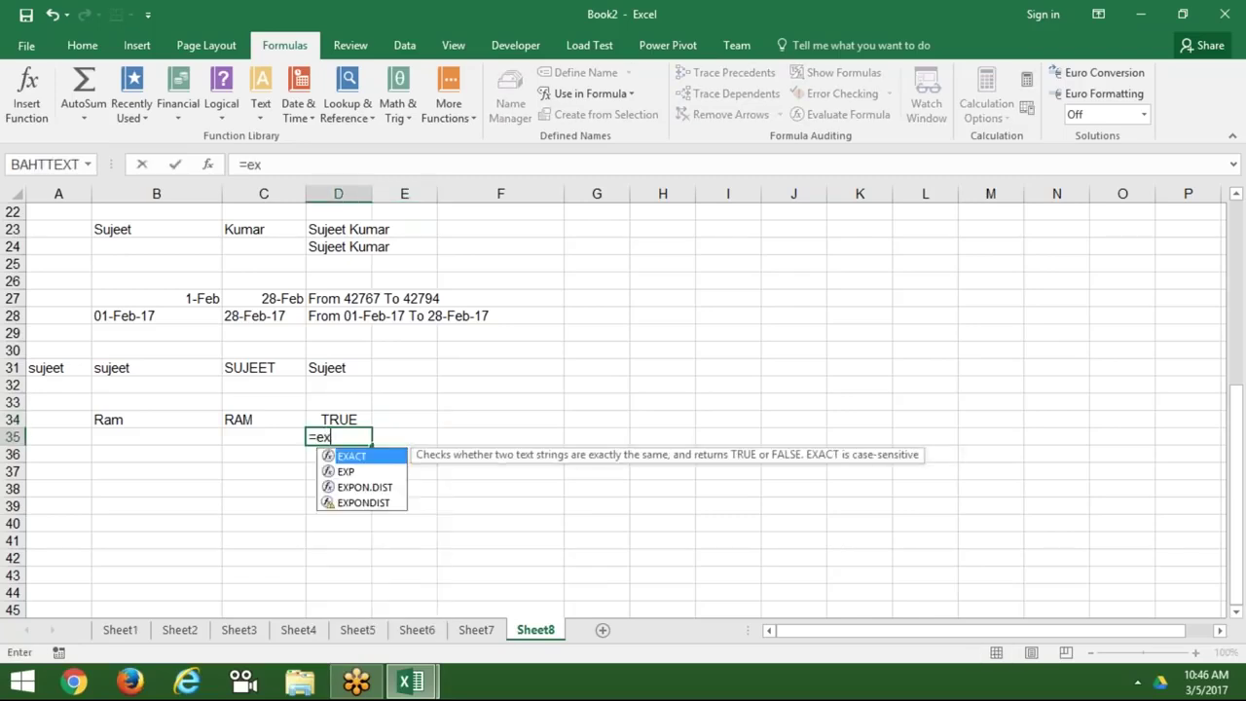
pyautogui.press('Tab')
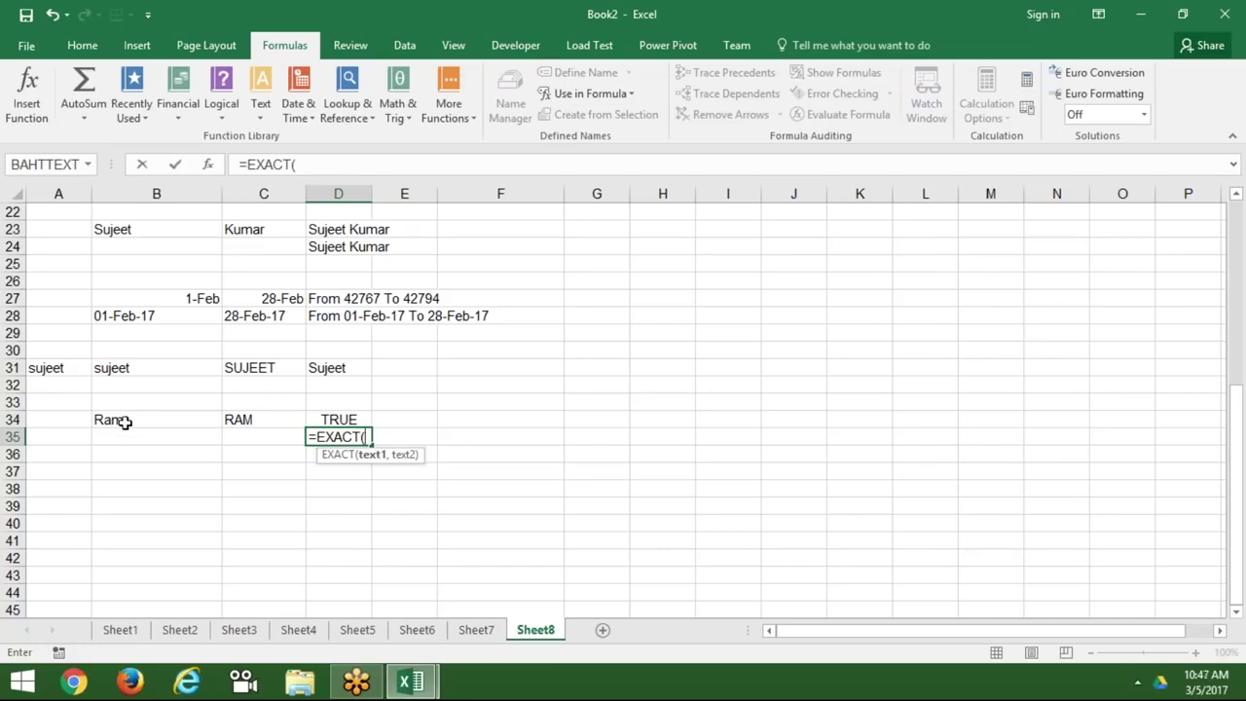
pyautogui.click(123, 421)
pyautogui.write(',')
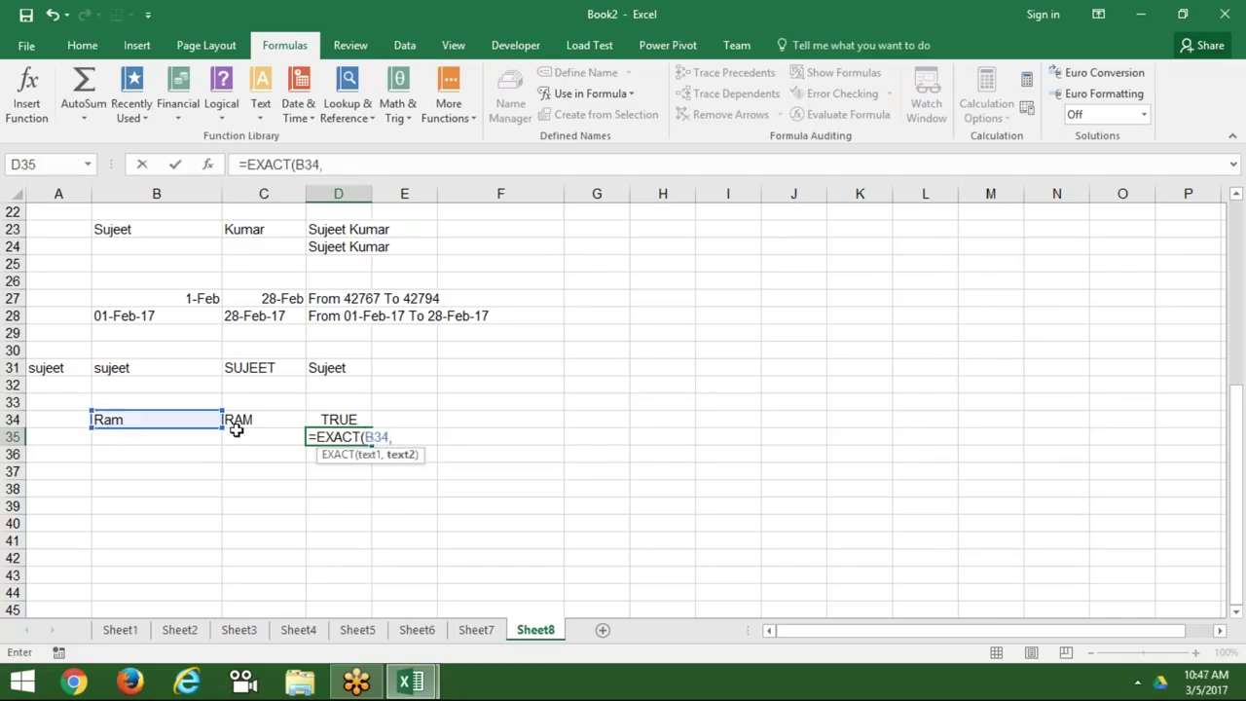
pyautogui.click(243, 419)
pyautogui.write(':')
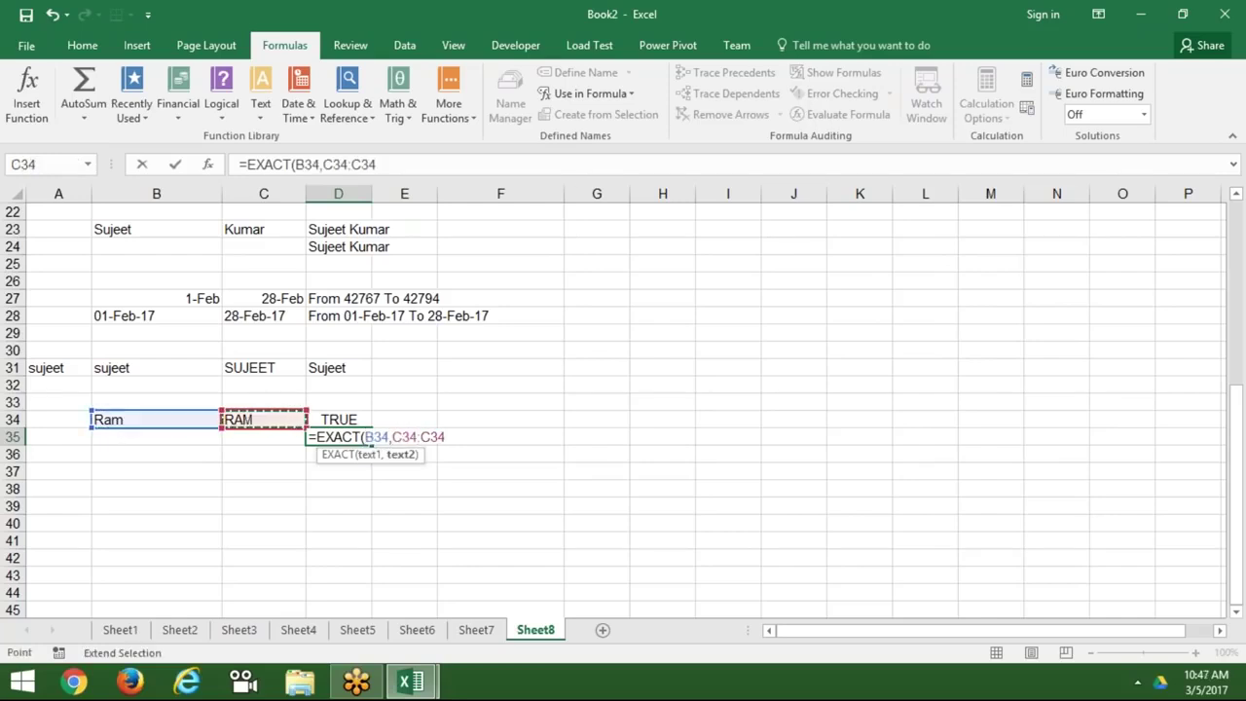
pyautogui.press('BackSpace')
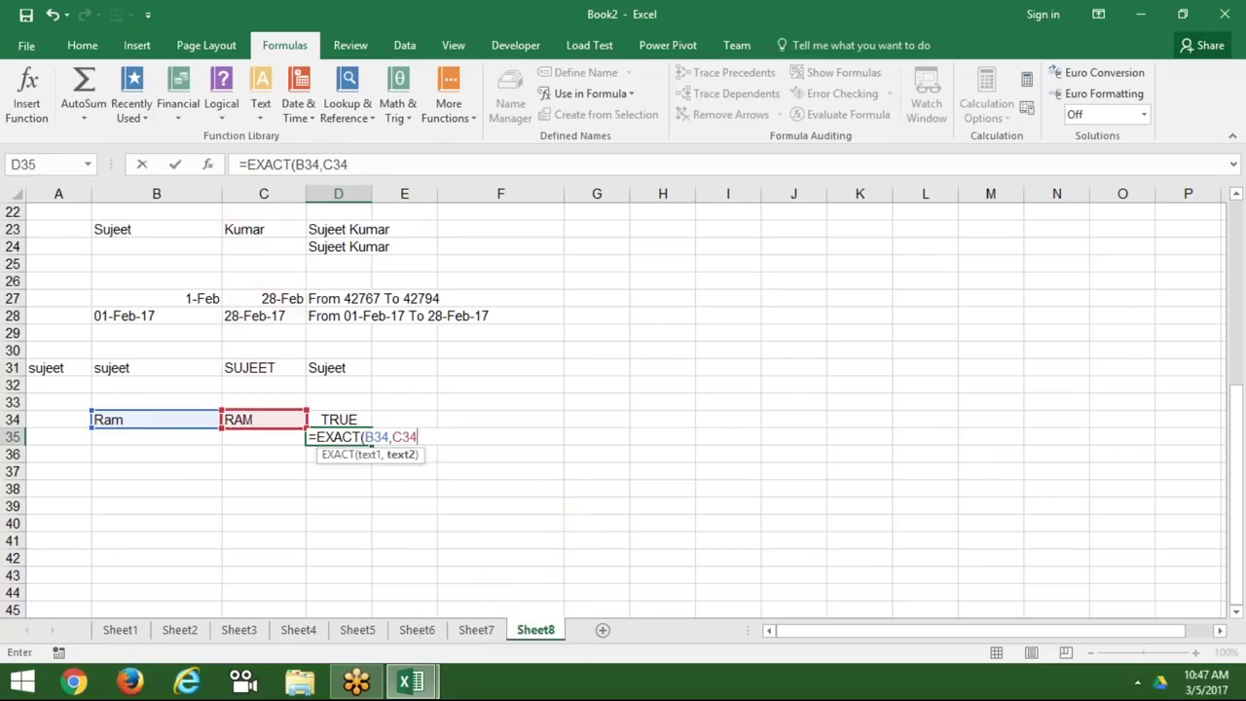
pyautogui.press('Return')
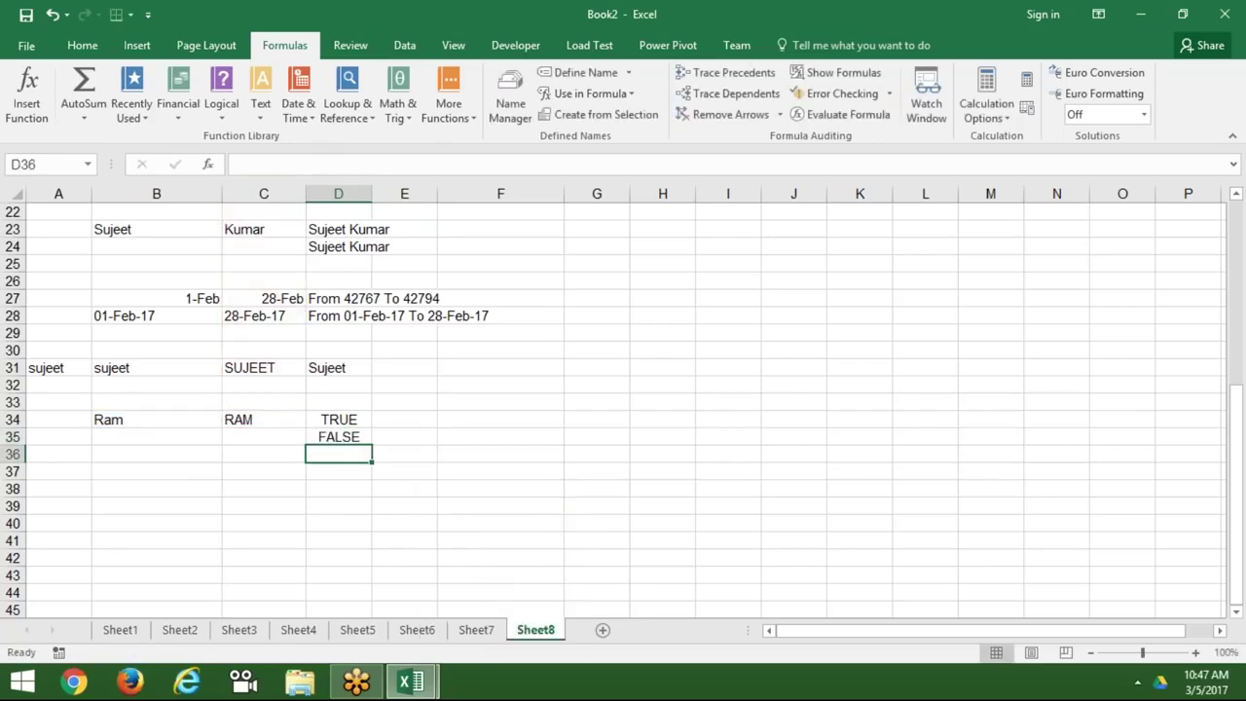
# Change B34 to RAM so both comparisons return TRUE
pyautogui.doubleClick(191, 424)
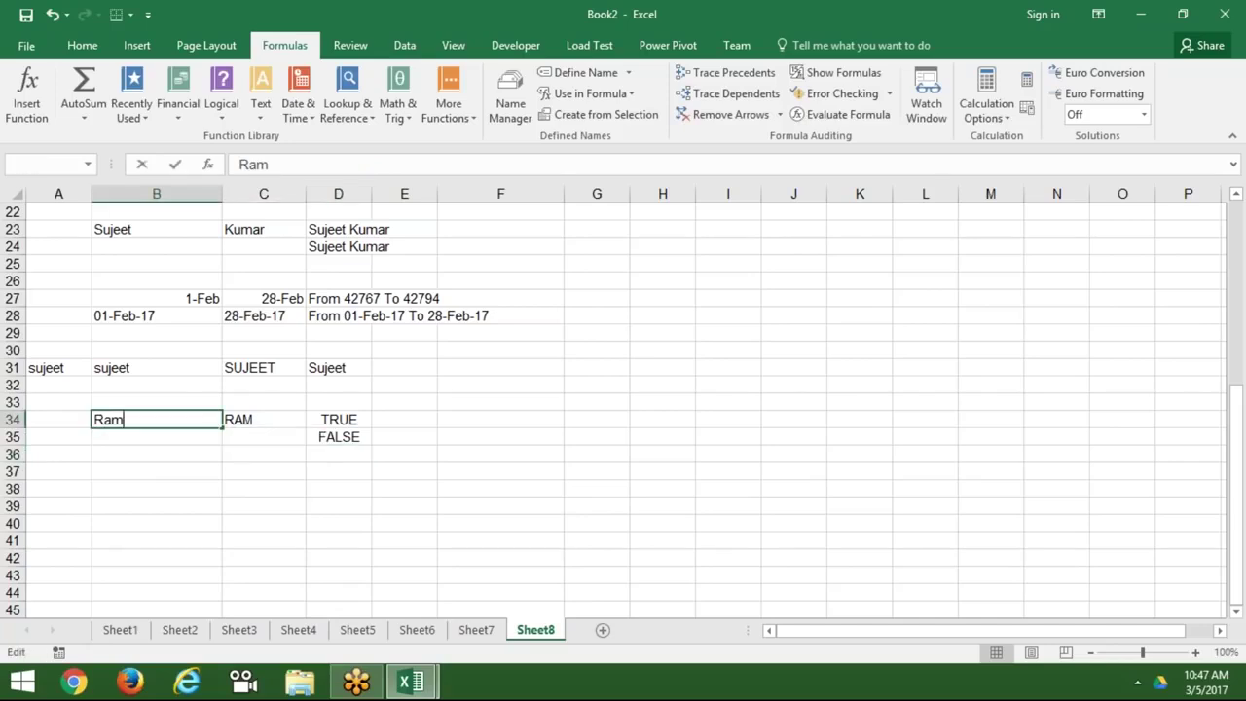
pyautogui.write("'")
pyautogui.press('Escape')
pyautogui.write('RA')
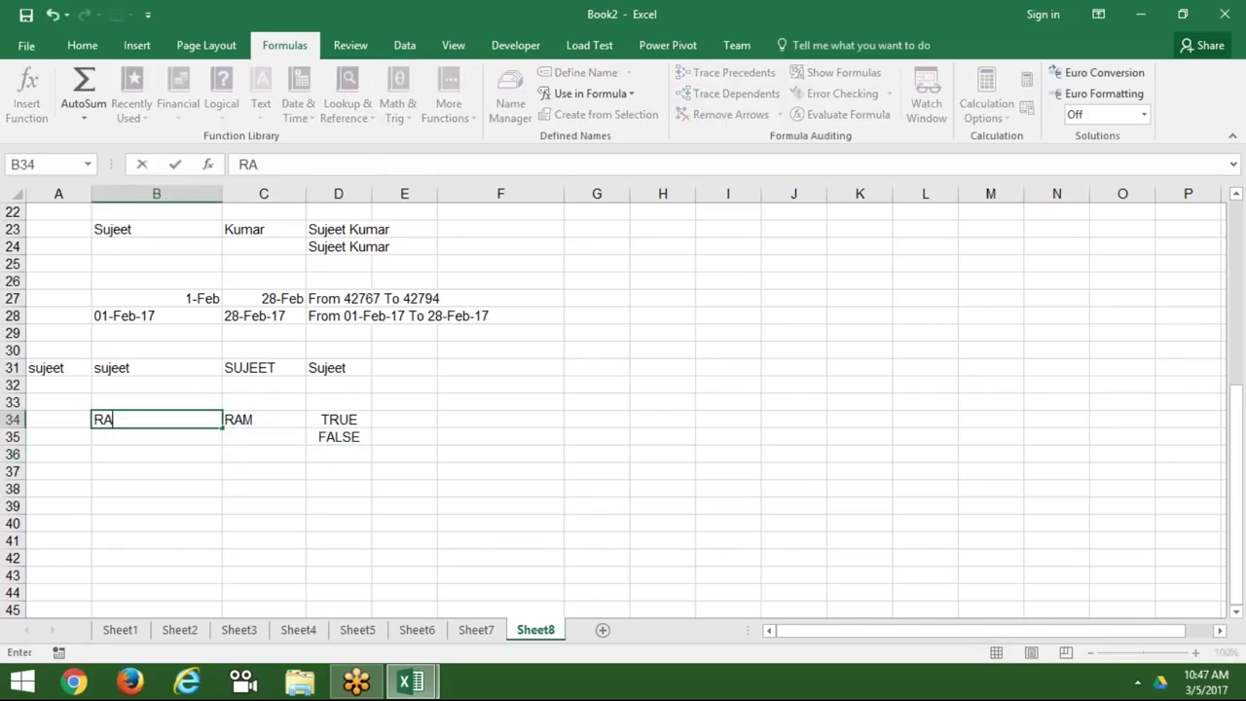
pyautogui.write('M')
pyautogui.press('Return')
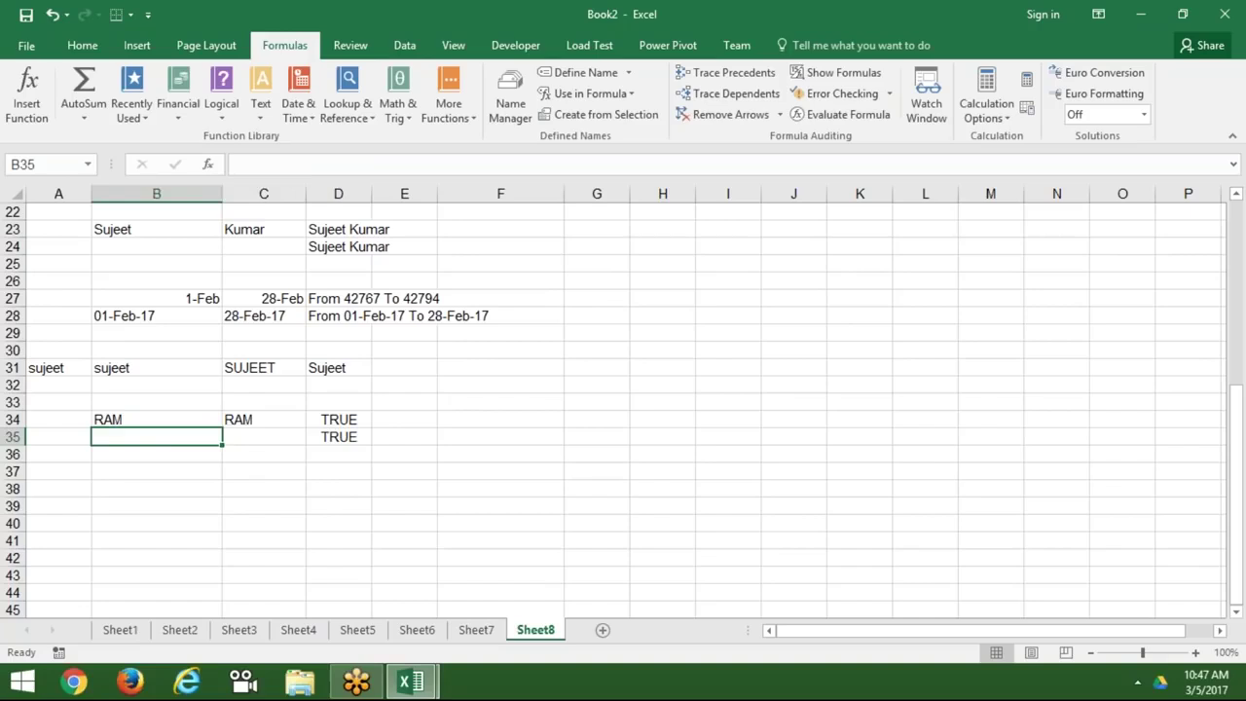
pyautogui.press('Right')
pyautogui.press('Right')
pyautogui.press('Down')
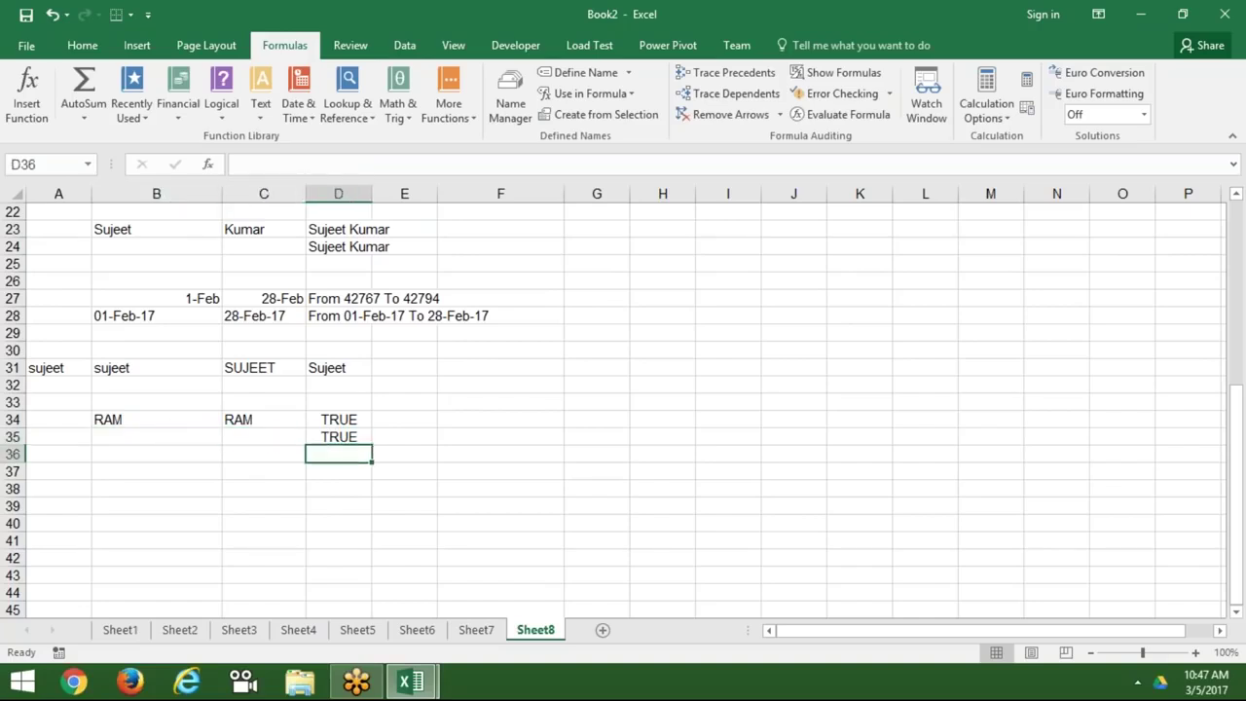
pyautogui.press('Left')
pyautogui.press('Left')
pyautogui.press('Left')
pyautogui.press('Down')
pyautogui.press('Down')
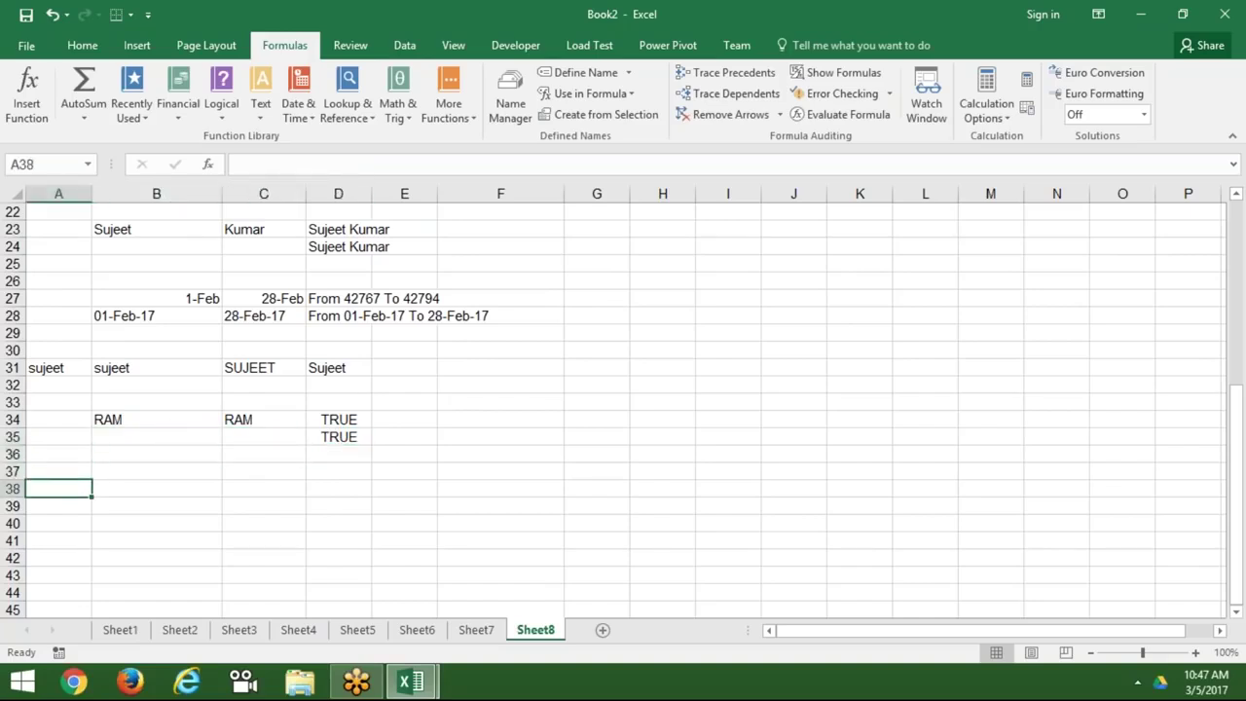
# Type A in A38 and enter =REPT(A38,8) in B38 to display AAAAAAAA
pyautogui.write('A')
pyautogui.press('Tab')
pyautogui.write('=r')
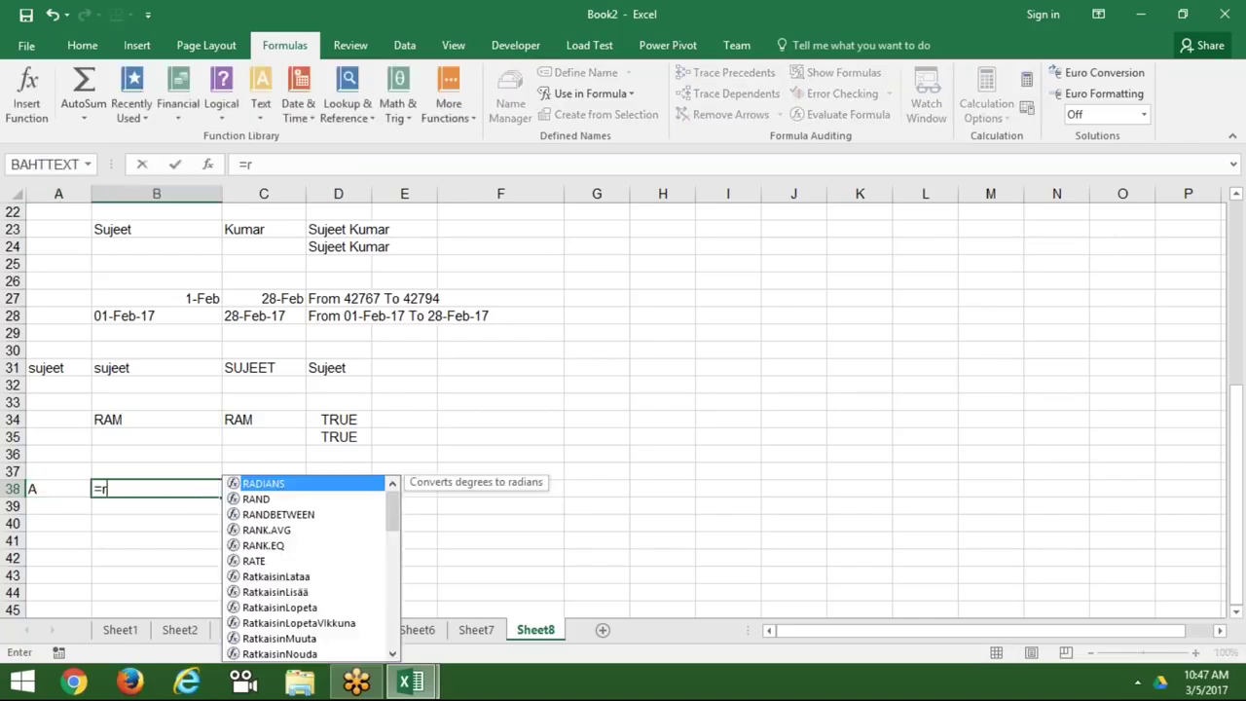
pyautogui.write('e')
pyautogui.press('Down')
pyautogui.press('Down')
pyautogui.press('Tab')
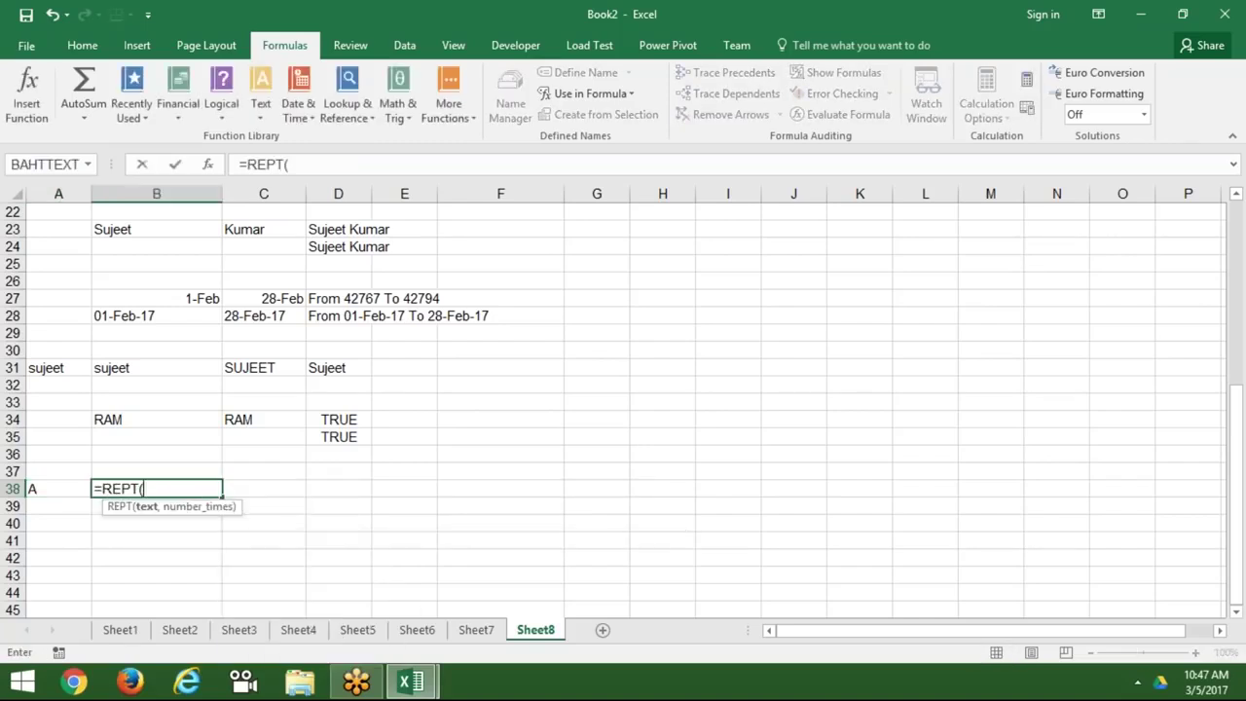
pyautogui.press('Left')
pyautogui.write(',8')
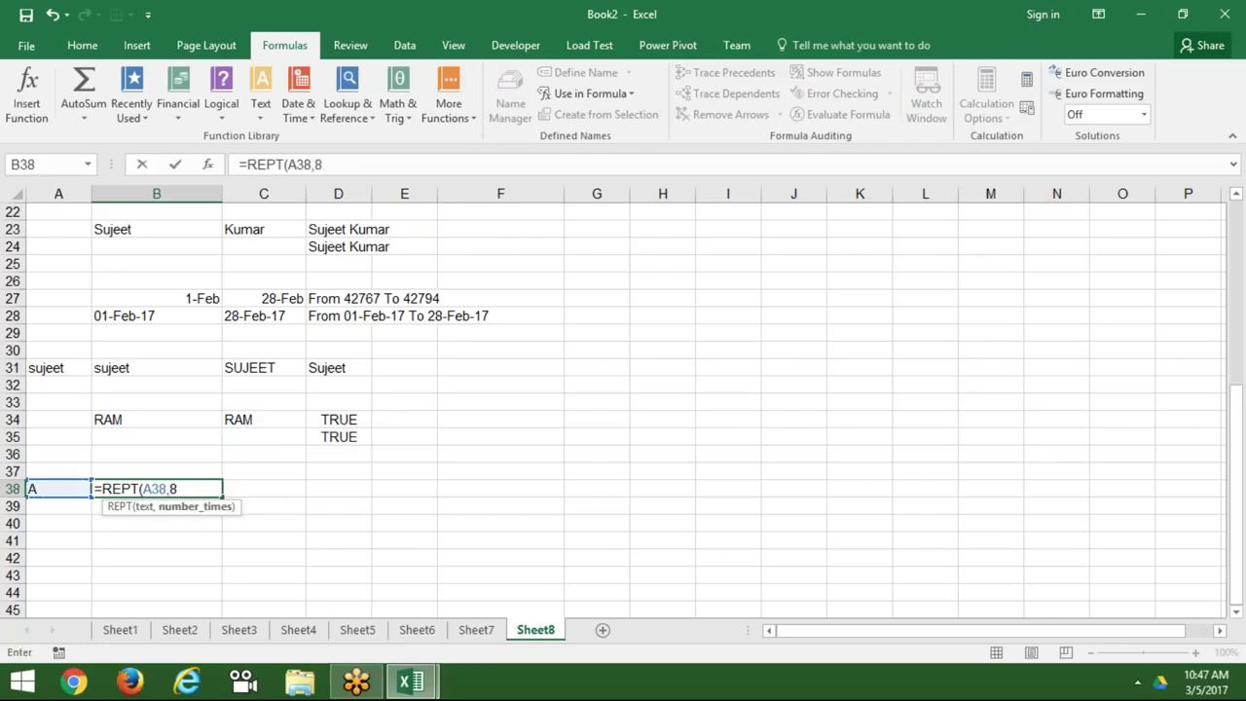
pyautogui.press('Return')
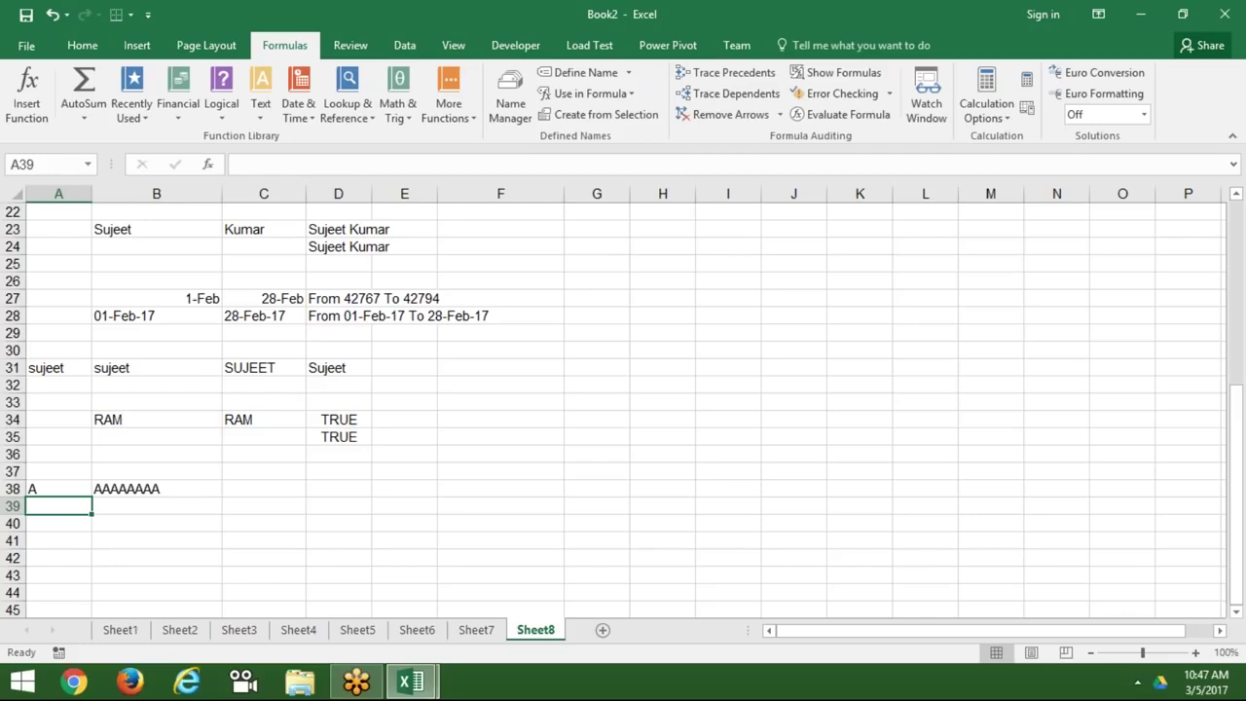
pyautogui.press('Down')
pyautogui.press('Down')
pyautogui.press('Down')
pyautogui.press('Down')
pyautogui.press('Down')
pyautogui.press('Up')
pyautogui.press('Up')
pyautogui.press('Up')
pyautogui.press('Up')
pyautogui.press('Up')
pyautogui.press('Up')
pyautogui.press('Up')
pyautogui.press('Up')
pyautogui.press('Up')
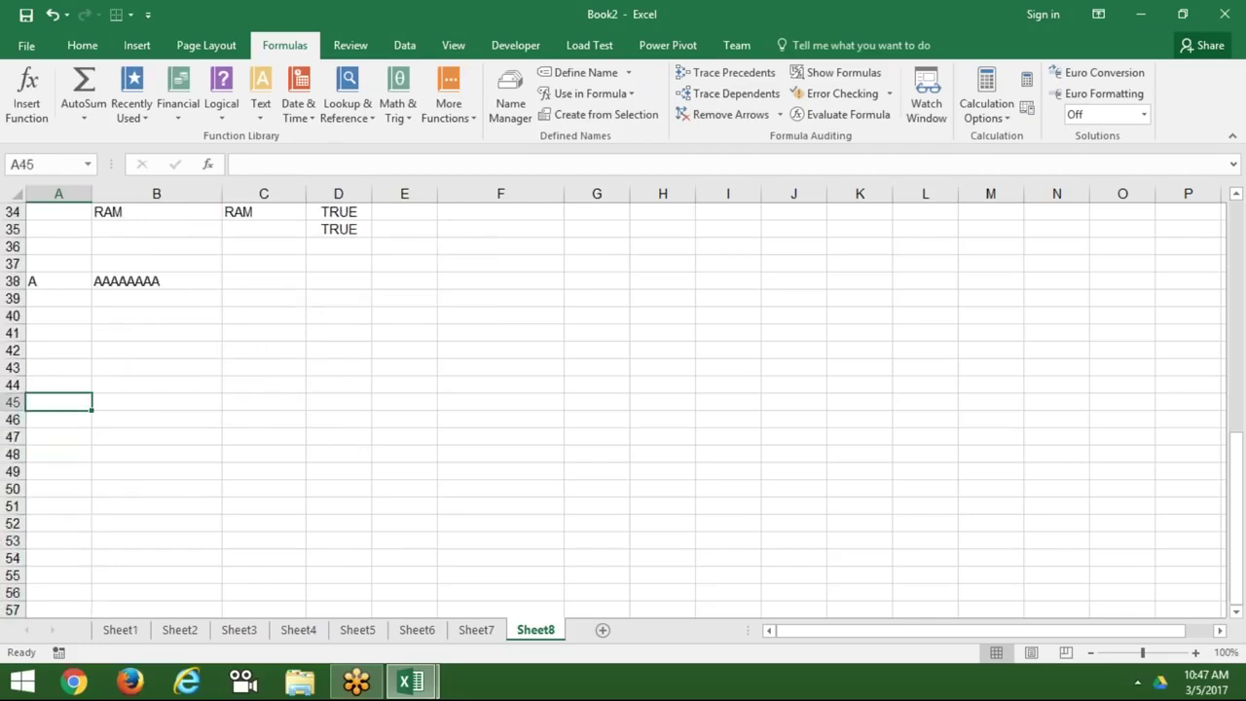
# Enter a Sales heading in A45 with values 85, 36, 52, 12, 36, 63, 52 below
pyautogui.write('Sales')
pyautogui.press('Return')
pyautogui.write('85')
pyautogui.press('Return')
pyautogui.write('36')
pyautogui.press('Return')
pyautogui.write('52')
pyautogui.press('Return')
pyautogui.write('12')
pyautogui.press('Return')
pyautogui.write('36')
pyautogui.press('Return')
pyautogui.write('63')
pyautogui.press('Return')
pyautogui.write('52')
pyautogui.press('Return')
pyautogui.press('Up')
# Apply Blue Data Bar gradient fill conditional formatting to A46:A52
pyautogui.hotkey('ctrl', 'shift', 'Up')
pyautogui.hotkey('shift', 'Down')
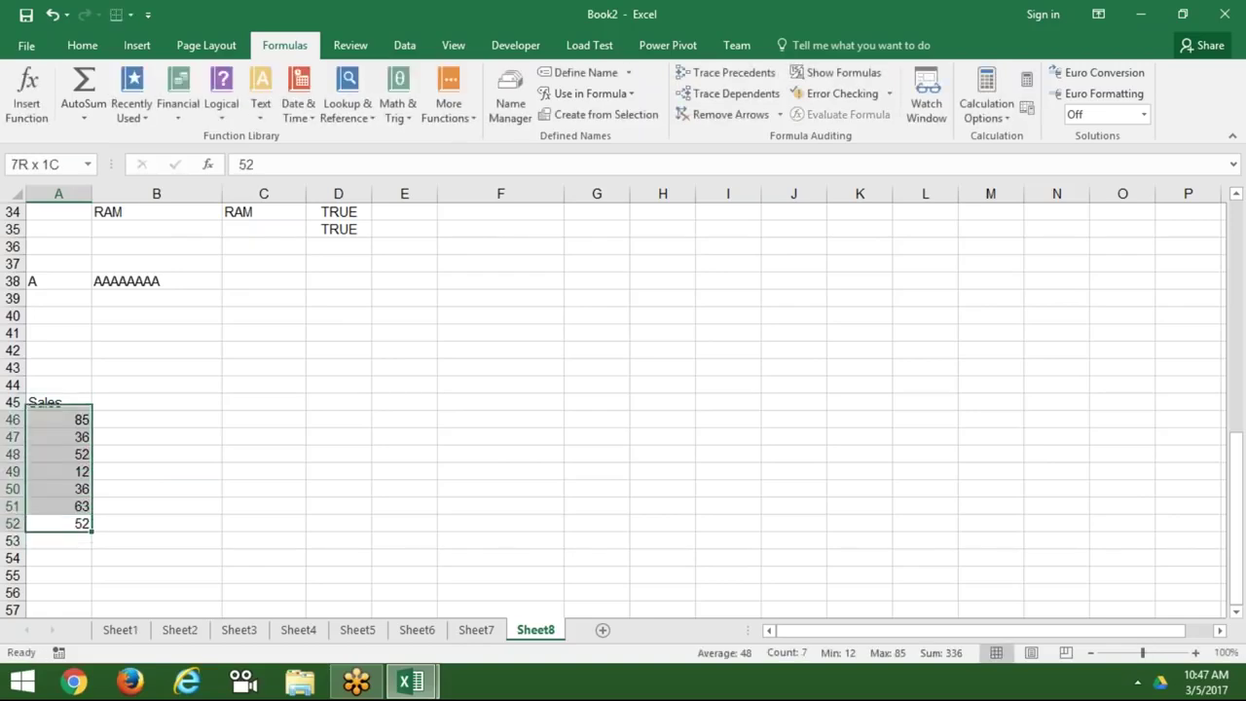
pyautogui.click(91, 49)
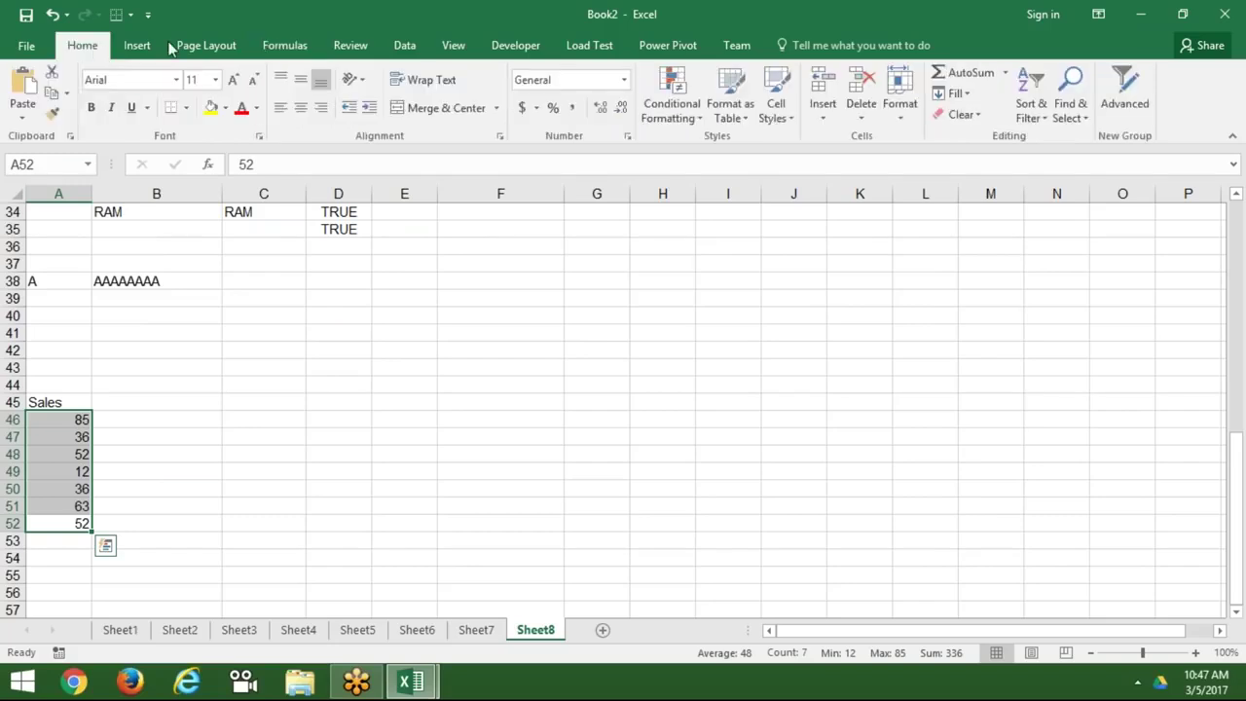
pyautogui.click(682, 111)
pyautogui.moveTo(693, 229)
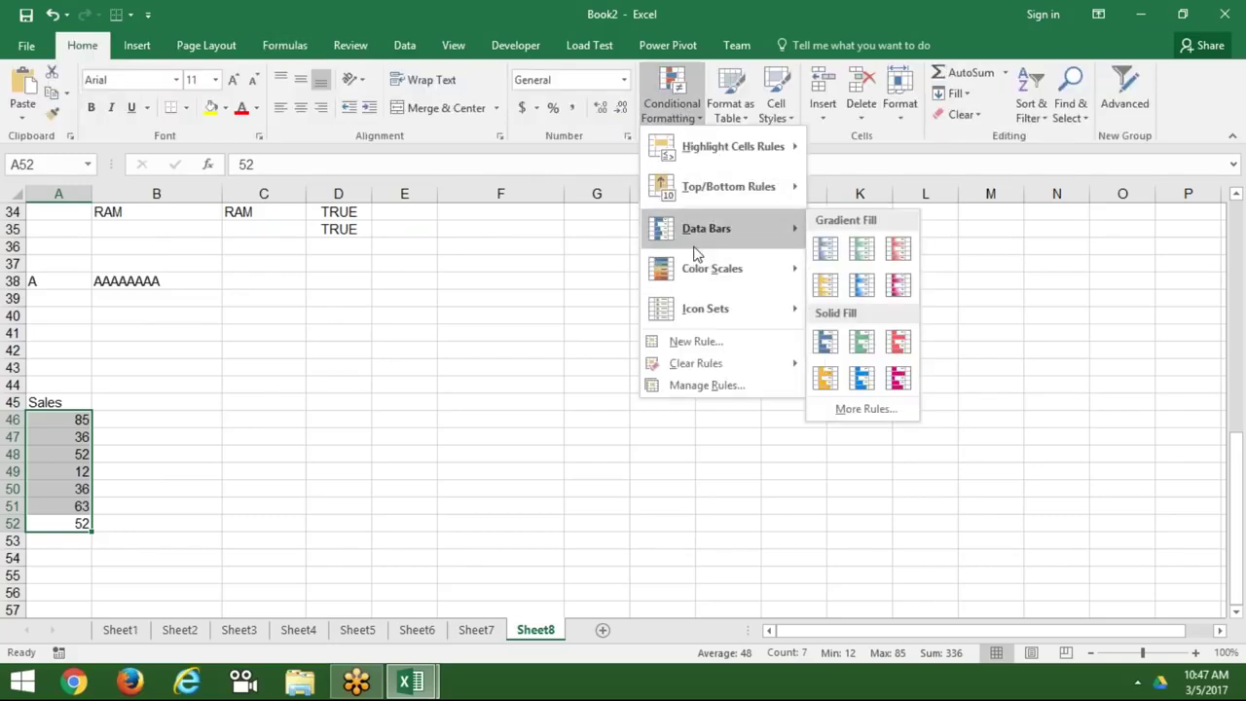
pyautogui.click(826, 251)
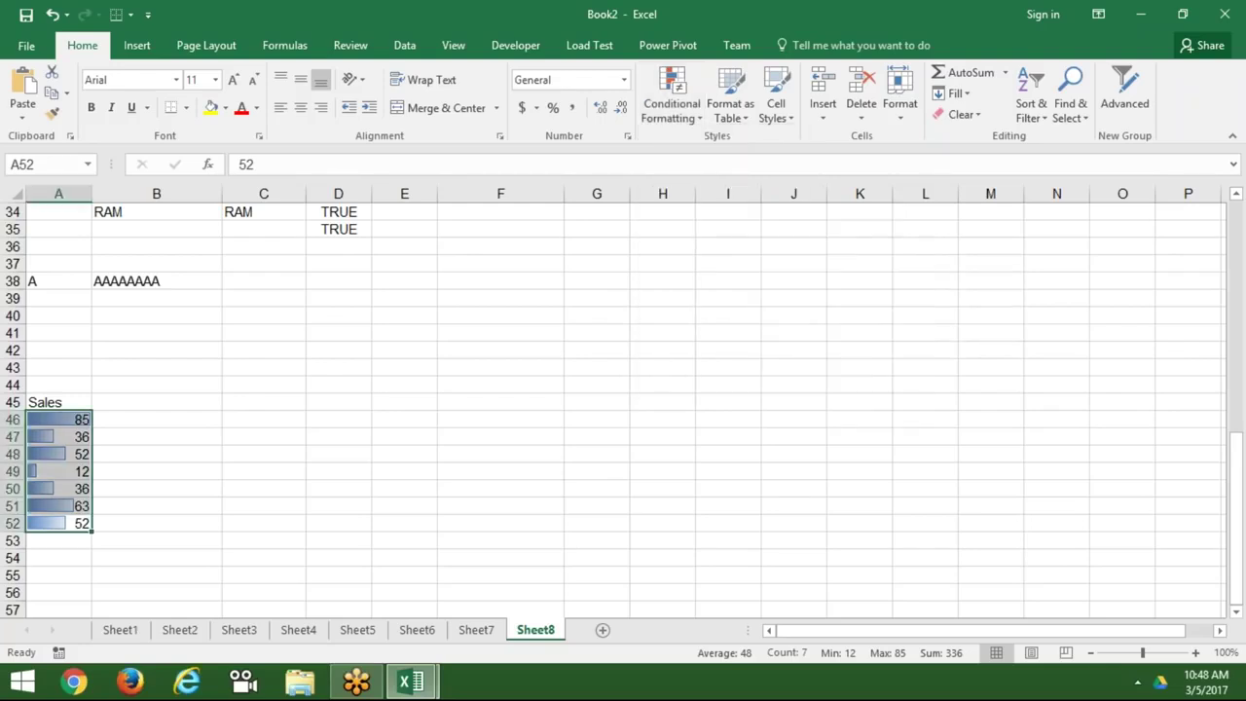
pyautogui.click(322, 398)
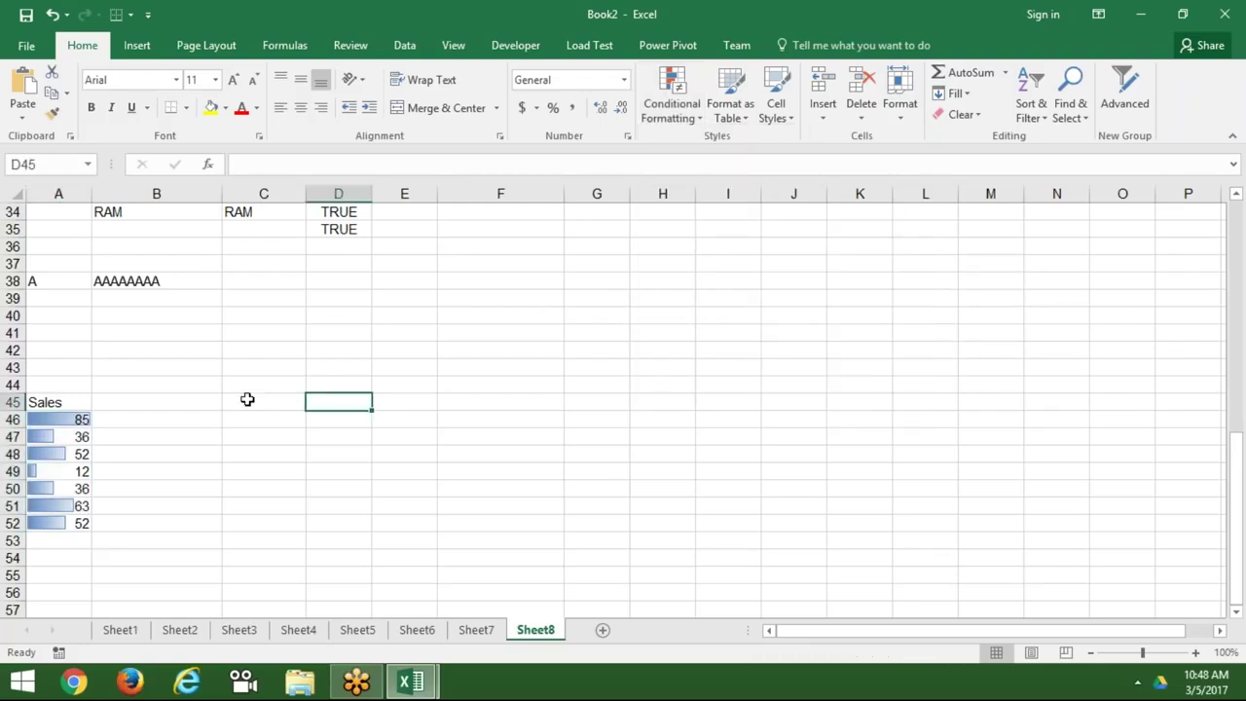
pyautogui.click(60, 403)
pyautogui.click(64, 416)
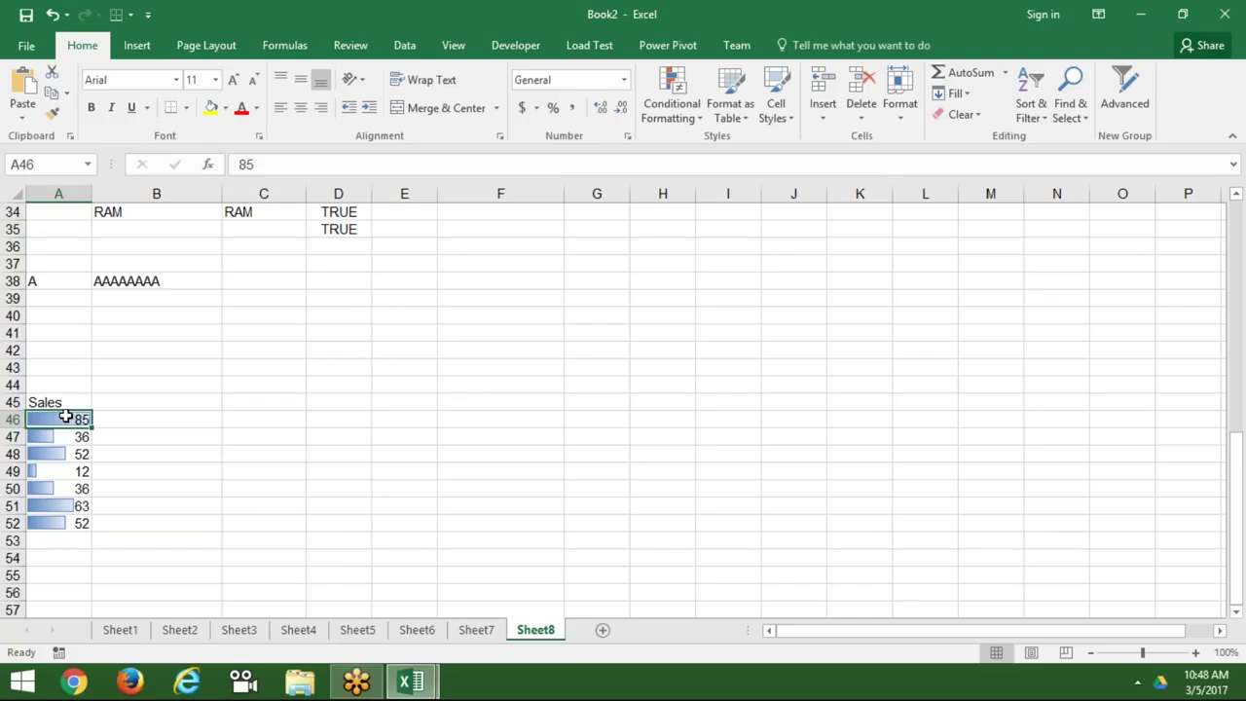
# Enter =REPT("|",A46) in B46 to draw a pipe text bar sized to its Sales value
pyautogui.click(172, 419)
pyautogui.write('=')
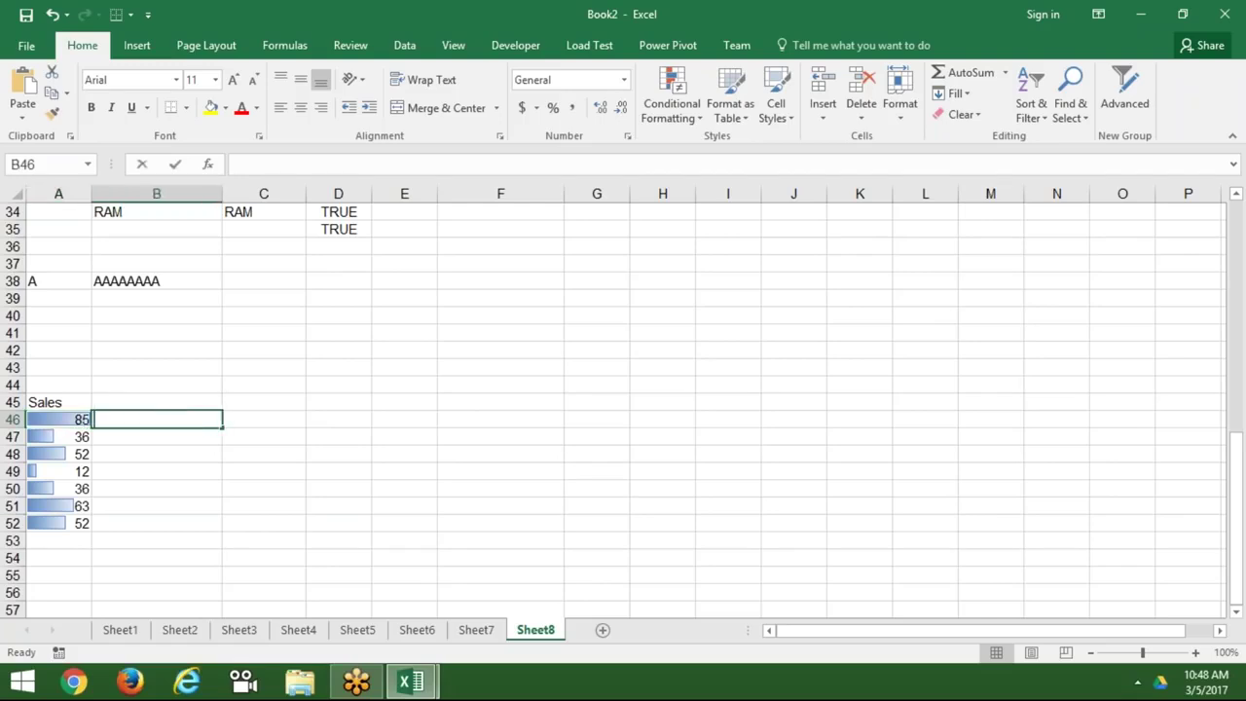
pyautogui.write('re')
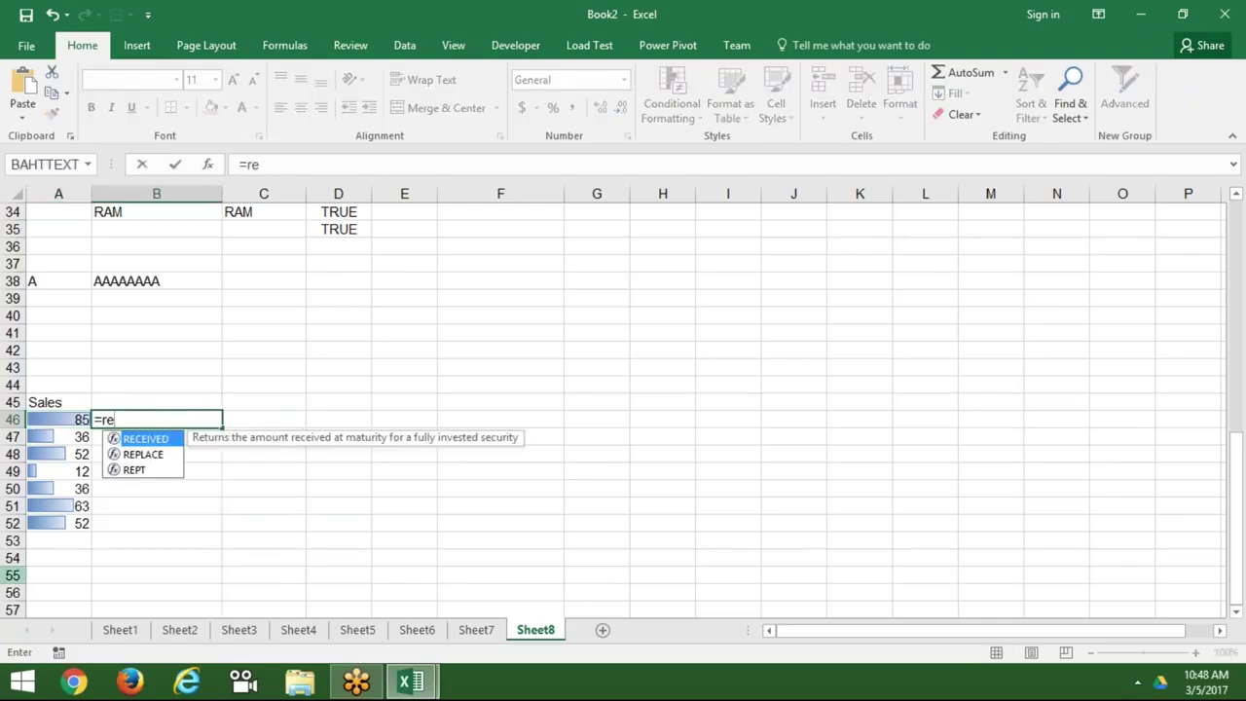
pyautogui.press('Down')
pyautogui.press('Down')
pyautogui.press('Tab')
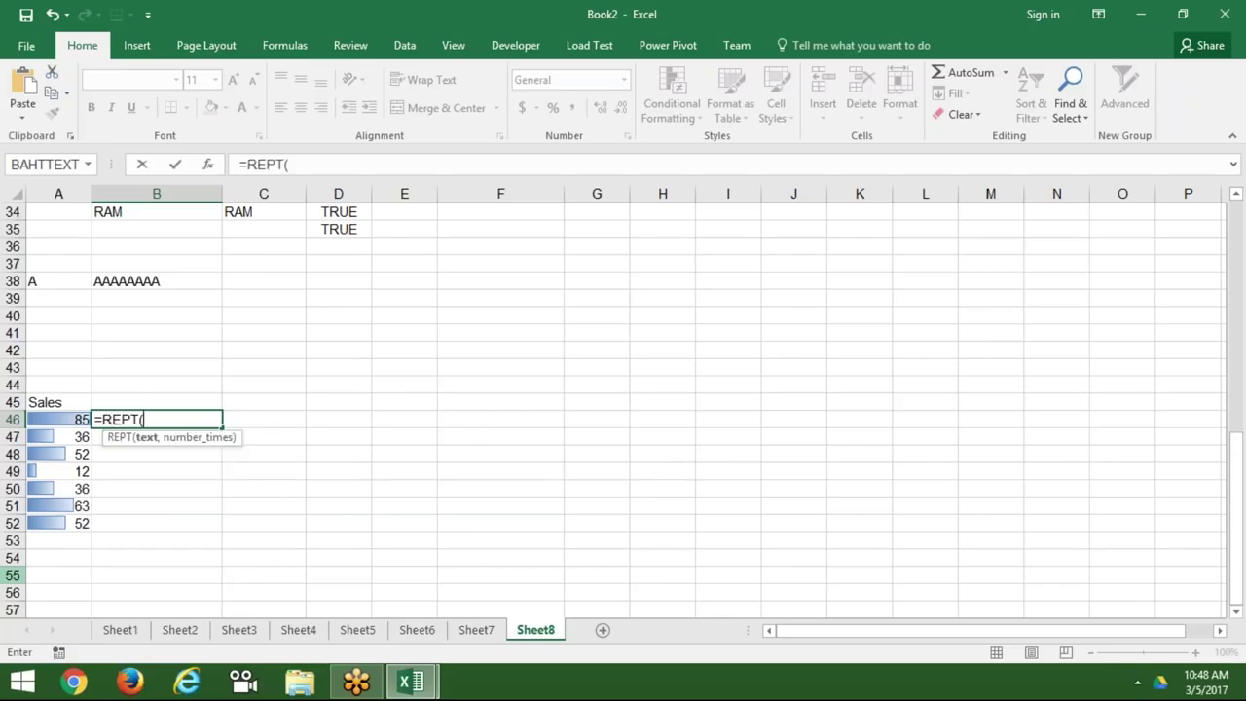
pyautogui.write('"|')
pyautogui.write('",')
pyautogui.click(46, 424)
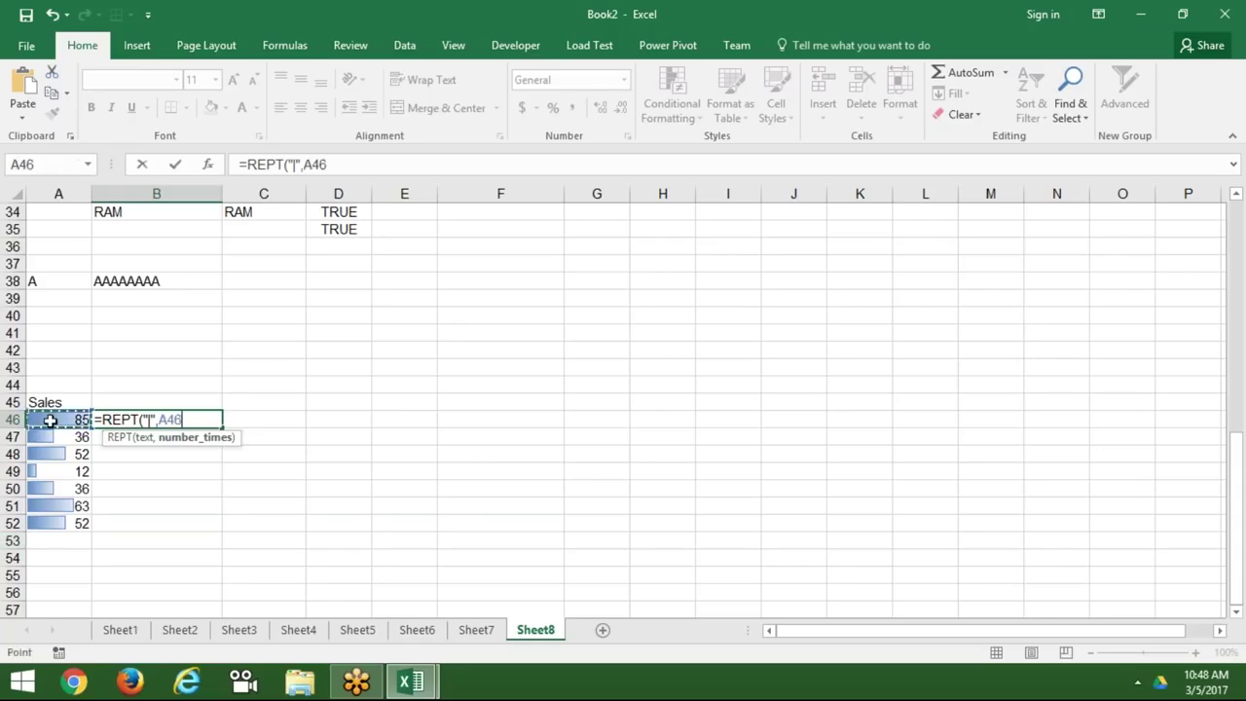
pyautogui.press('Return')
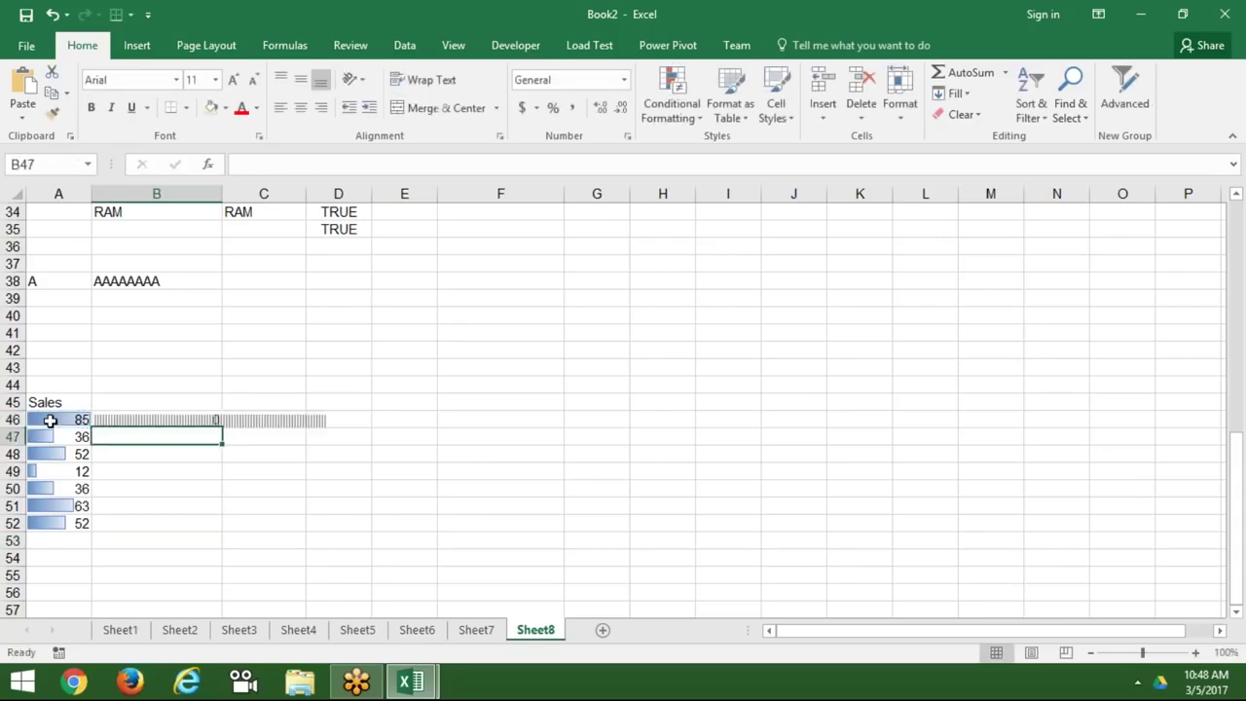
# Fill the REPT bar formula down through B46:B52 with Ctrl+D
pyautogui.press('Up')
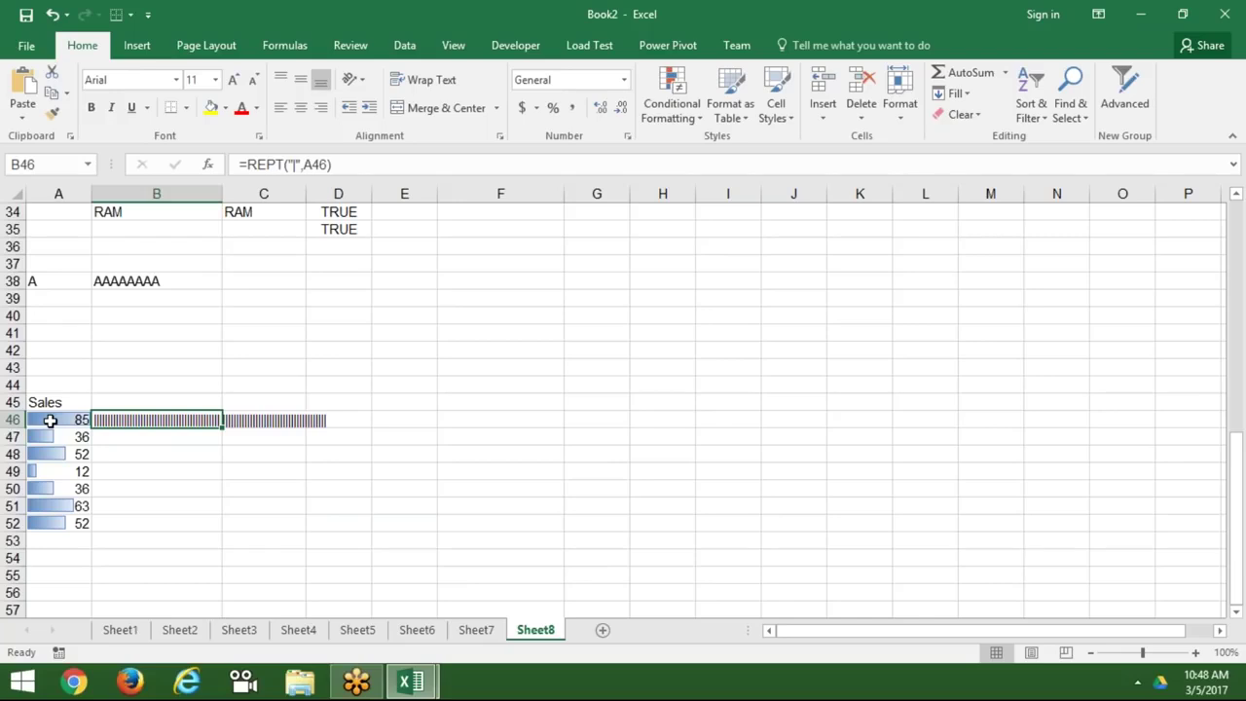
pyautogui.hotkey('shift', 'Down')
pyautogui.hotkey('shift', 'Down')
pyautogui.hotkey('shift', 'Down')
pyautogui.hotkey('shift', 'Down')
pyautogui.hotkey('shift', 'Down')
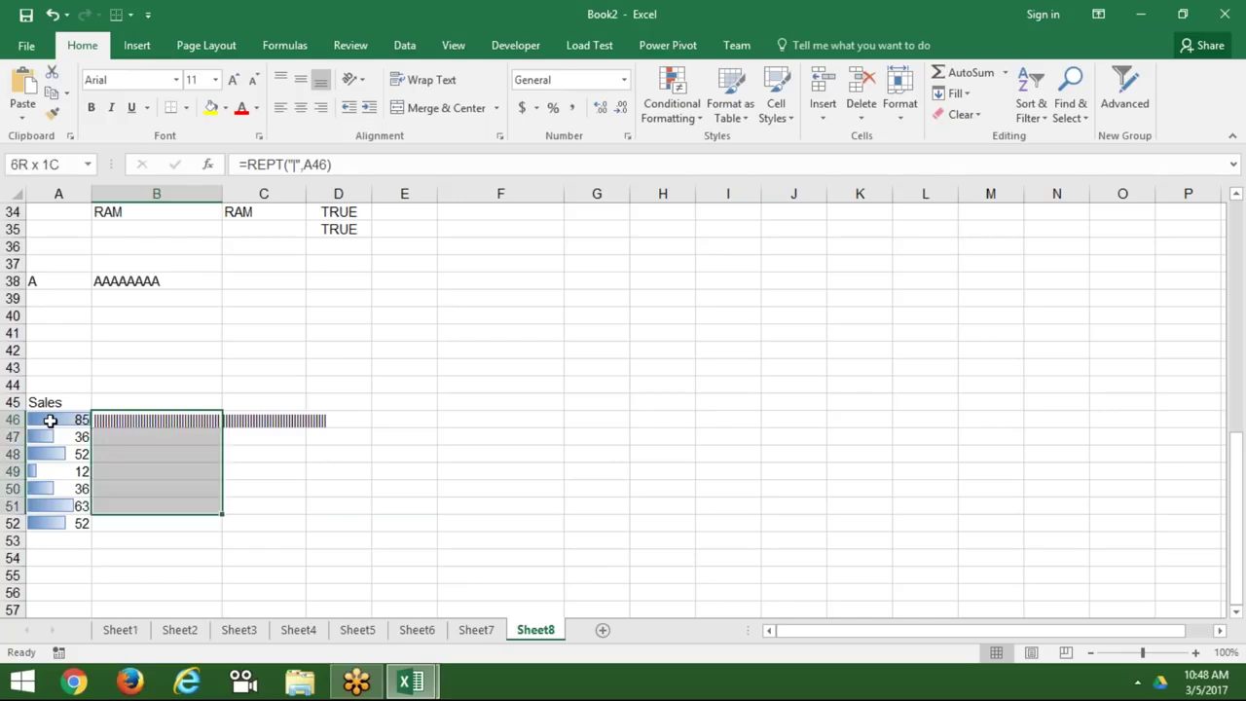
pyautogui.hotkey('shift', 'Down')
pyautogui.hotkey('ctrl', 'd')
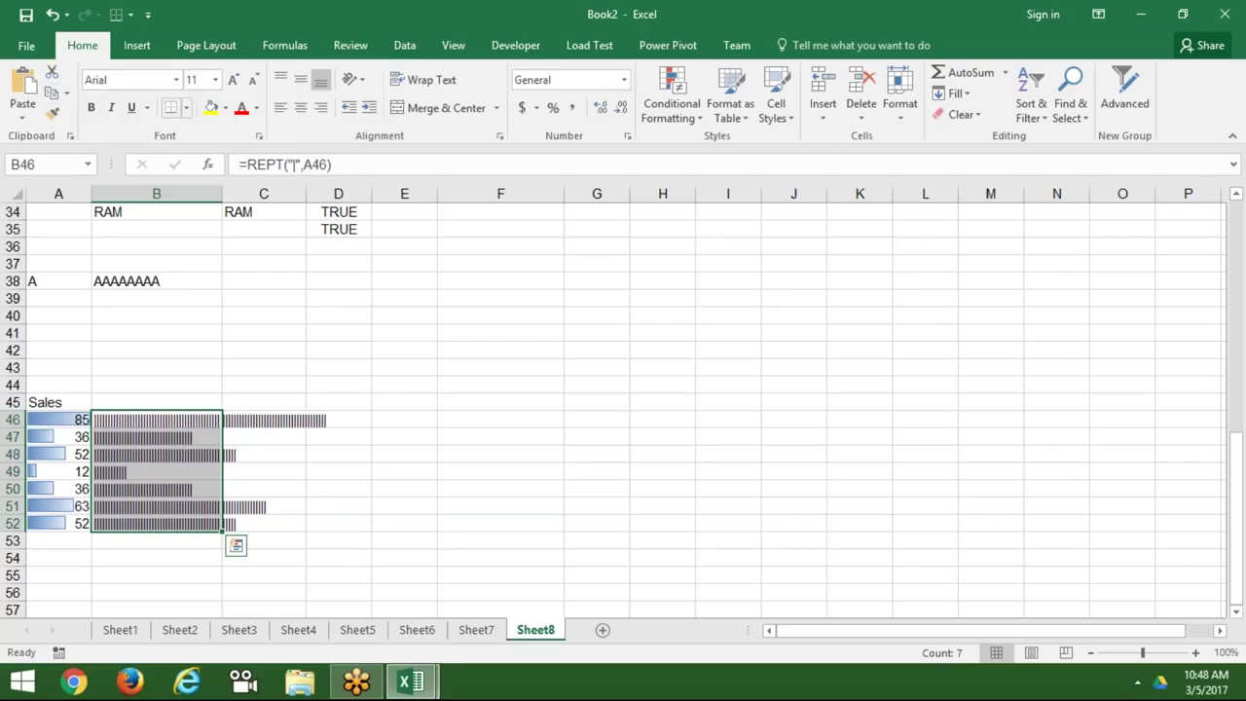
# Apply the Britannic Bold font to B46:B52 so the pipe bars render solid black
pyautogui.click(177, 81)
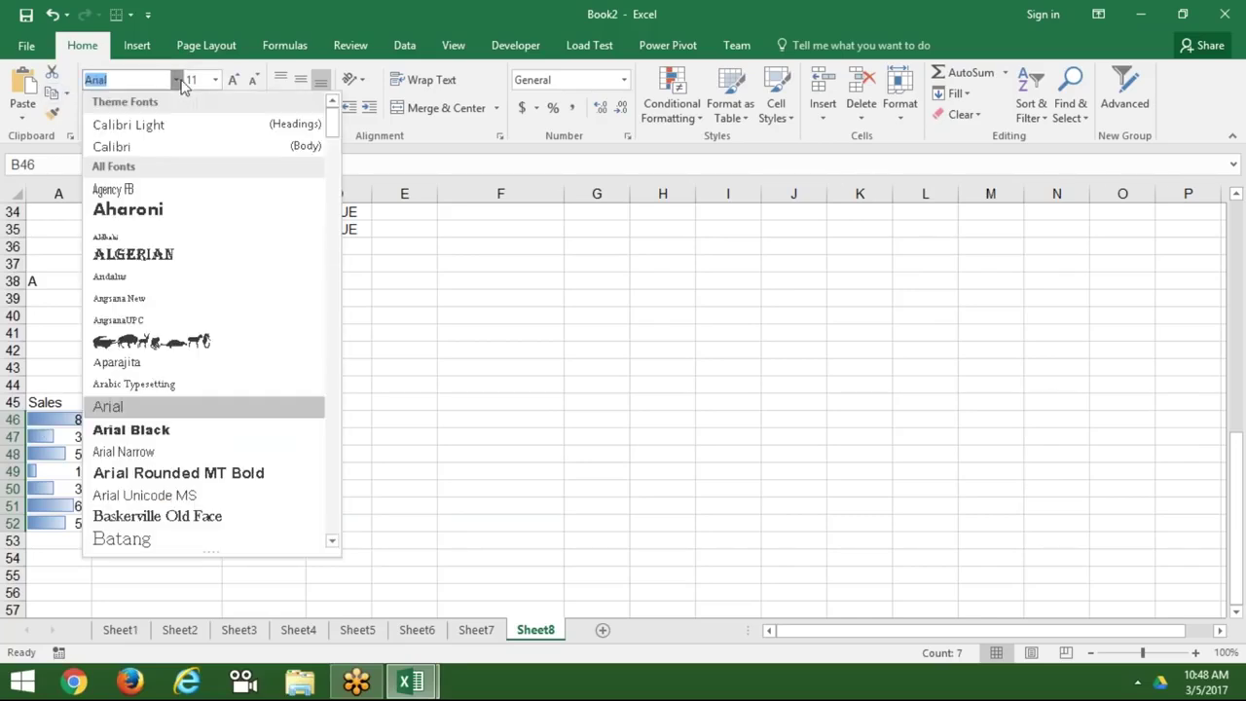
pyautogui.click(332, 541)
pyautogui.click(333, 541)
pyautogui.click(334, 541)
pyautogui.click(334, 541)
pyautogui.click(334, 541)
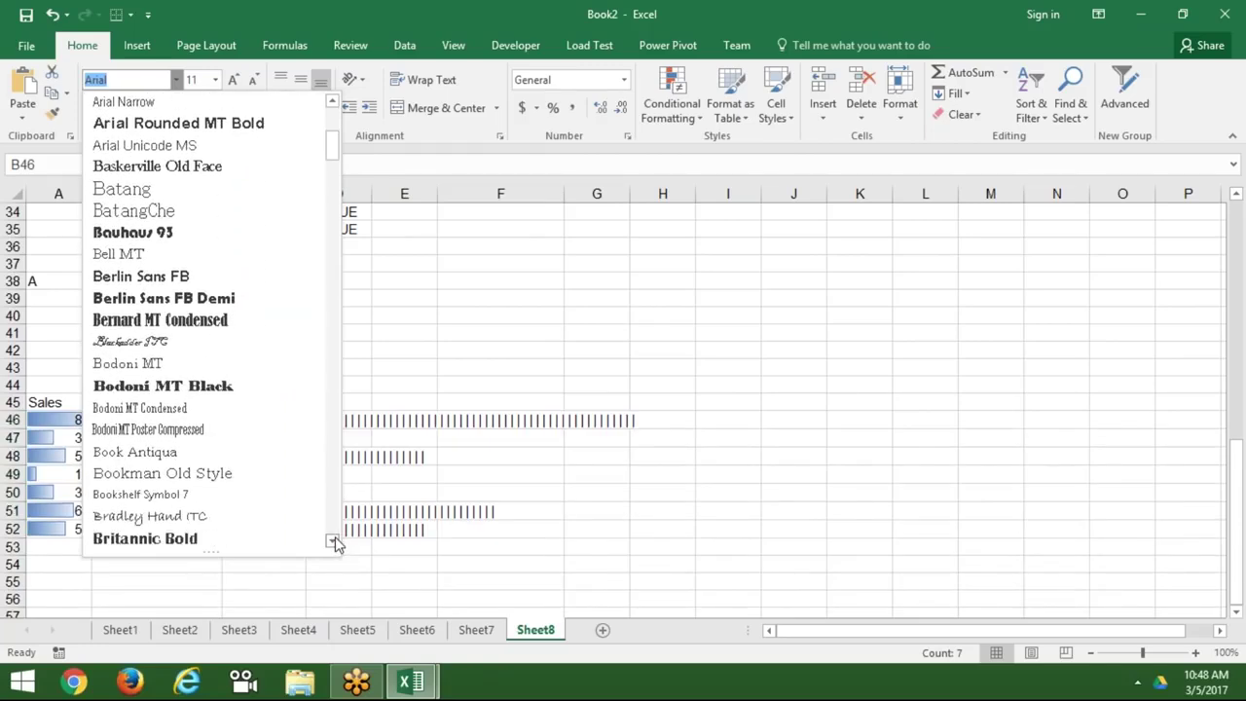
pyautogui.click(334, 541)
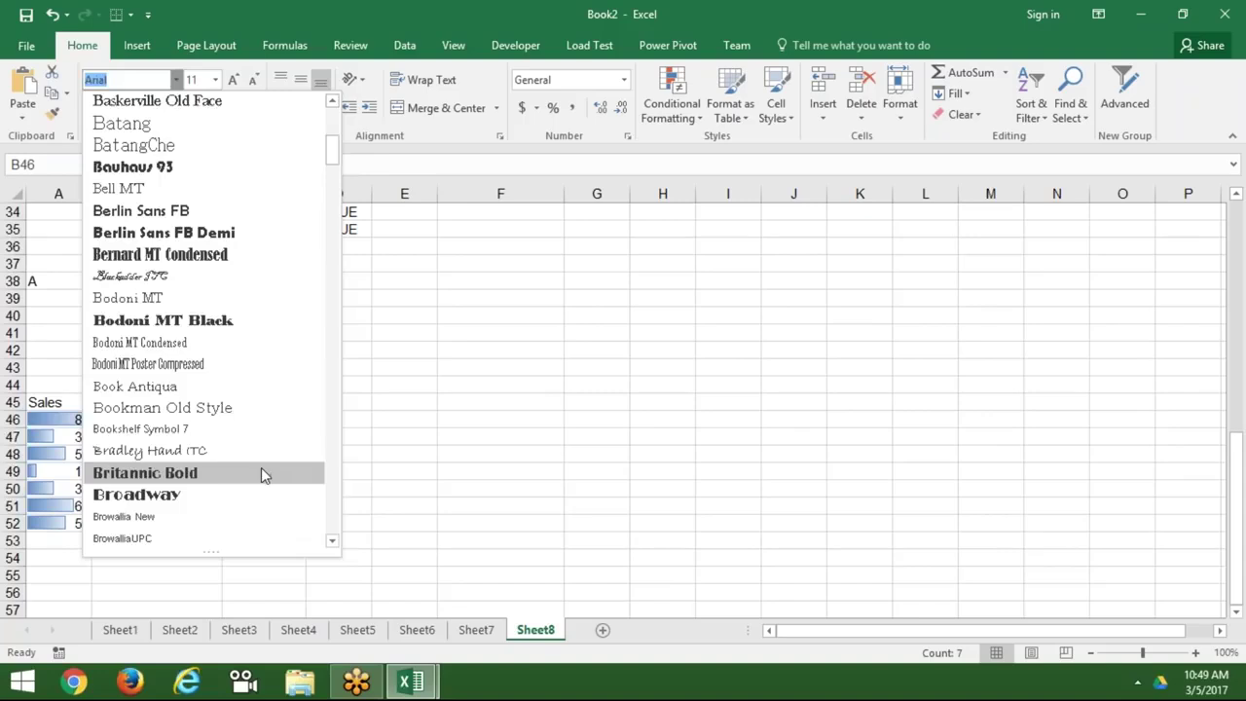
pyautogui.click(261, 473)
pyautogui.click(362, 487)
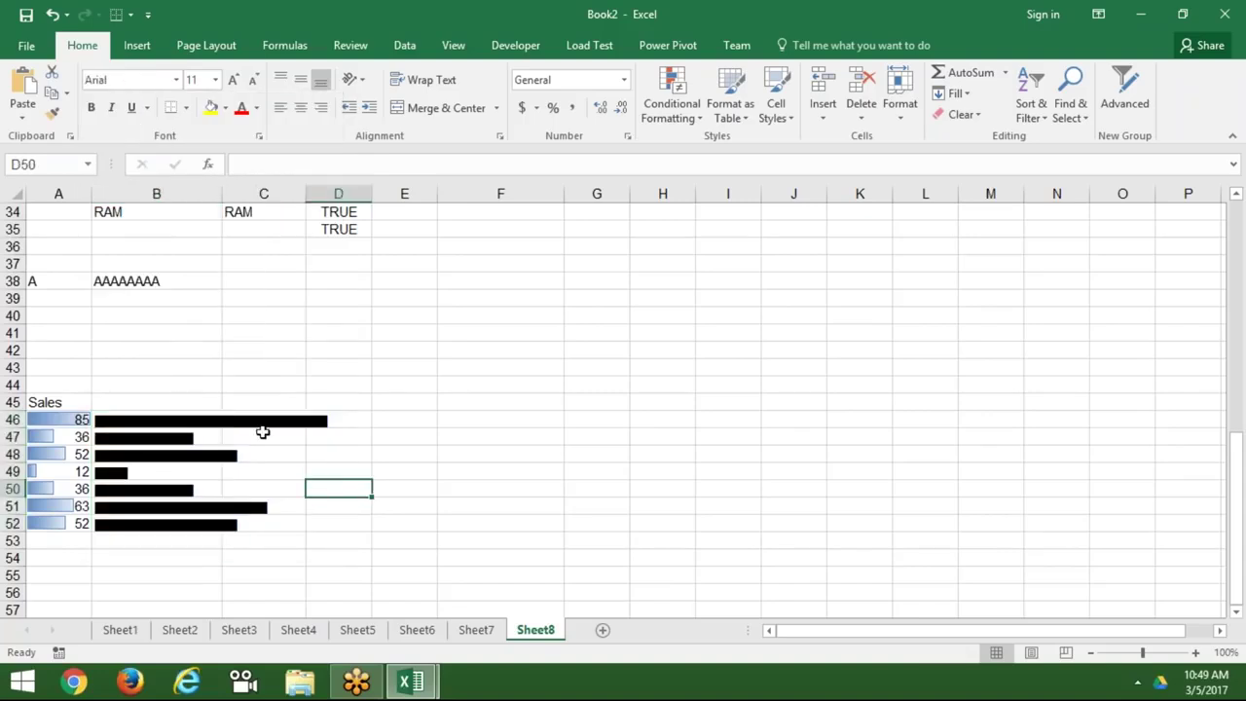
pyautogui.click(211, 420)
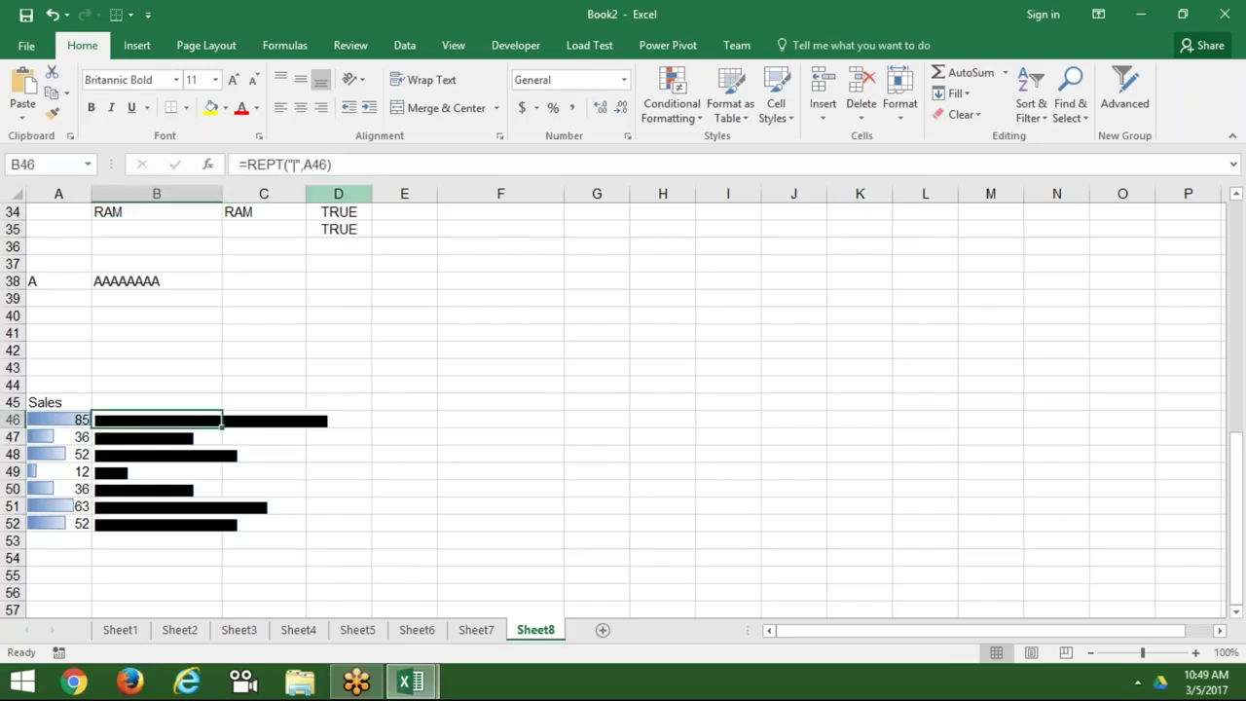
# Change the bar formula to =REPT("|",A46/5) and copy it across B46:B52
pyautogui.click(328, 166)
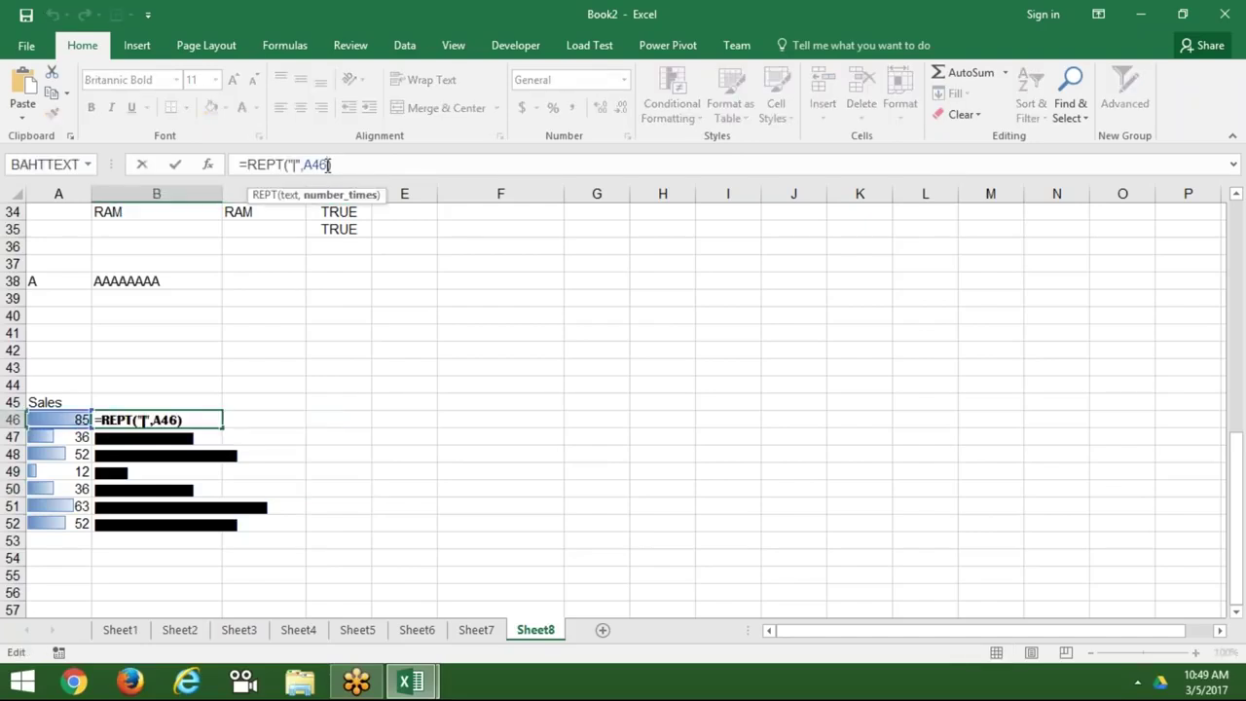
pyautogui.write('/5')
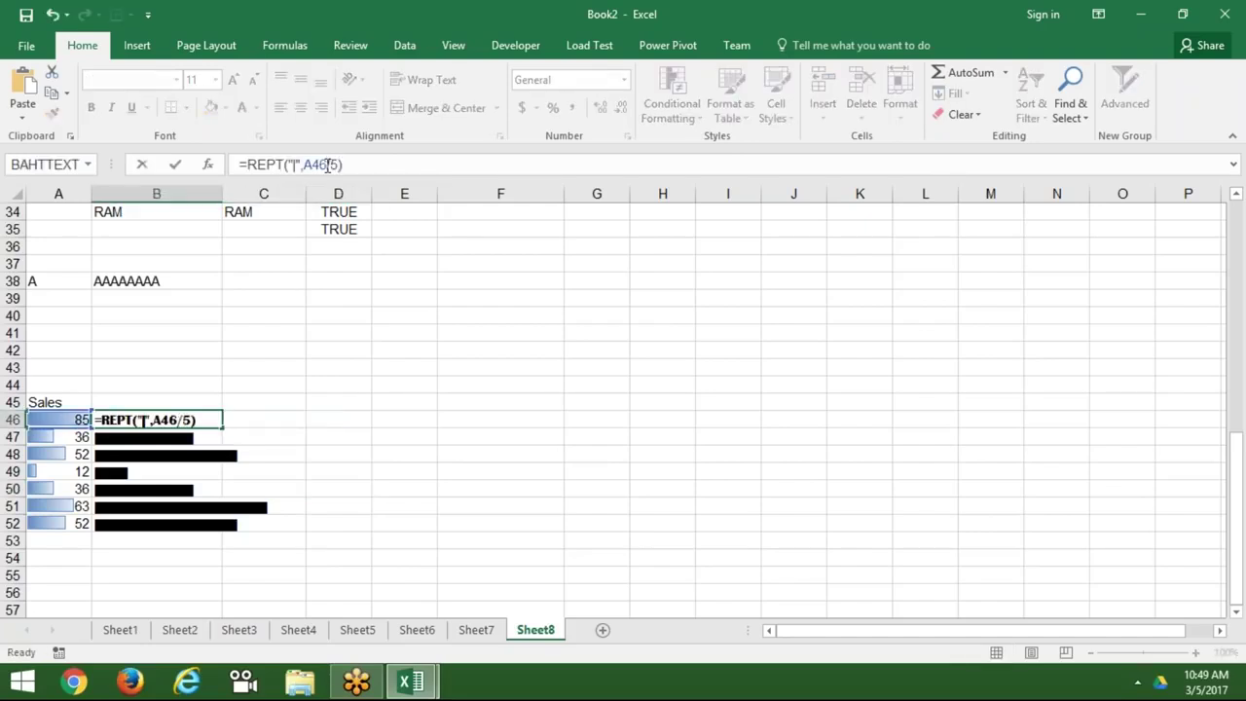
pyautogui.press('Return')
pyautogui.press('Up')
pyautogui.hotkey('ctrl', 'c')
pyautogui.hotkey('shift', 'Down')
pyautogui.hotkey('shift', 'Down')
pyautogui.hotkey('shift', 'Down')
pyautogui.hotkey('ctrl', 'v')
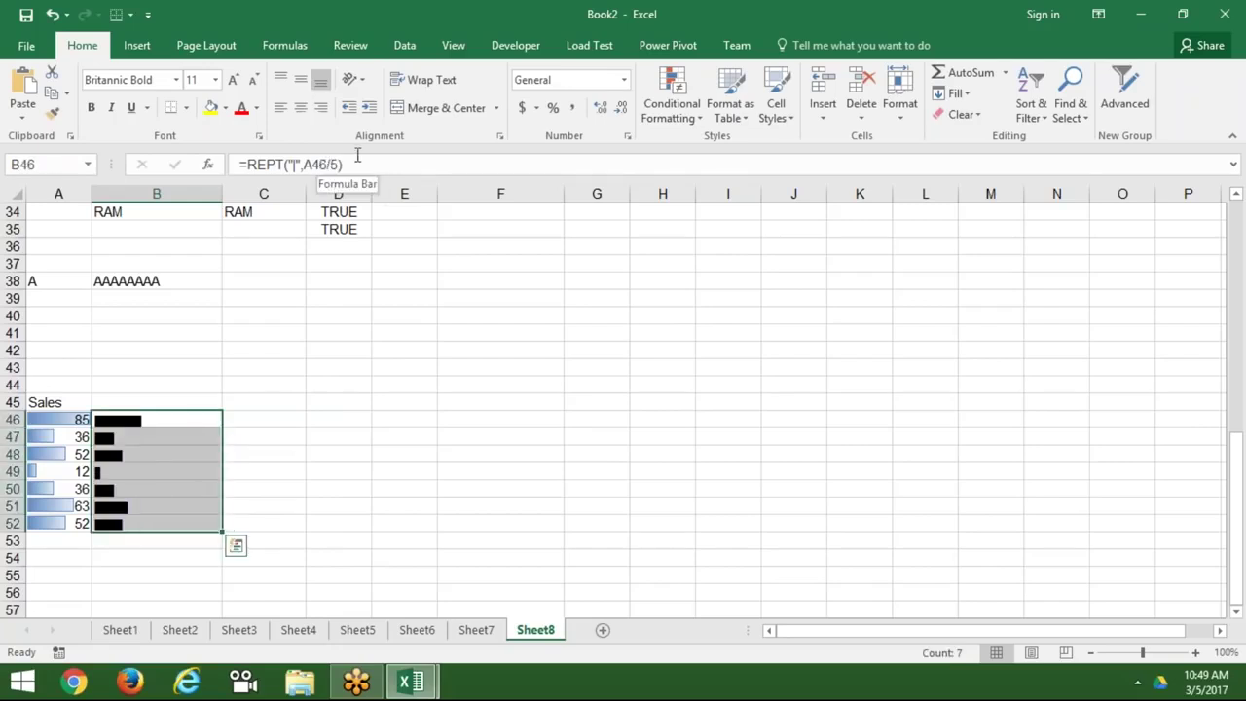
pyautogui.click(117, 426)
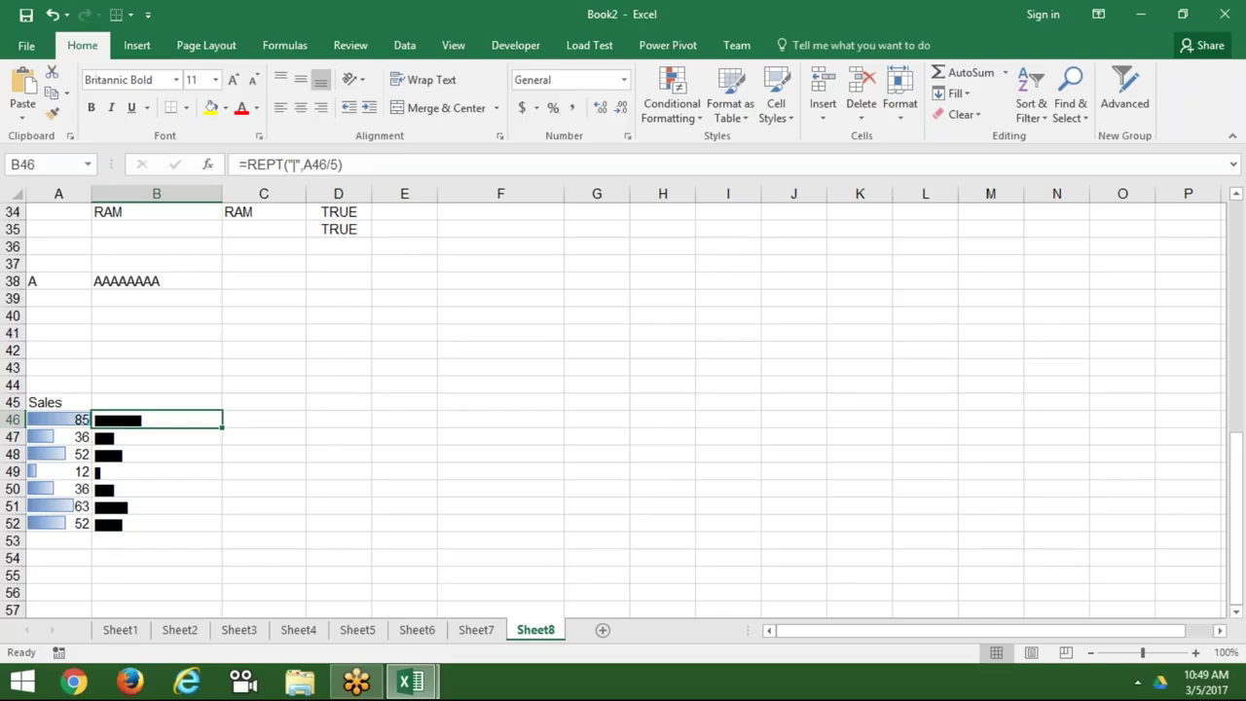
pyautogui.press('Up')
pyautogui.press('Up')
pyautogui.press('Up')
pyautogui.press('Up')
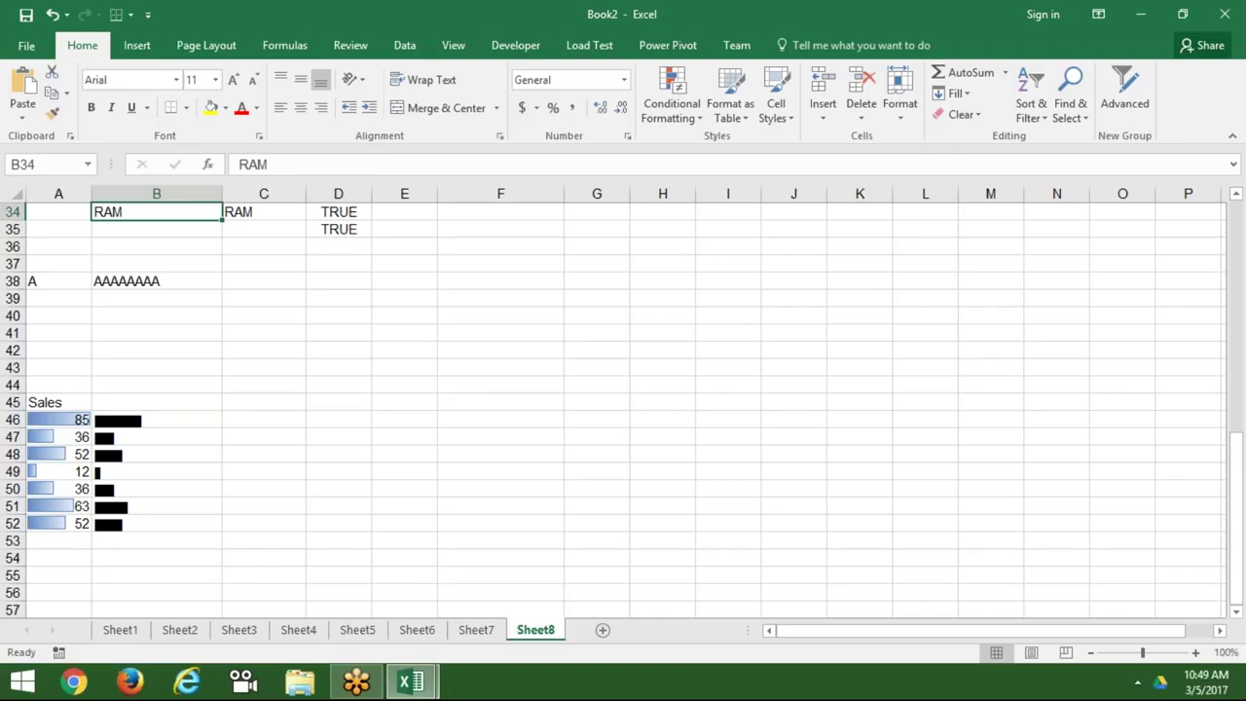
pyautogui.doubleClick(354, 211)
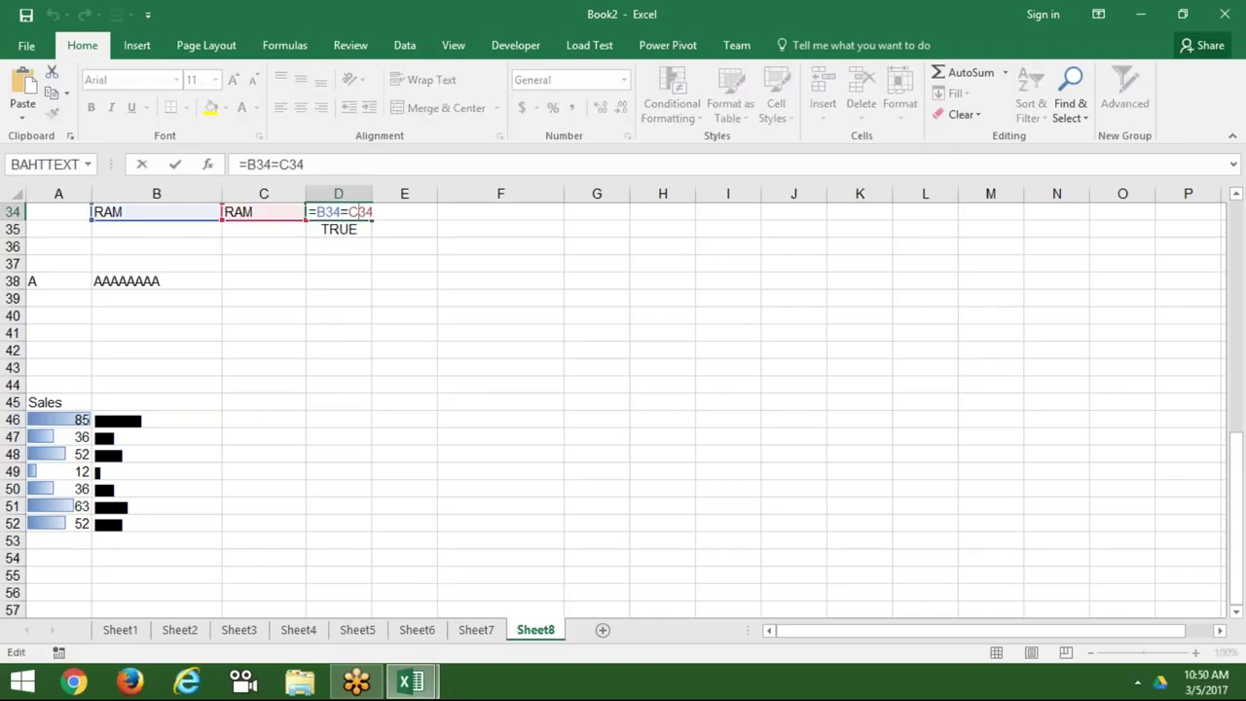
pyautogui.press('Return')
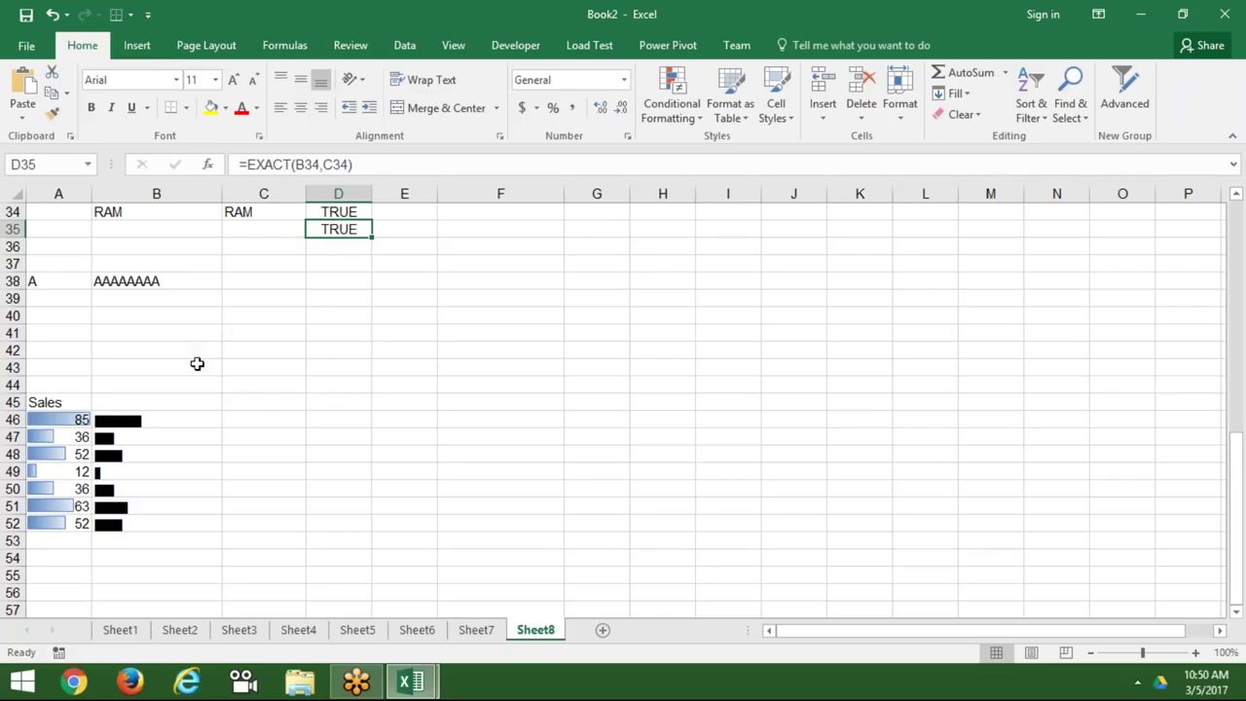
pyautogui.click(167, 419)
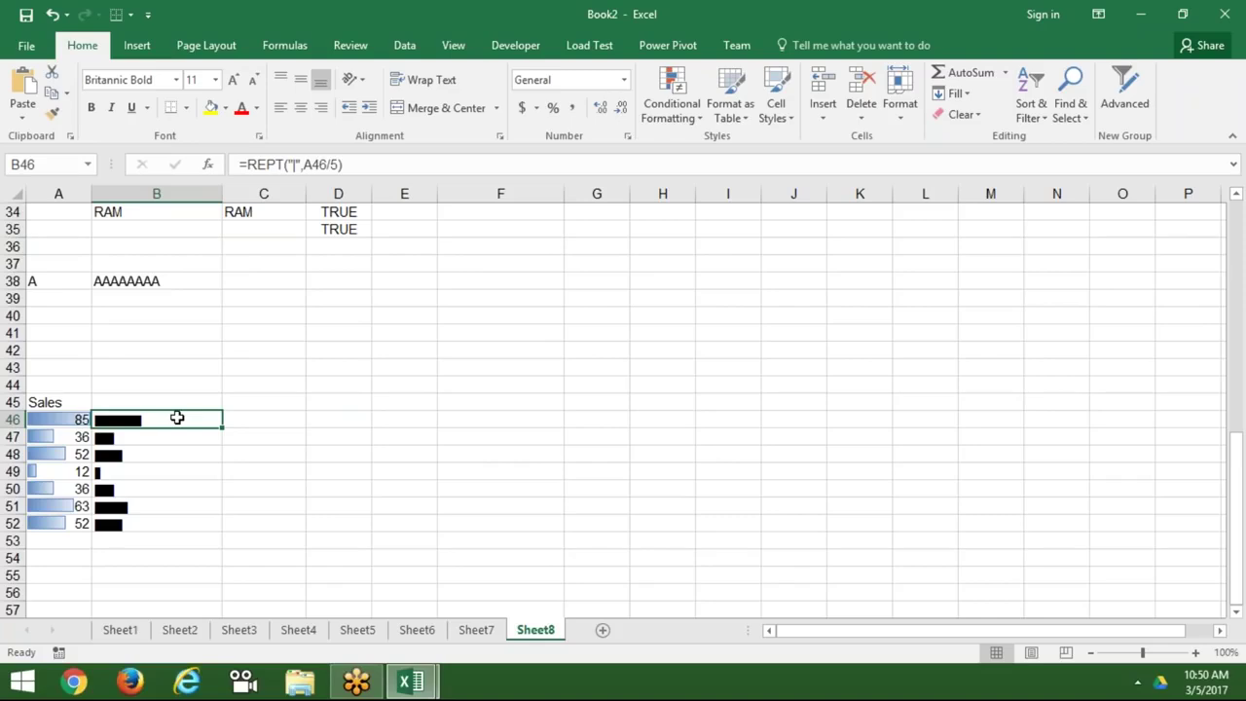
# Update the bars to =REPT("|",A46/5)&A46 across B46:B52 so each ends with its number
pyautogui.doubleClick(177, 418)
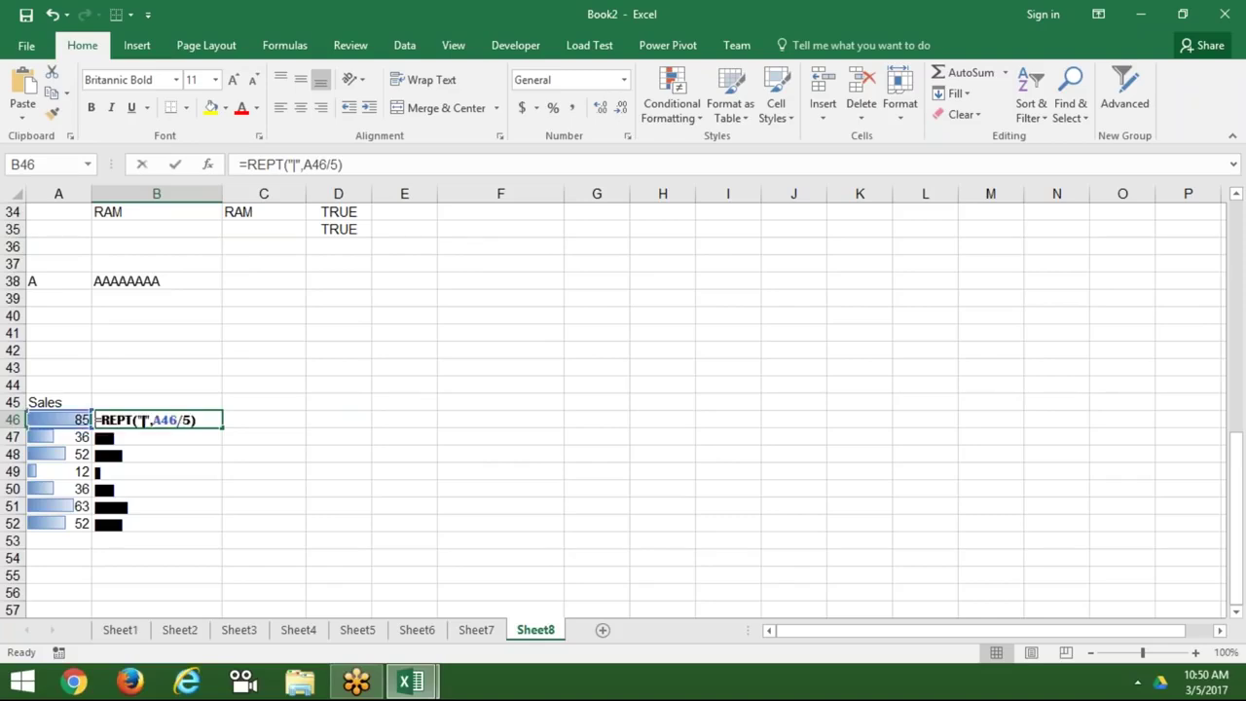
pyautogui.click(216, 418)
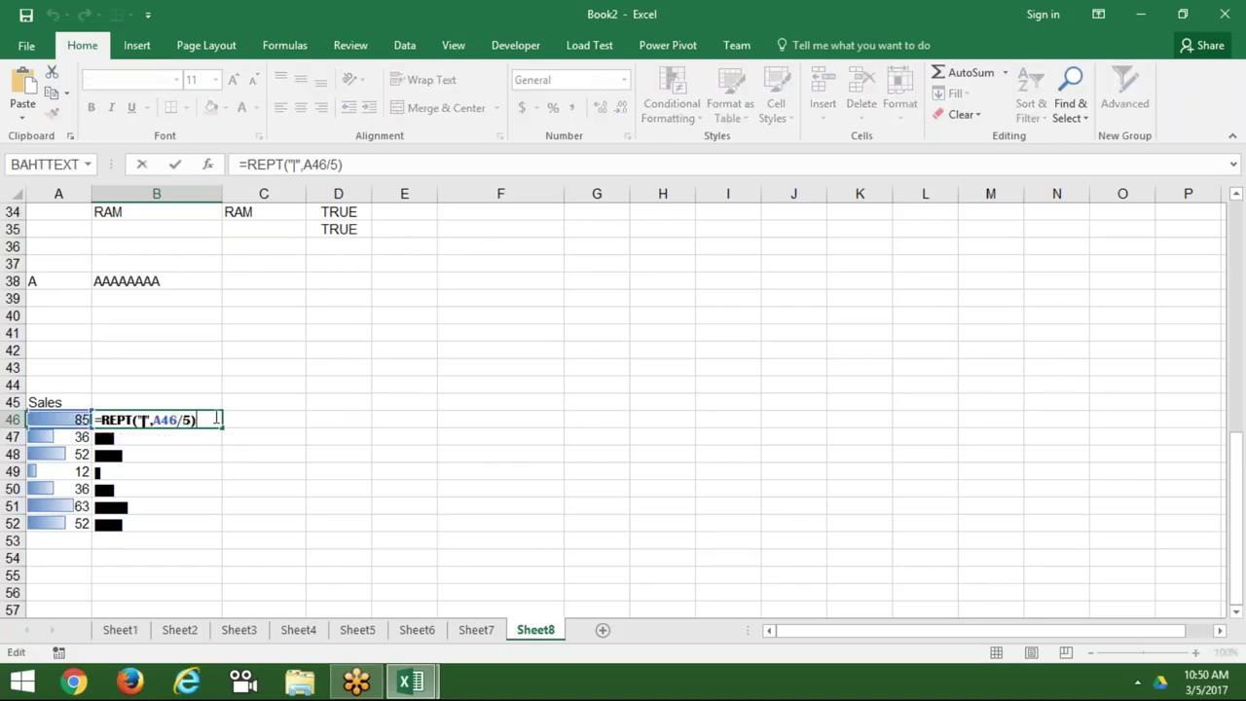
pyautogui.write('&')
pyautogui.click(69, 420)
pyautogui.press('Return')
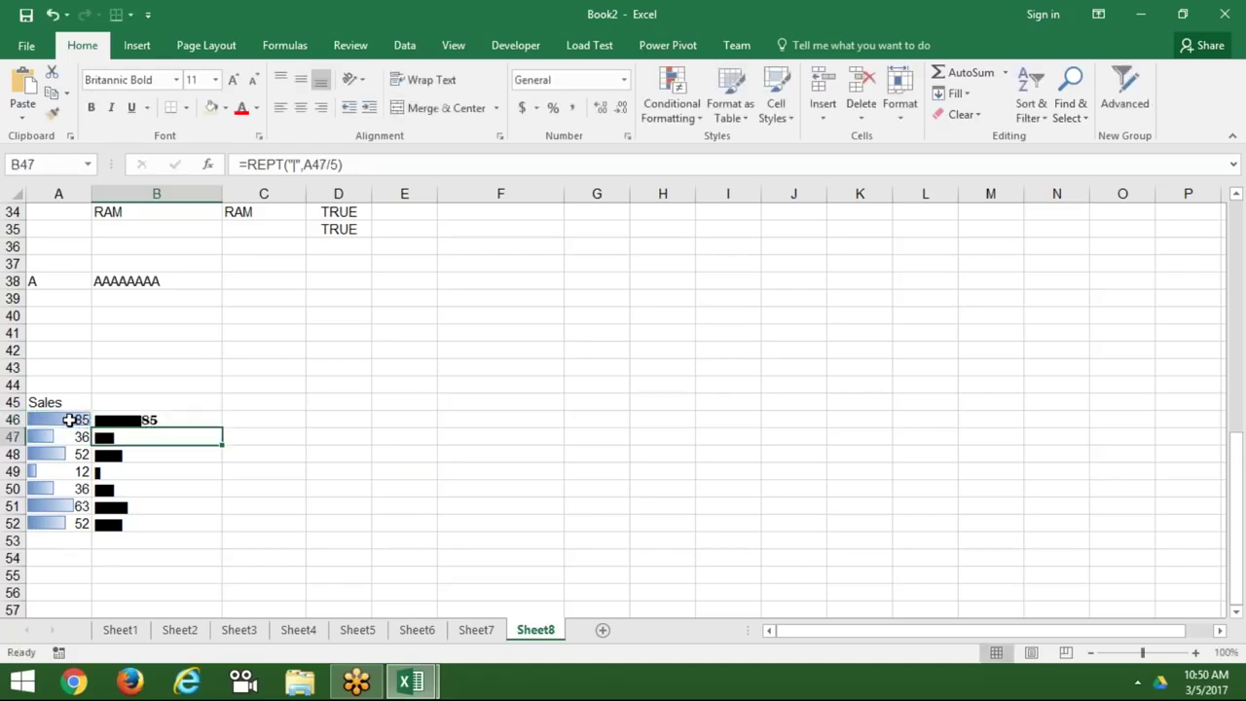
pyautogui.press('Up')
pyautogui.hotkey('shift', 'Down')
pyautogui.hotkey('shift', 'Down')
pyautogui.hotkey('shift', 'Down')
pyautogui.hotkey('shift', 'Down')
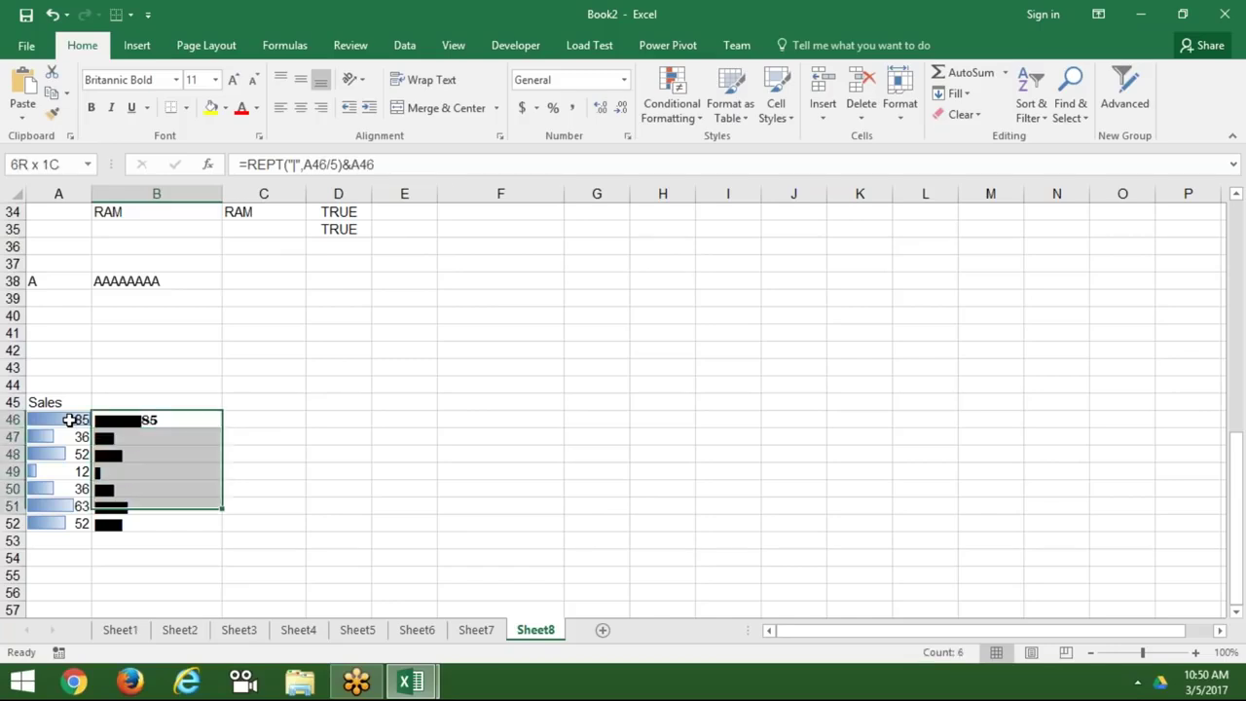
pyautogui.hotkey('shift', 'Down')
pyautogui.hotkey('shift', 'Down')
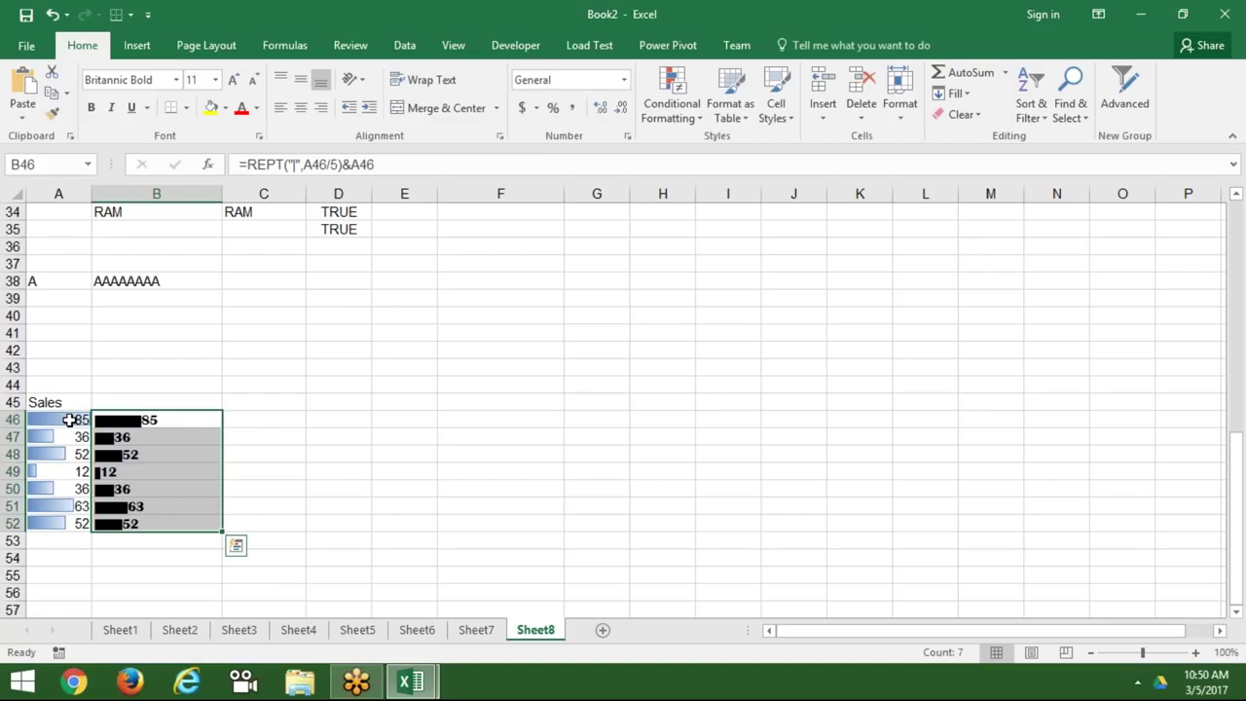
pyautogui.click(262, 454)
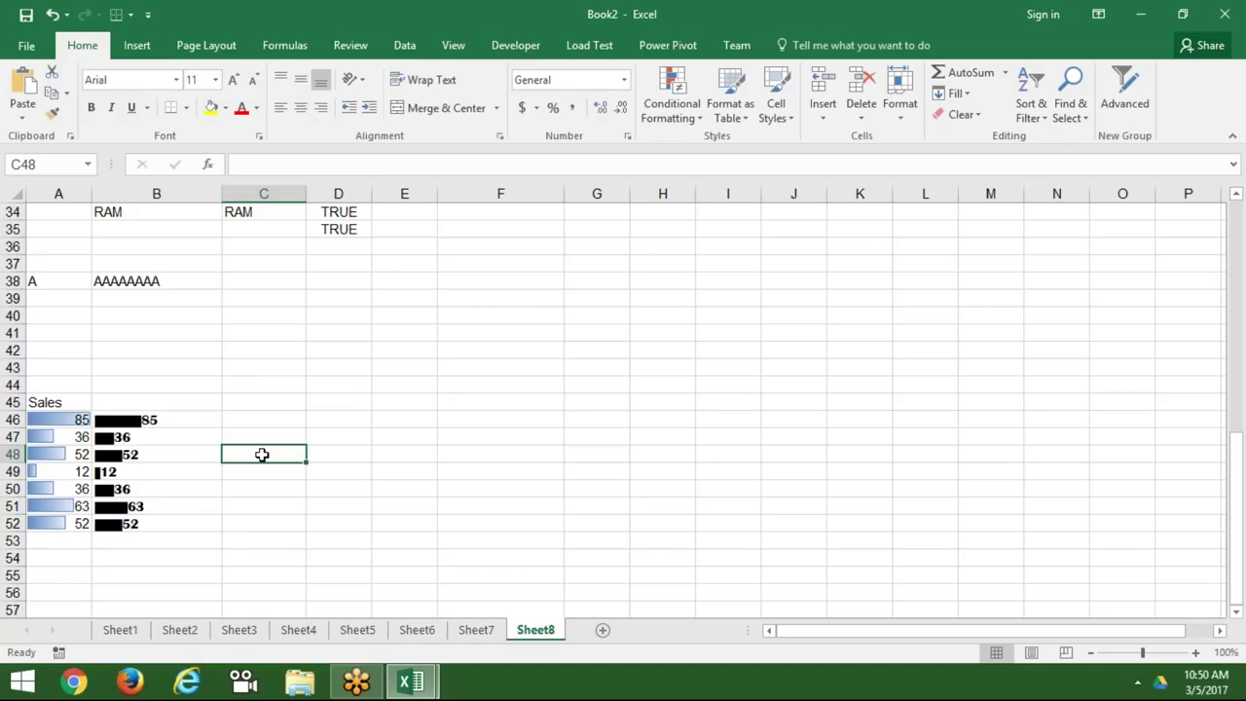
# Enter '3152 in D44 so it is stored as text
pyautogui.click(342, 386)
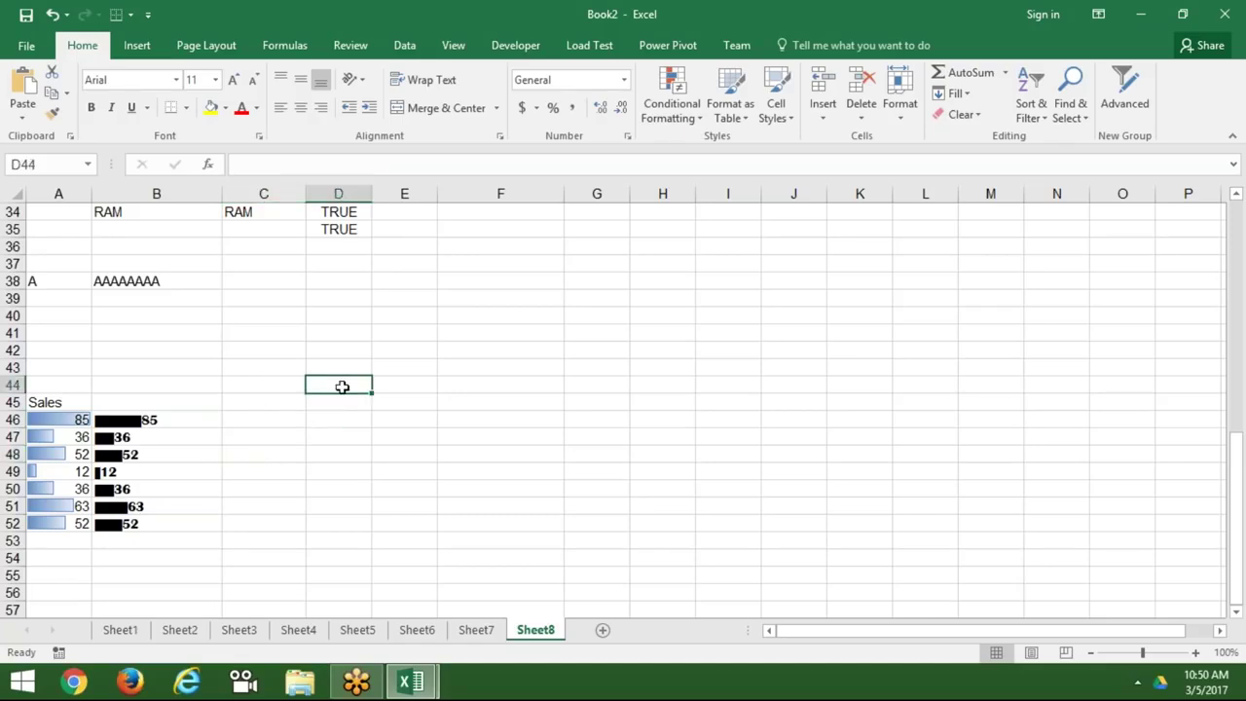
pyautogui.write("'315")
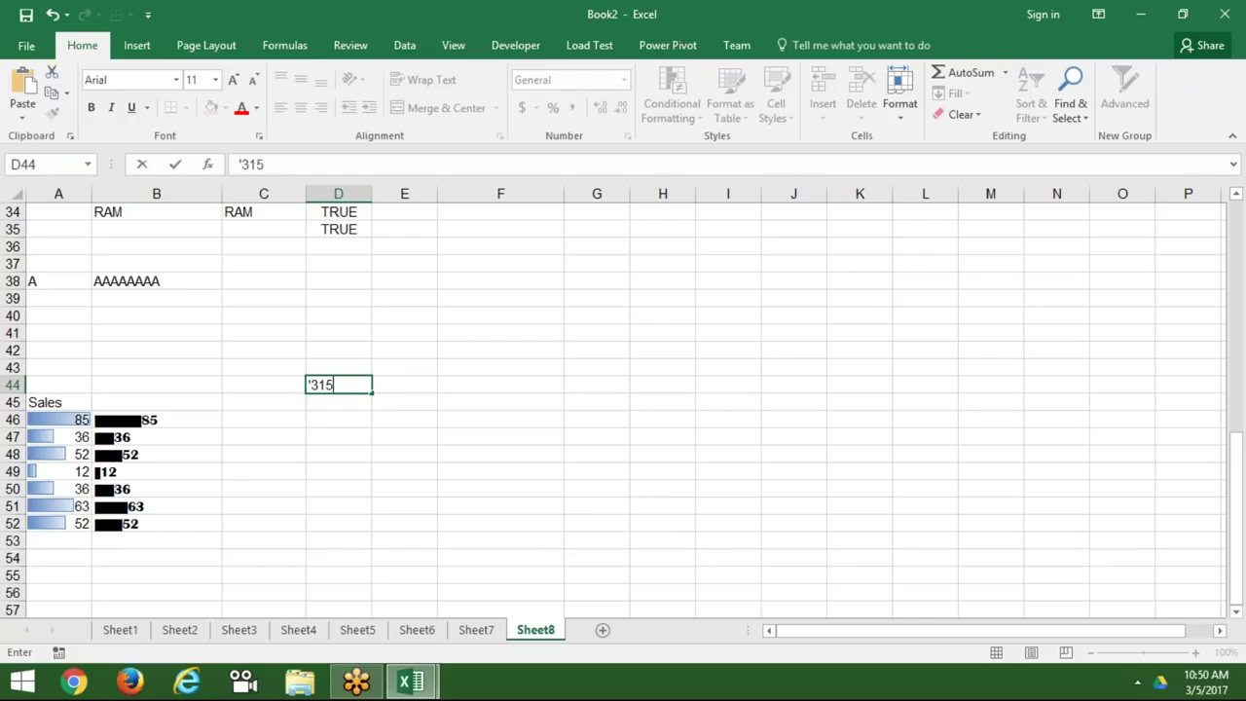
pyautogui.write('2')
pyautogui.press('Return')
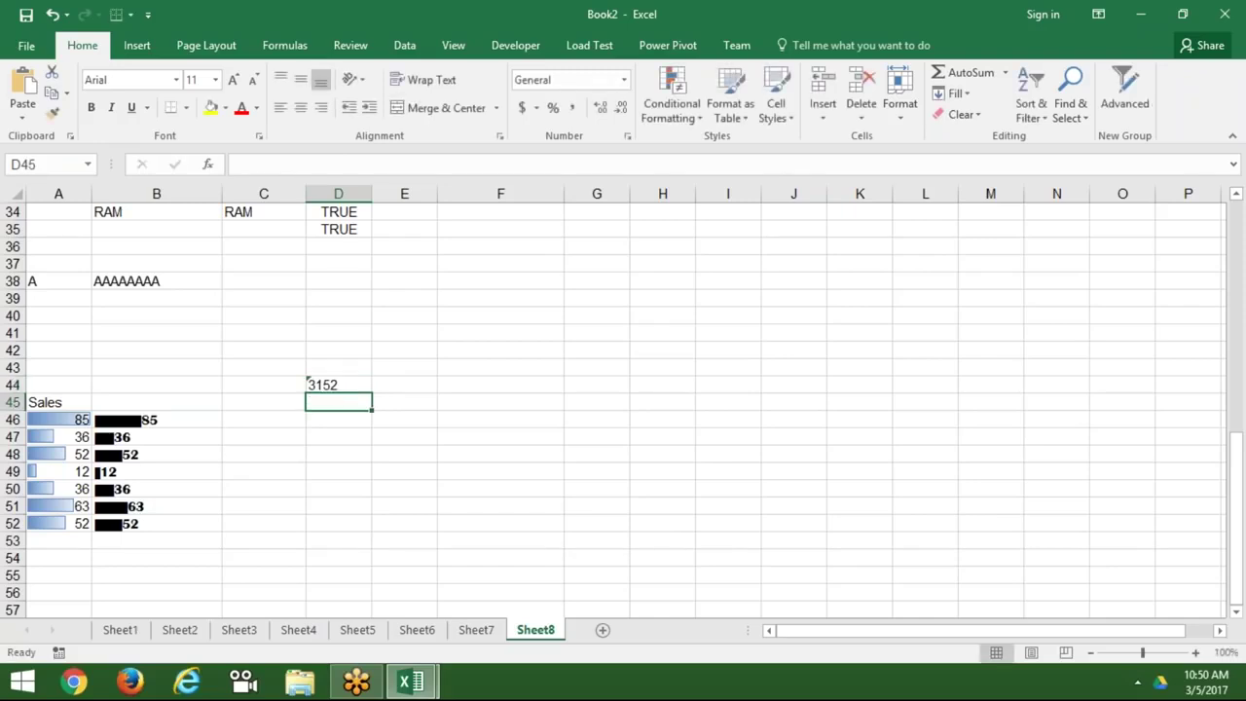
# Convert it to a number in E44 with the formula =D44*1
pyautogui.click(405, 387)
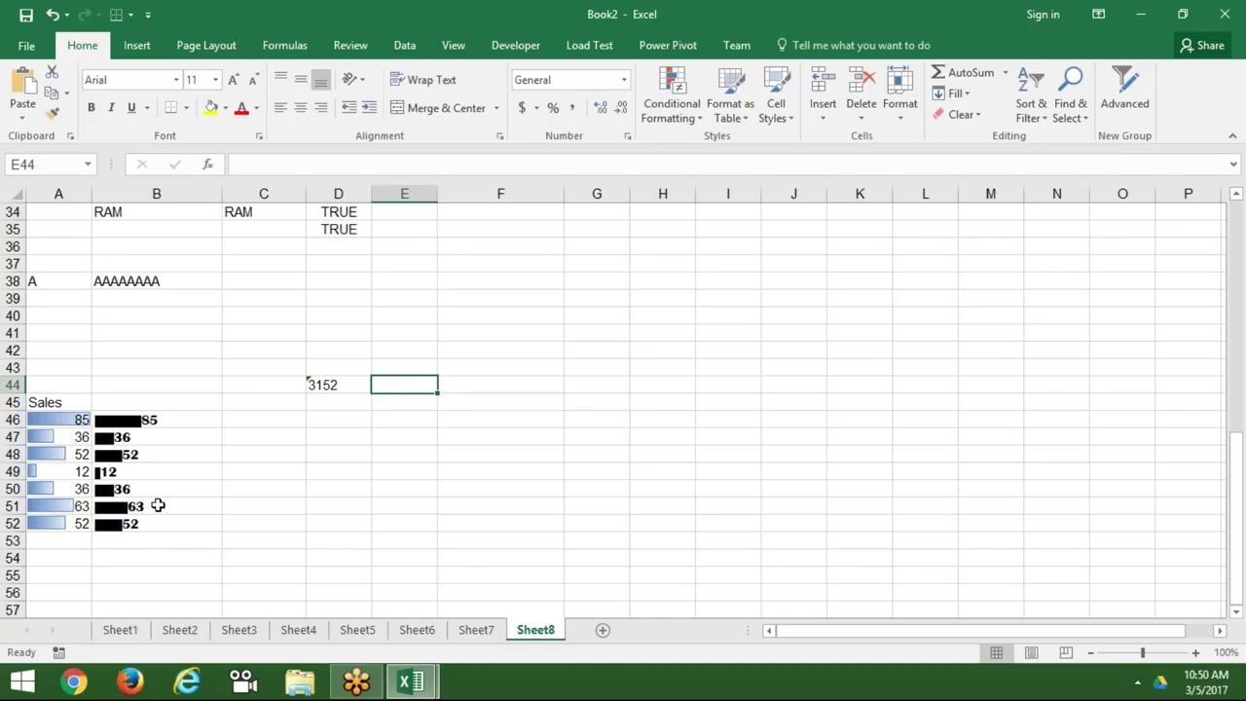
pyautogui.write('=')
pyautogui.press('Left')
pyautogui.write('*30')
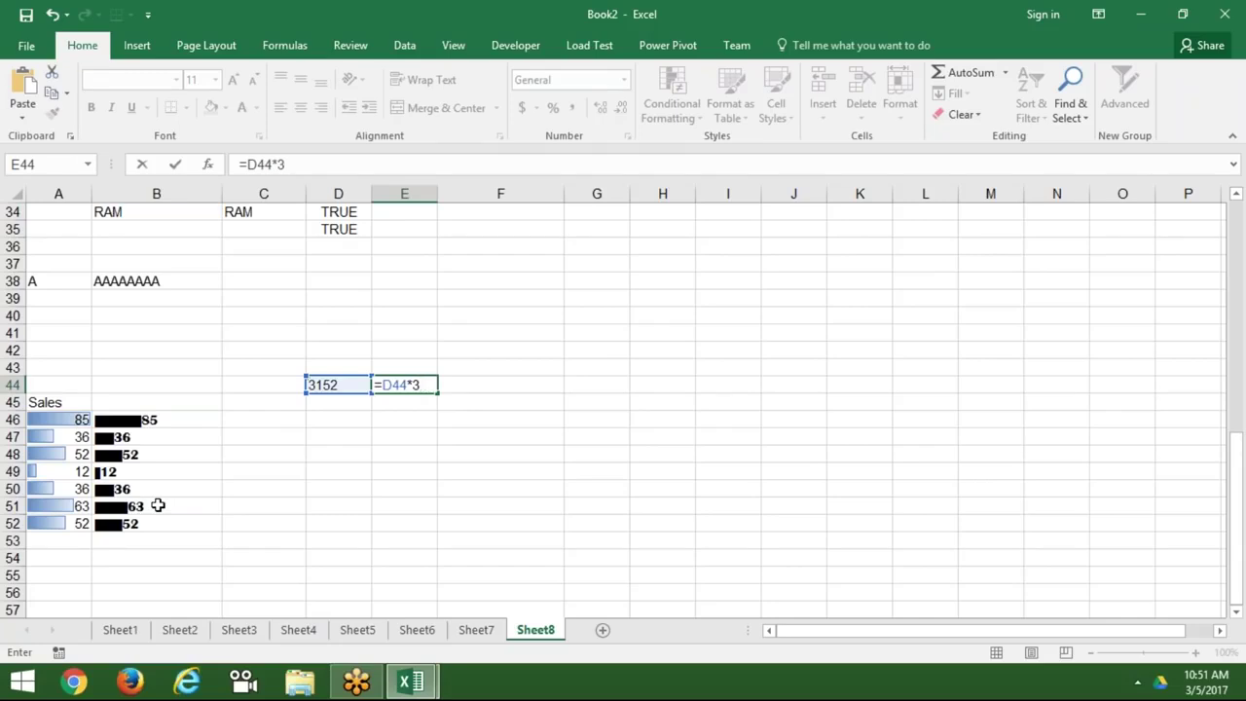
pyautogui.press('Escape')
pyautogui.write('=')
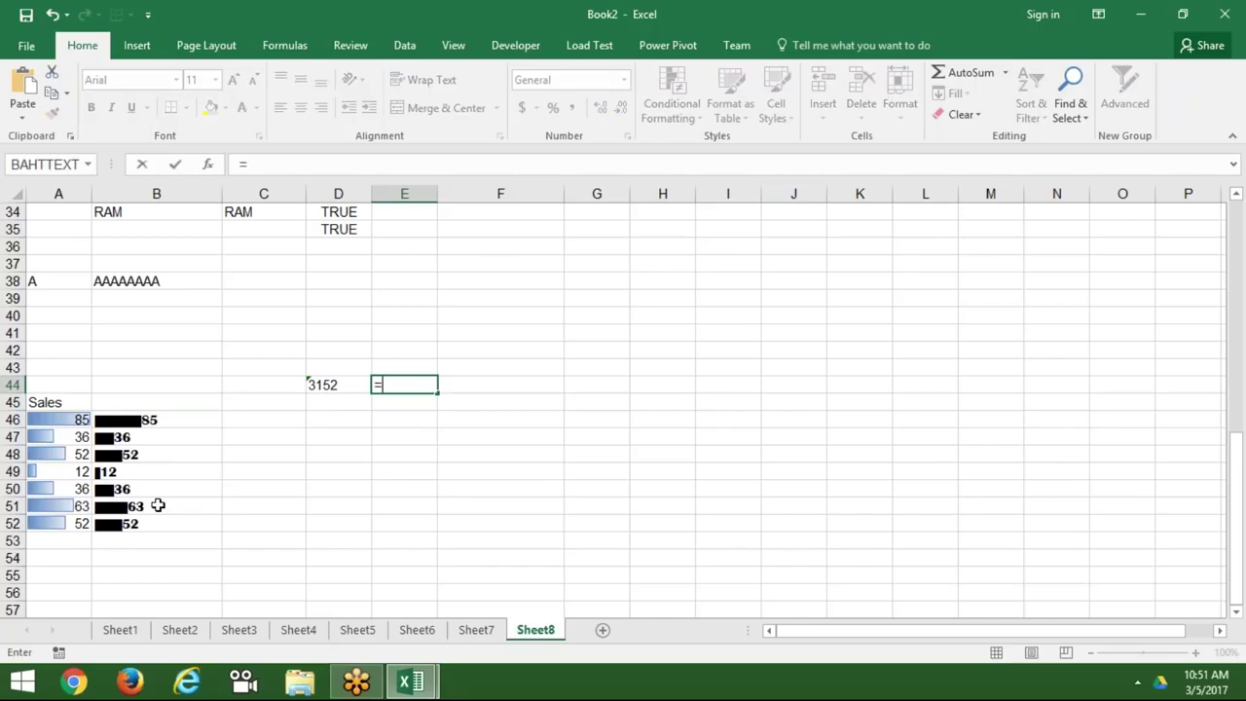
pyautogui.press('Escape')
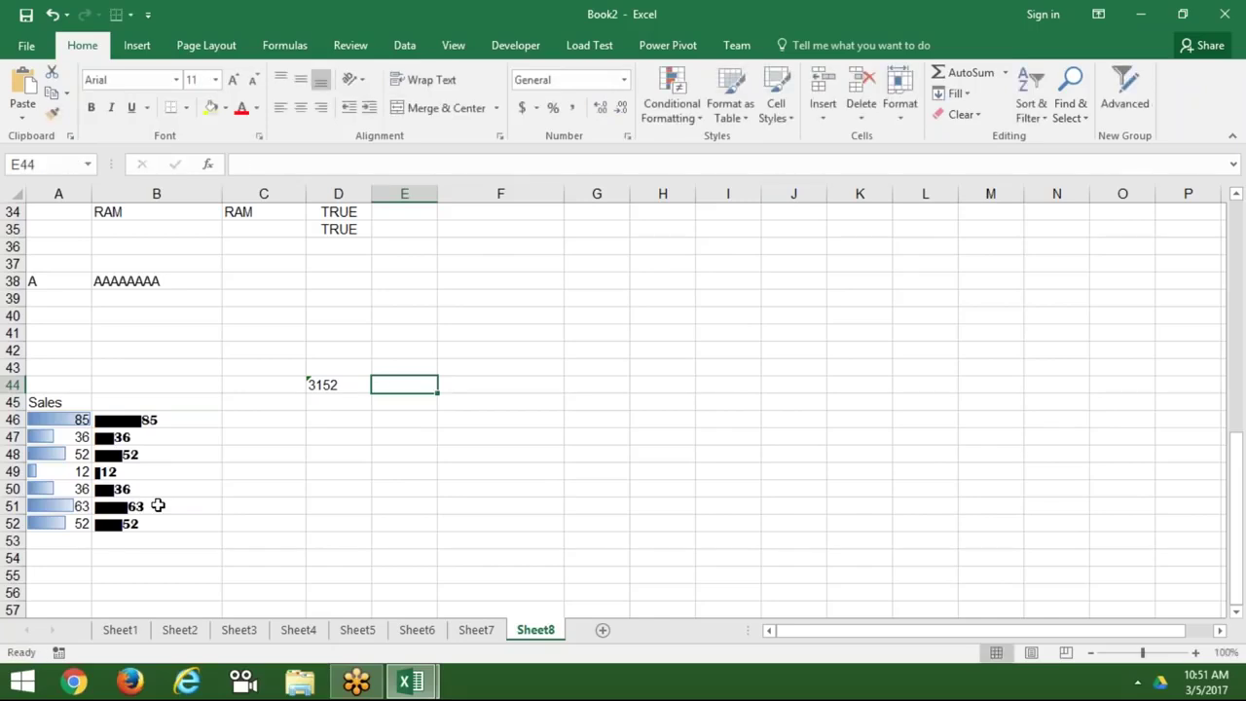
pyautogui.write('=')
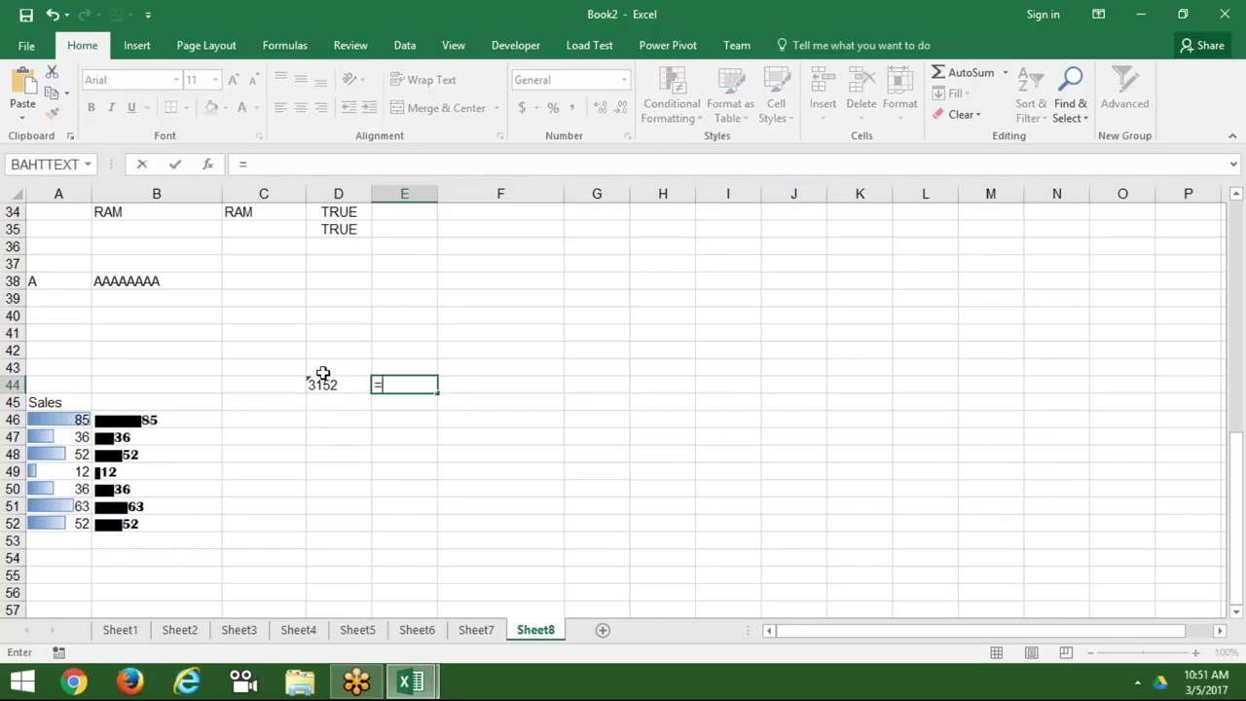
pyautogui.click(326, 387)
pyautogui.write('*1')
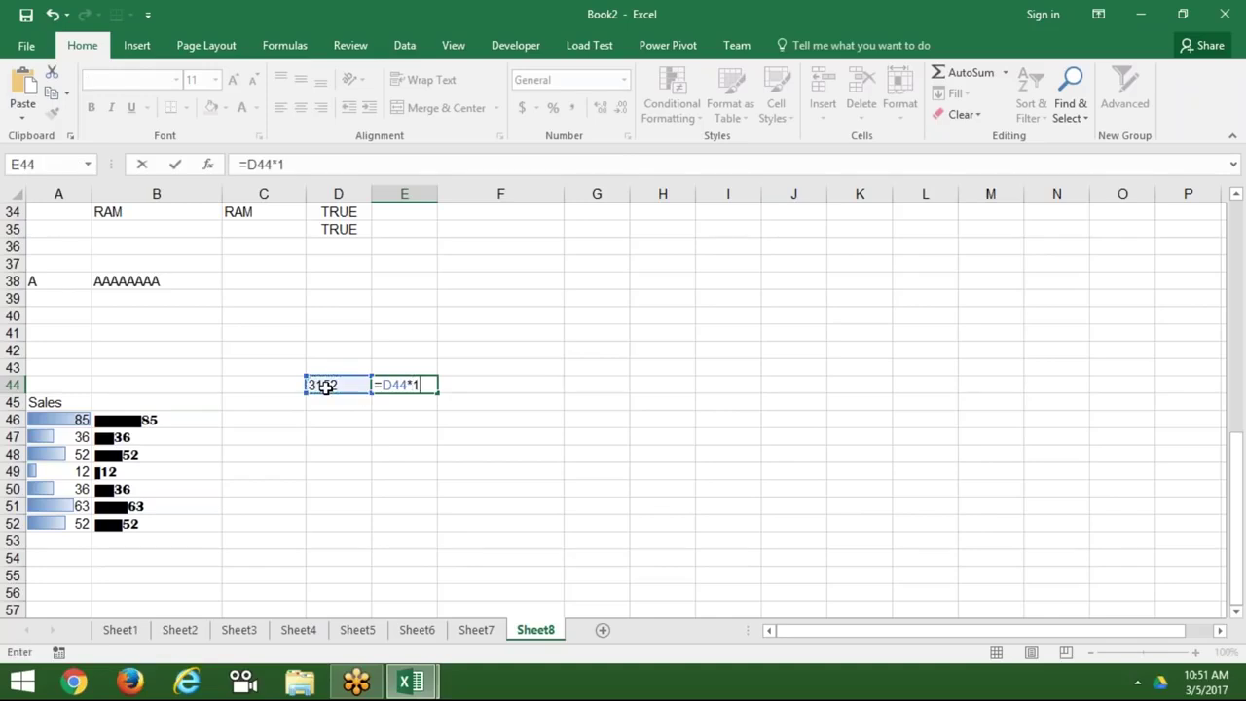
pyautogui.press('Return')
pyautogui.press('Up')
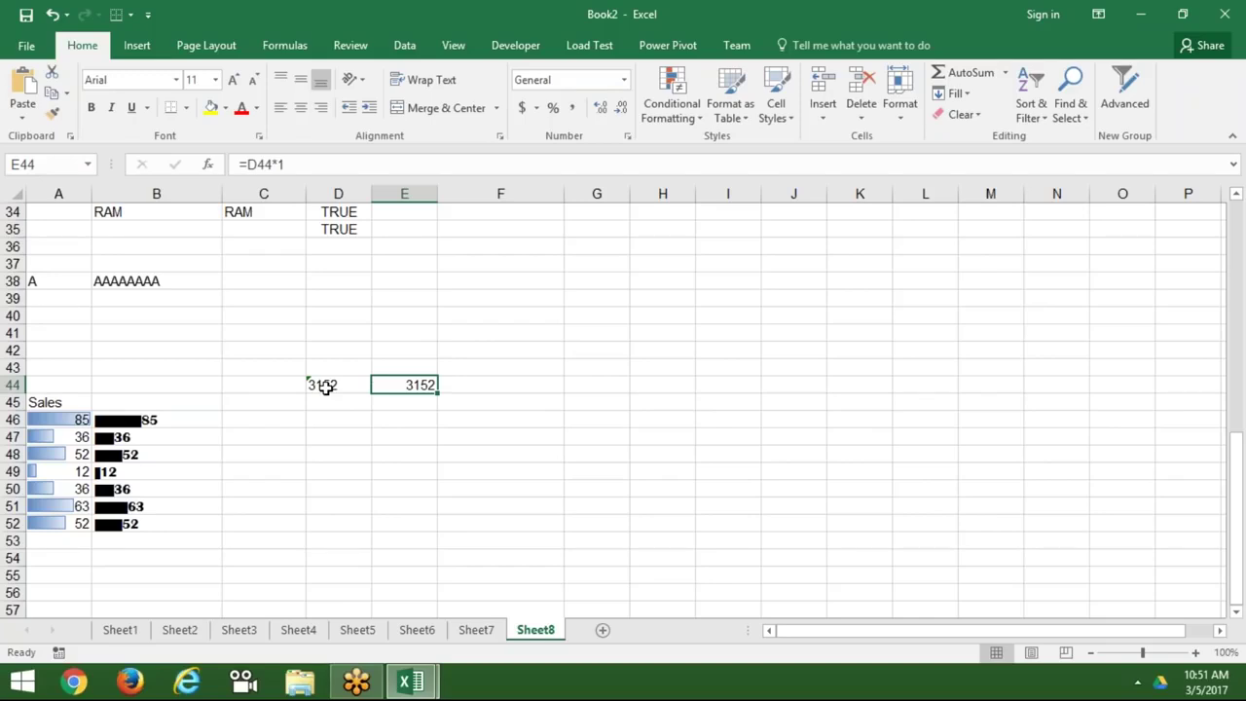
# Begin a VALUE formula in D45, below the text value
pyautogui.press('Down')
pyautogui.press('Left')
pyautogui.write('=')
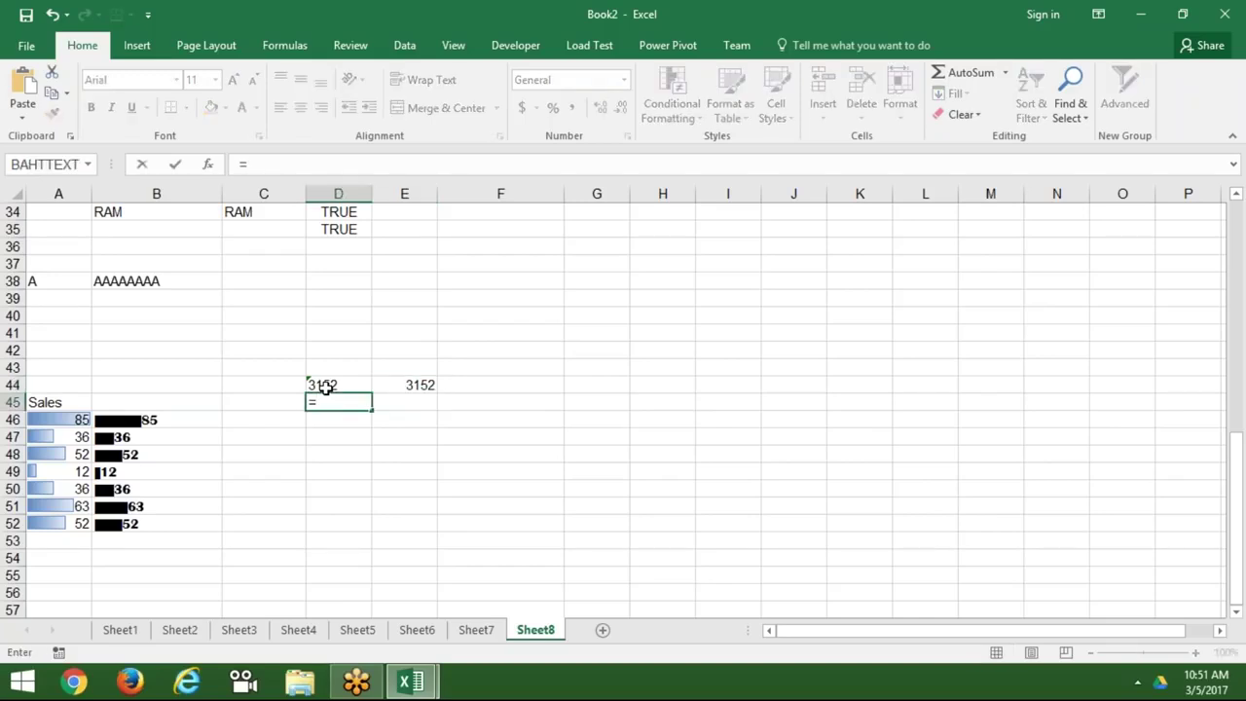
pyautogui.write('v')
# Complete =VALUE(D44) in D45 to turn the text 3152 into a number, then view the Formulas tab
pyautogui.press('Tab')
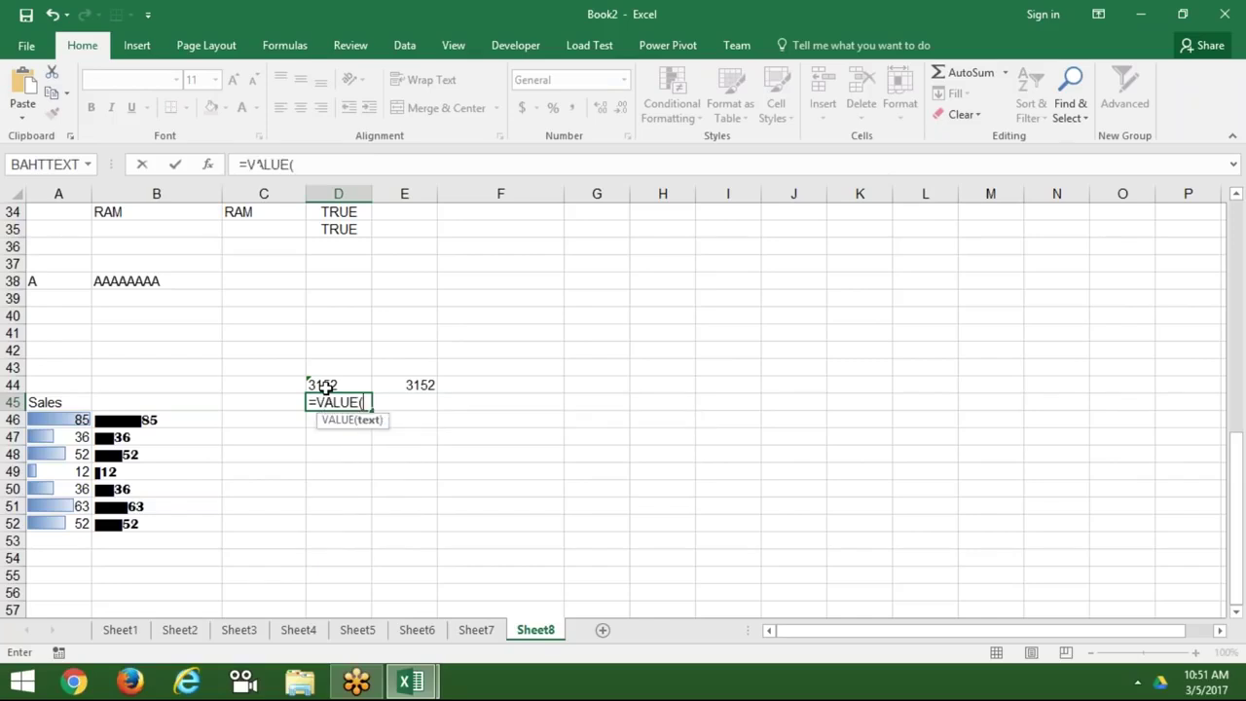
pyautogui.press('Up')
pyautogui.press('Return')
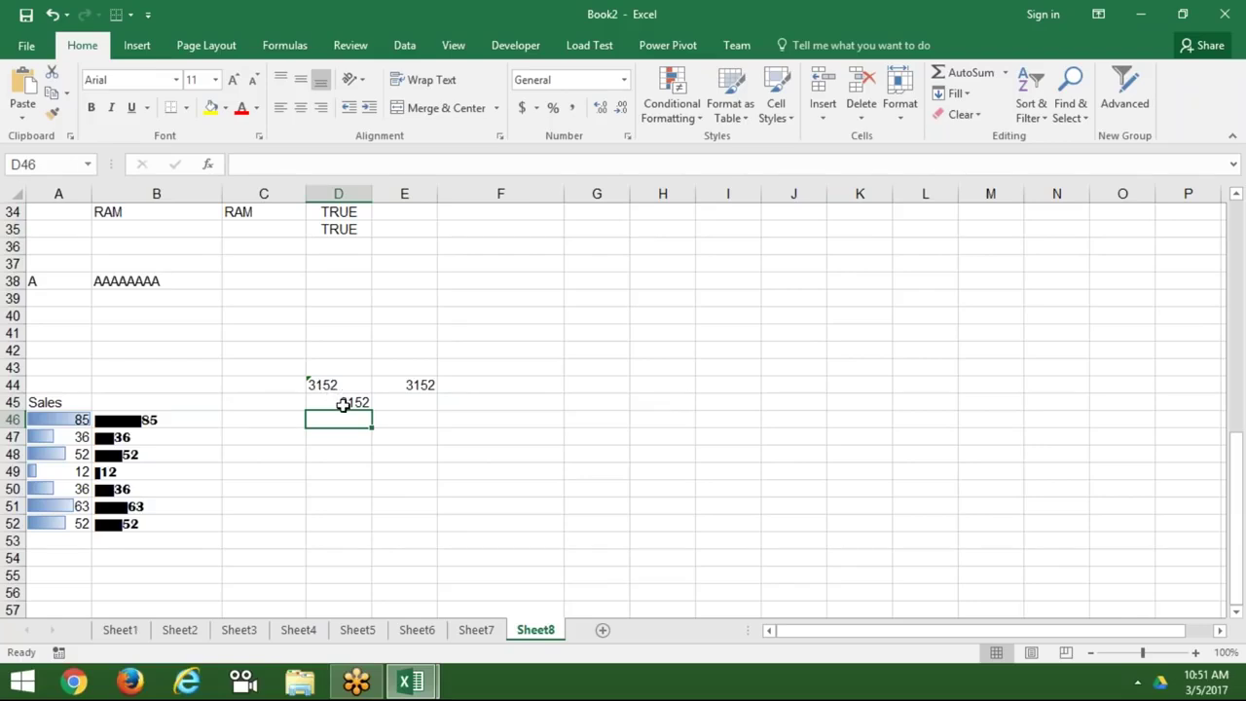
pyautogui.click(343, 405)
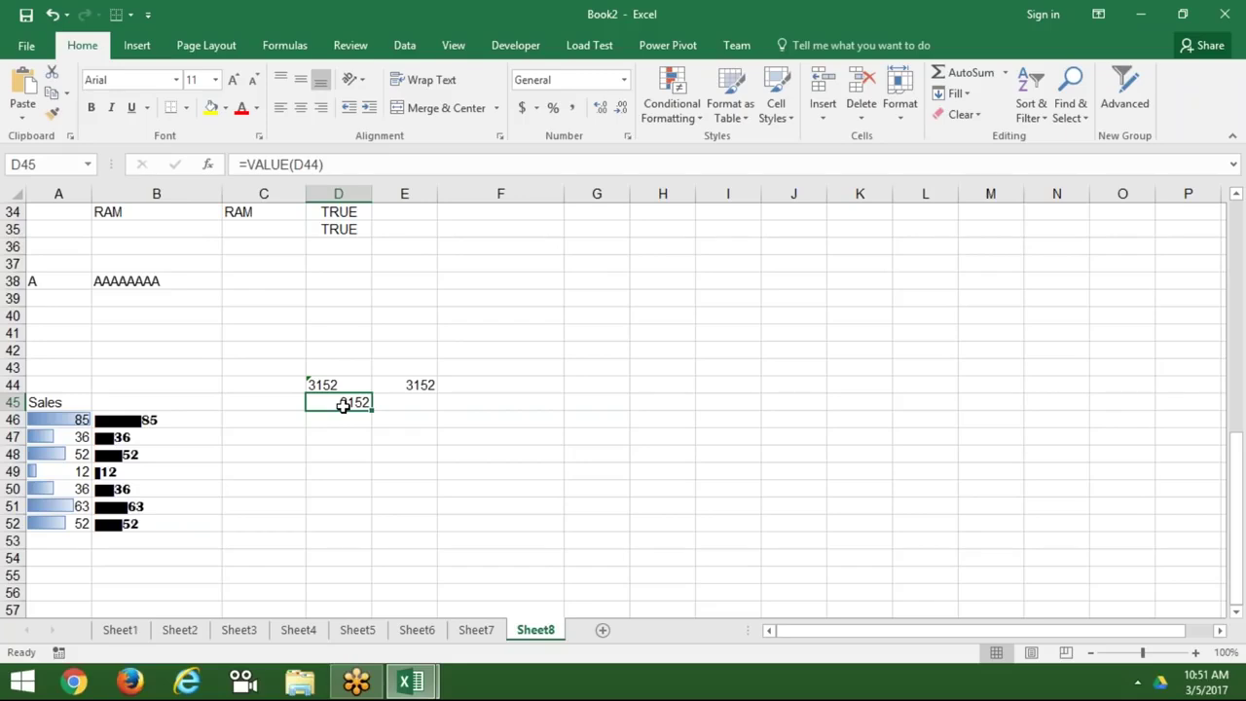
pyautogui.click(296, 48)
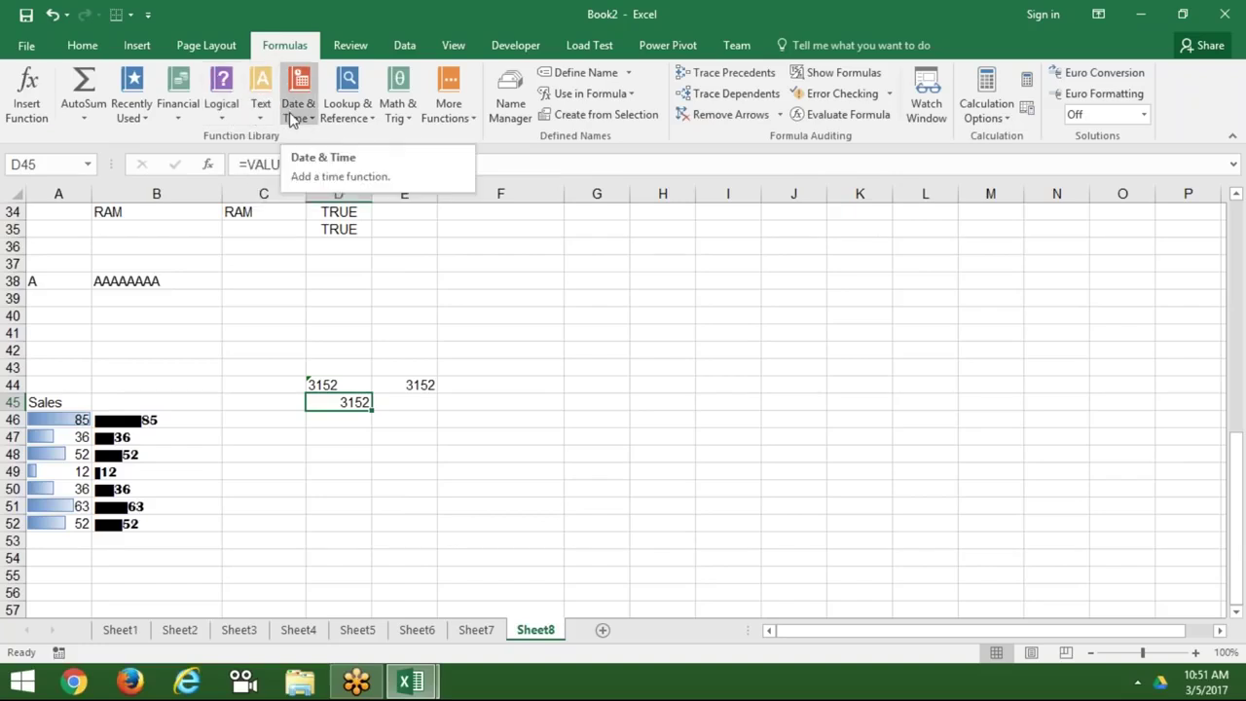
# Insert a blank Sheet9 and type the MMDDYY label in A2
pyautogui.click(603, 631)
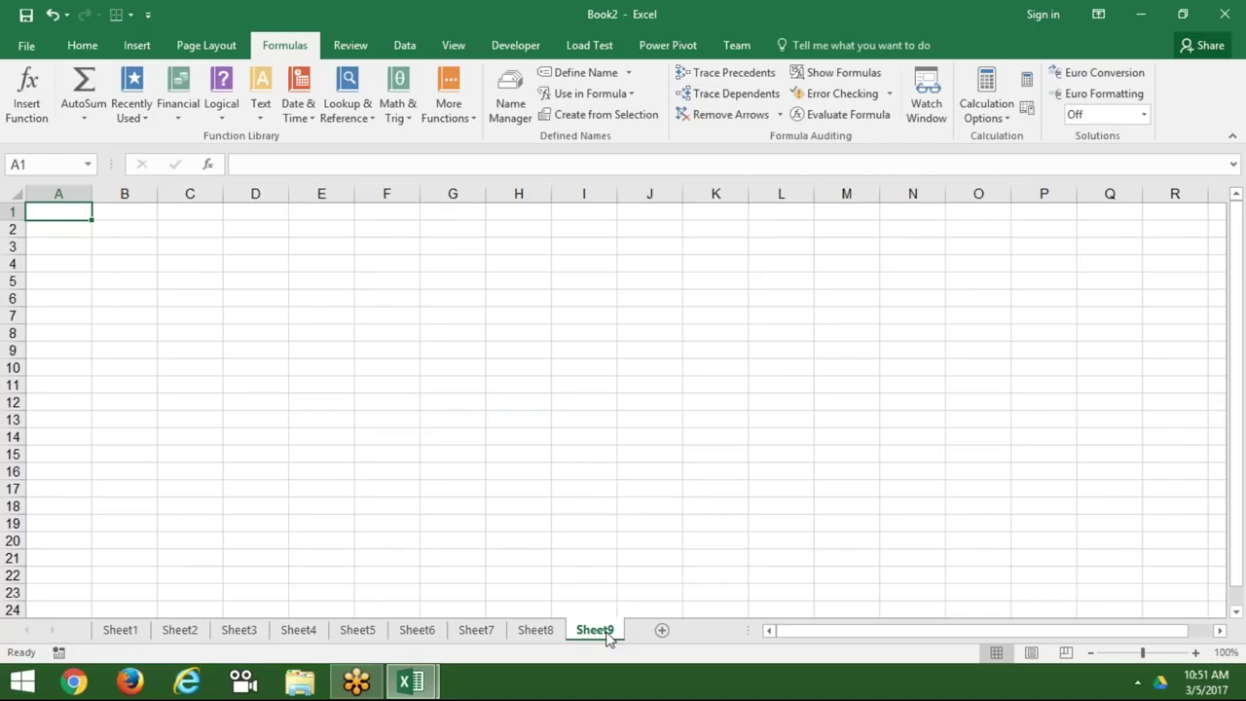
pyautogui.press('Down')
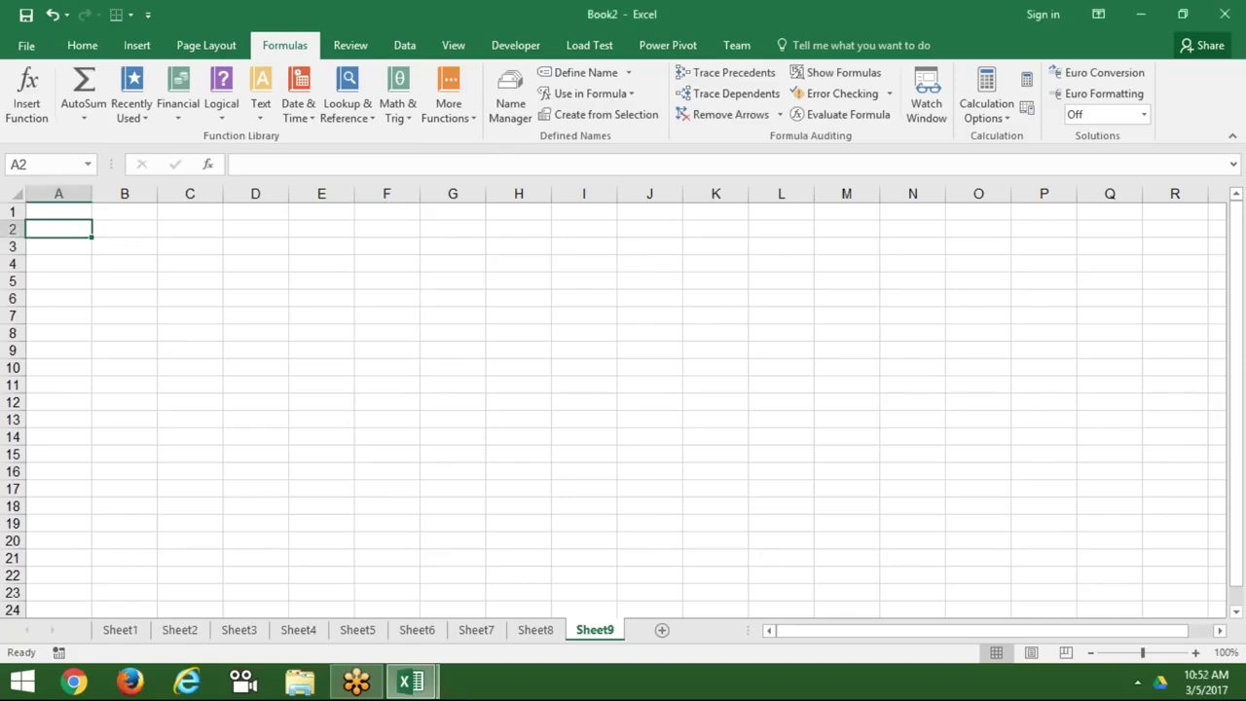
pyautogui.write('MMDDYY')
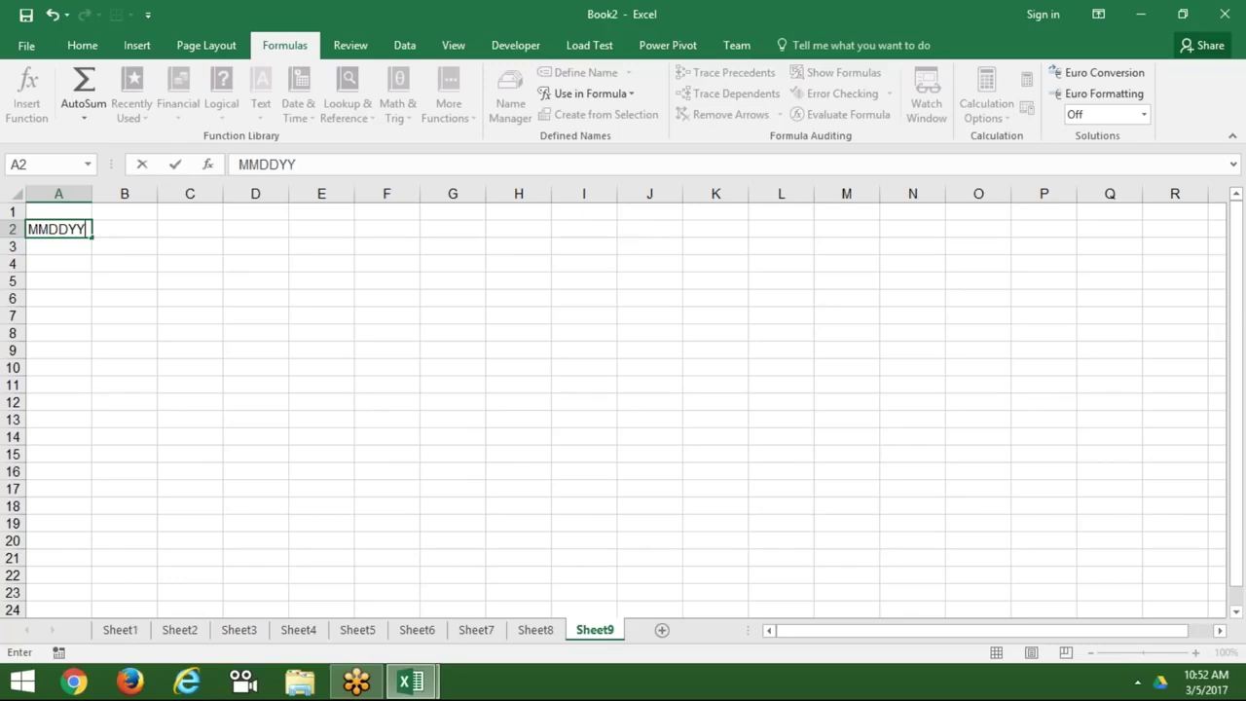
# Enter 3/5/ in B3, storing the date 3/5/2017 displayed as 5-Mar
pyautogui.click(124, 263)
pyautogui.click(124, 245)
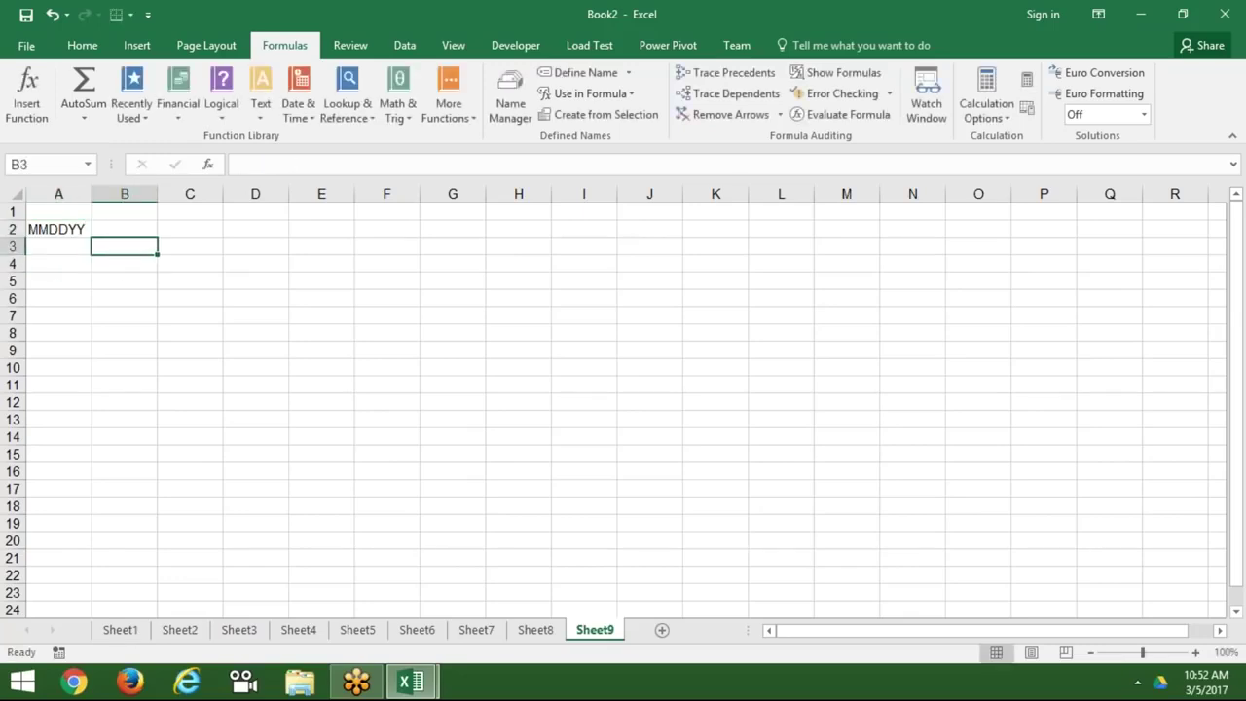
pyautogui.write('3/')
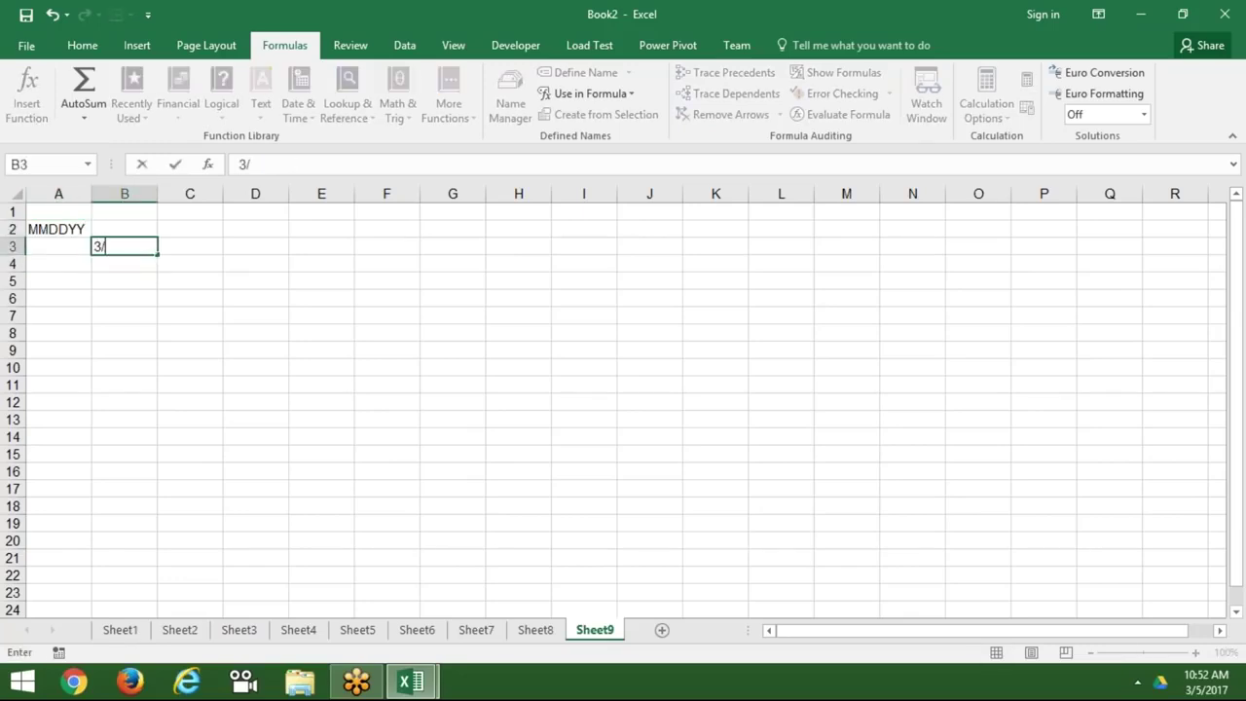
pyautogui.write('5')
pyautogui.write('/')
pyautogui.press('Return')
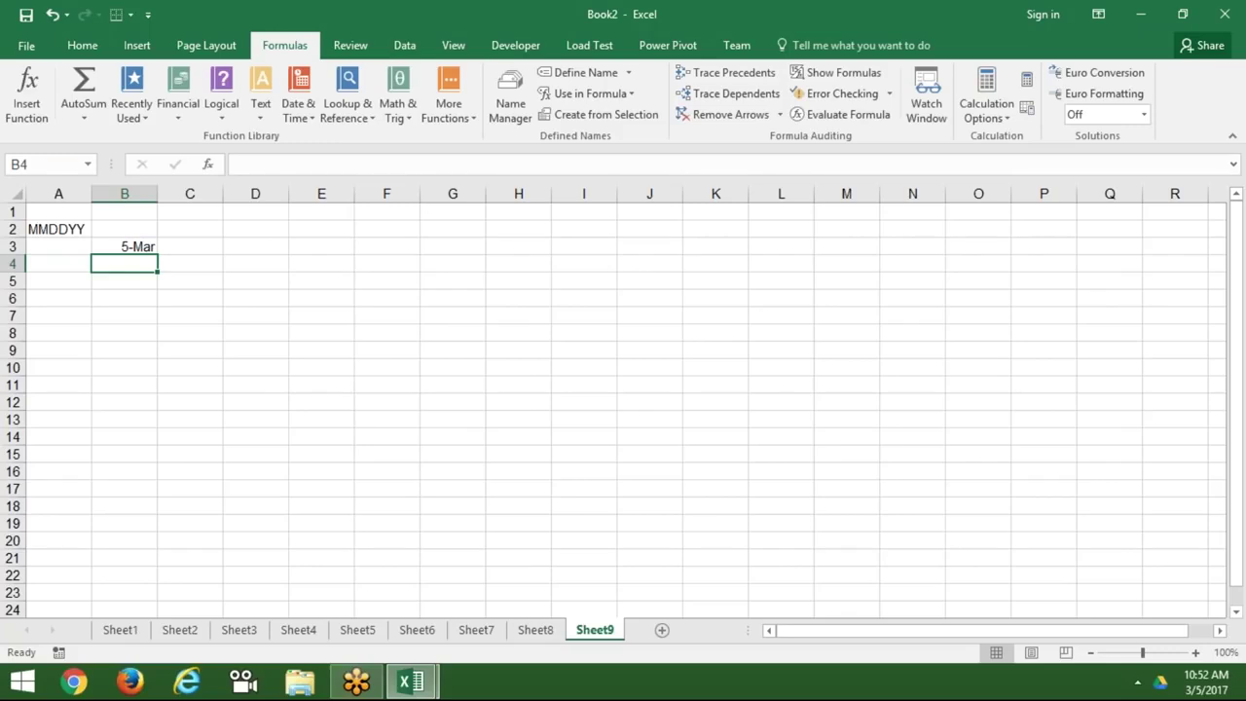
pyautogui.press('Up')
pyautogui.press('Left')
pyautogui.press('Up')
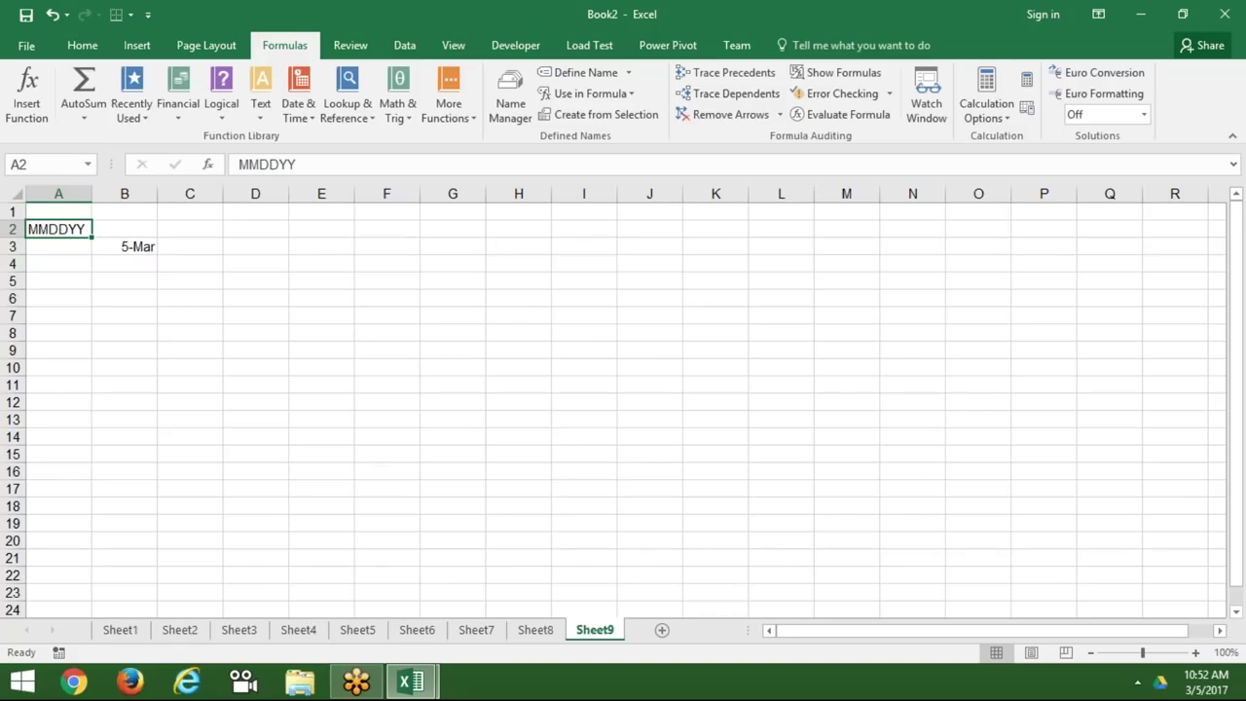
pyautogui.press('Right')
pyautogui.press('Down')
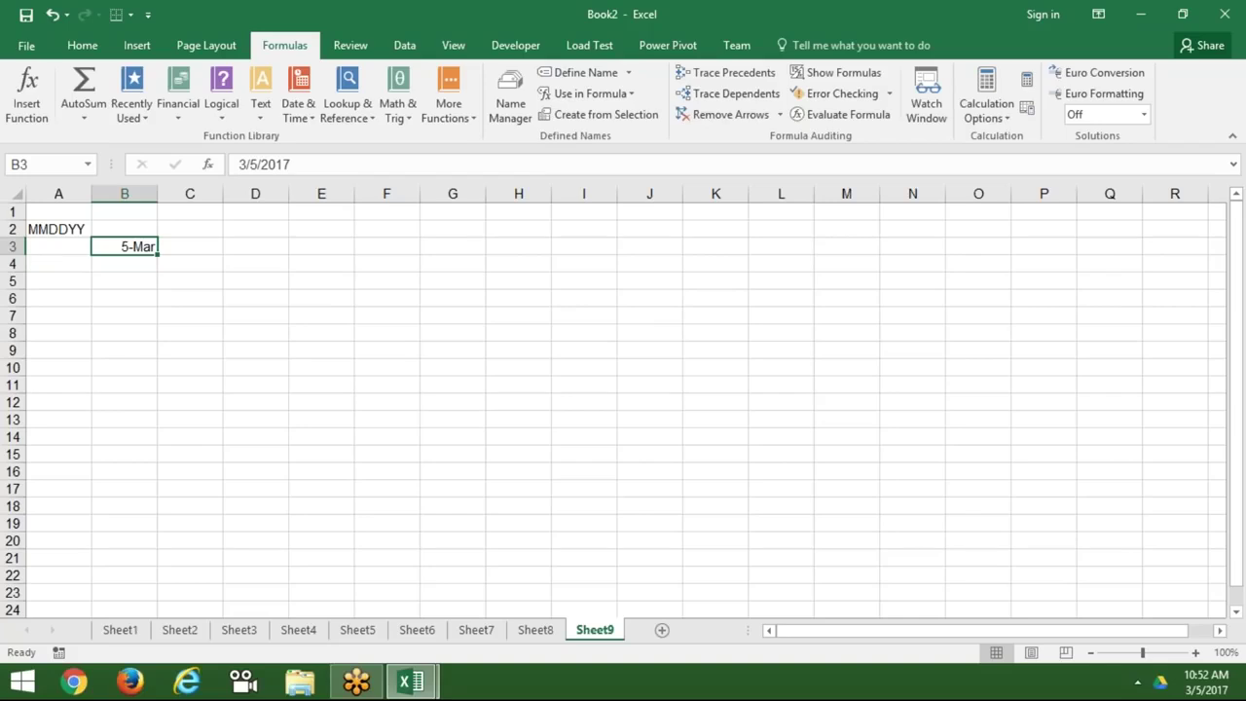
# Test entering 5-mar in B4, then delete it
pyautogui.click(123, 263)
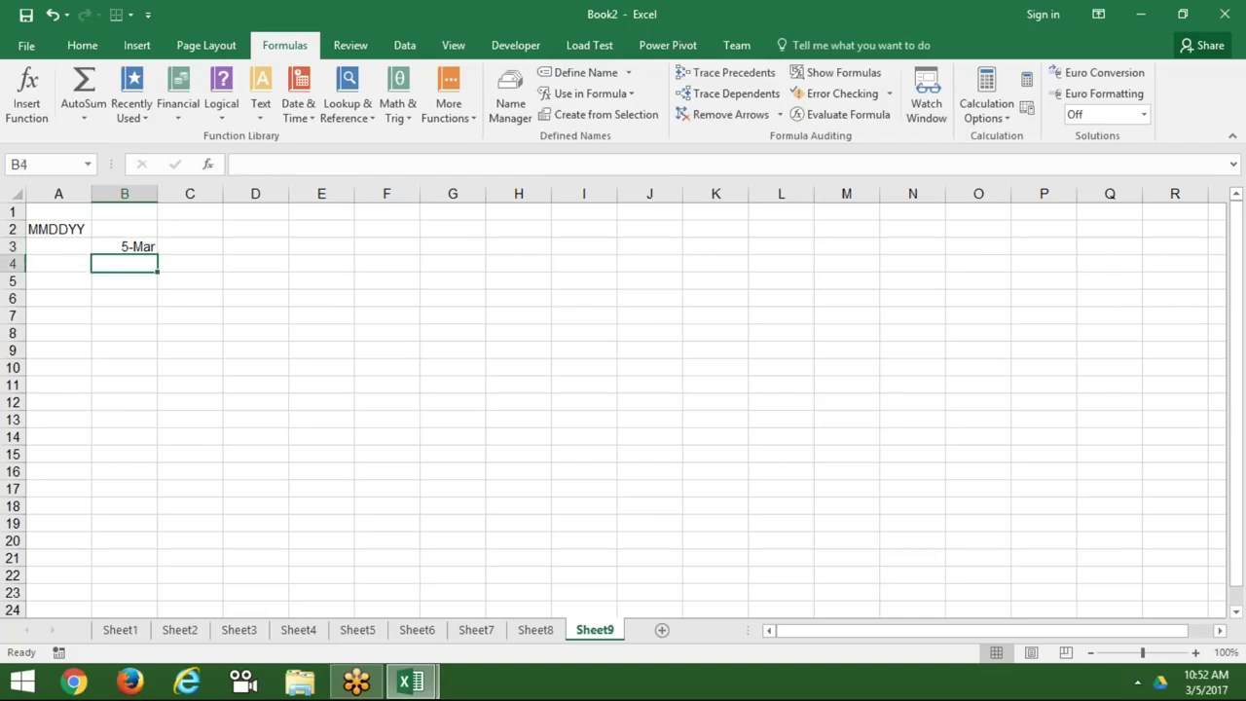
pyautogui.write('5-mar')
pyautogui.press('Return')
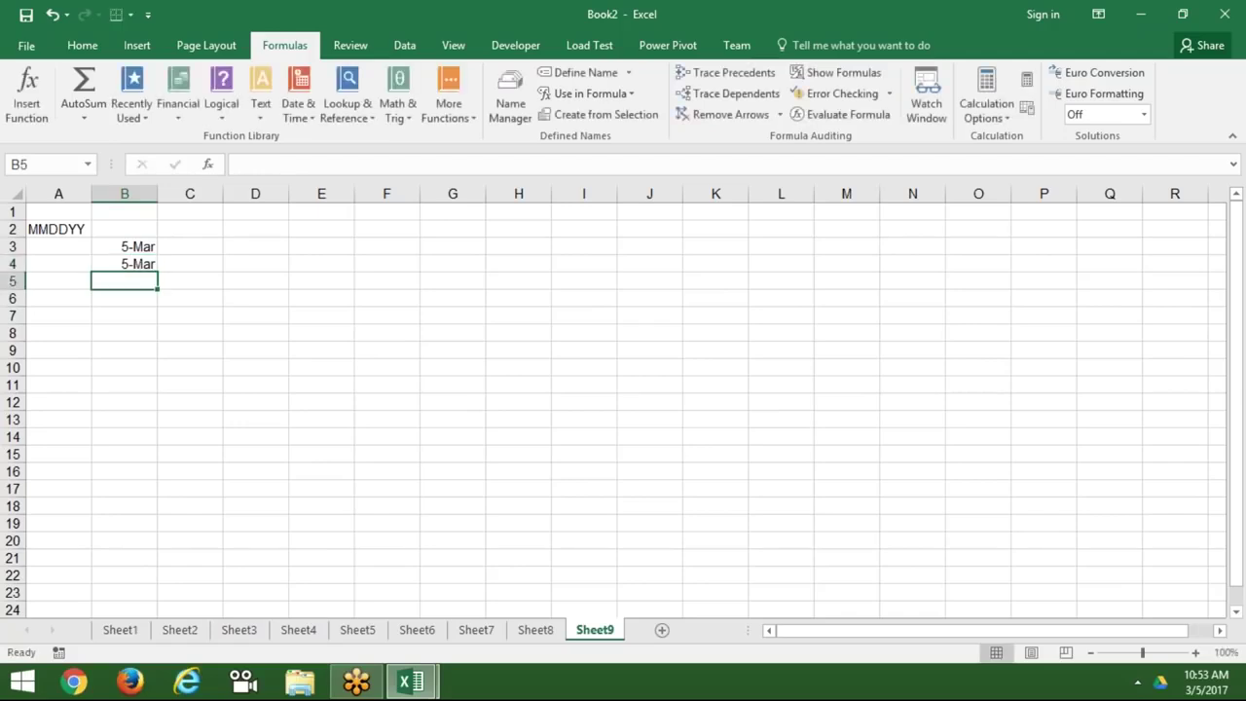
pyautogui.press('Up')
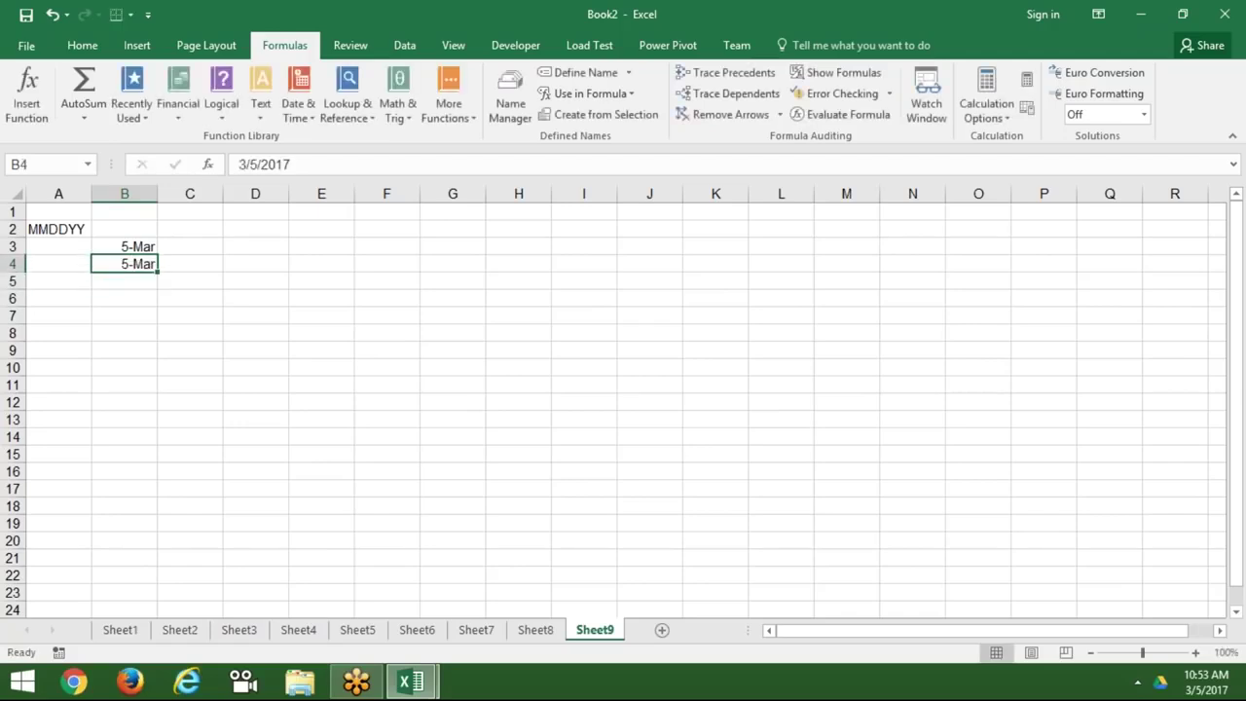
pyautogui.press('Delete')
pyautogui.press('Up')
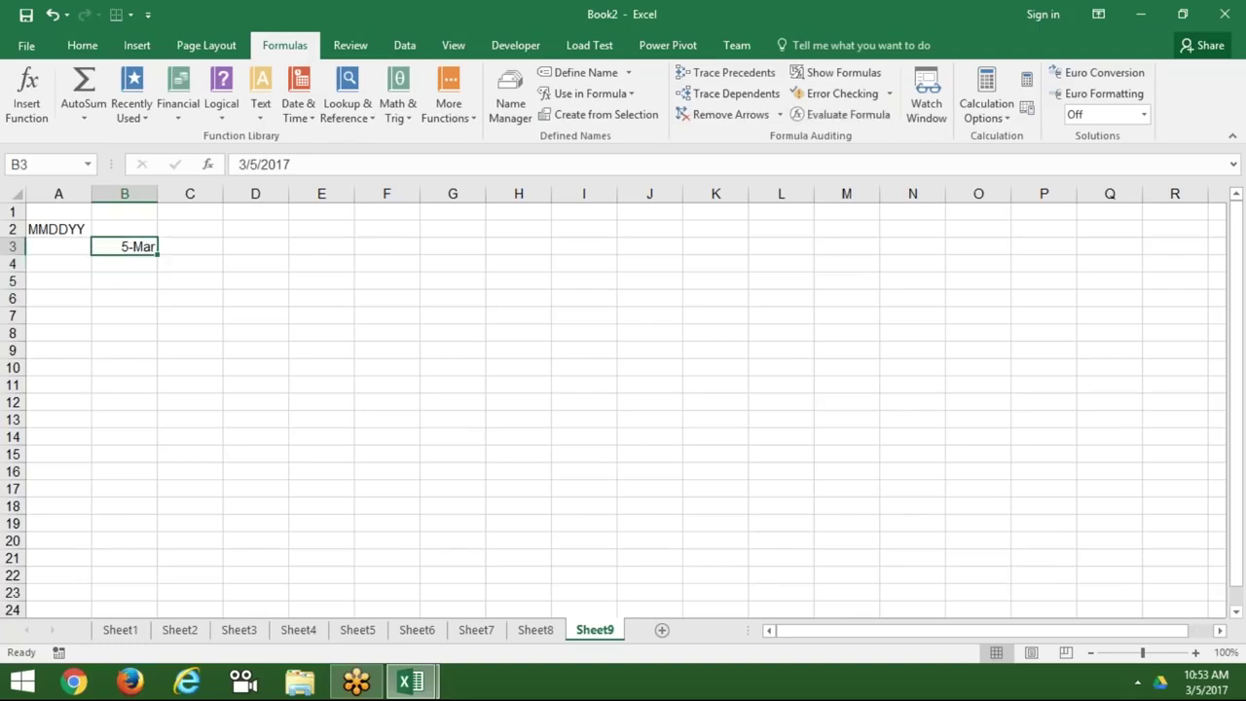
# Enter =YEAR(B3) in C3 to get 2017
pyautogui.click(190, 246)
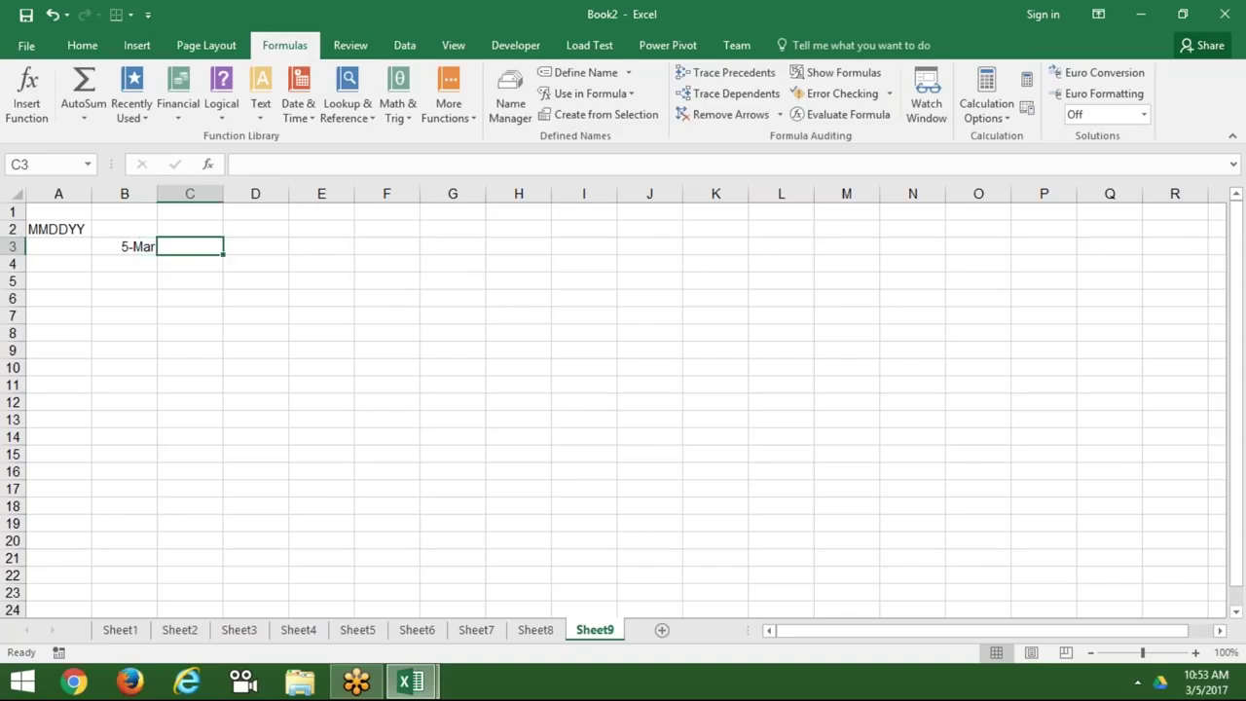
pyautogui.write('=')
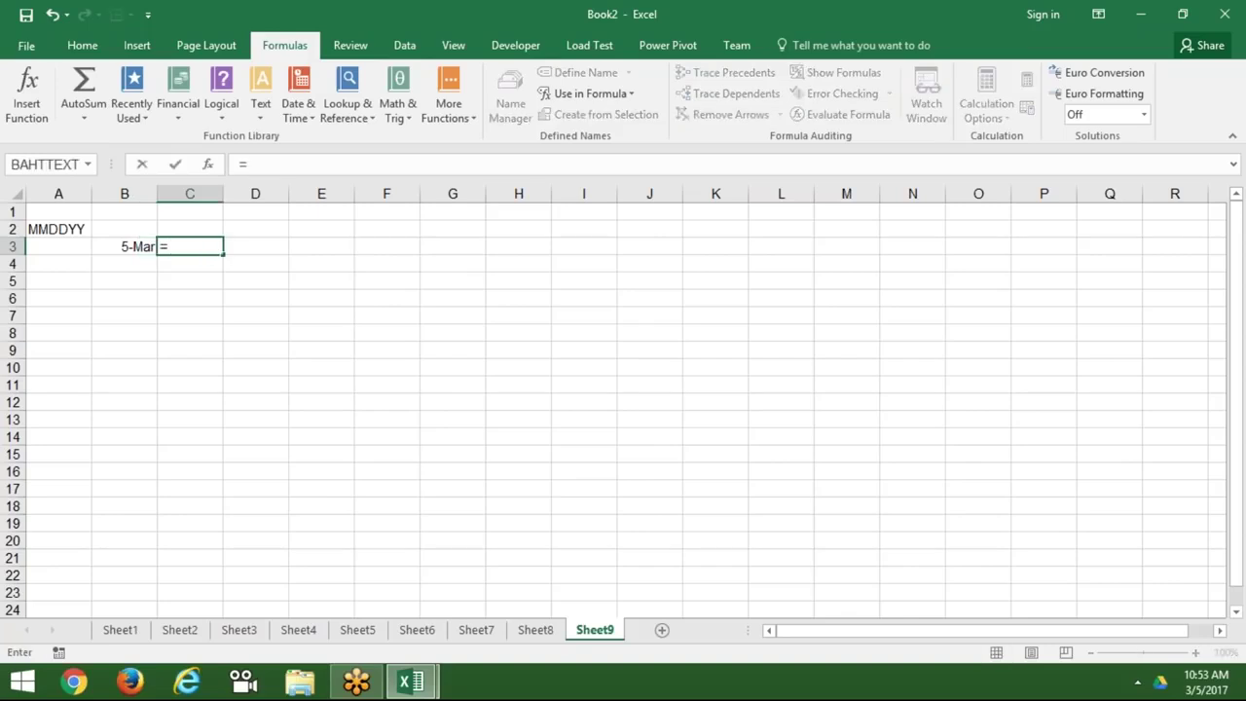
pyautogui.write('ye')
pyautogui.press('Tab')
pyautogui.write('B3')
pyautogui.press('Return')
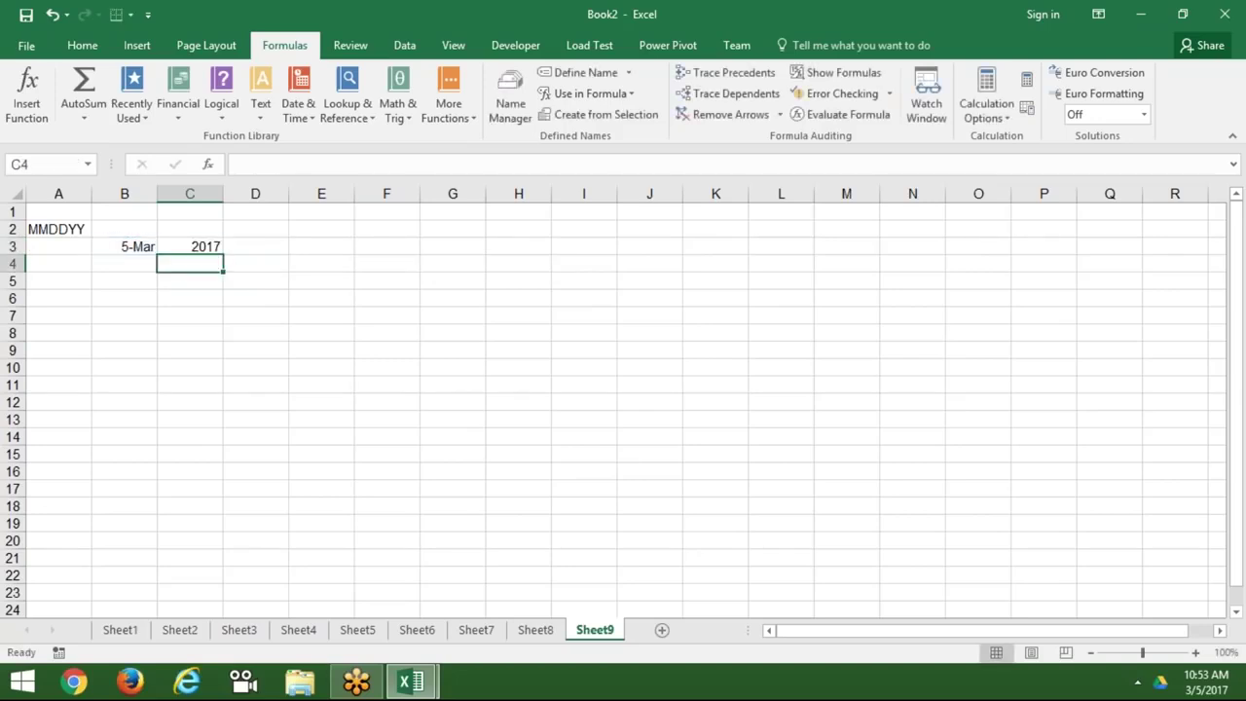
# Enter =MONTH(B3) in D3, returning 3
pyautogui.press('Up')
pyautogui.press('Right')
pyautogui.write('=')
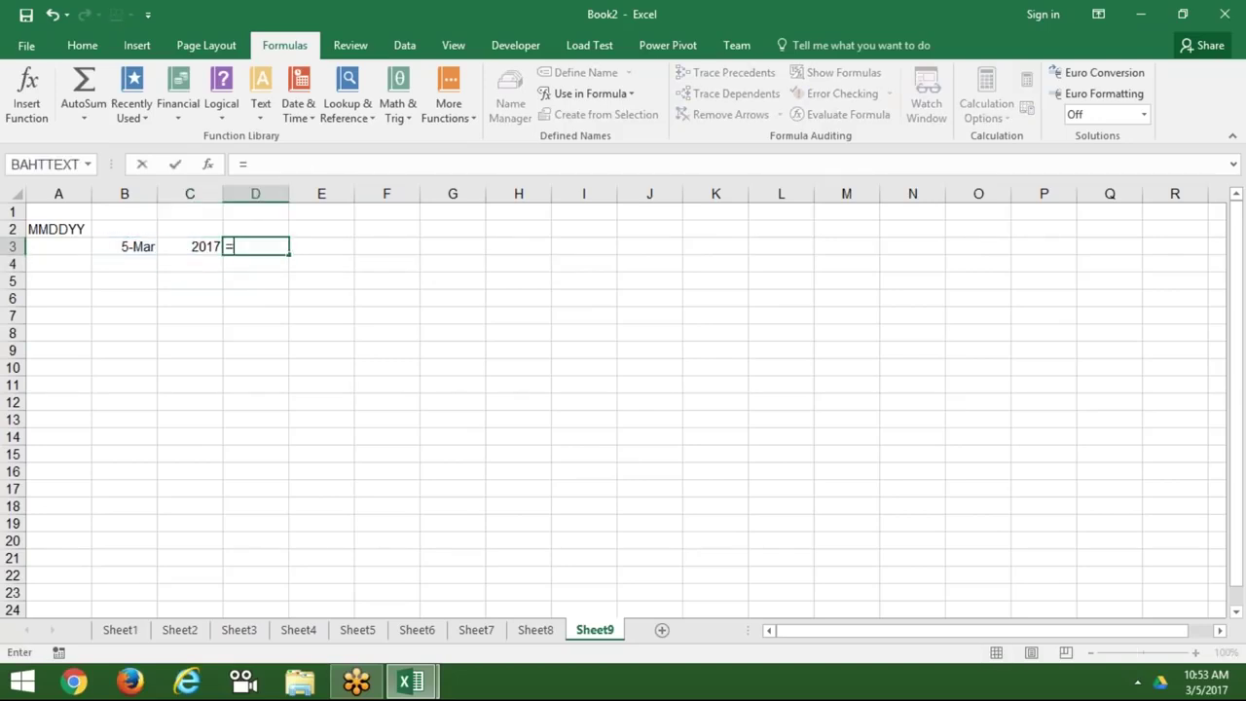
pyautogui.write('mon')
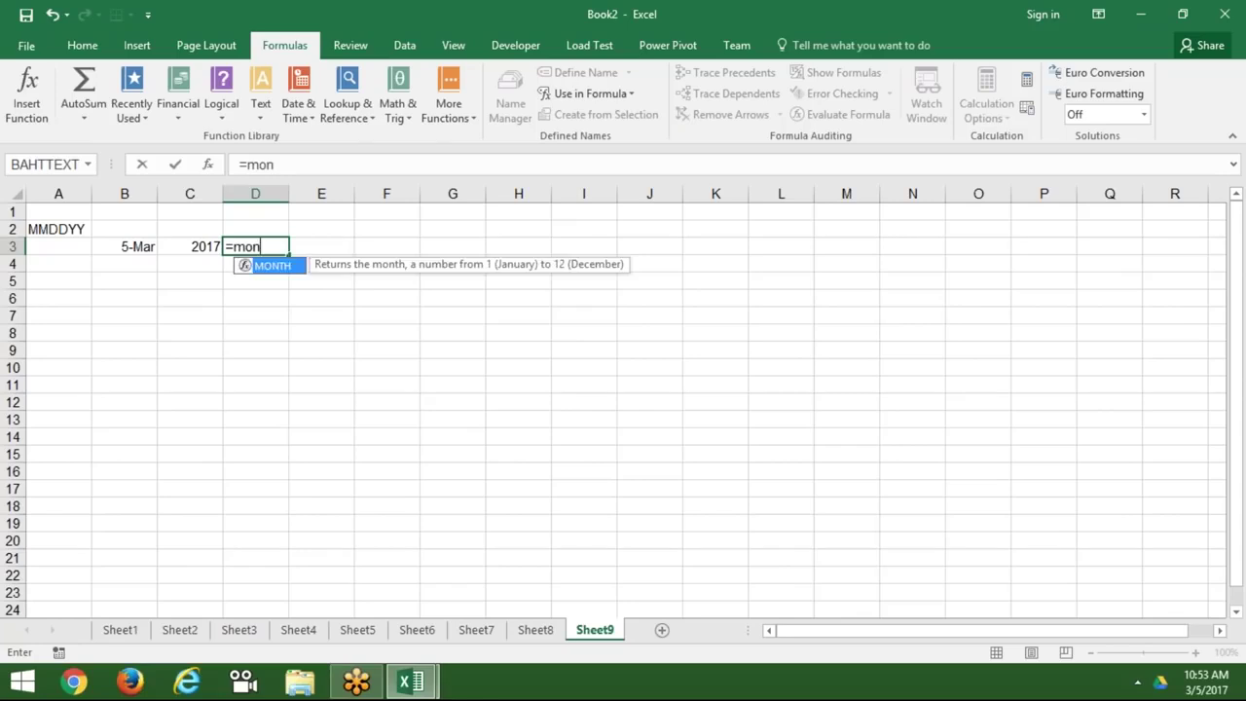
pyautogui.press('Tab')
pyautogui.press('Left')
pyautogui.press('Left')
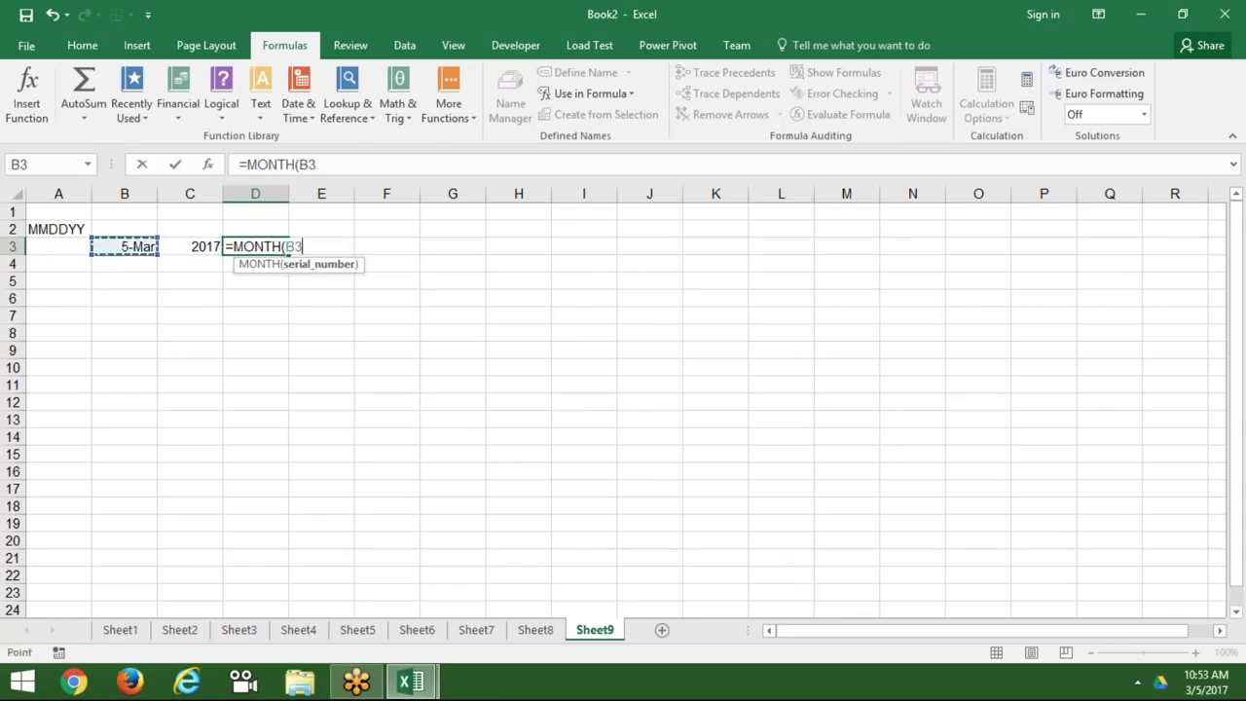
pyautogui.press('Return')
pyautogui.press('Up')
# Enter =DAY(B3) in E3, returning 5
pyautogui.press('Right')
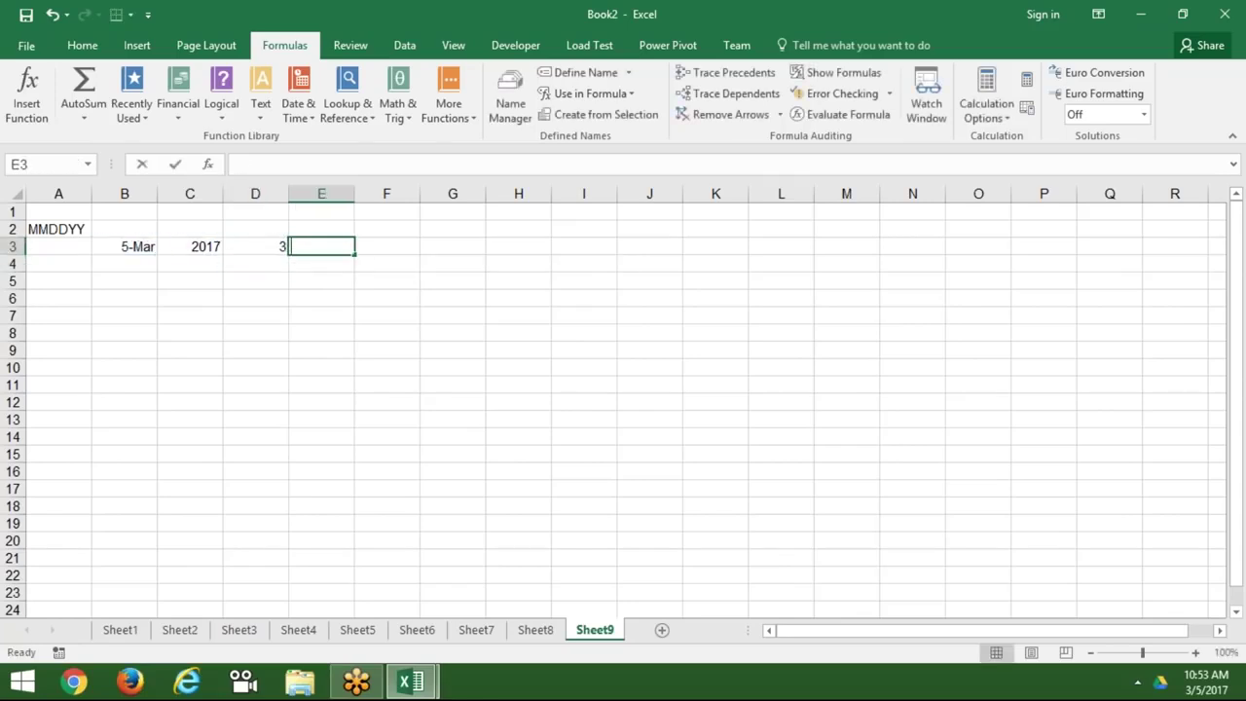
pyautogui.write('=y')
pyautogui.press('BackSpace')
pyautogui.write('da')
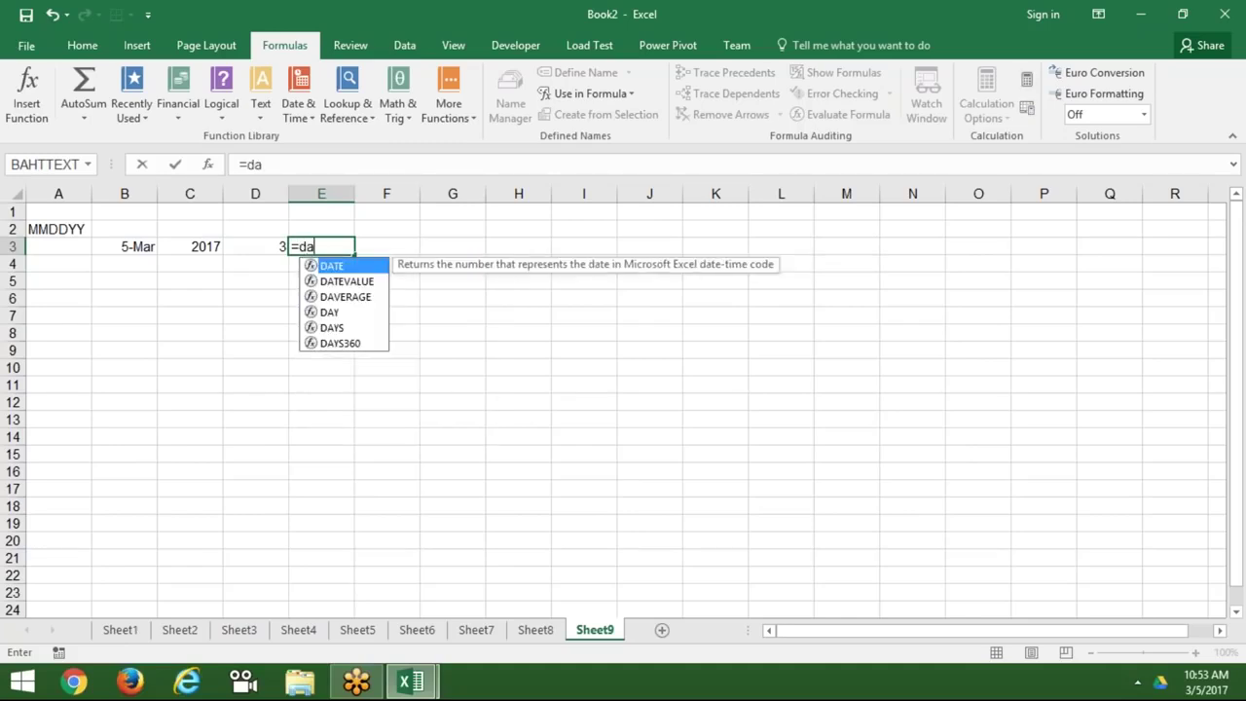
pyautogui.write('y')
pyautogui.press('Tab')
pyautogui.press('Left')
pyautogui.press('Left')
pyautogui.press('Left')
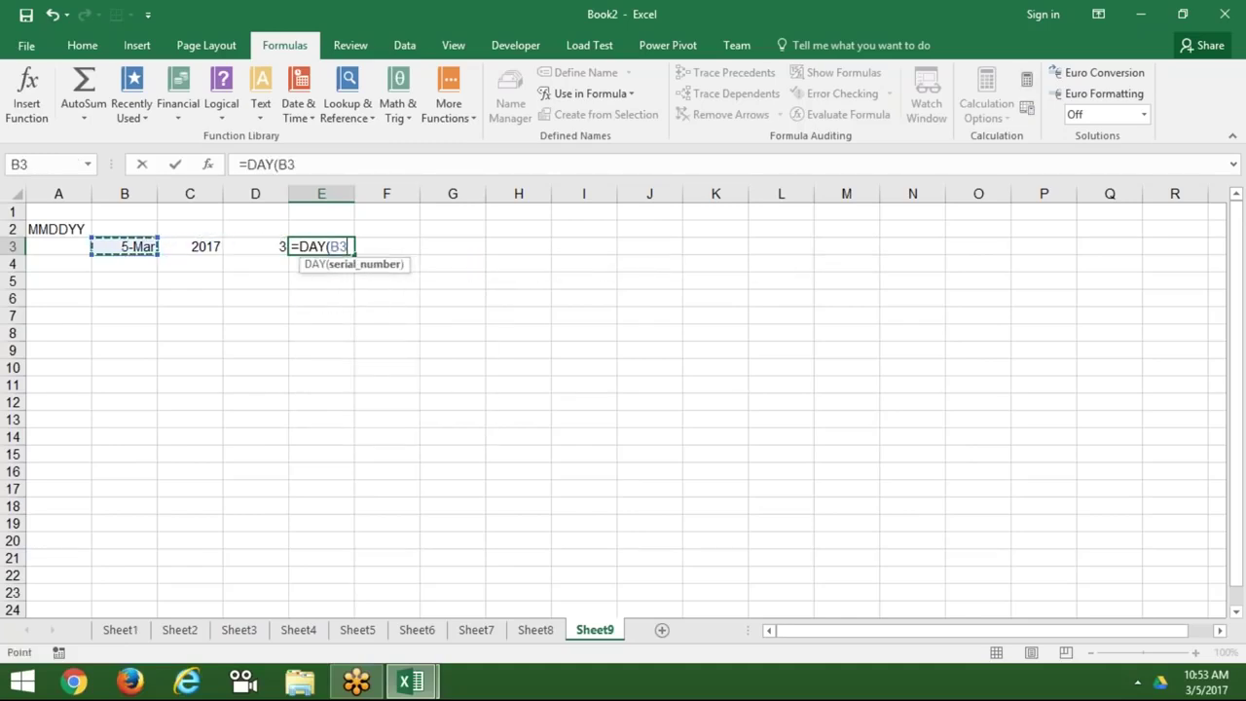
pyautogui.press('Return')
pyautogui.press('Up')
pyautogui.press('Left')
pyautogui.press('Left')
pyautogui.press('Right')
pyautogui.press('Right')
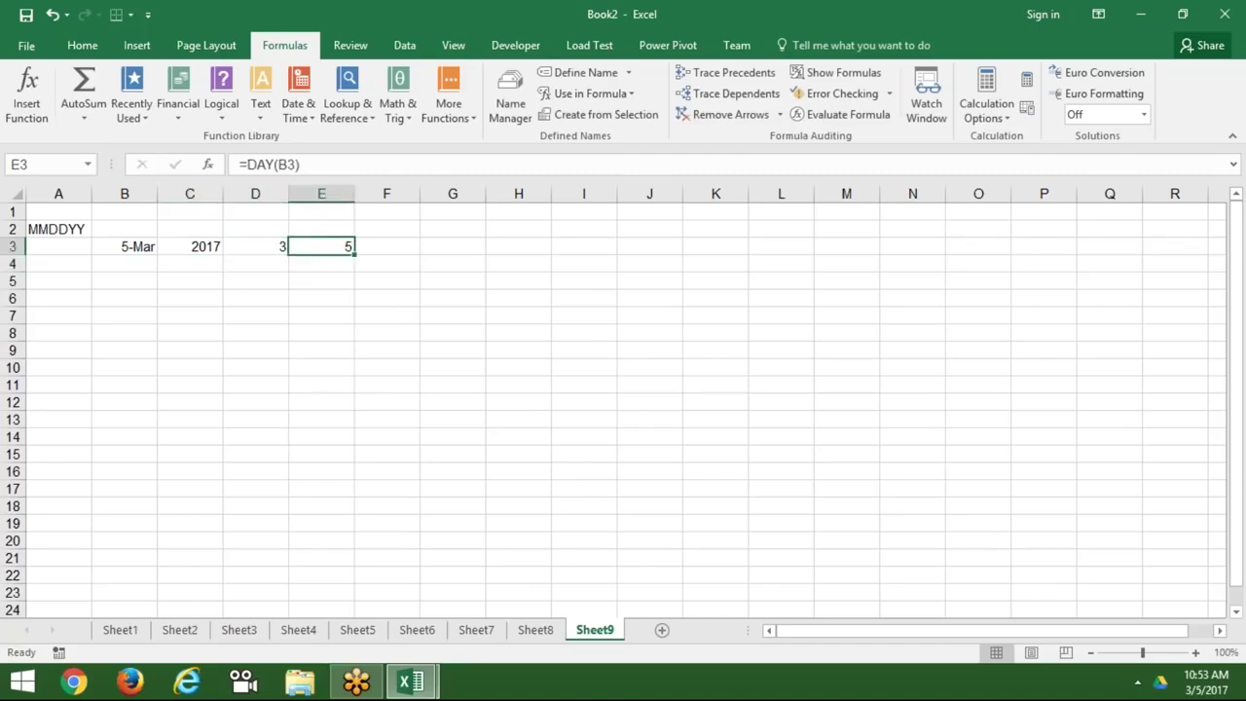
pyautogui.press('Right')
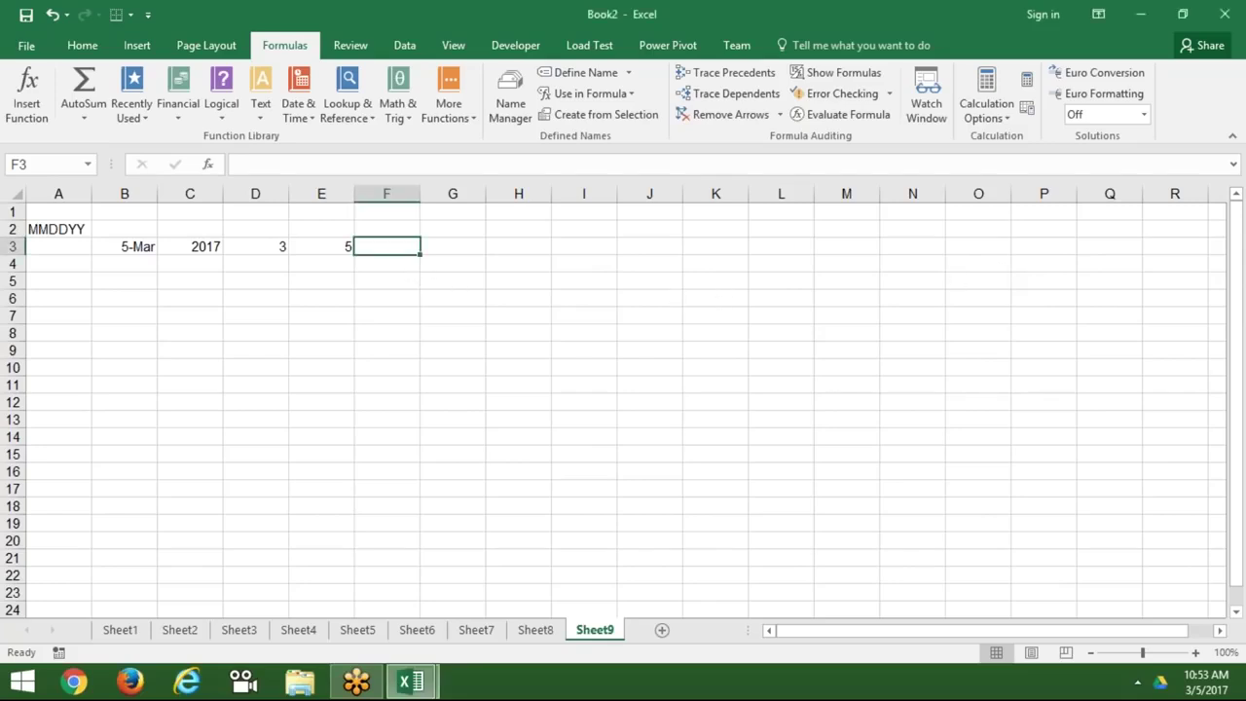
# Enter =DATE(C3,D3,E3) in F3 to rebuild 3/5/2017 from the year, month and day
pyautogui.write('=')
pyautogui.write('date')
pyautogui.press('Tab')
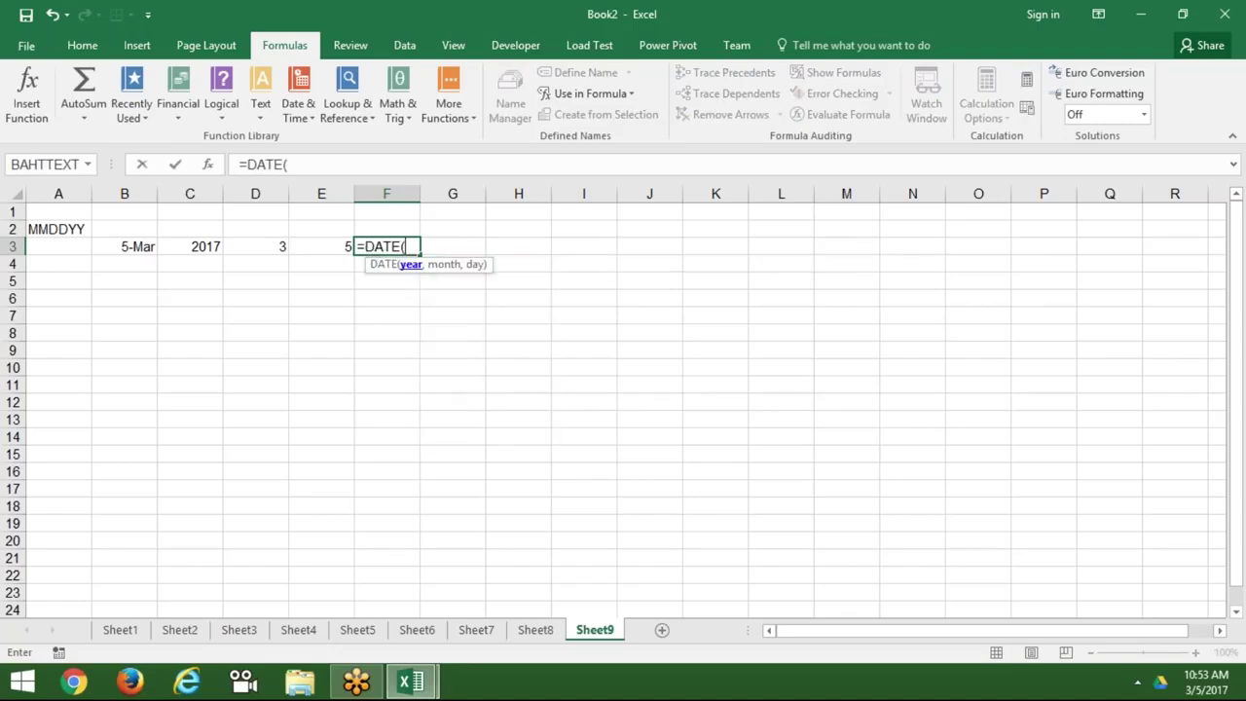
pyautogui.click(201, 246)
pyautogui.write(',')
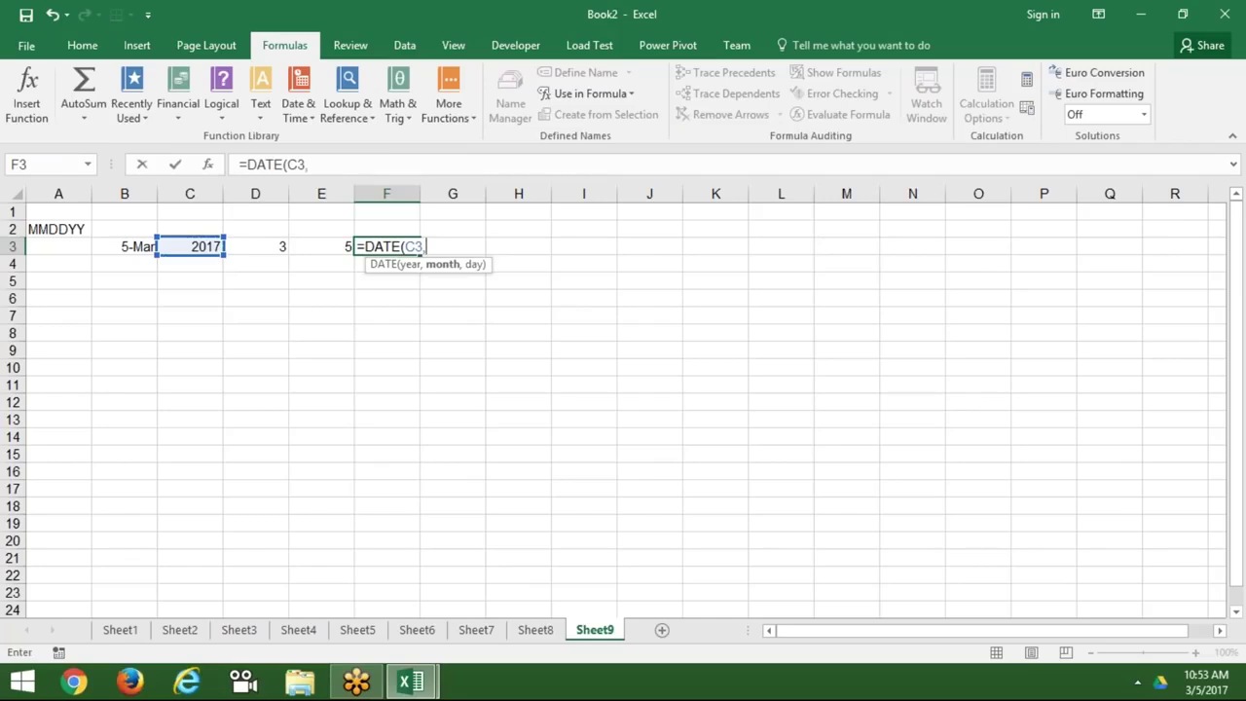
pyautogui.click(246, 245)
pyautogui.write(',')
pyautogui.click(313, 264)
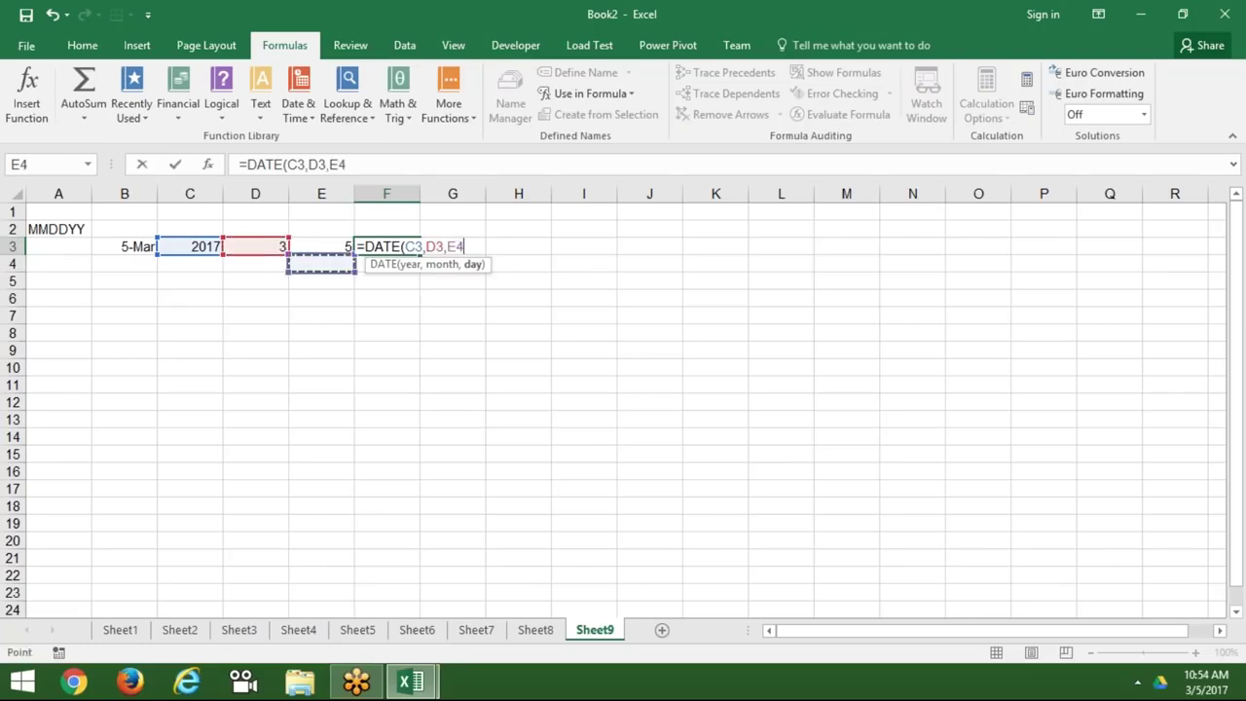
pyautogui.click(321, 246)
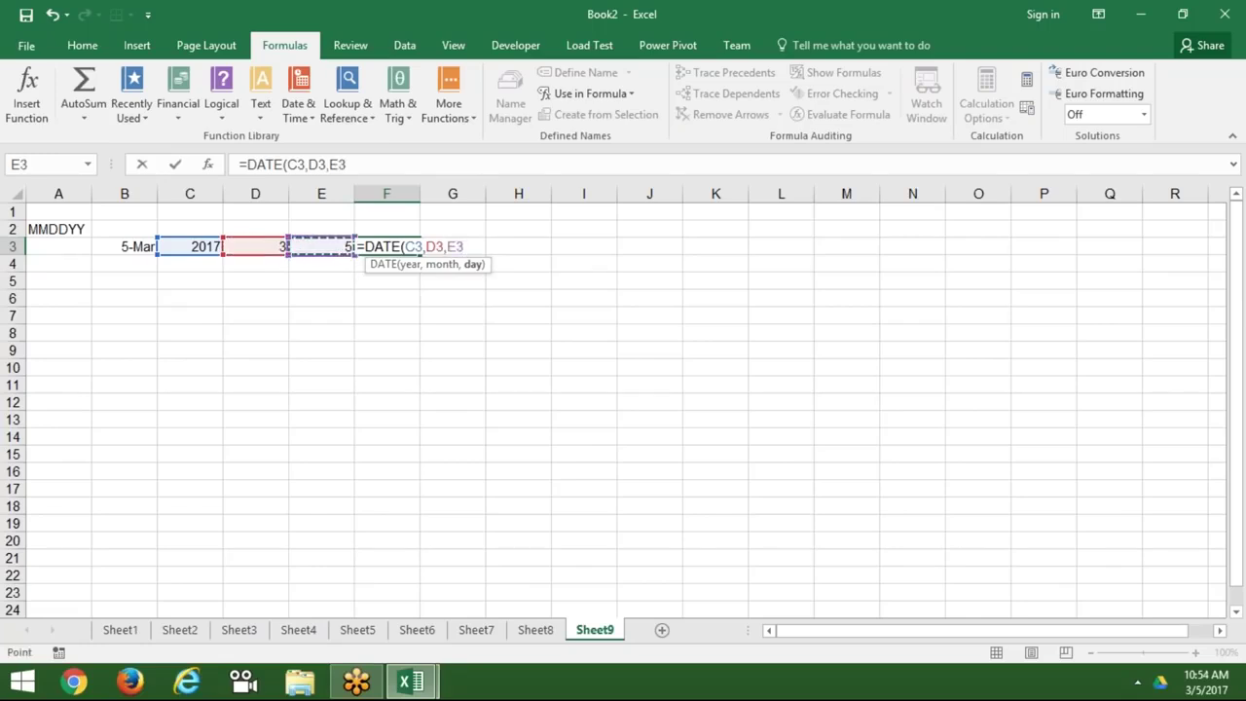
pyautogui.press('Return')
pyautogui.click(387, 246)
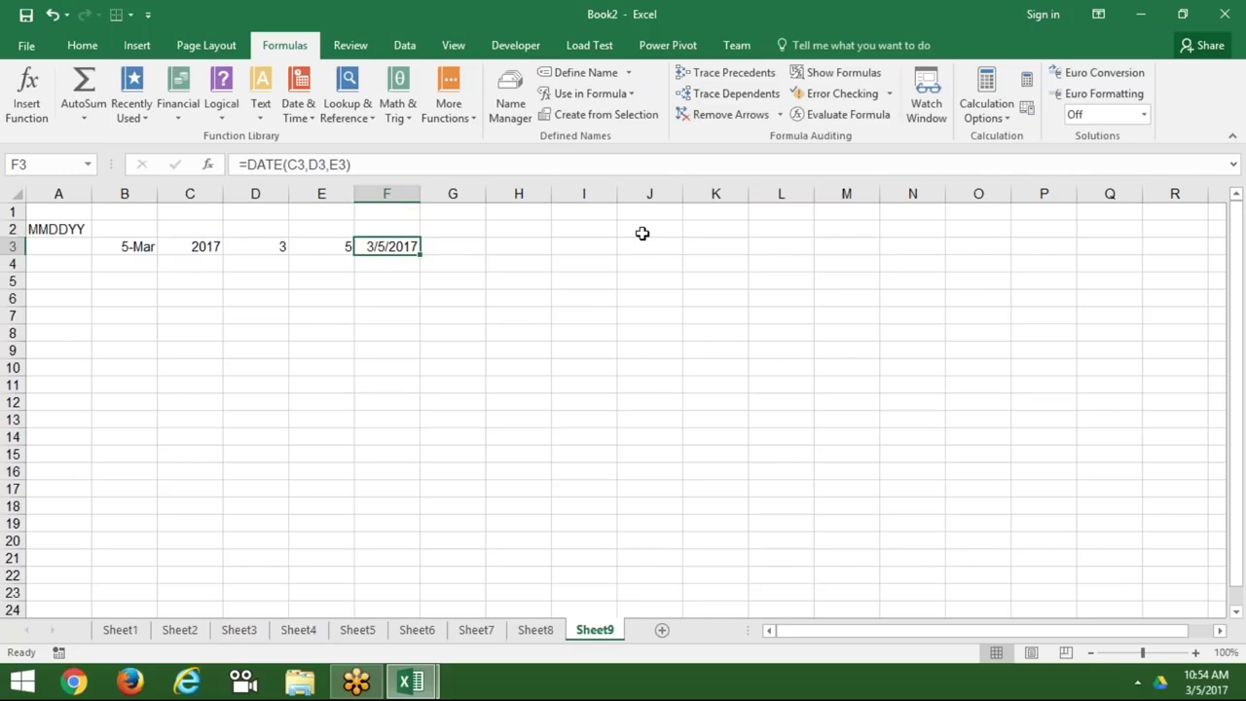
pyautogui.press('Left')
pyautogui.press('Left')
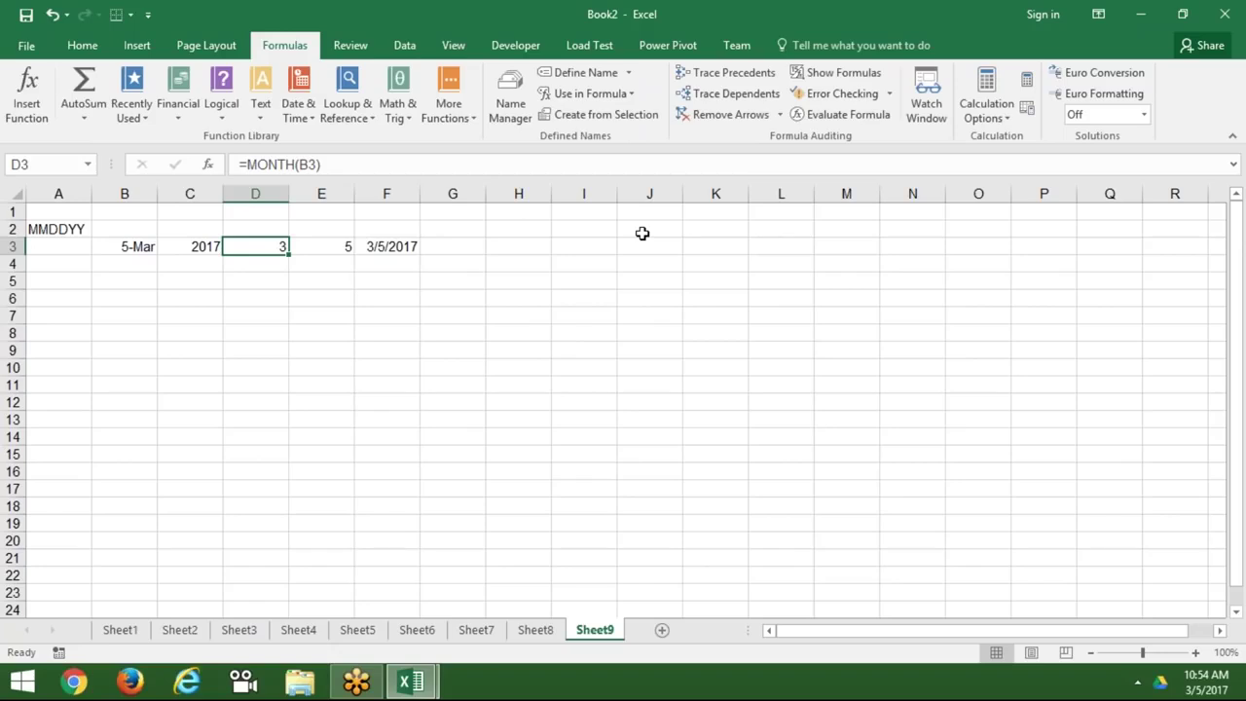
# Enter =TEXT(B3,"DDD") in C4 to show the weekday name Sun
pyautogui.press('Down')
pyautogui.press('Left')
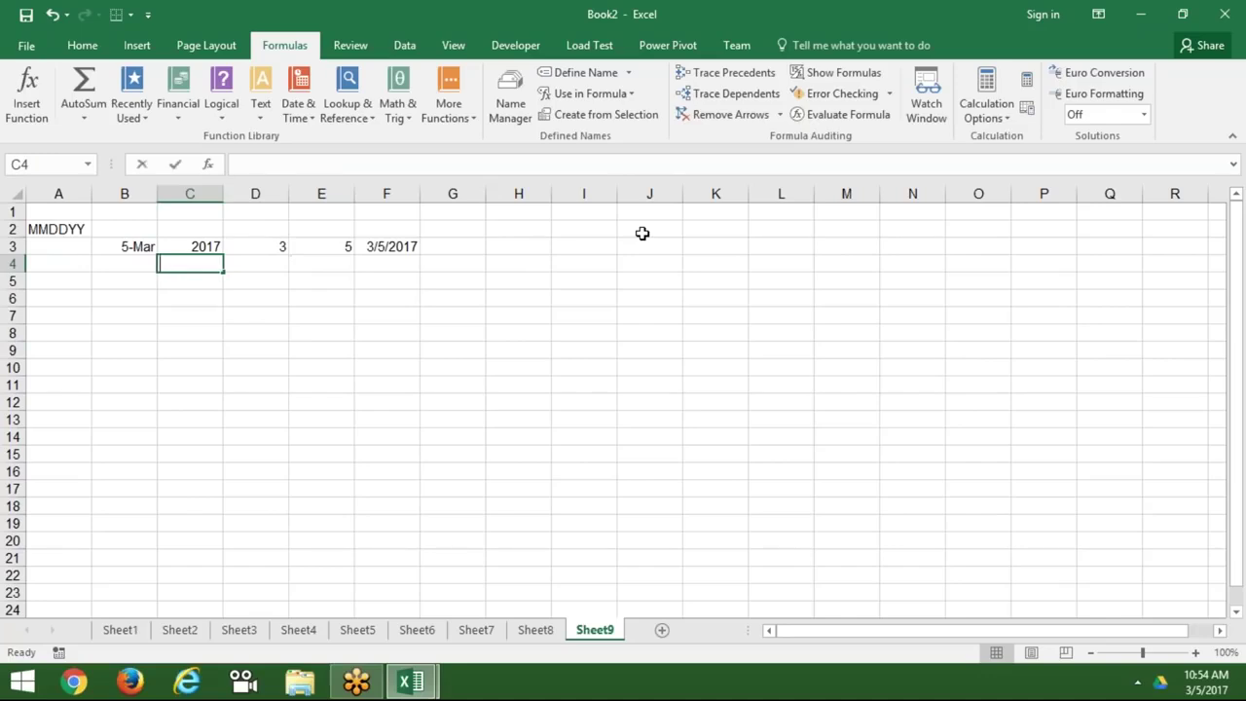
pyautogui.write('=te')
pyautogui.press('Tab')
pyautogui.write('1')
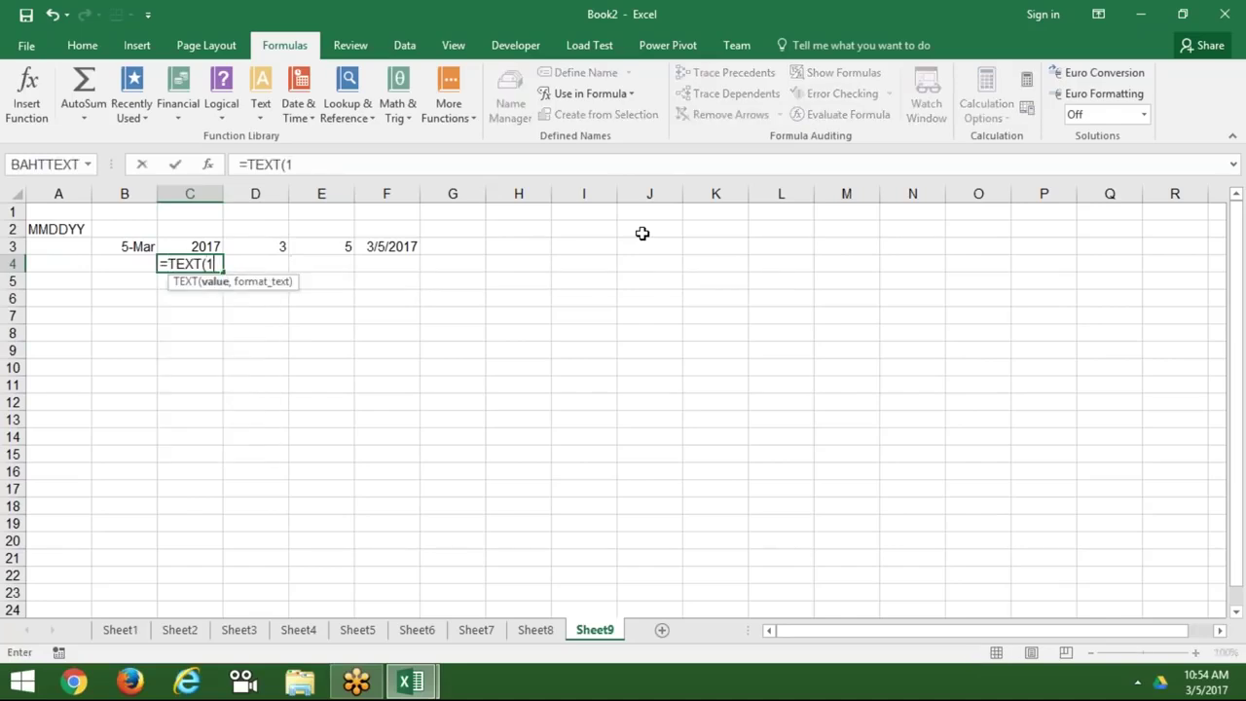
pyautogui.press('Return')
pyautogui.press('Return')
pyautogui.press('BackSpace')
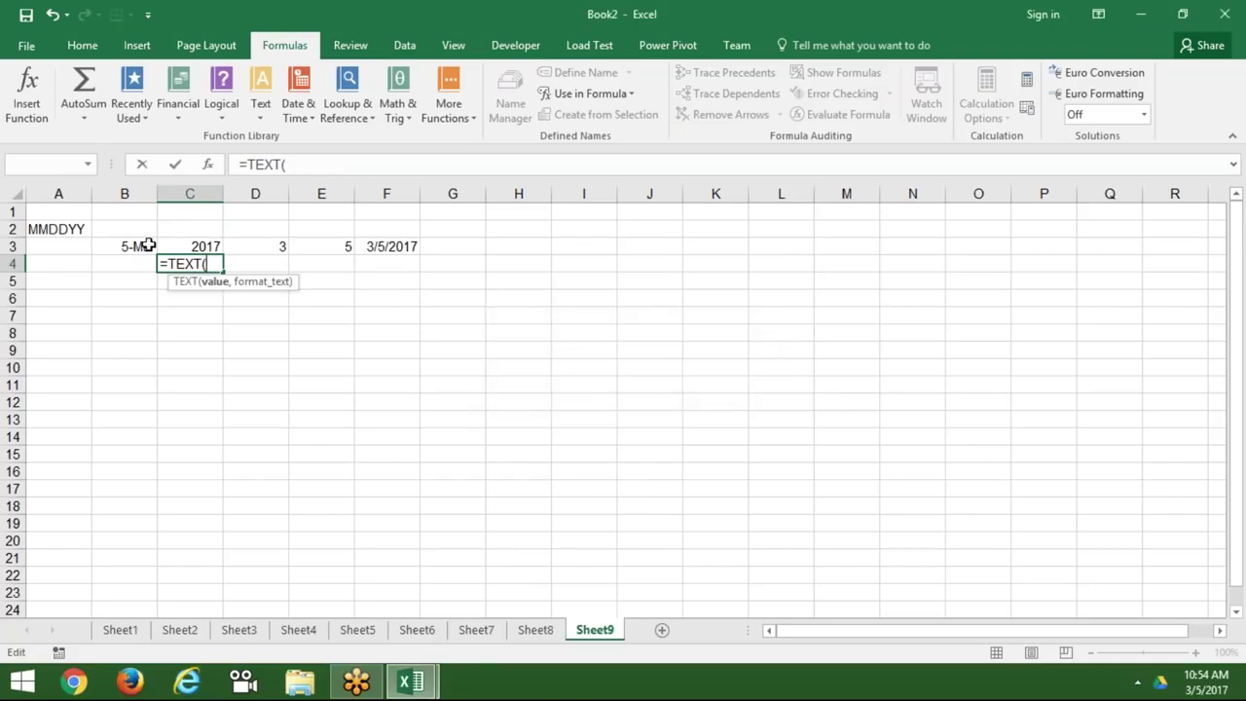
pyautogui.click(137, 246)
pyautogui.write(',"DDD"')
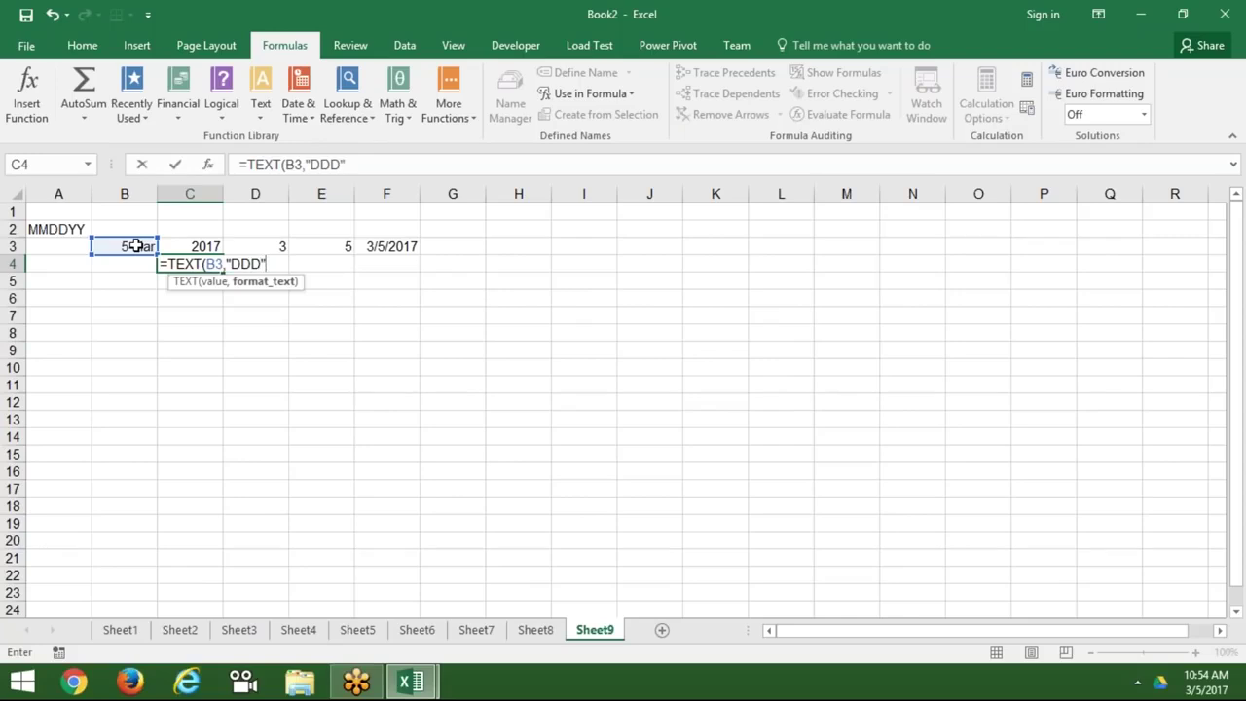
pyautogui.press('Return')
# Change C4's format code to "MMM" so it shows the month name Mar
pyautogui.press('Up')
pyautogui.doubleClick(326, 164)
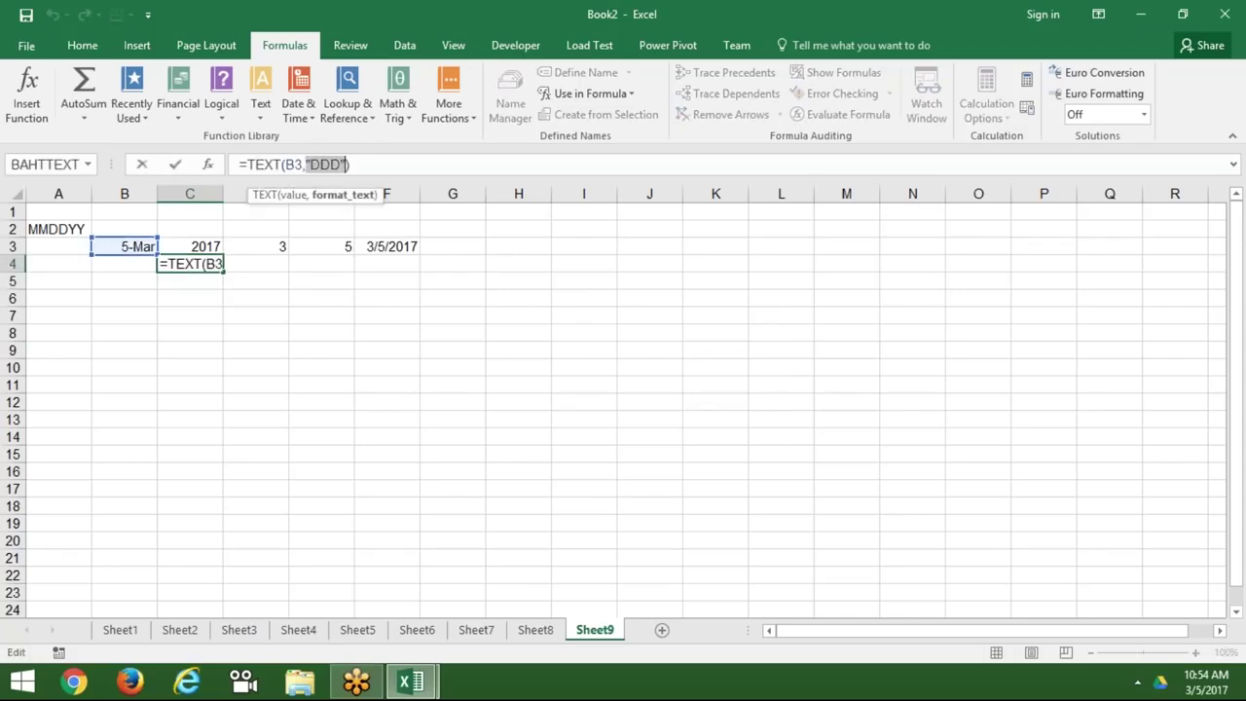
pyautogui.press('BackSpace')
pyautogui.write('"MMM')
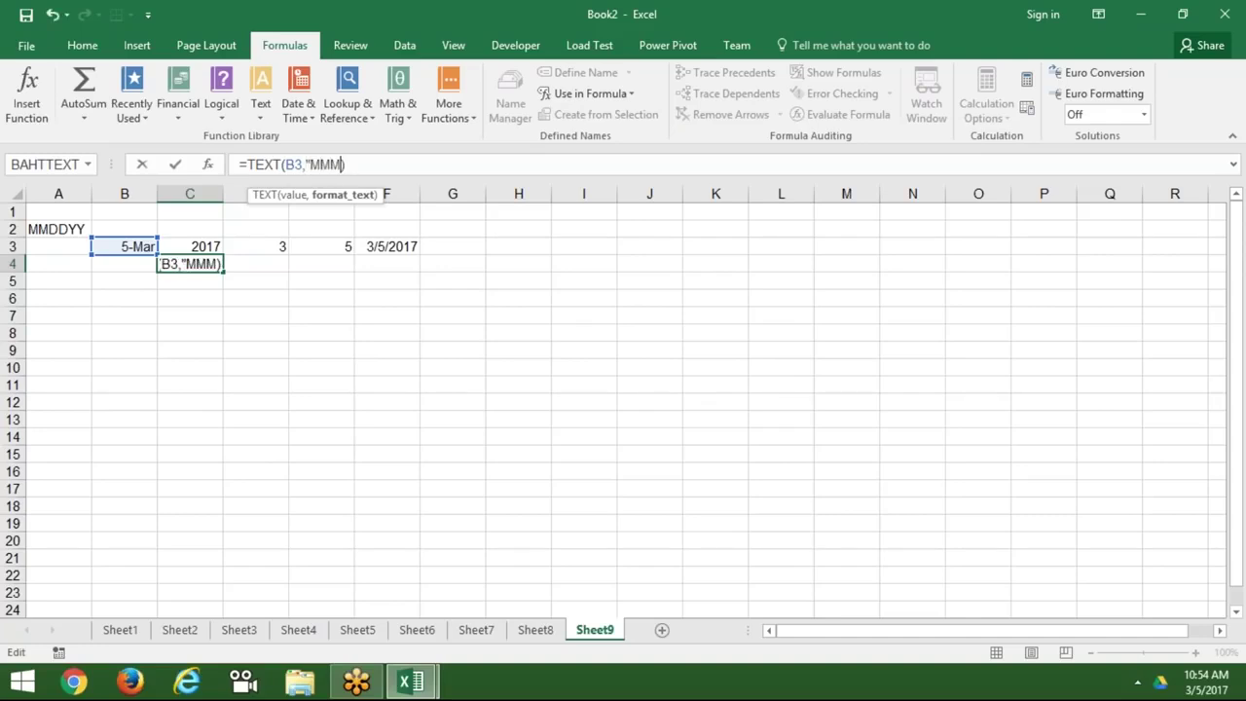
pyautogui.write('"')
pyautogui.press('Return')
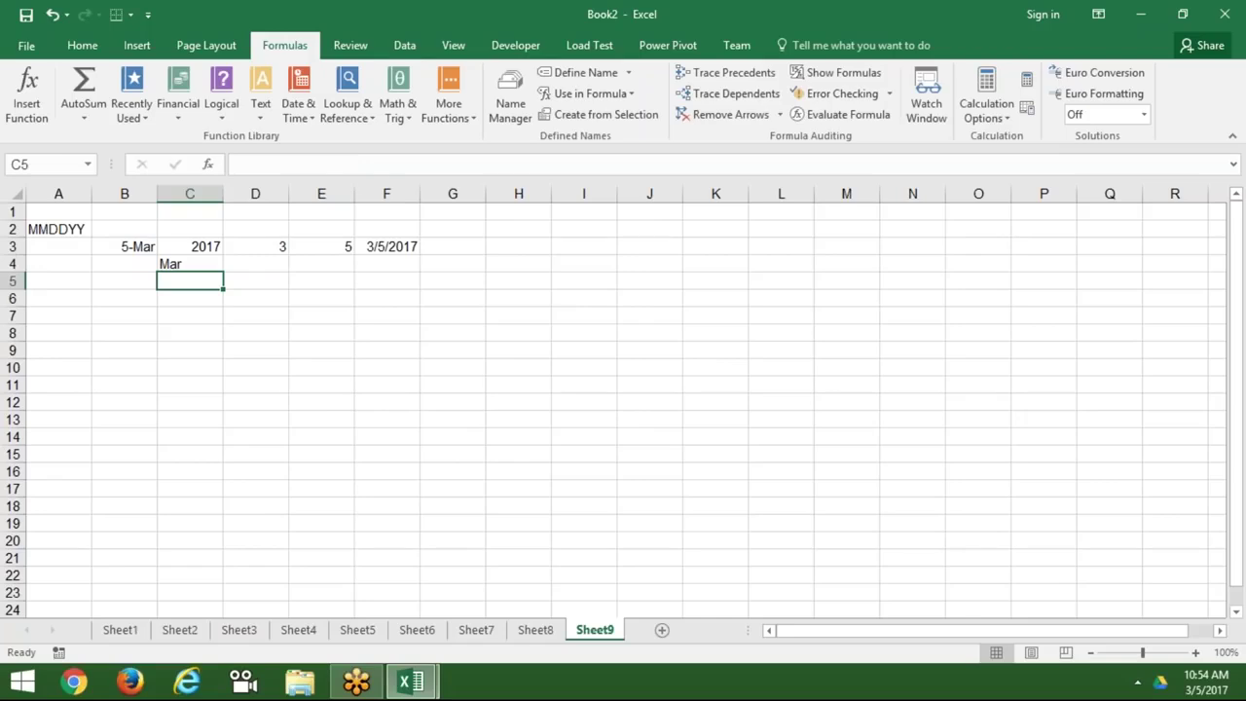
pyautogui.press('Up')
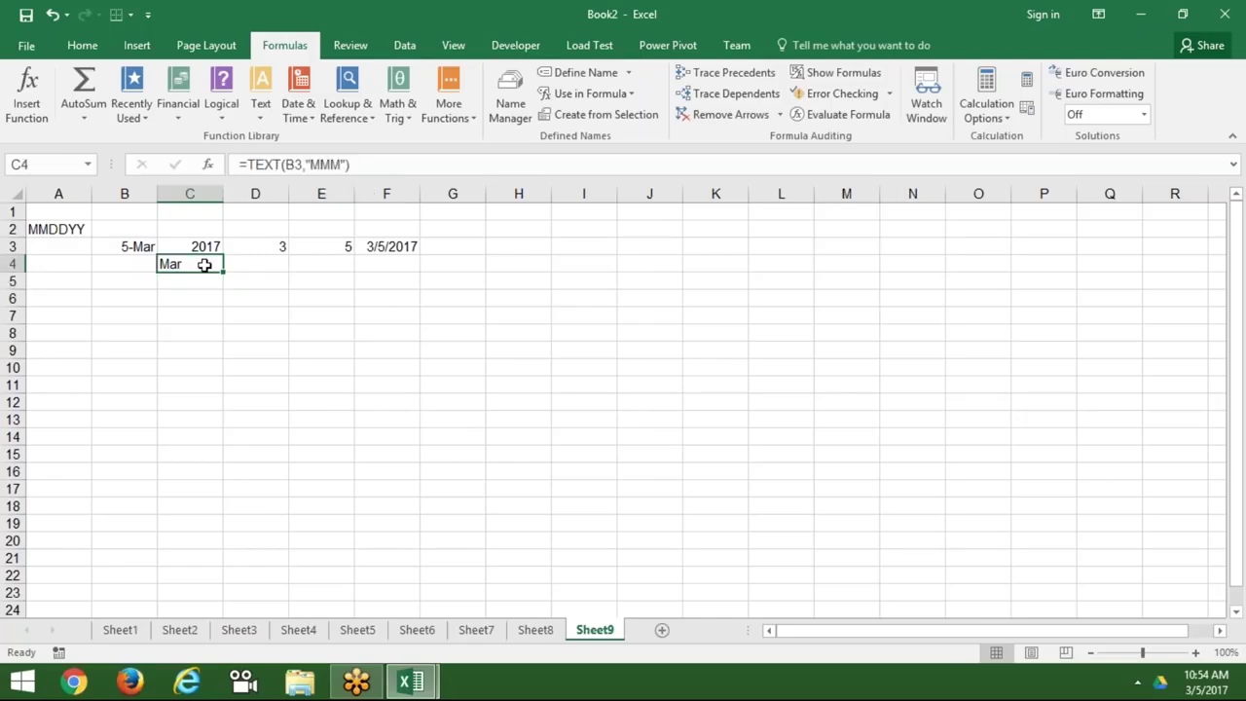
pyautogui.click(118, 299)
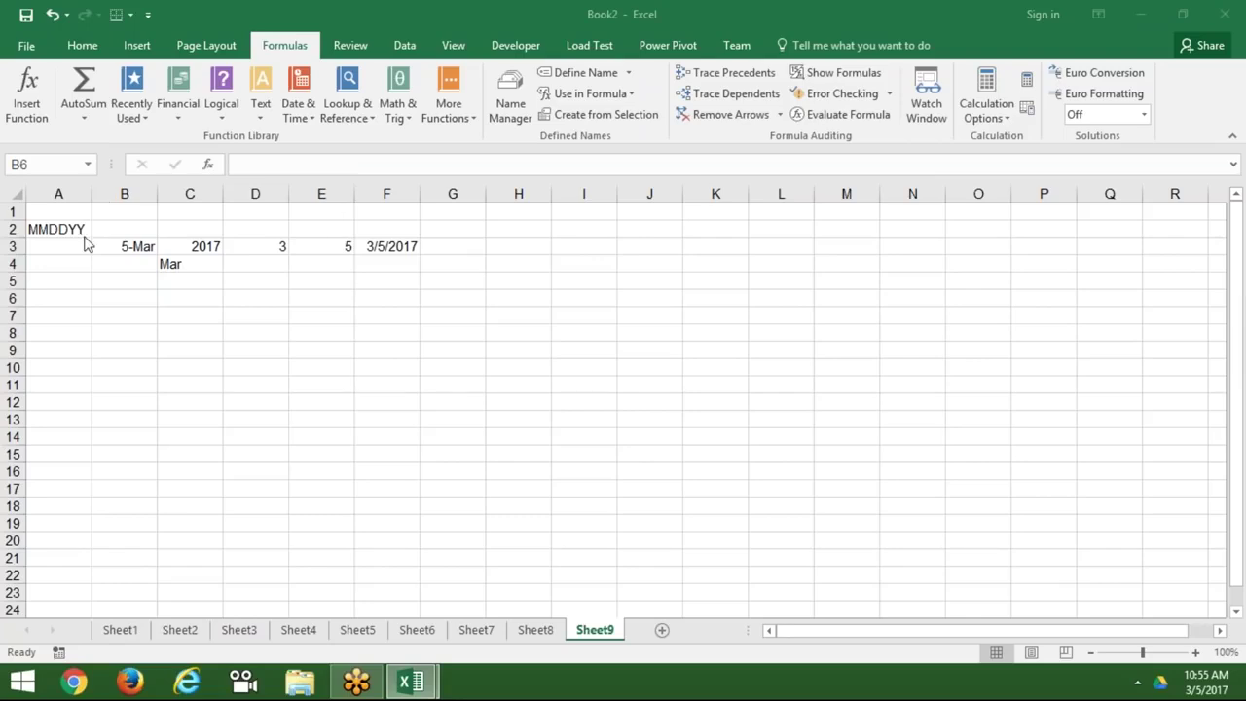
# Enter =DATE(2017,3,5) in B6 so it displays 3/5/2017
pyautogui.click(125, 292)
pyautogui.write('=')
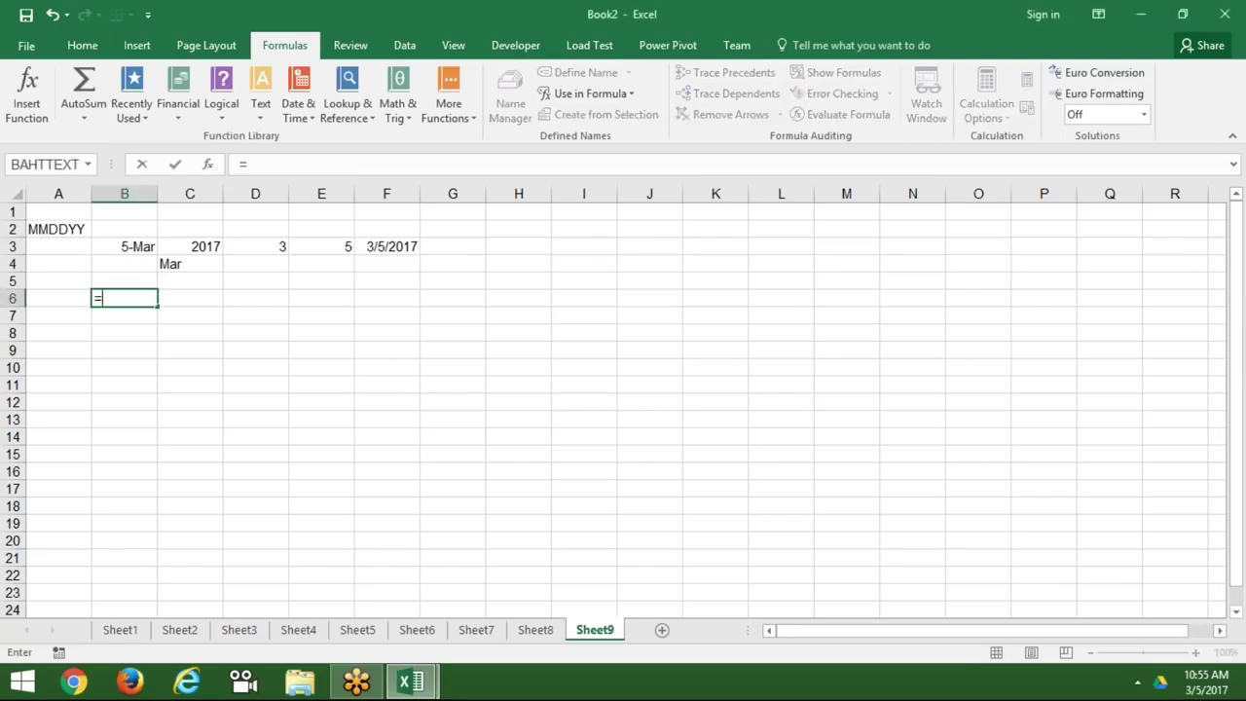
pyautogui.write('date')
pyautogui.press('Tab')
pyautogui.write('2017,3,5')
pyautogui.press('Return')
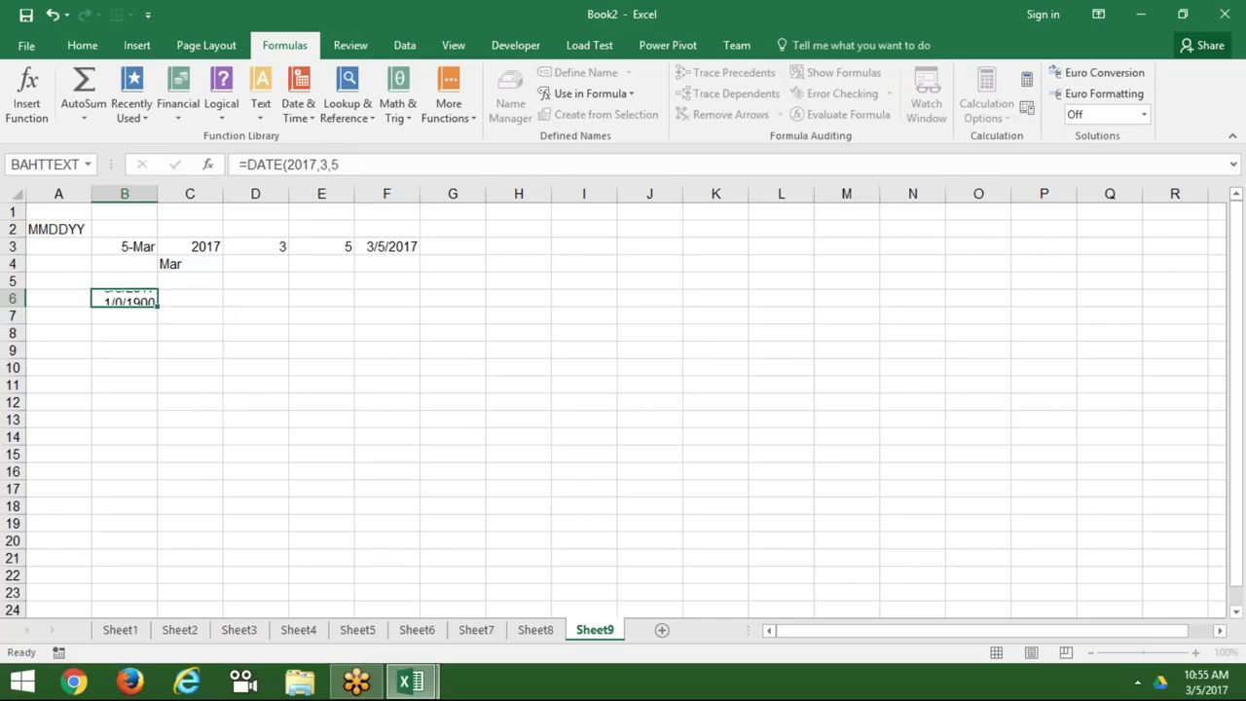
pyautogui.click(125, 298)
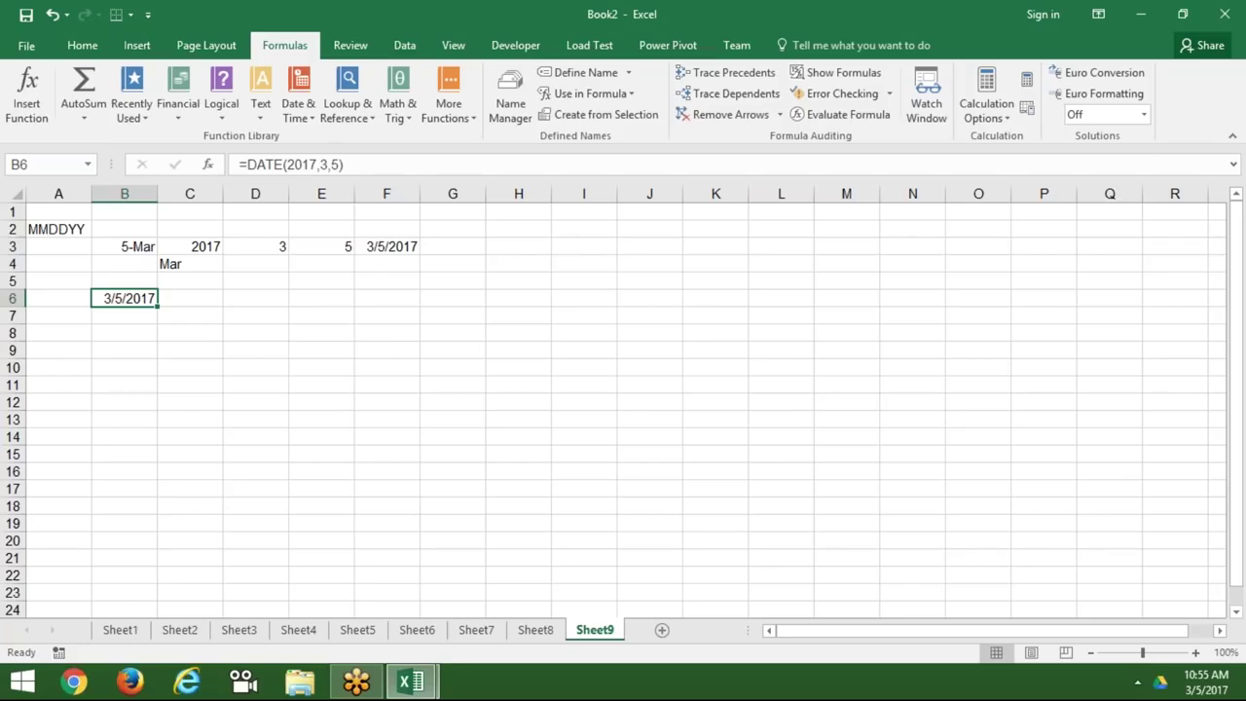
pyautogui.click(124, 315)
pyautogui.click(58, 333)
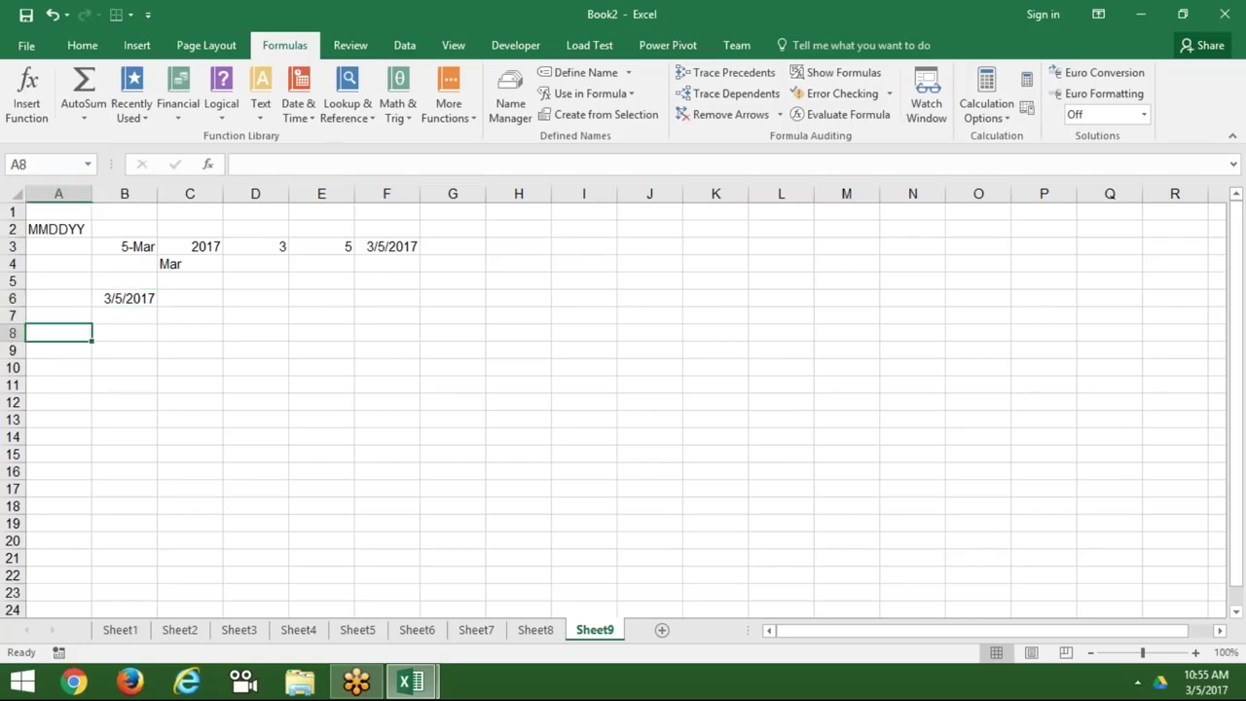
# Type the text 20.3.2017 in A8 and fill it down to A11
pyautogui.write('20.36')
pyautogui.press('BackSpace')
pyautogui.write('.2017')
pyautogui.press('Return')
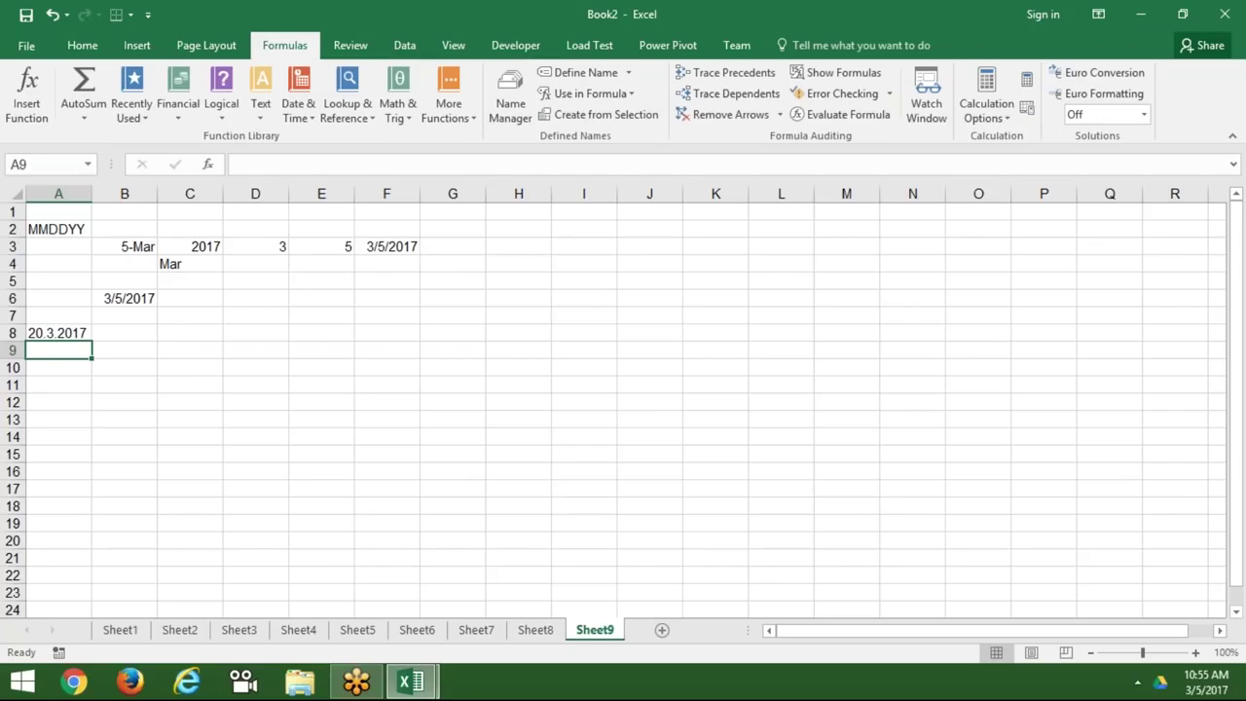
pyautogui.click(58, 332)
pyautogui.moveTo(93, 341); pyautogui.dragTo(92, 391)
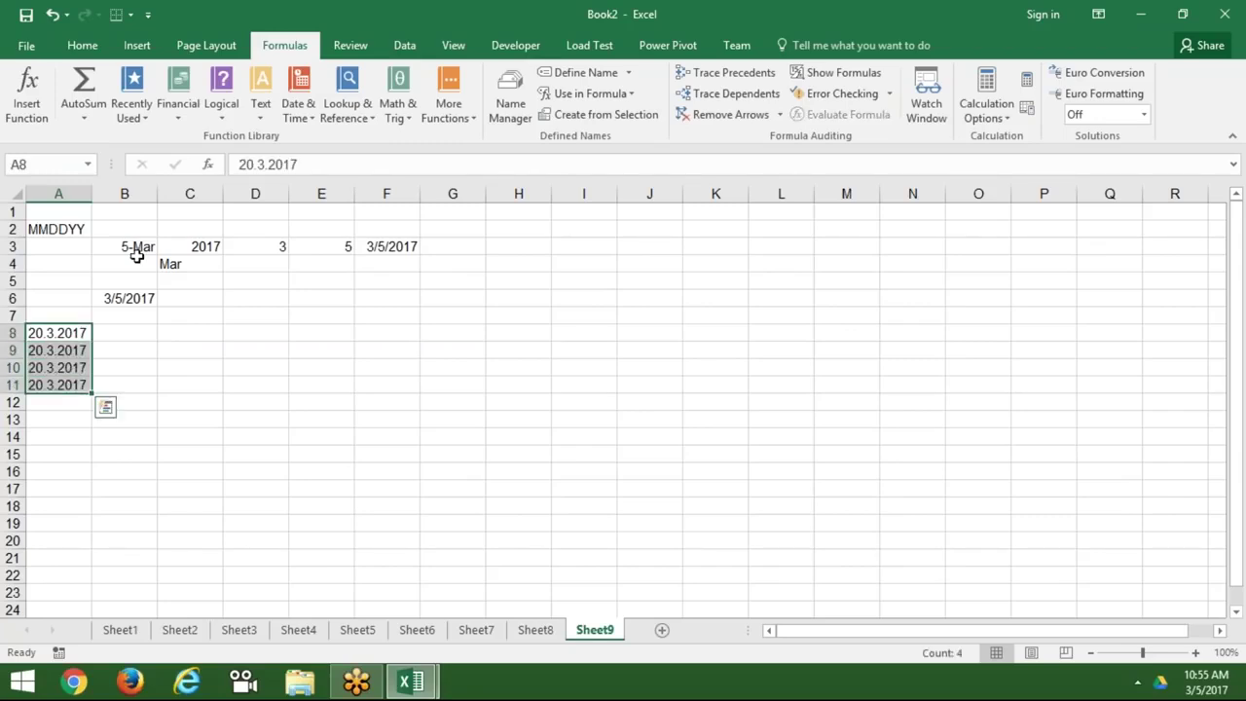
# Convert A8:A11 to real dates with Text to Columns using the DMY date format
pyautogui.click(407, 49)
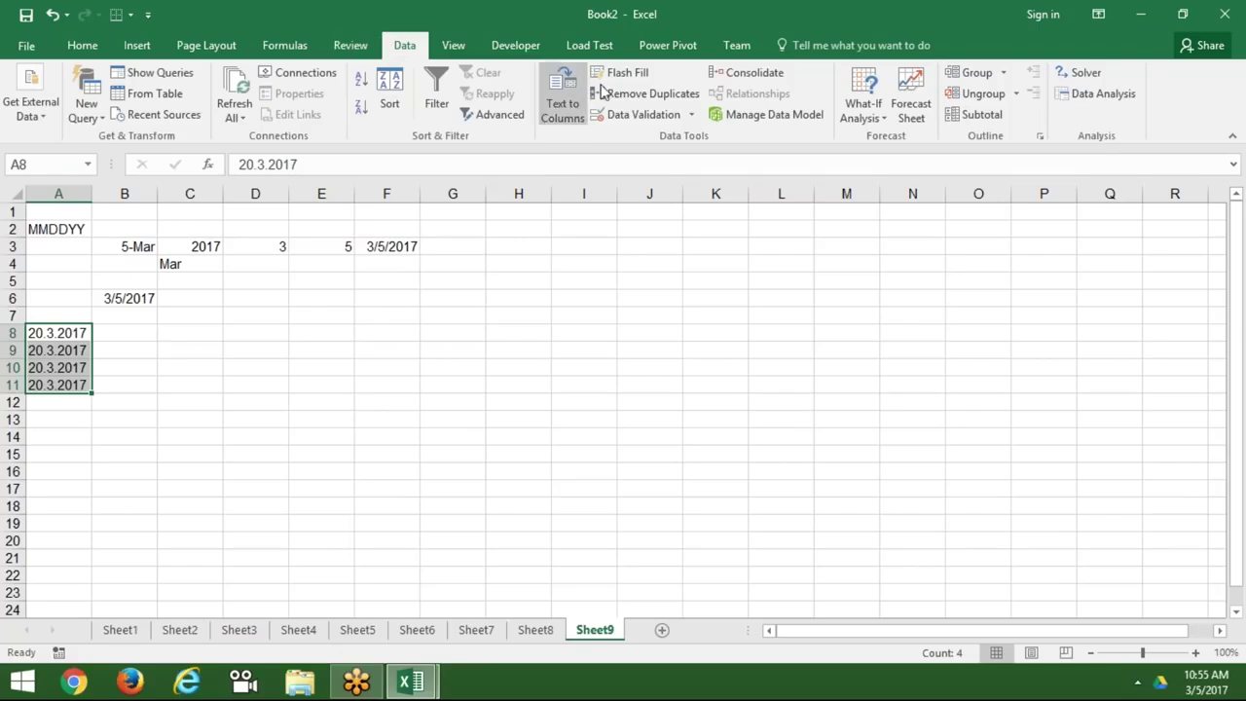
pyautogui.click(572, 118)
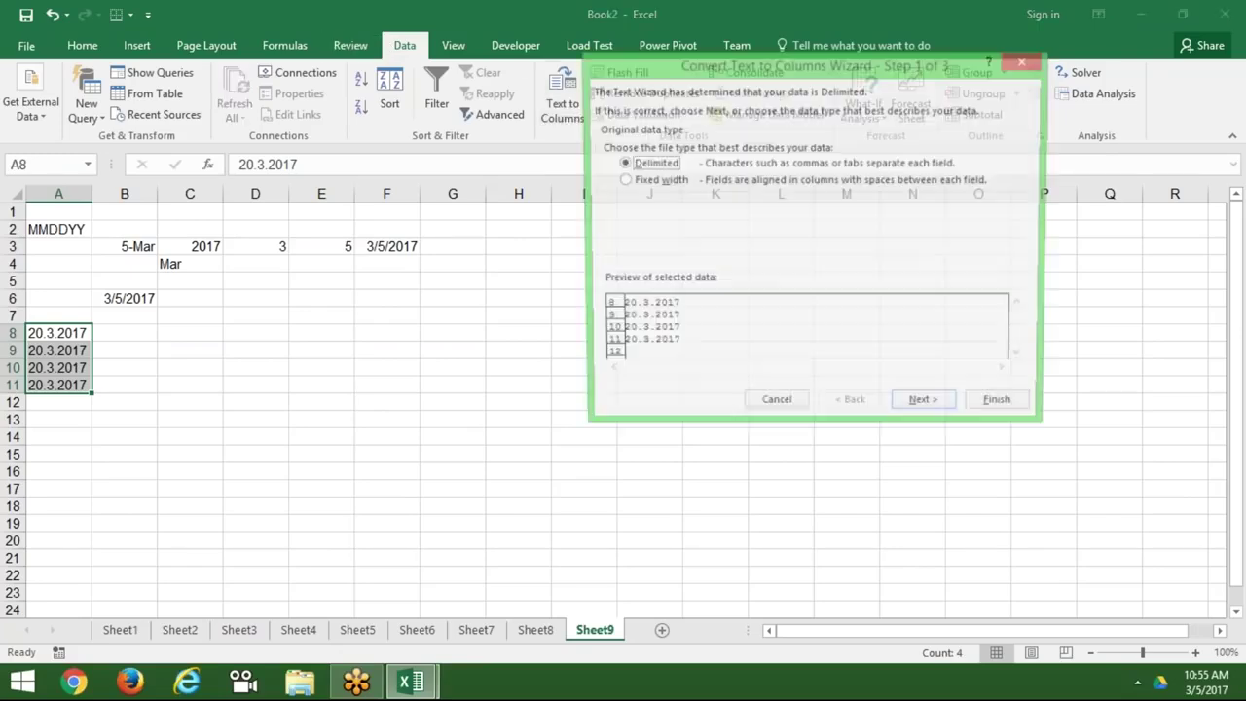
pyautogui.click(939, 416)
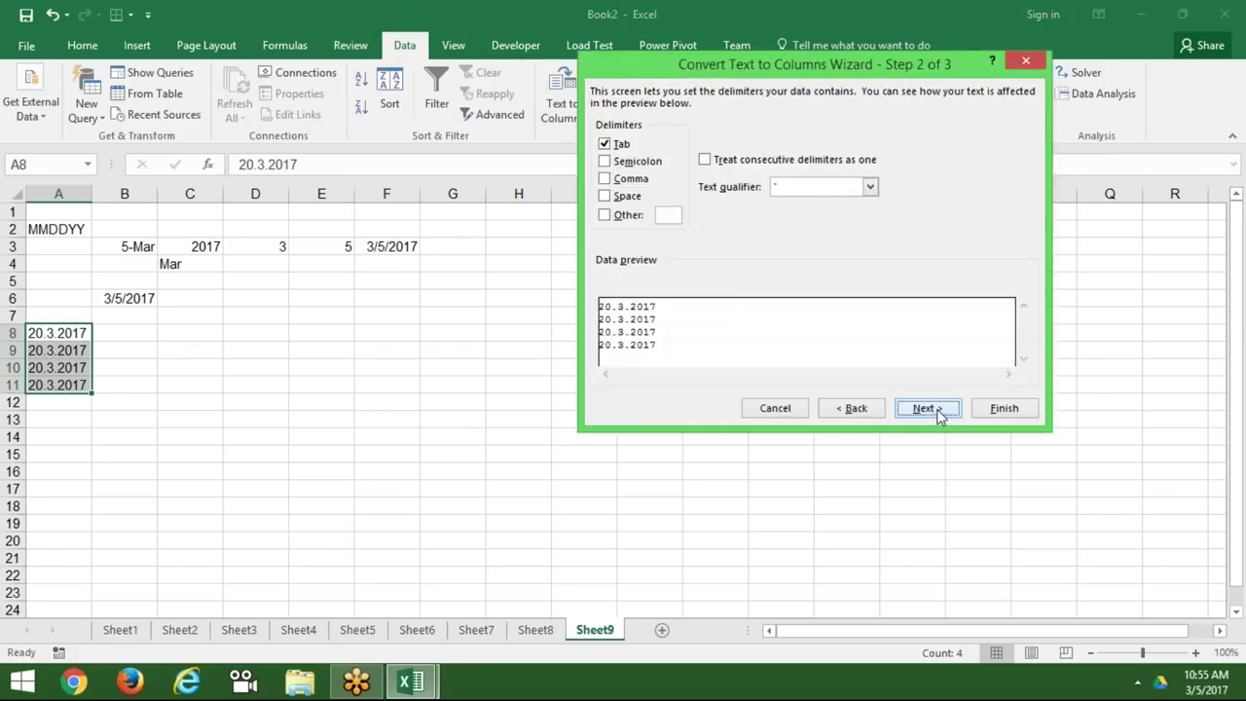
pyautogui.click(939, 416)
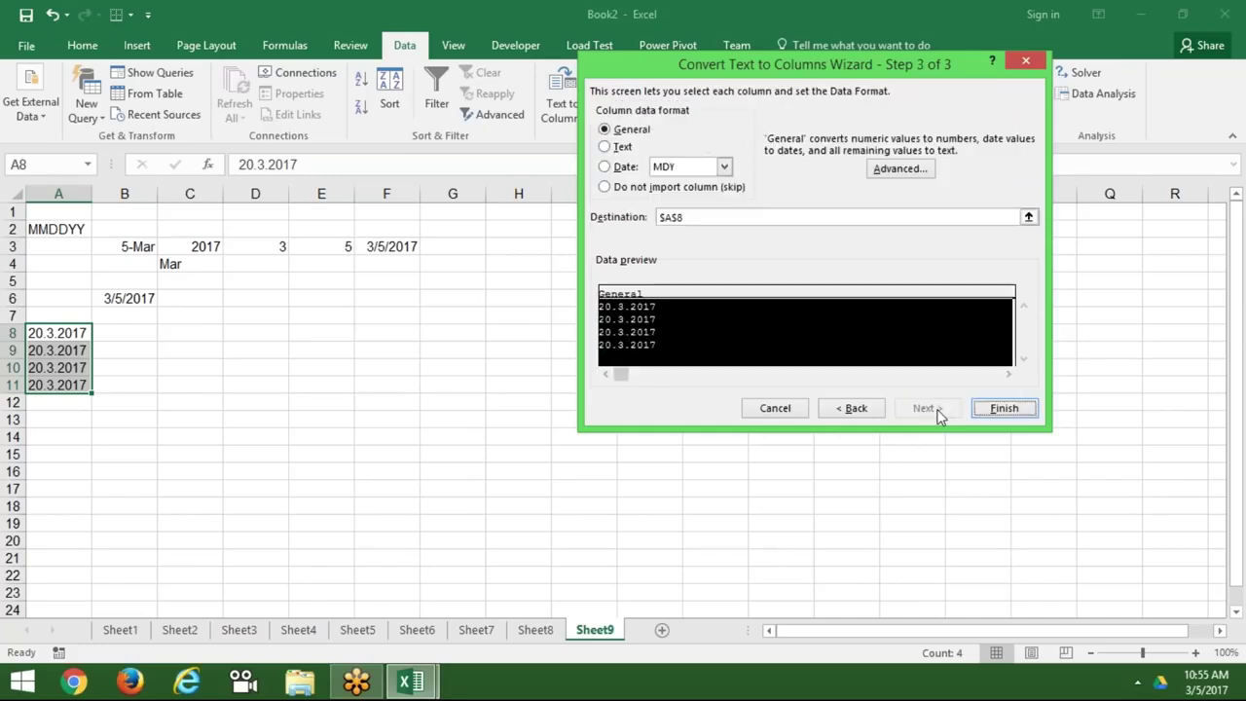
pyautogui.click(677, 170)
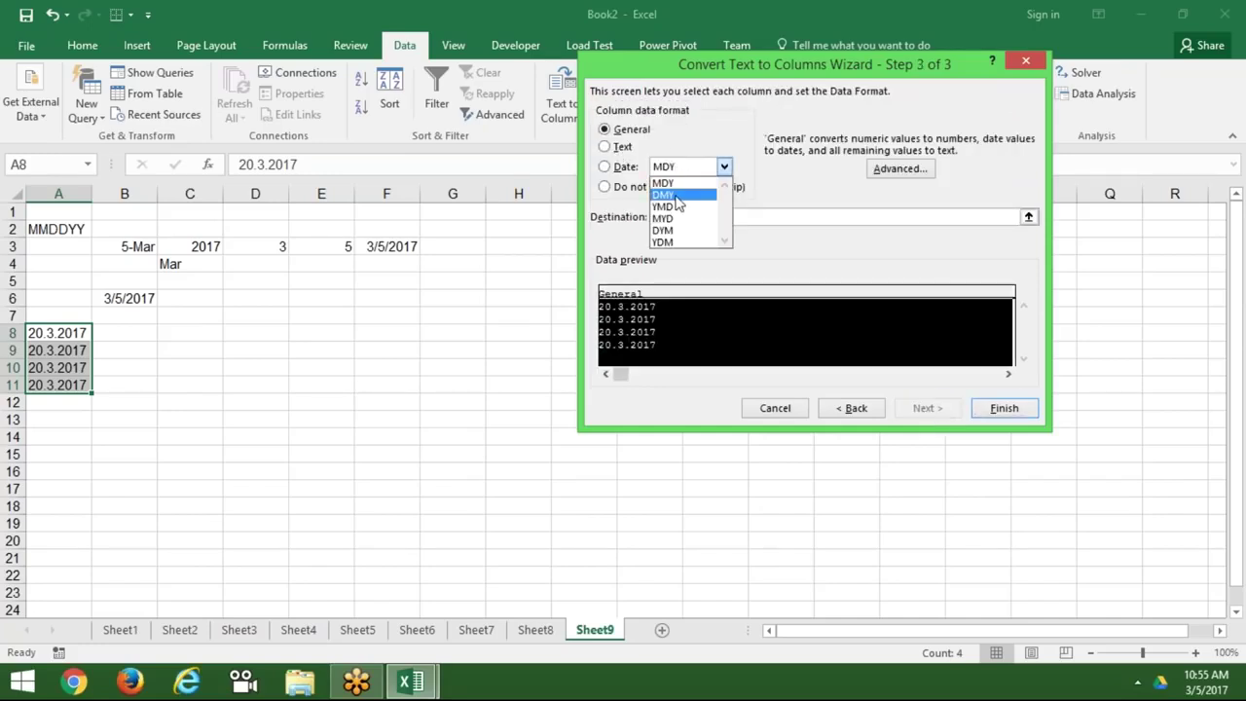
pyautogui.click(676, 196)
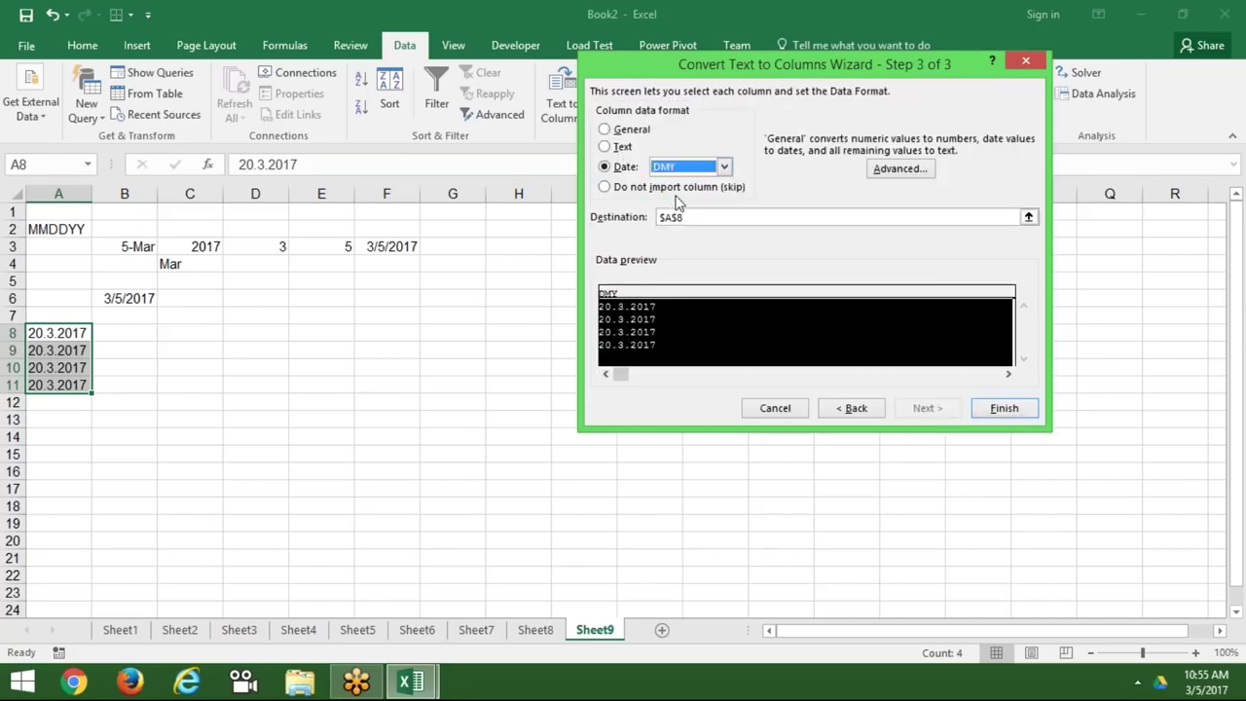
pyautogui.click(1003, 413)
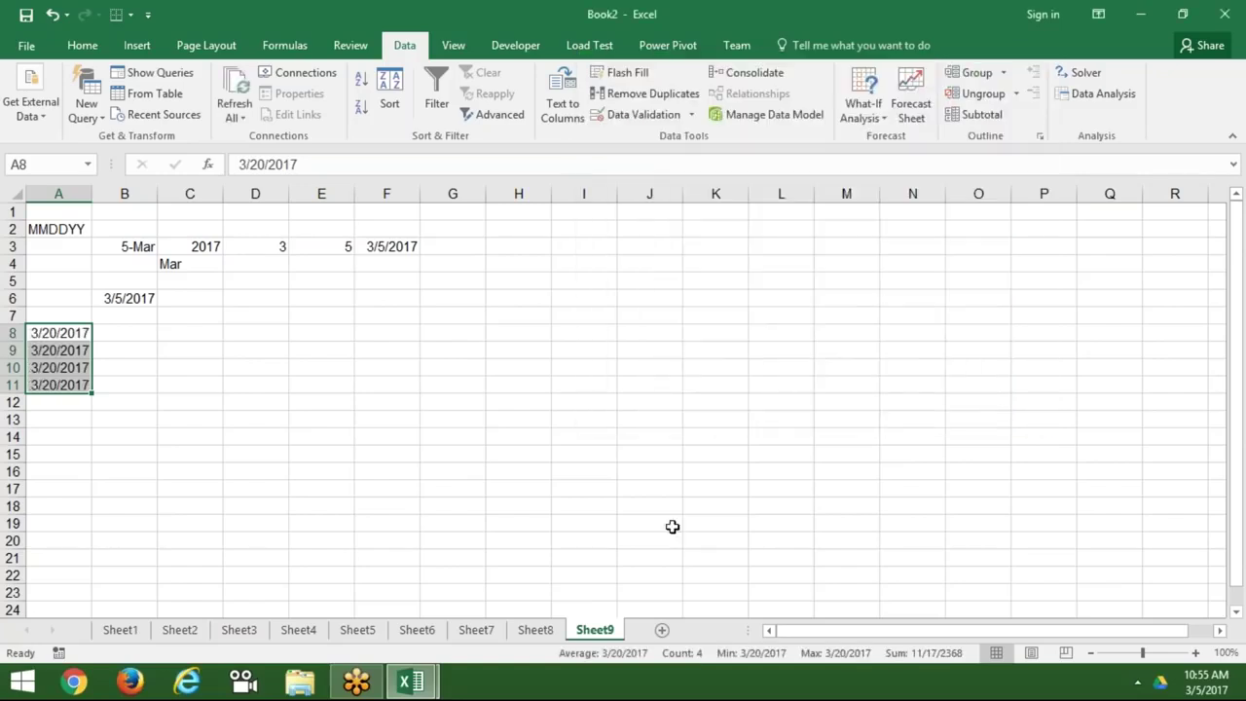
pyautogui.click(57, 418)
# Enter 20170305 in A13, undoing a trial column-width change
pyautogui.write('20170')
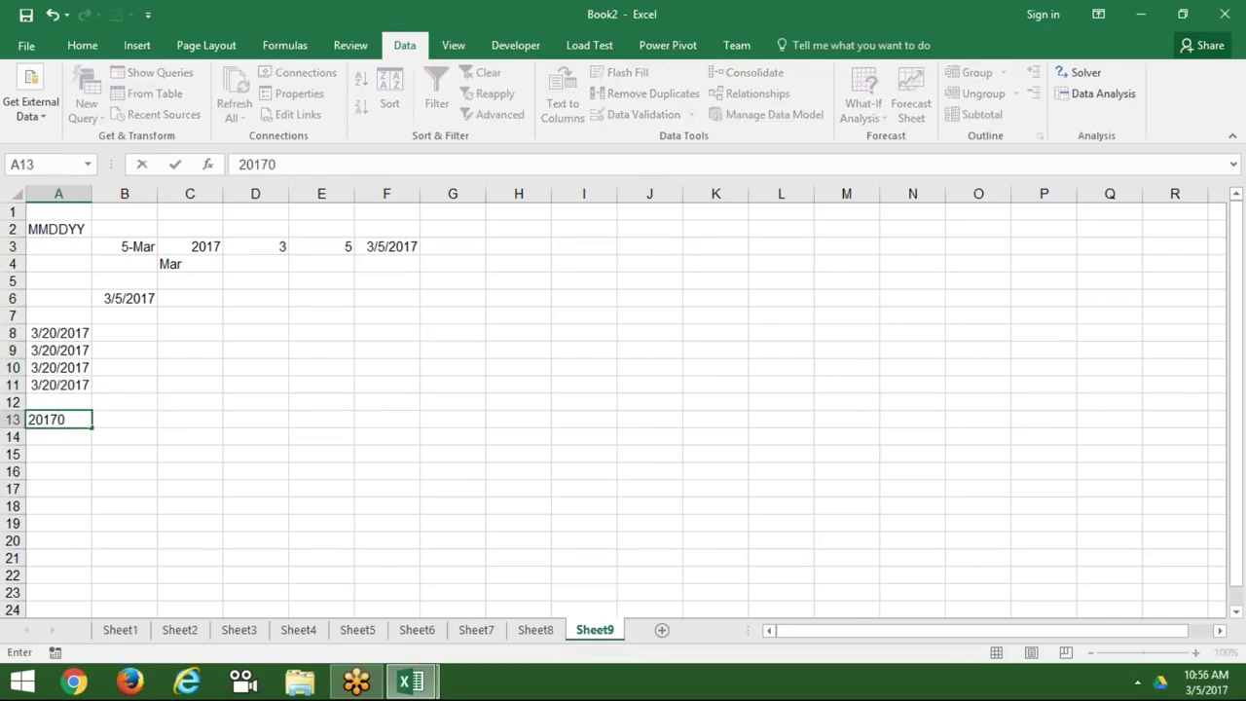
pyautogui.write('305')
pyautogui.press('Return')
pyautogui.moveTo(93, 191); pyautogui.dragTo(140, 193)
pyautogui.click(142, 209)
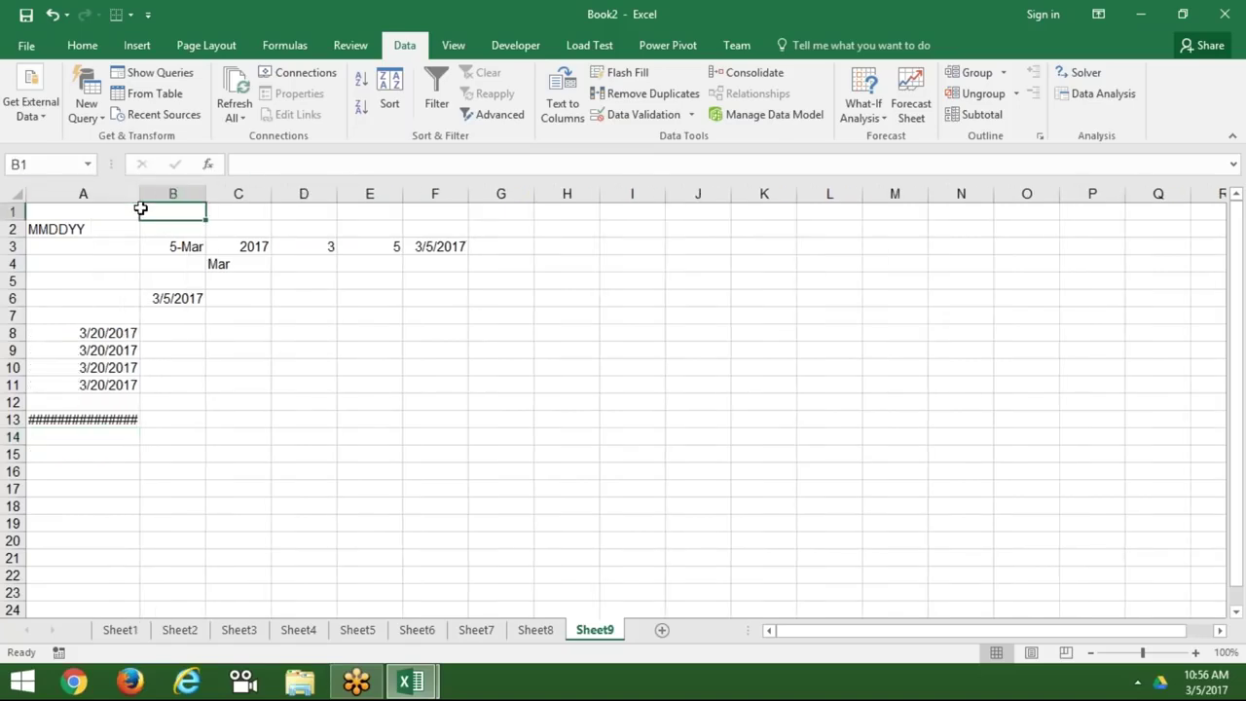
pyautogui.hotkey('ctrl', 'z')
pyautogui.click(52, 420)
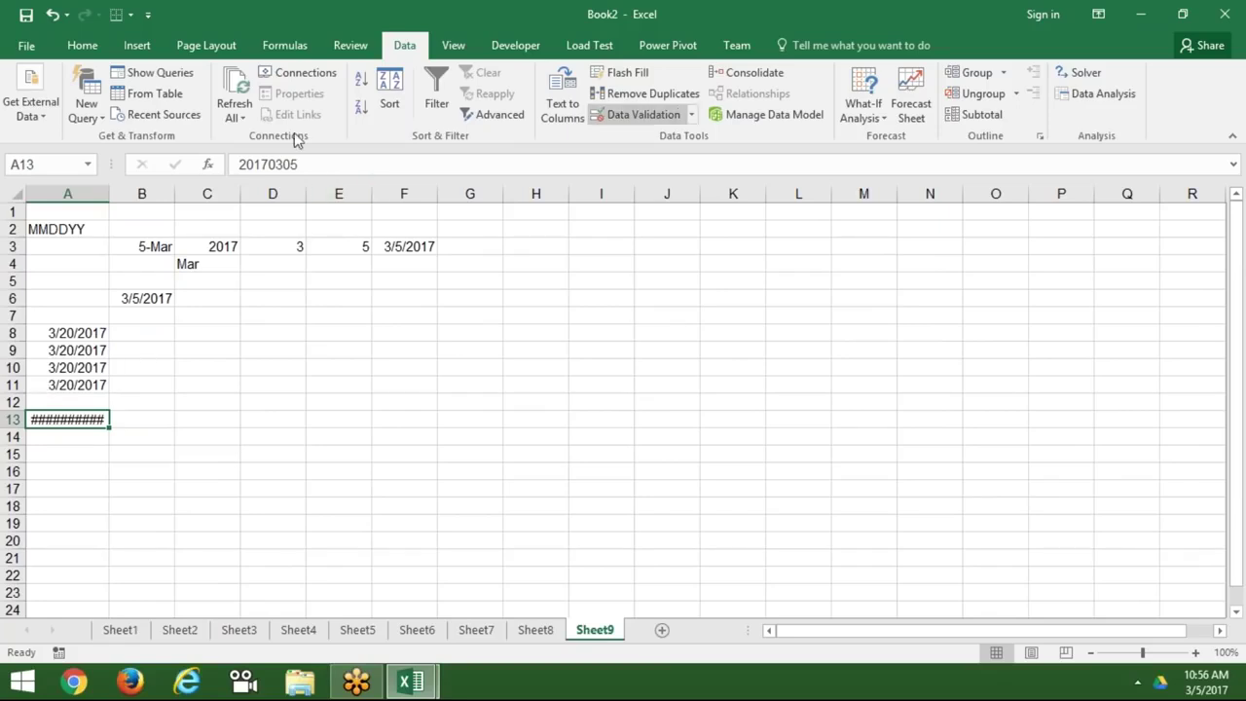
# Give A13 the General number format and fill 20170305 down to A16
pyautogui.click(82, 45)
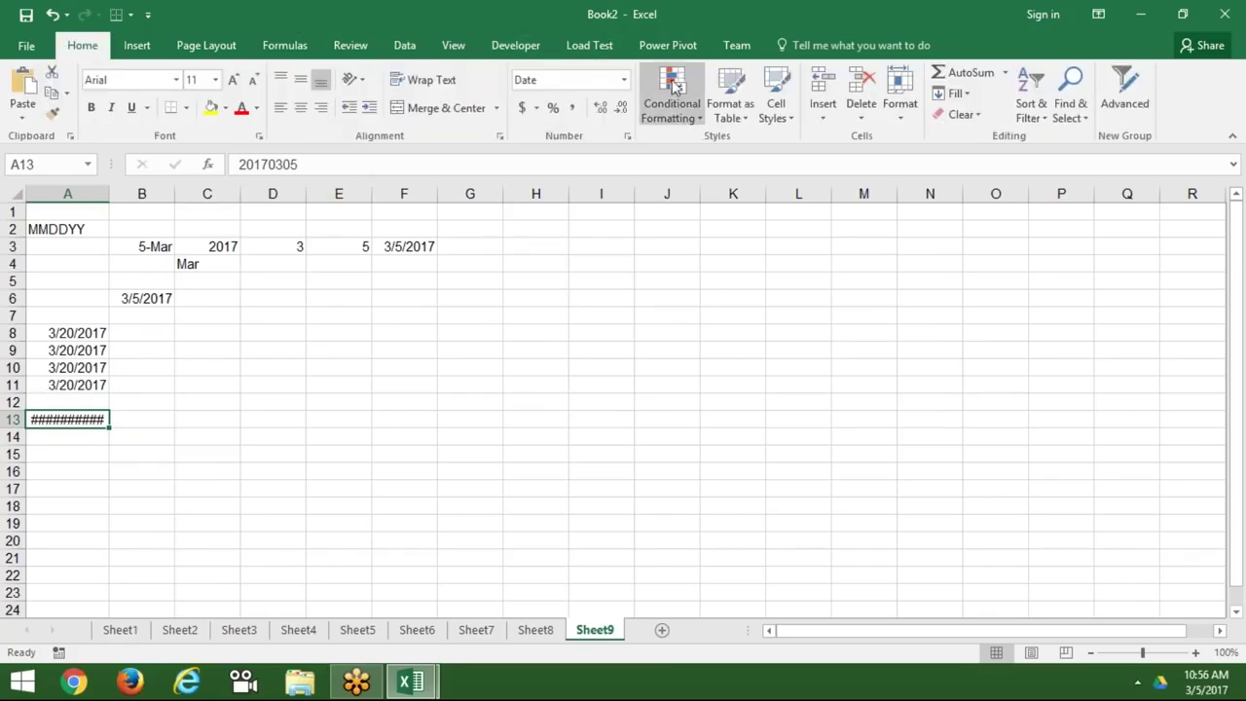
pyautogui.click(627, 137)
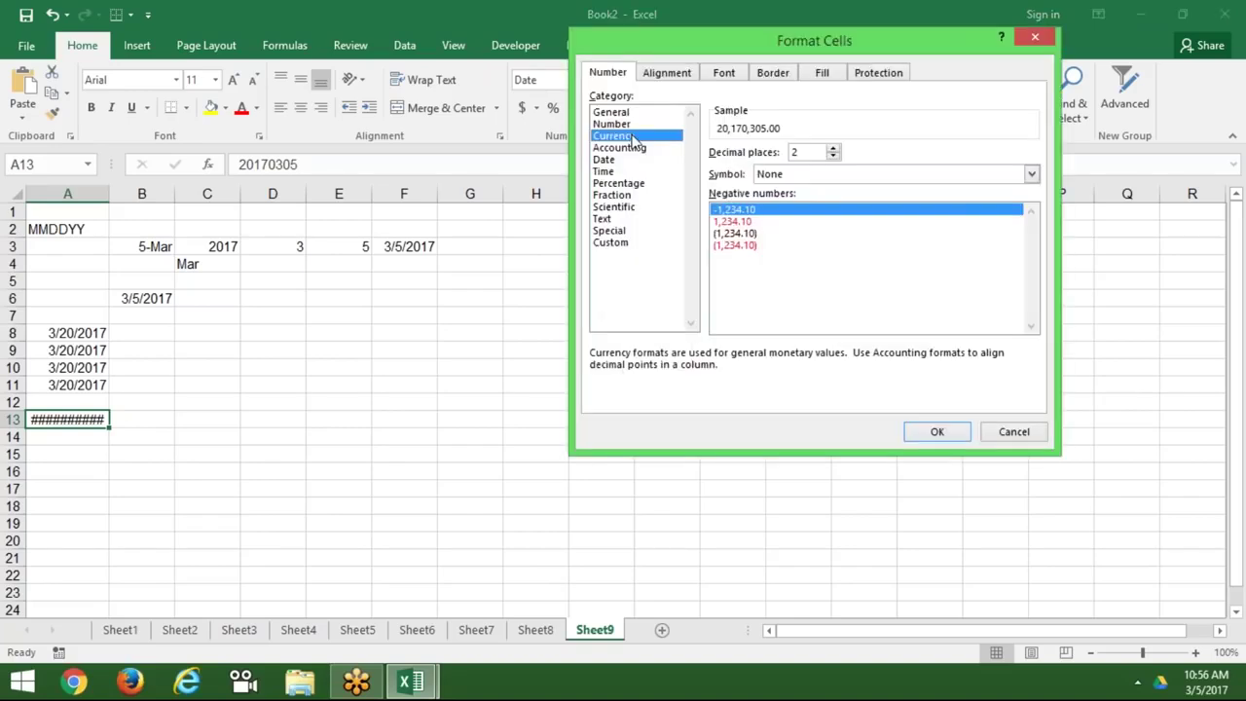
pyautogui.click(610, 242)
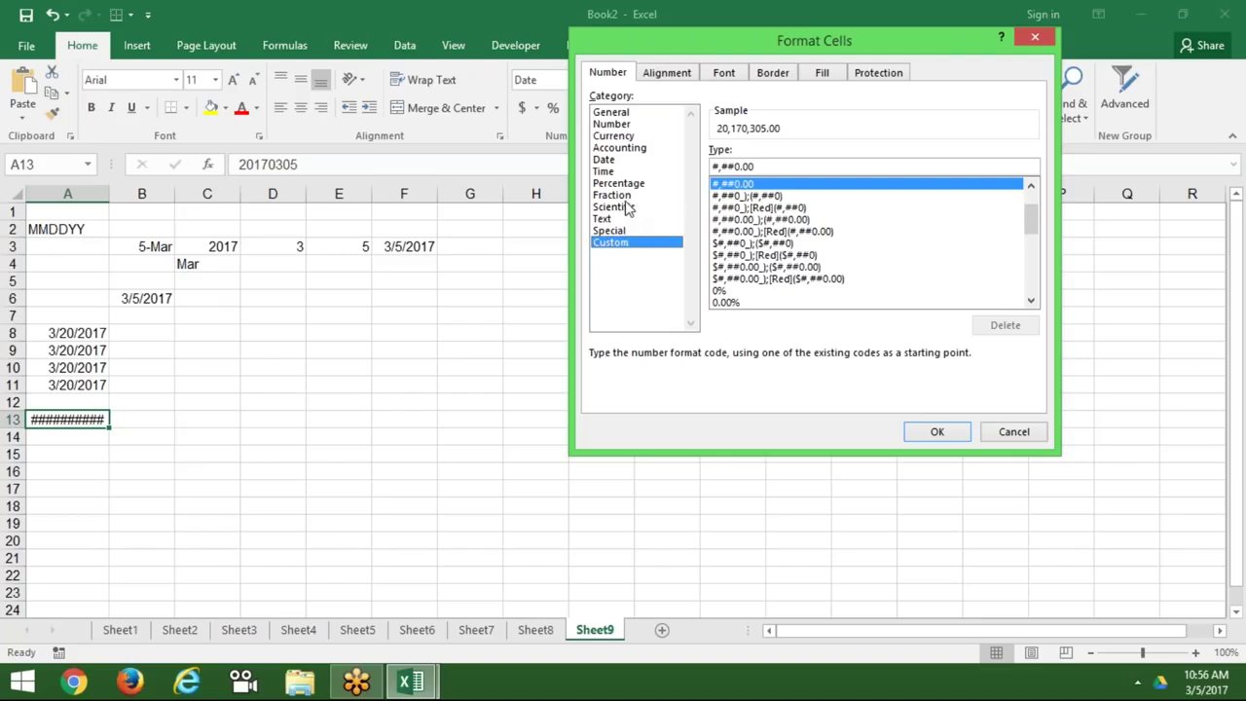
pyautogui.click(619, 113)
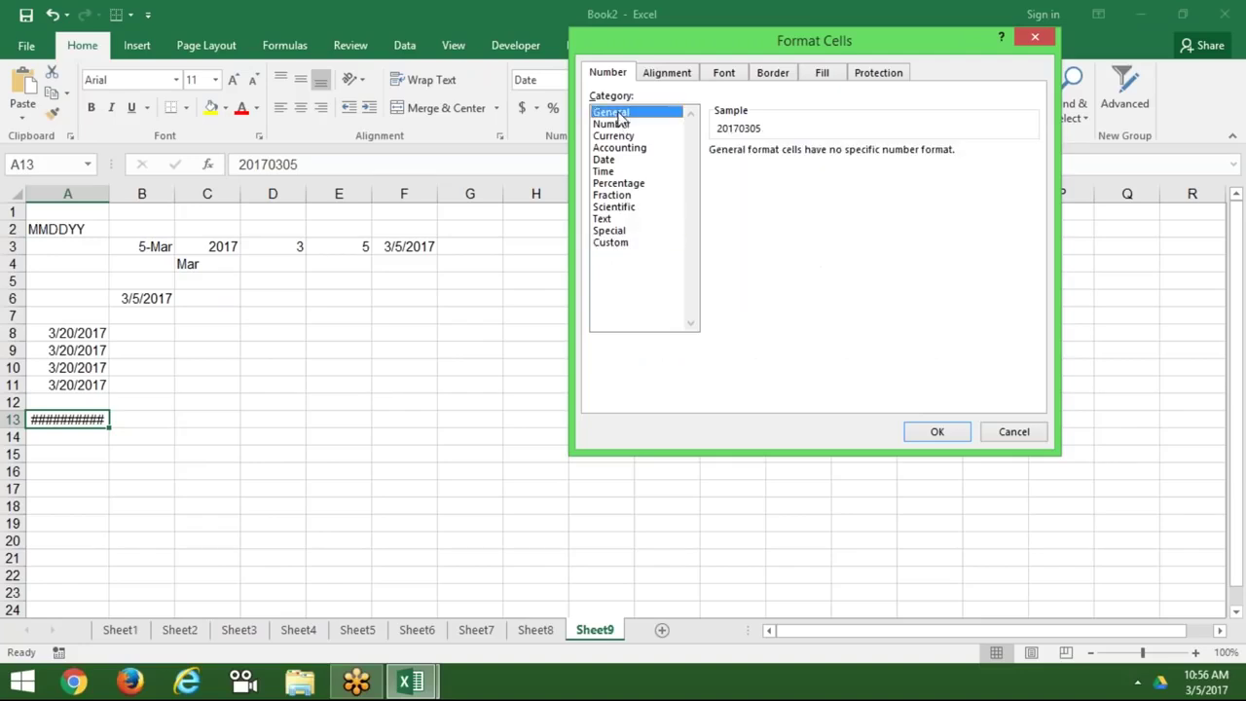
pyautogui.click(924, 434)
pyautogui.moveTo(110, 427); pyautogui.dragTo(78, 472)
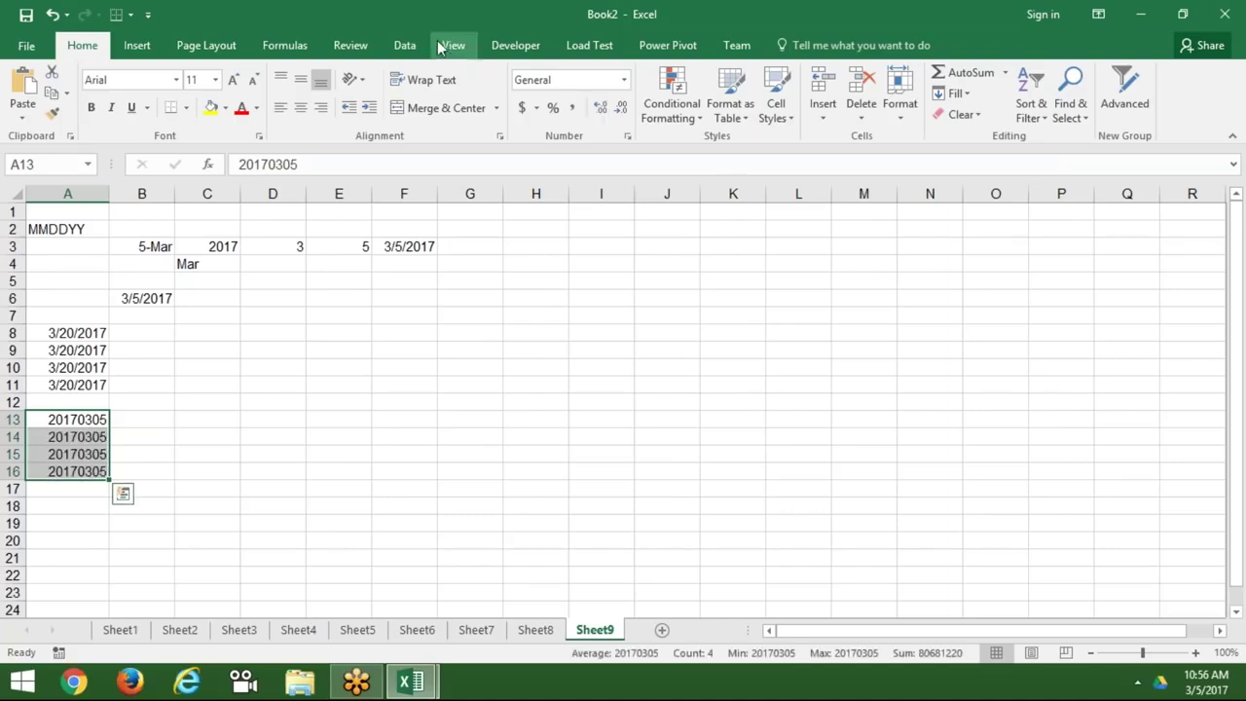
# Convert A13:A16 to dates with Text to Columns using YMD, giving 3/5/2017
pyautogui.click(406, 46)
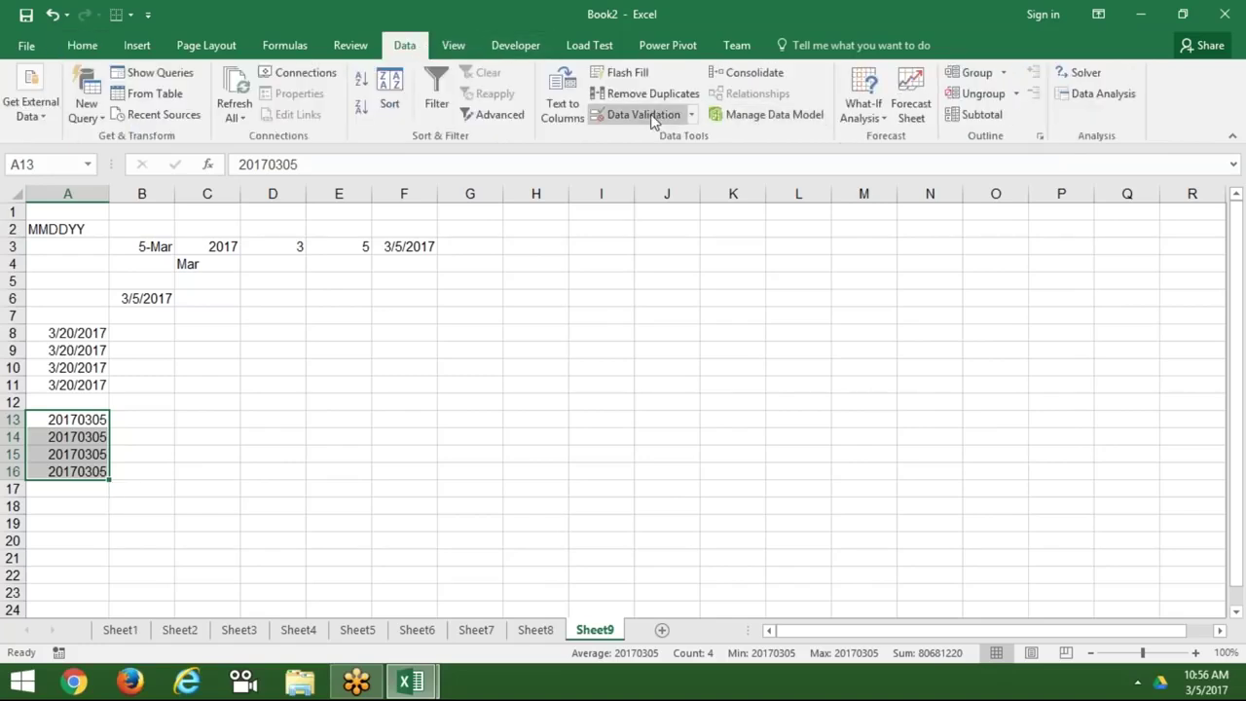
pyautogui.click(562, 94)
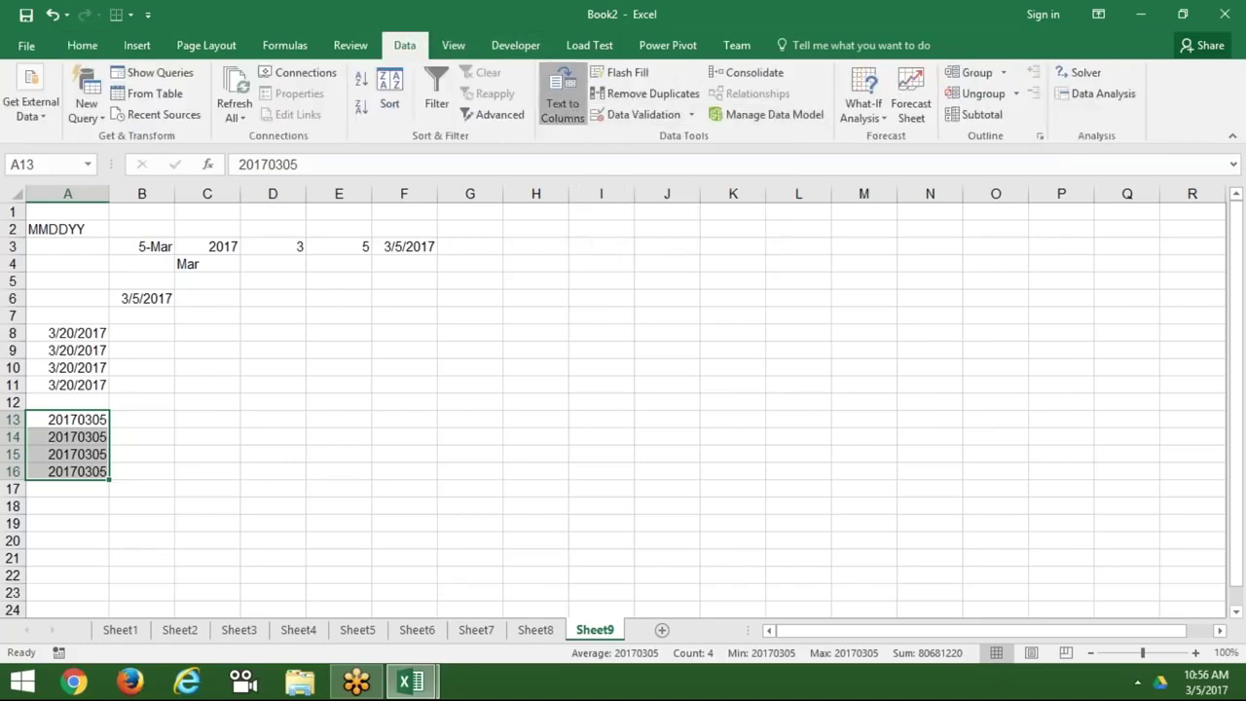
pyautogui.click(926, 410)
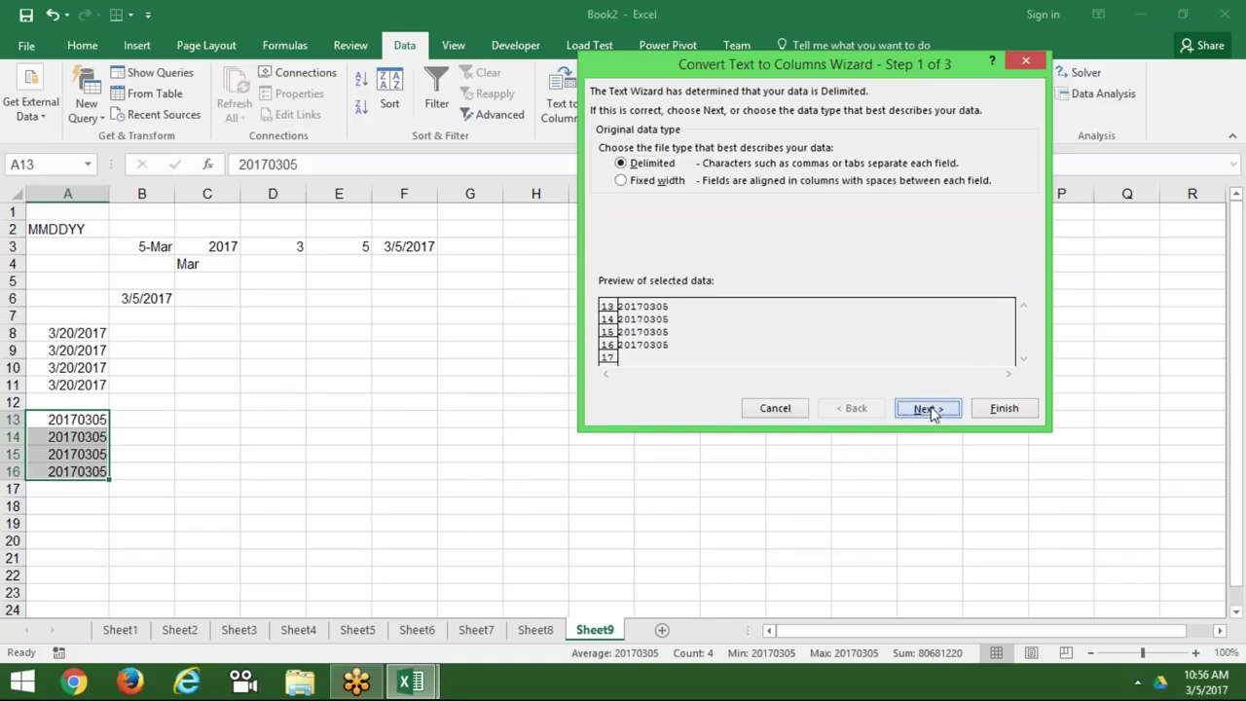
pyautogui.click(929, 410)
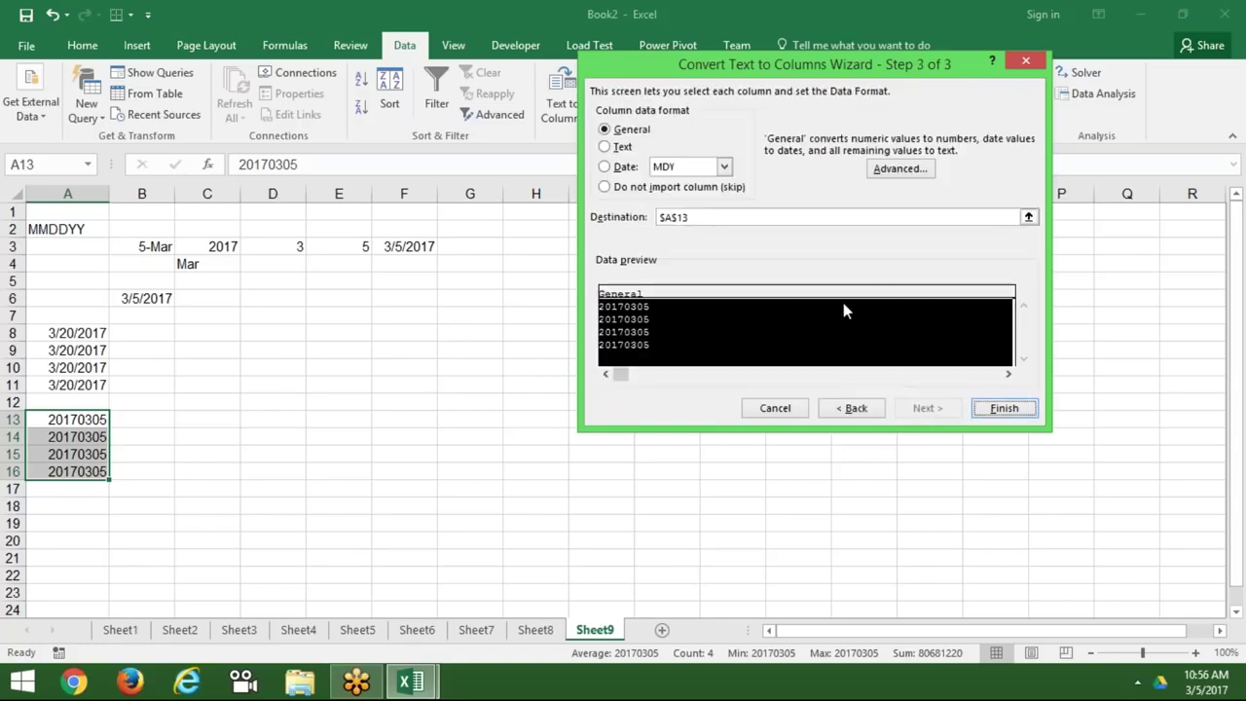
pyautogui.click(691, 167)
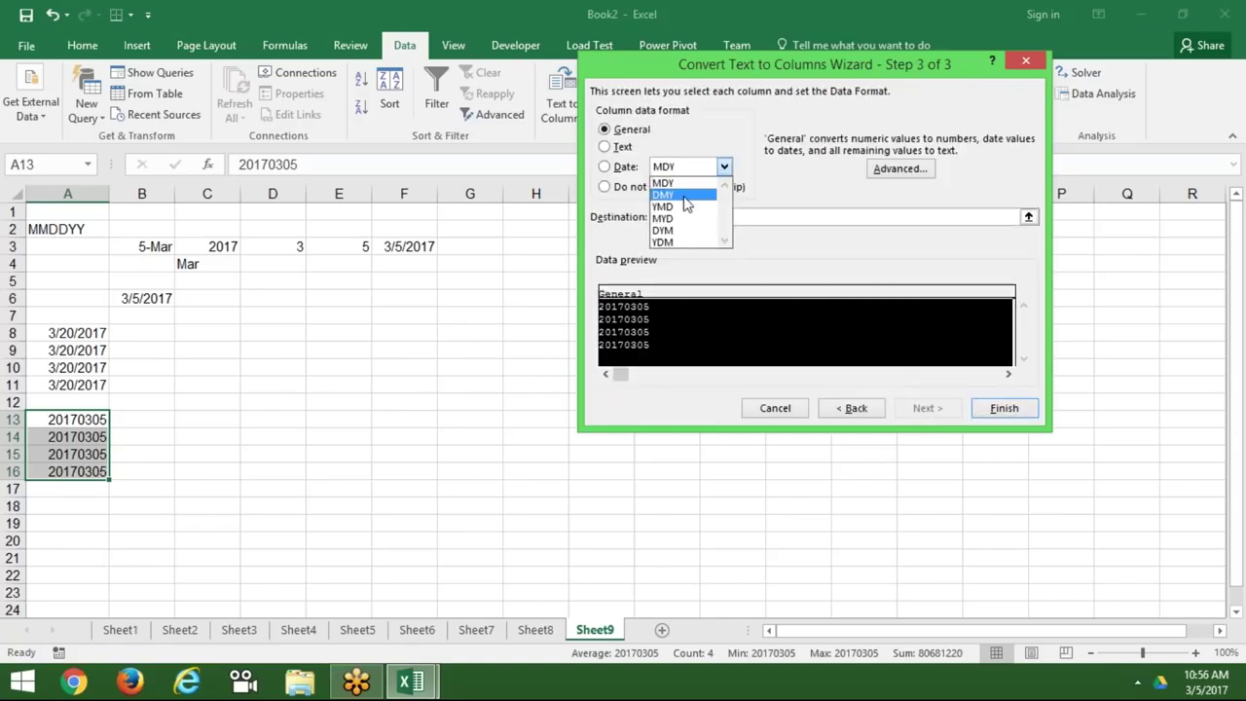
pyautogui.click(686, 206)
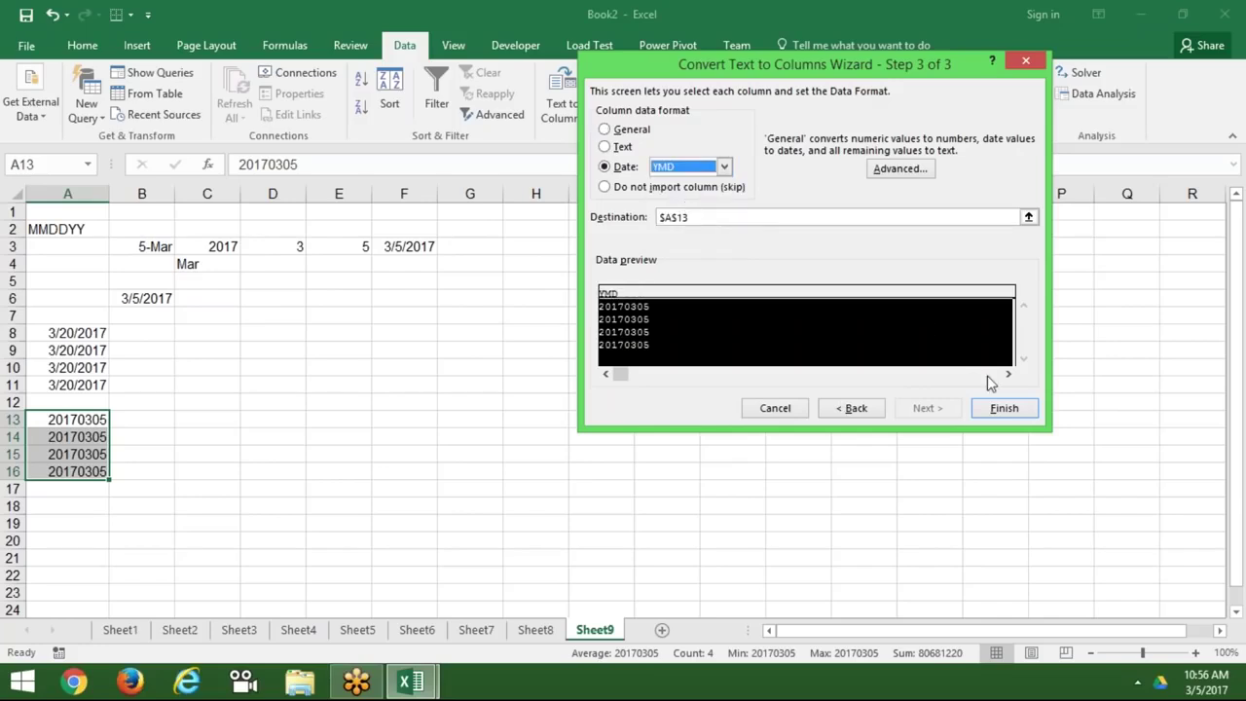
pyautogui.click(1004, 411)
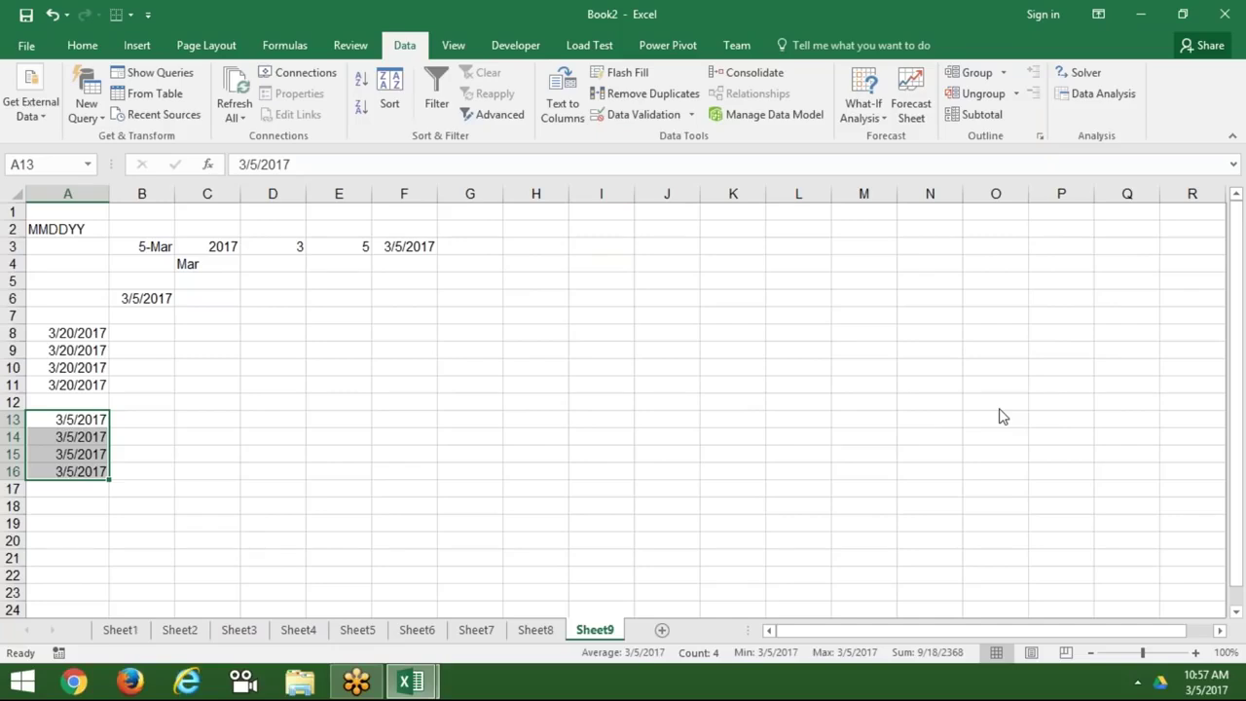
pyautogui.press('Up')
pyautogui.press('Up')
pyautogui.press('Up')
pyautogui.press('Up')
pyautogui.press('Up')
pyautogui.hotkey('ctrl', 'shift', 'Down')
pyautogui.hotkey('ctrl', 'shift', 'Down')
pyautogui.hotkey('ctrl', 'shift', 'Down')
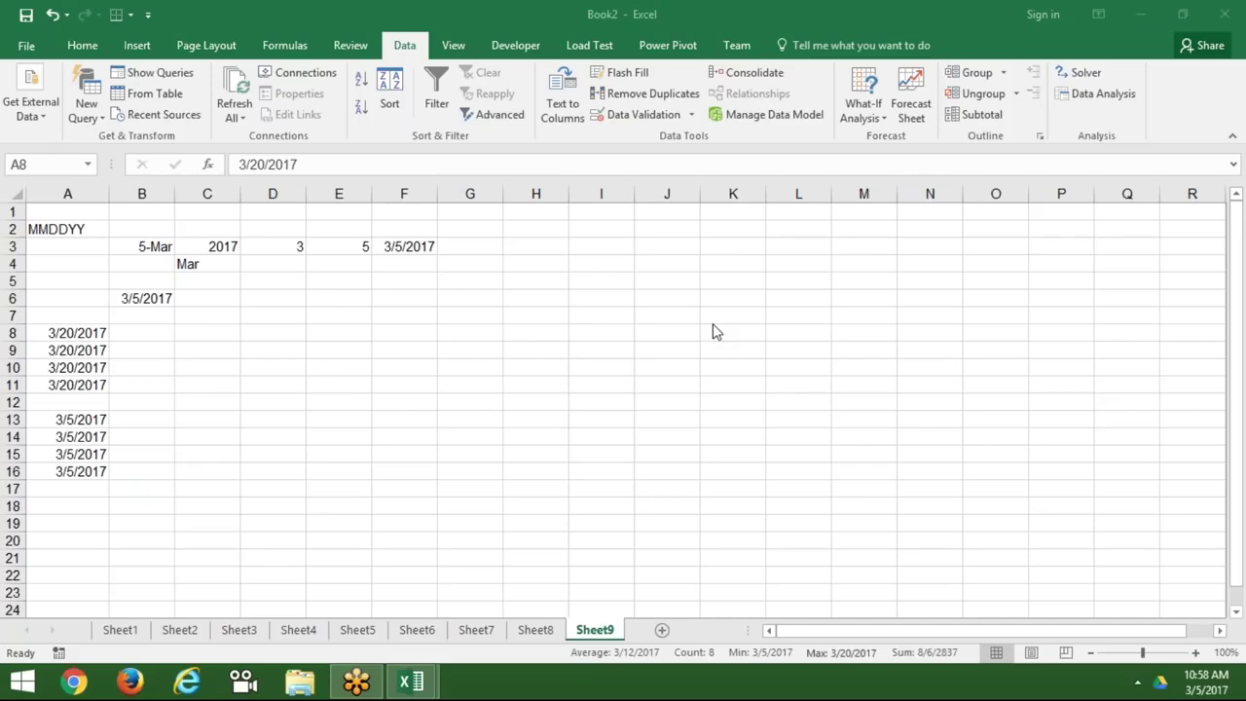
pyautogui.click(163, 318)
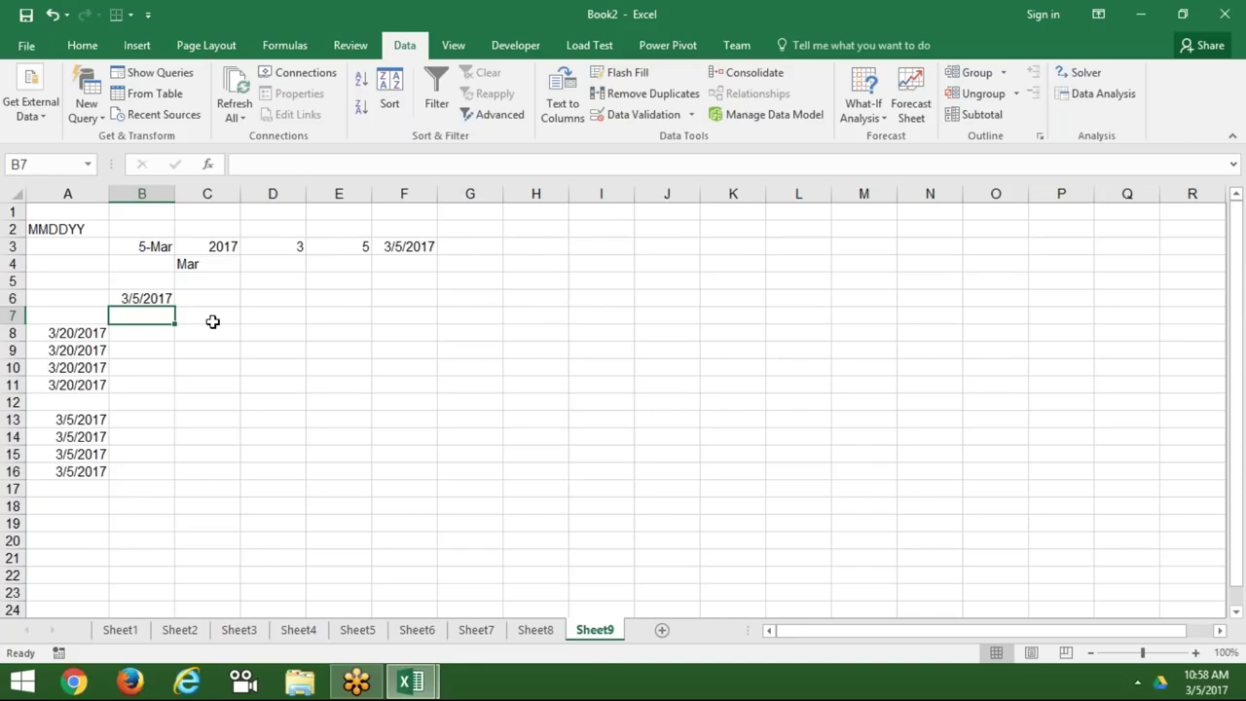
pyautogui.write("'")
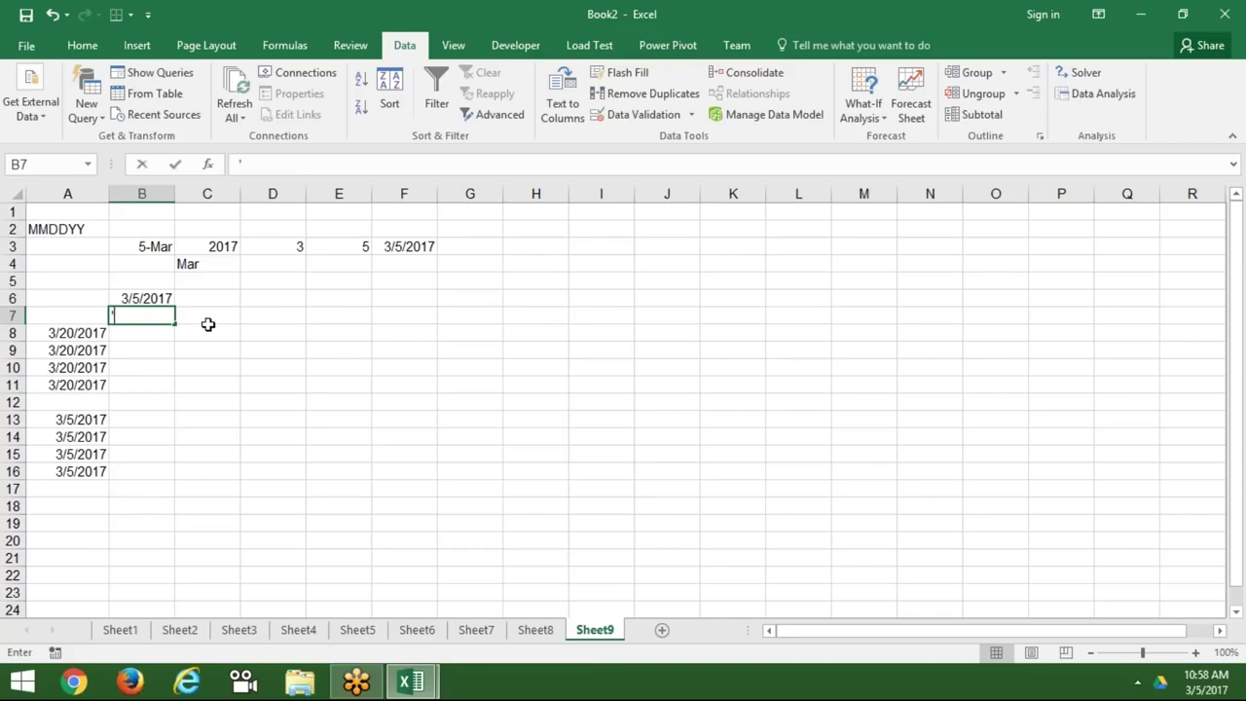
pyautogui.write('2-10')
pyautogui.press('Return')
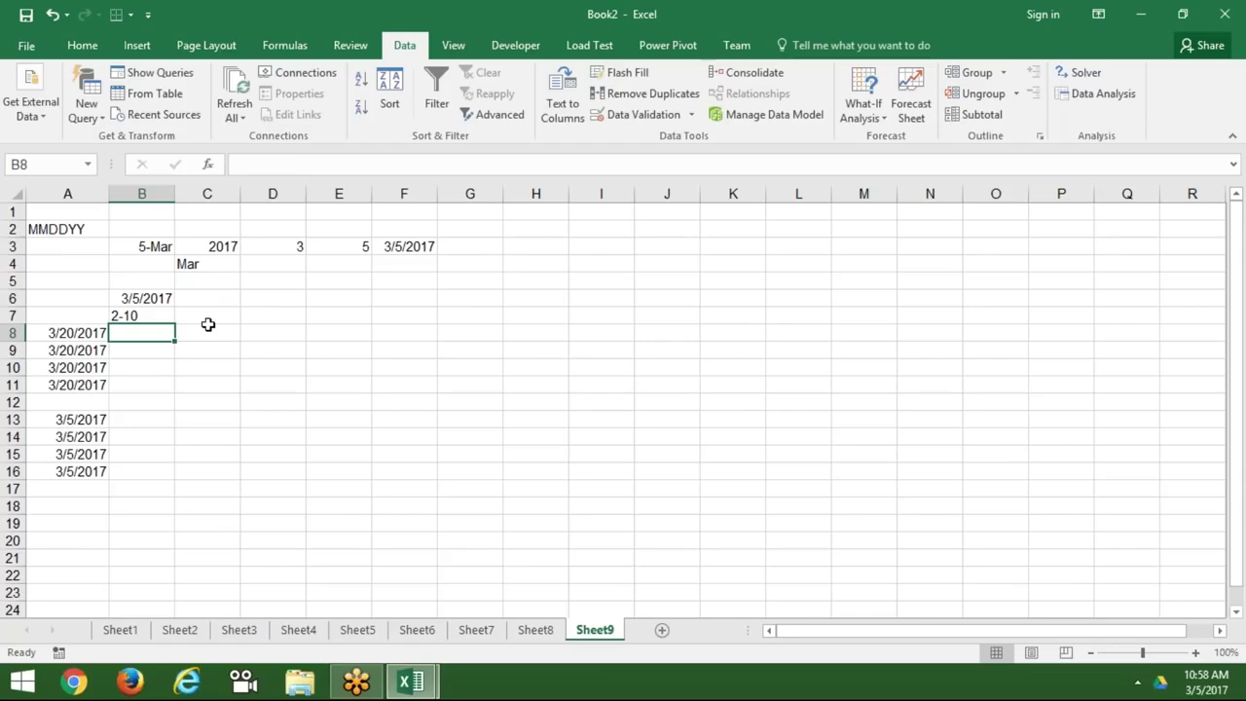
pyautogui.press('Up')
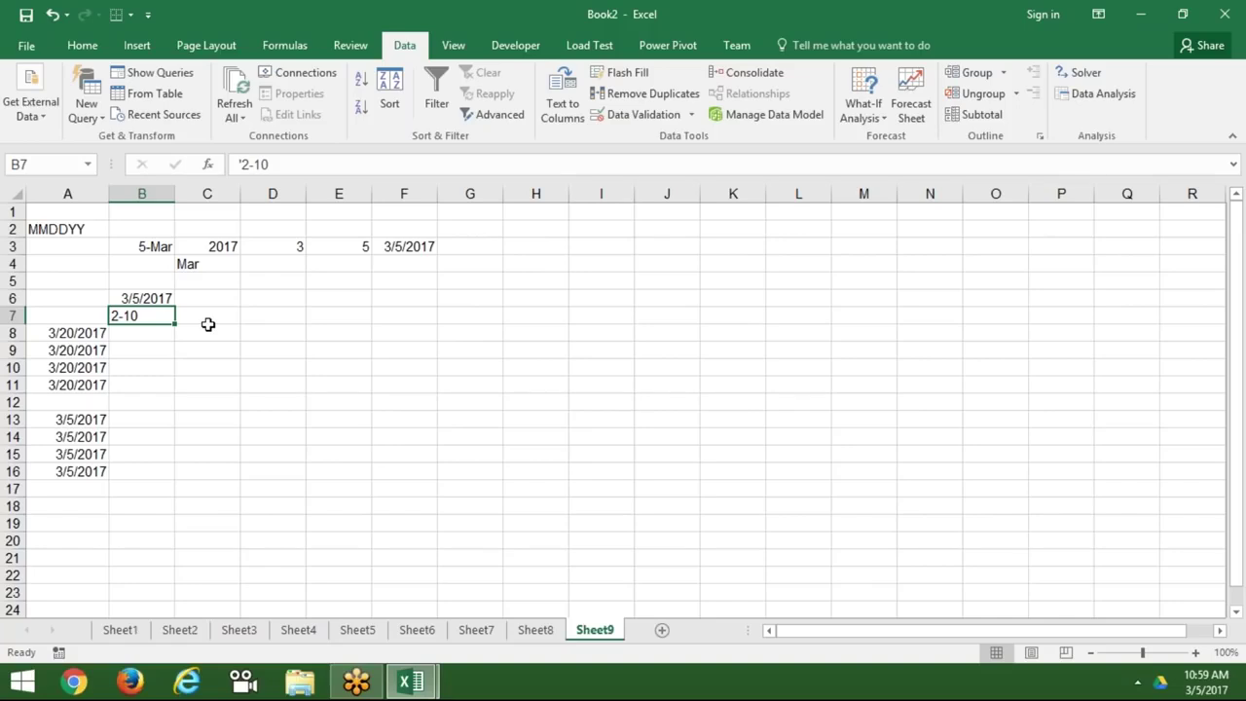
pyautogui.press('Delete')
pyautogui.press('Up')
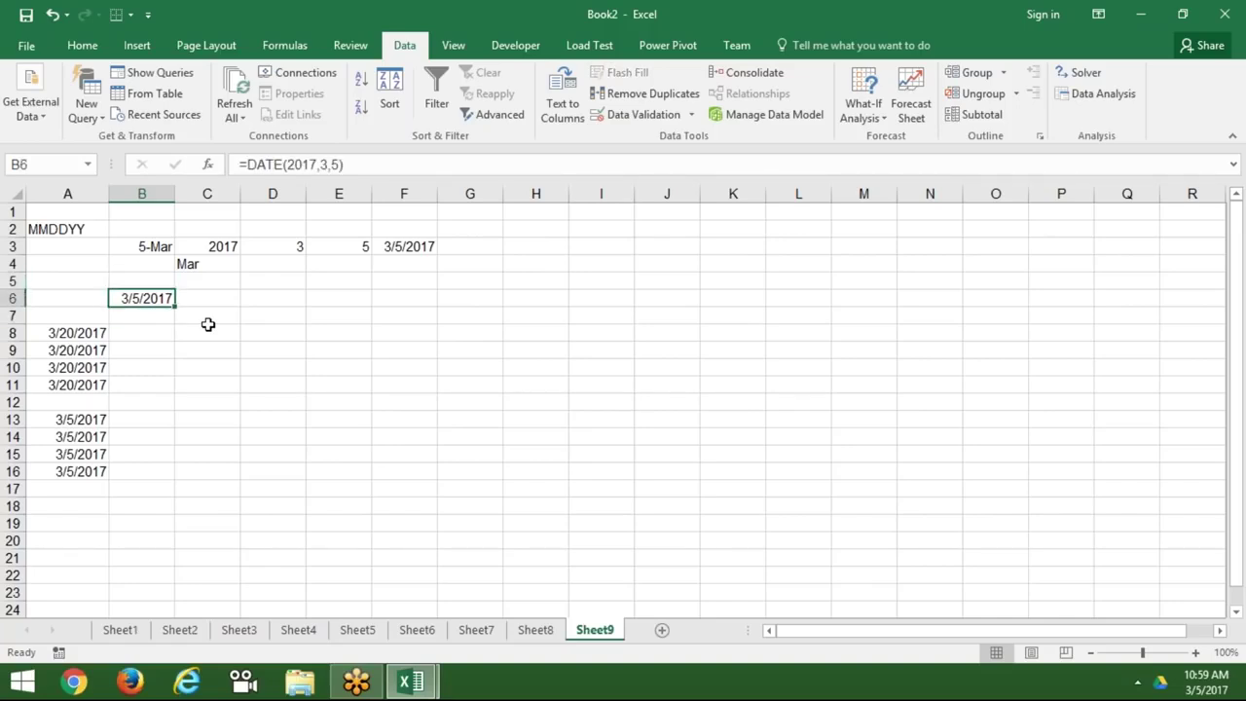
# Put =TODAY() in C8, 20 in D8 and =C8+D8 in E8 giving 3/25/2017
pyautogui.press('Down')
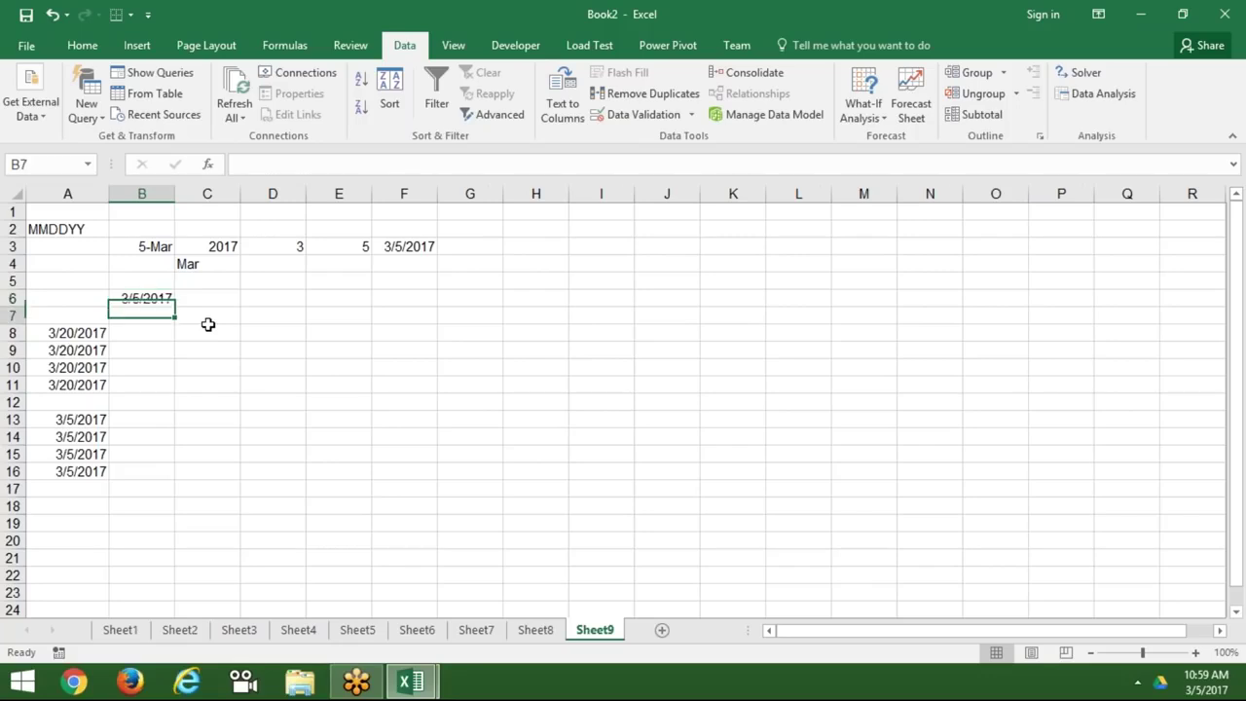
pyautogui.click(207, 331)
pyautogui.write('=')
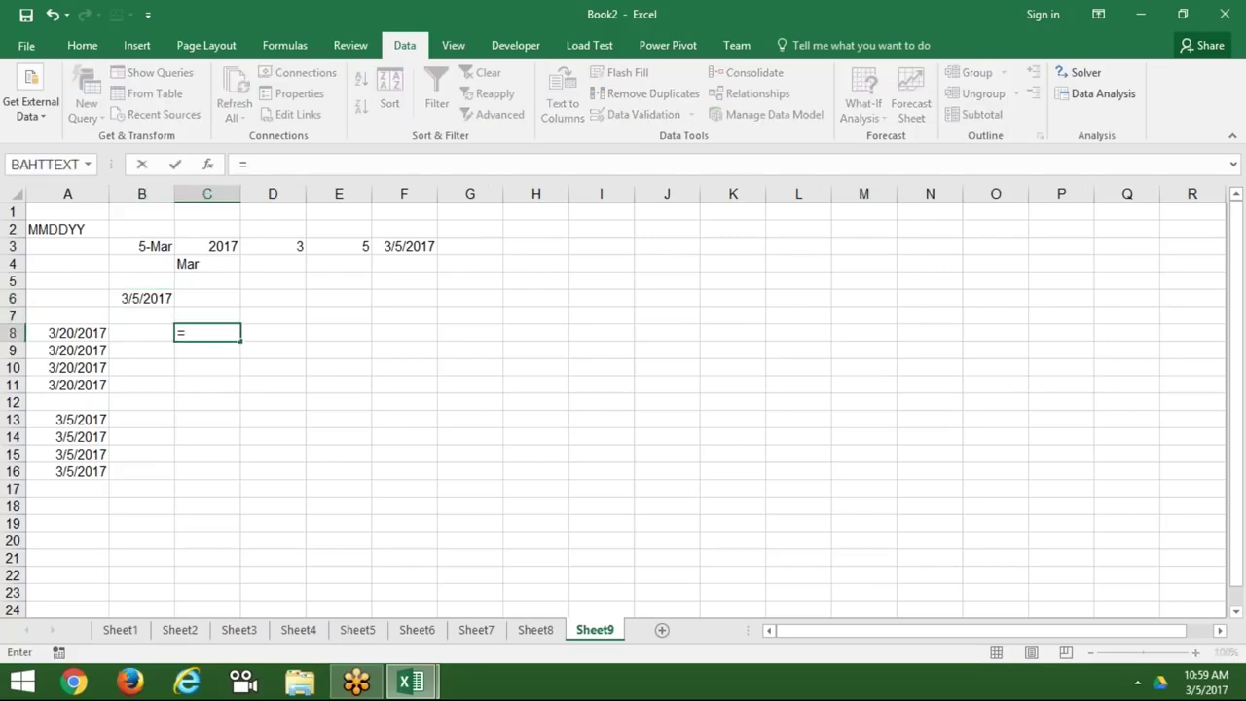
pyautogui.write('to')
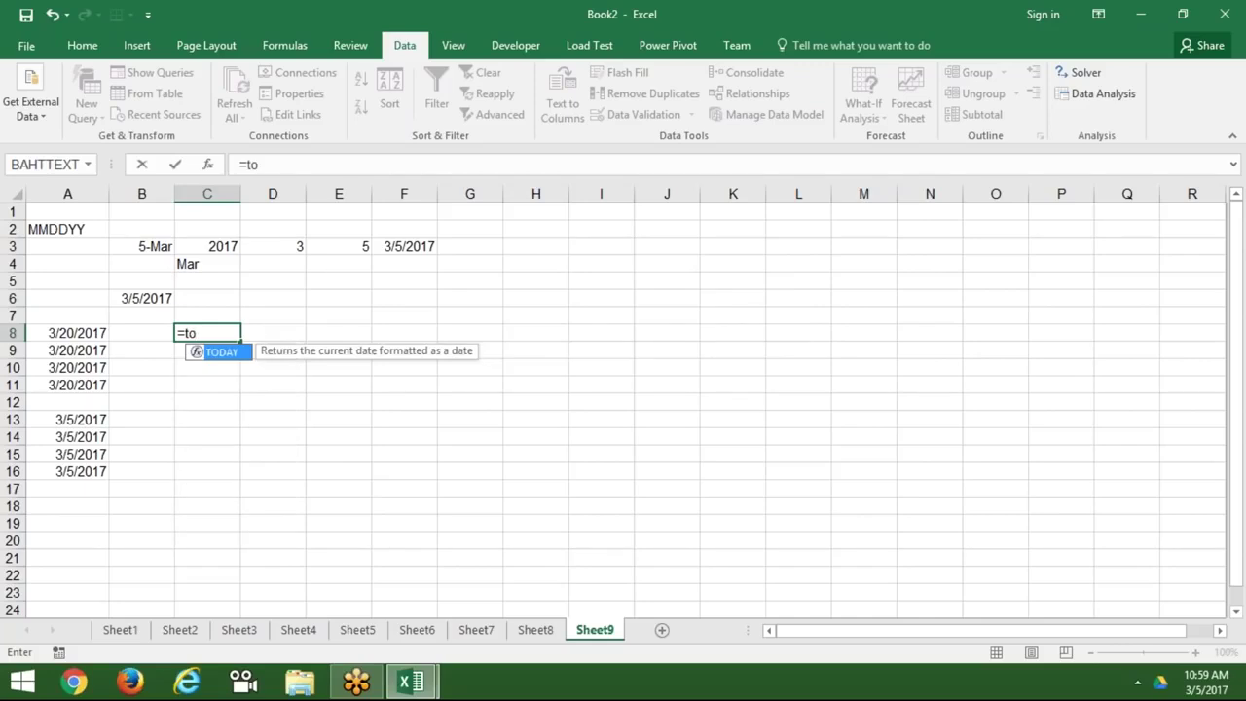
pyautogui.press('Tab')
pyautogui.write(')')
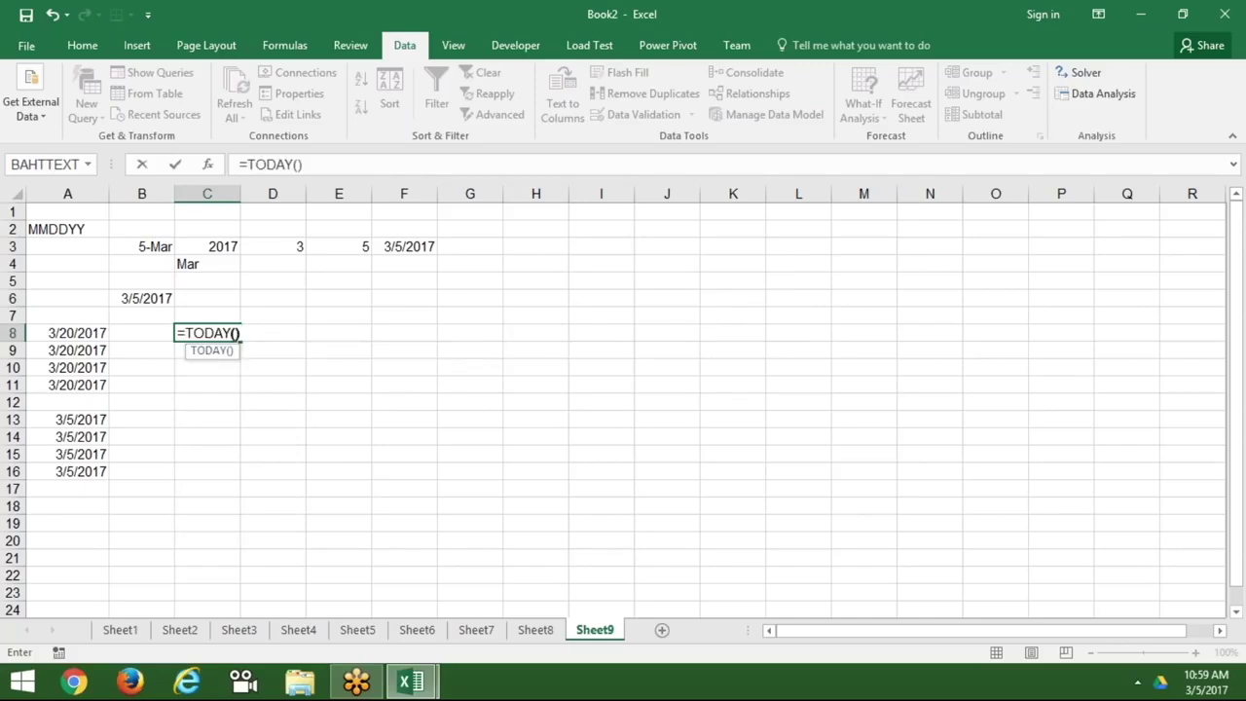
pyautogui.press('Return')
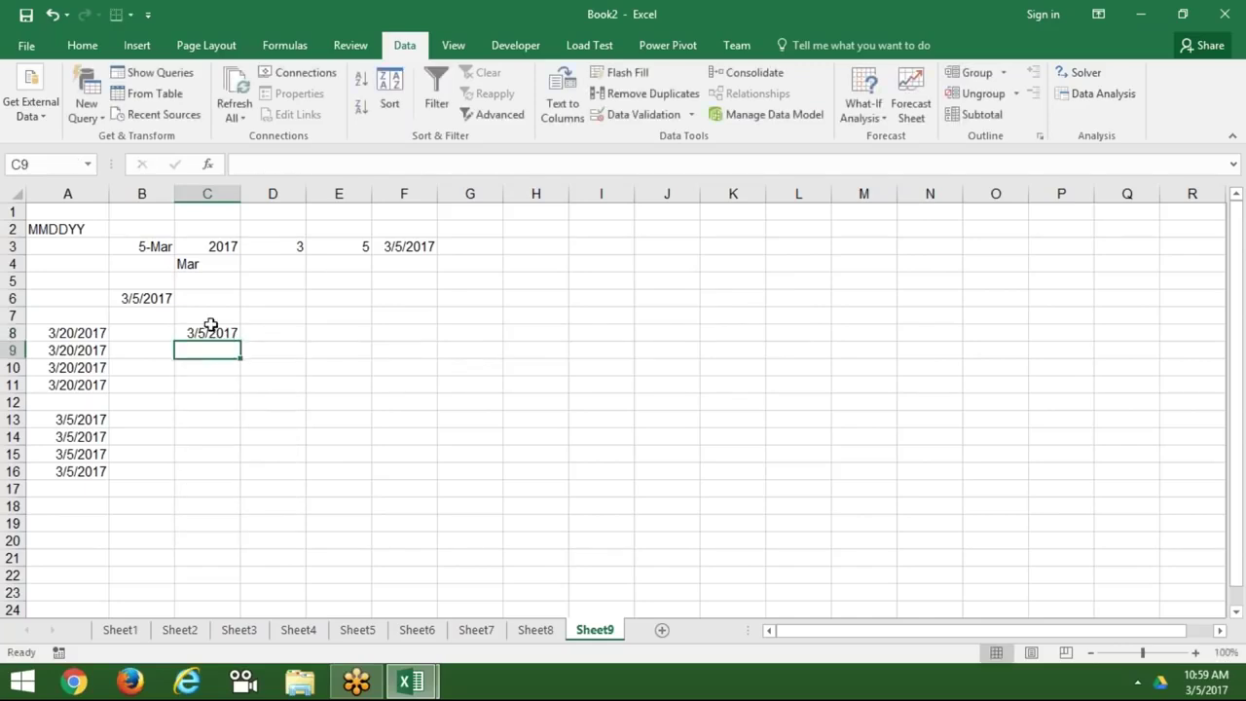
pyautogui.click(215, 332)
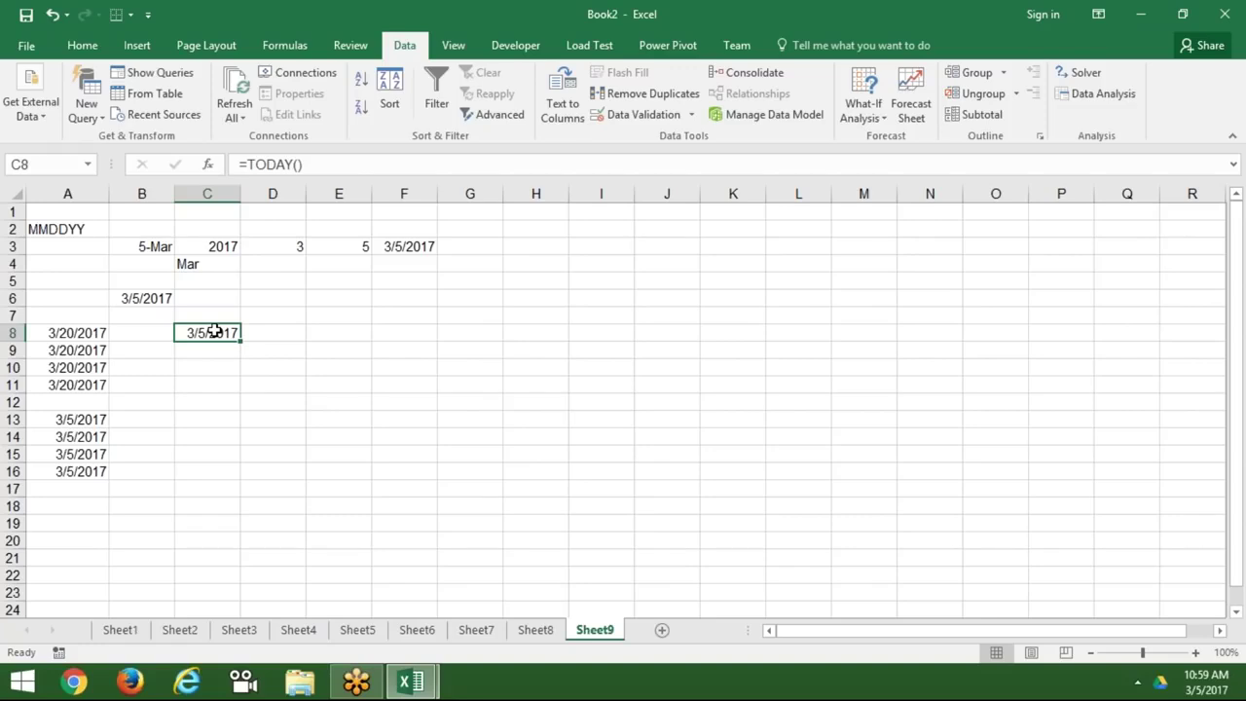
pyautogui.click(279, 337)
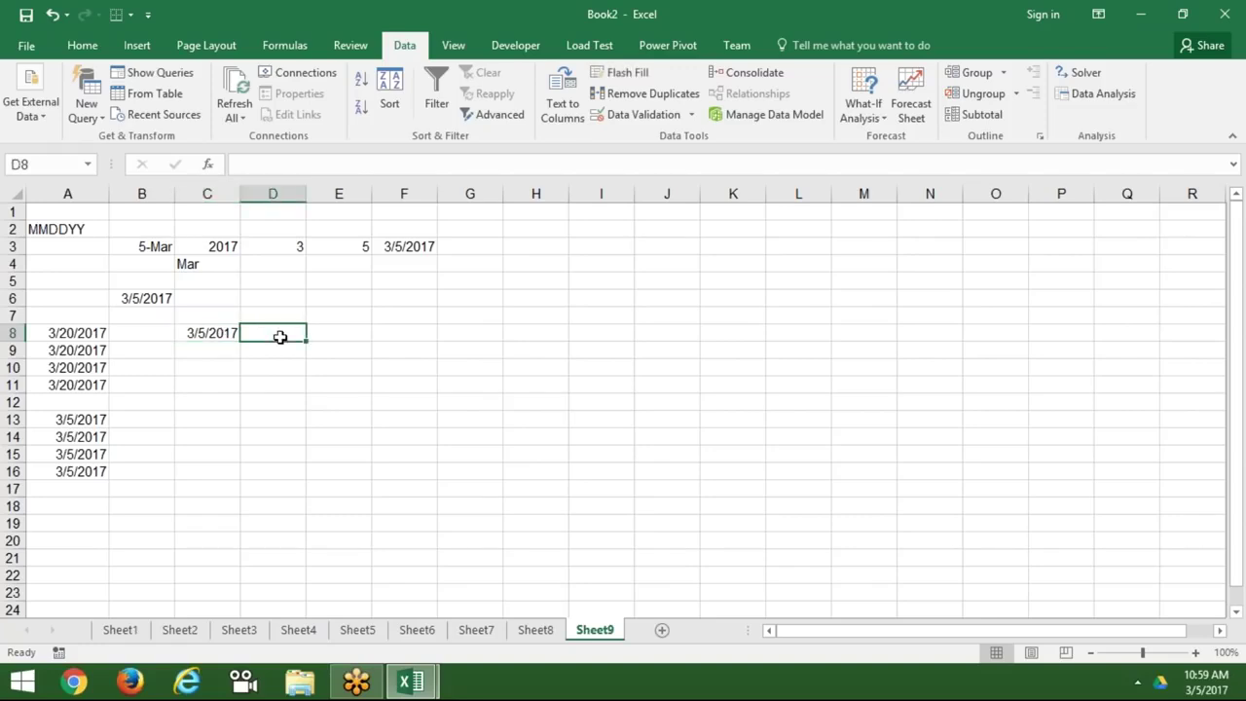
pyautogui.write('20')
pyautogui.press('Tab')
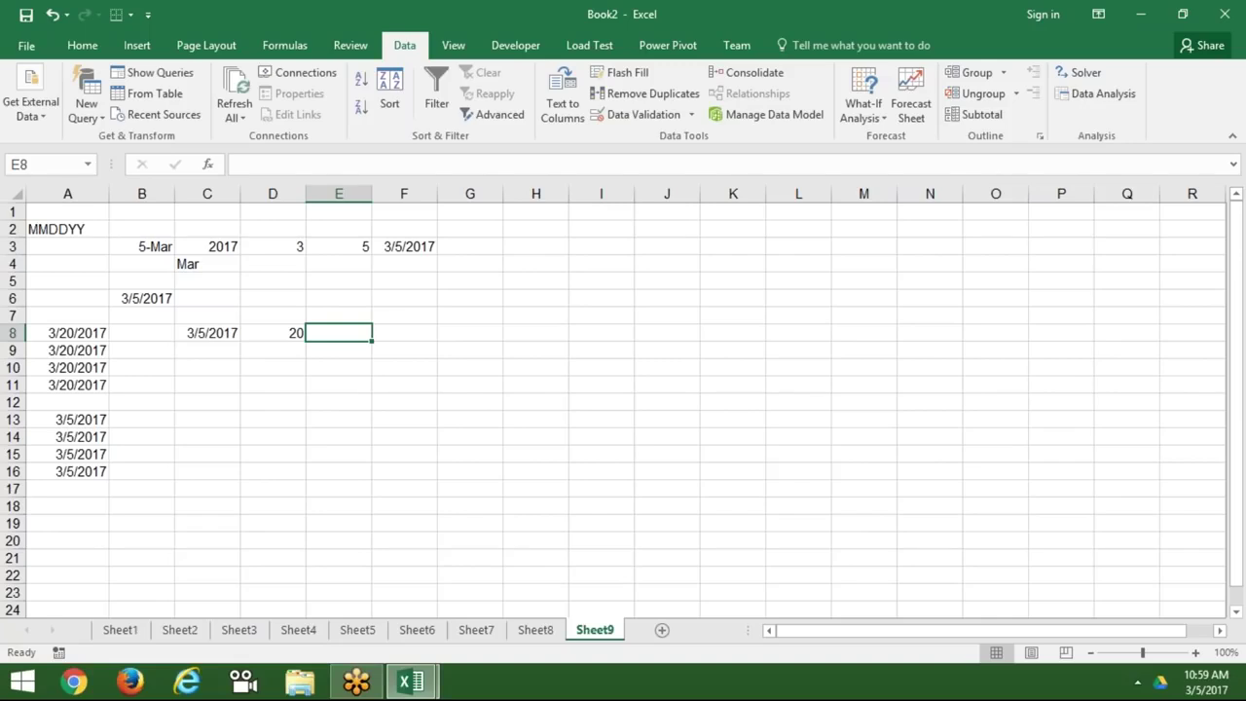
pyautogui.write('=')
pyautogui.press('Left')
pyautogui.press('Left')
pyautogui.write('+')
pyautogui.press('Left')
pyautogui.press('Return')
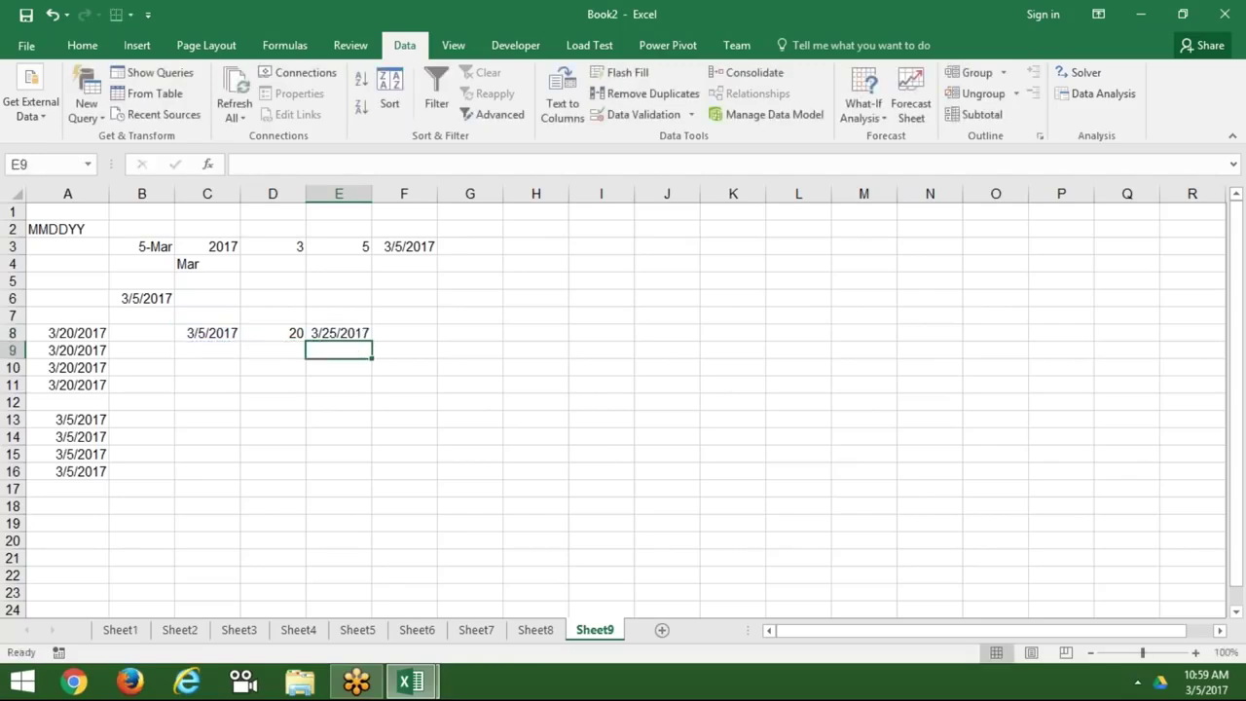
# Enter =TODAY() in C9 and the month count 3 in D9
pyautogui.press('Left')
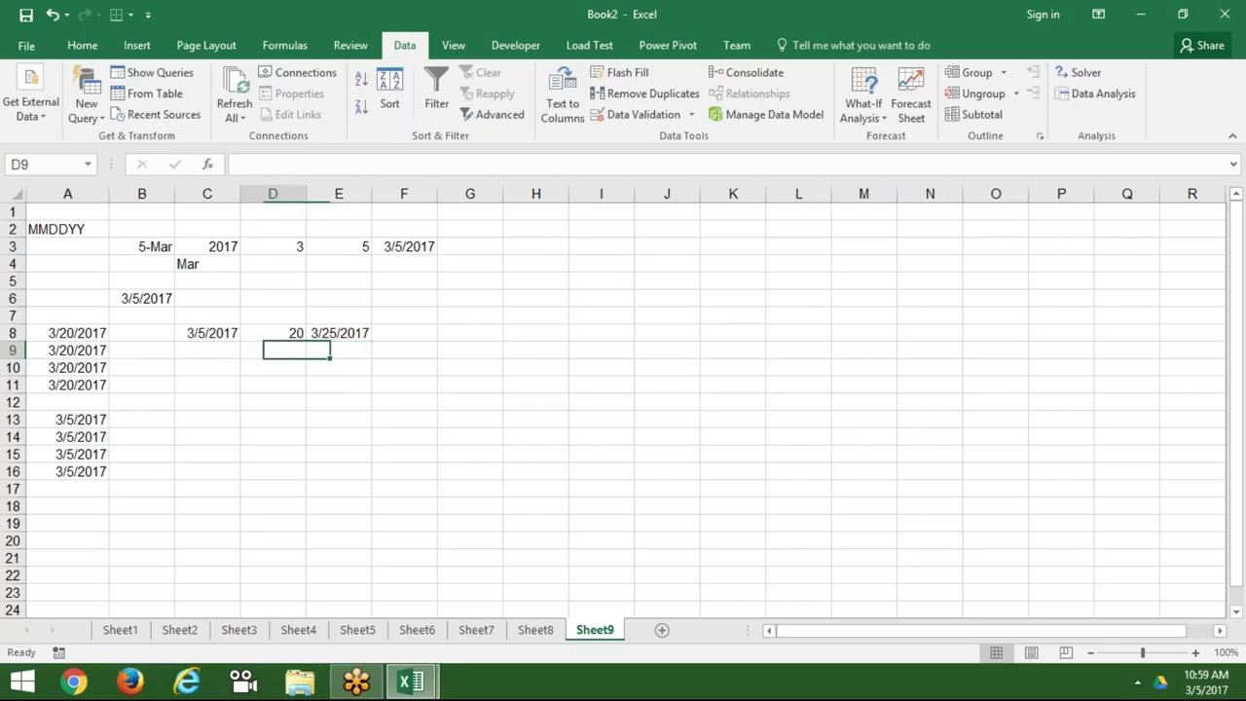
pyautogui.press('Left')
pyautogui.write('=TODAY()')
pyautogui.hotkey('ctrl', 'Return')
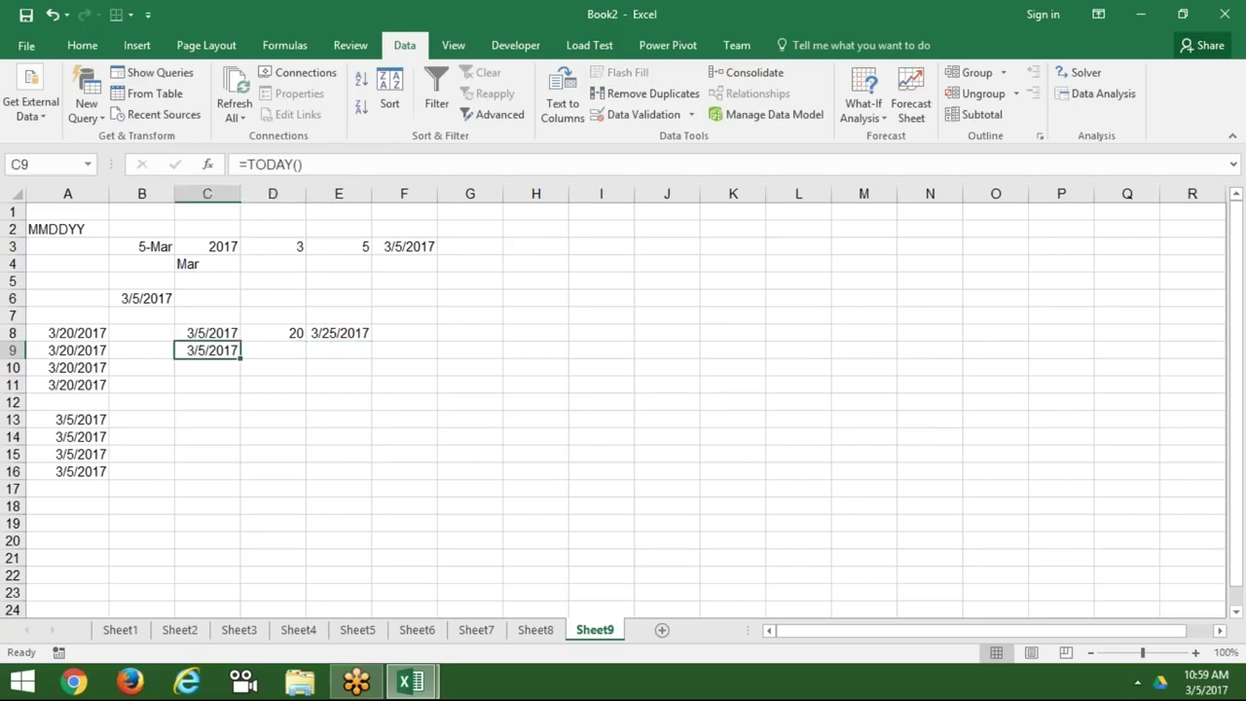
pyautogui.press('Right')
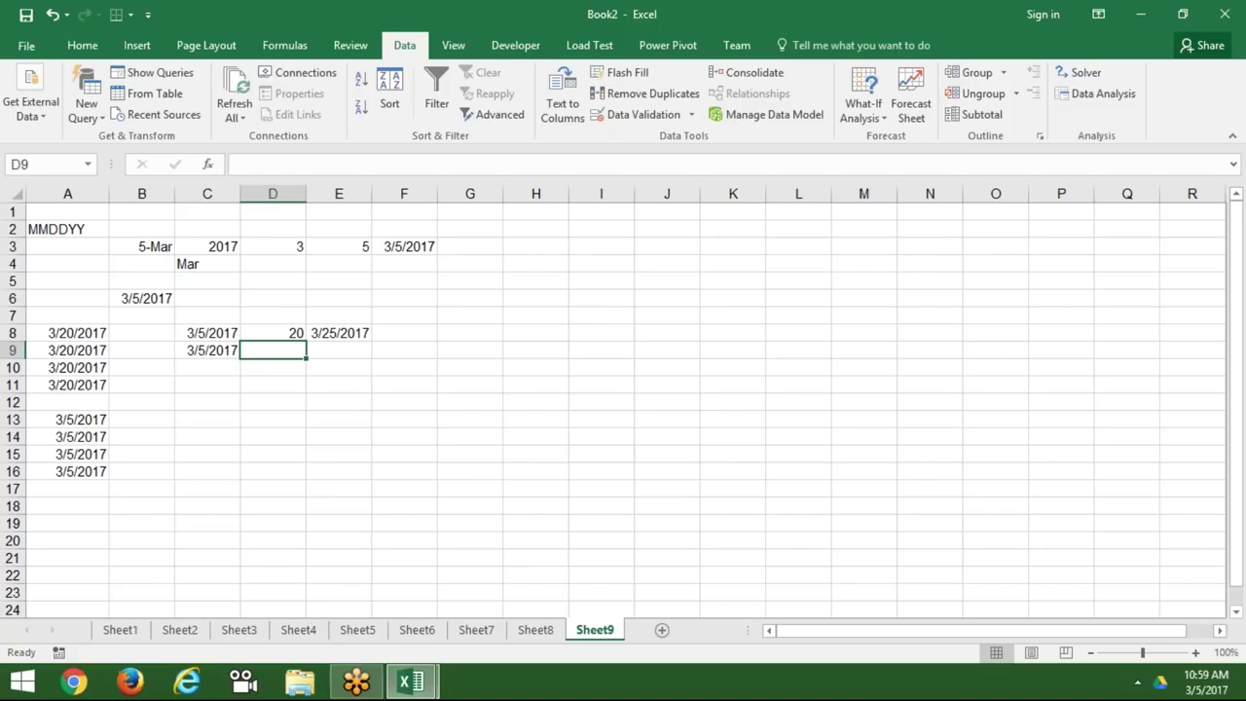
pyautogui.write('3')
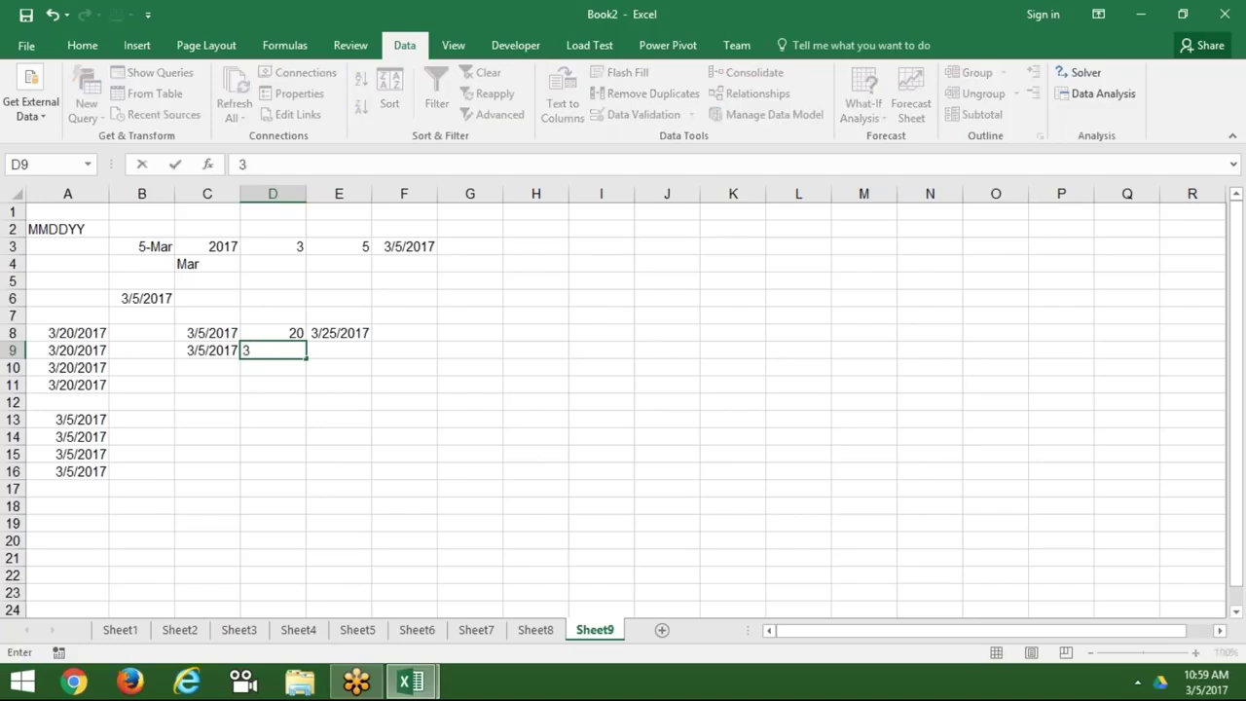
pyautogui.press('Tab')
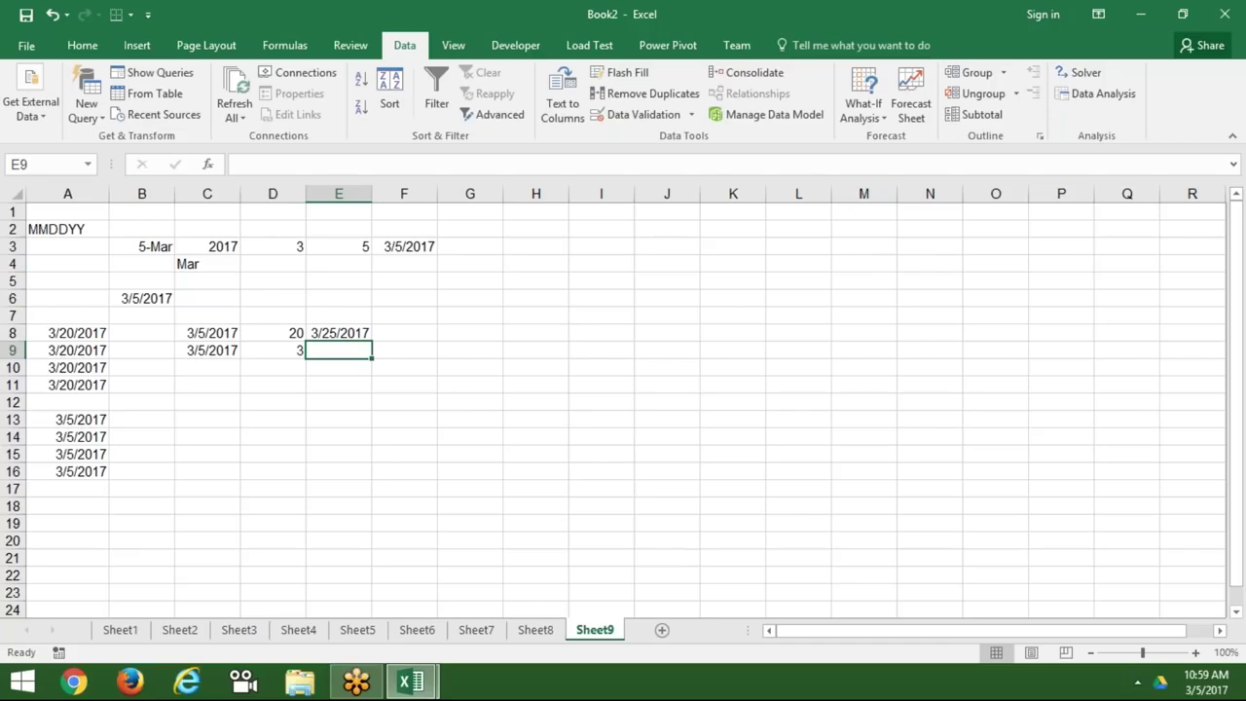
pyautogui.write('=')
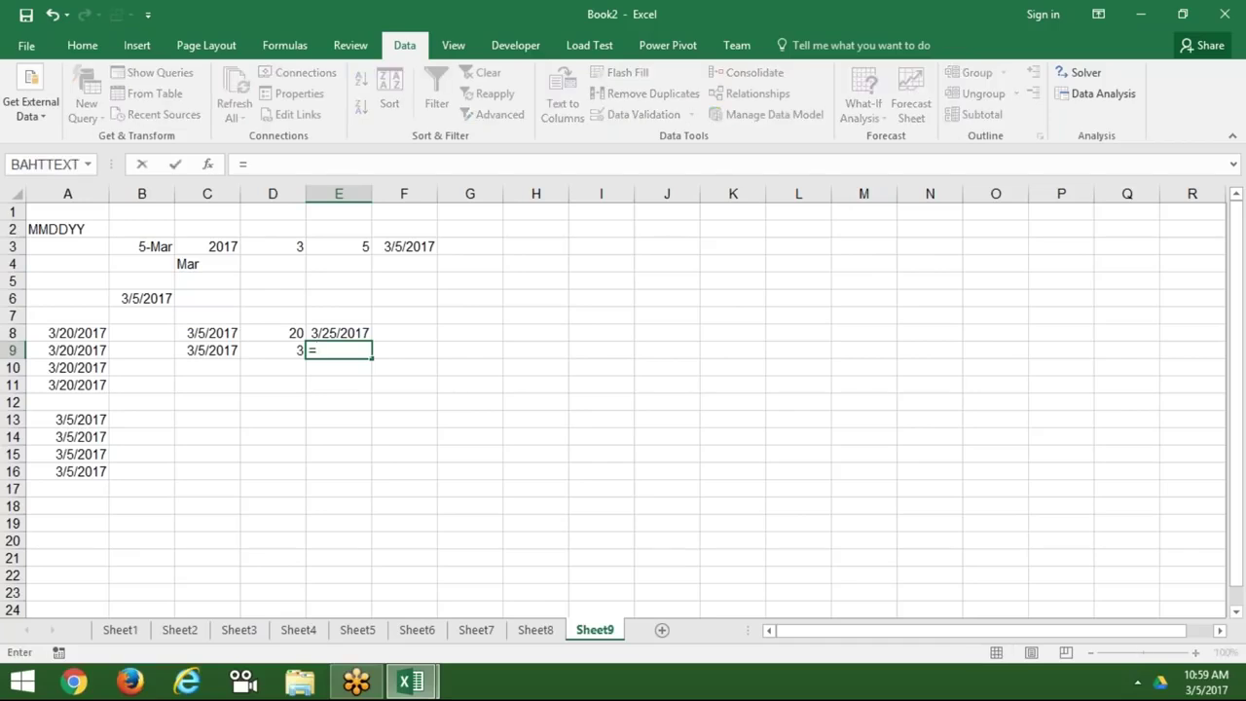
pyautogui.write('ed')
# Enter =EDATE(C9,D9) in E9 and format it as a date showing 5-Jun-17
pyautogui.press('Tab')
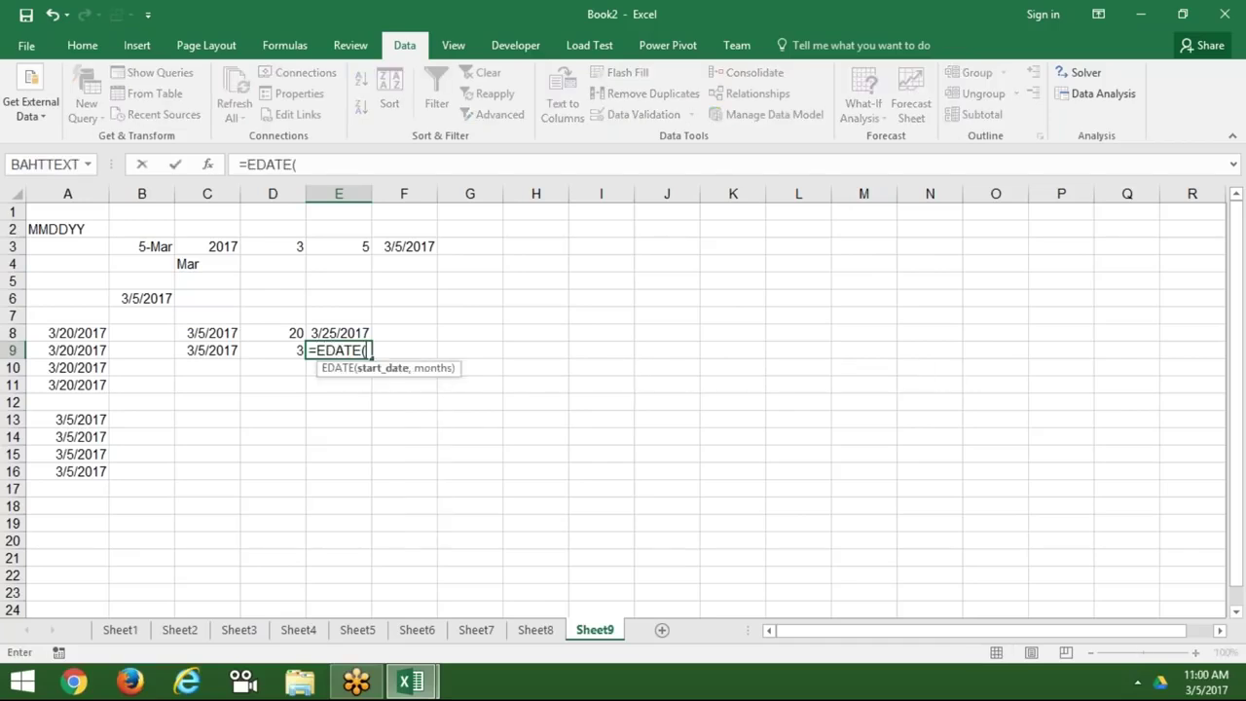
pyautogui.click(216, 350)
pyautogui.write(',')
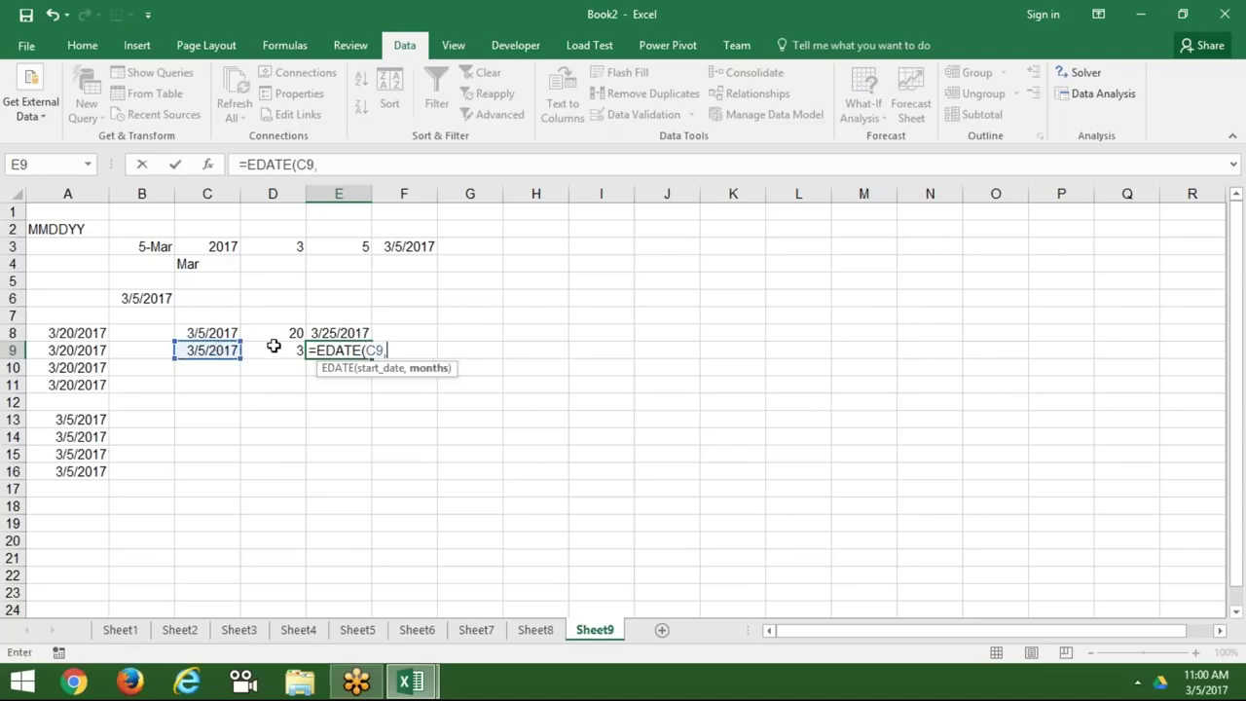
pyautogui.click(297, 350)
pyautogui.press('Return')
pyautogui.click(273, 368)
pyautogui.click(272, 350)
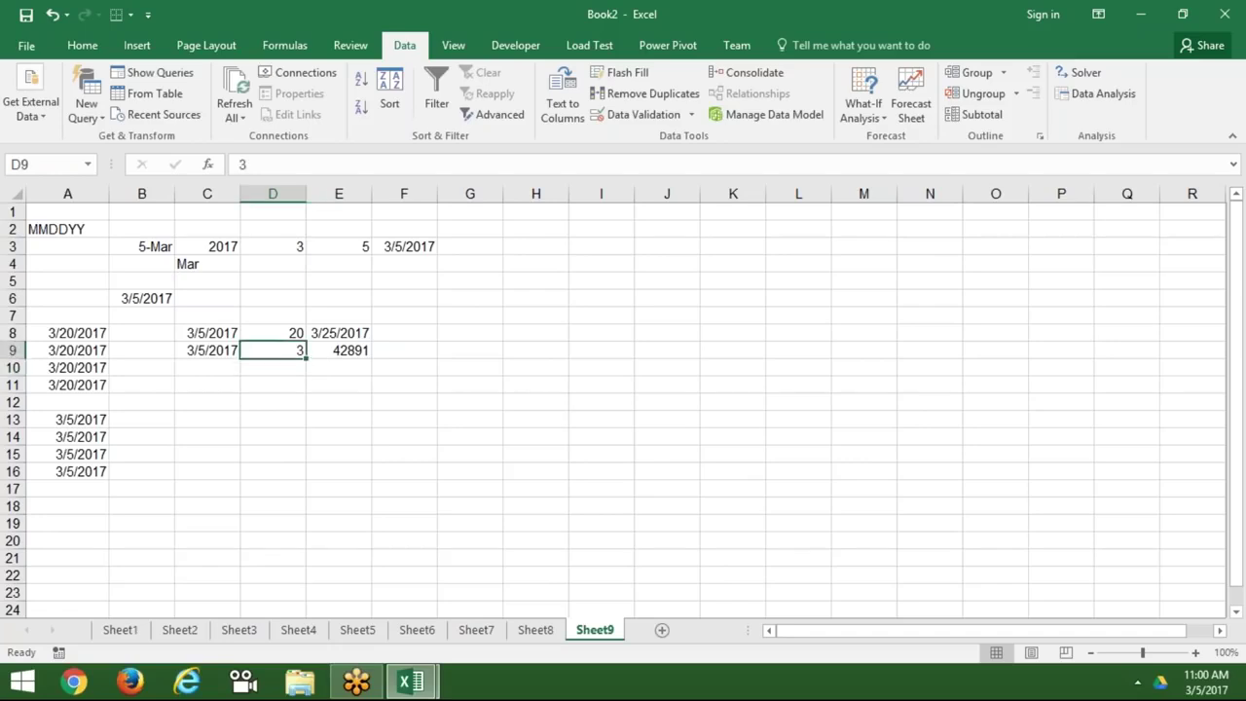
pyautogui.click(340, 350)
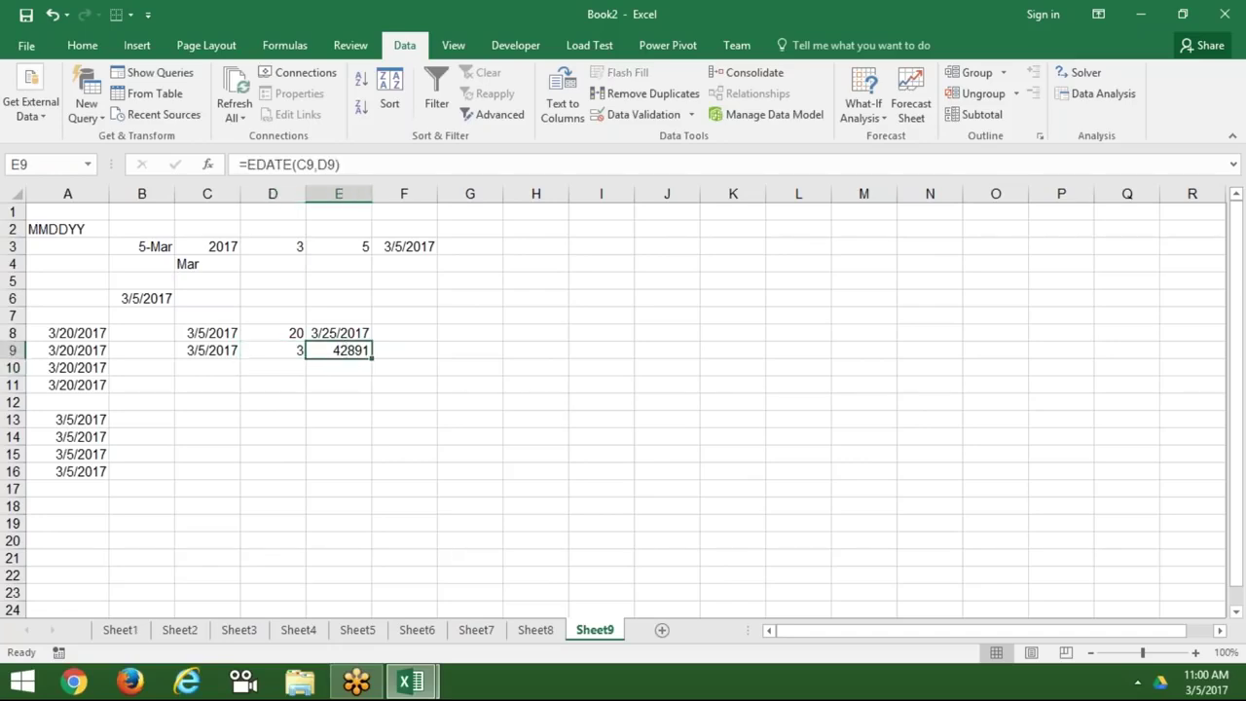
pyautogui.hotkey('ctrl', 'shift', '2')
pyautogui.hotkey('ctrl', 'shift', '3')
# Test D9 with -3 months, then restore it to 3
pyautogui.click(272, 350)
pyautogui.press('BackSpace')
pyautogui.write('-3')
pyautogui.press('Return')
pyautogui.press('Up')
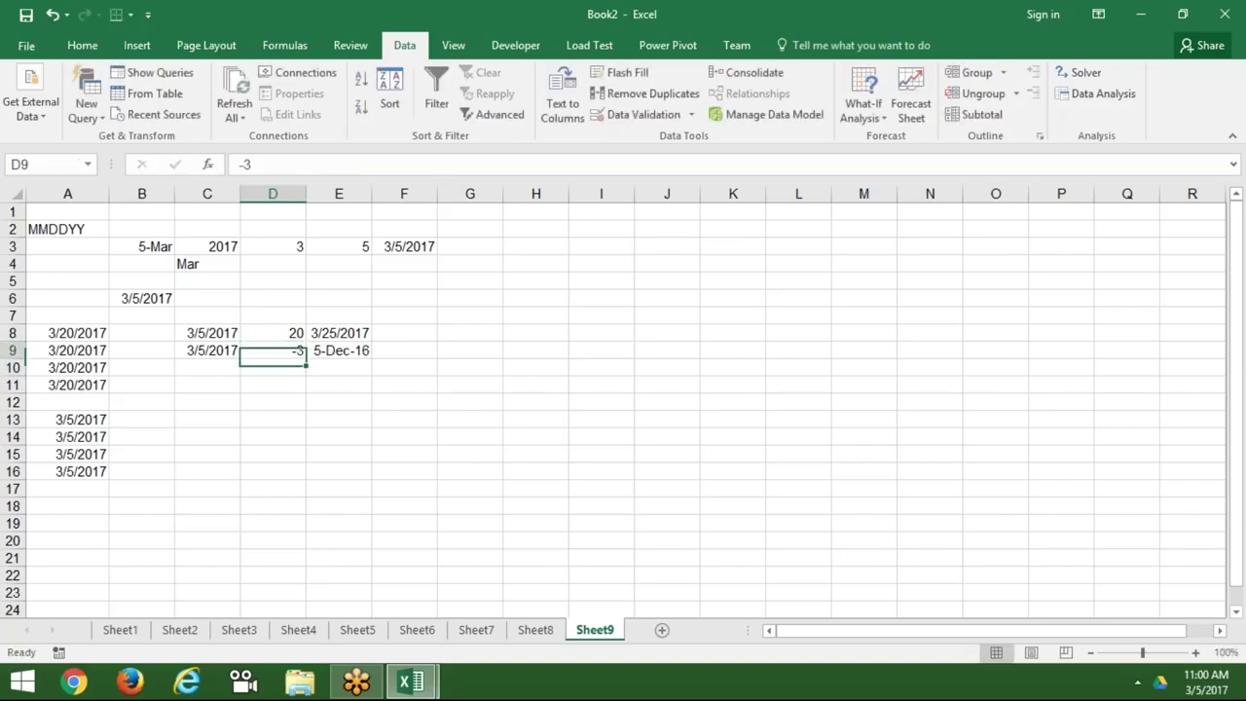
pyautogui.write('3')
pyautogui.press('Return')
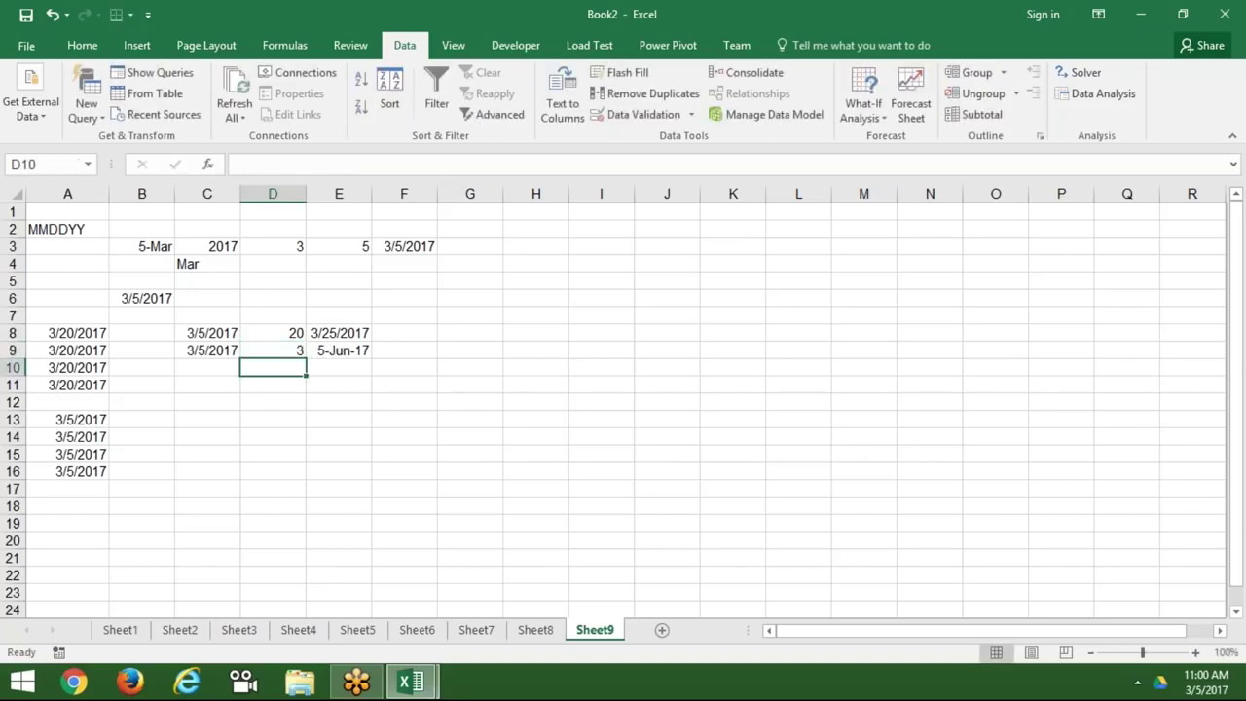
# Put today's date in C10 and the offsets 2, 4 and 22 in D10:F10
pyautogui.click(206, 367)
pyautogui.hotkey('ctrl', ';')
pyautogui.press('Tab')
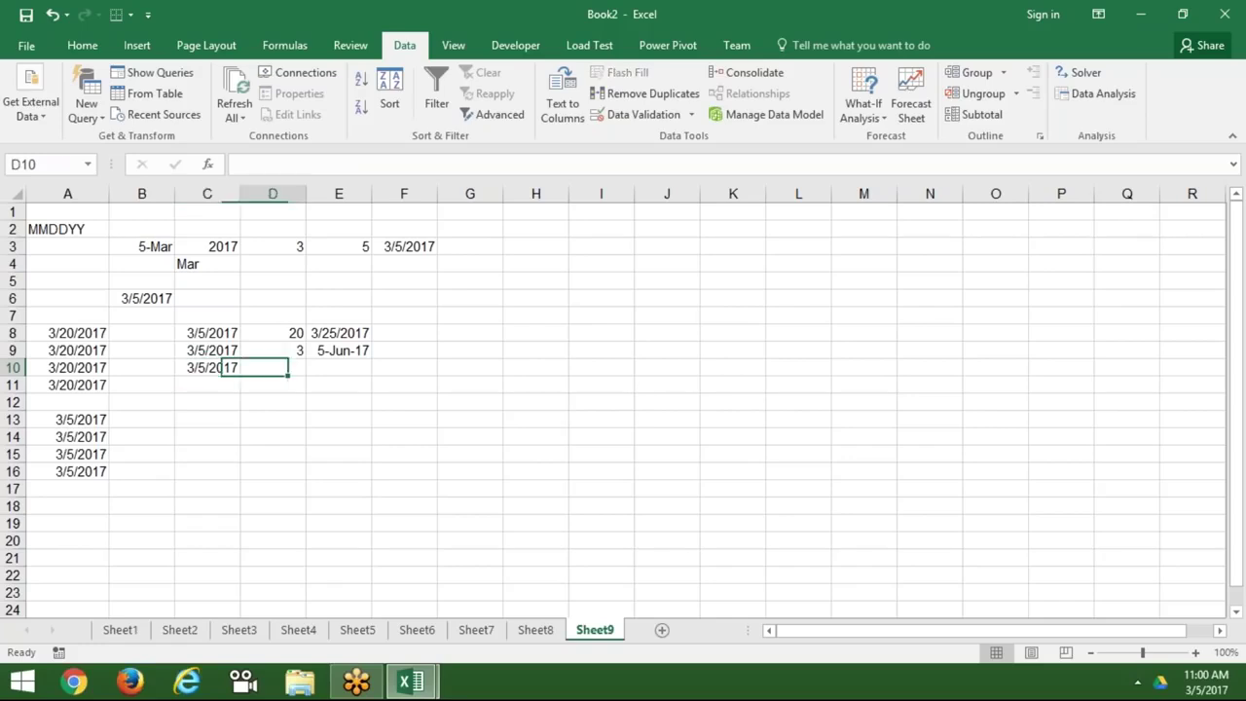
pyautogui.write('2')
pyautogui.press('Tab')
pyautogui.write('4')
pyautogui.press('Tab')
pyautogui.write('22')
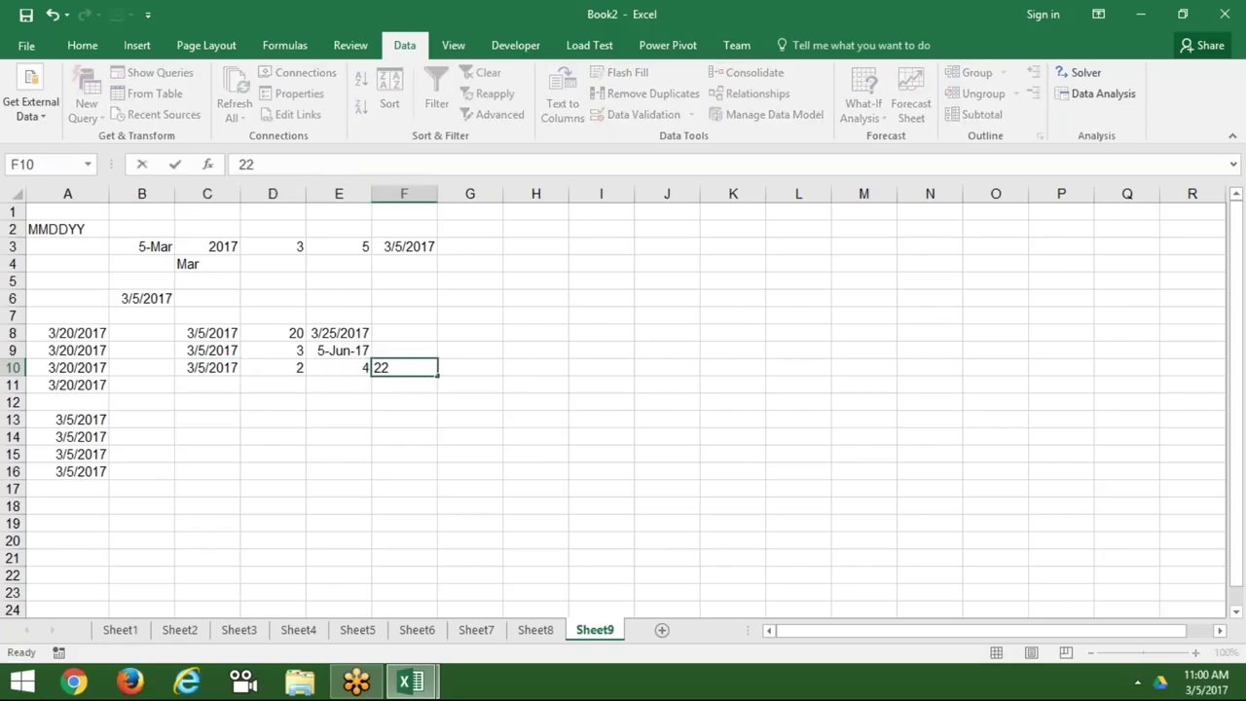
pyautogui.press('Tab')
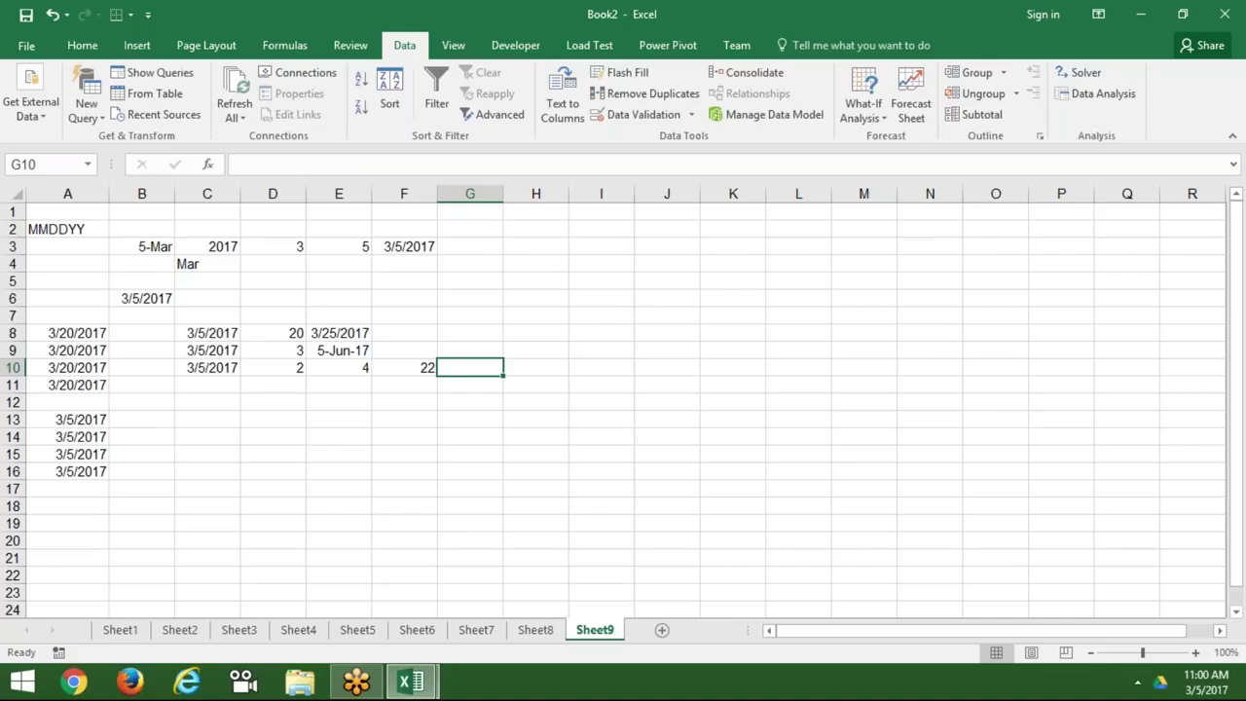
pyautogui.moveTo(223, 246); pyautogui.dragTo(403, 243)
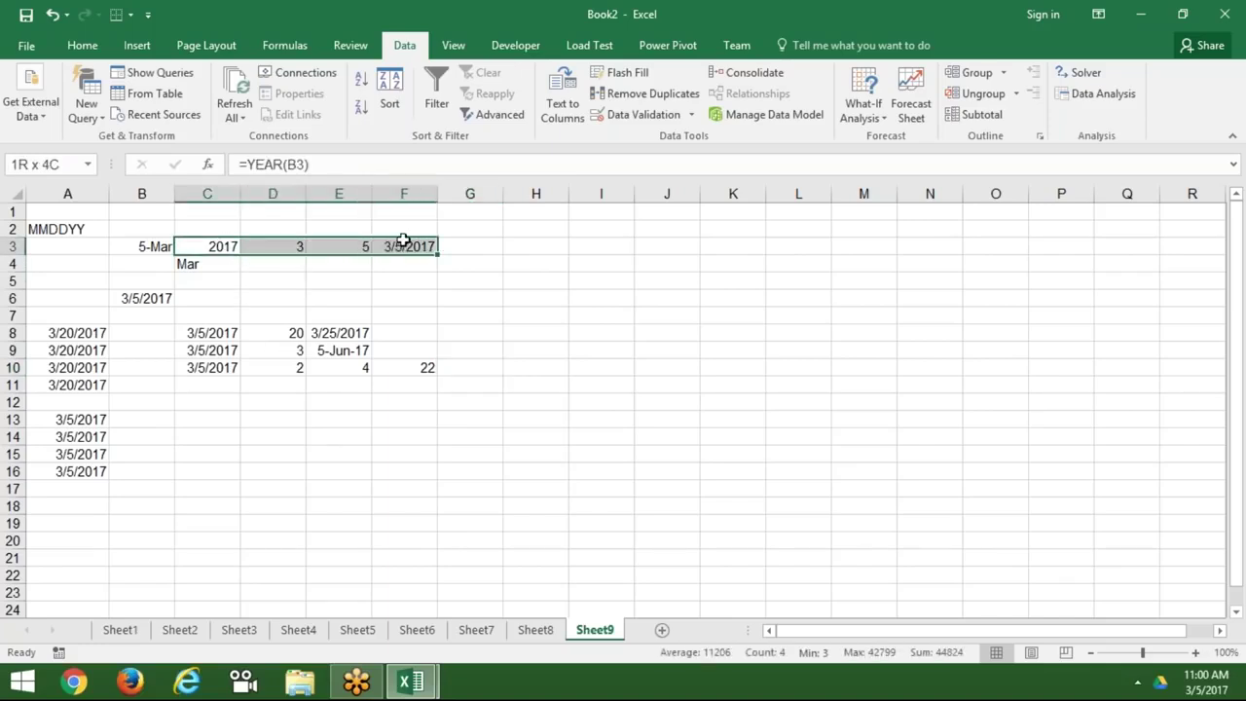
# Start G10's formula as =DATE(YEAR(C10)+2, taking the year from C10
pyautogui.click(456, 364)
pyautogui.write('=datte')
pyautogui.press('BackSpace')
pyautogui.press('BackSpace')
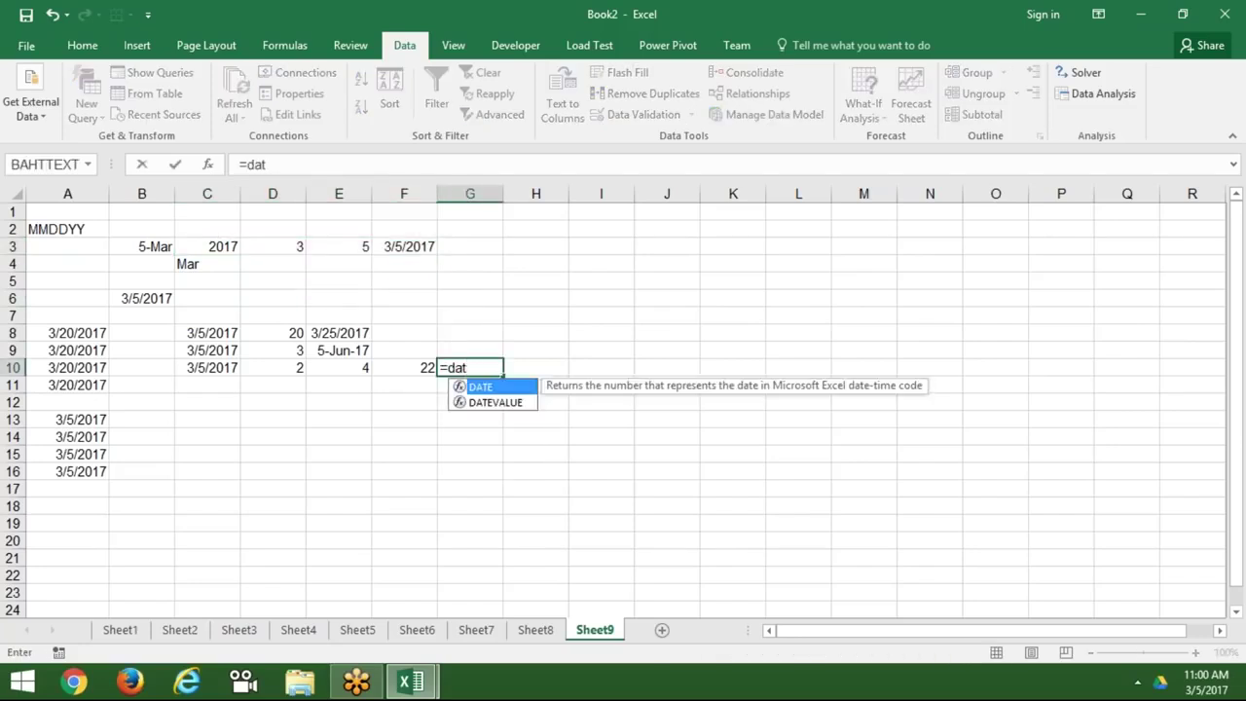
pyautogui.press('Tab')
pyautogui.write('ye')
pyautogui.press('Tab')
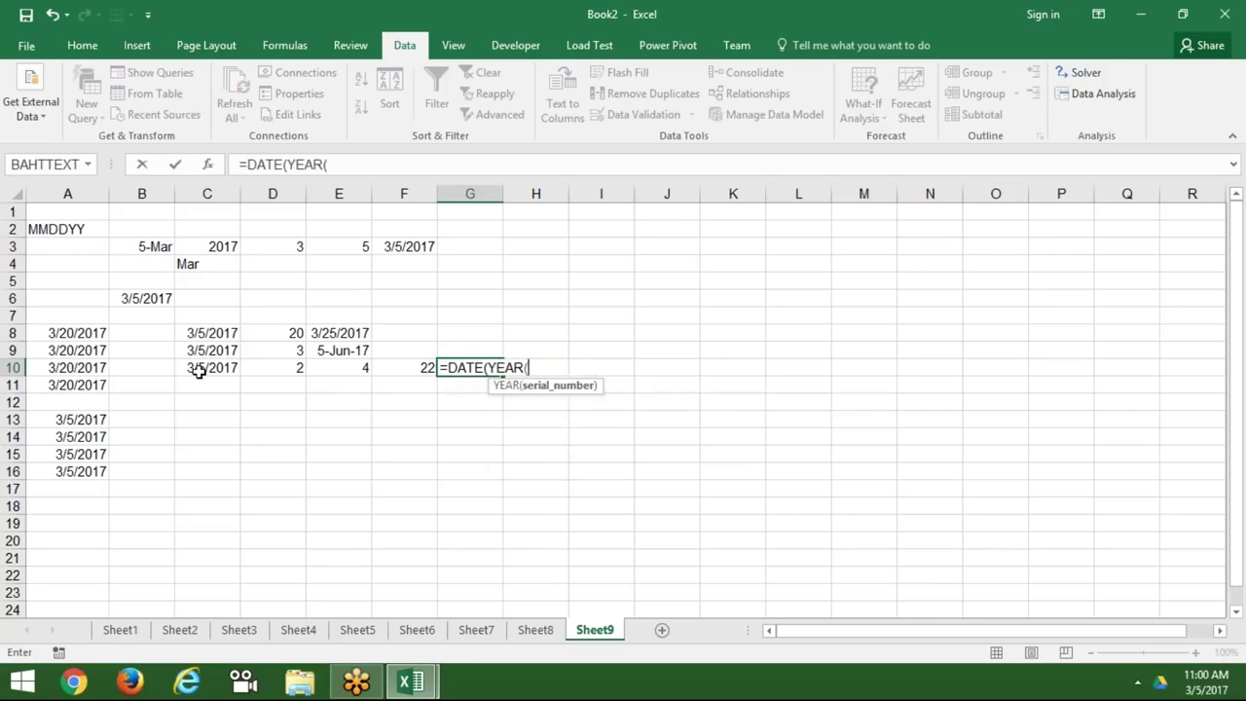
pyautogui.click(199, 368)
pyautogui.write(')')
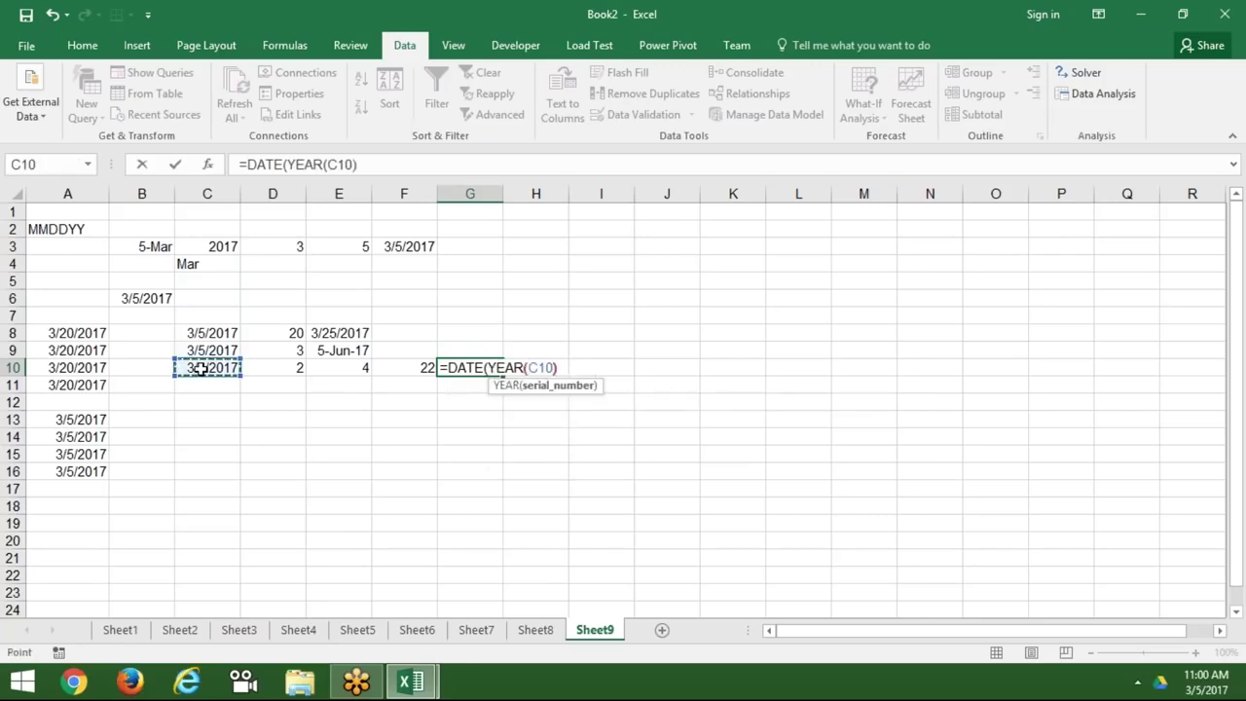
pyautogui.write('+')
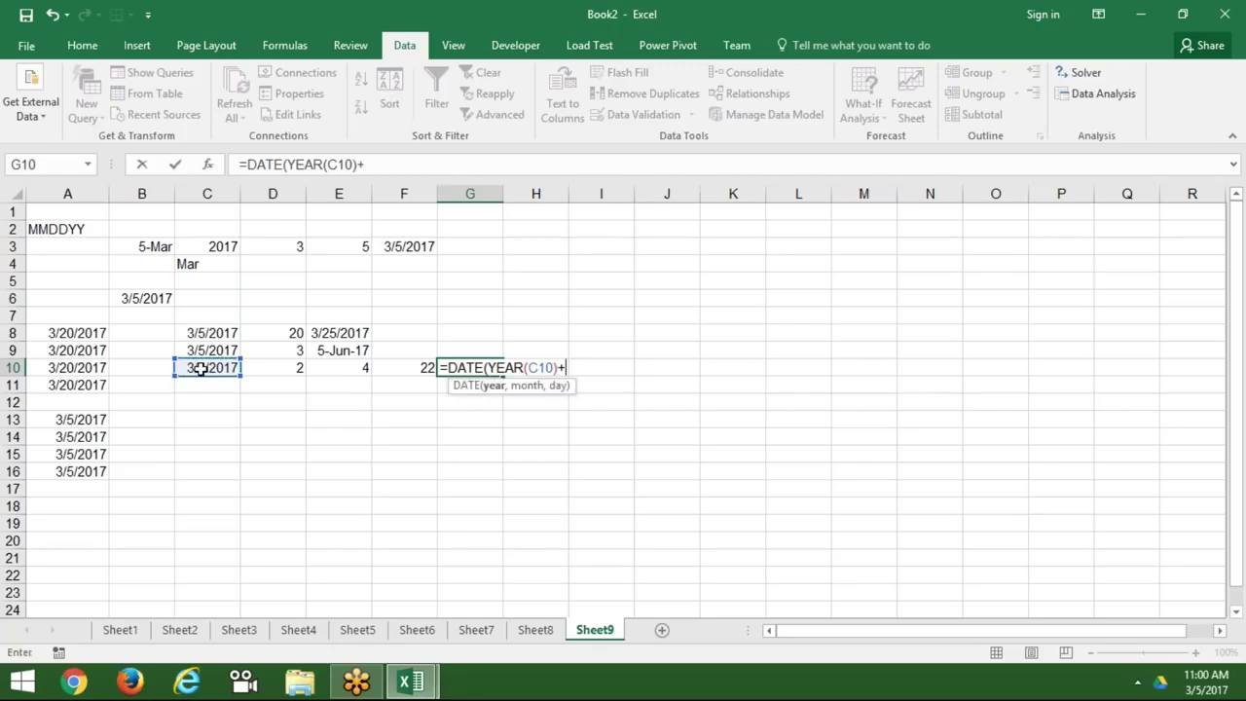
pyautogui.write('2,')
pyautogui.write('mo')
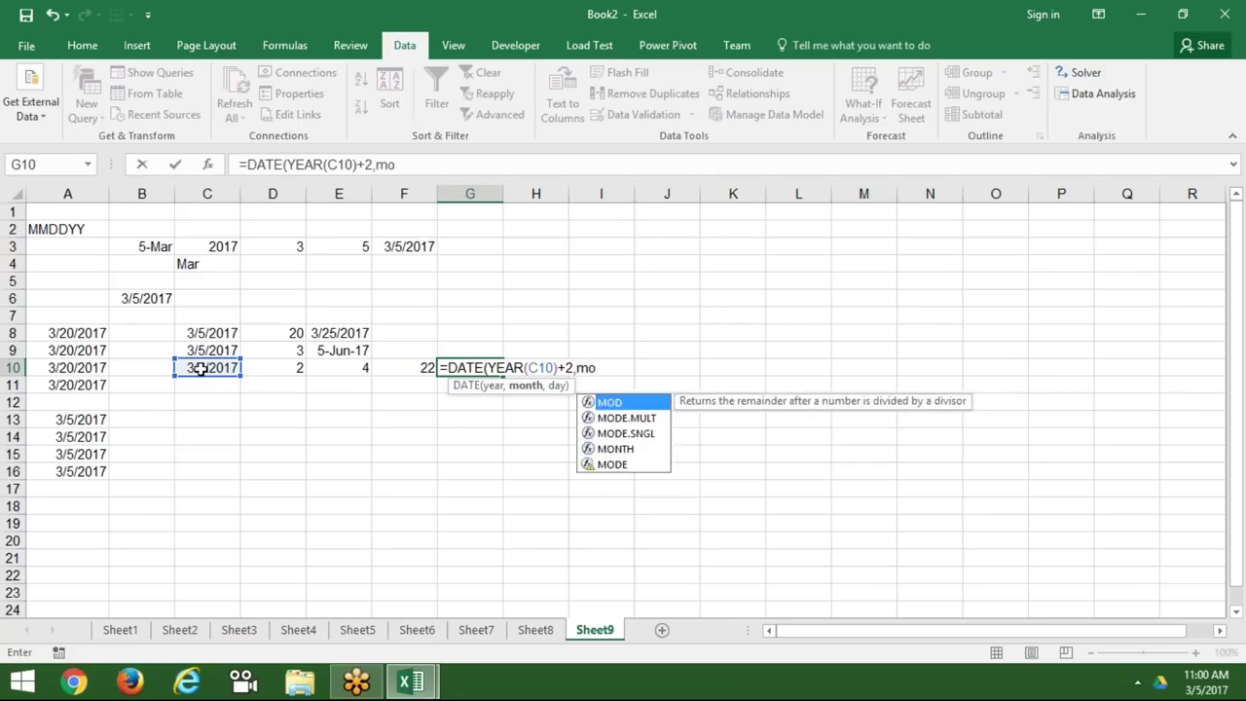
pyautogui.write('n')
# Finish the formula with MONTH(C10)+4 and DAY(C10)+22, giving 7/27/2019
pyautogui.press('Tab')
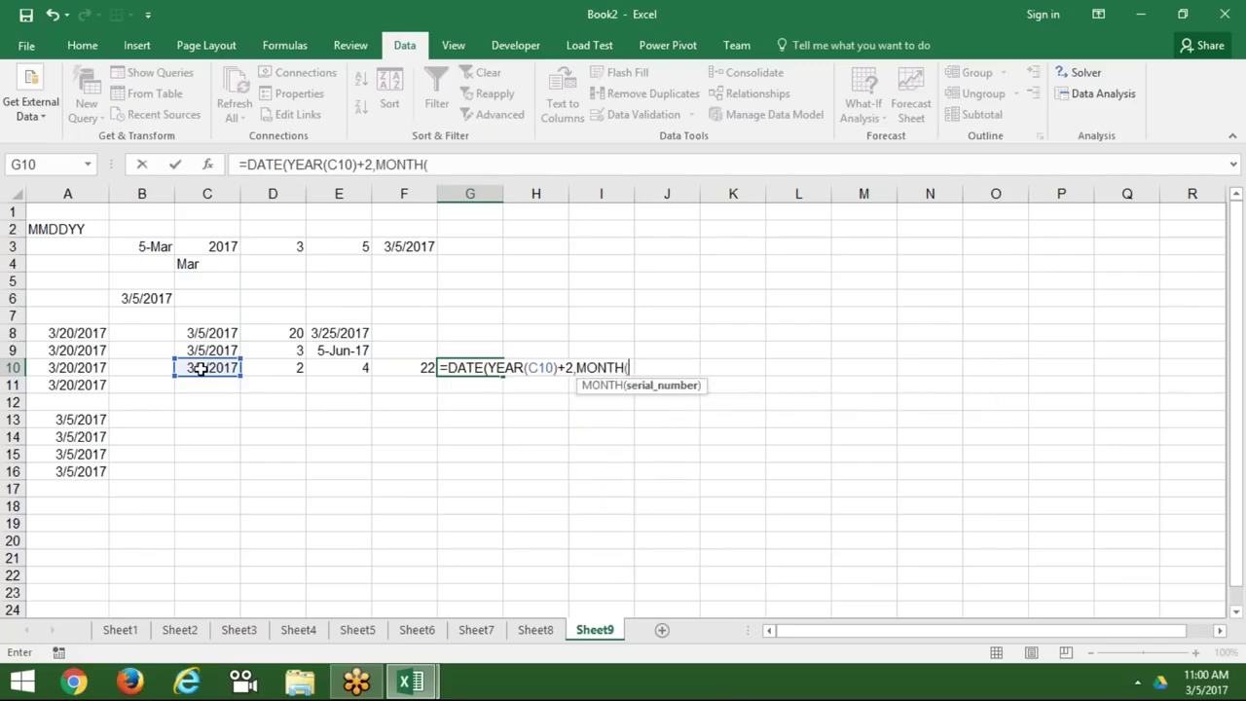
pyautogui.click(200, 369)
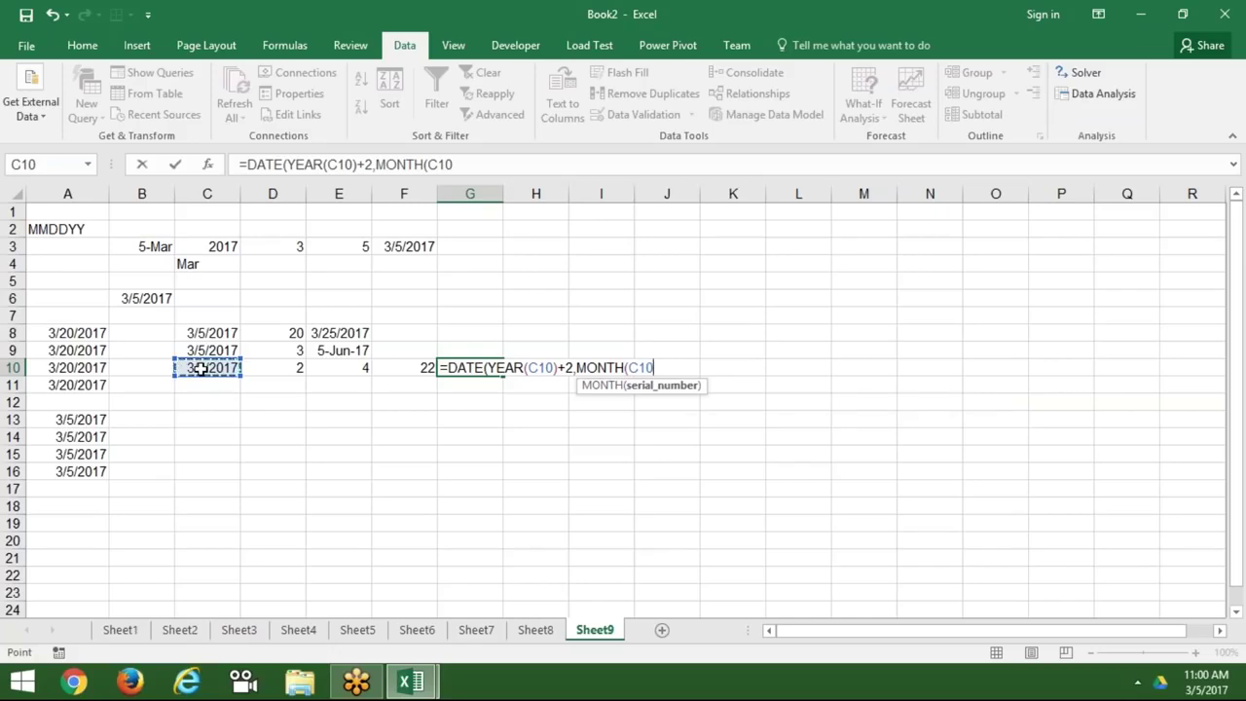
pyautogui.write(')+4,')
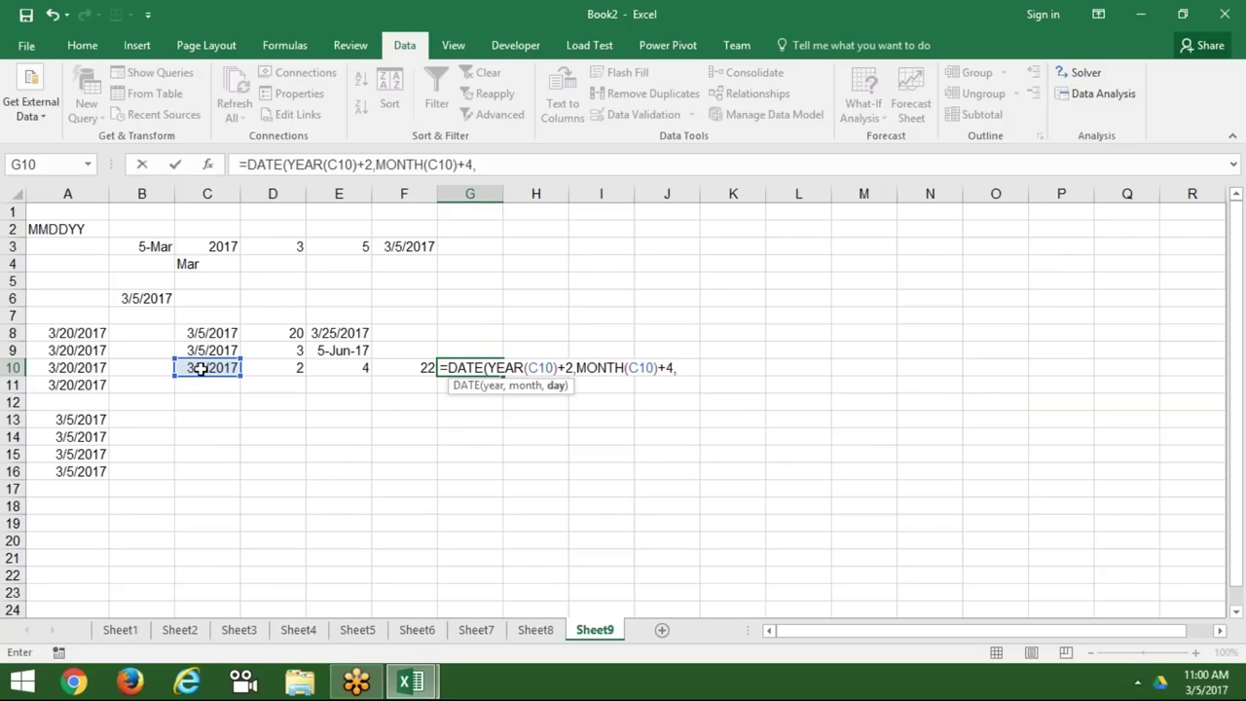
pyautogui.write('da')
pyautogui.press('Tab')
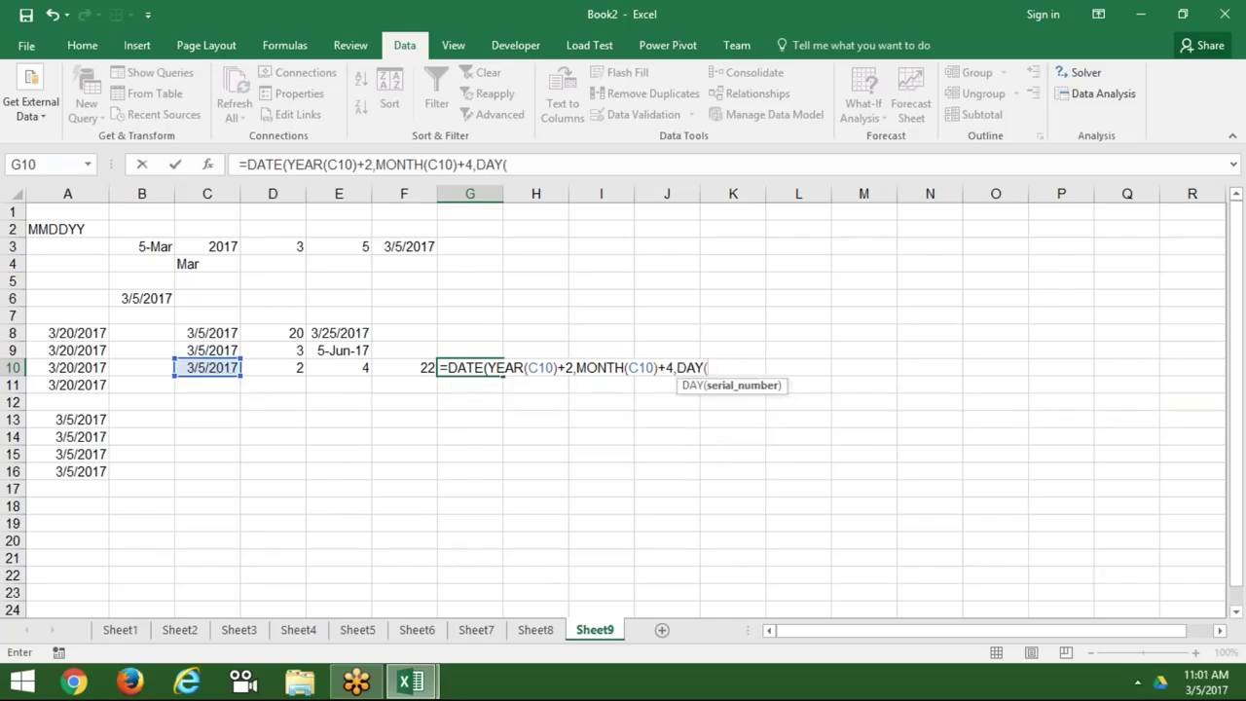
pyautogui.click(219, 367)
pyautogui.write(')+22)')
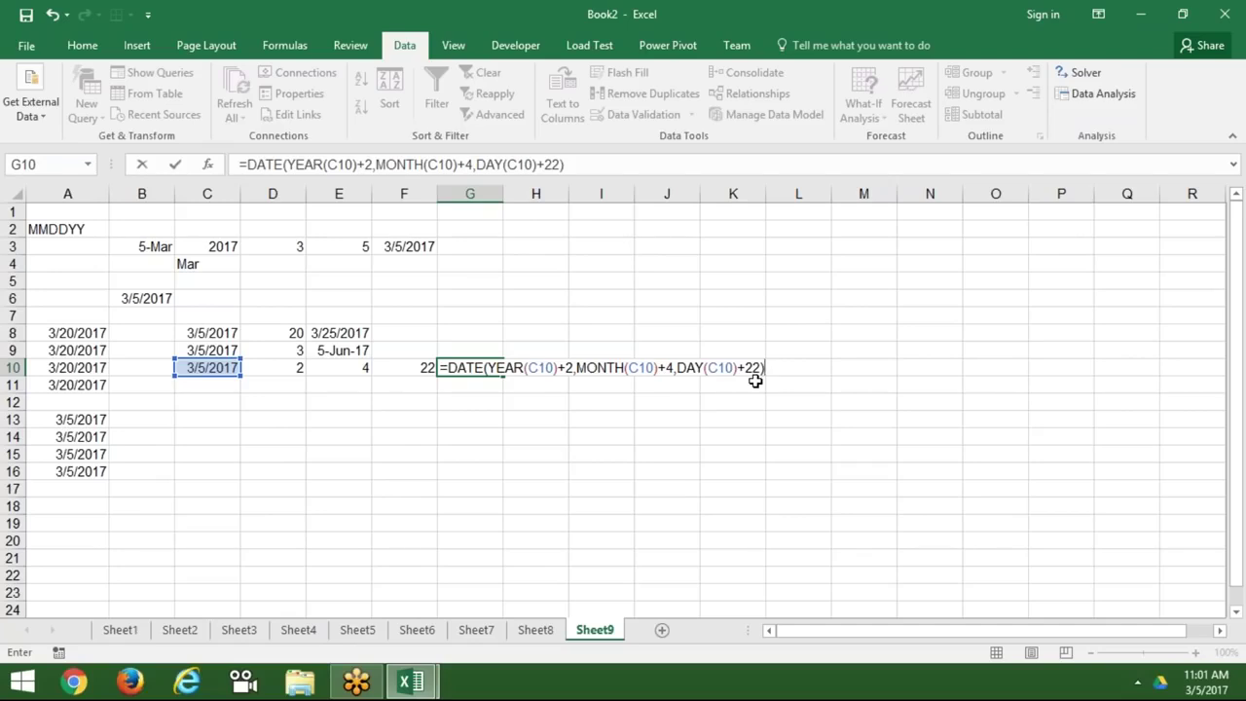
pyautogui.press('Return')
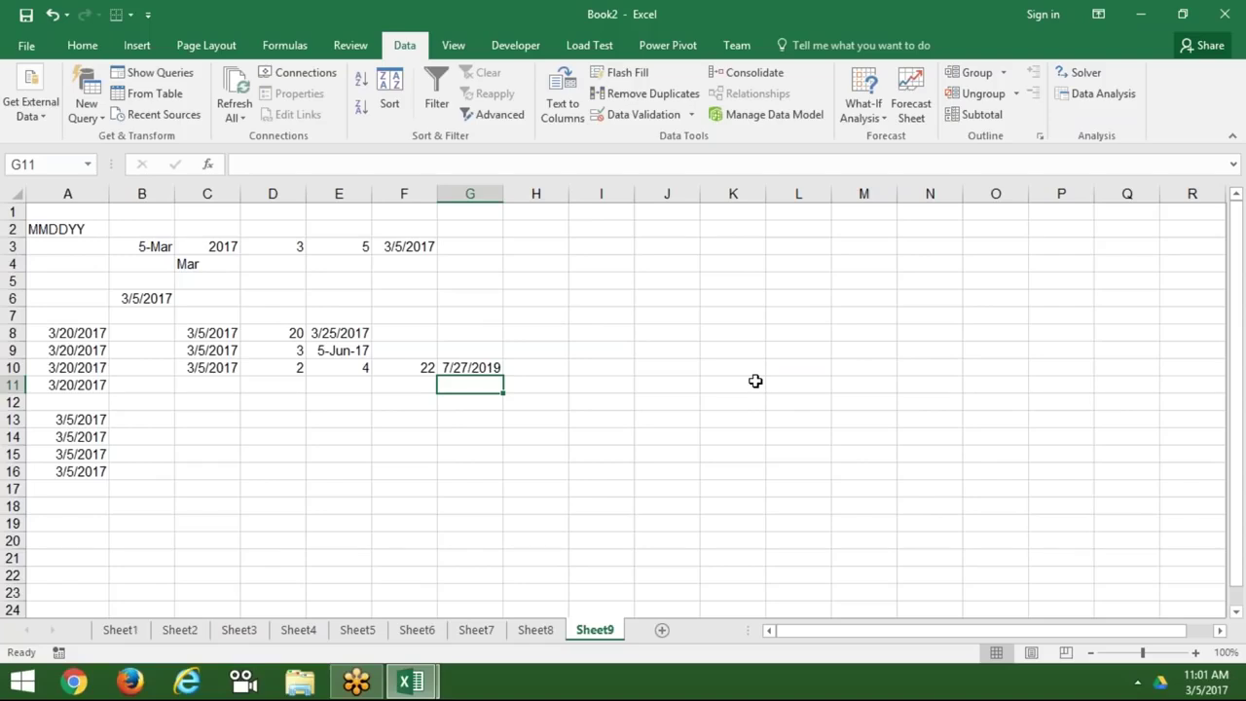
pyautogui.press('Up')
pyautogui.press('Left')
pyautogui.press('Left')
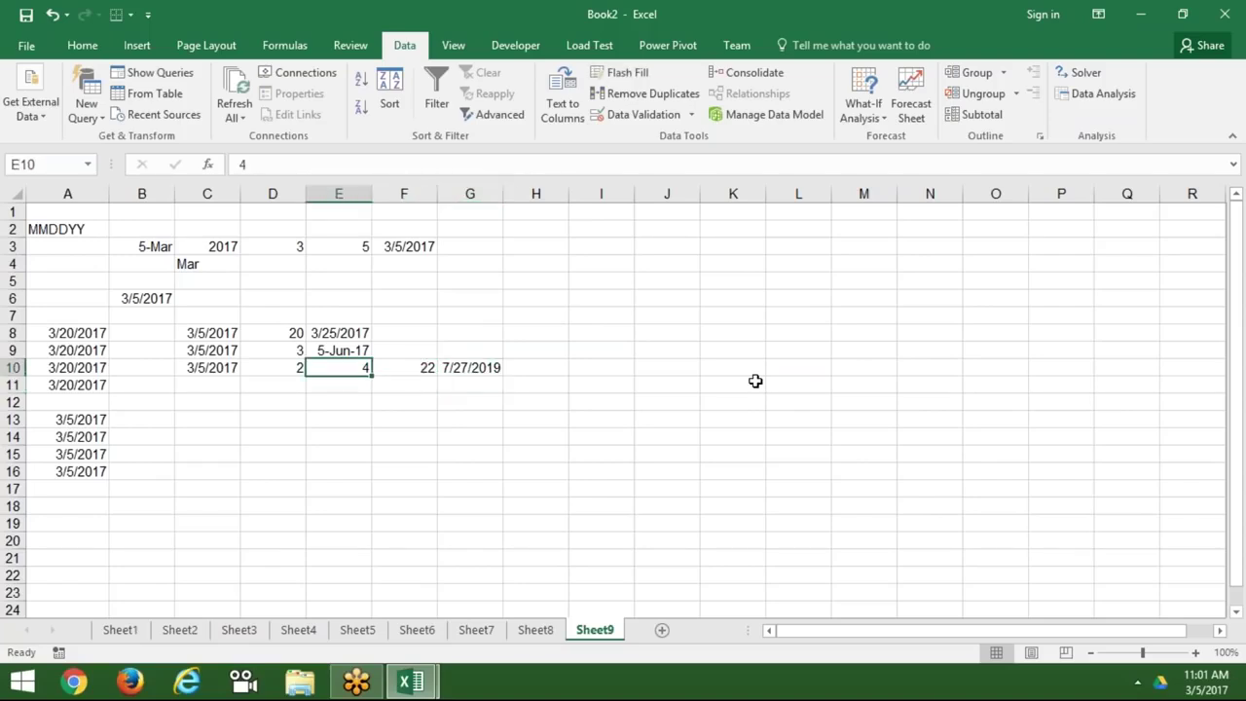
pyautogui.press('Left')
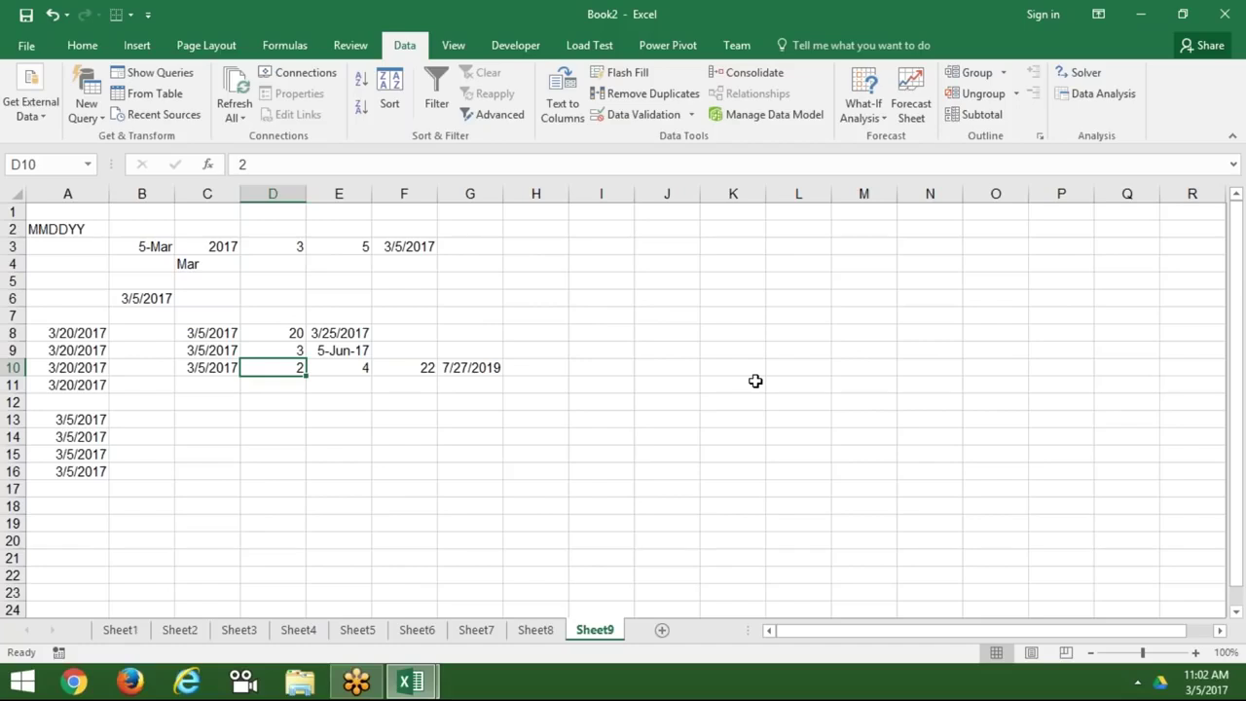
pyautogui.press('Down')
pyautogui.press('Down')
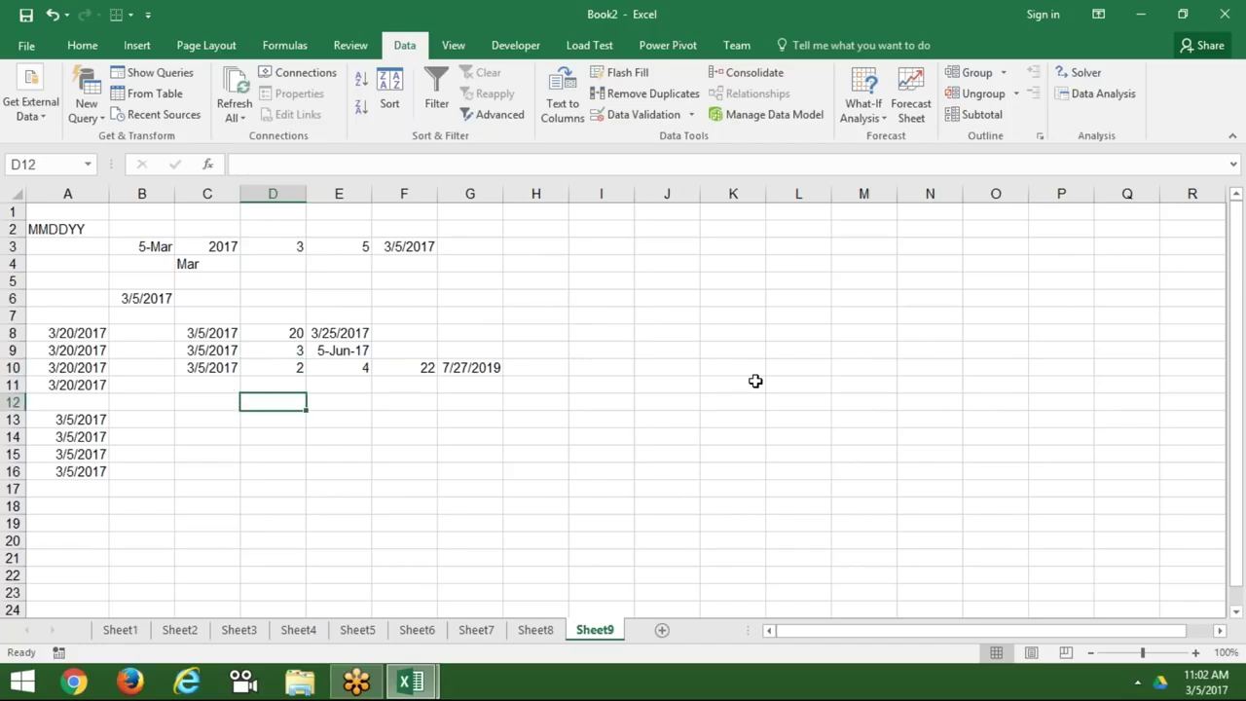
# Enter 1/1 in C12 and today's date (3/5/2017) in D12
pyautogui.press('Left')
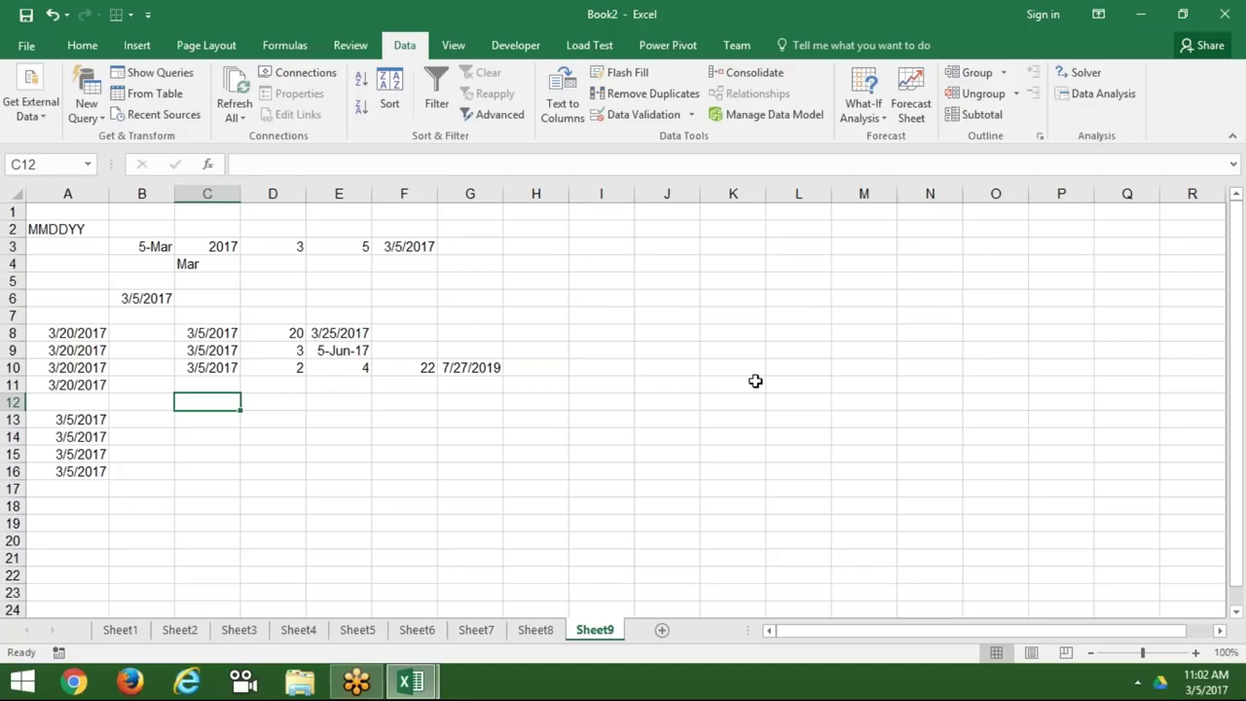
pyautogui.write('1/1')
pyautogui.press('Tab')
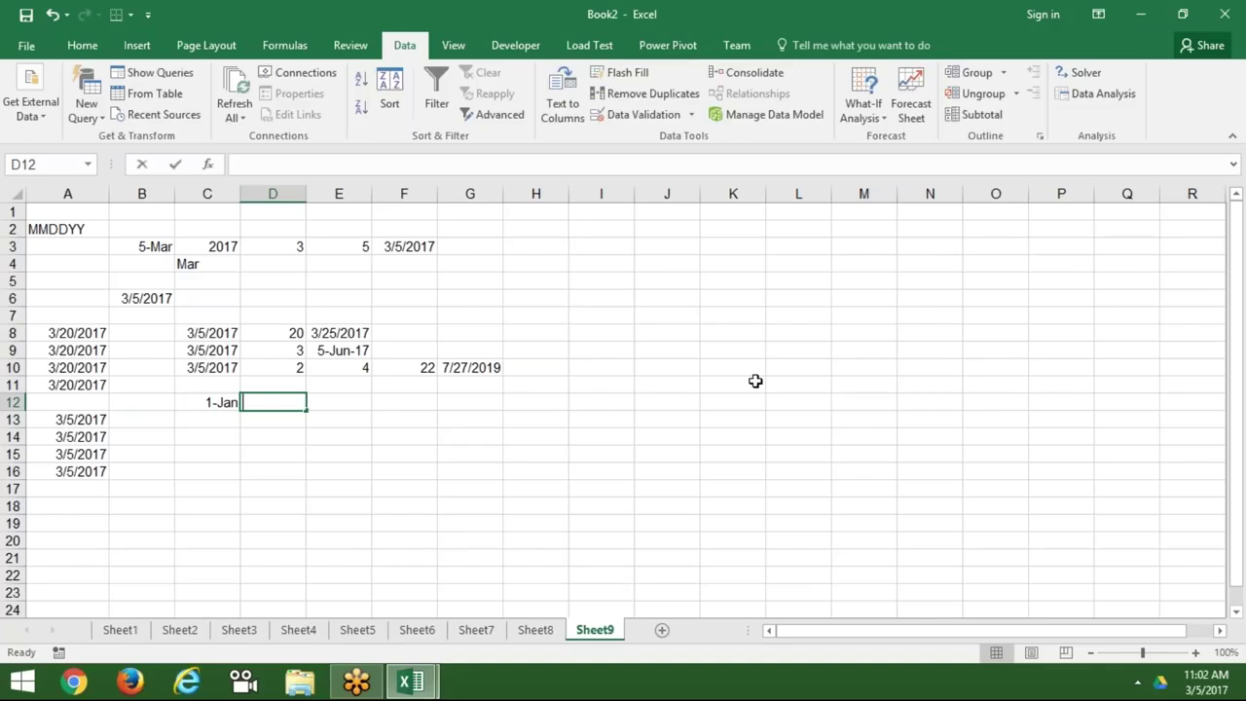
pyautogui.hotkey('ctrl', ';')
pyautogui.press('Tab')
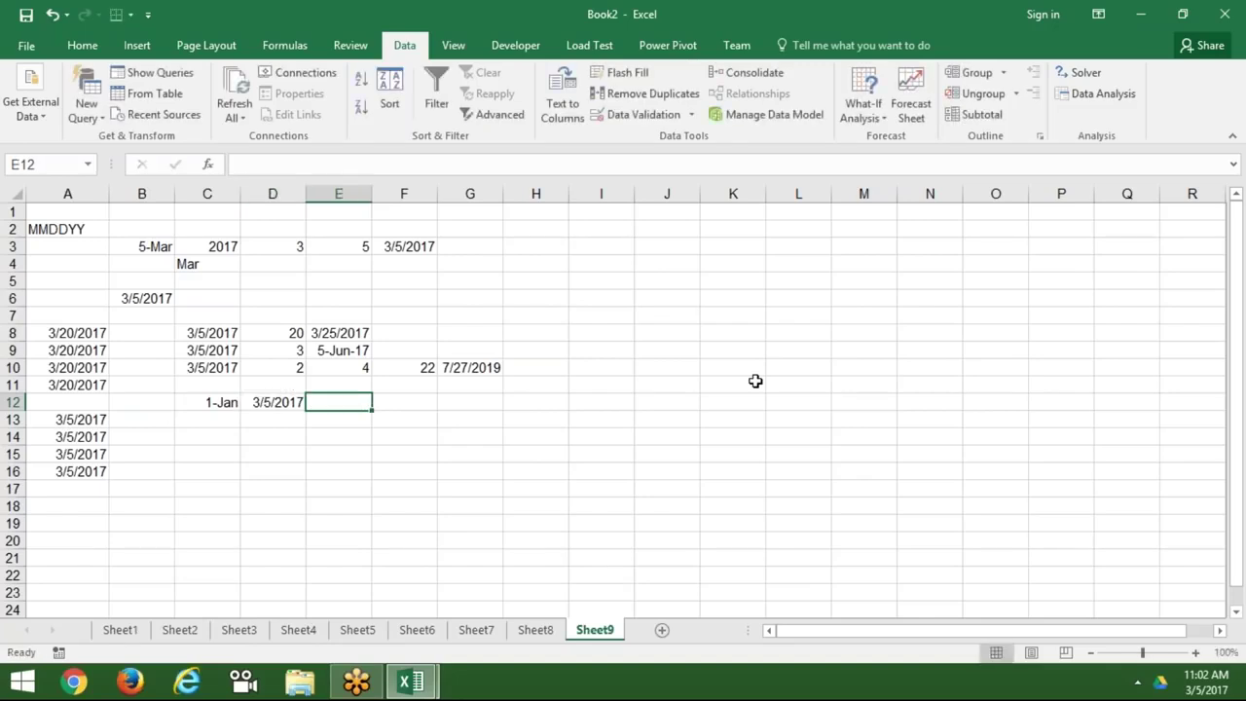
# In E12 subtract C12 from D12 with =D12-C12, giving 63 days
pyautogui.write('=')
pyautogui.press('Left')
pyautogui.write('-')
pyautogui.press('Left')
pyautogui.press('Left')
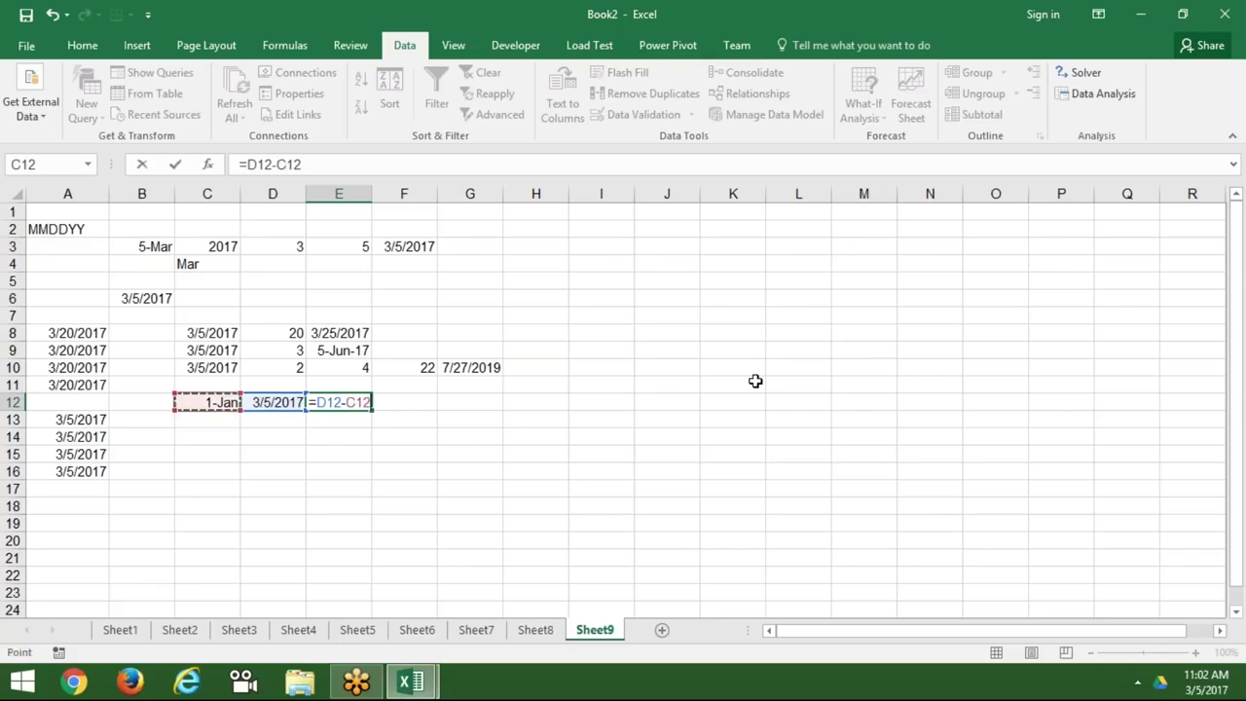
pyautogui.press('Return')
pyautogui.press('Up')
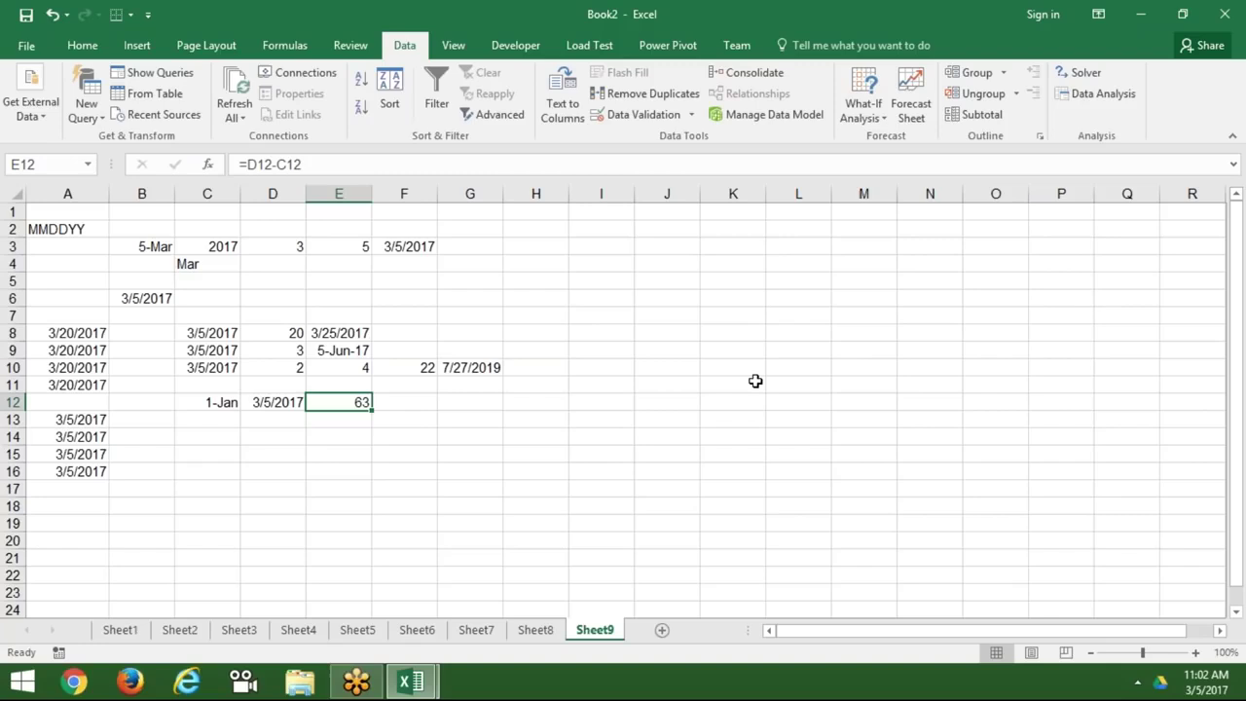
# In F12 enter =DAYS(D12,C12), which also returns 63
pyautogui.press('Right')
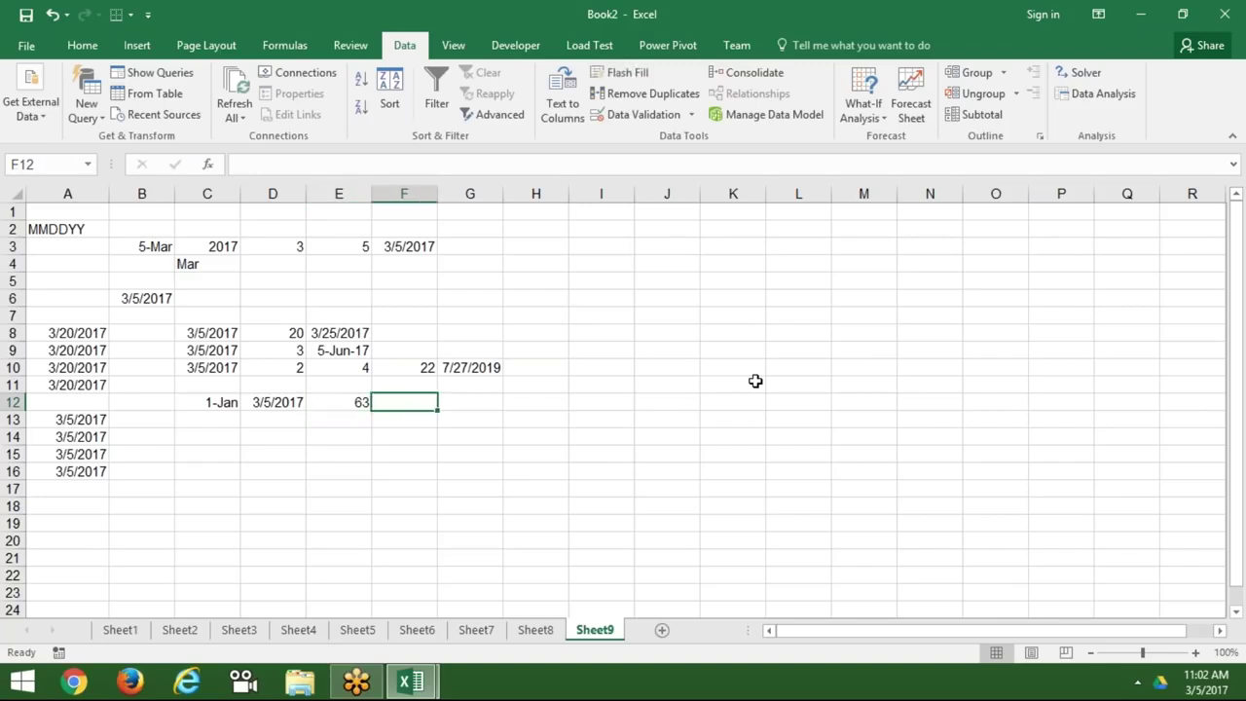
pyautogui.write('=')
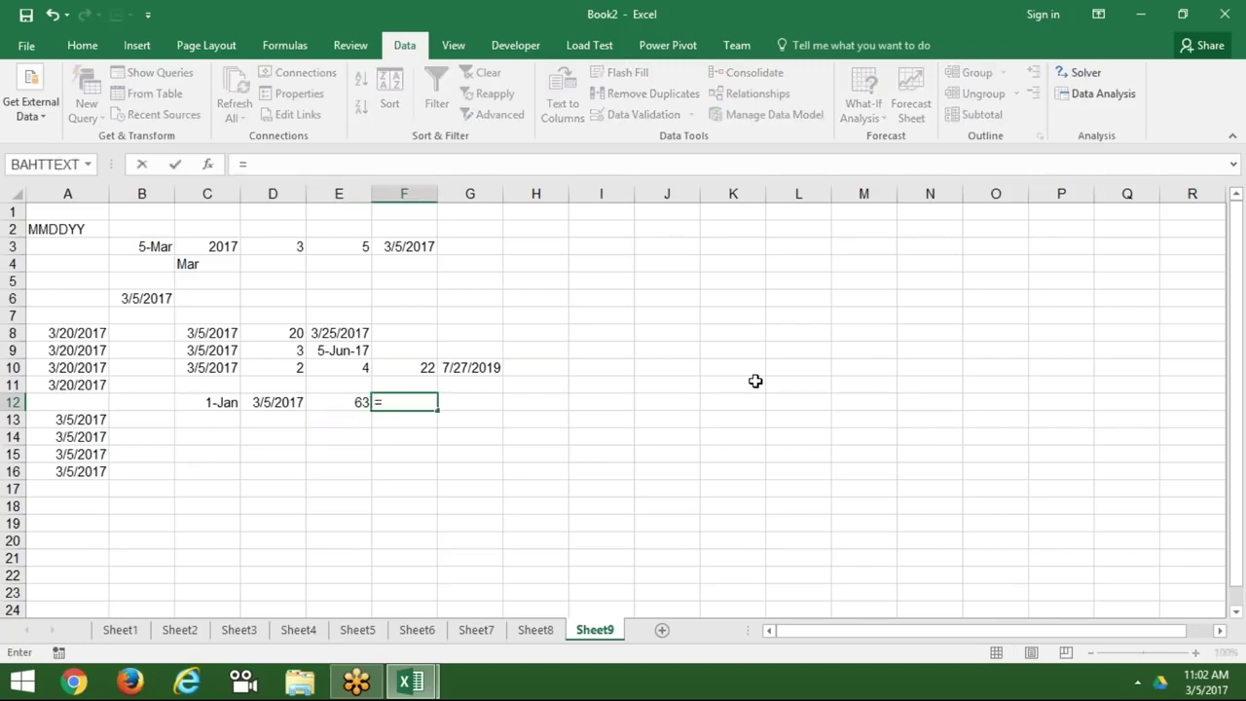
pyautogui.write('da')
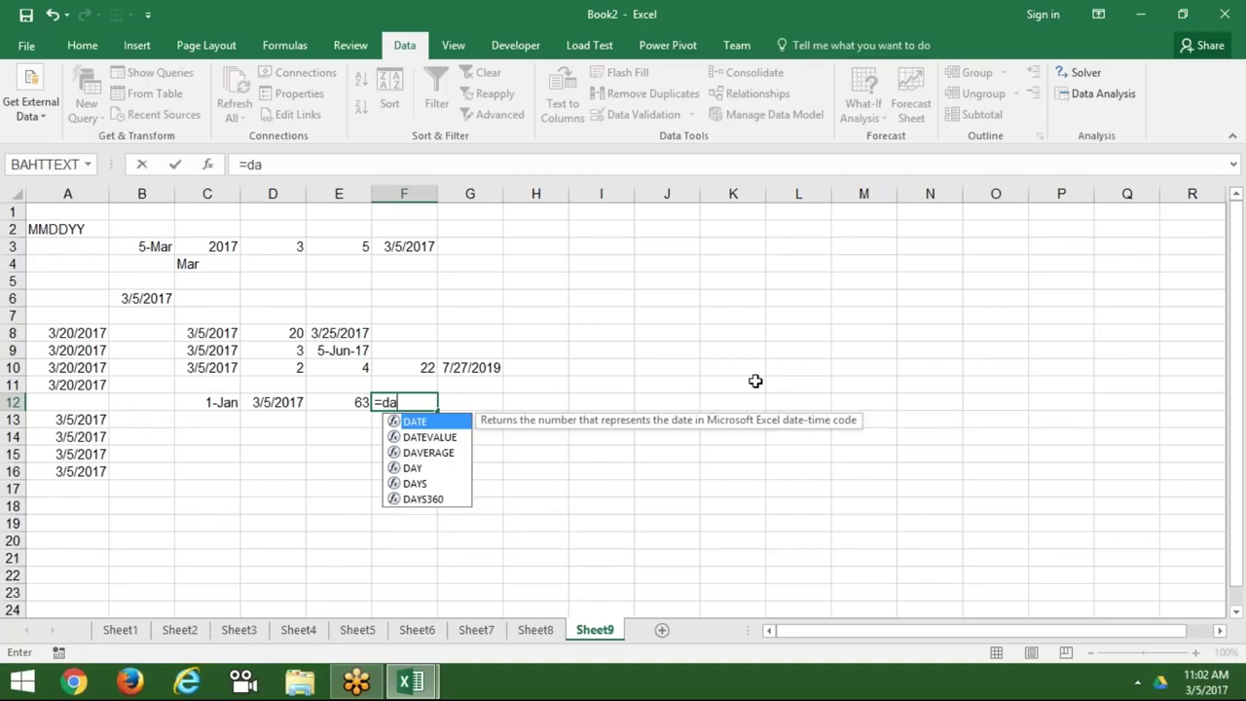
pyautogui.press('Down')
pyautogui.press('Down')
pyautogui.press('Down')
pyautogui.press('Down')
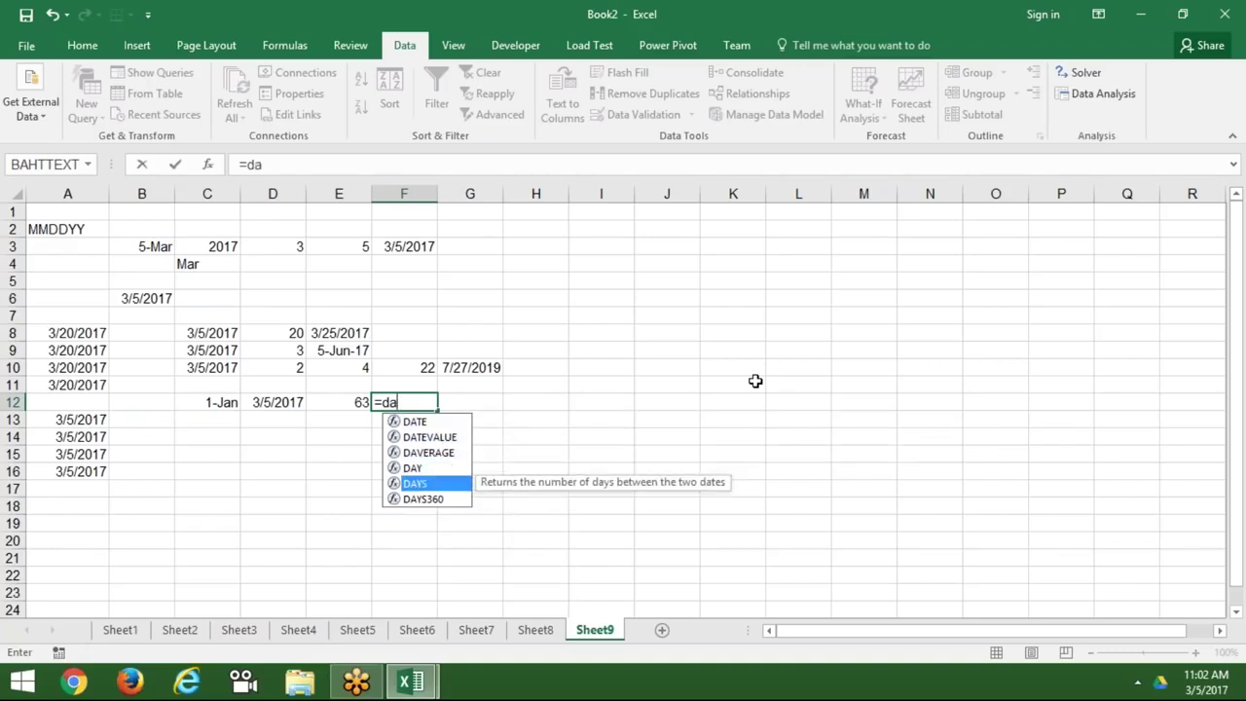
pyautogui.press('Tab')
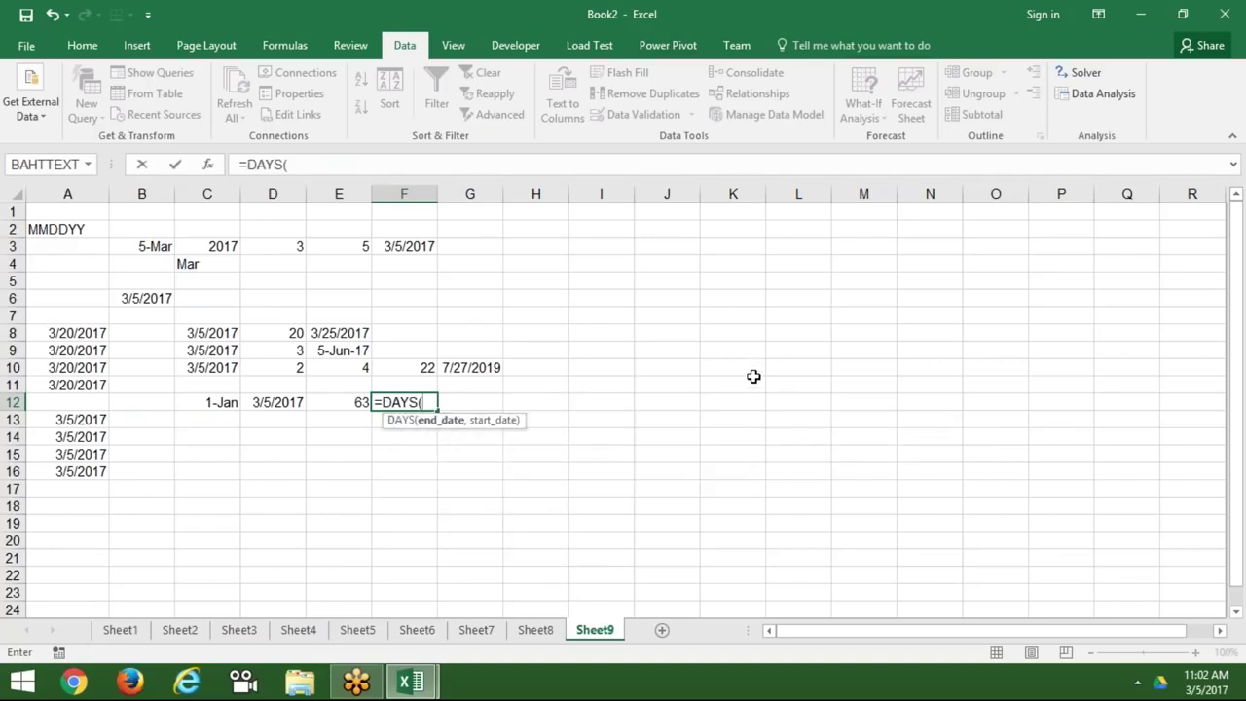
pyautogui.click(258, 401)
pyautogui.write(',')
pyautogui.click(227, 401)
pyautogui.press('Return')
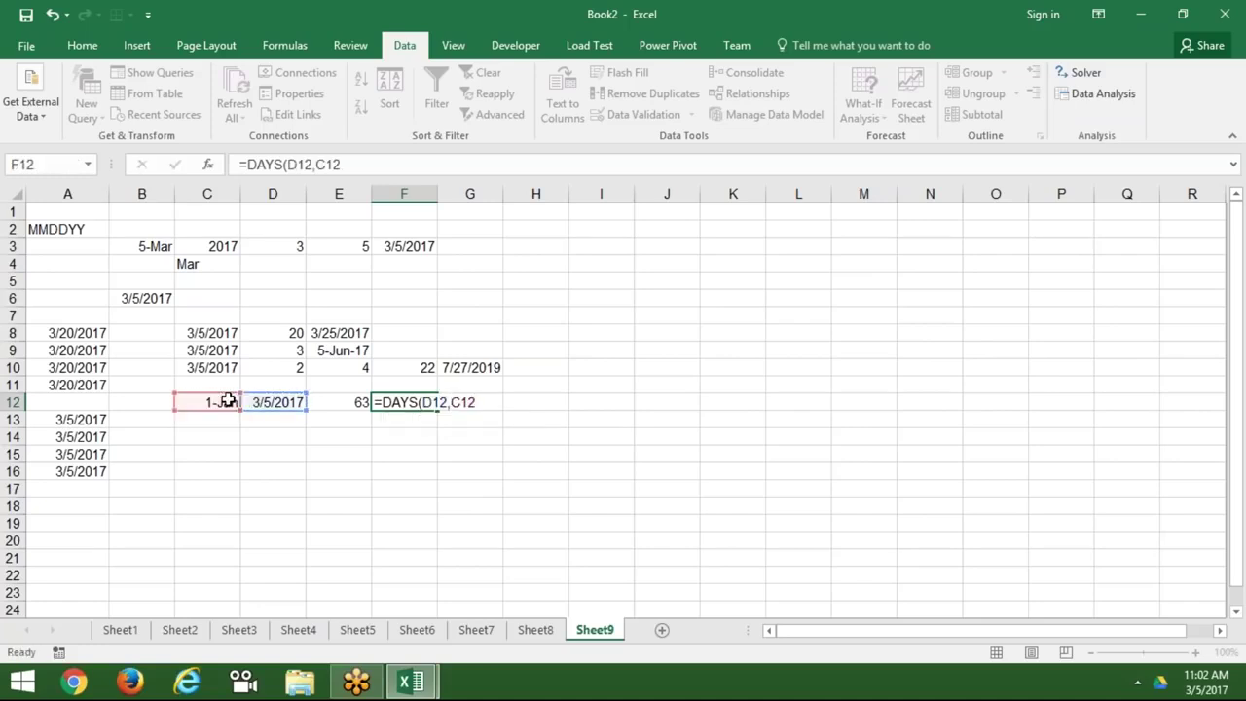
# Copy the two dates from C12:D12 down into row 13
pyautogui.press('Left')
pyautogui.press('Left')
pyautogui.press('Left')
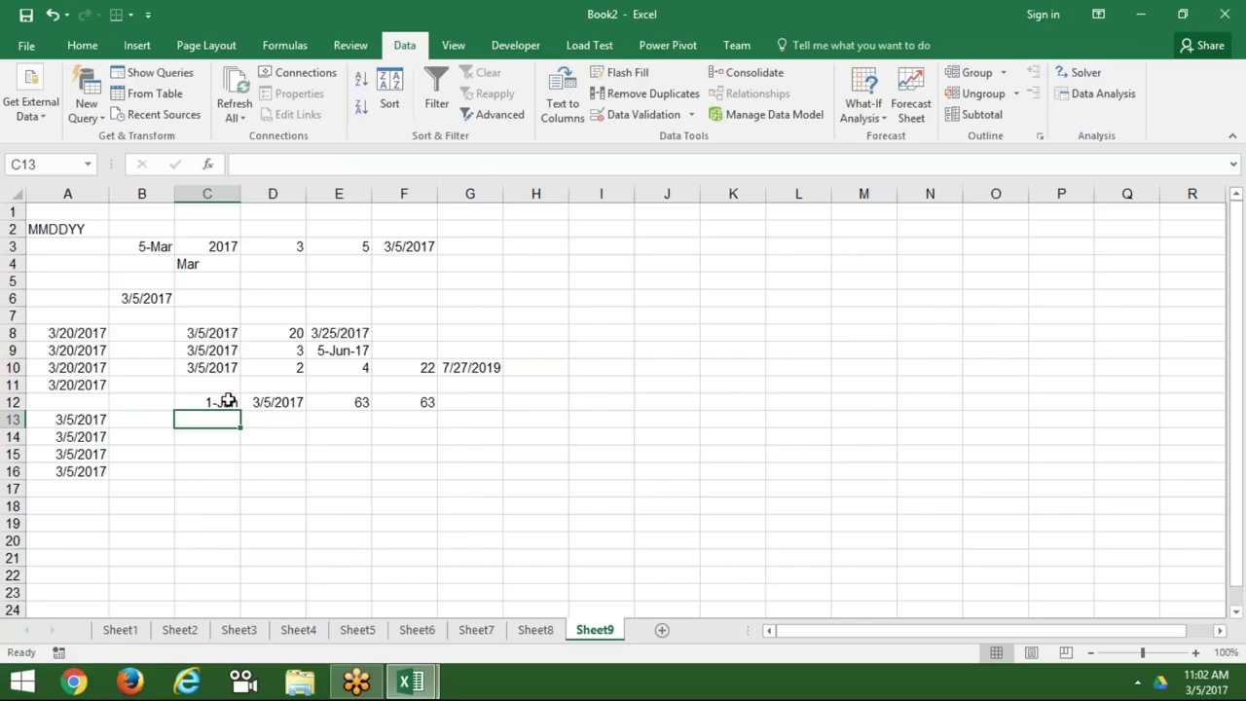
pyautogui.hotkey('shift', 'Right')
pyautogui.hotkey('ctrl', 'd')
# In E13 enter =DAYS360(C13,D13), returning 64 days
pyautogui.press('Right')
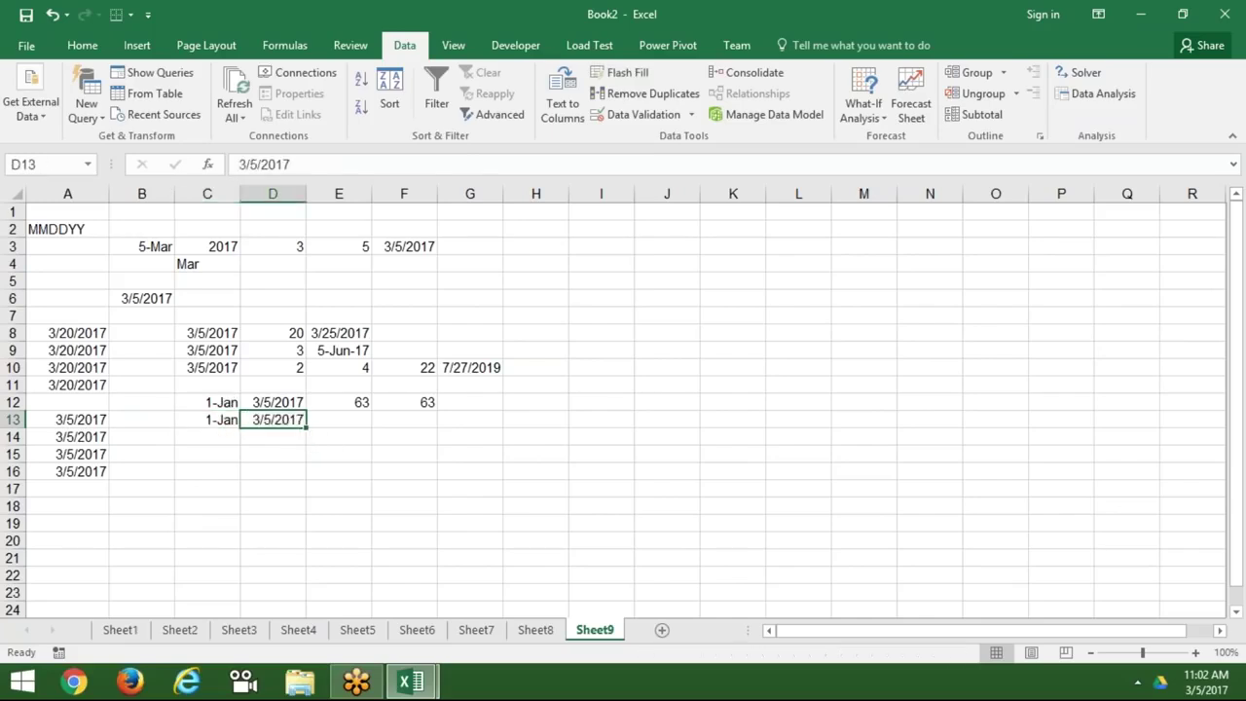
pyautogui.press('Right')
pyautogui.press('Right')
pyautogui.press('Left')
pyautogui.press('Up')
pyautogui.press('Down')
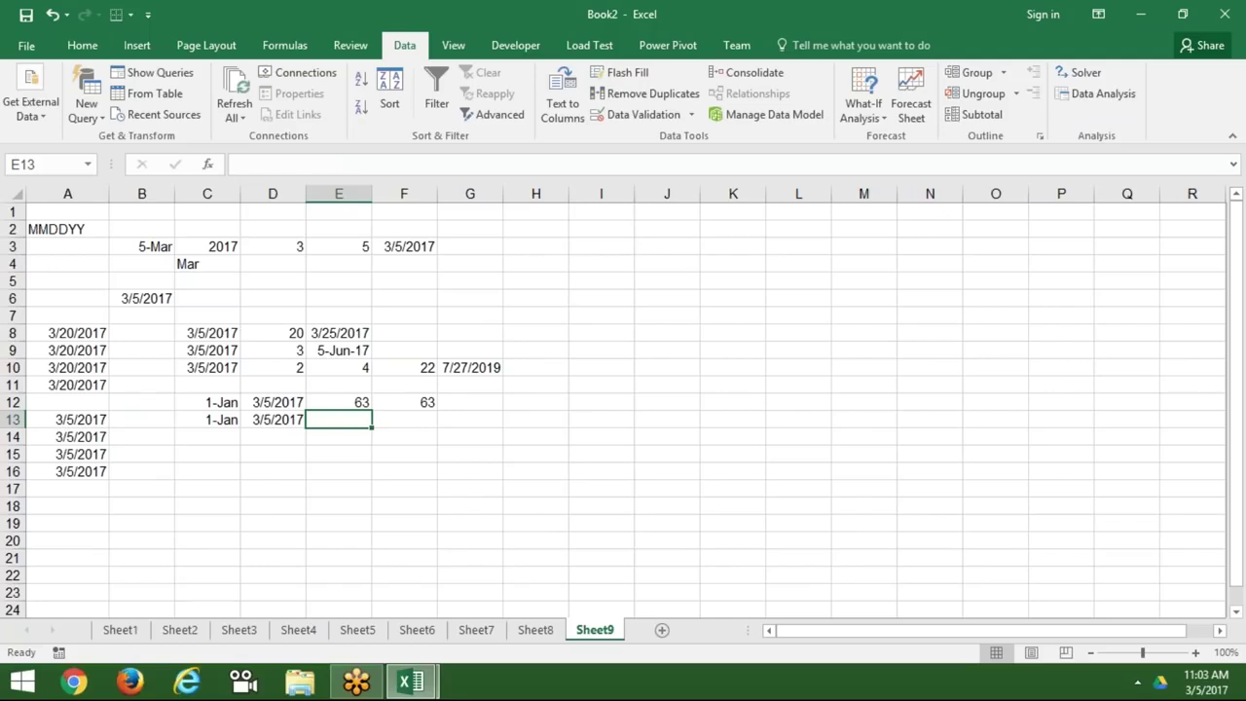
pyautogui.write('=')
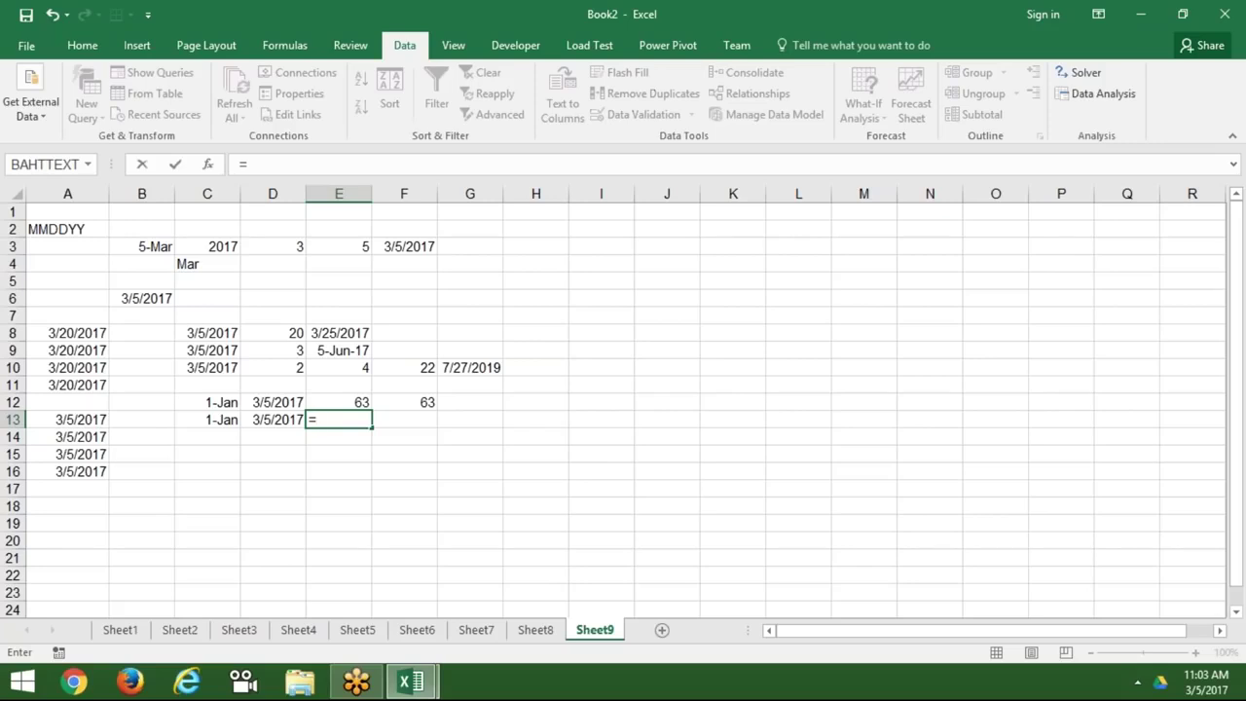
pyautogui.write('36')
pyautogui.press('BackSpace')
pyautogui.press('BackSpace')
pyautogui.write('d')
pyautogui.press('Down')
pyautogui.press('Down')
pyautogui.press('Down')
pyautogui.press('Down')
pyautogui.press('Down')
pyautogui.press('Tab')
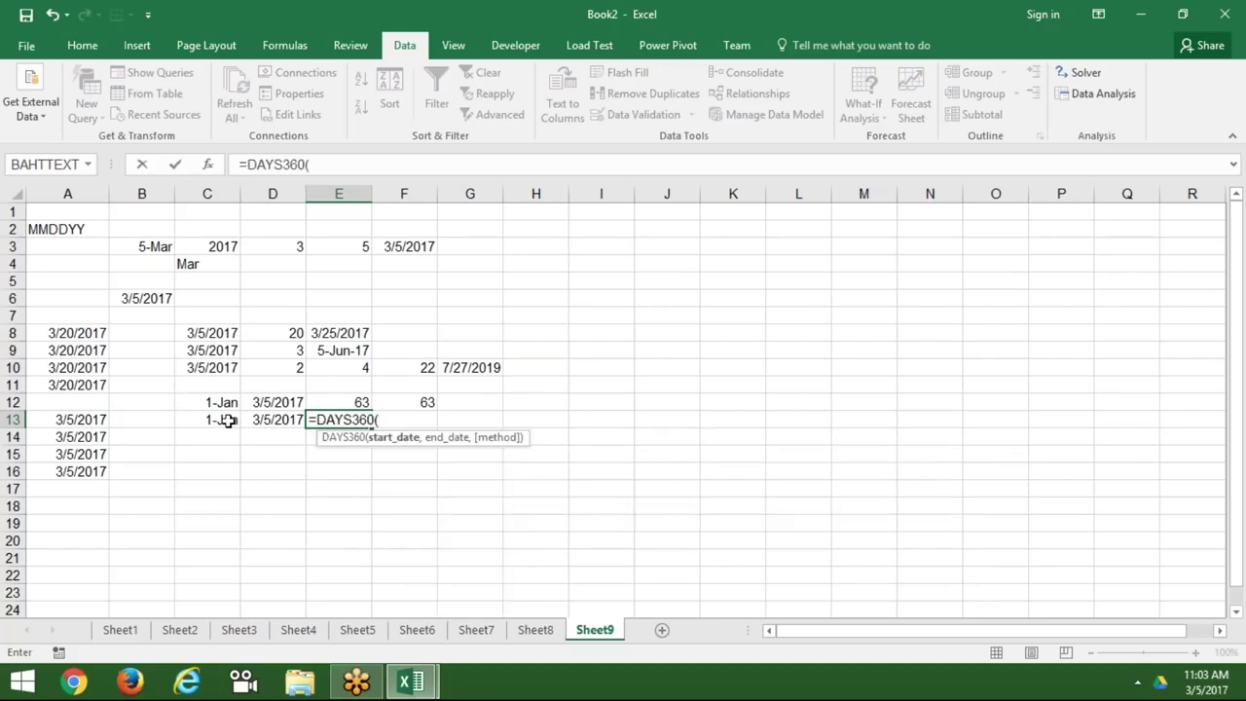
pyautogui.click(226, 420)
pyautogui.write(',')
pyautogui.click(260, 419)
pyautogui.press('Return')
# Review the DAYS360 result in E13 against its input dates
pyautogui.press('Up')
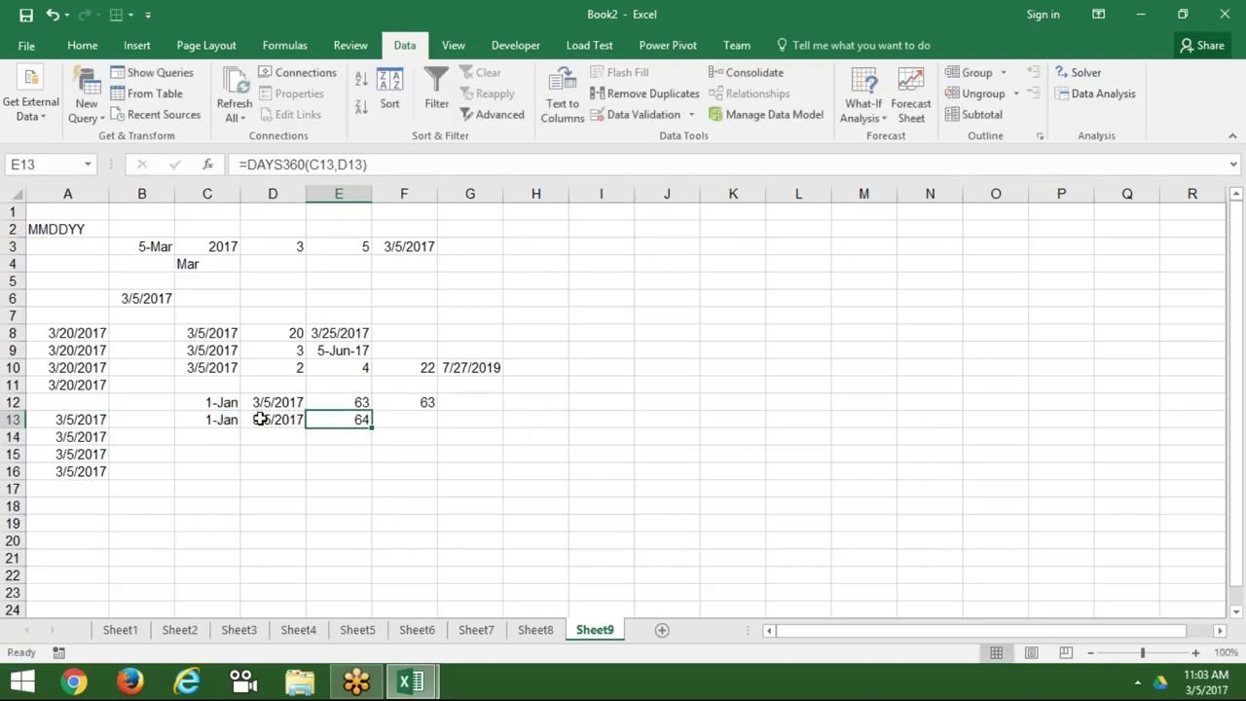
pyautogui.press('Left')
pyautogui.press('Left')
pyautogui.press('Right')
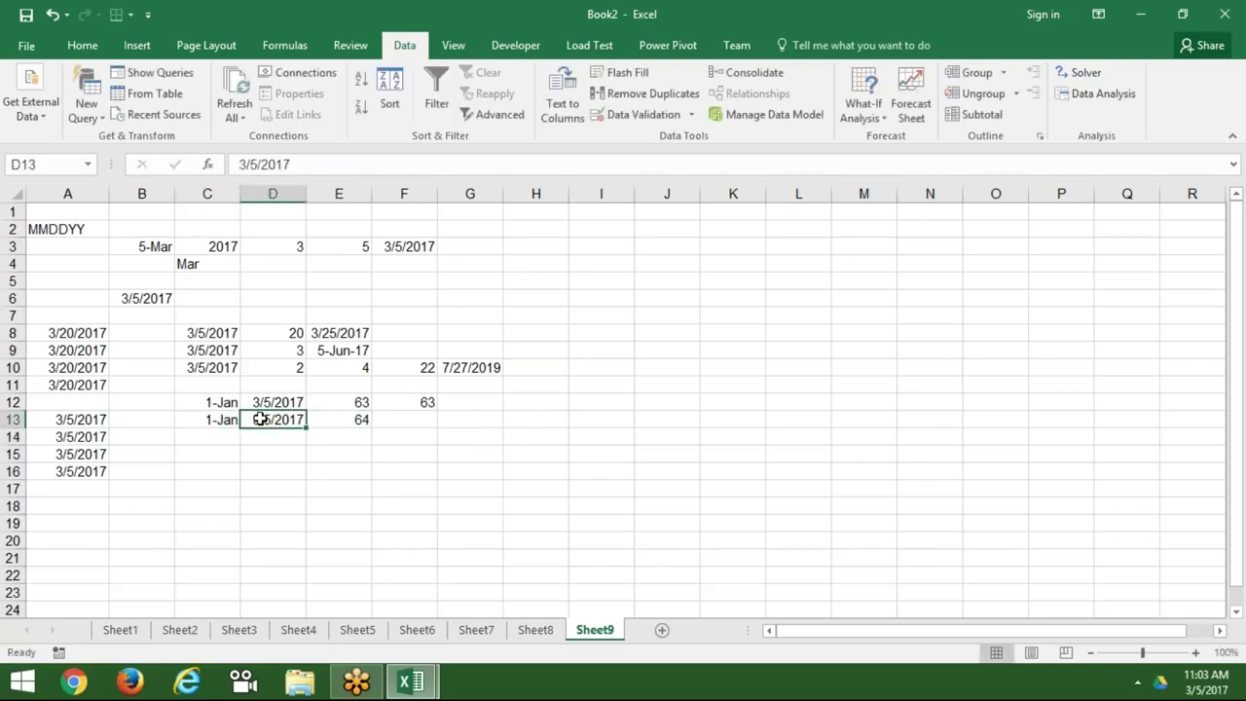
pyautogui.press('Right')
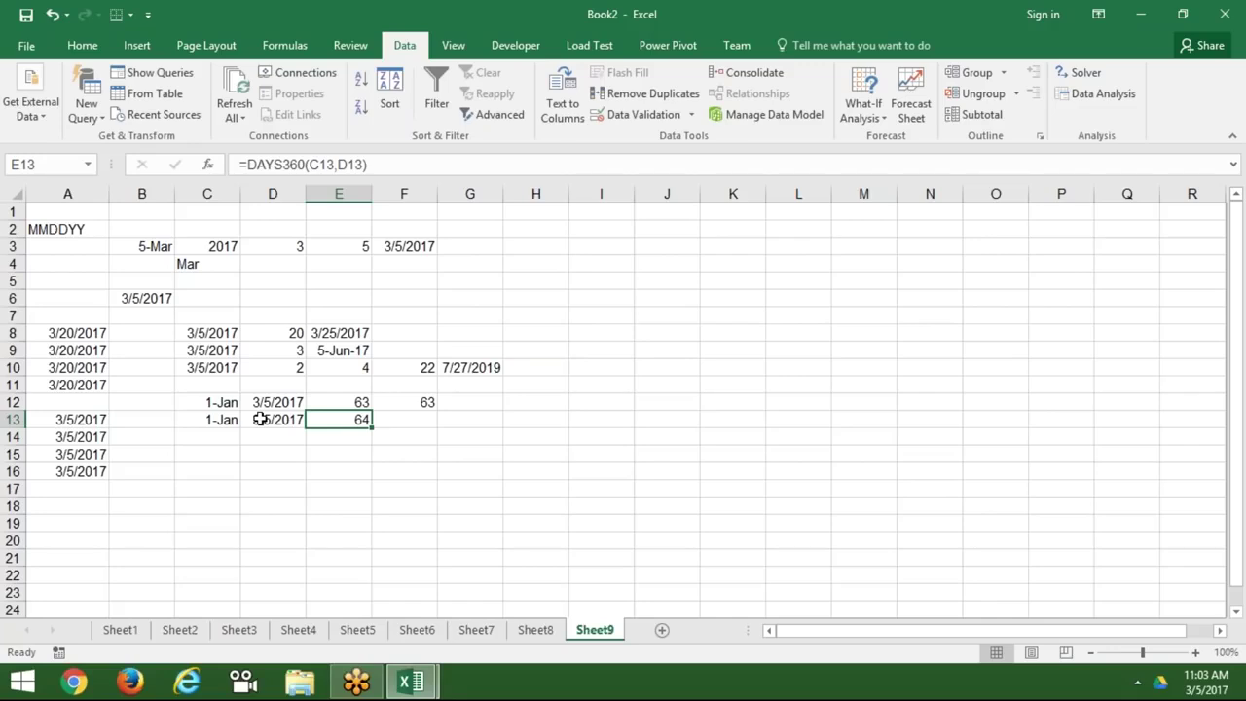
pyautogui.press('Left')
pyautogui.press('Left')
# Fill the start and end dates from row 13 down into C14:D14
pyautogui.hotkey('shift', 'Right')
pyautogui.hotkey('shift', 'Down')
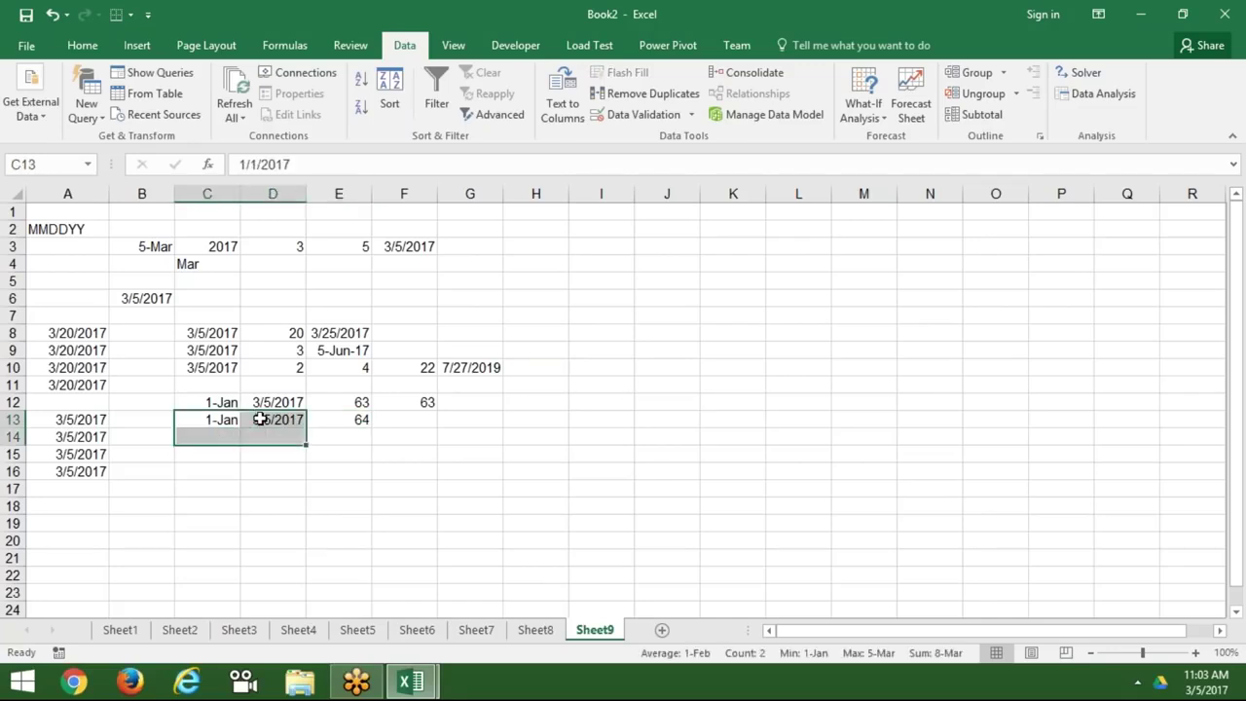
pyautogui.hotkey('ctrl', 'd')
pyautogui.press('Down')
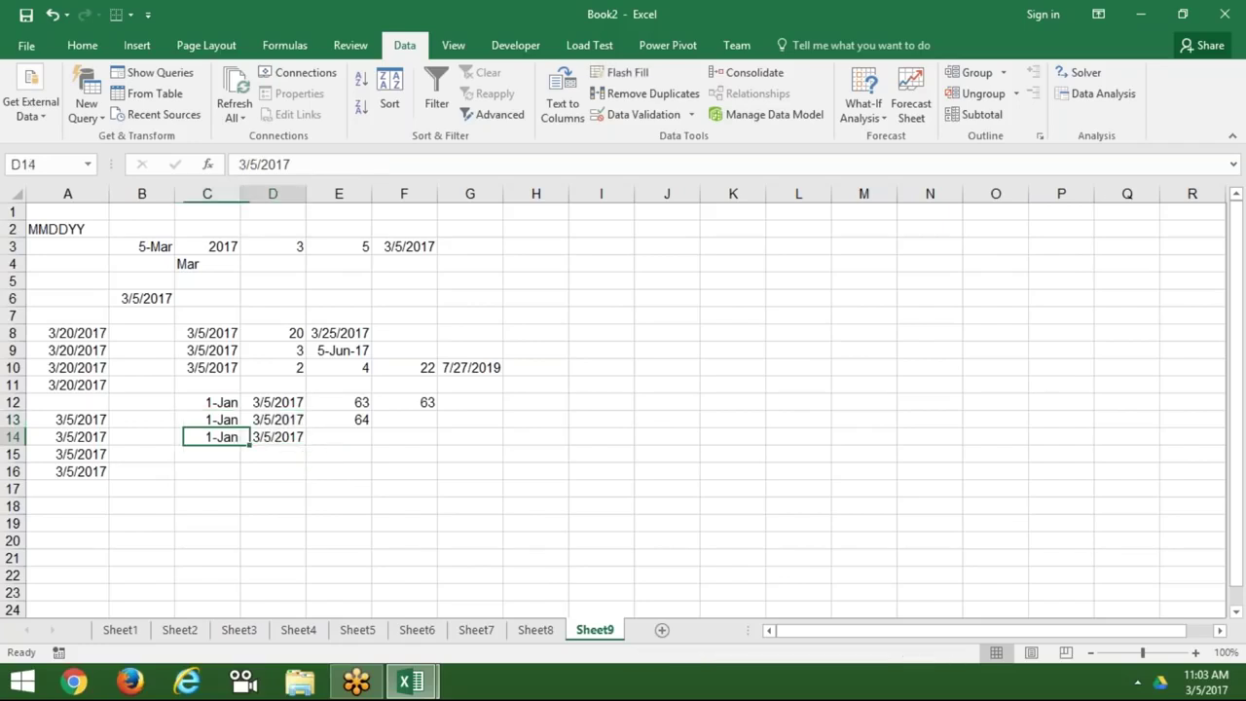
pyautogui.press('Right')
pyautogui.press('Right')
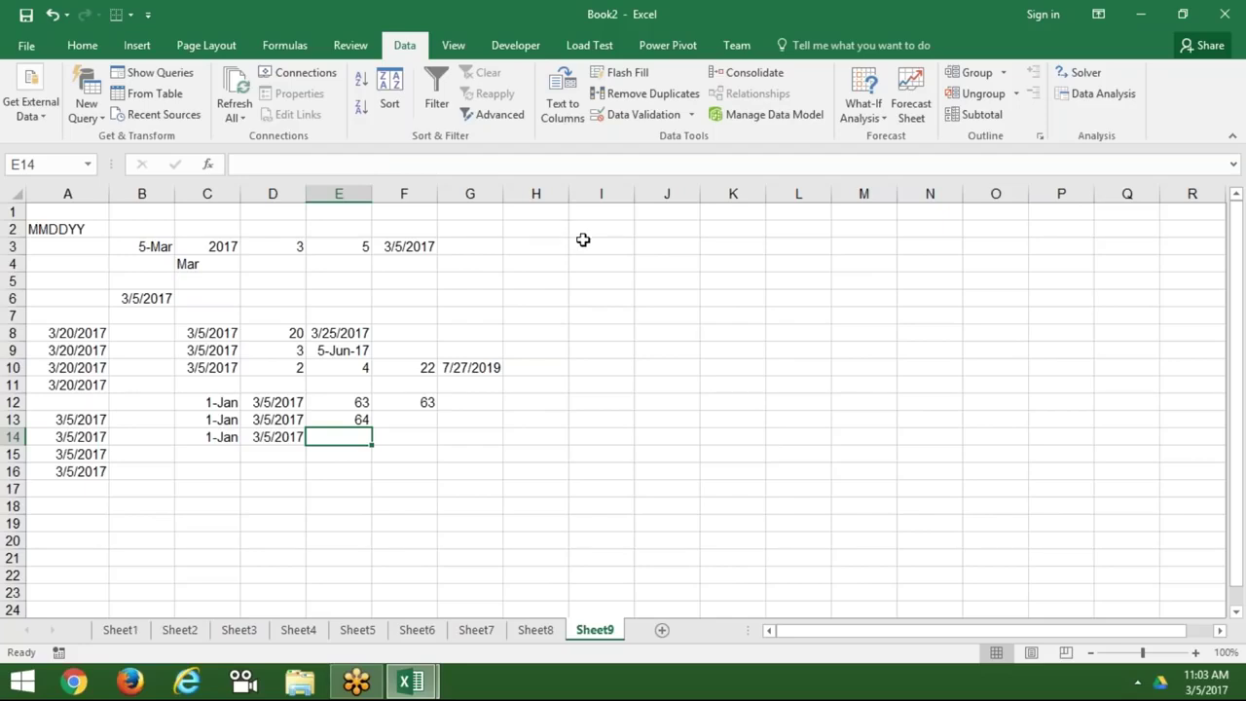
# In E14 enter =NETWORKDAYS(C14,D14,I2:I20), returning 45 workdays
pyautogui.write('=')
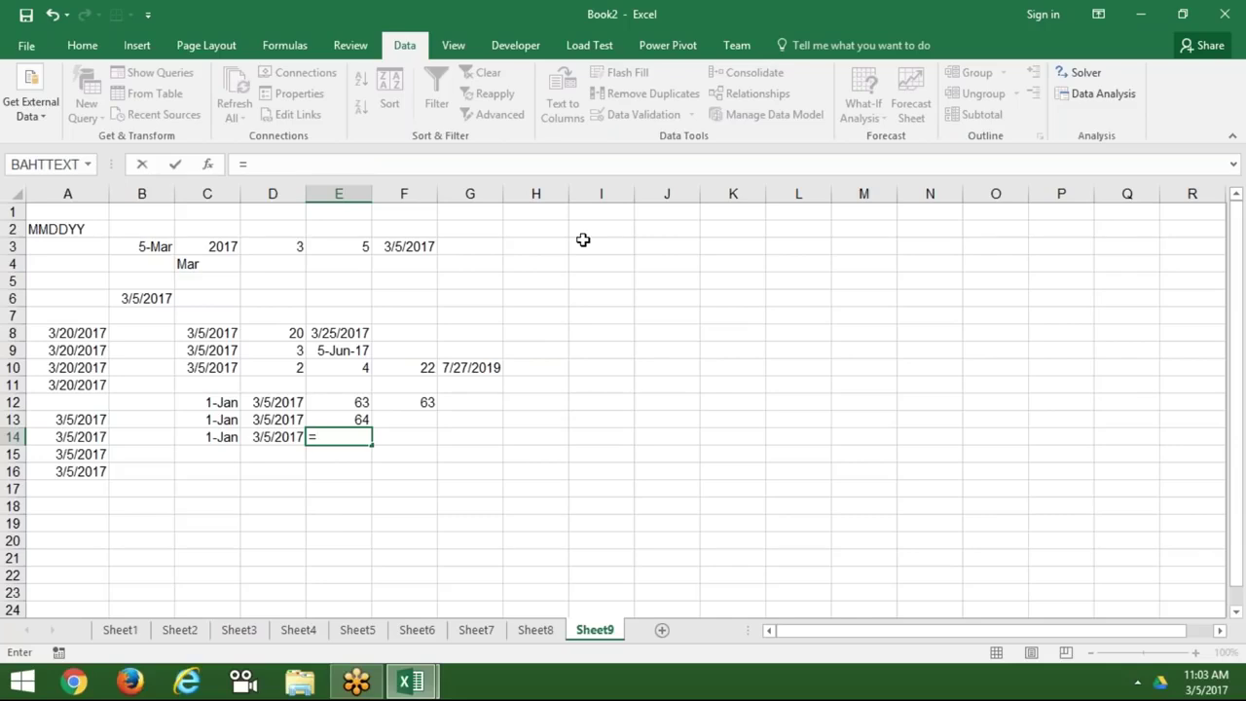
pyautogui.write('net')
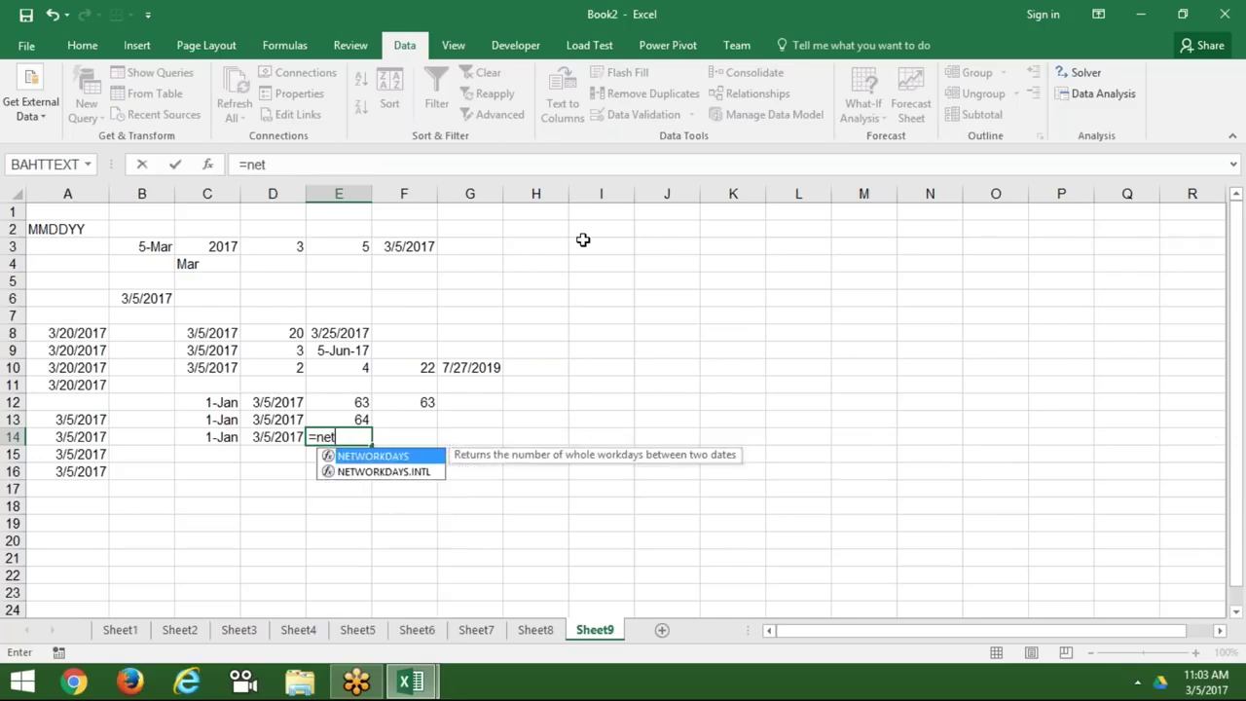
pyautogui.press('Tab')
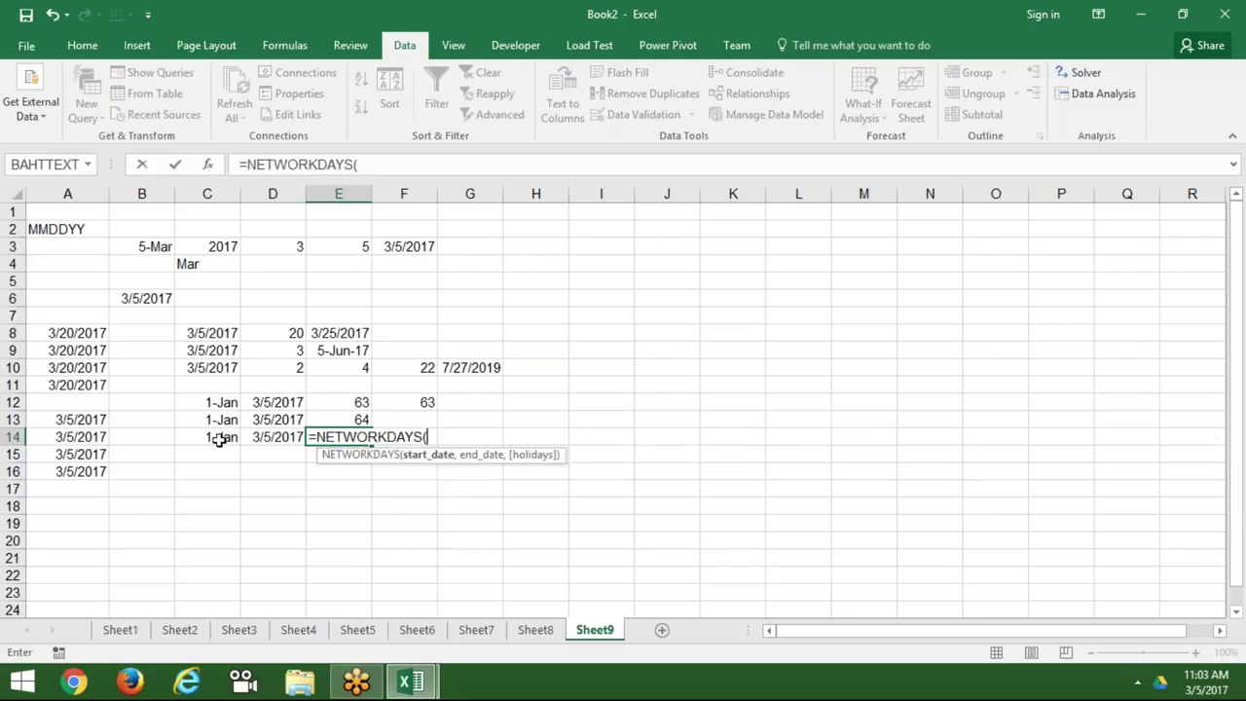
pyautogui.click(220, 439)
pyautogui.write(',')
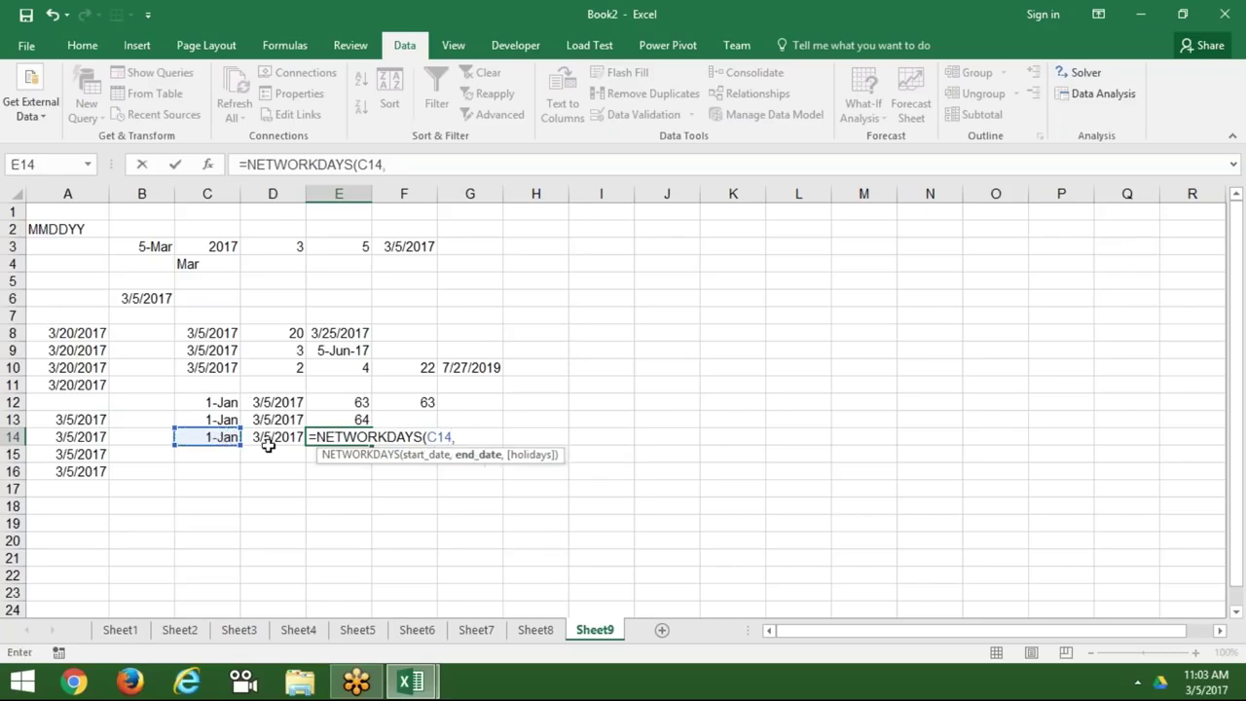
pyautogui.click(272, 439)
pyautogui.write(',')
pyautogui.moveTo(277, 436); pyautogui.dragTo(562, 300)
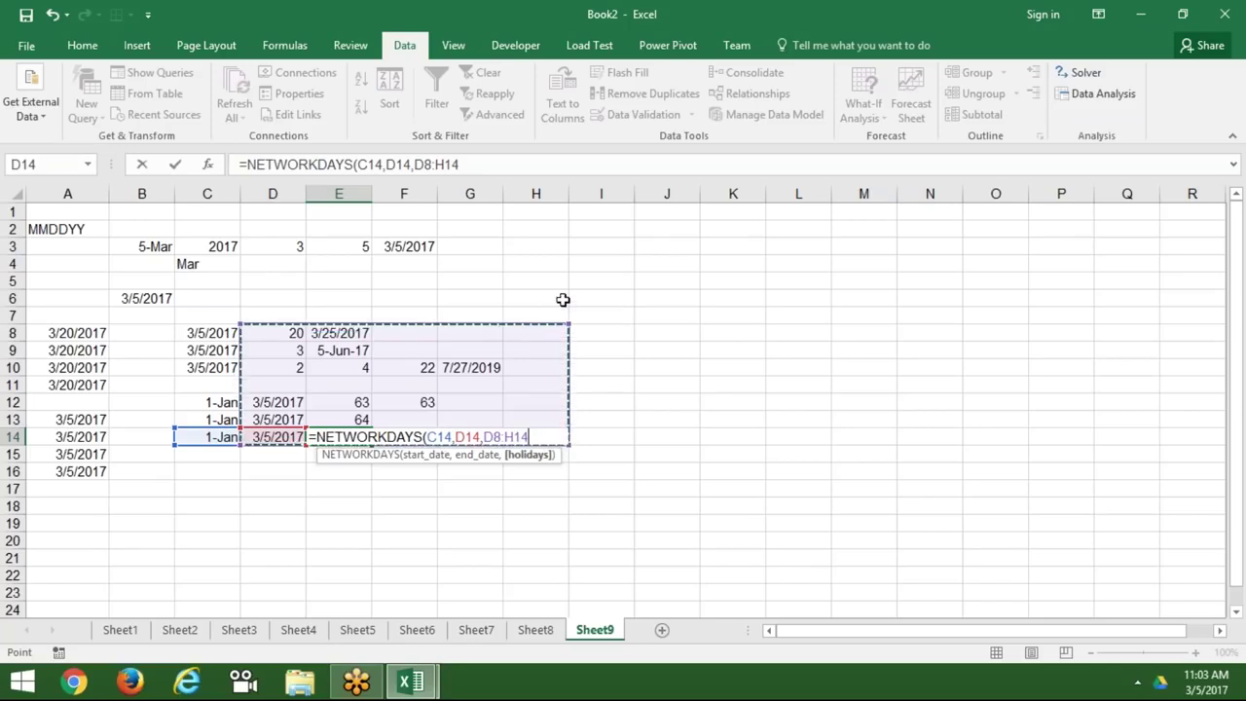
pyautogui.moveTo(600, 231); pyautogui.dragTo(626, 532)
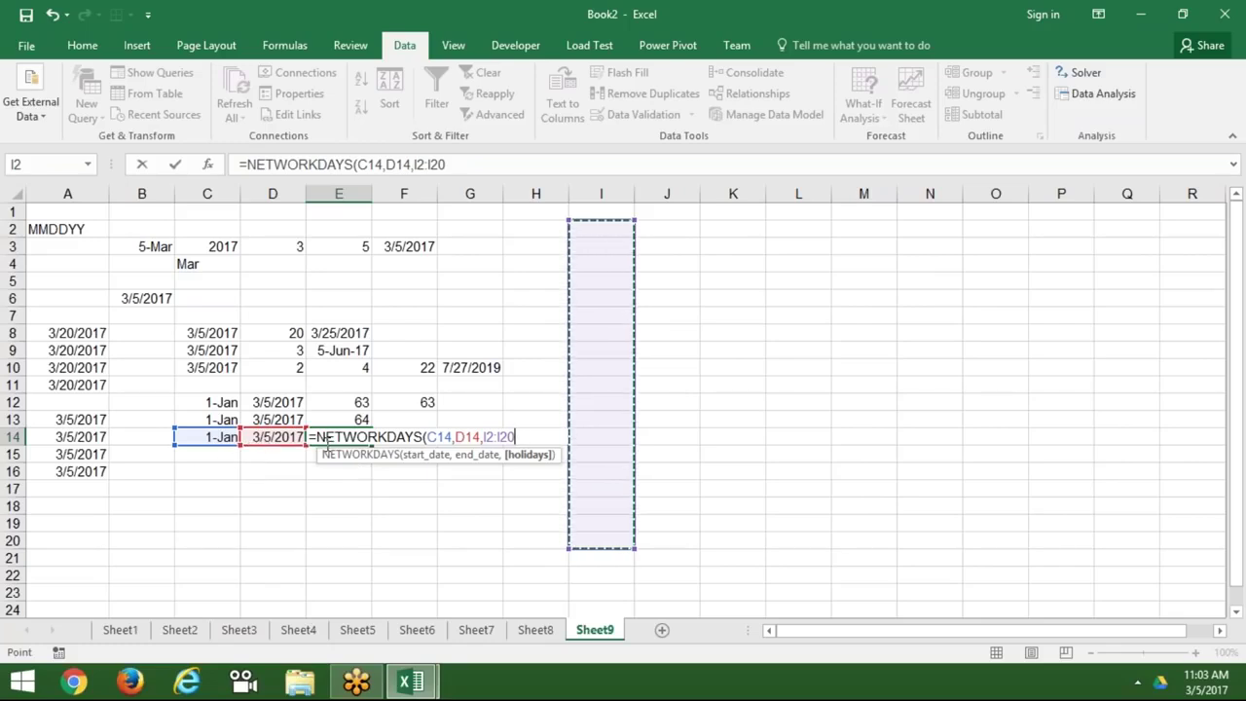
pyautogui.hotkey('ctrl', 'Return')
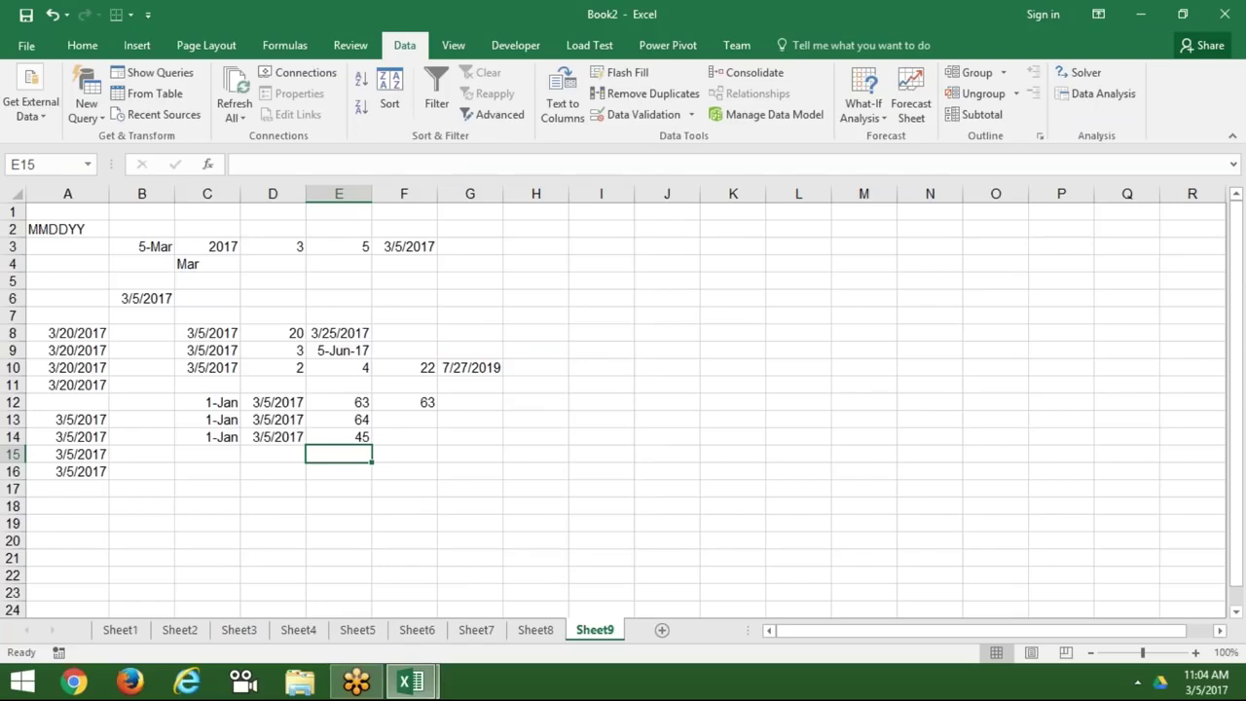
# Copy the dates from row 14 into C15:D15
pyautogui.press('Up')
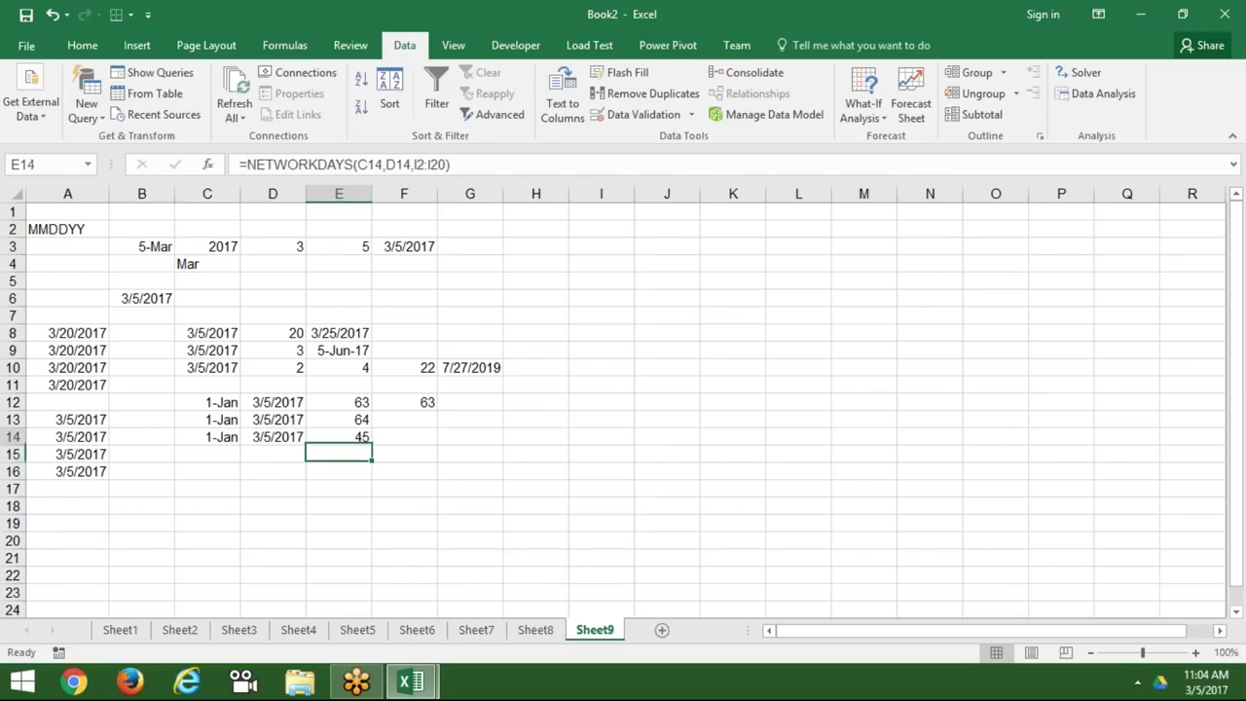
pyautogui.press('Down')
pyautogui.press('Left')
pyautogui.press('Left')
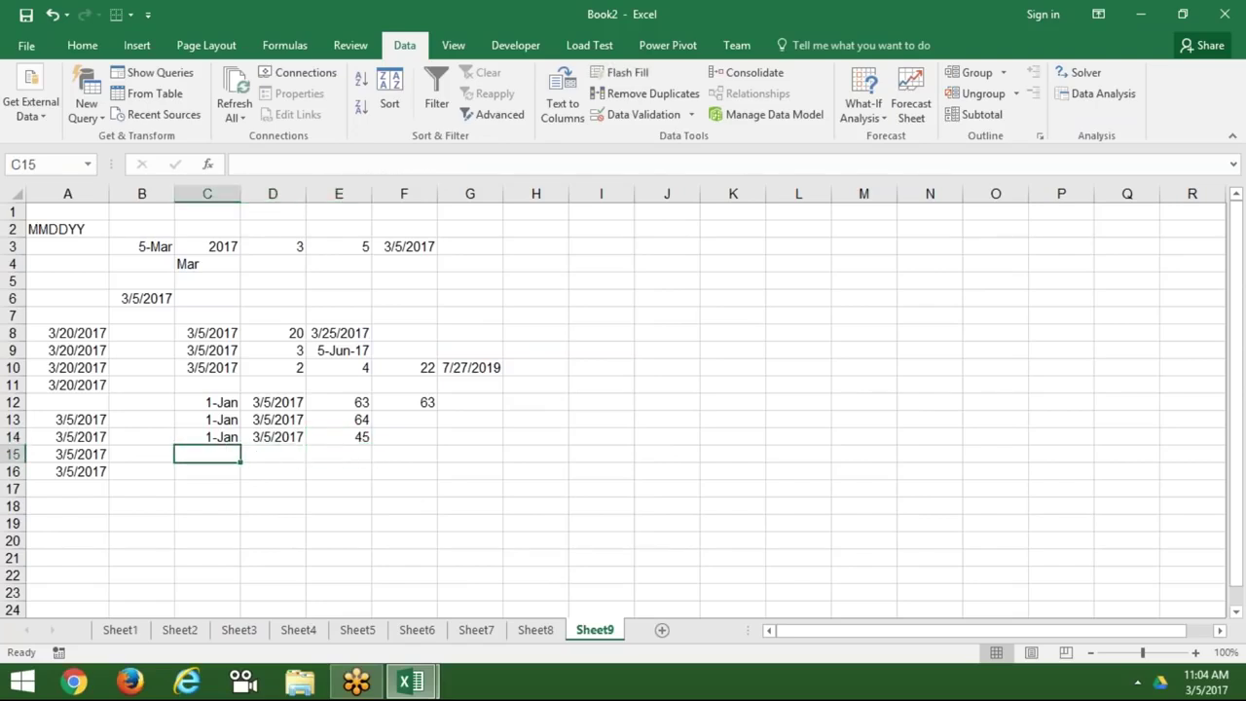
pyautogui.hotkey('shift', 'Right')
pyautogui.hotkey('ctrl', 'd')
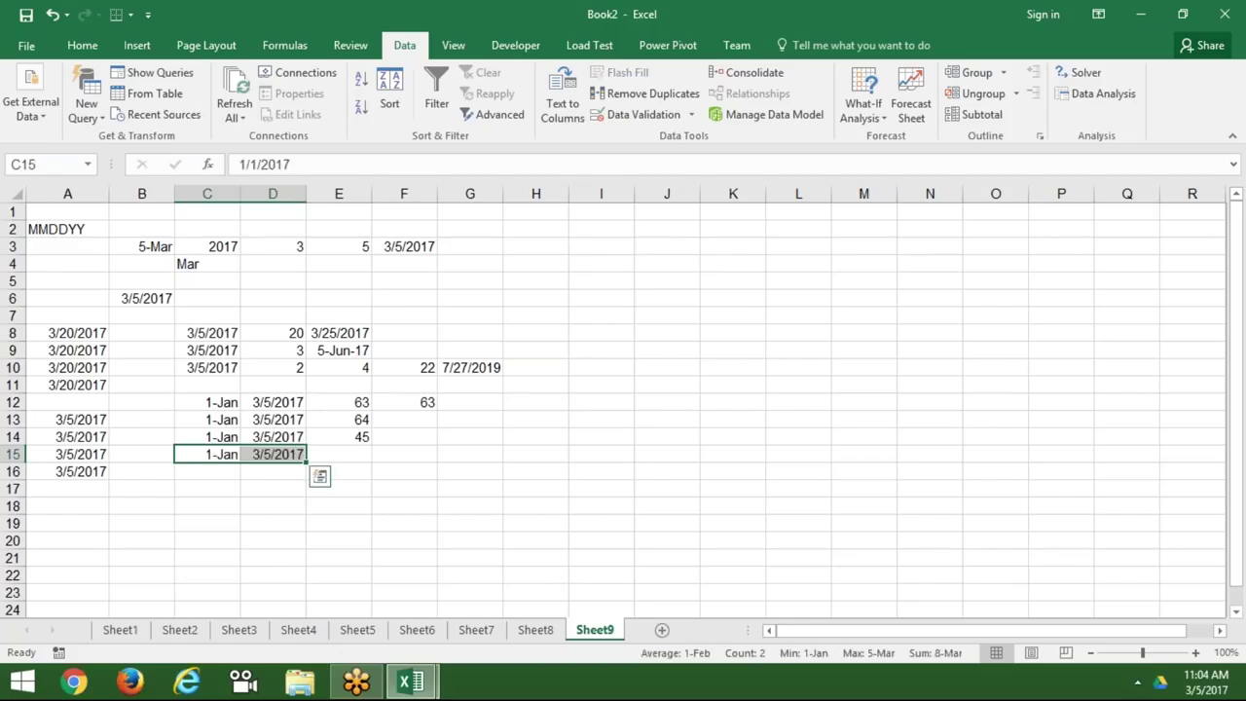
pyautogui.press('Right')
pyautogui.press('Right')
pyautogui.press('Right')
pyautogui.press('Left')
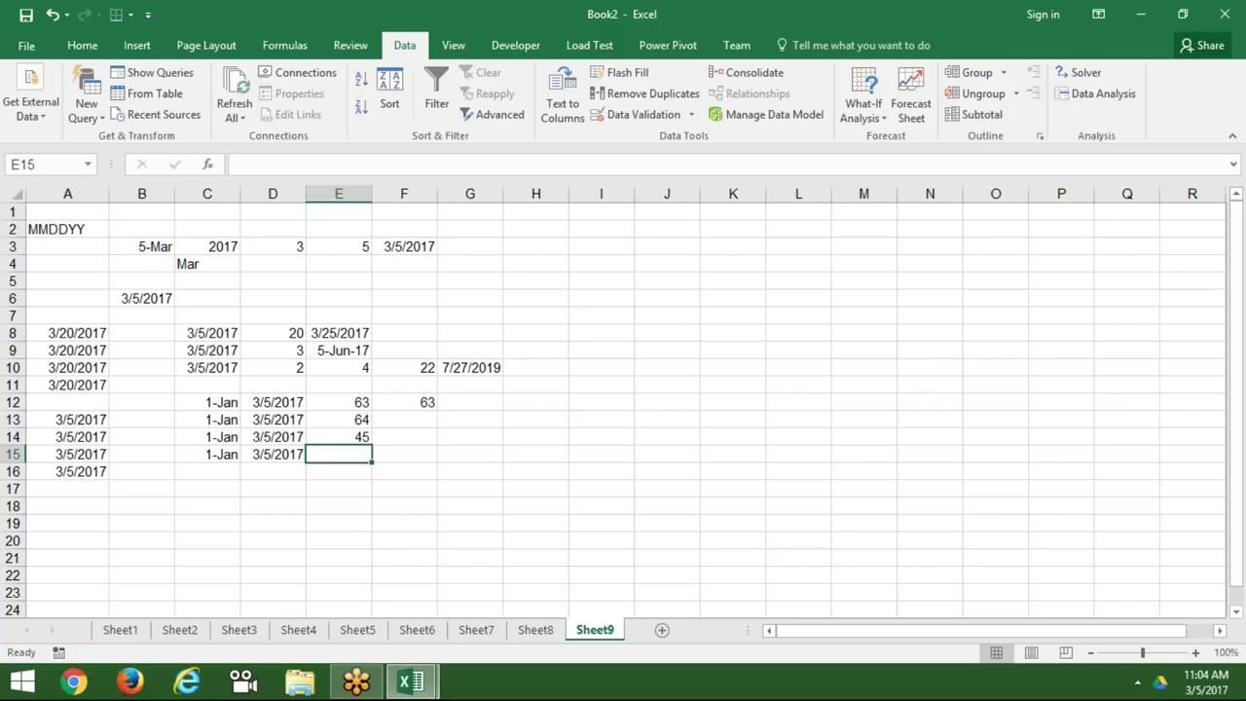
# Start a NETWORKDAYS.INTL formula in E15
pyautogui.write('=ne')
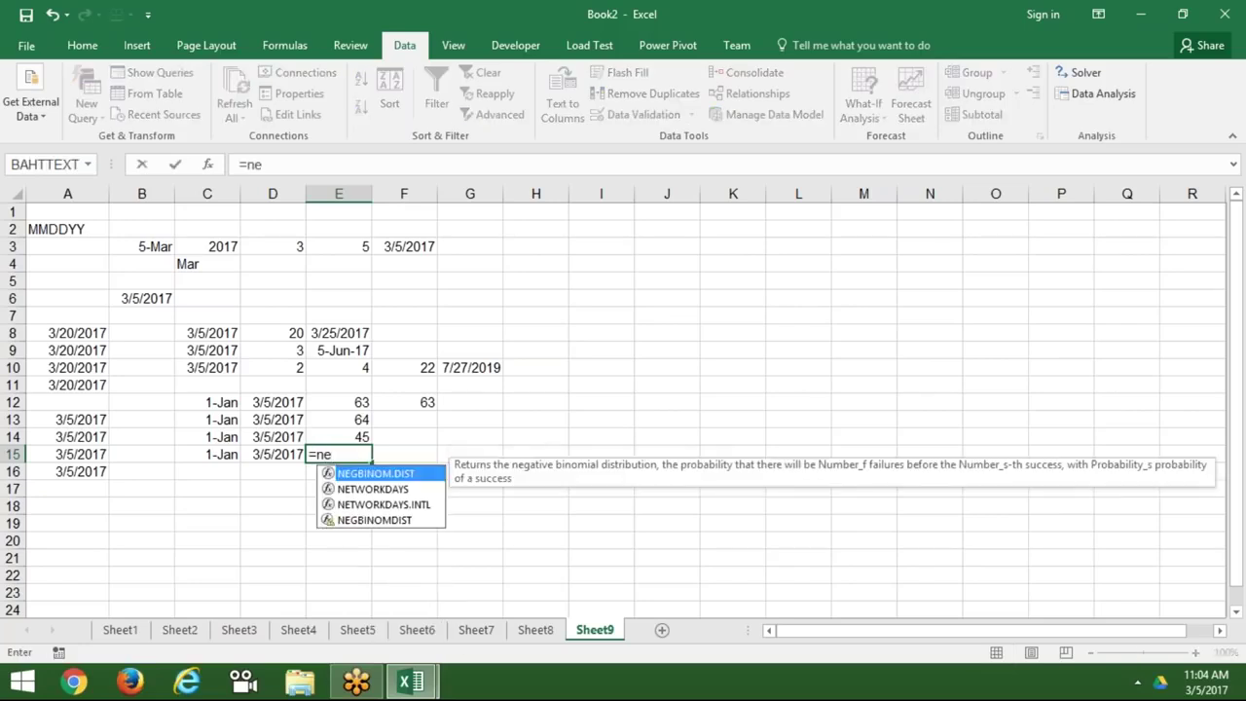
pyautogui.click(207, 454)
pyautogui.click(273, 454)
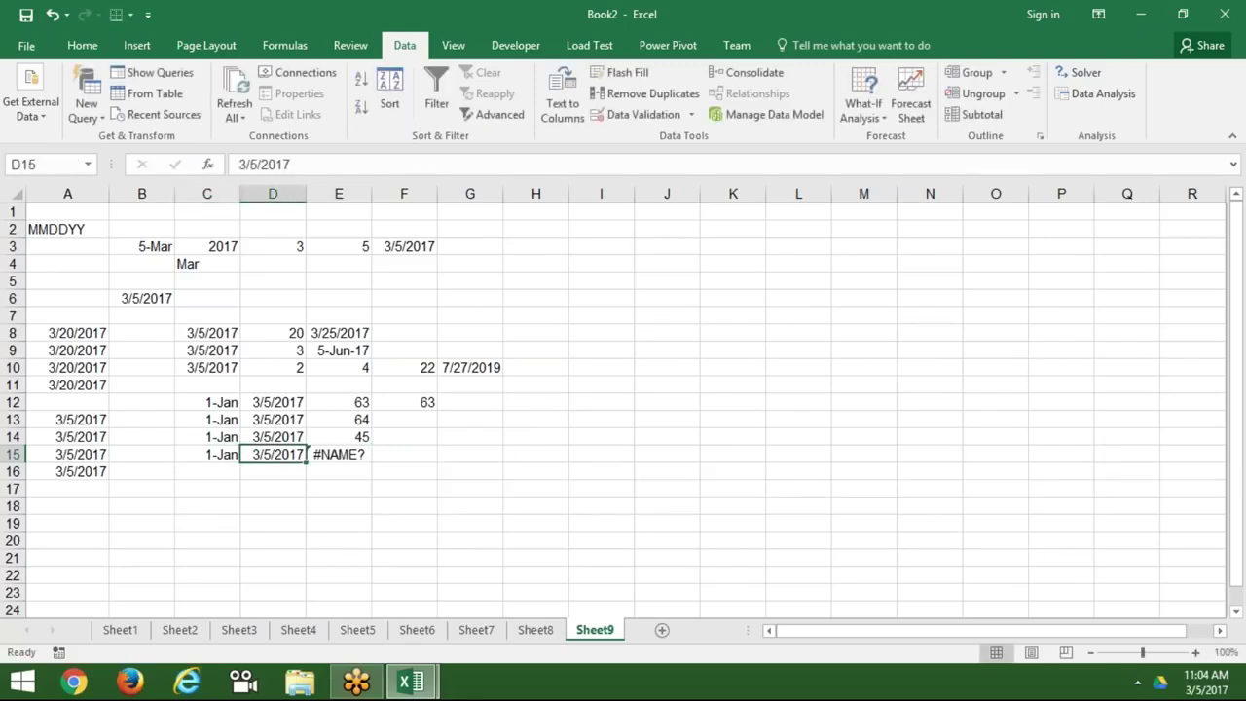
pyautogui.press('Right')
pyautogui.press('F2')
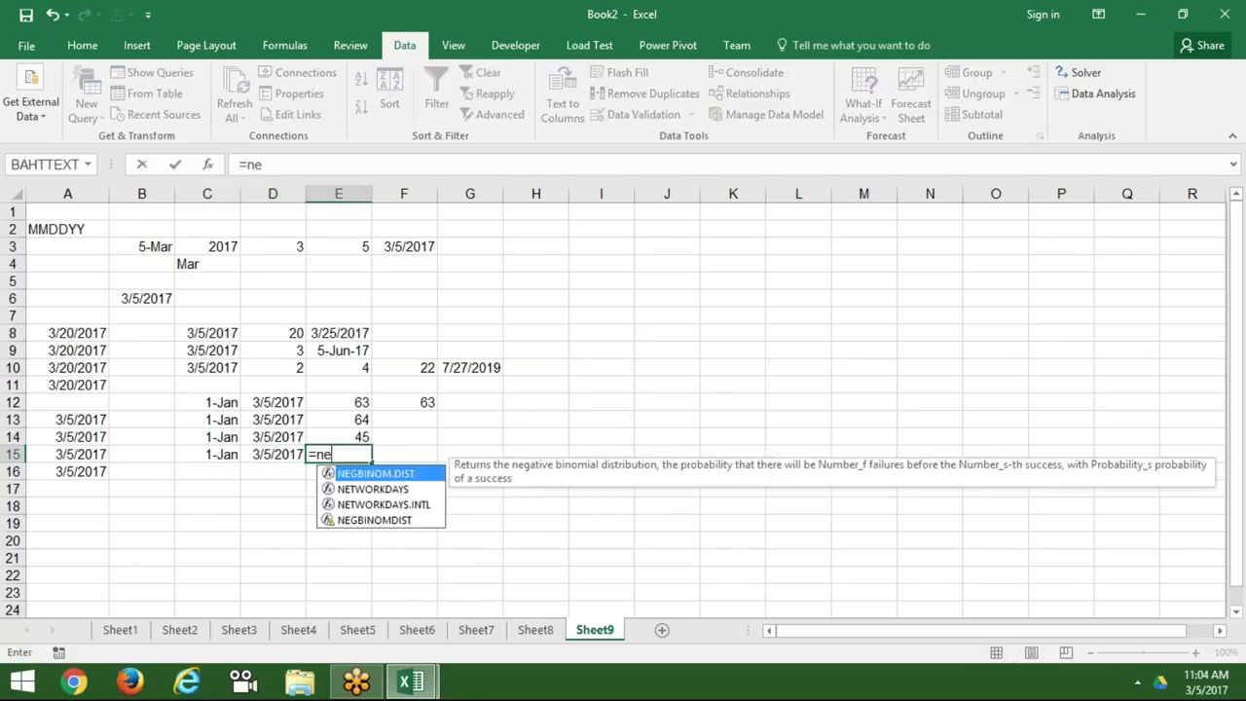
pyautogui.press('Down')
pyautogui.press('Down')
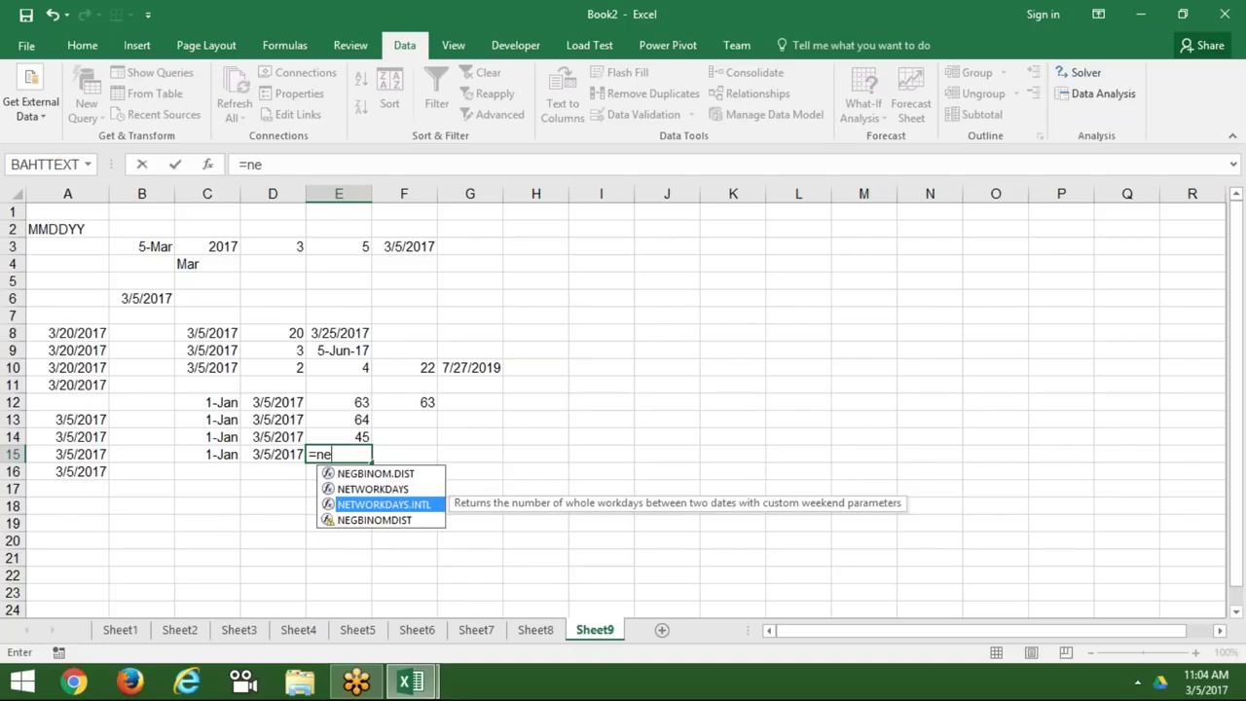
pyautogui.press('Tab')
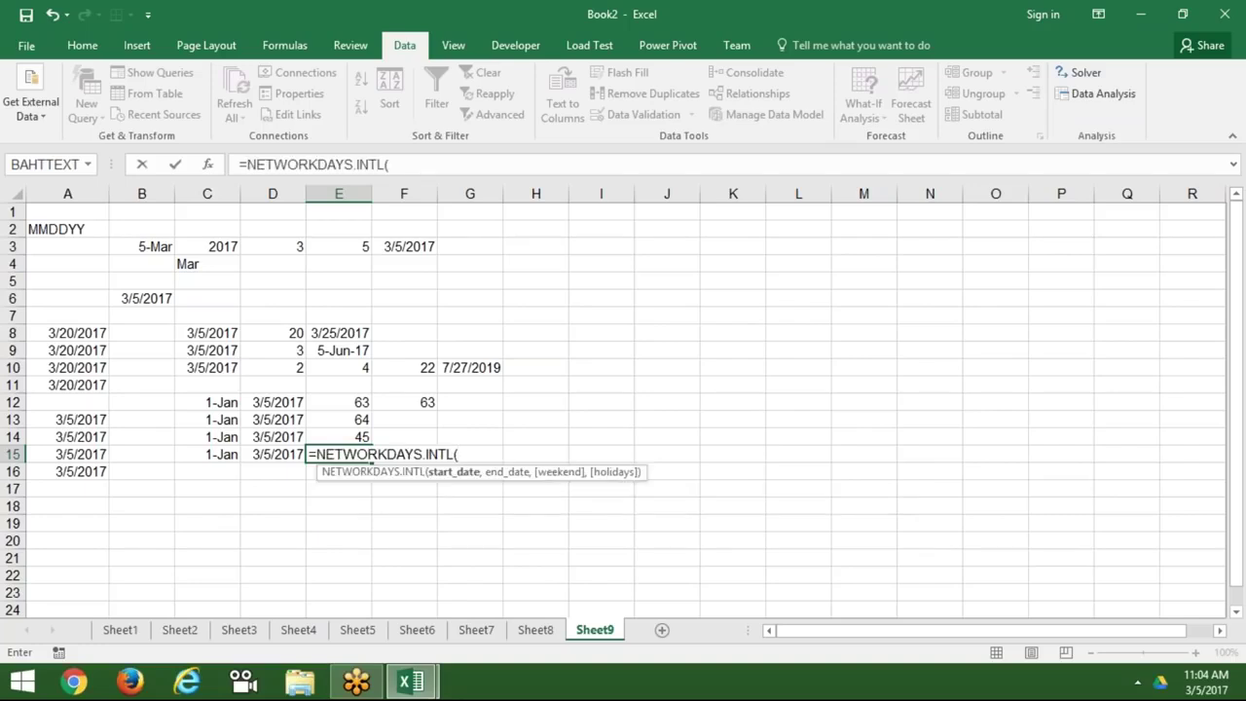
# Complete it as =NETWORKDAYS.INTL(C15,D15,11,I2:I14) with Sunday-only weekends, giving 54
pyautogui.click(225, 454)
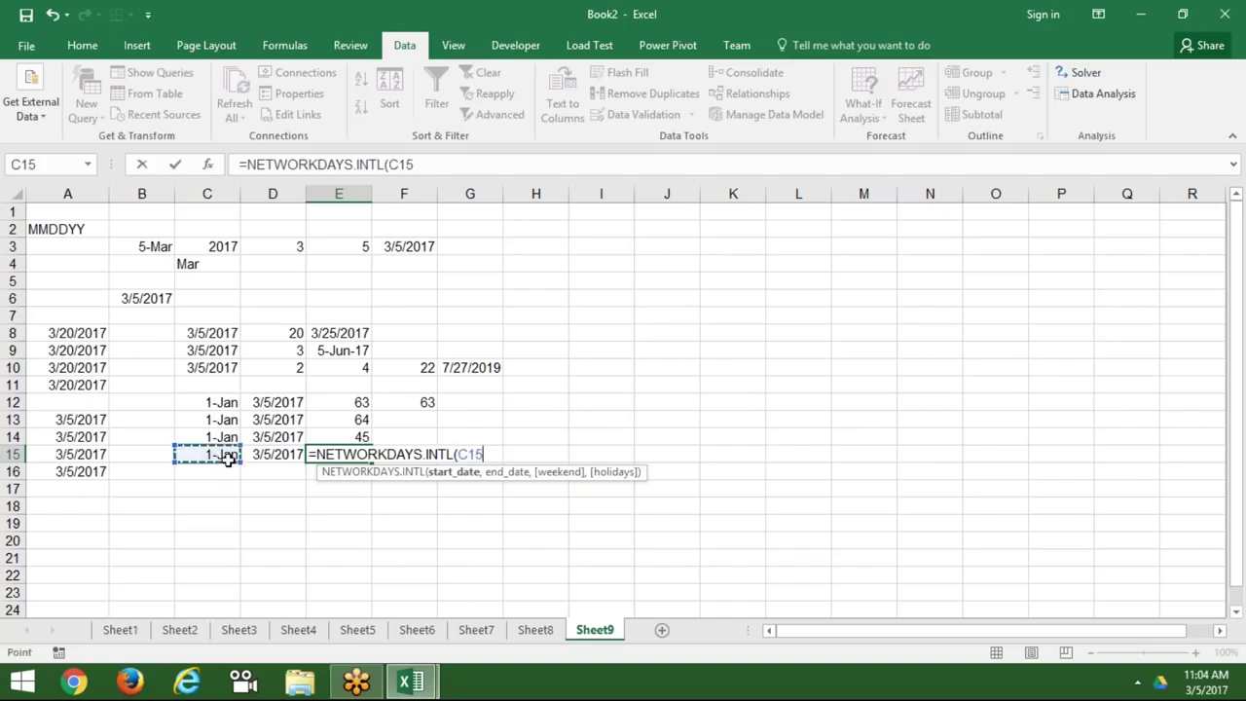
pyautogui.write(',')
pyautogui.click(280, 453)
pyautogui.write(',')
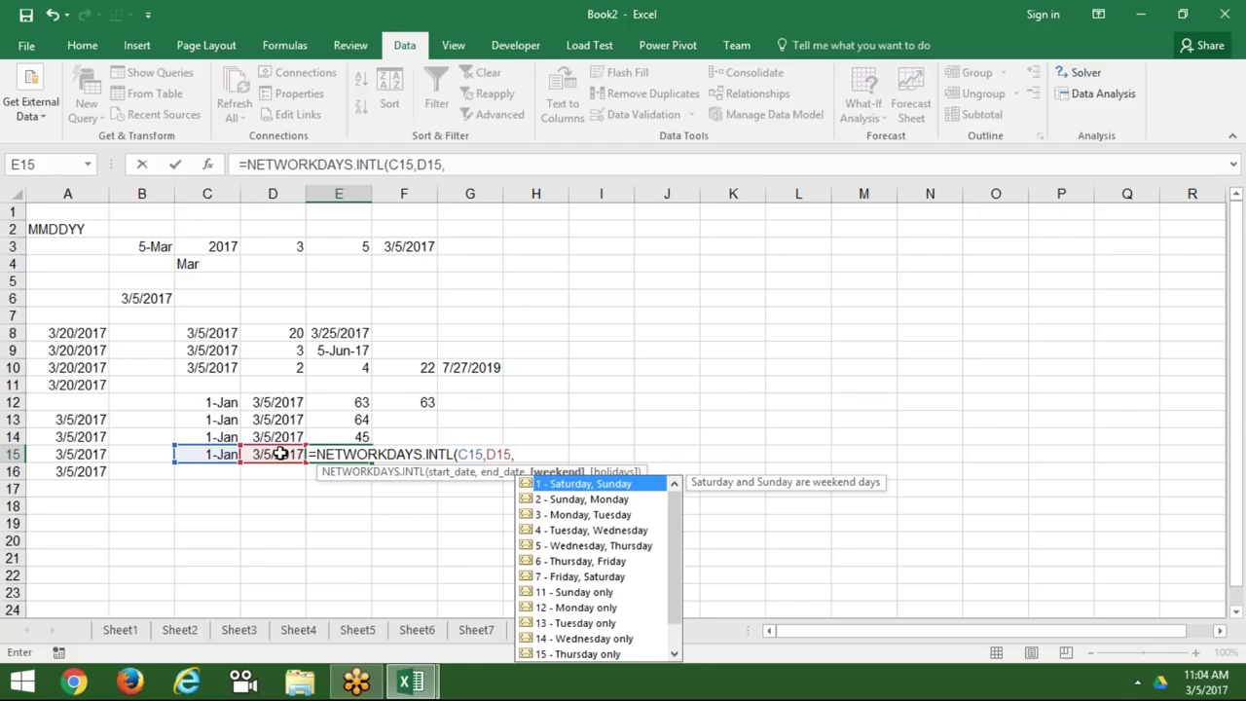
pyautogui.press('Down')
pyautogui.press('Down')
pyautogui.press('Down')
pyautogui.press('Down')
pyautogui.press('Down')
pyautogui.press('Down')
pyautogui.press('Down')
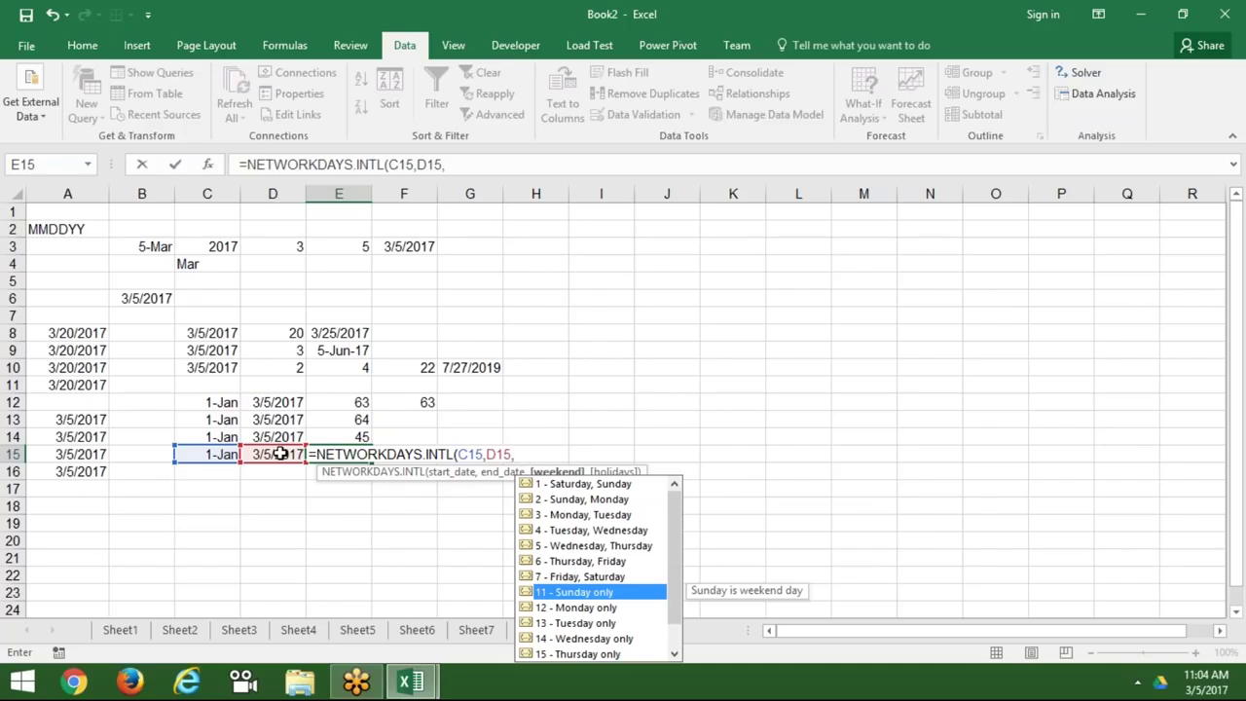
pyautogui.press('Tab')
pyautogui.write(',')
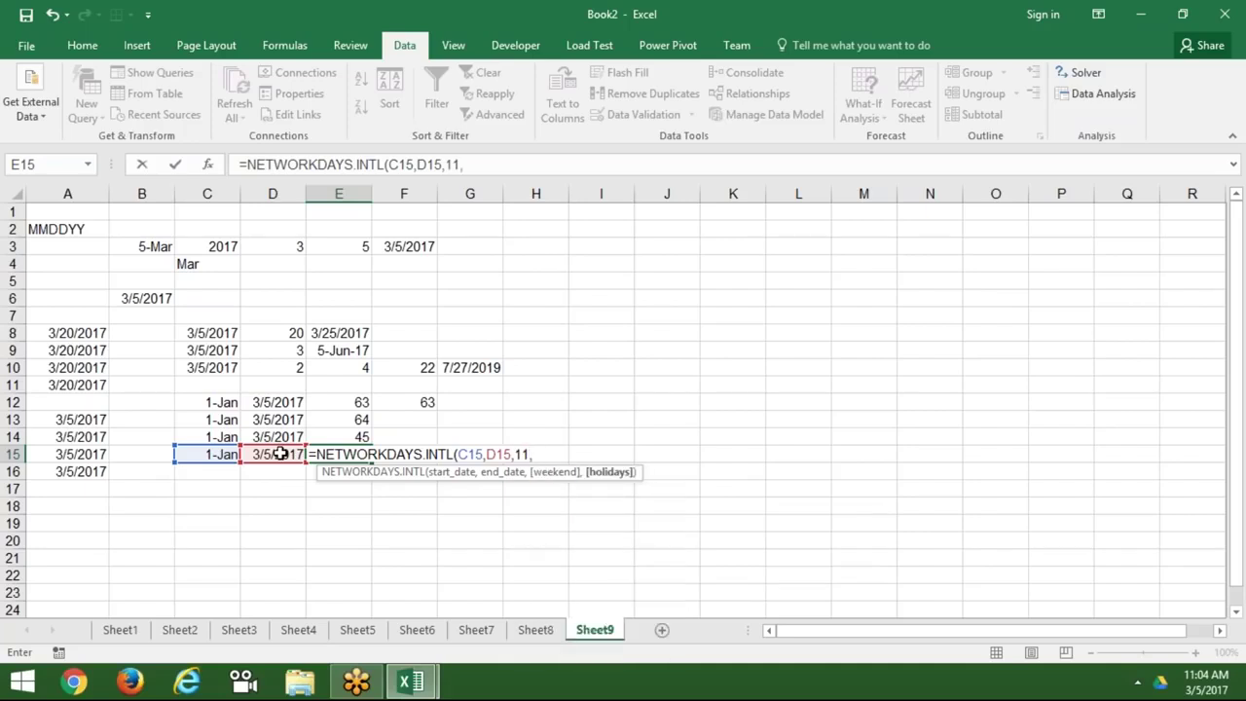
pyautogui.moveTo(598, 227); pyautogui.dragTo(589, 436)
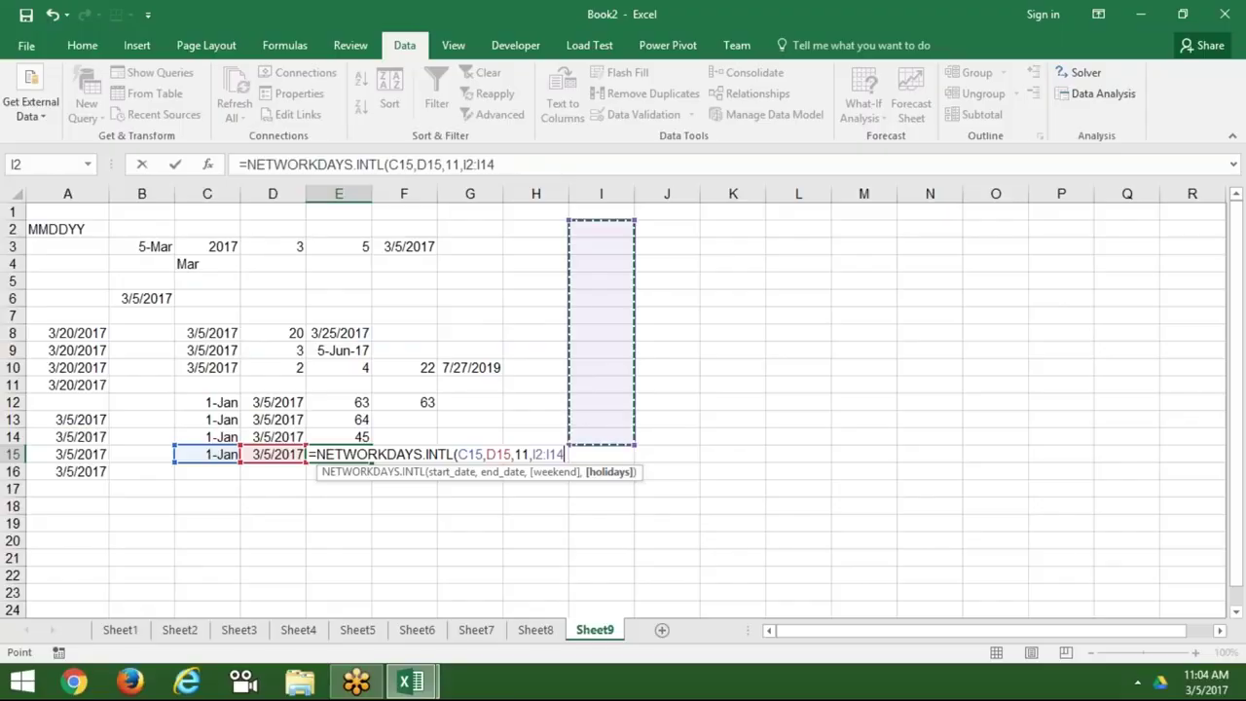
pyautogui.press('Return')
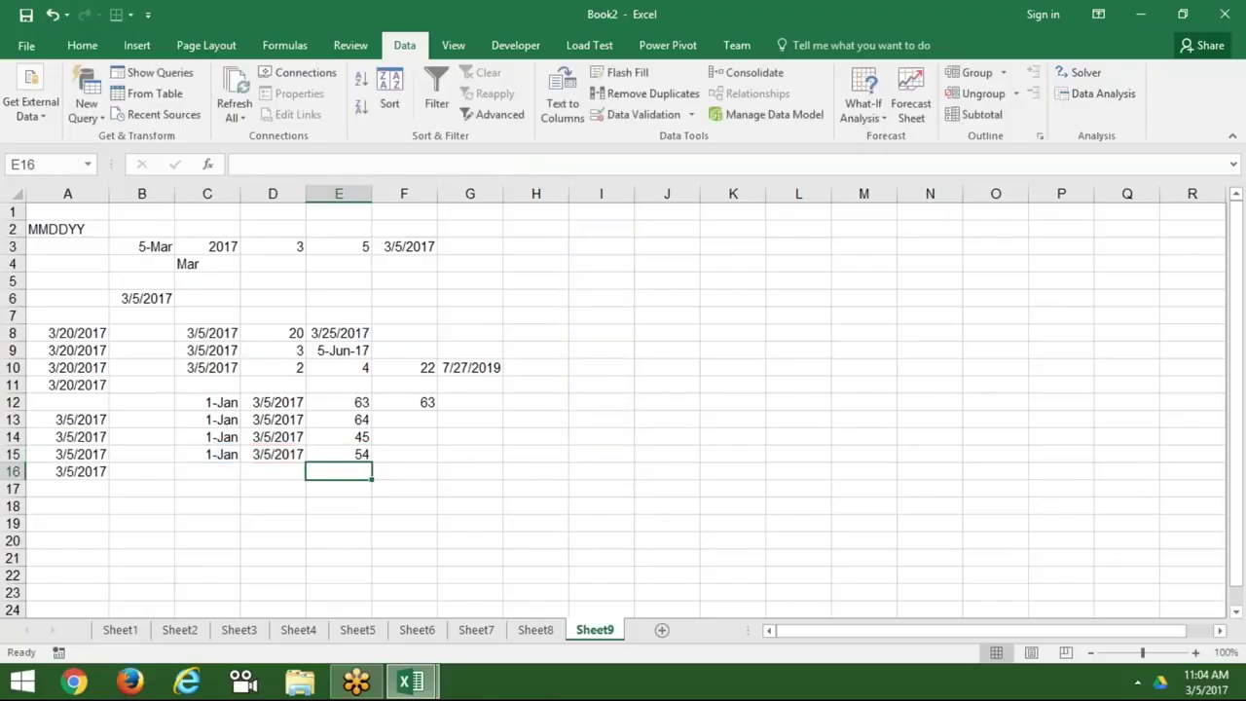
# Inspect the DAYS formula in F12 and E15's referenced ranges without changes
pyautogui.click(429, 403)
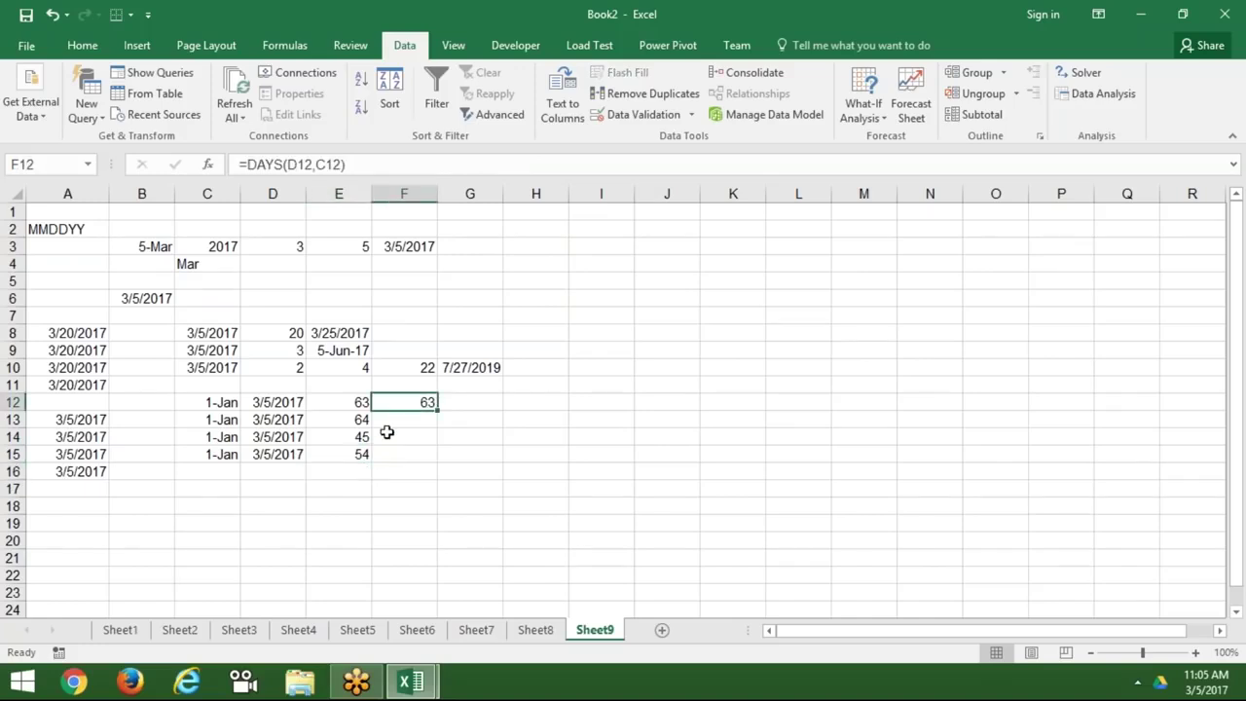
pyautogui.click(350, 457)
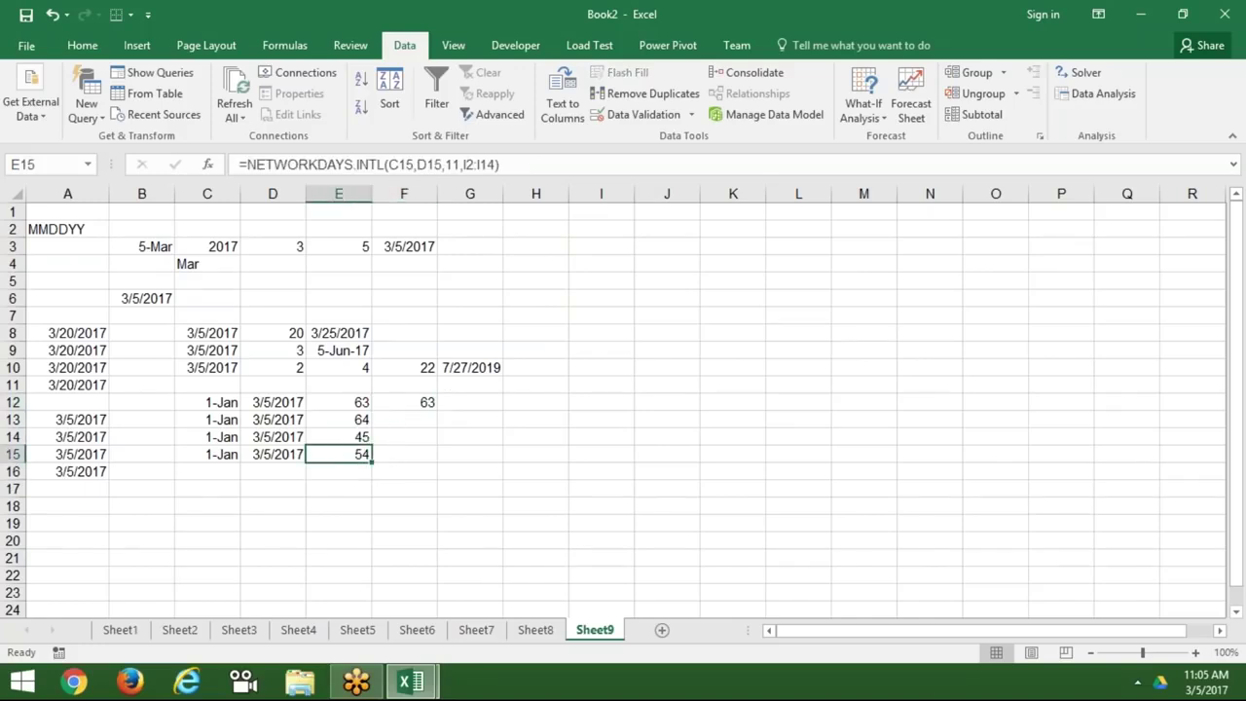
pyautogui.doubleClick(356, 455)
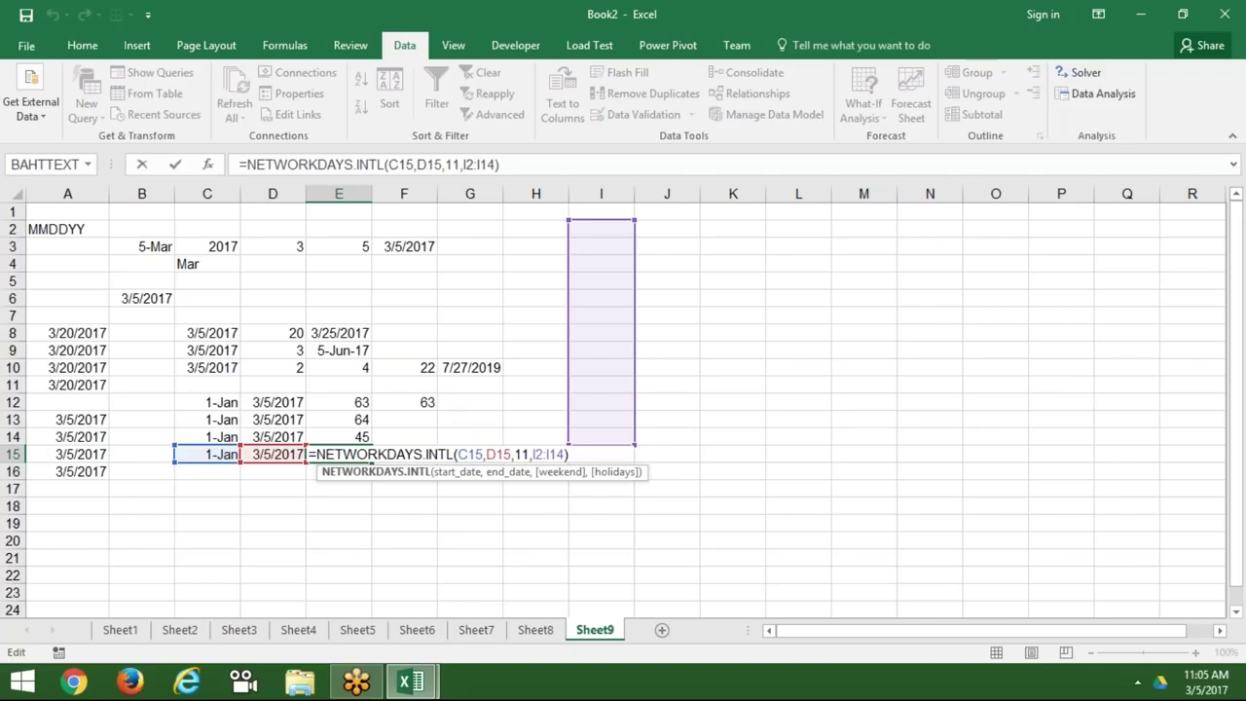
pyautogui.press('Return')
pyautogui.press('Down')
pyautogui.press('Left')
pyautogui.press('Left')
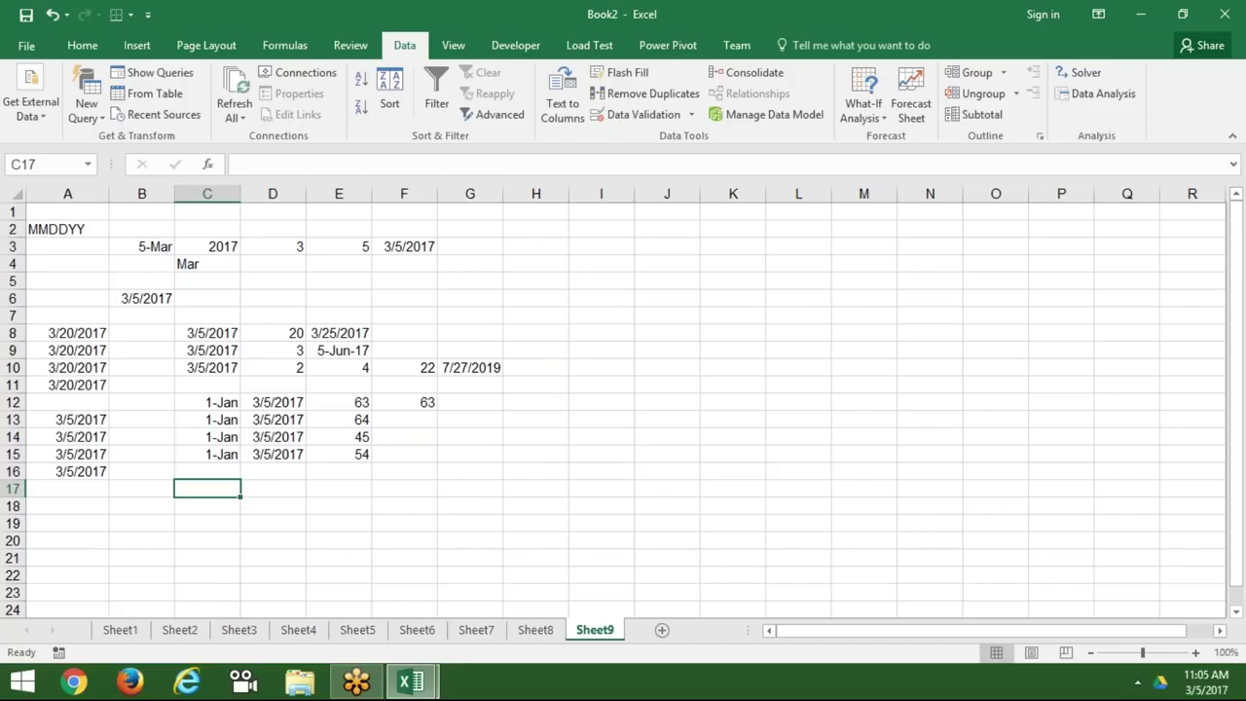
# Put today's date 3/5/2017 in C17, undoing a mistaken time entry first
pyautogui.hotkey('ctrl', 't')
pyautogui.press('Escape')
pyautogui.hotkey('ctrl', 'shift', ';')
pyautogui.press('Return')
pyautogui.hotkey('ctrl', 'z')
pyautogui.hotkey('ctrl', ';')
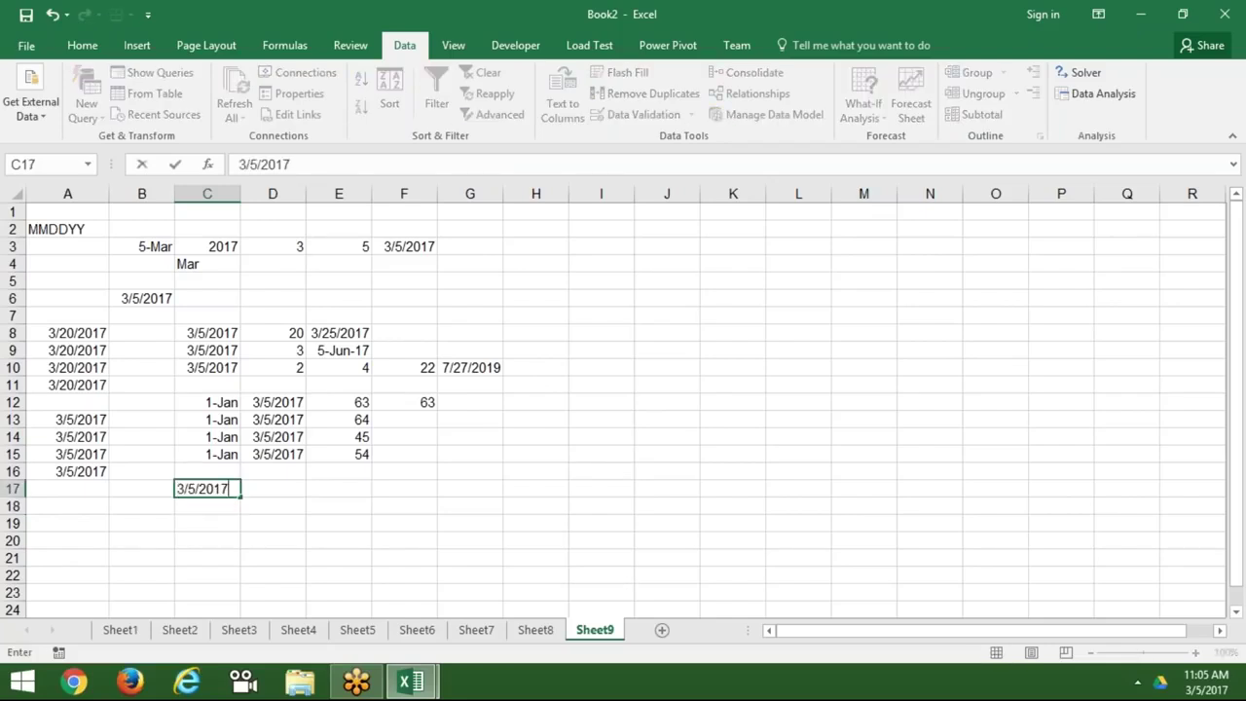
pyautogui.press('Return')
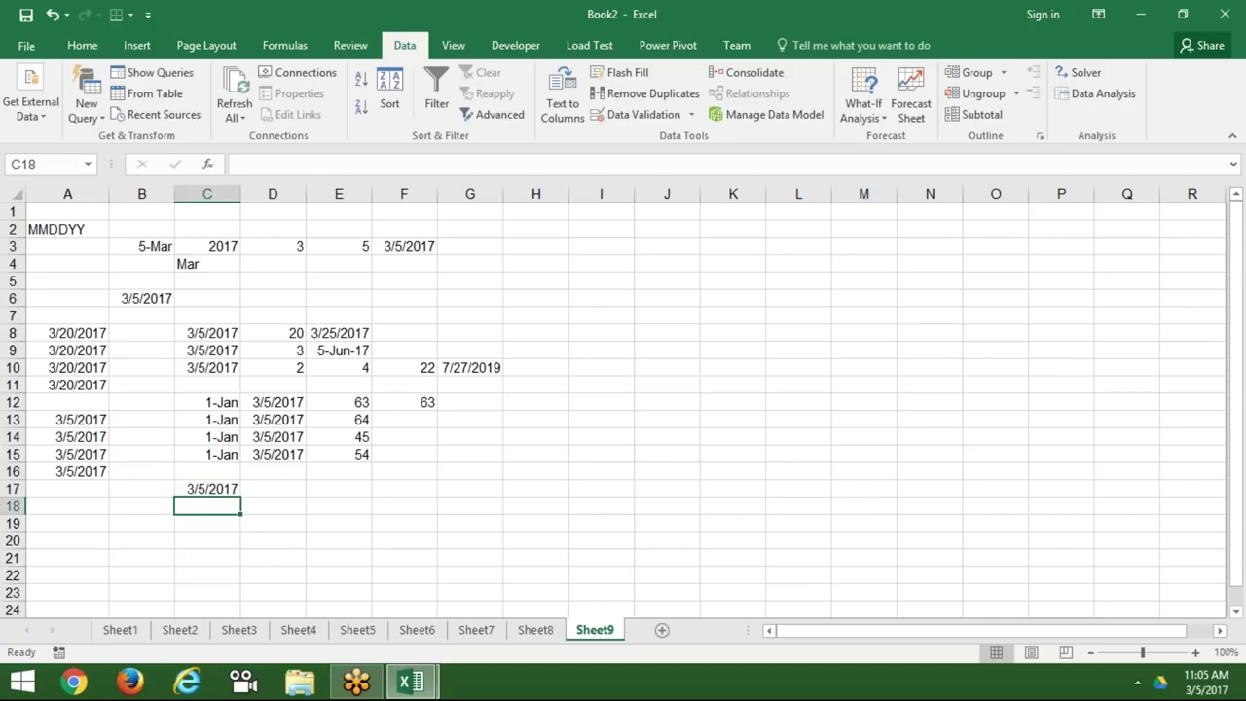
# Enter 15 in D17 and give it General format so it isn't shown as a date
pyautogui.click(207, 489)
pyautogui.click(273, 489)
pyautogui.write('15')
pyautogui.press('Return')
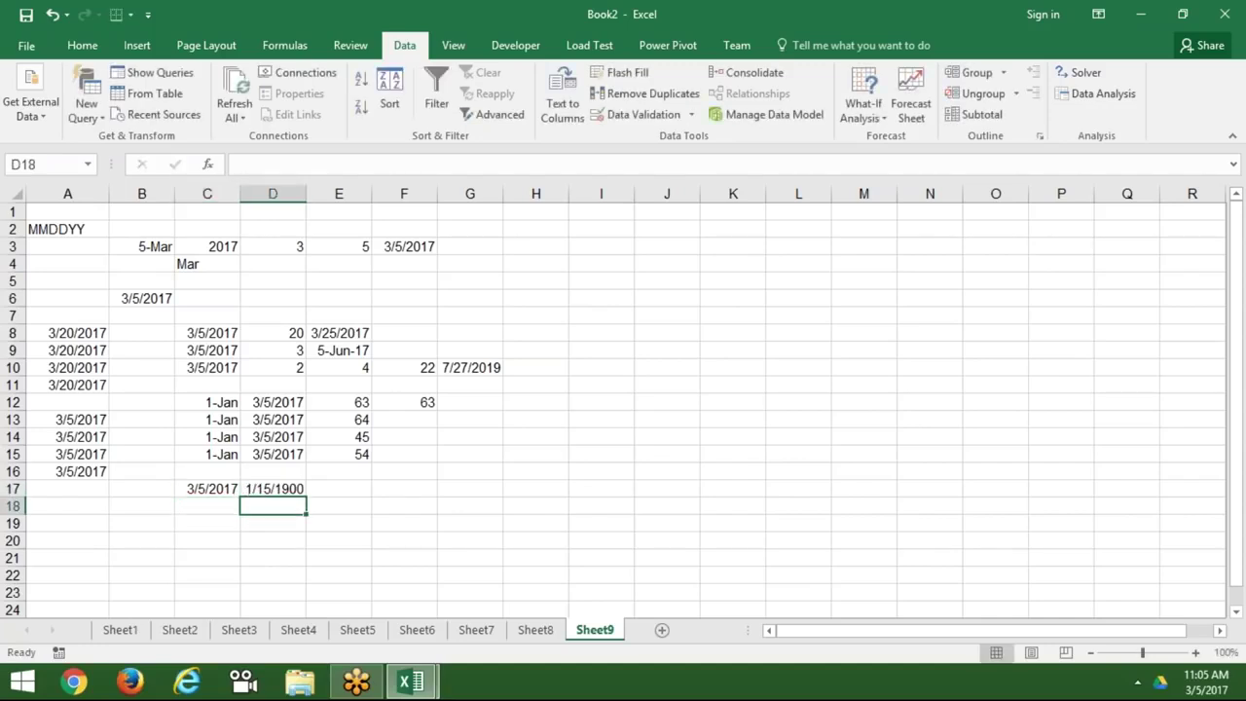
pyautogui.click(273, 488)
pyautogui.hotkey('ctrl', 'shift', '~')
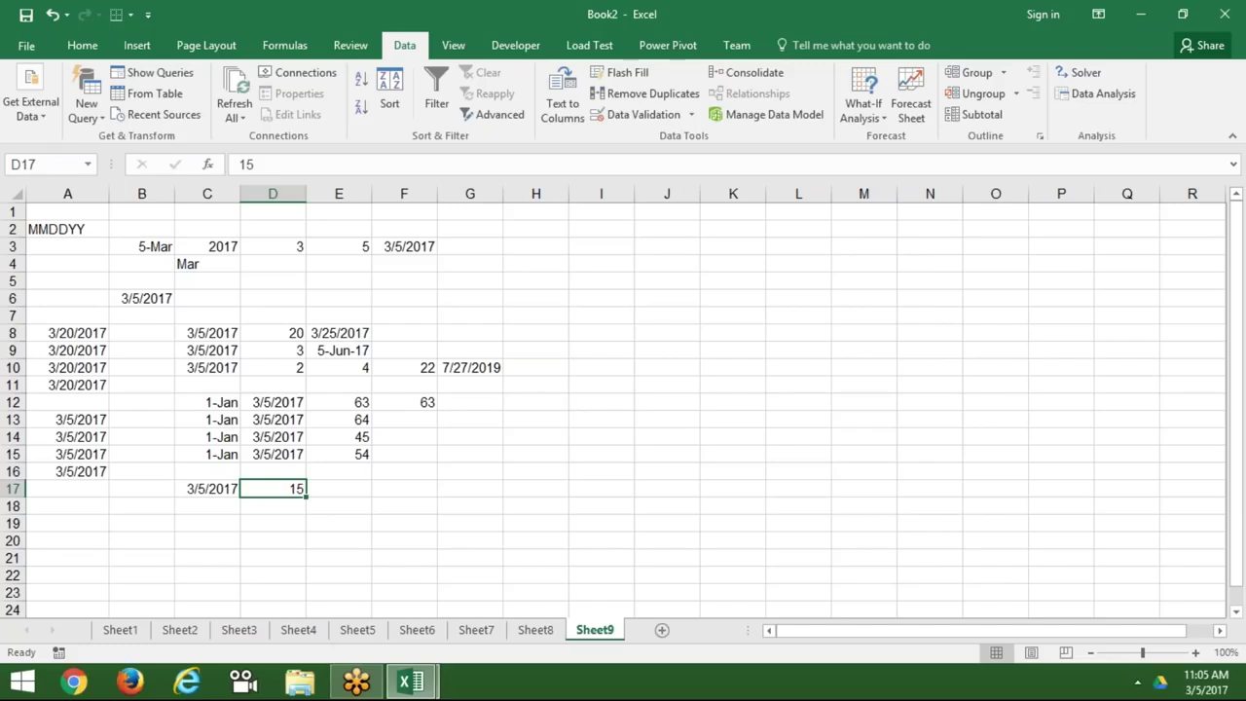
# In E17 enter =WORKDAY(C17,D17,H9:H18) with H9:H18 as holidays
pyautogui.click(338, 489)
pyautogui.write('=')
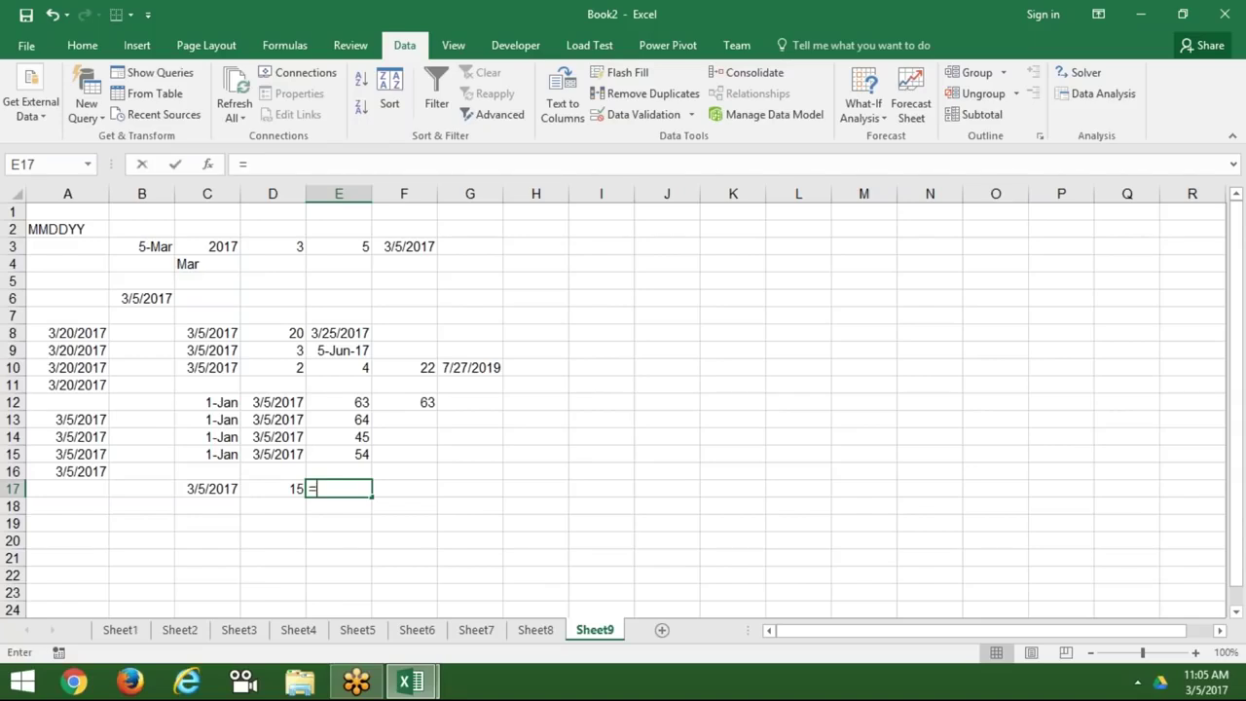
pyautogui.write('wok')
pyautogui.press('BackSpace')
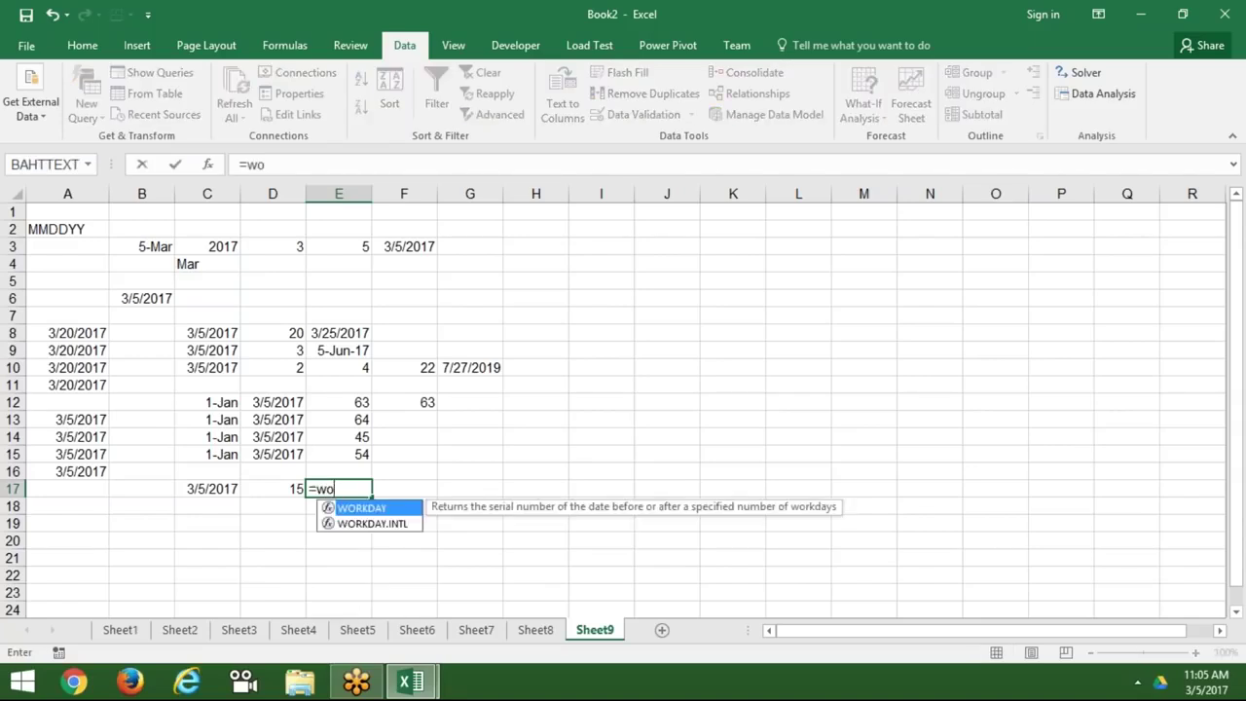
pyautogui.press('Tab')
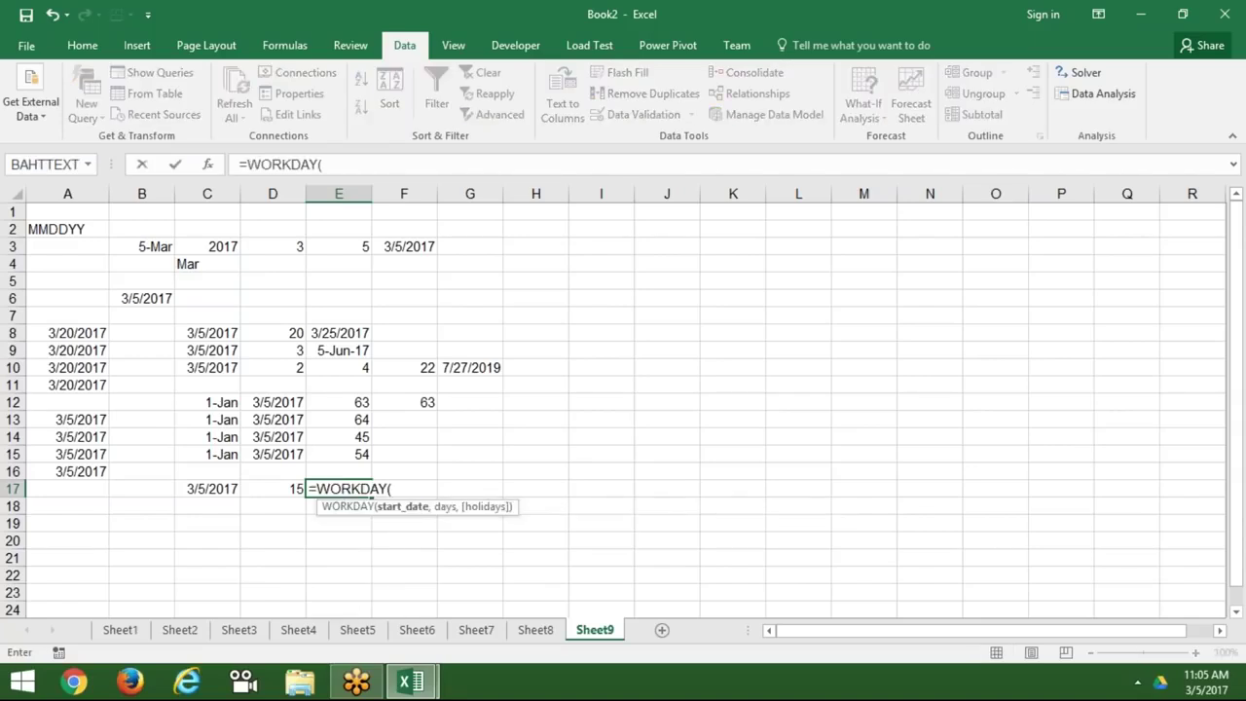
pyautogui.press('Left')
pyautogui.press('Left')
pyautogui.write(',')
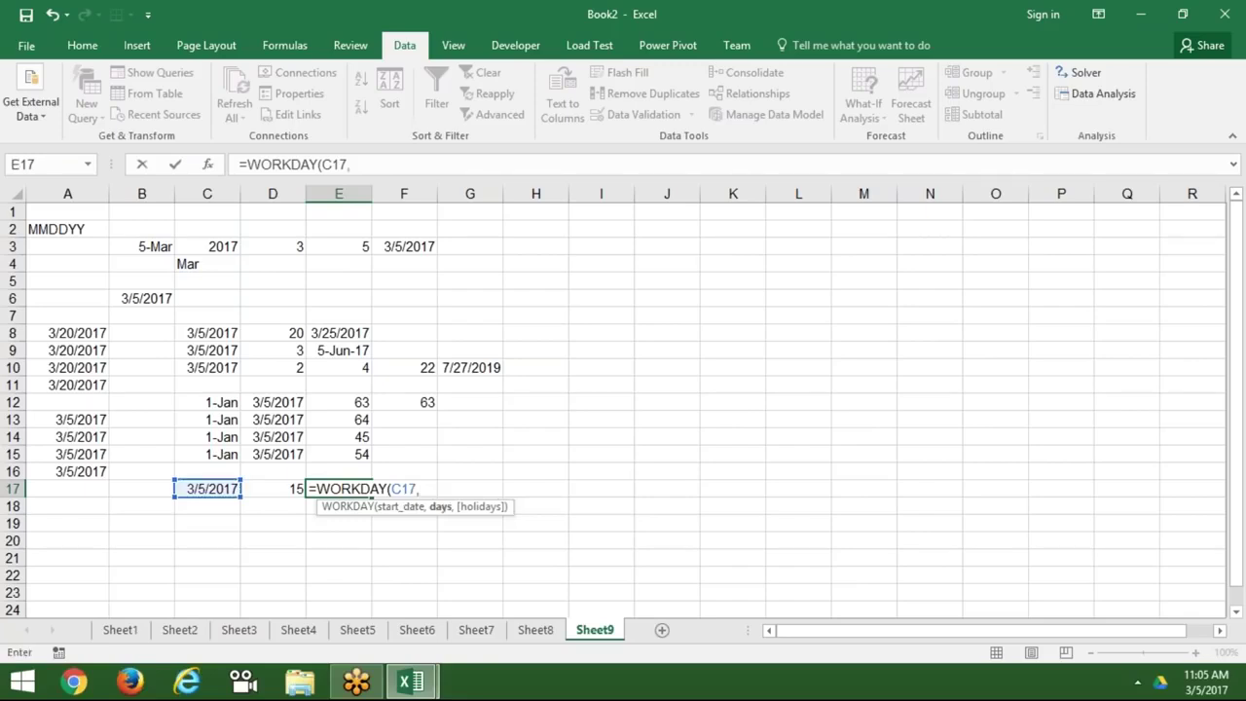
pyautogui.press('Left')
pyautogui.write(',')
pyautogui.moveTo(556, 343); pyautogui.dragTo(555, 504)
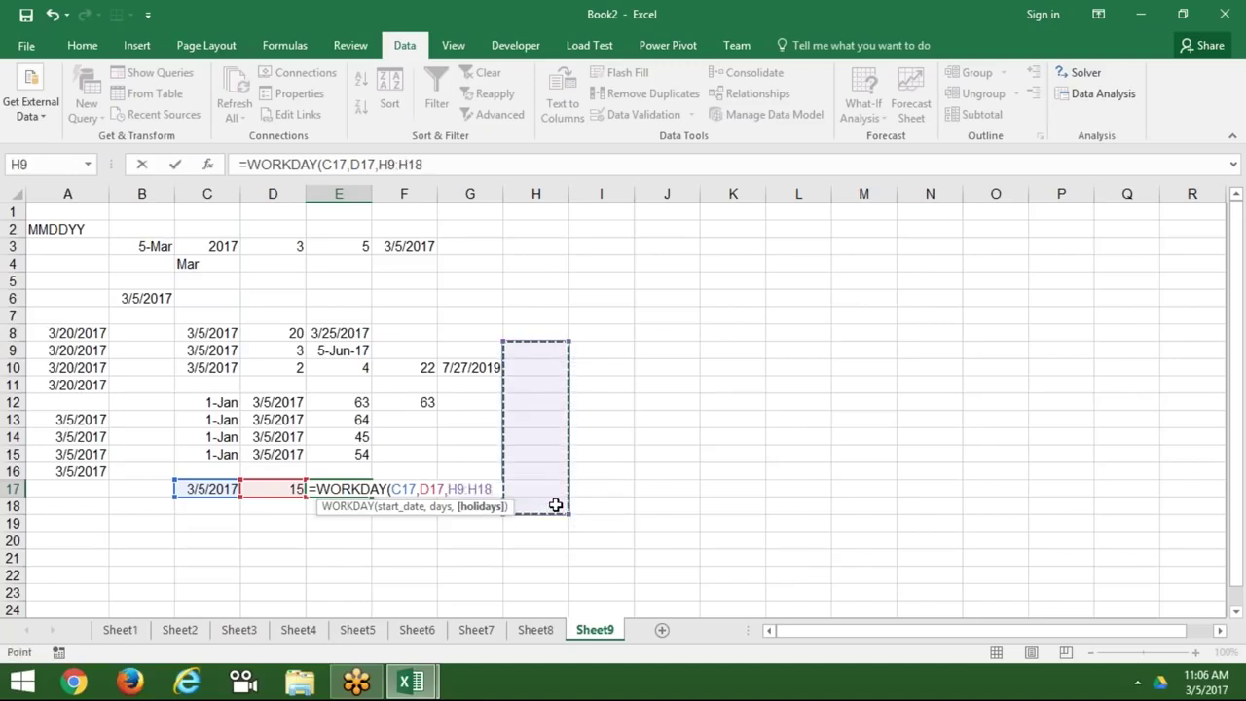
pyautogui.press('Return')
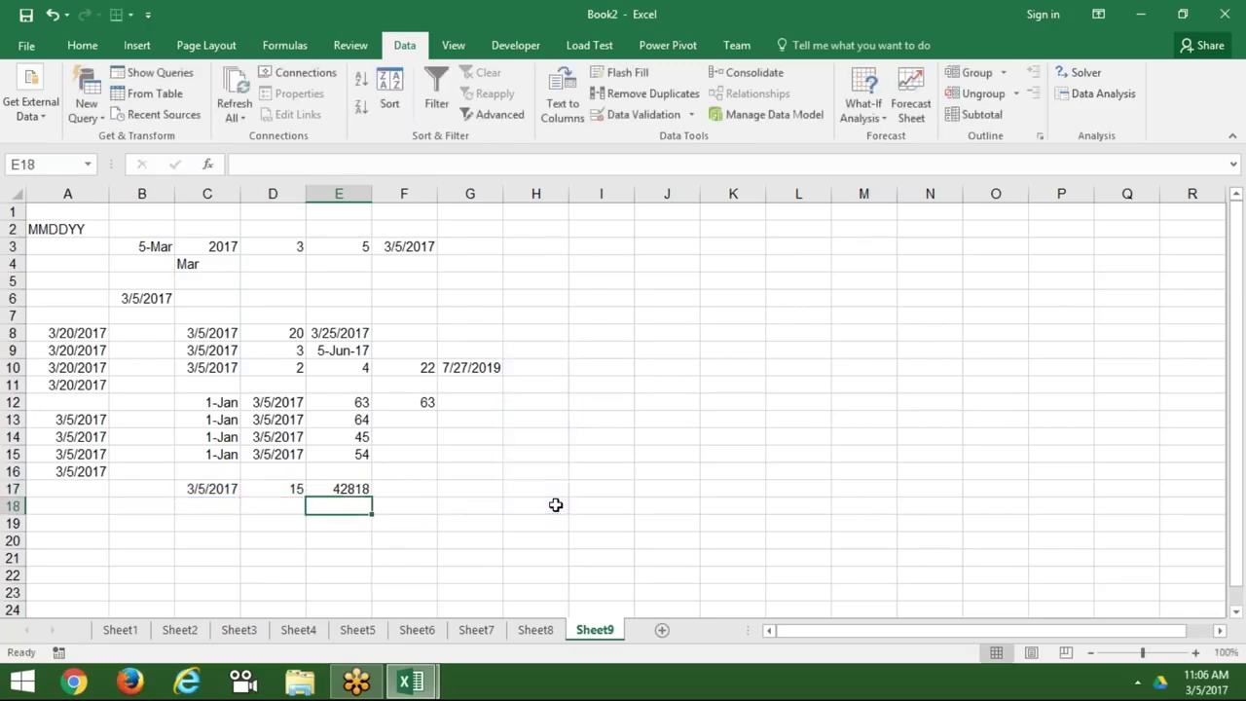
# Format E17 as a date so it shows 24-Mar-17
pyautogui.press('Up')
pyautogui.hotkey('ctrl', 'shift', '3')
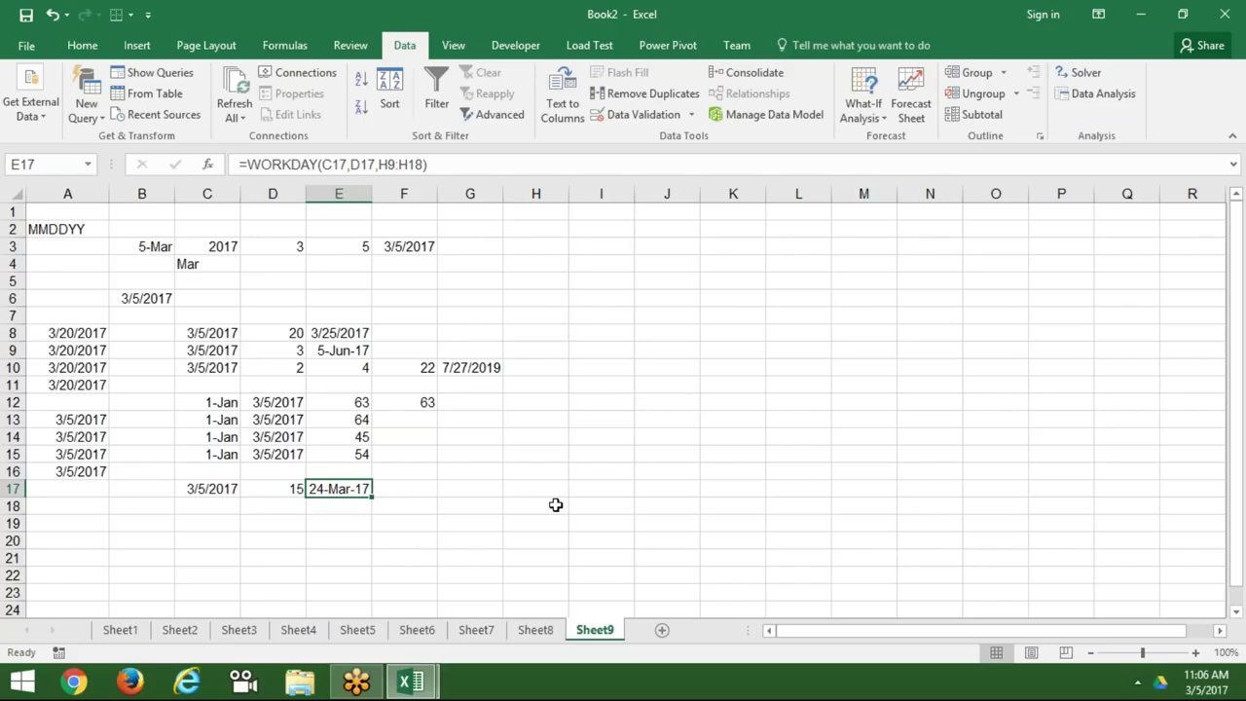
pyautogui.press('Left')
pyautogui.press('Left')
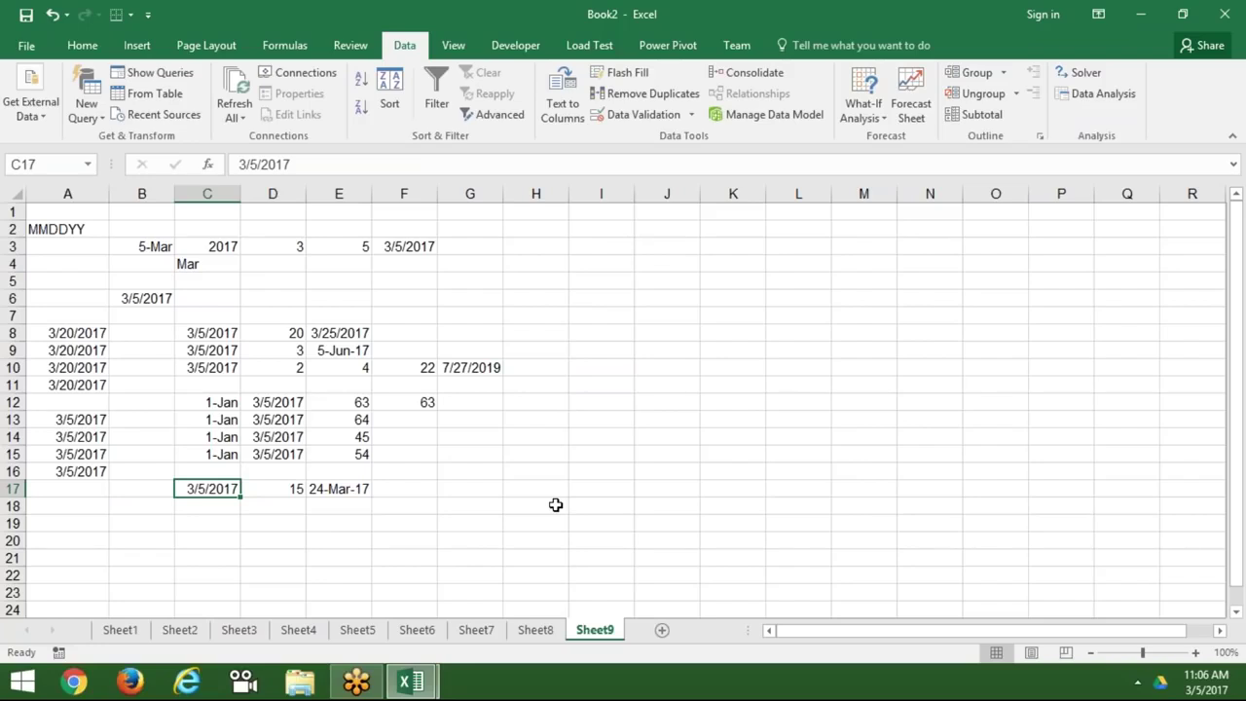
# Enter today's date 3/5/2017 in C18
pyautogui.press('Down')
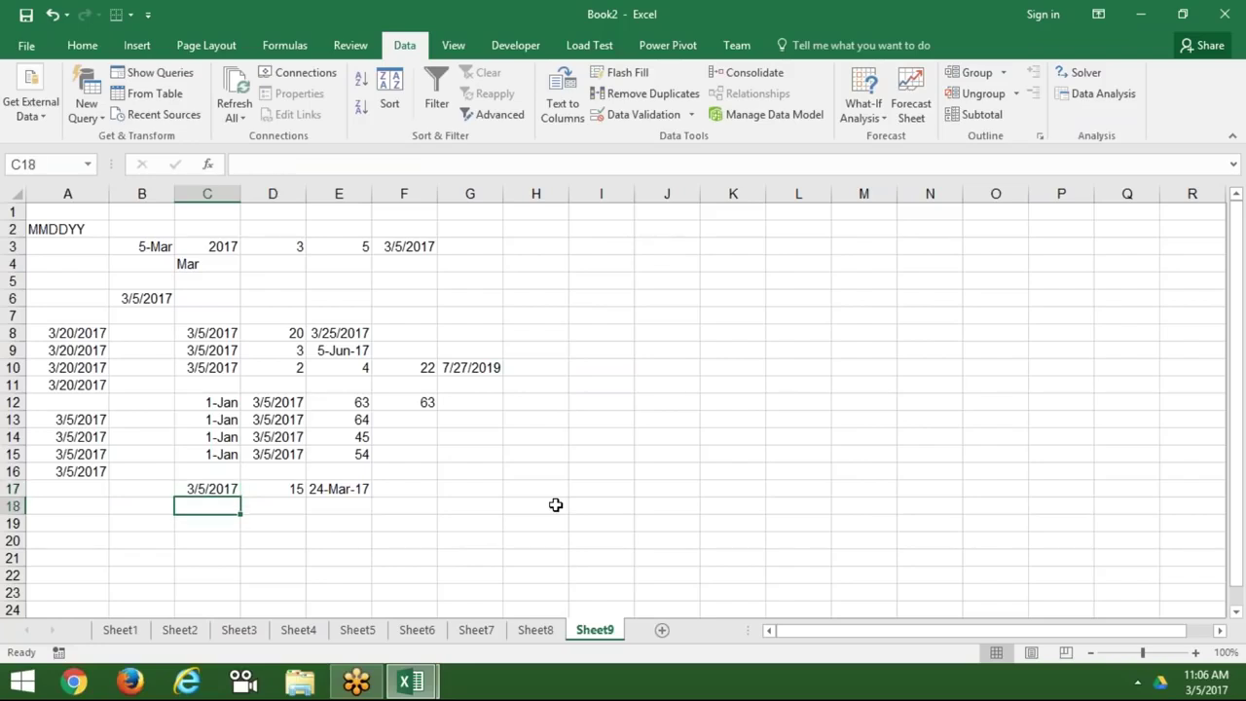
pyautogui.hotkey('ctrl', ';')
pyautogui.press('Tab')
# In D18 enter =WORKDAY.INTL(C18,D17,11,I7:I18) and date-format it to show 22-Mar-17
pyautogui.write('=')
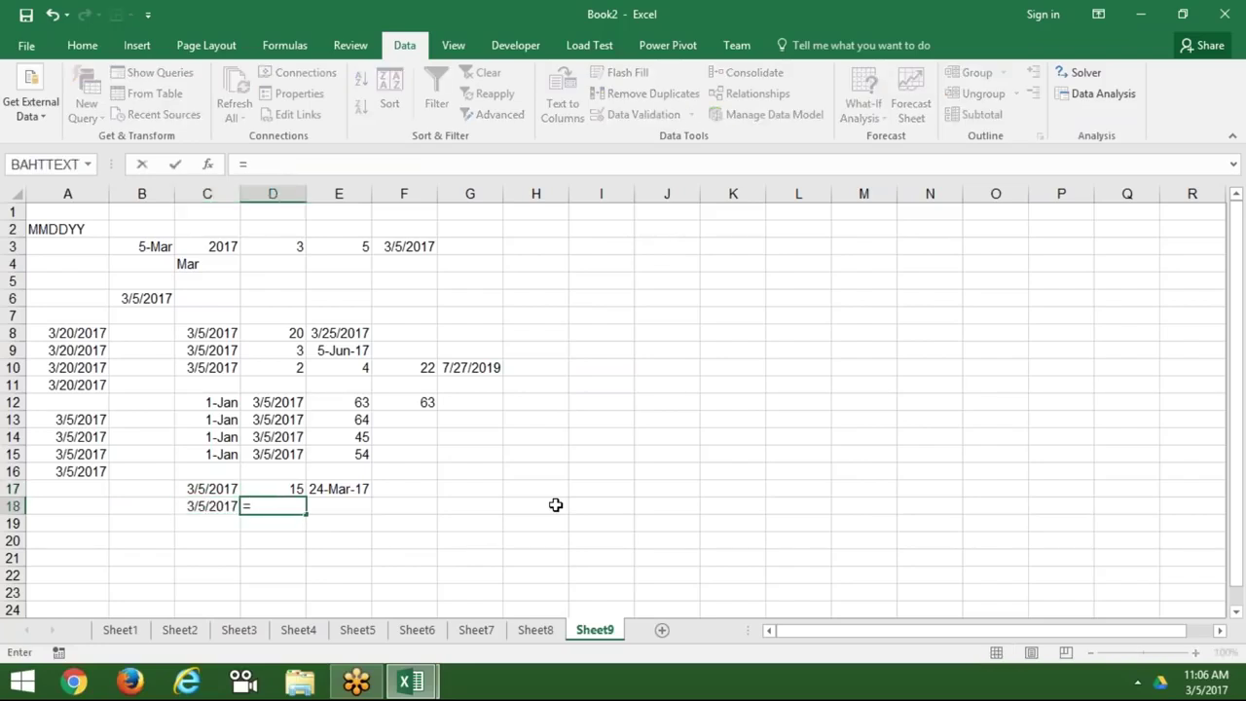
pyautogui.write('wo')
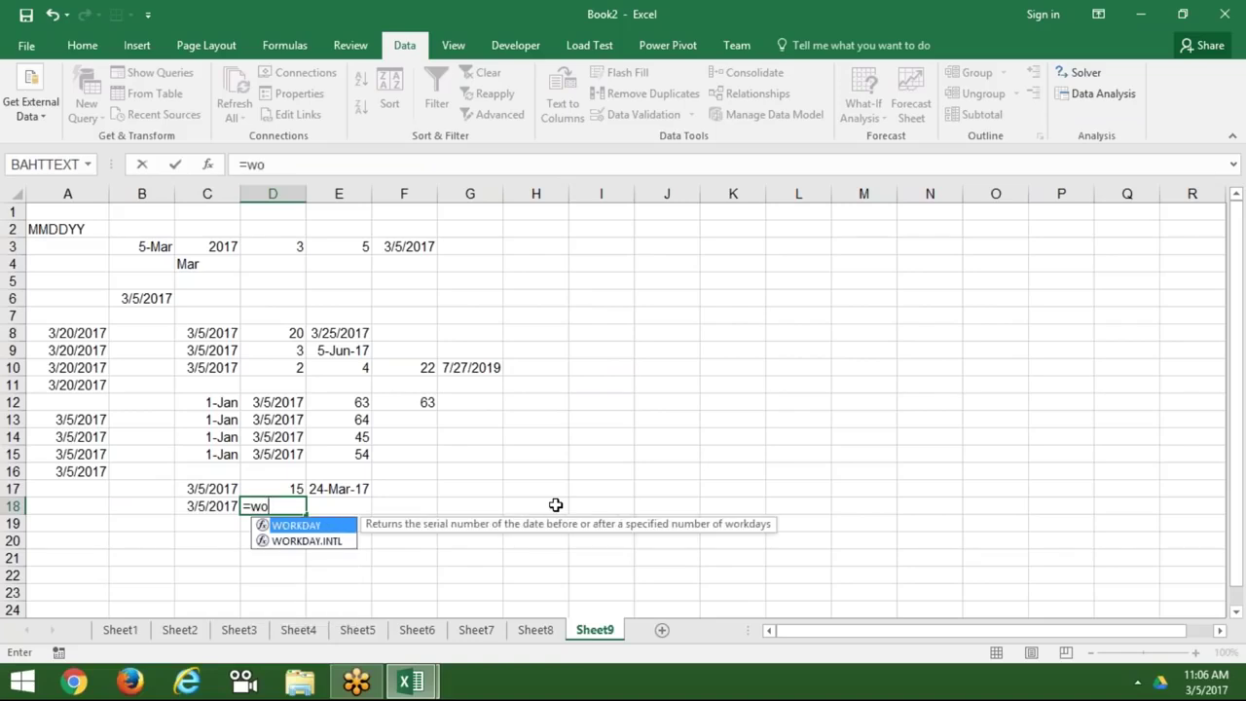
pyautogui.press('Down')
pyautogui.press('Tab')
pyautogui.press('Left')
pyautogui.write(',')
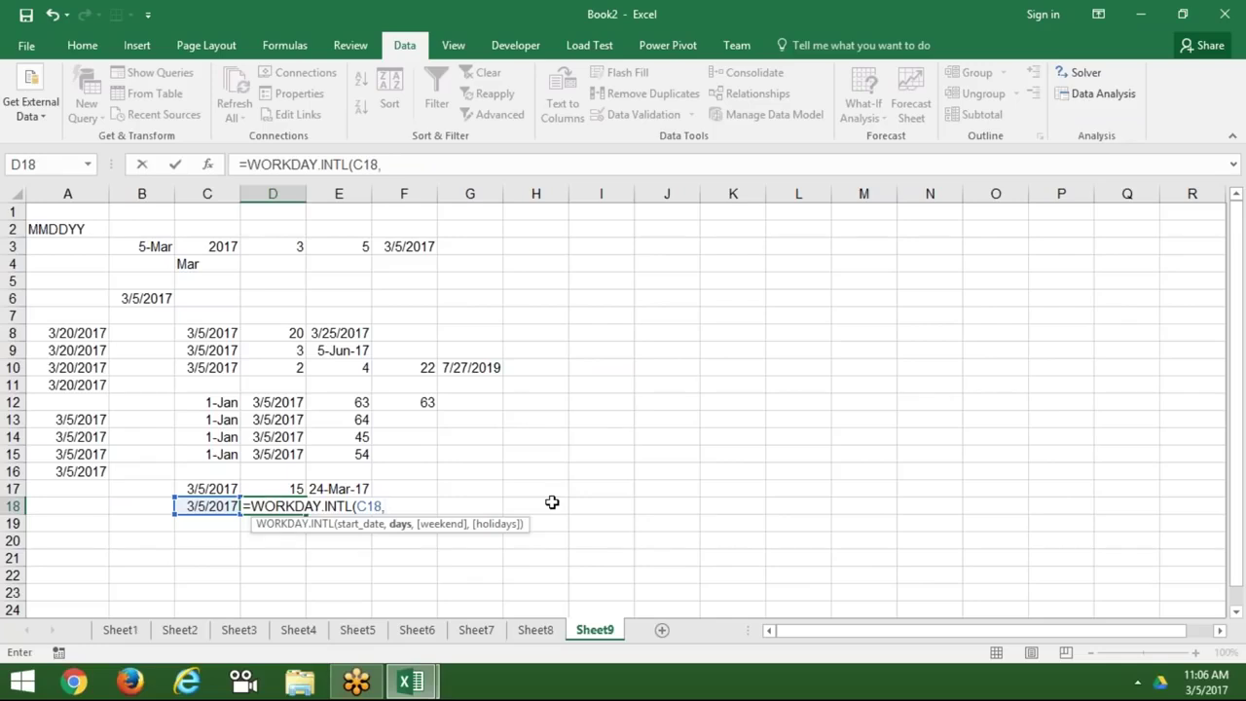
pyautogui.press('Up')
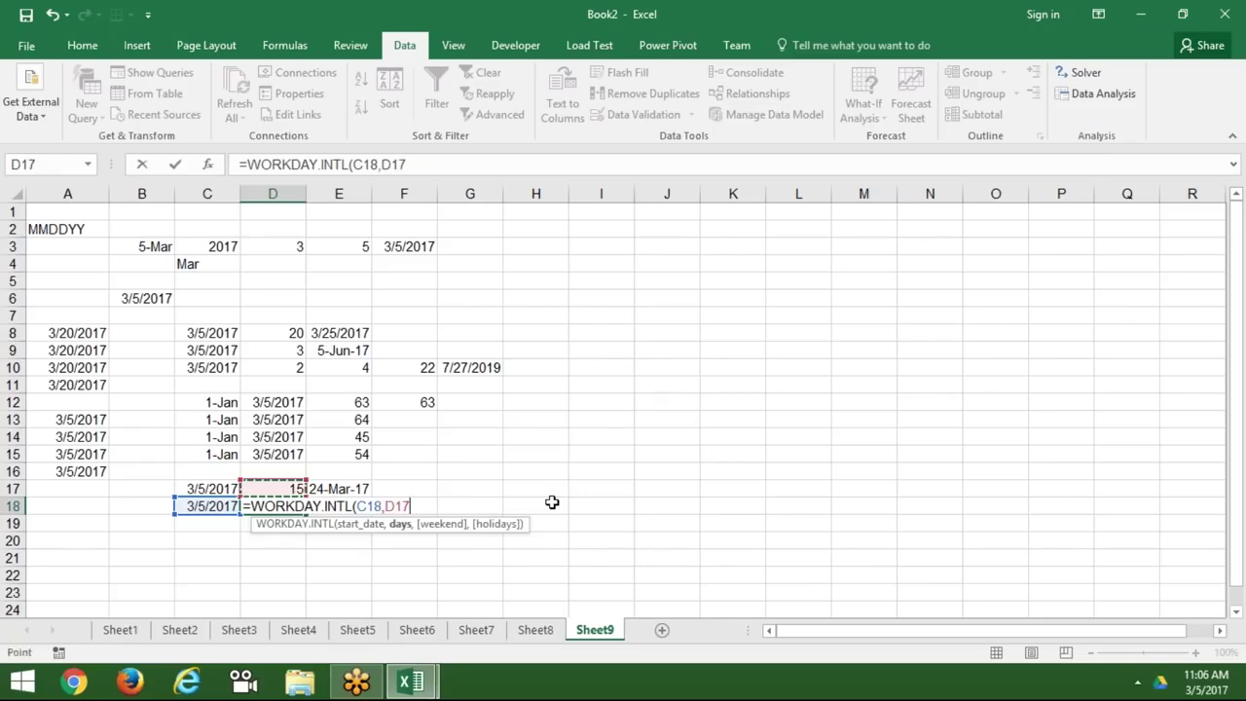
pyautogui.write(',')
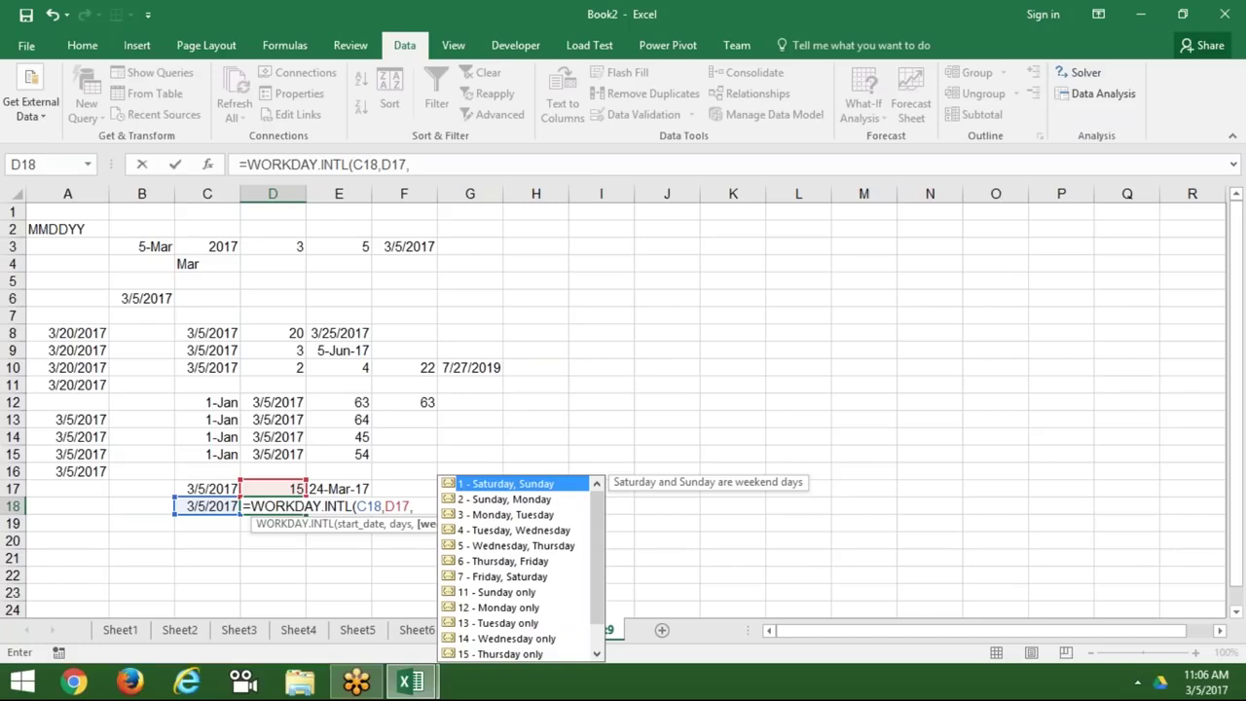
pyautogui.press('Down')
pyautogui.press('Down')
pyautogui.press('Down')
pyautogui.press('Down')
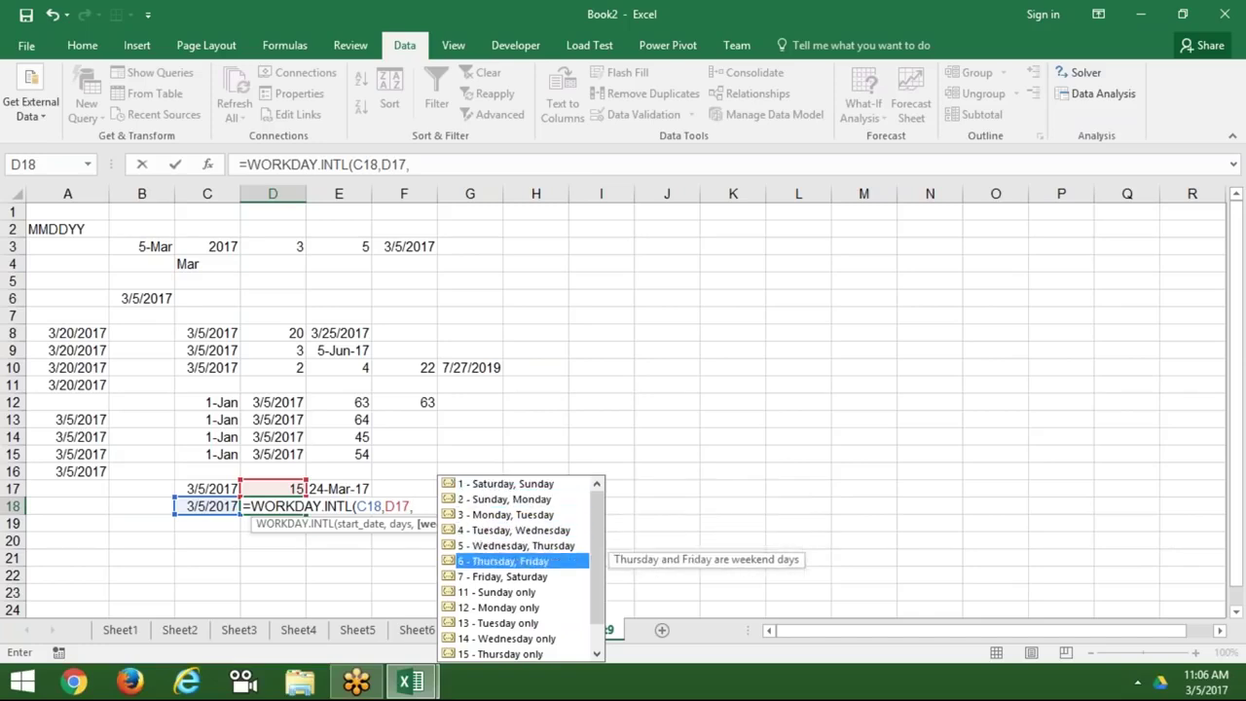
pyautogui.press('Down')
pyautogui.press('Down')
pyautogui.press('Tab')
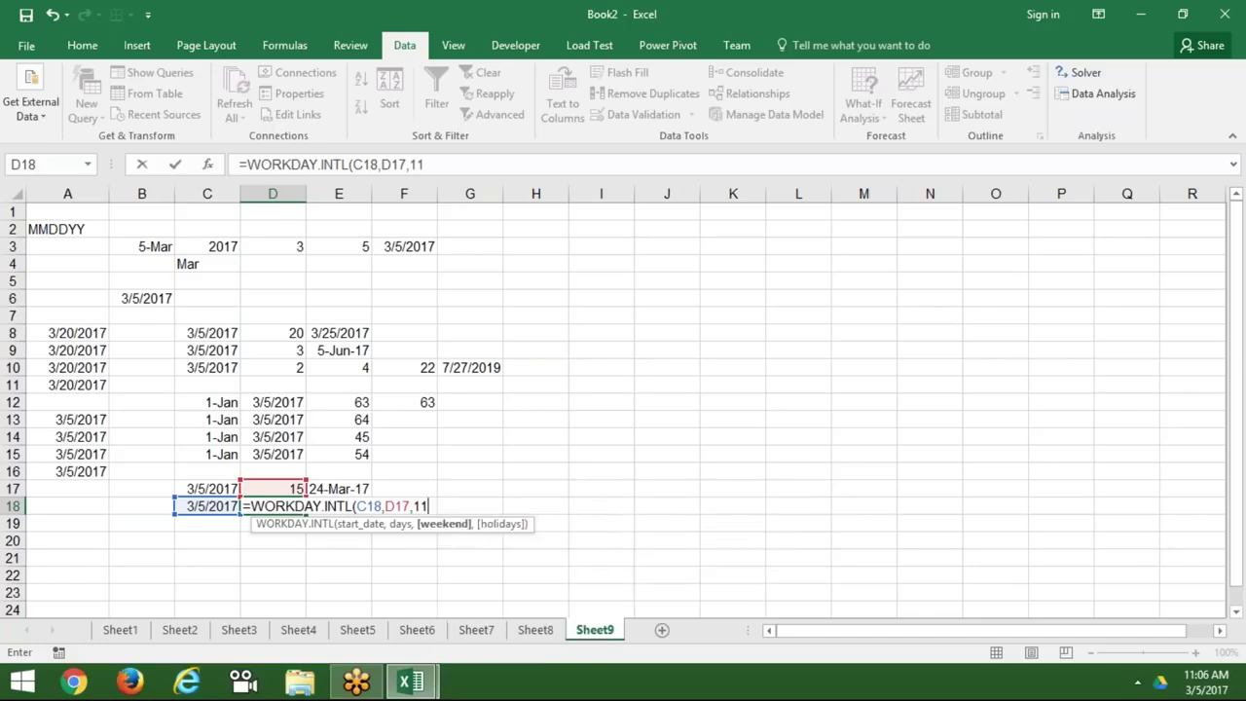
pyautogui.write(',')
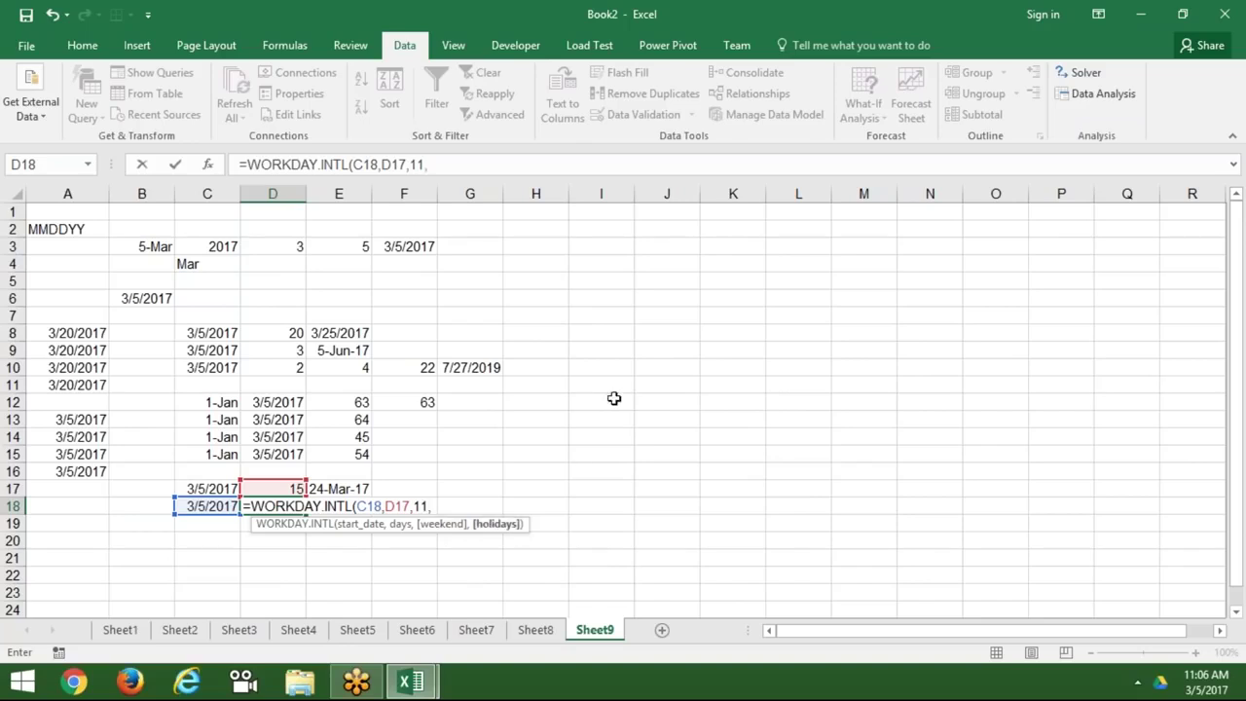
pyautogui.moveTo(590, 318); pyautogui.dragTo(597, 497)
pyautogui.hotkey('ctrl', 'Return')
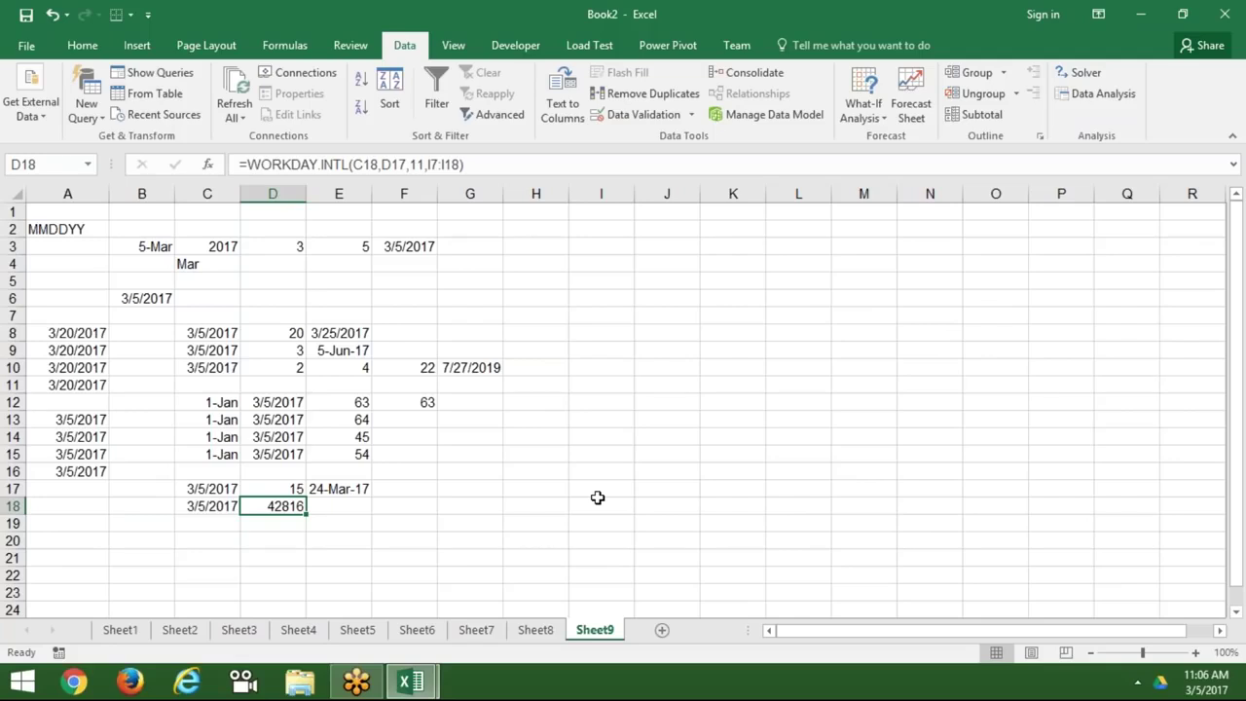
pyautogui.hotkey('ctrl', 'shift', '3')
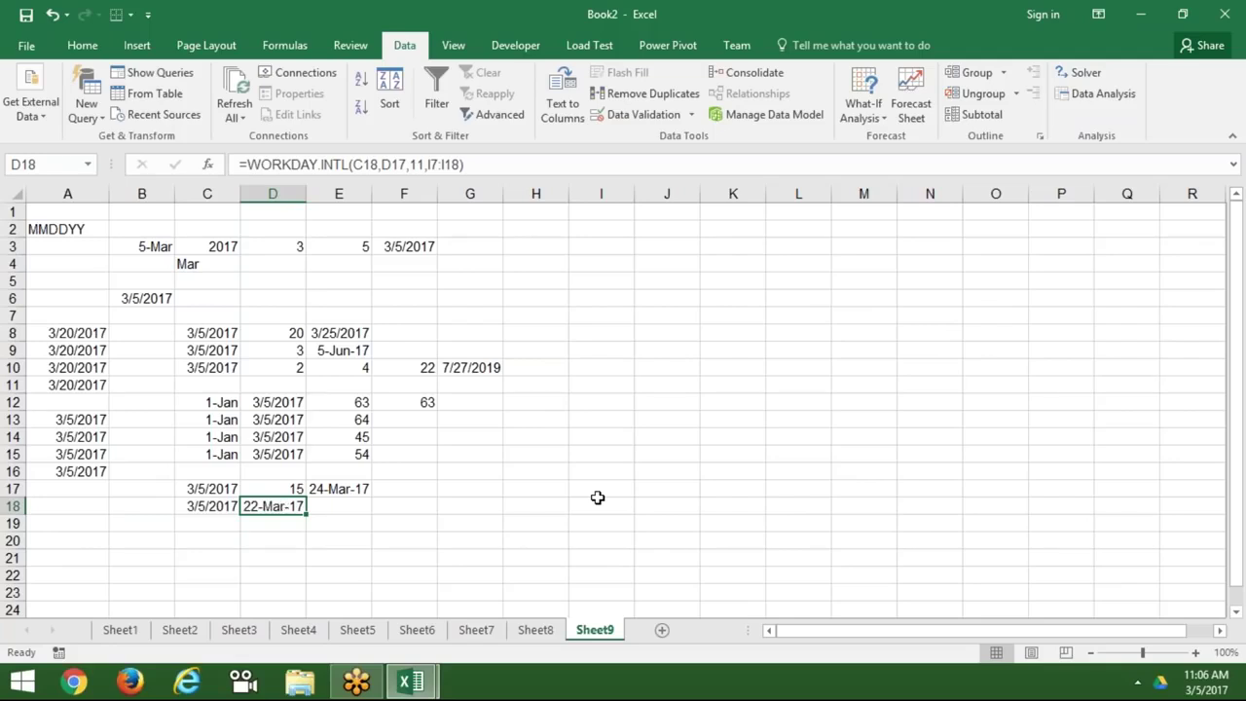
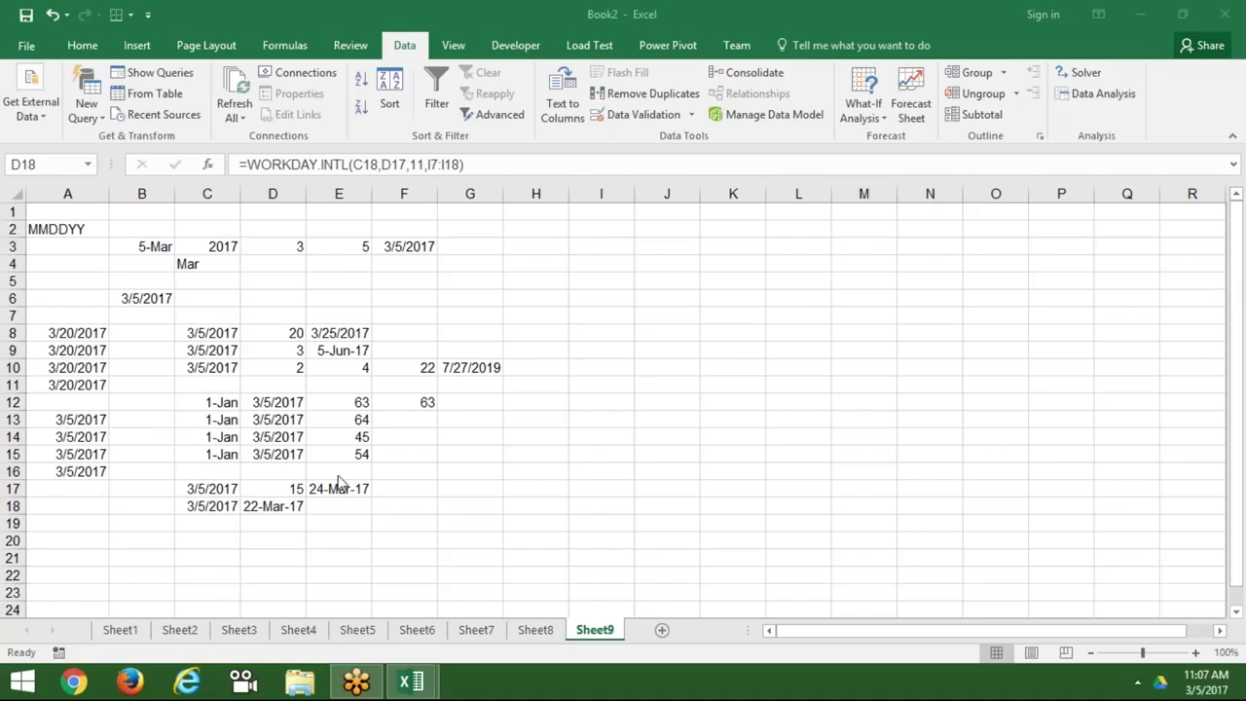
# Enter the date 10-Jul-1987 in cell A21
pyautogui.press('Down')
pyautogui.press('Down')
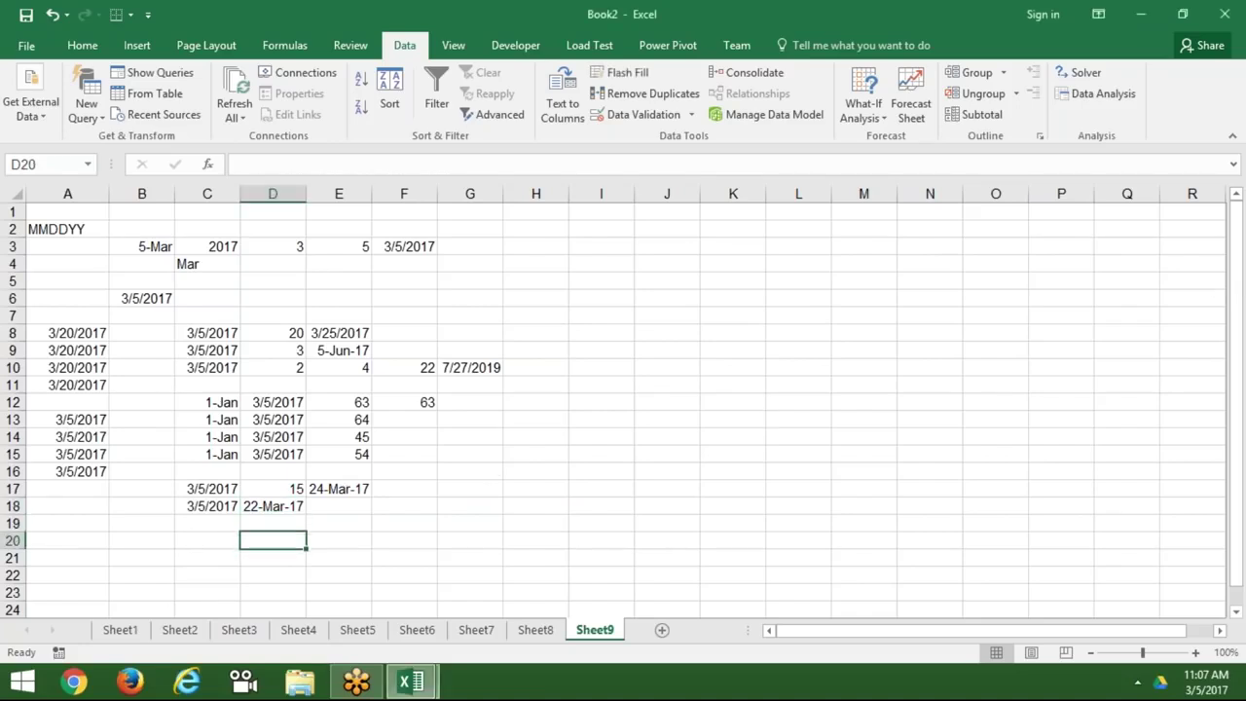
pyautogui.press('Down')
pyautogui.press('Left')
pyautogui.press('Left')
pyautogui.press('Down')
pyautogui.press('Down')
pyautogui.press('Down')
pyautogui.press('Down')
pyautogui.press('Down')
pyautogui.press('Up')
pyautogui.press('Up')
pyautogui.press('Up')
pyautogui.press('Up')
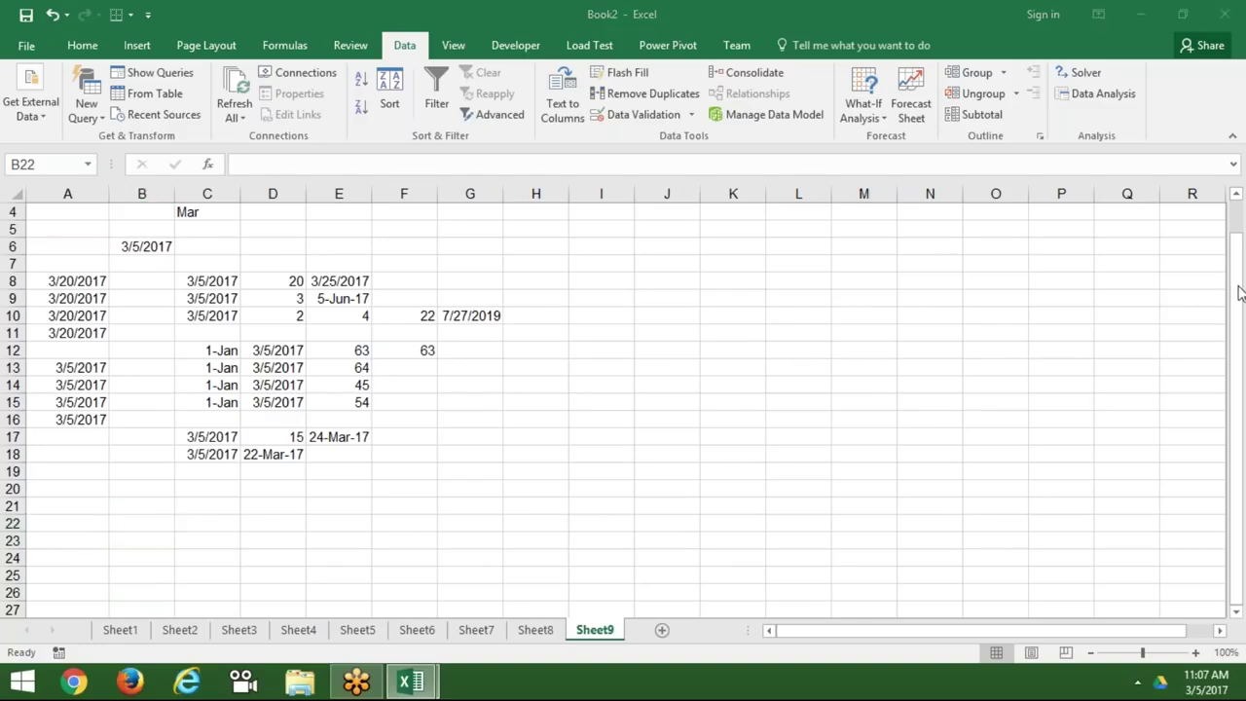
pyautogui.click(95, 503)
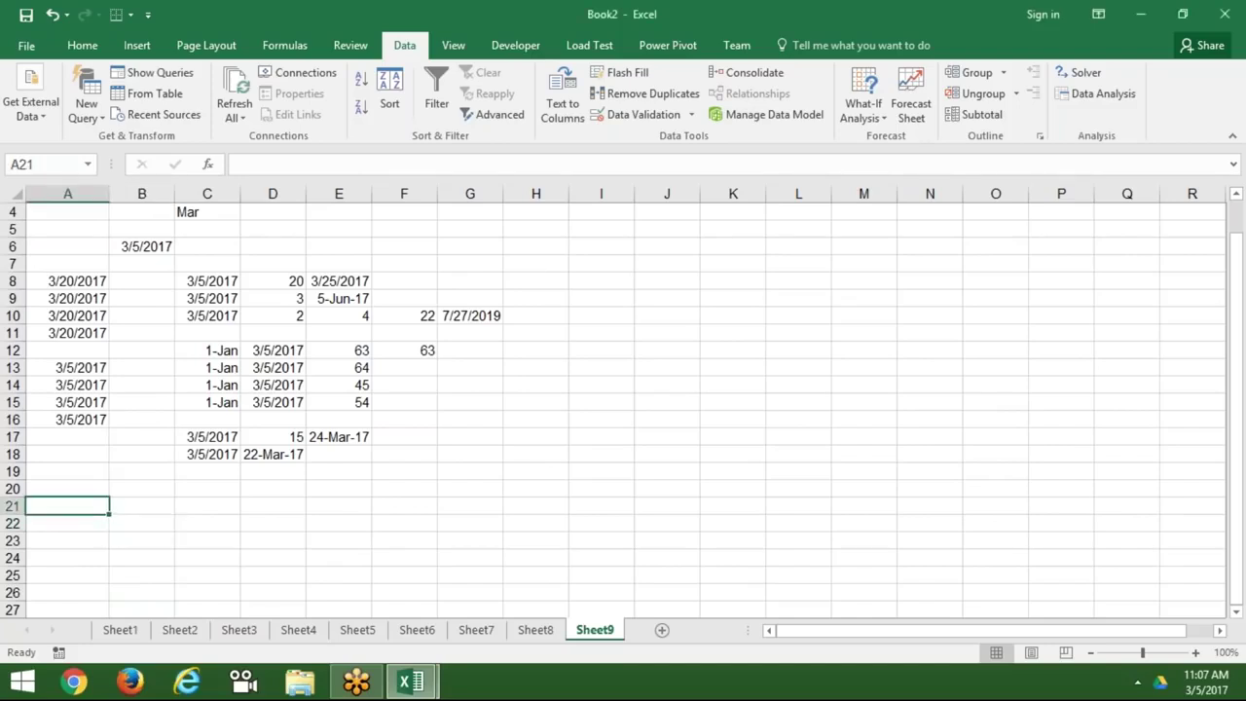
pyautogui.write('10-jul-')
pyautogui.write('1987')
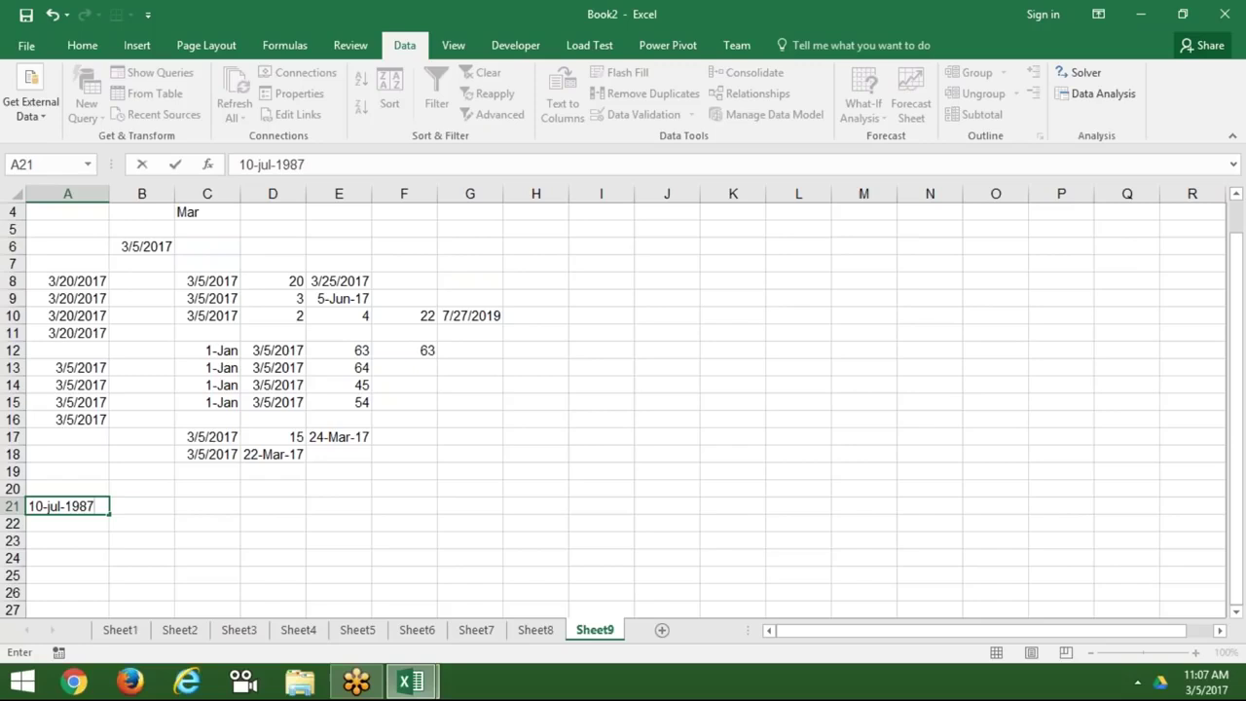
pyautogui.press('Return')
# Put today's date, 3/5/2017, in B21 with Ctrl+;
pyautogui.click(136, 502)
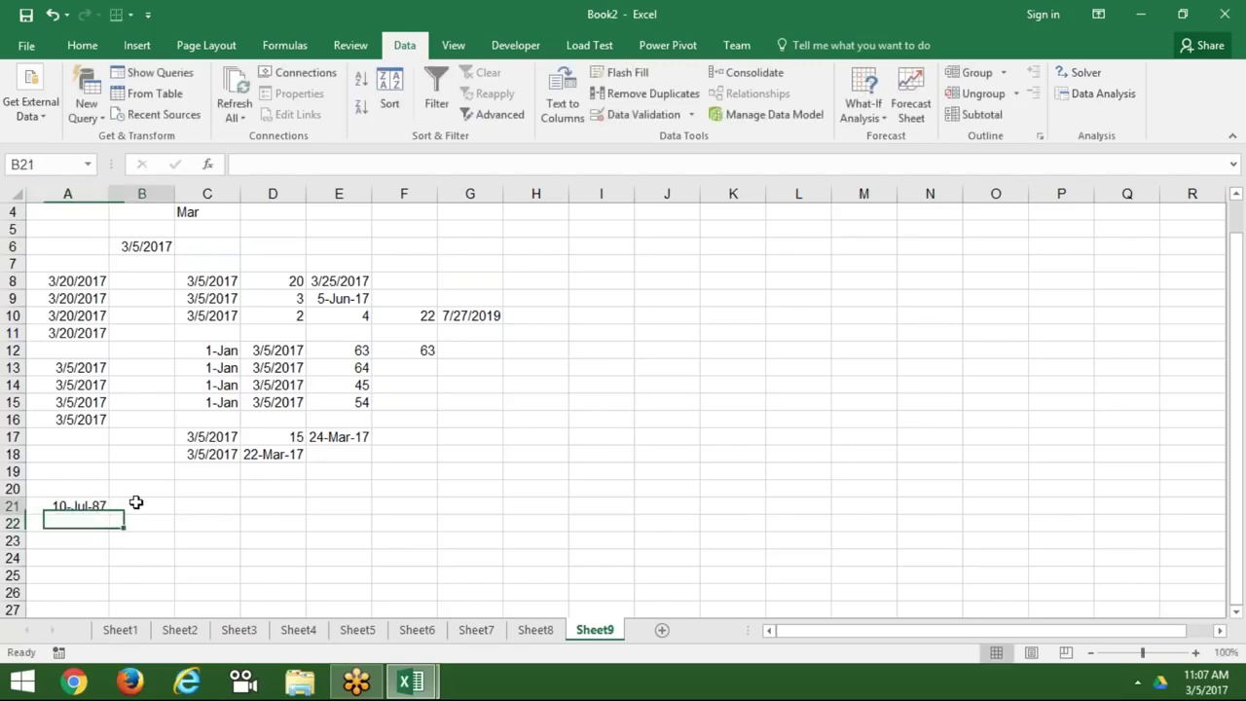
pyautogui.write('=')
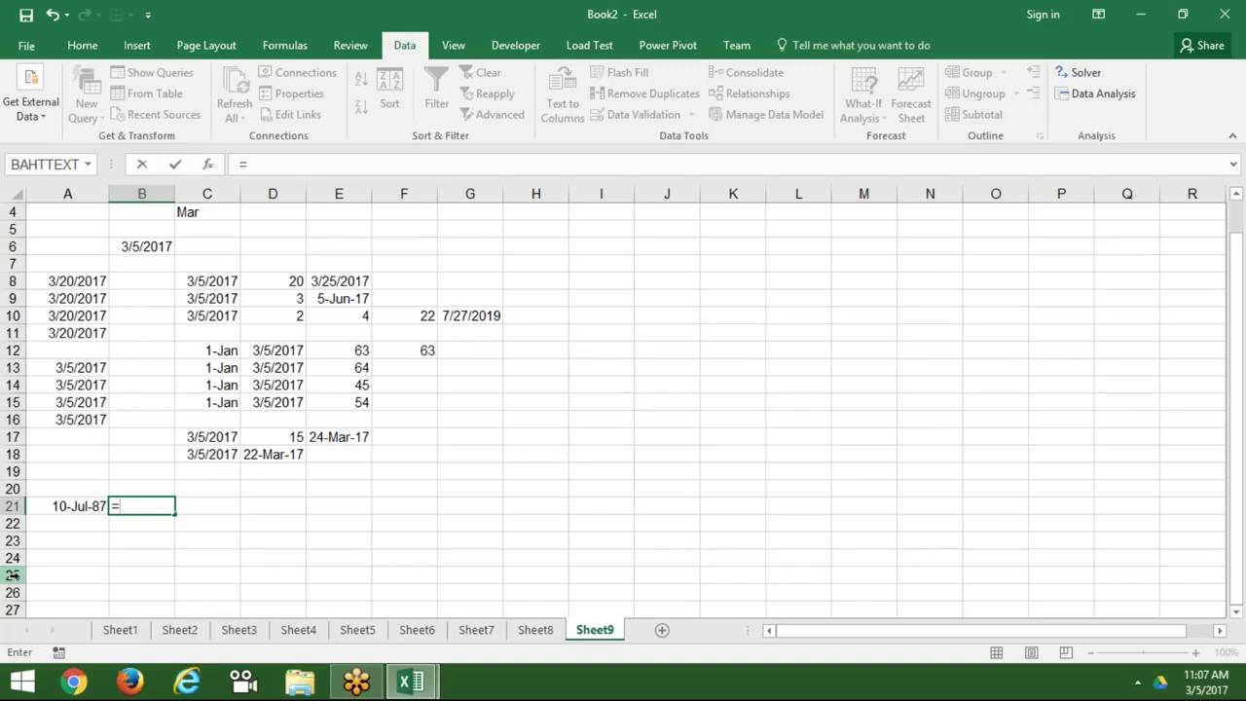
pyautogui.press('Escape')
pyautogui.hotkey('ctrl', ';')
pyautogui.press('Return')
pyautogui.press('Return')
# Type the headers Y, M and D across B24:D24
pyautogui.press('Down')
pyautogui.press('Down')
pyautogui.press('Down')
pyautogui.press('Down')
pyautogui.press('Down')
pyautogui.press('Up')
pyautogui.press('Up')
pyautogui.press('Up')
pyautogui.press('Up')
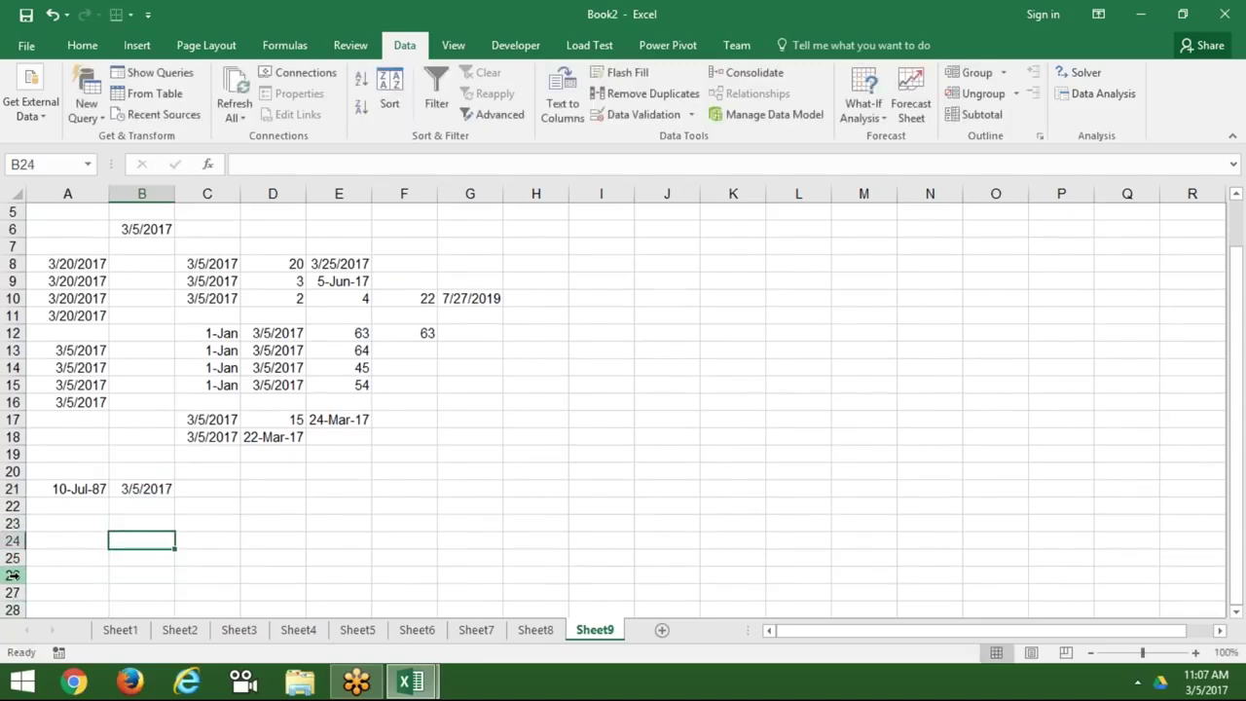
pyautogui.write('Y')
pyautogui.press('Tab')
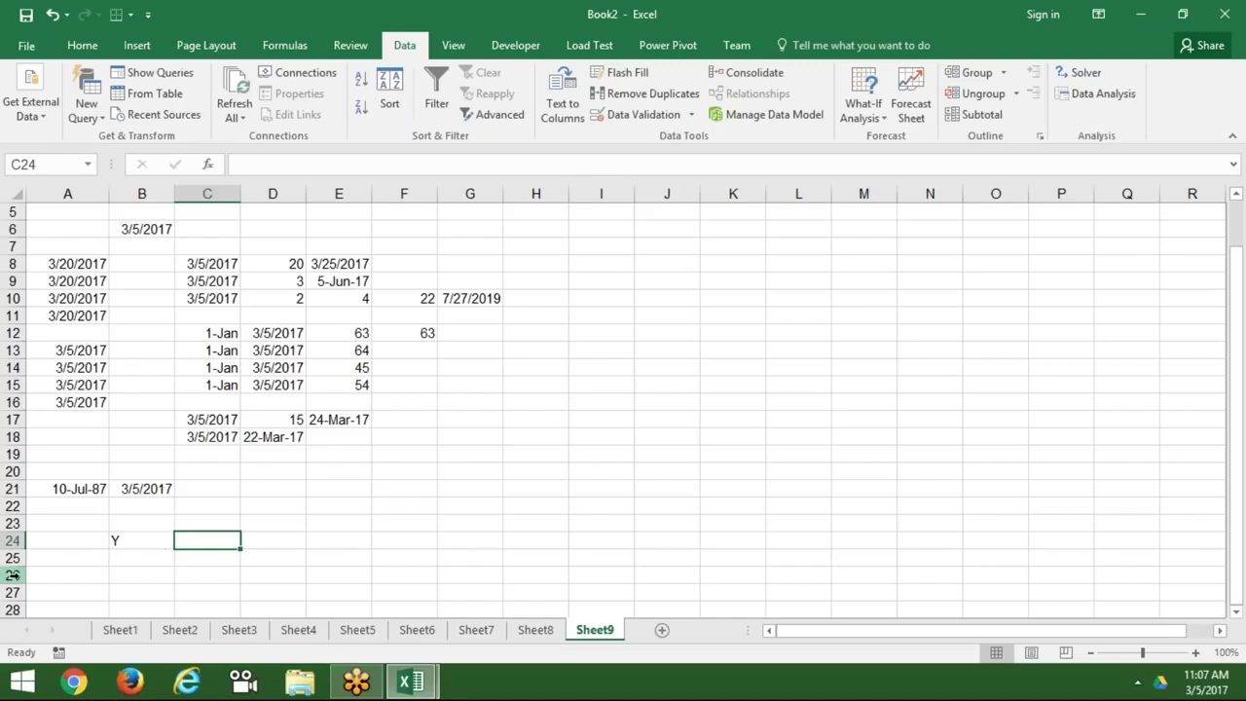
pyautogui.write('M')
pyautogui.press('Tab')
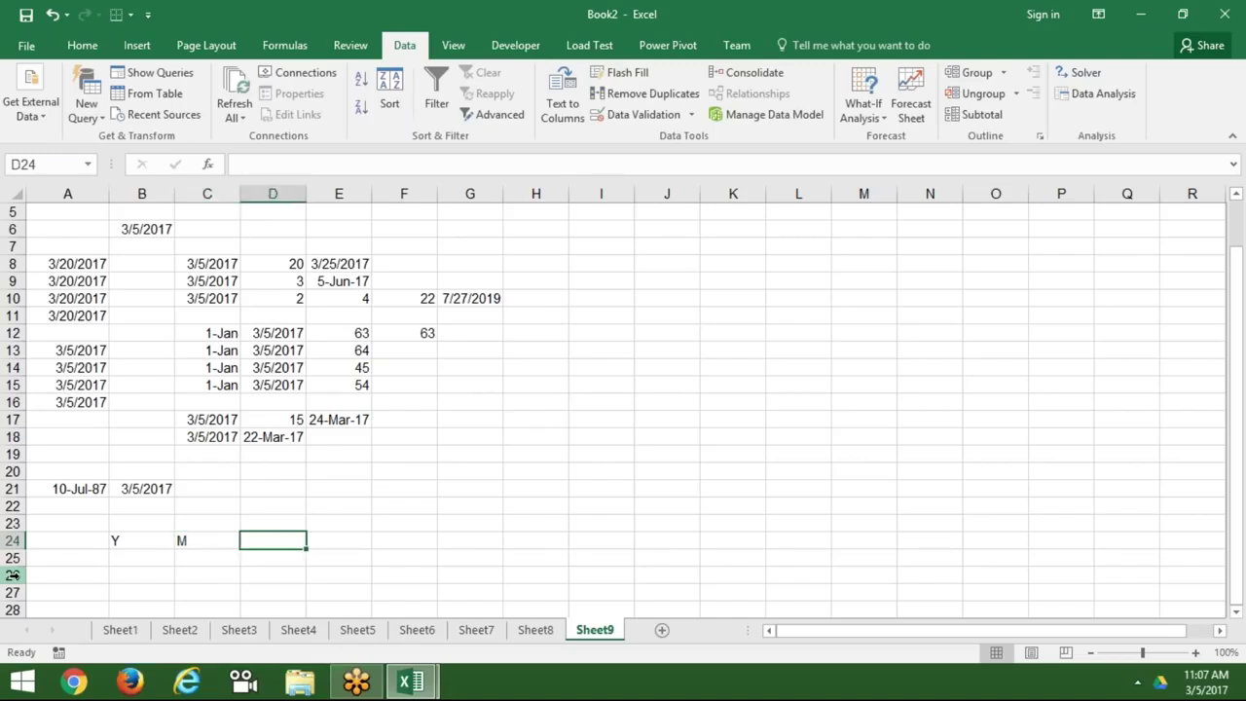
pyautogui.write('D')
pyautogui.press('Return')
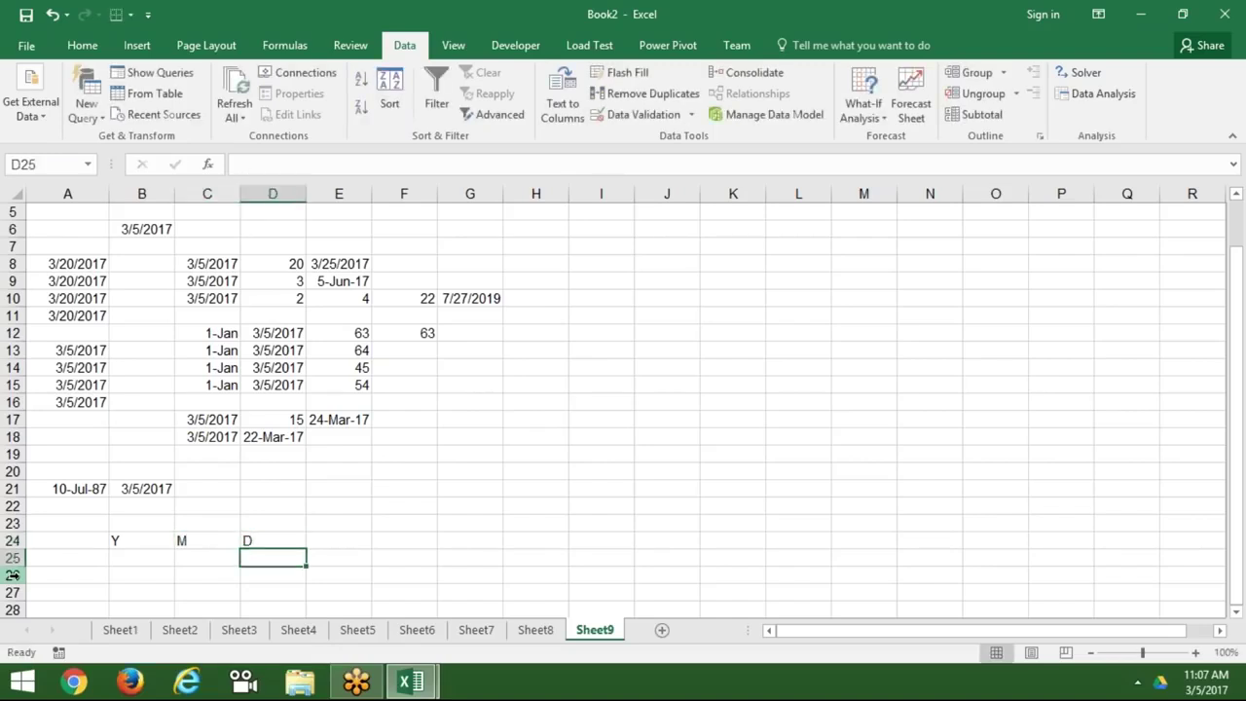
pyautogui.press('Left')
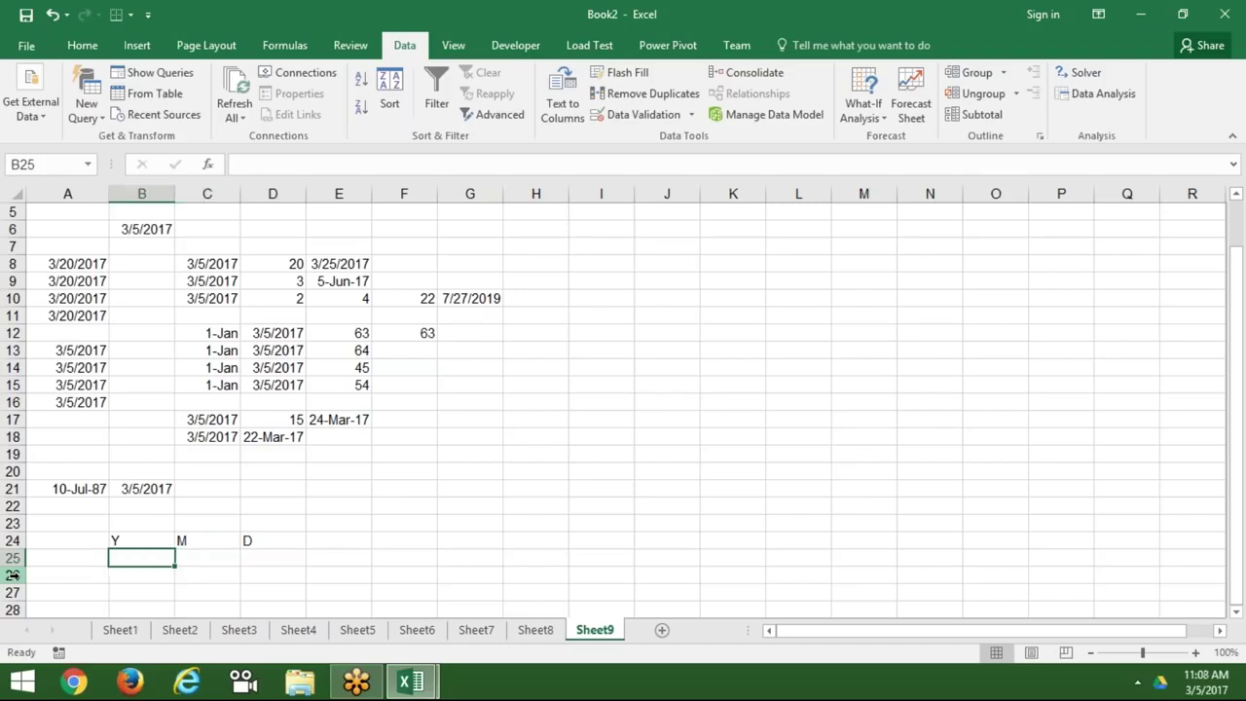
# Enter =DATEDIF(A21,B21,"y") in B25, returning 29 whole years
pyautogui.write('=')
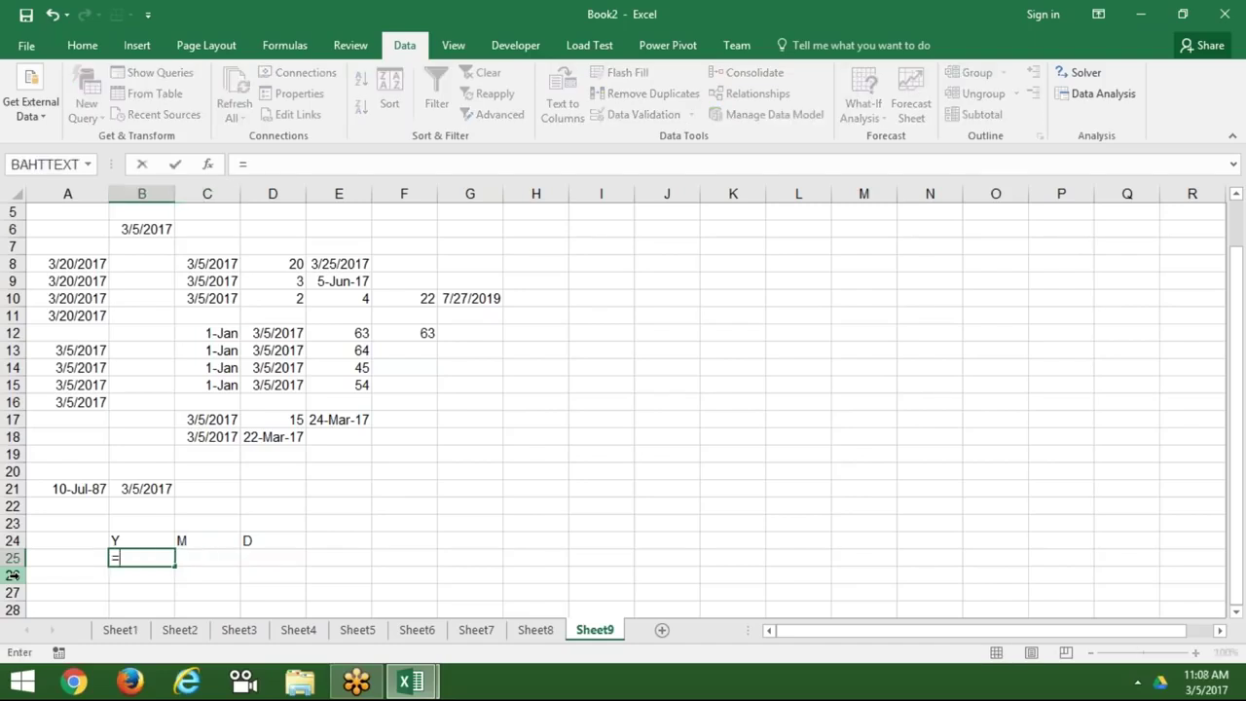
pyautogui.write('datedif')
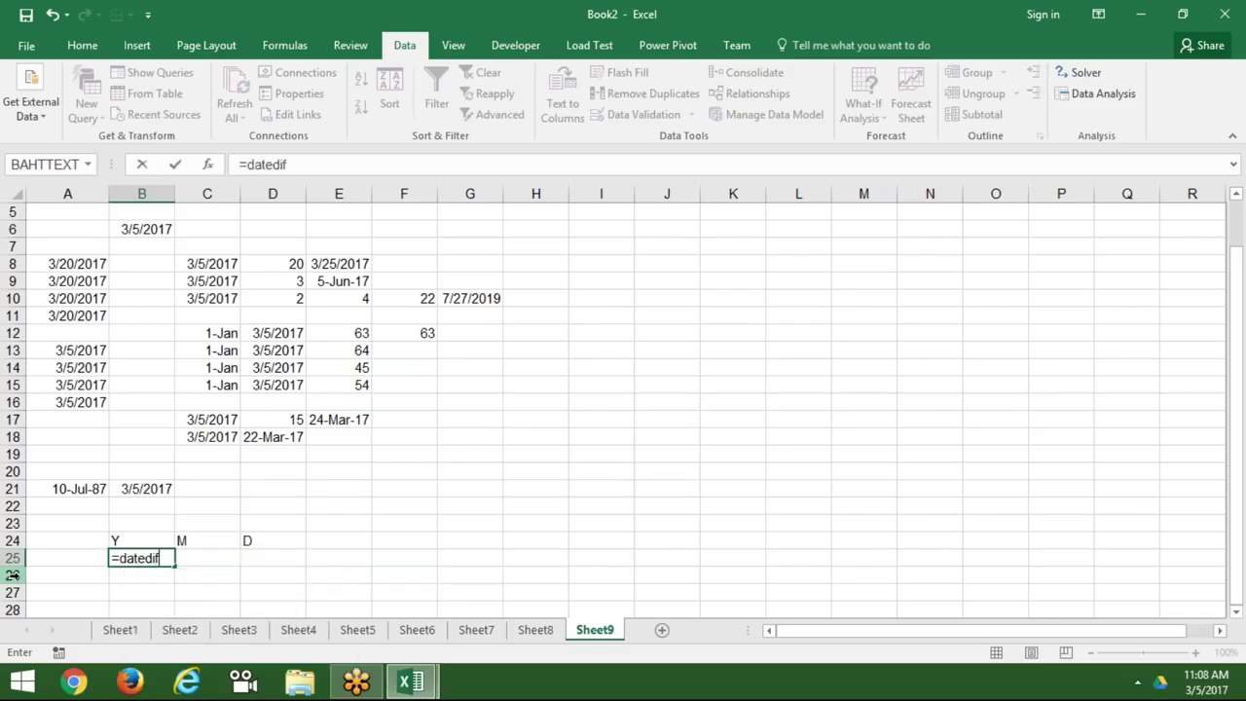
pyautogui.write('(')
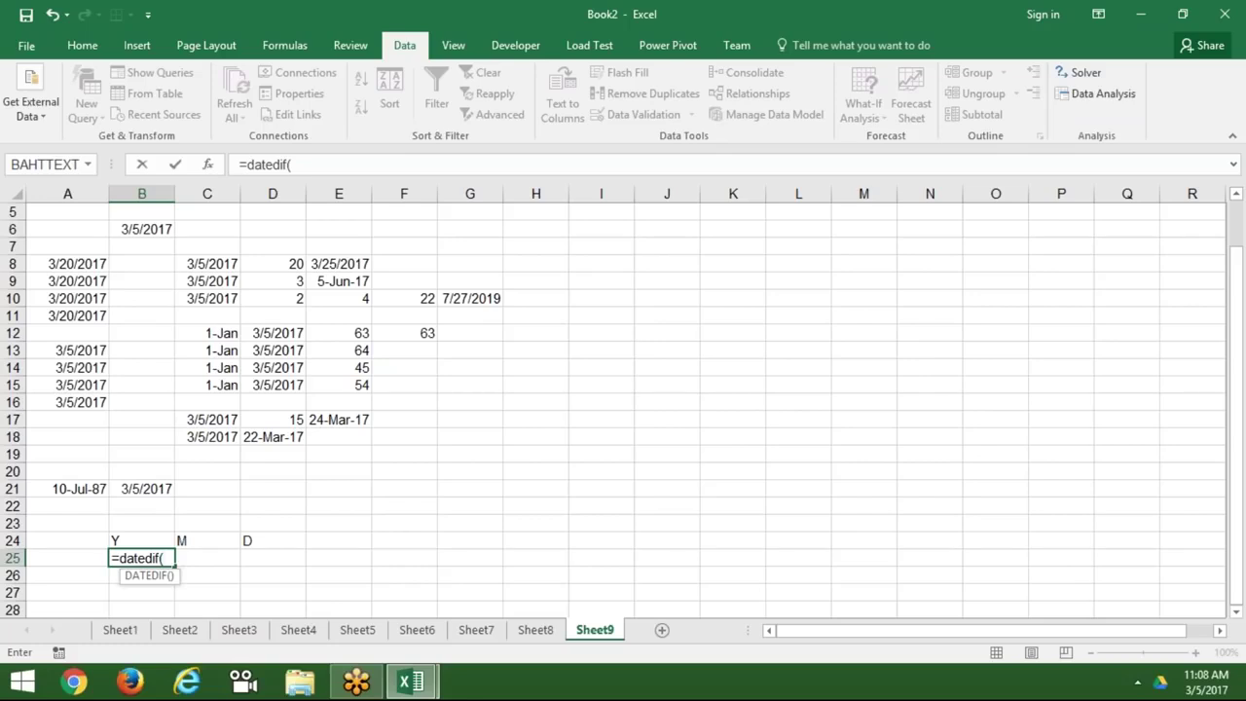
pyautogui.click(92, 493)
pyautogui.write(',')
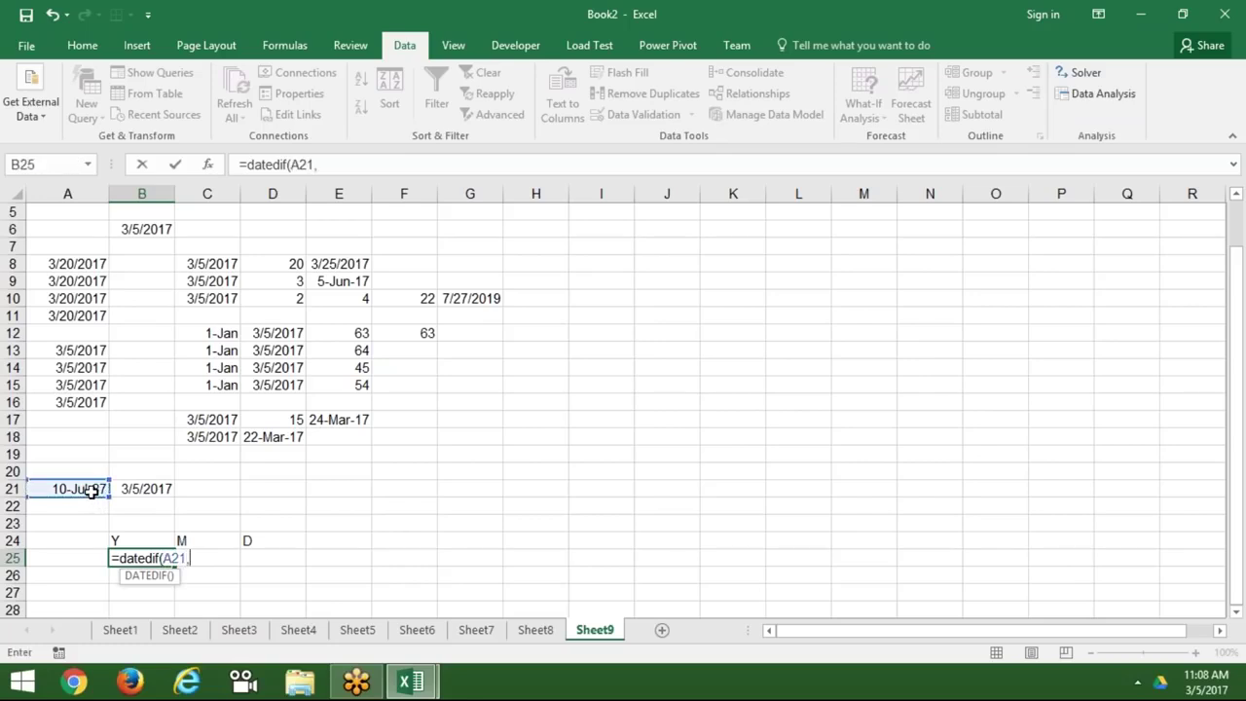
pyautogui.click(137, 491)
pyautogui.write(',')
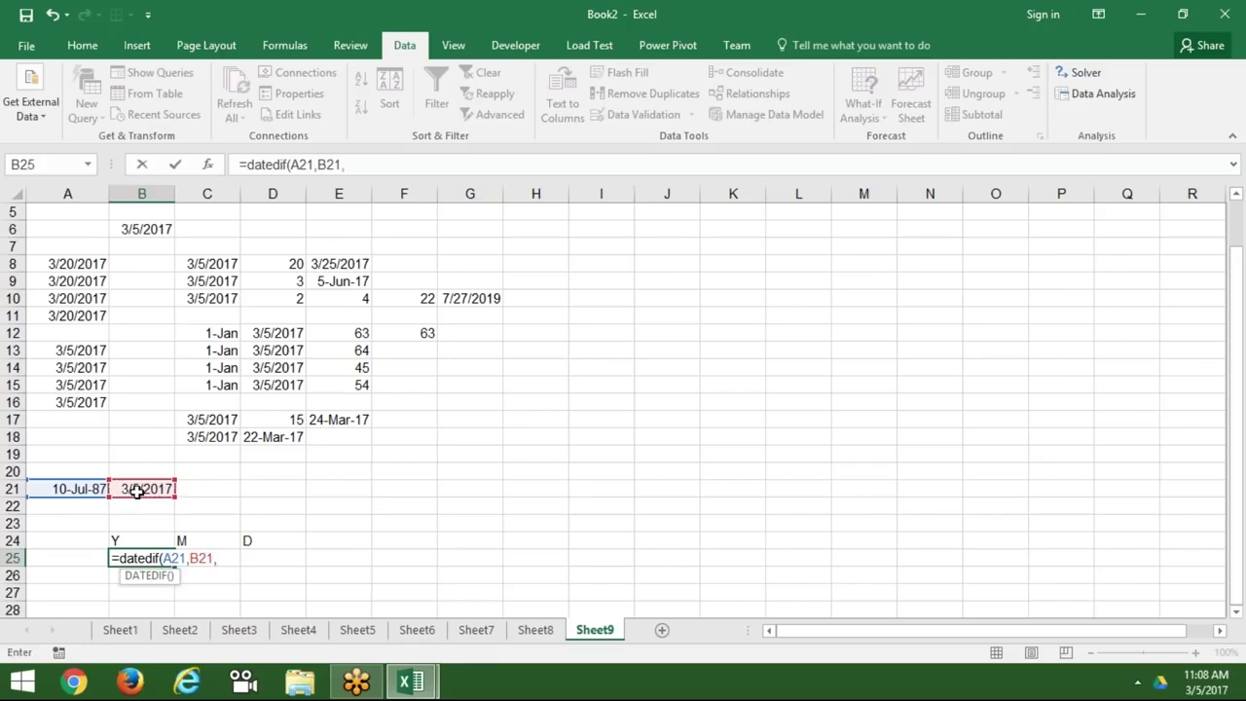
pyautogui.write('"y')
pyautogui.write('")')
pyautogui.press('Return')
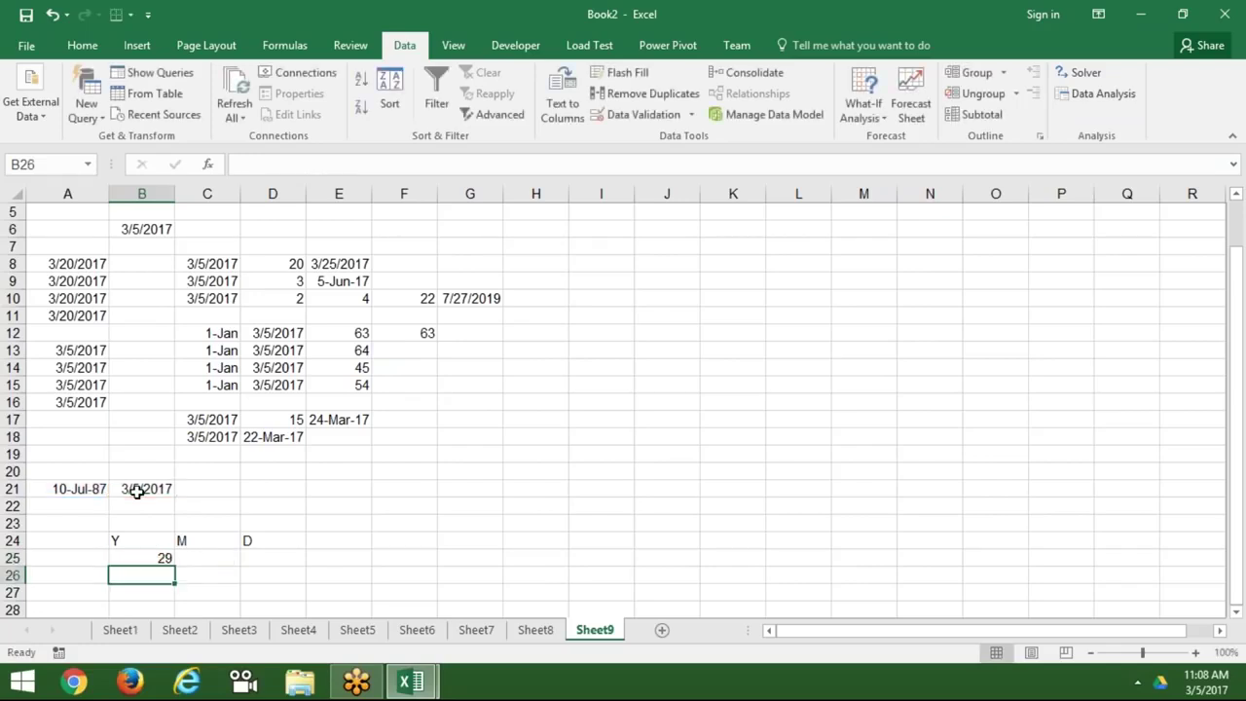
pyautogui.press('Up')
# Enter =DATEDIF(A21,B21,"m") in C25 to count the months between the dates
pyautogui.press('Right')
pyautogui.write('=')
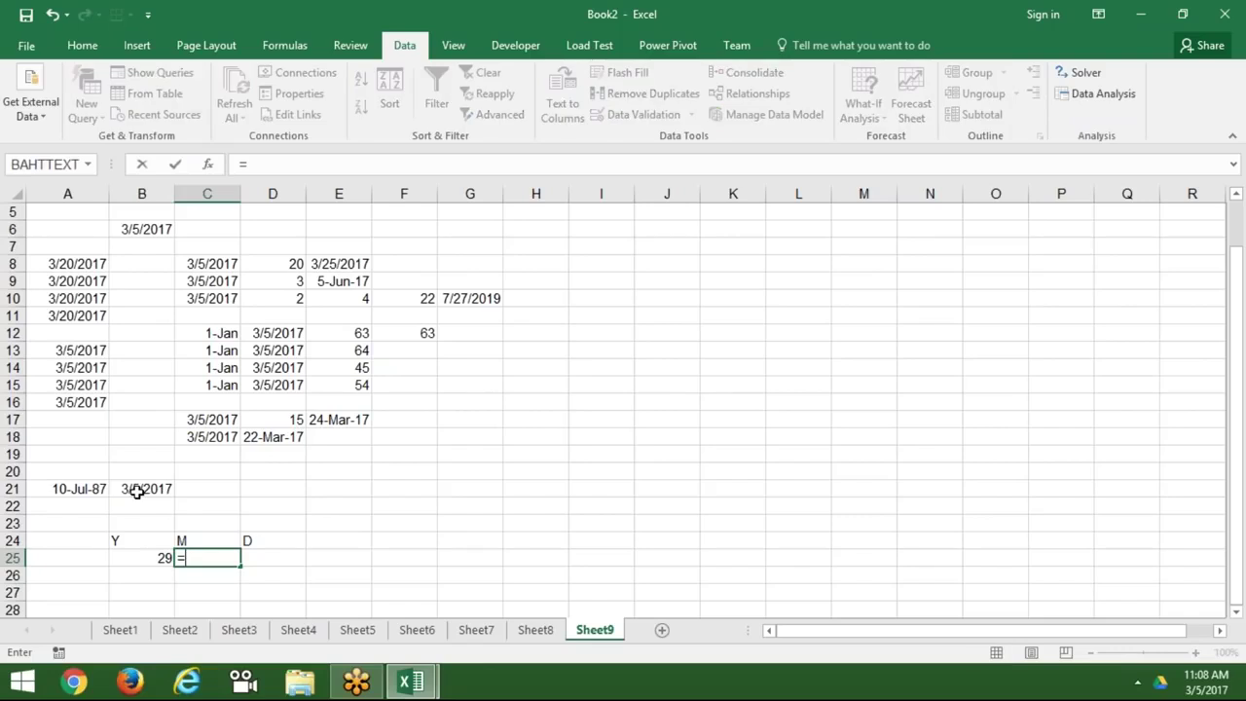
pyautogui.write('datedif')
pyautogui.write('(')
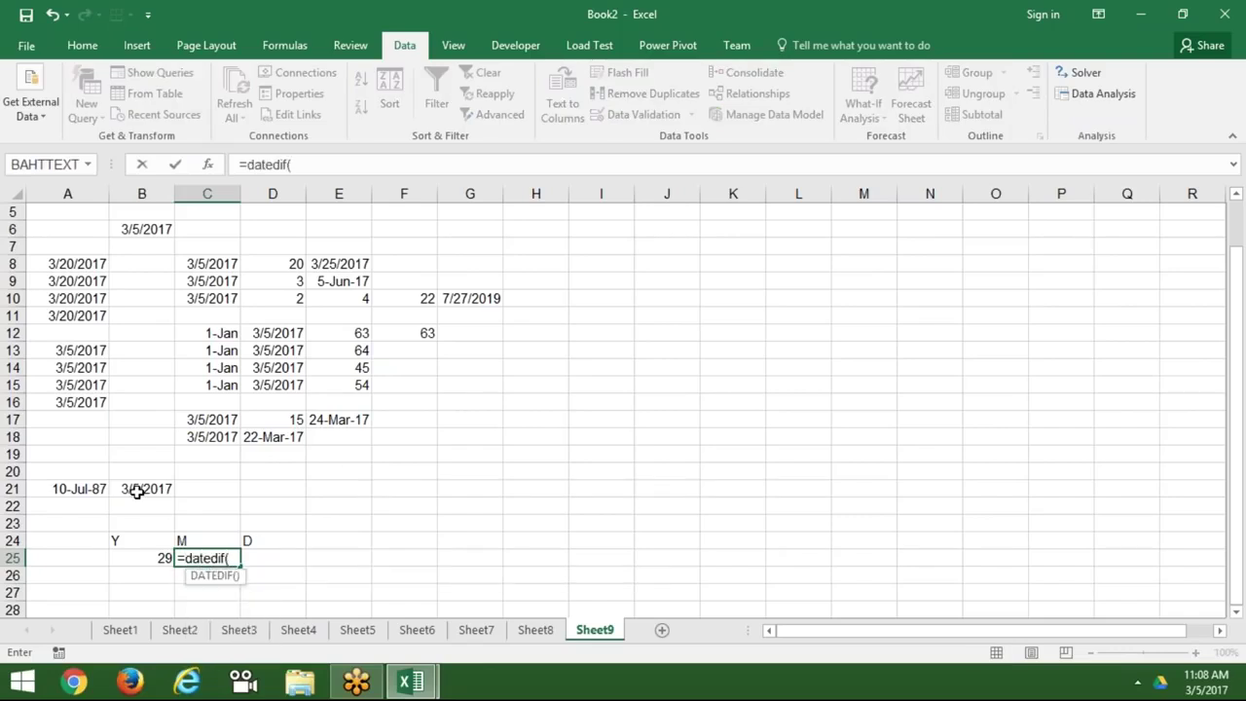
pyautogui.click(62, 487)
pyautogui.write(',')
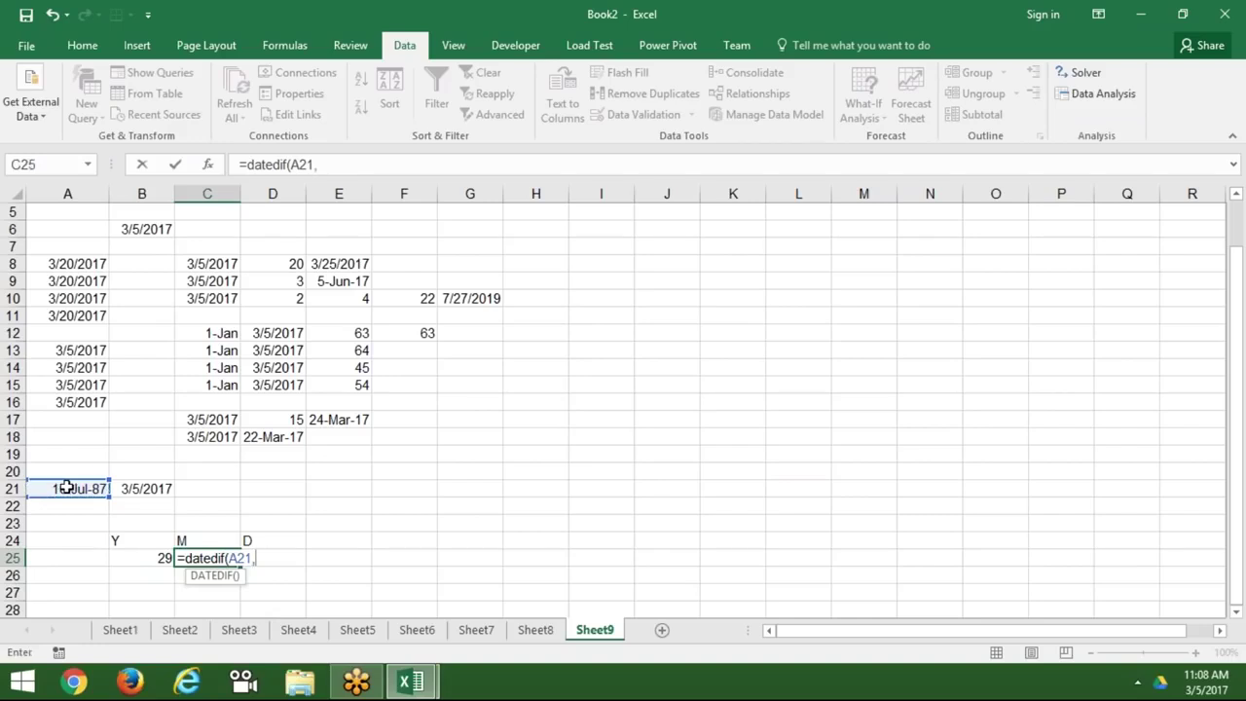
pyautogui.click(128, 489)
pyautogui.write(',')
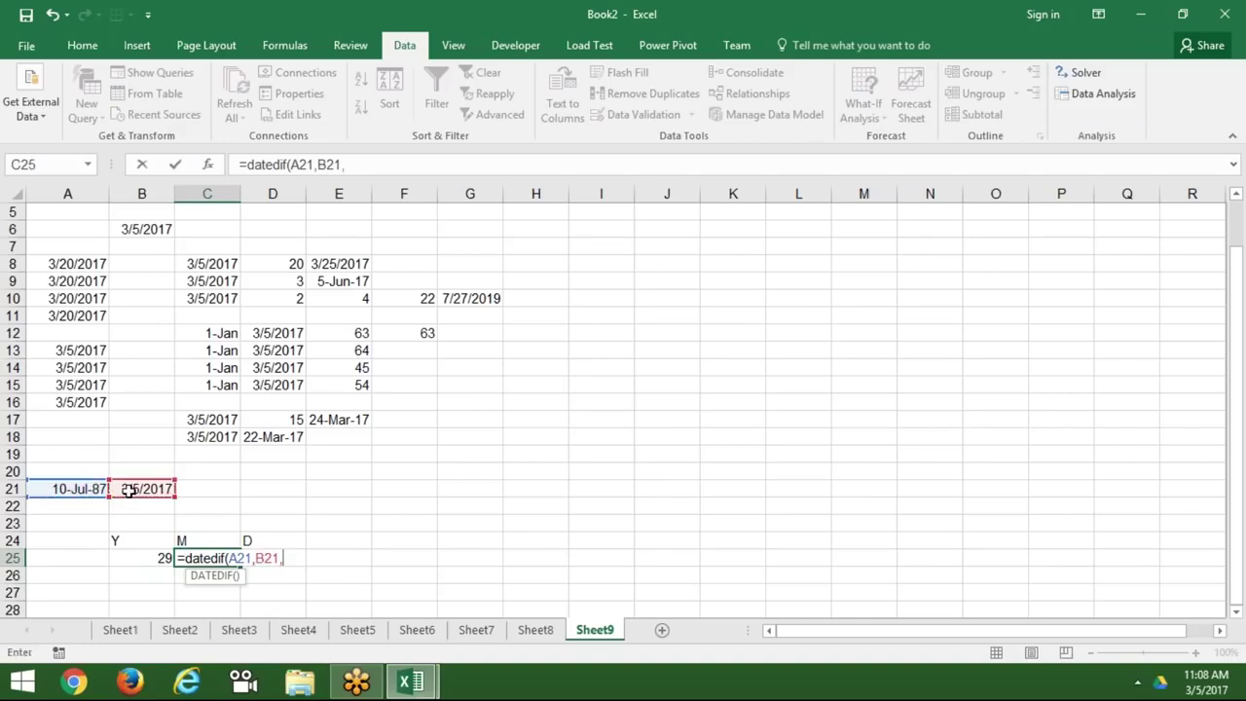
pyautogui.write('"')
pyautogui.write('m"')
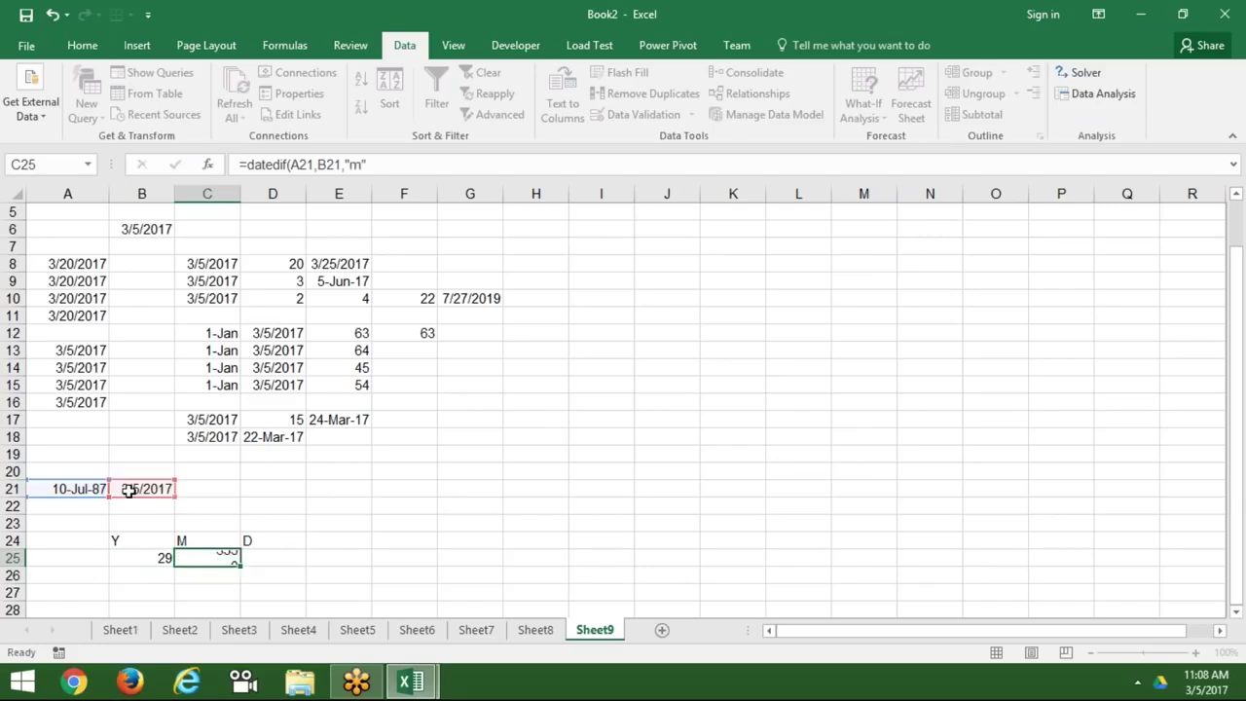
pyautogui.press('Return')
pyautogui.press('Up')
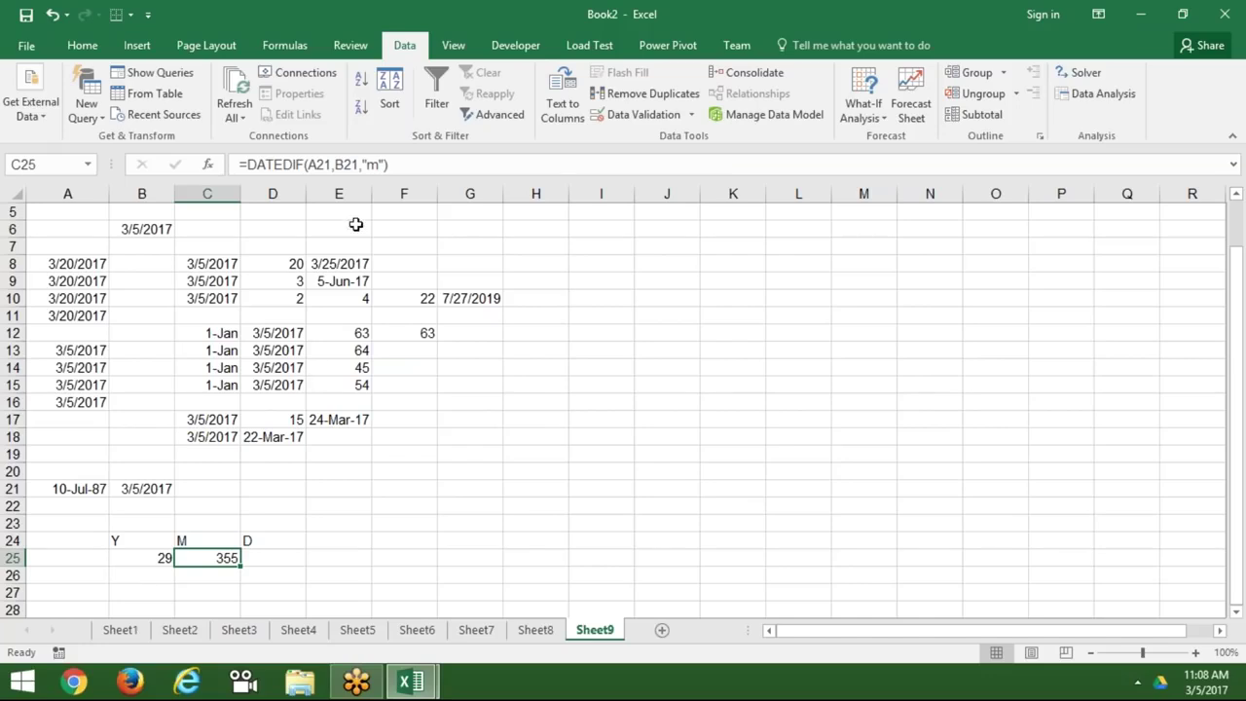
# Change the C25 unit to "ym" so it returns 7 leftover months
pyautogui.click(371, 165)
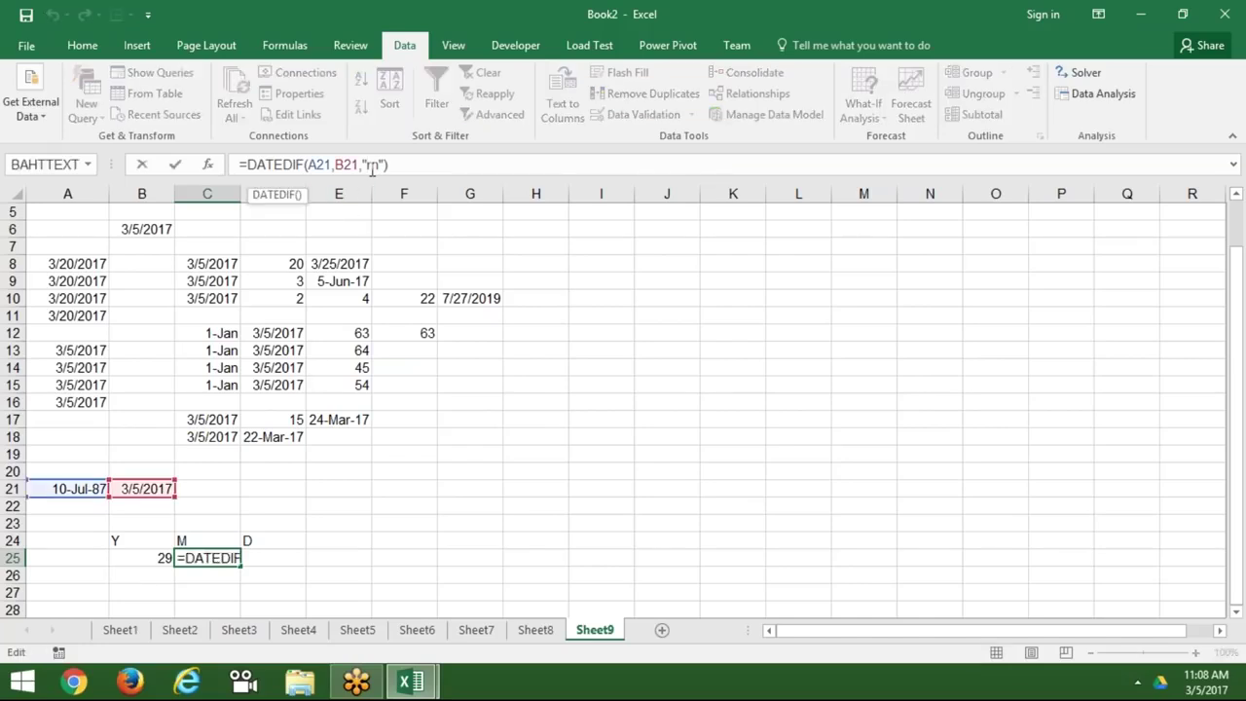
pyautogui.write('y')
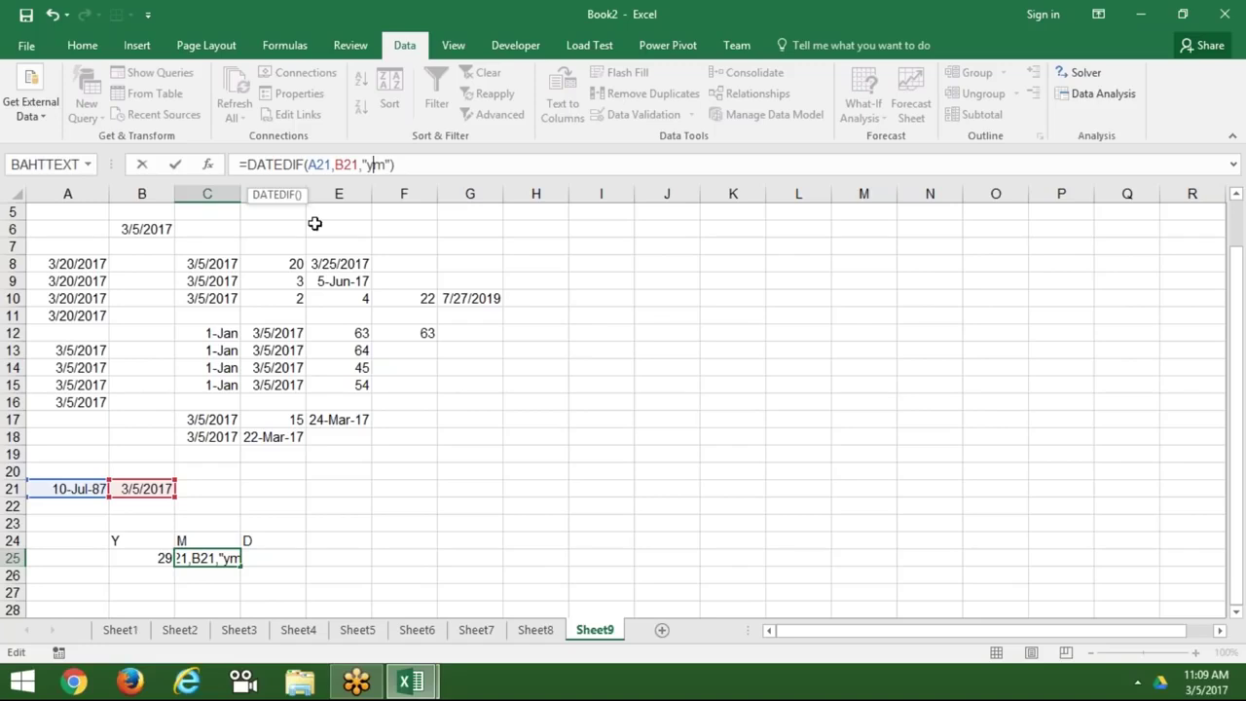
pyautogui.press('Return')
pyautogui.press('Up')
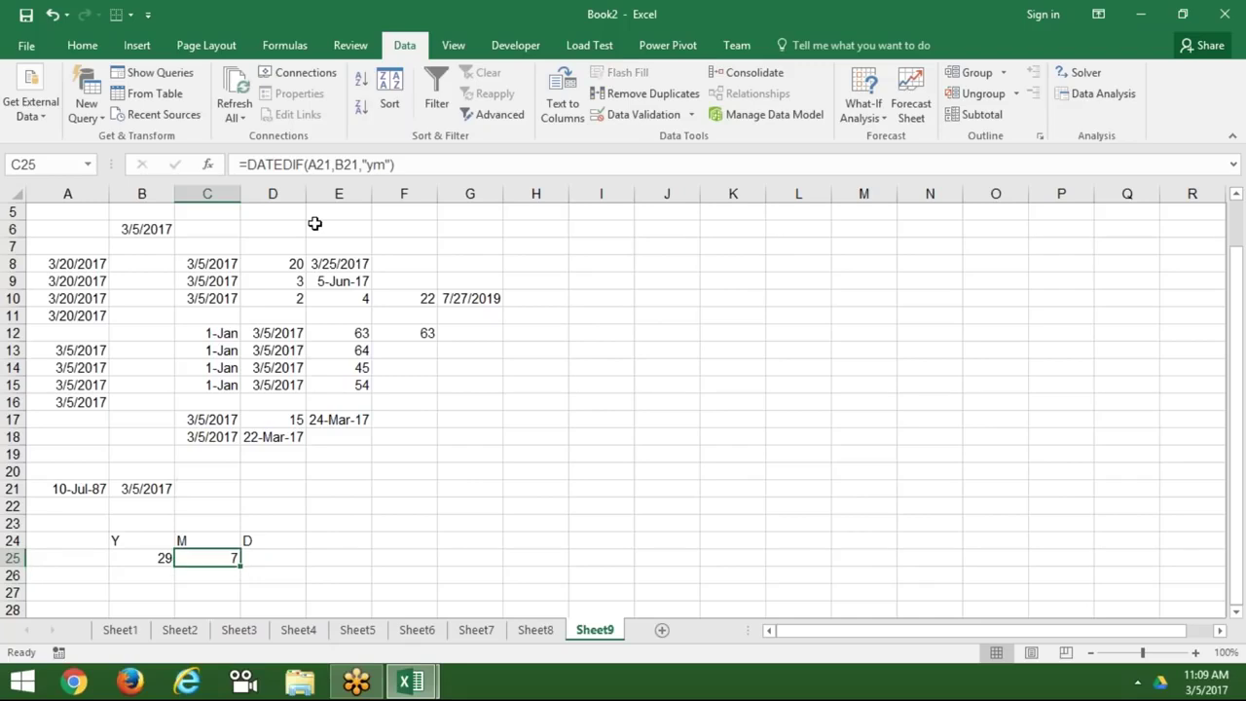
pyautogui.press('Right')
pyautogui.write('=')
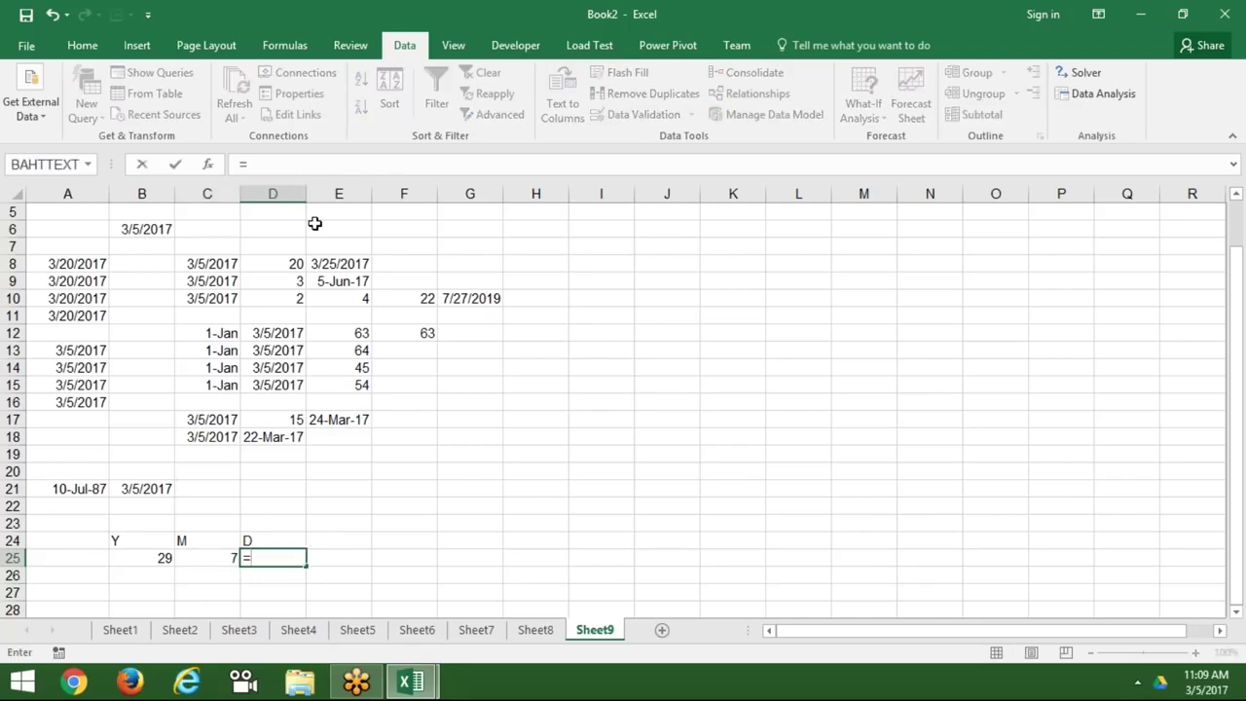
pyautogui.write('datedif(')
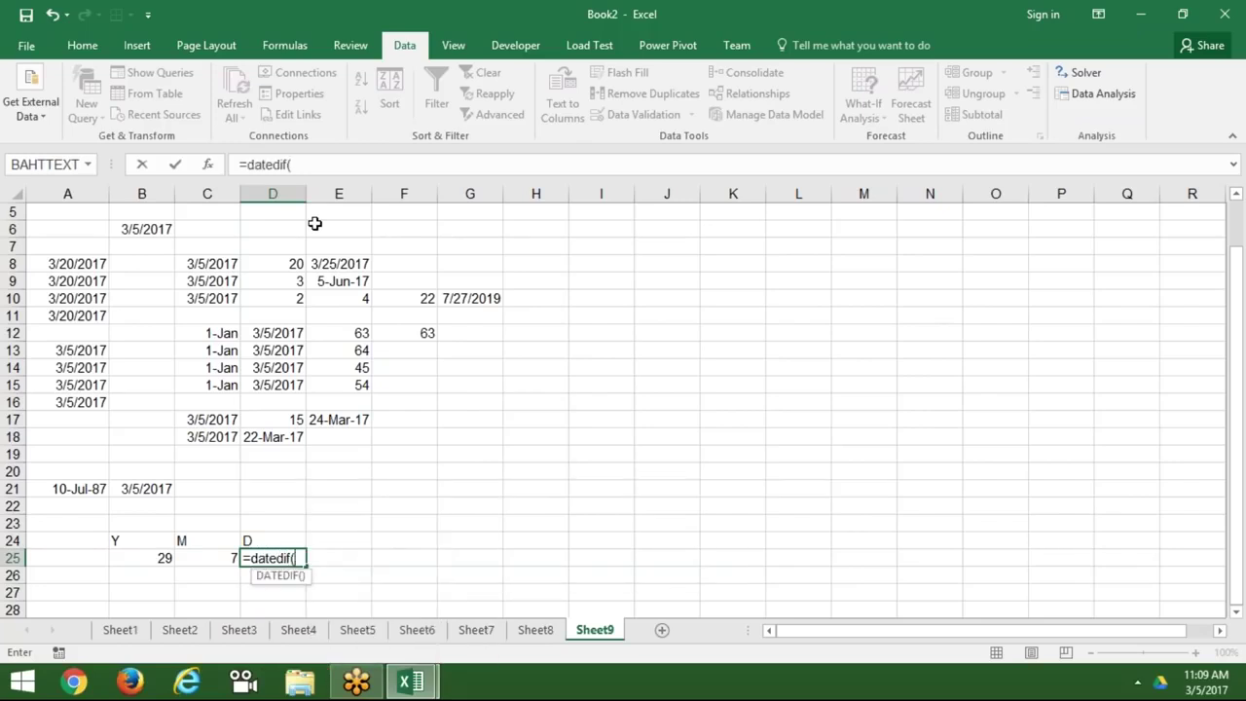
# Complete D25 as =DATEDIF(A21,B21,"md"), returning 23 leftover days
pyautogui.click(89, 489)
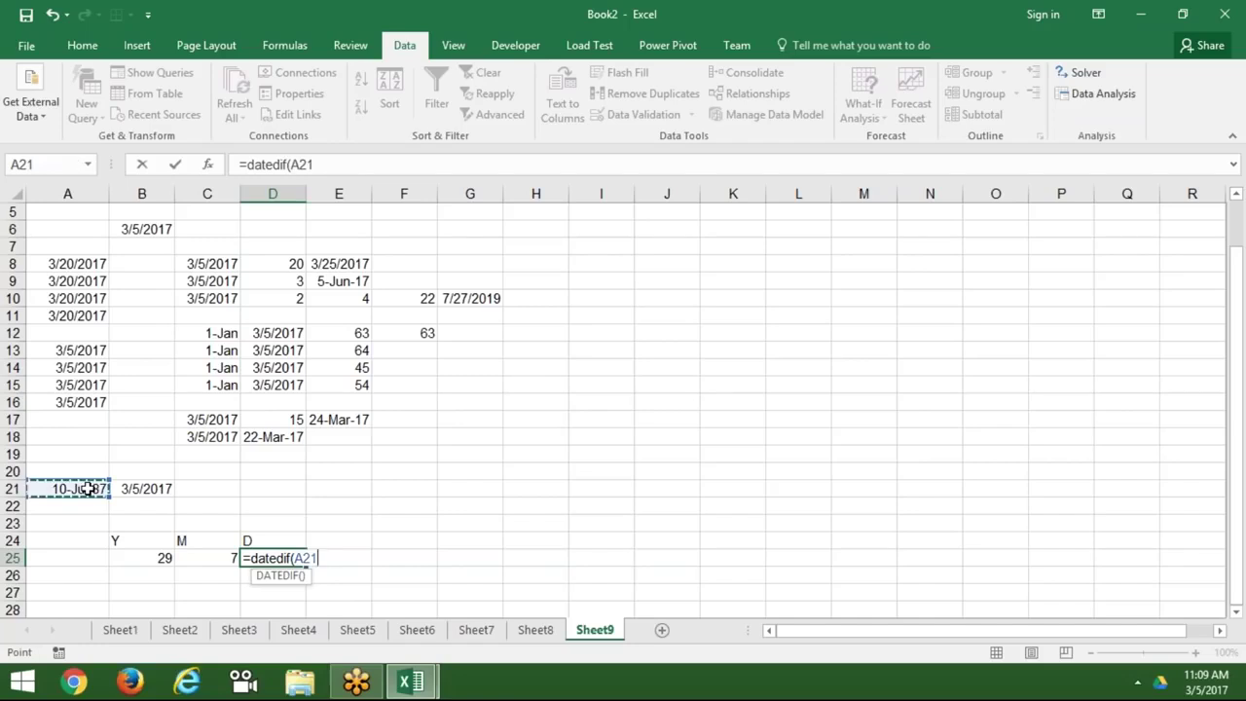
pyautogui.write(',')
pyautogui.click(138, 488)
pyautogui.write(',"')
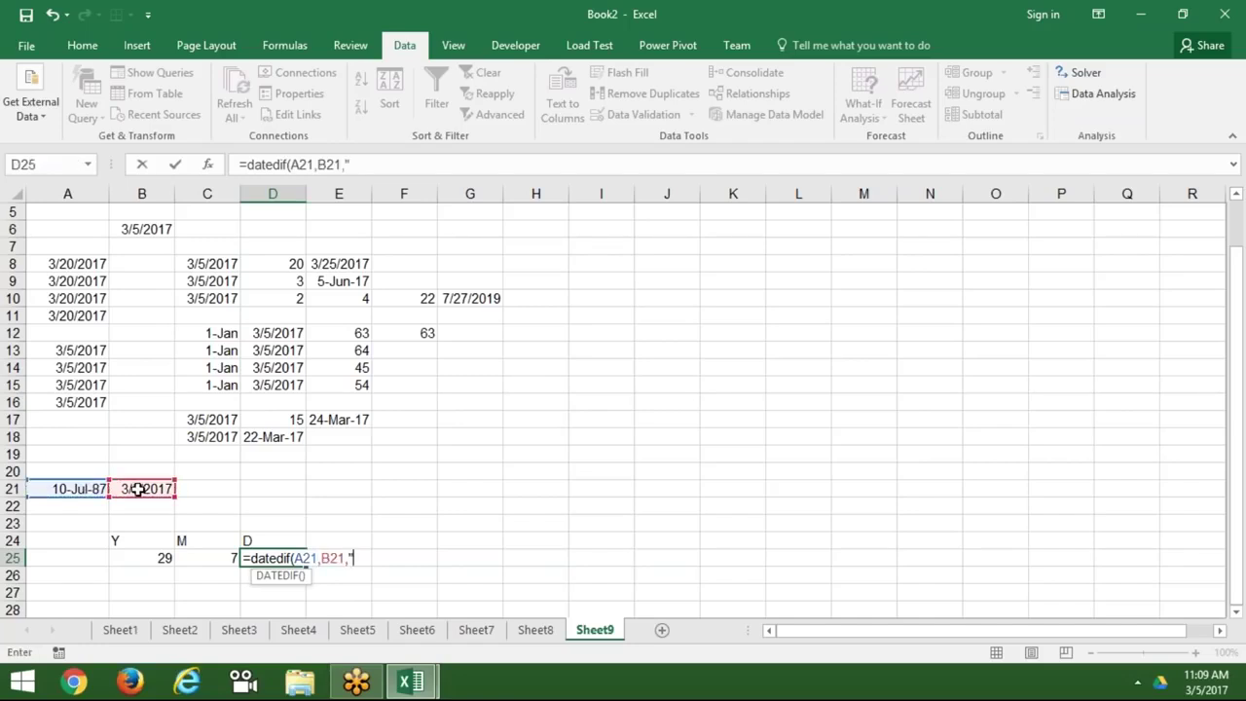
pyautogui.write('md"')
pyautogui.write(')')
pyautogui.press('Return')
pyautogui.press('Up')
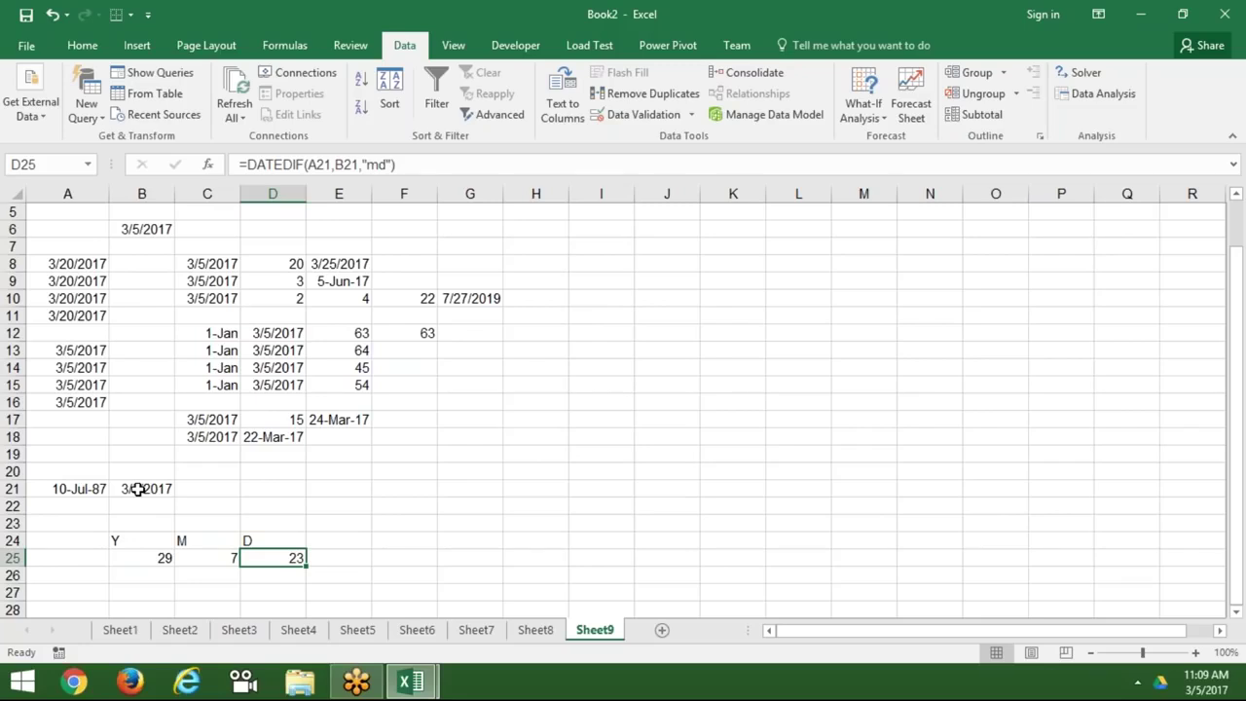
pyautogui.press('Down')
pyautogui.press('Down')
pyautogui.press('Down')
pyautogui.press('Left')
pyautogui.press('Left')
pyautogui.press('Left')
pyautogui.press('Down')
pyautogui.press('Down')
pyautogui.press('Down')
pyautogui.press('Down')
pyautogui.press('Up')
pyautogui.press('Up')
pyautogui.press('Up')
pyautogui.press('Up')
# Put today's date in B28 and =EOMONTH(B28,0) in C28
pyautogui.press('Right')
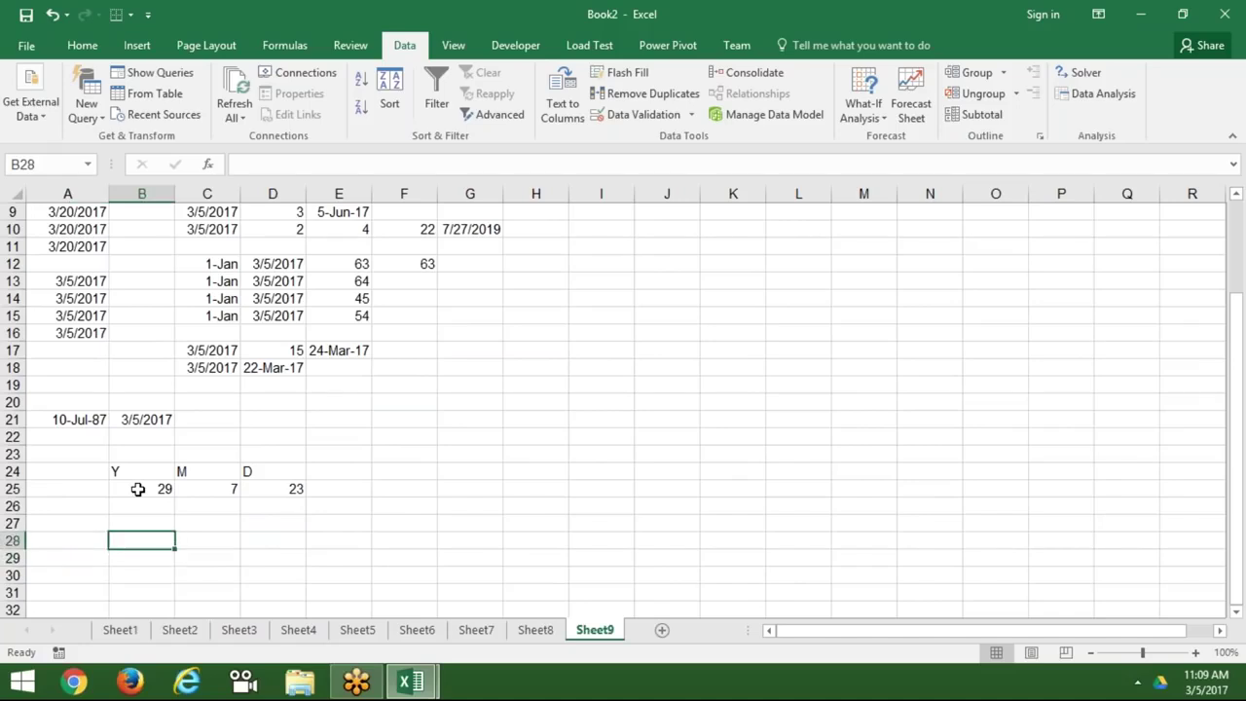
pyautogui.hotkey('ctrl', ';')
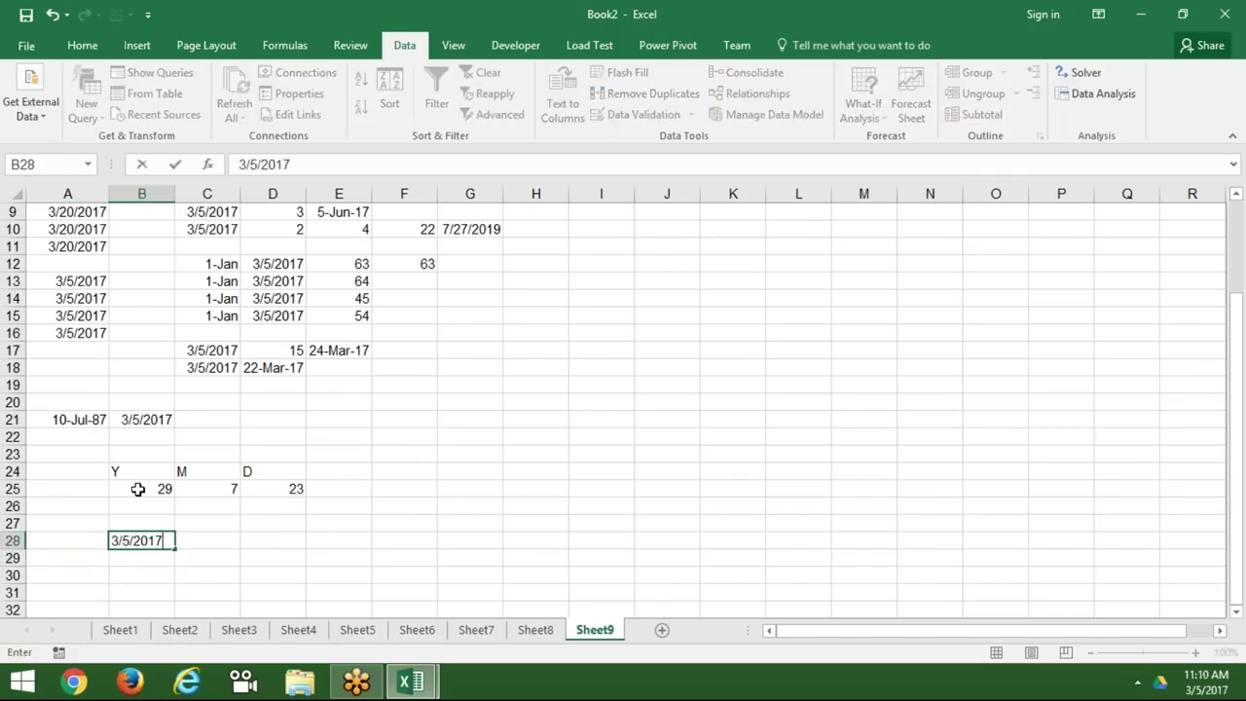
pyautogui.press('Tab')
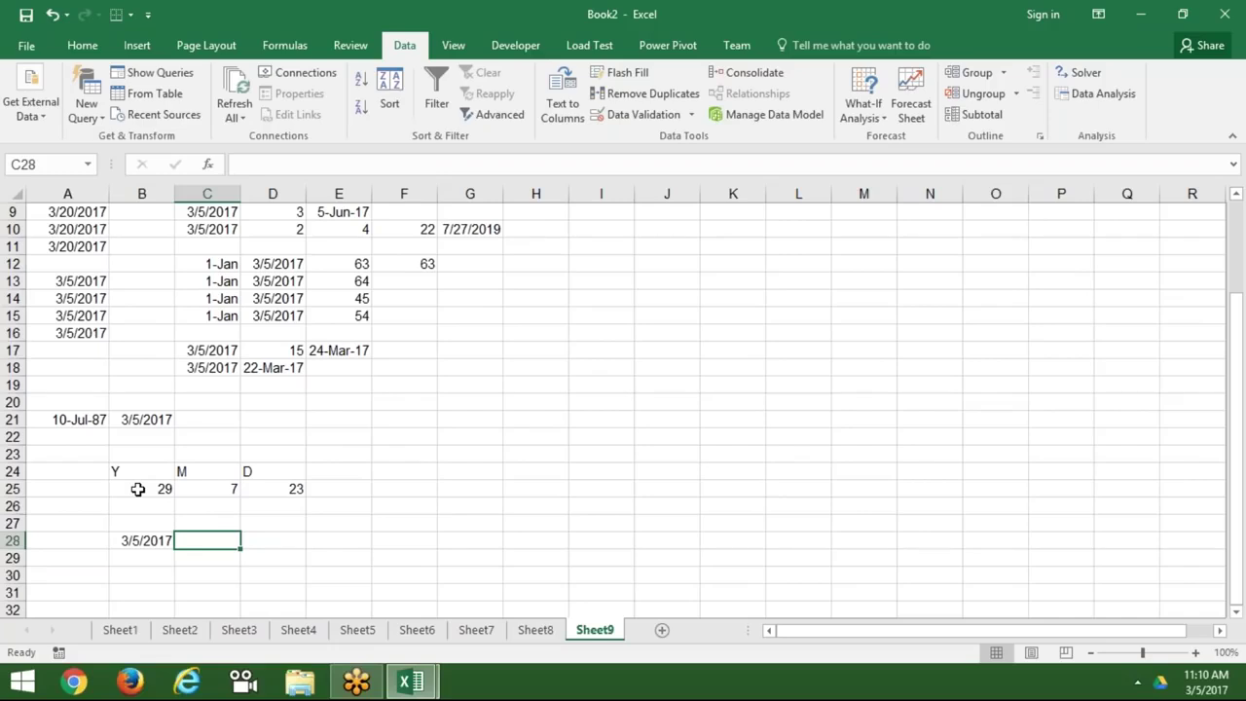
pyautogui.write('=eo')
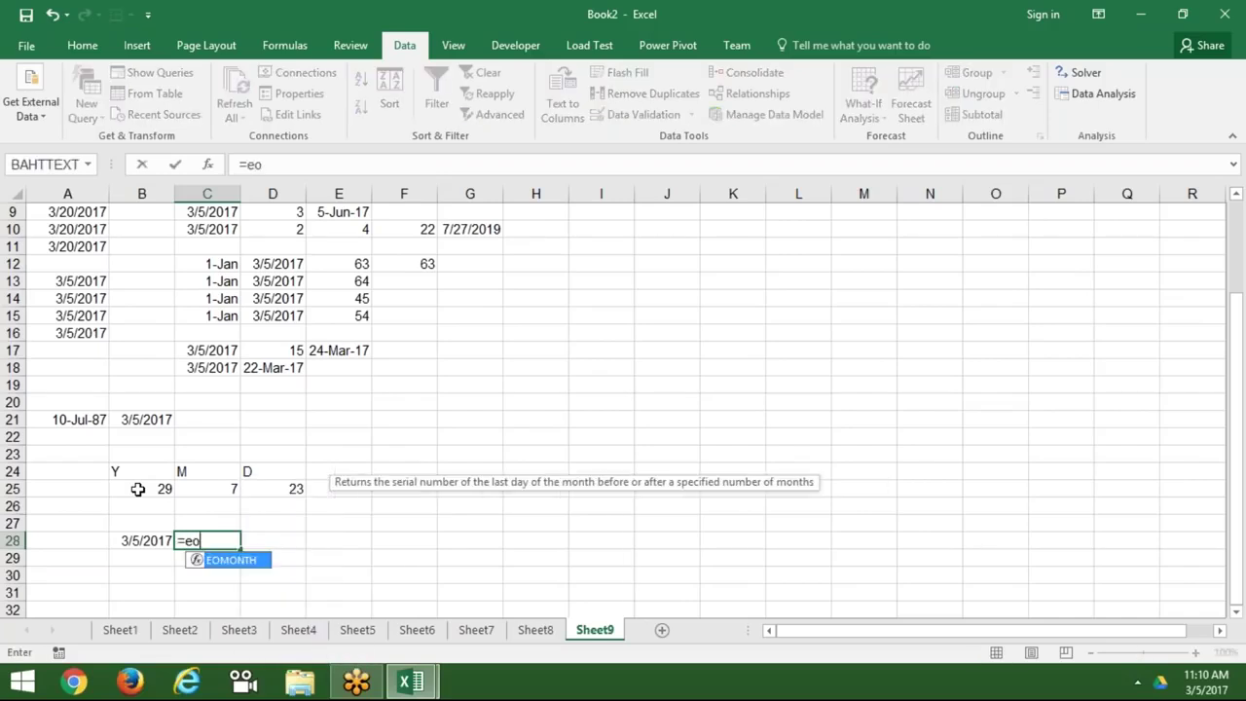
pyautogui.press('Tab')
pyautogui.press('Left')
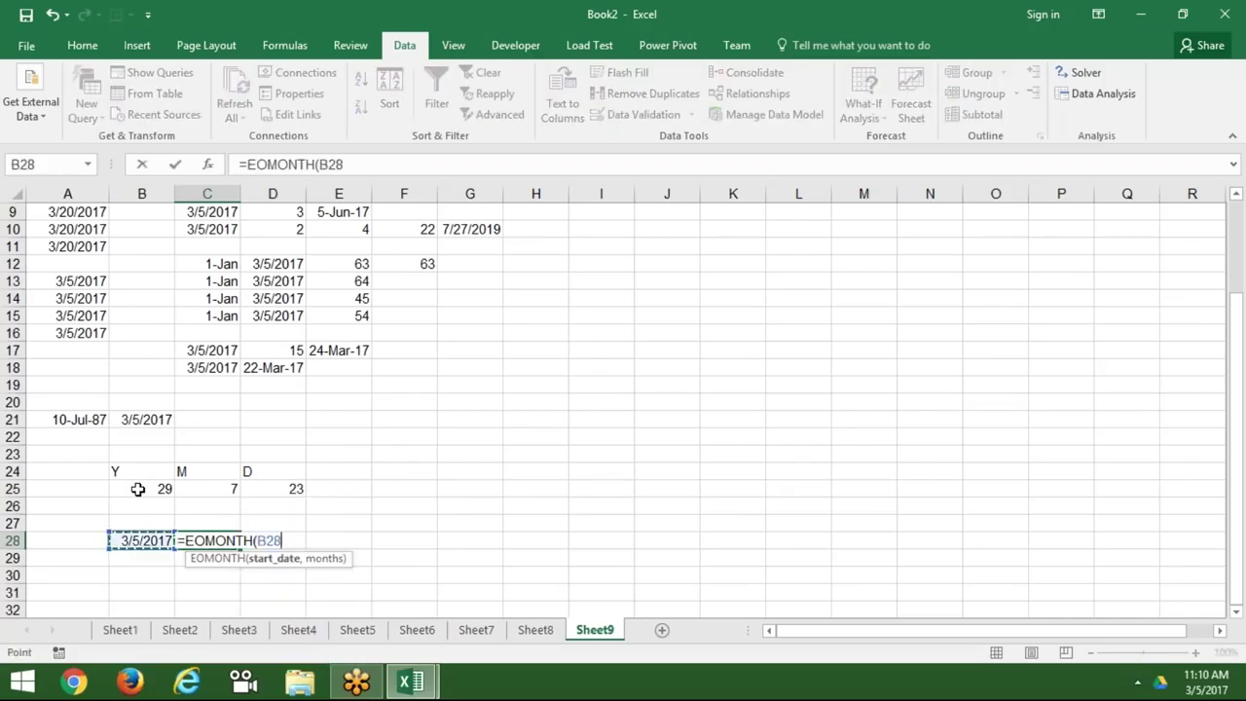
pyautogui.write(',')
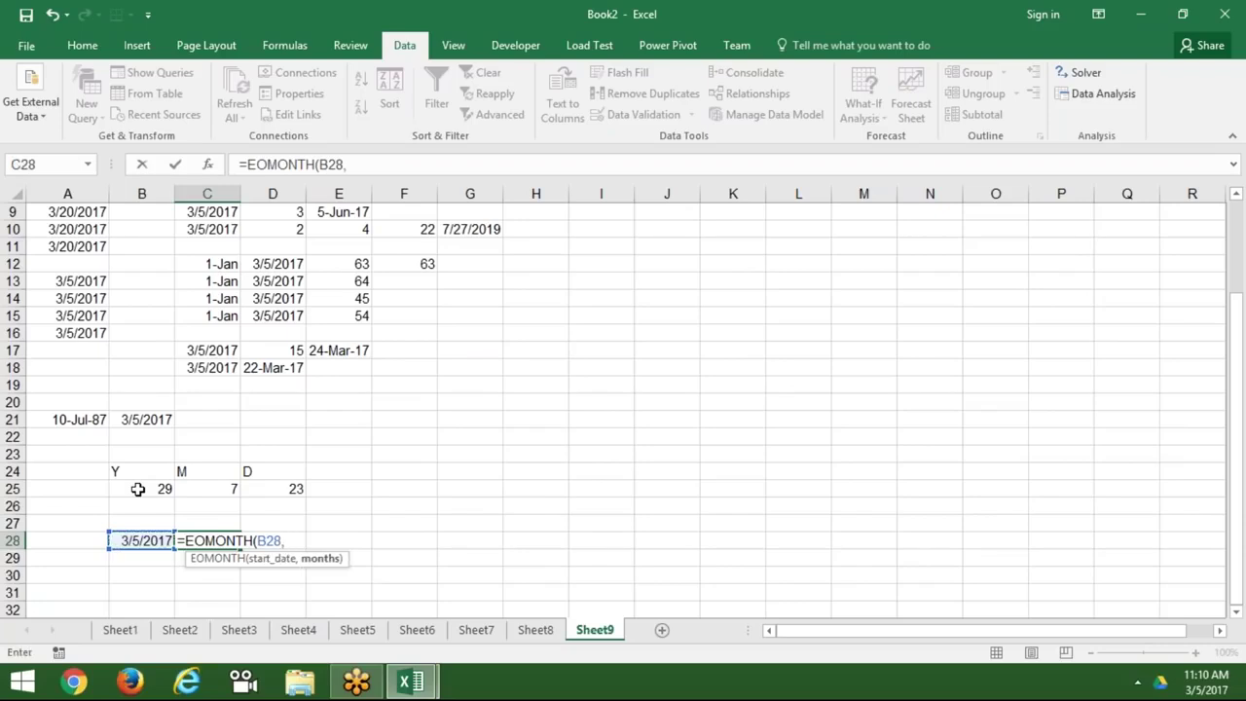
pyautogui.write('0')
pyautogui.press('Return')
# Format the C28 EOMONTH result as a date
pyautogui.press('Up')
pyautogui.press('Right')
pyautogui.press('Right')
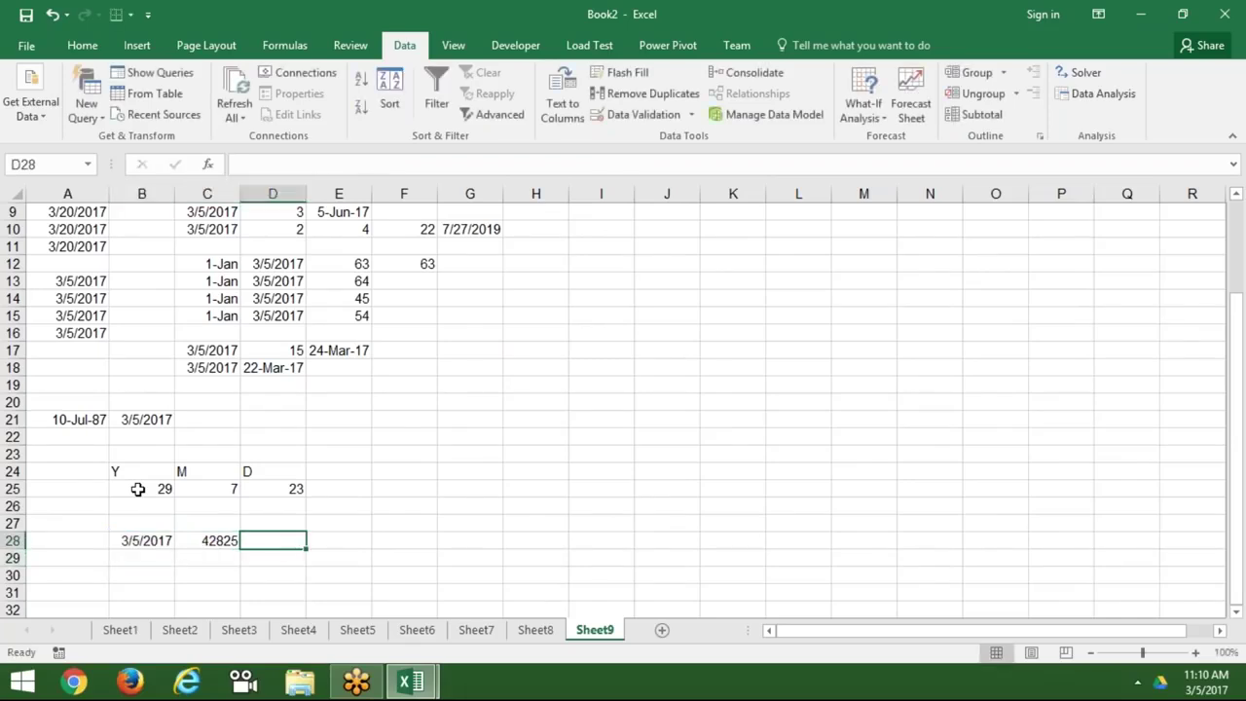
pyautogui.press('Left')
pyautogui.hotkey('ctrl', 'shift', '3')
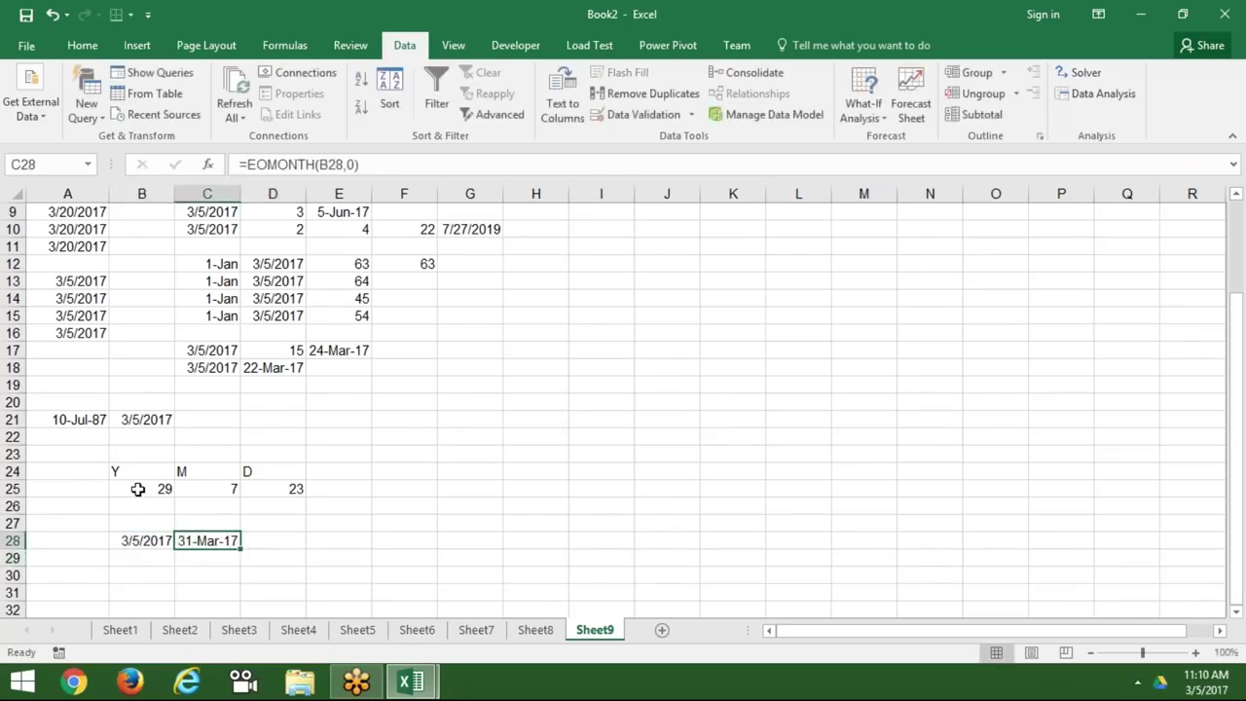
pyautogui.press('Left')
pyautogui.press('Right')
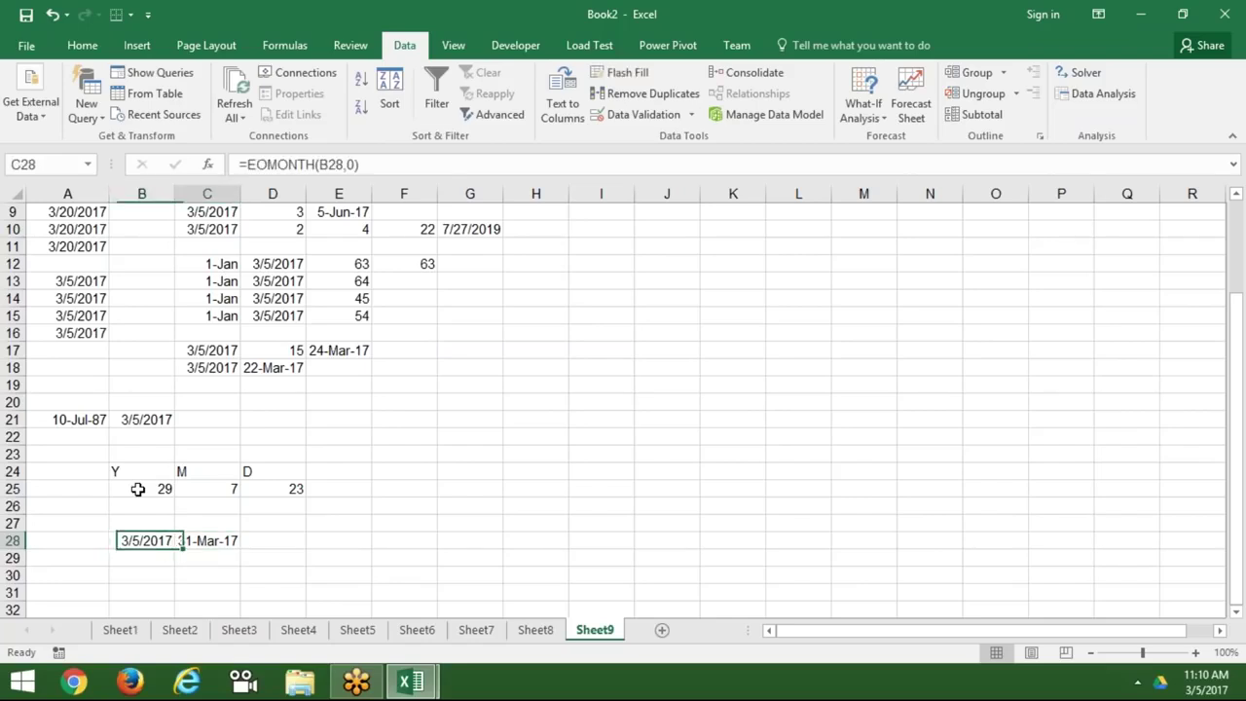
# Change the EOMONTH months argument to -1 to get the previous month's end
pyautogui.click(347, 165)
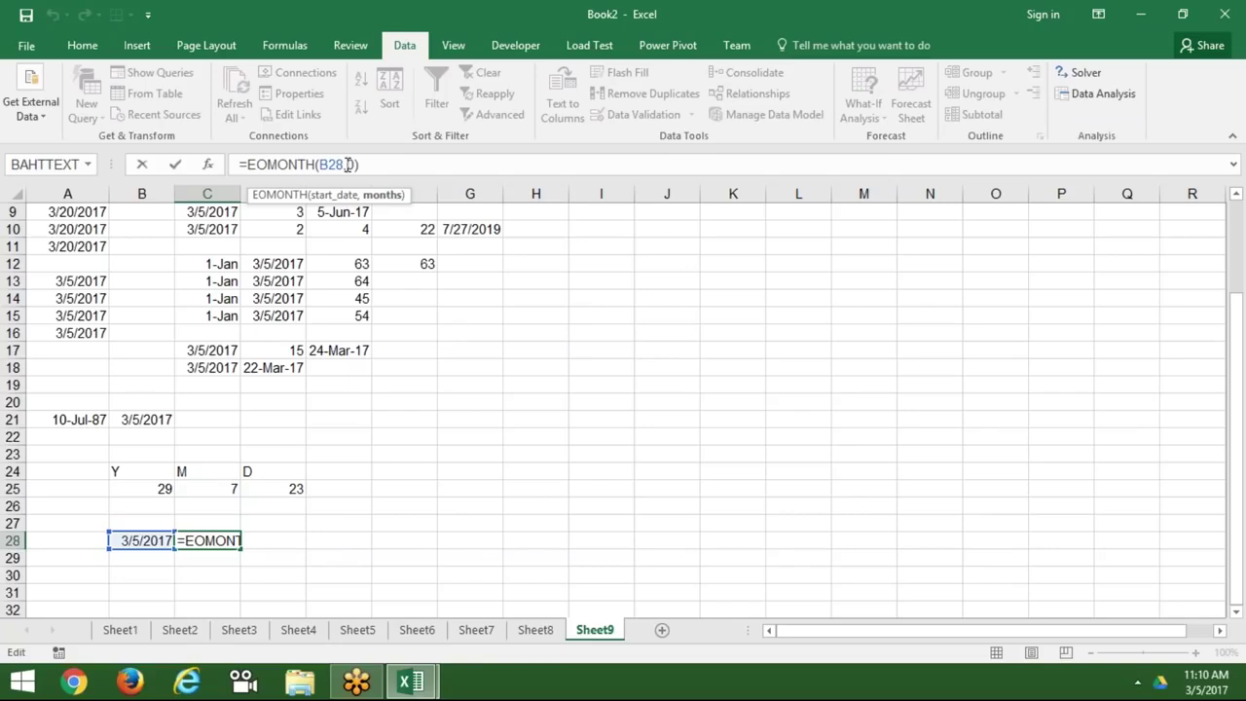
pyautogui.write('-1')
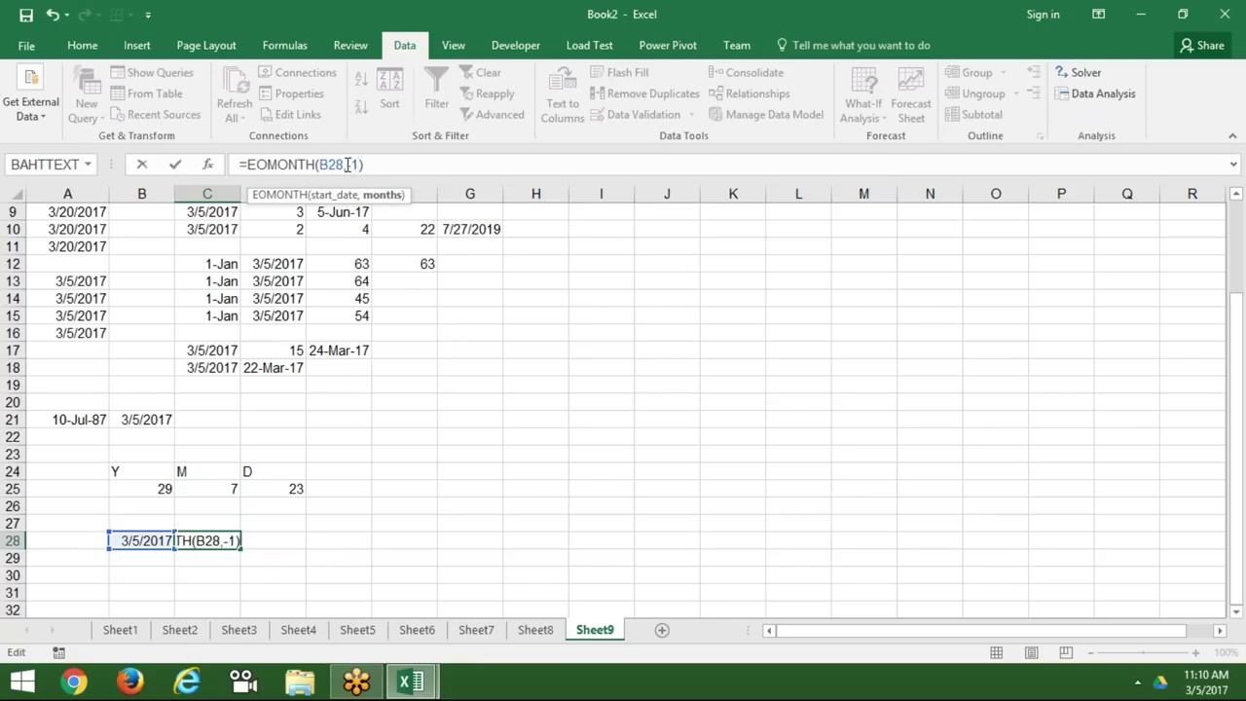
pyautogui.press('Return')
pyautogui.press('Up')
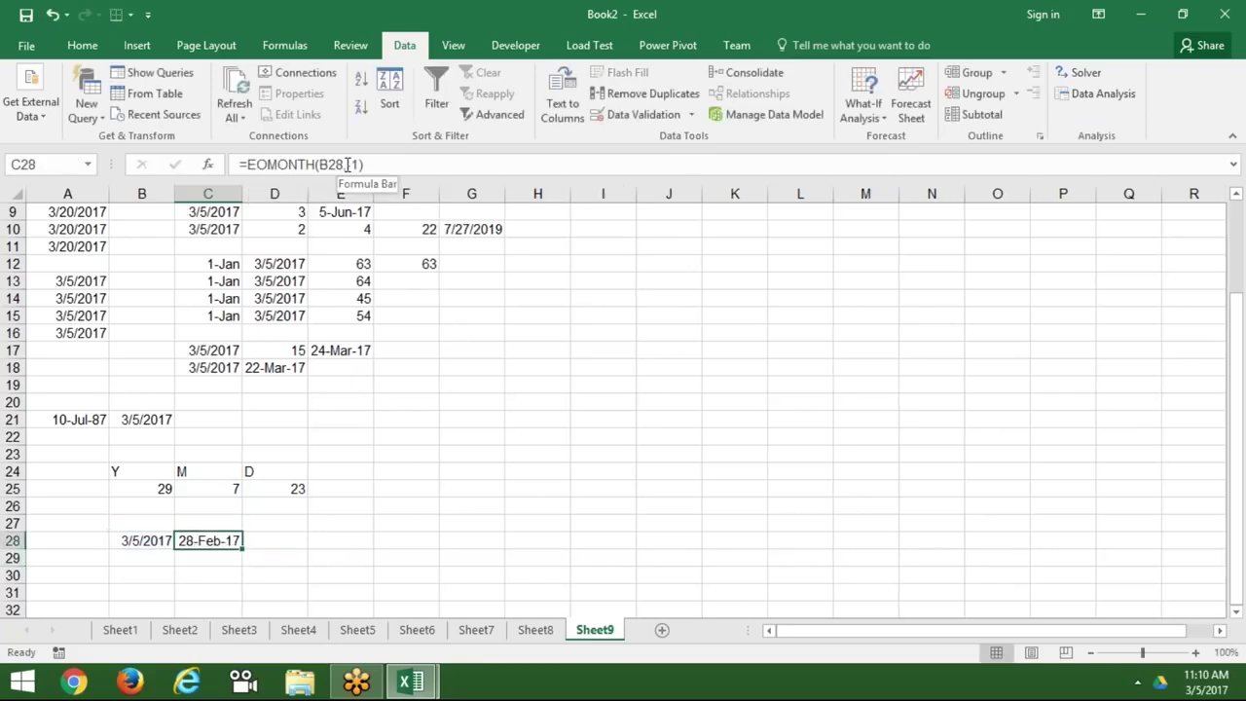
# Change the months argument to 1 so C28 shows 30-Apr-17
pyautogui.click(356, 165)
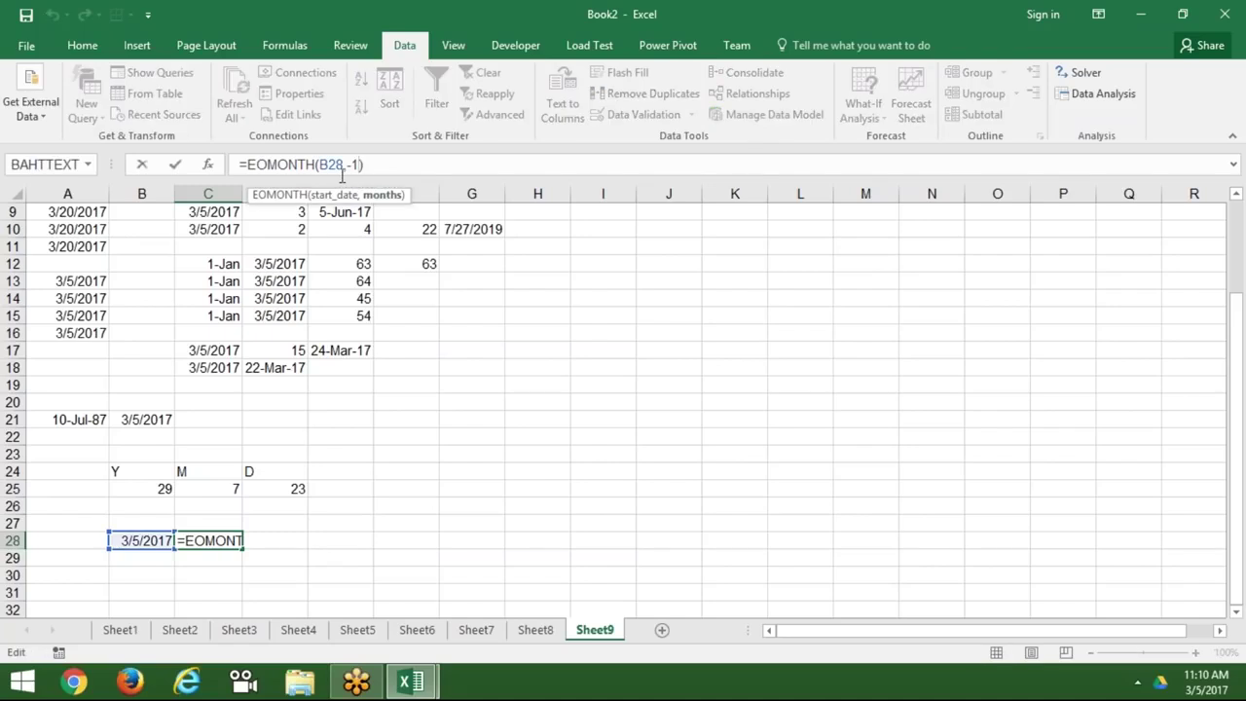
pyautogui.press('BackSpace')
pyautogui.press('BackSpace')
pyautogui.write('1')
pyautogui.press('Return')
pyautogui.press('Up')
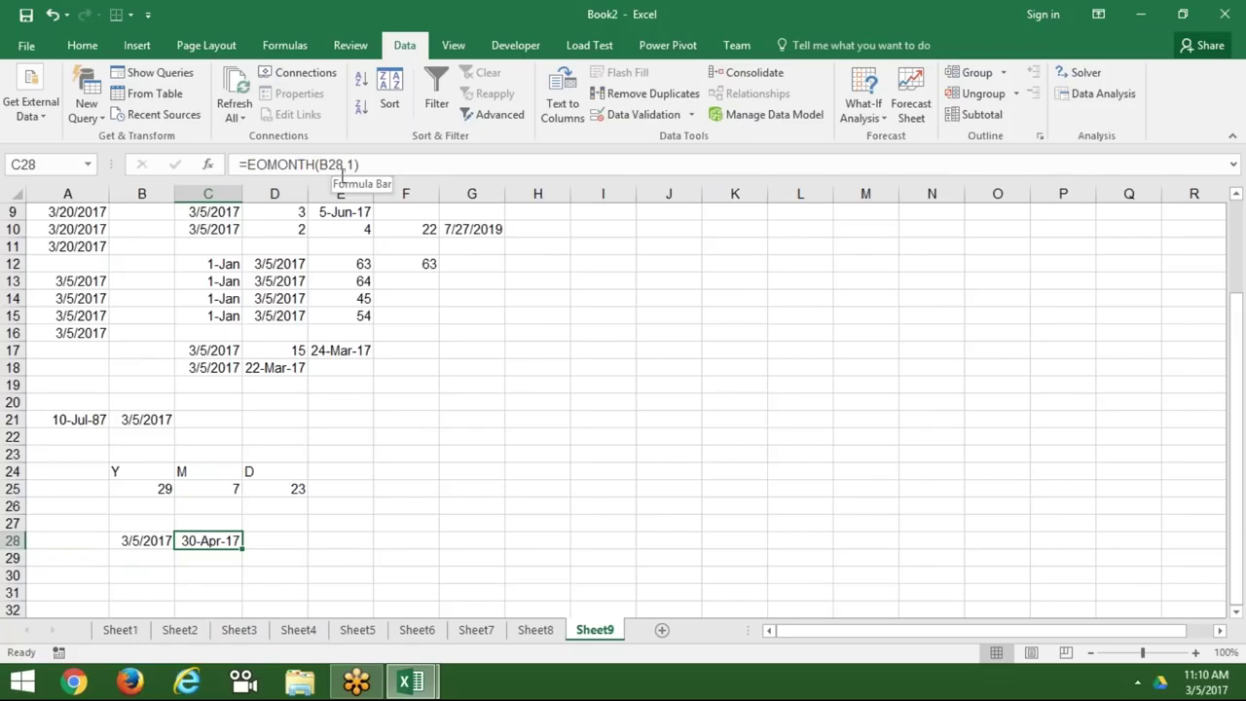
pyautogui.press('Down')
pyautogui.press('Down')
pyautogui.press('Down')
pyautogui.press('Down')
pyautogui.press('Down')
pyautogui.press('Down')
pyautogui.press('Up')
pyautogui.press('Up')
pyautogui.press('Up')
pyautogui.press('Left')
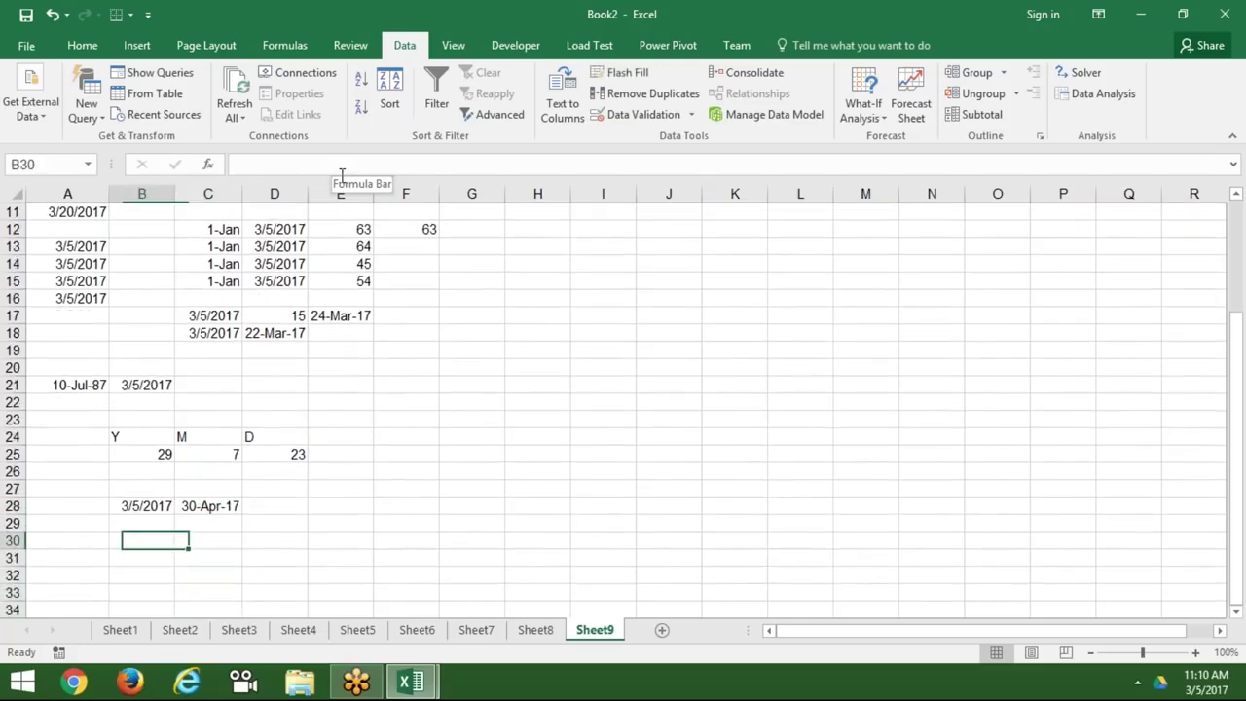
pyautogui.press('Left')
pyautogui.press('Down')
pyautogui.press('Down')
pyautogui.press('Up')
pyautogui.press('Up')
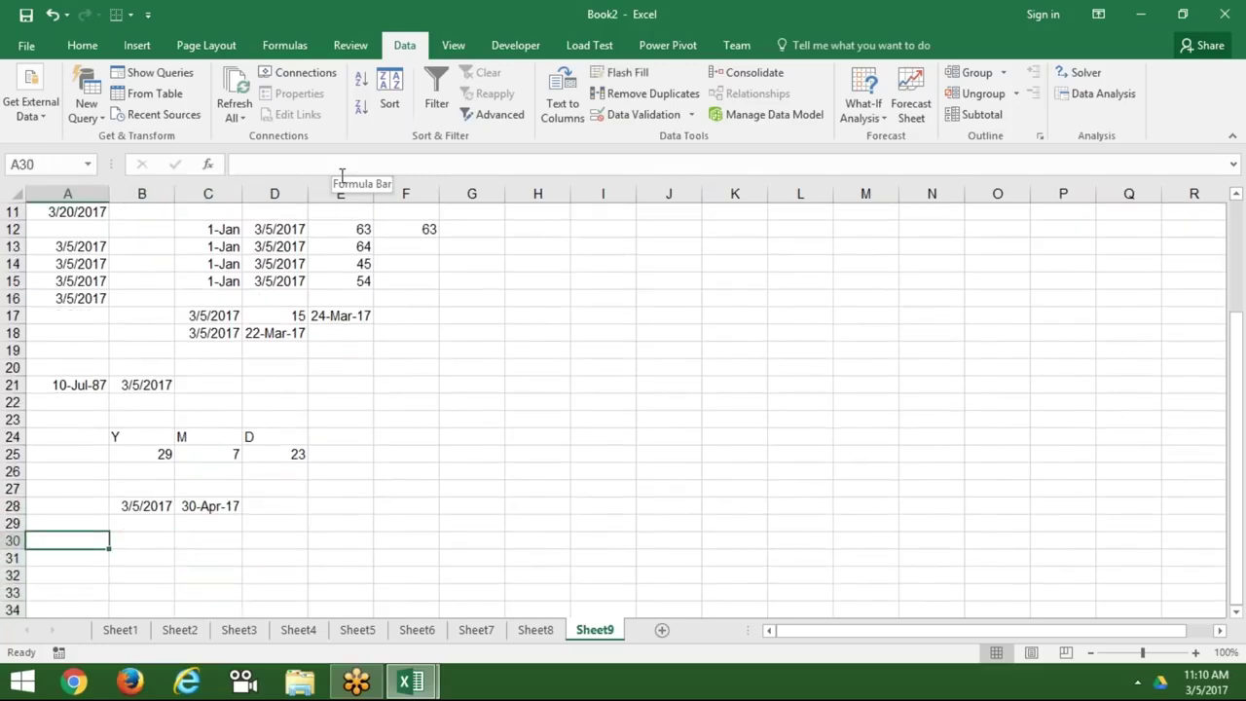
# Enter 3/1 in A30 and fill consecutive March dates down to row 49
pyautogui.write('1/1')
pyautogui.press('BackSpace')
pyautogui.press('BackSpace')
pyautogui.press('BackSpace')
pyautogui.write('3/1')
pyautogui.press('Return')
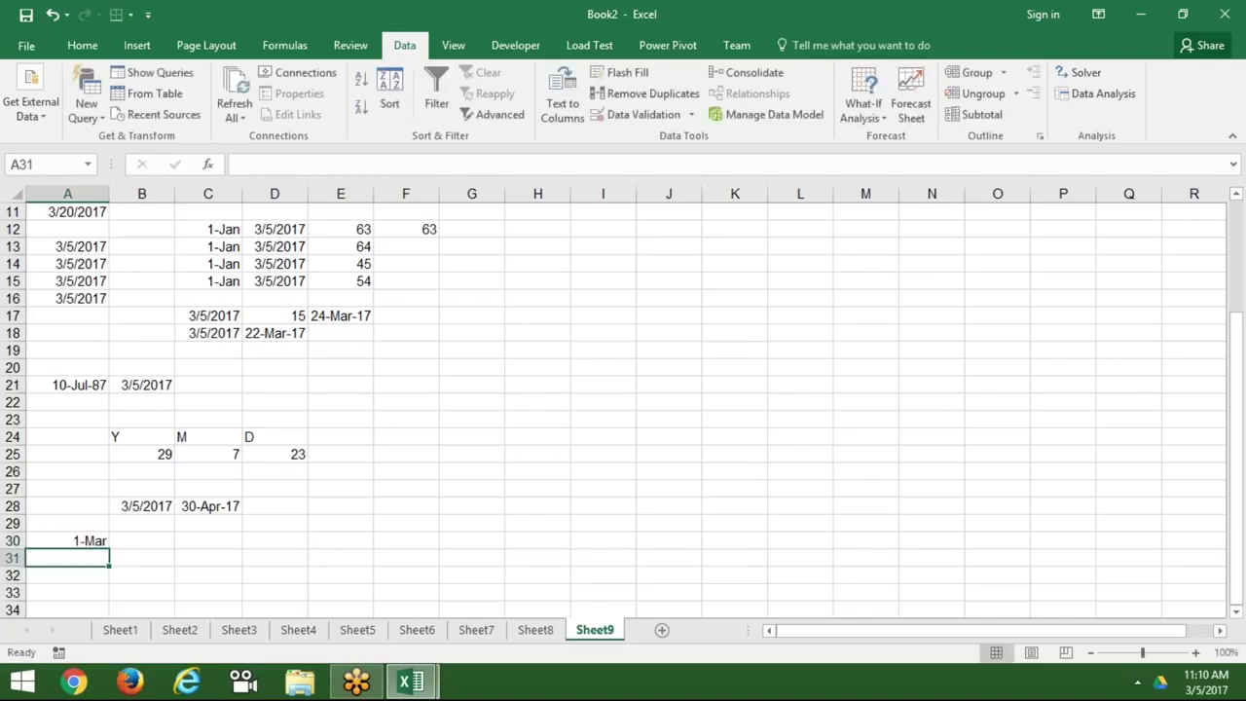
pyautogui.click(84, 540)
pyautogui.moveTo(101, 544)
pyautogui.mouseDown()
pyautogui.moveTo(109, 611)
pyautogui.moveTo(109, 600)
pyautogui.mouseUp()
pyautogui.press('Down')
pyautogui.press('Down')
pyautogui.press('Down')
pyautogui.press('Down')
pyautogui.press('Down')
pyautogui.press('Down')
pyautogui.press('Down')
pyautogui.write('=')
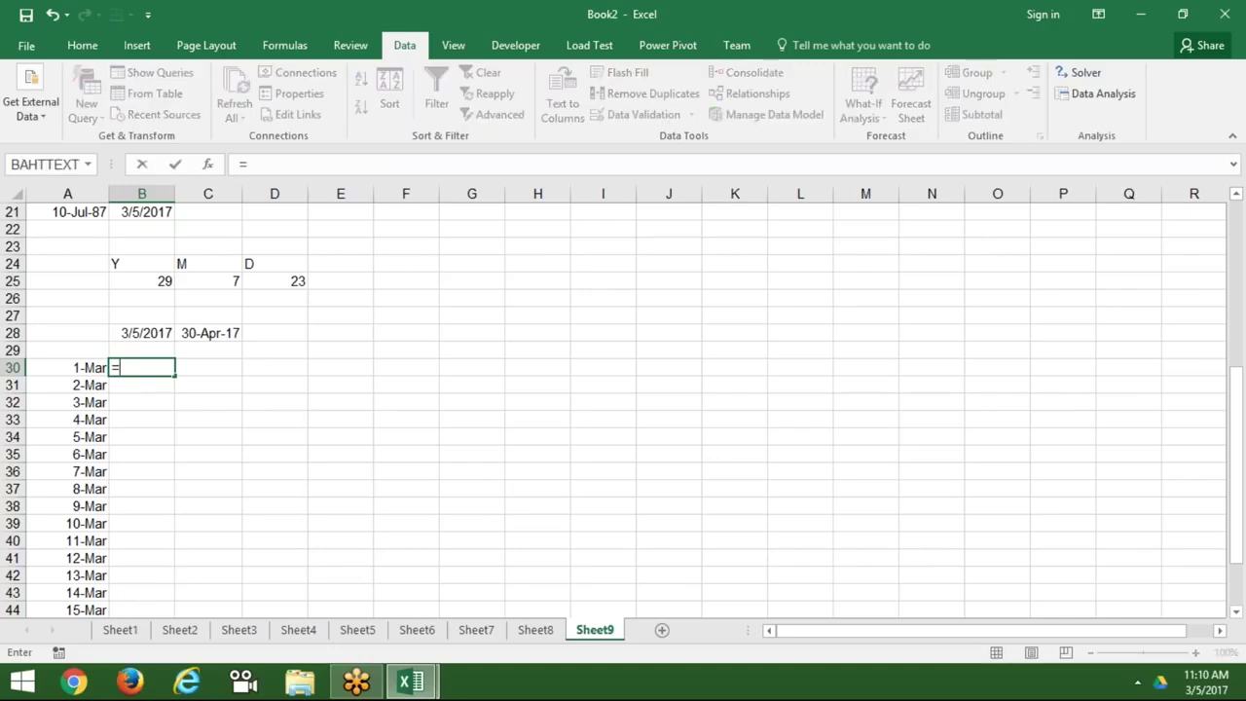
pyautogui.write('we')
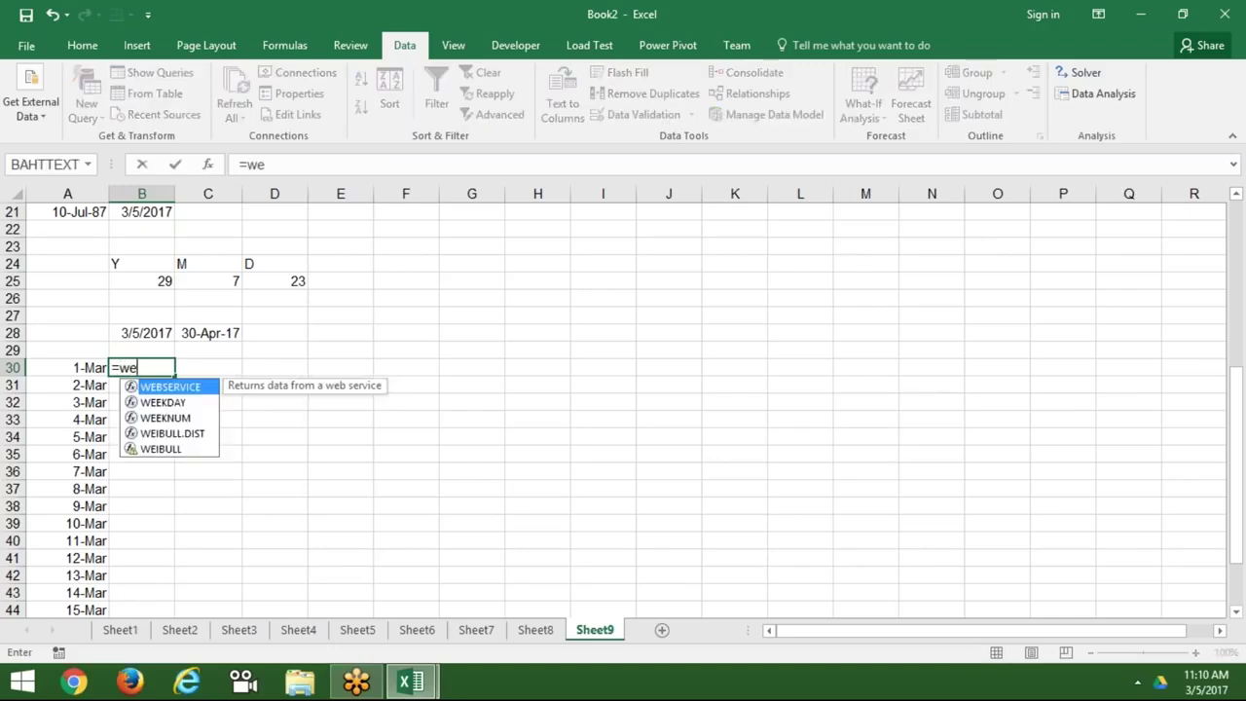
pyautogui.press('Down')
pyautogui.press('Tab')
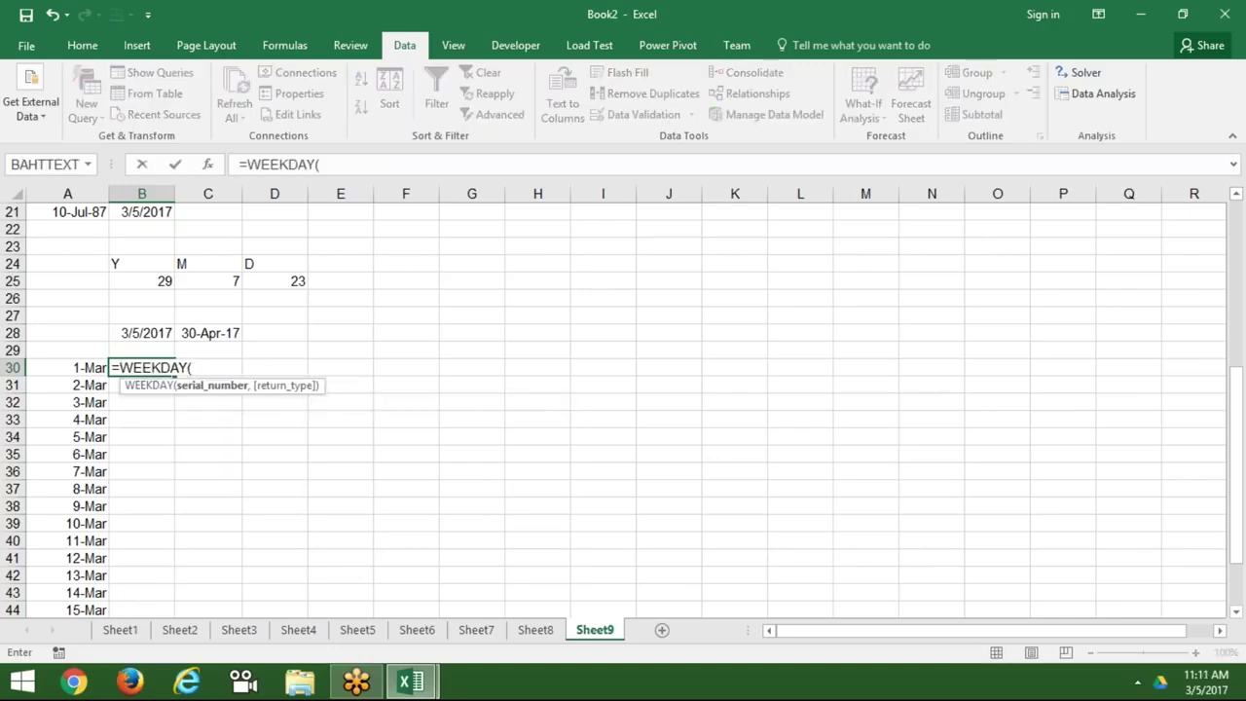
pyautogui.press('Down')
pyautogui.press('Left')
pyautogui.press('Up')
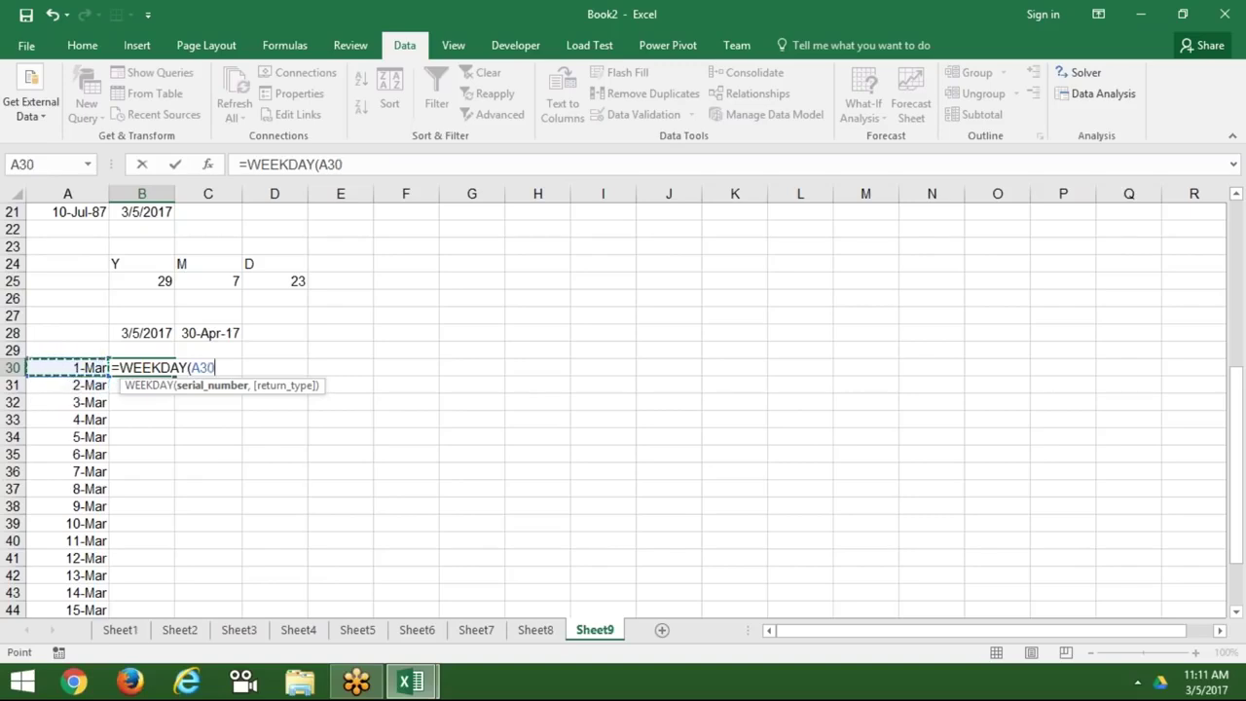
pyautogui.write(',')
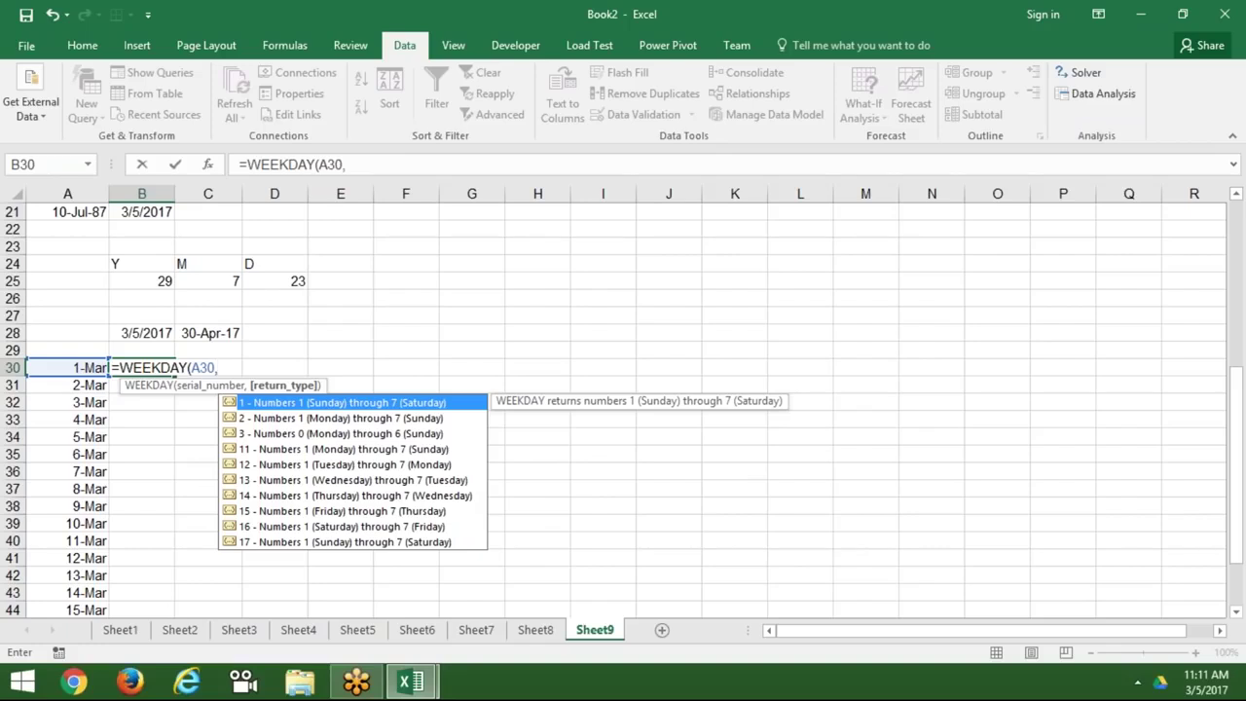
pyautogui.press('Down')
pyautogui.press('Tab')
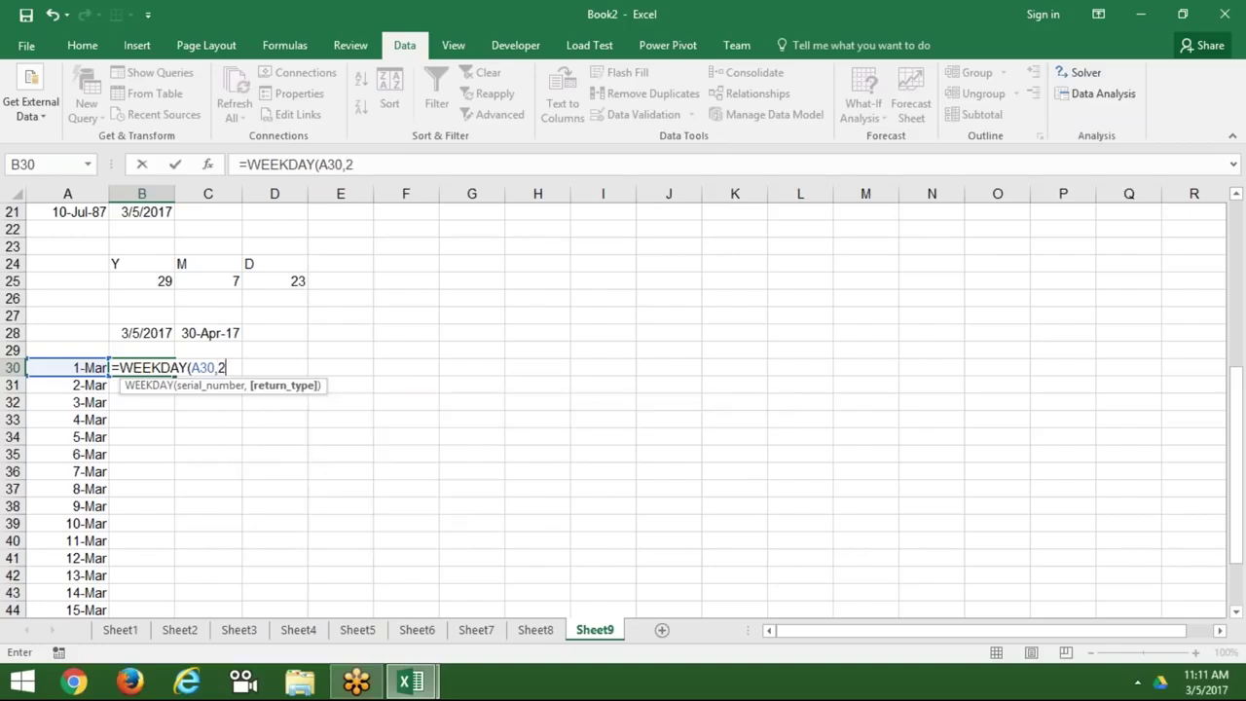
pyautogui.press('Return')
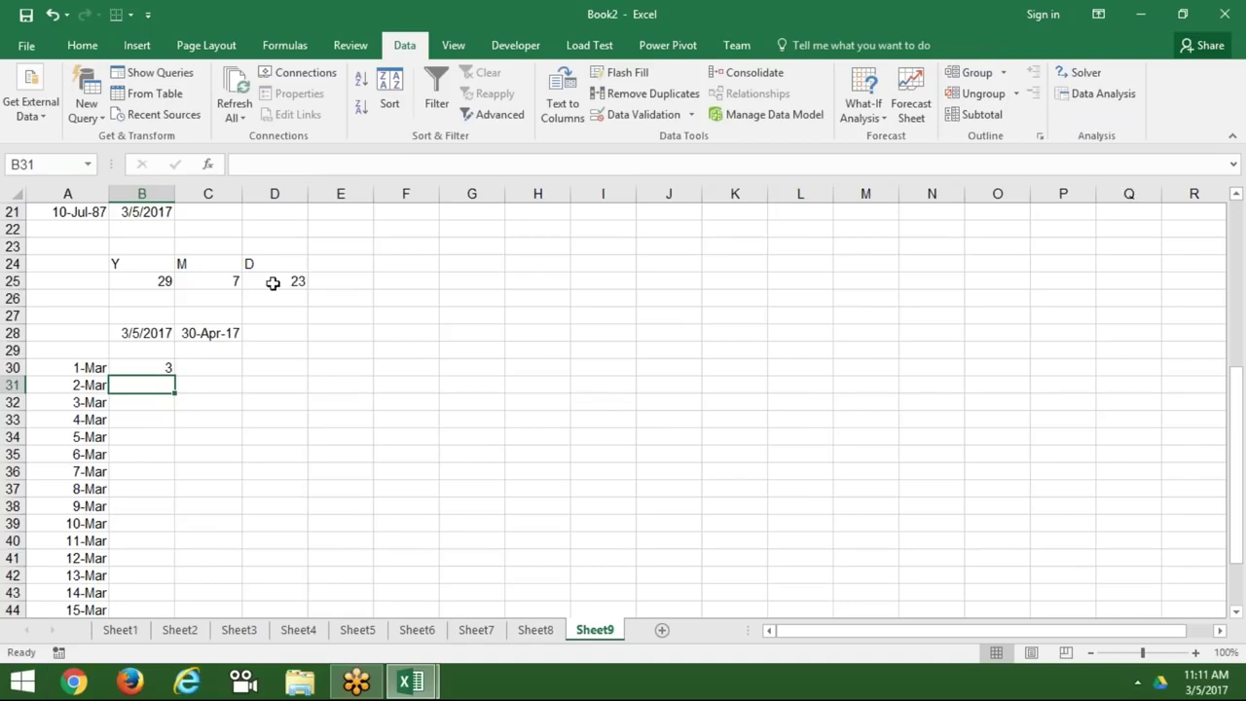
pyautogui.click(169, 368)
pyautogui.doubleClick(170, 368)
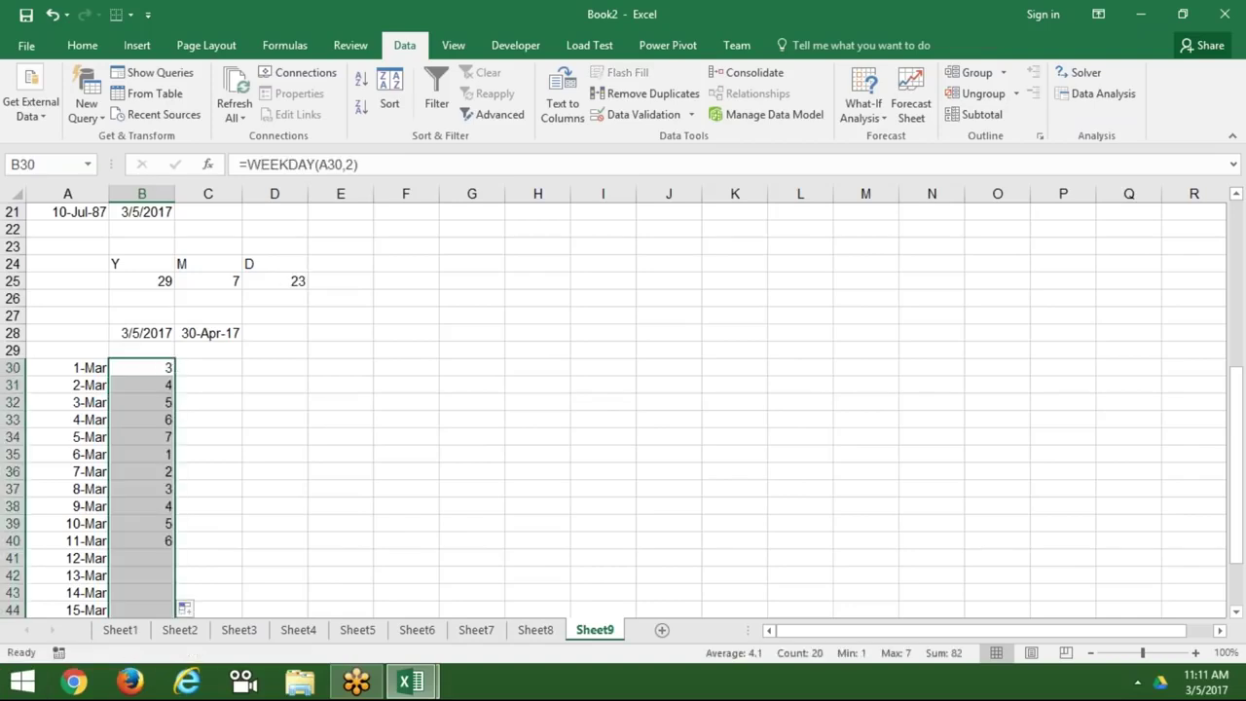
pyautogui.click(153, 438)
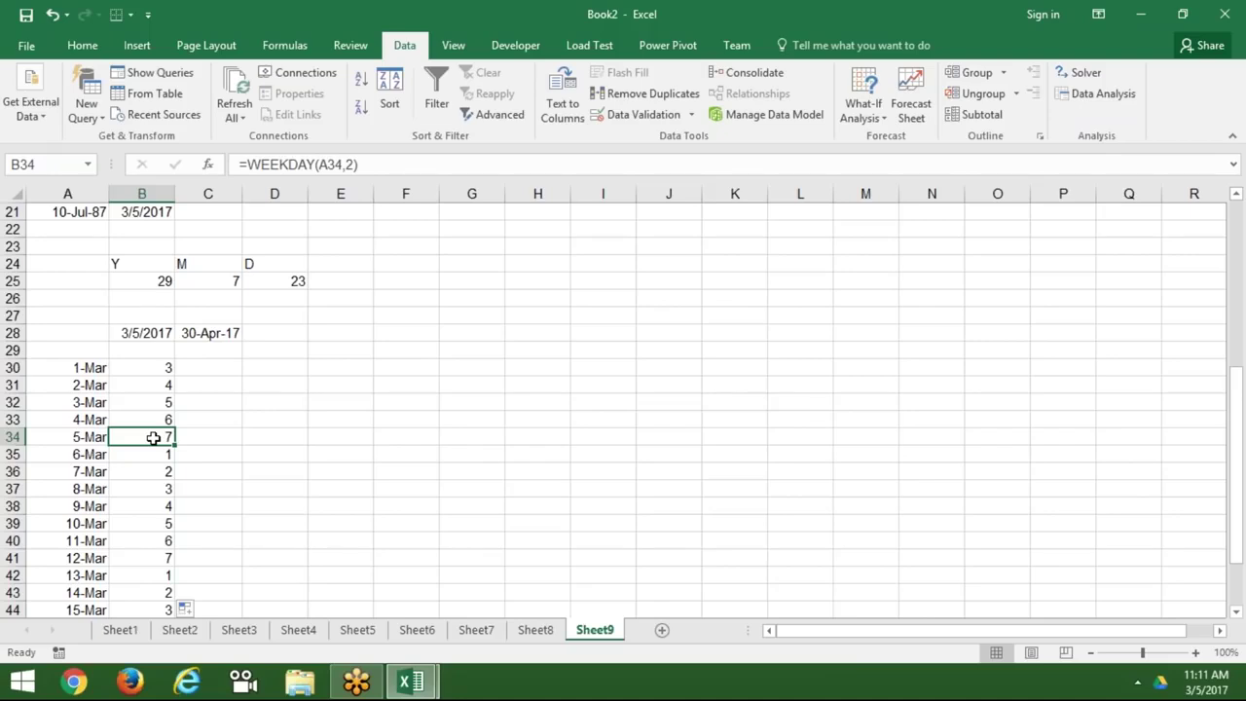
pyautogui.click(152, 454)
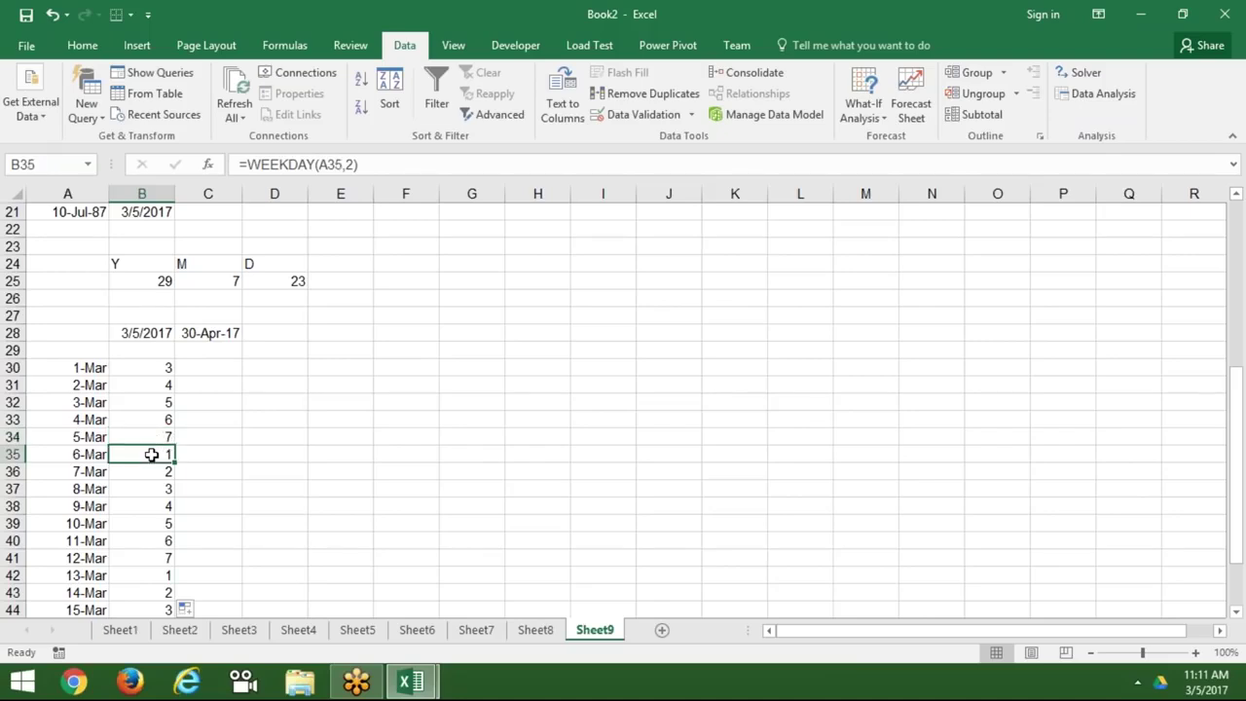
pyautogui.click(158, 521)
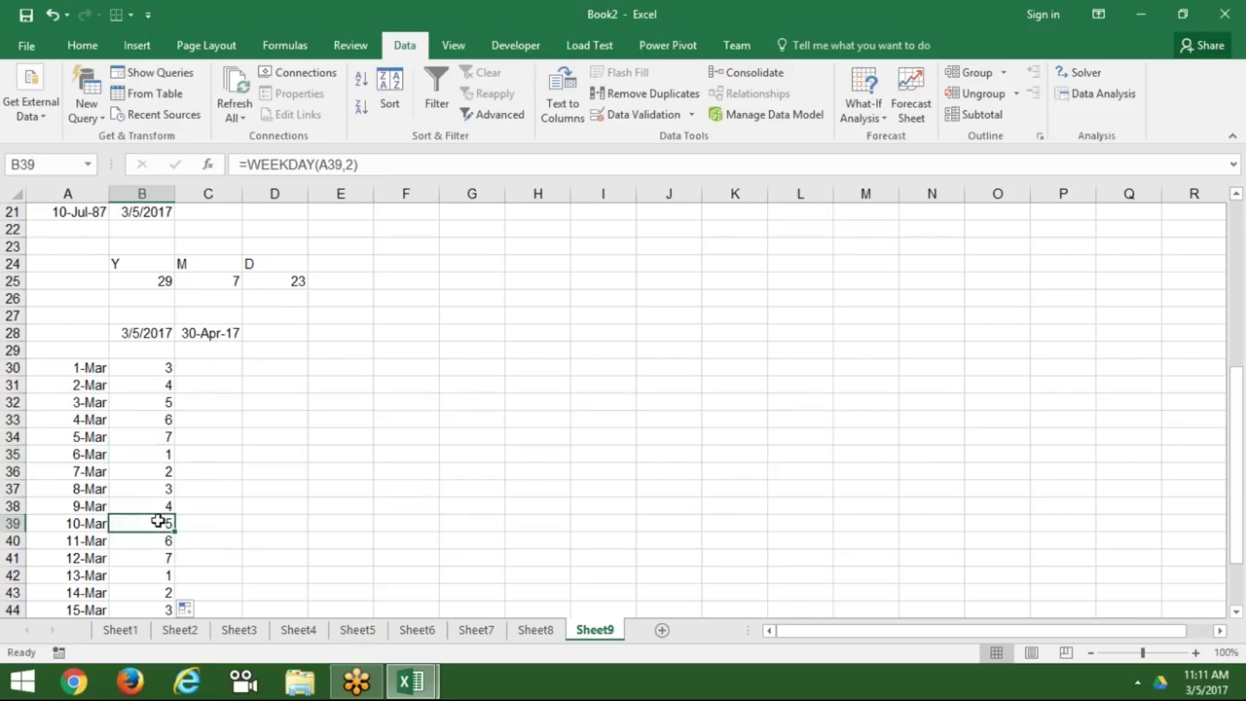
pyautogui.click(147, 542)
pyautogui.click(150, 555)
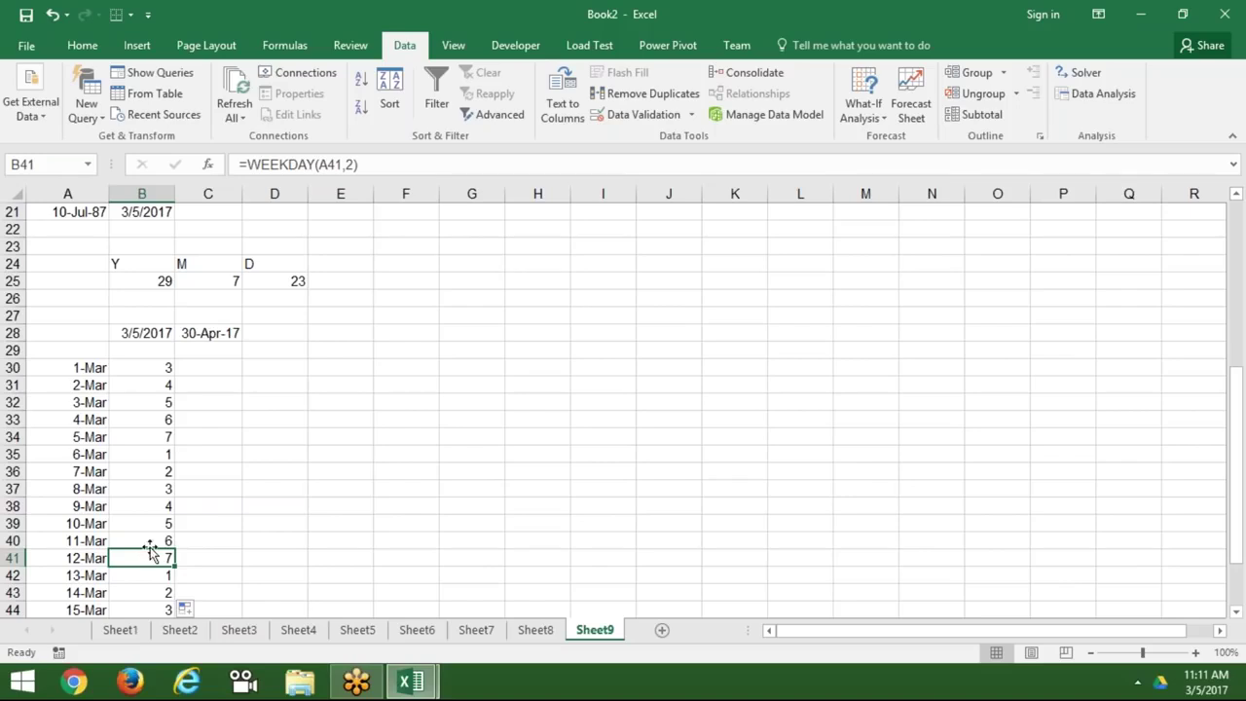
pyautogui.click(148, 539)
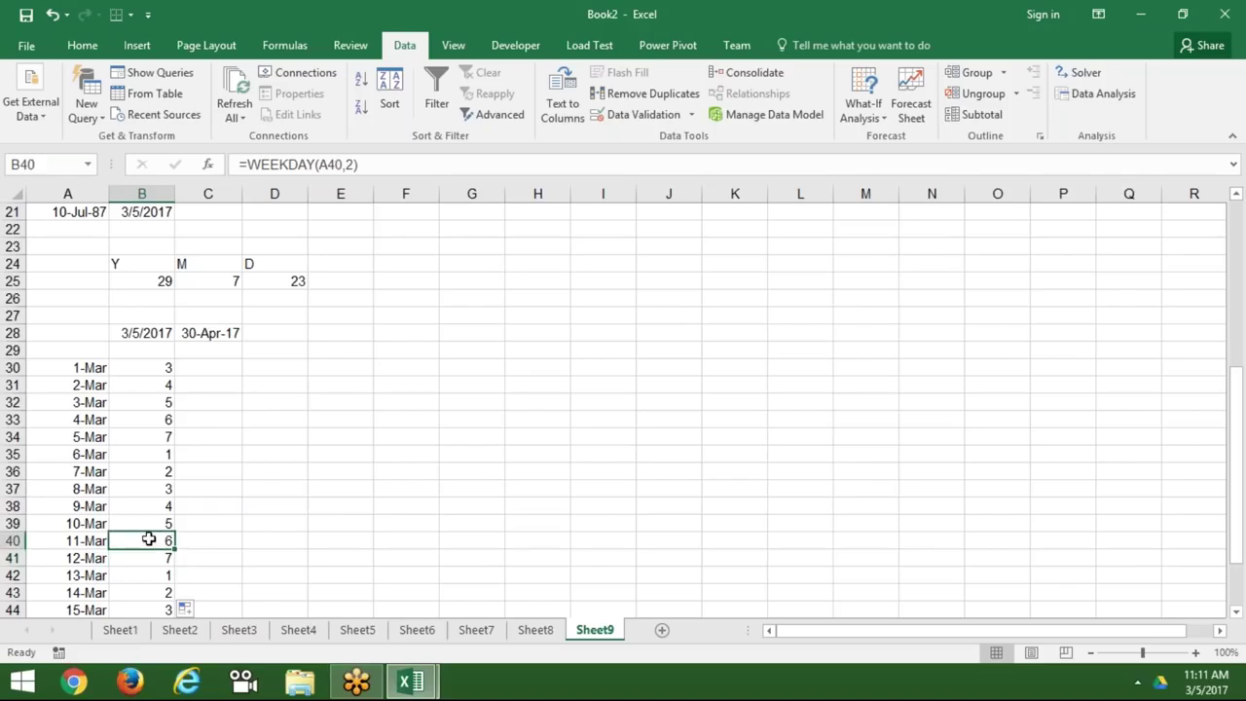
pyautogui.doubleClick(150, 367)
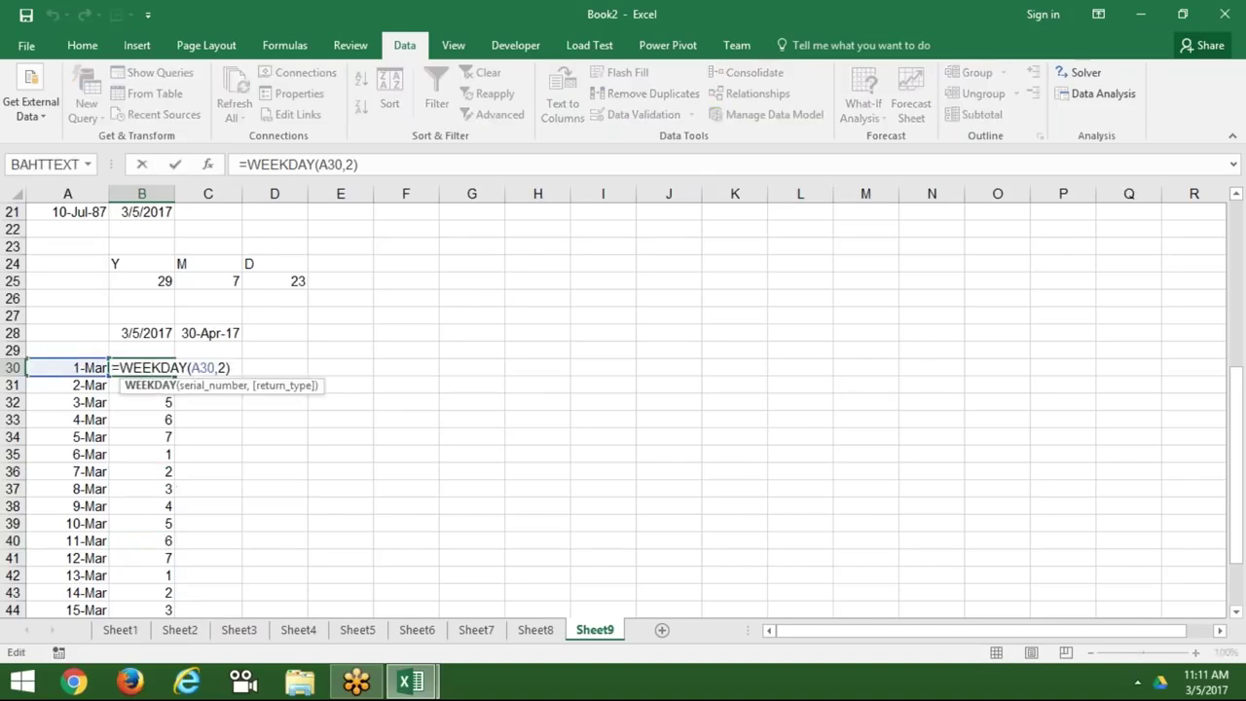
# Keep the B30 WEEKDAY formula and enter =WEEKNUM(A31) in C31, returning 9
pyautogui.click(223, 368)
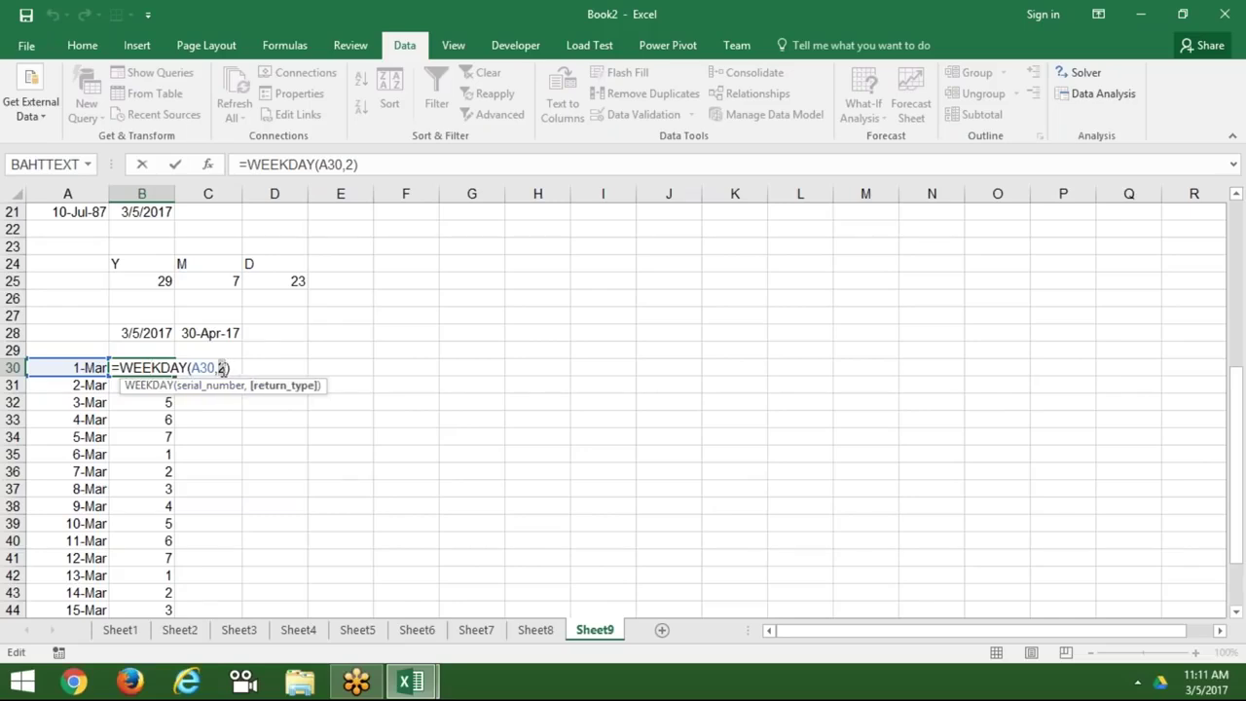
pyautogui.hotkey('ctrl', 'Return')
pyautogui.click(214, 381)
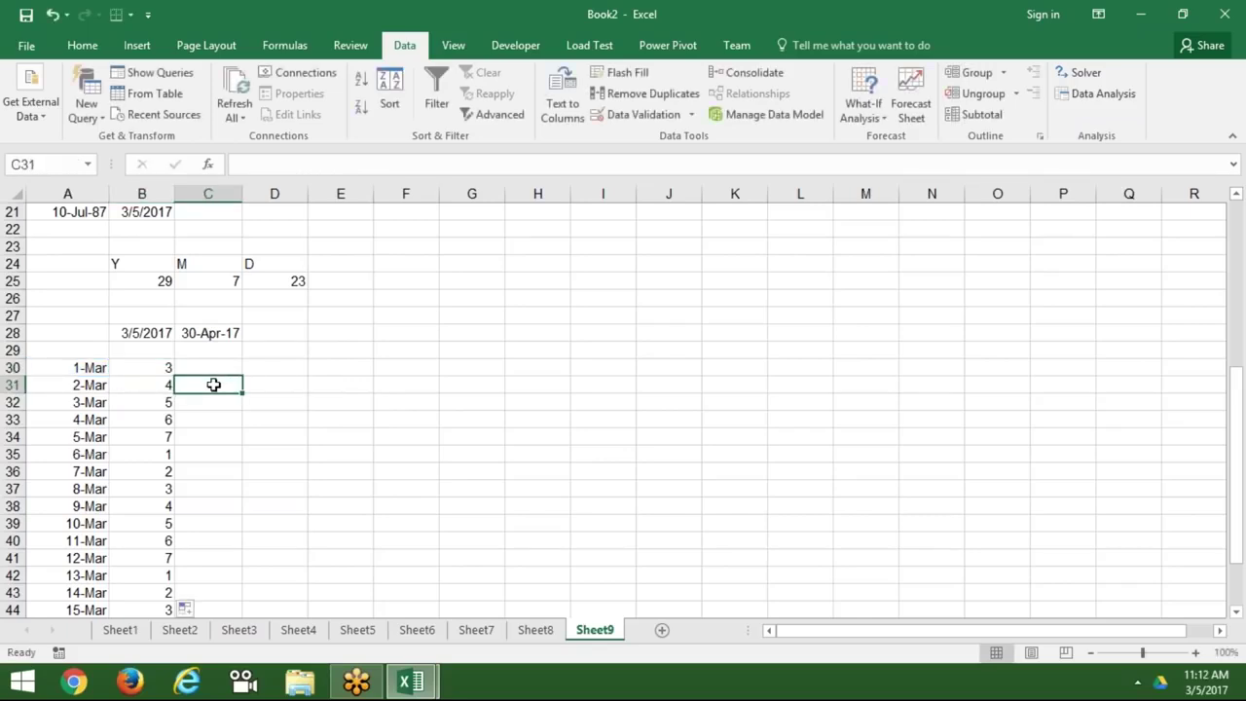
pyautogui.write('=')
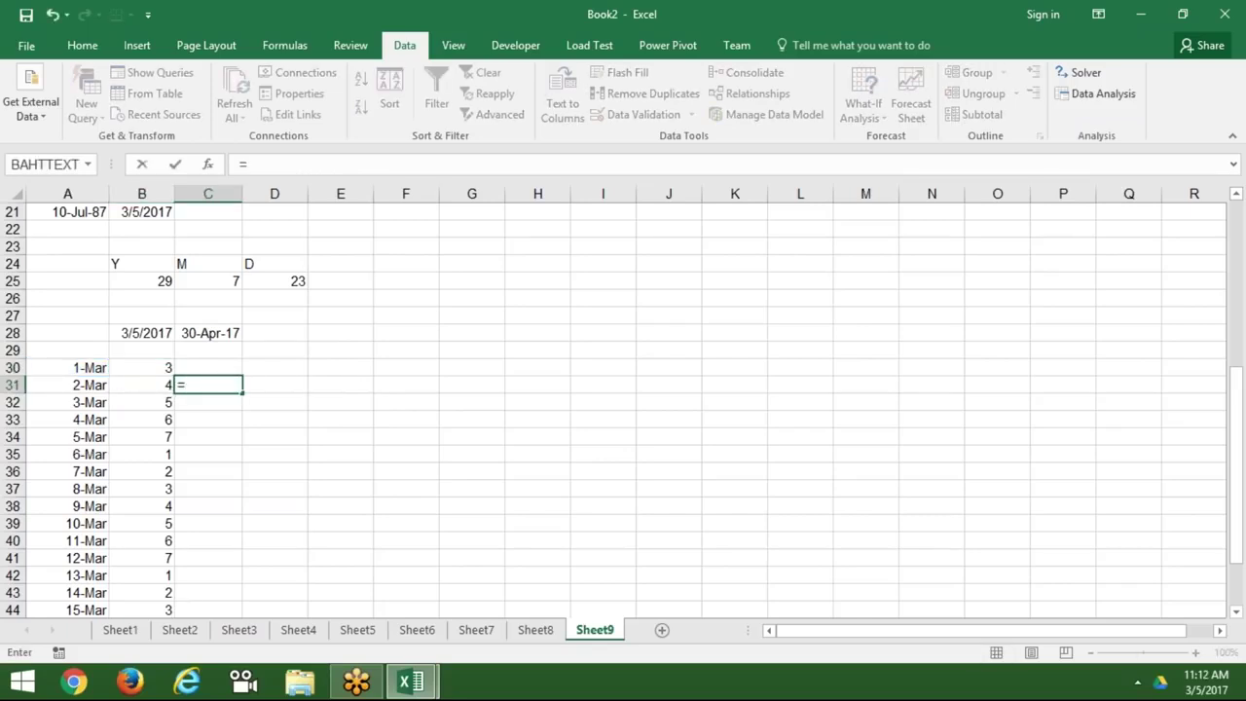
pyautogui.write('wee')
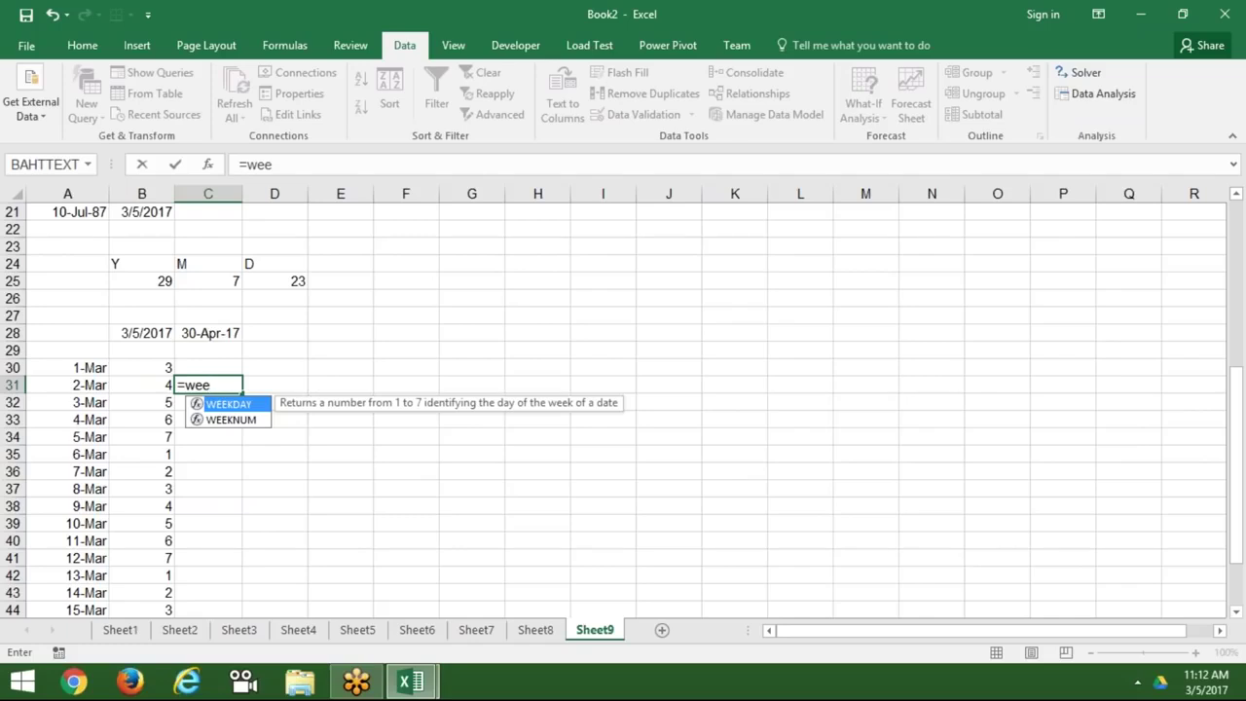
pyautogui.press('Down')
pyautogui.press('Tab')
pyautogui.press('Left')
pyautogui.press('Left')
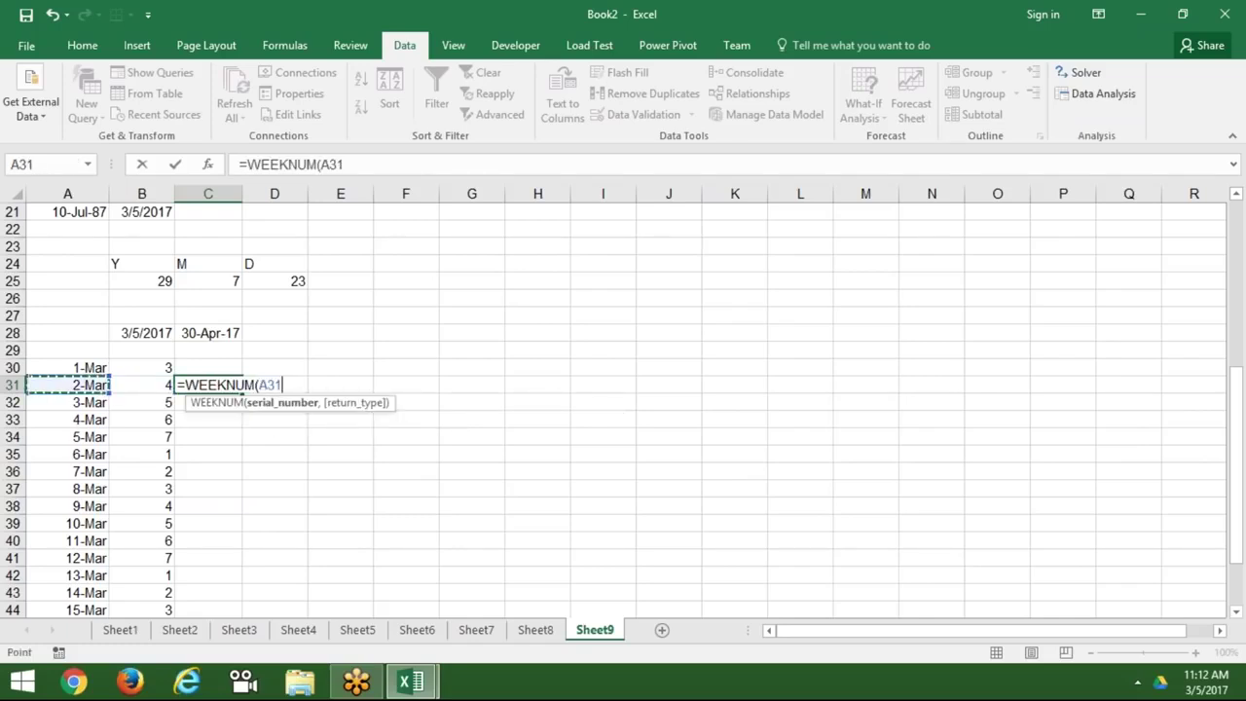
pyautogui.write(')')
pyautogui.press('Return')
pyautogui.click(207, 384)
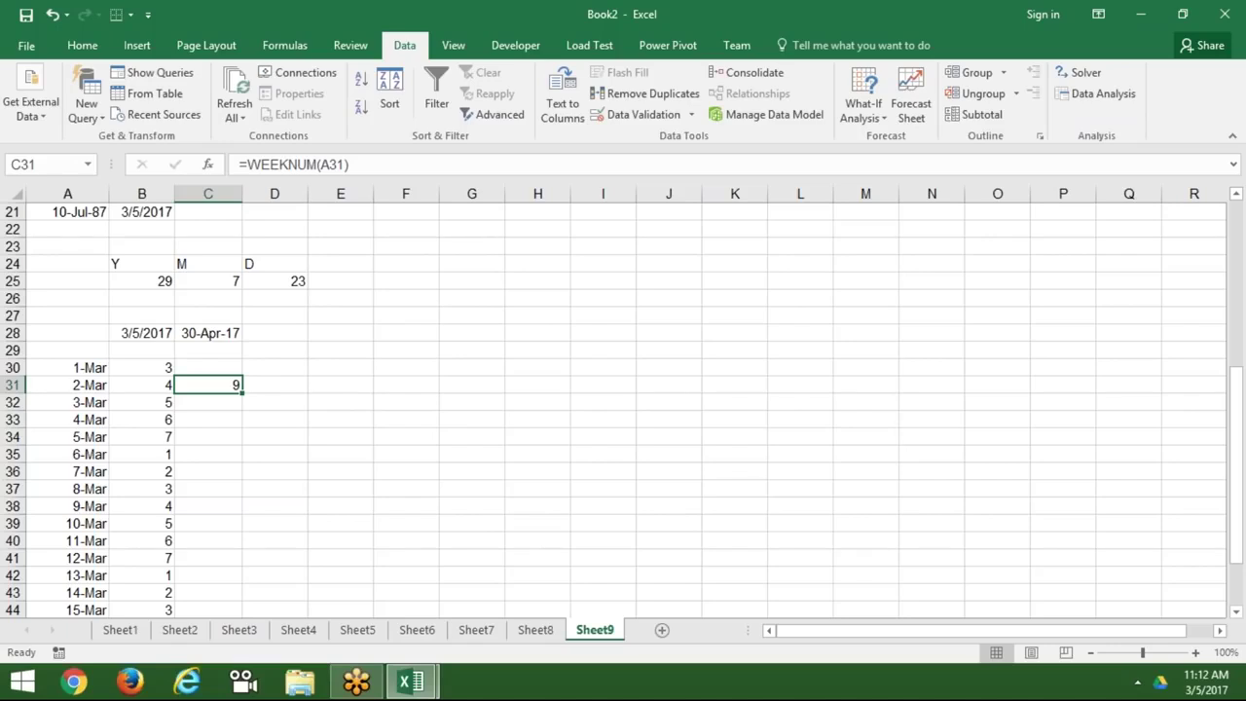
pyautogui.click(274, 385)
pyautogui.press('Up')
pyautogui.press('Up')
pyautogui.press('Up')
pyautogui.press('Up')
pyautogui.press('Up')
pyautogui.press('Up')
pyautogui.press('Up')
pyautogui.press('Up')
pyautogui.press('Up')
pyautogui.press('Up')
pyautogui.press('Down')
pyautogui.press('Down')
pyautogui.press('Down')
pyautogui.press('Down')
pyautogui.press('Right')
# Enter 1-Jan in G21 and today's date, 3/5/2017, in H21
pyautogui.press('Right')
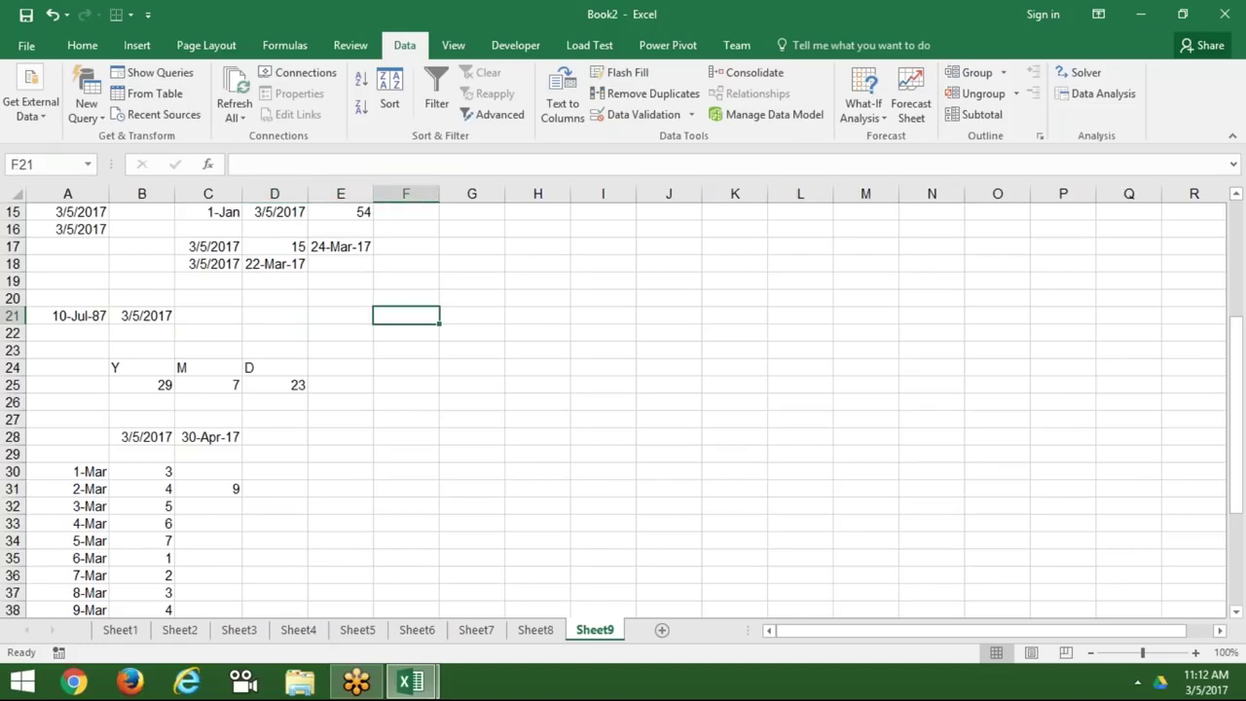
pyautogui.press('Right')
pyautogui.write('7/')
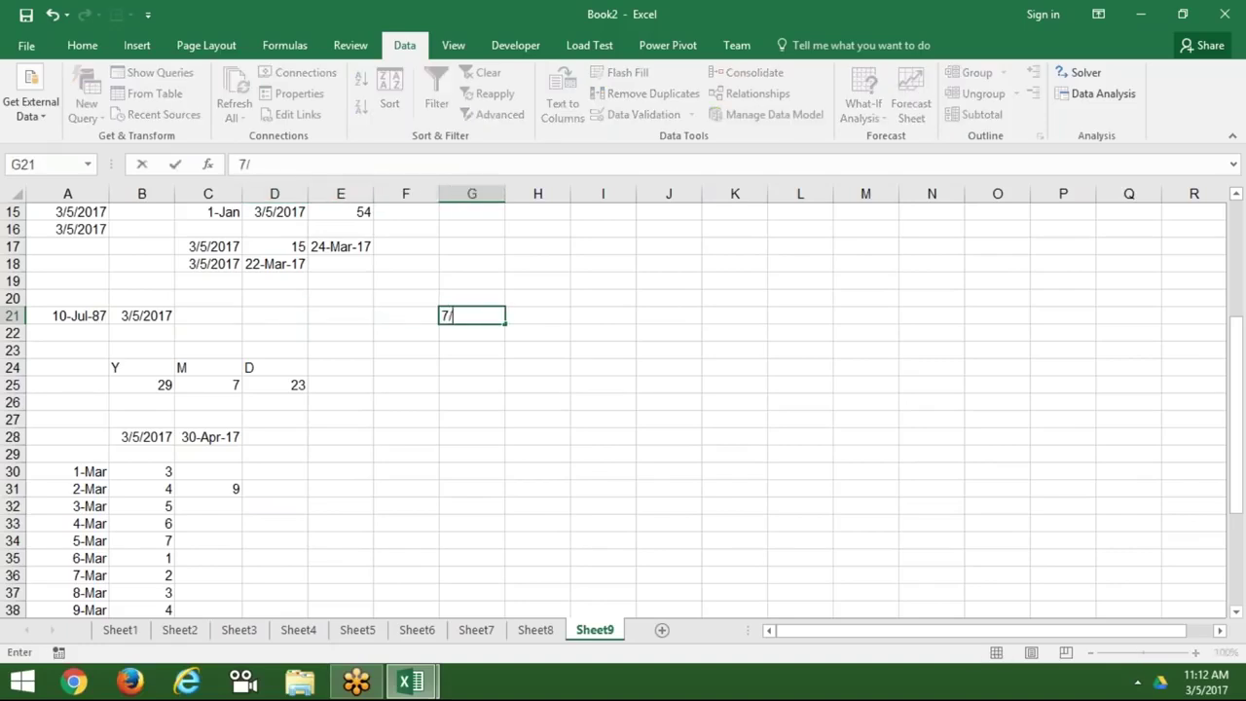
pyautogui.press('Escape')
pyautogui.write('1/1')
pyautogui.press('Tab')
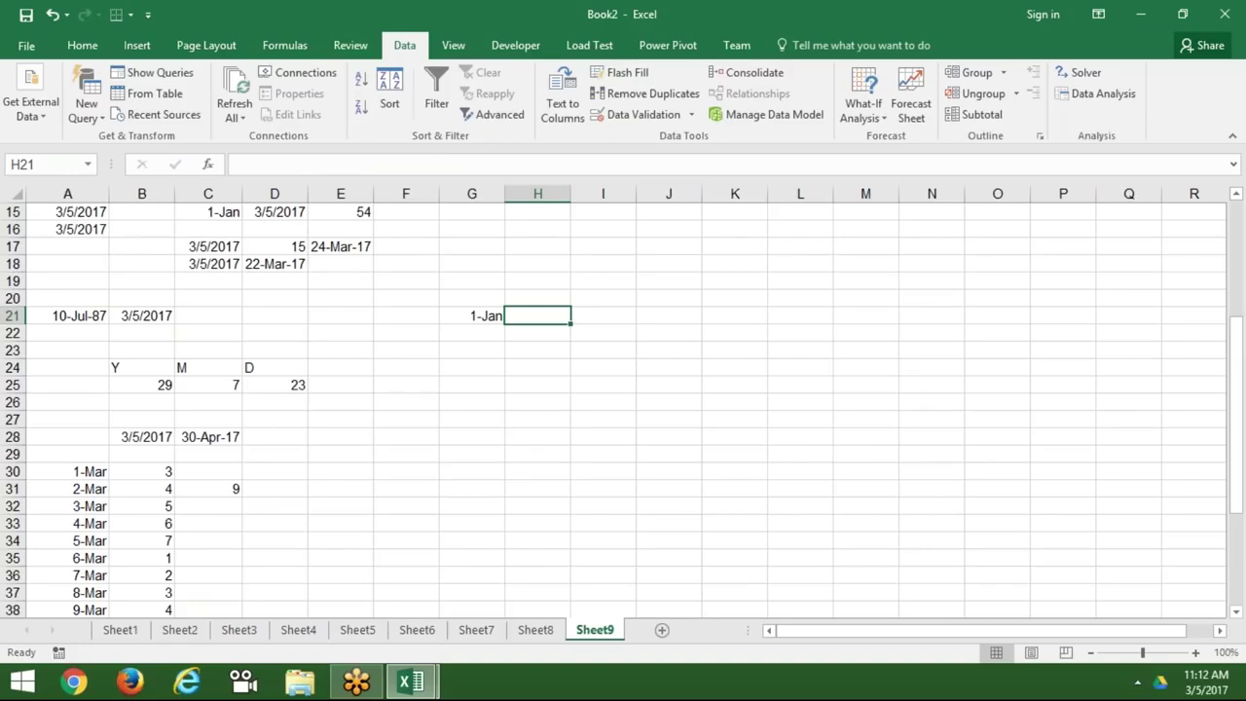
pyautogui.hotkey('ctrl', ';')
pyautogui.press('Tab')
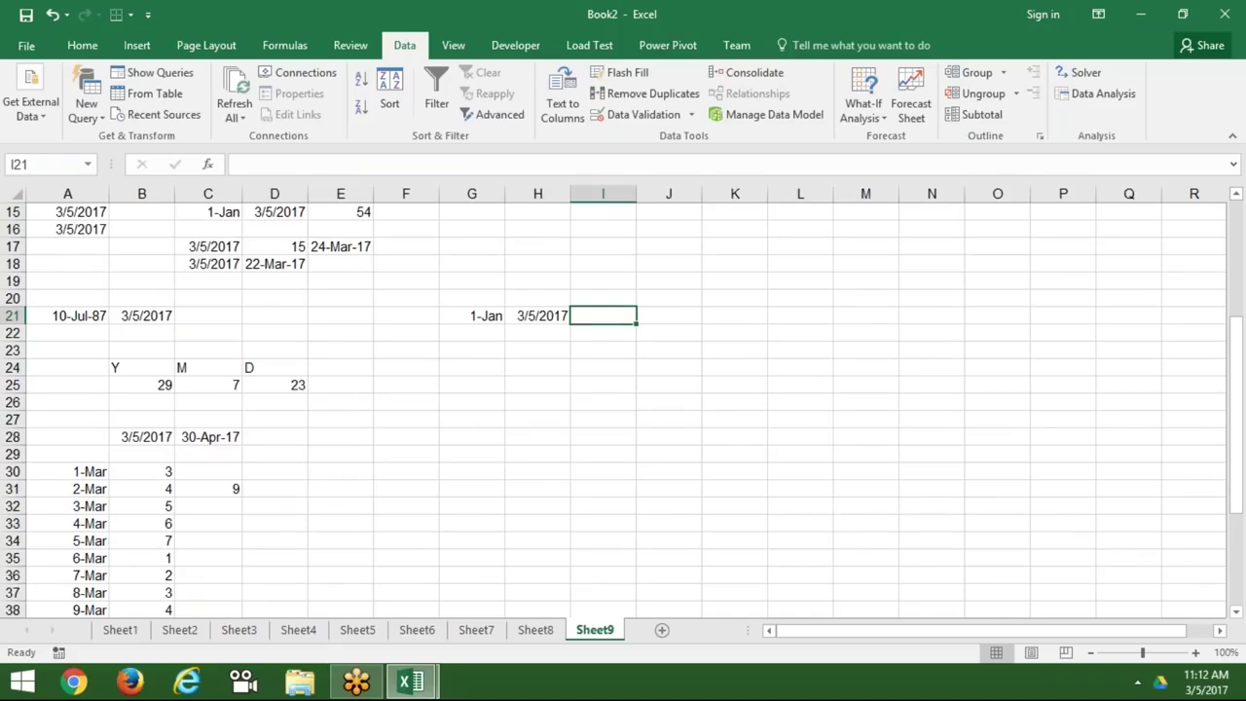
# Type 1 in H19 and 500000 in I19
pyautogui.press('Up')
pyautogui.press('Up')
pyautogui.press('Left')
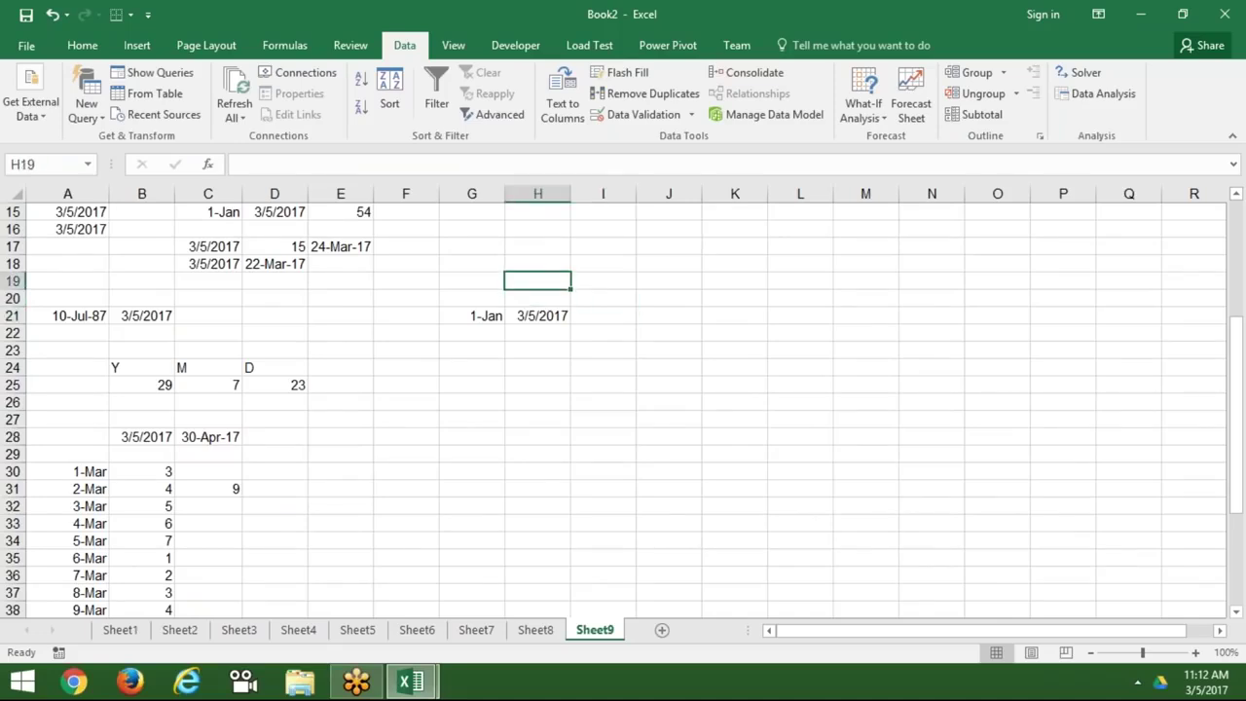
pyautogui.write('1')
pyautogui.press('Tab')
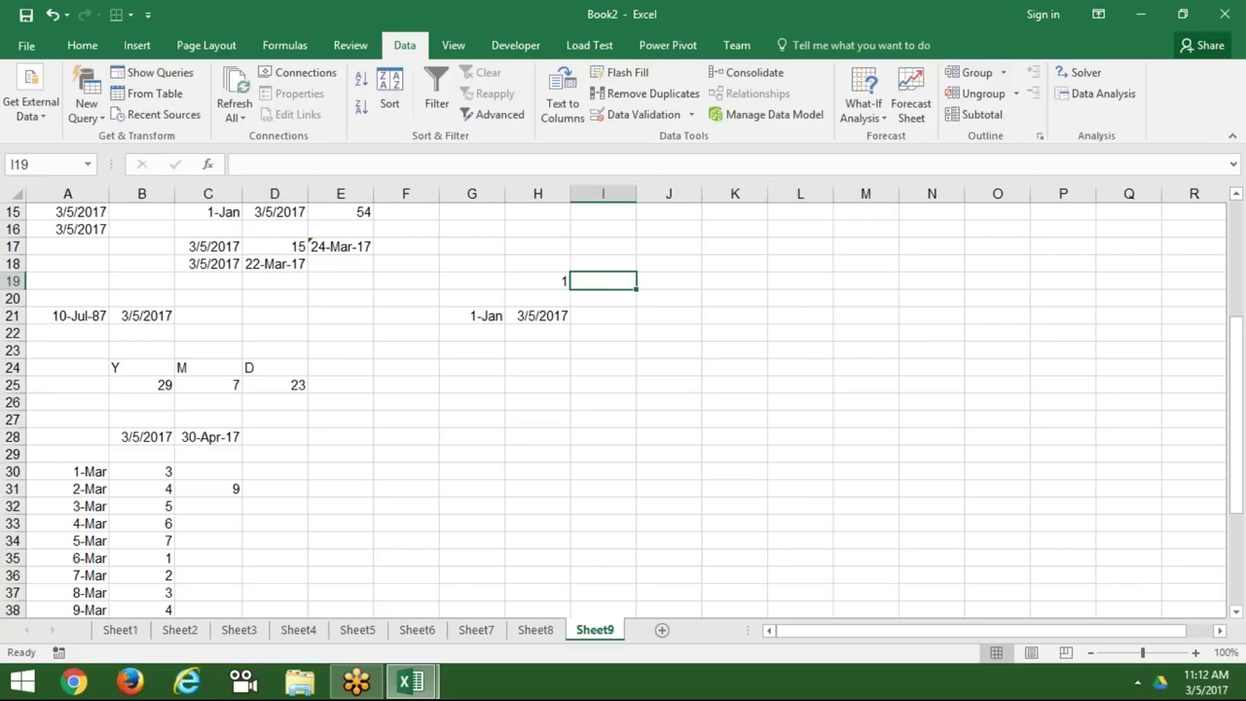
pyautogui.write('500000')
pyautogui.press('Return')
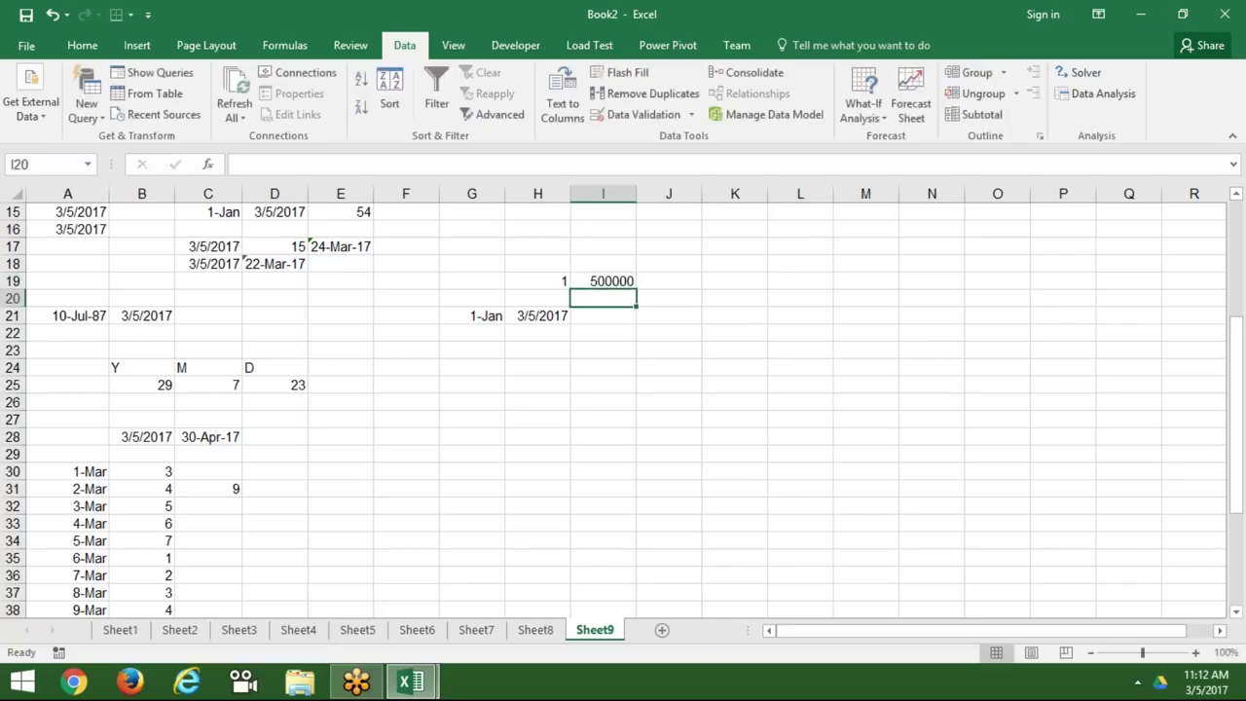
pyautogui.press('Down')
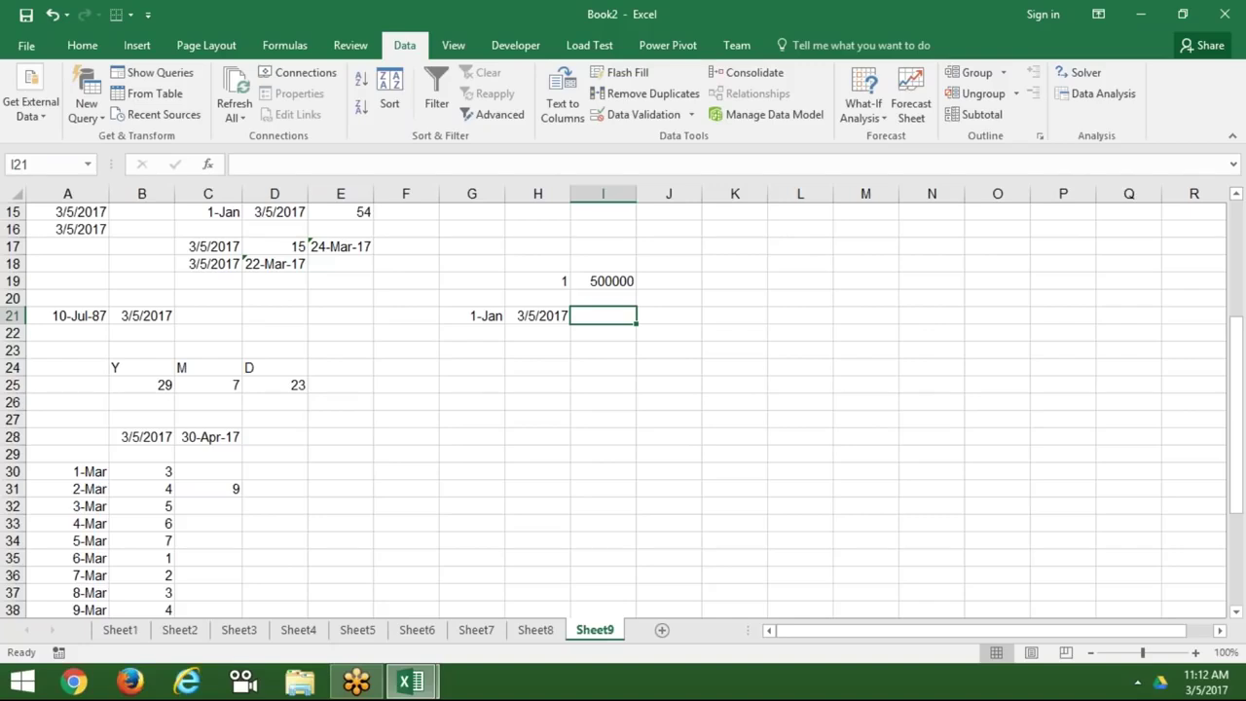
# Enter =YEARFRAC(G21,H21,3) in I21 using basis Actual/365, returning 0.172603
pyautogui.write('=ye')
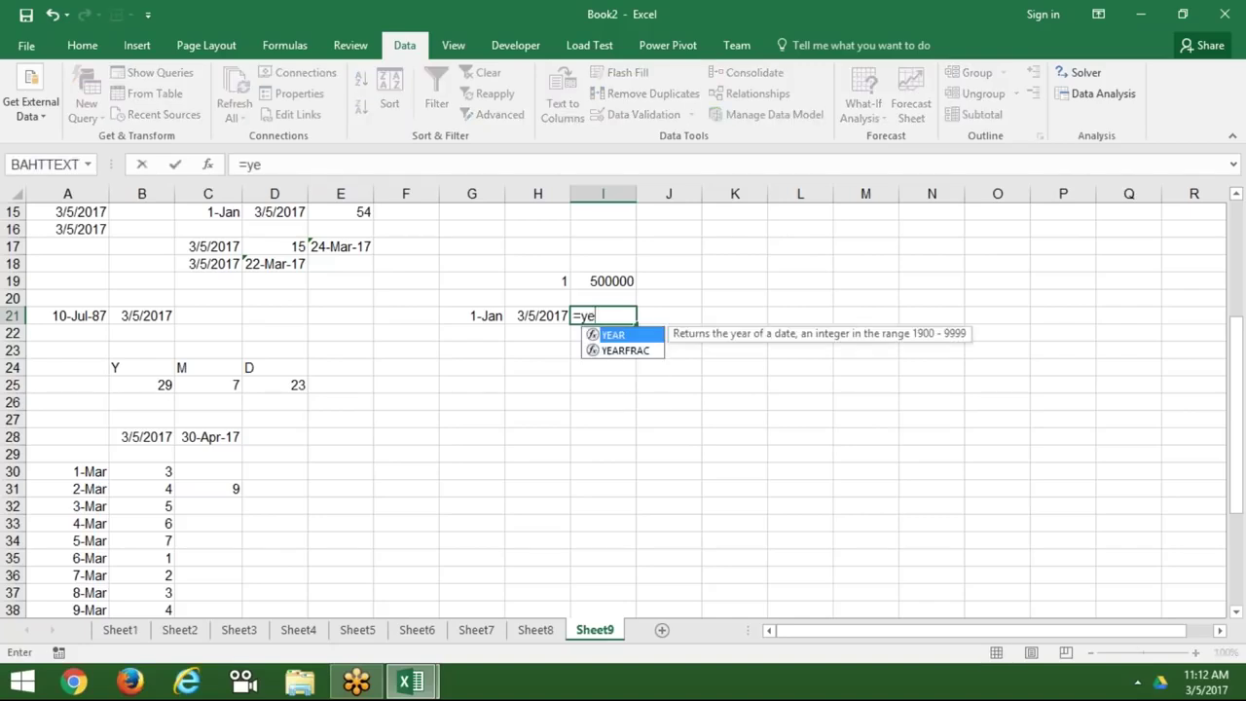
pyautogui.press('Down')
pyautogui.press('Tab')
pyautogui.click(472, 315)
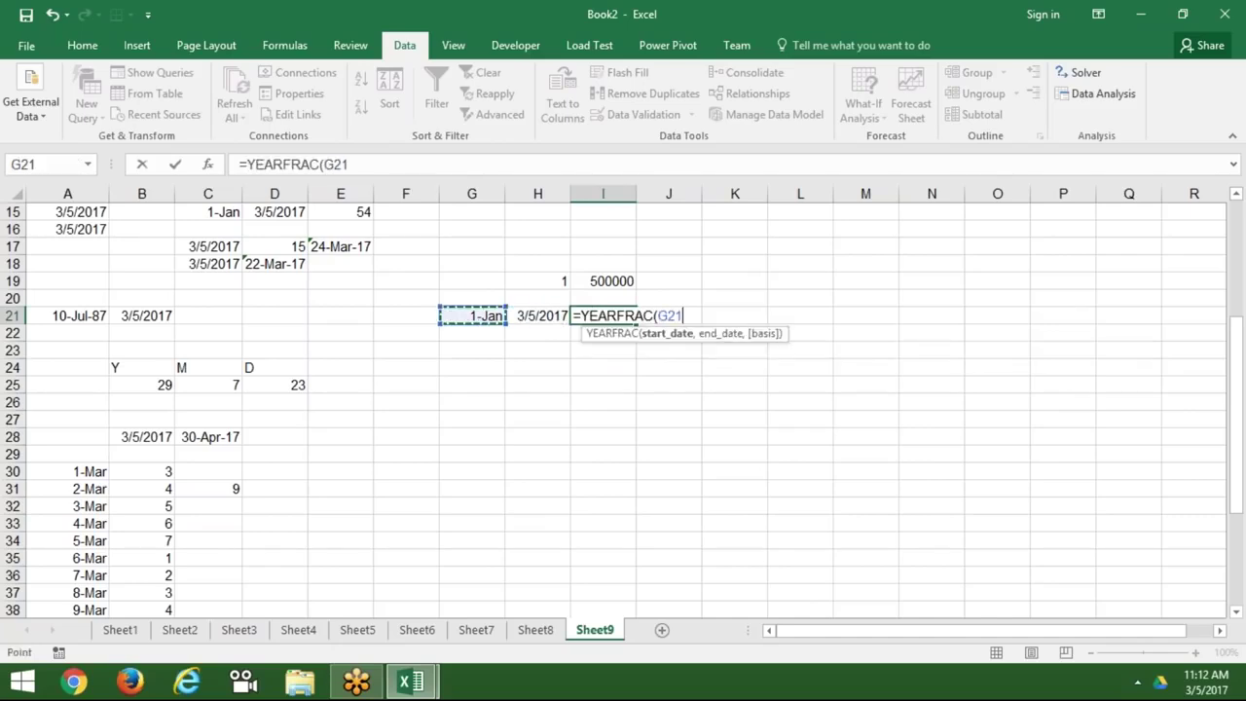
pyautogui.write(',')
pyautogui.click(537, 315)
pyautogui.write(',')
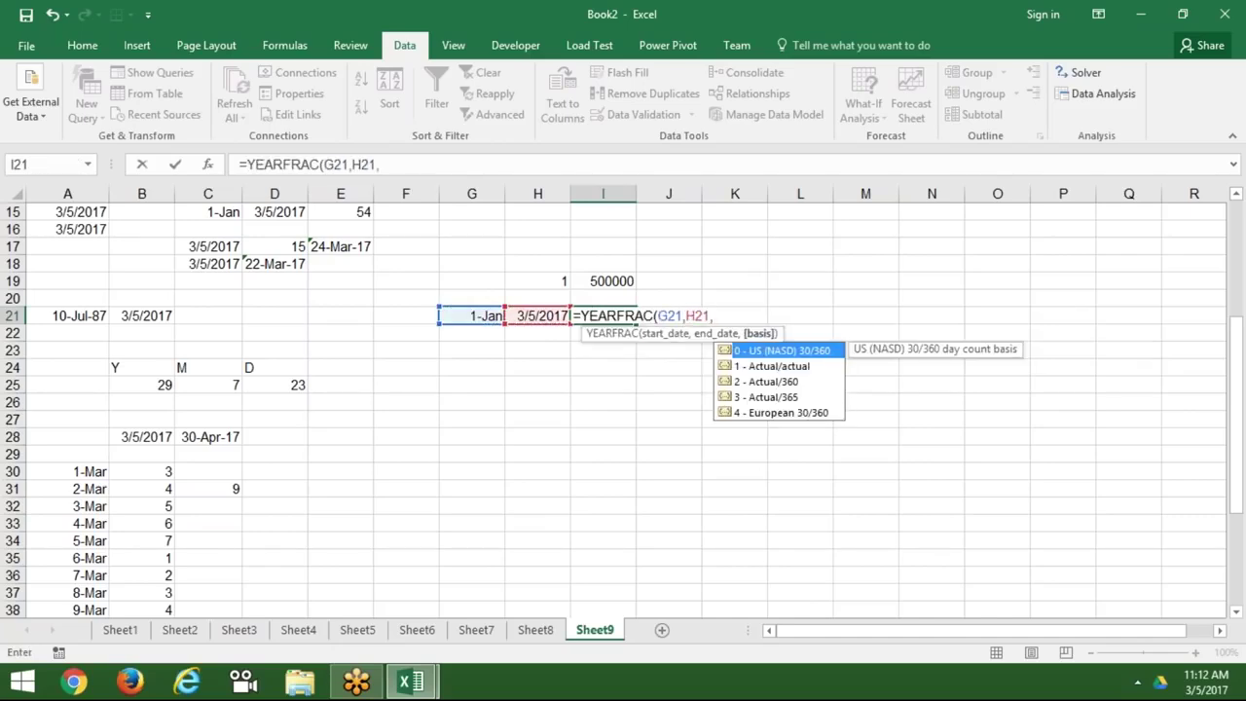
pyautogui.press('Down')
pyautogui.press('Down')
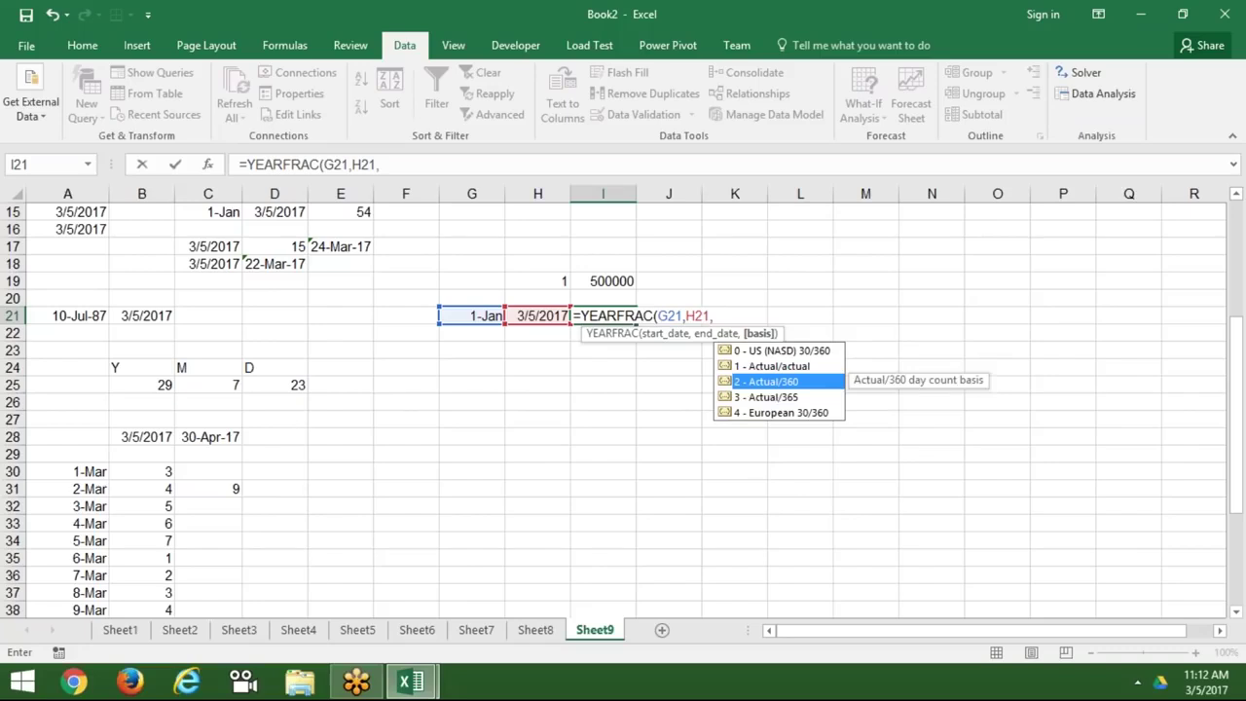
pyautogui.press('Down')
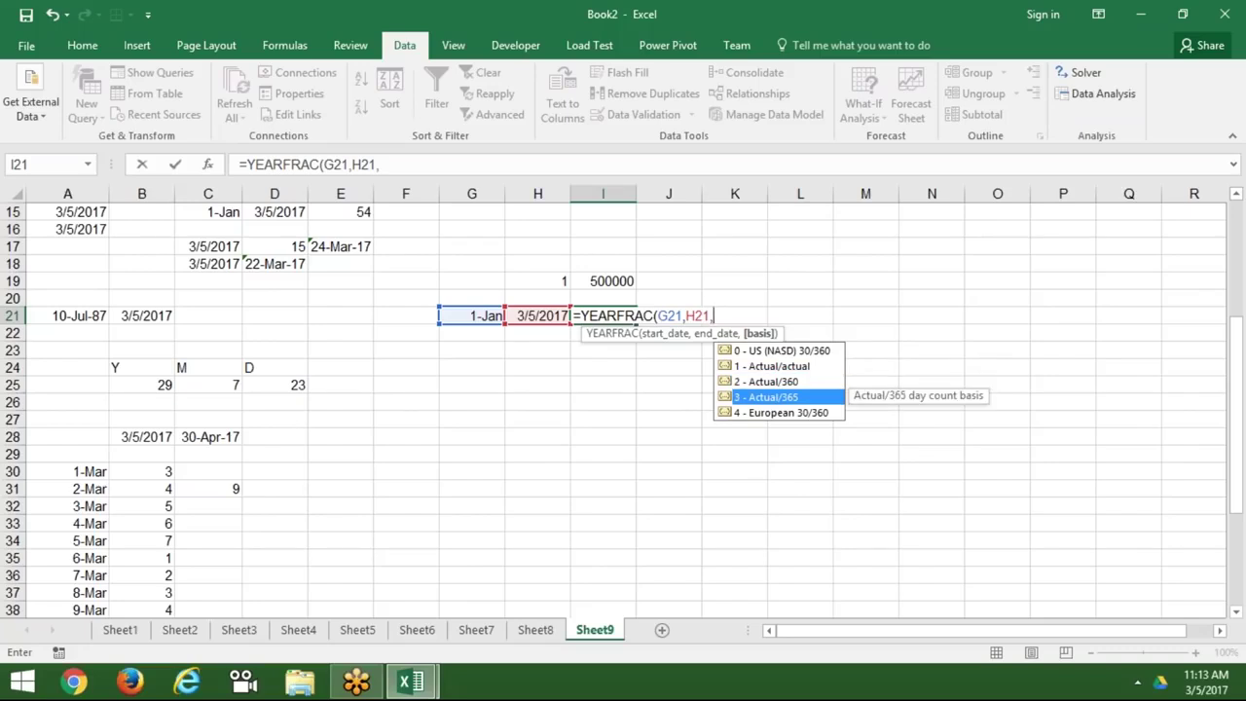
pyautogui.press('Tab')
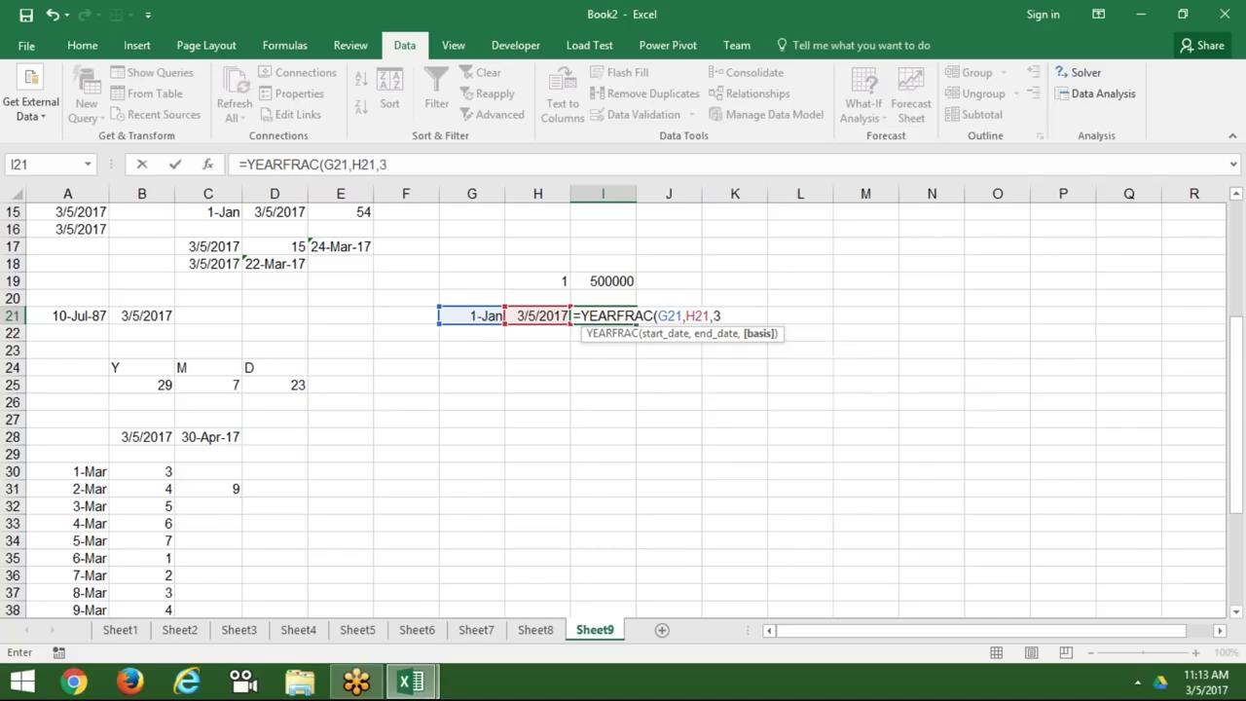
pyautogui.press('Return')
pyautogui.press('Up')
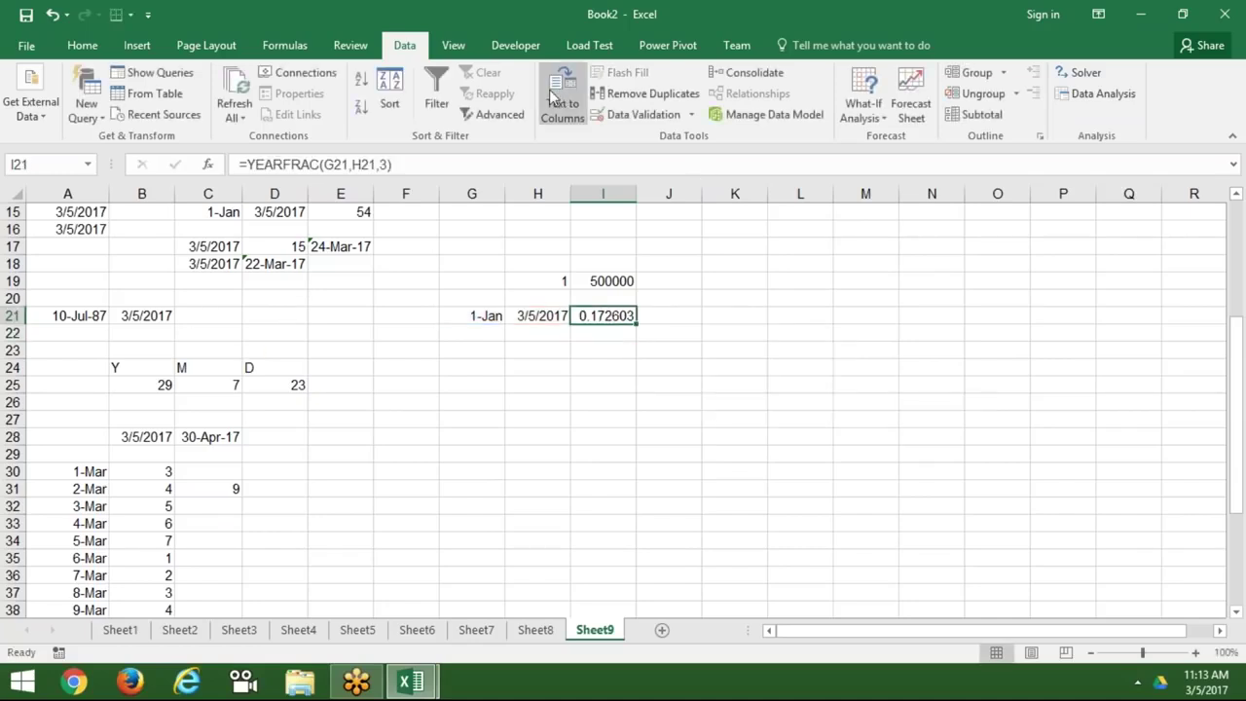
# Apply Percent Style to I21 so the year fraction reads 17%
pyautogui.click(100, 42)
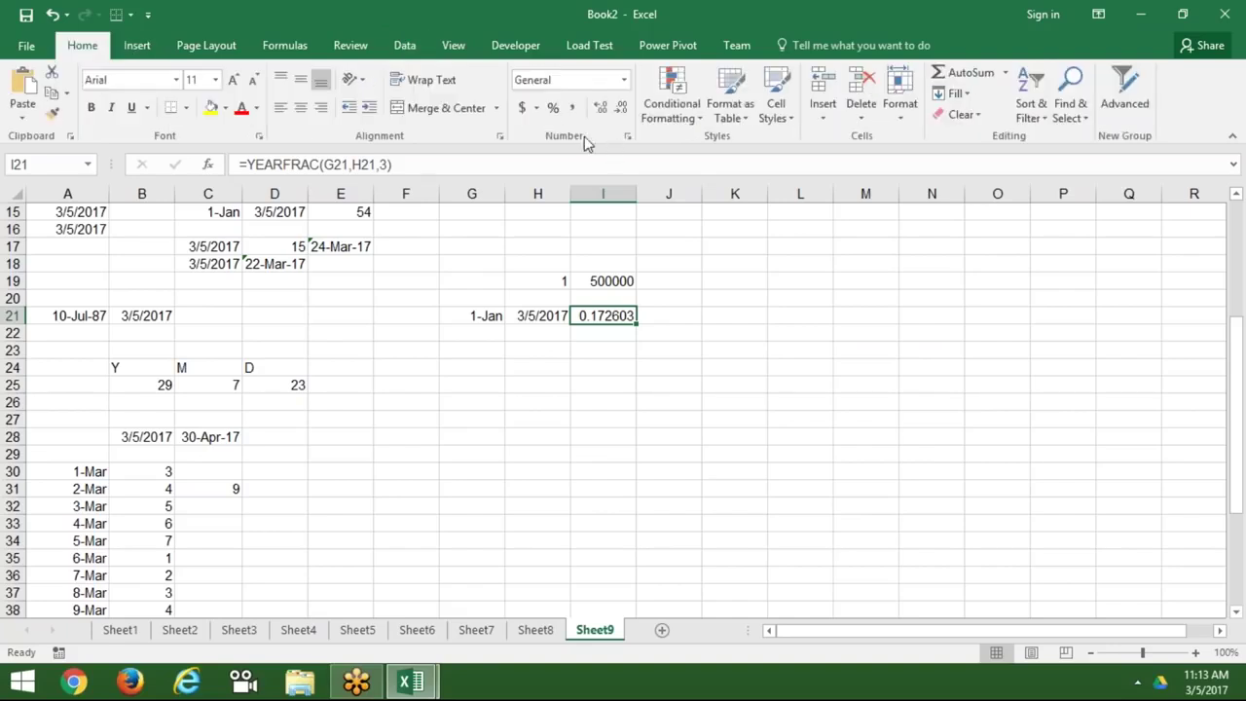
pyautogui.click(553, 109)
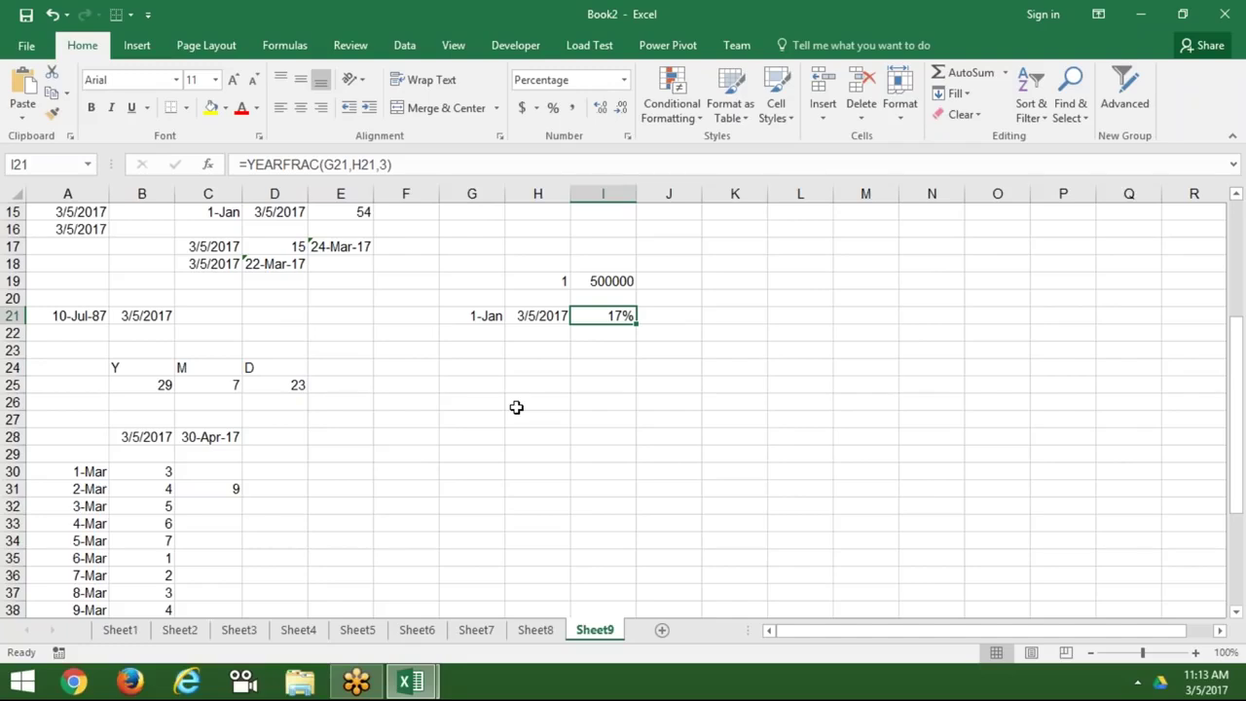
pyautogui.press('Down')
pyautogui.press('Down')
pyautogui.press('Down')
# Enter 10:20 in cell A52, below the existing examples
pyautogui.press('Up')
pyautogui.press('Down')
pyautogui.press('Down')
pyautogui.press('Down')
pyautogui.press('Down')
pyautogui.press('Down')
pyautogui.press('Down')
pyautogui.press('Down')
pyautogui.press('Down')
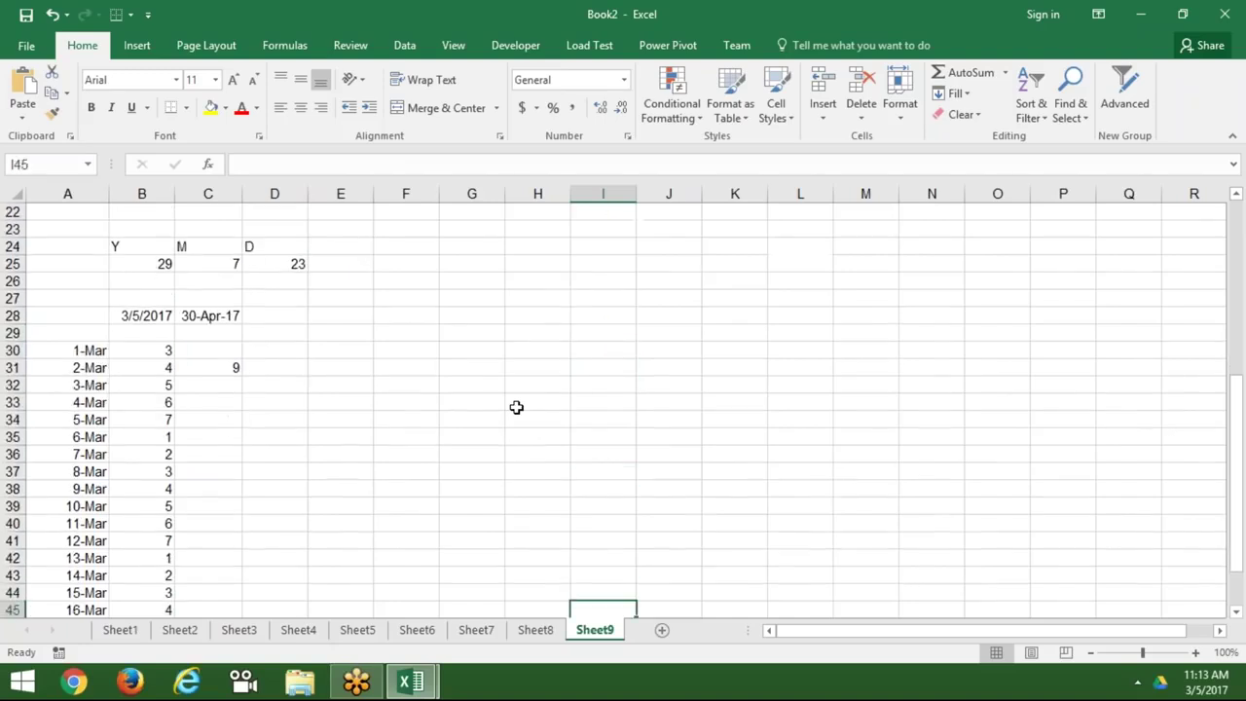
pyautogui.press('Down')
pyautogui.press('Down')
pyautogui.press('Down')
pyautogui.press('Left')
pyautogui.press('Home')
pyautogui.press('Down')
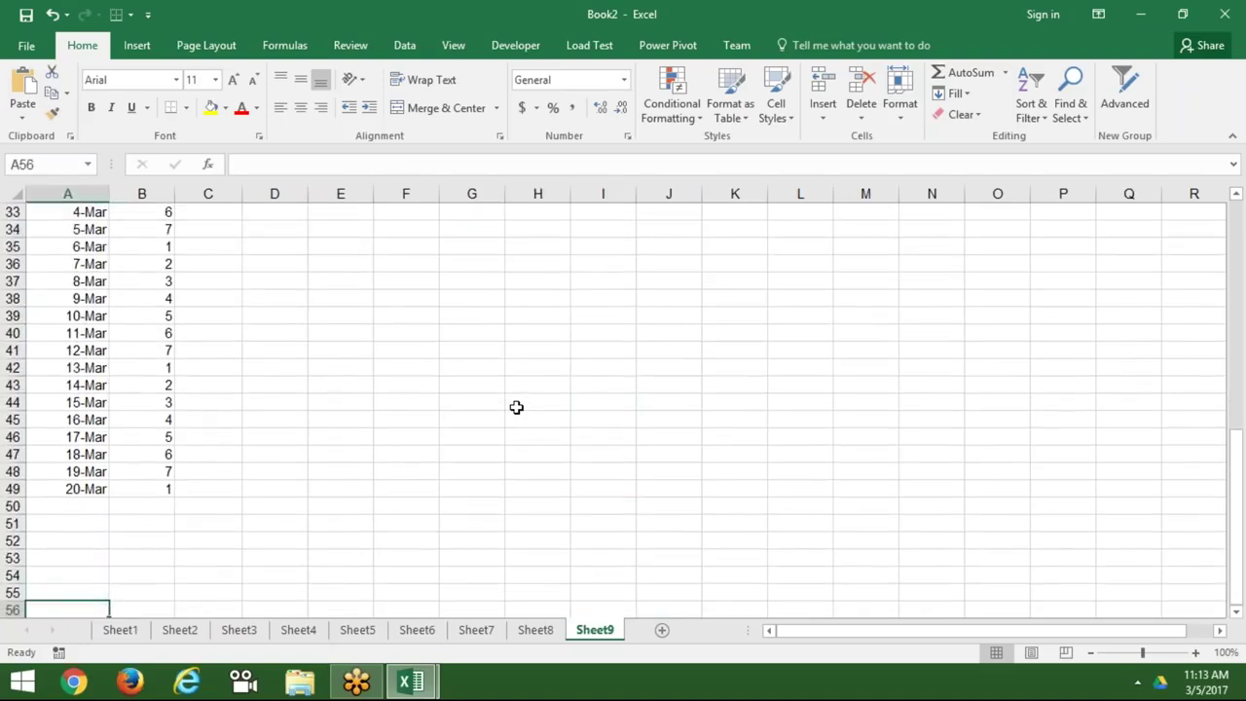
pyautogui.press('Down')
pyautogui.press('Down')
pyautogui.press('Down')
pyautogui.press('Down')
pyautogui.press('Up')
pyautogui.press('Up')
pyautogui.press('Up')
pyautogui.press('Up')
pyautogui.press('Down')
pyautogui.write('10:20')
pyautogui.press('Return')
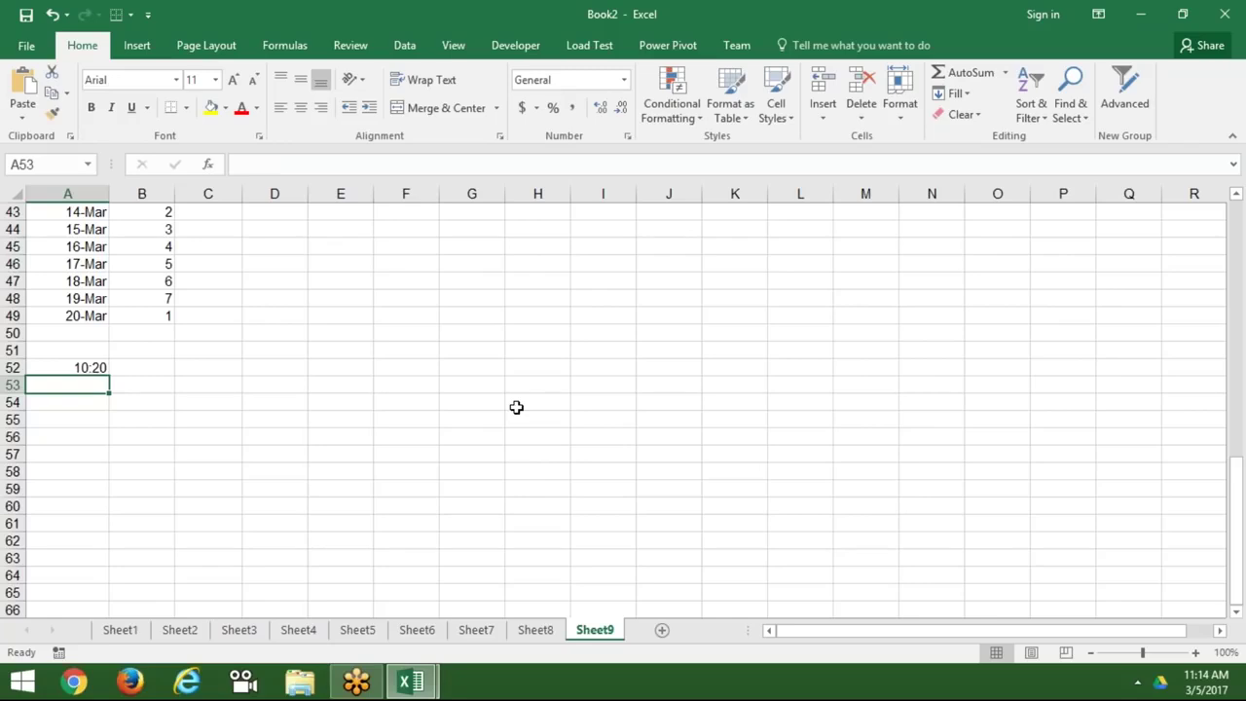
# Check A52's stored value, then re-enter it as 10:20 pm so it holds 22:20
pyautogui.press('Up')
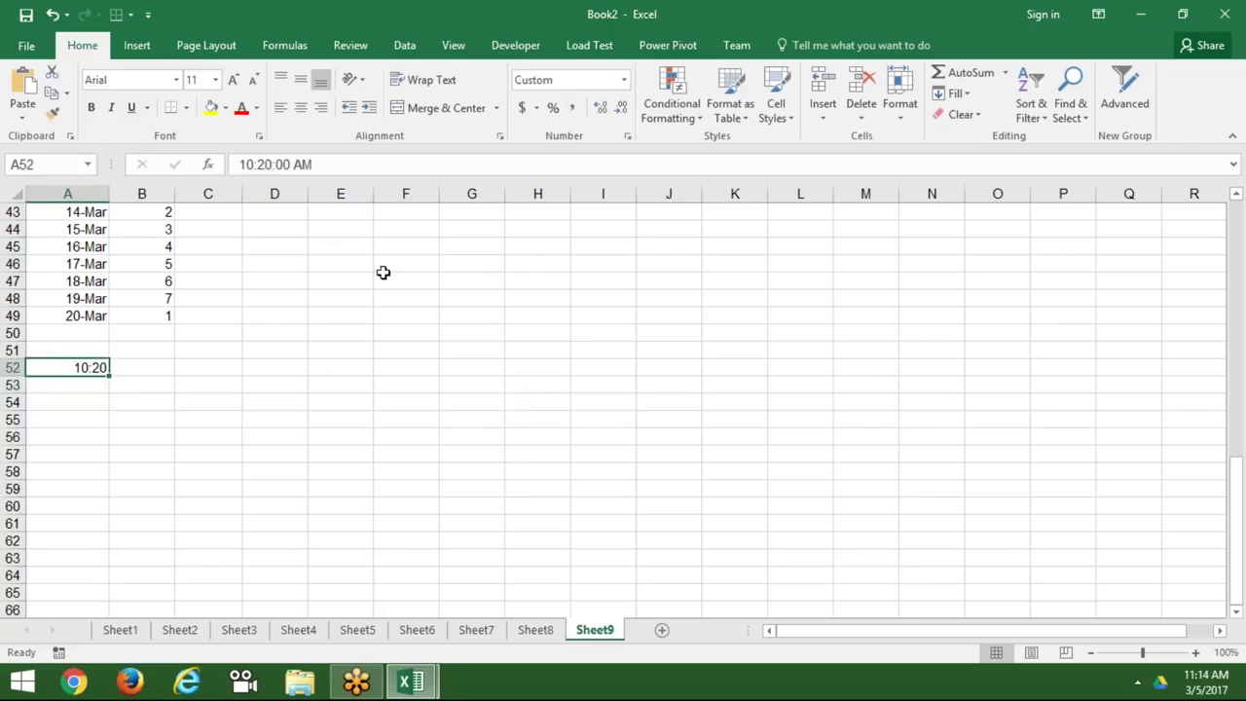
pyautogui.doubleClick(89, 366)
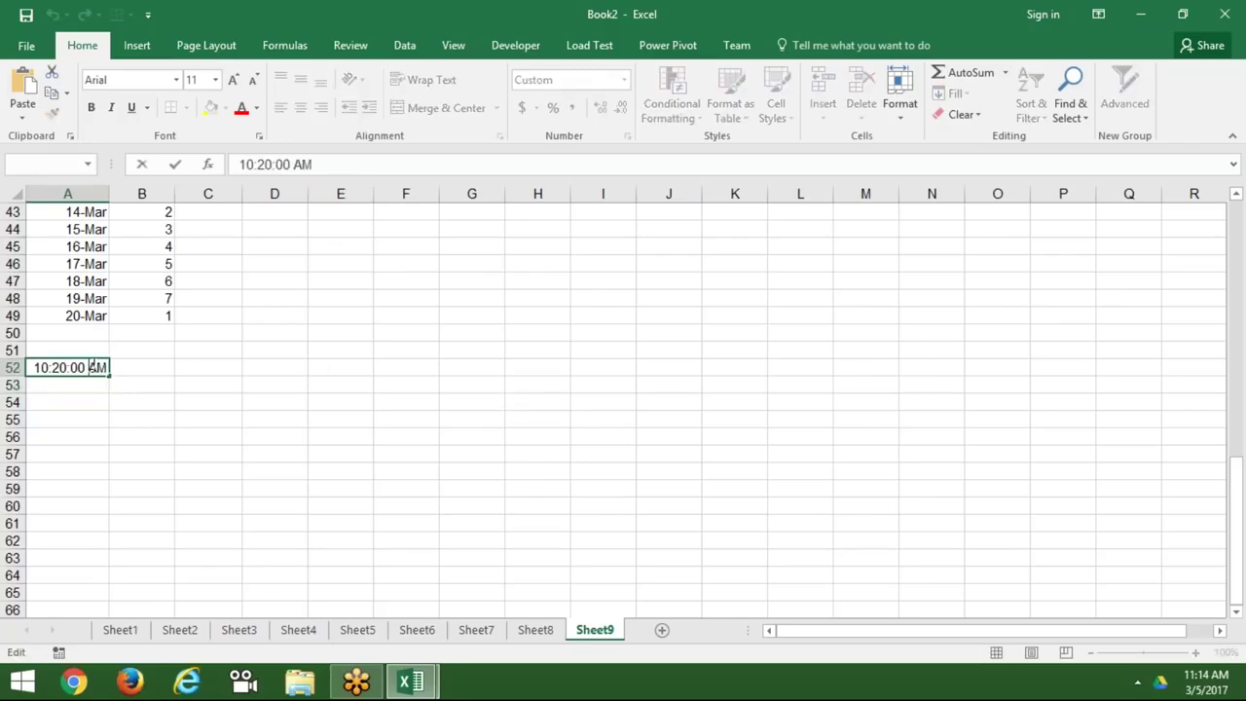
pyautogui.press('Escape')
pyautogui.doubleClick(89, 367)
pyautogui.press('Escape')
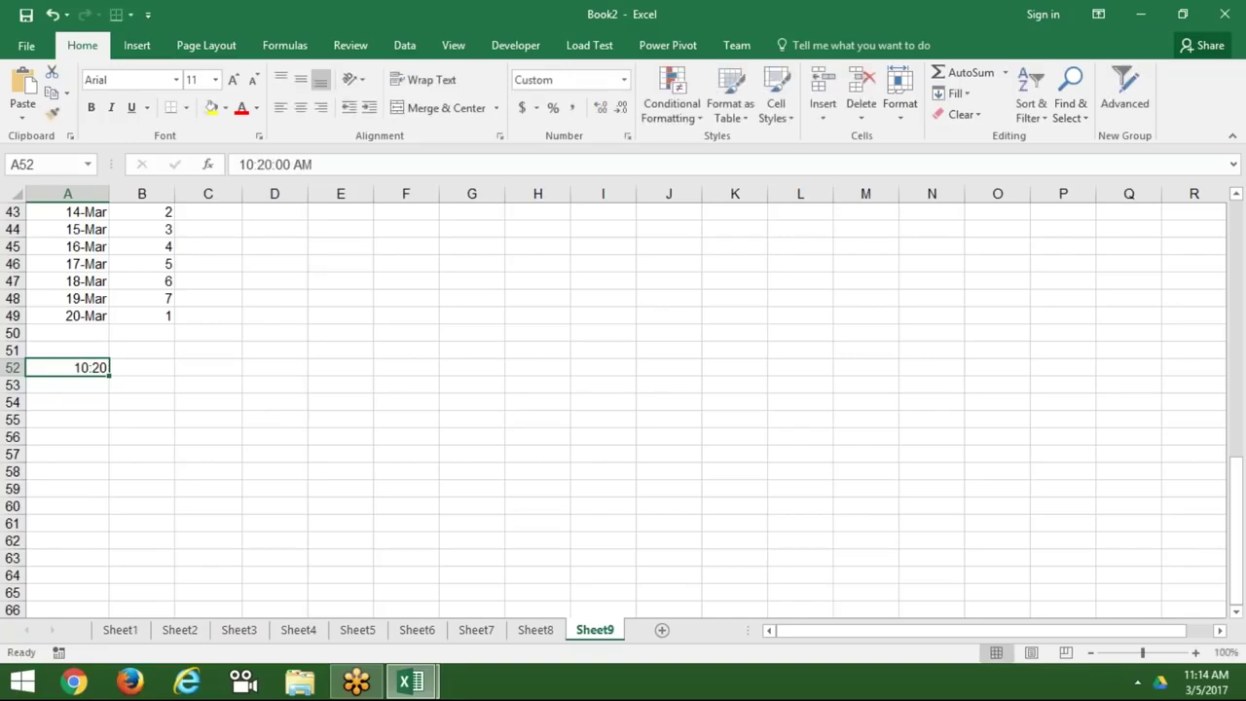
pyautogui.write('10')
pyautogui.write(':20 pm')
pyautogui.press('Return')
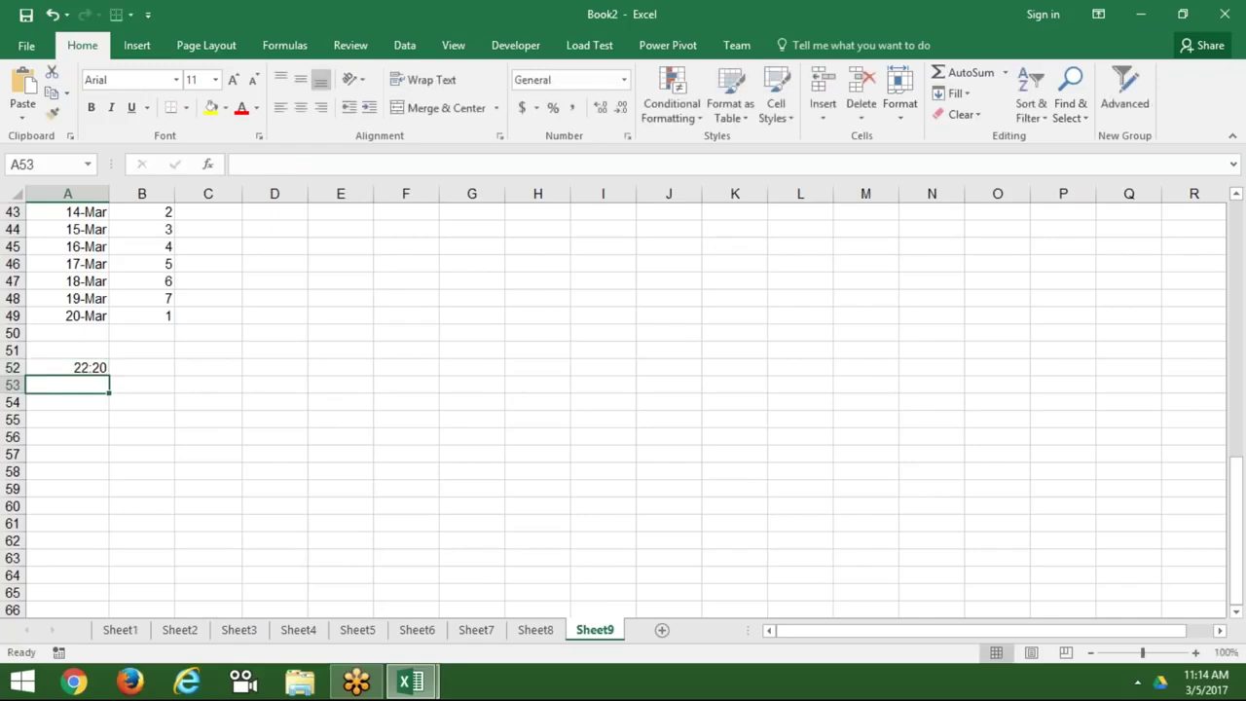
# Enter 22:30 in A54 and begin an =HOUR formula in B54
pyautogui.click(67, 402)
pyautogui.write('22')
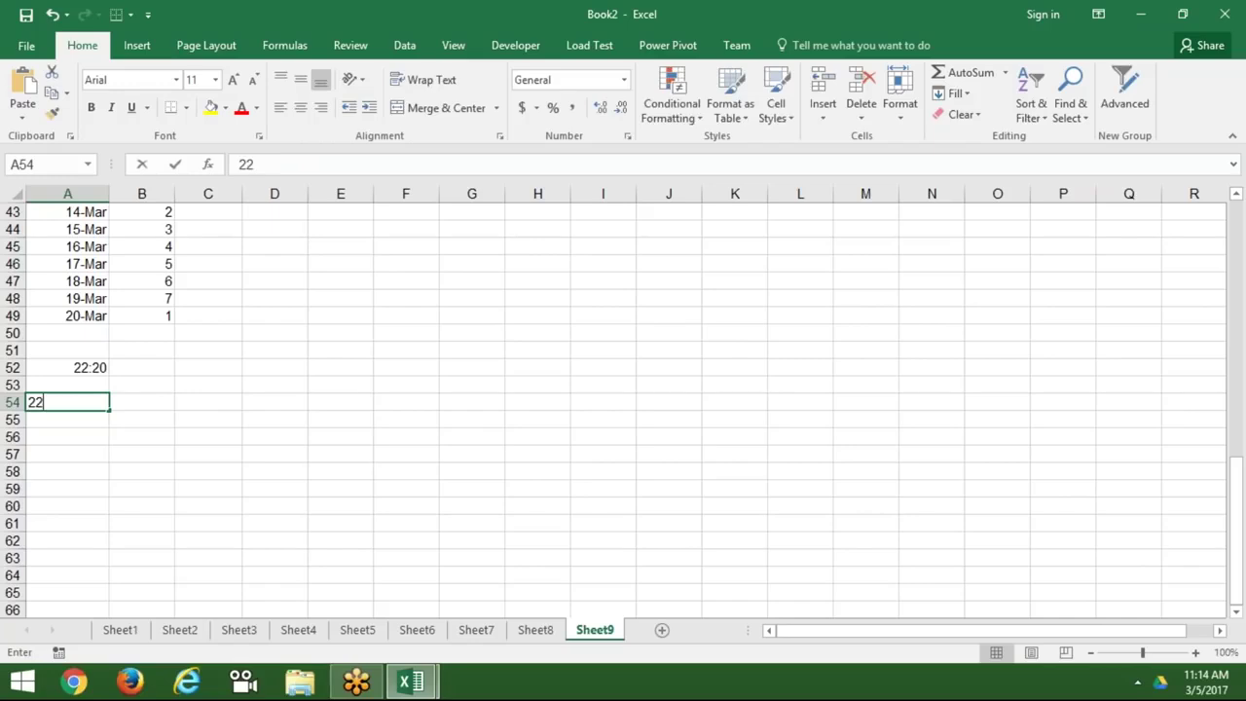
pyautogui.write(':30')
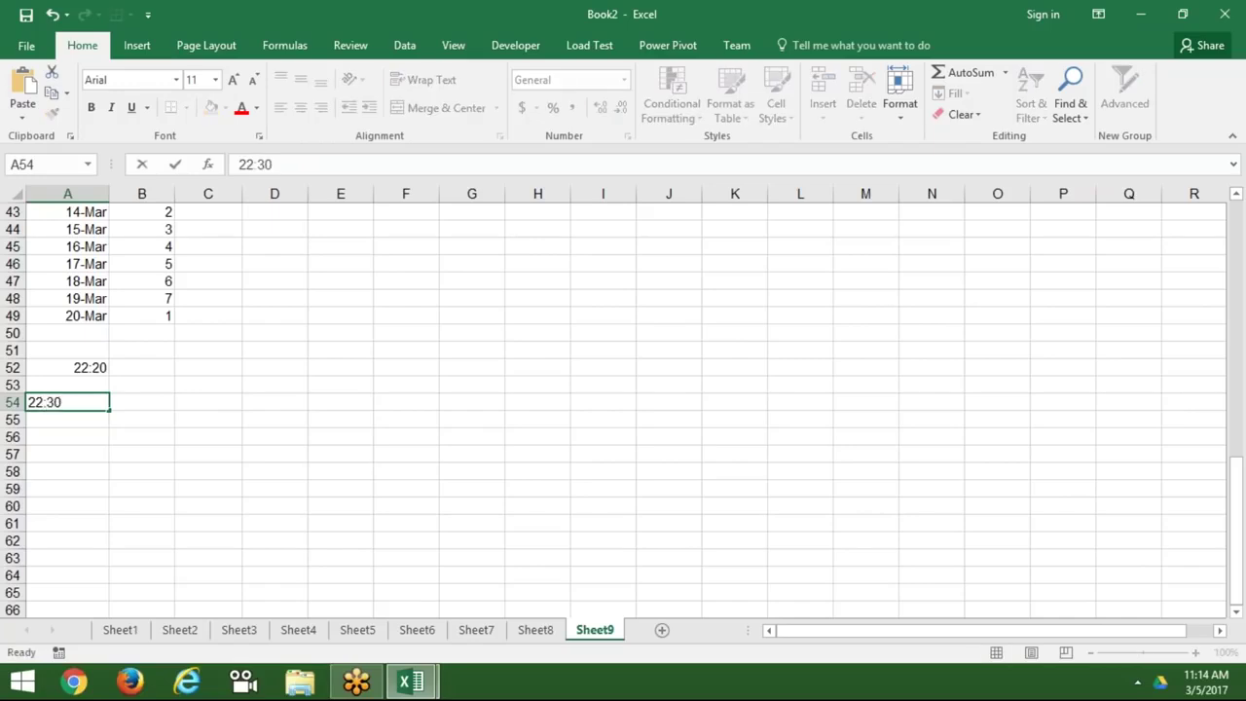
pyautogui.press('Return')
pyautogui.click(67, 402)
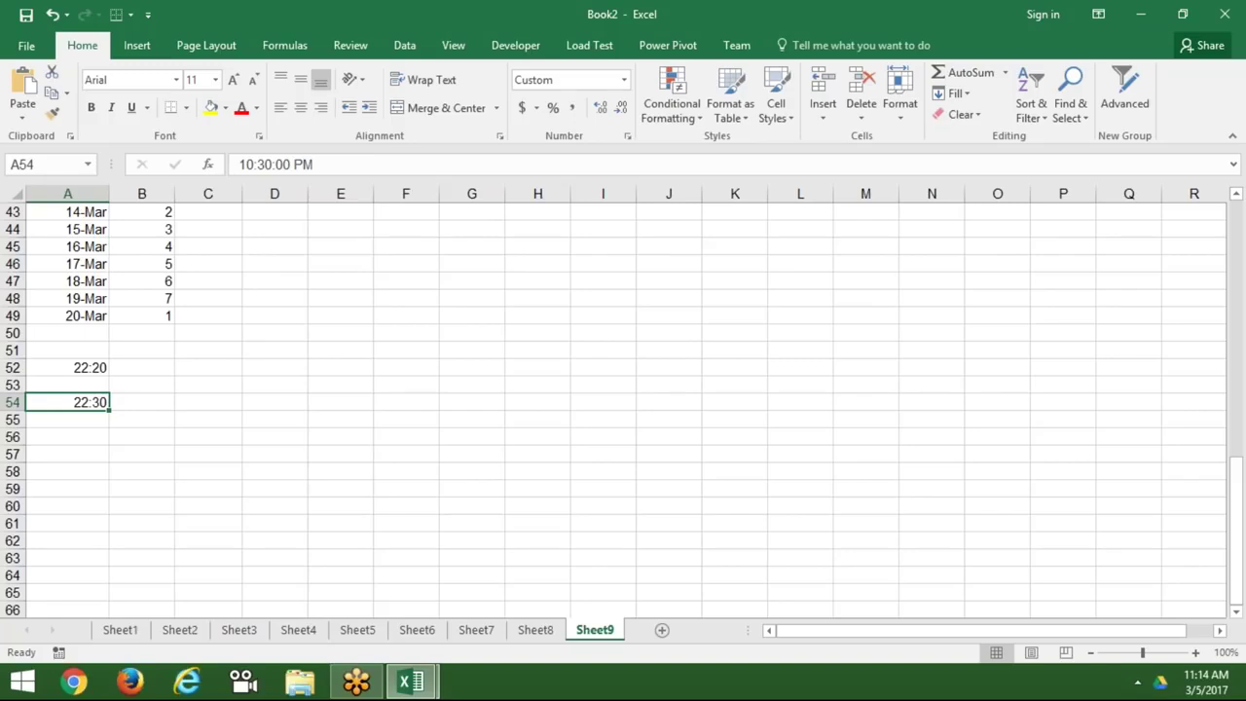
pyautogui.click(141, 402)
pyautogui.write('=')
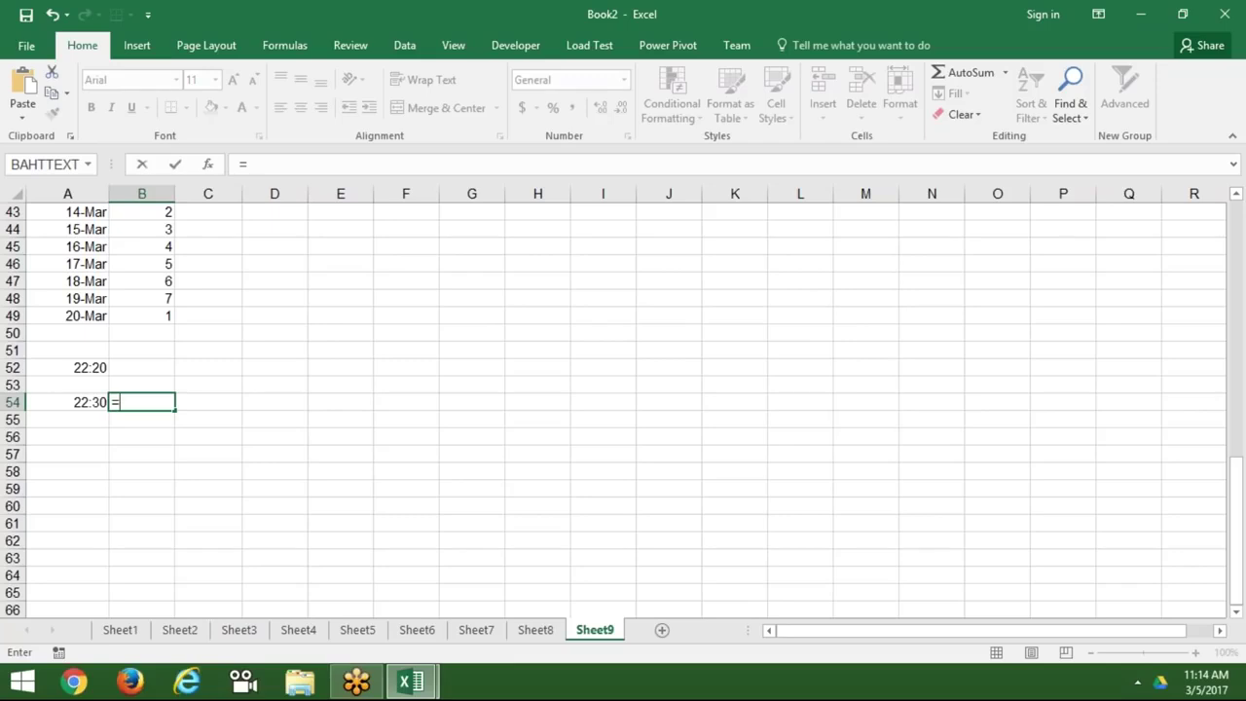
pyautogui.write('hou')
# Complete =HOUR(A54) in B54, returning 22
pyautogui.press('Tab')
pyautogui.press('Left')
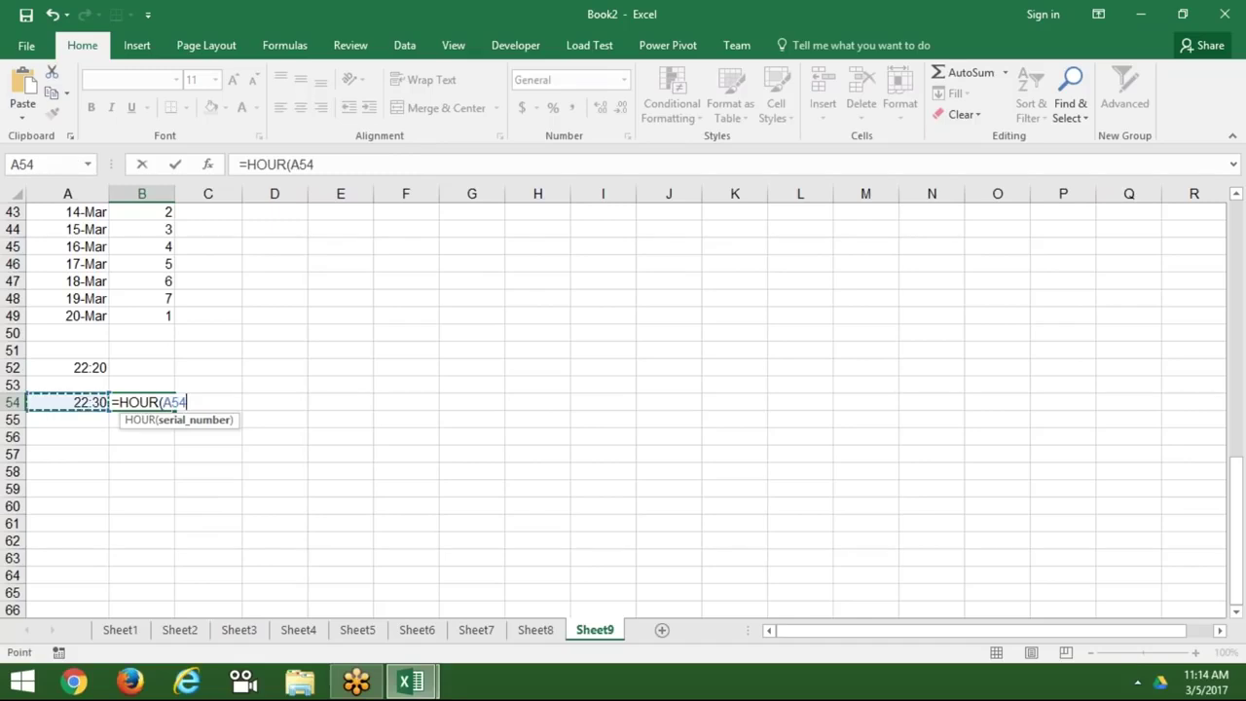
pyautogui.press('Return')
pyautogui.press('Right')
pyautogui.press('Up')
# Enter =MINUTE(A54) in C54, returning 30
pyautogui.write('=')
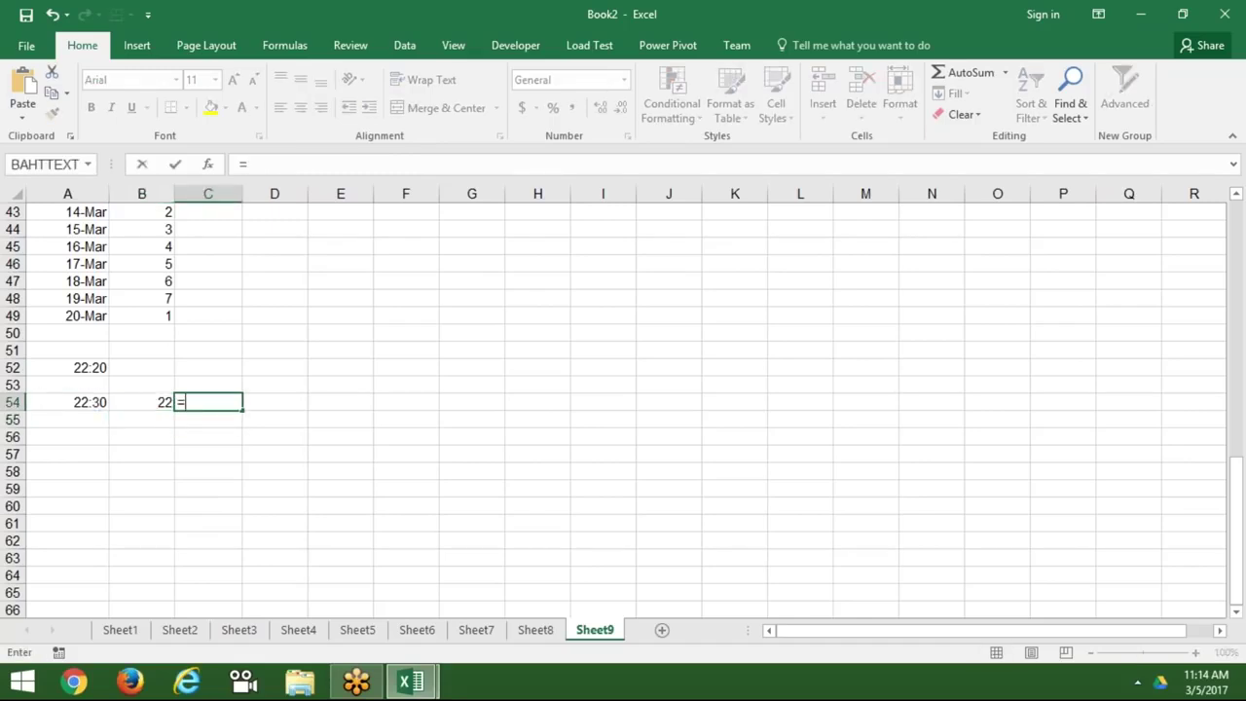
pyautogui.write('min')
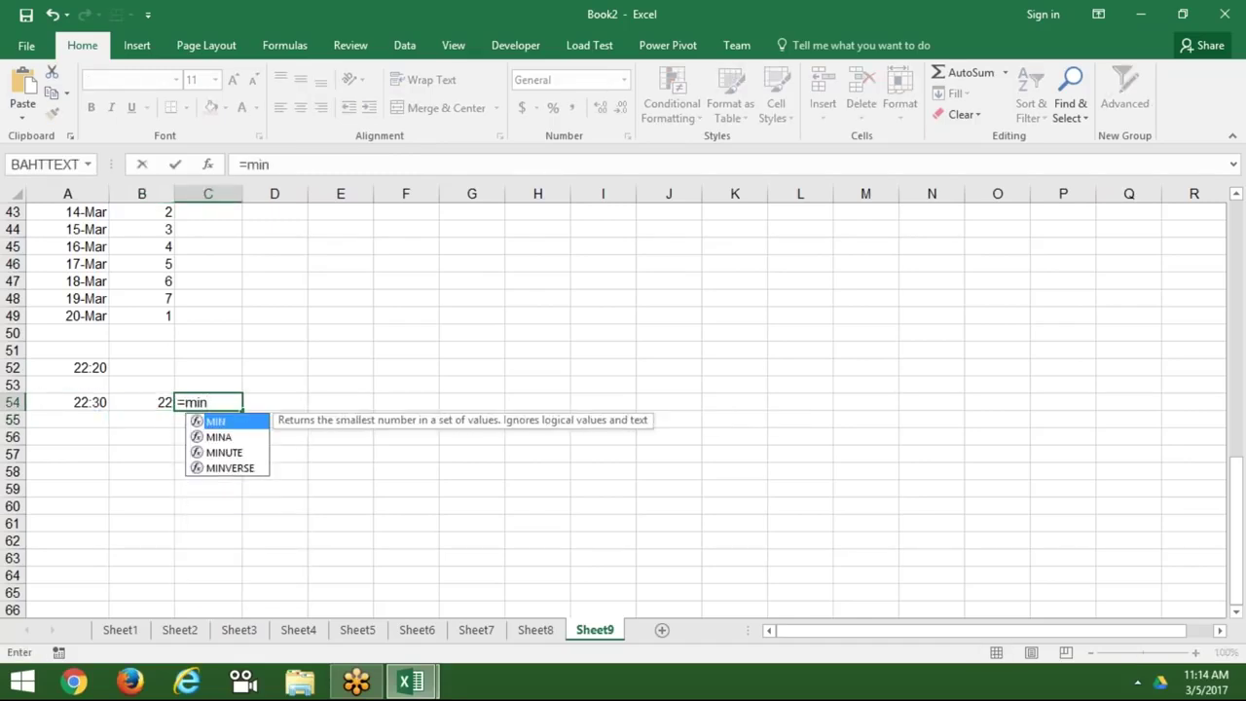
pyautogui.press('Down')
pyautogui.press('Down')
pyautogui.press('Tab')
pyautogui.click(69, 402)
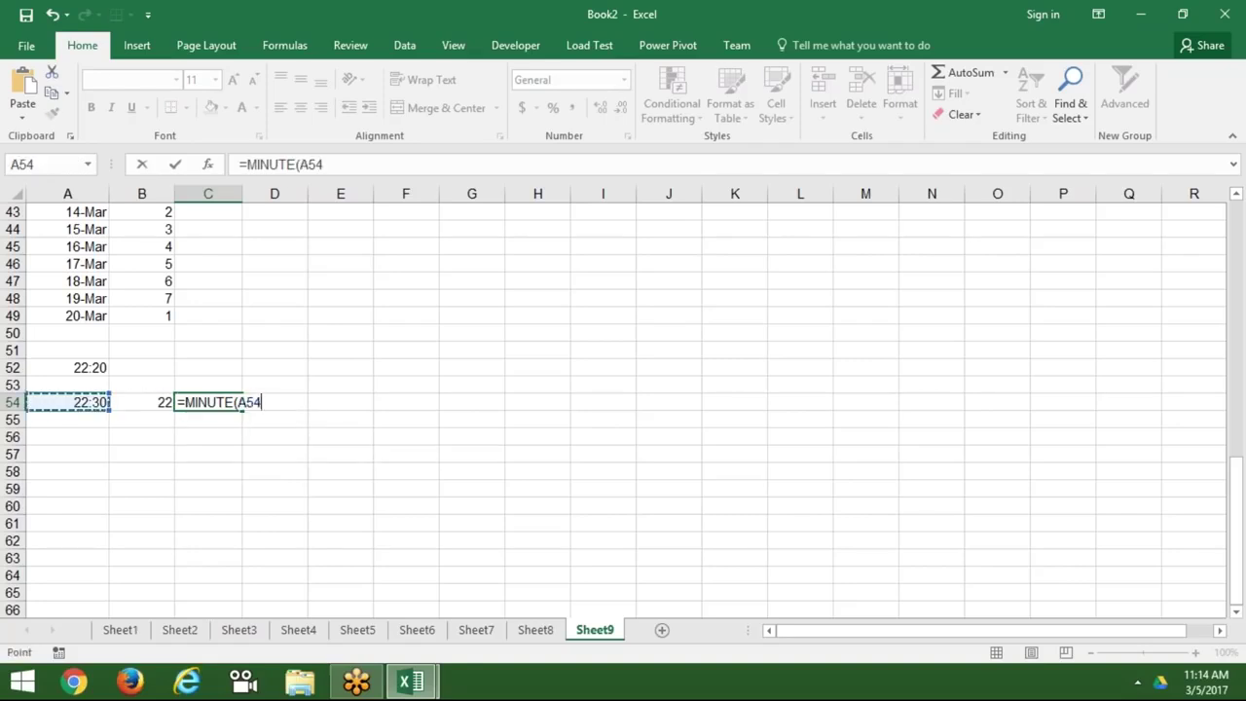
pyautogui.press('Return')
pyautogui.press('Right')
pyautogui.press('Up')
# Enter =SECOND(A54) in D54, returning 0
pyautogui.write('=')
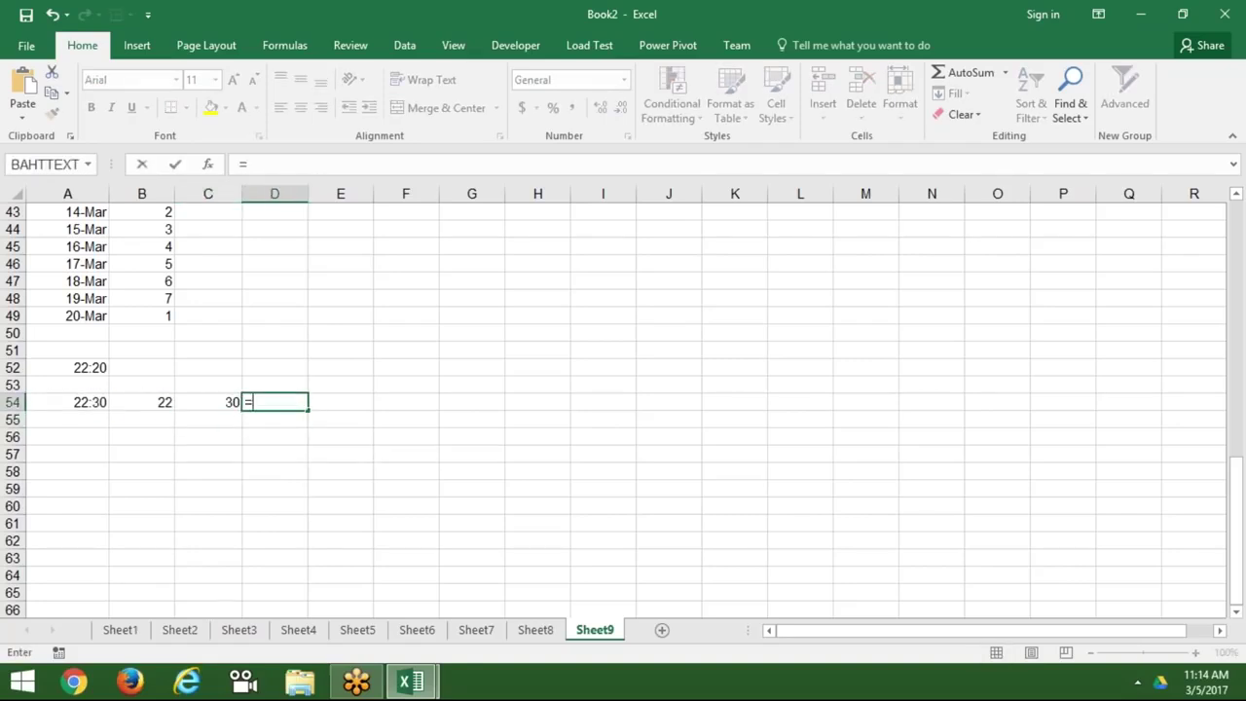
pyautogui.write('se')
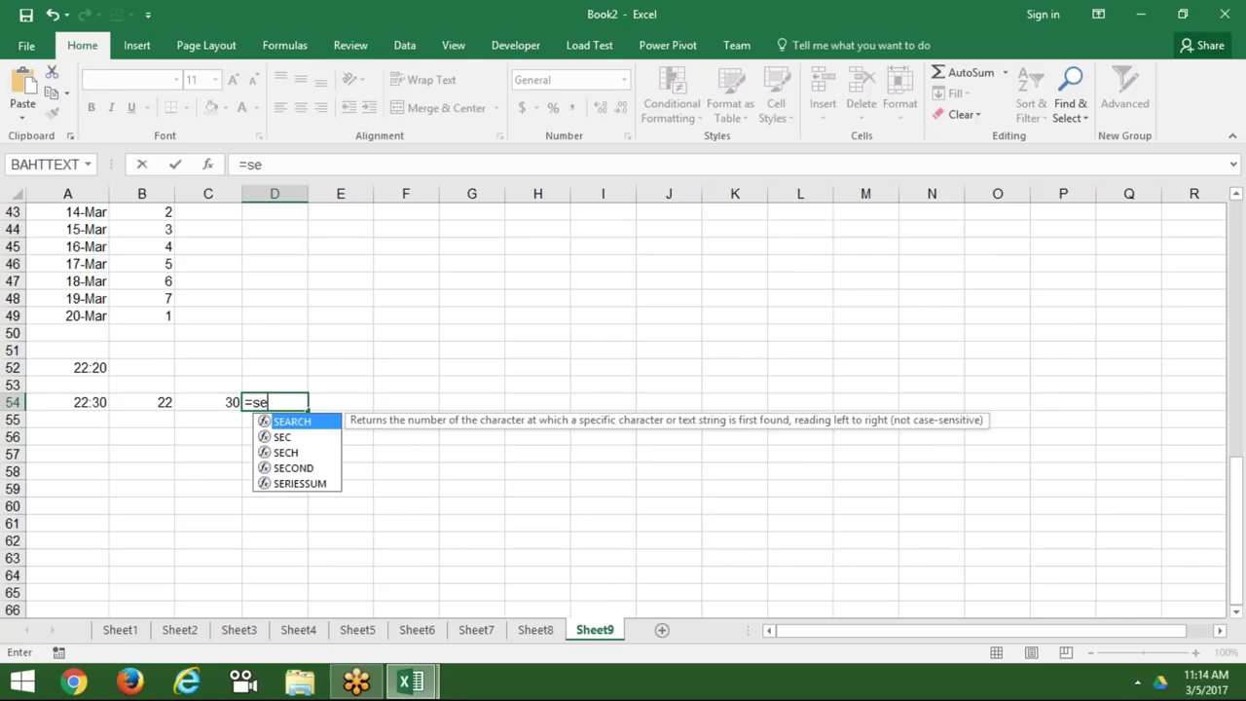
pyautogui.press('Down')
pyautogui.press('Down')
pyautogui.press('Down')
pyautogui.press('Tab')
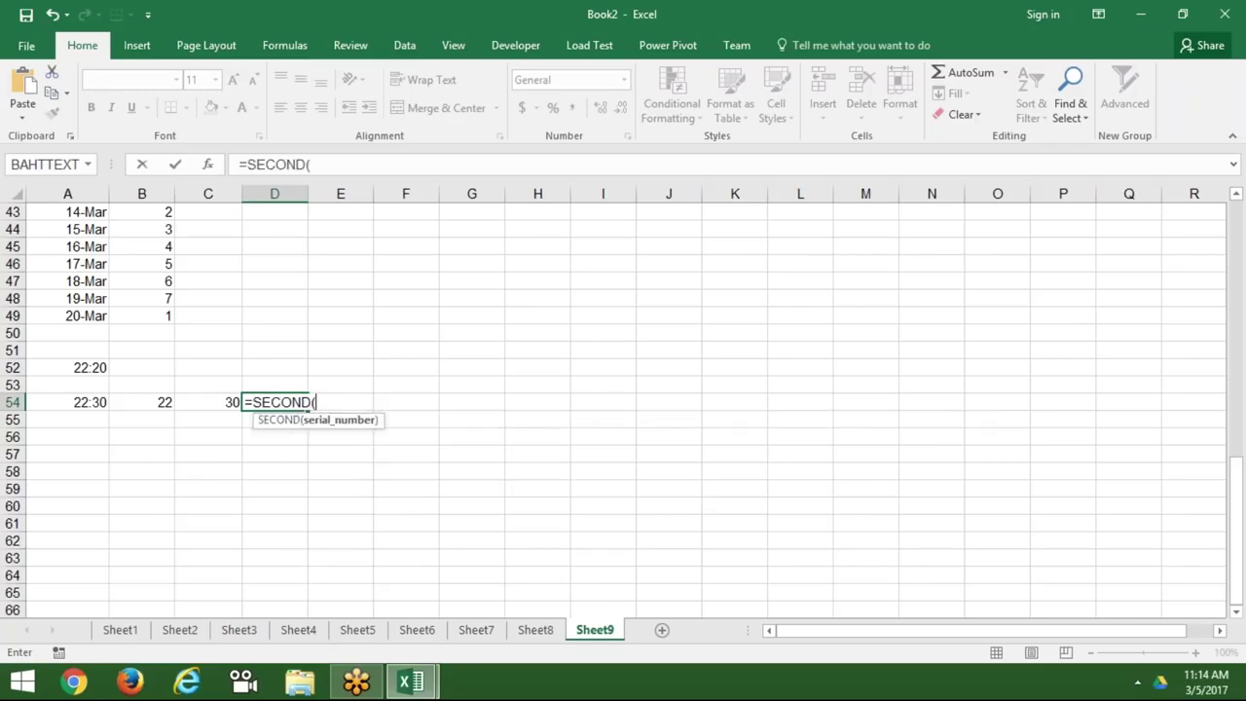
pyautogui.press('Left')
pyautogui.press('Left')
pyautogui.press('Left')
pyautogui.press('Return')
pyautogui.press('Up')
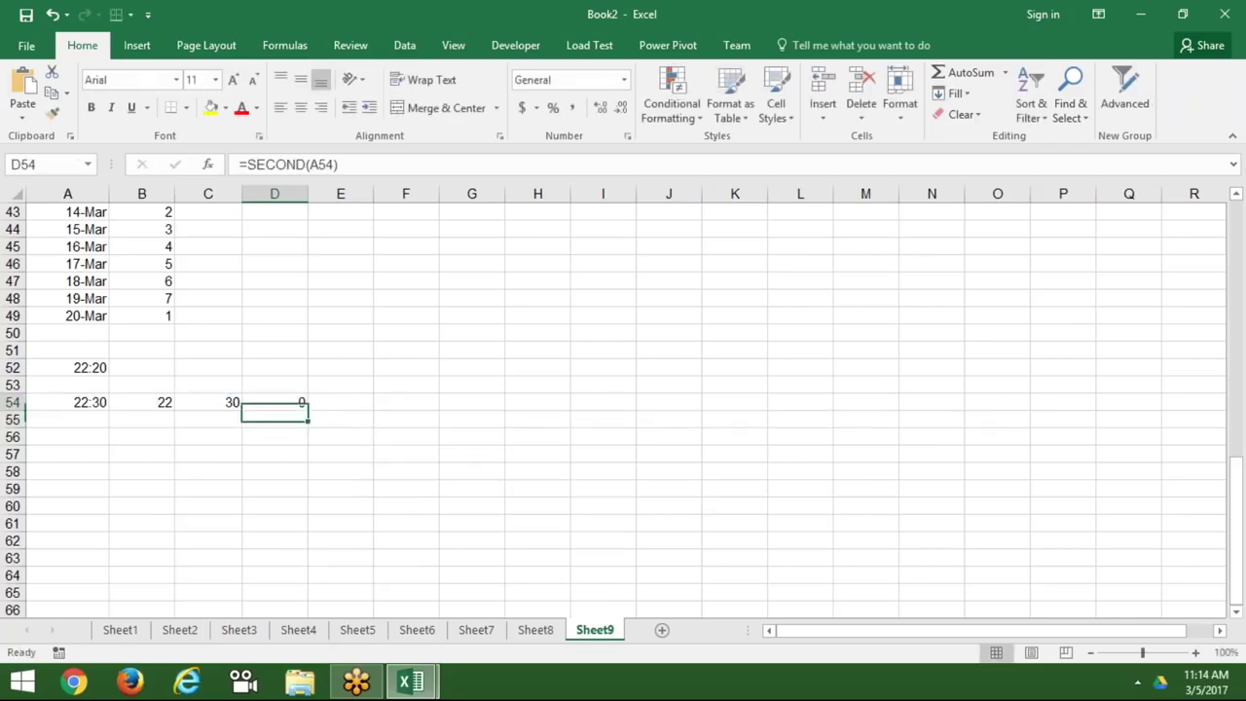
pyautogui.press('Right')
# Enter =TIME(B54,C54,D54) in E54, rebuilding the time as 10:30 PM
pyautogui.write('=')
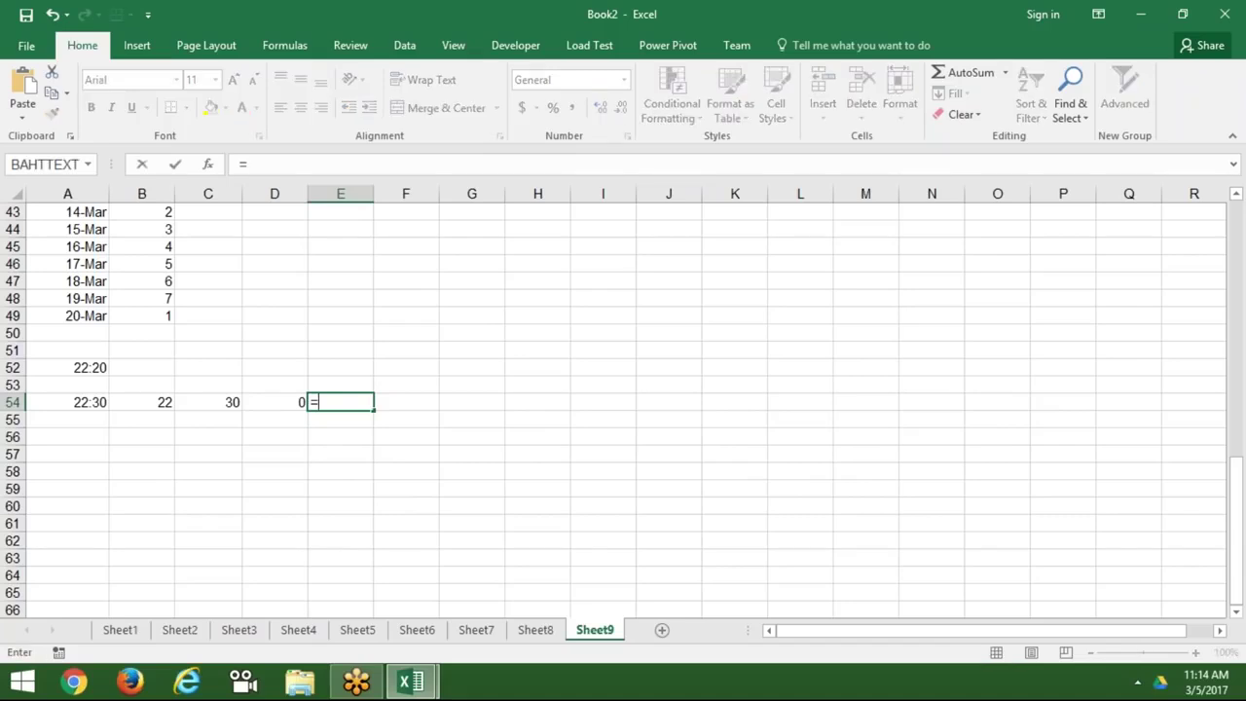
pyautogui.write('tim')
pyautogui.press('Tab')
pyautogui.press('Left')
pyautogui.press('Left')
pyautogui.press('Left')
pyautogui.write(',')
pyautogui.press('Left')
pyautogui.press('Left')
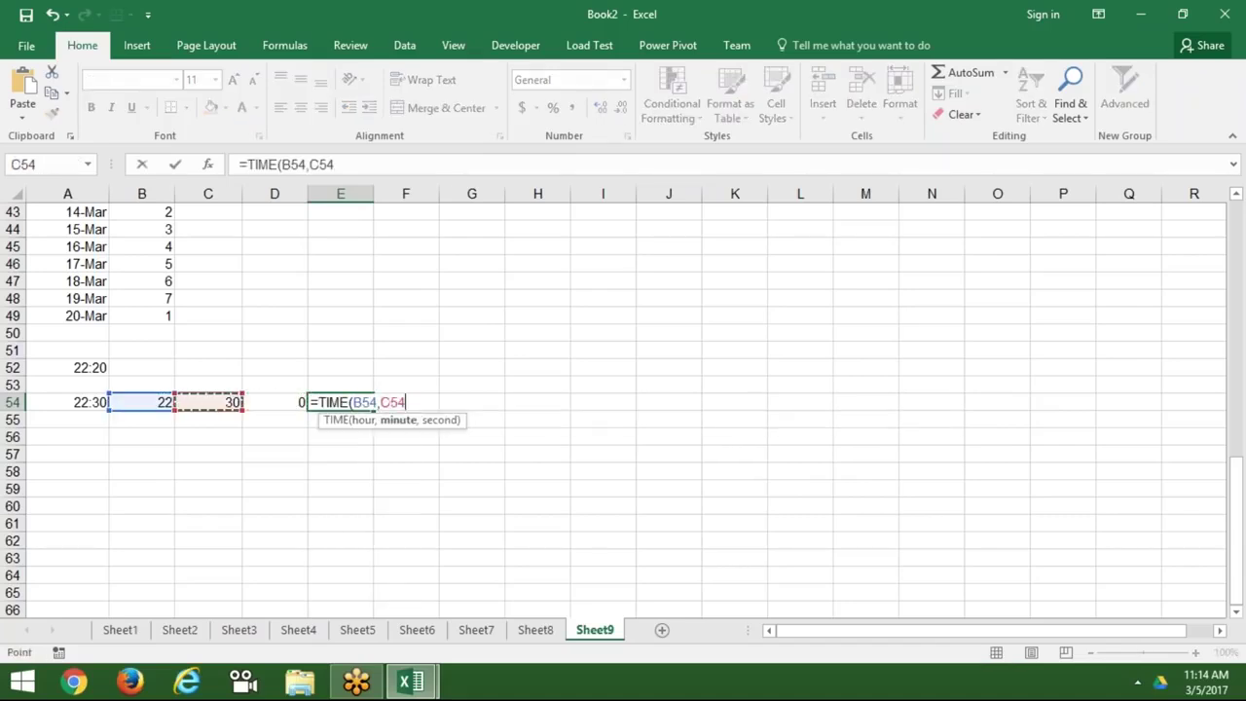
pyautogui.write(',')
pyautogui.press('Left')
pyautogui.press('Return')
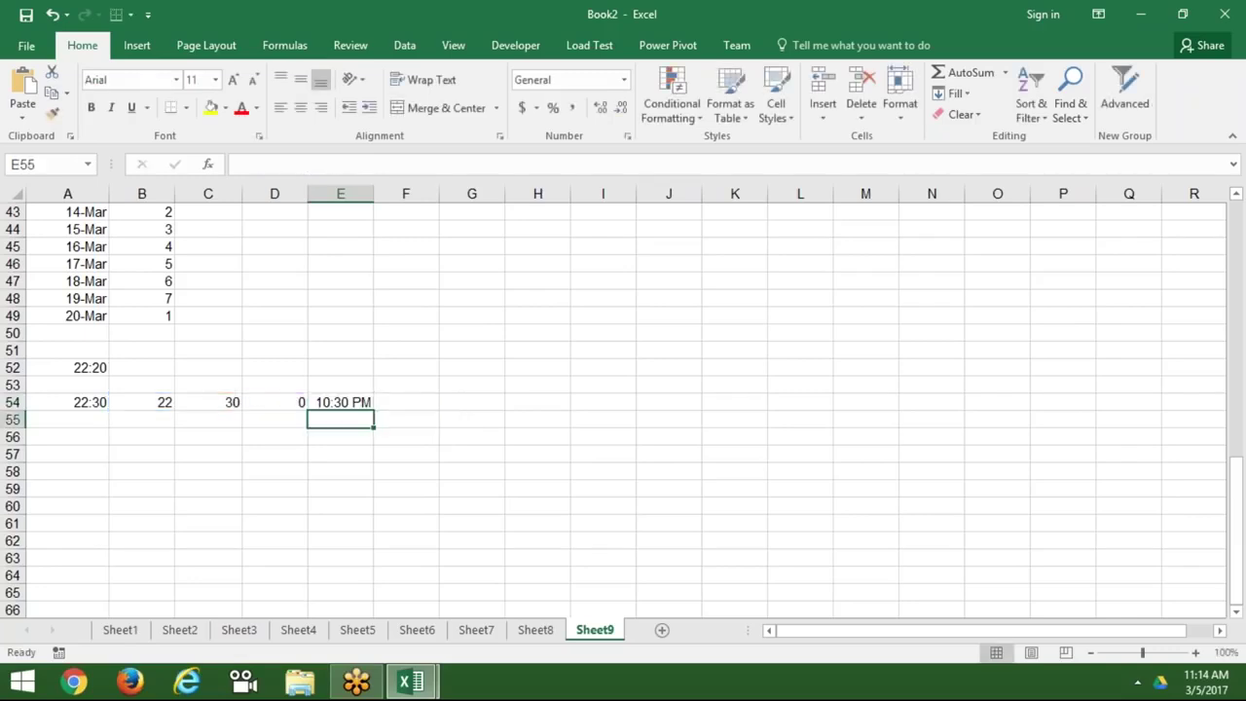
pyautogui.press('Down')
pyautogui.press('Left')
pyautogui.press('Left')
pyautogui.press('Left')
pyautogui.press('Left')
# In row 57, add 0:40 in B57 to 10:00 in A57 with =A57+B57, giving 10:40
pyautogui.press('Down')
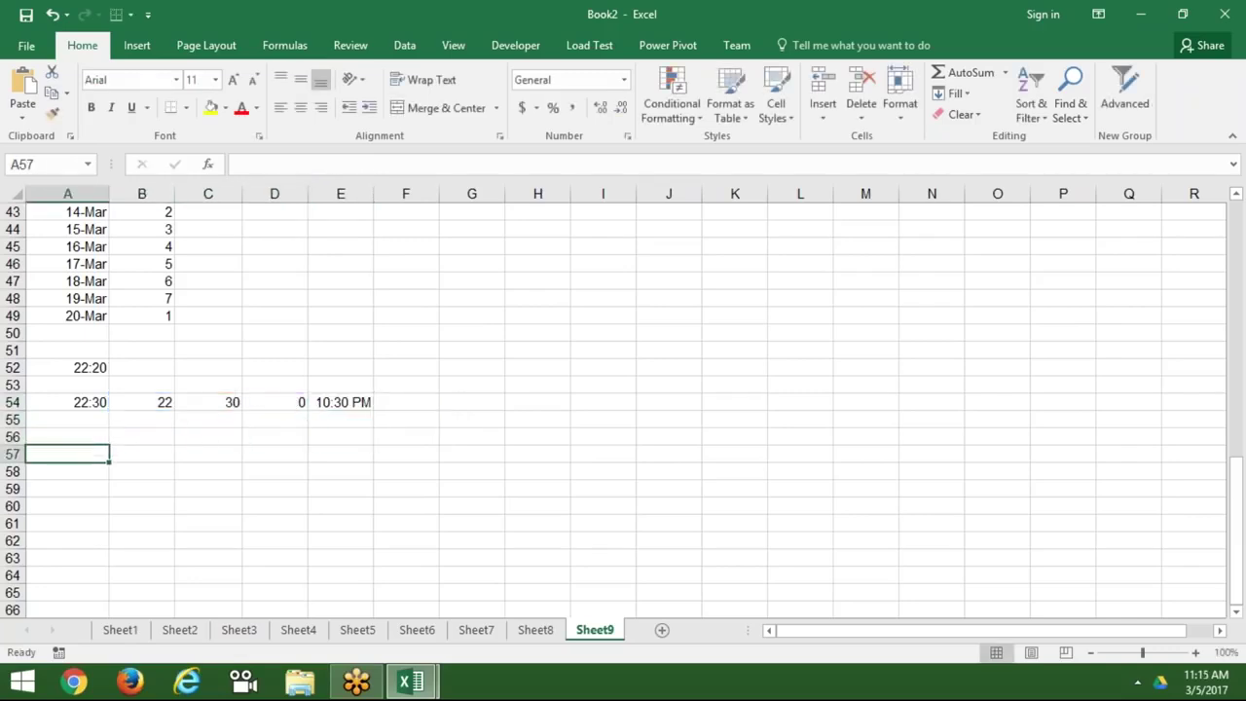
pyautogui.write('10')
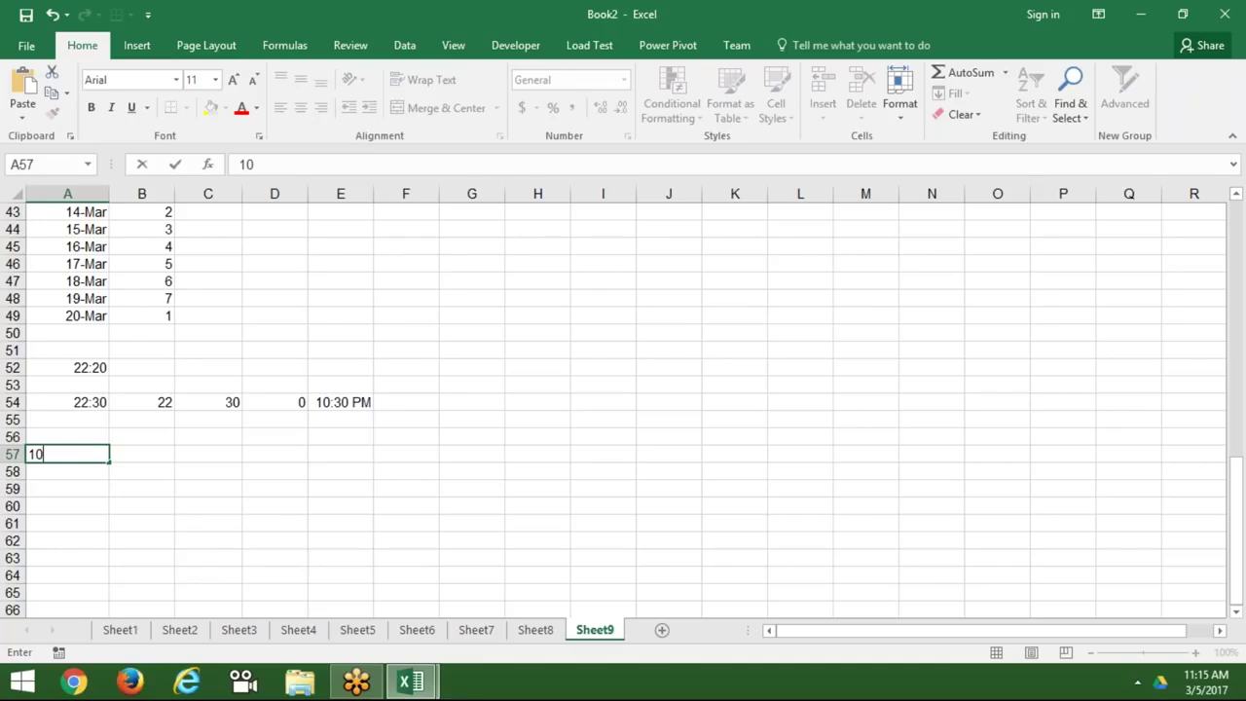
pyautogui.write(':00')
pyautogui.press('Tab')
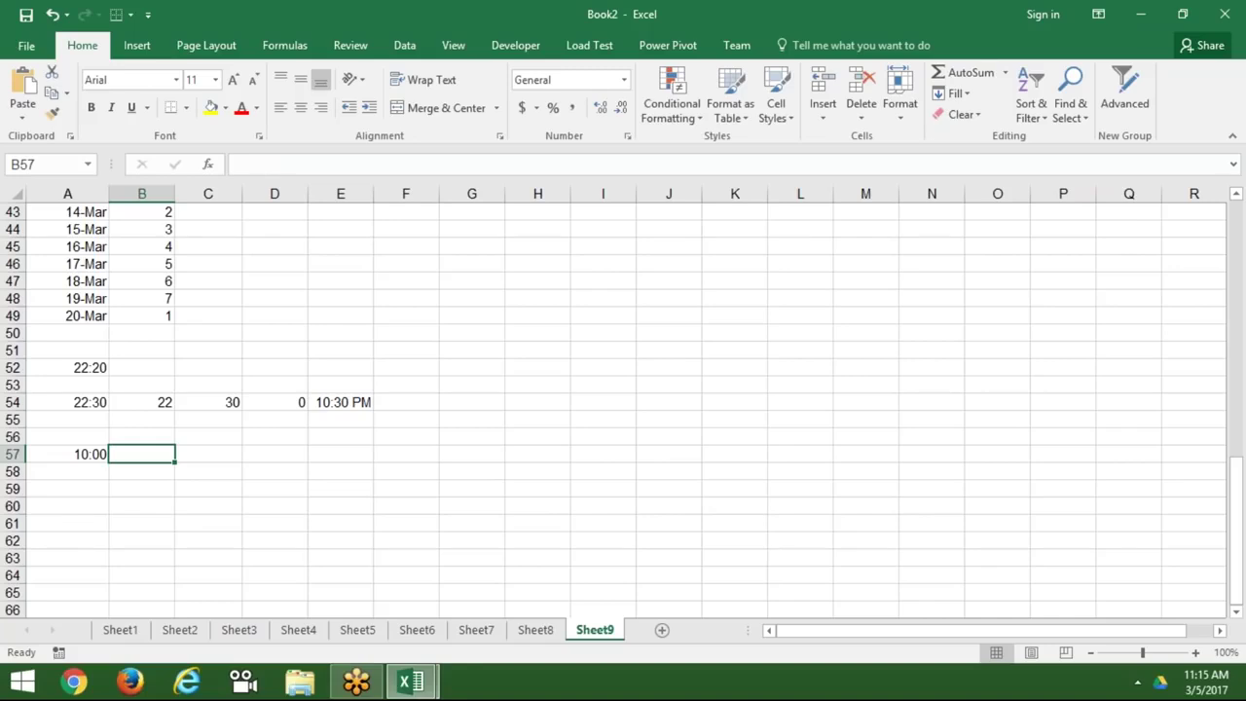
pyautogui.write('0:40')
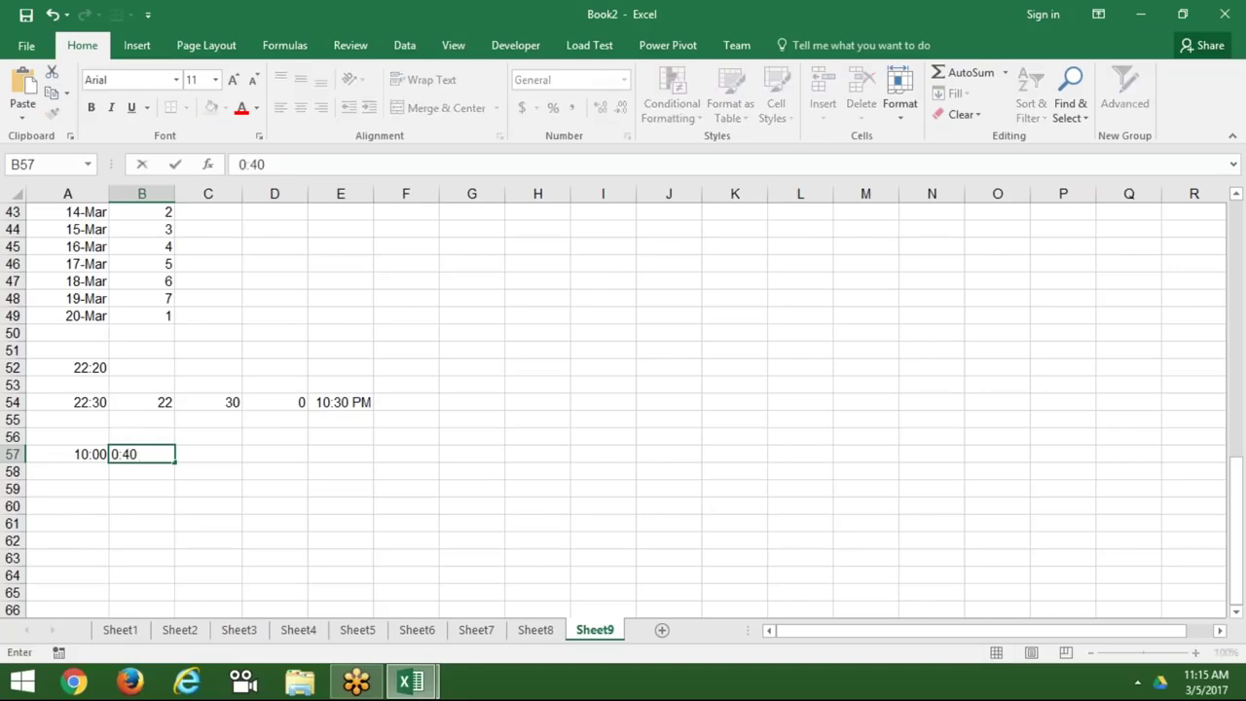
pyautogui.press('Return')
pyautogui.press('Up')
pyautogui.press('Right')
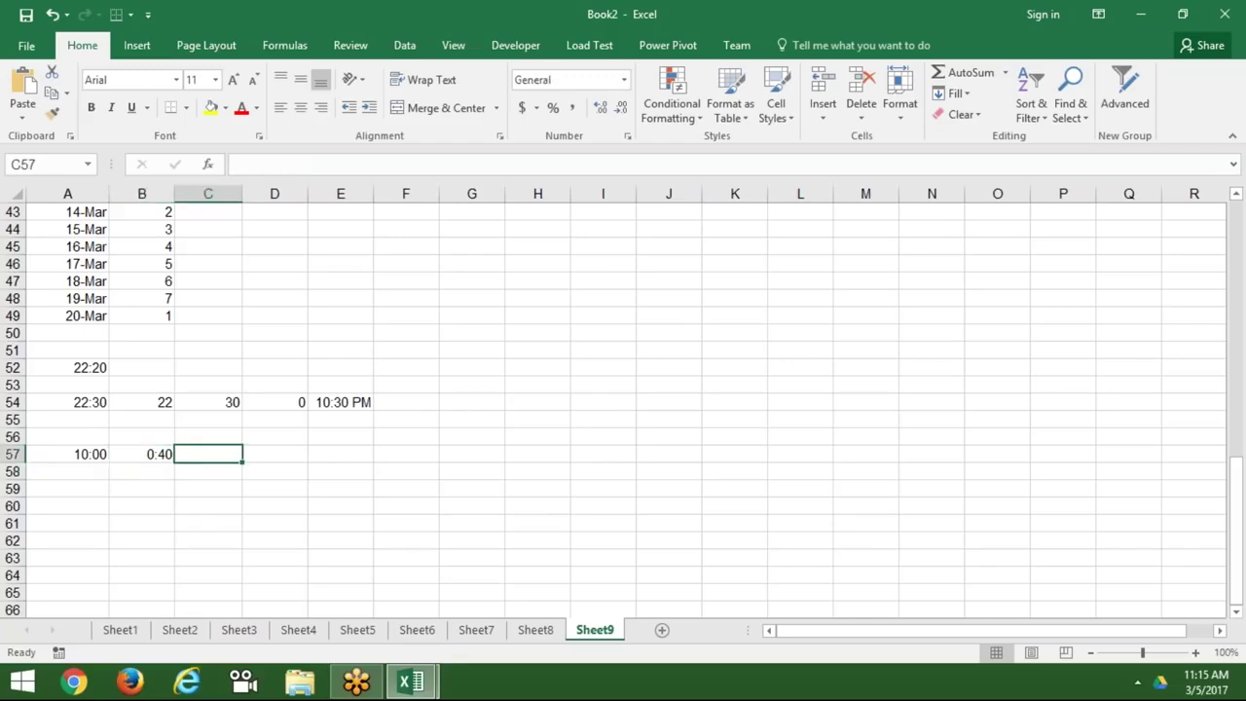
pyautogui.write('=')
pyautogui.press('Left')
pyautogui.press('Left')
pyautogui.write('+')
pyautogui.press('Left')
pyautogui.press('Return')
# Fill row 58 with 10:00 in A58, 40 in B58, 1 in E58 and 24 in F58
pyautogui.press('Left')
pyautogui.press('Left')
pyautogui.hotkey('ctrl', 'd')
pyautogui.press('Right')
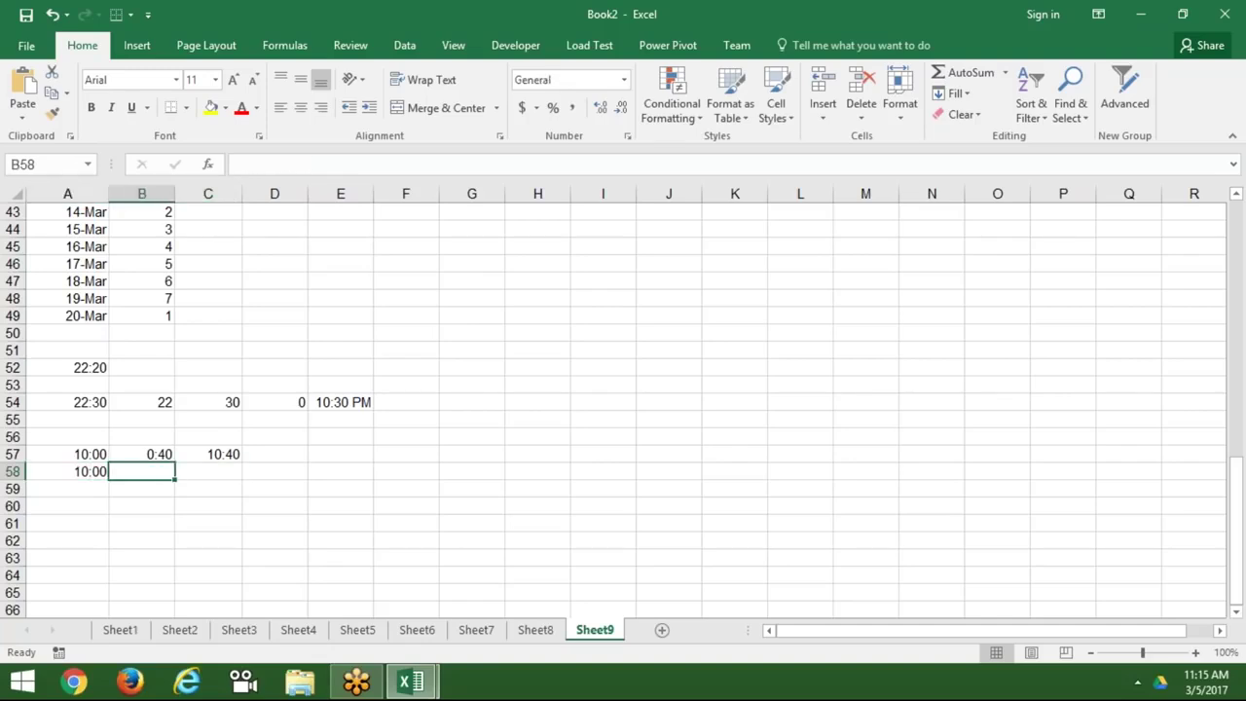
pyautogui.write('40')
pyautogui.press('Tab')
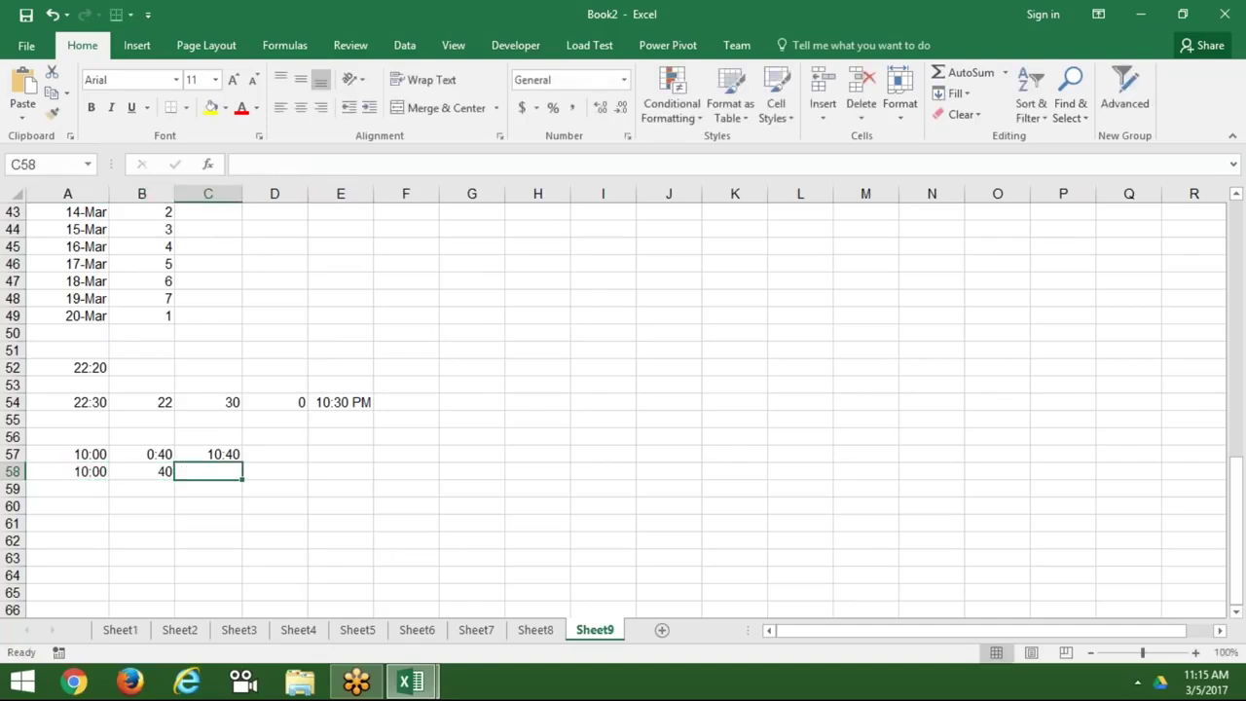
pyautogui.press('Right')
pyautogui.press('Right')
pyautogui.write('1')
pyautogui.press('Return')
pyautogui.press('Up')
pyautogui.press('Right')
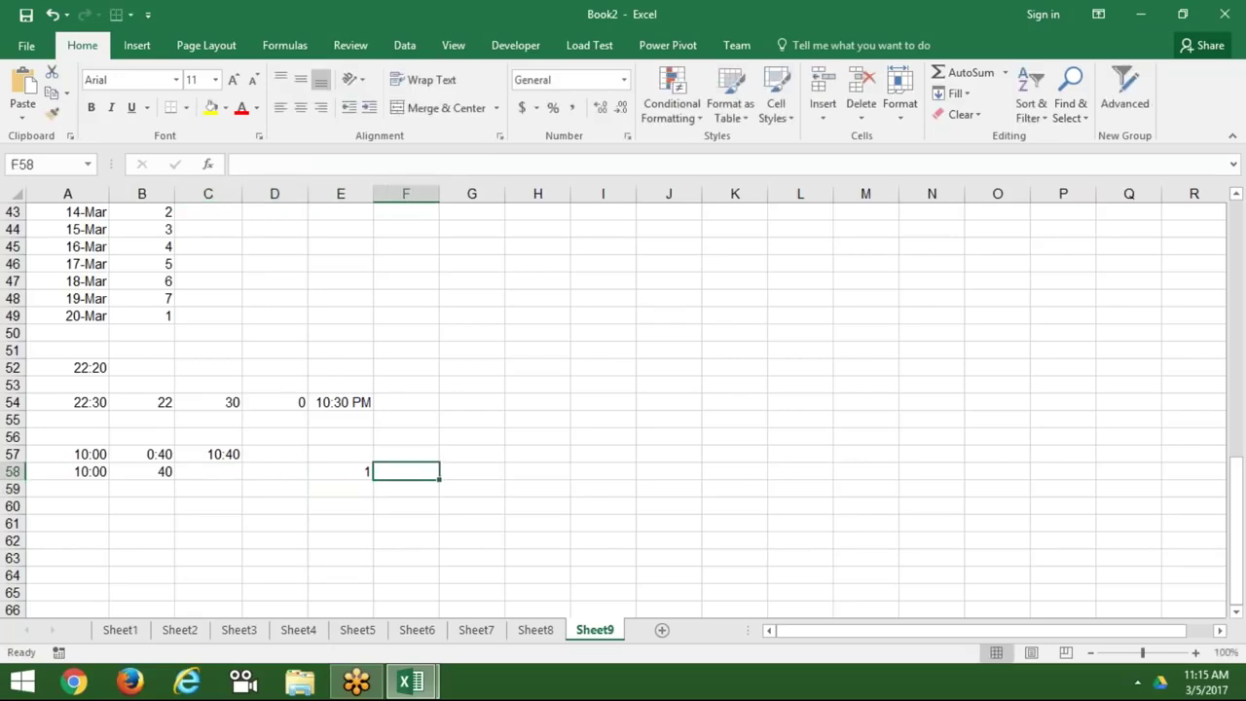
pyautogui.write('24')
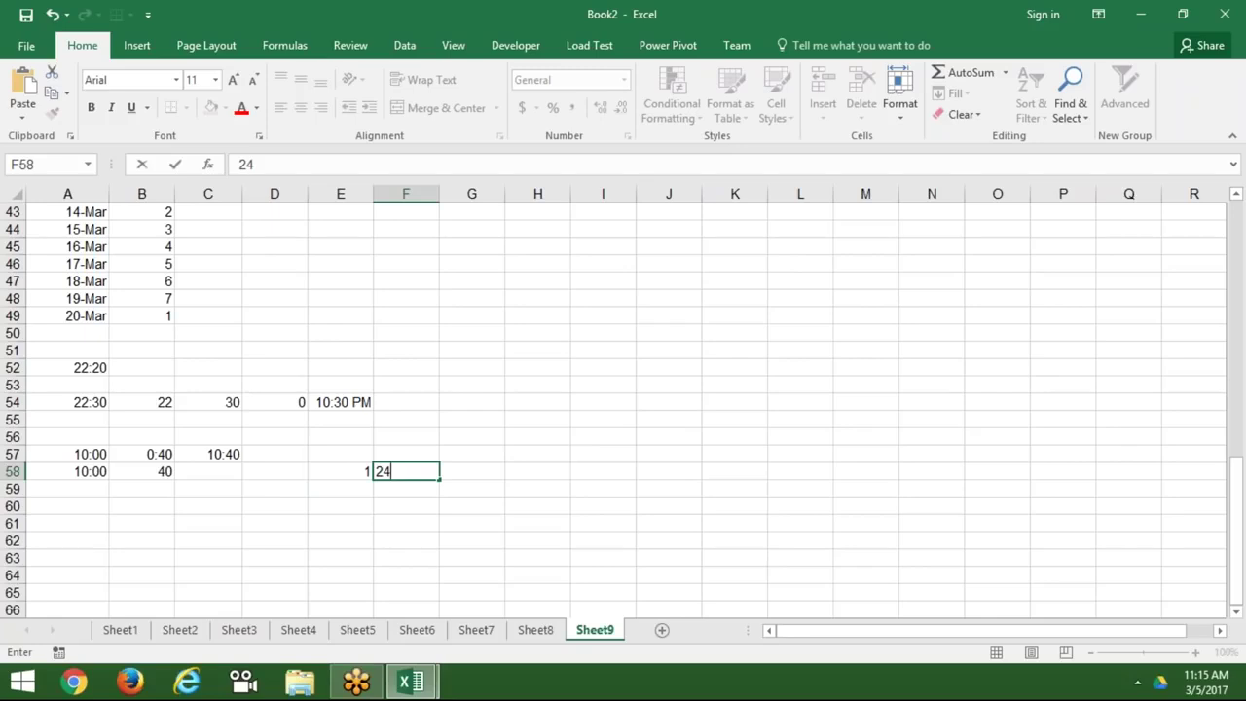
pyautogui.press('Return')
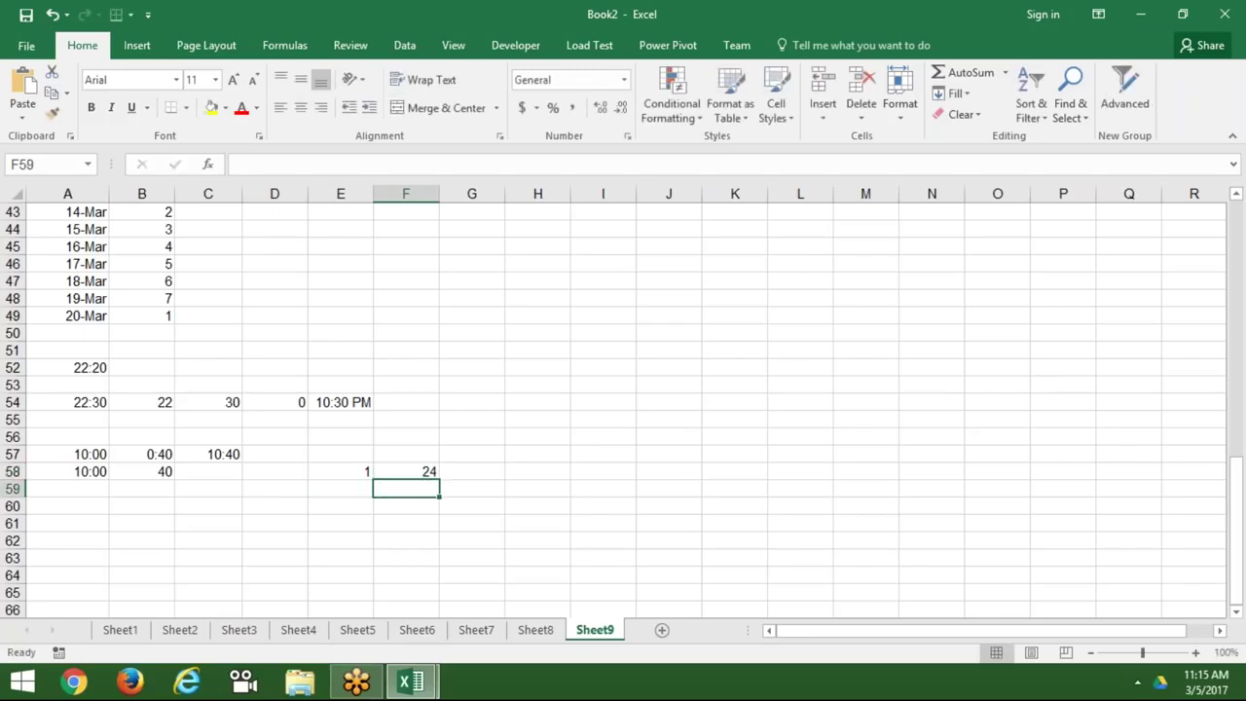
# Begin the C58 formula =A58+TIME( to add a time to 10:00
pyautogui.press('Up')
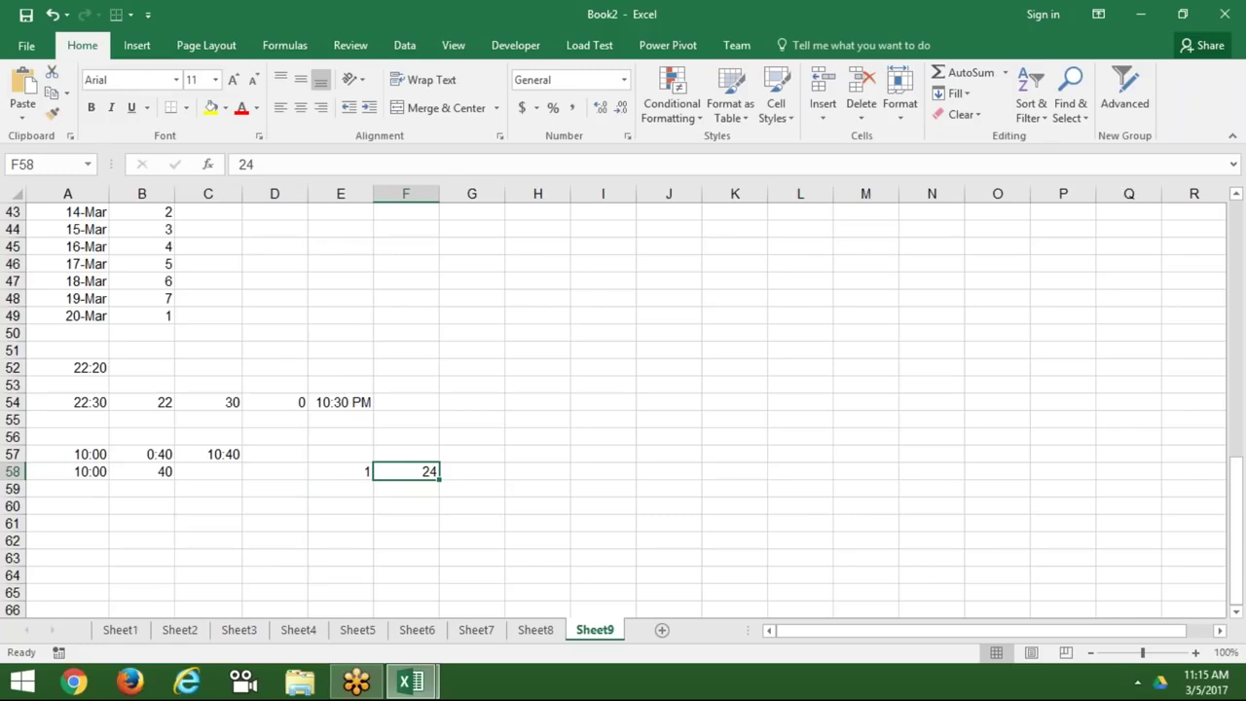
pyautogui.press('Left')
pyautogui.press('Left')
pyautogui.press('Left')
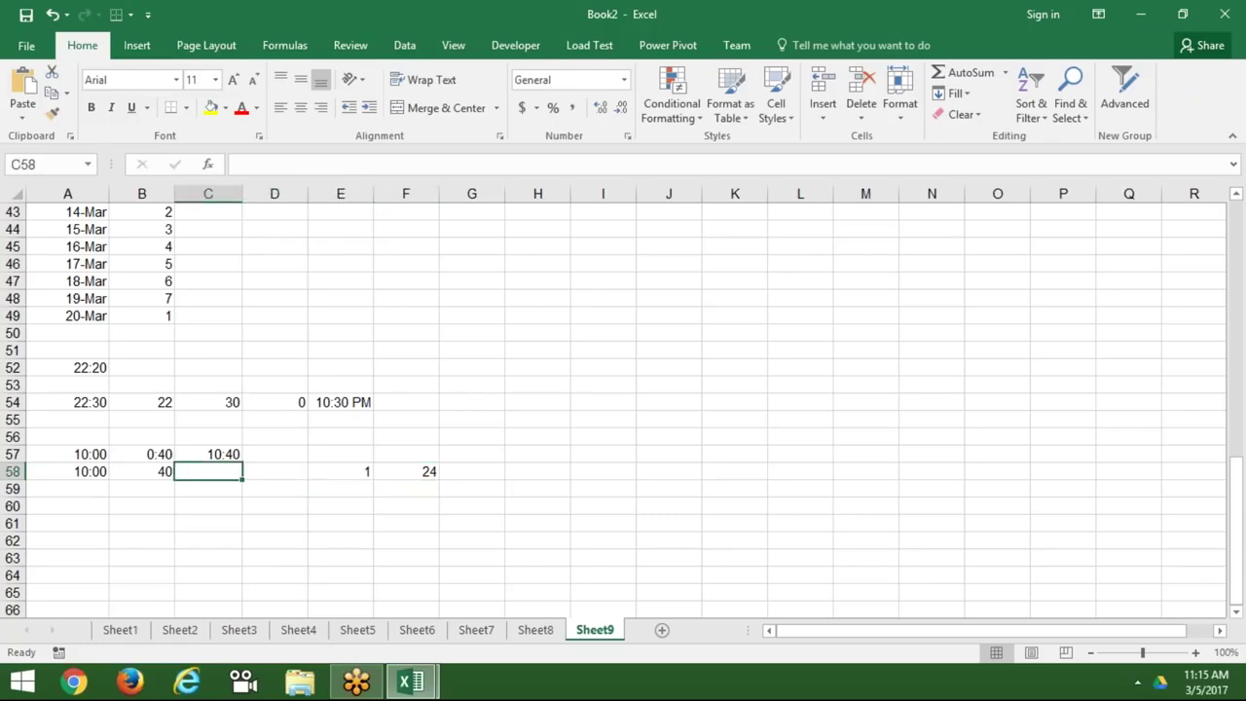
pyautogui.write('=')
pyautogui.press('Left')
pyautogui.press('Left')
pyautogui.write('+tim')
# Finish C58 as =A58+TIME(0,40,0), accepting Excel's correction, so it shows 10:40
pyautogui.press('Tab')
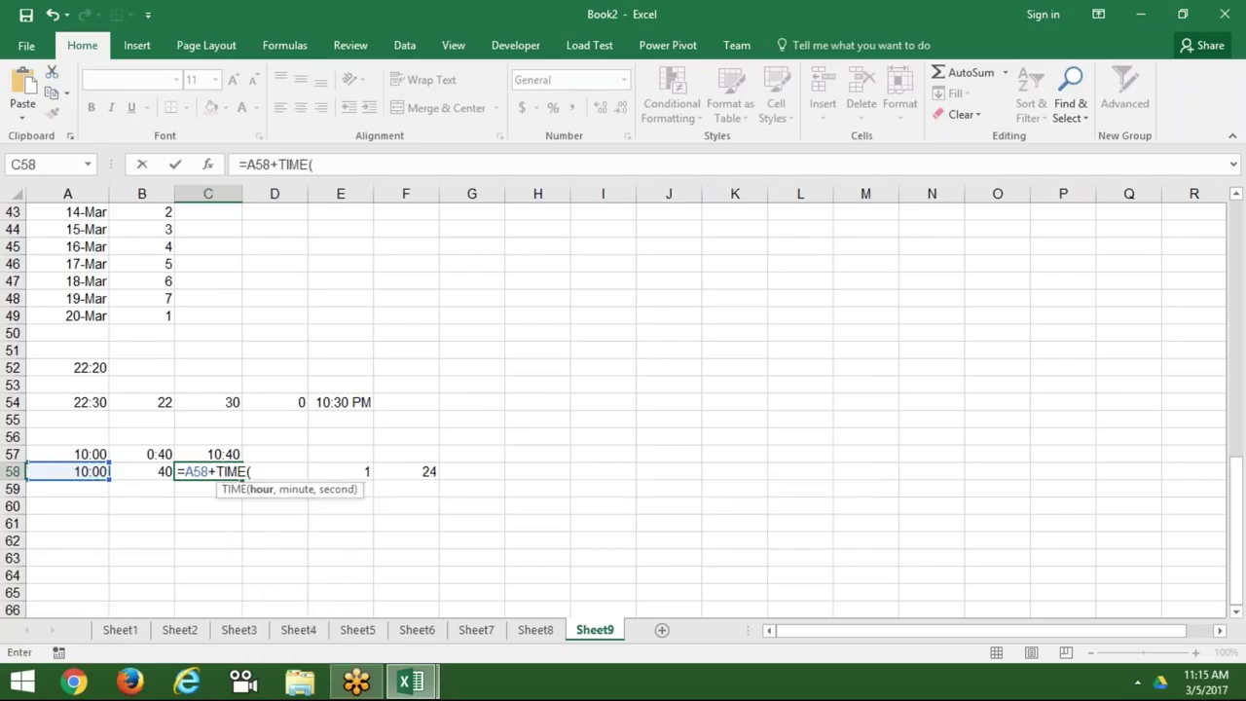
pyautogui.write('10')
pyautogui.write(',')
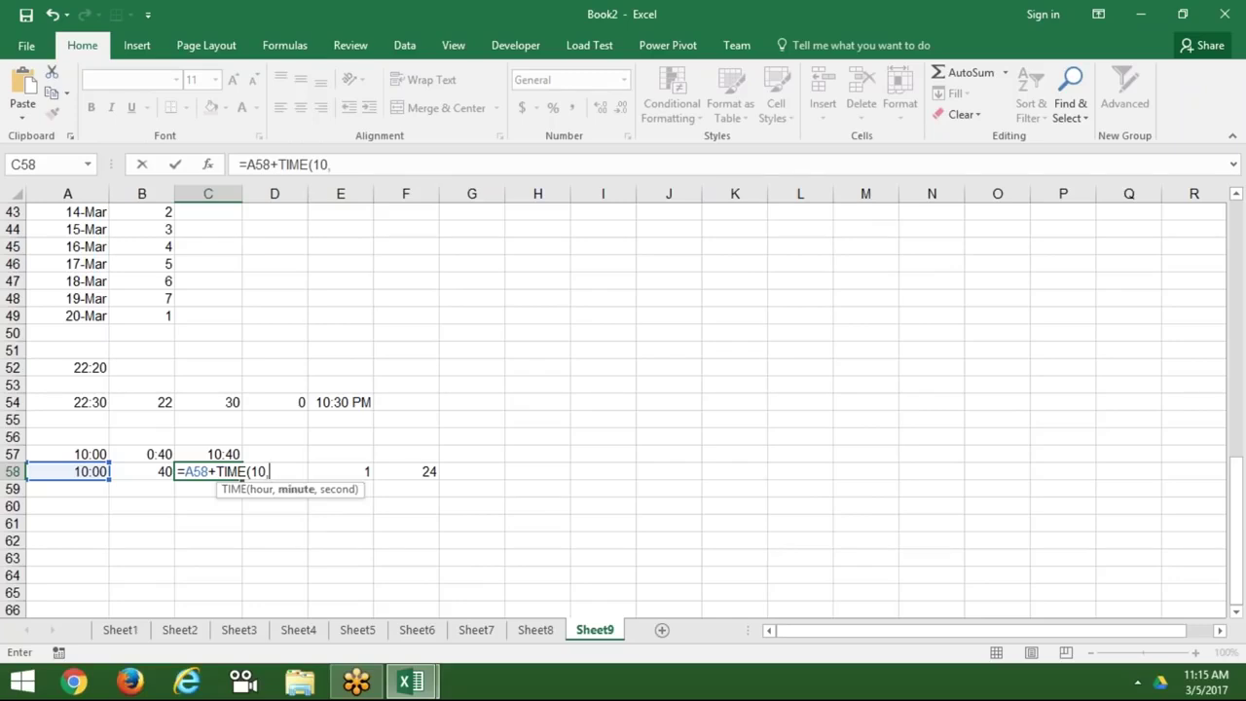
pyautogui.press('BackSpace')
pyautogui.press('BackSpace')
pyautogui.press('BackSpace')
pyautogui.write('0,')
pyautogui.write('40,0')
pyautogui.press('Return')
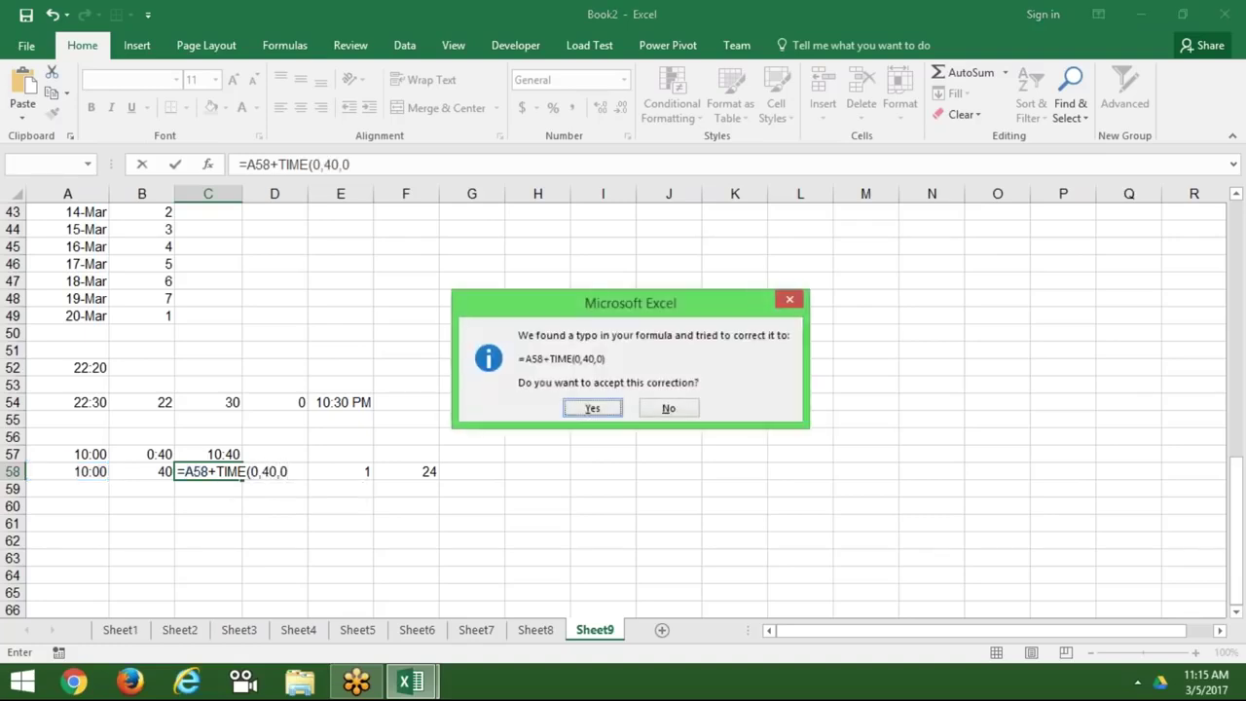
pyautogui.press('Return')
pyautogui.click(207, 471)
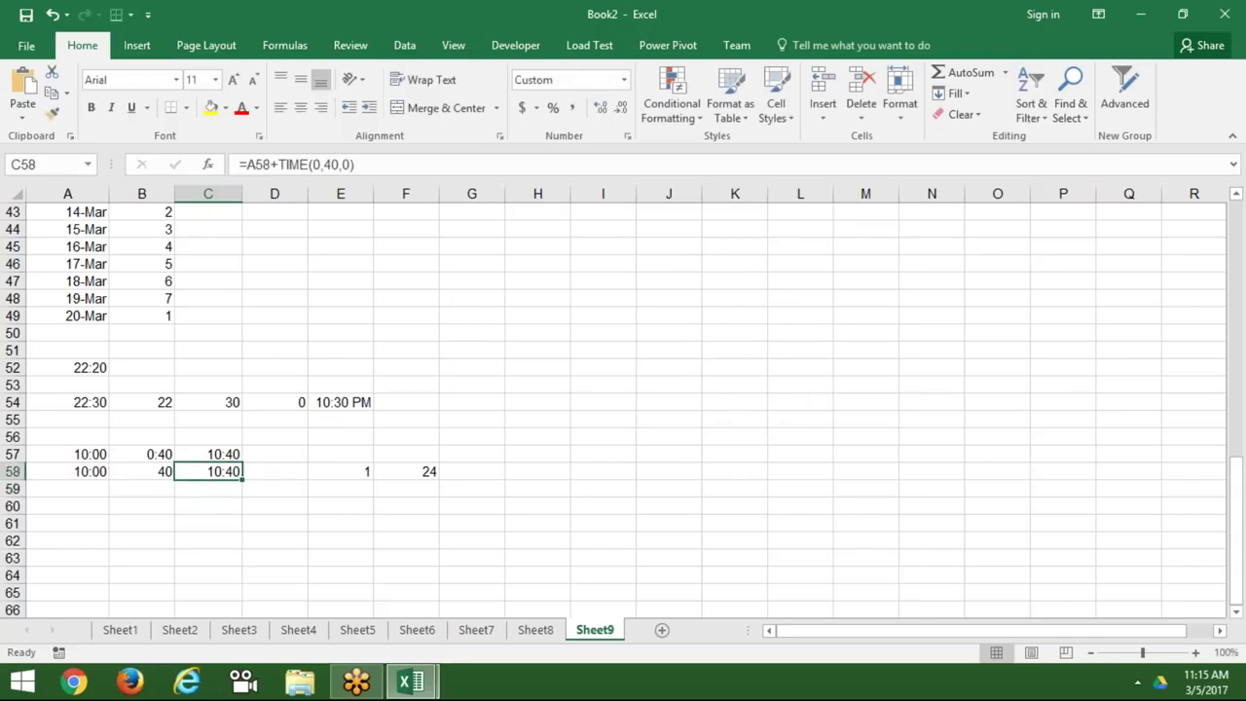
pyautogui.click(67, 523)
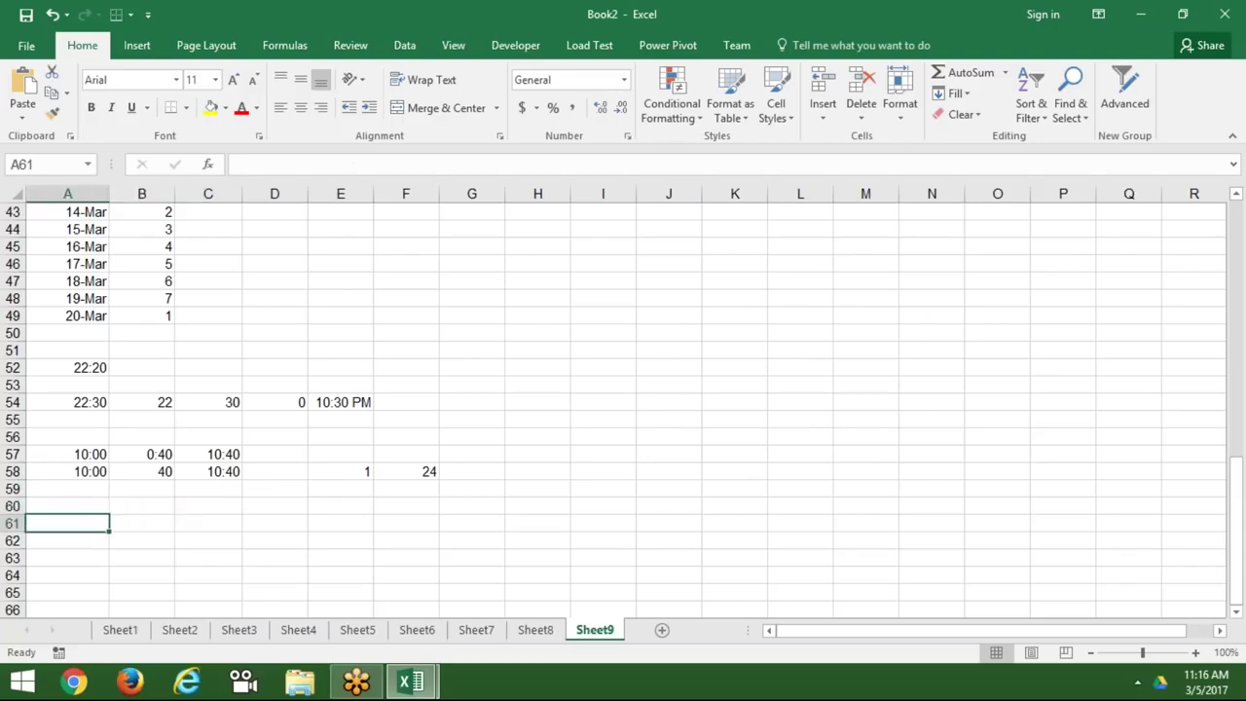
# Enter 10:00 in A61 and 20:00 in B61, with =B61-A61 in C61
pyautogui.write('10:0')
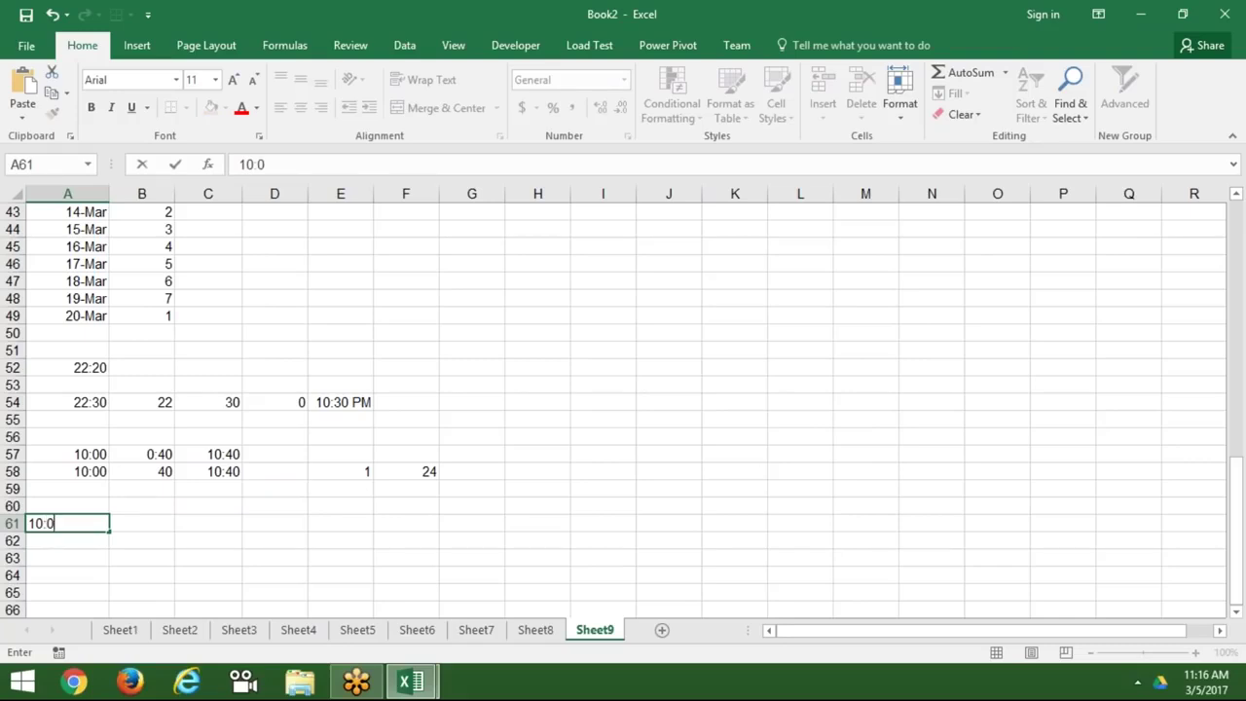
pyautogui.write('0')
pyautogui.press('Tab')
pyautogui.write('2')
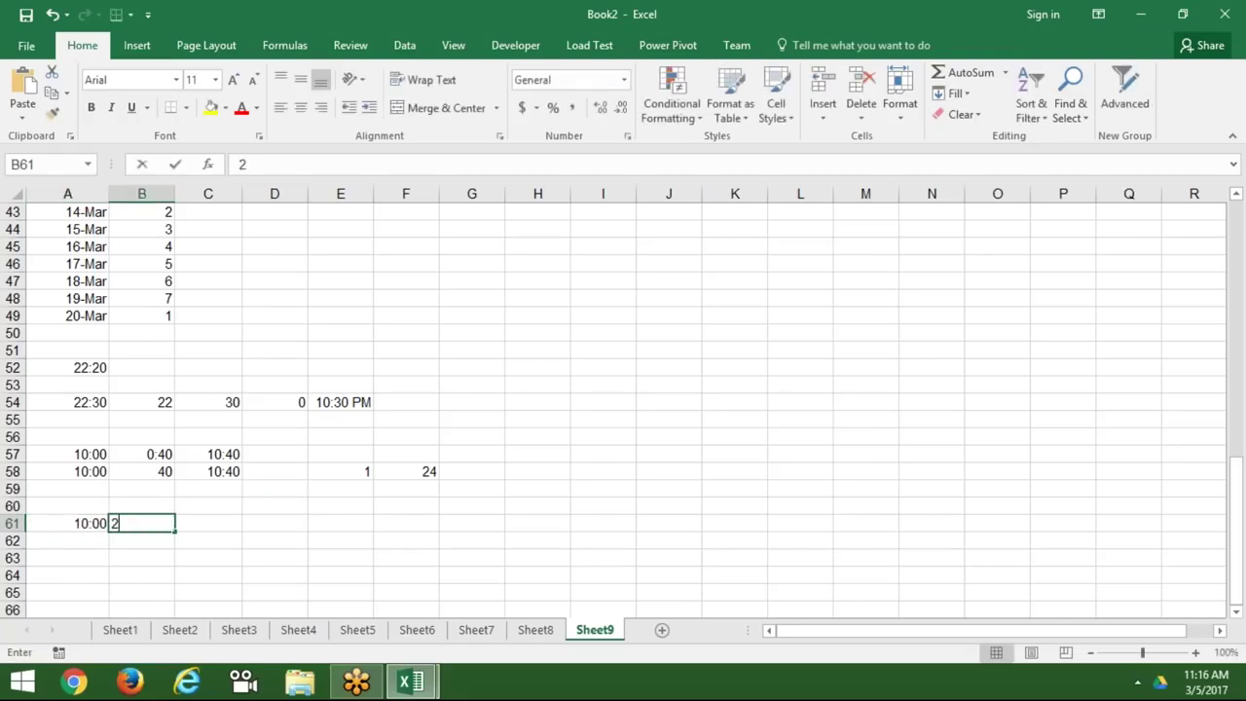
pyautogui.write('2')
pyautogui.press('BackSpace')
pyautogui.press('BackSpace')
pyautogui.write('20')
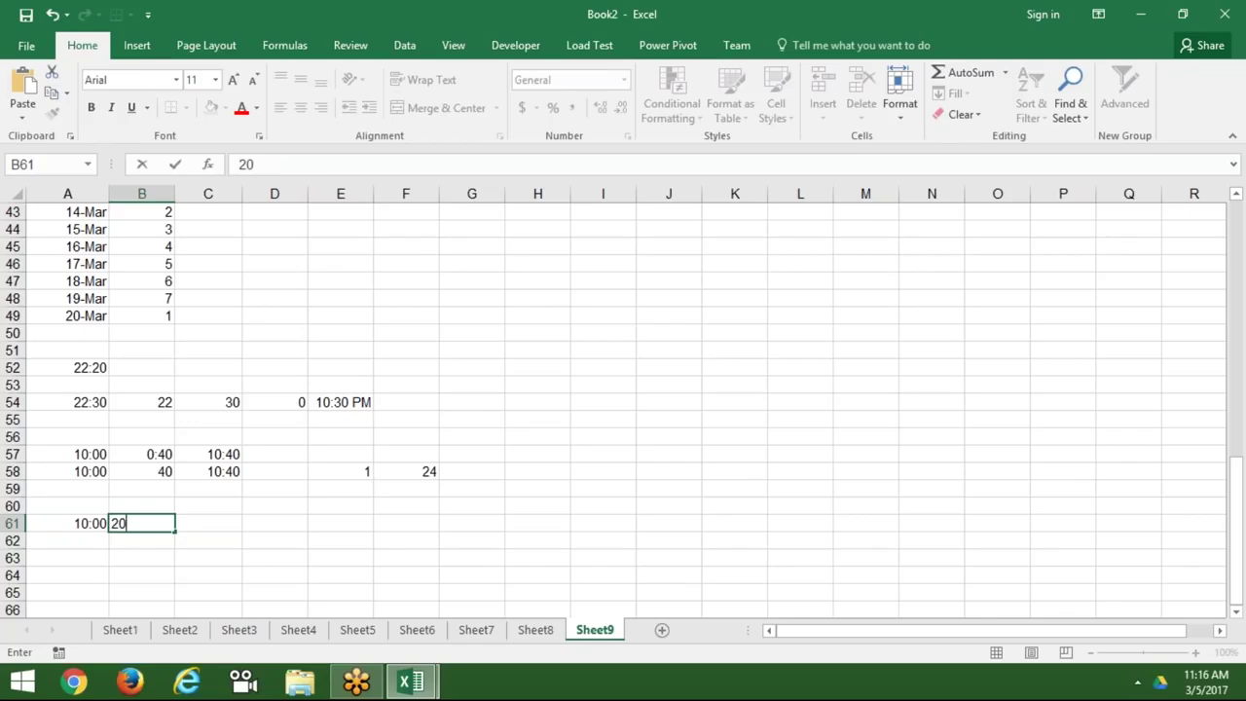
pyautogui.write(':00')
pyautogui.press('Tab')
pyautogui.write('=')
pyautogui.press('Left')
pyautogui.write('-')
pyautogui.press('Left')
pyautogui.press('Left')
pyautogui.press('Return')
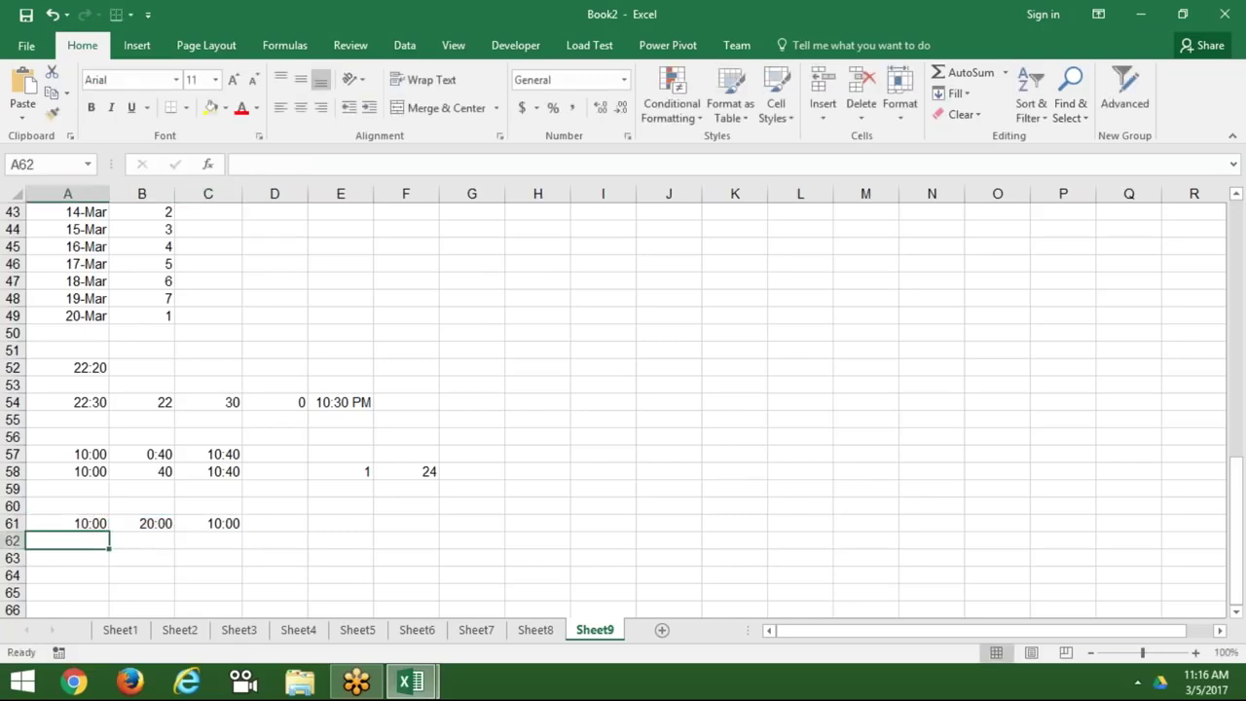
pyautogui.click(68, 523)
# Enter the times 14:00 in A62 and 3:00 in B62
pyautogui.press('Down')
pyautogui.press('Down')
pyautogui.press('Down')
pyautogui.press('Up')
pyautogui.press('Up')
pyautogui.write('24')
pyautogui.press('BackSpace')
pyautogui.press('BackSpace')
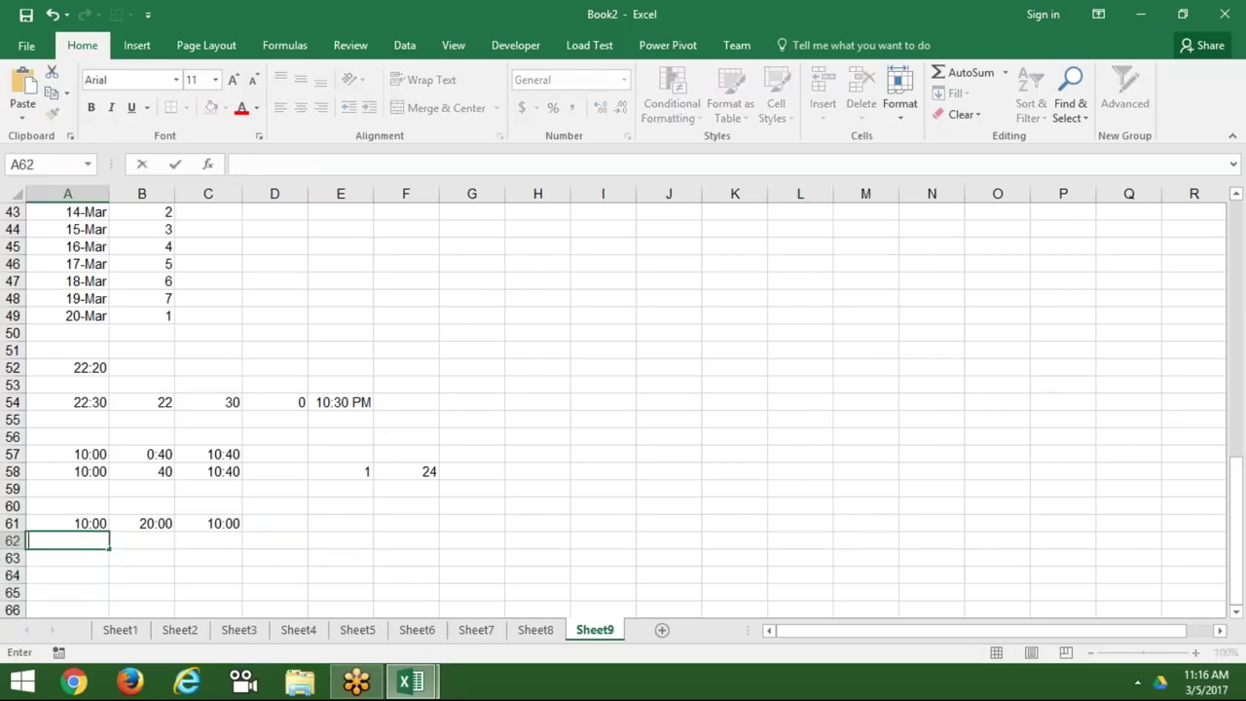
pyautogui.write('14:')
pyautogui.press('Tab')
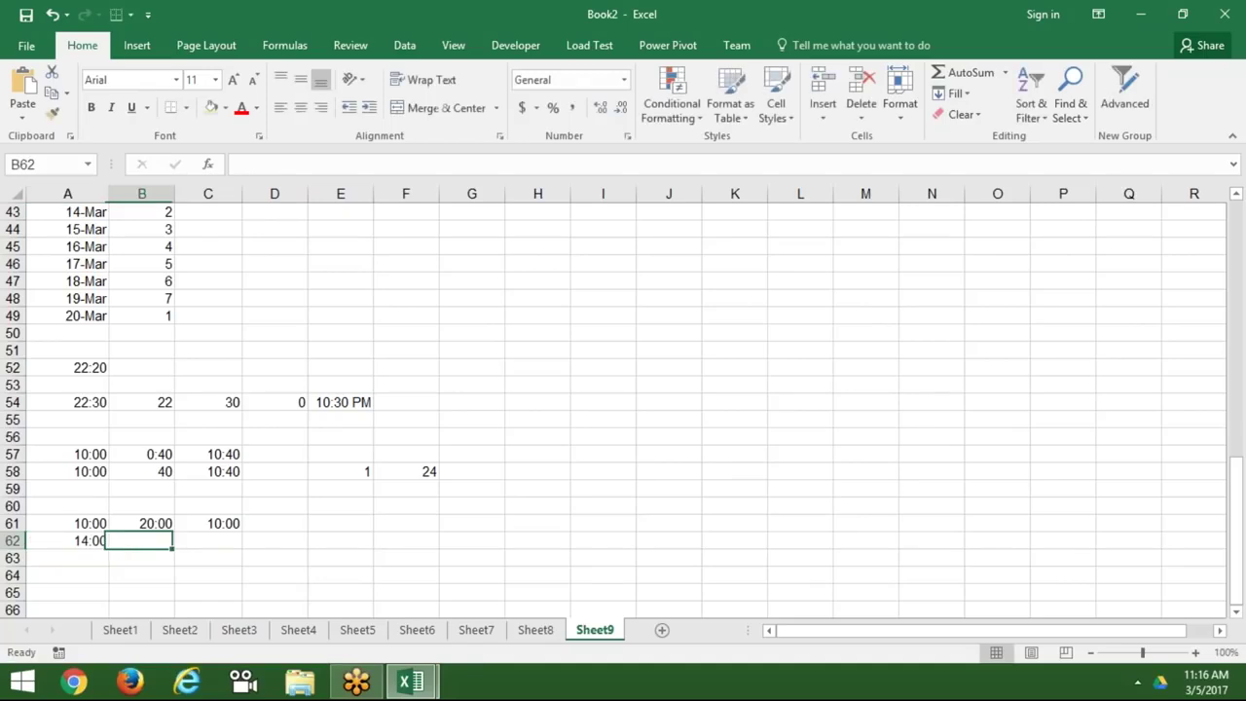
pyautogui.write('3:00')
pyautogui.press('Return')
# Enter the dates 3/5 in A63 and 3/6 in B63
pyautogui.press('Down')
pyautogui.press('Down')
pyautogui.press('Down')
pyautogui.press('Up')
pyautogui.press('Up')
pyautogui.press('Up')
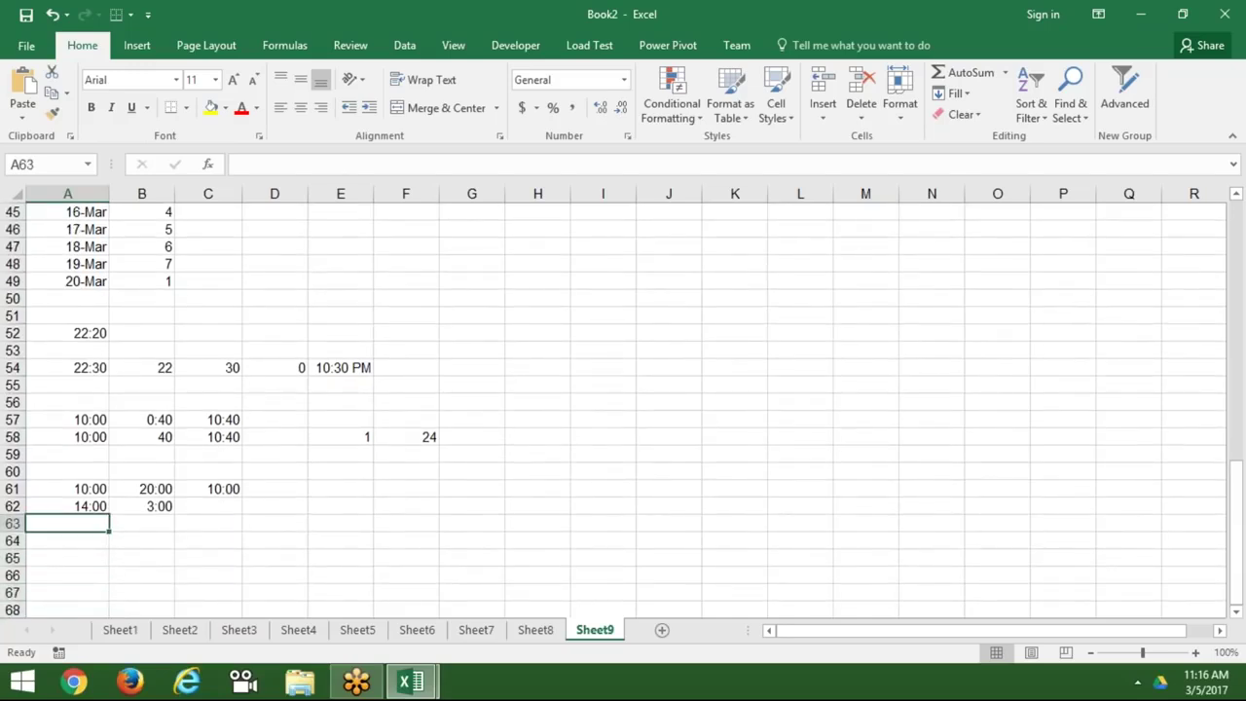
pyautogui.write('3/5')
pyautogui.press('Tab')
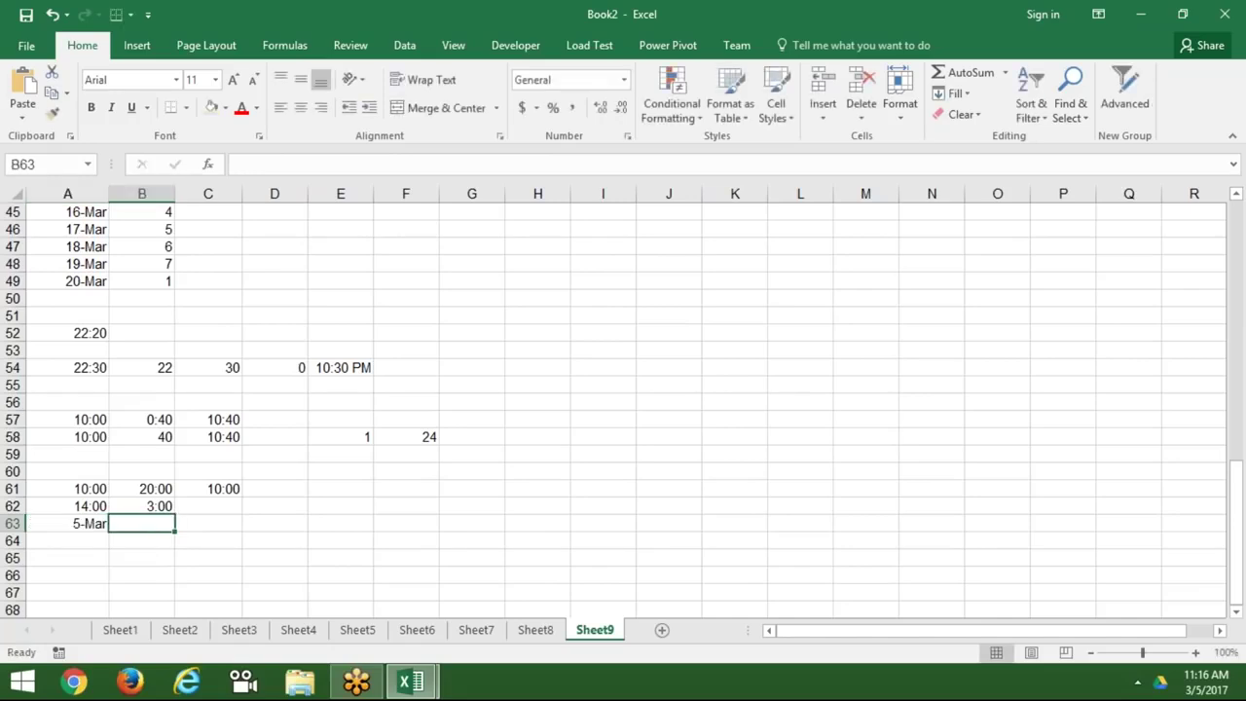
pyautogui.write('3/6')
pyautogui.press('Return')
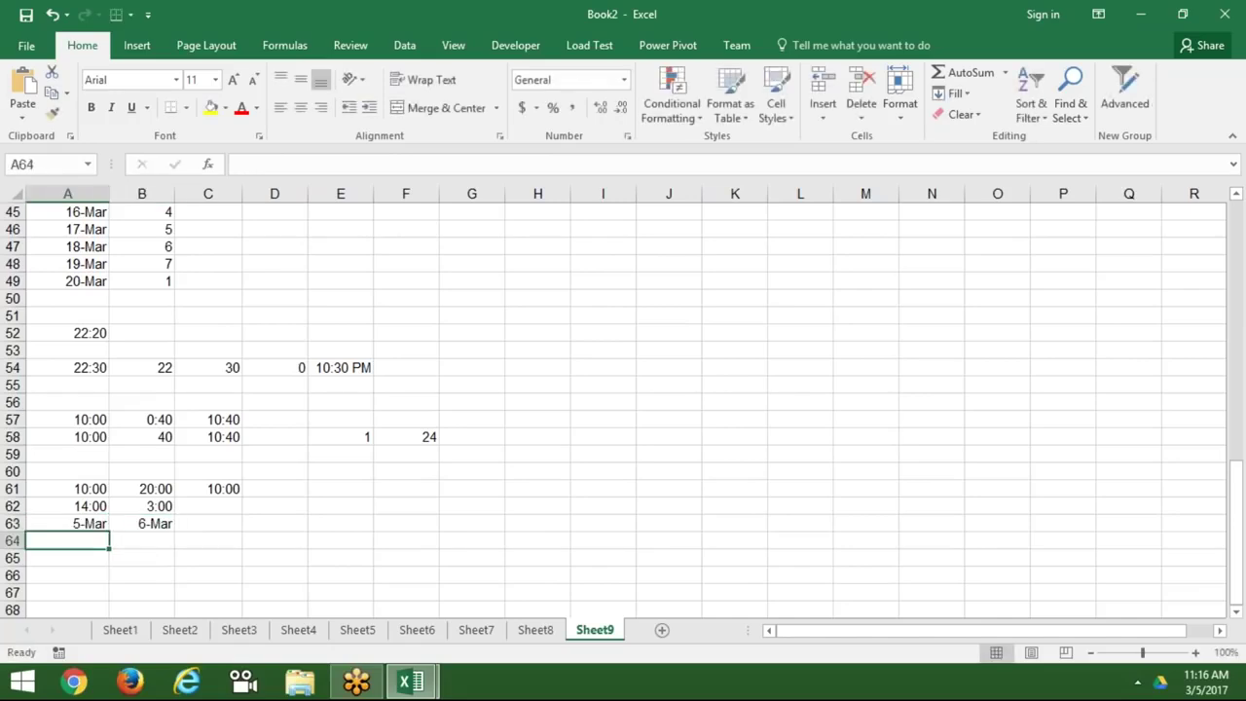
# Add times to dates with =A62+A63 in A64 and =B63+B62 in B64, giving date-times
pyautogui.write('=')
pyautogui.press('Up')
pyautogui.press('Up')
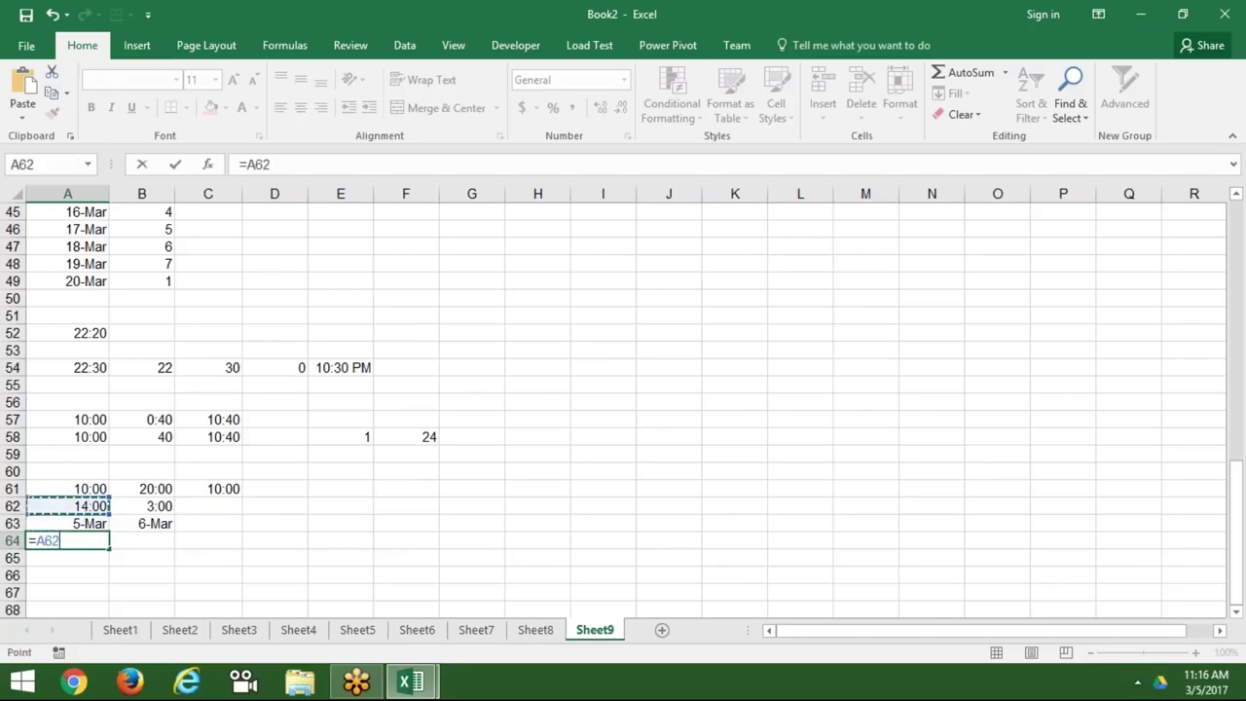
pyautogui.write('+')
pyautogui.press('Up')
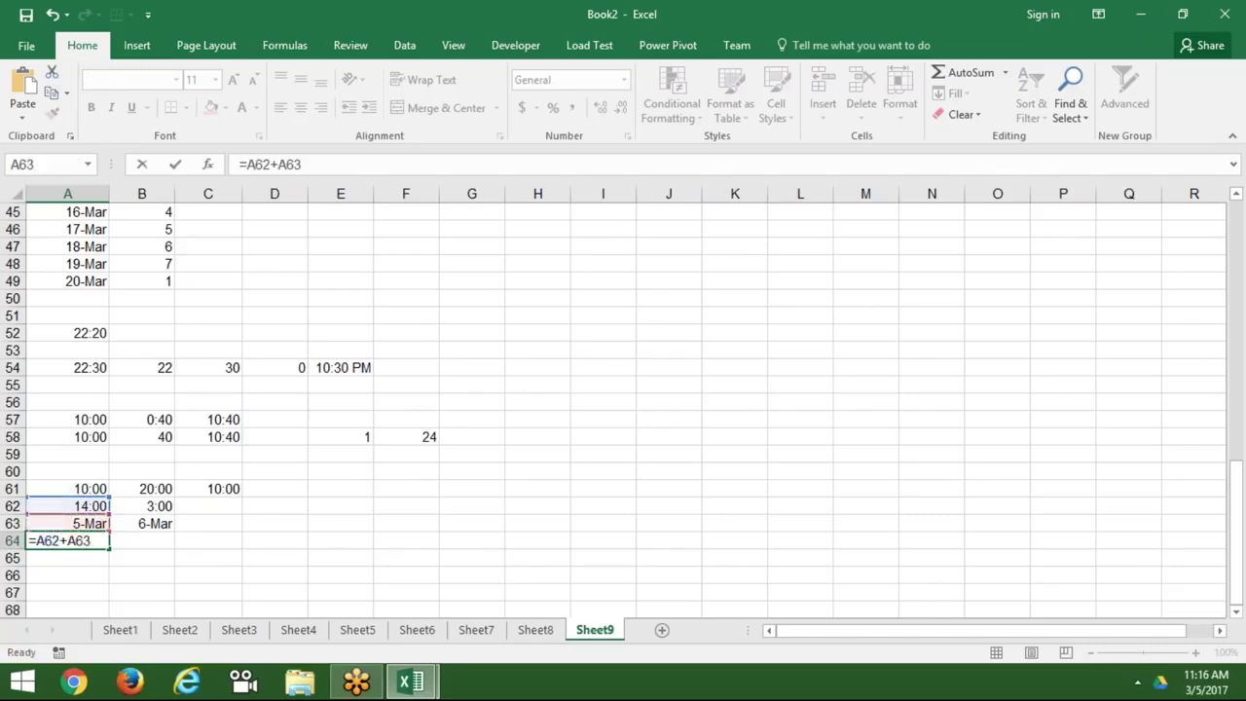
pyautogui.press('Tab')
pyautogui.write('=')
pyautogui.press('Up')
pyautogui.write('+')
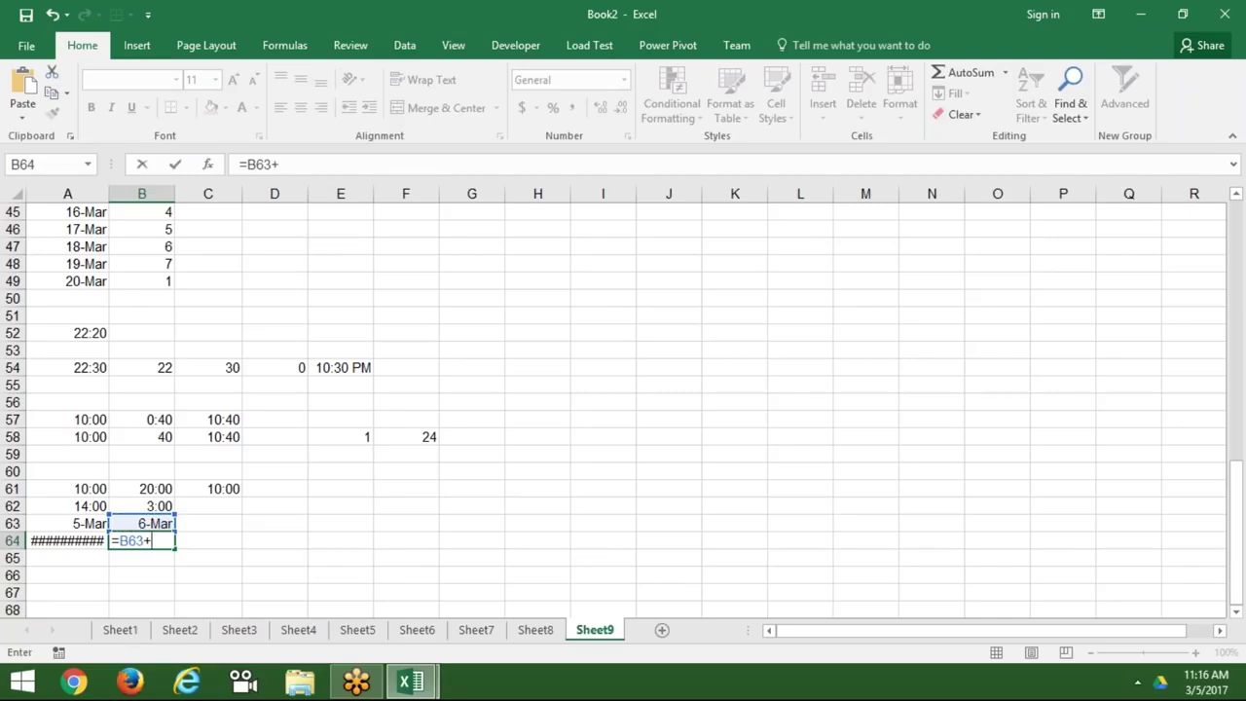
pyautogui.press('Up')
pyautogui.press('Up')
pyautogui.press('Return')
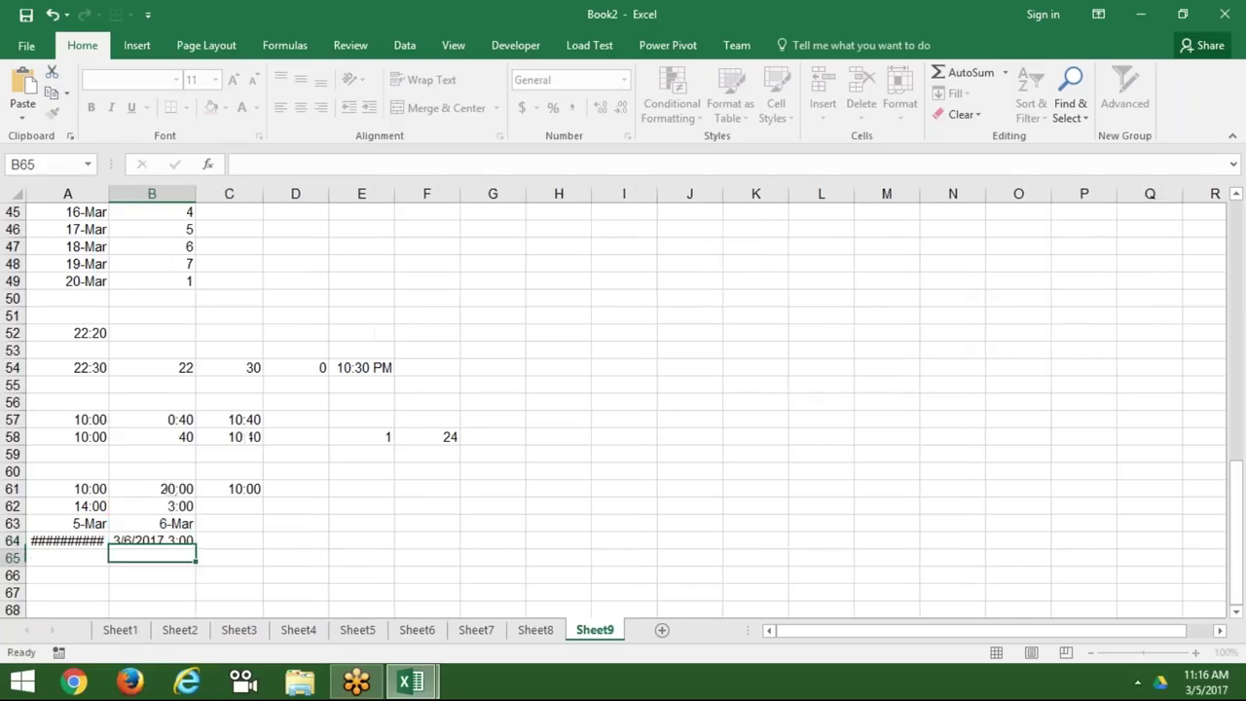
# Widen column A and enter =B64-A64 in C64 to subtract the two date-times
pyautogui.doubleClick(105, 197)
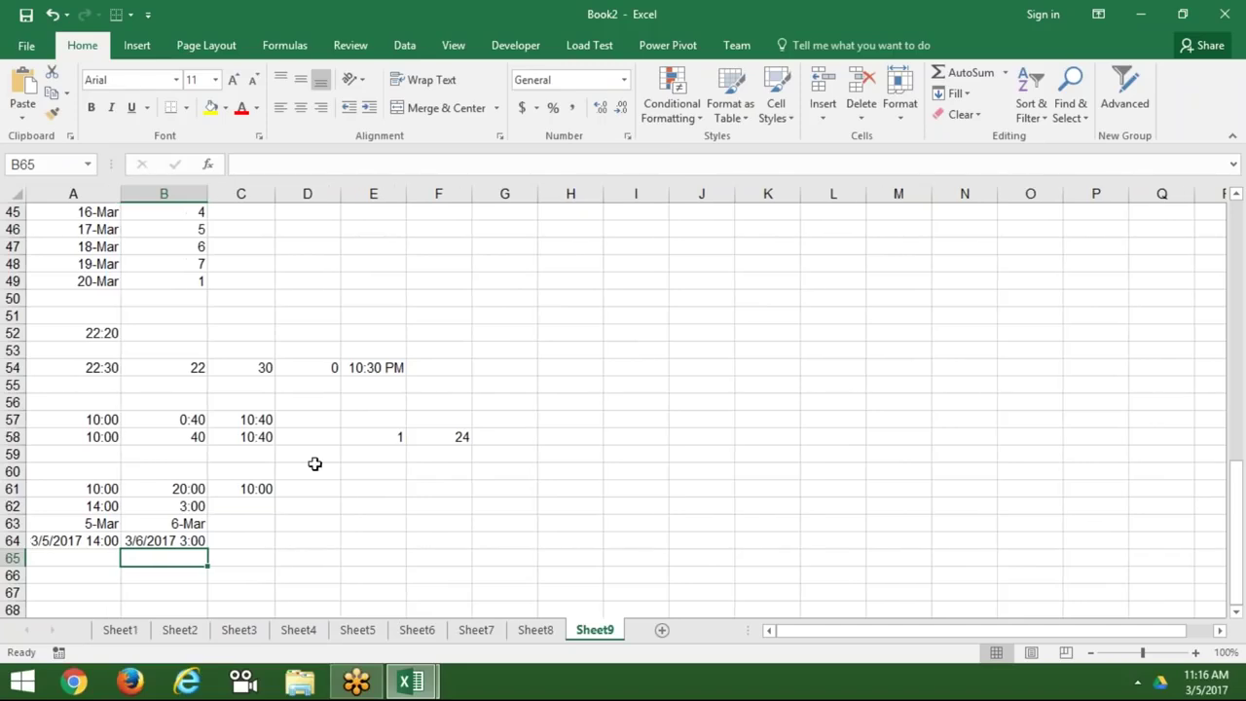
pyautogui.click(239, 543)
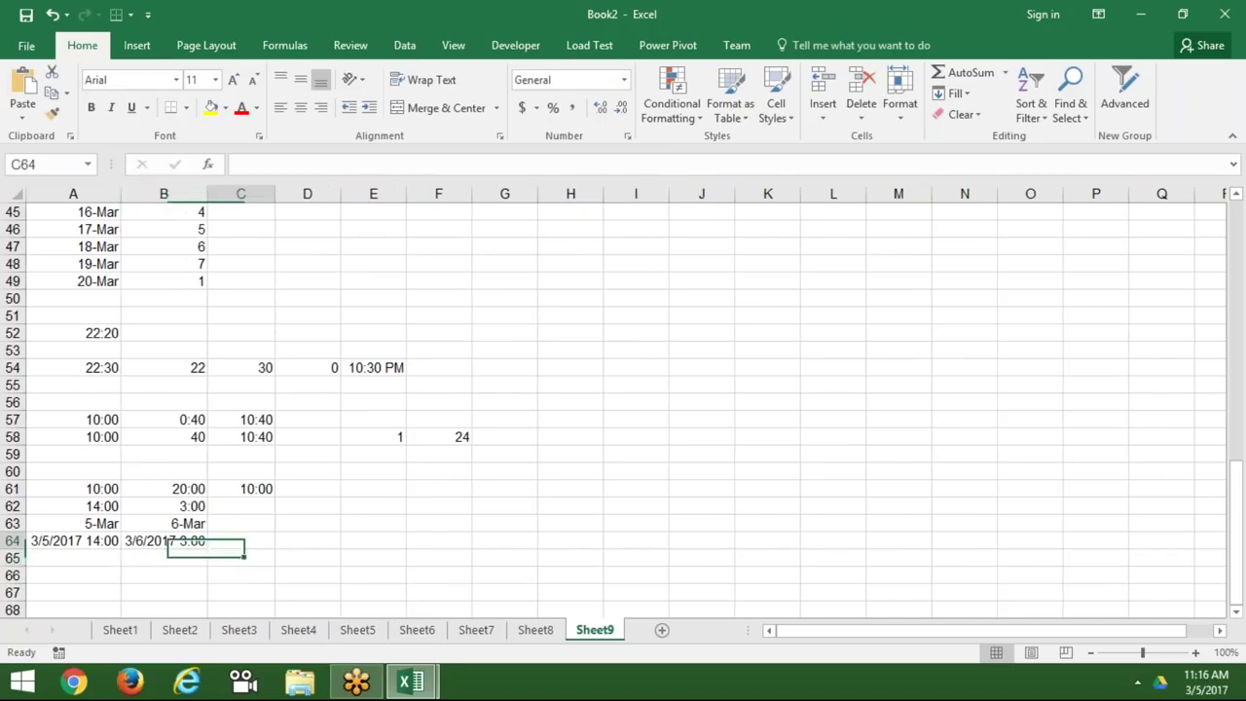
pyautogui.write('=')
pyautogui.press('Left')
pyautogui.write('-')
pyautogui.press('Left')
pyautogui.press('Left')
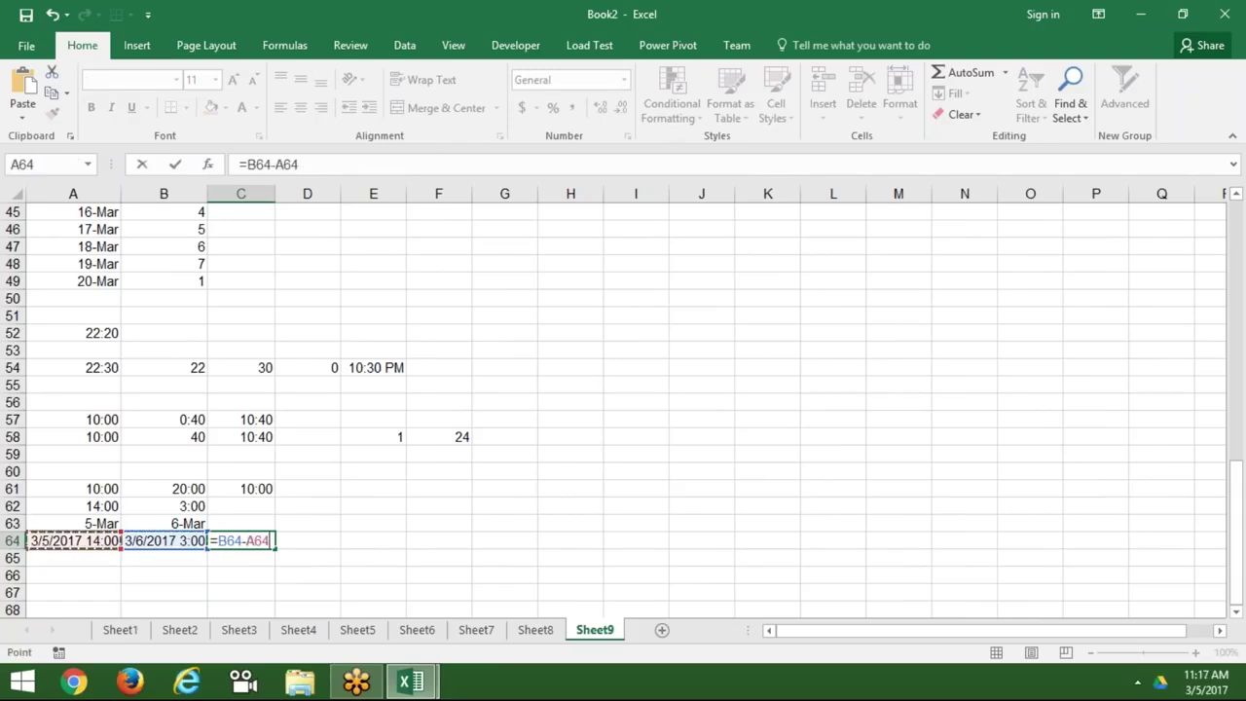
pyautogui.press('Return')
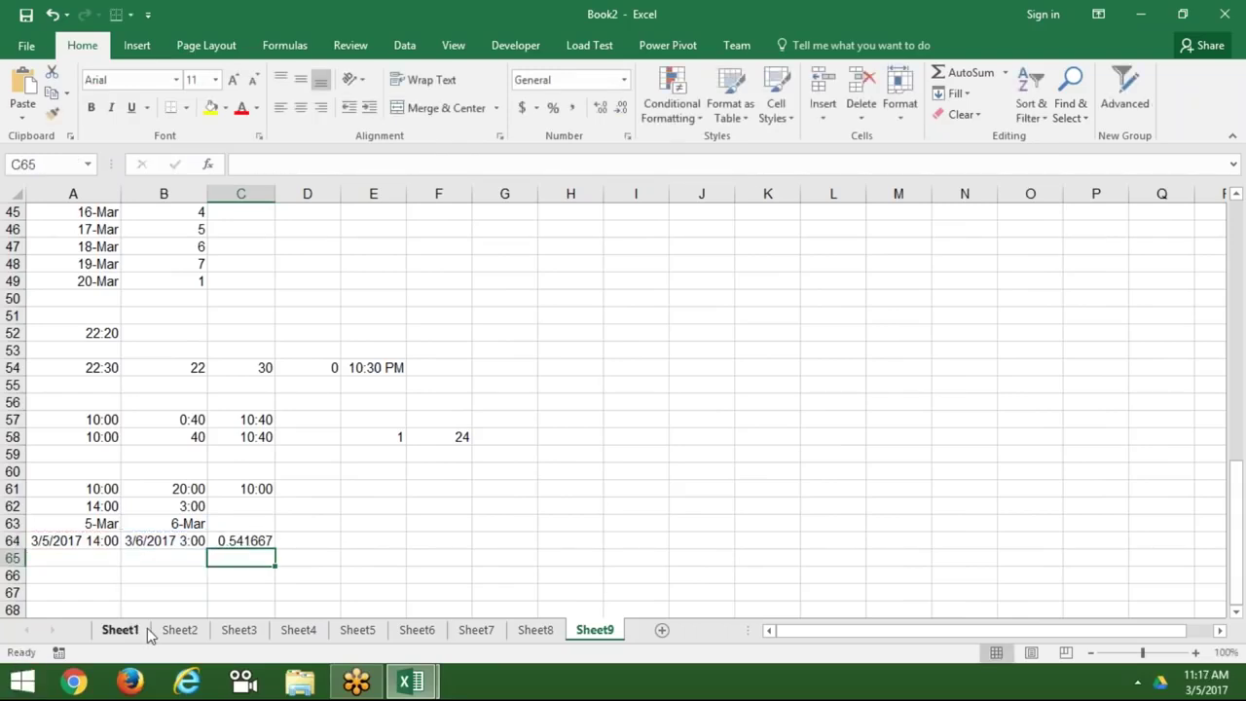
# Format C64's 0.541667 result with the 37:30:55 elapsed-time format so it shows 13:00:00
pyautogui.click(245, 543)
pyautogui.hotkey('ctrl', 'c')
pyautogui.press('Escape')
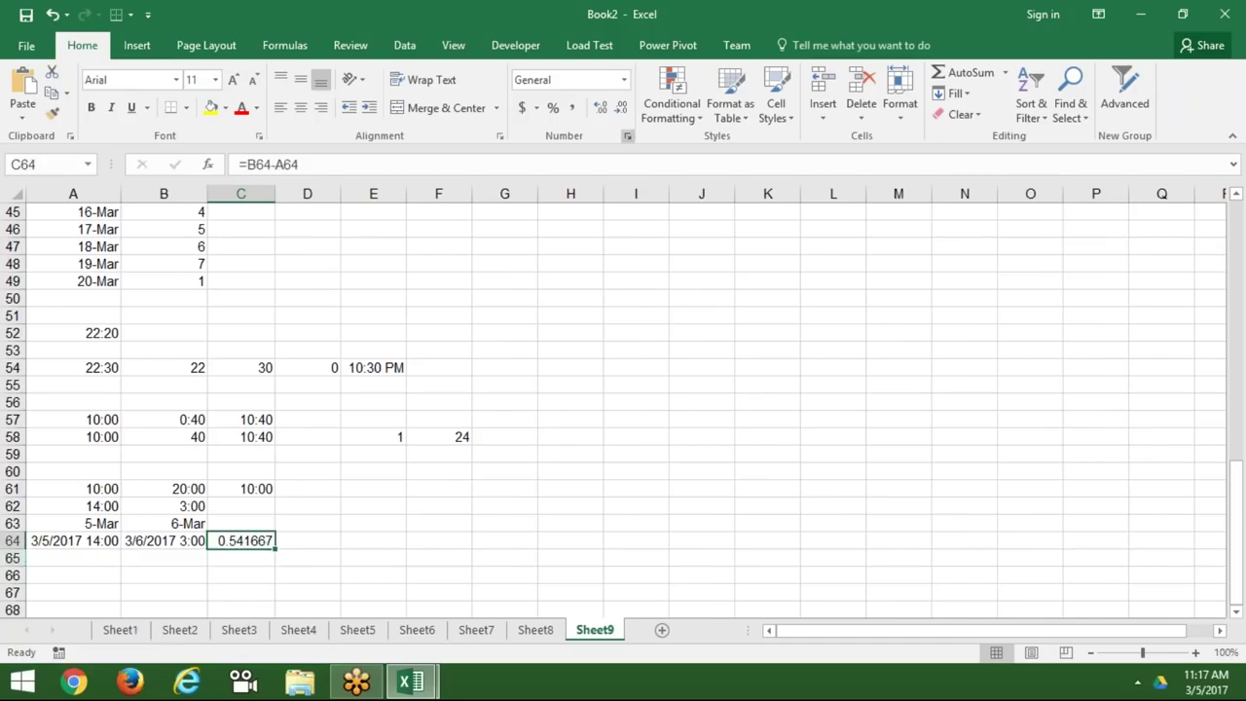
pyautogui.click(627, 137)
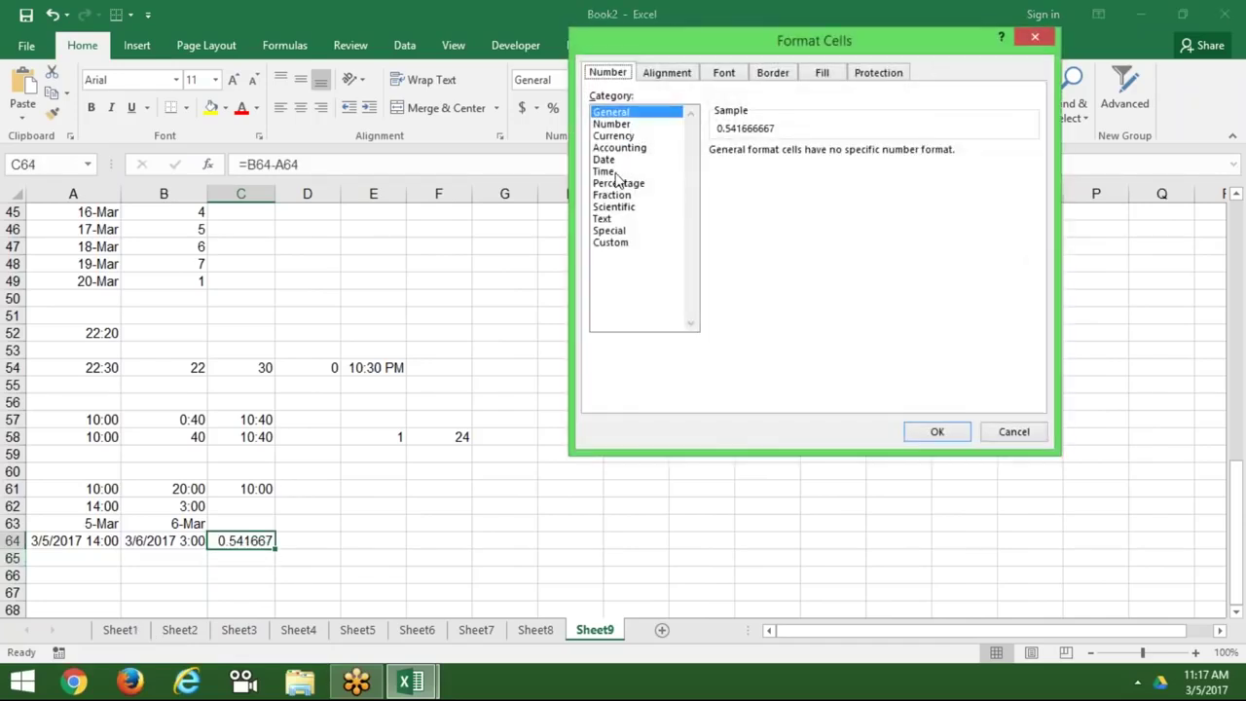
pyautogui.click(613, 172)
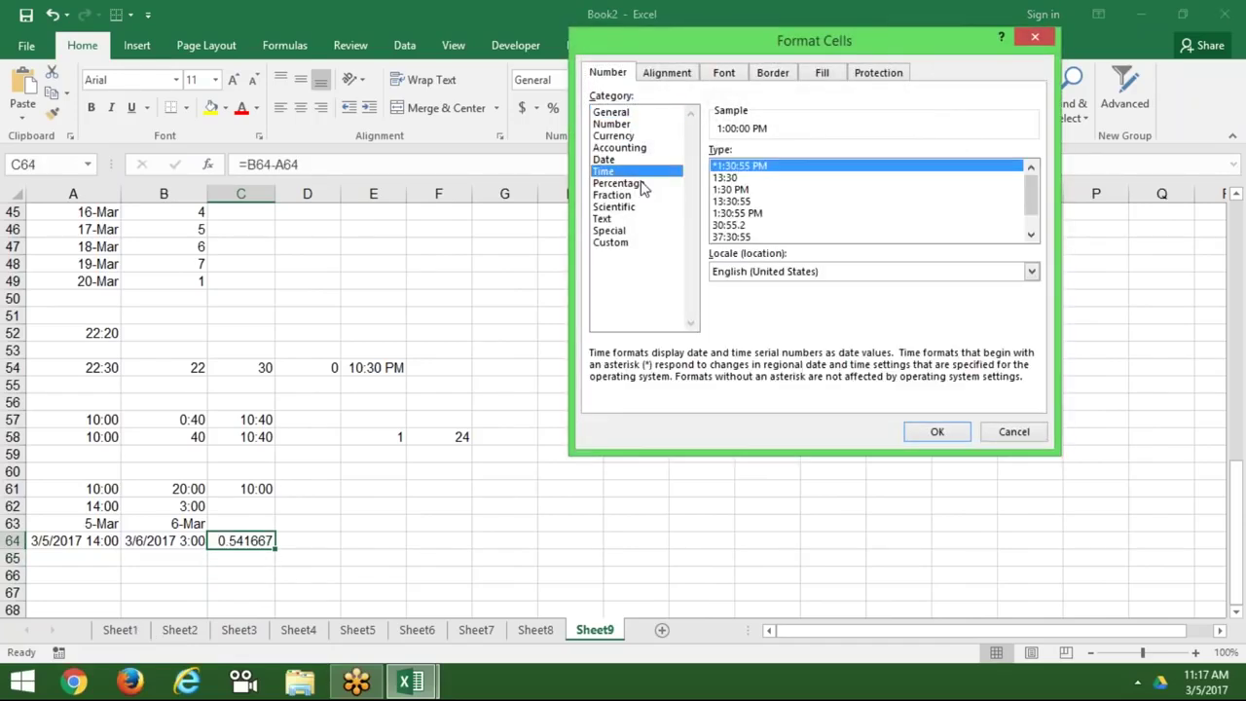
pyautogui.click(739, 236)
pyautogui.click(936, 431)
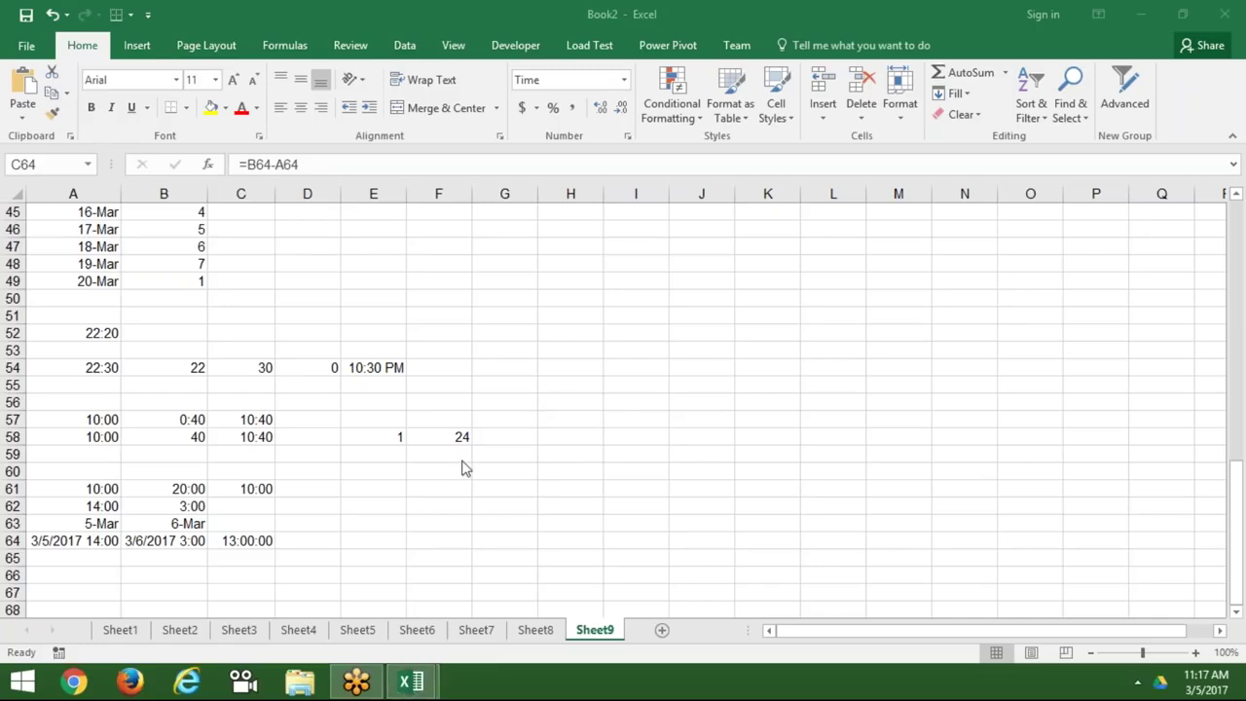
pyautogui.click(413, 482)
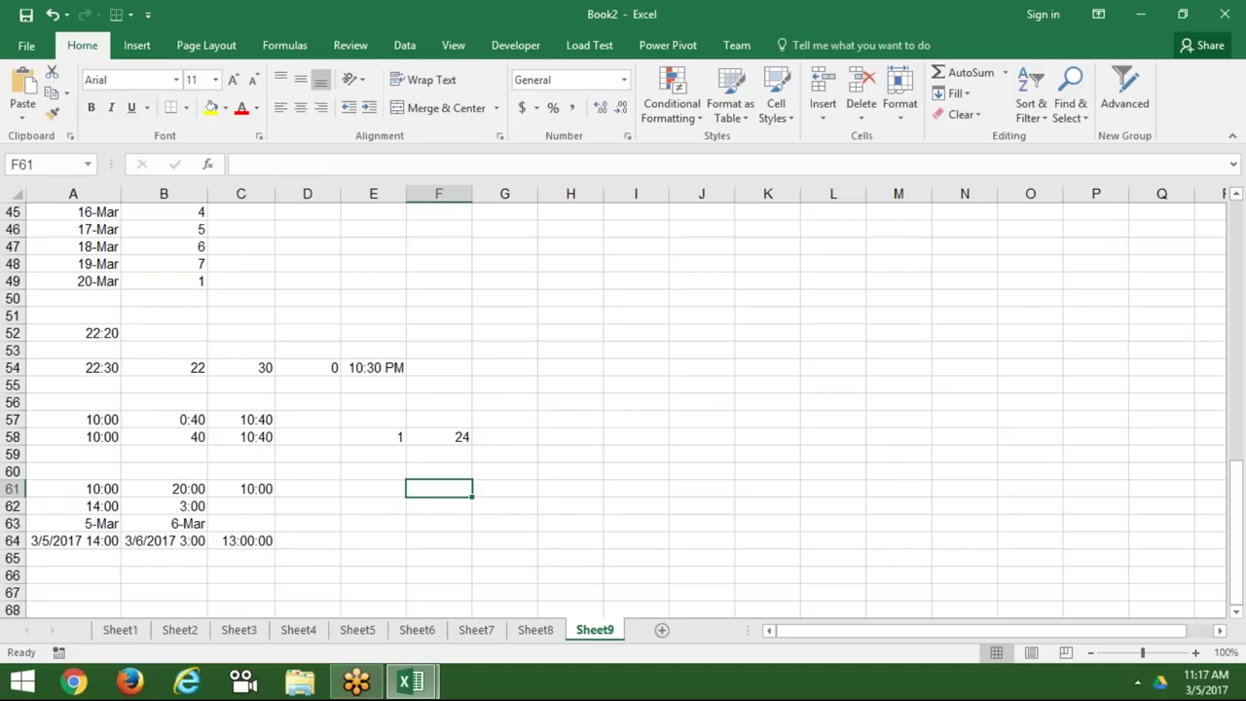
# Enter text '10:00 in F61 and =TIMEVALUE(F61) in G61, formatted as a time
pyautogui.write("'")
pyautogui.write('10:00')
pyautogui.press('Tab')
pyautogui.write('=tim')
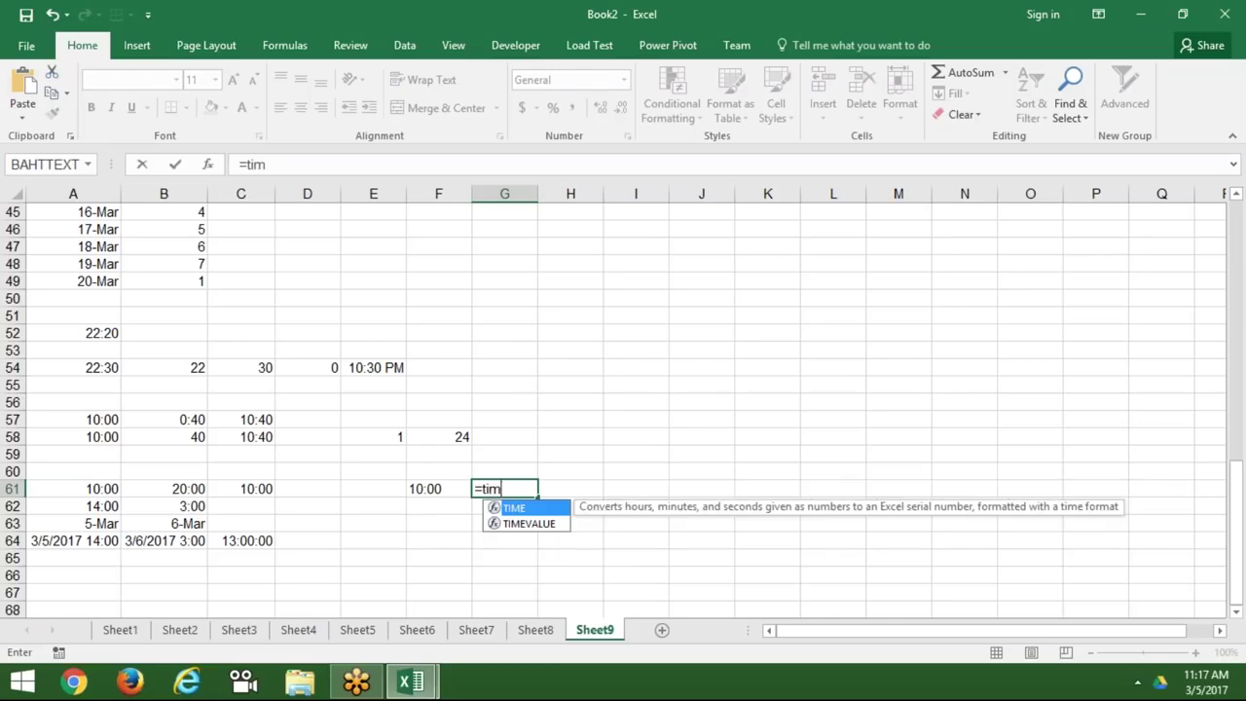
pyautogui.press('Down')
pyautogui.press('Tab')
pyautogui.click(438, 488)
pyautogui.press('Return')
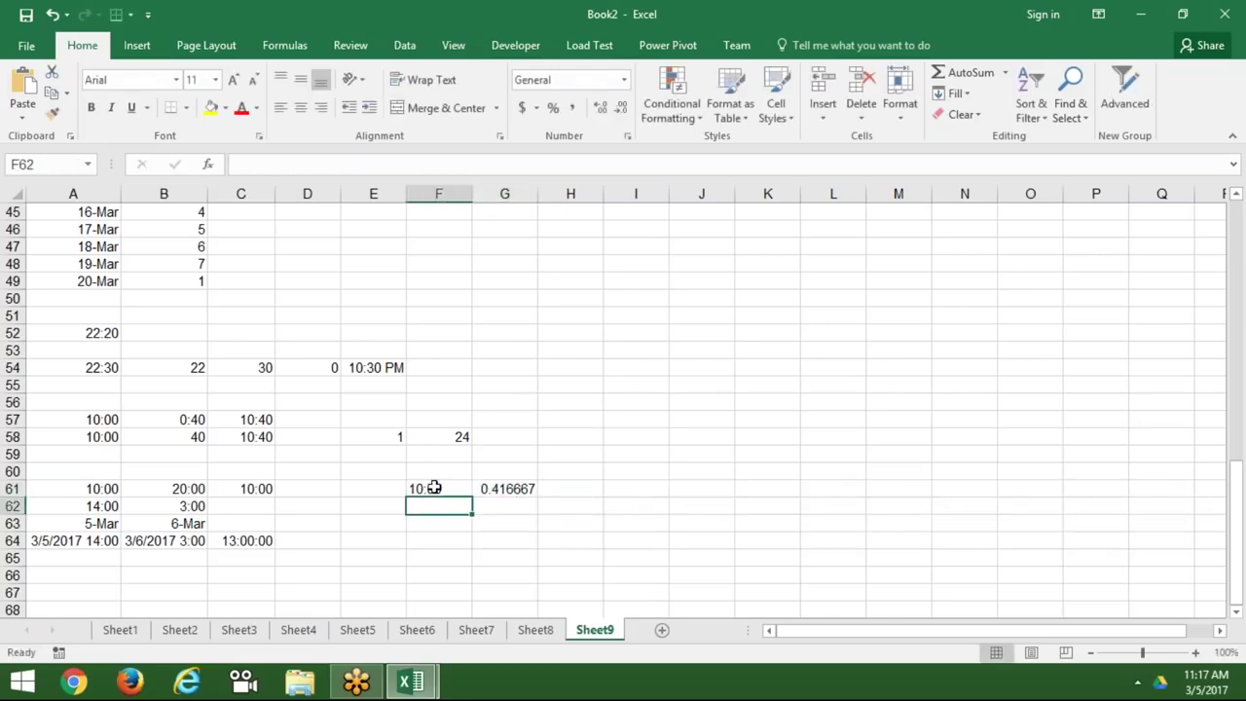
pyautogui.click(507, 488)
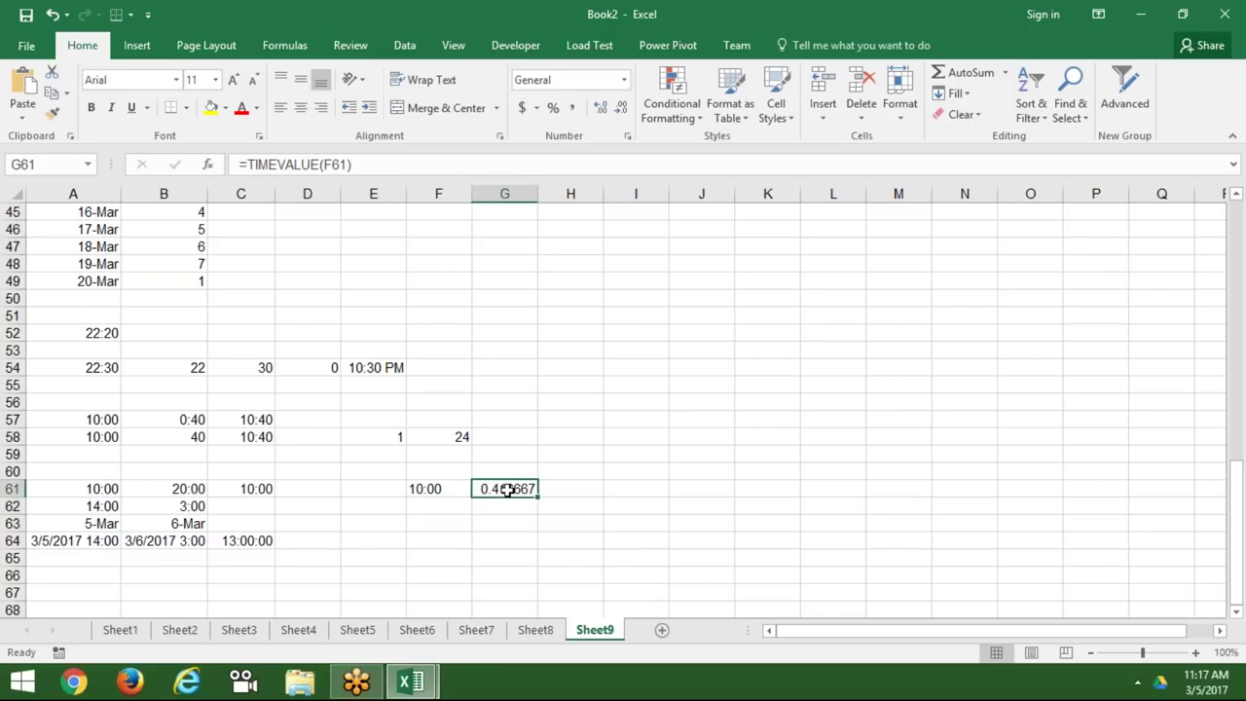
pyautogui.hotkey('ctrl', 'shift', '2')
# Enter text '1-jan in F62 and =DATEVALUE(F62) in G62, formatted as a date
pyautogui.click(444, 503)
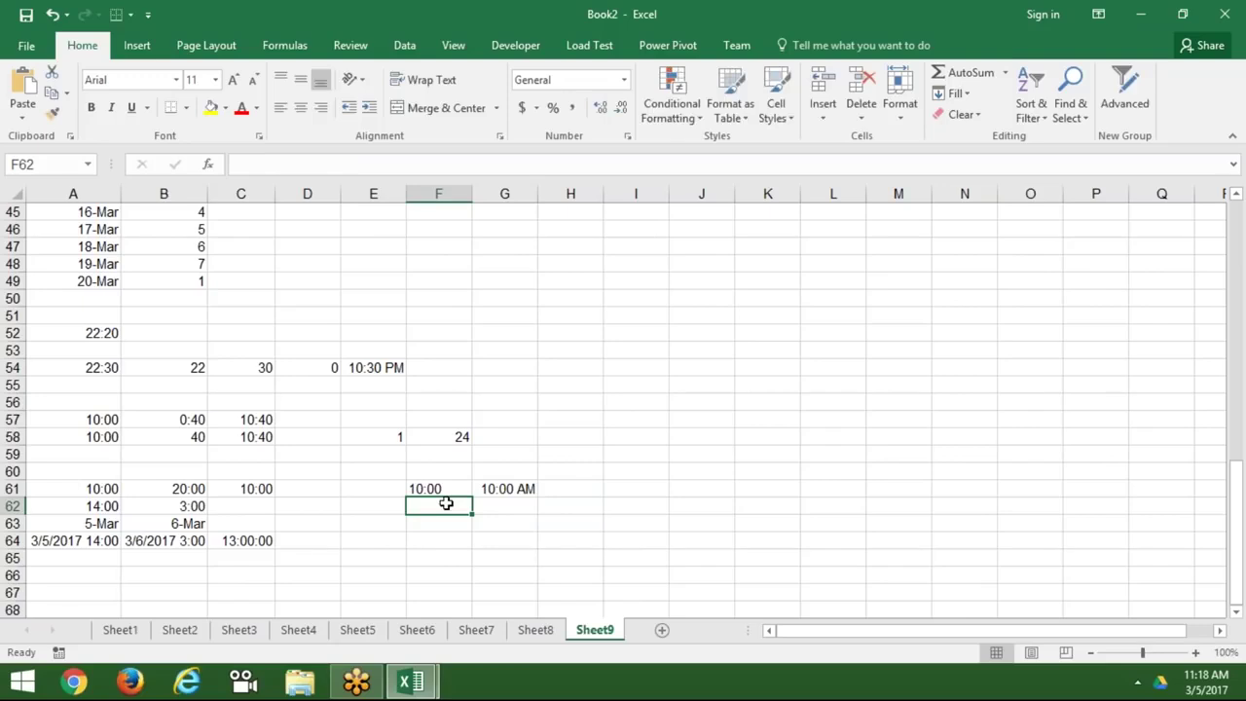
pyautogui.write("'1-jan")
pyautogui.press('Tab')
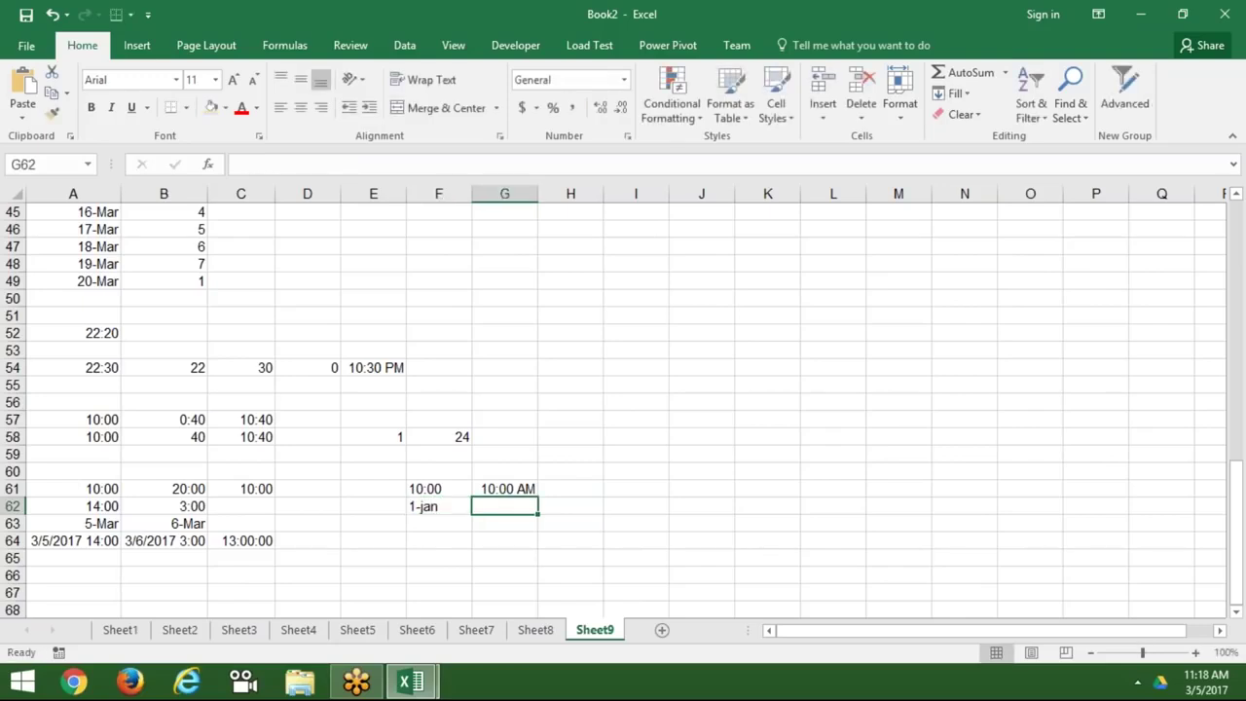
pyautogui.write('=')
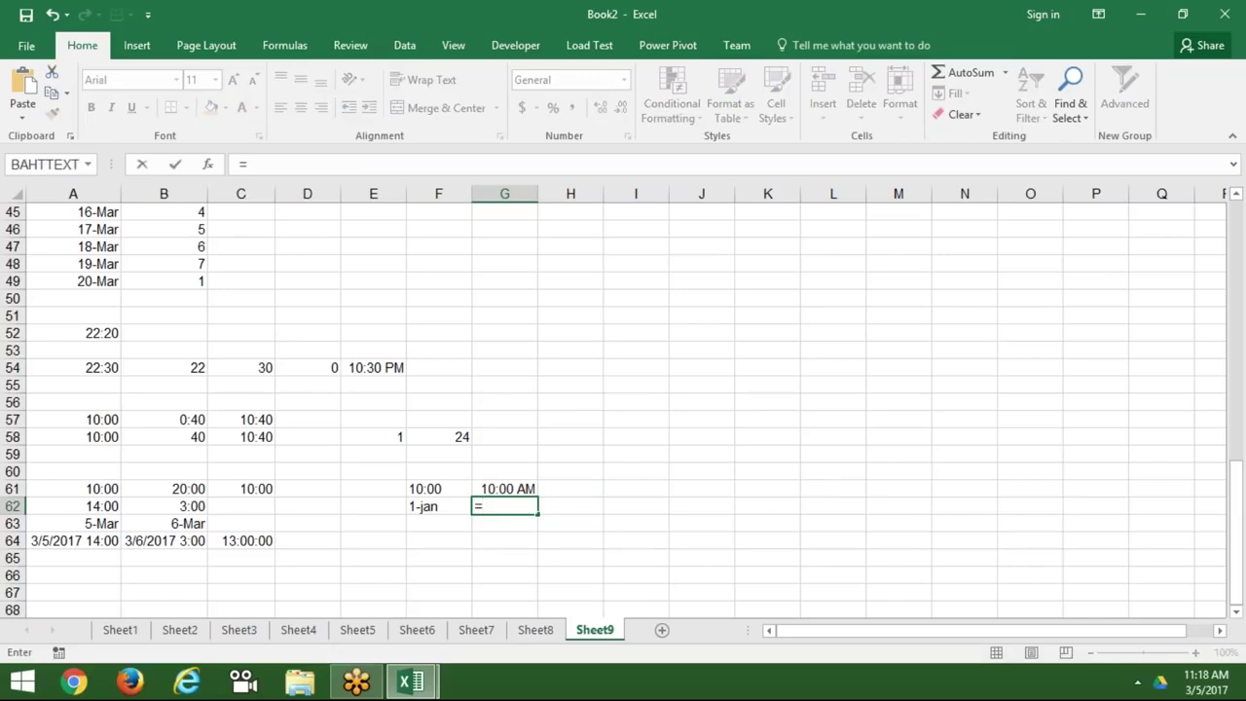
pyautogui.write('dat')
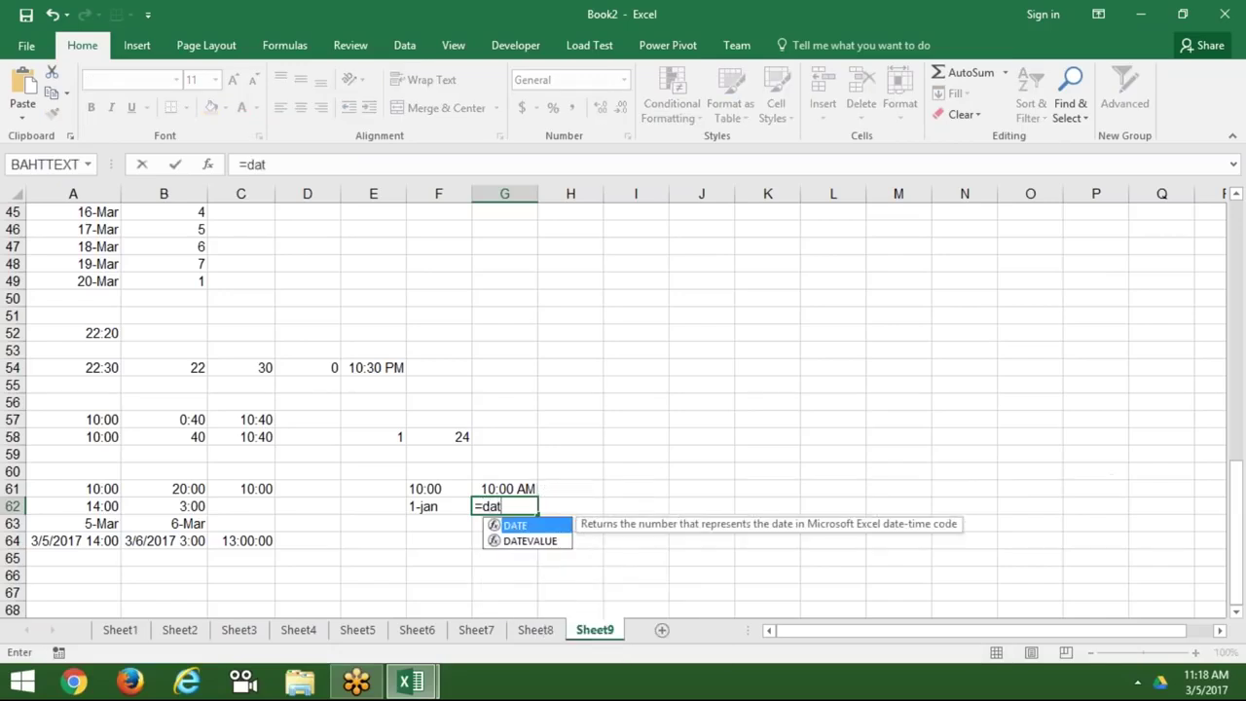
pyautogui.press('Down')
pyautogui.press('Tab')
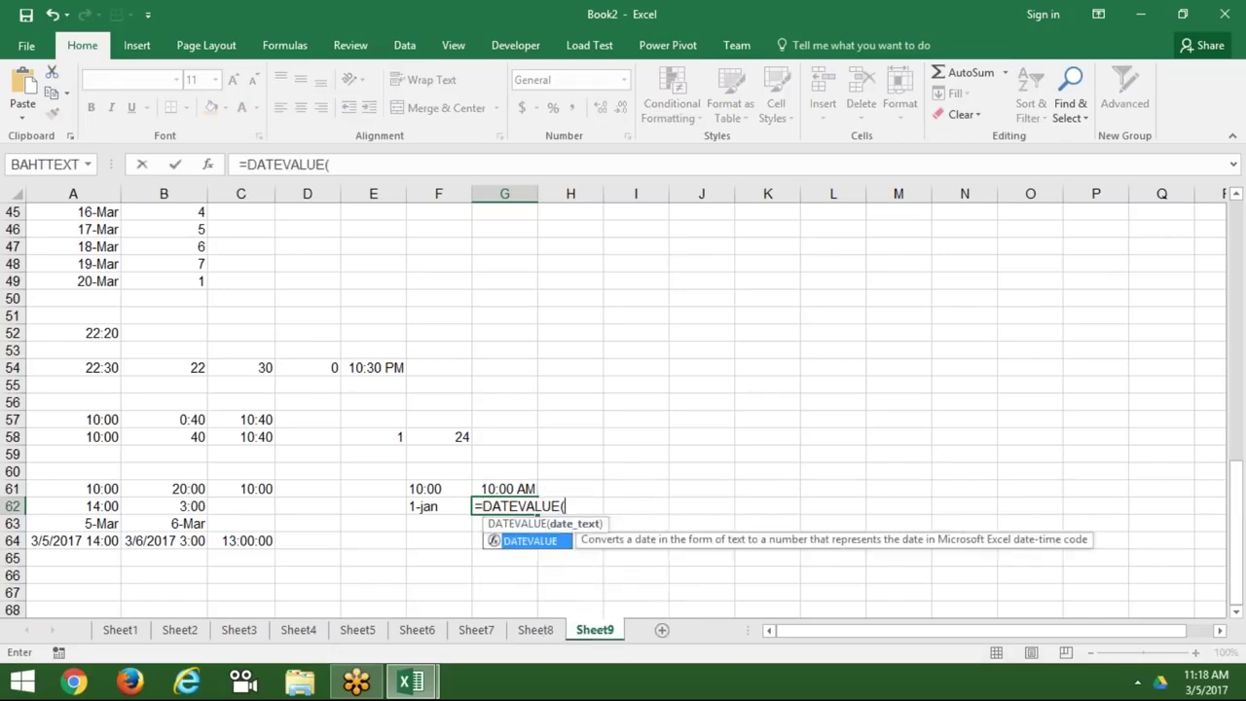
pyautogui.click(438, 506)
pyautogui.press('Return')
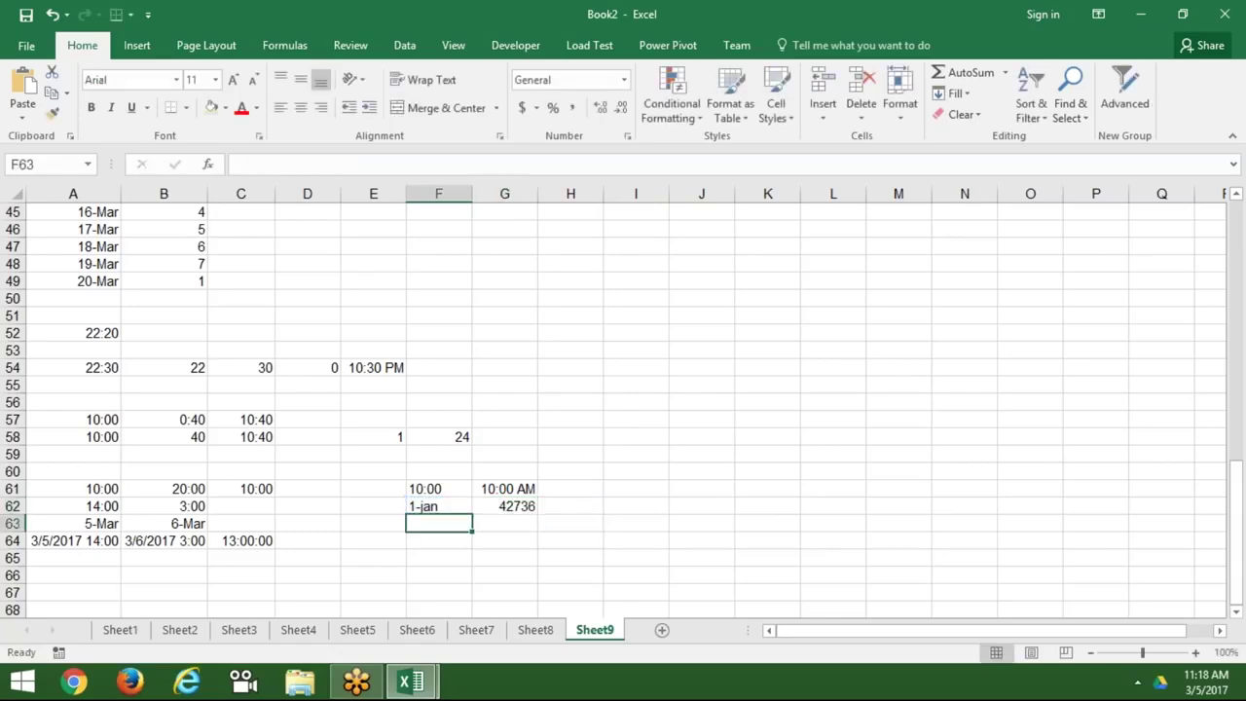
pyautogui.press('Up')
pyautogui.press('Right')
pyautogui.hotkey('ctrl', 'shift', '2')
pyautogui.hotkey('ctrl', 'shift', '3')
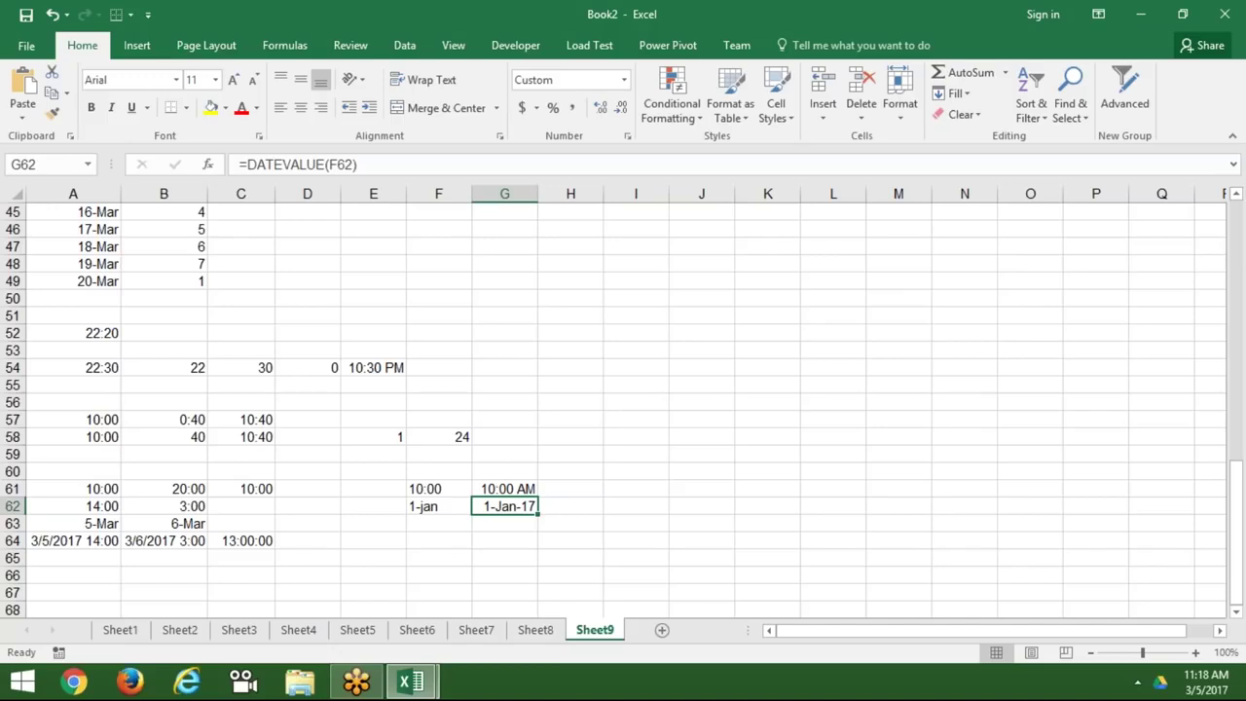
pyautogui.press('Down')
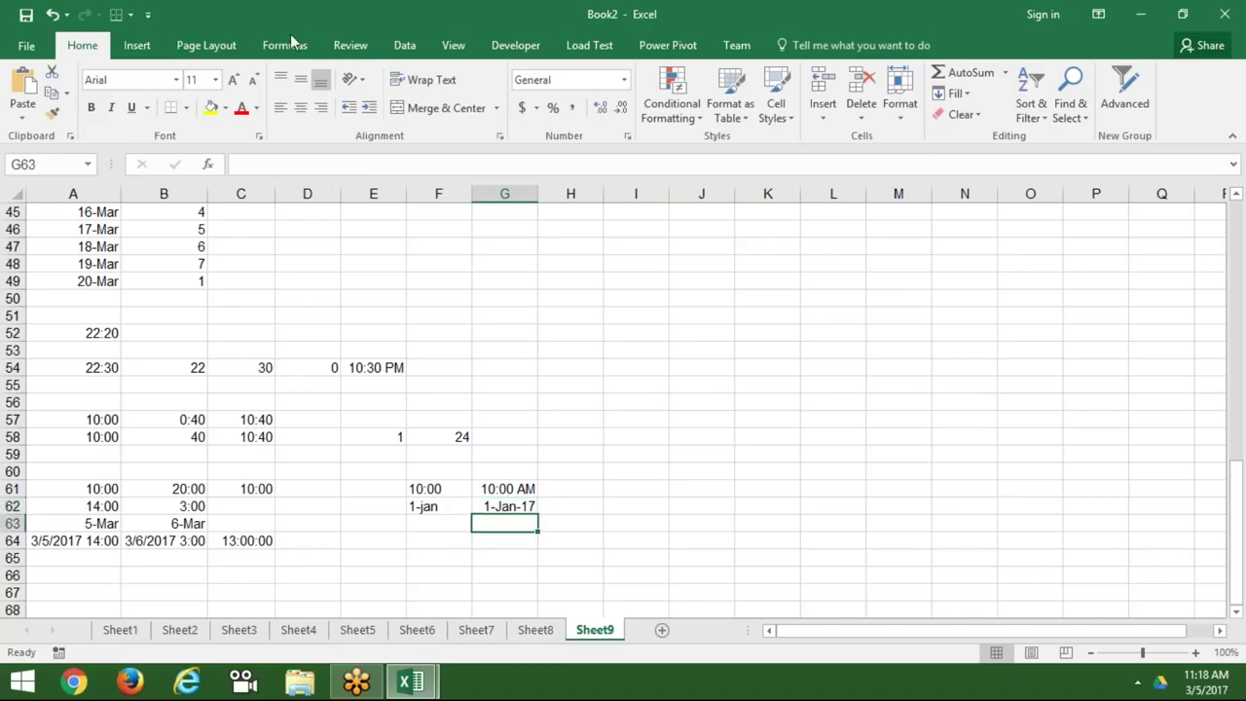
pyautogui.click(289, 44)
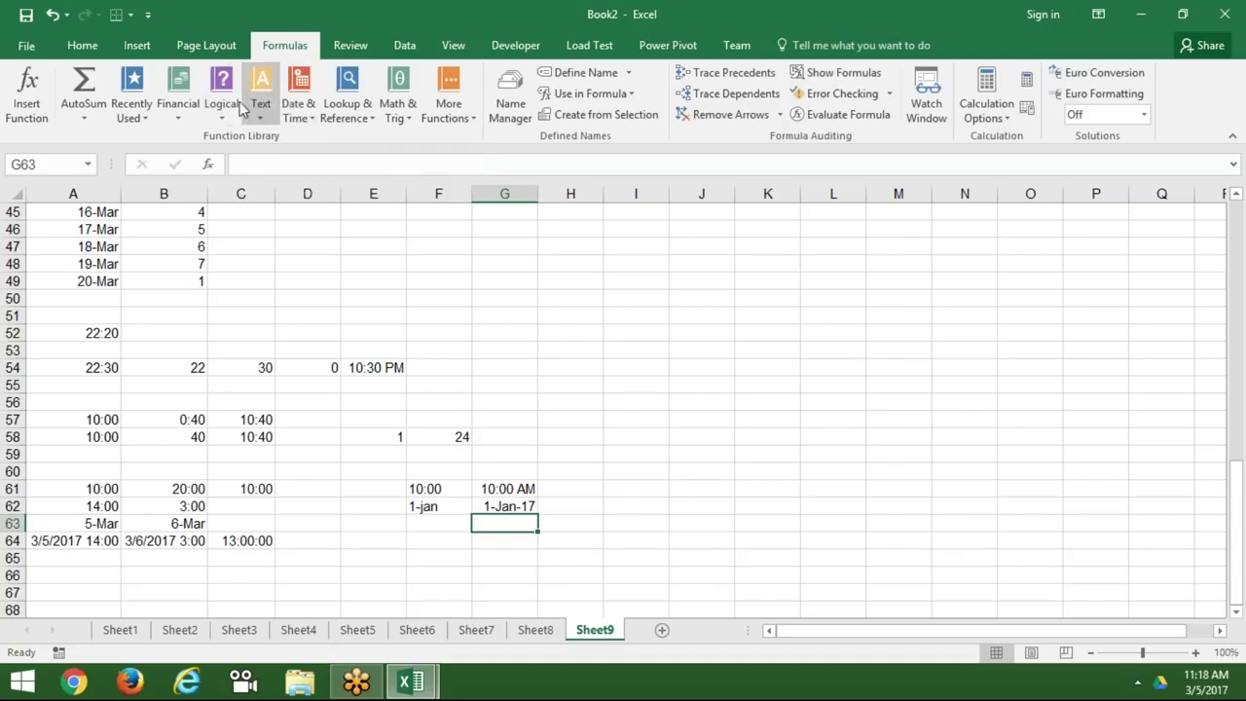
pyautogui.click(245, 405)
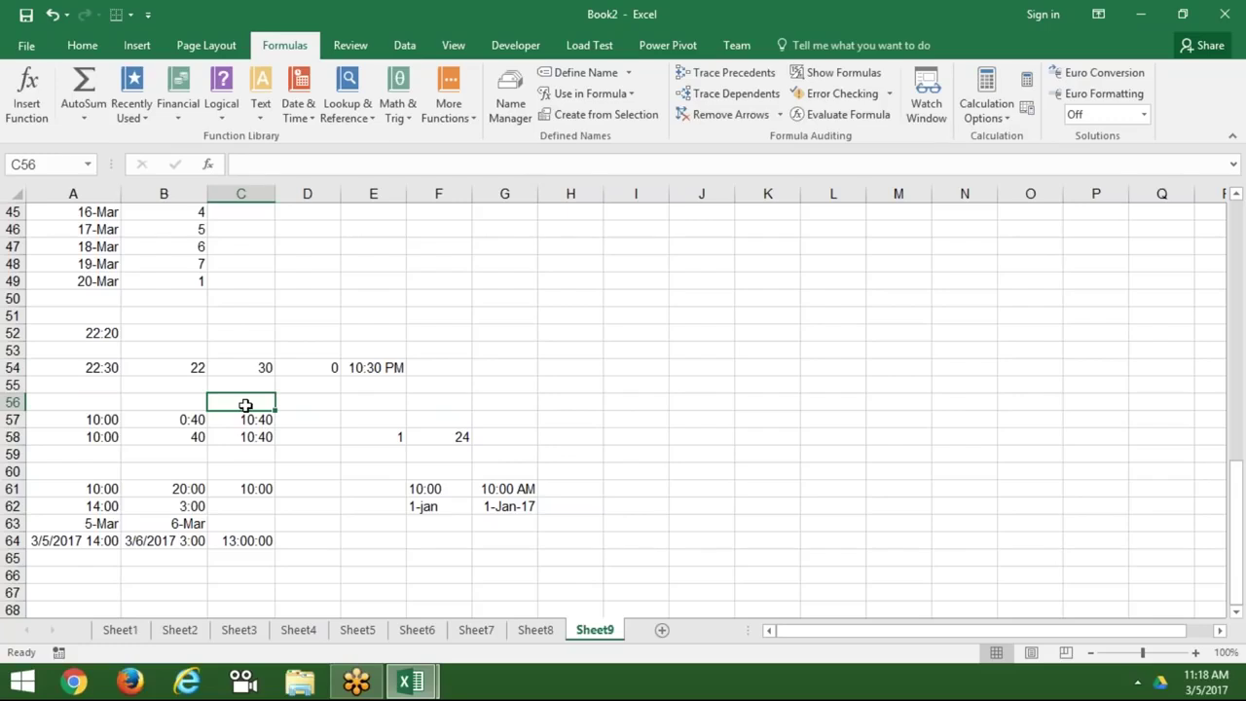
# Save the workbook in the Desktop folder, replacing the existing file name with 'For'
pyautogui.click(26, 16)
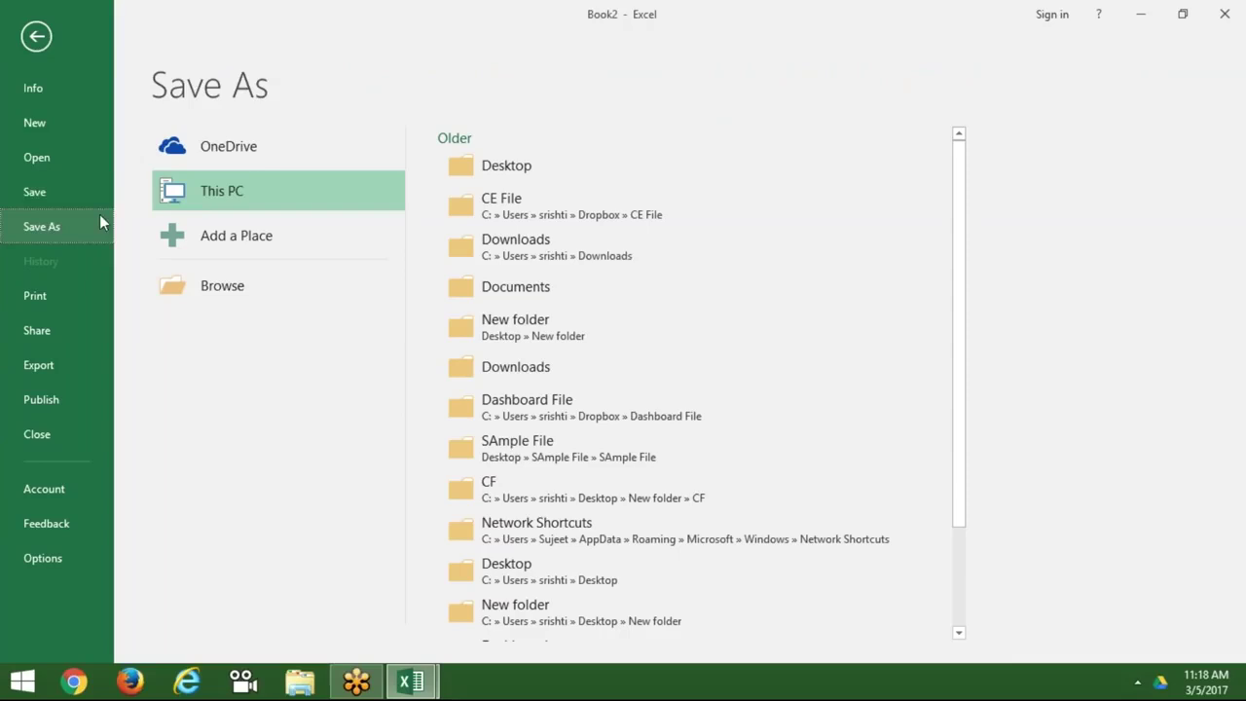
pyautogui.click(230, 283)
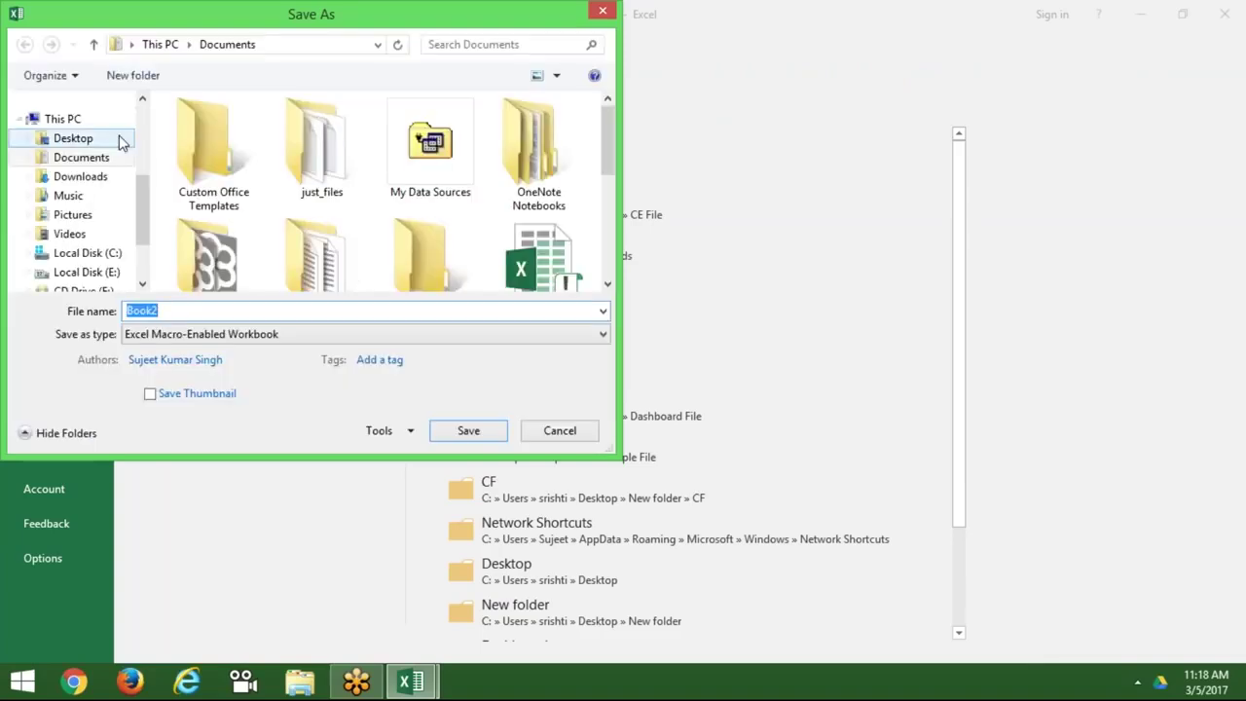
pyautogui.click(105, 146)
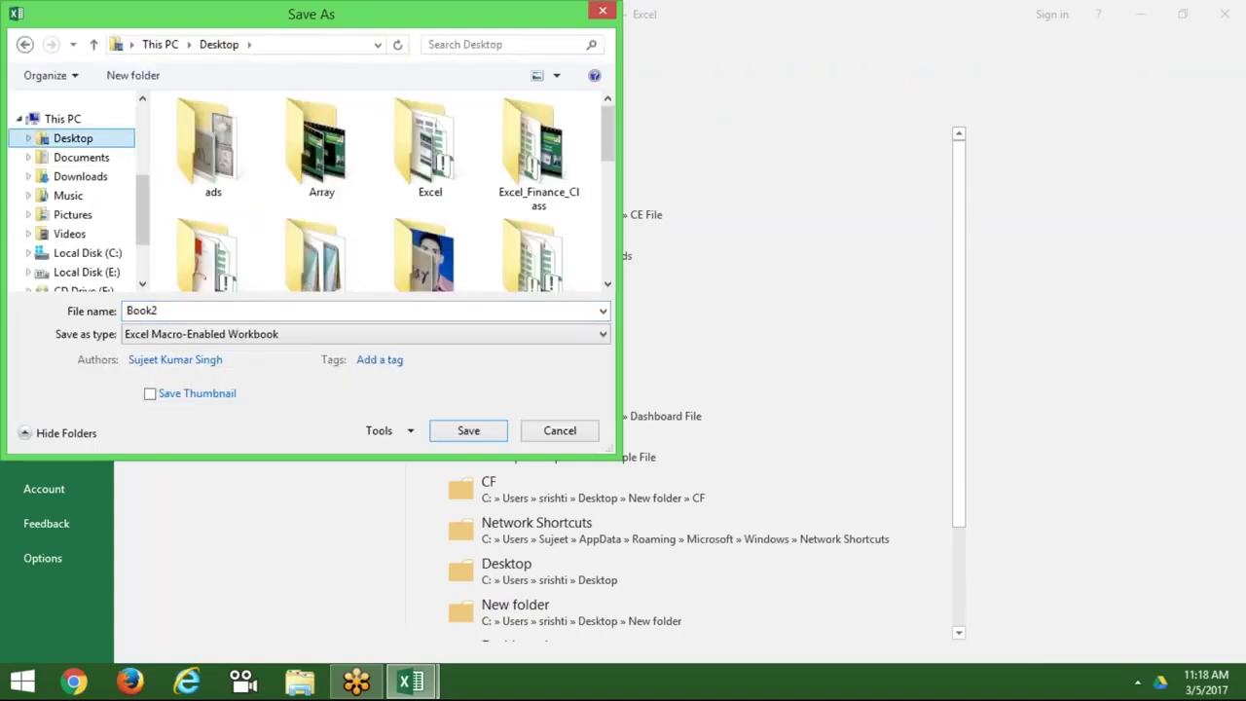
pyautogui.doubleClick(160, 310)
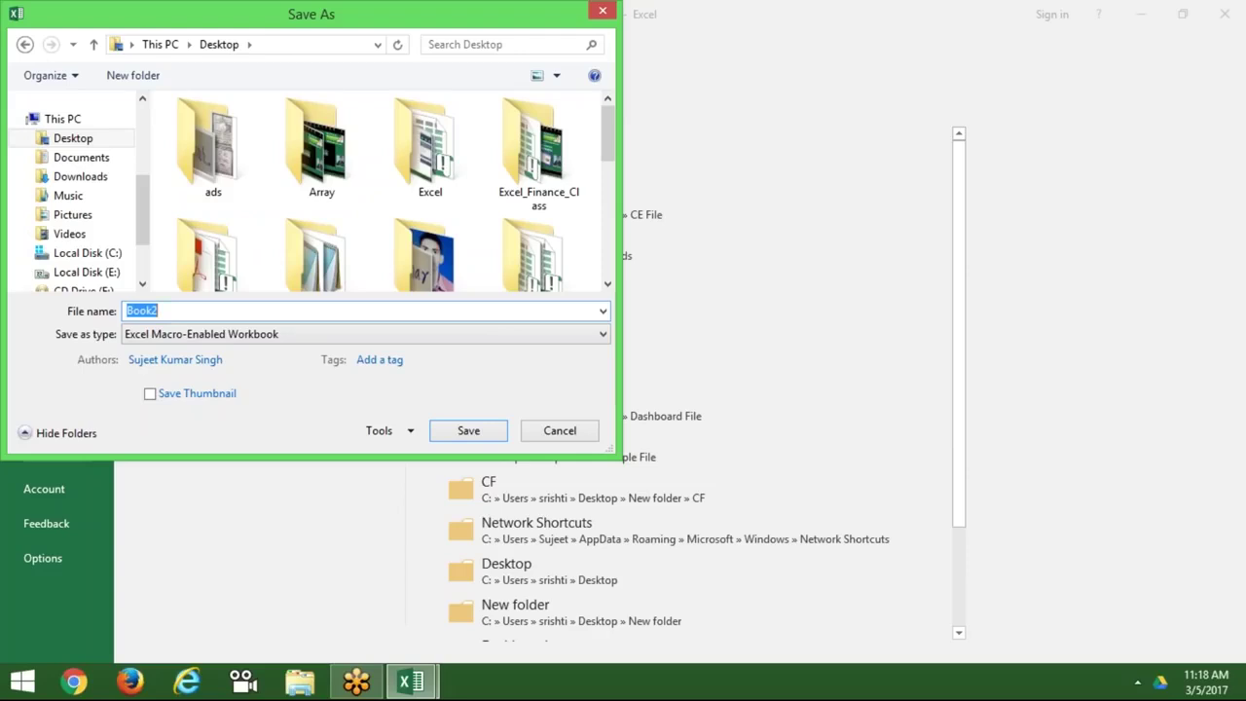
pyautogui.write('de')
pyautogui.write('de')
pyautogui.press('BackSpace')
pyautogui.press('BackSpace')
pyautogui.press('BackSpace')
pyautogui.press('BackSpace')
pyautogui.write('F')
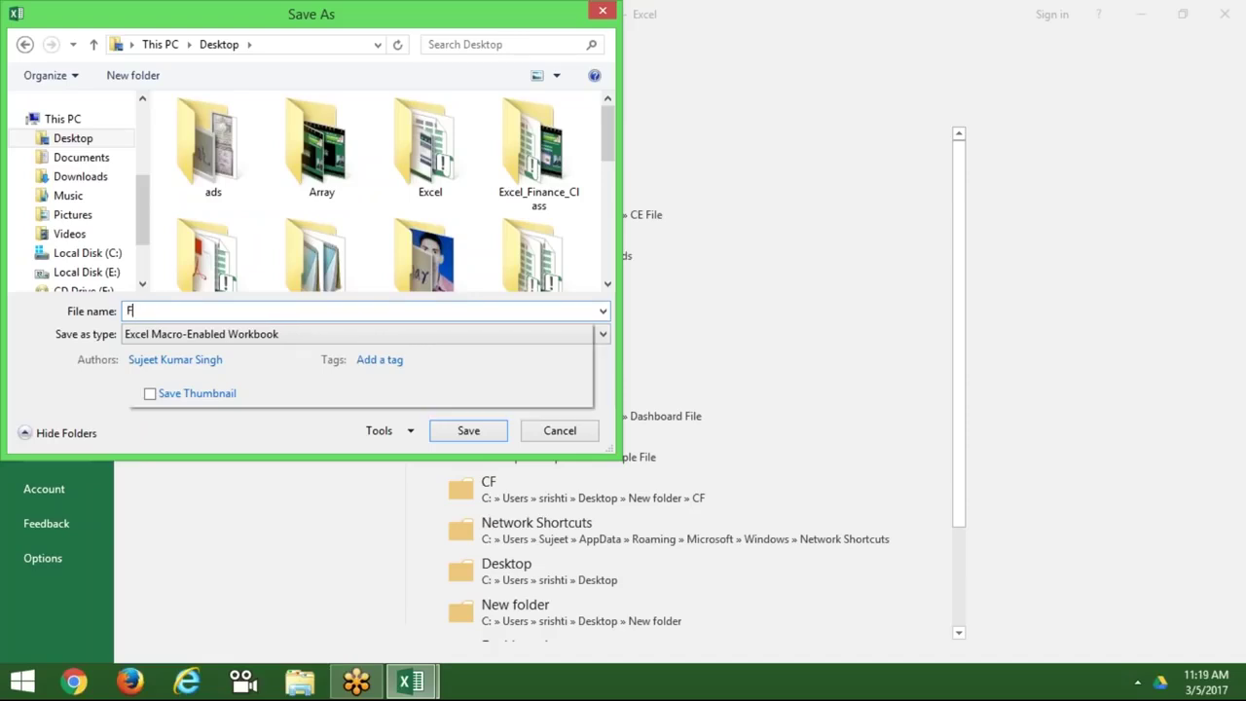
pyautogui.write('or')
pyautogui.click(33, 384)
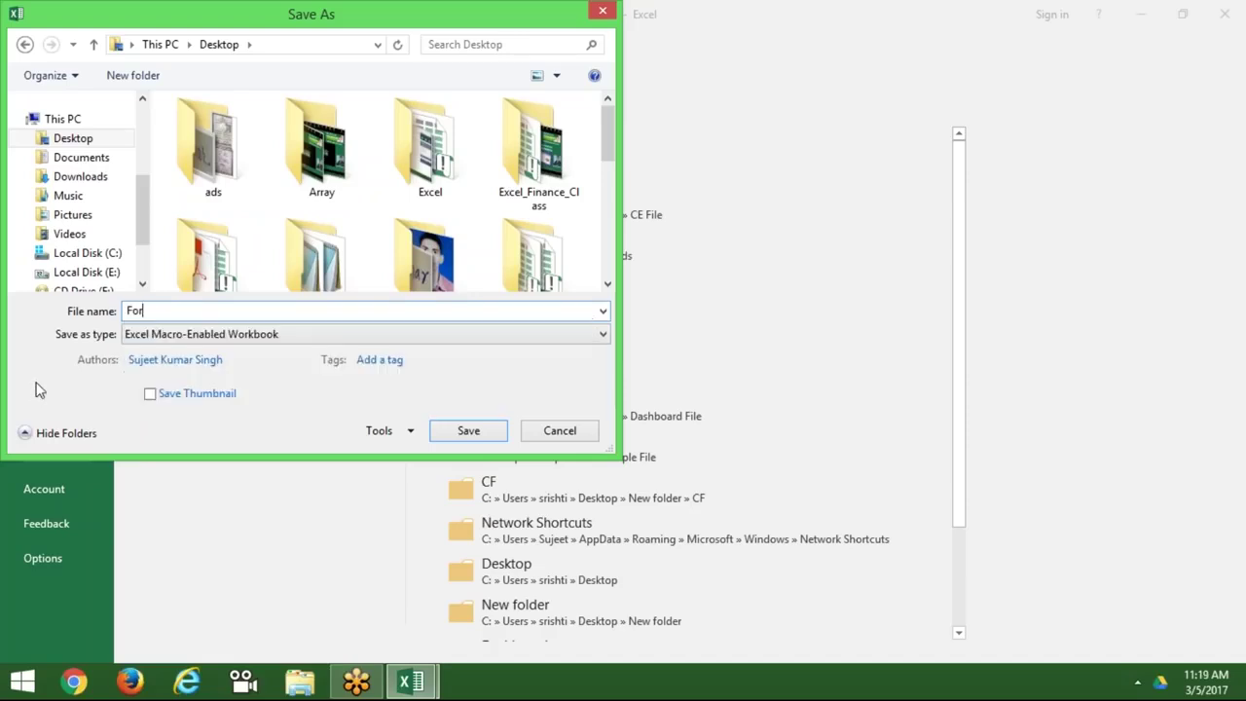
pyautogui.click(469, 434)
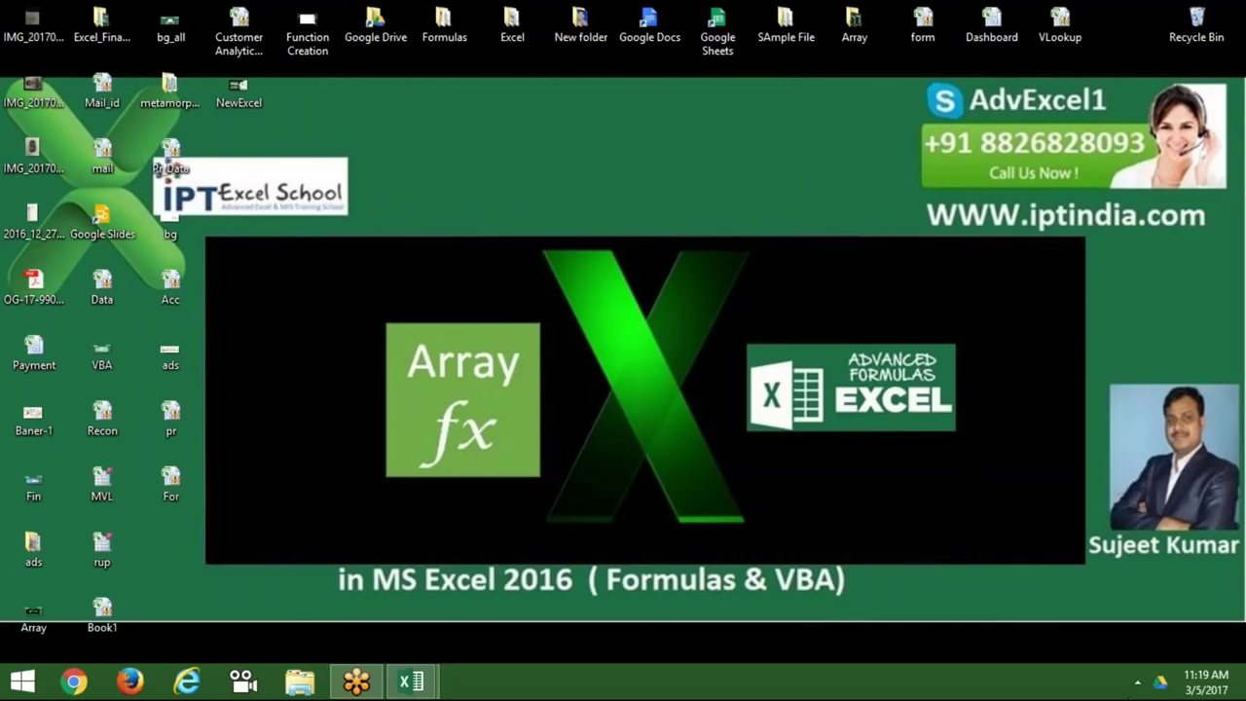
# View and close the Google Drive sync status panel, then dismiss the GoToMeeting leave prompt
pyautogui.click(1159, 683)
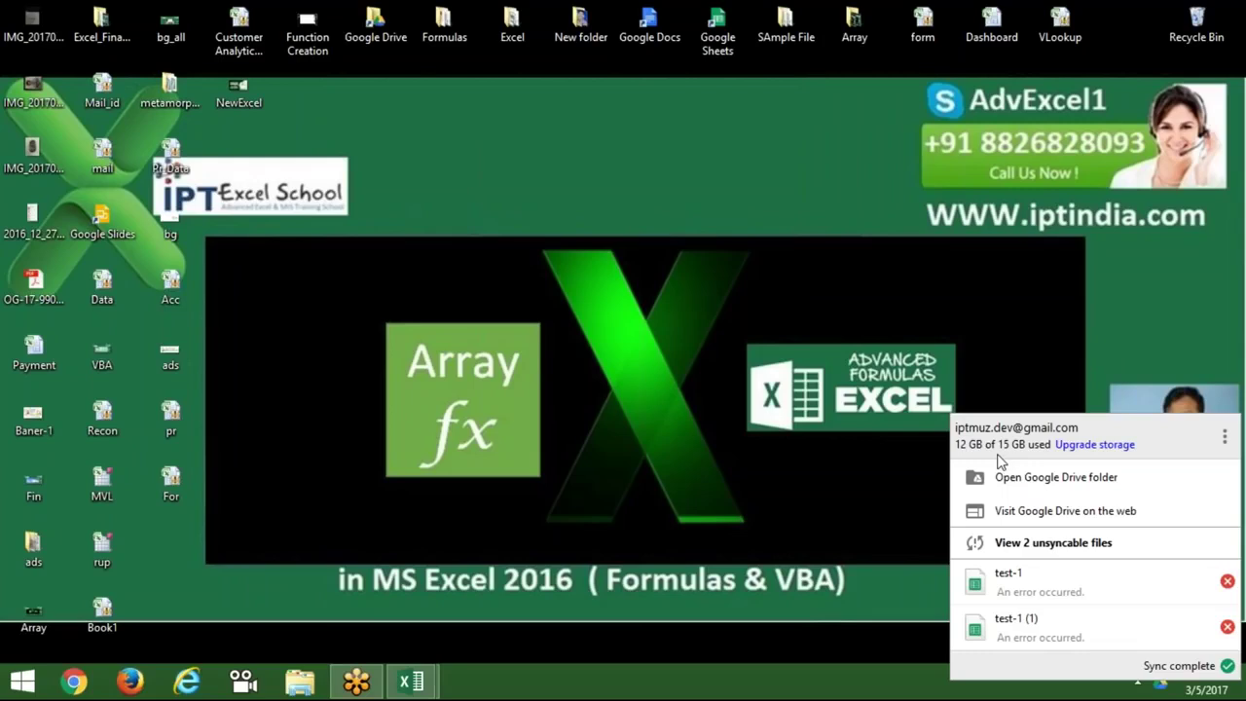
pyautogui.click(893, 448)
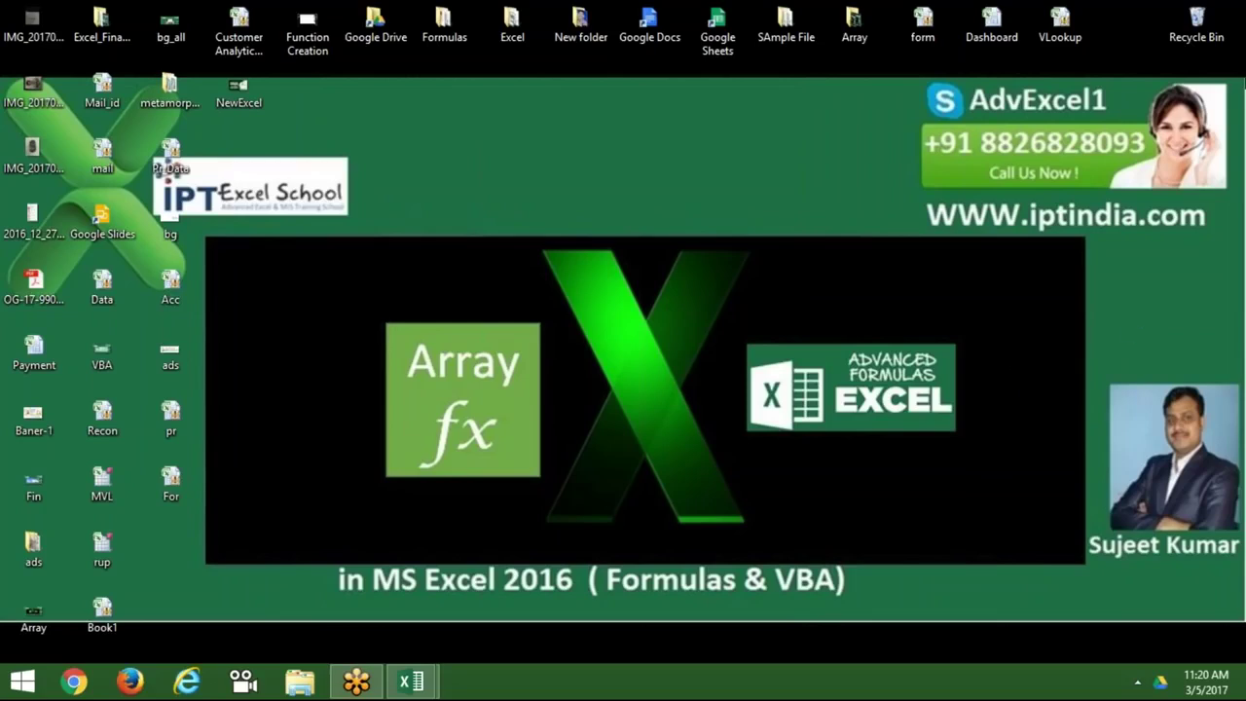
pyautogui.click(1240, 51)
pyautogui.click(804, 297)
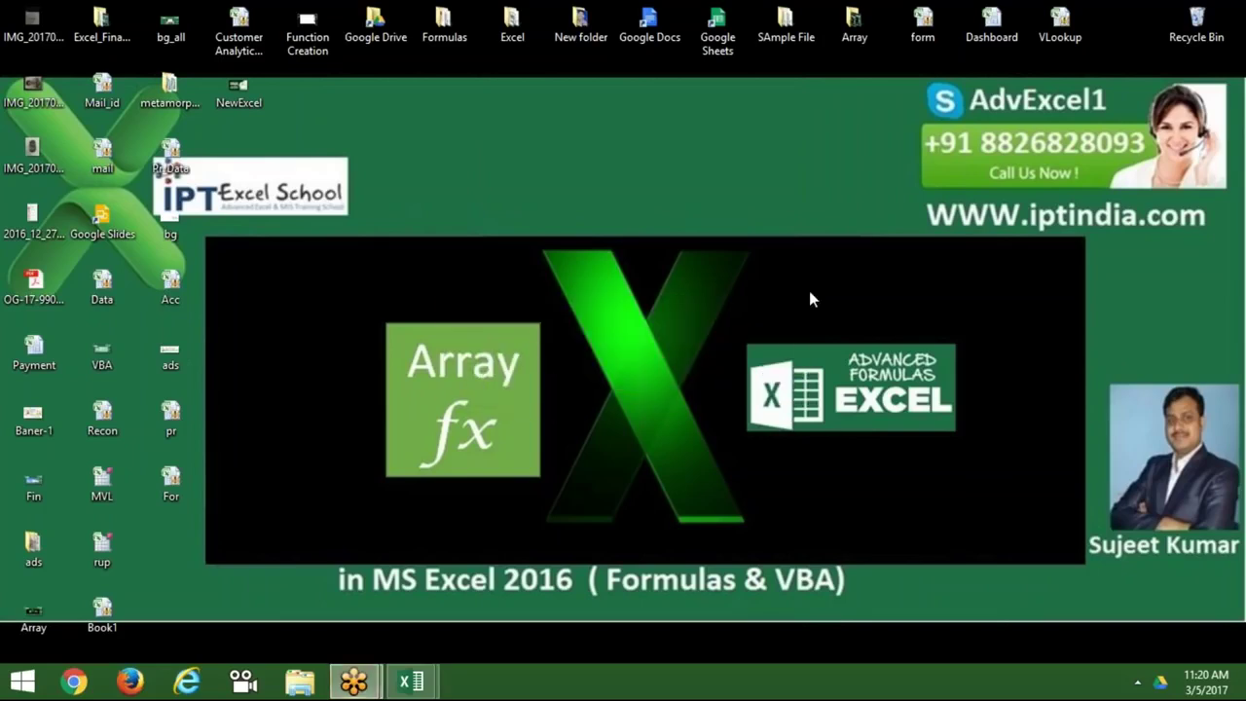